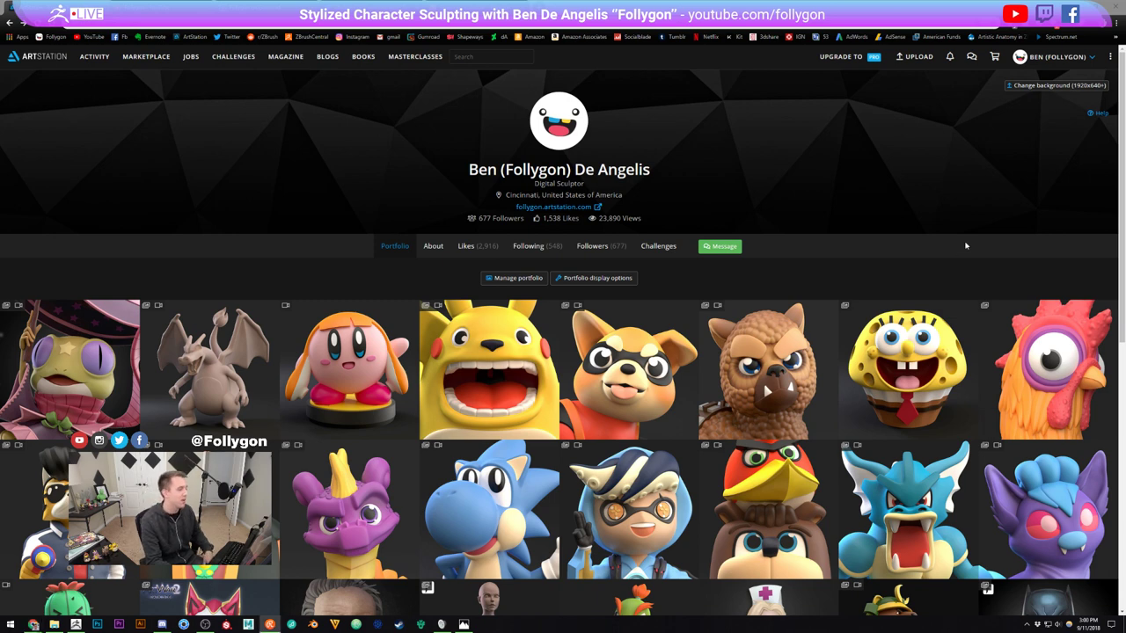
- Browse the ArtStation portfolio, look at the T9 F-14 Pilot artwork, and return to the start of the gallery
click(968, 245)
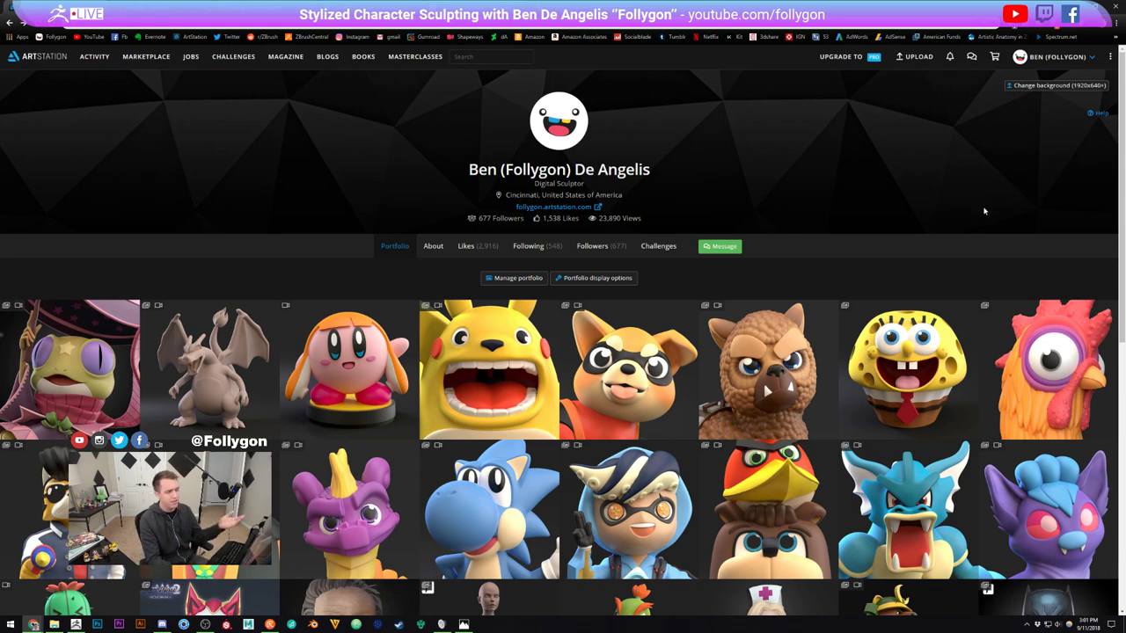
scroll(897, 237, down, 6)
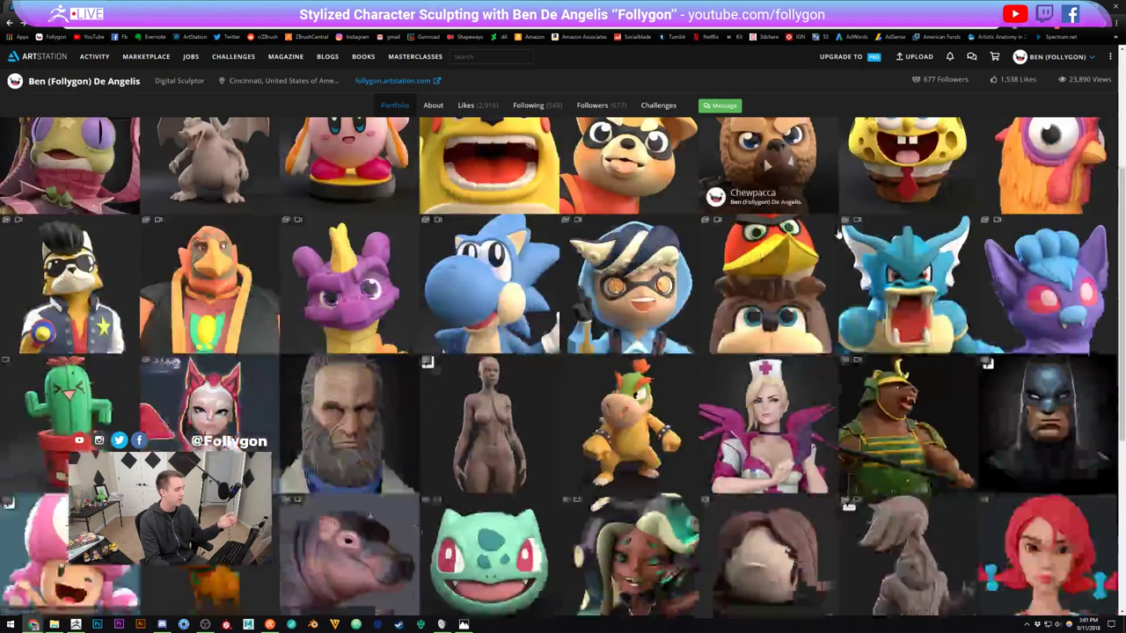
scroll(889, 304, up, 1)
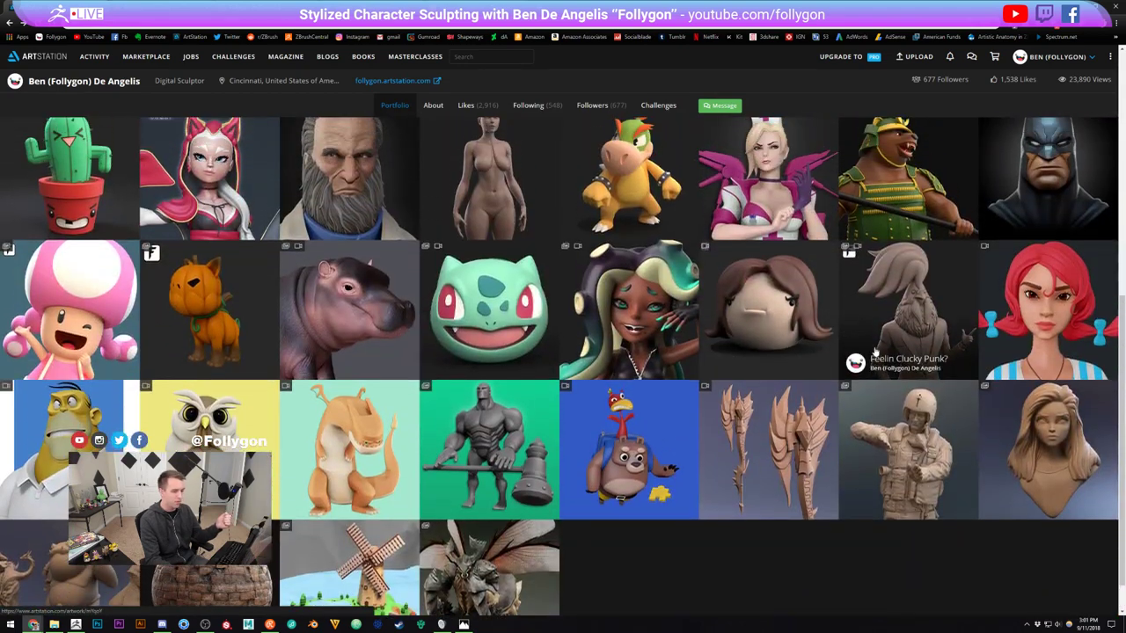
click(902, 429)
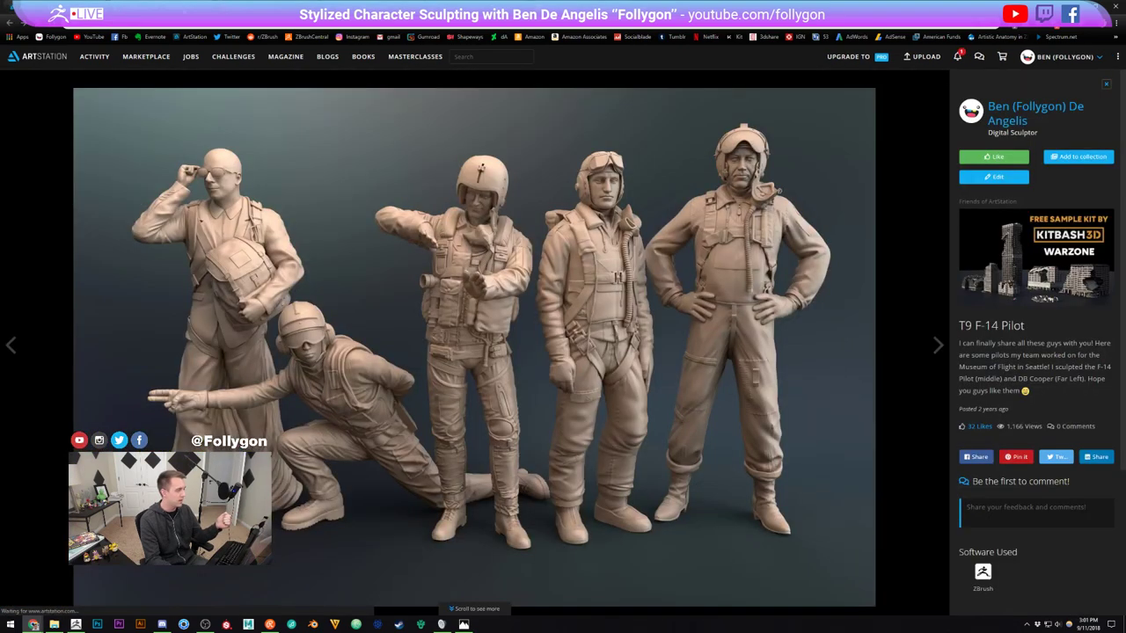
click(9, 23)
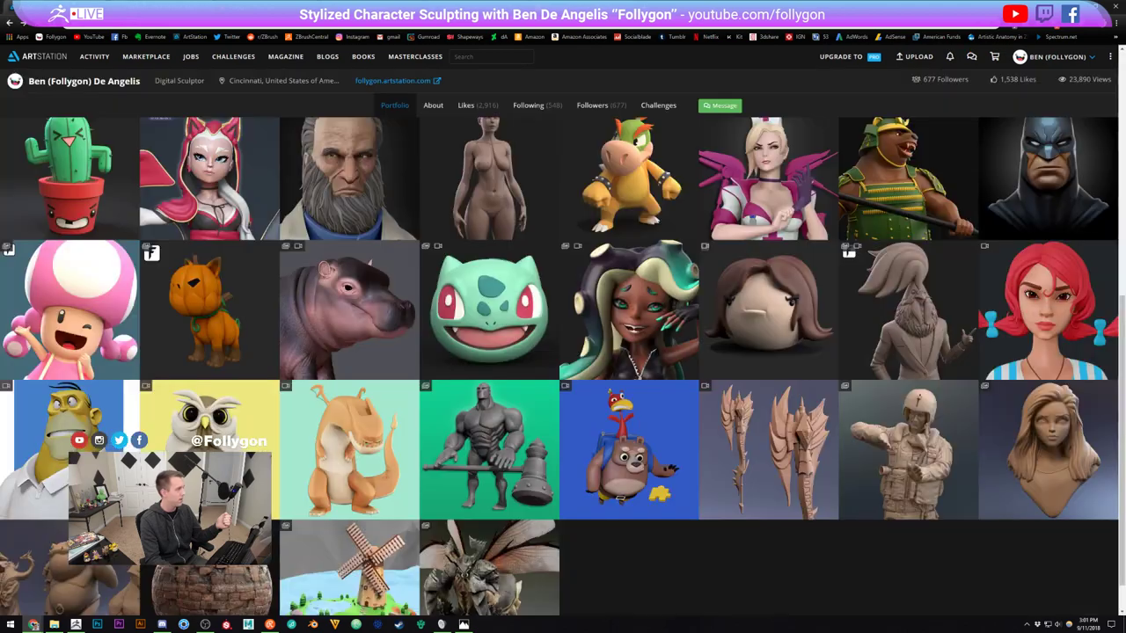
scroll(475, 314, up, 5)
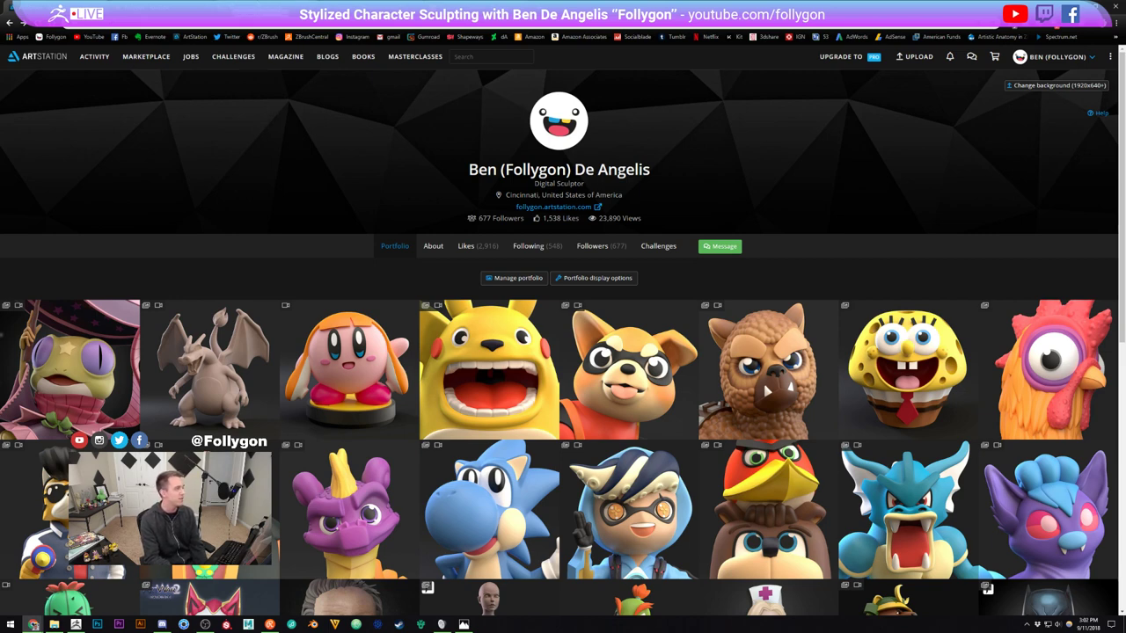
- View the videos page of the YouTube channel and the product page of the Gumroad store
click(123, 7)
click(181, 7)
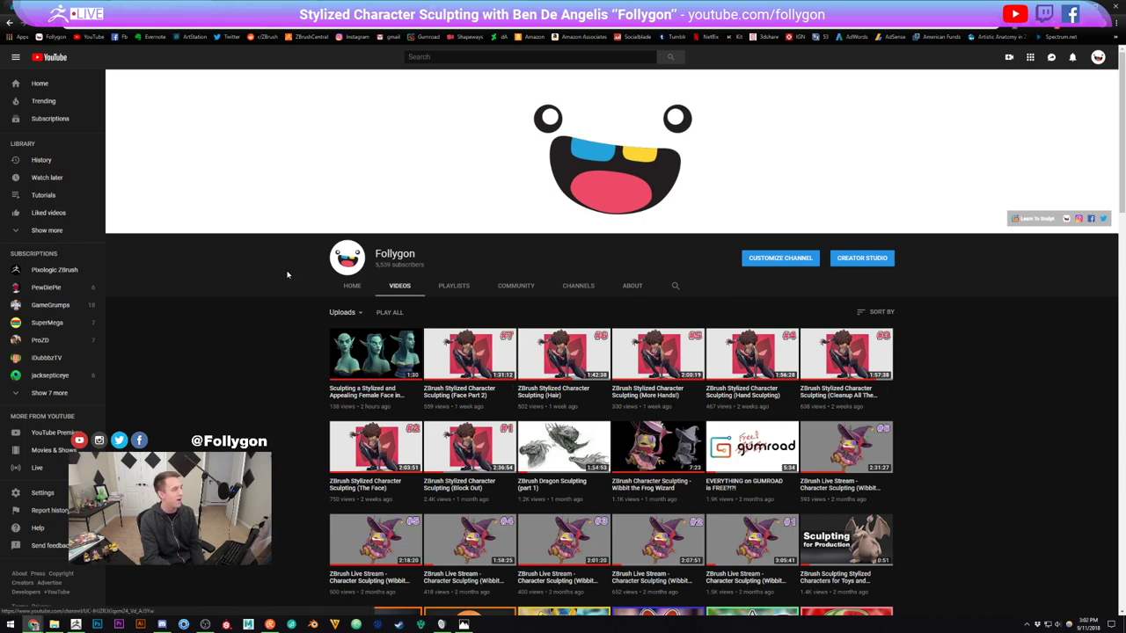
click(124, 7)
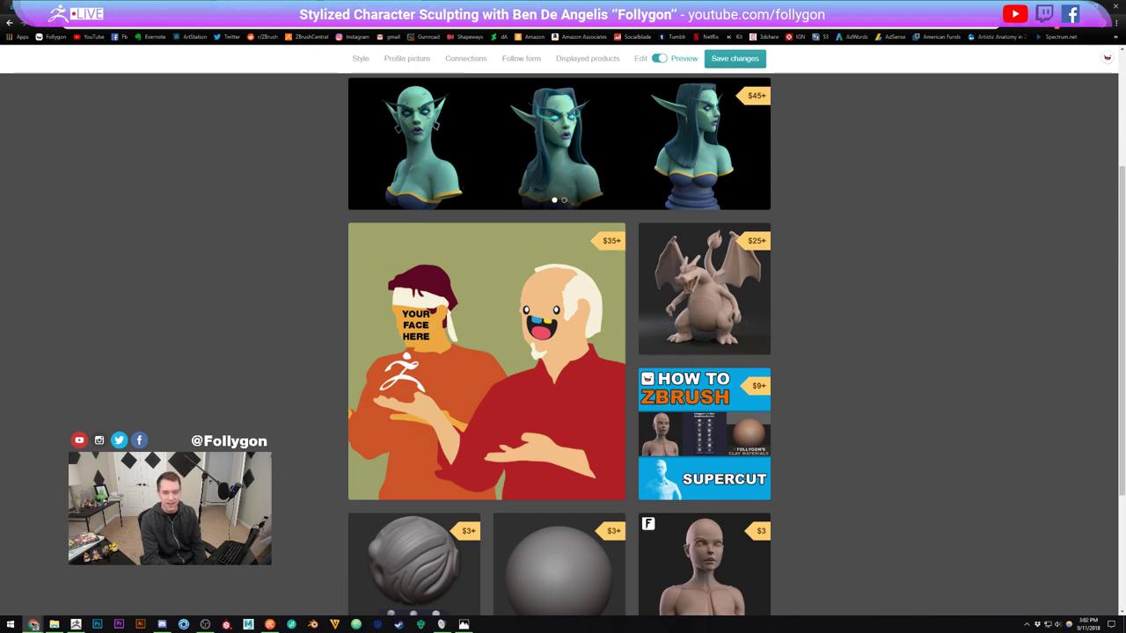
- Find the walking cartoon dog drawing posted Aug 22 on the illustrator's Twitter profile and view it enlarged
key(ctrl+Tab)
scroll(277, 235, down, 1)
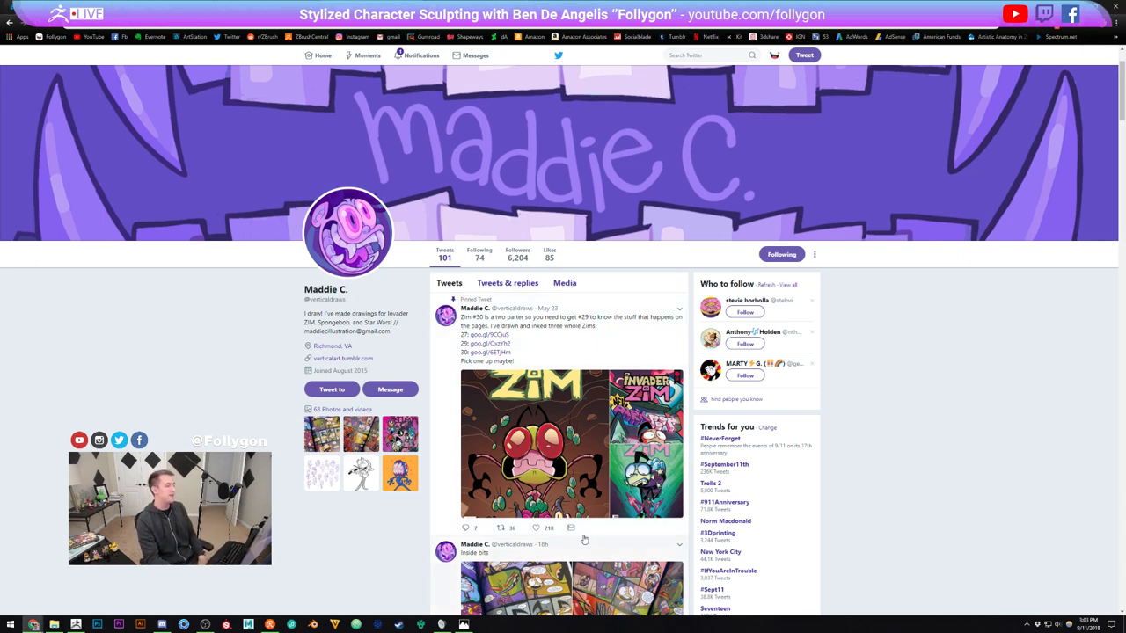
scroll(846, 343, down, 10)
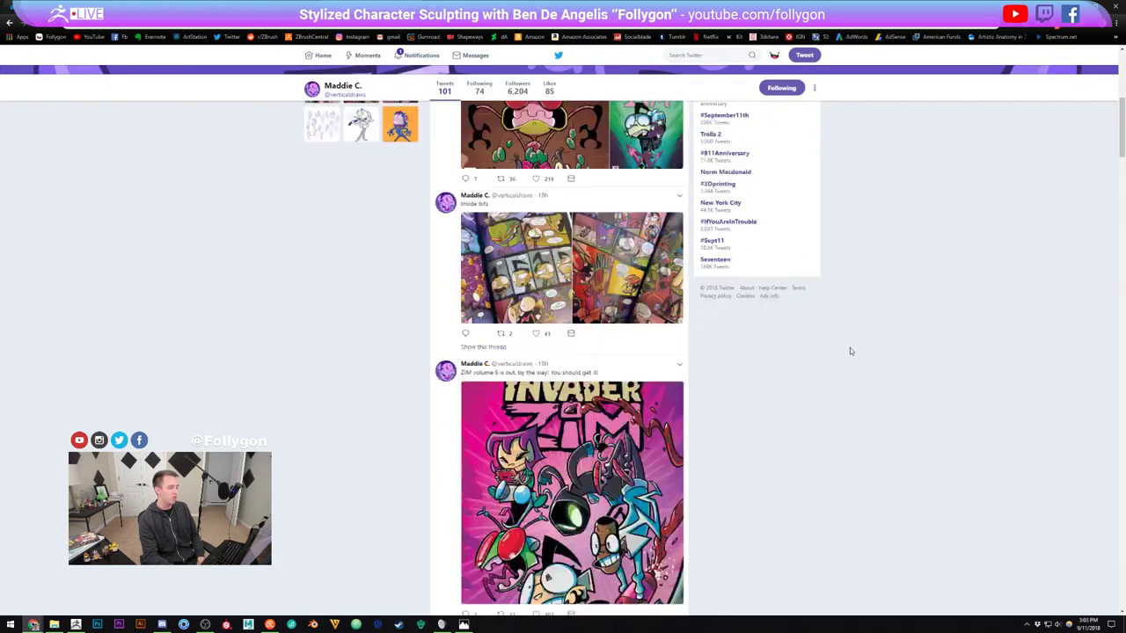
scroll(853, 356, down, 15)
scroll(857, 375, up, 5)
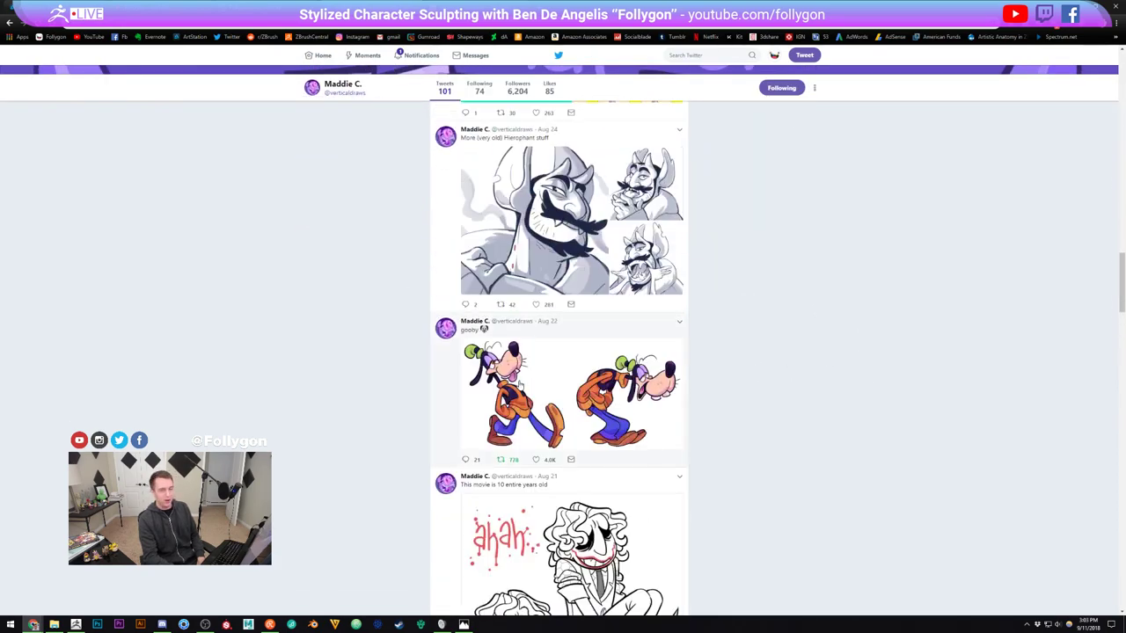
click(520, 385)
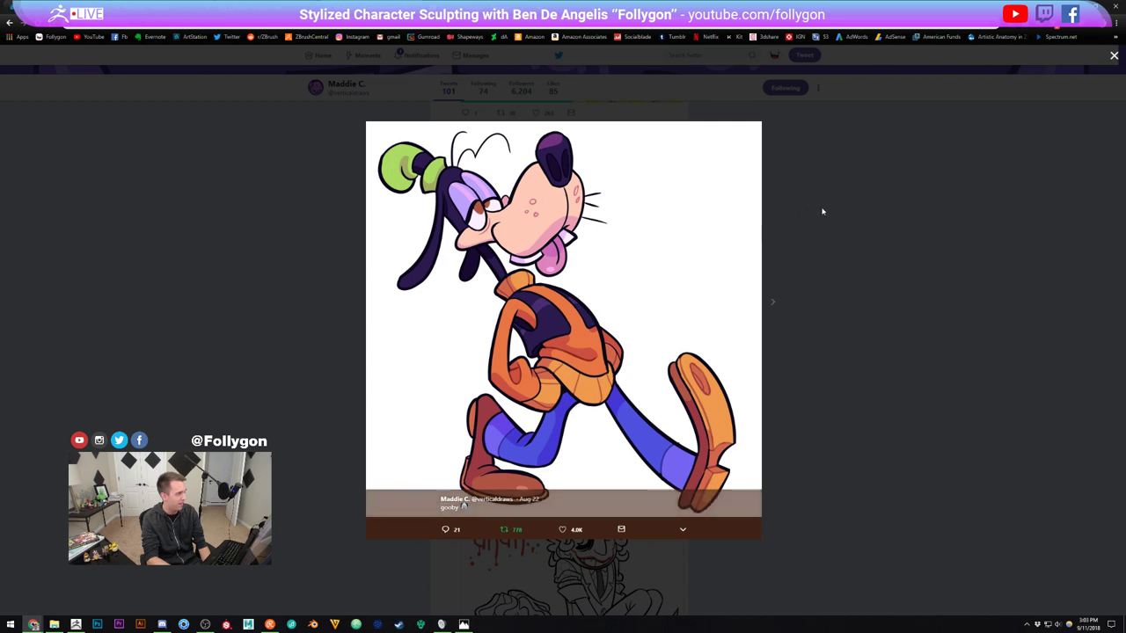
click(837, 211)
- Switch to ZBrush and inspect the crouching female character from several angles
click(76, 624)
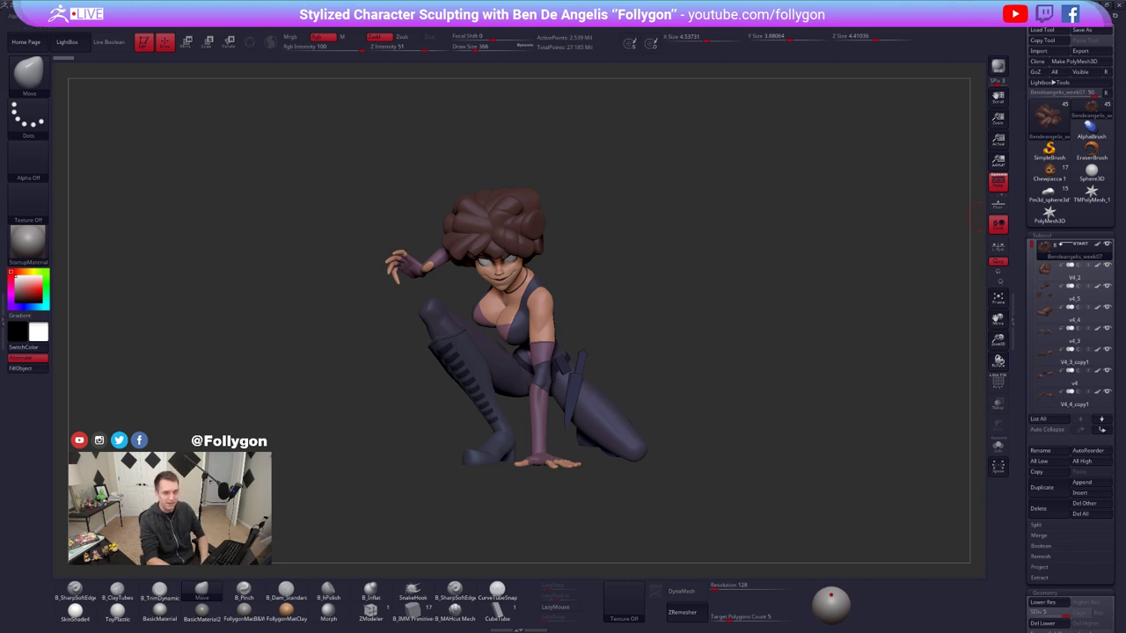
alt+drag(676, 239, 679, 242)
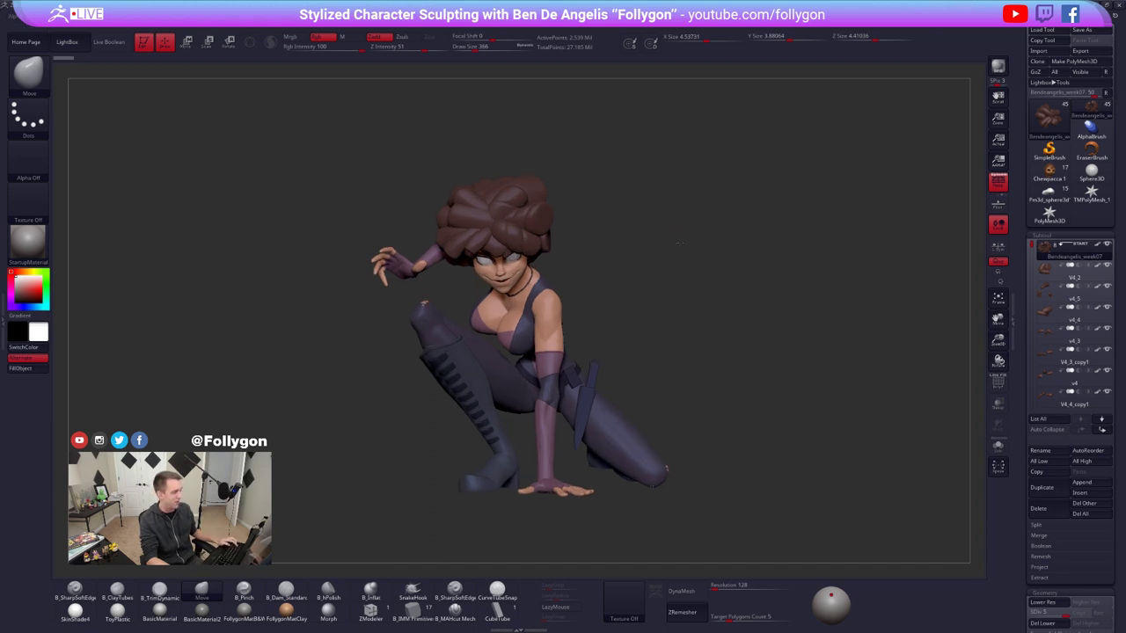
alt+drag(685, 298, 716, 284)
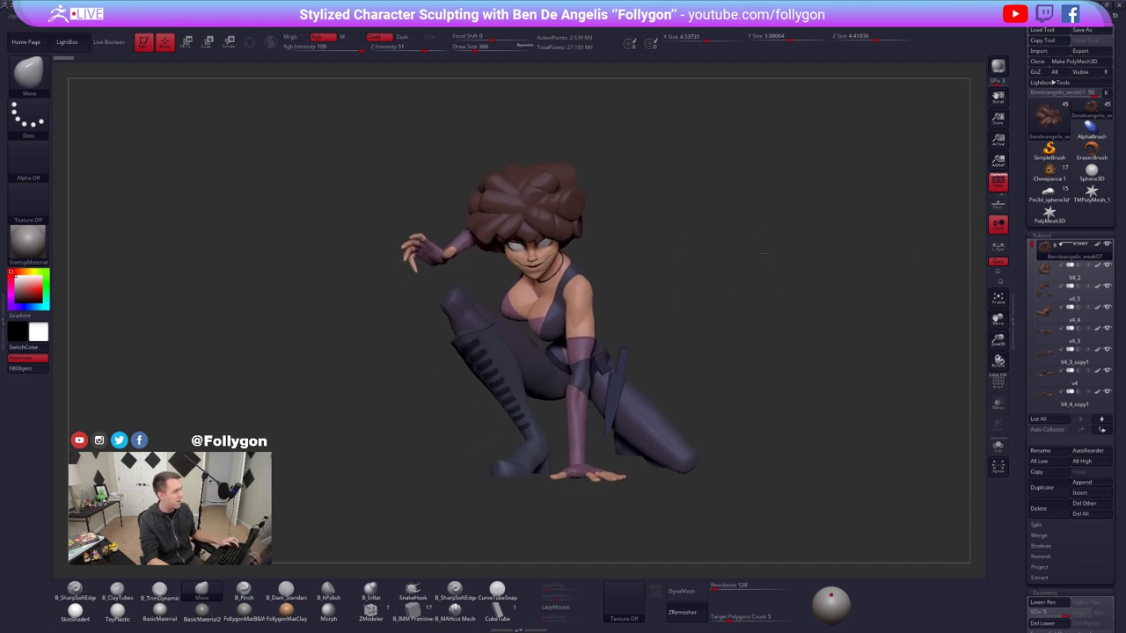
alt+drag(764, 254, 767, 256)
key(ctrl+shift+space)
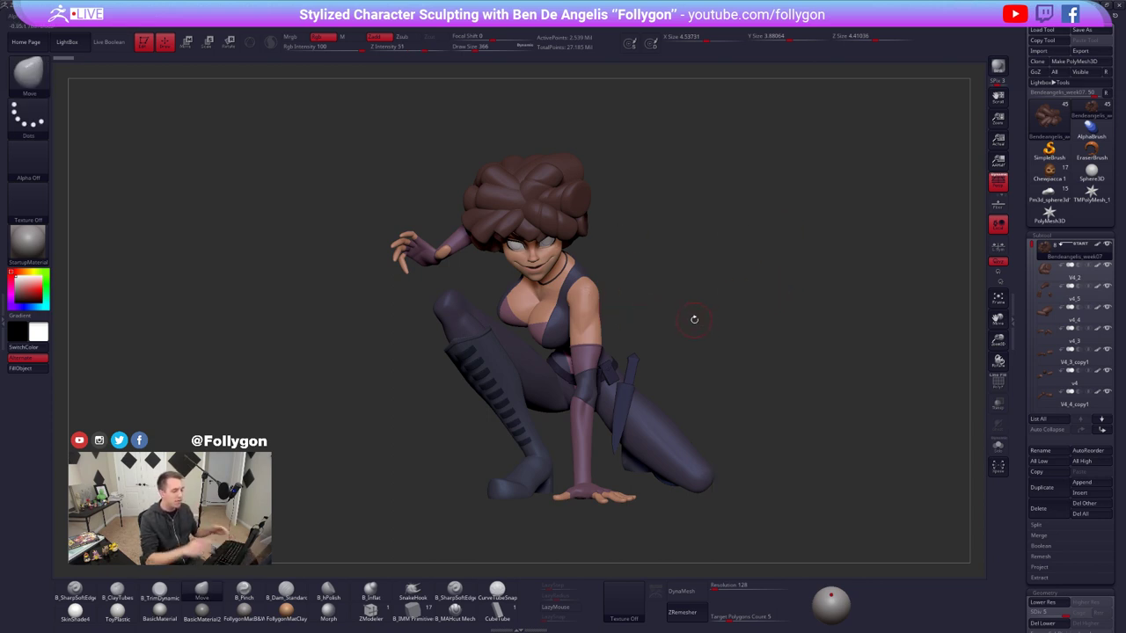
mouse_move(695, 319)
mouse_down()
mouse_move(506, 341)
mouse_move(666, 357)
mouse_move(642, 358)
mouse_up()
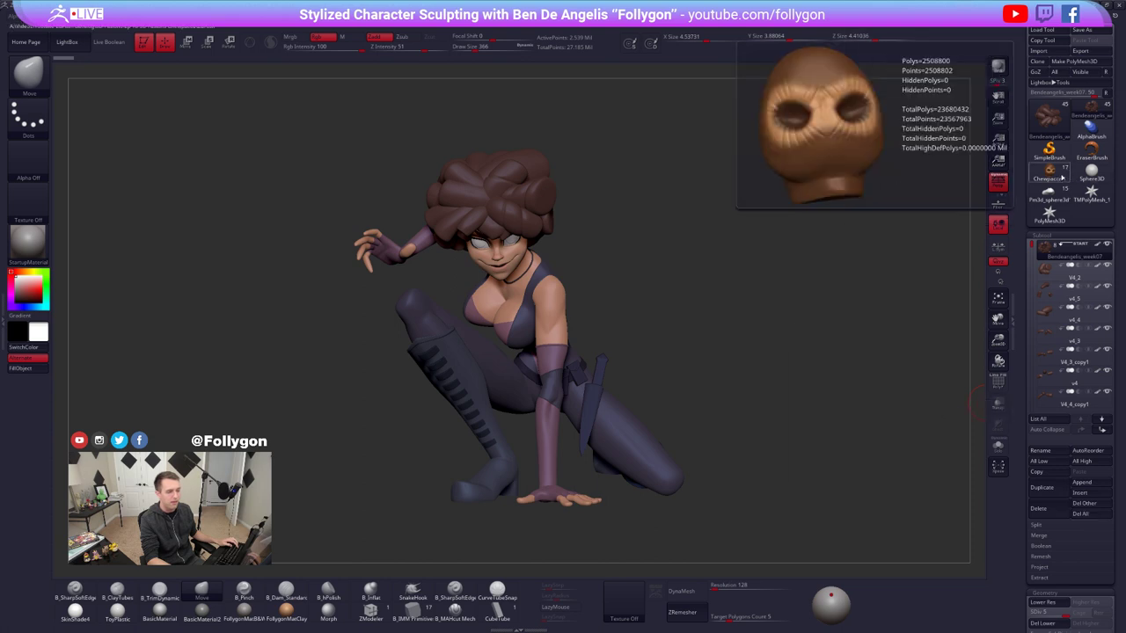
- Load the Chewpacca 1 model, inspect it, and reduce the brush draw size to 81
click(1063, 178)
mouse_move(642, 236)
alt+mouse_down()
mouse_move(785, 333)
mouse_move(776, 325)
alt+mouse_up()
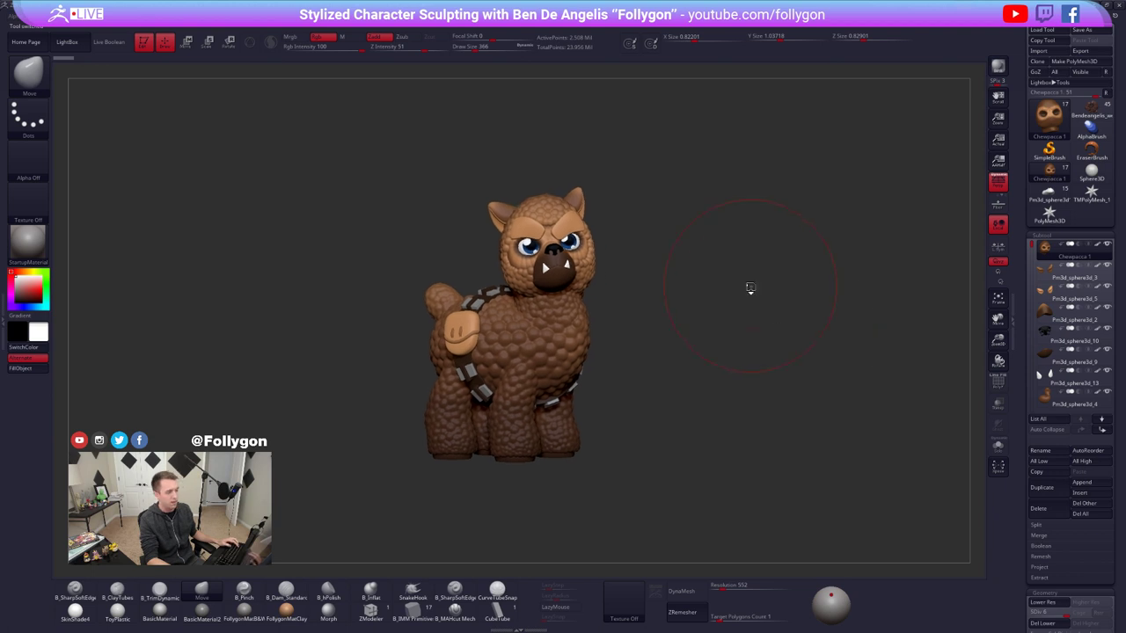
key(space)
drag(750, 287, 746, 286)
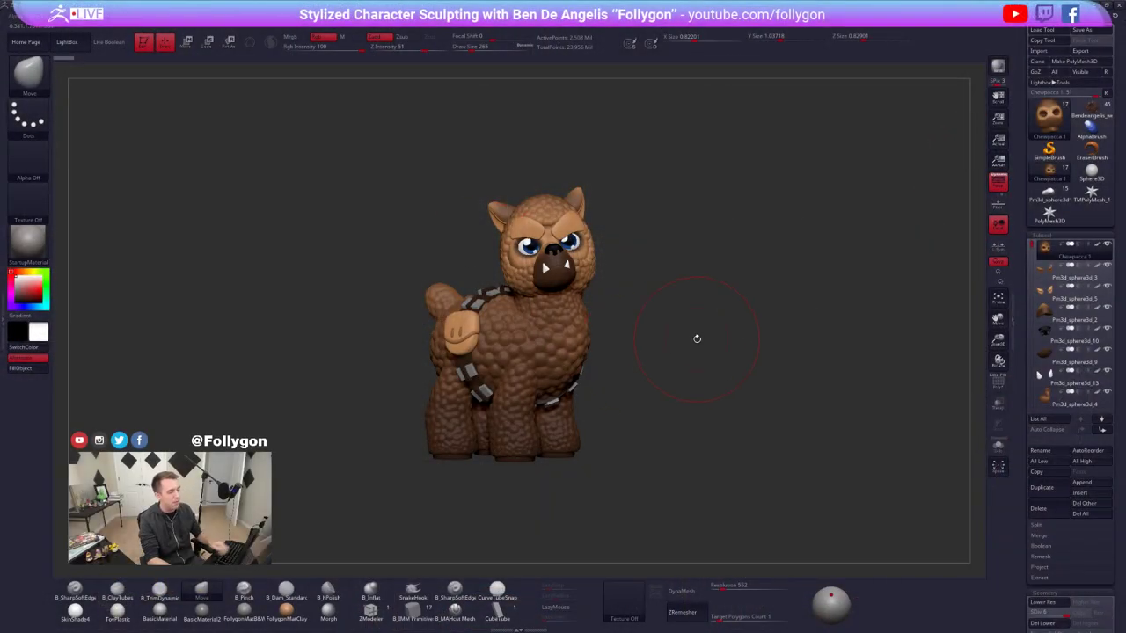
mouse_move(674, 303)
mouse_down()
mouse_move(779, 303)
mouse_move(674, 303)
mouse_move(722, 336)
mouse_up()
key(s)
click(682, 326)
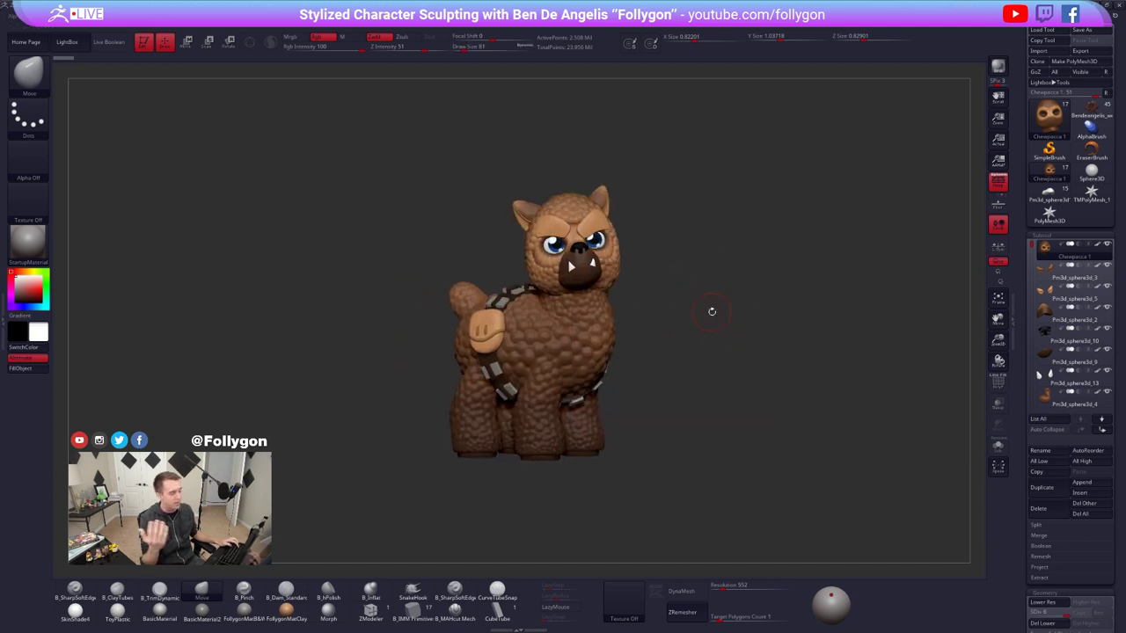
mouse_move(682, 353)
mouse_down()
mouse_move(669, 282)
mouse_move(673, 346)
mouse_up()
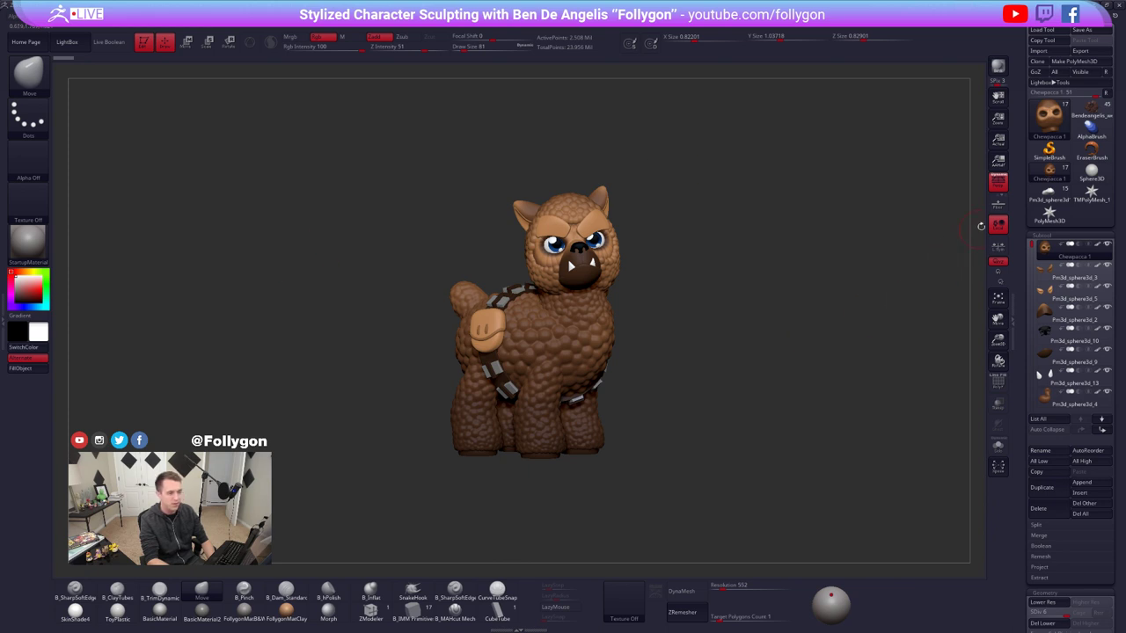
- Show the cartoon dog reference image beside the model and delete all subtools of the Chewpacca tool
mouse_move(1048, 202)
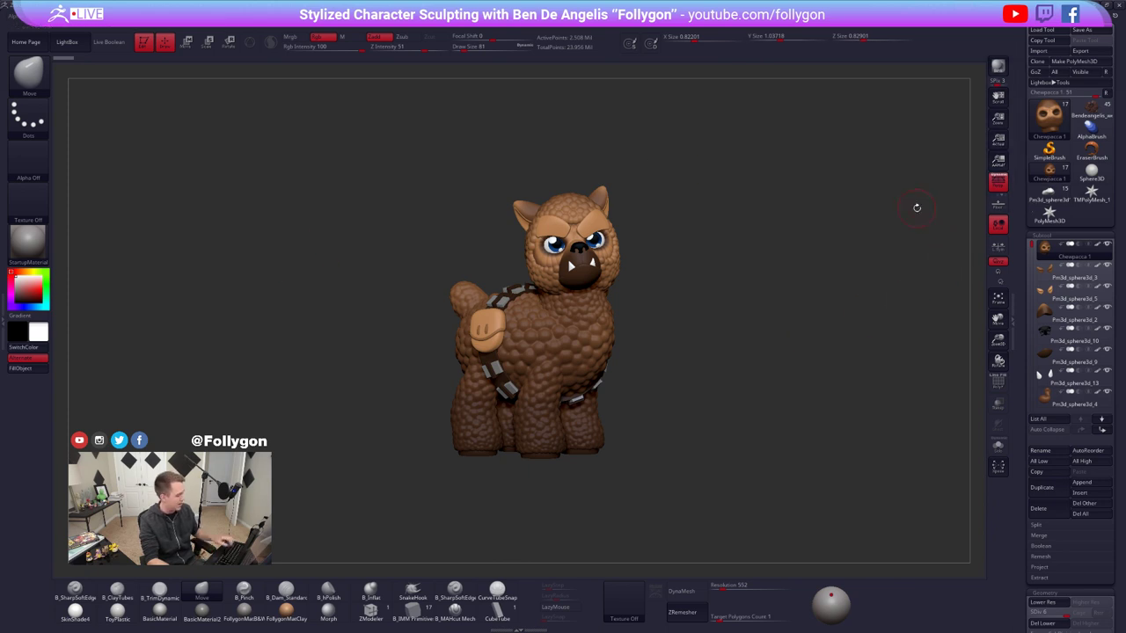
key(shift+z)
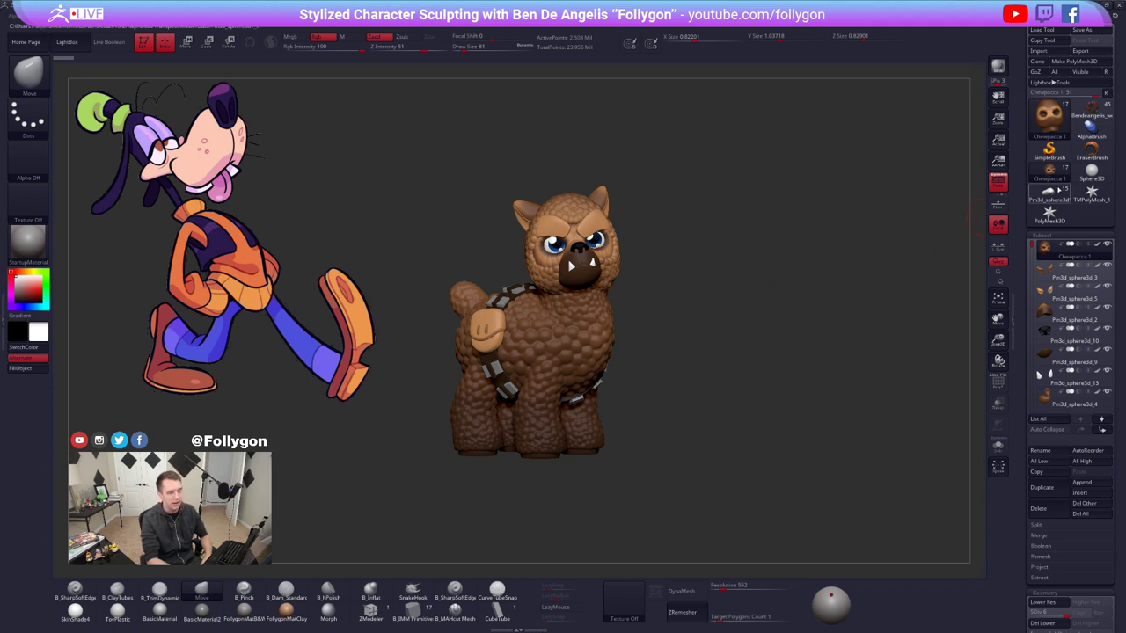
click(1089, 514)
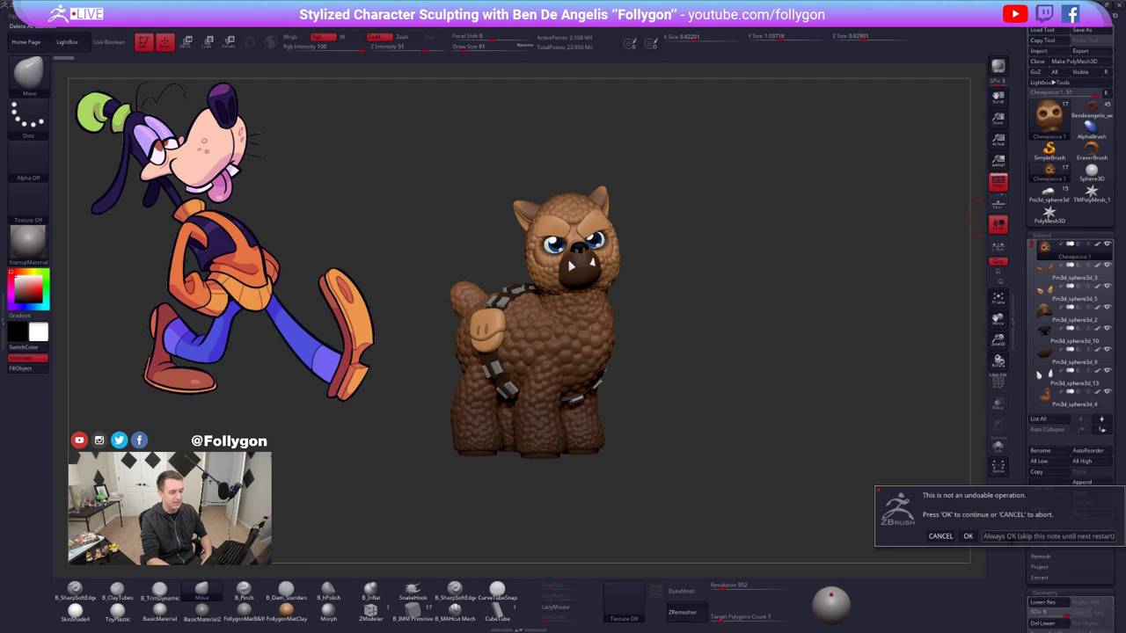
click(941, 537)
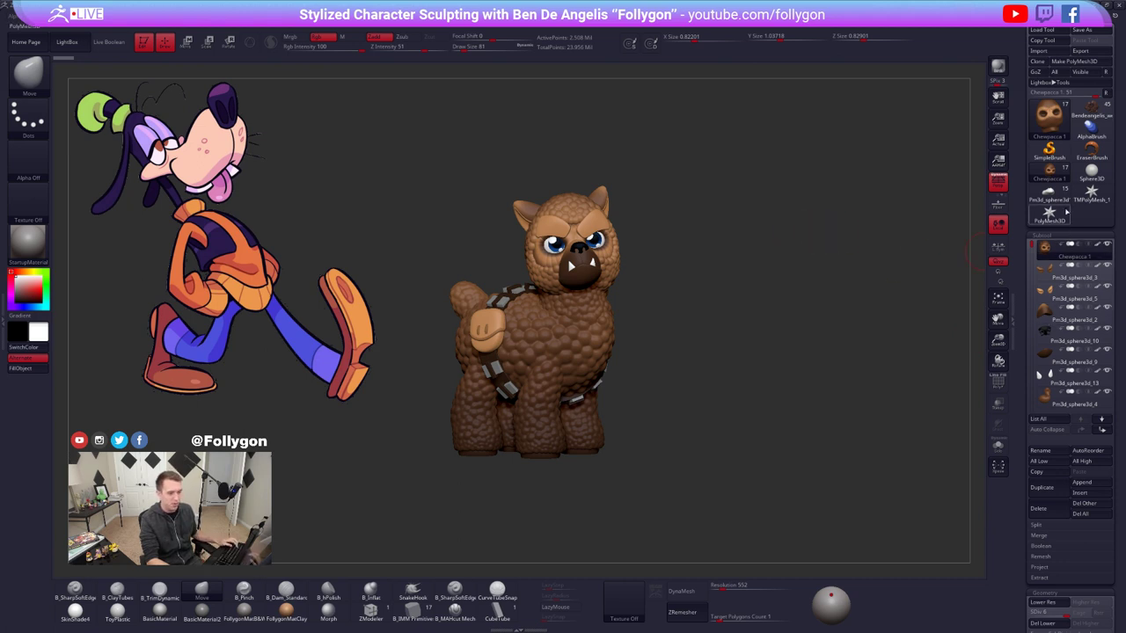
click(1085, 519)
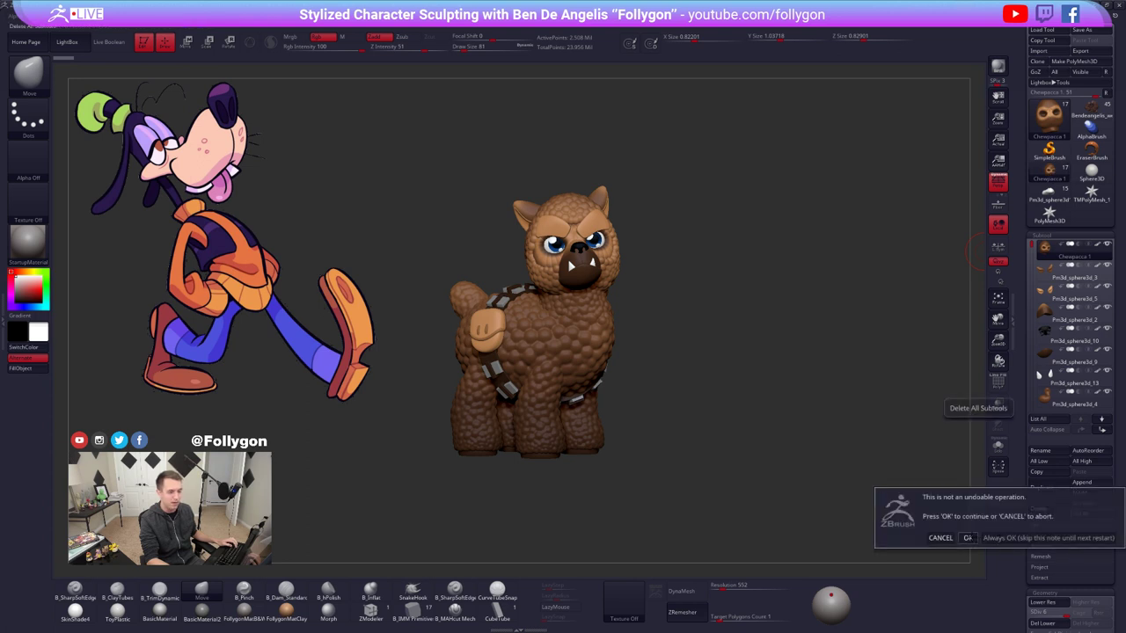
click(968, 537)
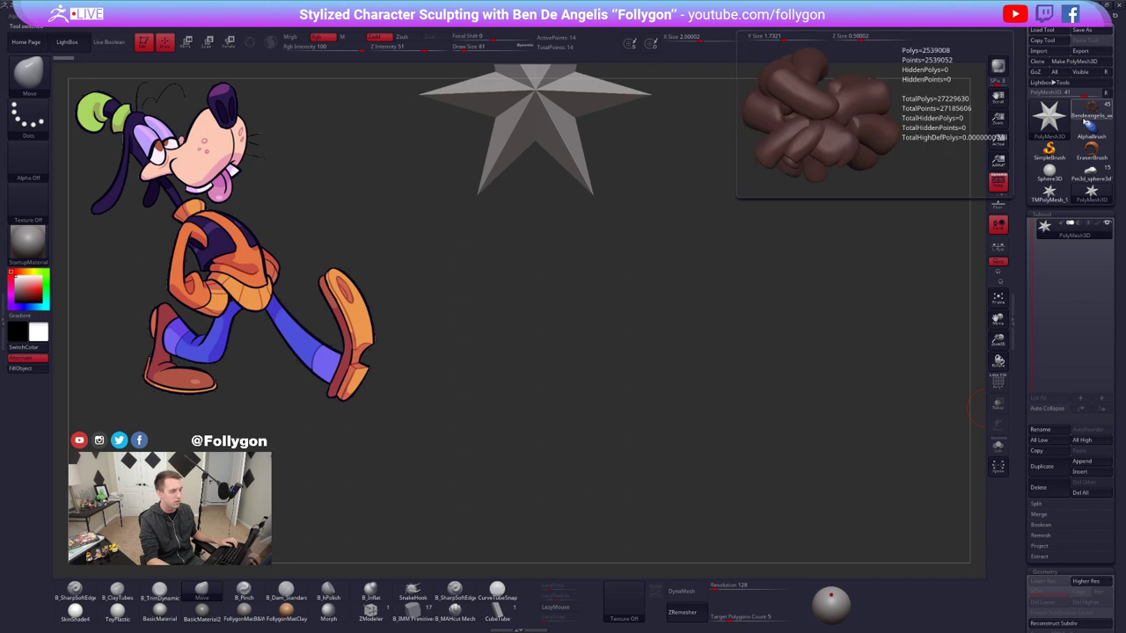
- Make the crouching female character the active tool and delete all of its subtools
click(1086, 122)
ctrl+right_drag(563, 299, 487, 322)
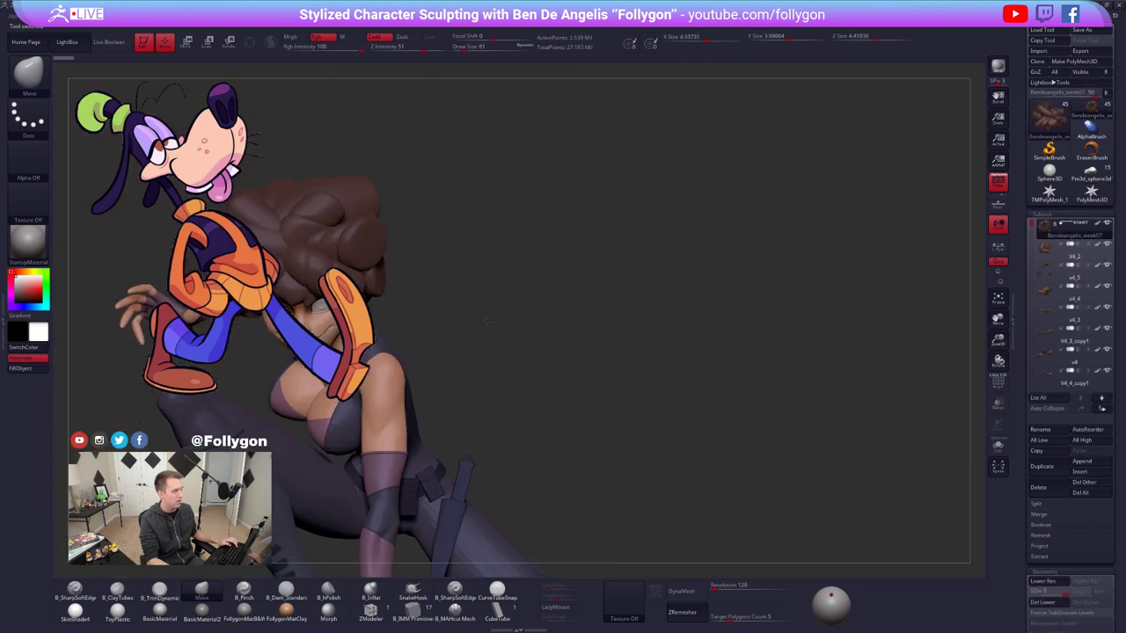
alt+drag(487, 322, 656, 246)
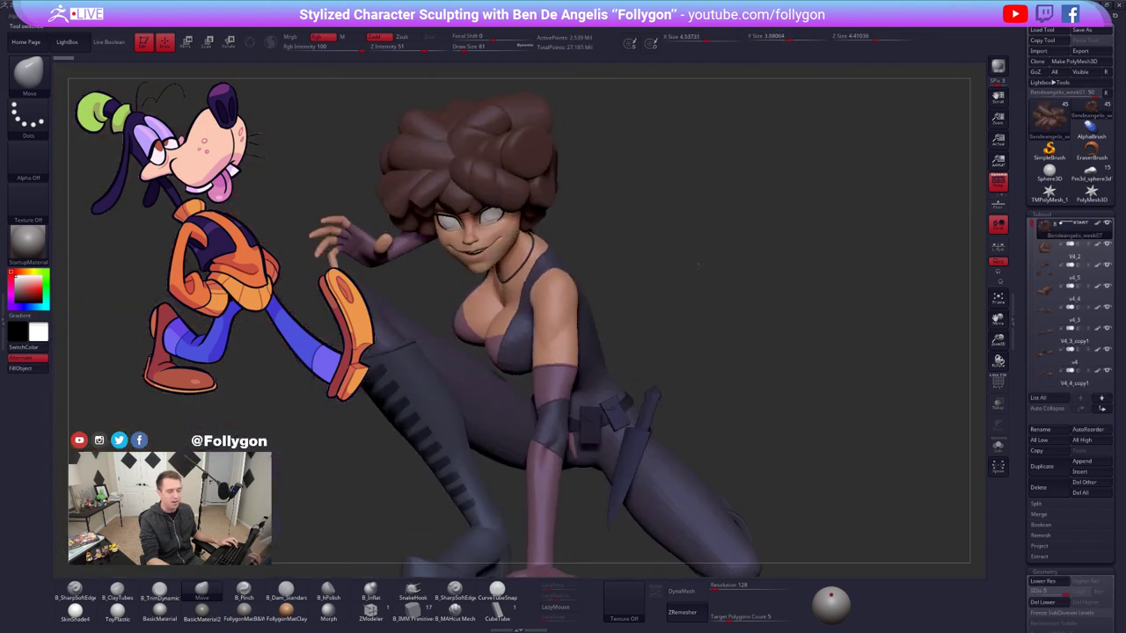
ctrl+right_drag(699, 266, 656, 302)
alt+drag(656, 301, 775, 254)
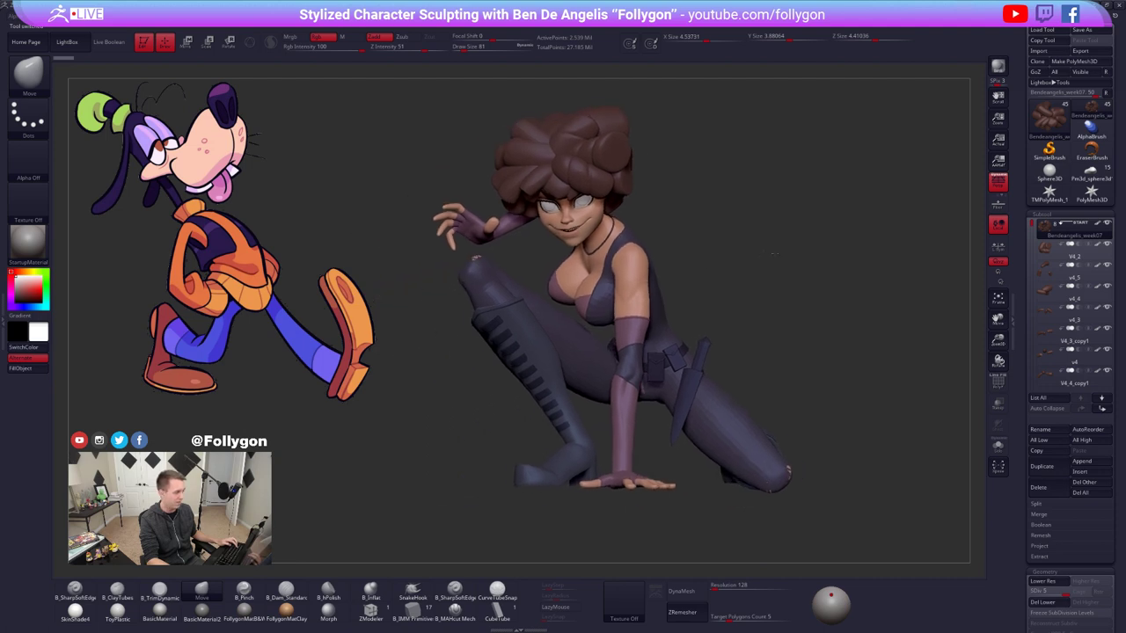
click(1082, 493)
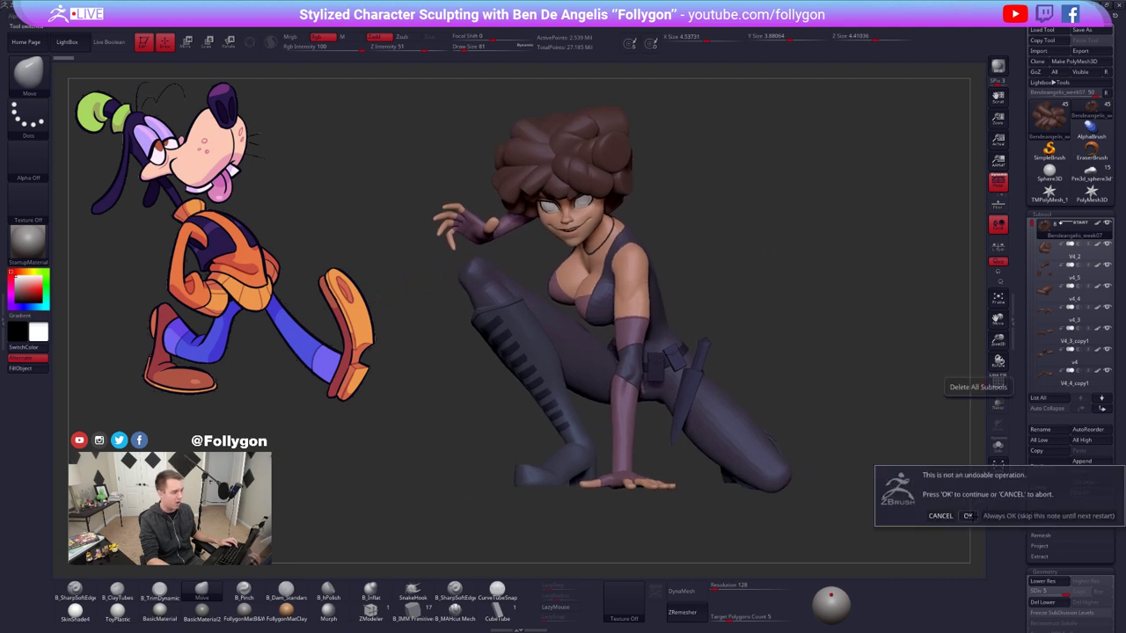
click(968, 516)
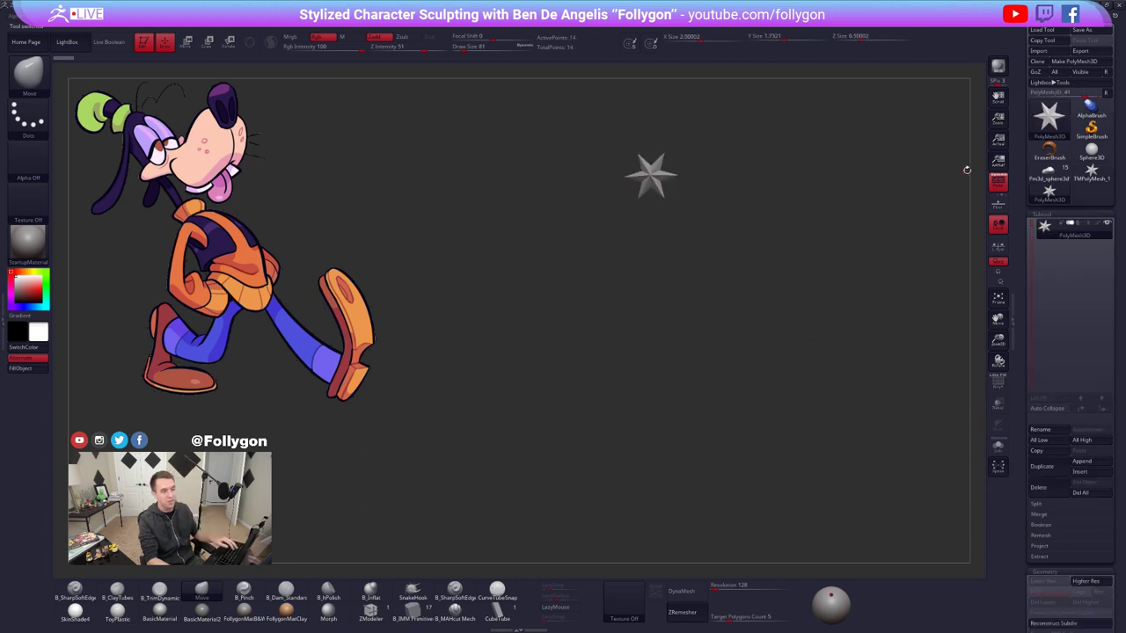
- Load the 15-subtool Pm3d_sphere3d tool and inspect the grey dog blockout as a full figure
click(1059, 179)
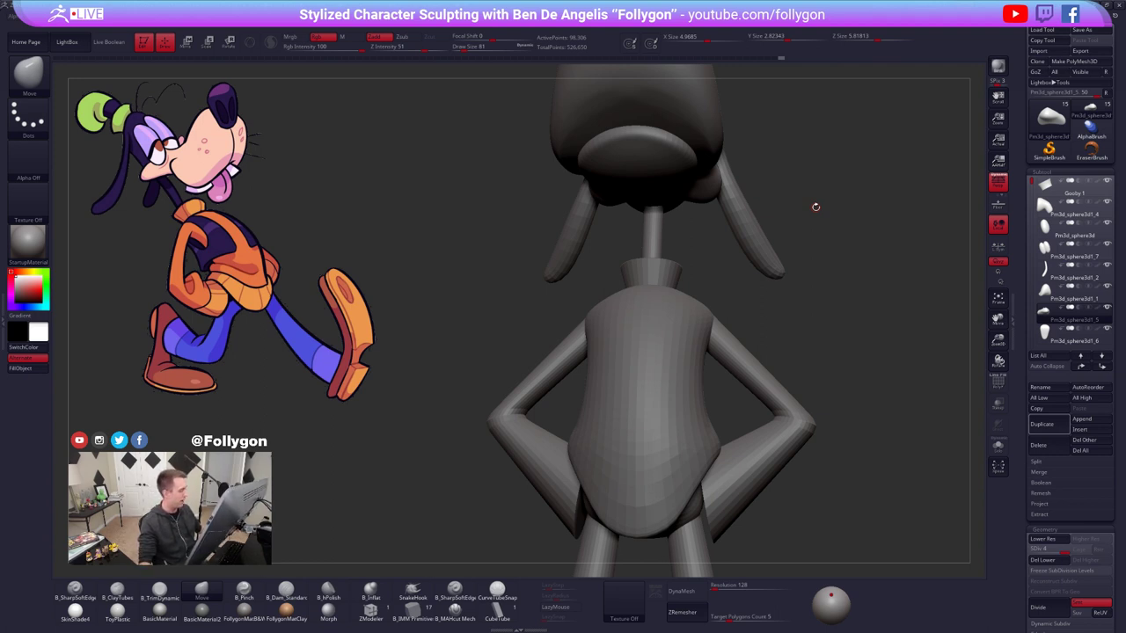
ctrl+right_click(821, 376)
mouse_move(832, 304)
ctrl+right_down()
mouse_move(779, 269)
mouse_move(810, 331)
mouse_move(768, 282)
mouse_move(756, 395)
mouse_move(804, 405)
ctrl+right_up()
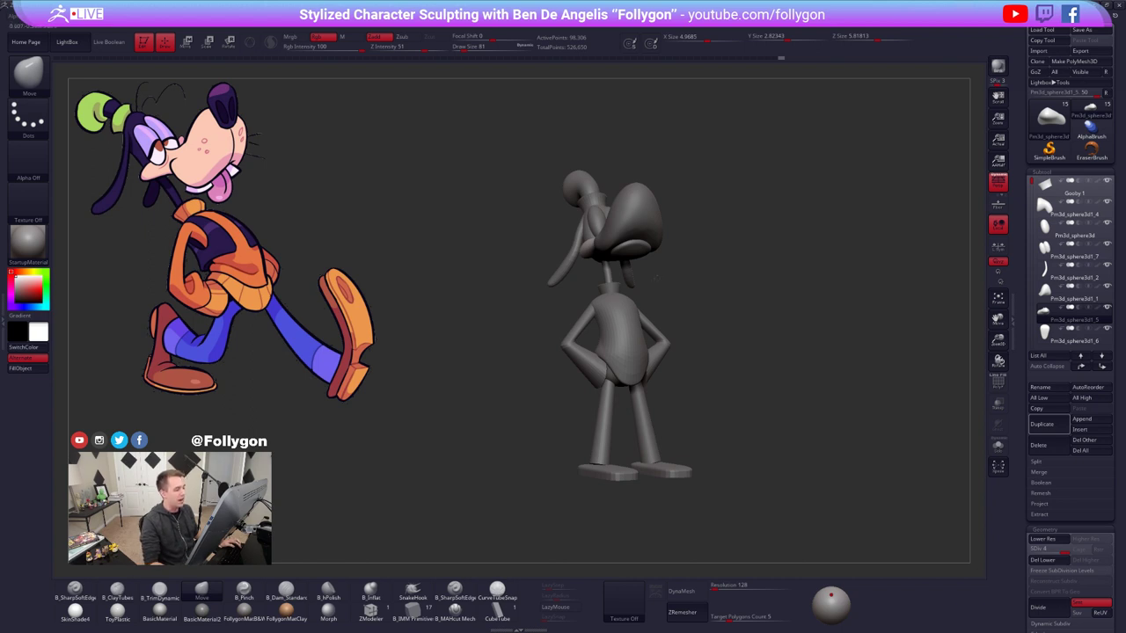
right_drag(729, 327, 705, 366)
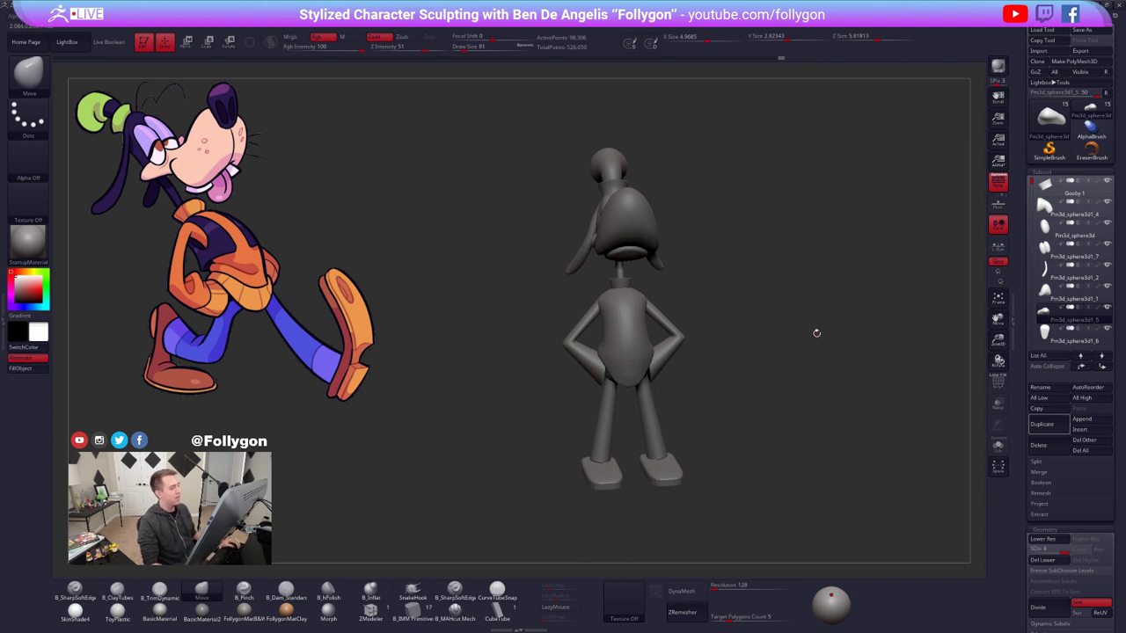
- Make the torso the active subtool and inspect the dog blockout from front and three-quarter views
mouse_move(604, 326)
right_down()
mouse_move(672, 357)
mouse_move(613, 310)
right_up()
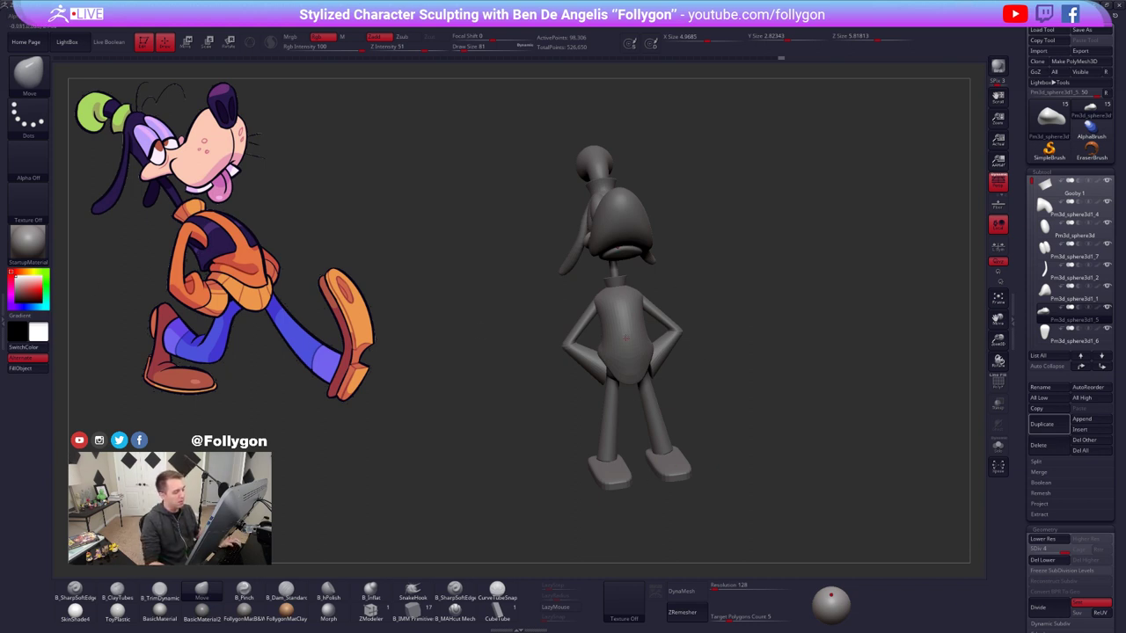
alt+click(625, 338)
drag(568, 387, 680, 385)
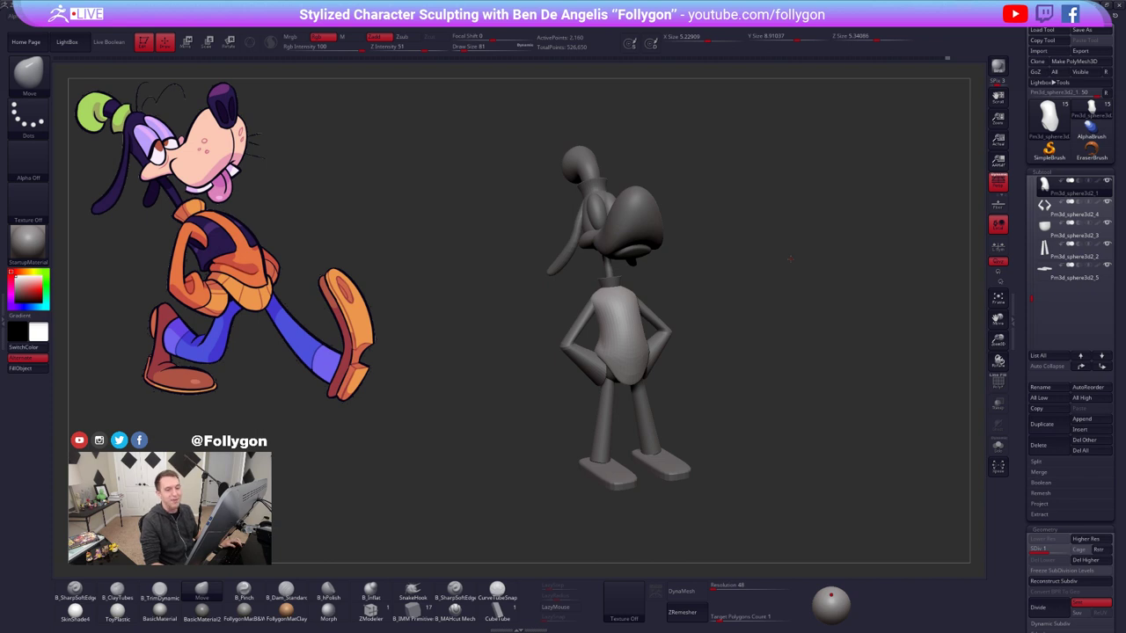
key(ctrl+space)
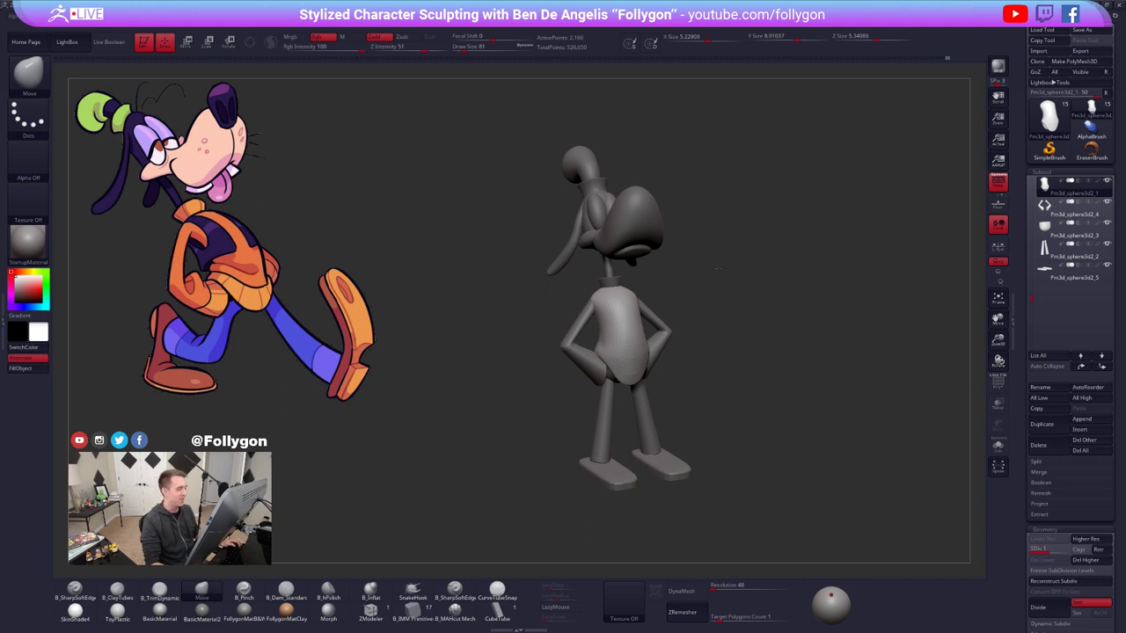
drag(717, 269, 719, 269)
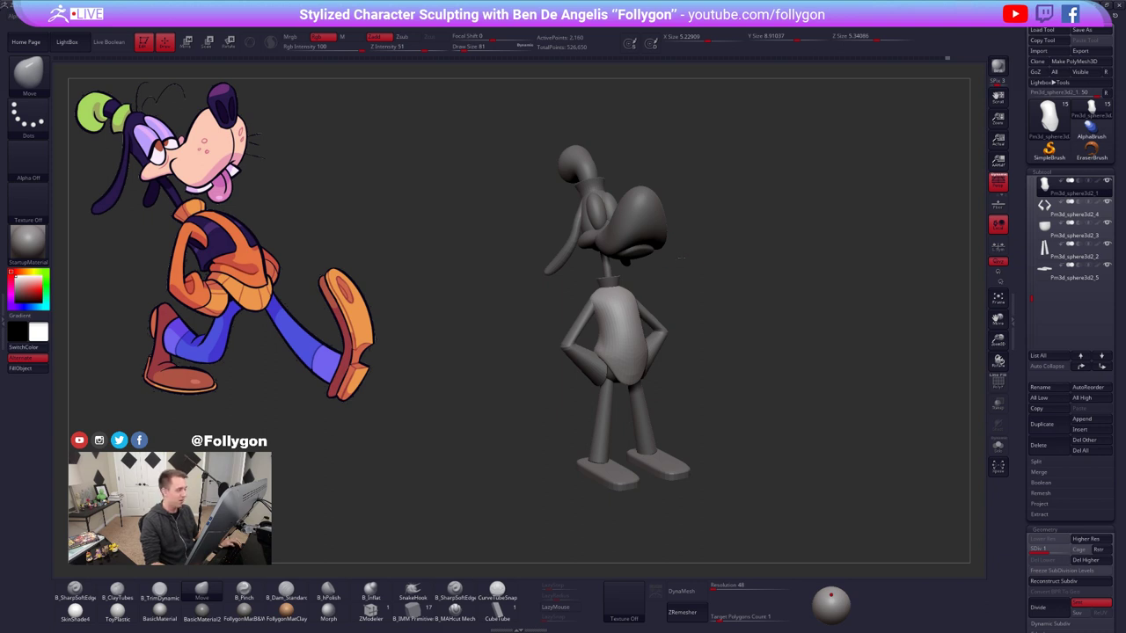
alt+drag(682, 258, 725, 281)
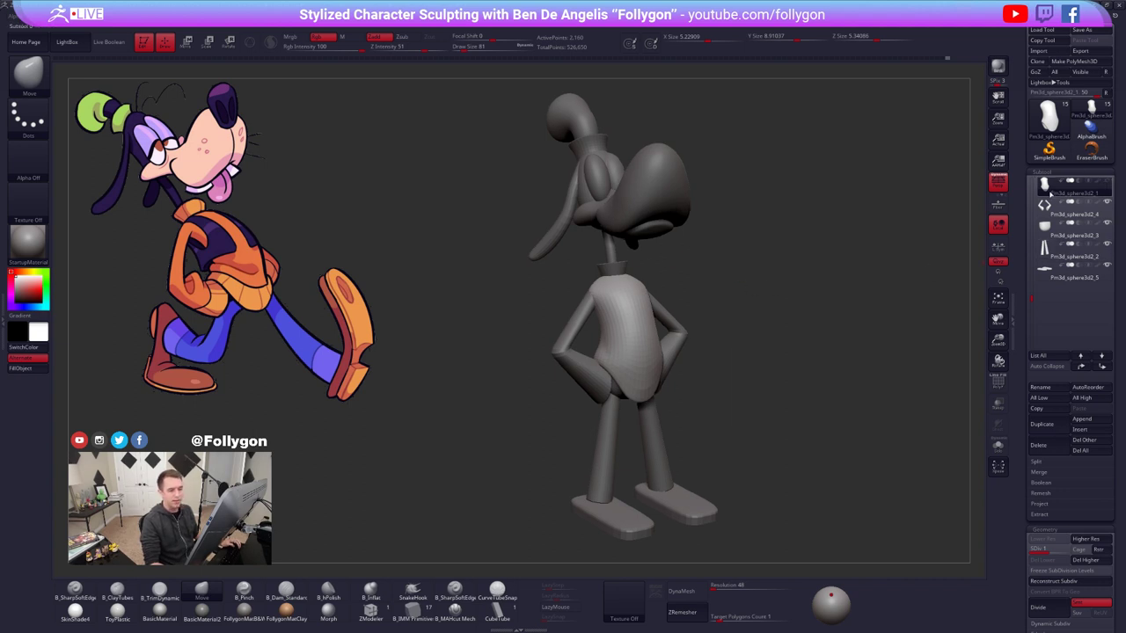
- Hide the torso, arms, pelvis, legs, shoes and neck collar so only the head and neck parts stay visible
click(1047, 209)
click(1048, 231)
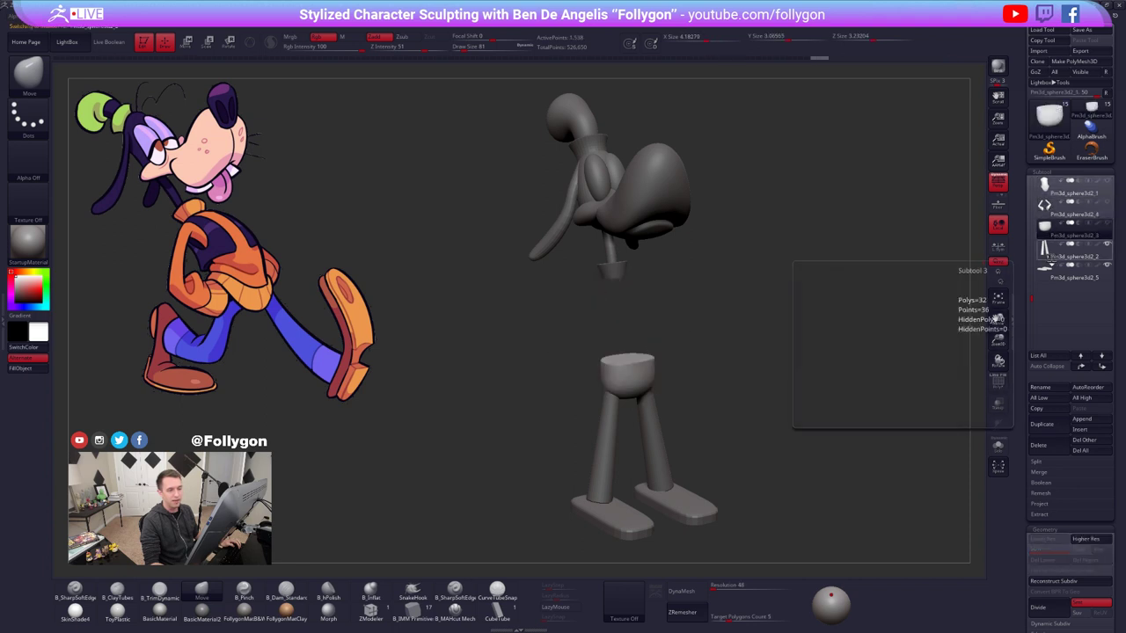
click(1050, 253)
click(1052, 277)
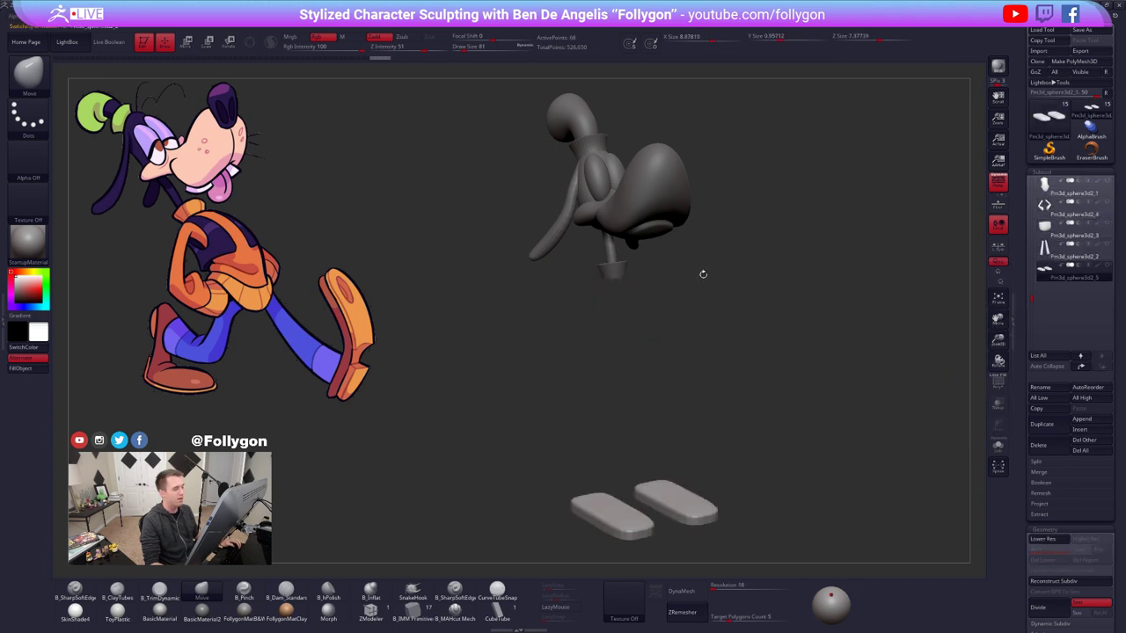
alt+click(617, 274)
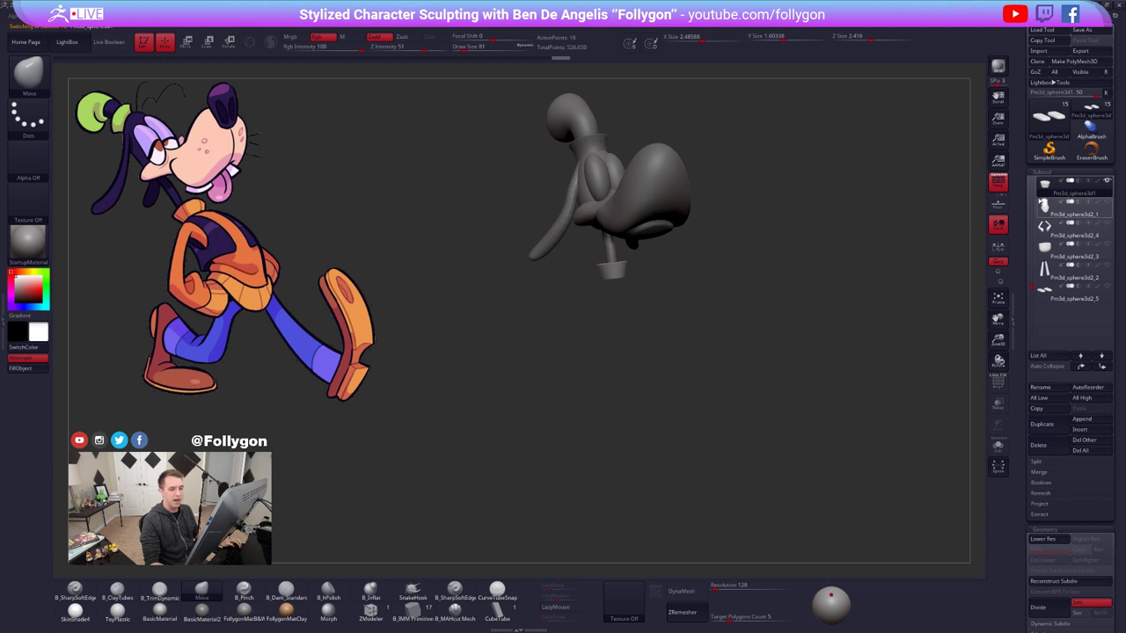
alt+click(648, 227)
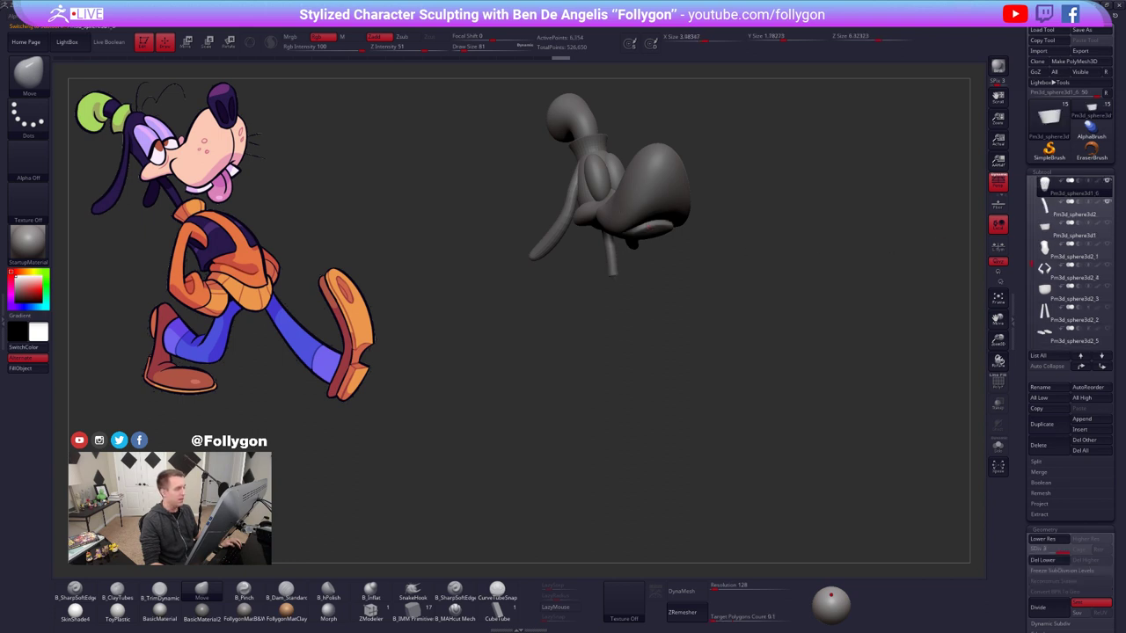
ctrl+right_drag(649, 227, 671, 348)
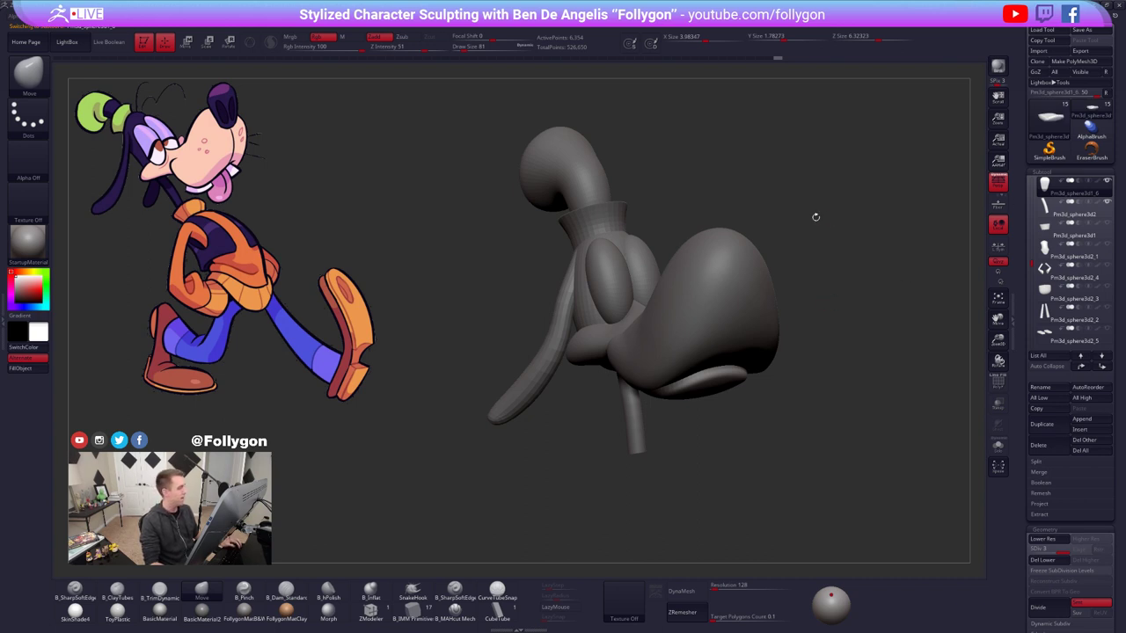
alt+drag(789, 396, 772, 381)
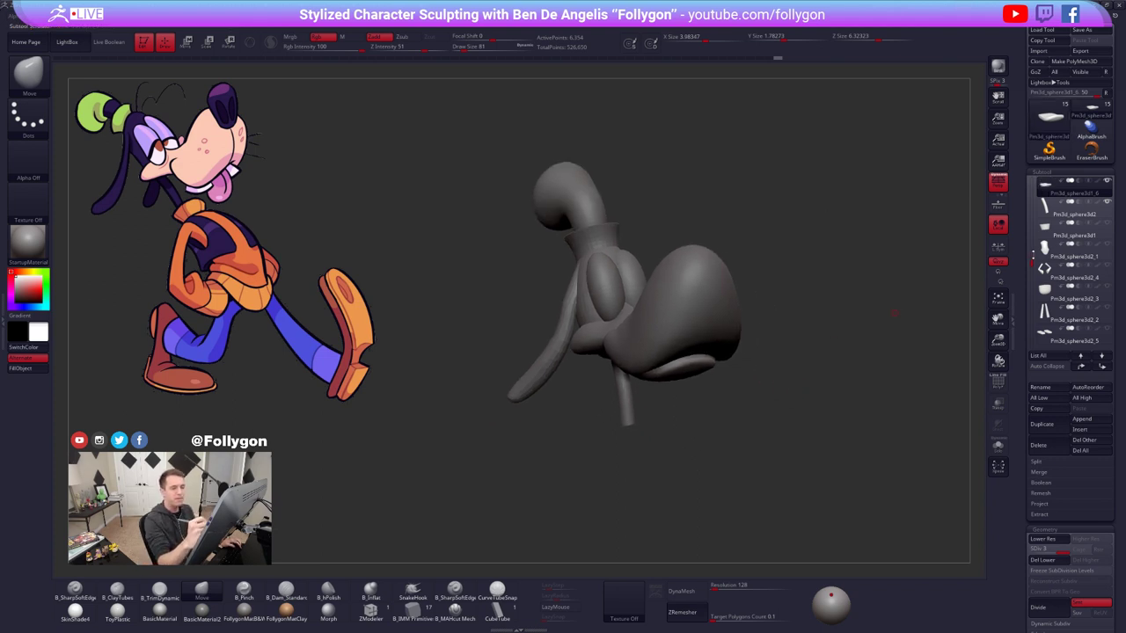
- Make the muzzle the active subtool and set the Move brush's draw size to 764
mouse_move(1034, 255)
mouse_down()
mouse_move(1038, 179)
mouse_move(1037, 326)
mouse_move(1039, 169)
mouse_up()
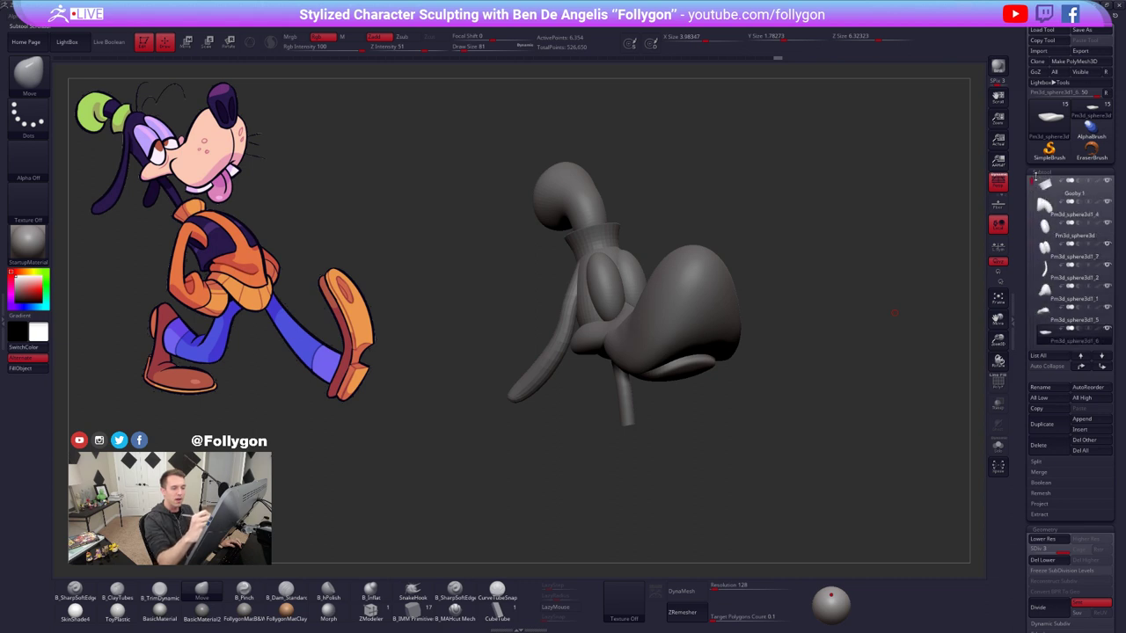
alt+click(722, 320)
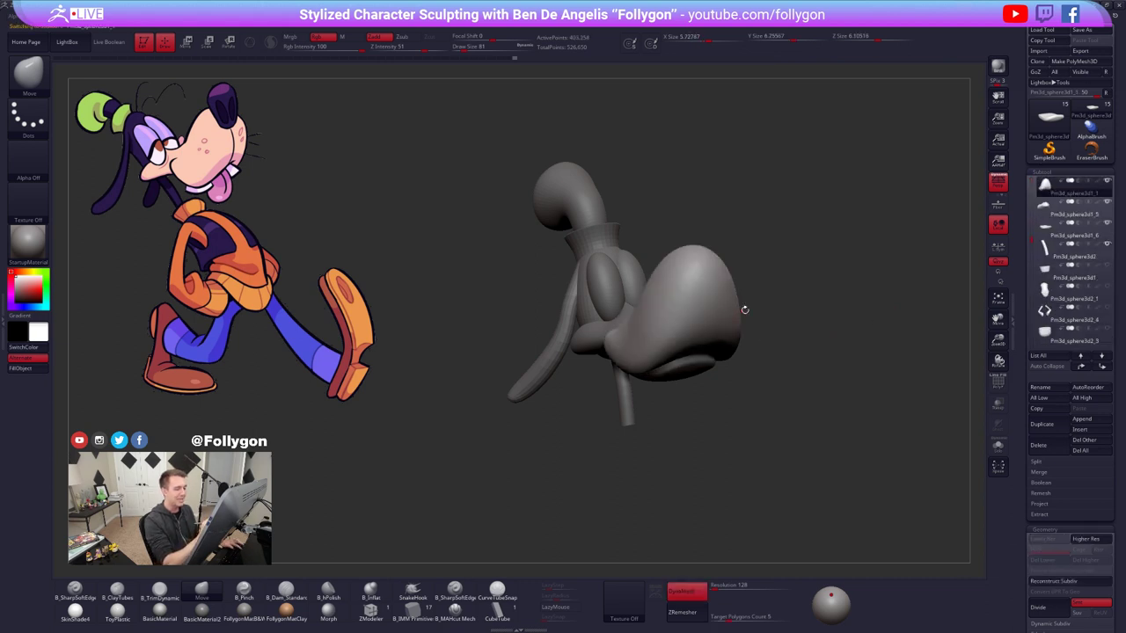
key(space)
drag(748, 312, 771, 313)
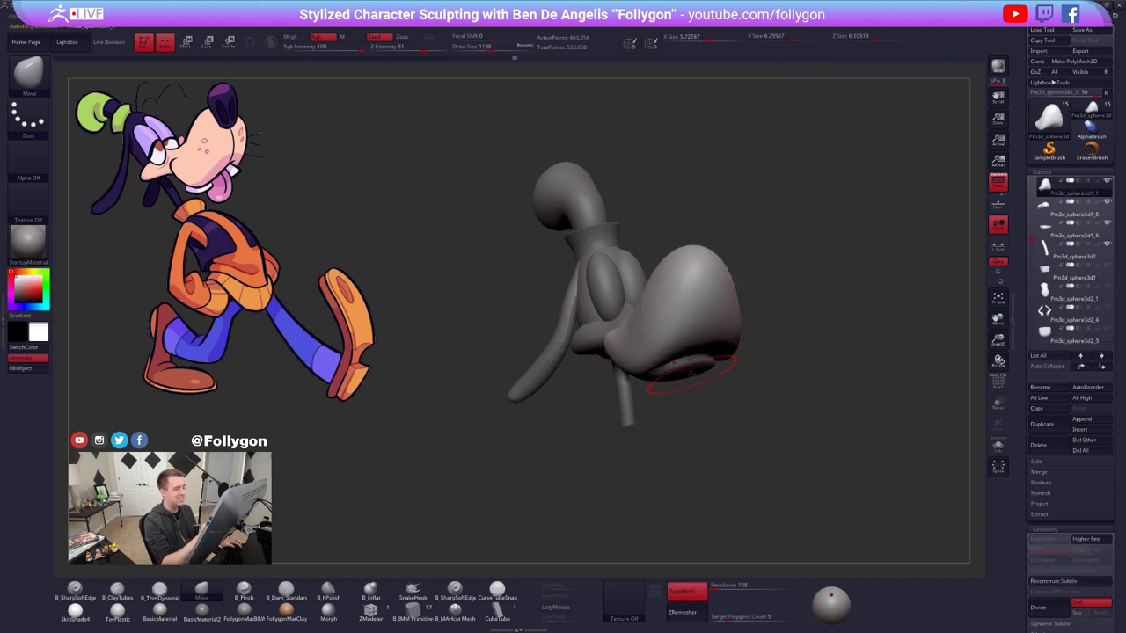
mouse_move(702, 401)
mouse_down()
mouse_move(712, 362)
mouse_move(763, 365)
mouse_move(710, 338)
mouse_up()
key(space)
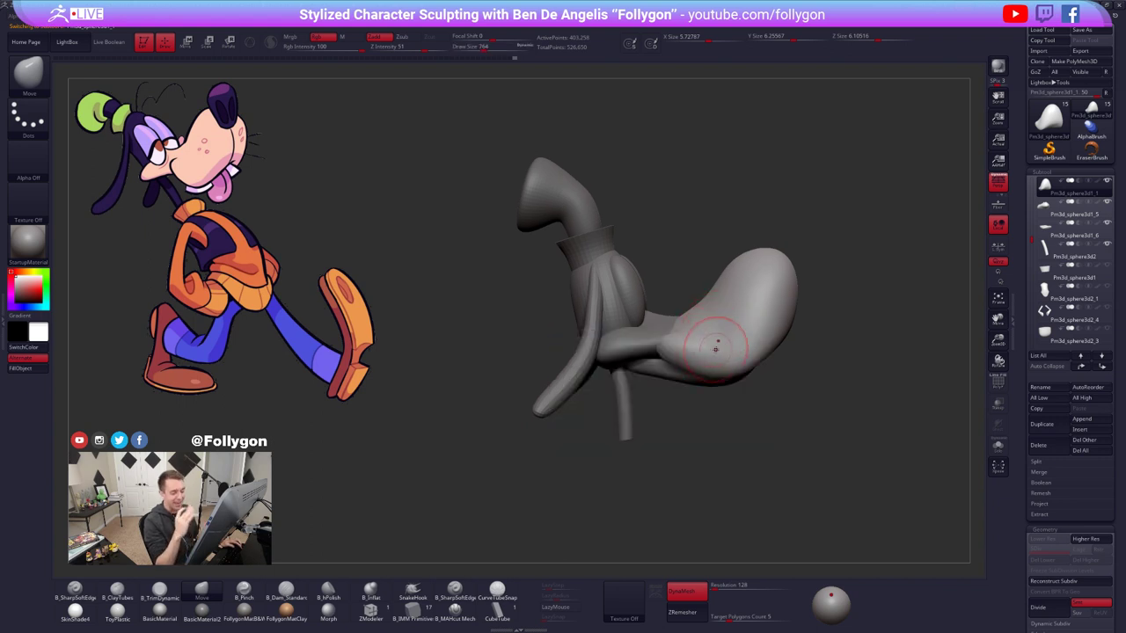
mouse_move(703, 422)
mouse_down()
mouse_move(714, 467)
mouse_move(644, 378)
mouse_move(645, 411)
mouse_move(647, 398)
mouse_up()
alt+click(645, 329)
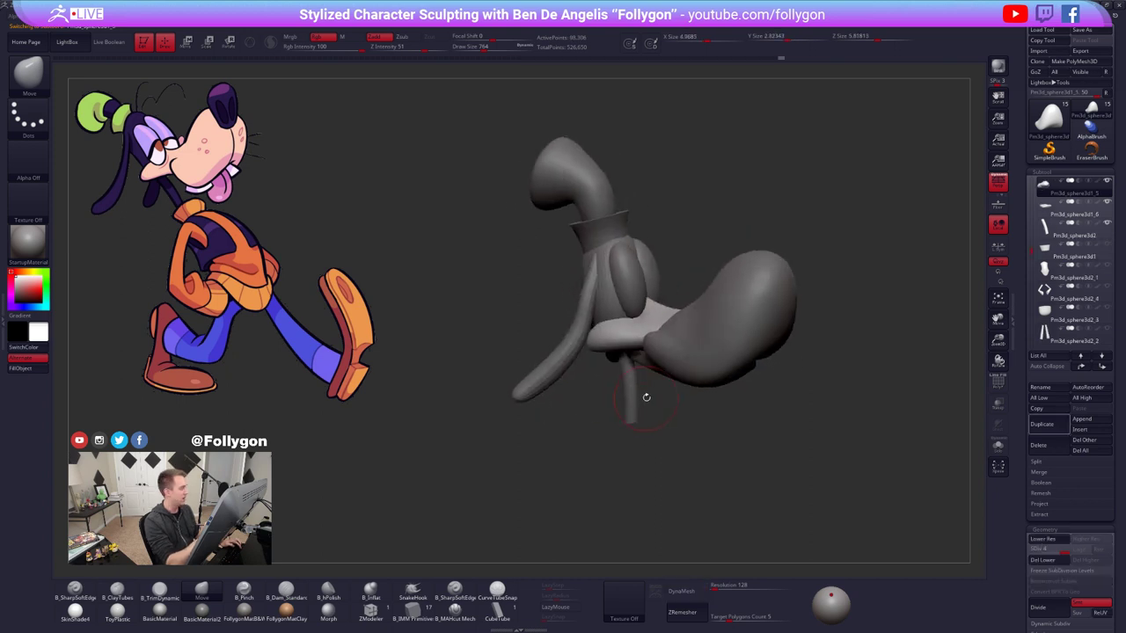
alt+click(693, 343)
- Turn off perspective and set the Move brush's draw size to 1685 while viewing the muzzle from above
mouse_move(717, 400)
mouse_down()
mouse_move(682, 357)
mouse_move(701, 384)
mouse_up()
drag(774, 387, 735, 391)
key(space)
drag(717, 325, 740, 324)
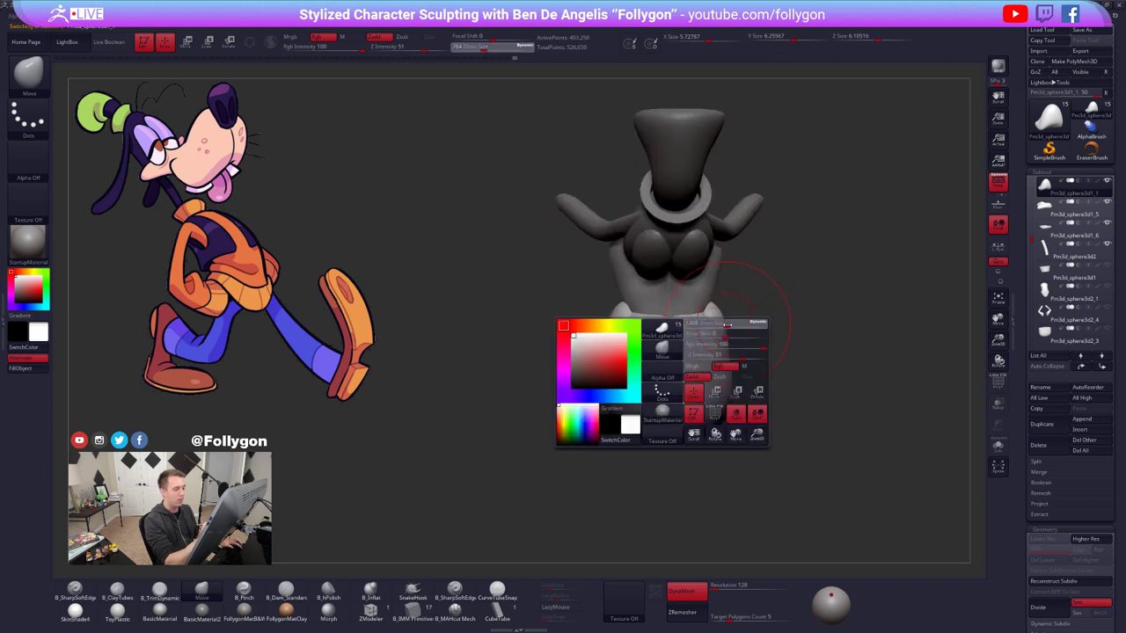
click(996, 187)
alt+drag(807, 262, 777, 294)
key(space)
drag(674, 351, 684, 351)
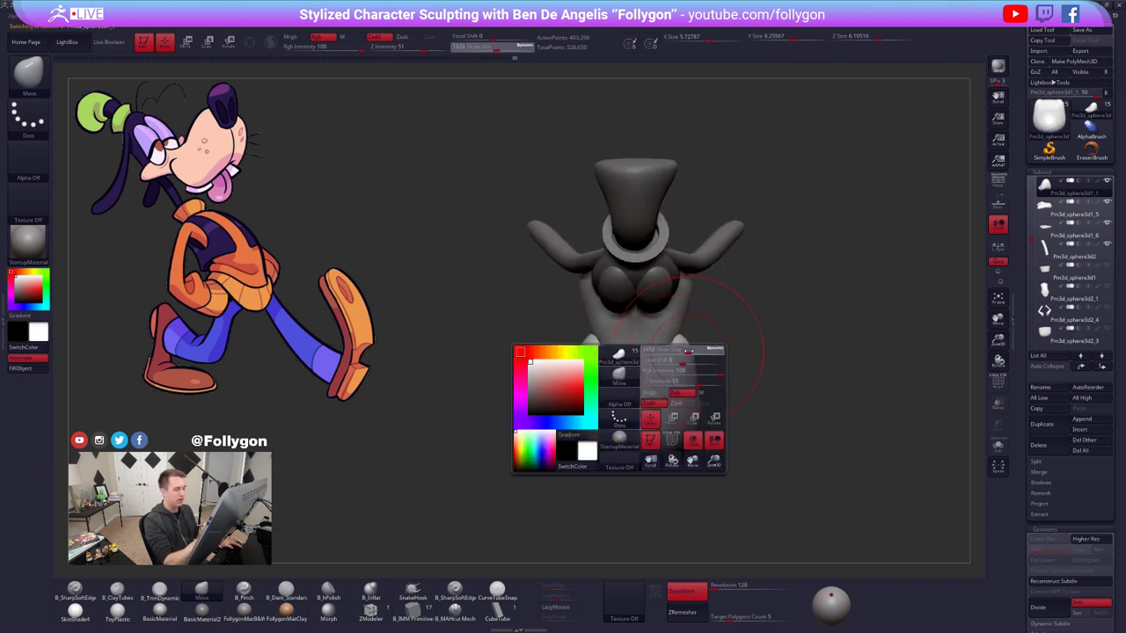
- Widen the sides of the muzzle with the Move brush, then reduce the brush's draw size
drag(702, 431, 709, 435)
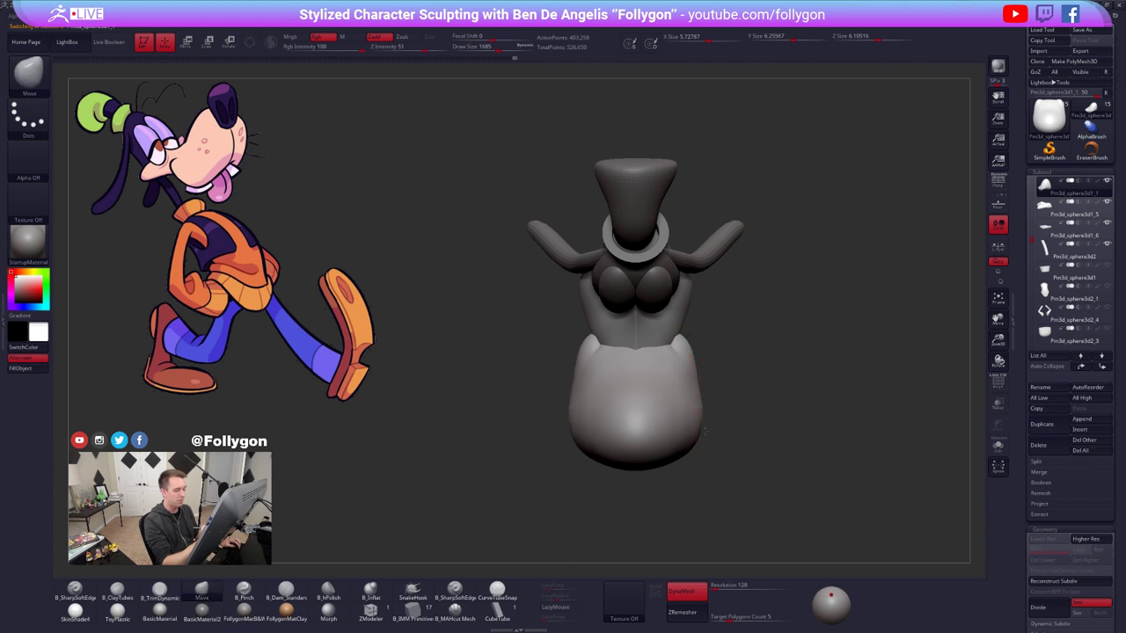
mouse_move(760, 490)
mouse_down()
mouse_move(681, 397)
mouse_move(701, 370)
mouse_up()
drag(688, 437, 695, 440)
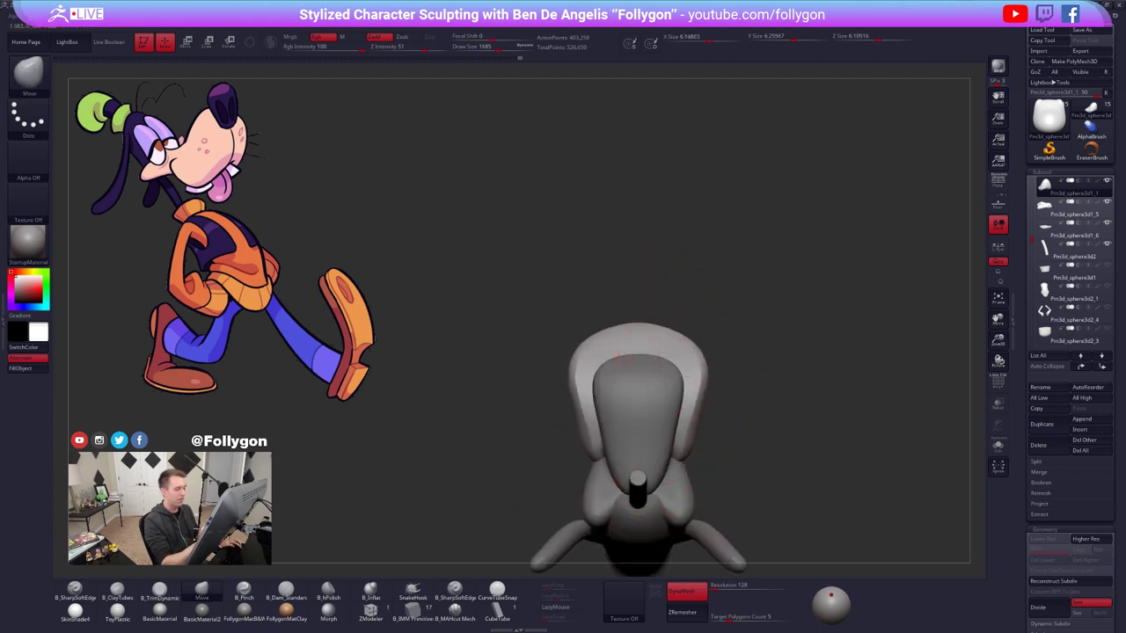
mouse_move(702, 321)
mouse_down()
mouse_move(671, 422)
mouse_move(703, 395)
mouse_up()
key(space)
drag(662, 383, 647, 383)
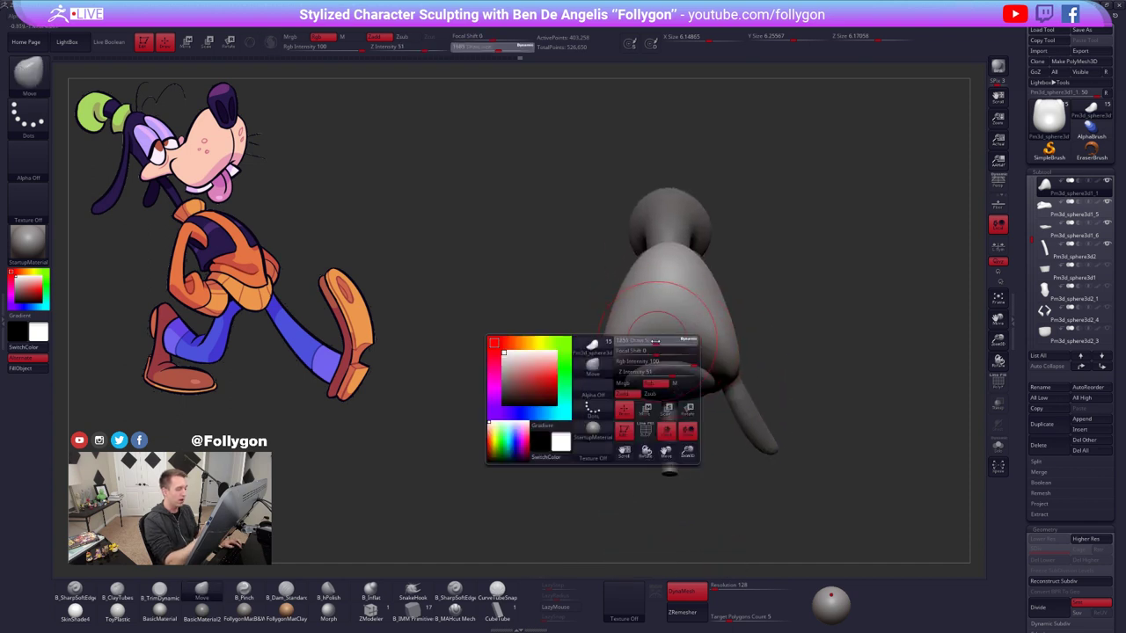
- Isolate the muzzle and tighten its lower rim with the B_Pinch brush
key(5)
mouse_move(646, 354)
right_down()
mouse_move(679, 309)
mouse_move(662, 338)
right_up()
key(alt+s)
mouse_move(601, 394)
mouse_down()
mouse_move(623, 345)
mouse_move(703, 322)
mouse_move(648, 323)
mouse_up()
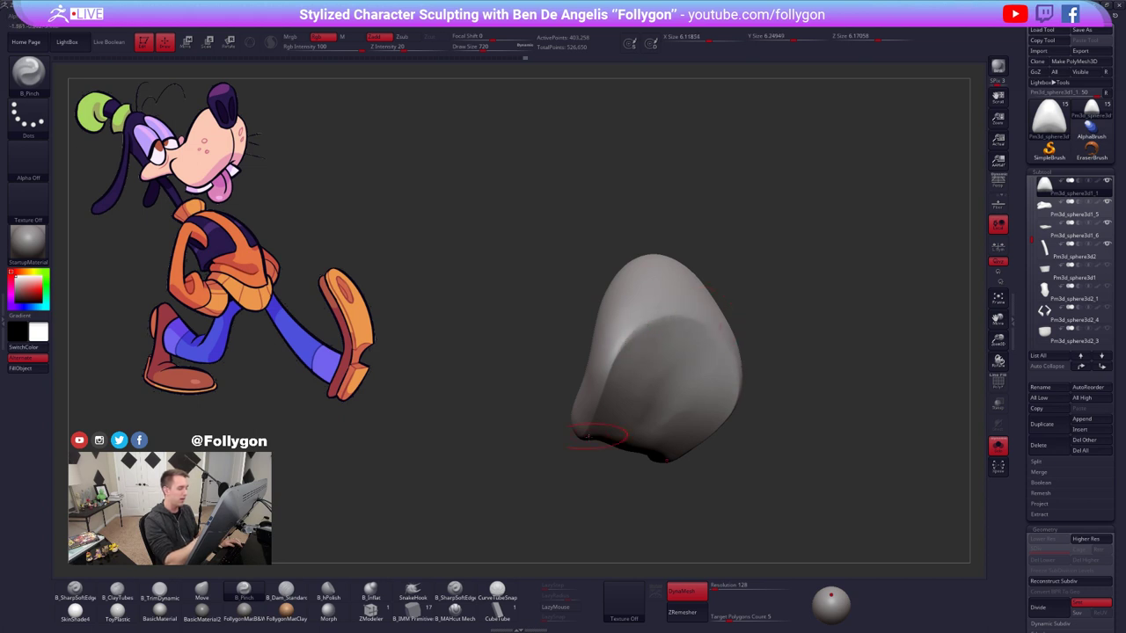
- Flatten the front of the muzzle with the TrimDynamic brush at draw size 980, then show the other head parts again
right_drag(619, 443, 711, 414)
key(space)
key(b)
key(t)
key(d)
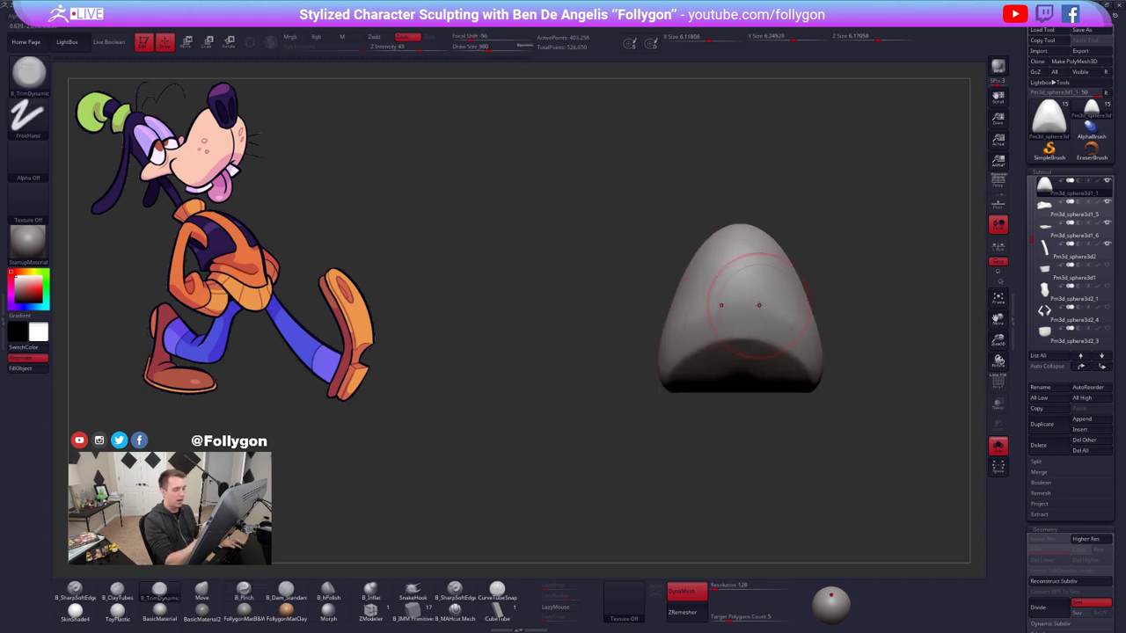
drag(759, 305, 740, 299)
mouse_move(633, 352)
right_down()
mouse_move(682, 345)
mouse_move(700, 369)
right_up()
ctrl+right_drag(699, 370, 725, 422)
key(alt+s)
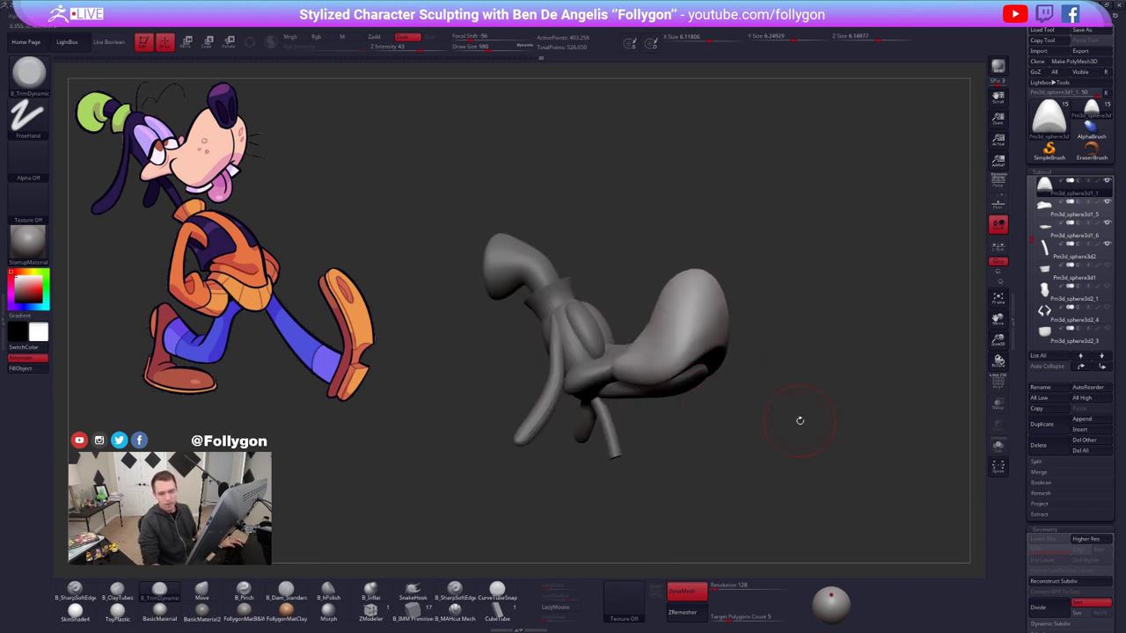
- Examine how the muzzle meets the cheek and mouth piece, switching between the two subtools
alt+right_drag(682, 332, 681, 309)
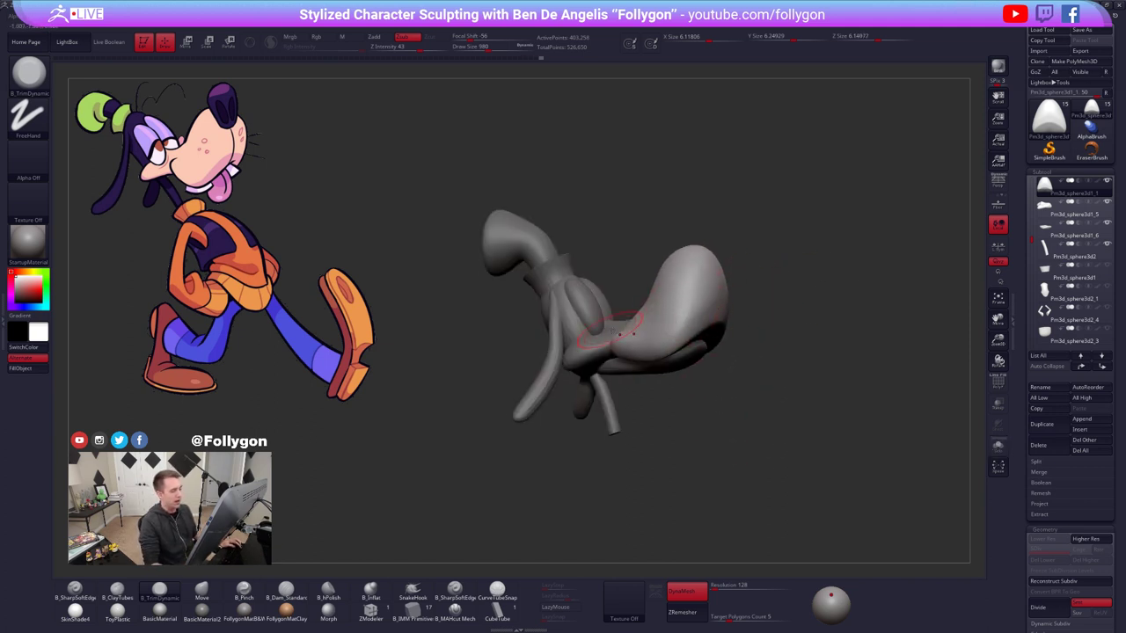
key(shift+f)
key(shift+f)
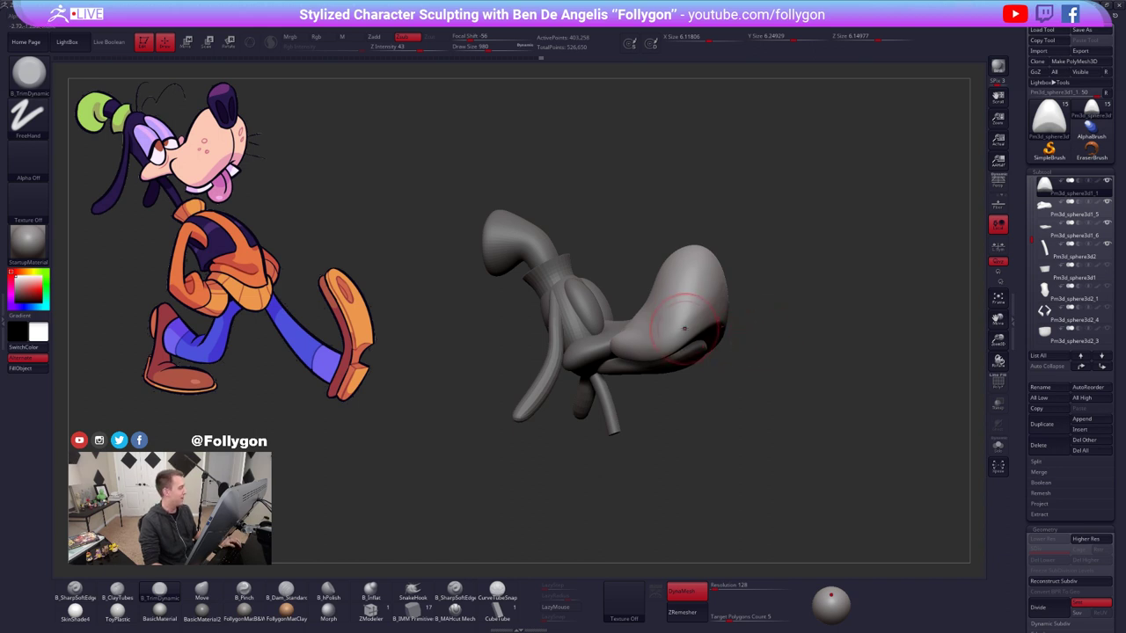
ctrl+right_drag(688, 327, 696, 333)
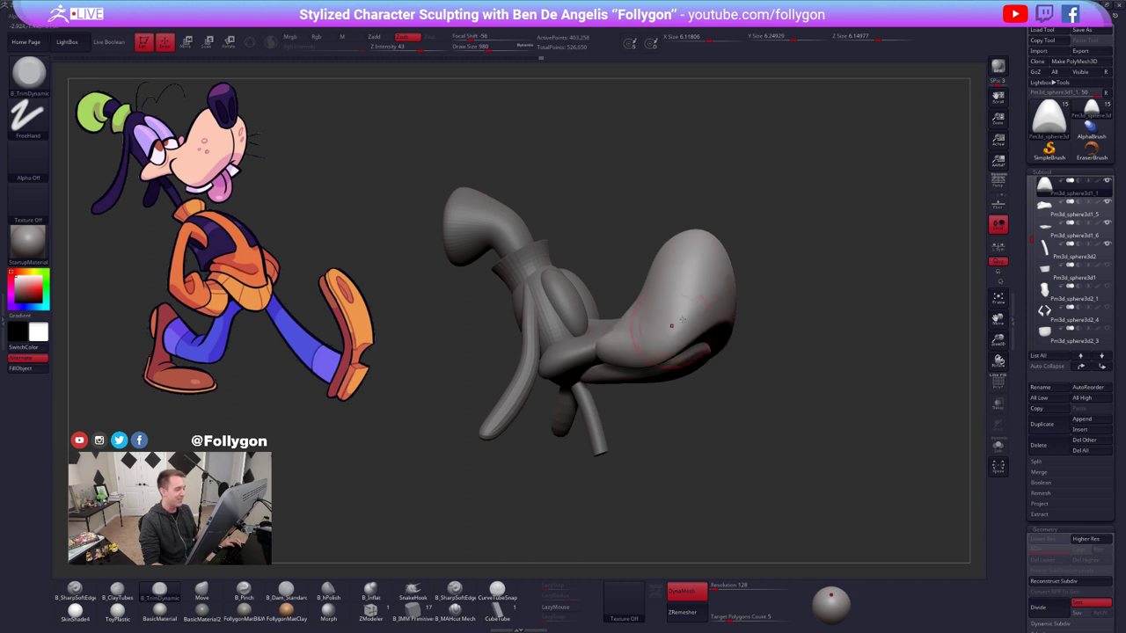
alt+right_drag(690, 348, 719, 356)
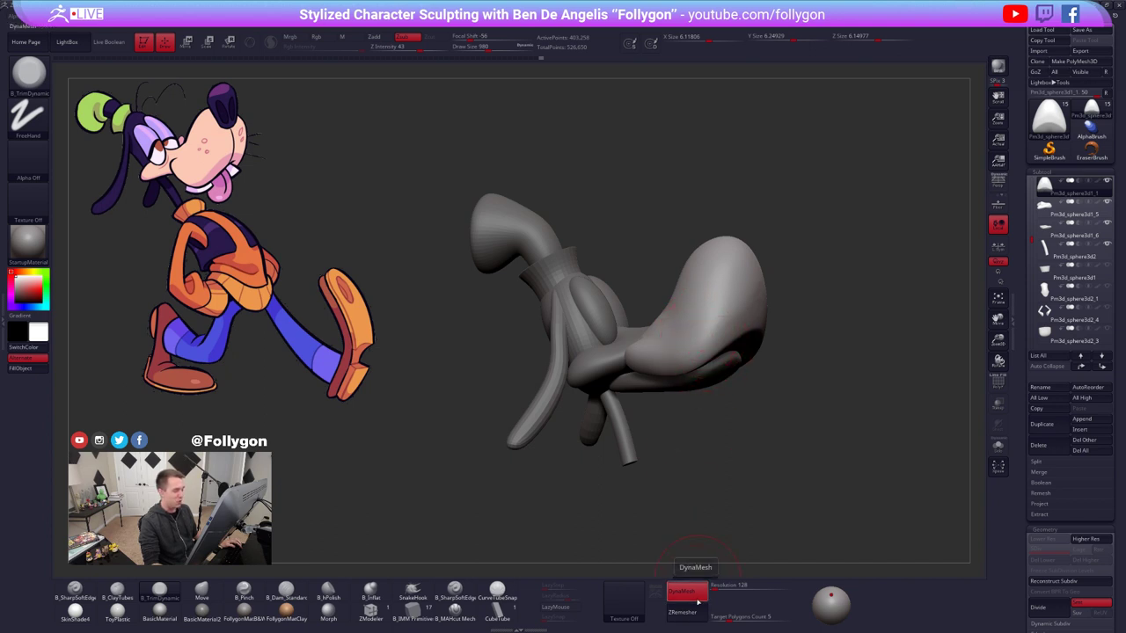
alt+click(605, 362)
mouse_move(607, 365)
right_down()
mouse_move(616, 436)
mouse_move(618, 358)
right_up()
alt+click(641, 338)
alt+click(624, 336)
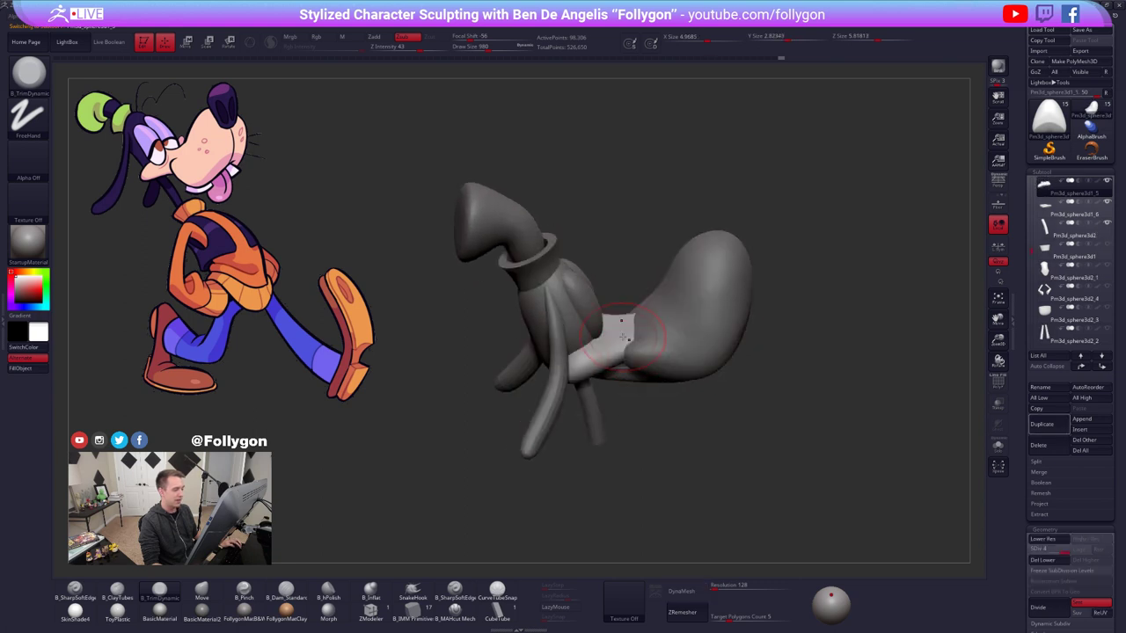
alt+click(660, 332)
alt+click(624, 339)
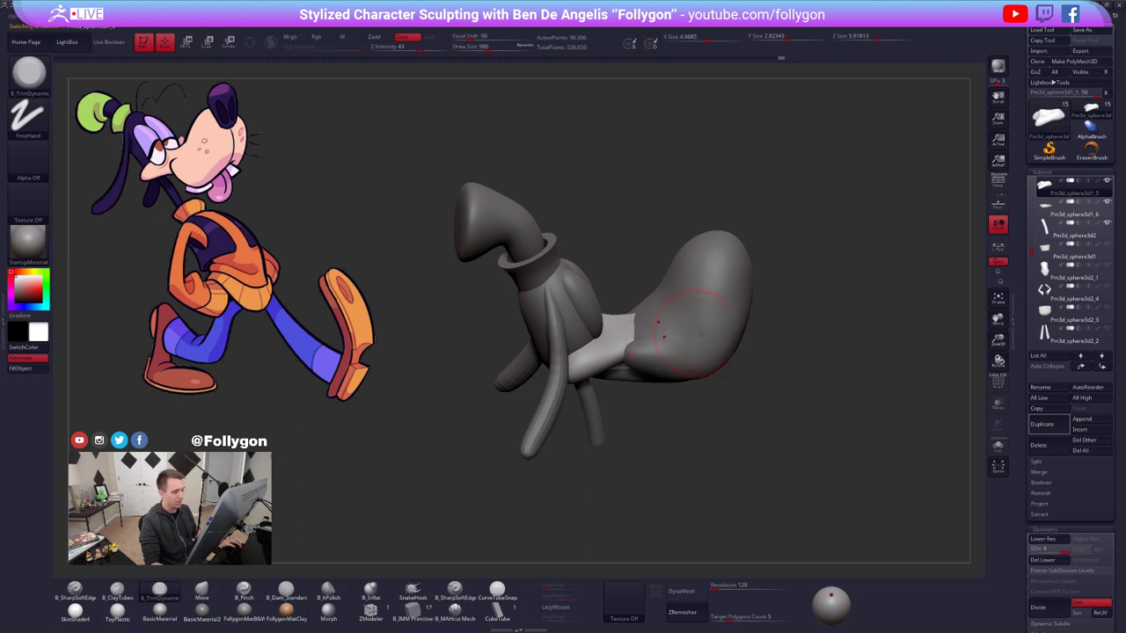
alt+click(700, 336)
- Isolate the muzzle and mask everything except its two lower rear lobes
key(alt+s)
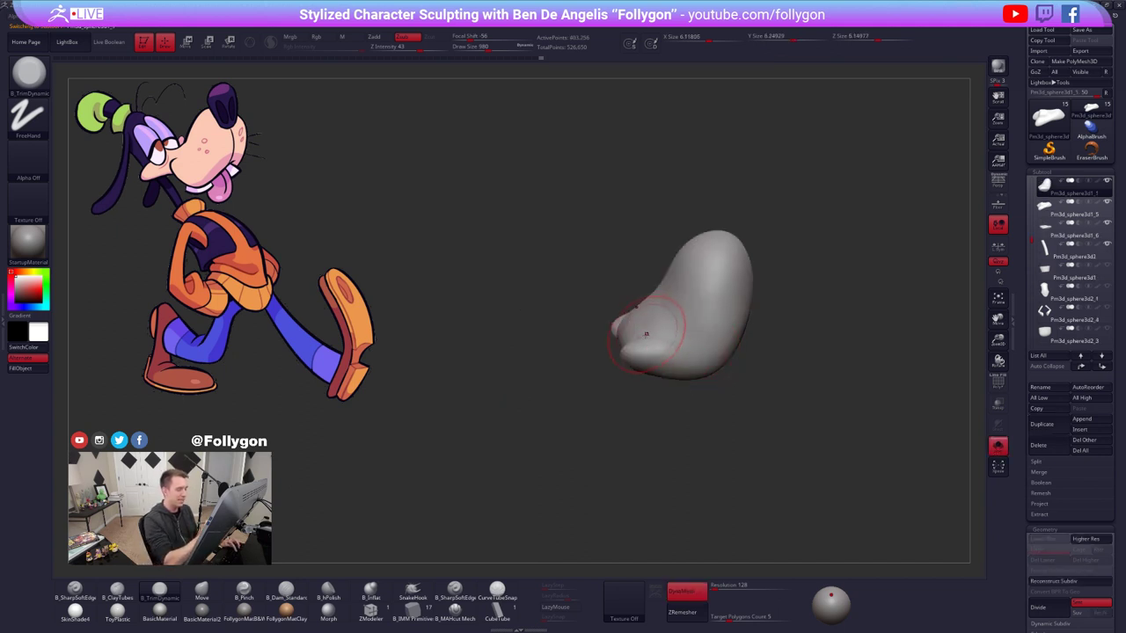
mouse_move(646, 334)
right_down()
mouse_move(638, 322)
mouse_move(635, 387)
mouse_move(635, 338)
mouse_move(650, 331)
mouse_move(610, 367)
right_up()
key(space)
mouse_move(623, 348)
ctrl+mouse_down()
mouse_move(649, 325)
mouse_move(753, 322)
mouse_move(614, 394)
ctrl+mouse_up()
ctrl+click(677, 381)
right_drag(630, 350, 648, 344)
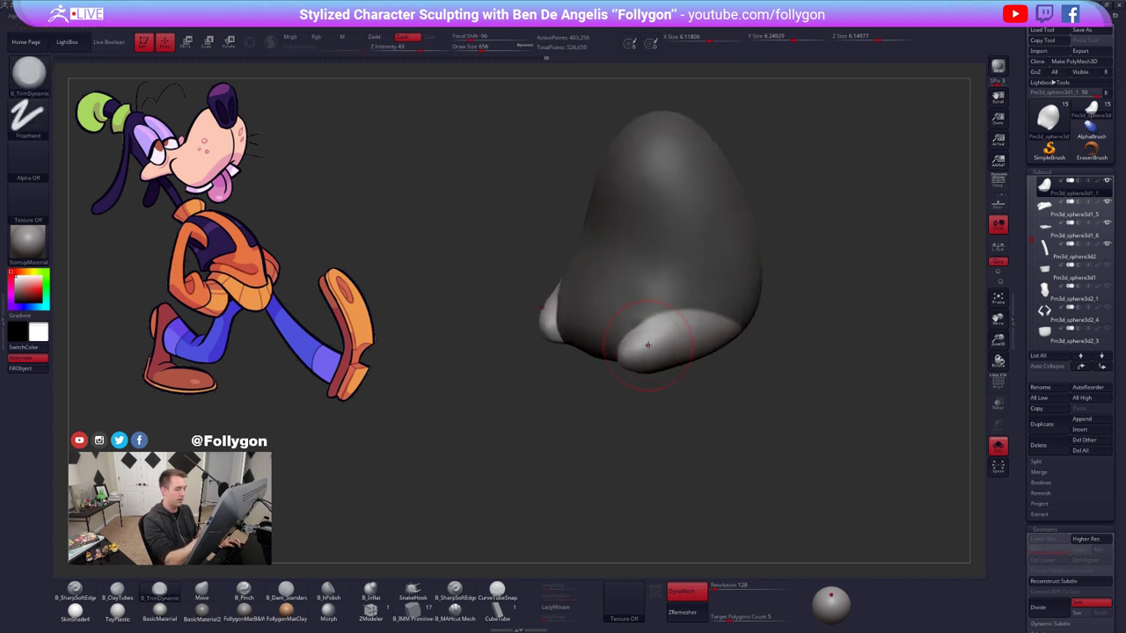
- Reshape the unmasked muzzle lobes with the Move brush at draw size 933, then show the whole head again
key(b)
key(m)
key(v)
key(space)
key(alt+s)
drag(634, 336, 628, 336)
mouse_move(646, 347)
right_down()
mouse_move(630, 339)
mouse_move(640, 402)
right_up()
ctrl+right_drag(629, 377, 659, 303)
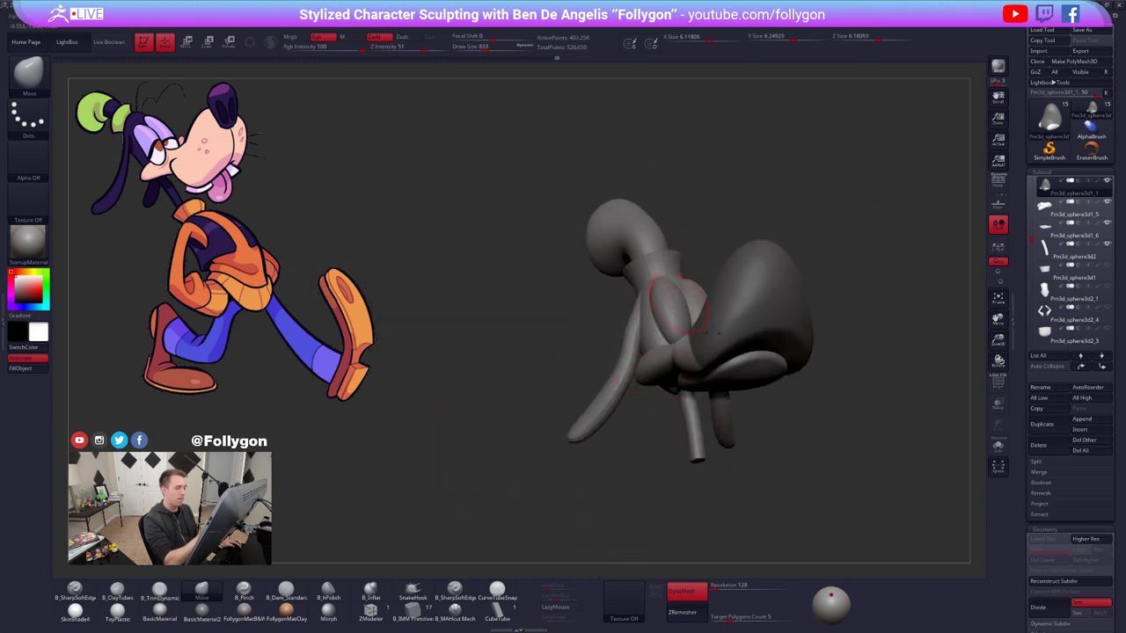
- Clear the mask from the muzzle and check its shape against the rest of the head
ctrl+drag(735, 189, 753, 209)
alt+right_drag(814, 461, 786, 464)
drag(786, 463, 818, 493)
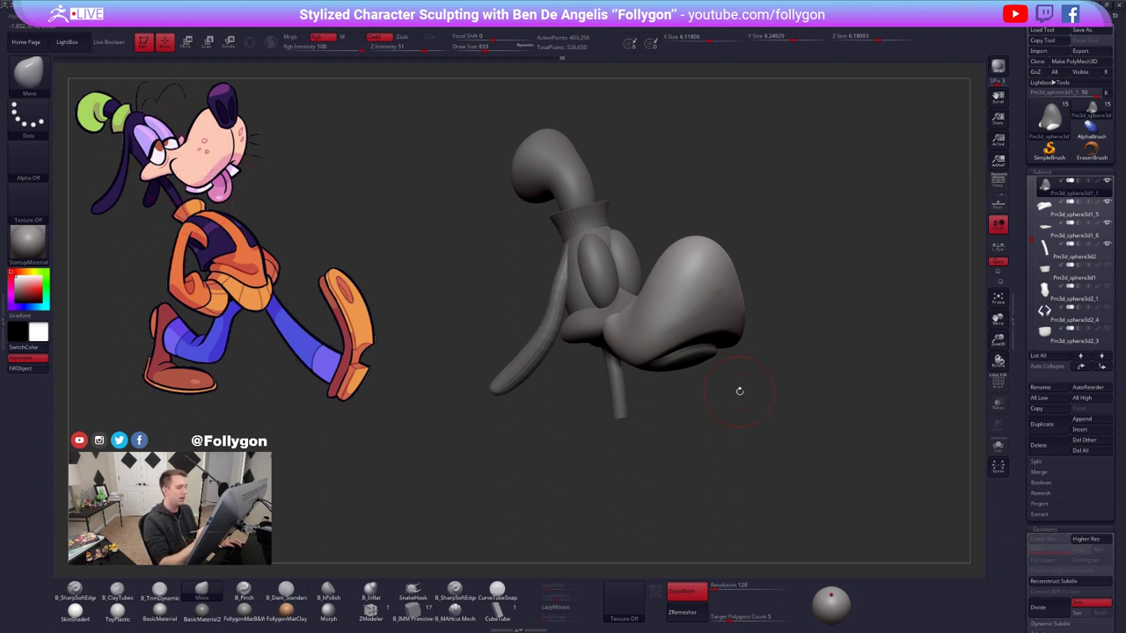
mouse_move(736, 389)
mouse_down()
mouse_move(747, 417)
mouse_move(712, 429)
mouse_move(695, 332)
mouse_move(688, 396)
mouse_up()
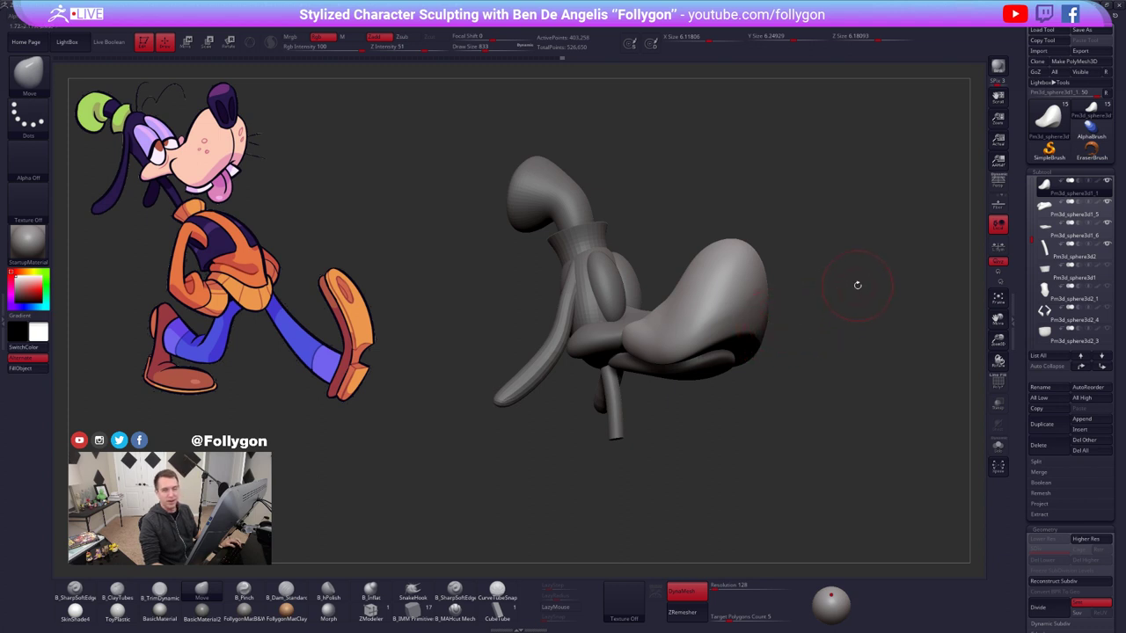
- Examine the head blockout from both sides, comparing the muzzle's silhouette with the reference drawing
right_drag(789, 312, 691, 318)
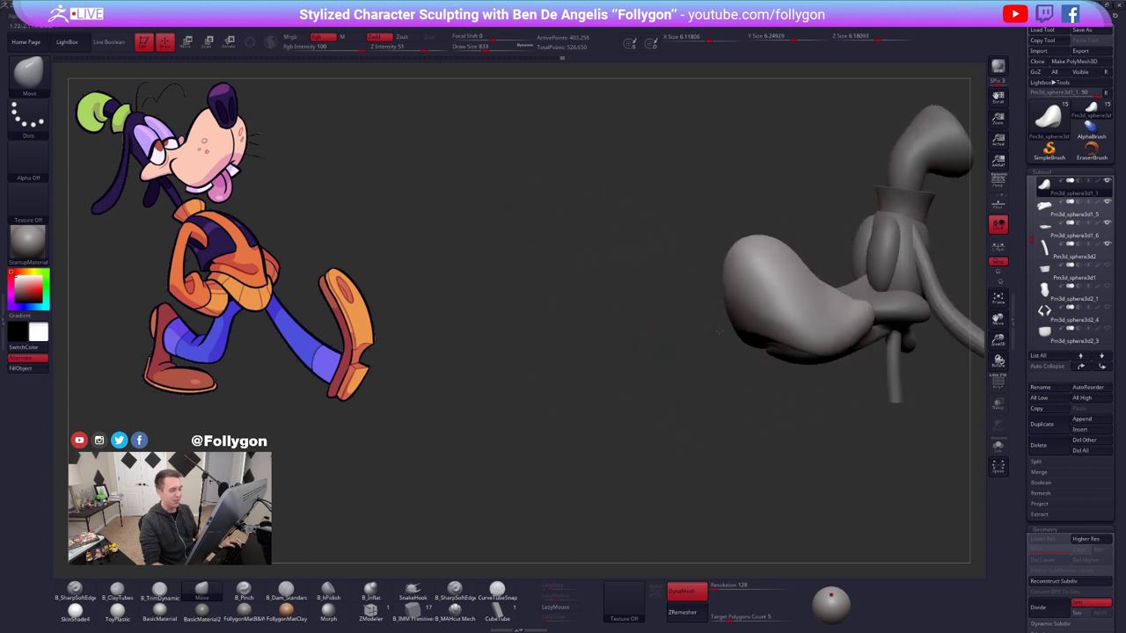
mouse_move(773, 339)
alt+right_down()
mouse_move(656, 345)
mouse_move(774, 354)
alt+right_up()
alt+right_drag(683, 355, 762, 337)
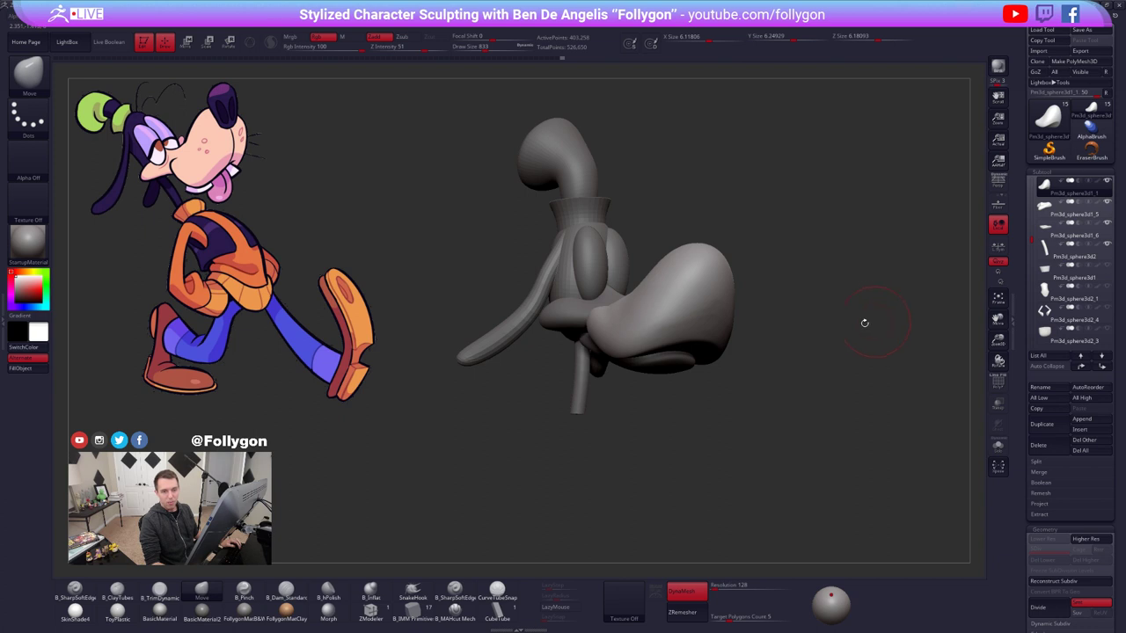
alt+drag(853, 332, 873, 334)
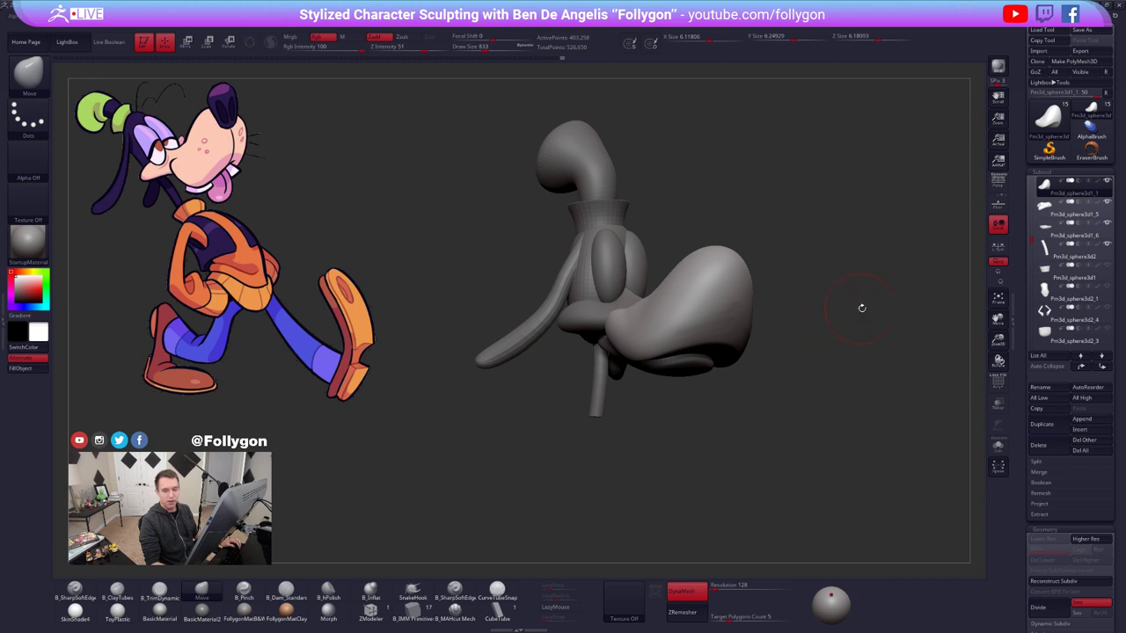
mouse_move(787, 247)
alt+mouse_down()
mouse_move(852, 304)
mouse_move(895, 309)
alt+mouse_up()
alt+right_drag(683, 365, 842, 312)
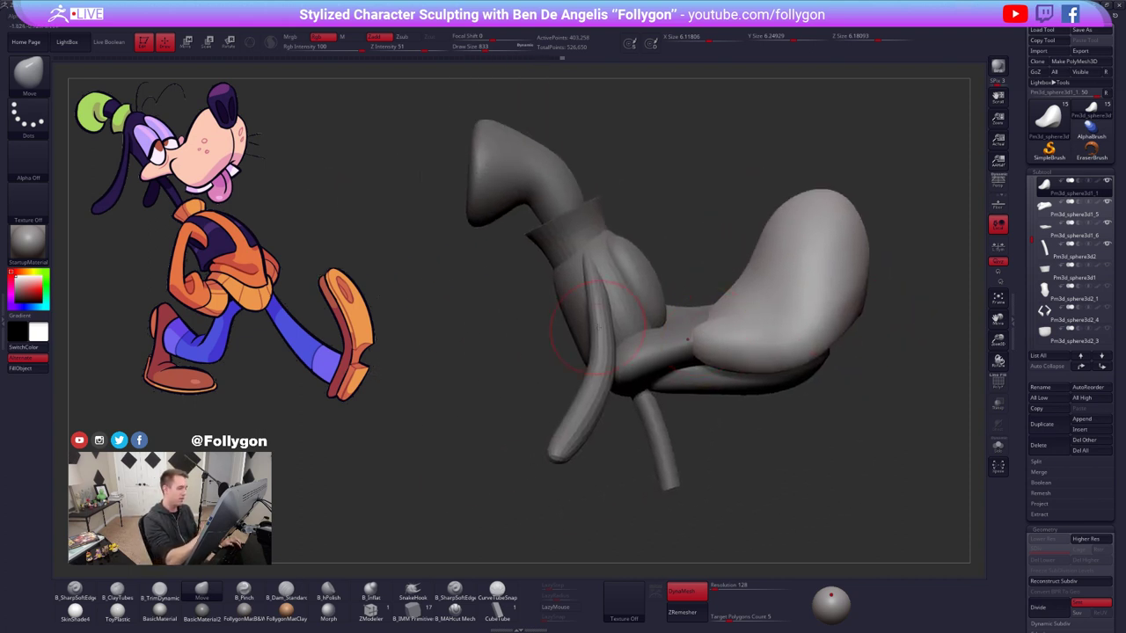
- Subdivide the hat brim once and reshape it around the head with the Move brush at draw size 1429
alt+click(599, 323)
key(space)
drag(592, 298, 596, 298)
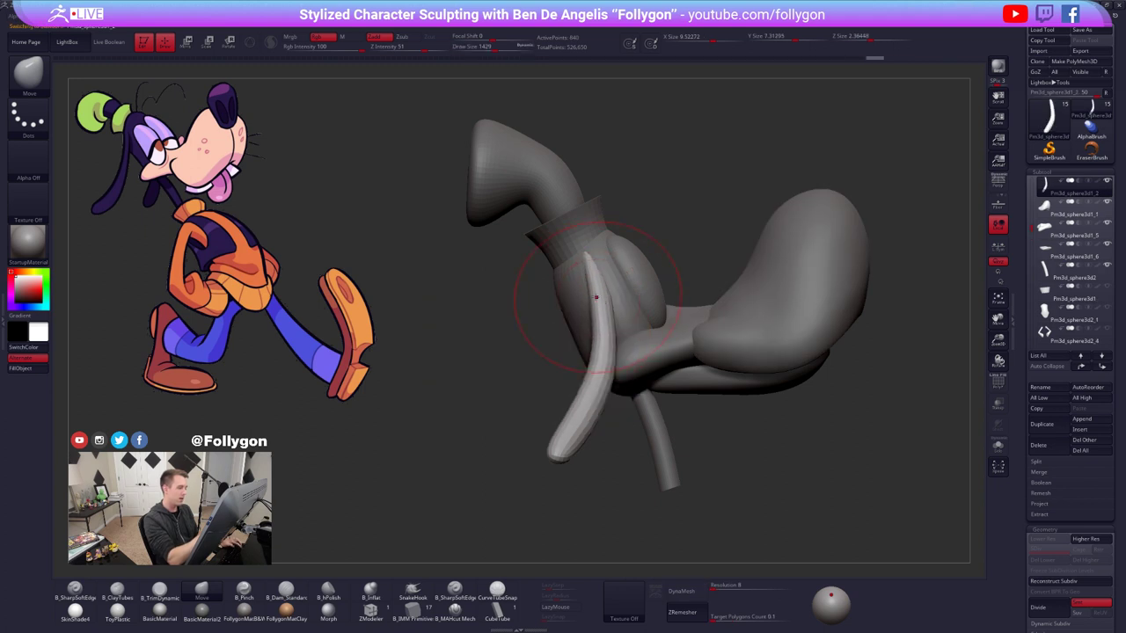
alt+right_drag(596, 298, 674, 343)
key(ctrl+d)
alt+click(646, 285)
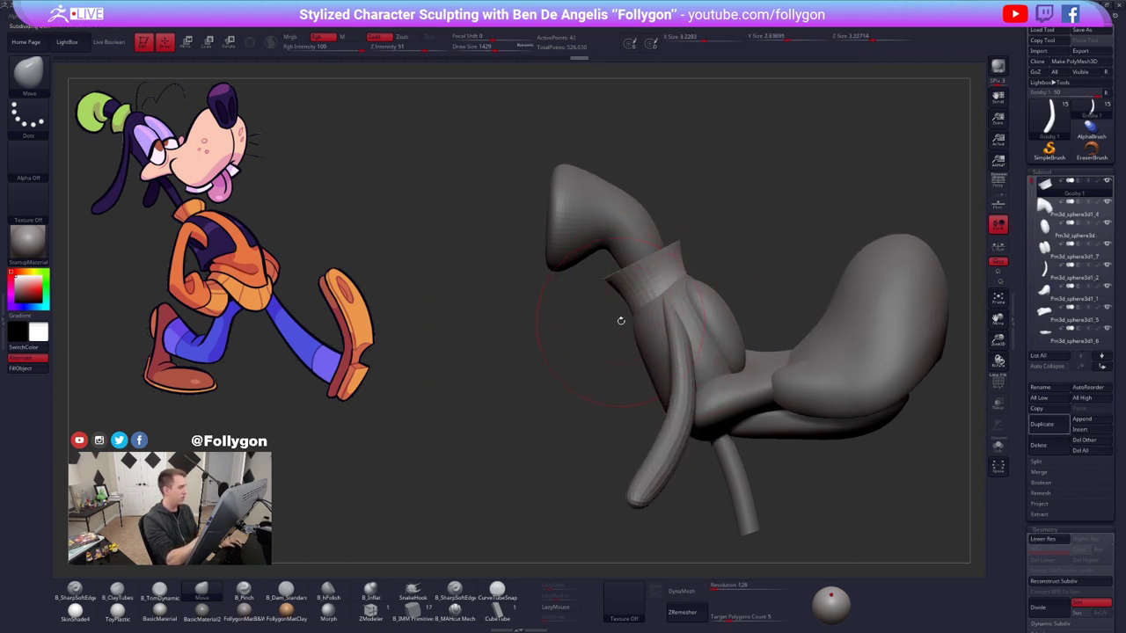
drag(631, 315, 631, 300)
right_drag(651, 308, 635, 330)
drag(669, 286, 665, 290)
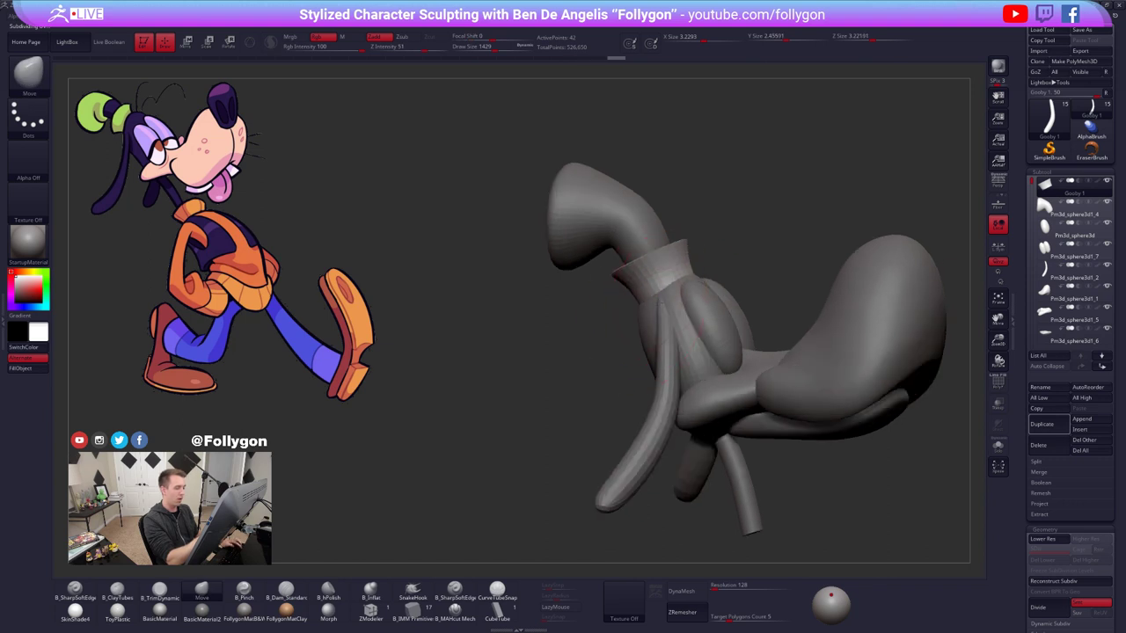
right_drag(666, 304, 666, 336)
ctrl+right_drag(666, 336, 656, 316)
- Check the lower jaw against the muzzle, selecting the jaw piece with a larger Move brush
alt+click(755, 328)
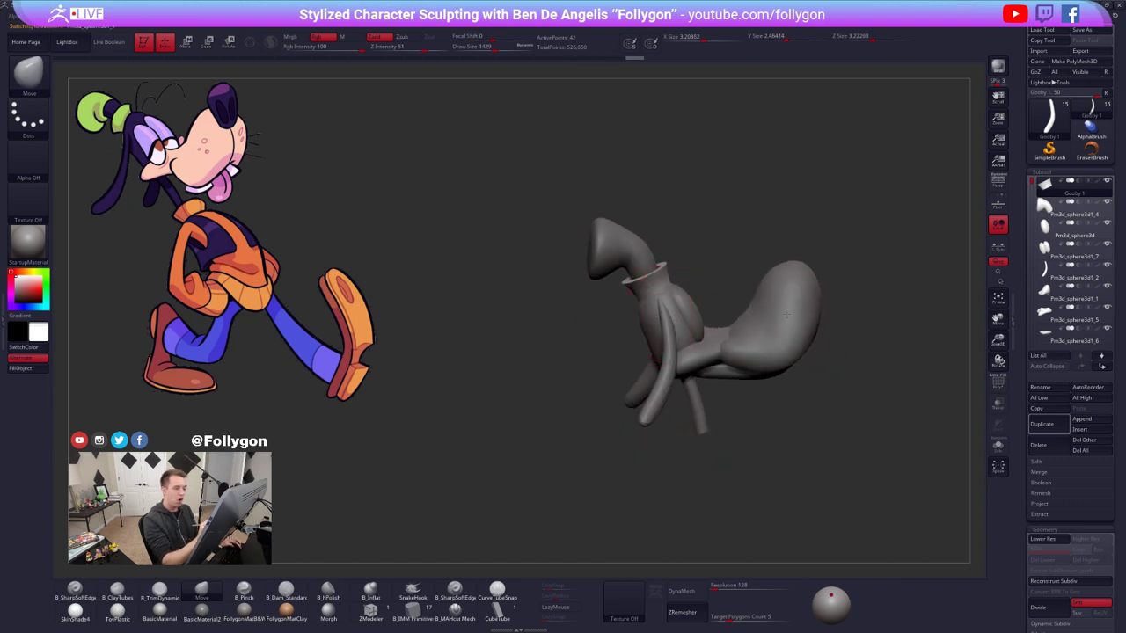
right_drag(744, 396, 688, 341)
alt+click(681, 358)
alt+click(750, 366)
key(space)
drag(686, 339, 714, 347)
shift+right_drag(713, 347, 701, 363)
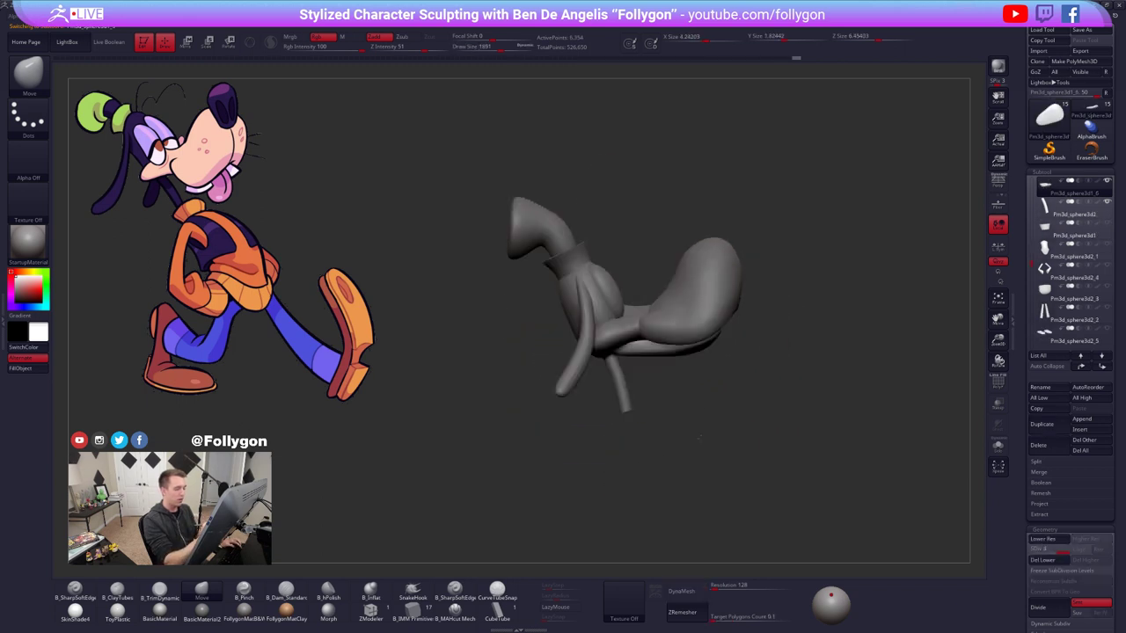
mouse_move(701, 364)
mouse_down()
mouse_move(714, 343)
mouse_move(643, 333)
mouse_up()
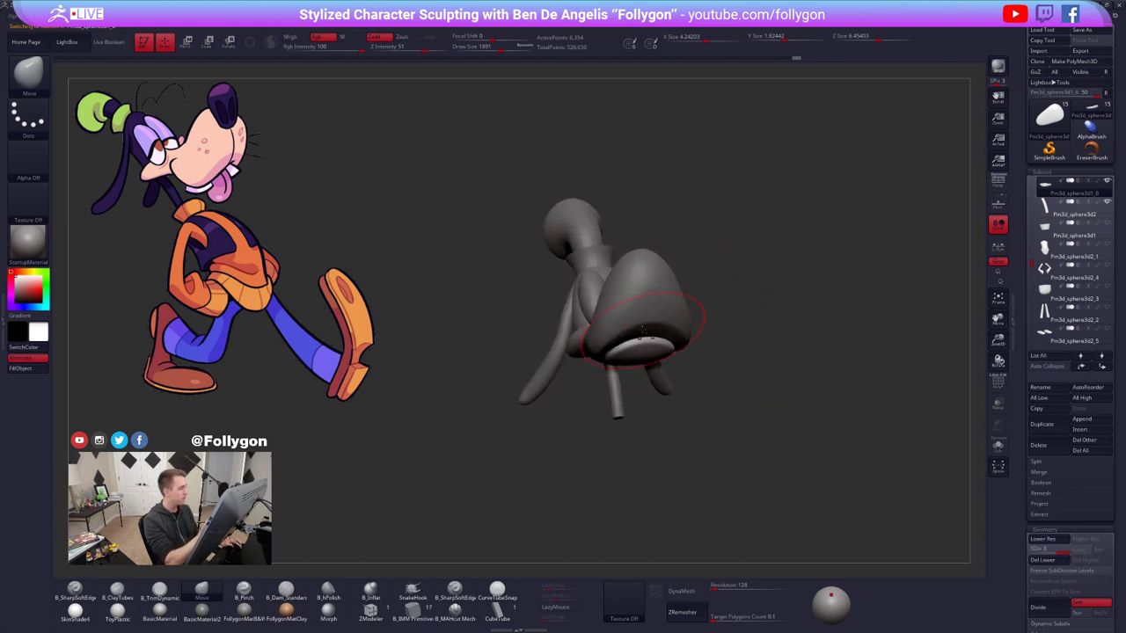
- Select the muzzle at draw size 1251 and compare the head's front view with and without perspective
alt+click(644, 288)
key(space)
drag(672, 339, 659, 340)
shift+drag(711, 378, 685, 388)
alt+drag(814, 442, 746, 397)
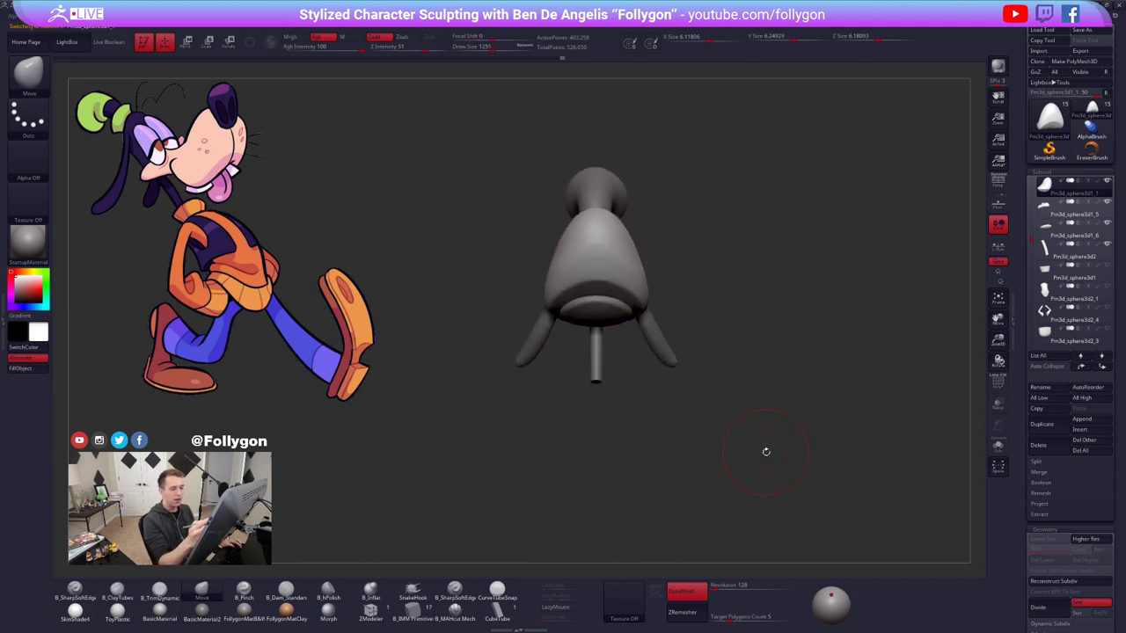
click(998, 182)
drag(776, 325, 765, 349)
click(997, 183)
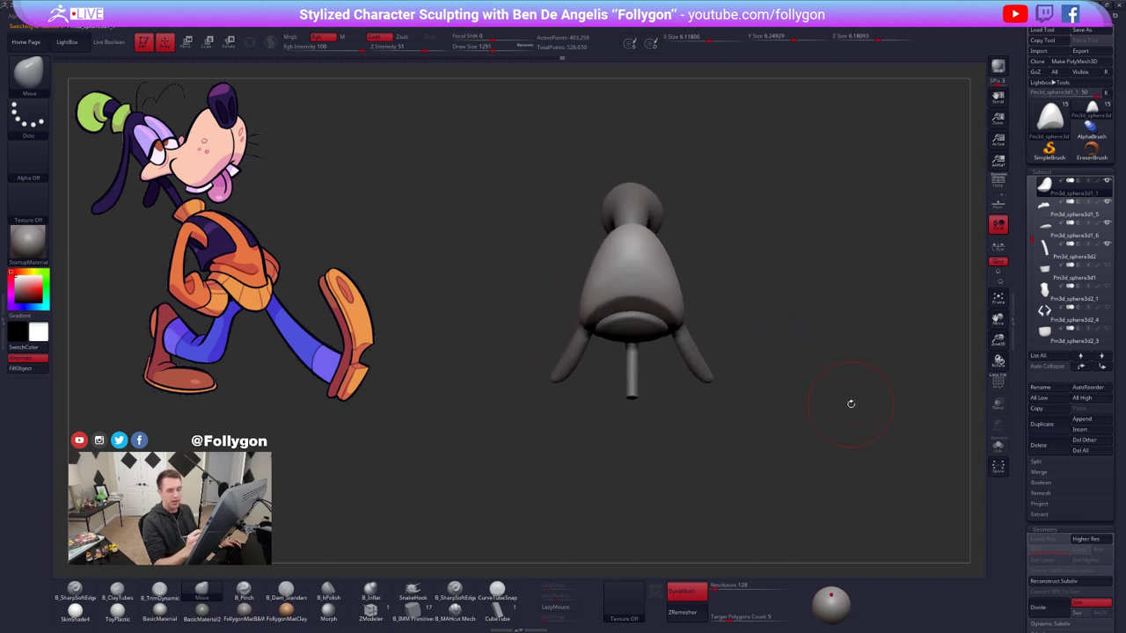
- Duplicate the muzzle subtool and choose the Perfect Cube from the IMM Primitives brush
click(1043, 425)
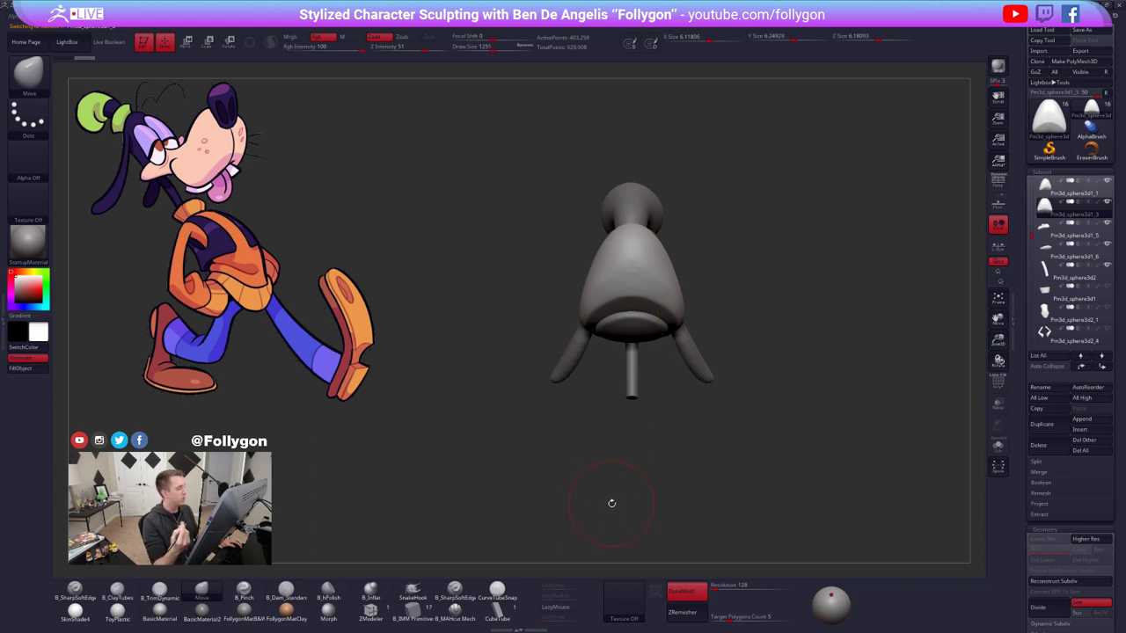
click(415, 611)
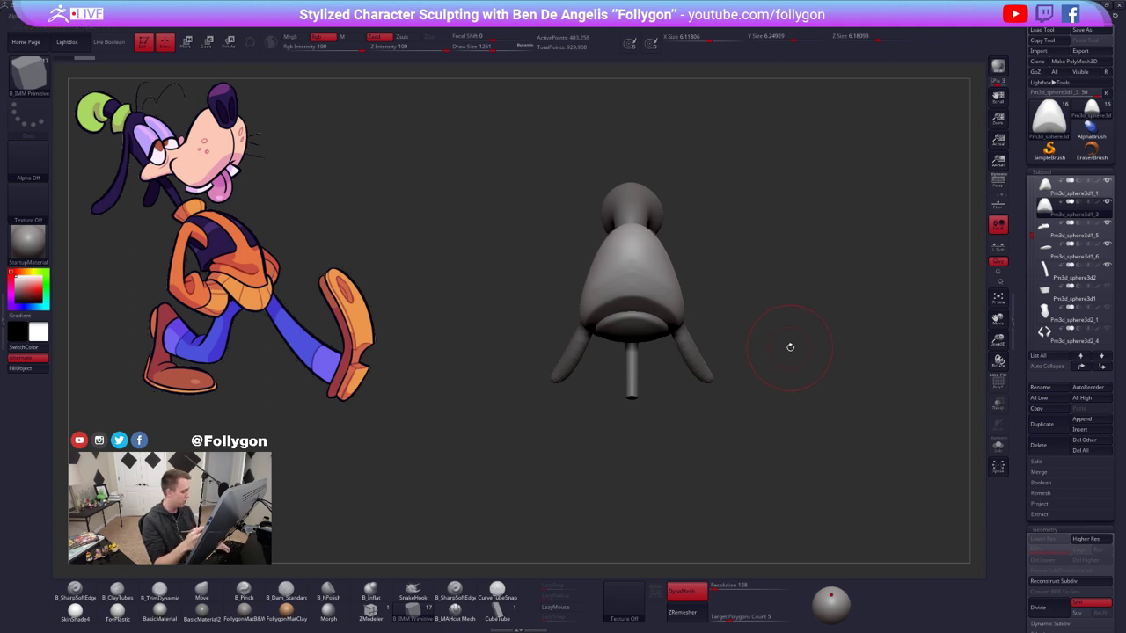
key(b)
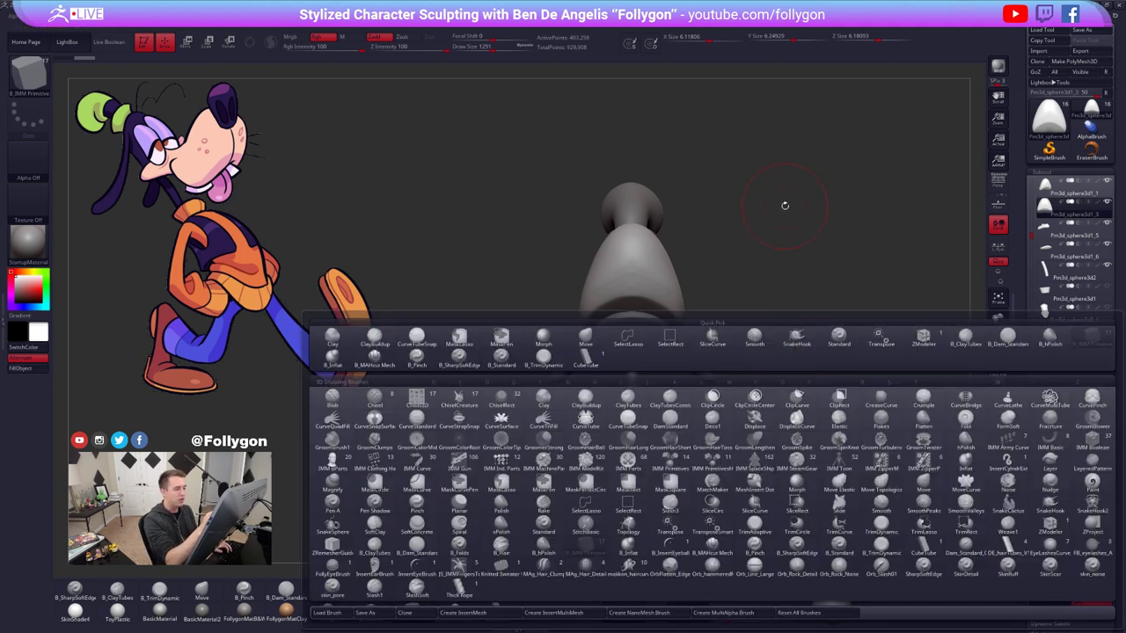
drag(785, 205, 768, 201)
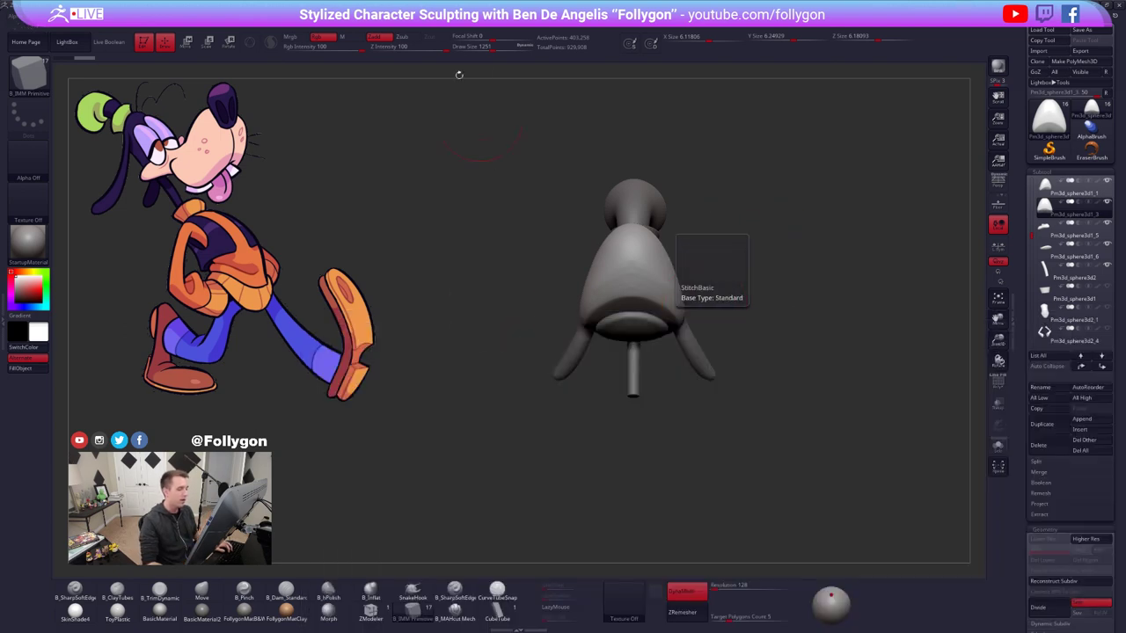
key(m)
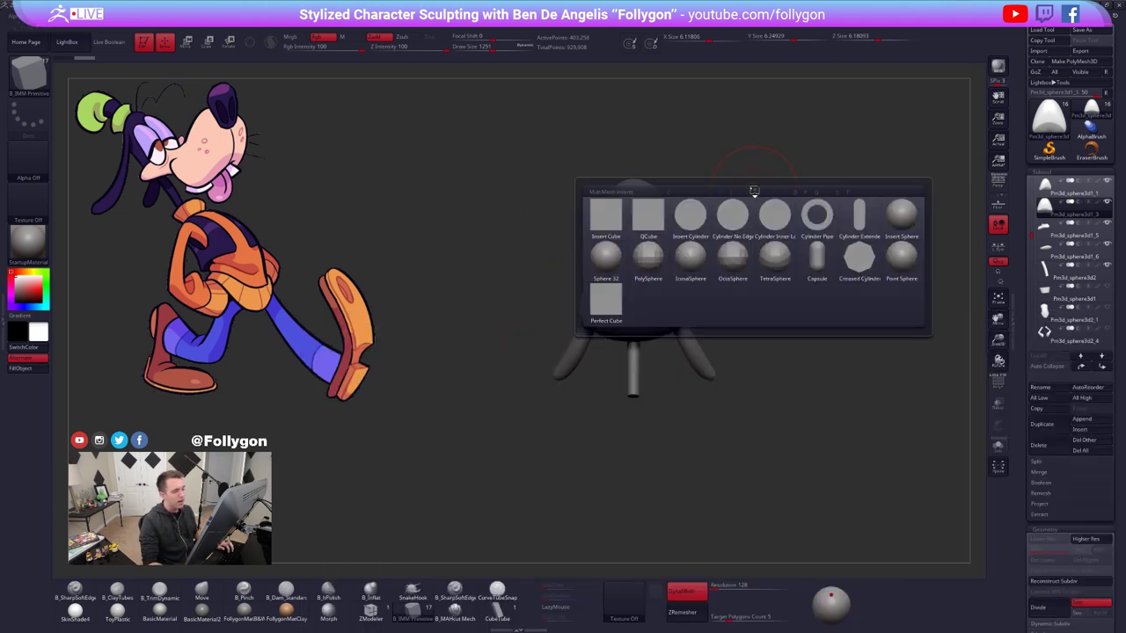
mouse_move(846, 269)
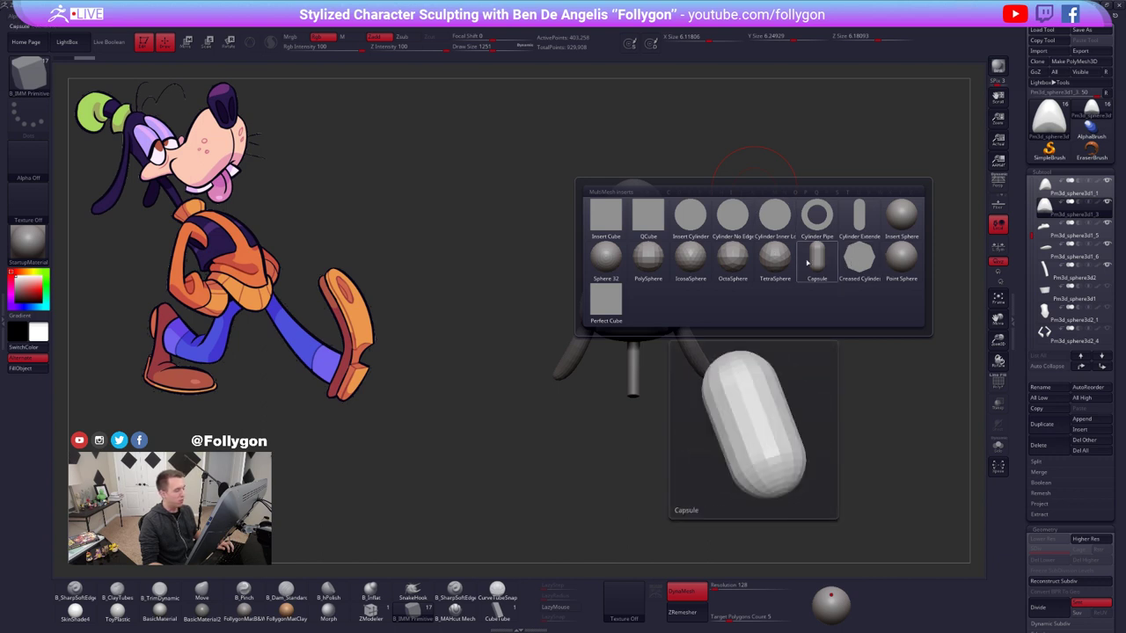
click(602, 308)
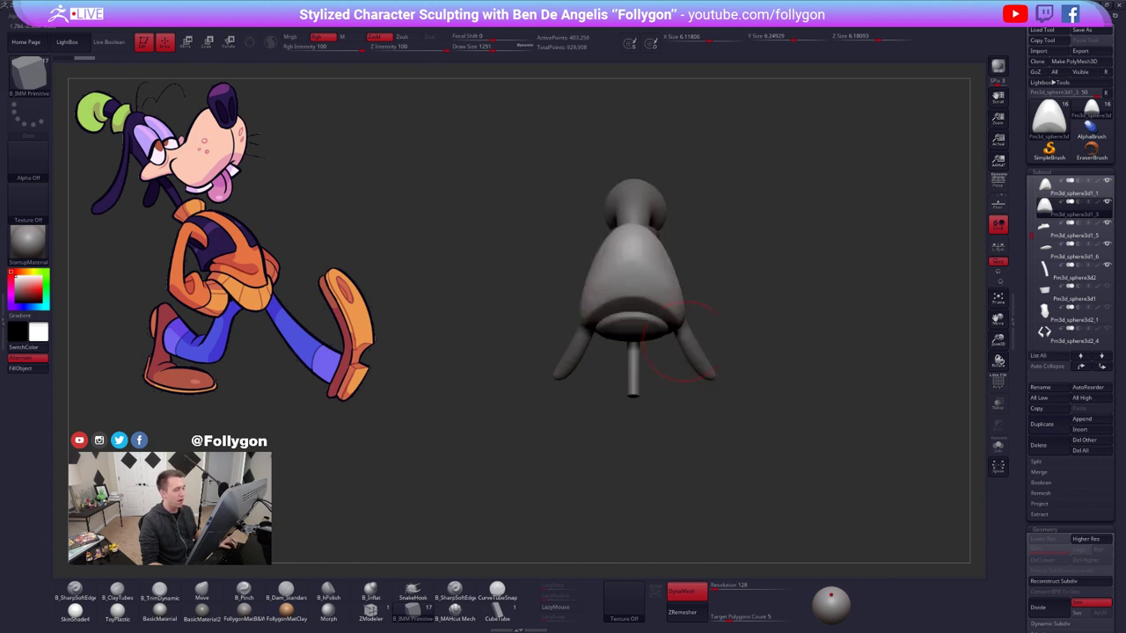
- Isolate the duplicated muzzle, insert a cube at its lower front edge and show the polygroup colours
right_drag(713, 344, 686, 340)
ctrl+right_drag(687, 340, 691, 306)
key(alt+s)
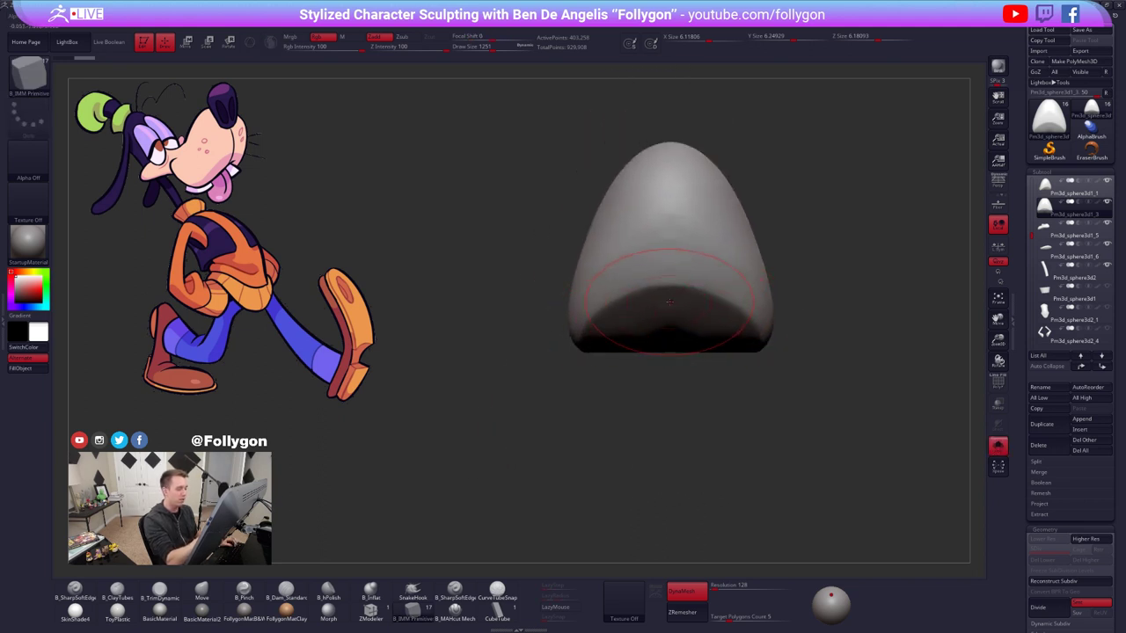
drag(671, 305, 669, 333)
key(shift+f)
right_drag(666, 351, 664, 344)
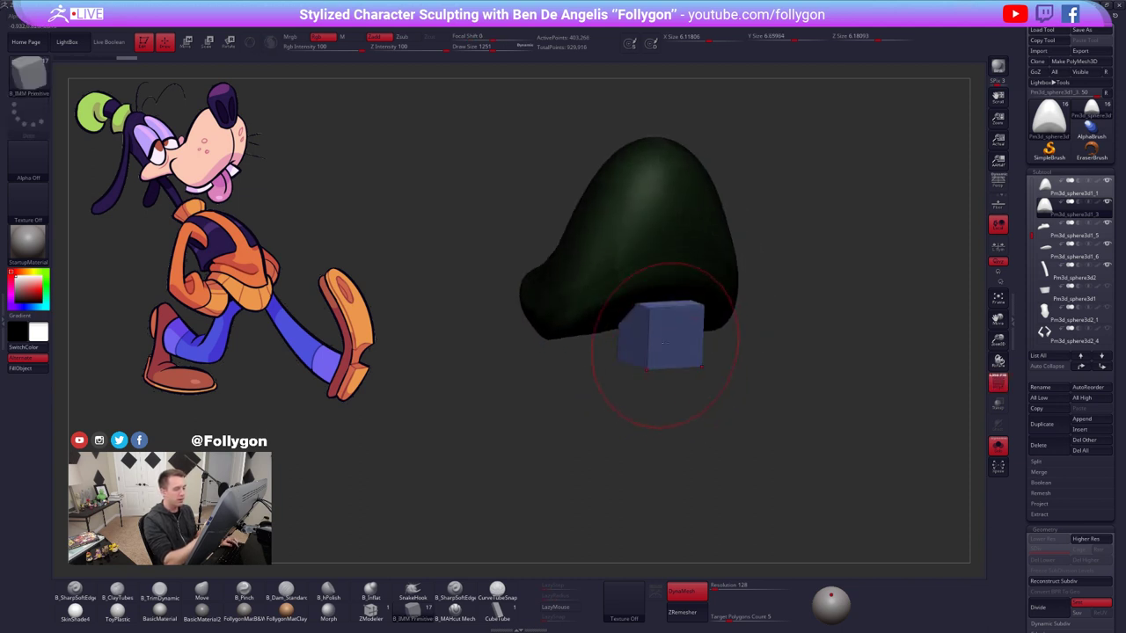
- Hide the muzzle mesh in the duplicate, delete the hidden geometry to keep only the cube, and set the draw size to 595
ctrl+shift+click(652, 322)
key(1)
click(756, 317)
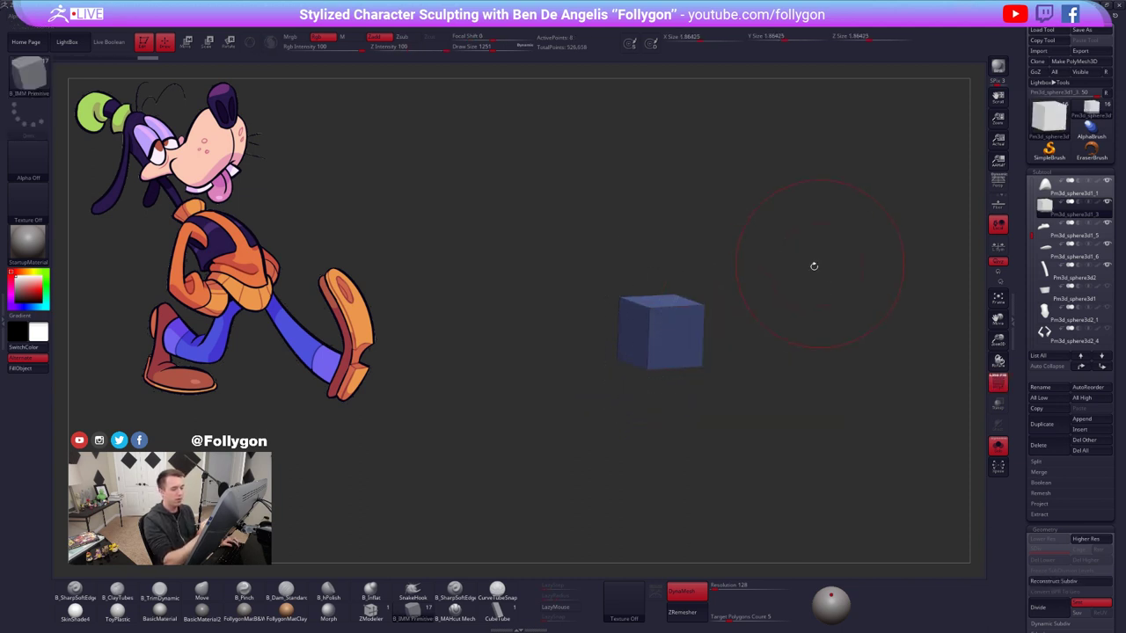
key(space)
click(798, 277)
drag(1024, 307, 1025, 62)
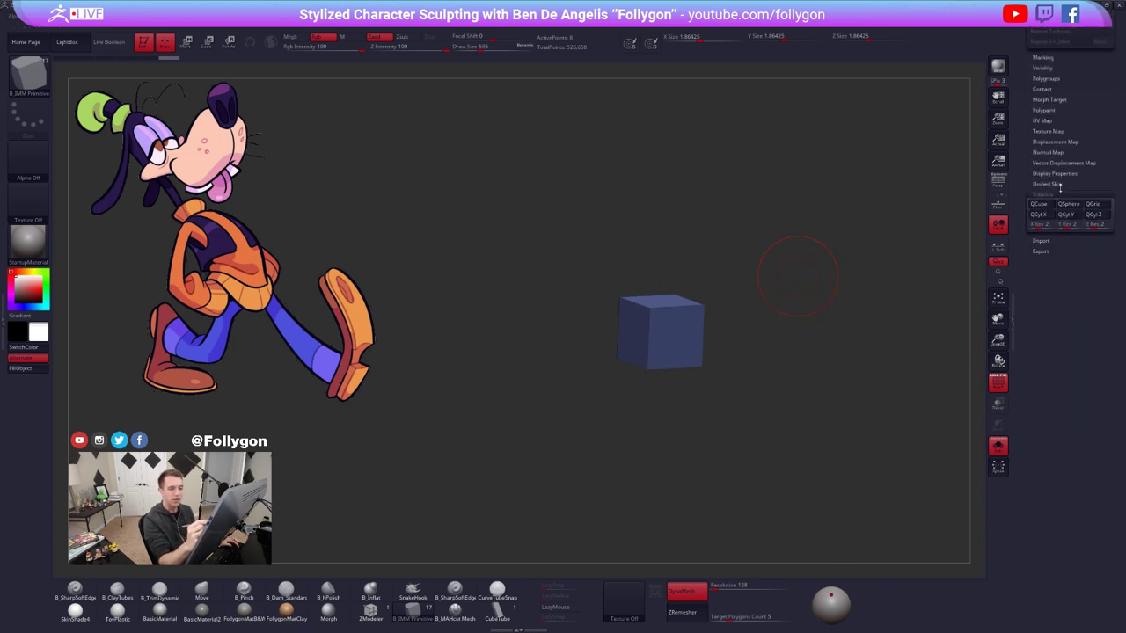
scroll(1042, 414, up, 10)
- Show the whole head again and flatten the cube's depth to about 0.82 with the transpose line, placing it at the muzzle's front edge
key(alt+shift+s)
right_drag(674, 349, 680, 315)
key(alt+shift+s)
key(w)
shift+drag(663, 292, 753, 293)
drag(753, 293, 703, 292)
key(ctrl+shift+s)
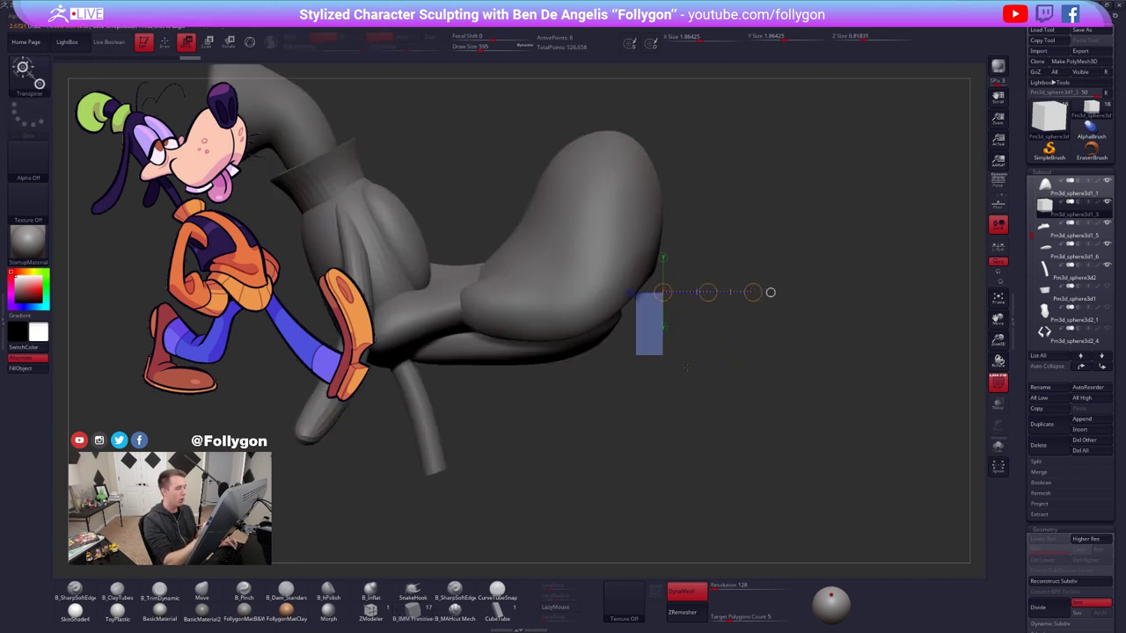
shift+drag(710, 337, 682, 339)
- Rotate the flattened cube in the view from below to follow the muzzle's curved rim and shift it inward
shift+right_drag(651, 457, 676, 332)
key(r)
mouse_move(687, 325)
mouse_down()
mouse_move(793, 280)
mouse_move(742, 248)
mouse_move(704, 272)
mouse_up()
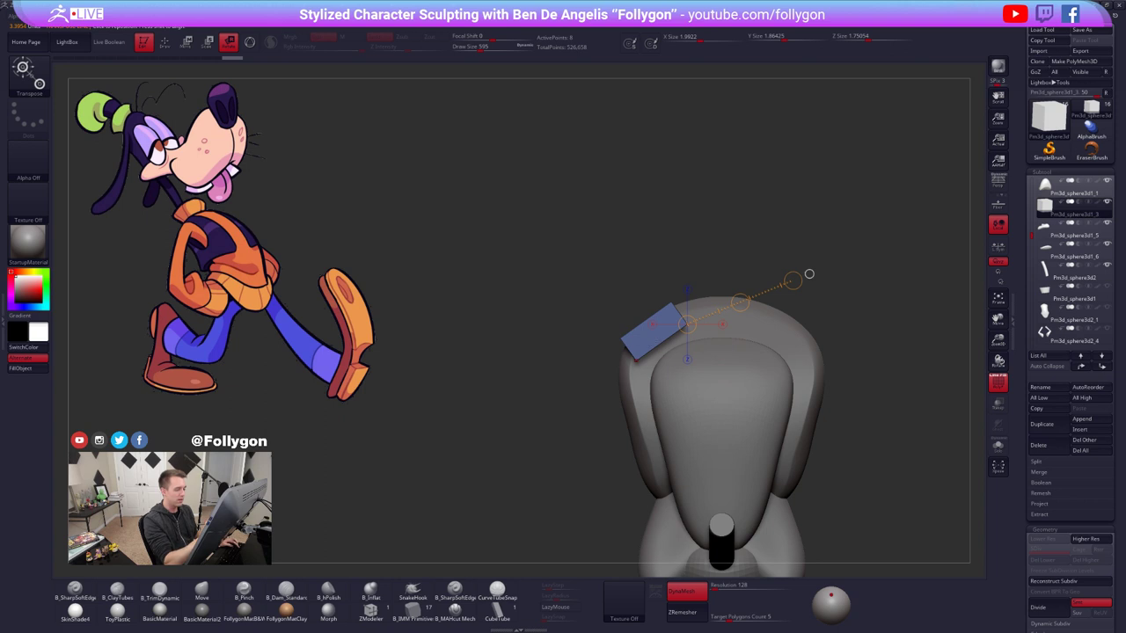
mouse_move(636, 362)
mouse_down()
mouse_move(723, 274)
mouse_move(732, 283)
mouse_up()
key(w)
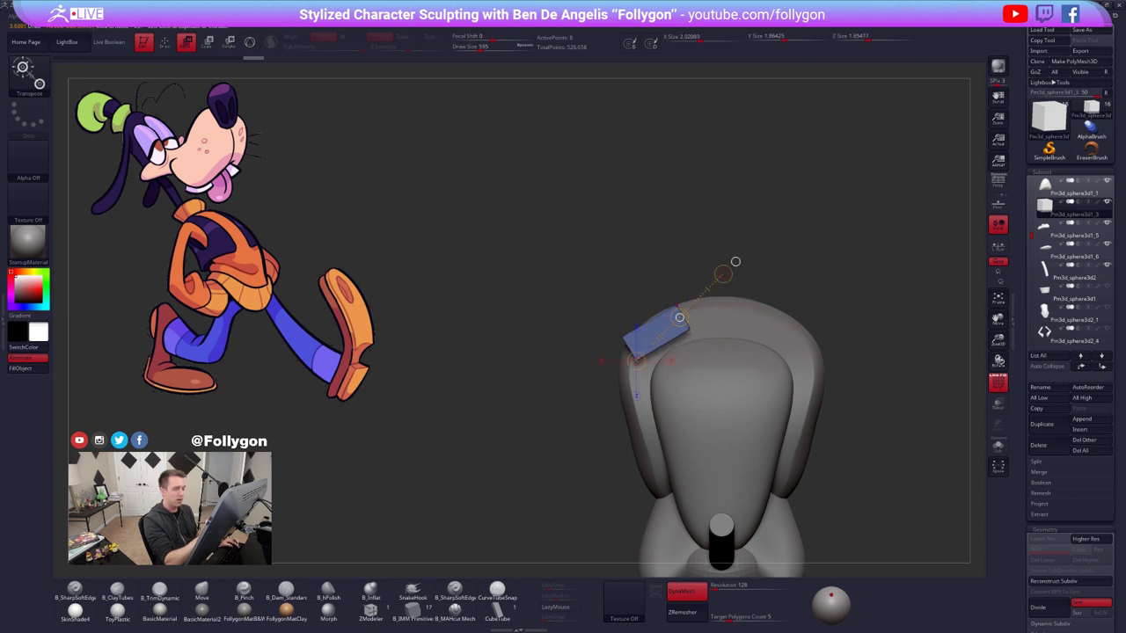
drag(679, 318, 686, 325)
key(q)
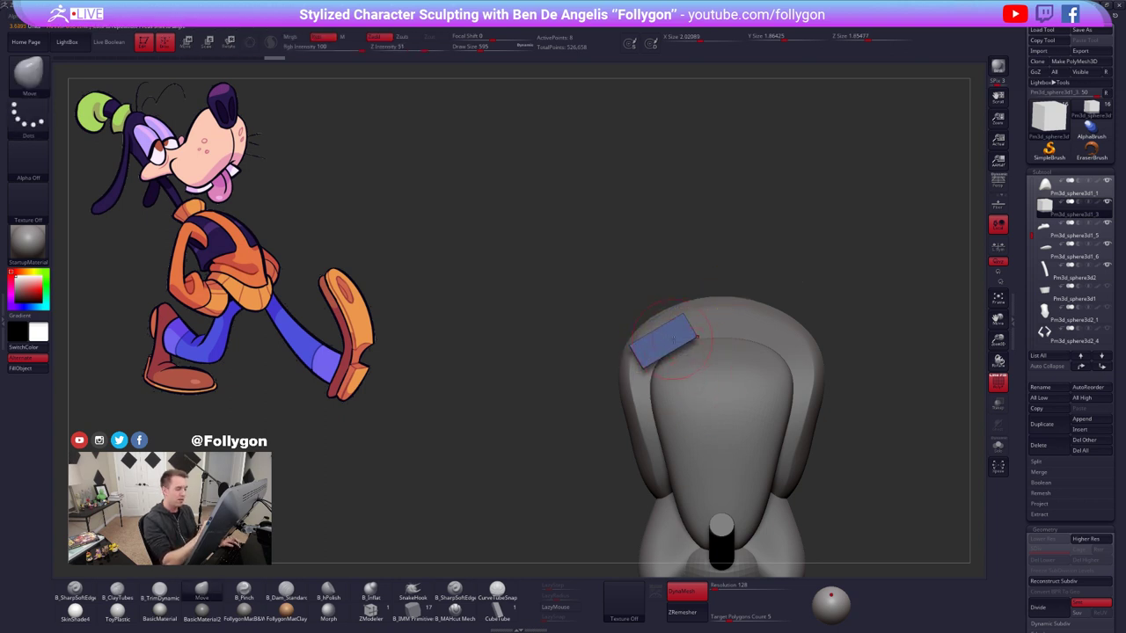
- Scale the tooth cube down to about 1.85 by 1.71 by 1.52 and check its fit under the muzzle
right_drag(673, 340, 681, 432)
alt+right_drag(660, 334, 762, 417)
alt+right_drag(687, 434, 705, 426)
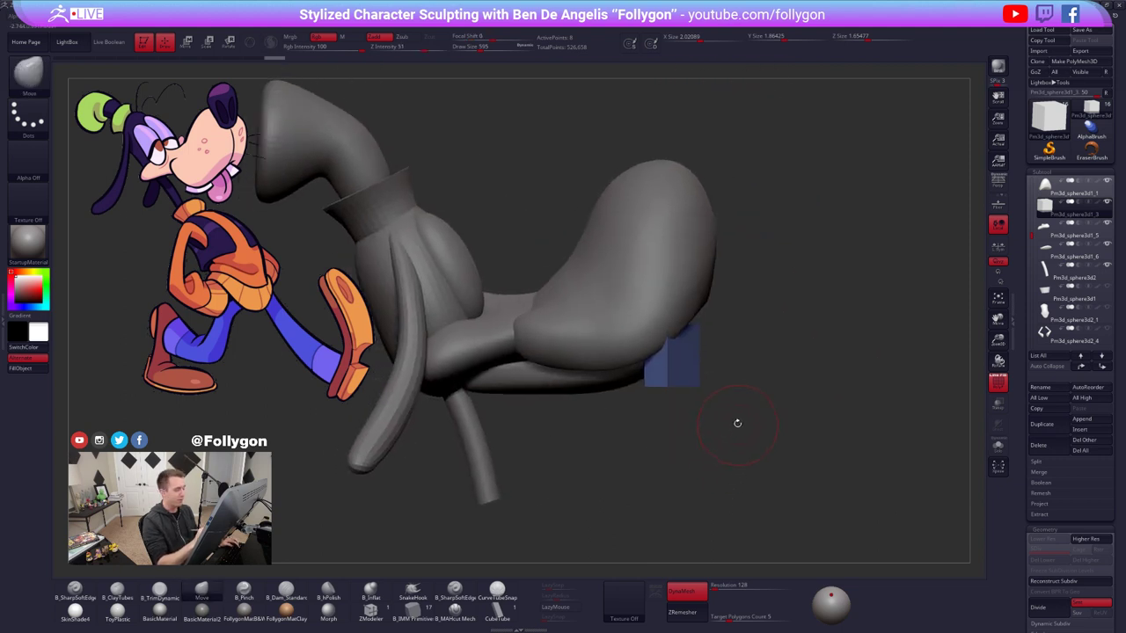
key(w)
drag(683, 359, 775, 359)
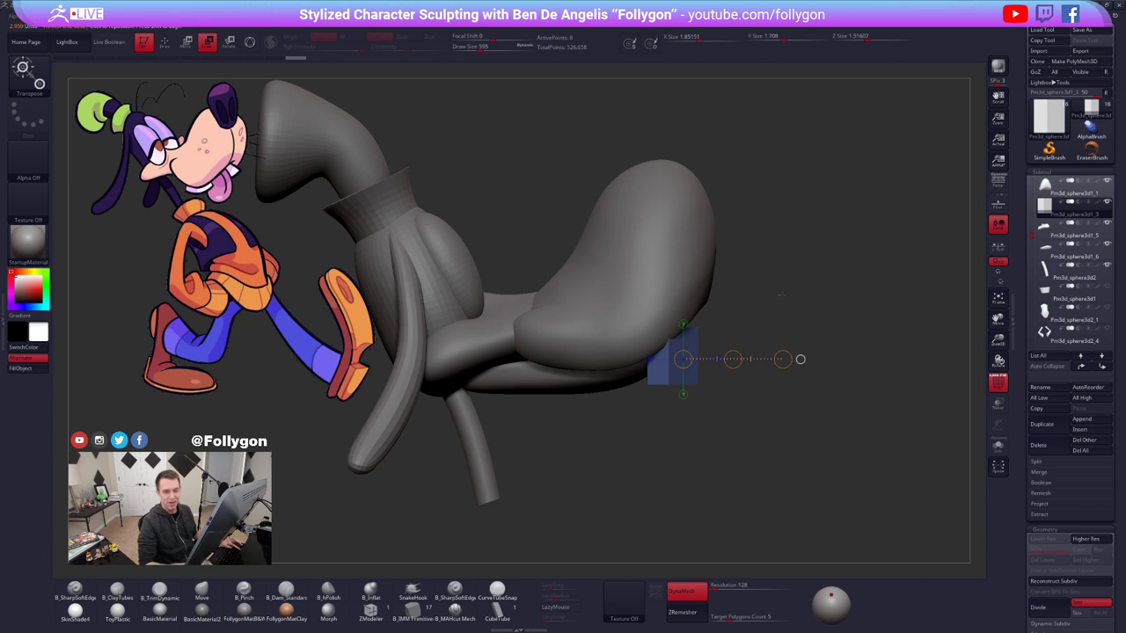
key(q)
ctrl+right_drag(781, 295, 770, 352)
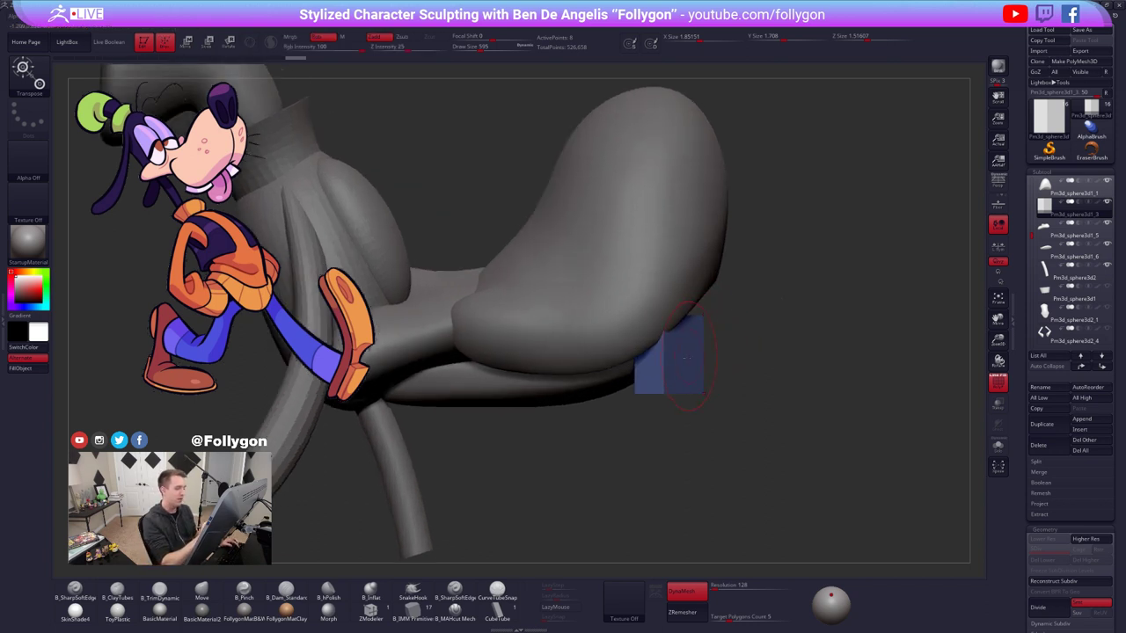
key(w)
key(q)
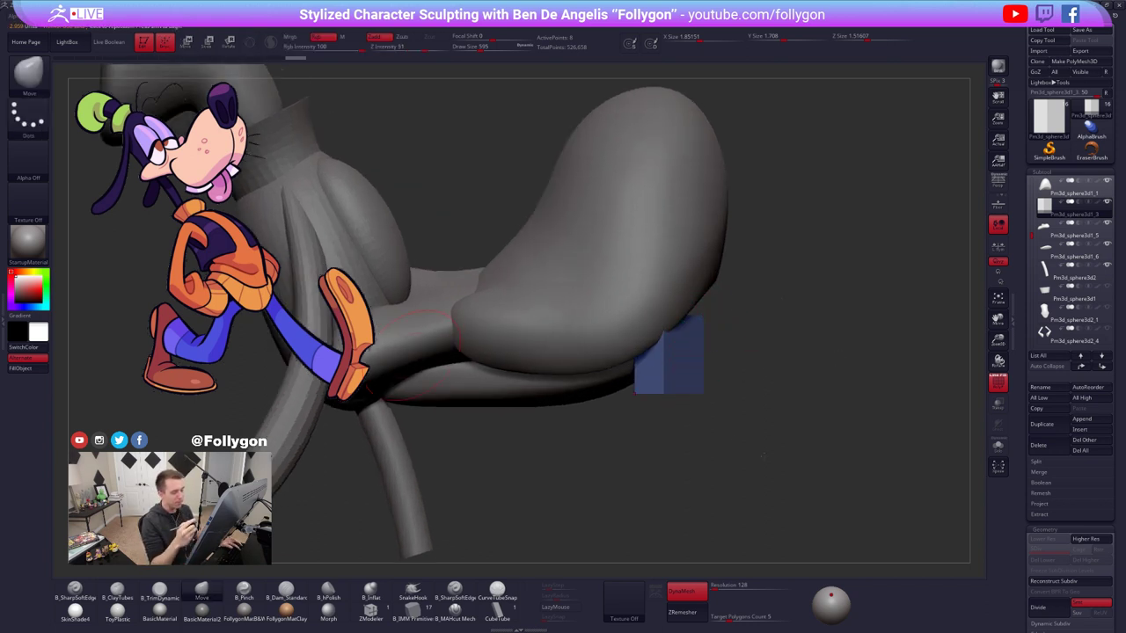
- Preview the tooth cube with Dynamic Subdiv smoothing on and off, isolating it from the other subtools
drag(1063, 520, 1059, 237)
key(d)
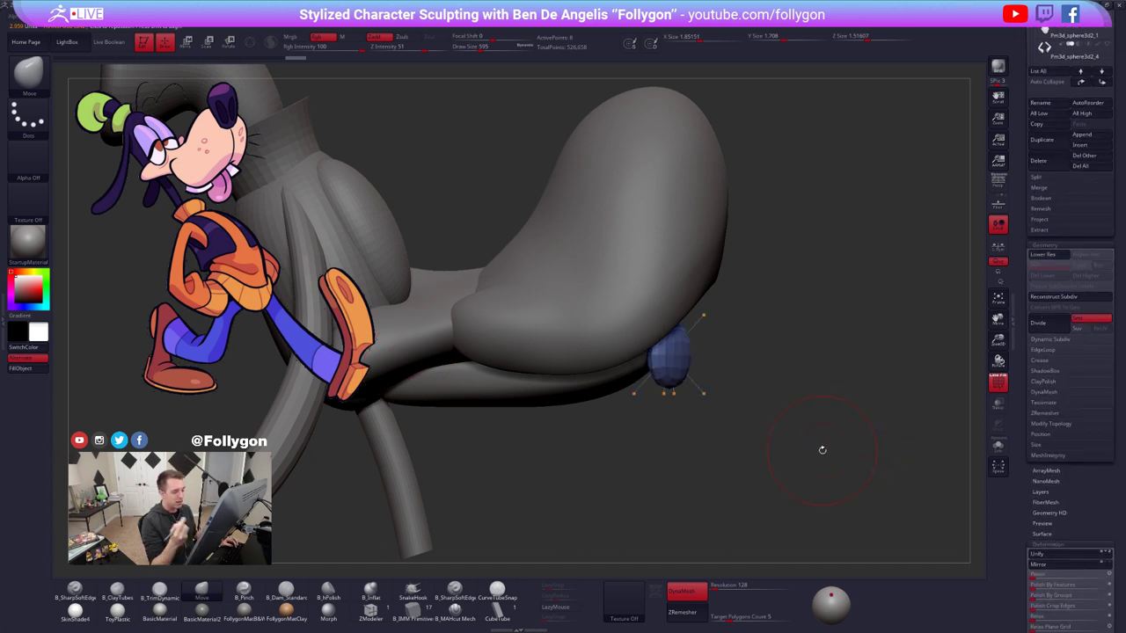
key(alt+s)
key(shift+d)
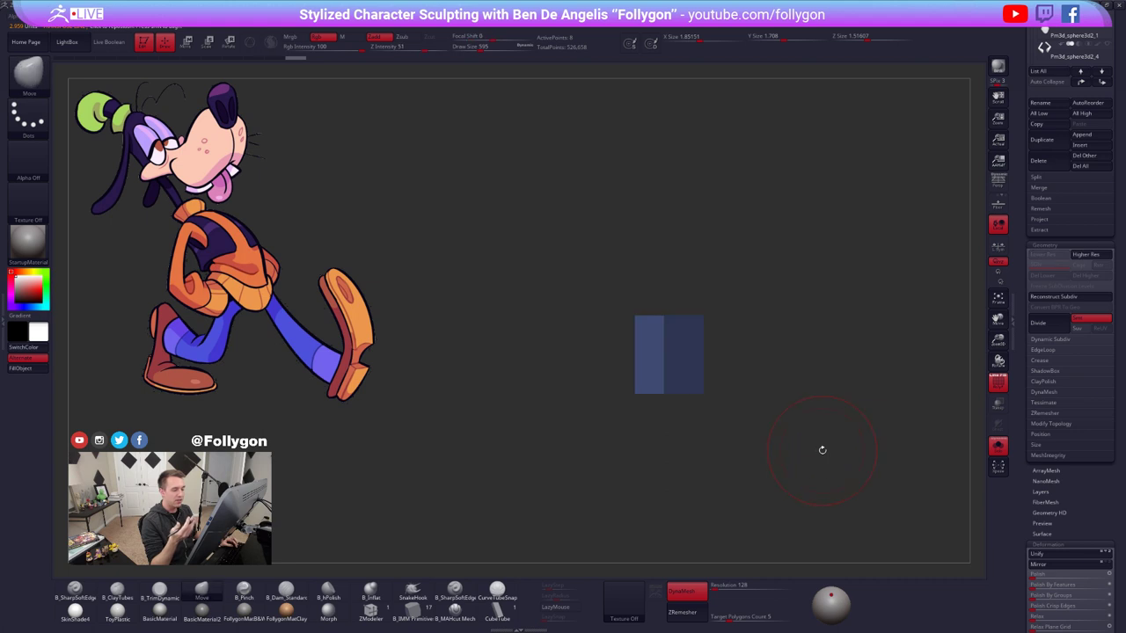
key(d)
key(shift+d)
key(d)
key(shift+d)
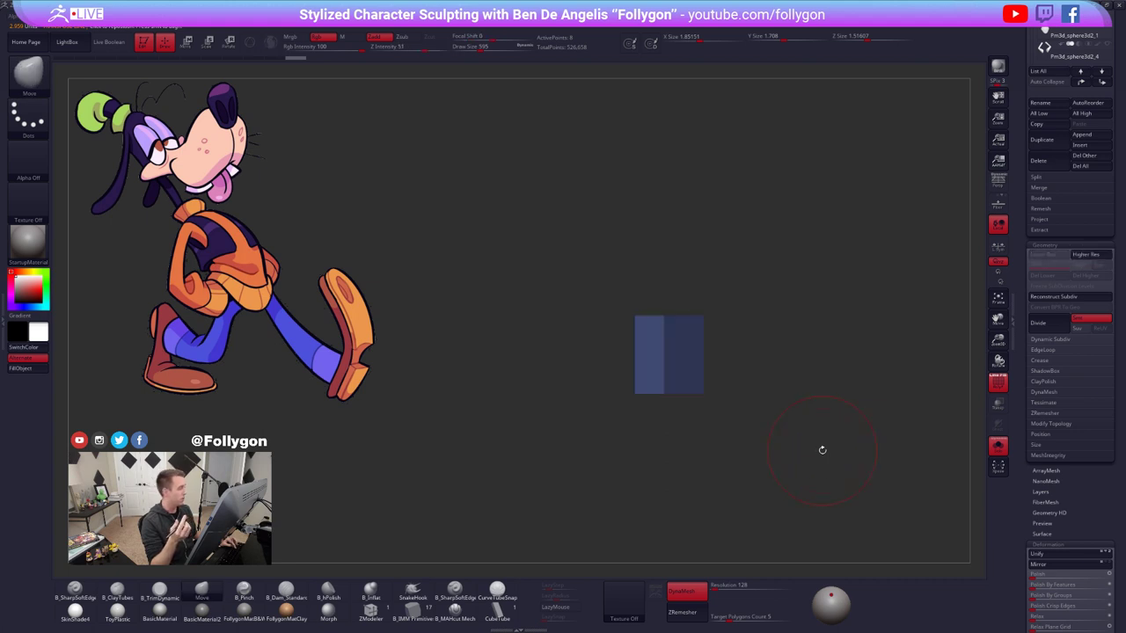
- Insert an edge loop down the middle of the isolated tooth cube with the ZModeler brush at draw size 381 and save the project
click(419, 616)
click(374, 616)
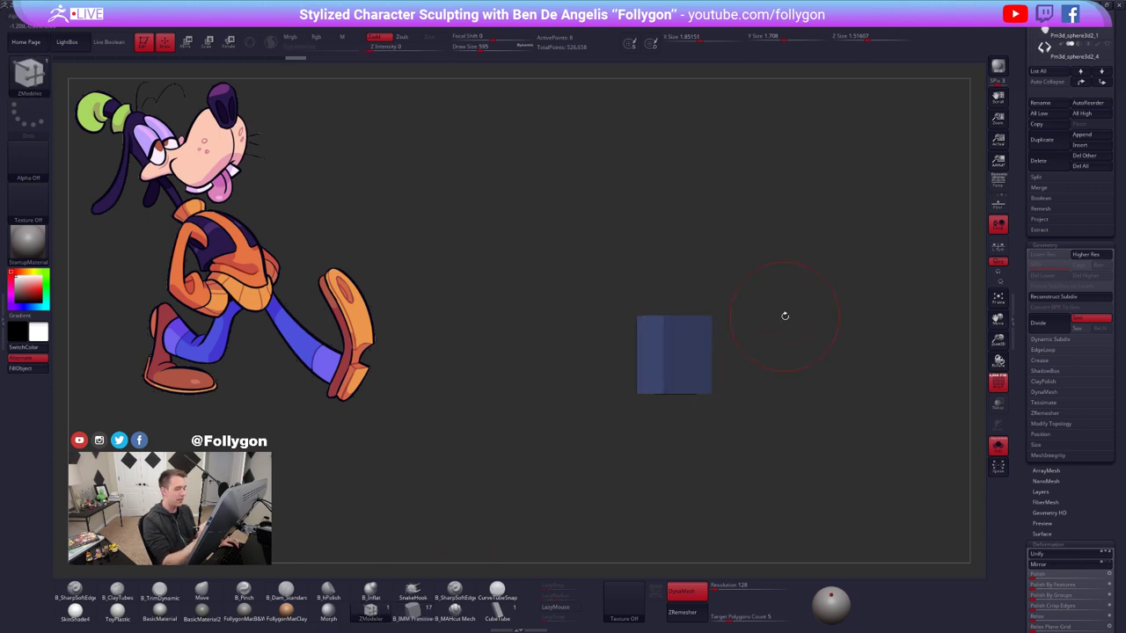
key(s)
click(782, 316)
key(alt+s)
key(d)
key(shift+d)
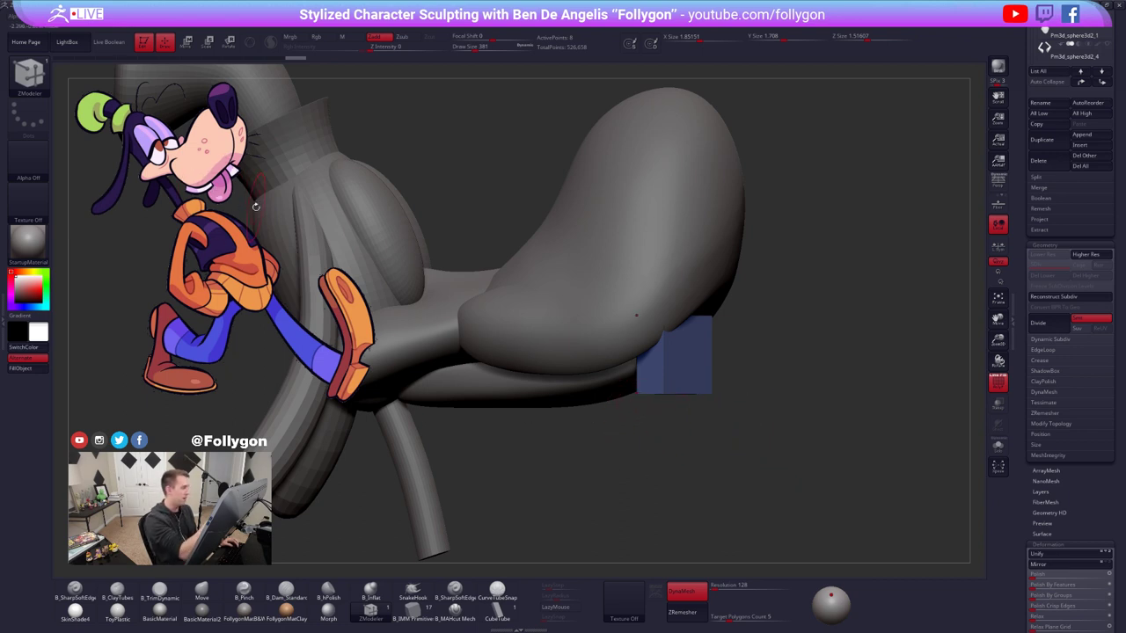
key(alt+s)
drag(687, 403, 707, 431)
click(674, 350)
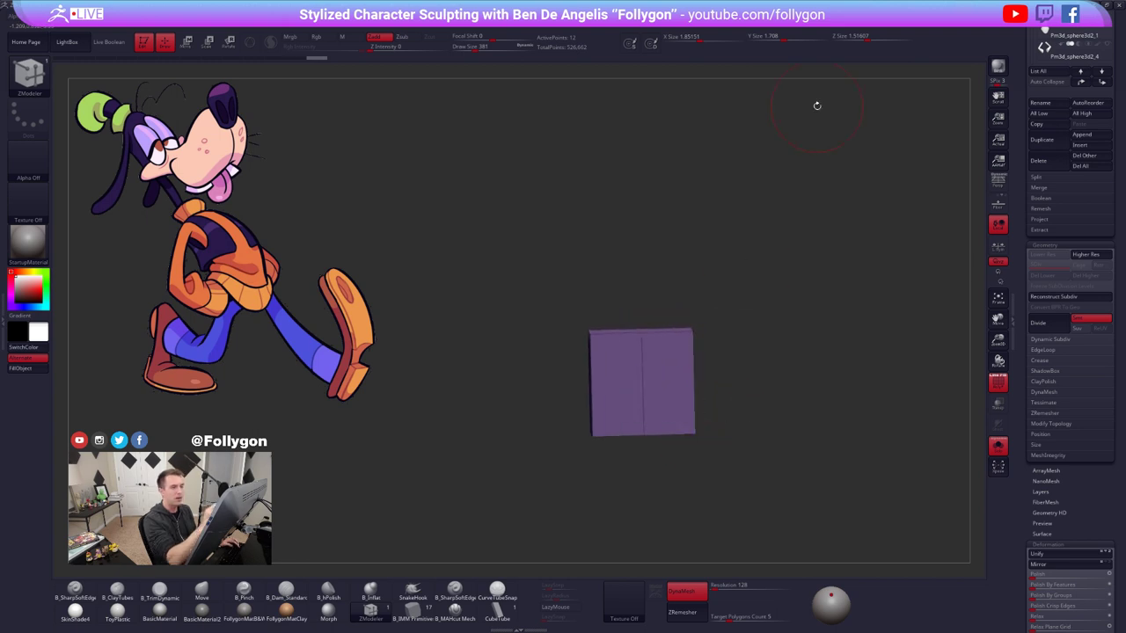
key(ctrl+s)
drag(1025, 130, 1025, 185)
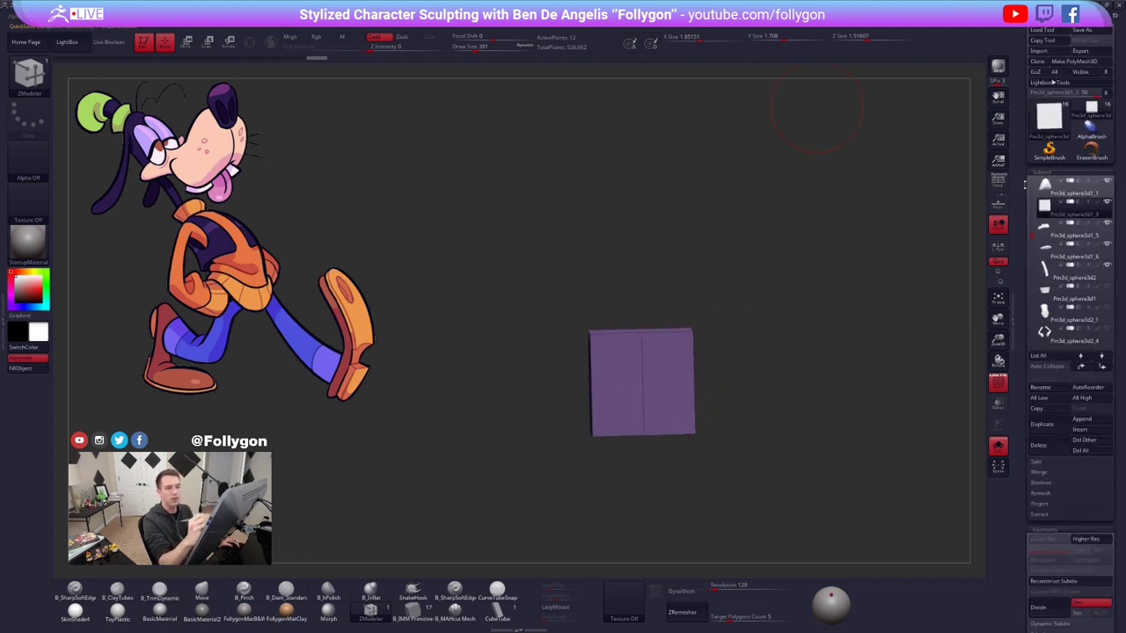
- Move the tooth's middle edge loop outward to bend the block into a shallow V and preview it with Dynamic Subdiv
alt+drag(723, 430, 709, 386)
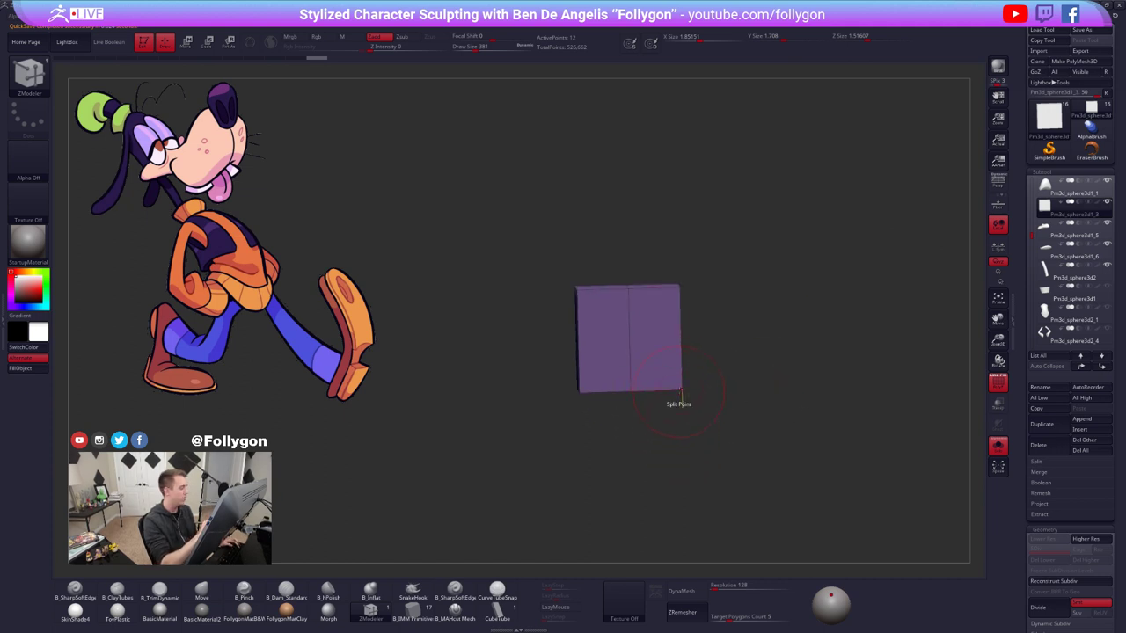
alt+drag(632, 391, 636, 409)
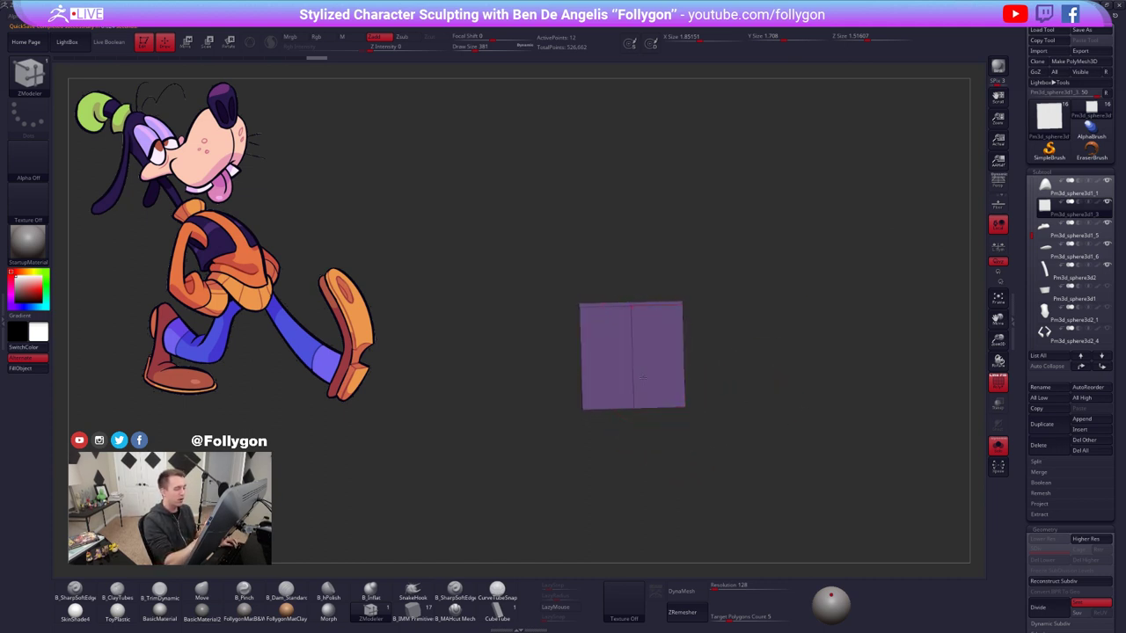
mouse_move(622, 291)
ctrl+mouse_down()
mouse_move(622, 426)
mouse_move(632, 286)
ctrl+mouse_up()
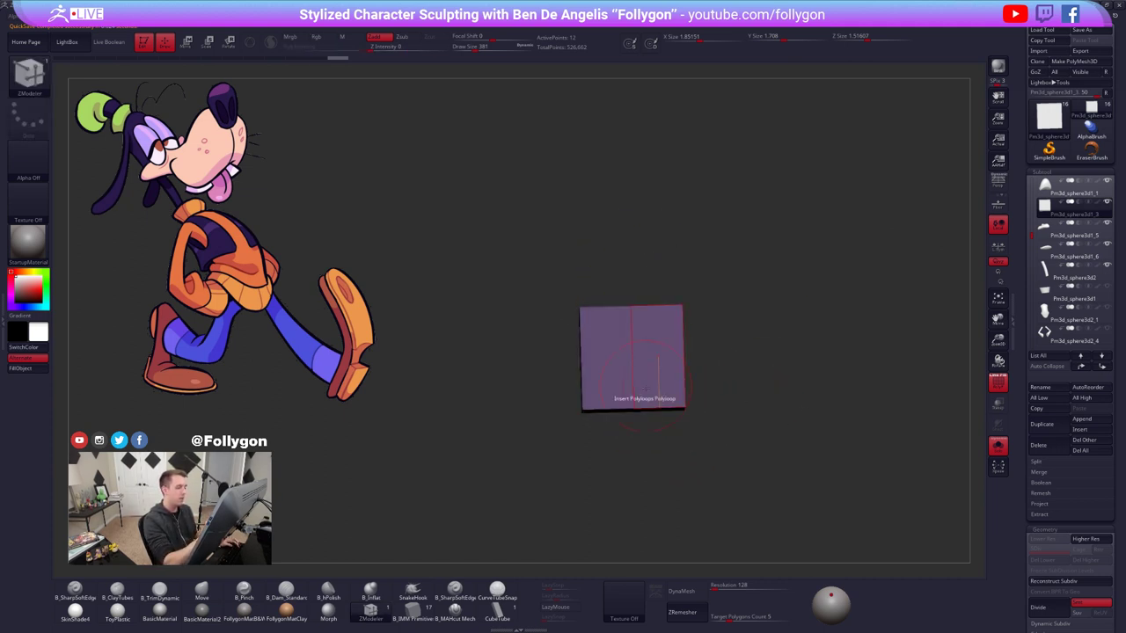
drag(702, 442, 700, 387)
key(w)
click(634, 423)
drag(622, 466, 617, 504)
alt+drag(616, 503, 636, 466)
drag(651, 419, 693, 414)
key(d)
key(shift+d)
key(q)
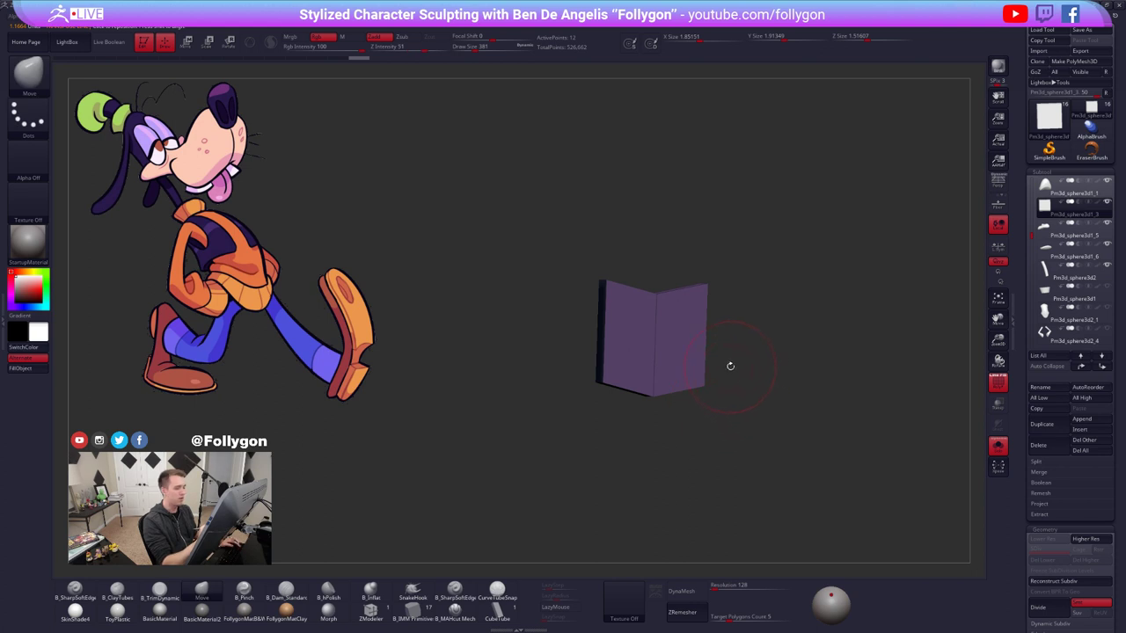
- Isolate one side of the tooth with a lasso mask and rotate it so its lower end flares outward
mouse_move(731, 367)
mouse_down()
mouse_move(722, 378)
mouse_move(769, 353)
mouse_up()
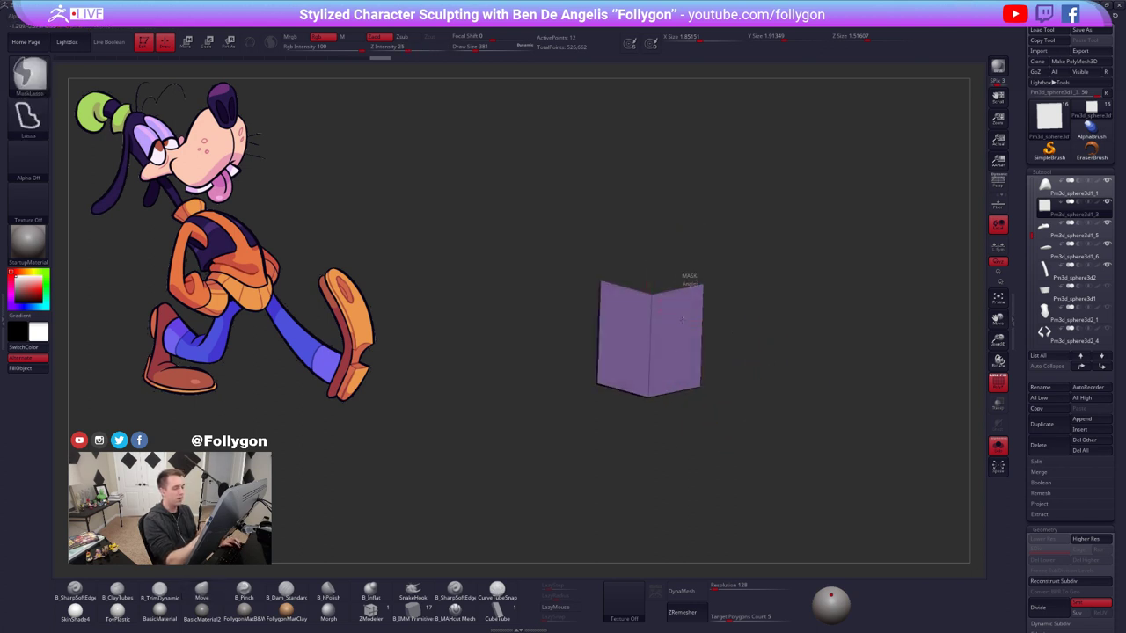
ctrl+drag(692, 276, 685, 450)
ctrl+click(858, 266)
key(r)
drag(704, 285, 704, 415)
key(ctrl+i)
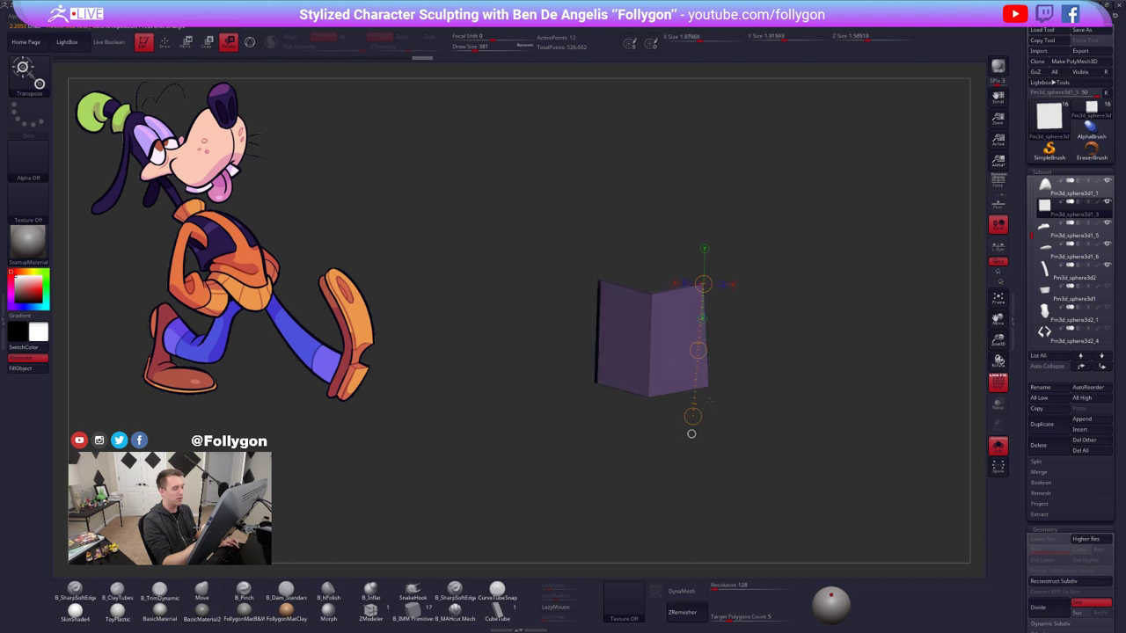
- Isolate the tooth's opposite side with a mask and rotate it so the lower corner flares outward too
ctrl+drag(764, 354, 783, 374)
mouse_move(622, 259)
ctrl+mouse_down()
mouse_move(609, 408)
mouse_move(504, 263)
ctrl+mouse_up()
ctrl+click(504, 262)
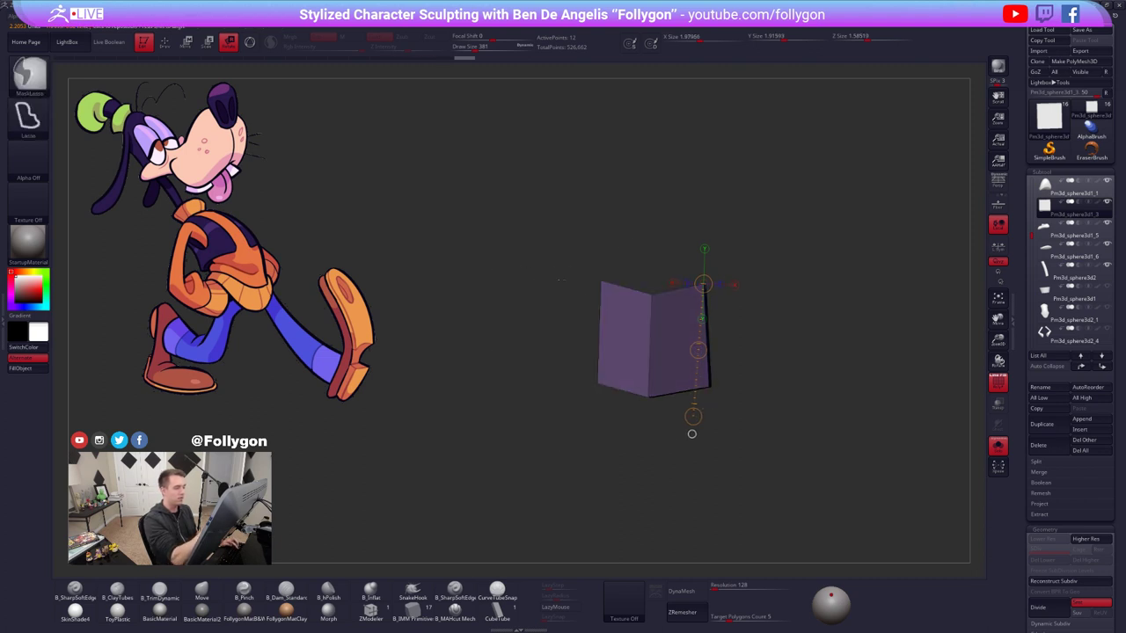
mouse_move(600, 280)
mouse_down()
mouse_move(597, 430)
mouse_move(574, 432)
mouse_up()
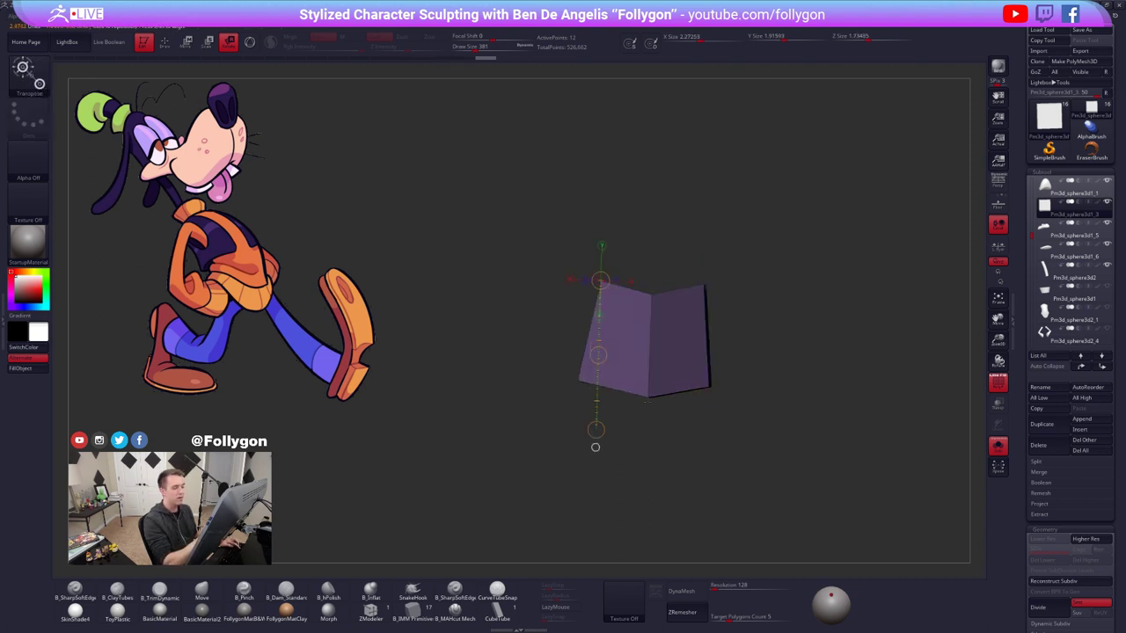
key(q)
drag(730, 406, 747, 406)
ctrl+drag(748, 396, 763, 409)
drag(684, 396, 700, 408)
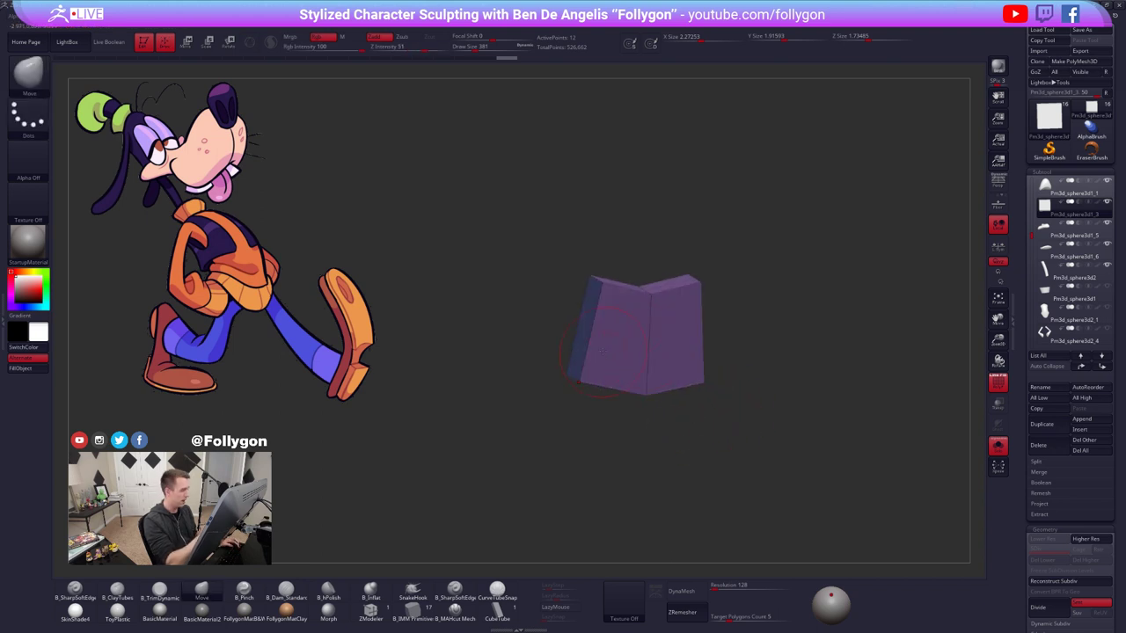
- Crease the tooth's upper outline edges with ZModeler's Crease action on EdgeLoop Complete and preview the smoothing
click(371, 612)
ctrl+right_drag(614, 304, 619, 294)
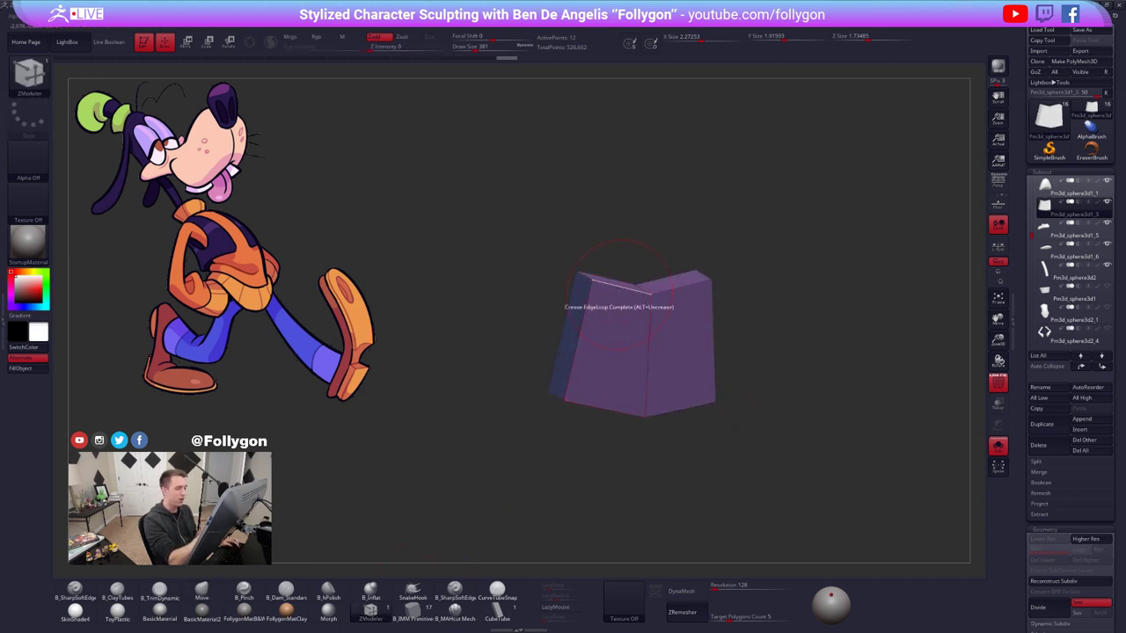
key(space)
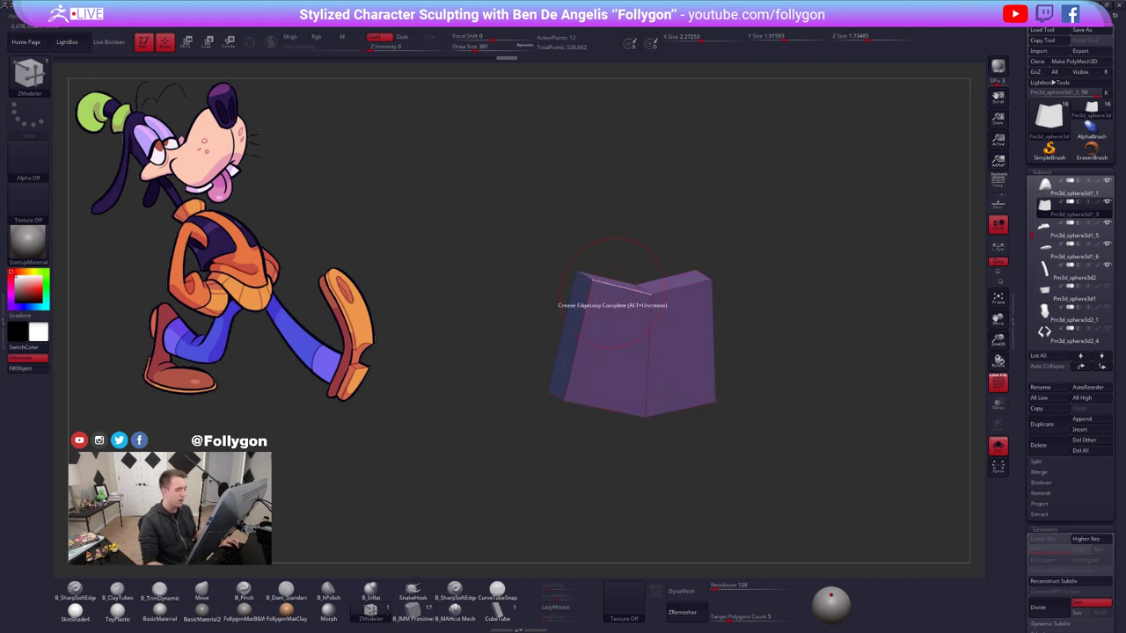
key(space)
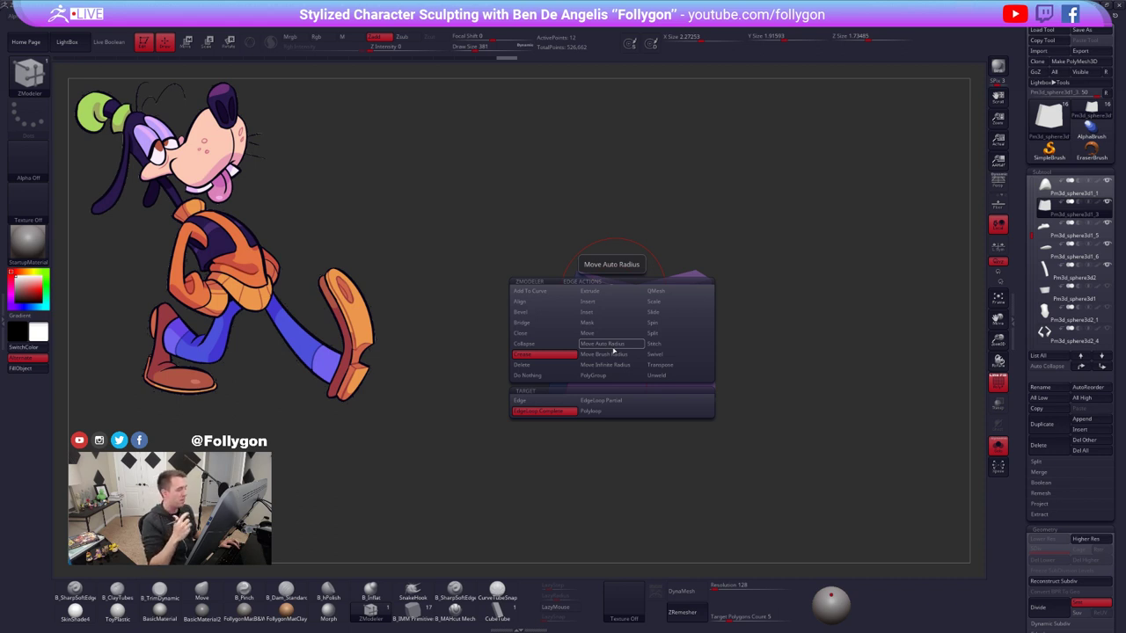
alt+right_drag(709, 289, 702, 315)
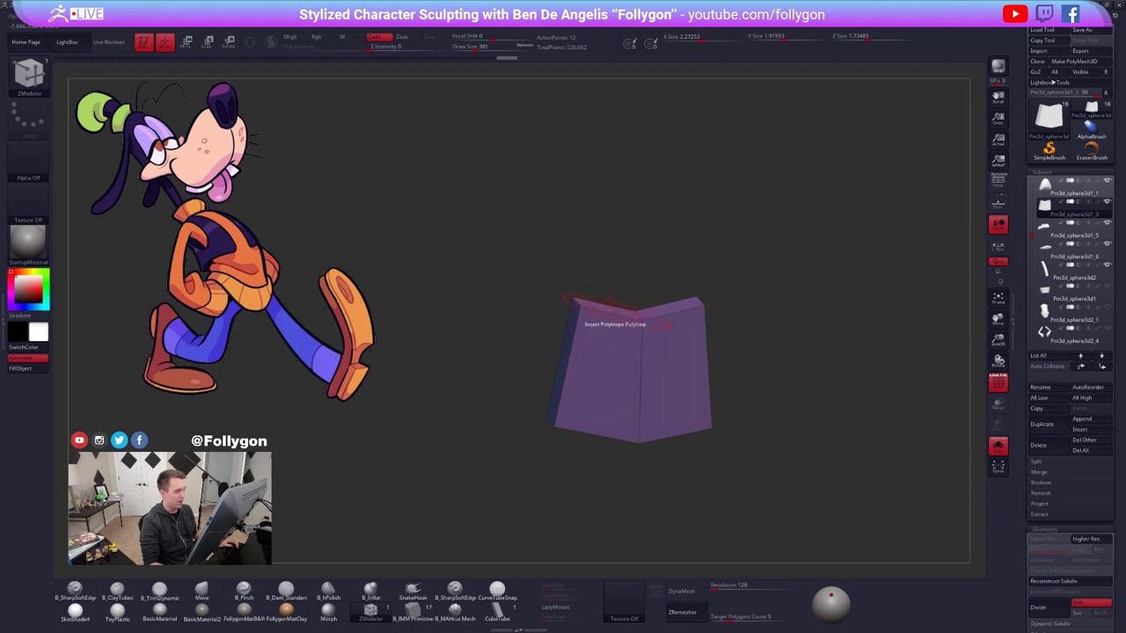
key(space)
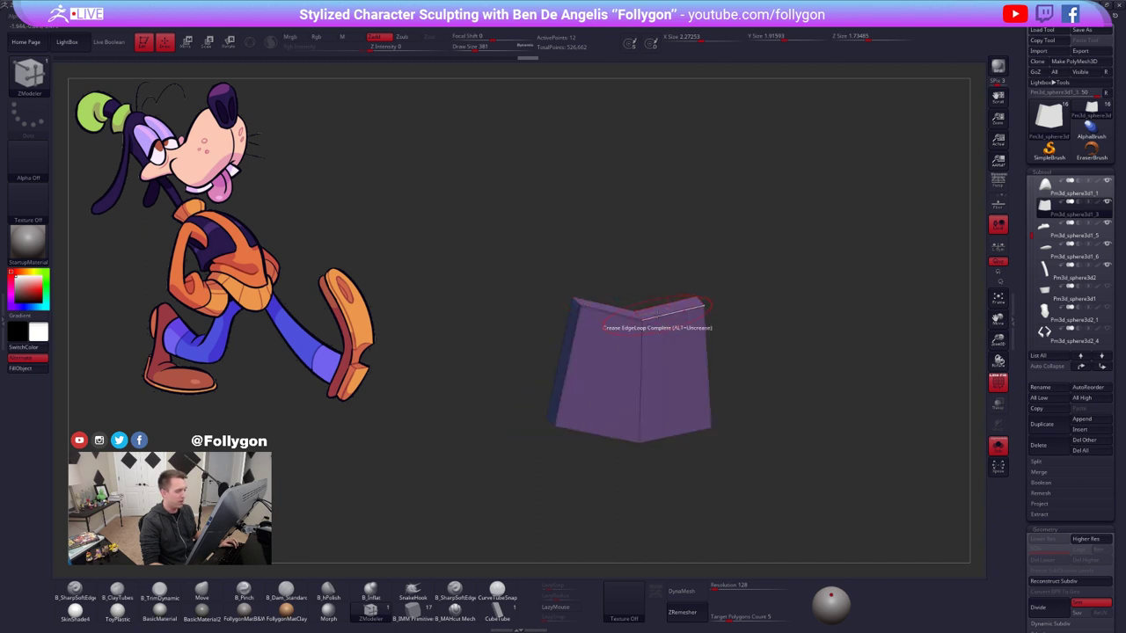
key(d)
key(shift+d)
drag(538, 308, 615, 330)
key(d)
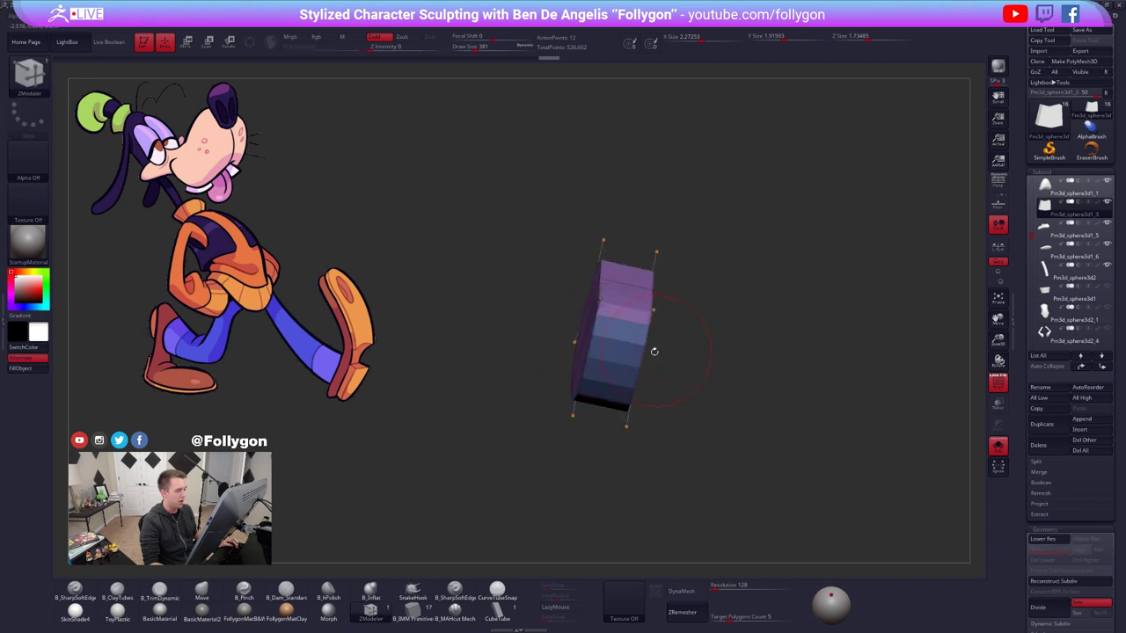
- Crease the tooth's remaining corner edges with the ZModeler Crease action, keeping EdgeLoop Complete as the target
key(shift+d)
drag(675, 319, 645, 340)
right_drag(646, 340, 714, 336)
key(d)
key(space)
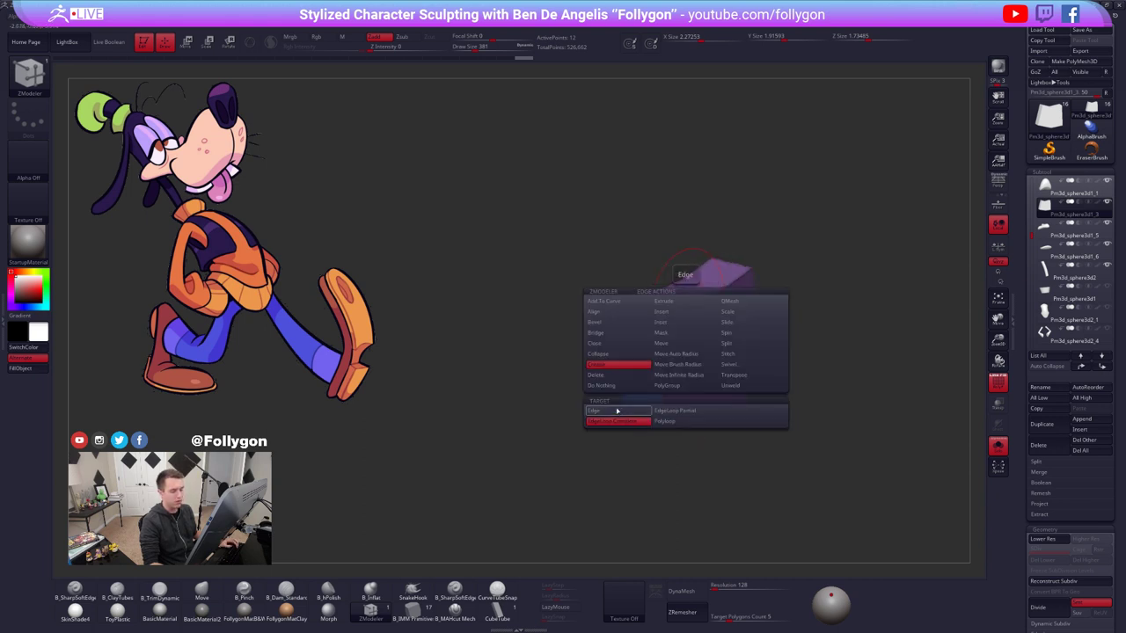
click(617, 411)
click(614, 420)
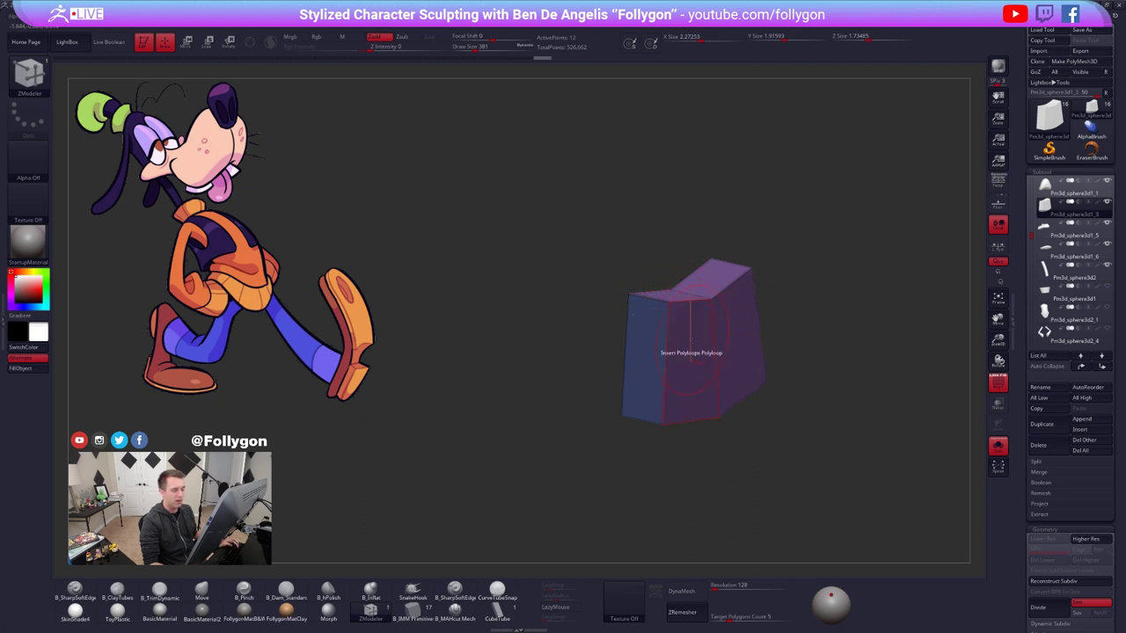
- Try inserting a horizontal edge loop across the middle of the tooth
ctrl+right_drag(679, 323, 685, 350)
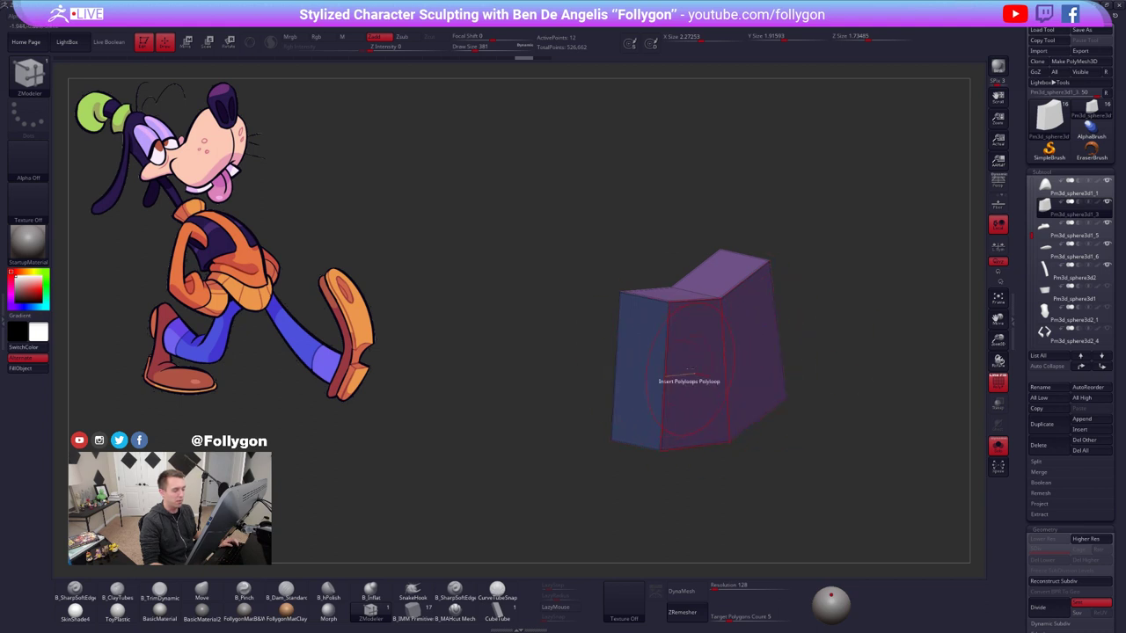
click(683, 370)
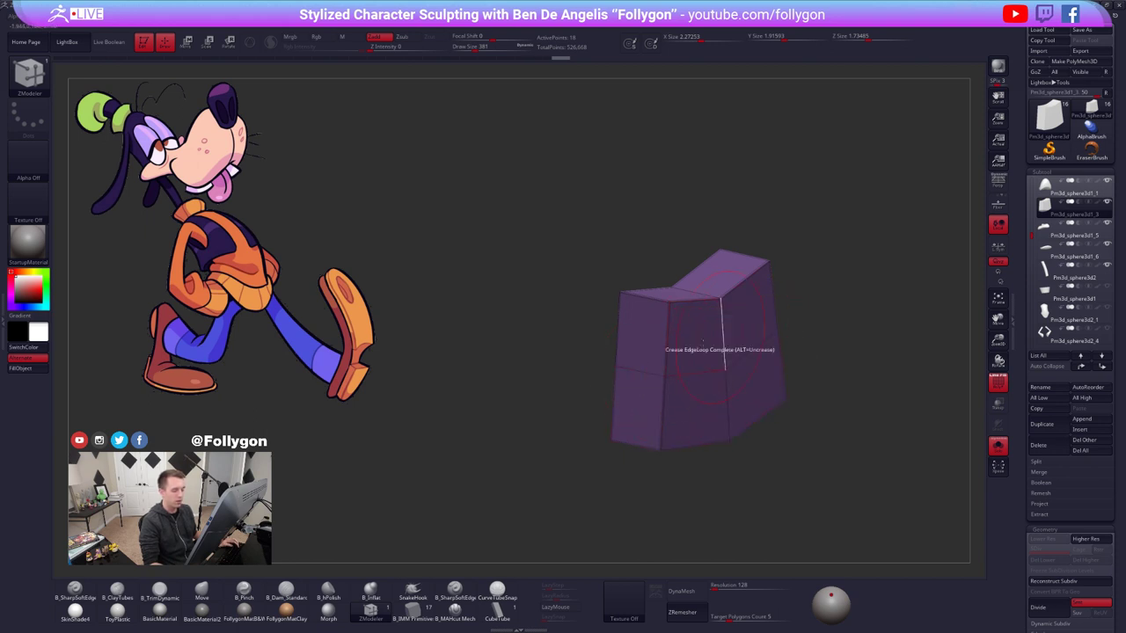
key(ctrl+z)
key(ctrl+z)
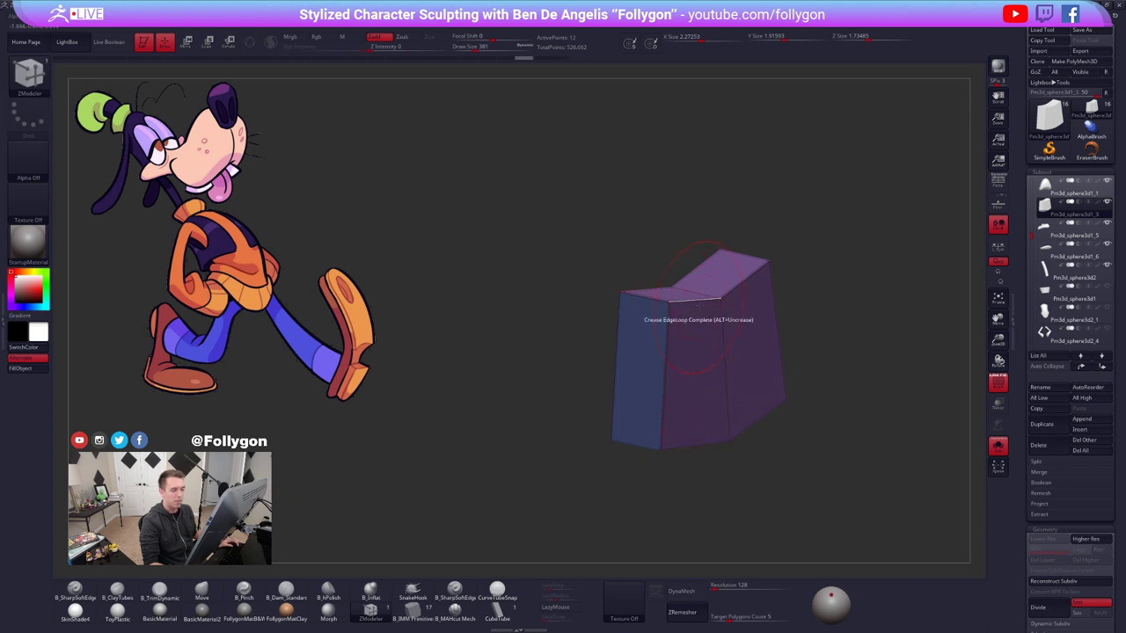
- Preview the creased tooth with Dynamic Subdiv on and off, both isolated and against the head
key(space)
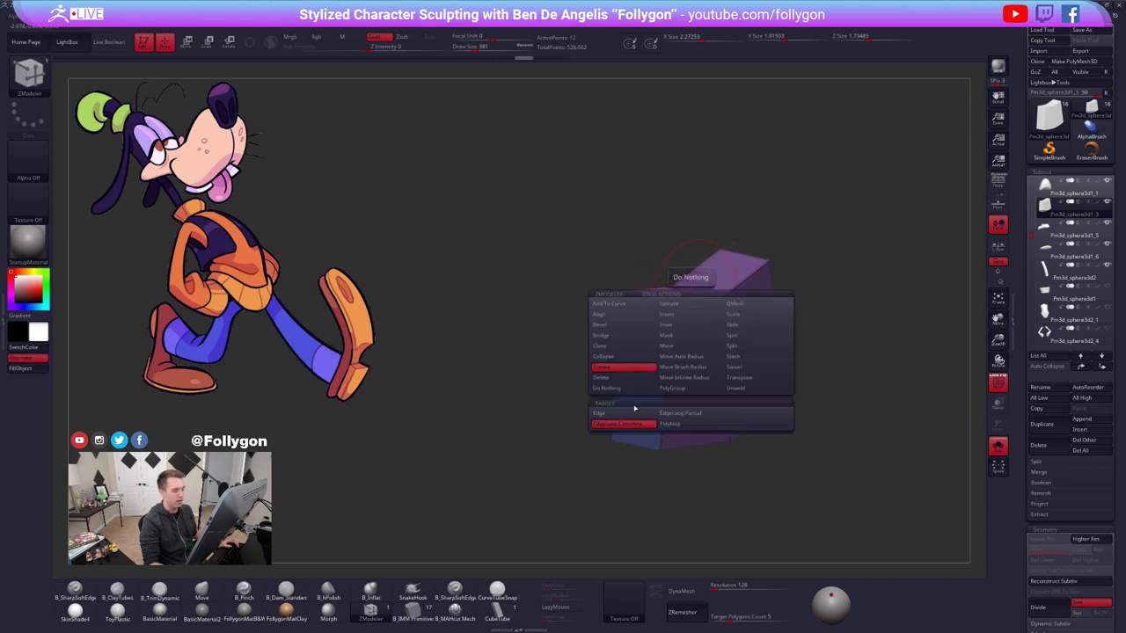
ctrl+right_drag(728, 342, 699, 381)
key(d)
key(shift+d)
key(d)
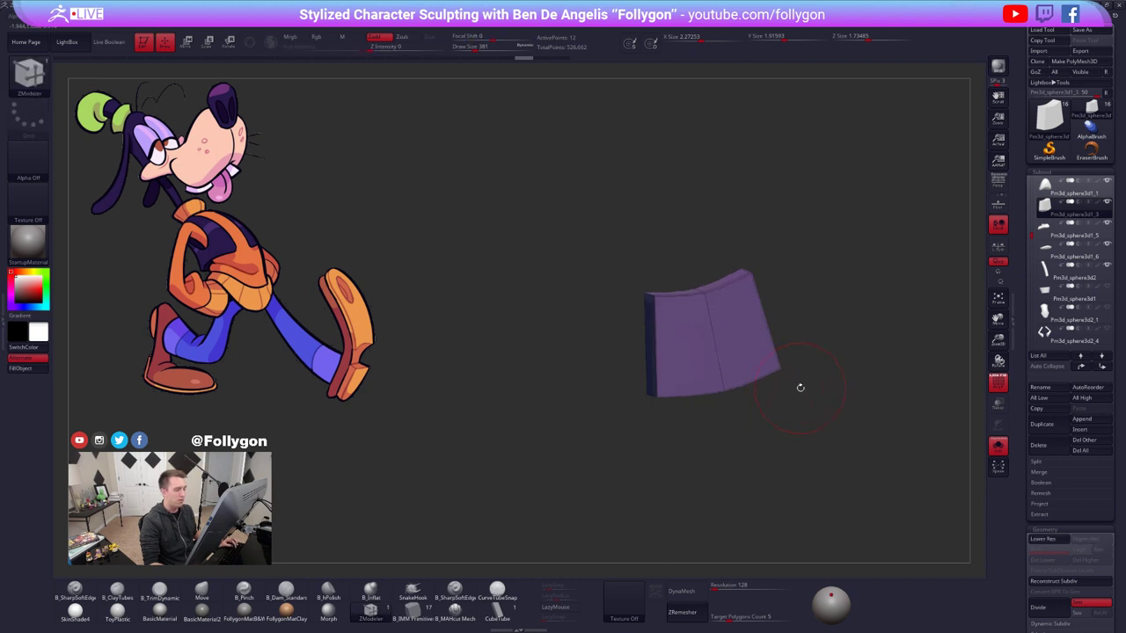
key(alt+s)
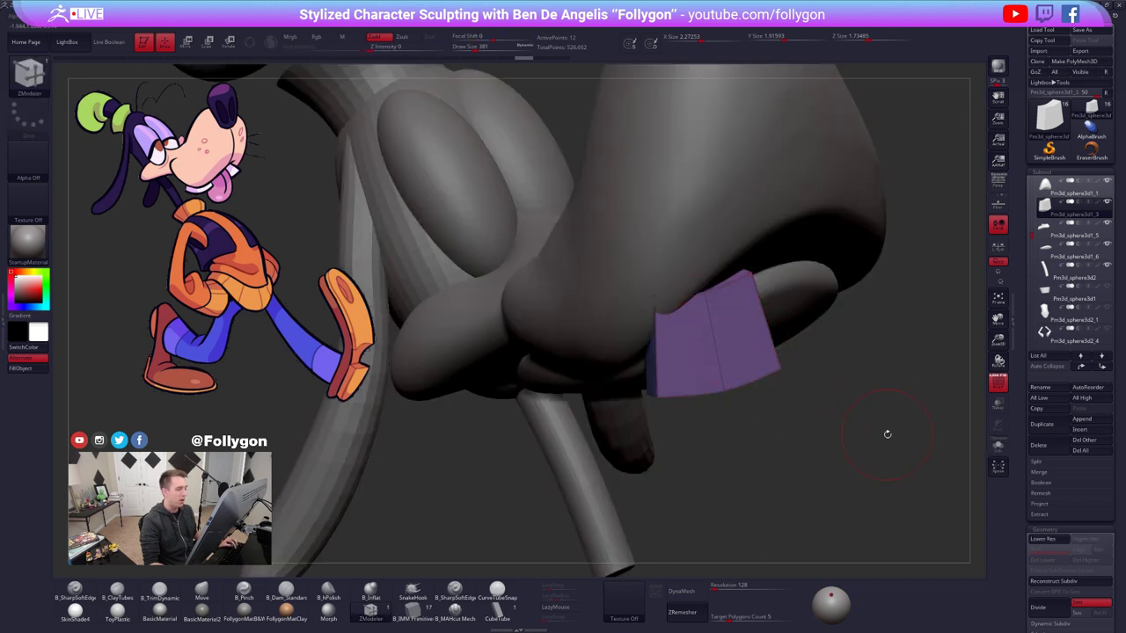
key(shift+d)
key(d)
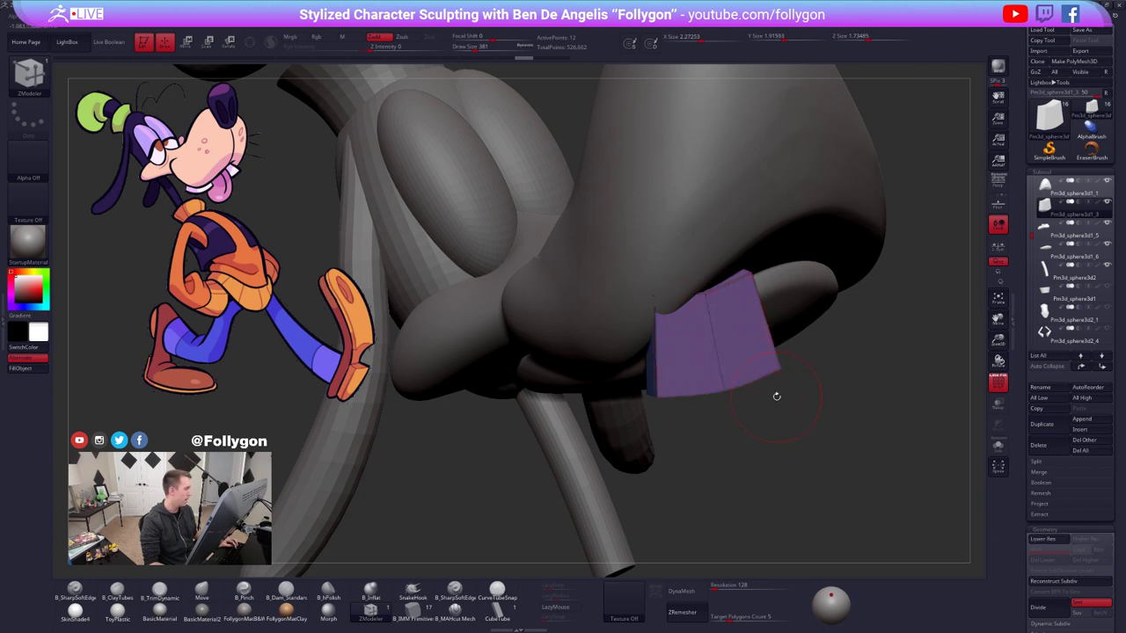
- Turn off the polyframe display on the tooth and show the whole head again
click(845, 376)
key(shift+f)
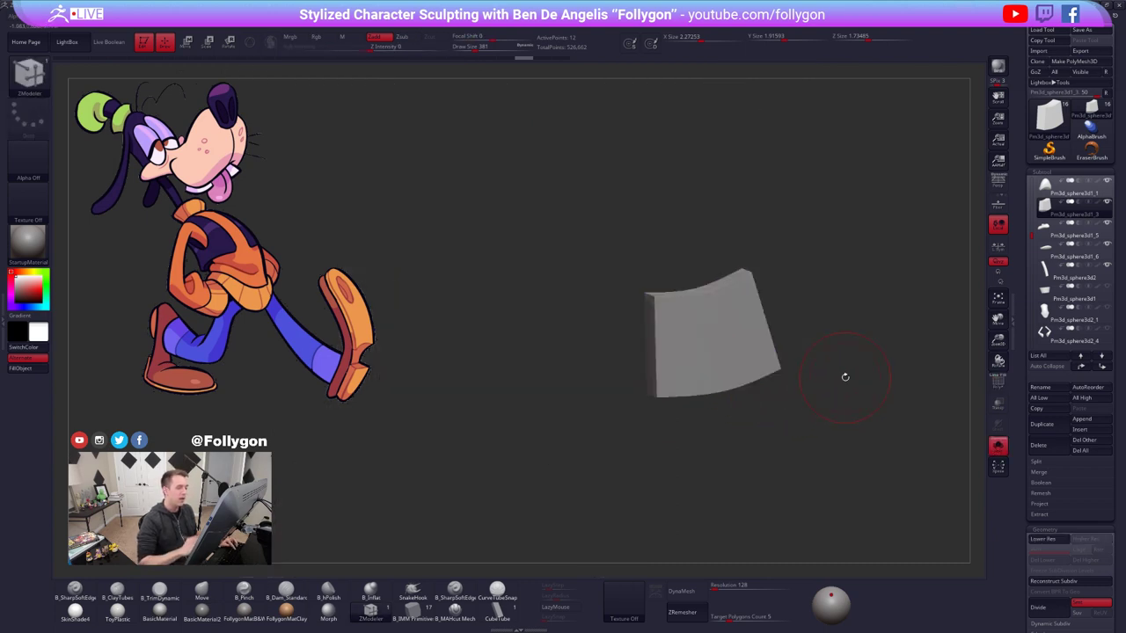
alt+drag(844, 376, 779, 369)
mouse_move(819, 404)
shift+mouse_down()
mouse_move(752, 405)
mouse_move(836, 401)
shift+mouse_up()
alt+drag(757, 394, 735, 421)
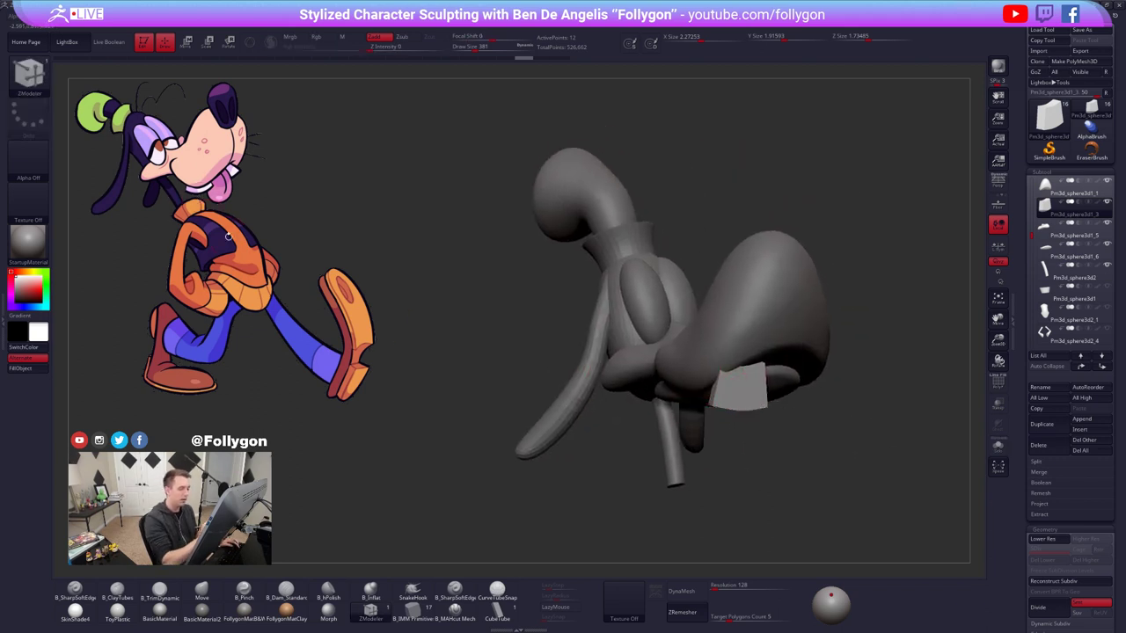
- Rotate the tooth about its upper edge with the transpose line to tilt it beneath the muzzle's rim
key(r)
drag(744, 367, 750, 465)
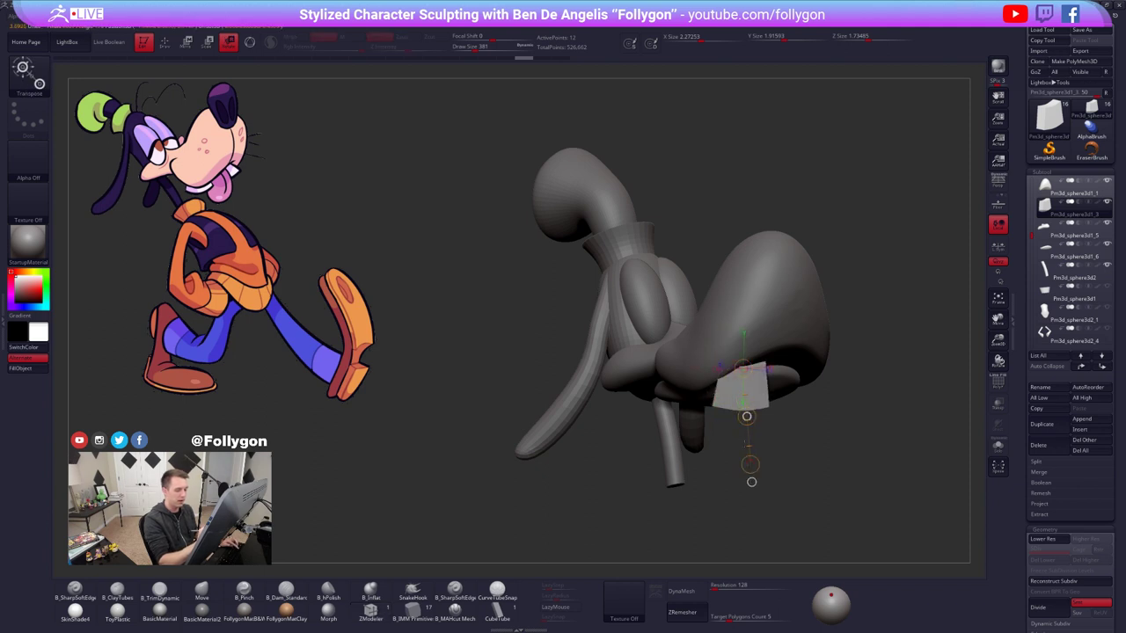
drag(746, 416, 749, 418)
mouse_move(751, 464)
mouse_down()
mouse_move(759, 461)
mouse_move(732, 437)
mouse_move(726, 325)
mouse_up()
- Shift the tooth toward the muzzle's front rim and rotate it in the view from below to follow the curve
key(w)
drag(723, 431, 723, 410)
right_drag(723, 410, 716, 410)
key(r)
mouse_move(723, 411)
mouse_down()
mouse_move(834, 387)
mouse_move(837, 348)
mouse_up()
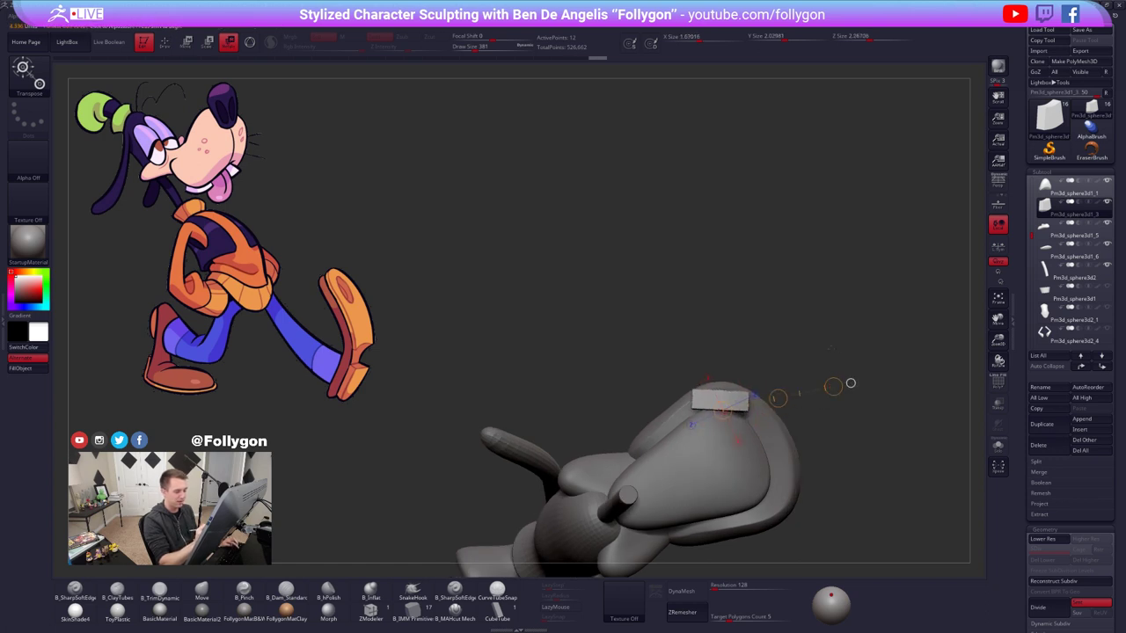
- Select the muzzle subtool with the Move brush at draw size 955 and examine the tooth's fit under its rim
key(q)
alt+click(744, 389)
key(space)
drag(749, 374, 762, 375)
right_drag(755, 380, 729, 519)
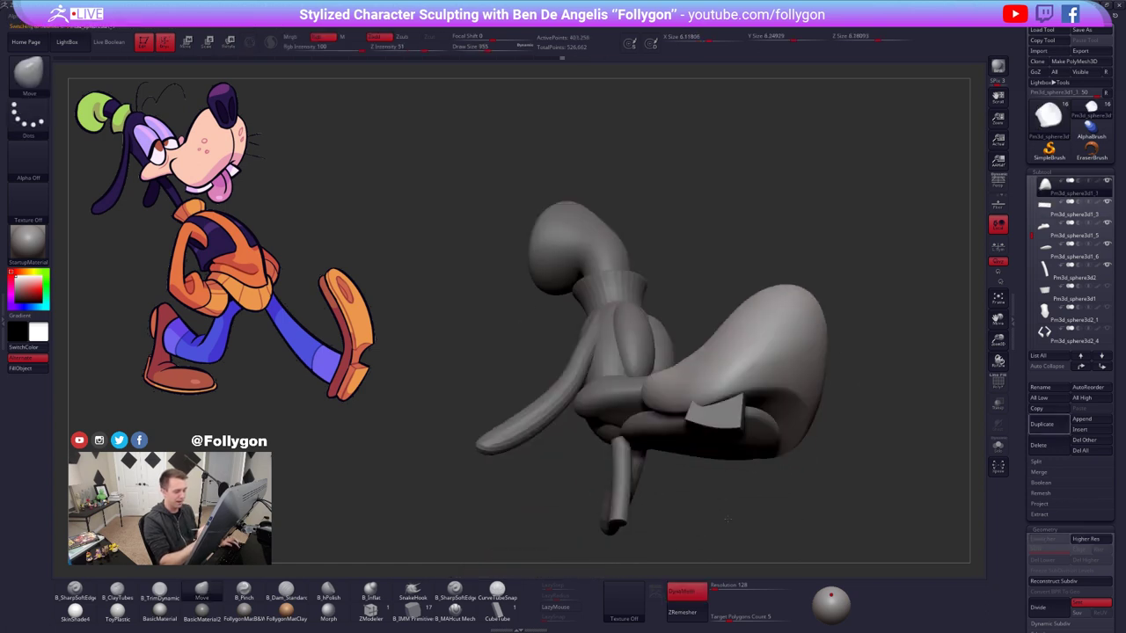
drag(728, 520, 717, 444)
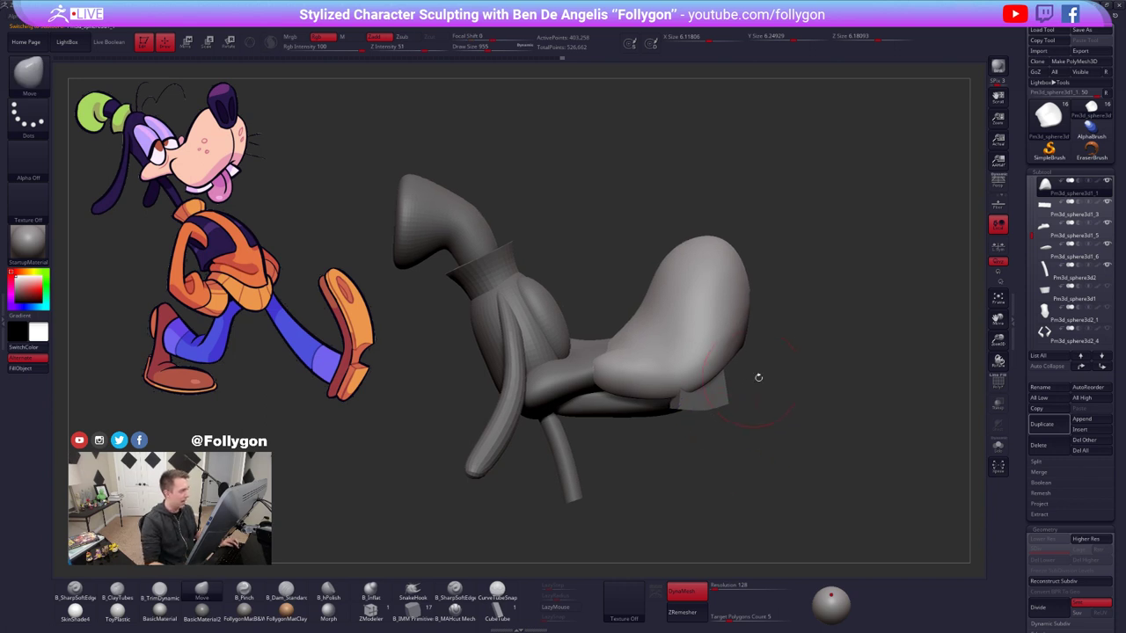
drag(731, 376, 714, 371)
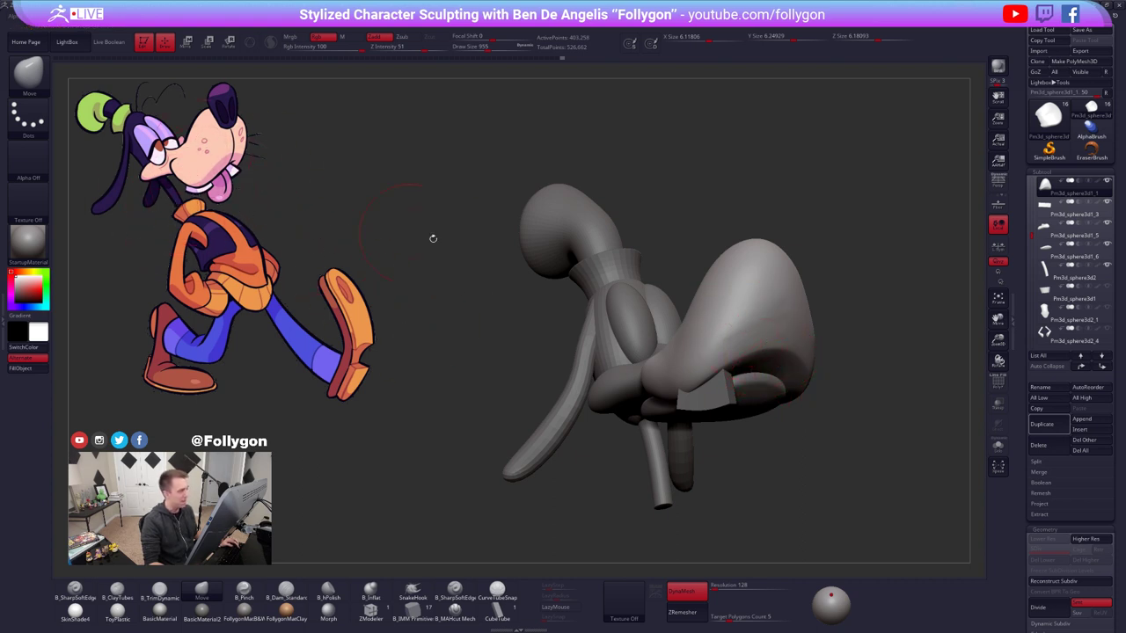
- Check the muzzle's mesh with the polyframe, isolate the muzzle subtool and duplicate it
alt+right_drag(730, 367, 666, 383)
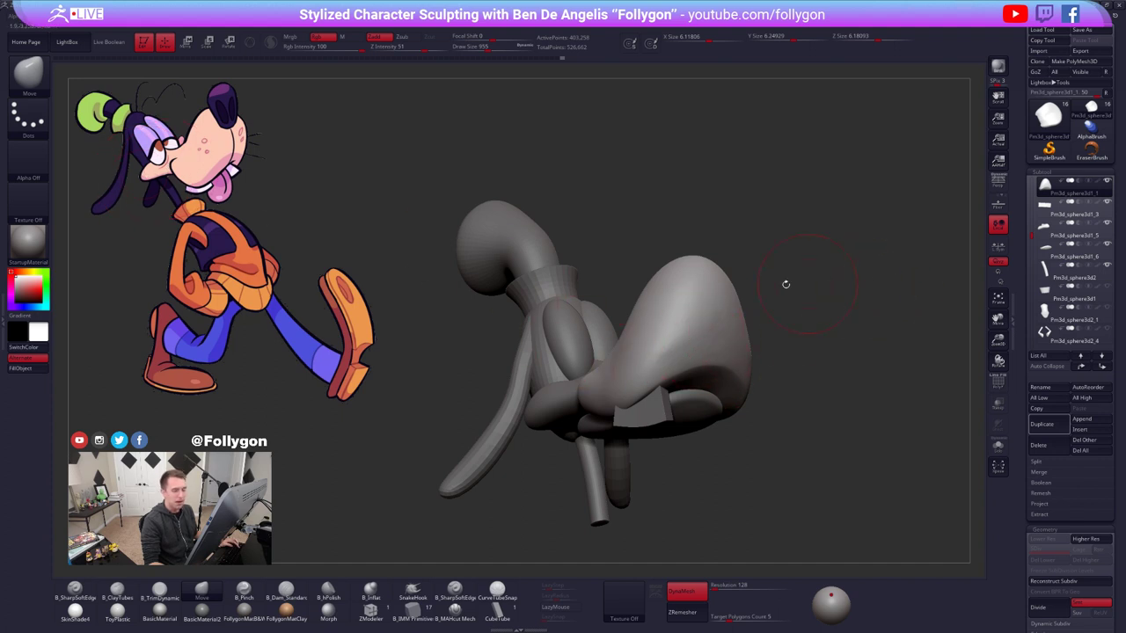
drag(752, 316, 740, 391)
key(shift+f)
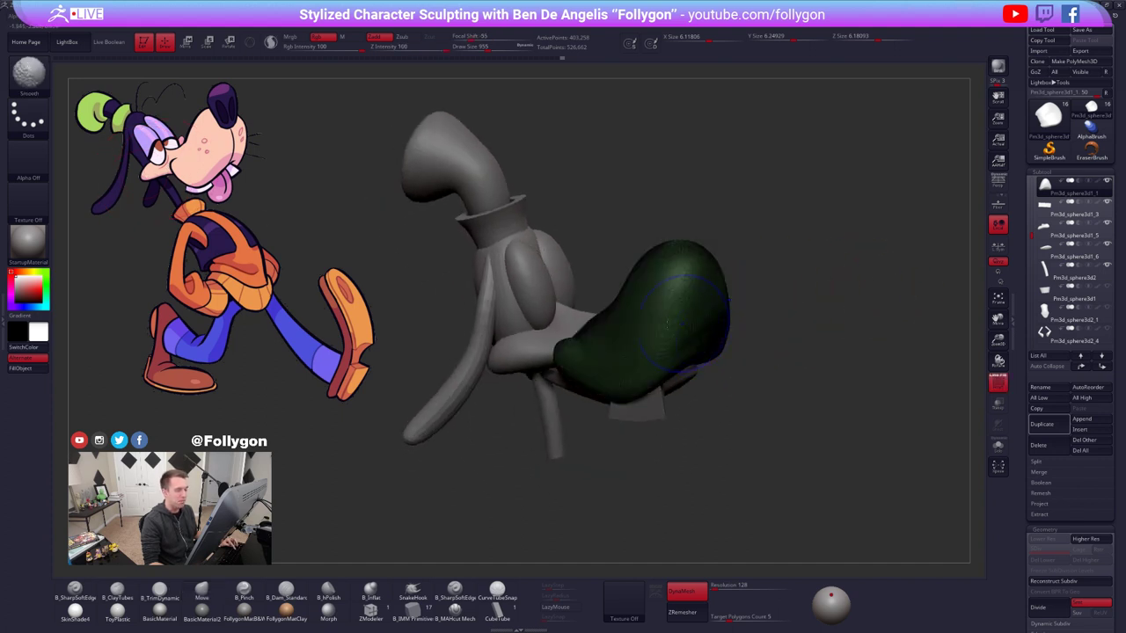
key(shift+f)
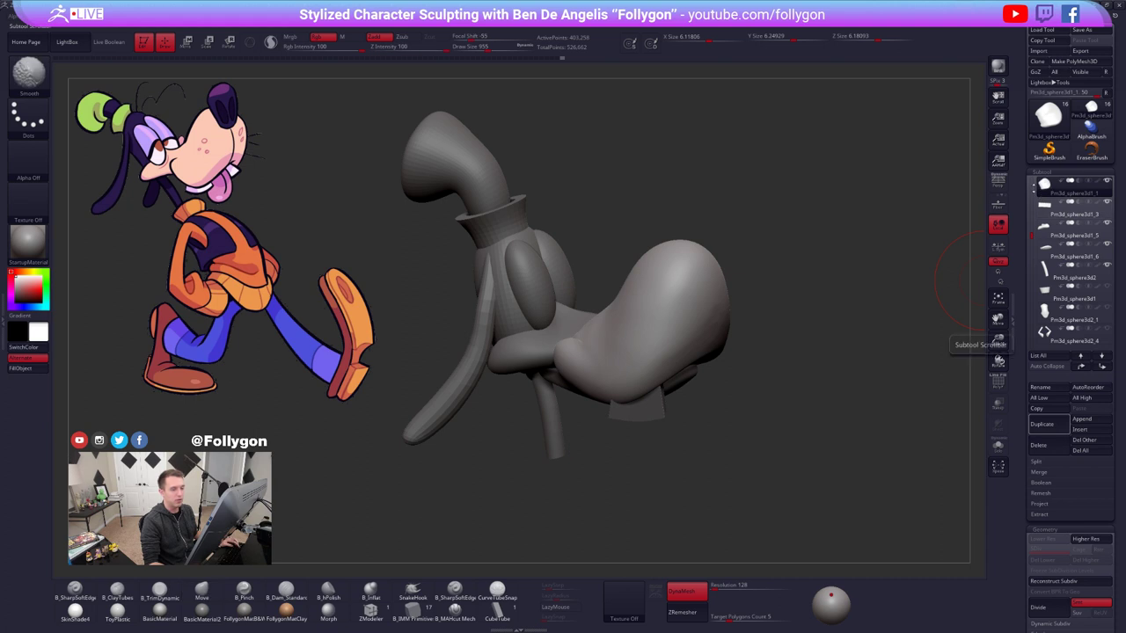
mouse_move(1042, 191)
key(shift+s)
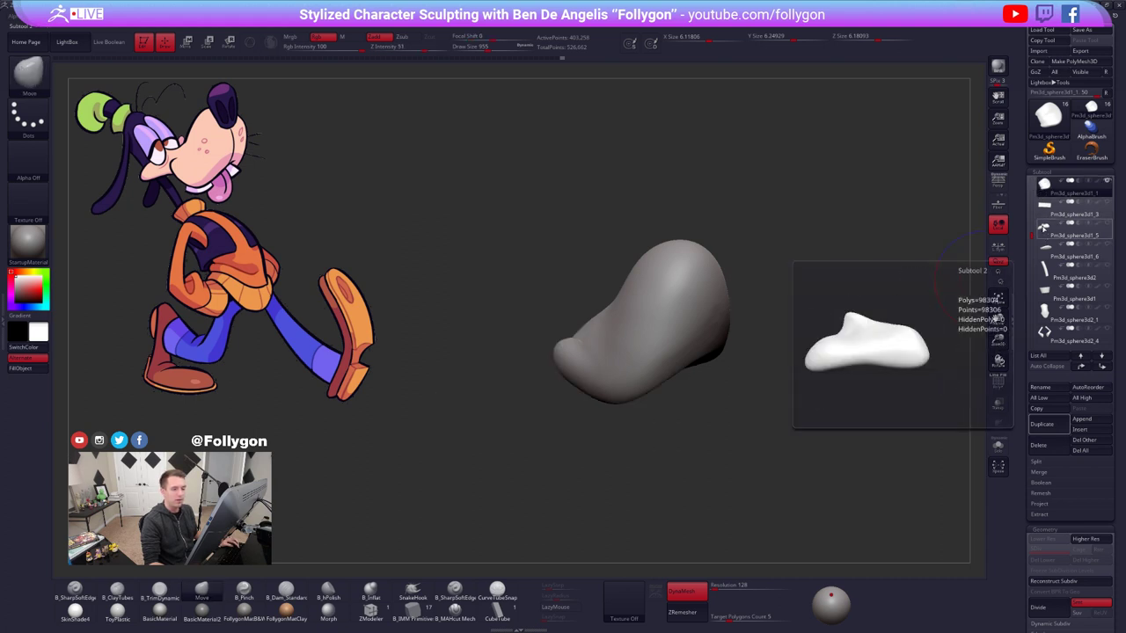
drag(1032, 236, 1032, 247)
mouse_move(1044, 253)
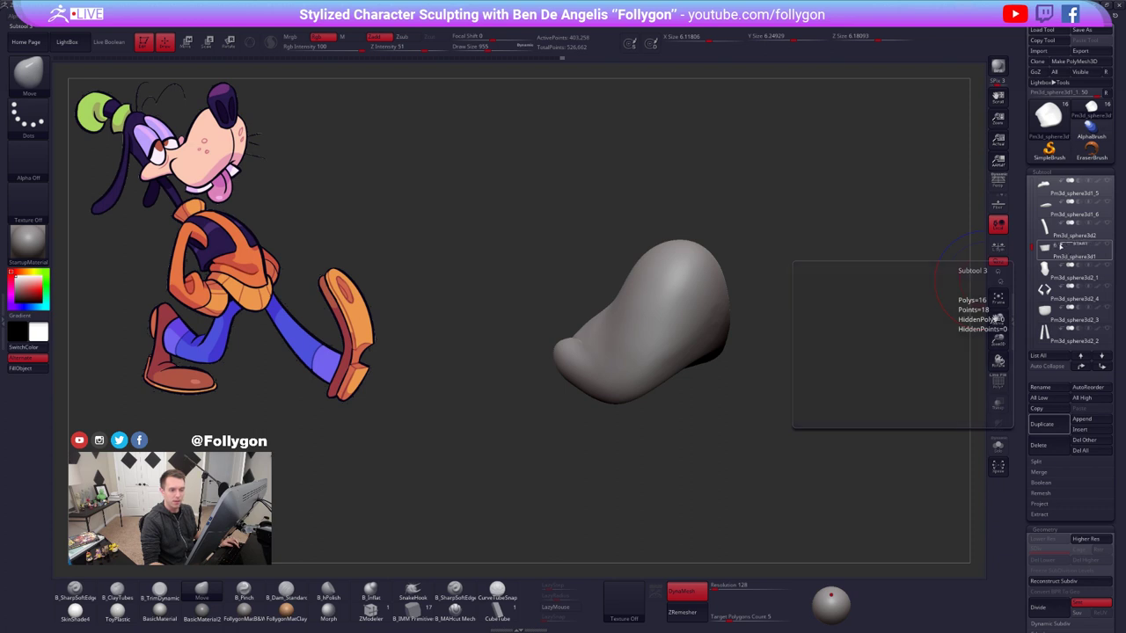
drag(1032, 243, 1032, 218)
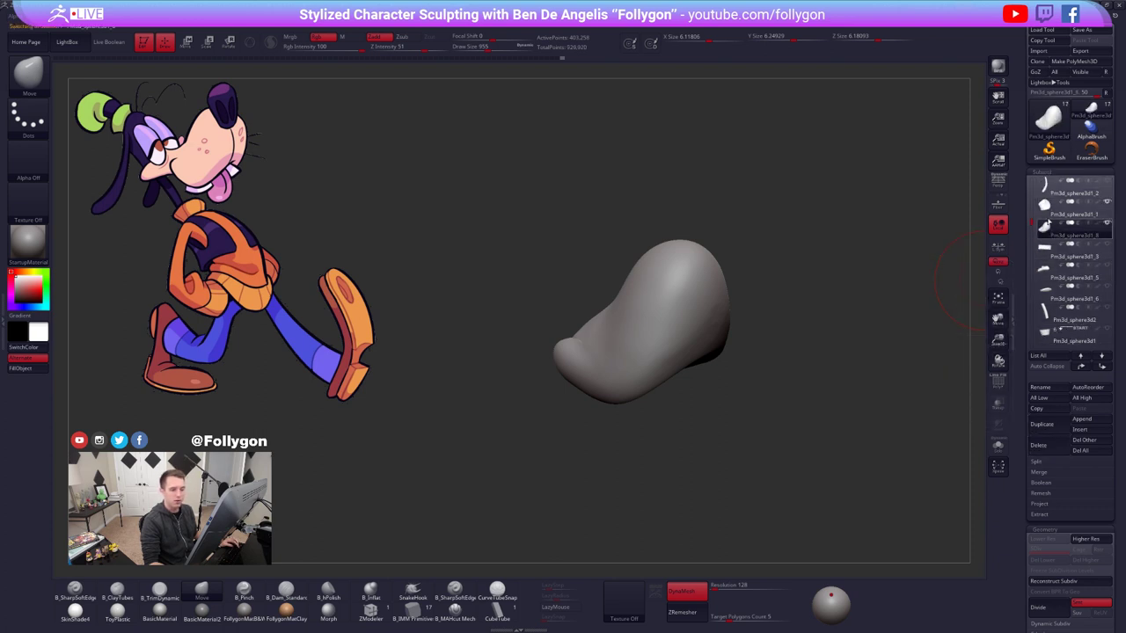
- Turn off DynaMesh on the original muzzle and ZRemesh it with a target polygon count of 1
click(690, 591)
click(717, 617)
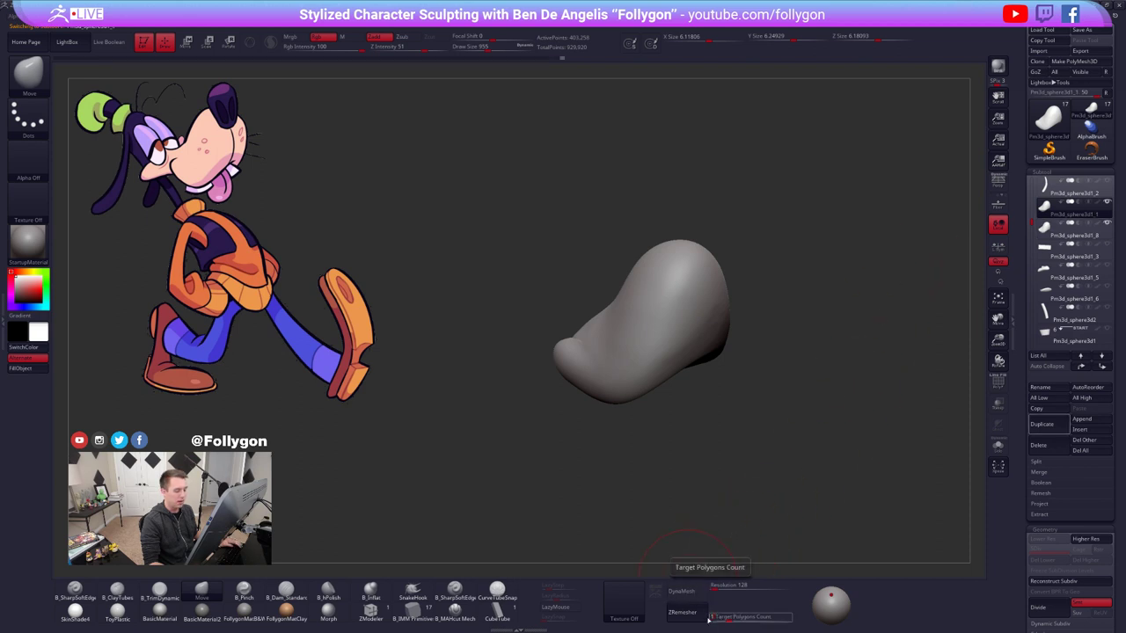
click(701, 612)
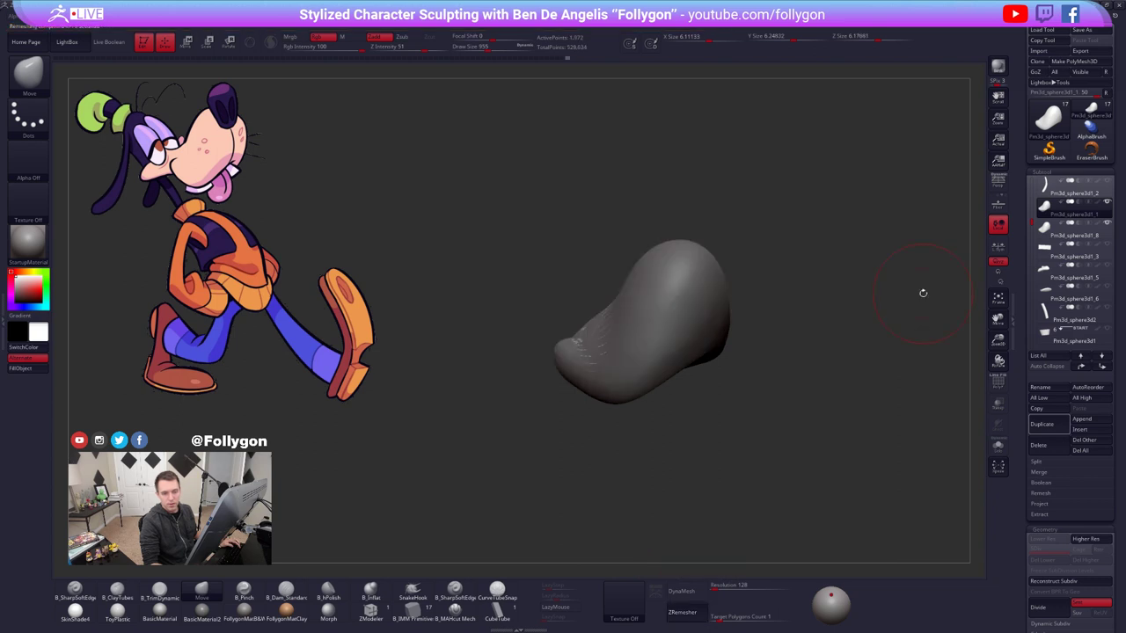
- Solo the remeshed muzzle, reduce the Move brush's draw size to 465 and inspect the new topology around the rear corners
alt+drag(800, 324, 834, 315)
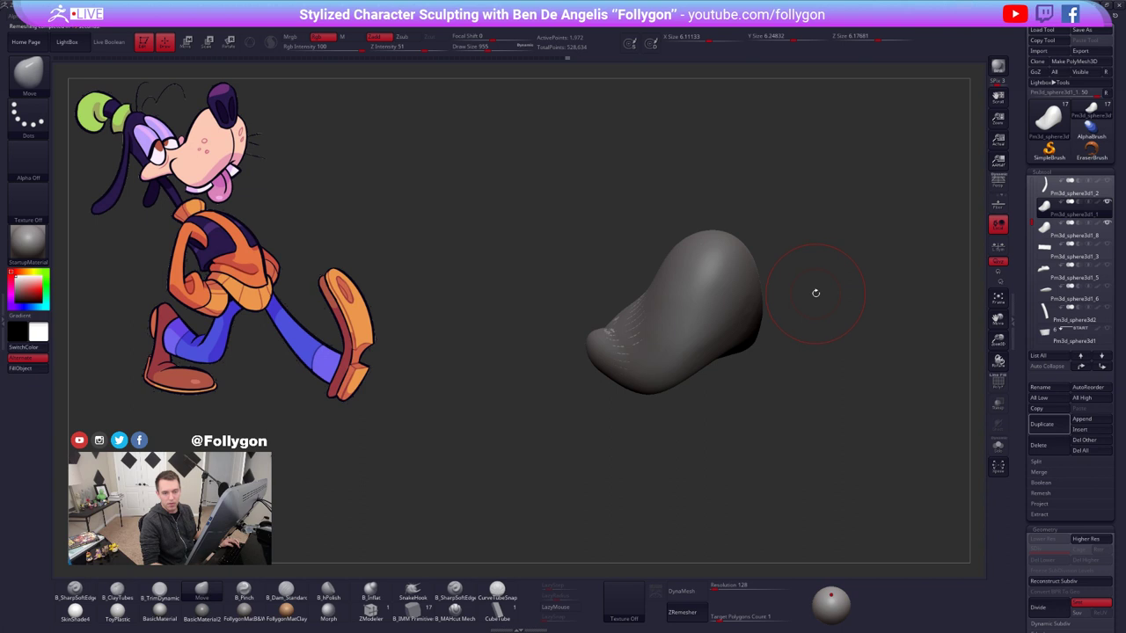
drag(834, 285, 863, 380)
key(alt+s)
right_drag(752, 358, 714, 364)
key(shift+f)
key(shift+f)
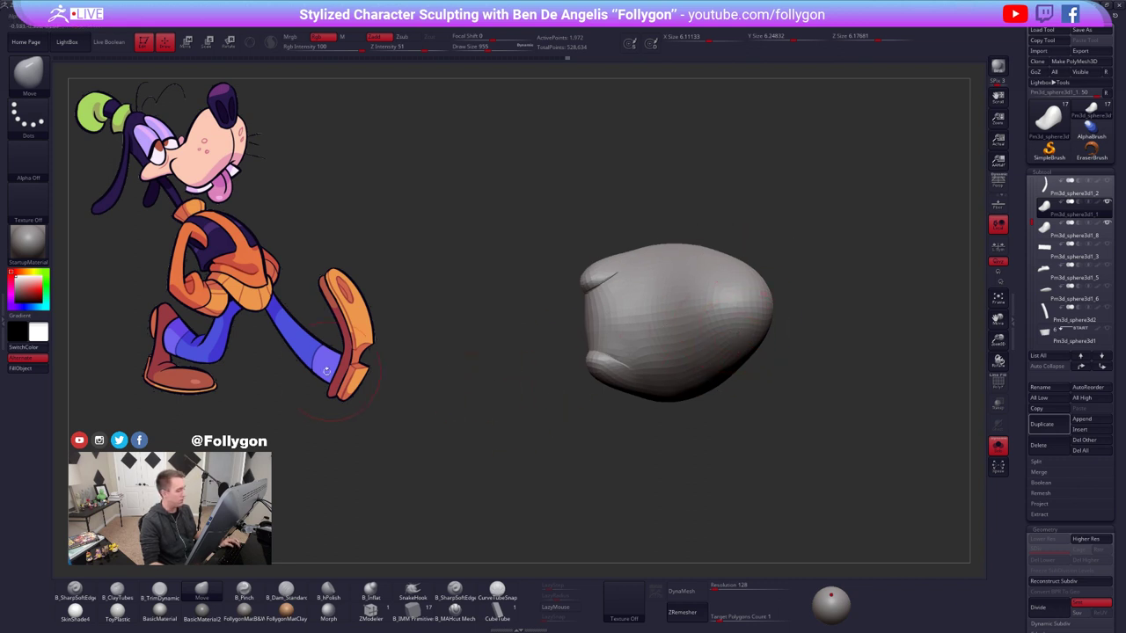
right_drag(722, 347, 717, 404)
alt+right_drag(717, 405, 642, 346)
mouse_move(641, 347)
alt+right_down()
mouse_move(695, 356)
mouse_move(664, 353)
mouse_move(674, 326)
alt+right_up()
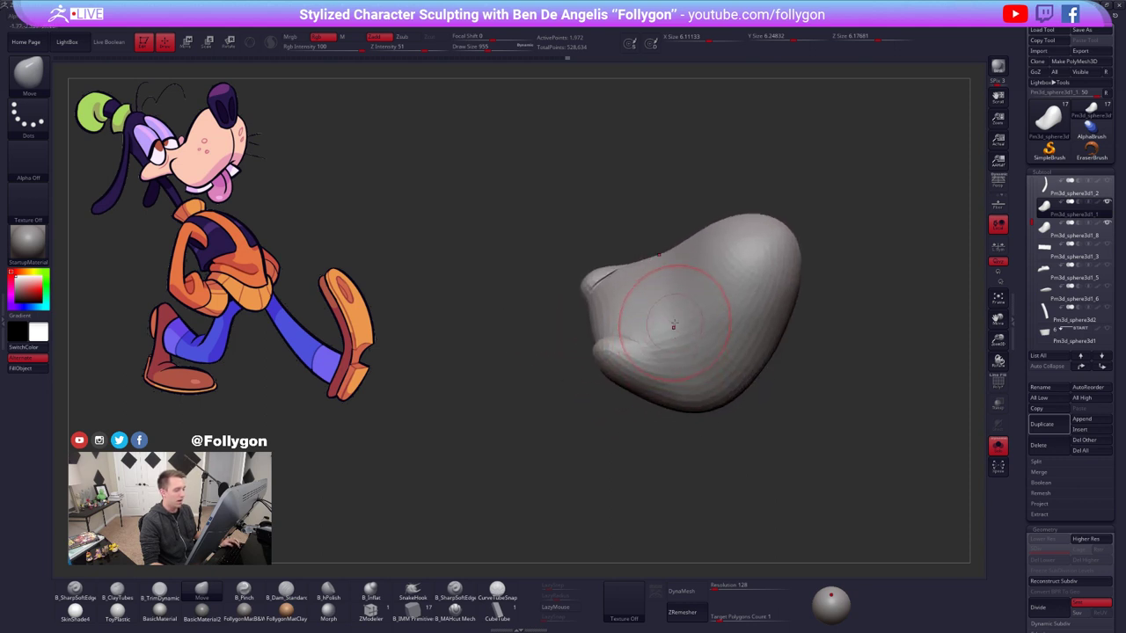
key(space)
drag(674, 323, 659, 320)
mouse_move(626, 330)
right_down()
mouse_move(608, 358)
mouse_move(588, 327)
right_up()
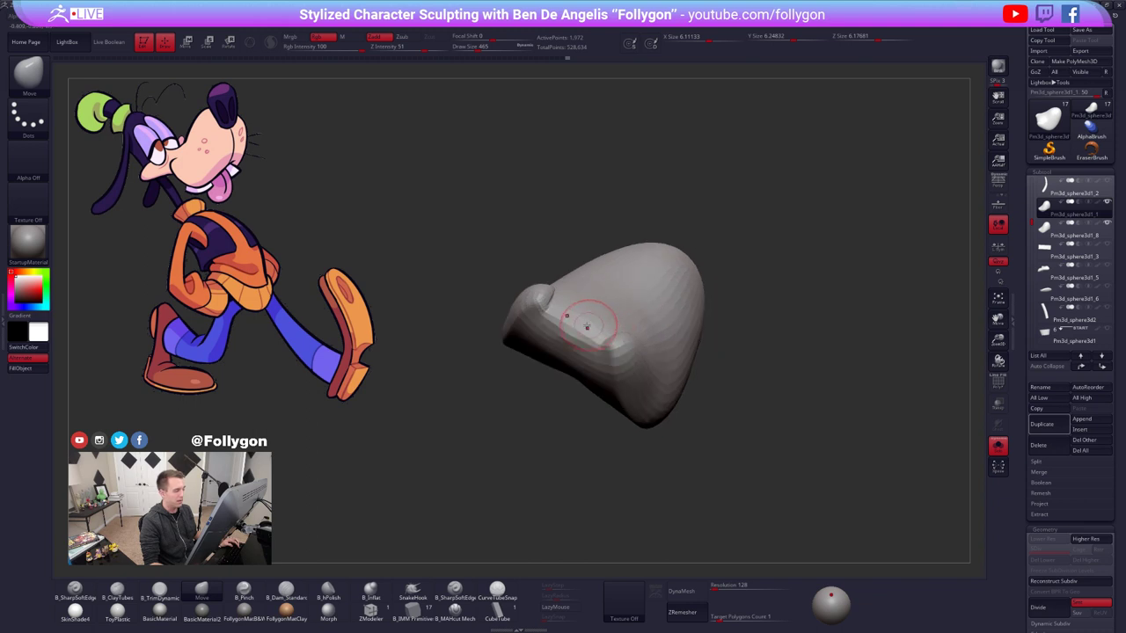
right_drag(547, 373, 560, 370)
right_drag(631, 324, 689, 360)
key(alt+s)
key(alt+s)
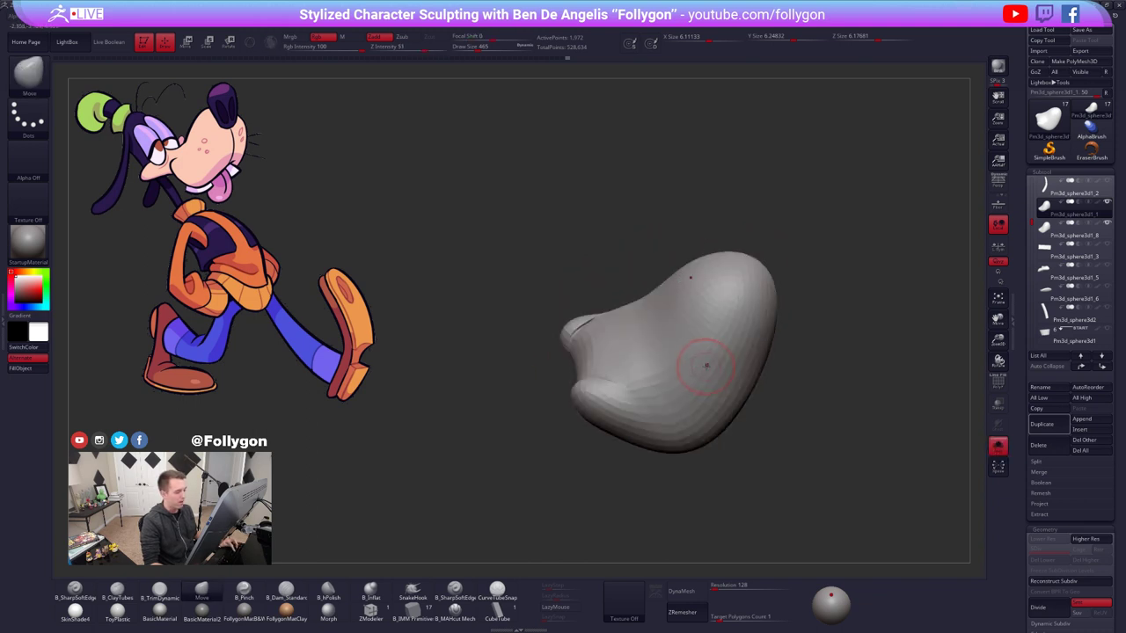
mouse_move(628, 344)
right_down()
mouse_move(593, 360)
mouse_move(649, 425)
mouse_move(565, 454)
right_up()
mouse_move(671, 419)
ctrl+mouse_down()
mouse_move(676, 407)
mouse_move(576, 471)
ctrl+mouse_up()
ctrl+click(584, 469)
ctrl+drag(633, 440, 626, 429)
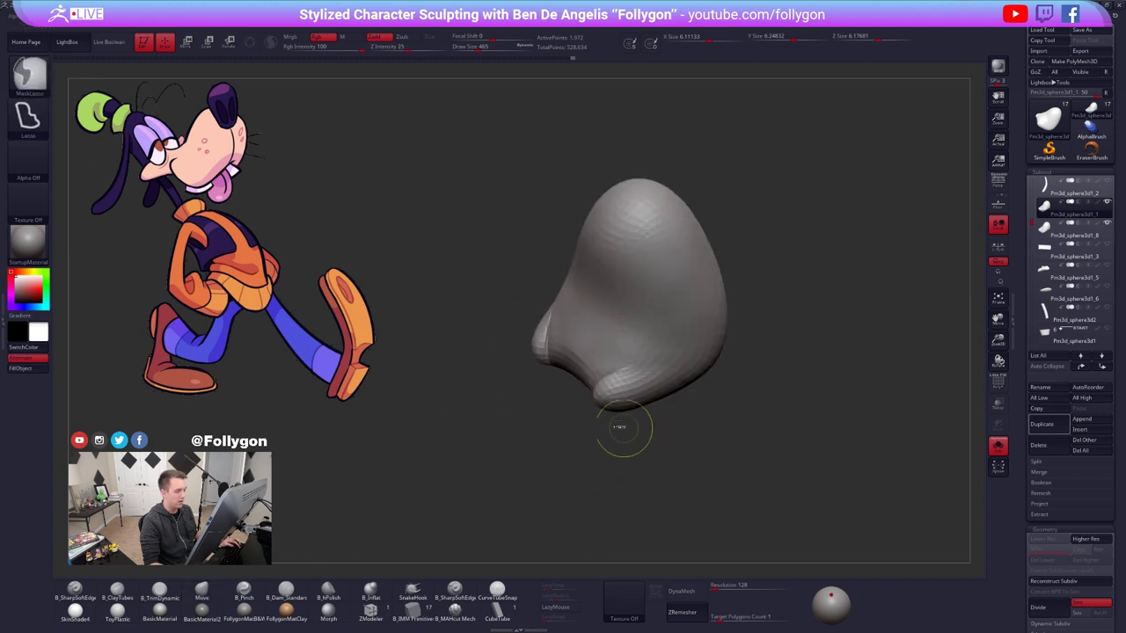
- Divide the remeshed muzzle up to subdivision level 4 and project the duplicate's detail onto it with ProjectAll
mouse_move(624, 427)
right_down()
mouse_move(633, 395)
mouse_move(661, 382)
right_up()
key(ctrl+d)
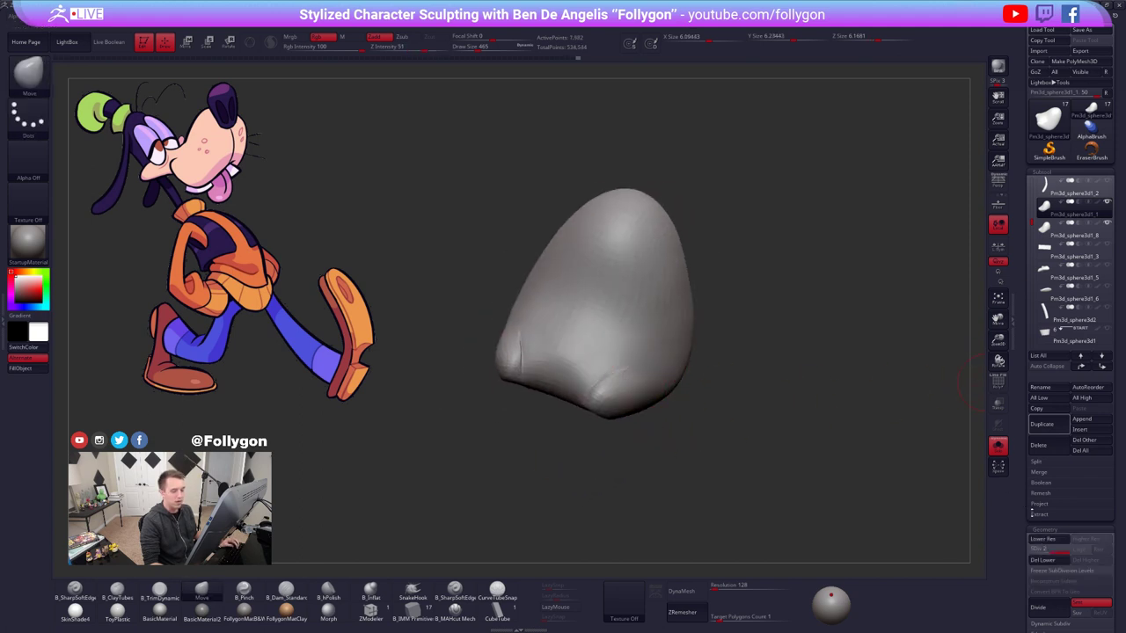
click(1040, 505)
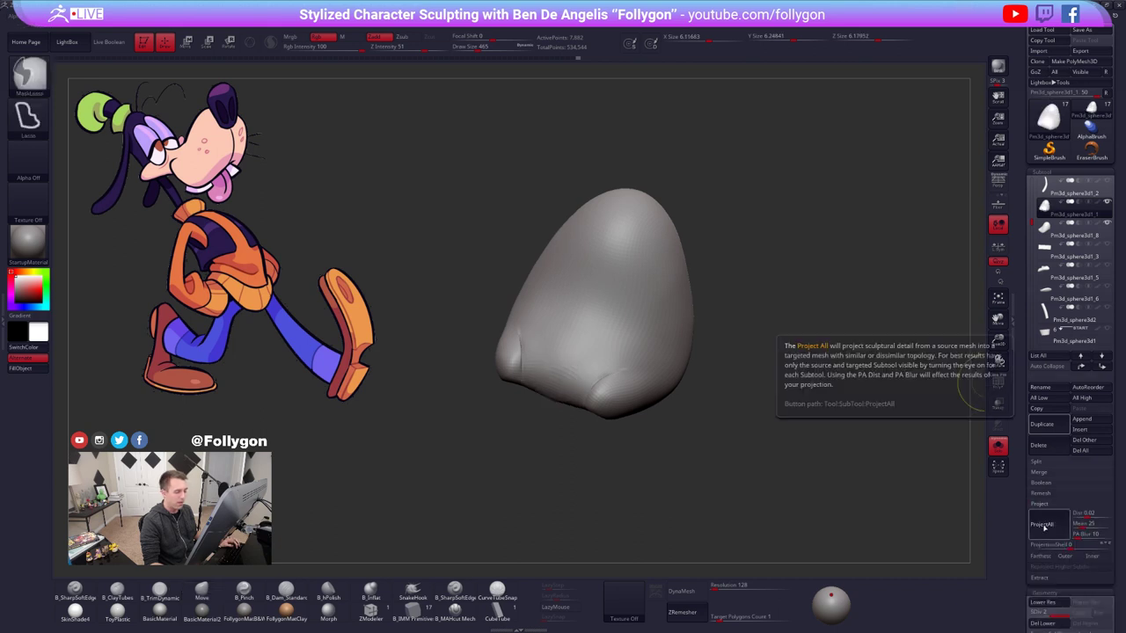
click(1044, 526)
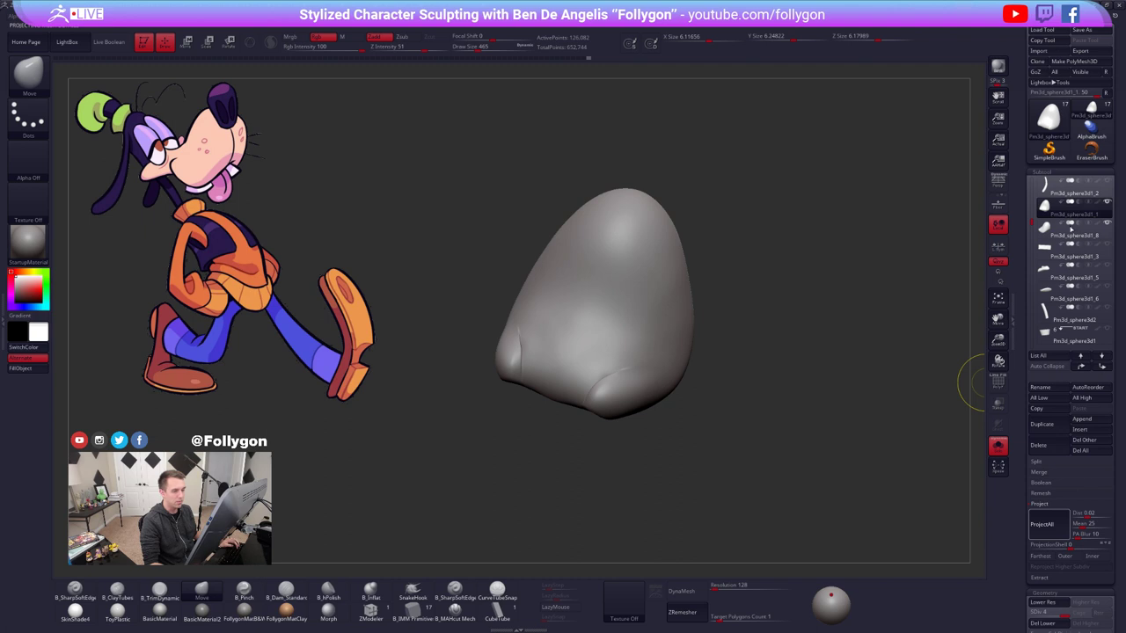
click(1000, 447)
click(999, 446)
- Delete the duplicate high-resolution muzzle and reselect the remeshed muzzle subtool
click(1061, 231)
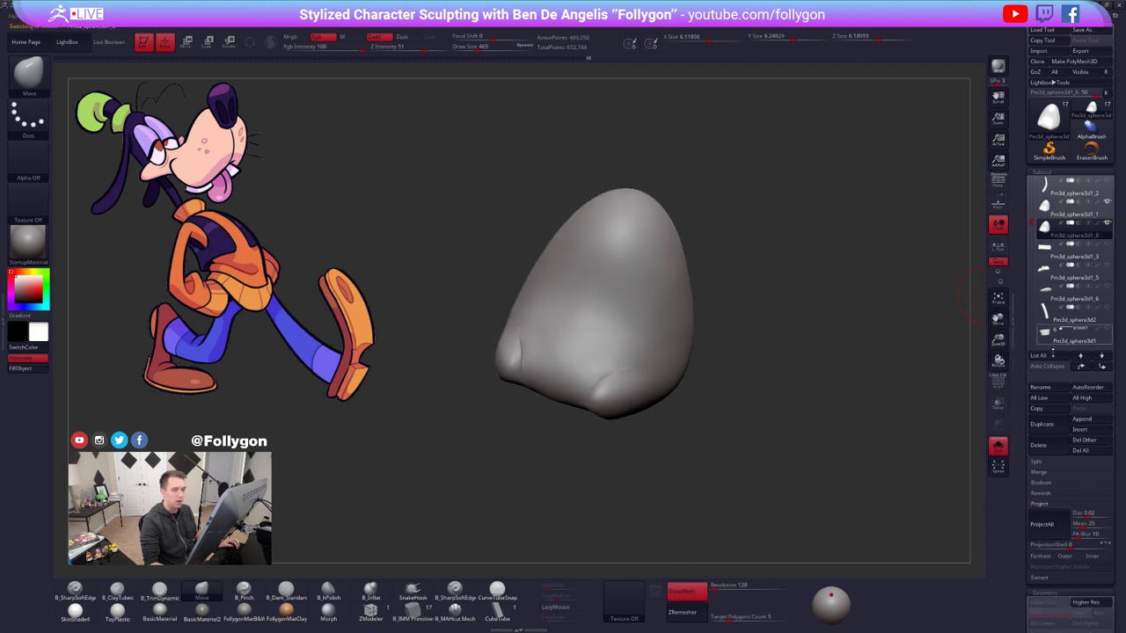
click(1049, 447)
click(968, 473)
click(1063, 209)
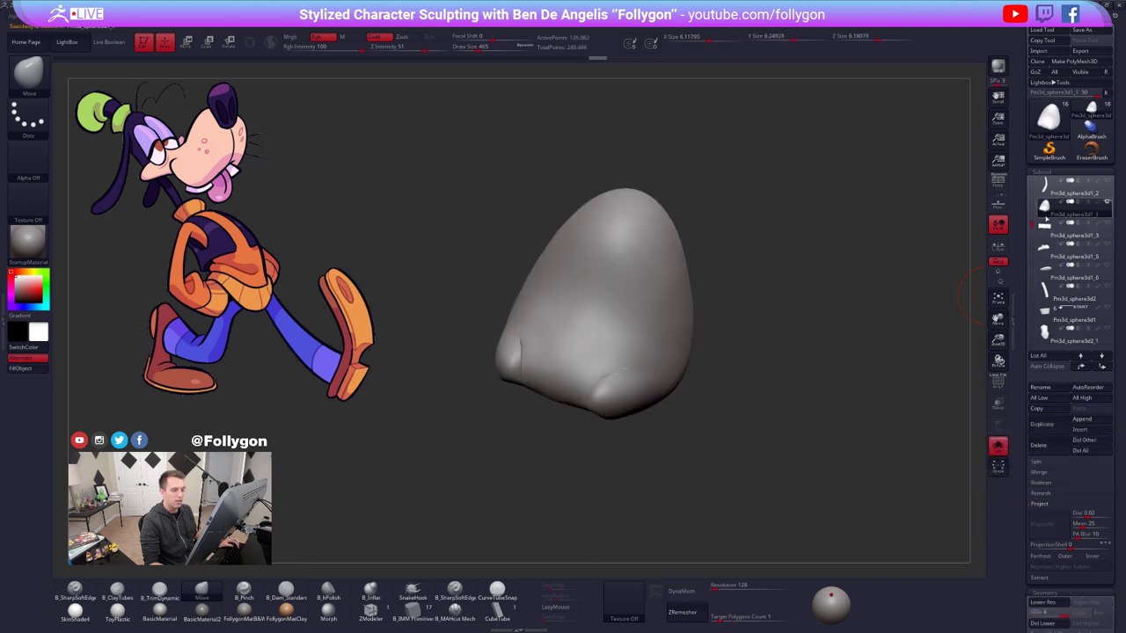
- Drop the muzzle to subdivision level 2, smooth its surface near the rear corners and step back up to level 4
drag(704, 392, 617, 376)
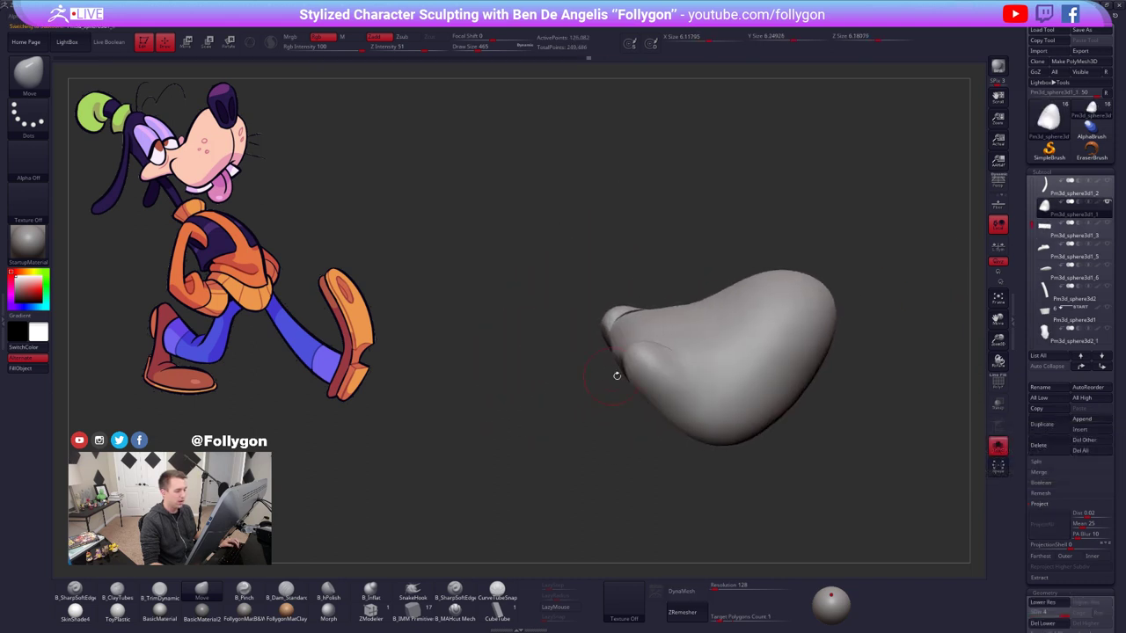
key(shift+d)
key(shift+d)
drag(483, 376, 588, 391)
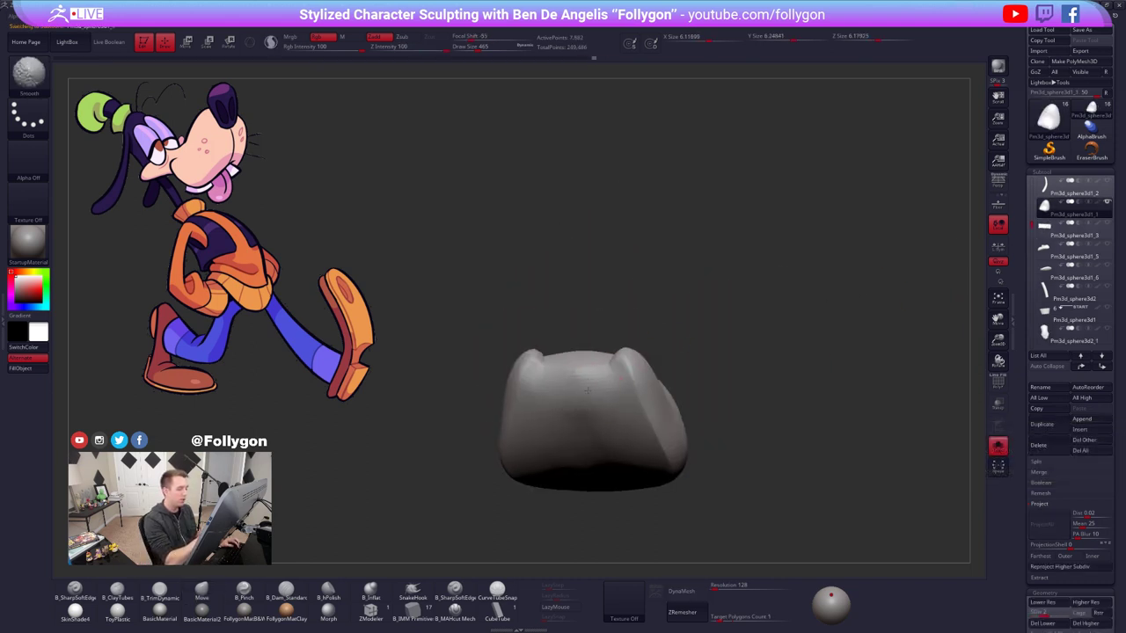
drag(479, 405, 493, 497)
key(d)
drag(660, 478, 596, 472)
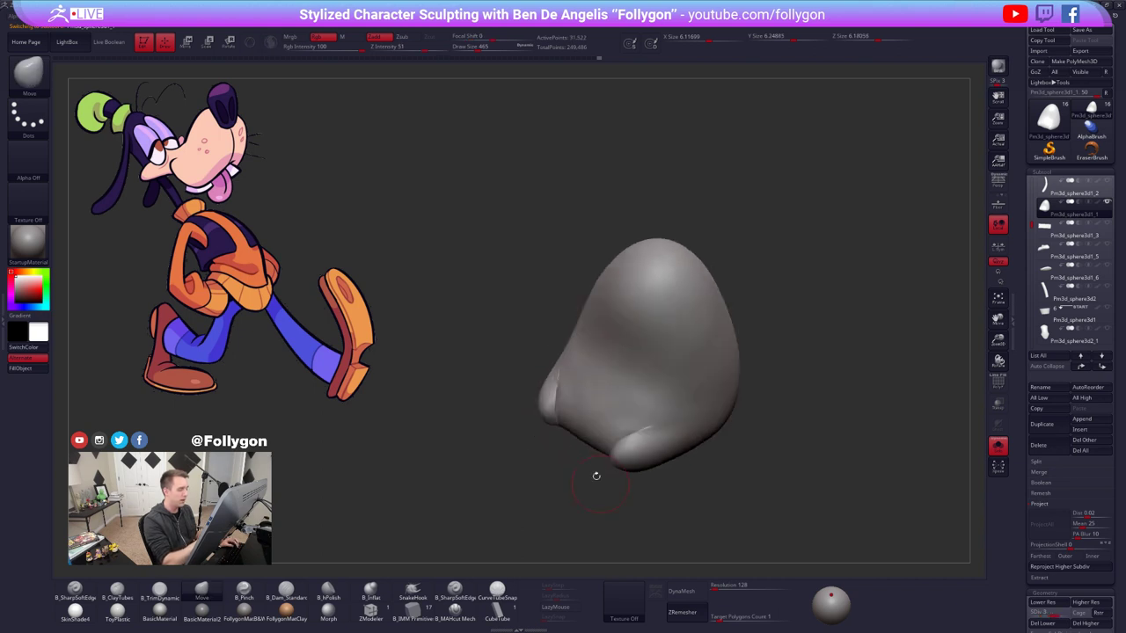
shift+drag(558, 407, 558, 384)
right_drag(558, 385, 507, 386)
key(d)
right_drag(652, 429, 704, 378)
- Show all the figure's subtools again and select the neck cylinder, isolating and restoring it once
click(1048, 215)
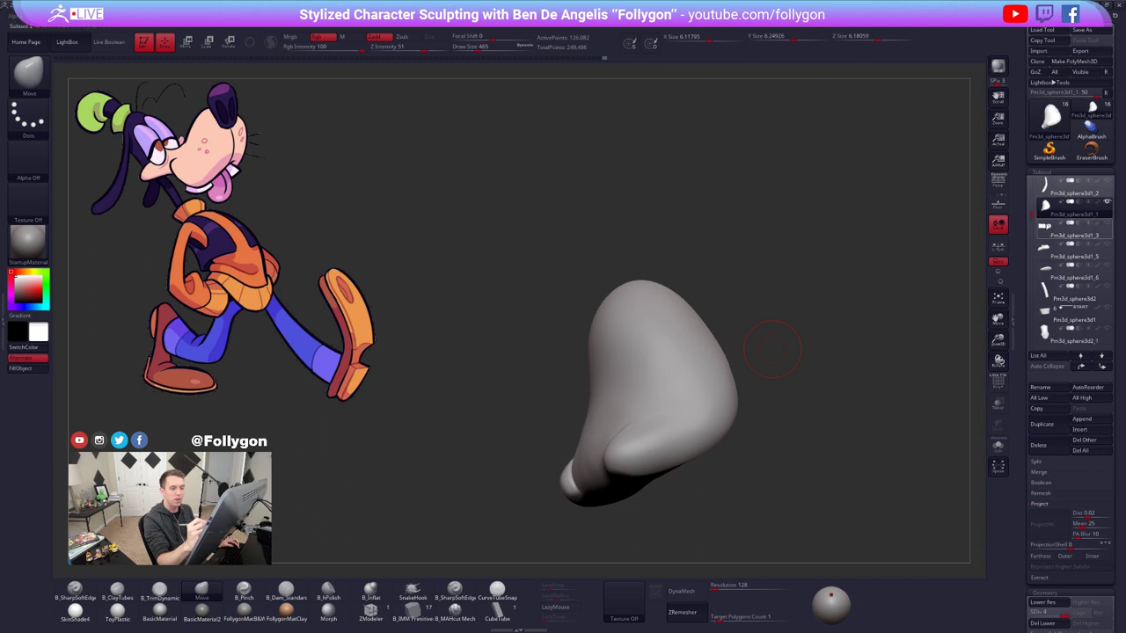
shift+click(1108, 202)
drag(1033, 215, 1036, 259)
ctrl+right_drag(800, 364, 699, 359)
click(1054, 209)
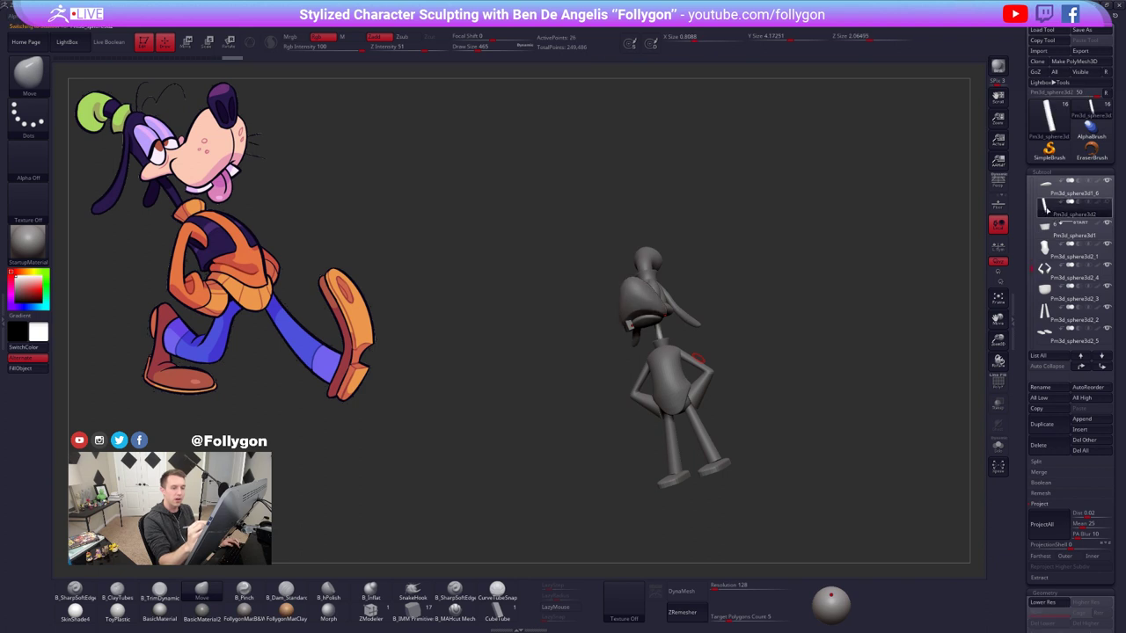
shift+click(1047, 209)
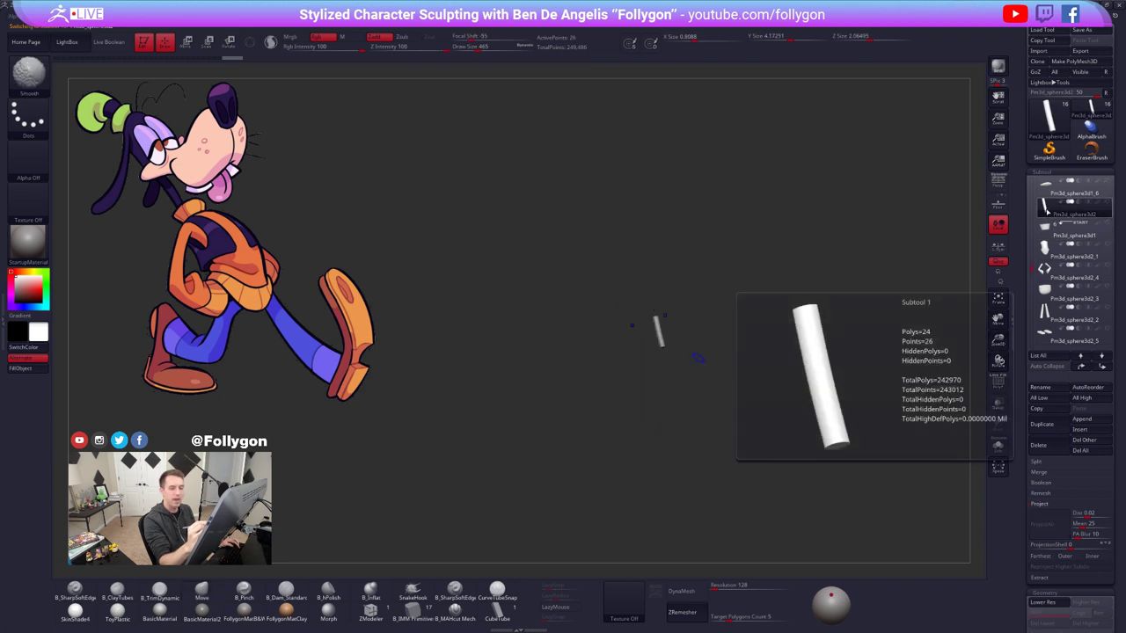
shift+click(1050, 210)
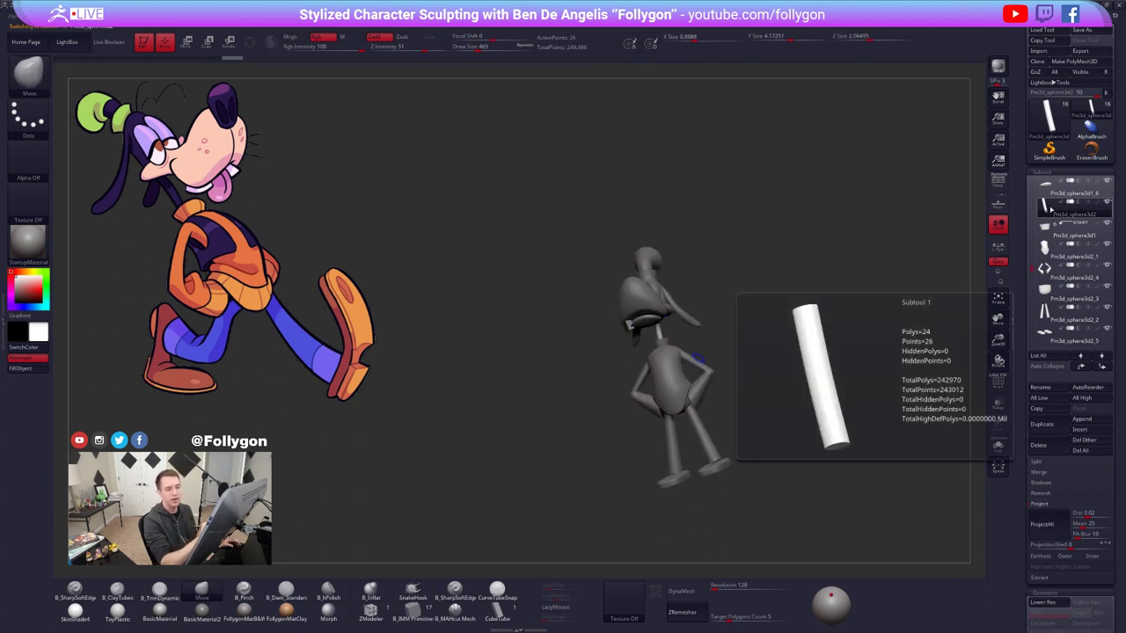
- Hide all body subtools below the neck so that only the head parts remain shown
drag(748, 361, 800, 307)
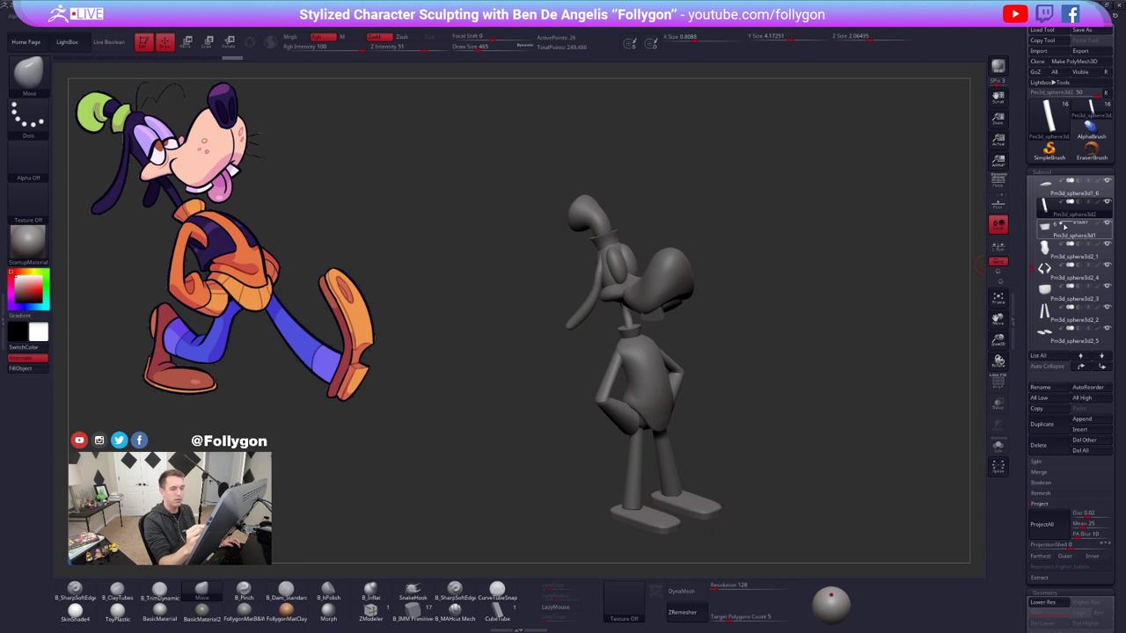
click(1061, 226)
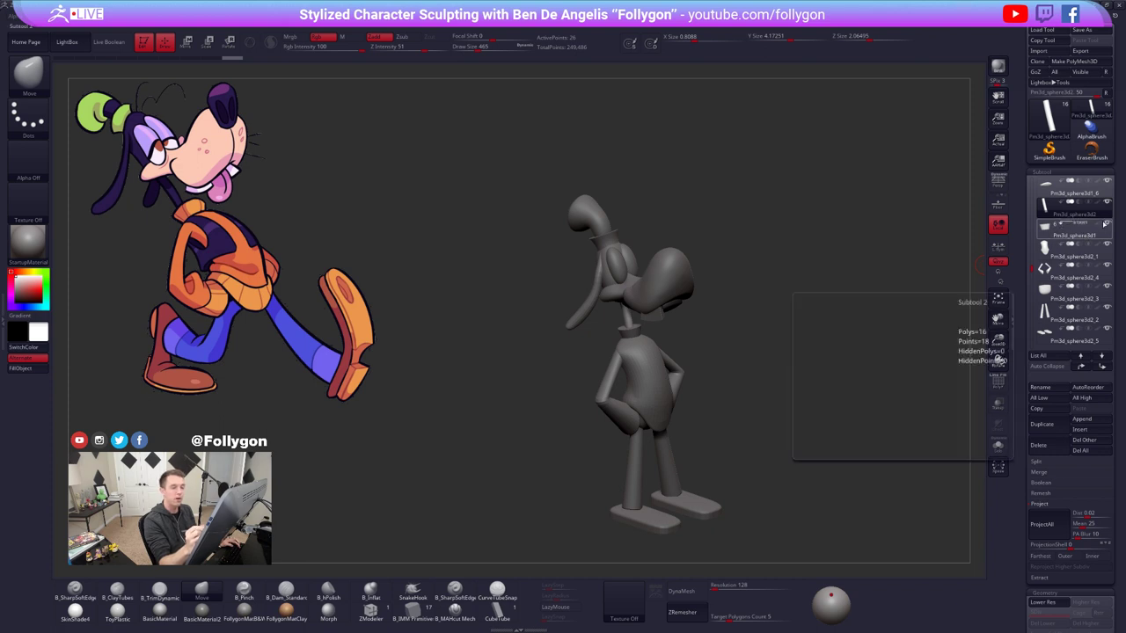
ctrl+shift+click(1104, 225)
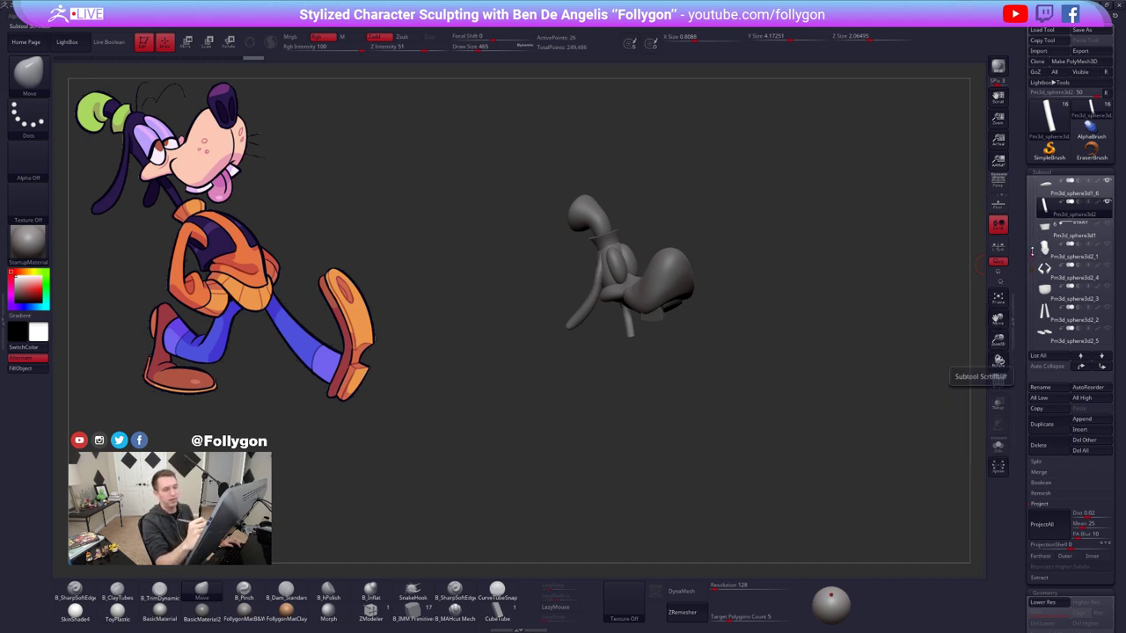
- Select the curved hat top, isolate it and bring the other head parts back
drag(1033, 251, 1033, 181)
click(1062, 182)
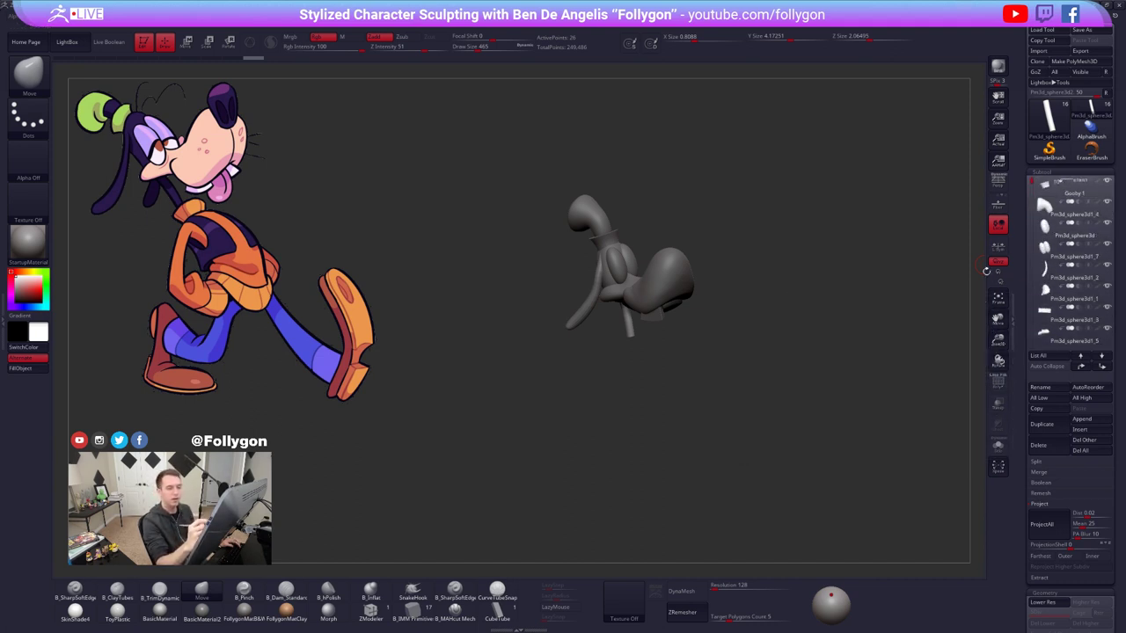
click(1060, 208)
click(1107, 183)
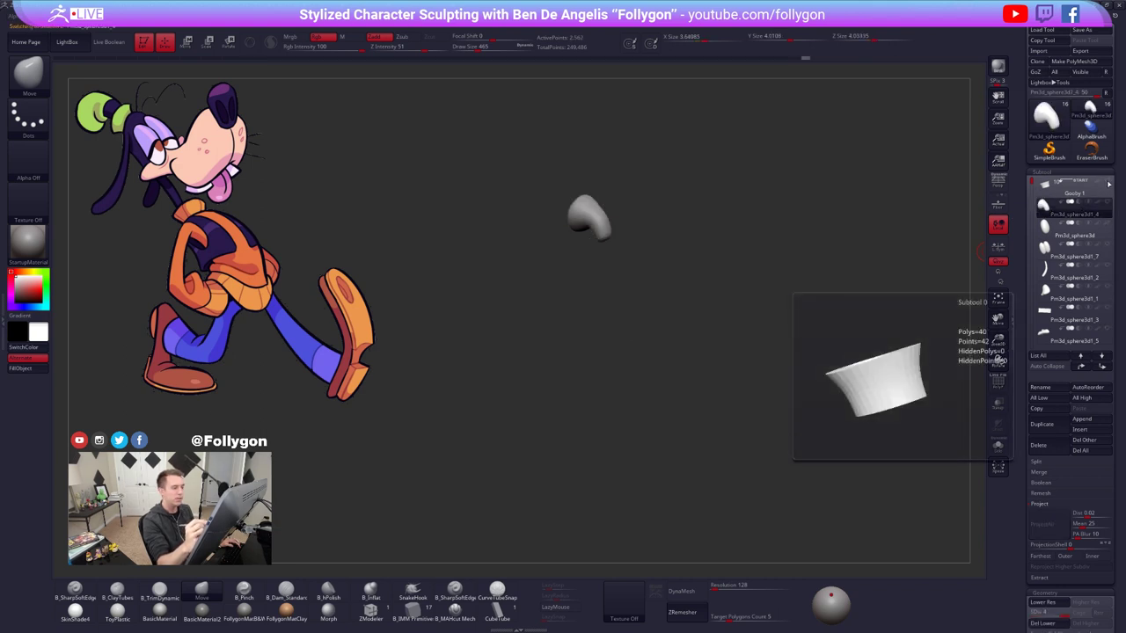
click(1108, 184)
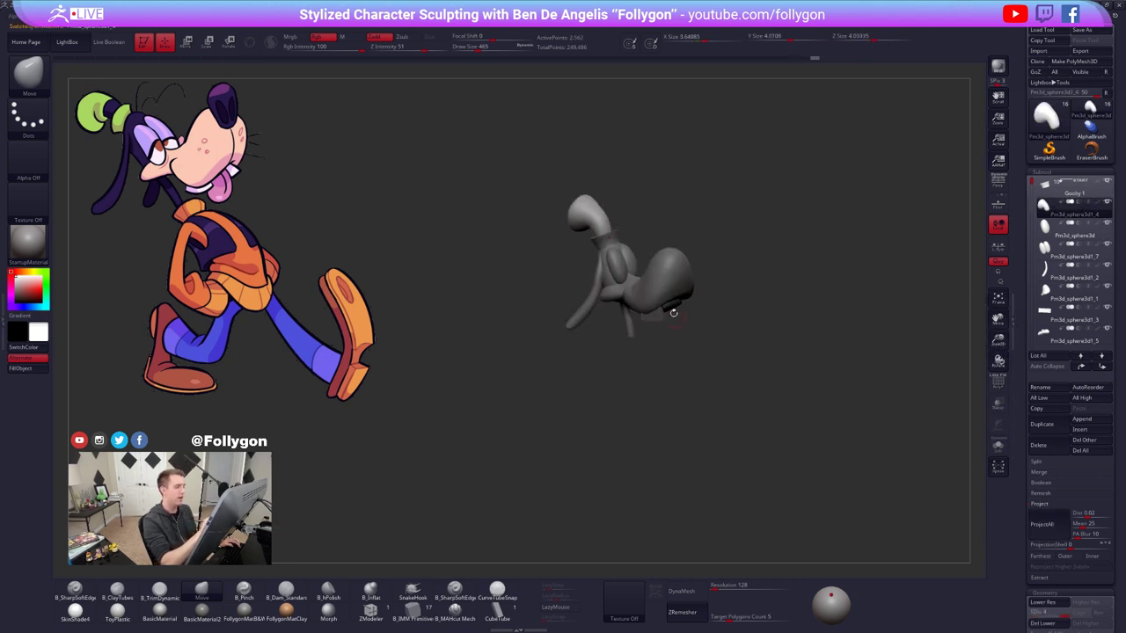
- Select the muzzle, lower it to subdivision level 1 and enlarge the Move brush's draw size to 1280
alt+click(678, 269)
mouse_move(701, 294)
alt+mouse_down()
mouse_move(696, 319)
mouse_move(752, 322)
mouse_move(723, 319)
alt+mouse_up()
key(space)
key(shift+d)
key(shift+d)
key(shift+d)
right_drag(680, 299, 709, 334)
- Enlarge the Move brush's draw size beyond 2000 and reshape the muzzle's overall form from above and below
key(space)
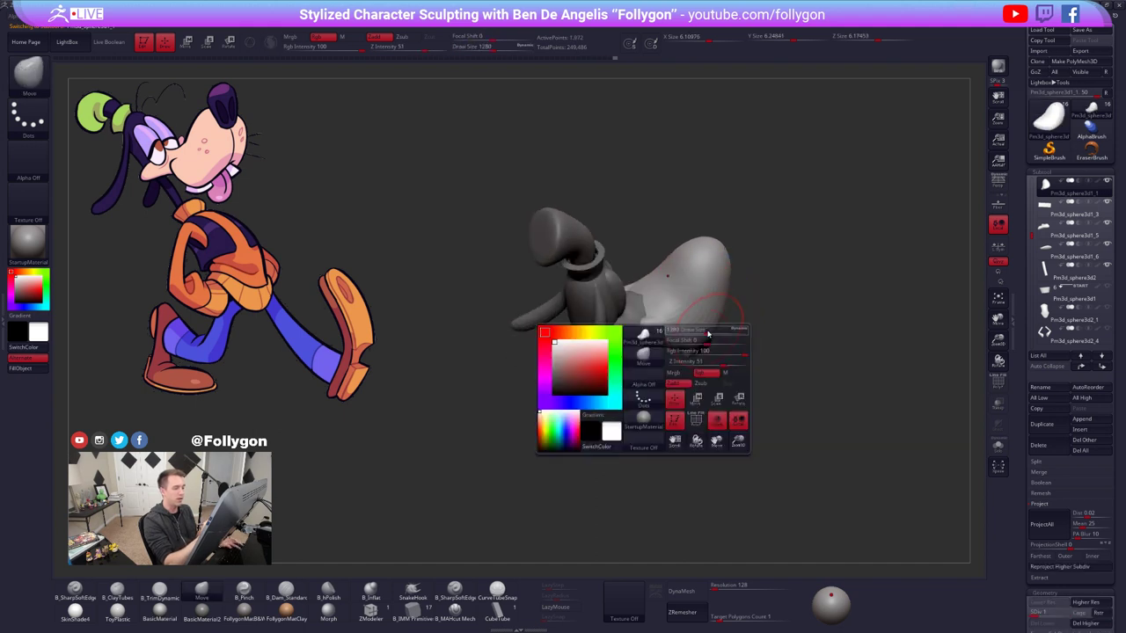
drag(709, 334, 721, 333)
mouse_move(718, 308)
right_down()
mouse_move(704, 344)
mouse_move(728, 289)
mouse_move(726, 304)
right_up()
key(space)
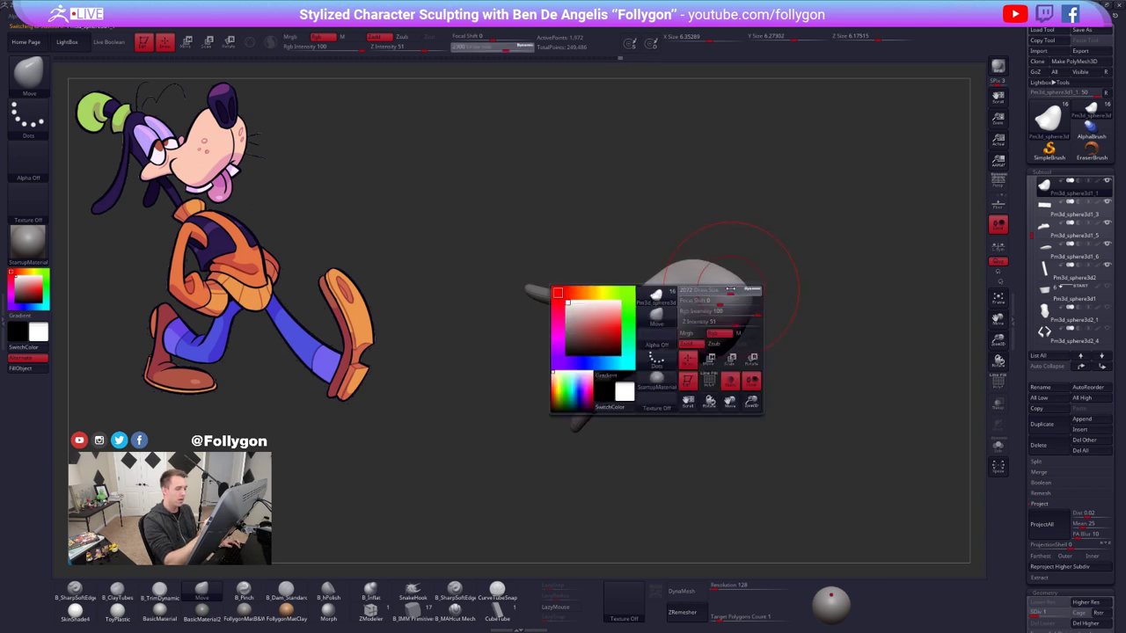
drag(724, 302, 721, 302)
right_drag(727, 278, 721, 274)
drag(667, 259, 663, 252)
right_drag(691, 283, 704, 167)
right_drag(715, 377, 703, 375)
drag(703, 375, 706, 368)
right_drag(705, 368, 708, 392)
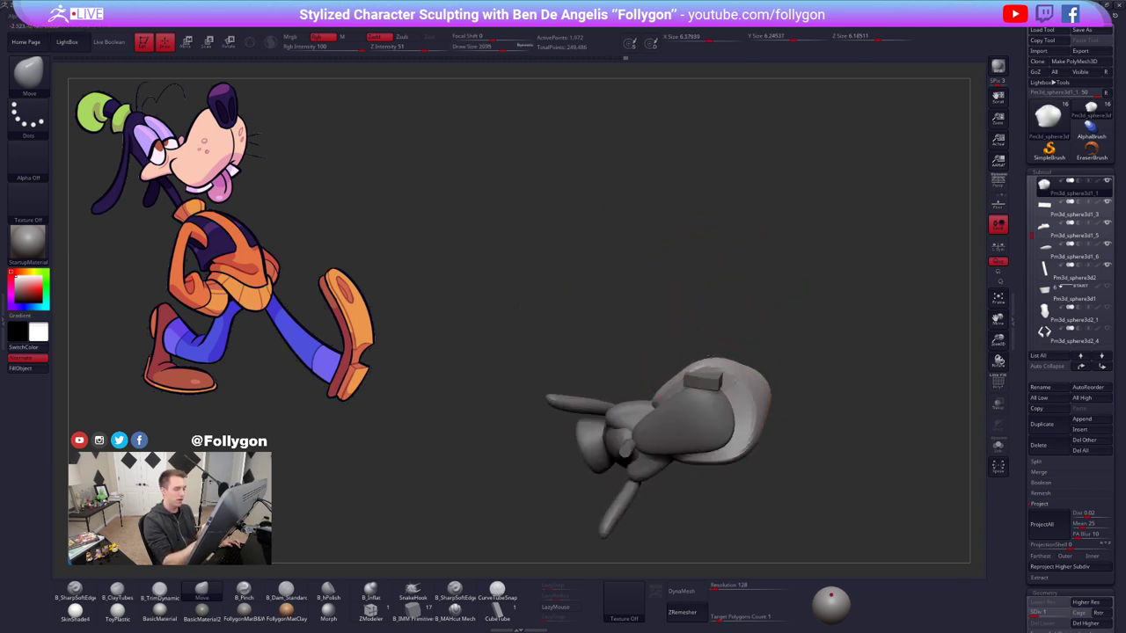
- Select the tooth under the muzzle, show its polygon wireframe and move it into place beneath the upper lip
drag(717, 364, 690, 387)
mouse_move(701, 372)
right_down()
mouse_move(717, 412)
mouse_move(704, 361)
mouse_move(699, 379)
right_up()
alt+click(700, 361)
key(alt+s)
key(shift+f)
ctrl+drag(698, 333, 714, 262)
key(d)
key(w)
key(alt+s)
drag(706, 309, 708, 302)
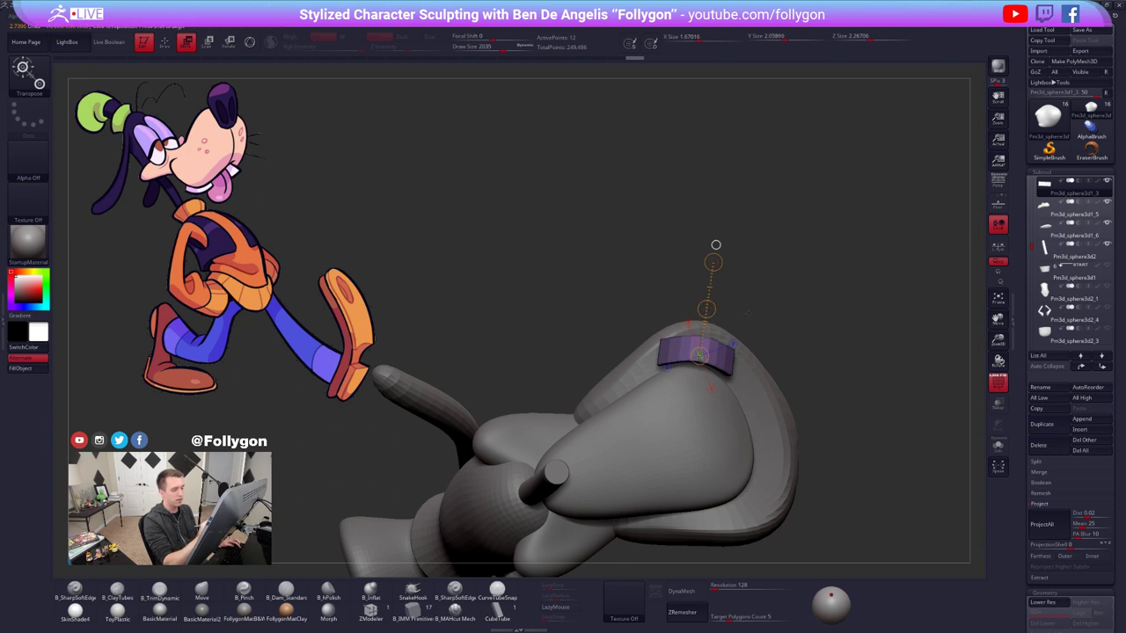
ctrl+drag(716, 244, 721, 396)
key(q)
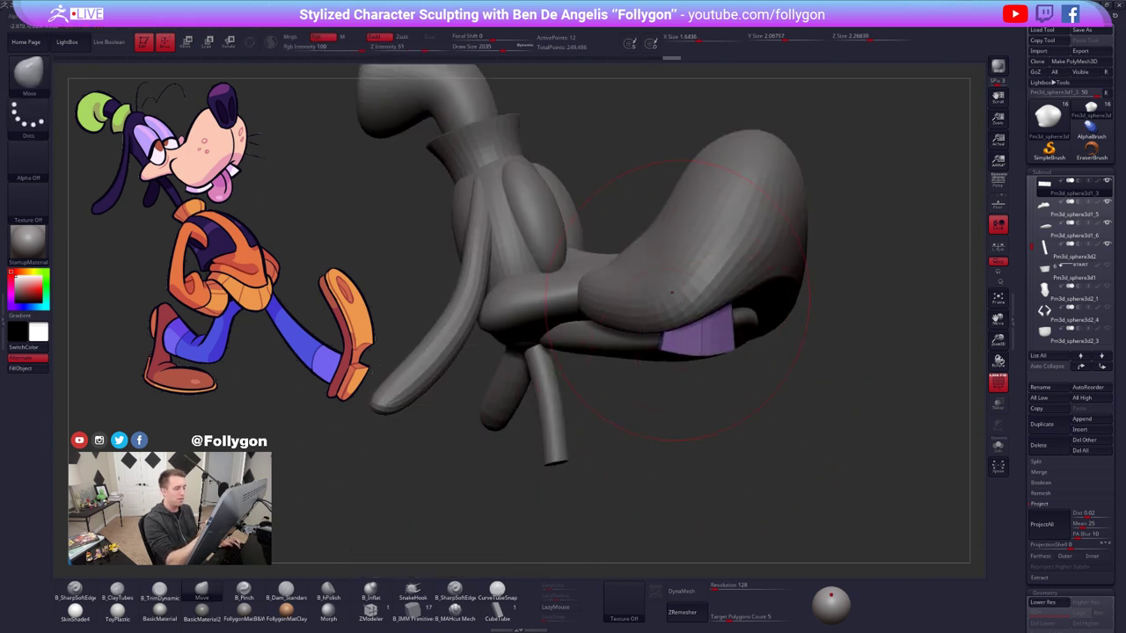
key(r)
drag(726, 344, 727, 422)
mouse_move(727, 383)
mouse_down()
mouse_move(761, 378)
mouse_move(760, 410)
mouse_move(660, 407)
mouse_up()
key(ctrl+z)
- Reduce the Move brush's draw size to 1280 and reshape the tooth where it meets the upper lip
key(q)
key(space)
mouse_move(733, 345)
mouse_down()
mouse_move(770, 344)
mouse_move(727, 345)
mouse_up()
right_drag(728, 345, 734, 351)
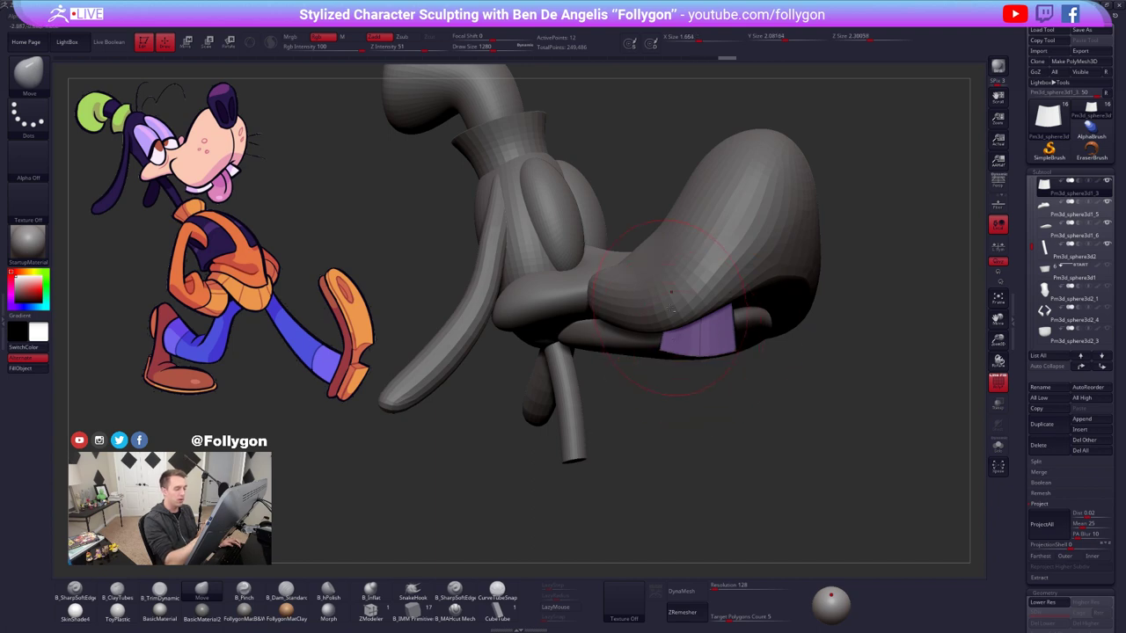
right_drag(695, 344, 726, 312)
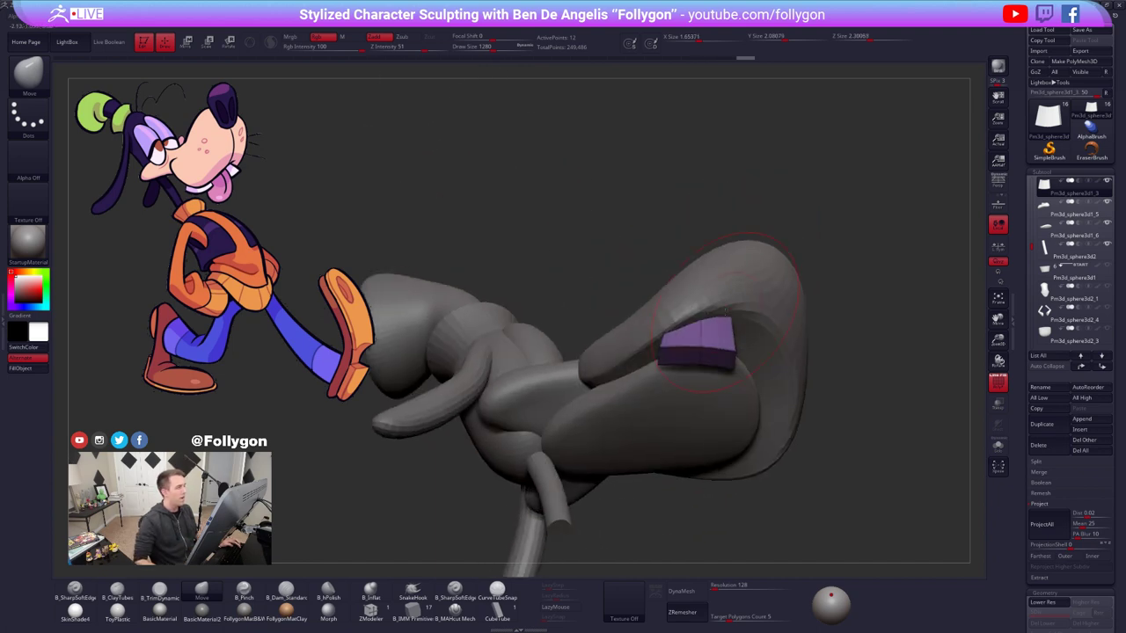
mouse_move(352, 18)
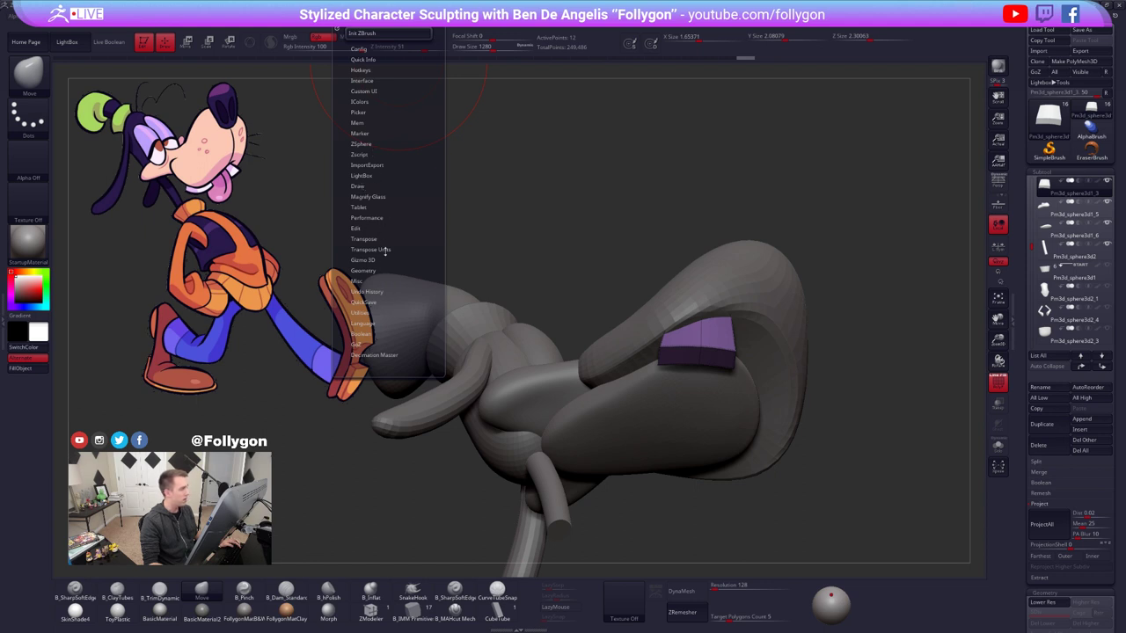
right_click(714, 288)
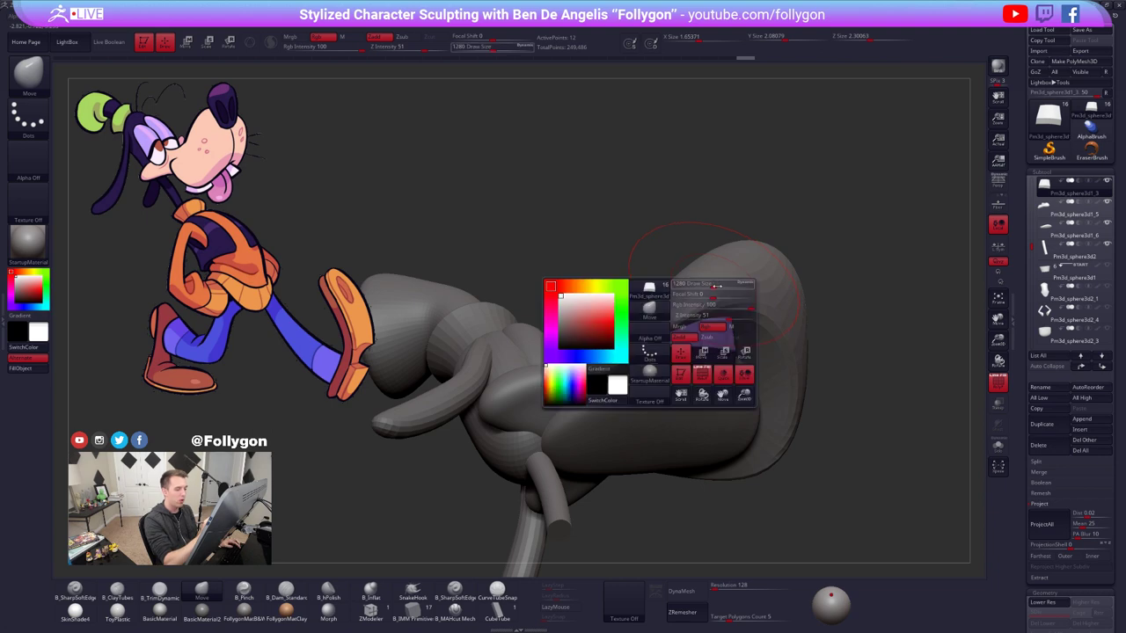
- Rotate the tooth about its outer edge and shift it along the lip as seen from below
mouse_move(714, 289)
right_down()
mouse_move(676, 333)
mouse_move(706, 362)
right_up()
key(r)
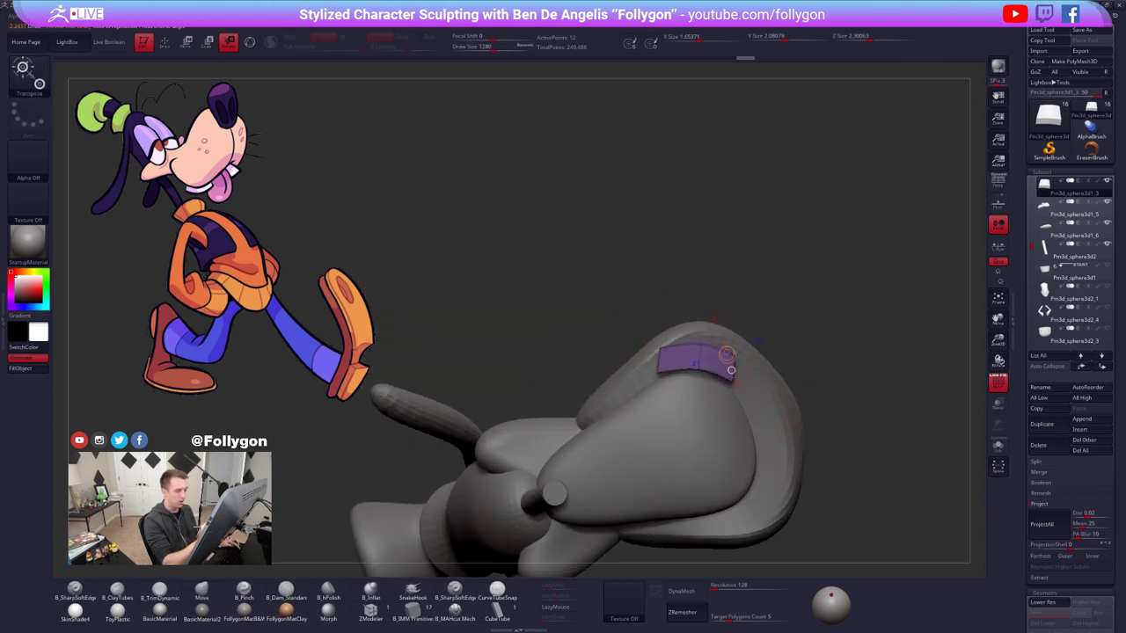
drag(731, 370, 851, 325)
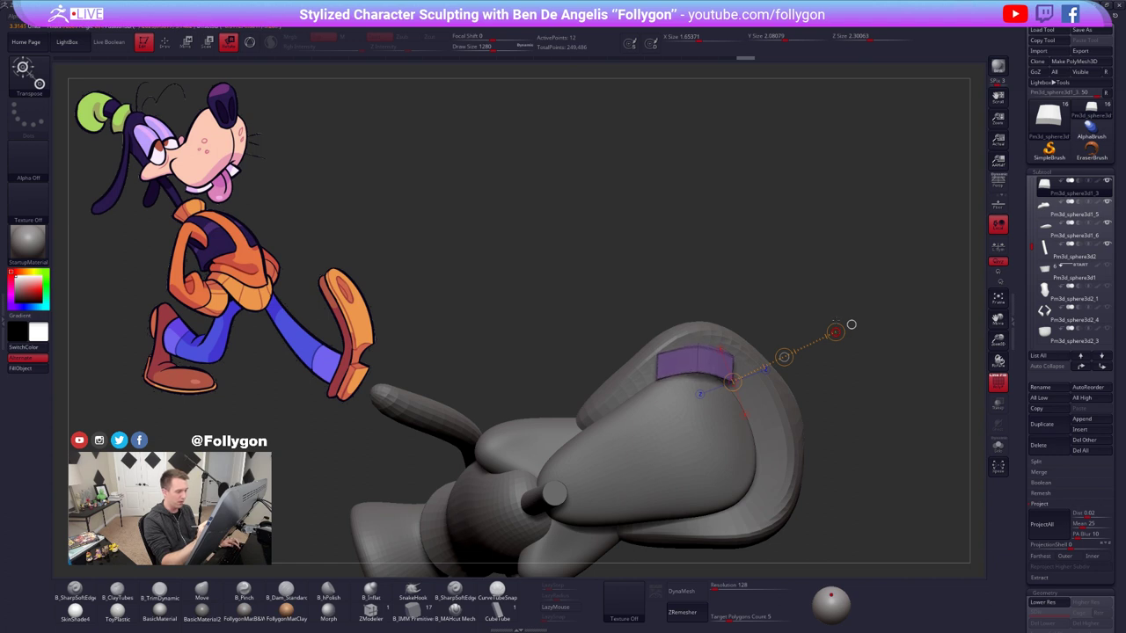
key(w)
drag(699, 368, 705, 264)
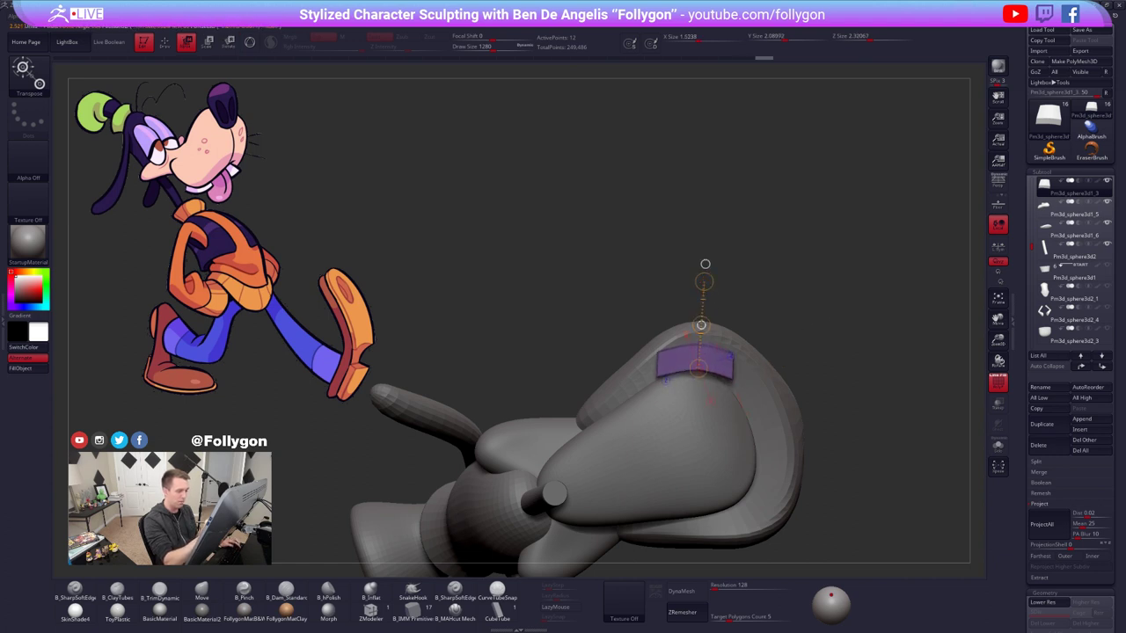
key(q)
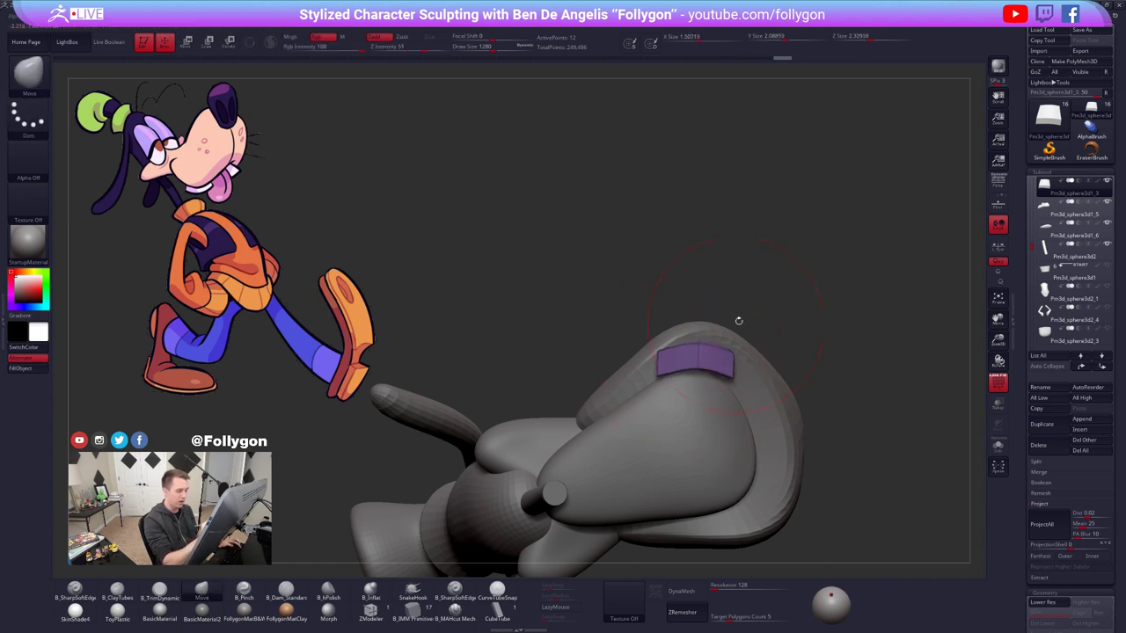
- Reduce the Move brush's draw size and bend the tooth's middle to follow the curve of the muzzle
key(space)
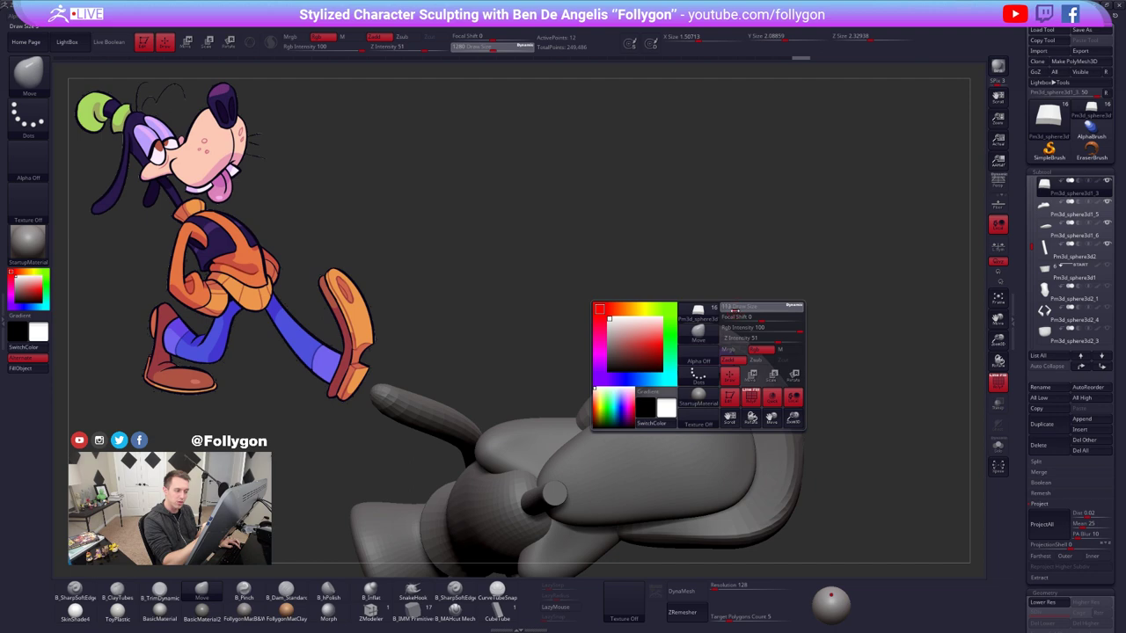
drag(756, 313, 749, 310)
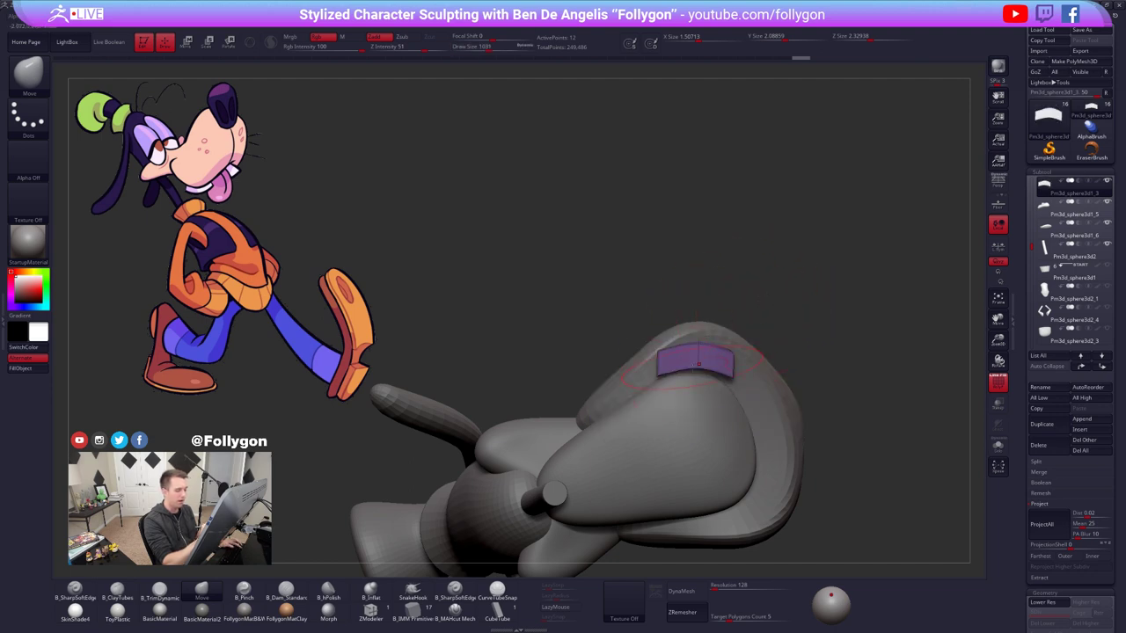
drag(699, 363, 700, 348)
mouse_move(715, 283)
mouse_down()
mouse_move(703, 403)
mouse_move(704, 371)
mouse_up()
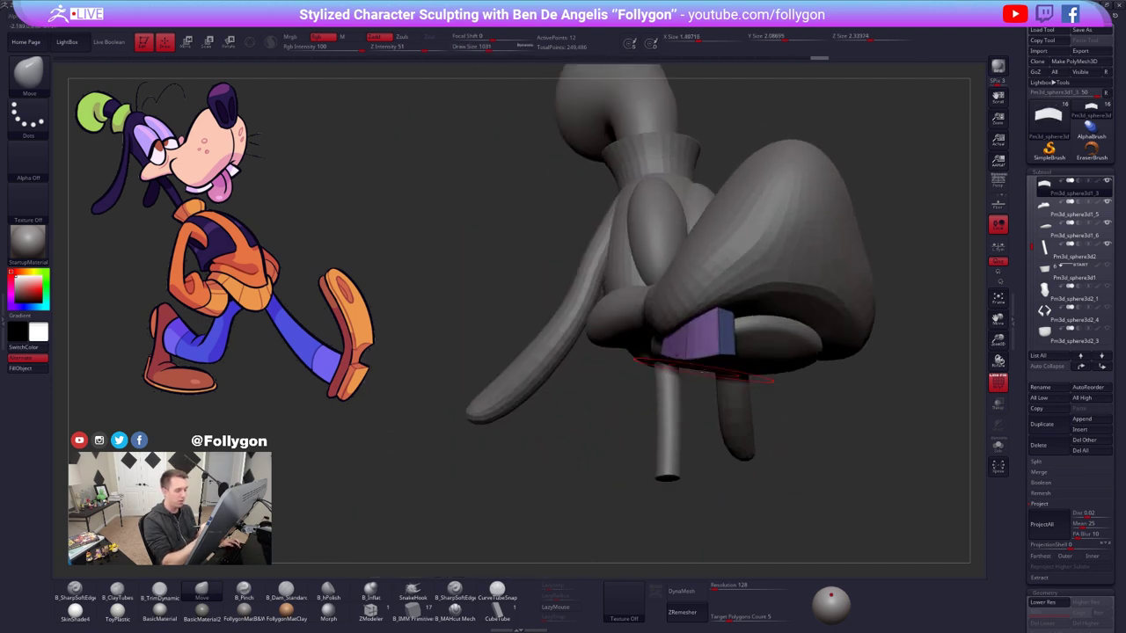
mouse_move(703, 371)
right_down()
mouse_move(690, 339)
mouse_move(668, 333)
mouse_move(673, 303)
mouse_move(683, 338)
right_up()
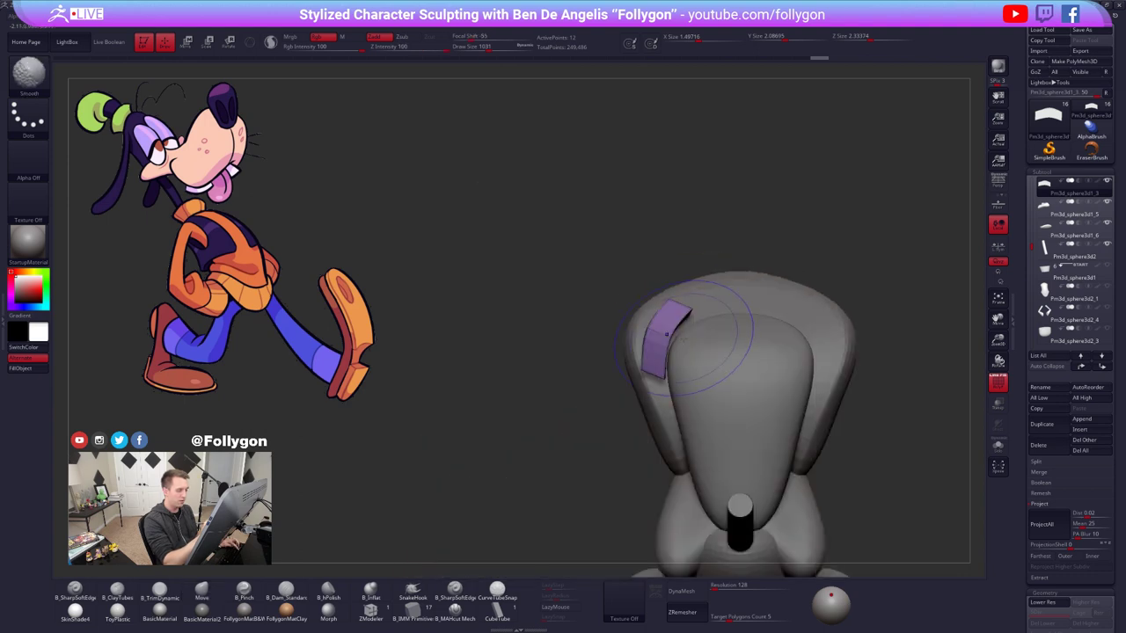
- Rotate and reposition the tooth along the muzzle's rim from below, refine its curve and hide the wireframe
key(r)
mouse_move(671, 337)
mouse_down()
mouse_move(576, 295)
mouse_move(609, 279)
mouse_up()
key(w)
mouse_move(655, 352)
mouse_down()
mouse_move(678, 409)
mouse_move(672, 376)
mouse_up()
key(q)
drag(670, 335, 678, 330)
mouse_move(695, 339)
right_down()
mouse_move(716, 402)
mouse_move(681, 392)
mouse_move(711, 371)
right_up()
key(shift+f)
- Mirror the tooth to the other side of the muzzle and adjust the rotation and position of the pair
key(space)
click(754, 465)
key(r)
mouse_move(692, 339)
shift+mouse_down()
mouse_move(692, 438)
mouse_move(702, 438)
shift+mouse_up()
right_drag(631, 390, 635, 393)
drag(640, 396, 640, 512)
key(w)
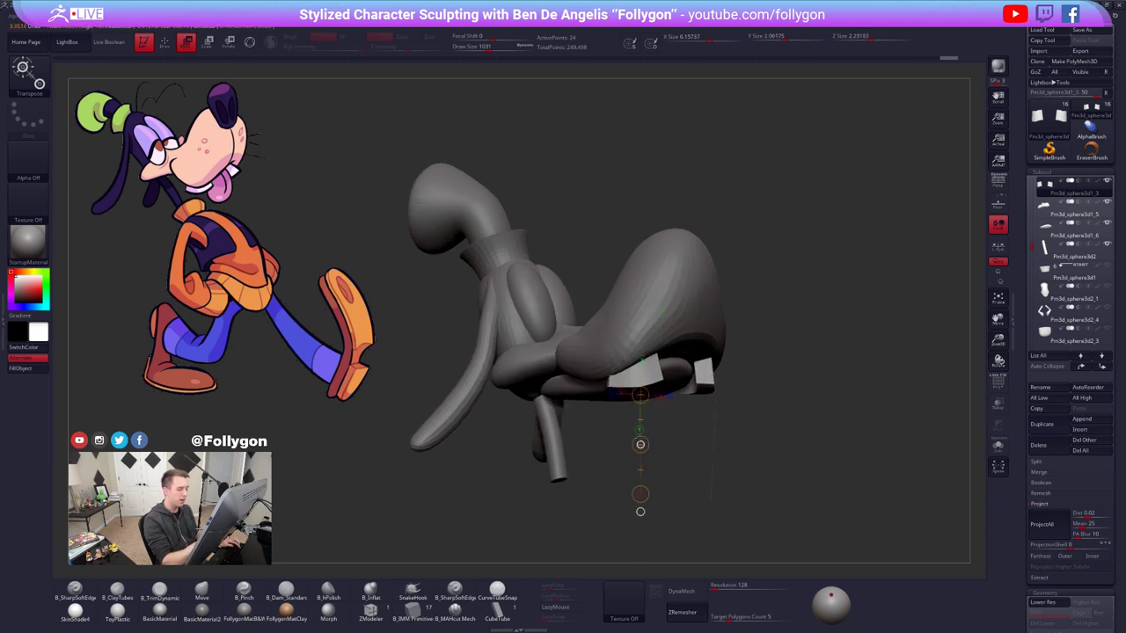
drag(640, 444, 642, 445)
key(q)
- Reshape the muzzle around the pair of teeth with the Move brush at draw size 1523
mouse_move(669, 387)
right_down()
mouse_move(631, 381)
mouse_move(663, 388)
mouse_move(652, 475)
right_up()
key(space)
drag(652, 362, 672, 361)
mouse_move(638, 356)
mouse_down()
mouse_move(631, 350)
mouse_move(681, 339)
mouse_up()
mouse_move(774, 352)
shift+mouse_down()
mouse_move(767, 449)
mouse_move(820, 436)
shift+mouse_up()
key(space)
drag(706, 360, 698, 360)
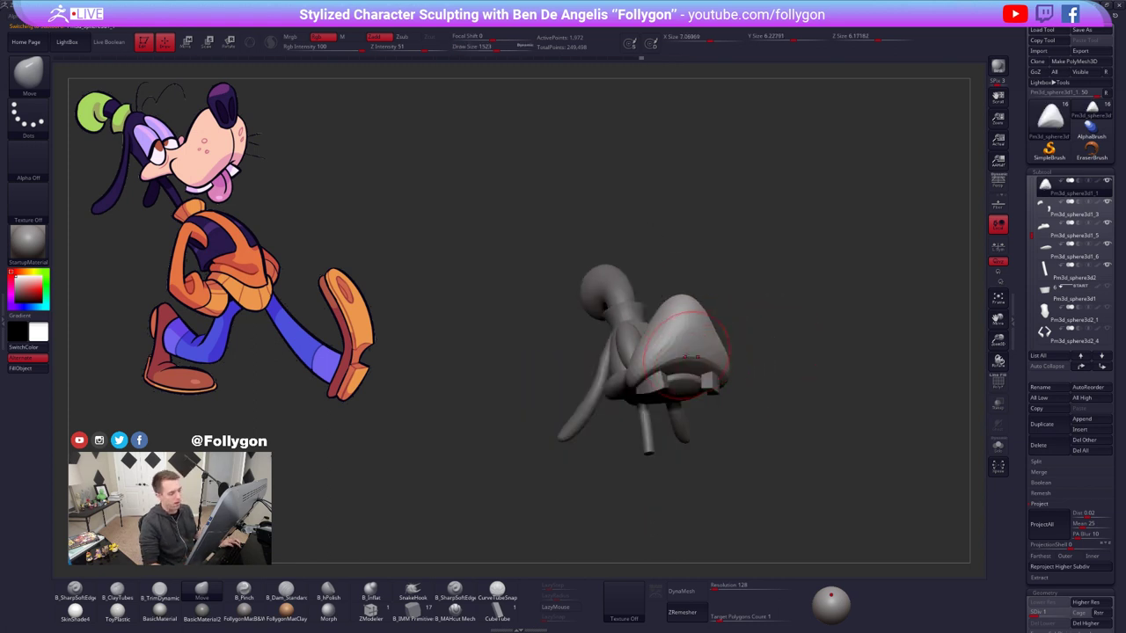
alt+right_drag(698, 358, 666, 334)
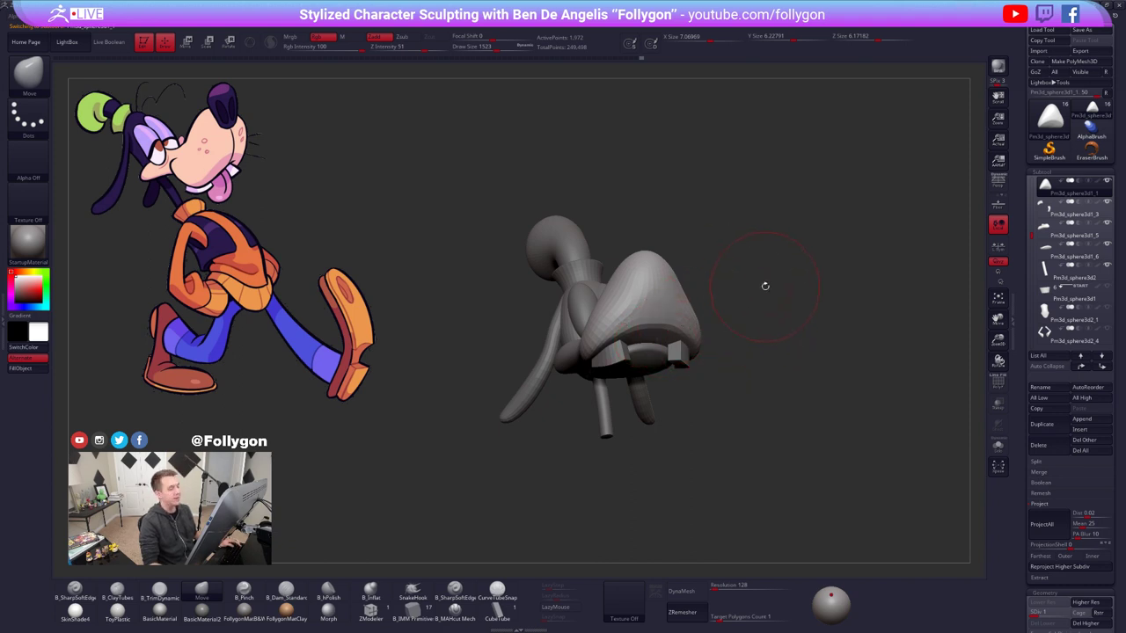
- Duplicate the muzzle subtool and pick Insert Sphere from the B_IMM Primitives brush
click(1043, 425)
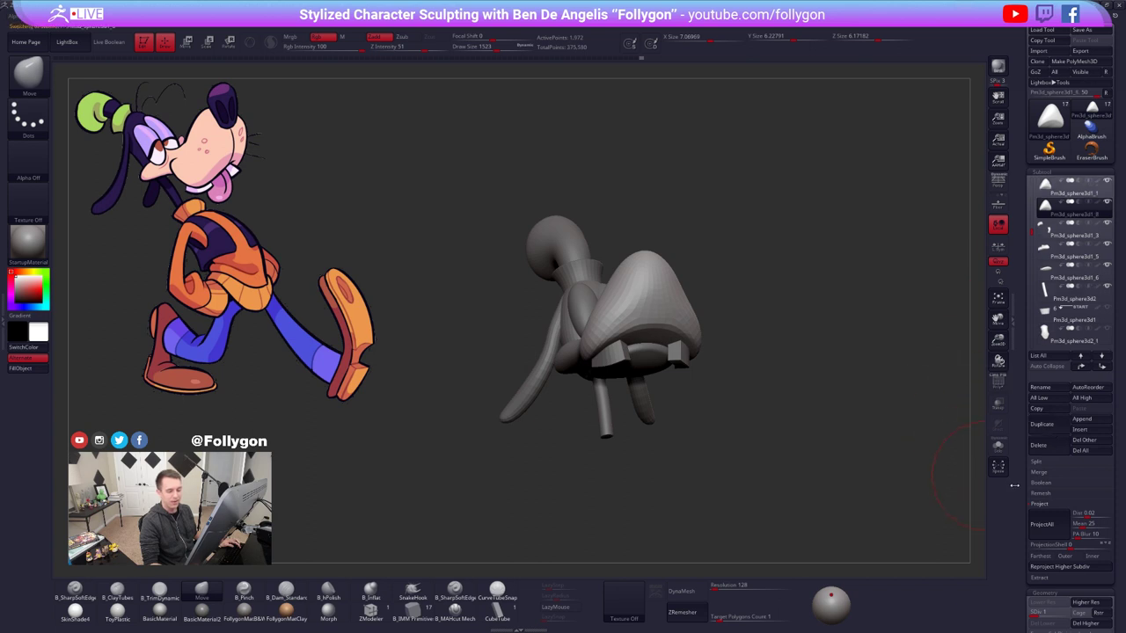
click(1045, 507)
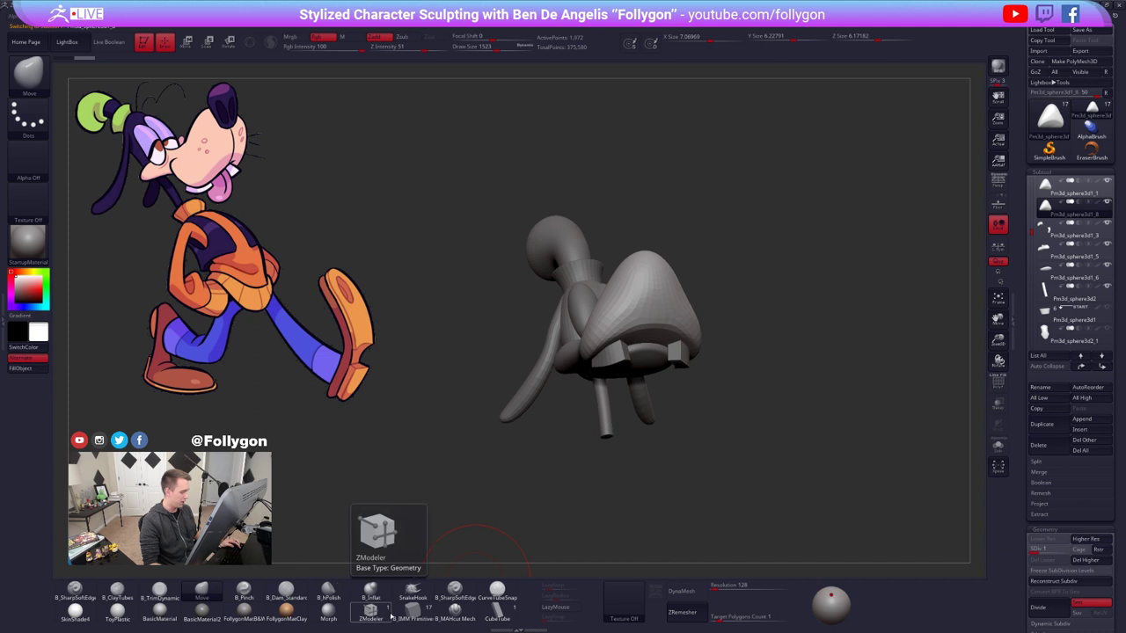
click(413, 609)
key(m)
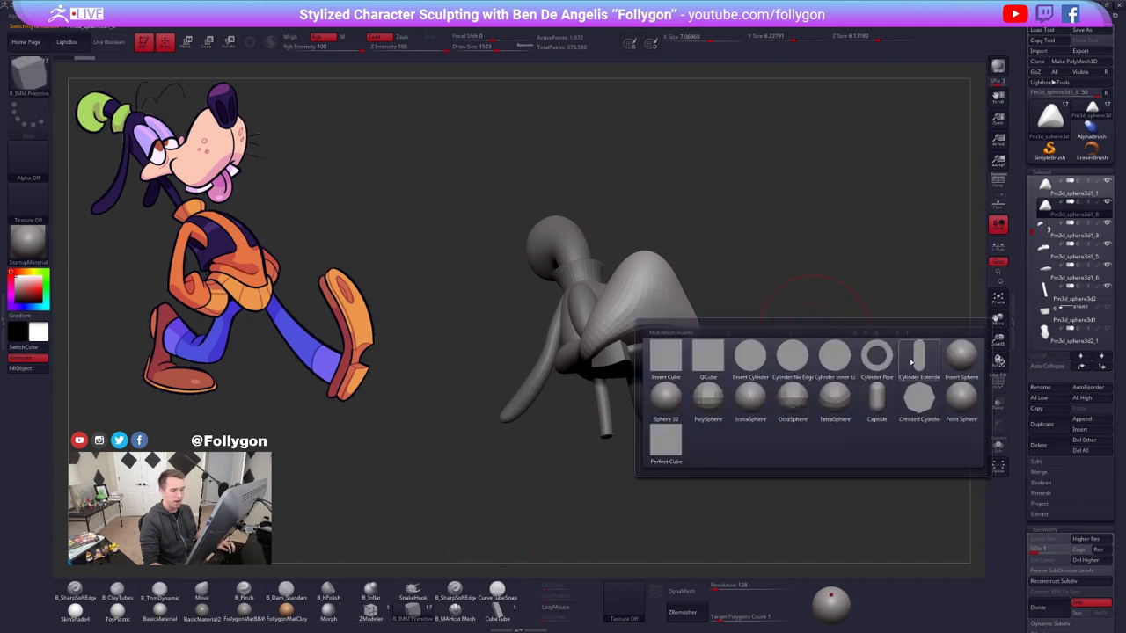
mouse_move(955, 359)
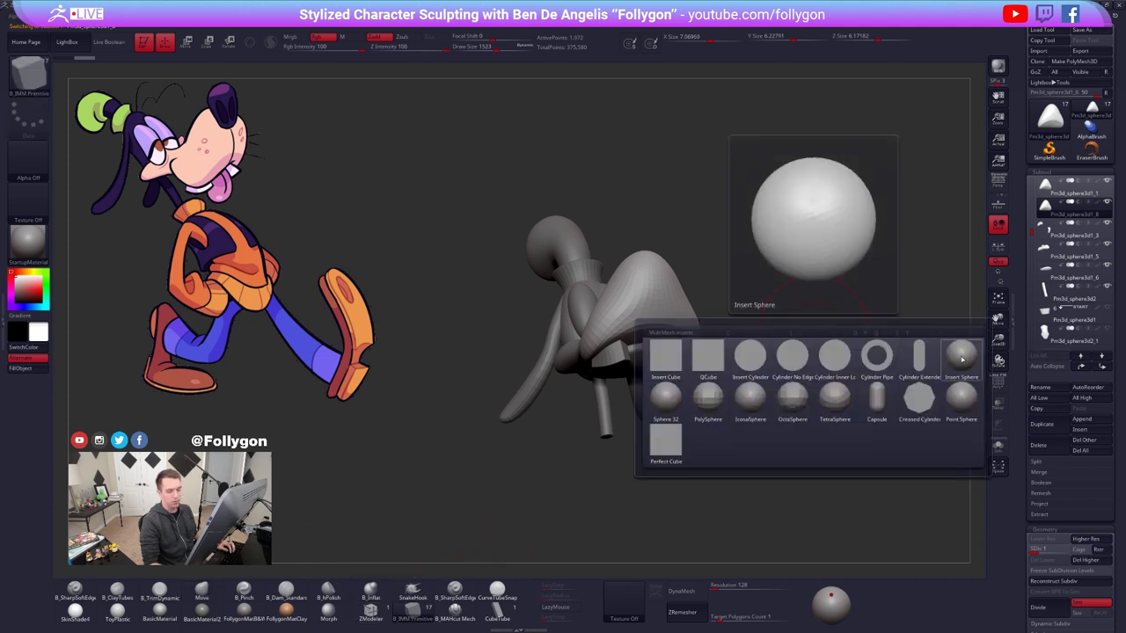
click(962, 359)
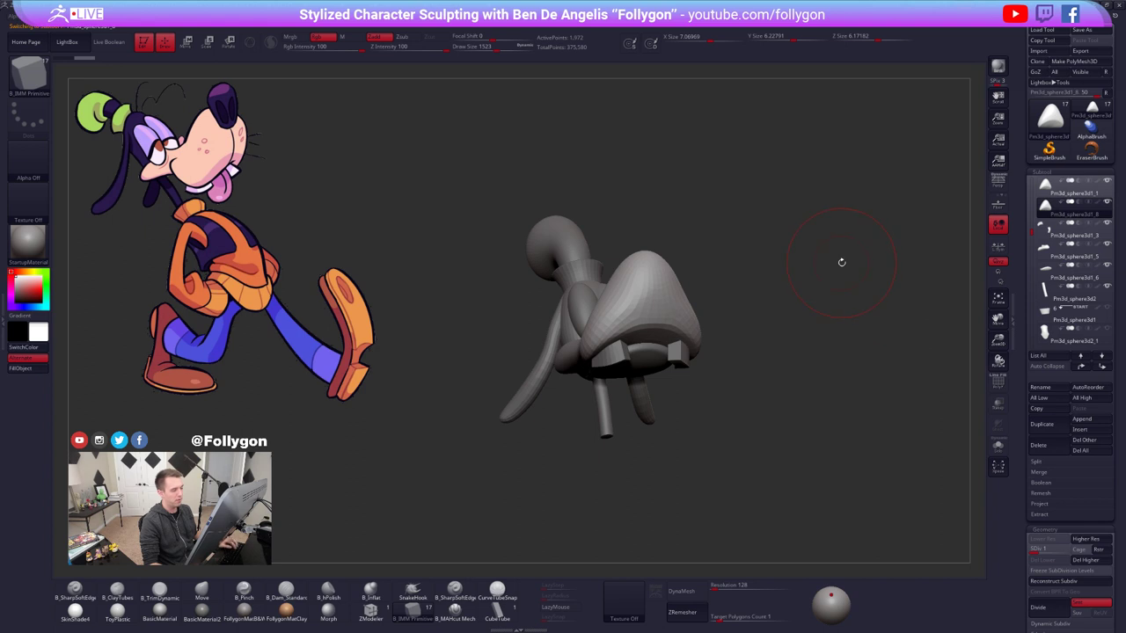
- Delete the duplicate's higher subdivision levels and replace its geometry with a sphere inserted between the two teeth
right_drag(666, 377, 650, 334)
click(653, 343)
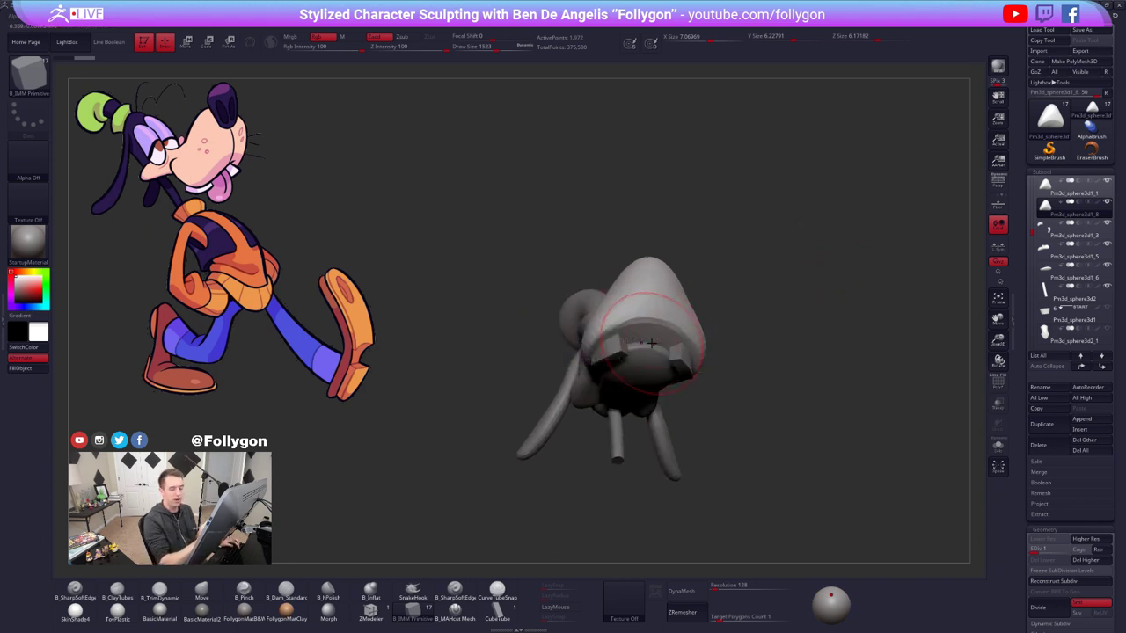
click(1085, 561)
drag(653, 343, 655, 353)
key(shift+f)
ctrl+shift+click(662, 351)
mouse_move(740, 307)
ctrl+shift+mouse_down()
mouse_move(782, 280)
mouse_move(759, 207)
mouse_move(774, 273)
ctrl+shift+mouse_up()
key(ctrl+space)
click(768, 321)
key(shift+f)
- Flatten the inserted sphere and stretch it downward into a tongue between the teeth with the Move brush
key(b)
key(m)
key(v)
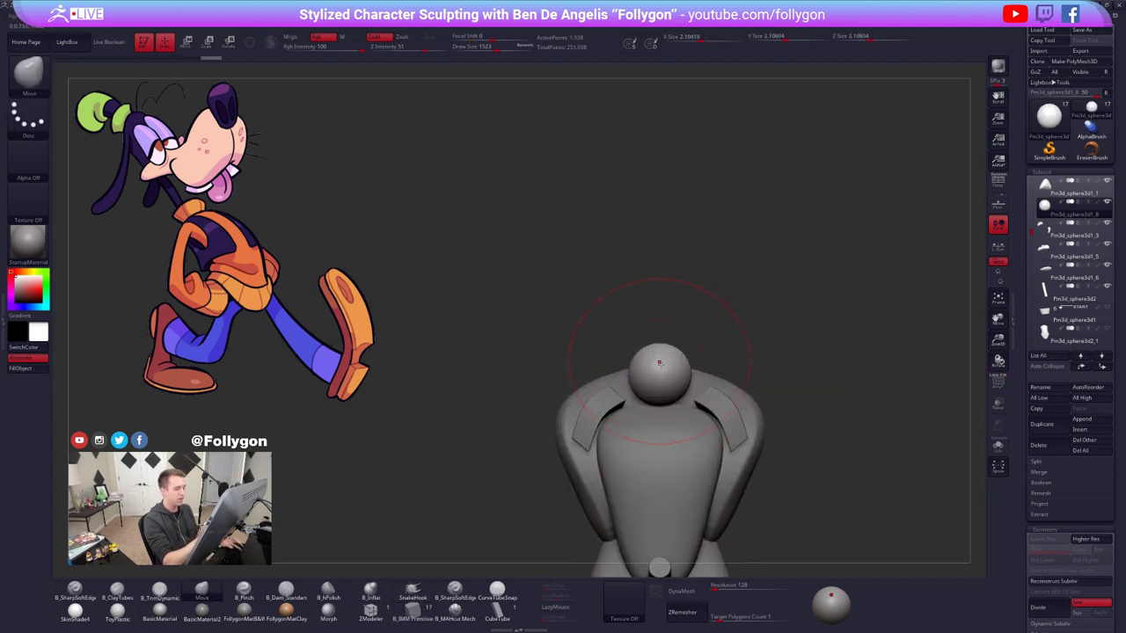
drag(666, 400, 665, 377)
drag(774, 308, 774, 334)
drag(666, 352, 665, 366)
drag(774, 308, 774, 339)
drag(664, 367, 664, 380)
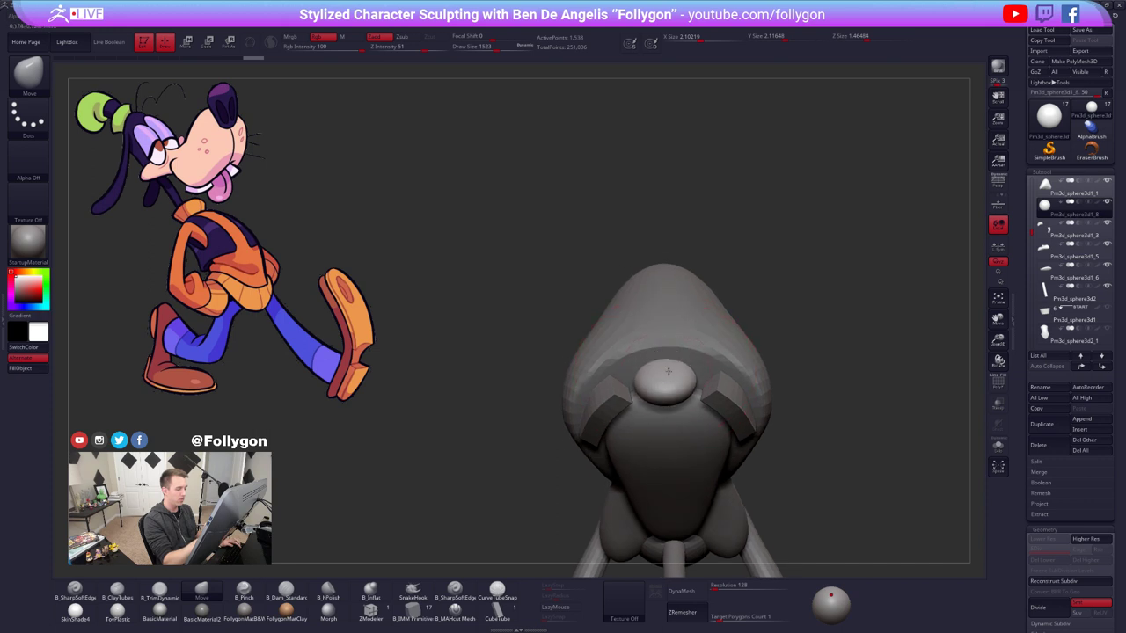
mouse_move(756, 299)
mouse_down()
mouse_move(656, 426)
mouse_move(699, 289)
mouse_up()
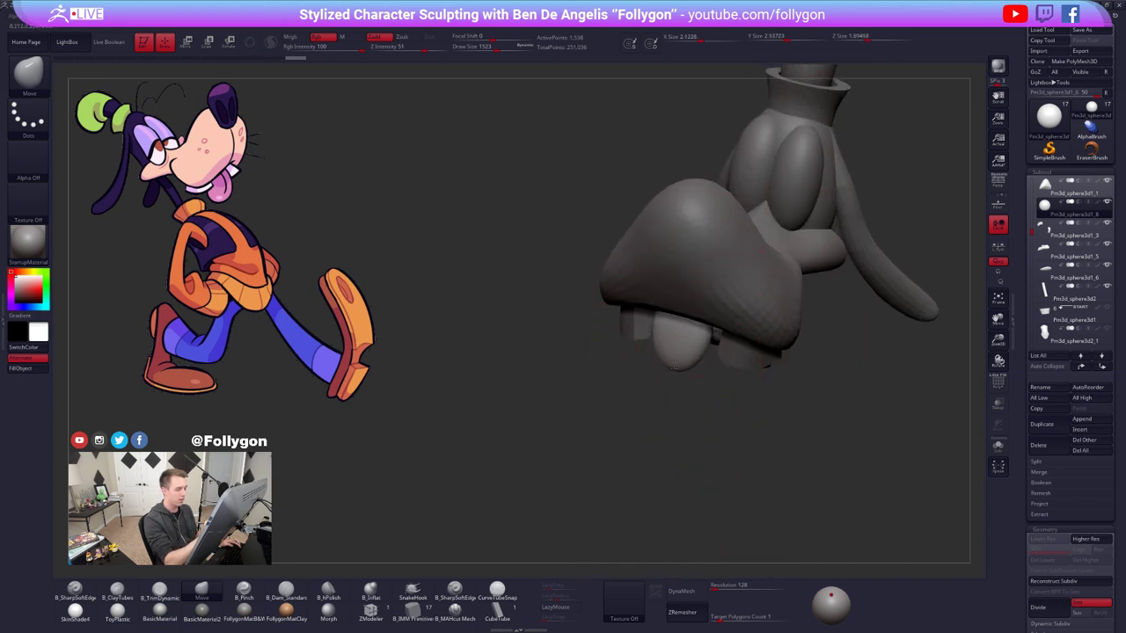
drag(675, 369, 676, 384)
mouse_move(615, 422)
mouse_down()
mouse_move(739, 409)
mouse_move(792, 378)
mouse_up()
- Smooth and bend the tongue, alternating between isolated and full-head views, and set the Move brush's draw size to 1138
key(alt+shift+s)
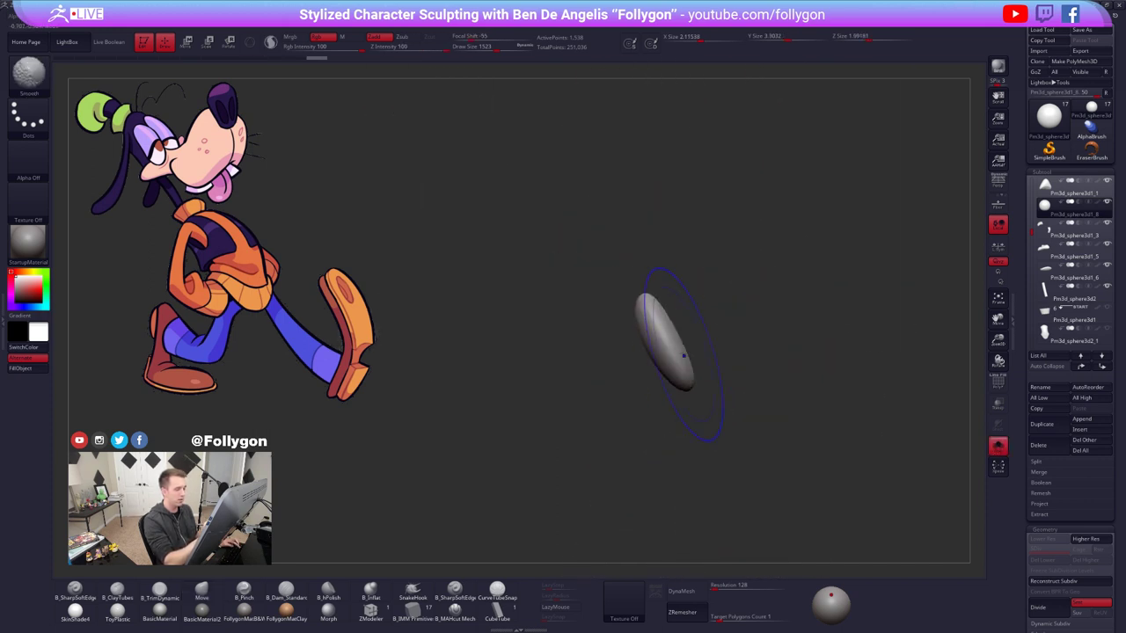
mouse_move(670, 348)
mouse_down()
mouse_move(682, 343)
mouse_move(637, 313)
mouse_up()
key(alt+shift+s)
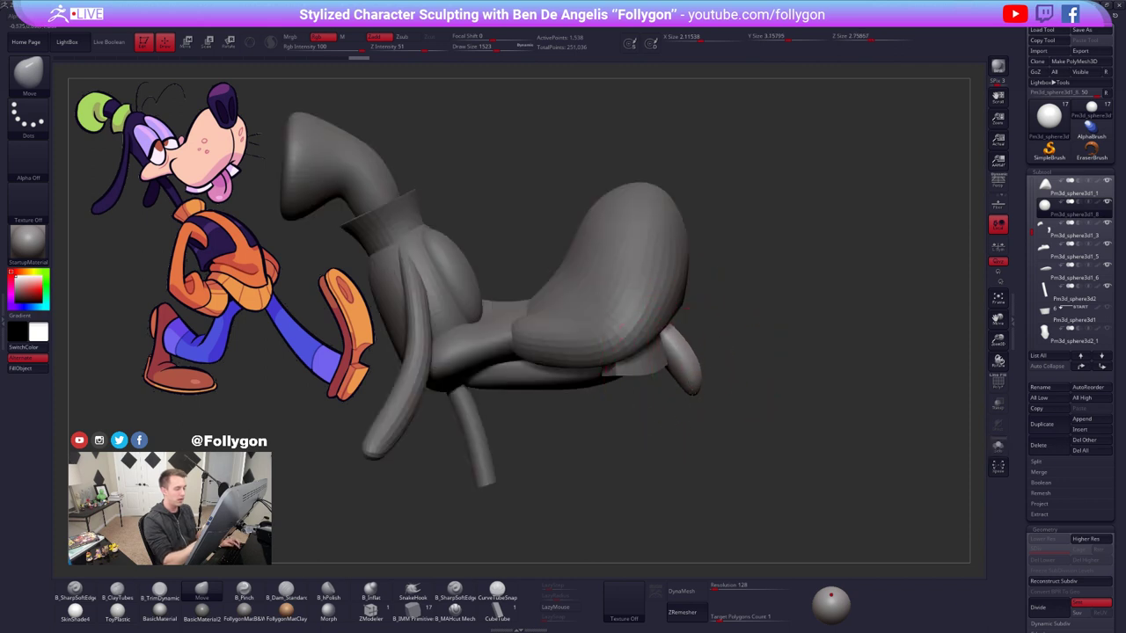
drag(748, 396, 642, 410)
key(alt+shift+s)
key(space)
drag(713, 341, 700, 340)
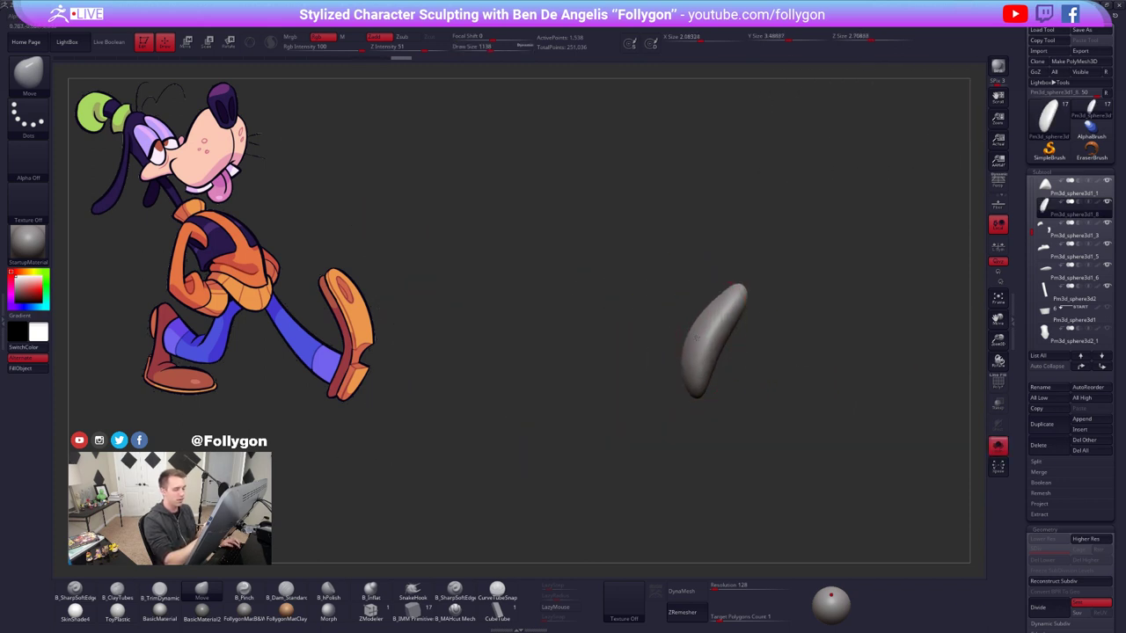
- Build up the tongue's front surface with ClayTubes and ZRemesh it at a target polygon count of 0.1
drag(729, 427, 673, 426)
key(b)
key(c)
key(t)
drag(709, 297, 688, 388)
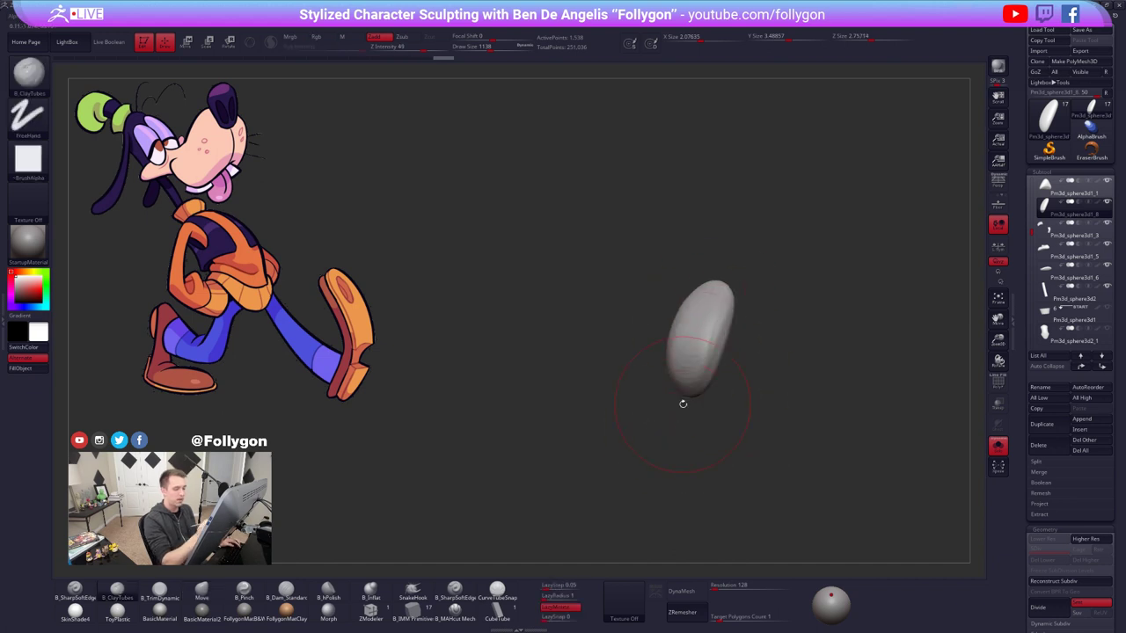
click(689, 613)
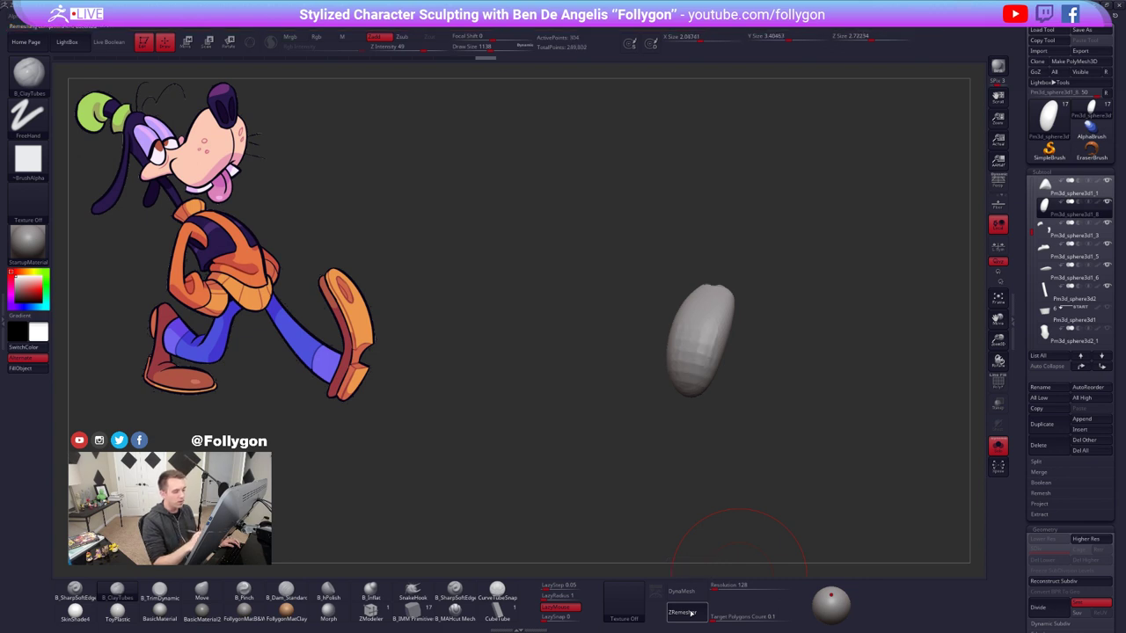
- Pull the upper end of the remeshed tongue back into the mouth with the Move brush
drag(704, 440, 710, 366)
key(b)
key(m)
key(v)
drag(723, 276, 727, 250)
drag(717, 231, 699, 340)
- Set the Move brush's draw size to 857 and refine the tongue's width and shape between the teeth
key(shift+s)
mouse_move(625, 400)
mouse_down()
mouse_move(701, 331)
mouse_move(730, 359)
mouse_move(695, 380)
mouse_move(668, 364)
mouse_up()
key(s)
drag(638, 423, 624, 422)
drag(688, 365, 719, 383)
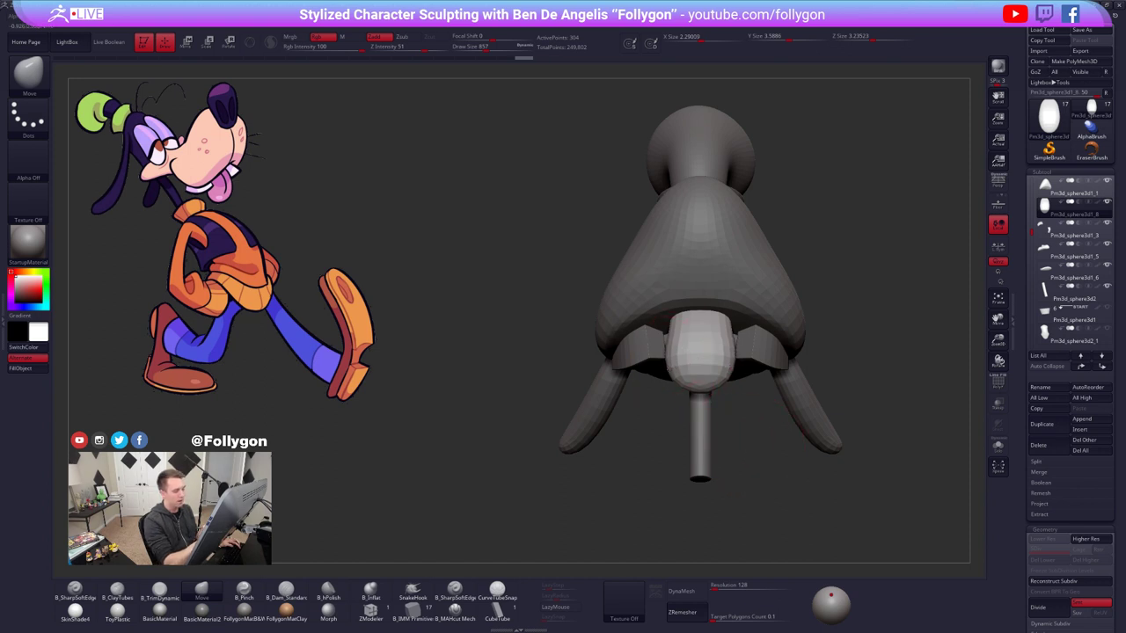
drag(671, 322, 678, 323)
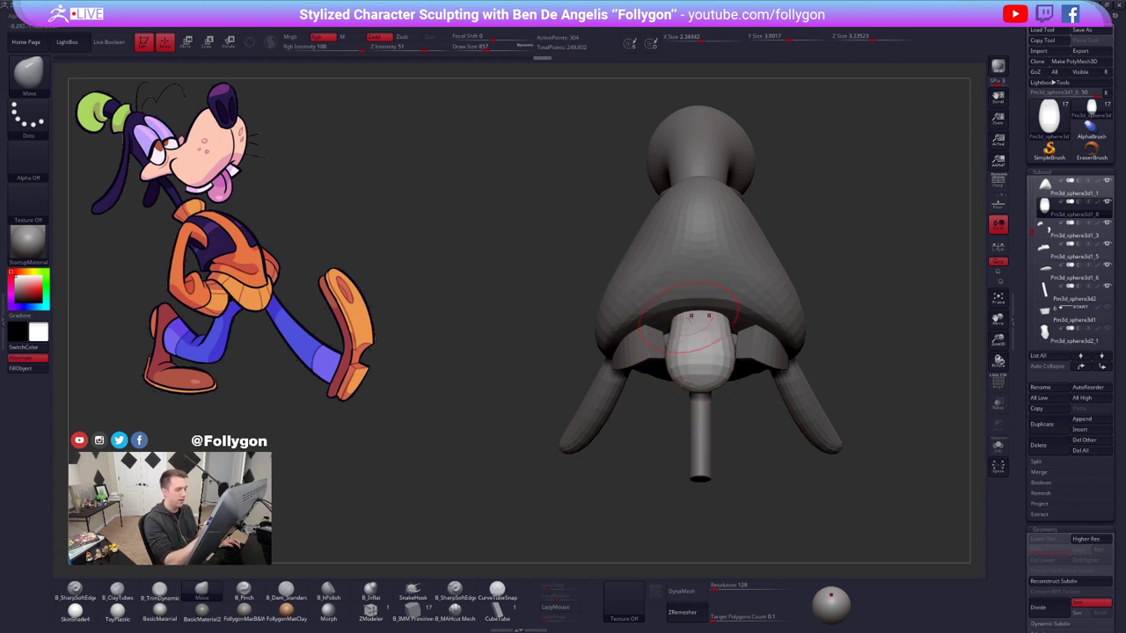
drag(607, 479, 805, 475)
- Mask part of the tongue, soften the mask and rotate the unmasked portion to curve the tongue
mouse_move(700, 308)
ctrl+mouse_down()
mouse_move(621, 319)
mouse_move(655, 387)
ctrl+mouse_up()
ctrl+click(752, 90)
key(alt+shift+s)
ctrl+click(718, 331)
ctrl+click(692, 336)
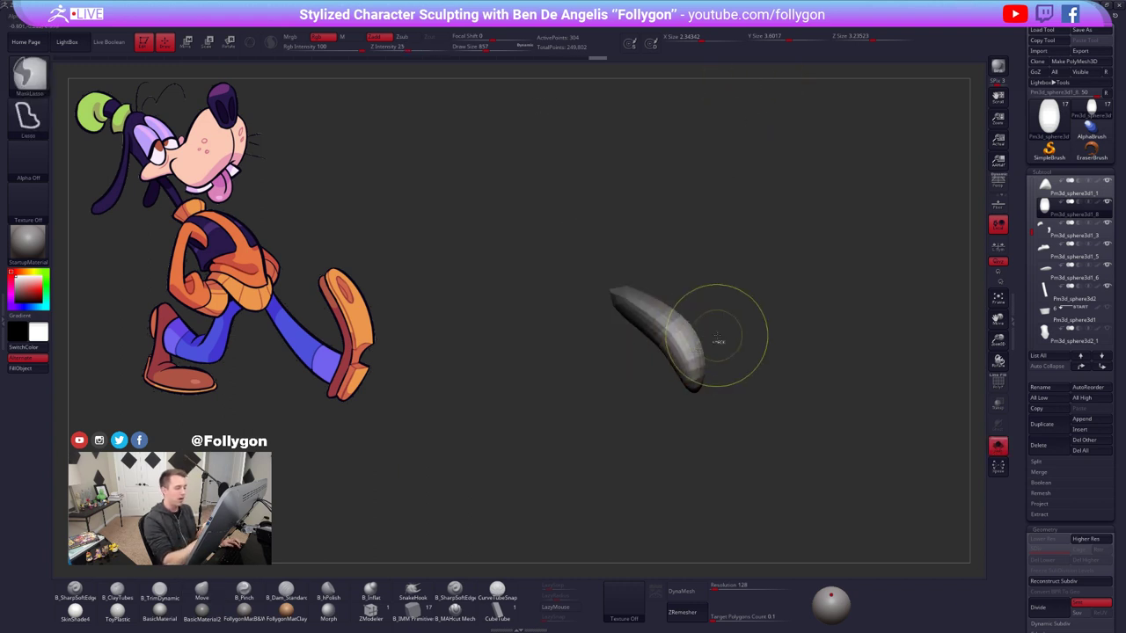
ctrl+click(718, 339)
key(r)
mouse_move(656, 326)
mouse_down()
mouse_move(766, 405)
mouse_move(833, 352)
mouse_move(733, 239)
mouse_move(747, 216)
mouse_up()
mouse_move(739, 229)
mouse_down()
mouse_move(748, 214)
mouse_move(674, 216)
mouse_up()
key(shift+s)
key(q)
- Adjust the tongue's position and curve below the muzzle with the Move brush at draw size 1338
drag(768, 374, 814, 352)
mouse_move(753, 334)
ctrl+mouse_down()
mouse_move(773, 321)
mouse_move(707, 343)
mouse_move(688, 367)
ctrl+mouse_up()
key(space)
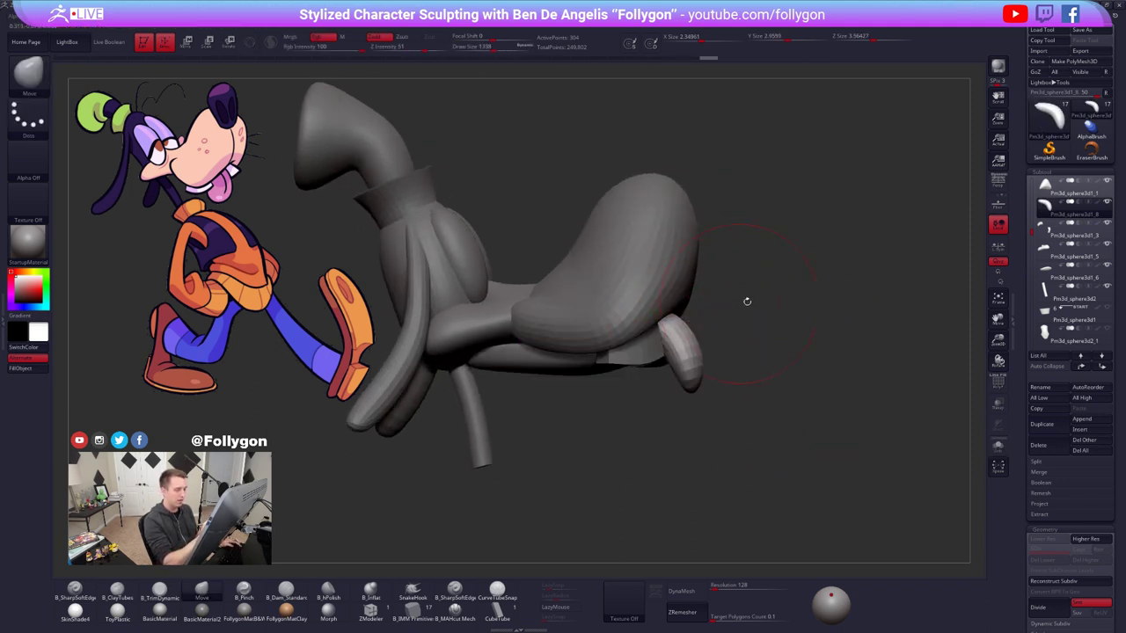
key(ctrl+space)
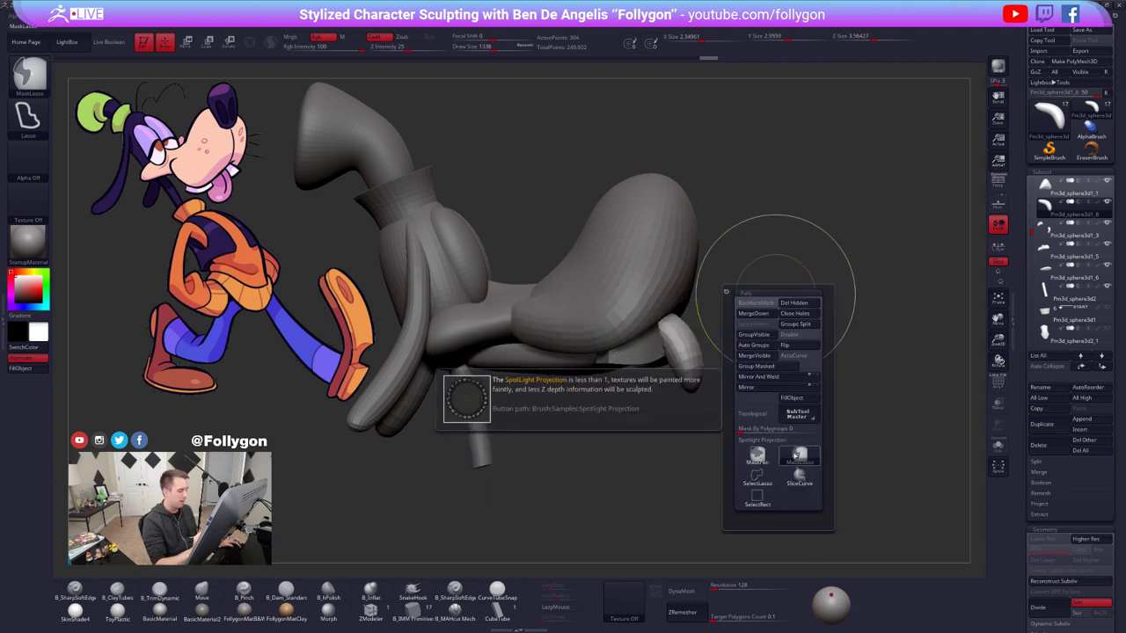
drag(803, 404, 779, 415)
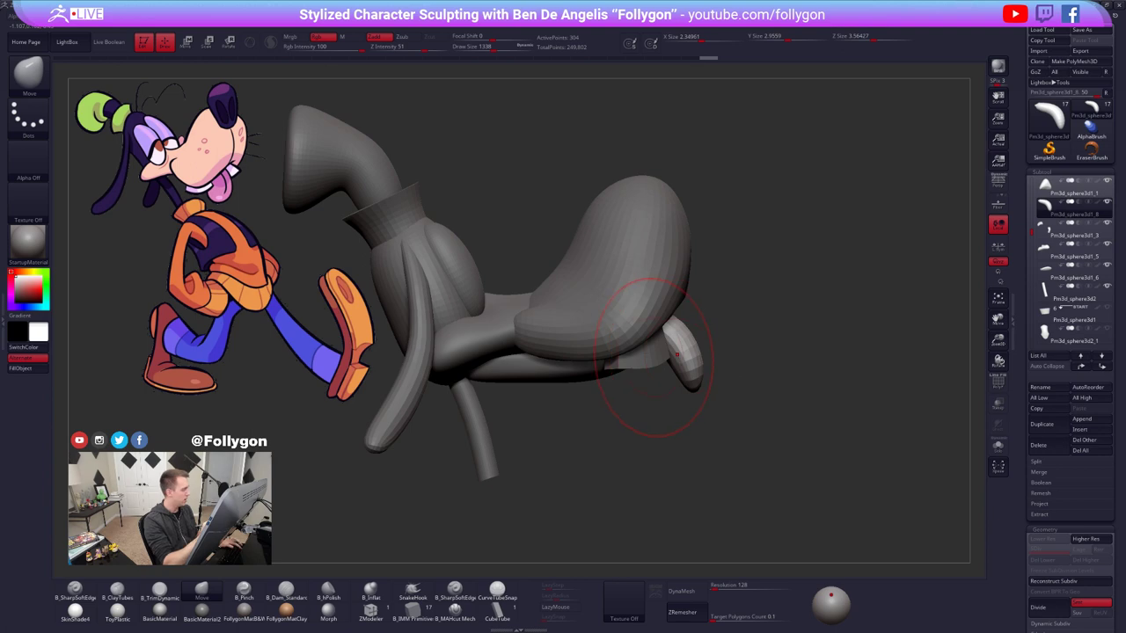
key(space)
mouse_move(683, 359)
mouse_down()
mouse_move(665, 360)
mouse_move(654, 384)
mouse_up()
- Isolate the tongue and subdivide its mesh three times
key(alt+s)
key(ctrl+d)
key(ctrl+d)
key(ctrl+d)
- Build up the front of the tongue tip with ClayTubes at draw size 576 and smooth the strokes
key(2)
key(alt+s)
right_drag(681, 349, 685, 352)
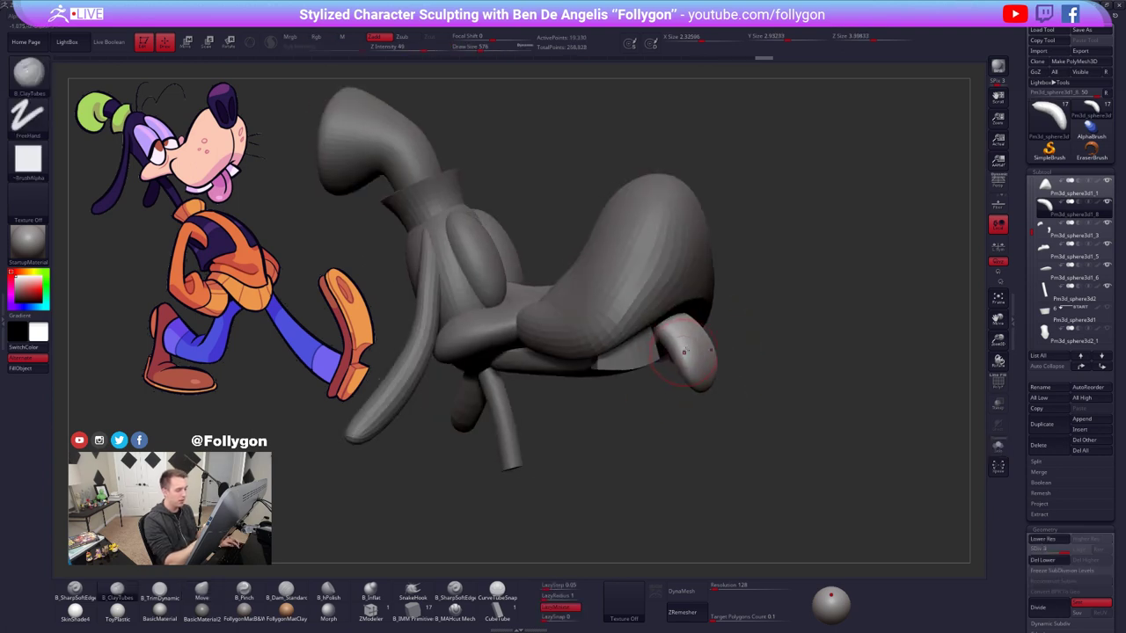
drag(700, 355, 704, 376)
right_drag(703, 377, 705, 364)
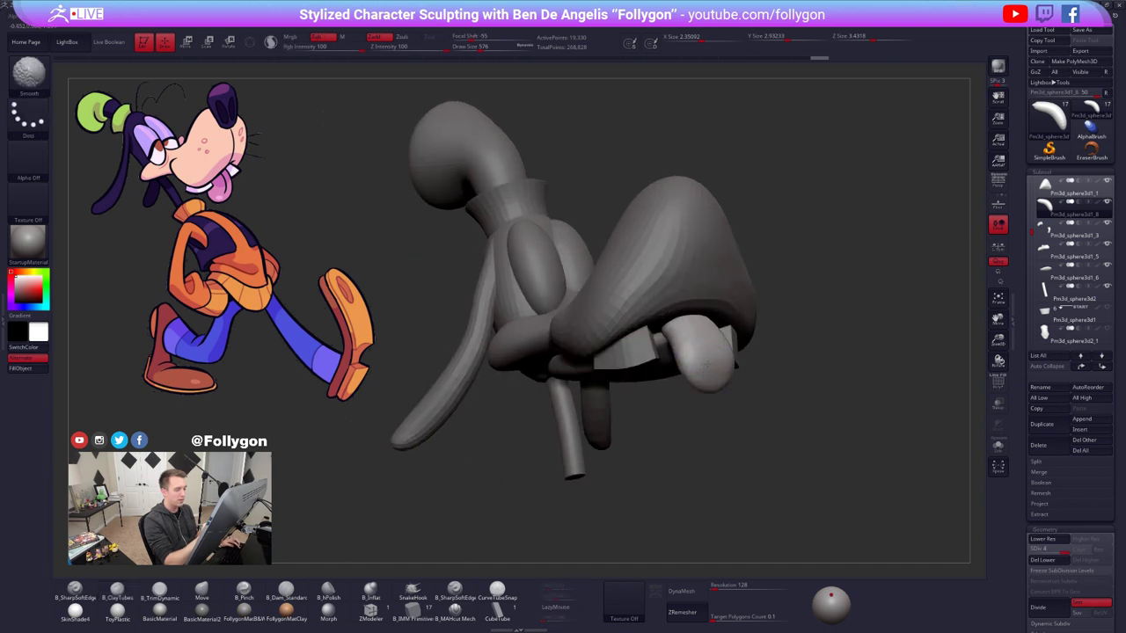
mouse_move(703, 355)
mouse_down()
mouse_move(711, 394)
mouse_move(704, 369)
mouse_up()
- Drop the tongue one subdivision level, isolate it and add more volume to its rounded tip with ClayTubes
key(space)
key(shift+d)
key(alt+s)
drag(776, 326, 735, 345)
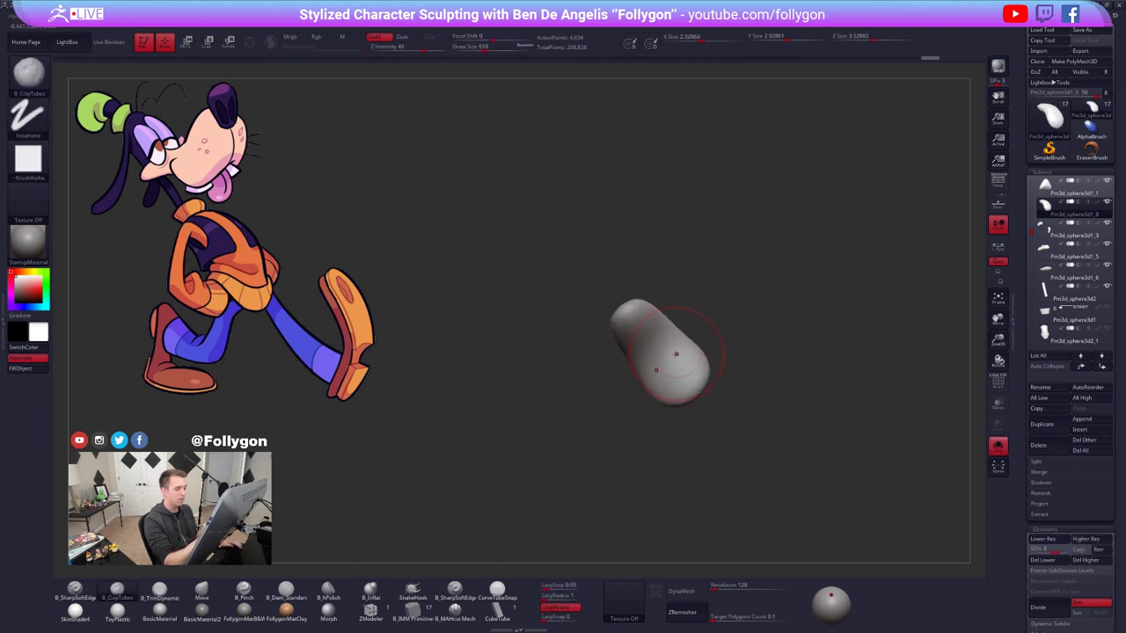
mouse_move(695, 378)
shift+mouse_down()
mouse_move(685, 373)
mouse_move(780, 385)
shift+mouse_up()
mouse_move(684, 387)
mouse_down()
mouse_move(675, 376)
mouse_move(704, 388)
mouse_move(710, 360)
mouse_up()
- Even out the isolated tongue's surface with TrimDynamic and smoothing, and bring the rest of the head back into view
key(3)
mouse_move(691, 414)
shift+mouse_down()
mouse_move(705, 368)
mouse_move(699, 388)
shift+mouse_up()
right_drag(699, 389, 694, 450)
shift+drag(706, 372, 689, 295)
mouse_move(689, 301)
right_down()
mouse_move(724, 384)
mouse_move(706, 399)
mouse_move(790, 406)
mouse_move(733, 384)
mouse_move(809, 370)
right_up()
key(alt+s)
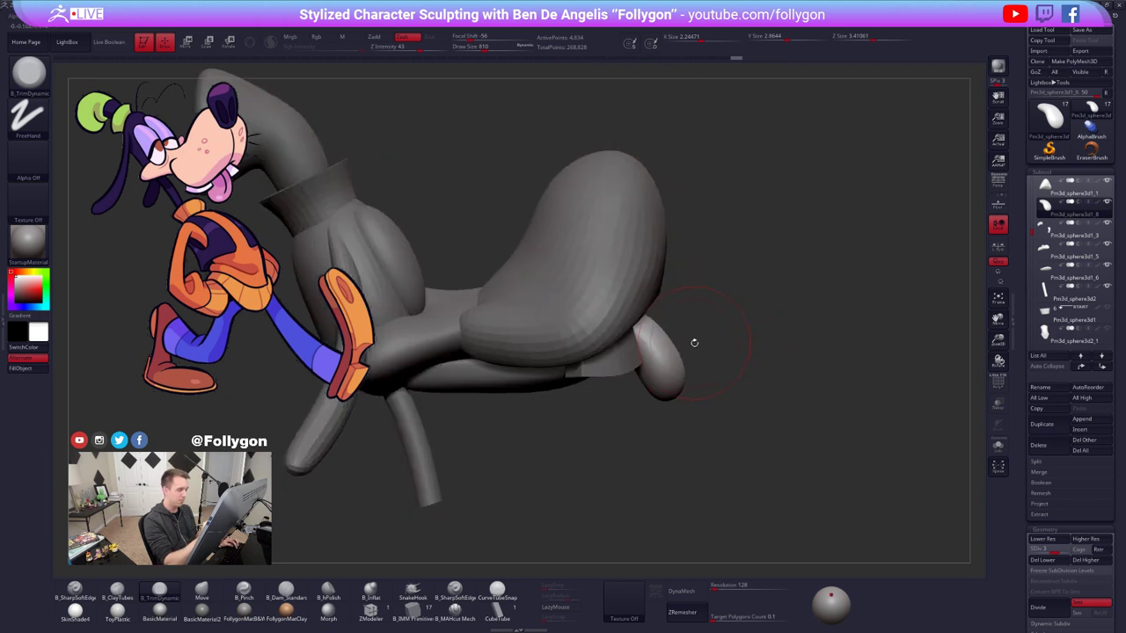
- Reshape the tongue between the teeth with the Move brush at draw size 1429
right_drag(670, 345, 672, 385)
key(b)
key(m)
key(v)
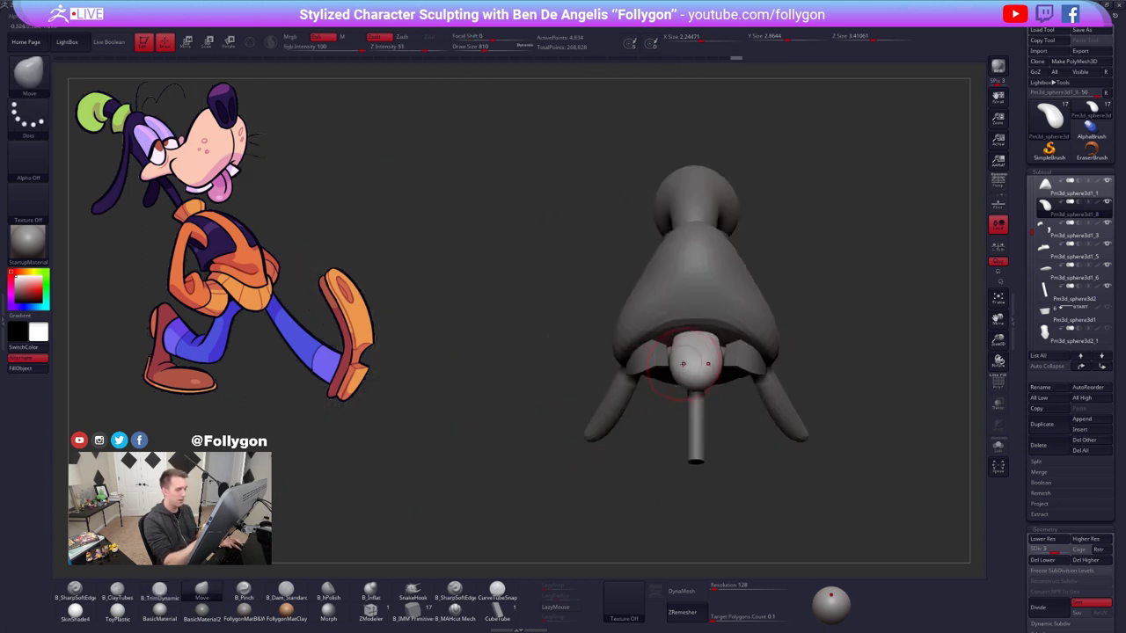
key(space)
mouse_move(665, 403)
mouse_down()
mouse_move(676, 404)
mouse_move(672, 381)
mouse_up()
right_drag(692, 330, 711, 364)
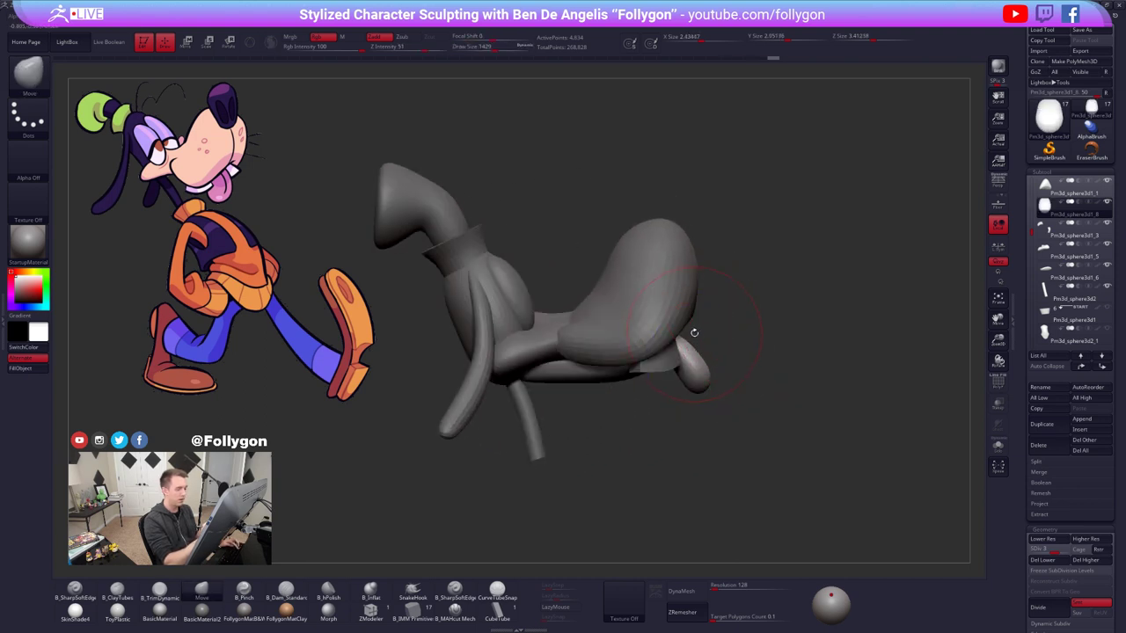
- Mask part of the tongue, soften the mask and rotate the unmasked portion to hang more steeply
mouse_move(685, 341)
ctrl+mouse_down()
mouse_move(679, 448)
mouse_move(695, 422)
ctrl+mouse_up()
ctrl+click(785, 382)
ctrl+click(696, 379)
key(r)
mouse_move(686, 343)
mouse_down()
mouse_move(744, 246)
mouse_move(750, 423)
mouse_up()
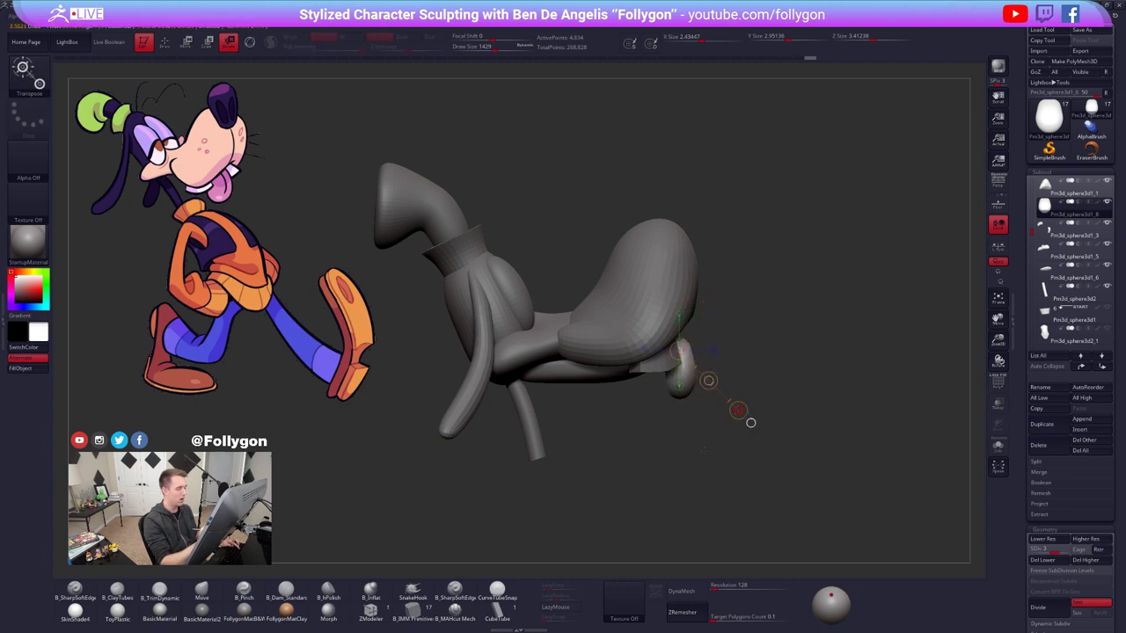
- Clear the tongue's mask and smooth the bent area
key(q)
ctrl+drag(734, 352, 748, 369)
right_drag(766, 374, 682, 361)
mouse_move(685, 359)
shift+mouse_down()
mouse_move(704, 361)
mouse_move(697, 373)
shift+mouse_up()
- Select the teeth subtool and reposition the mirrored teeth under the muzzle with the Move transform
mouse_move(615, 374)
right_down()
mouse_move(669, 364)
mouse_move(655, 330)
mouse_move(658, 365)
right_up()
alt+click(649, 361)
key(w)
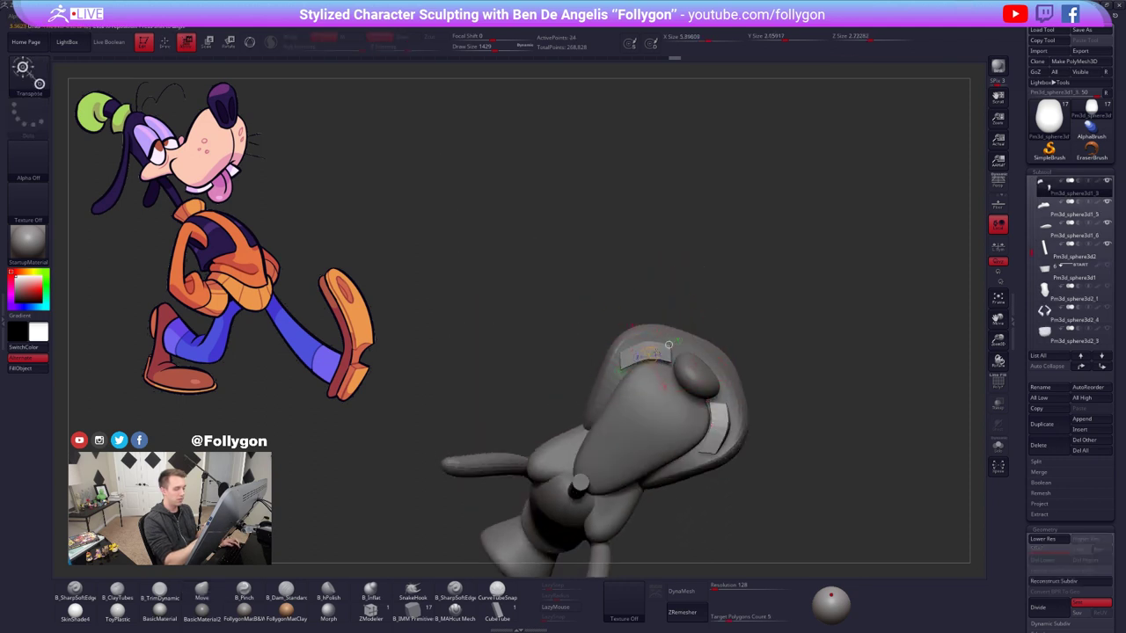
drag(708, 351, 708, 351)
mouse_move(708, 351)
right_down()
mouse_move(695, 422)
mouse_move(721, 439)
mouse_move(688, 419)
mouse_move(720, 469)
right_up()
key(q)
- Refine the teeth's shape and fit under the muzzle with a Move brush resized to 1652
key(space)
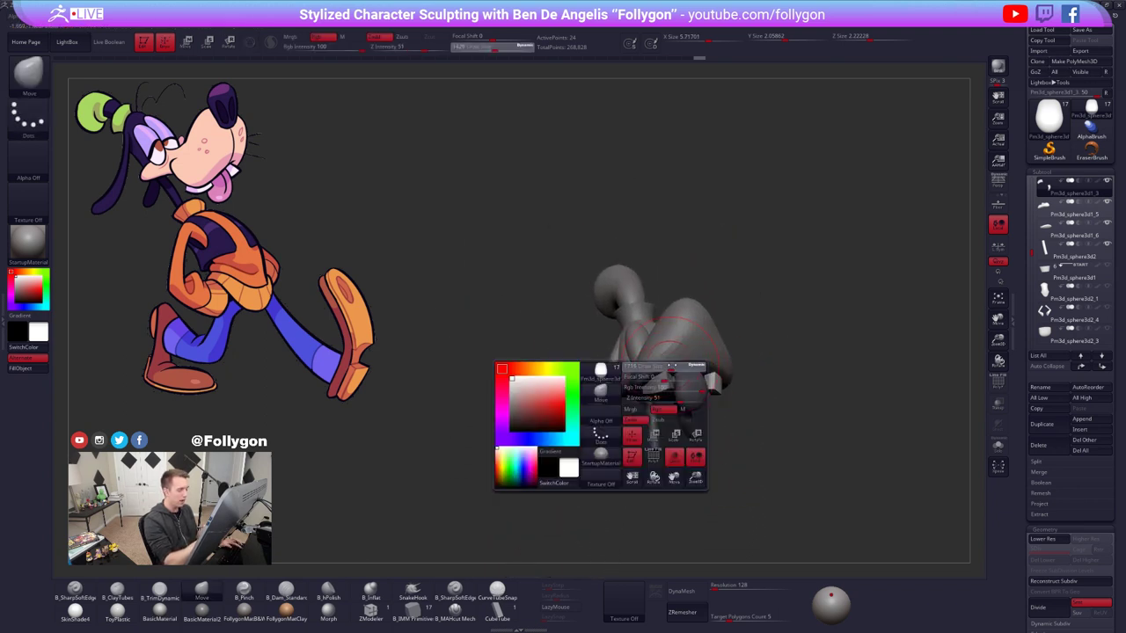
mouse_move(661, 384)
mouse_down()
mouse_move(677, 384)
mouse_move(661, 387)
mouse_up()
right_drag(649, 389, 678, 391)
drag(665, 389, 671, 380)
key(space)
right_drag(672, 380, 729, 389)
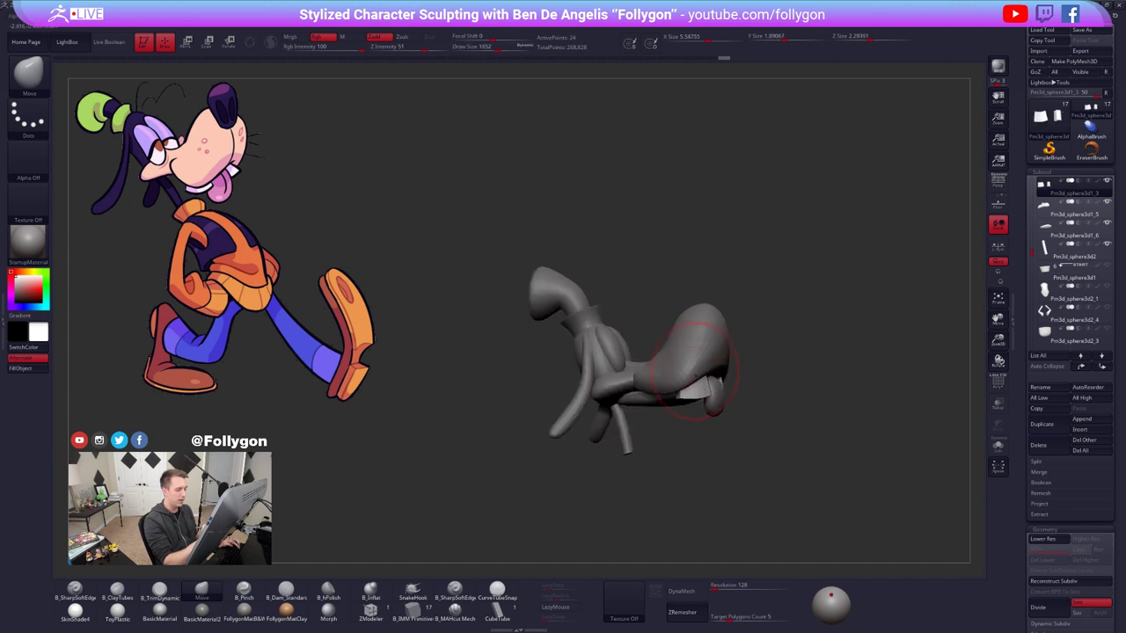
- Select the muzzle and adjust its lower edge above the teeth with the Move brush
alt+click(688, 355)
right_drag(688, 357, 704, 368)
drag(665, 395, 663, 387)
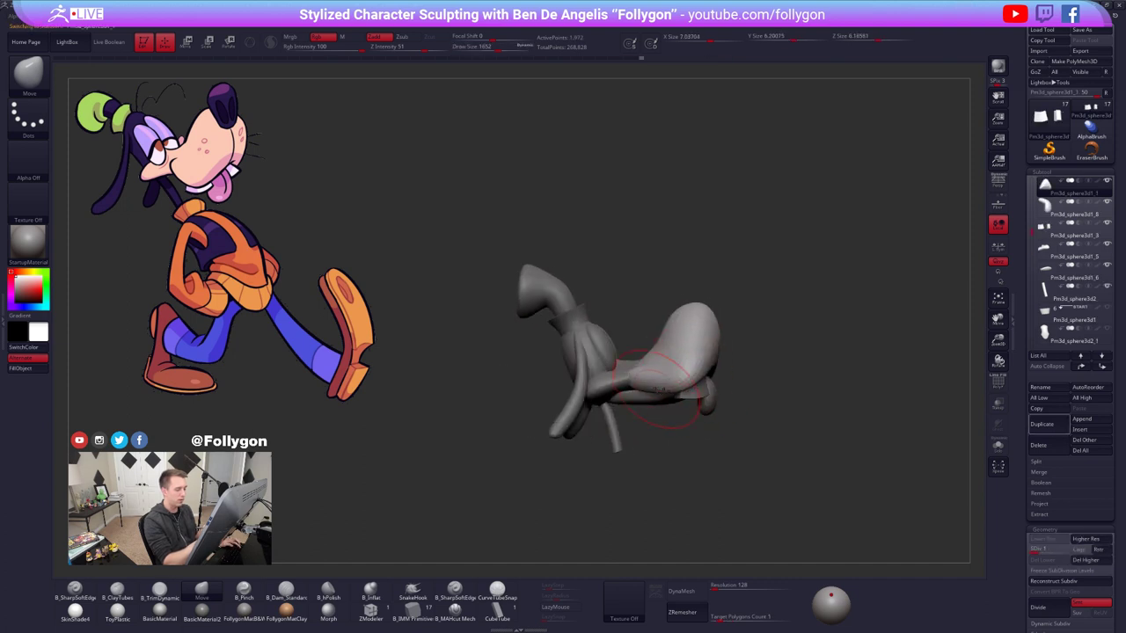
right_drag(737, 420, 658, 418)
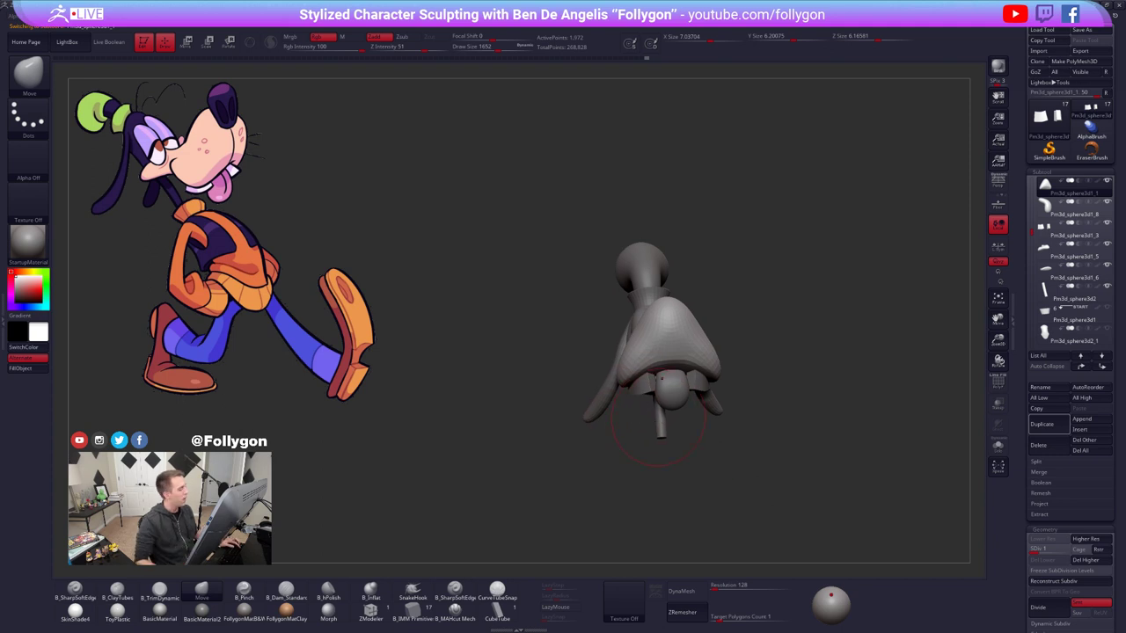
right_drag(681, 321, 716, 348)
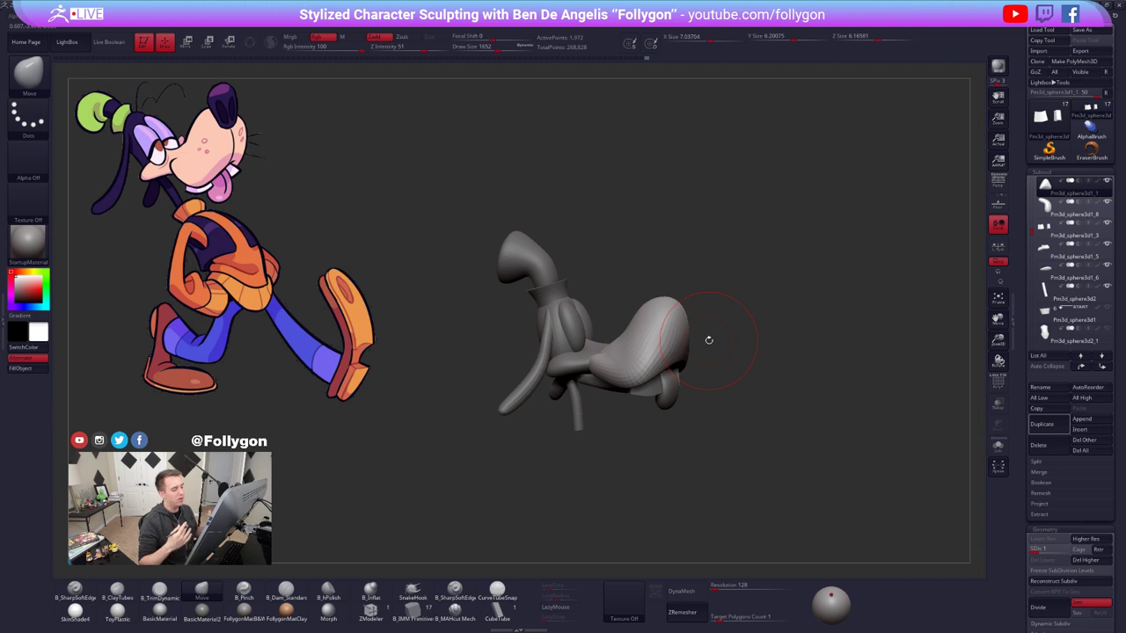
- Raise the muzzle to subdivision level 4
mouse_move(676, 360)
right_down()
mouse_move(697, 337)
mouse_move(692, 318)
right_up()
key(d)
key(d)
key(d)
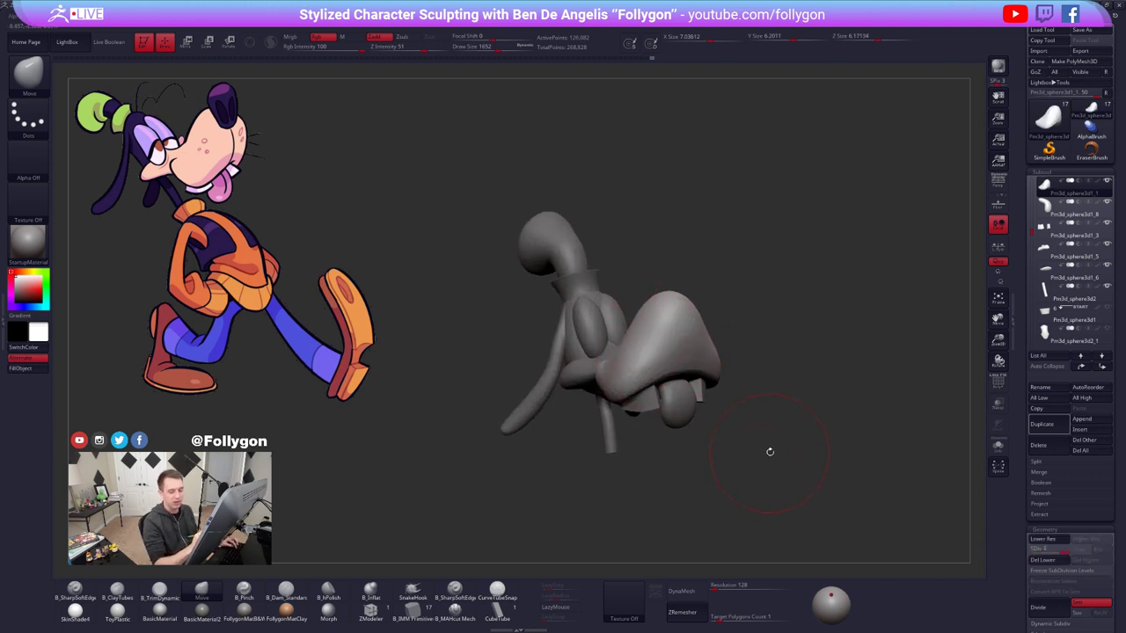
- Isolate the muzzle, lower it to subdivision level 2 and smooth its surface at draw size 955
key(space)
drag(793, 365, 790, 365)
key(alt+s)
key(shift+d)
key(shift+d)
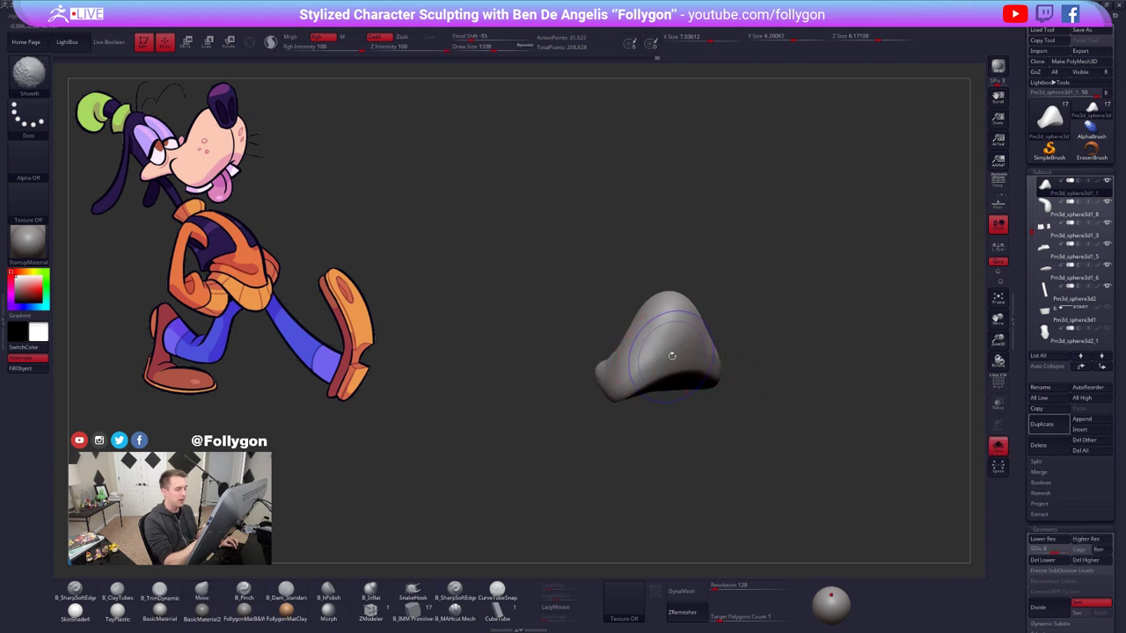
ctrl+right_drag(655, 367, 667, 384)
key(space)
drag(667, 385, 661, 384)
key(shift)
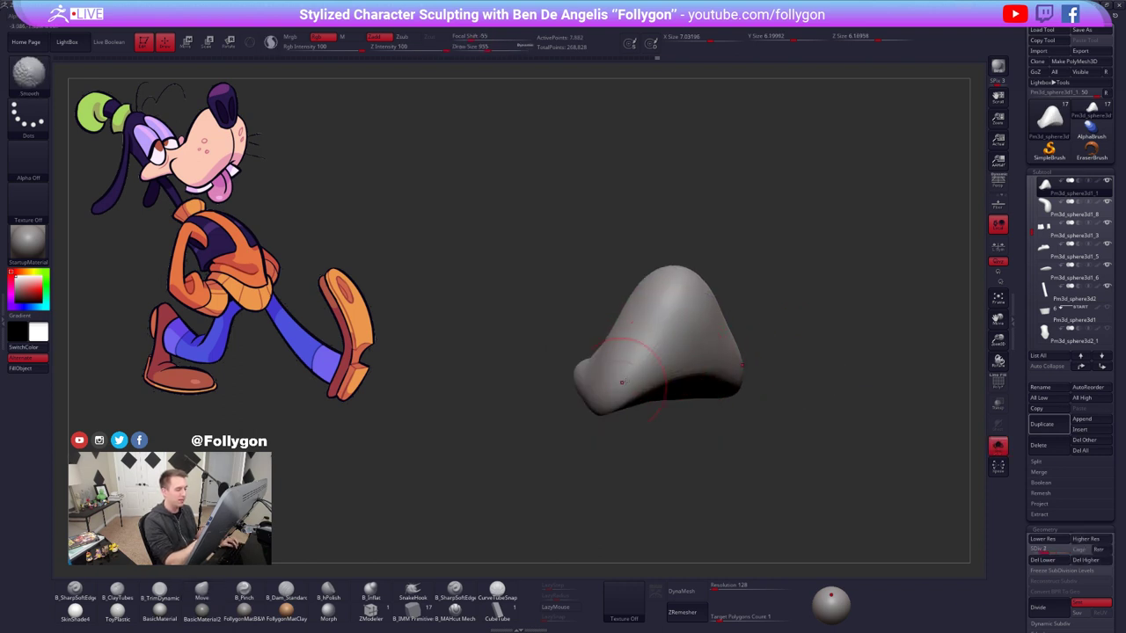
- Return the muzzle to subdivision level 4, finish smoothing it and show the full head again
key(d)
key(d)
key(shift)
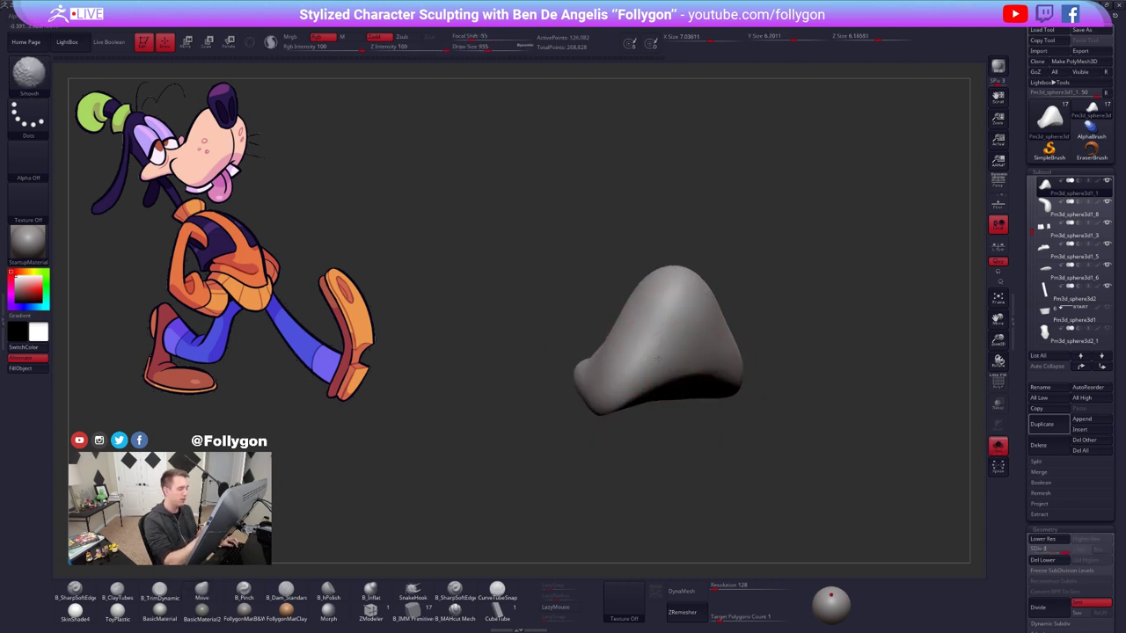
key(alt+s)
ctrl+right_drag(808, 409, 785, 401)
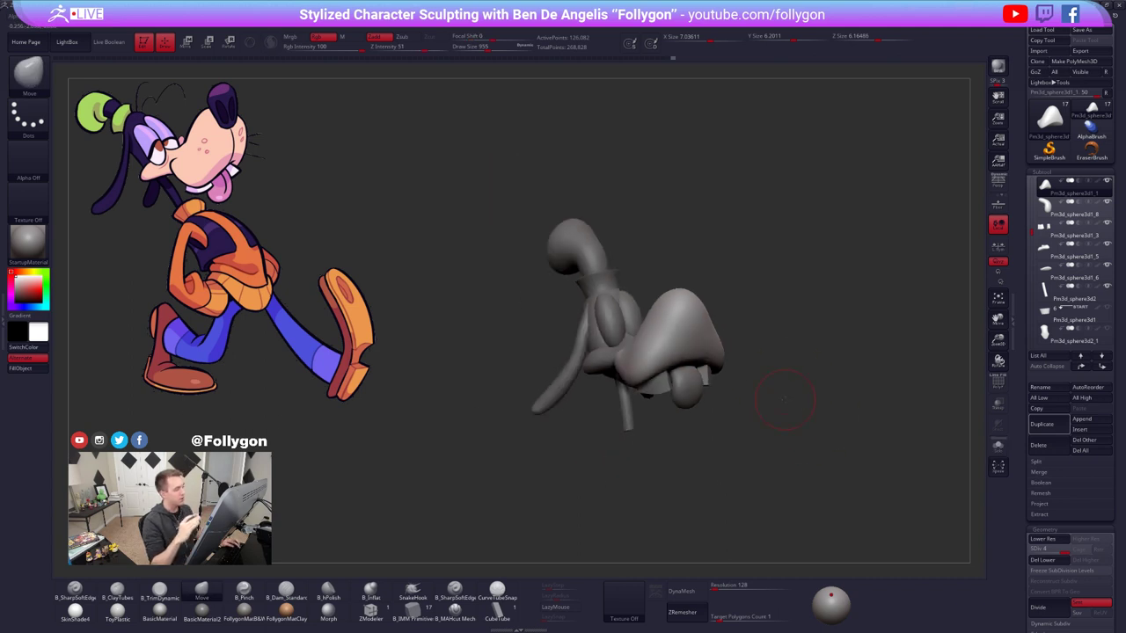
- Reshape the muzzle's side profile with the Move brush at draw size 2147, then reduce the brush to 1309
shift+right_drag(707, 376, 724, 347)
key(space)
mouse_move(702, 328)
mouse_down()
mouse_move(717, 327)
mouse_move(708, 314)
mouse_move(664, 310)
mouse_up()
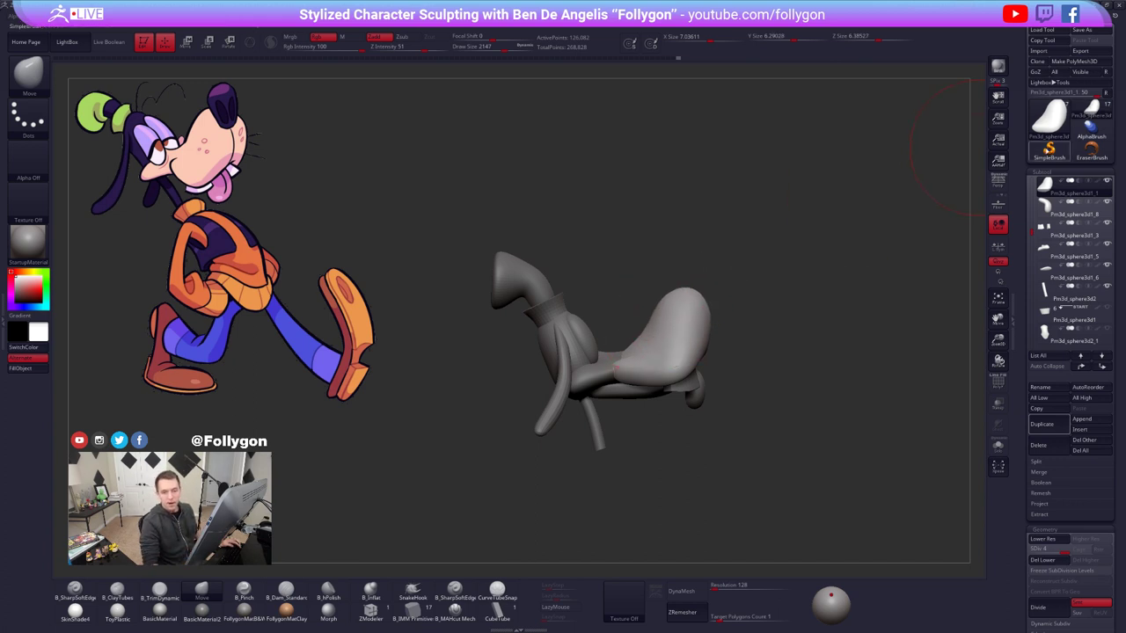
key(space)
drag(847, 199, 825, 197)
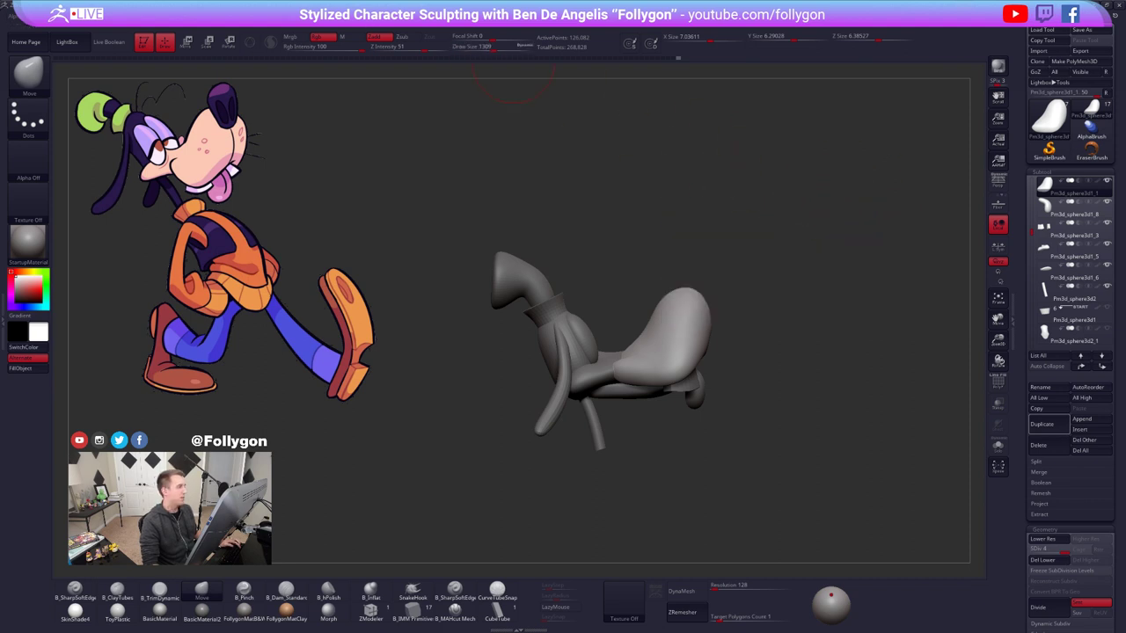
- Examine the Max Brush Size setting in the Draw preferences
click(352, 17)
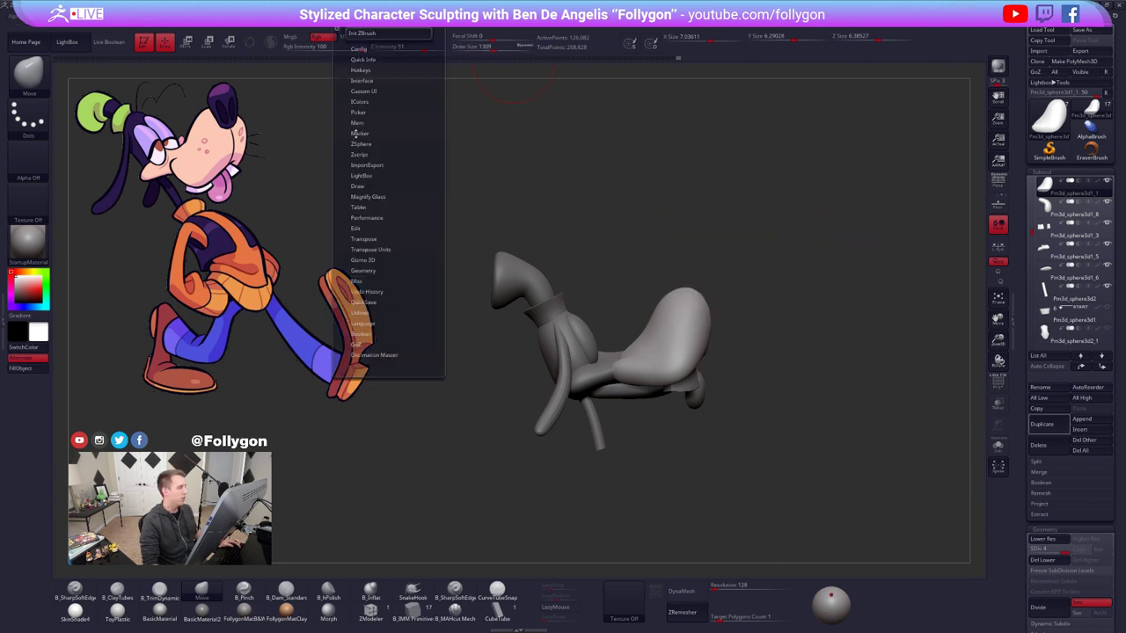
click(374, 185)
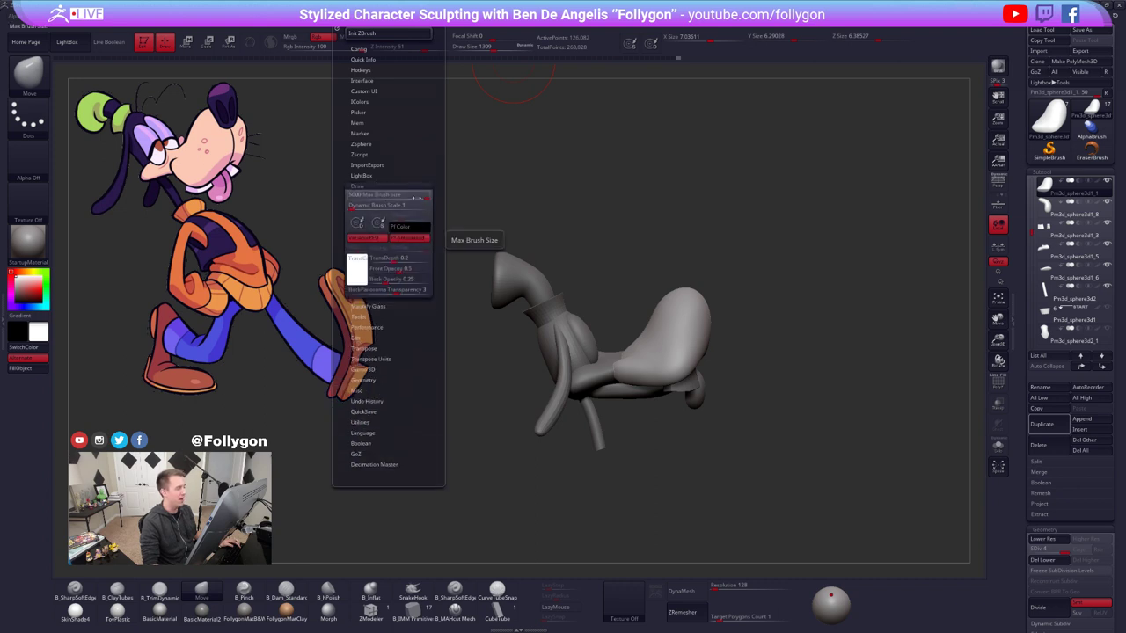
click(397, 186)
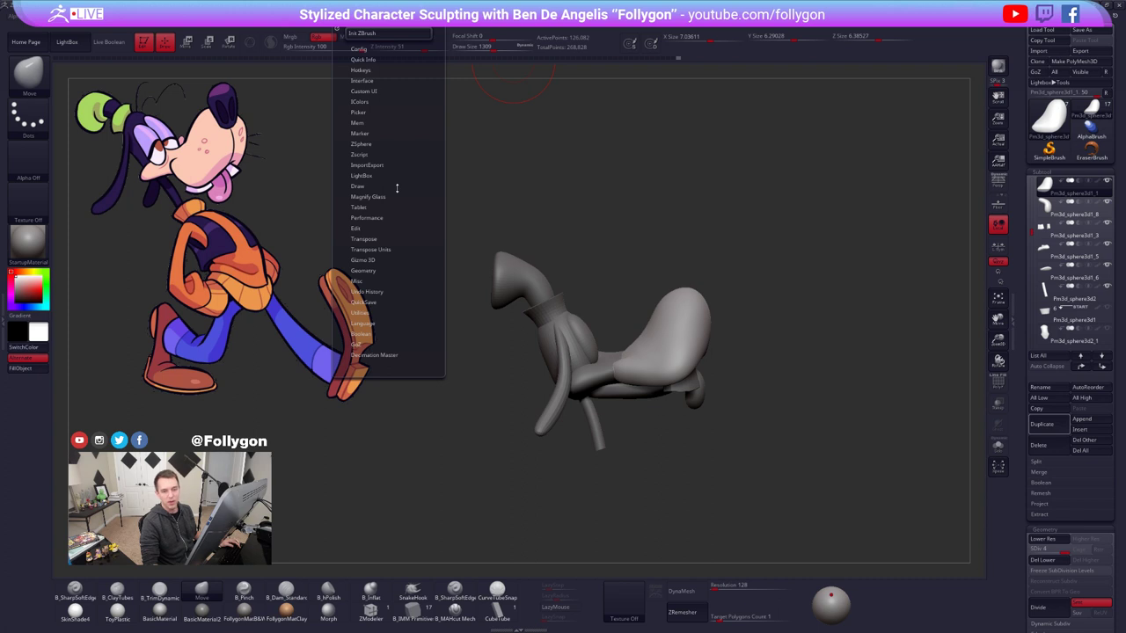
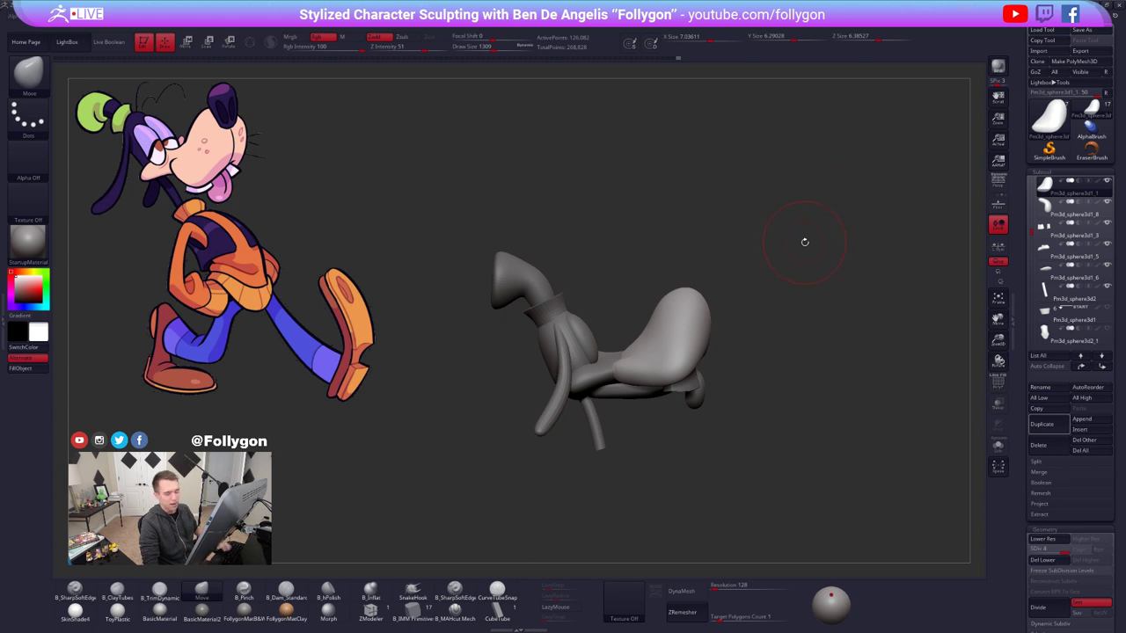
- Duplicate the muzzle subtool and delete the copy's lower subdivision levels
drag(805, 228, 722, 312)
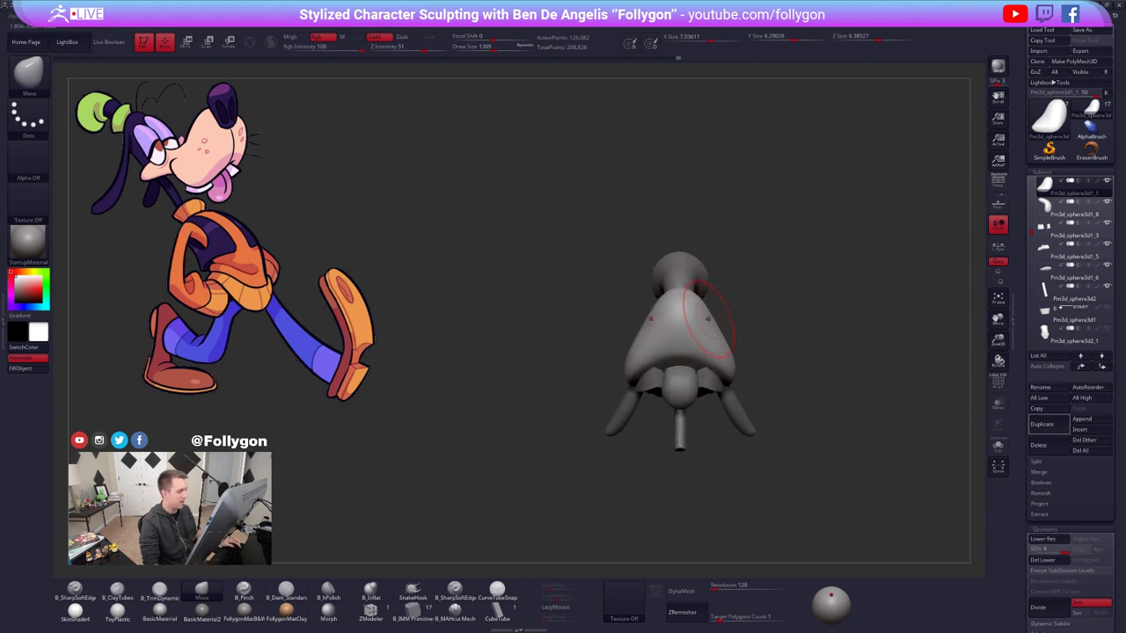
right_drag(705, 317, 724, 315)
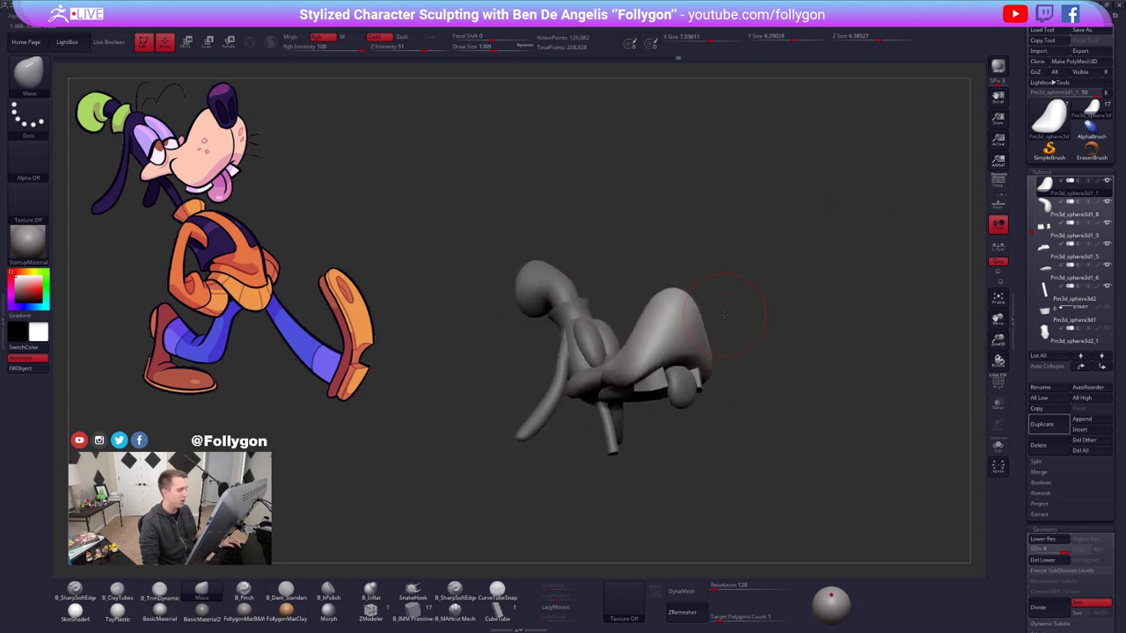
click(1048, 424)
click(1048, 560)
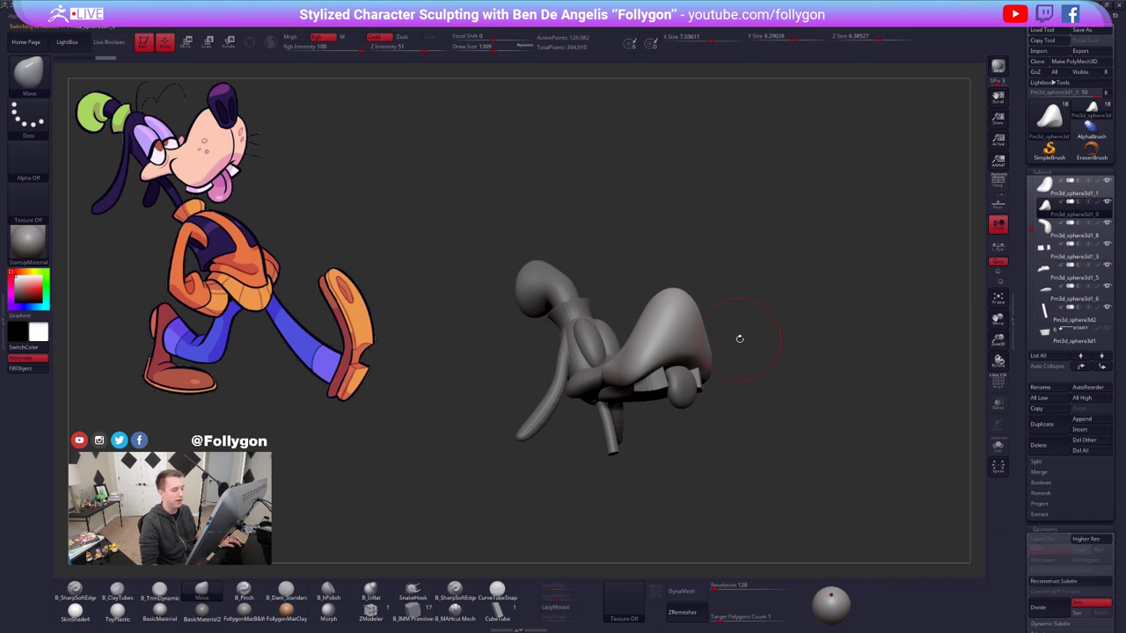
- Insert a sphere primitive on the muzzle's upper tip with the IMM Primitives brush
click(416, 612)
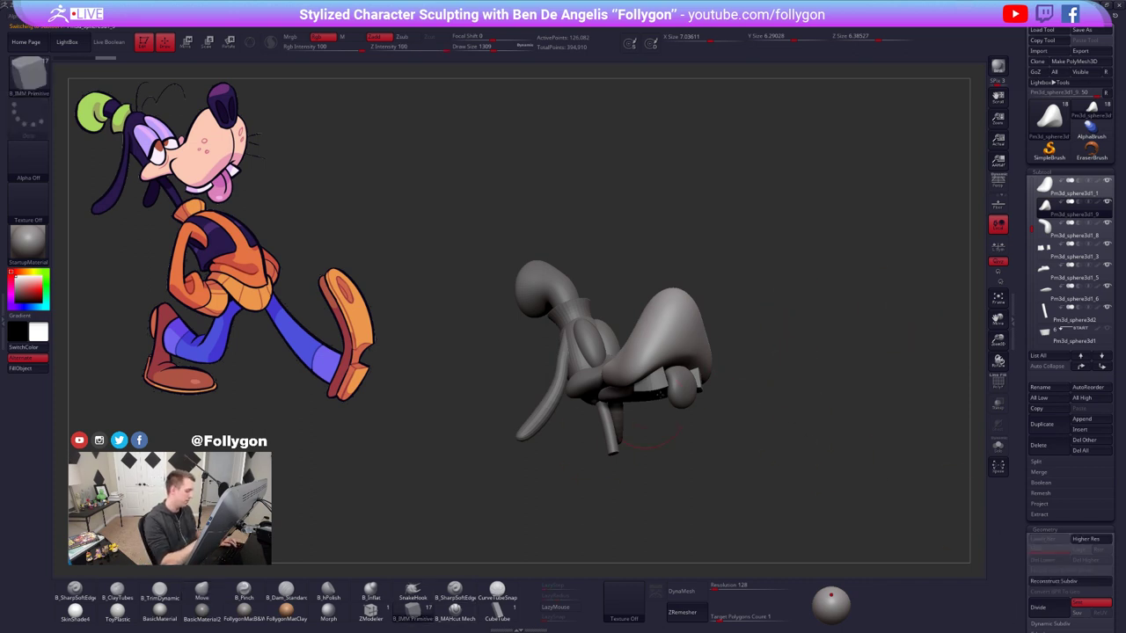
key(m)
click(875, 349)
ctrl+right_drag(683, 299, 704, 325)
right_drag(703, 325, 676, 319)
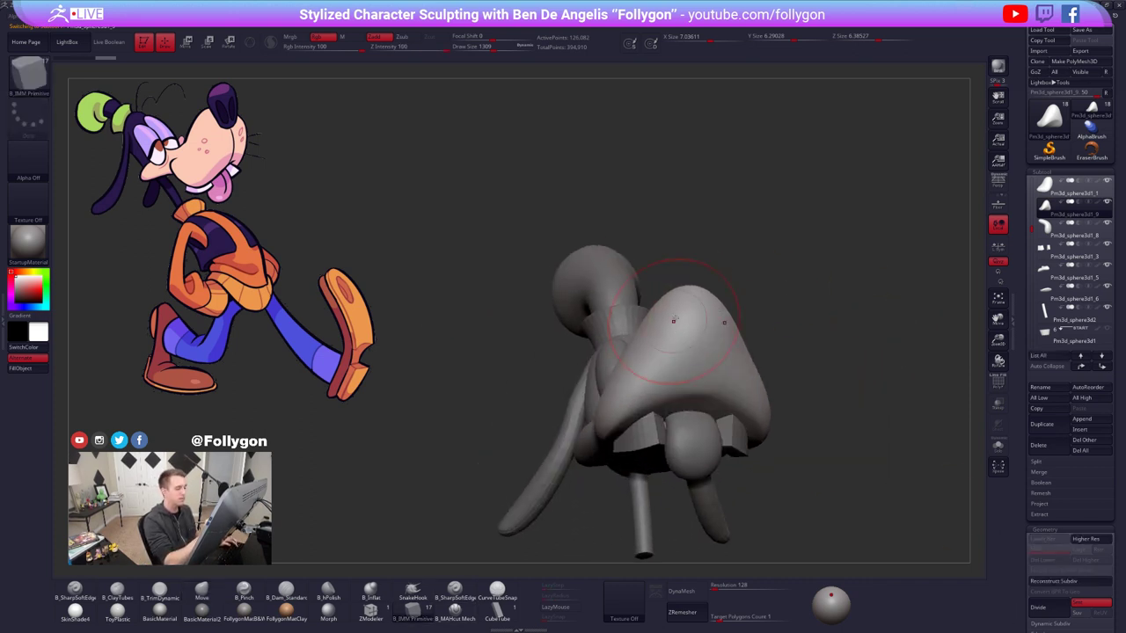
drag(692, 307, 701, 329)
key(ctrl+z)
- Isolate the inserted sphere and delete the hidden duplicate muzzle geometry from its subtool
right_drag(681, 318, 710, 297)
ctrl+shift+click(714, 301)
key(2)
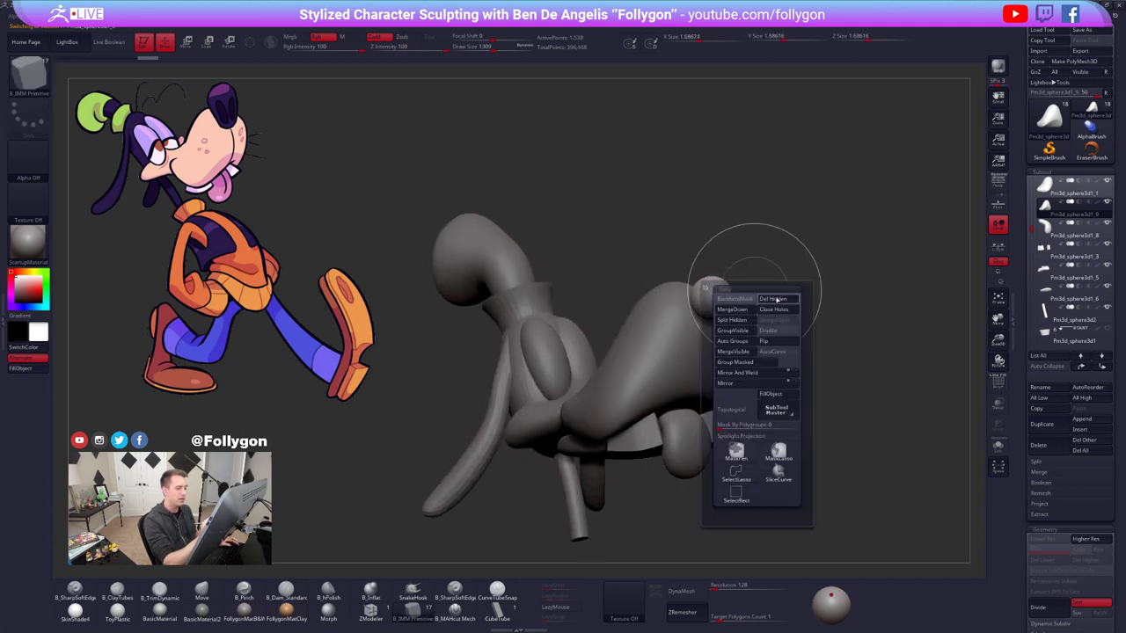
click(777, 300)
key(shift+f)
key(shift+f)
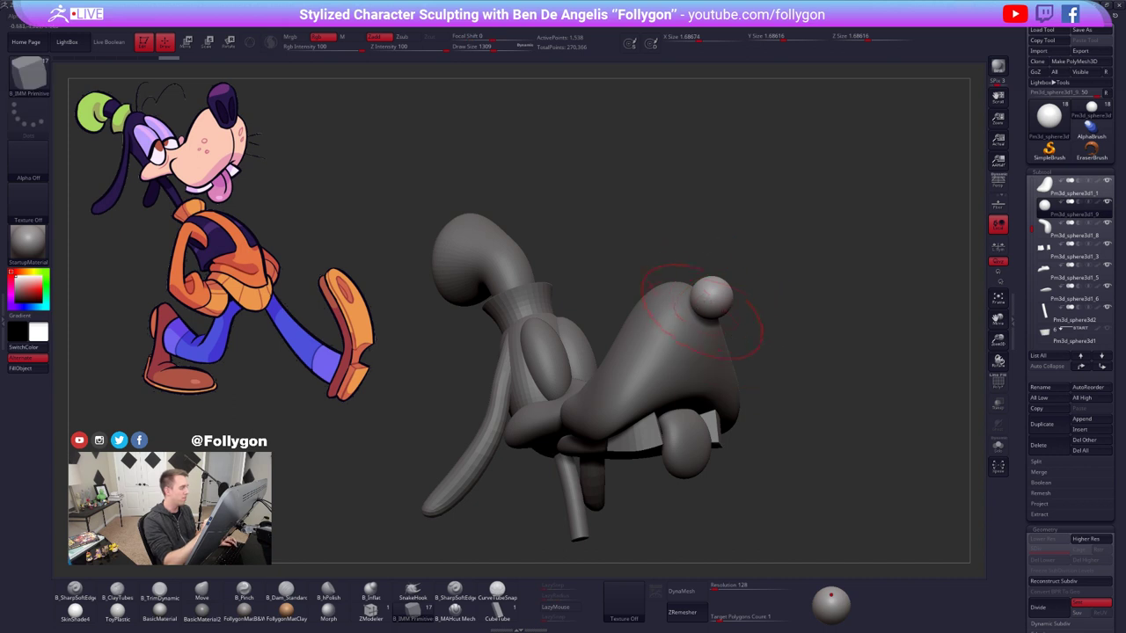
- Stretch the nose sphere upward into an egg shape with the Move brush
right_drag(702, 312, 724, 304)
key(b)
key(m)
key(v)
drag(720, 272, 719, 248)
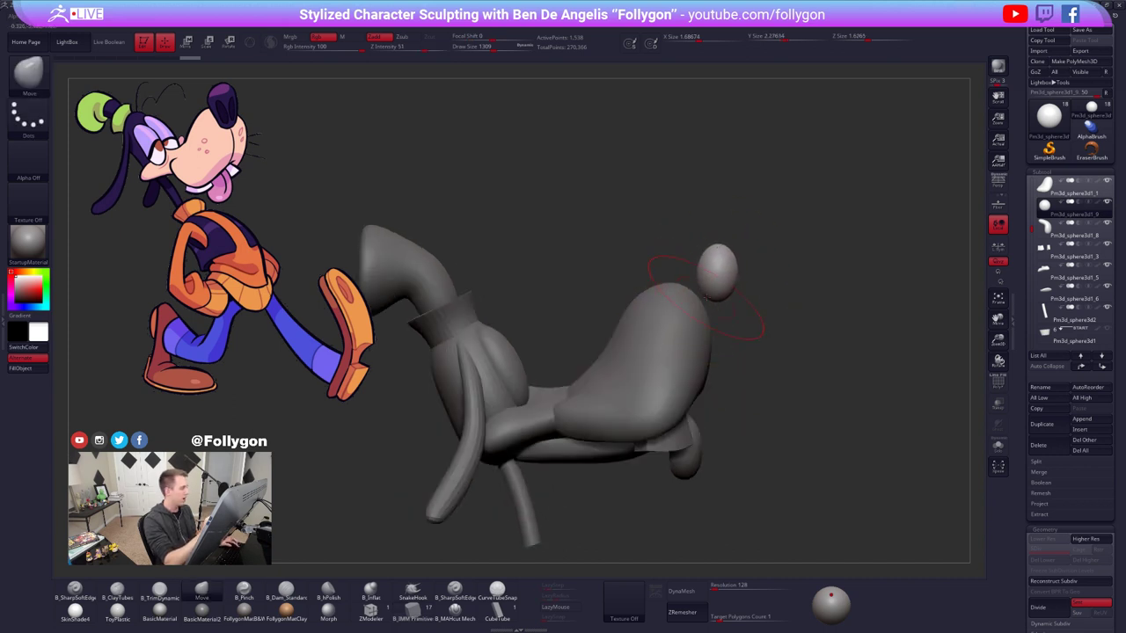
- Reduce the brush size and elongate the nose from the front, pulling its lower end into a narrower taper
right_drag(708, 298, 563, 301)
ctrl+right_drag(763, 220, 767, 257)
key(space)
mouse_move(768, 259)
mouse_down()
mouse_move(754, 259)
mouse_move(777, 233)
mouse_up()
drag(764, 287, 764, 308)
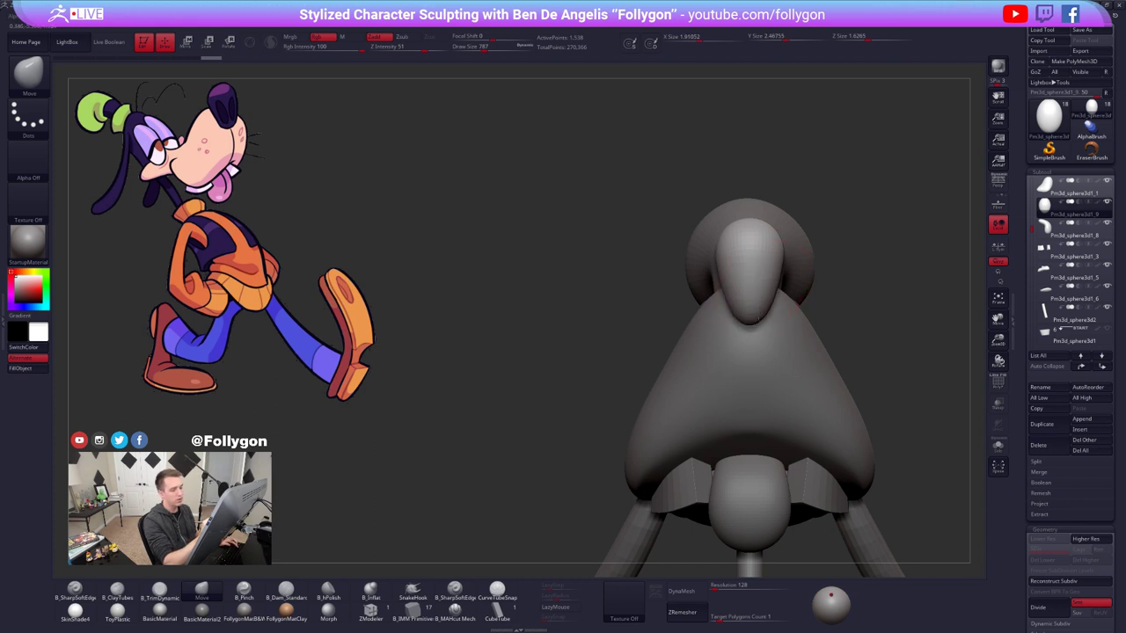
- From the side, reshape the nose by pulling its lower end down and back toward the muzzle
right_drag(634, 294, 737, 286)
key(space)
drag(737, 287, 750, 287)
drag(732, 250, 725, 248)
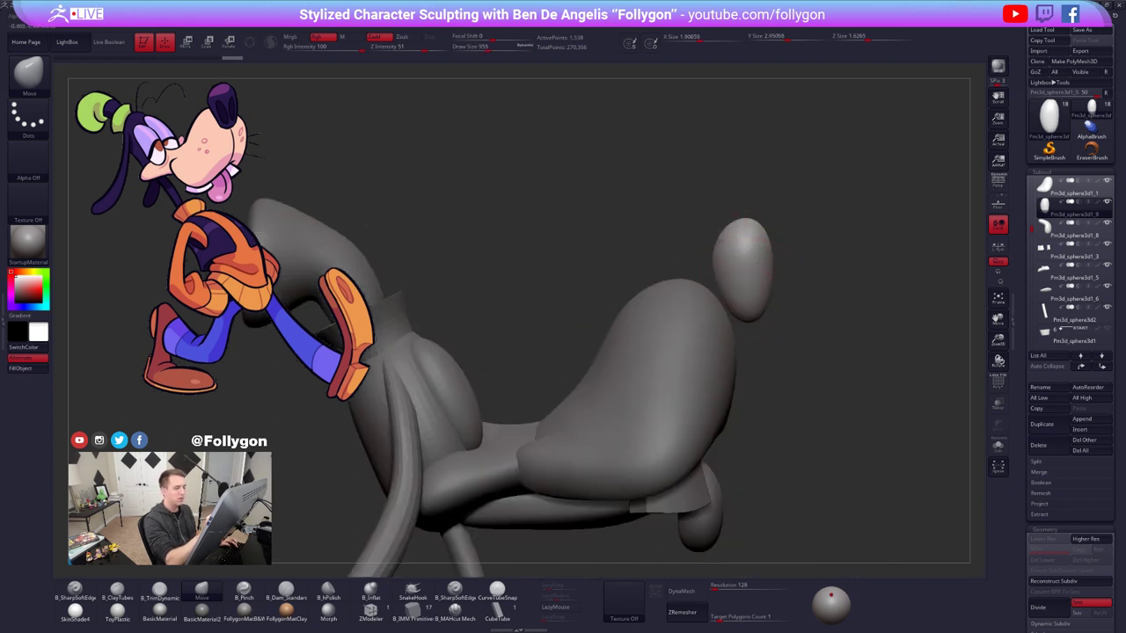
key(space)
mouse_move(748, 291)
mouse_down()
mouse_move(761, 291)
mouse_move(775, 257)
mouse_move(746, 360)
mouse_move(723, 331)
mouse_move(726, 300)
mouse_move(745, 296)
mouse_move(709, 335)
mouse_up()
key(r)
key(q)
key(space)
key(space)
- Isolate the nose and push its muzzle-facing side inward to give it a bean-like curve
key(alt+s)
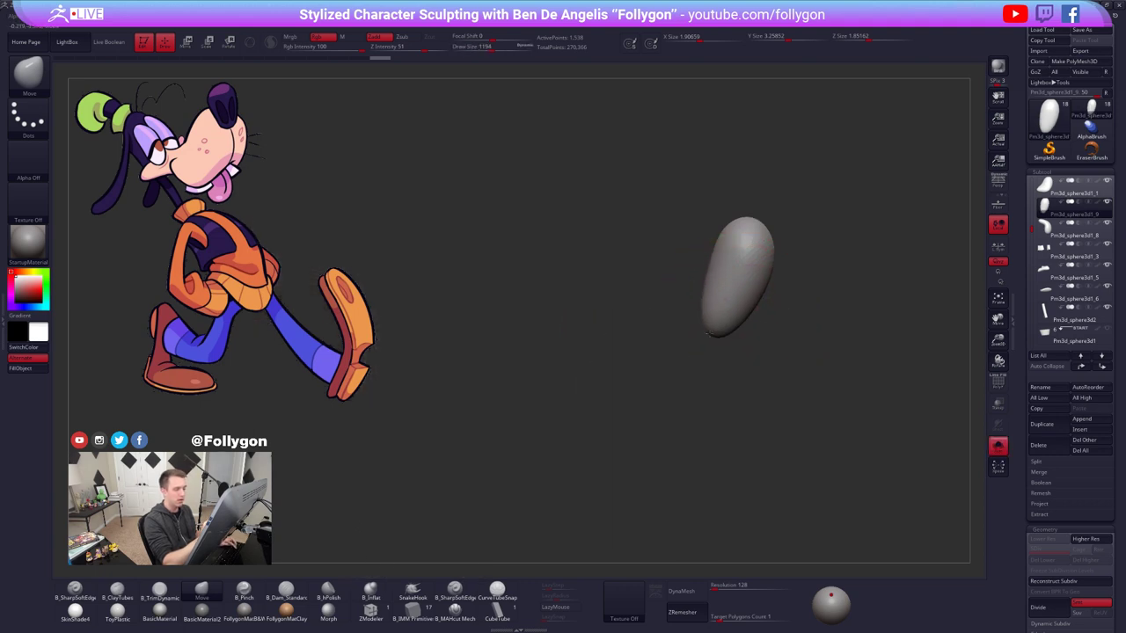
drag(742, 289, 721, 282)
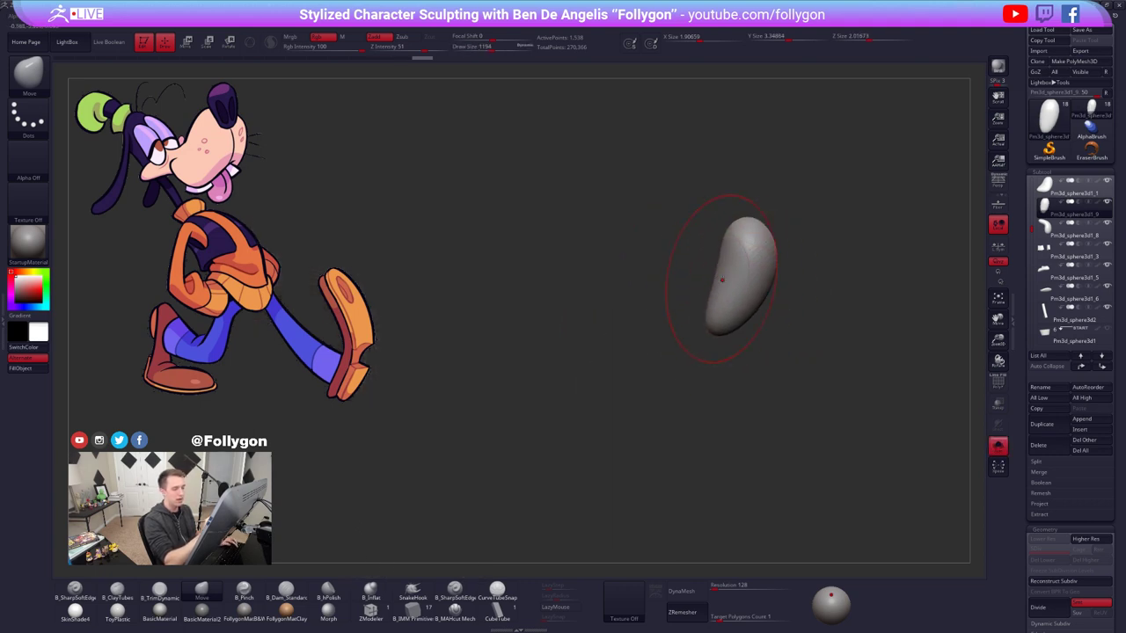
key(alt+s)
shift+drag(777, 309, 735, 337)
mouse_move(734, 337)
alt+right_down()
mouse_move(682, 328)
mouse_move(728, 329)
mouse_move(700, 318)
mouse_move(651, 335)
alt+right_up()
right_click(639, 336)
- Work over the isolated nose's side with the ClayTubes brush and smooth the strokes
key(alt+s)
key(2)
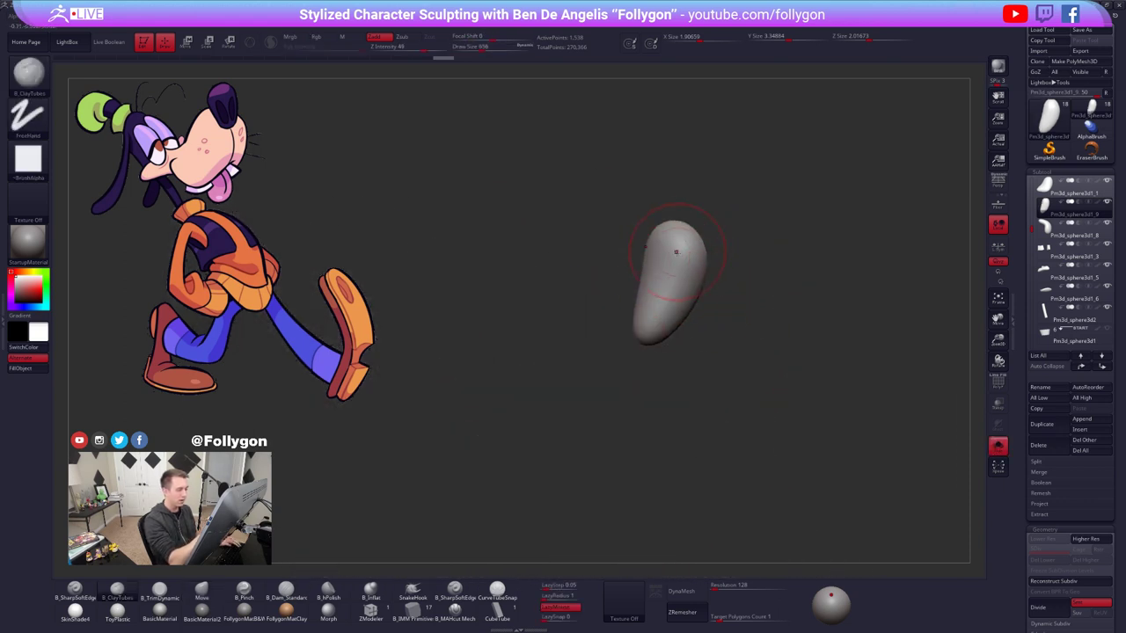
drag(677, 253, 665, 308)
mouse_move(668, 272)
shift+mouse_down()
mouse_move(666, 299)
mouse_move(674, 282)
shift+mouse_up()
right_drag(675, 280, 677, 288)
- Refine the nose's side profile with the Move brush, bring back the other subtools and check it against the head
key(1)
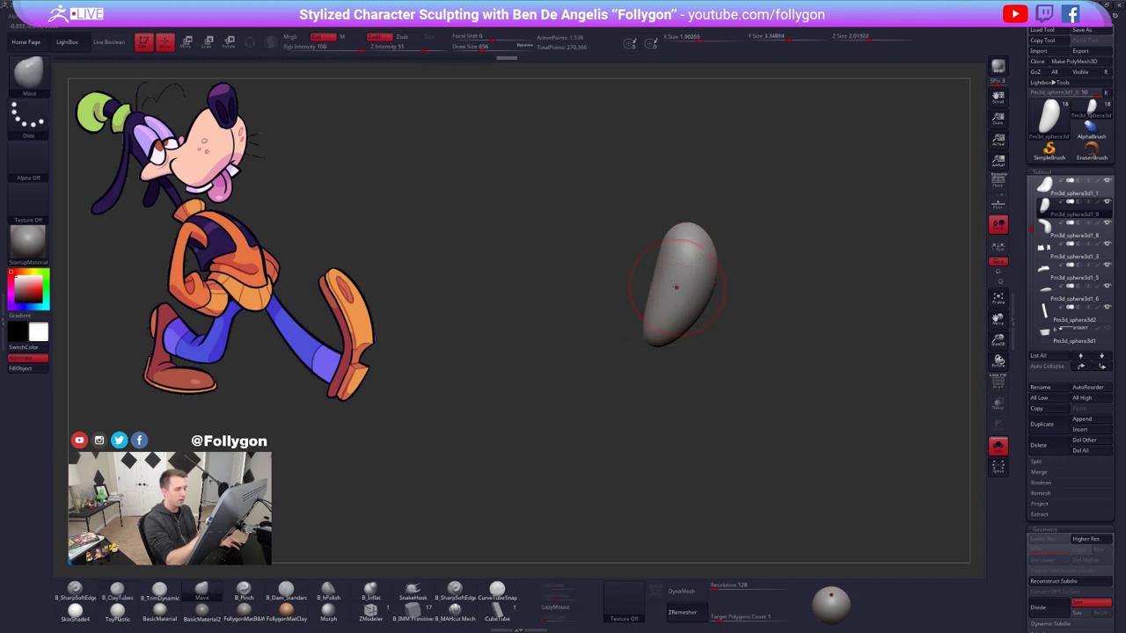
key(space)
drag(655, 280, 661, 281)
key(alt+s)
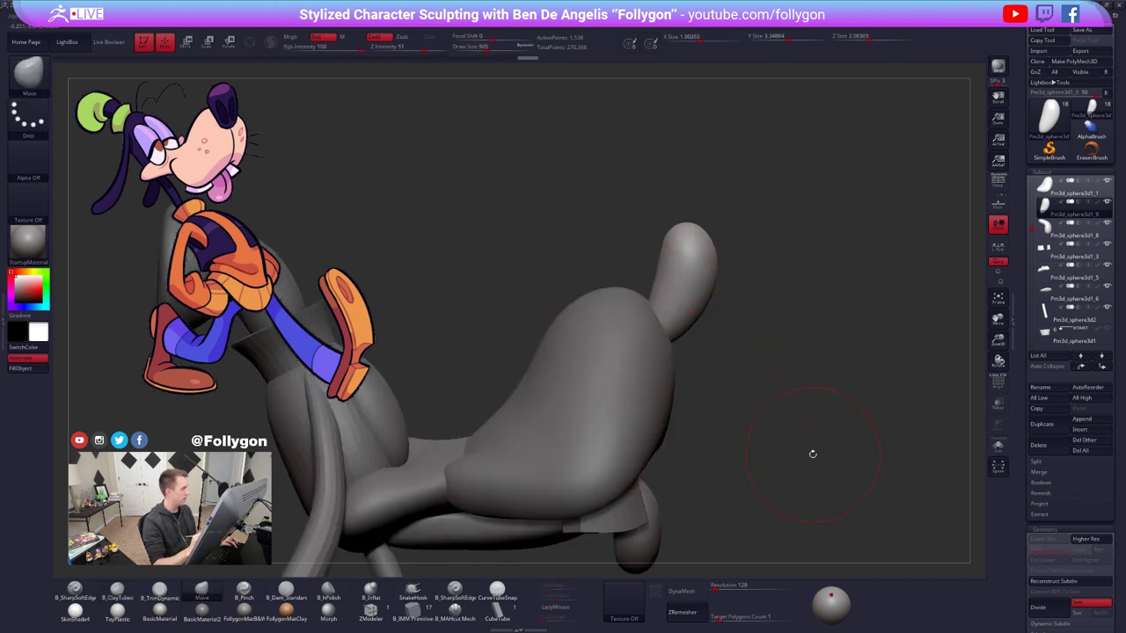
right_drag(826, 457, 761, 475)
ctrl+right_drag(774, 527, 786, 478)
alt+right_drag(813, 542, 821, 489)
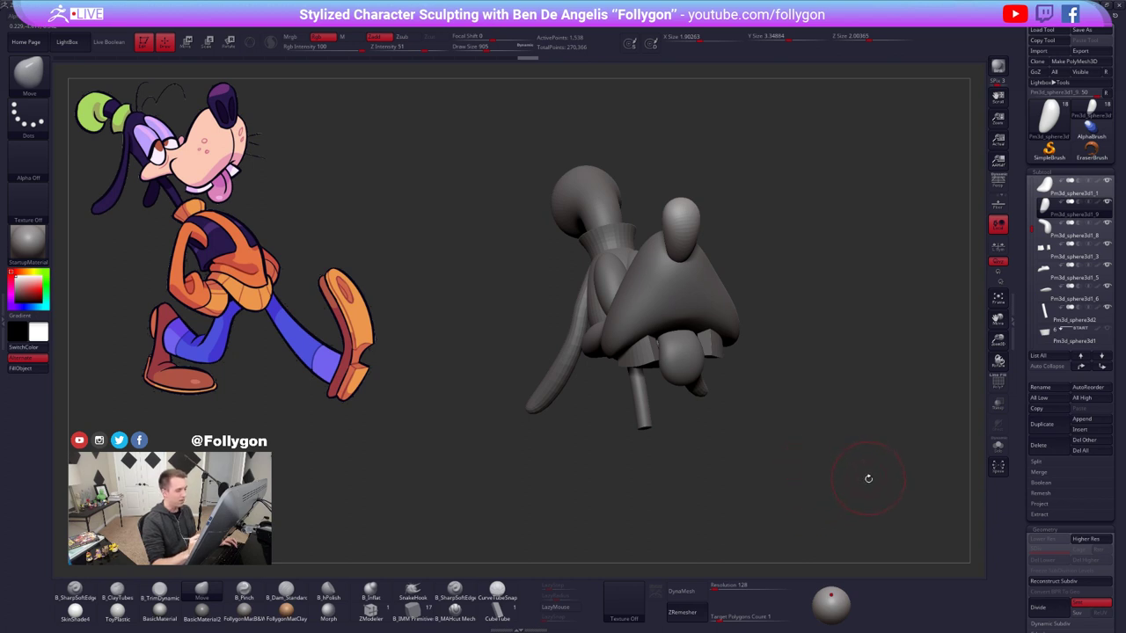
right_drag(869, 478, 717, 316)
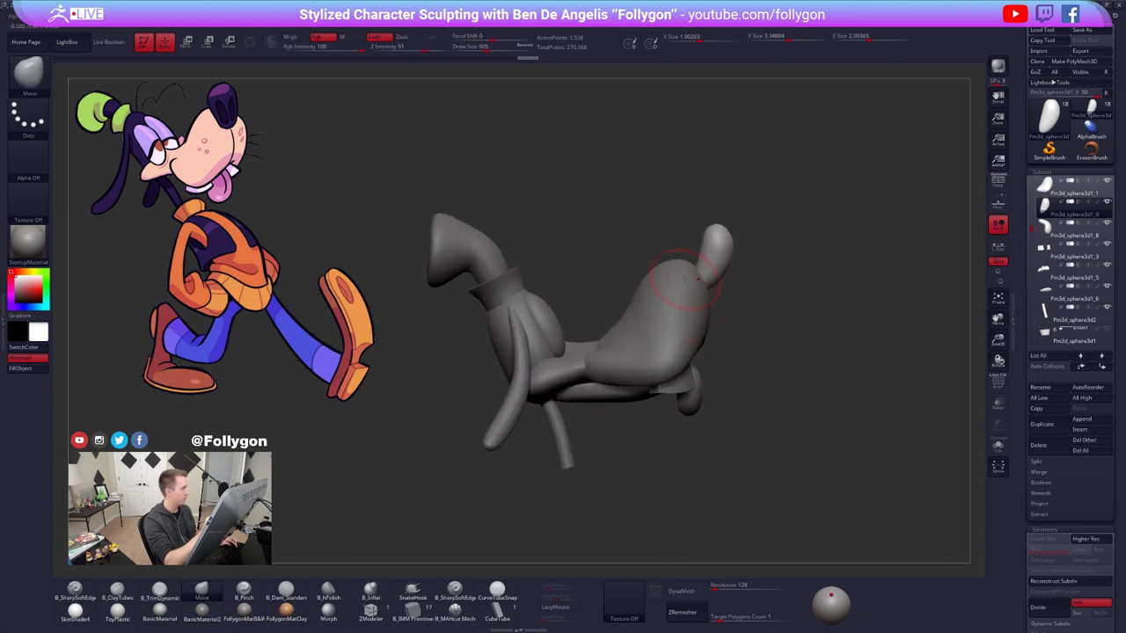
- Select the muzzle and pull its upper tip outward under the nose with a large Move brush
alt+click(687, 285)
key(s)
drag(690, 285, 710, 281)
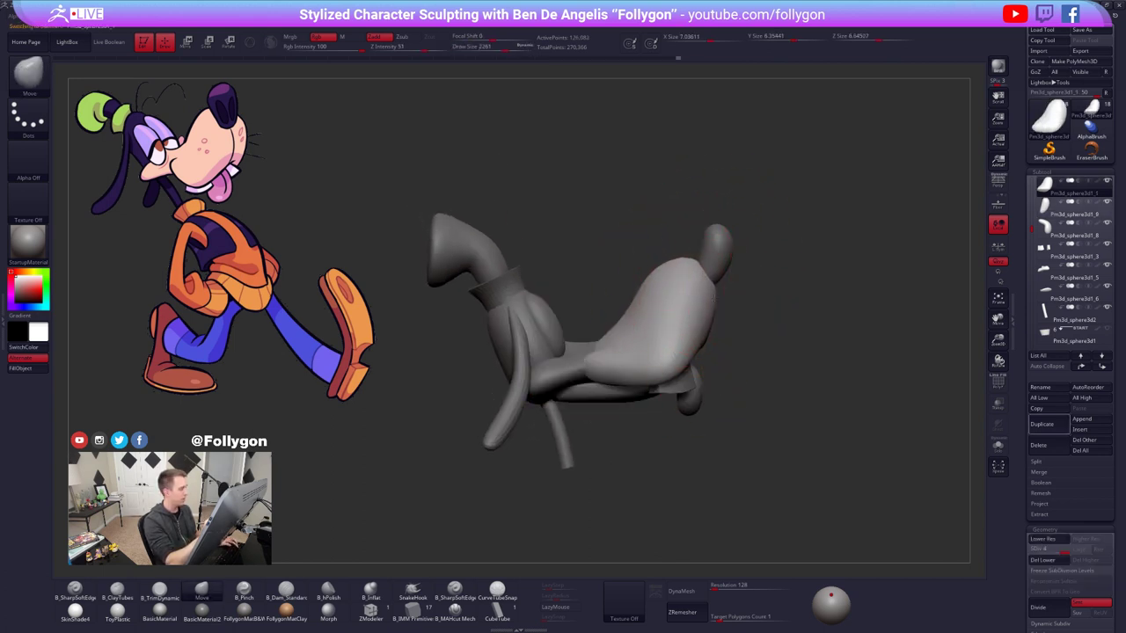
drag(699, 274, 689, 285)
key(space)
alt+right_drag(654, 340, 690, 356)
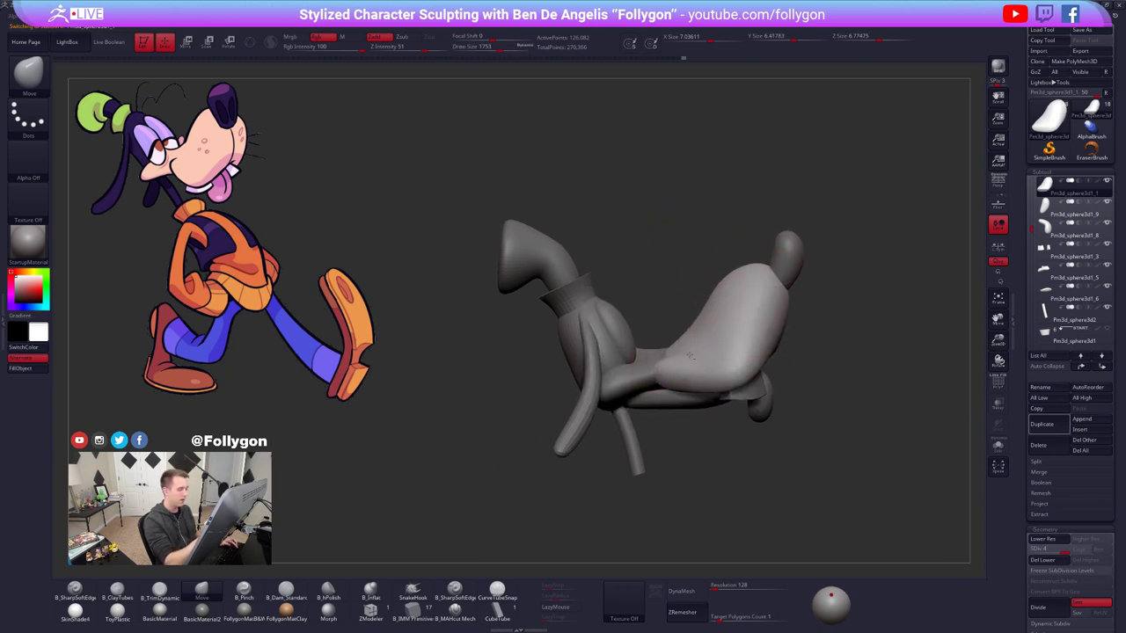
drag(774, 276, 782, 279)
mouse_move(792, 329)
alt+right_down()
mouse_move(735, 336)
mouse_move(732, 364)
alt+right_up()
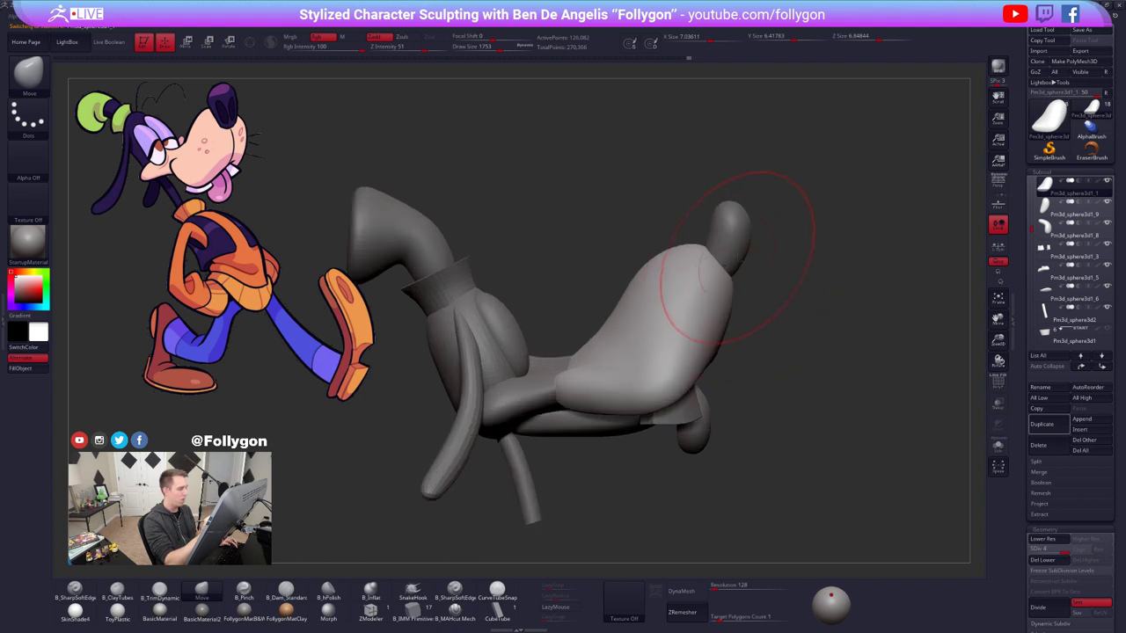
- Isolate the muzzle subtool in a straight front view
alt+click(739, 256)
right_drag(747, 253, 701, 299)
alt+click(701, 301)
shift+right_drag(739, 334, 695, 345)
key(alt+s)
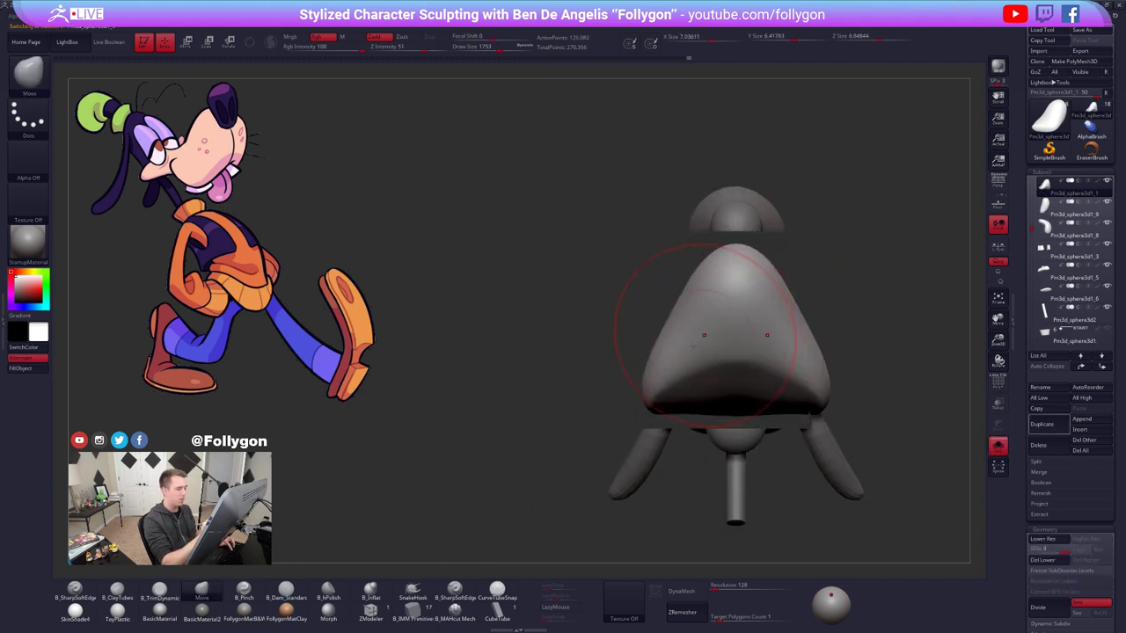
- Try carving a centre groove down the front of the muzzle with the B_SharpSoftEdge brush
click(455, 591)
key(space)
drag(736, 304, 707, 303)
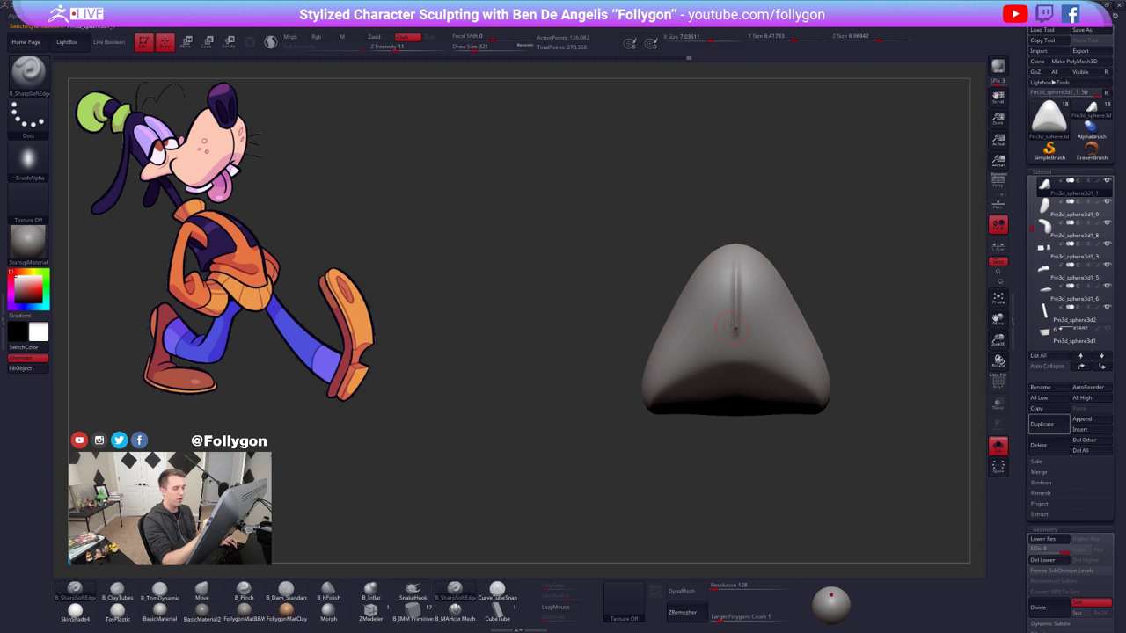
key(ctrl+z)
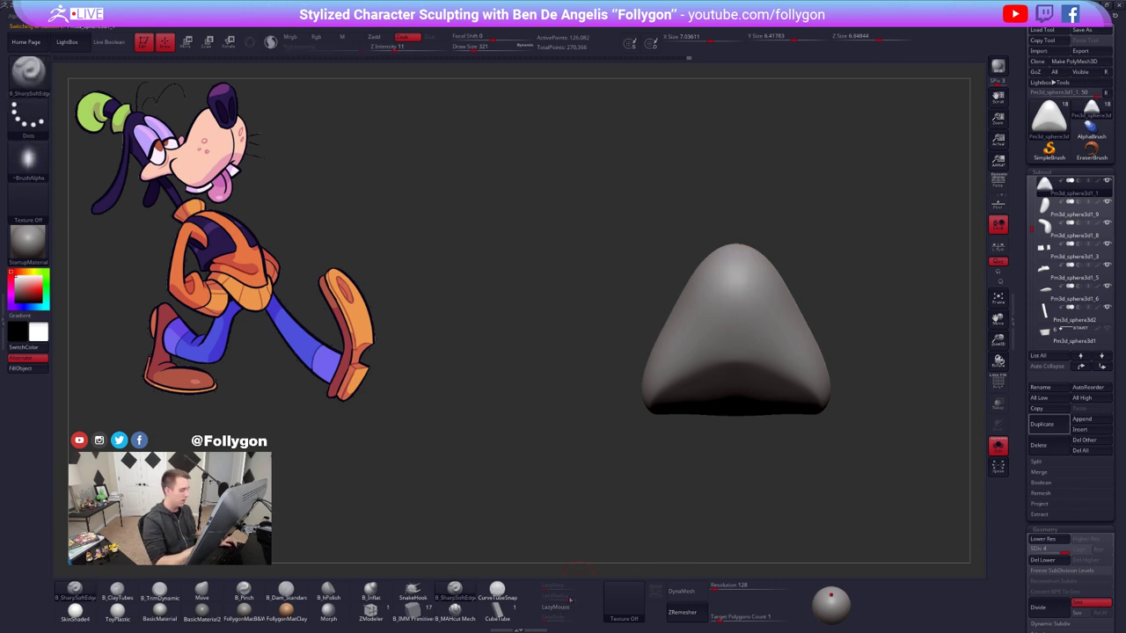
- Turn on LazyMouse and carve a straight centre groove down the front of the muzzle with B_SharpSoftEdge
click(567, 606)
alt+drag(607, 471, 617, 511)
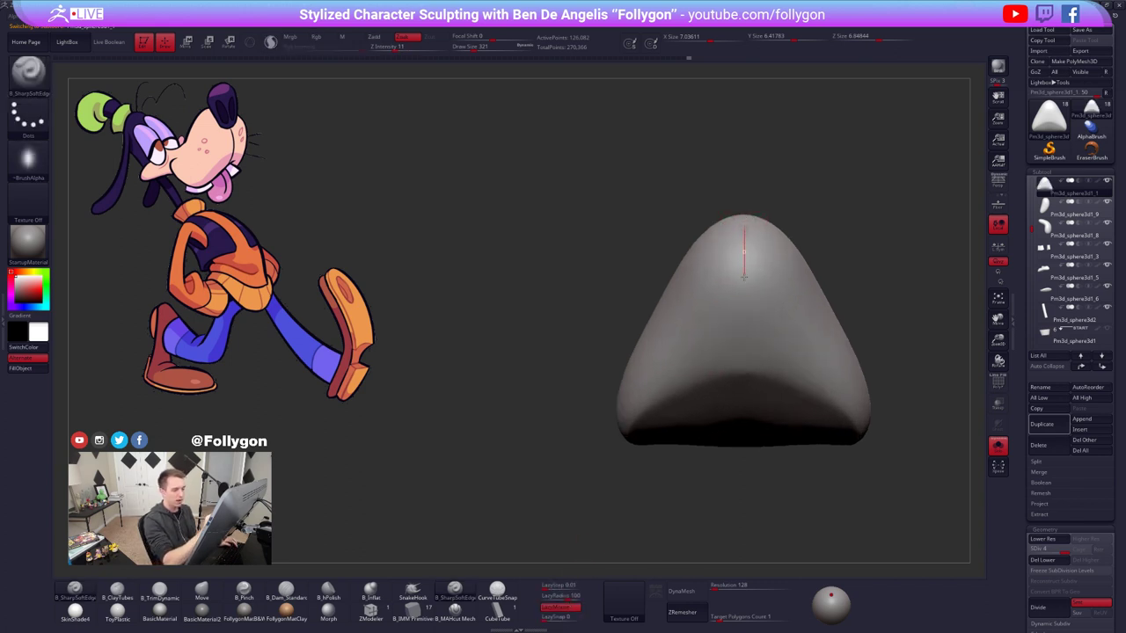
drag(743, 318, 739, 489)
right_drag(731, 425, 735, 400)
- Tighten the muzzle's centre groove from top to bottom using the B_Pinch brush with LazyMouse turned on
key(b)
key(p)
key(i)
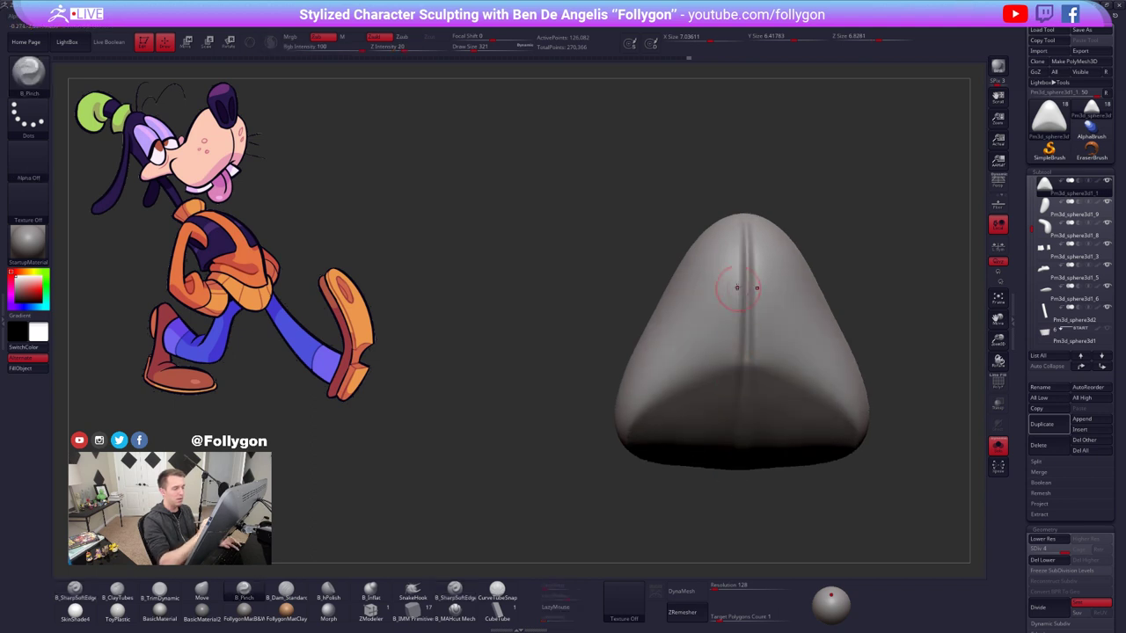
click(562, 606)
right_drag(702, 294, 709, 327)
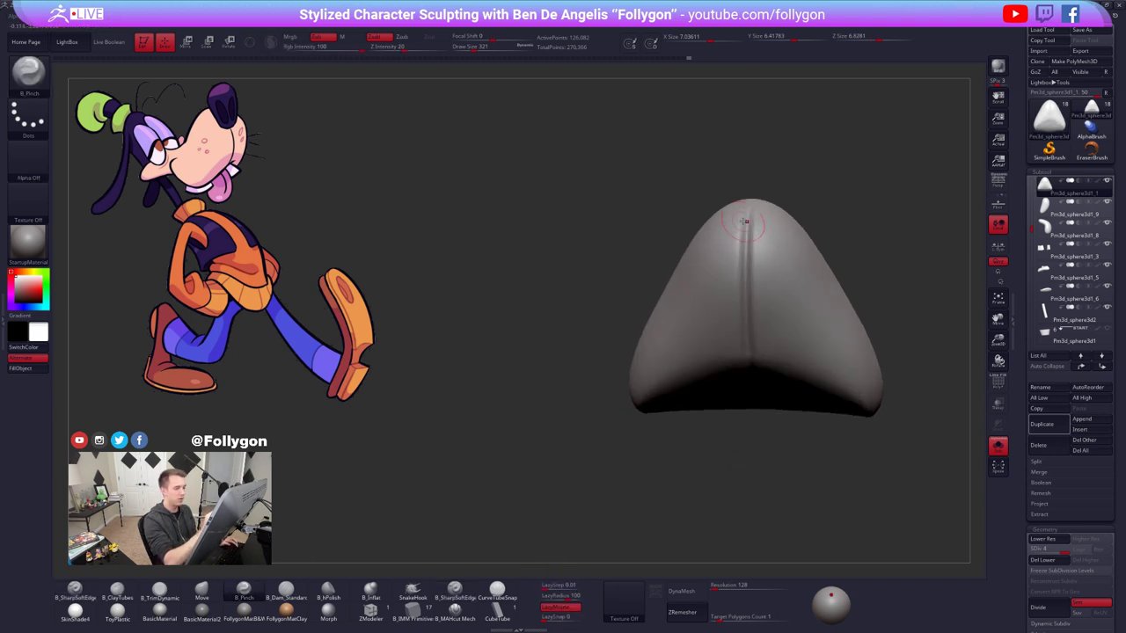
drag(746, 236, 737, 404)
right_drag(731, 379, 732, 348)
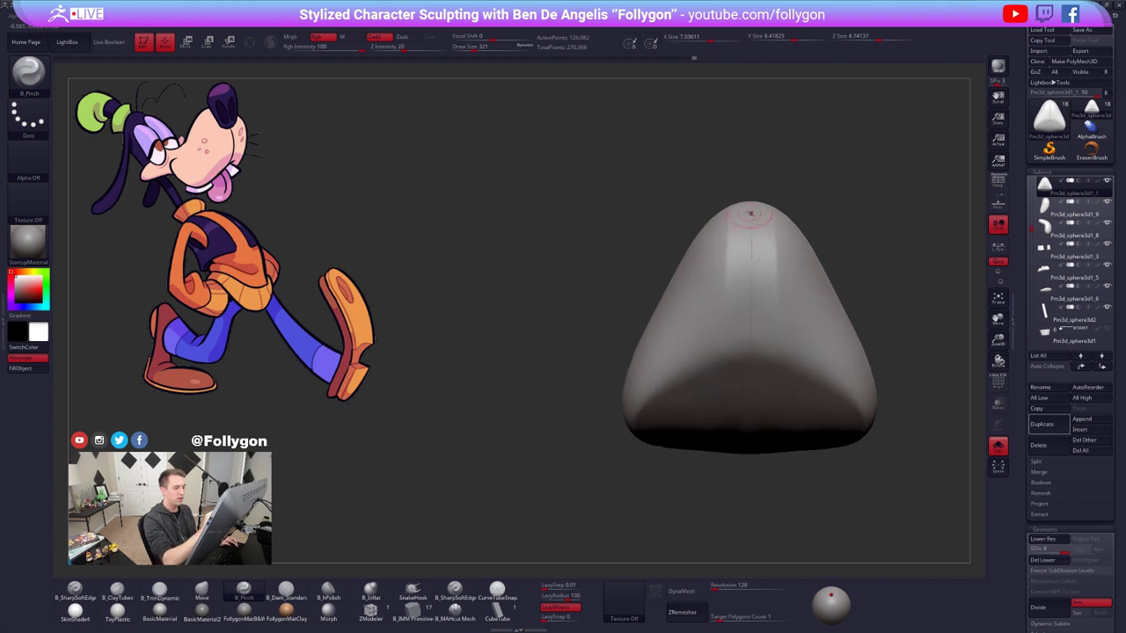
drag(749, 326, 731, 390)
- Soften the area around the muzzle's centre crease with a larger Smooth brush, working partly at subdivision level 3
mouse_move(731, 389)
right_down()
mouse_move(776, 400)
mouse_move(808, 286)
right_up()
key(space)
drag(808, 286, 825, 286)
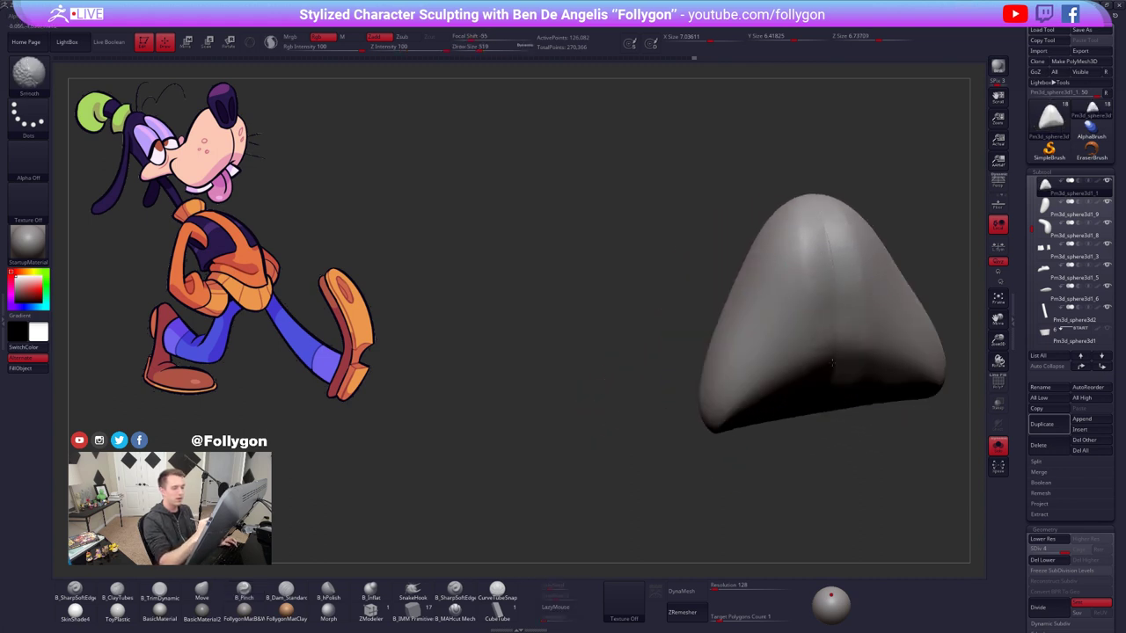
alt+right_drag(830, 269, 753, 278)
key(shift+d)
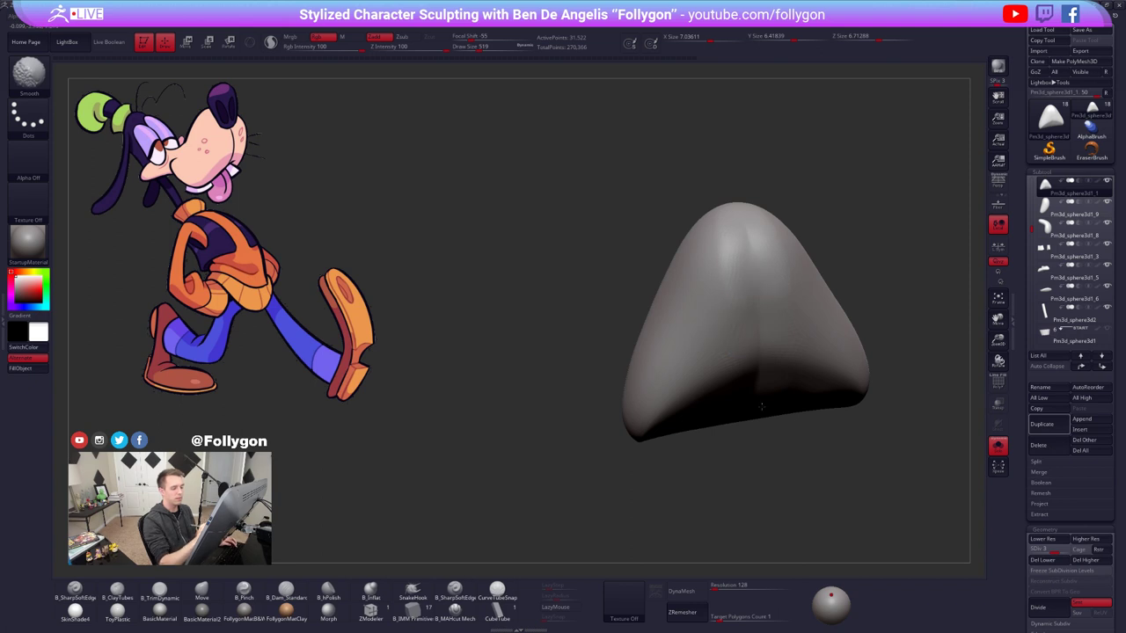
right_drag(761, 407, 790, 362)
key(d)
- Reduce the draw size to 321 and pinch the muzzle's centre line again with B_Pinch
key(b)
key(m)
key(v)
key(space)
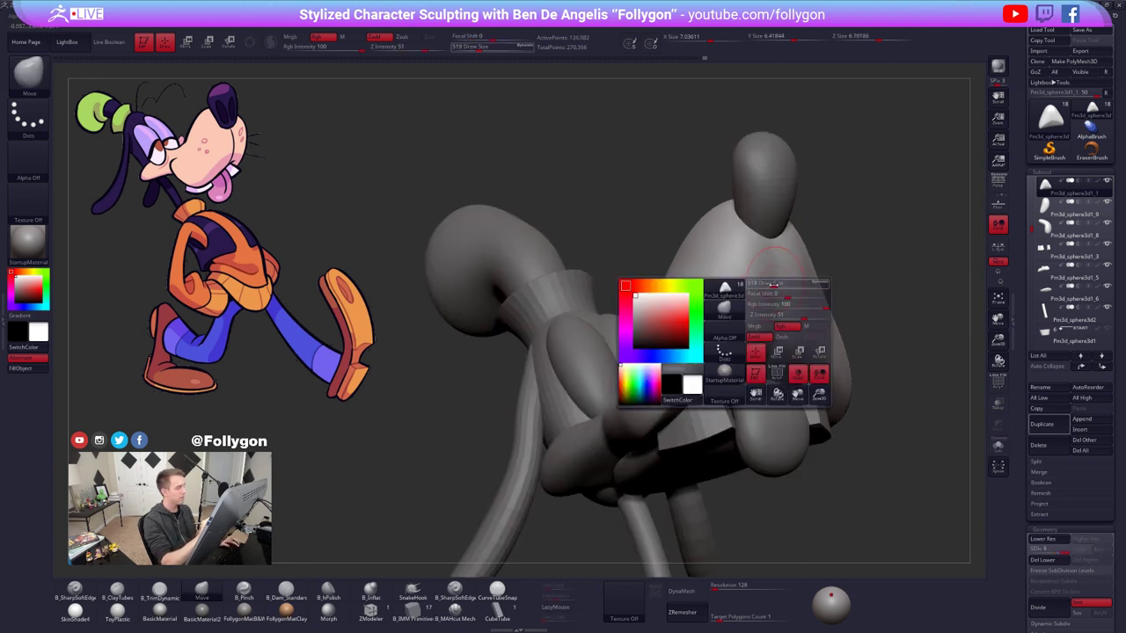
drag(774, 285, 762, 284)
key(b)
key(p)
key(i)
right_drag(777, 299, 766, 242)
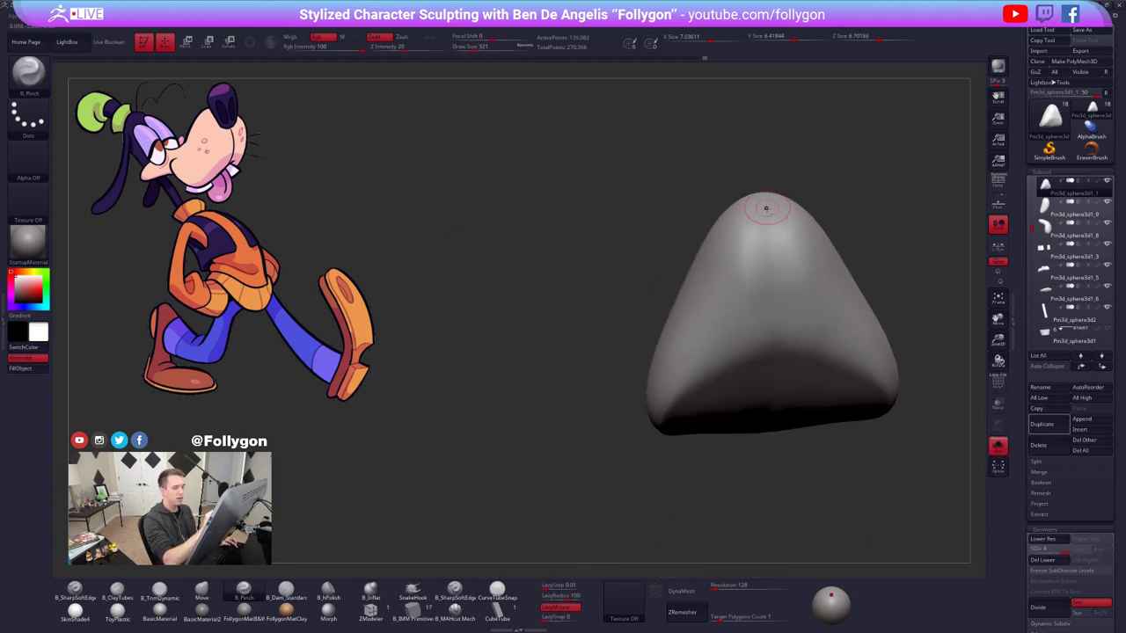
- Cut the centre groove down the muzzle and its underside with the B_MAHcut Mech brush
click(457, 612)
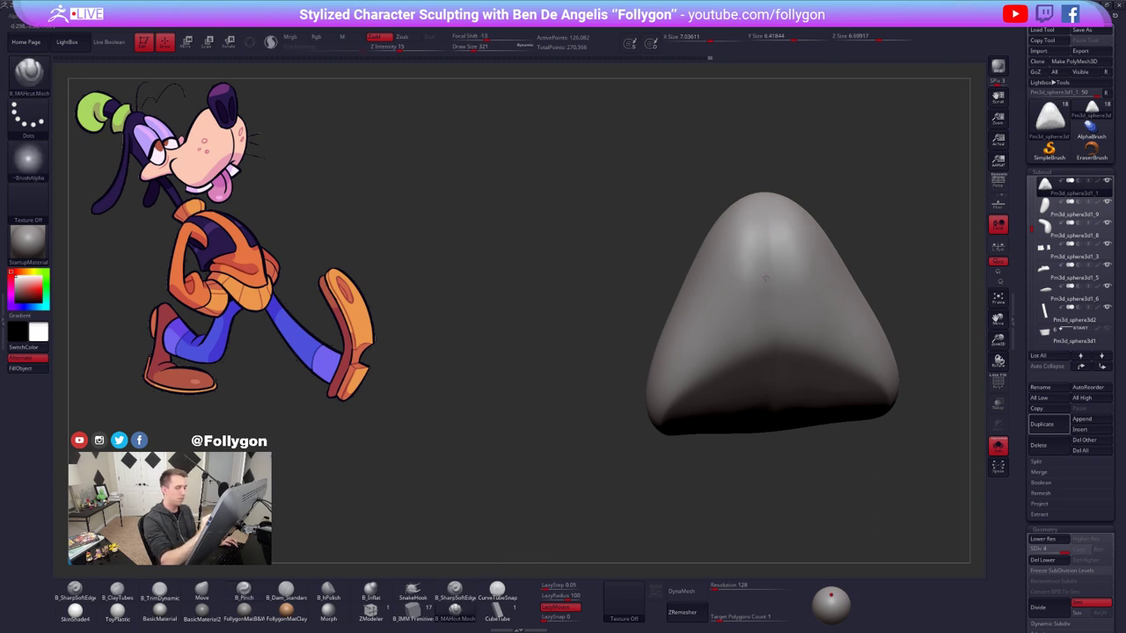
right_drag(765, 274, 766, 227)
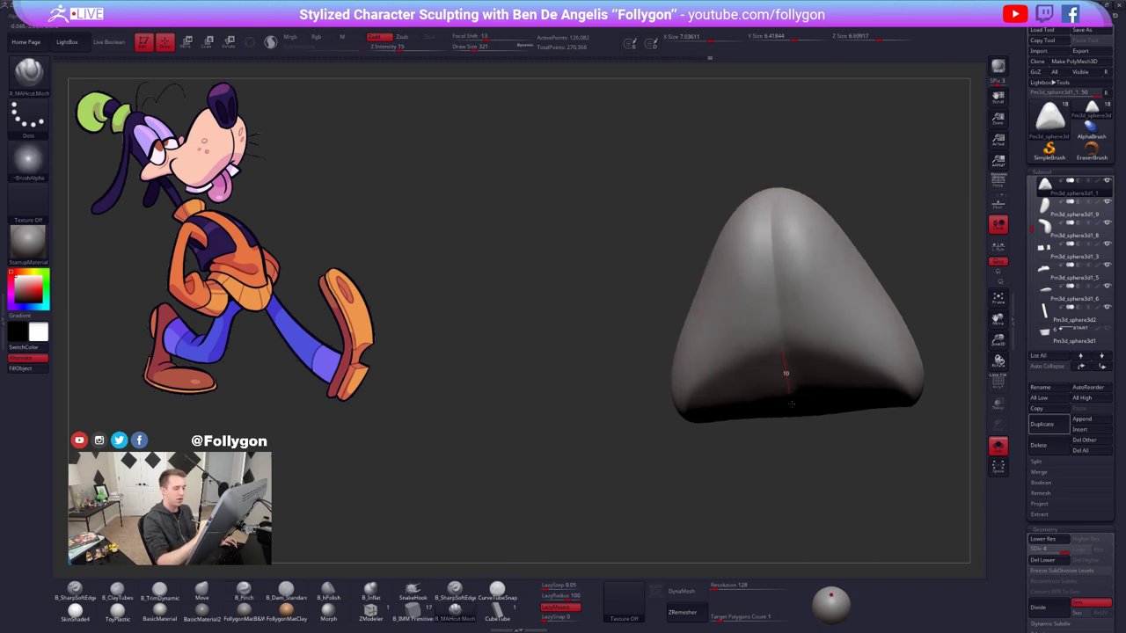
right_drag(791, 405, 791, 355)
drag(790, 423, 792, 466)
- Add another subdivision level to the muzzle and refine the groove's top with a slightly larger brush
key(ctrl+d)
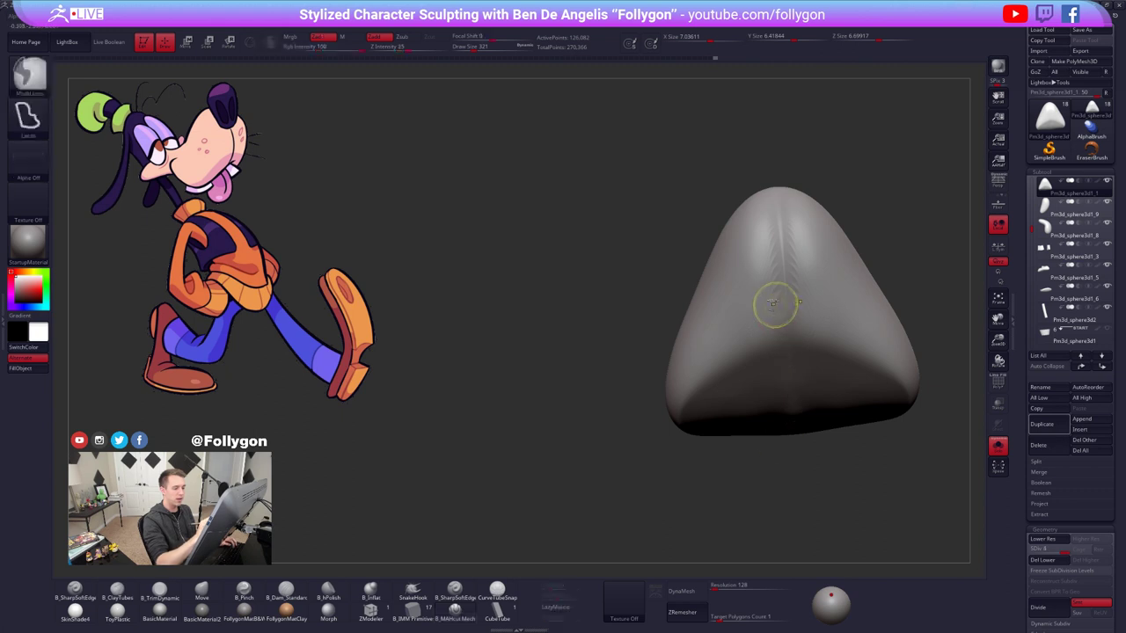
key(space)
drag(767, 285, 774, 284)
drag(776, 187, 777, 197)
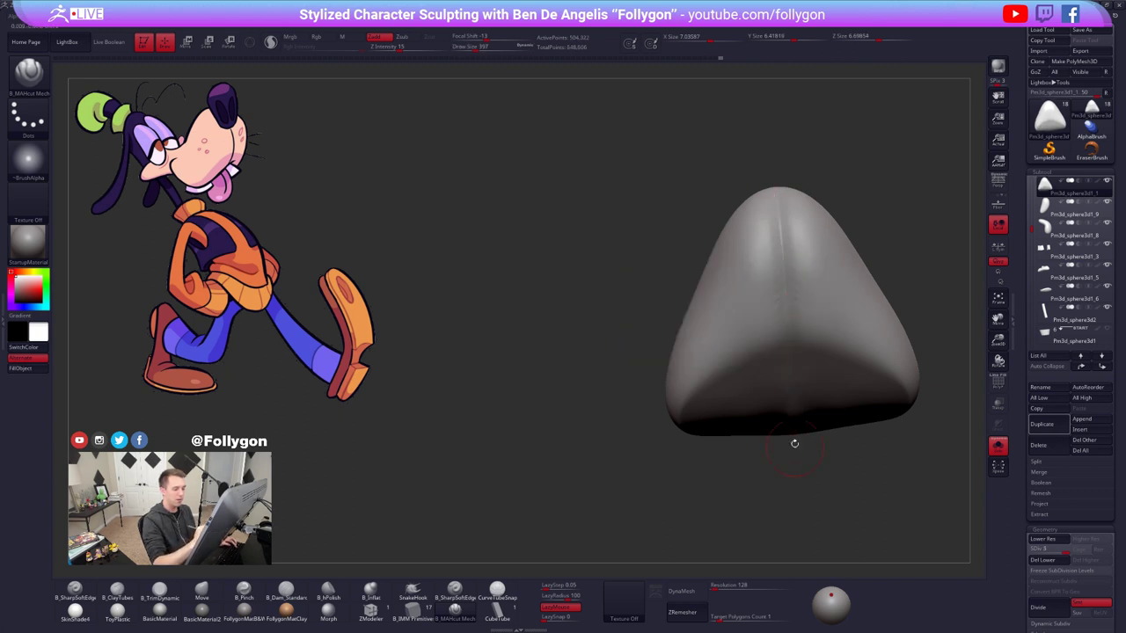
- Deepen the muzzle's centre groove, smooth the surface beside it and bring back the rest of the head
mouse_move(761, 403)
right_down()
mouse_move(774, 405)
mouse_move(713, 412)
right_up()
click(468, 593)
mouse_move(747, 268)
mouse_down()
mouse_move(761, 291)
mouse_move(737, 255)
mouse_up()
key(space)
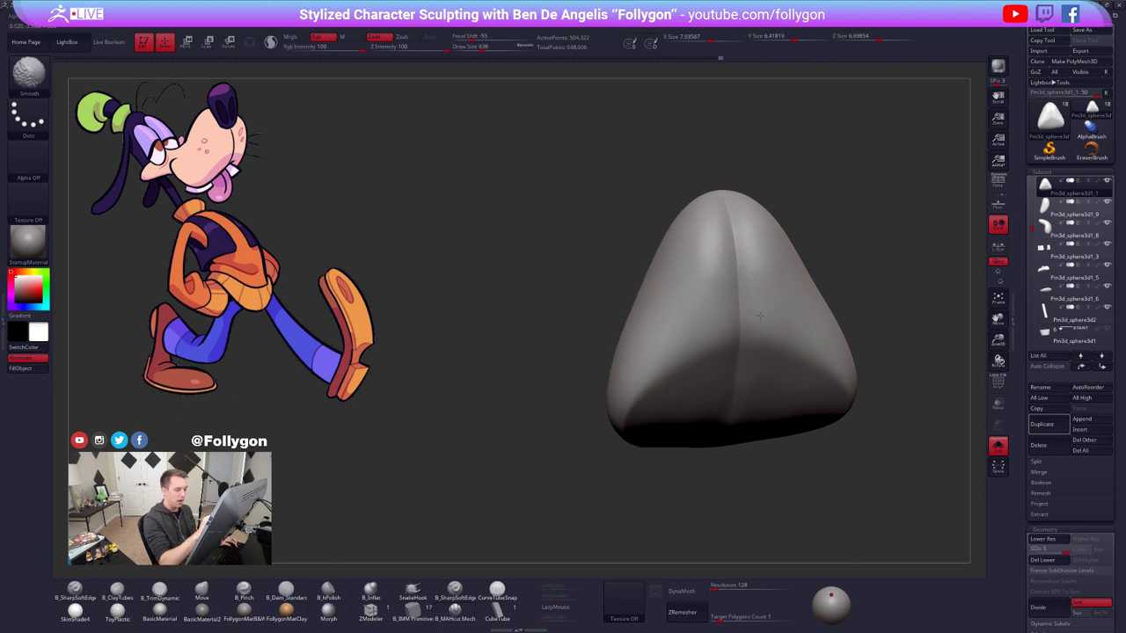
right_drag(760, 315, 819, 327)
ctrl+right_drag(818, 387, 796, 395)
key(alt+s)
mouse_move(764, 470)
right_down()
mouse_move(801, 464)
mouse_move(794, 453)
right_up()
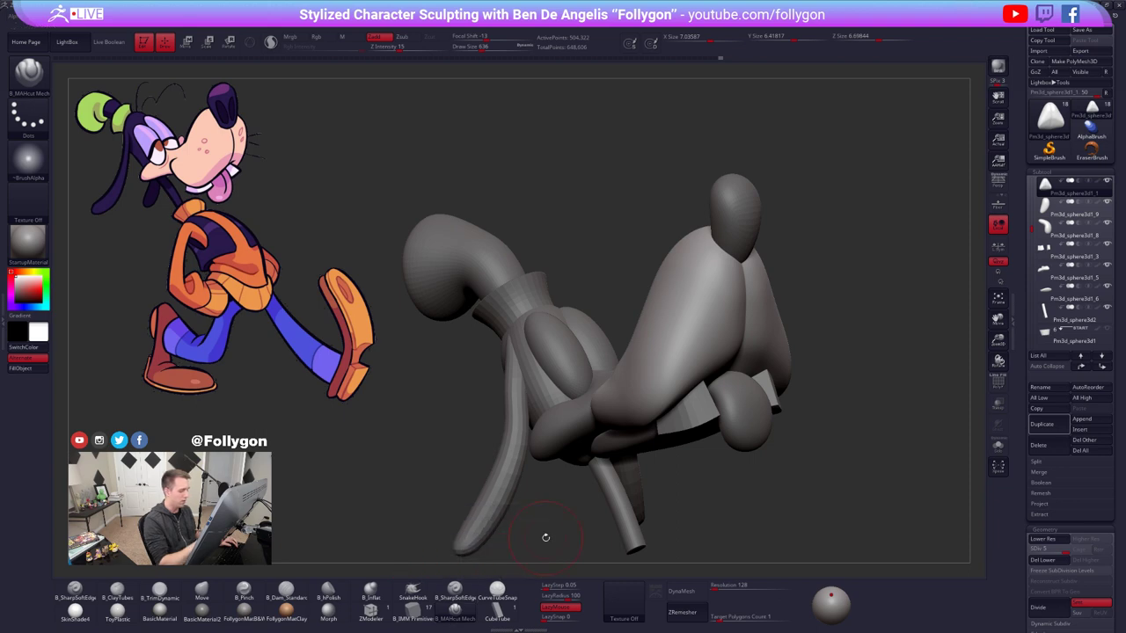
- Lower the muzzle to subdivision level 2 and enlarge the brush for broad shape changes
mouse_move(765, 314)
mouse_down()
mouse_move(774, 299)
mouse_move(732, 333)
mouse_up()
key(space)
key(shift+d)
key(shift+d)
key(shift+d)
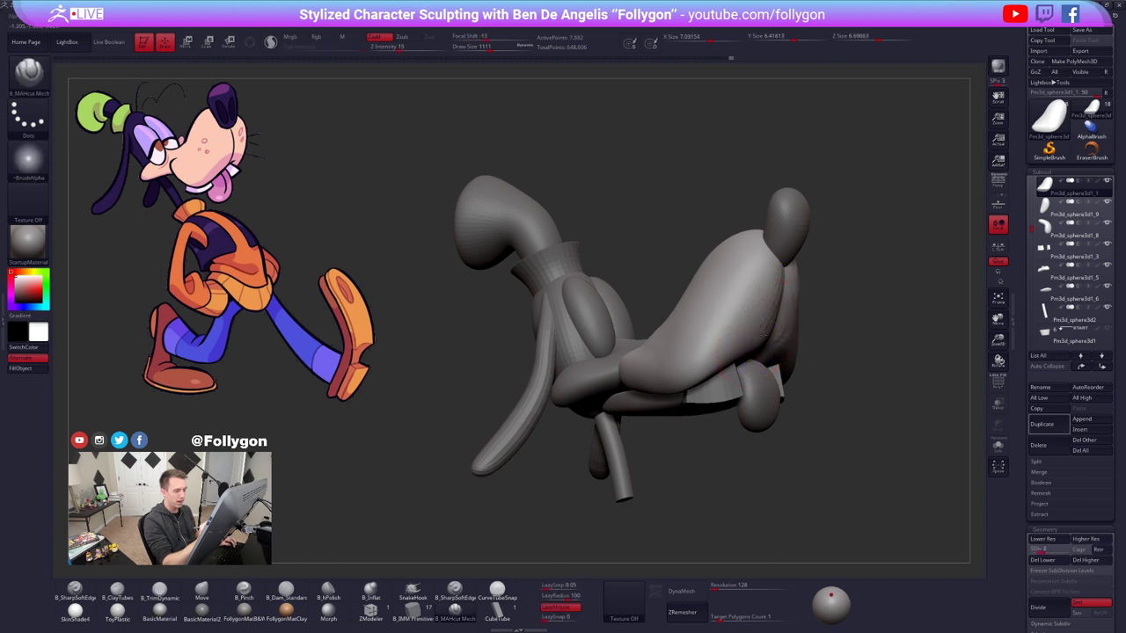
shift+right_drag(780, 321, 769, 319)
key(space)
drag(768, 321, 776, 324)
- Adjust the muzzle's front profile with the Move brush and drop the muzzle to subdivision level 1
key(b)
key(m)
key(v)
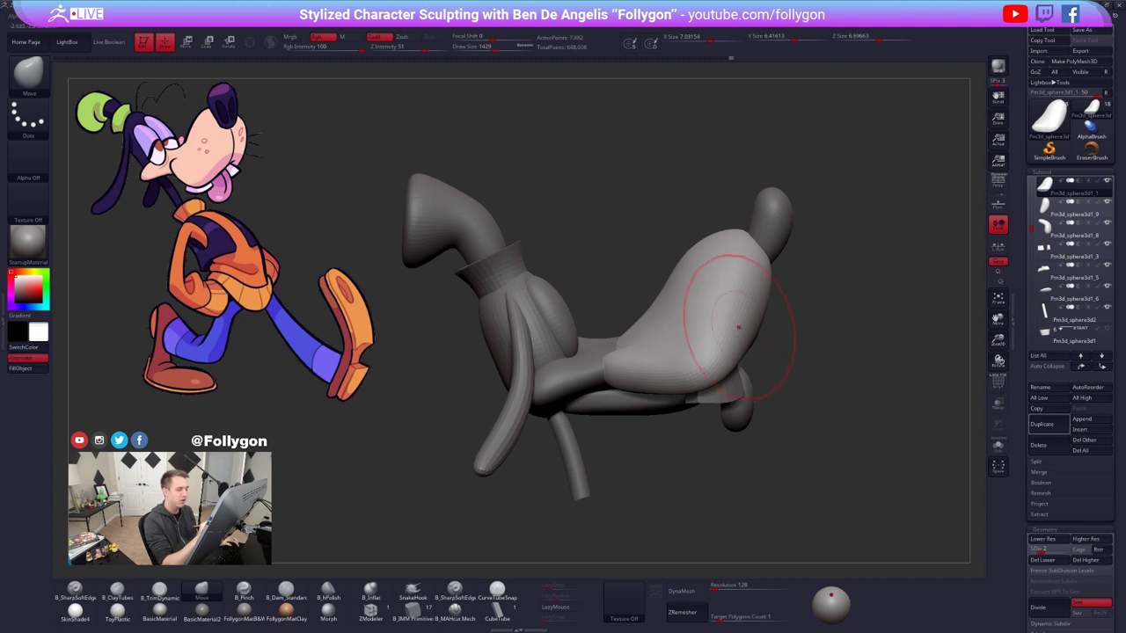
key(s)
drag(776, 334, 762, 334)
key(shift+d)
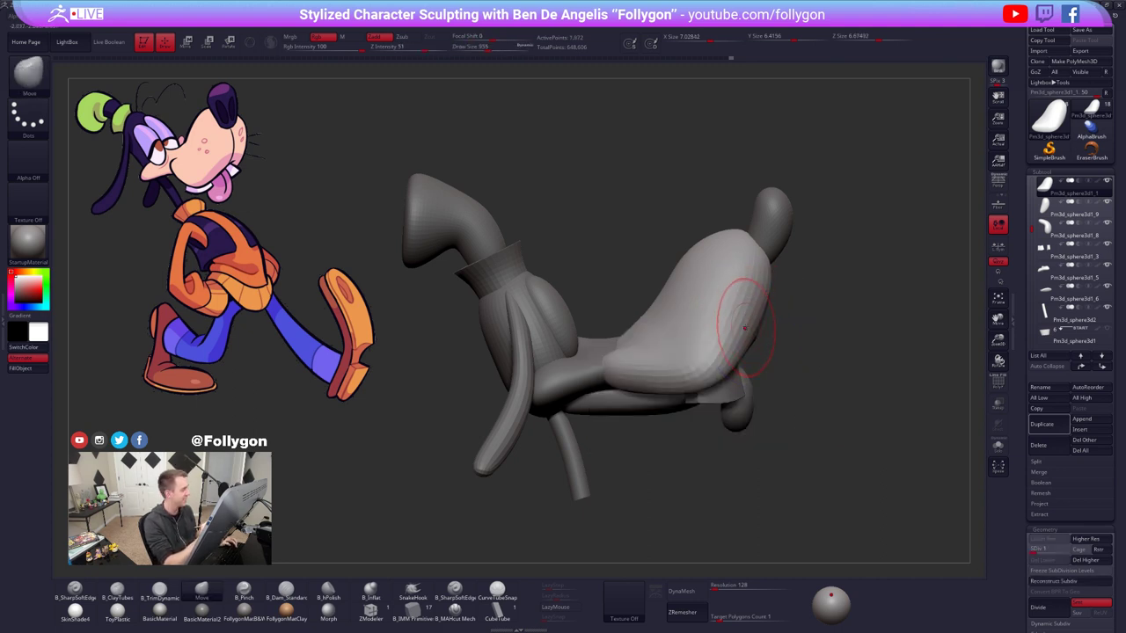
mouse_move(747, 326)
right_down()
mouse_move(721, 328)
mouse_move(750, 335)
right_up()
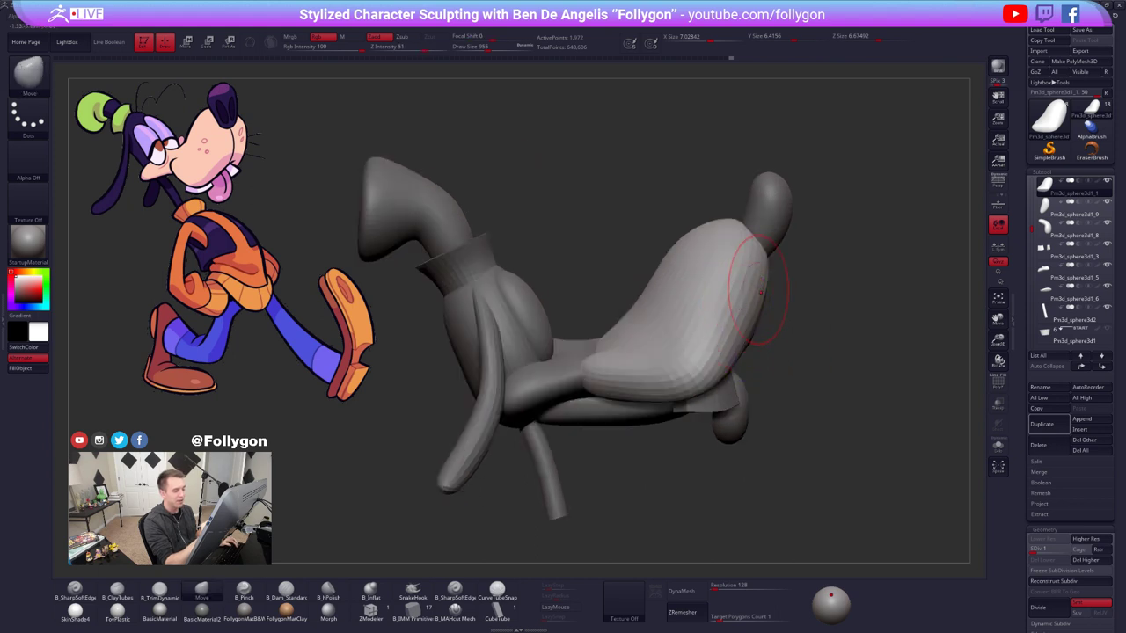
- Lasso-mask the muzzle so only its front stays editable, soften the mask and enlarge the Move brush to about 1821
mouse_move(767, 242)
ctrl+mouse_down()
mouse_move(754, 288)
mouse_move(641, 377)
mouse_move(535, 422)
mouse_move(892, 473)
ctrl+mouse_up()
ctrl+click(930, 402)
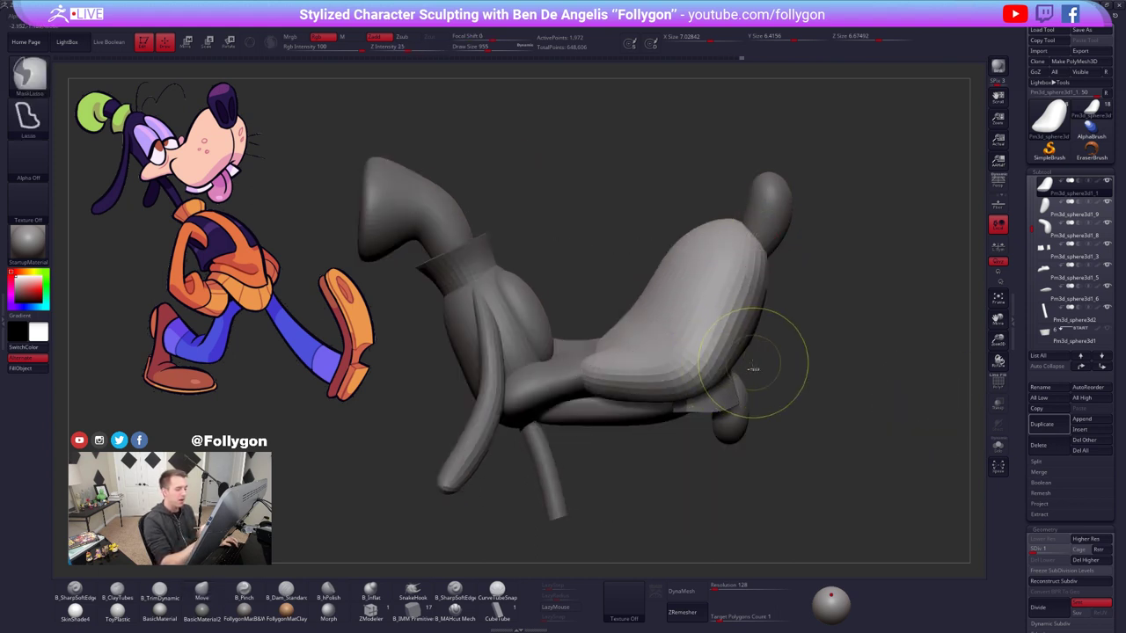
ctrl+click(755, 370)
key(space)
drag(740, 347, 756, 348)
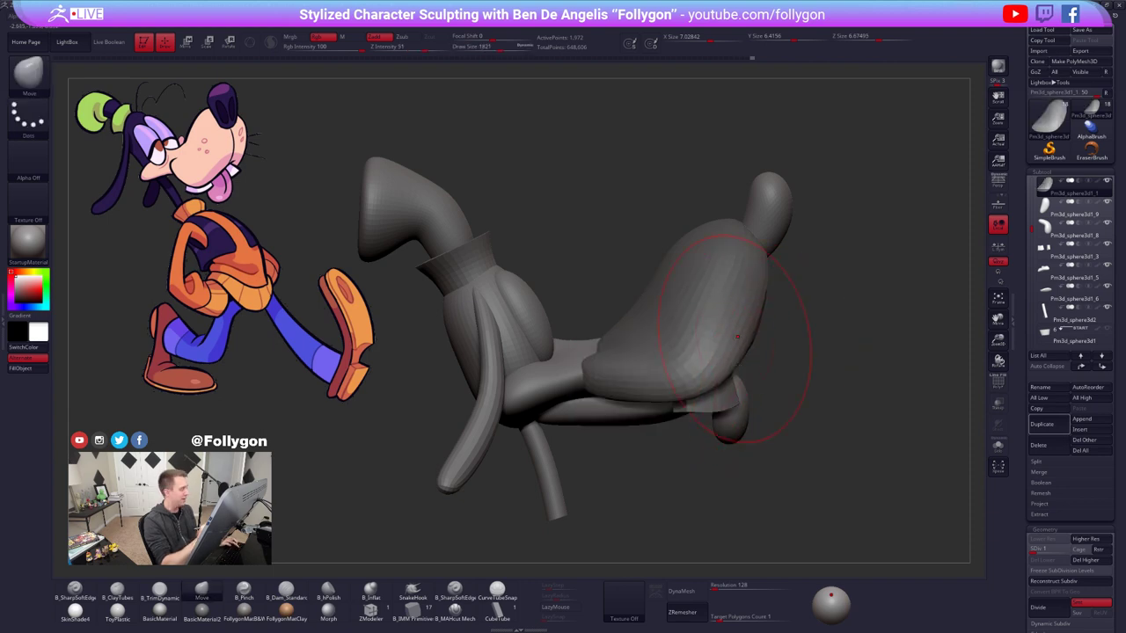
- Reshape the lower front of the muzzle with the Move brush, checking it both isolated and together with the head
mouse_move(924, 448)
mouse_down()
mouse_move(818, 439)
mouse_move(792, 409)
mouse_move(786, 338)
mouse_up()
key(alt+s)
key(space)
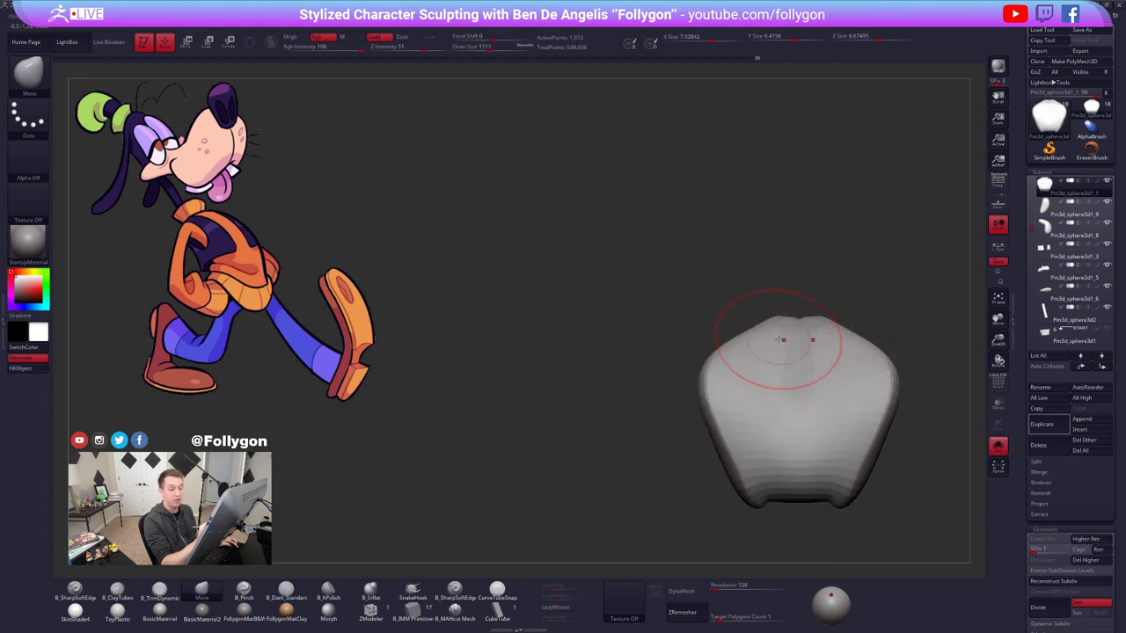
mouse_move(797, 351)
alt+right_down()
mouse_move(735, 358)
mouse_move(701, 432)
mouse_move(748, 410)
mouse_move(801, 417)
alt+right_up()
ctrl+click(802, 415)
key(space)
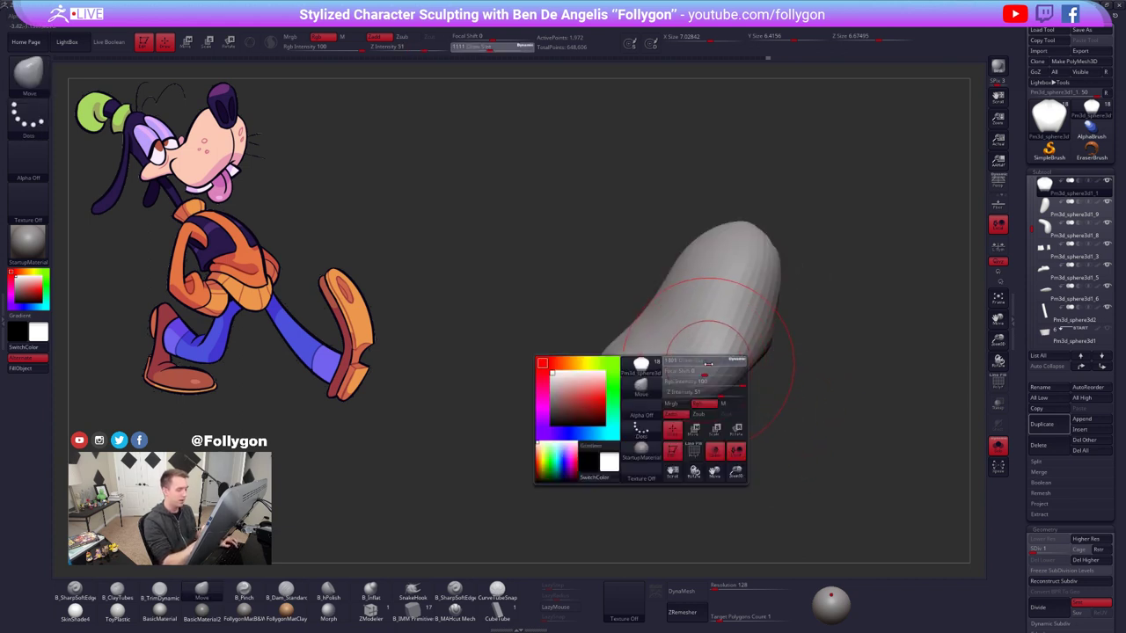
key(alt+s)
drag(709, 366, 712, 406)
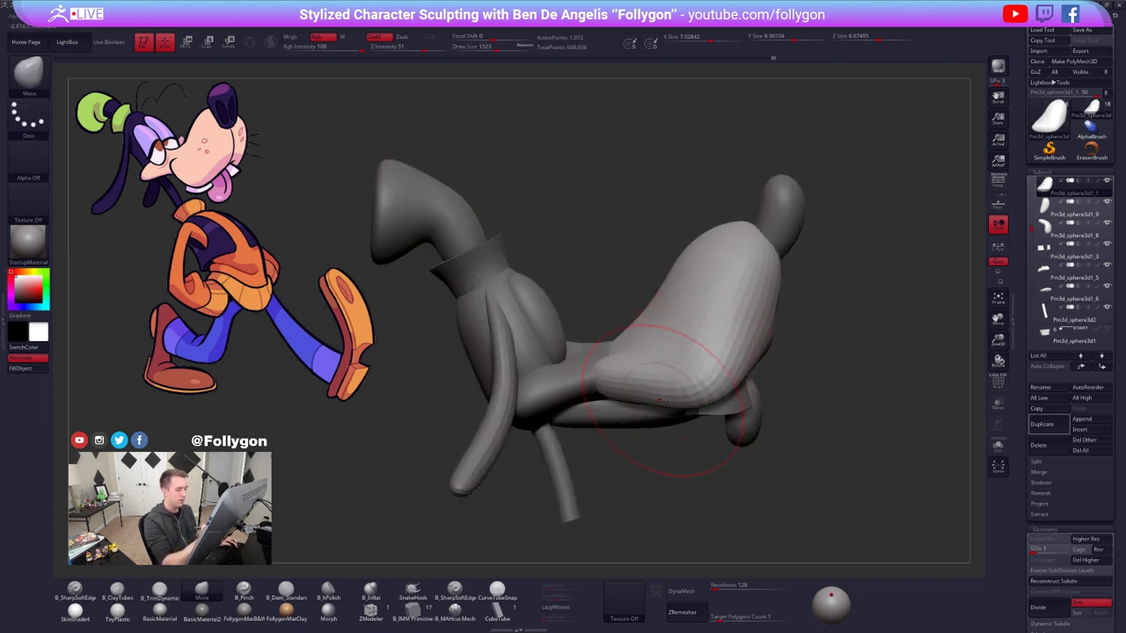
- Pull the muzzle's rear cheek corner into shape with the Move brush and raise the muzzle to subdivision level 5
drag(607, 395, 642, 389)
key(space)
alt+right_drag(640, 396, 687, 419)
key(d)
key(d)
key(d)
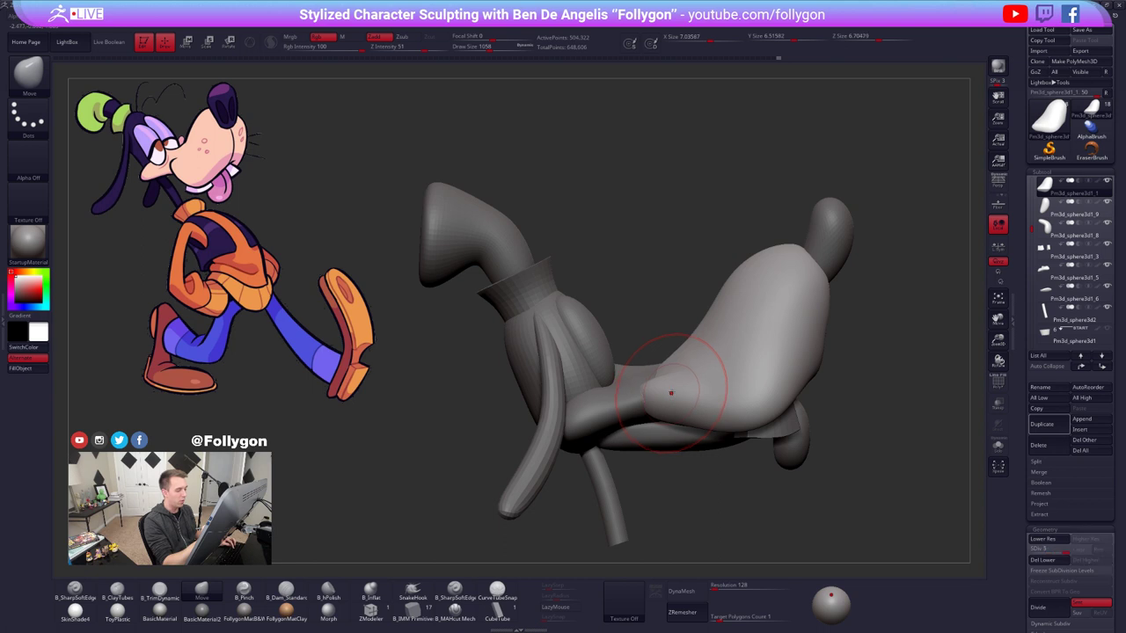
- Isolate the muzzle and flatten the crease along its lower cheek edge with a smaller TrimDynamic brush
key(alt+s)
key(space)
drag(674, 379, 666, 378)
mouse_move(705, 406)
right_down()
mouse_move(735, 409)
mouse_move(660, 422)
right_up()
key(2)
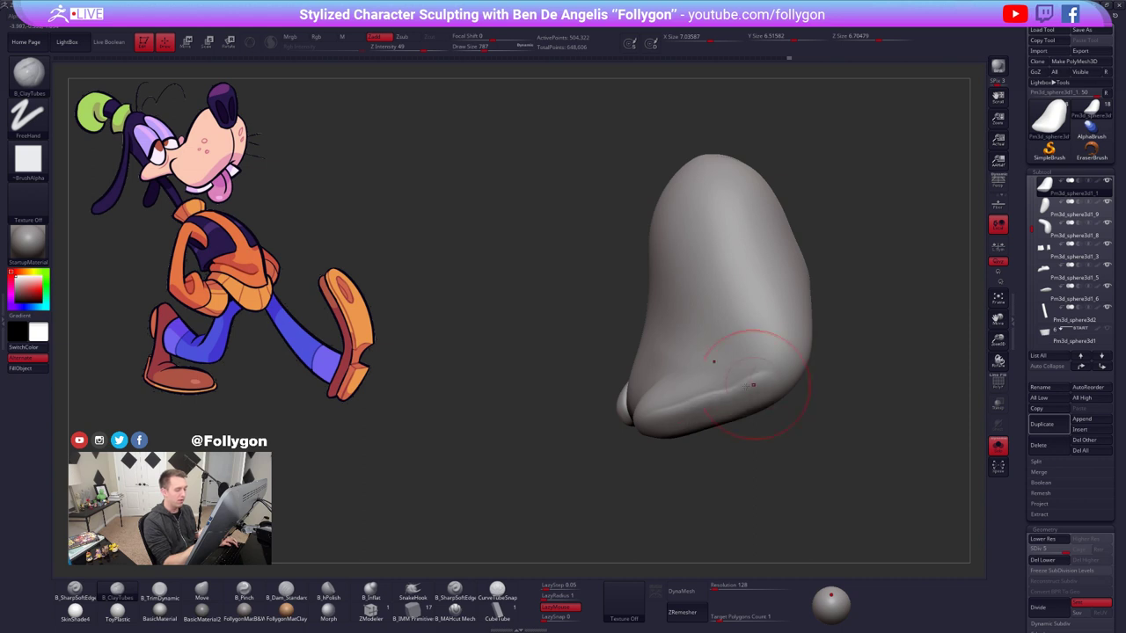
key(b)
key(t)
key(d)
mouse_move(693, 414)
mouse_down()
mouse_move(763, 382)
mouse_move(736, 378)
mouse_up()
key(space)
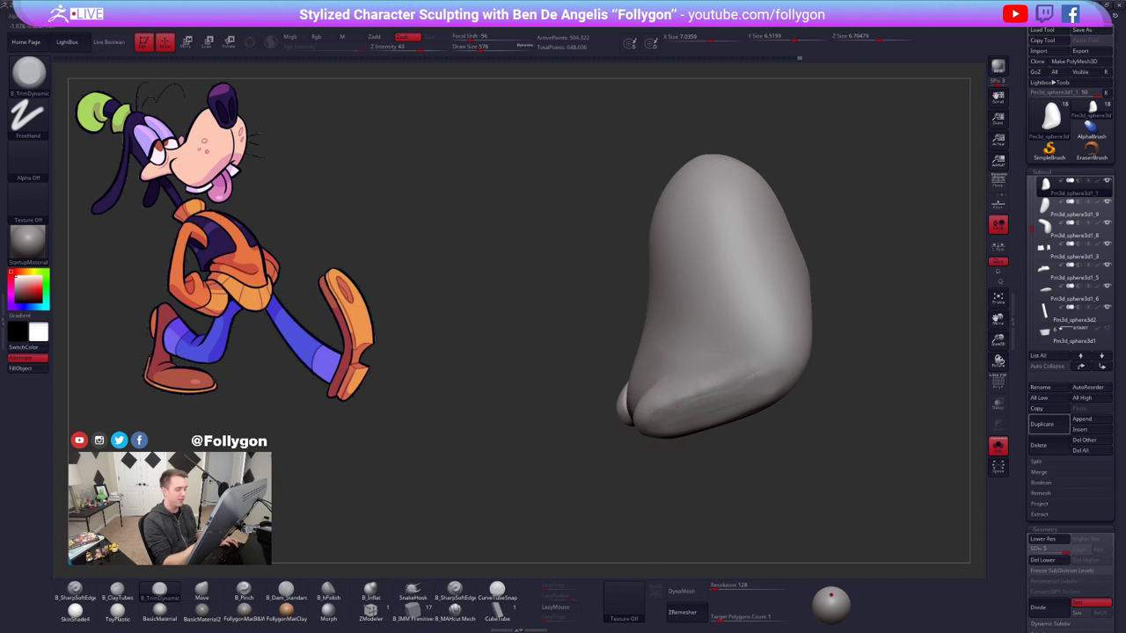
- Lower the muzzle to subdivision level 2 and smooth the rounded lower cheek corner
key(shift+d)
key(shift+d)
mouse_move(581, 457)
mouse_down()
mouse_move(651, 454)
mouse_move(678, 383)
mouse_move(754, 375)
mouse_move(661, 405)
mouse_up()
key(b)
key(c)
key(t)
key(shift+d)
right_drag(750, 385, 678, 404)
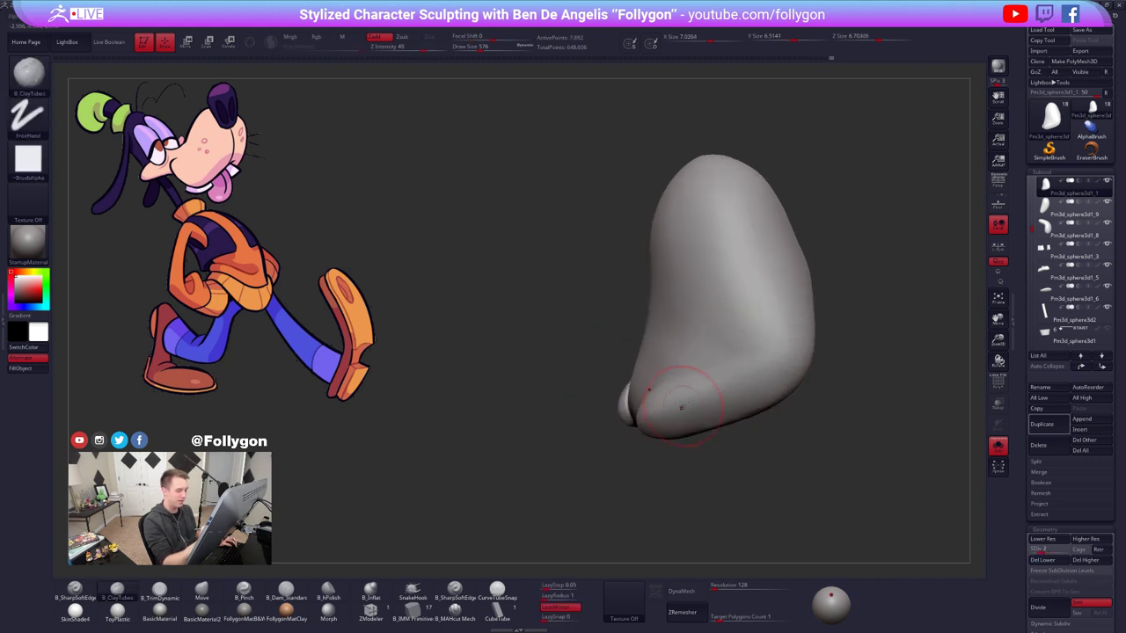
shift+drag(679, 405, 744, 347)
- Adjust the muzzle's side and front profile with the Move brush, enlarging the brush to about 965
key(space)
drag(704, 312, 717, 311)
mouse_move(759, 307)
right_down()
mouse_move(701, 302)
mouse_move(746, 304)
right_up()
right_drag(819, 308, 772, 296)
key(b)
key(m)
key(v)
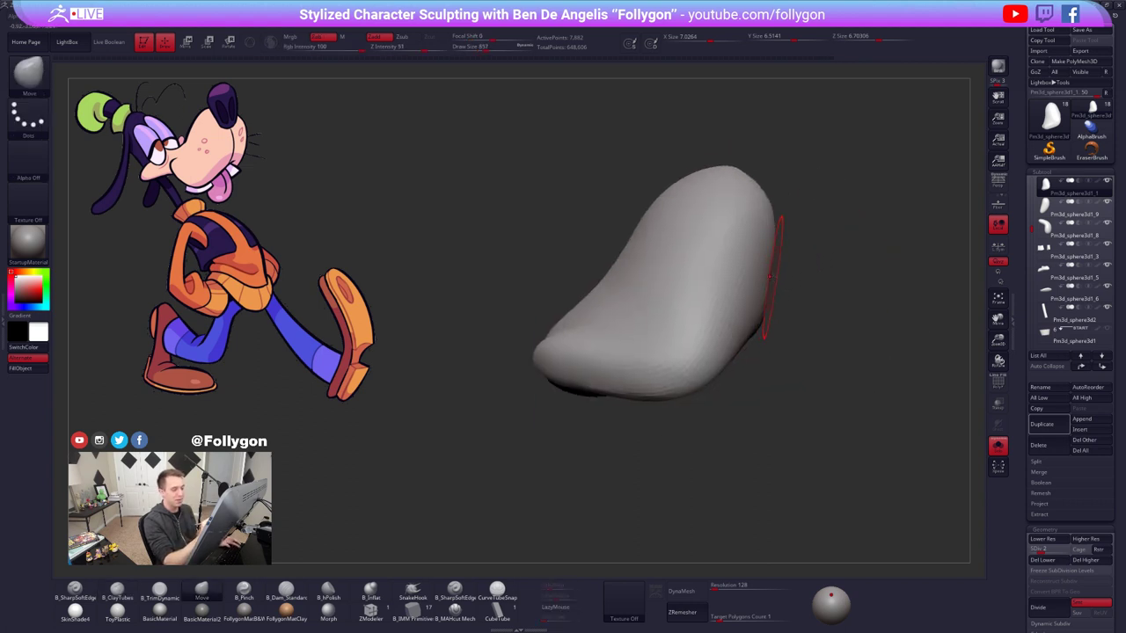
key(space)
drag(714, 308, 720, 308)
right_drag(762, 288, 809, 297)
right_drag(717, 354, 661, 379)
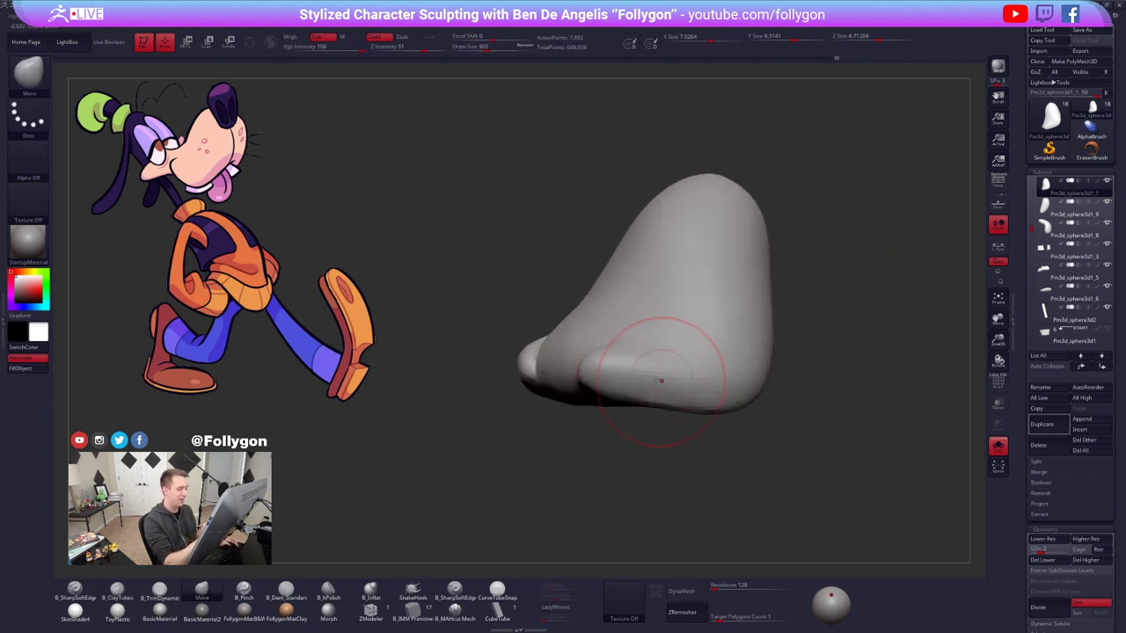
- Raise the muzzle to subdivision level 4 and build up the cheek corner with the ClayTubes brush at size 595
key(b)
key(c)
key(t)
key(space)
drag(628, 352, 636, 370)
mouse_move(635, 370)
right_down()
mouse_move(588, 386)
mouse_move(617, 392)
right_up()
key(d)
key(d)
drag(651, 373, 666, 392)
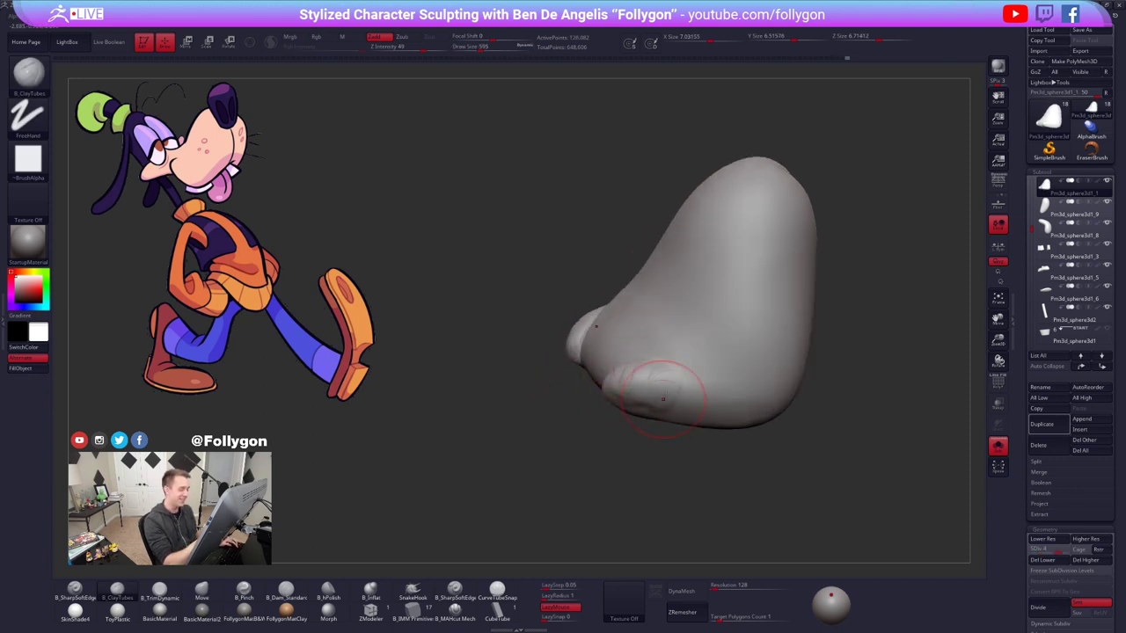
- Smooth the built-up cheek corner at a lower subdivision level and return the muzzle to level 5
key(alt+s)
mouse_move(671, 393)
right_down()
mouse_move(676, 409)
mouse_move(697, 403)
right_up()
key(alt+s)
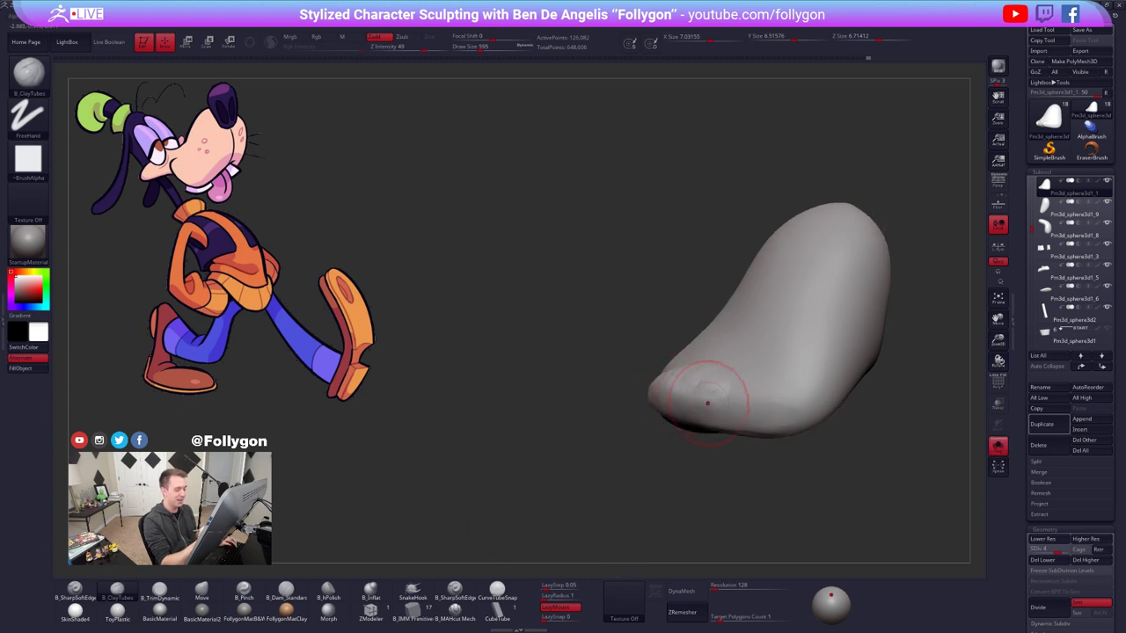
key(shift+d)
mouse_move(707, 396)
shift+mouse_down()
mouse_move(670, 393)
mouse_move(750, 401)
mouse_move(696, 392)
shift+mouse_up()
key(d)
key(shift+s)
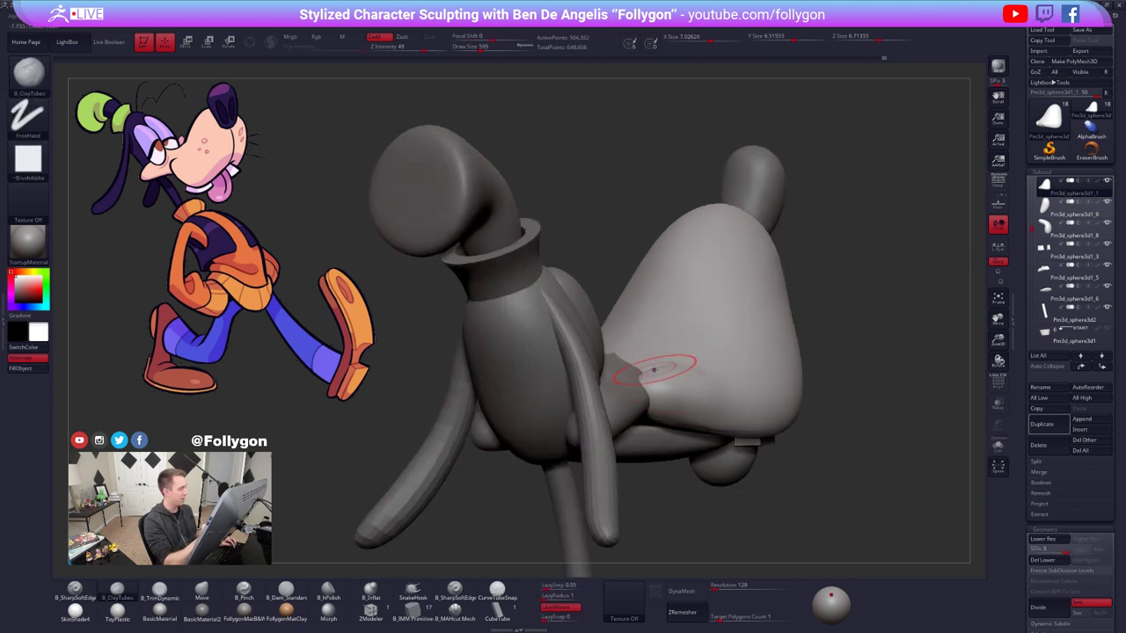
- Isolate the muzzle and examine the cheek corners and underside before comparing them with the whole head
mouse_move(653, 369)
right_down()
mouse_move(678, 359)
mouse_move(669, 369)
right_up()
key(shift+s)
key(space)
drag(674, 380, 661, 380)
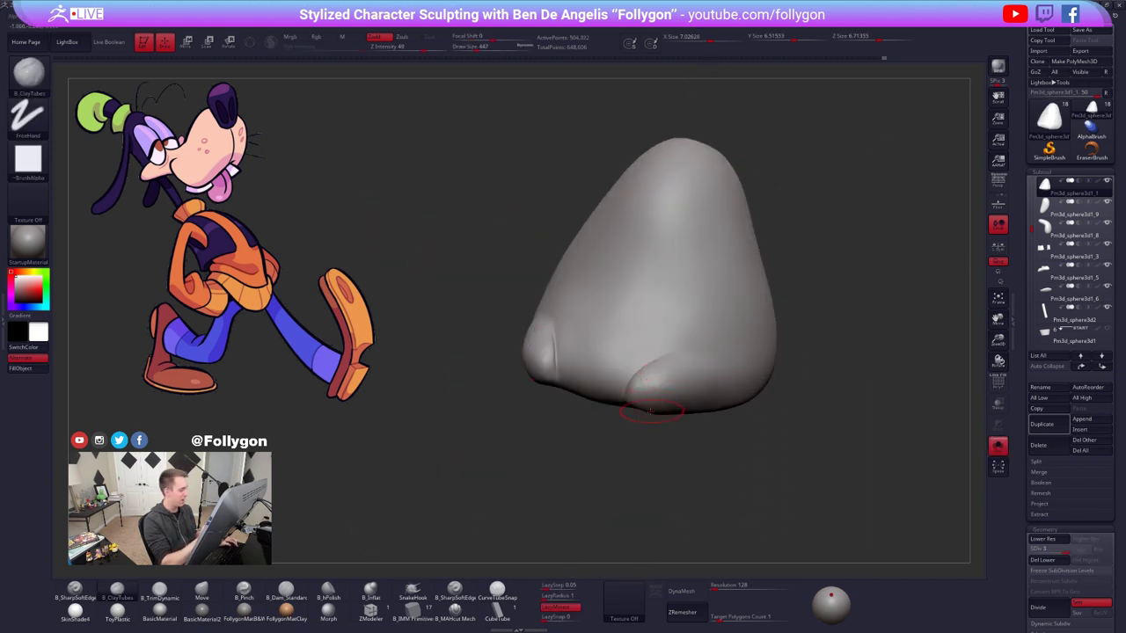
mouse_move(737, 373)
right_down()
mouse_move(691, 376)
mouse_move(688, 390)
mouse_move(749, 373)
mouse_move(730, 393)
right_up()
key(shift+s)
- Lower the isolated muzzle to subdivision level 2 and refine its lower front edge with the Move brush at size about 930
key(space)
key(b)
key(m)
key(v)
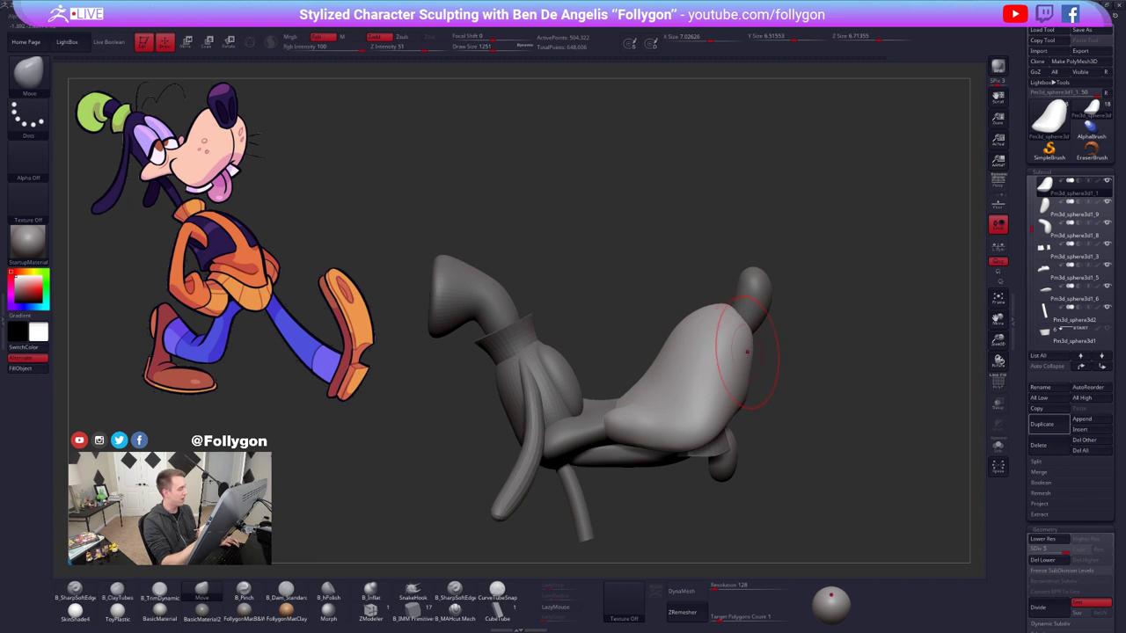
key(space)
key(space)
drag(742, 403, 739, 404)
key(alt+s)
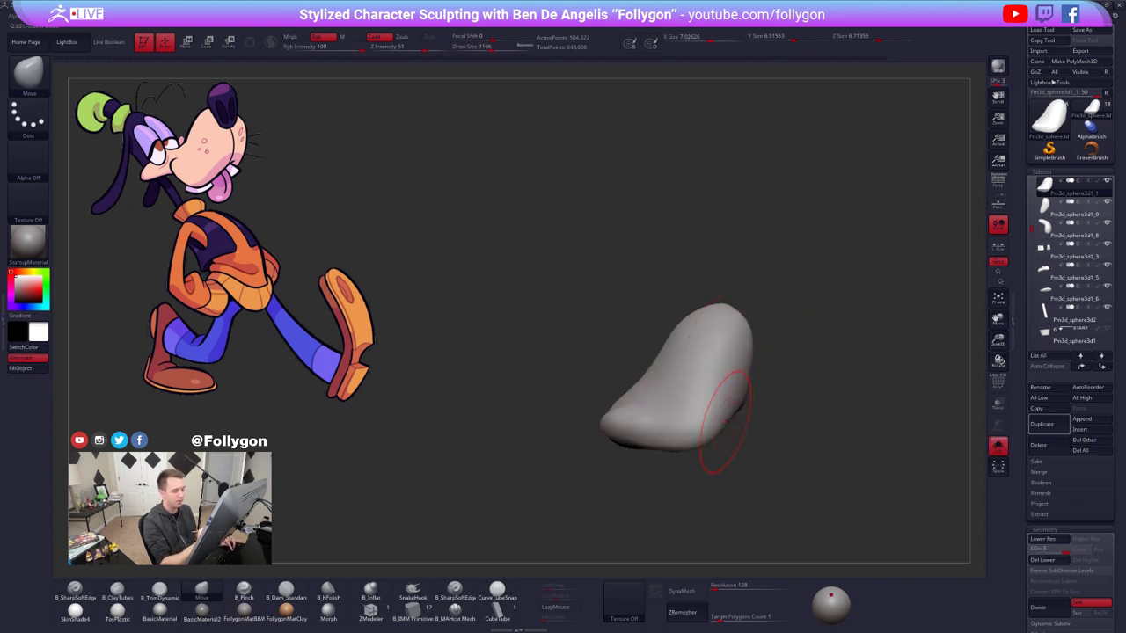
key(shift+d)
key(shift+d)
key(shift+d)
right_drag(726, 425, 733, 419)
key(space)
drag(733, 420, 727, 420)
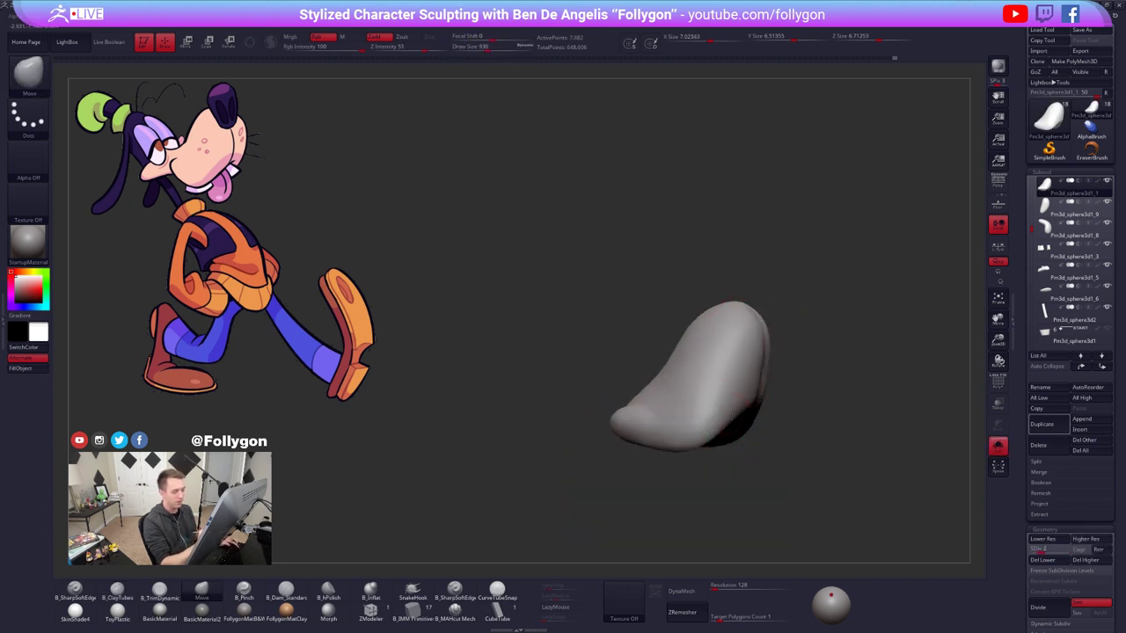
mouse_move(732, 423)
right_down()
mouse_move(742, 434)
mouse_move(686, 426)
right_up()
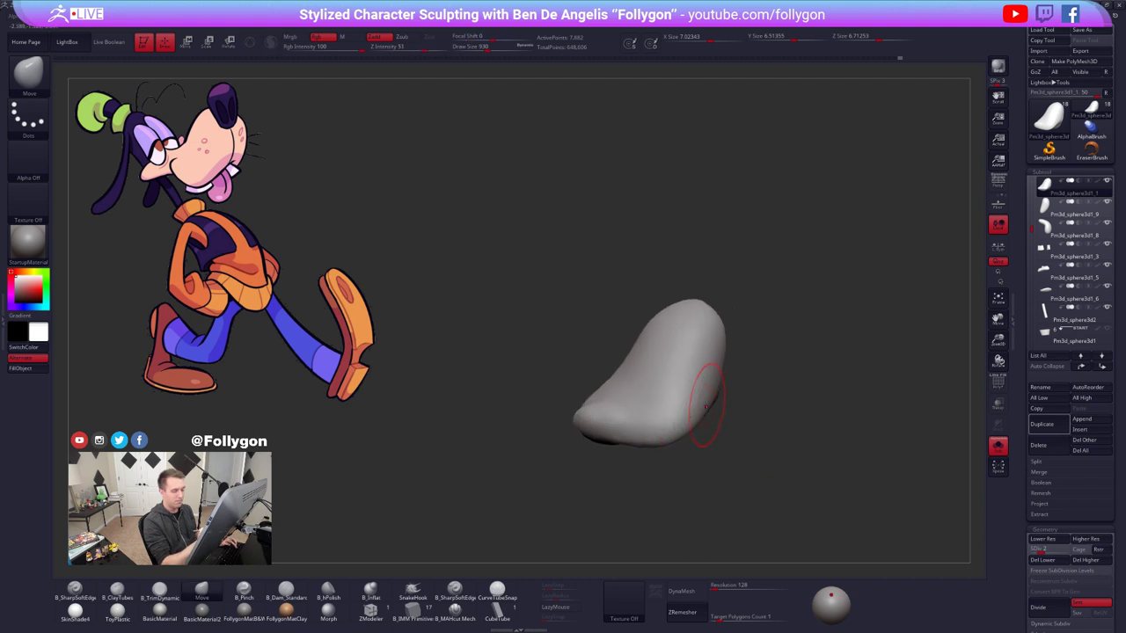
- Bring back the whole head and raise the top of the muzzle beside the nose with the Move brush at size 1222
key(alt+s)
key(space)
drag(686, 376, 693, 376)
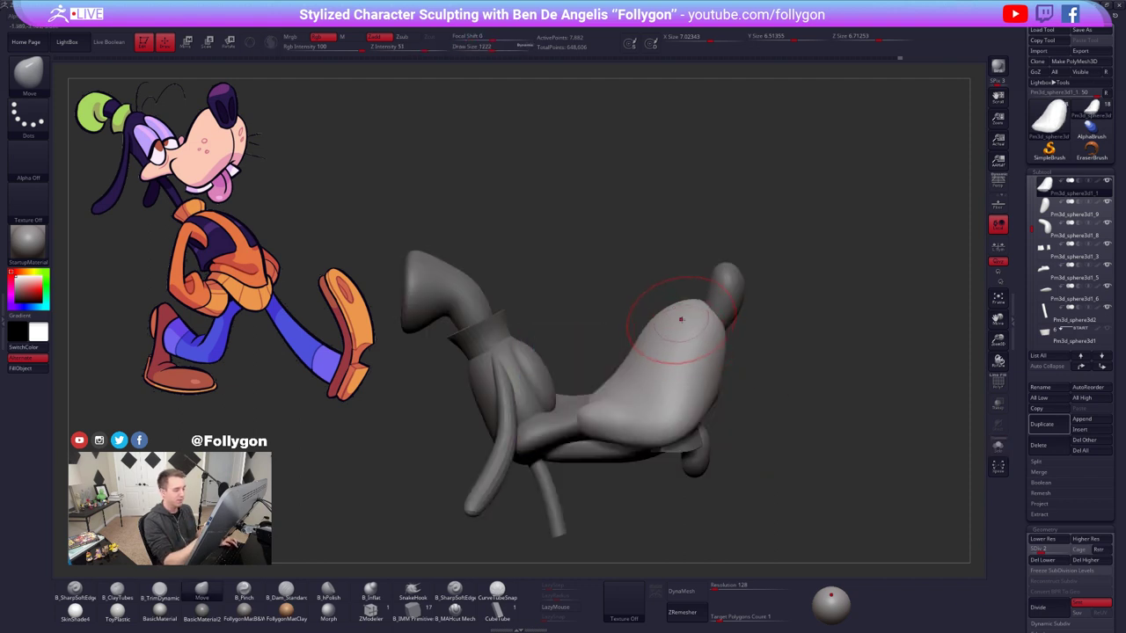
mouse_move(692, 310)
mouse_down()
mouse_move(666, 302)
mouse_move(689, 303)
mouse_up()
key(space)
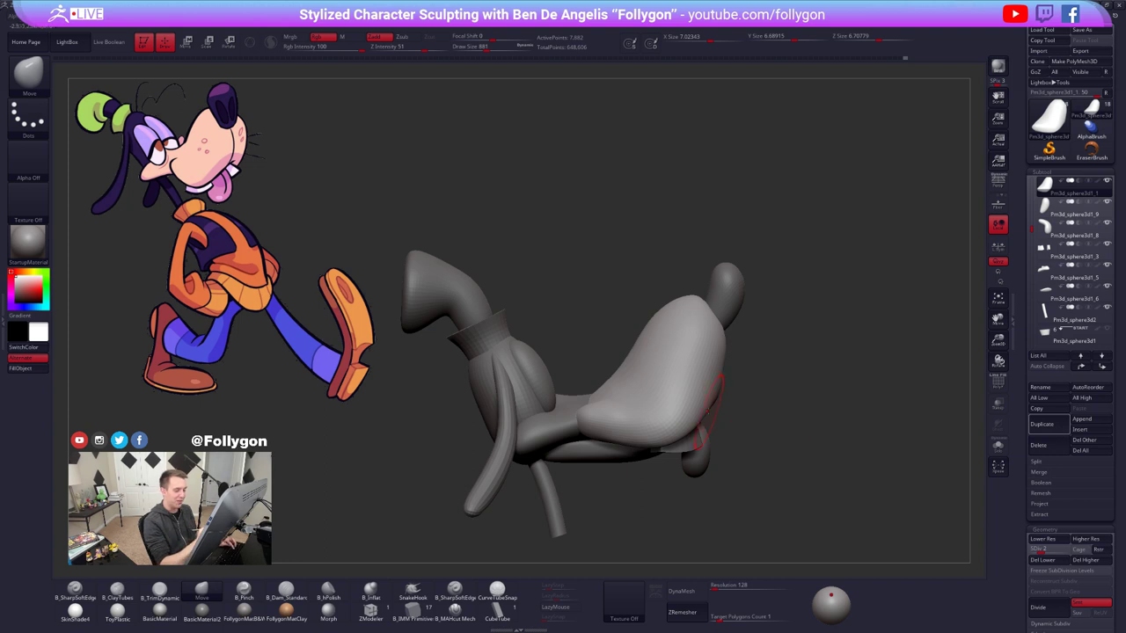
- Isolate the muzzle and redirect the scene light so it shines straight from the front
key(shift+alt+s)
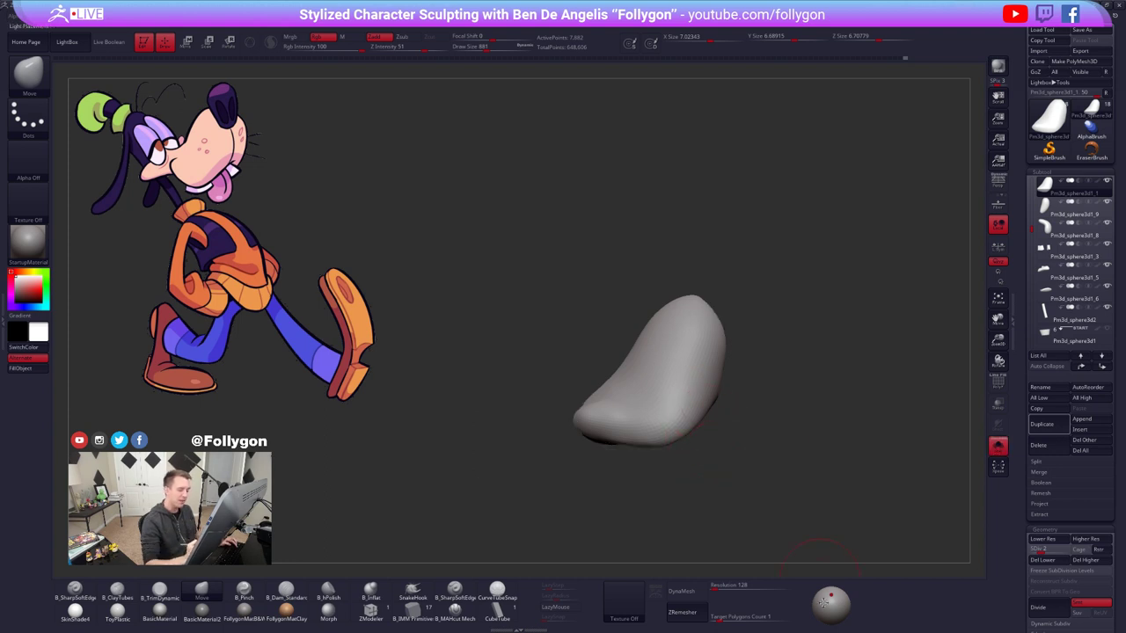
click(832, 605)
click(846, 602)
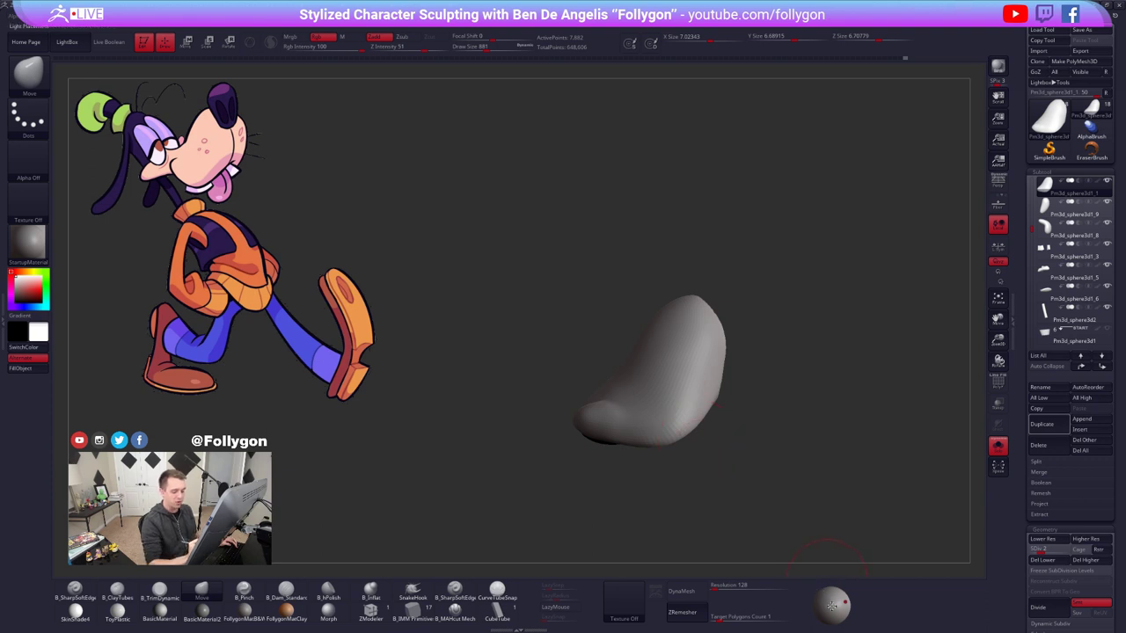
click(832, 605)
- Try to push in the muzzle's lower front edge, undo the change and enlarge the Move brush to about 1186
drag(701, 424, 689, 419)
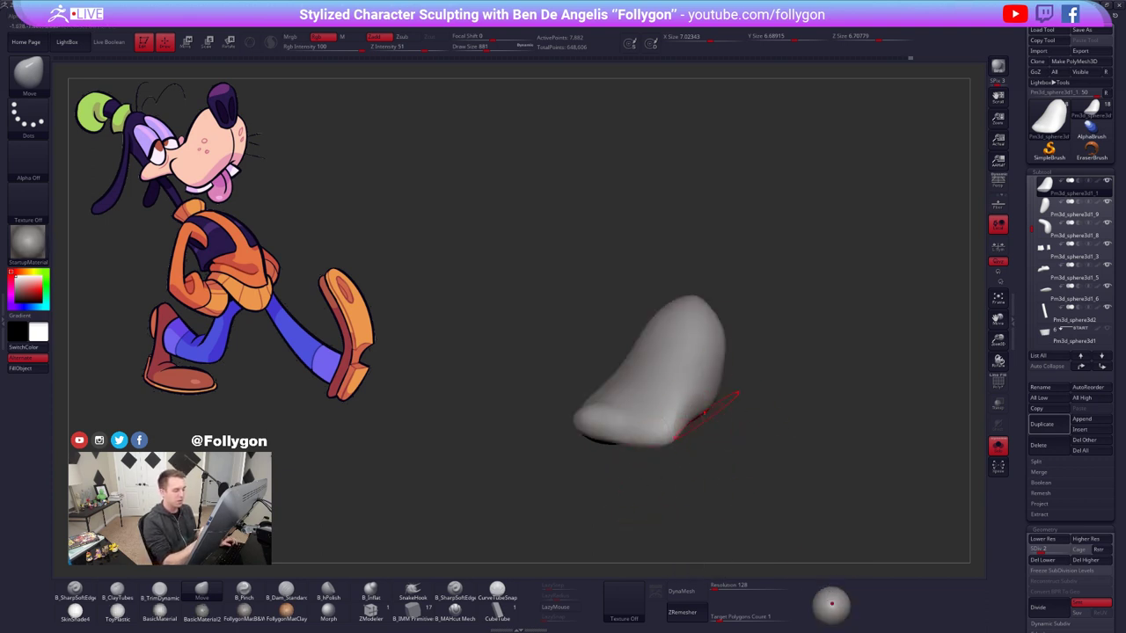
key(ctrl+z)
key(space)
drag(675, 428, 681, 428)
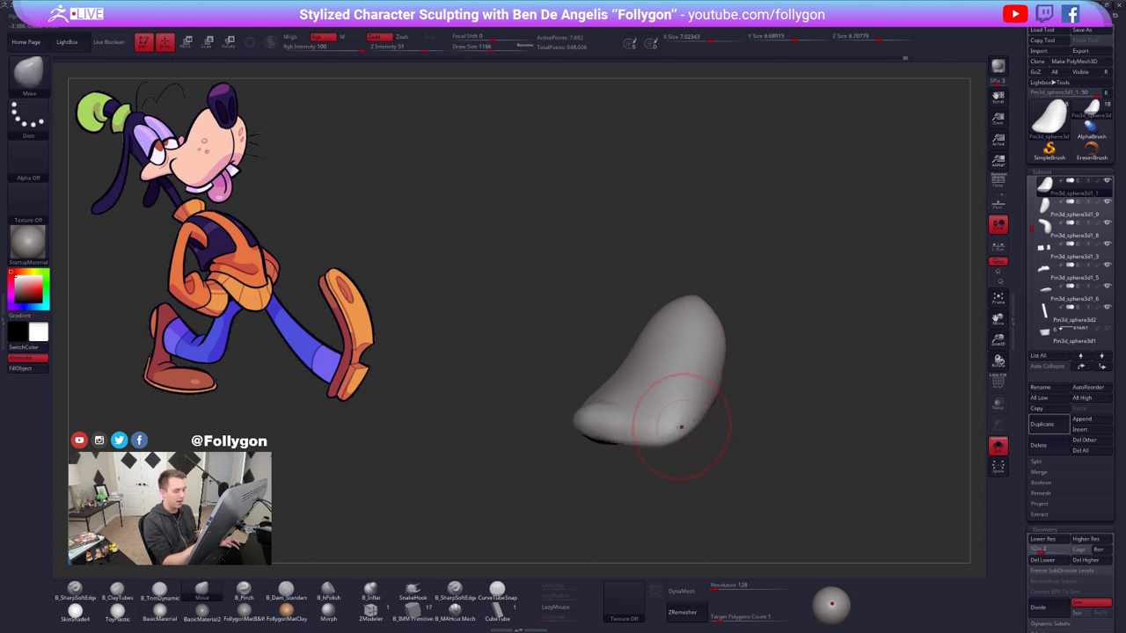
right_drag(723, 368, 819, 363)
alt+right_drag(720, 424, 689, 399)
right_drag(689, 398, 658, 402)
- Raise the muzzle to subdivision level 5 and sharpen its front creases with a smaller Pinch brush
key(d)
key(d)
key(d)
key(b)
key(p)
key(i)
key(space)
drag(658, 395, 649, 395)
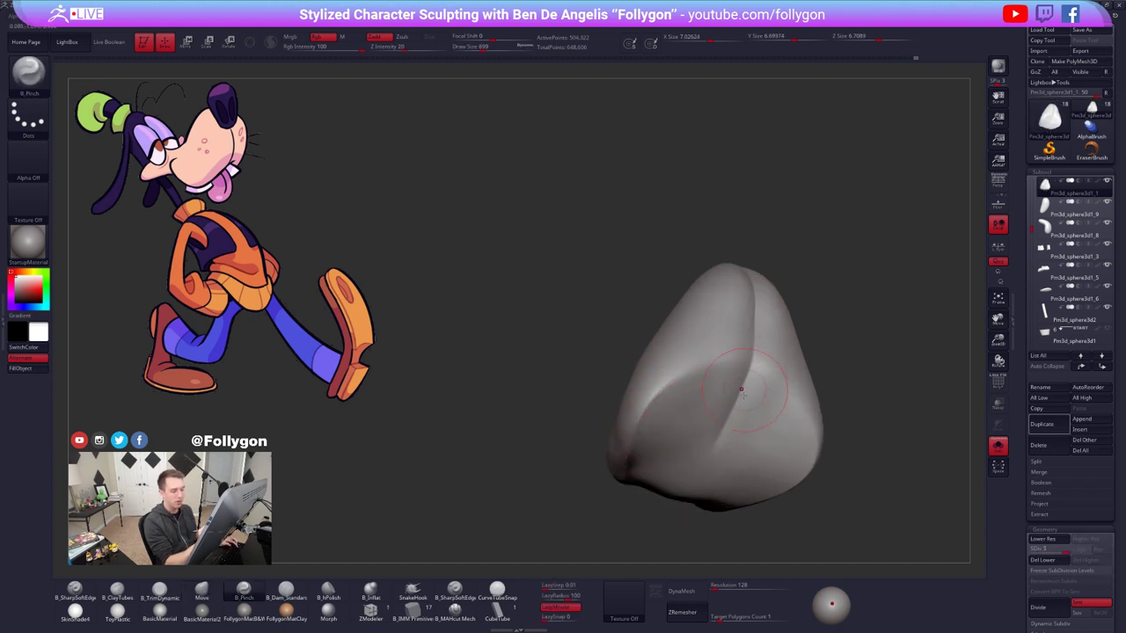
- Check the muzzle against the whole head and smooth its lower front corners at subdivision levels 3 and 2
key(alt+s)
mouse_move(742, 395)
right_down()
mouse_move(709, 396)
mouse_move(759, 393)
right_up()
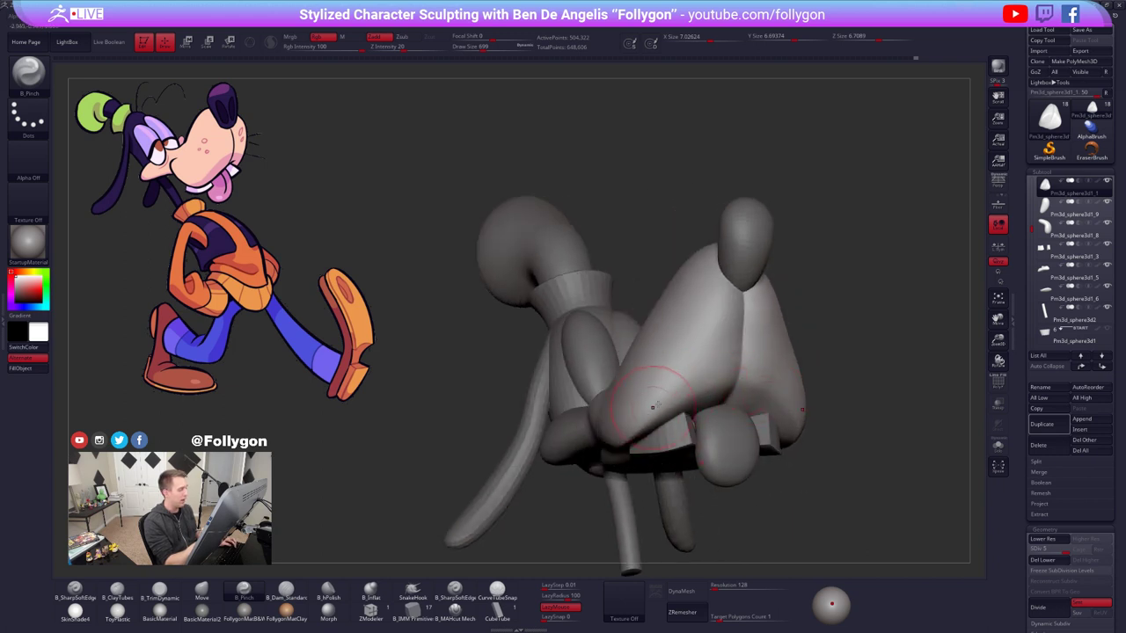
mouse_move(671, 402)
right_down()
mouse_move(709, 400)
mouse_move(674, 394)
mouse_move(679, 417)
right_up()
key(shift+d)
key(shift+d)
key(alt+s)
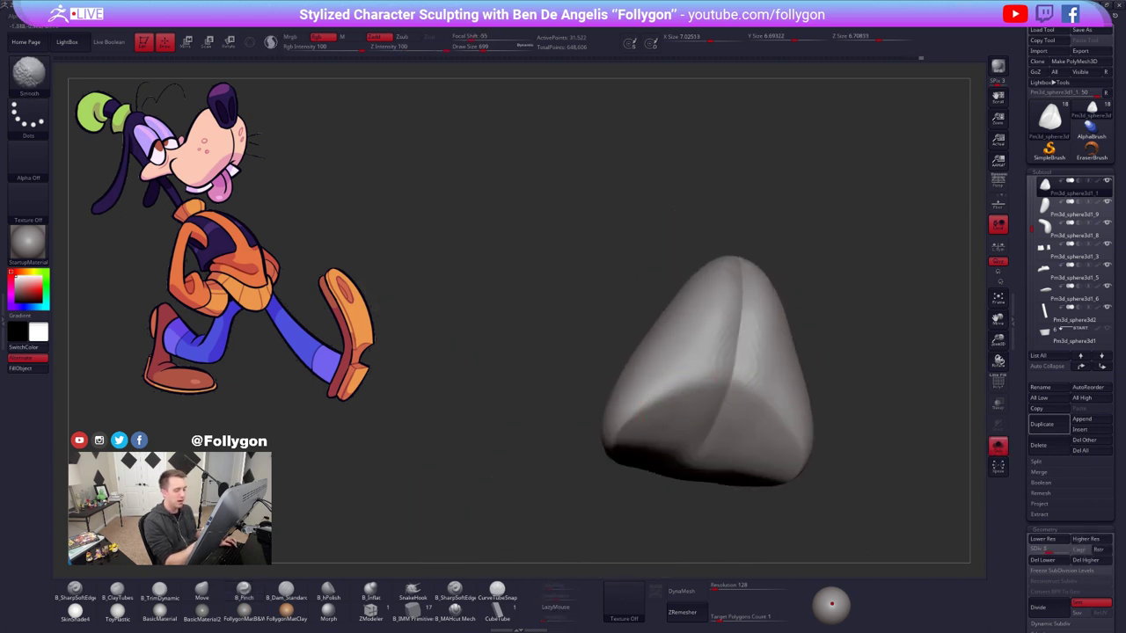
shift+drag(627, 451, 632, 455)
right_drag(631, 455, 637, 429)
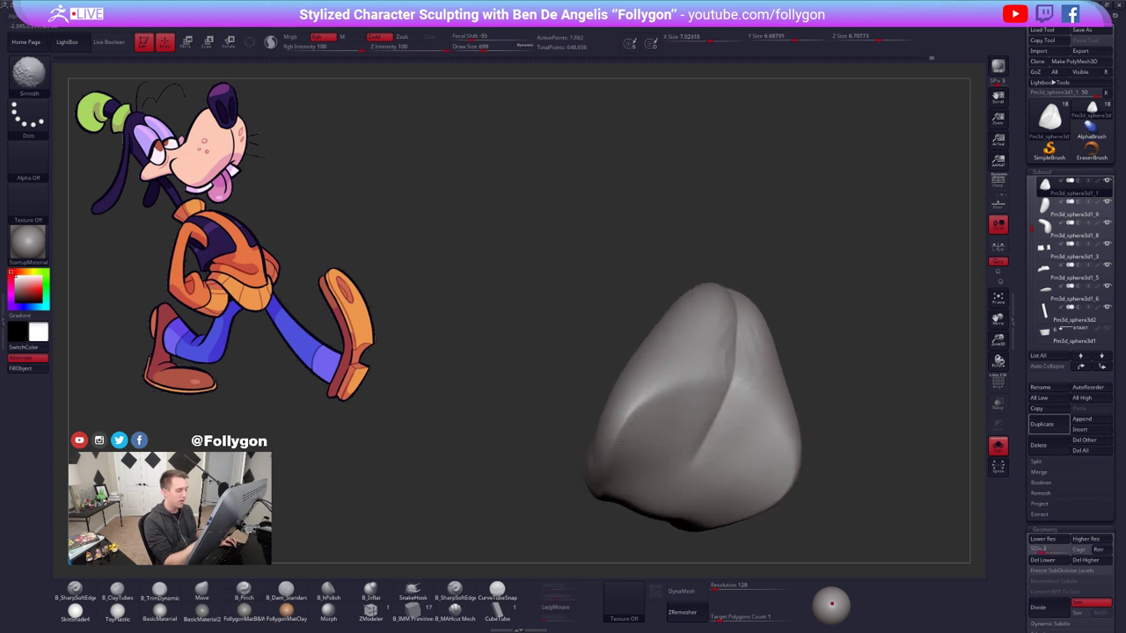
shift+drag(783, 480, 774, 494)
right_drag(759, 495, 671, 475)
mouse_move(738, 467)
alt+right_down()
mouse_move(696, 428)
mouse_move(722, 469)
mouse_move(767, 467)
alt+right_up()
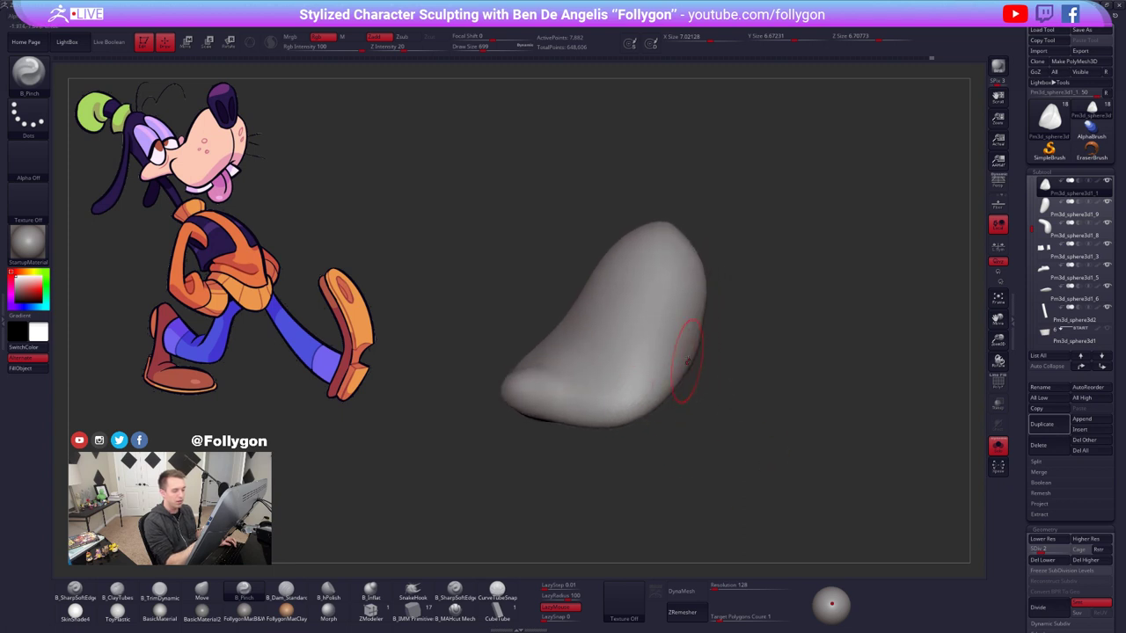
- Build up the cheek corner with the ClayTubes brush, relighting the muzzle from above and raising it to subdivision level 3
mouse_move(691, 387)
right_down()
mouse_move(655, 407)
mouse_move(698, 425)
mouse_move(673, 416)
right_up()
key(shift+s)
key(shift+s)
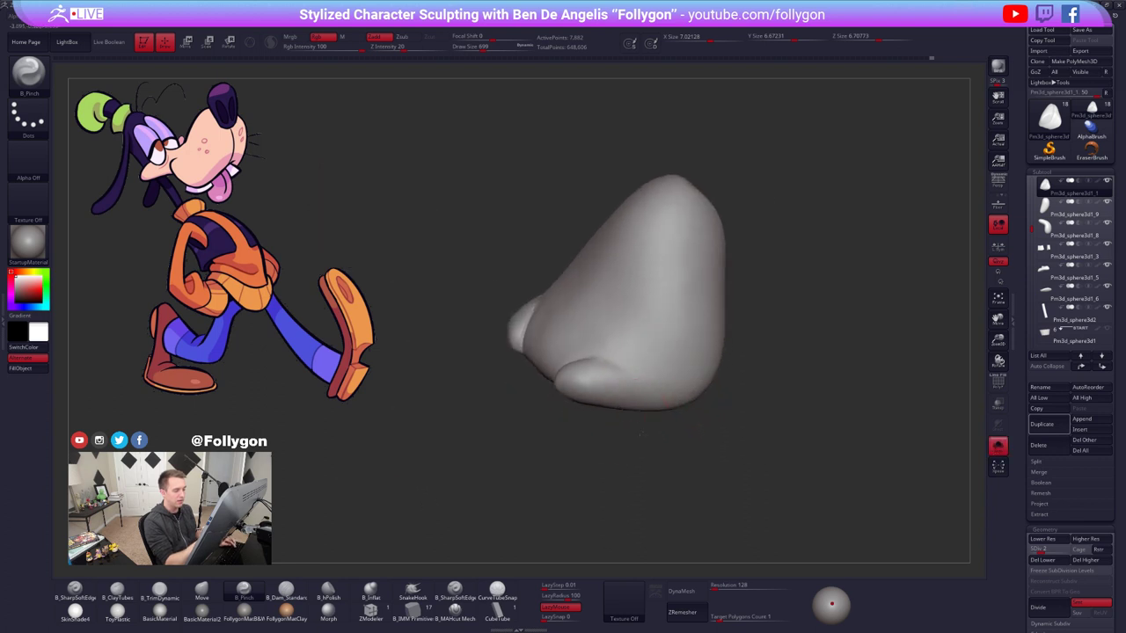
key(2)
drag(589, 374, 614, 376)
drag(833, 602, 831, 593)
key(d)
drag(598, 372, 628, 377)
mouse_move(628, 377)
right_down()
mouse_move(607, 393)
mouse_move(596, 382)
right_up()
- Smooth the raised cheek corner and flatten its surface with the TrimDynamic brush
key(3)
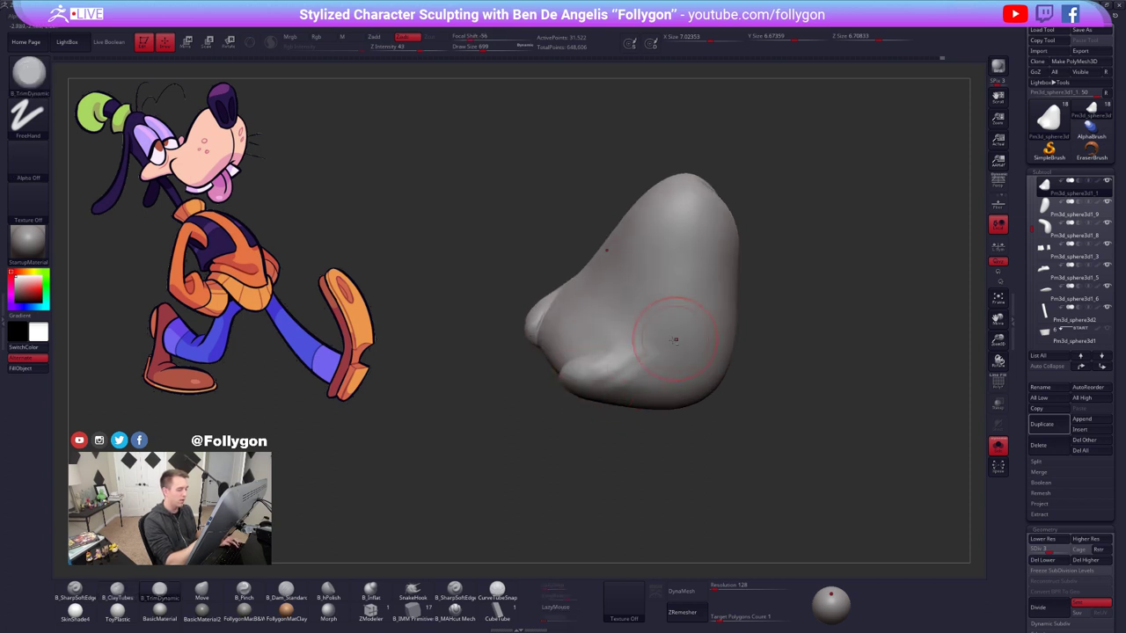
shift+drag(635, 357, 611, 364)
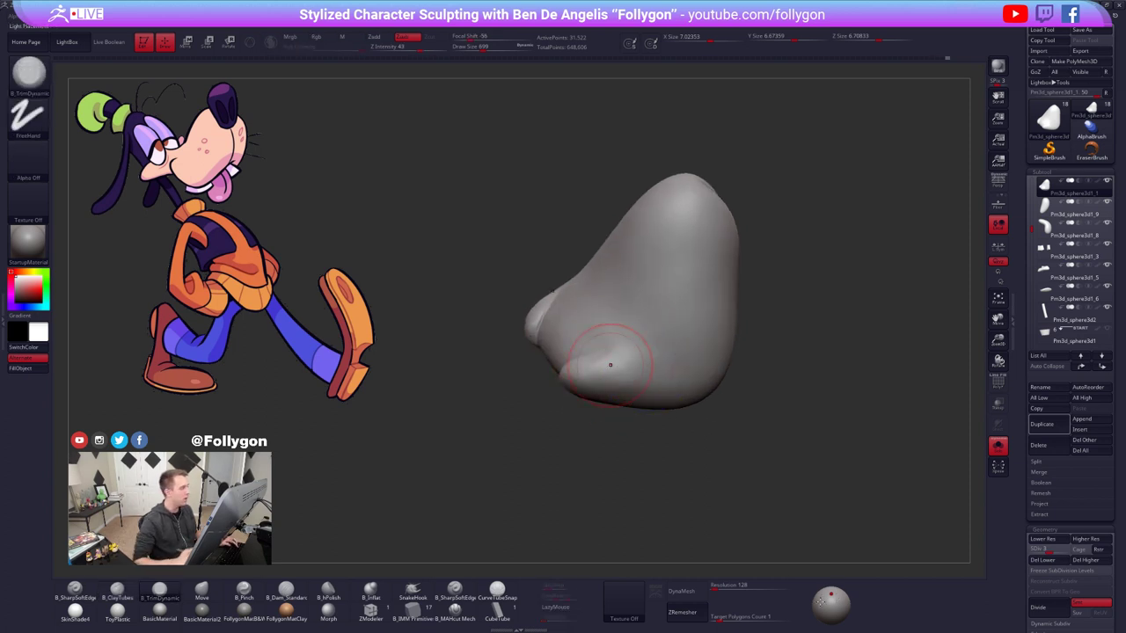
click(204, 18)
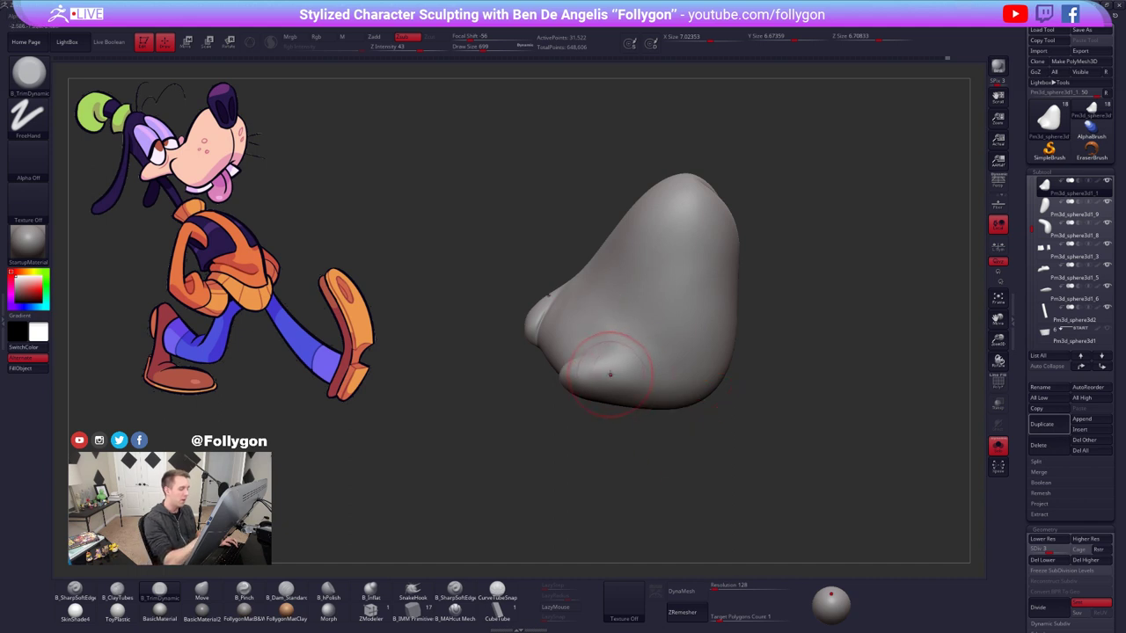
right_drag(610, 374, 588, 363)
key(space)
drag(626, 359, 621, 392)
right_drag(621, 392, 607, 414)
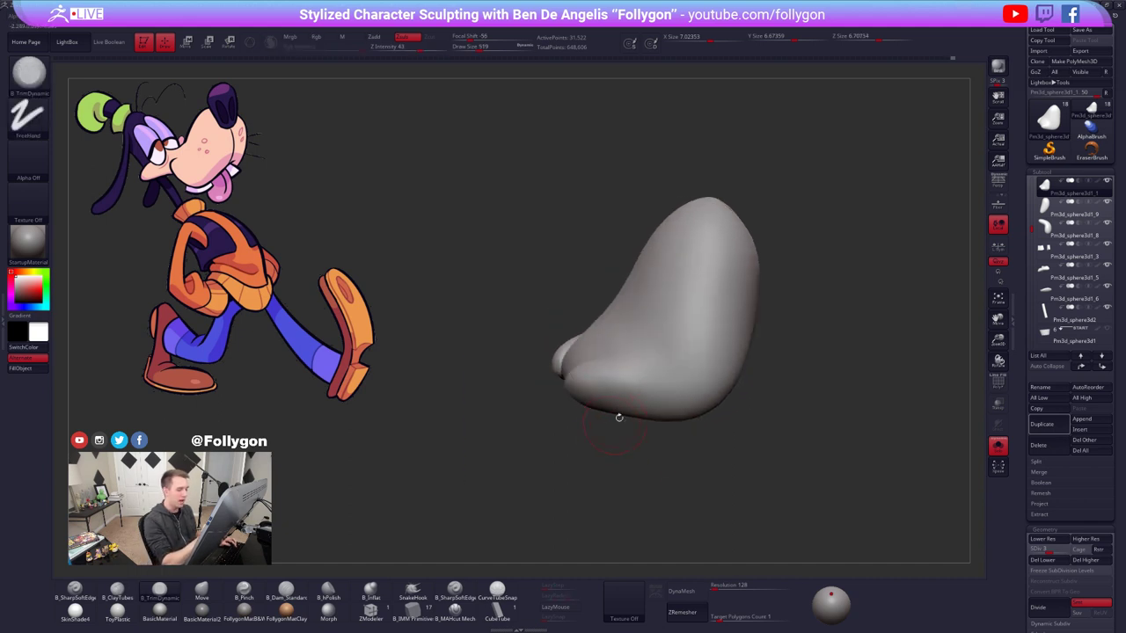
- Reduce the TrimDynamic brush to draw size 595 and smooth out the surface of the muzzle's cheek corner
key(space)
drag(690, 362, 695, 363)
right_drag(614, 354, 602, 400)
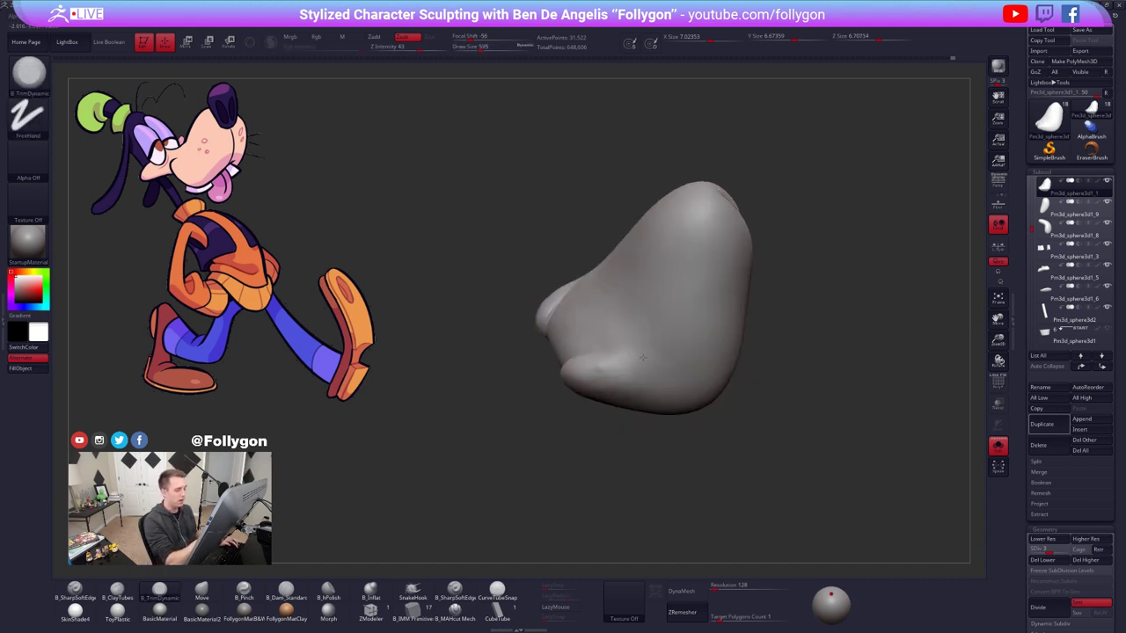
right_drag(651, 357, 628, 354)
shift+drag(672, 352, 627, 348)
right_drag(621, 342, 626, 369)
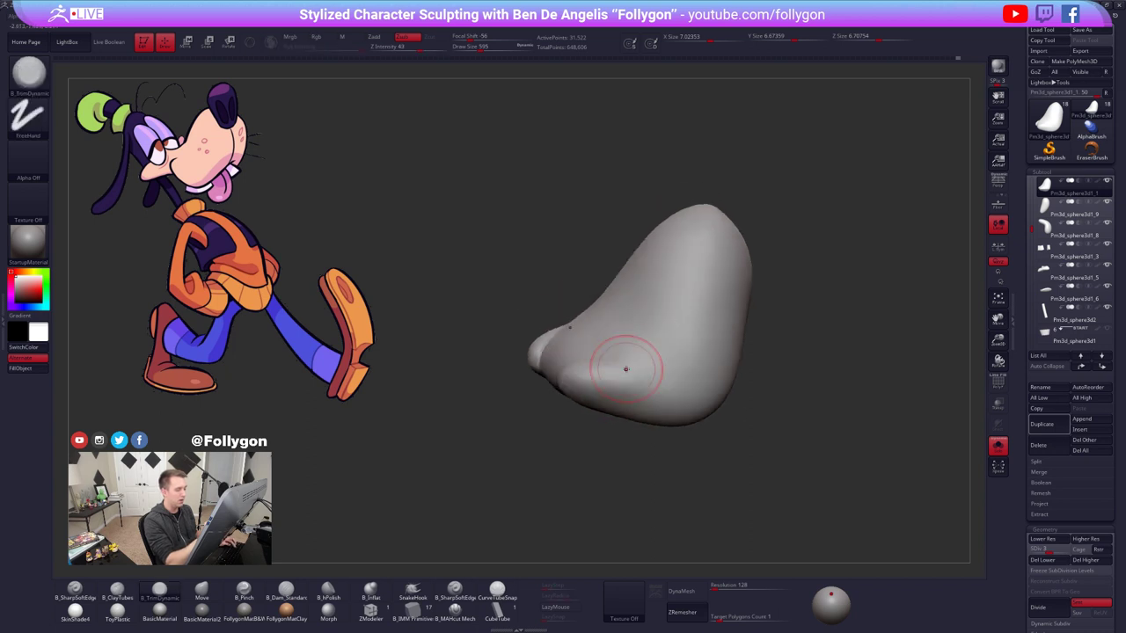
- Lower the muzzle to subdivision level 1 and reshape its cheek corner with the Move brush against the whole head
key(alt+s)
right_drag(724, 408, 678, 383)
key(space)
mouse_move(657, 387)
mouse_down()
mouse_move(677, 390)
mouse_move(656, 392)
mouse_up()
key(b)
key(m)
key(v)
key(shift+d)
key(shift+d)
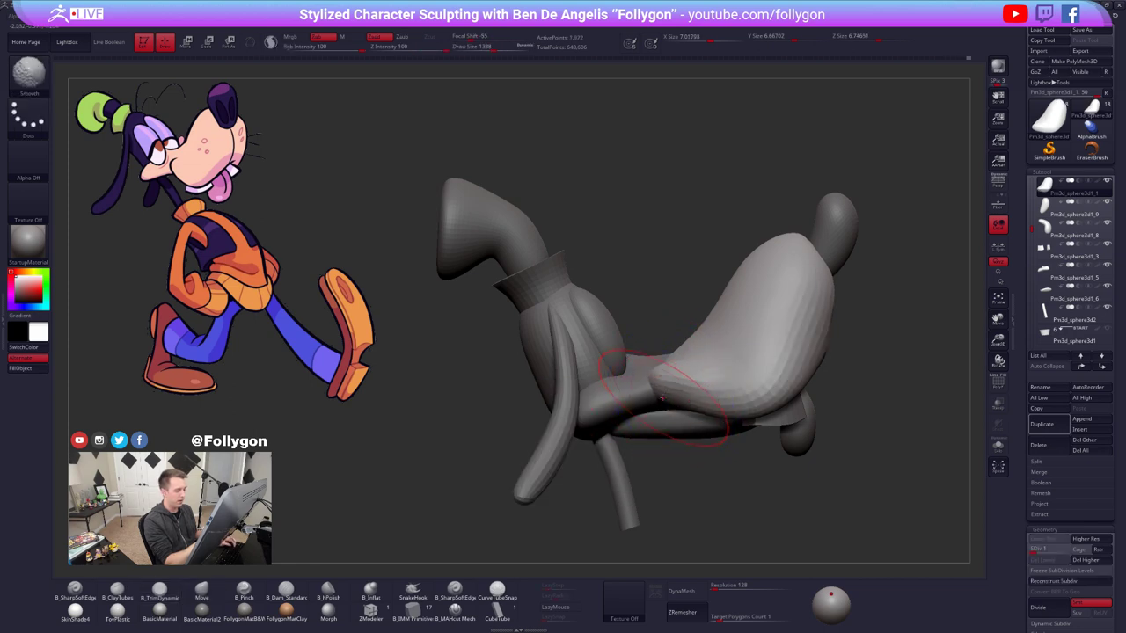
alt+right_drag(684, 394, 678, 404)
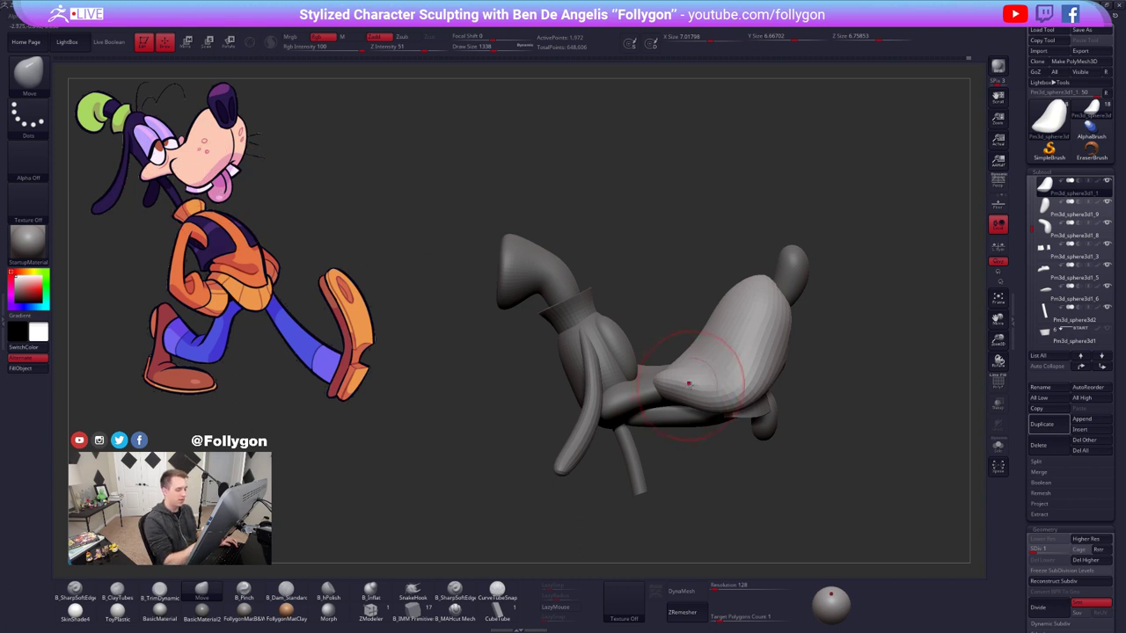
key(s)
drag(688, 383, 677, 381)
key(alt+s)
mouse_move(677, 382)
right_down()
mouse_move(661, 373)
mouse_move(691, 396)
right_up()
- Raise the muzzle to subdivision level 5 and work its cheek corner with the Pinch brush at draw size 764
key(d)
key(d)
key(d)
key(d)
key(b)
key(p)
key(i)
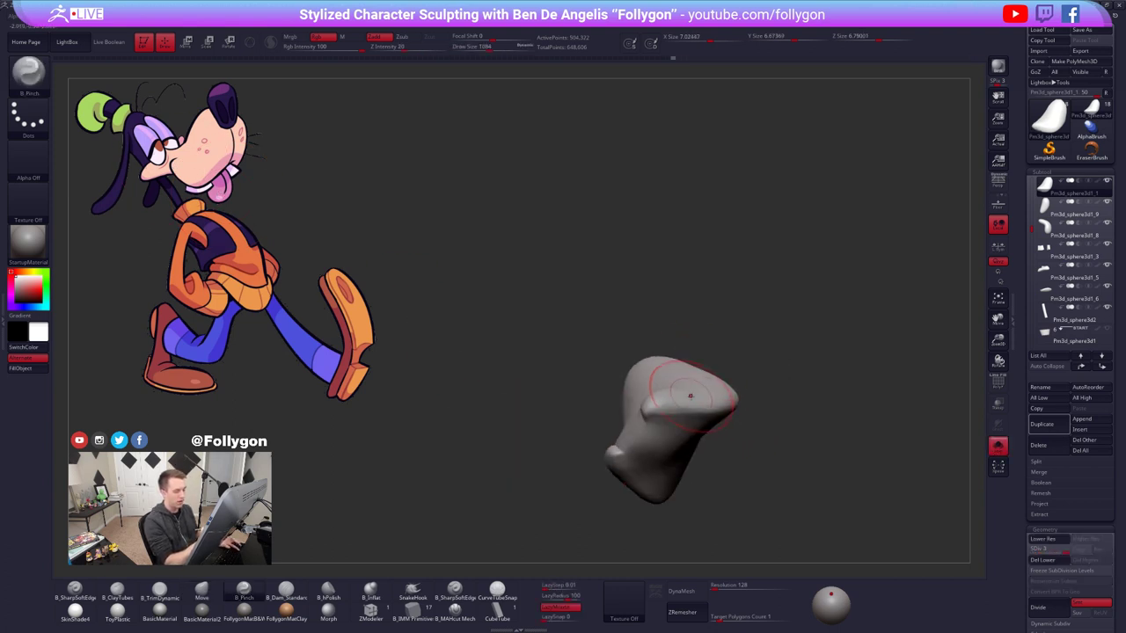
key(space)
drag(691, 439, 679, 439)
right_drag(676, 388, 655, 408)
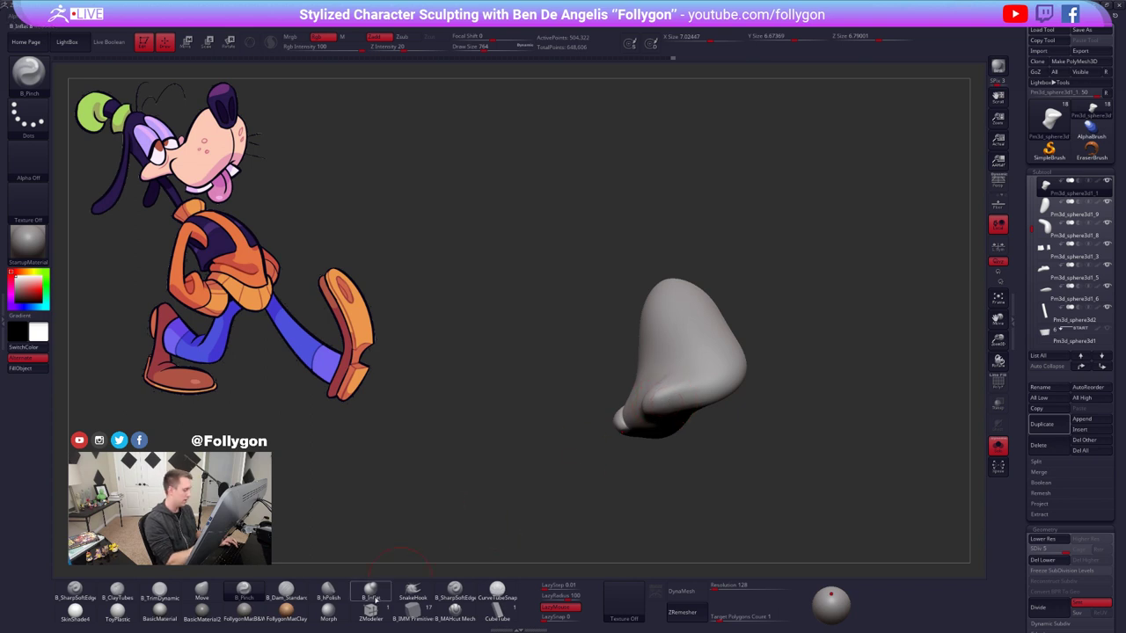
- Puff up the muzzle's cheek corner with the Inflat brush at draw size 556
click(373, 594)
ctrl+right_drag(661, 402, 667, 409)
key(space)
drag(668, 410, 660, 410)
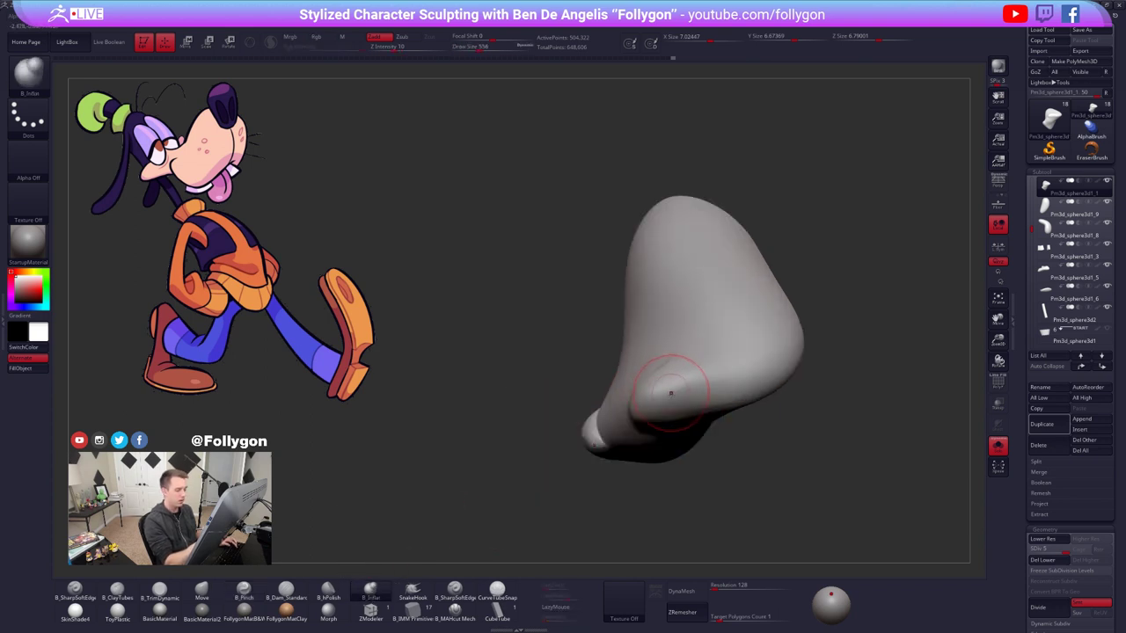
right_drag(671, 392, 647, 398)
key(alt+s)
key(alt+s)
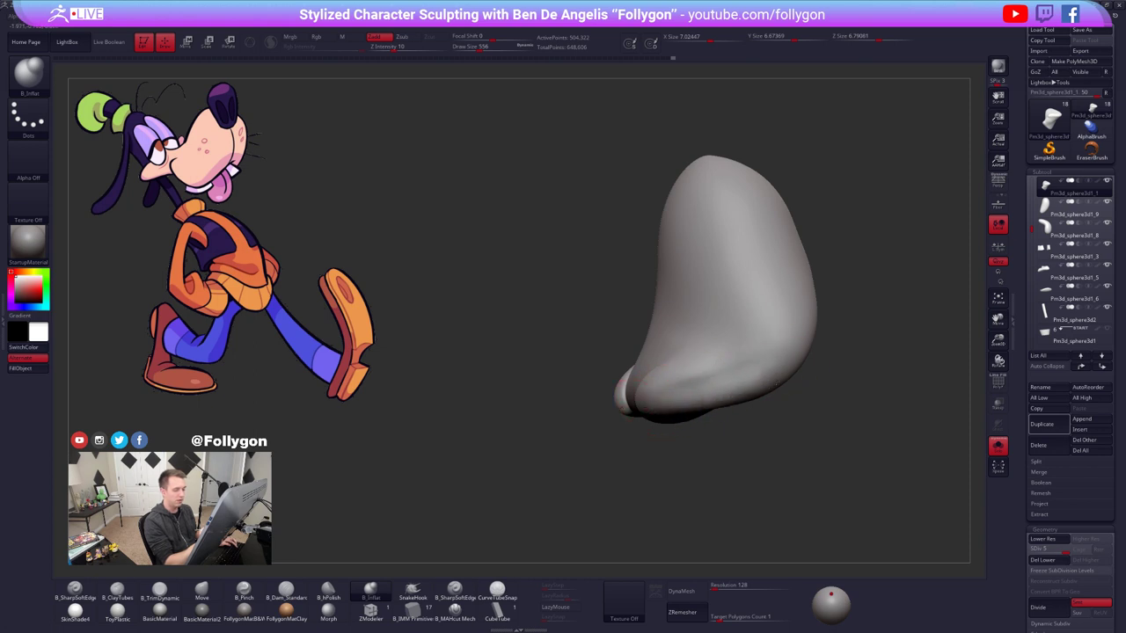
drag(777, 384, 768, 370)
mouse_move(660, 365)
right_down()
mouse_move(730, 361)
mouse_move(672, 362)
right_up()
- Build up volume along the muzzle's lower lip edge with the ClayTubes brush, smoothing between strokes
key(2)
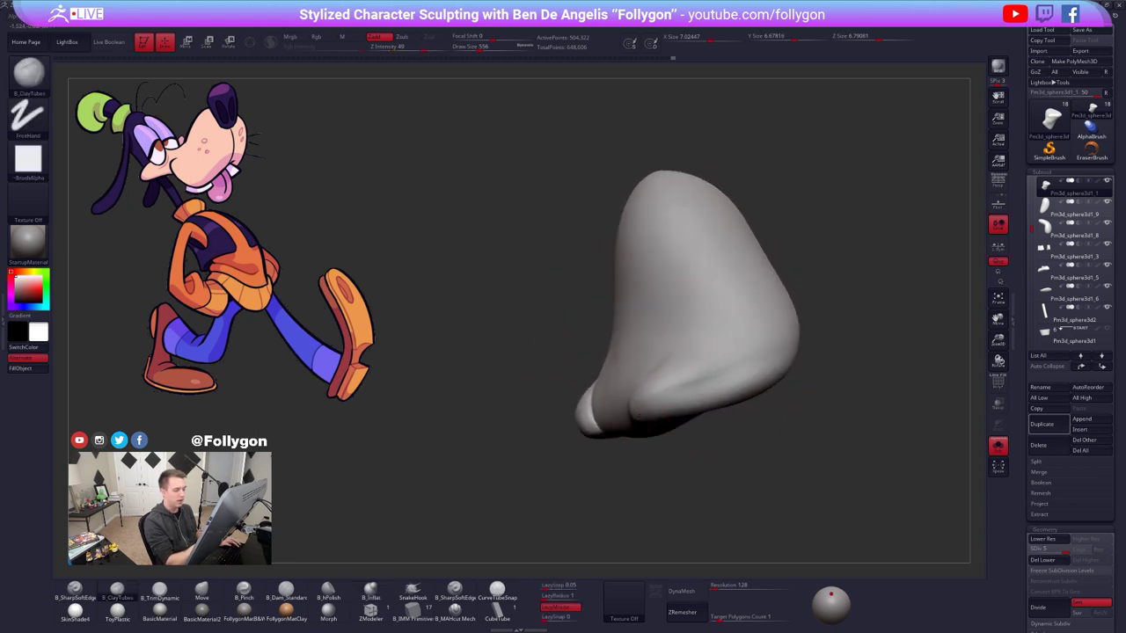
drag(644, 412, 776, 379)
key(alt+s)
mouse_move(686, 431)
right_down()
mouse_move(739, 471)
mouse_move(681, 409)
right_up()
key(alt+s)
shift+drag(648, 402, 717, 394)
right_drag(704, 401, 651, 431)
mouse_move(645, 411)
mouse_down()
mouse_move(658, 407)
mouse_move(640, 412)
mouse_up()
mouse_move(616, 414)
right_down()
mouse_move(658, 410)
mouse_move(655, 383)
right_up()
drag(652, 416, 781, 411)
- Lower the muzzle to subdivision level 2 and smooth the built-up lip edge
mouse_move(732, 453)
alt+right_down()
mouse_move(698, 441)
mouse_move(725, 406)
mouse_move(617, 415)
mouse_move(664, 429)
alt+right_up()
key(shift+d)
key(shift+d)
key(shift+d)
key(d)
key(shift+d)
mouse_move(617, 412)
shift+mouse_down()
mouse_move(716, 407)
mouse_move(641, 399)
shift+mouse_up()
shift+drag(732, 383, 692, 395)
- Raise the muzzle to subdivision level 3 and smooth the cheek corner and lip edge from several angles
key(d)
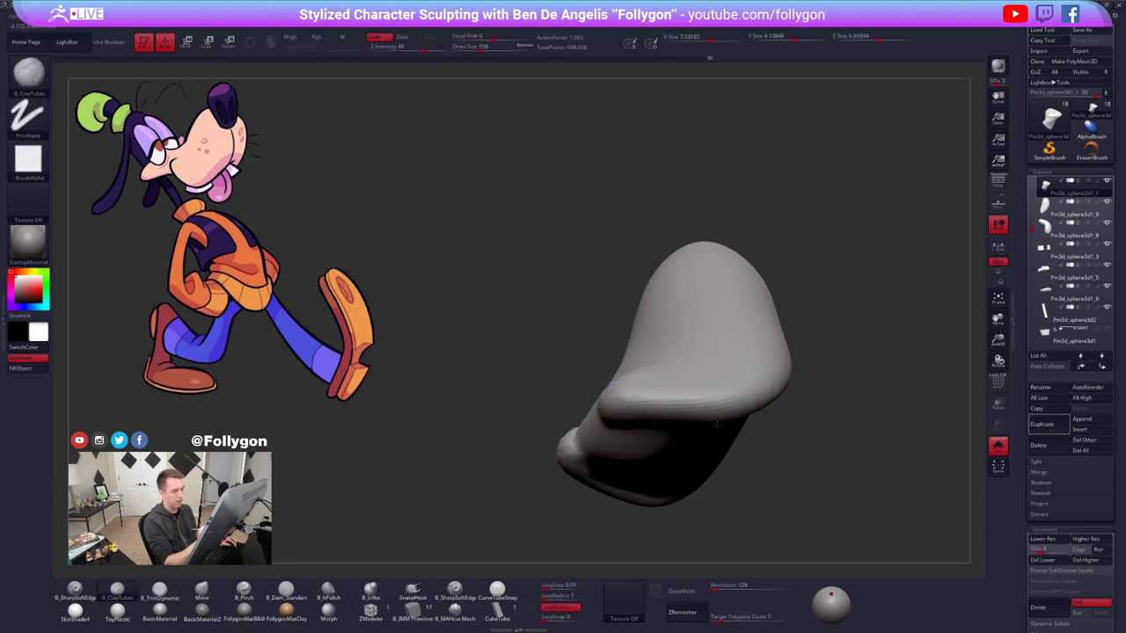
right_drag(695, 393, 708, 431)
shift+drag(642, 404, 720, 387)
right_drag(721, 384, 663, 413)
shift+drag(619, 385, 651, 395)
mouse_move(650, 394)
right_down()
mouse_move(668, 401)
mouse_move(646, 413)
right_up()
mouse_move(646, 414)
shift+mouse_down()
mouse_move(716, 405)
mouse_move(650, 419)
mouse_move(663, 420)
shift+mouse_up()
right_drag(663, 420, 681, 402)
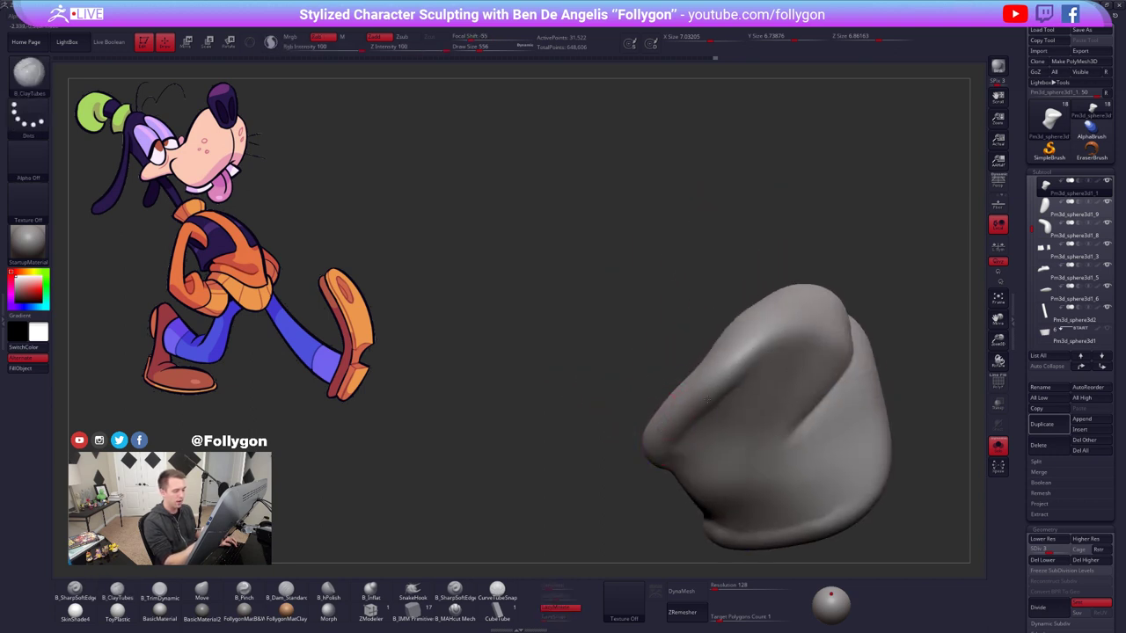
shift+drag(658, 409, 697, 401)
right_drag(697, 401, 724, 364)
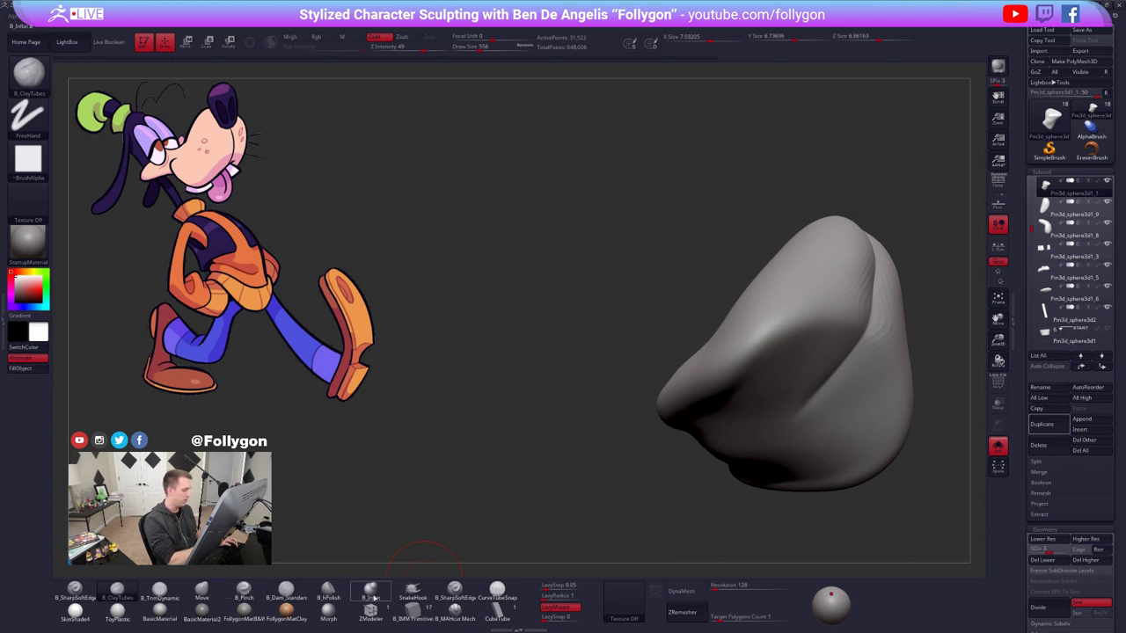
- Thicken the muzzle's front lip edge with the Inflat brush at draw size 556
click(372, 595)
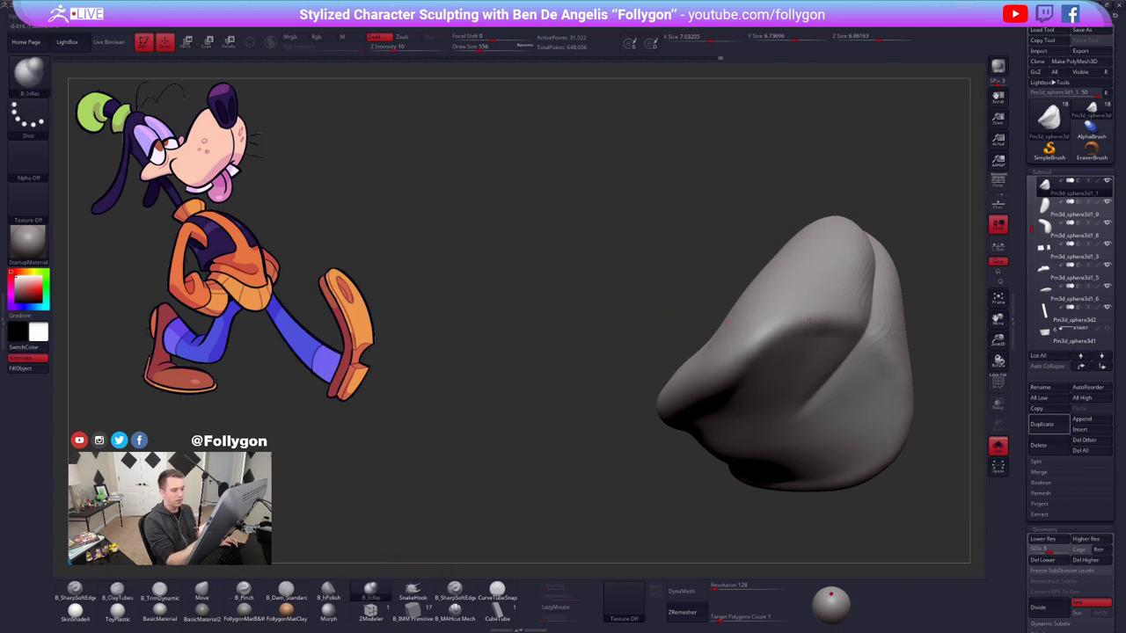
mouse_move(780, 341)
mouse_down()
mouse_move(804, 320)
mouse_move(843, 329)
mouse_up()
mouse_move(844, 332)
right_down()
mouse_move(820, 359)
mouse_move(812, 348)
right_up()
mouse_move(728, 372)
right_down()
mouse_move(695, 413)
mouse_move(673, 418)
right_up()
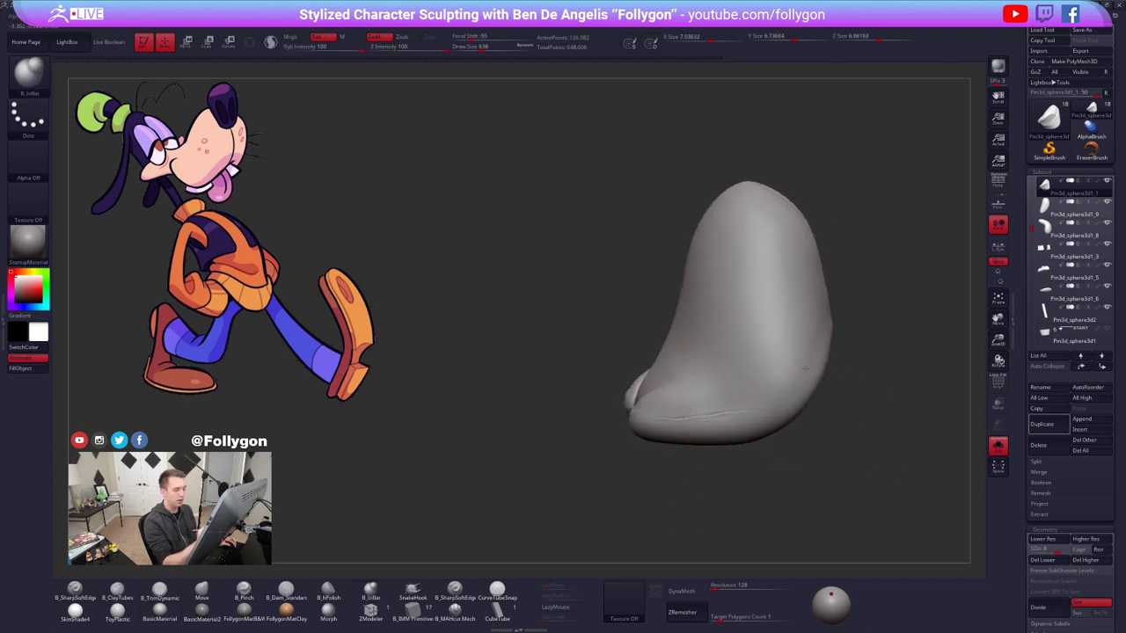
- Smooth the crease along the cheek at higher subdivision levels, ending at level 5, and show the whole head again
key(d)
key(d)
shift+drag(677, 438, 635, 424)
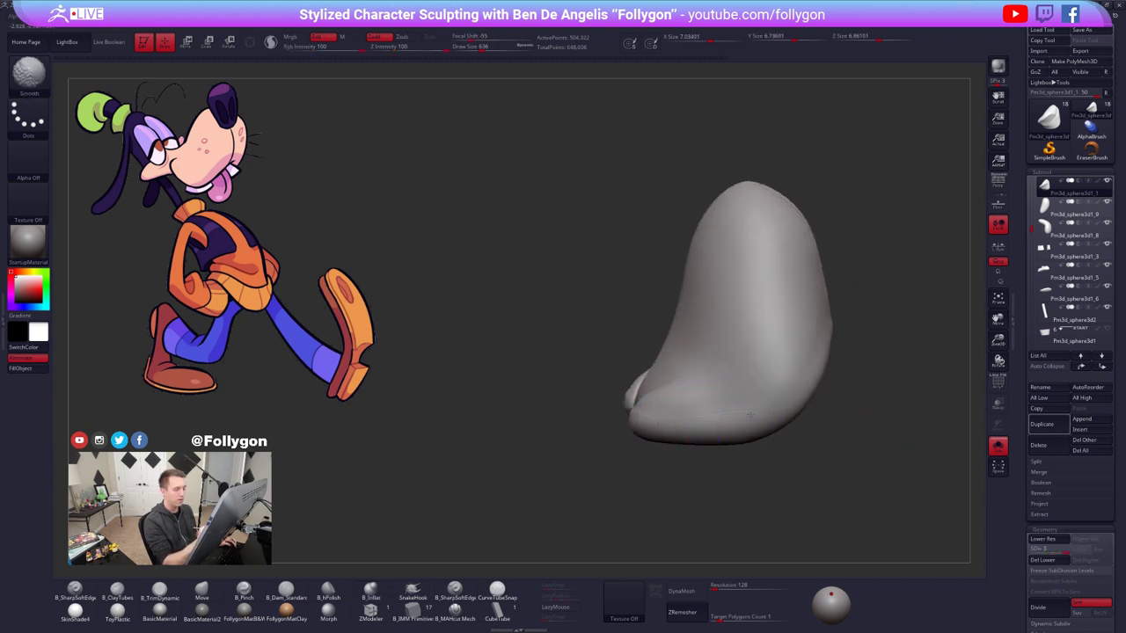
key(shift+d)
key(shift+d)
mouse_move(648, 422)
right_down()
mouse_move(704, 420)
mouse_move(628, 392)
right_up()
key(d)
key(alt+s)
right_drag(791, 462, 660, 406)
key(d)
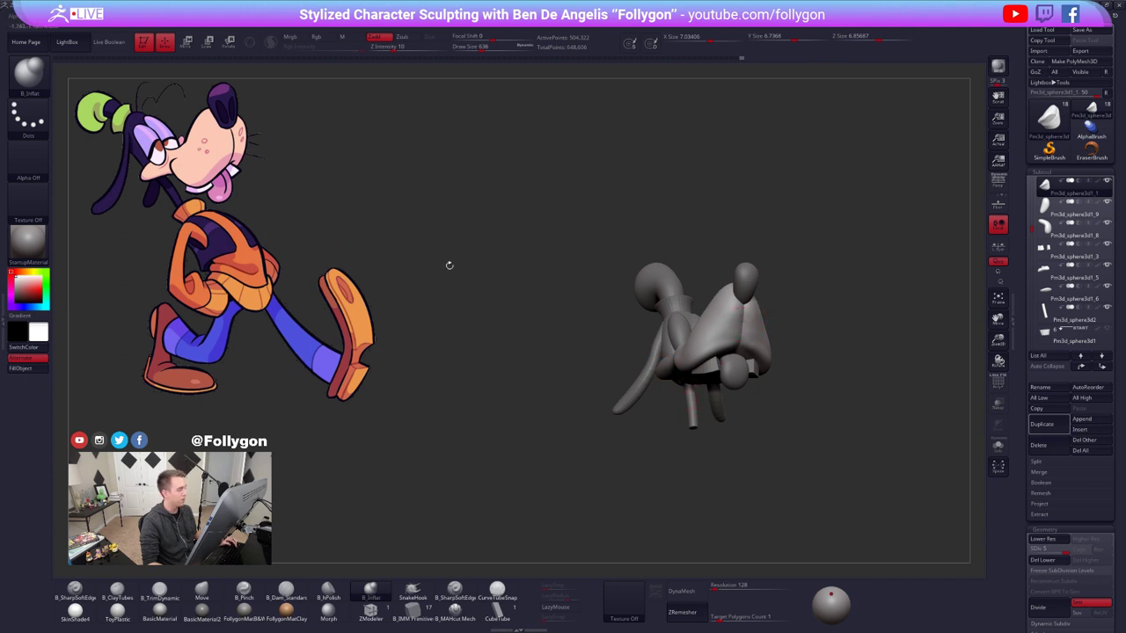
- Examine the whole head from the front and side, checking the muzzle, jaw and hat band against the drawing
ctrl+right_drag(754, 391, 757, 362)
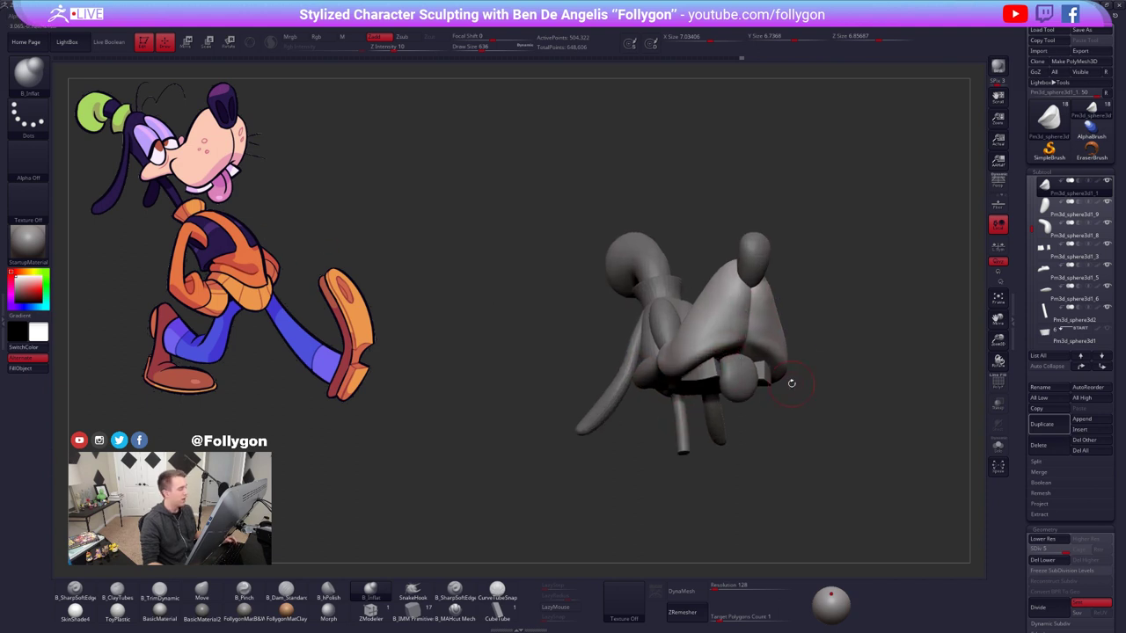
right_drag(640, 343, 685, 345)
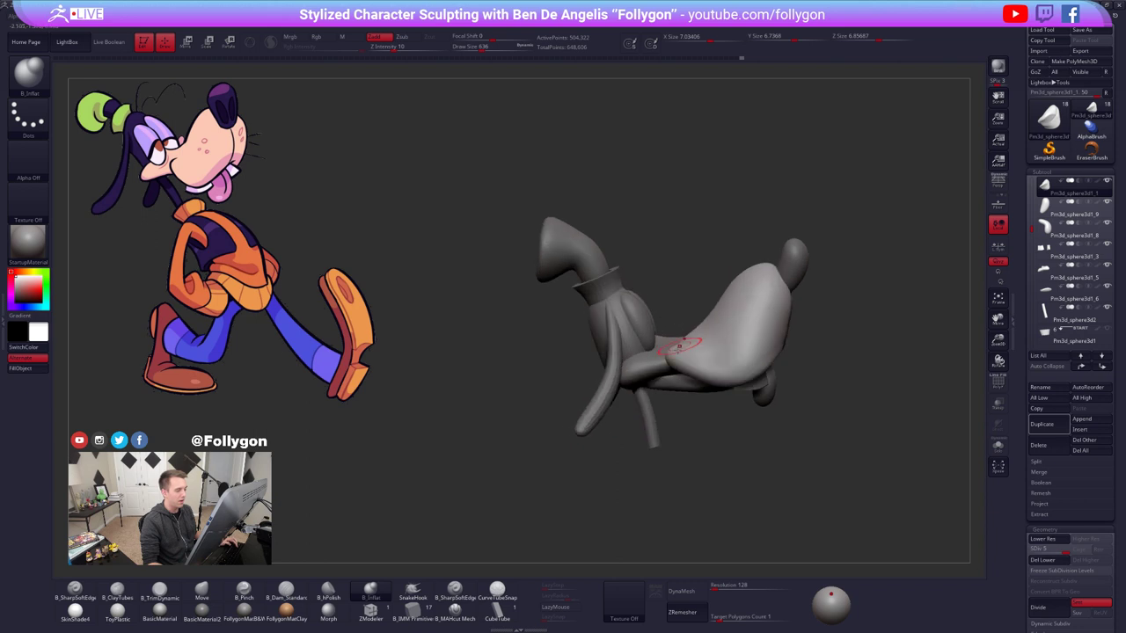
alt+click(655, 374)
ctrl+right_drag(656, 383, 660, 370)
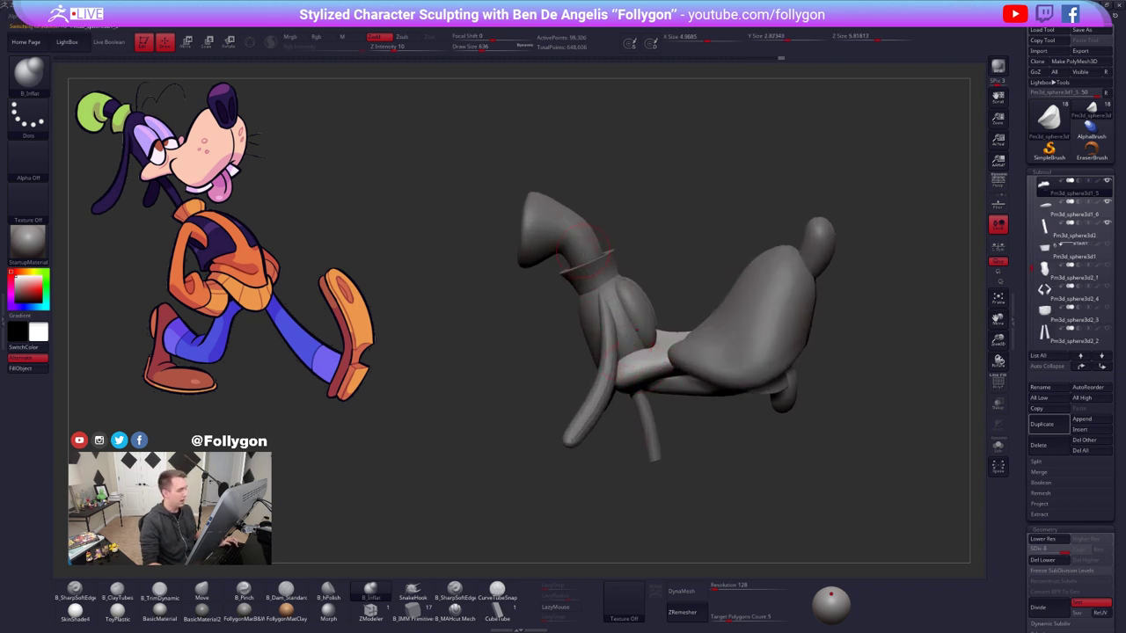
alt+click(594, 275)
right_drag(748, 422, 799, 416)
key(ctrl+d)
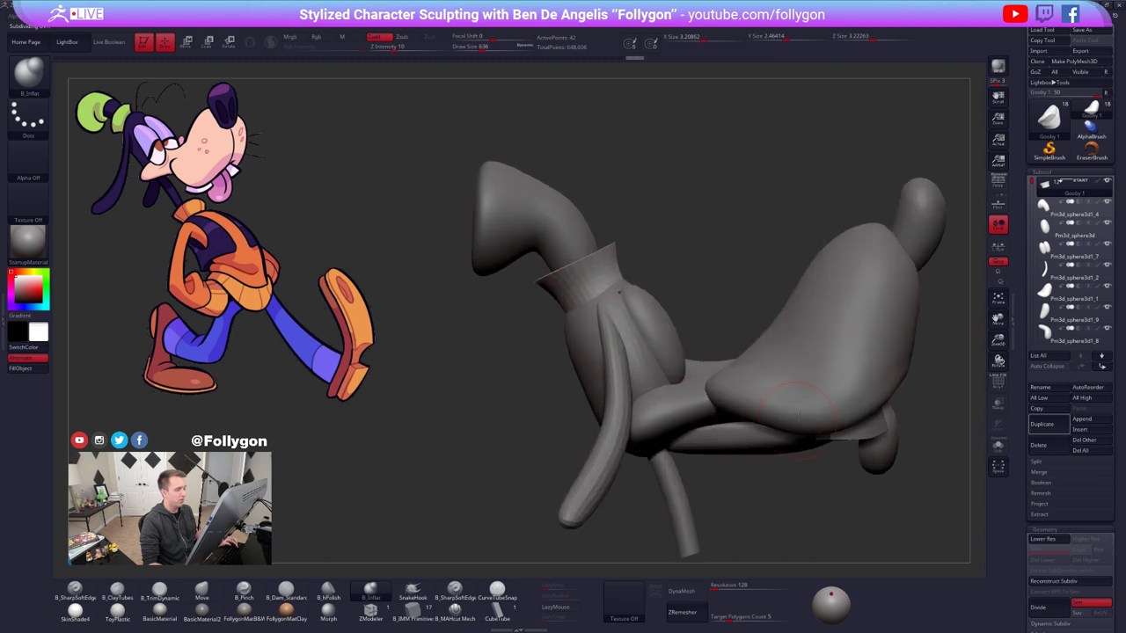
alt+right_drag(688, 351, 699, 383)
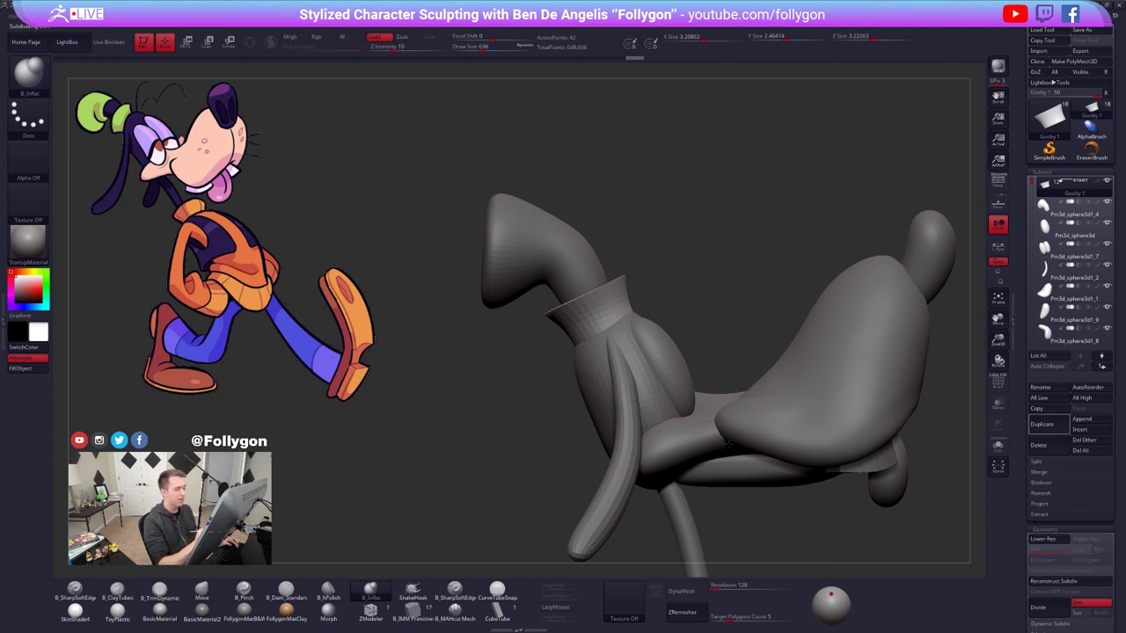
right_drag(729, 443, 781, 476)
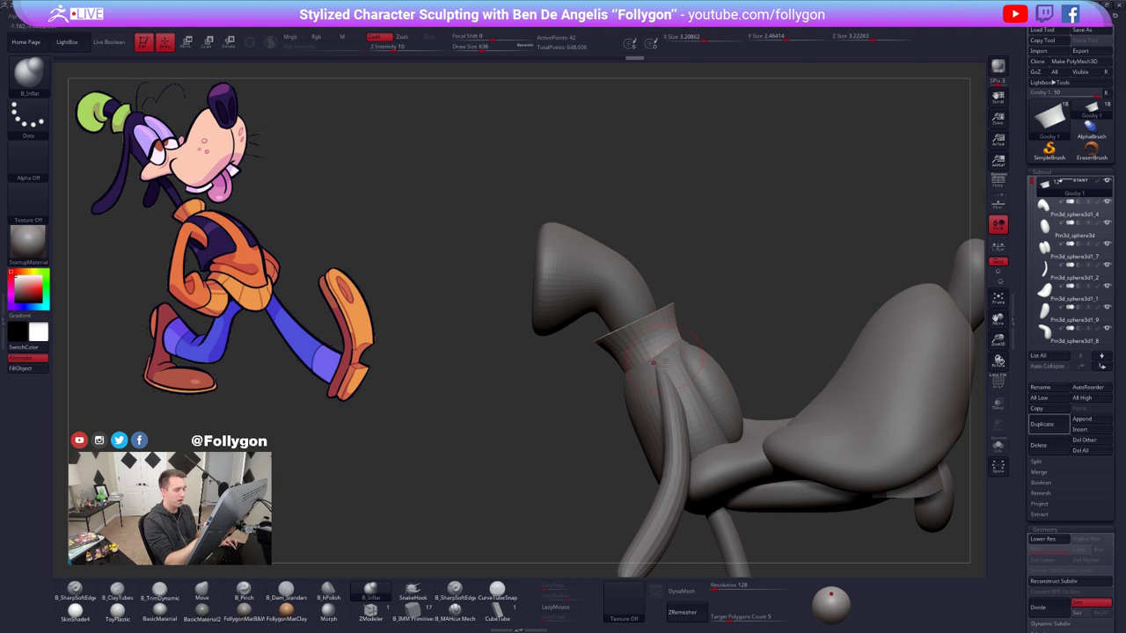
key(r)
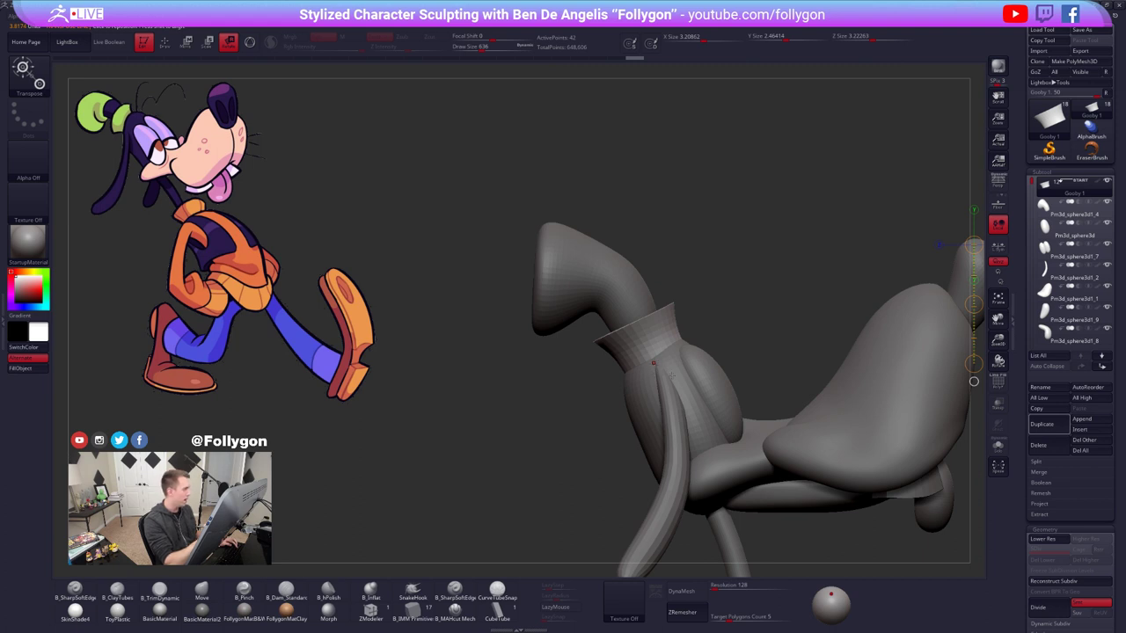
ctrl+right_drag(672, 375, 677, 290)
alt+right_drag(756, 493, 678, 419)
right_drag(809, 467, 681, 520)
right_drag(774, 466, 867, 409)
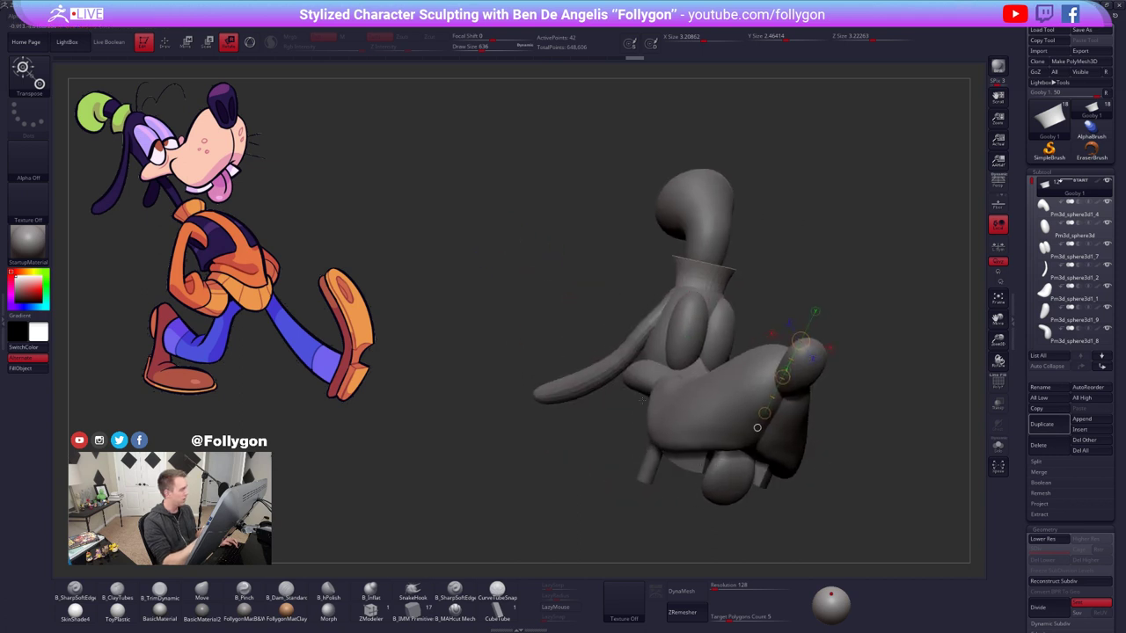
right_drag(757, 427, 849, 420)
key(q)
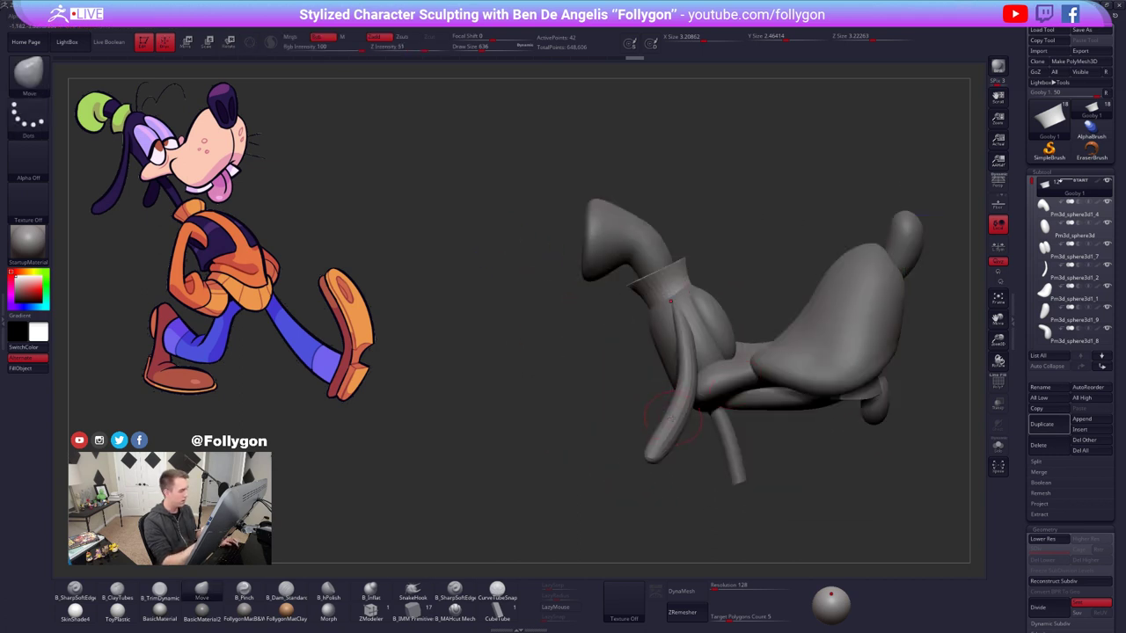
alt+click(679, 417)
ctrl+right_drag(699, 443, 641, 435)
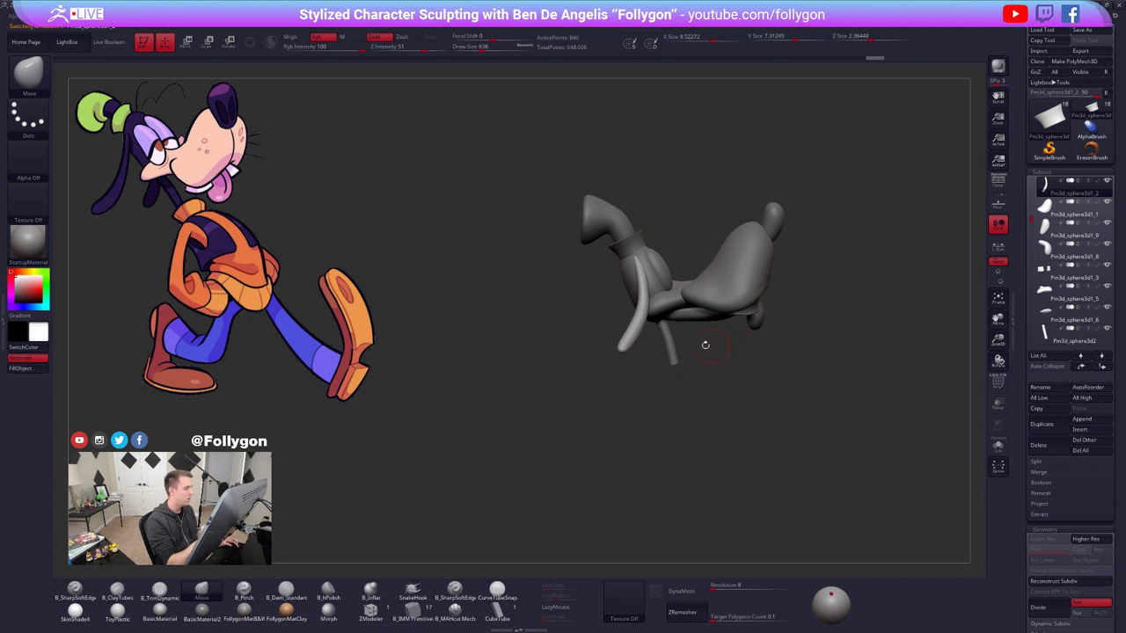
key(w)
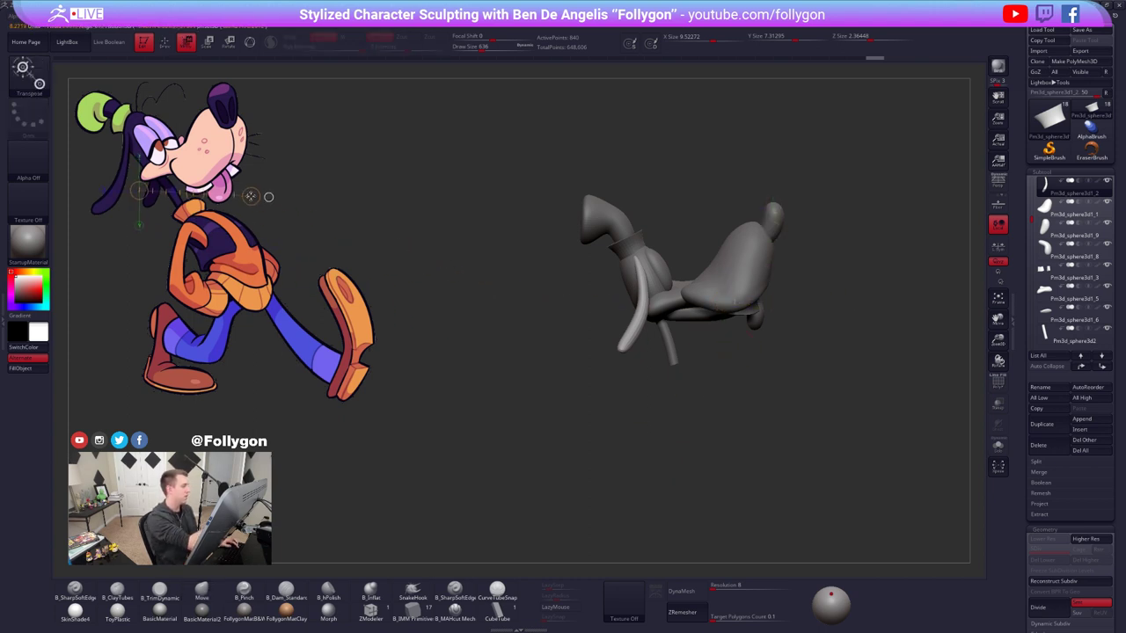
mouse_move(251, 197)
mouse_down()
mouse_move(234, 190)
mouse_move(376, 185)
mouse_move(363, 180)
mouse_move(352, 86)
mouse_move(475, 287)
mouse_move(841, 263)
mouse_move(840, 195)
mouse_move(813, 256)
mouse_move(629, 251)
mouse_move(727, 263)
mouse_up()
key(q)
- Select the nose and scale it up with the Transpose scale tool
alt+click(778, 216)
key(e)
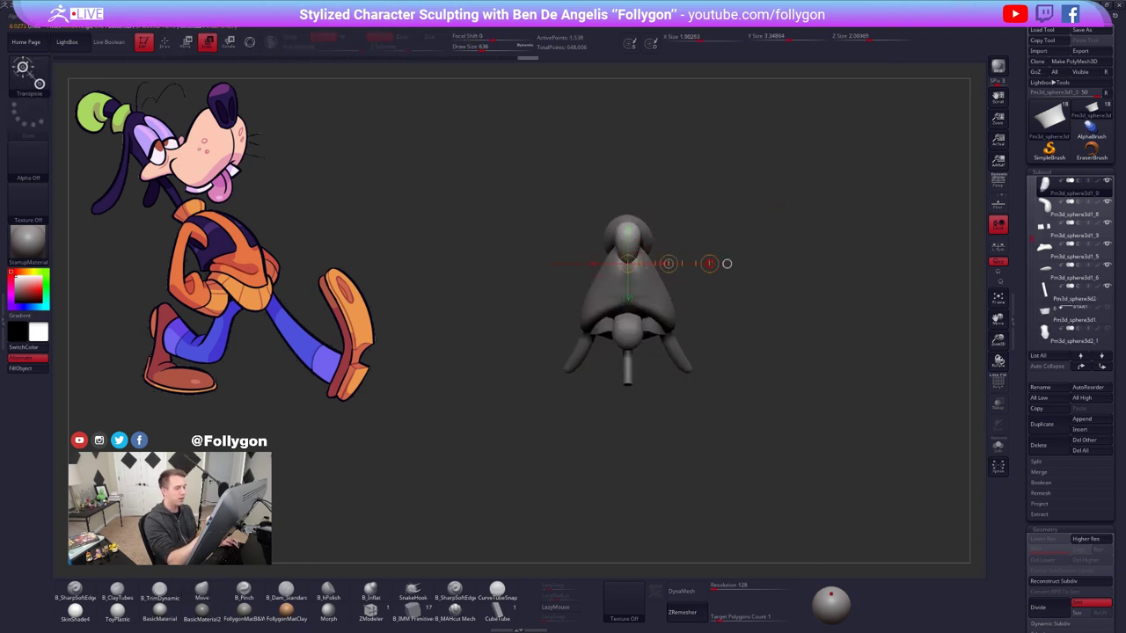
drag(809, 290, 768, 269)
mouse_move(768, 290)
mouse_down()
mouse_move(915, 295)
mouse_move(956, 339)
mouse_up()
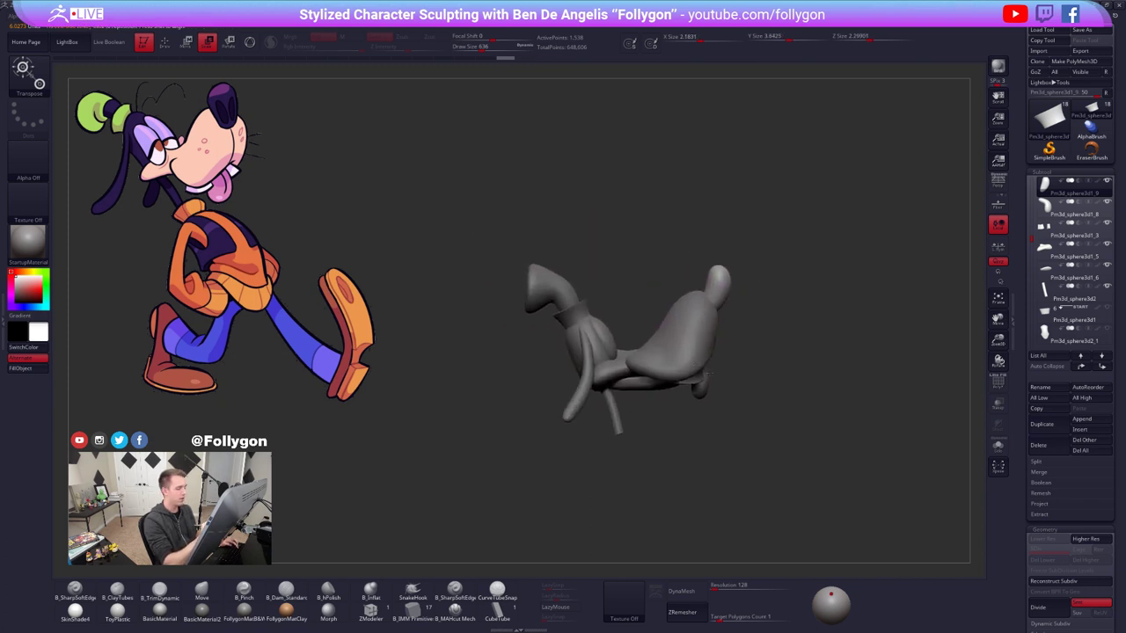
- Rotate the enlarged nose at the tip of the muzzle in side view
click(710, 286)
key(r)
shift+drag(719, 265, 719, 397)
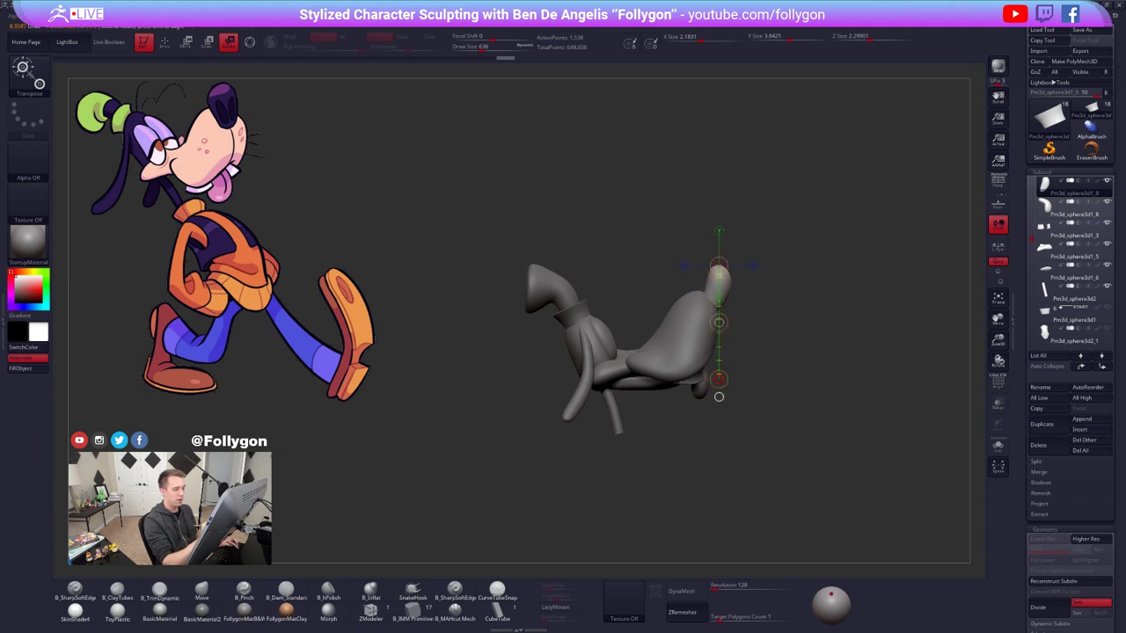
alt+right_drag(656, 379, 706, 376)
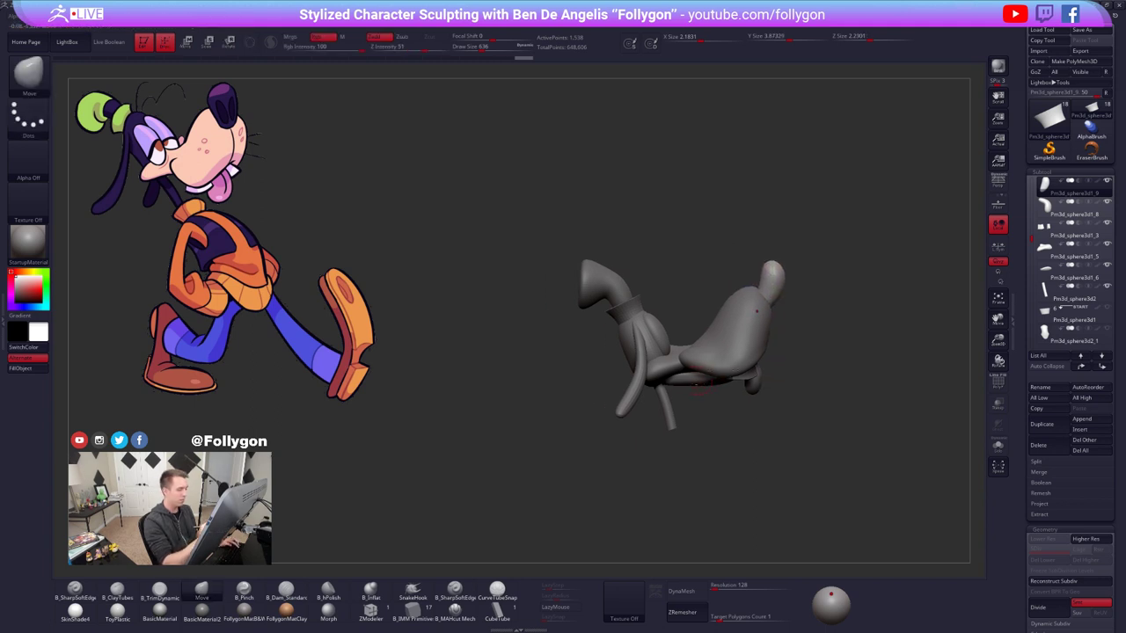
- Enlarge the Move brush to draw size 1084 and widen the upper part of the nose symmetrically from the front
mouse_move(710, 421)
right_down()
mouse_move(699, 361)
mouse_move(699, 376)
right_up()
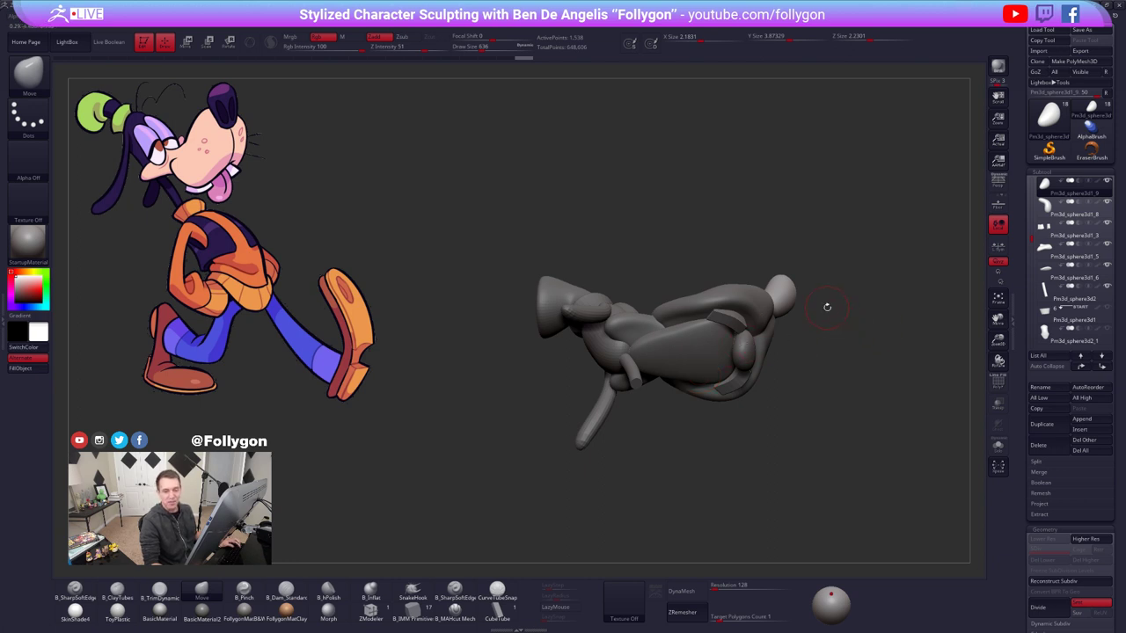
mouse_move(762, 249)
mouse_down()
mouse_move(740, 314)
mouse_move(792, 339)
mouse_move(874, 304)
mouse_move(861, 287)
mouse_up()
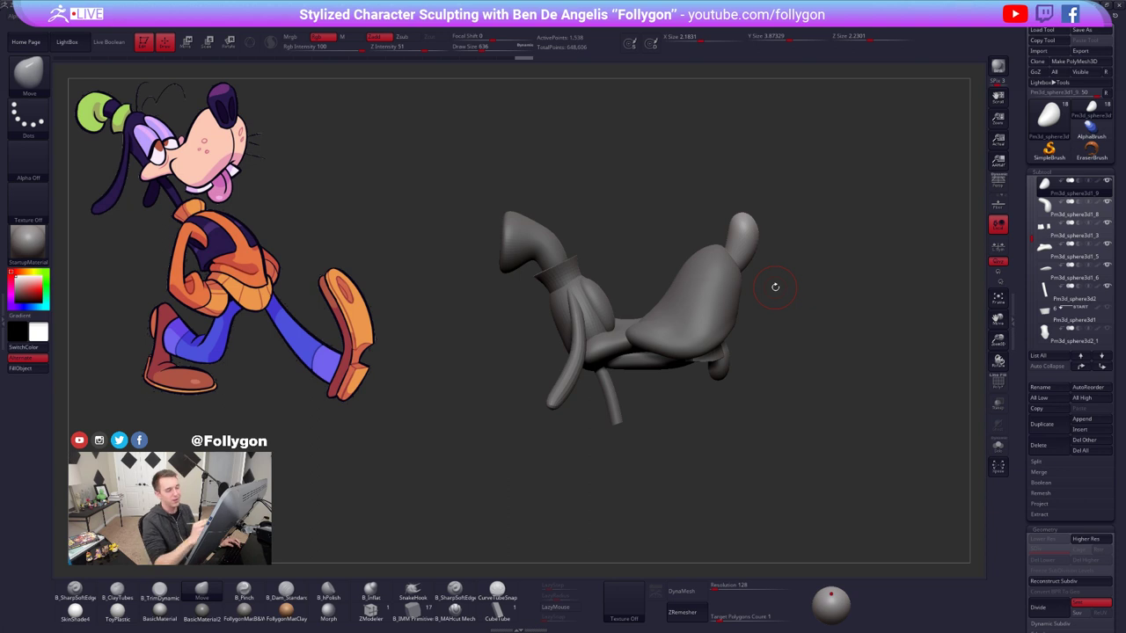
drag(775, 287, 563, 383)
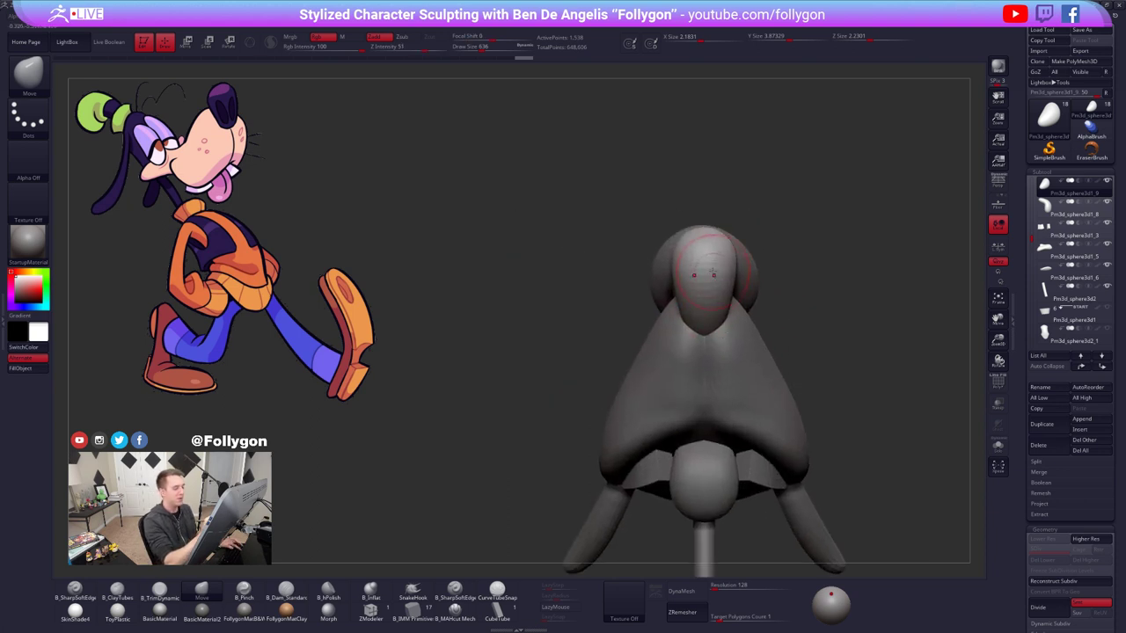
key(space)
mouse_move(714, 270)
mouse_down()
mouse_move(725, 269)
mouse_move(678, 255)
mouse_up()
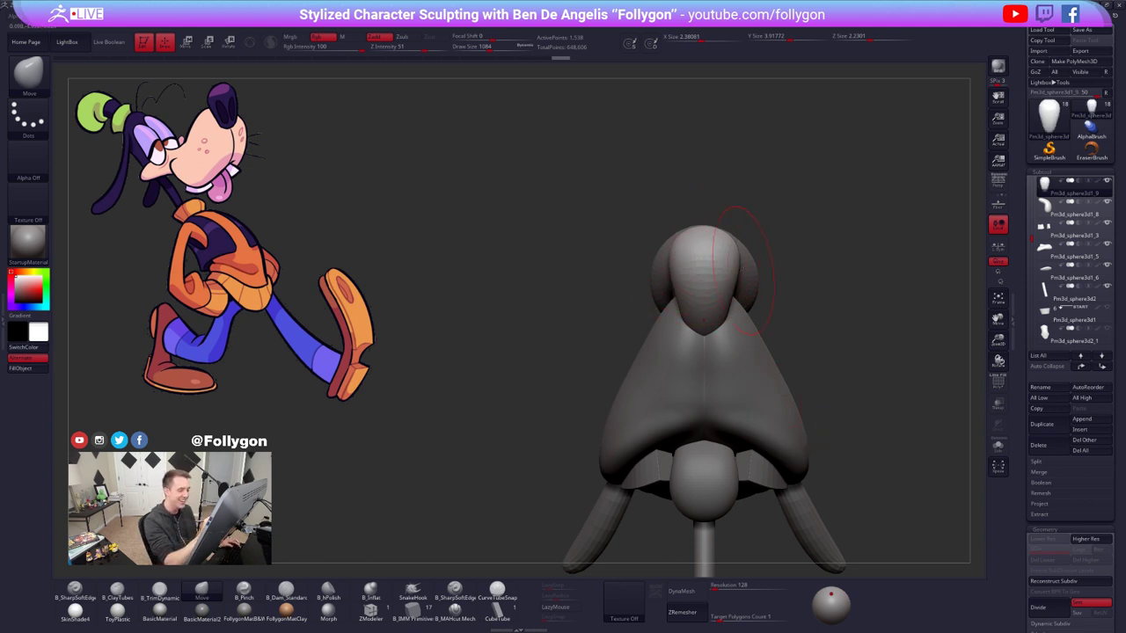
- Reduce the Move brush to draw size 857 and refine the nose's shape from the front and side
key(space)
drag(730, 265, 721, 264)
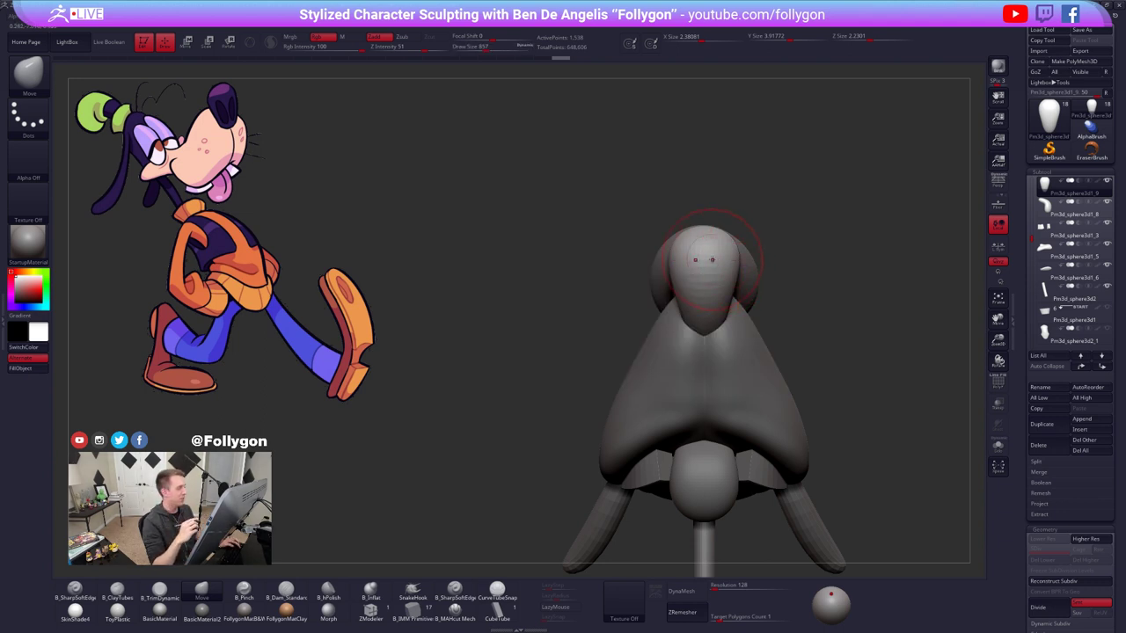
drag(792, 272, 932, 274)
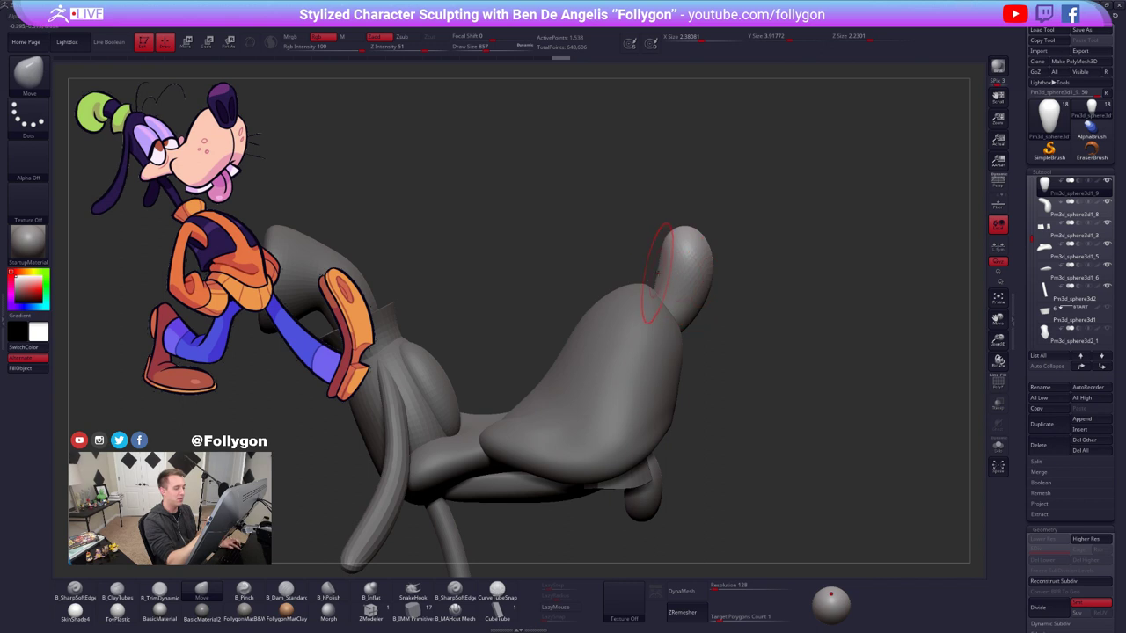
drag(657, 272, 652, 314)
key(alt+s)
key(alt+s)
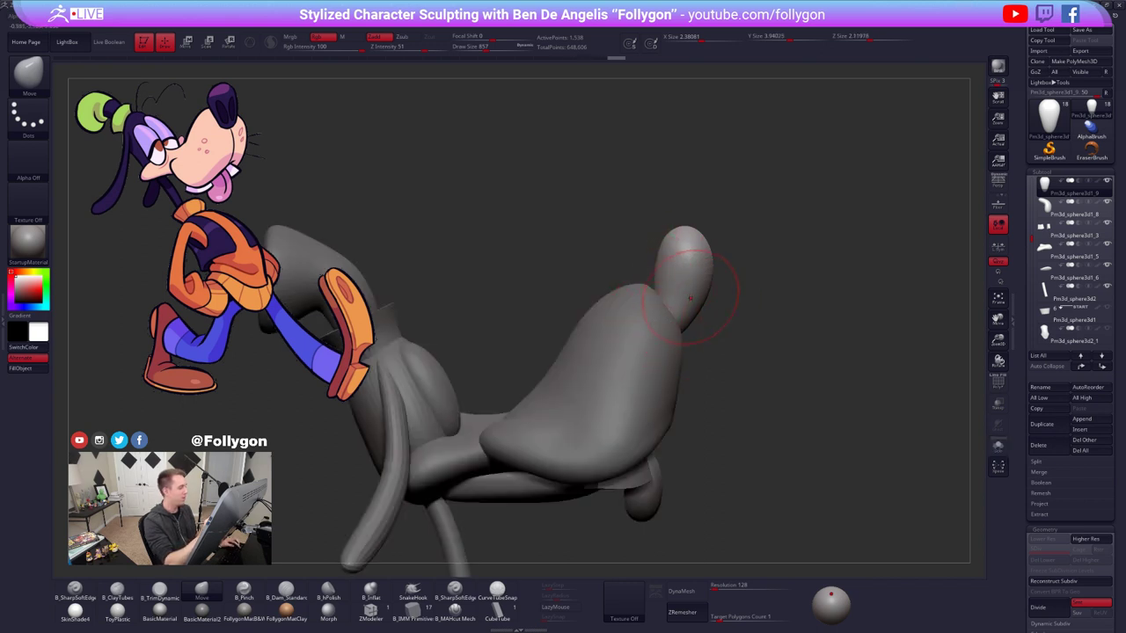
- Reduce the brush to draw size 764 and subdivide the nose up to subdivision level 4
key(space)
key(ctrl+d)
key(ctrl+d)
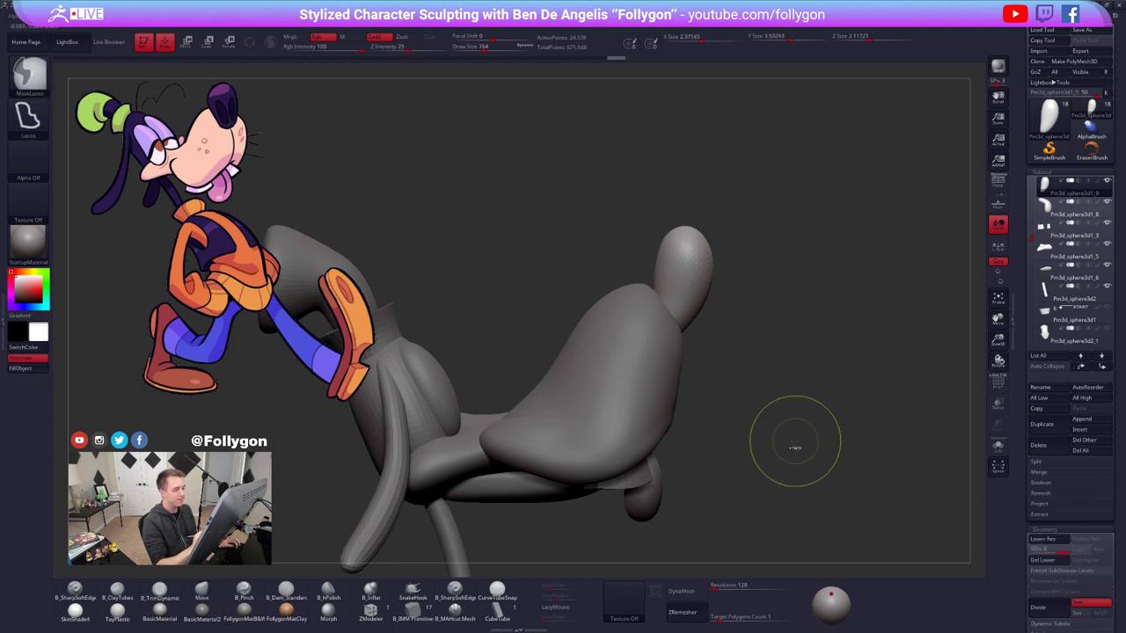
key(ctrl+d)
shift+drag(807, 449, 767, 463)
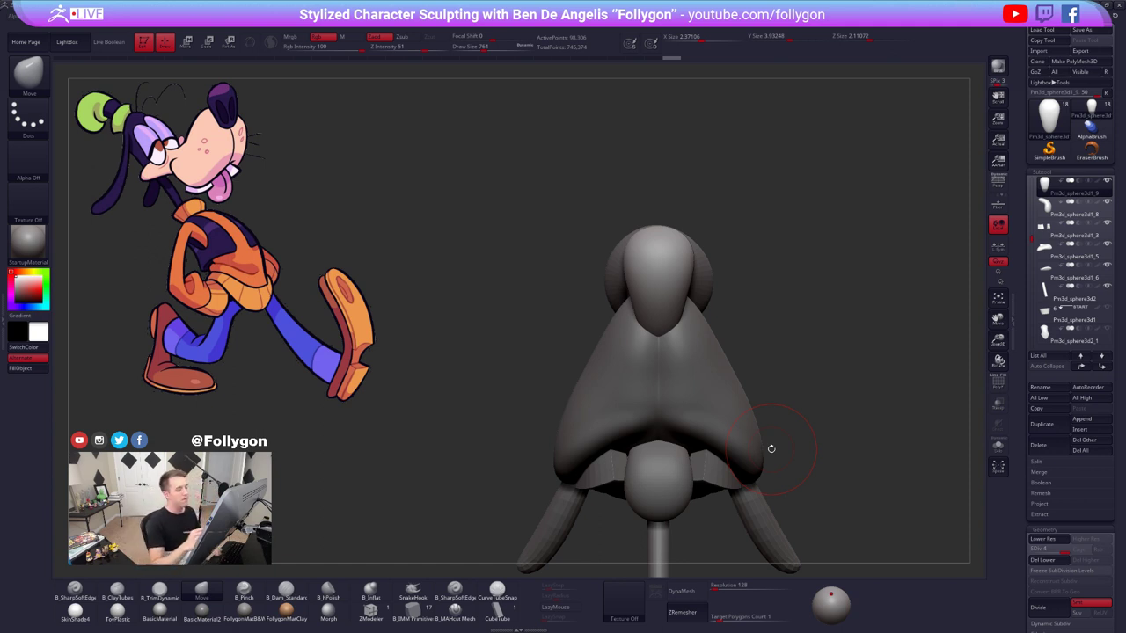
- Isolate the nose in Solo mode and set up the B_Standard brush at draw size 368
key(space)
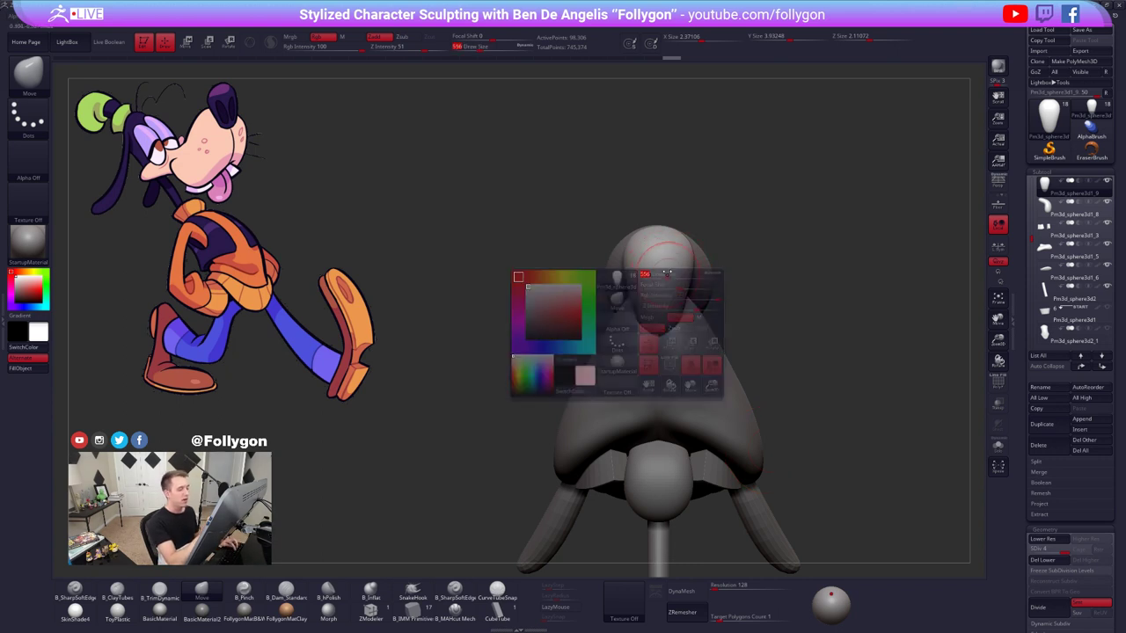
right_drag(667, 273, 655, 283)
key(alt+s)
key(1)
key(space)
drag(631, 276, 627, 276)
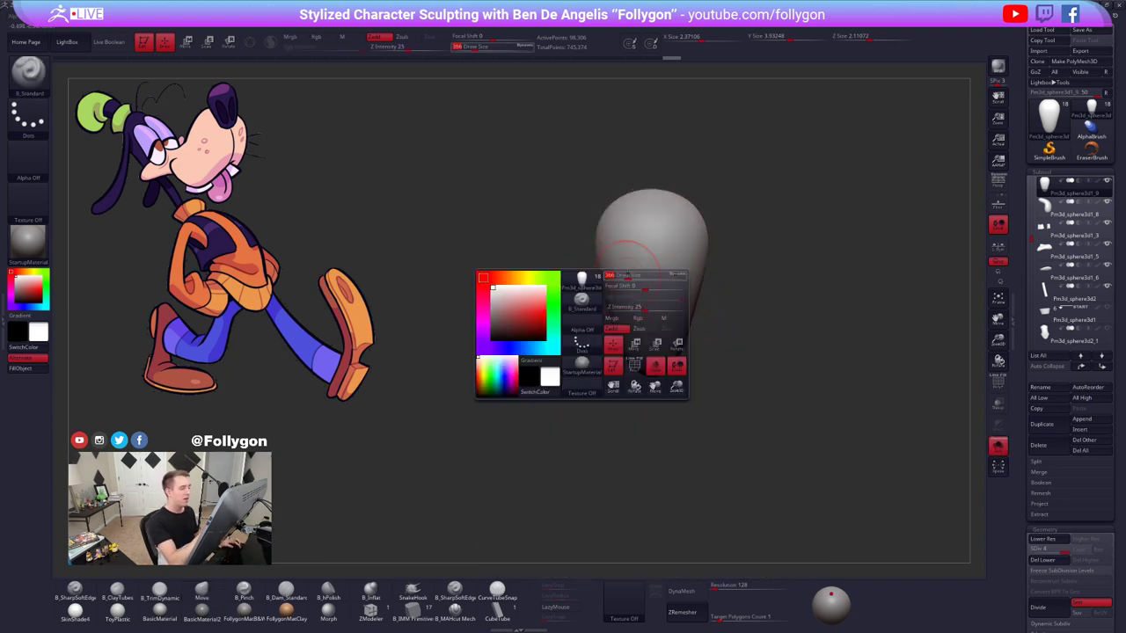
right_drag(628, 276, 621, 276)
- Try carving symmetrical nostril grooves into the front of the nose with the B_Standard brush, undoing each stroke
alt+drag(629, 269, 631, 314)
key(ctrl+z)
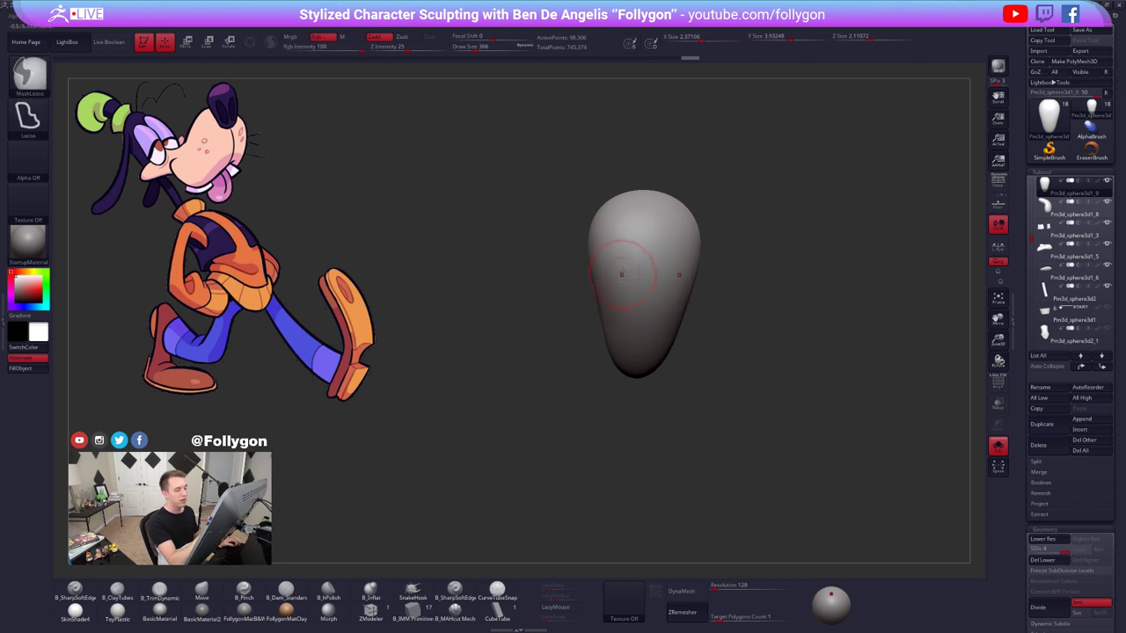
alt+drag(622, 275, 629, 306)
key(ctrl+z)
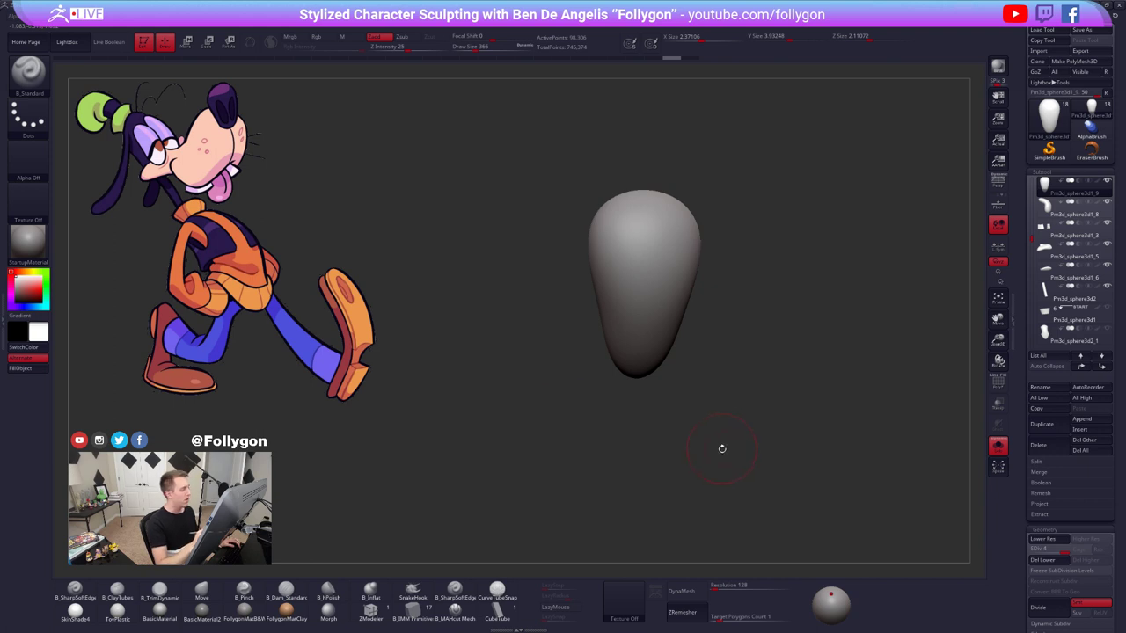
- Switch to the Move brush and enlarge its draw size for reshaping the isolated cranium
key(ctrl+f)
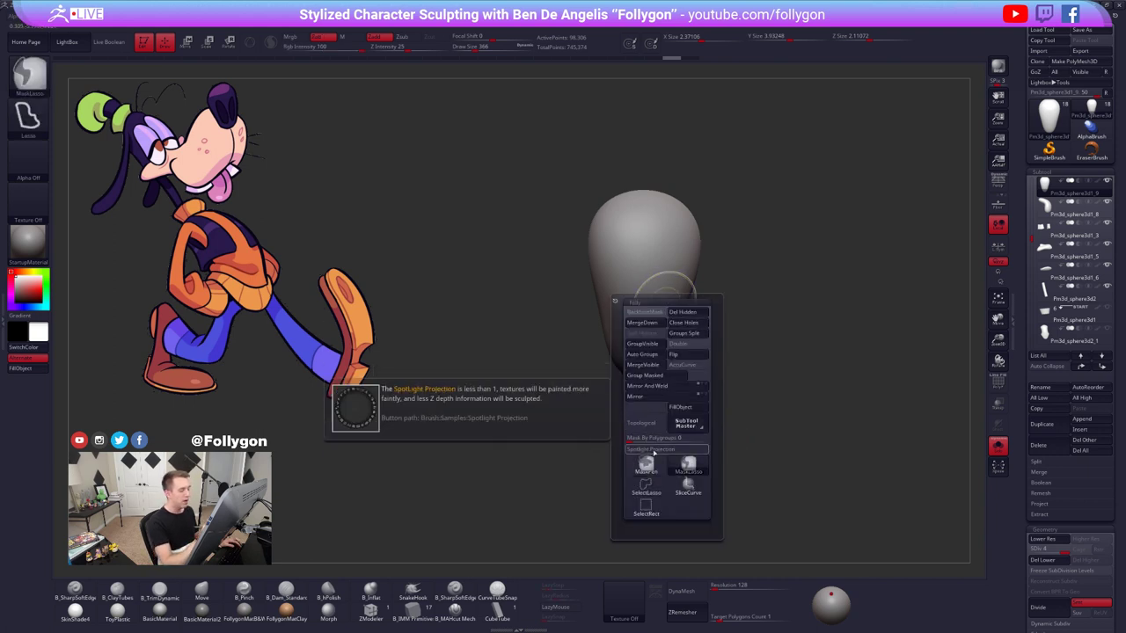
alt+right_drag(662, 274, 709, 304)
key(b)
key(m)
key(v)
key(s)
click(709, 293)
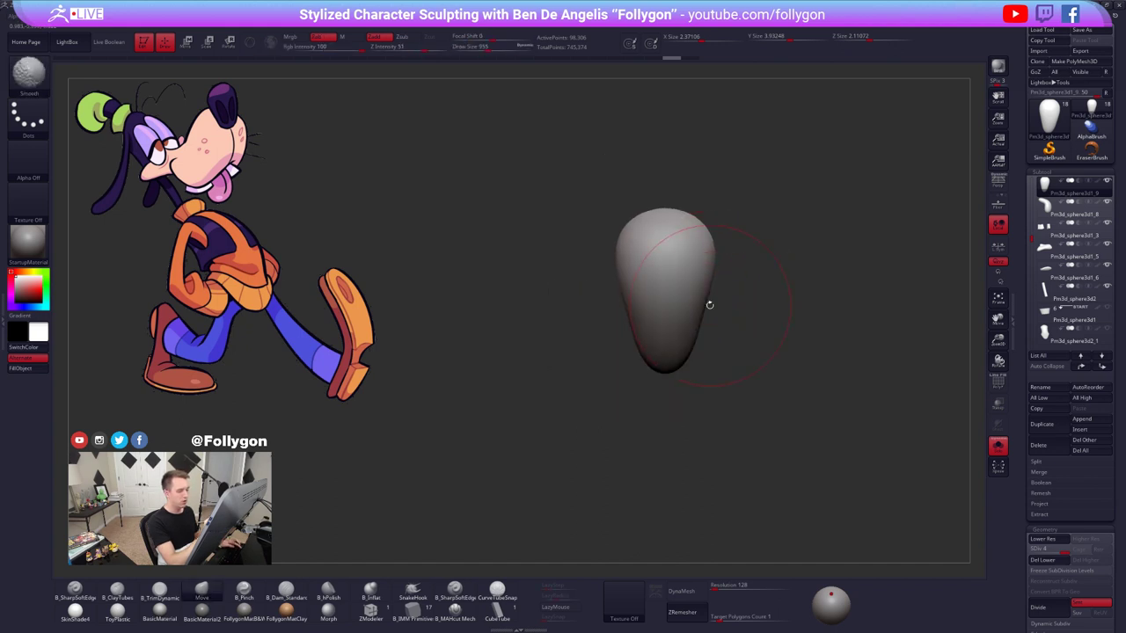
- Show the surrounding body parts and reshape the cranium's lower sides, front and back with the Move brush to sit on the muzzle
key(alt+s)
drag(704, 309, 707, 346)
right_drag(707, 346, 735, 349)
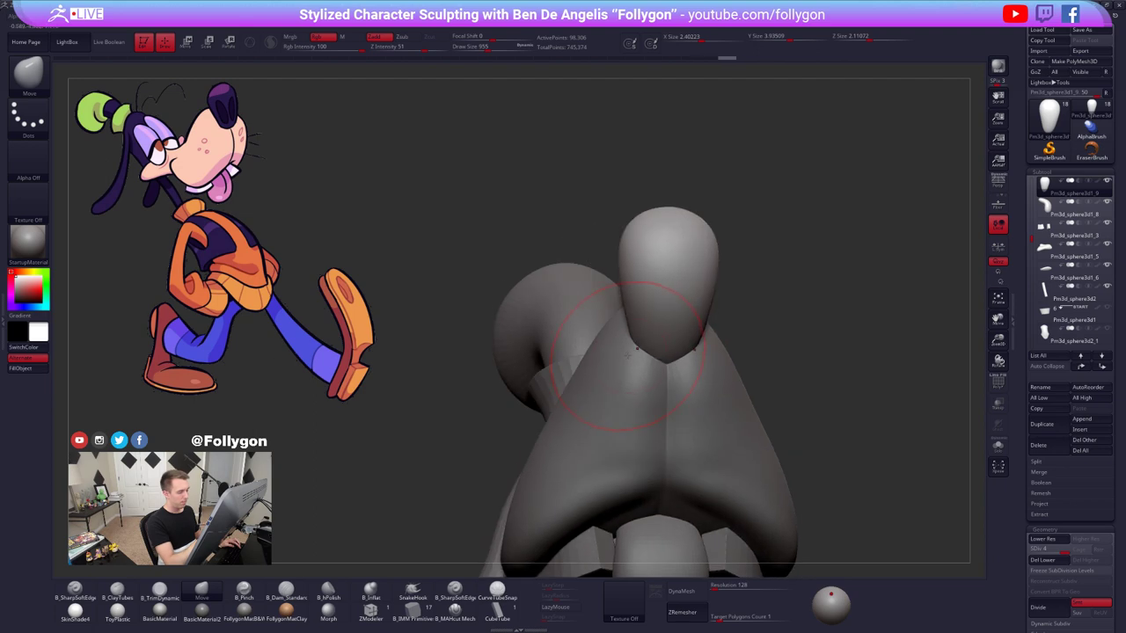
drag(630, 352, 637, 341)
mouse_move(637, 348)
right_down()
mouse_move(702, 382)
mouse_move(712, 348)
right_up()
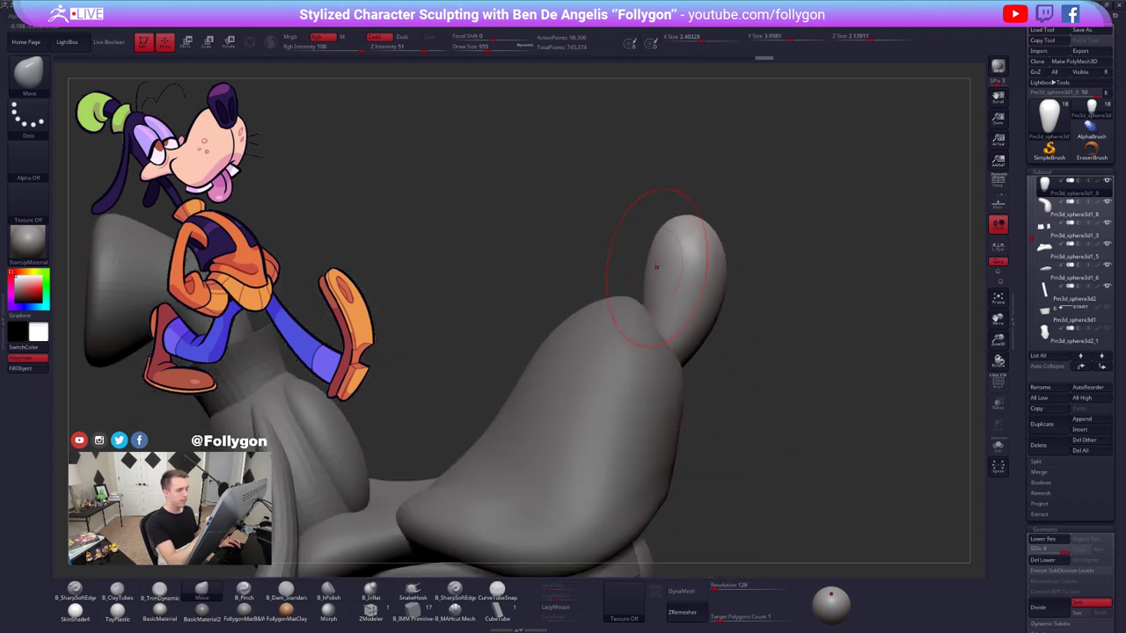
drag(659, 268, 653, 266)
drag(713, 247, 717, 245)
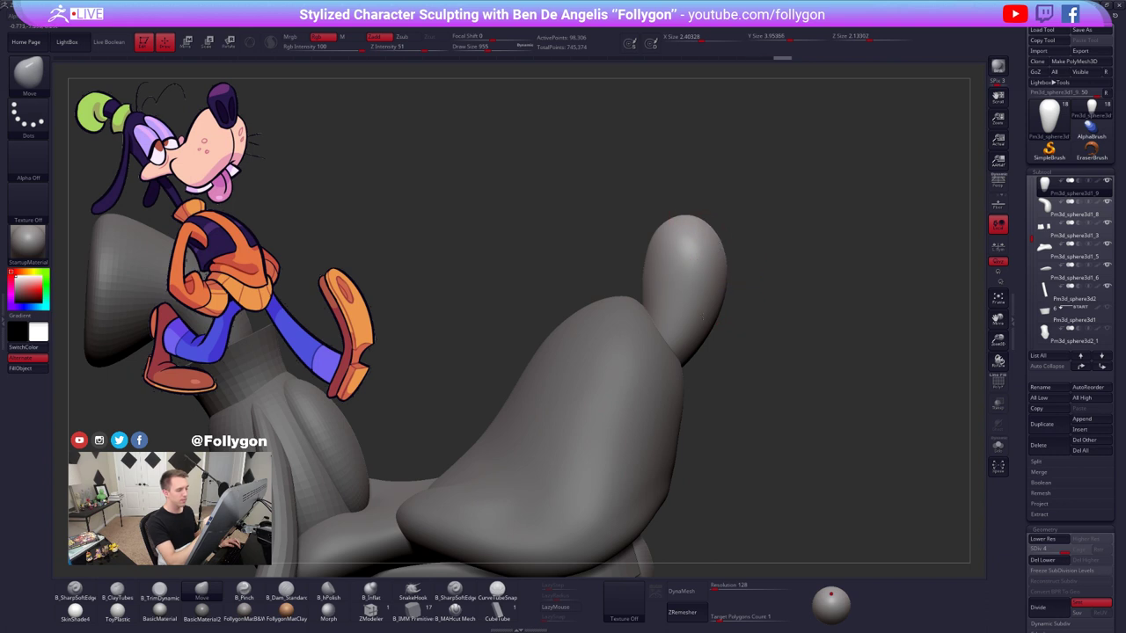
- Isolate the cranium and paint symmetrical rounded eye-socket masks on its front
mouse_move(704, 320)
right_down()
mouse_move(716, 310)
mouse_move(647, 304)
mouse_move(621, 348)
right_up()
key(alt+s)
key(space)
drag(677, 288, 627, 274)
key(space)
alt+right_drag(628, 291, 616, 293)
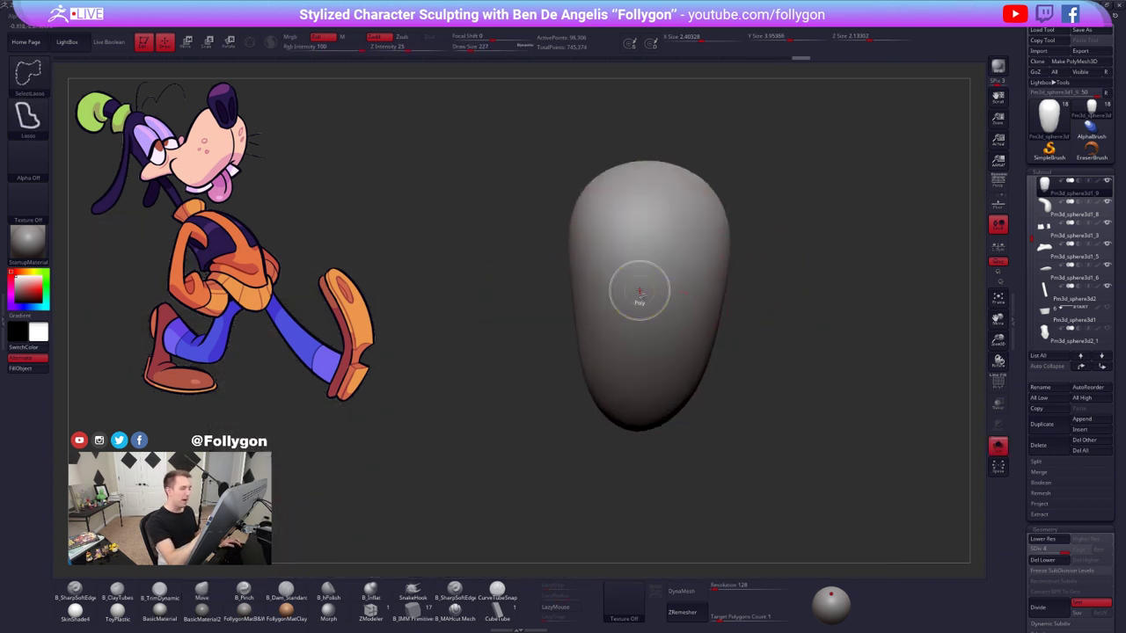
key(ctrl+space)
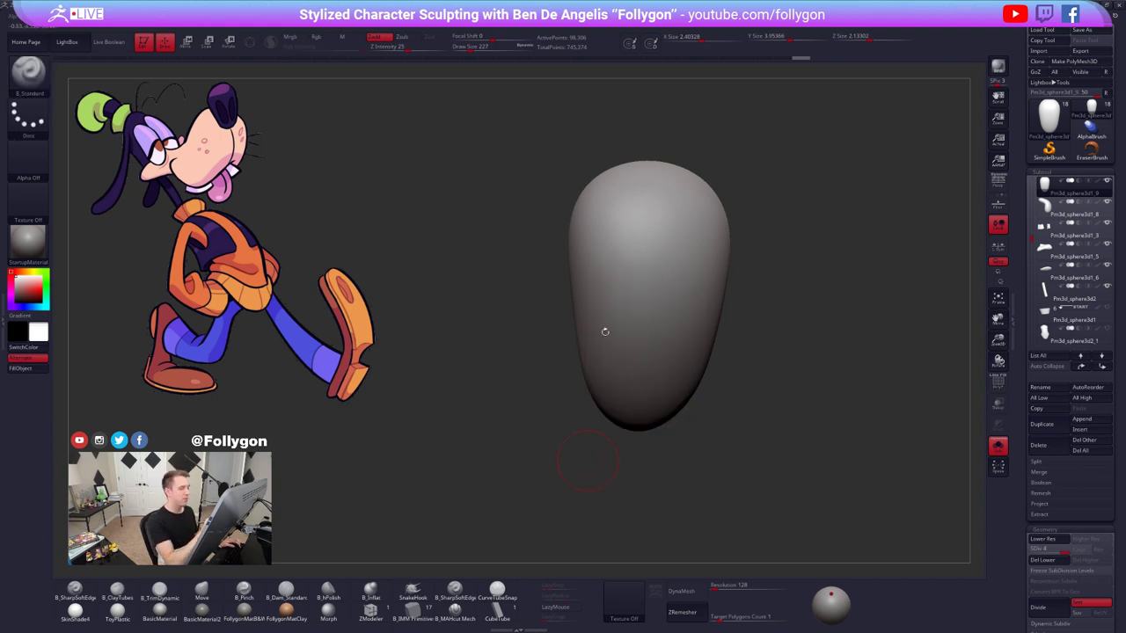
mouse_move(620, 318)
ctrl+mouse_down()
mouse_move(616, 306)
mouse_move(626, 327)
mouse_move(623, 298)
mouse_move(611, 306)
ctrl+mouse_up()
- Set the draw size to 140 and extend the eye-socket masks into tall ovals
key(s)
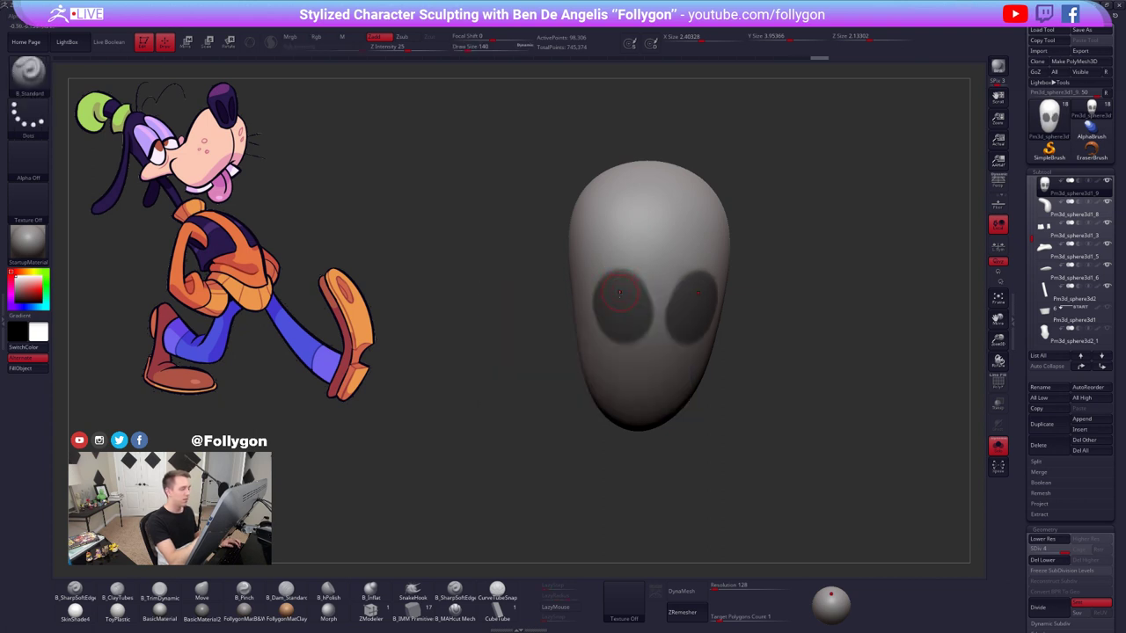
right_drag(620, 305, 628, 295)
mouse_move(628, 295)
ctrl+mouse_down()
mouse_move(622, 280)
mouse_move(606, 322)
mouse_move(614, 379)
mouse_move(636, 332)
ctrl+mouse_up()
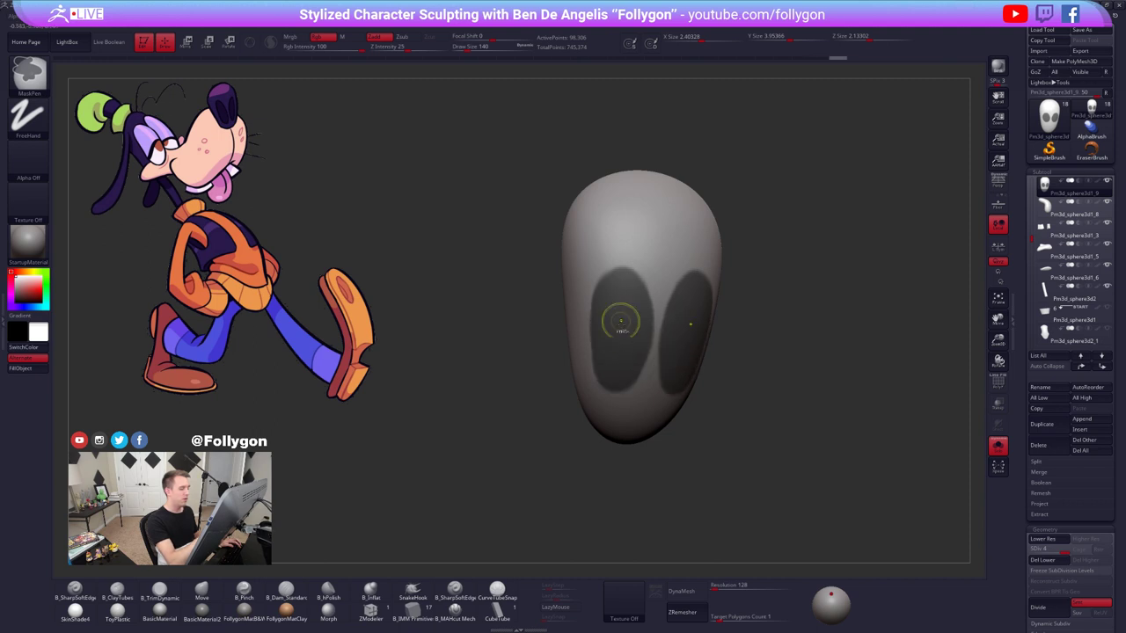
right_drag(676, 417, 629, 373)
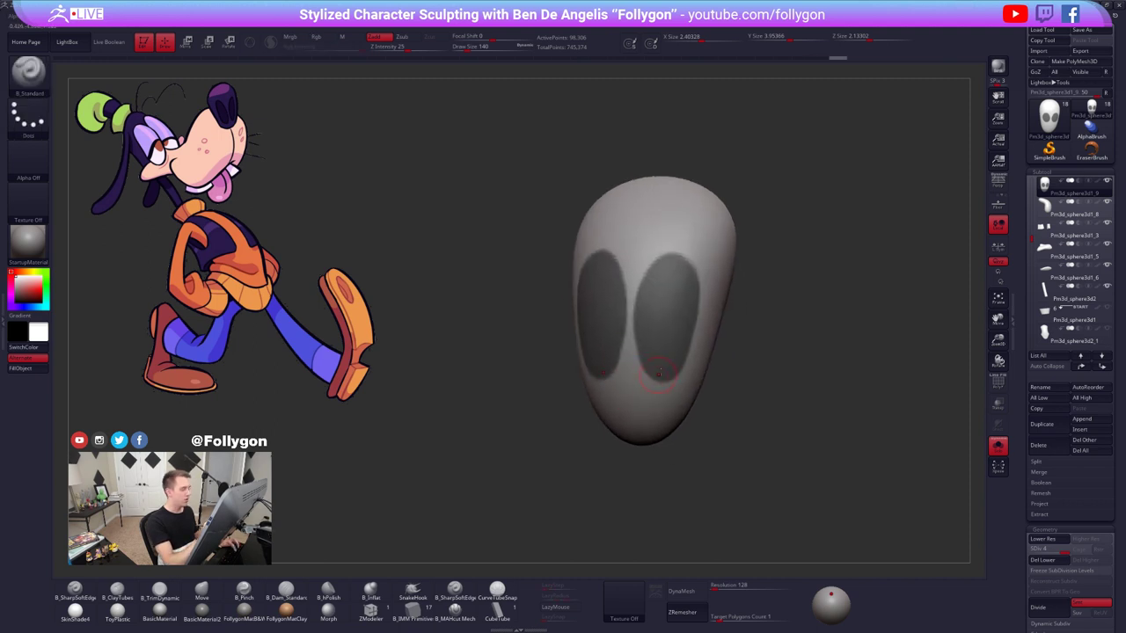
- Show the other body parts, set the draw size to 121 and refine the upper edges of the eye-socket masks
key(alt+s)
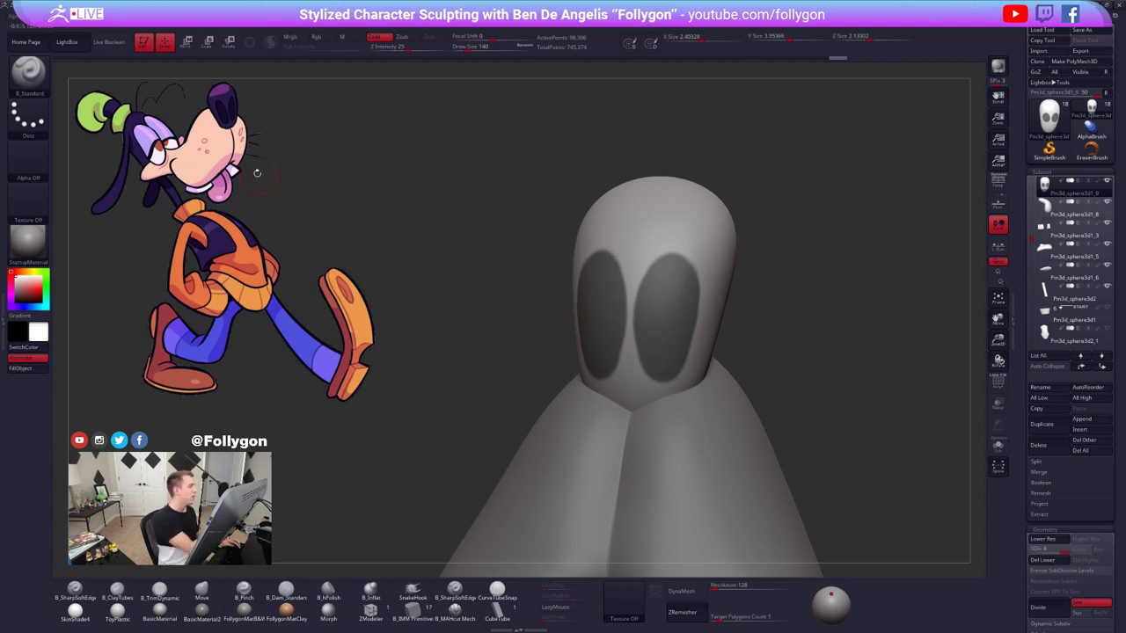
right_drag(645, 369, 647, 364)
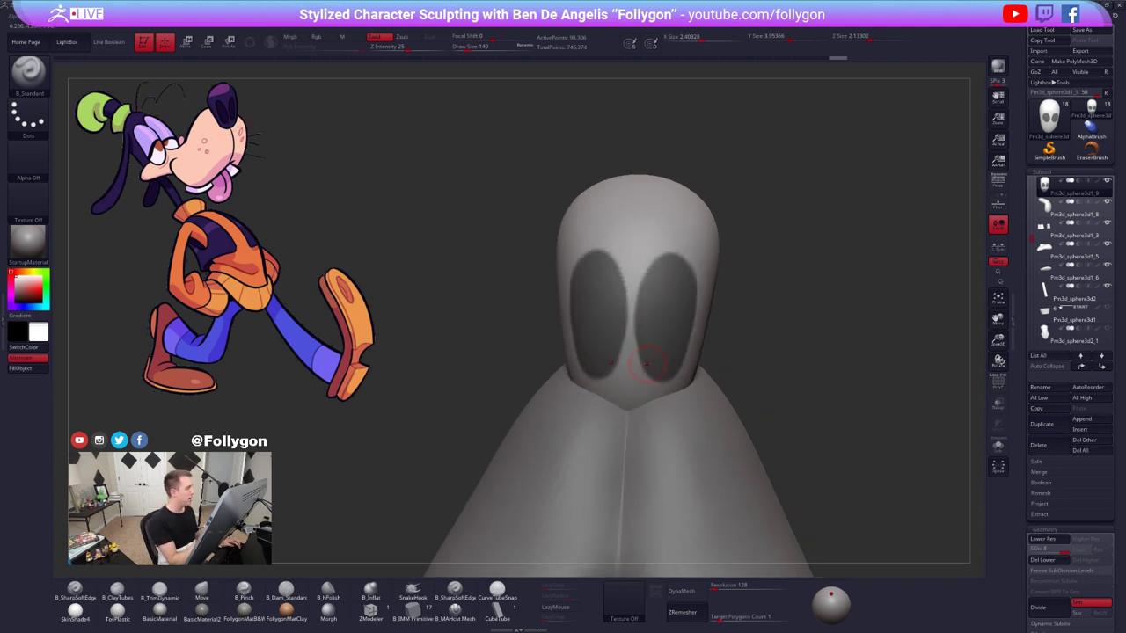
key(space)
mouse_move(643, 335)
mouse_down()
mouse_move(650, 371)
mouse_move(663, 376)
mouse_up()
right_drag(621, 311, 593, 304)
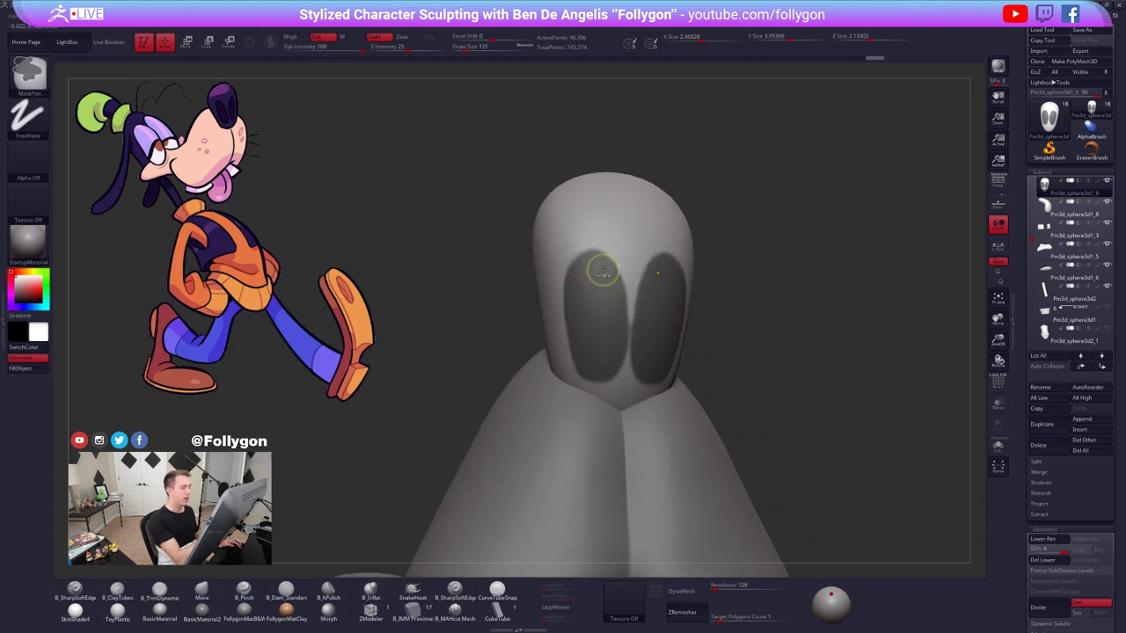
mouse_move(603, 271)
ctrl+mouse_down()
mouse_move(594, 260)
mouse_move(574, 278)
ctrl+mouse_up()
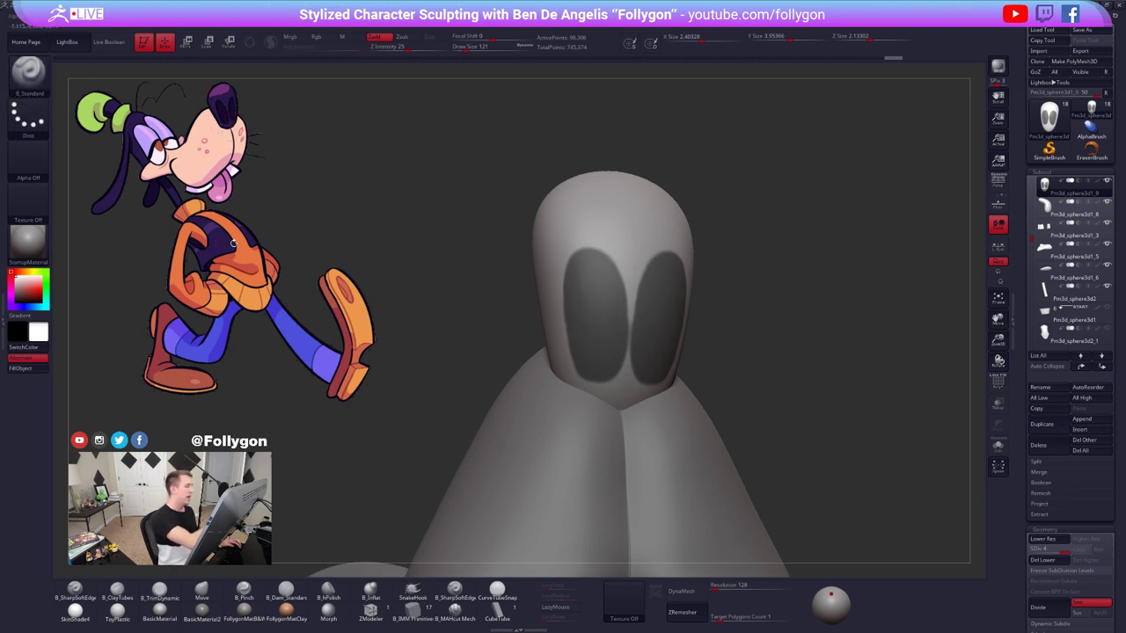
- Reduce the draw size to 38 and trim the masks' inner edges to clean the gap between the eye sockets
right_drag(616, 374, 581, 370)
key(space)
click(626, 303)
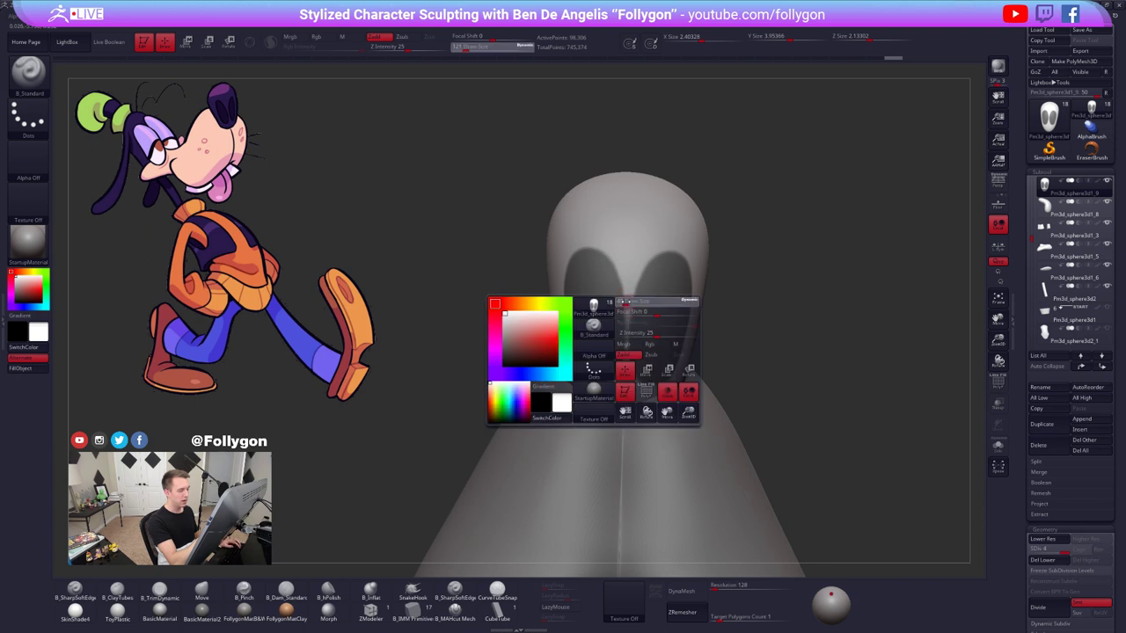
key(ctrl)
ctrl+alt+drag(625, 320, 619, 378)
mouse_move(616, 336)
right_down()
mouse_move(690, 341)
mouse_move(606, 338)
right_up()
- Turn on PolyFrame and convert the masked eye sockets into their own polygroup
key(shift)
key(shift+f)
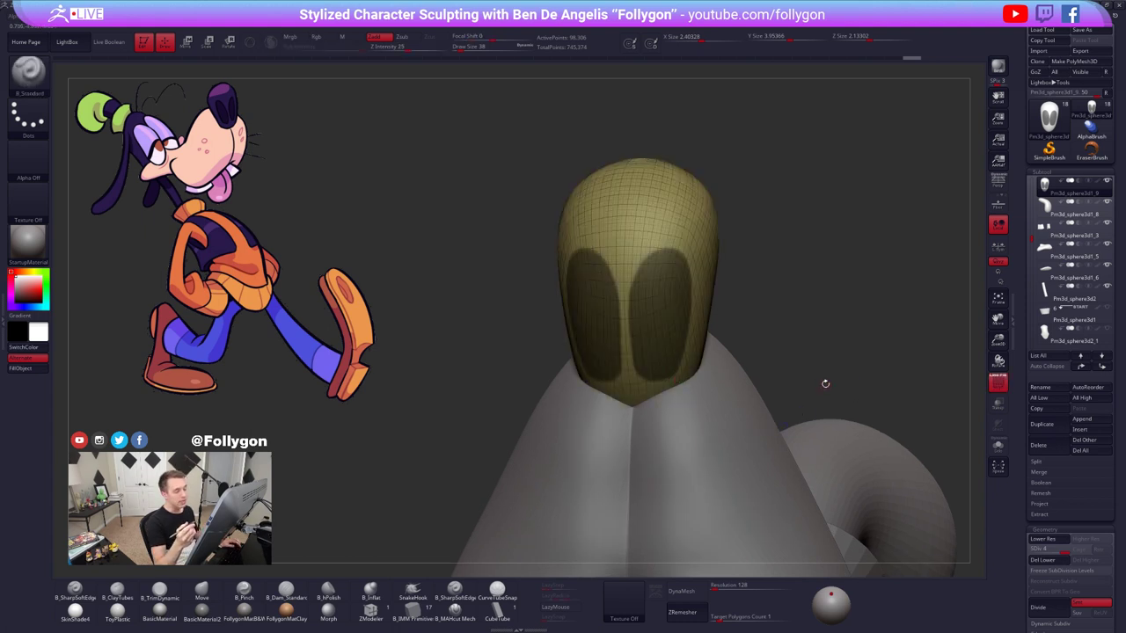
key(ctrl+w)
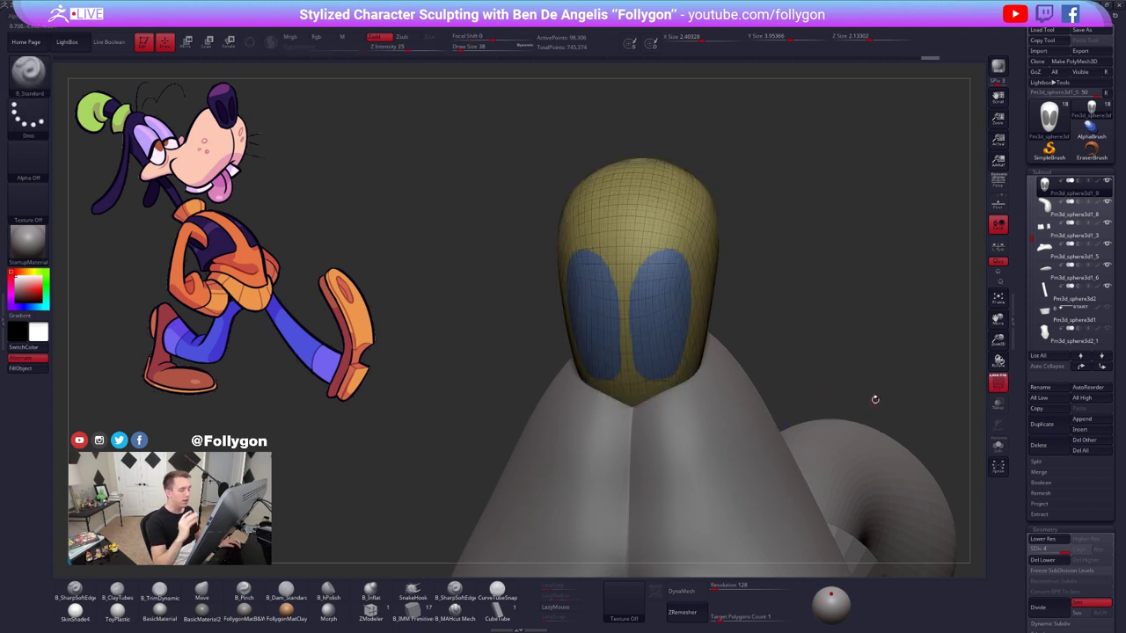
key(space)
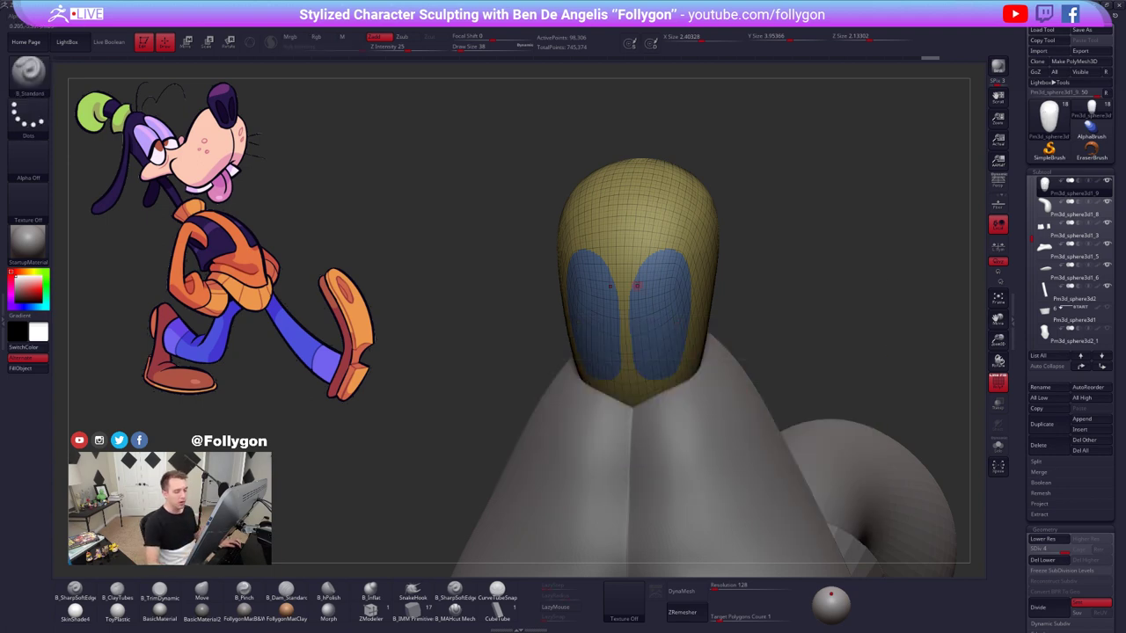
- Remesh the cranium with ZRemesher, using KeepGroups and an adjusted SmoothGroups value
drag(1028, 452, 1036, 367)
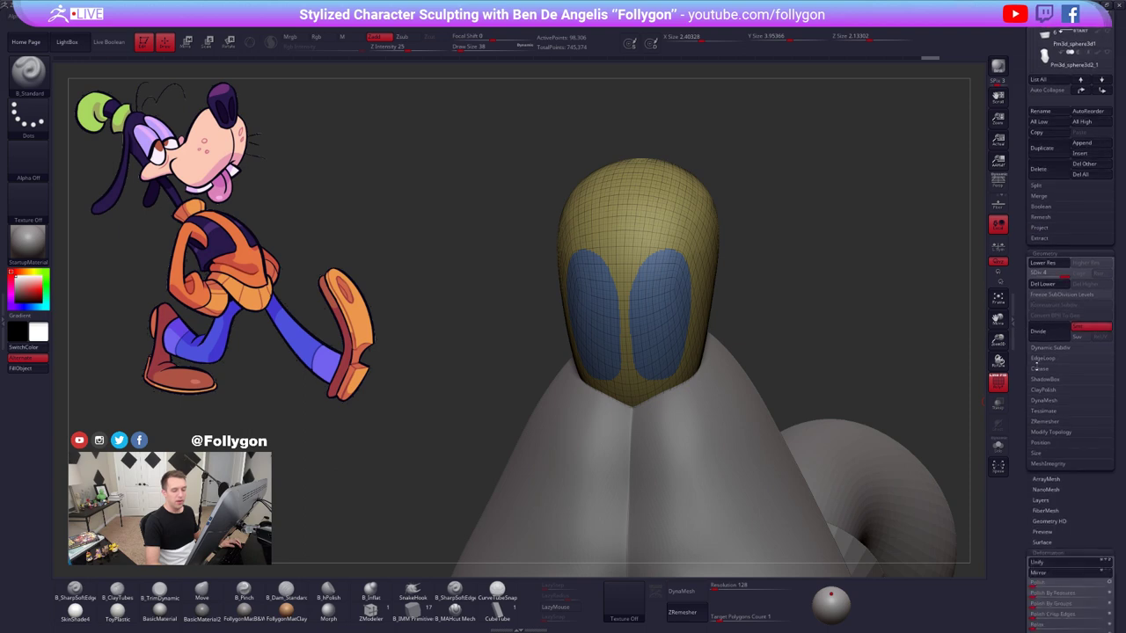
click(1055, 423)
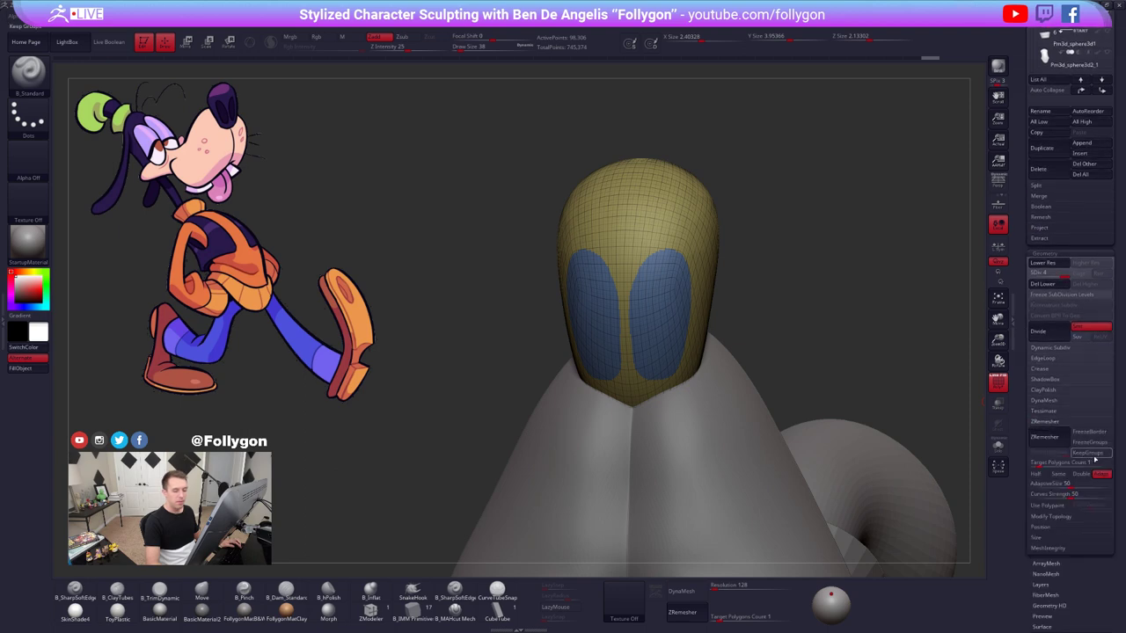
click(1095, 457)
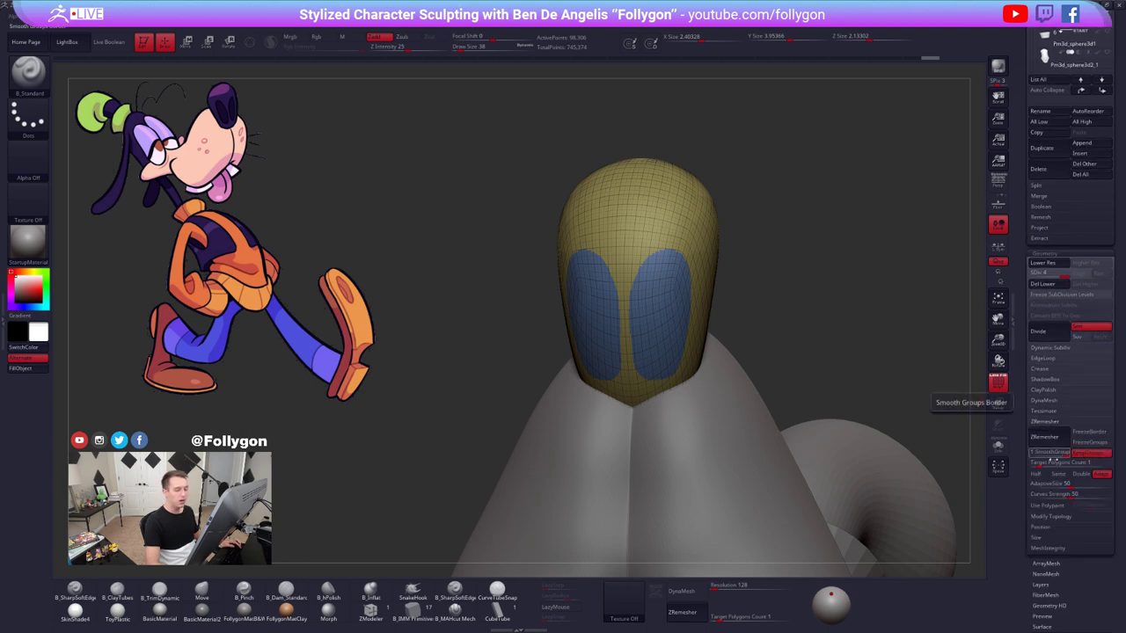
click(1049, 462)
key(Return)
click(1044, 444)
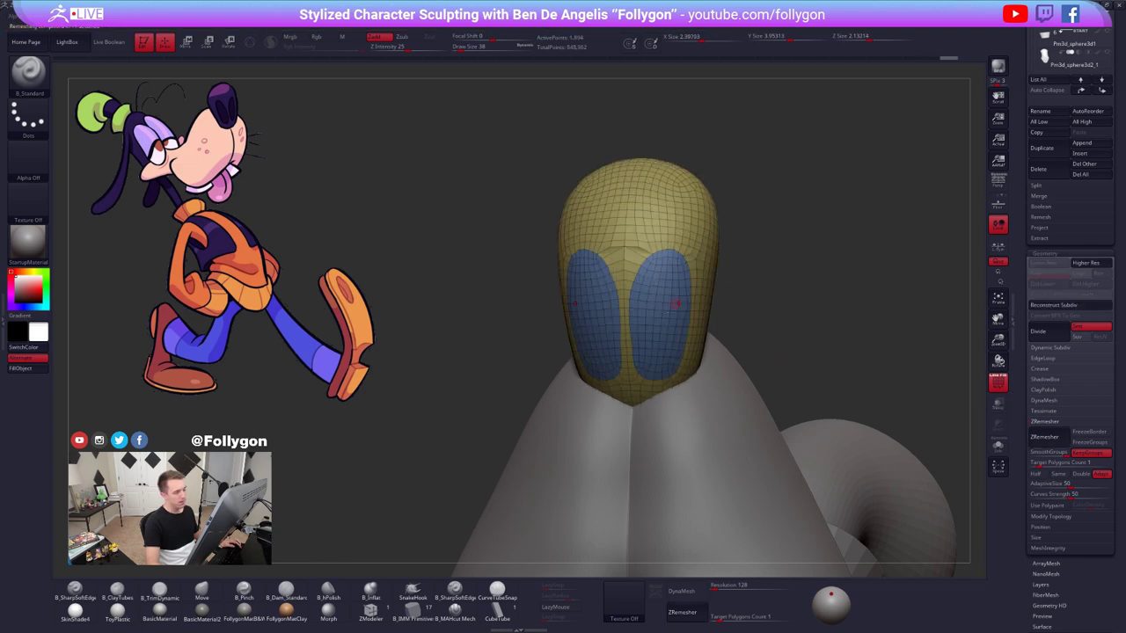
- Mask everything except the eye-socket polygroup and try to push the sockets inward with the Transpose line
right_drag(667, 312, 666, 350)
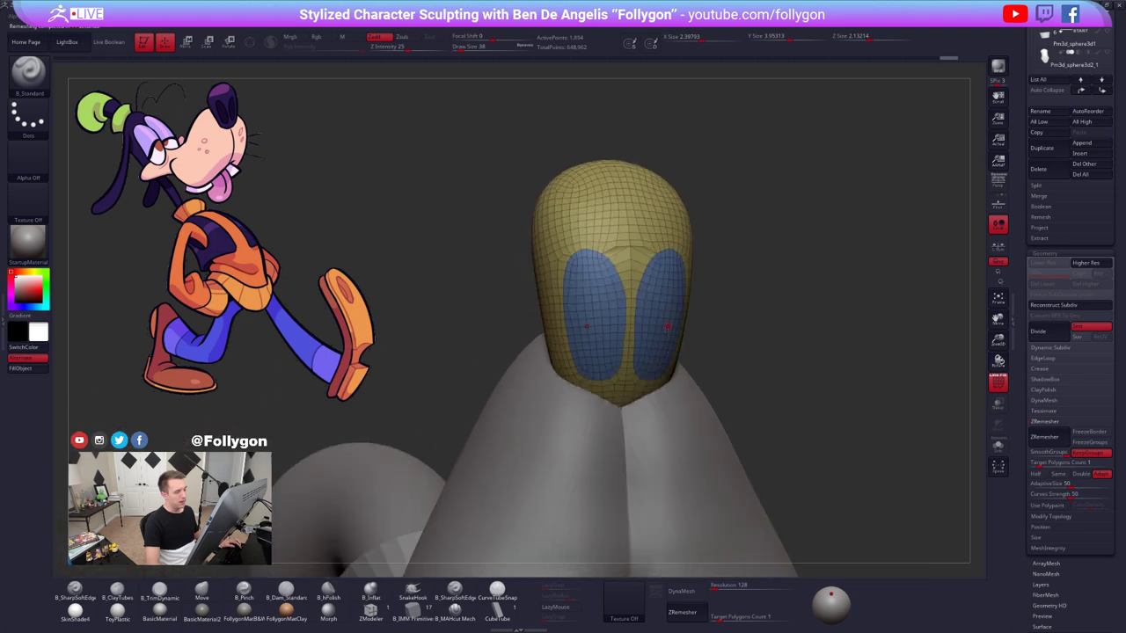
key(w)
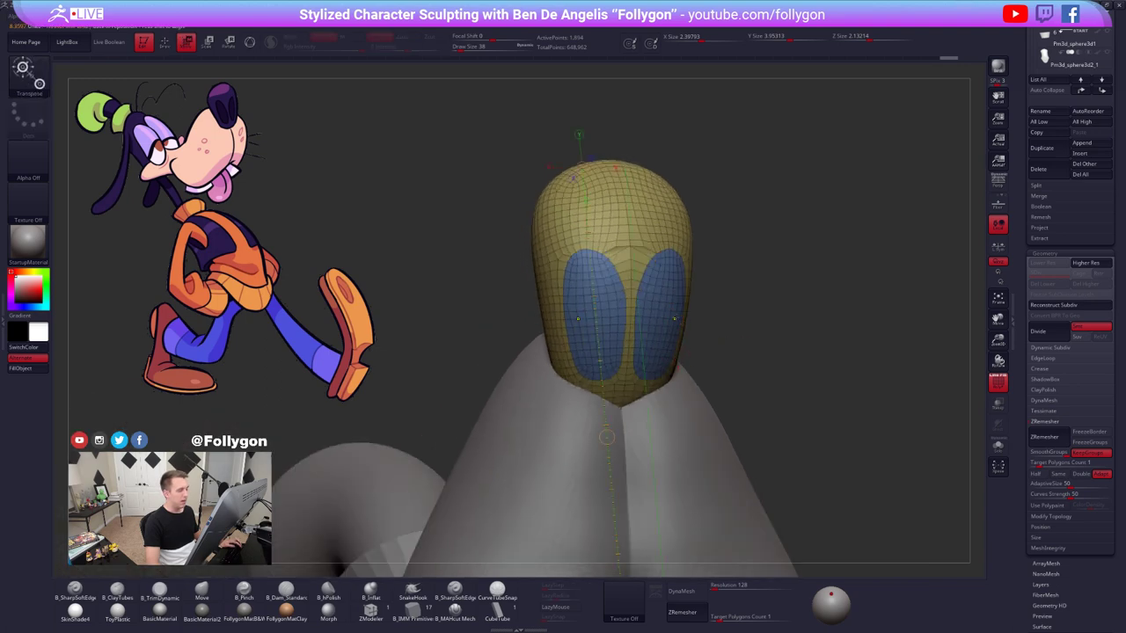
ctrl+click(675, 316)
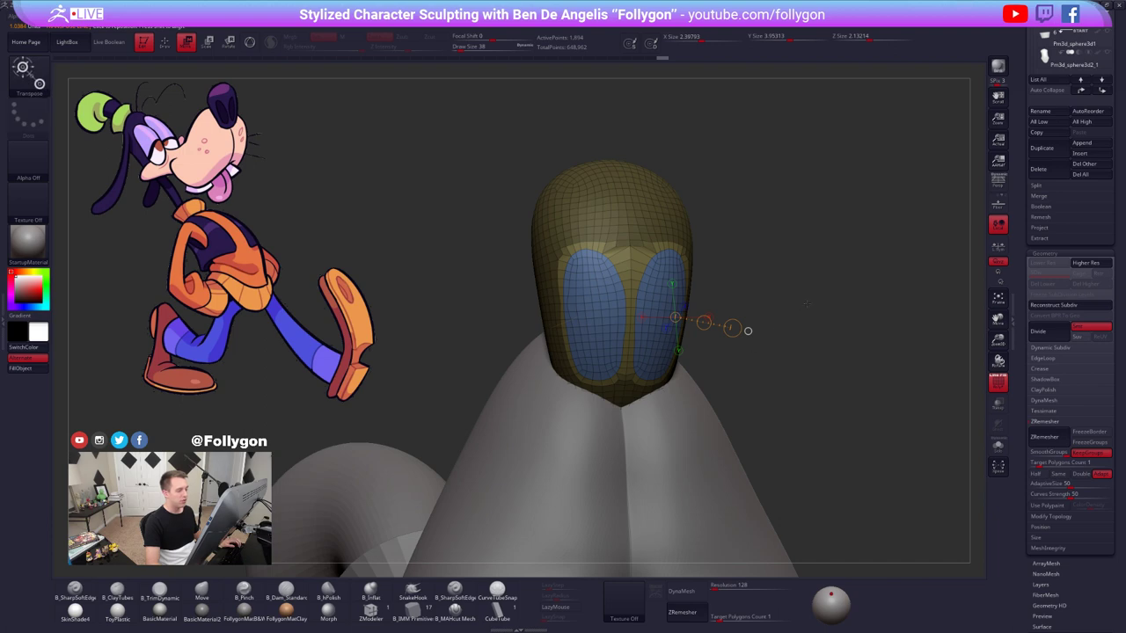
drag(807, 304, 835, 305)
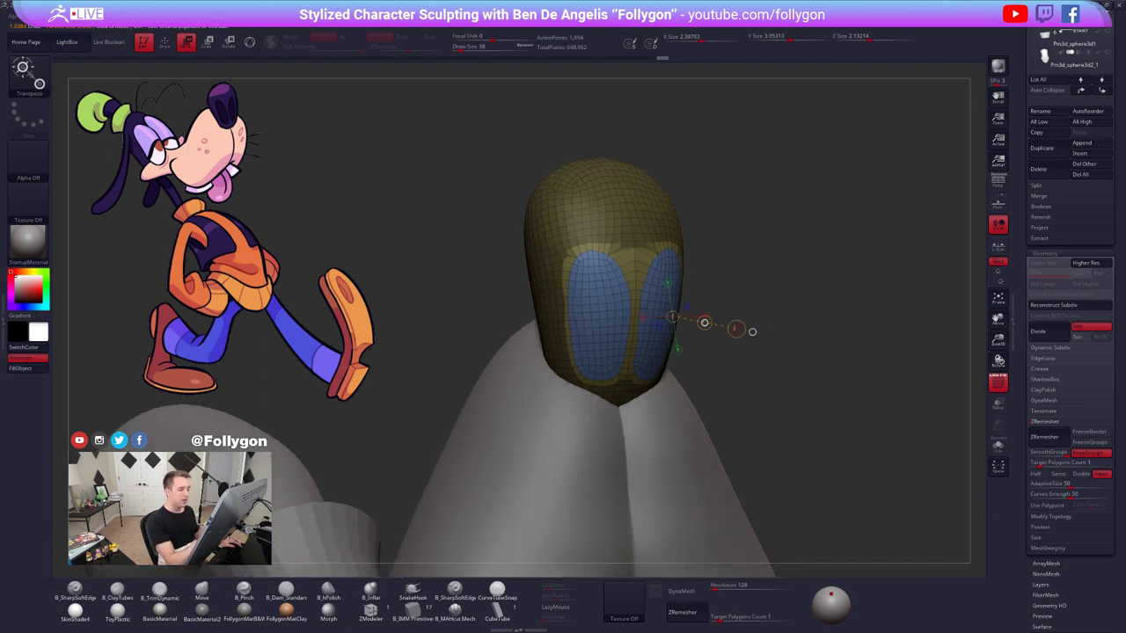
drag(705, 323, 688, 319)
- Undo the socket move, the masking and the ZRemesher result on the cranium
key(ctrl+z)
key(ctrl+z)
key(ctrl+z)
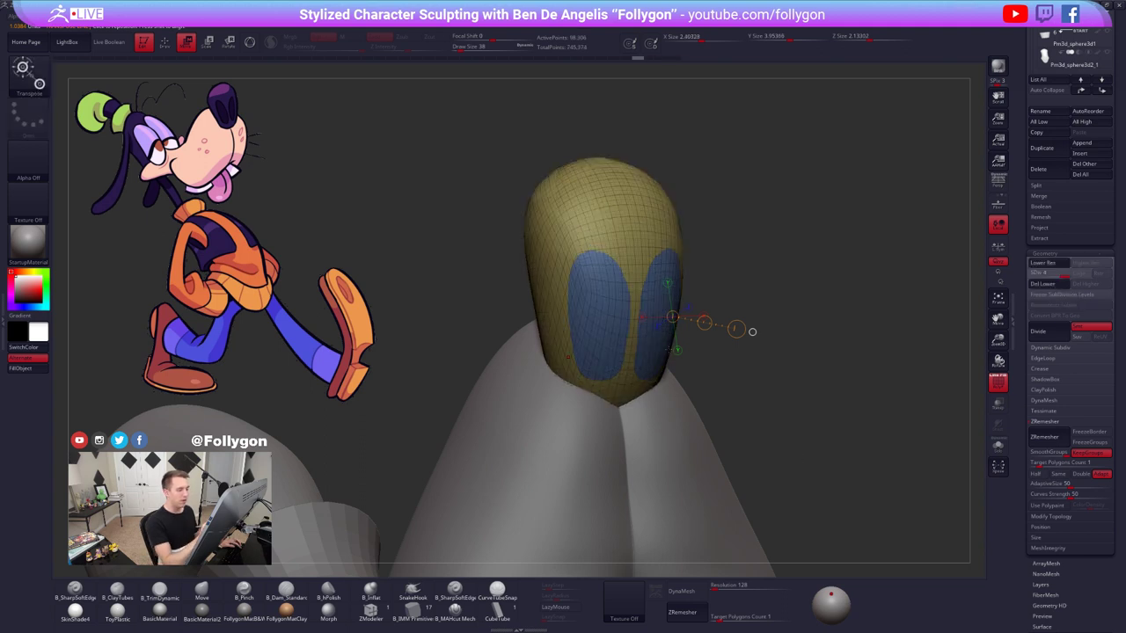
- Mask all but the eye-socket polygroup, hide PolyFrame and push both sockets into the cranium with the Transpose line
ctrl+click(597, 331)
key(shift+f)
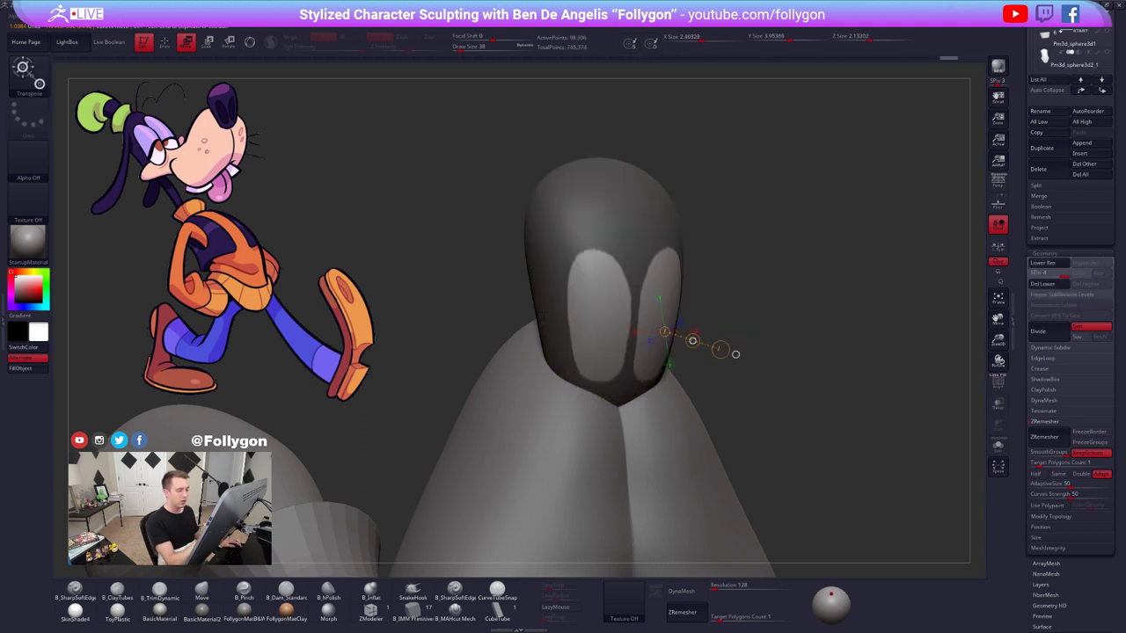
right_drag(692, 341, 680, 337)
drag(680, 337, 666, 332)
mouse_move(666, 331)
right_down()
mouse_move(625, 328)
mouse_move(615, 310)
mouse_move(656, 319)
right_up()
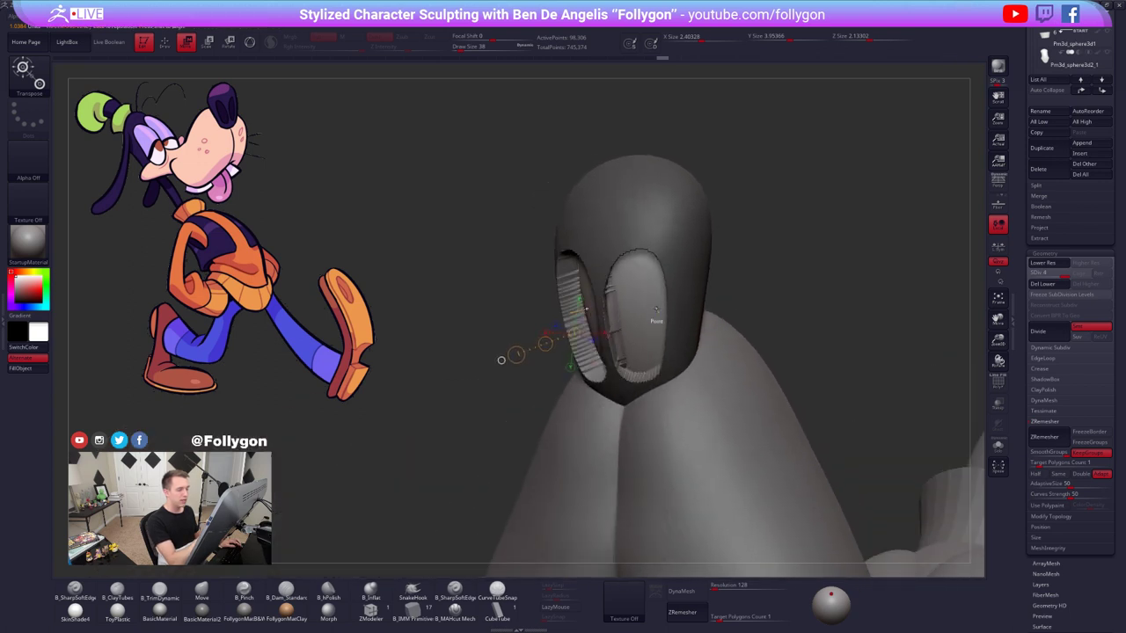
- Try the Double display option on the cranium with its inset eye sockets
right_click(658, 319)
right_click(687, 318)
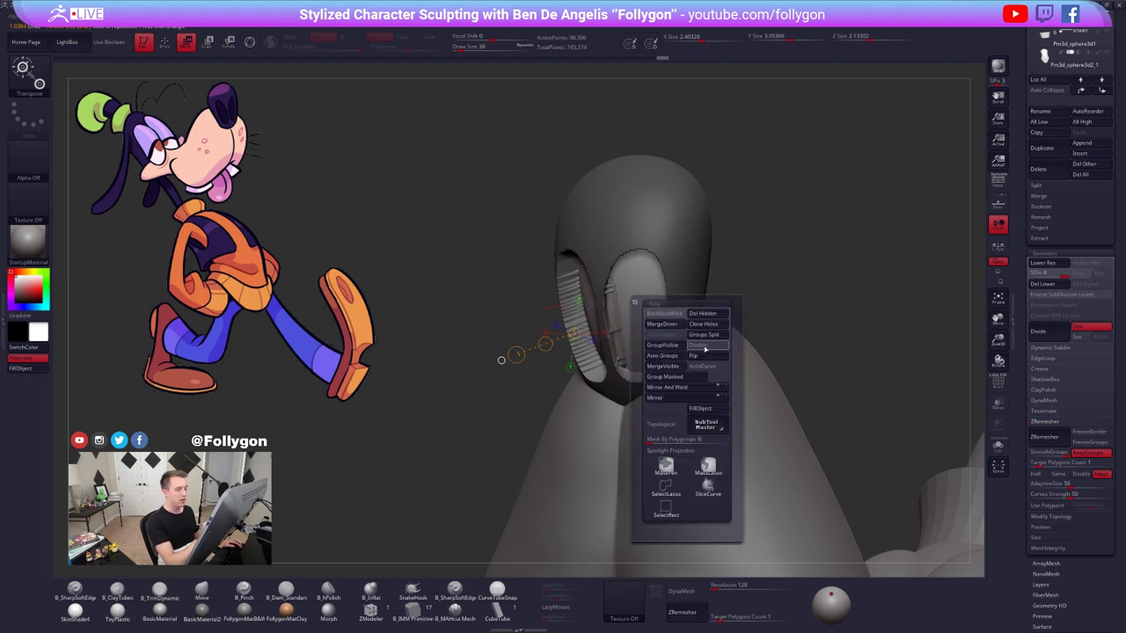
click(707, 347)
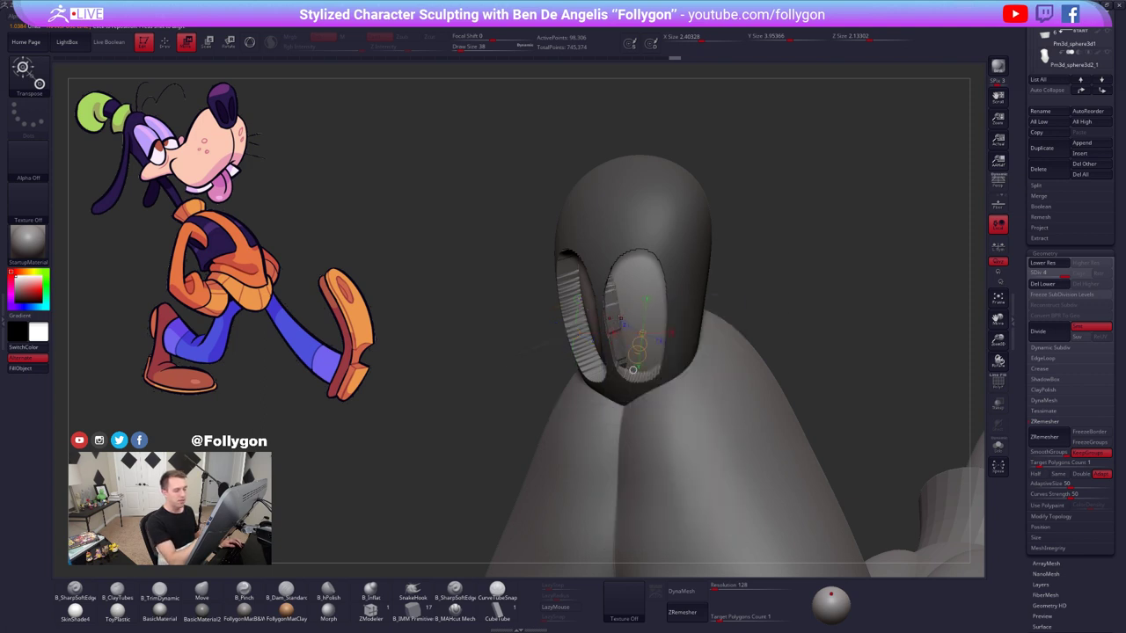
right_click(719, 315)
click(737, 343)
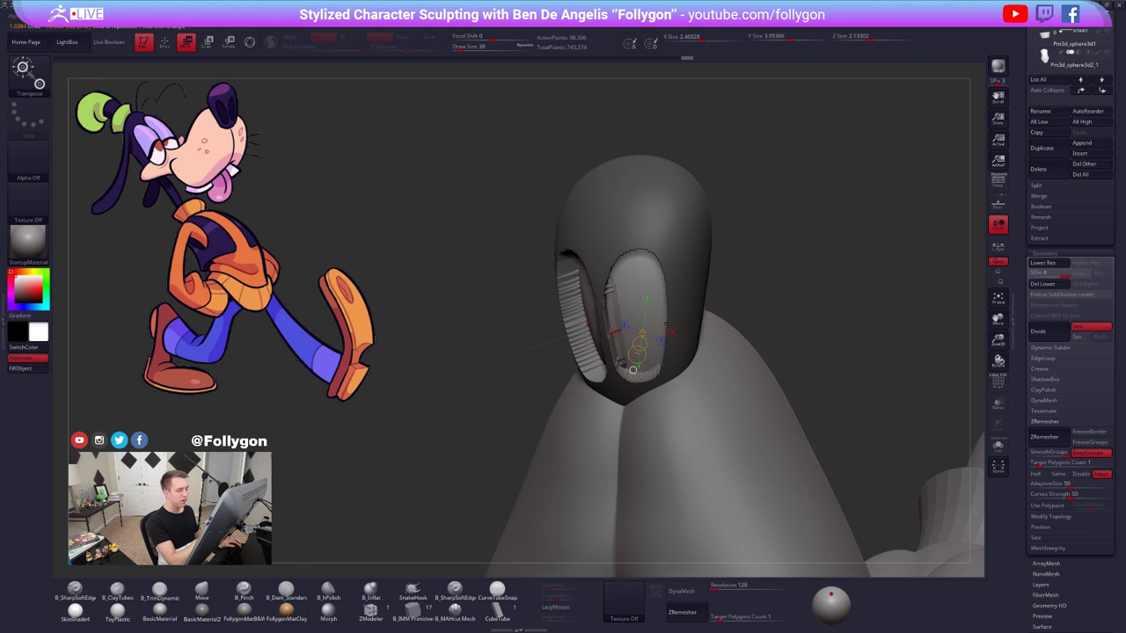
- Draw a horizontal Transpose line from the eye socket in front view and shift the inset sockets sideways
right_drag(633, 369, 693, 379)
drag(642, 299, 708, 300)
right_drag(675, 300, 679, 300)
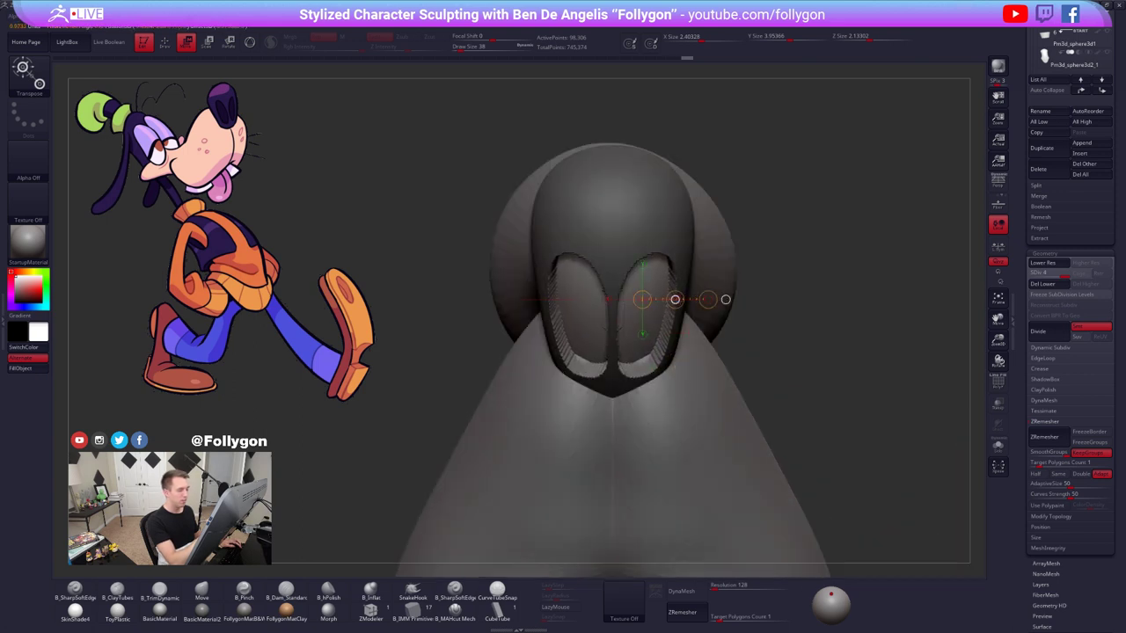
- Leave Transpose, clear the mask on the cranium and set the DynaMesh resolution to 552
key(q)
right_drag(747, 335, 766, 335)
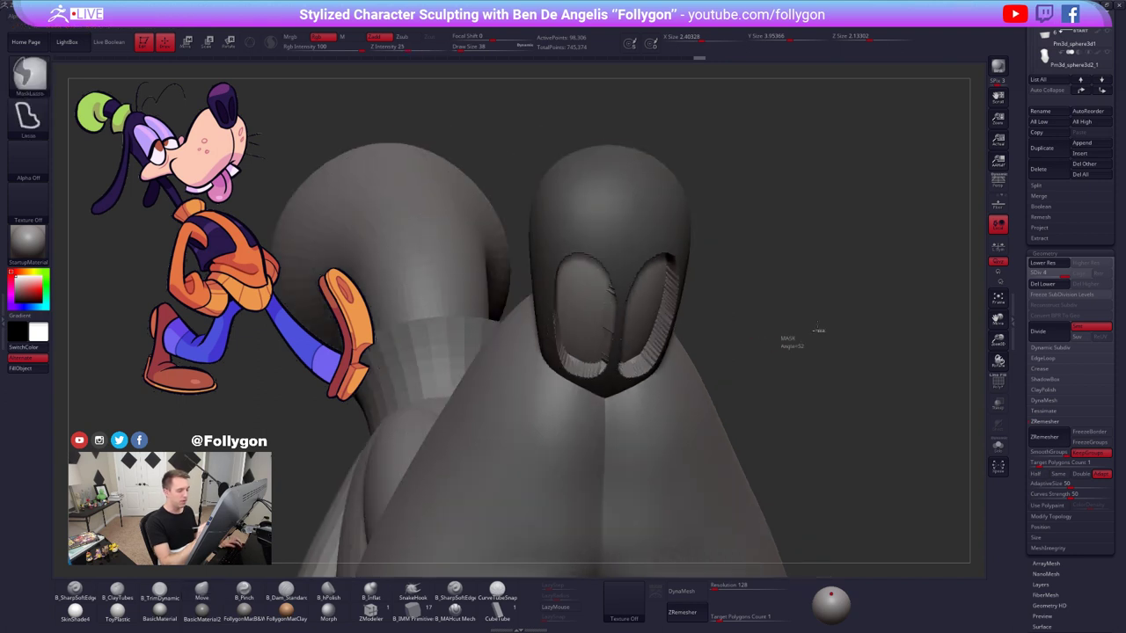
ctrl+drag(817, 329, 801, 348)
click(723, 587)
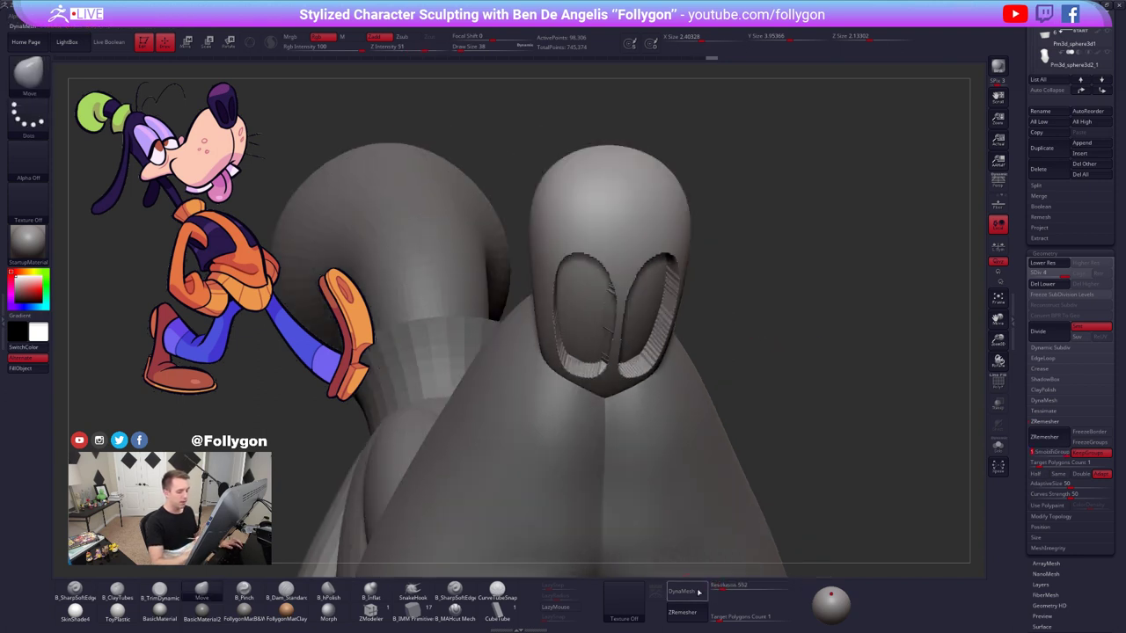
- Save the project and convert the cranium with its inset eye sockets to DynaMesh
click(859, 5)
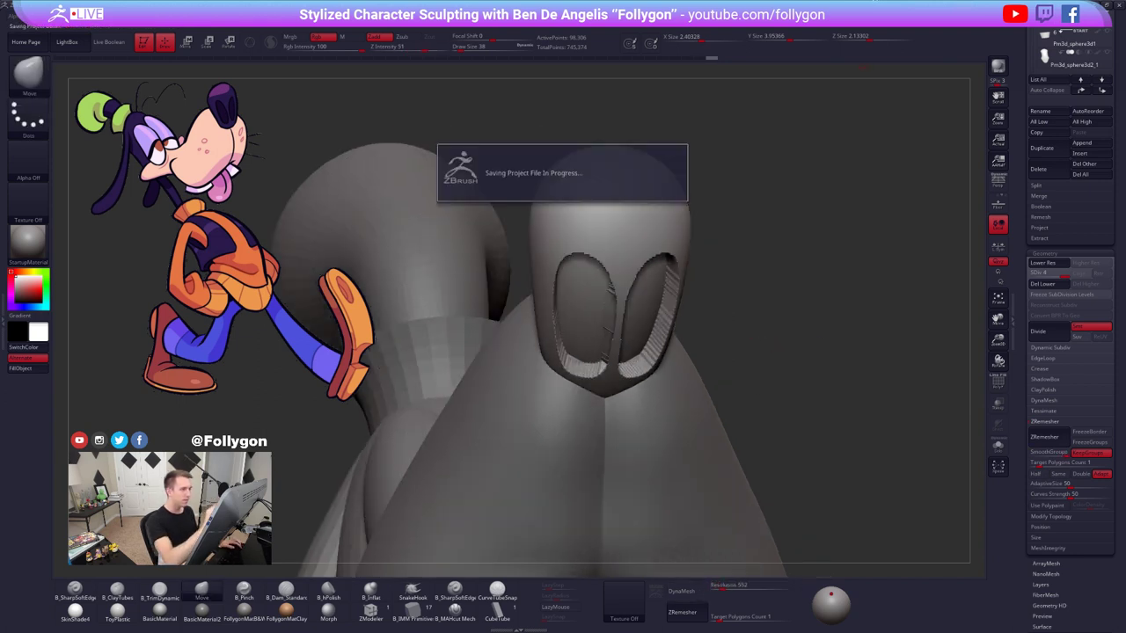
click(692, 591)
click(657, 610)
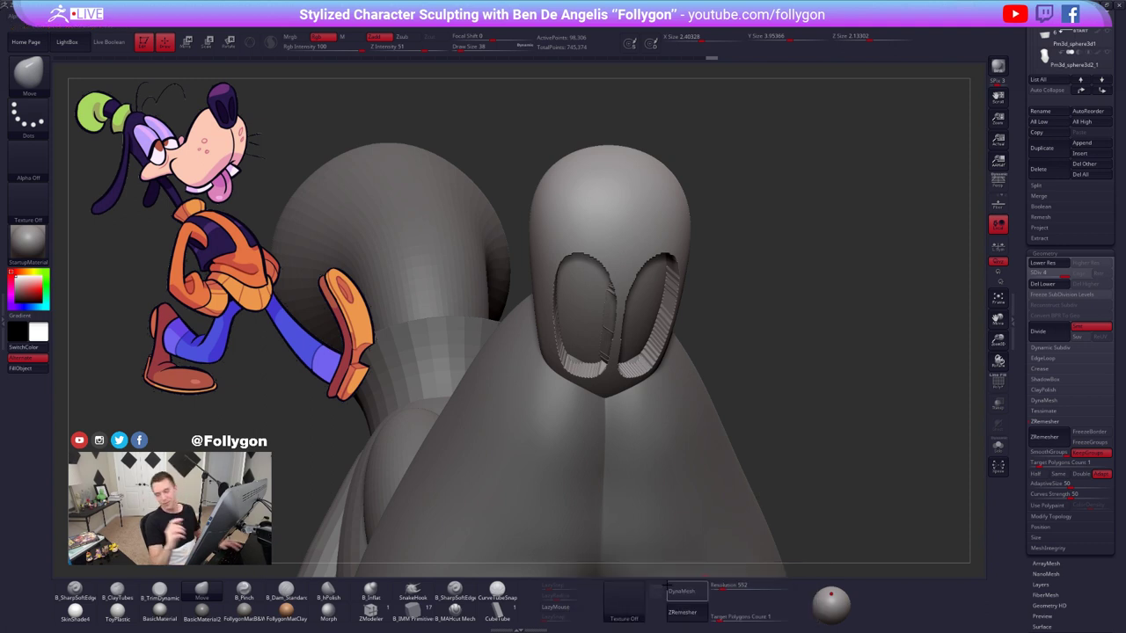
click(682, 592)
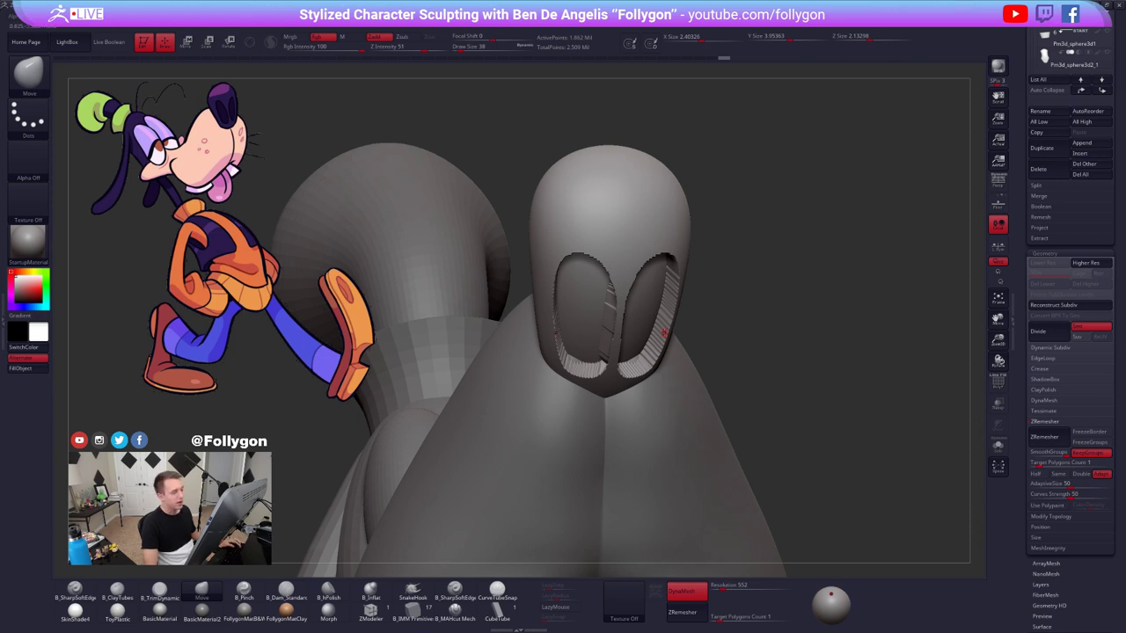
- Try switching Spotlight editing and the reference drawing's display off and back on
key(z)
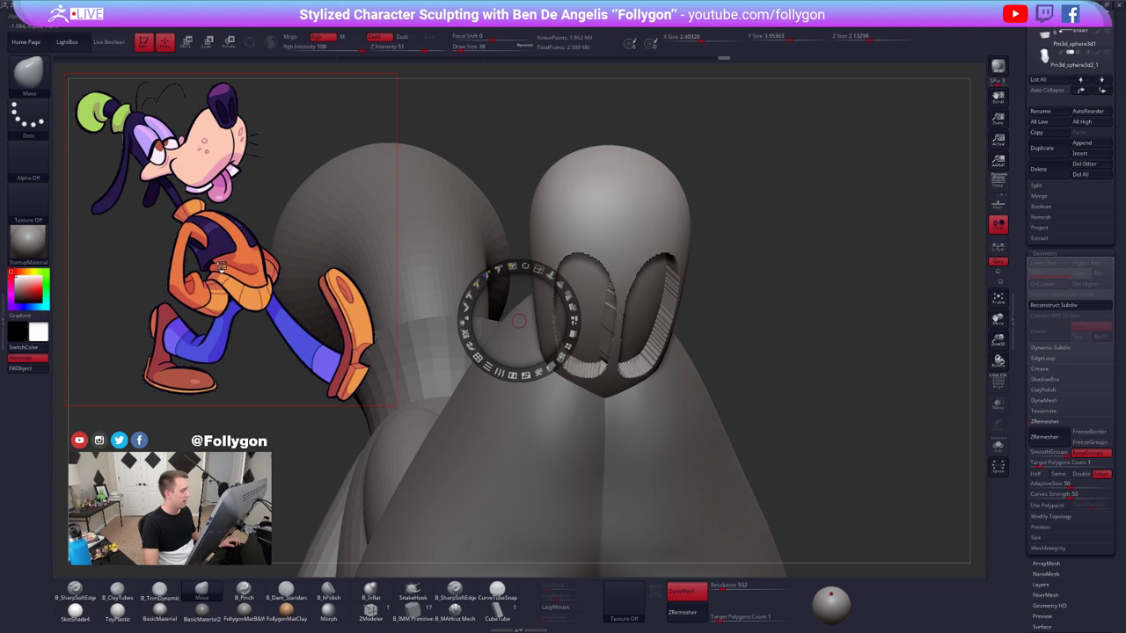
key(z)
key(shift+z)
key(shift+z)
alt+drag(749, 291, 707, 263)
alt+drag(691, 342, 770, 311)
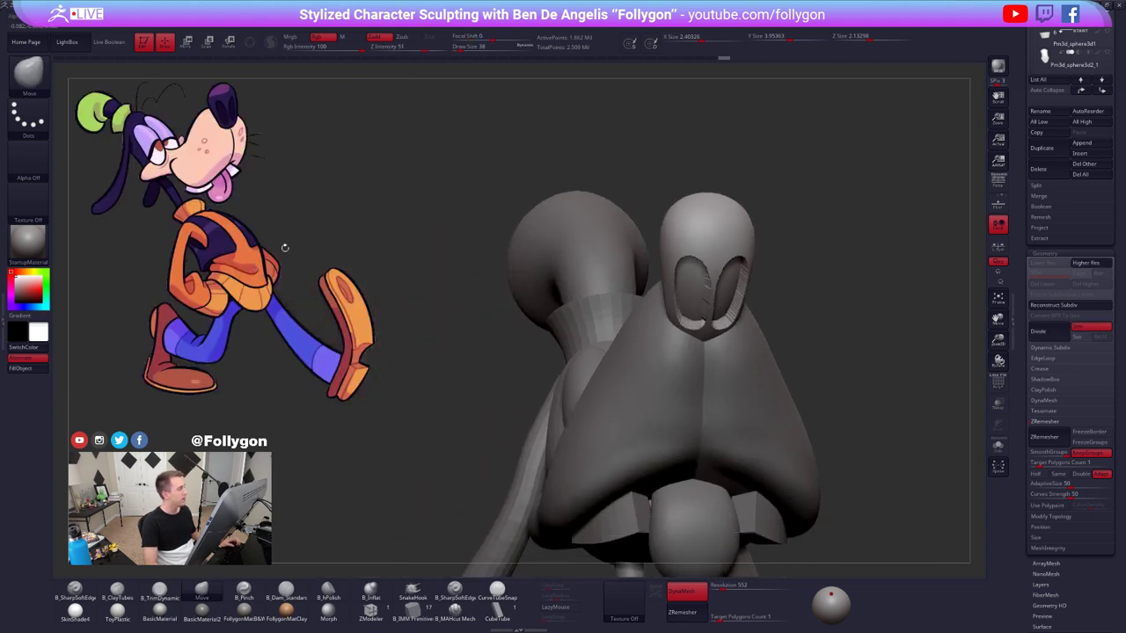
key(shift+z)
key(shift+z)
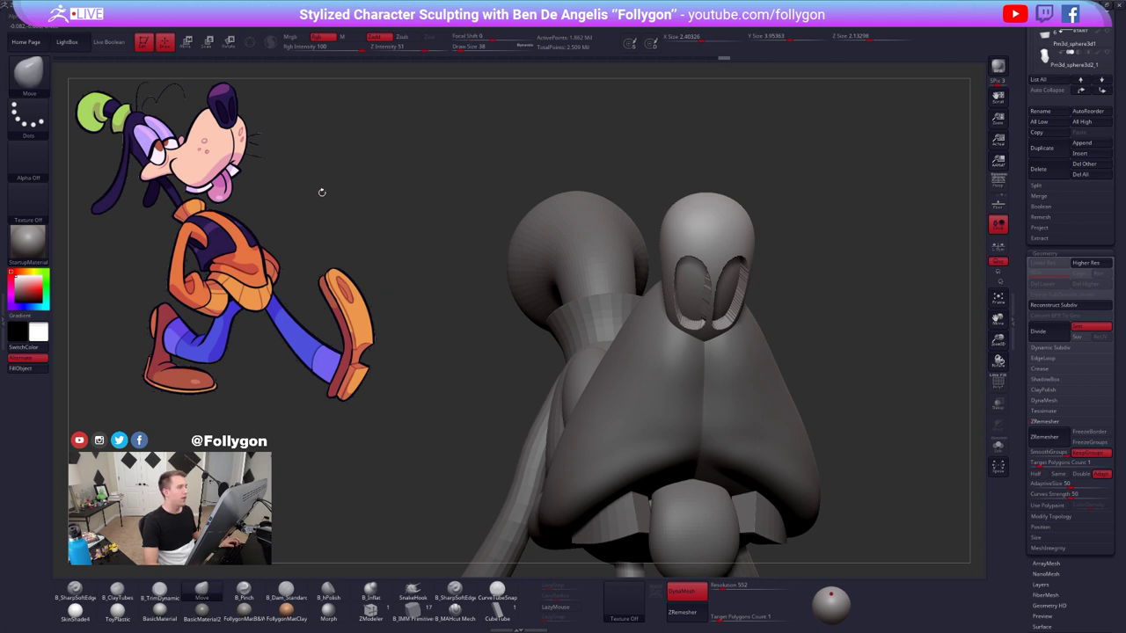
key(z)
key(z)
- Examine the Texture palette's Spotlight and image import options for loading a reference drawing
click(458, 18)
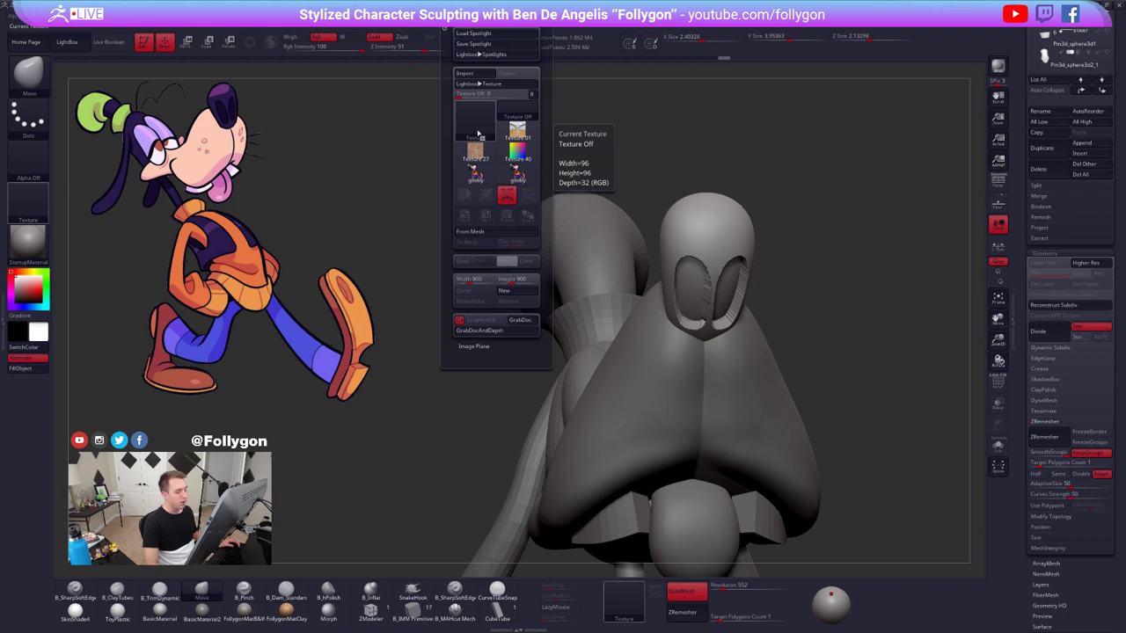
click(633, 598)
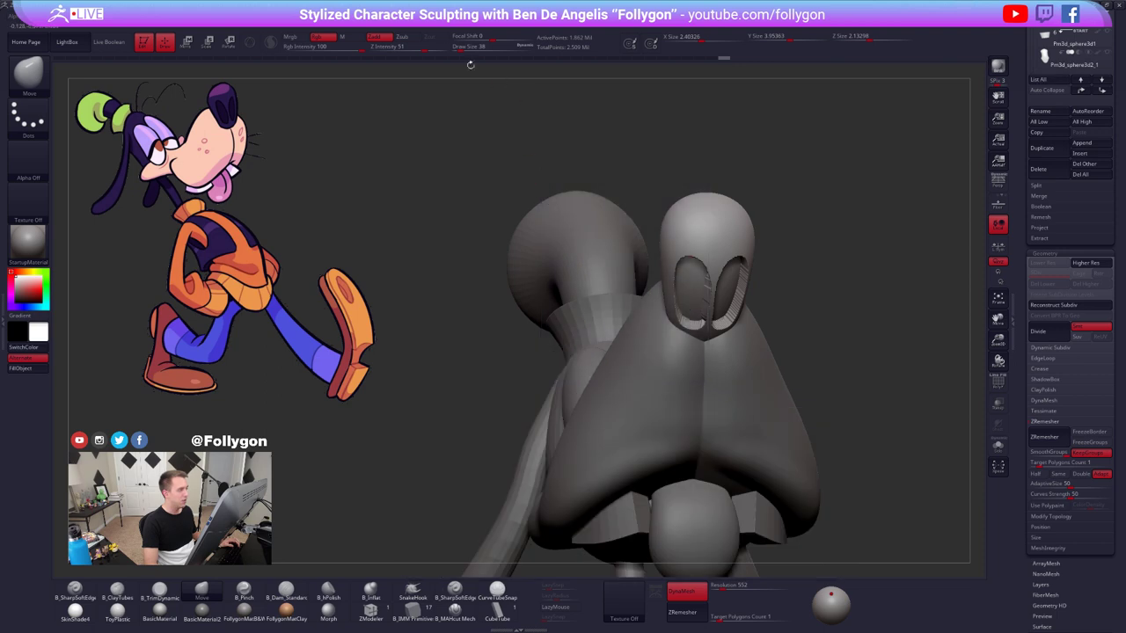
click(442, 29)
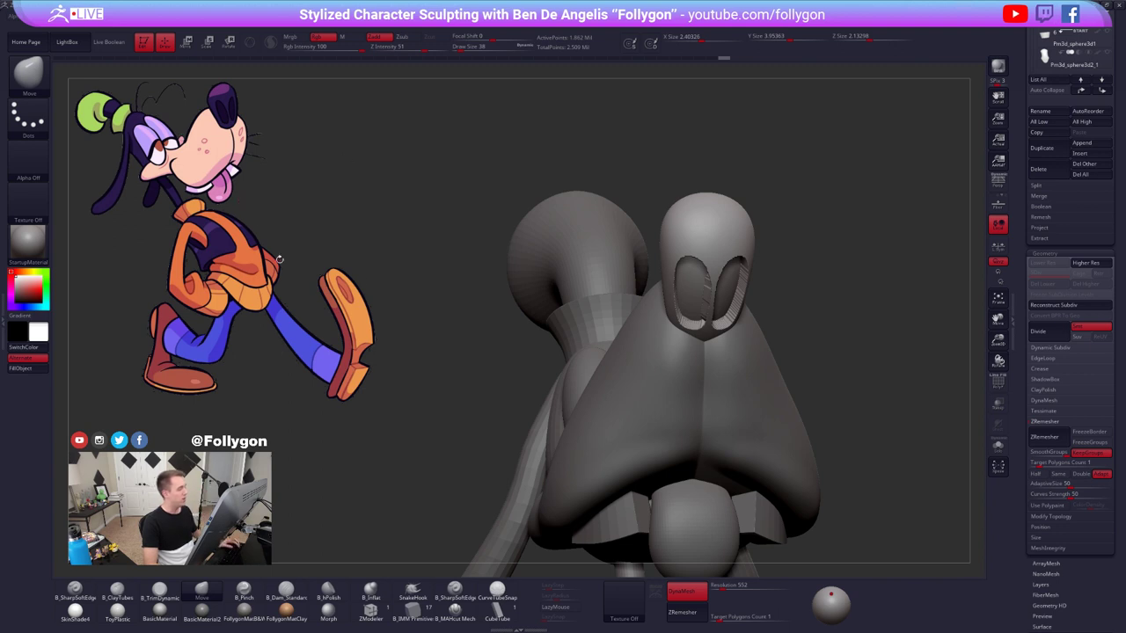
mouse_move(630, 352)
alt+right_down()
mouse_move(488, 269)
mouse_move(230, 209)
mouse_move(566, 268)
mouse_move(670, 303)
mouse_move(644, 290)
alt+right_up()
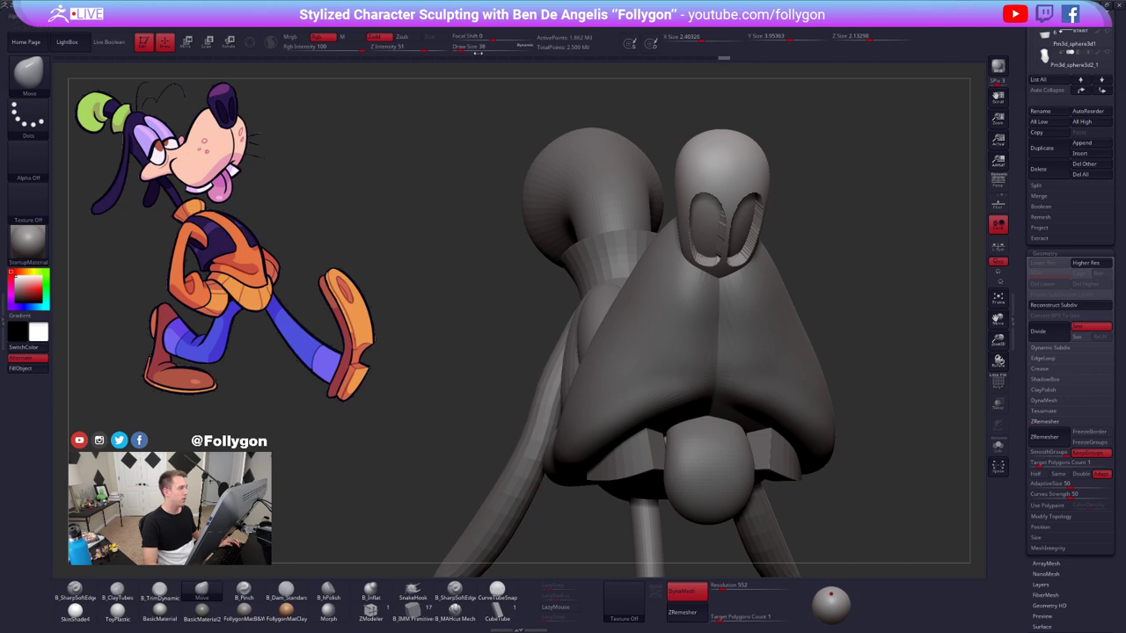
click(462, 27)
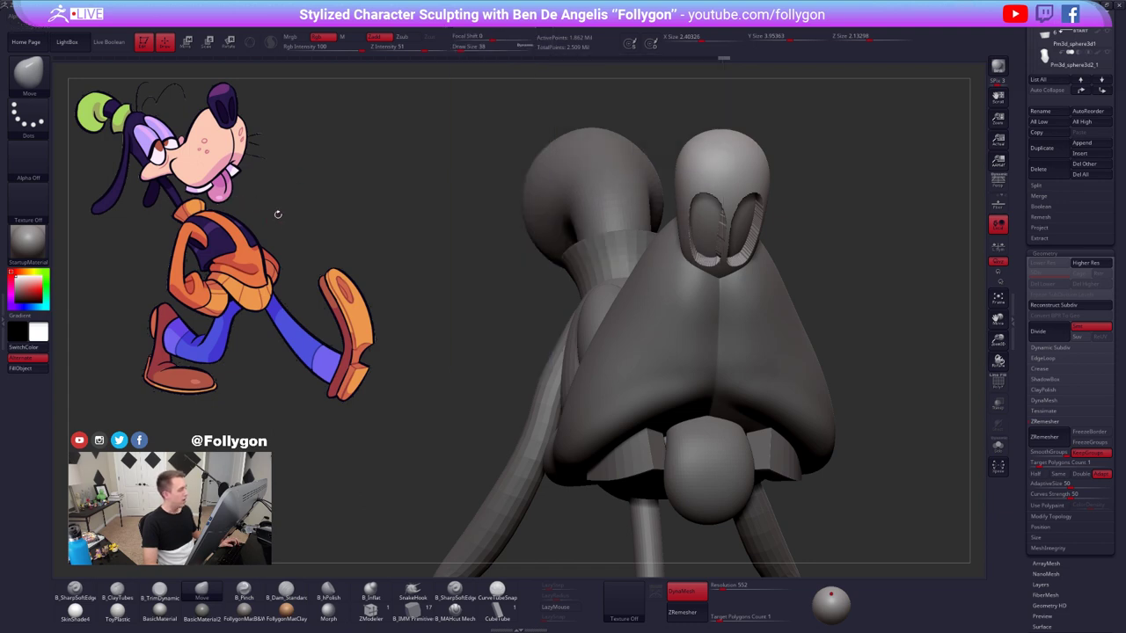
- Move the reference drawing slightly within the canvas in Spotlight and exit Spotlight editing
key(z)
click(312, 207)
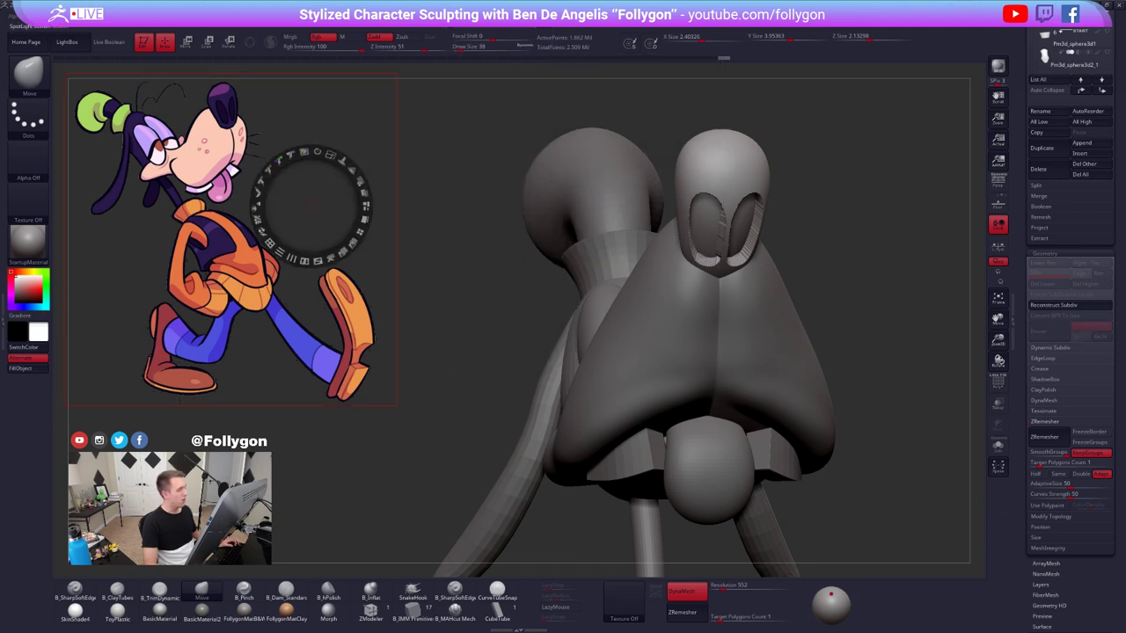
drag(371, 311, 377, 316)
click(355, 189)
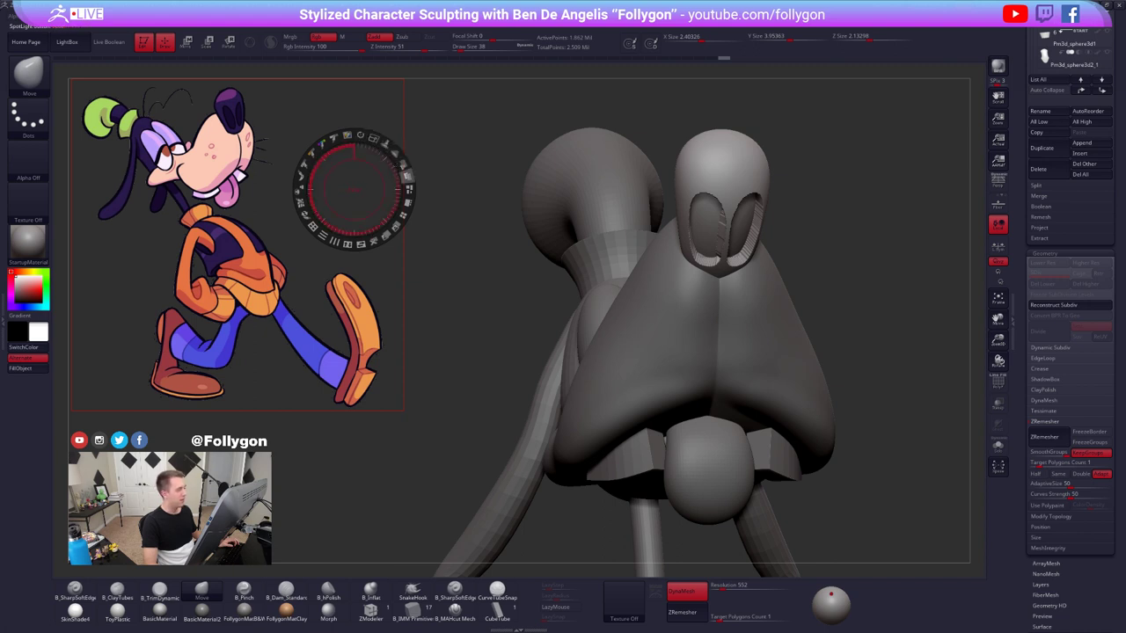
key(z)
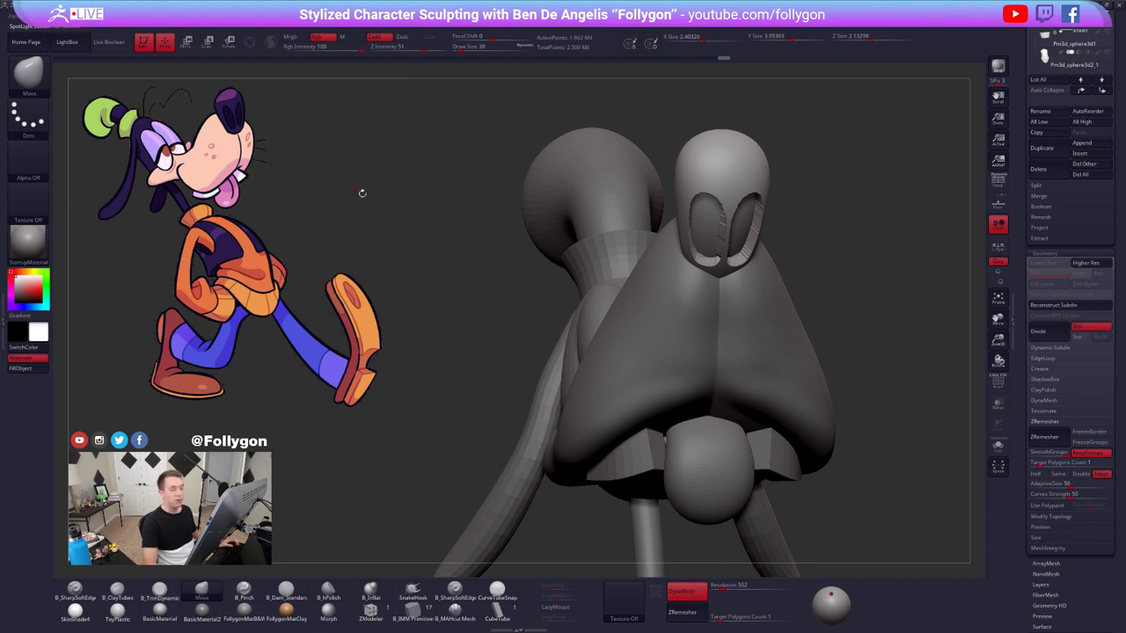
- Locate Spotlight Projection in the custom popup menu and in the Brush palette's Samples settings
key(ctrl+shift+f)
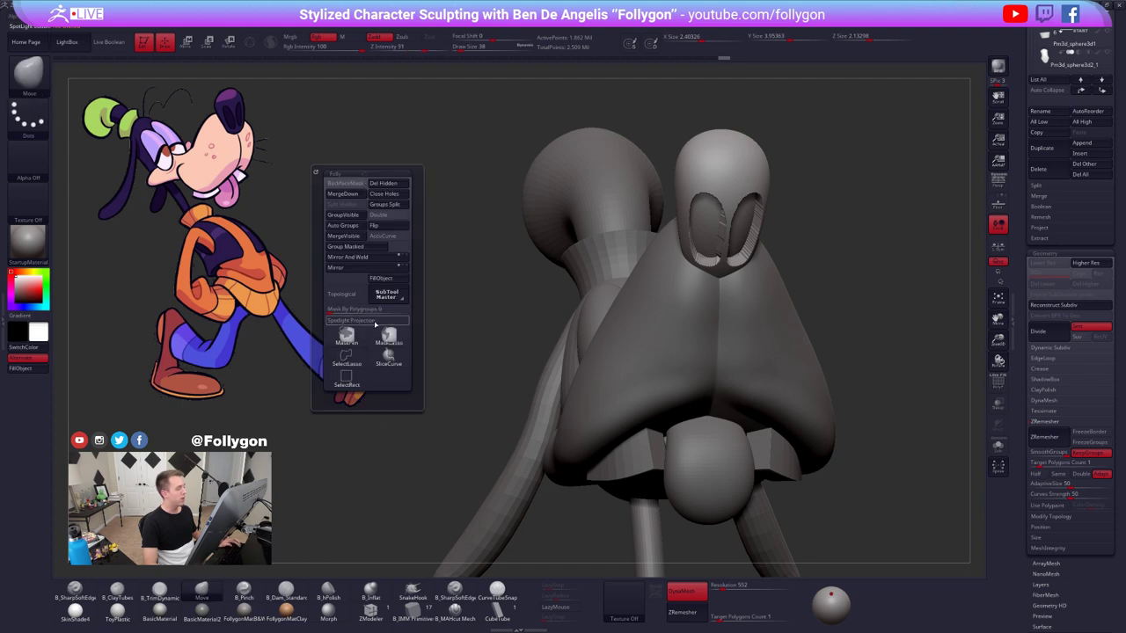
click(377, 322)
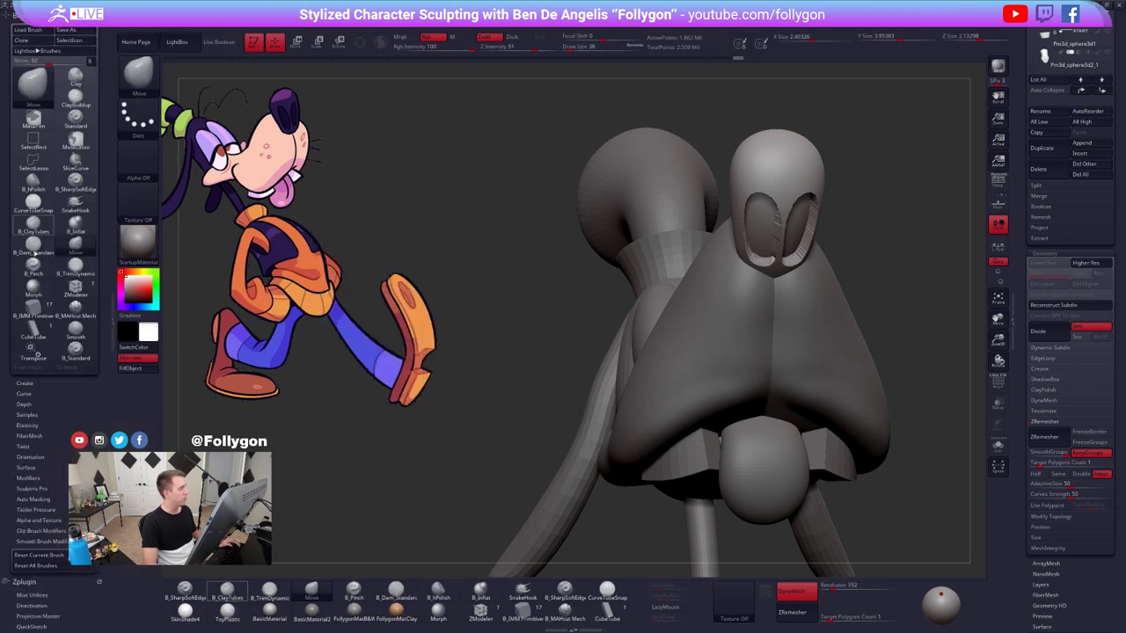
drag(63, 410, 62, 380)
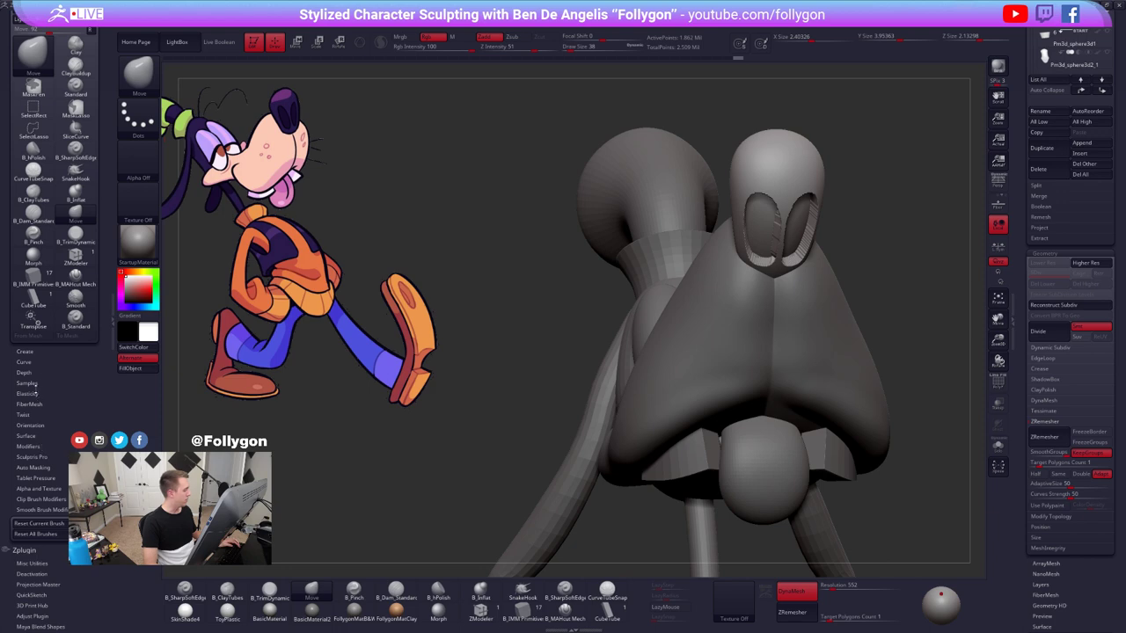
click(29, 383)
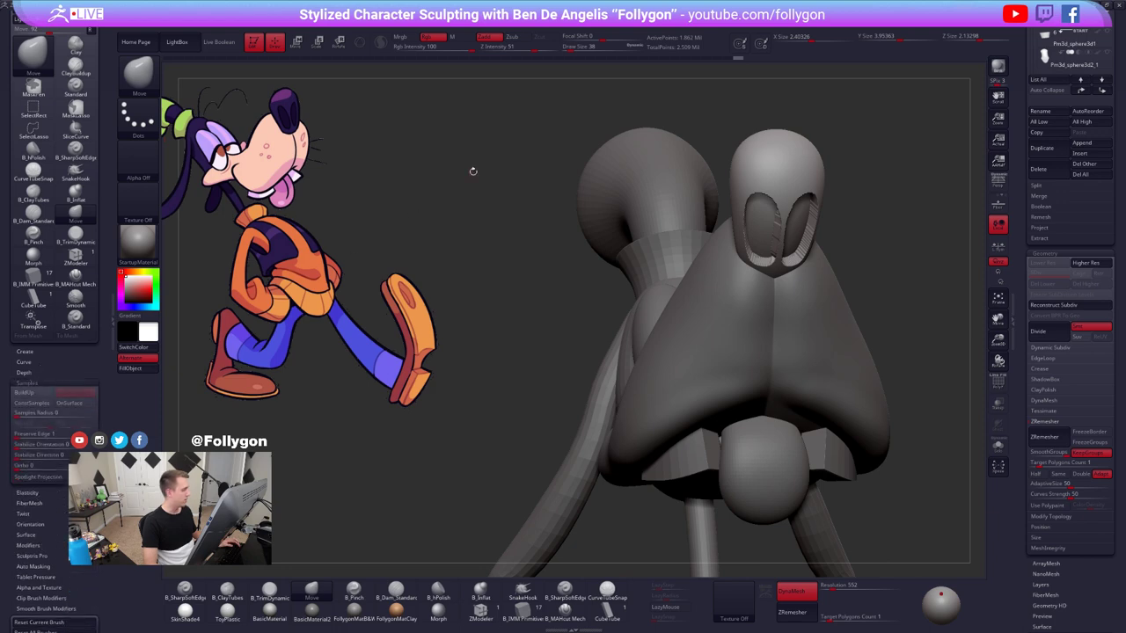
- Try toggling Spotlight Projection from the custom popup menu and put the Brush palette away
key(ctrl+shift+f)
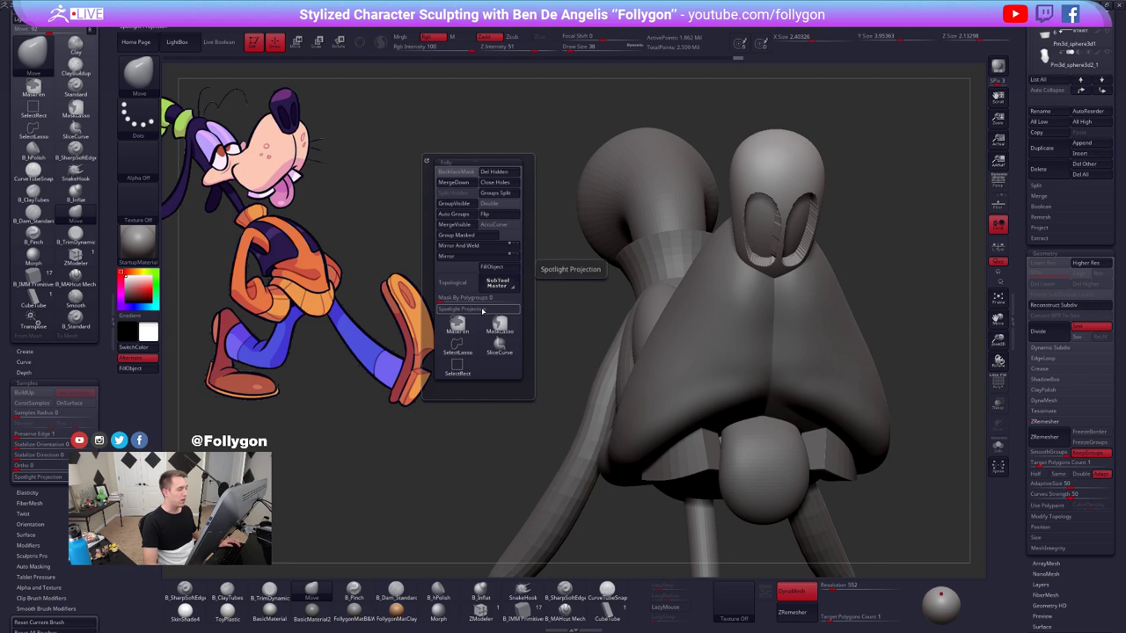
click(482, 310)
click(482, 310)
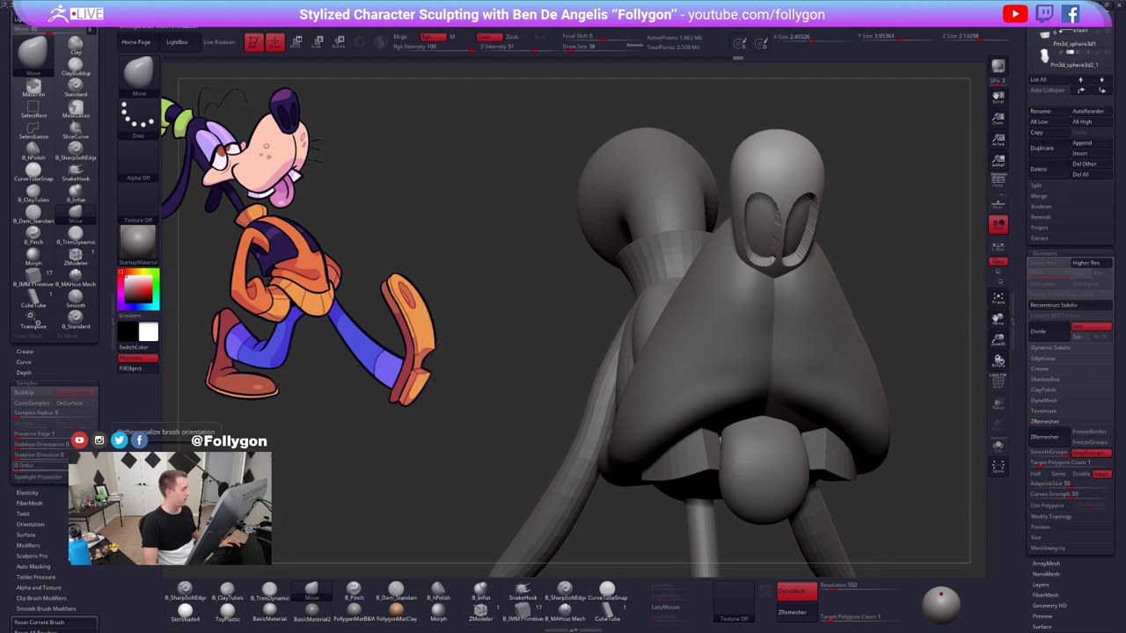
click(64, 382)
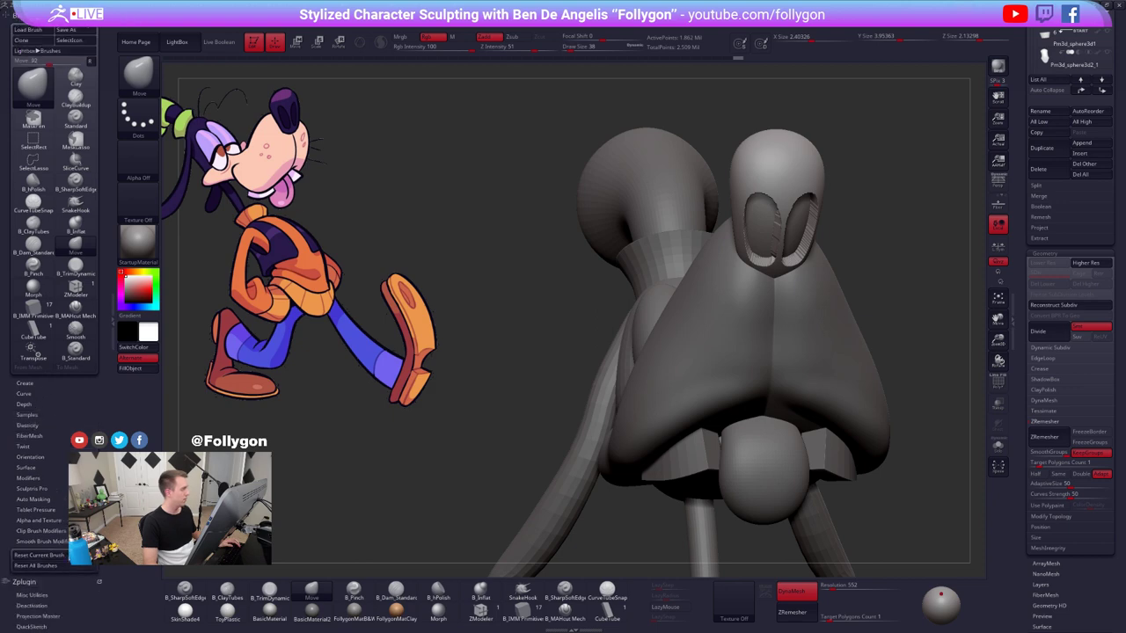
click(7, 16)
click(113, 305)
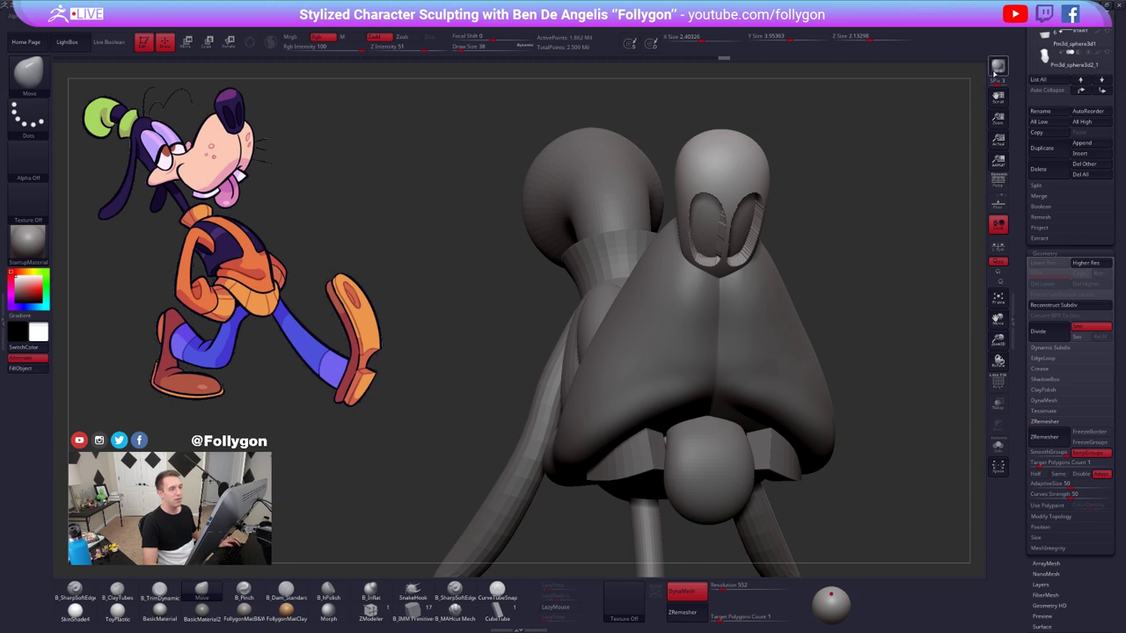
- Bring up the Draw palette's camera settings and turn on Perspective for the dog's head
key(ctrl)
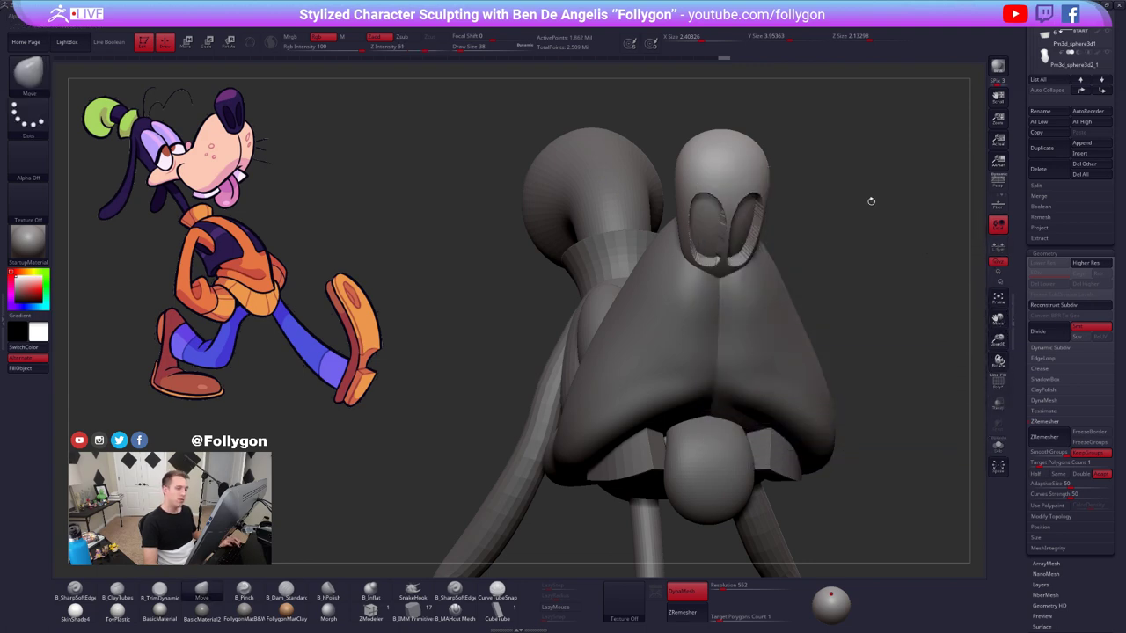
drag(1068, 100, 1069, 513)
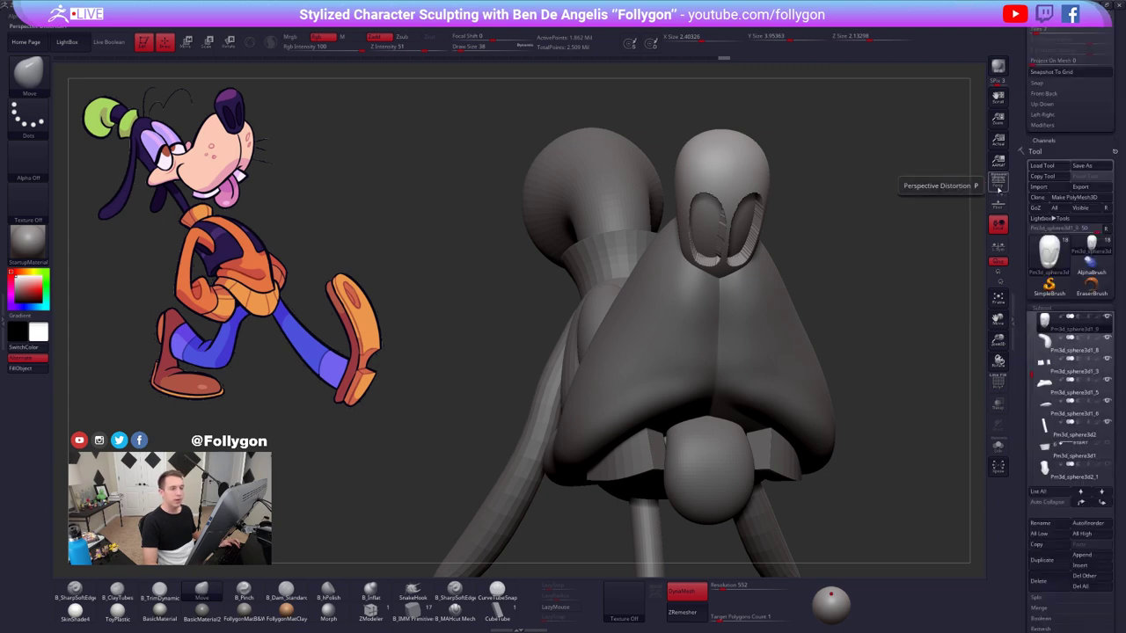
click(1050, 104)
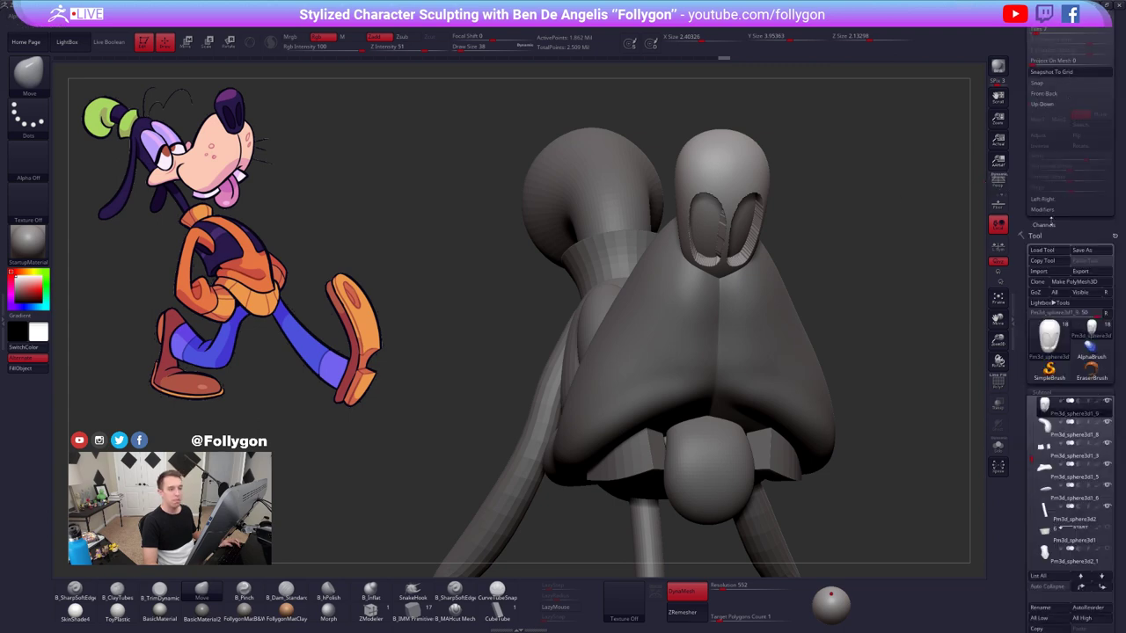
scroll(1070, 355, up, 5)
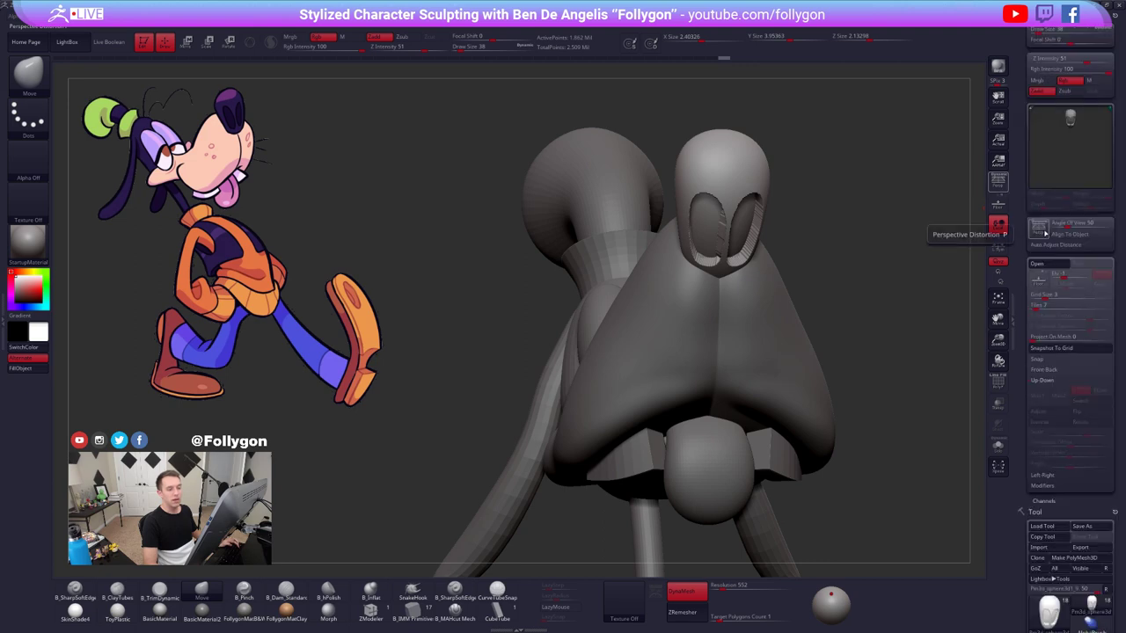
click(1000, 182)
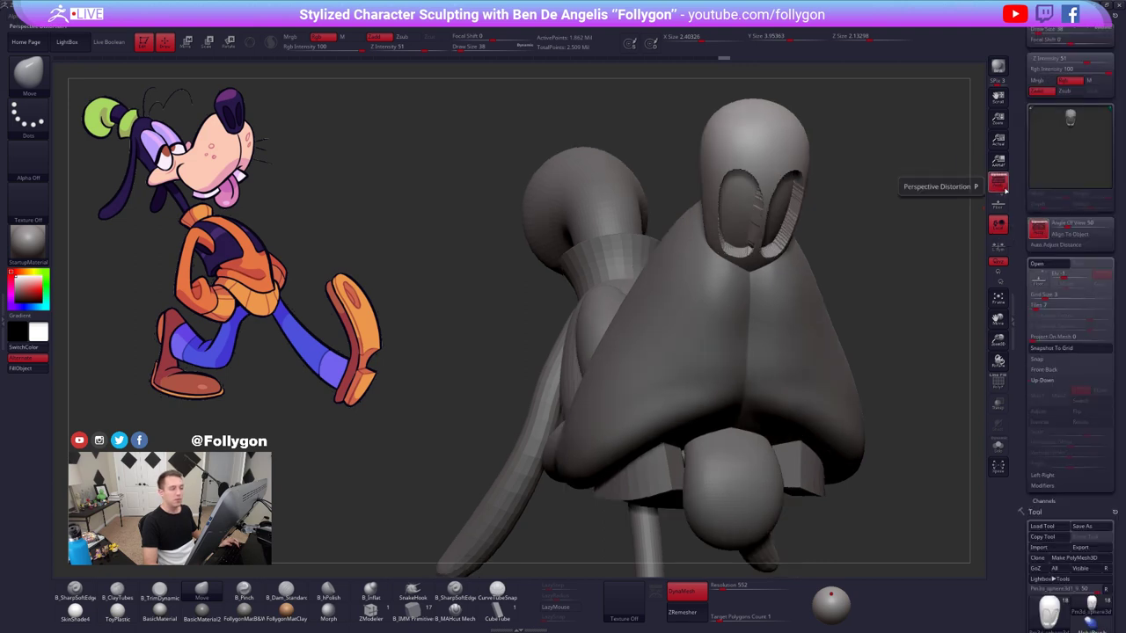
alt+drag(888, 255, 856, 191)
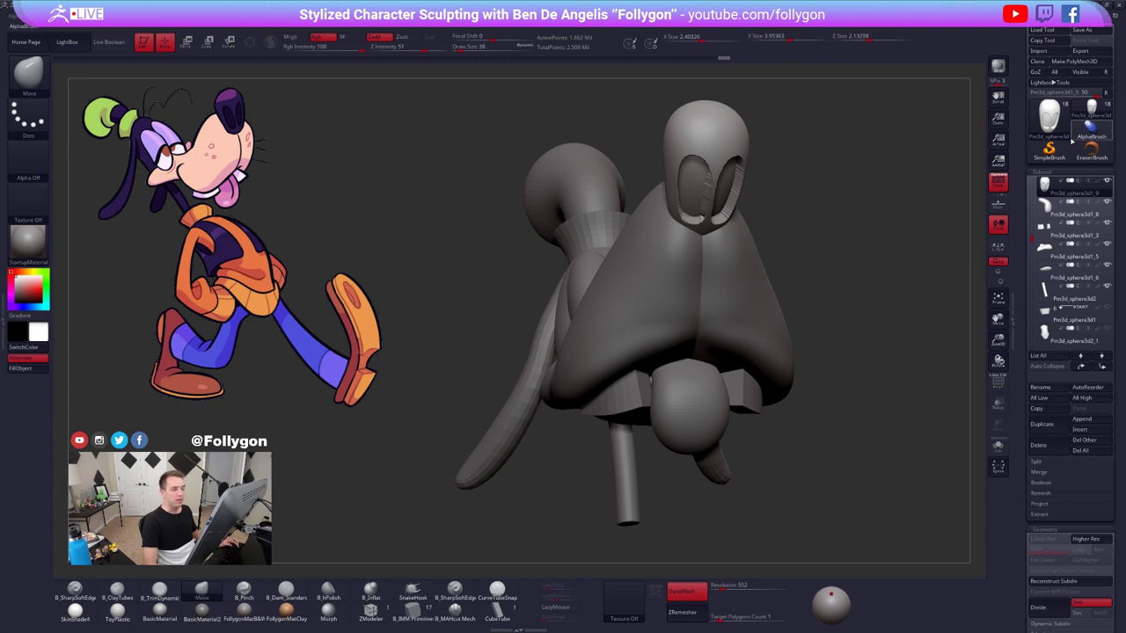
- Try a camera Angle Of View of about 78.6, reset it to 50 and turn Perspective off
shift+click(1002, 183)
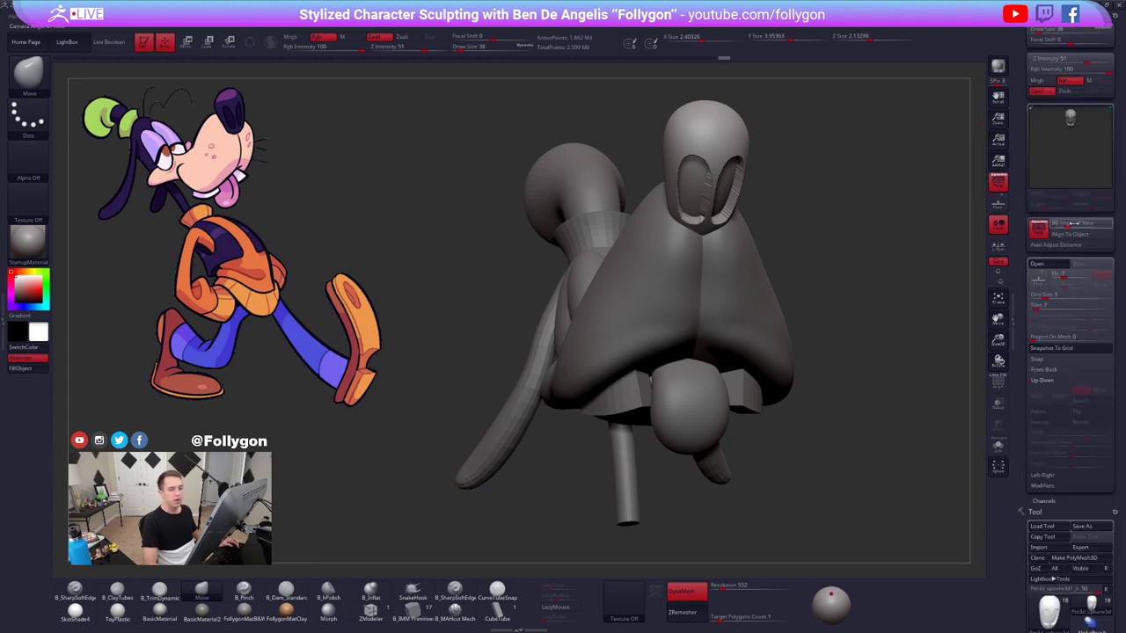
drag(1073, 223, 1077, 225)
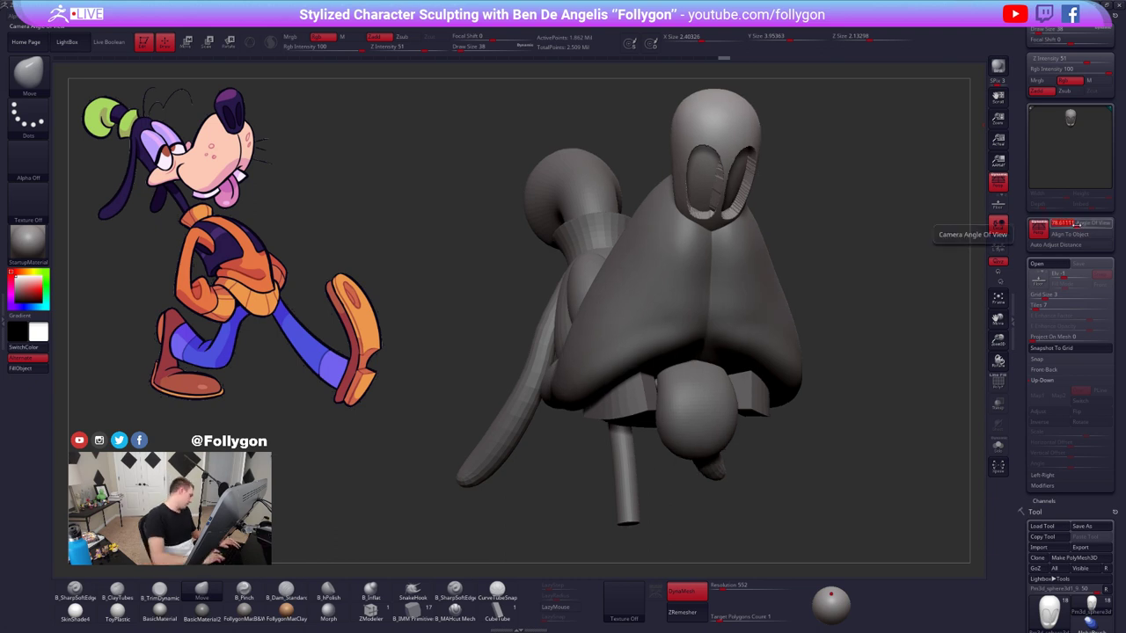
text(50)
key(Return)
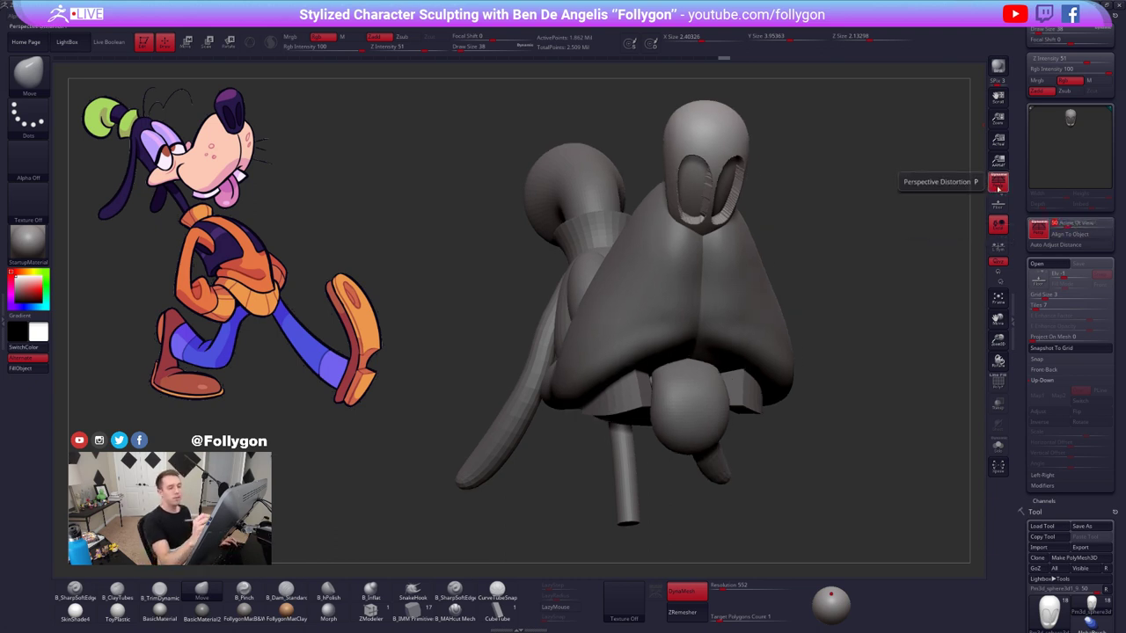
click(997, 184)
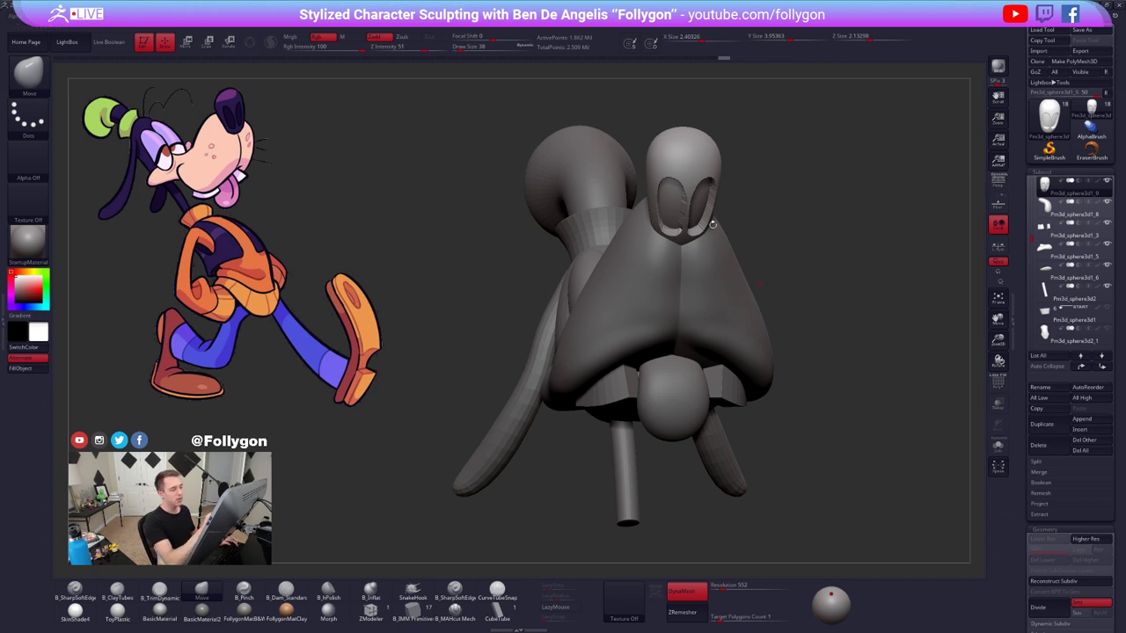
- Isolate the cranium in Solo mode and toggle PolyFrame on and off to check its DynaMesh topology
mouse_move(713, 226)
alt+right_down()
mouse_move(695, 325)
mouse_move(677, 317)
mouse_move(701, 305)
mouse_move(700, 270)
mouse_move(684, 255)
mouse_move(687, 272)
alt+right_up()
key(alt+shift+s)
right_click(678, 316)
key(shift+f)
key(shift+f)
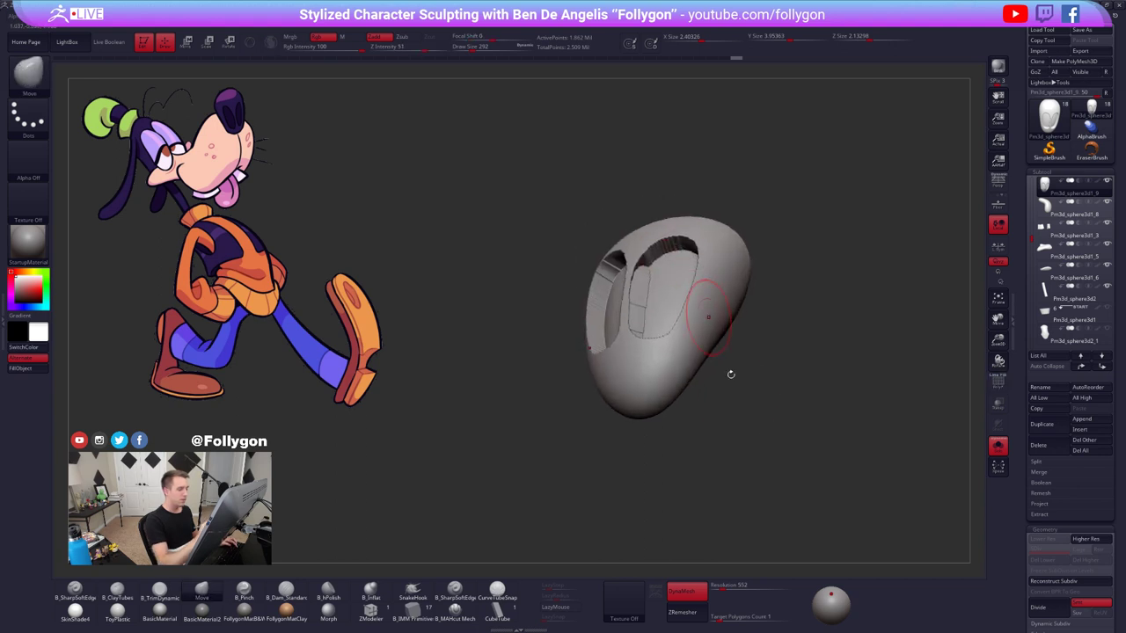
- Try re-DynaMeshing the isolated nose at resolution 336, inspect its PolyFrame and reduce the Draw Size to 160
drag(727, 587, 717, 587)
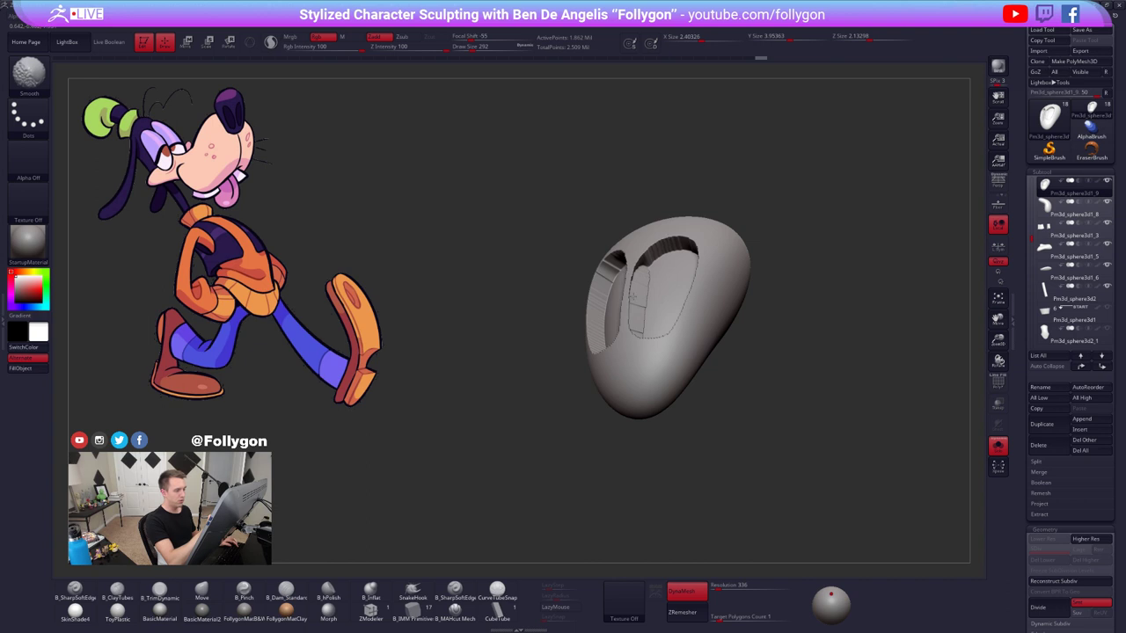
right_drag(633, 297, 704, 350)
ctrl+drag(743, 411, 885, 324)
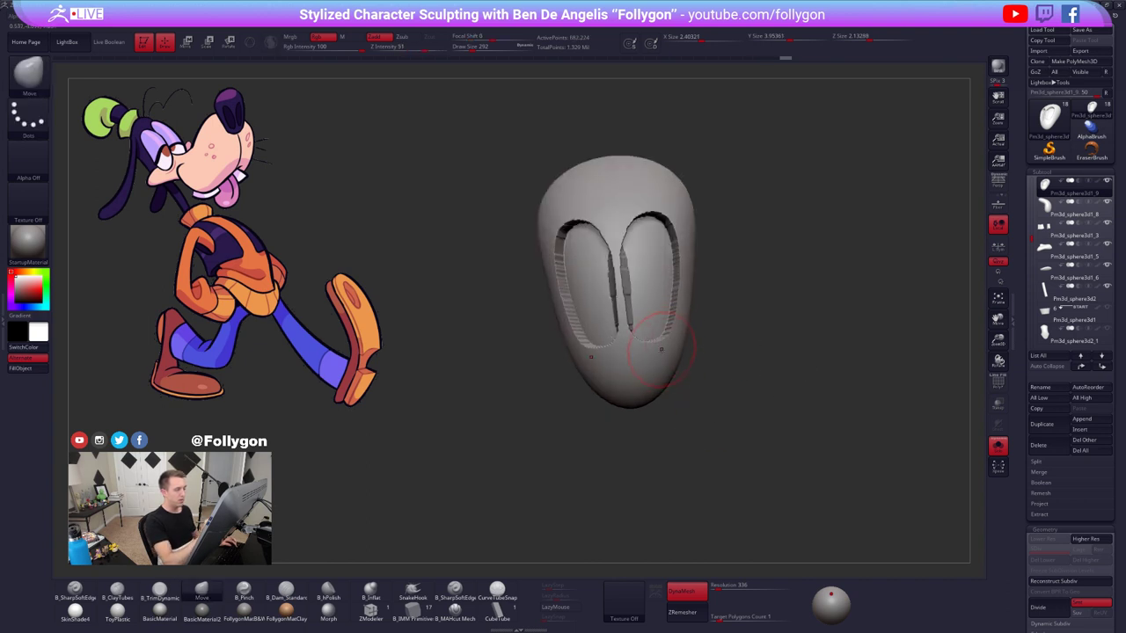
key(shift+f)
mouse_move(667, 338)
right_down()
mouse_move(637, 343)
mouse_move(674, 354)
right_up()
key(shift+f)
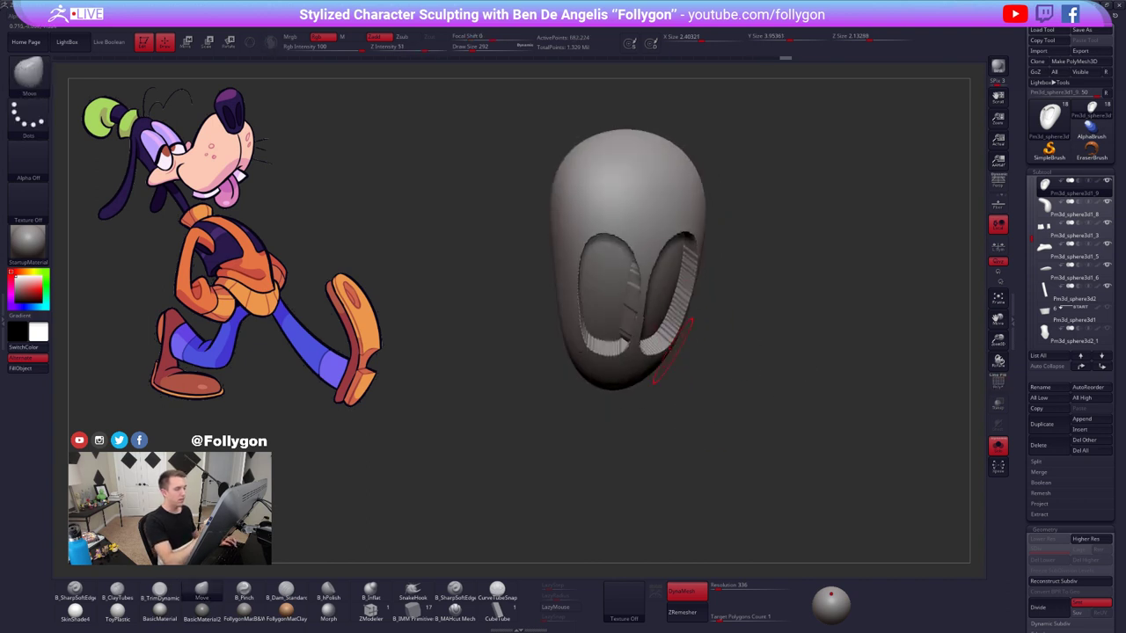
key(space)
drag(691, 307, 697, 306)
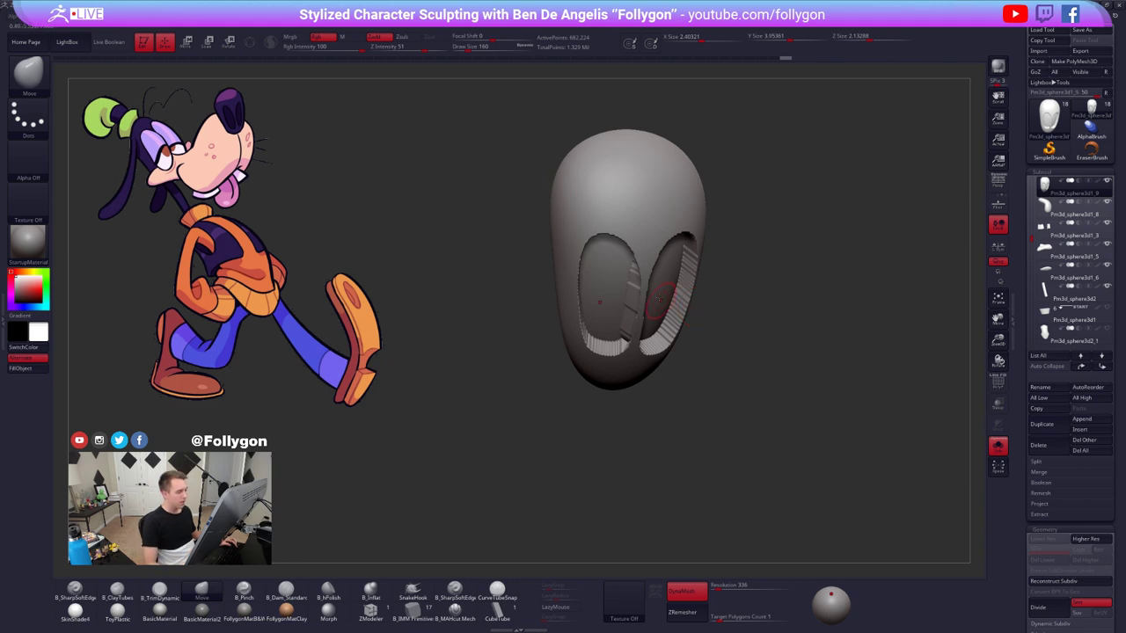
ctrl+right_drag(658, 300, 705, 344)
- Undo the DynaMesh and the earlier nostril insets, back to the subdivided nose with only the two nostril areas unmasked
key(ctrl+z)
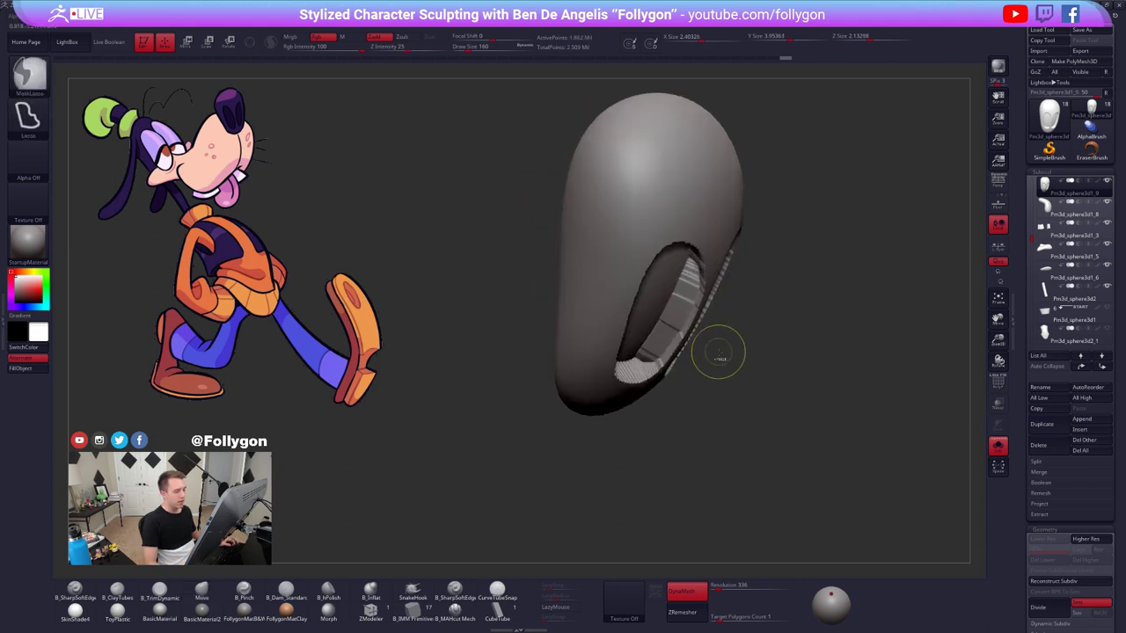
key(ctrl+z)
key(ctrl+z)
right_drag(791, 362, 806, 338)
key(ctrl+z)
key(ctrl+z)
key(ctrl+z)
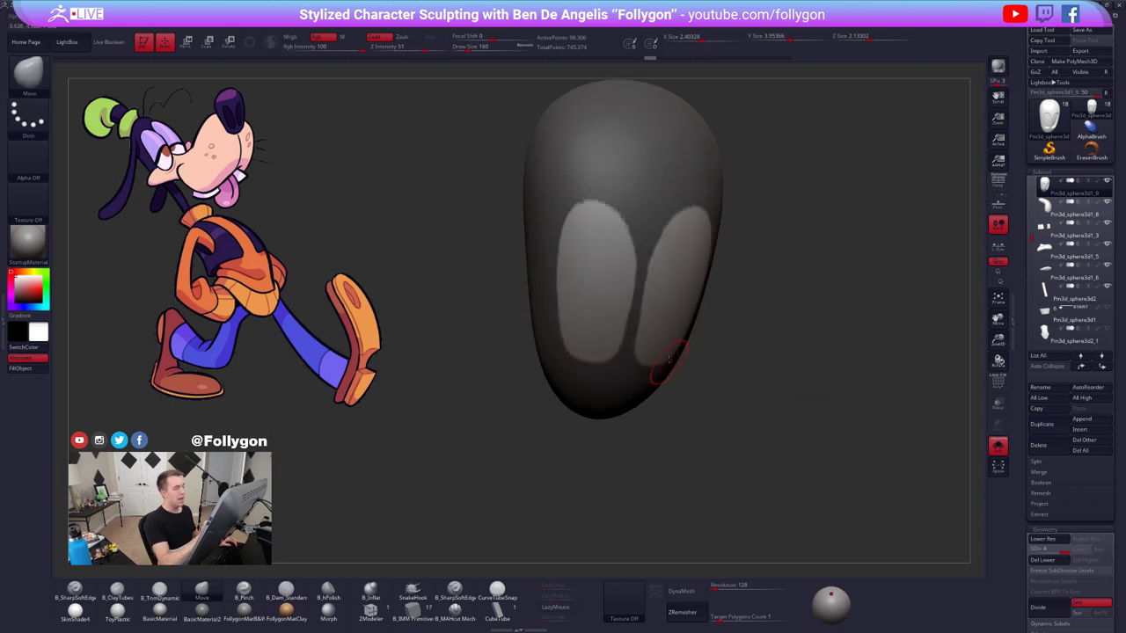
- Try shifting the unmasked nostril areas with a Transpose Move line placed on the nose, and undo it
right_drag(669, 359, 669, 279)
key(w)
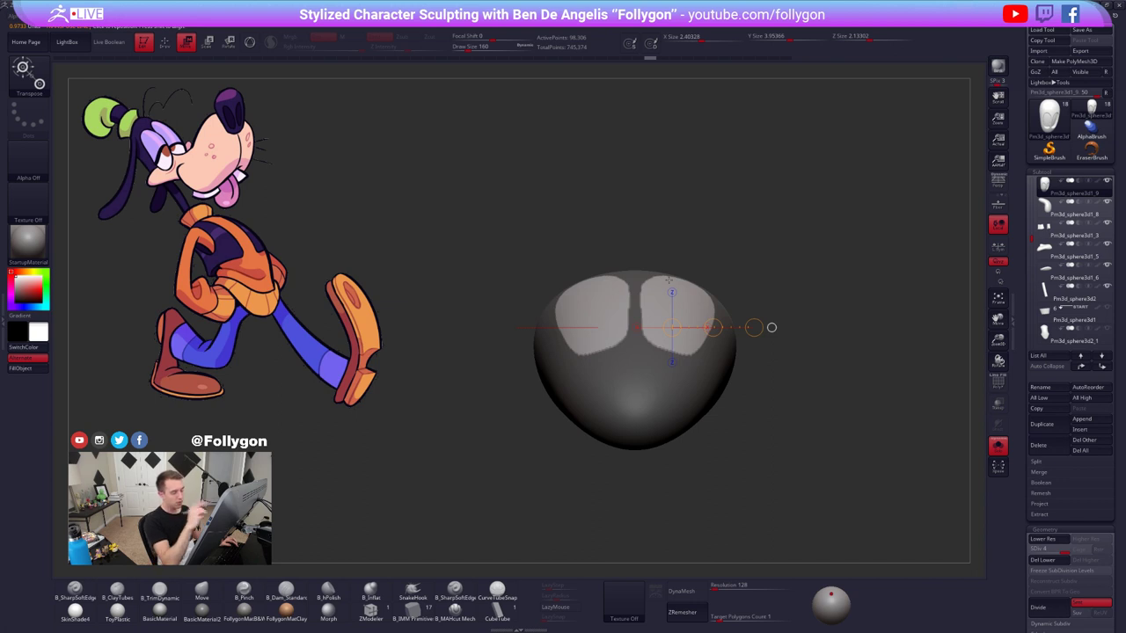
click(682, 302)
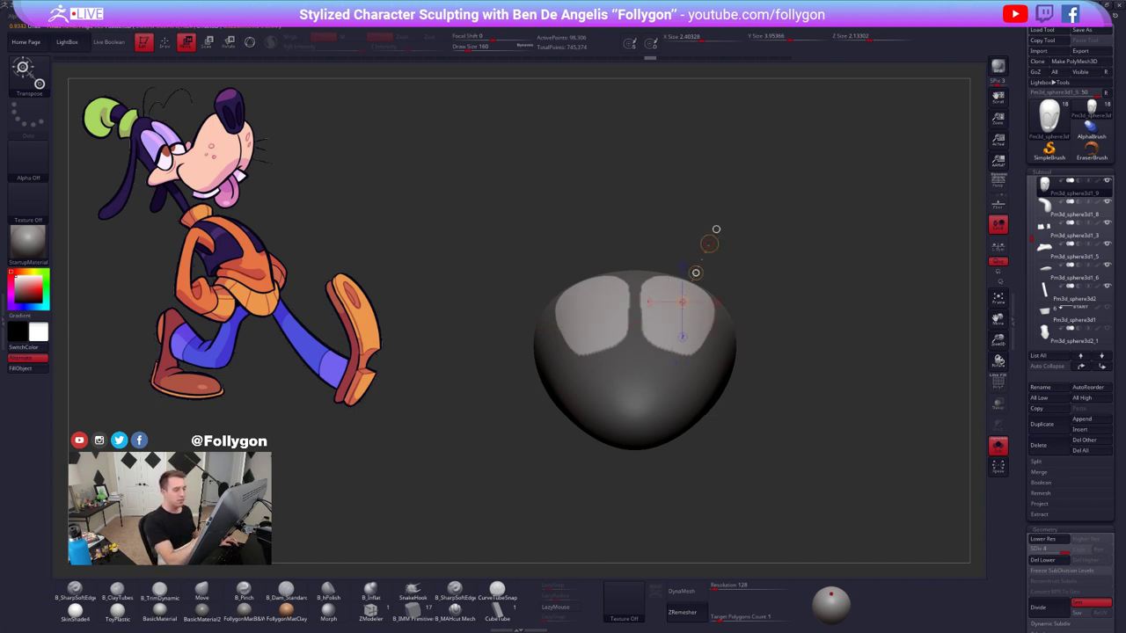
mouse_move(696, 273)
mouse_down()
mouse_move(686, 296)
mouse_move(694, 279)
mouse_up()
key(ctrl+z)
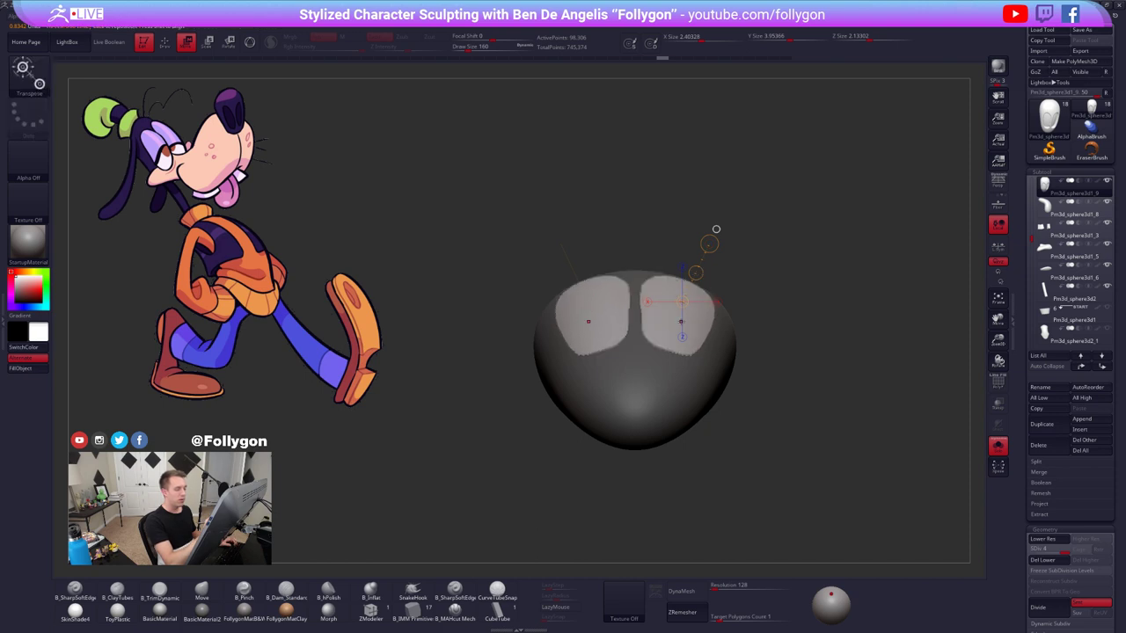
- Push the unmasked nostril areas into the nose with a vertical Transpose Move line and check the inset in PolyFrame
right_drag(673, 316, 675, 269)
drag(713, 262, 681, 203)
drag(677, 318, 675, 211)
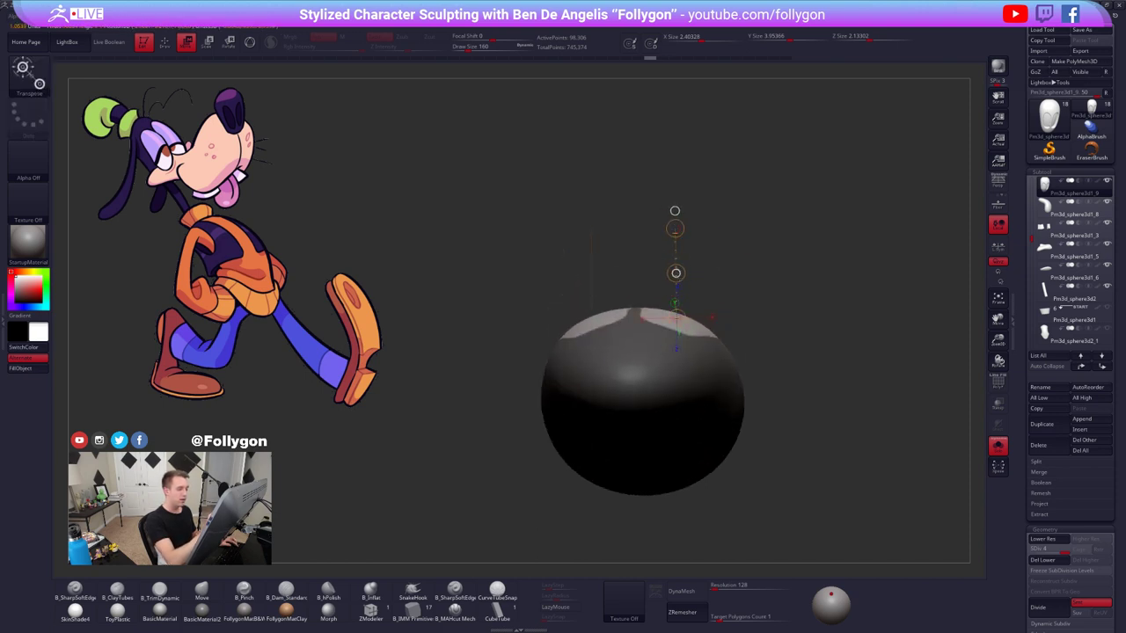
drag(676, 273, 707, 362)
mouse_move(707, 363)
right_down()
mouse_move(647, 356)
mouse_move(682, 348)
mouse_move(726, 420)
mouse_move(701, 389)
right_up()
key(q)
key(shift+f)
key(shift+f)
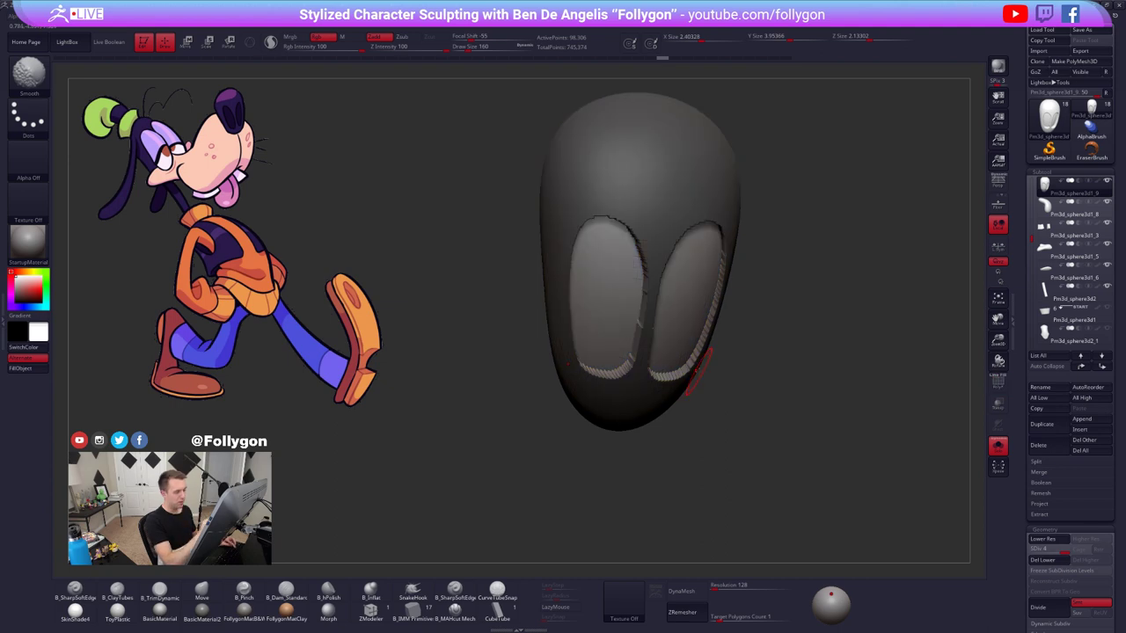
key(w)
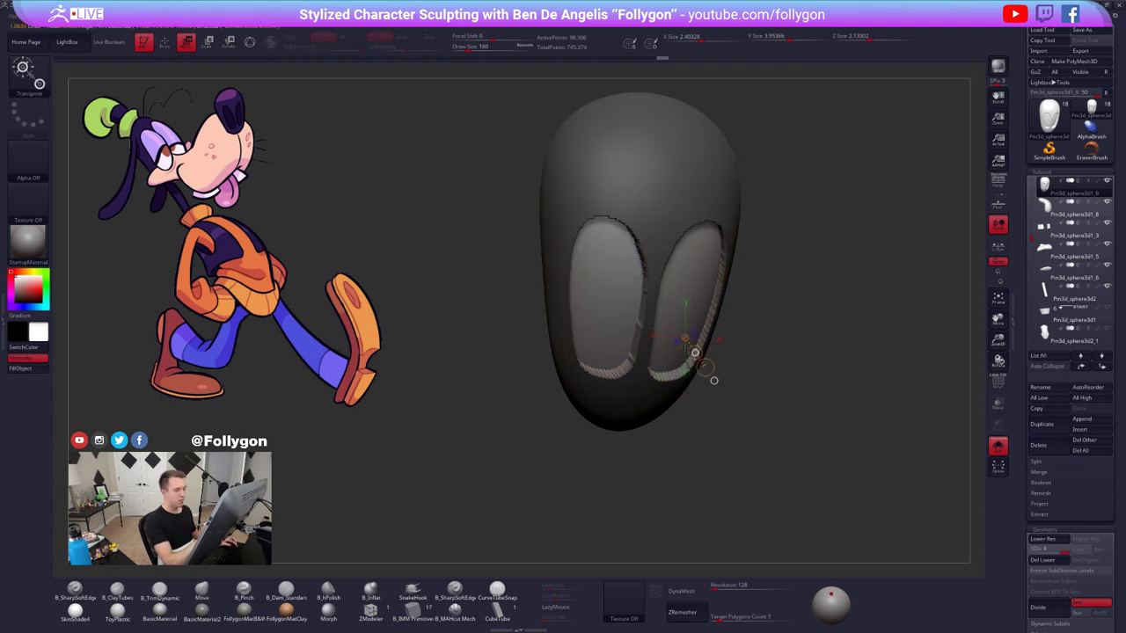
key(q)
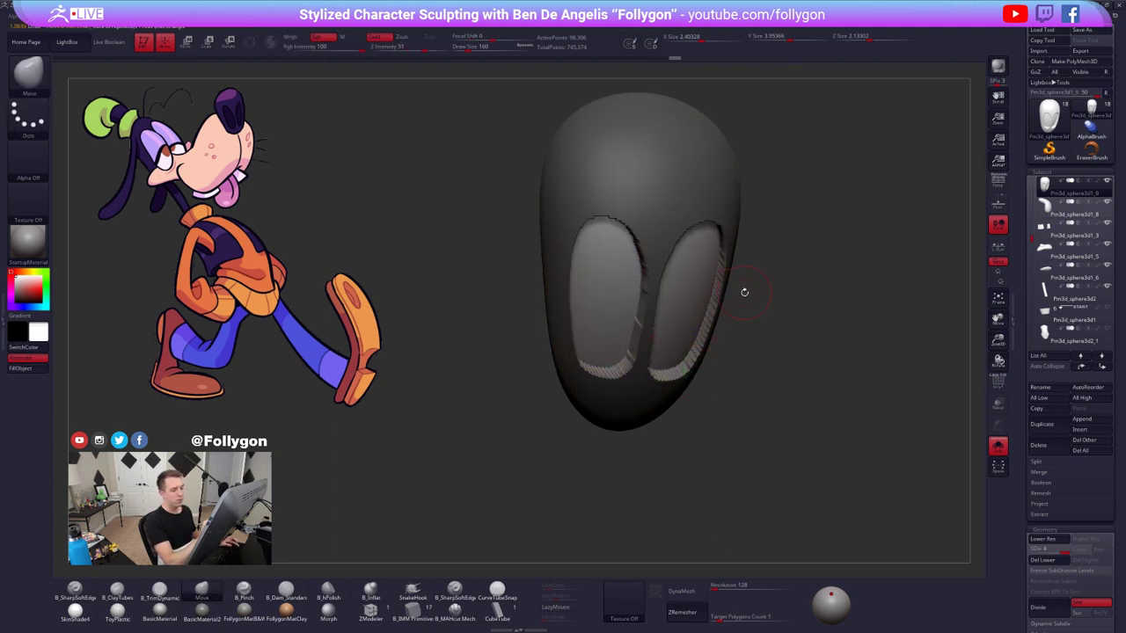
- Clear the mask, then delete the nostril floor polygons together with the nose's lower subdivision levels
mouse_move(744, 291)
ctrl+mouse_down()
mouse_move(759, 303)
mouse_move(781, 295)
ctrl+mouse_up()
ctrl+shift+click(691, 286)
key(space)
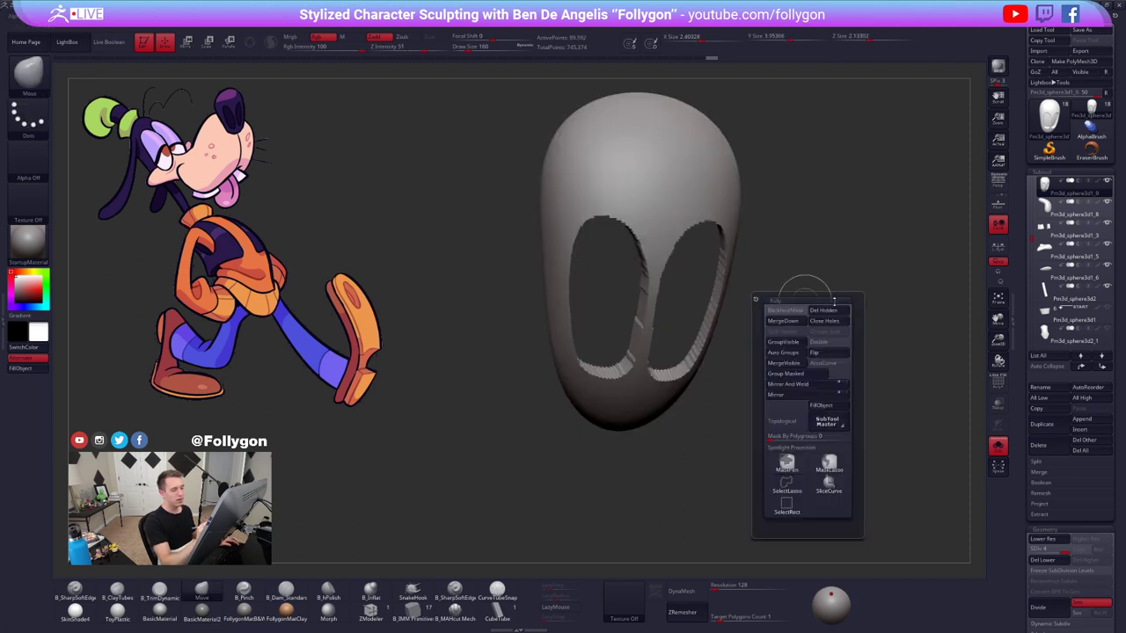
click(830, 307)
click(1045, 560)
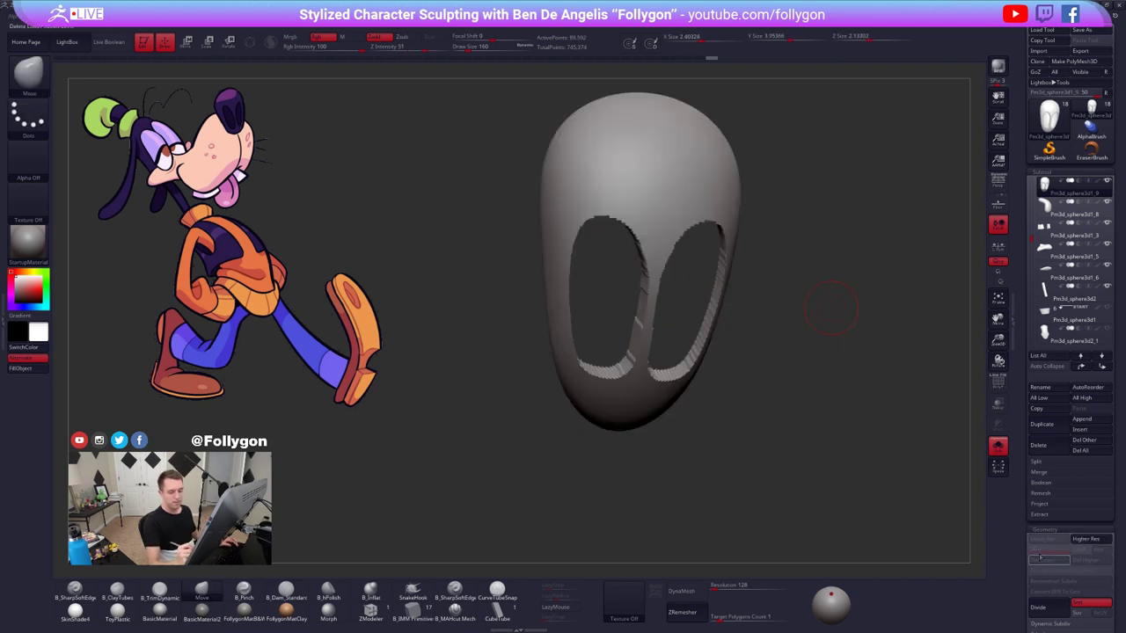
key(space)
click(860, 331)
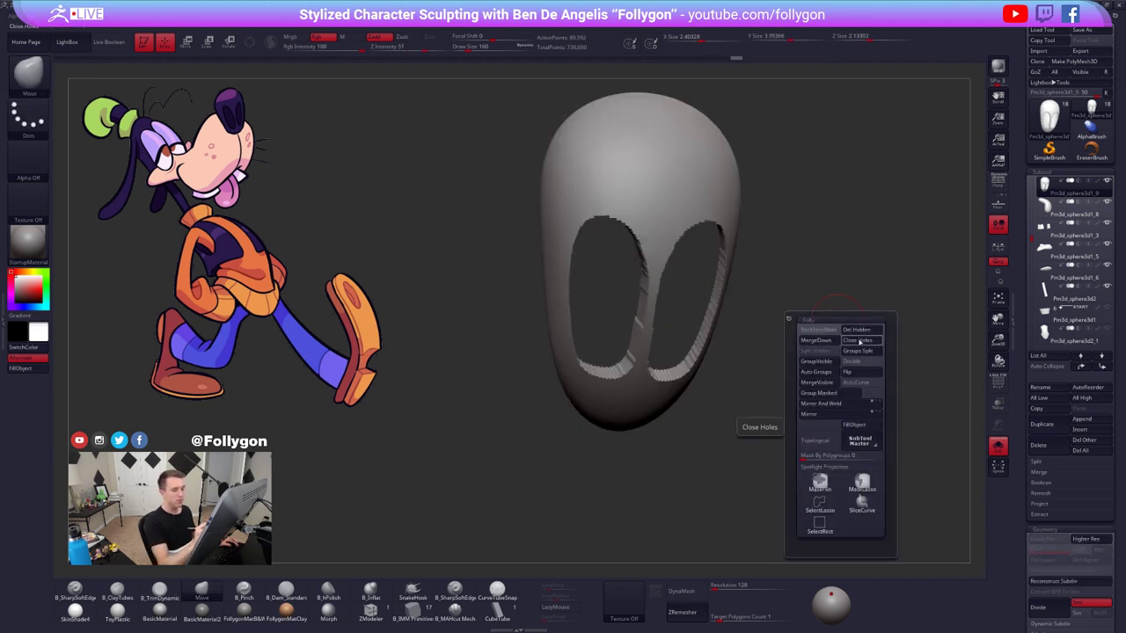
- Close the open nostril holes and check the new polygroups in PolyFrame
click(862, 341)
mouse_move(816, 279)
mouse_down()
mouse_move(747, 338)
mouse_move(788, 304)
mouse_move(771, 343)
mouse_move(747, 342)
mouse_up()
key(shift+f)
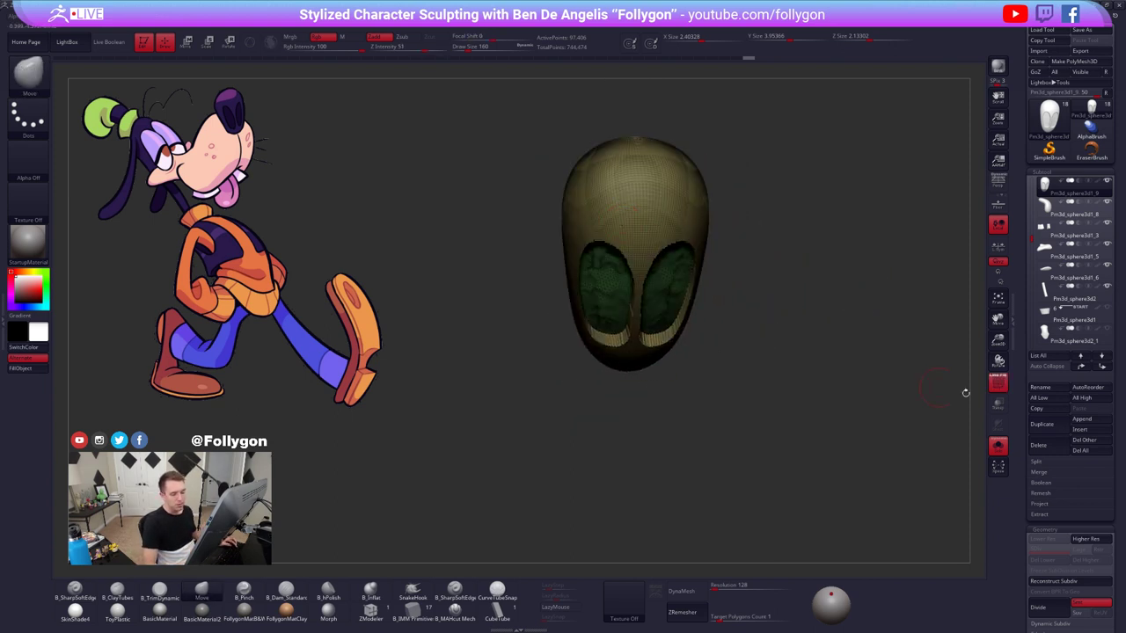
key(shift+f)
- ZRemesh the nose with KeepGroups and a target polygon count of 1, and inspect its topology with Solo off
drag(1030, 431, 1030, 329)
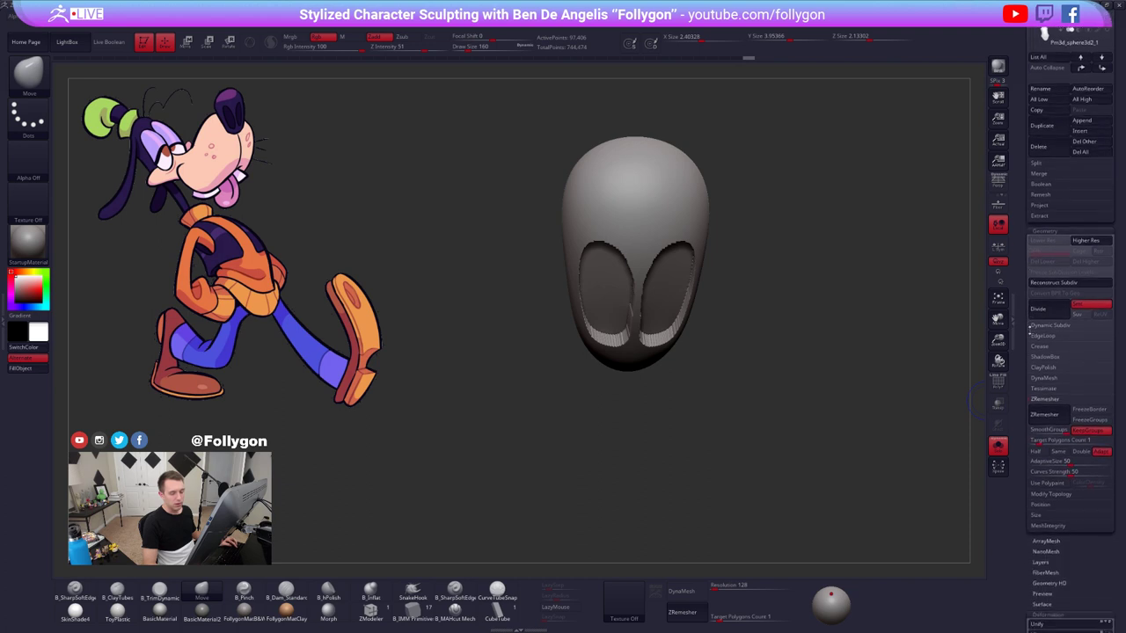
click(1049, 422)
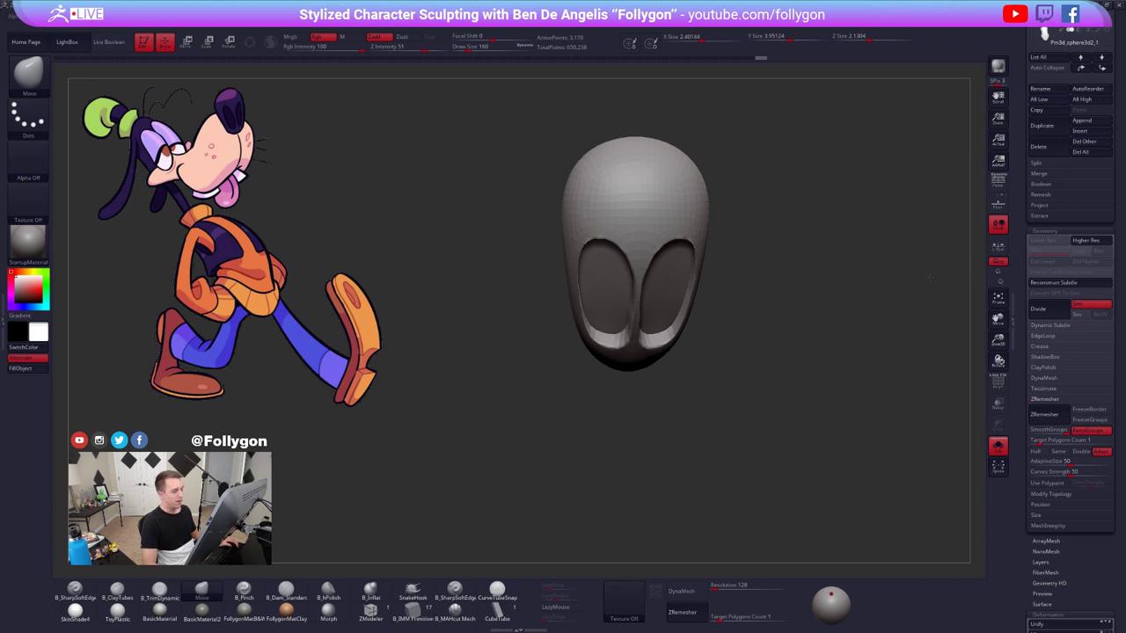
key(alt+s)
key(shift+f)
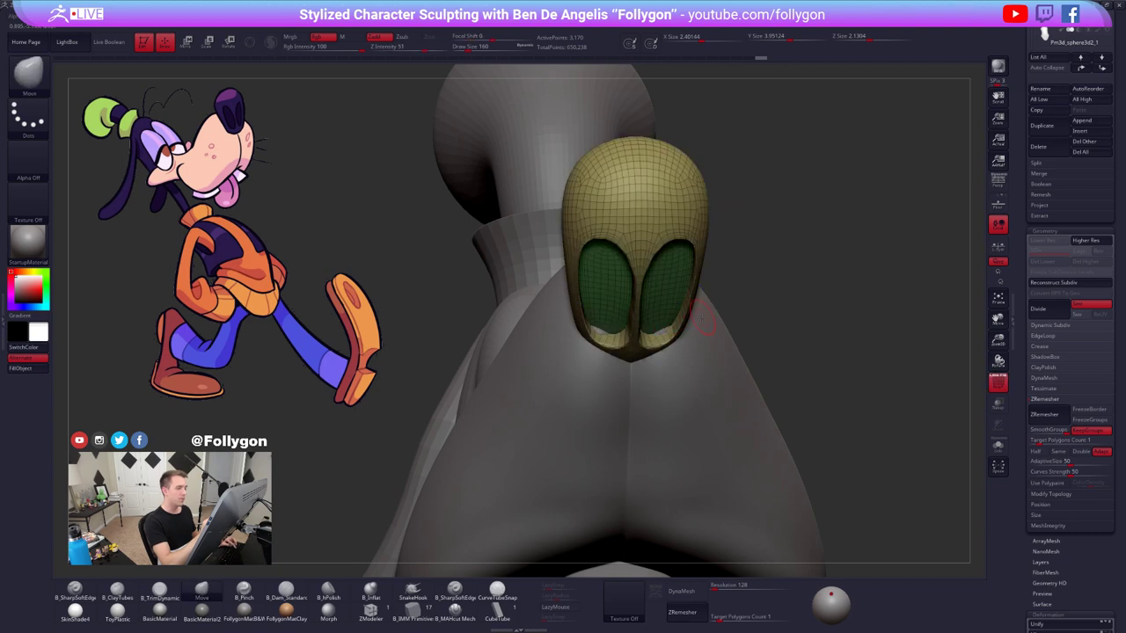
drag(860, 306, 704, 305)
drag(537, 309, 679, 297)
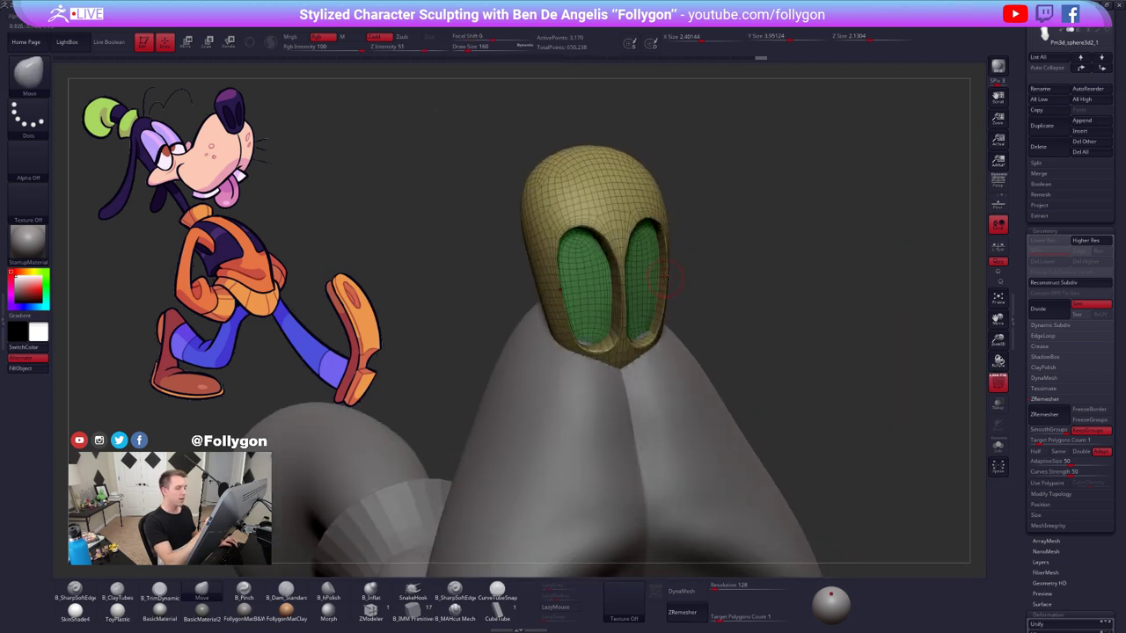
- ZRemesh the nose again with a target polygon count of 0.1 and compare it with the previous mesh
drag(721, 619, 709, 621)
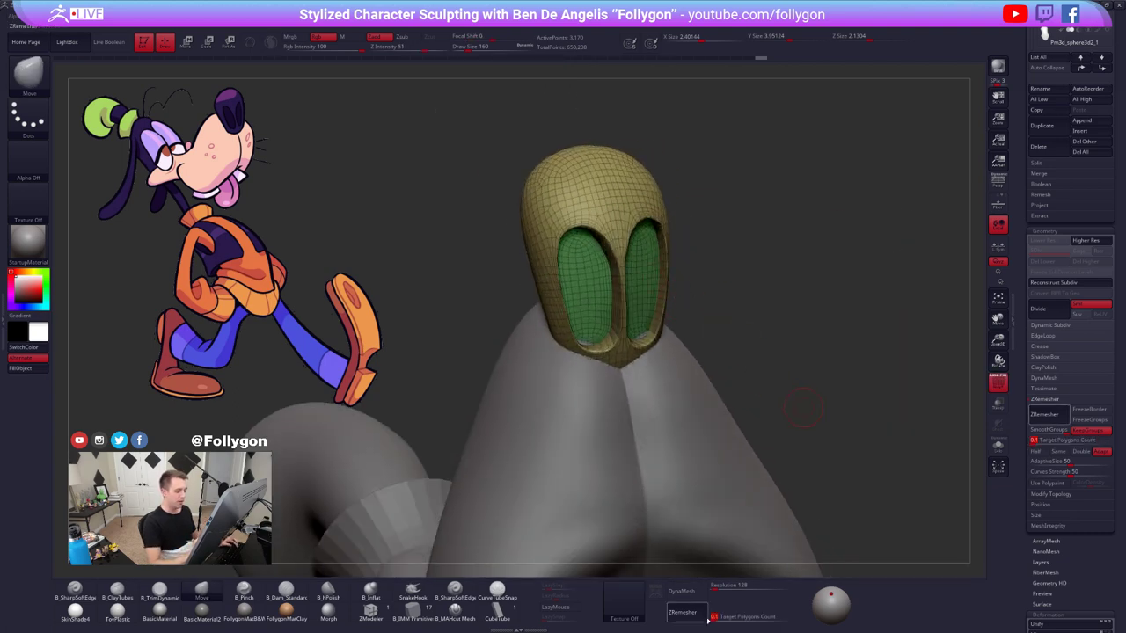
key(Return)
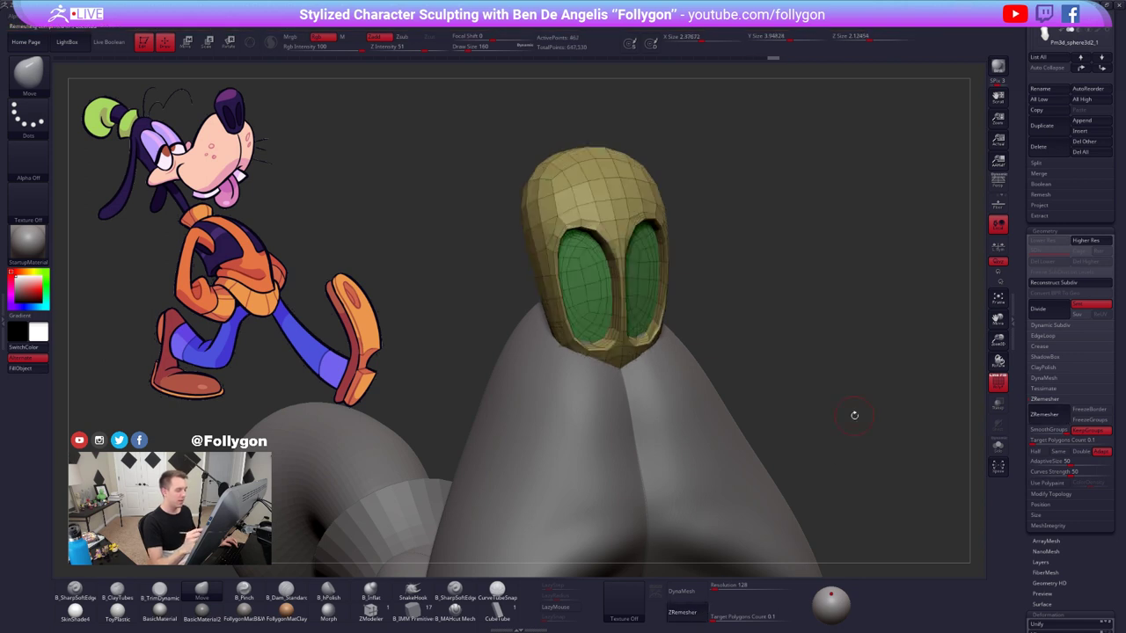
click(997, 446)
alt+drag(854, 370, 854, 431)
alt+drag(827, 387, 798, 445)
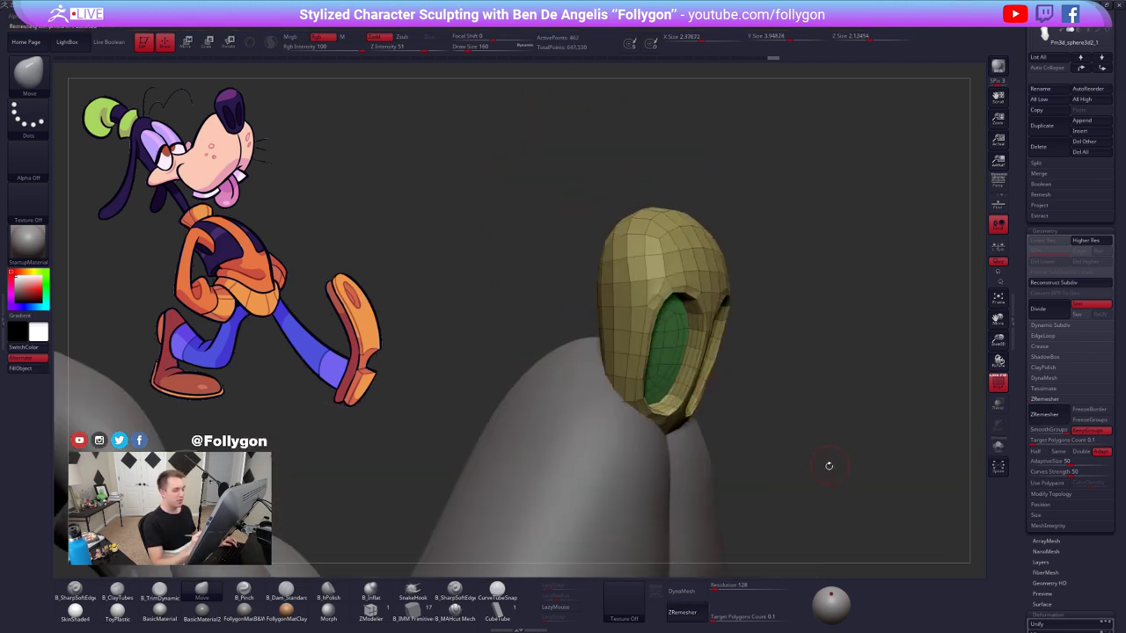
key(ctrl+z)
key(ctrl+z)
key(ctrl+shift+z)
key(ctrl+shift+z)
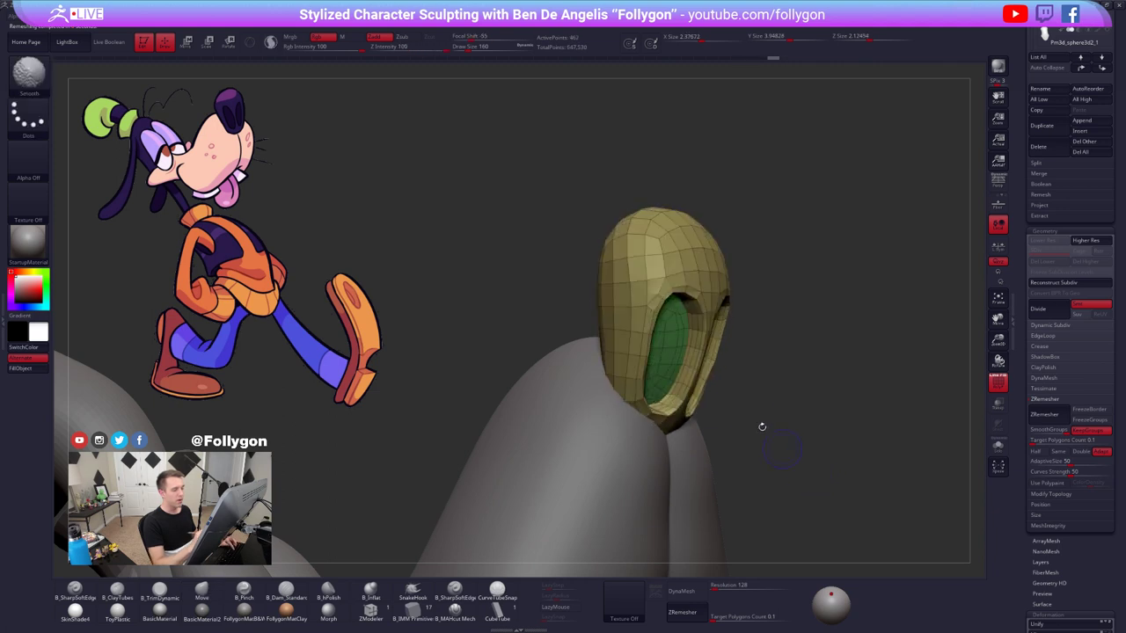
- Turn PolyFrame off and enable Dynamic Subdivision so the low-poly nose displays smoothly on the muzzle
key(shift+f)
key(d)
mouse_move(755, 437)
mouse_down()
mouse_move(709, 451)
mouse_move(744, 460)
mouse_move(689, 427)
mouse_move(726, 468)
mouse_move(711, 406)
mouse_move(733, 430)
mouse_up()
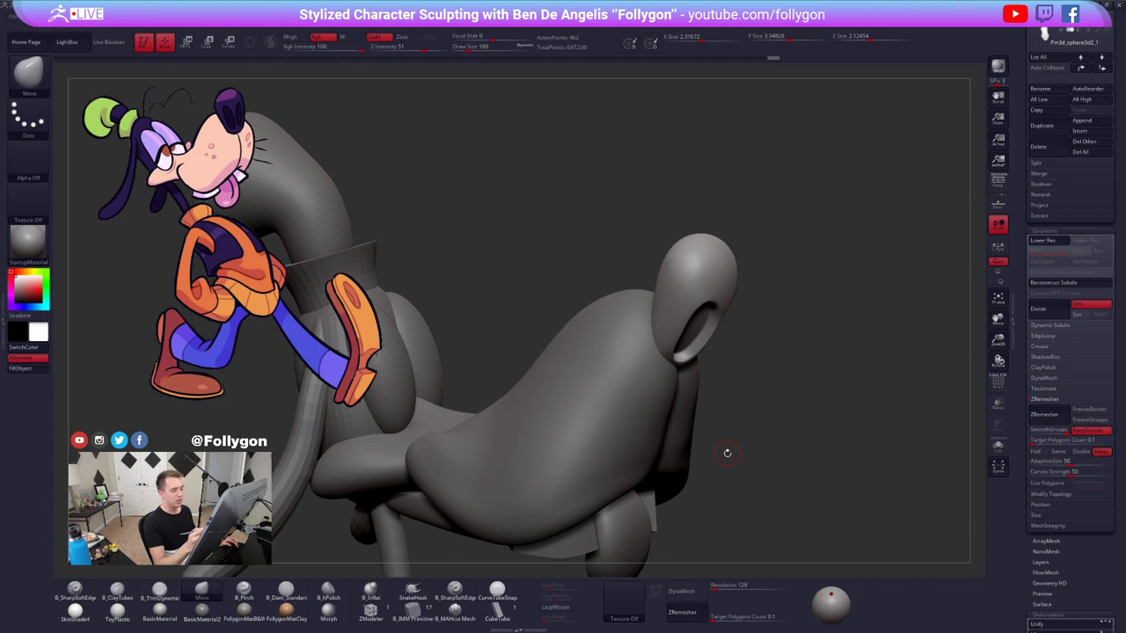
drag(840, 454, 772, 470)
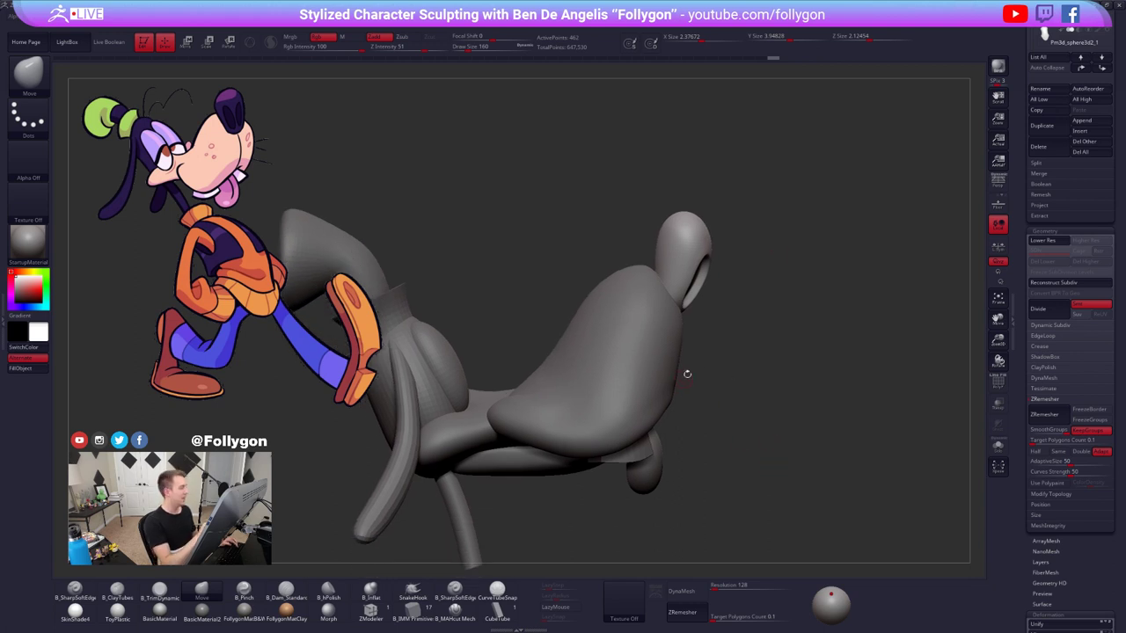
- Set the Draw Size to 720 and nudge the nose at the muzzle's tip with Transpose Move
key(space)
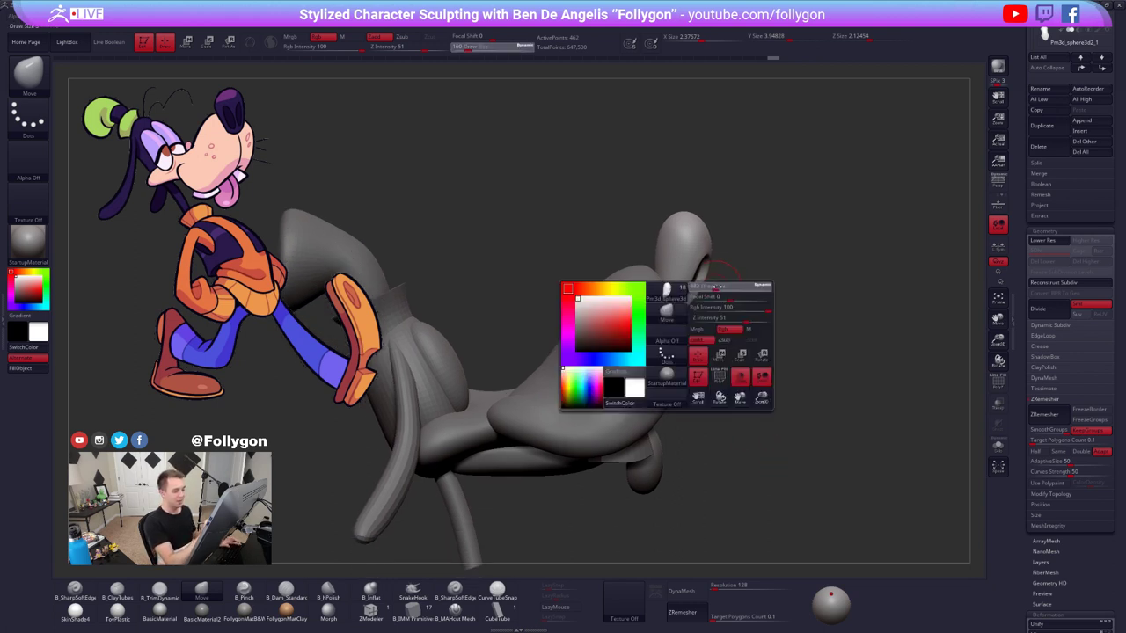
mouse_move(710, 288)
mouse_down()
mouse_move(780, 266)
mouse_move(766, 271)
mouse_up()
key(space)
mouse_move(723, 350)
alt+mouse_down()
mouse_move(754, 355)
mouse_move(831, 318)
alt+mouse_up()
ctrl+right_drag(724, 317, 727, 352)
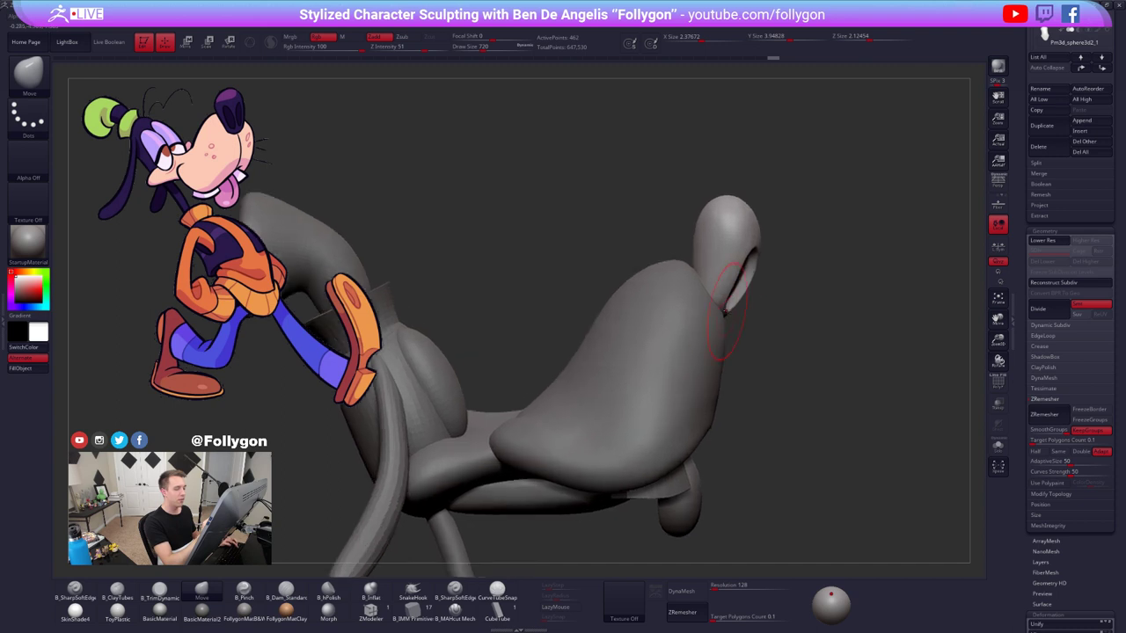
key(w)
mouse_move(725, 311)
shift+mouse_down()
mouse_move(725, 380)
mouse_move(724, 346)
shift+mouse_up()
- Select the muzzle, lower it to subdivision level 2 and smooth its bridge near the nose
alt+click(668, 303)
key(q)
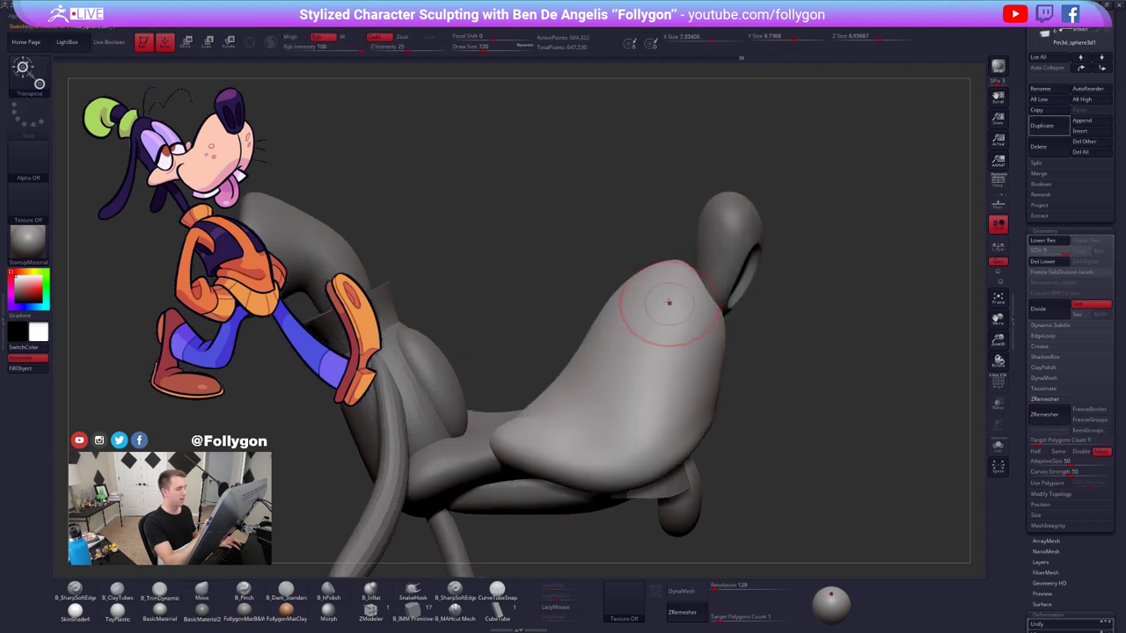
right_drag(673, 322, 672, 369)
key(shift+d)
key(shift+d)
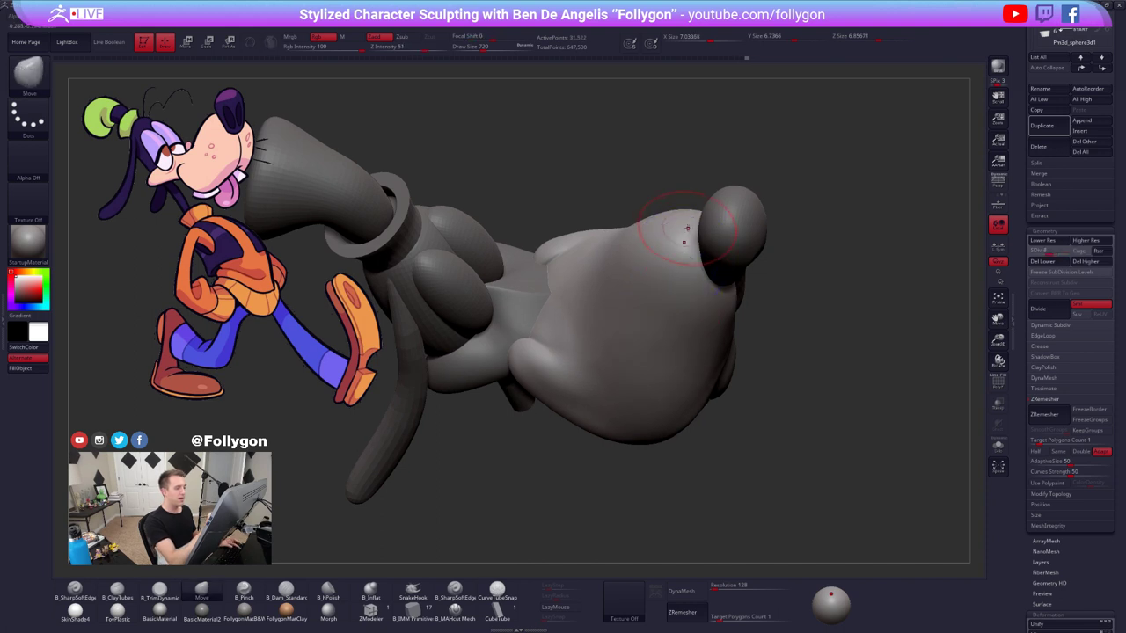
shift+drag(682, 243, 678, 250)
right_drag(672, 321, 673, 279)
key(shift+d)
mouse_move(674, 270)
shift+mouse_down()
mouse_move(669, 259)
mouse_move(675, 267)
shift+mouse_up()
right_drag(676, 268, 675, 246)
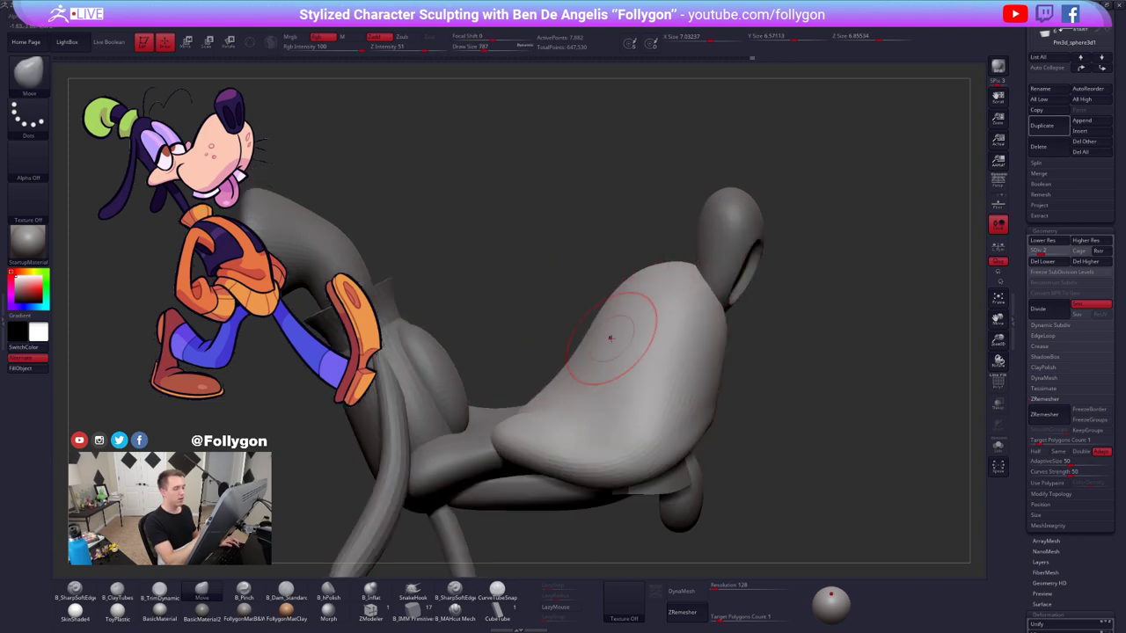
- Enlarge the Draw Size to 1538 and adjust the muzzle's bridge with the Move brush
mouse_move(684, 378)
ctrl+right_down()
mouse_move(691, 348)
mouse_move(704, 375)
ctrl+right_up()
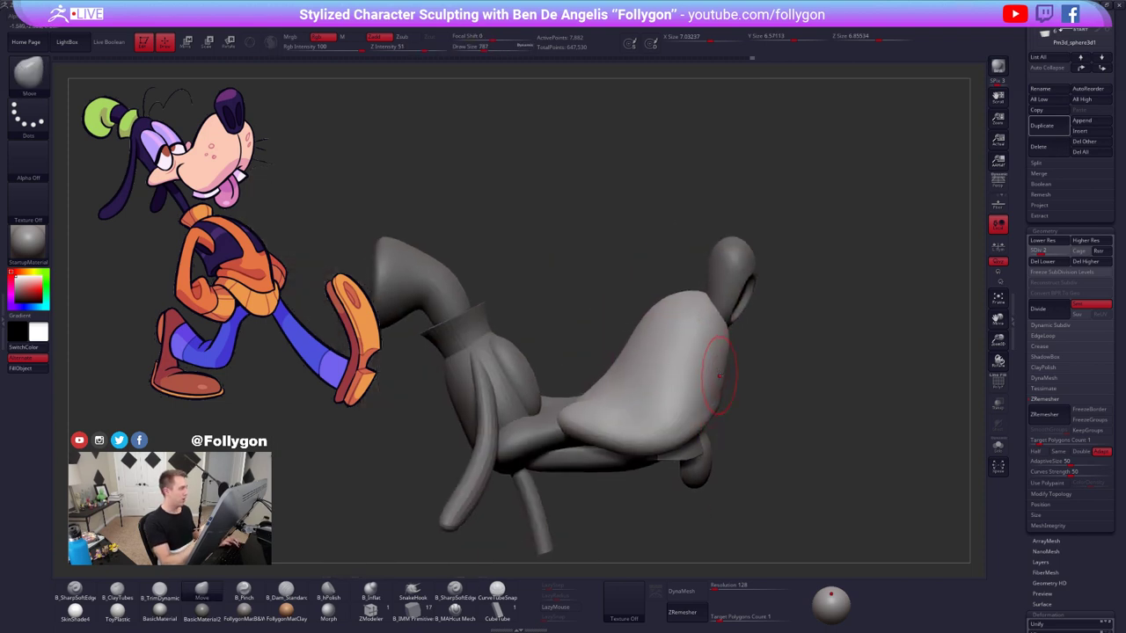
key(space)
mouse_move(707, 319)
mouse_down()
mouse_move(669, 297)
mouse_move(650, 347)
mouse_up()
key(space)
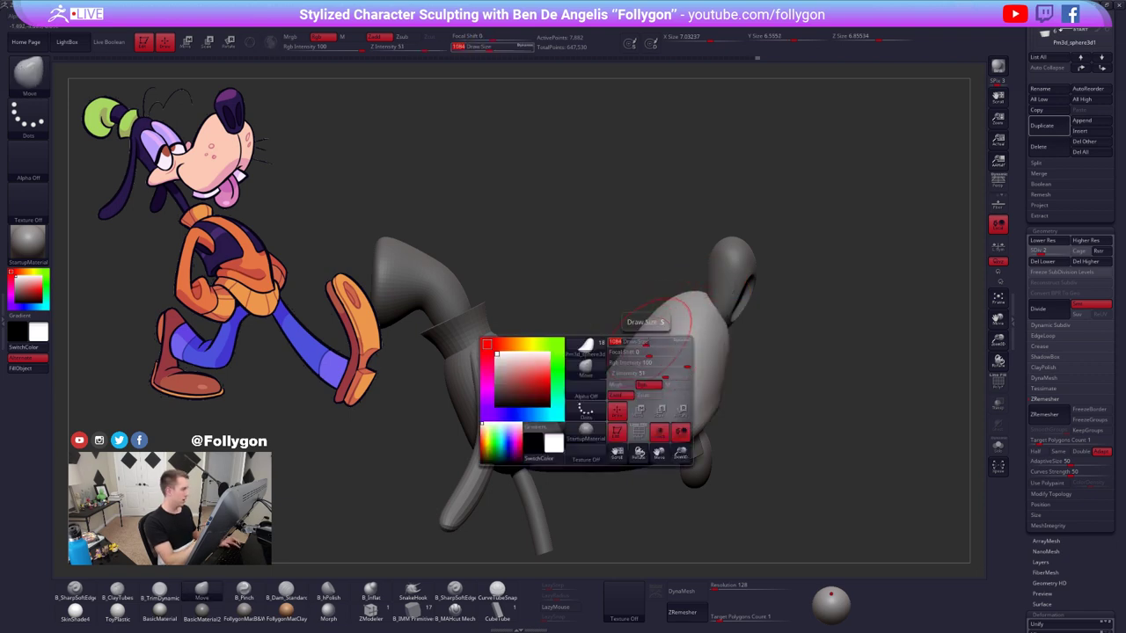
right_drag(640, 333, 668, 333)
key(space)
drag(665, 331, 668, 331)
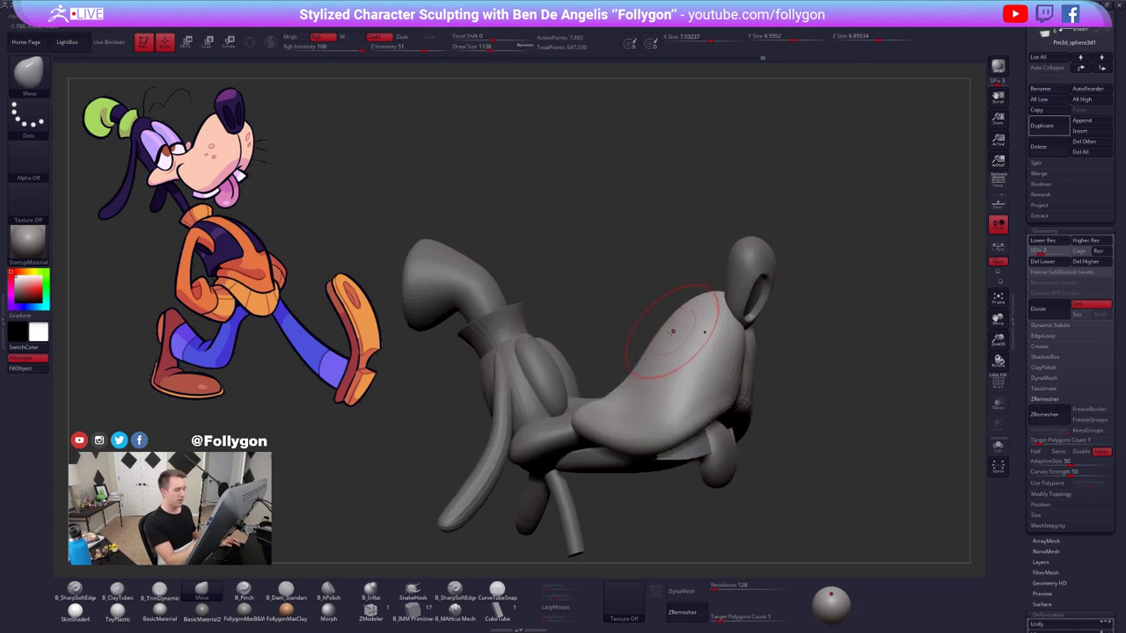
- Turn on Perspective and raise the muzzle to subdivision level 5
mouse_move(673, 331)
right_down()
mouse_move(636, 356)
mouse_move(686, 315)
mouse_move(641, 389)
mouse_move(668, 330)
mouse_move(746, 374)
right_up()
click(998, 182)
key(d)
key(d)
key(d)
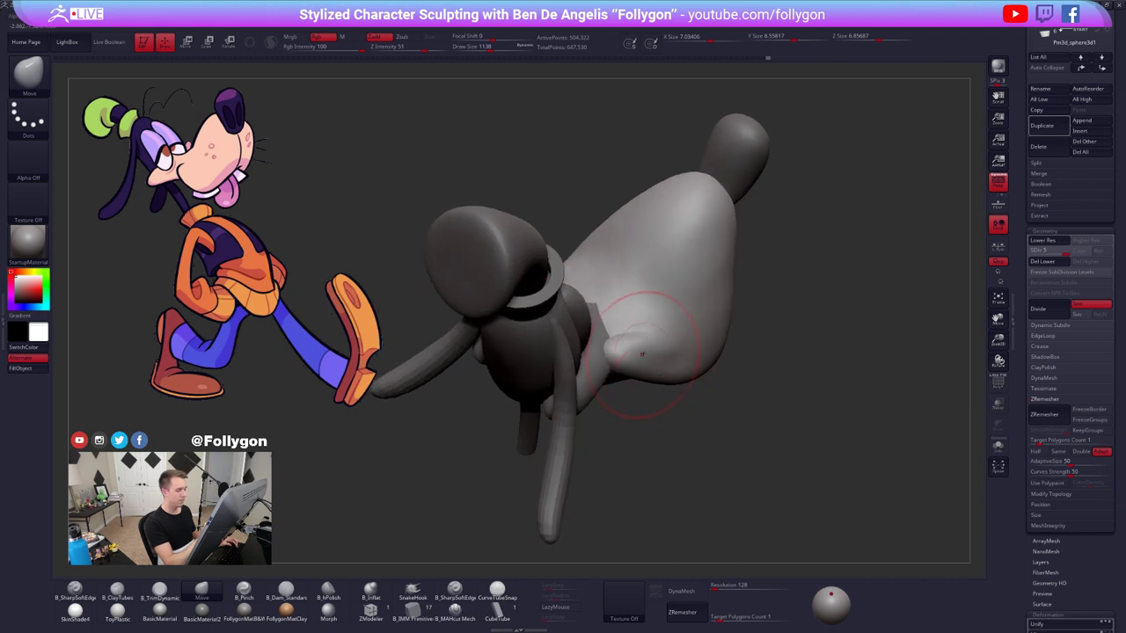
- Set the Draw Size to 764, pick ClayTubes and smooth the muzzle's rear cheek end at subdivision levels 2 and 3
mouse_move(648, 355)
right_down()
mouse_move(682, 405)
mouse_move(655, 353)
right_up()
key(space)
drag(655, 354, 648, 354)
key(2)
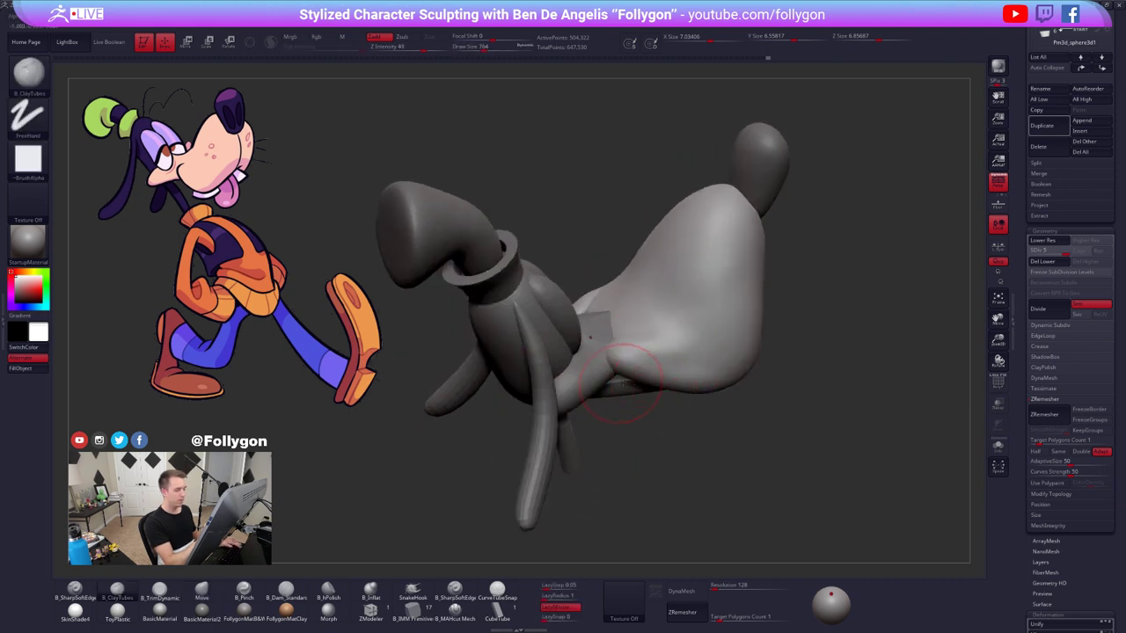
right_drag(649, 384, 632, 361)
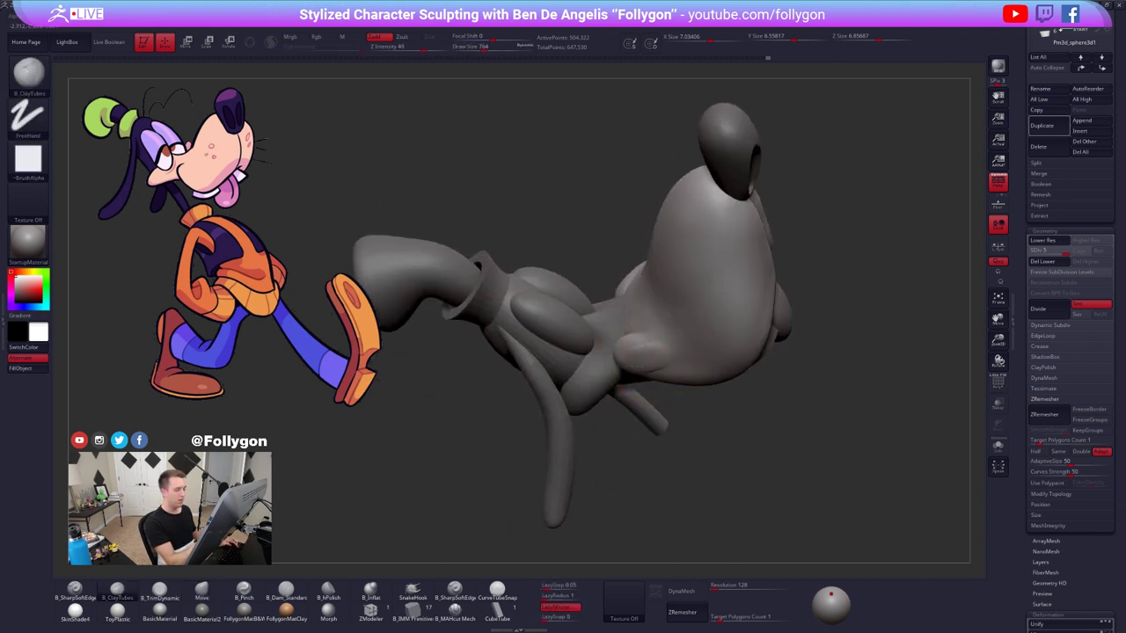
key(shift+d)
key(shift+d)
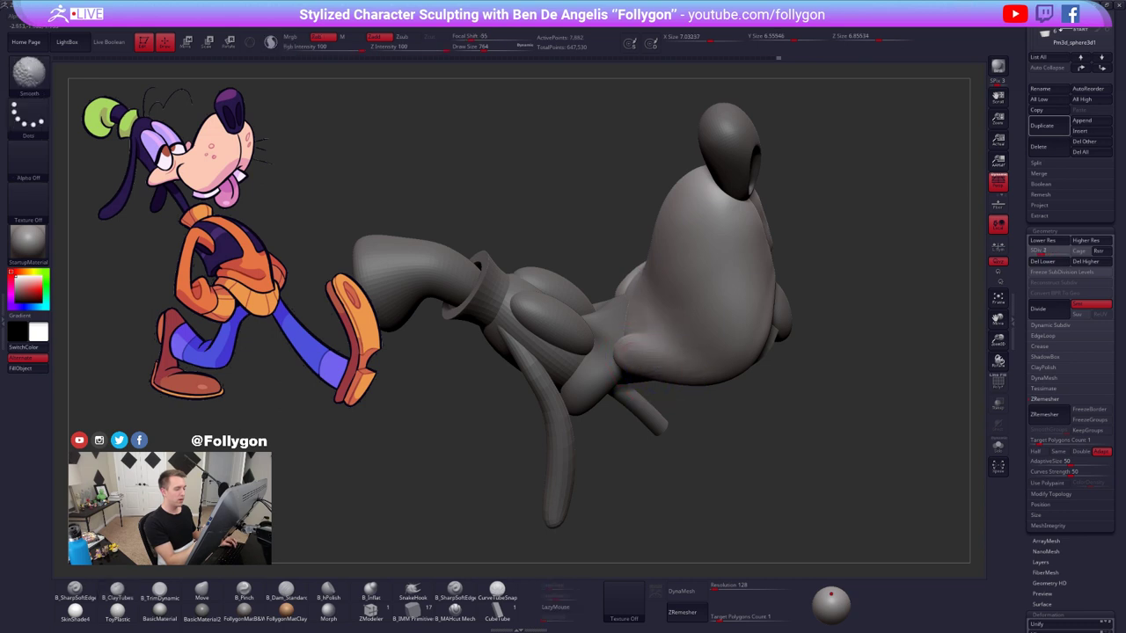
key(d)
shift+drag(640, 352, 623, 336)
right_drag(628, 353, 655, 356)
shift+drag(632, 347, 639, 309)
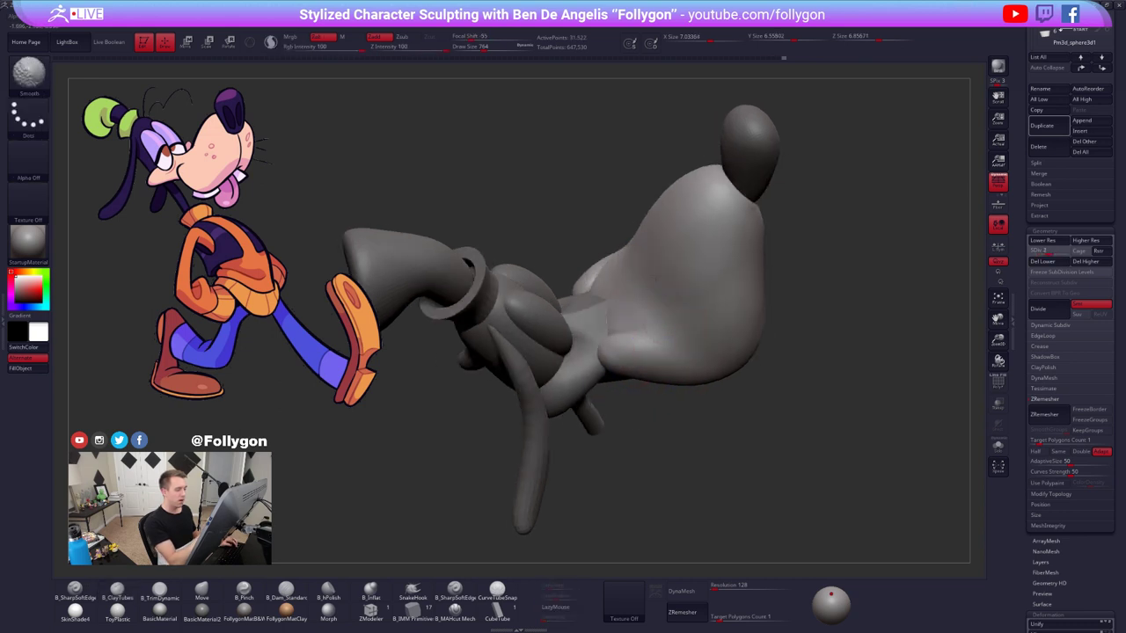
- Isolate the muzzle, return it to subdivision level 5 and work a stroke along the upper lip's underside edge
mouse_move(716, 354)
right_down()
mouse_move(712, 326)
mouse_move(748, 375)
mouse_move(727, 369)
mouse_move(773, 343)
right_up()
key(shift+s)
key(space)
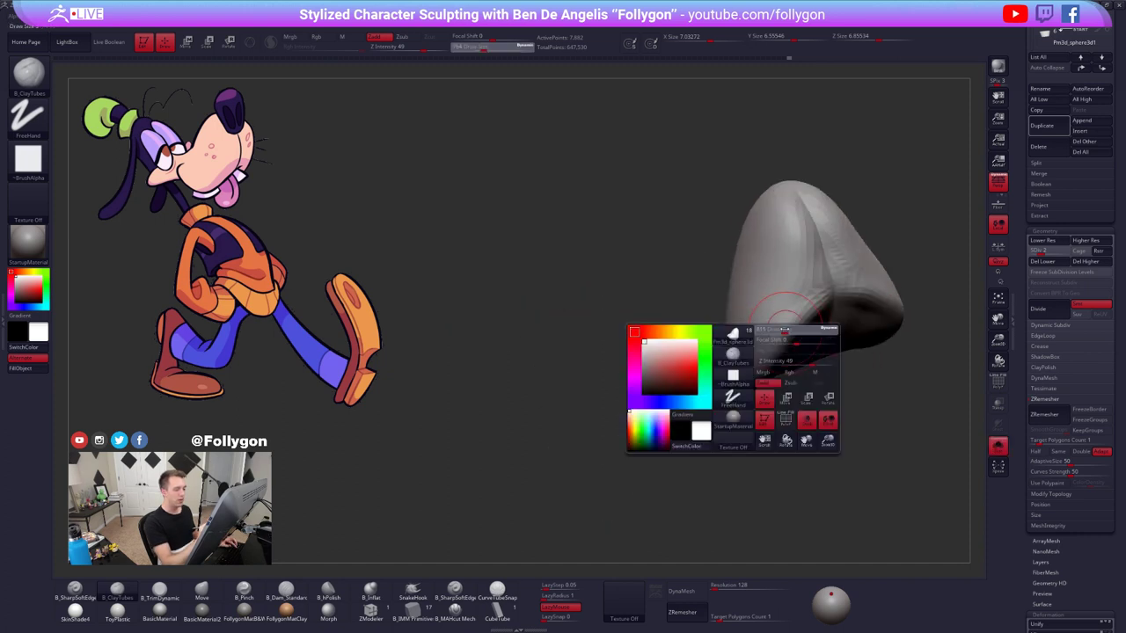
drag(796, 338, 786, 338)
mouse_move(799, 338)
right_down()
mouse_move(779, 326)
mouse_move(811, 286)
right_up()
key(d)
key(d)
key(d)
key(5)
drag(754, 341, 731, 403)
mouse_move(730, 403)
right_down()
mouse_move(736, 373)
mouse_move(777, 327)
right_up()
- Switch to the TrimDynamic brush and set its Draw Size to 268
key(space)
drag(789, 326, 794, 324)
right_drag(793, 325, 776, 307)
key(3)
key(space)
drag(790, 307, 798, 303)
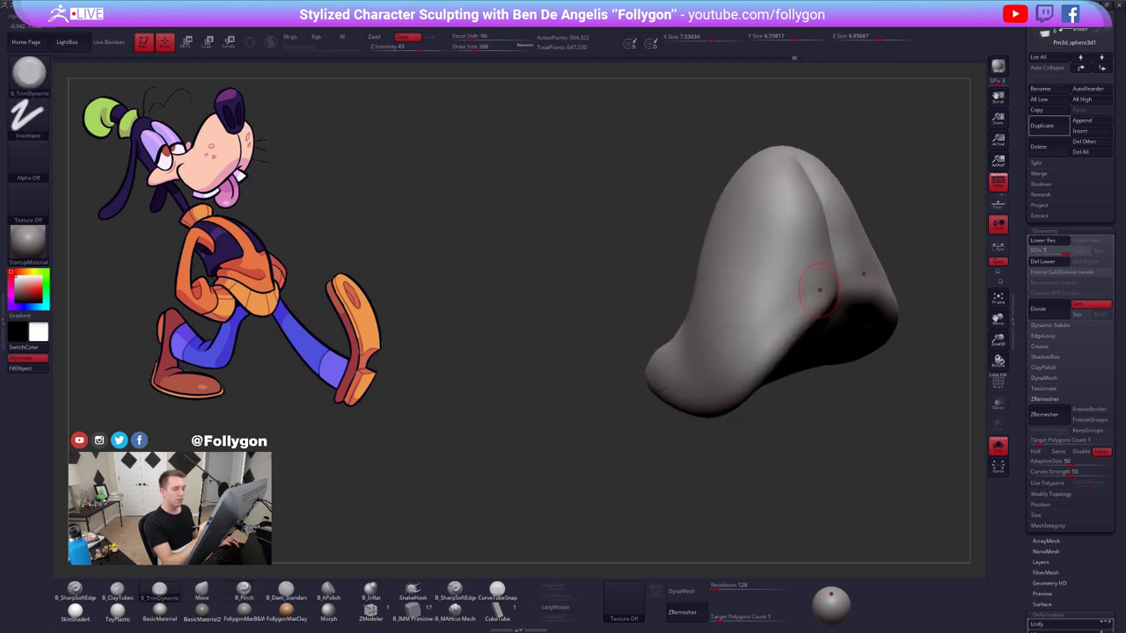
- Lower the muzzle to subdivision level 3 and refine the lip's underside edge with ClayTubes and smoothing, then move up to level 4
key(shift+d)
key(b)
key(c)
key(t)
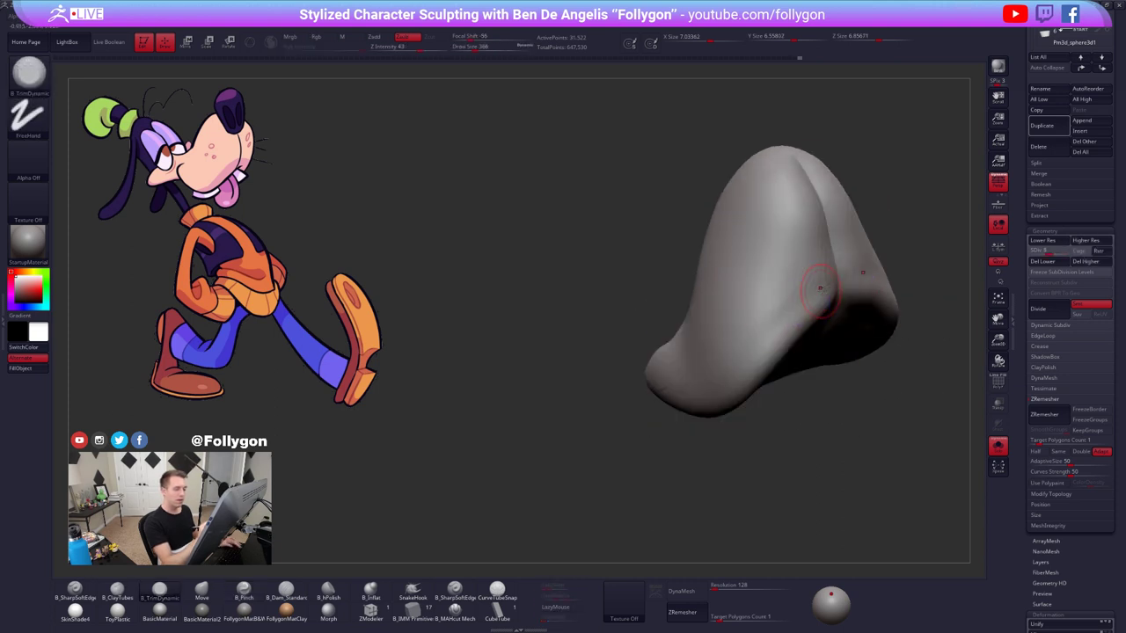
drag(759, 351, 741, 386)
right_drag(786, 320, 802, 304)
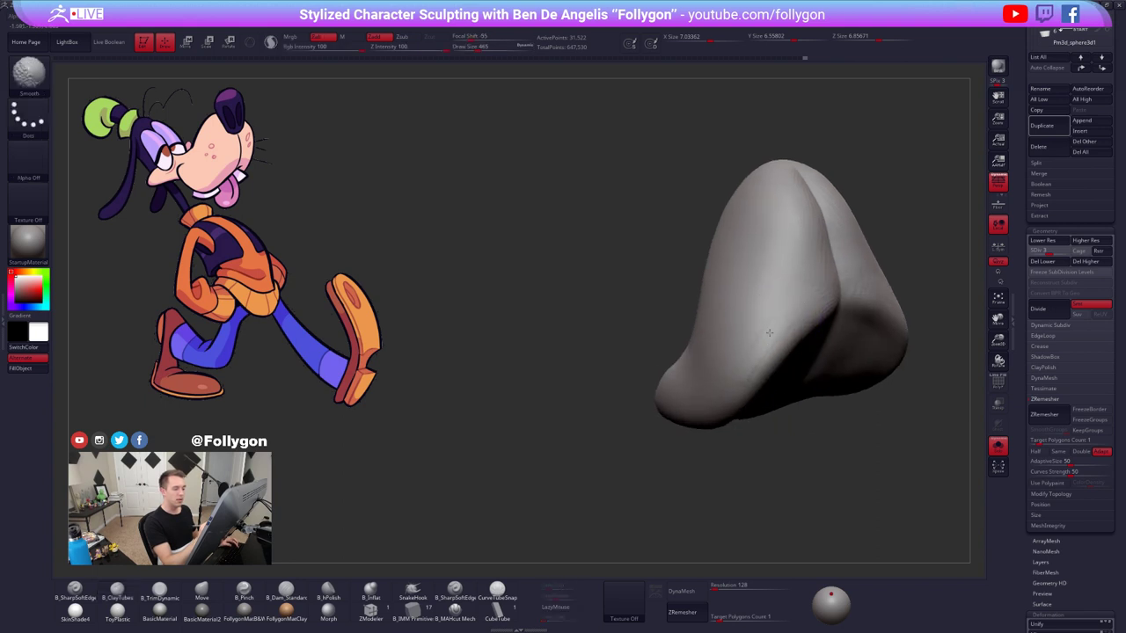
mouse_move(795, 322)
mouse_down()
mouse_move(801, 343)
mouse_move(788, 361)
mouse_up()
key(d)
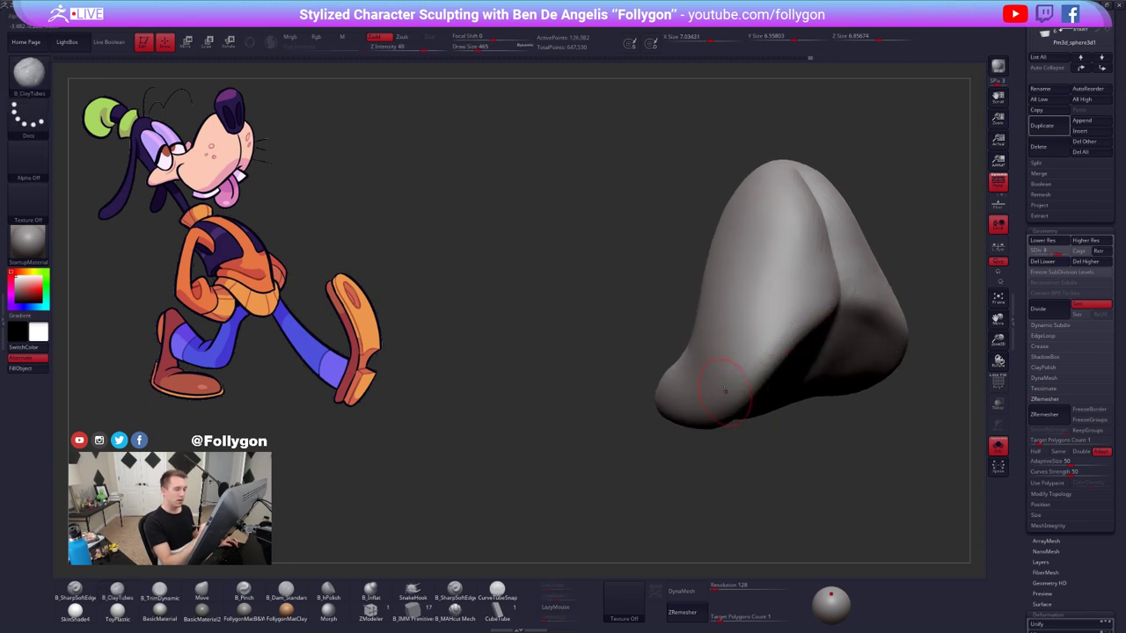
- Show all the head parts again and smooth the muzzle's rounded cheek end at subdivision level 4
right_drag(726, 392, 682, 380)
right_drag(737, 406, 831, 380)
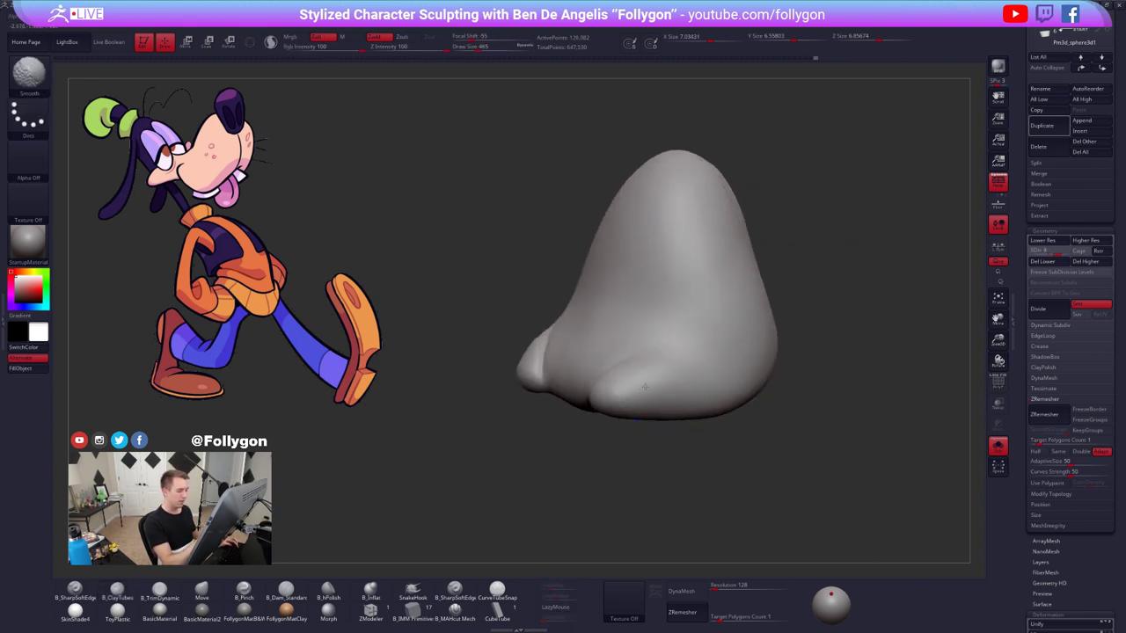
mouse_move(678, 378)
right_down()
mouse_move(649, 410)
mouse_move(660, 402)
right_up()
key(alt+s)
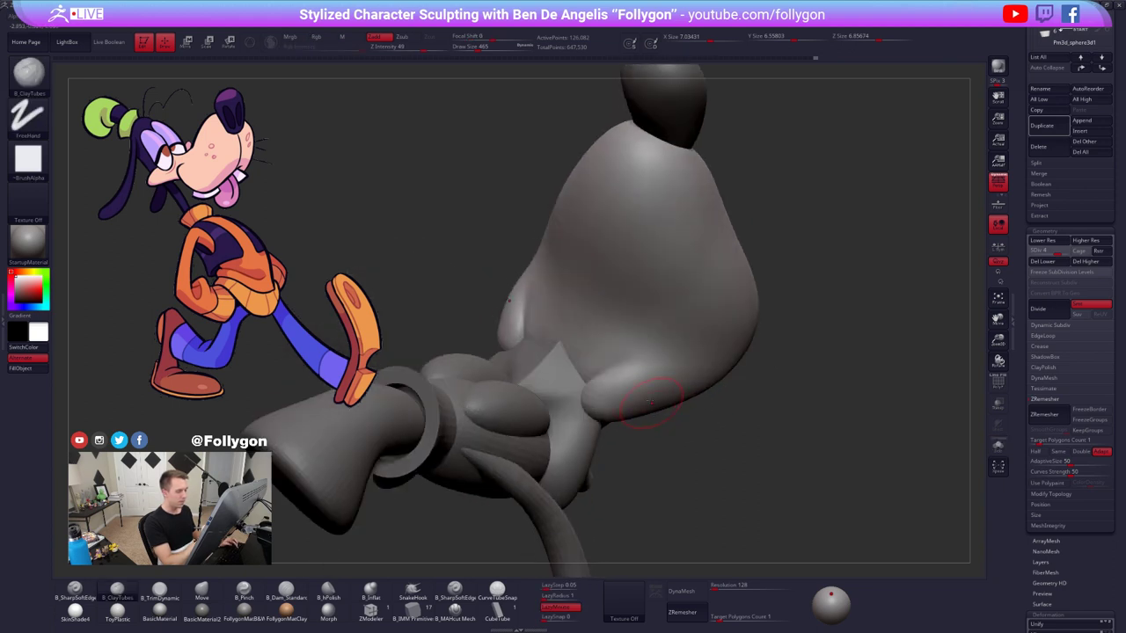
shift+drag(644, 385, 631, 396)
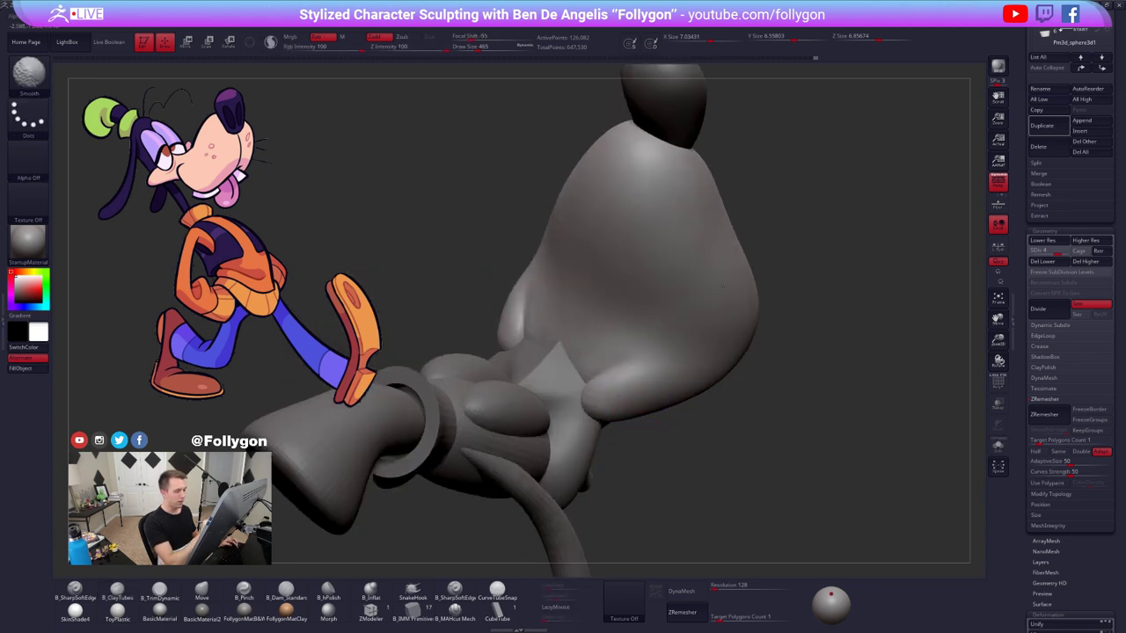
- Switch to the Move brush and enlarge the Draw Size to 1251
right_drag(681, 274, 696, 259)
key(space)
drag(696, 258, 711, 262)
mouse_move(711, 282)
right_down()
mouse_move(713, 333)
mouse_move(695, 274)
right_up()
key(b)
key(m)
key(v)
key(space)
drag(709, 301, 726, 301)
right_drag(678, 251, 726, 270)
- Lower the muzzle to subdivision level 1 and reshape its side contours with the Move brush
key(shift+d)
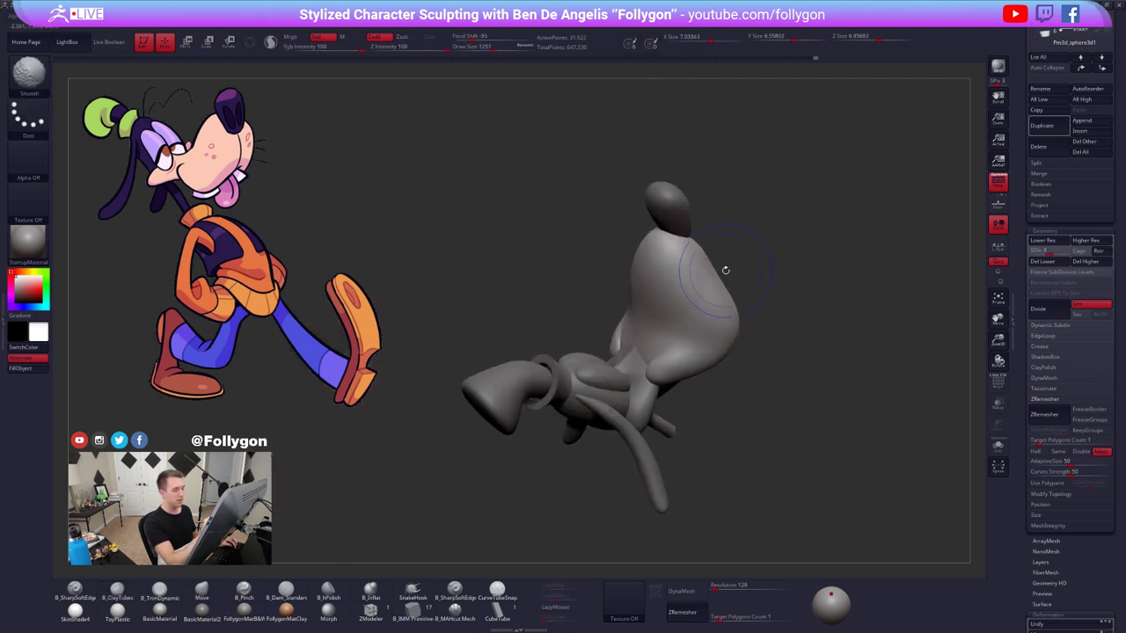
key(shift+d)
key(shift+d)
drag(714, 288, 725, 284)
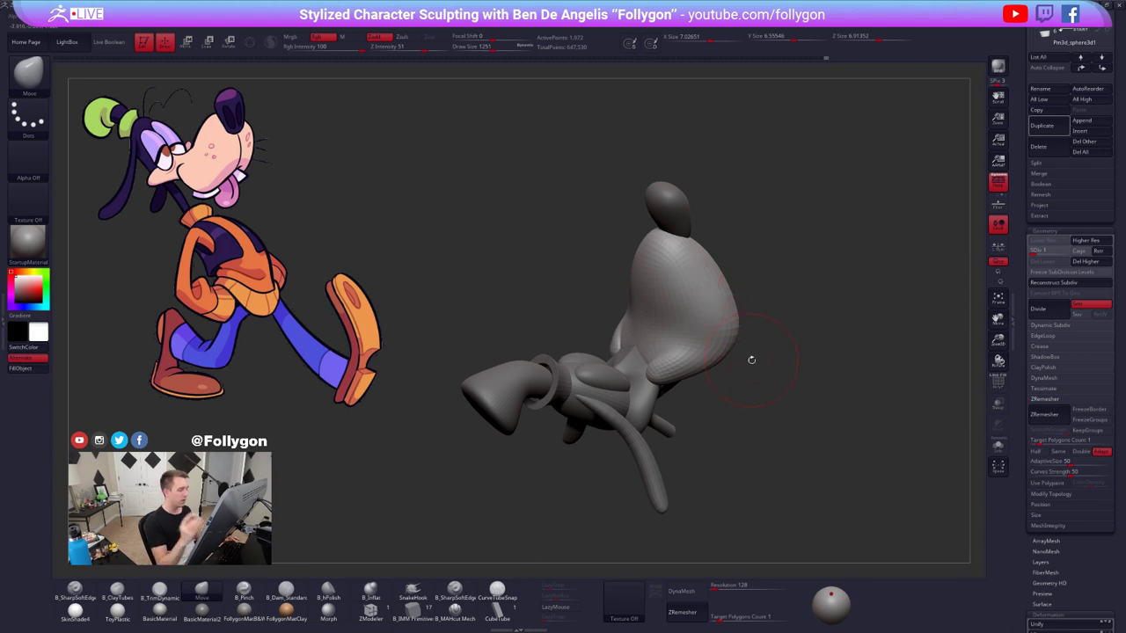
right_drag(753, 360, 737, 387)
right_drag(645, 294, 625, 269)
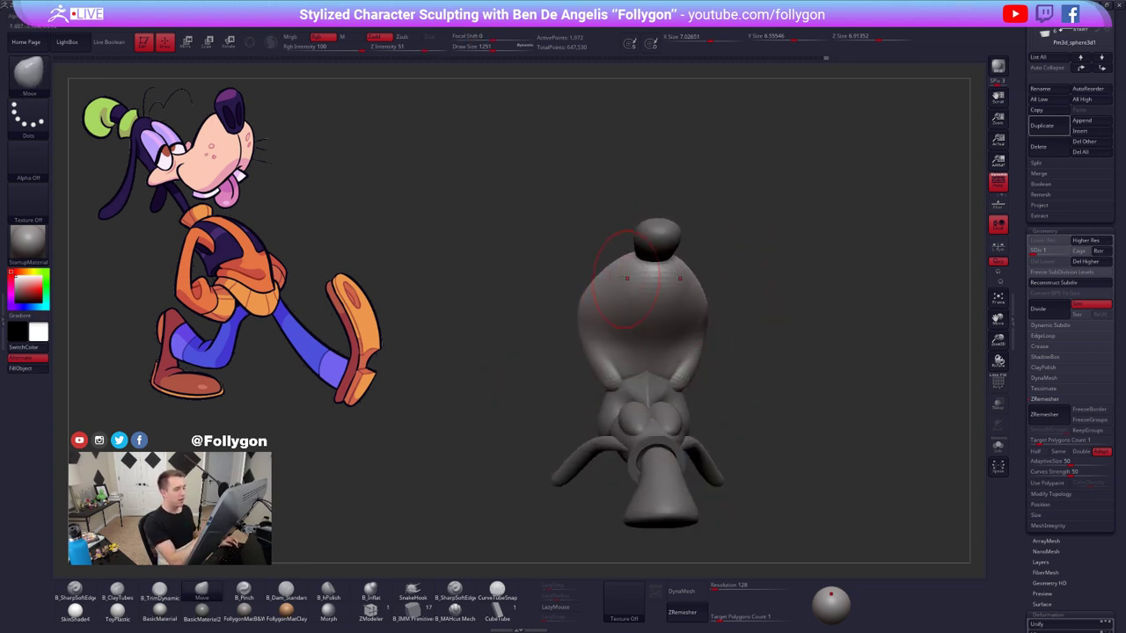
right_drag(739, 396, 690, 300)
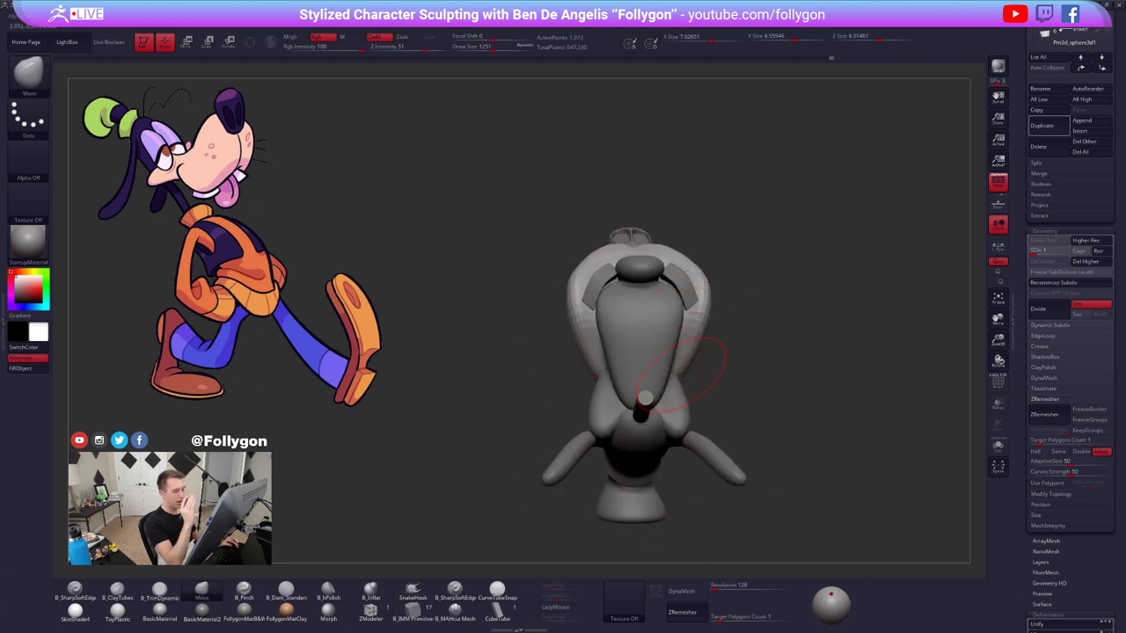
right_drag(705, 292, 684, 350)
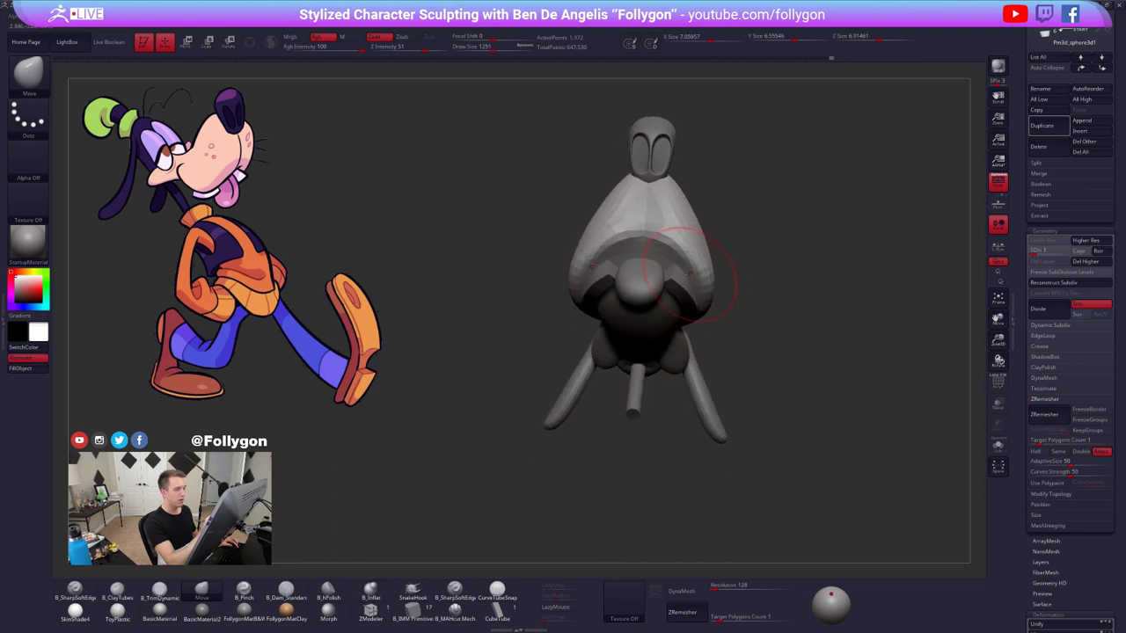
- Raise the muzzle to subdivision level 5, refine its overall form and reduce the Draw Size to 980
right_drag(673, 280, 690, 315)
key(d)
key(d)
key(d)
key(d)
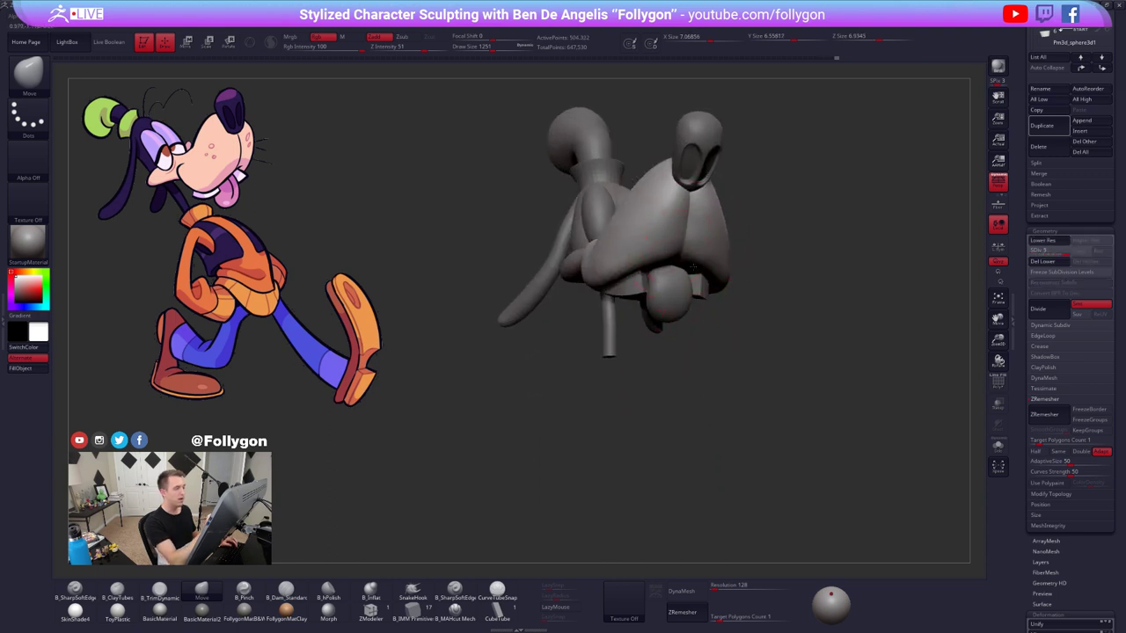
right_drag(673, 264, 741, 378)
key(shift)
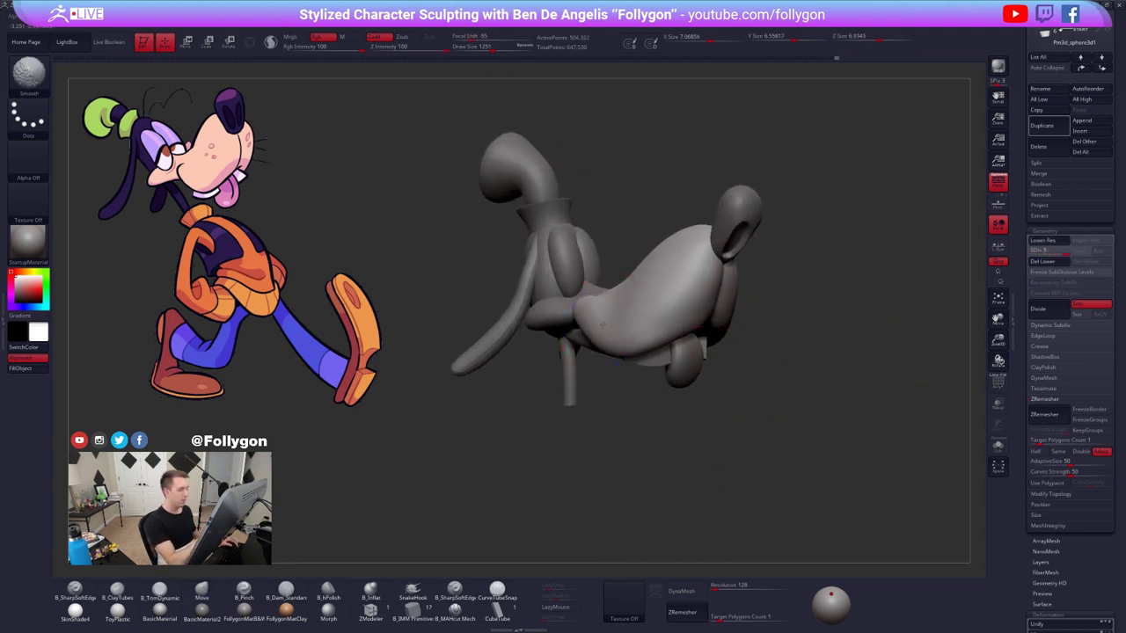
alt+right_drag(704, 328, 736, 403)
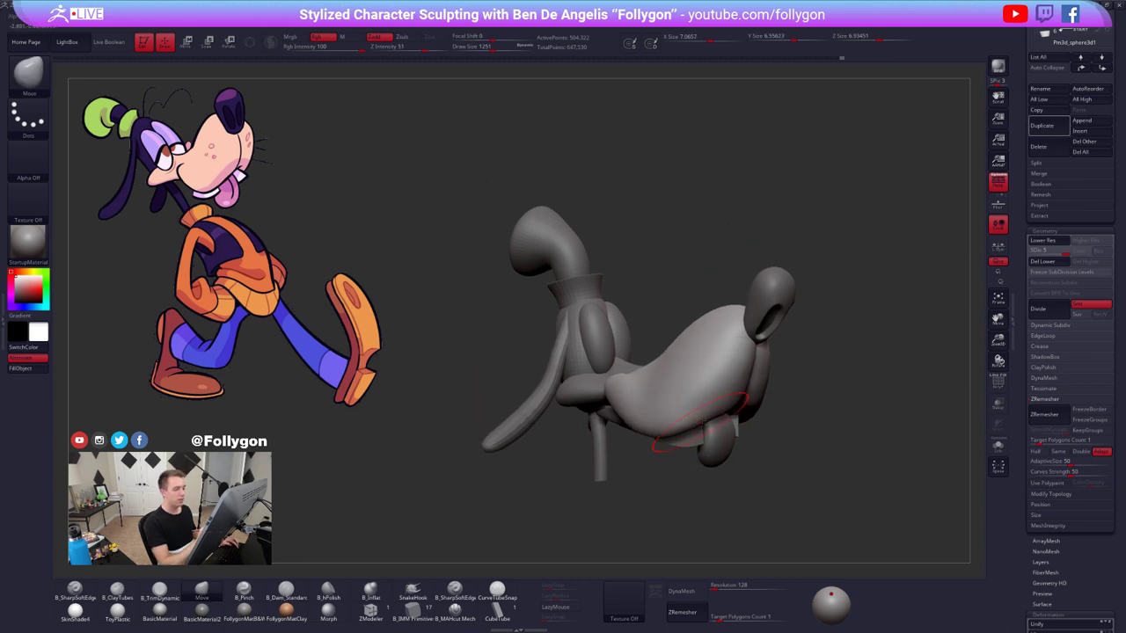
key(space)
drag(774, 362, 757, 357)
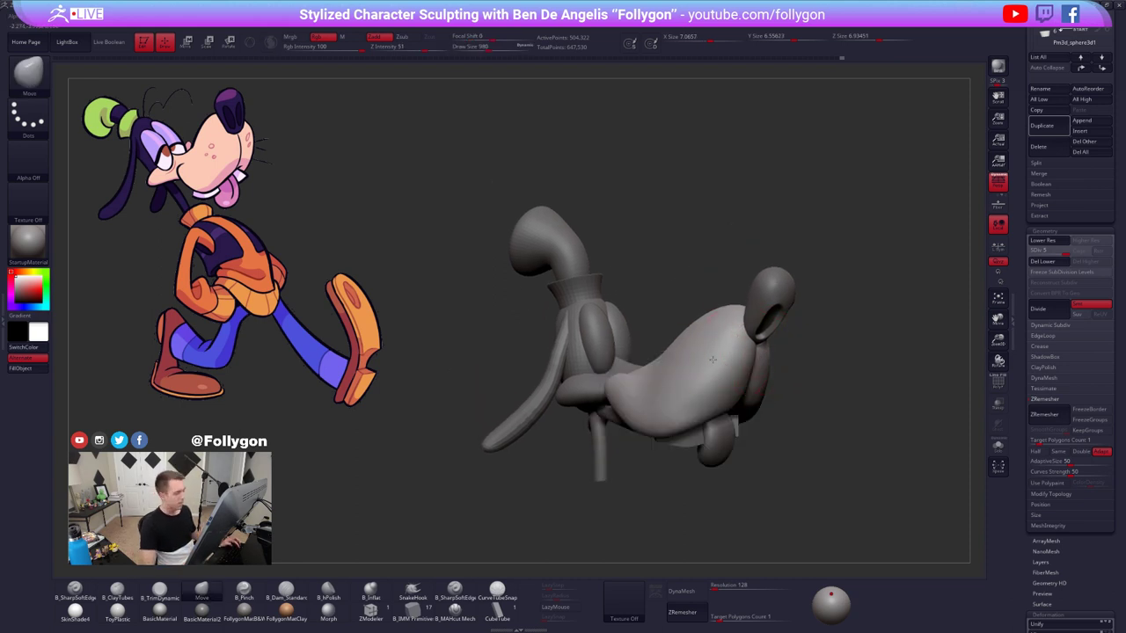
ctrl+right_drag(681, 374, 744, 380)
alt+click(599, 376)
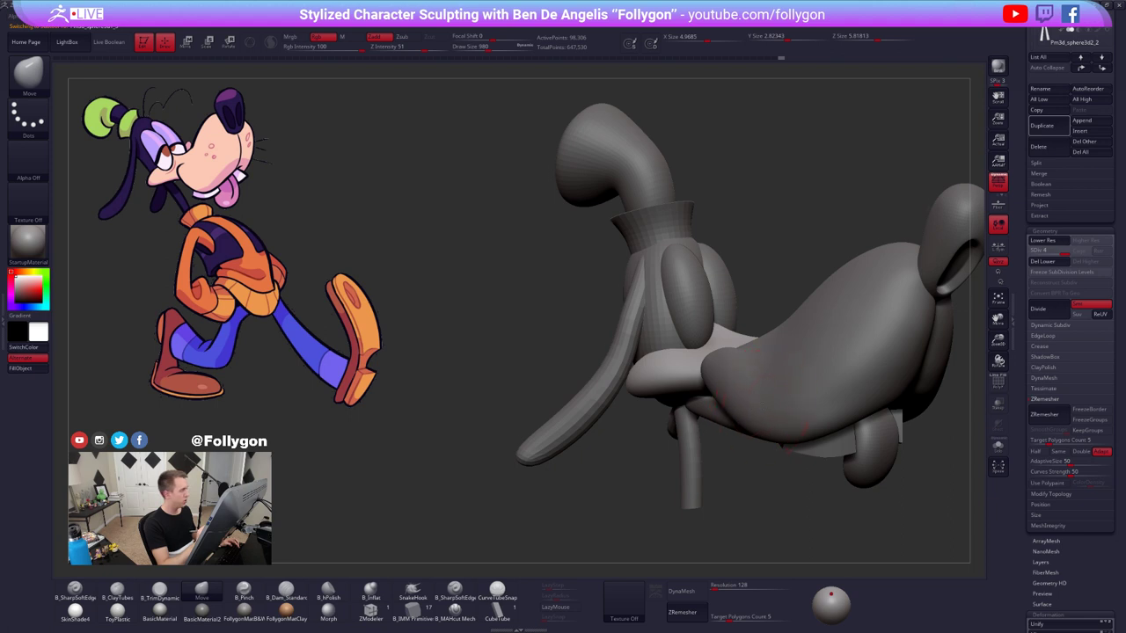
ctrl+right_drag(757, 403, 771, 430)
mouse_move(772, 431)
alt+right_down()
mouse_move(763, 410)
mouse_move(786, 423)
mouse_move(778, 492)
mouse_move(737, 461)
mouse_move(747, 488)
mouse_move(764, 440)
alt+right_up()
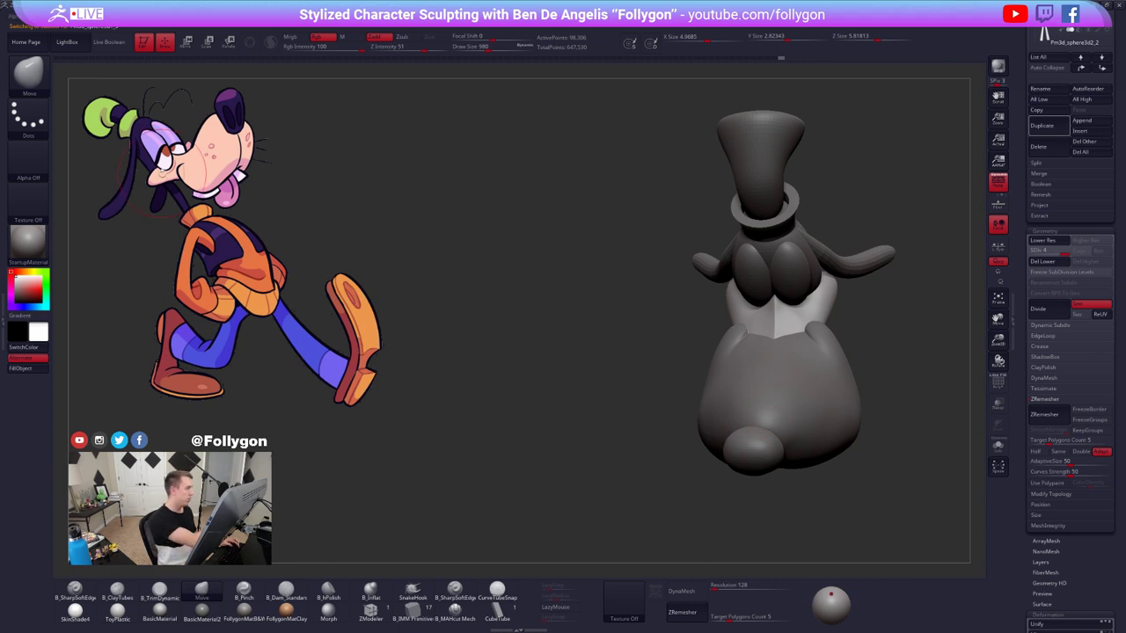
mouse_move(755, 325)
right_down()
mouse_move(758, 350)
mouse_move(749, 347)
right_up()
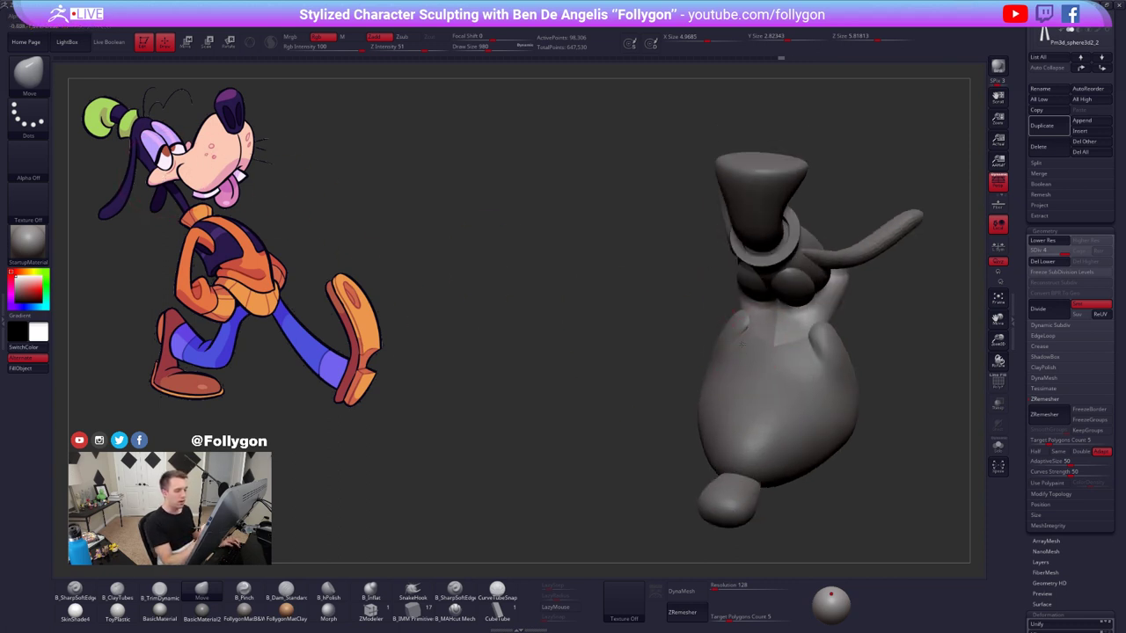
- Isolate the muzzle, lasso-mask its two rear cheek ends, and soften and invert the mask at subdivision level 2
alt+click(745, 320)
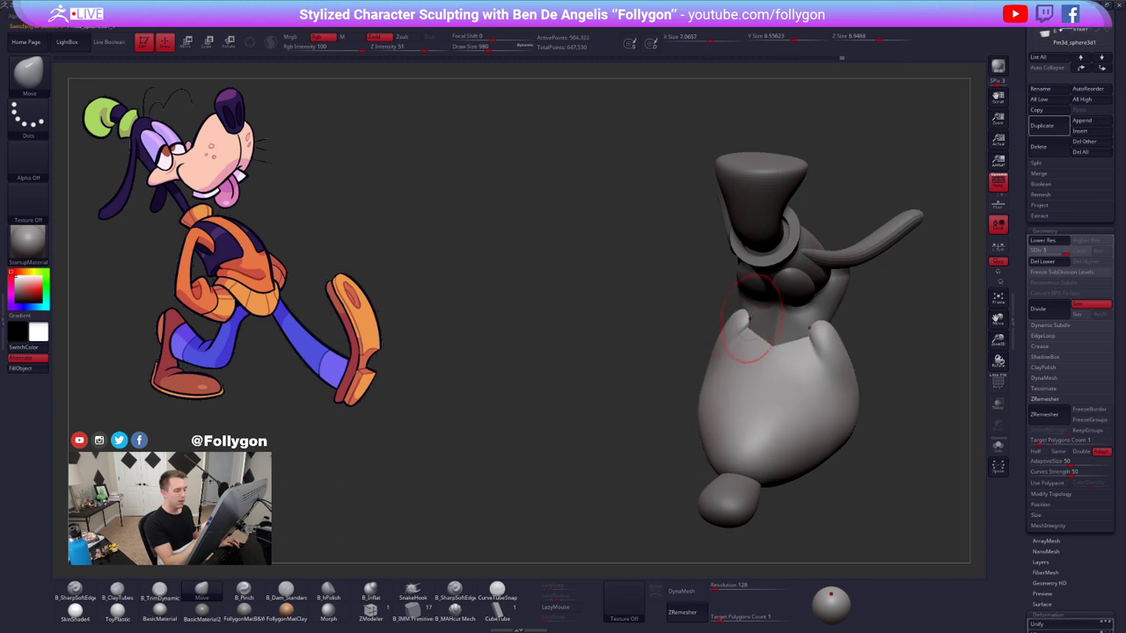
key(alt+s)
mouse_move(746, 322)
alt+right_down()
mouse_move(752, 332)
mouse_move(759, 306)
alt+right_up()
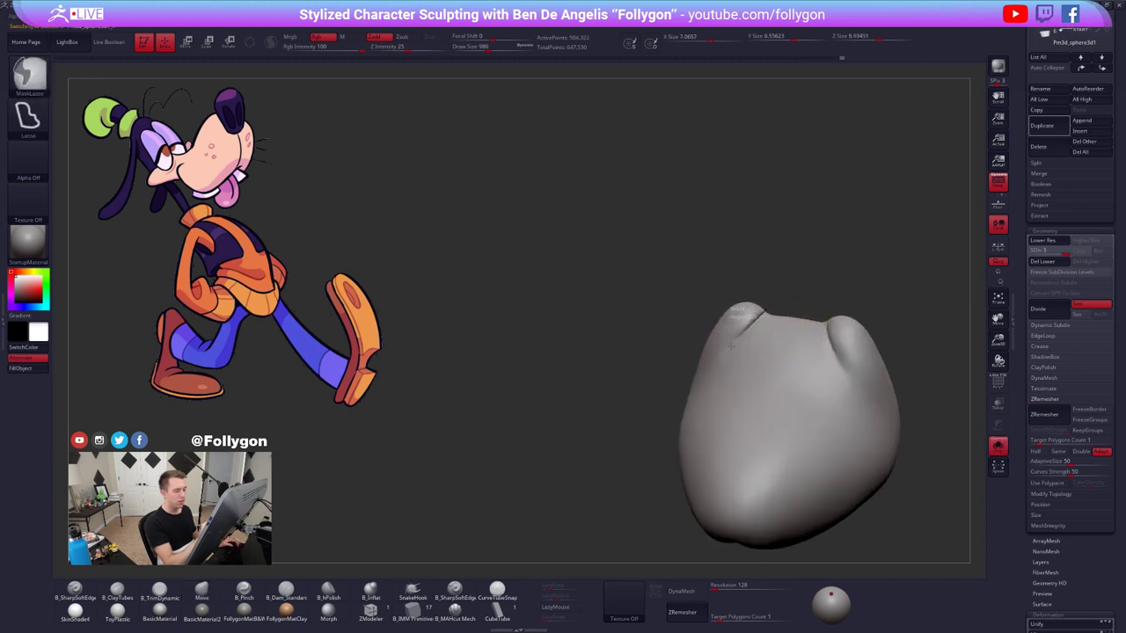
mouse_move(731, 347)
ctrl+mouse_down()
mouse_move(756, 244)
mouse_move(764, 251)
ctrl+mouse_up()
key(shift+d)
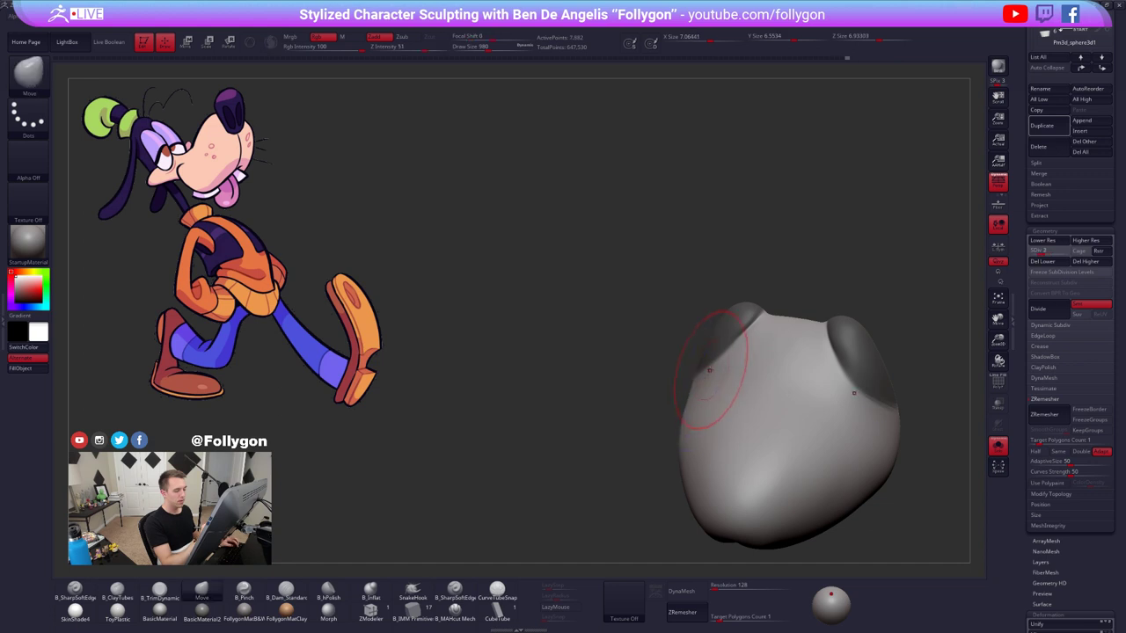
ctrl+click(707, 376)
ctrl+click(707, 376)
ctrl+click(686, 378)
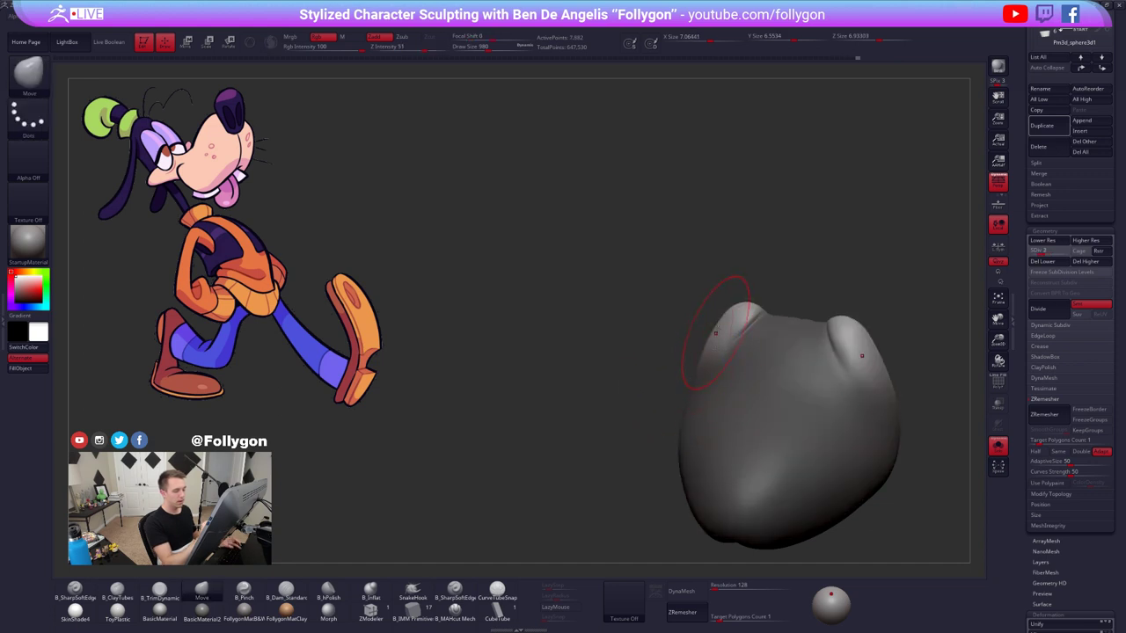
- Enlarge the Draw Size to 1194 and rotate the muzzle's unmasked cheek ends with Transpose Rotate
key(space)
mouse_move(716, 333)
mouse_down()
mouse_move(732, 333)
mouse_move(771, 275)
mouse_up()
key(r)
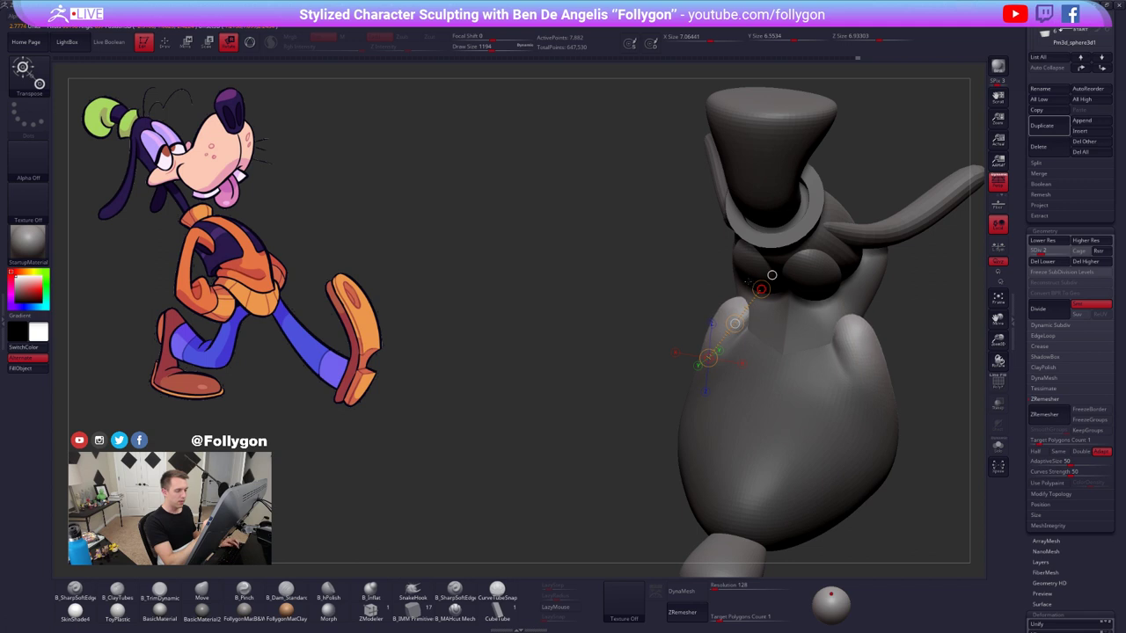
key(q)
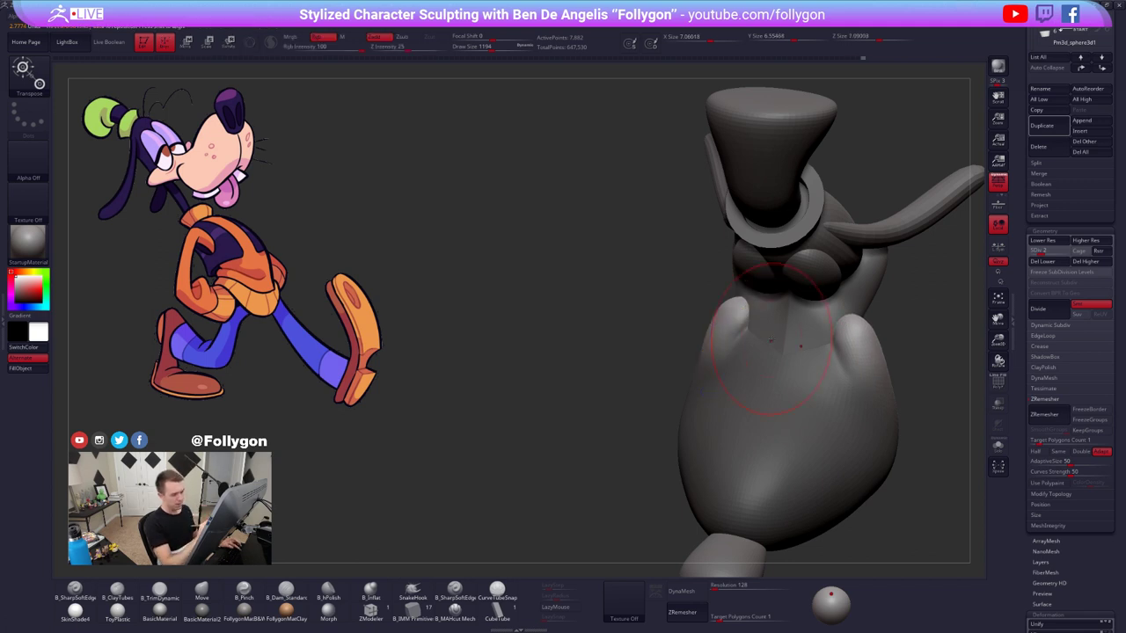
mouse_move(770, 376)
right_down()
mouse_move(778, 345)
mouse_move(754, 327)
mouse_move(758, 366)
mouse_move(721, 368)
right_up()
key(alt+s)
key(alt+s)
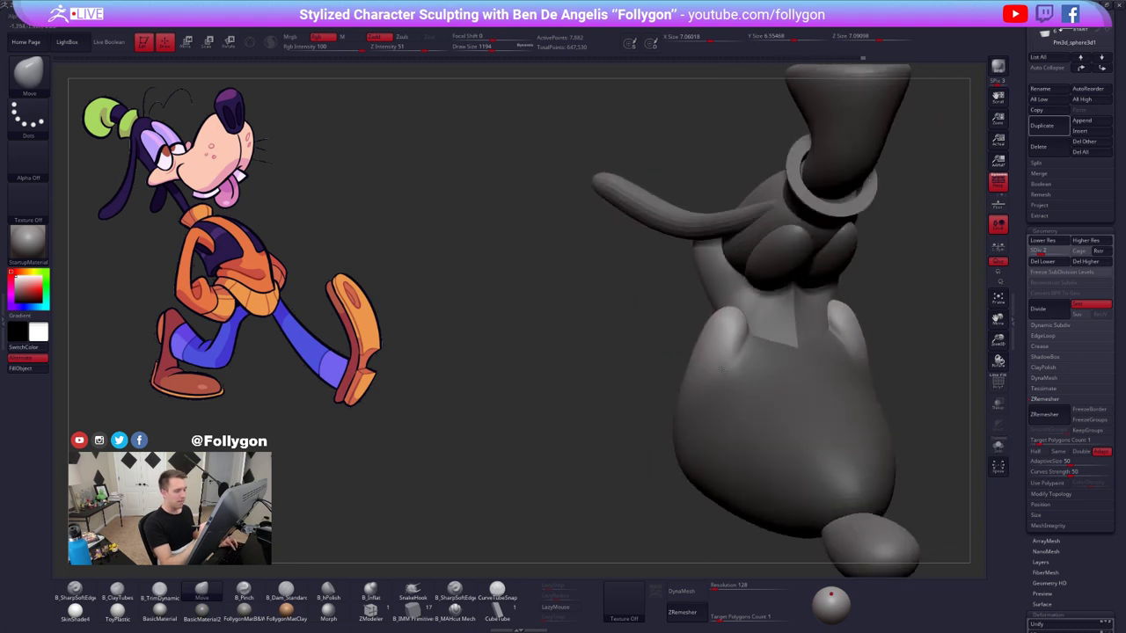
- Select the head base, set the Draw Size to 610 and pull its surface between the cheek ends with Move
alt+click(793, 343)
right_drag(796, 335, 766, 362)
mouse_move(755, 359)
mouse_down()
mouse_move(749, 332)
mouse_move(759, 339)
mouse_up()
key(space)
right_drag(768, 338, 763, 346)
drag(762, 349, 758, 353)
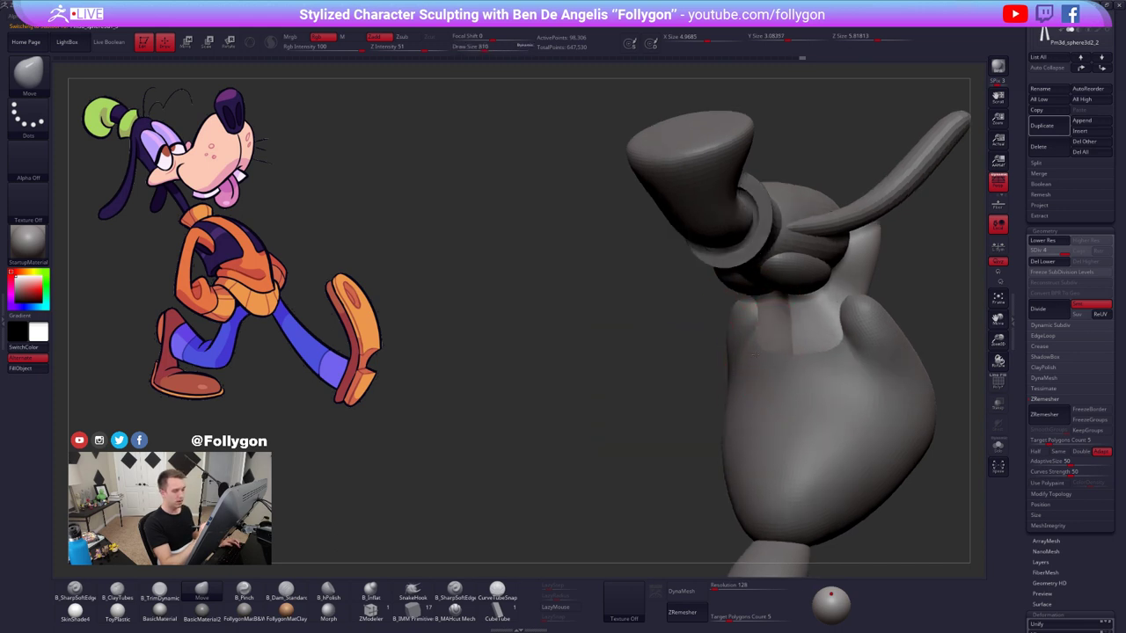
right_drag(755, 356, 786, 352)
drag(787, 352, 790, 344)
right_drag(791, 344, 758, 360)
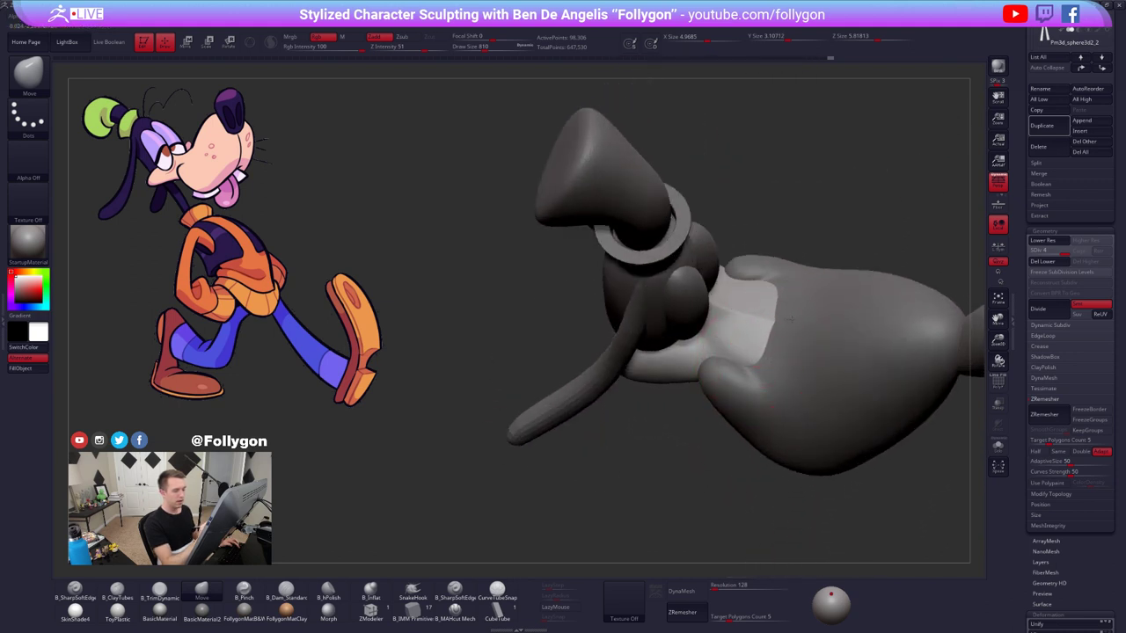
- Mask an area of the head base near the eyes and reshape the bridge between the cheek ends with Move
drag(791, 320, 785, 326)
mouse_move(786, 325)
right_down()
mouse_move(769, 343)
mouse_move(782, 382)
right_up()
mouse_move(663, 361)
ctrl+mouse_down()
mouse_move(827, 296)
mouse_move(825, 219)
ctrl+mouse_up()
drag(729, 356, 744, 354)
key(space)
right_drag(747, 403, 762, 510)
- Isolate the head base and flatten the surface beside its central ridge with TrimDynamic at Draw Size 500
mouse_move(732, 376)
ctrl+right_down()
mouse_move(744, 375)
mouse_move(718, 388)
ctrl+right_up()
key(alt+shift+s)
key(3)
key(space)
drag(718, 388, 709, 387)
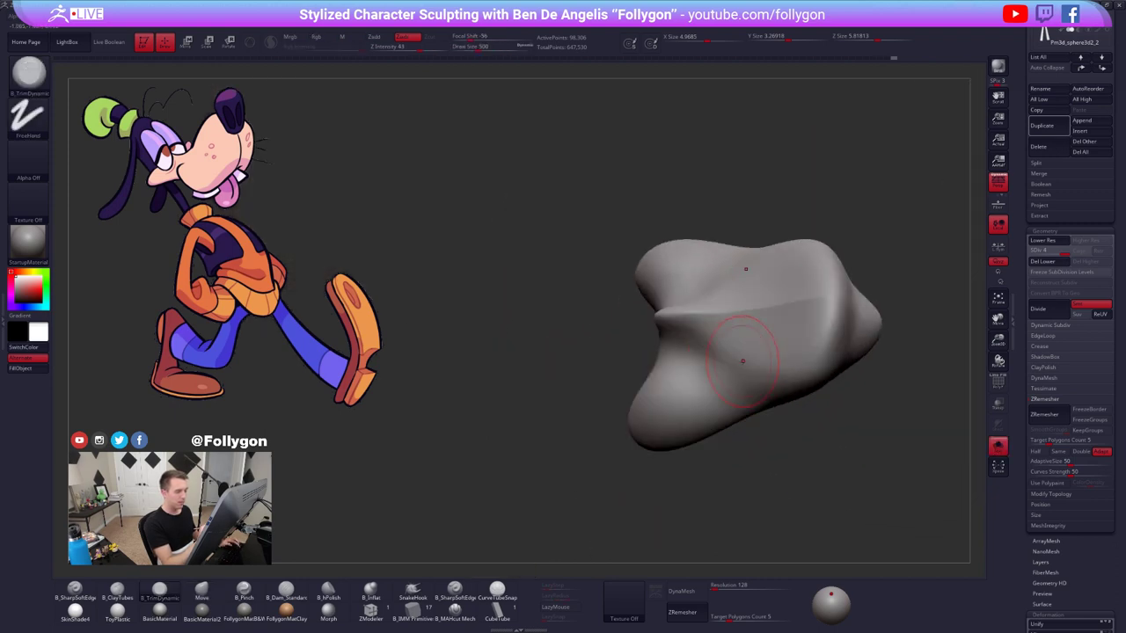
- Smooth the head base's trimmed surface at lower subdivision levels and show the full head again
key(shift+d)
key(shift+d)
key(shift+d)
key(d)
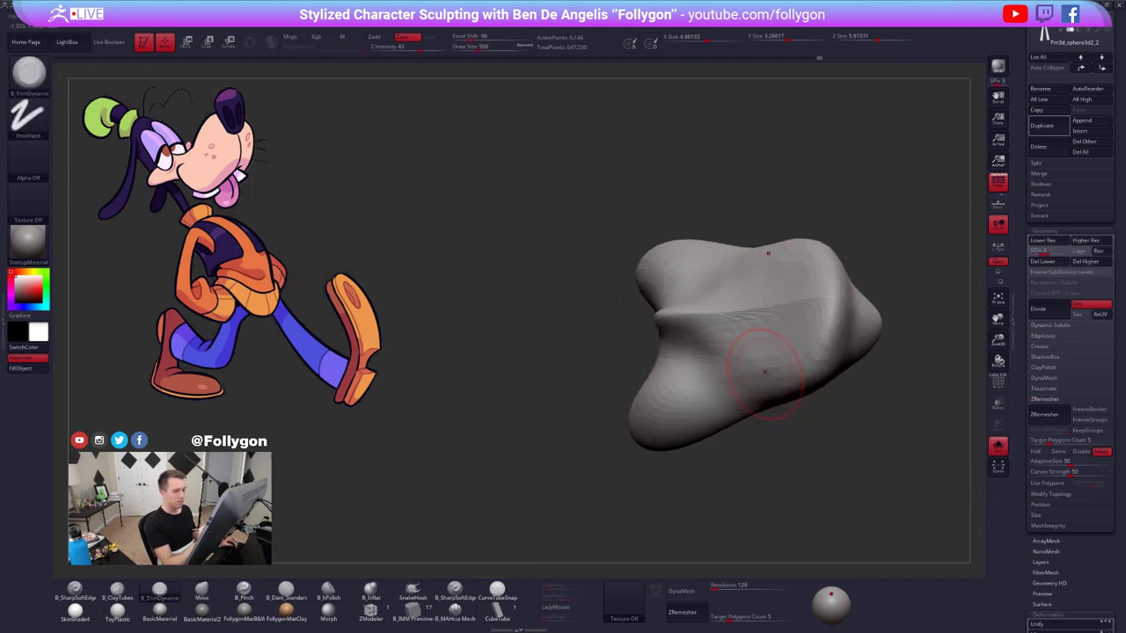
key(d)
shift+drag(760, 363, 739, 363)
key(alt+shift+s)
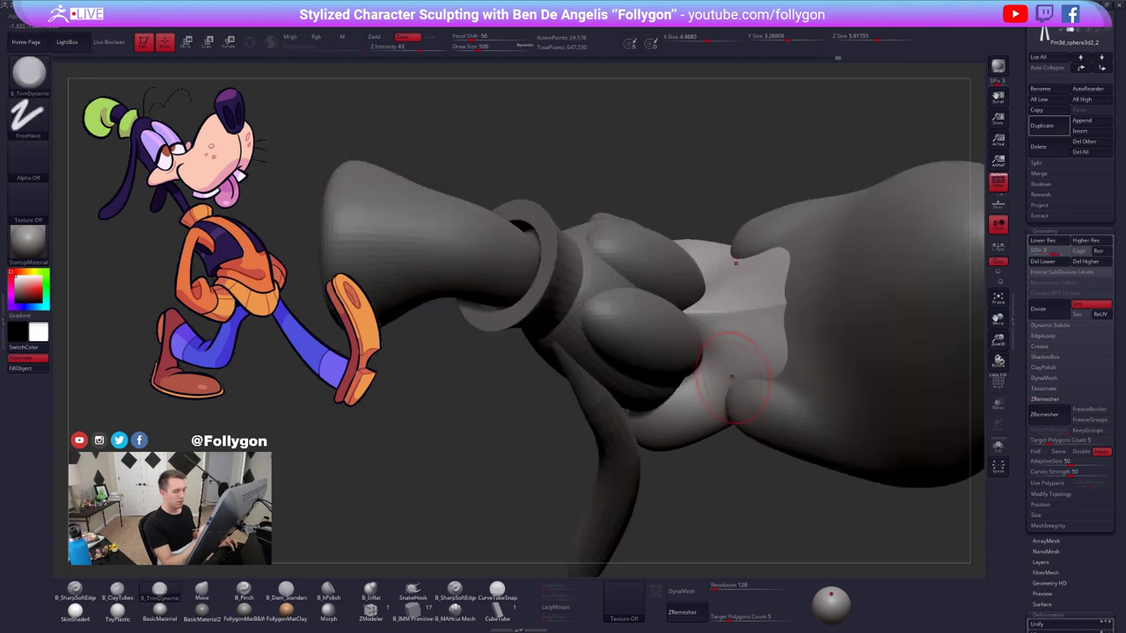
right_drag(734, 362, 739, 356)
key(shift)
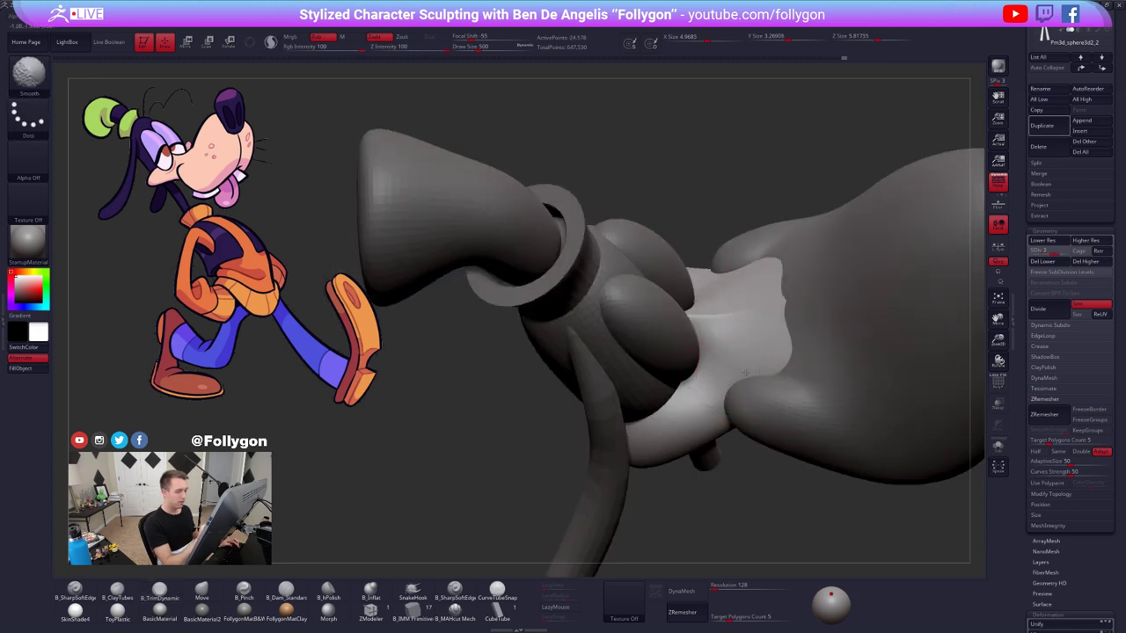
key(2)
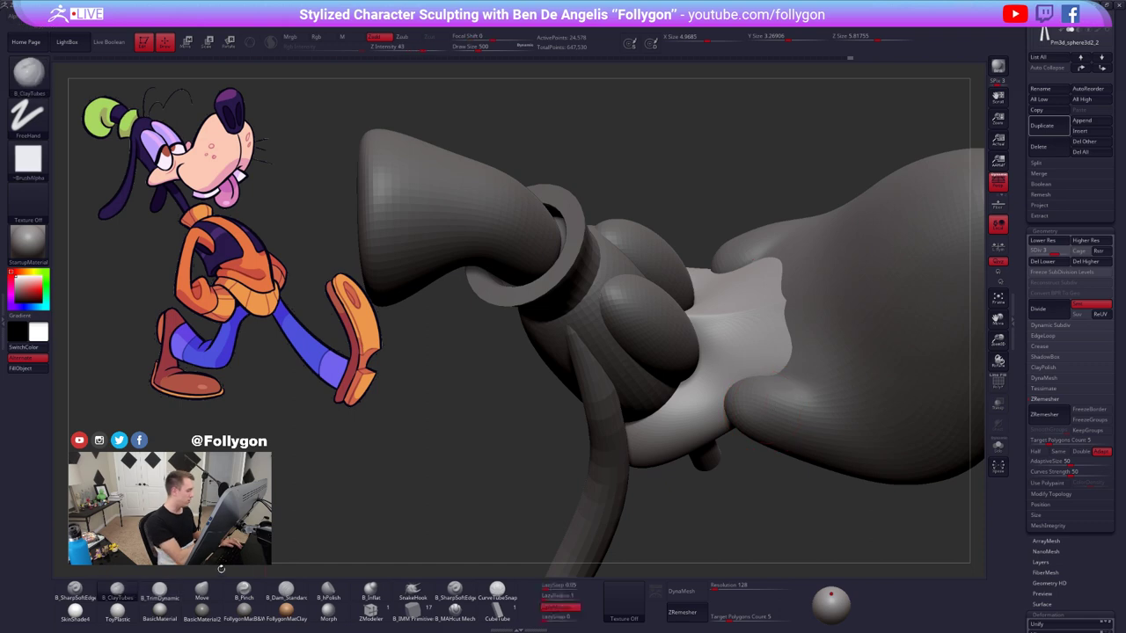
key(3)
key(4)
key(5)
key(4)
key(3)
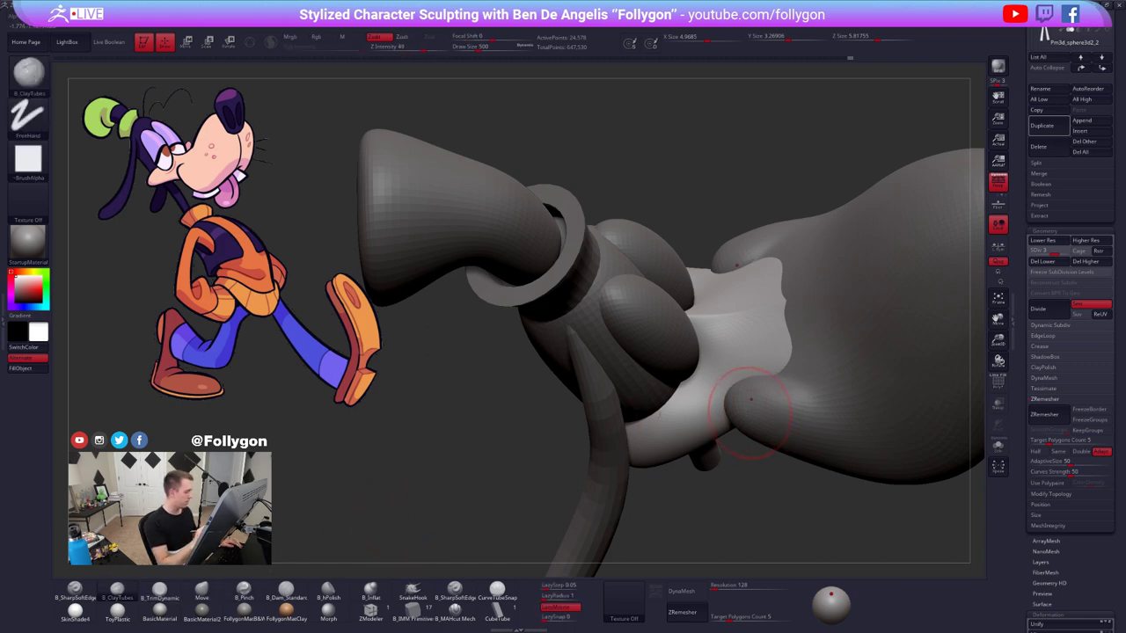
key(4)
key(5)
key(6)
- Reshape the head base's cheek beneath the eye with Move at Draw Size 615, raising its subdivision by one level
key(4)
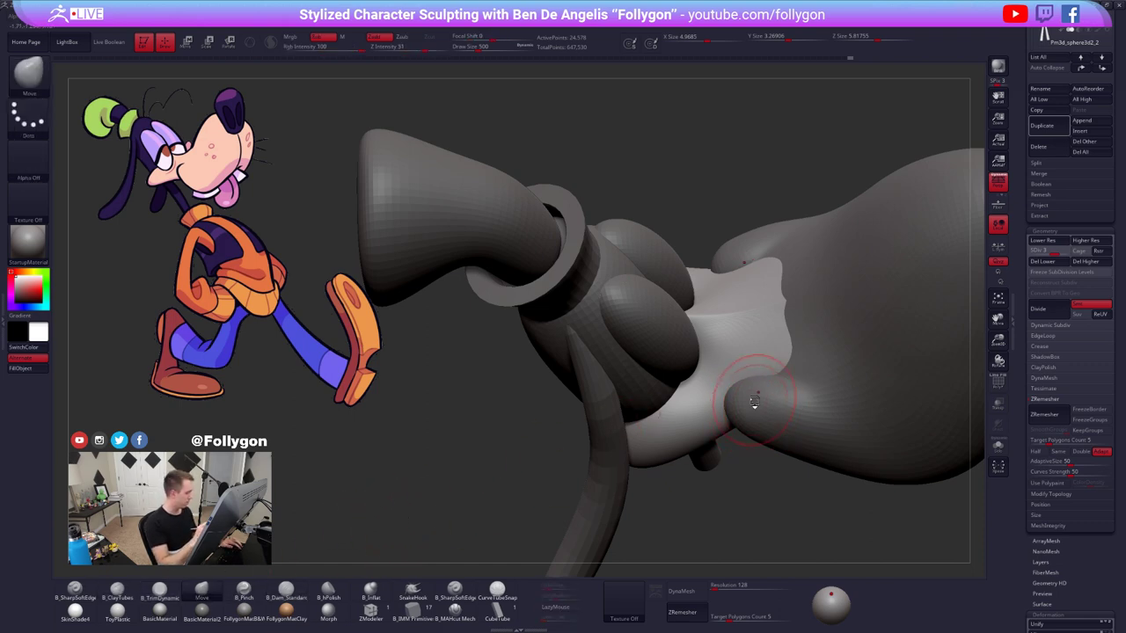
right_drag(755, 347, 693, 398)
key(space)
drag(687, 391, 691, 391)
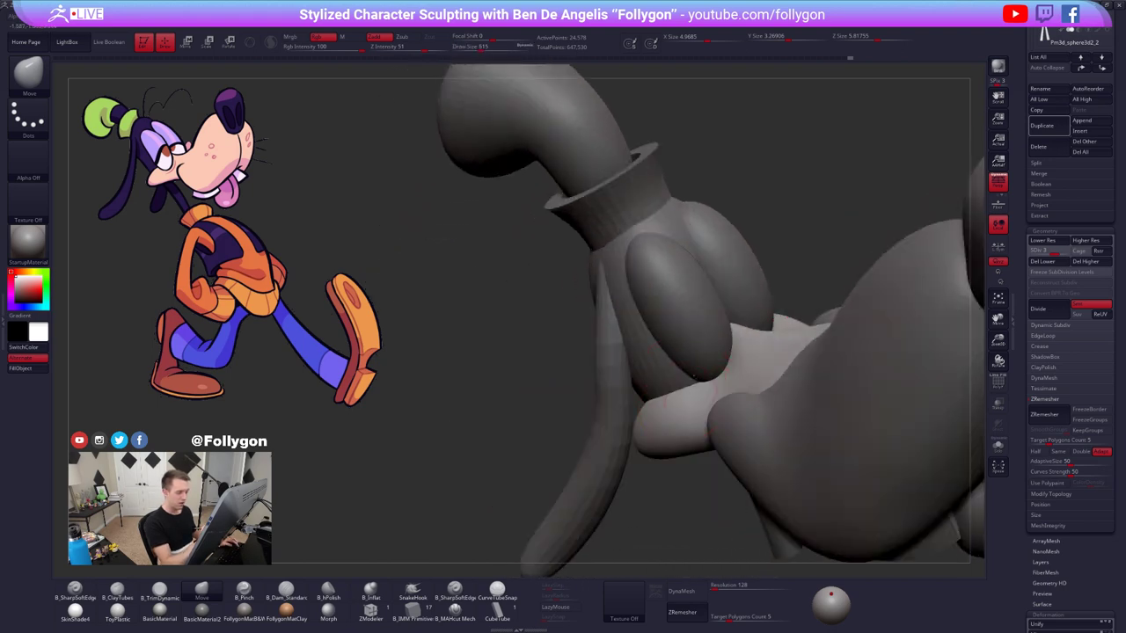
right_drag(683, 429, 666, 403)
key(d)
drag(670, 404, 669, 401)
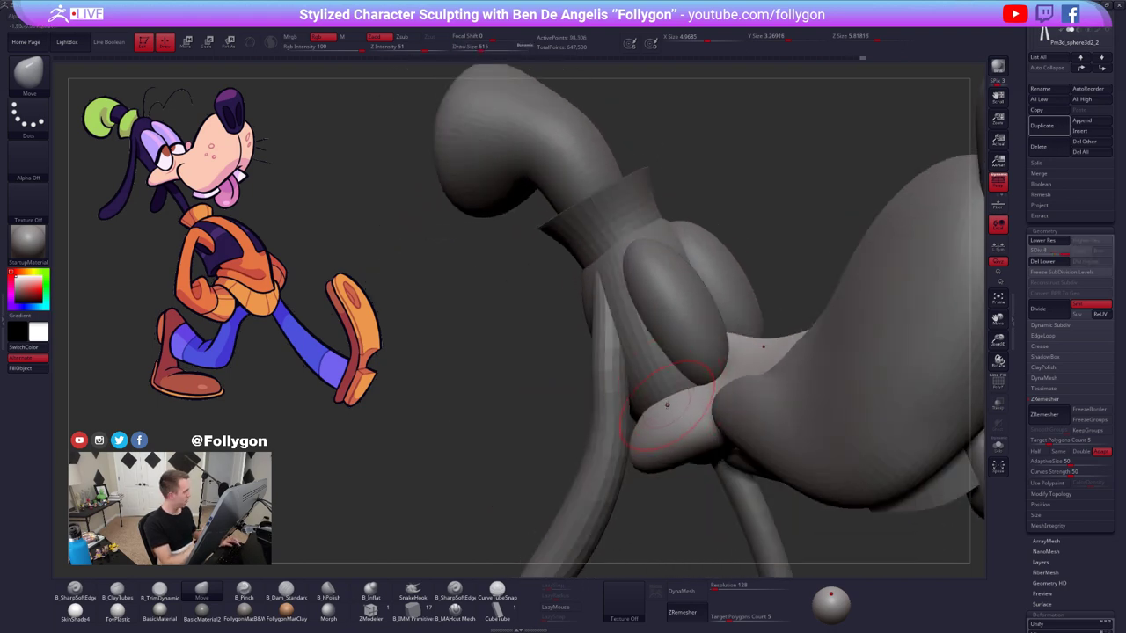
right_drag(667, 408, 667, 400)
drag(667, 400, 669, 396)
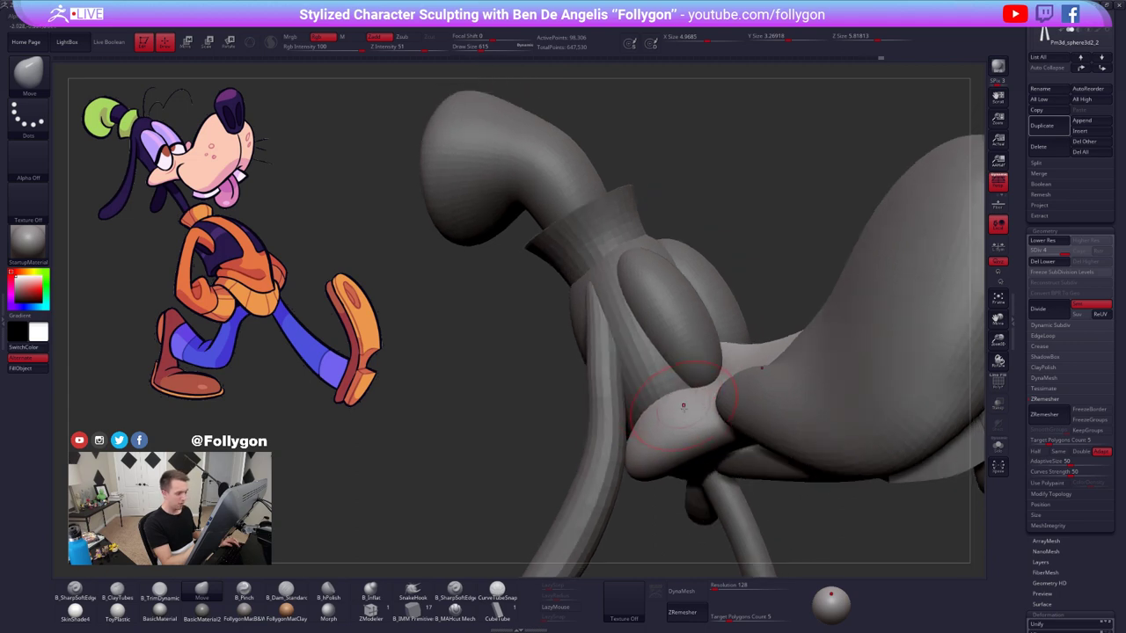
mouse_move(683, 405)
right_down()
mouse_move(716, 374)
mouse_move(671, 392)
right_up()
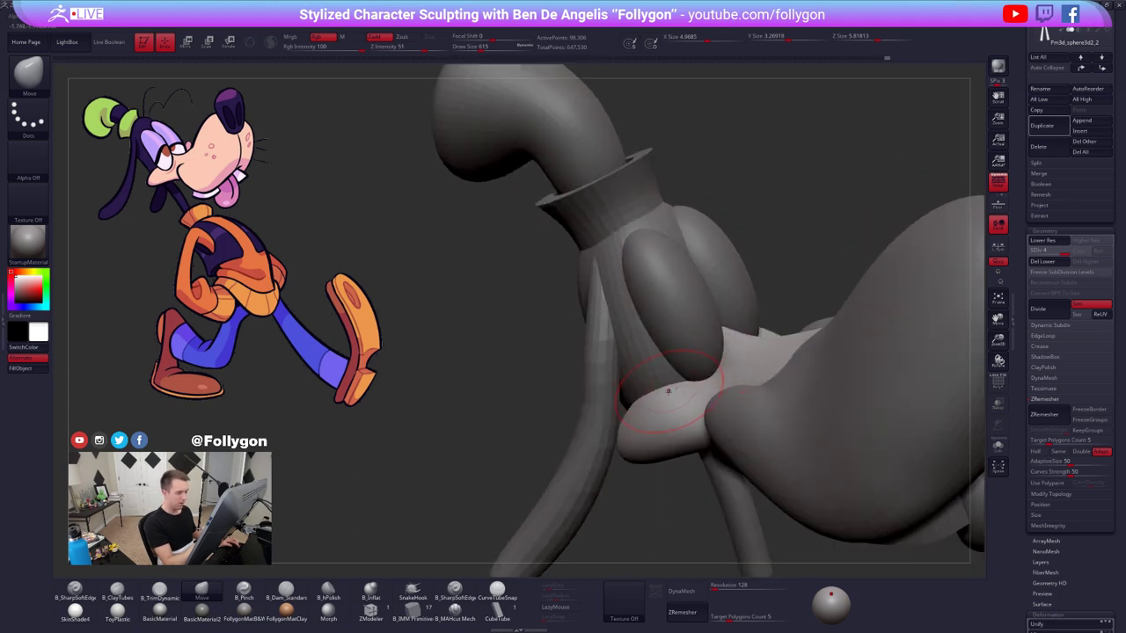
- Refine the top of the head base's cheek with Move at Draw Size 447, and enlarge the brush to 699
key(s)
drag(671, 392, 646, 393)
right_drag(677, 390, 664, 394)
drag(665, 393, 666, 388)
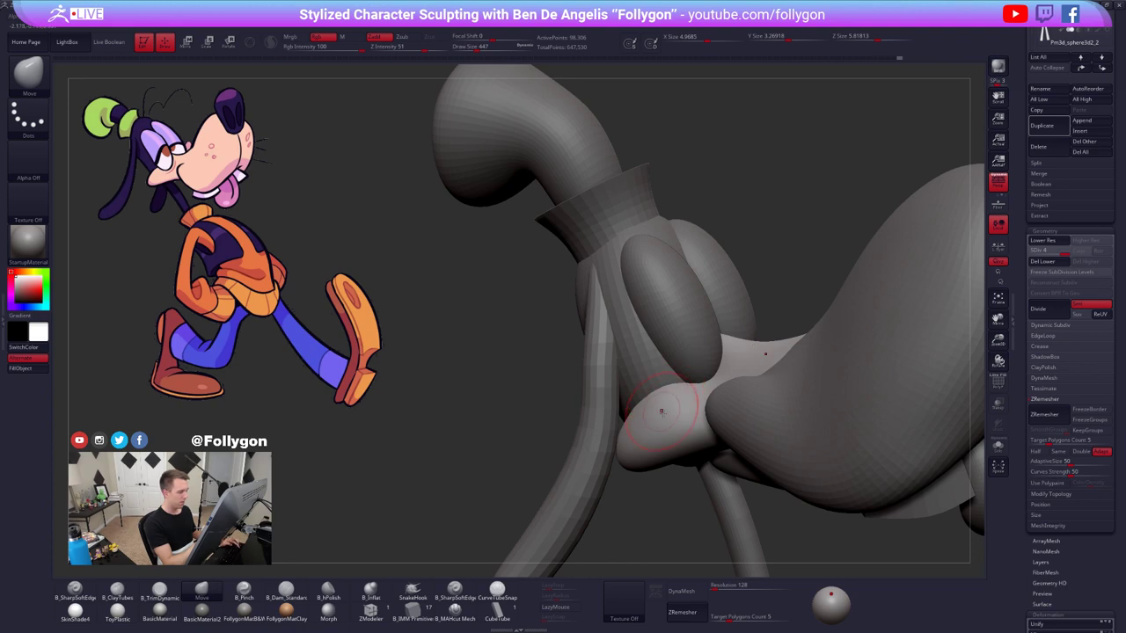
right_drag(670, 393, 686, 383)
key(s)
drag(684, 383, 700, 385)
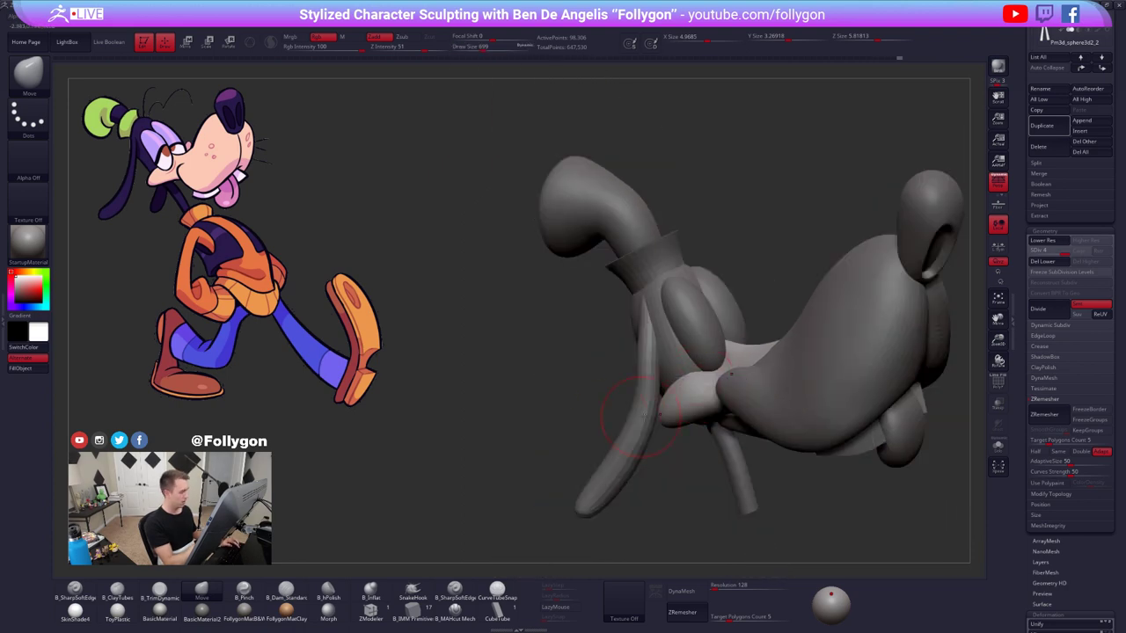
- Set the Draw Size to 1309 and adjust the overall shape of the head base's cheeks with Move
right_drag(636, 415, 649, 408)
key(space)
drag(649, 409, 677, 410)
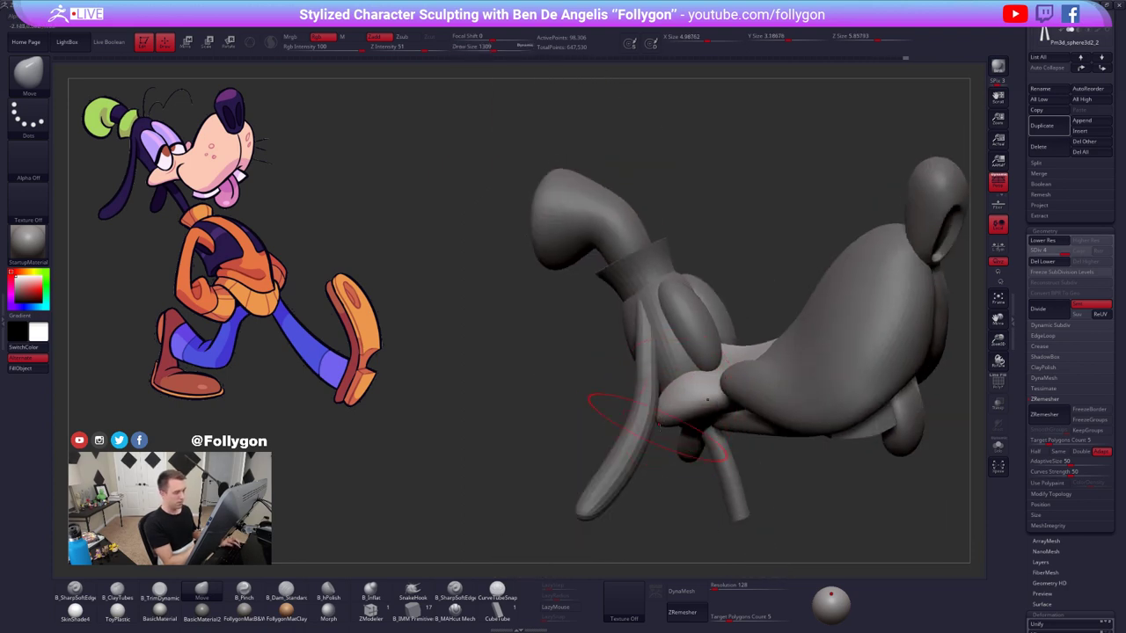
right_drag(659, 426, 622, 425)
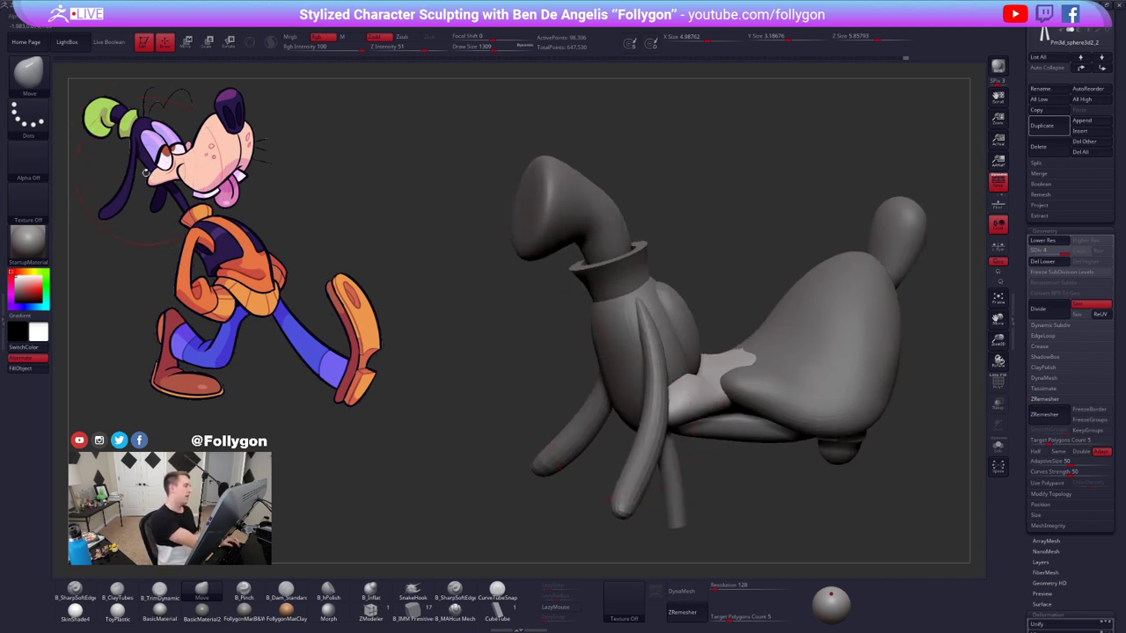
right_drag(711, 430, 617, 422)
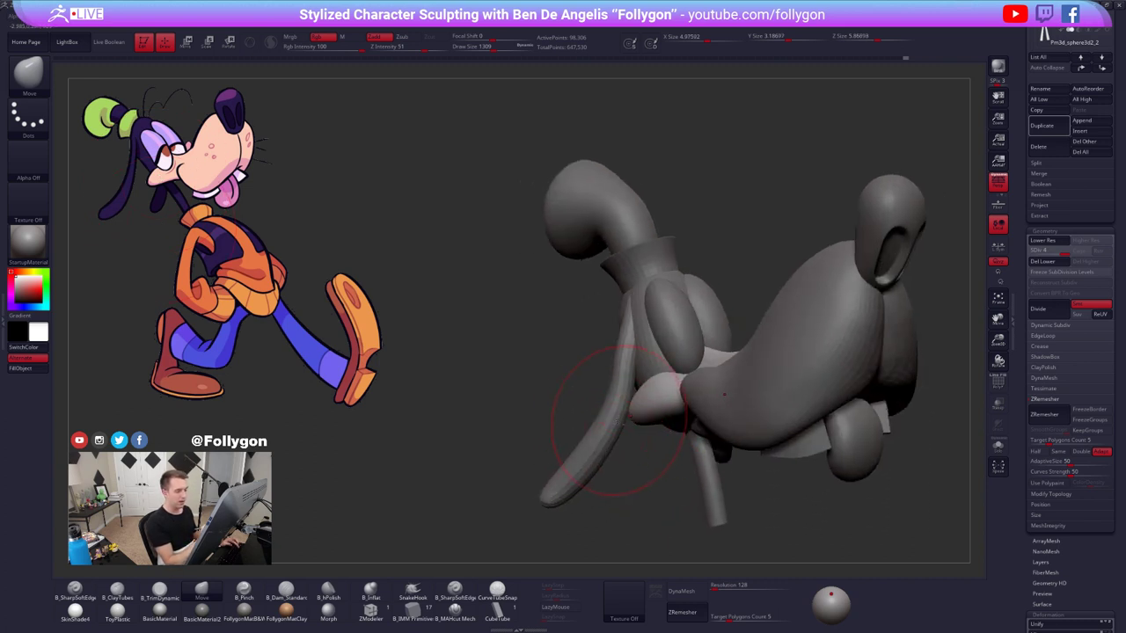
- Hide the long ears and reshape the rear of the head base's cheek with Move
alt+click(615, 412)
drag(1031, 206, 1031, 505)
click(1108, 180)
click(1069, 209)
right_drag(659, 409, 676, 384)
alt+click(670, 380)
drag(635, 390, 639, 373)
- Select the cranium, show the ears again and raise the cranium's subdivision level
alt+click(639, 340)
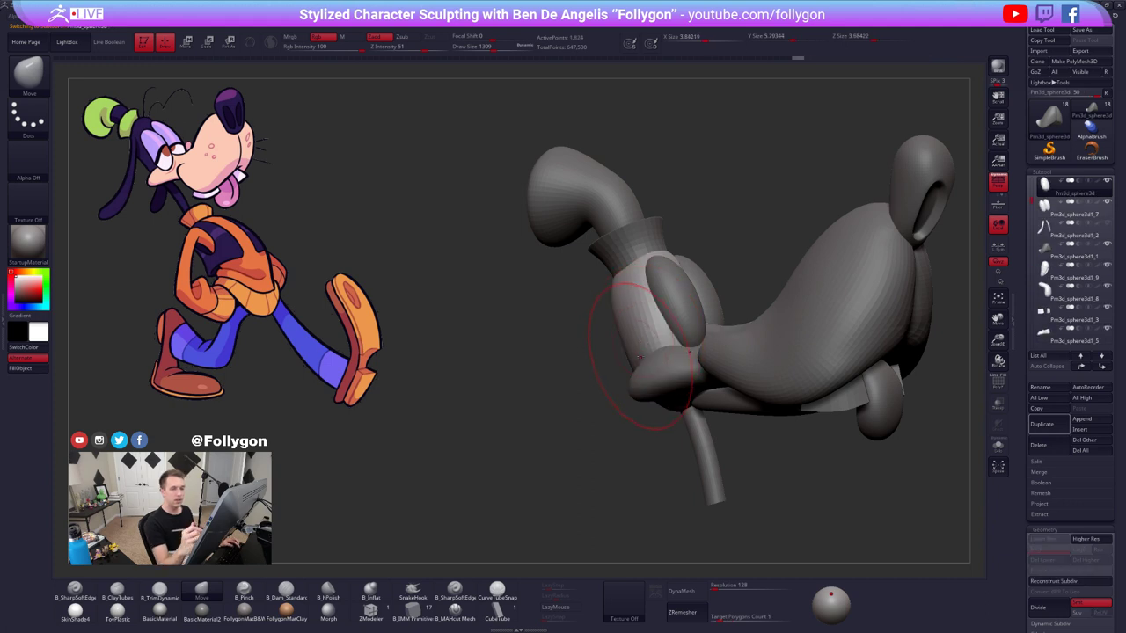
click(1107, 224)
key(d)
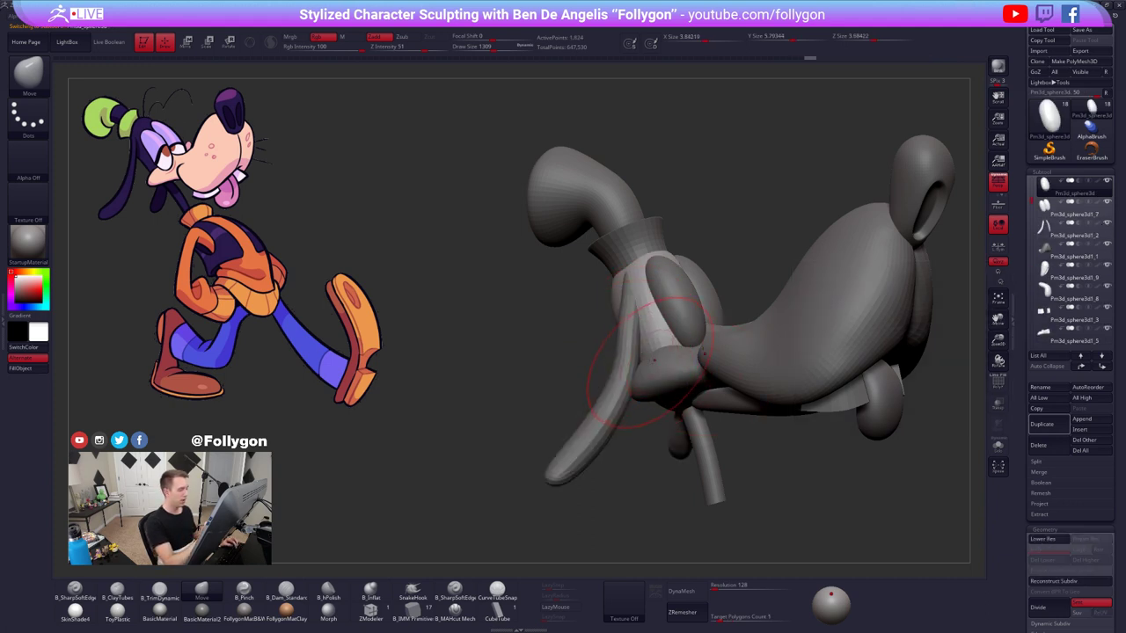
- Select the long ears, subdivide them twice and enlarge the Move brush
alt+click(629, 346)
right_drag(662, 379, 646, 359)
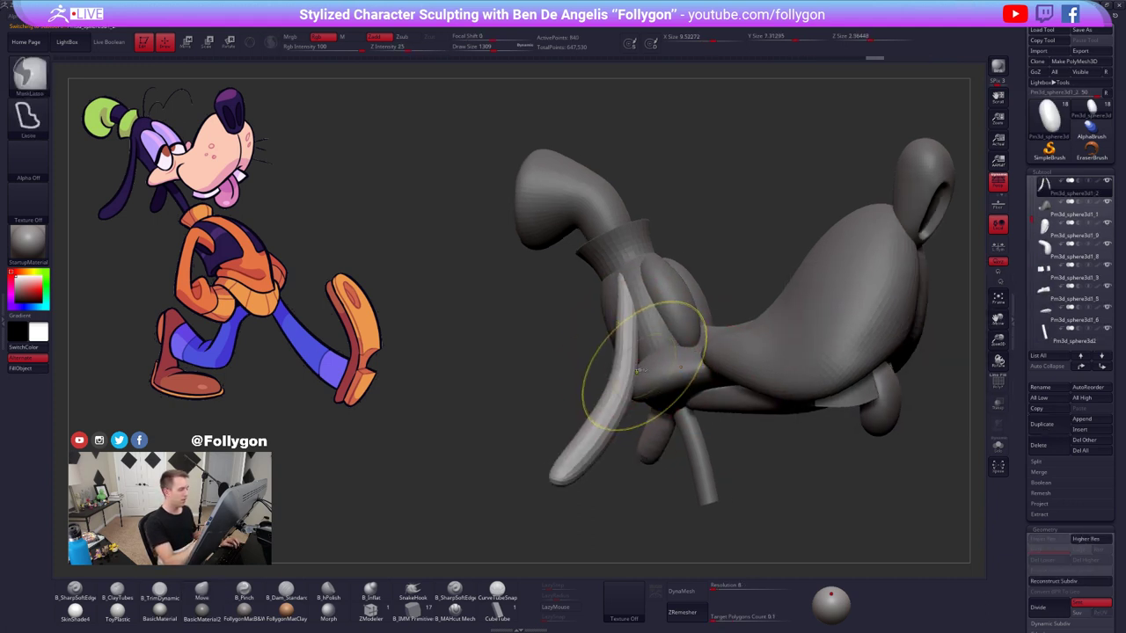
key(ctrl+d)
key(ctrl+d)
key(space)
drag(635, 311, 617, 316)
click(627, 318)
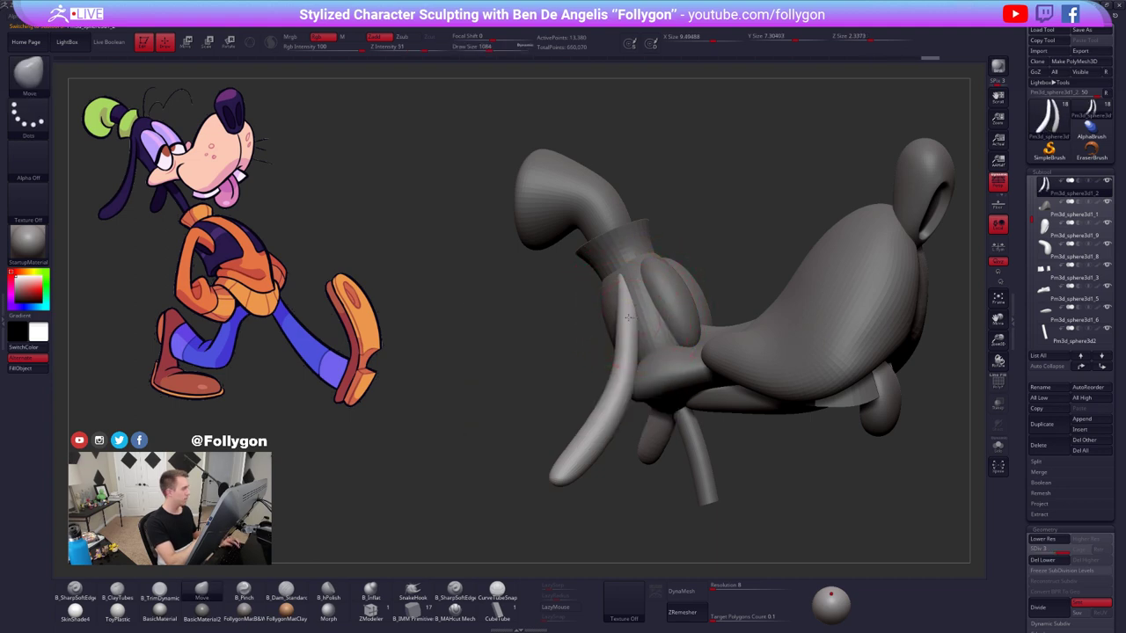
mouse_move(628, 317)
ctrl+right_down()
mouse_move(626, 299)
mouse_move(646, 304)
ctrl+right_up()
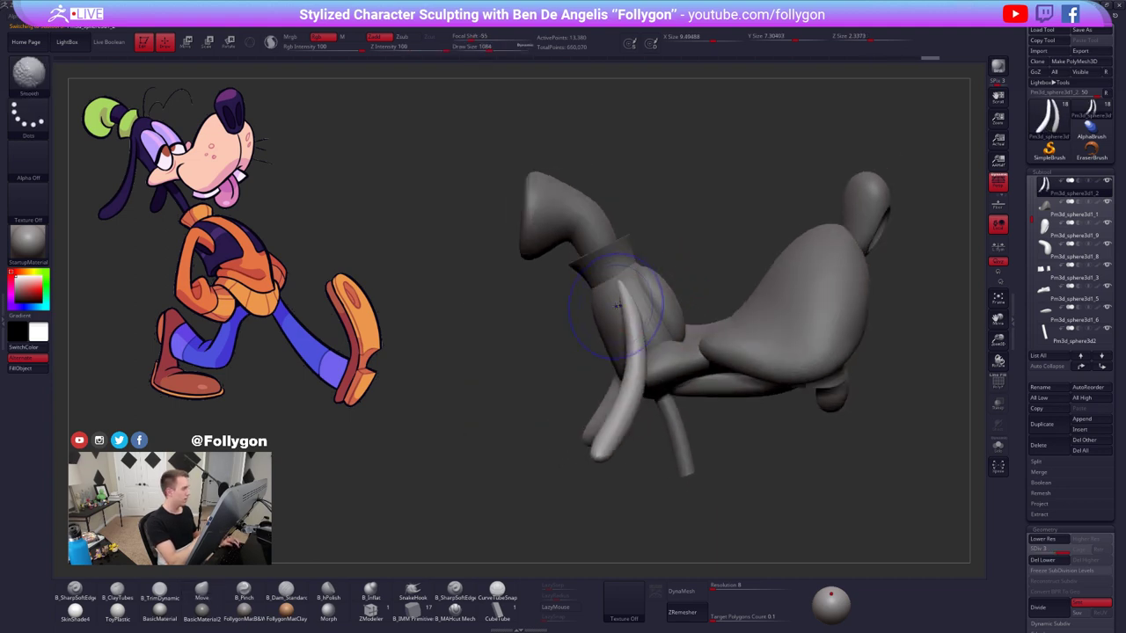
- Select the cranium and adjust its shape near the hat band with Move at Draw Size 1368
alt+click(642, 302)
key(space)
drag(613, 280, 630, 278)
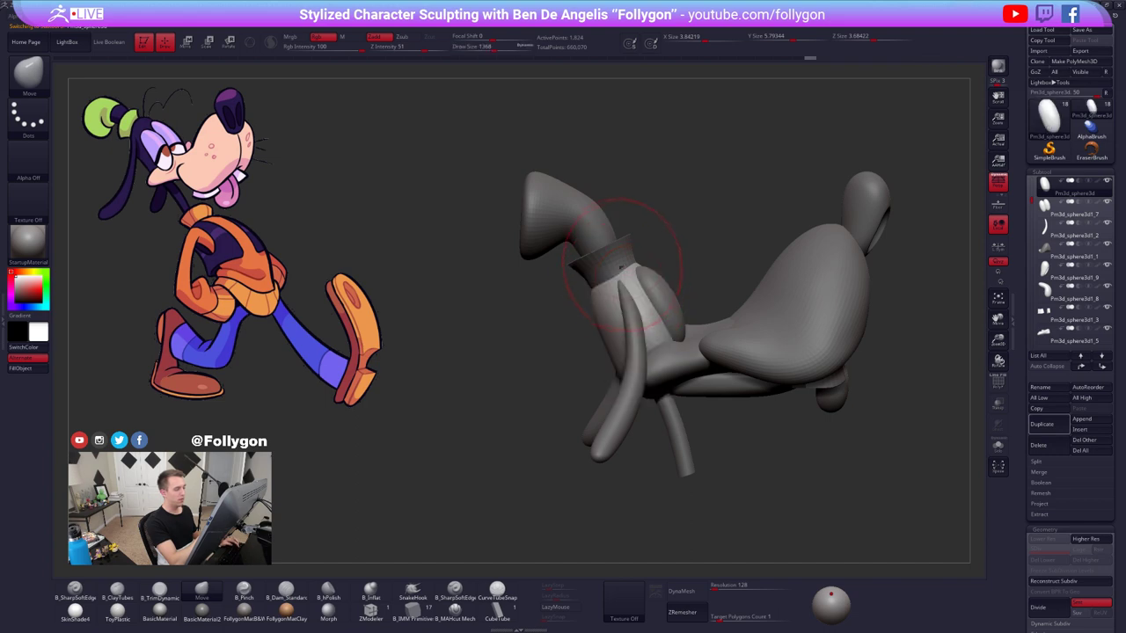
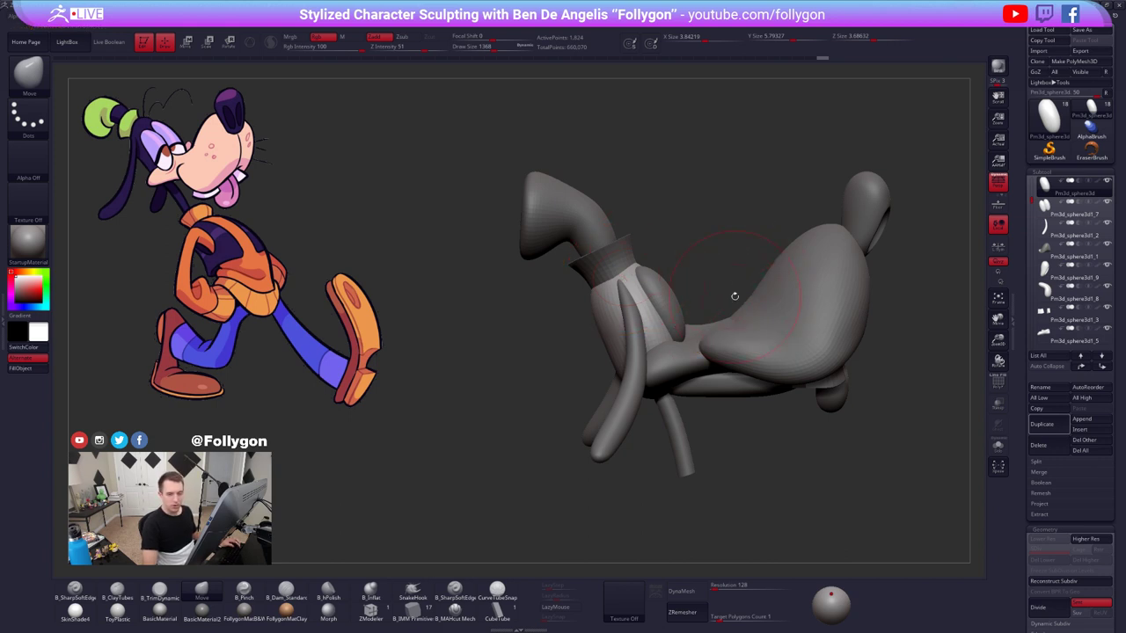
drag(727, 299, 655, 325)
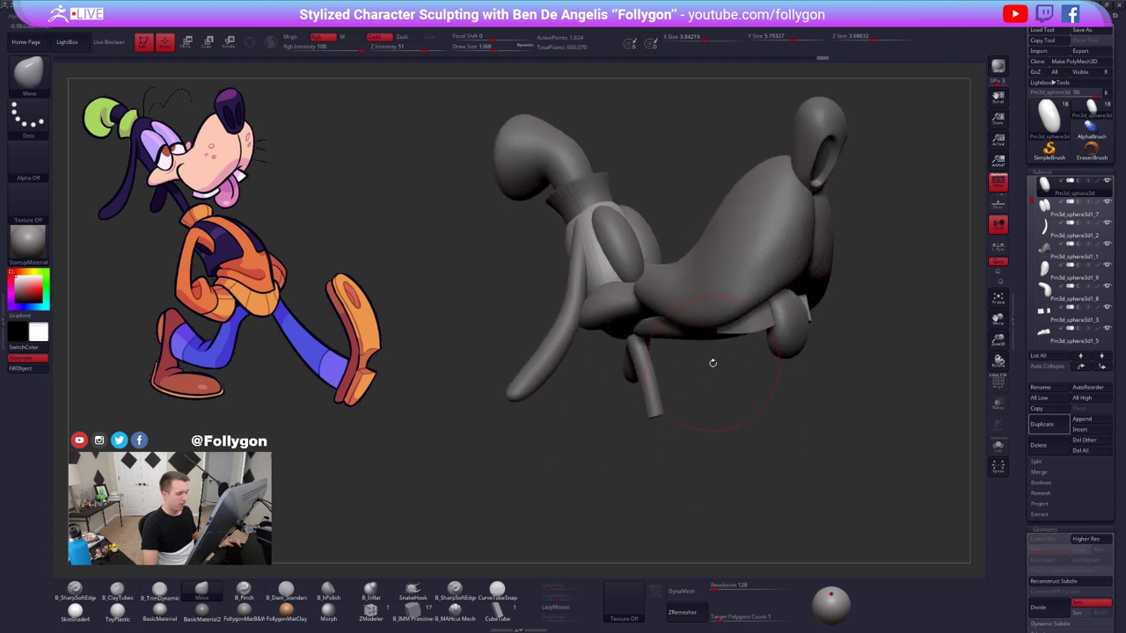
- Select and isolate the two upper teeth and set the Move brush's Draw Size to 764
key(space)
drag(714, 365, 705, 363)
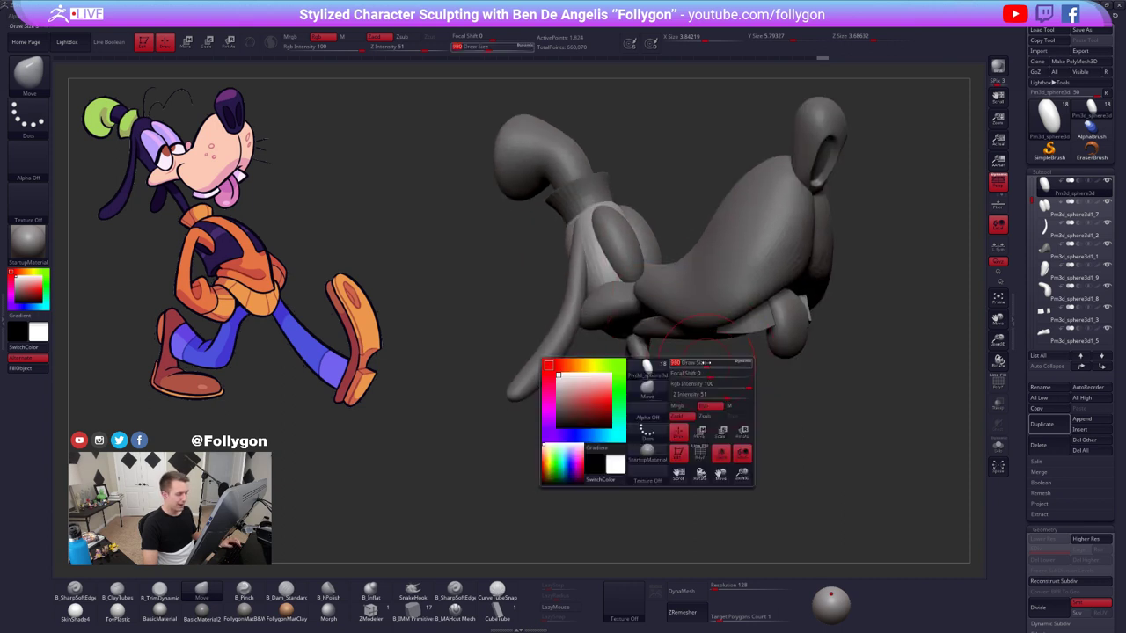
alt+click(746, 328)
mouse_move(853, 370)
mouse_down()
mouse_move(774, 361)
mouse_move(772, 299)
mouse_up()
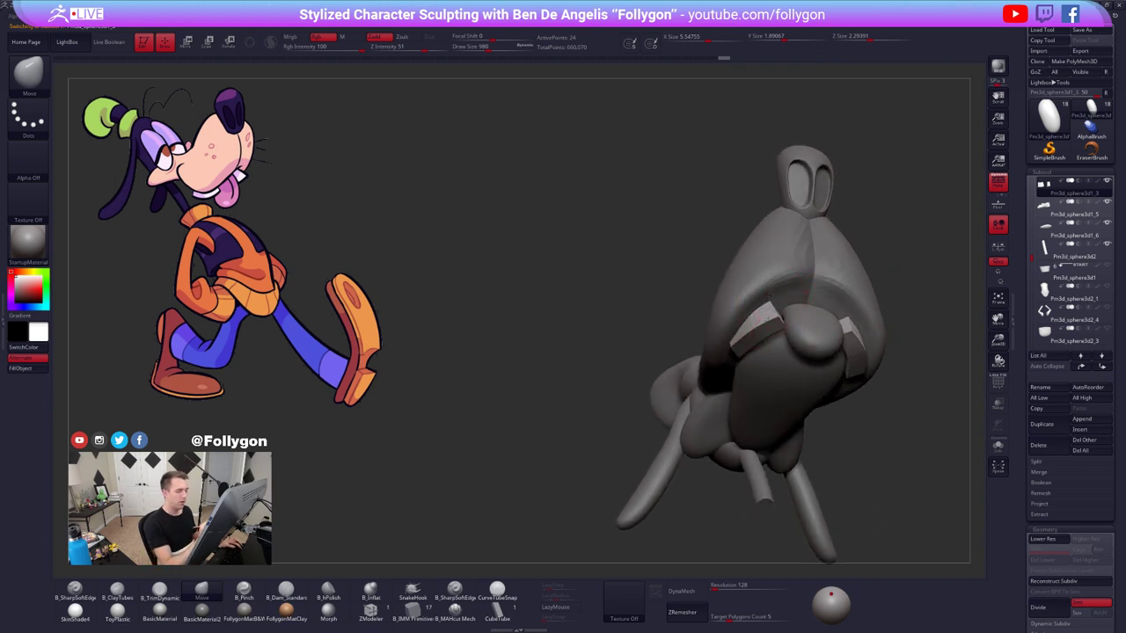
mouse_move(785, 304)
right_down()
mouse_move(782, 324)
mouse_move(770, 286)
mouse_move(808, 297)
mouse_move(759, 352)
mouse_move(771, 292)
right_up()
key(alt+s)
key(space)
drag(771, 293, 758, 293)
- Reshape the ends of the isolated teeth with Move and bring the full head back into view
right_drag(768, 255, 774, 284)
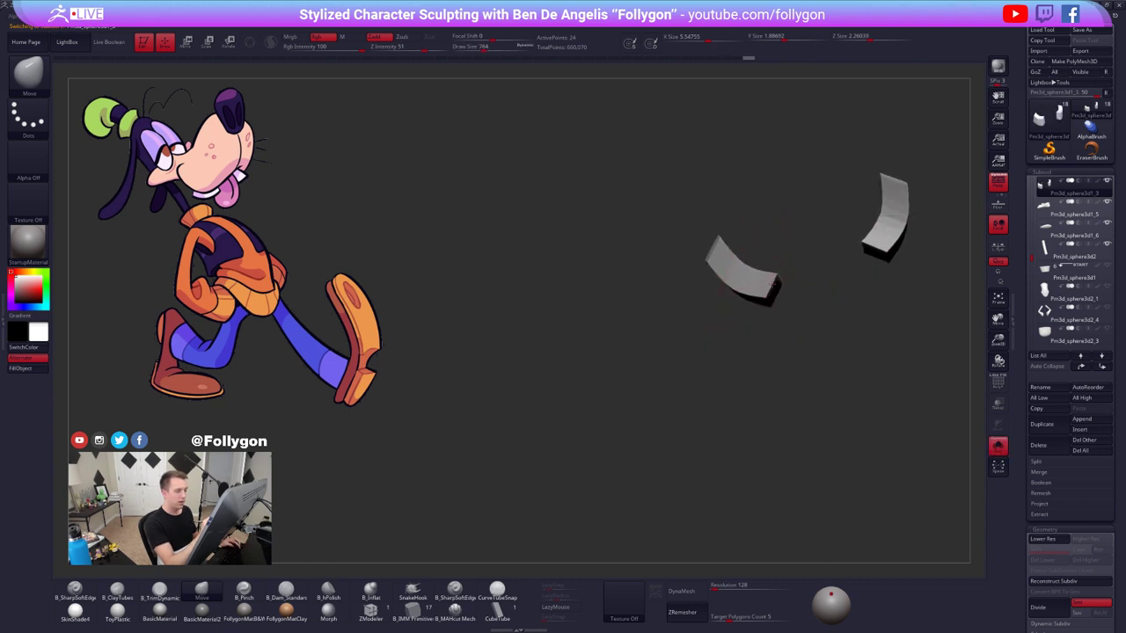
drag(731, 269, 717, 256)
mouse_move(737, 176)
right_down()
mouse_move(746, 221)
mouse_move(826, 380)
mouse_move(797, 274)
right_up()
key(alt+s)
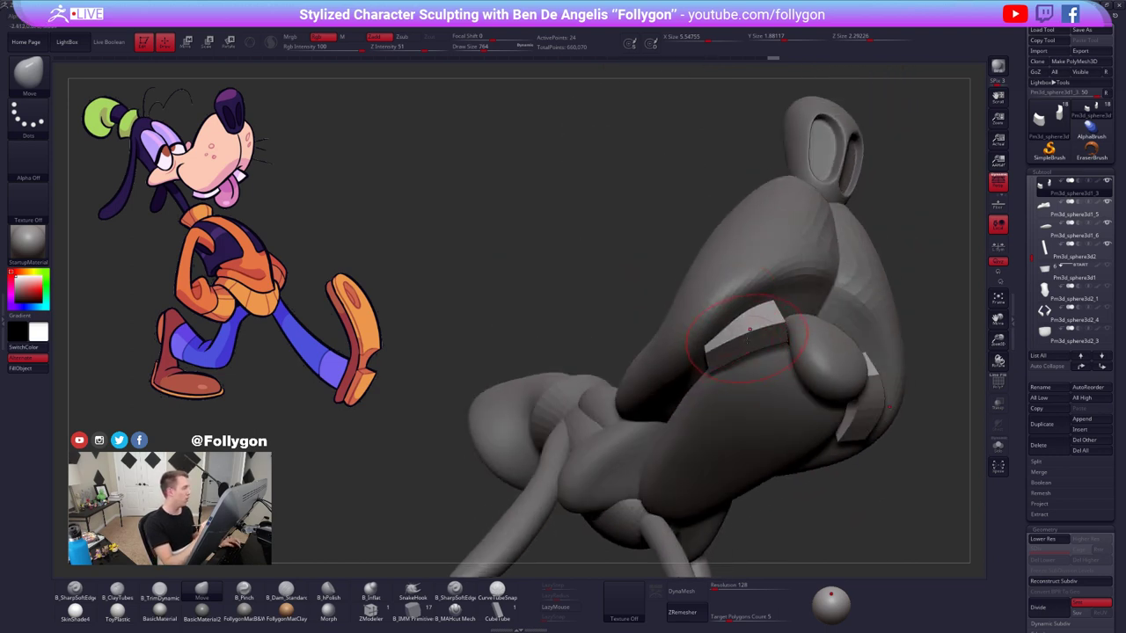
mouse_move(748, 339)
right_down()
mouse_move(728, 262)
mouse_move(746, 321)
mouse_move(750, 418)
mouse_move(727, 370)
mouse_move(746, 369)
mouse_move(729, 381)
mouse_move(747, 414)
right_up()
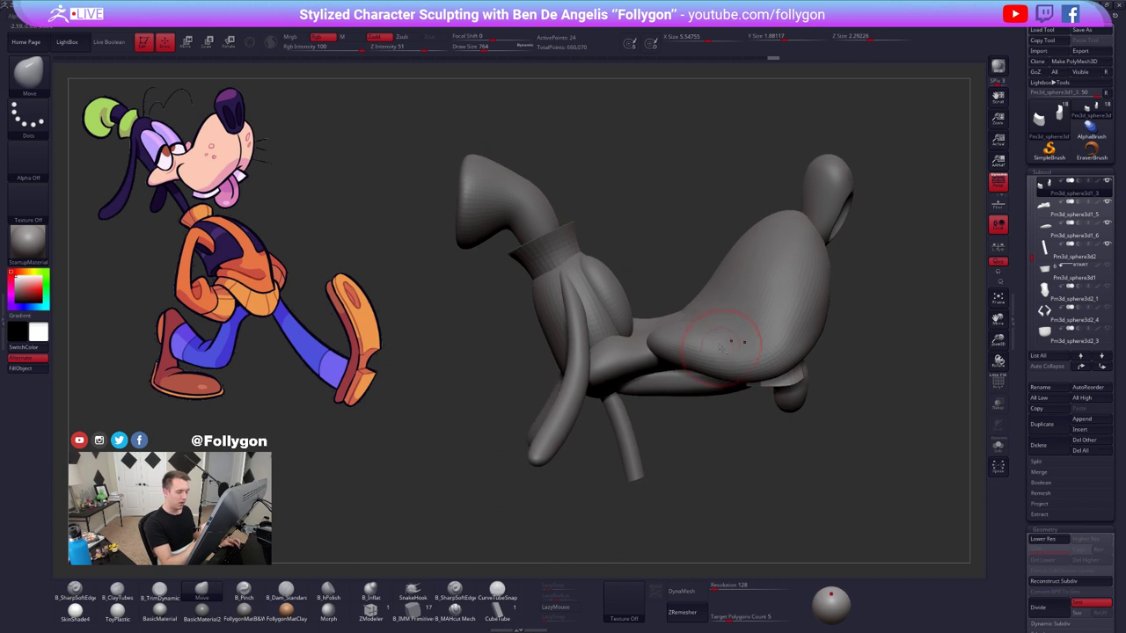
- Select the muzzle and adjust its rear cheek end with Move at Draw Size 1280
alt+click(723, 349)
key(space)
drag(684, 347, 666, 343)
key(space)
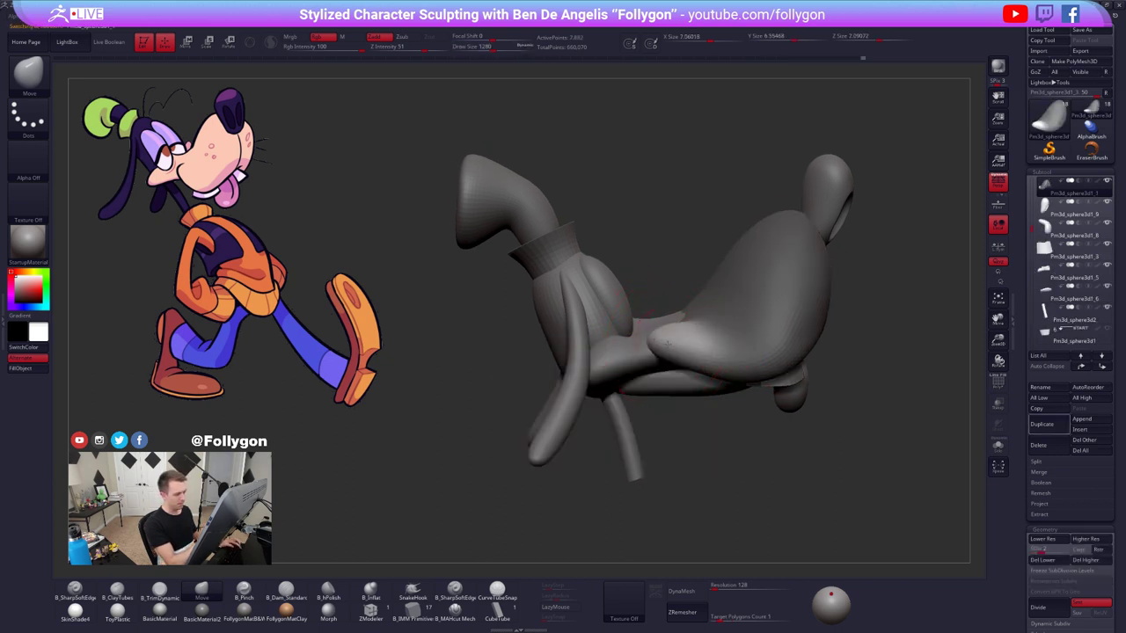
alt+click(666, 284)
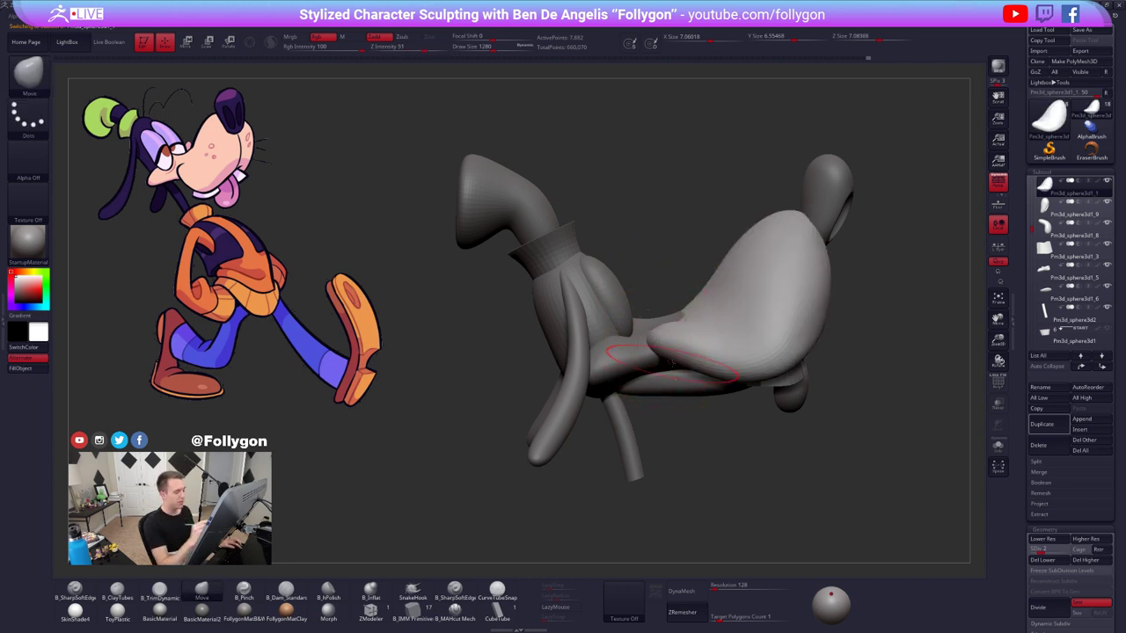
- Reduce the brush size, refine the muzzle's lower cheek edge with Move and raise it to its highest subdivision level
key(space)
drag(687, 359, 678, 359)
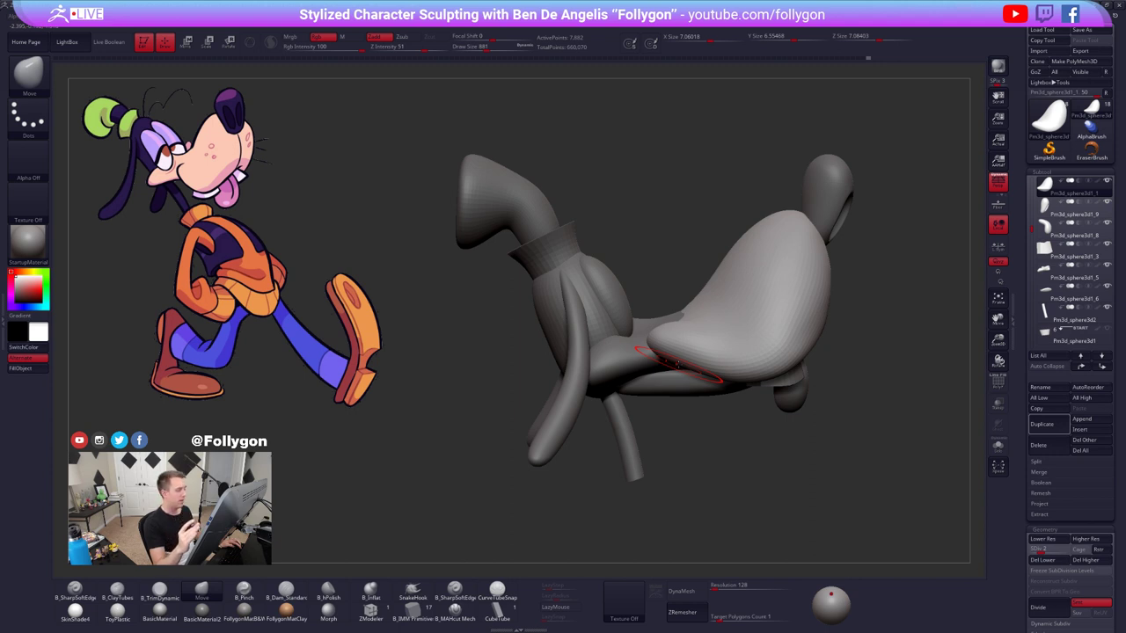
key(d)
key(d)
key(d)
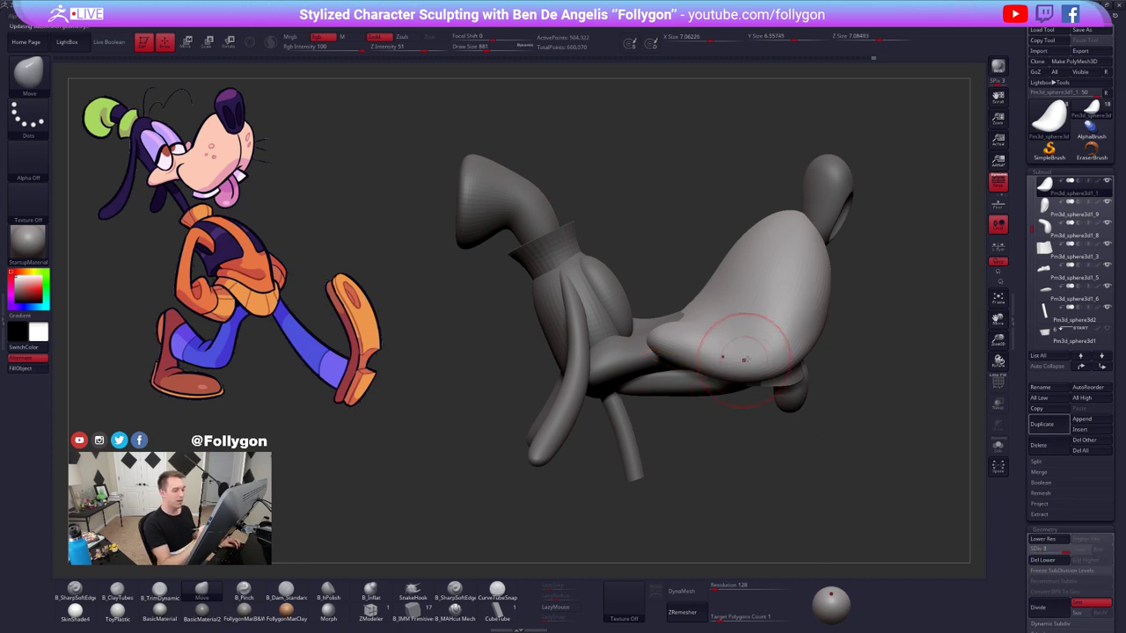
- Isolate the muzzle, switch to TrimDynamic and smooth its surface at lower subdivision levels
key(space)
key(3)
key(alt+s)
right_drag(780, 321, 764, 345)
key(shift+d)
key(shift+d)
mouse_move(754, 342)
shift+mouse_down()
mouse_move(764, 347)
mouse_move(729, 326)
shift+mouse_up()
key(d)
right_drag(709, 359, 748, 352)
mouse_move(607, 337)
shift+mouse_down()
mouse_move(601, 317)
mouse_move(623, 368)
shift+mouse_up()
right_drag(623, 368, 656, 333)
- Build up the back surface of the isolated muzzle with ClayTubes, smooth it at lower subdivision levels and show the full head again
key(space)
right_drag(658, 373, 649, 315)
key(2)
mouse_move(635, 332)
mouse_down()
mouse_move(658, 319)
mouse_move(646, 347)
mouse_move(668, 335)
mouse_move(664, 368)
mouse_move(678, 353)
mouse_move(701, 361)
mouse_move(685, 383)
mouse_up()
key(shift+d)
key(shift+d)
right_drag(686, 383, 702, 378)
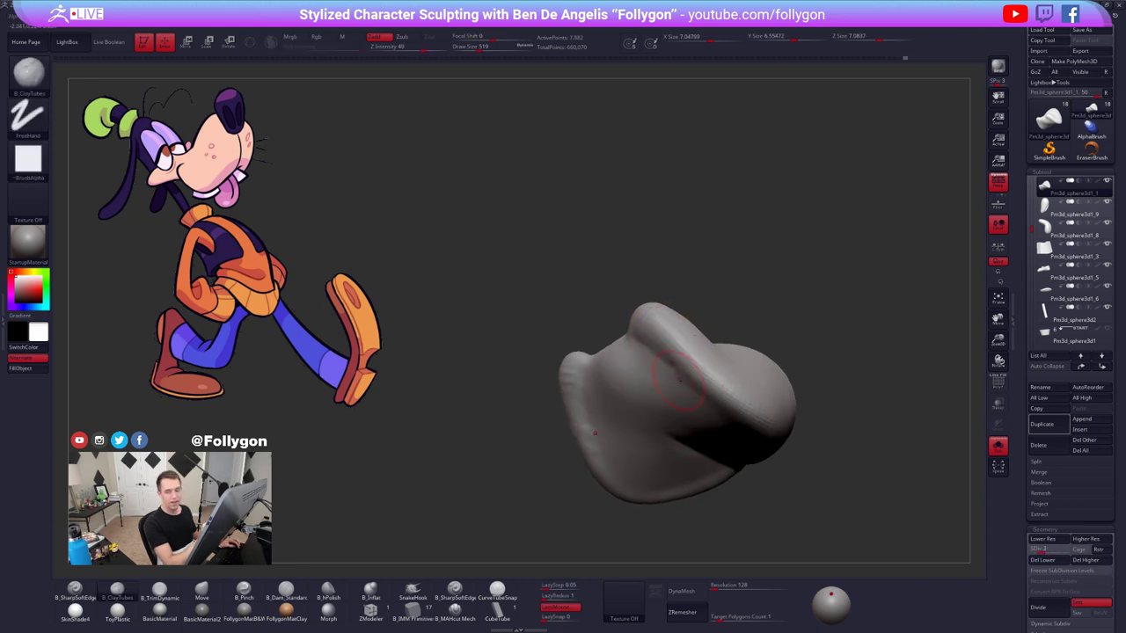
key(d)
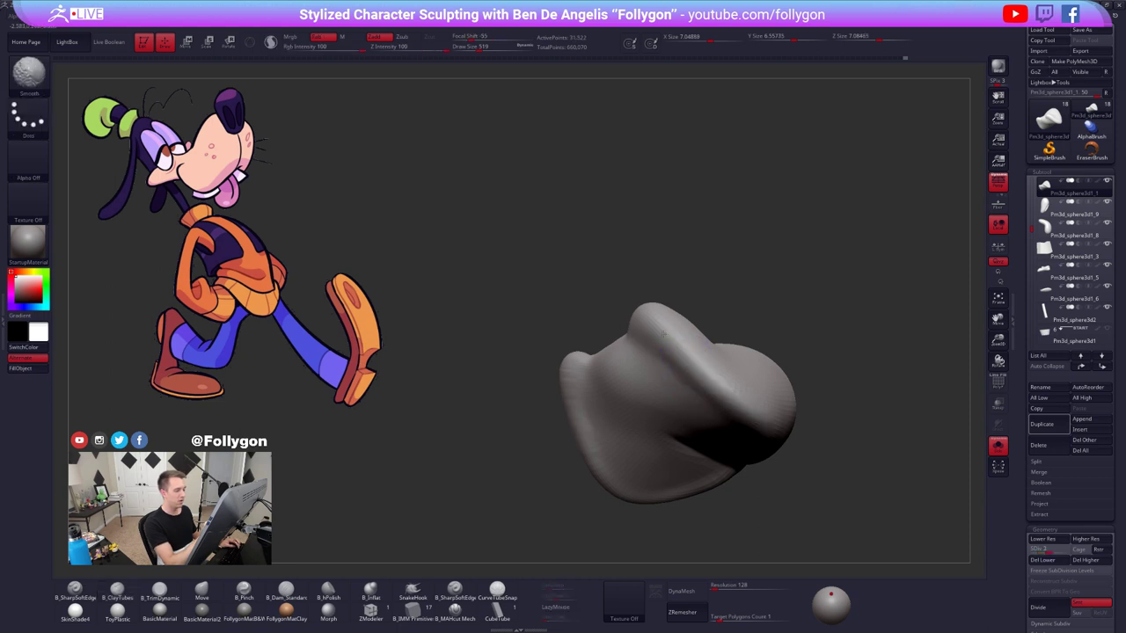
shift+drag(652, 342, 692, 386)
key(shift)
key(alt+shift+s)
- Refine the muzzle's rear cheek end with the Move brush at an enlarged Draw Size
mouse_move(697, 367)
right_down()
mouse_move(721, 372)
mouse_move(711, 402)
mouse_move(690, 381)
right_up()
key(space)
drag(679, 384, 690, 381)
mouse_move(723, 407)
alt+right_down()
mouse_move(731, 354)
mouse_move(706, 366)
alt+right_up()
drag(706, 366, 668, 371)
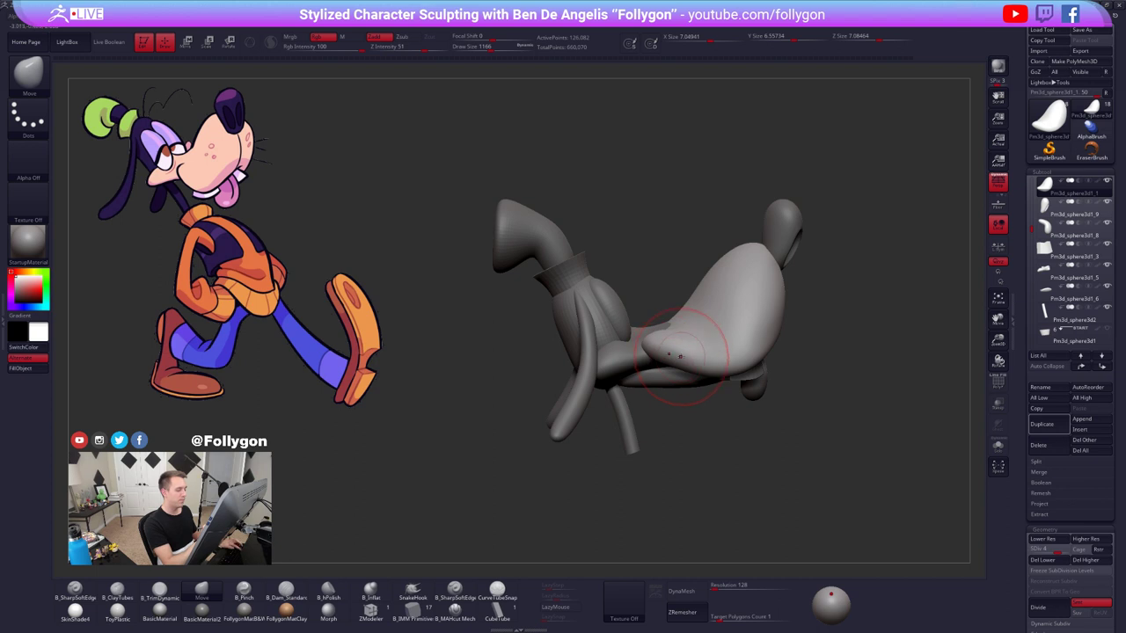
key(space)
drag(681, 357, 675, 361)
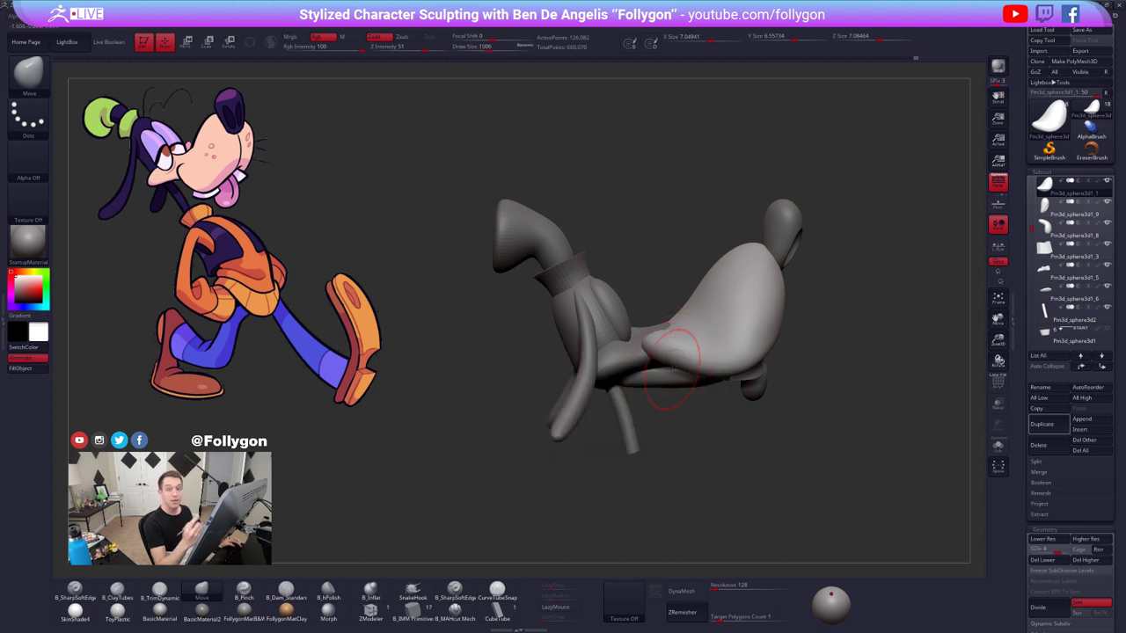
mouse_move(672, 369)
right_down()
mouse_move(671, 344)
mouse_move(714, 349)
mouse_move(708, 336)
mouse_move(743, 347)
right_up()
- Select and isolate the head base, and switch to the Pinch brush at Draw Size 381
alt+click(703, 347)
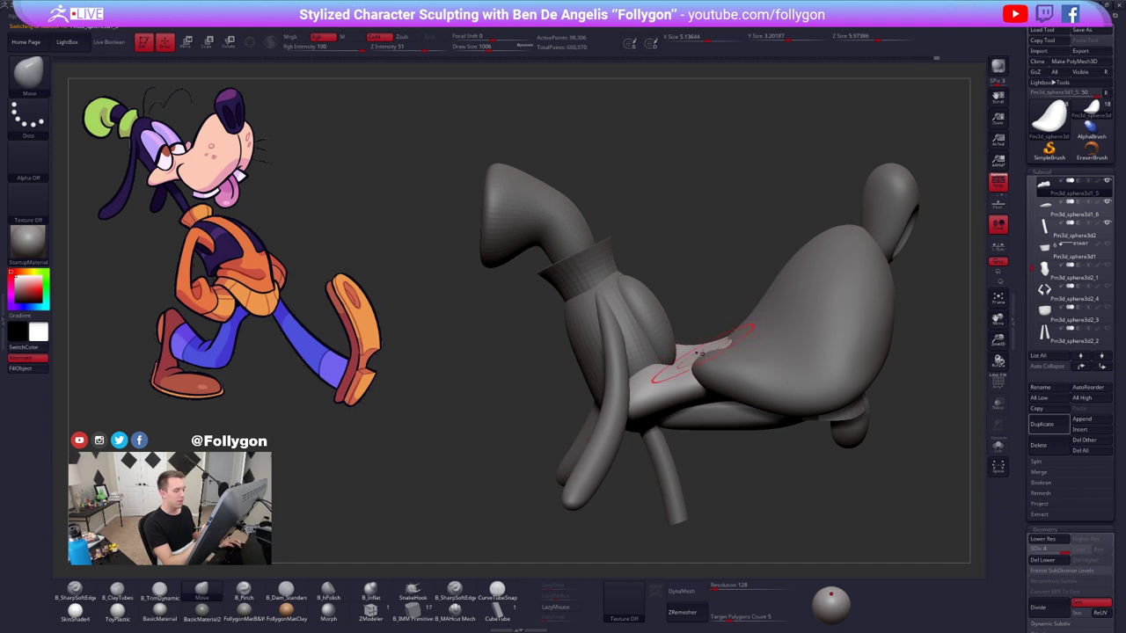
right_drag(701, 354, 688, 355)
key(space)
drag(714, 336, 707, 336)
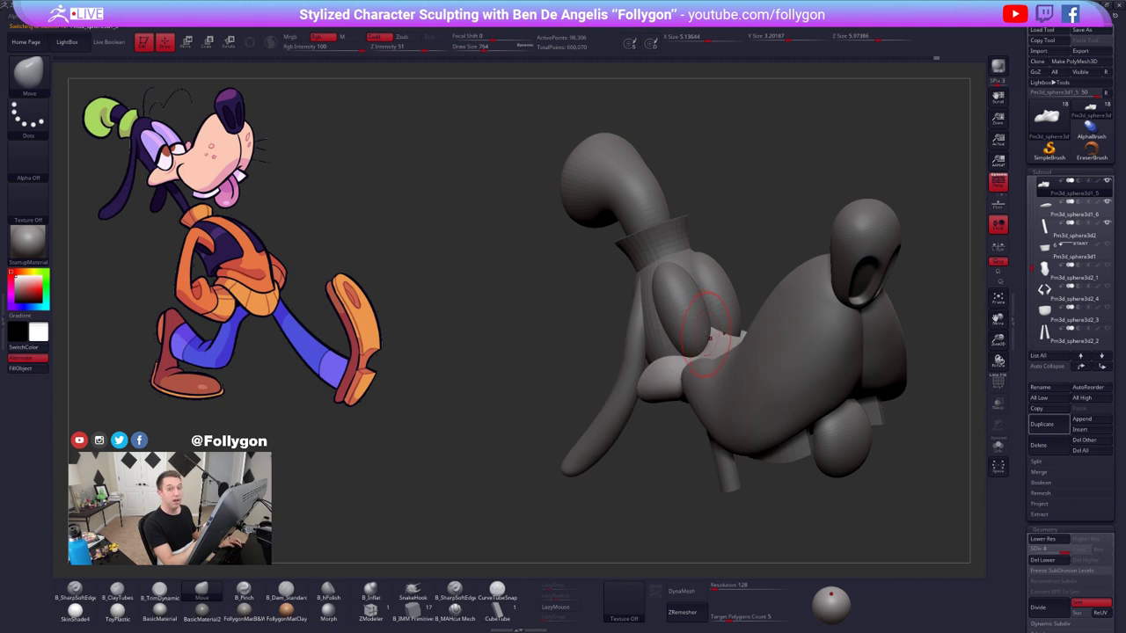
key(alt+s)
mouse_move(706, 344)
right_down()
mouse_move(711, 337)
mouse_move(705, 349)
right_up()
key(5)
key(space)
drag(716, 329, 708, 329)
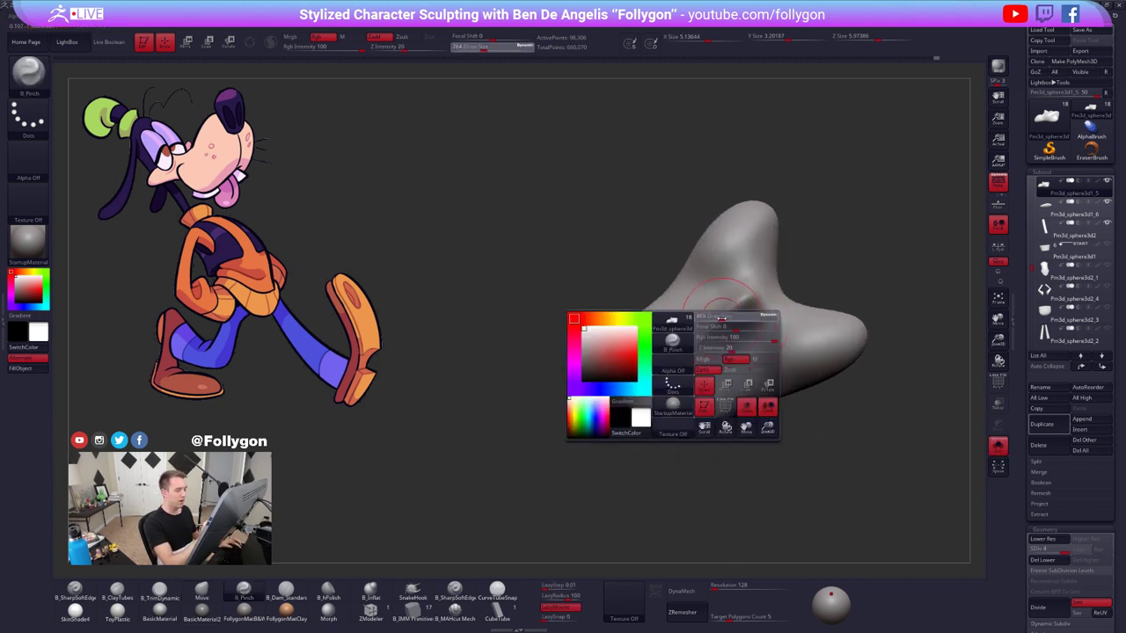
- Sharpen the head base's centre ridge with Pinch and smooth the surface beside it
right_drag(711, 329, 712, 340)
alt+right_drag(712, 339, 681, 366)
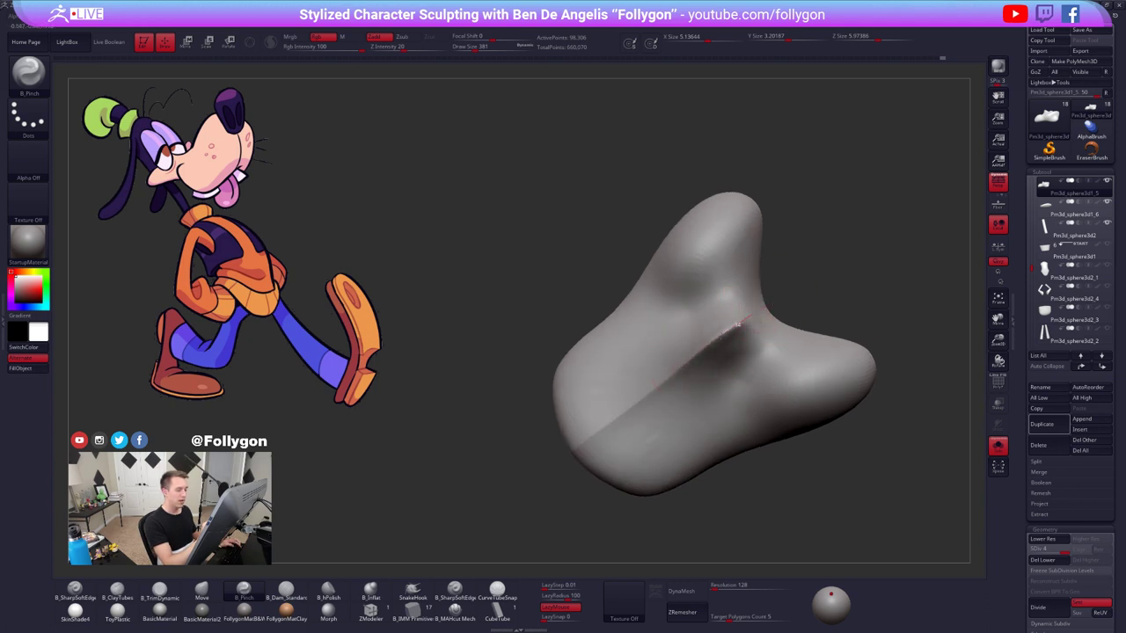
drag(562, 457, 585, 441)
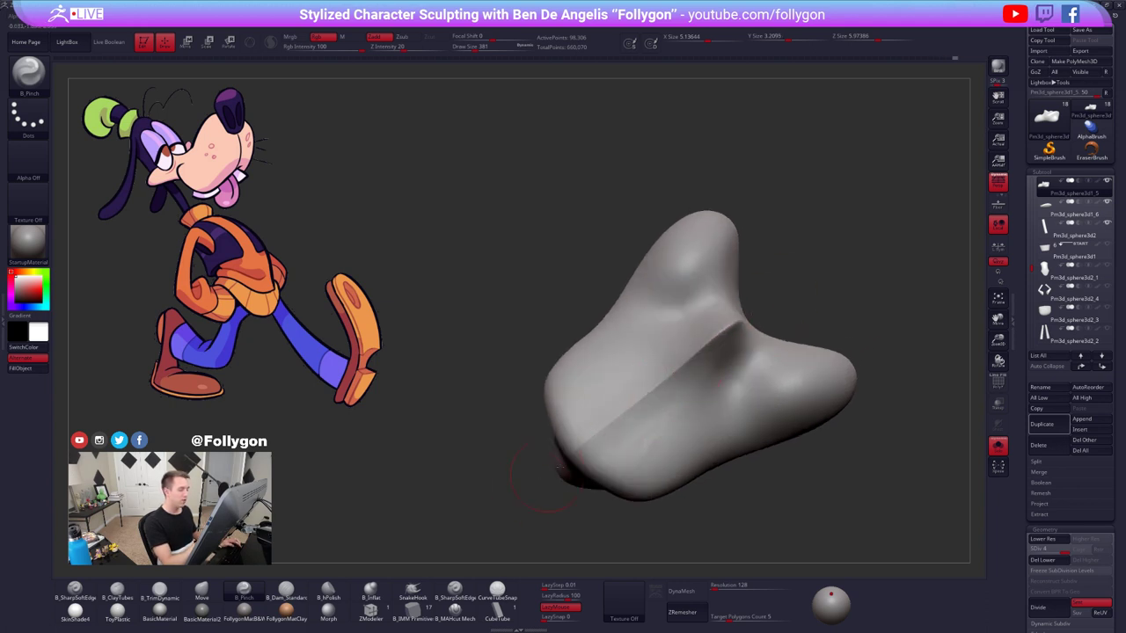
alt+drag(548, 476, 553, 455)
shift+drag(653, 437, 659, 437)
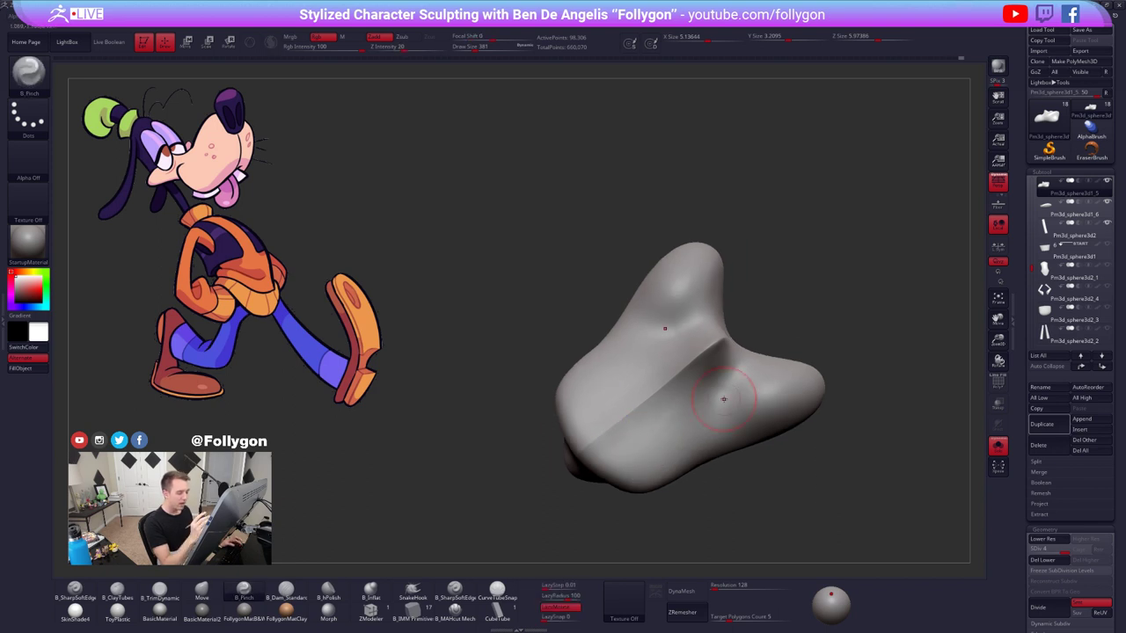
drag(757, 303, 778, 326)
- Soften the head base's ridge and side with TrimDynamic at Draw Size 414 and bring the full head back into view
key(space)
key(3)
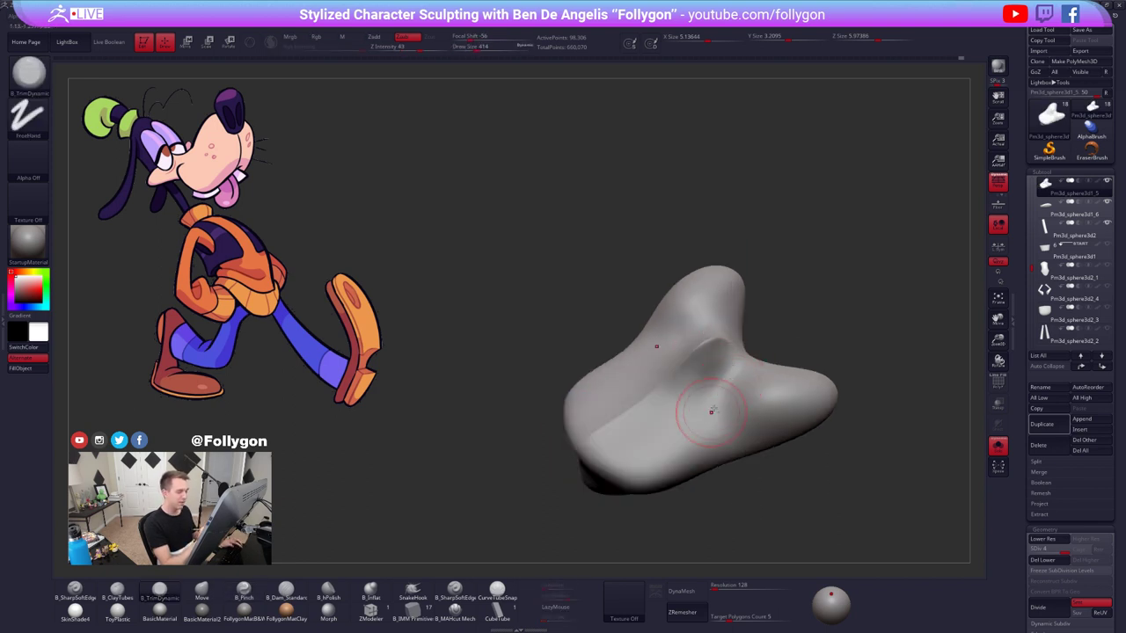
mouse_move(719, 410)
mouse_down()
mouse_move(726, 382)
mouse_move(701, 392)
mouse_move(708, 402)
mouse_up()
key(shift)
mouse_move(708, 402)
right_down()
mouse_move(699, 397)
mouse_move(703, 427)
mouse_move(681, 374)
mouse_move(616, 379)
mouse_move(678, 380)
mouse_move(670, 399)
mouse_move(748, 389)
right_up()
key(alt+s)
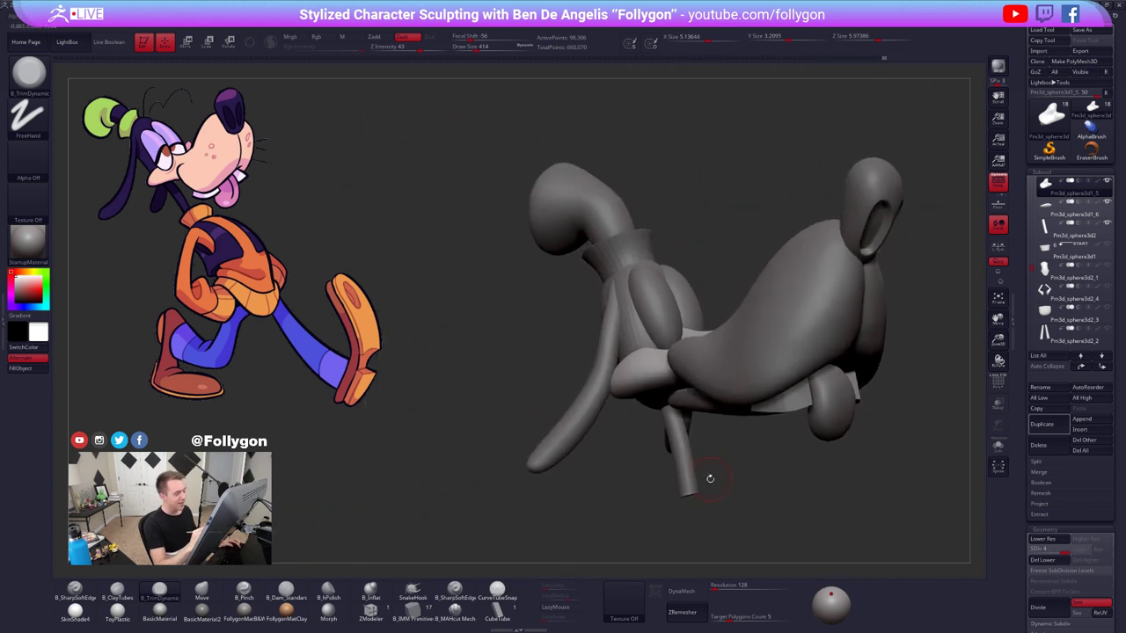
- Switch to Move, select the ears and rotate them outward away from the head with Transpose
key(b)
key(m)
key(v)
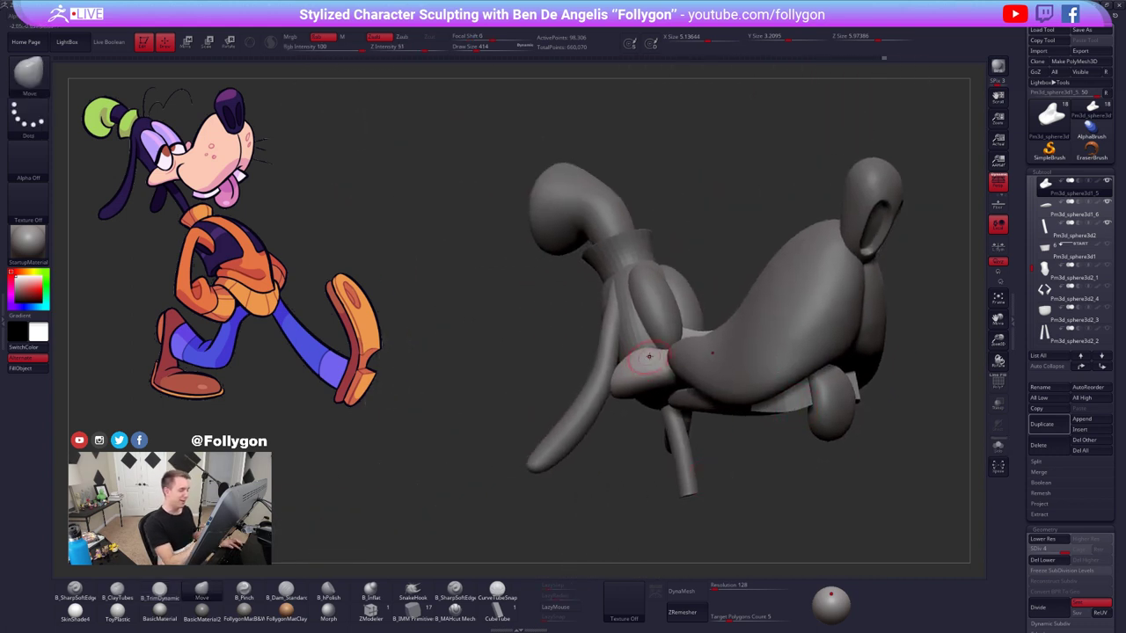
right_click(652, 363)
right_drag(653, 364, 620, 366)
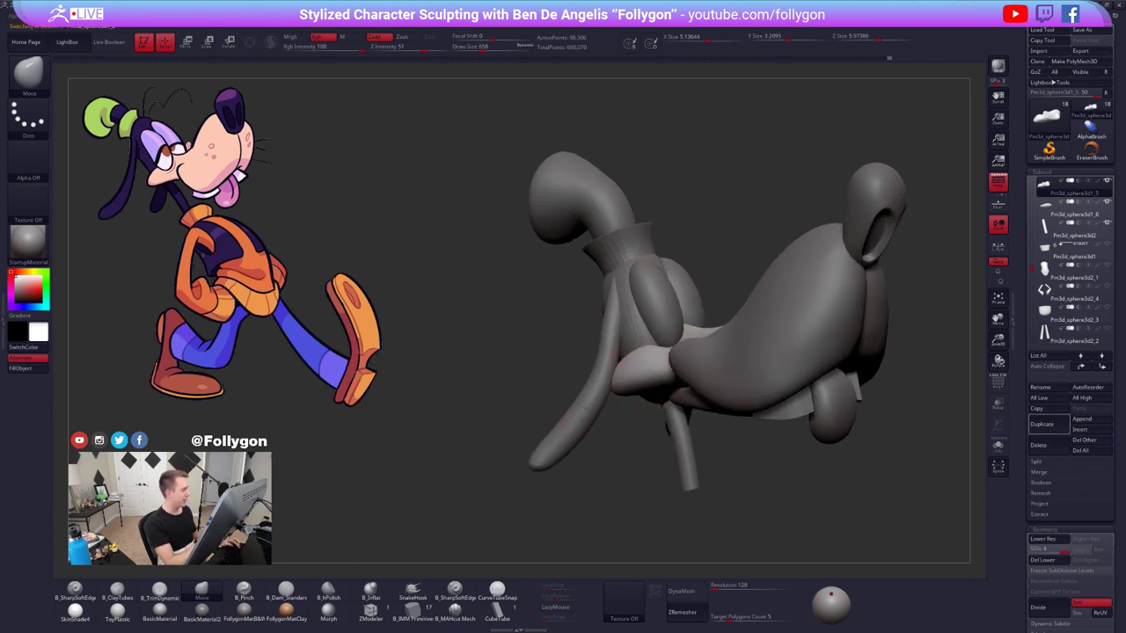
alt+click(586, 405)
key(r)
mouse_move(613, 277)
shift+mouse_down()
mouse_move(613, 495)
mouse_move(597, 483)
mouse_move(547, 489)
shift+mouse_up()
mouse_move(563, 489)
ctrl+right_down()
mouse_move(563, 454)
mouse_move(537, 413)
ctrl+right_up()
key(q)
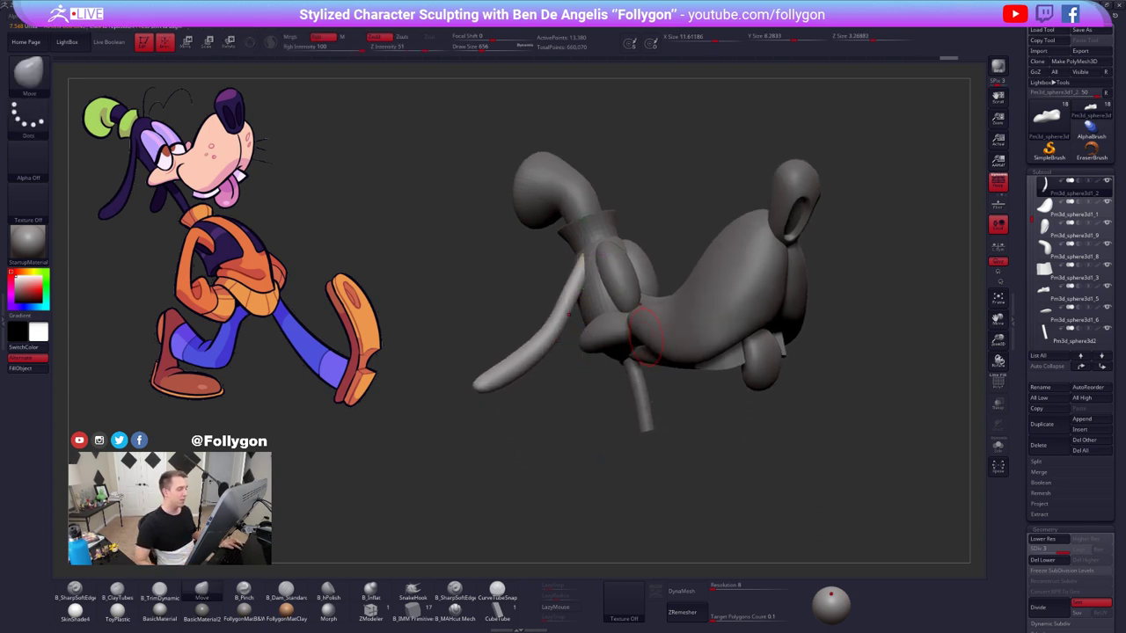
- Select the muzzle and reshape its lower edge with Move at Draw Size 2339
ctrl+right_drag(635, 449, 479, 241)
alt+right_drag(479, 241, 545, 319)
alt+click(565, 254)
ctrl+right_drag(640, 276, 644, 298)
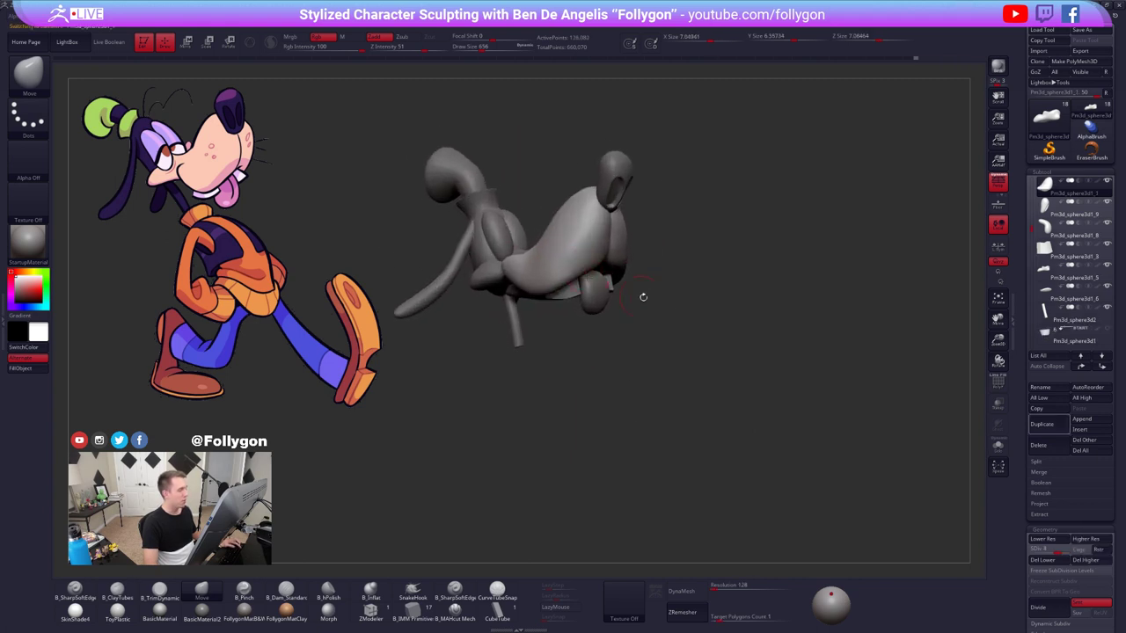
key(space)
drag(547, 275, 572, 274)
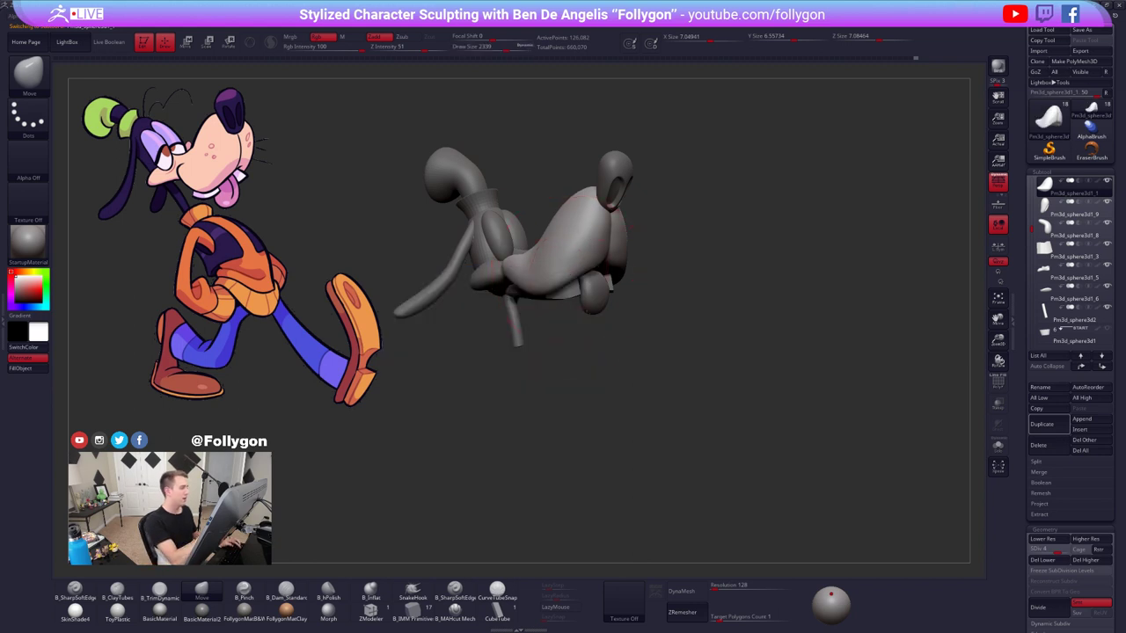
mouse_move(574, 276)
right_down()
mouse_move(621, 303)
mouse_move(610, 299)
right_up()
drag(602, 327, 605, 332)
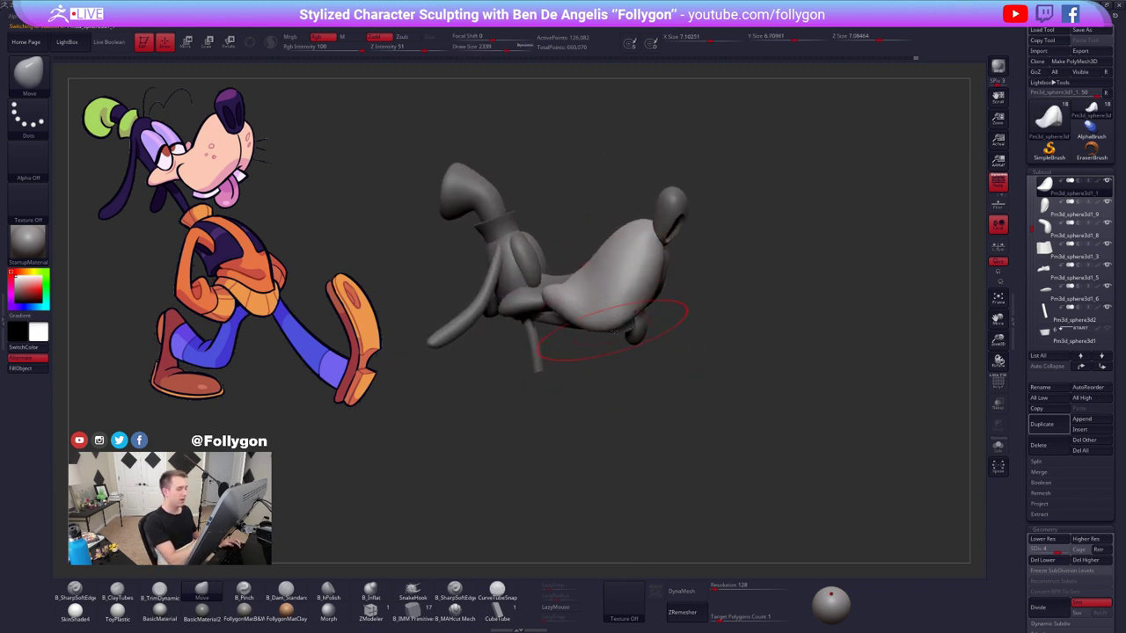
- Select the teeth beneath the muzzle, adjust their position with Transpose Move and check them from the front
right_drag(614, 332, 660, 341)
alt+click(630, 332)
key(w)
click(515, 398)
drag(630, 408, 642, 433)
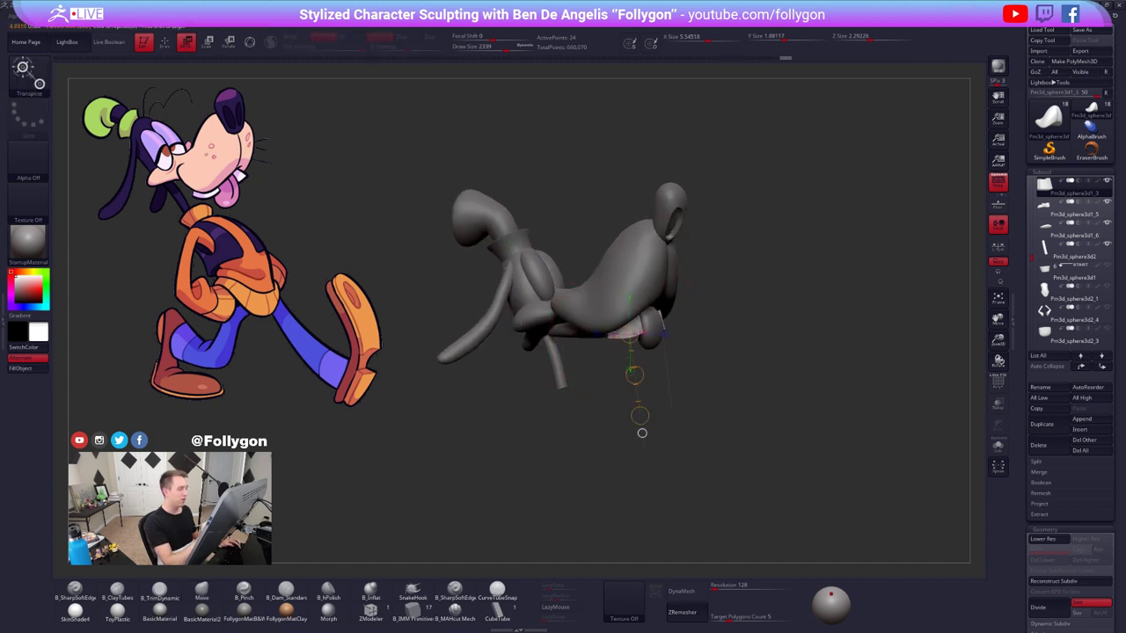
right_drag(794, 375, 773, 376)
key(q)
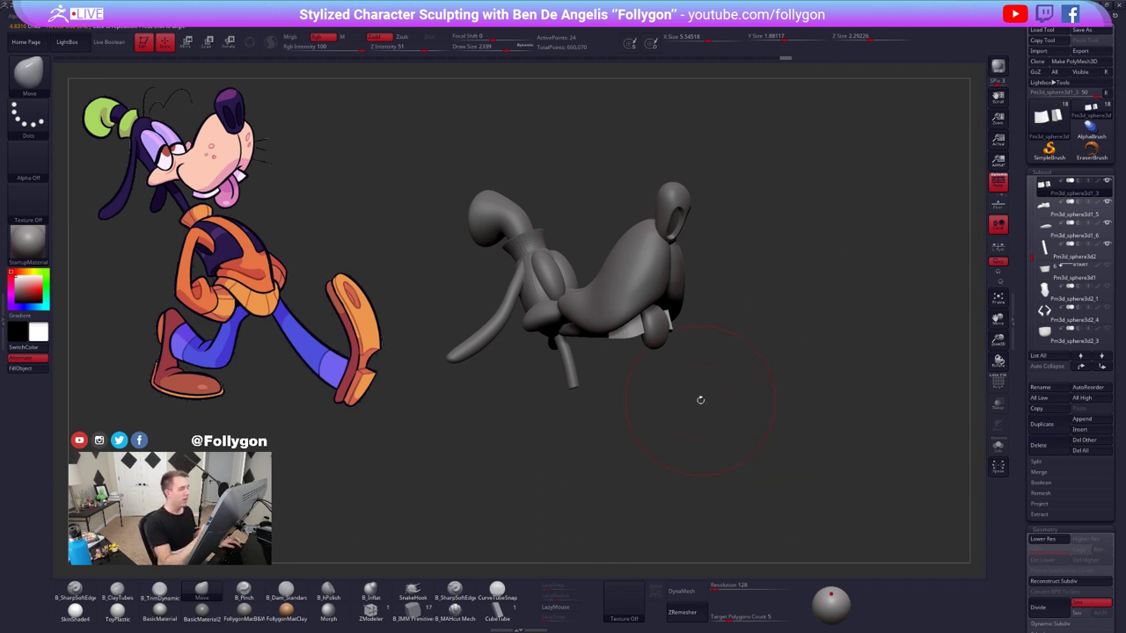
right_drag(624, 342, 635, 344)
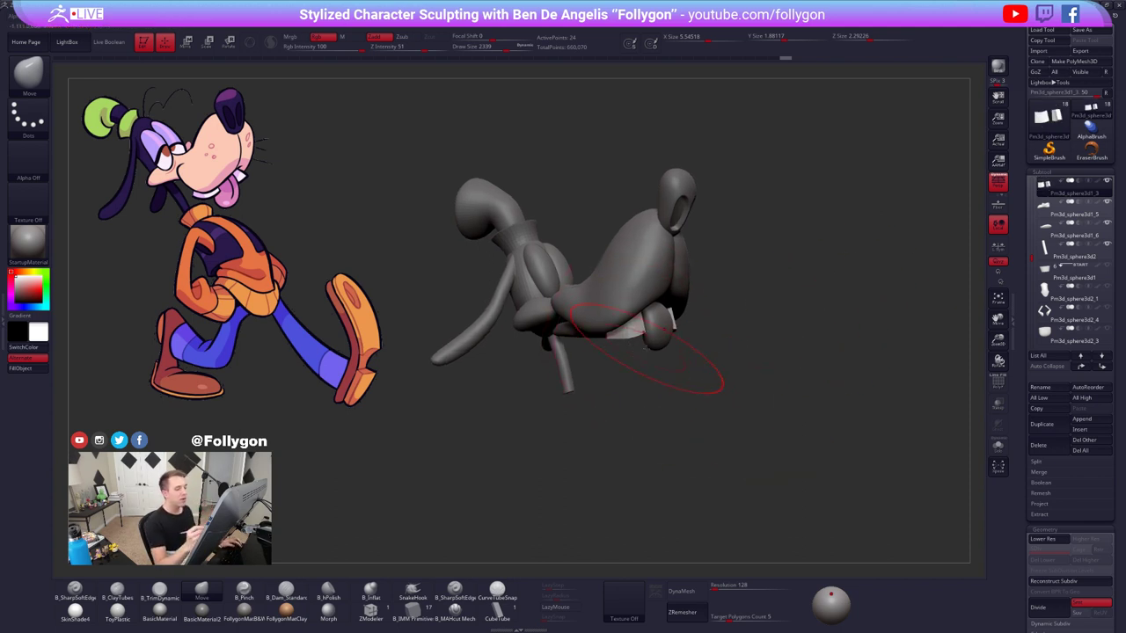
drag(858, 426, 832, 446)
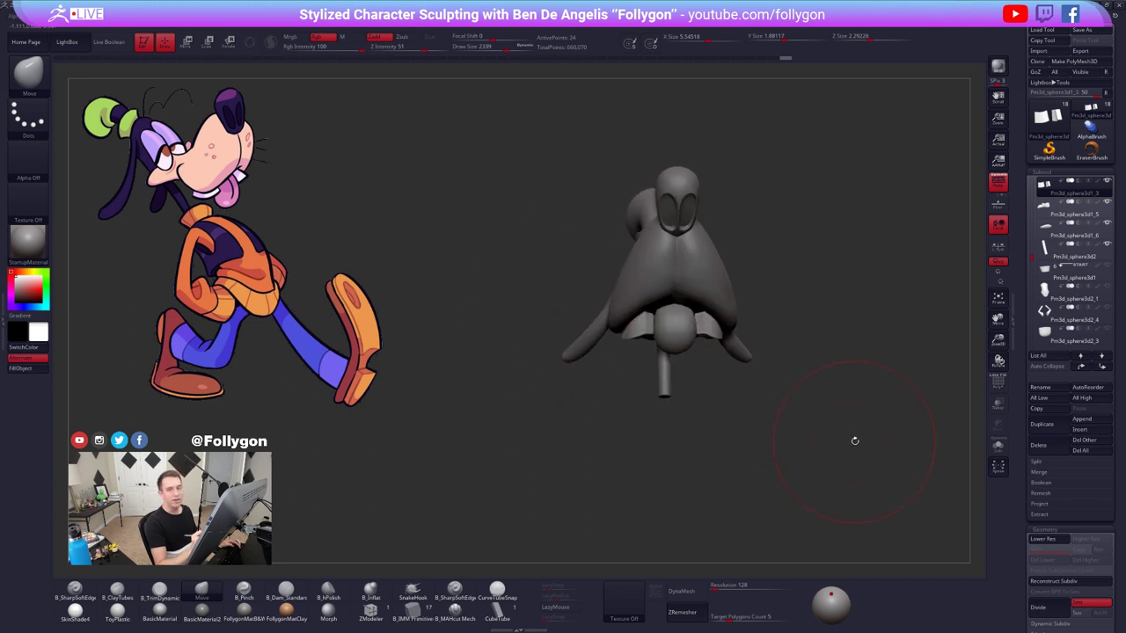
key(w)
alt+drag(783, 414, 741, 431)
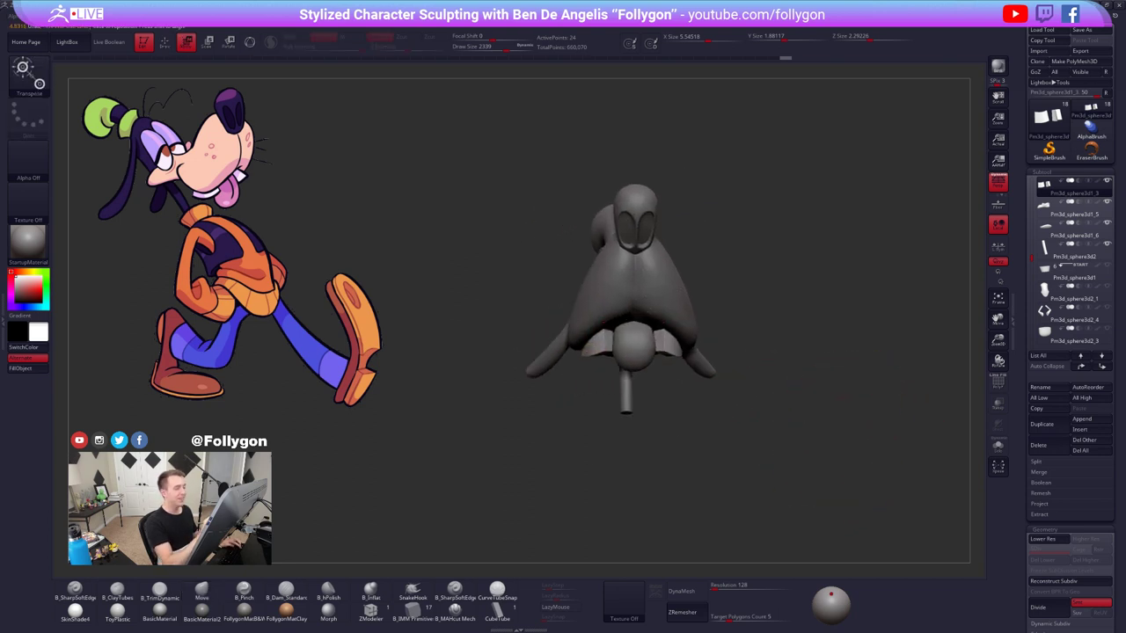
key(q)
- Select the muzzle, try adjusting it with Transpose Move and undo the last change
alt+click(645, 287)
key(w)
shift+drag(635, 288, 676, 295)
key(alt+s)
mouse_move(814, 423)
mouse_down()
mouse_move(791, 426)
mouse_move(827, 429)
mouse_move(715, 439)
mouse_move(729, 412)
mouse_move(763, 432)
mouse_up()
key(ctrl+z)
key(alt+s)
key(q)
- Reduce Move's Draw Size to 1856 and reshape the muzzle's lower rear cheek
key(space)
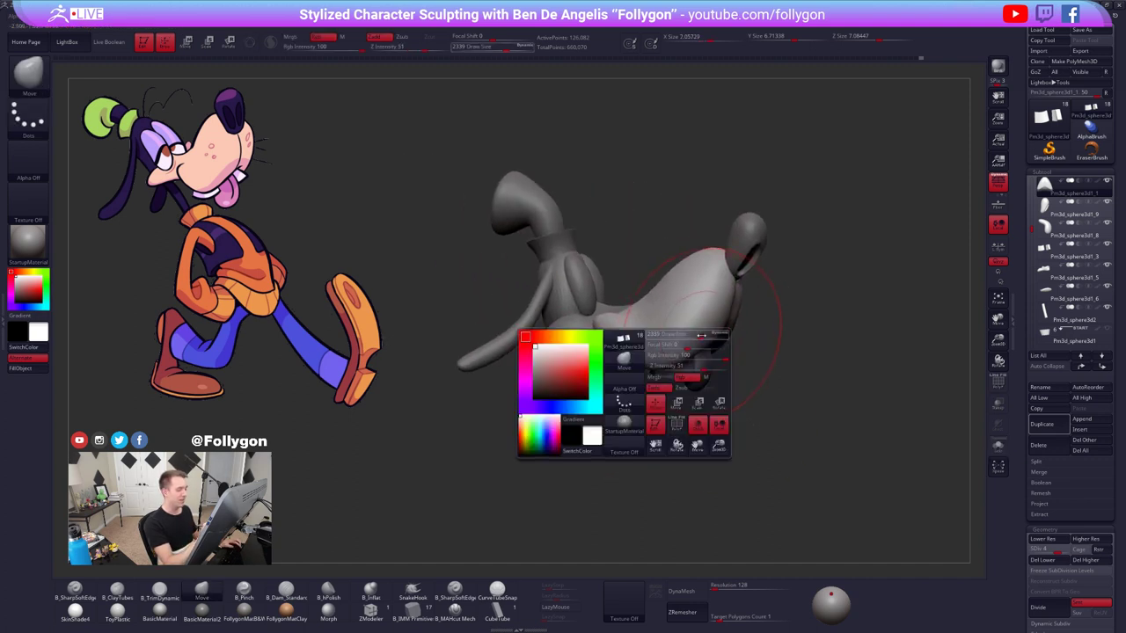
drag(703, 330, 695, 329)
drag(678, 393, 672, 359)
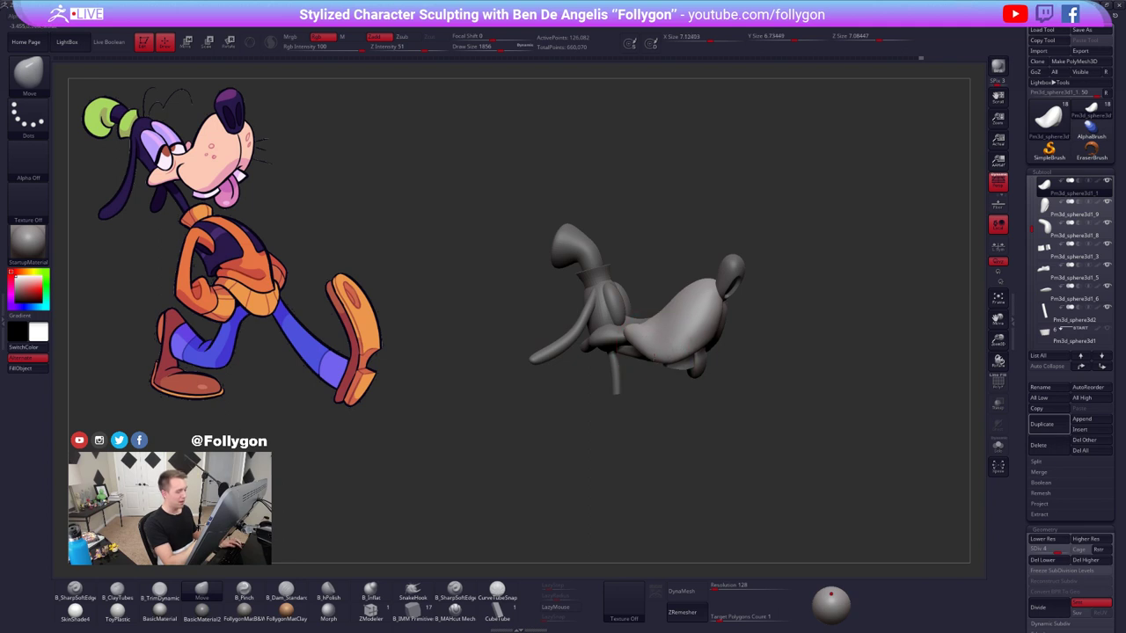
right_drag(660, 361, 678, 359)
drag(669, 373, 708, 347)
right_drag(710, 353, 706, 404)
- Reduce Move's Draw Size to 1523 and reselect the muzzle in the subtool list
alt+click(722, 363)
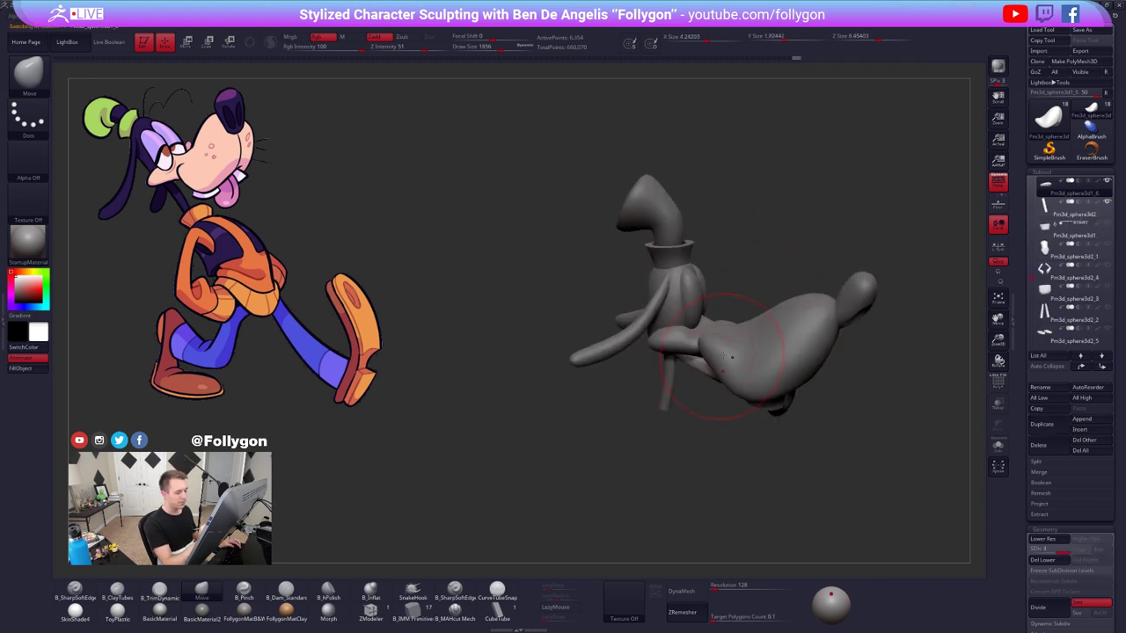
key(space)
drag(723, 353, 716, 353)
right_drag(720, 357, 729, 369)
alt+click(733, 369)
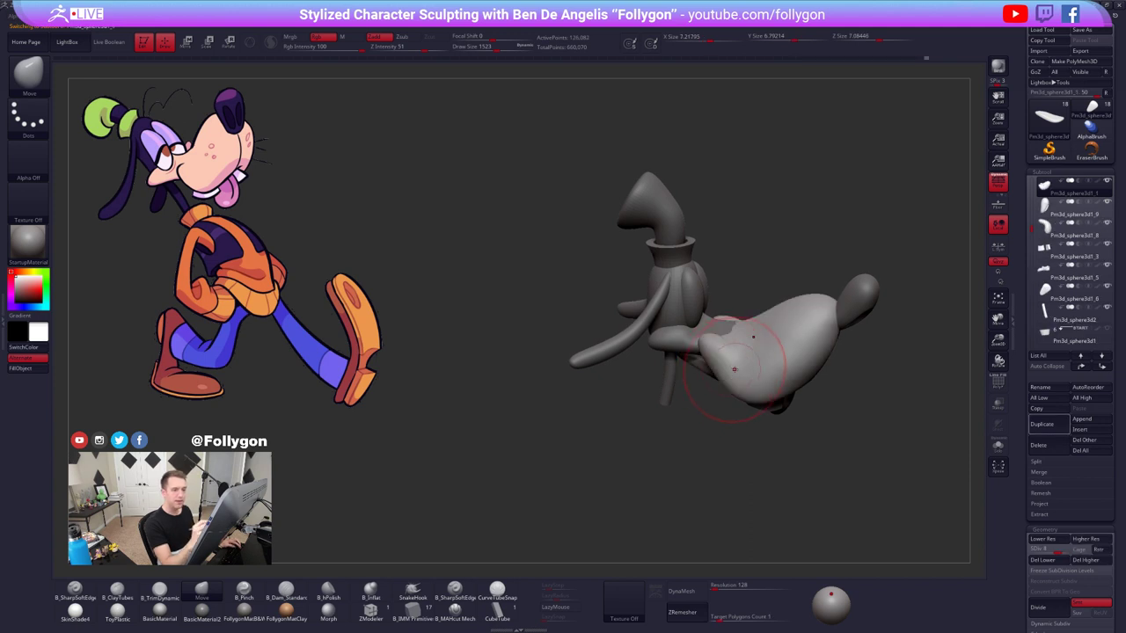
drag(1033, 226, 1033, 208)
click(1051, 212)
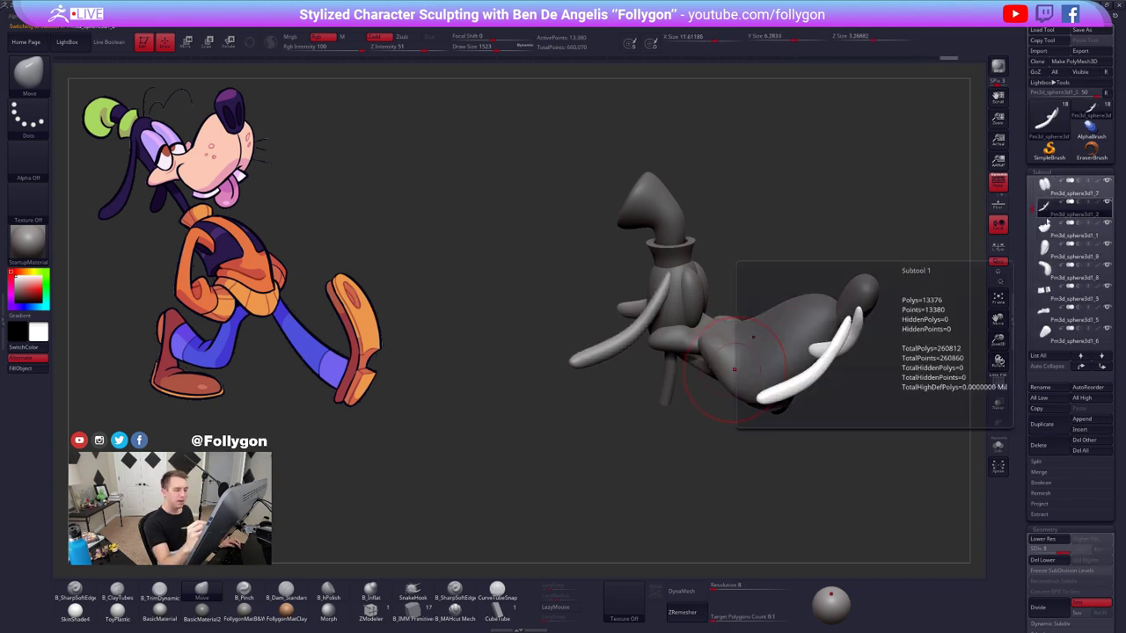
click(1048, 227)
key(ctrl+shift+d)
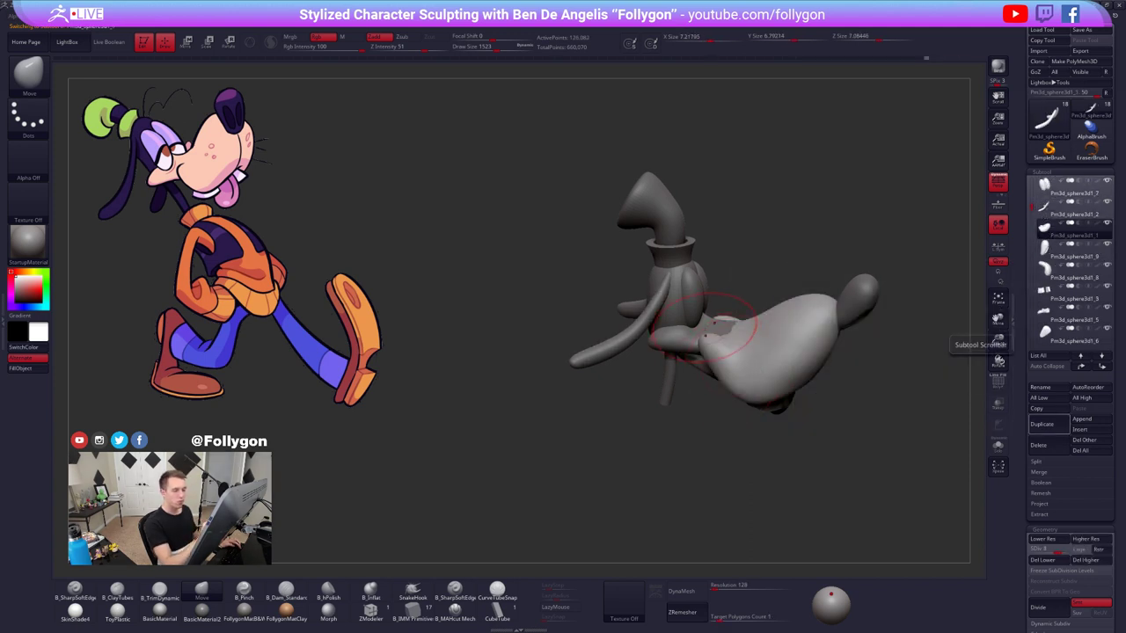
- Move the head base subtool up the list to directly below the muzzle subtool and reselect the muzzle
alt+click(715, 327)
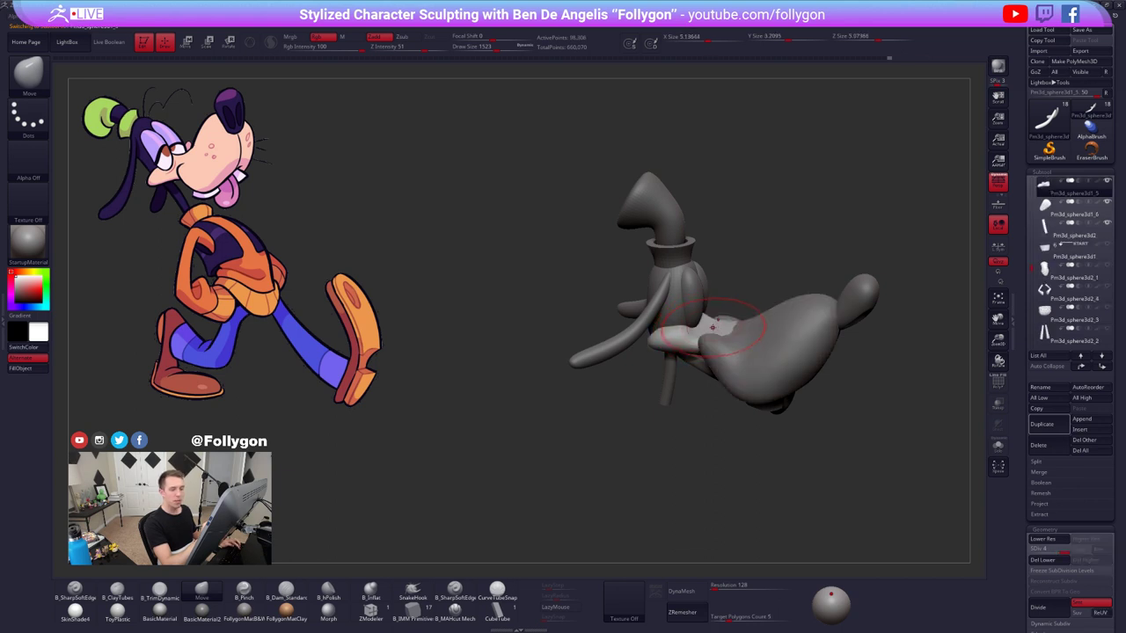
drag(1034, 268, 1038, 168)
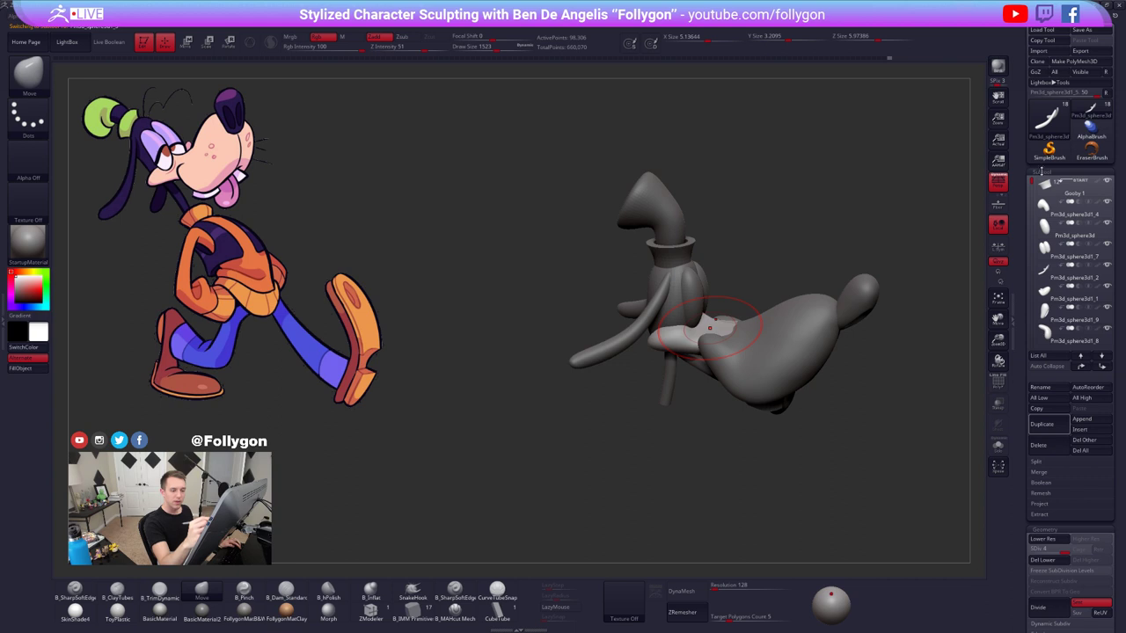
click(1085, 368)
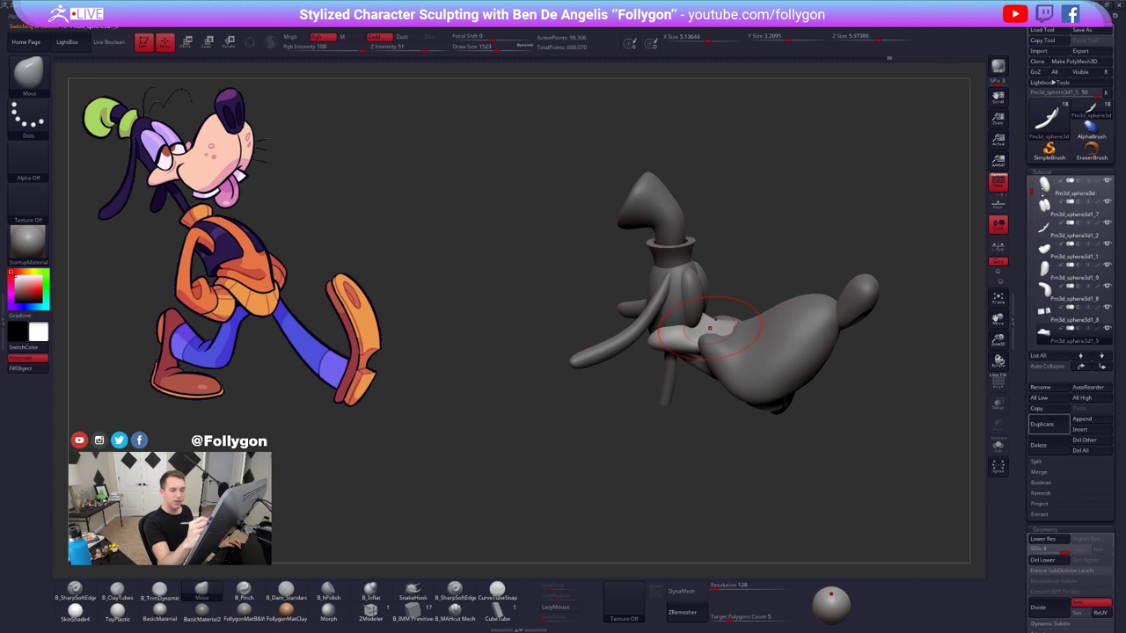
click(1083, 369)
click(1083, 370)
click(1083, 369)
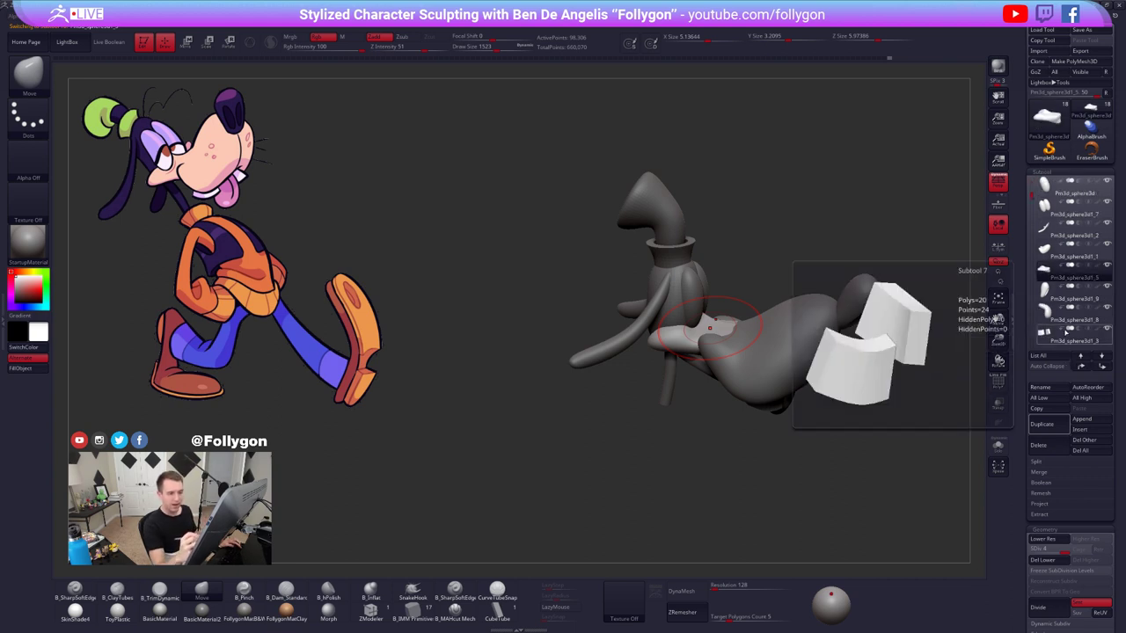
click(1046, 256)
alt+right_drag(781, 388, 719, 423)
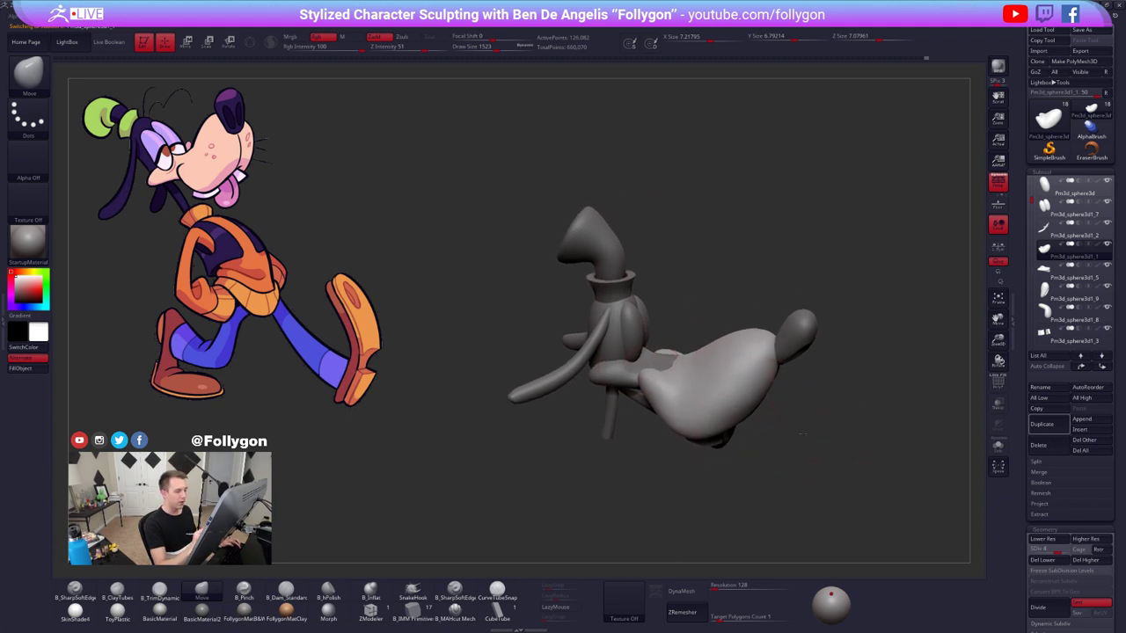
right_drag(802, 434, 824, 440)
alt+right_drag(824, 440, 799, 408)
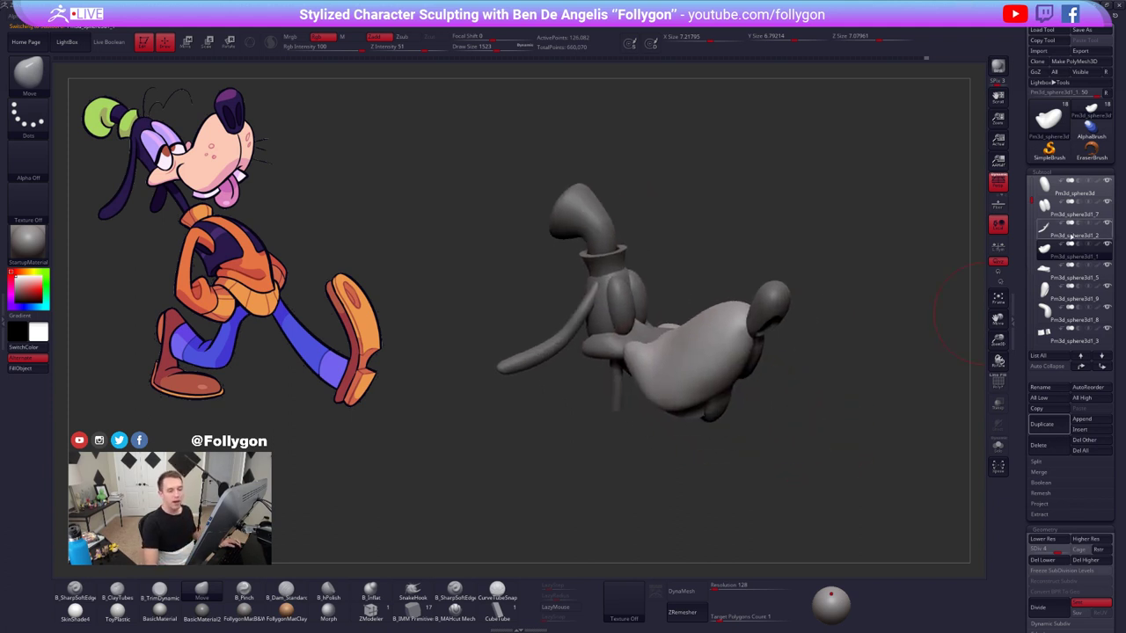
- Merge the muzzle subtool down with the head base subtool directly below it
mouse_move(1045, 247)
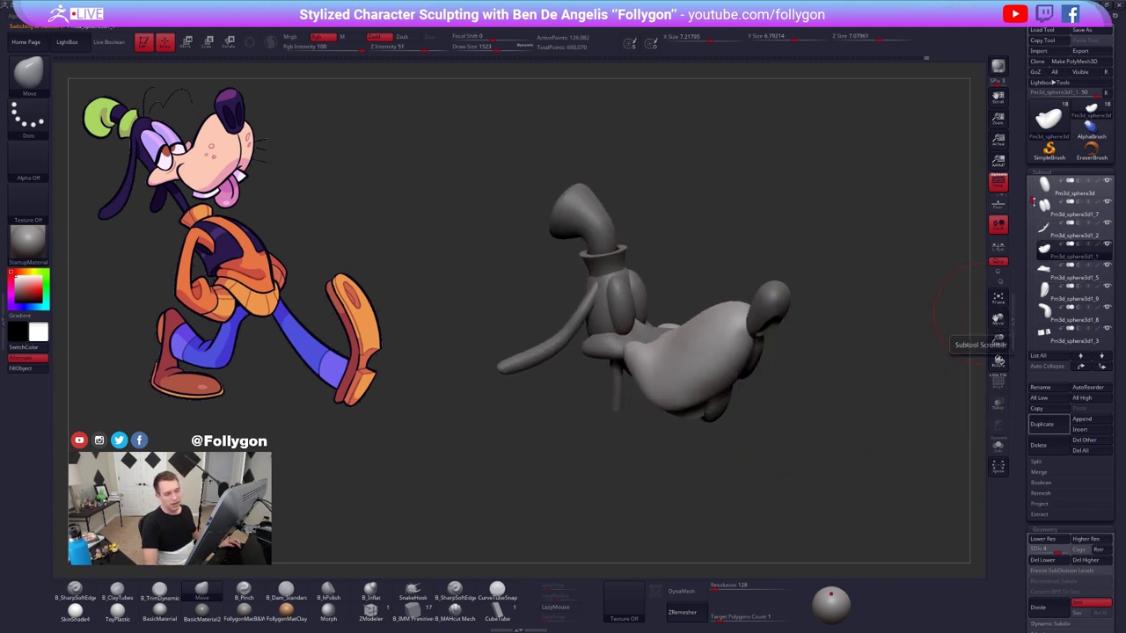
drag(1032, 200, 1049, 275)
scroll(1073, 264, up, 5)
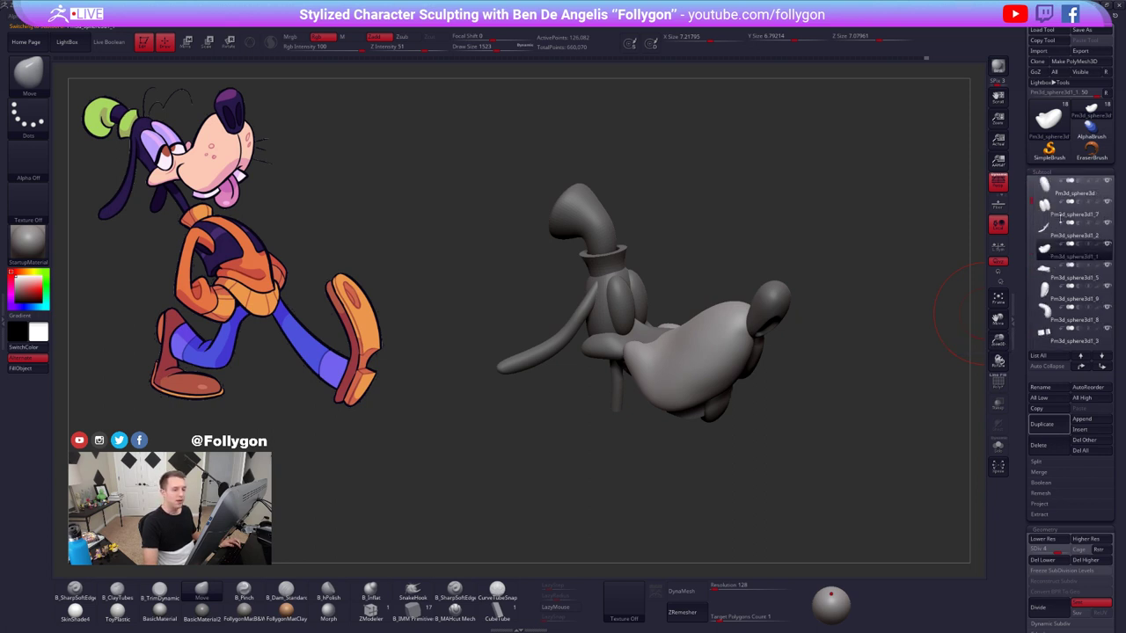
scroll(1042, 180, up, 1)
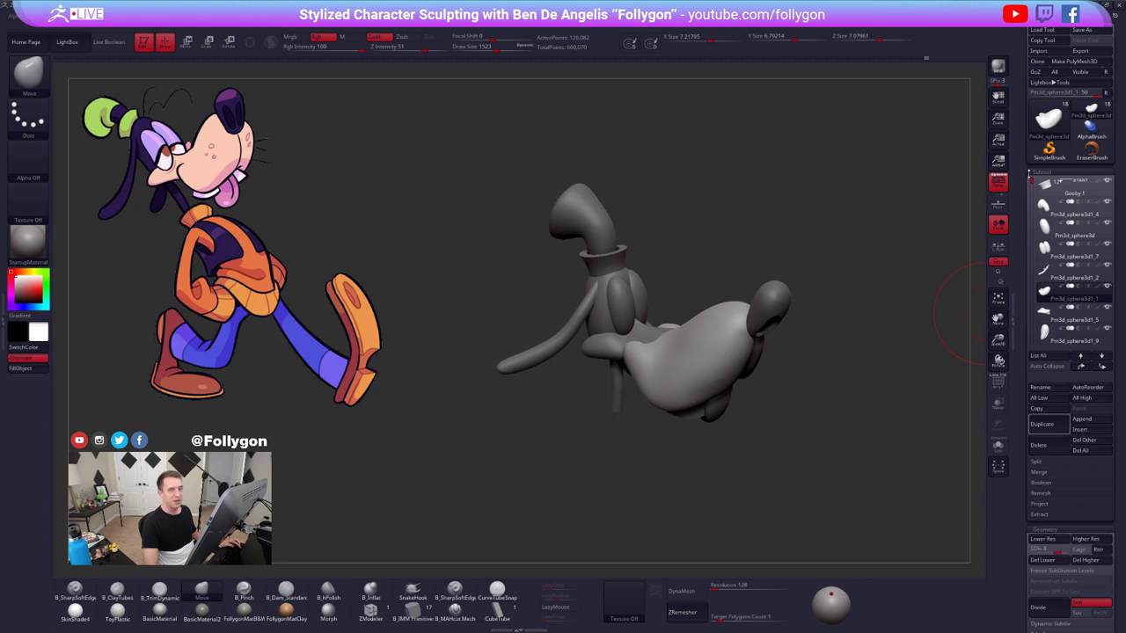
drag(1023, 176, 1027, 204)
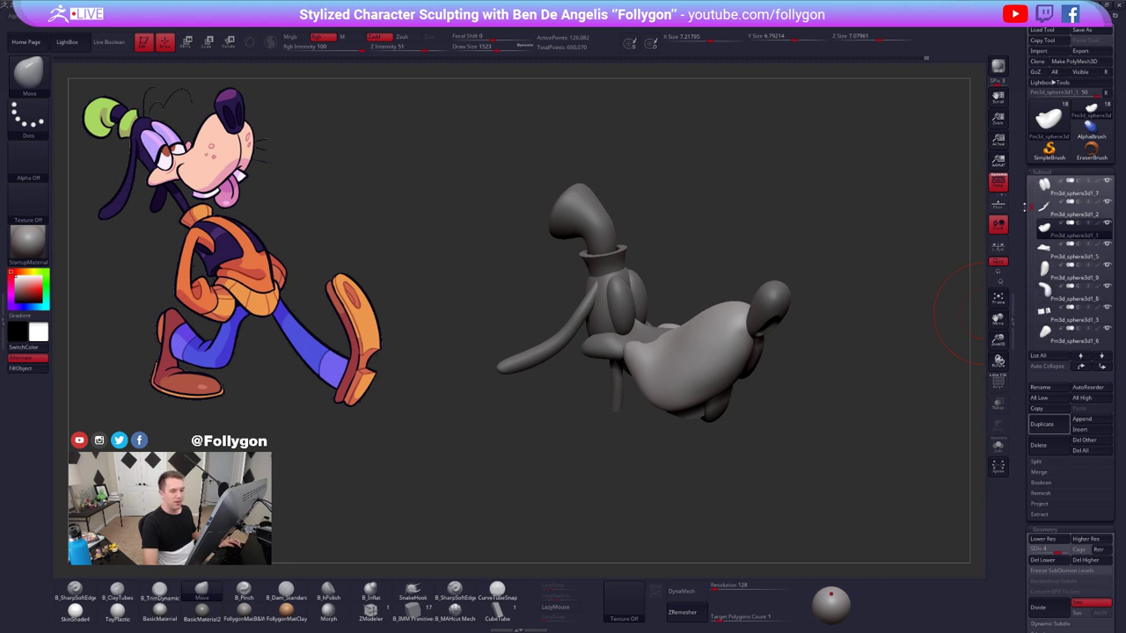
mouse_move(1056, 258)
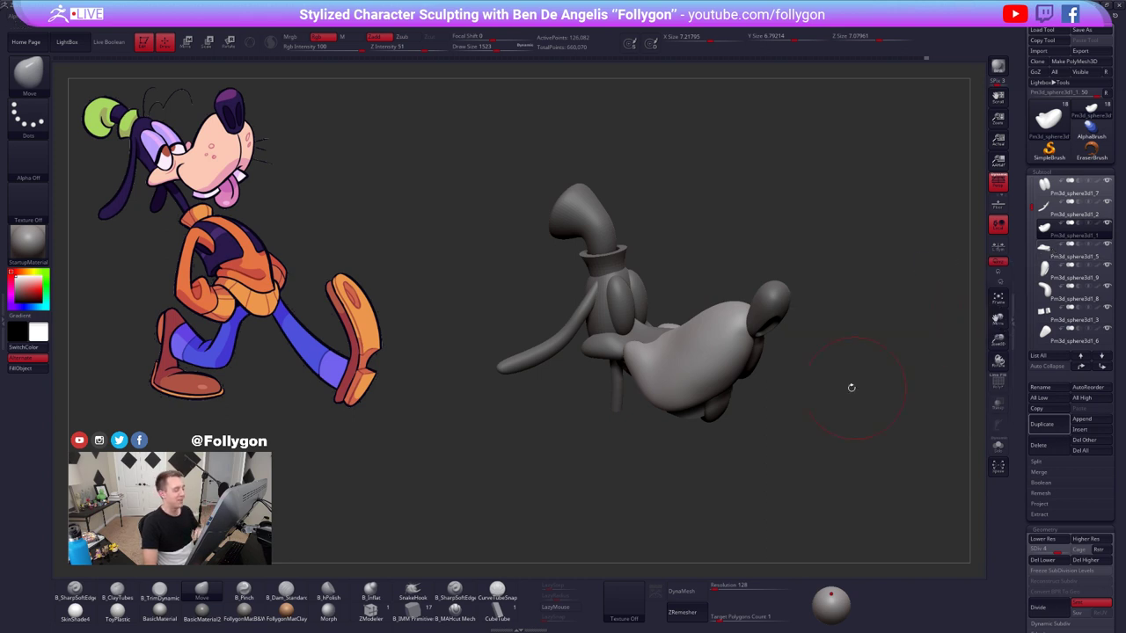
click(1058, 254)
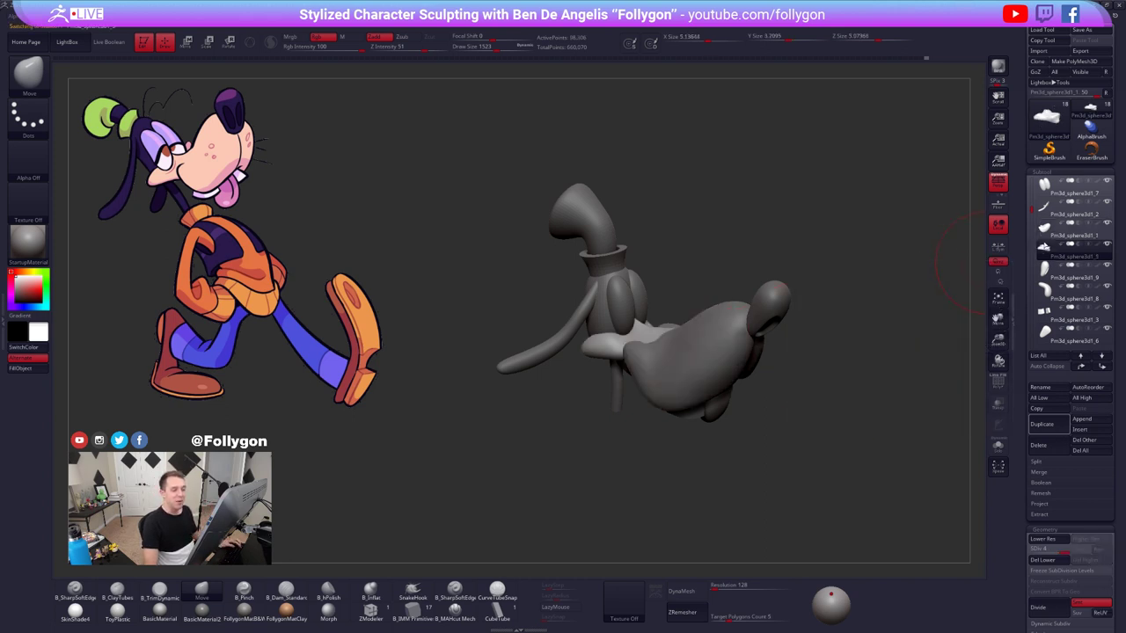
click(1060, 231)
key(ctrl+shift+f)
click(901, 281)
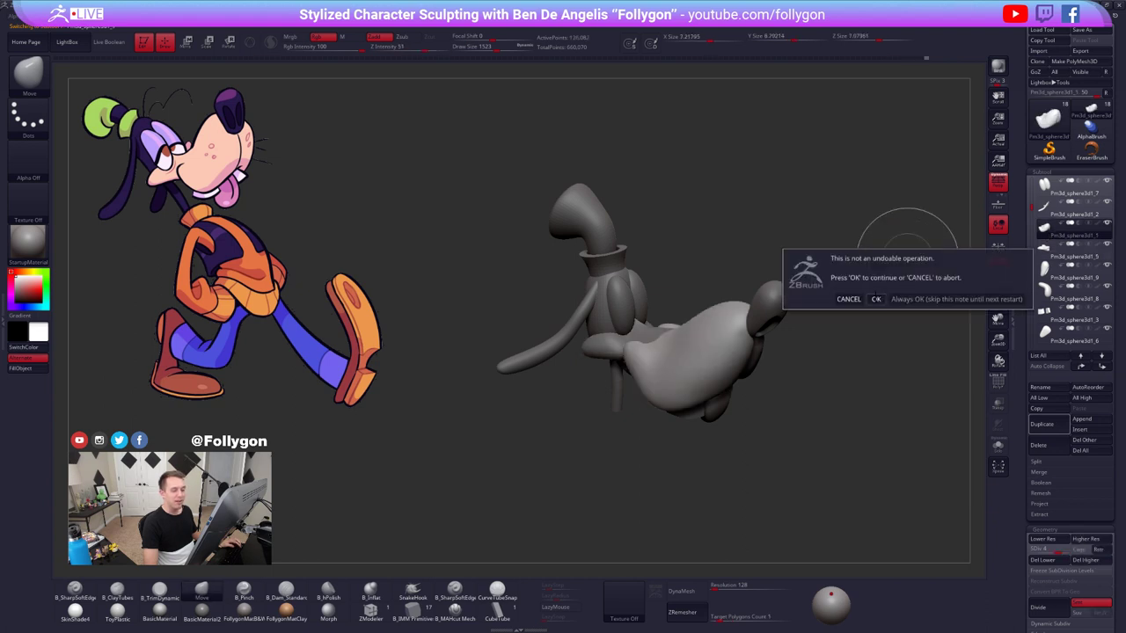
click(877, 300)
right_drag(655, 349, 746, 349)
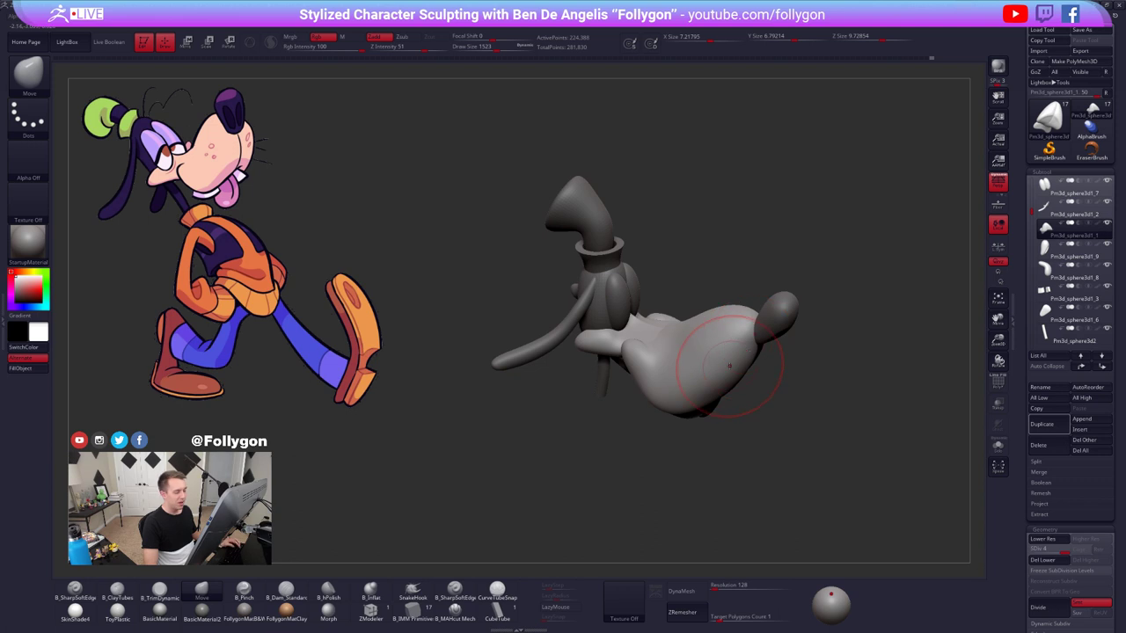
- Select the merged muzzle and head base mesh and isolate it with Solo
drag(1032, 211, 1031, 182)
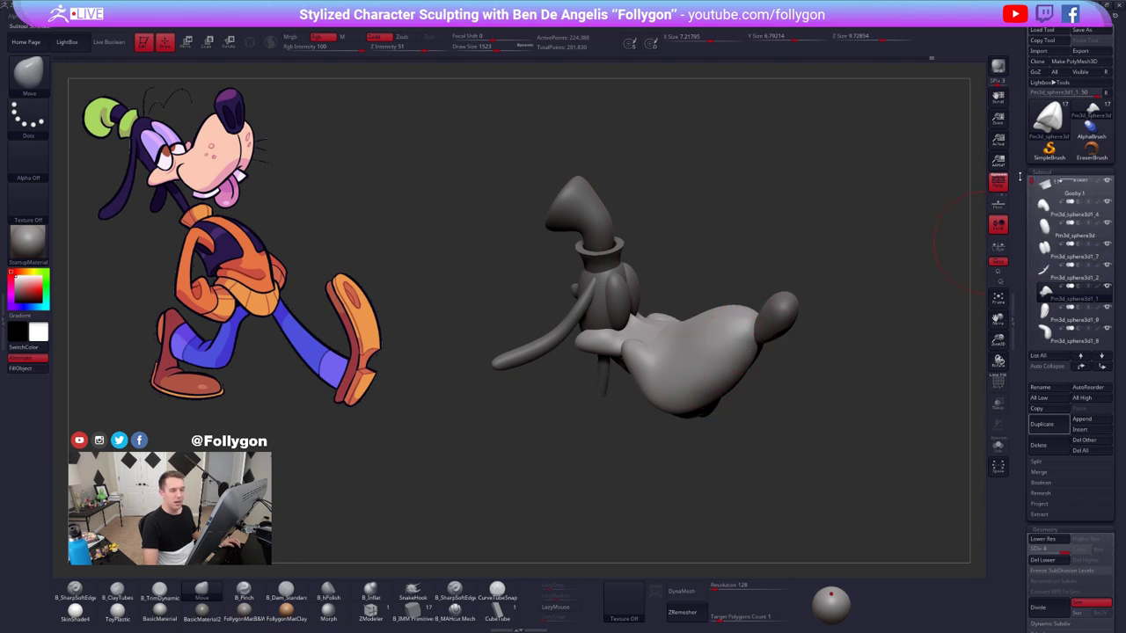
click(1041, 186)
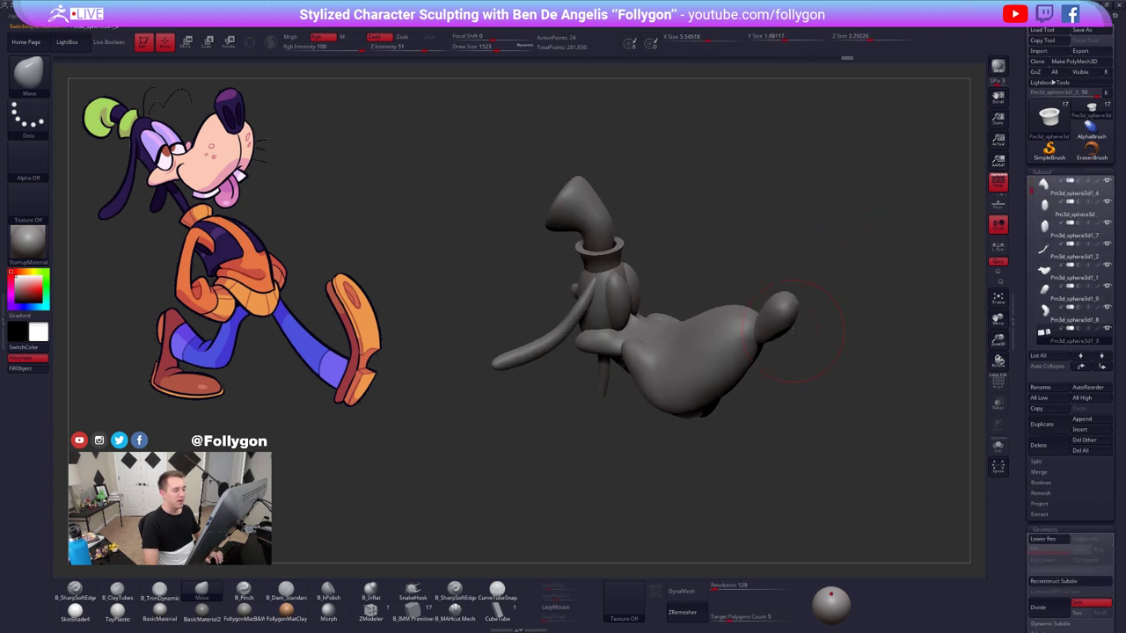
mouse_move(837, 357)
mouse_down()
mouse_move(778, 354)
mouse_move(845, 352)
mouse_up()
alt+click(611, 287)
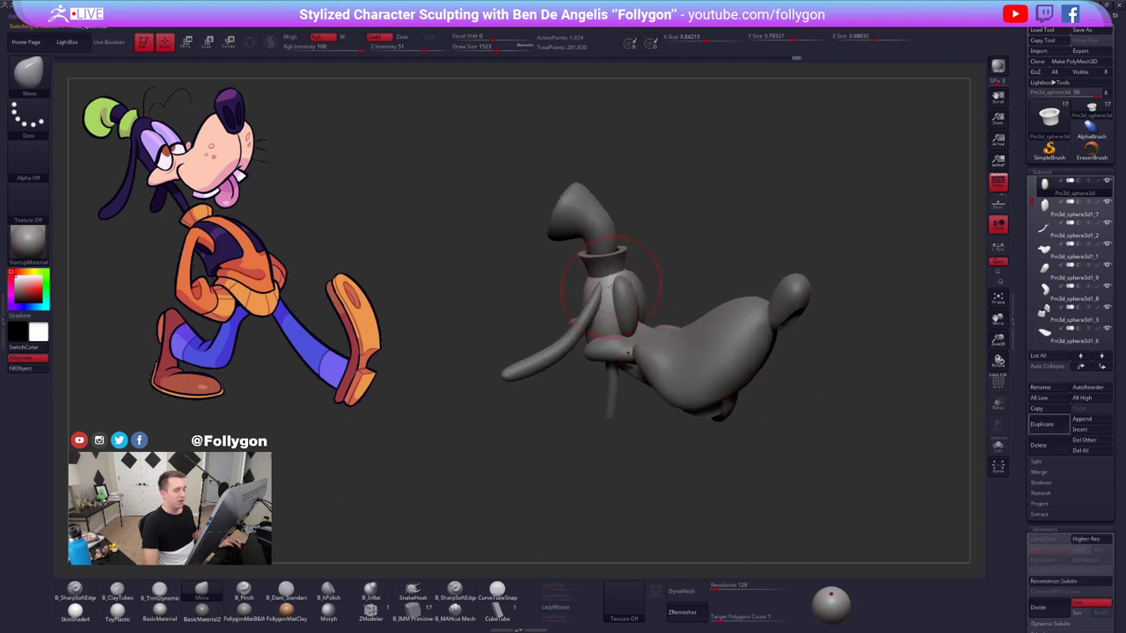
alt+click(725, 298)
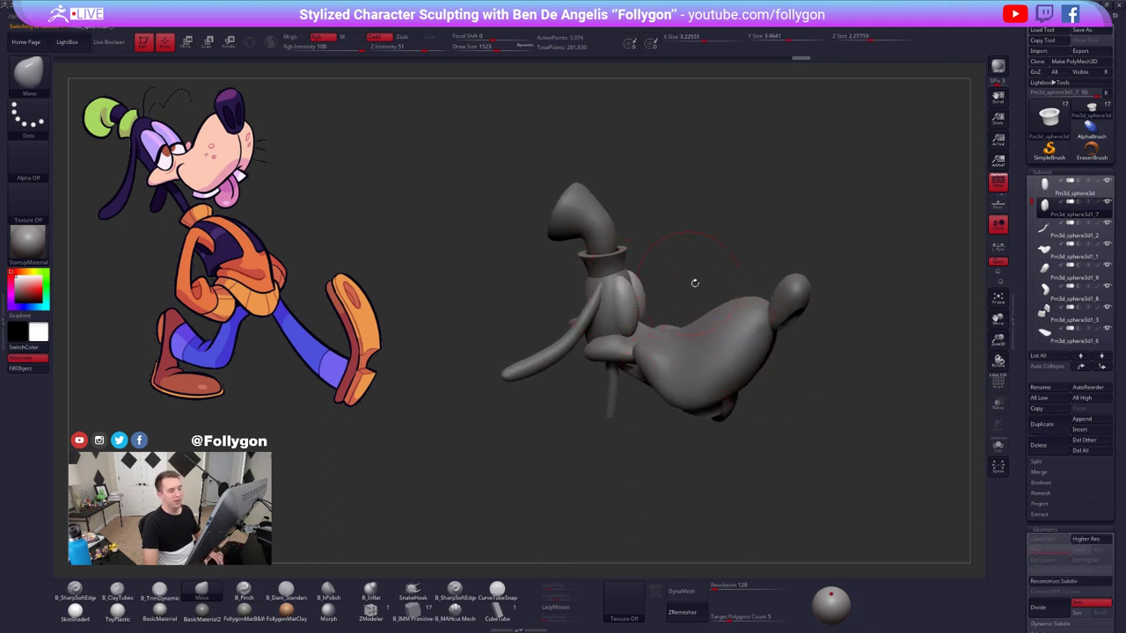
alt+click(713, 338)
alt+right_drag(713, 340, 746, 337)
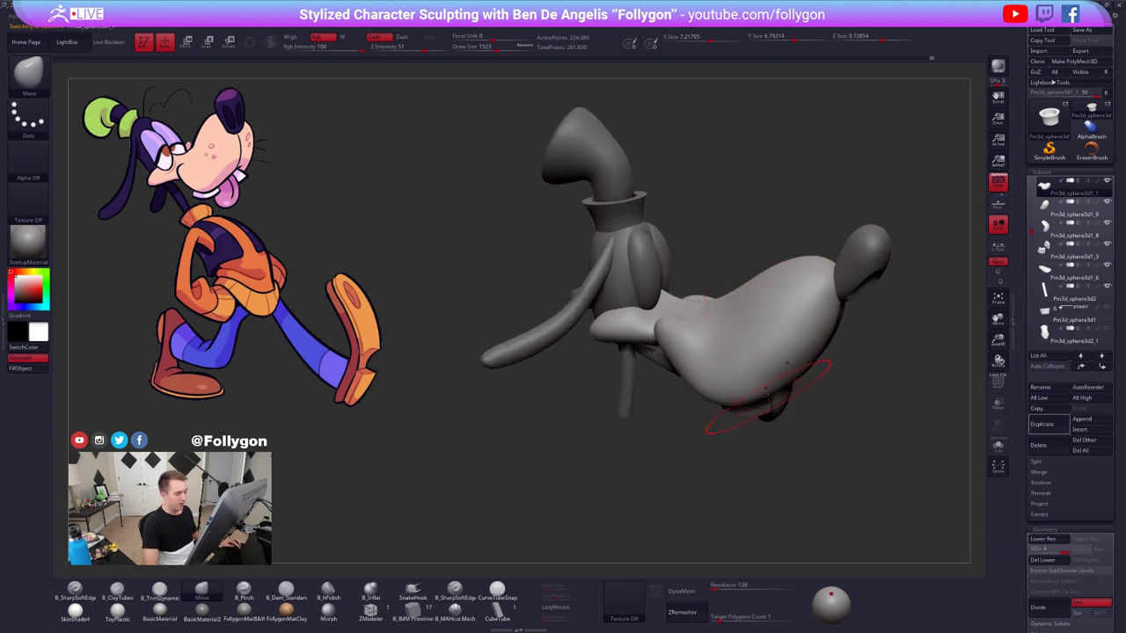
key(shift+s)
mouse_move(730, 387)
right_down()
mouse_move(695, 422)
mouse_move(712, 390)
right_up()
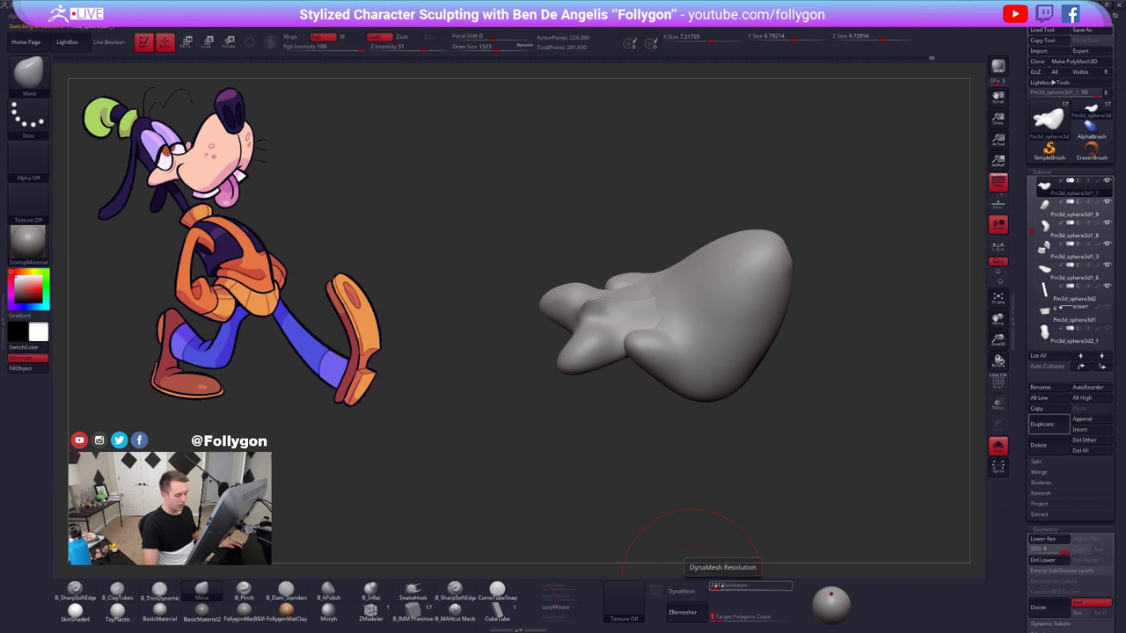
- DynaMesh the merged head at resolution 224 without freezing subdivision levels, and reduce Move's Draw Size to 636
click(683, 592)
click(657, 609)
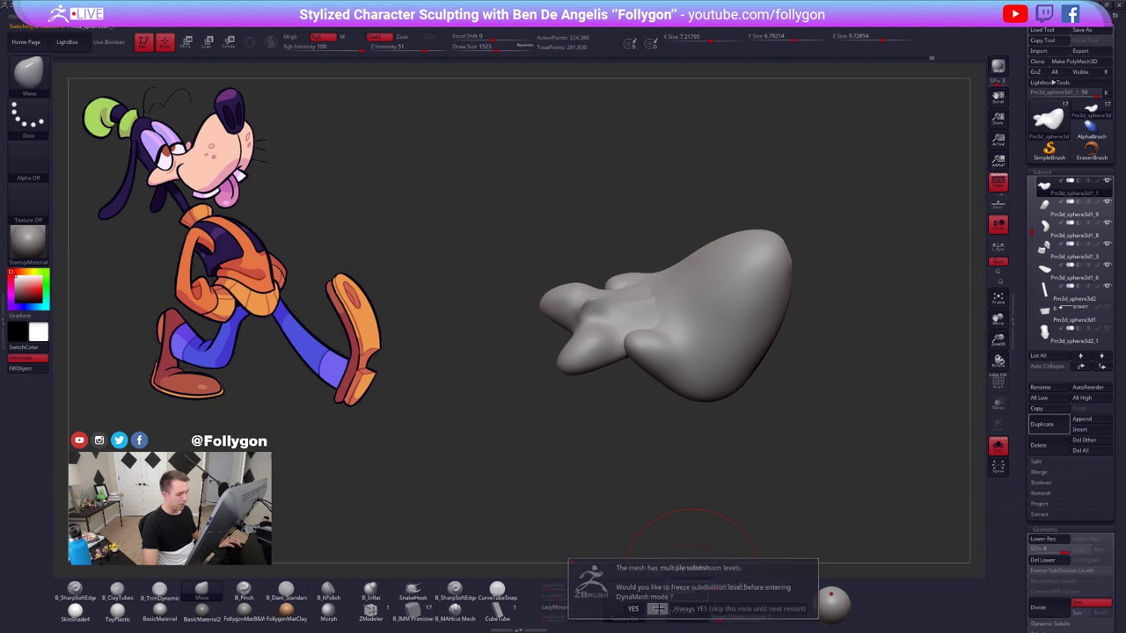
click(686, 591)
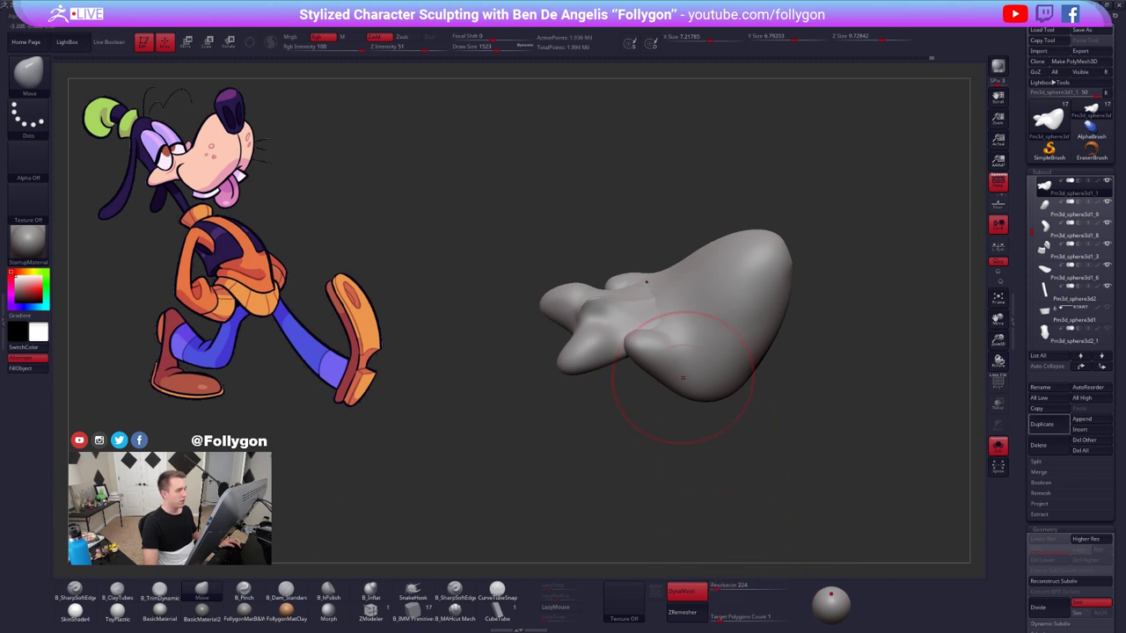
key(space)
drag(678, 343, 664, 336)
mouse_move(664, 335)
right_down()
mouse_move(677, 339)
mouse_move(681, 319)
right_up()
key(space)
drag(683, 310, 675, 307)
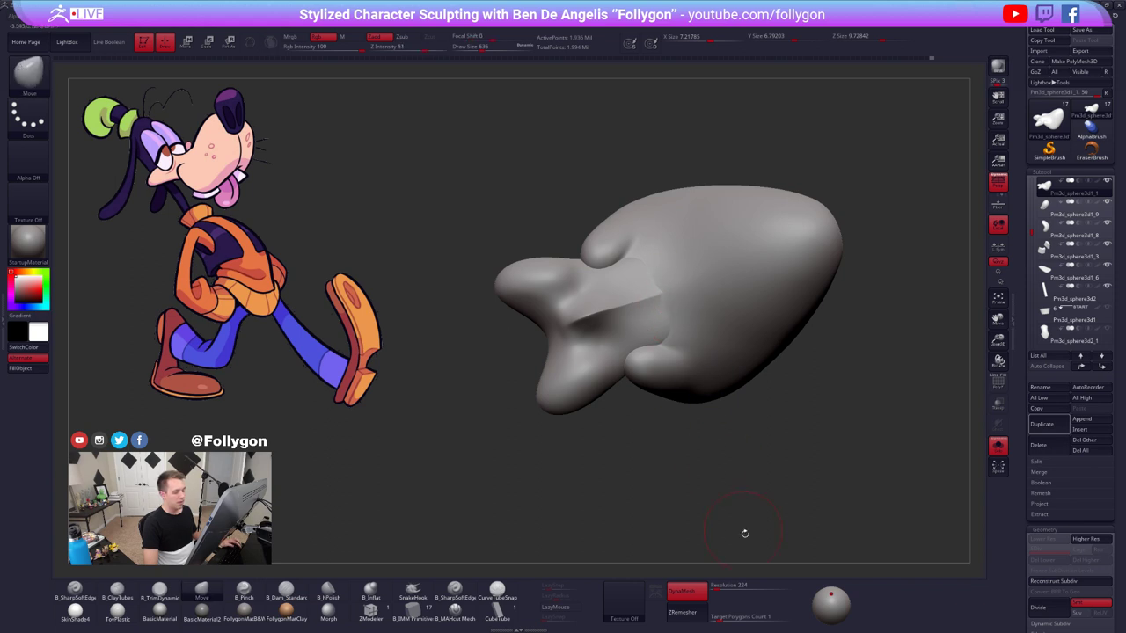
- Set the DynaMesh resolution to 120 and remesh the merged head
click(733, 587)
text(120)
key(Tab)
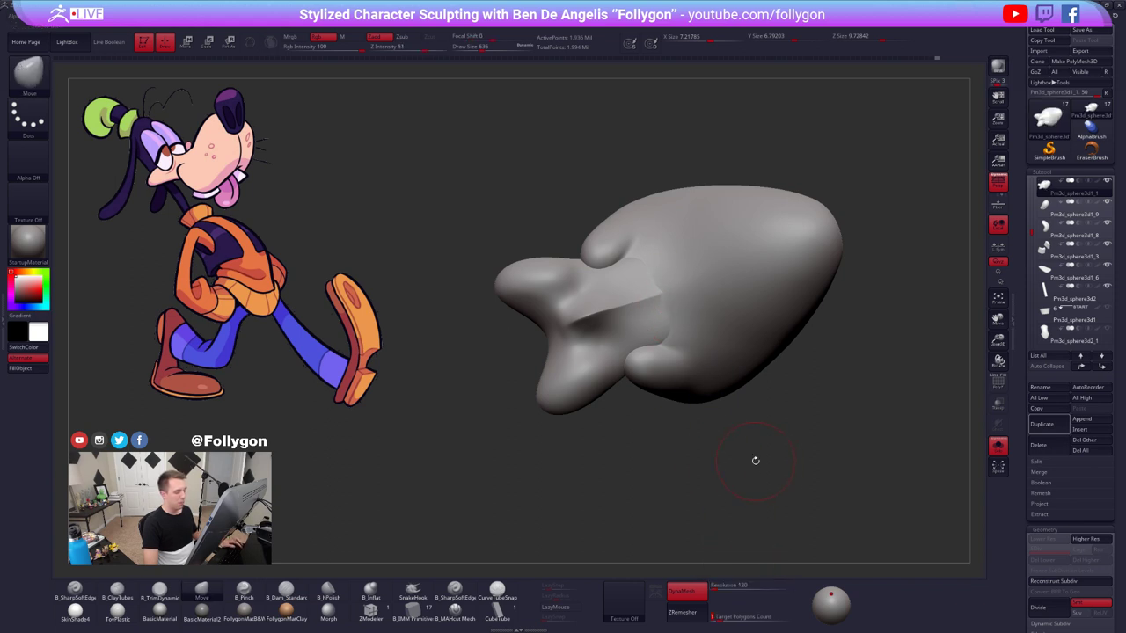
key(shift)
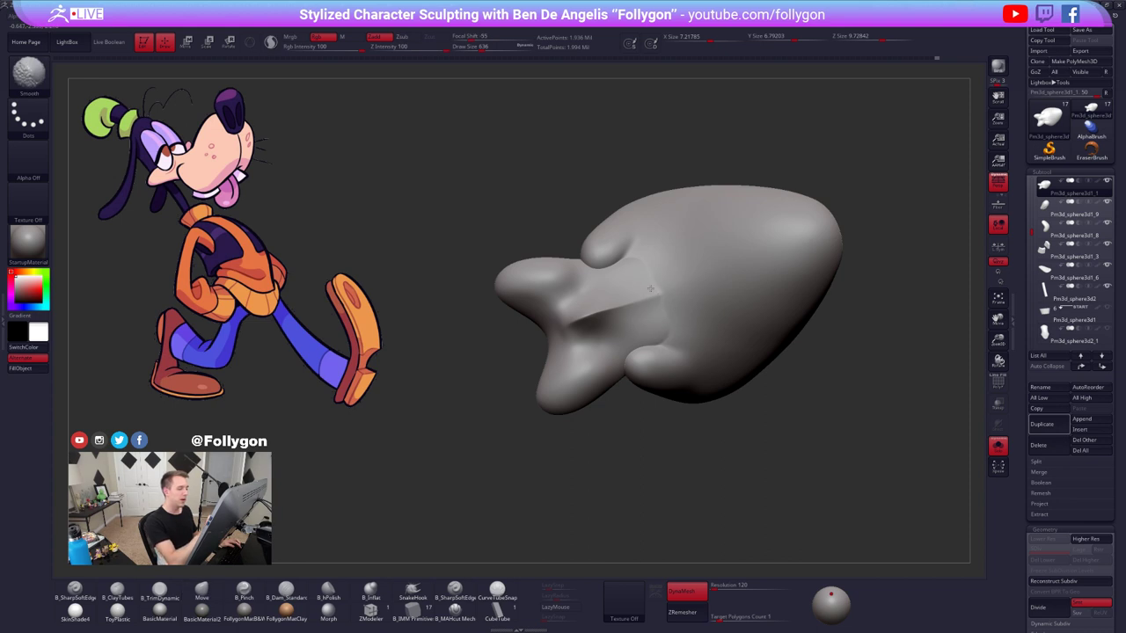
right_drag(650, 289, 643, 404)
key(shift+f)
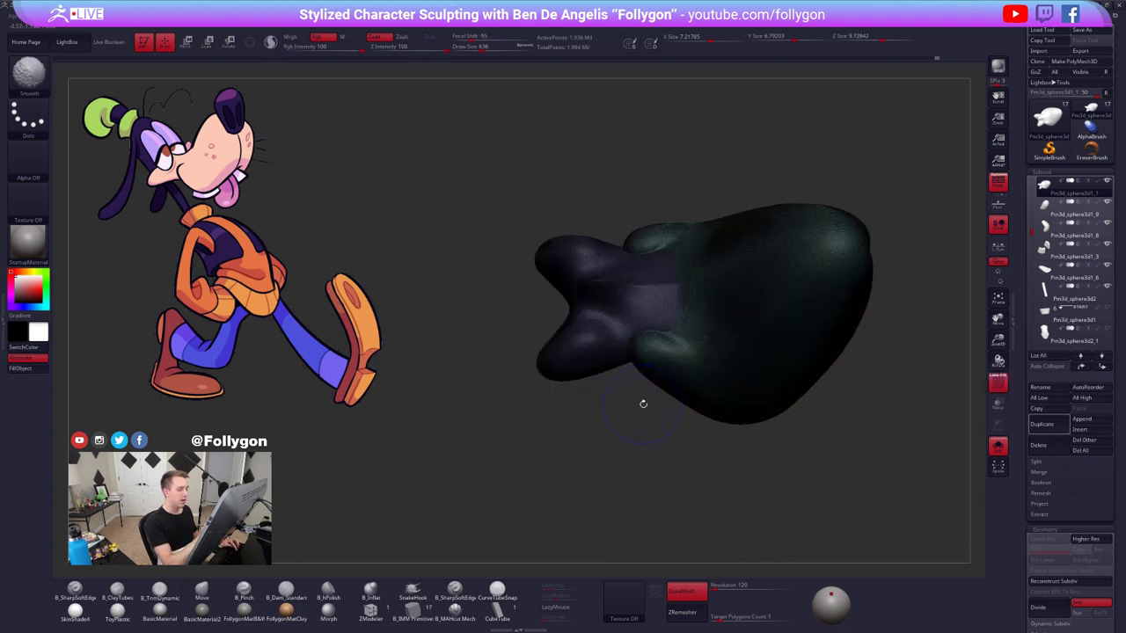
key(shift+f)
ctrl+drag(653, 478, 728, 478)
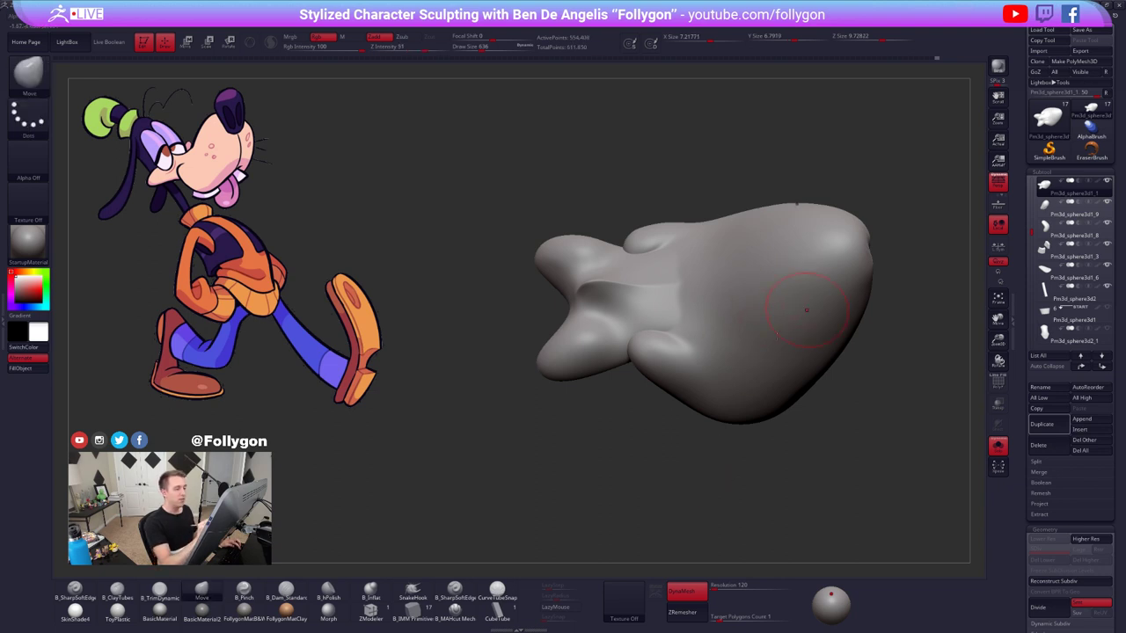
- Smooth the seam where the muzzle joins the head base
right_drag(807, 310, 704, 339)
shift+drag(622, 275, 622, 301)
right_drag(790, 308, 639, 318)
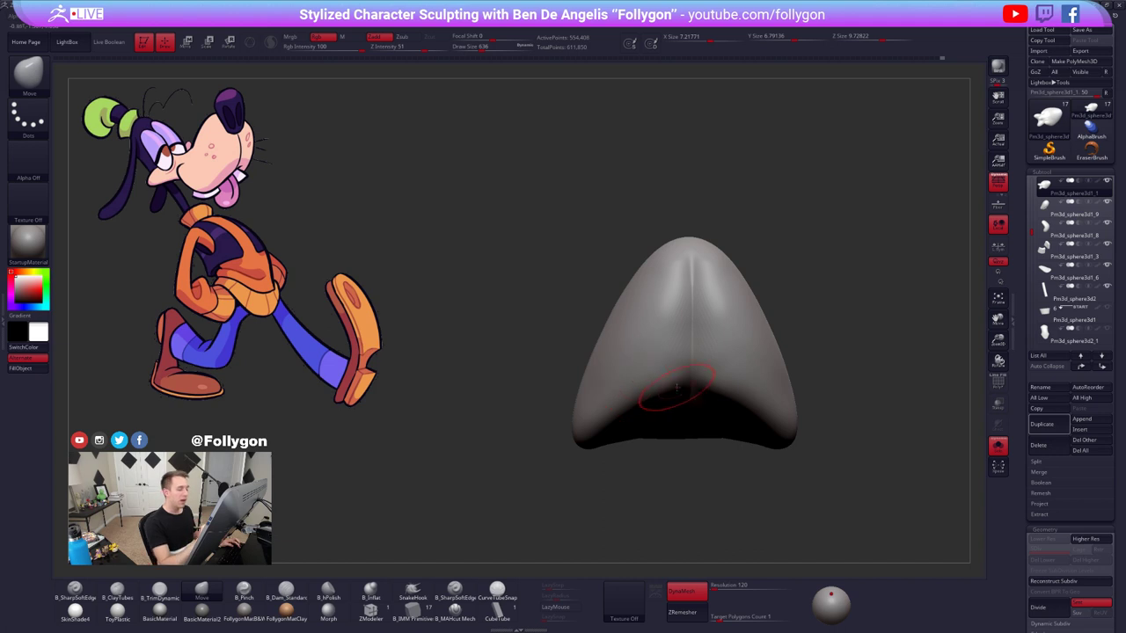
right_drag(678, 390, 764, 374)
key(shift+f)
right_drag(609, 371, 630, 413)
key(shift+f)
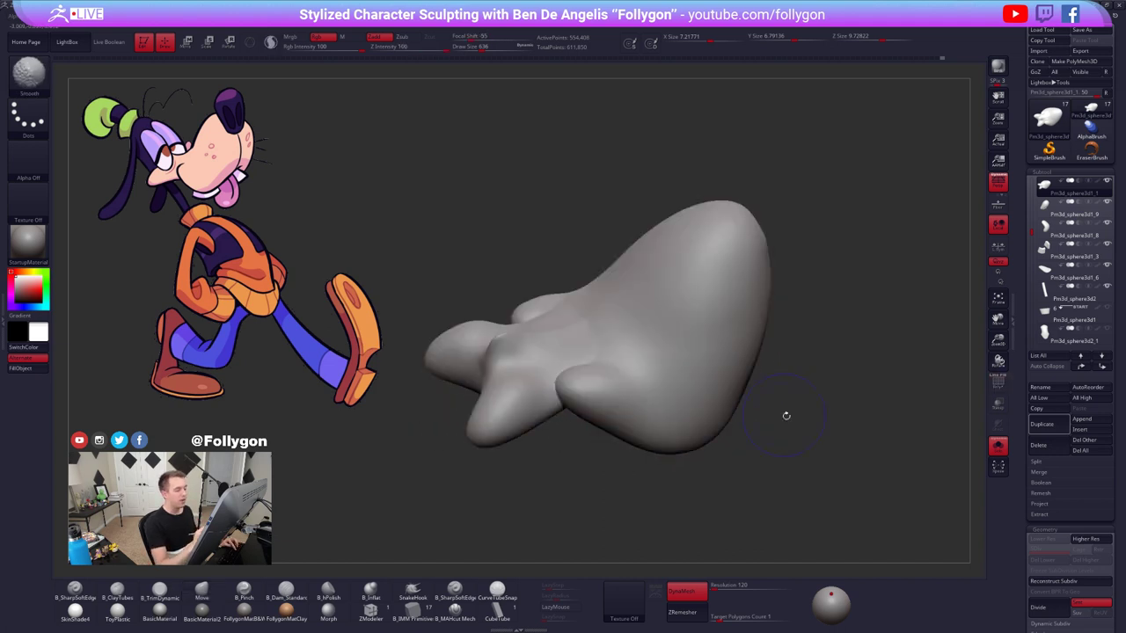
mouse_move(787, 416)
right_down()
mouse_move(816, 417)
mouse_move(807, 460)
mouse_move(817, 453)
mouse_move(802, 426)
right_up()
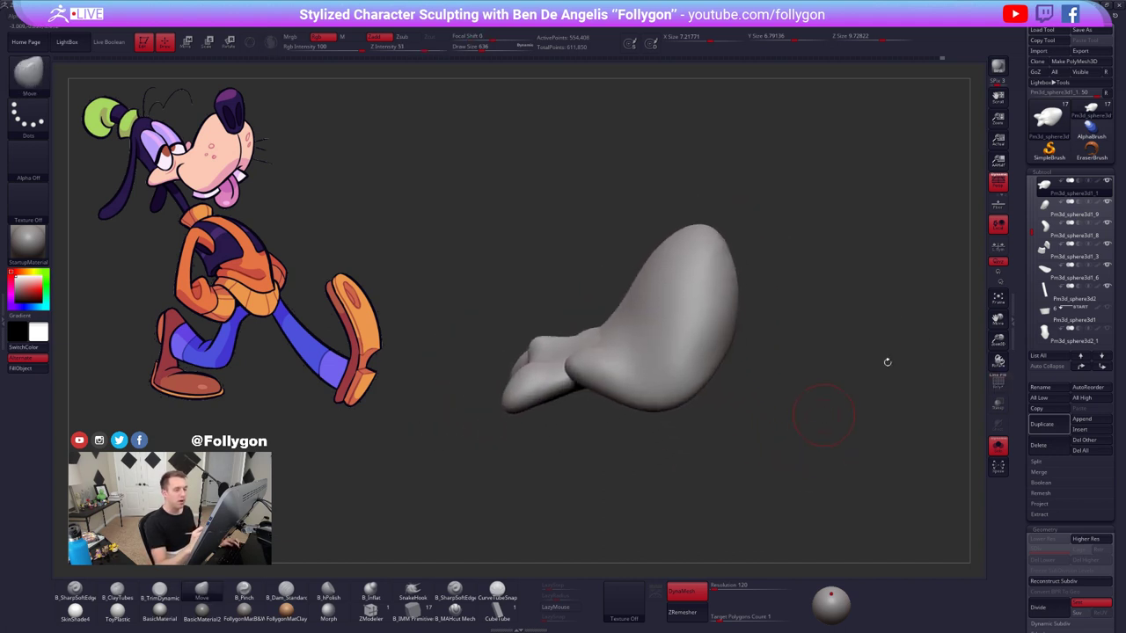
- Enable painting on the merged head, unhide the other subtools, and fill the head with SkinShade4 using B_Standard in Mrgb mode
click(1100, 182)
key(b)
key(s)
key(t)
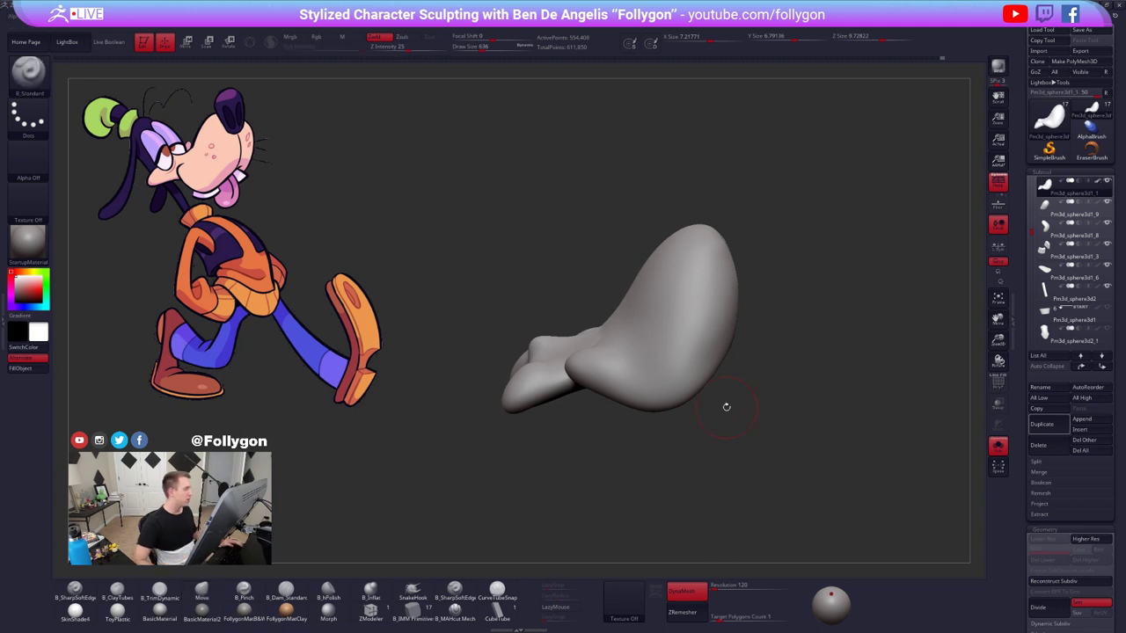
click(294, 41)
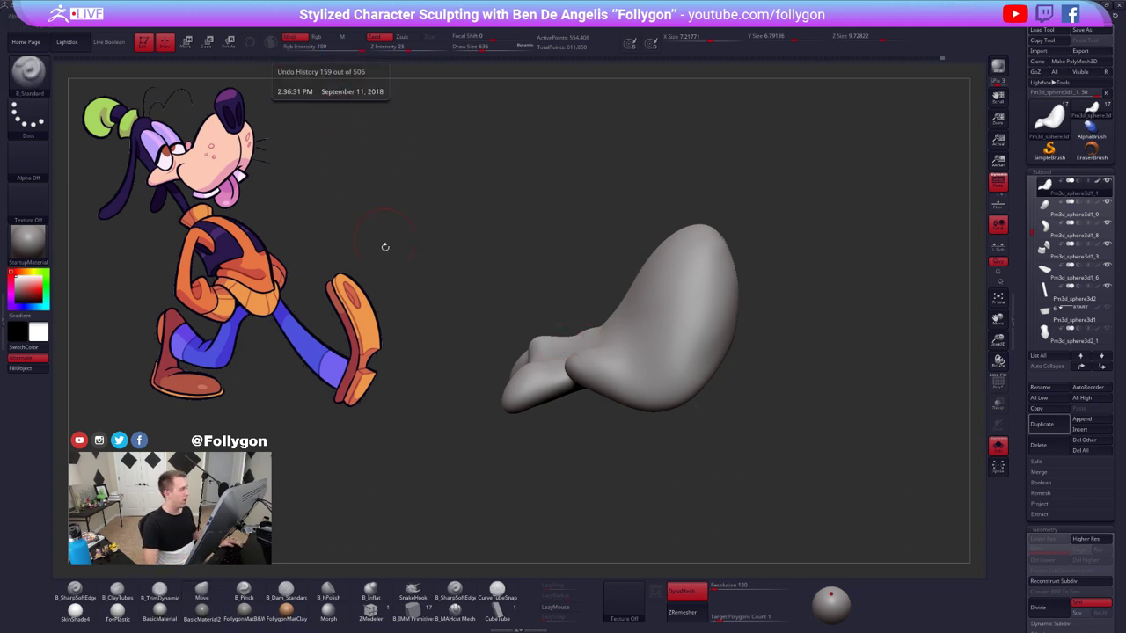
key(alt+s)
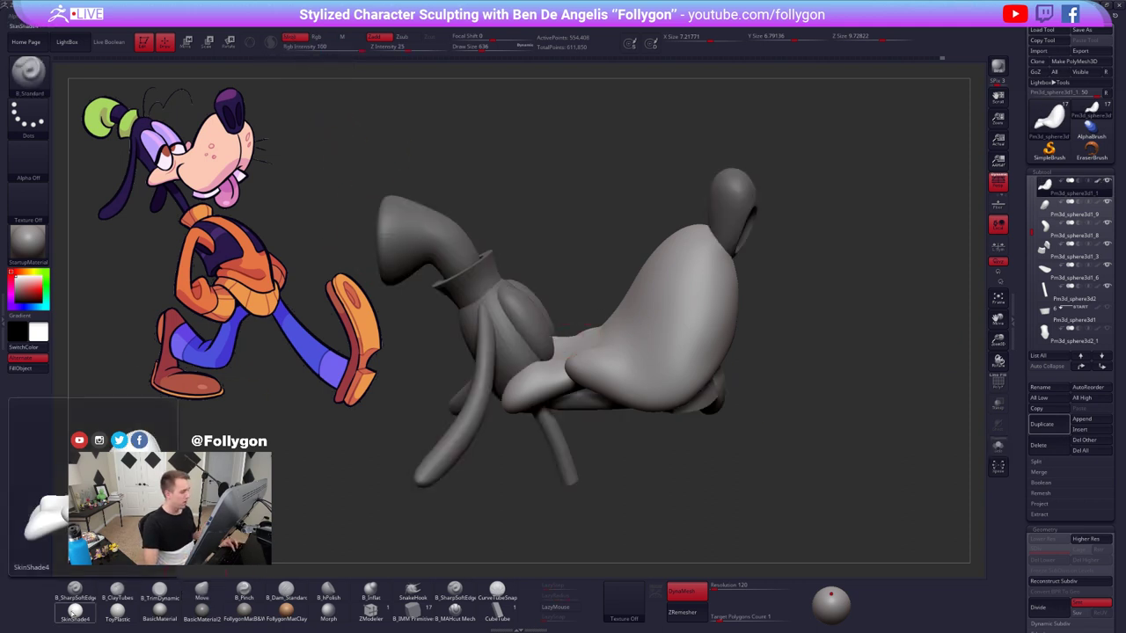
click(75, 614)
click(30, 369)
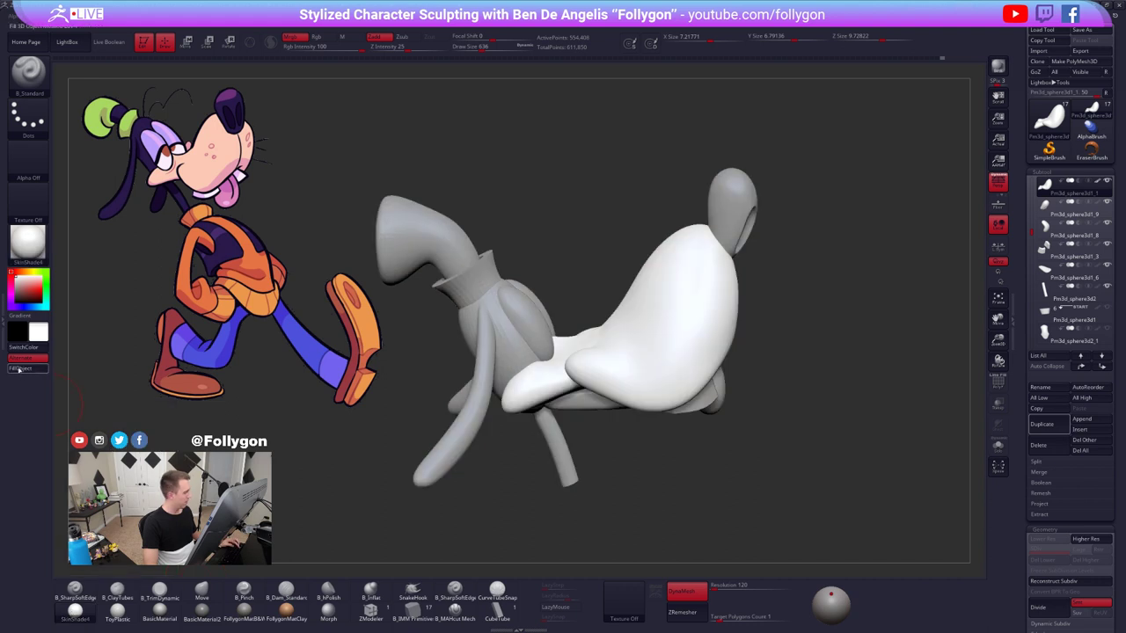
key(shift+f)
mouse_move(664, 362)
right_down()
mouse_move(697, 354)
mouse_move(677, 339)
right_up()
key(shift+f)
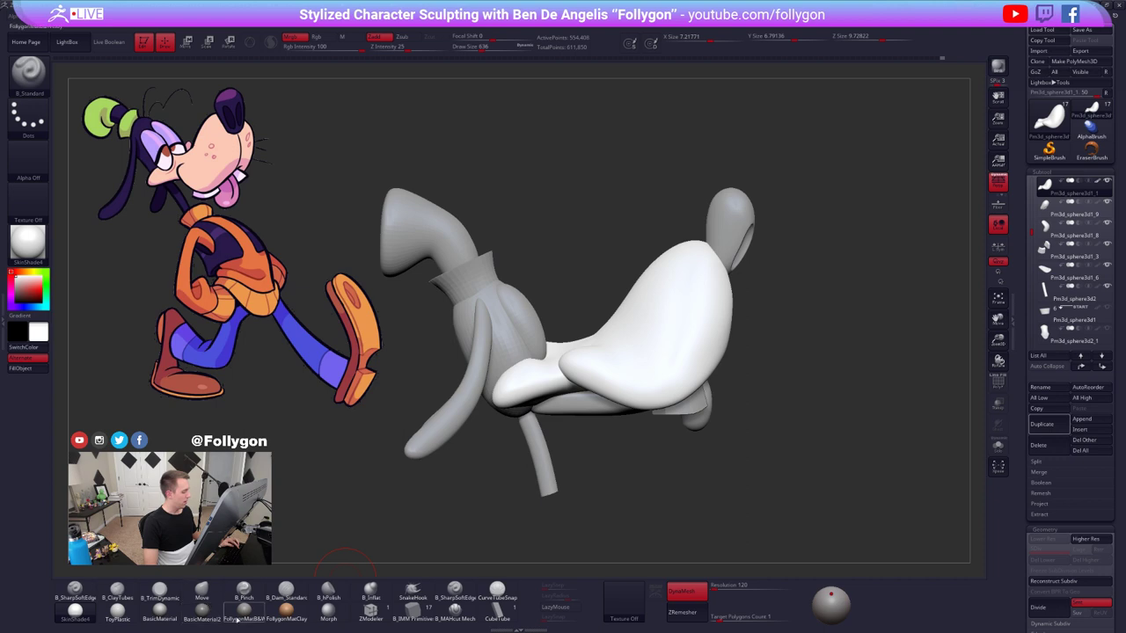
- Switch the active material to the grey FollygonMatB variant and check the merged head's polygroups
click(245, 611)
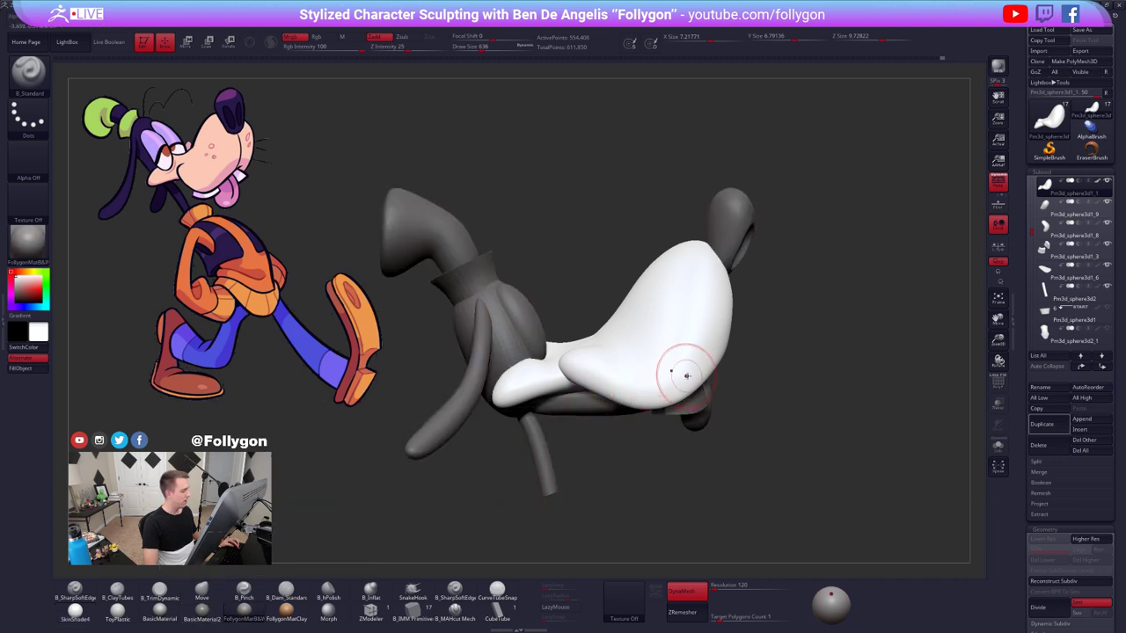
mouse_move(685, 373)
right_down()
mouse_move(672, 374)
mouse_move(672, 335)
mouse_move(694, 326)
mouse_move(833, 416)
mouse_move(785, 352)
right_up()
key(shift+f)
key(shift+f)
key(shift+f)
click(995, 376)
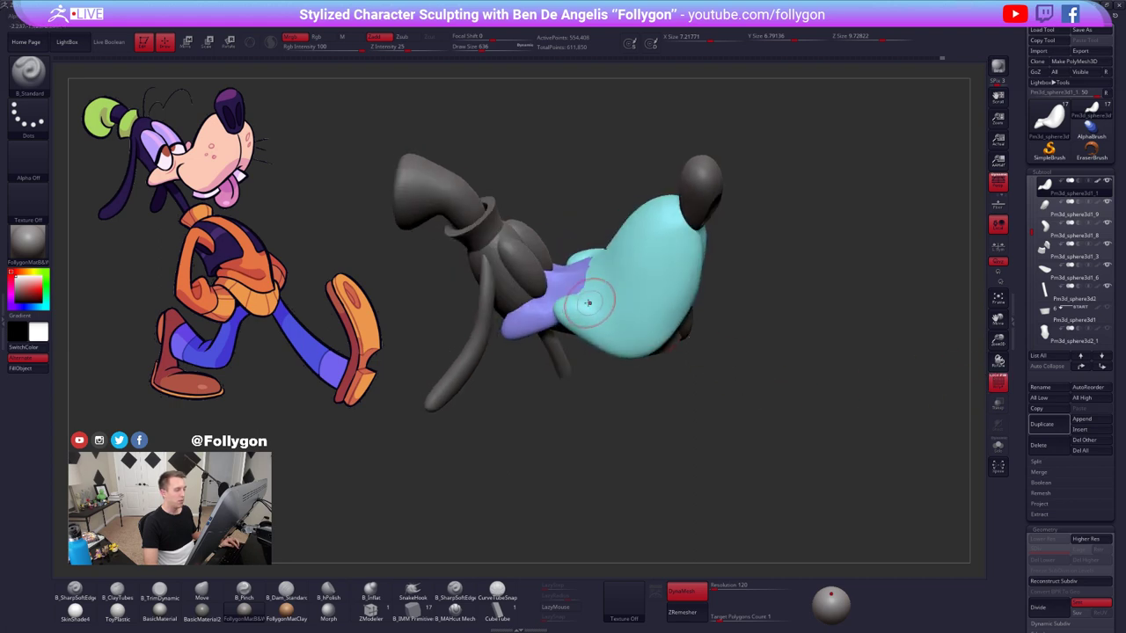
alt+right_drag(593, 317, 630, 362)
right_drag(708, 365, 739, 352)
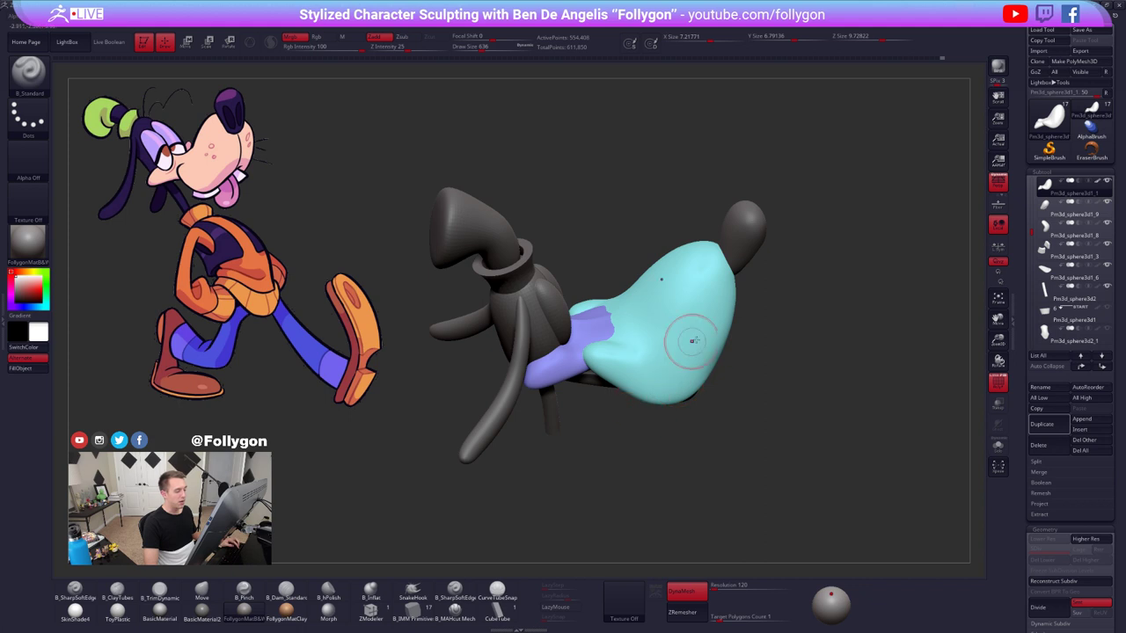
key(shift+f)
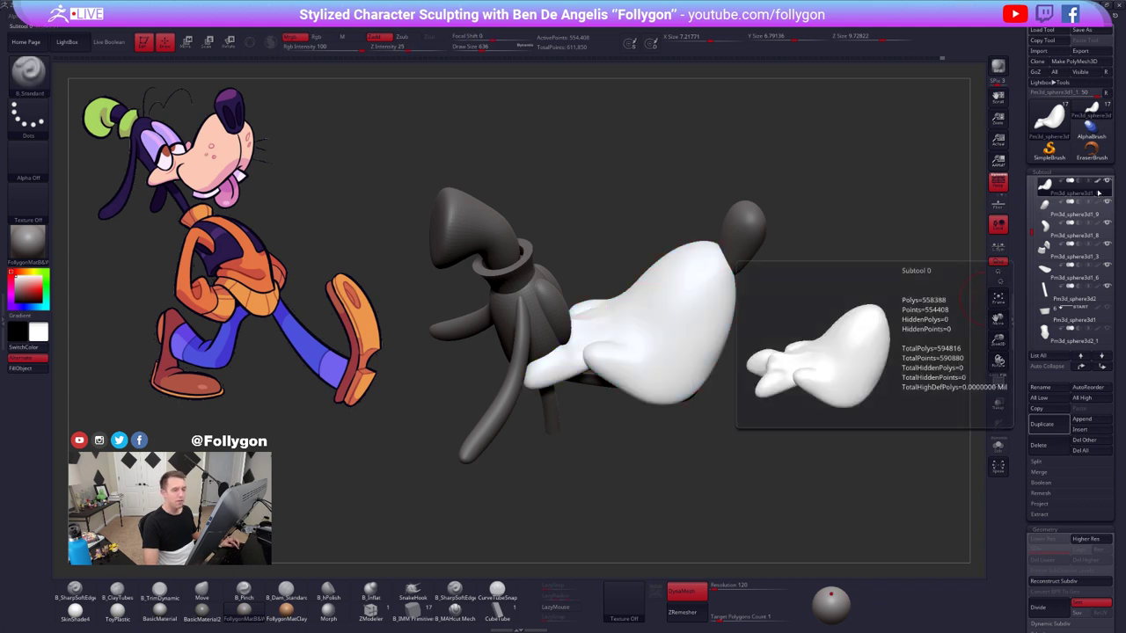
- Try remeshing the merged head with DynaMesh again and undo the remesh
ctrl+drag(768, 484, 878, 292)
key(shift+f)
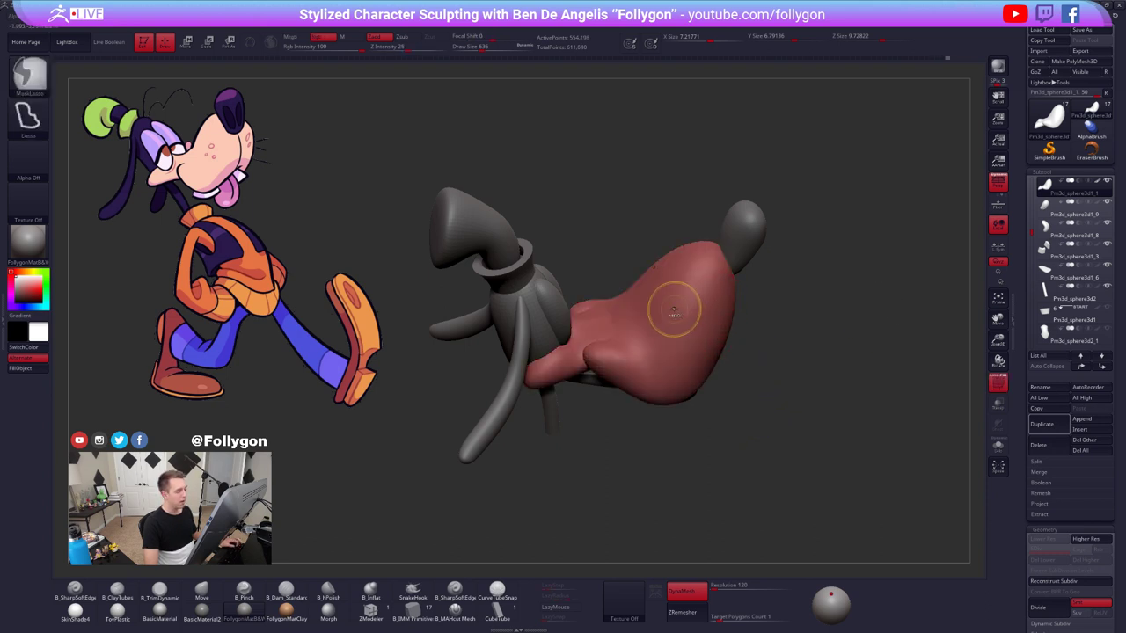
key(ctrl+z)
key(shift+f)
- Try filling the merged head with a reddish skin color, then set the active color back to white
click(26, 284)
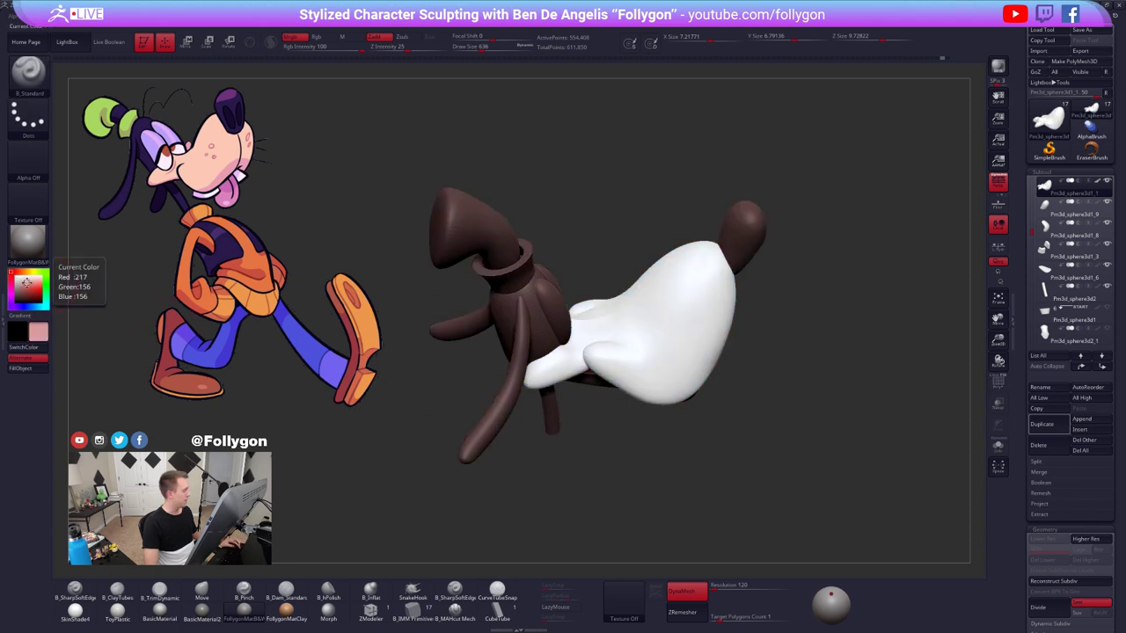
click(29, 285)
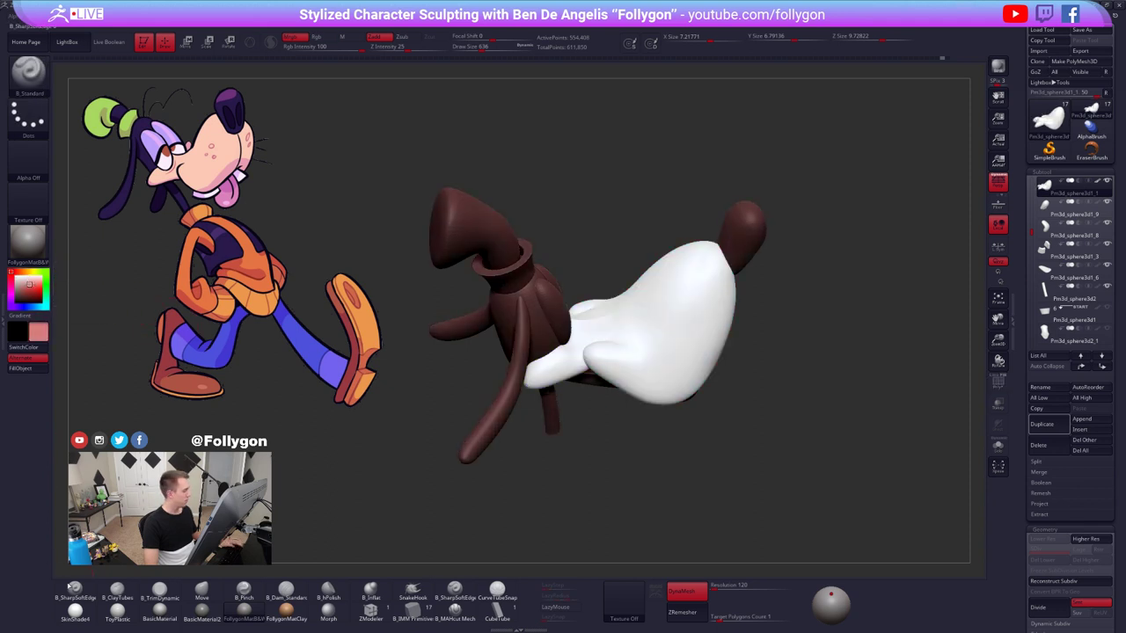
click(22, 369)
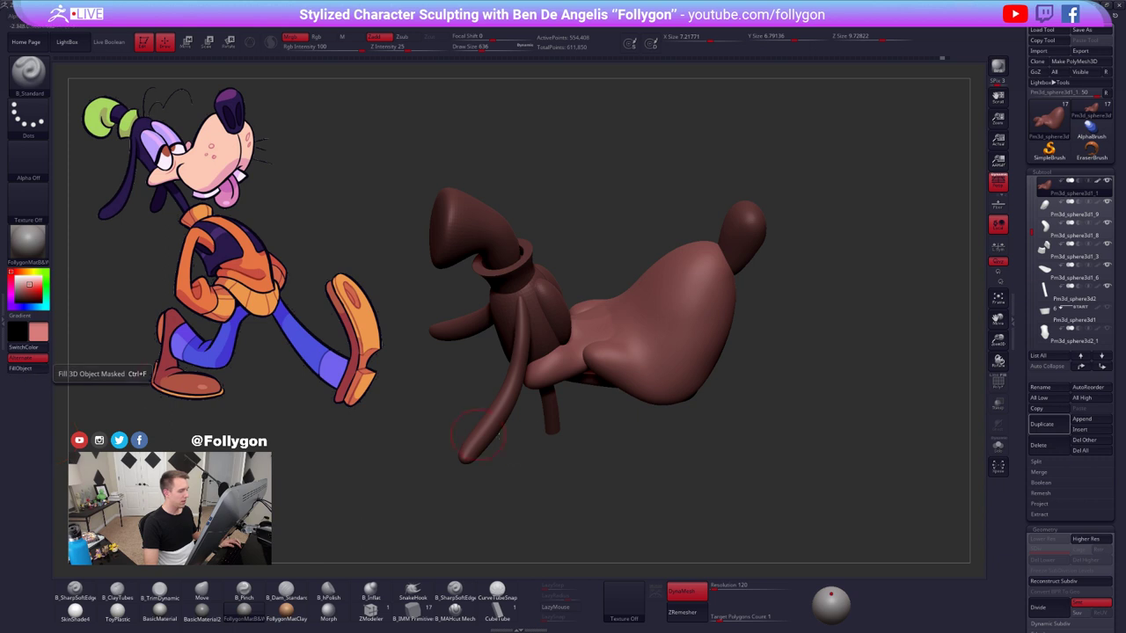
click(17, 276)
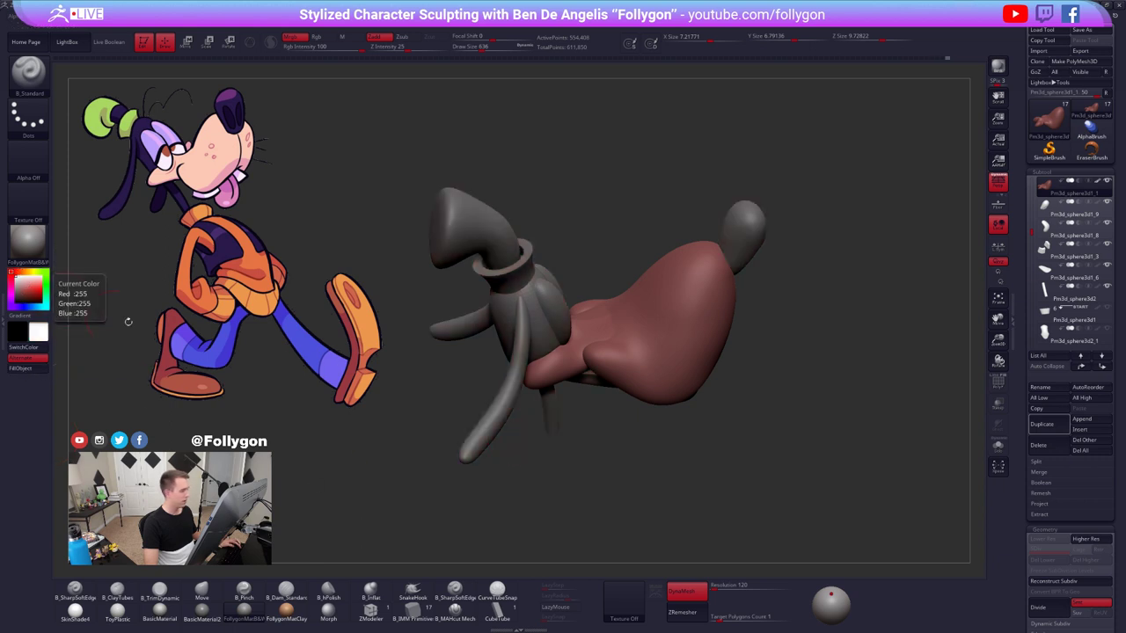
- Compare the red-filled head with its polygroups from several angles by switching the polygroup display on and off
drag(492, 506, 503, 464)
key(shift+f)
key(shift+f)
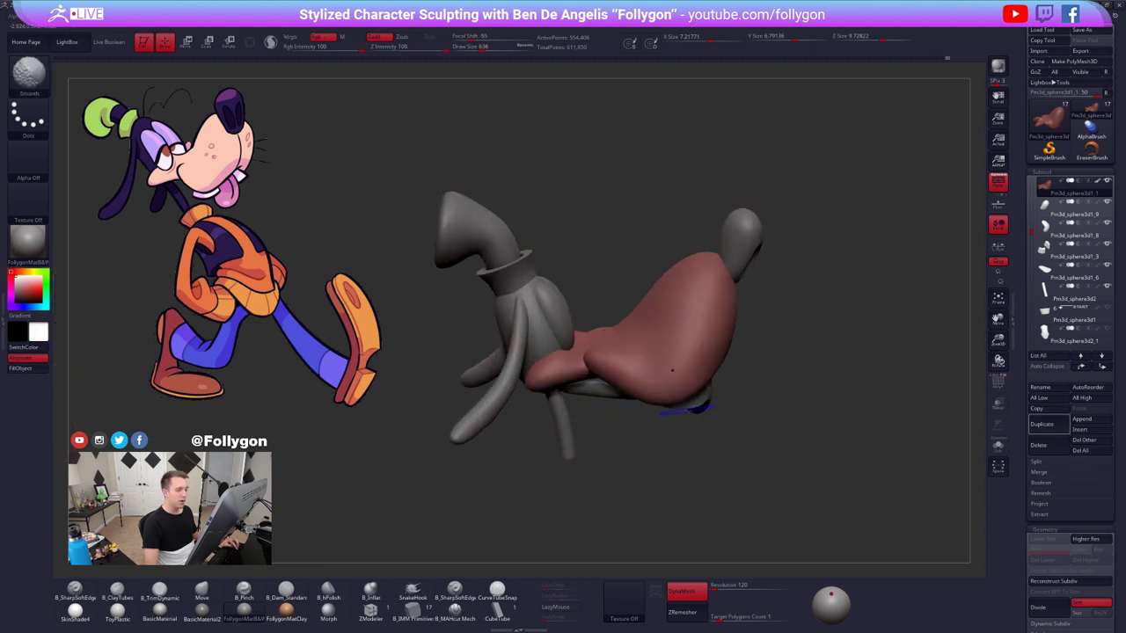
key(shift+f)
key(shift+f)
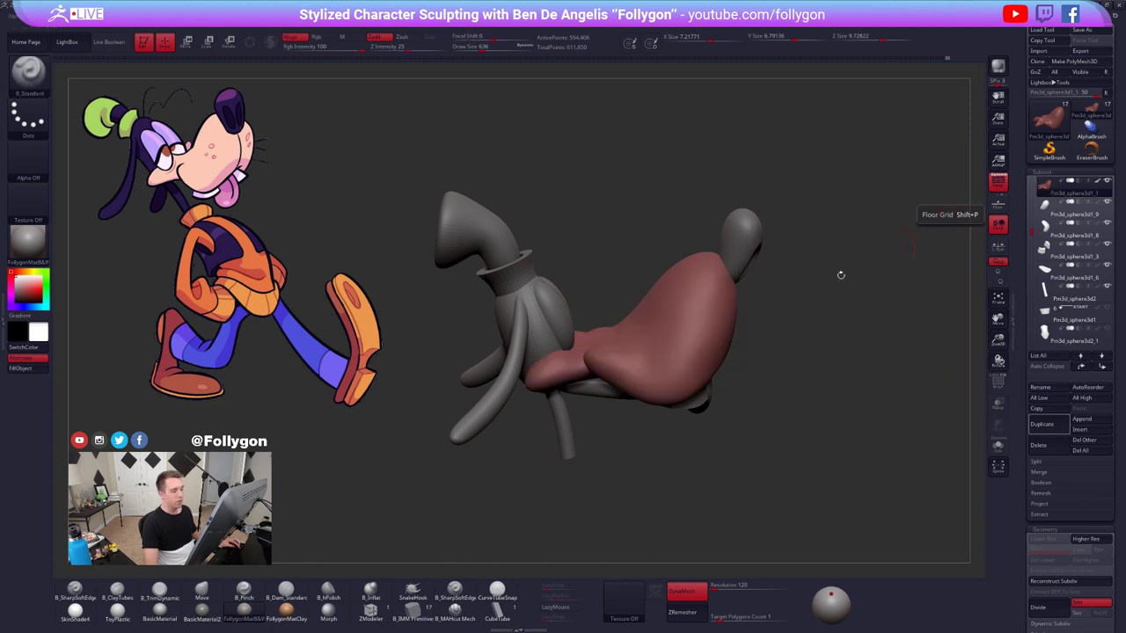
key(shift+f)
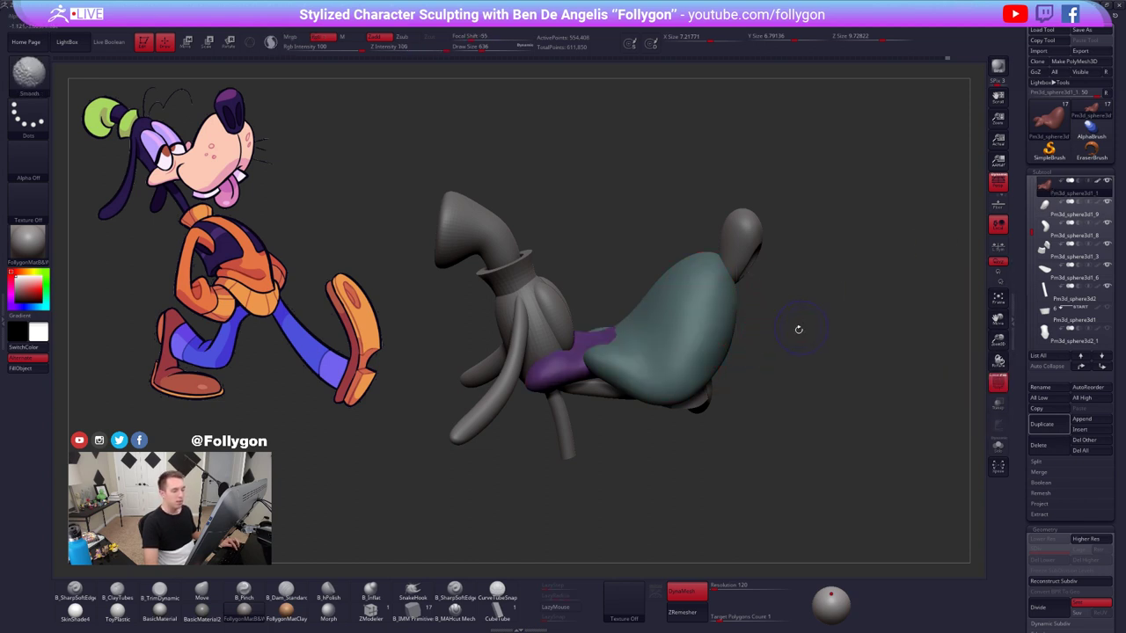
drag(801, 327, 836, 416)
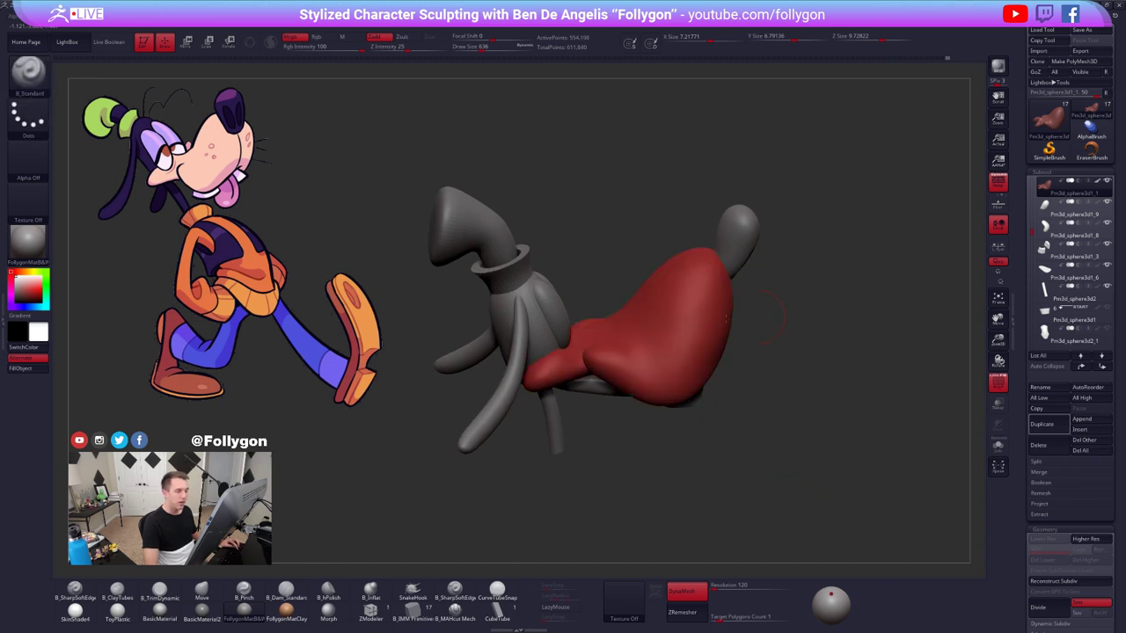
key(shift+f)
key(shift+f)
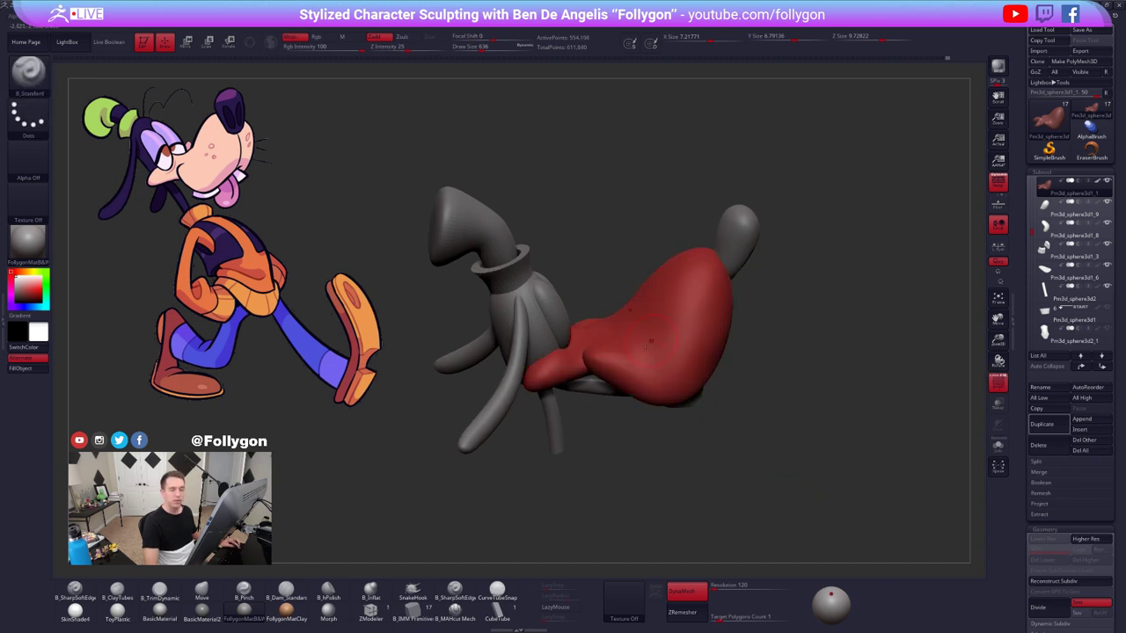
right_drag(624, 341, 655, 387)
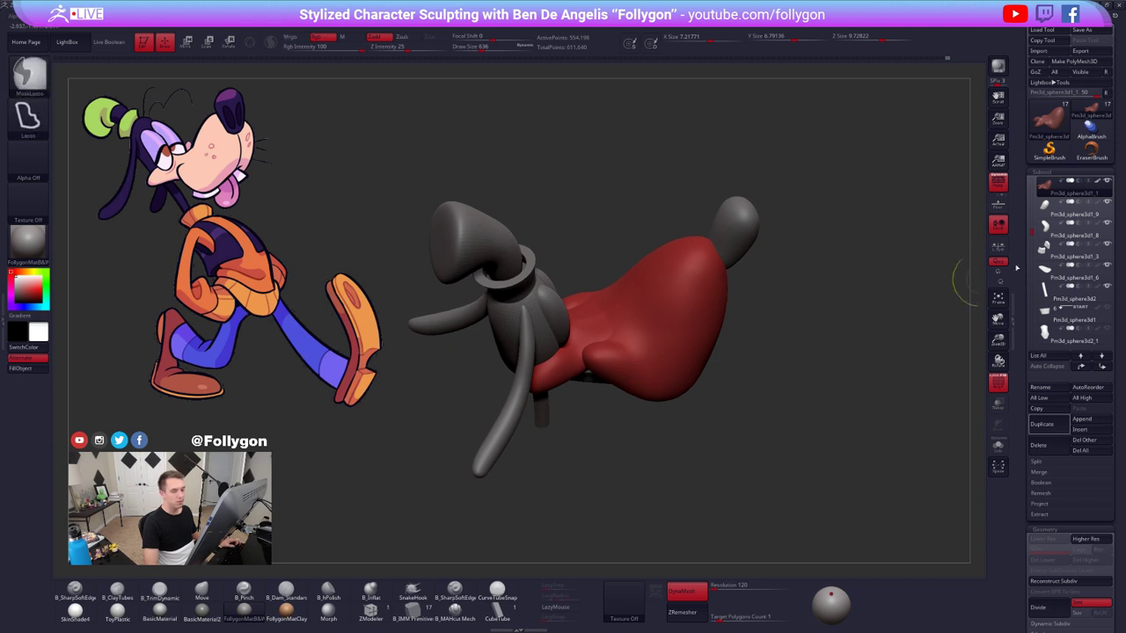
- Check close up where the polygroup border runs between the muzzle and the head base
key(shift+f)
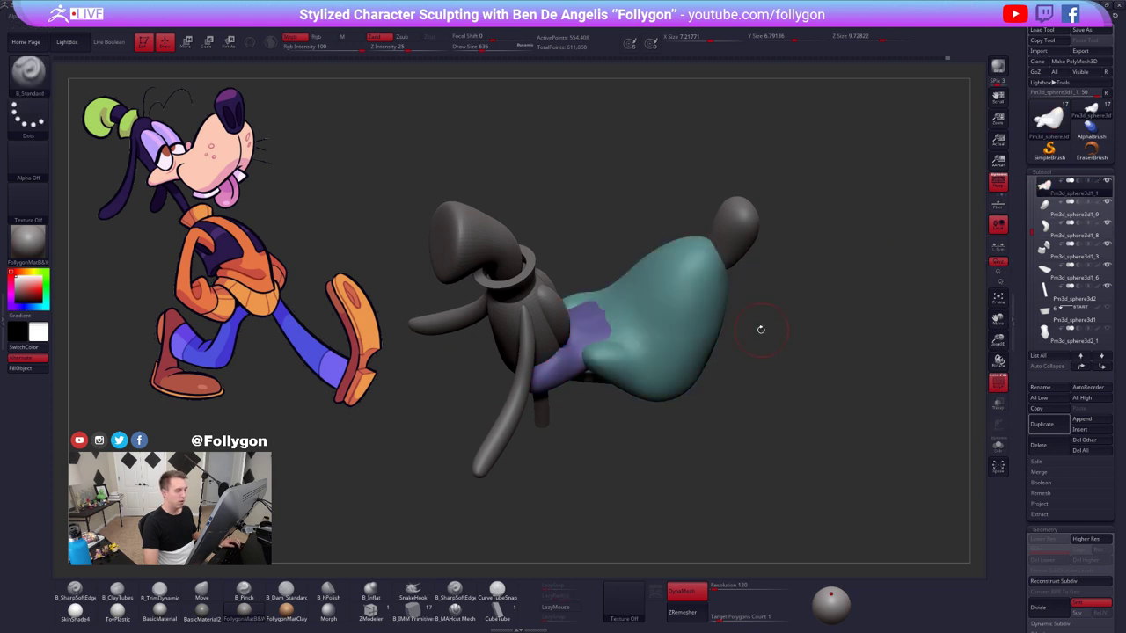
key(shift+f)
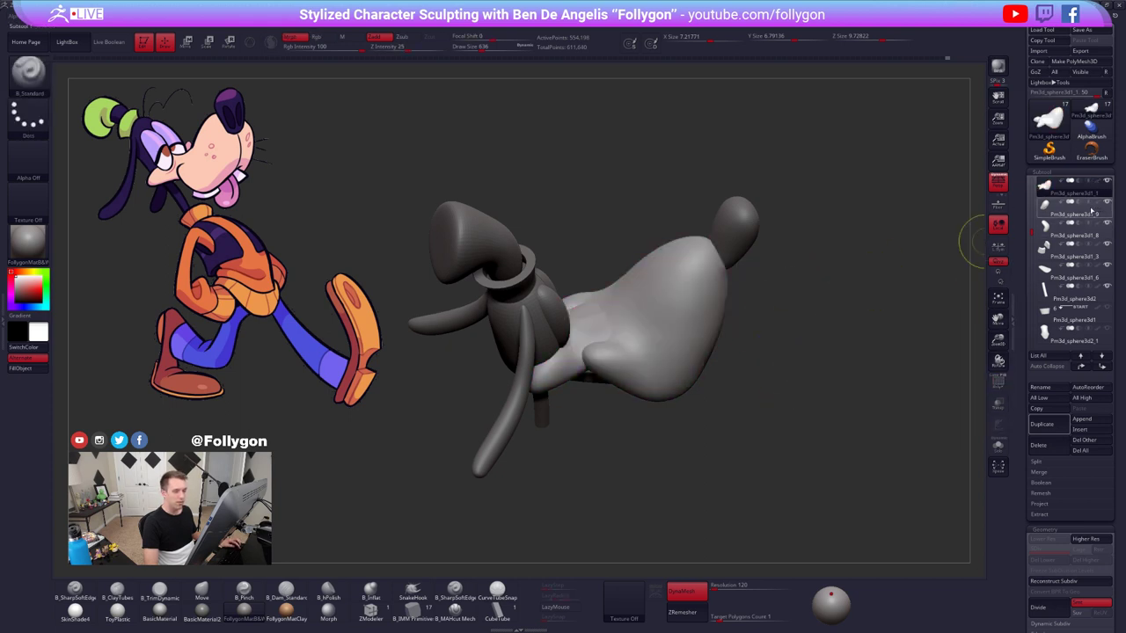
ctrl+right_drag(686, 306, 695, 339)
key(shift+f)
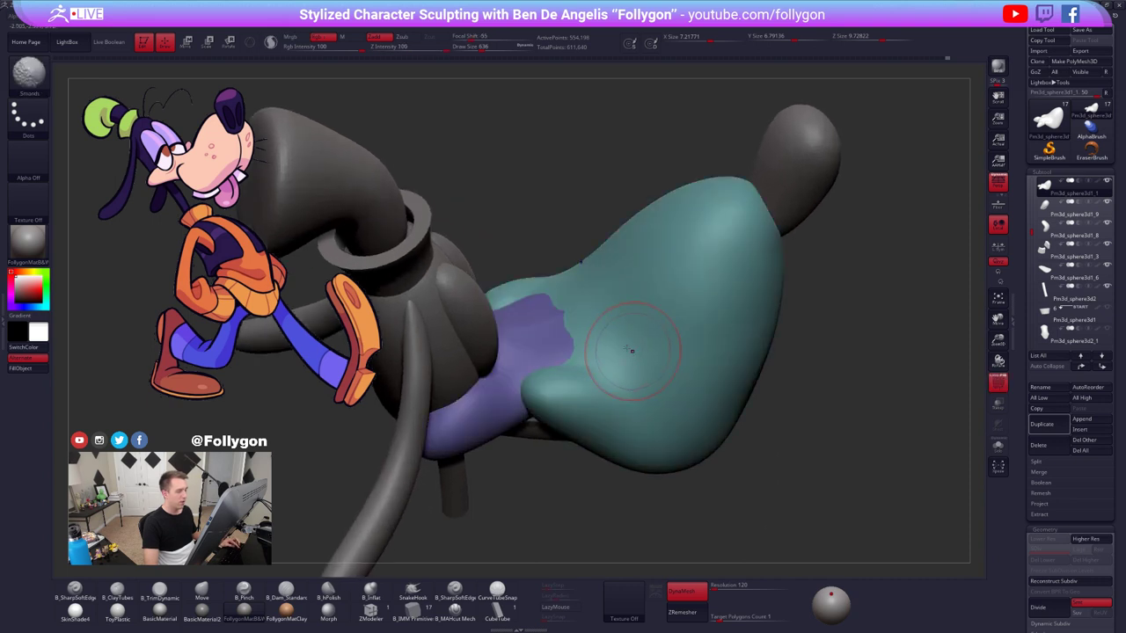
alt+right_drag(631, 352, 674, 368)
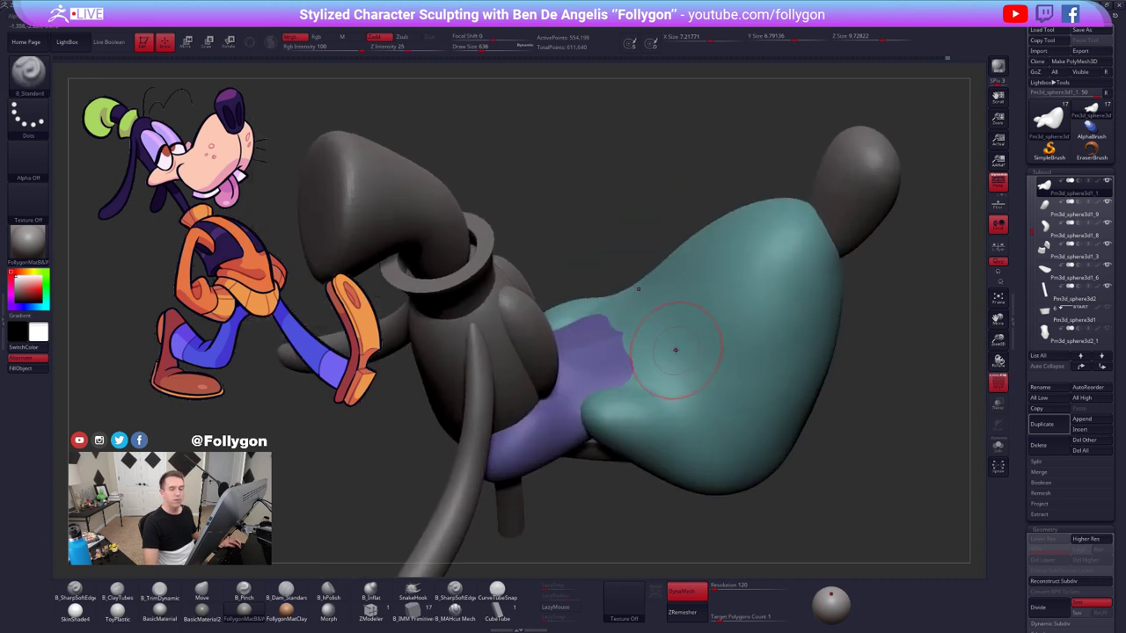
key(shift+f)
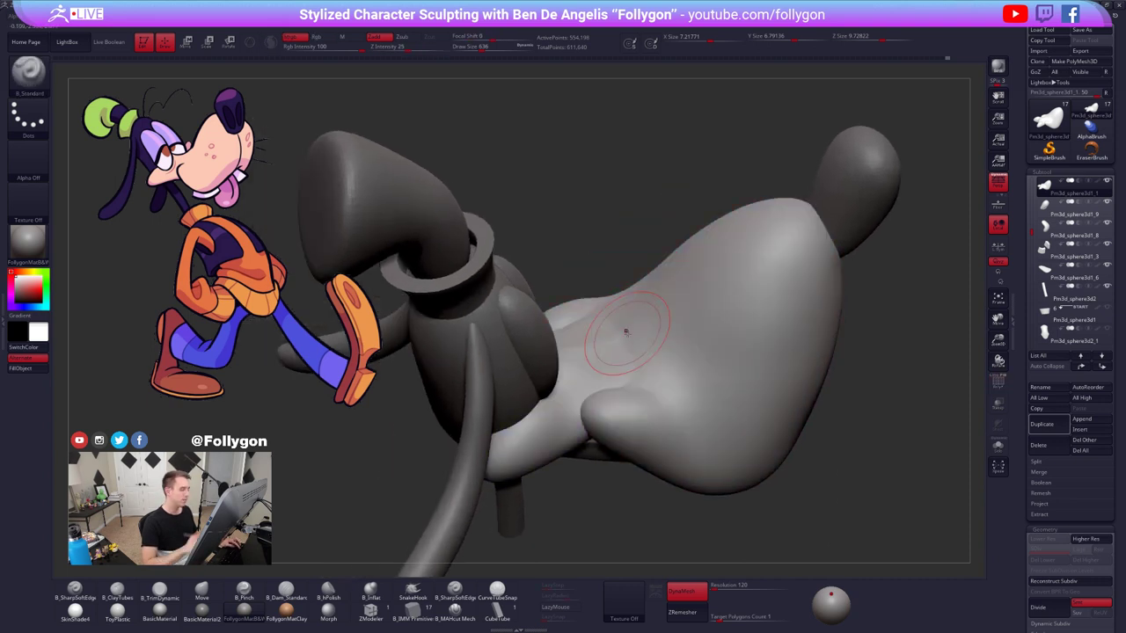
- Isolate the merged head and smooth the transition between the head base and the muzzle bridge with a smaller brush
right_drag(643, 360, 620, 346)
key(alt+s)
key(space)
drag(629, 332, 622, 332)
shift+drag(626, 329, 625, 313)
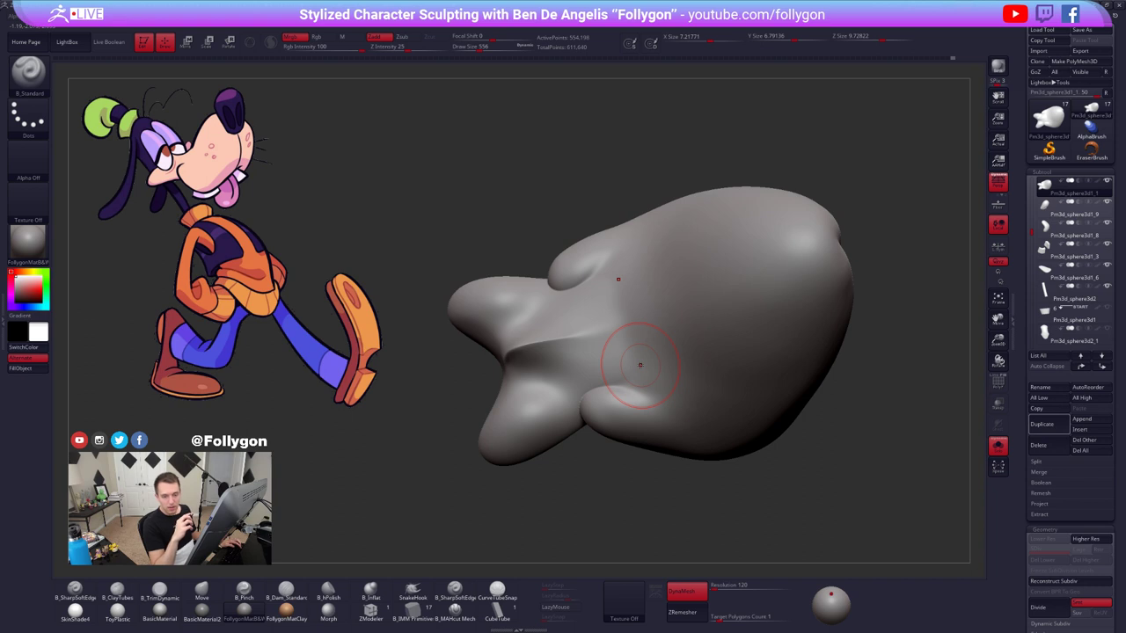
- Flatten the muzzle bridge above the cheeks with B_TrimDynamic at draw size 430 and smooth the trimmed area
mouse_move(681, 363)
alt+right_down()
mouse_move(713, 360)
mouse_move(682, 335)
mouse_move(699, 309)
alt+right_up()
key(3)
key(space)
drag(683, 342, 674, 342)
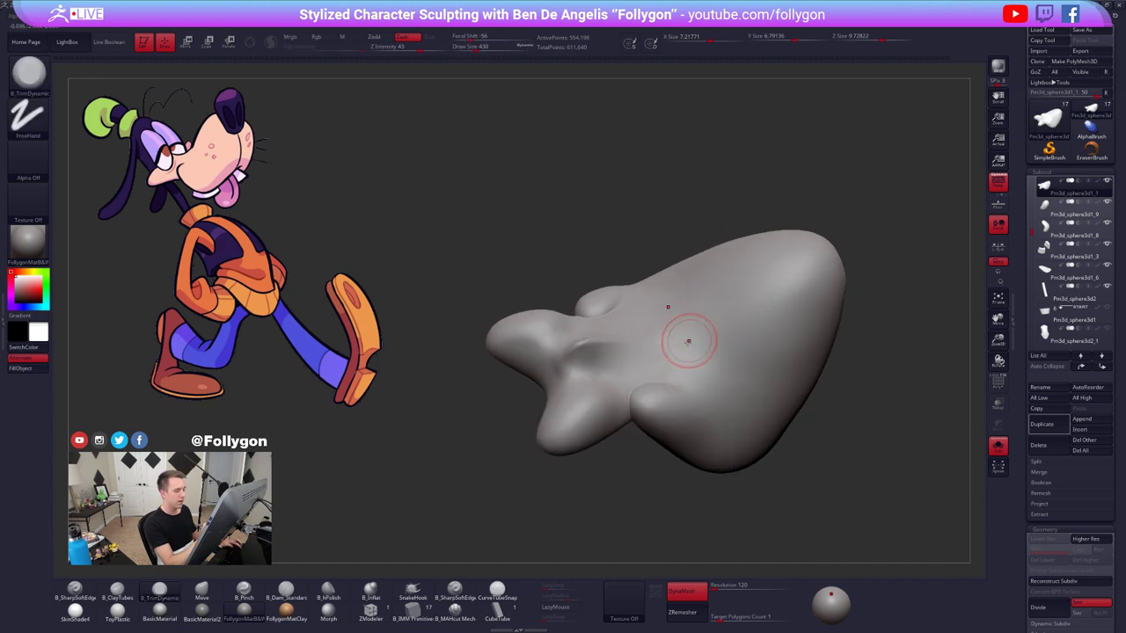
mouse_move(689, 341)
right_down()
mouse_move(657, 367)
mouse_move(654, 347)
right_up()
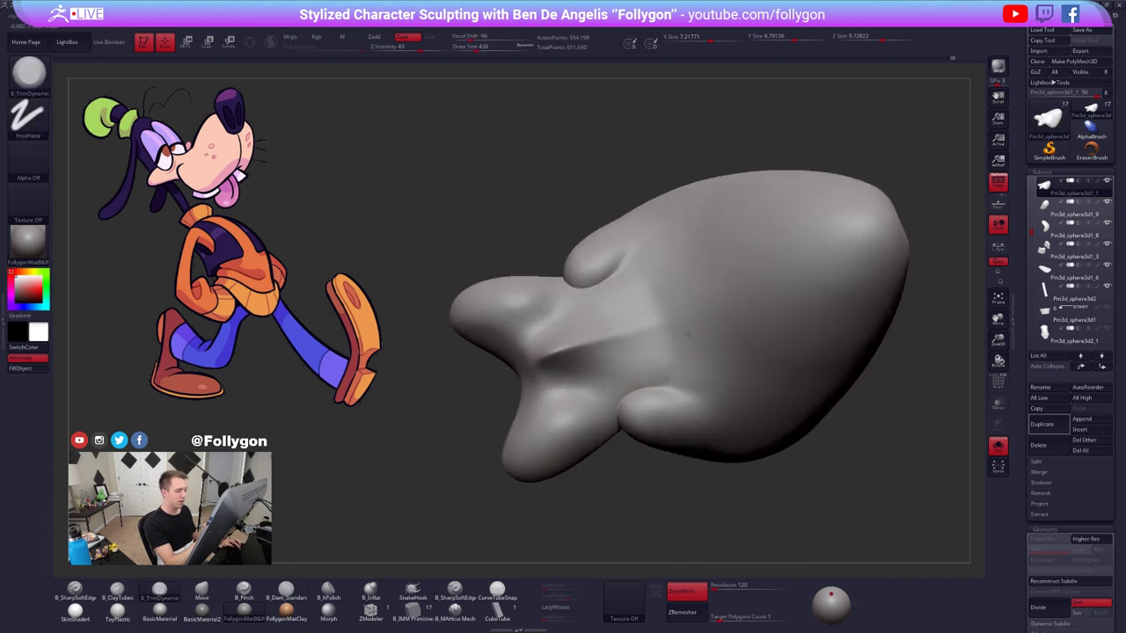
shift+drag(669, 379, 668, 336)
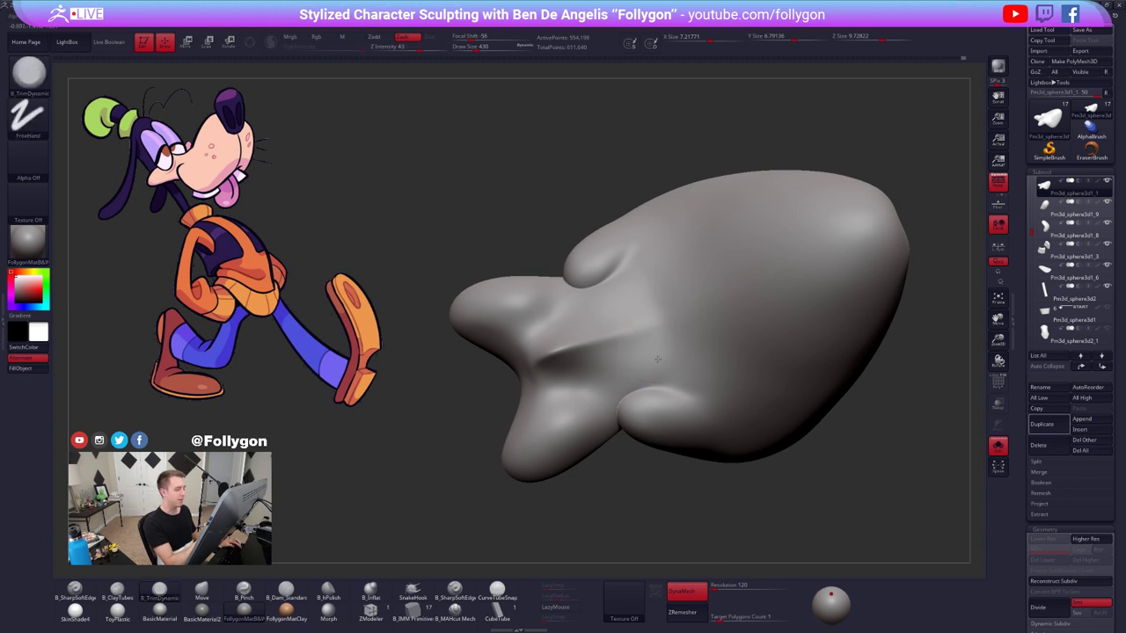
- Pinch the center crease running from the head base onto the muzzle bridge with B_Pinch
right_drag(661, 341, 649, 338)
key(5)
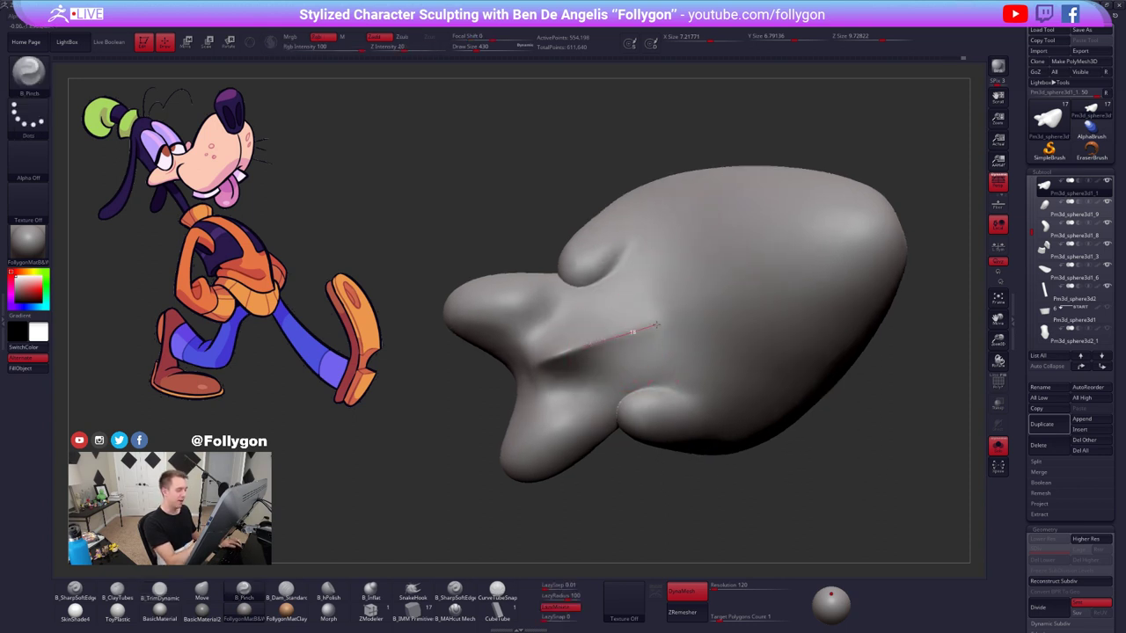
drag(762, 277, 748, 281)
key(space)
drag(708, 293, 715, 296)
- Inspect the isolated head's polygroups and wireframe around the muzzle joint from different angles
mouse_move(713, 299)
right_down()
mouse_move(681, 322)
mouse_move(724, 308)
right_up()
key(shift+f)
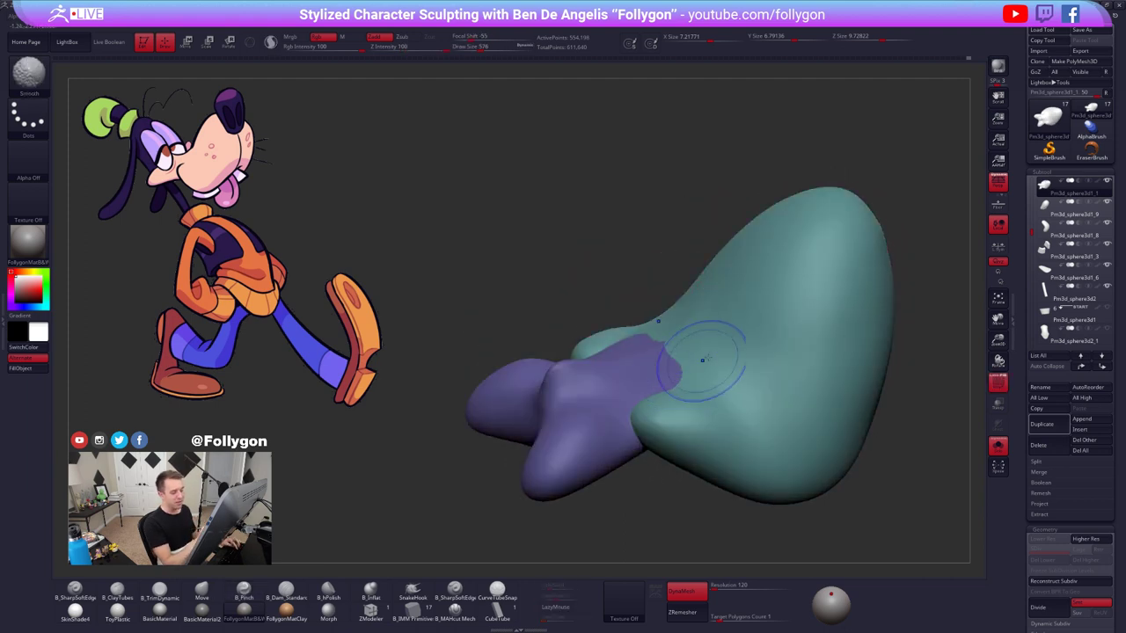
key(shift+f)
key(shift+f)
click(994, 377)
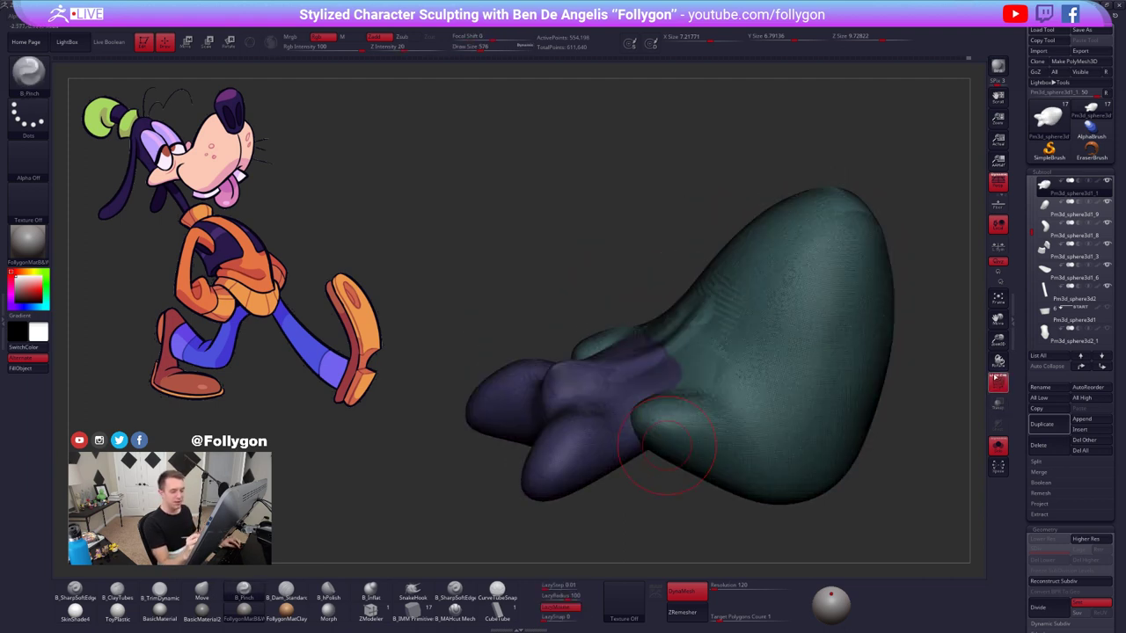
key(shift+f)
mouse_move(706, 478)
right_down()
mouse_move(738, 495)
mouse_move(776, 430)
right_up()
key(shift+f)
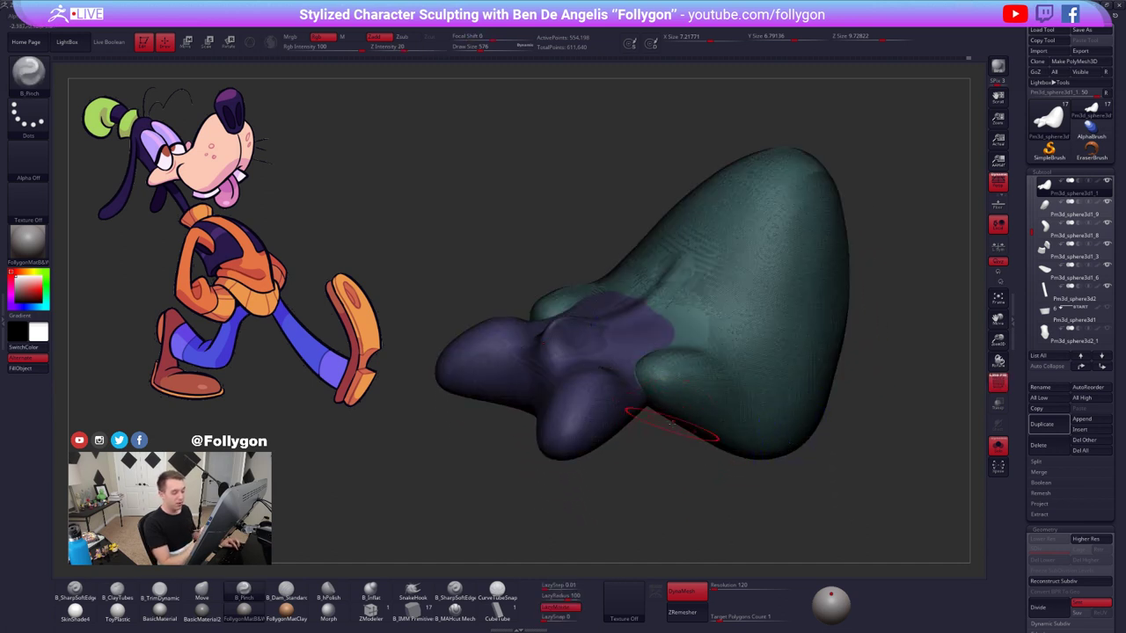
key(shift+f)
key(shift+f)
right_drag(648, 414, 645, 433)
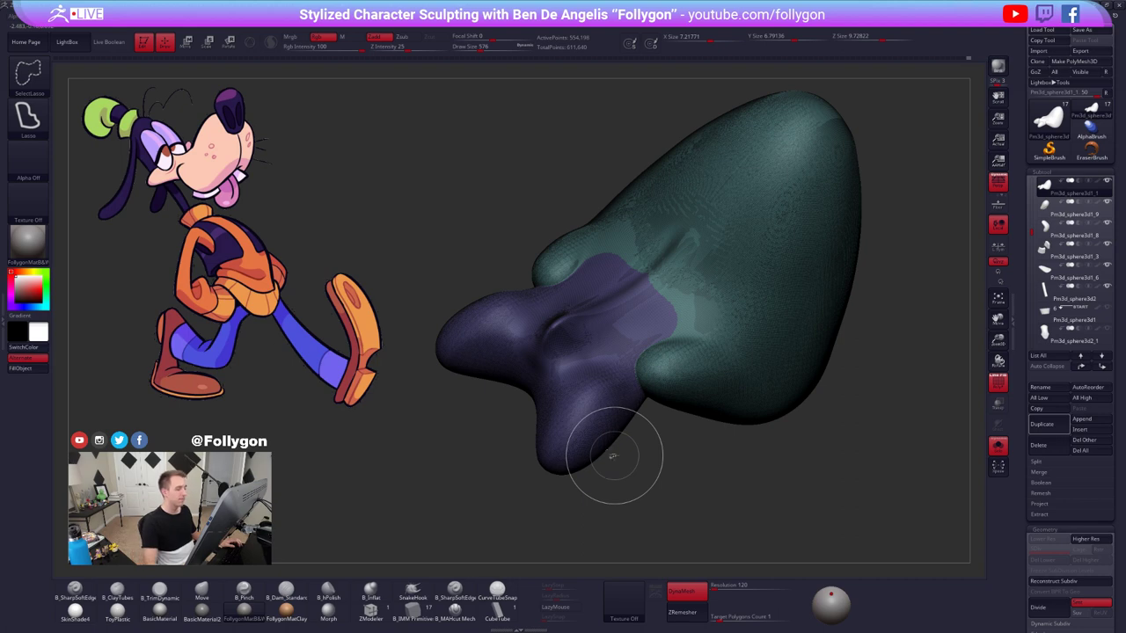
- Isolate the head base polygroup, mask it, and show the whole head again with the polygroup display off
ctrl+shift+click(589, 402)
ctrl+click(659, 480)
ctrl+shift+click(666, 484)
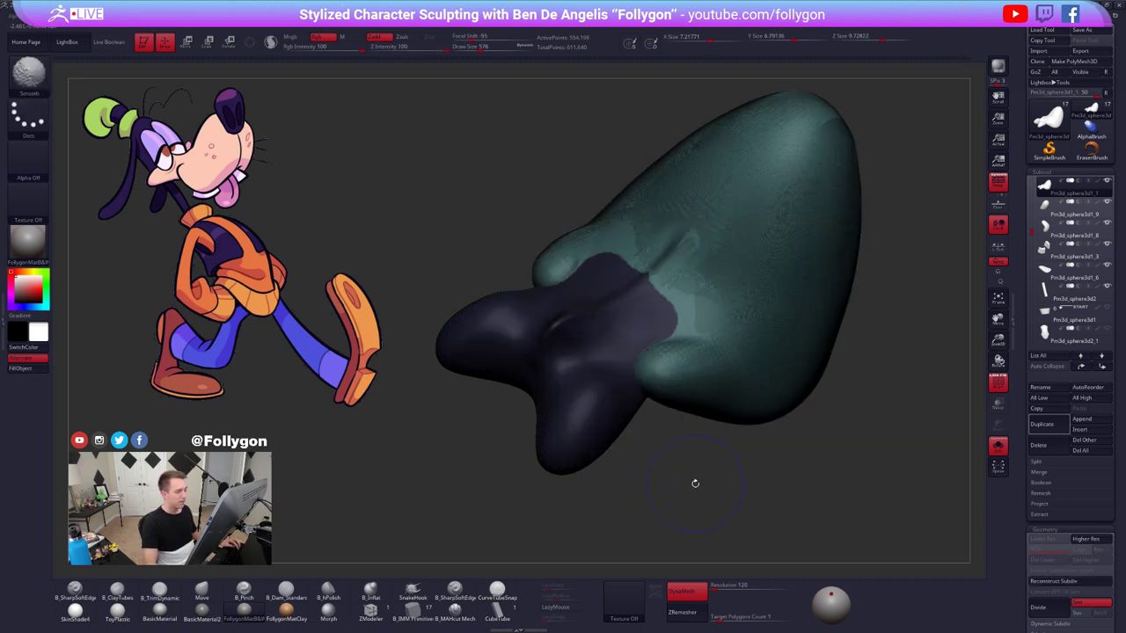
key(shift+f)
key(ctrl+space)
ctrl+click(716, 521)
- Extend the head base mask along the tops of both cheeks with MaskPen at draw size 140, cleaning its edge across the bridge
key(space)
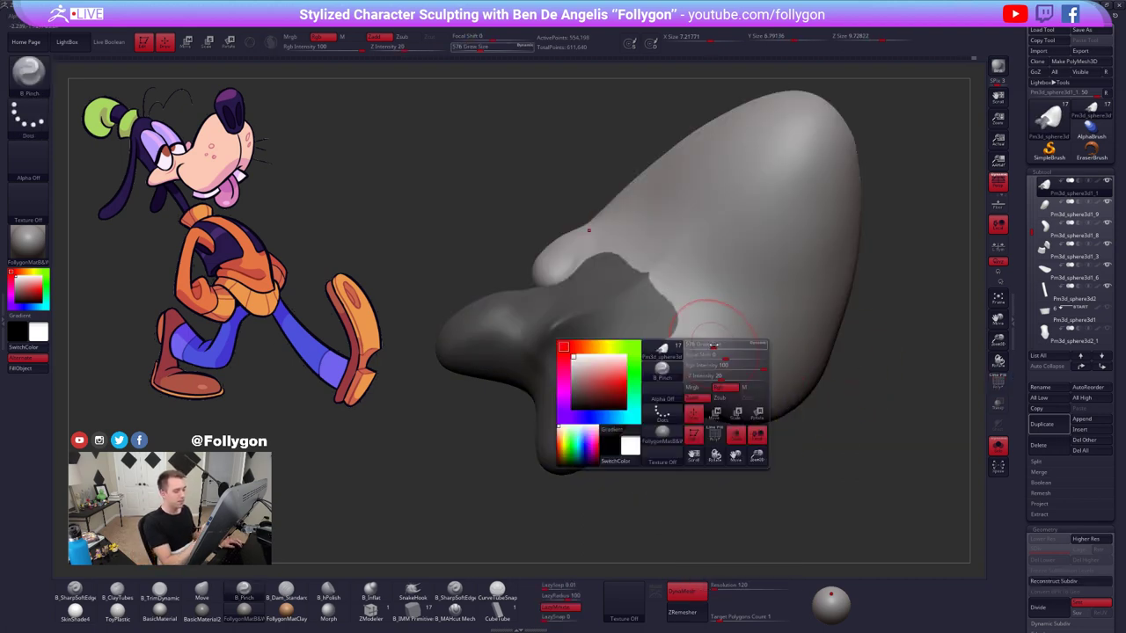
mouse_move(704, 348)
right_down()
mouse_move(730, 383)
mouse_move(684, 360)
right_up()
key(space)
drag(702, 355, 682, 356)
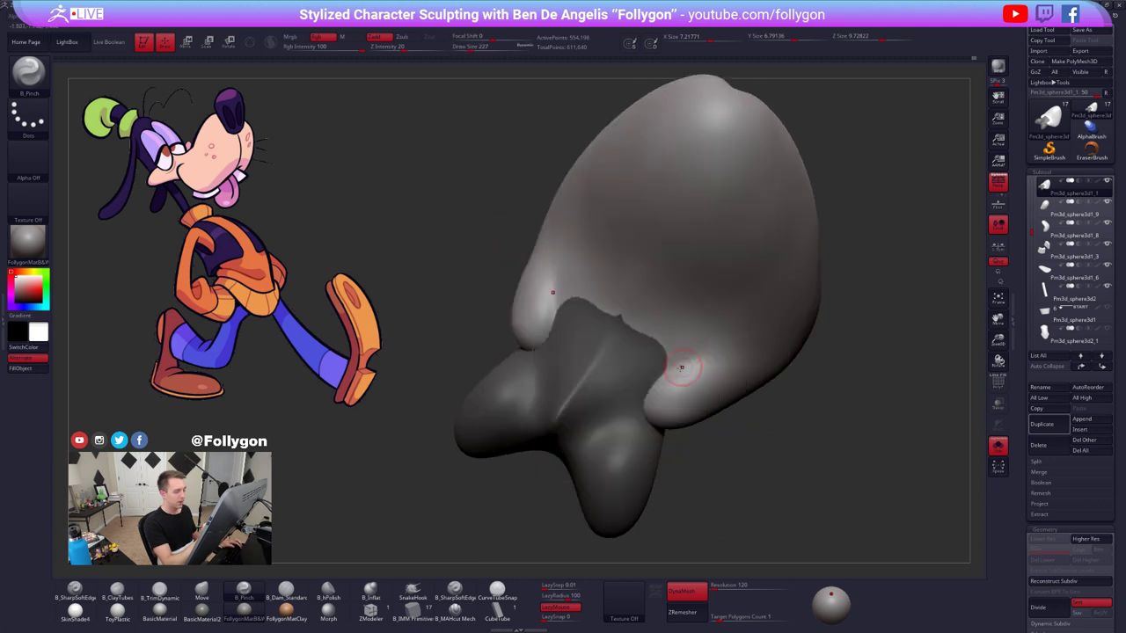
right_drag(682, 368, 674, 362)
key(space)
mouse_move(672, 360)
mouse_down()
mouse_move(663, 361)
mouse_move(704, 346)
mouse_up()
key(ctrl+shift+space)
click(708, 350)
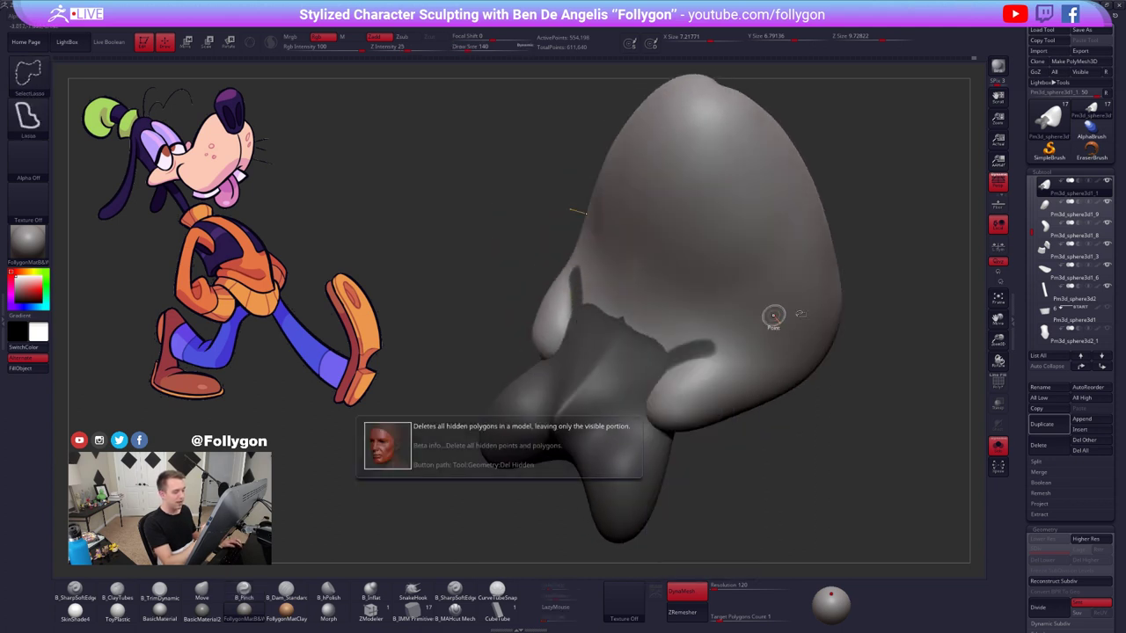
ctrl+drag(699, 350, 731, 349)
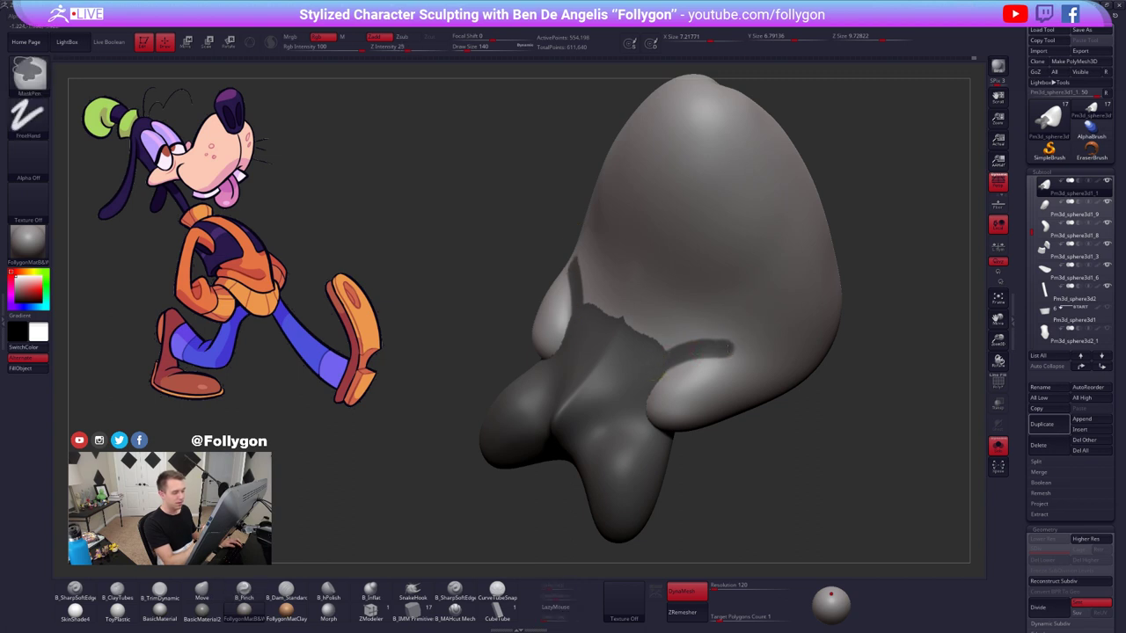
right_drag(737, 350, 726, 352)
ctrl+drag(731, 348, 735, 346)
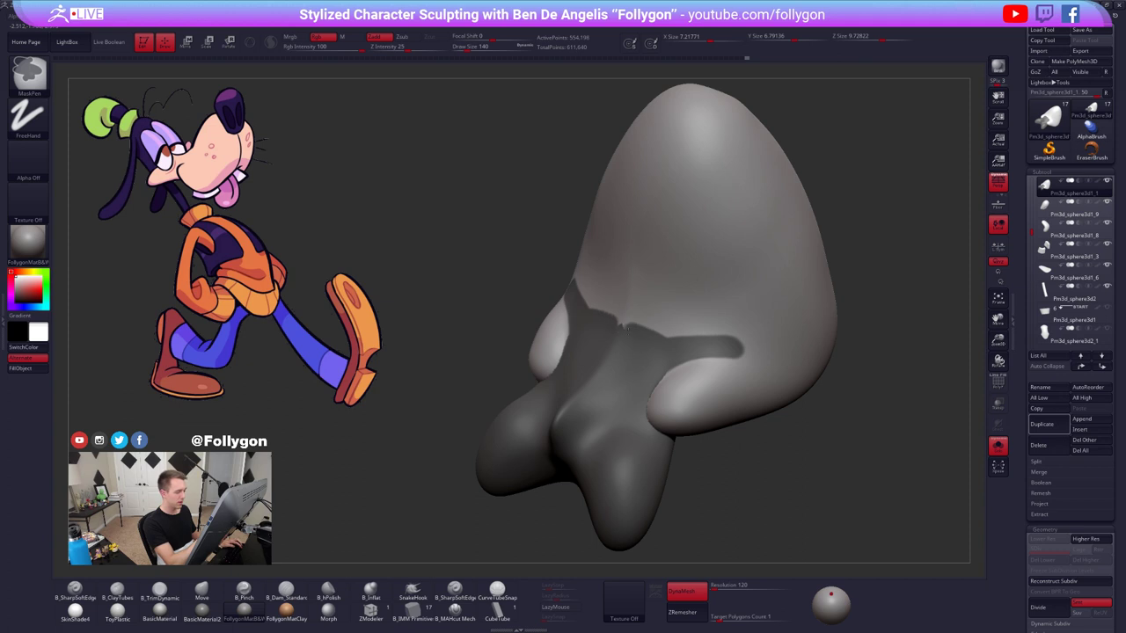
right_drag(703, 358, 660, 368)
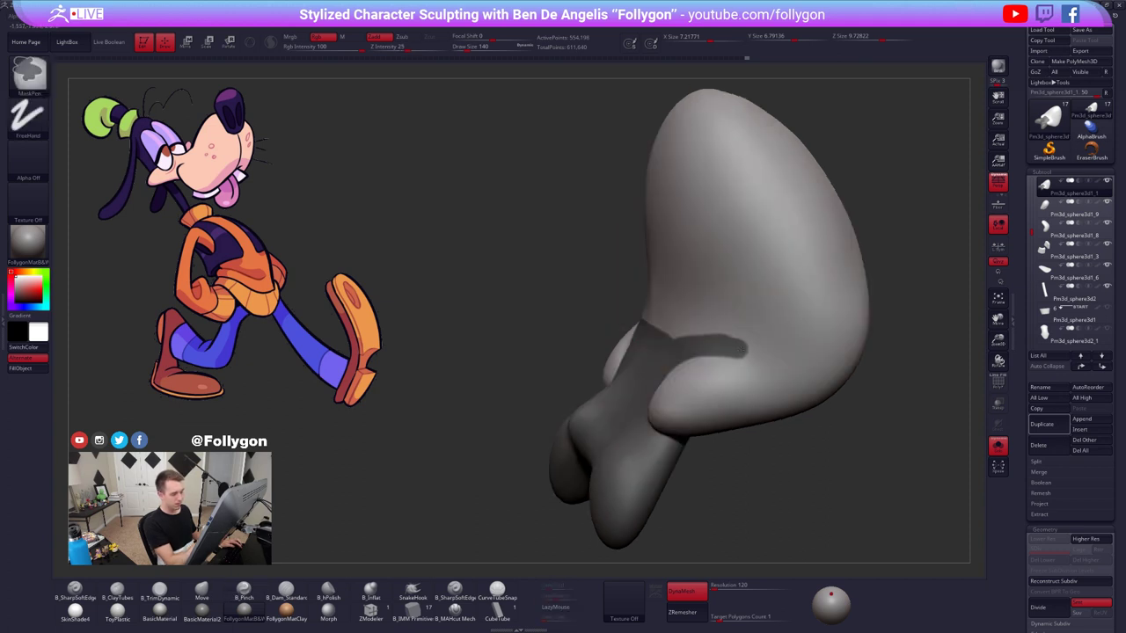
- Regroup the entire visible head into a single polygroup and hide the polygroup display again
key(shift+f)
key(grave)
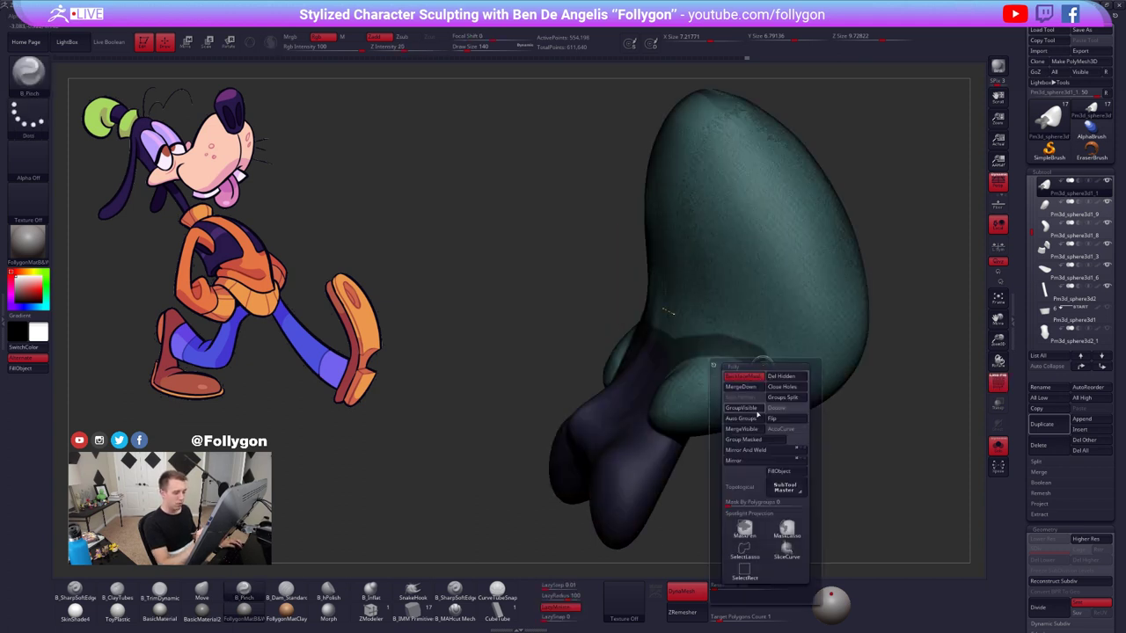
click(754, 413)
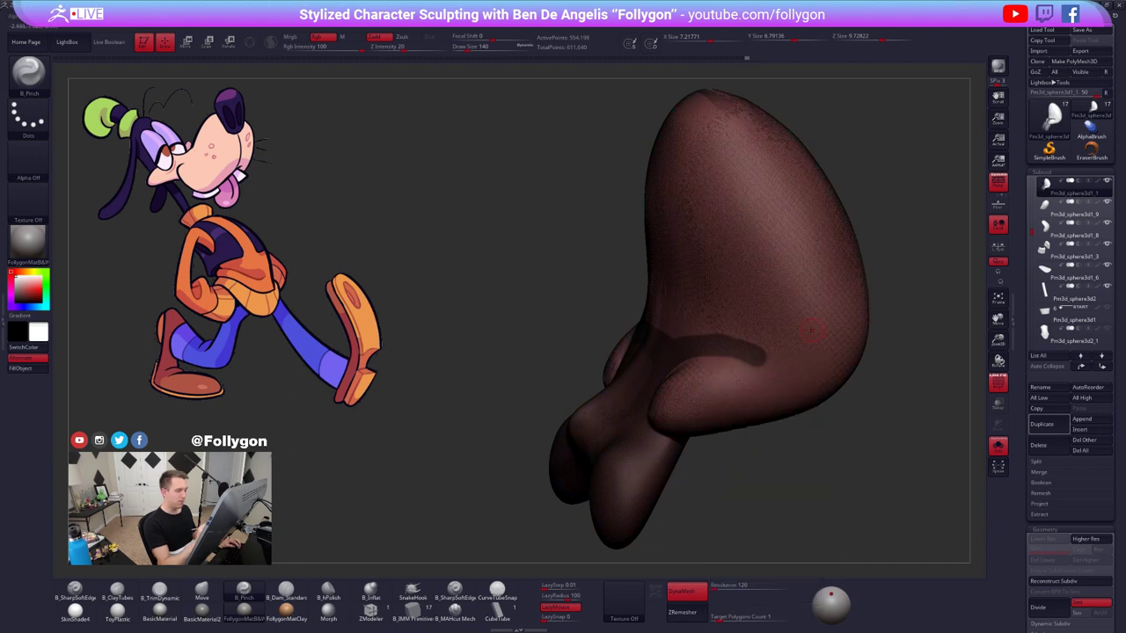
key(shift+f)
- Hide the polygroup display and extend the head base mask across the bridge with MaskPen at draw size 181, evening its edge
right_drag(727, 493, 703, 535)
drag(703, 534, 704, 492)
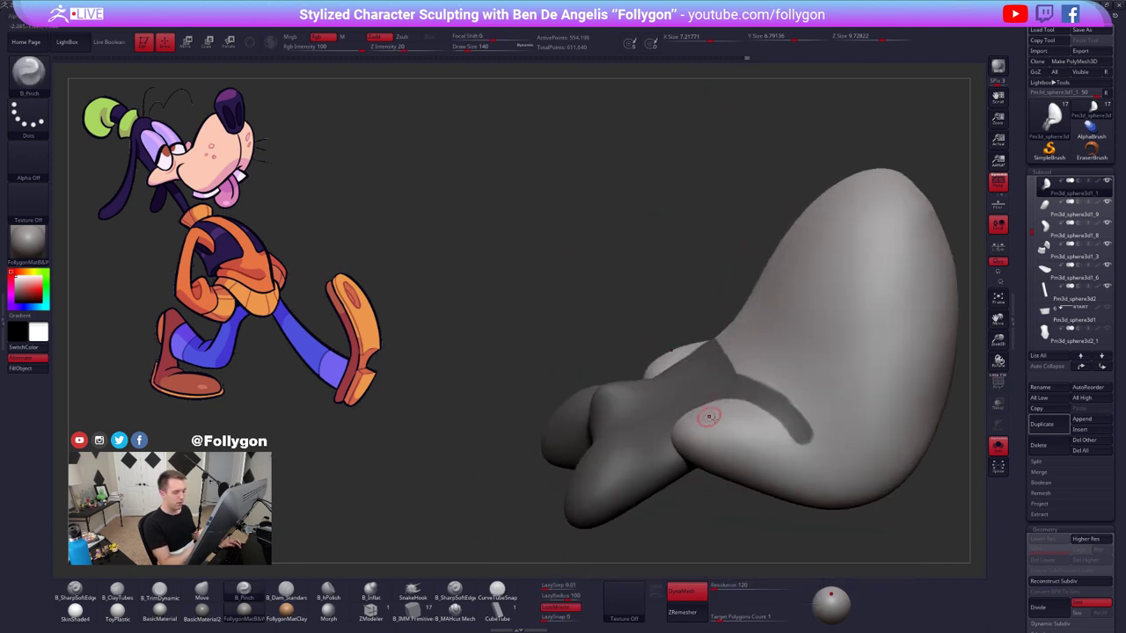
drag(709, 417, 667, 405)
key(space)
mouse_move(725, 385)
mouse_down()
mouse_move(749, 375)
mouse_move(629, 408)
mouse_up()
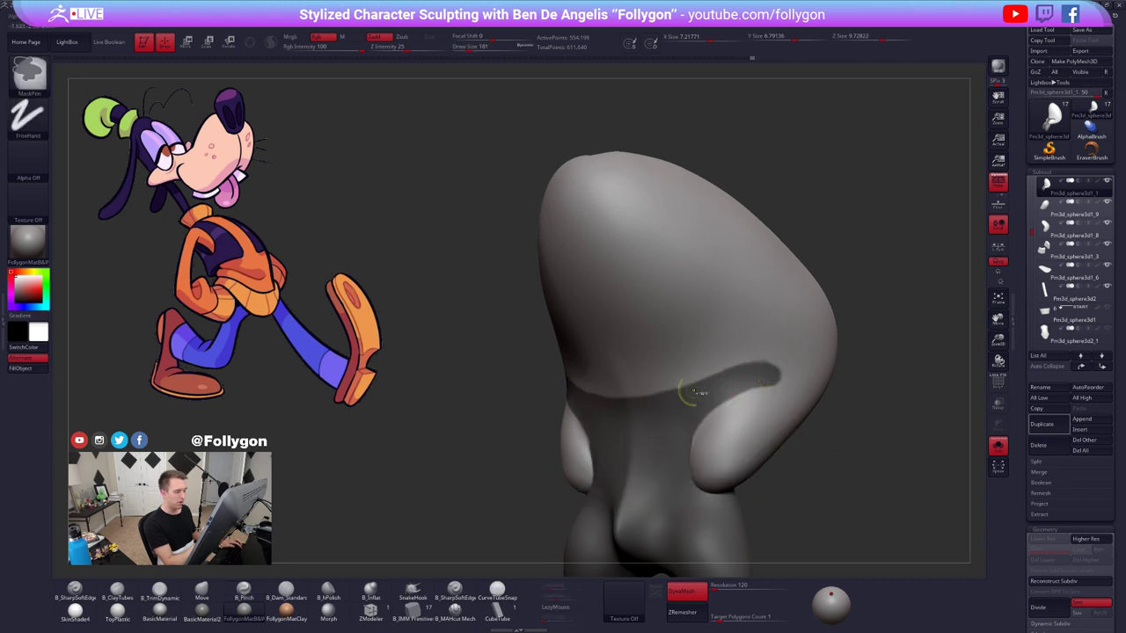
ctrl+drag(762, 373, 625, 391)
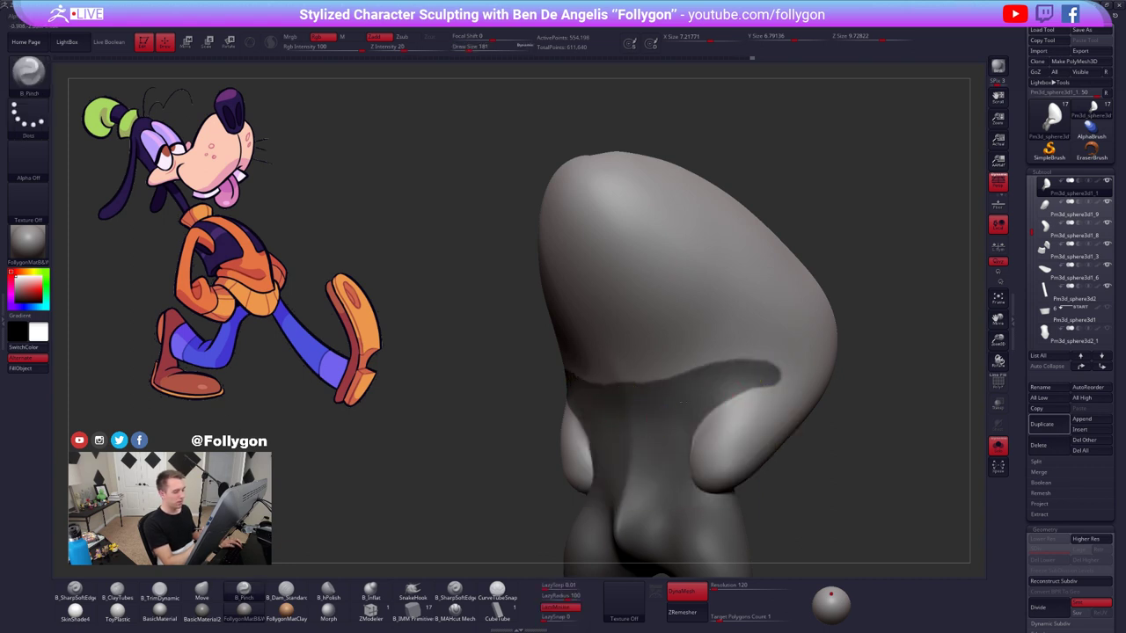
mouse_move(614, 407)
right_down()
mouse_move(674, 419)
mouse_move(661, 417)
right_up()
mouse_move(487, 410)
ctrl+mouse_down()
mouse_move(494, 398)
mouse_move(640, 382)
ctrl+mouse_up()
mouse_move(640, 383)
right_down()
mouse_move(671, 344)
mouse_move(711, 402)
mouse_move(720, 481)
mouse_move(698, 398)
mouse_move(710, 349)
right_up()
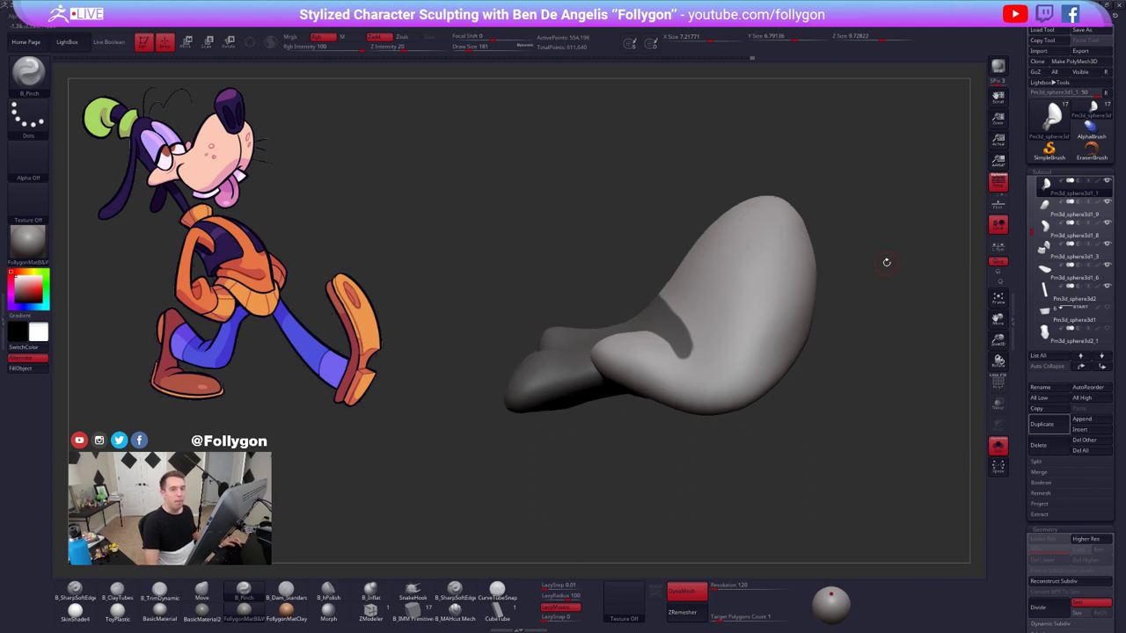
- Turn the masked head base into its own polygroup and check it with the polygroup display on
key(shift+f)
key(ctrl+w)
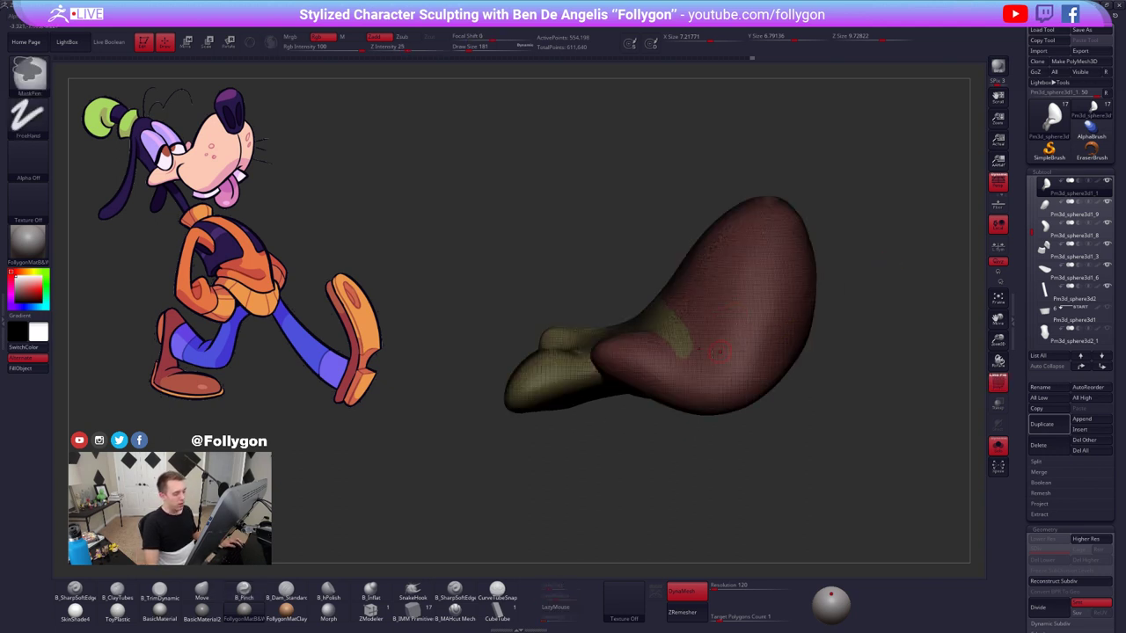
right_drag(714, 352, 689, 227)
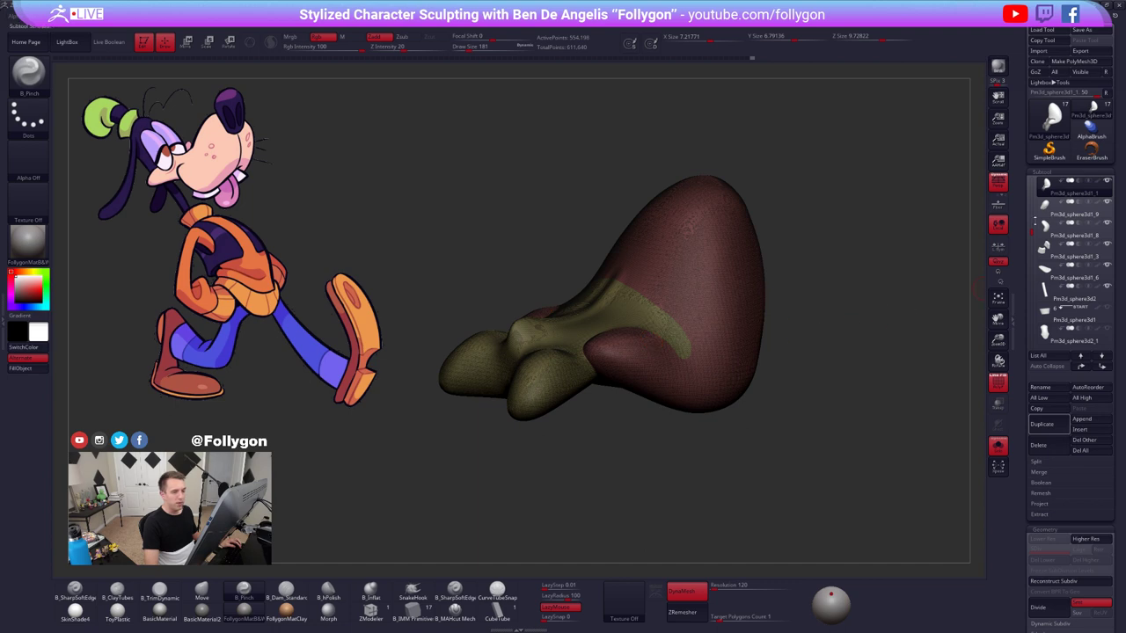
- Hide the other subtools and the polygroup display, duplicate the head subtool, and keep the original head selected
shift+click(1108, 180)
key(shift+f)
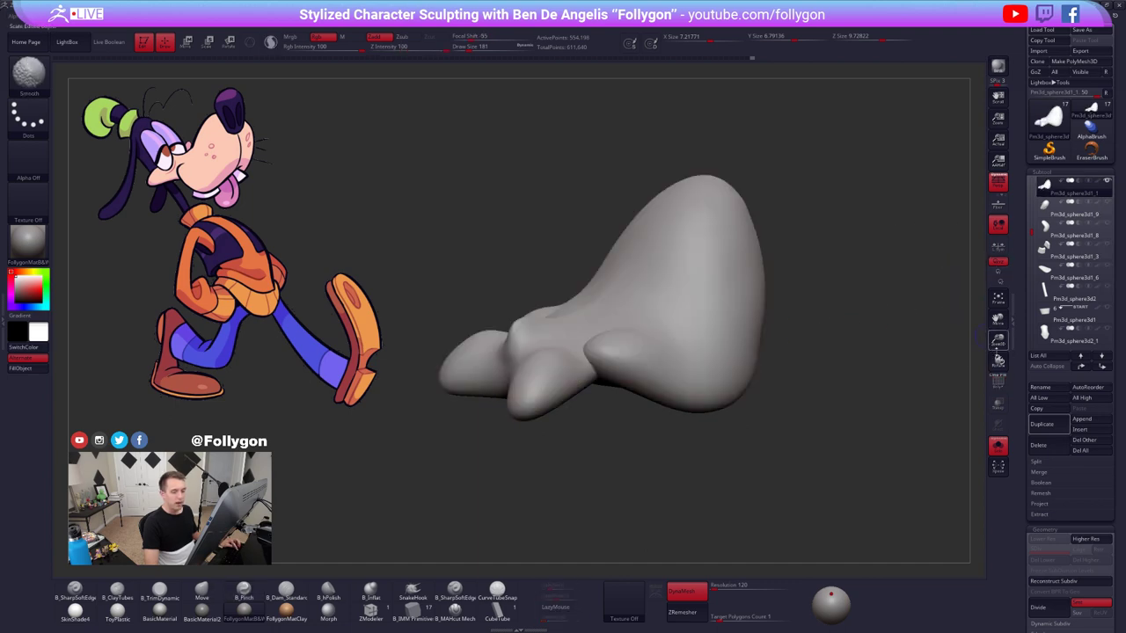
click(1040, 424)
click(1045, 187)
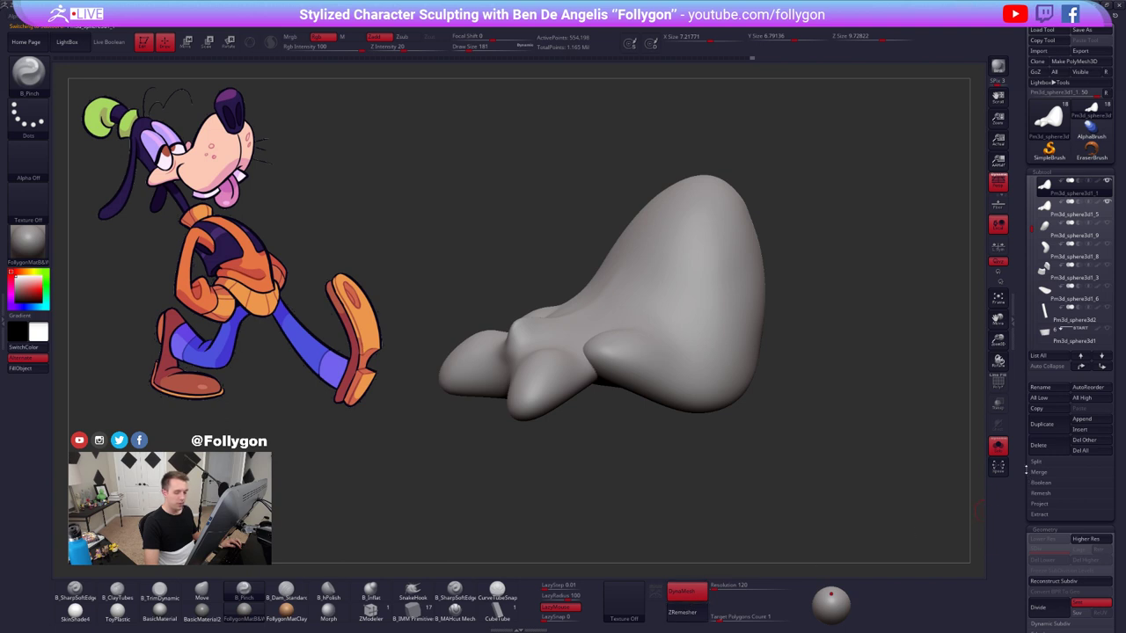
- Remesh the head with ZRemesher using KeepGroups and check the new wireframe around the muzzle and cheeks
drag(1027, 469, 1026, 256)
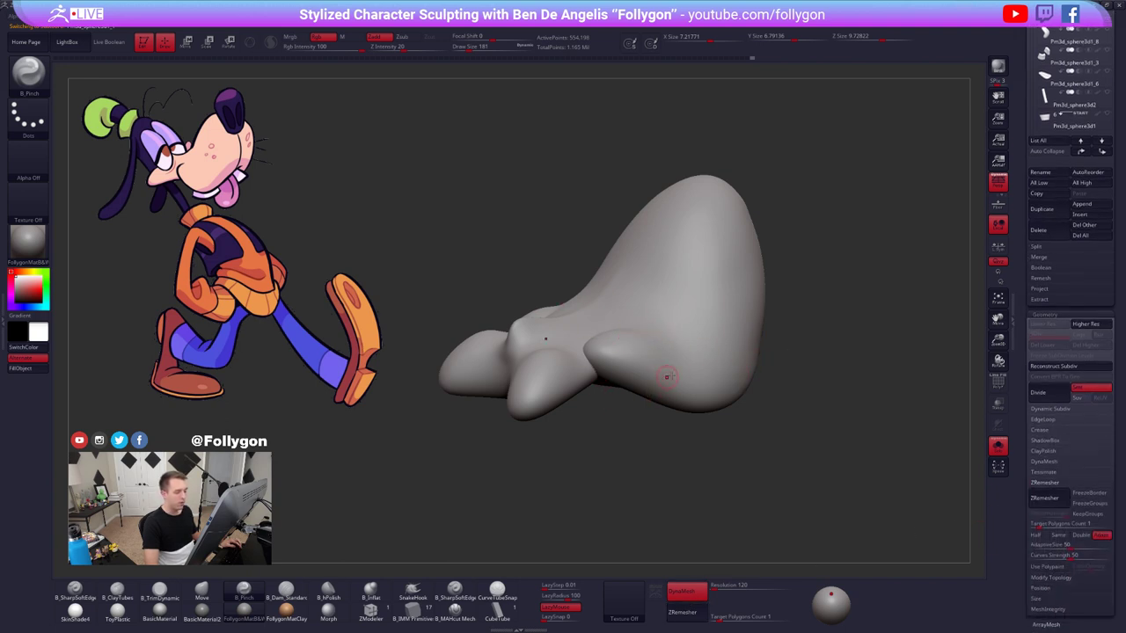
click(1086, 515)
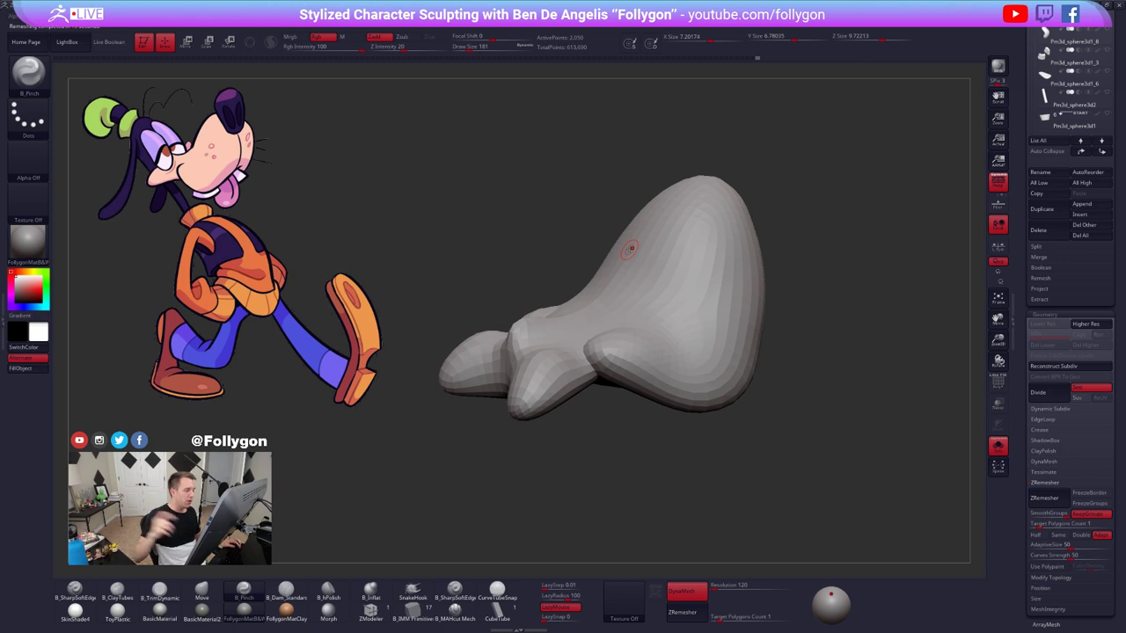
ctrl+right_drag(586, 335, 649, 370)
key(shift+f)
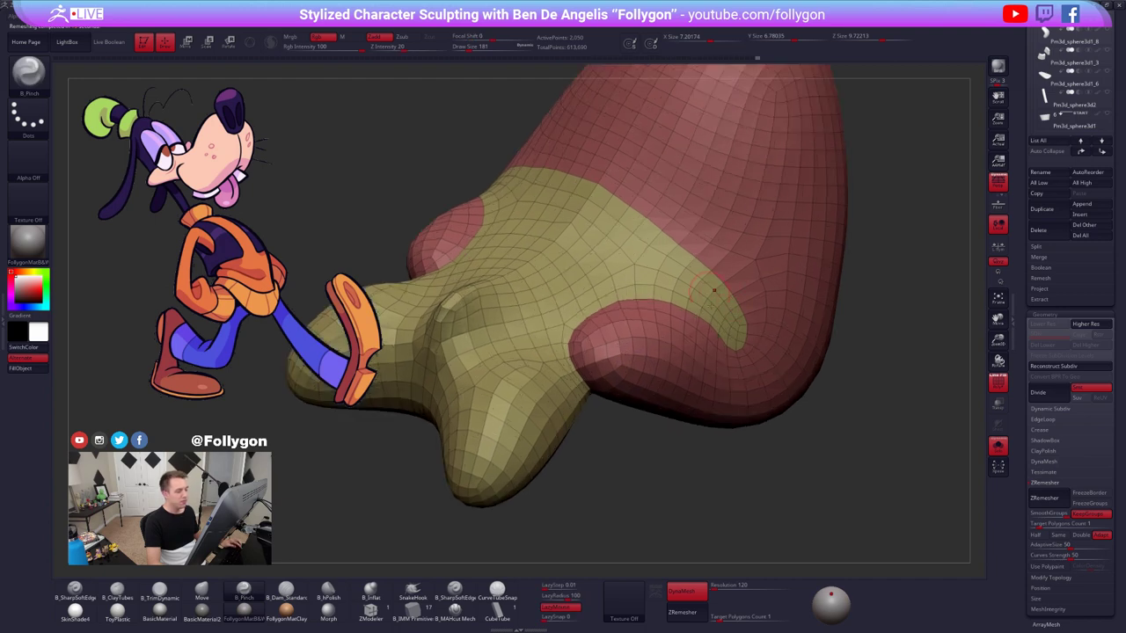
key(shift+f)
right_drag(674, 317, 593, 334)
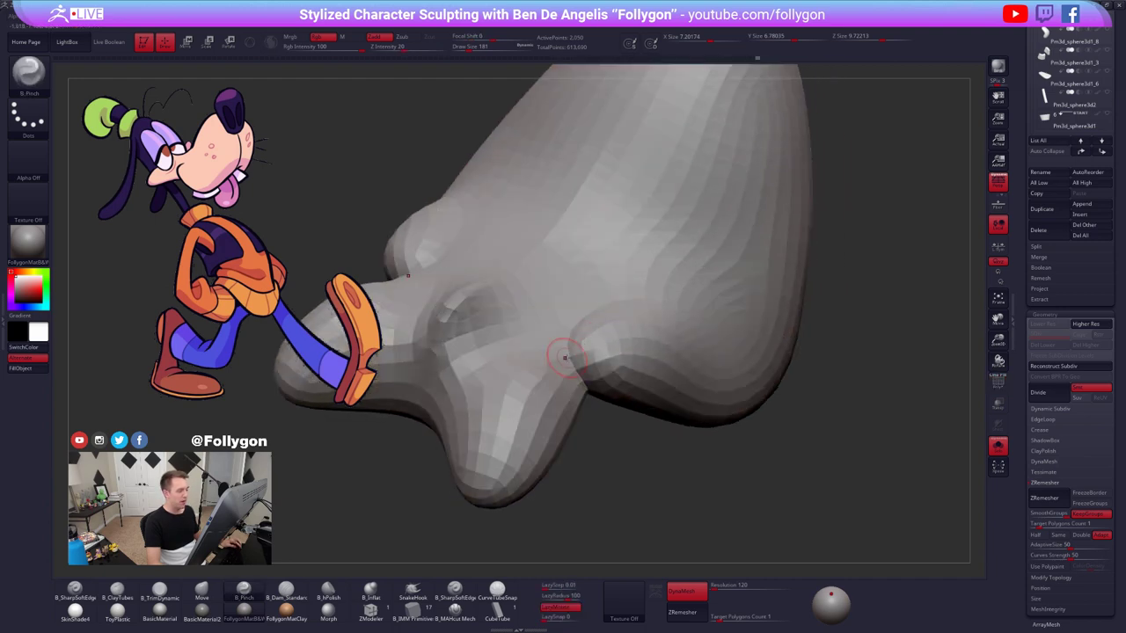
right_drag(584, 382, 582, 326)
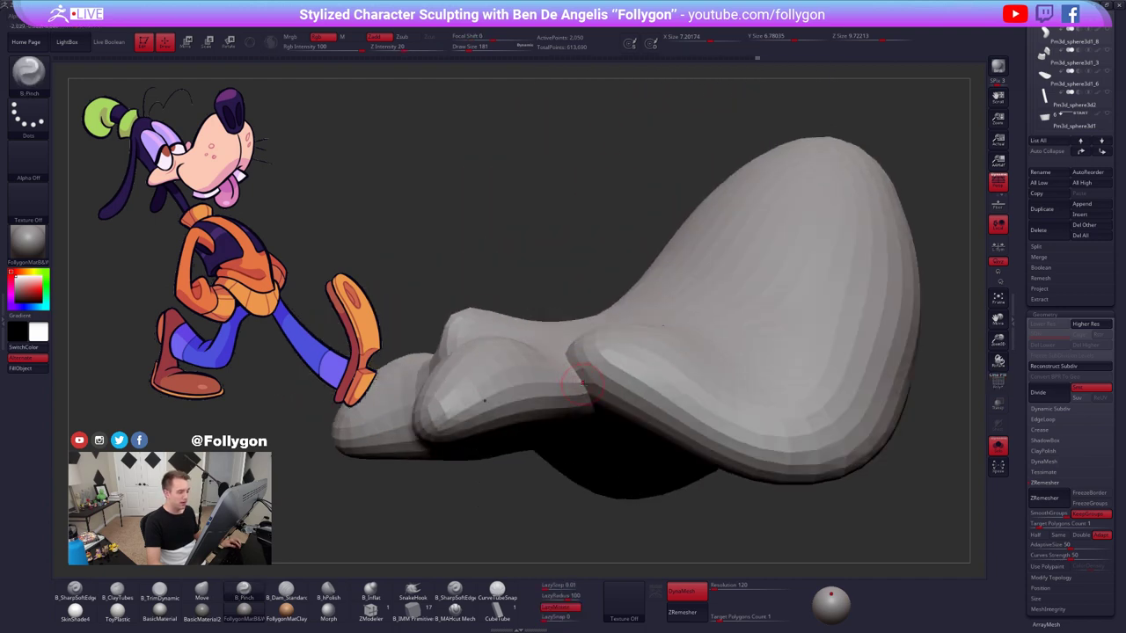
- Turn on dynamic subdivision for the remeshed head and compare its smoothed form with the duplicate
key(d)
right_drag(623, 371, 827, 365)
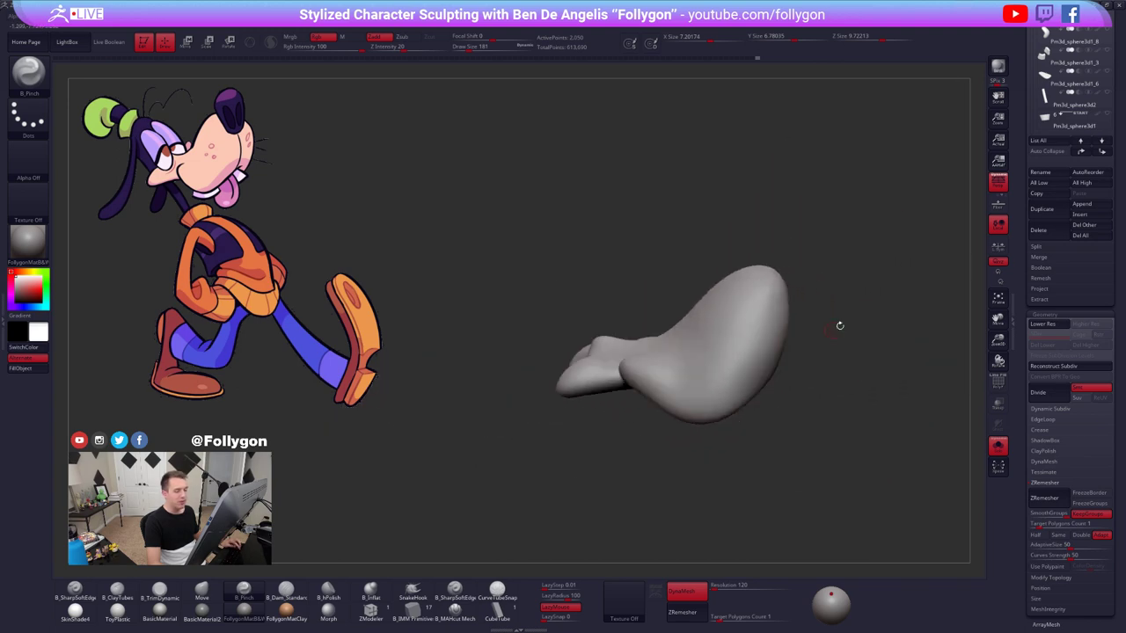
drag(1023, 212, 1022, 427)
click(998, 447)
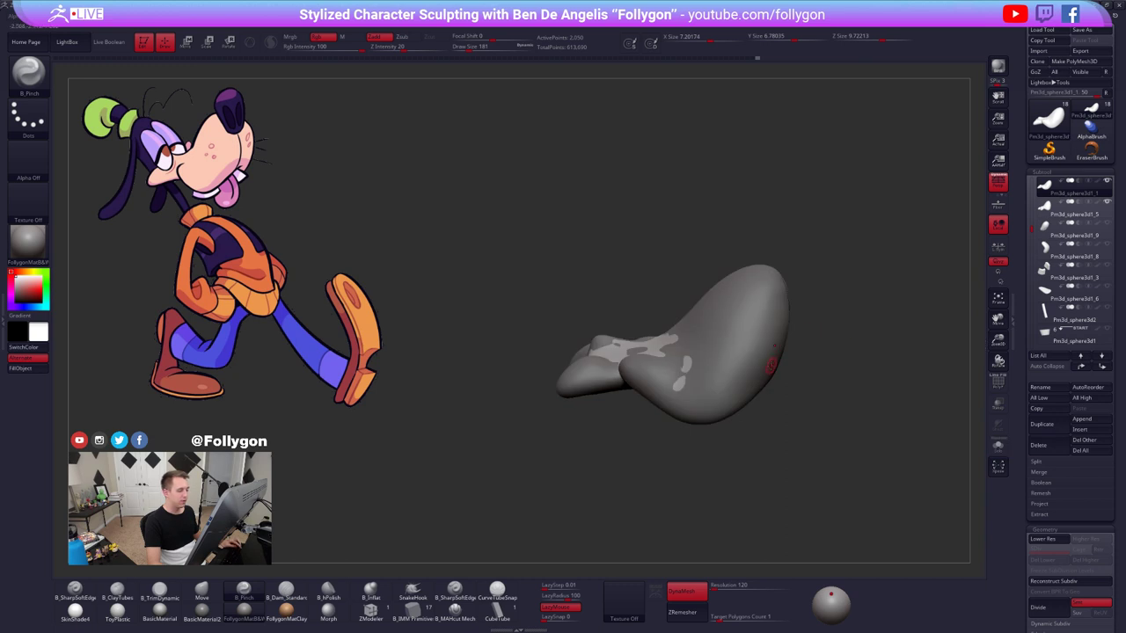
key(alt+s)
key(shift+d)
mouse_move(746, 377)
right_down()
mouse_move(749, 409)
mouse_move(762, 403)
mouse_move(707, 399)
mouse_move(781, 401)
mouse_move(686, 394)
mouse_move(702, 330)
mouse_move(691, 380)
mouse_move(725, 383)
mouse_move(707, 384)
mouse_move(698, 360)
right_up()
key(d)
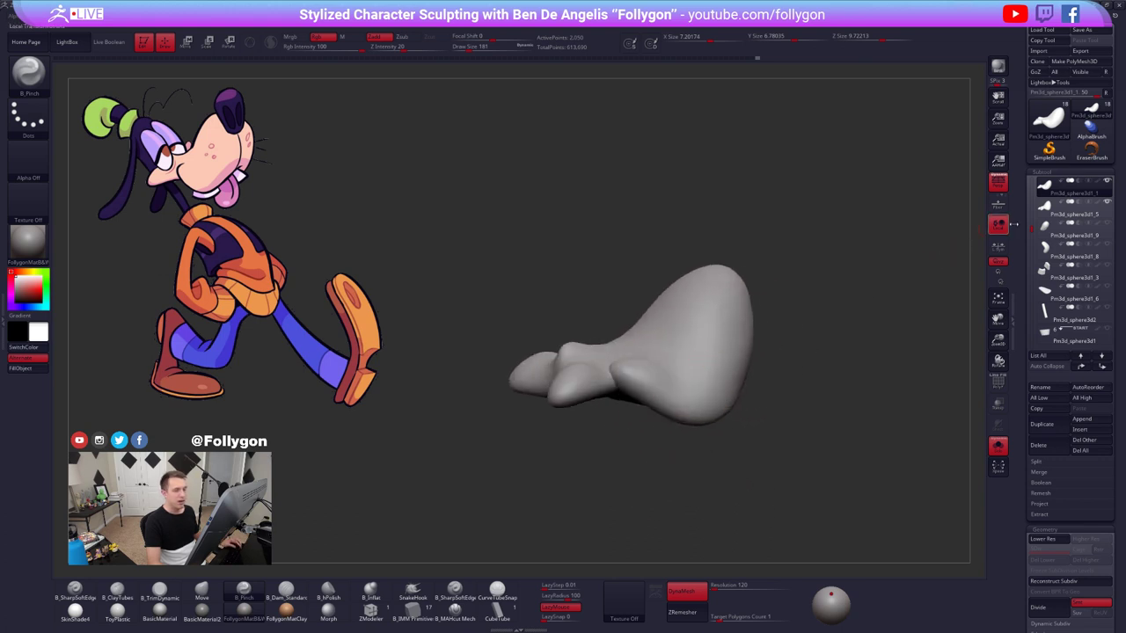
- Delete the high-resolution duplicate head, reselect the remeshed head, and bring back the other subtools
click(1045, 214)
click(1046, 445)
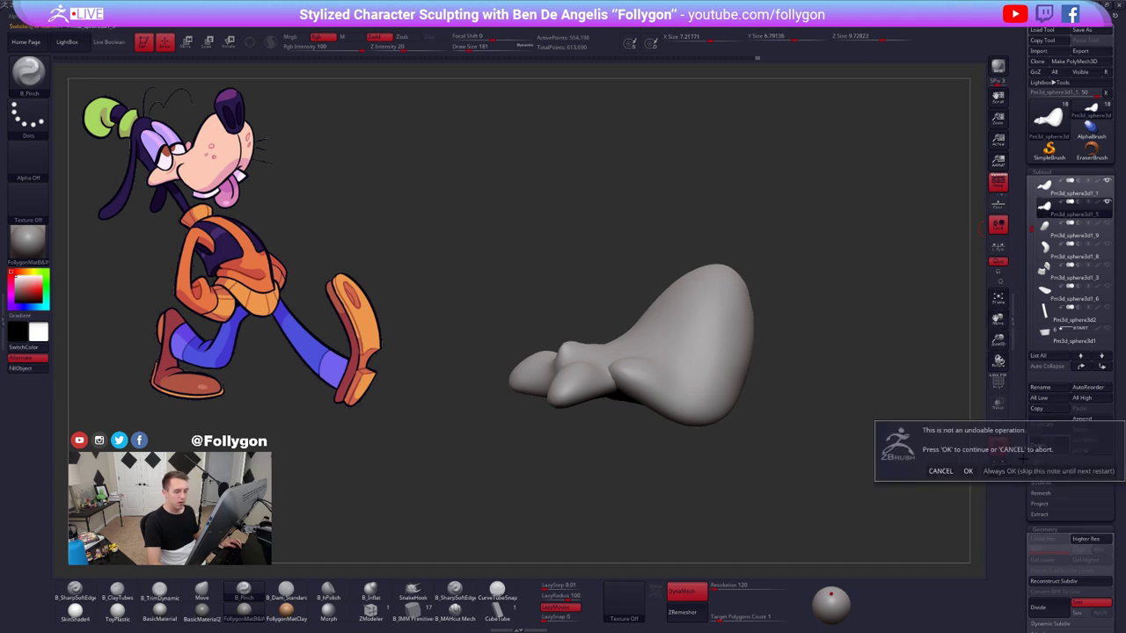
click(968, 473)
drag(1032, 228, 1031, 178)
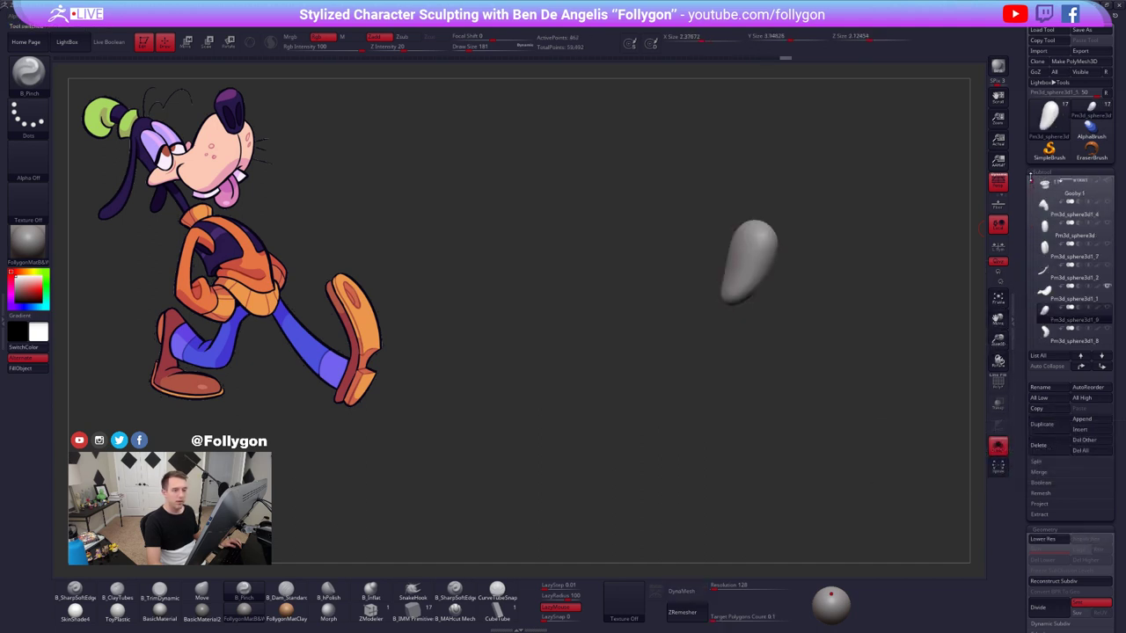
click(1052, 292)
click(791, 328)
mouse_move(791, 329)
mouse_down()
mouse_move(721, 390)
mouse_move(705, 383)
mouse_up()
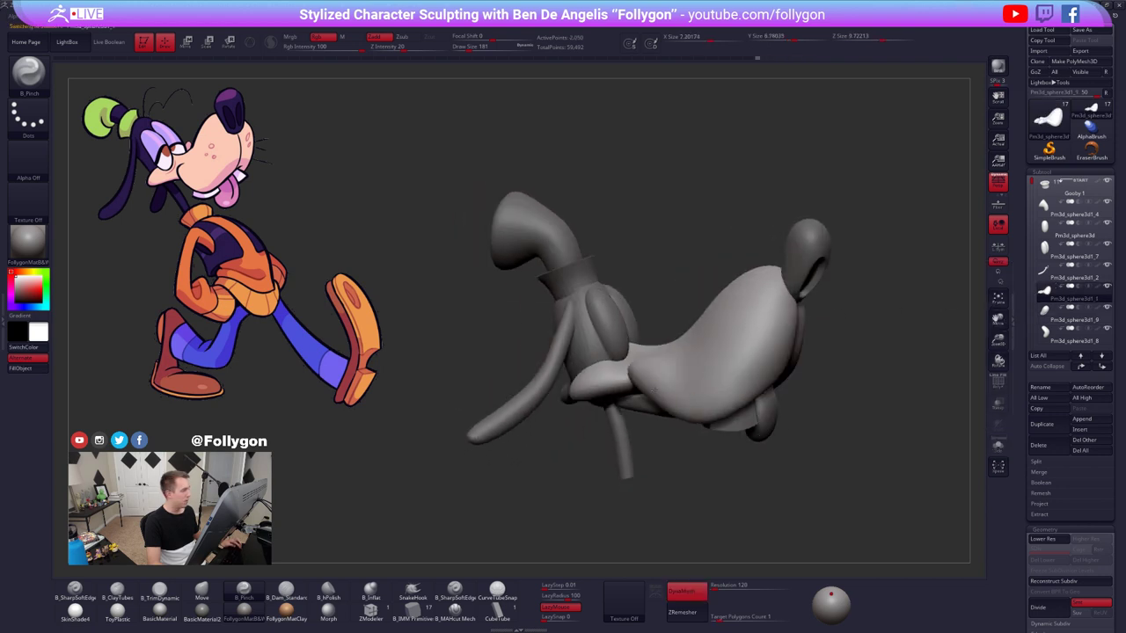
- Examine the remeshed head's wireframe and compare its surface with dynamic subdivision on and off
ctrl+right_drag(654, 390, 635, 340)
key(shift+f)
key(shift+f)
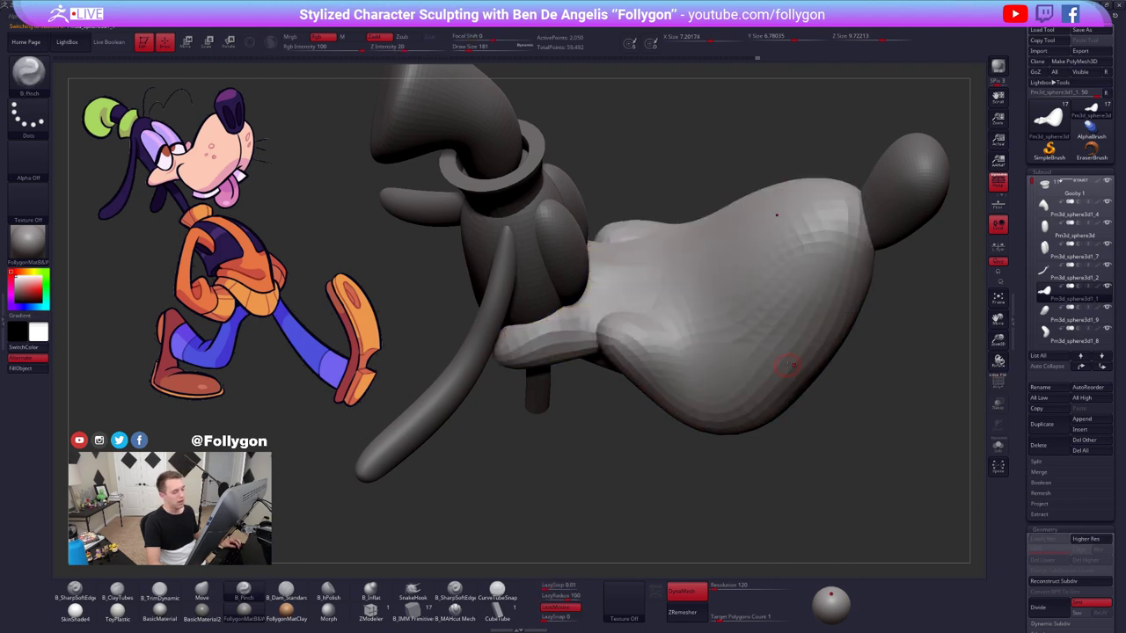
key(d)
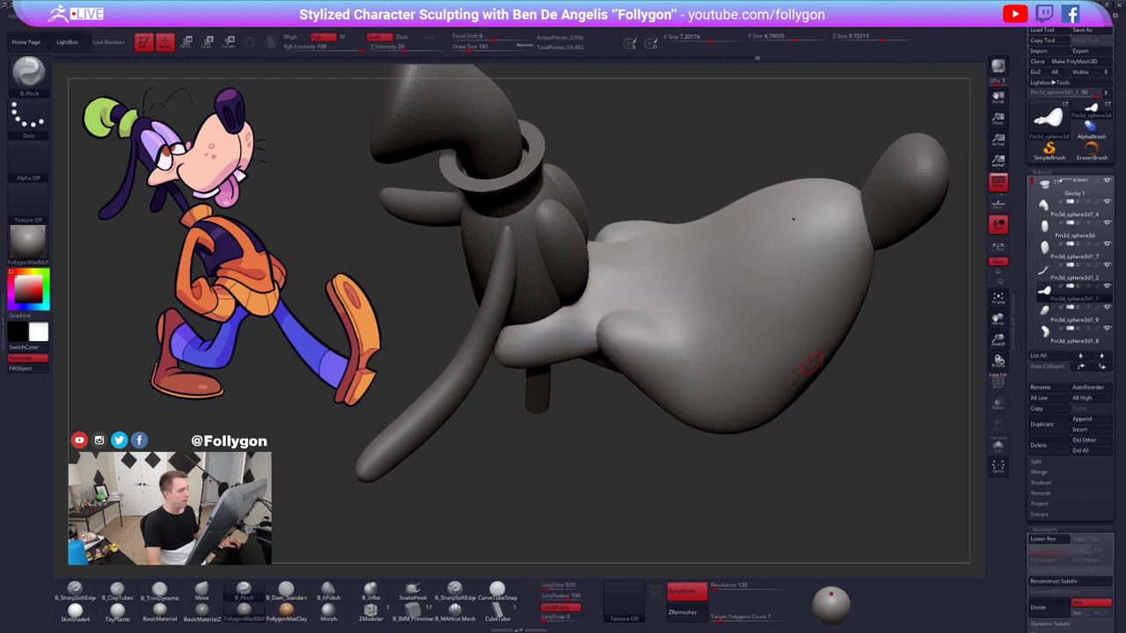
key(shift+d)
key(d)
key(shift+d)
key(shift)
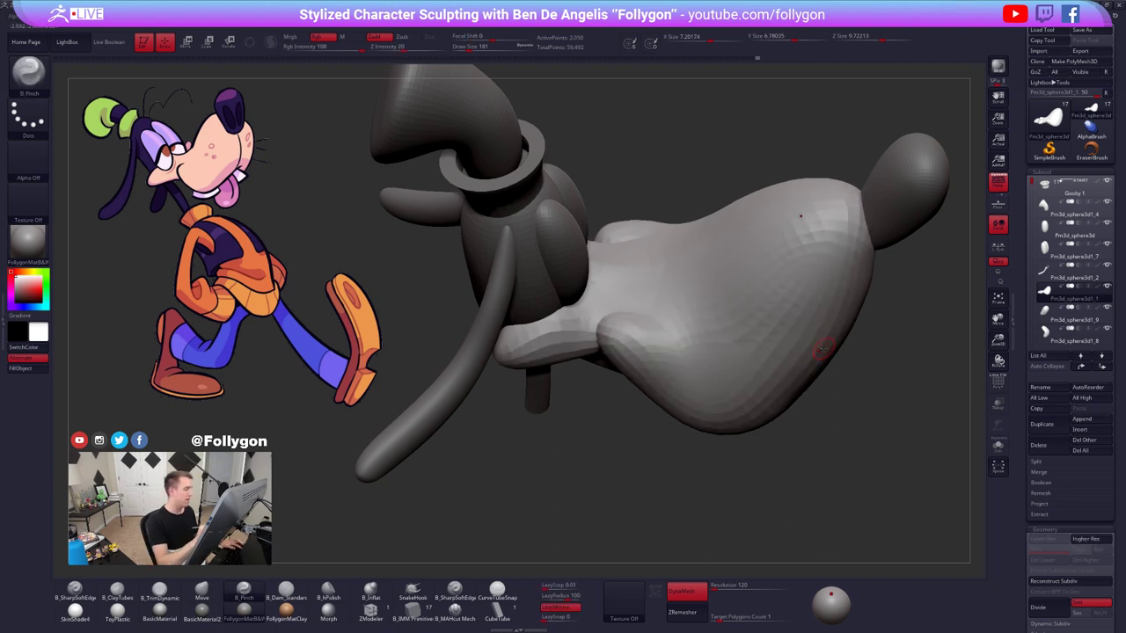
- Switch to the Move brush at draw size 742 and mask the muzzle and cheek polygroup, leaving the head base free
key(b)
key(m)
key(v)
key(space)
drag(652, 353, 667, 351)
alt+right_drag(653, 348, 709, 371)
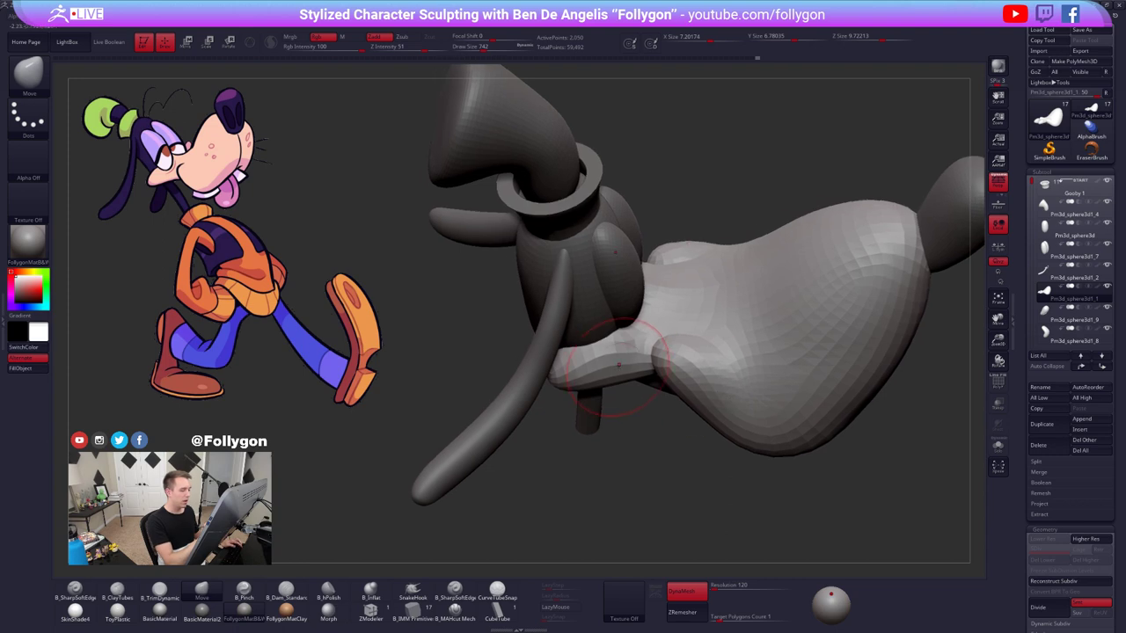
ctrl+click(661, 410)
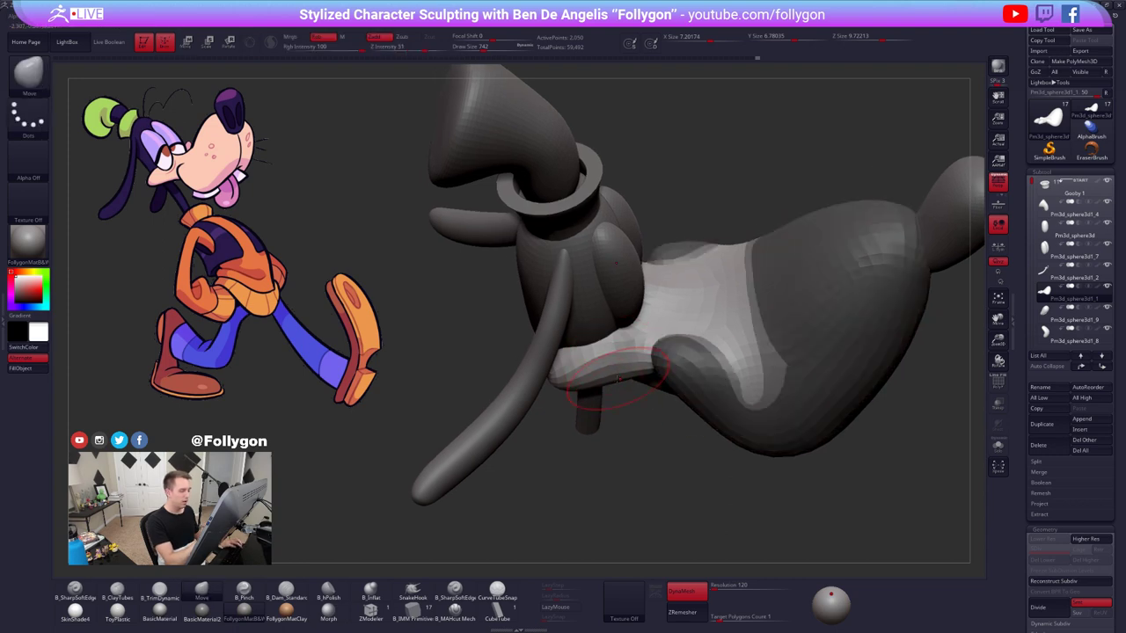
mouse_move(613, 384)
right_down()
mouse_move(623, 355)
mouse_move(667, 362)
right_up()
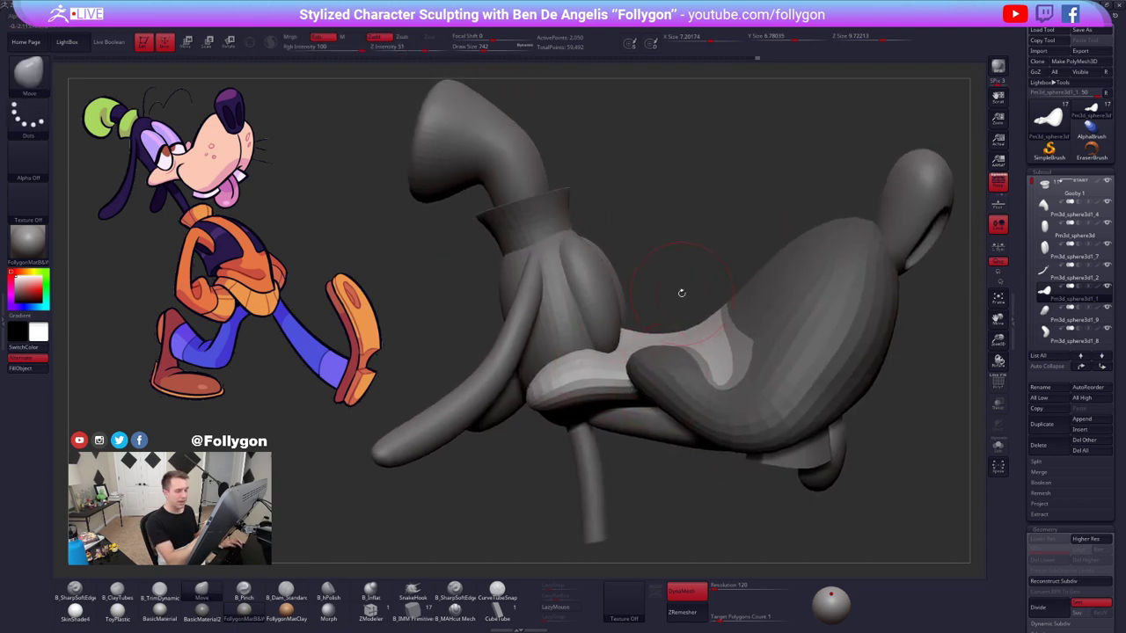
- Clear the mask from the head and choose MaskLasso as the masking brush
ctrl+click(685, 291)
key(space)
drag(697, 288, 693, 288)
key(ctrl+space)
click(719, 452)
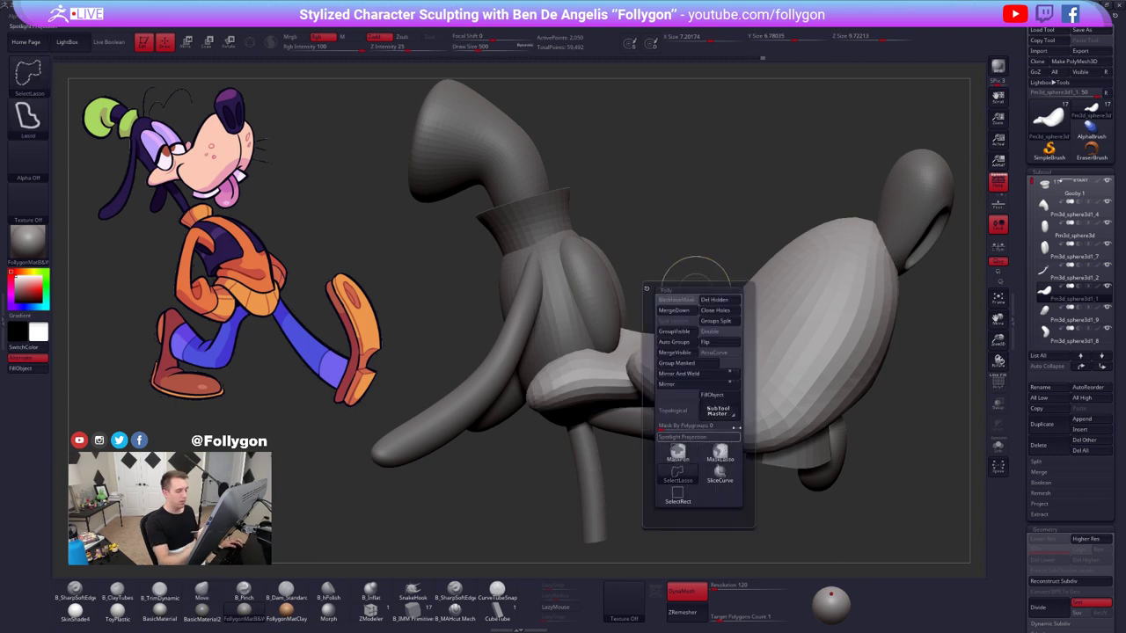
key(space)
- Show the head's polygroup wireframe, reduce the Move brush to draw size 203, and inspect the cheek borders
key(shift+f)
right_drag(691, 303, 665, 329)
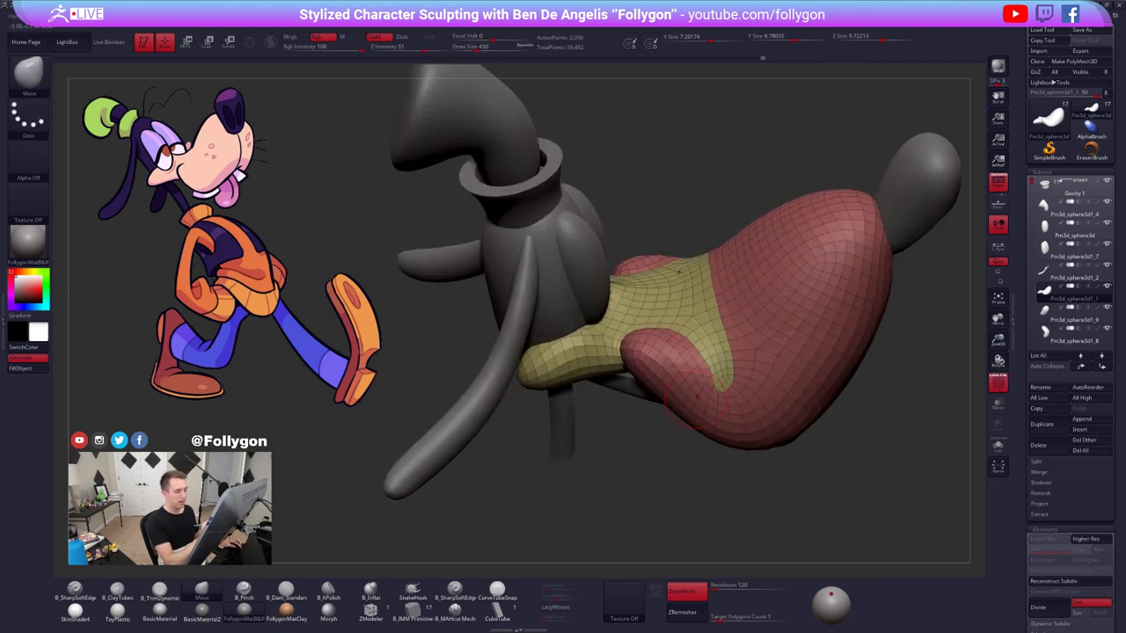
key(space)
drag(664, 329, 657, 330)
mouse_move(657, 329)
right_down()
mouse_move(661, 304)
mouse_move(656, 318)
right_up()
key(space)
drag(656, 319, 649, 318)
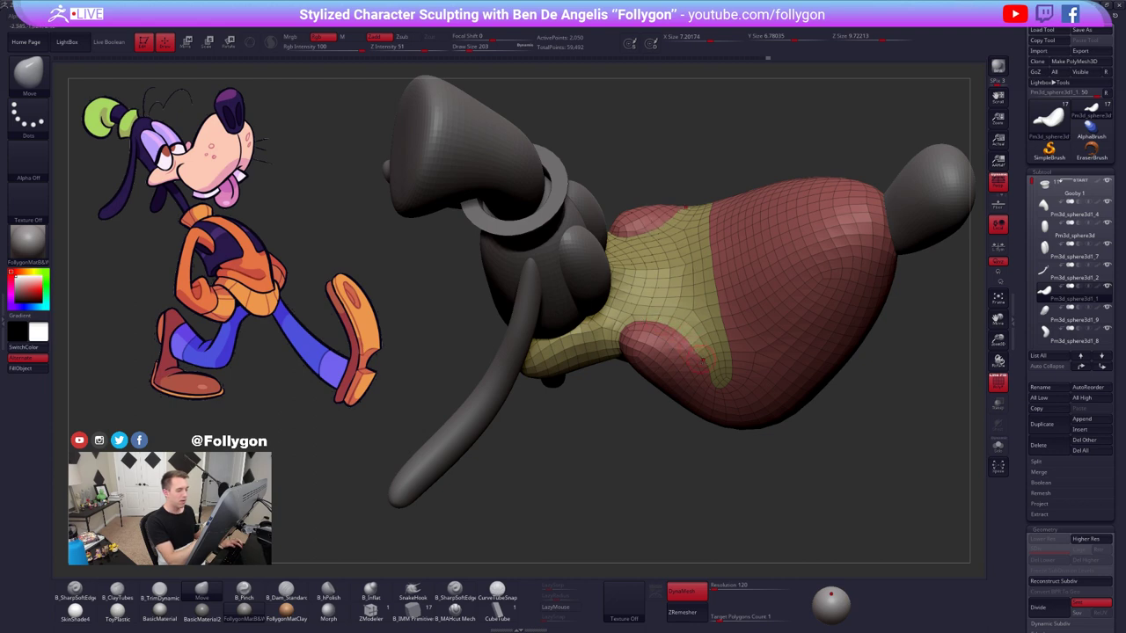
mouse_move(703, 366)
right_down()
mouse_move(709, 356)
mouse_move(702, 403)
right_up()
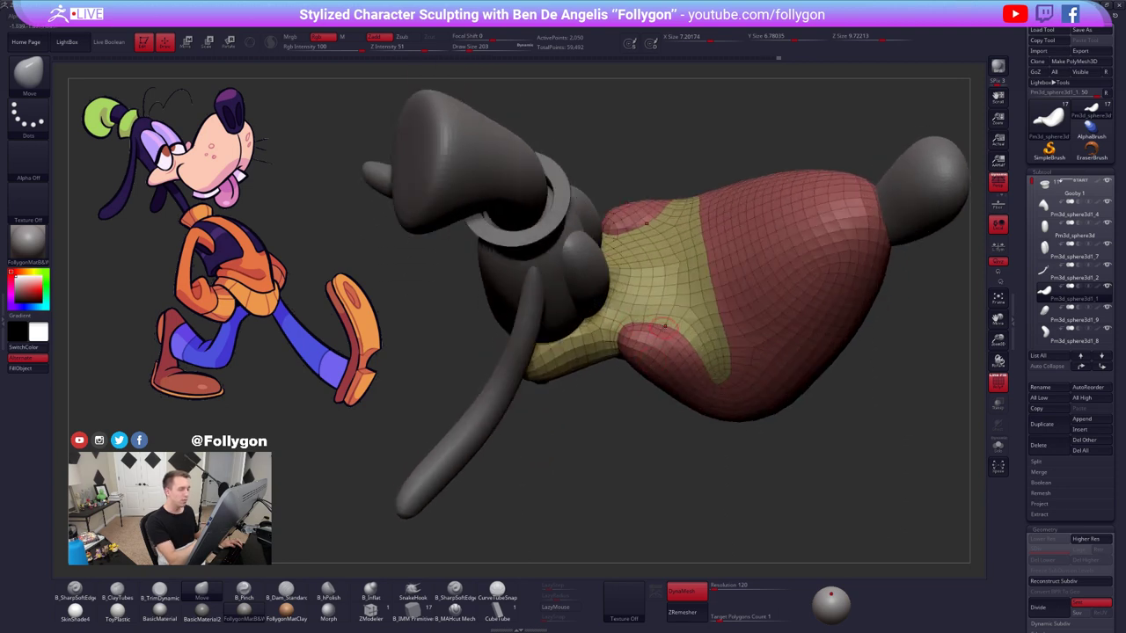
- Hide the polygroup display, turn on dynamic subdivision, and nudge the cheek's front tip with the Move brush
key(shift+f)
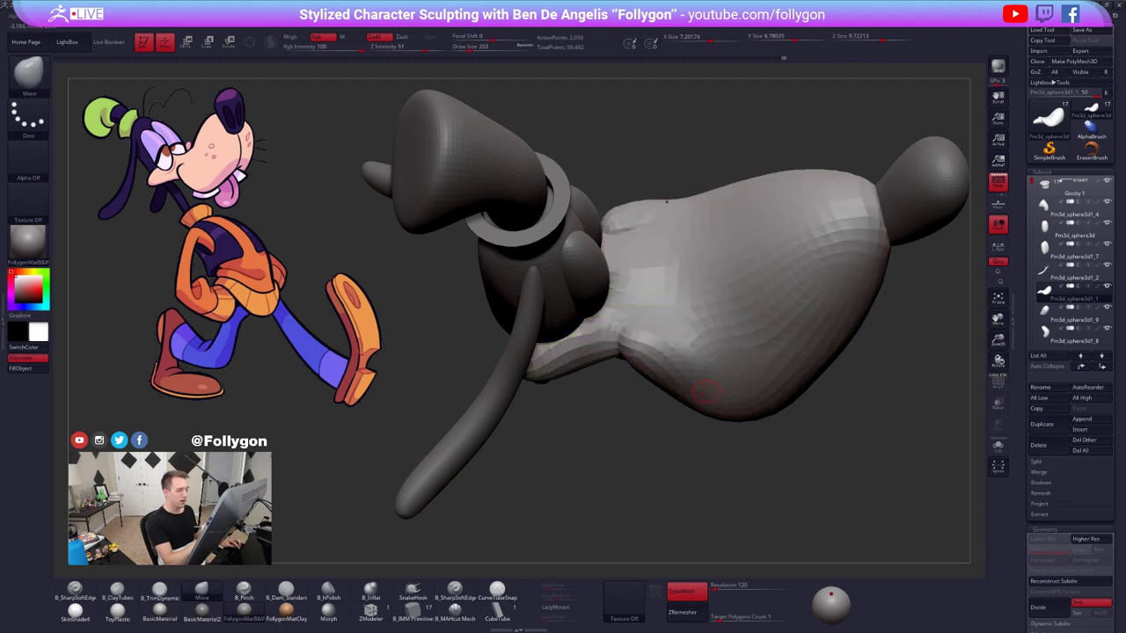
key(d)
right_drag(711, 390, 671, 364)
drag(640, 345, 646, 352)
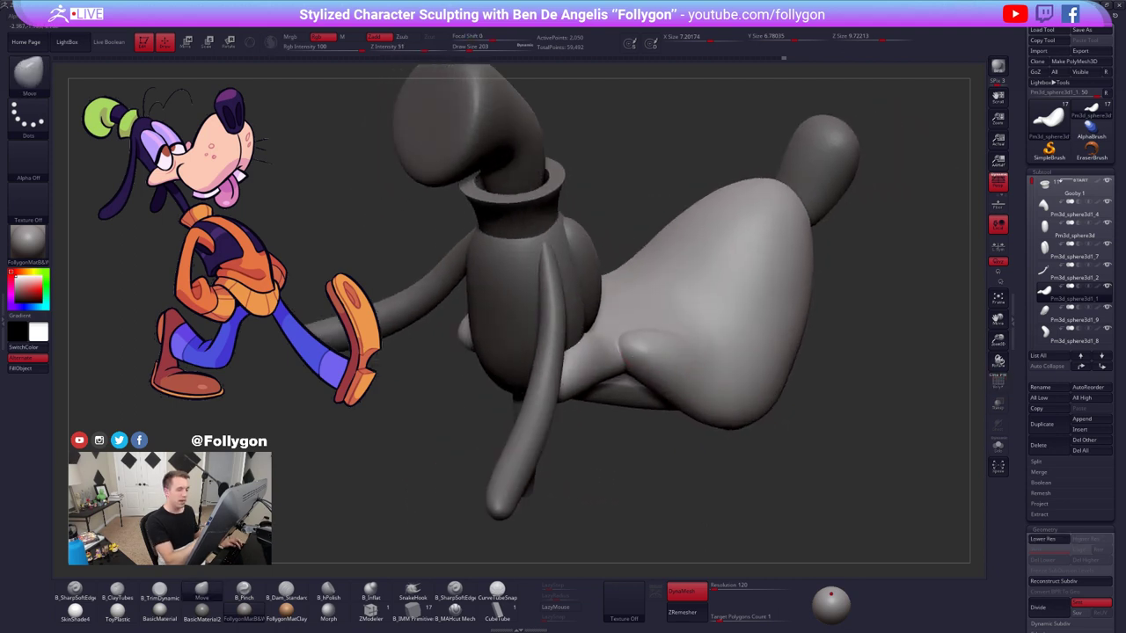
mouse_move(642, 347)
ctrl+right_down()
mouse_move(638, 380)
mouse_move(627, 383)
mouse_move(653, 314)
mouse_move(657, 365)
mouse_move(641, 361)
mouse_move(625, 327)
mouse_move(576, 354)
mouse_move(627, 332)
mouse_move(596, 326)
ctrl+right_up()
mouse_move(650, 352)
ctrl+right_down()
mouse_move(696, 392)
mouse_move(649, 406)
mouse_move(673, 445)
mouse_move(719, 468)
mouse_move(709, 410)
mouse_move(683, 389)
ctrl+right_up()
- Isolate the head, turn off its dynamic subdivision, set the draw size to 615, and divide the mesh once
key(space)
drag(677, 348, 687, 347)
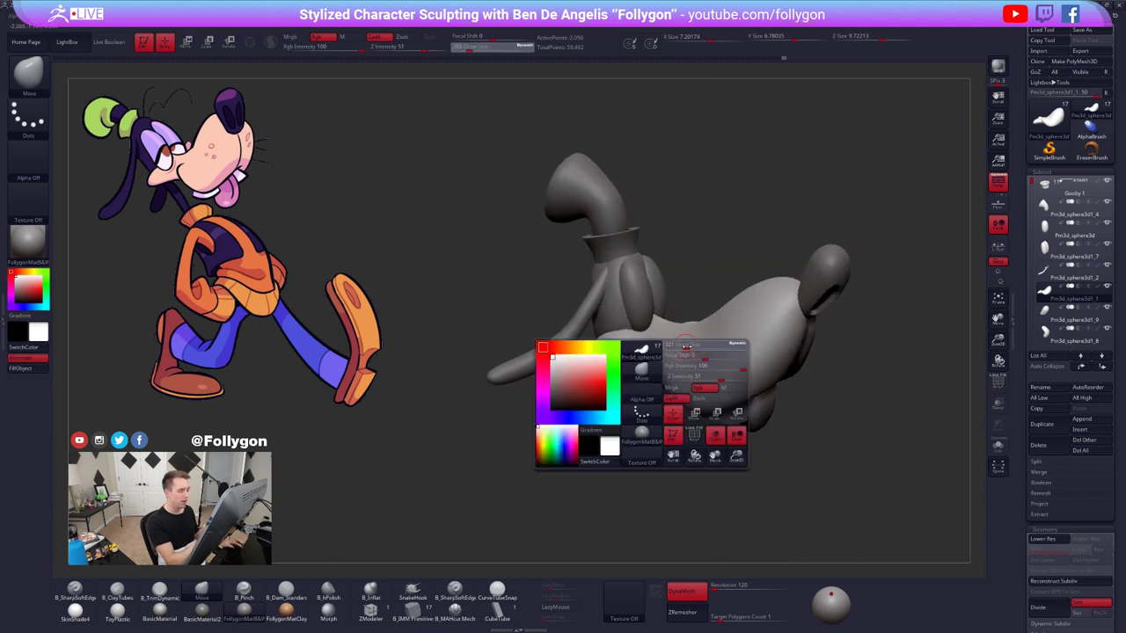
mouse_move(701, 348)
right_down()
mouse_move(689, 305)
mouse_move(721, 385)
mouse_move(717, 352)
right_up()
key(alt+s)
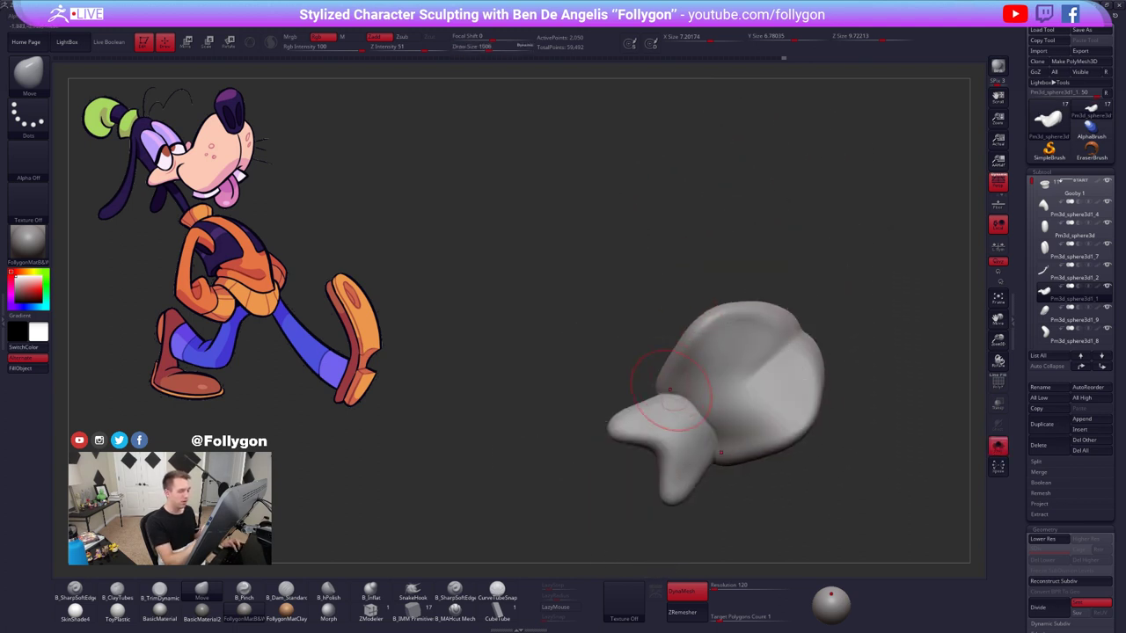
key(space)
drag(661, 395, 679, 392)
key(shift+d)
ctrl+right_drag(674, 419, 674, 409)
key(ctrl+d)
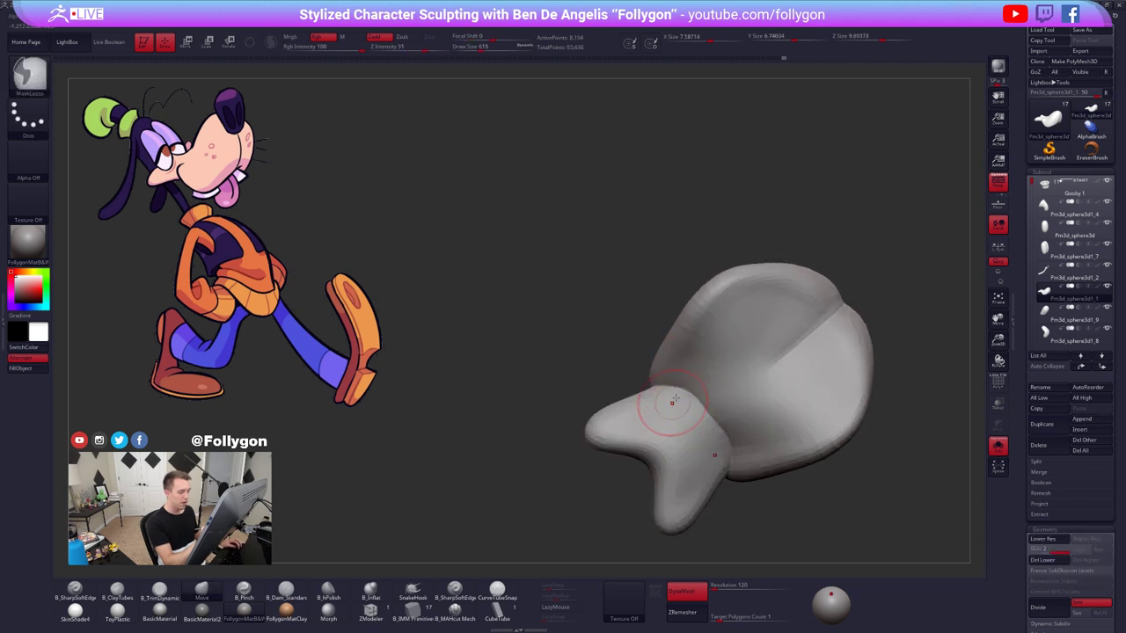
- Trim and smooth the transition between brow and muzzle with TrimDynamic at draw size 465, and divide the head to subdivision level 3
key(space)
drag(680, 394, 670, 394)
key(3)
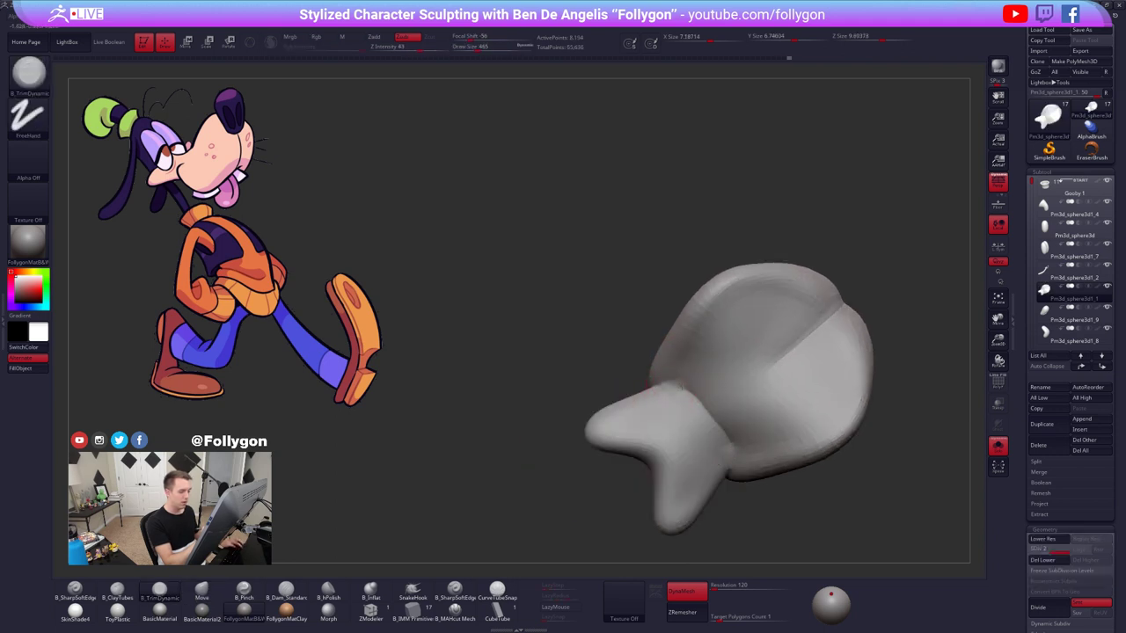
shift+drag(704, 417, 694, 423)
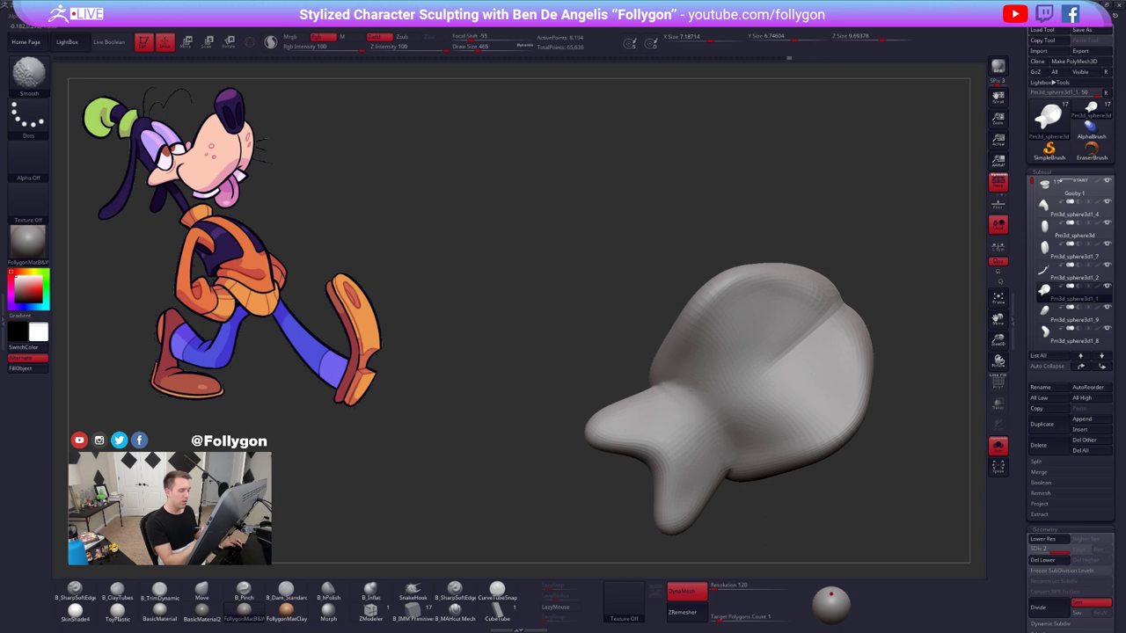
right_drag(671, 407, 682, 399)
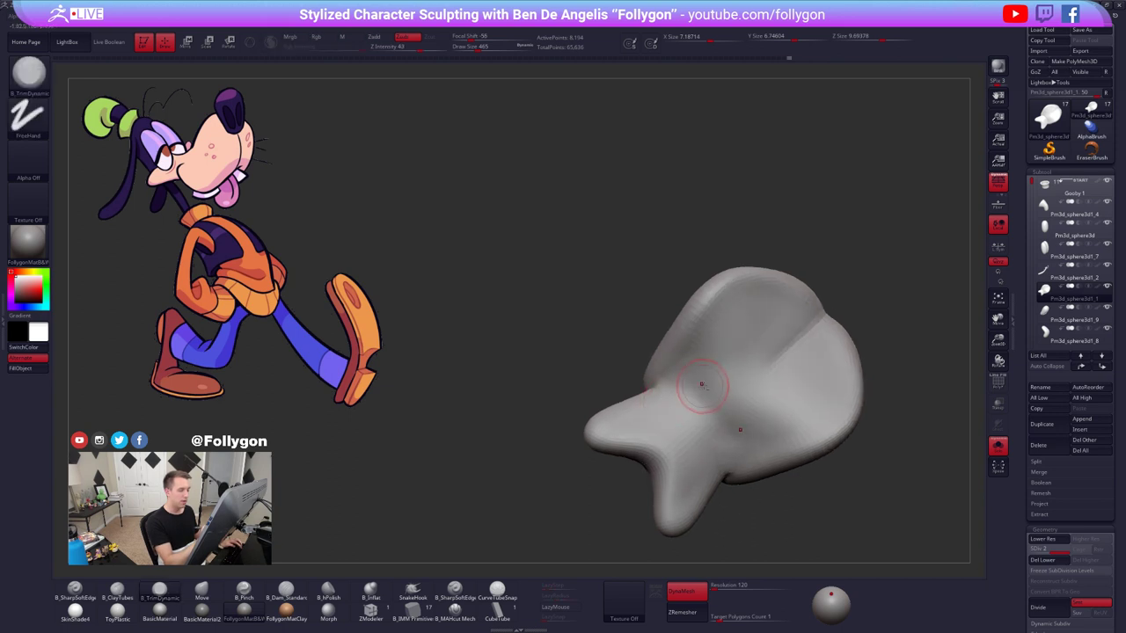
key(shift)
mouse_move(710, 415)
right_down()
mouse_move(809, 396)
mouse_move(719, 400)
right_up()
key(ctrl+d)
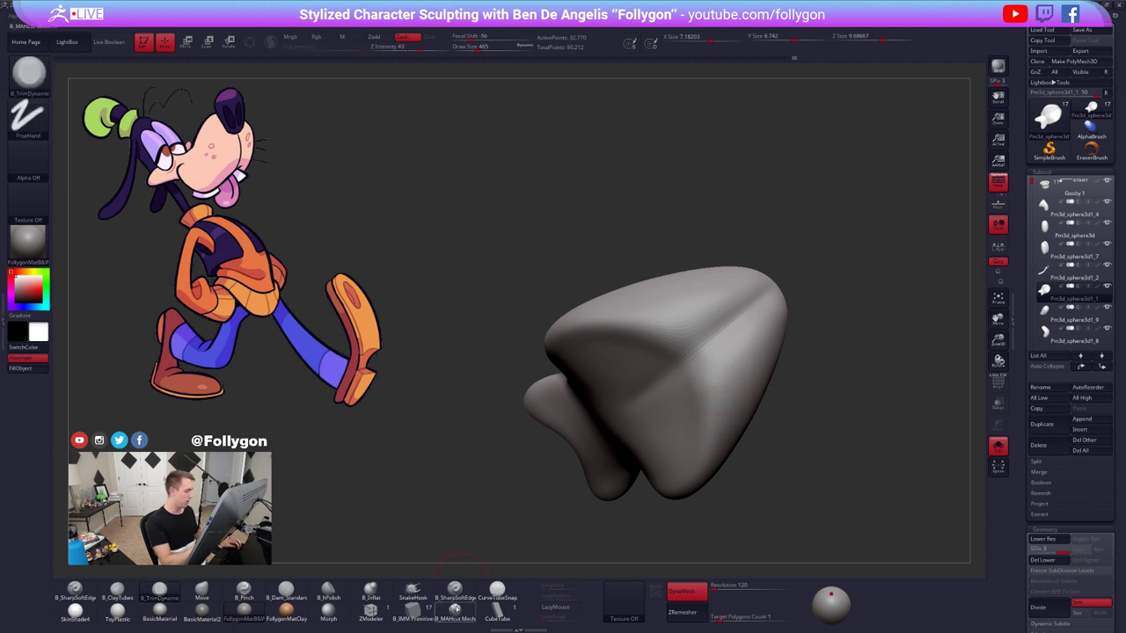
- Divide the head to level 4 and refine the crease along the muzzle's front with the MAHcut Mesh brush at draw size 350
click(455, 609)
key(ctrl+d)
key(space)
drag(754, 320, 744, 326)
right_drag(744, 326, 757, 307)
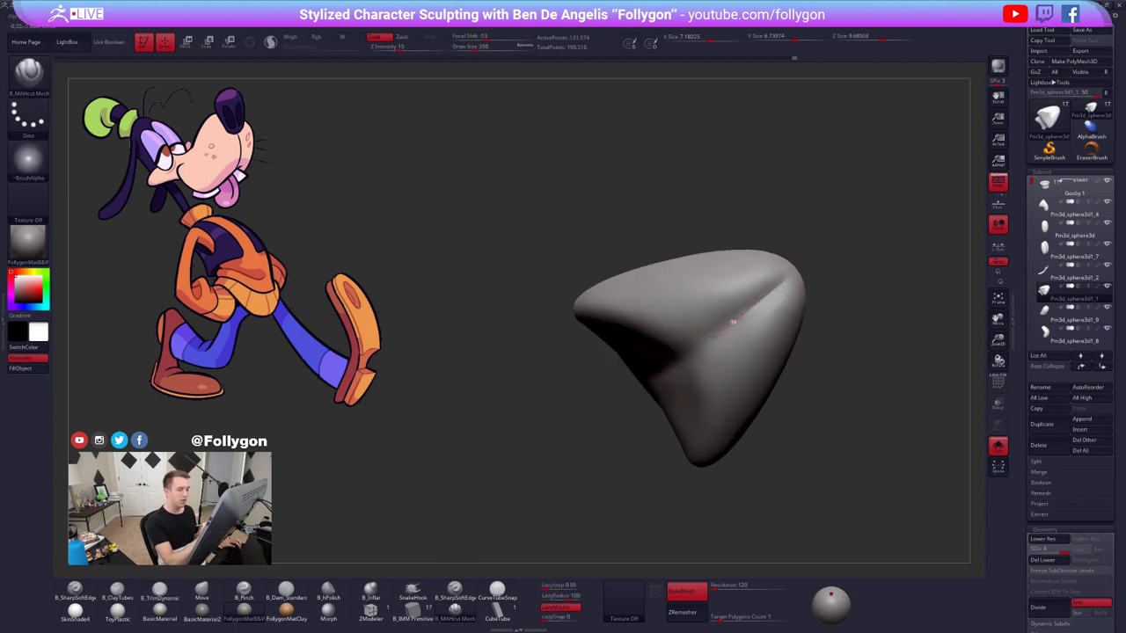
right_drag(640, 392, 716, 329)
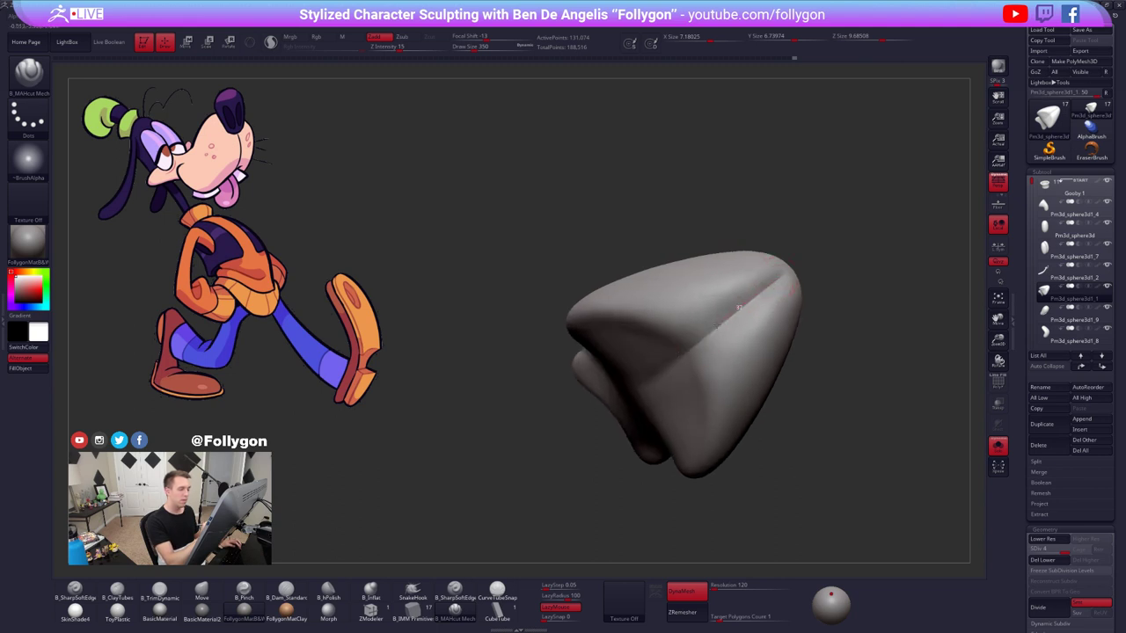
drag(591, 427, 646, 413)
shift+drag(701, 343, 762, 282)
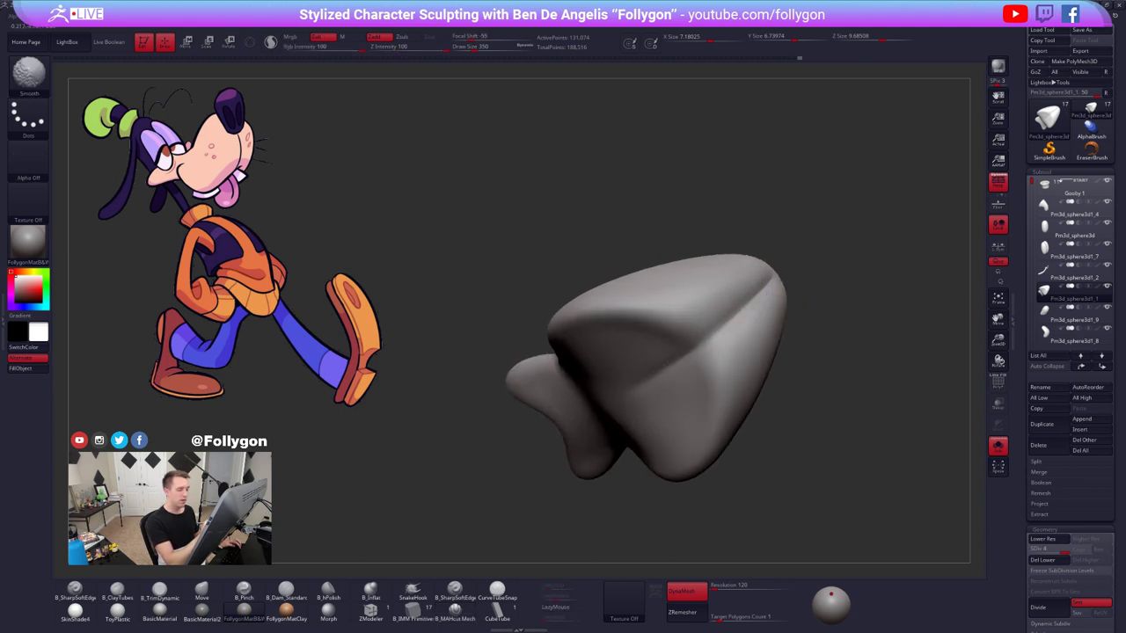
- Show all subtools, choose the Move brush, and nudge the cheek's shape, adjusting the draw size to 414
mouse_move(636, 387)
right_down()
mouse_move(658, 352)
mouse_move(674, 412)
right_up()
key(shift+s)
alt+right_drag(558, 418, 715, 377)
key(space)
key(b)
key(m)
key(v)
key(space)
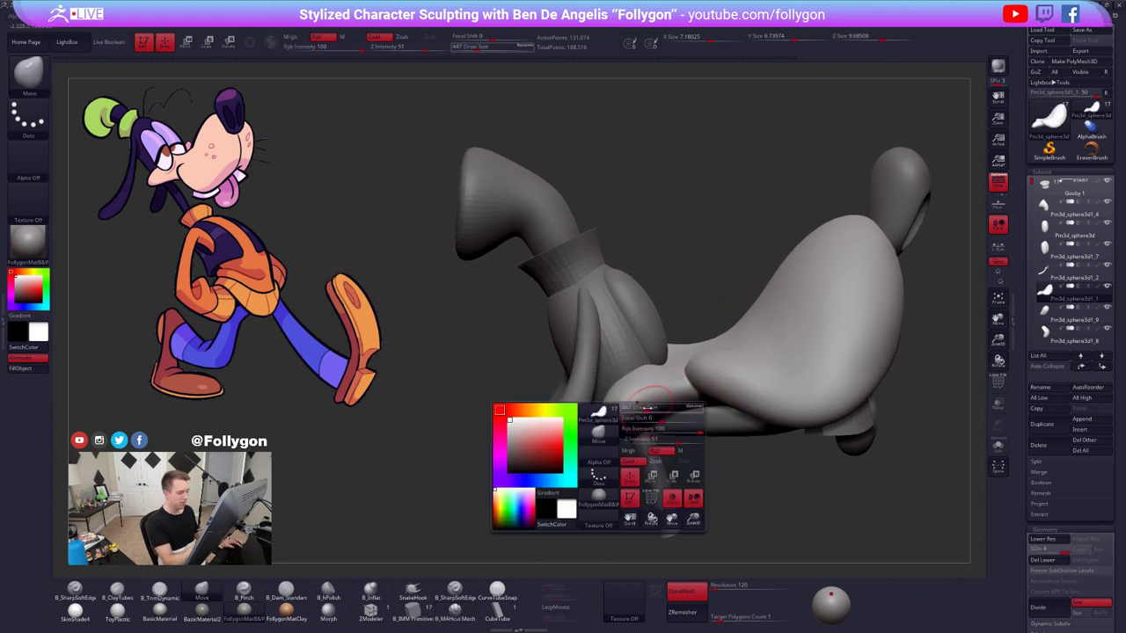
drag(648, 408, 636, 407)
mouse_move(635, 408)
right_down()
mouse_move(627, 417)
mouse_move(644, 403)
right_up()
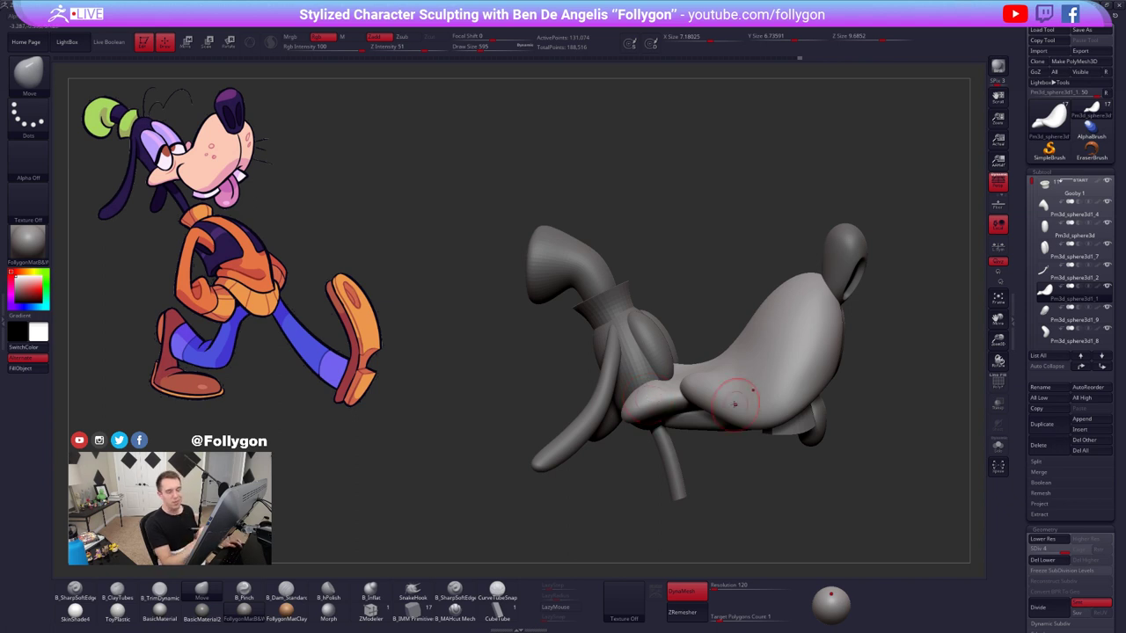
mouse_move(735, 405)
right_down()
mouse_move(704, 457)
mouse_move(691, 425)
mouse_move(653, 417)
right_up()
key(space)
drag(695, 357, 689, 357)
- Isolate the head, lower it to subdivision level 2, and mask the brow polygroup, leaving the cheeks and muzzle unmasked
mouse_move(689, 396)
right_down()
mouse_move(704, 420)
mouse_move(691, 387)
mouse_move(705, 350)
mouse_move(690, 281)
right_up()
key(shift+s)
alt+right_drag(689, 224, 689, 331)
alt+right_drag(612, 275, 673, 366)
ctrl+right_drag(673, 366, 668, 401)
key(shift+d)
key(shift+d)
key(w)
ctrl+drag(637, 351, 645, 287)
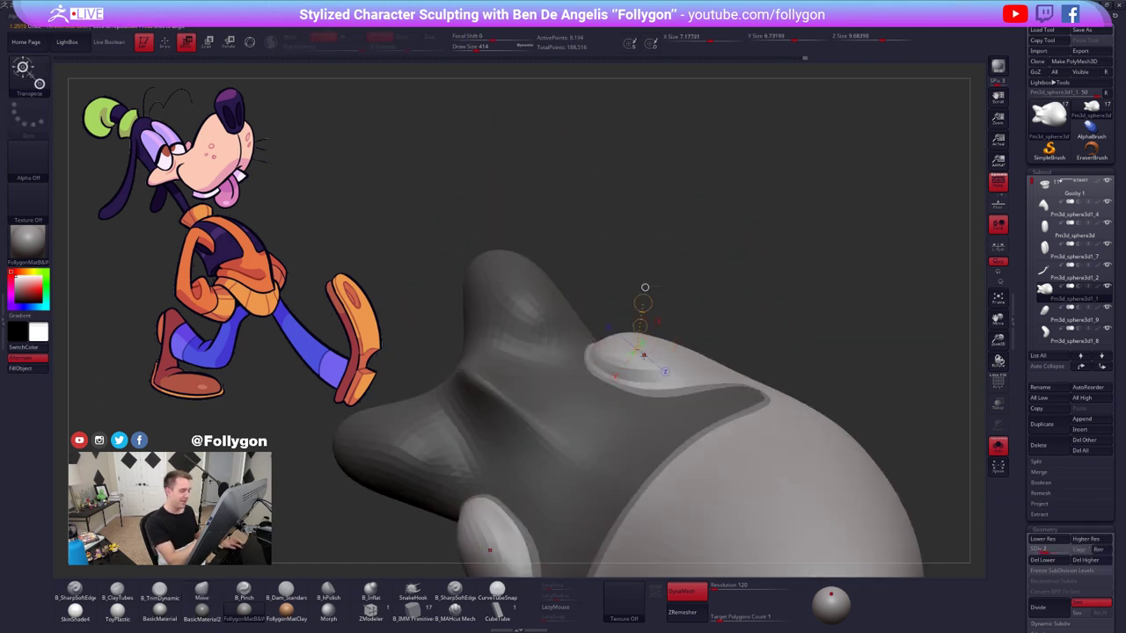
- Return to draw mode and shape the unmasked raised tip of the cheek with the Move brush
key(q)
key(space)
click(664, 348)
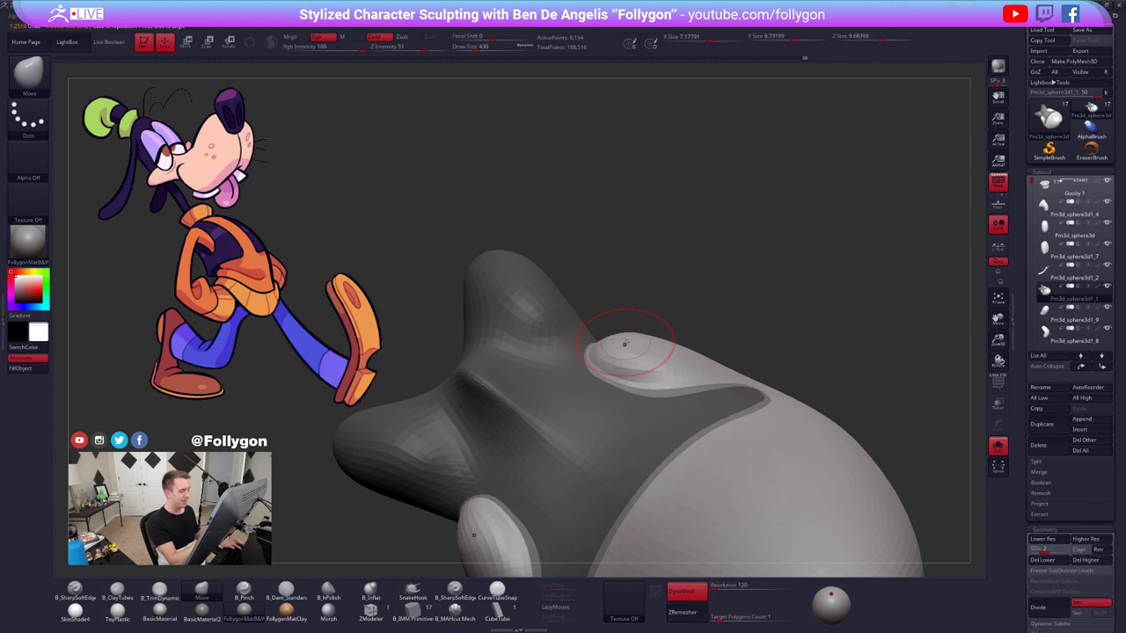
key(space)
drag(625, 343, 666, 341)
key(shift)
key(space)
key(space)
drag(736, 376, 743, 378)
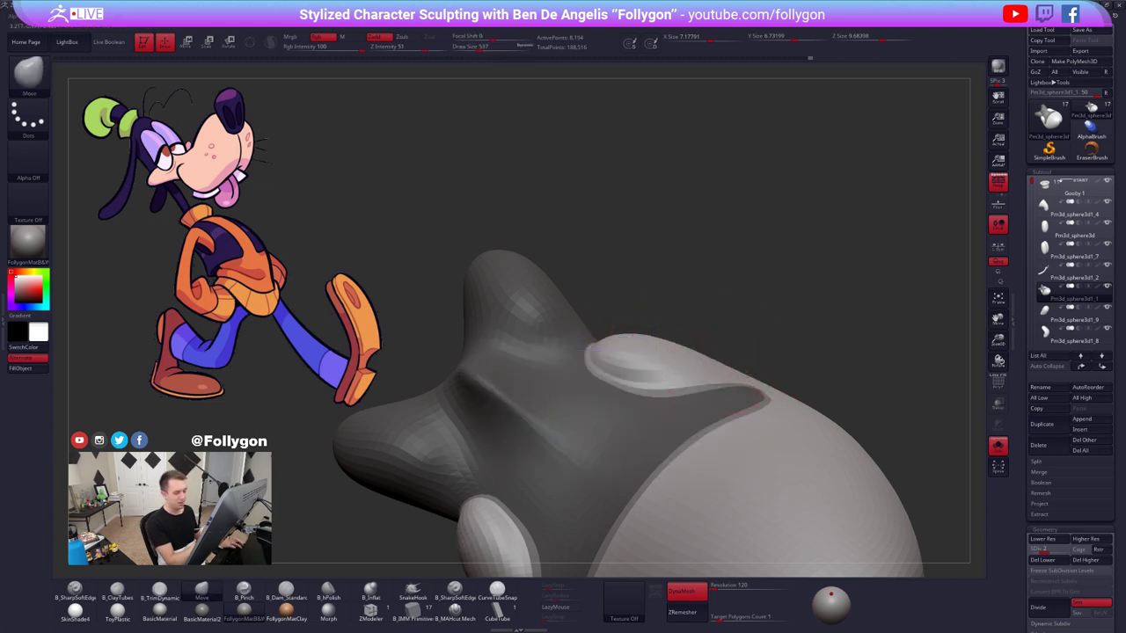
- Smooth the cheek's raised tip, step up to subdivision level 3, and soften its inner edge with TrimDynamic and smoothing
shift+drag(627, 338, 637, 354)
key(d)
right_drag(638, 352, 624, 339)
key(3)
drag(621, 349, 648, 357)
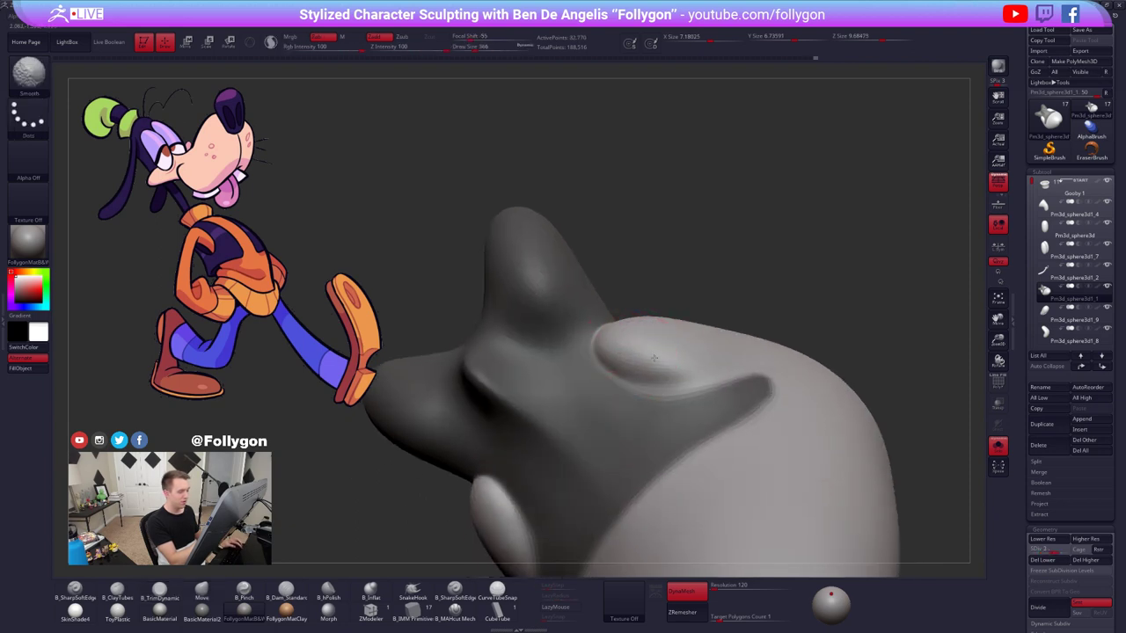
mouse_move(653, 361)
right_down()
mouse_move(639, 432)
mouse_move(665, 383)
right_up()
shift+drag(662, 359, 669, 364)
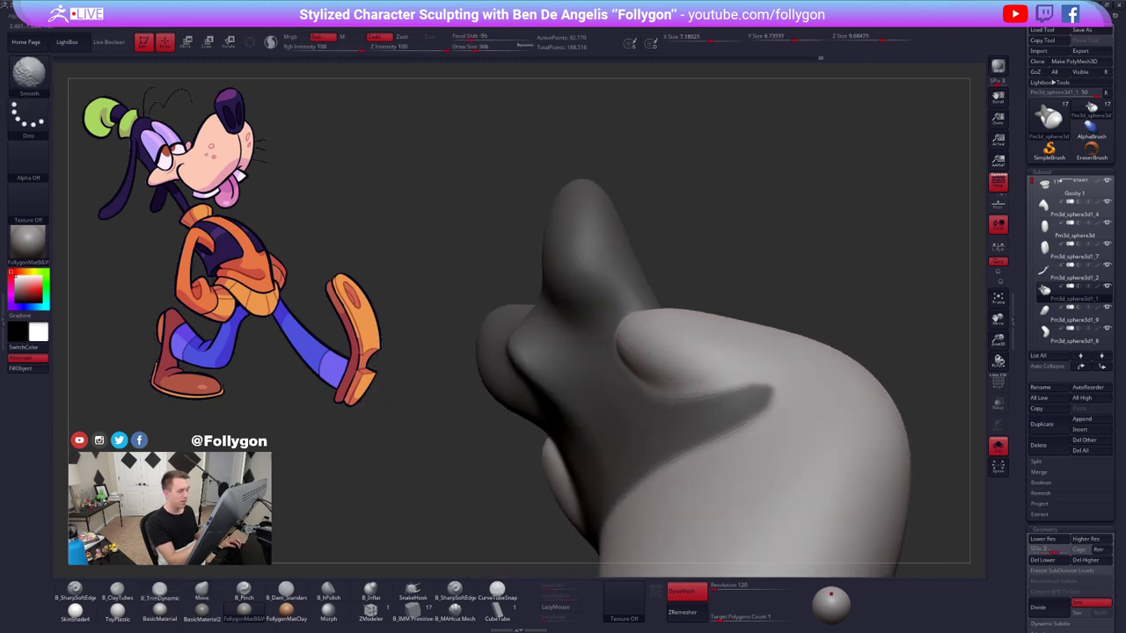
- Smooth the cheek tip from several angles and set the TrimDynamic draw size to 636
right_drag(671, 380, 648, 375)
shift+drag(646, 373, 653, 382)
right_drag(652, 382, 640, 360)
shift+drag(637, 354, 644, 358)
mouse_move(645, 358)
right_down()
mouse_move(654, 369)
mouse_move(675, 354)
right_up()
key(s)
drag(658, 351, 681, 349)
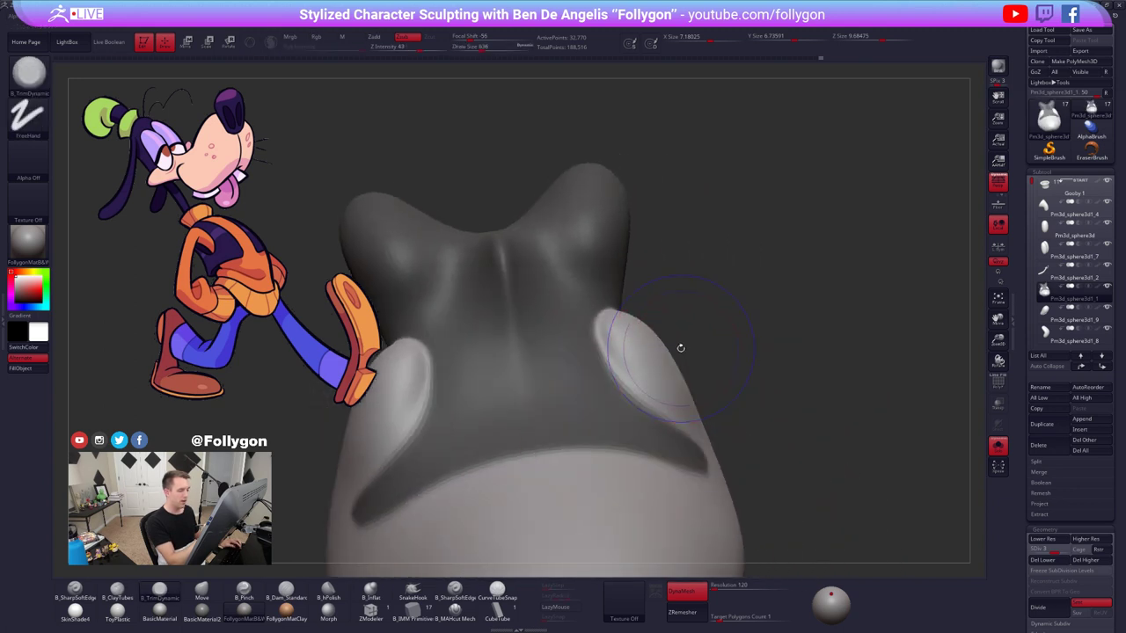
- Reshape the cheek tips with the Move brush at the lowest subdivision level, and return the head to level 4
key(shift+d)
key(shift+d)
key(b)
key(m)
key(v)
right_drag(658, 357, 671, 371)
key(d)
key(d)
key(d)
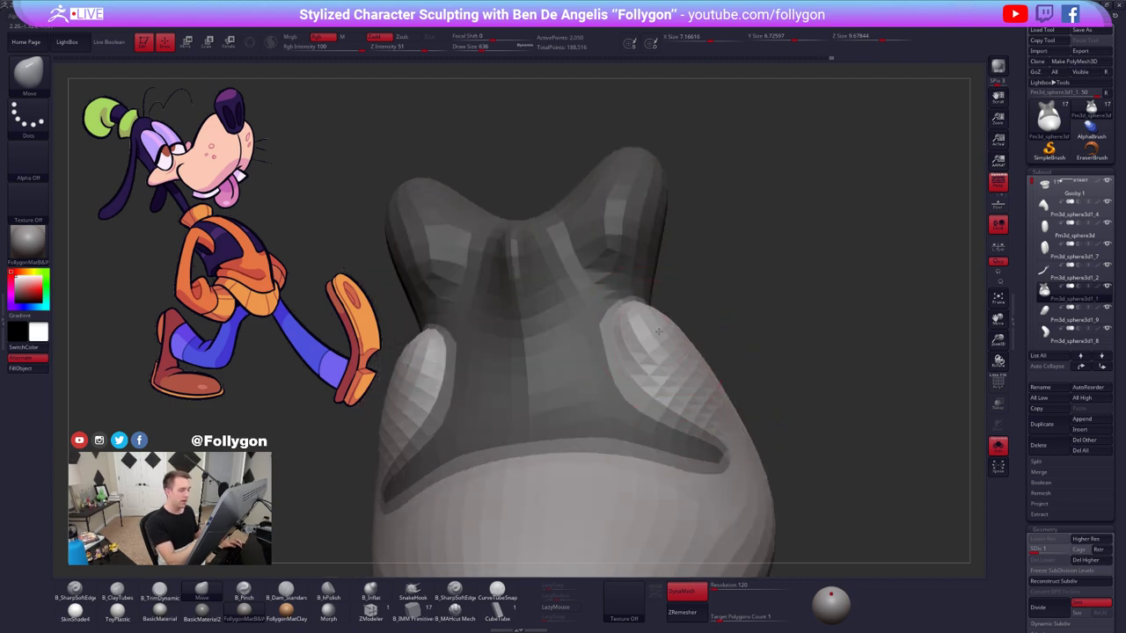
- Clear the mask from the head and smooth the side of the cheek at draw size 430
mouse_move(779, 390)
ctrl+right_down()
mouse_move(691, 377)
mouse_move(674, 390)
mouse_move(762, 393)
ctrl+right_up()
key(shift+f)
mouse_move(602, 412)
right_down()
mouse_move(605, 428)
mouse_move(616, 413)
right_up()
key(shift+f)
ctrl+right_drag(528, 396, 590, 402)
key(s)
mouse_move(590, 402)
mouse_down()
mouse_move(574, 402)
mouse_move(573, 382)
mouse_up()
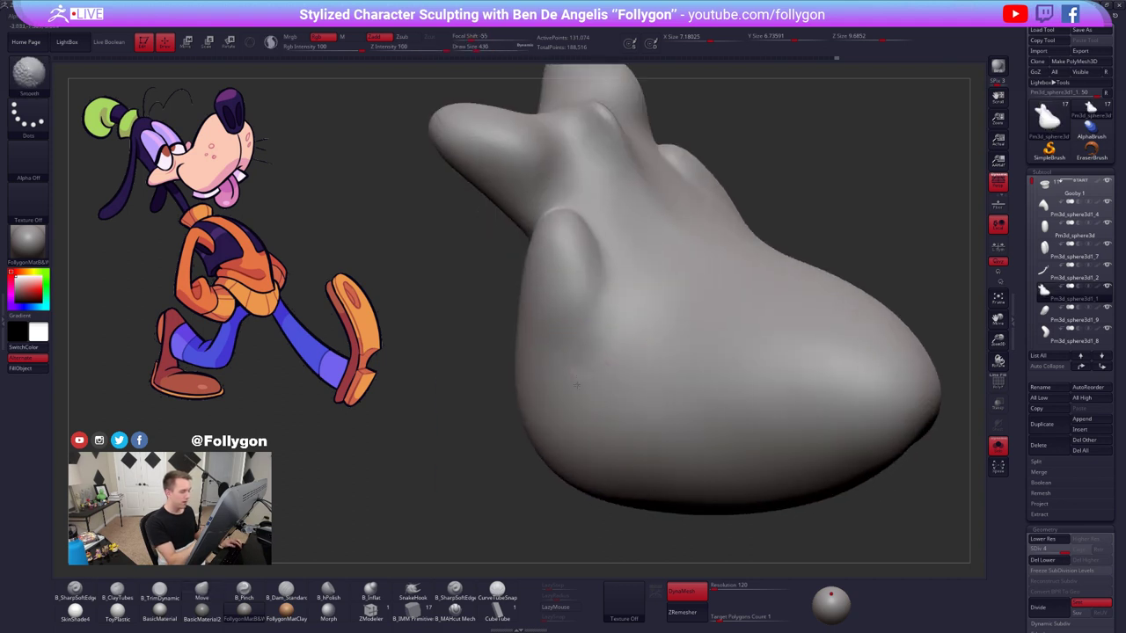
- Smooth the cheek below the crease's tip at subdivision level 3 and display the polygroup wireframe
right_drag(573, 382, 583, 405)
key(shift+d)
shift+drag(583, 404, 579, 394)
key(shift+f)
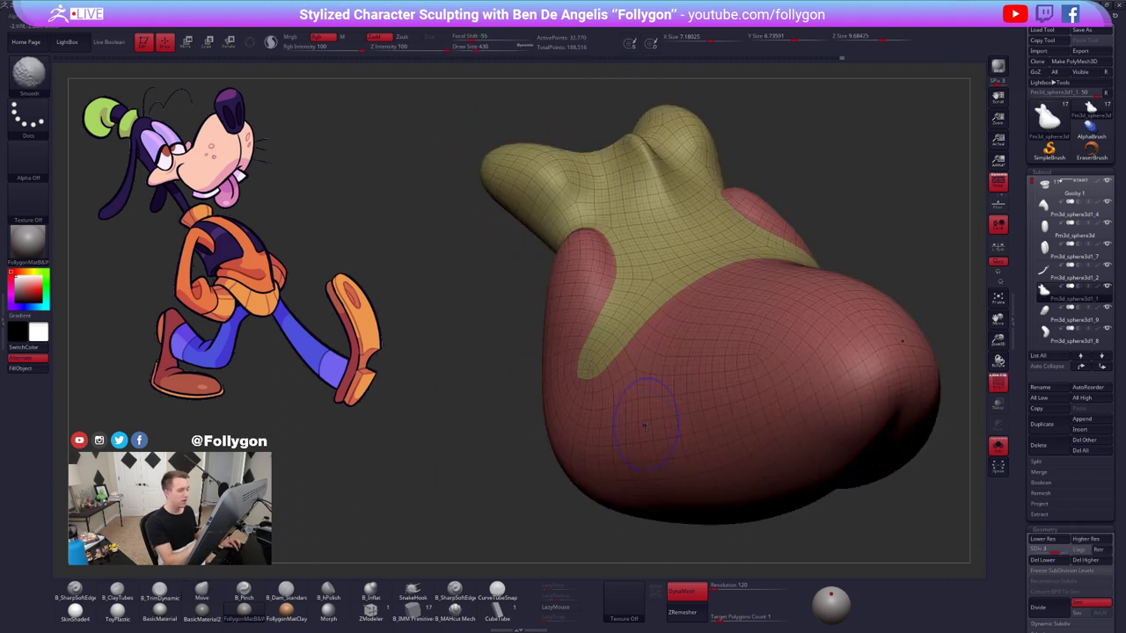
right_drag(647, 417, 682, 406)
alt+right_drag(612, 407, 793, 441)
- Try masking around the tip of the brow polygroup at the lowest subdivision level, and clear the mask
key(d)
key(shift+d)
key(shift+d)
key(shift+d)
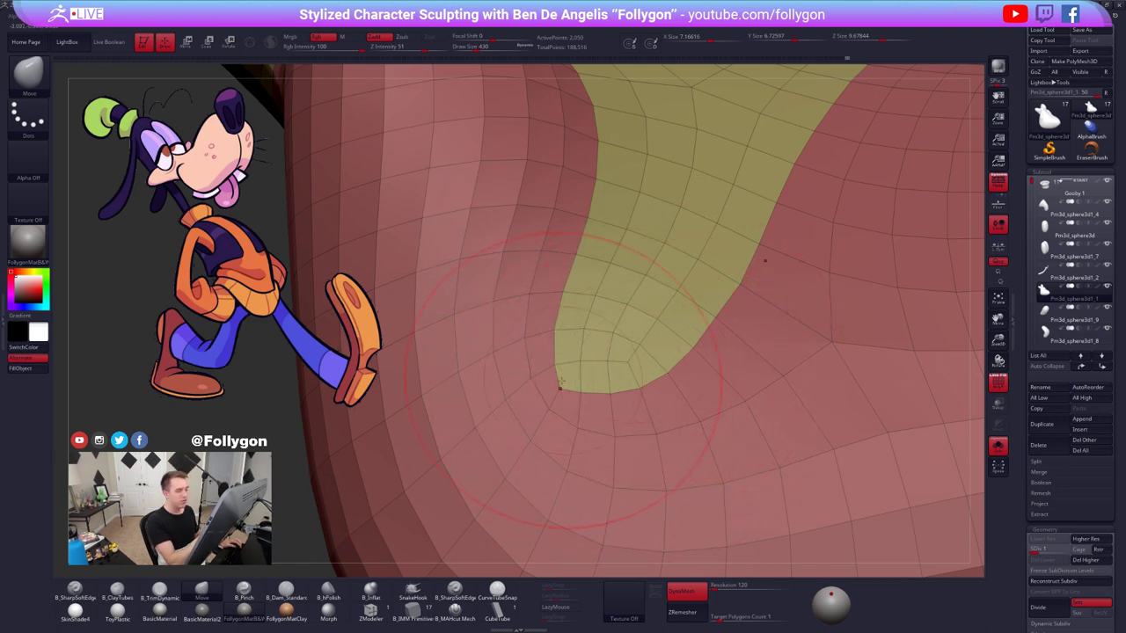
alt+right_drag(647, 409, 646, 382)
mouse_move(602, 380)
ctrl+mouse_down()
mouse_move(542, 447)
mouse_move(647, 449)
ctrl+mouse_up()
mouse_move(565, 429)
ctrl+alt+mouse_down()
mouse_move(604, 398)
mouse_move(582, 459)
mouse_move(561, 458)
ctrl+alt+mouse_up()
ctrl+drag(424, 486, 417, 453)
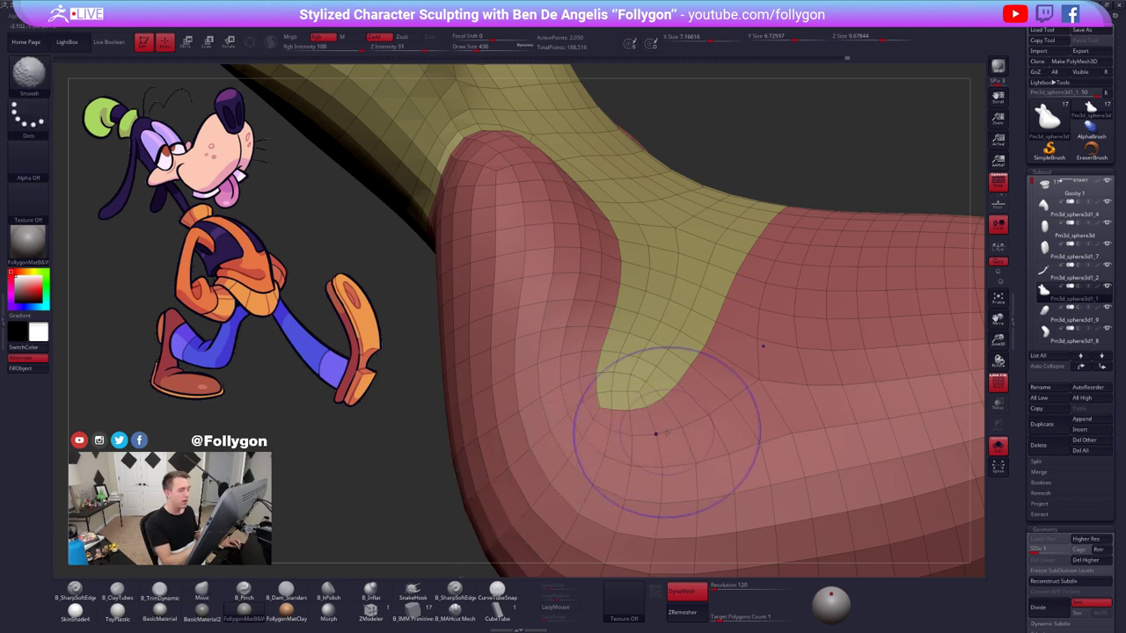
- Return the head to subdivision level 4, set the draw size to 279, and check the wireframe around the crease's tip
key(shift+f)
key(d)
key(d)
key(d)
key(space)
drag(646, 394, 633, 394)
key(shift+f)
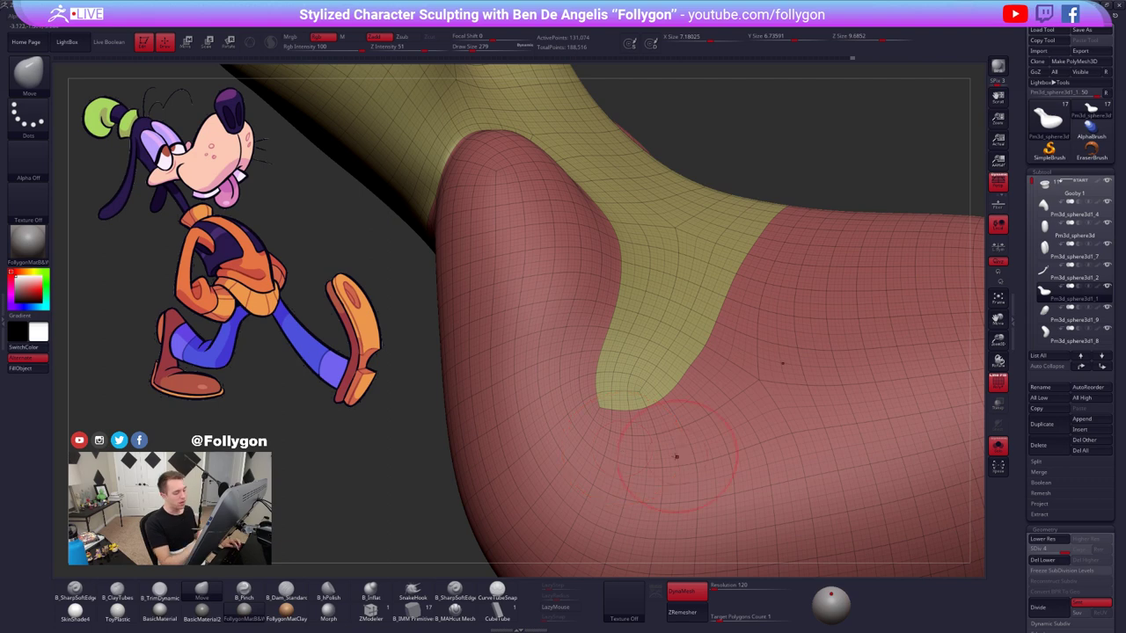
- Try building up the cheek at the crease's tip with ClayTubes and smoothing, and undo it
key(shift+f)
key(2)
drag(620, 397, 632, 411)
mouse_move(632, 411)
shift+mouse_down()
mouse_move(639, 399)
mouse_move(639, 415)
shift+mouse_up()
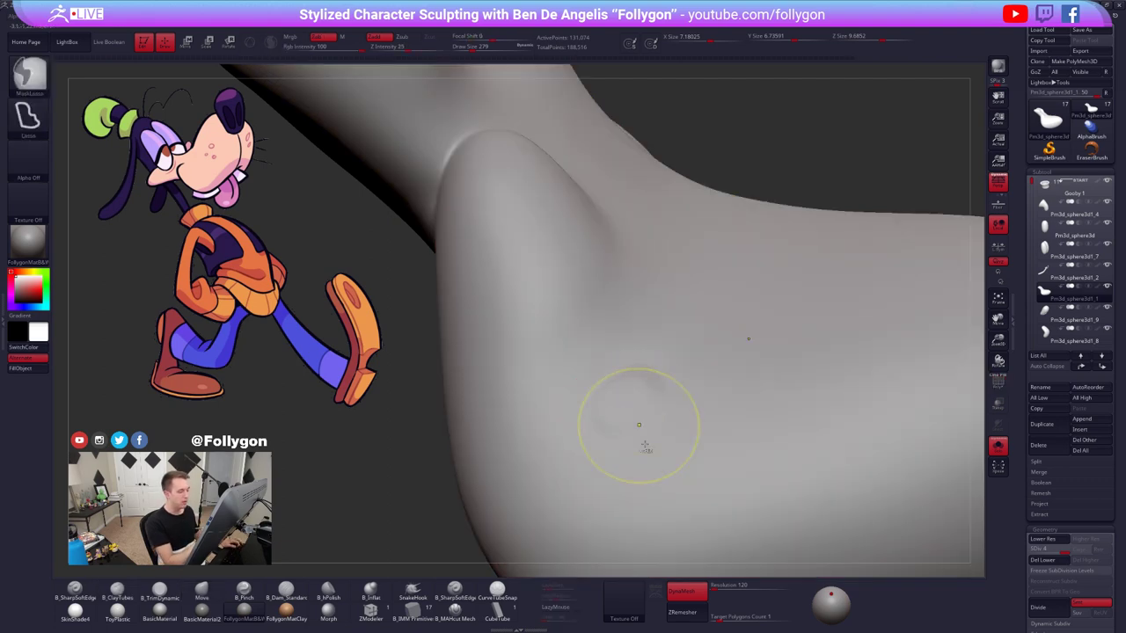
key(ctrl+z)
- Check the head's polygroup wireframe, divide the mesh to subdivision level 5, and set the ClayTubes draw size to 537
mouse_move(659, 452)
right_down()
mouse_move(685, 422)
mouse_move(715, 463)
mouse_move(614, 404)
right_up()
key(shift+f)
key(shift+f)
key(shift+f)
key(shift+f)
key(ctrl+d)
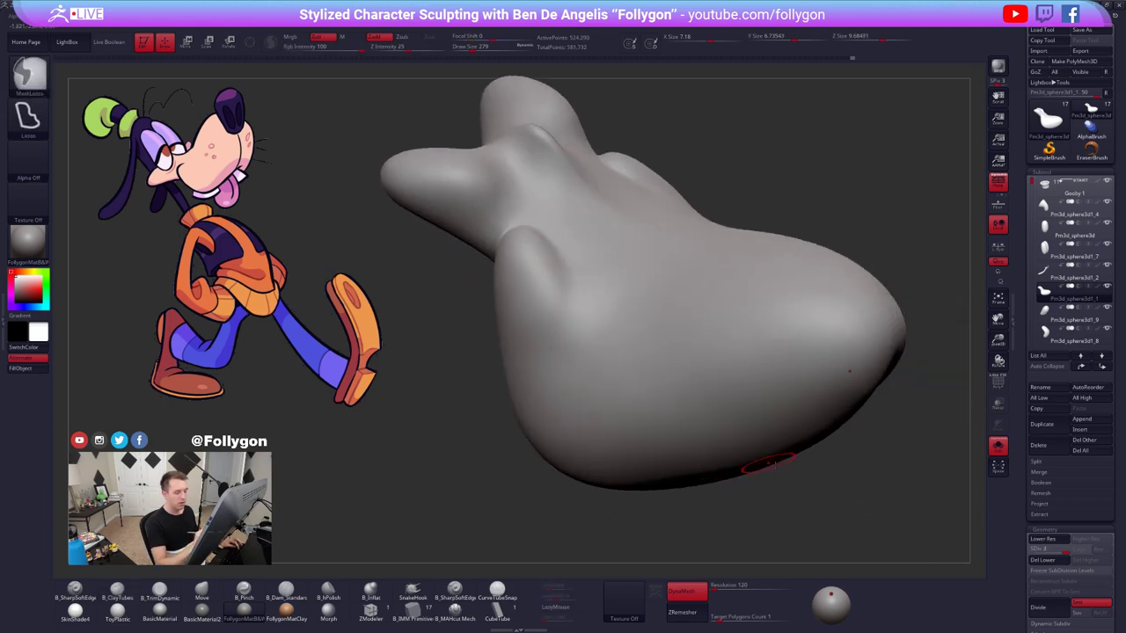
key(space)
drag(684, 357, 689, 357)
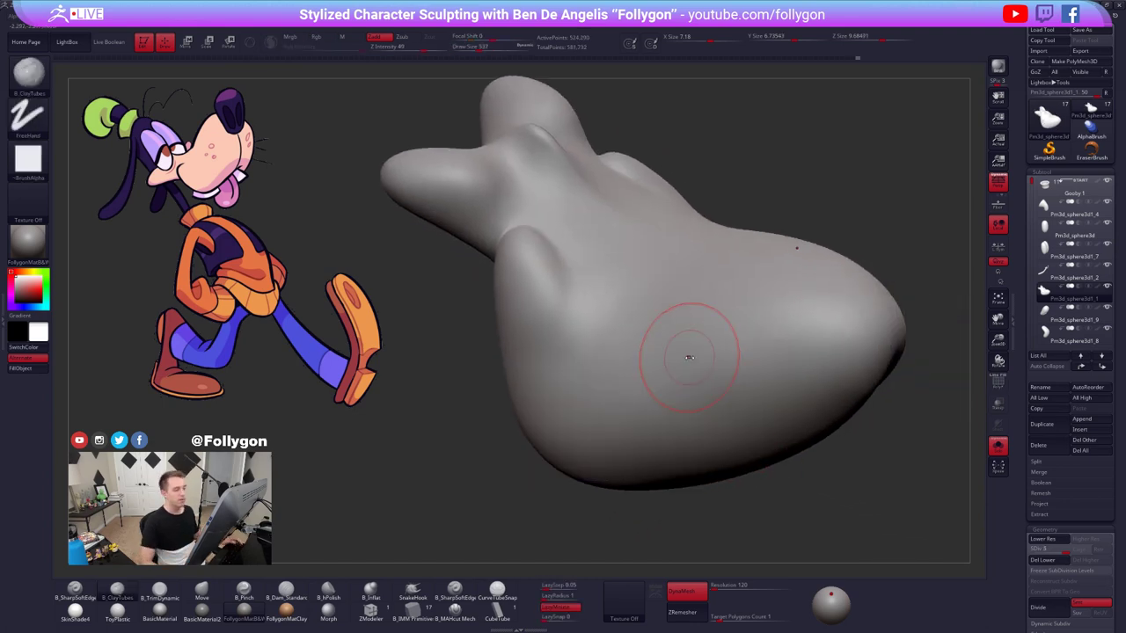
key(shift)
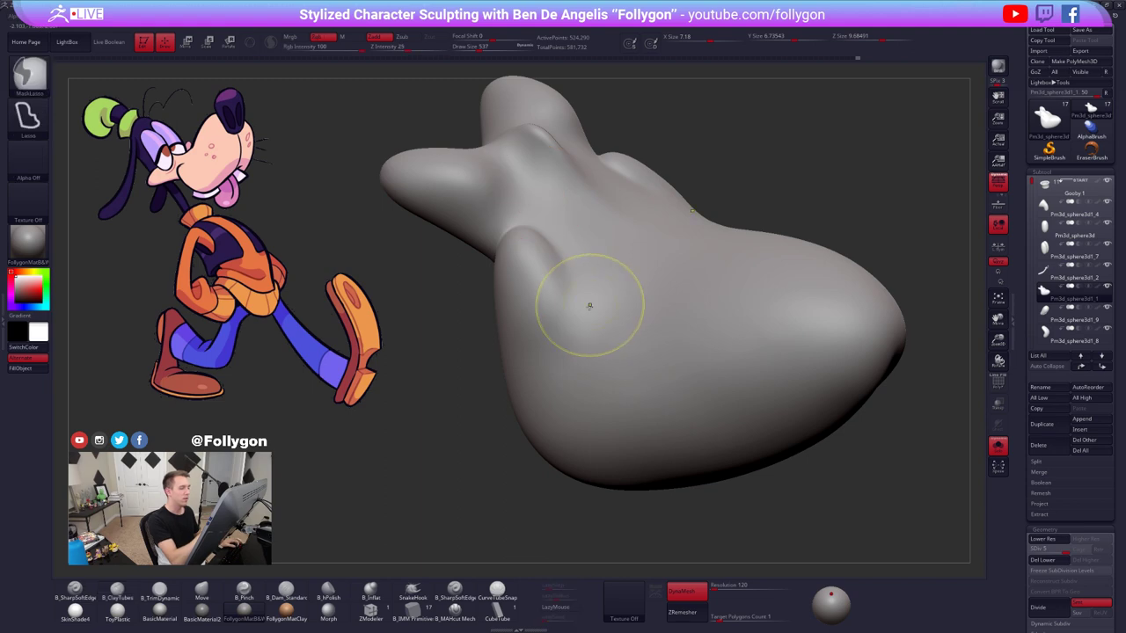
- Try smoothing the cheek and brow at the lowest subdivision level, undo it, and return to level 5
mouse_move(591, 308)
ctrl+right_down()
mouse_move(638, 381)
mouse_move(658, 378)
mouse_move(696, 402)
ctrl+right_up()
key(shift+d)
key(shift+d)
key(shift+d)
key(shift+d)
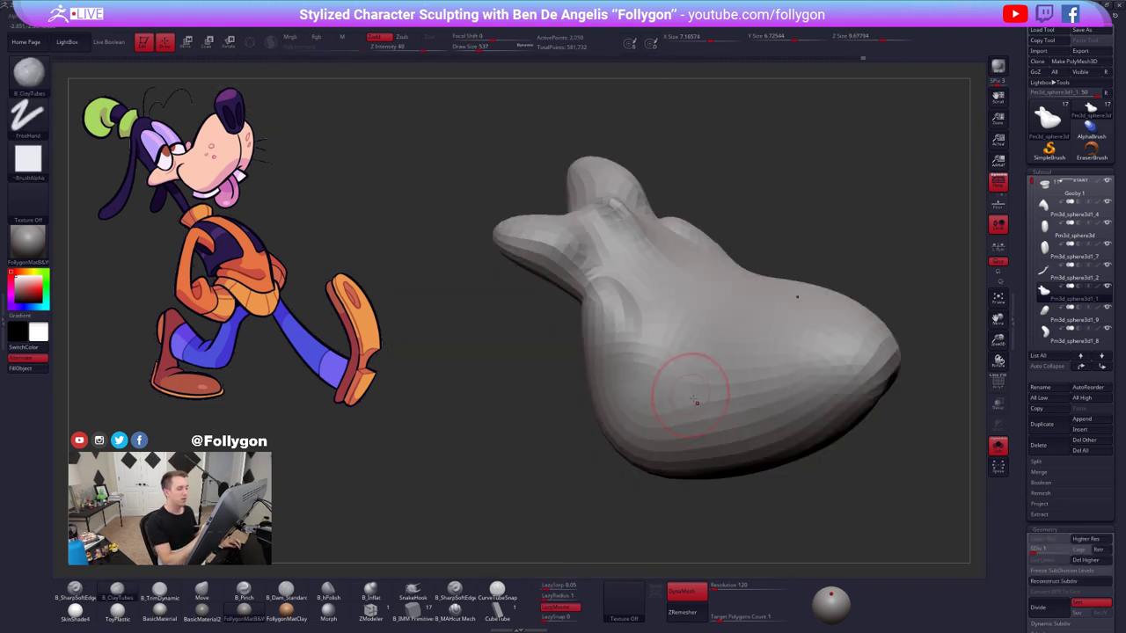
mouse_move(674, 357)
shift+mouse_down()
mouse_move(690, 366)
mouse_move(623, 299)
mouse_move(610, 314)
shift+mouse_up()
mouse_move(587, 257)
shift+mouse_down()
mouse_move(571, 240)
mouse_move(629, 235)
shift+mouse_up()
key(ctrl+z)
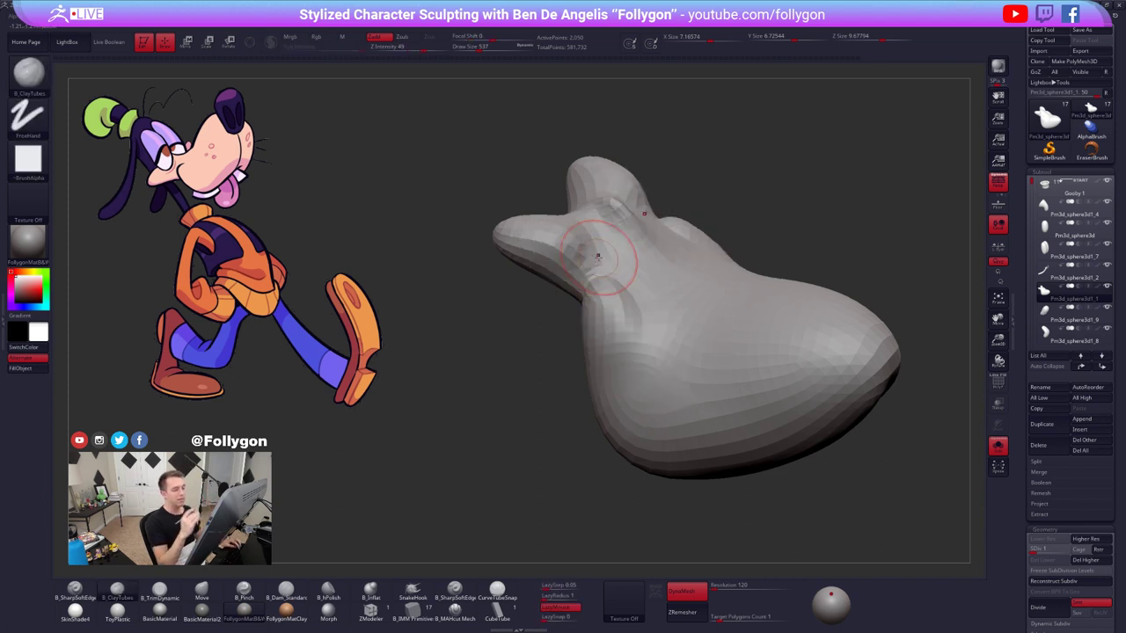
key(d)
key(d)
key(d)
key(d)
- Show all subtools, choose the Move brush, and refine the brow bump beside the ear at a lower subdivision level before restoring level 5
alt+right_drag(650, 289, 673, 369)
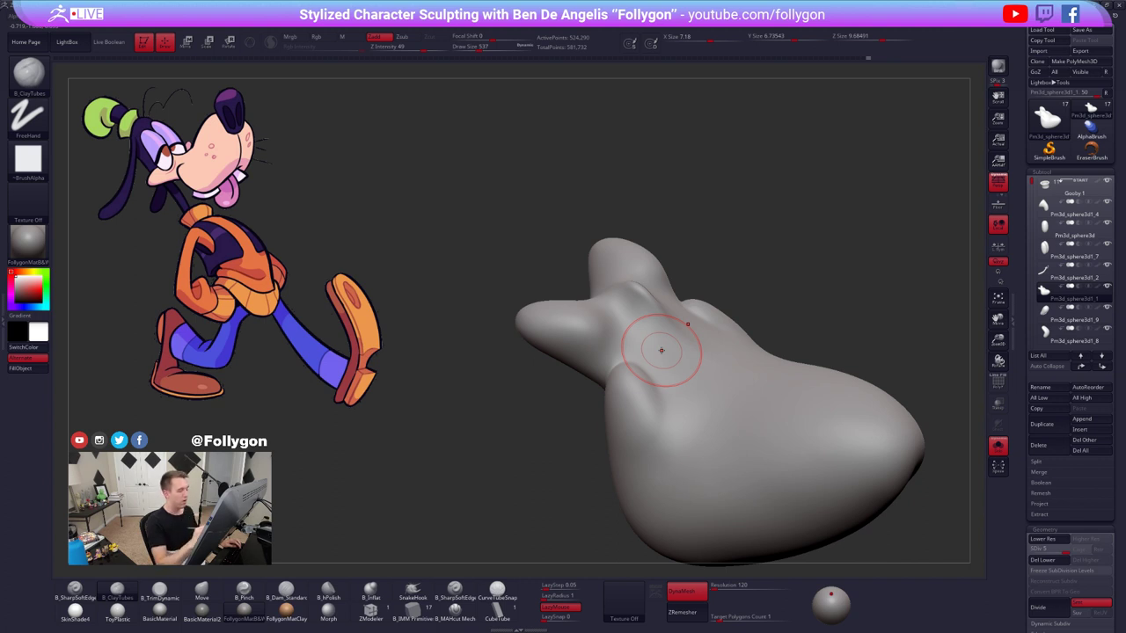
alt+right_drag(701, 438, 695, 385)
mouse_move(663, 440)
alt+right_down()
mouse_move(687, 393)
mouse_move(690, 415)
alt+right_up()
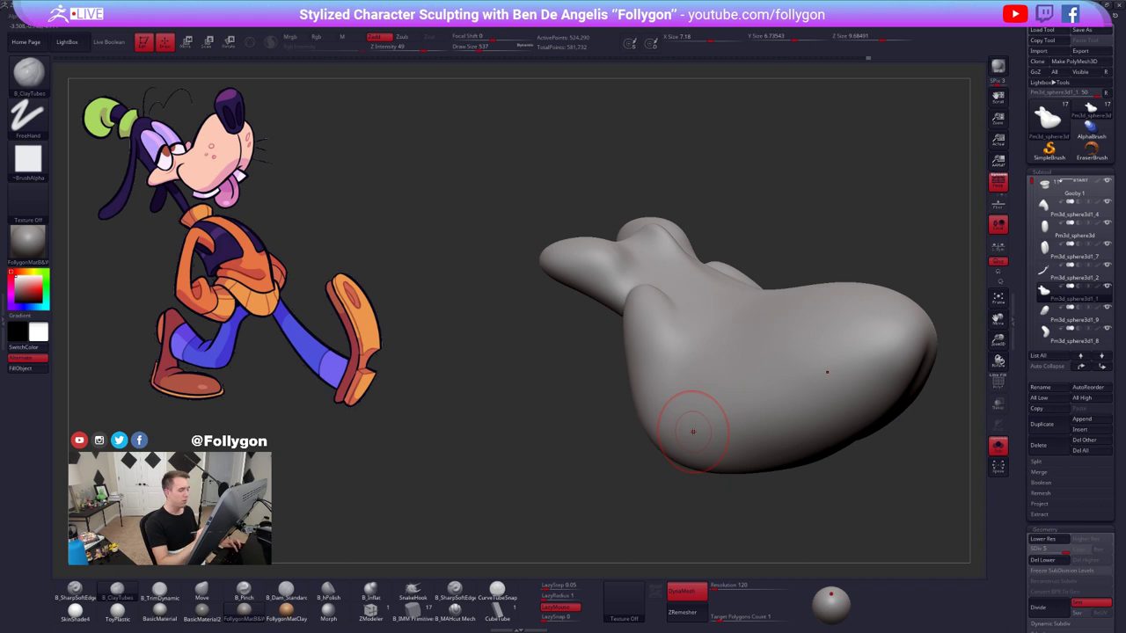
key(alt+shift+s)
ctrl+right_drag(693, 432, 695, 369)
mouse_move(704, 484)
right_down()
mouse_move(733, 452)
mouse_move(730, 382)
mouse_move(691, 385)
mouse_move(638, 434)
right_up()
key(b)
key(m)
key(v)
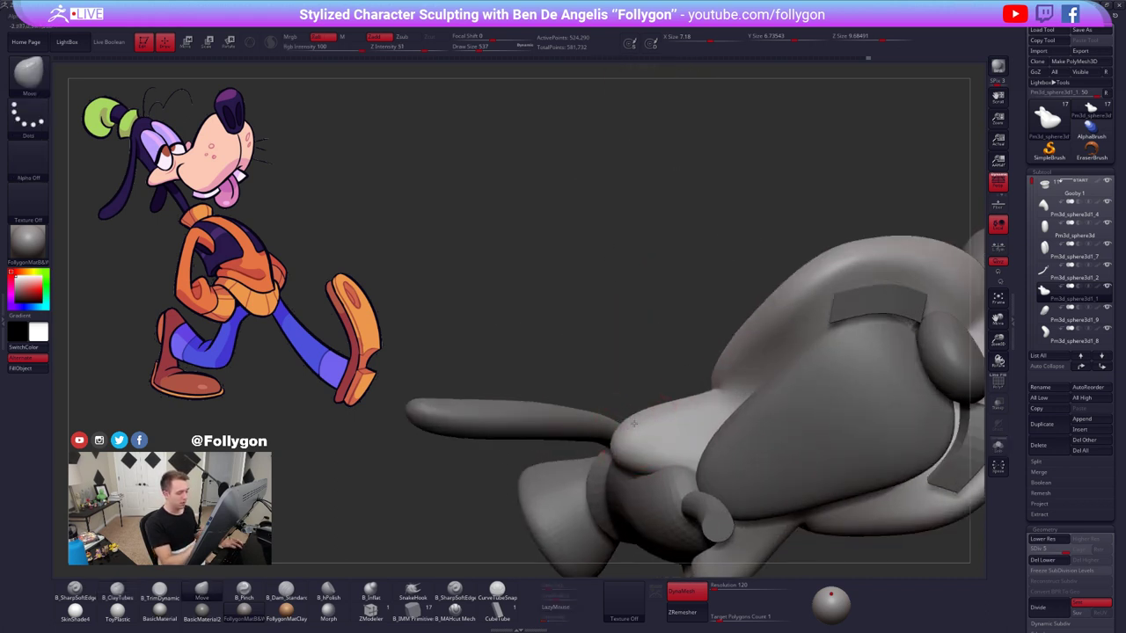
key(shift+d)
key(shift+d)
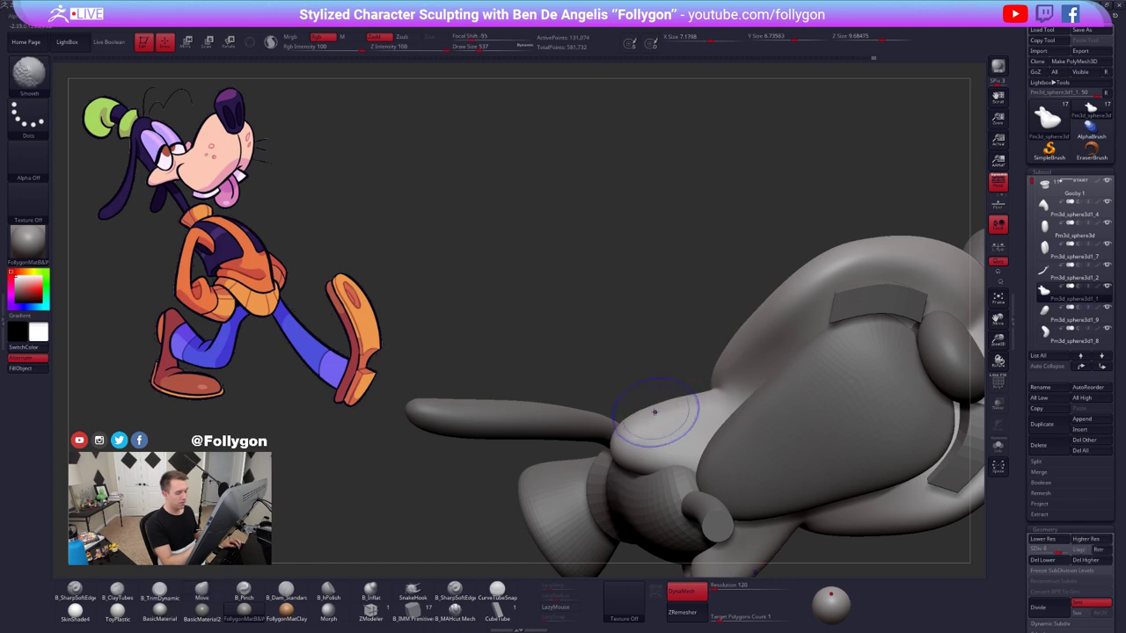
right_drag(661, 481, 655, 418)
key(d)
key(d)
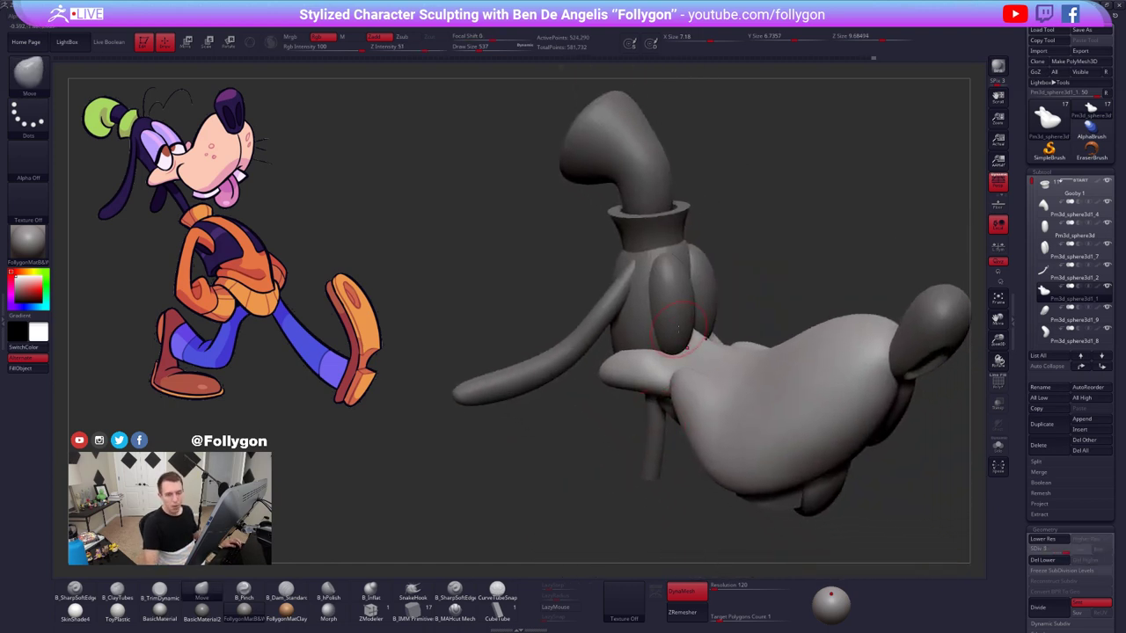
- Examine the head's polygroup wireframe around the brow and cheek, and check the active points count
key(shift+f)
ctrl+right_drag(750, 437, 759, 502)
right_drag(658, 328, 693, 367)
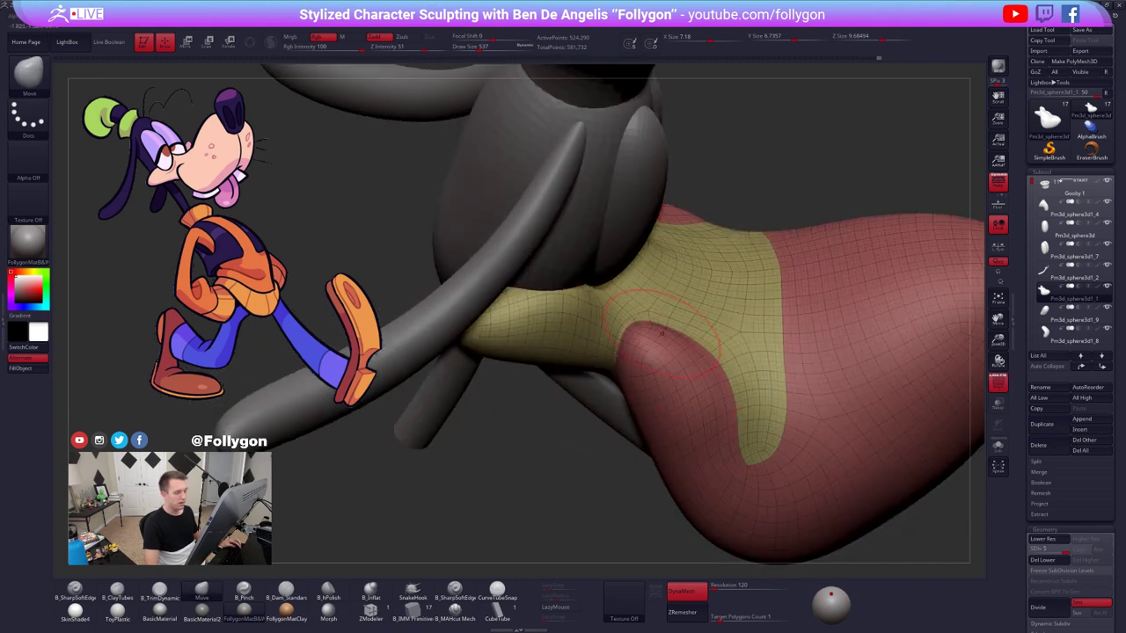
right_drag(732, 395, 660, 343)
key(shift+f)
right_drag(660, 343, 729, 397)
alt+right_drag(729, 397, 659, 395)
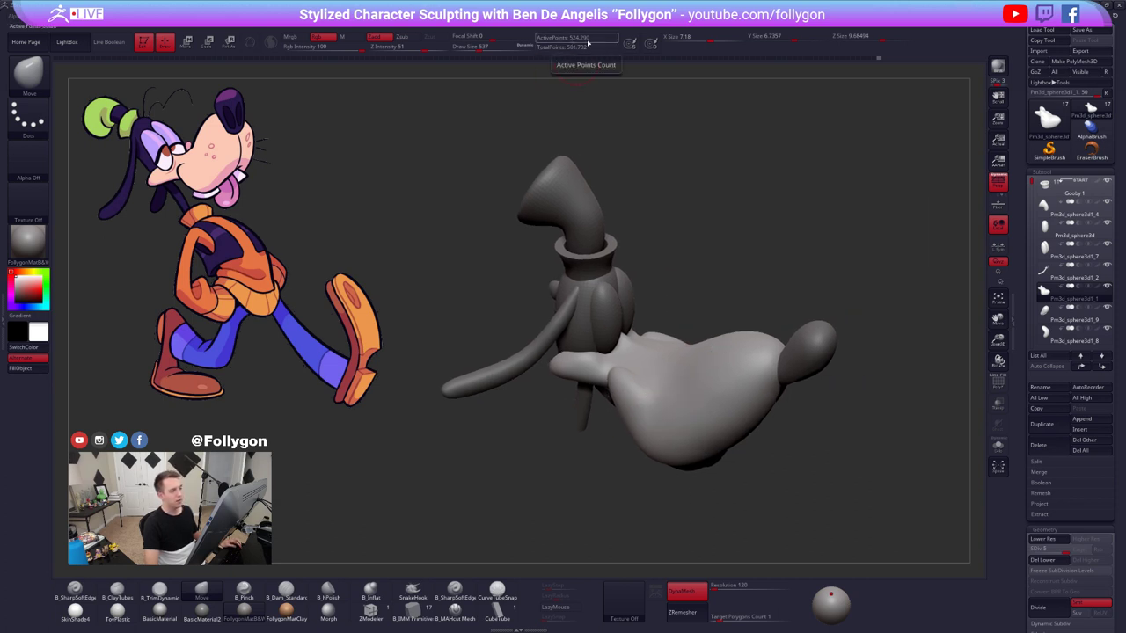
key(shift+f)
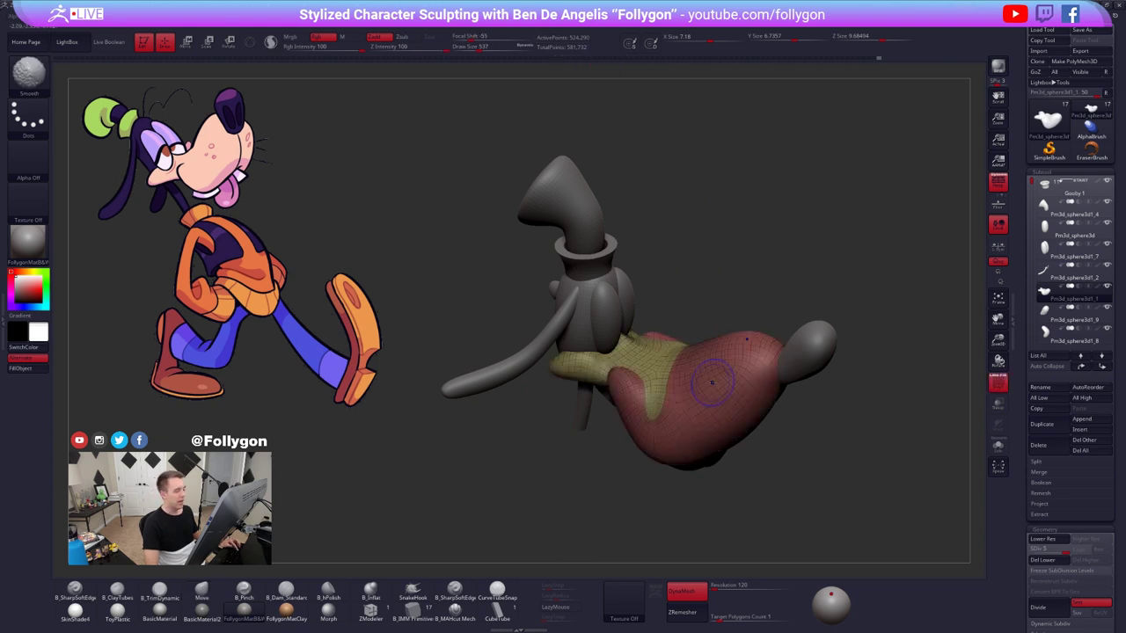
- Turn off the polygroup wireframe, select the central head sphere, and nudge its shape with the Move brush at draw size 857
key(shift+f)
right_drag(684, 375, 708, 361)
alt+click(657, 343)
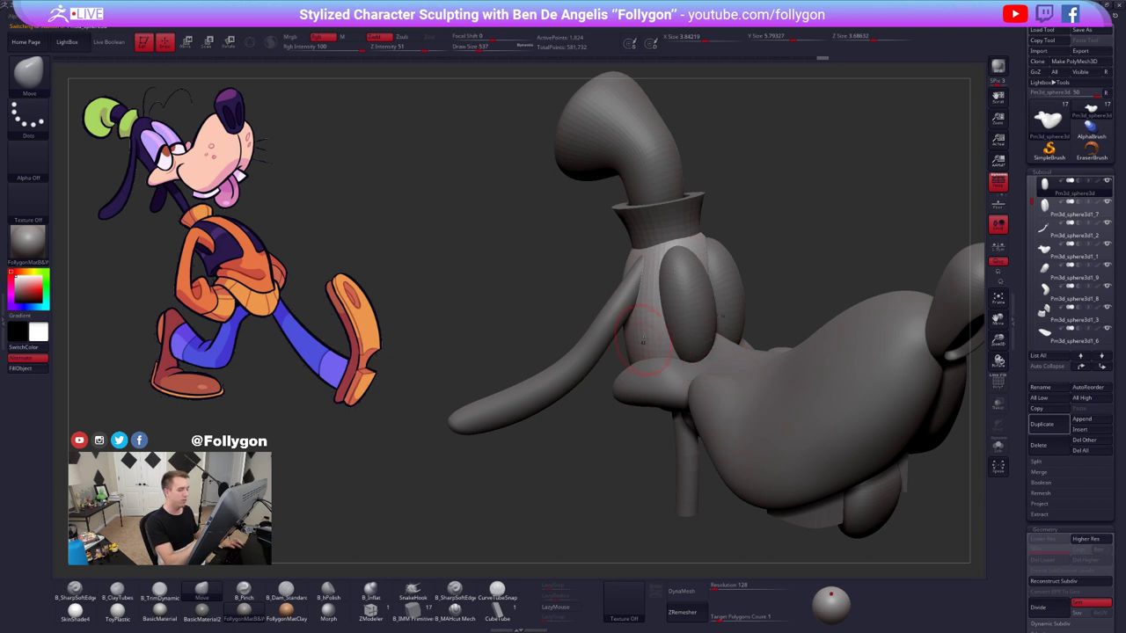
key(space)
drag(643, 342, 656, 341)
right_drag(640, 342, 654, 337)
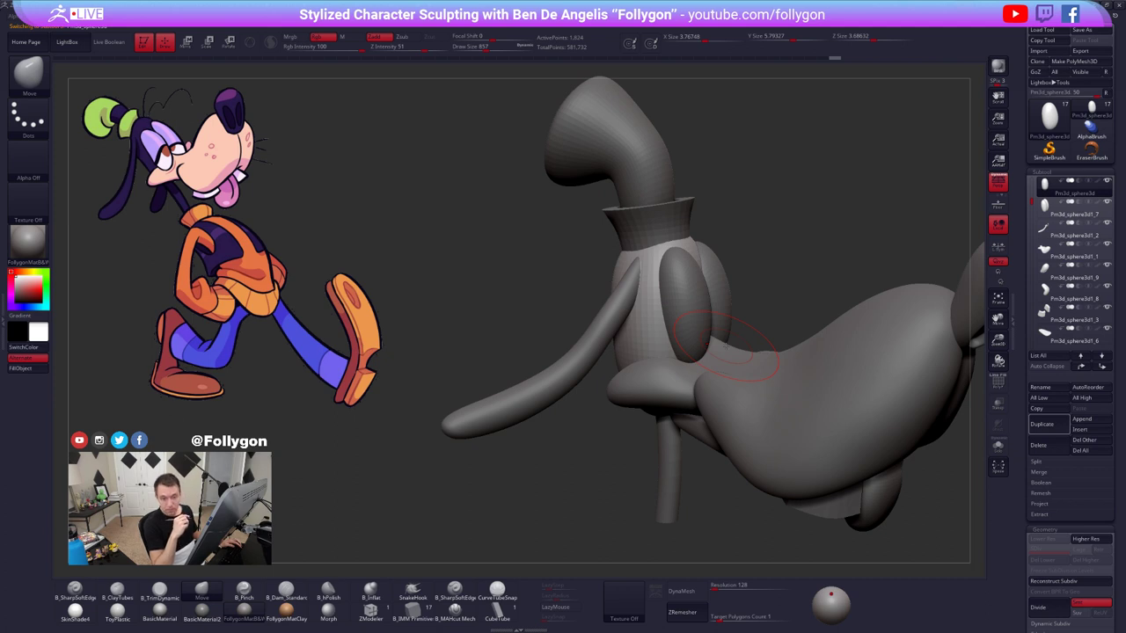
key(ctrl+f)
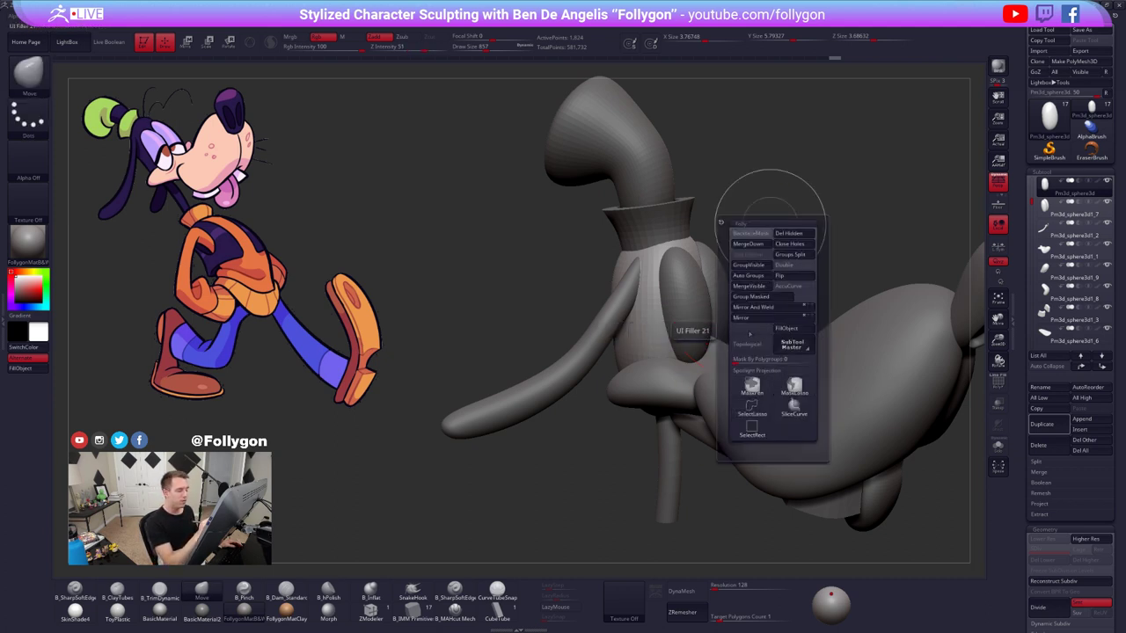
key(ctrl+shift+f)
key(space)
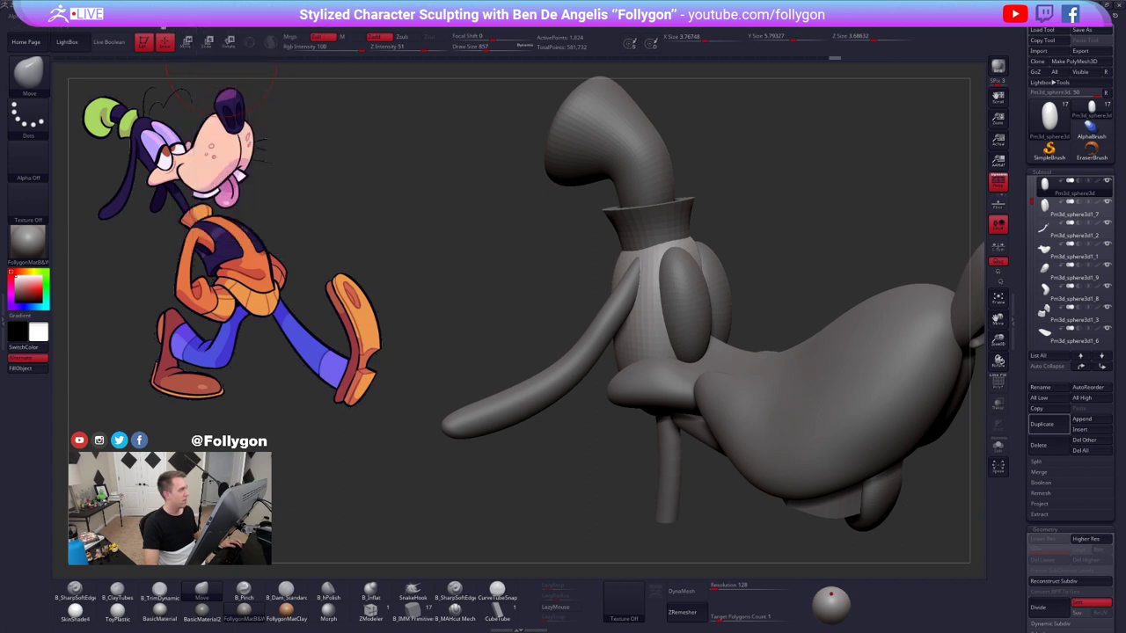
key(space)
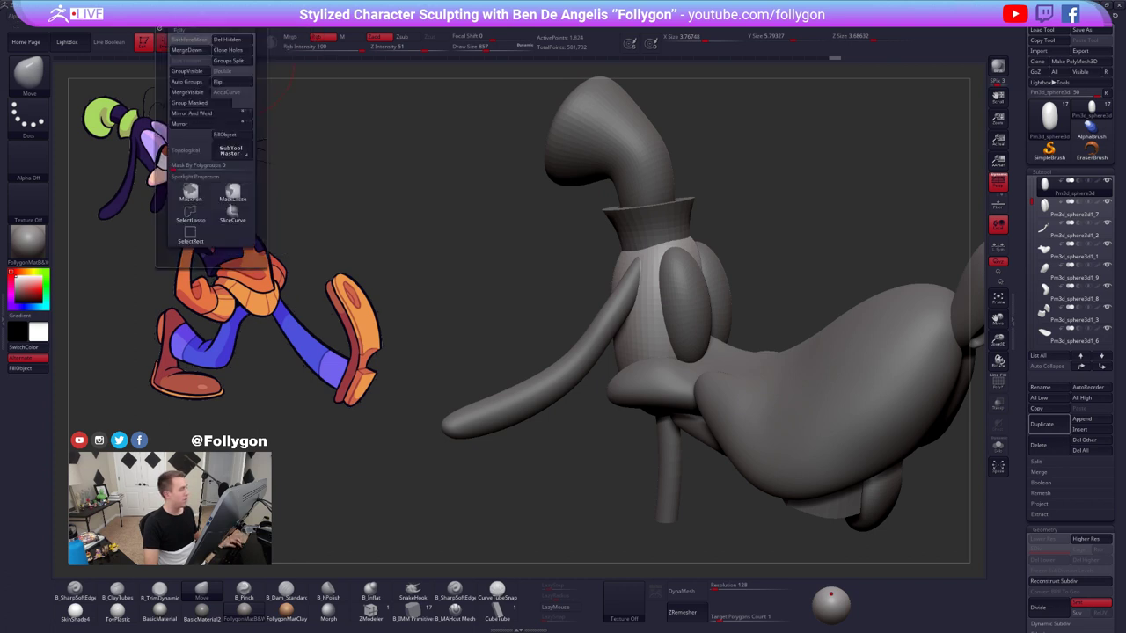
key(ctrl+shift+space)
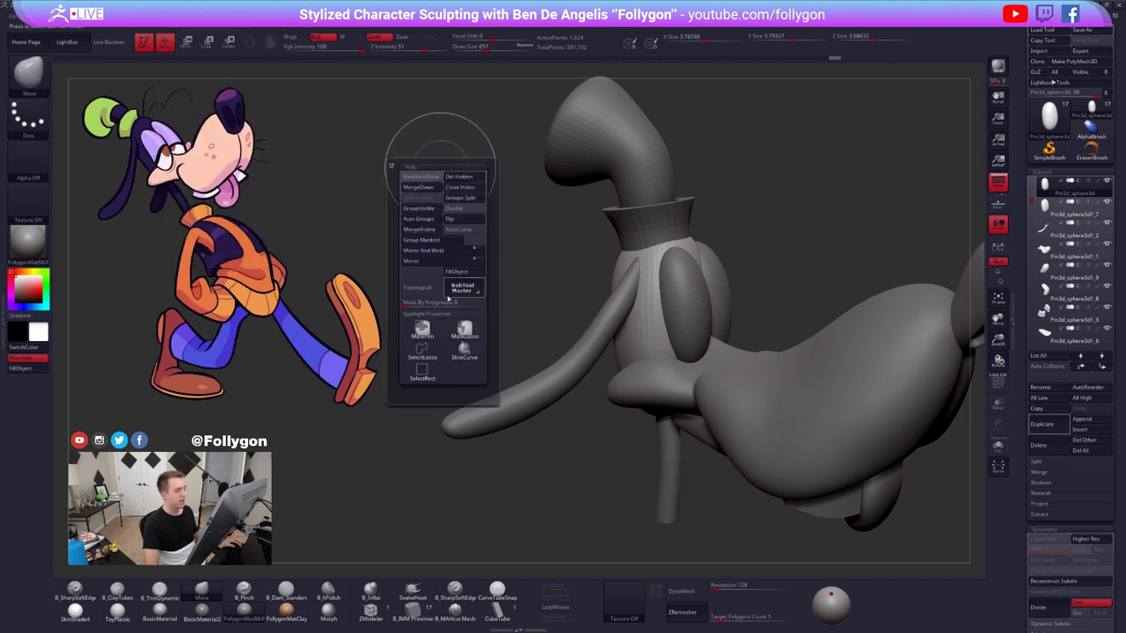
key(9)
key(ctrl+shift+space)
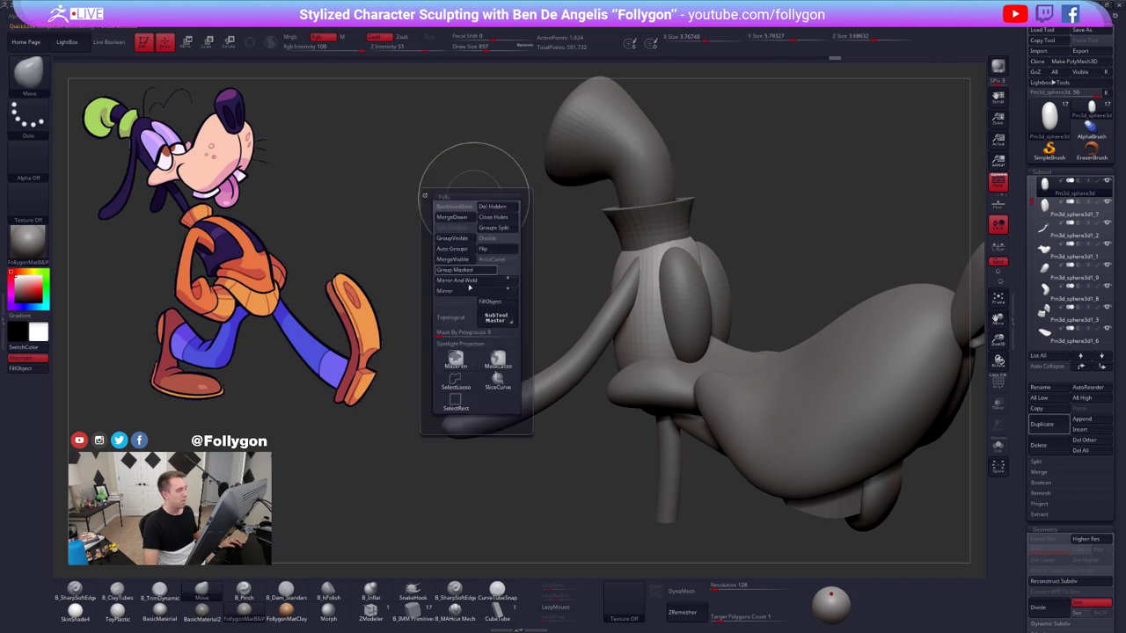
key(ctrl+shift+space)
key(ctrl+shift+space)
key(ctrl+shift+space)
key(ctrl+shift+space)
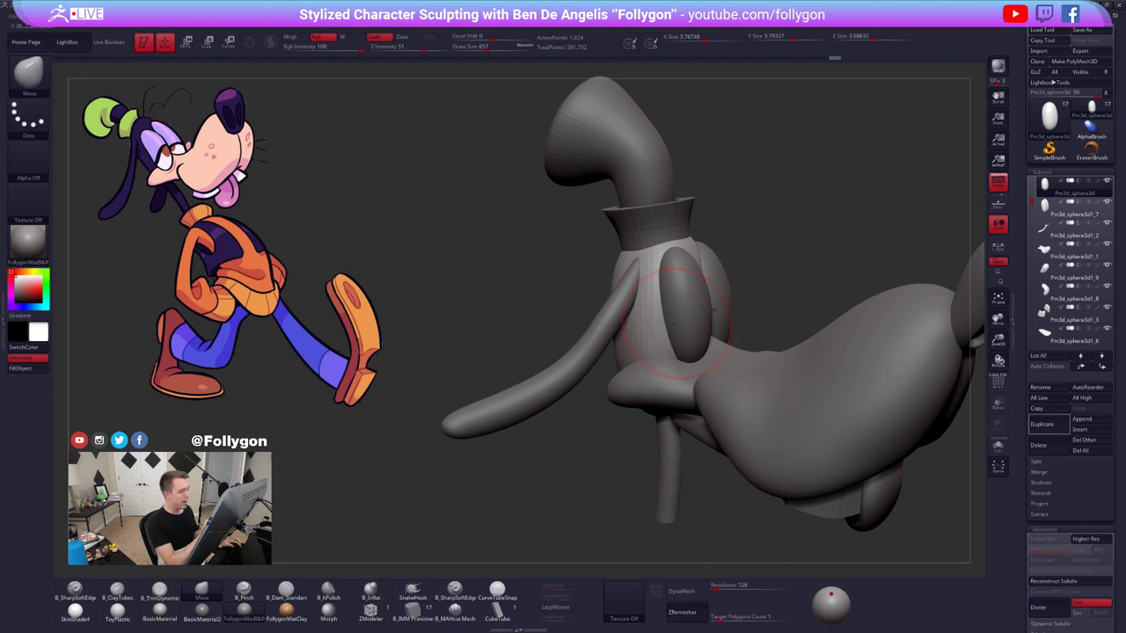
- Select the long ear subtool and adjust its upper end with the Move brush, raising the draw size to 1309
alt+right_drag(653, 323, 730, 374)
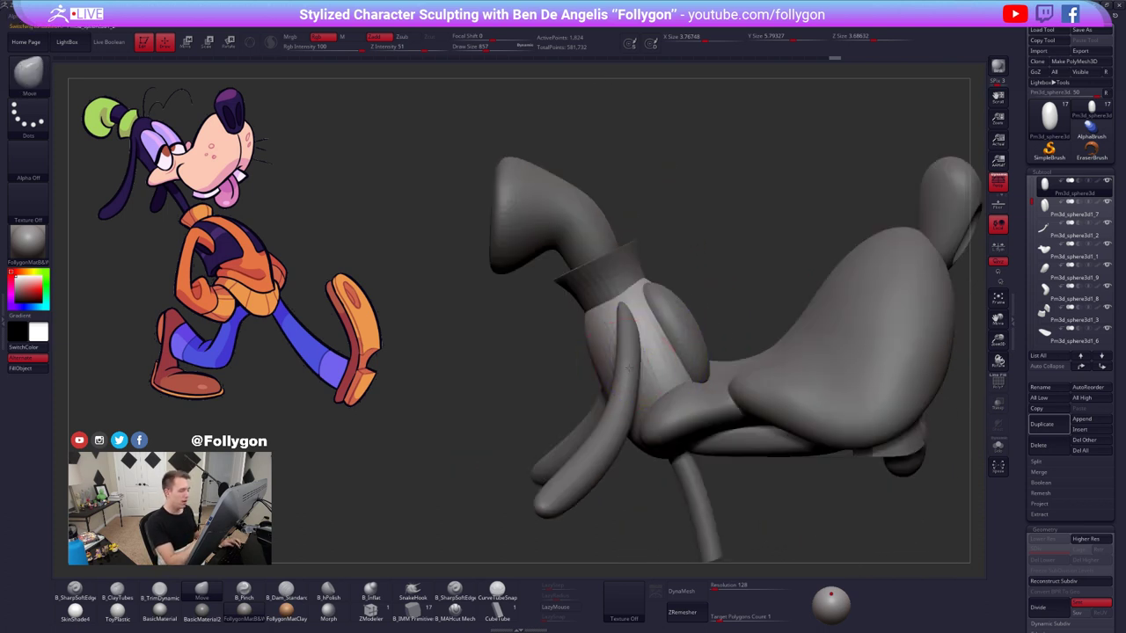
alt+click(624, 380)
key(space)
drag(623, 380, 629, 379)
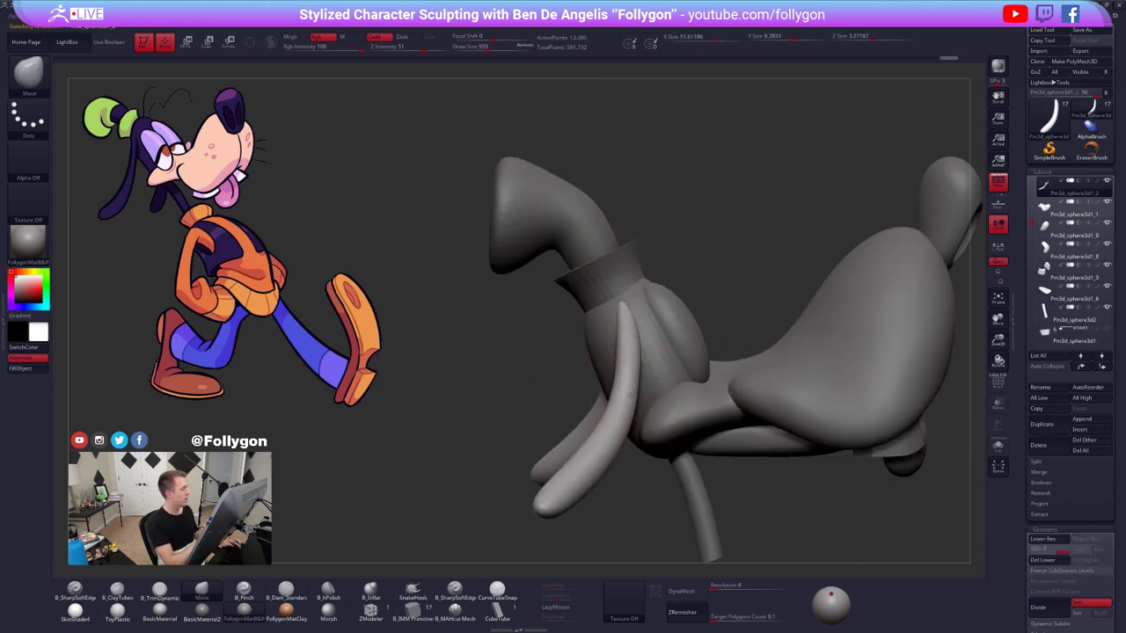
mouse_move(629, 379)
ctrl+right_down()
mouse_move(630, 399)
mouse_move(649, 370)
ctrl+right_up()
alt+right_drag(639, 414, 644, 384)
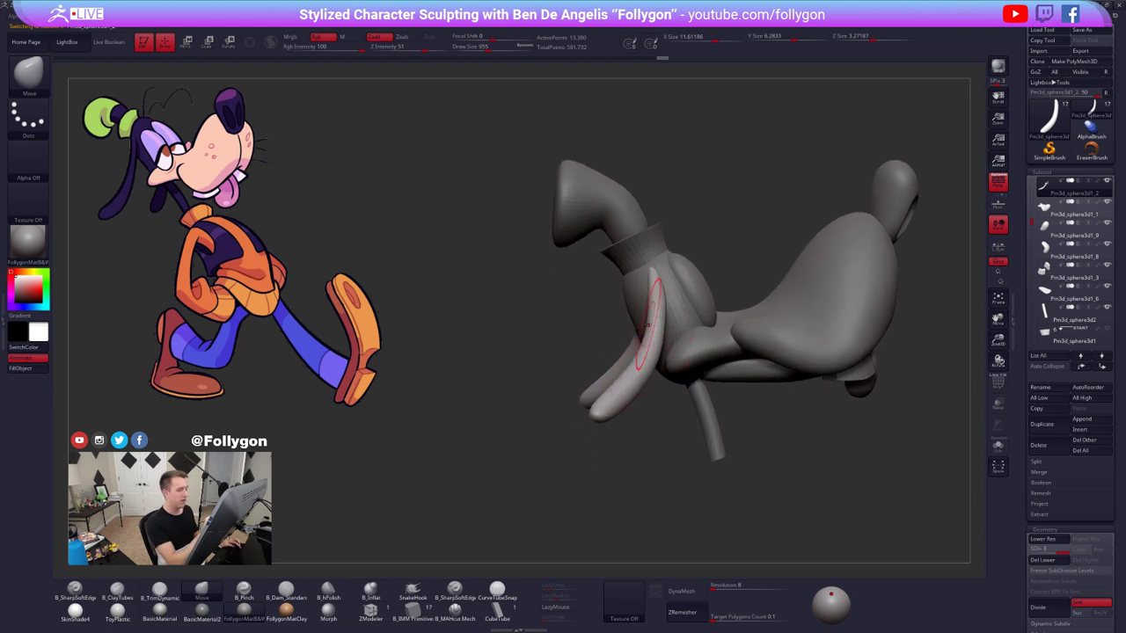
key(space)
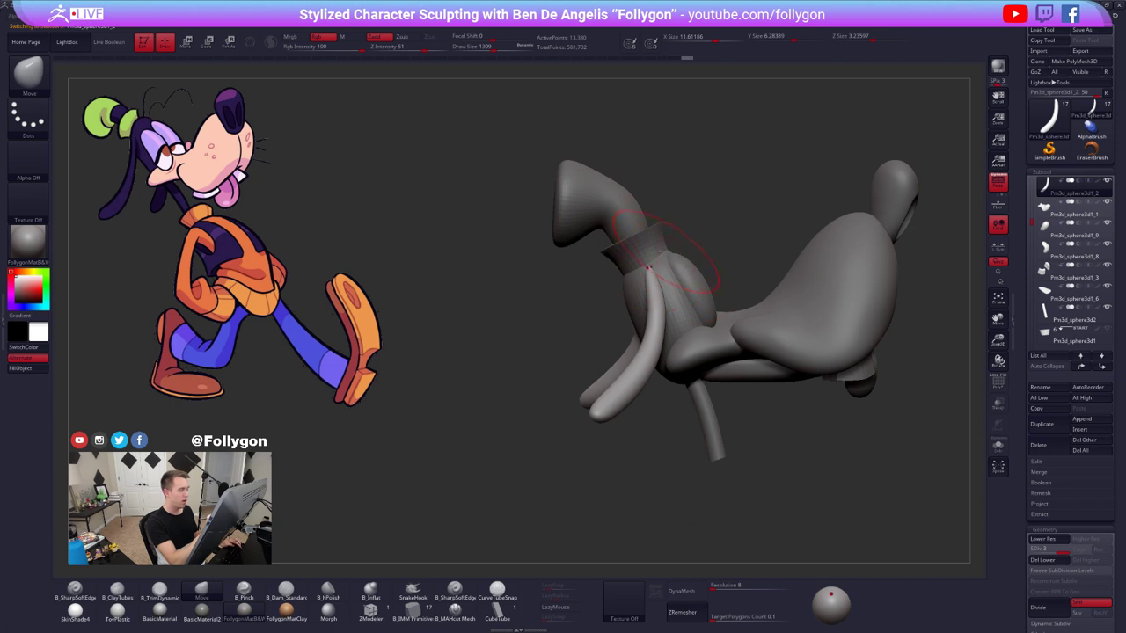
- Select the hat band and shift it slightly up along the hat's axis with a Transpose move line
alt+click(655, 248)
key(w)
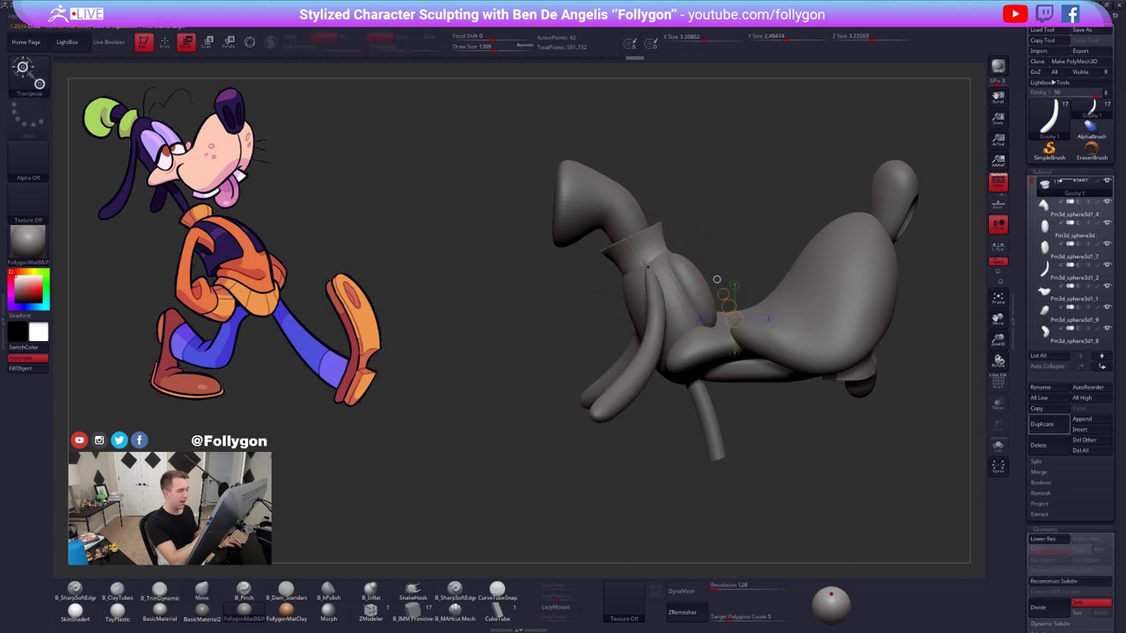
drag(647, 265, 576, 109)
drag(616, 196, 612, 186)
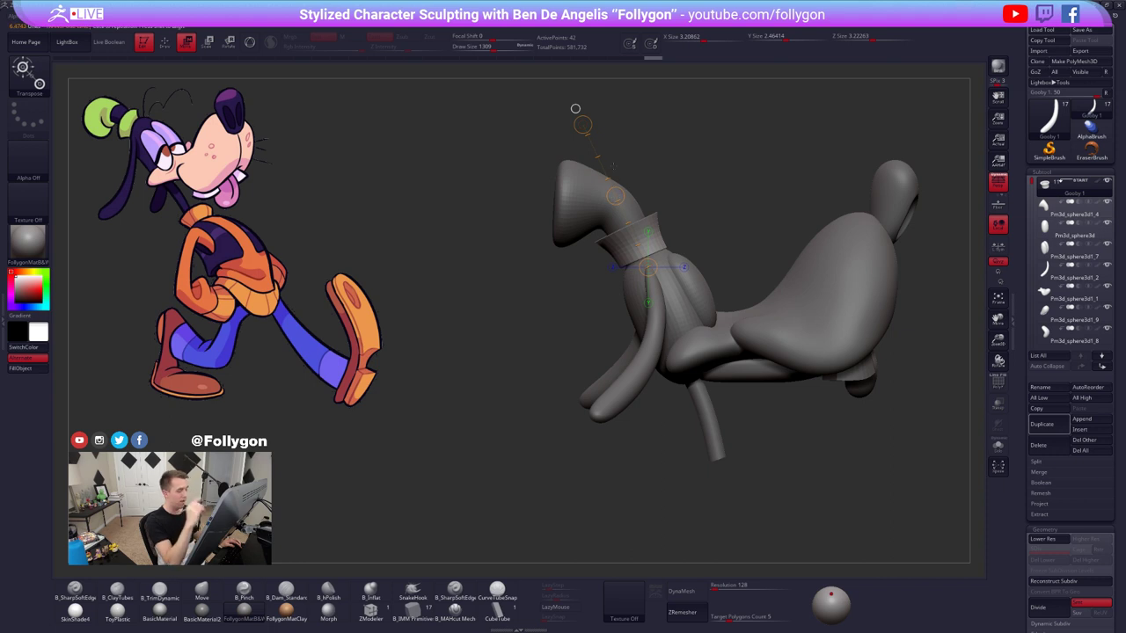
- Switch to Draw mode, select the part at the base of the muzzle and subdivide it to smooth it
drag(576, 109, 588, 110)
alt+click(662, 295)
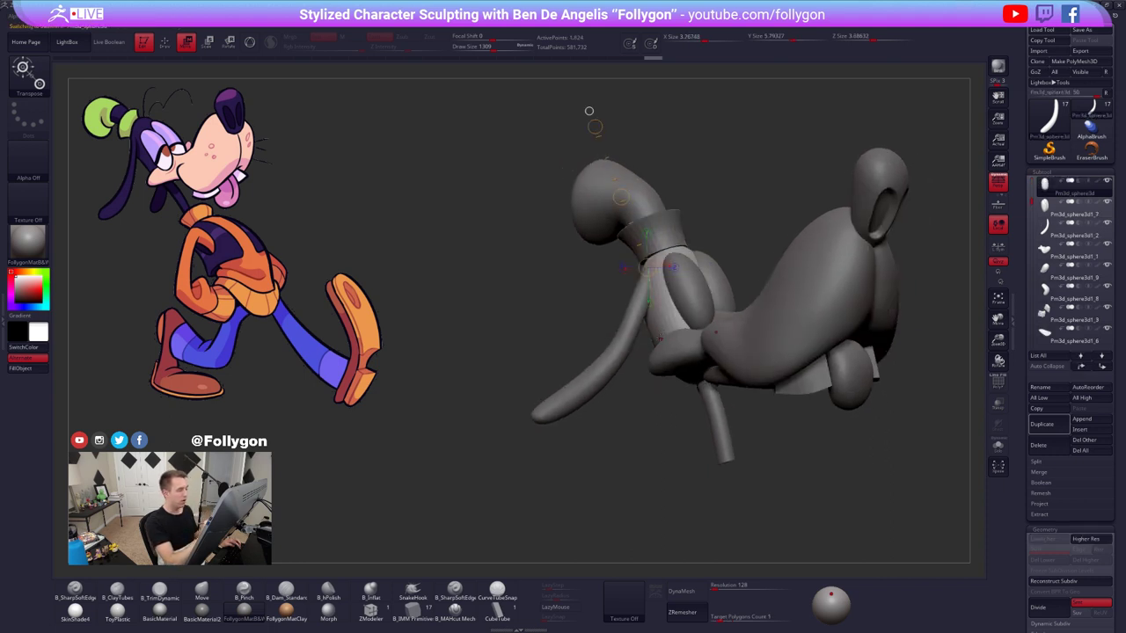
key(q)
mouse_move(687, 426)
alt+mouse_down()
mouse_move(730, 396)
mouse_move(730, 362)
mouse_move(713, 334)
mouse_move(709, 517)
alt+mouse_up()
alt+click(755, 351)
key(ctrl+d)
key(ctrl+d)
key(ctrl+d)
key(ctrl+d)
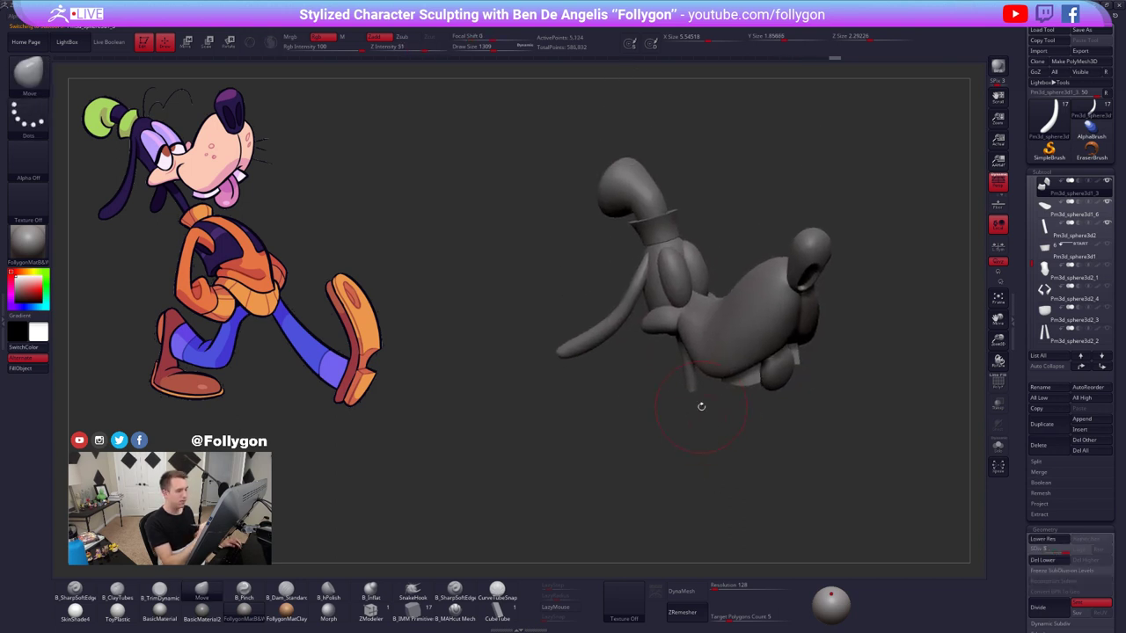
- Select the hat's ring-shaped brim and examine its topology in isolation at a low subdivision level
alt+drag(702, 405, 678, 310)
alt+click(591, 356)
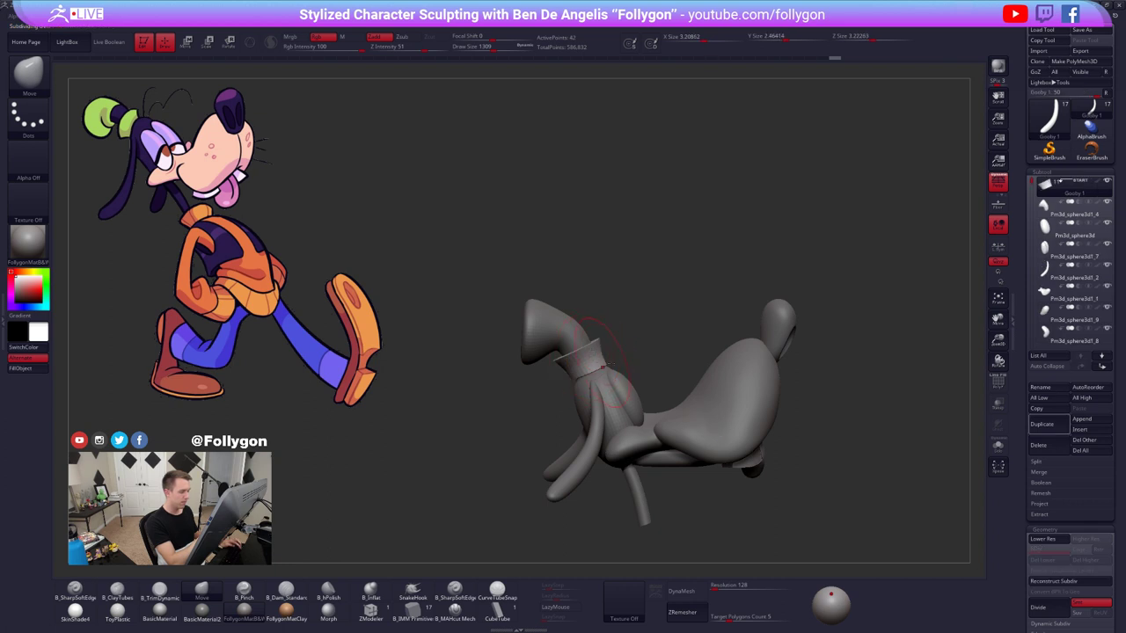
key(alt+s)
alt+drag(623, 369, 698, 466)
key(shift+d)
key(shift+f)
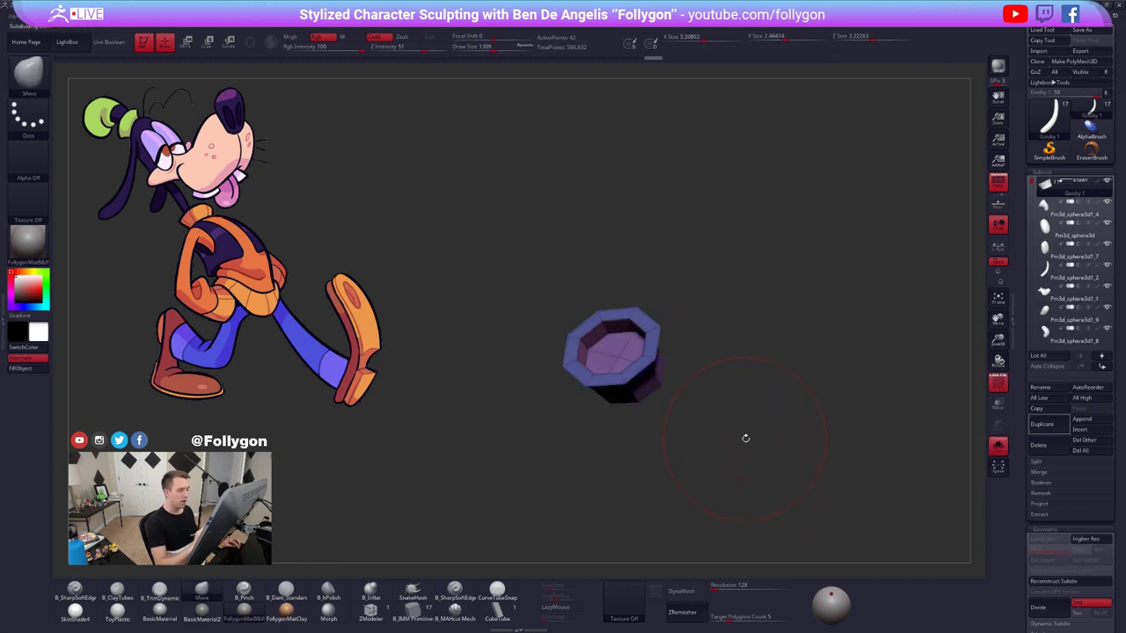
mouse_move(780, 494)
alt+mouse_down()
mouse_move(791, 436)
mouse_move(796, 456)
mouse_move(814, 431)
alt+mouse_up()
key(shift+f)
key(alt+s)
key(d)
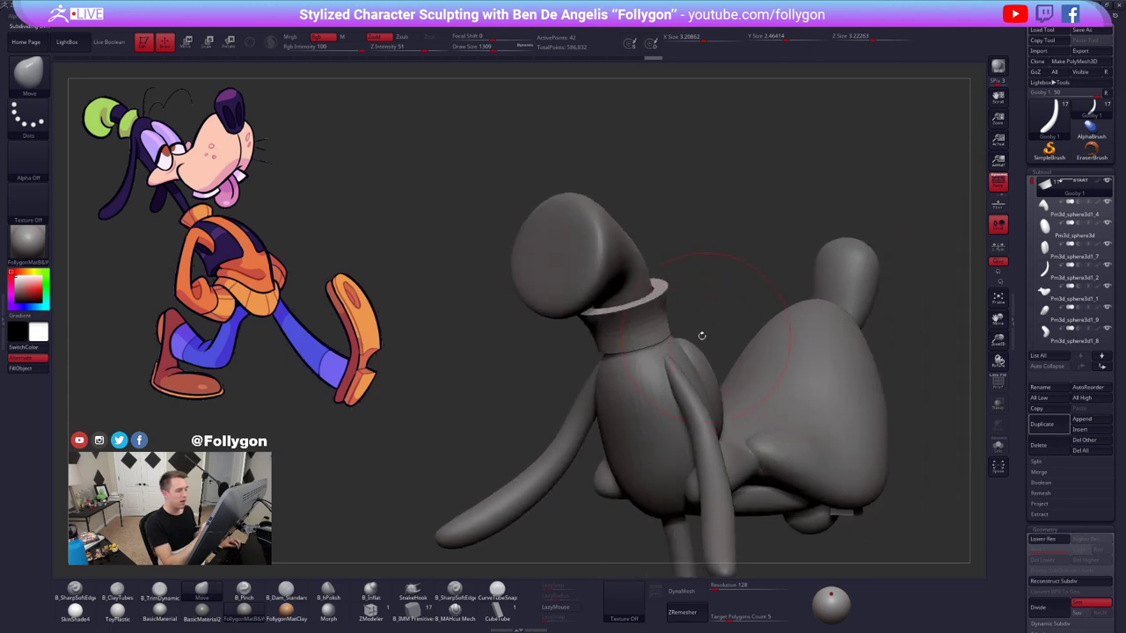
- Set the draw size to 656 and check the smoothed hat brim both in isolation and against the head
key(alt+s)
alt+drag(701, 334, 690, 352)
key(s)
drag(682, 306, 664, 308)
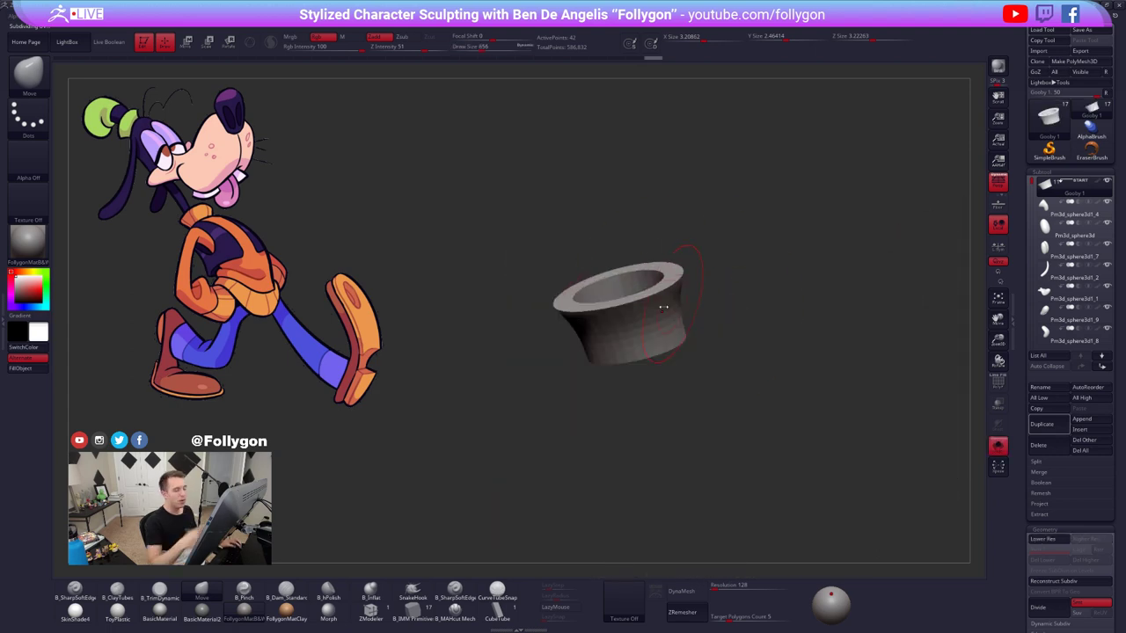
key(alt+s)
drag(787, 264, 717, 242)
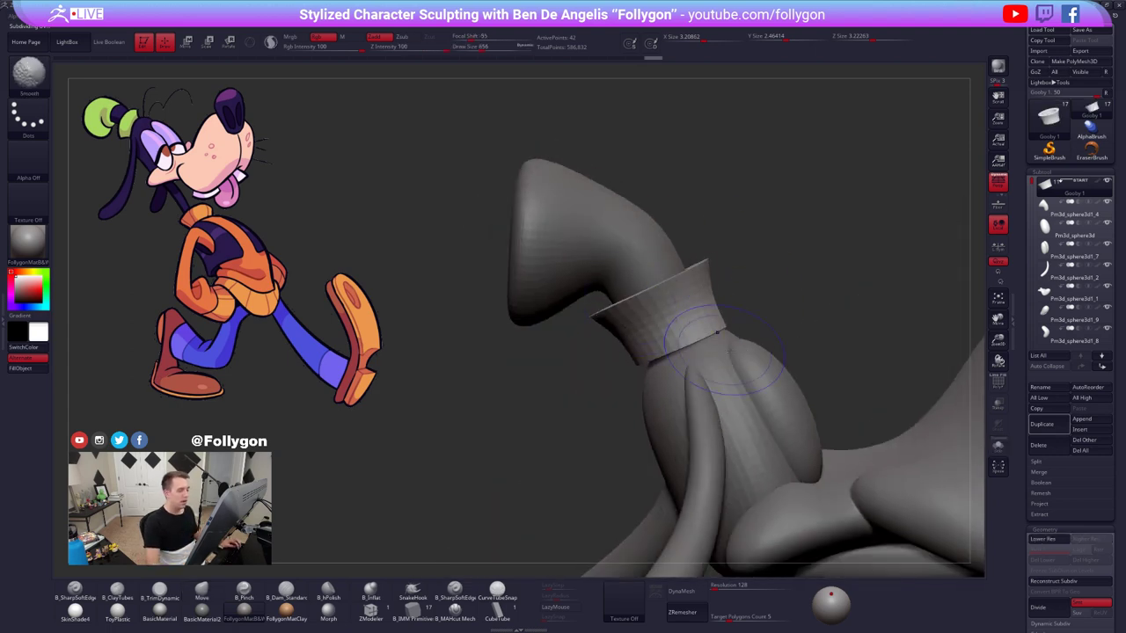
- Drop the hat brim to a lower subdivision level and select the hat's crown
key(shift+d)
key(shift+f)
mouse_move(736, 308)
ctrl+alt+mouse_down()
mouse_move(683, 426)
mouse_move(534, 402)
ctrl+alt+mouse_up()
mouse_move(738, 312)
ctrl+mouse_down()
mouse_move(788, 290)
mouse_move(721, 303)
ctrl+mouse_up()
alt+click(653, 271)
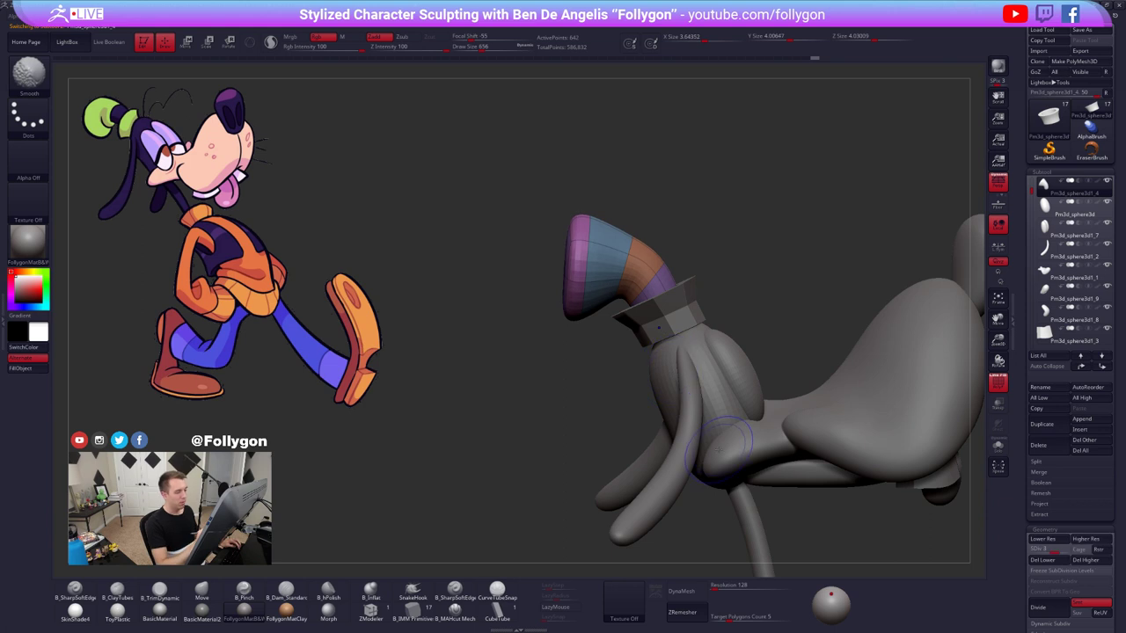
- Reshape the side profile of the hat's bent crown with the Move brush, adjusting the draw size between strokes
key(shift+f)
key(space)
drag(669, 300, 688, 300)
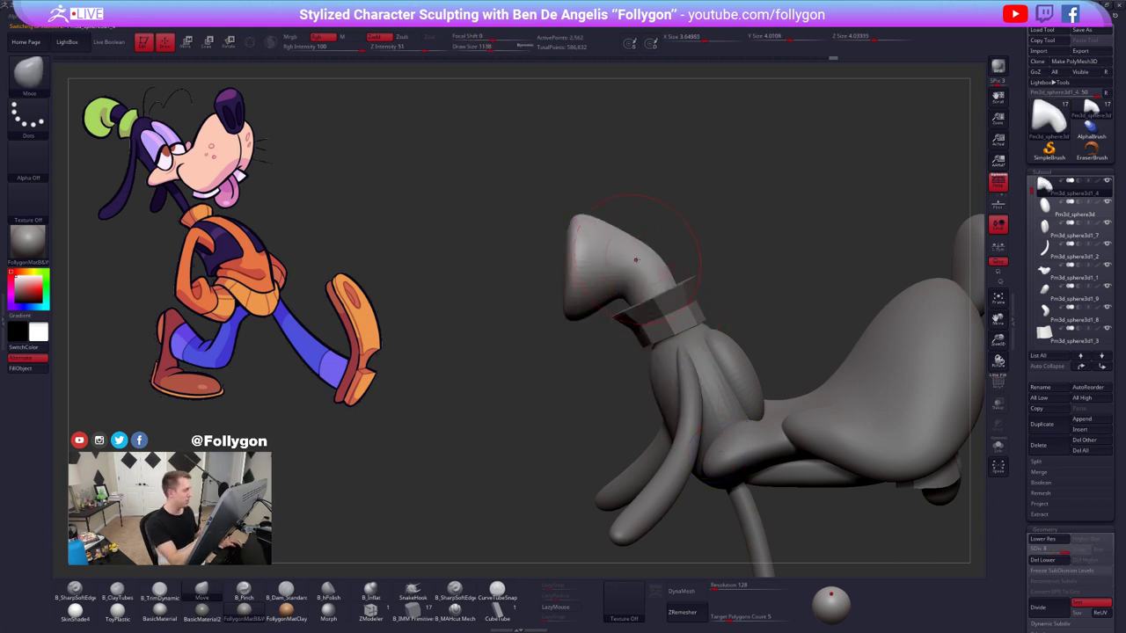
key(space)
drag(637, 267, 620, 280)
key(space)
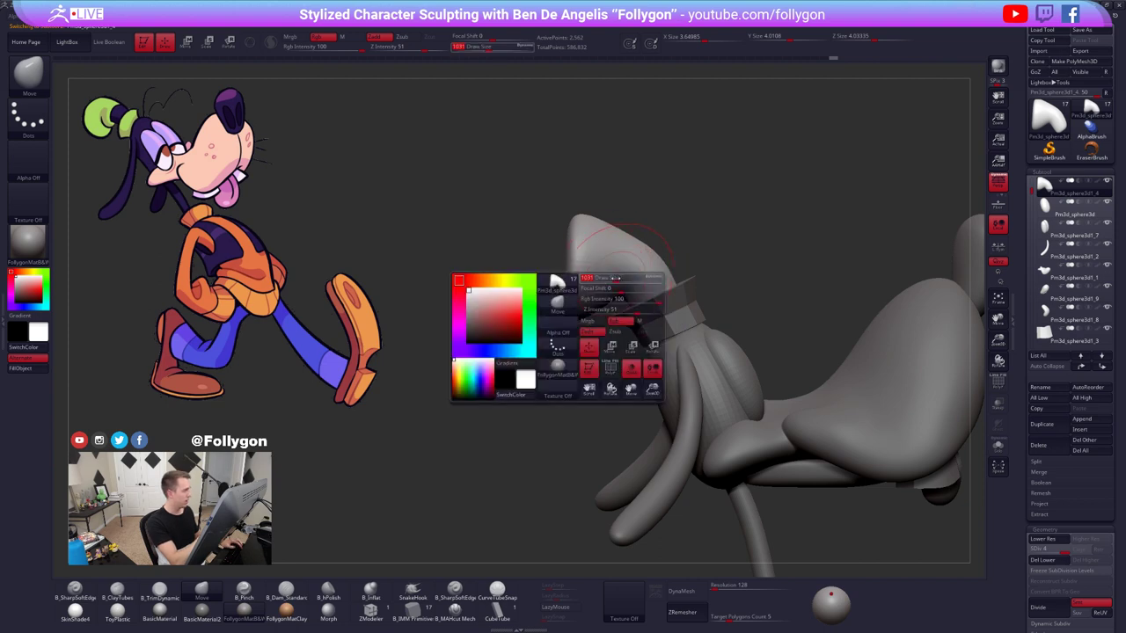
right_drag(528, 291, 615, 299)
mouse_move(614, 299)
mouse_down()
mouse_move(623, 303)
mouse_move(588, 300)
mouse_move(637, 293)
mouse_up()
- Delete the lower subdivision levels of the hat's crown
click(1034, 562)
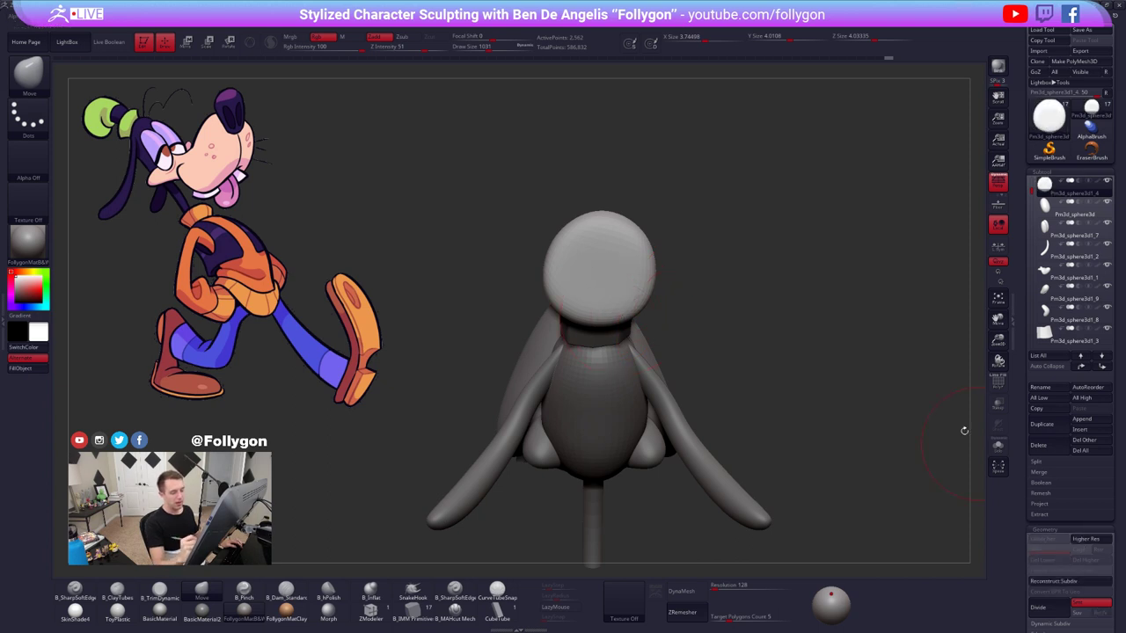
key(ctrl+shift+f)
click(869, 472)
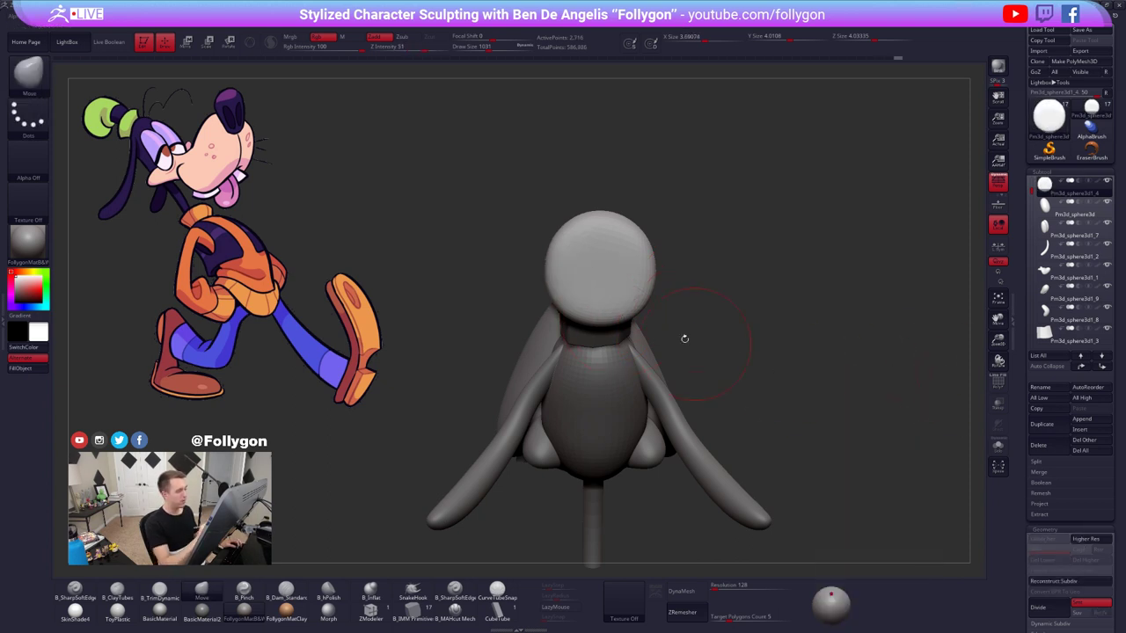
- Round out and slightly widen the crown's flared end symmetrically from the front with the Move brush
drag(633, 302, 636, 289)
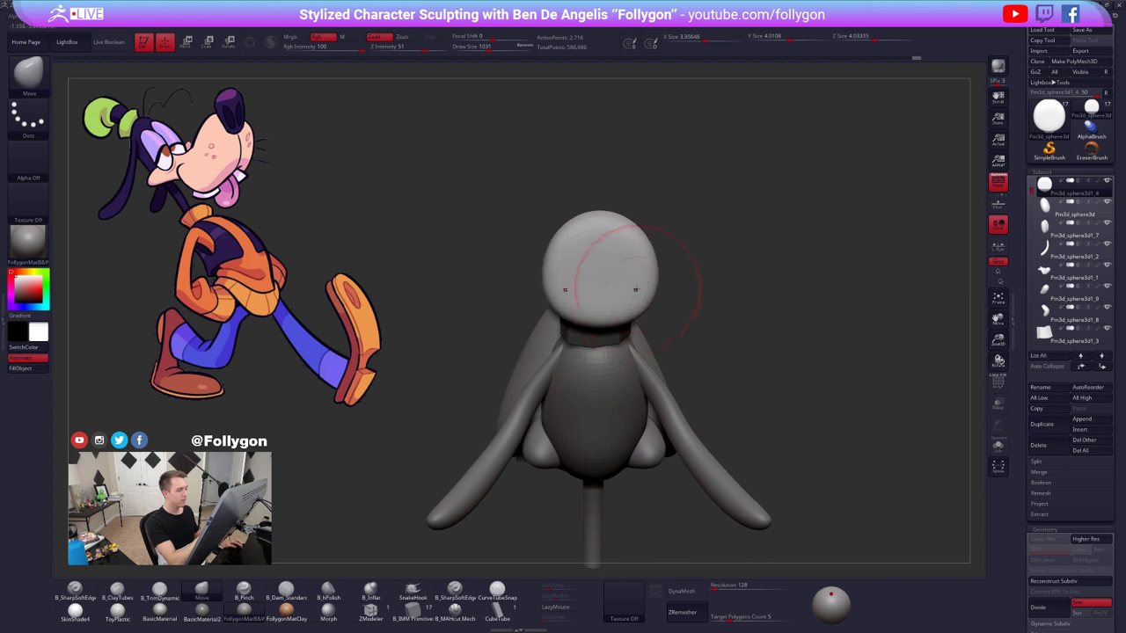
mouse_move(669, 355)
right_down()
mouse_move(614, 355)
mouse_move(605, 382)
mouse_move(655, 370)
right_up()
key(shift+f)
key(shift+f)
drag(549, 319, 538, 314)
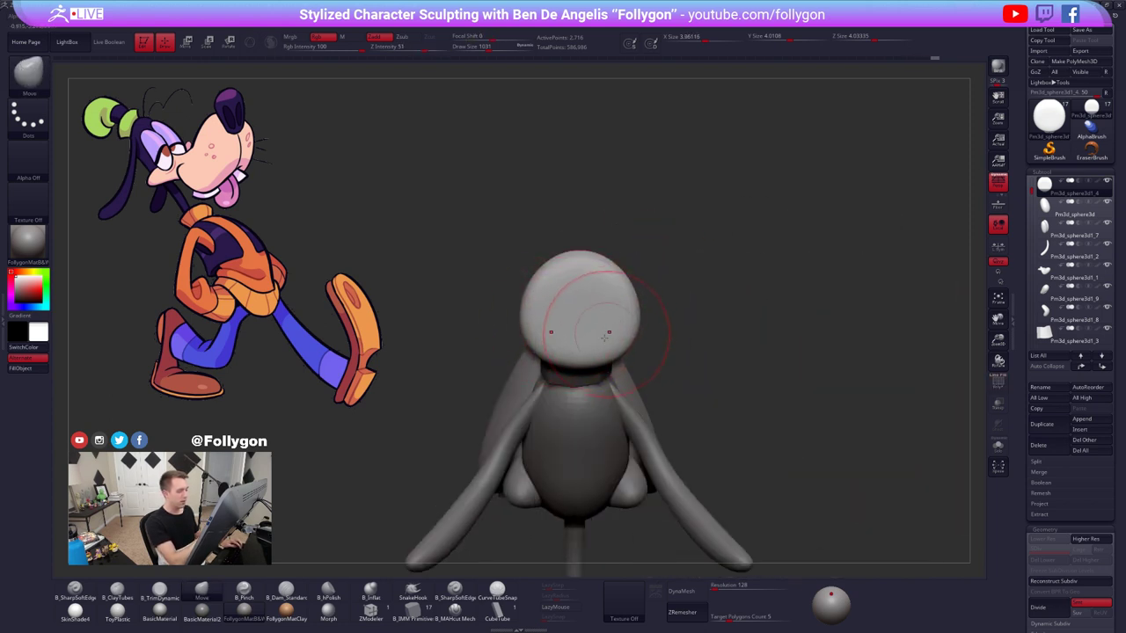
drag(607, 331, 617, 330)
mouse_move(842, 374)
mouse_down()
mouse_move(726, 374)
mouse_move(630, 392)
mouse_up()
- Set the Move brush's draw size to 742 for work on the back of the hat's crown
key(shift+f)
right_drag(679, 292, 695, 263)
key(shift+f)
key(space)
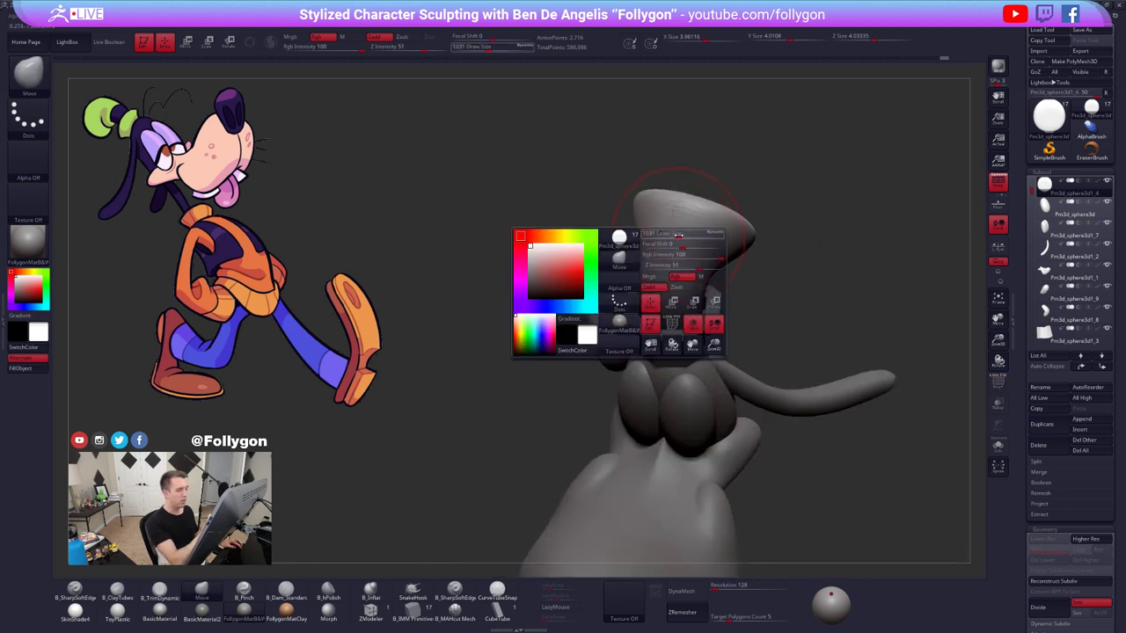
drag(691, 239, 679, 240)
right_drag(616, 238, 658, 231)
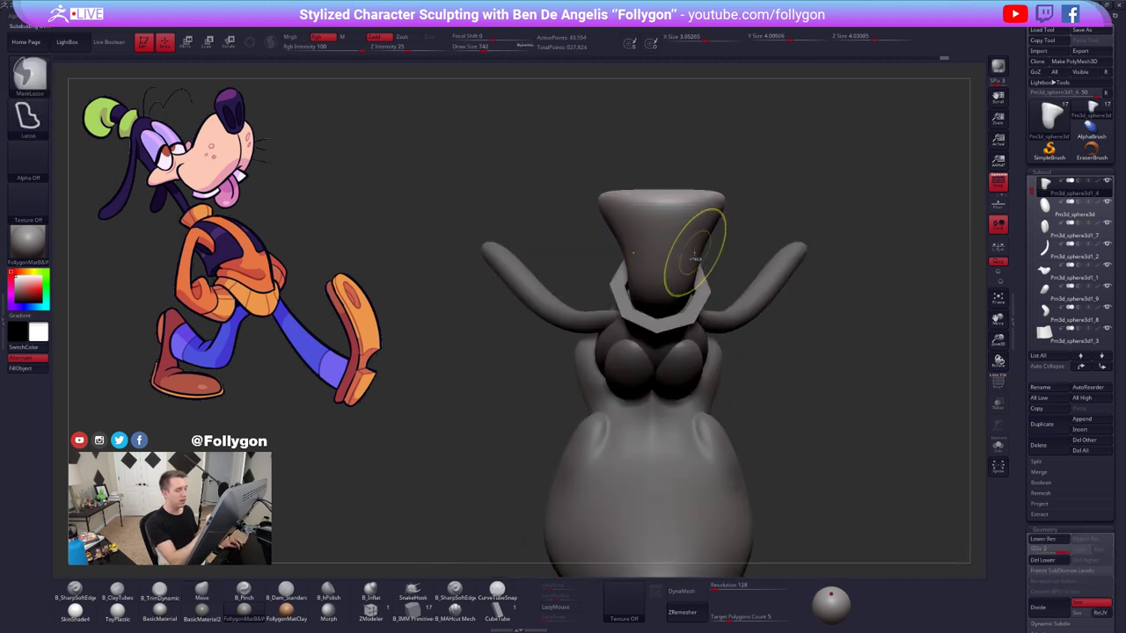
- Subdivide the hat's crown twice and remesh it with DynaMesh at resolution 128
key(ctrl+d)
key(ctrl+d)
right_drag(708, 286, 696, 242)
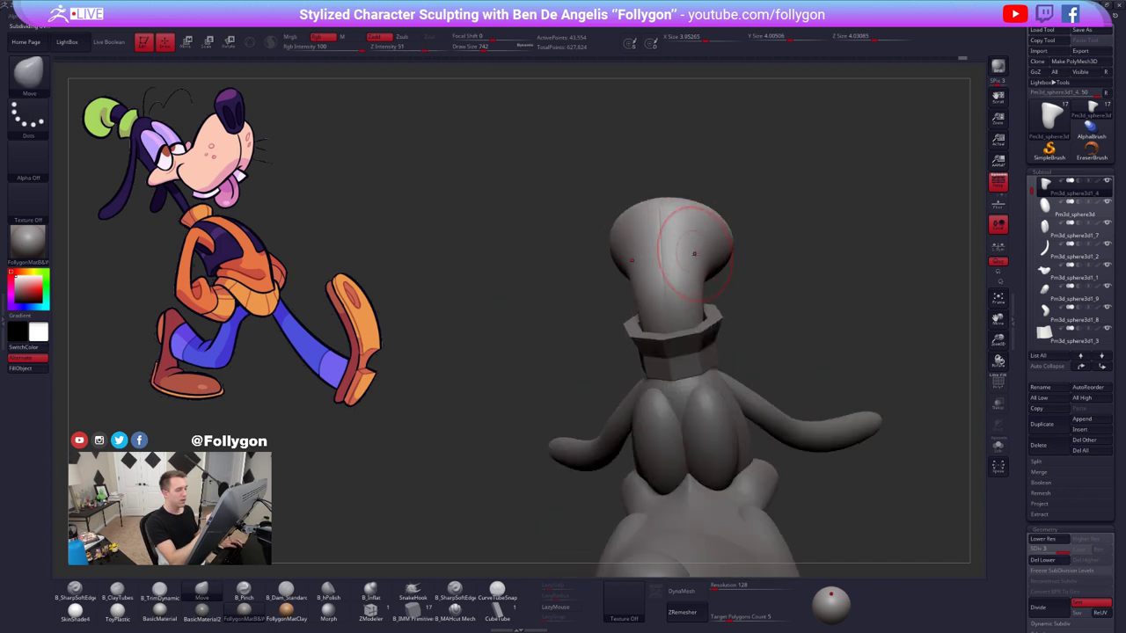
click(682, 592)
click(655, 612)
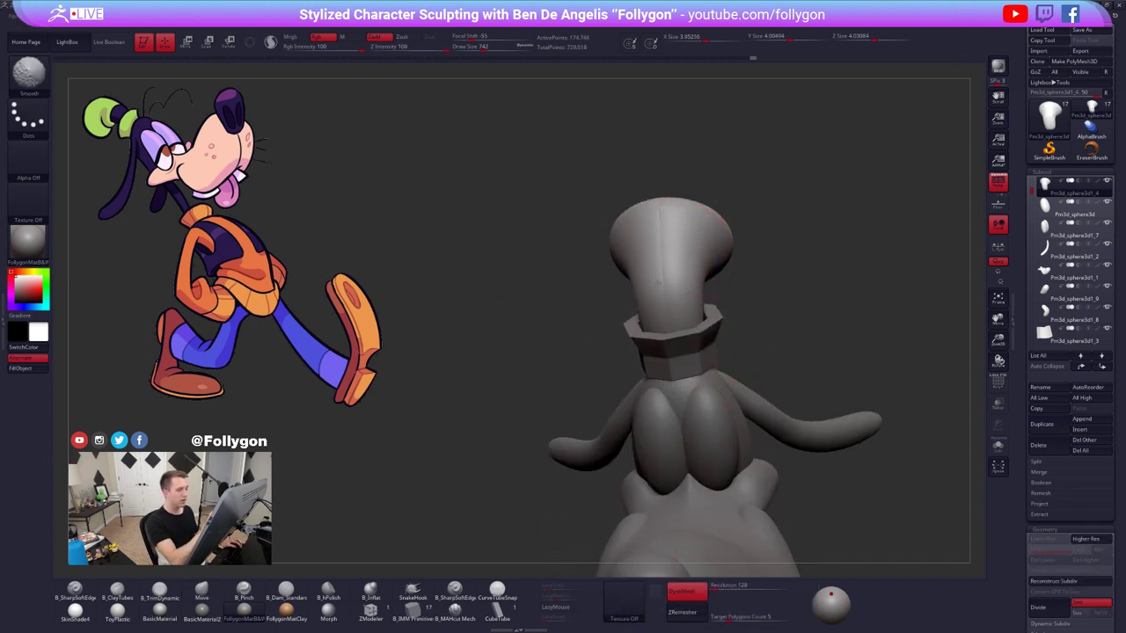
- Merge the polygroups of the hat's crown into a single group
mouse_move(658, 320)
right_down()
mouse_move(678, 284)
mouse_move(638, 286)
right_up()
key(shift+f)
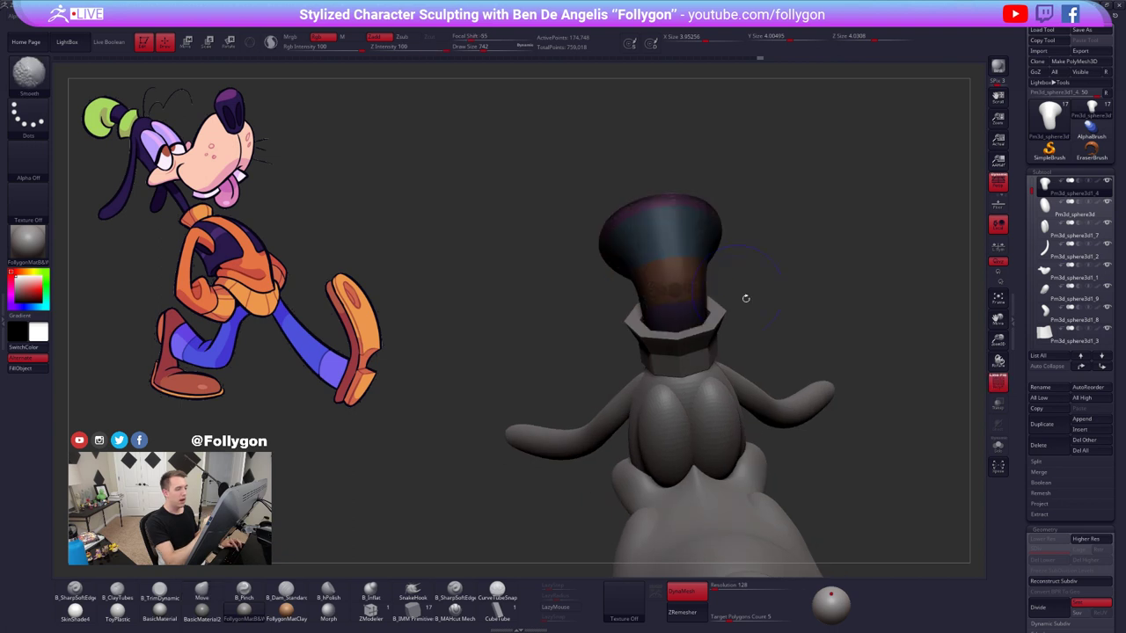
key(ctrl+w)
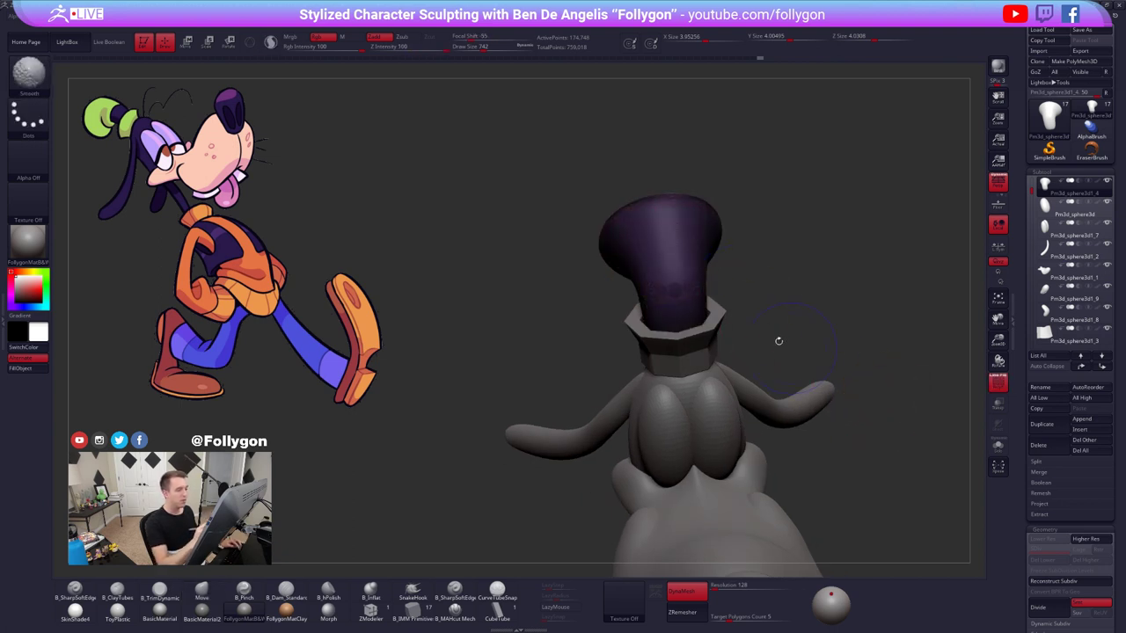
key(shift+f)
- Turn off DynaMesh and ZRemesh the hat's crown with a target polygon count of 1
click(699, 591)
click(714, 616)
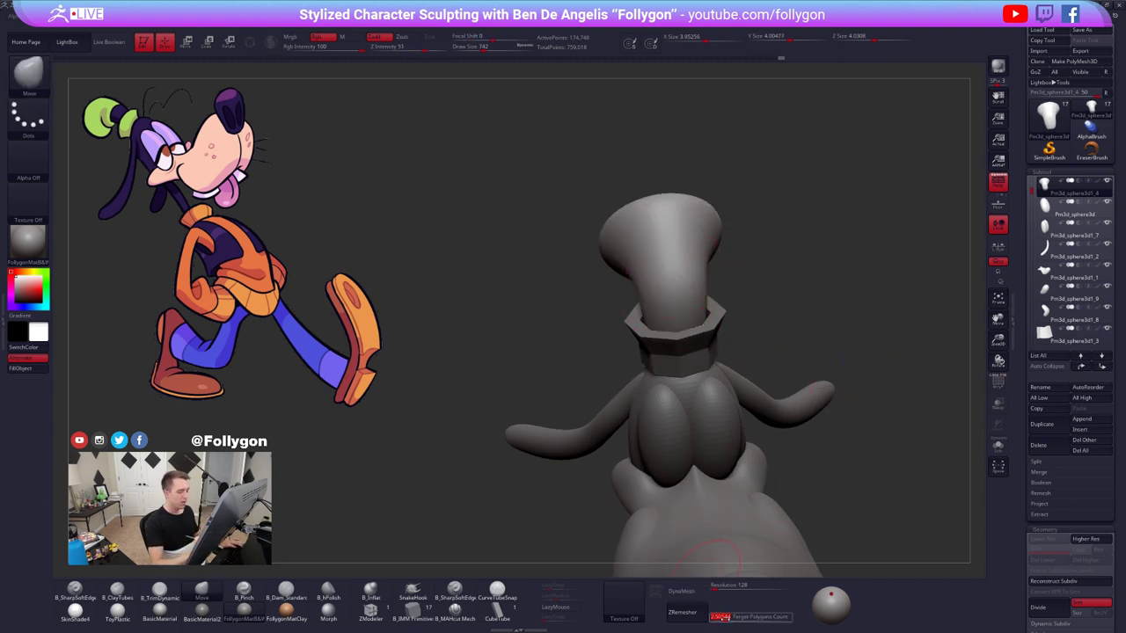
text(1)
key(Tab)
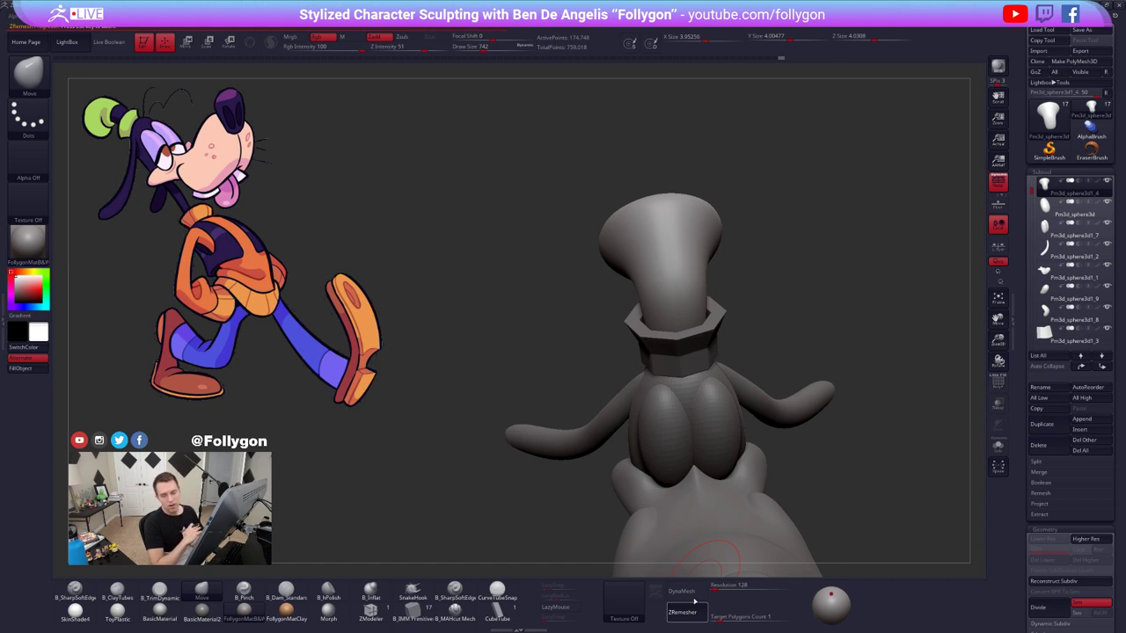
click(695, 598)
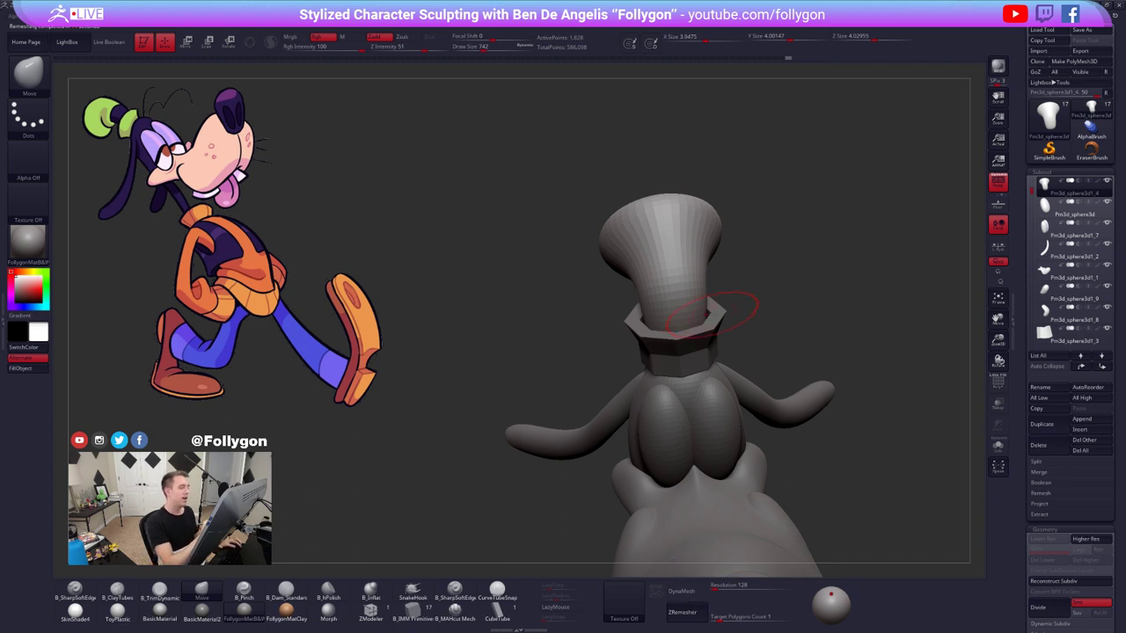
- Refine the remeshed crown where it meets the brim with the Move brush at draw size 787
drag(739, 308, 737, 315)
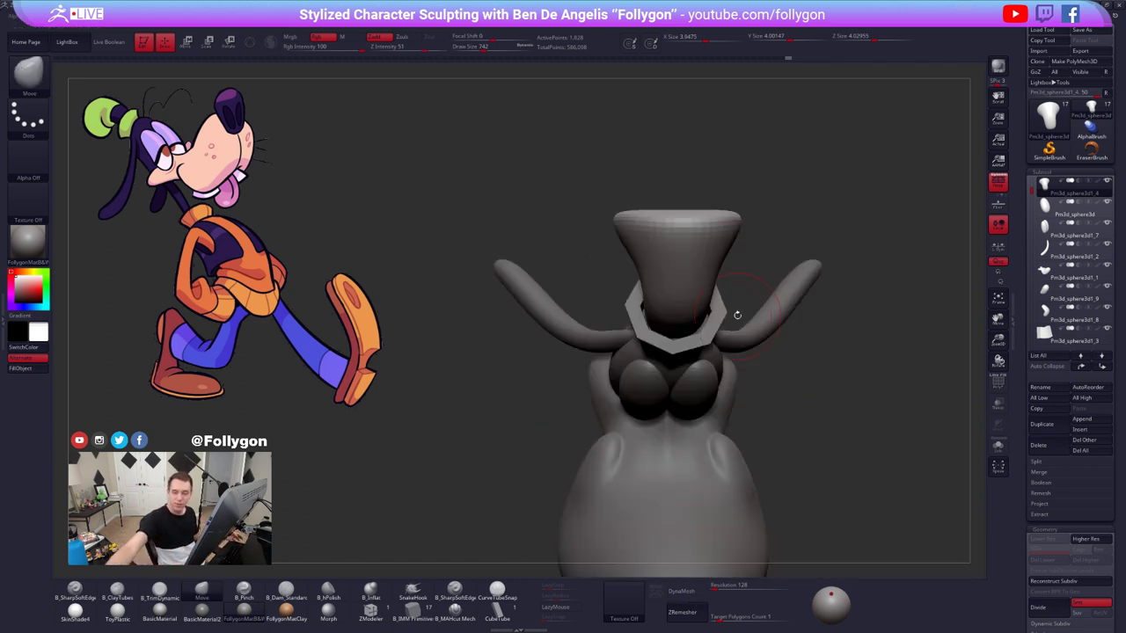
alt+drag(737, 315, 732, 369)
key(space)
drag(681, 287, 689, 287)
right_drag(689, 289, 689, 326)
key(space)
drag(690, 329, 678, 329)
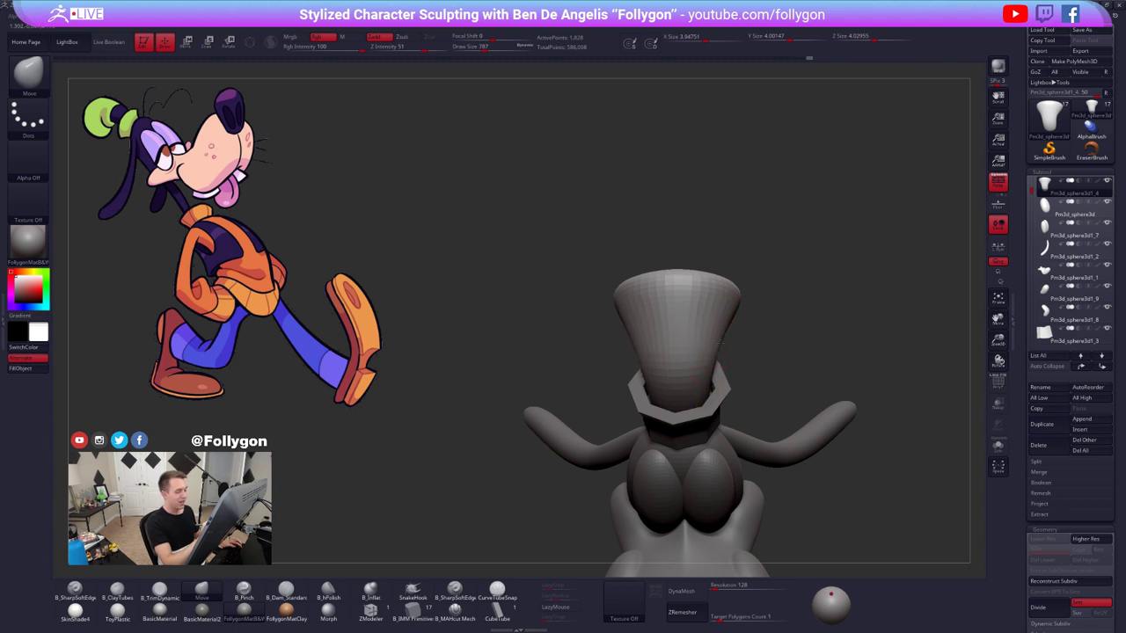
right_drag(691, 368, 758, 349)
alt+right_drag(699, 393, 687, 346)
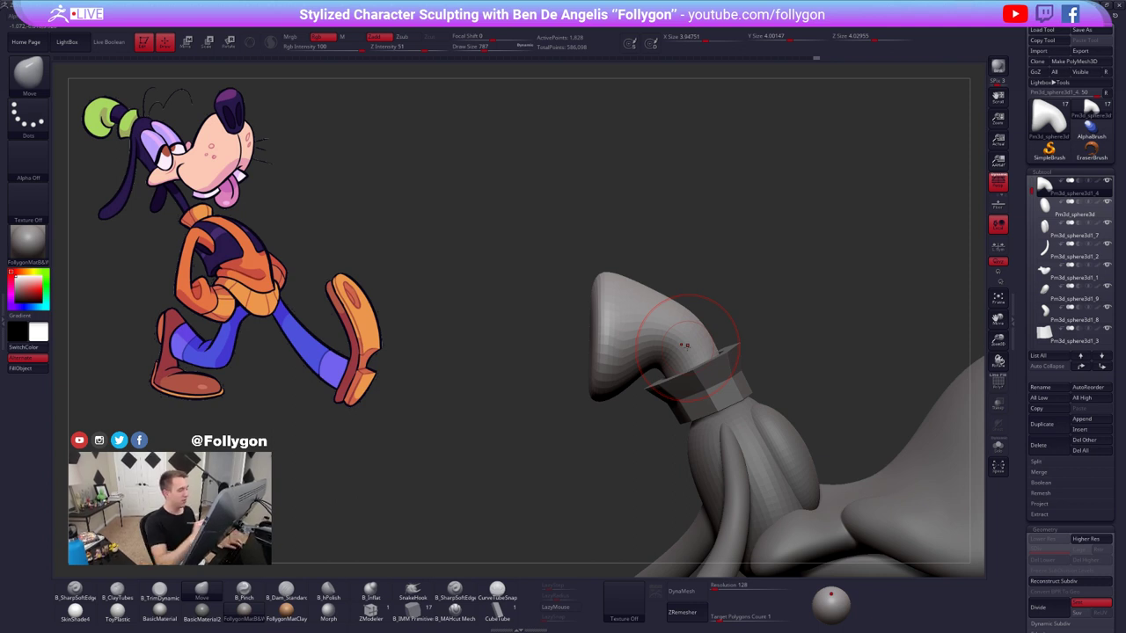
- Adjust the profile of the crown's flared end with the Move brush at a draw size of about 1084
key(space)
drag(602, 333, 611, 336)
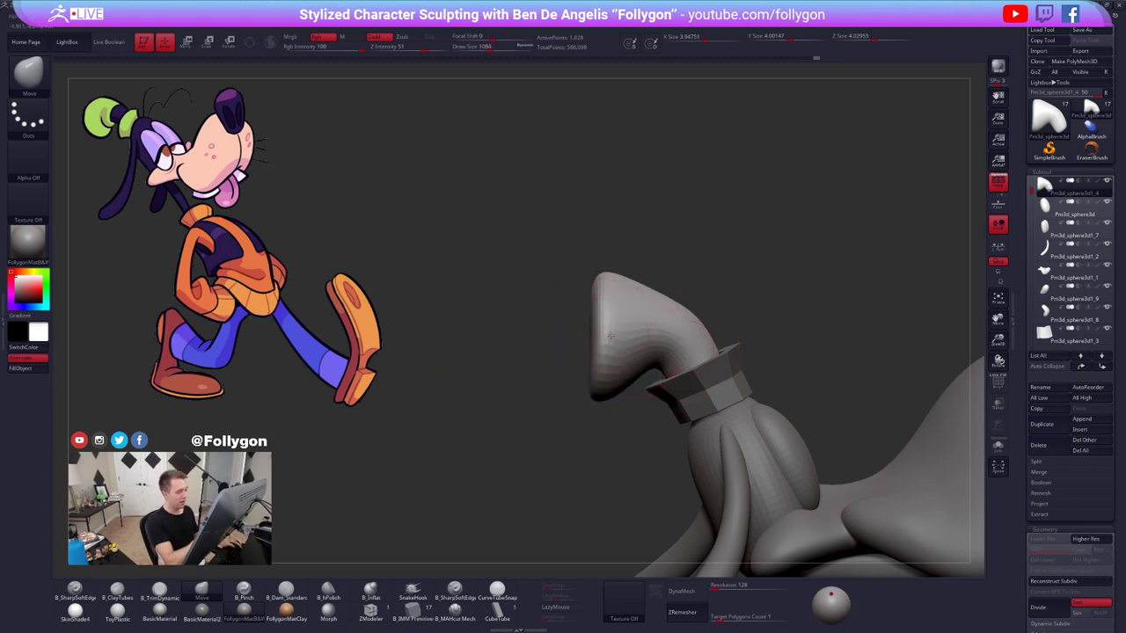
right_drag(614, 352, 628, 327)
key(space)
drag(607, 321, 603, 320)
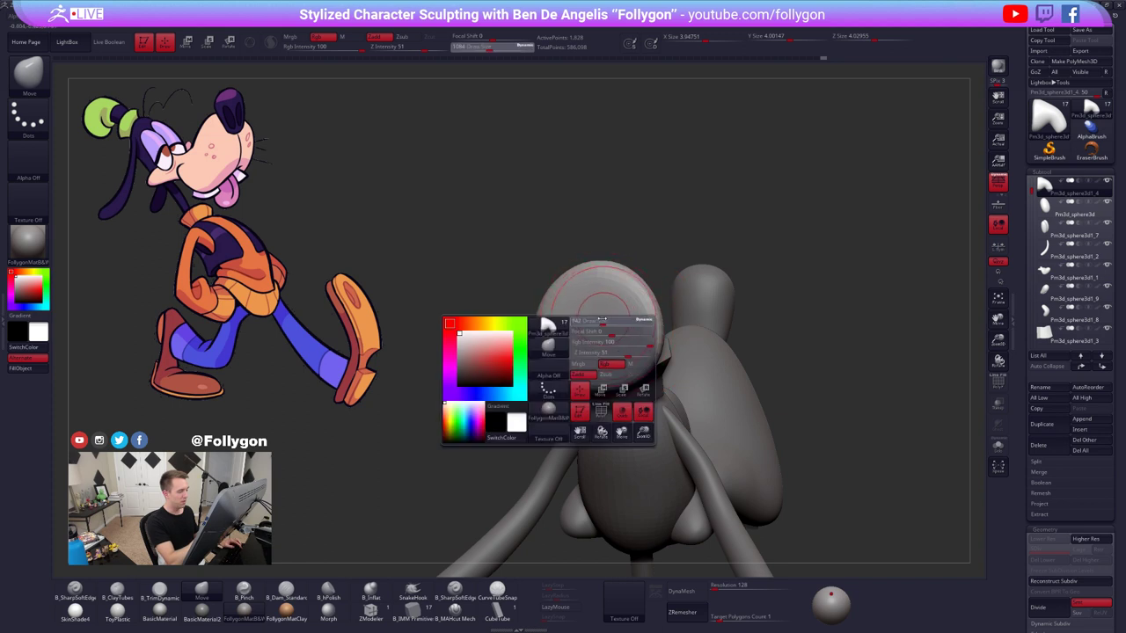
- Subdivide the hat's crown once, isolate it and flatten its round end with the TrimDynamic brush at draw size 764
key(3)
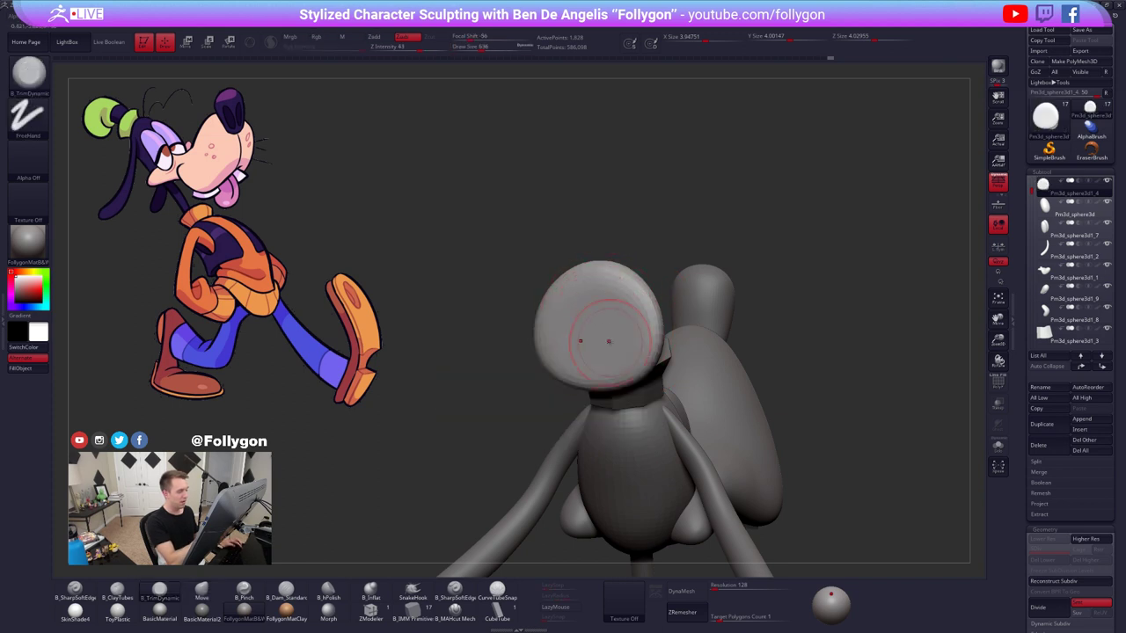
key(ctrl+d)
mouse_move(597, 344)
alt+right_down()
mouse_move(646, 349)
mouse_move(647, 338)
alt+right_up()
key(alt+s)
key(space)
drag(647, 338, 653, 338)
right_drag(672, 308, 664, 365)
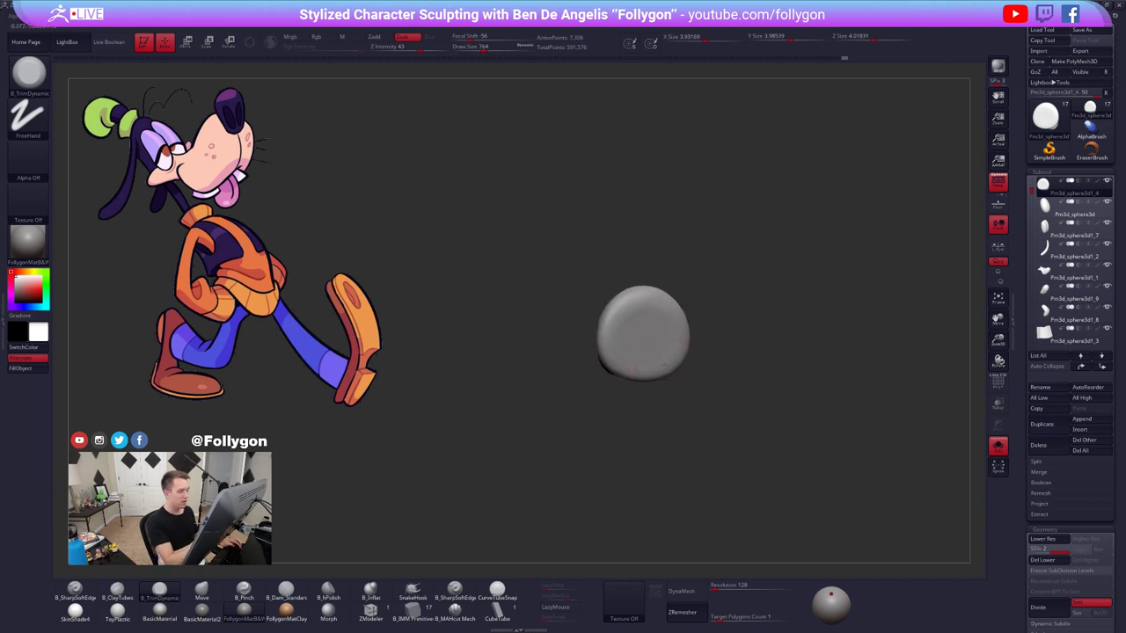
- Flatten the crown's round end further with a larger TrimDynamic brush and add another subdivision level
key(space)
drag(647, 334, 652, 334)
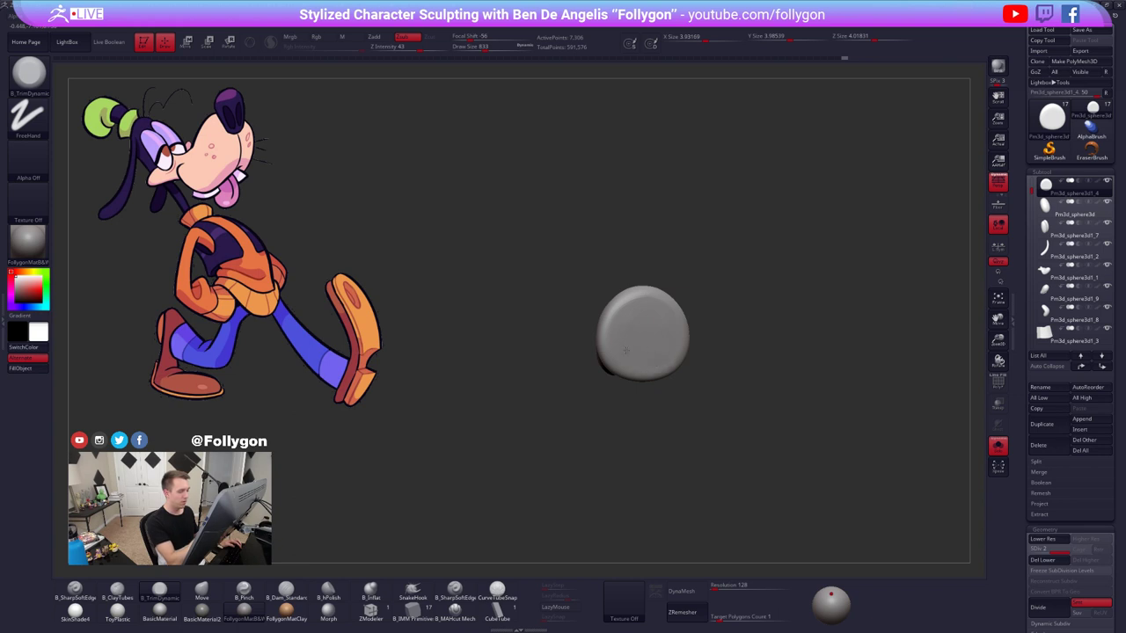
right_drag(656, 338, 648, 357)
key(ctrl+d)
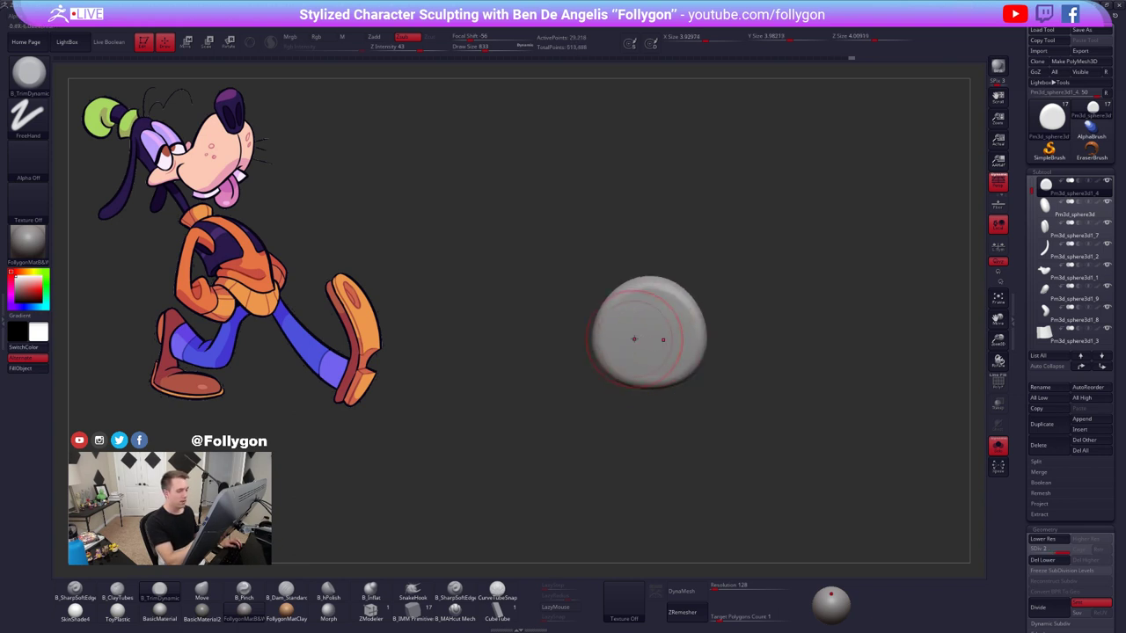
- Try building up the crown's flattened end with the ClayTubes brush, then return to TrimDynamic
key(2)
mouse_move(638, 314)
mouse_down()
mouse_move(650, 314)
mouse_move(646, 338)
mouse_up()
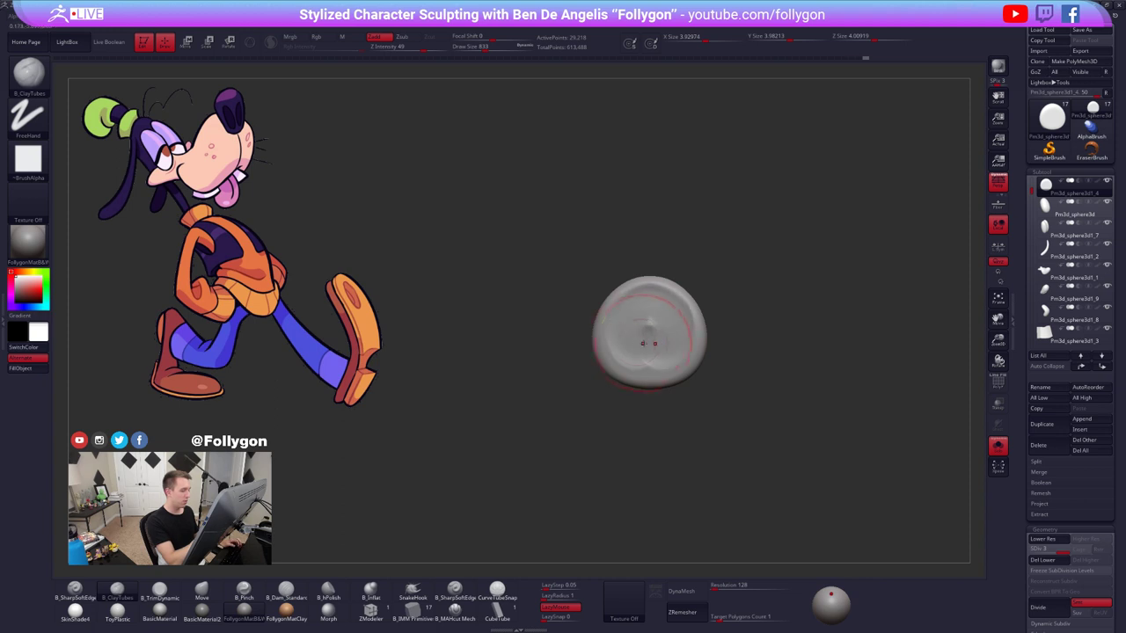
key(ctrl+z)
key(3)
- Show all parts again and check the crown's flattened end against the head from the side
right_drag(655, 338, 648, 377)
key(alt+shift+s)
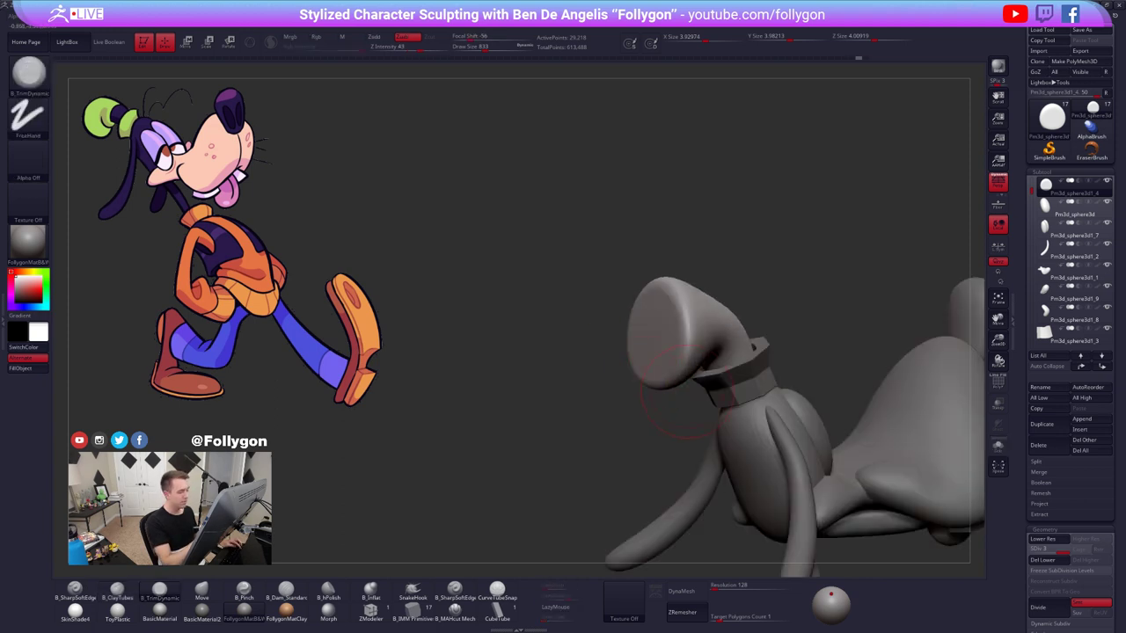
right_drag(676, 426, 666, 392)
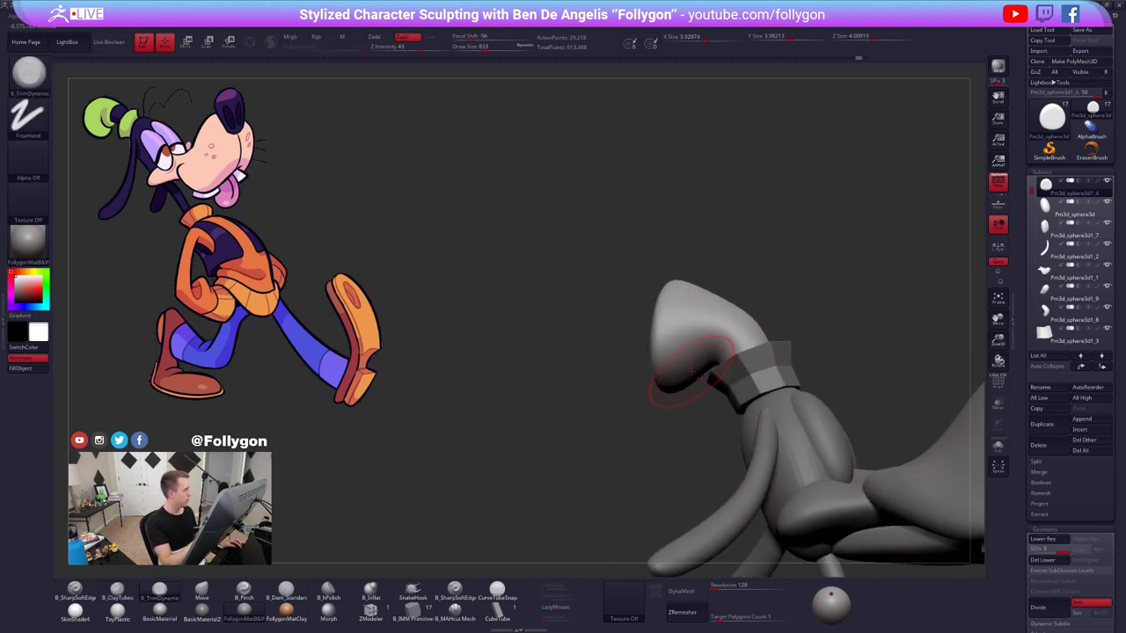
- Touch up the underside of the crown's flattened end with the TrimDynamic brush and turn off the perspective view
mouse_move(692, 372)
mouse_down()
mouse_move(715, 362)
mouse_move(707, 367)
mouse_up()
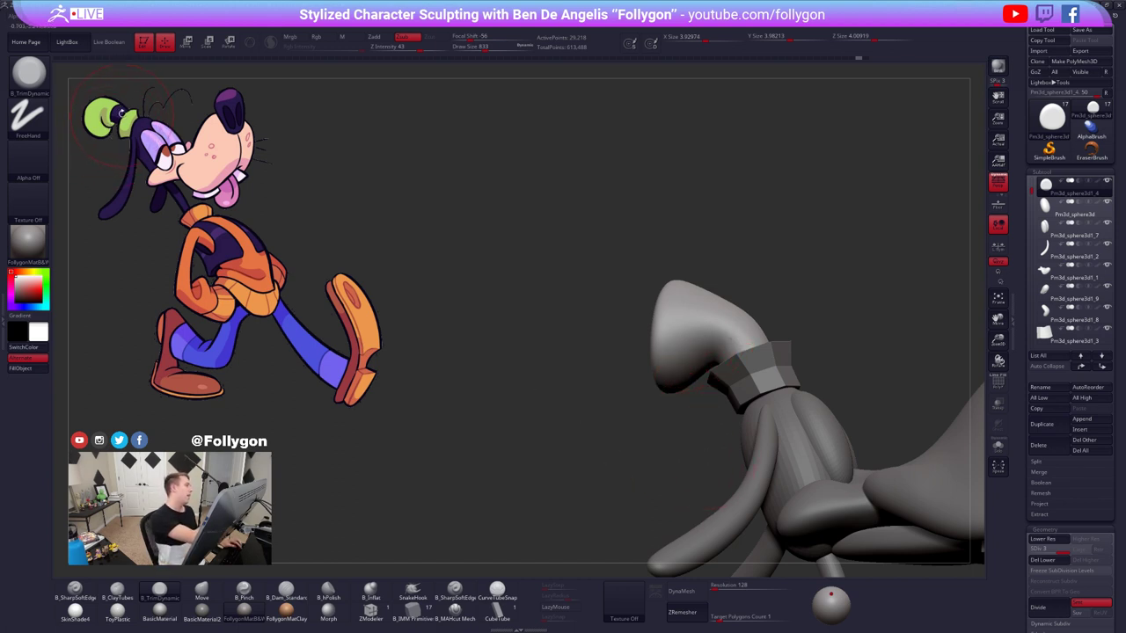
shift+drag(546, 299, 607, 304)
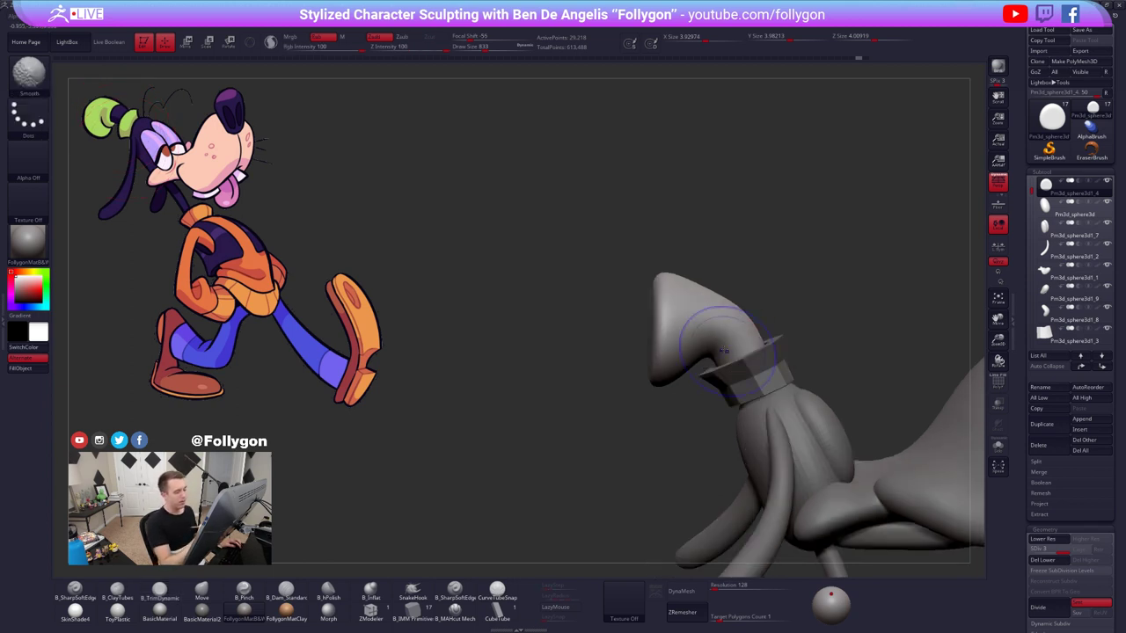
key(space)
drag(732, 351, 717, 349)
alt+drag(1015, 211, 987, 181)
click(997, 182)
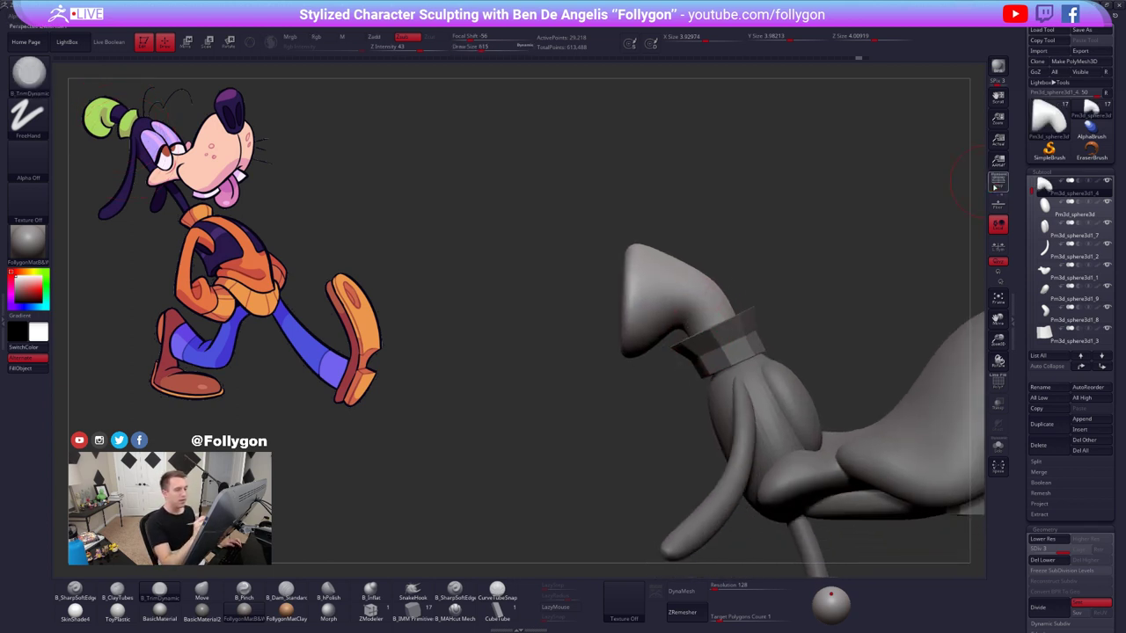
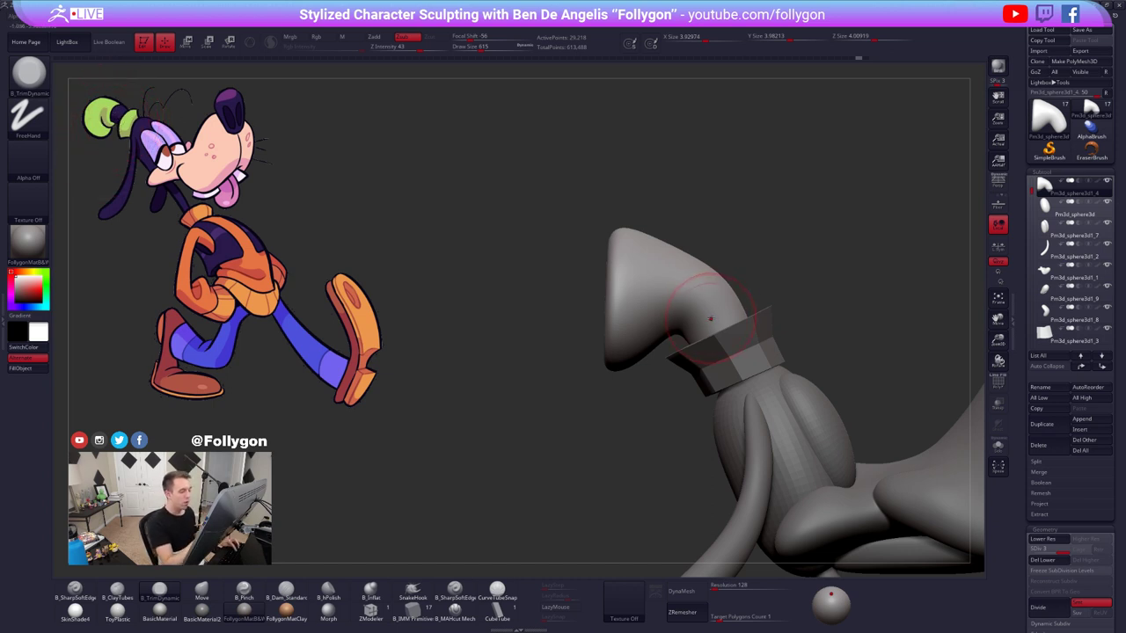
- Isolate the hat's crown, reduce the draw size to 430 and duplicate the crown as a new subtool
key(alt+s)
key(space)
drag(724, 322, 716, 323)
alt+right_drag(721, 331, 682, 336)
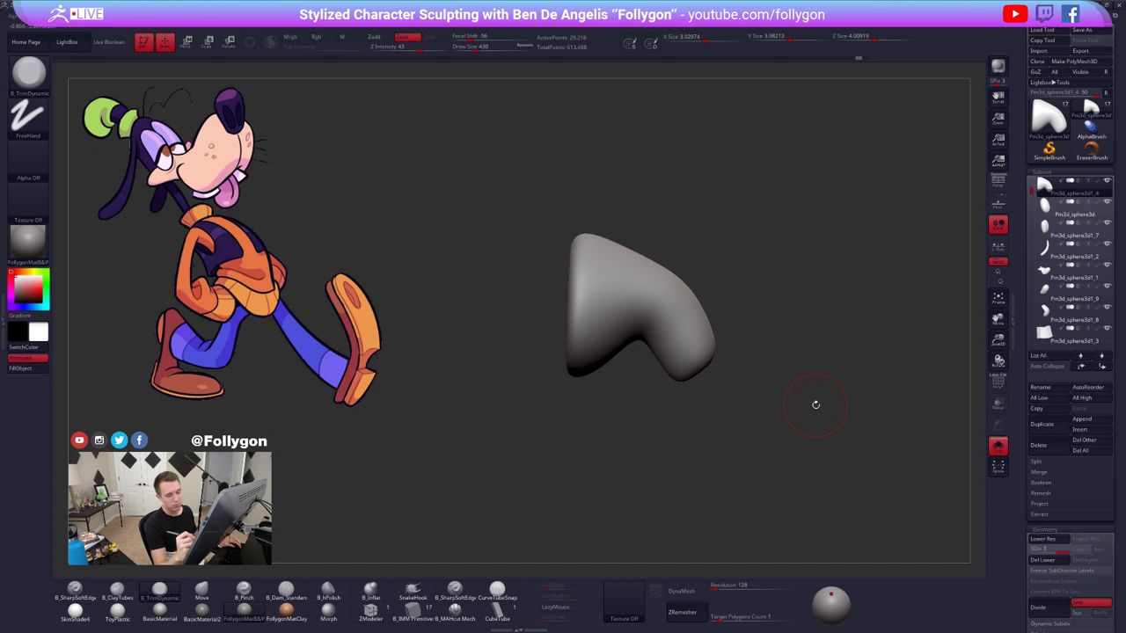
click(1051, 426)
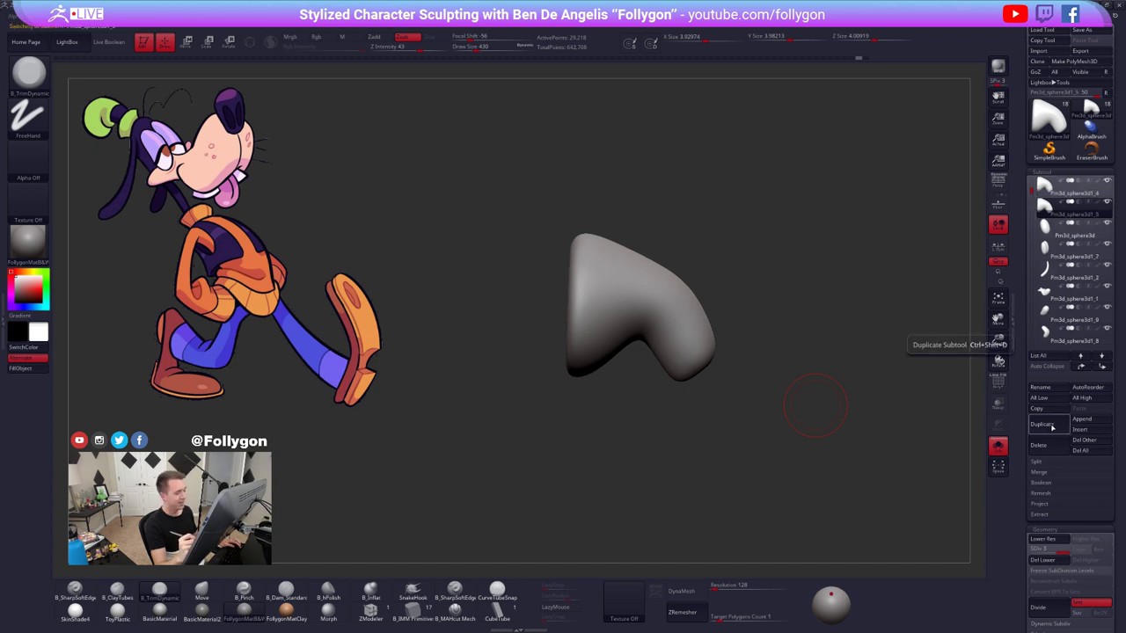
- Delete the duplicated crown's lower subdivision levels and slice across its narrow bent end with SliceCurve, with the wireframe shown
key(shift+f)
key(ctrl+shift+space)
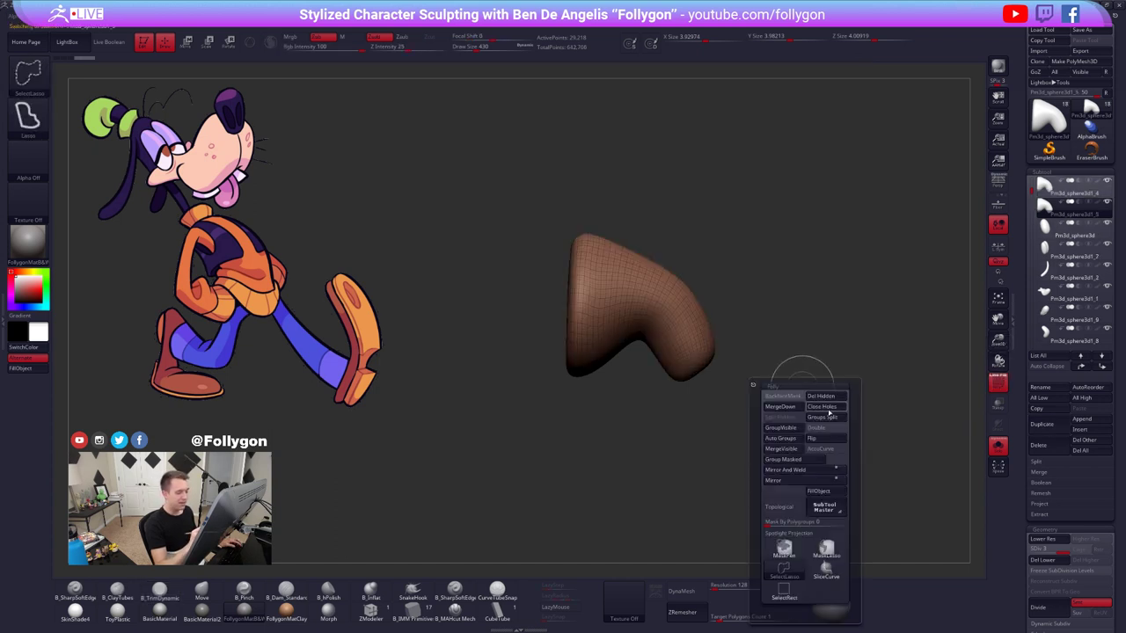
click(821, 573)
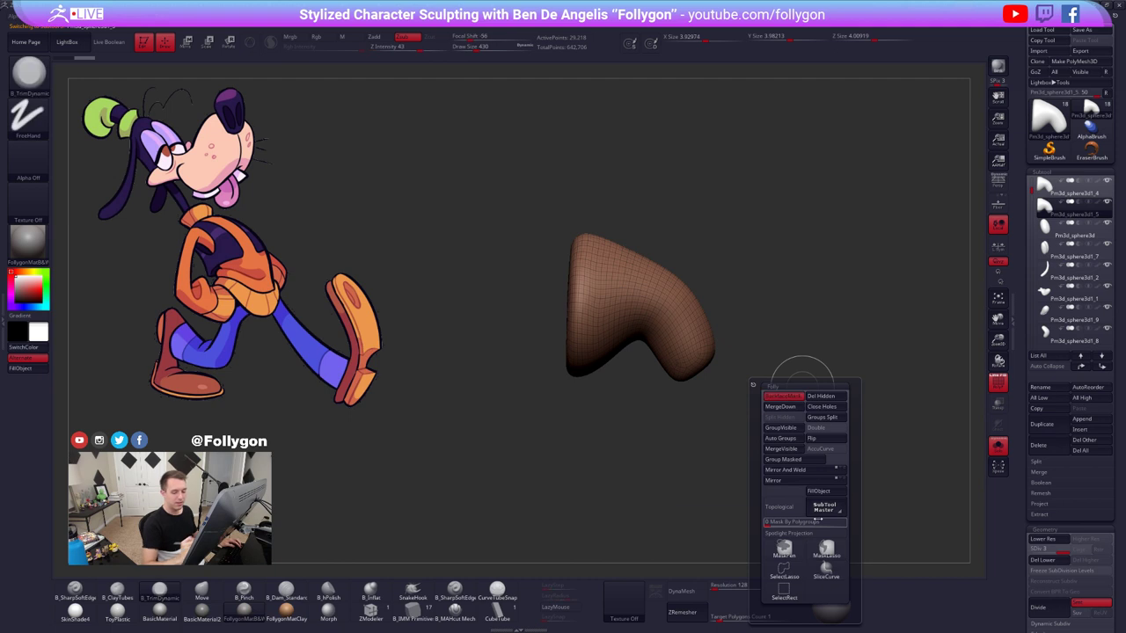
click(1042, 561)
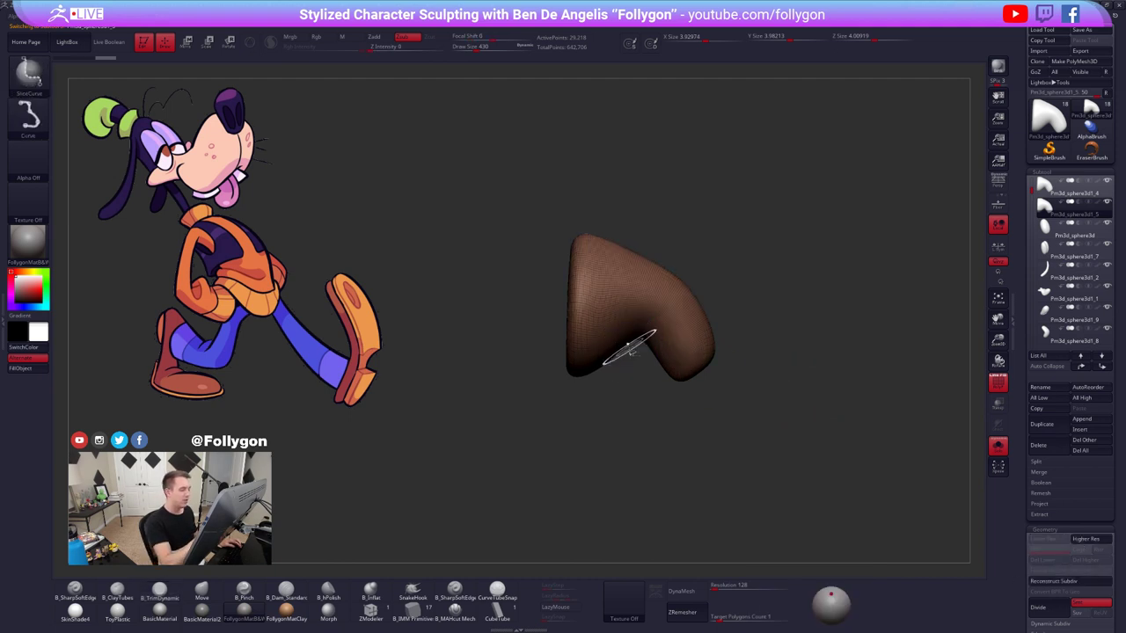
mouse_move(598, 404)
ctrl+shift+mouse_down()
mouse_move(722, 222)
mouse_move(618, 370)
mouse_move(743, 232)
ctrl+shift+mouse_up()
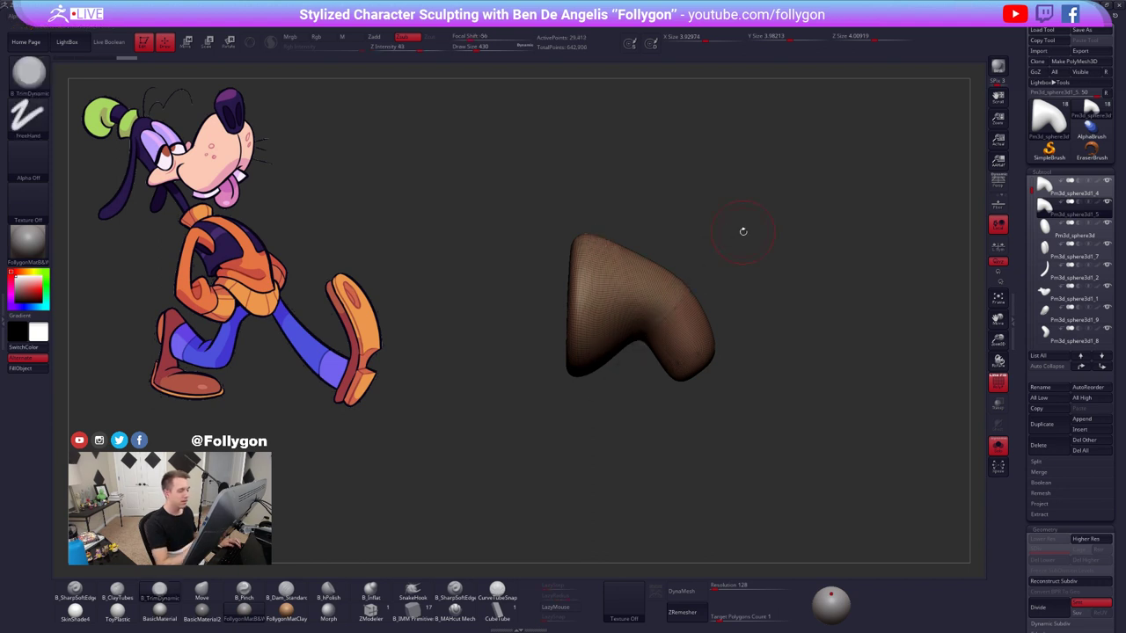
- Keep only the sliced-off narrow end of the duplicate, deleting the hidden rest and closing the open hole
ctrl+shift+click(690, 362)
key(space)
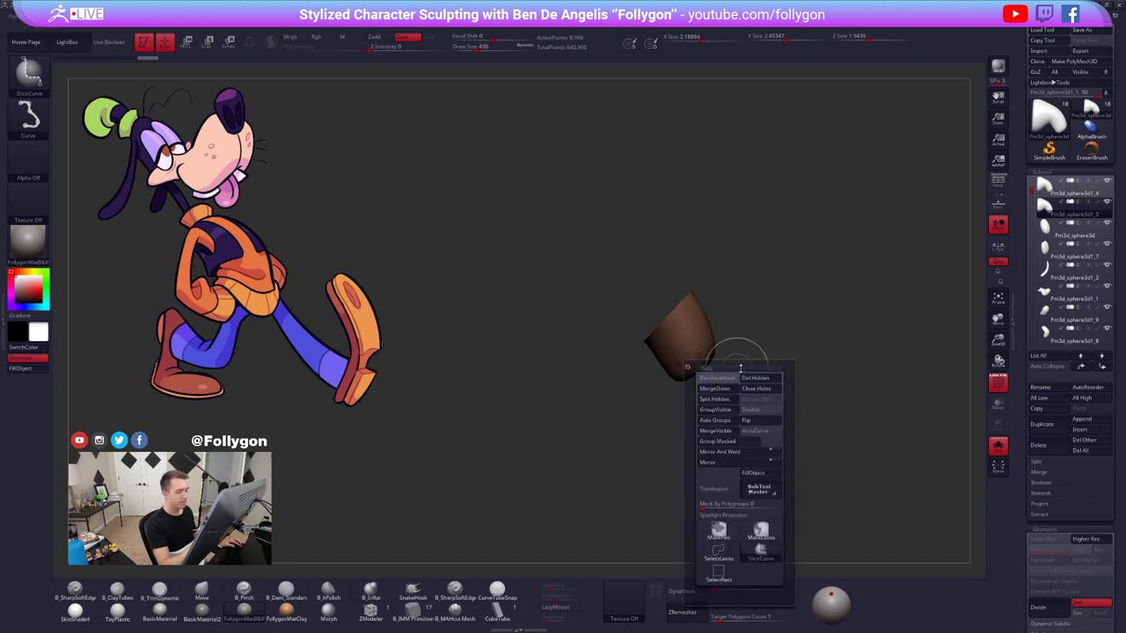
click(752, 390)
drag(705, 319, 736, 397)
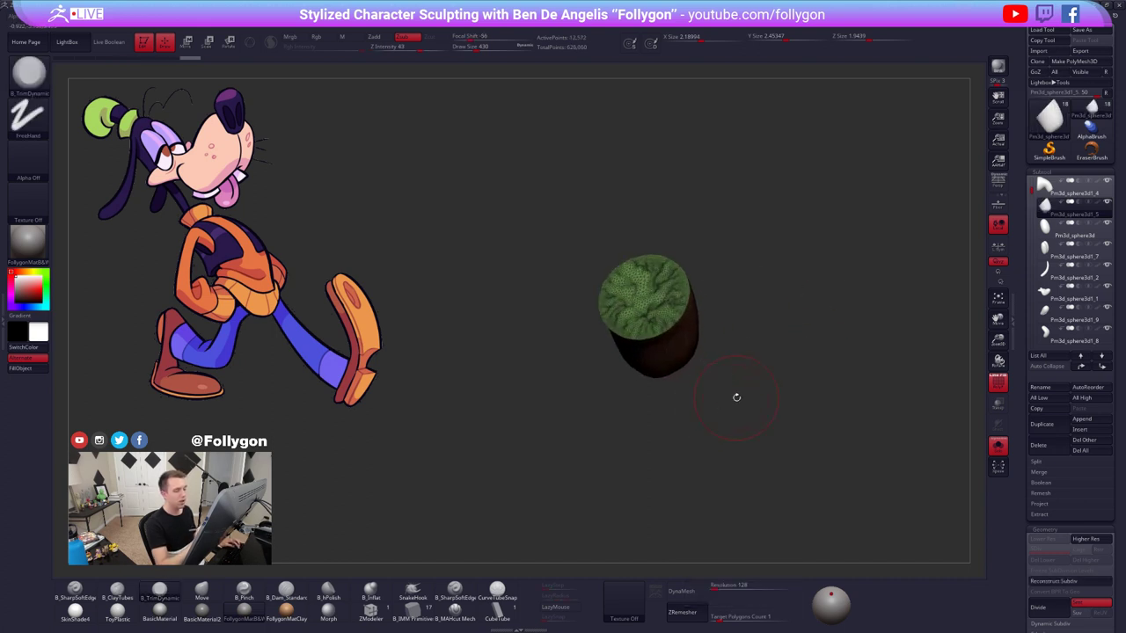
drag(1021, 356, 1021, 85)
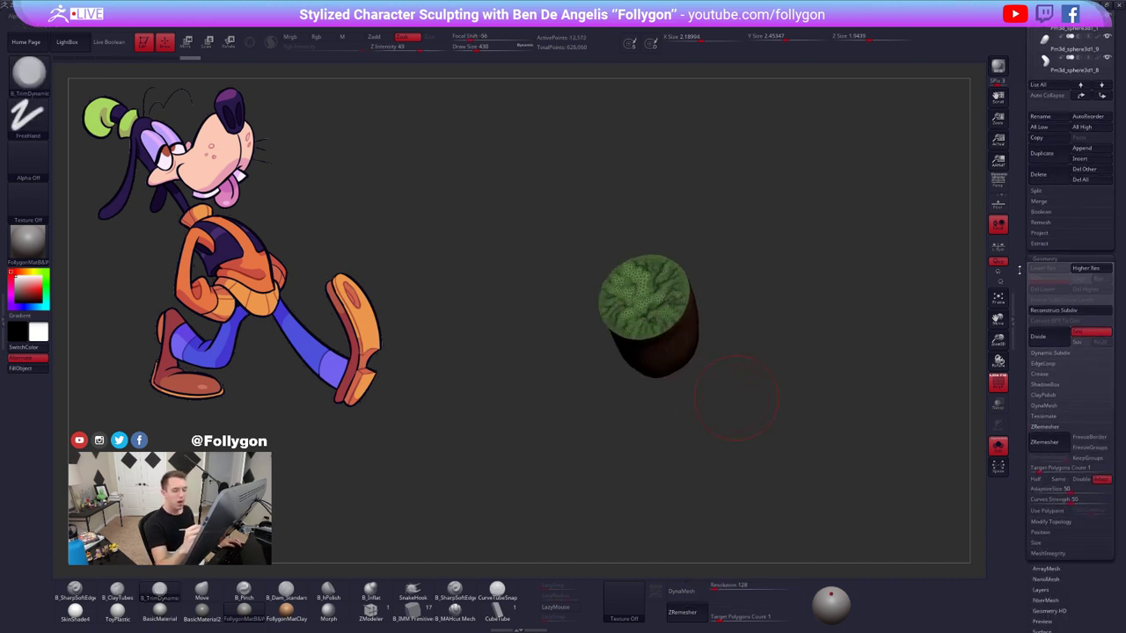
click(1050, 428)
click(1067, 439)
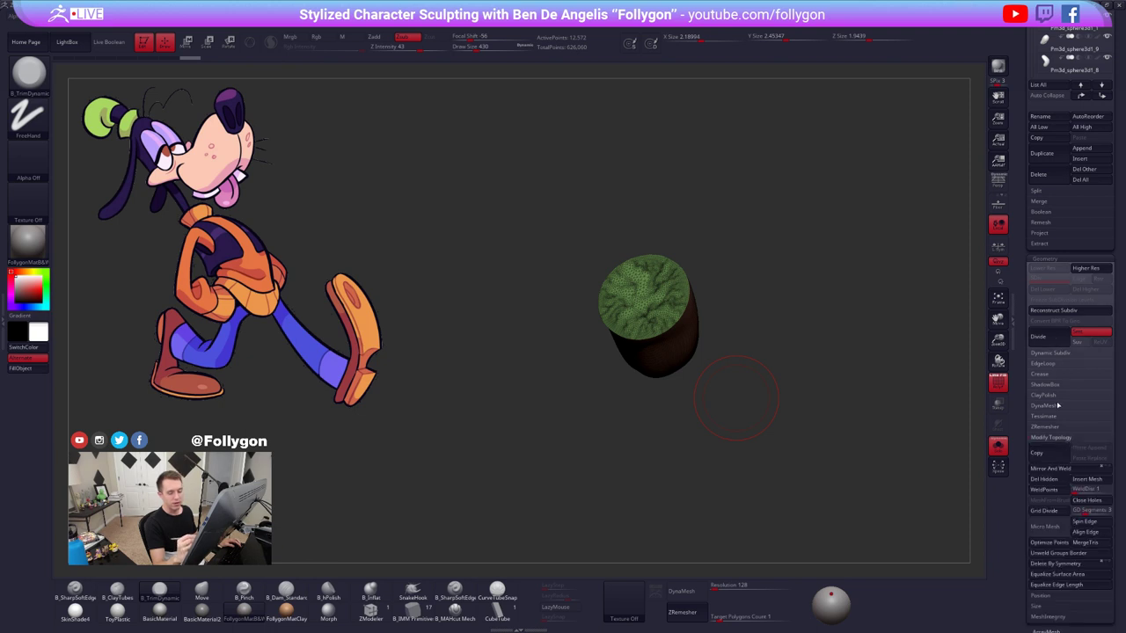
scroll(1058, 392, down, 2)
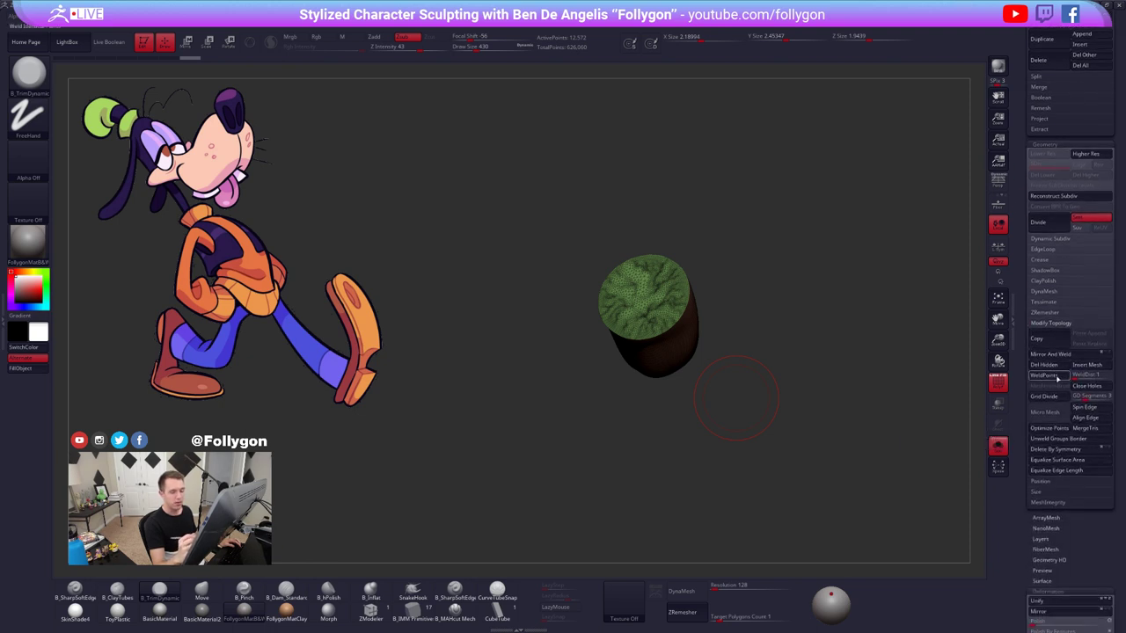
key(ctrl+shift+f)
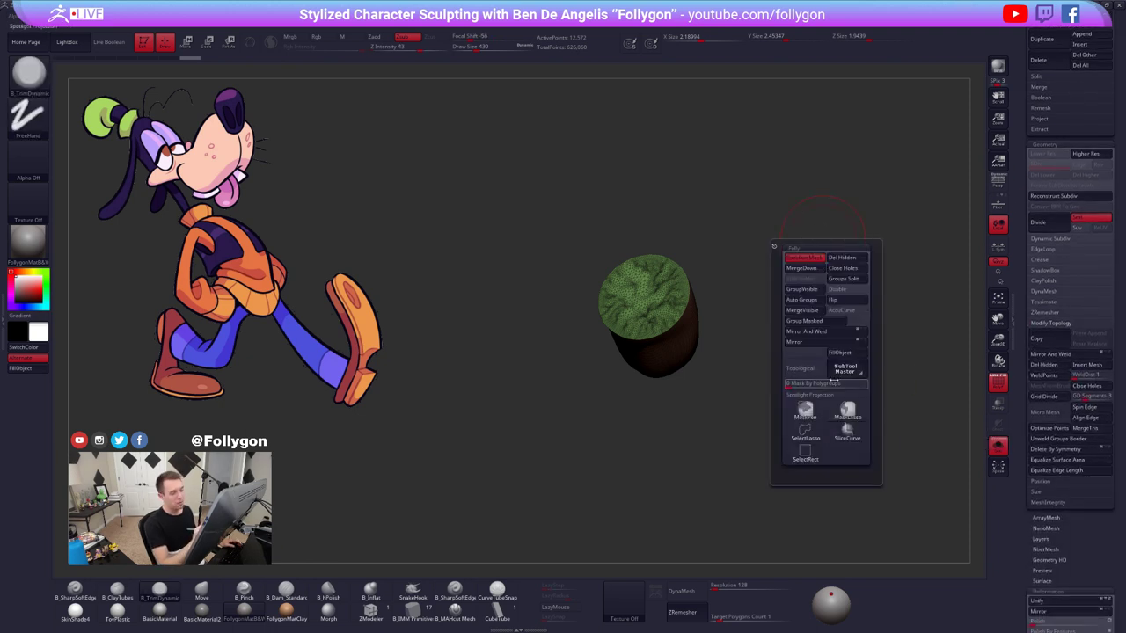
scroll(1058, 334, up, 7)
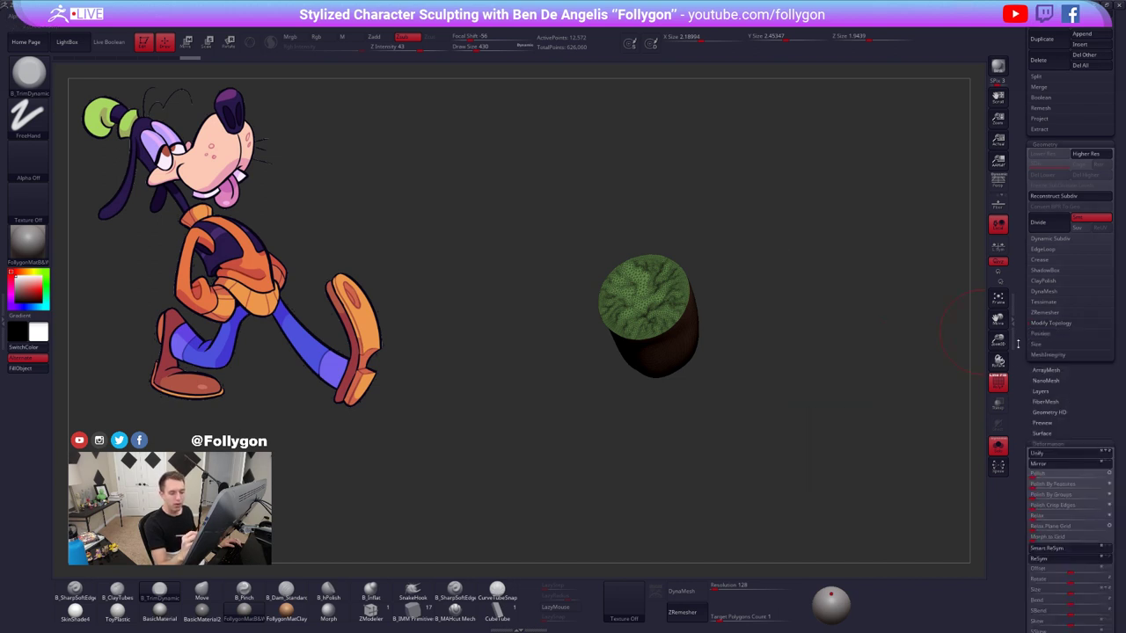
- Show all parts again and smooth the faceted hat brim with subdivision
drag(745, 454, 700, 362)
key(alt+s)
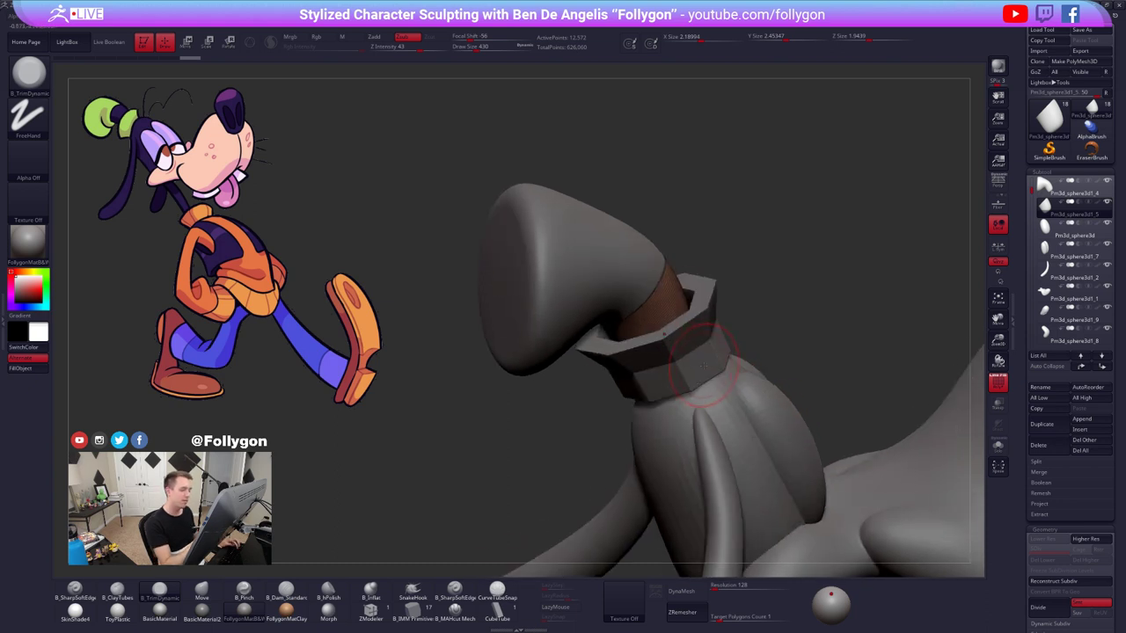
alt+click(703, 366)
key(ctrl+d)
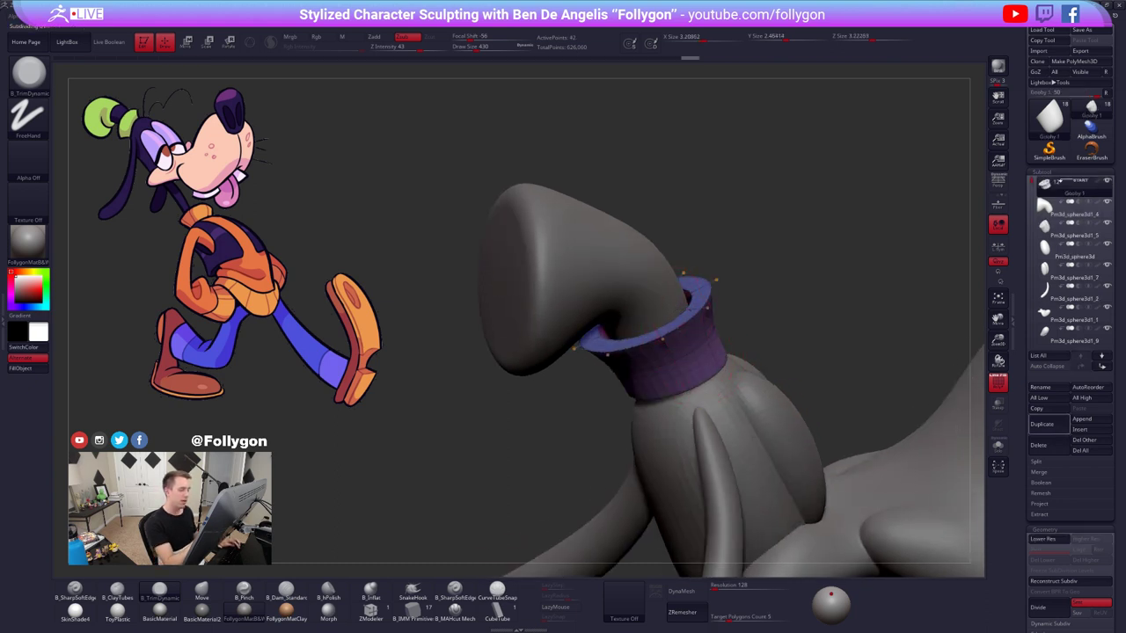
- Scale the hat's crown down slightly so the end piece shows beneath it, then return to the Move brush
alt+click(640, 266)
drag(774, 290, 738, 251)
key(e)
drag(700, 411, 559, 103)
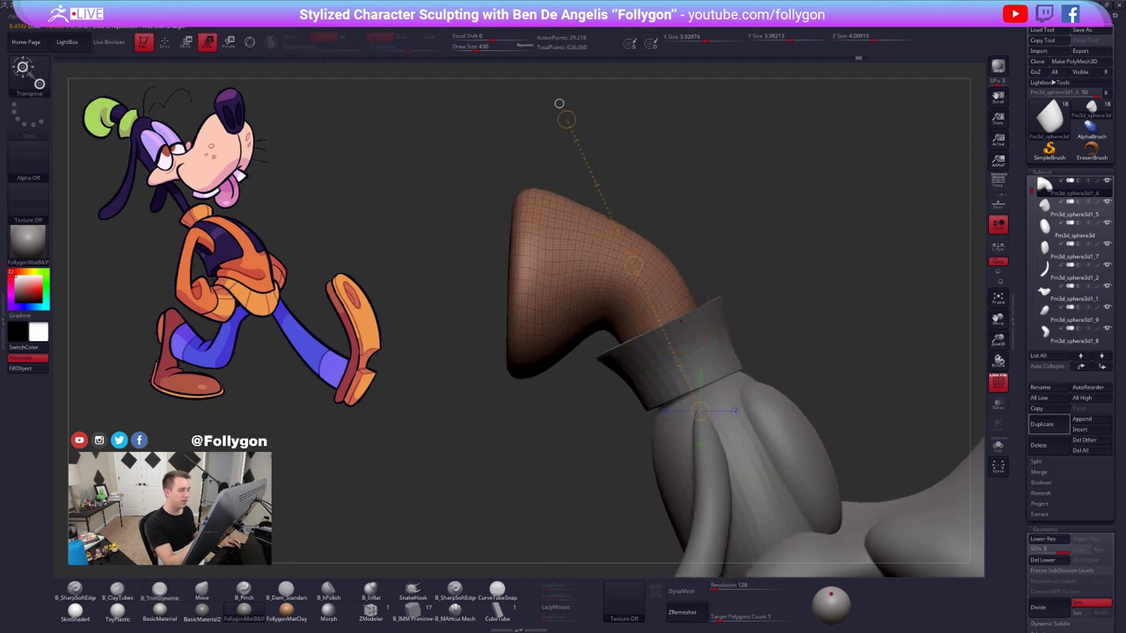
drag(586, 297, 523, 388)
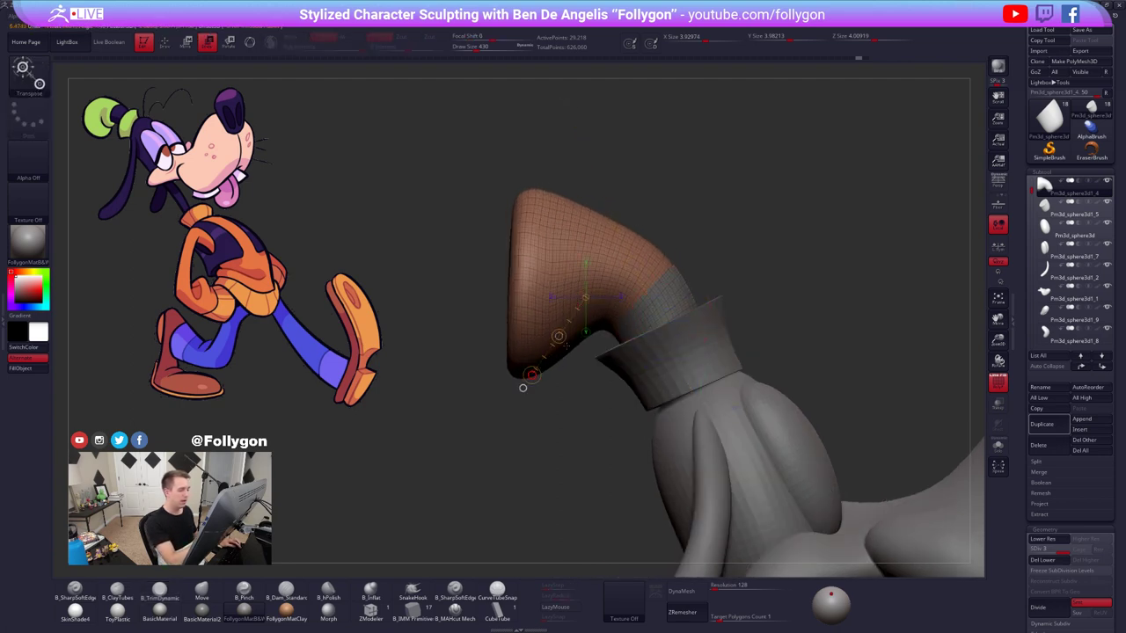
key(shift+f)
drag(571, 366, 660, 308)
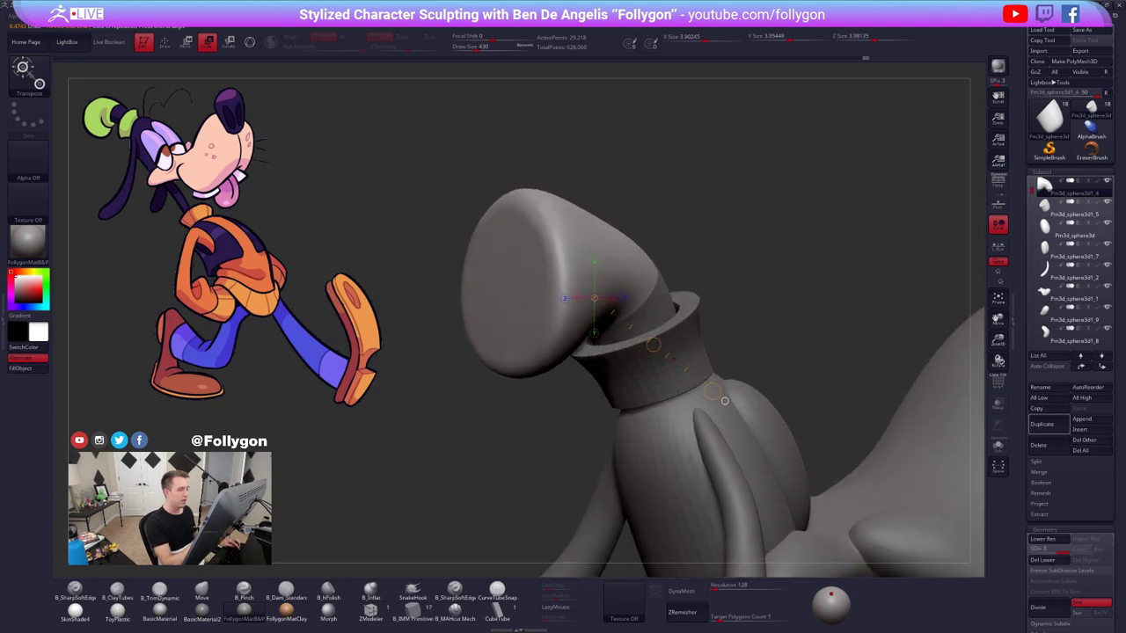
drag(725, 402, 721, 398)
key(q)
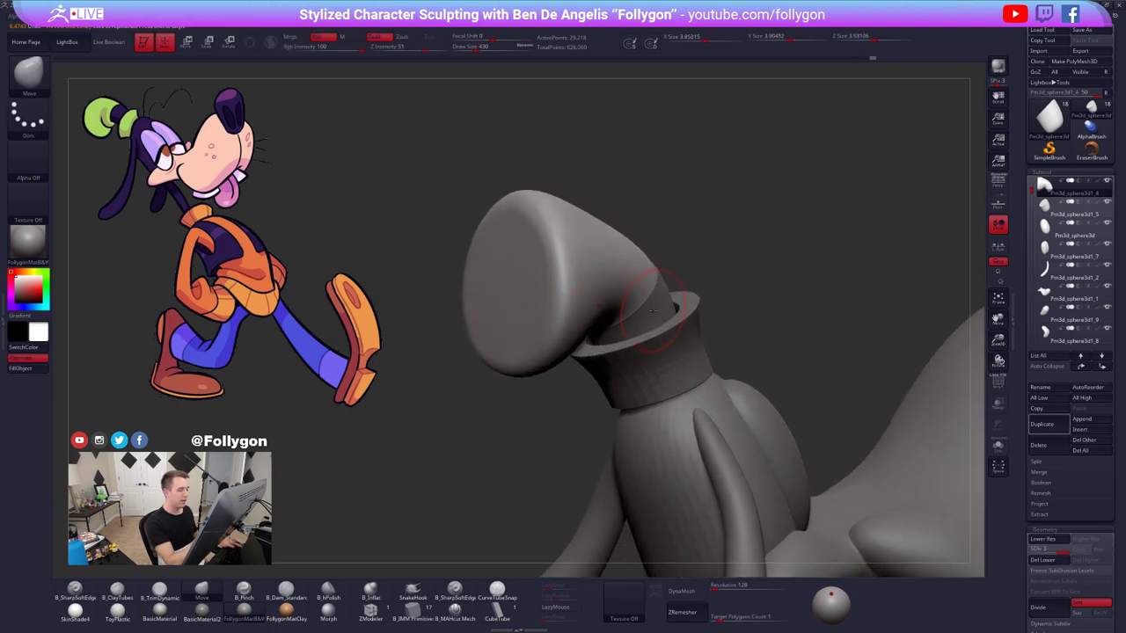
- Remesh the crown's separate end piece with ZRemesher using KeepGroups at a target polygon count of 1
alt+click(658, 313)
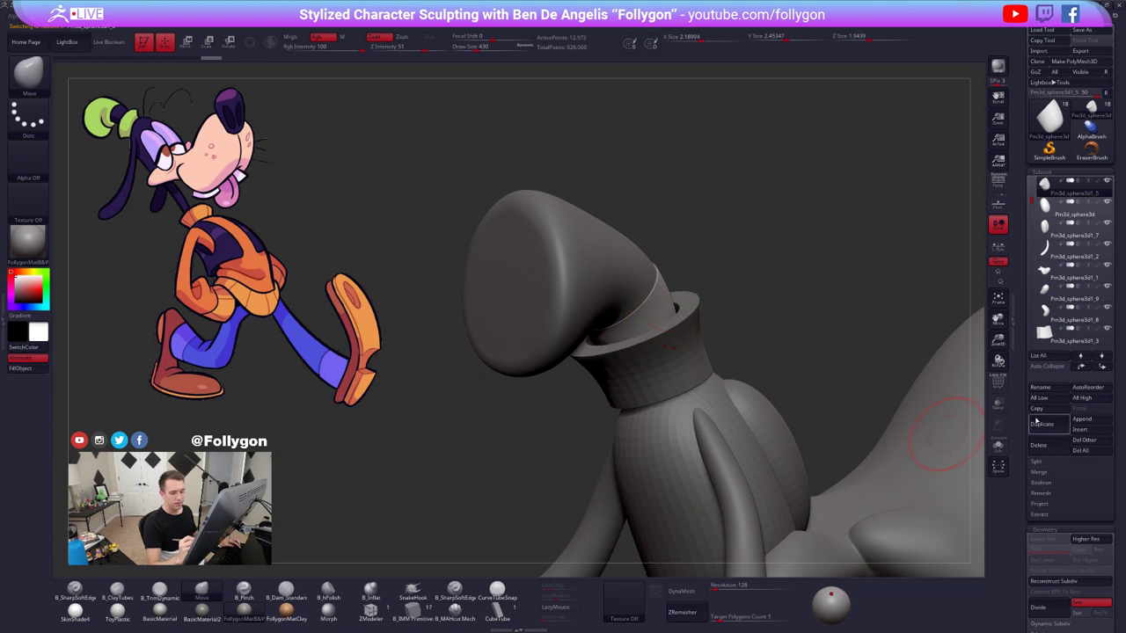
drag(1035, 567, 1037, 252)
click(1049, 381)
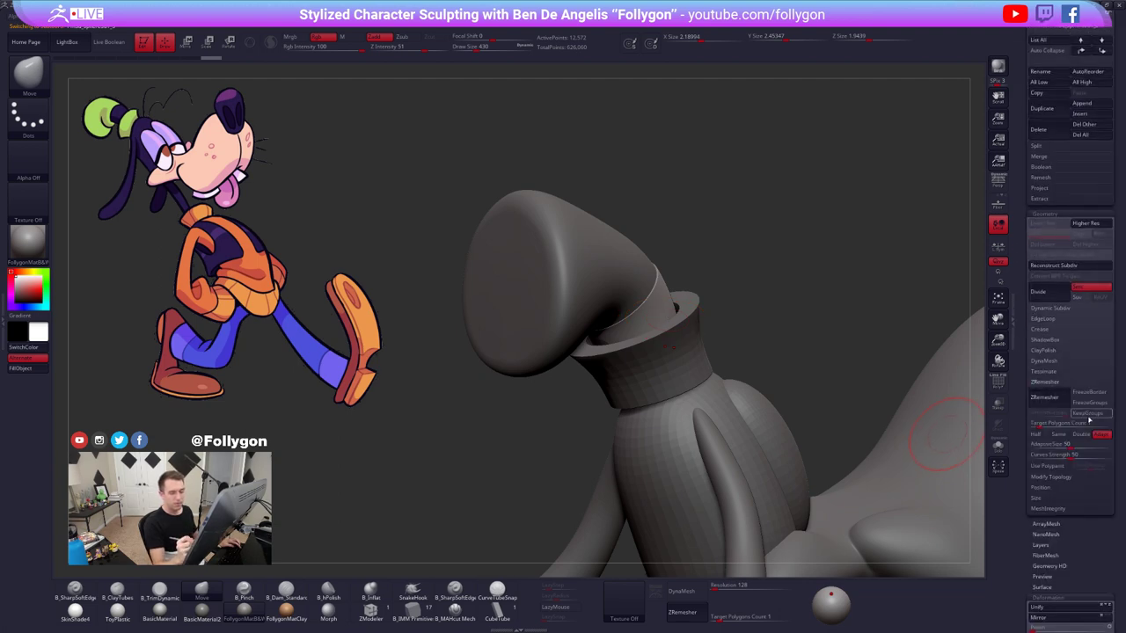
click(1088, 417)
click(1057, 402)
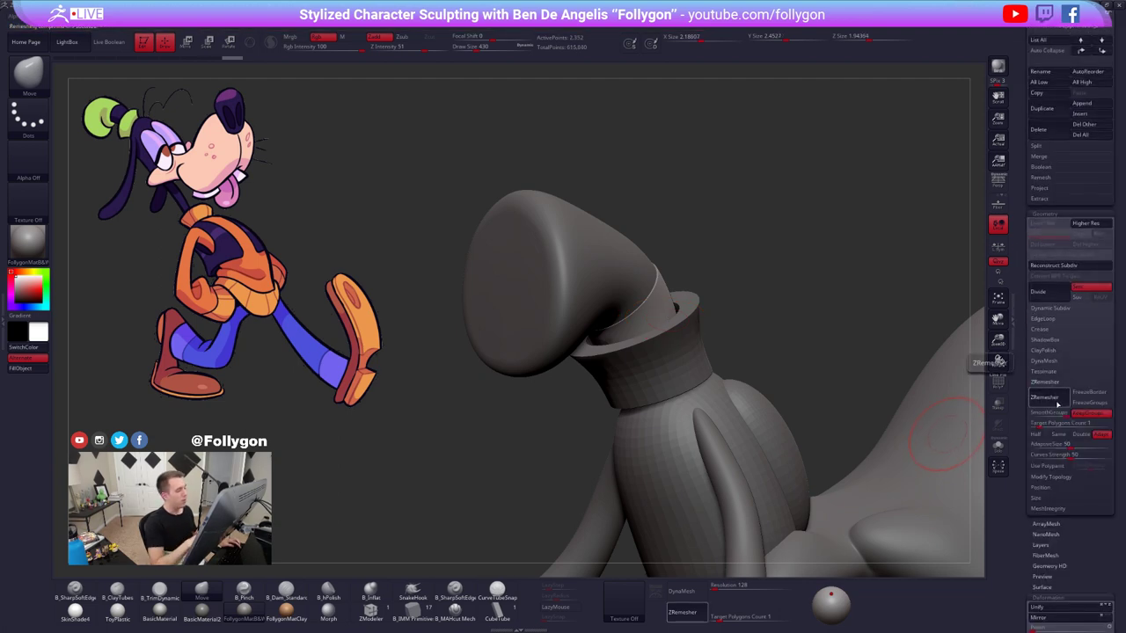
- Isolate the end piece with its wireframe shown and remesh it again at a target polygon count of 0.1
key(alt+s)
key(shift+f)
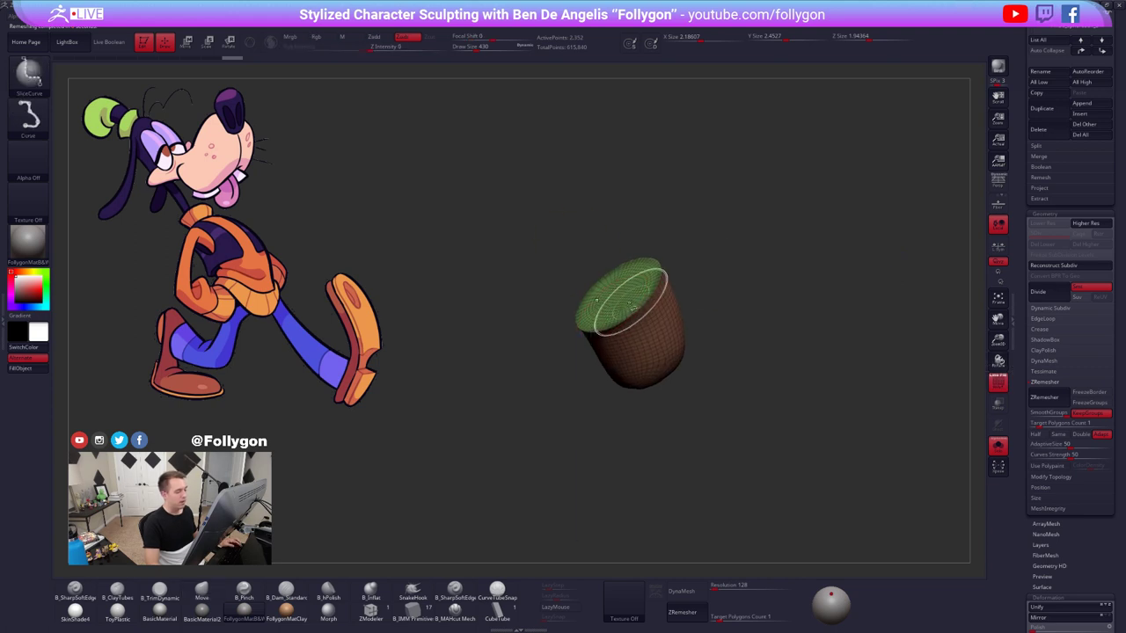
key(ctrl+shift+space)
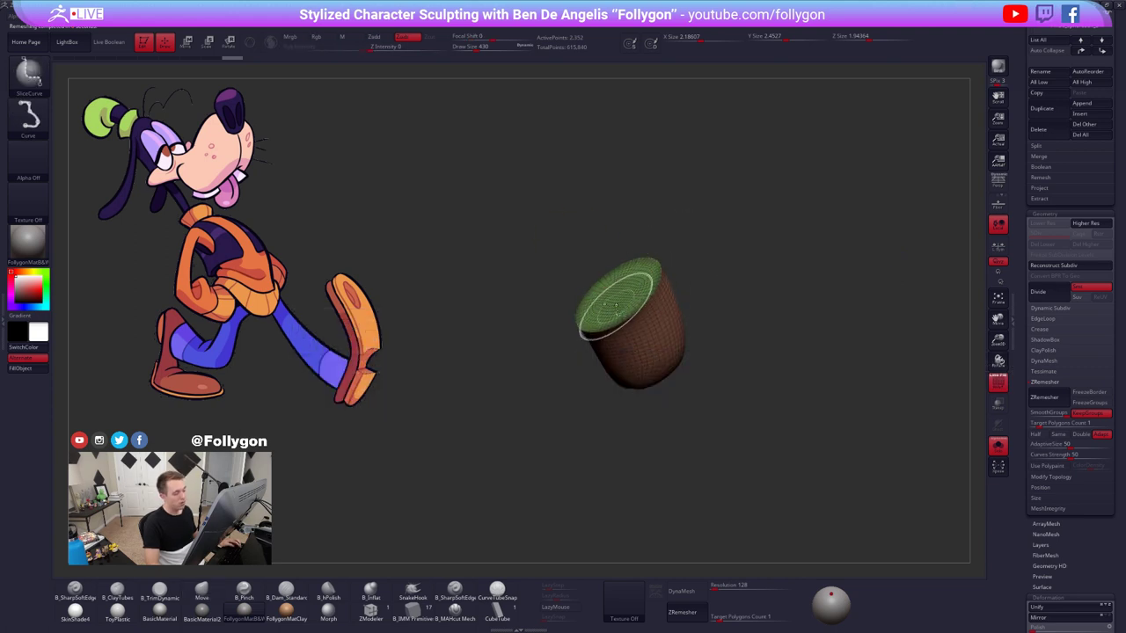
ctrl+right_drag(617, 307, 633, 306)
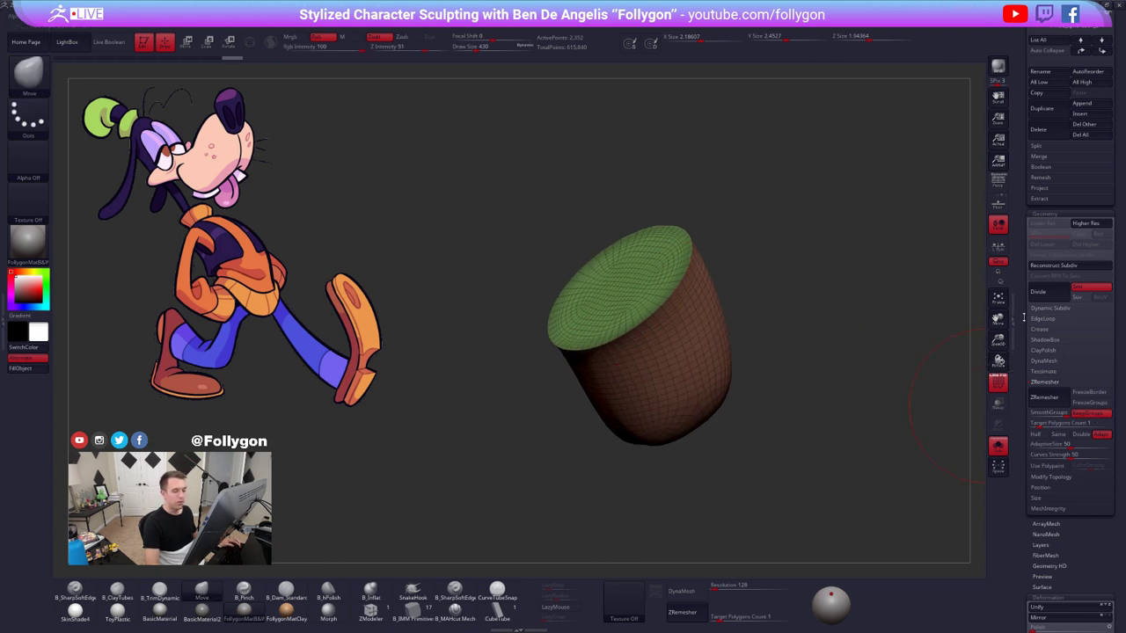
drag(1024, 317, 1007, 445)
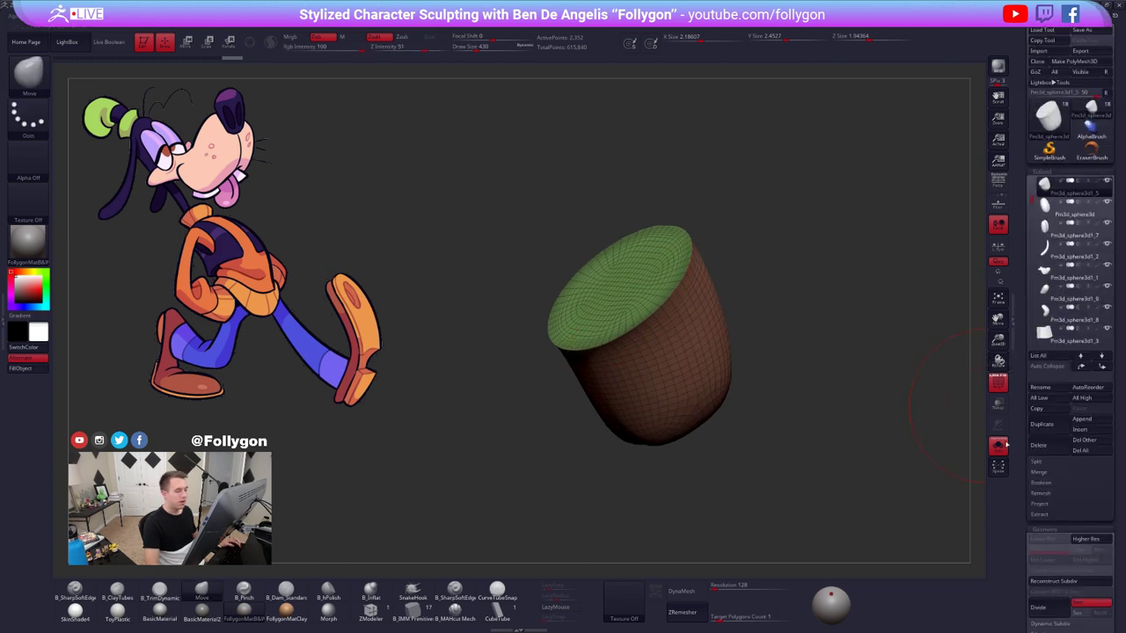
drag(732, 617, 702, 617)
click(691, 614)
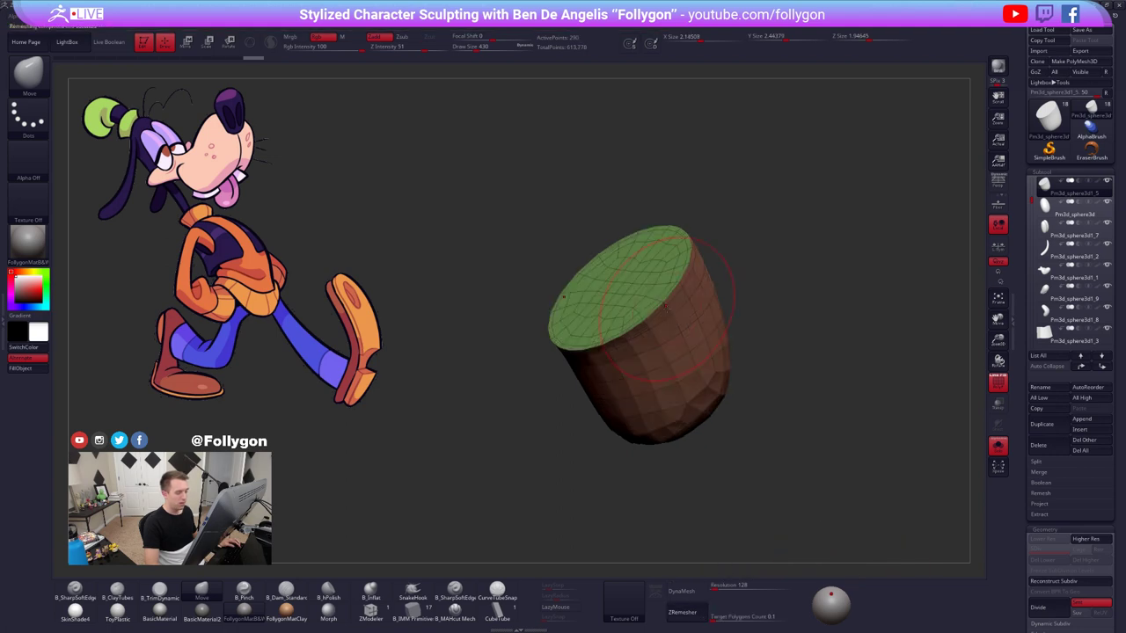
- Show all parts again with the end piece's smooth subdivision preview on, and set the Move brush's draw size to 1138
key(d)
key(shift+d)
key(alt+s)
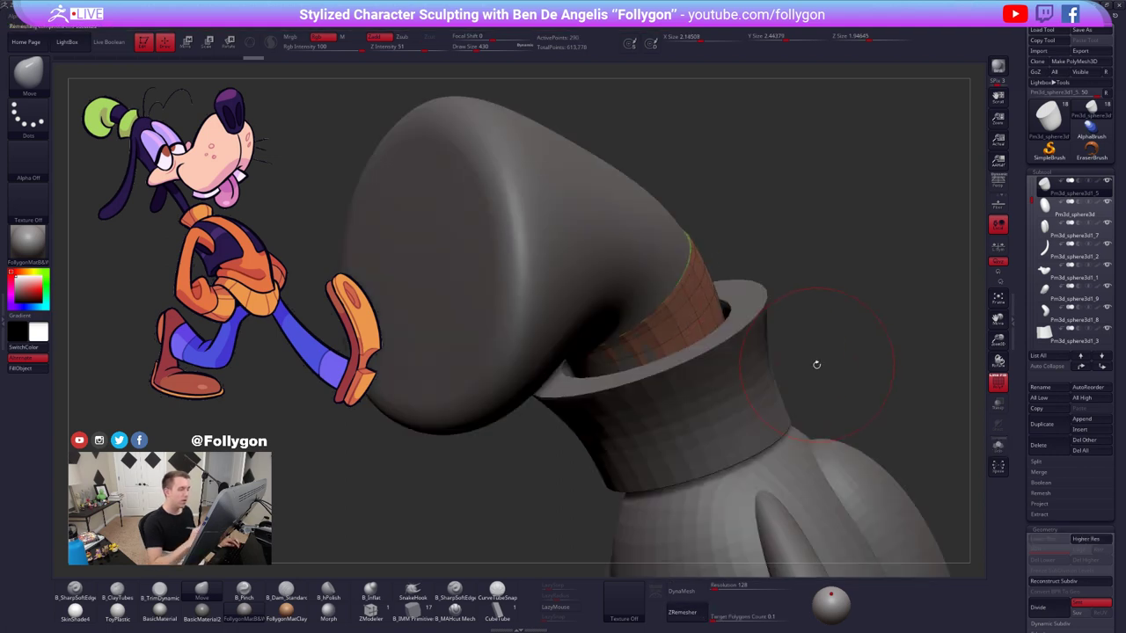
drag(816, 365, 756, 352)
key(space)
click(658, 354)
key(d)
- Pull the end piece outward around the crown's neck with the Move brush, working from several angles, and hide the wireframe
mouse_move(563, 467)
mouse_down()
mouse_move(519, 466)
mouse_move(574, 482)
mouse_up()
drag(664, 315, 682, 322)
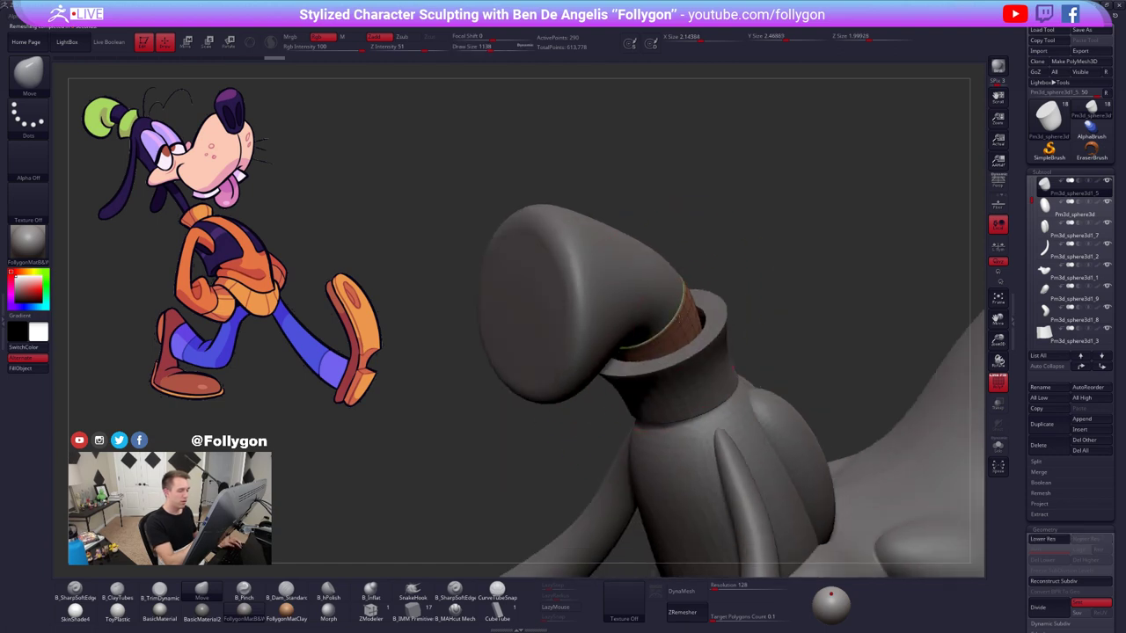
drag(511, 475, 572, 529)
drag(669, 284, 681, 279)
drag(528, 475, 598, 536)
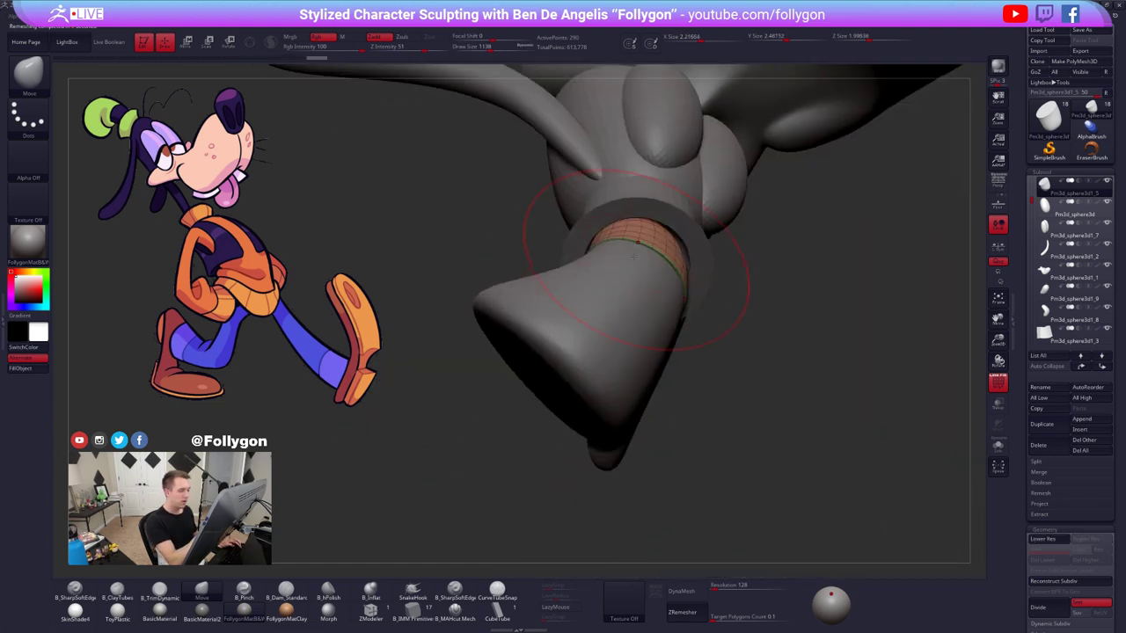
drag(637, 264, 644, 271)
mouse_move(775, 449)
mouse_down()
mouse_move(704, 440)
mouse_move(681, 383)
mouse_move(688, 356)
mouse_up()
key(shift+f)
ctrl+right_drag(742, 326, 729, 307)
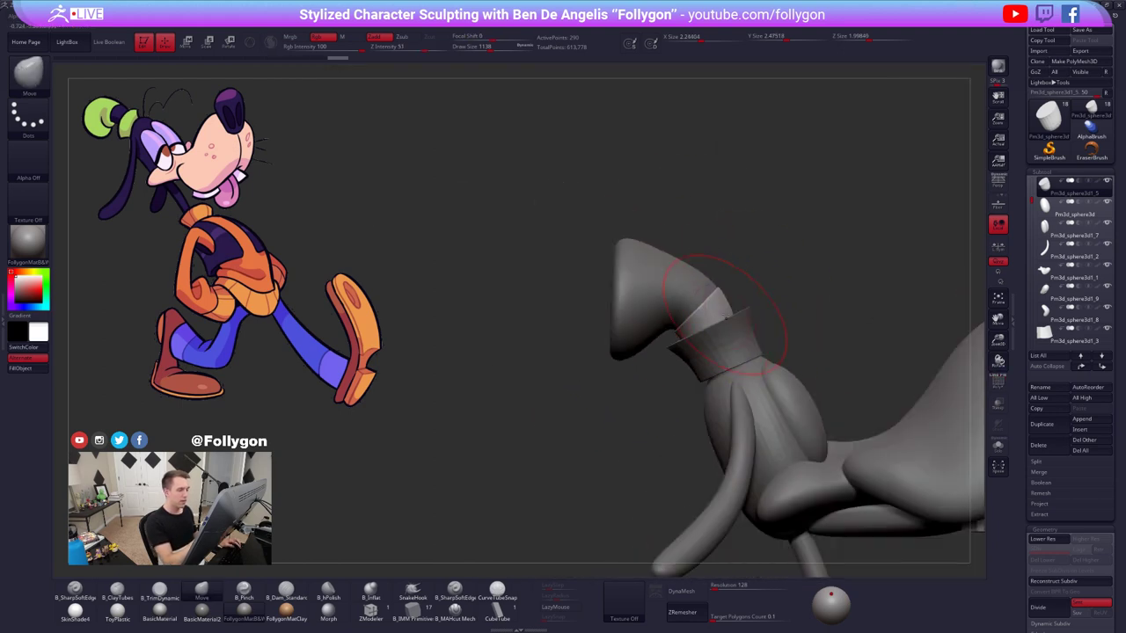
- Reshape the crown's end piece and the adjoining bent crown with the Move brush, using a draw size of 1429
key(space)
drag(675, 368, 663, 368)
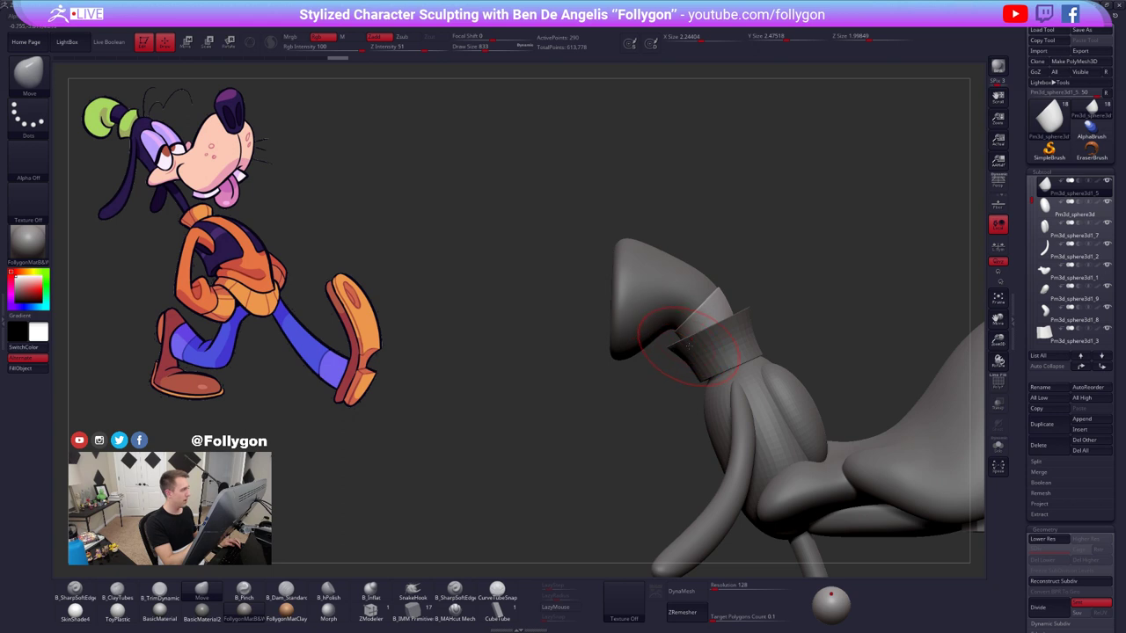
ctrl+right_drag(689, 345, 695, 335)
key(space)
mouse_move(700, 334)
mouse_down()
mouse_move(711, 334)
mouse_move(719, 294)
mouse_move(681, 323)
mouse_up()
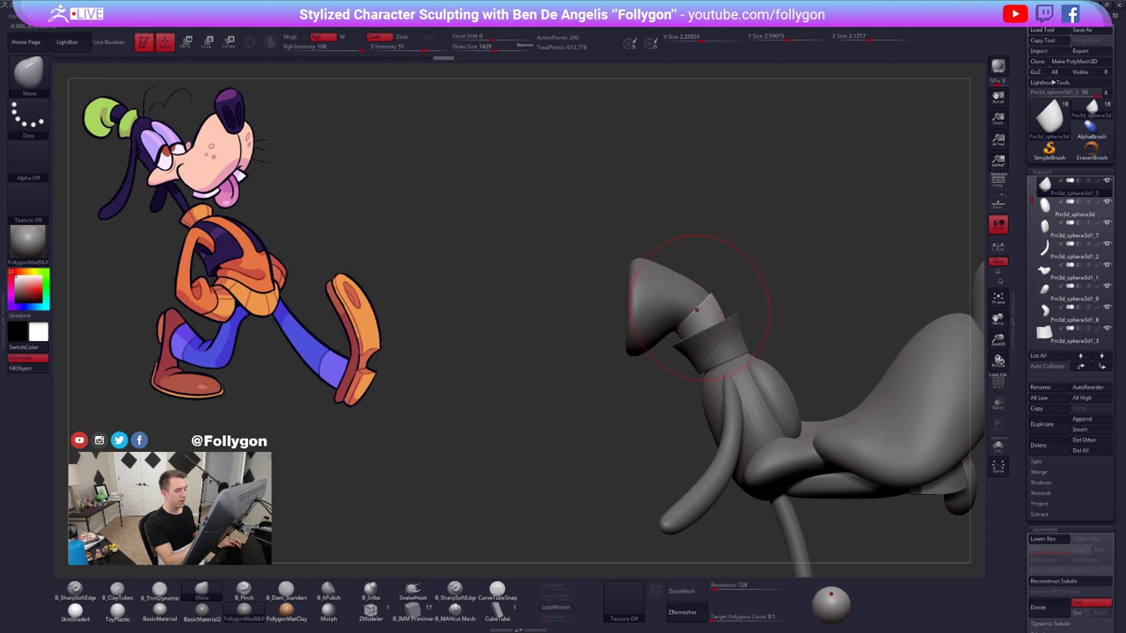
right_drag(702, 308, 677, 332)
alt+click(681, 315)
drag(676, 332, 673, 328)
mouse_move(673, 329)
right_down()
mouse_move(659, 352)
mouse_move(685, 330)
right_up()
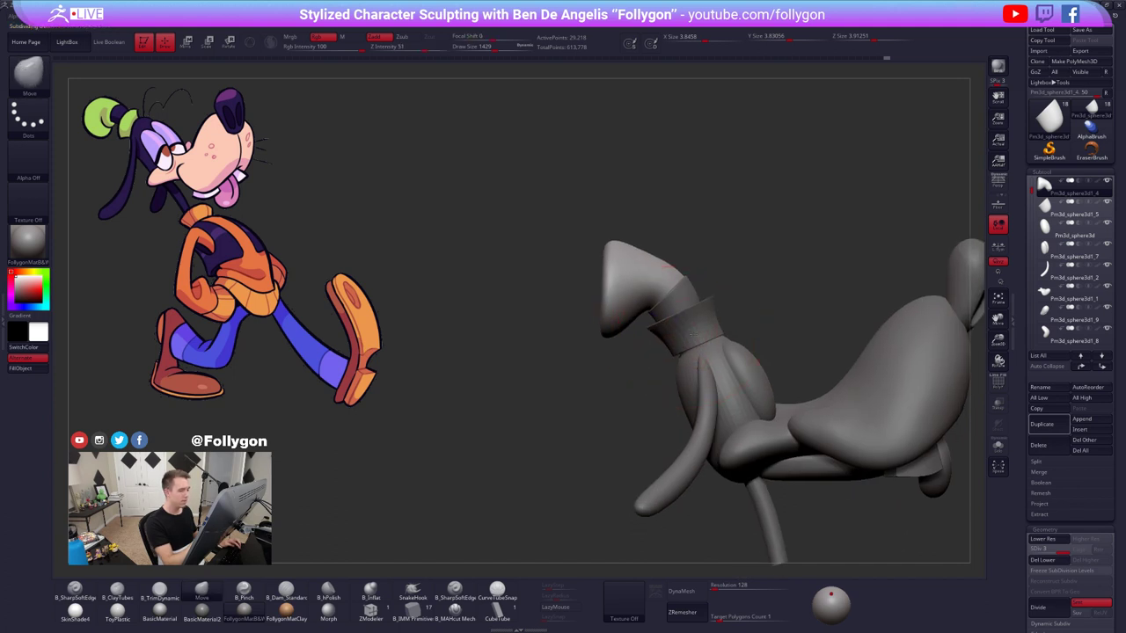
- Select the flared brim piece and adjust its angle and position with a Transpose line drawn along the crown's axis
alt+click(691, 334)
key(w)
mouse_move(696, 347)
mouse_down()
mouse_move(659, 232)
mouse_move(617, 184)
mouse_move(623, 193)
mouse_up()
key(r)
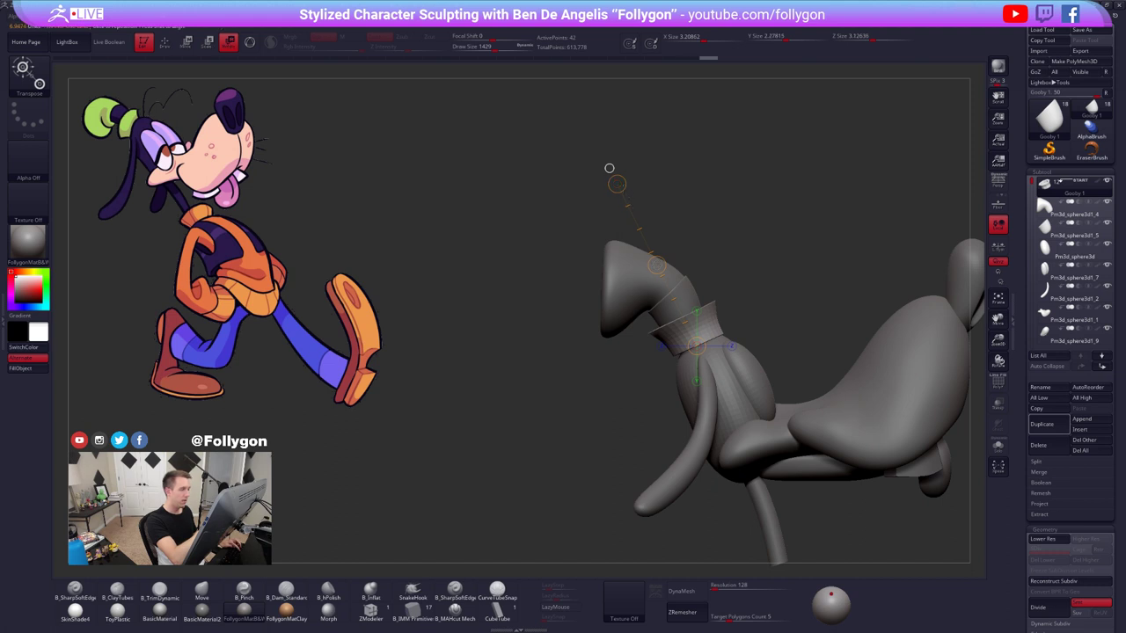
key(w)
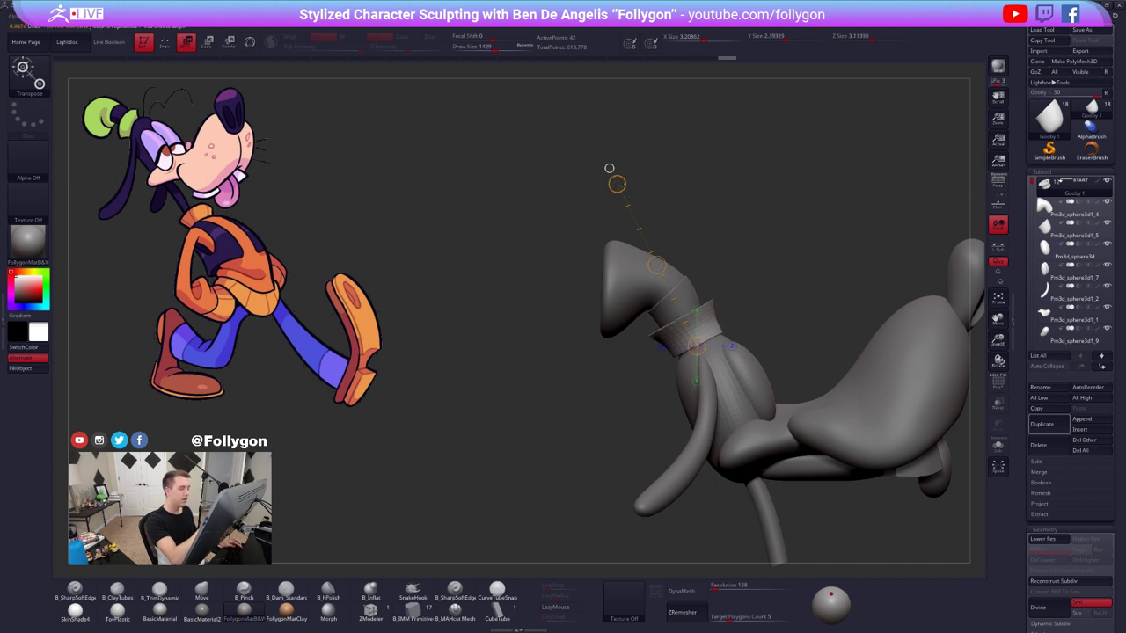
key(q)
- Mask part of the brim at its base resolution and rotate the unmasked part of its upper rim, with the smooth preview restored
key(shift+d)
ctrl+right_drag(700, 321, 689, 346)
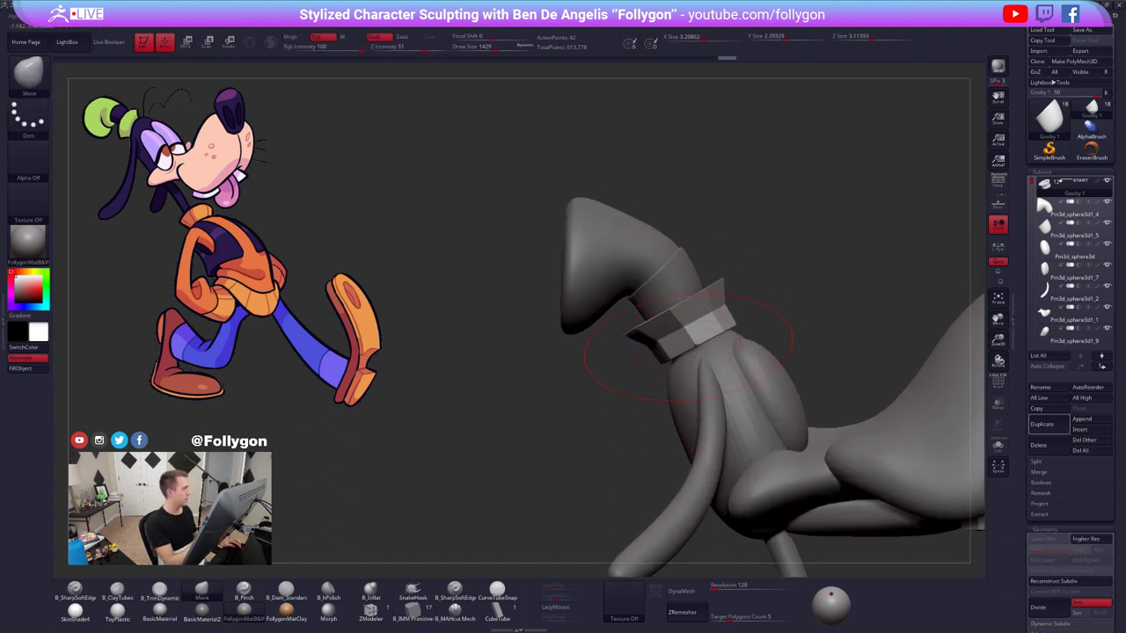
mouse_move(695, 345)
ctrl+mouse_down()
mouse_move(541, 379)
mouse_move(619, 489)
mouse_move(577, 101)
ctrl+mouse_up()
ctrl+click(645, 415)
key(r)
drag(685, 326, 837, 269)
key(d)
key(q)
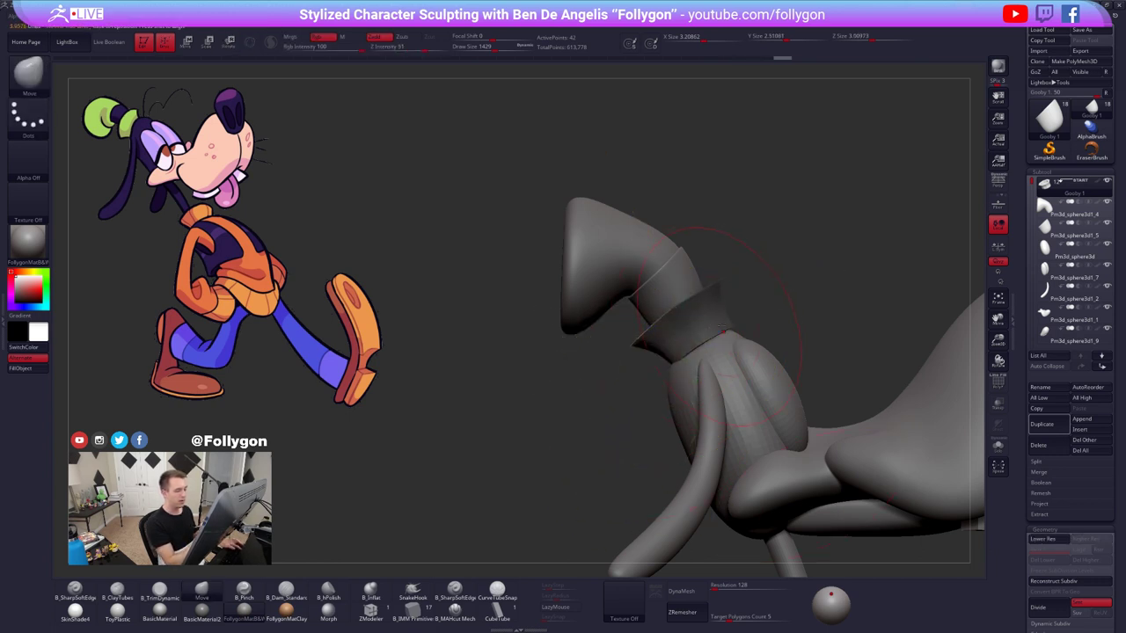
- Clear the brim's mask and refine its flared shape from both sides with the Move brush at draw size 1138
ctrl+drag(760, 313, 781, 264)
key(d)
drag(689, 332, 720, 332)
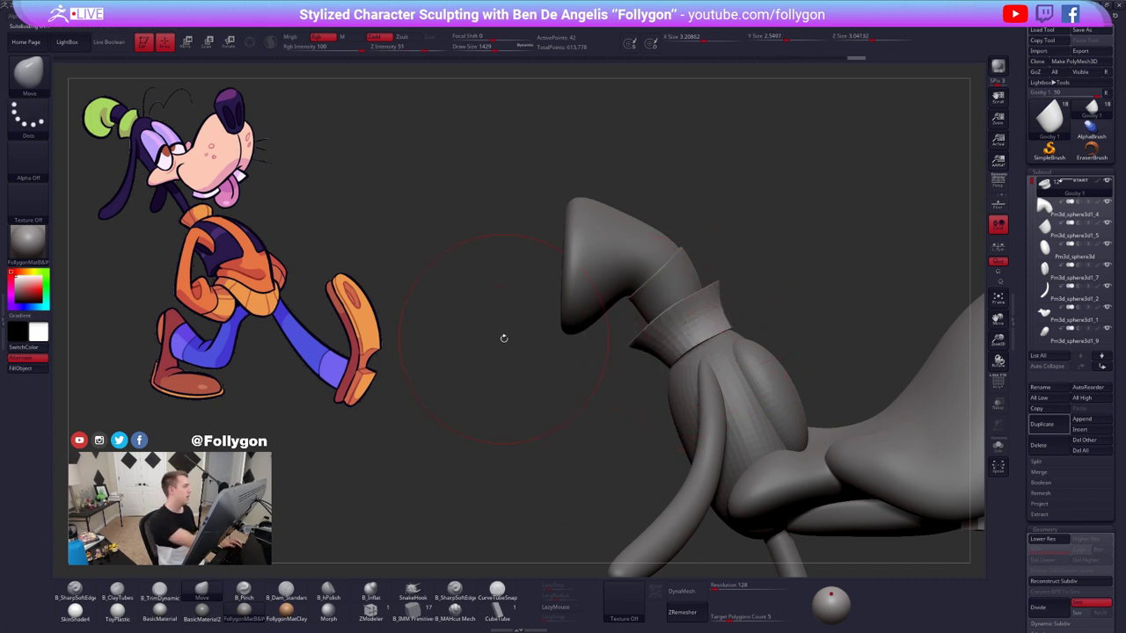
drag(504, 339, 535, 339)
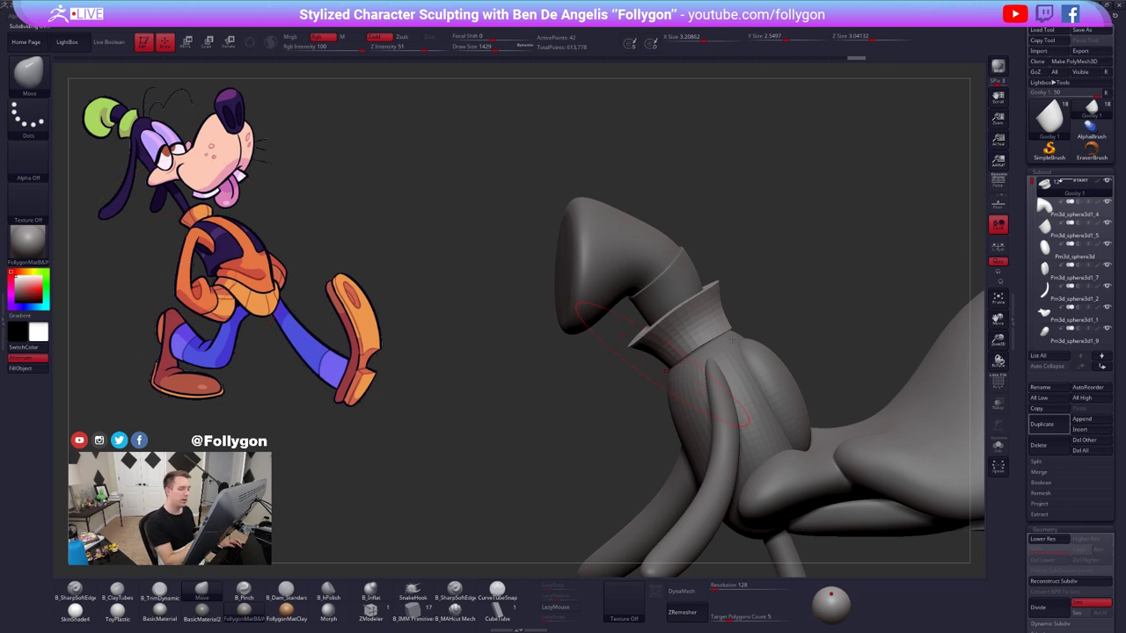
mouse_move(666, 370)
shift+right_down()
mouse_move(614, 401)
mouse_move(687, 350)
mouse_move(683, 361)
shift+right_up()
right_click(614, 401)
drag(692, 368, 695, 376)
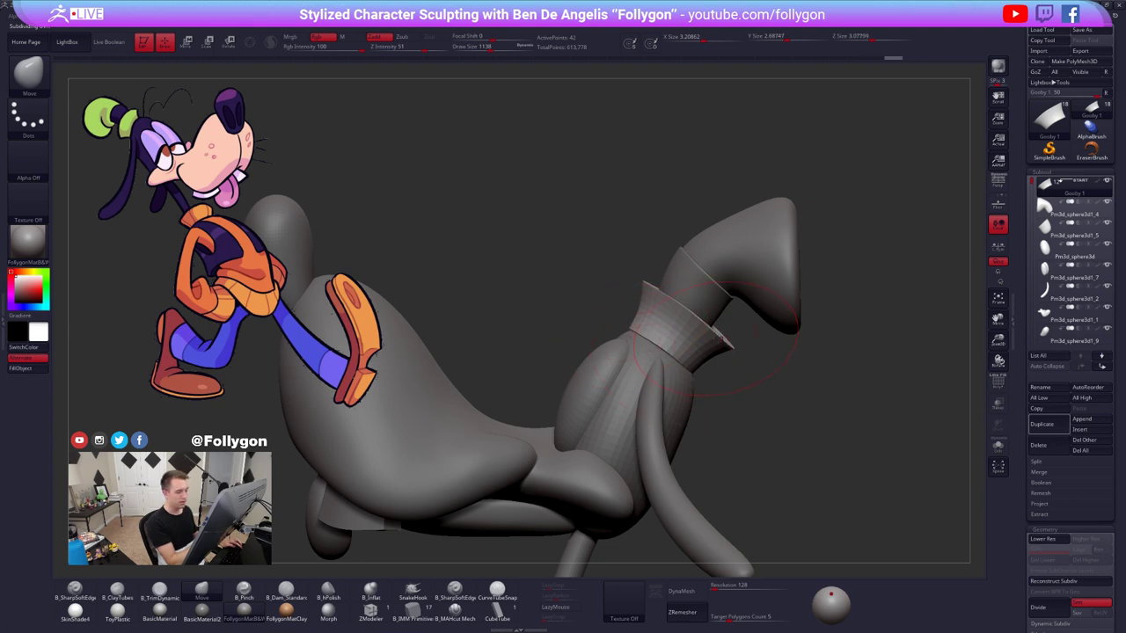
drag(722, 340, 714, 346)
drag(676, 308, 670, 316)
- Isolate the brim, look into its open top and turn off its smooth subdivision preview
key(alt+s)
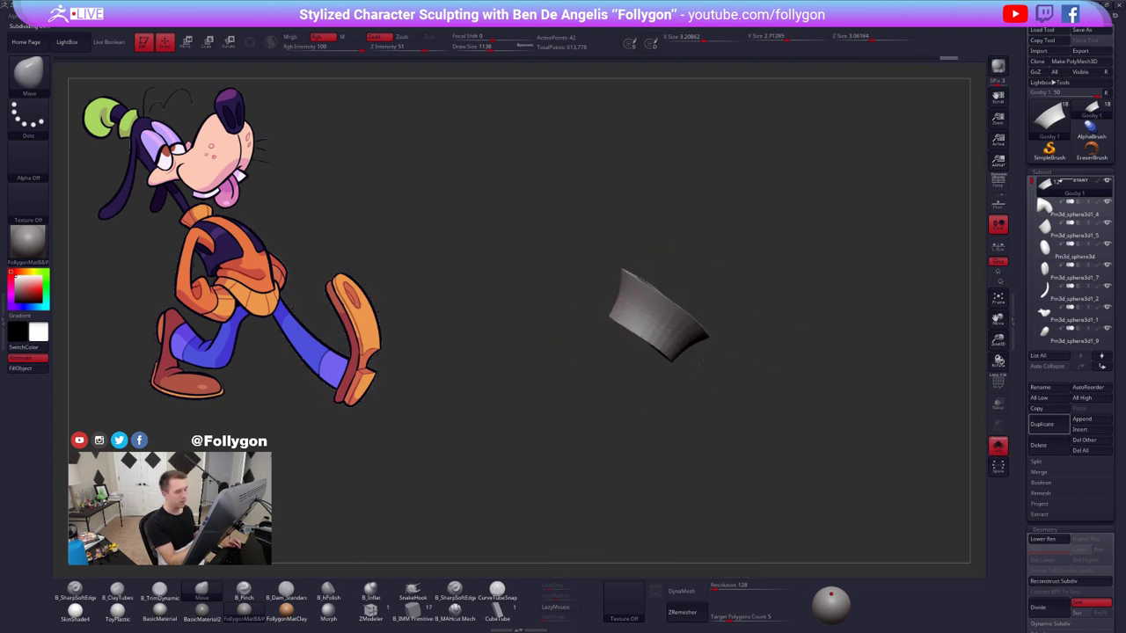
mouse_move(688, 339)
right_down()
mouse_move(694, 350)
mouse_move(678, 343)
mouse_move(690, 325)
mouse_move(694, 338)
right_up()
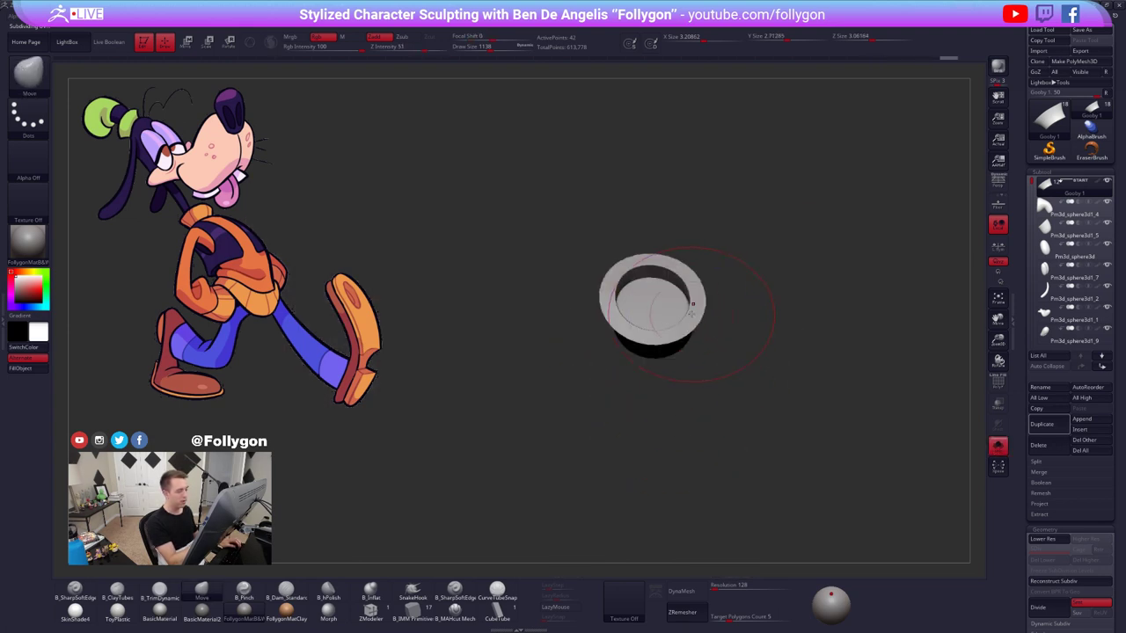
key(shift+d)
- Try mirroring and welding the isolated brim, and undo the result
key(ctrl+shift+f)
click(693, 402)
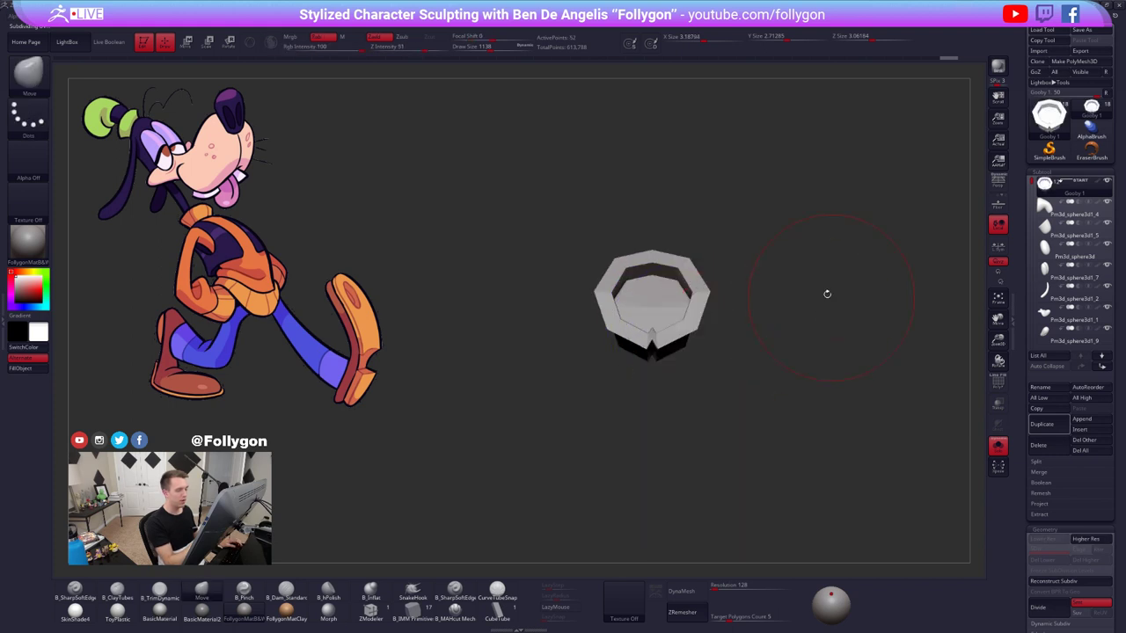
key(ctrl+z)
key(ctrl+z)
key(shift+d)
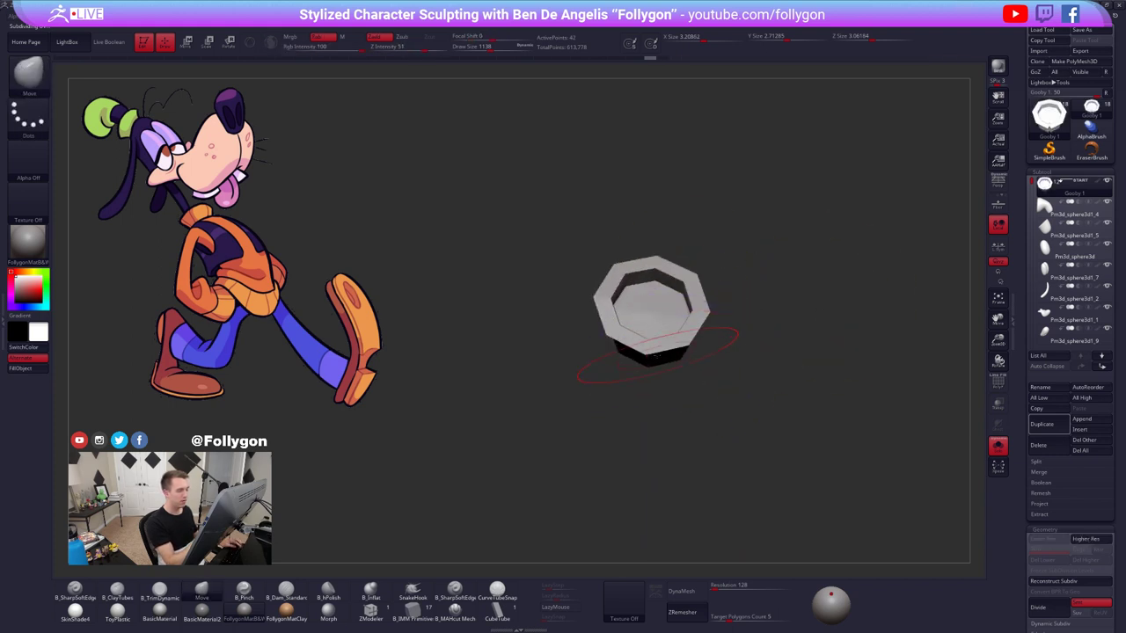
- Show the brim's wireframe, rotate the brim into line with the symmetry plane and apply Mirror And Weld
key(shift+f)
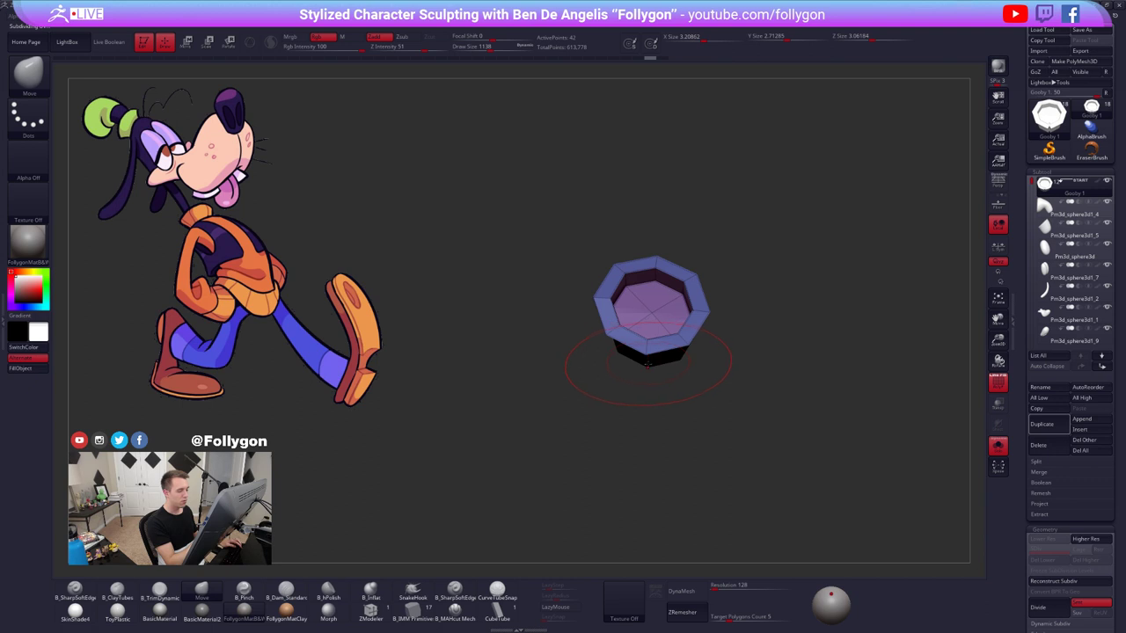
key(r)
shift+drag(658, 256, 676, 417)
key(ctrl+space)
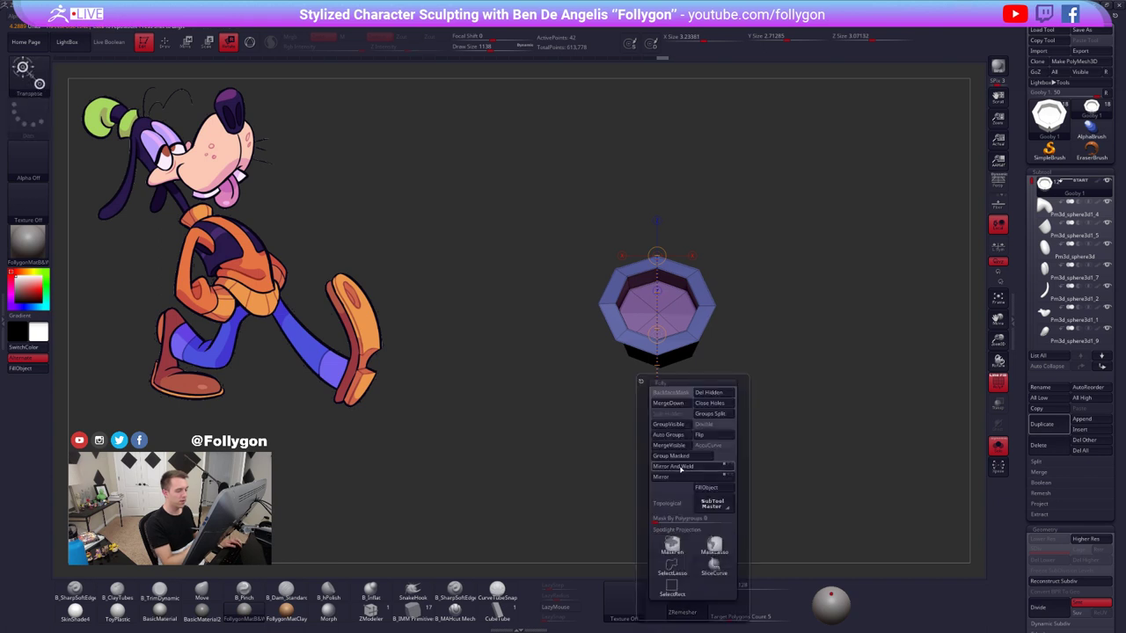
click(685, 468)
- Stretch the brim sideways with a horizontal Transpose line to an X size of about 3.65
right_drag(692, 373, 685, 314)
key(w)
drag(647, 331, 729, 331)
drag(730, 330, 746, 331)
key(d)
right_drag(747, 331, 747, 396)
drag(730, 325, 740, 326)
key(shift+d)
key(q)
right_drag(667, 321, 662, 267)
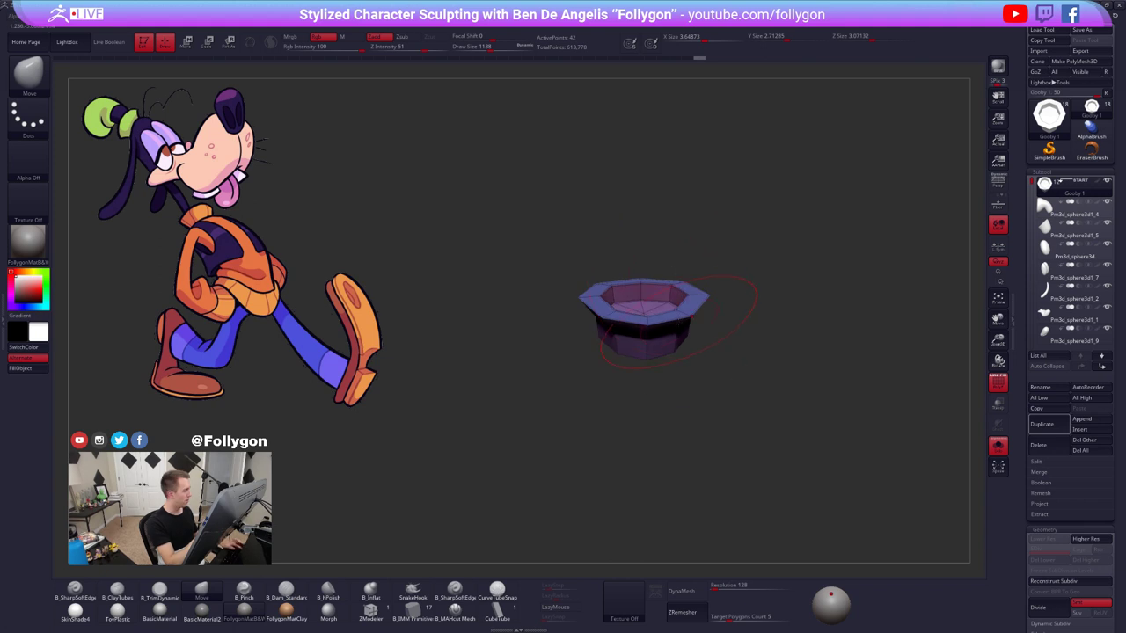
- Show all parts again with the wireframe hidden and the brim's smooth subdivision preview on
right_drag(700, 335, 701, 371)
key(alt+s)
key(shift+f)
key(ctrl+d)
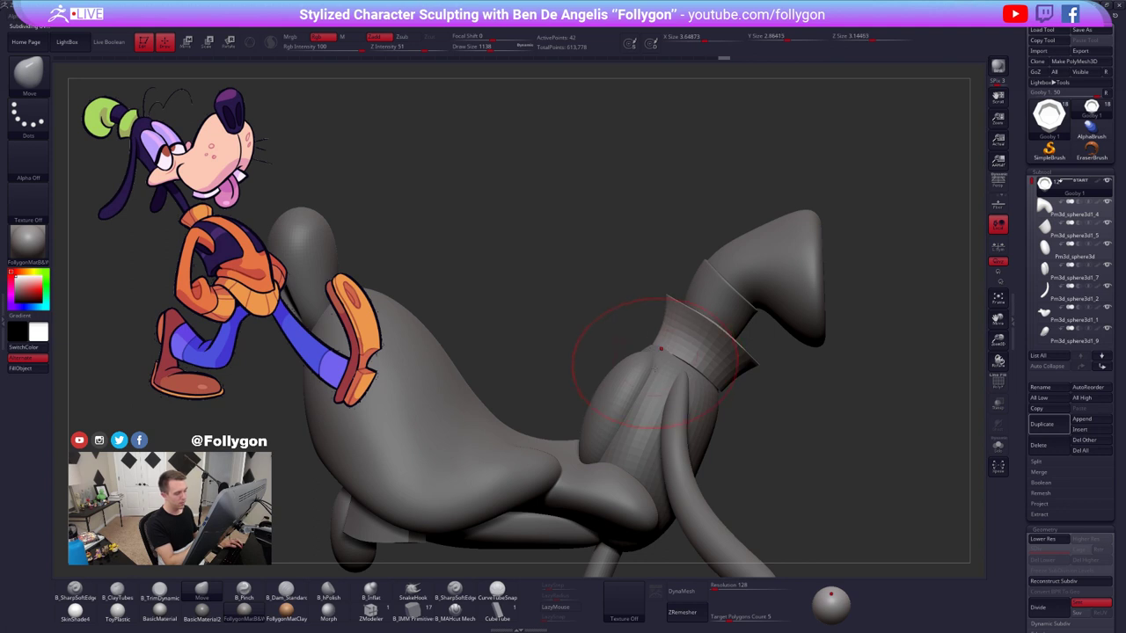
key(ctrl+d)
- Isolate the brim in front view, move it off to the character's side, and show all parts again
right_drag(698, 390, 755, 355)
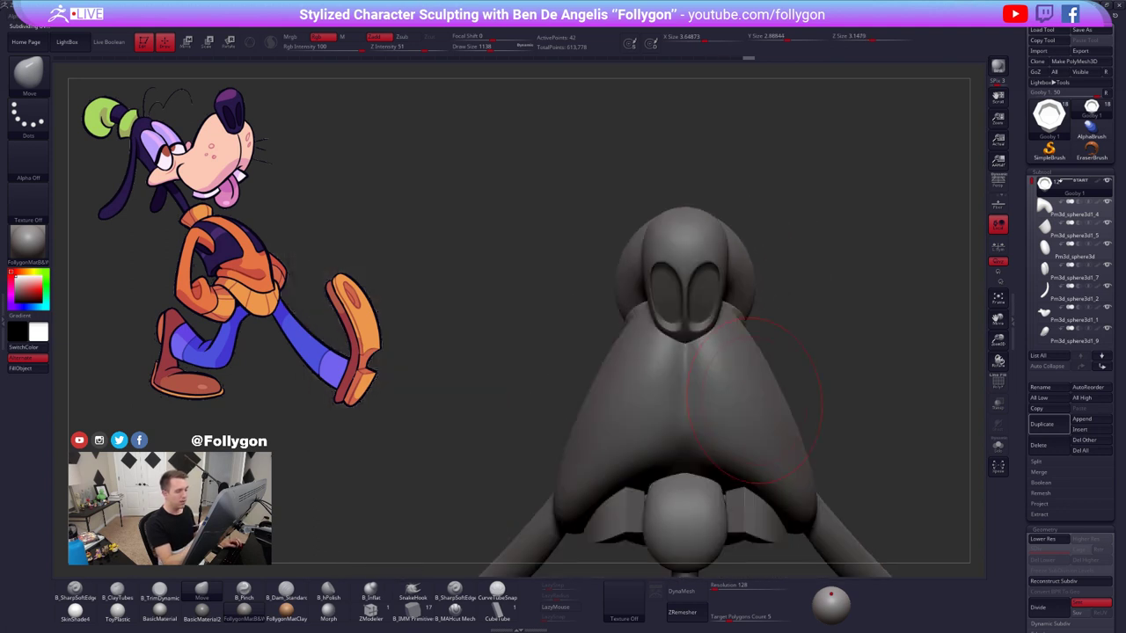
key(alt+s)
key(w)
mouse_move(710, 336)
mouse_down()
mouse_move(790, 336)
mouse_move(483, 337)
mouse_up()
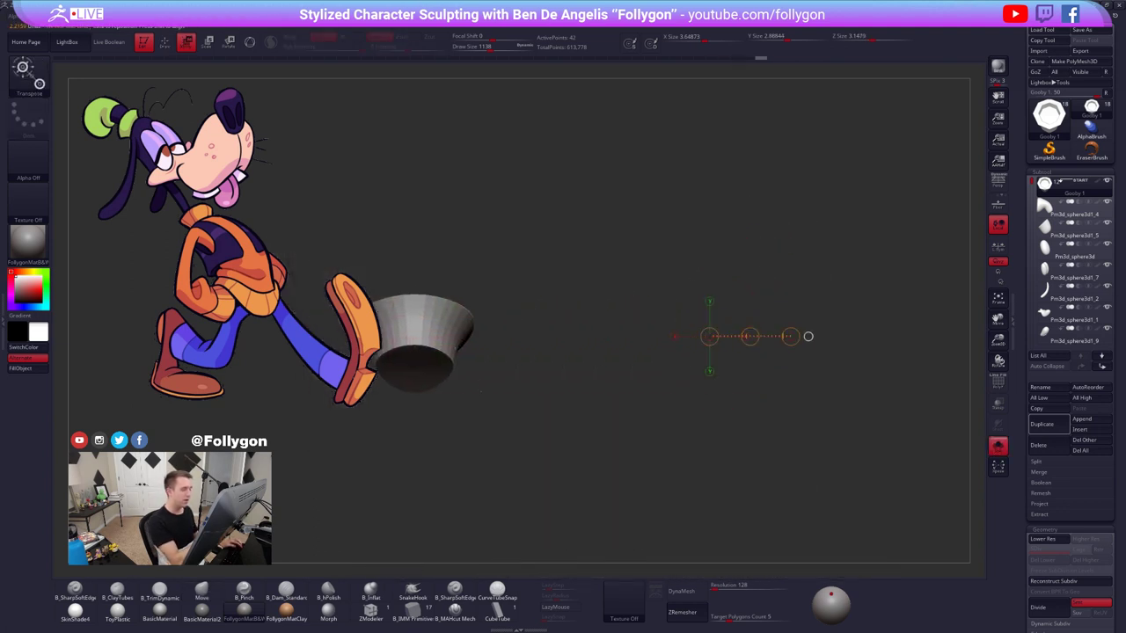
mouse_move(467, 405)
alt+right_down()
mouse_move(708, 388)
mouse_move(677, 376)
mouse_move(676, 322)
mouse_move(674, 338)
alt+right_up()
key(alt+s)
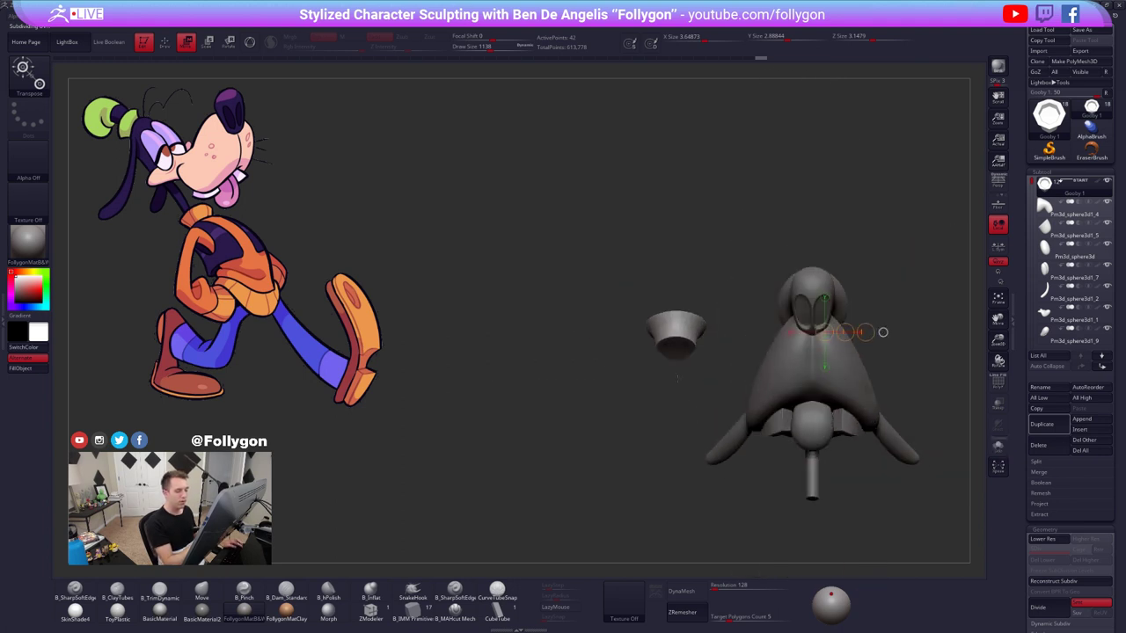
- Try the Move brush at draw size 1368 on the offset brim, and undo the stroke
key(q)
key(s)
drag(675, 326, 692, 327)
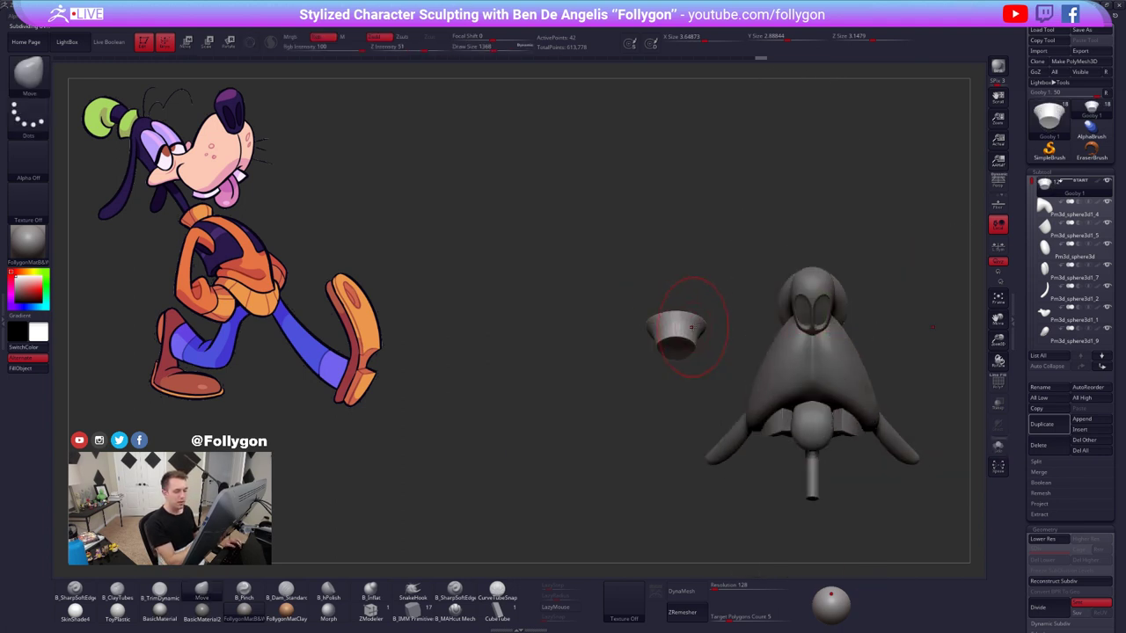
alt+right_drag(676, 335, 540, 220)
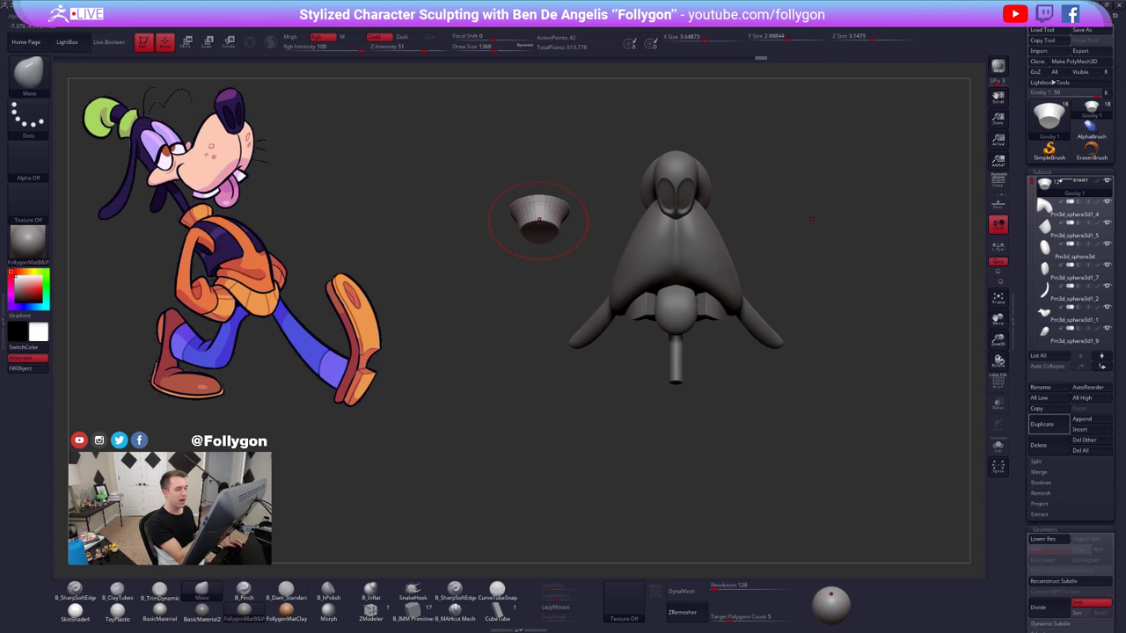
drag(540, 208, 539, 222)
key(ctrl+z)
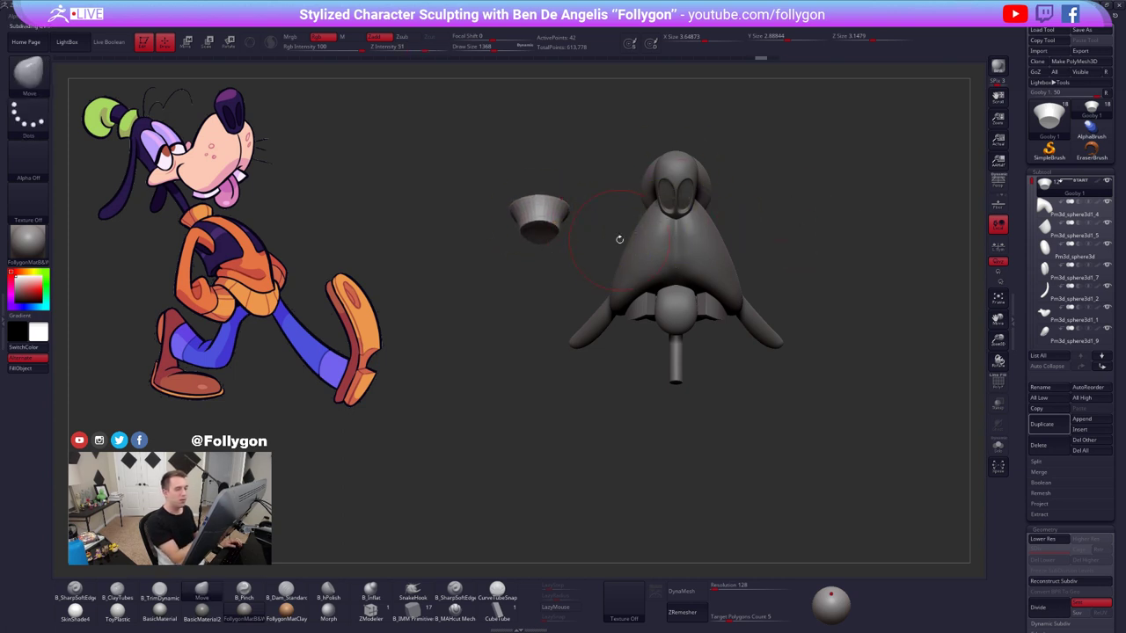
- Try the Move brush on the offset brim with Local Symmetry on, and revert the brim and the symmetry setting
click(1000, 251)
alt+right_drag(580, 238, 649, 319)
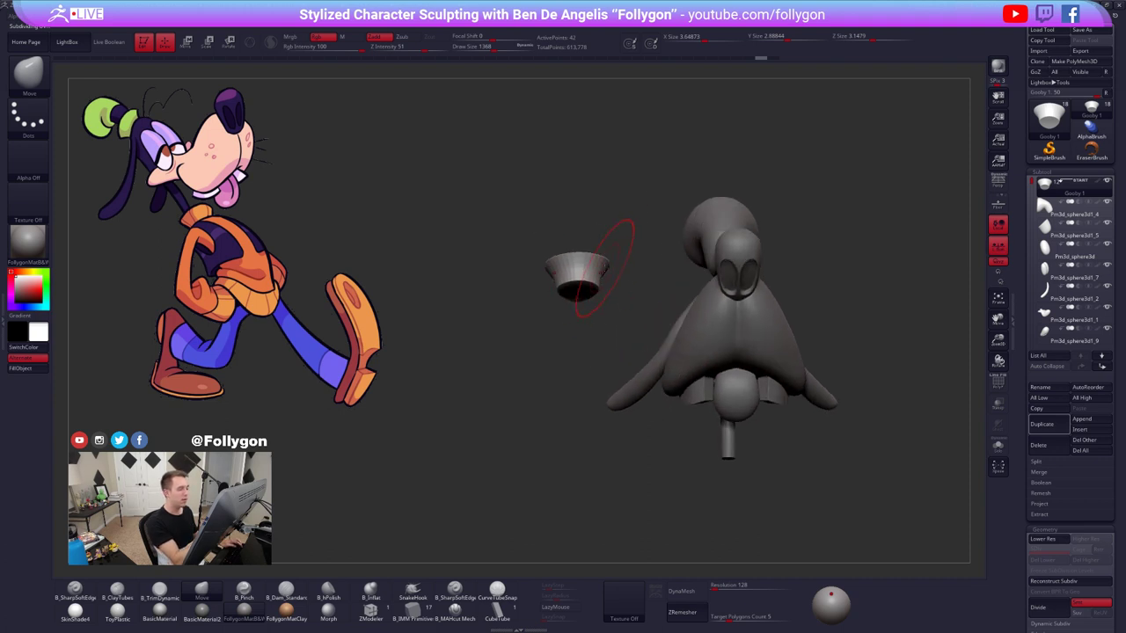
mouse_move(602, 265)
mouse_down()
mouse_move(618, 268)
mouse_move(608, 238)
mouse_move(629, 289)
mouse_up()
key(ctrl+z)
click(1000, 250)
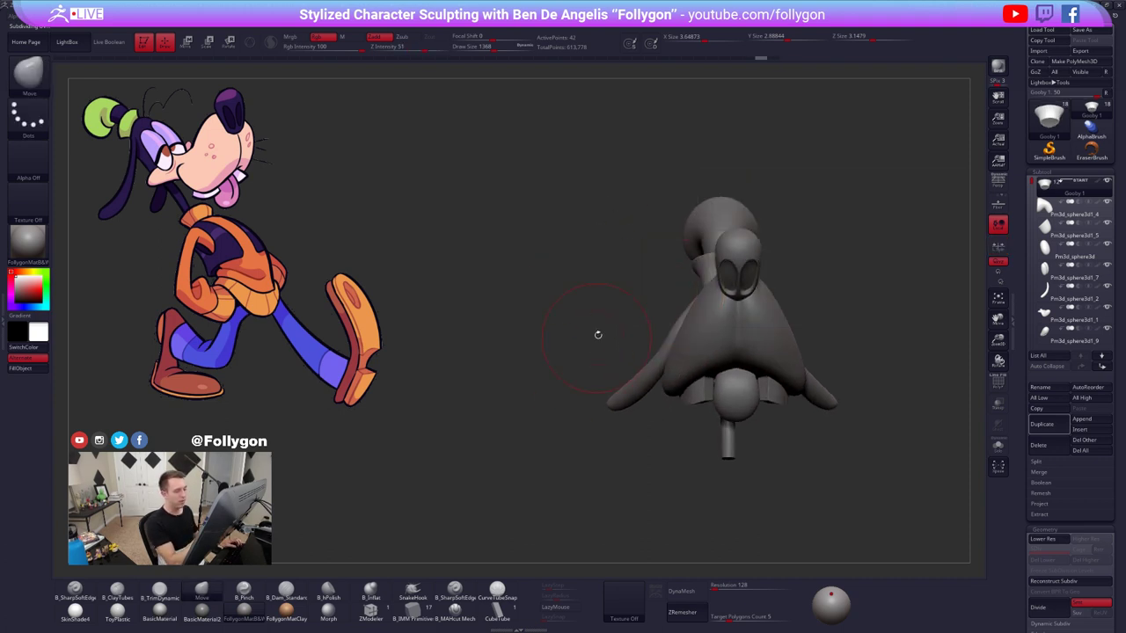
mouse_move(648, 323)
right_down()
mouse_move(681, 337)
mouse_move(667, 294)
mouse_move(677, 297)
right_up()
key(ctrl+z)
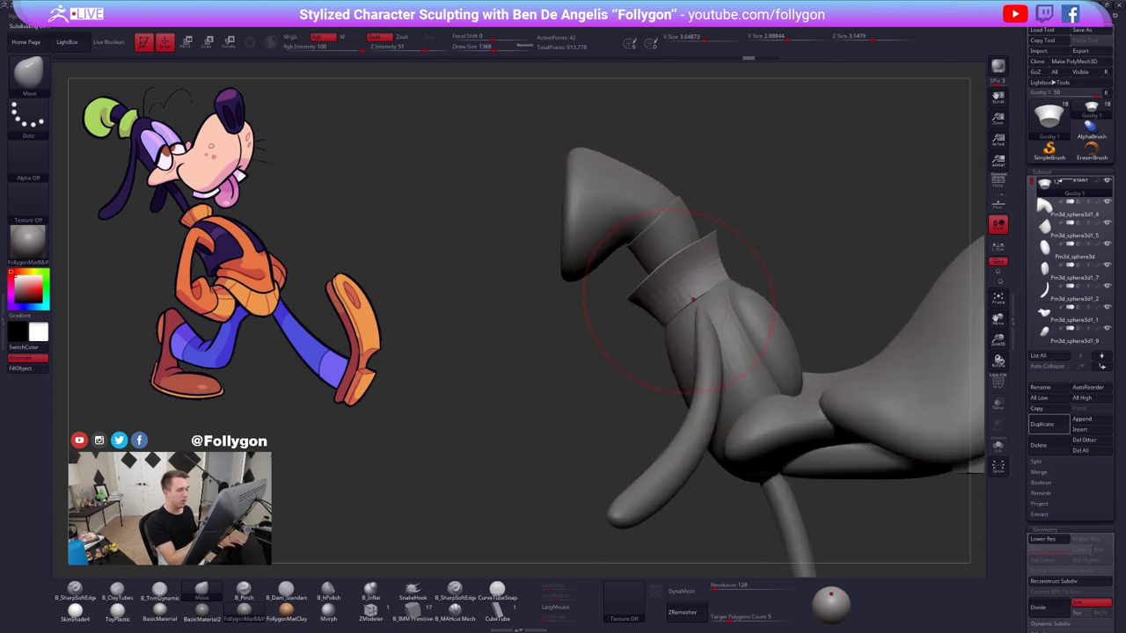
- Adjust both ends of the brim's upper rim with the Move brush at draw size 1084
key(space)
drag(687, 290, 680, 290)
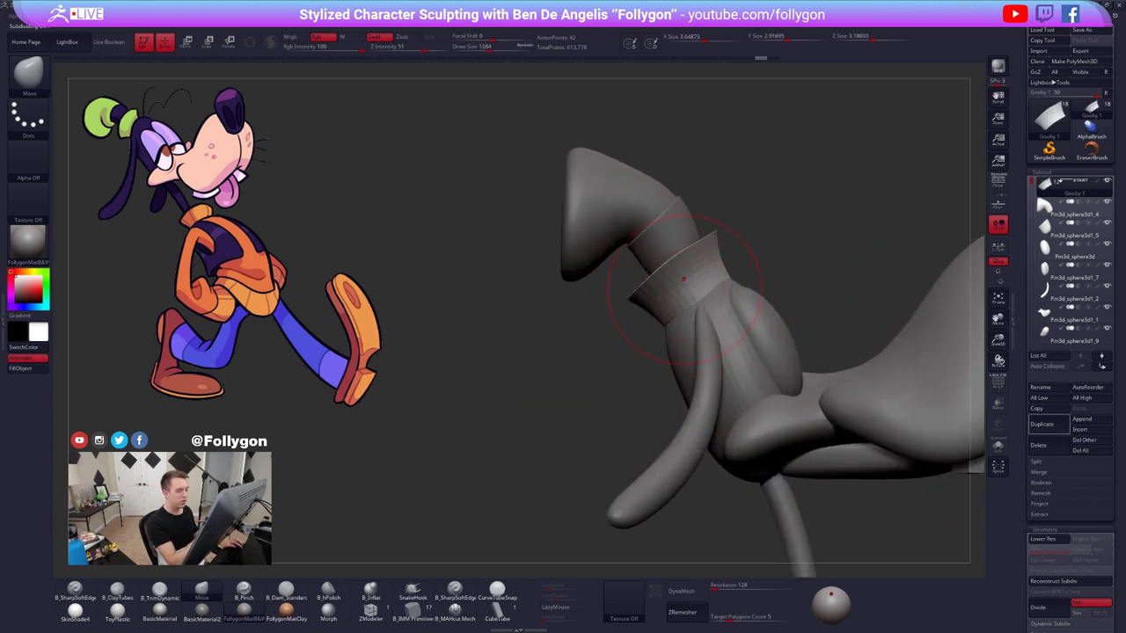
drag(706, 243, 716, 247)
drag(644, 297, 651, 293)
mouse_move(651, 294)
ctrl+right_down()
mouse_move(650, 321)
mouse_move(624, 308)
ctrl+right_up()
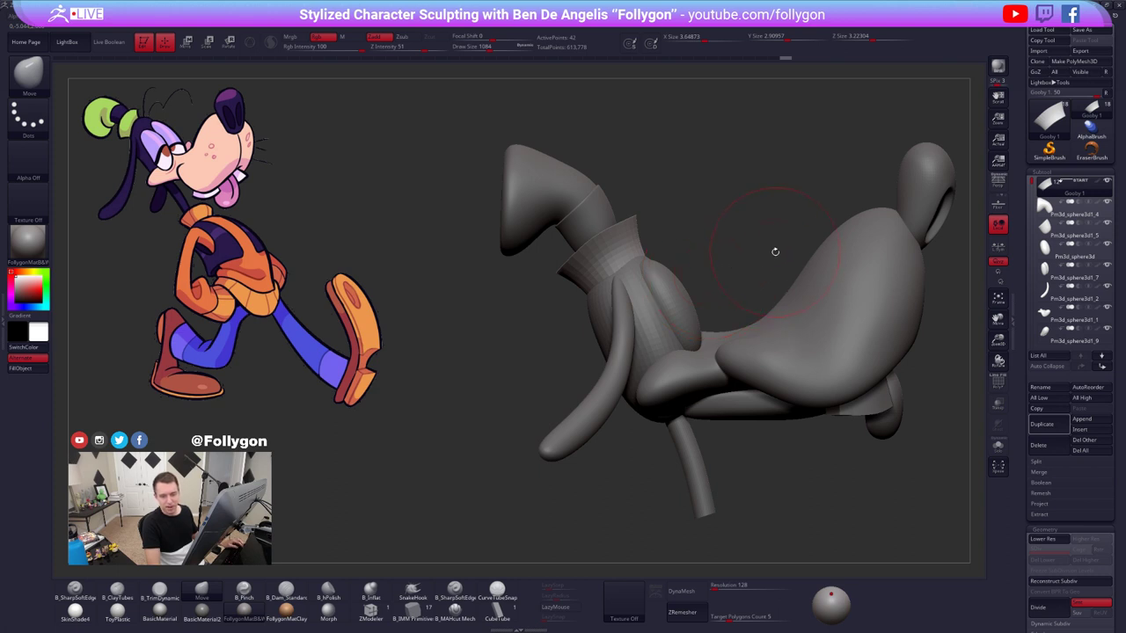
- Pull the brim's upper rim into shape with the Move brush at draw size 699, and select the crown's end piece
ctrl+right_drag(631, 218, 709, 235)
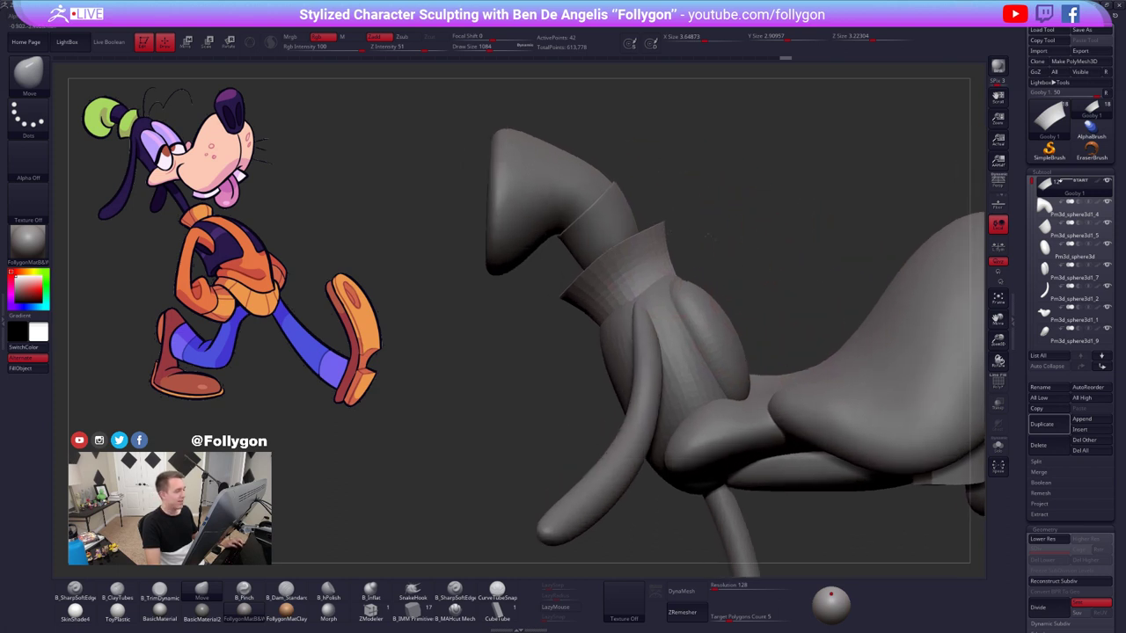
key(shift+d)
key(d)
key(space)
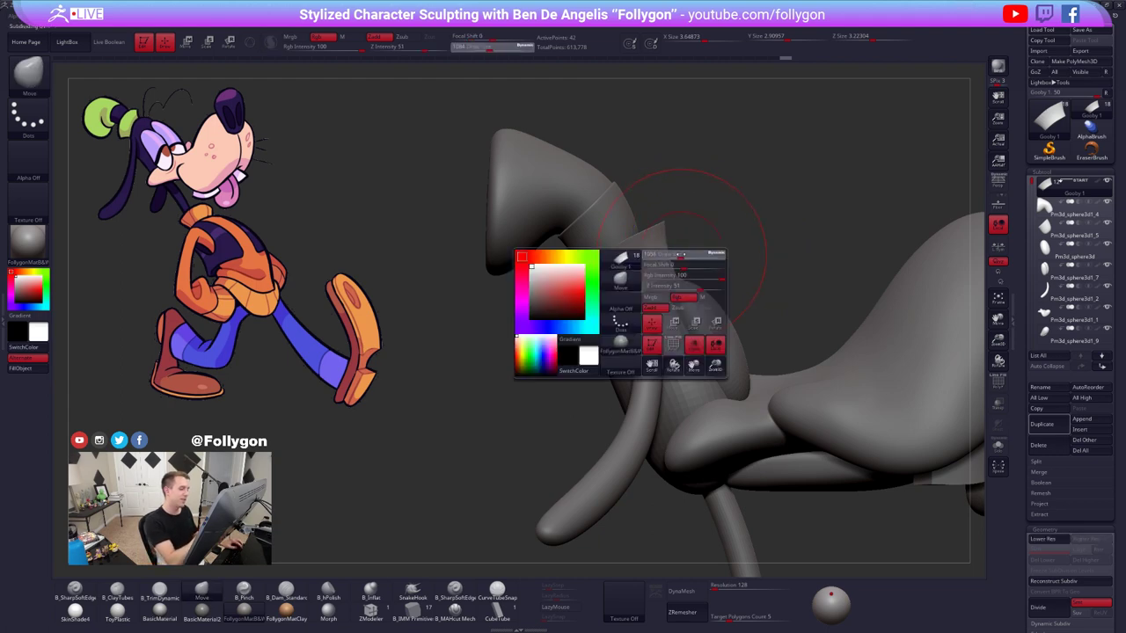
mouse_move(679, 254)
mouse_down()
mouse_move(676, 235)
mouse_move(680, 264)
mouse_move(617, 259)
mouse_up()
key(space)
key(space)
key(space)
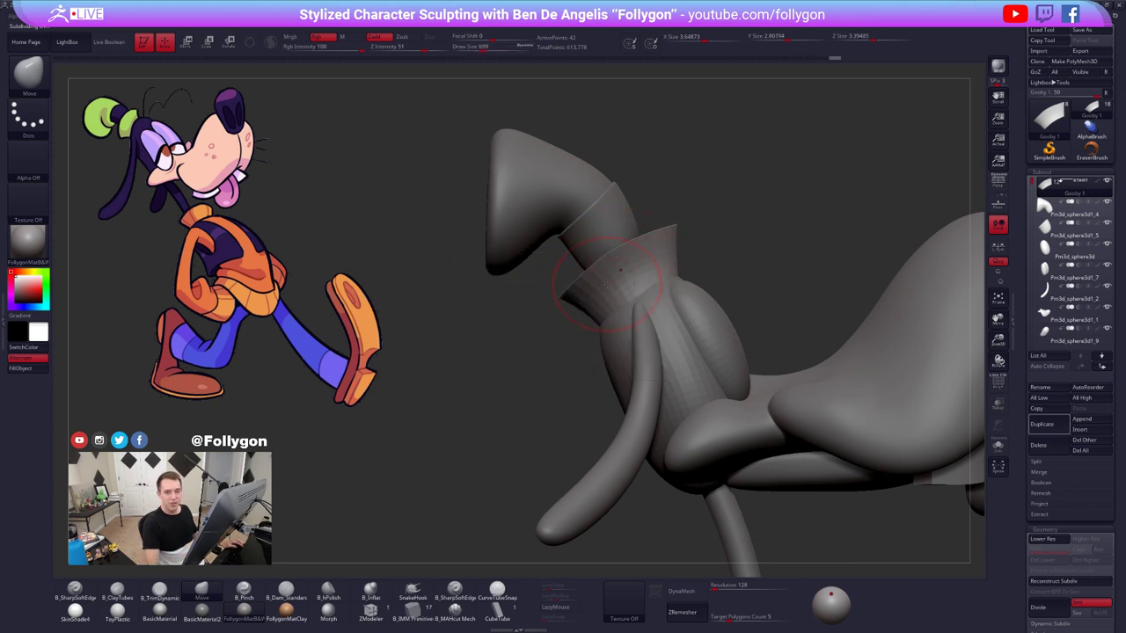
alt+click(604, 228)
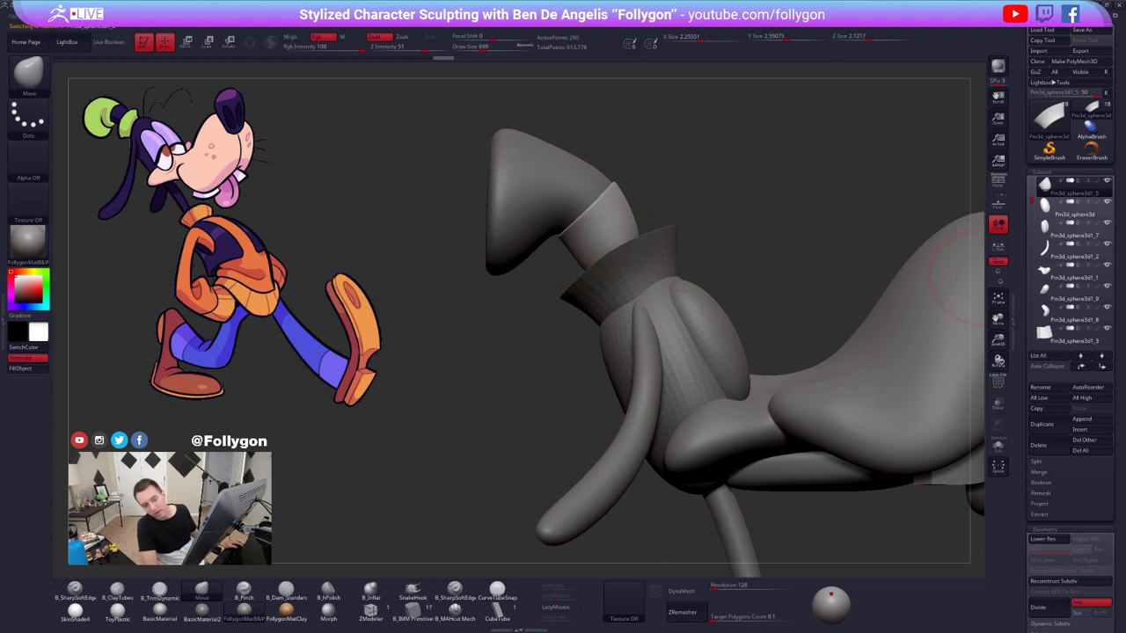
- Switch to the web browser and bring up the header of the reference artist's Twitter profile
key(alt+Tab)
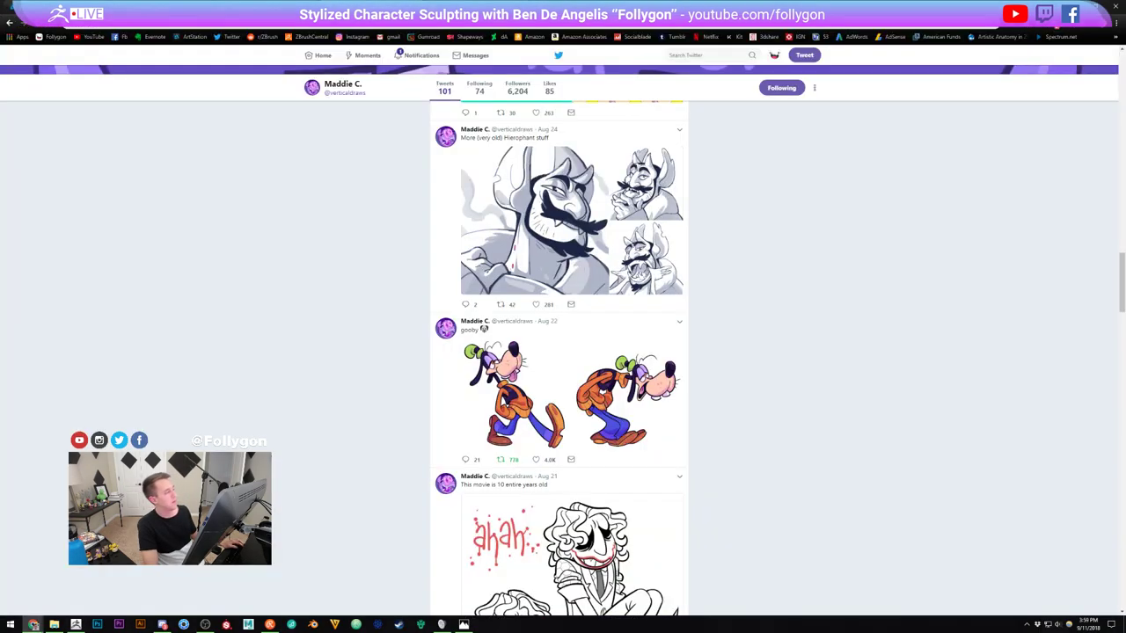
scroll(901, 414, up, 20)
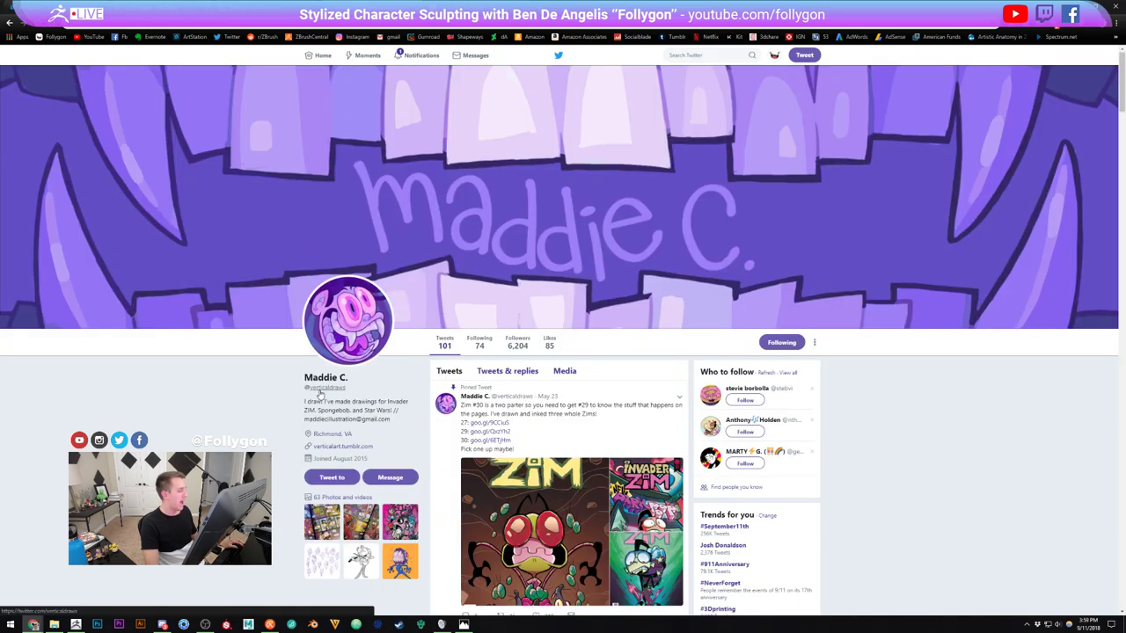
- Examine the artist's original drawing of the walking Goofy on the Twitter profile, and return to ZBrush
scroll(745, 387, down, 15)
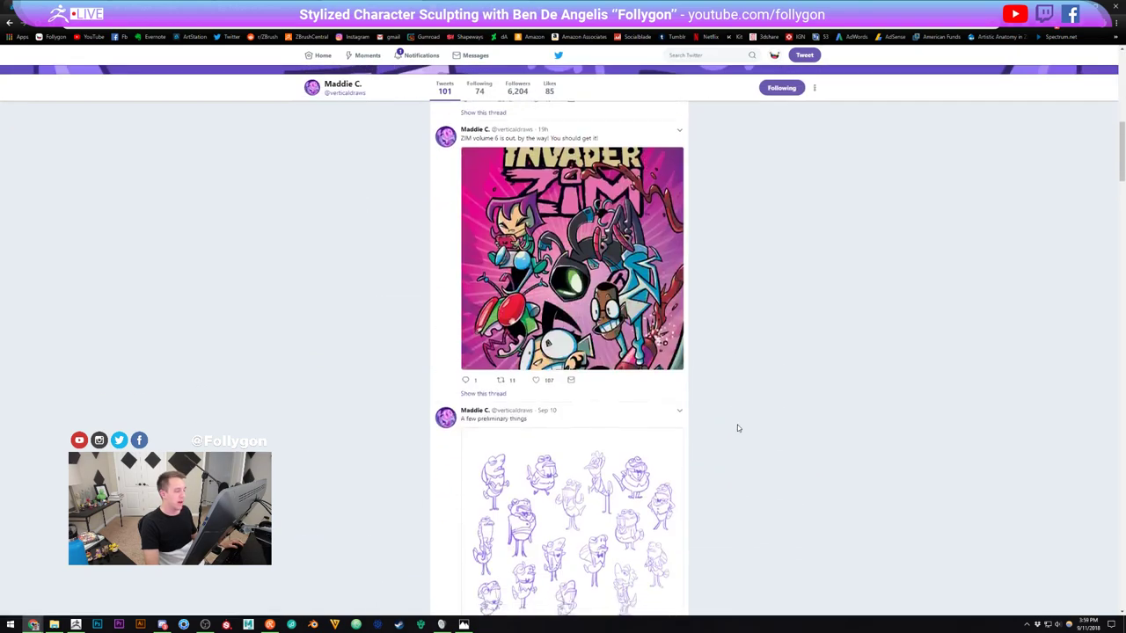
scroll(741, 427, down, 7)
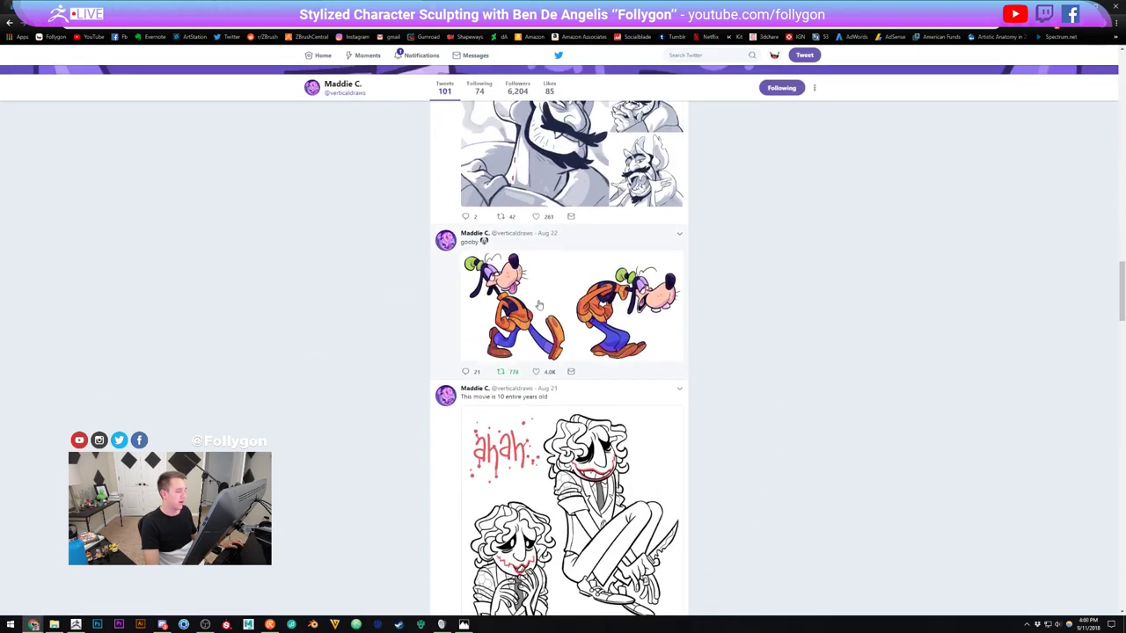
click(526, 300)
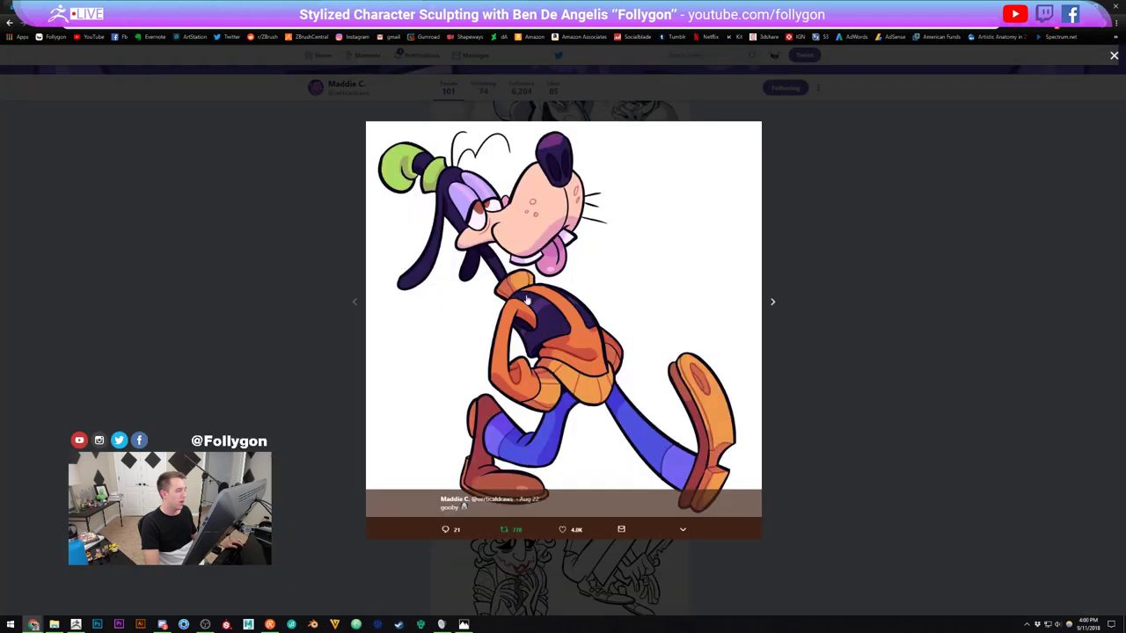
click(924, 338)
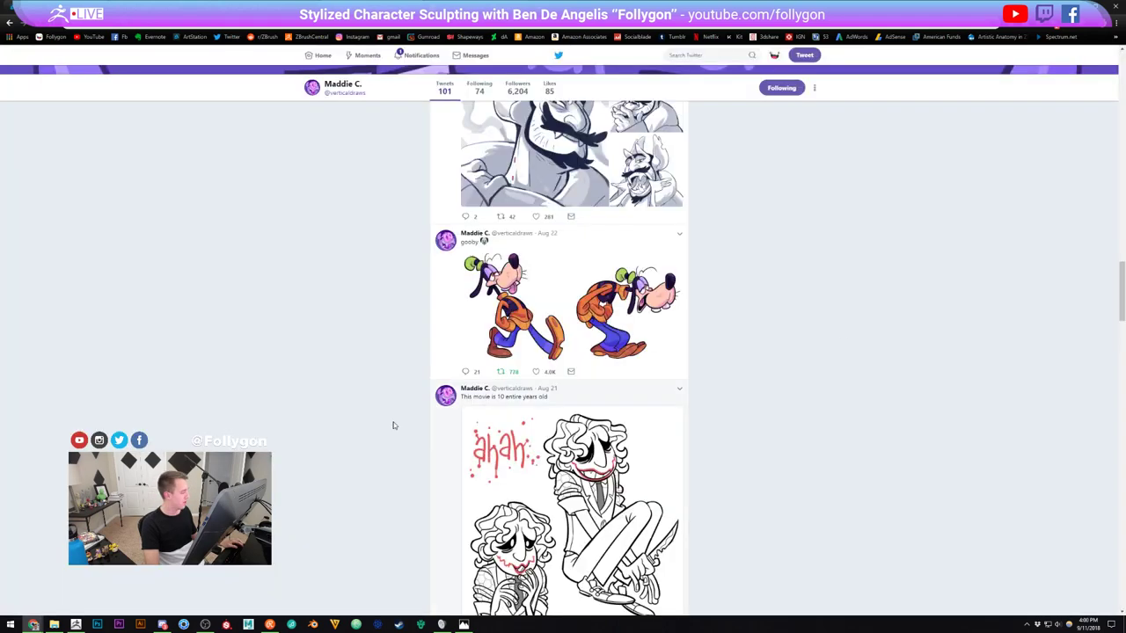
click(76, 627)
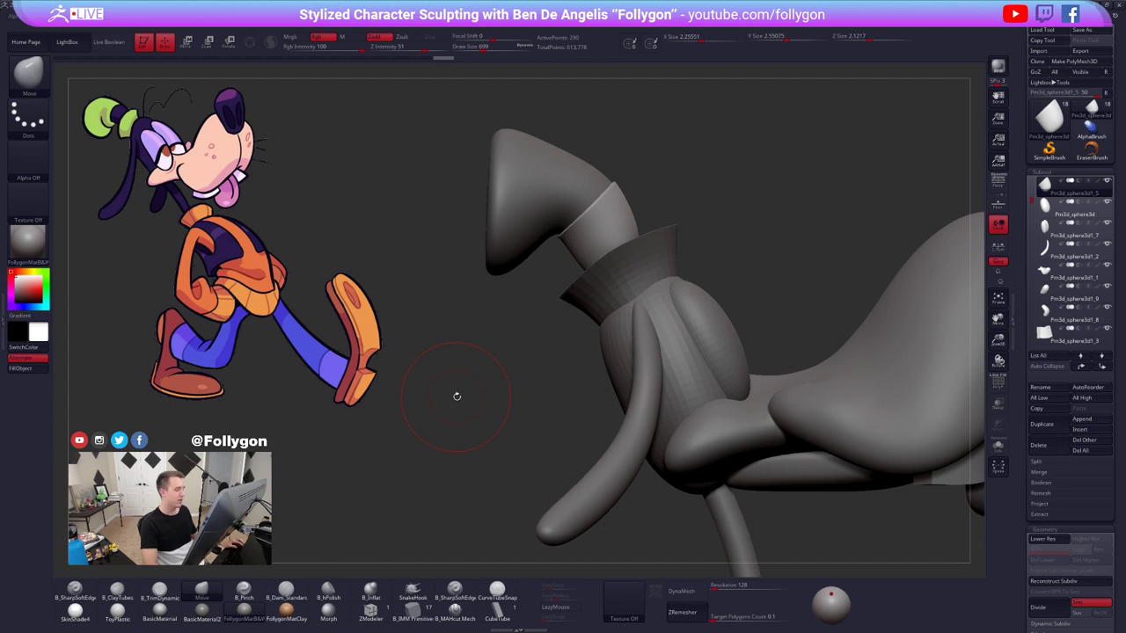
- Reshape the lower part of the hat's band in isolation with the Move brush at draw size 699, and show the full model again
key(alt+s)
drag(600, 278, 605, 287)
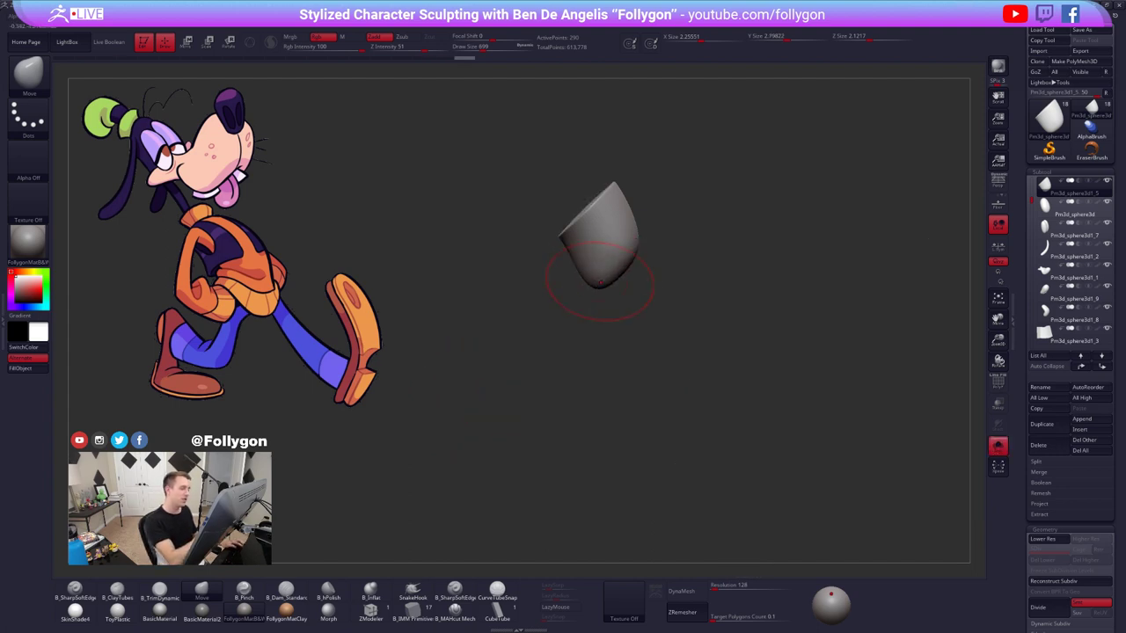
drag(629, 250, 639, 254)
key(alt+s)
mouse_move(615, 240)
right_down()
mouse_move(651, 263)
mouse_move(682, 262)
mouse_move(602, 268)
right_up()
drag(617, 264, 620, 264)
mouse_move(620, 264)
right_down()
mouse_move(570, 252)
mouse_move(608, 282)
right_up()
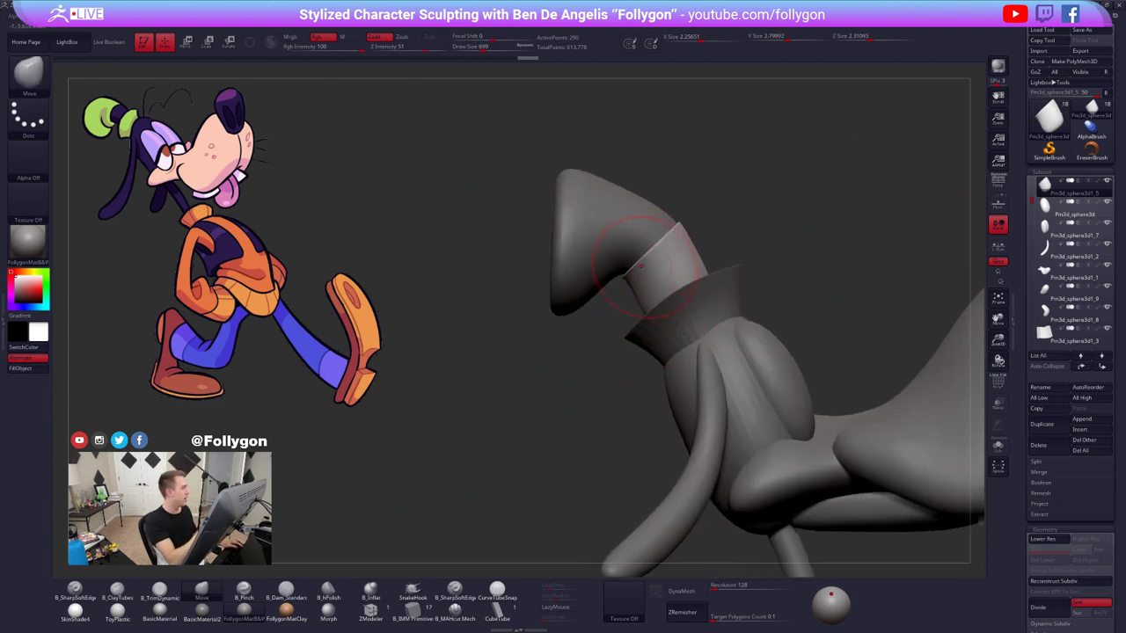
- Select the hat's crown and subdivide it to level 4
alt+click(653, 236)
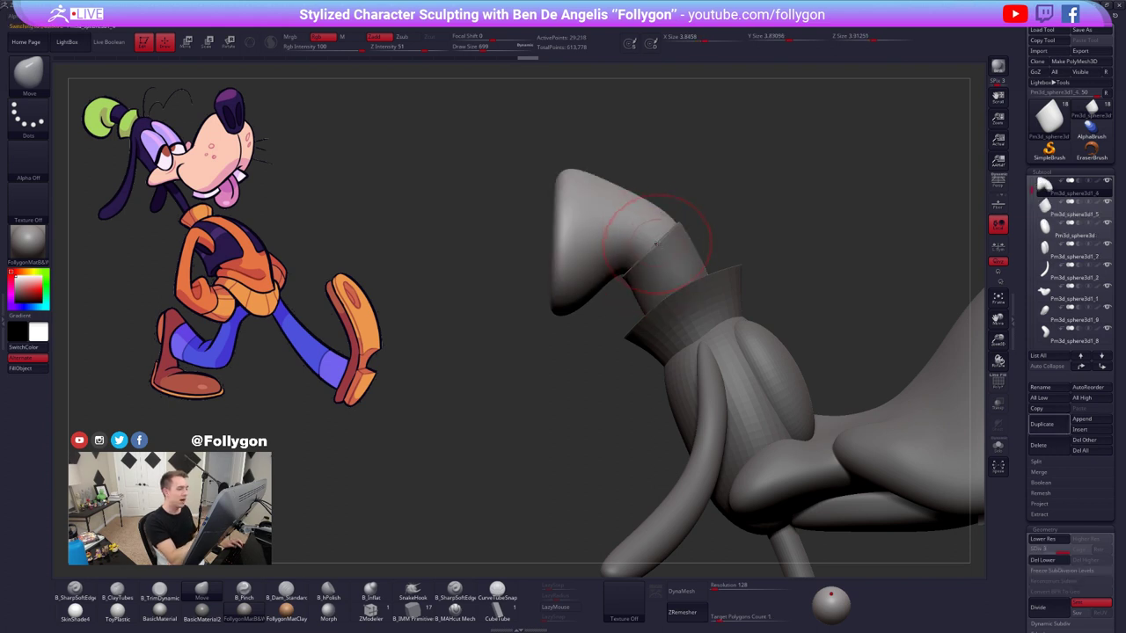
mouse_move(654, 247)
right_down()
mouse_move(693, 266)
mouse_move(660, 258)
mouse_move(663, 239)
right_up()
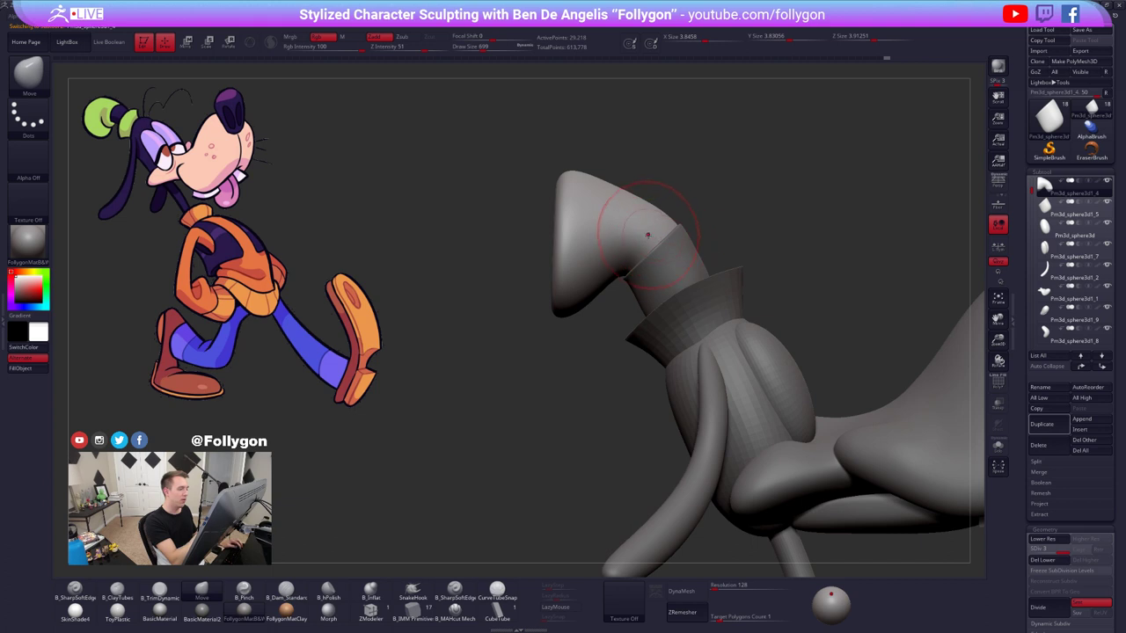
key(ctrl+d)
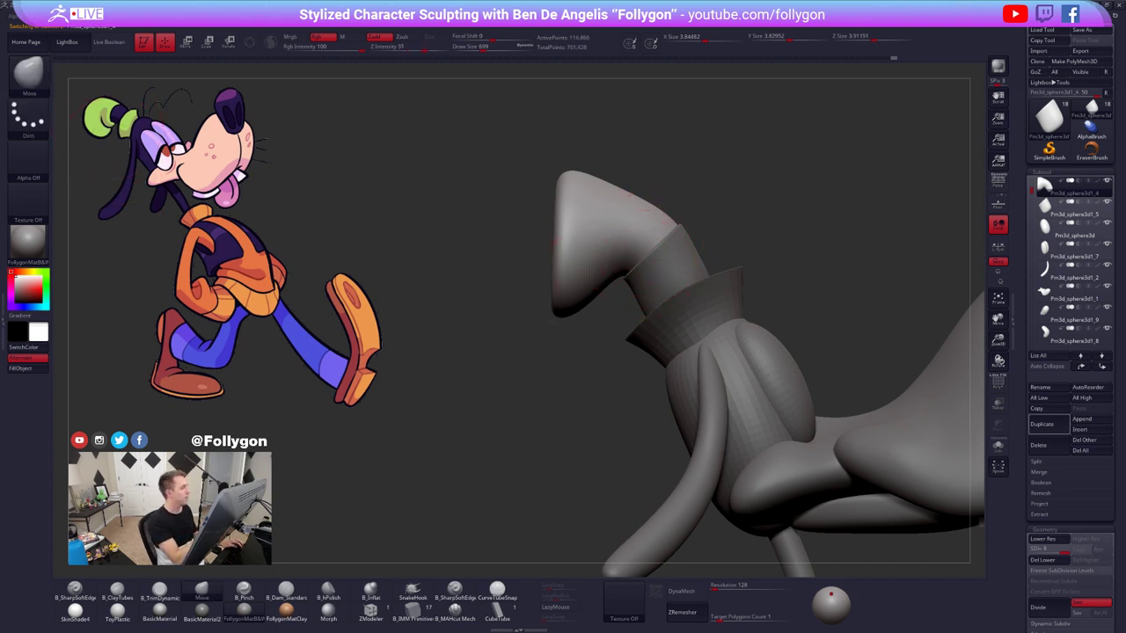
ctrl+right_drag(585, 270, 616, 262)
- Reshape the crown's blunt end with the Move brush at draw size 1194, and drop the crown to subdivision level 2
key(shift+d)
key(space)
mouse_move(651, 289)
mouse_down()
mouse_move(666, 287)
mouse_move(633, 274)
mouse_move(640, 315)
mouse_up()
key(shift+d)
shift+right_drag(637, 307, 730, 299)
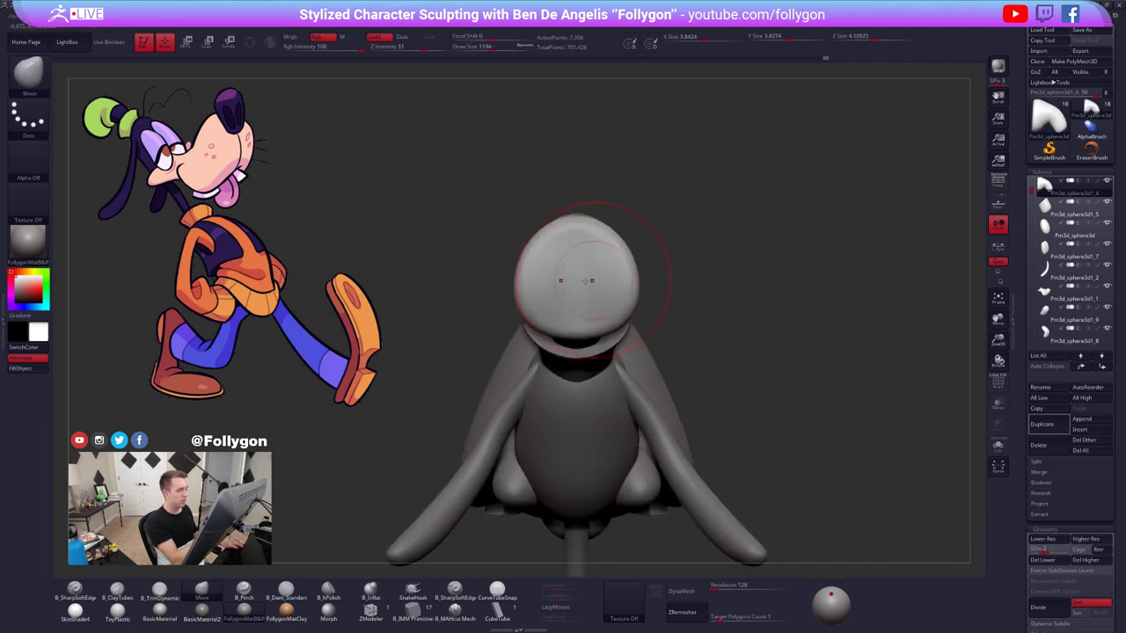
- Fill out the middle of the crown's flat end with the ClayTubes brush at draw size 1194
key(b)
key(c)
key(t)
mouse_move(587, 257)
mouse_down()
mouse_move(601, 297)
mouse_move(591, 304)
mouse_move(582, 283)
mouse_up()
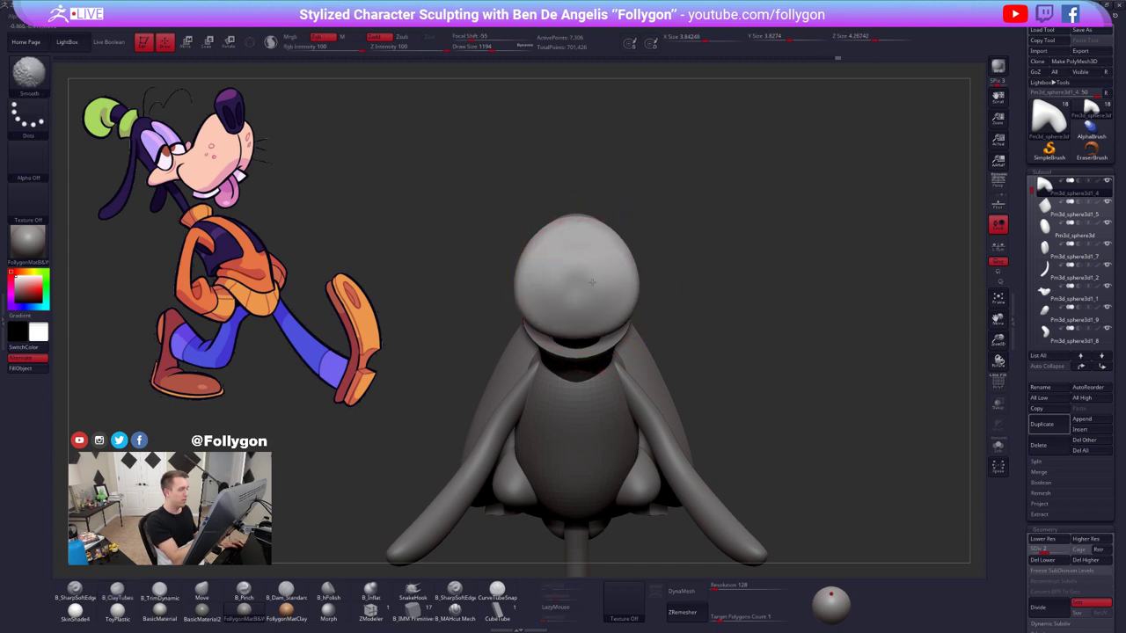
right_drag(607, 298, 524, 303)
key(b)
key(m)
key(v)
right_drag(611, 237, 664, 255)
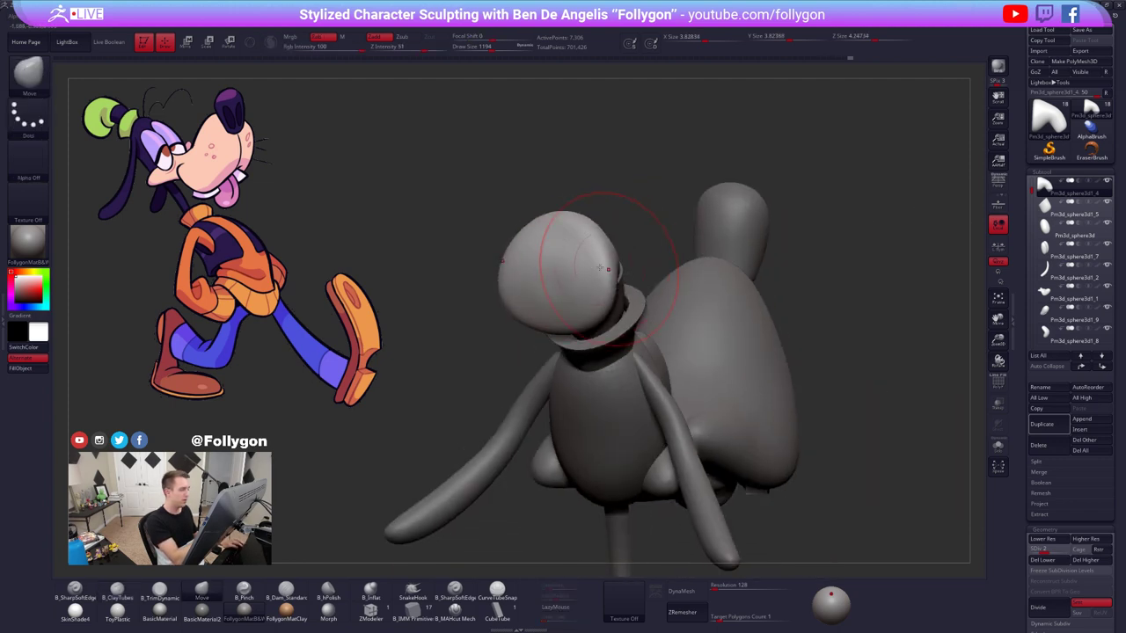
- Build up more volume on the crown's end with ClayTubes and smooth it into a rounded form
key(b)
key(c)
key(t)
mouse_move(576, 248)
mouse_down()
mouse_move(539, 262)
mouse_move(554, 308)
mouse_up()
shift+drag(563, 261, 547, 304)
mouse_move(557, 273)
shift+mouse_down()
mouse_move(550, 290)
mouse_move(544, 278)
mouse_move(562, 294)
shift+mouse_up()
key(shift+d)
key(d)
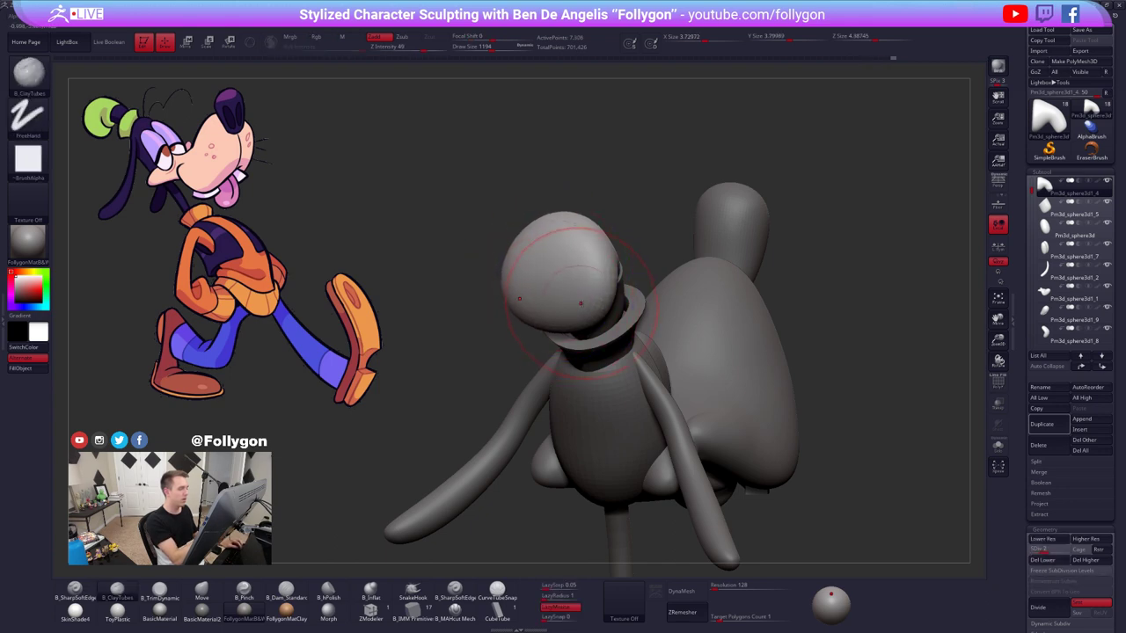
- Isolate the crown and set the draw size to 1166
shift+right_drag(580, 302, 557, 391)
key(b)
key(m)
key(v)
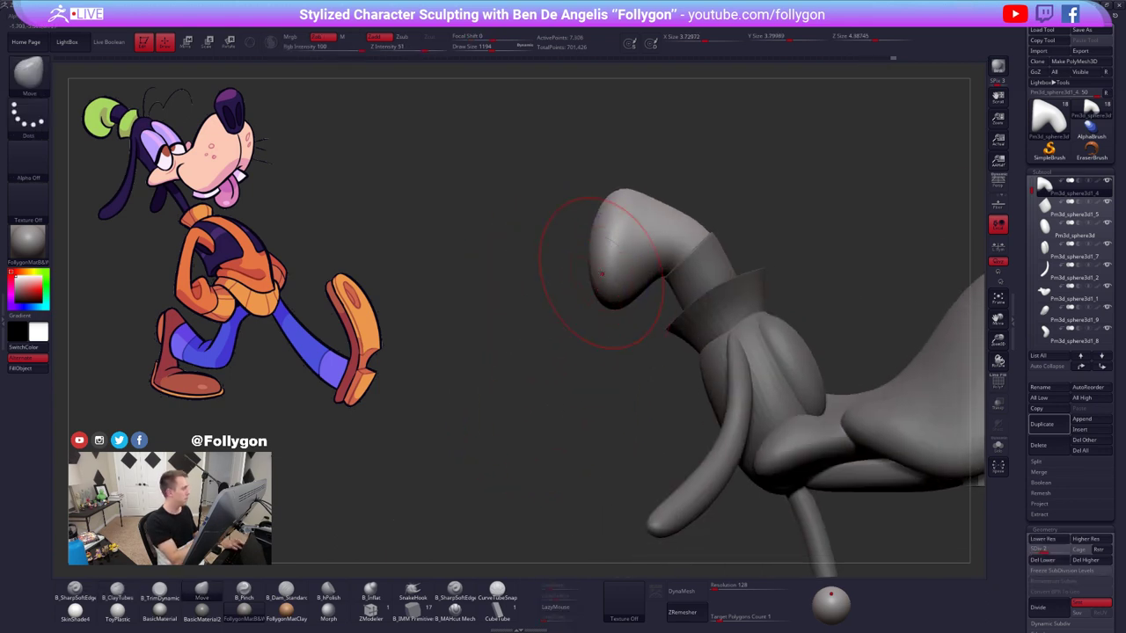
key(space)
drag(616, 270, 625, 271)
right_drag(641, 305, 617, 299)
key(alt+s)
key(space)
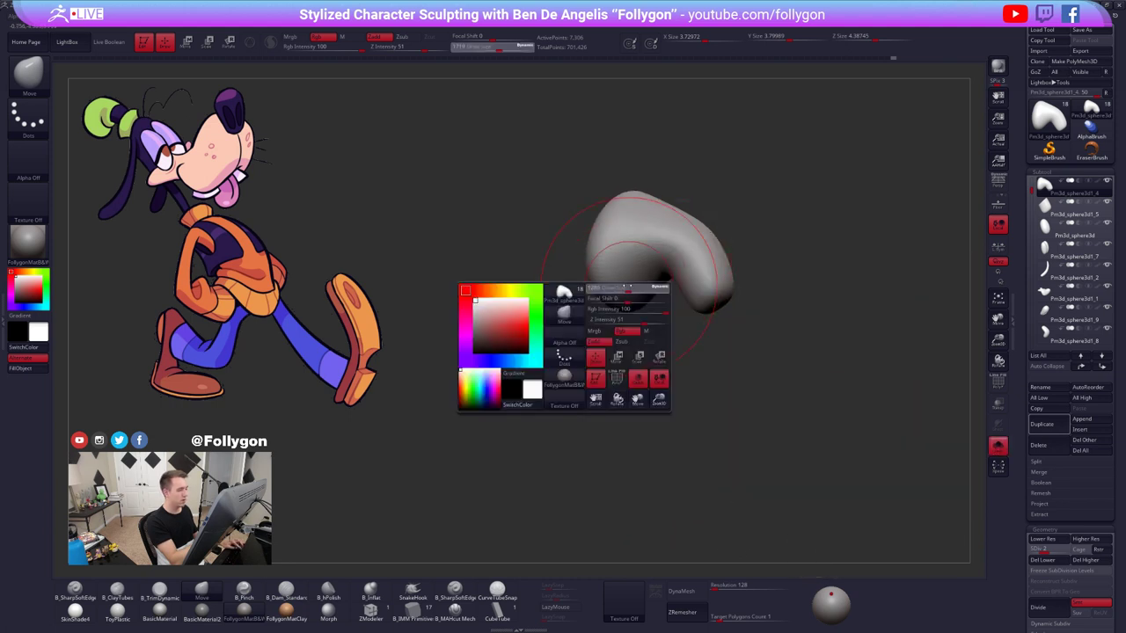
drag(618, 300, 607, 300)
mouse_move(642, 322)
right_down()
mouse_move(589, 326)
mouse_move(587, 289)
right_up()
- Build up the side of the crown's thick end with ClayTubes, and smooth it at subdivision level 3
key(d)
key(d)
key(b)
key(c)
key(t)
mouse_move(630, 296)
mouse_down()
mouse_move(602, 302)
mouse_move(620, 284)
mouse_up()
key(shift+d)
key(shift+d)
right_drag(667, 295, 641, 291)
key(d)
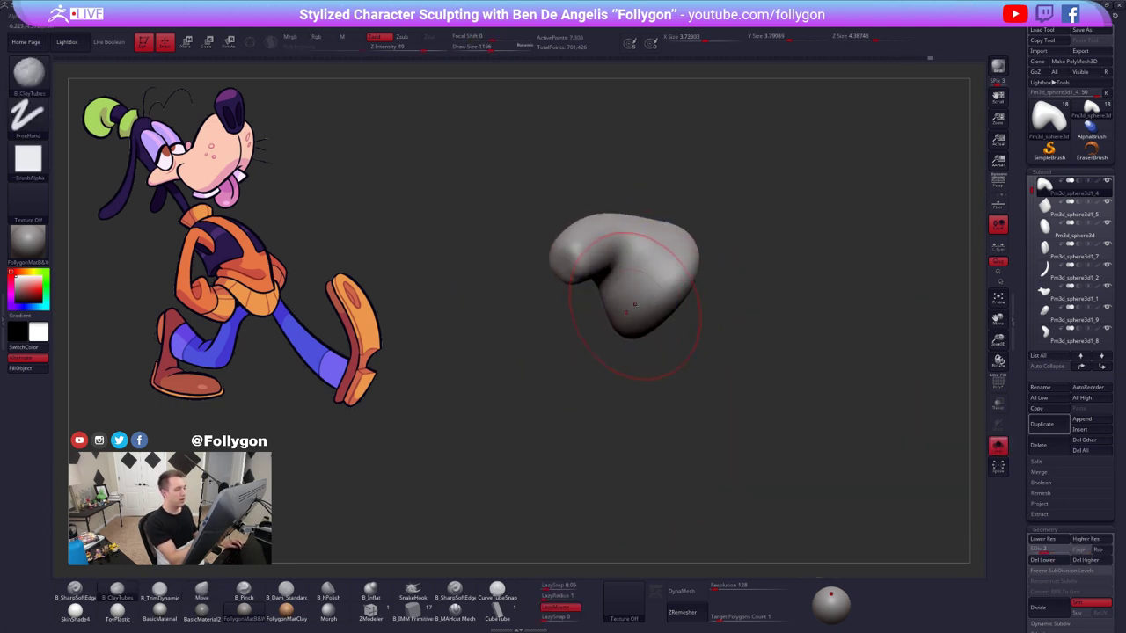
mouse_move(634, 303)
mouse_down()
mouse_move(609, 271)
mouse_move(613, 304)
mouse_up()
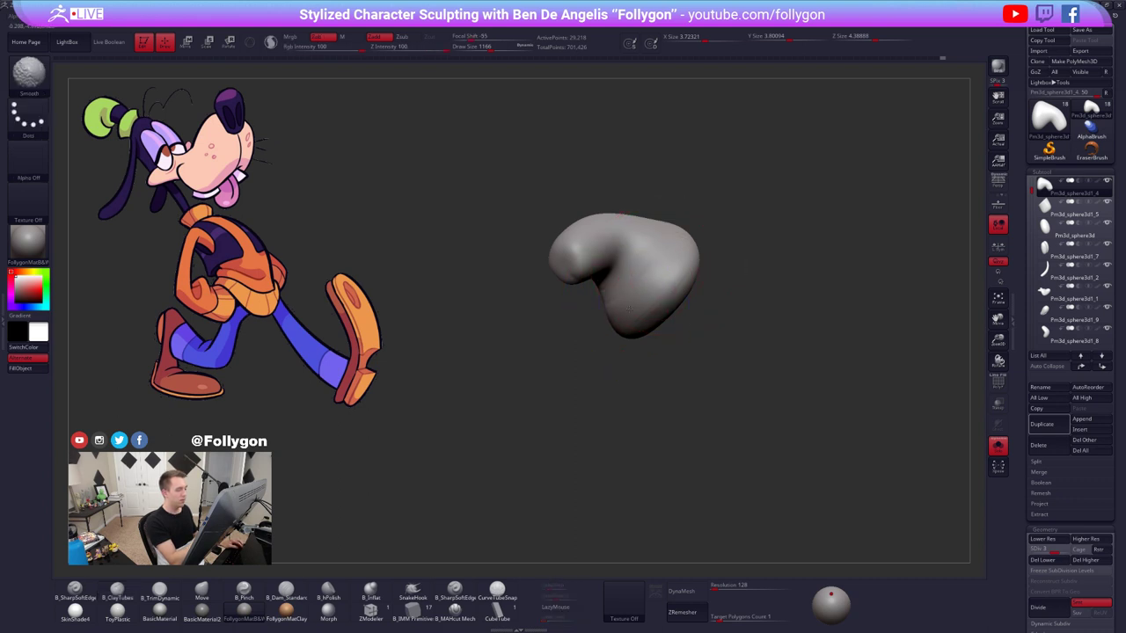
right_drag(629, 309, 649, 301)
mouse_move(649, 301)
mouse_down()
mouse_move(641, 262)
mouse_move(652, 296)
mouse_up()
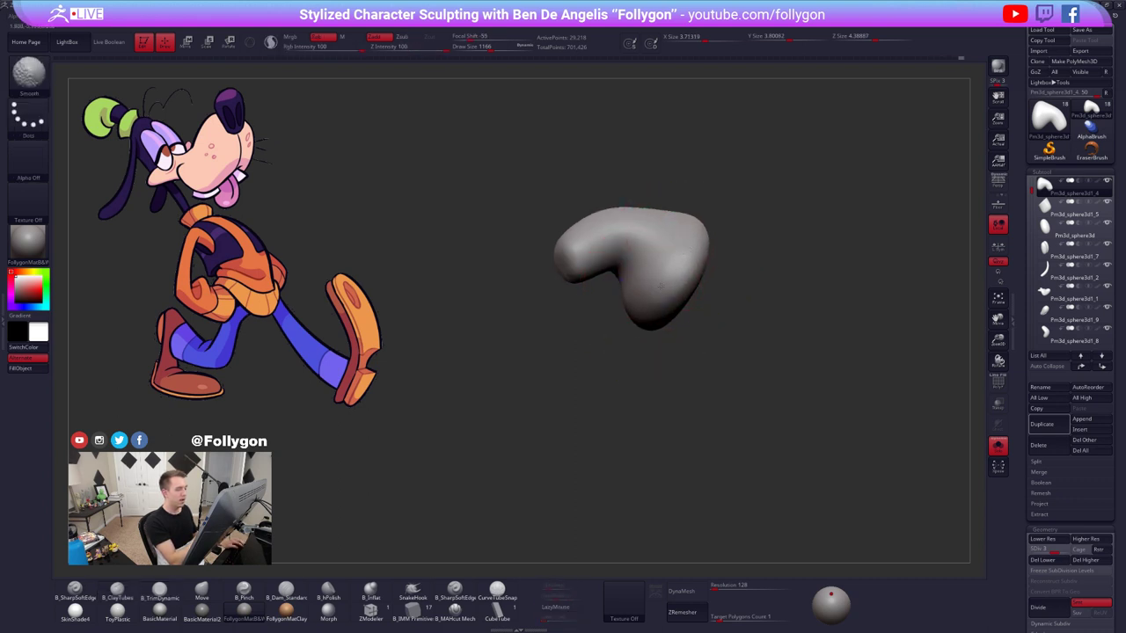
- Show the full model and pull the top of the crown's bend into shape with the Move brush at draw size 1685
mouse_move(660, 285)
right_down()
mouse_move(710, 316)
mouse_move(632, 327)
right_up()
key(alt+s)
key(b)
key(m)
key(v)
key(space)
drag(669, 304, 669, 310)
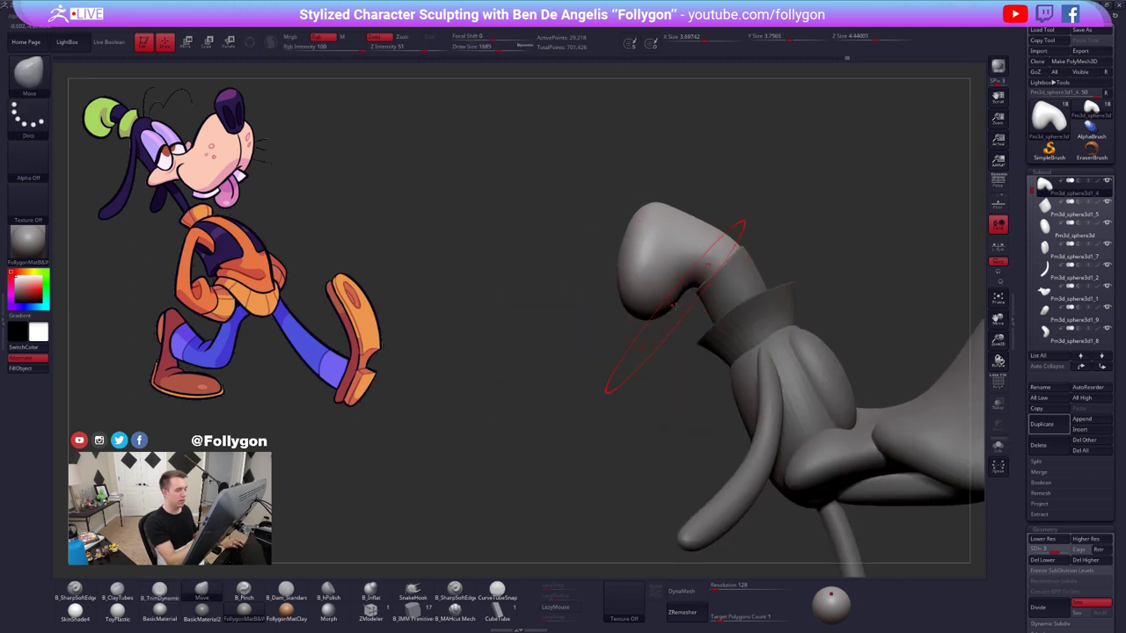
mouse_move(696, 218)
mouse_down()
mouse_move(702, 210)
mouse_move(714, 236)
mouse_up()
- Lasso-mask the crown's narrow end, lower the crown to subdivision level 1, and soften the mask's edge
alt+right_drag(702, 215, 664, 251)
mouse_move(660, 237)
ctrl+mouse_down()
mouse_move(654, 267)
mouse_move(880, 265)
ctrl+mouse_up()
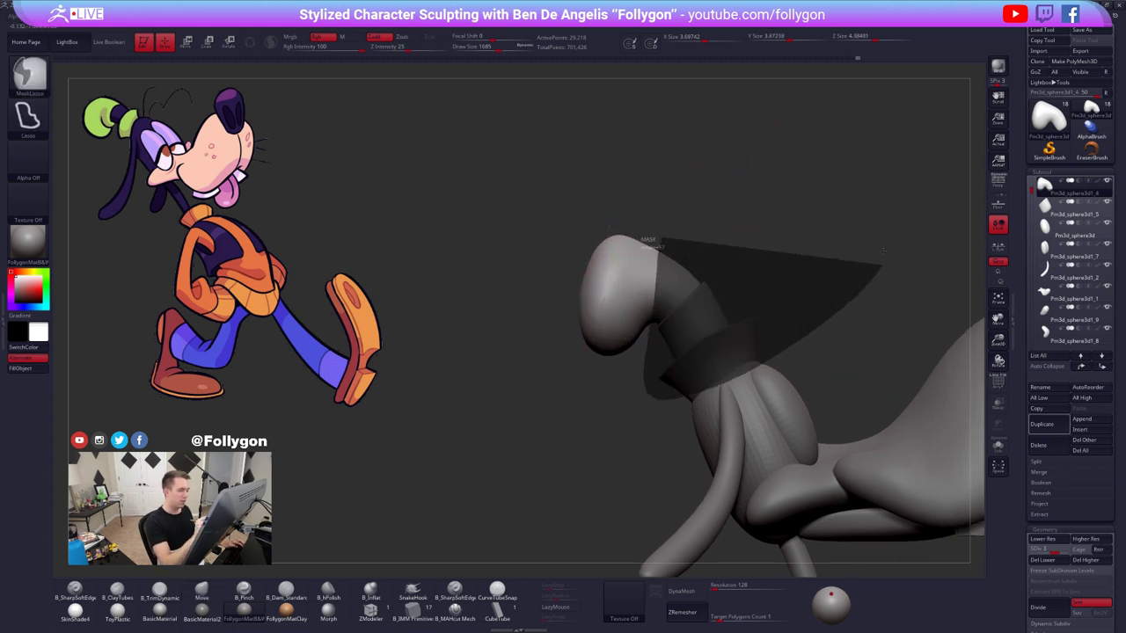
key(alt+s)
key(shift+d)
key(shift+d)
ctrl+click(677, 297)
ctrl+click(730, 287)
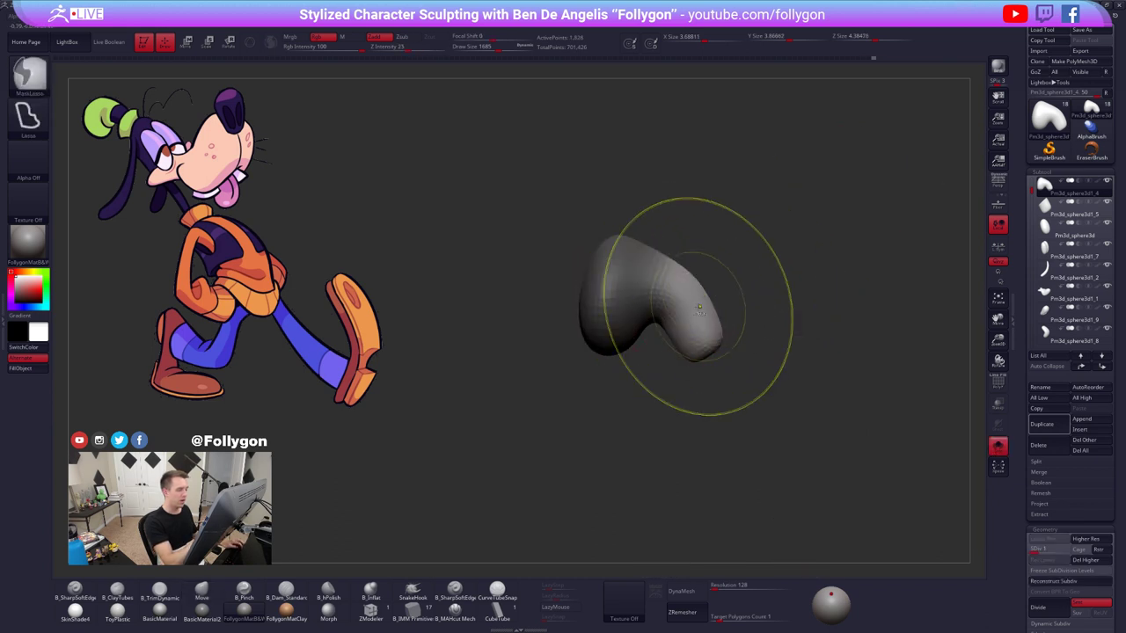
ctrl+click(721, 298)
key(alt+s)
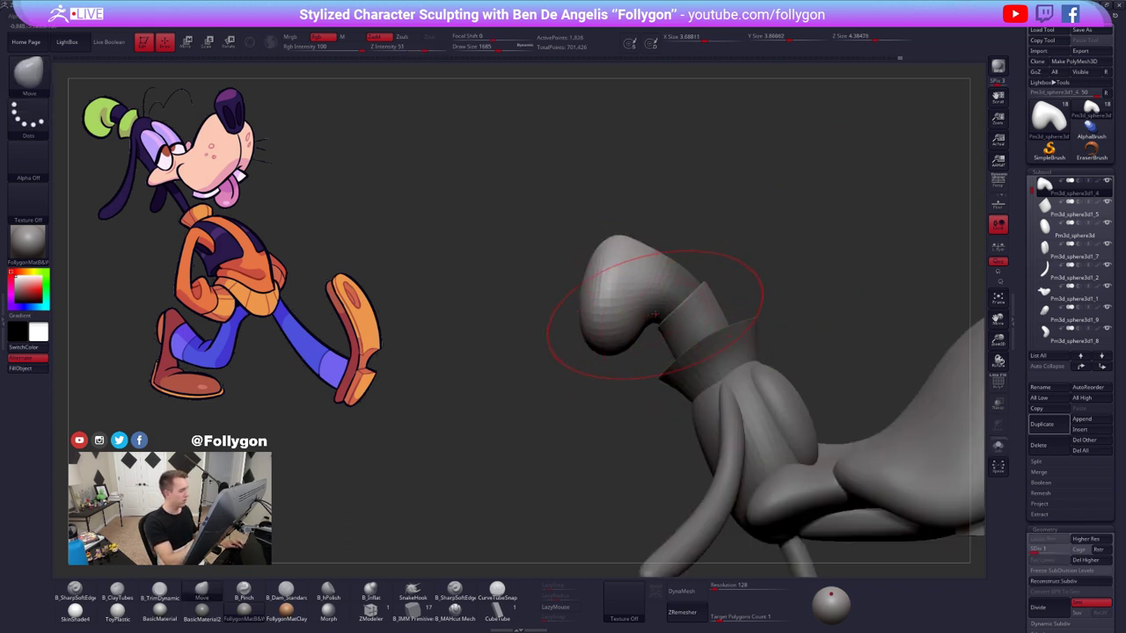
- Rotate the crown's unmasked rounded end slightly and shift it upward with the Transpose line
key(w)
drag(656, 289, 763, 252)
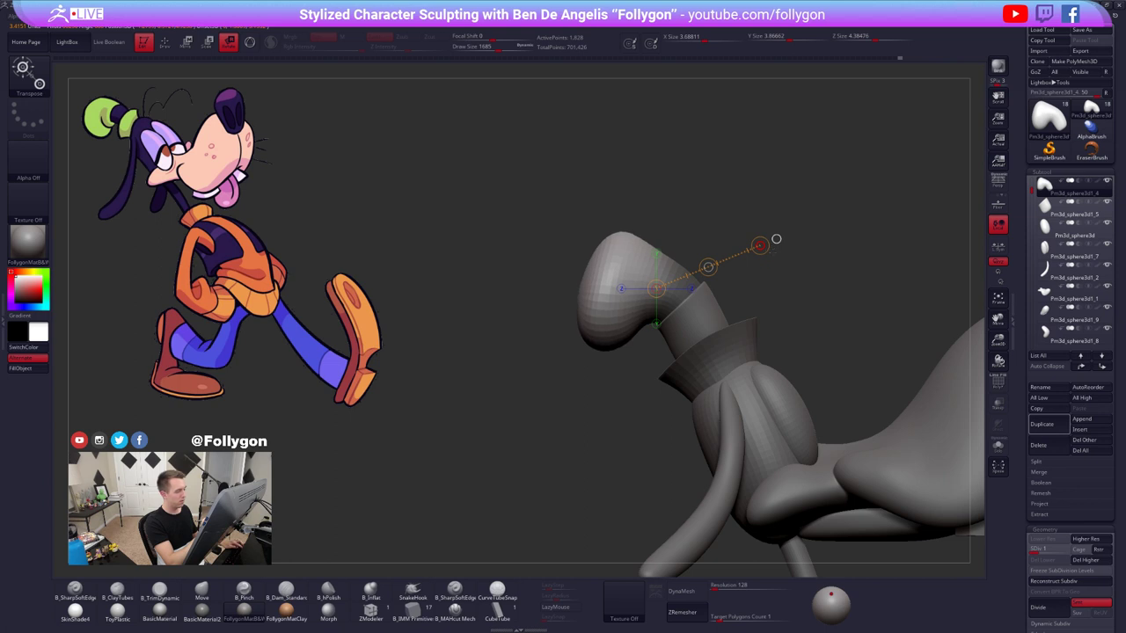
key(w)
shift+drag(649, 308, 649, 414)
drag(649, 361, 649, 355)
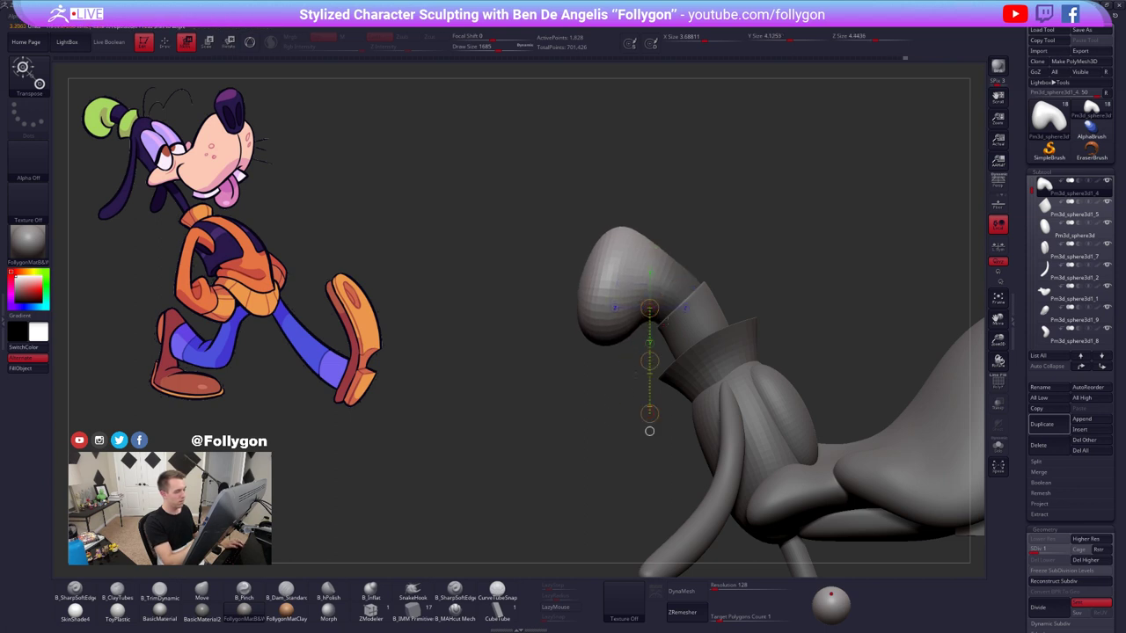
key(q)
- Clear the mask and return the crown to subdivision level 4
ctrl+drag(752, 274, 846, 275)
key(d)
key(d)
key(d)
- Nudge the upper contour of the crown's rounded end with the Move brush, and set the draw size to 955
key(space)
drag(690, 298, 675, 294)
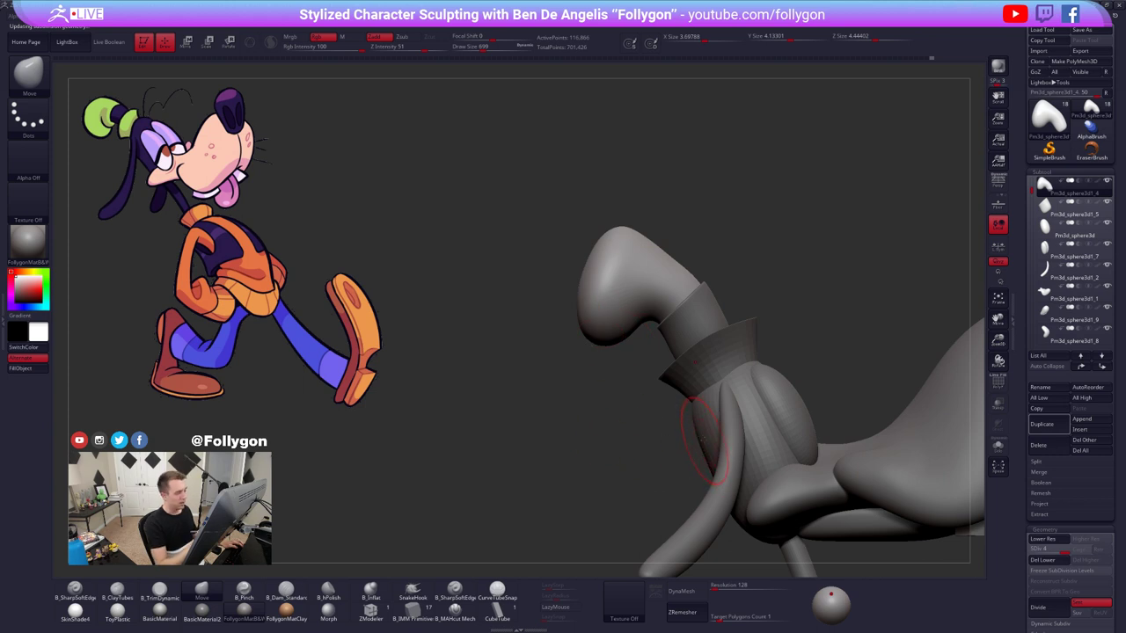
key(space)
mouse_move(619, 280)
mouse_down()
mouse_move(629, 273)
mouse_move(595, 258)
mouse_up()
key(space)
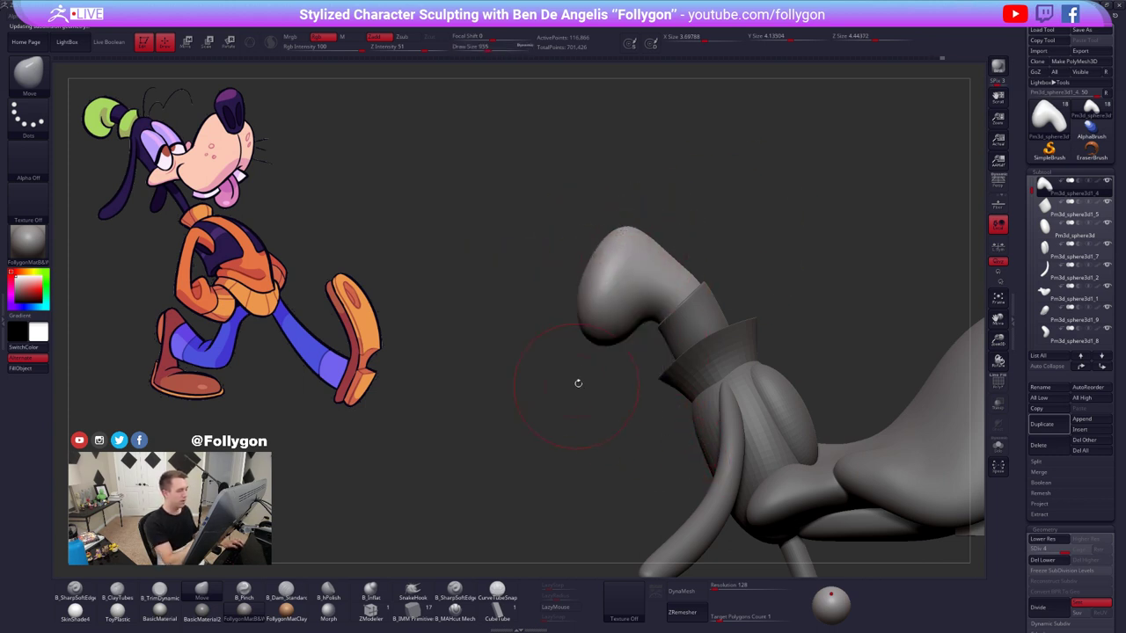
- Isolate the crown and pinch the top edge of its rounded end with the B_Pinch brush at draw size 955
drag(634, 337, 610, 359)
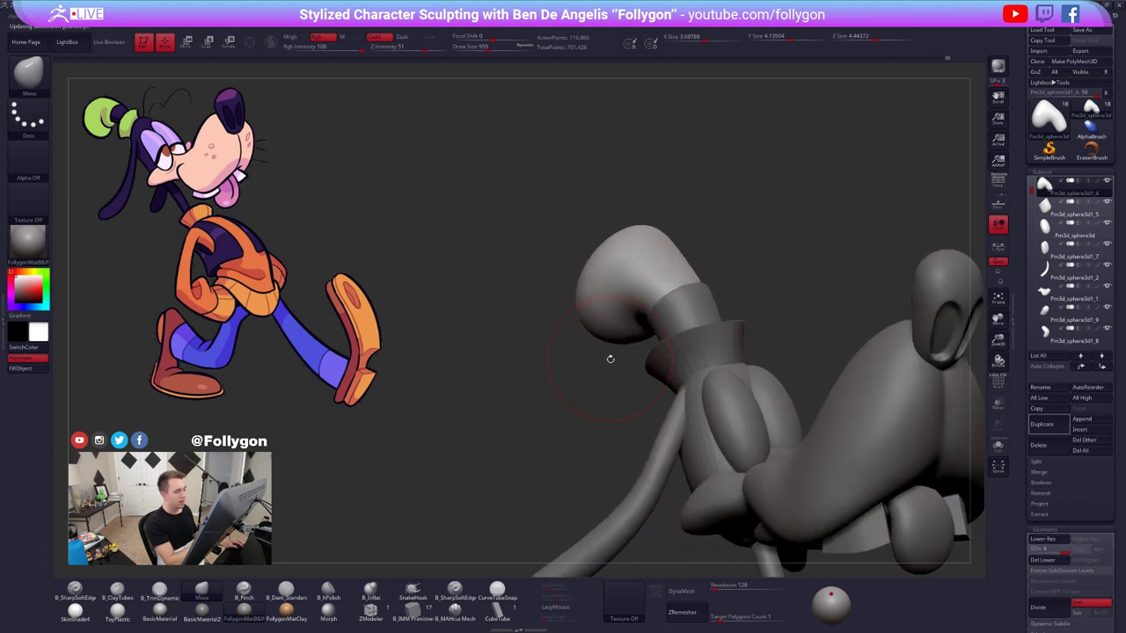
mouse_move(632, 426)
alt+mouse_down()
mouse_move(610, 473)
mouse_move(626, 446)
mouse_move(709, 432)
alt+mouse_up()
key(alt+s)
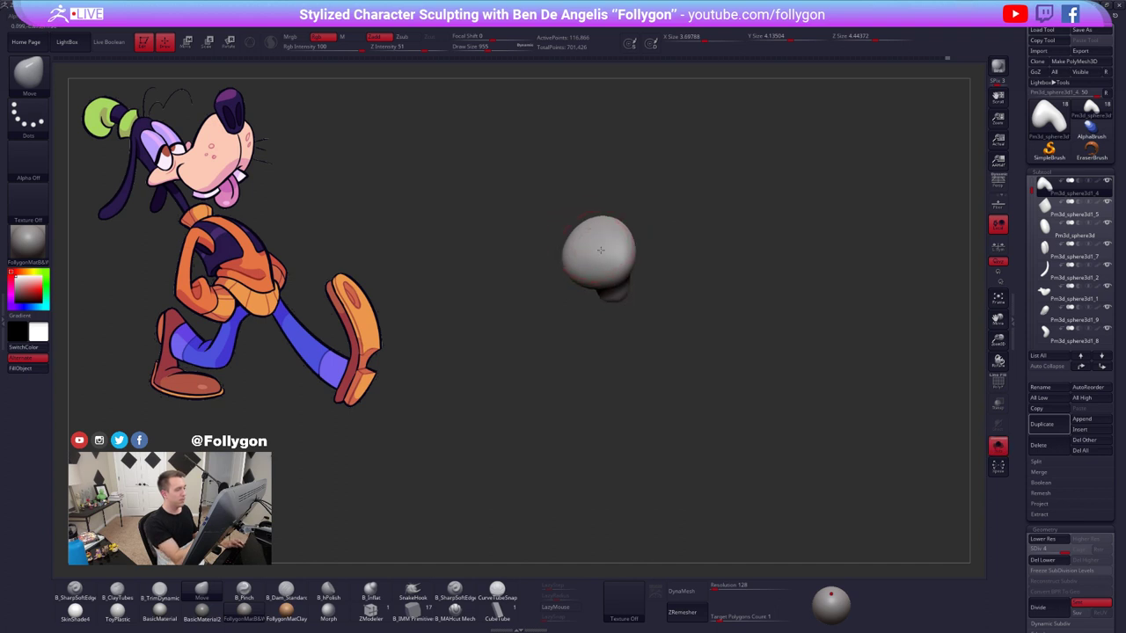
alt+drag(637, 327, 632, 300)
key(3)
drag(695, 245, 555, 256)
key(5)
drag(636, 180, 632, 203)
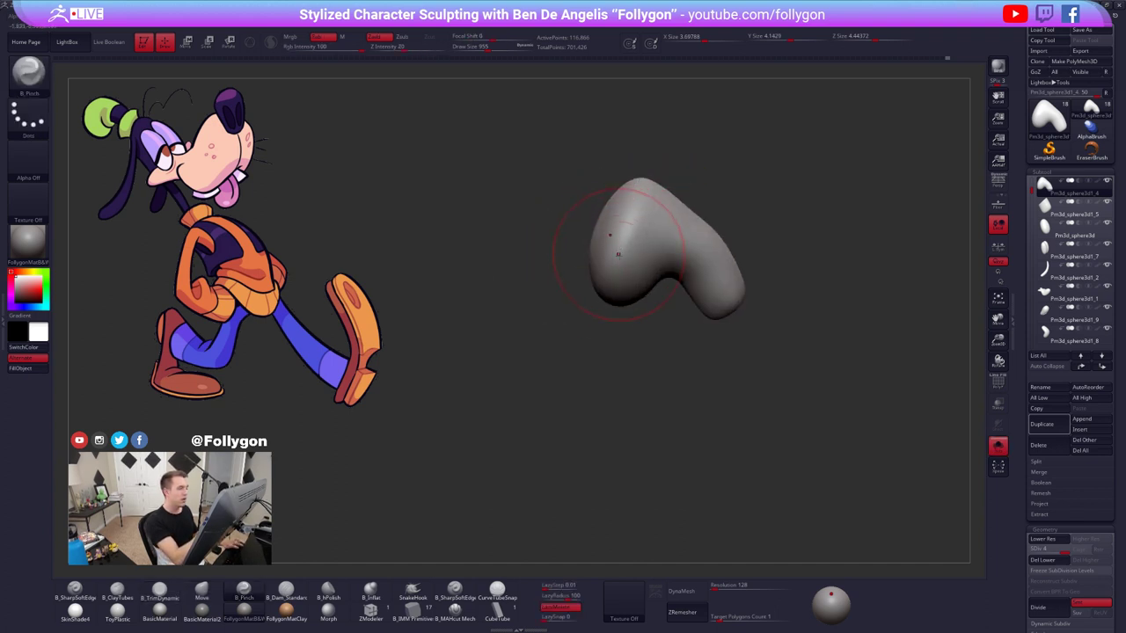
- Pinch around the rest of the rounded end's edge, and reduce the draw size to 537
mouse_move(576, 268)
mouse_down()
mouse_move(554, 262)
mouse_move(605, 283)
mouse_up()
drag(573, 304, 600, 306)
drag(587, 324, 563, 302)
mouse_move(675, 289)
mouse_down()
mouse_move(626, 302)
mouse_move(658, 294)
mouse_move(641, 296)
mouse_up()
key(s)
drag(614, 358, 607, 358)
mouse_move(664, 296)
mouse_down()
mouse_move(655, 302)
mouse_move(666, 306)
mouse_move(620, 310)
mouse_up()
ctrl+right_drag(663, 334, 673, 314)
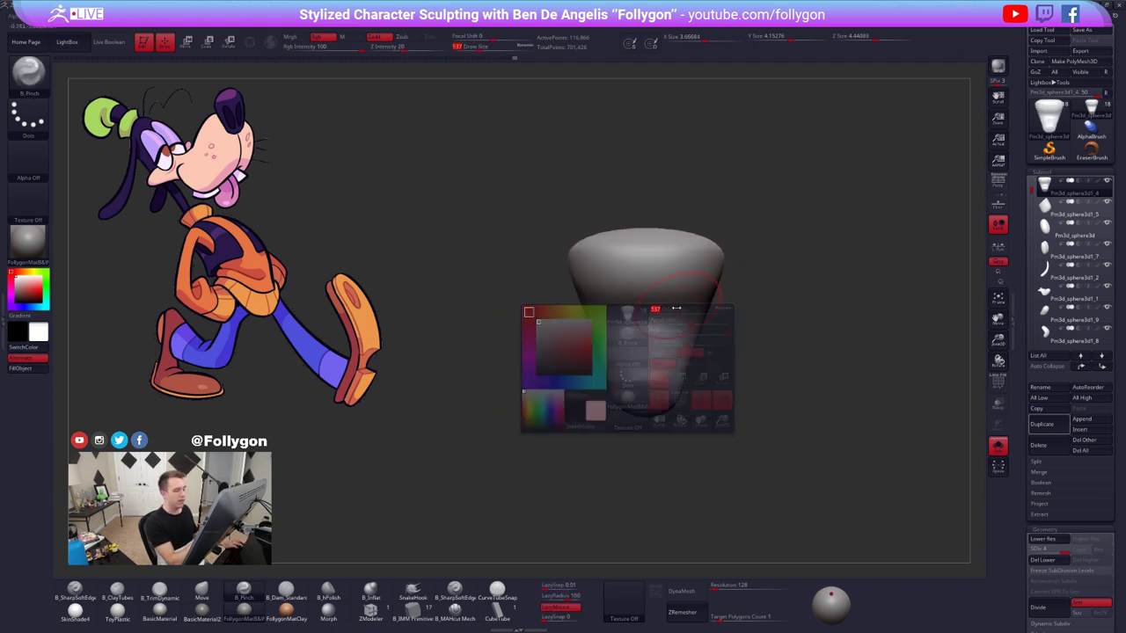
key(2)
mouse_move(657, 294)
mouse_down()
mouse_move(683, 283)
mouse_move(696, 308)
mouse_up()
key(ctrl+z)
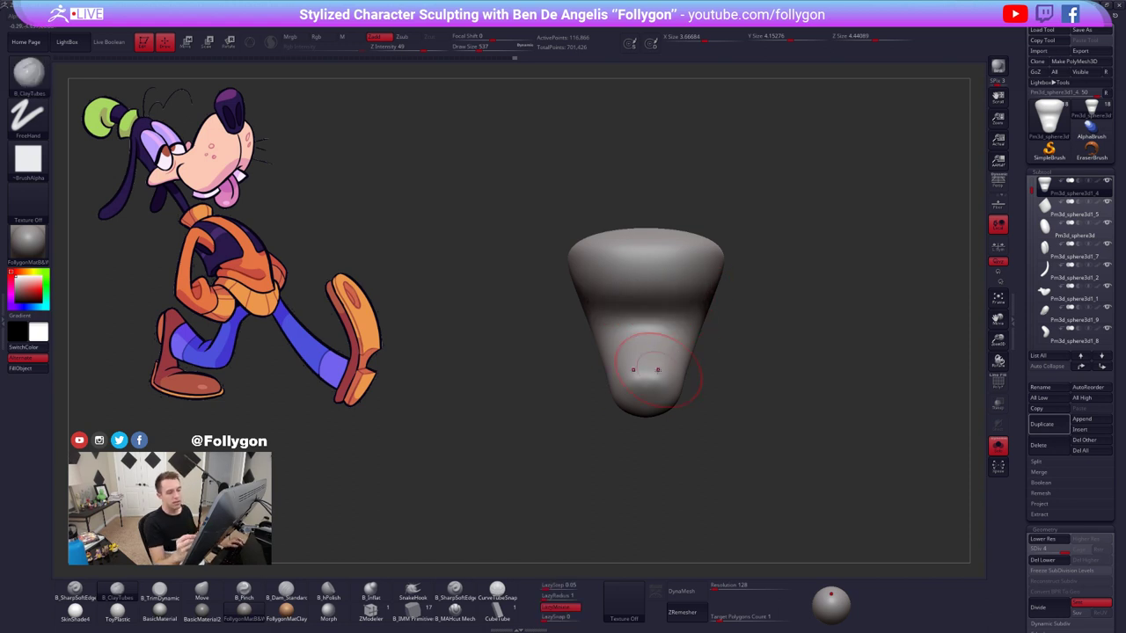
- Duplicate the hat's crown and delete the duplicate's lower subdivision levels
click(1042, 424)
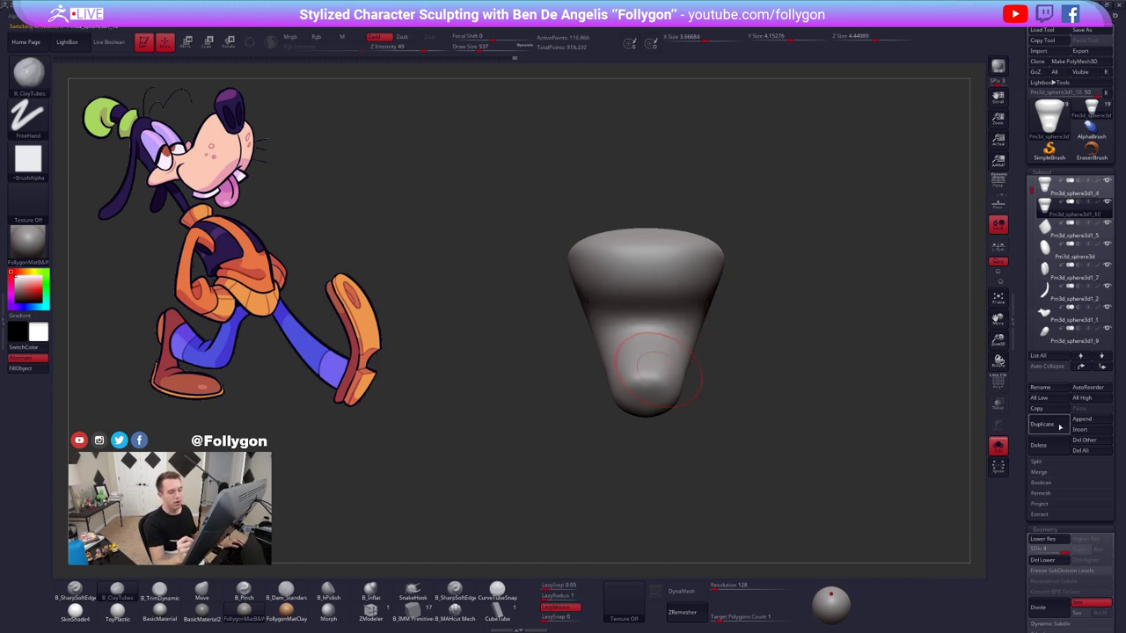
click(1059, 561)
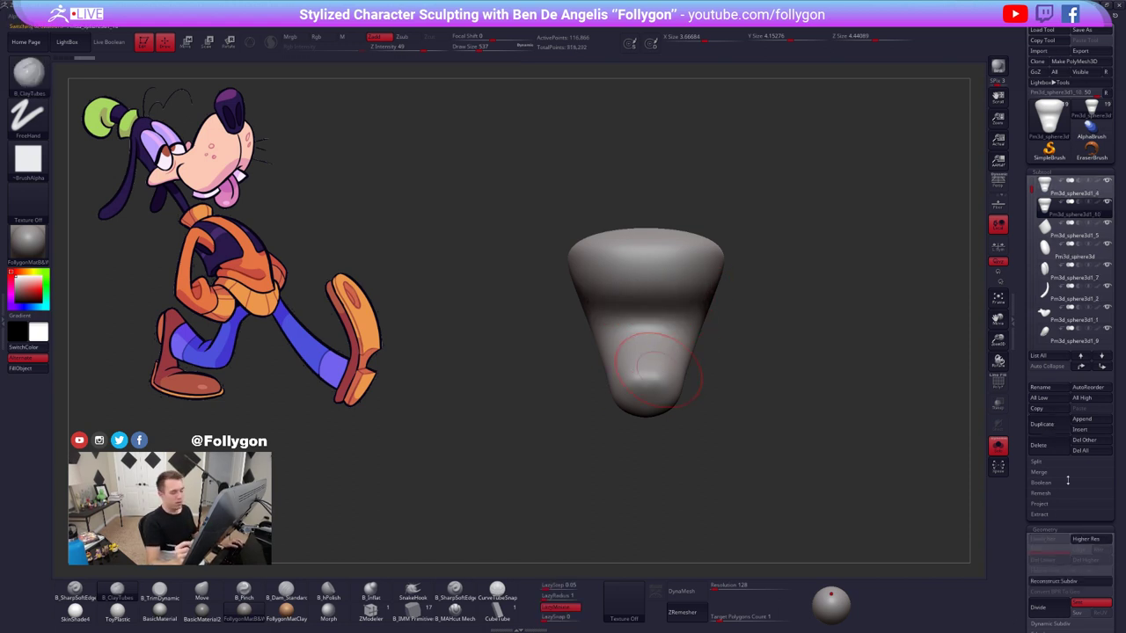
- Draw a CurveTubeSnap tube down the side of the duplicated crown and thin it with a smaller draw size
click(495, 606)
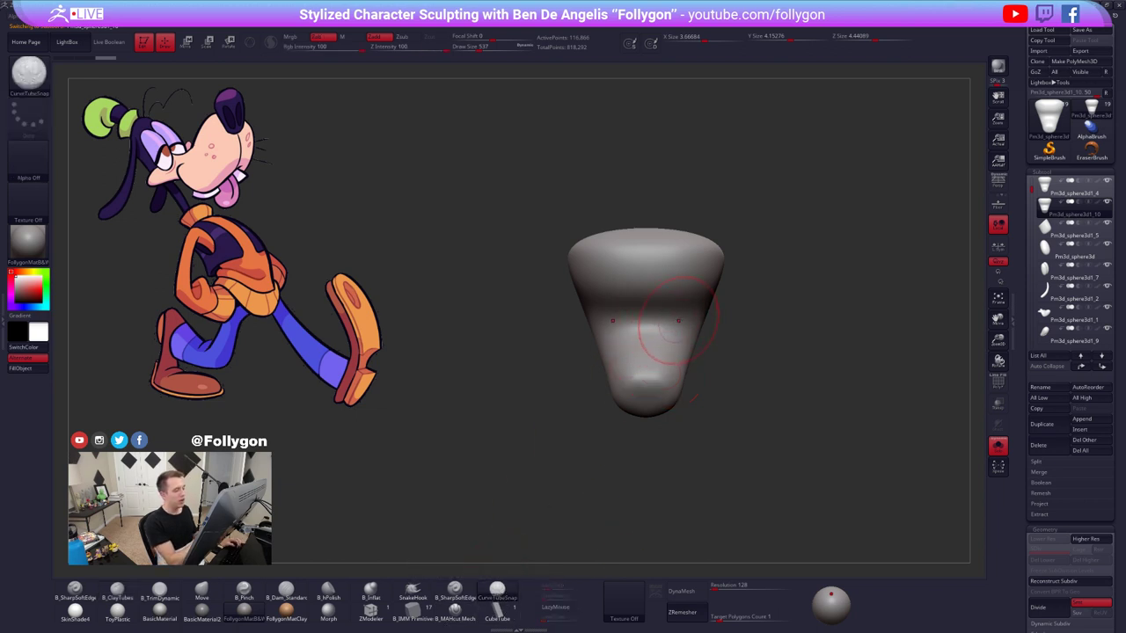
mouse_move(635, 336)
right_down()
mouse_move(687, 339)
mouse_move(635, 352)
mouse_move(595, 429)
mouse_move(645, 355)
mouse_move(621, 302)
mouse_move(610, 325)
right_up()
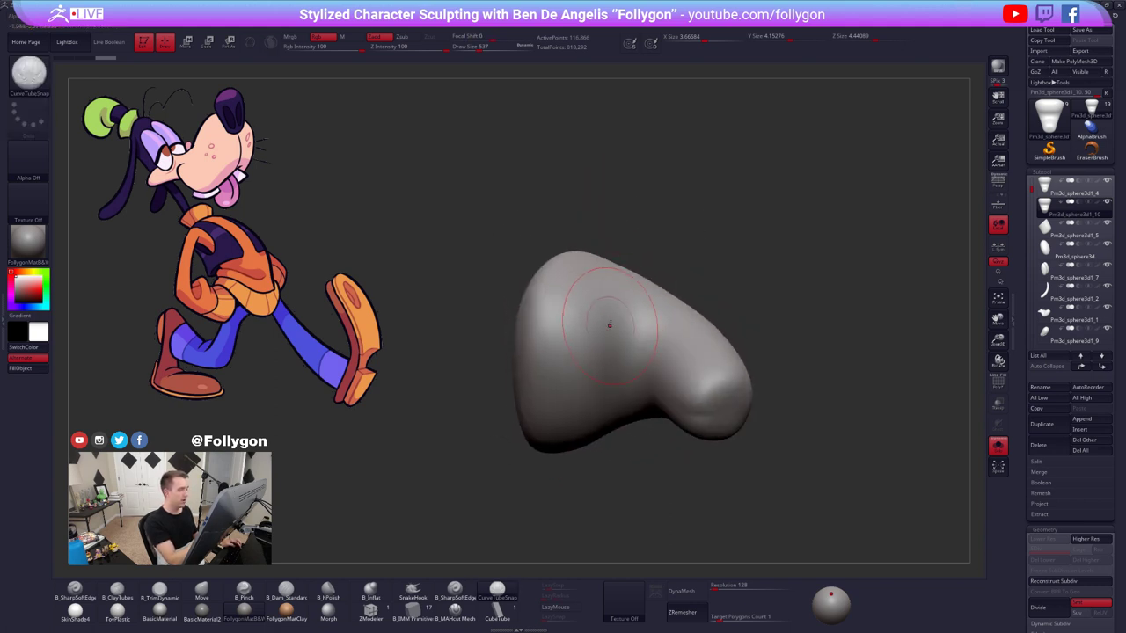
drag(603, 299, 610, 418)
right_drag(621, 396, 662, 338)
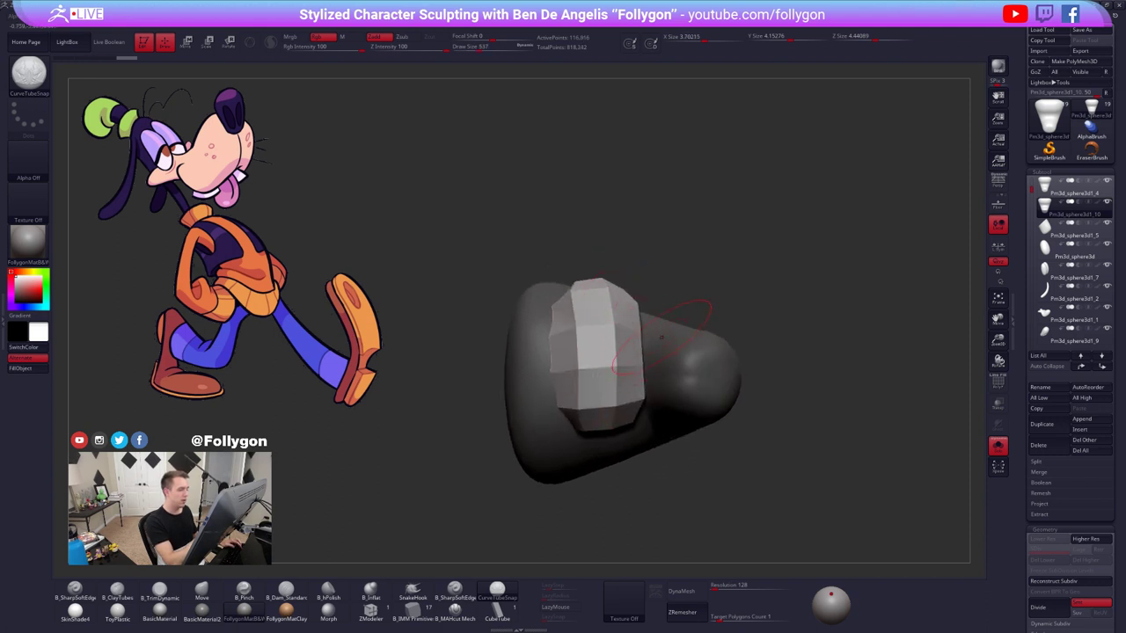
key(space)
drag(614, 397, 590, 397)
click(604, 336)
right_drag(607, 327, 615, 360)
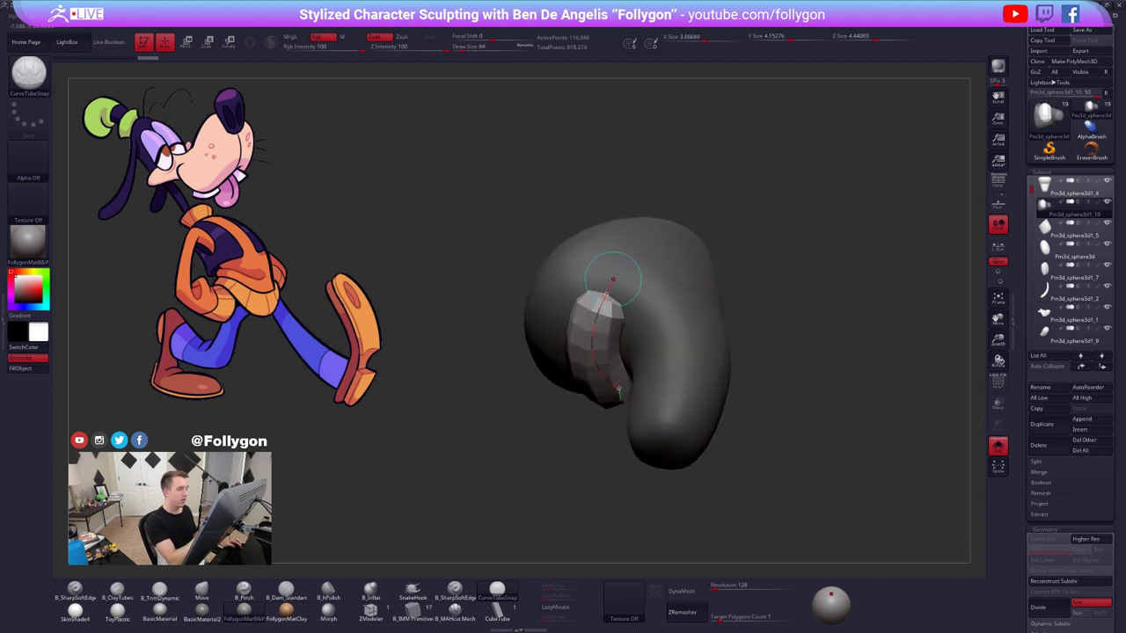
- Reposition both ends of the tube's curve so it wraps around the crown's underside, and bring back the other parts
drag(615, 277, 633, 268)
mouse_move(630, 274)
right_down()
mouse_move(606, 333)
mouse_move(575, 364)
right_up()
drag(575, 355, 576, 375)
right_drag(652, 330, 681, 412)
ctrl+right_drag(702, 479, 740, 449)
key(alt+s)
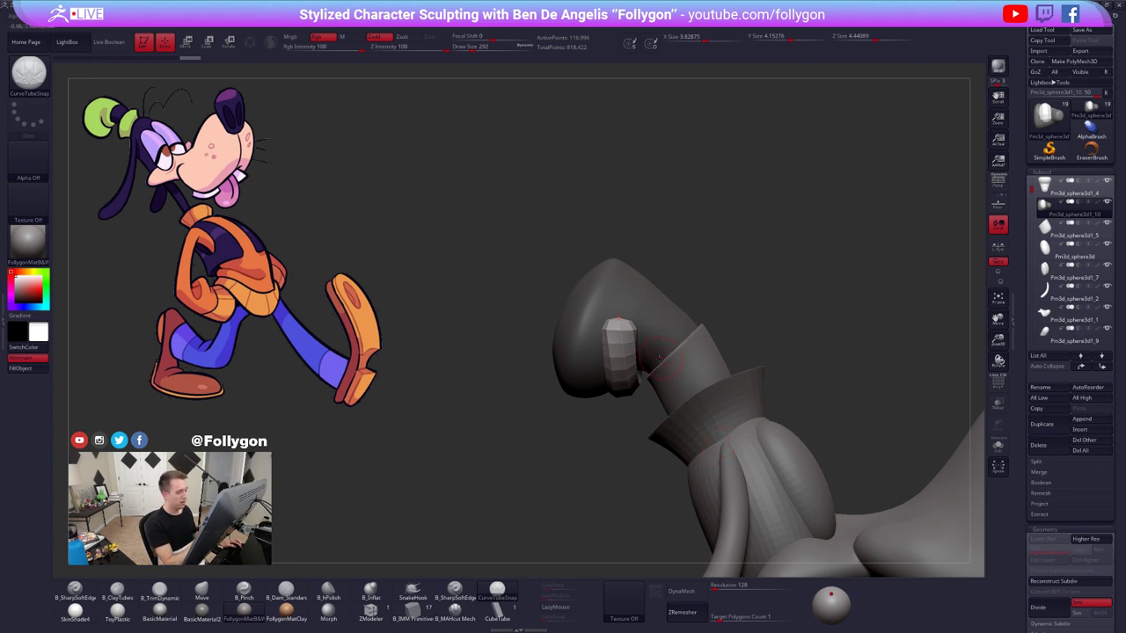
- Show only the tube's polygroup in the duplicate and delete the hidden crown geometry
key(shift+f)
ctrl+shift+click(614, 373)
key(space)
click(693, 372)
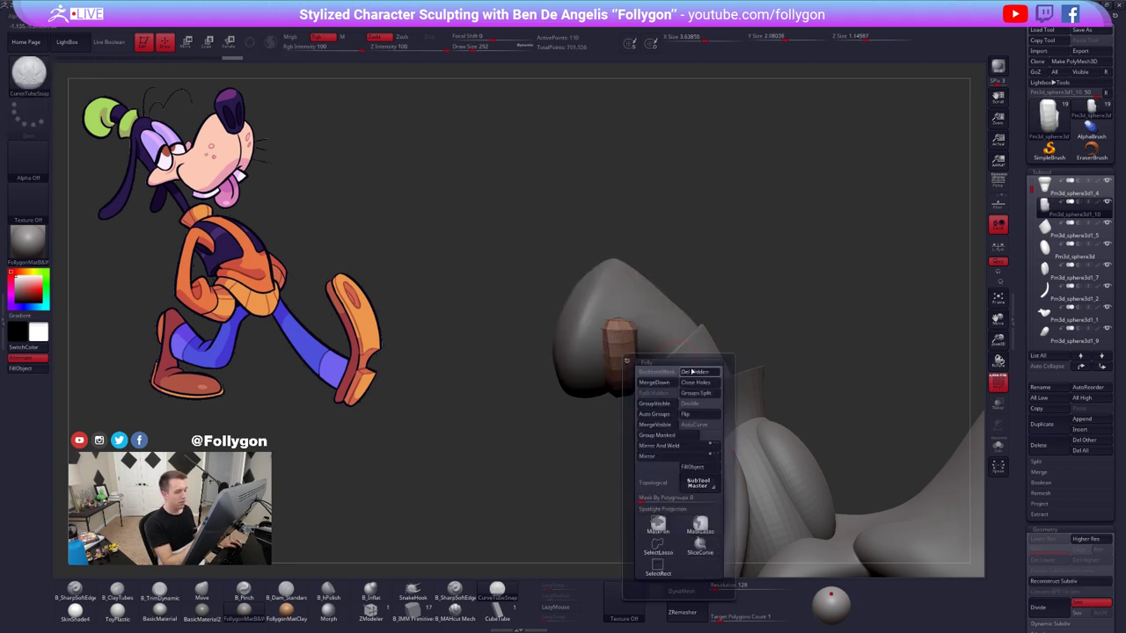
click(692, 372)
- Isolate the tube and apply Mirror and Weld to make it a symmetrical U shape
key(alt+s)
right_drag(632, 400, 652, 395)
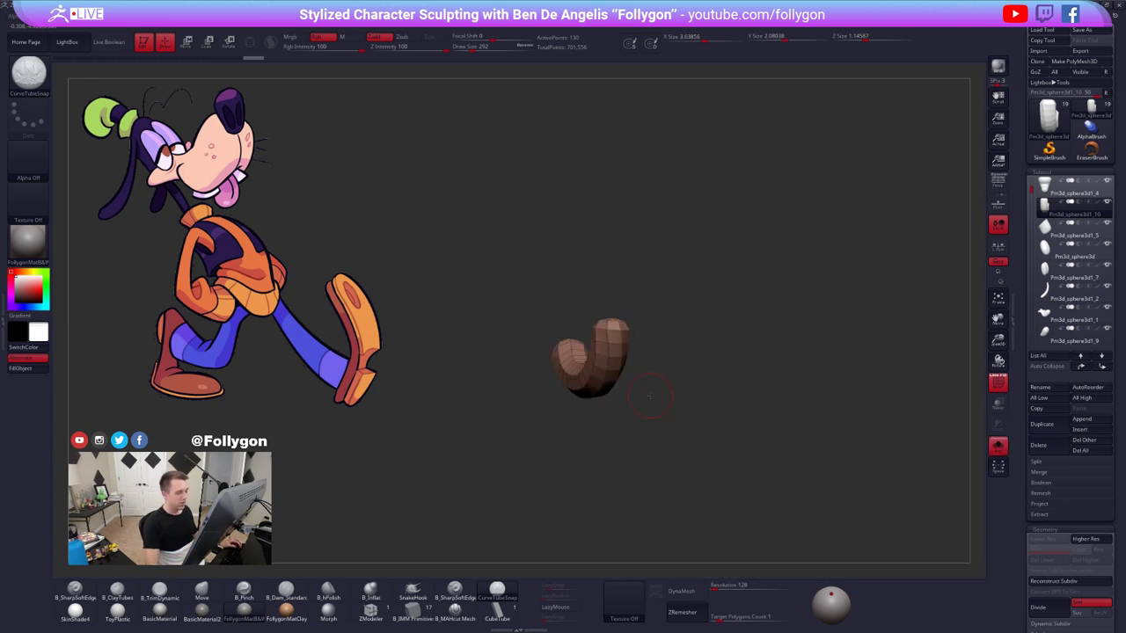
key(ctrl+shift+s)
ctrl+shift+drag(650, 396, 641, 398)
right_drag(650, 396, 672, 372)
key(ctrl+shift+f)
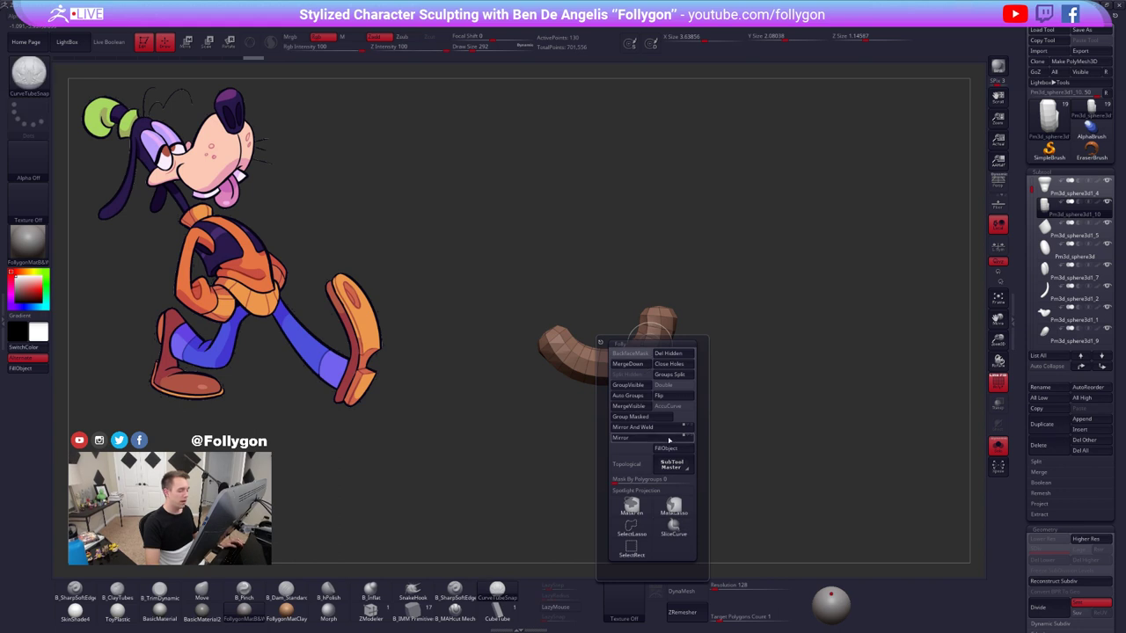
click(656, 429)
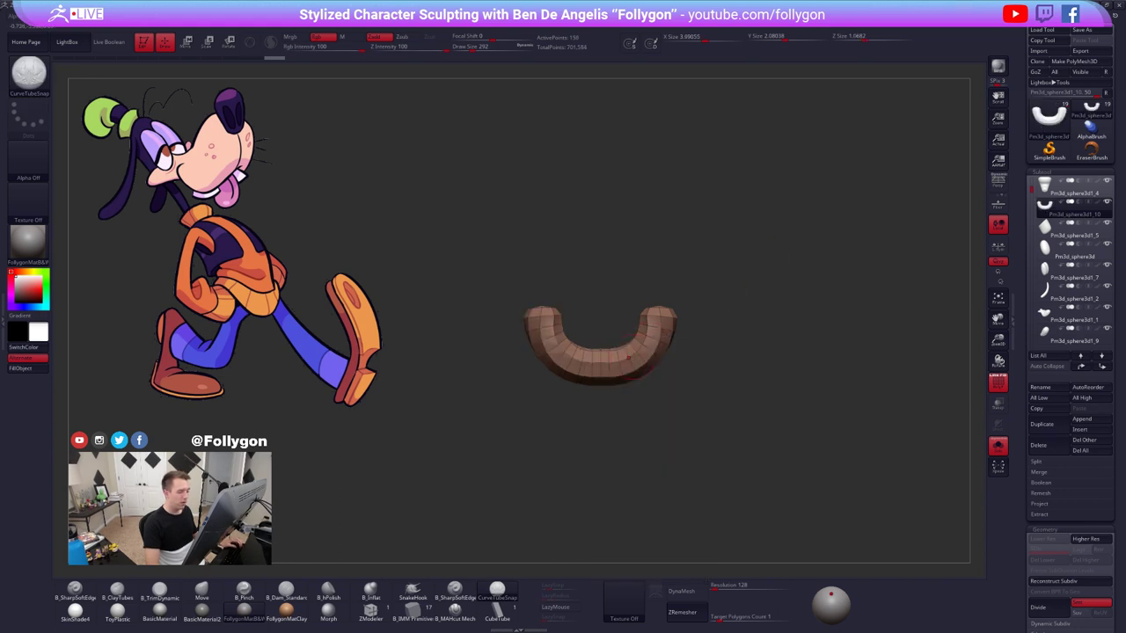
- Shift the tube slightly sideways with the transpose line and mirror and weld it again to clean up the central seam
right_drag(634, 398, 730, 366)
alt+right_drag(730, 366, 730, 396)
key(w)
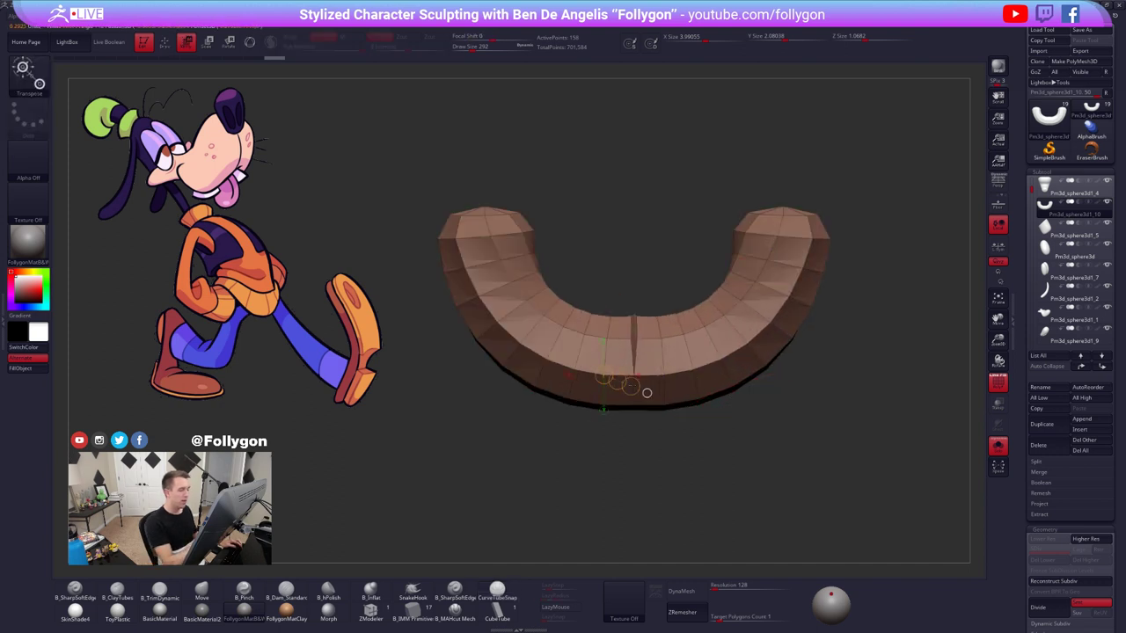
drag(675, 376, 682, 375)
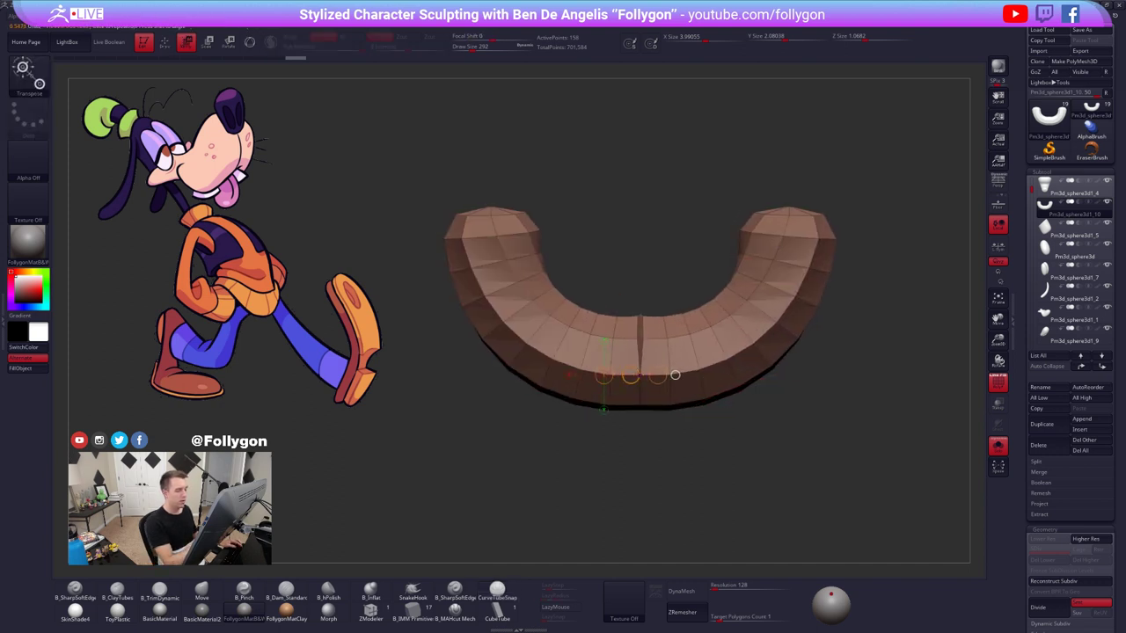
key(2)
click(647, 458)
alt+right_drag(674, 372, 668, 339)
mouse_move(669, 339)
right_down()
mouse_move(742, 416)
mouse_move(691, 385)
right_up()
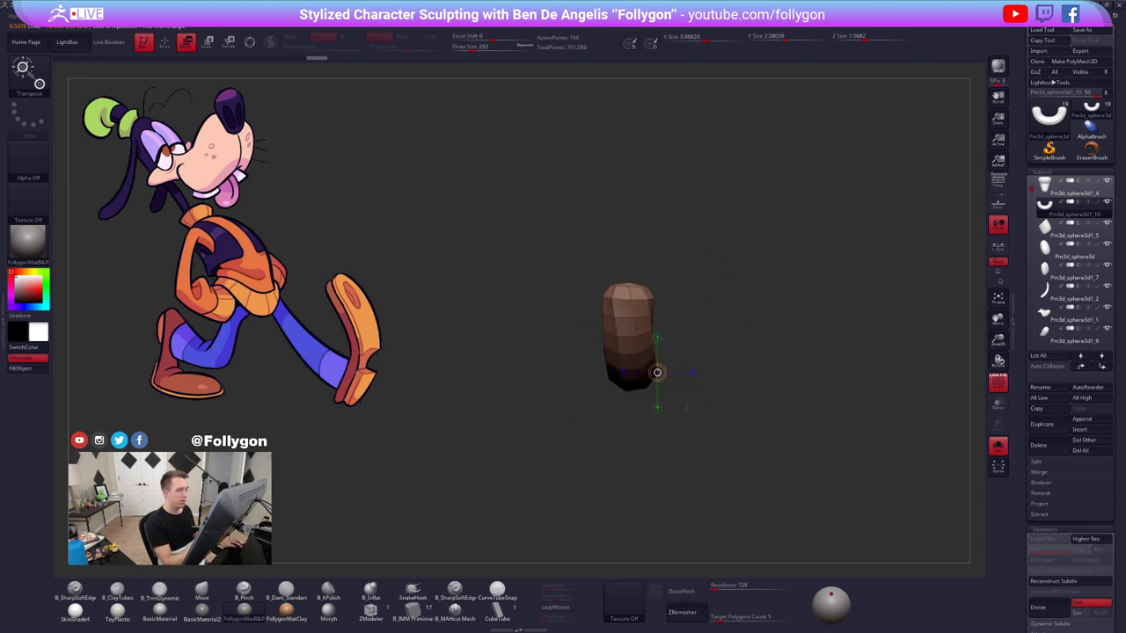
- Move the tube into the inner bend of the crown in the side view and rotate it slightly to fit
key(q)
key(alt+s)
key(space)
drag(670, 327, 693, 328)
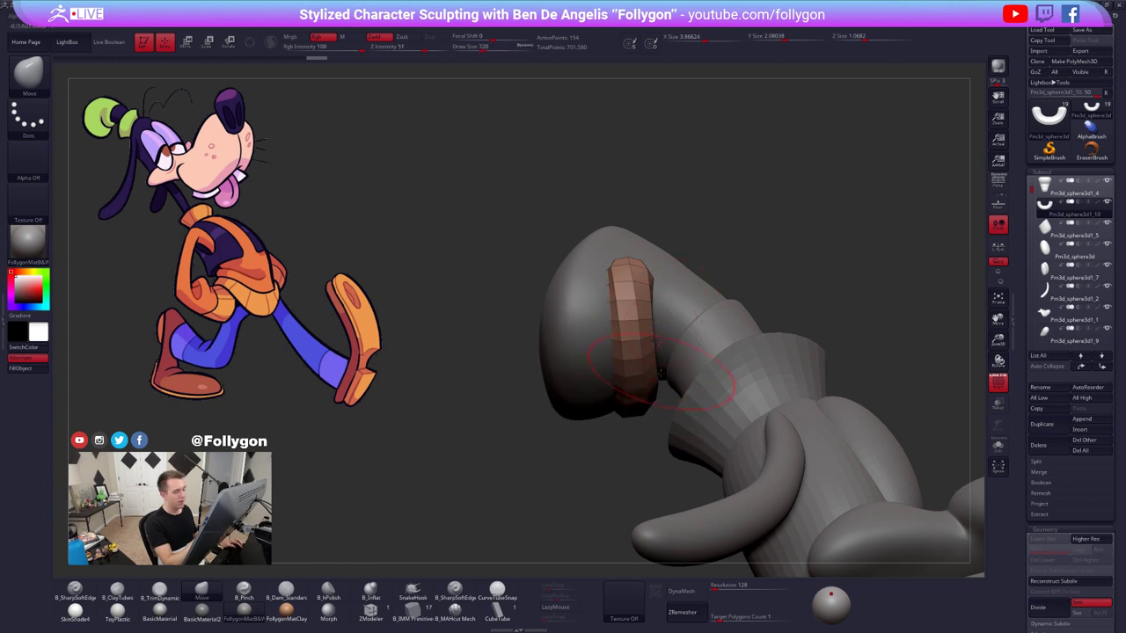
shift+right_drag(736, 383, 629, 377)
key(r)
key(w)
shift+drag(646, 397, 646, 473)
drag(646, 435, 659, 425)
key(r)
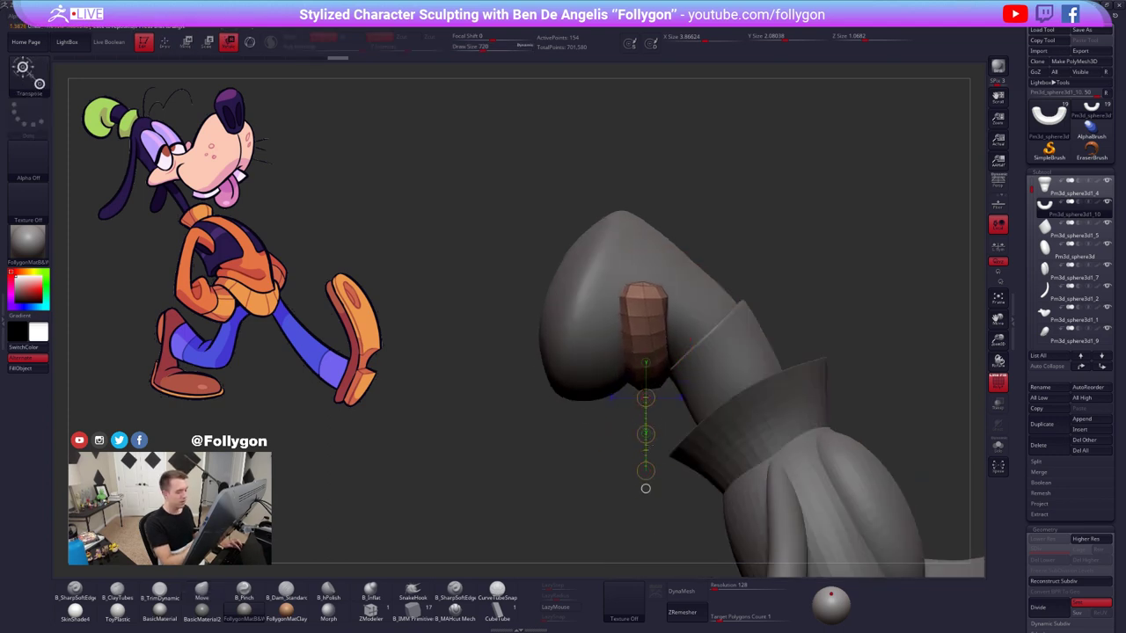
drag(646, 472, 633, 470)
- Pull the tube's ends into the sides of the crown with the Move brush
key(q)
right_drag(671, 321, 572, 308)
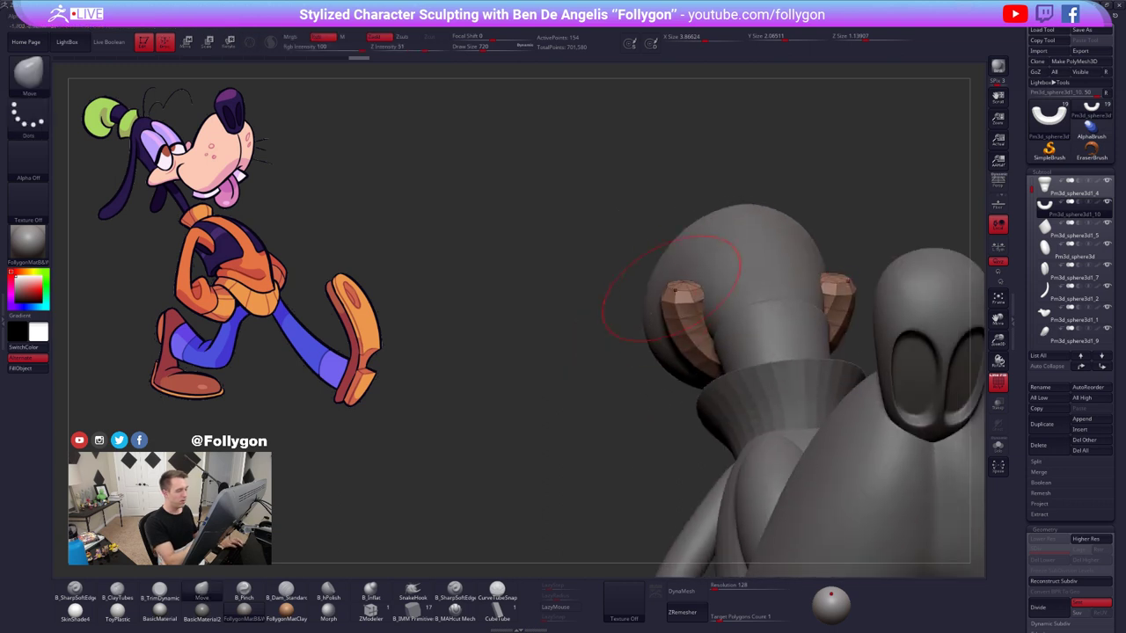
drag(678, 289, 750, 278)
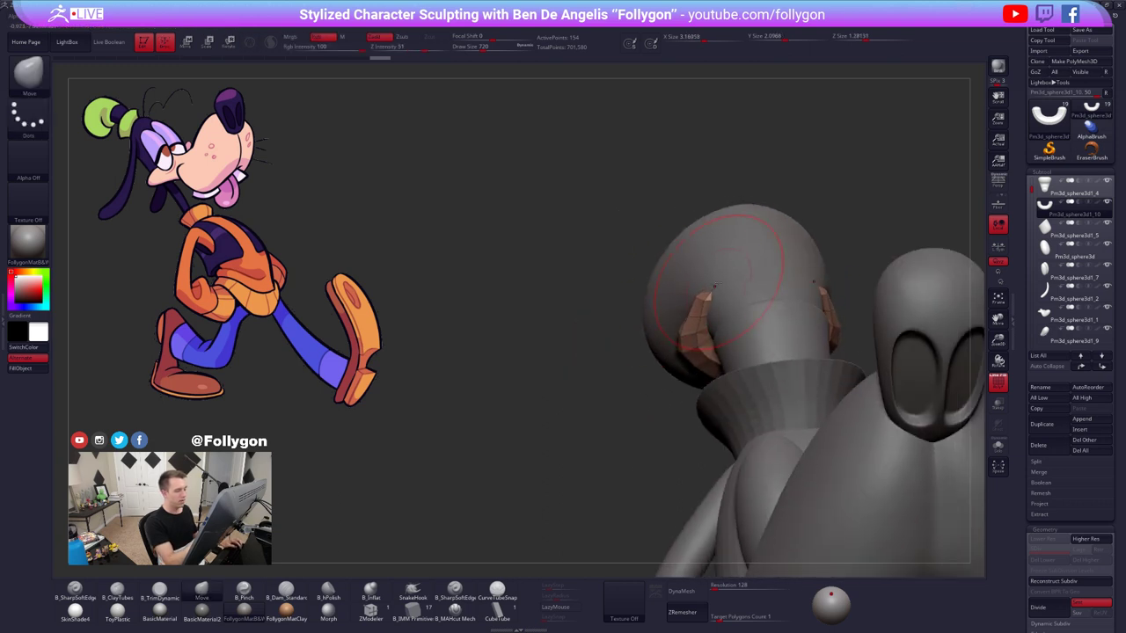
drag(572, 321, 664, 308)
- Subdivide the tube twice and smooth its tapered ends where they meet the crown
key(ctrl+d)
key(ctrl+d)
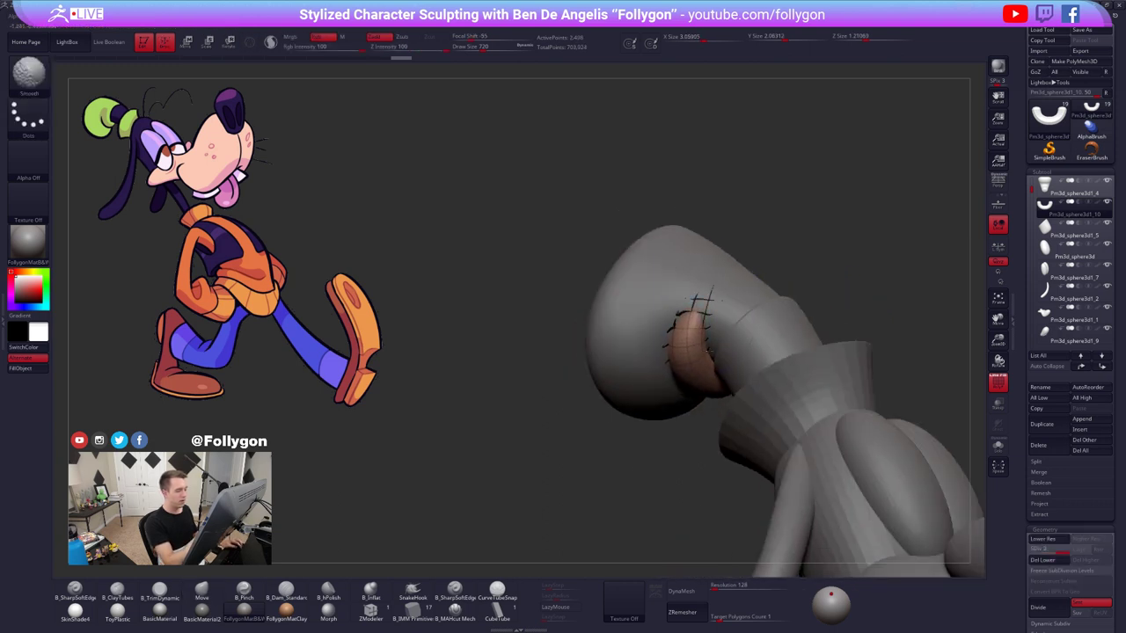
key(shift+f)
right_drag(719, 347, 728, 326)
shift+drag(728, 327, 749, 377)
mouse_move(748, 377)
right_down()
mouse_move(690, 359)
mouse_move(689, 390)
mouse_move(664, 365)
right_up()
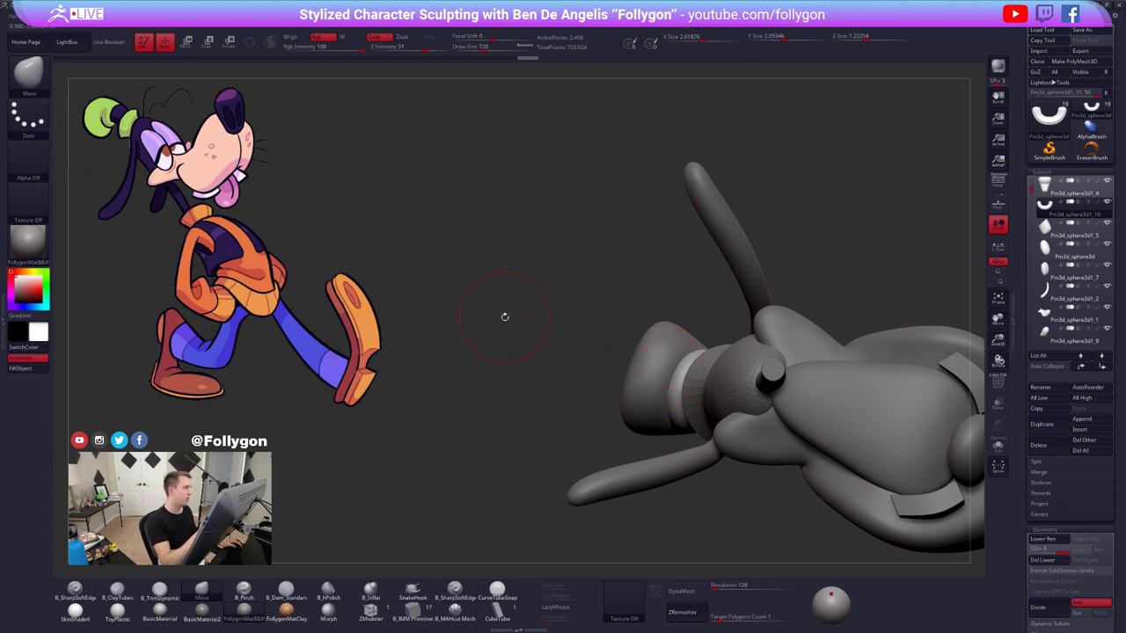
- Rotate the smoothed tube in the side view to follow the angle of the crown's inner bend
mouse_move(684, 382)
right_down()
mouse_move(658, 404)
mouse_move(662, 387)
mouse_move(689, 395)
right_up()
key(r)
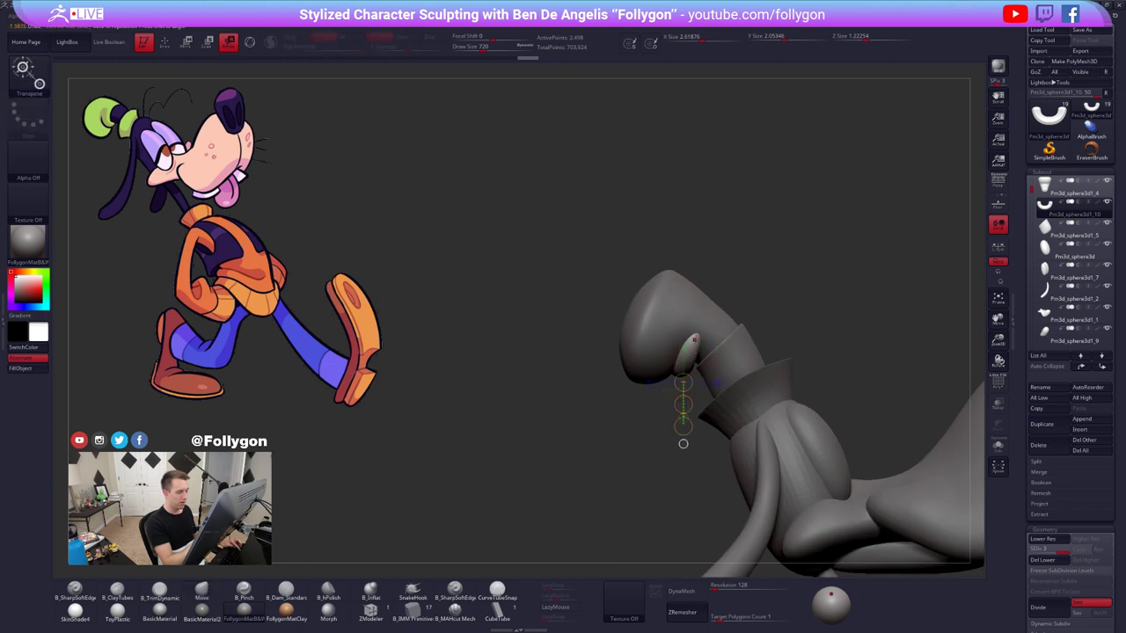
drag(697, 330, 666, 437)
key(q)
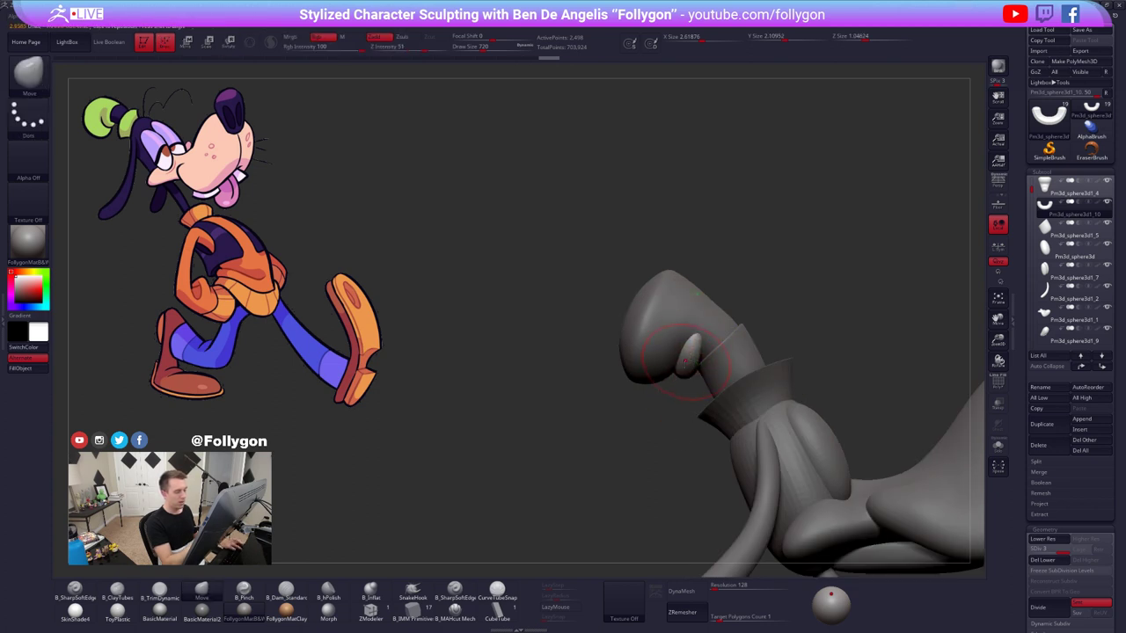
mouse_move(684, 390)
right_down()
mouse_move(704, 387)
mouse_move(688, 380)
right_up()
- Select the crown and nudge the lower edge of its rounded end with the Move brush at draw size 1222
alt+click(655, 370)
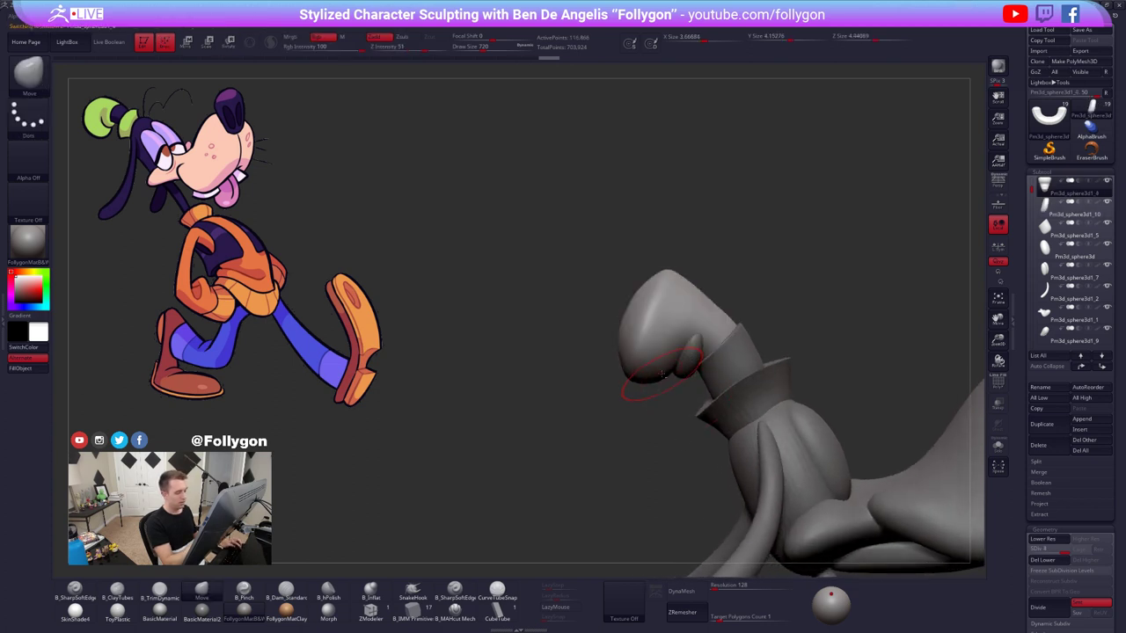
key(space)
drag(658, 372, 669, 372)
right_drag(662, 407, 626, 379)
drag(623, 377, 625, 381)
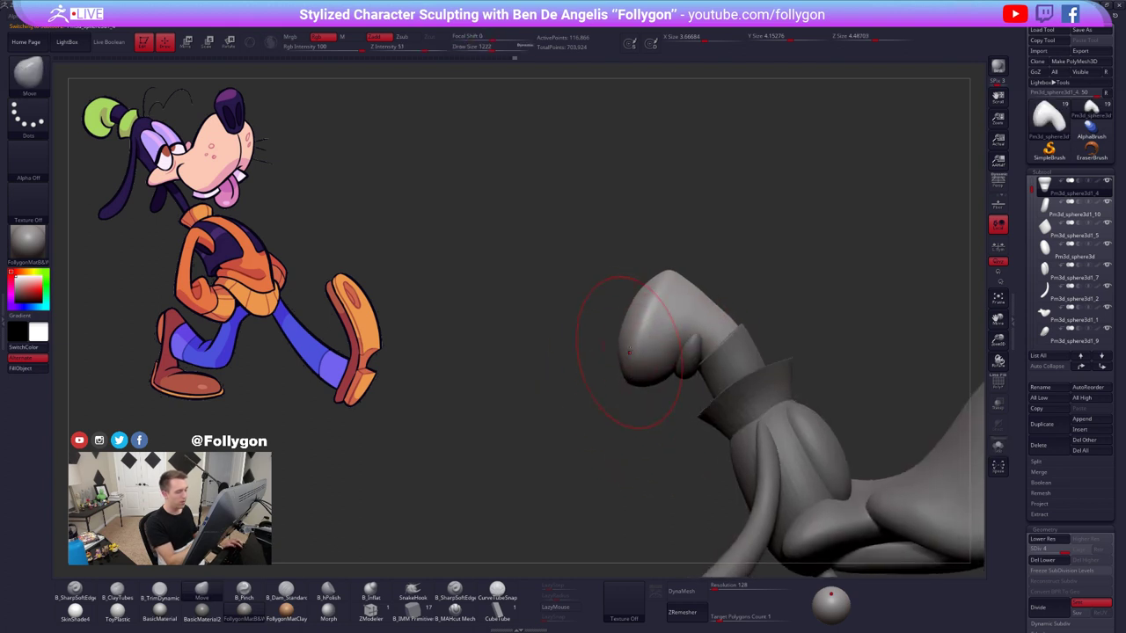
- Trim the front of the crown's rounded end with the B_TrimDynamic brush at draw size 764
key(space)
drag(652, 337, 643, 338)
right_drag(564, 380, 638, 368)
key(3)
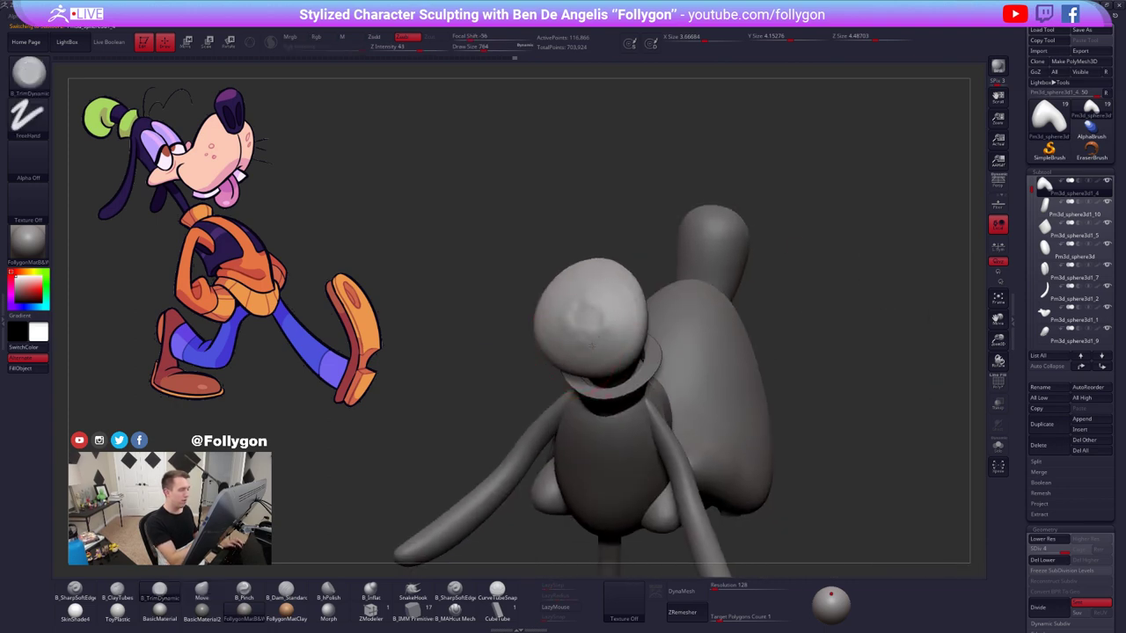
drag(616, 327, 618, 334)
mouse_move(619, 334)
right_down()
mouse_move(631, 356)
mouse_move(681, 381)
mouse_move(651, 356)
mouse_move(662, 354)
right_up()
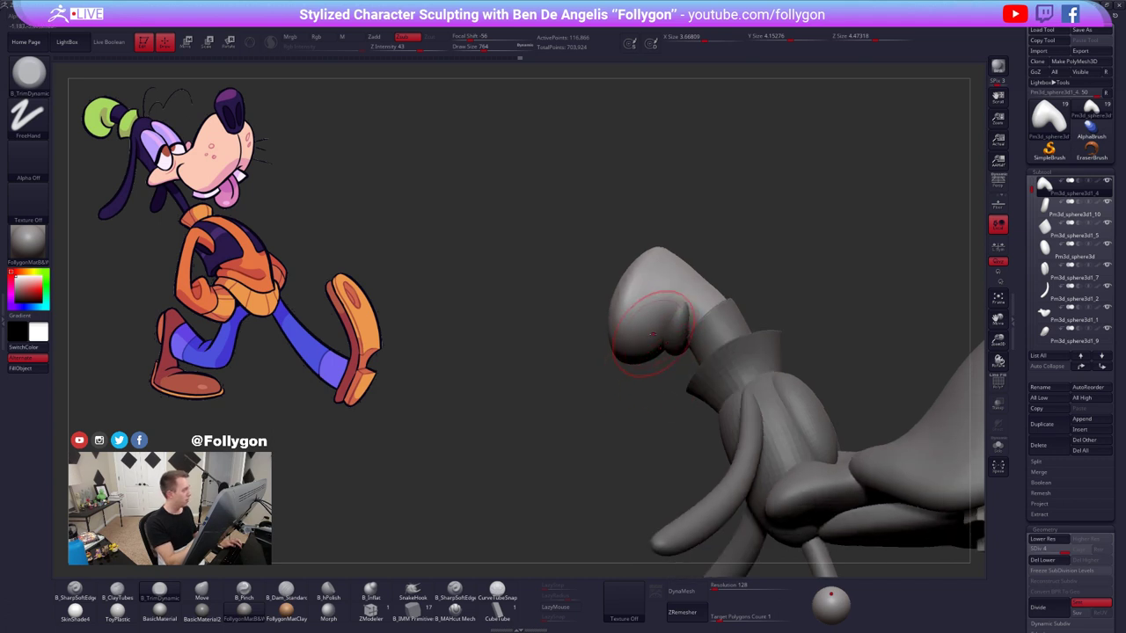
- Isolate the crown and pinch a line down its bend with the B_Pinch brush at draw size 482
key(space)
drag(653, 340, 649, 339)
mouse_move(652, 345)
right_down()
mouse_move(658, 299)
mouse_move(660, 323)
mouse_move(674, 318)
right_up()
key(alt+s)
key(b)
key(p)
key(i)
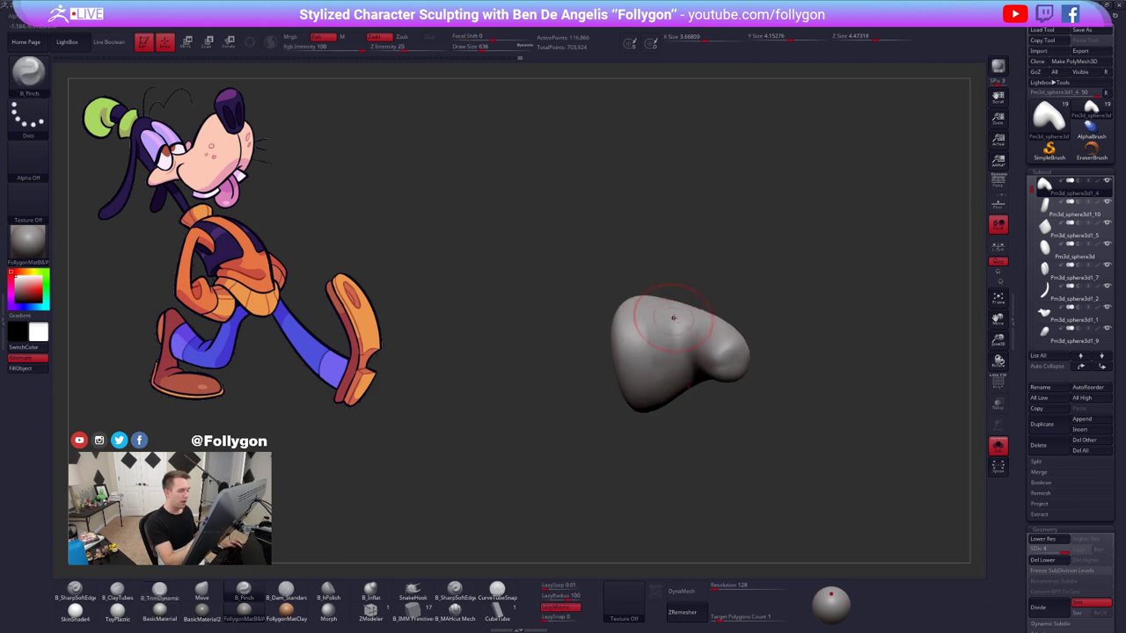
right_drag(684, 367, 656, 387)
key(space)
drag(656, 387, 650, 387)
ctrl+right_drag(650, 387, 667, 345)
drag(680, 322, 701, 403)
right_drag(702, 402, 699, 414)
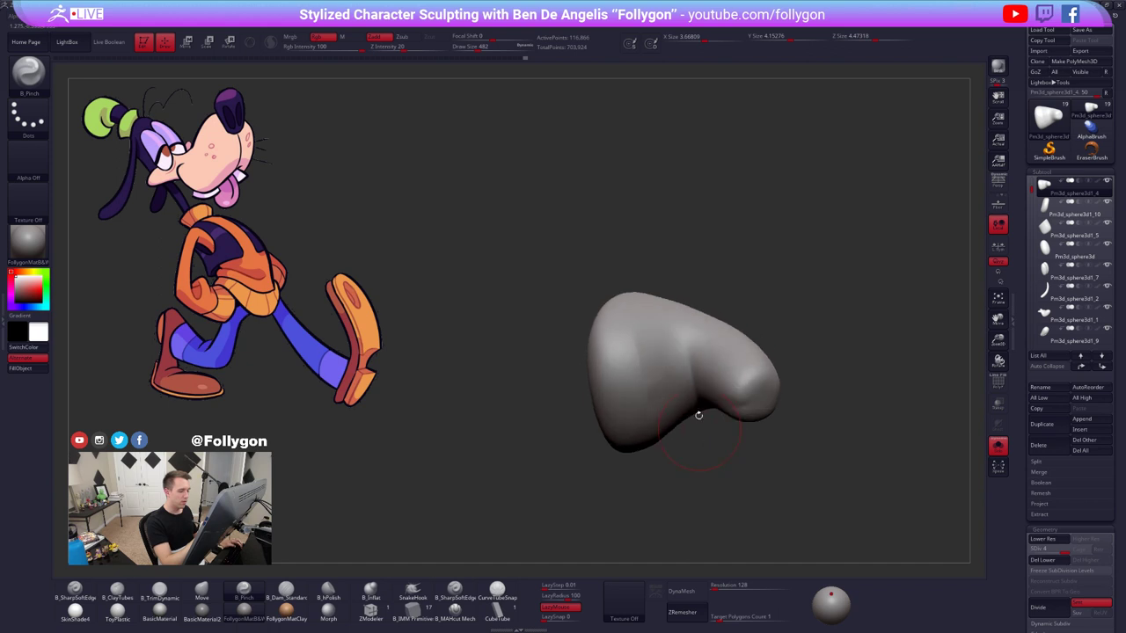
- Sharpen the pinched line across the crown's upper edge and side with further B_Pinch strokes
drag(682, 298, 681, 292)
right_drag(688, 356, 692, 347)
drag(692, 347, 695, 398)
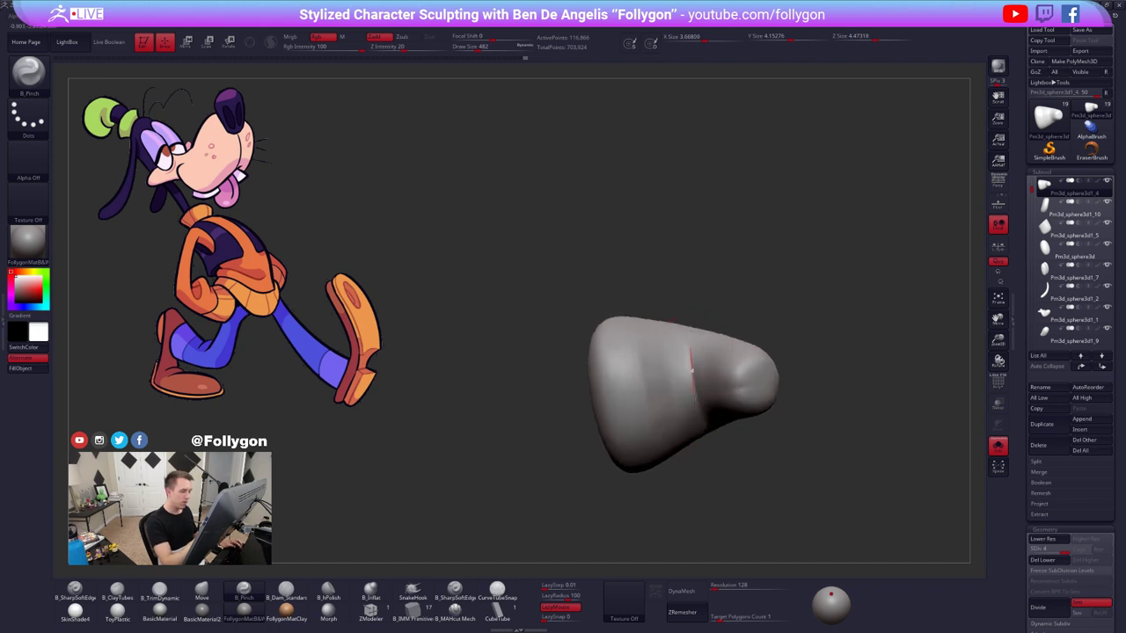
- Touch up the crown's surface beside the pinched line with the B_TrimDynamic brush
mouse_move(704, 467)
right_down()
mouse_move(636, 484)
mouse_move(676, 416)
right_up()
key(b)
key(t)
key(d)
click(676, 416)
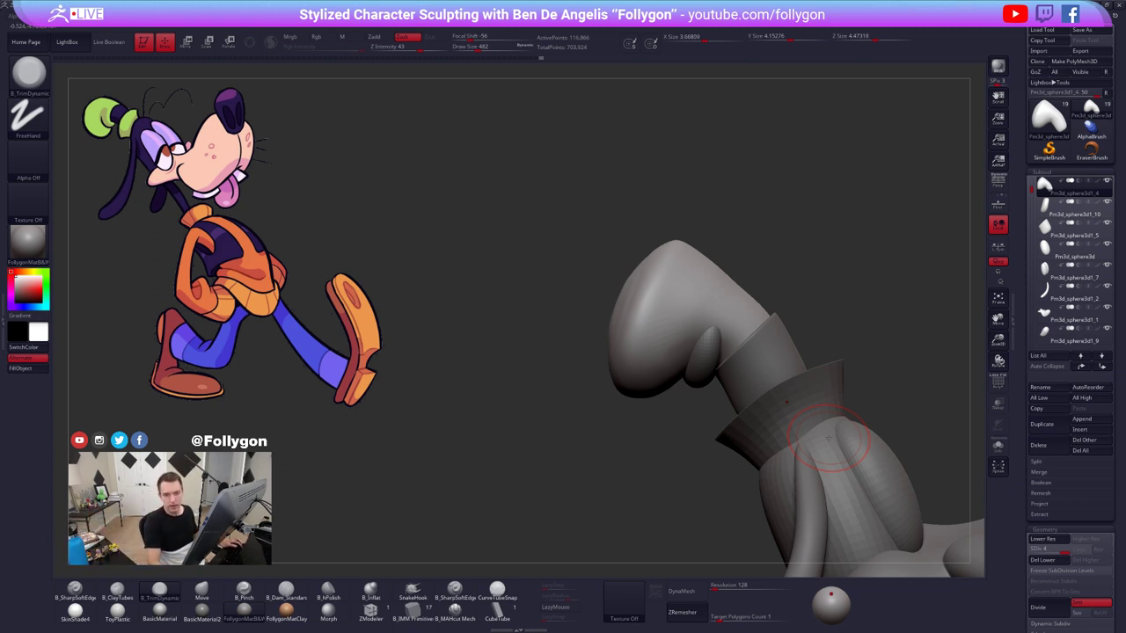
- Select the character's large head form, isolate it, and turn on its polyframe display
alt+drag(901, 286, 870, 255)
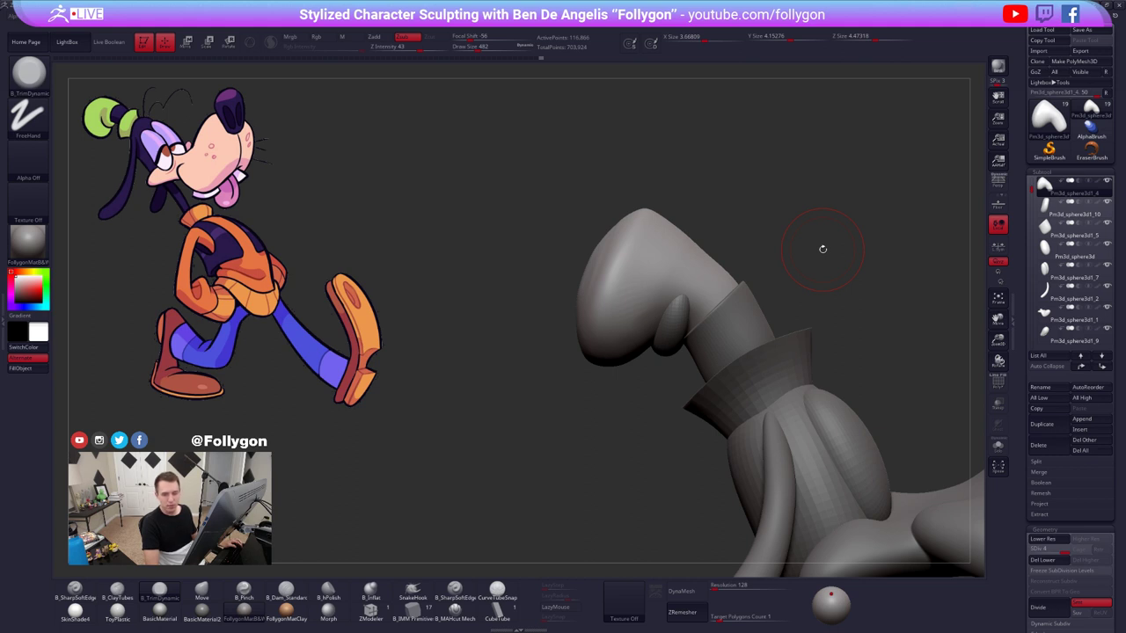
alt+drag(823, 261, 704, 220)
key(alt+s)
click(753, 280)
alt+click(780, 356)
key(alt+s)
right_drag(806, 371, 789, 344)
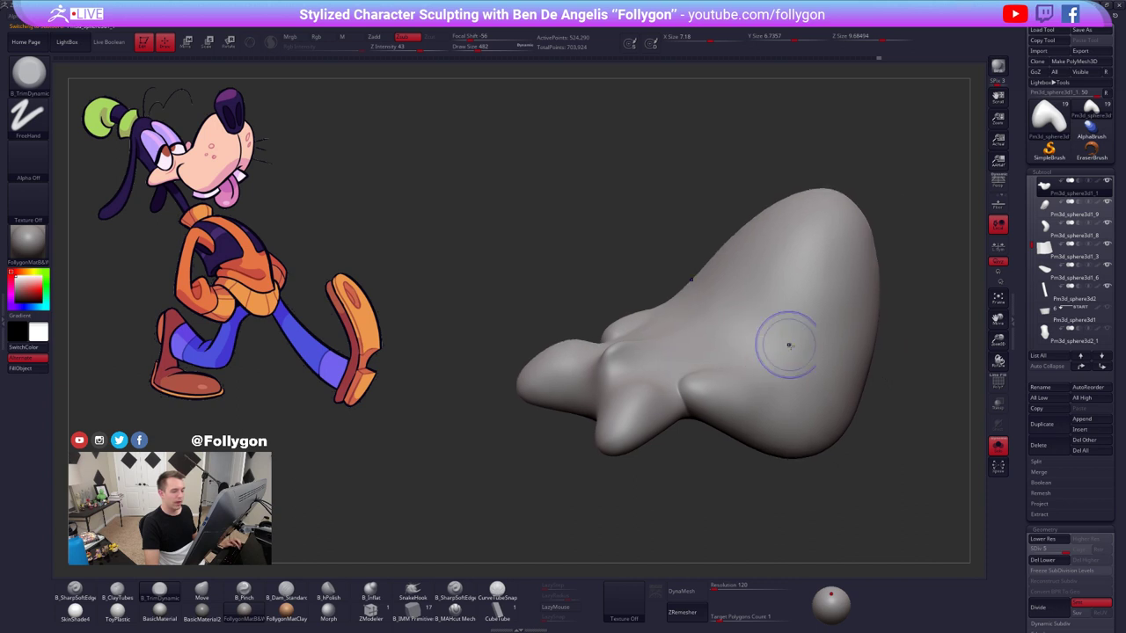
key(shift+f)
- Step back through the head form's undo history to its early single-polygroup mesh without the front projections
key(ctrl+z)
key(ctrl+z)
key(ctrl+z)
key(ctrl+z)
key(ctrl+z)
key(ctrl+z)
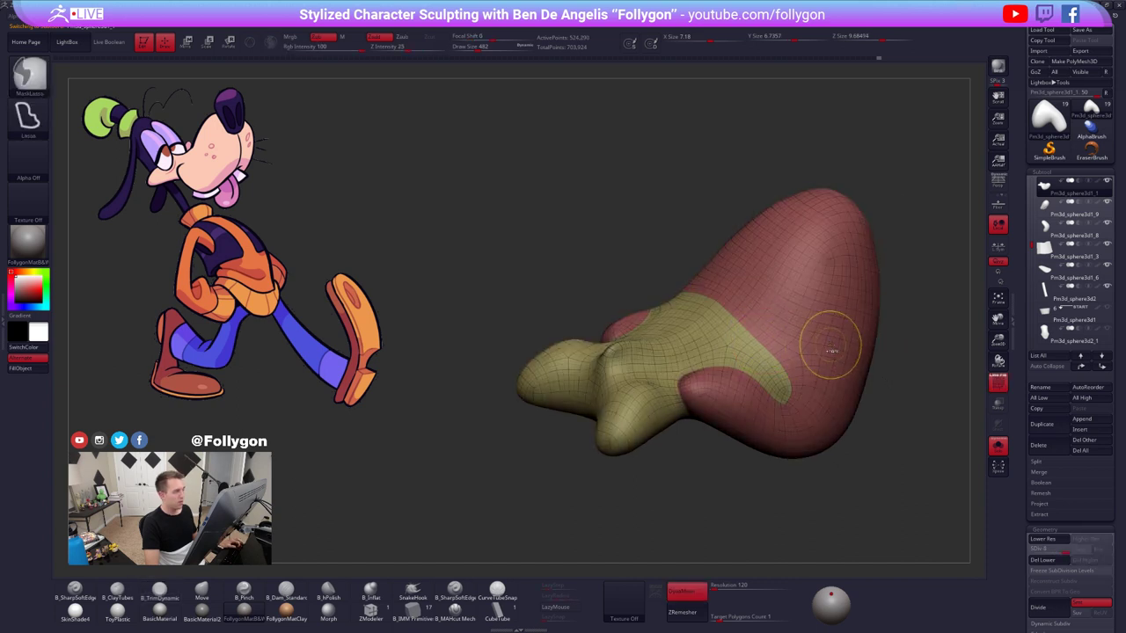
key(shift+d)
key(shift+d)
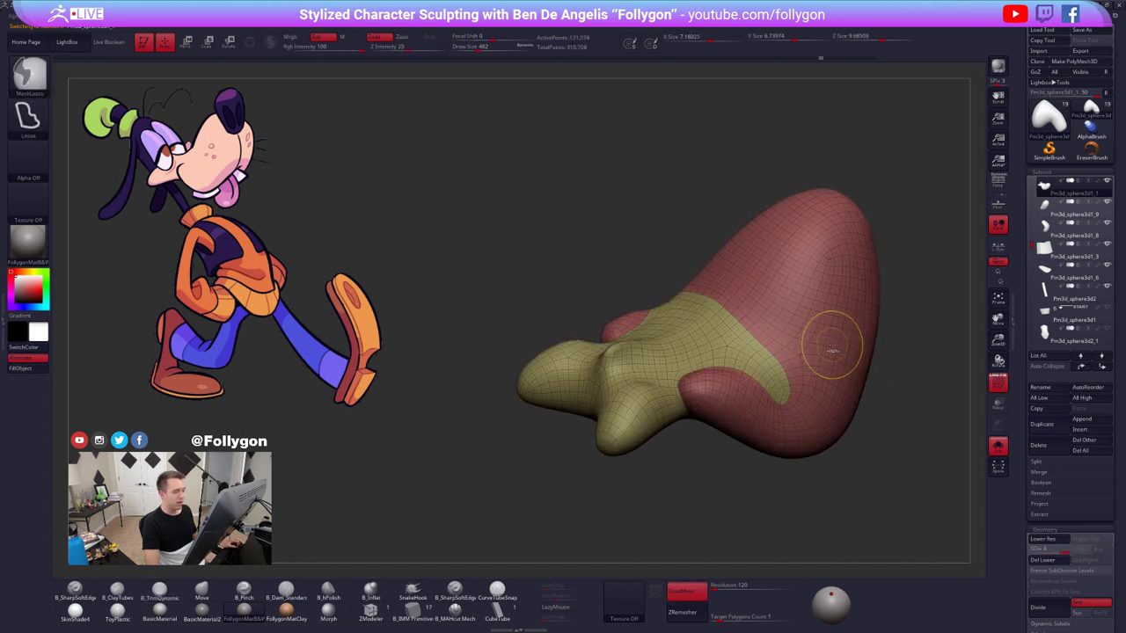
key(ctrl+z)
key(ctrl+z)
key(ctrl+z)
key(ctrl+z)
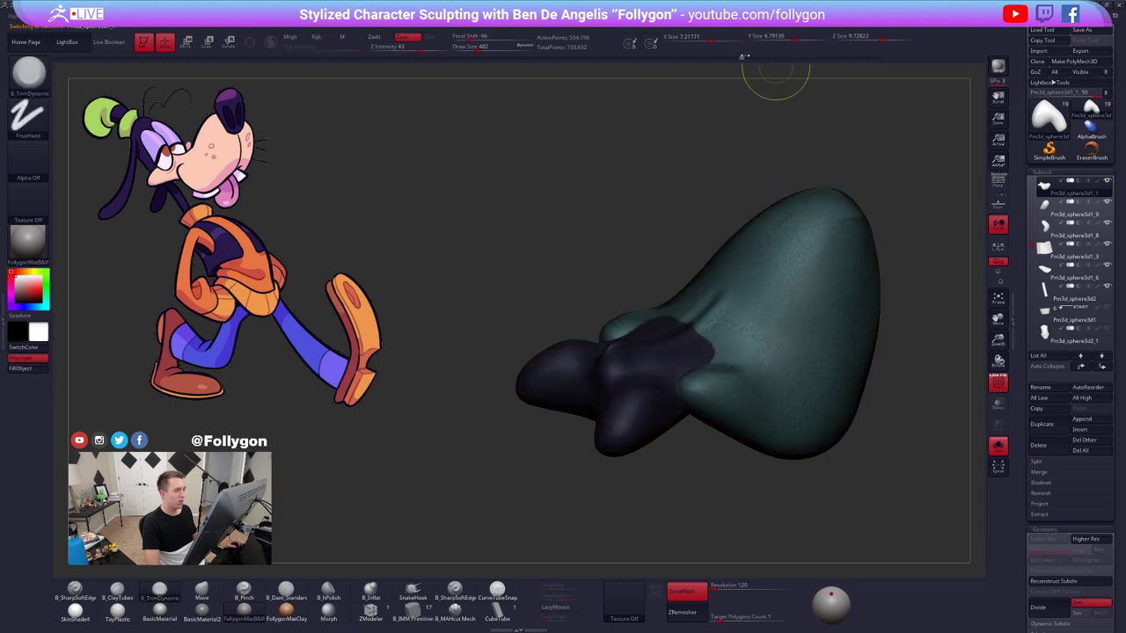
mouse_move(744, 60)
mouse_down()
mouse_move(674, 79)
mouse_move(717, 90)
mouse_up()
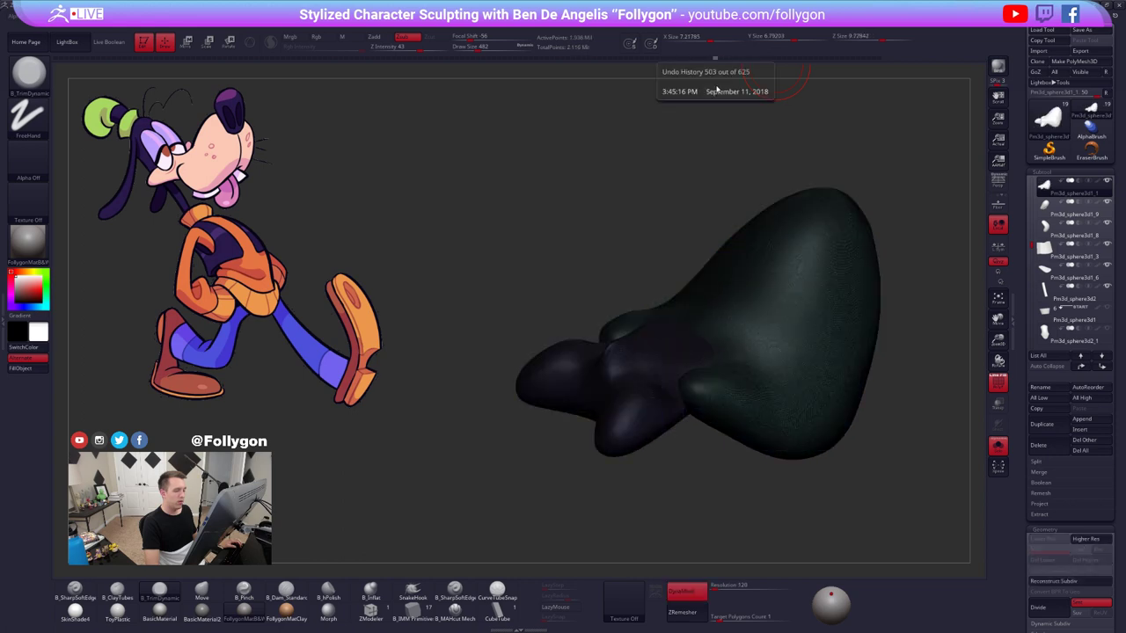
key(ctrl+z)
key(ctrl+z)
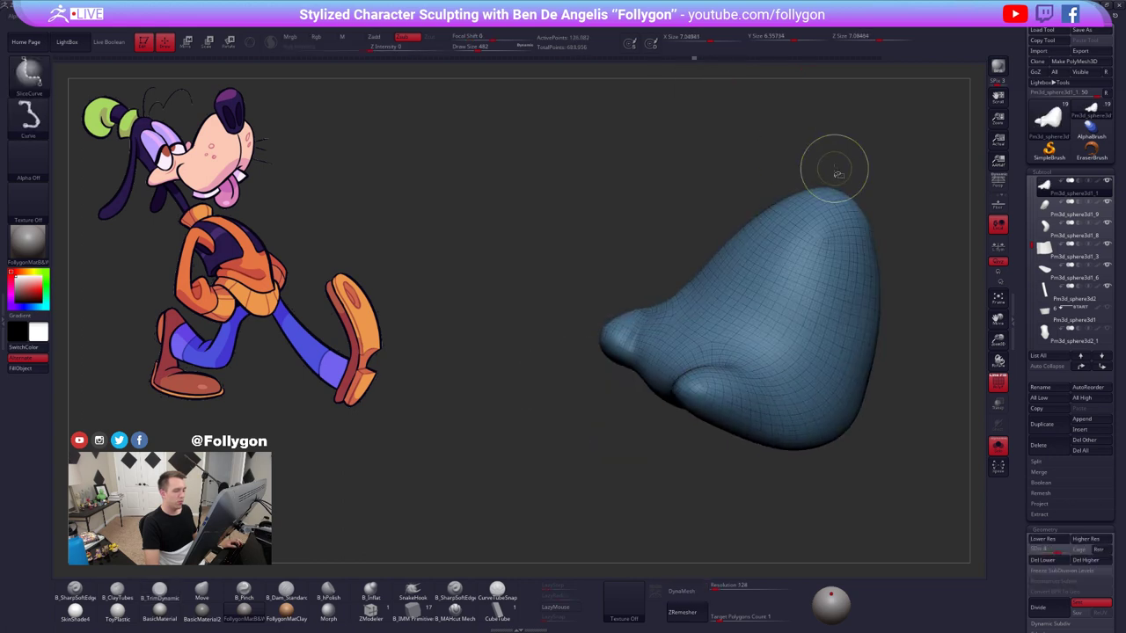
- Step forward in the head form's history to the stage where the front piece is added as its own polygroup
key(ctrl+shift+z)
key(ctrl+shift+z)
key(ctrl+shift+z)
key(ctrl+shift+z)
key(ctrl+shift+z)
key(ctrl+shift+z)
key(ctrl+shift+z)
key(ctrl+shift+z)
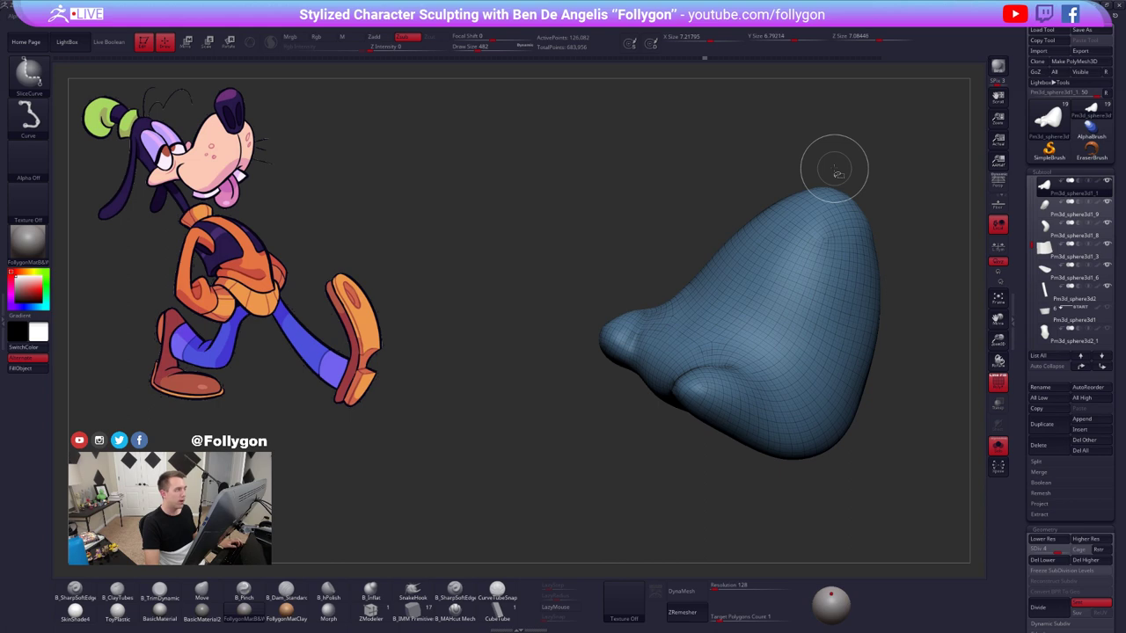
key(ctrl+shift+z)
key(ctrl+shift+z)
key(ctrl+shift+z)
key(ctrl+shift+z)
- Examine the seam between the head form's two pieces from another angle, with and without polyframe, before and after the DynaMesh merge
mouse_move(753, 298)
right_down()
mouse_move(735, 307)
mouse_move(845, 330)
mouse_move(795, 375)
mouse_move(731, 329)
right_up()
key(shift+f)
drag(789, 365, 765, 358)
drag(841, 368, 848, 380)
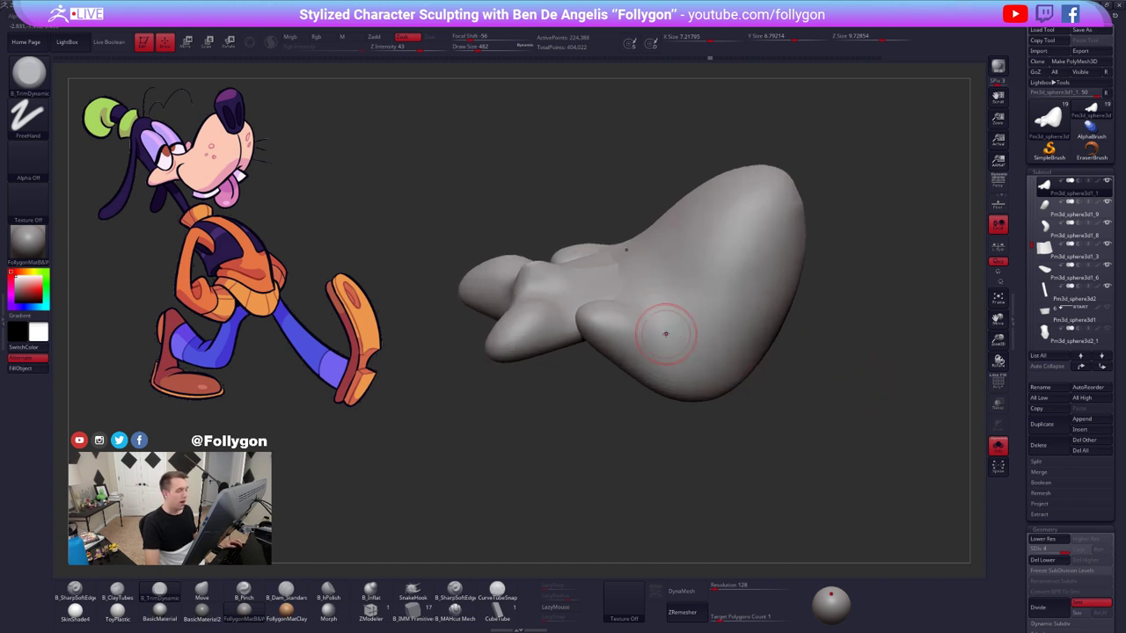
key(shift+f)
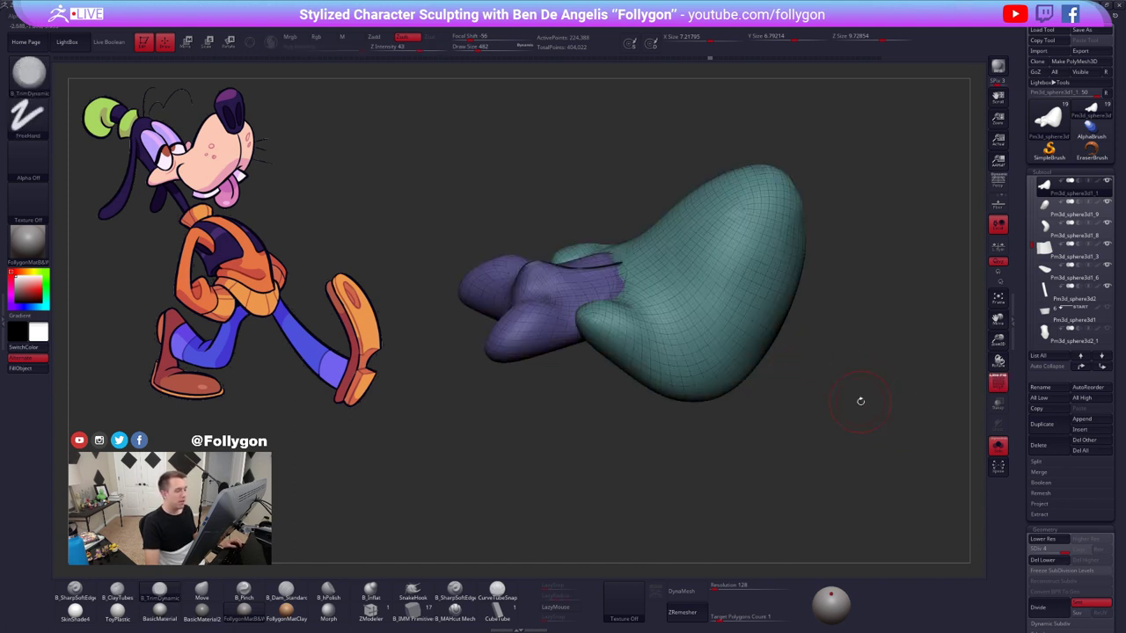
key(ctrl+z)
key(shift+f)
key(ctrl+shift)
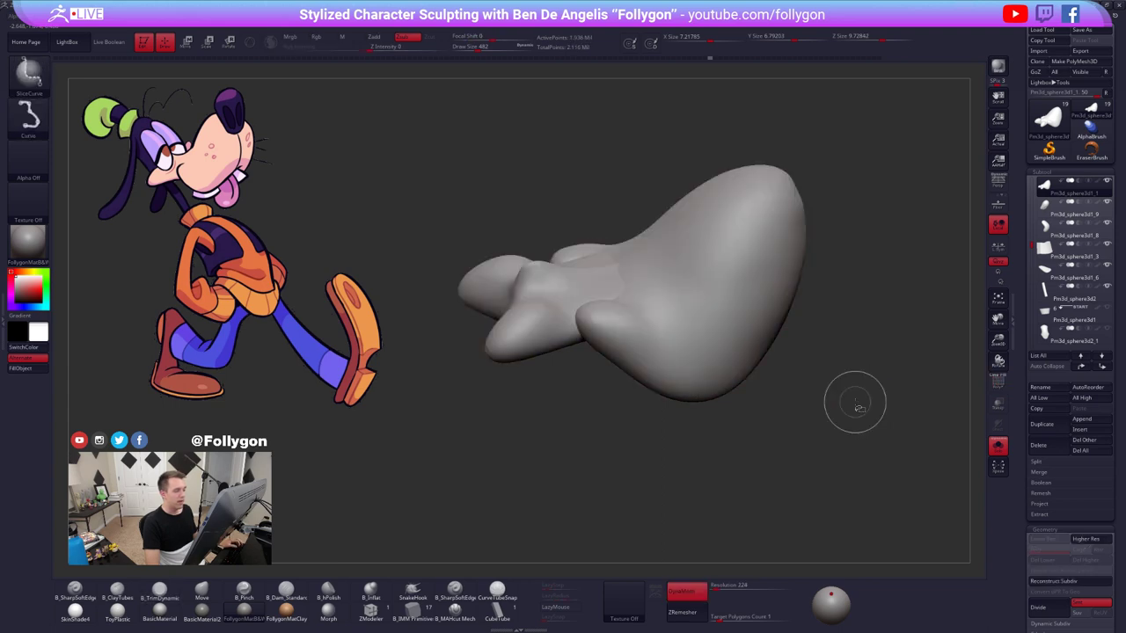
- Step forward from the DynaMesh merge through the smoothing and new polygroups to the remeshed low-resolution head form
key(ctrl+shift+z)
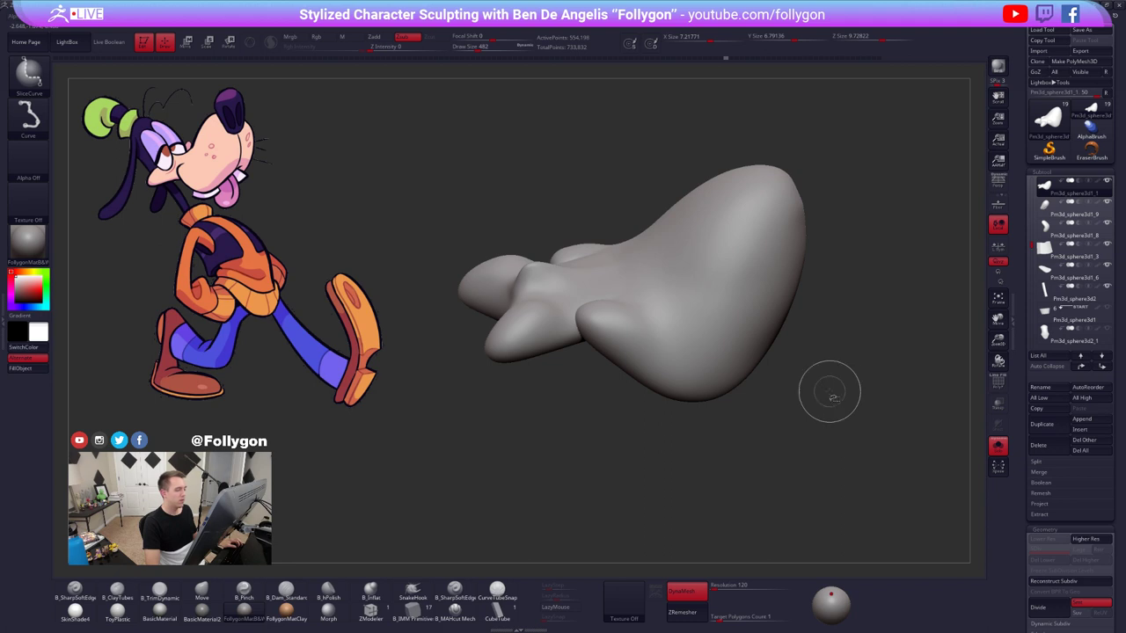
key(shift+f)
key(ctrl+shift+z)
key(ctrl+shift+z)
key(ctrl+shift+z)
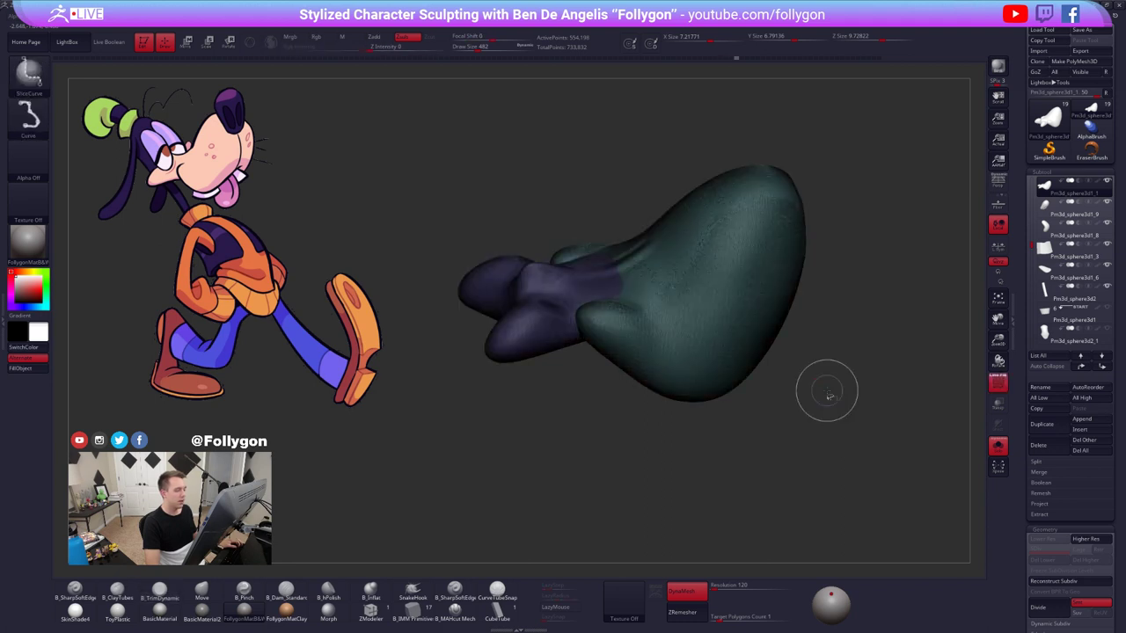
key(ctrl+shift+z)
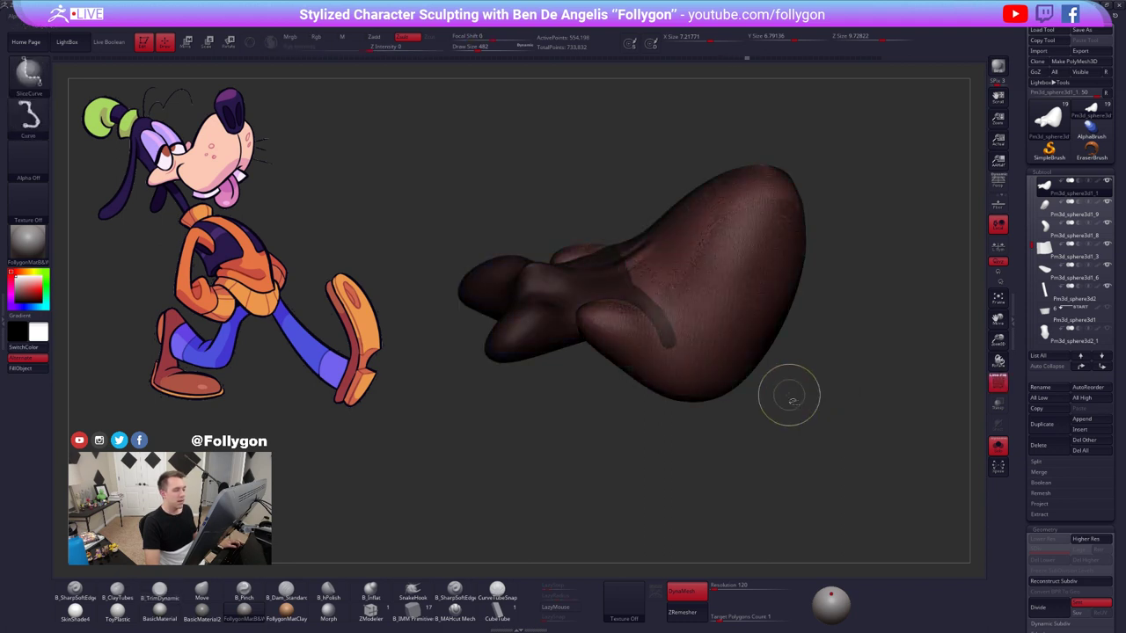
key(ctrl+shift+z)
key(shift+f)
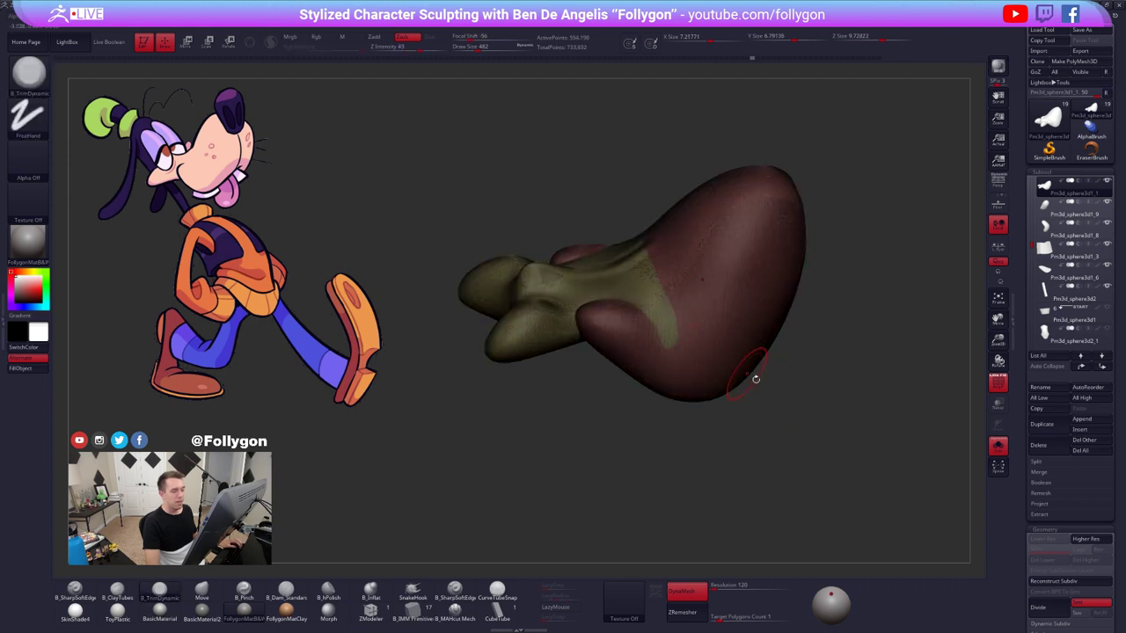
key(ctrl+shift+z)
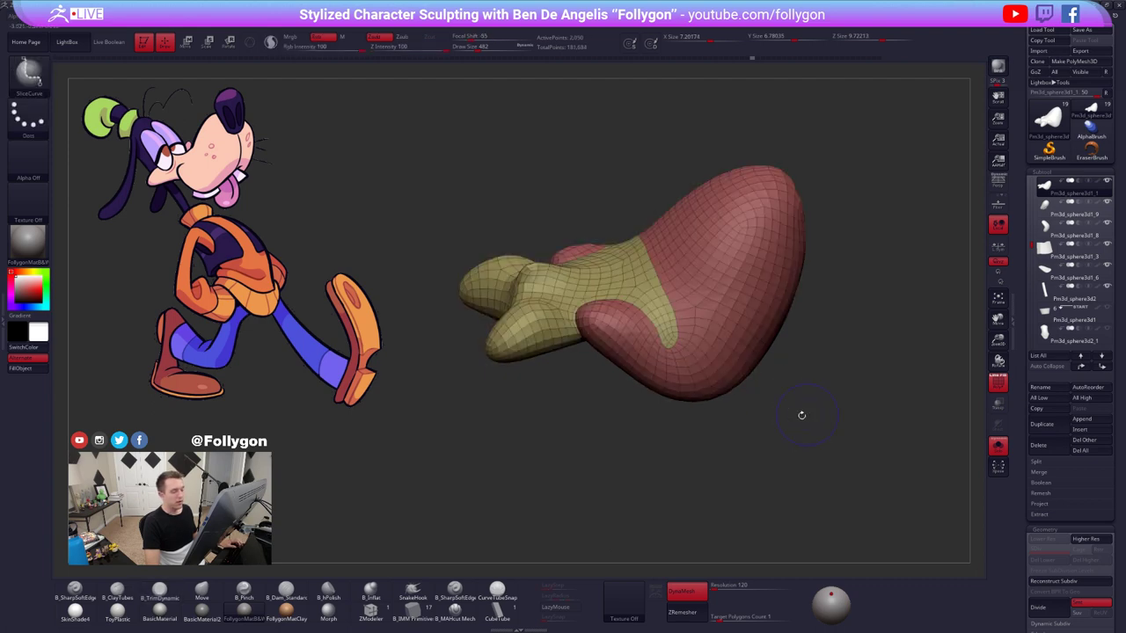
- Inspect the remeshed head form's edge flow and polygroup border from several angles, with polyframe on and off
mouse_move(801, 415)
mouse_down()
mouse_move(805, 439)
mouse_move(776, 441)
mouse_up()
key(shift+f)
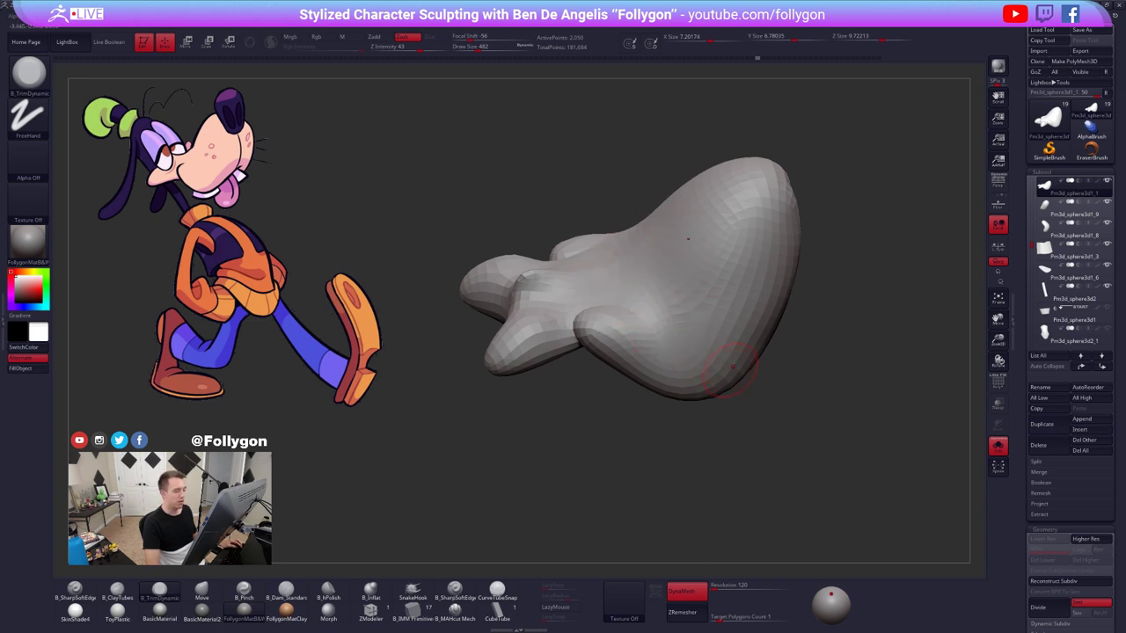
drag(767, 384, 770, 385)
key(shift+f)
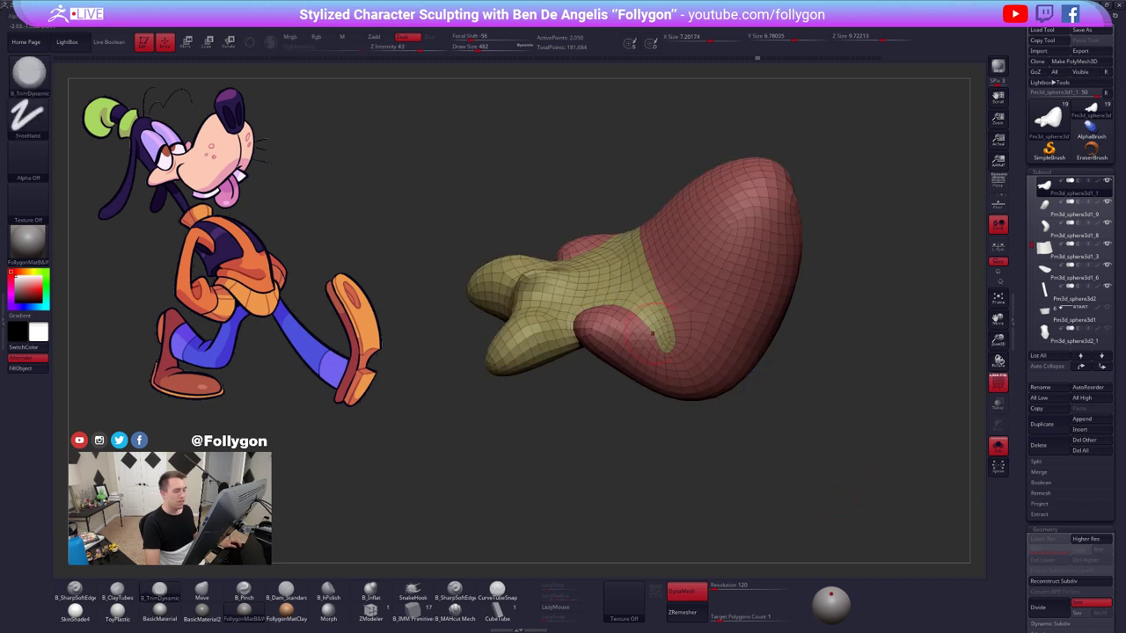
drag(665, 419, 714, 407)
key(shift+f)
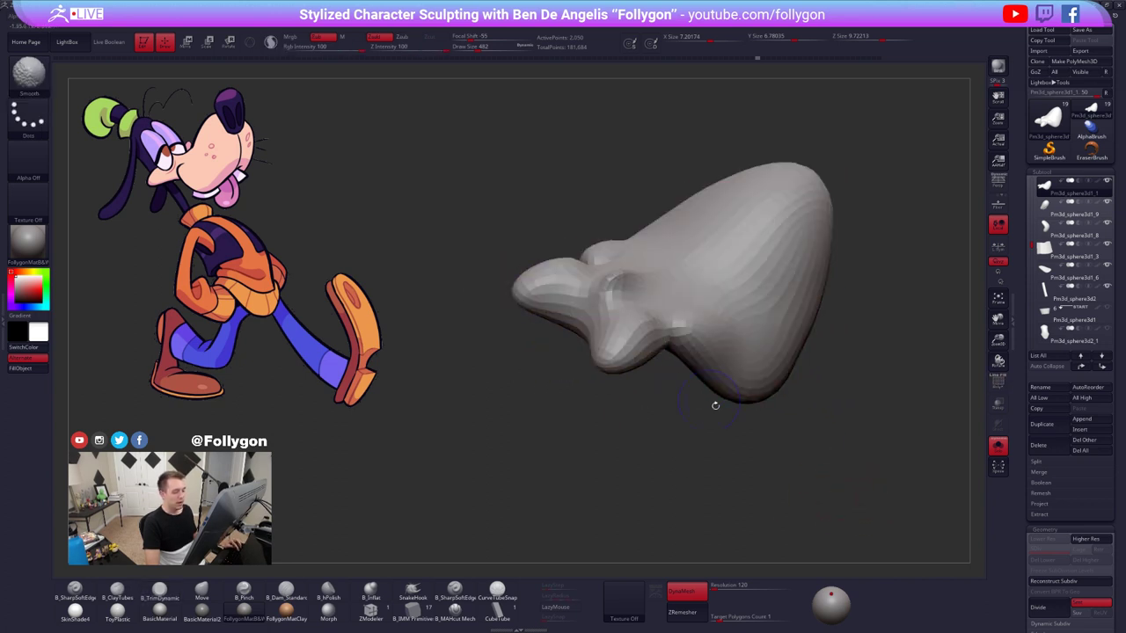
- Return the head form to its latest state in the undo history
key(ctrl+shift+z)
key(ctrl+shift+z)
key(ctrl+shift+z)
key(ctrl+shift+z)
key(ctrl+shift+z)
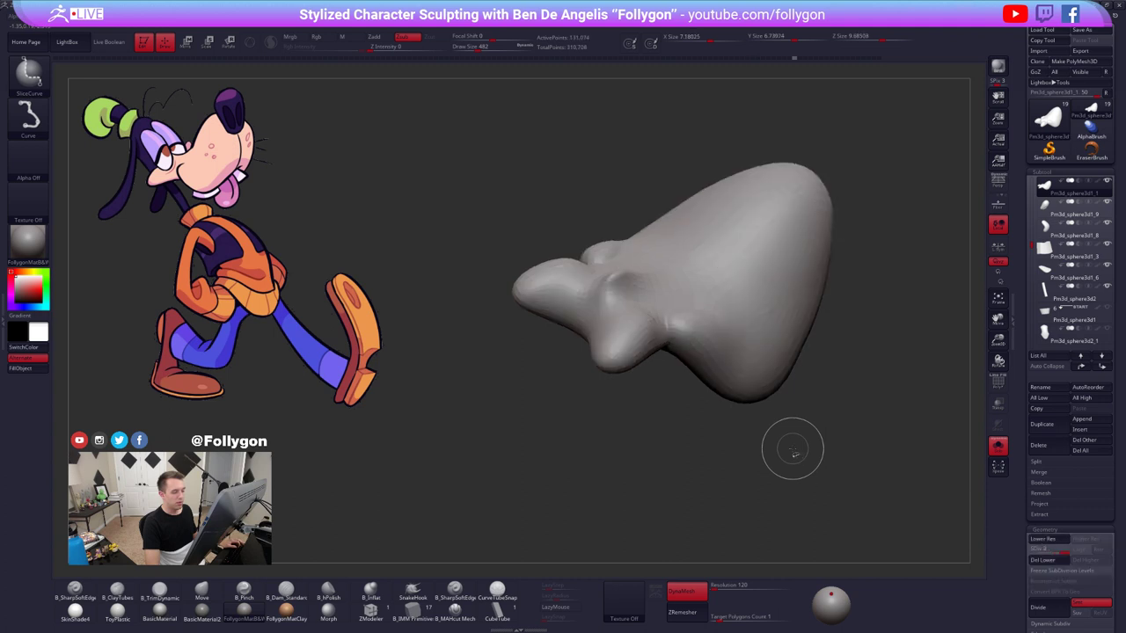
key(ctrl+shift+z)
key(ctrl+shift+z)
key(ctrl+shift+z)
key(ctrl+shift+z)
key(ctrl+shift+z)
key(ctrl+shift+z)
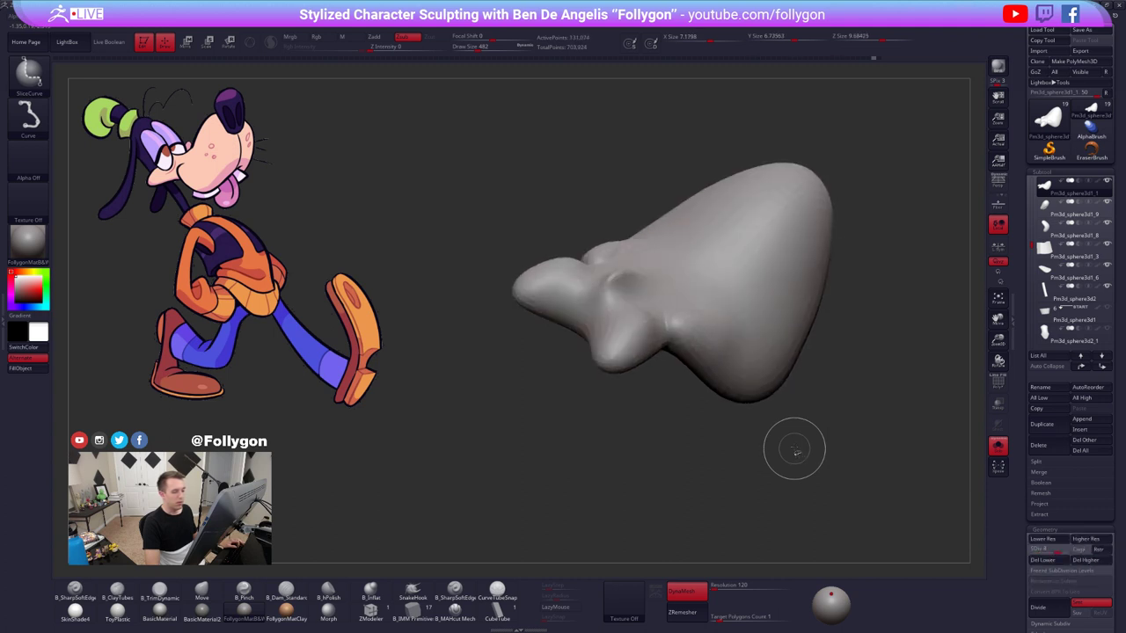
key(ctrl+shift+z)
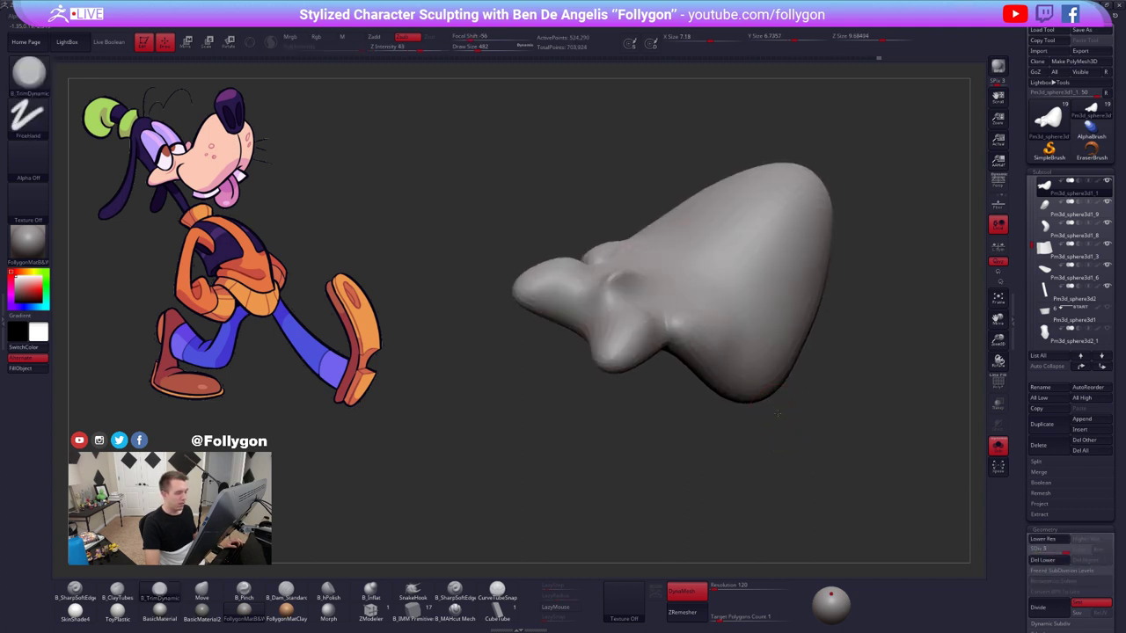
- Bring back the full model, select the hat's bent crown, and isolate it
mouse_move(776, 414)
right_down()
mouse_move(752, 373)
mouse_move(727, 364)
mouse_move(673, 380)
mouse_move(668, 396)
mouse_move(741, 384)
mouse_move(711, 390)
mouse_move(722, 408)
right_up()
key(alt+s)
alt+click(599, 287)
ctrl+right_drag(591, 284, 637, 374)
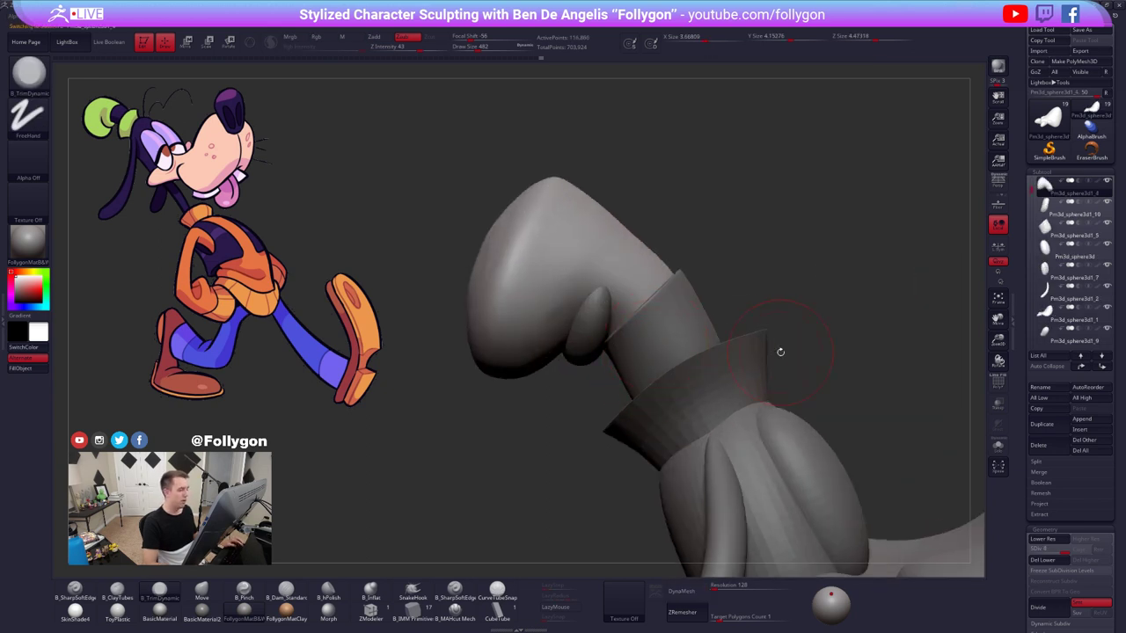
key(alt+s)
right_drag(601, 216, 561, 323)
- Flatten the crown's broad end with B_TrimDynamic strokes at draw size 556
key(space)
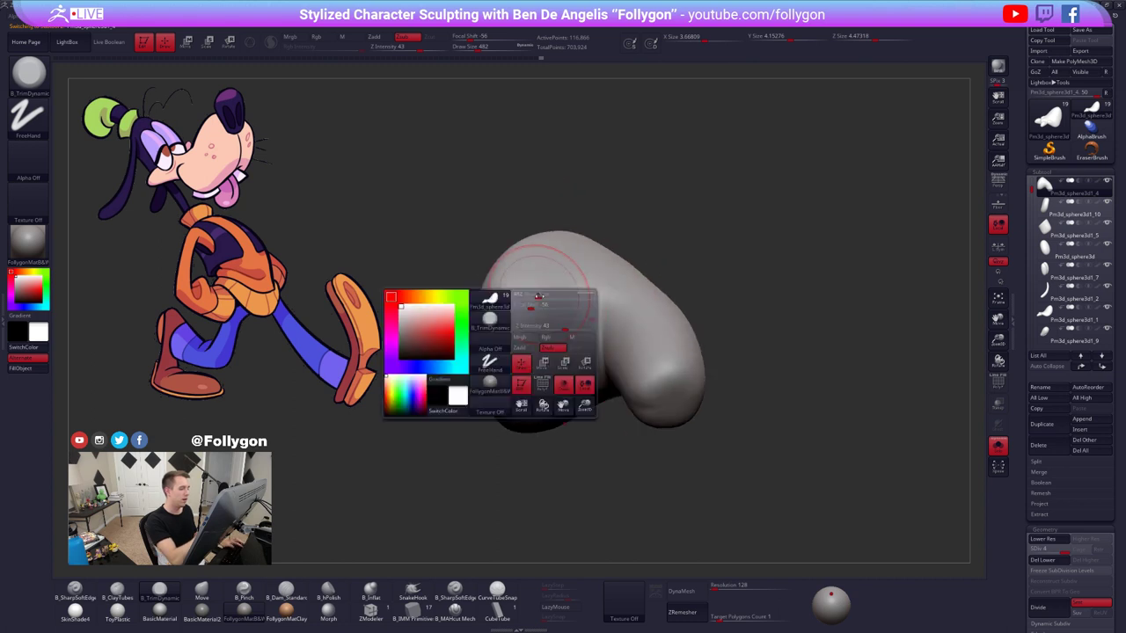
drag(543, 301, 549, 302)
ctrl+right_drag(546, 306, 540, 275)
drag(540, 274, 538, 341)
right_drag(537, 340, 534, 322)
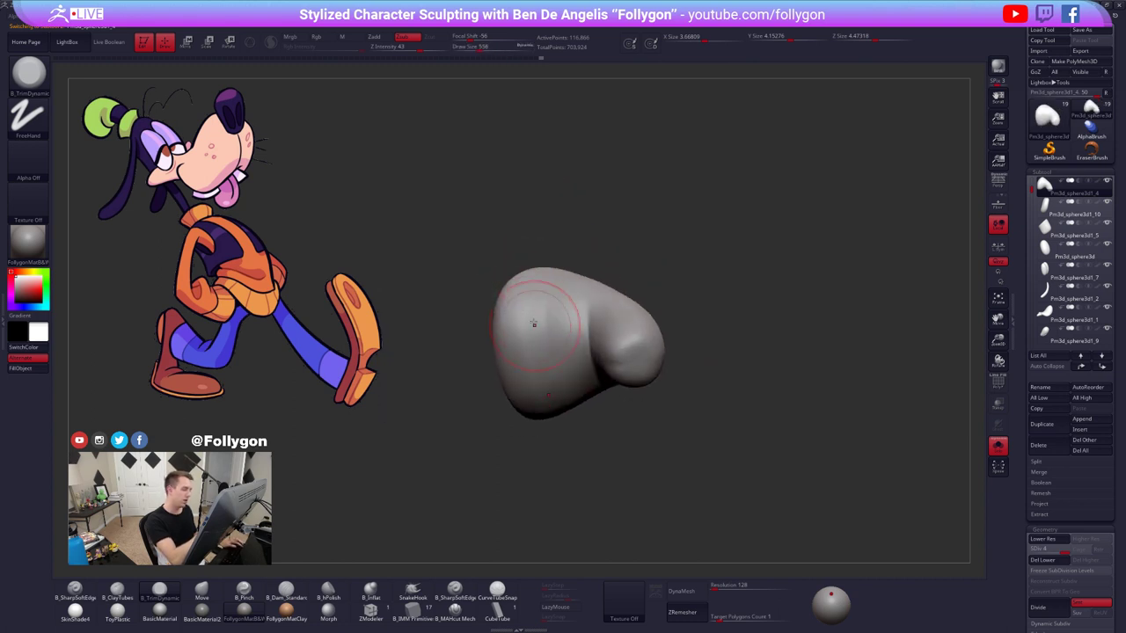
drag(533, 322, 529, 300)
right_drag(530, 299, 530, 320)
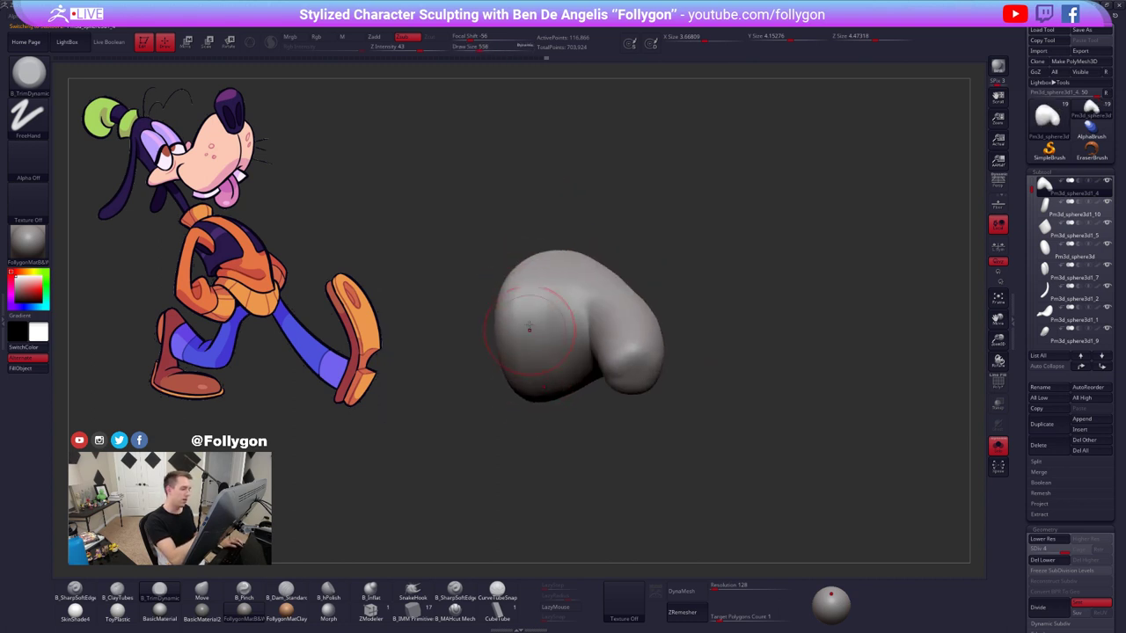
drag(531, 320, 540, 368)
right_drag(549, 331, 551, 312)
drag(550, 320, 570, 389)
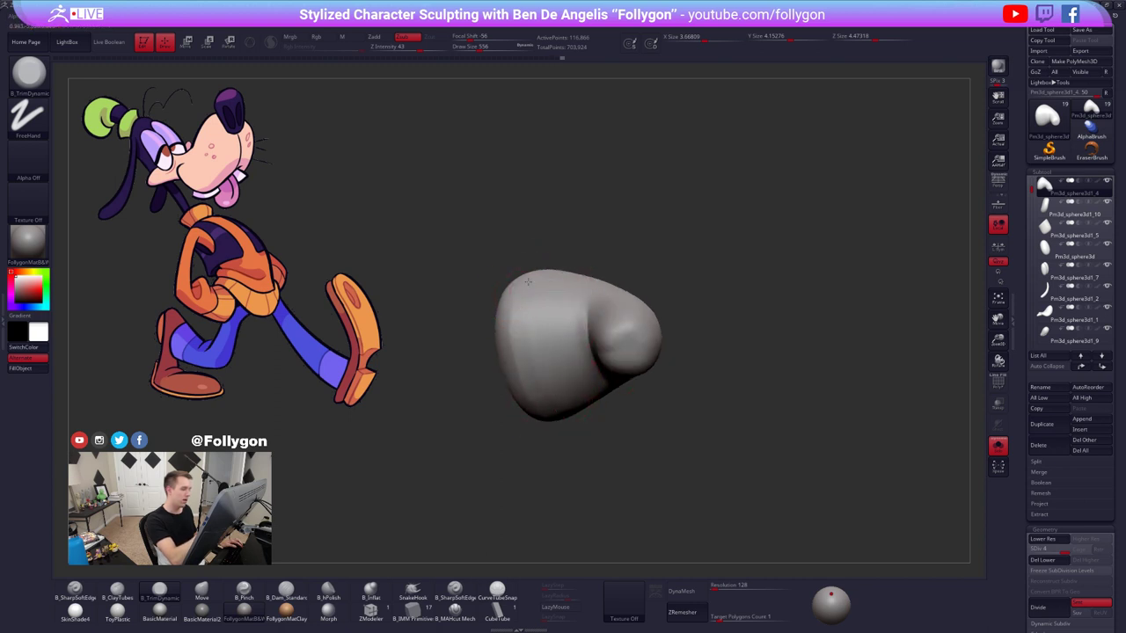
- Even out the planes on the crown's broad end with long B_TrimDynamic strokes, and show the whole model again
right_drag(547, 405, 542, 414)
drag(523, 284, 542, 414)
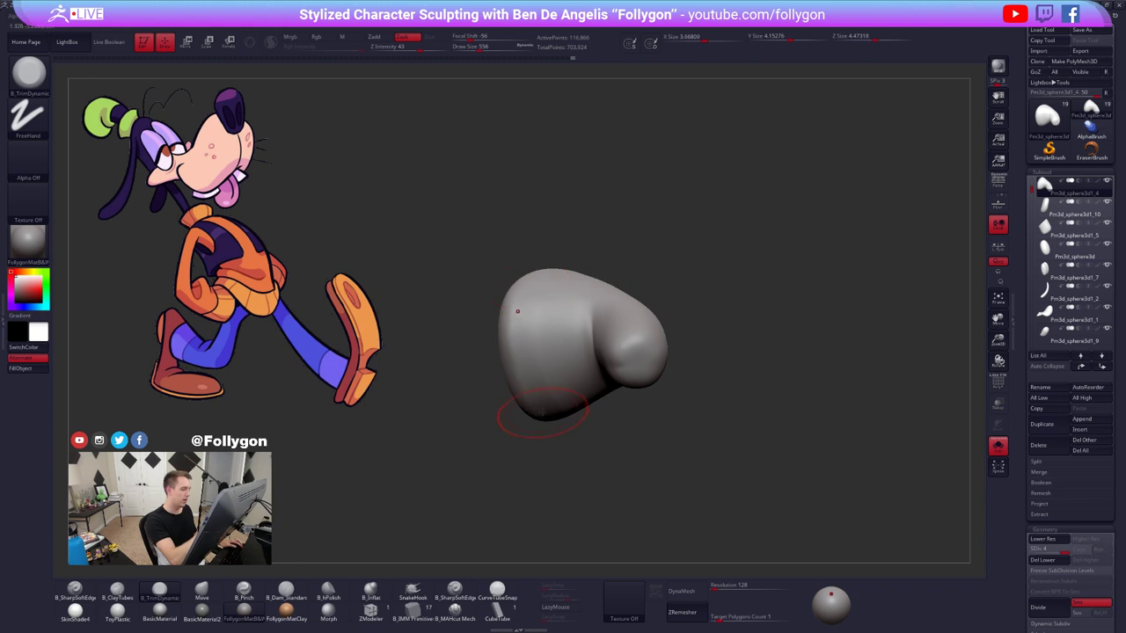
right_drag(540, 316, 535, 329)
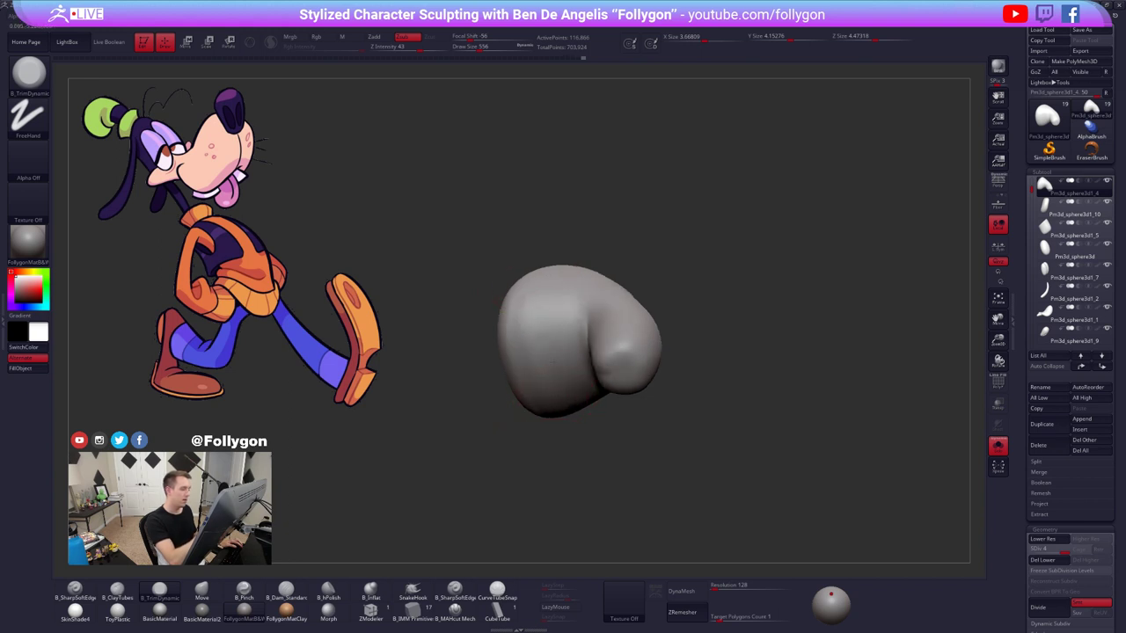
drag(557, 294, 561, 405)
shift+right_drag(562, 406, 597, 396)
key(alt+s)
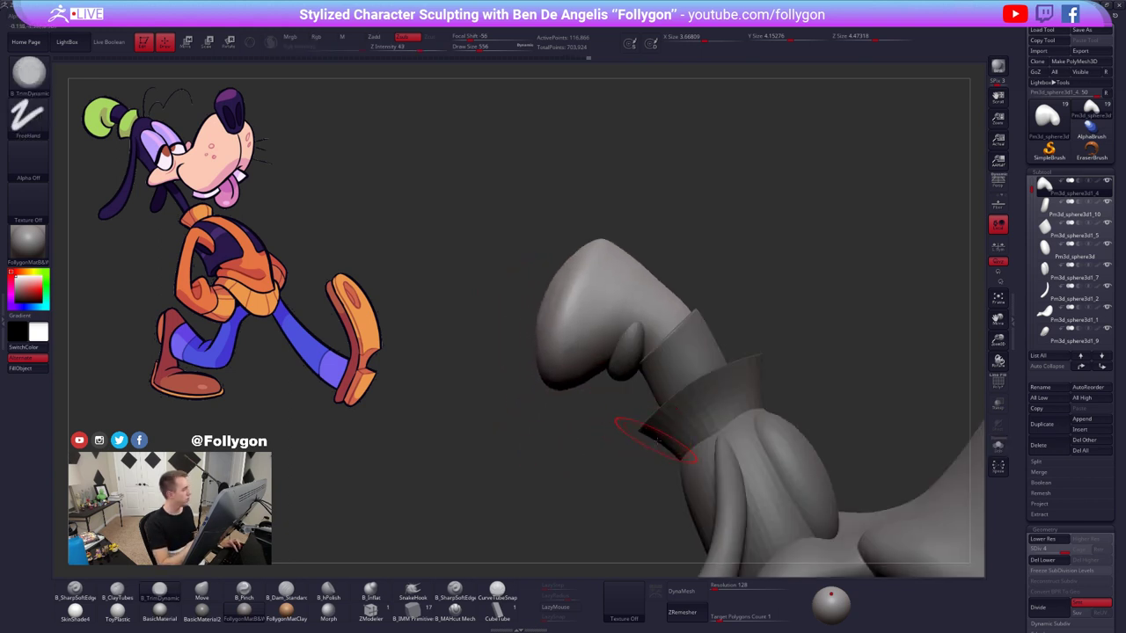
- Isolate the crown, mask its narrow lower end at subdivision level 1, and blur the mask's edge
key(alt+s)
key(space)
mouse_move(626, 359)
mouse_down()
mouse_move(746, 451)
mouse_move(686, 436)
mouse_up()
key(shift+d)
key(shift+d)
key(shift+d)
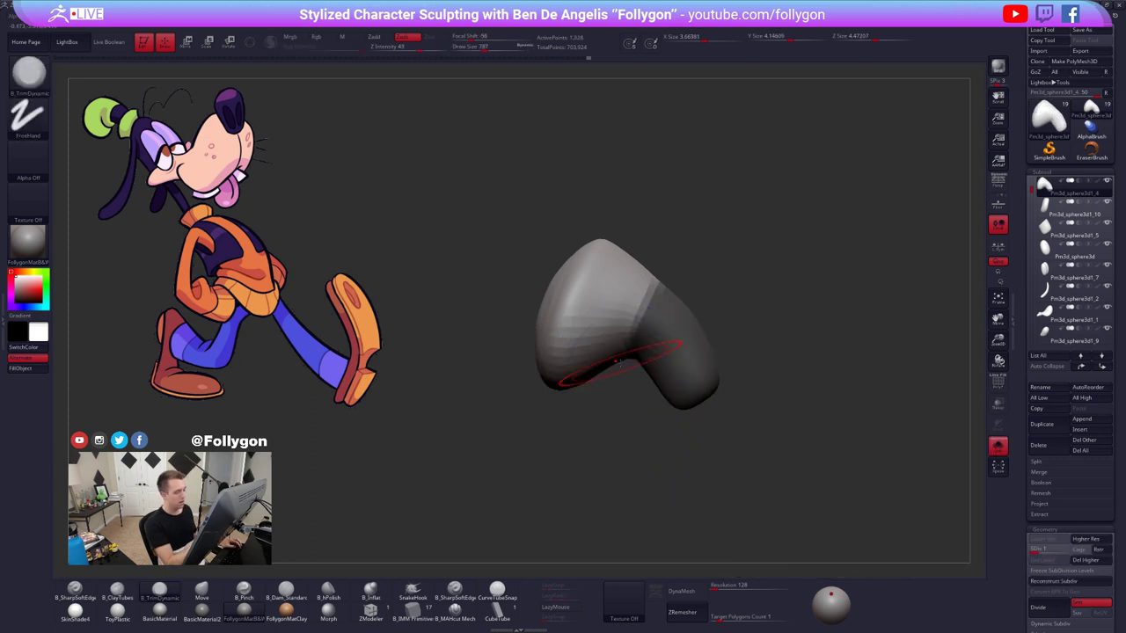
key(space)
ctrl+click(622, 394)
ctrl+click(628, 358)
ctrl+click(629, 359)
ctrl+click(629, 385)
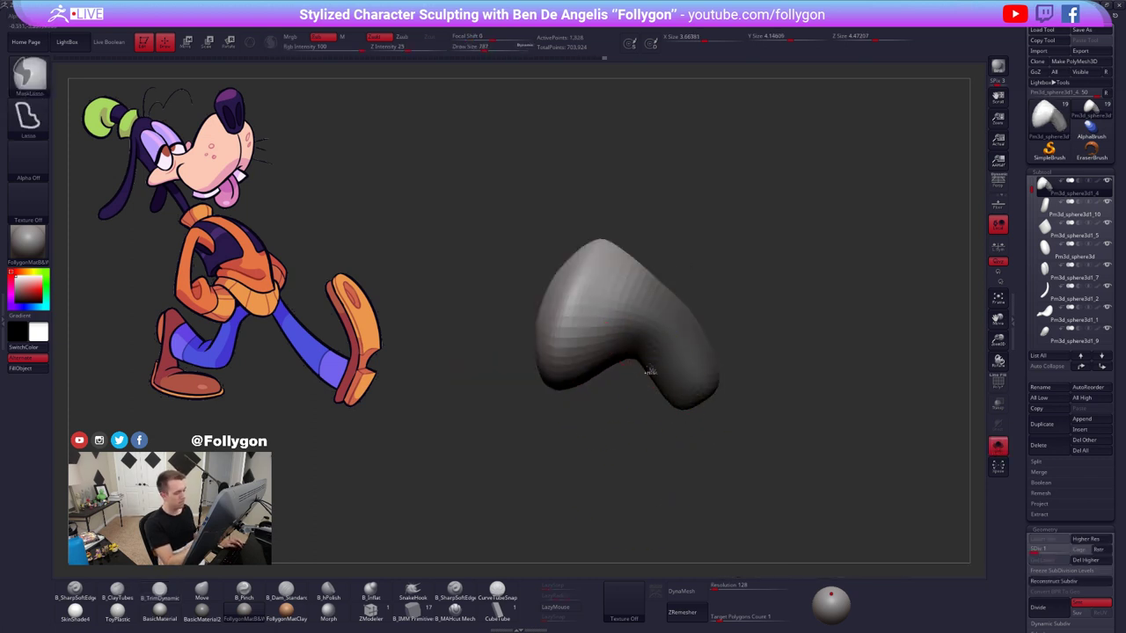
- Push the crown's underside upward beside the bend with the Move brush at draw size 787, and clear the mask
key(b)
key(m)
key(v)
key(space)
drag(614, 359, 609, 339)
key(space)
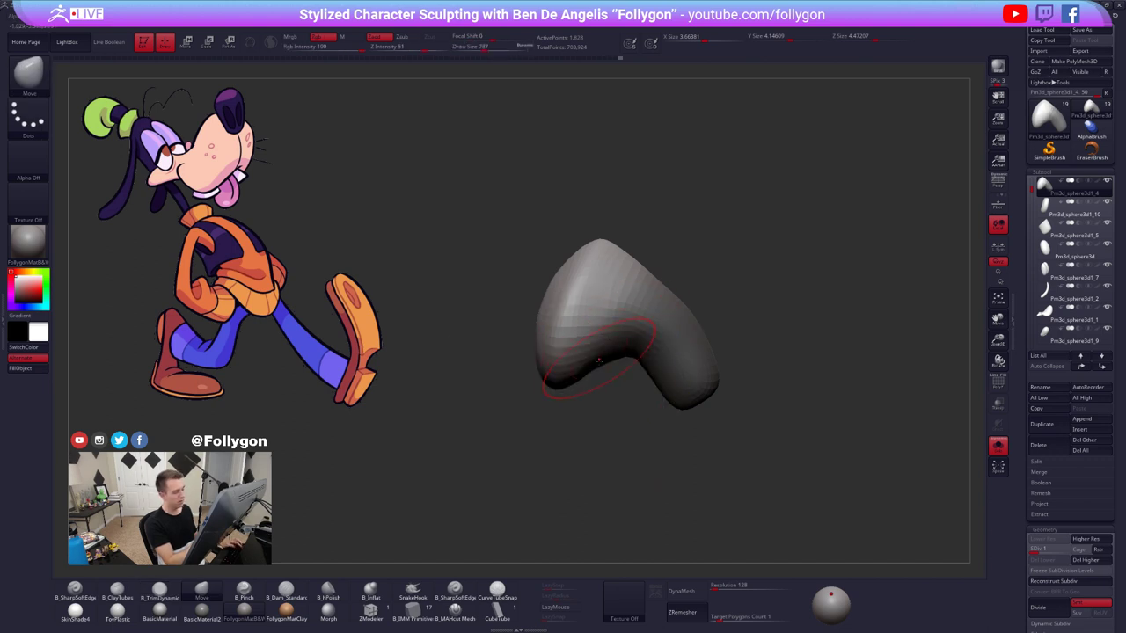
ctrl+drag(614, 378, 599, 378)
- Refine the crown's broad end at subdivision level 2 with a larger Move brush, and bring back the rest of the model
key(d)
key(space)
drag(585, 305, 587, 306)
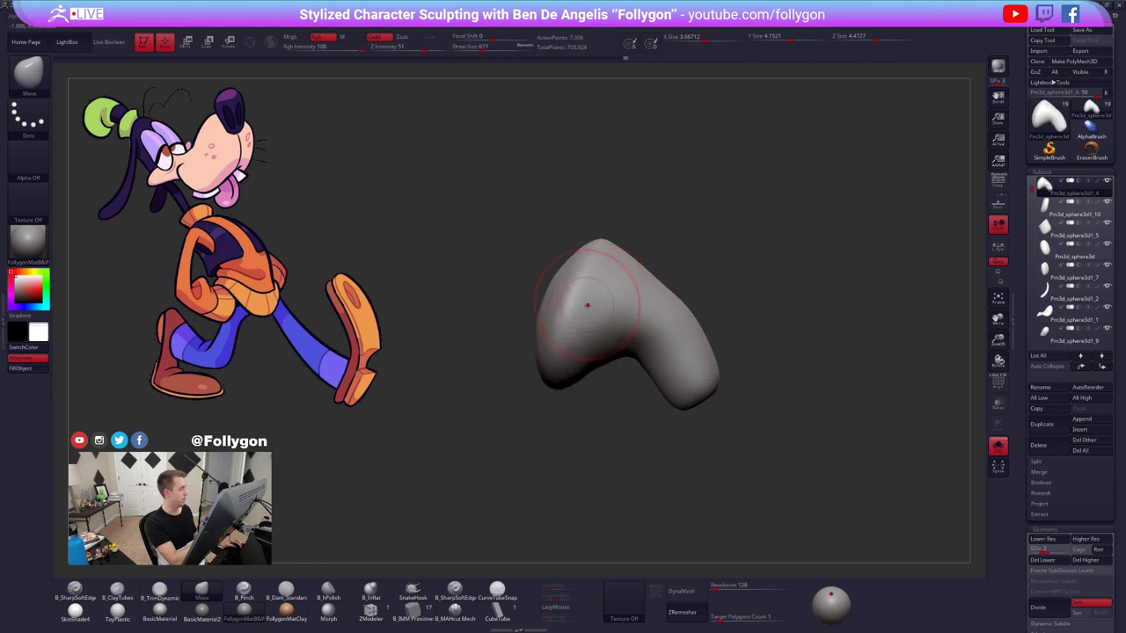
mouse_move(593, 319)
alt+right_down()
mouse_move(618, 348)
mouse_move(539, 358)
mouse_move(572, 324)
alt+right_up()
key(space)
drag(568, 307, 573, 305)
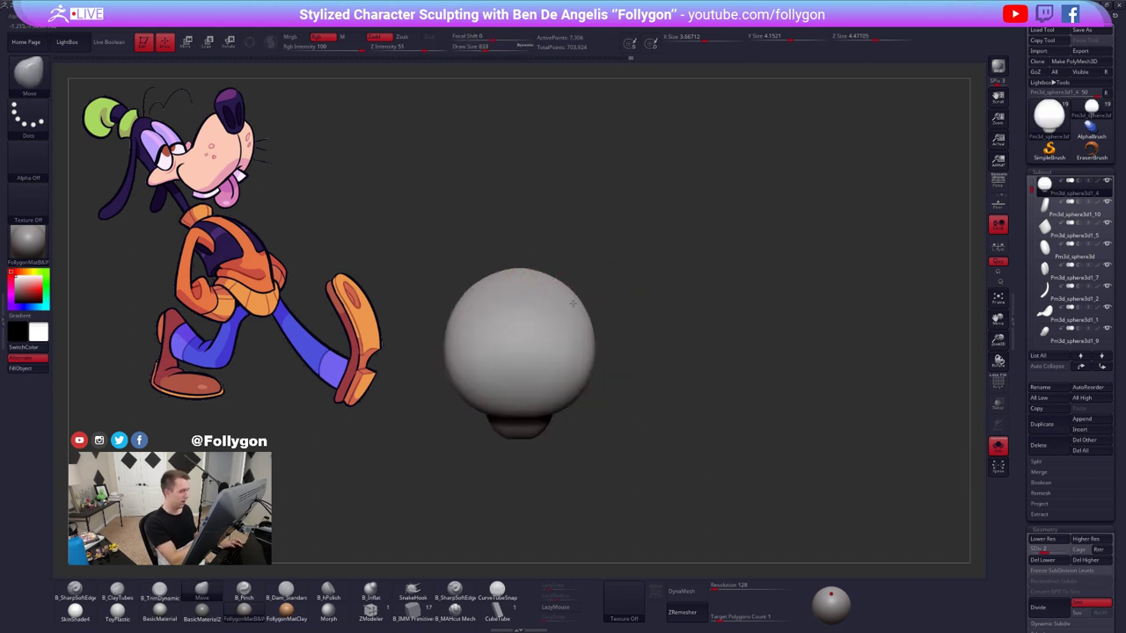
alt+right_drag(588, 340, 671, 330)
drag(648, 319, 645, 319)
mouse_move(656, 347)
right_down()
mouse_move(613, 356)
mouse_move(576, 344)
right_up()
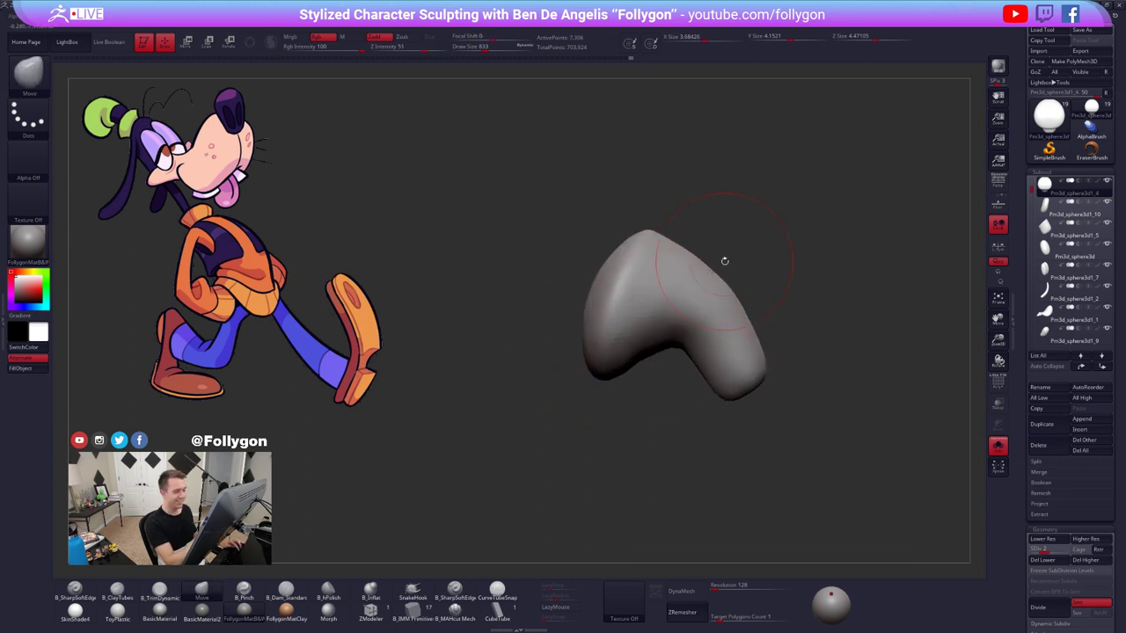
key(alt+s)
alt+right_drag(810, 396, 763, 381)
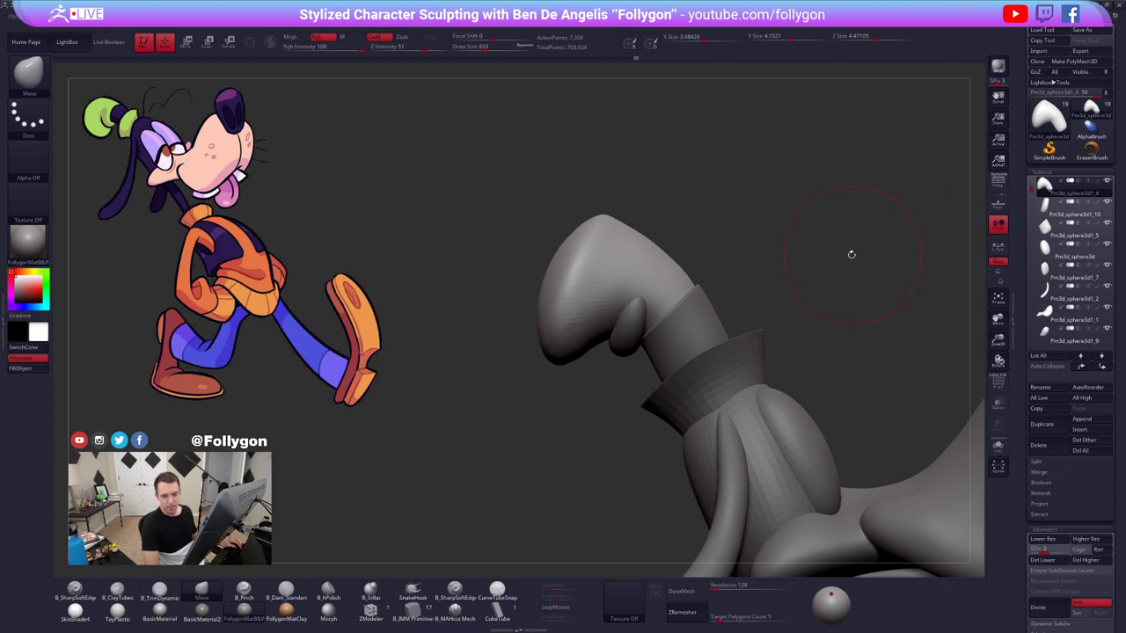
- Set the Move brush's draw size to 576 and raise the crown to subdivision level 4
key(space)
drag(809, 223, 784, 209)
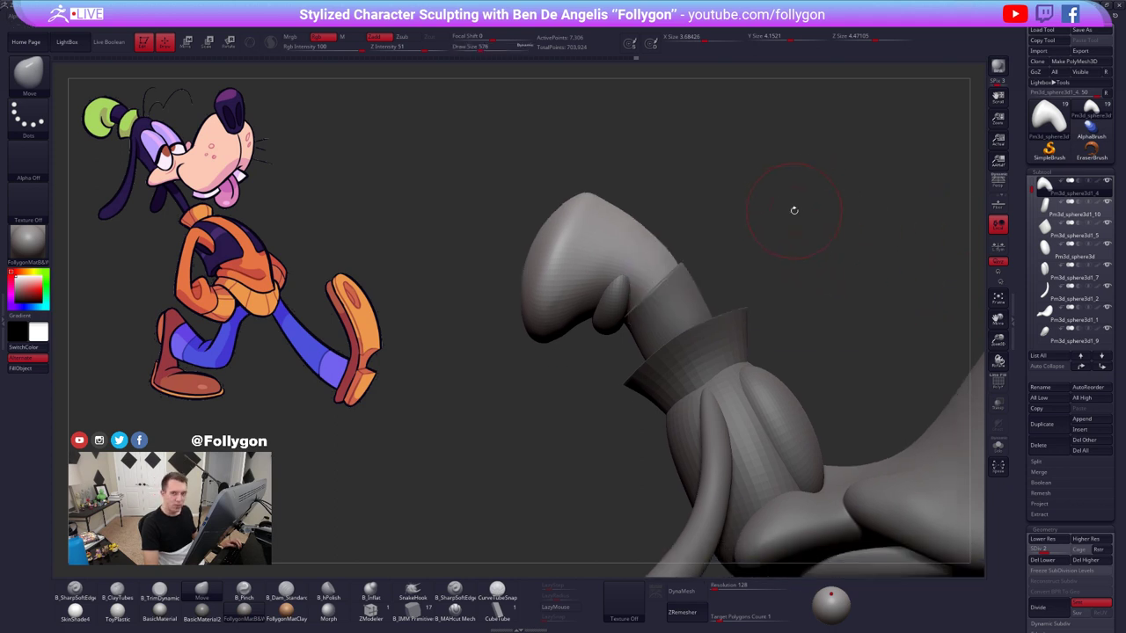
key(d)
key(d)
key(shift)
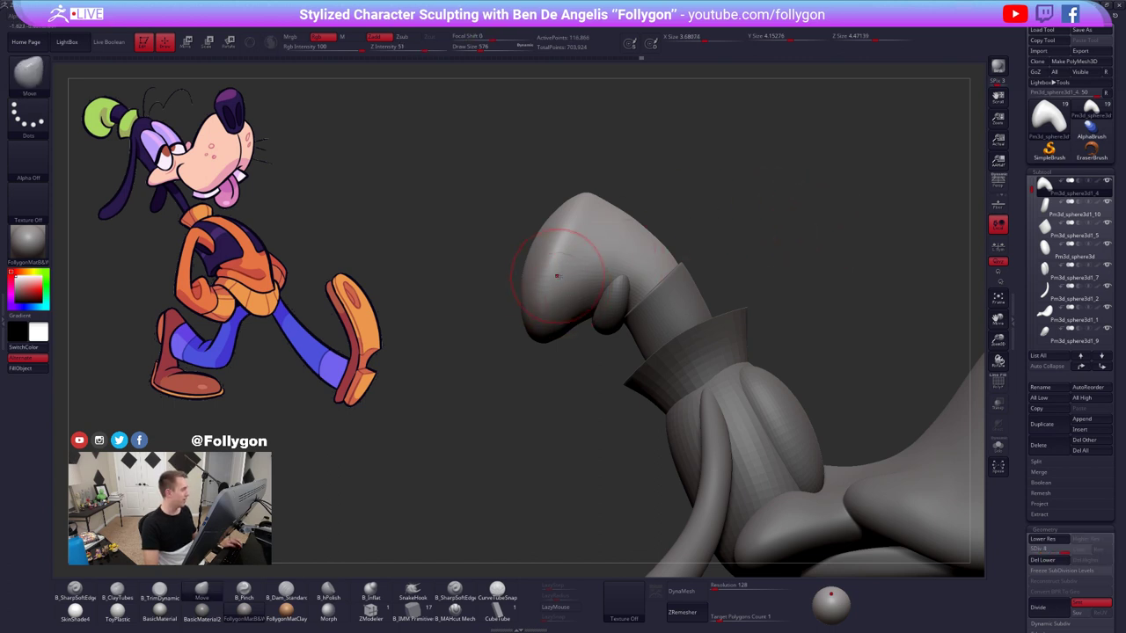
- Select the small rounded piece under the crown's bend and rotate it about its lower end with a transpose line
alt+drag(587, 333, 584, 343)
alt+click(611, 310)
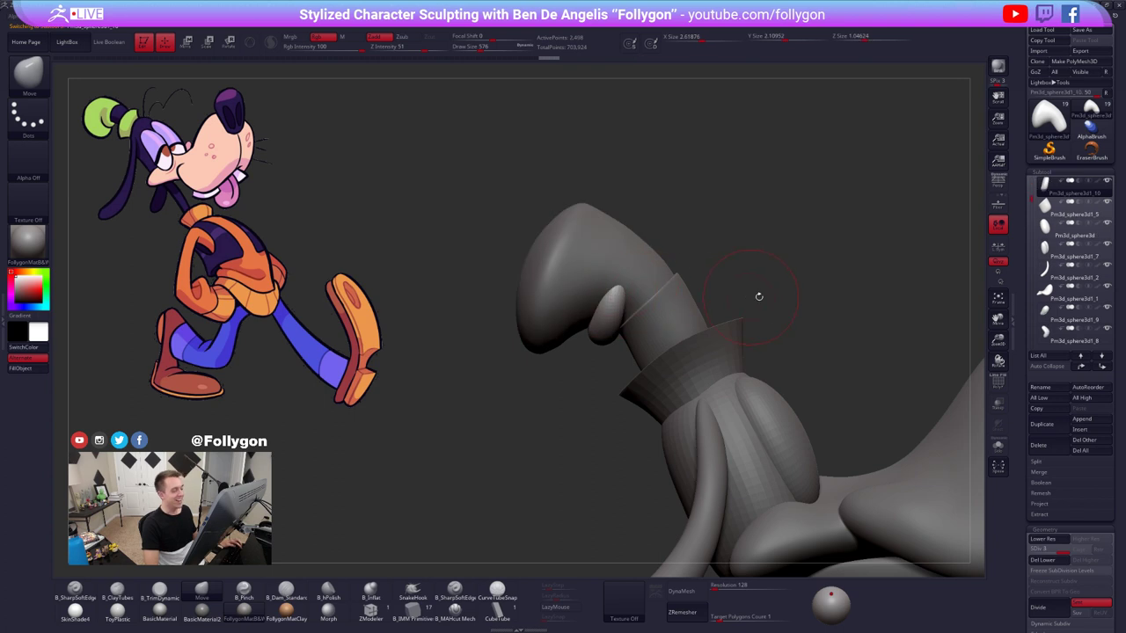
key(r)
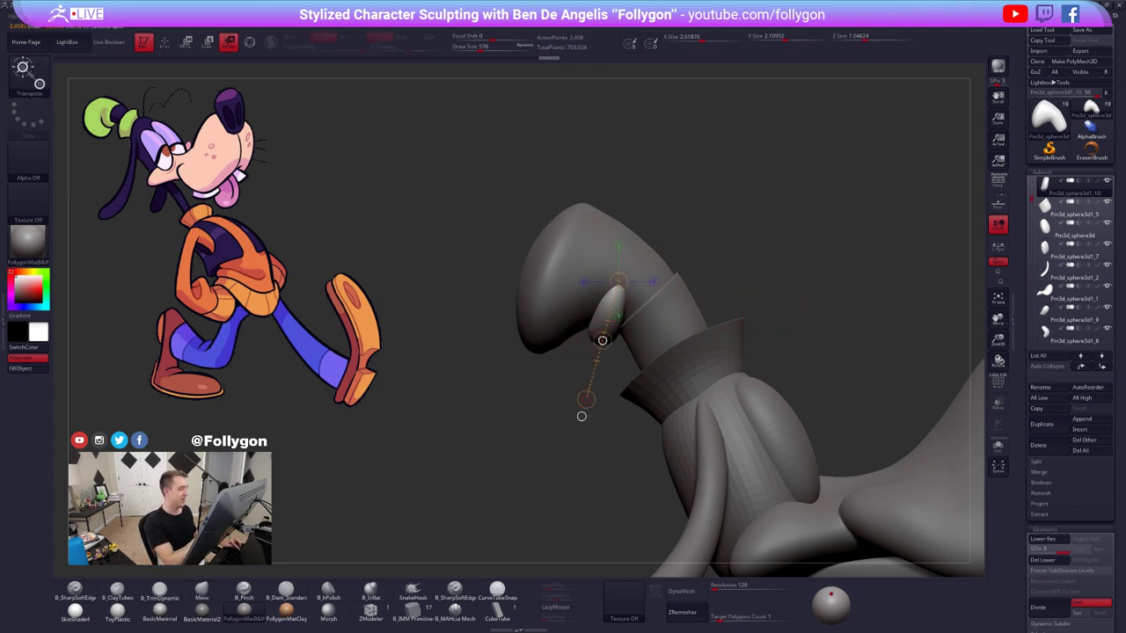
drag(619, 330, 685, 357)
drag(599, 342, 652, 176)
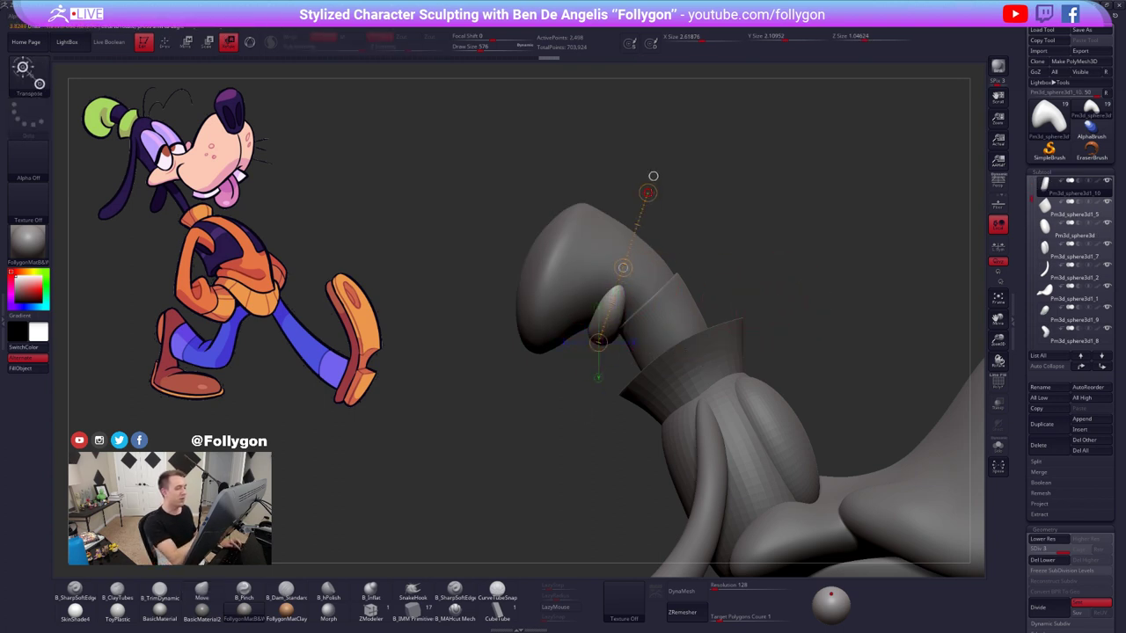
drag(623, 267, 648, 269)
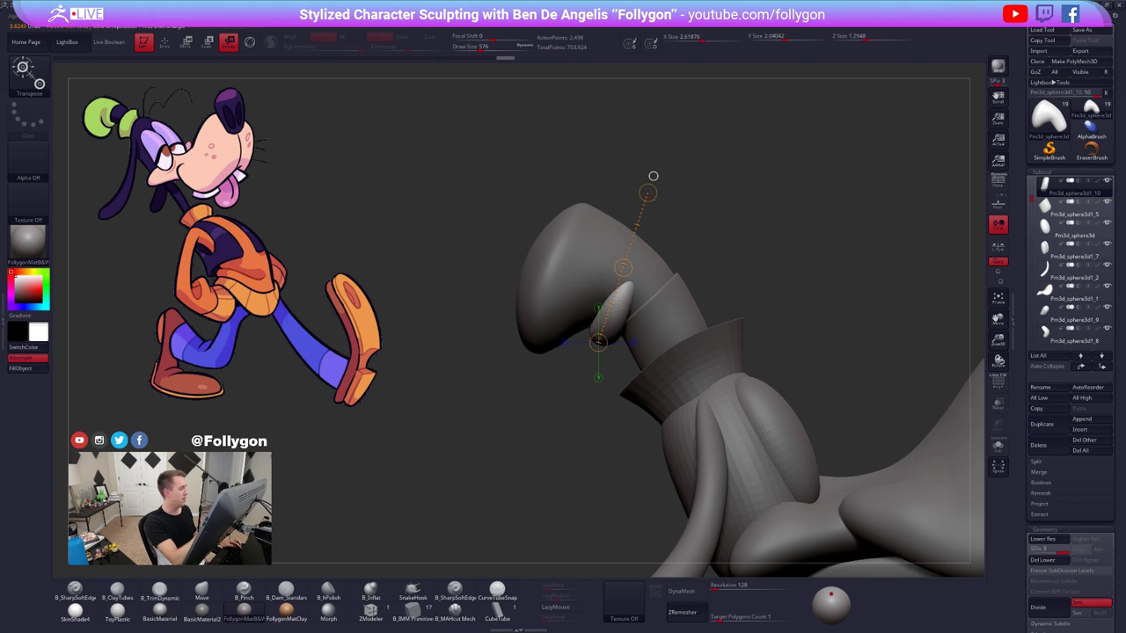
- Reshape the small piece under the bend from below with the Move brush at draw size 955
key(q)
right_drag(632, 293, 577, 350)
key(space)
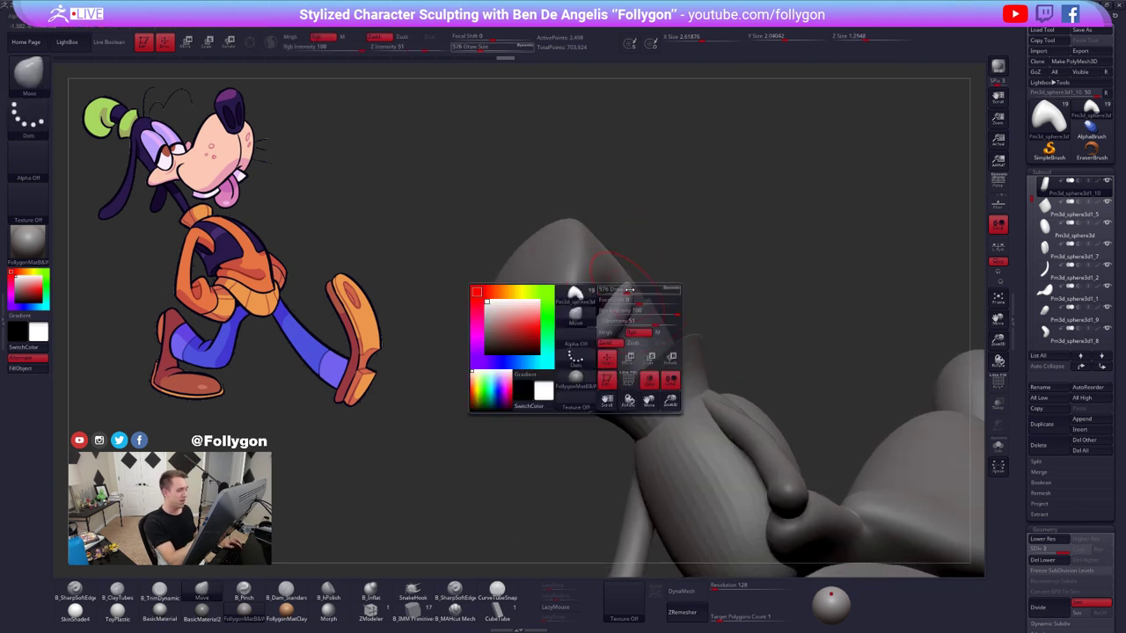
drag(629, 290, 645, 290)
right_drag(628, 290, 588, 331)
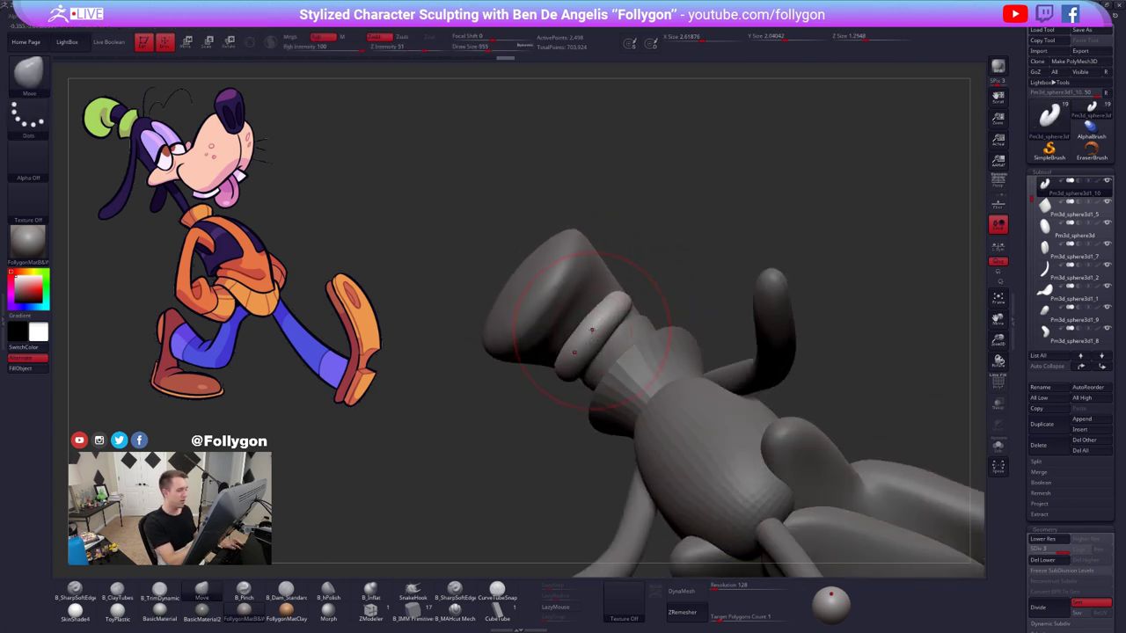
key(space)
drag(607, 310, 596, 300)
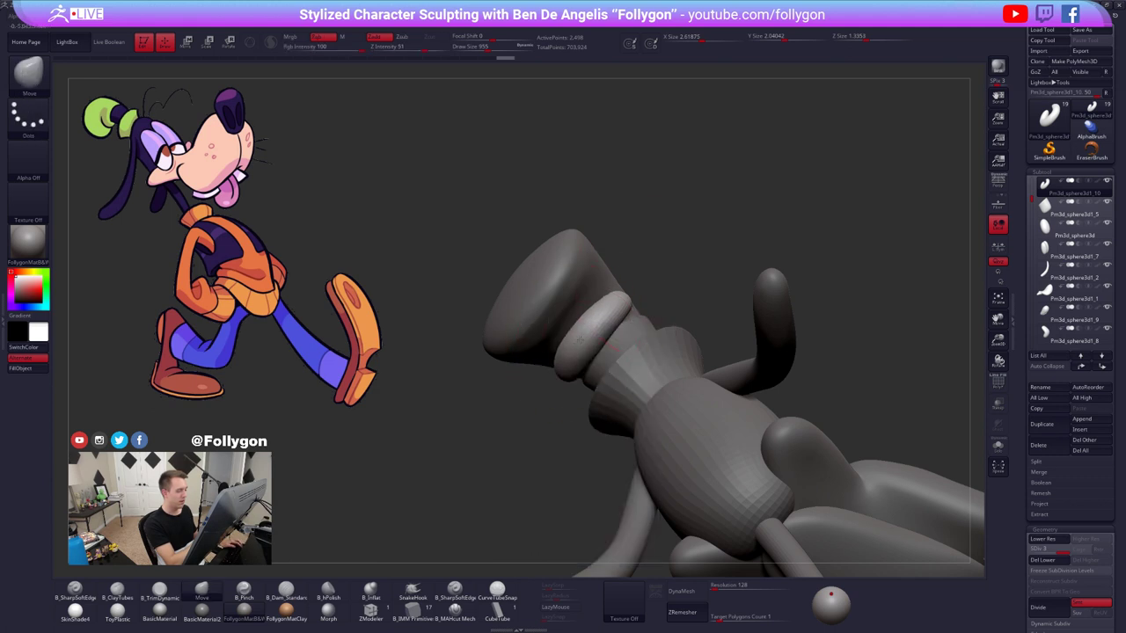
right_drag(595, 317, 605, 336)
drag(600, 347, 609, 356)
right_drag(609, 343, 613, 331)
right_click(622, 314)
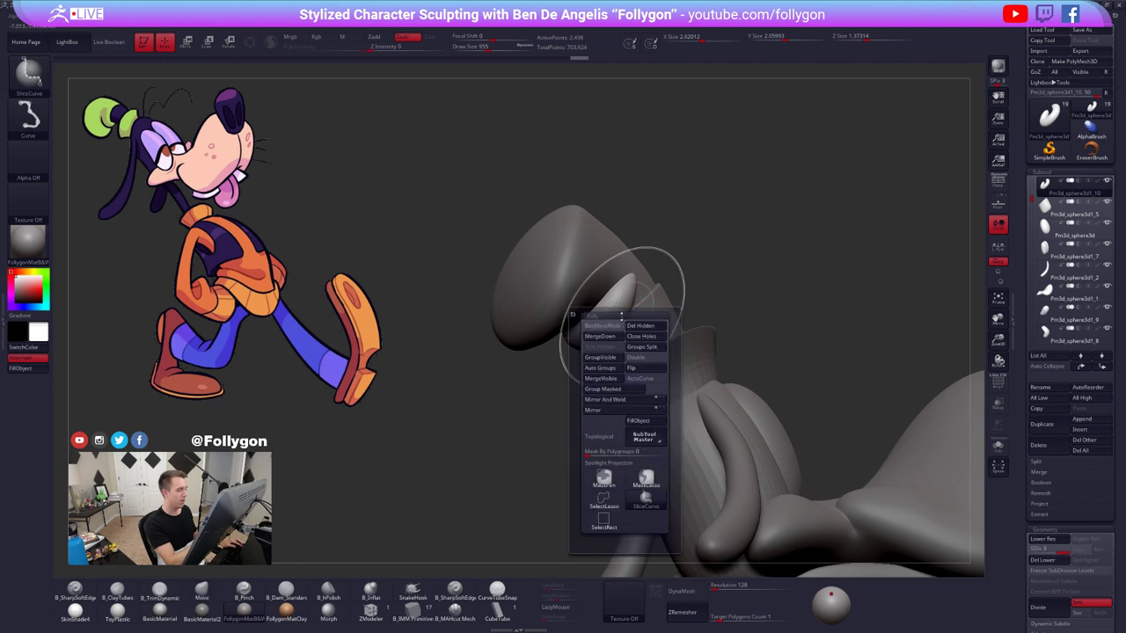
- Refine the small piece's pointed tip and side profile with a smaller Move brush in side view
right_drag(619, 286, 621, 314)
key(space)
drag(622, 283, 619, 282)
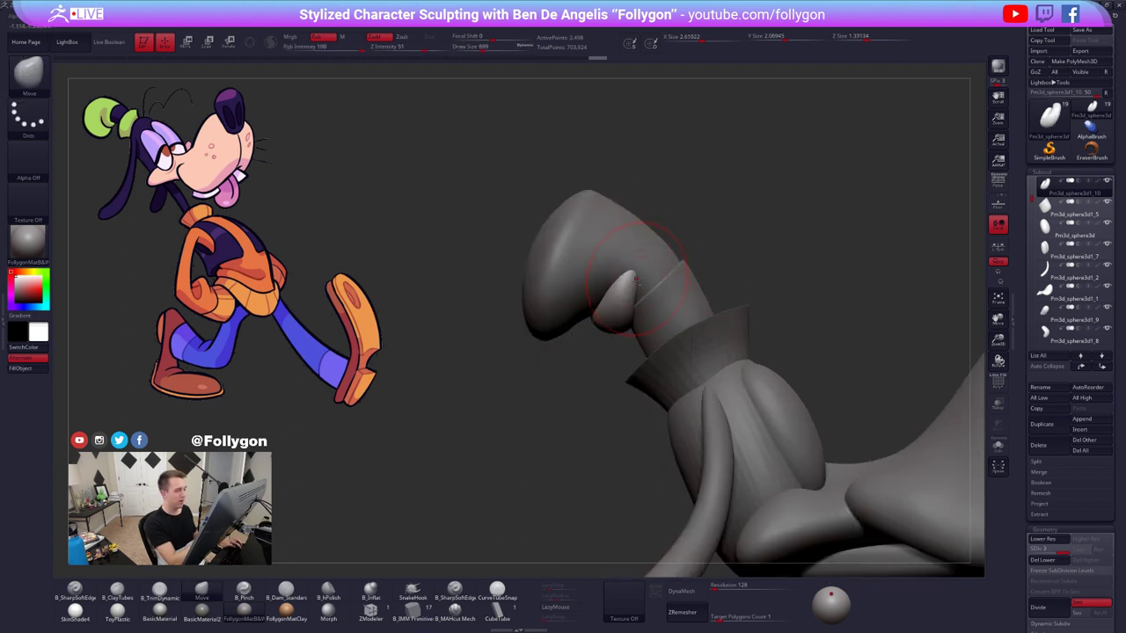
right_drag(619, 304, 611, 382)
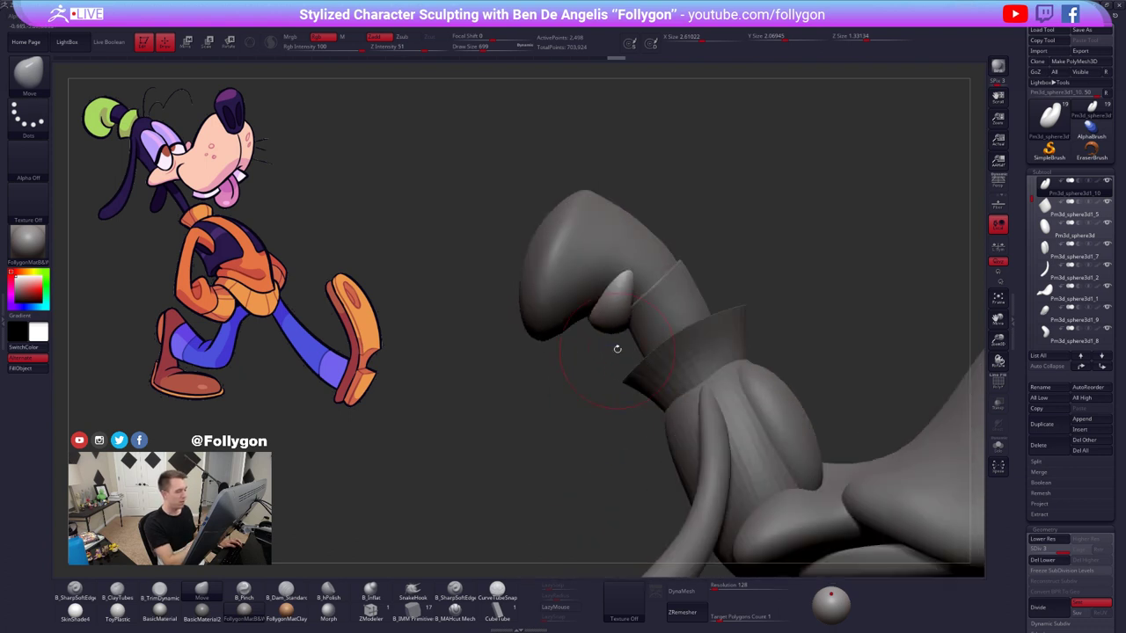
right_click(618, 313)
drag(622, 315, 619, 315)
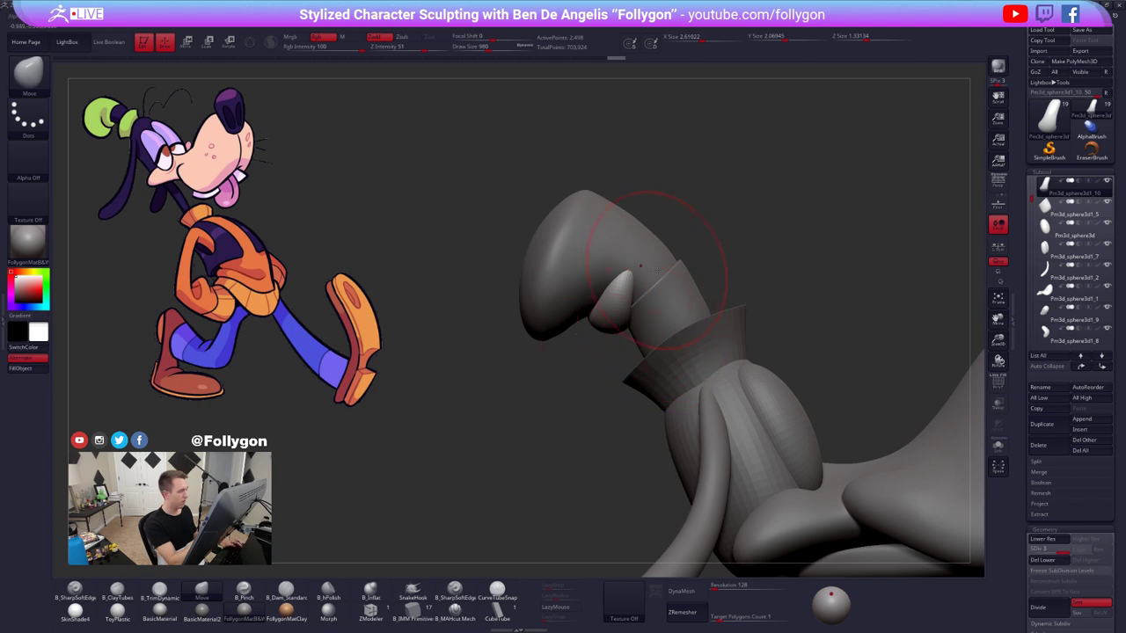
- Select the crown and assign it a single polygroup, checking it in the polyframe display
ctrl+right_drag(653, 309, 731, 414)
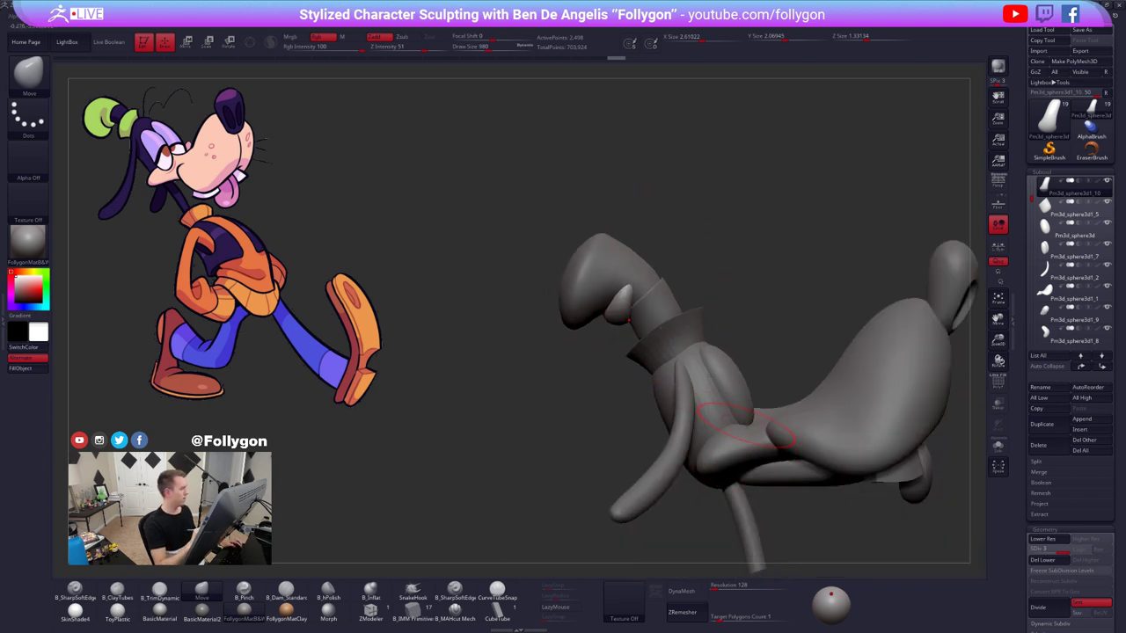
mouse_move(801, 393)
mouse_down()
mouse_move(685, 394)
mouse_move(796, 395)
mouse_up()
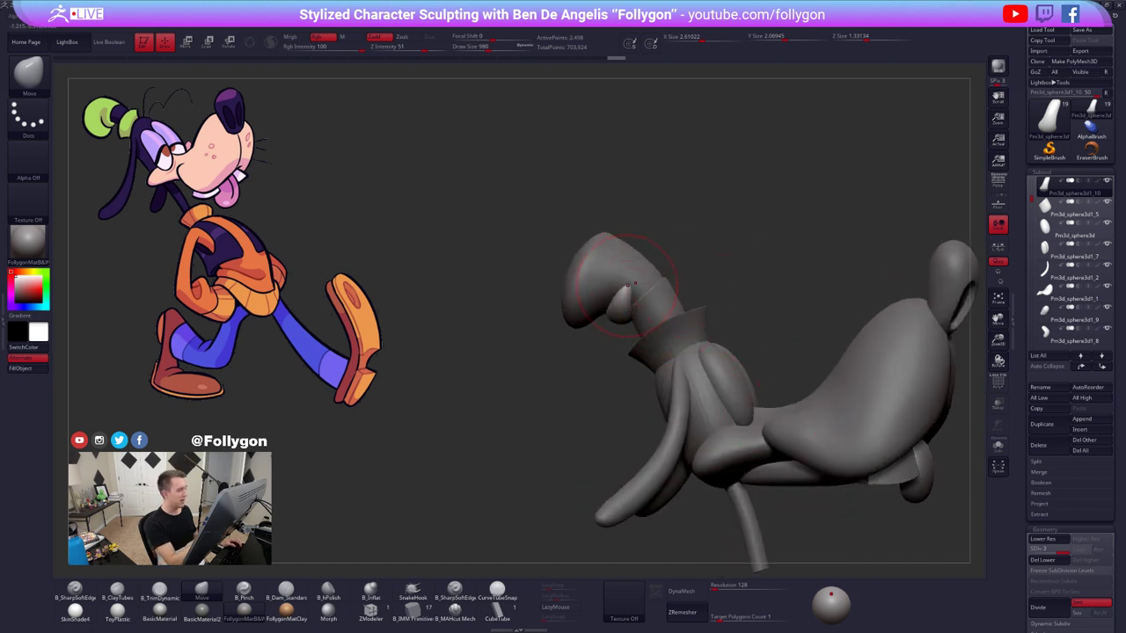
alt+click(628, 280)
mouse_move(602, 282)
right_down()
mouse_move(570, 283)
mouse_move(606, 285)
mouse_move(598, 231)
right_up()
key(shift+f)
key(ctrl+w)
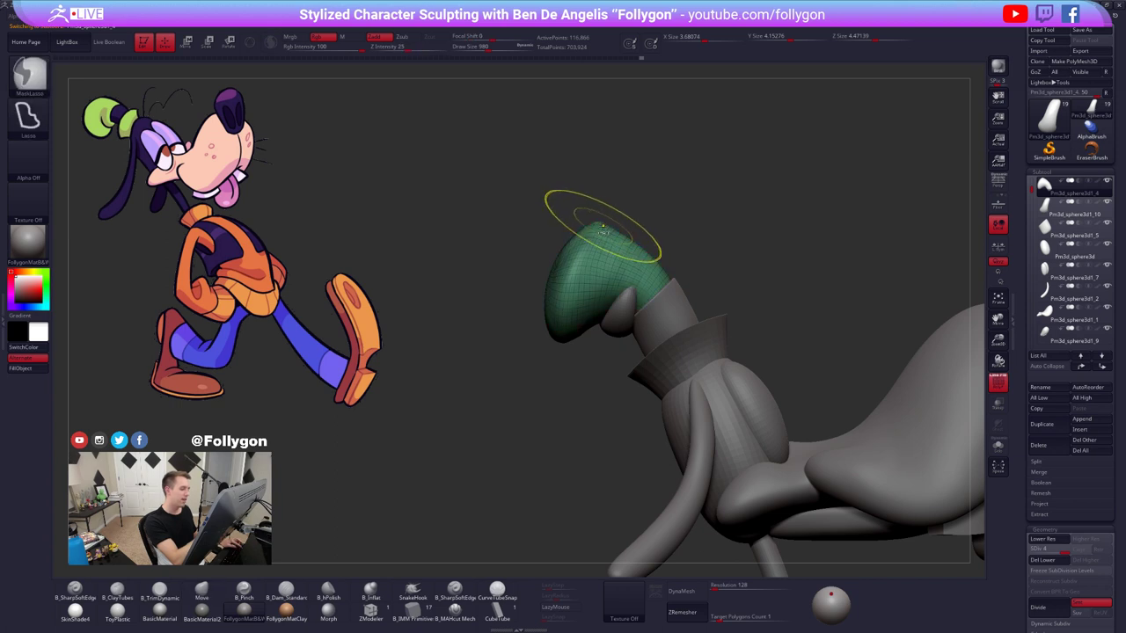
key(shift+f)
- Lasso-mask the crown's broad end, turn it into a separate polygroup, and check the grouping in the polyframe display
mouse_move(600, 218)
ctrl+mouse_down()
mouse_move(531, 410)
mouse_move(430, 361)
ctrl+mouse_up()
key(ctrl+w)
key(shift+f)
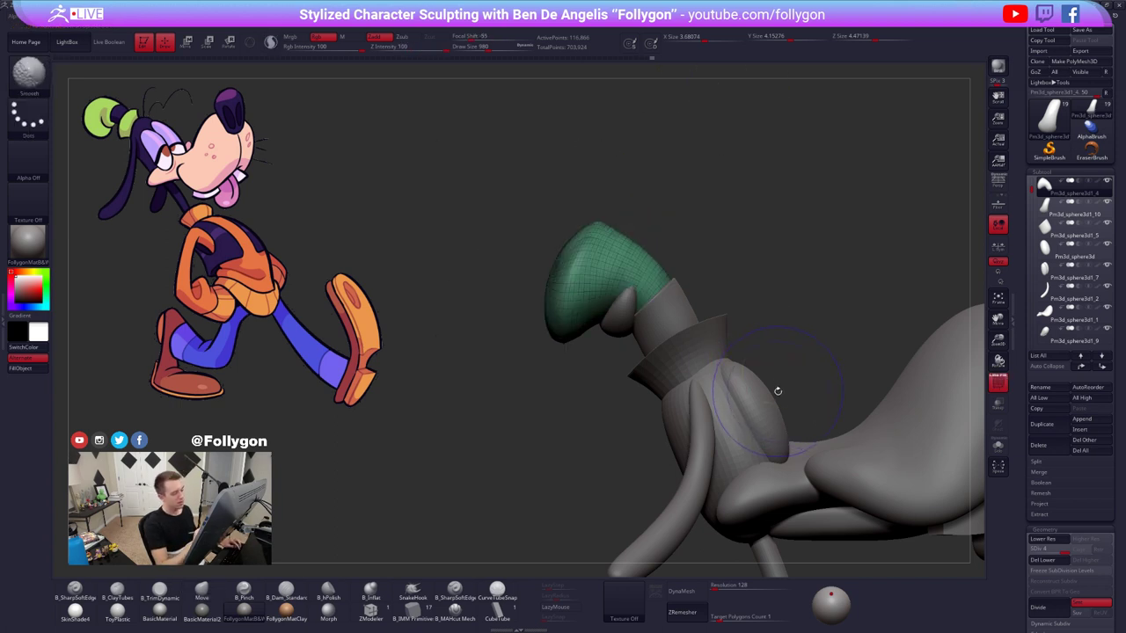
key(ctrl+z)
key(ctrl+w)
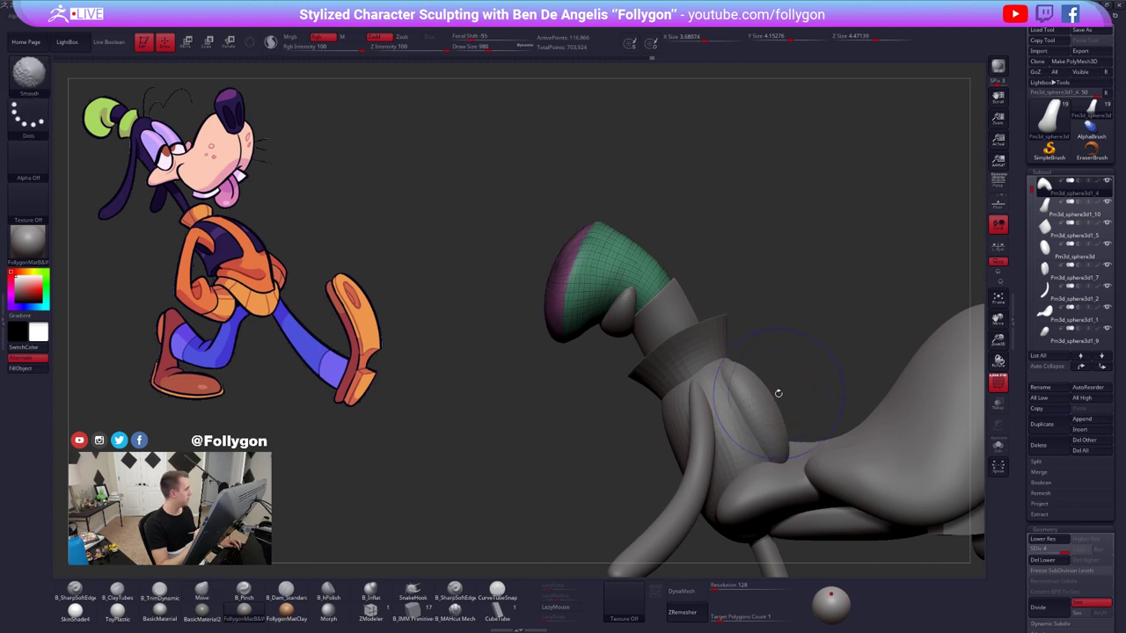
key(shift+f)
- Isolate the crown and reshape it at subdivision level 2 with an enlarged Move brush
mouse_move(751, 390)
right_down()
mouse_move(722, 394)
mouse_move(734, 369)
right_up()
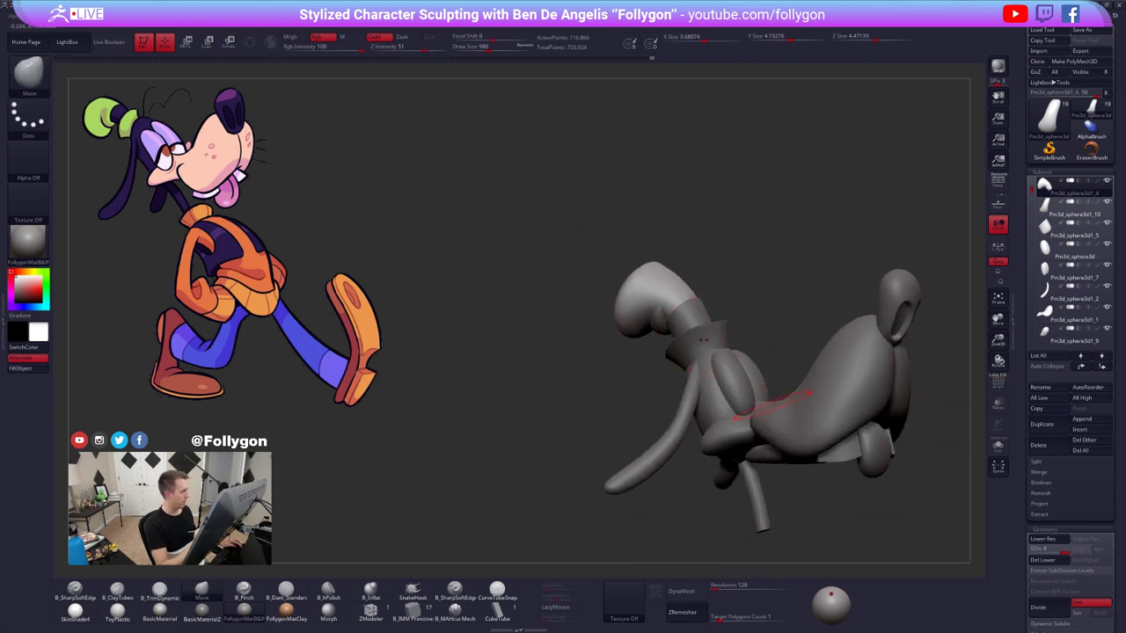
key(shift+d)
key(shift+d)
key(space)
drag(628, 316, 638, 317)
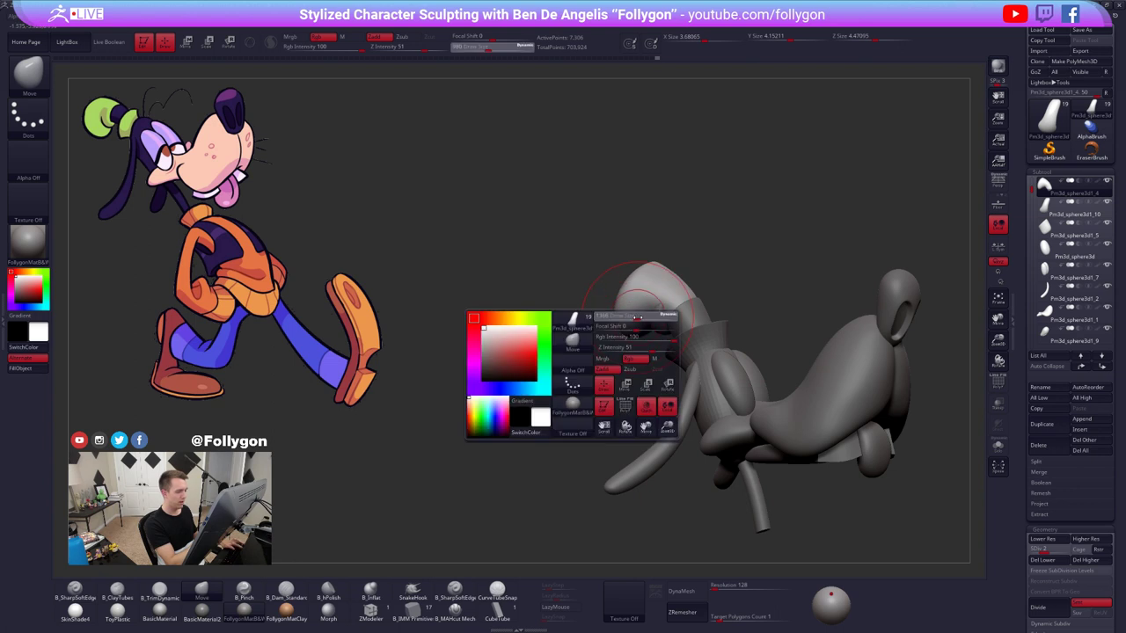
mouse_move(639, 317)
right_down()
mouse_move(691, 321)
mouse_move(666, 308)
mouse_move(662, 288)
right_up()
key(space)
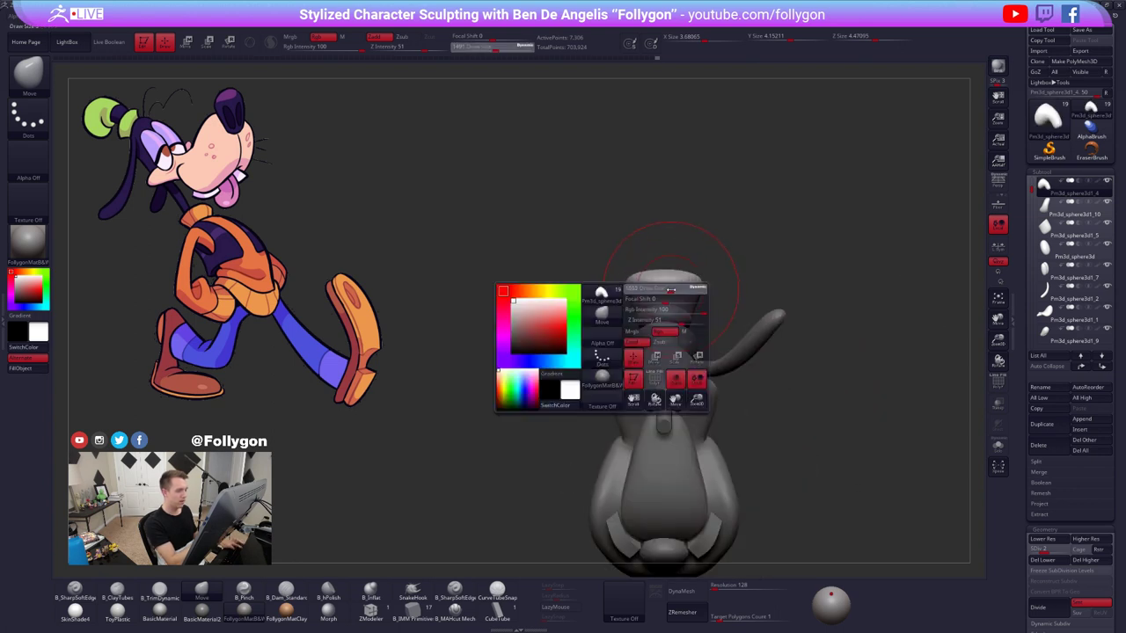
mouse_move(665, 289)
mouse_down()
mouse_move(683, 290)
mouse_move(664, 289)
mouse_up()
key(space)
key(alt+s)
ctrl+right_drag(665, 288, 679, 310)
key(space)
mouse_move(679, 309)
mouse_down()
mouse_move(661, 310)
mouse_move(685, 333)
mouse_up()
- Smooth the inside of the crown's bend at subdivision level 3, working with B_Pinch at draw size 500
key(d)
right_drag(723, 321, 690, 313)
shift+drag(690, 313, 699, 331)
right_drag(714, 330, 706, 333)
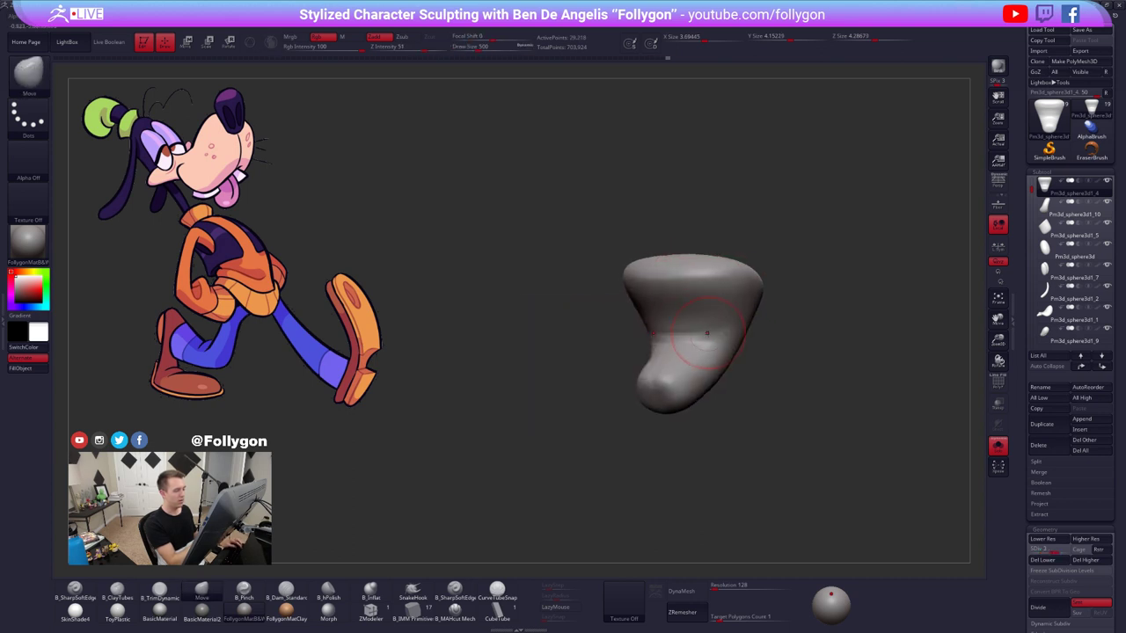
key(5)
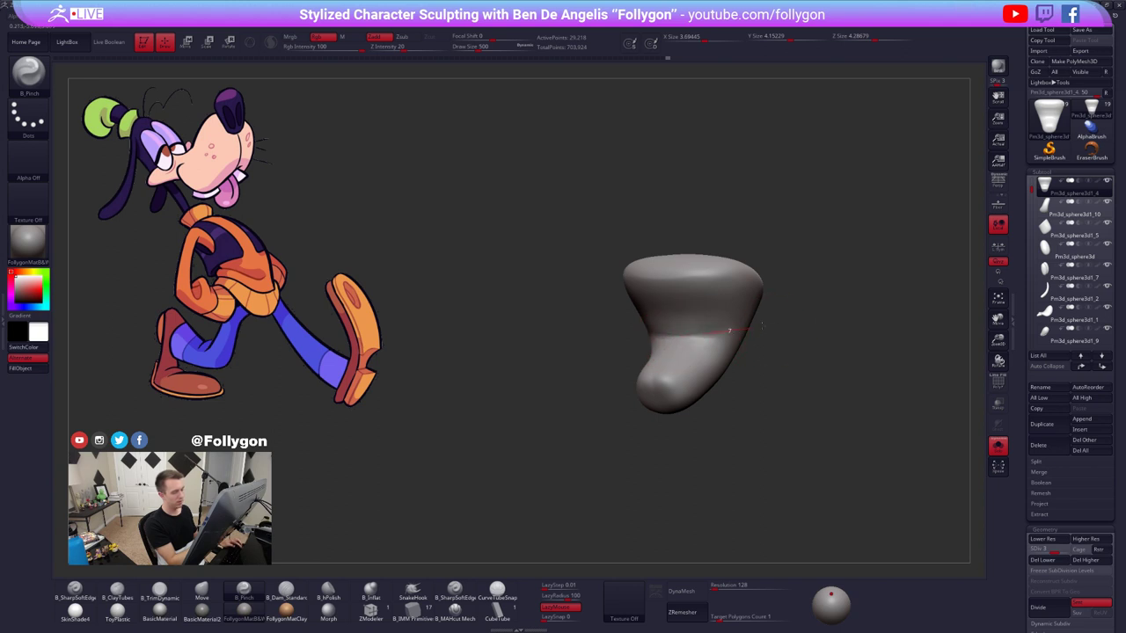
key(shift)
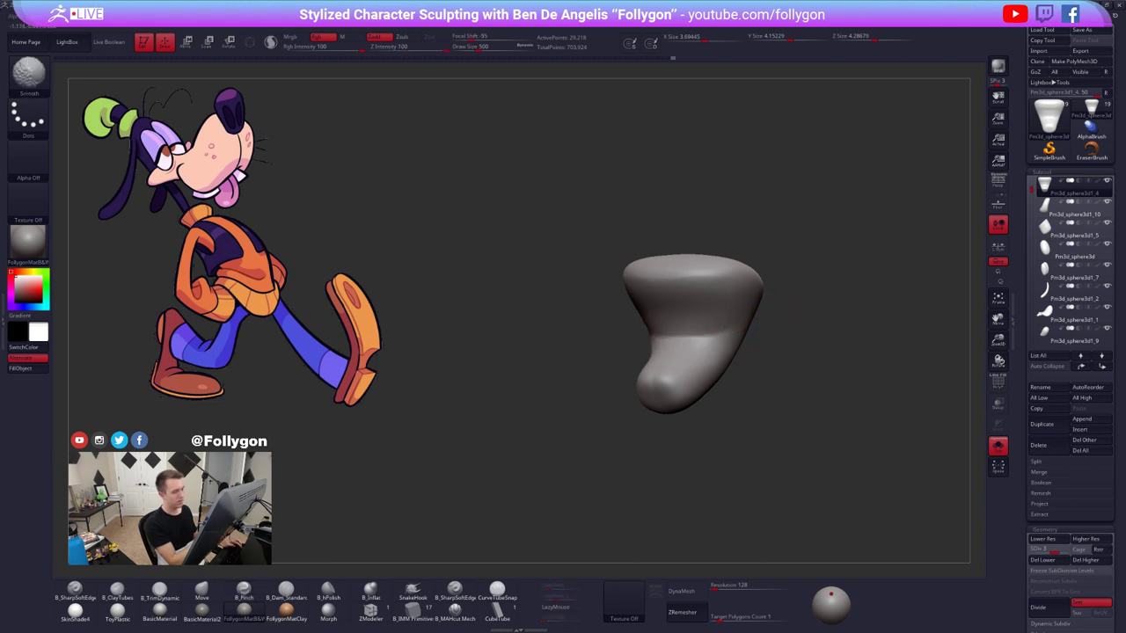
- Bring back the rest of the model and smooth the crown's broad end from the front
right_drag(695, 369, 731, 300)
ctrl+right_drag(677, 326, 684, 385)
key(alt+s)
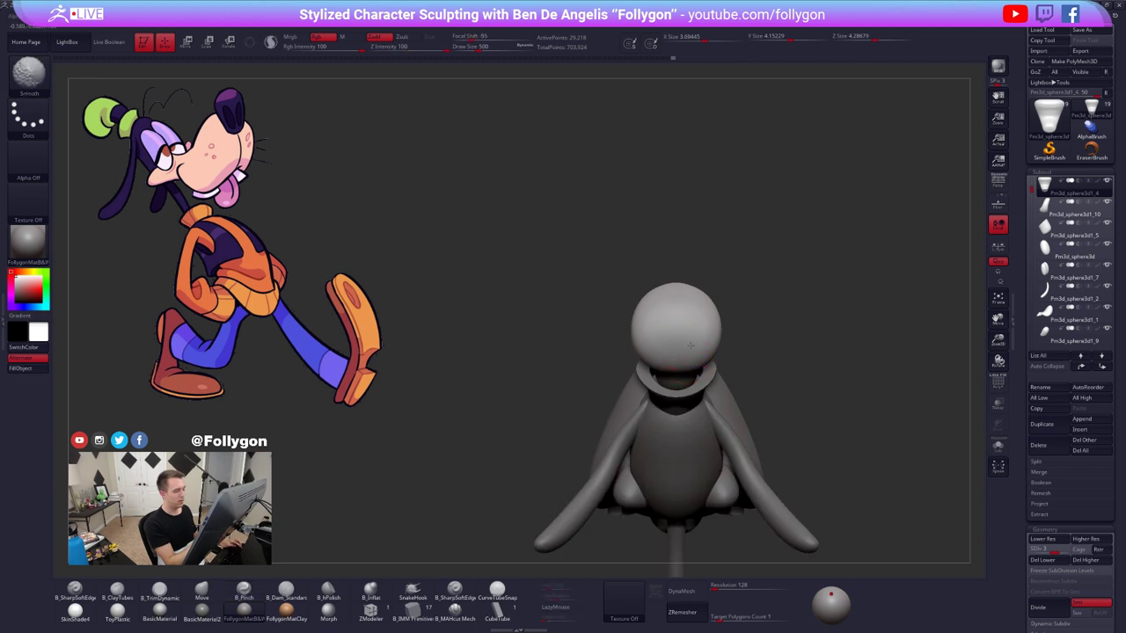
shift+drag(691, 346, 703, 318)
mouse_move(666, 341)
right_down()
mouse_move(674, 417)
mouse_move(666, 395)
right_up()
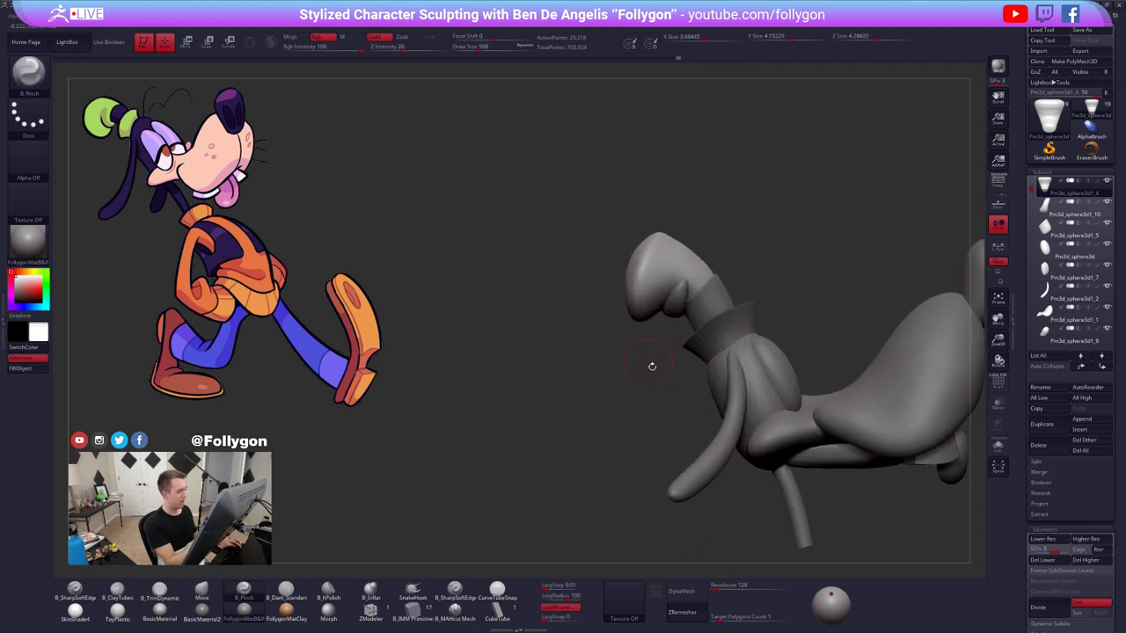
- Raise the crown to subdivision level 4 and inspect the whole head against the reference
alt+right_drag(862, 496, 780, 495)
right_drag(780, 495, 764, 504)
key(d)
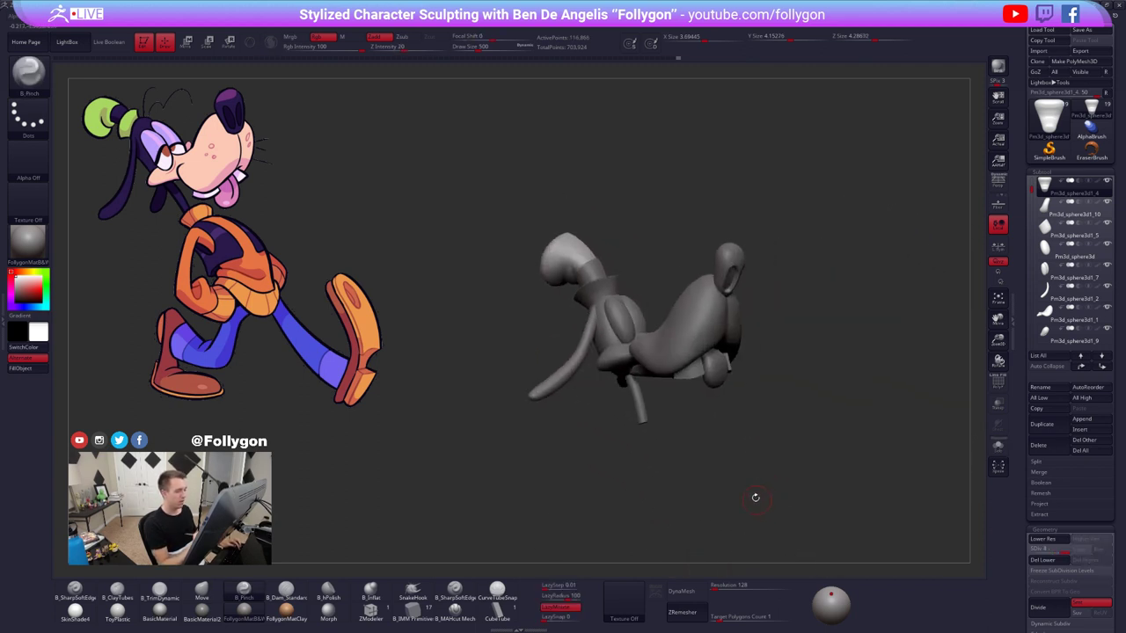
alt+right_drag(666, 420, 711, 448)
ctrl+right_drag(712, 449, 635, 341)
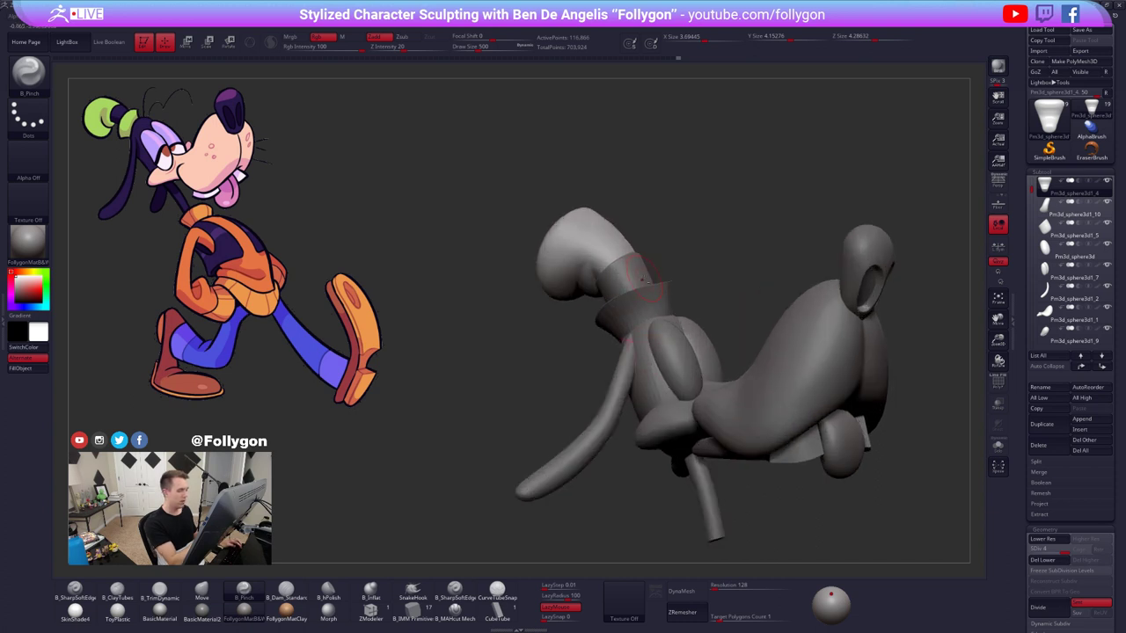
- Select the flared collar at the hat's base and reshape its side profile with the Move brush at draw size 1058
alt+click(644, 318)
mouse_move(720, 477)
alt+right_down()
mouse_move(720, 448)
mouse_move(660, 414)
alt+right_up()
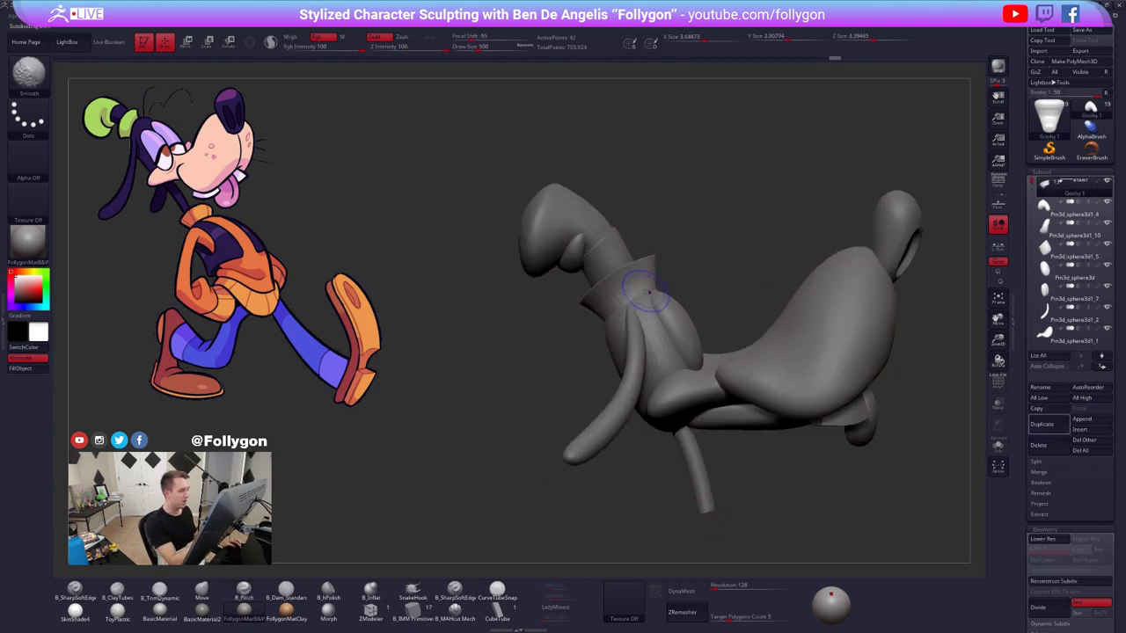
ctrl+right_drag(656, 334, 648, 289)
key(b)
key(m)
key(v)
key(space)
mouse_move(645, 273)
mouse_down()
mouse_move(656, 267)
mouse_move(646, 255)
mouse_up()
alt+right_drag(653, 249, 675, 237)
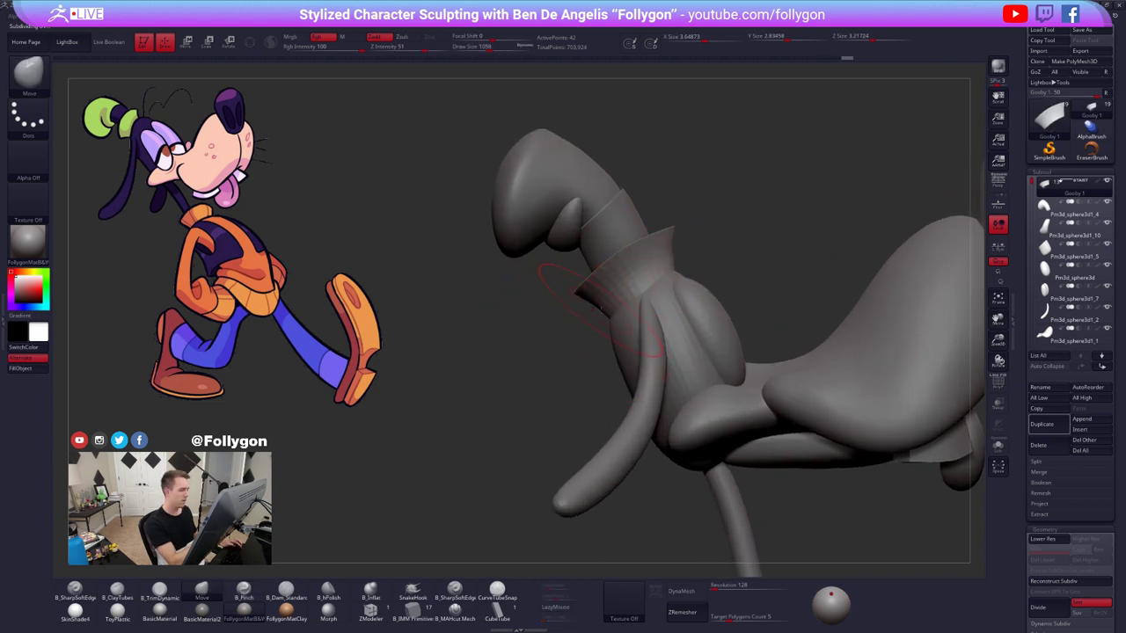
drag(605, 310, 601, 314)
- Adjust the collar's rim from the front with the Move brush, isolate the collar, and reduce the draw size to 414
right_drag(583, 354, 673, 343)
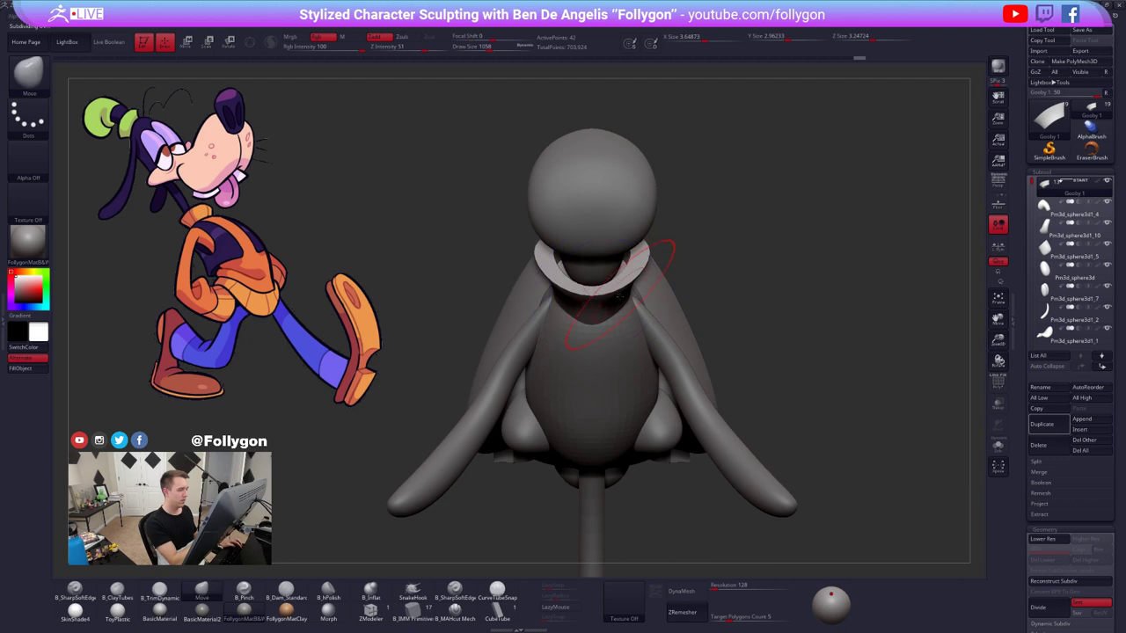
drag(628, 295, 614, 313)
key(space)
key(shift+s)
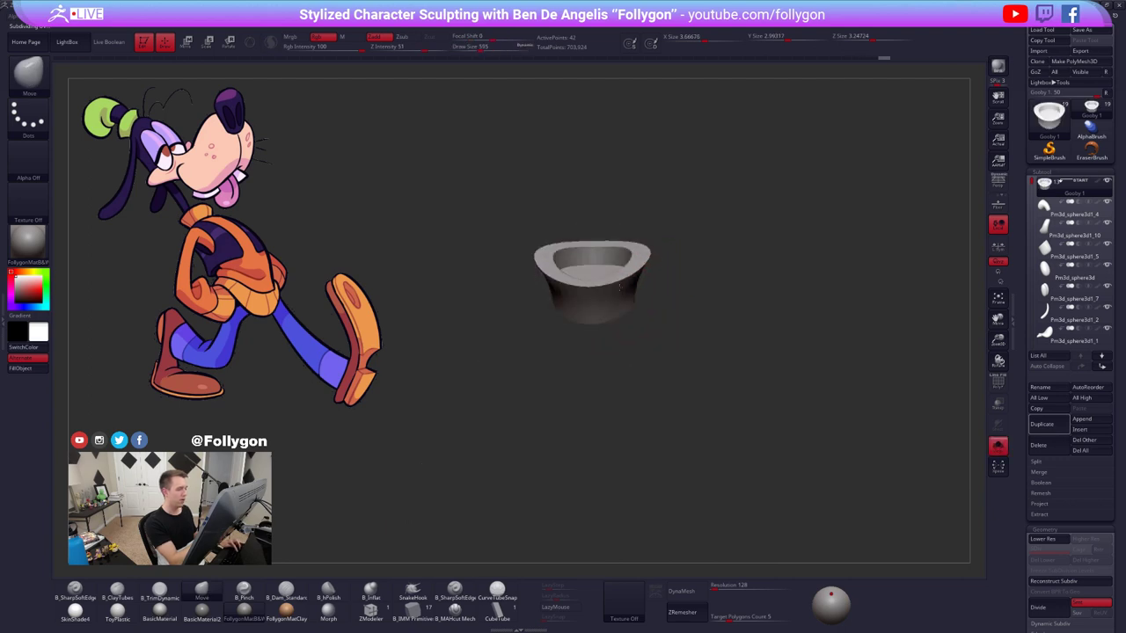
mouse_move(624, 314)
right_down()
mouse_move(621, 222)
mouse_move(617, 290)
right_up()
key(space)
drag(625, 324, 621, 324)
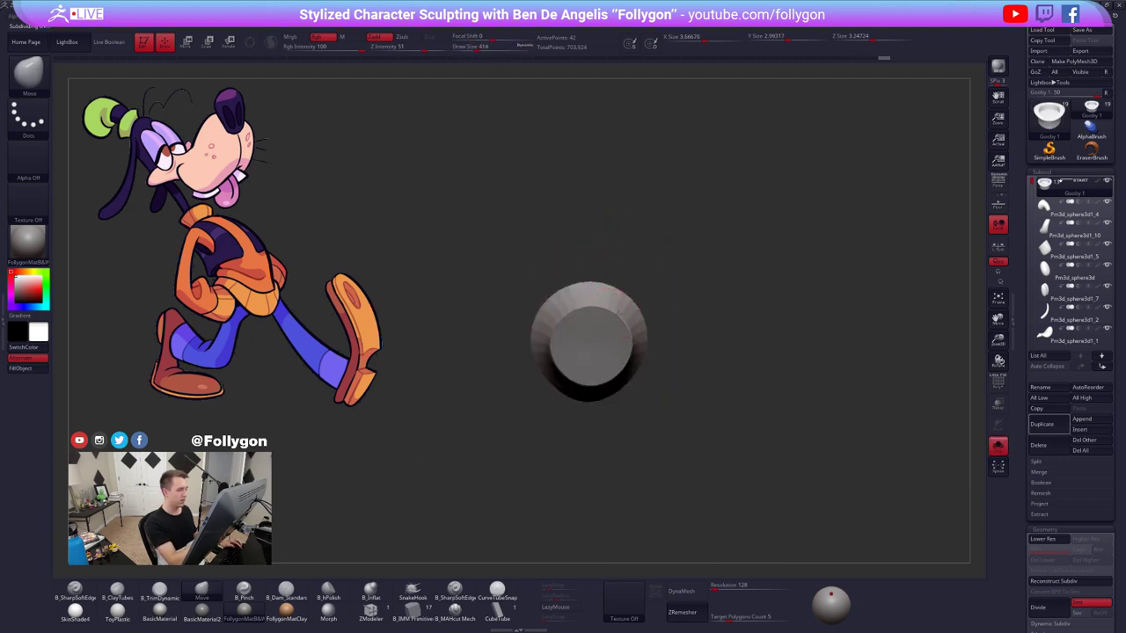
- Even out the collar's circular rim from above with a larger Move brush, and show the whole model again
mouse_move(618, 349)
right_down()
mouse_move(621, 330)
mouse_move(604, 467)
mouse_move(623, 405)
mouse_move(617, 373)
mouse_move(613, 417)
right_up()
key(space)
drag(614, 379, 626, 373)
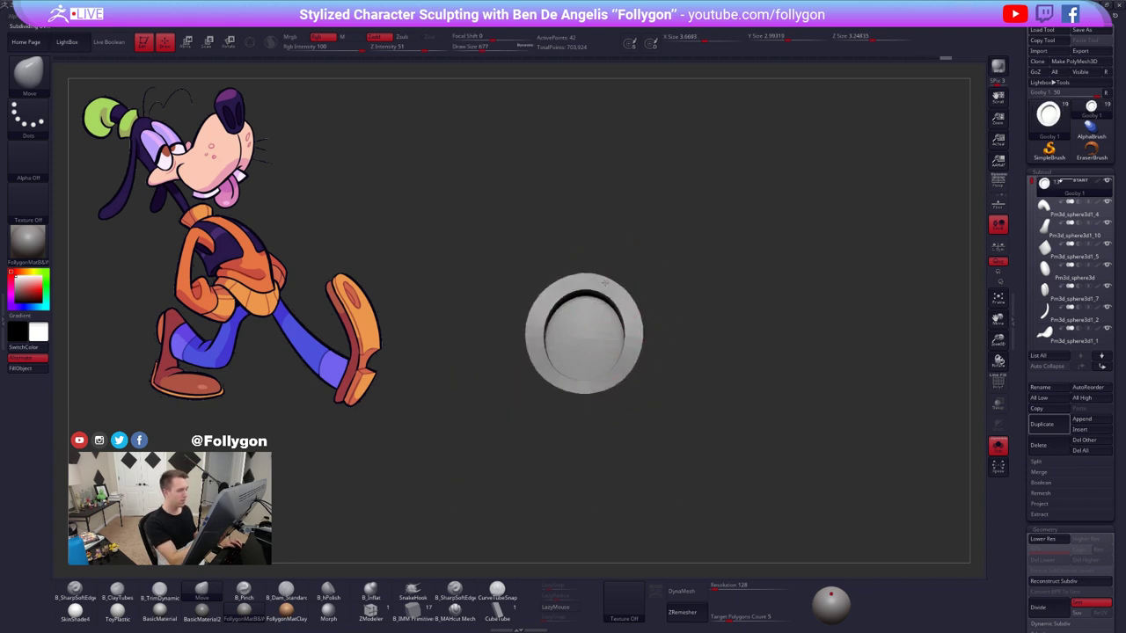
drag(606, 282, 606, 288)
mouse_move(686, 413)
right_down()
mouse_move(675, 387)
mouse_move(607, 374)
right_up()
key(alt+s)
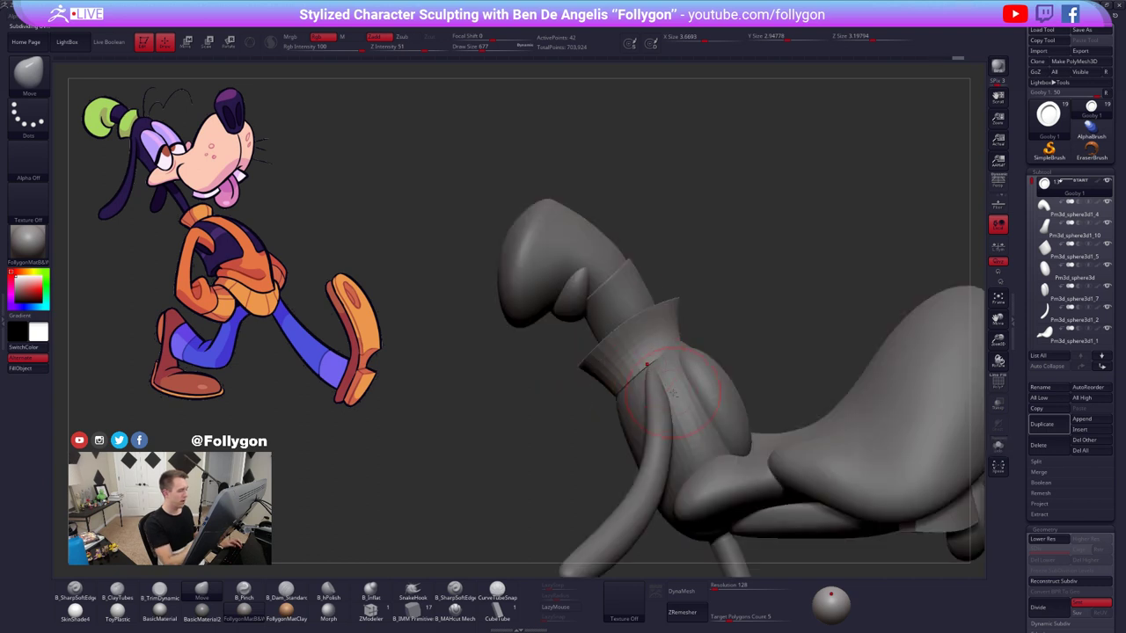
- Adjust the collar's lower edge where it meets the head with the Move brush at draw size 955
alt+click(674, 393)
mouse_move(674, 393)
right_down()
mouse_move(649, 397)
mouse_move(644, 359)
right_up()
alt+click(628, 324)
key(space)
drag(620, 339, 631, 354)
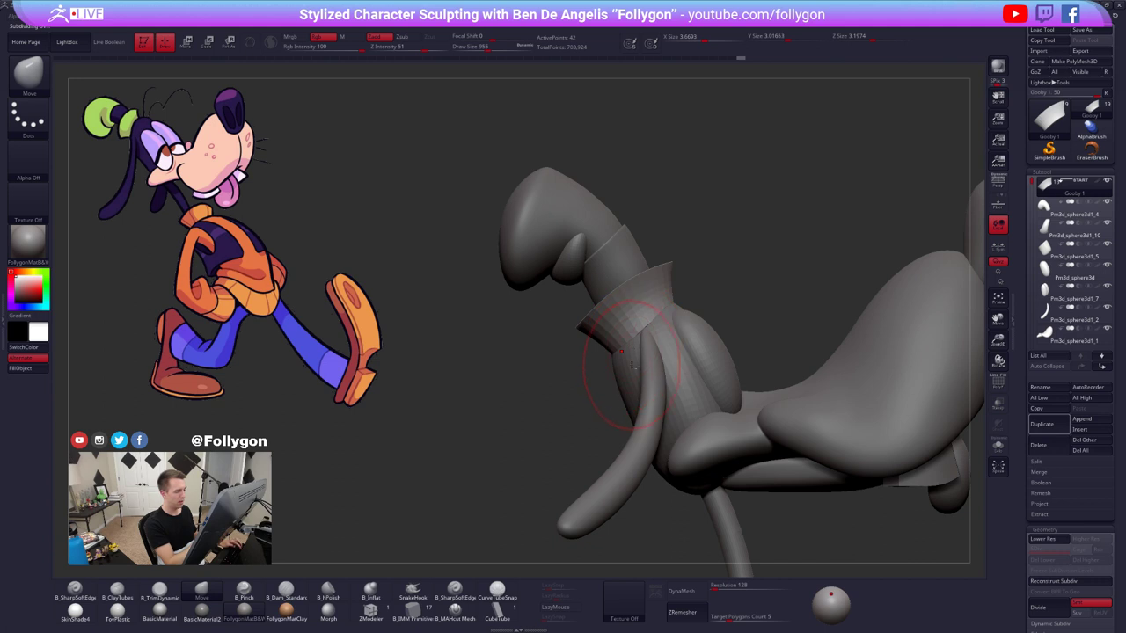
- Select the head and nudge the top of the skull beneath the collar with the Move brush
alt+click(633, 367)
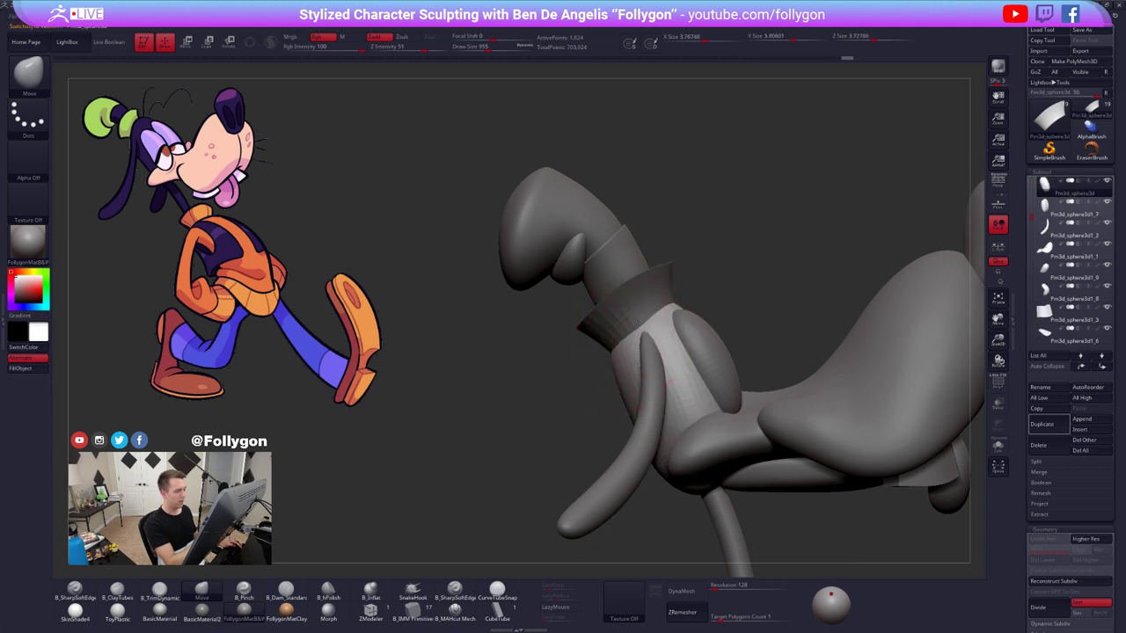
drag(636, 321, 639, 327)
ctrl+right_drag(640, 332, 644, 363)
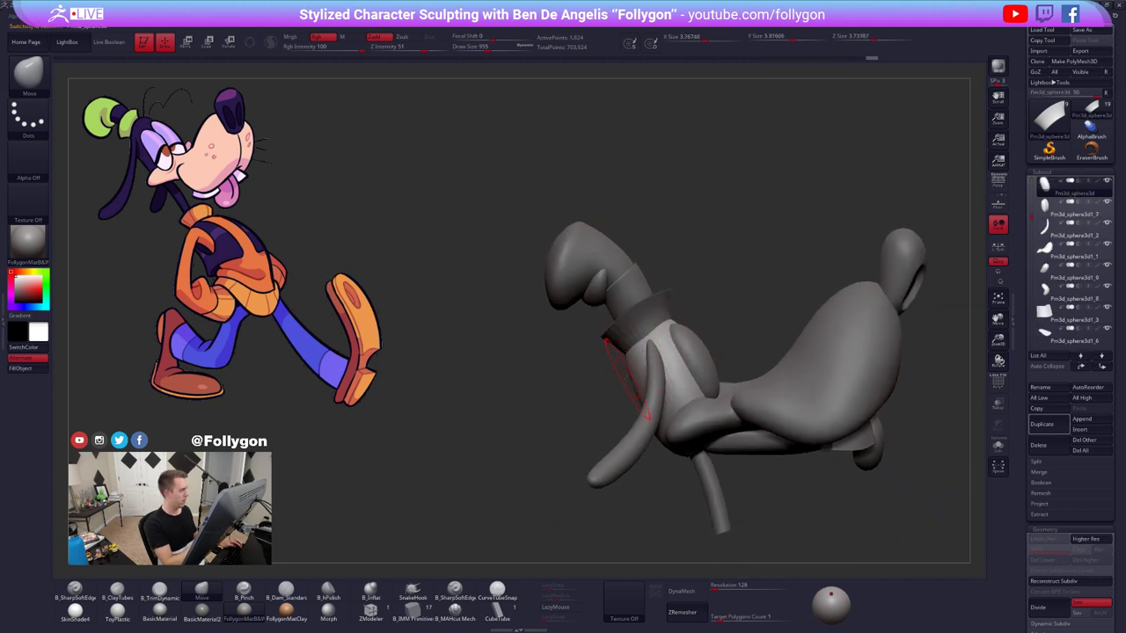
right_drag(749, 443, 684, 472)
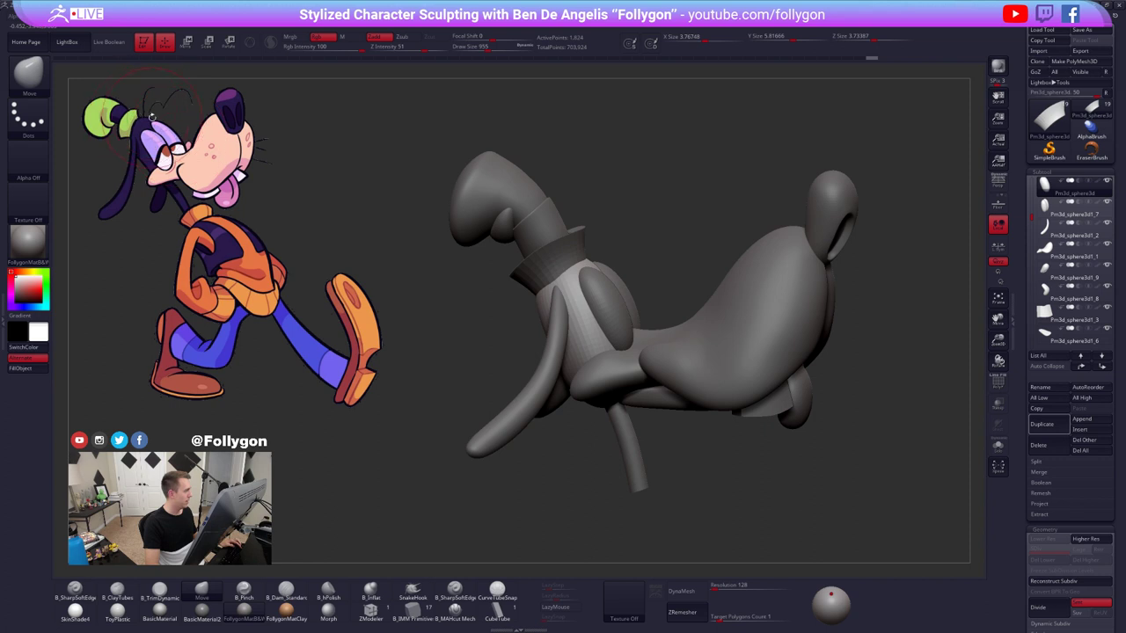
ctrl+right_drag(570, 273, 576, 294)
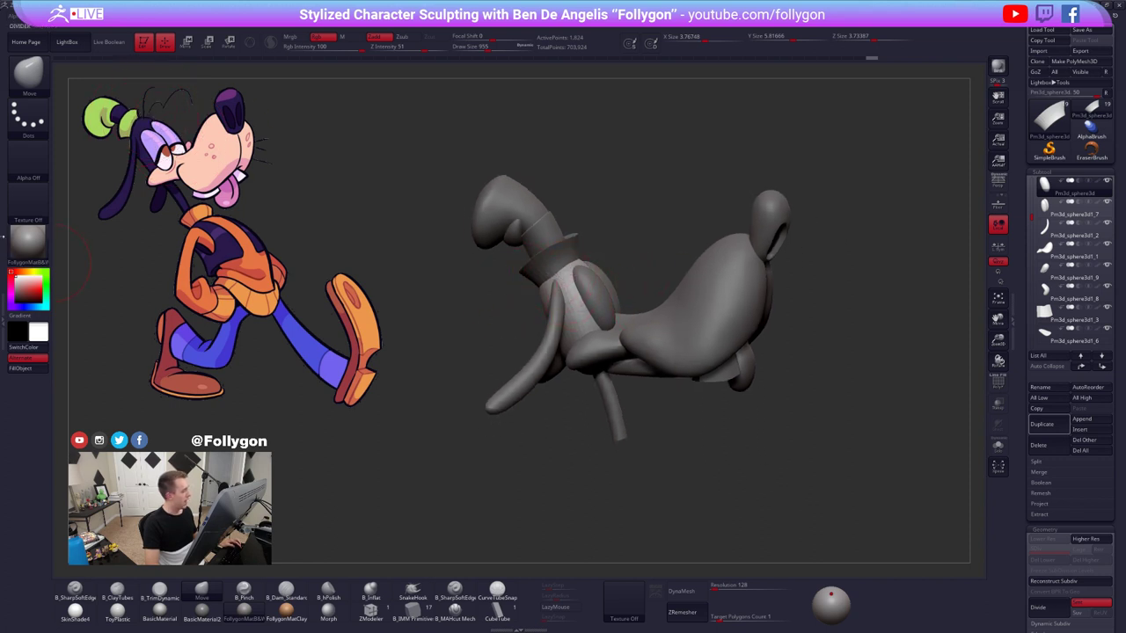
- Create a combined posing mesh of all subtools with Transpose Master's TPoseMesh
click(3, 319)
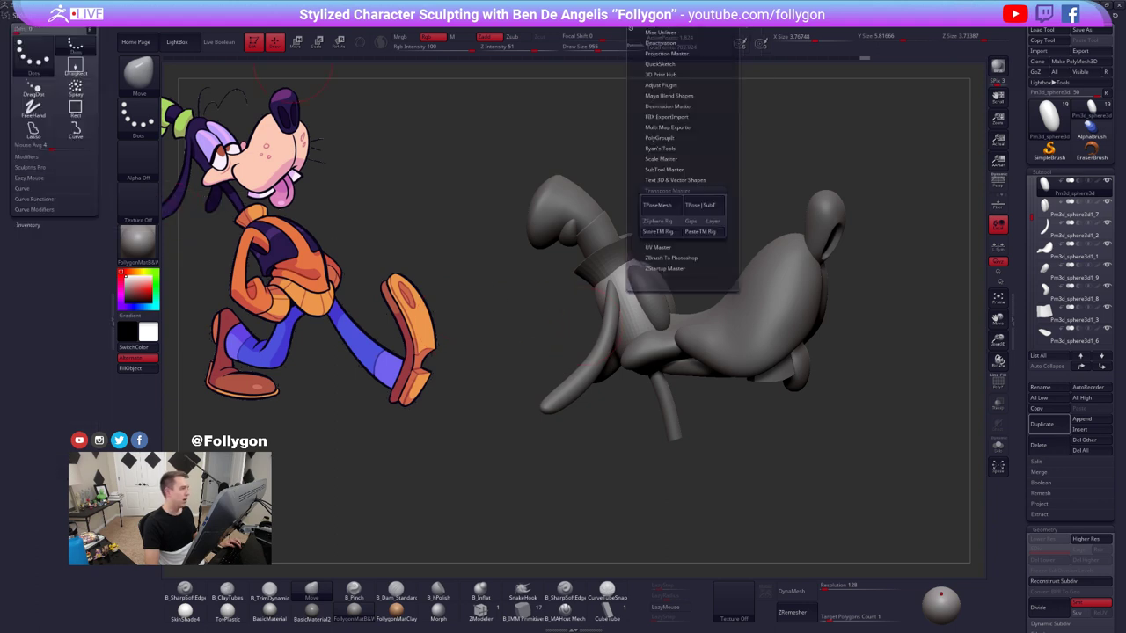
click(35, 204)
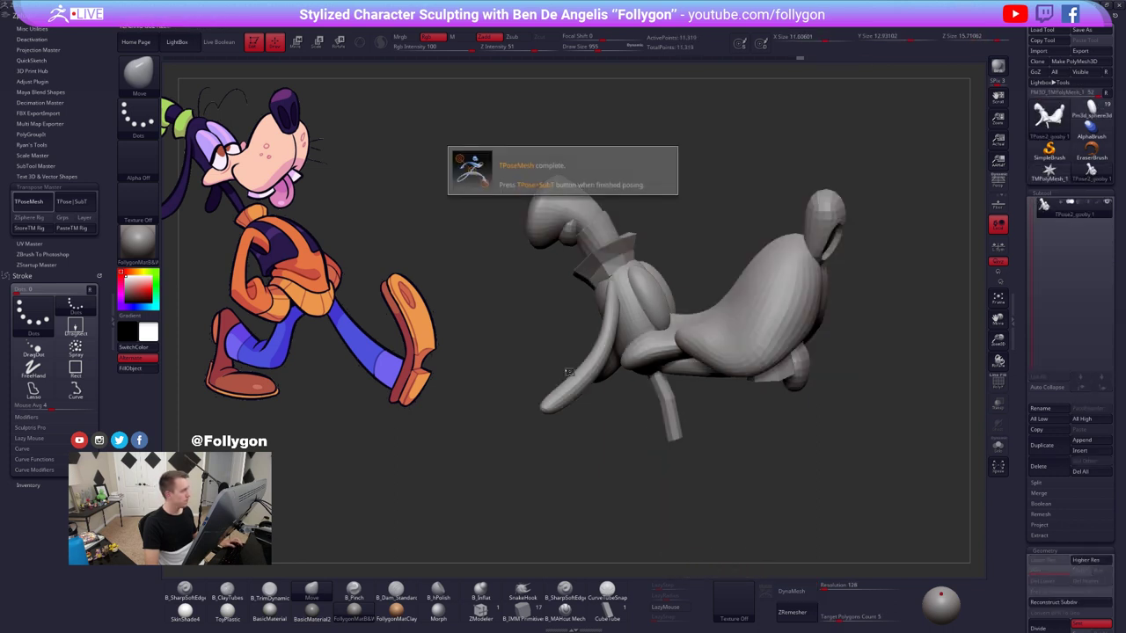
mouse_move(665, 261)
right_down()
mouse_move(623, 315)
mouse_move(632, 300)
right_up()
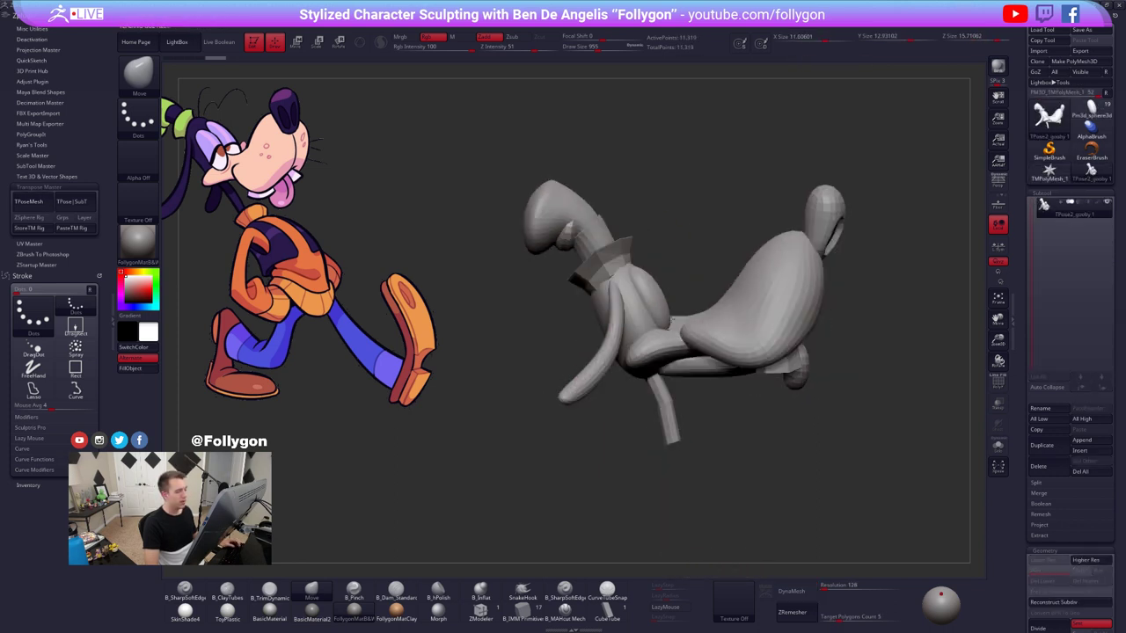
- Display the posing mesh's polygroups, hide the hat's crown and band, and set the selection brush to SelectRect
ctrl+shift+click(597, 241)
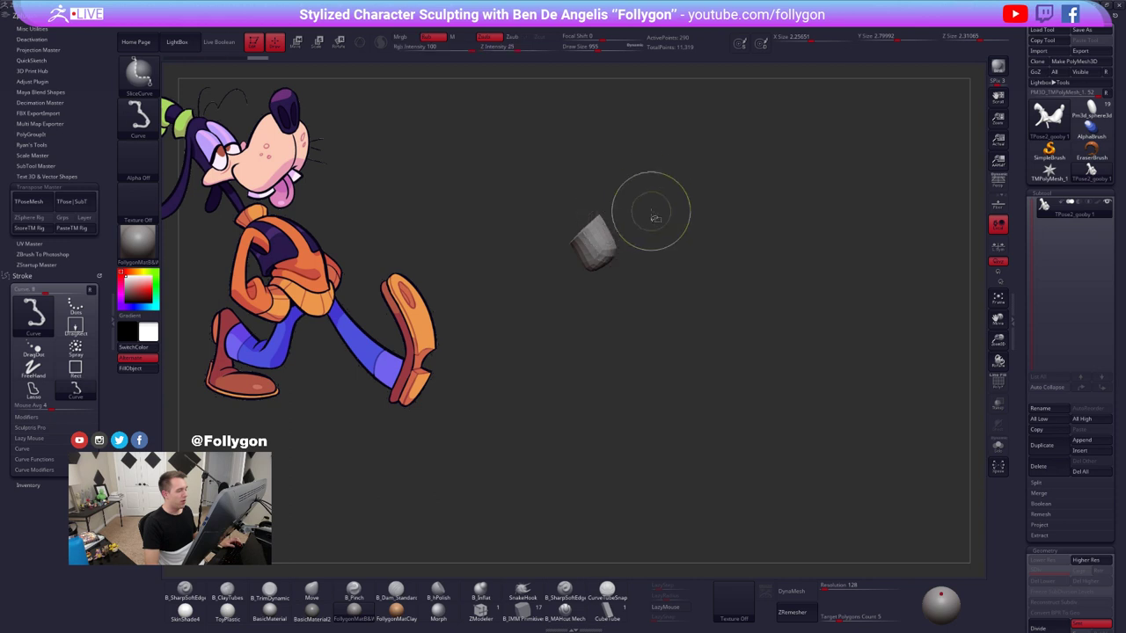
key(space)
key(shift+f)
ctrl+shift+click(565, 329)
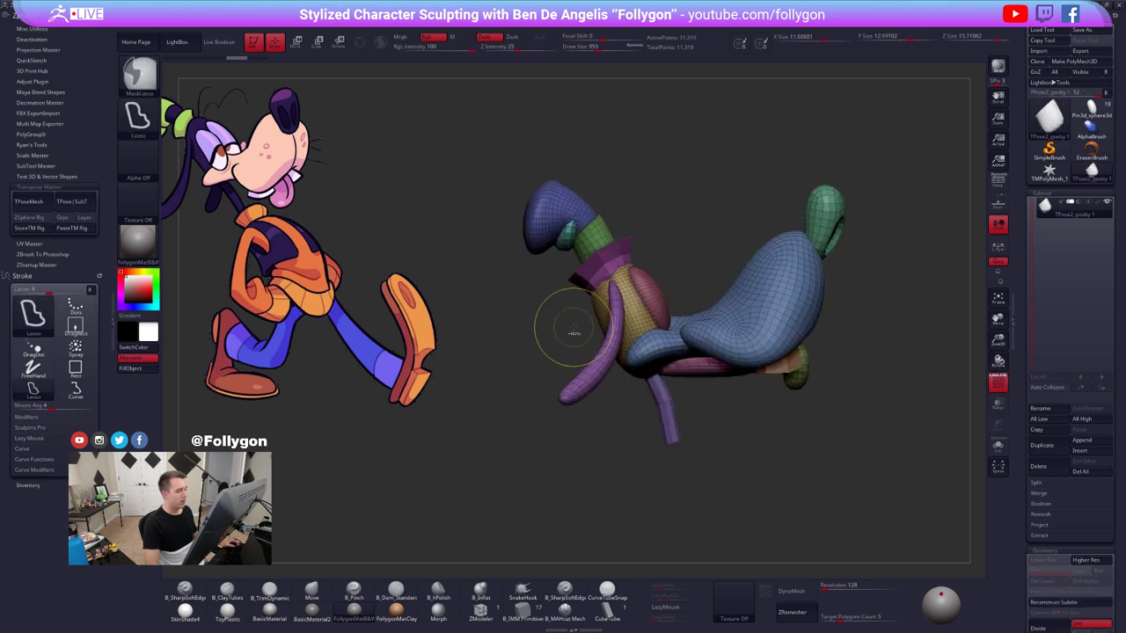
ctrl+shift+click(600, 257)
ctrl+shift+drag(649, 232, 665, 228)
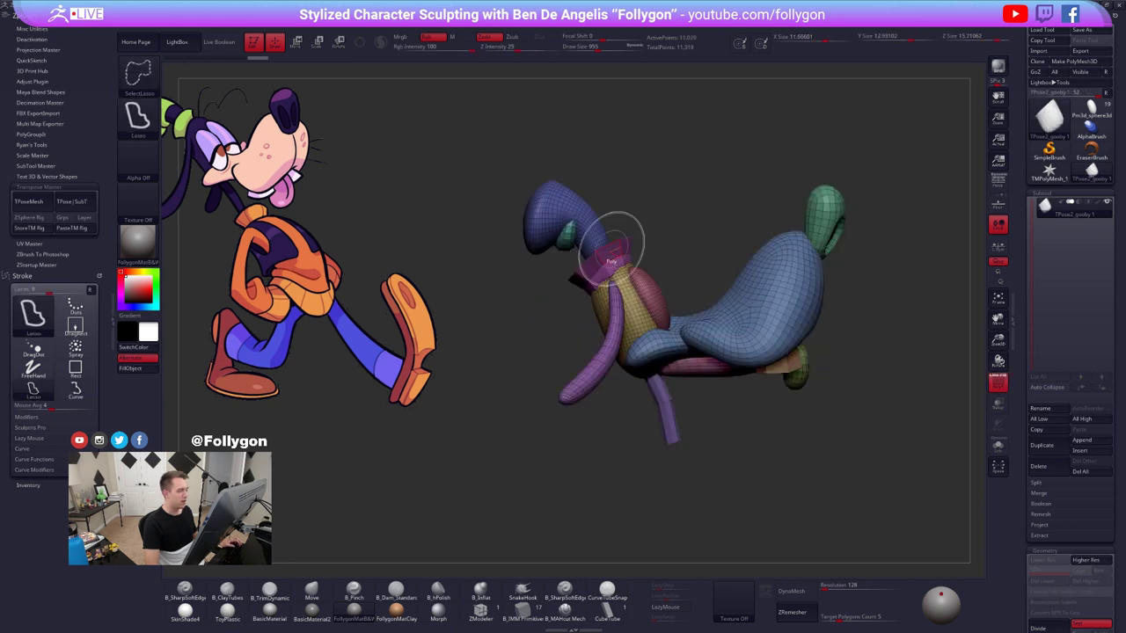
ctrl+shift+click(596, 248)
ctrl+shift+click(595, 238)
key(ctrl+z)
key(space)
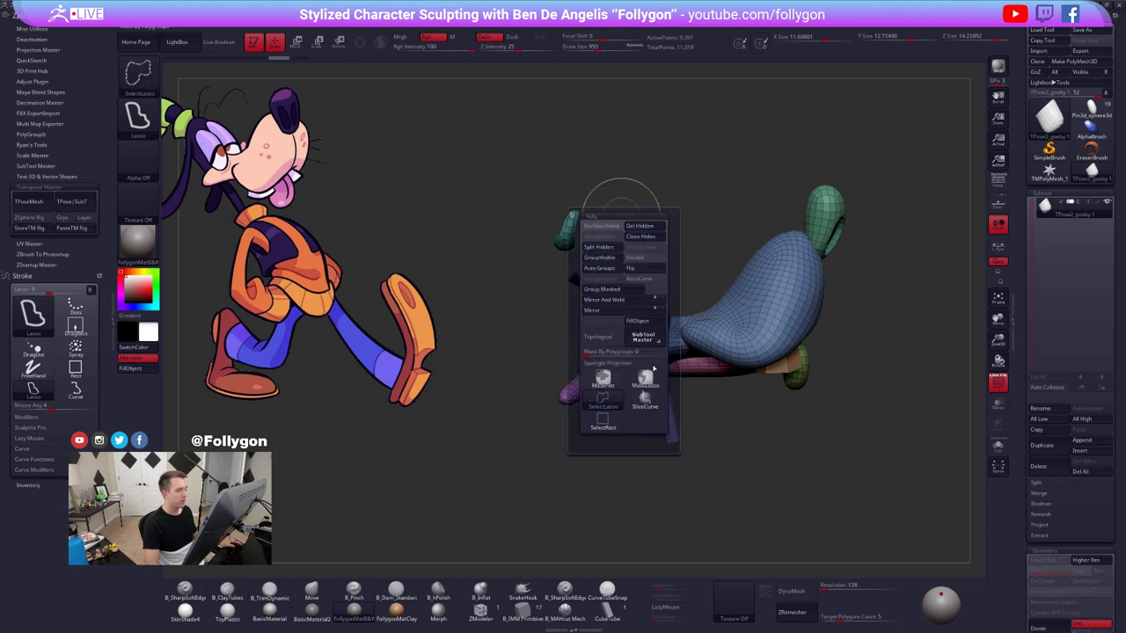
click(605, 417)
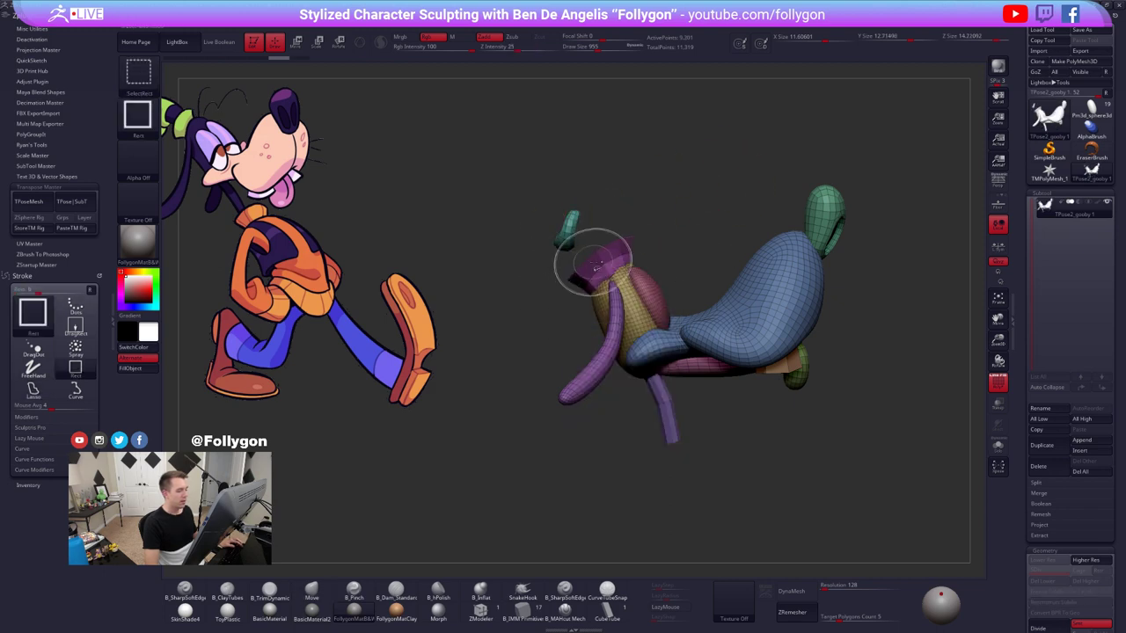
- Hide the collar and the small piece under the crown, mask the remaining parts, and bring the hat back unmasked
ctrl+shift+click(598, 260)
ctrl+shift+click(566, 237)
ctrl+click(651, 236)
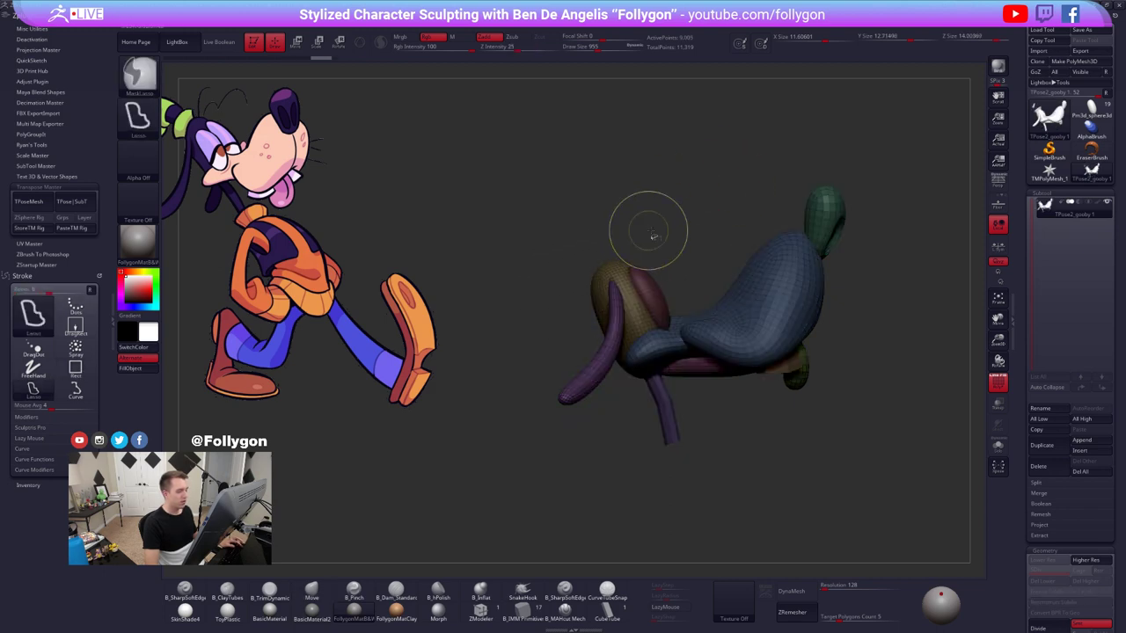
ctrl+shift+click(674, 241)
key(shift+f)
key(w)
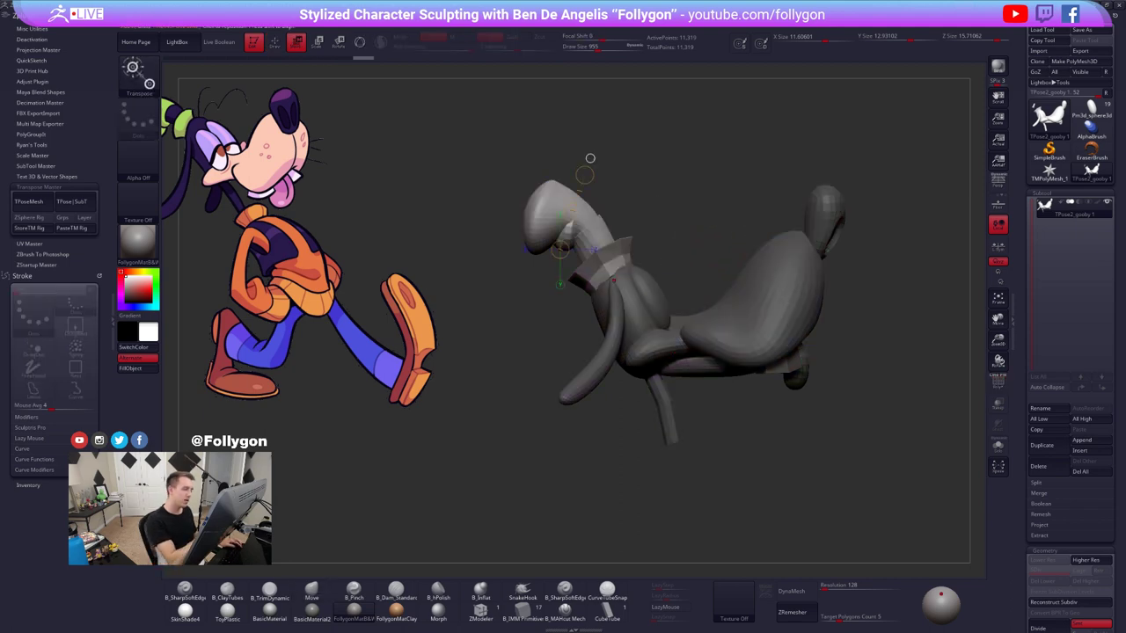
- Tilt the unmasked hat farther back and reposition it on the head with the Transpose move and rotate lines
drag(611, 278, 710, 542)
drag(657, 401, 650, 387)
key(r)
drag(607, 273, 717, 226)
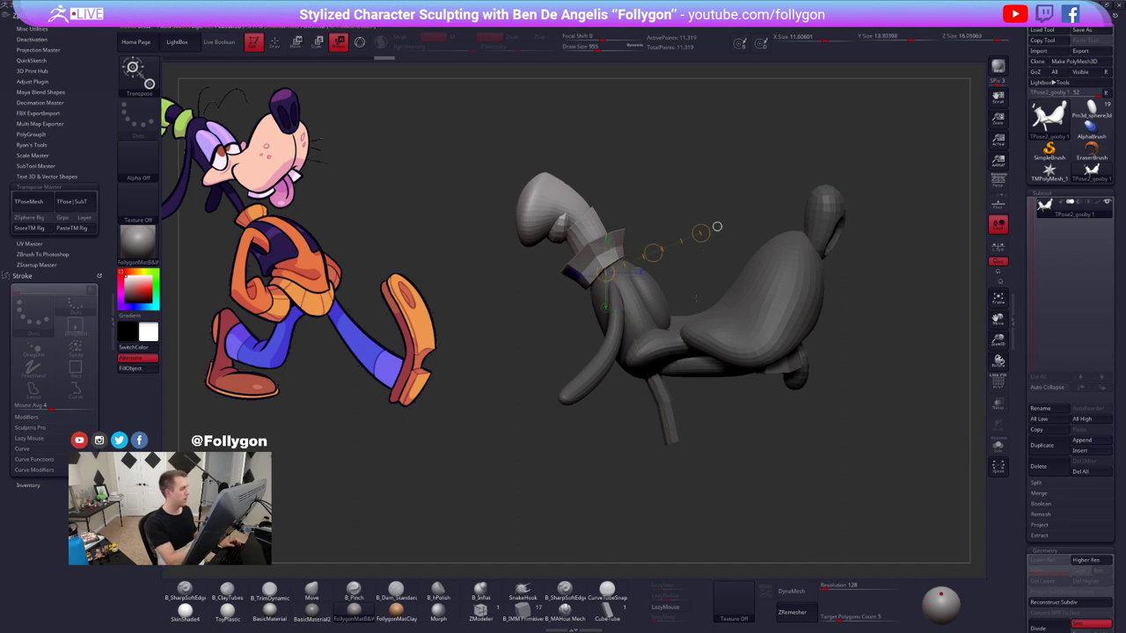
click(112, 321)
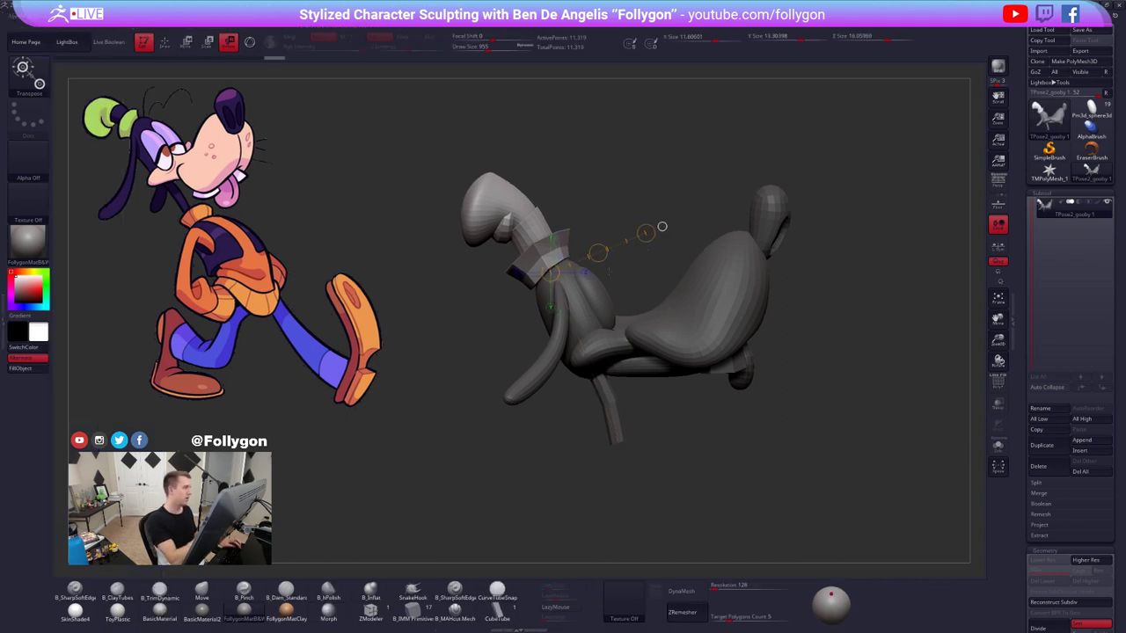
drag(646, 233, 629, 213)
key(w)
mouse_move(587, 295)
mouse_down()
mouse_move(668, 295)
mouse_move(625, 294)
mouse_up()
mouse_move(551, 331)
mouse_down()
mouse_move(701, 526)
mouse_move(330, 345)
mouse_move(255, 294)
mouse_move(297, 361)
mouse_move(408, 450)
mouse_move(453, 511)
mouse_up()
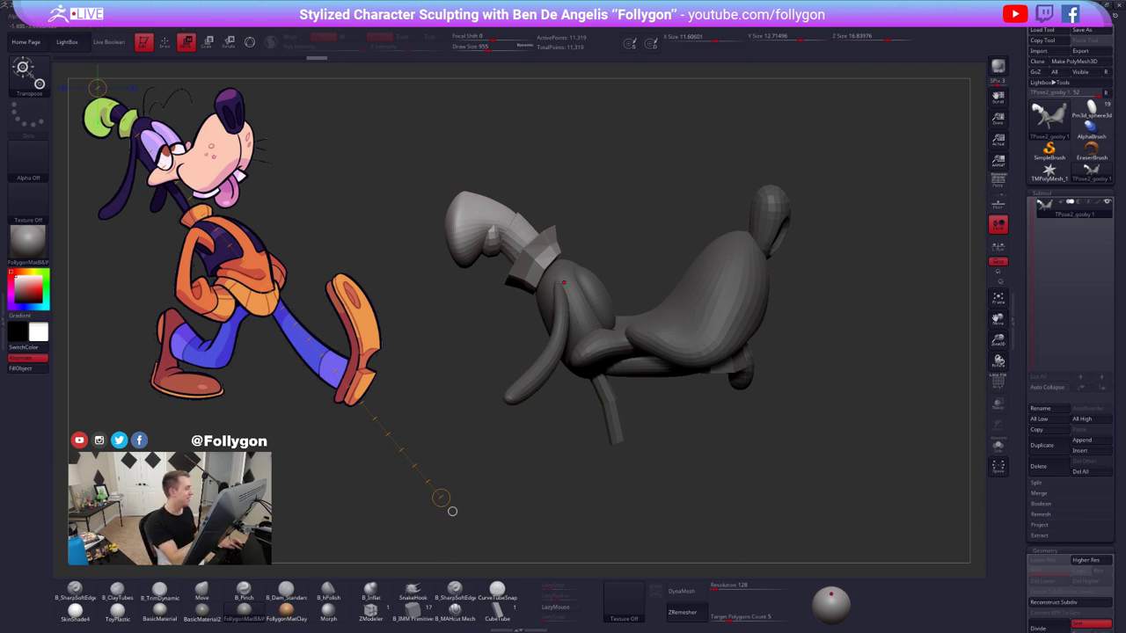
- Mask everything except the head and reshape the skull's top under the collar with the Move brush at draw size 1555
key(q)
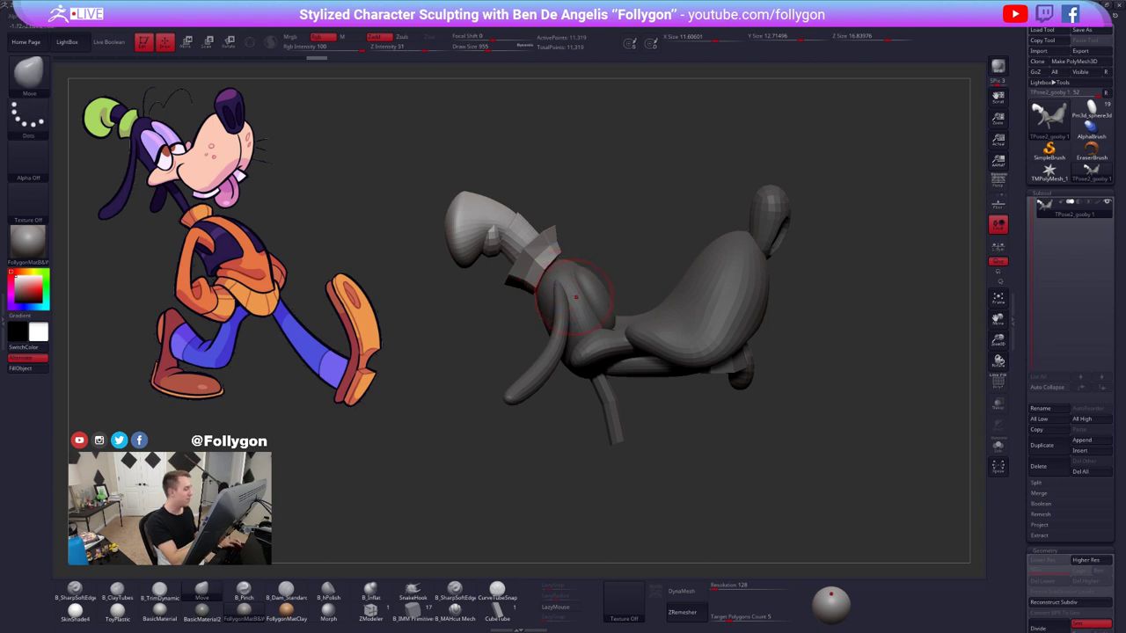
key(w)
ctrl+click(578, 301)
key(q)
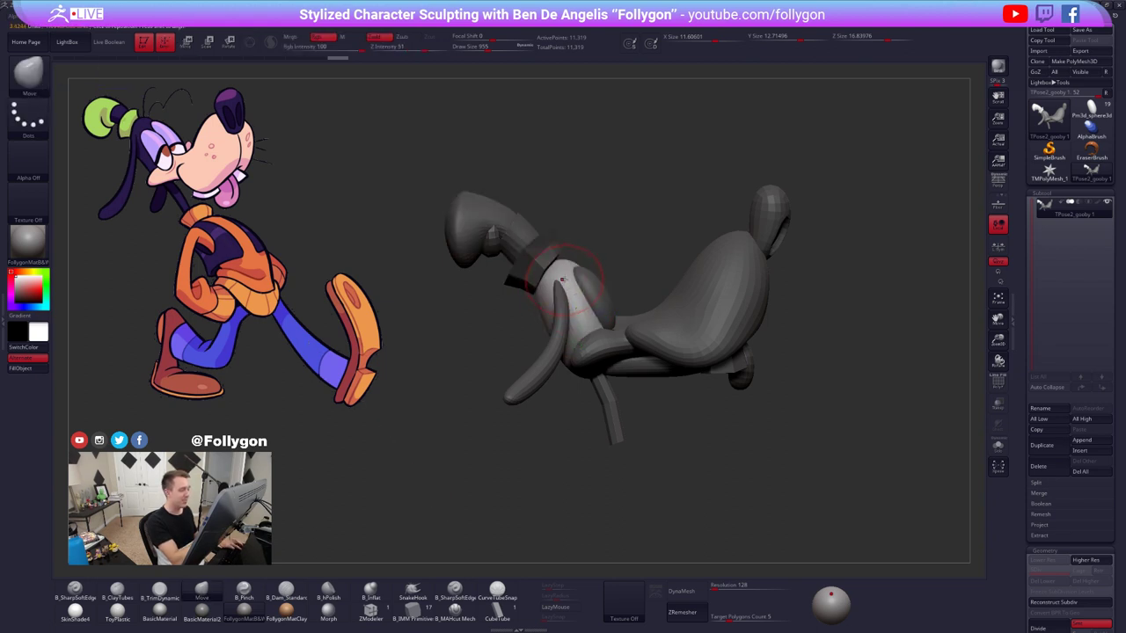
key(space)
drag(564, 278, 552, 271)
drag(526, 312, 422, 303)
drag(545, 197, 462, 198)
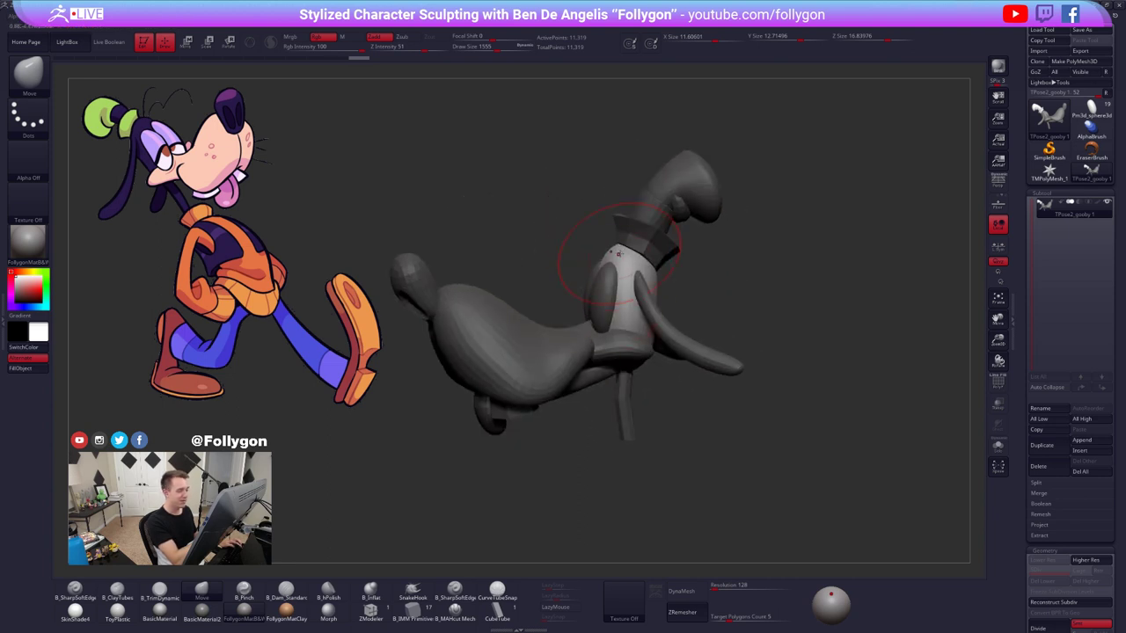
shift+right_drag(618, 256, 639, 251)
drag(638, 249, 635, 245)
- Refine the skull's top with the Move brush at draw size 1222 and check the form at a higher subdivision level
drag(545, 197, 651, 199)
key(space)
drag(621, 252, 616, 255)
mouse_move(616, 256)
right_down()
mouse_move(621, 245)
mouse_move(591, 264)
right_up()
drag(601, 280, 604, 282)
drag(631, 231, 629, 226)
right_drag(629, 226, 666, 238)
key(d)
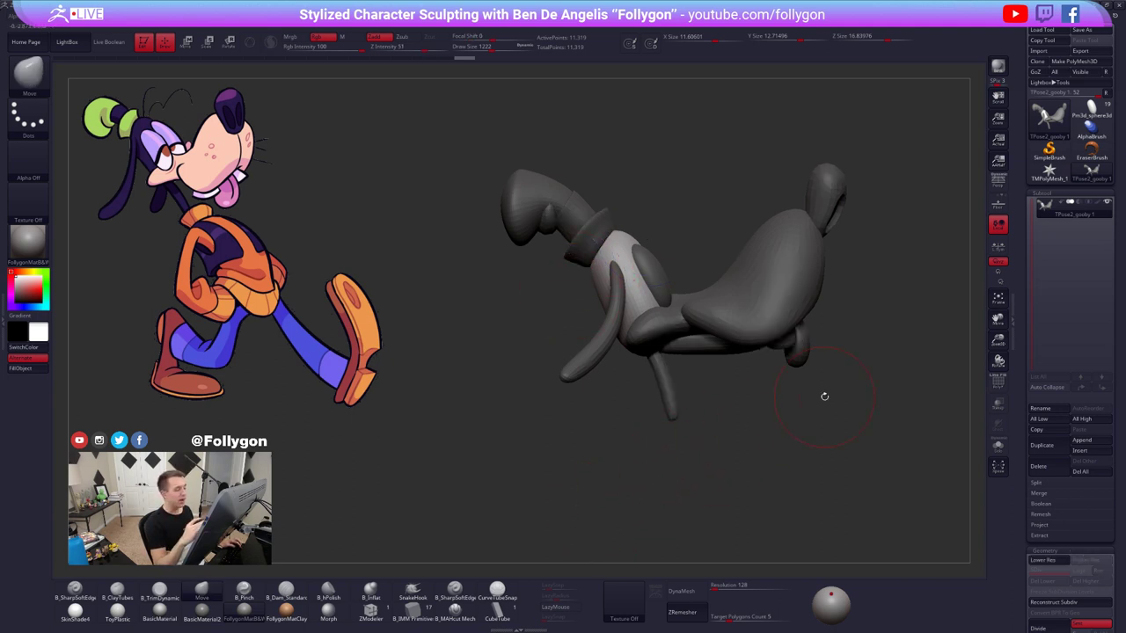
right_drag(824, 397, 723, 405)
right_drag(842, 430, 787, 447)
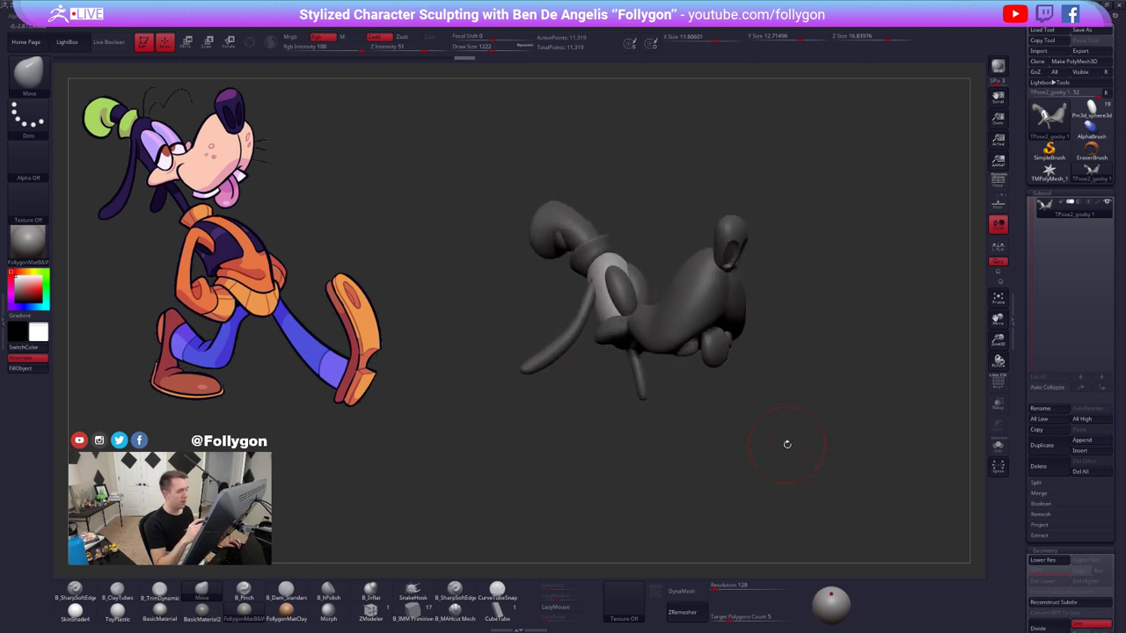
key(shift+d)
- Clear the mask, isolate the crown, band, small piece and collar, and combine them into one polygroup
mouse_move(592, 284)
alt+right_down()
mouse_move(635, 346)
mouse_move(664, 341)
alt+right_up()
key(ctrl+shift+a)
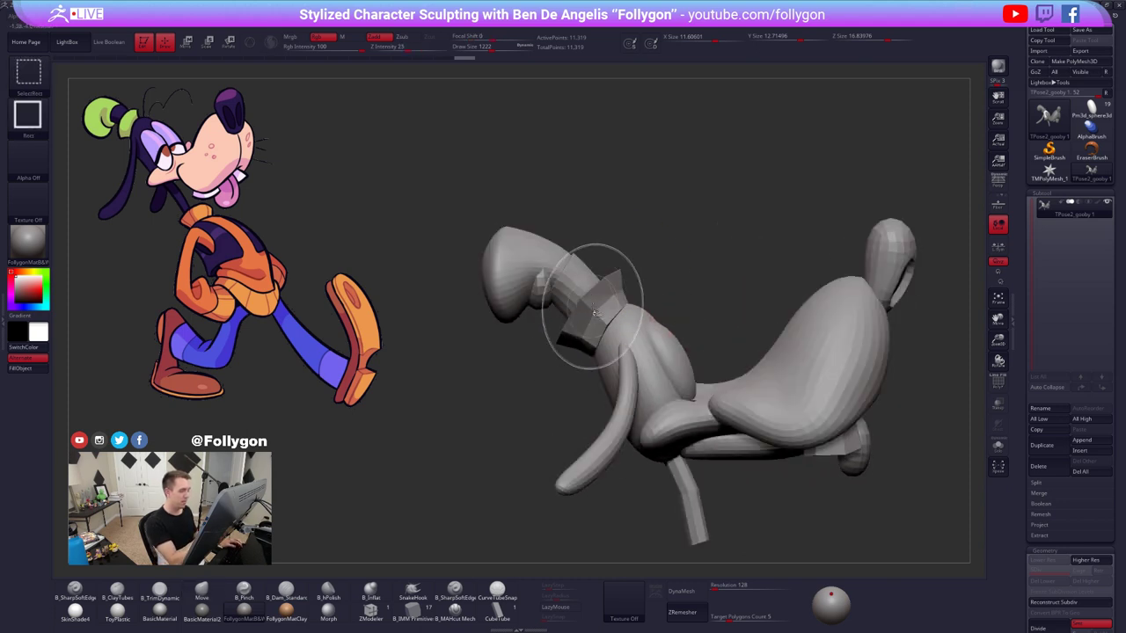
ctrl+shift+click(594, 312)
mouse_move(647, 273)
ctrl+shift+mouse_down()
mouse_move(682, 246)
mouse_move(730, 257)
ctrl+shift+mouse_up()
ctrl+shift+click(581, 297)
ctrl+shift+click(565, 283)
key(shift+f)
key(ctrl+w)
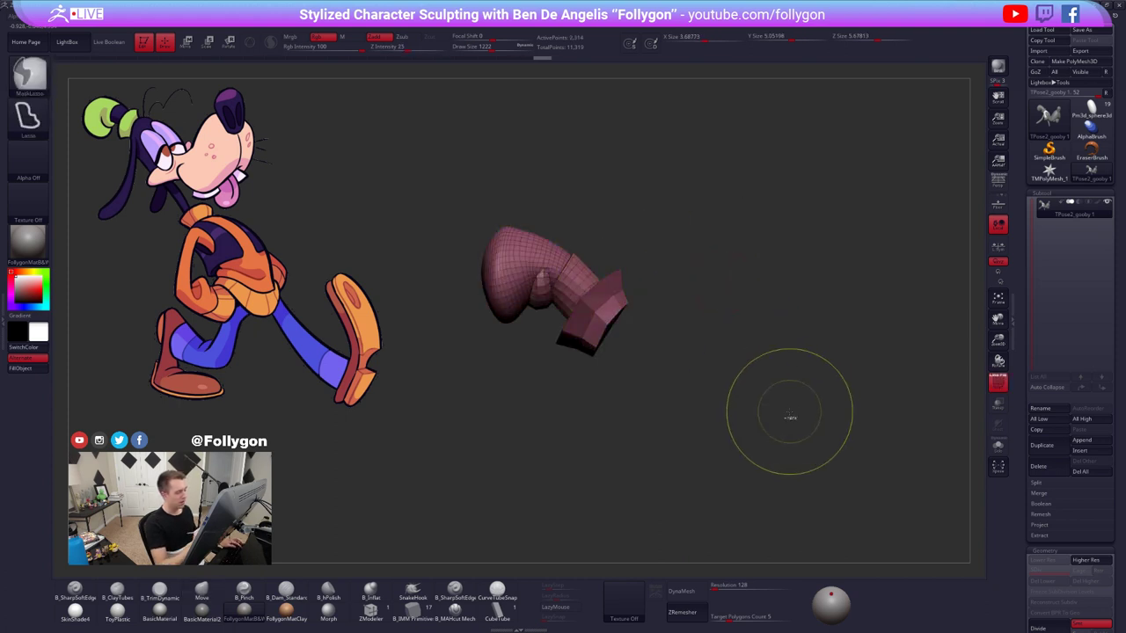
- Mask the isolated hat, show the whole model, and invert the mask so only the hat is editable
ctrl+click(719, 294)
ctrl+shift+click(730, 294)
key(shift+f)
key(b)
key(m)
key(v)
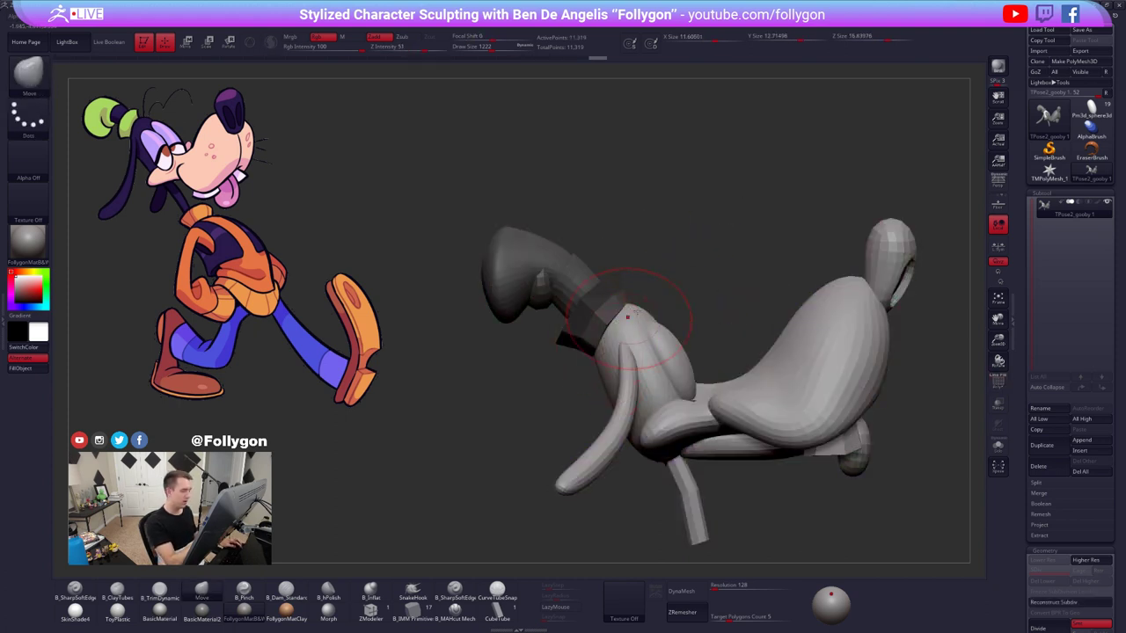
ctrl+click(670, 295)
- Tilt the hat slightly farther back and move it down onto the head with the Transpose lines
key(r)
drag(608, 326, 710, 276)
key(w)
drag(659, 303, 683, 278)
key(r)
key(q)
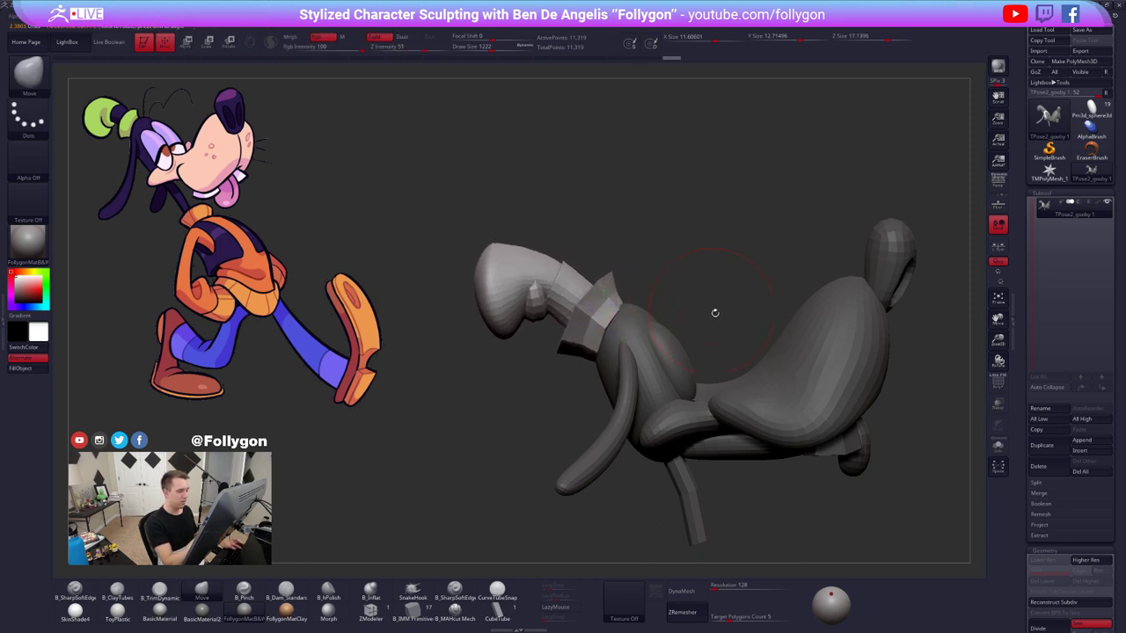
alt+drag(715, 313, 659, 301)
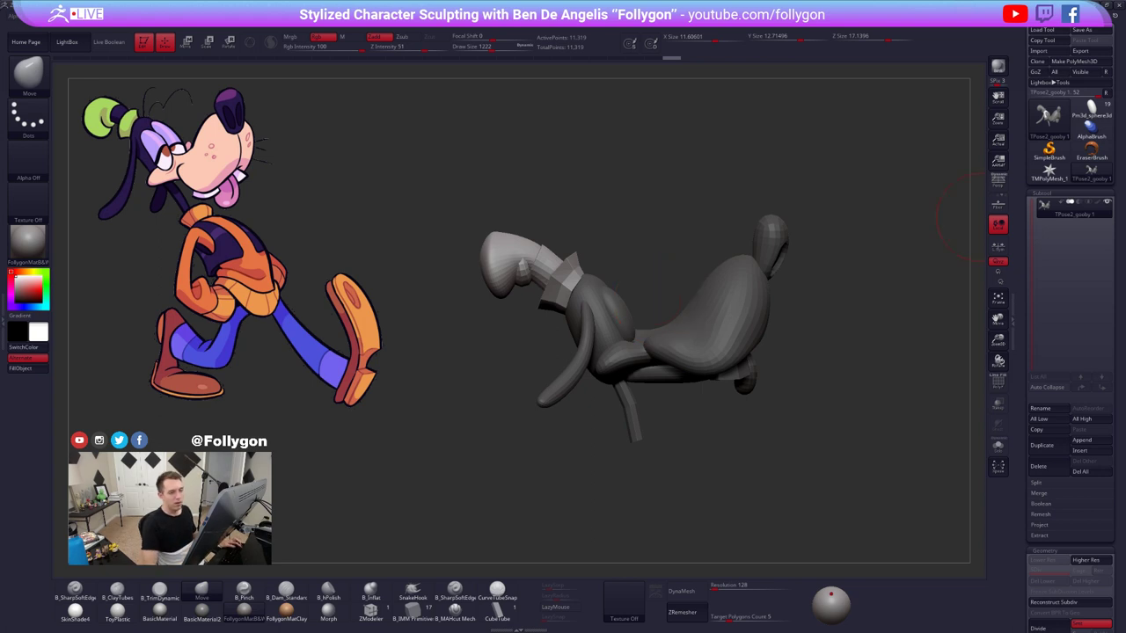
- Switch to the original model with separate subtools and examine its head, briefly hiding the lower part
click(1092, 110)
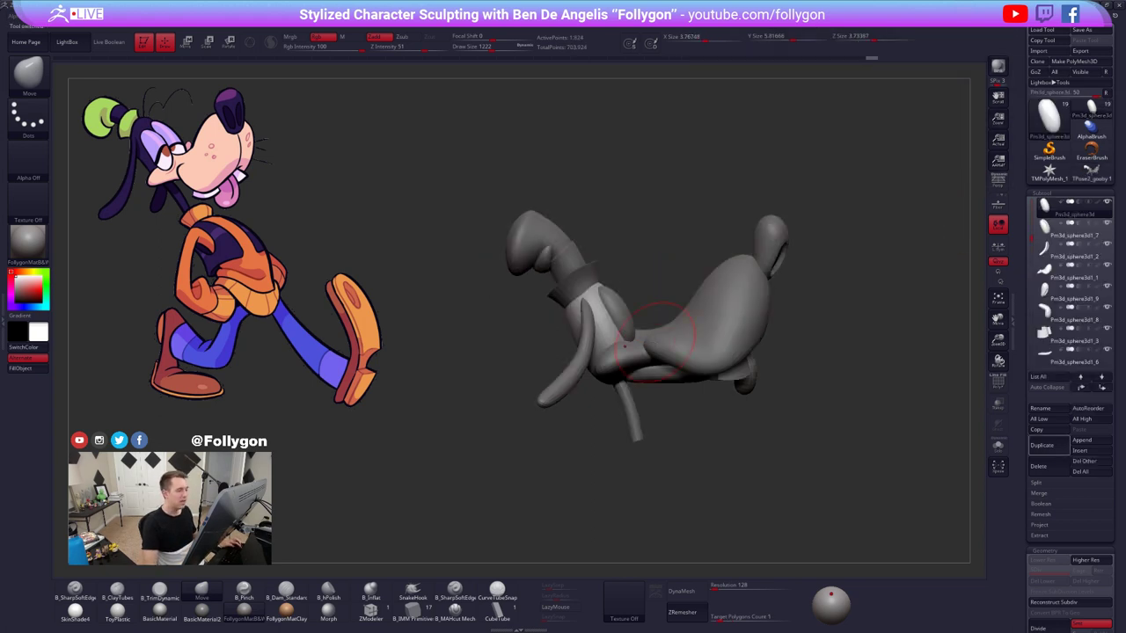
right_drag(617, 318, 561, 323)
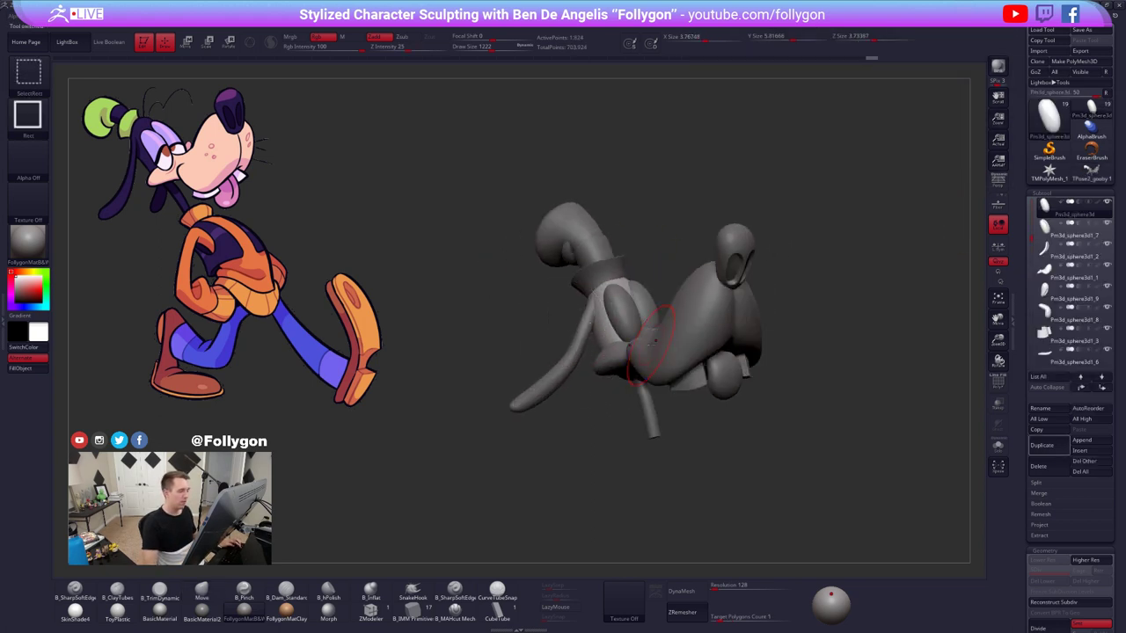
key(ctrl+shift+s)
ctrl+alt+shift+drag(647, 354, 583, 403)
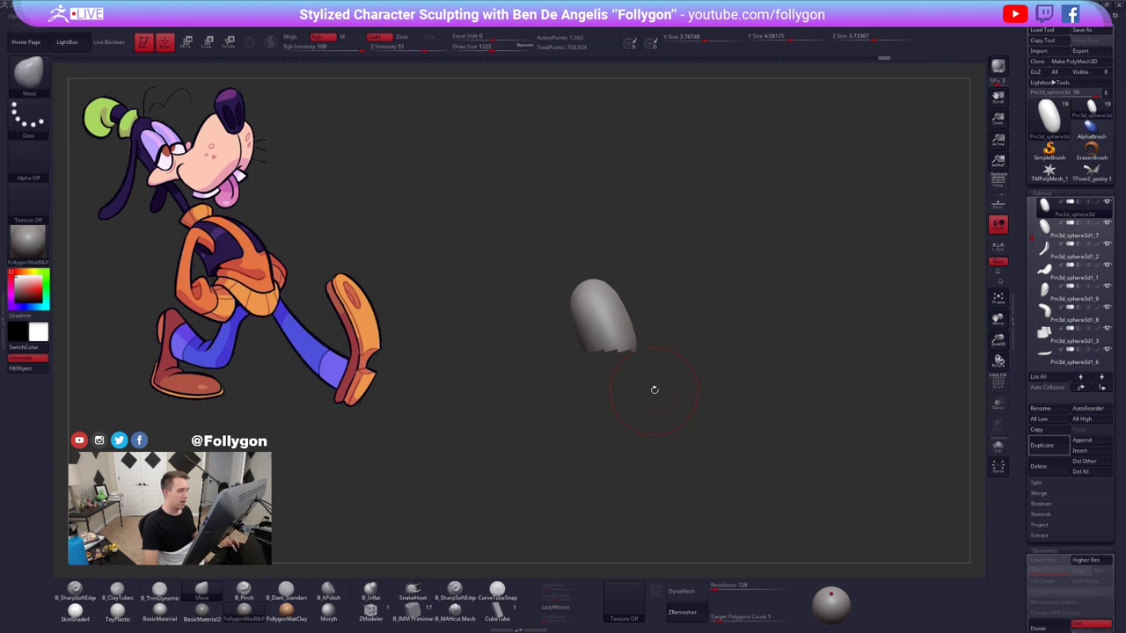
key(ctrl+shift+s)
ctrl+shift+click(673, 410)
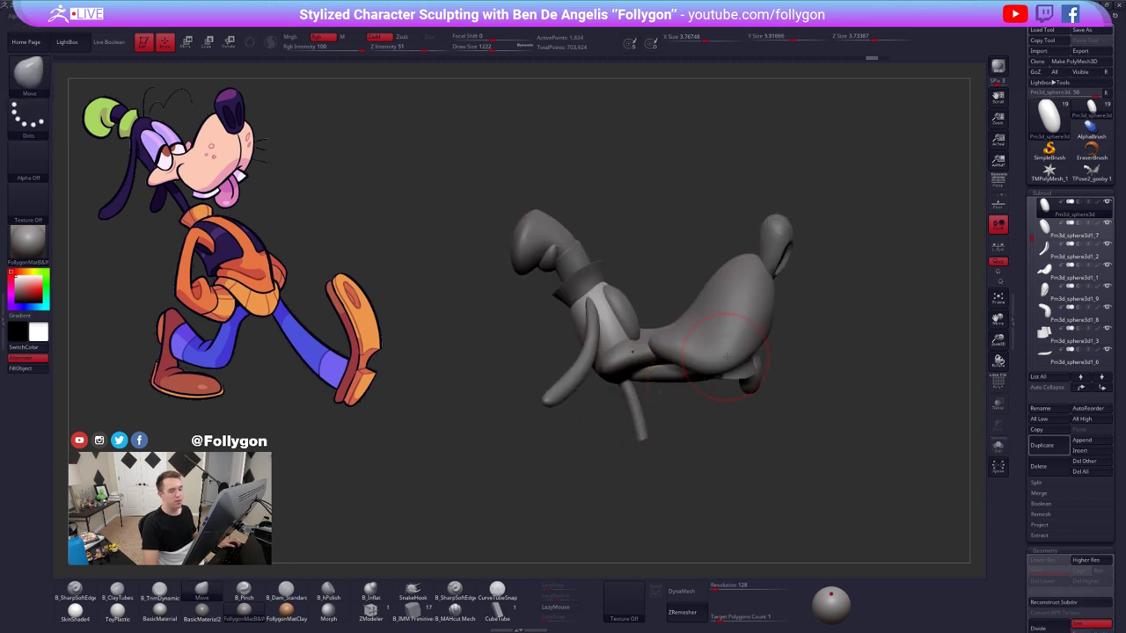
- Switch back to the posing mesh and raise its subdivision level
click(1055, 118)
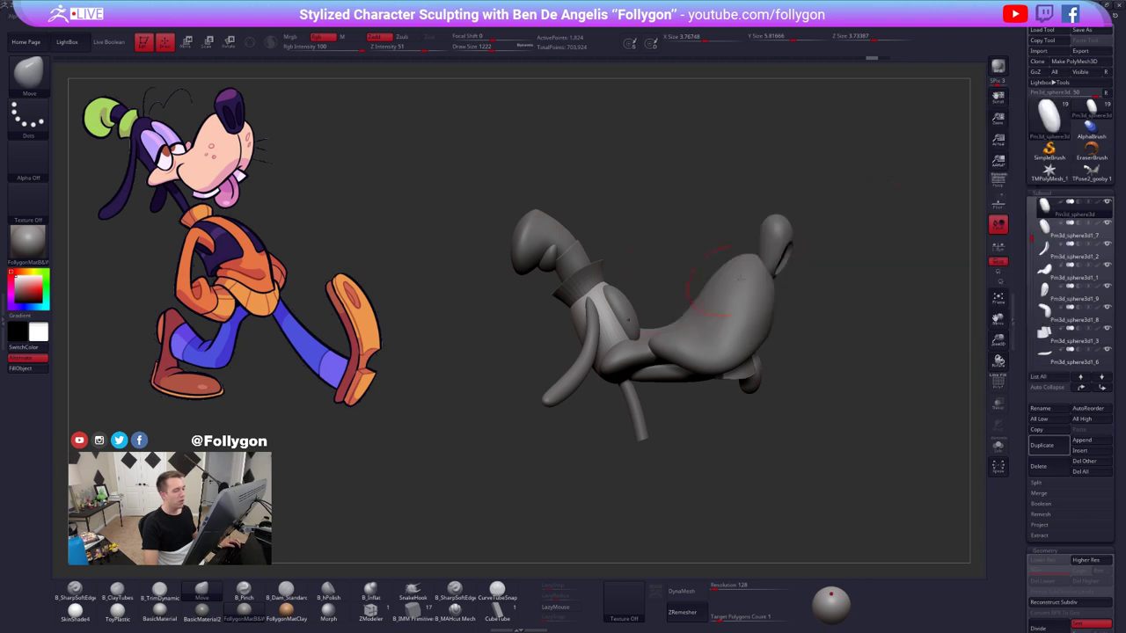
click(1096, 180)
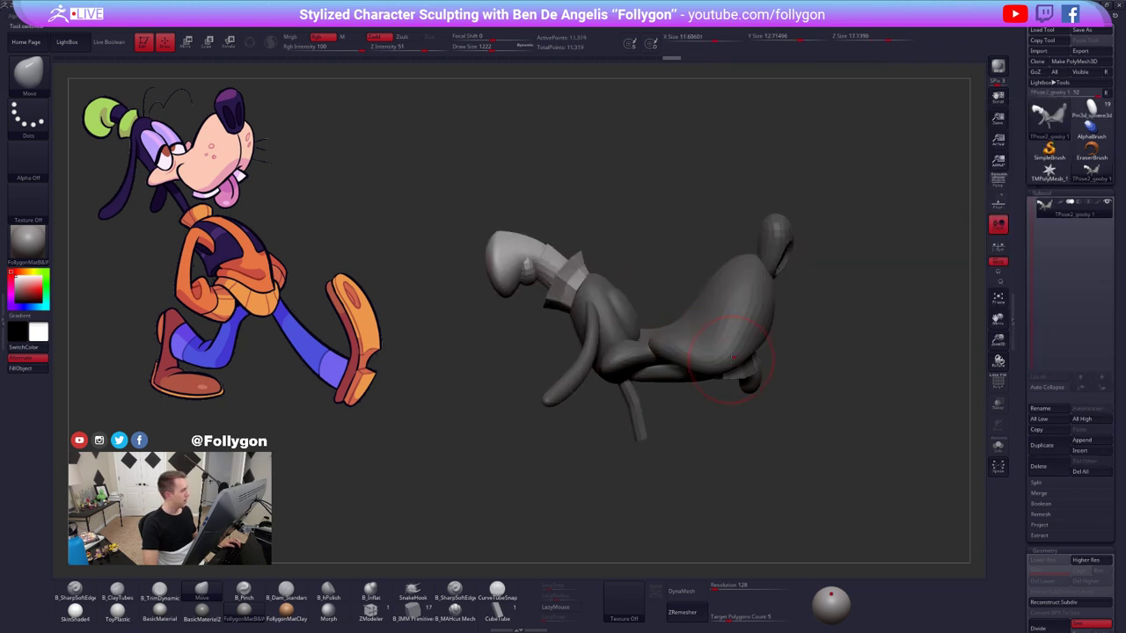
key(d)
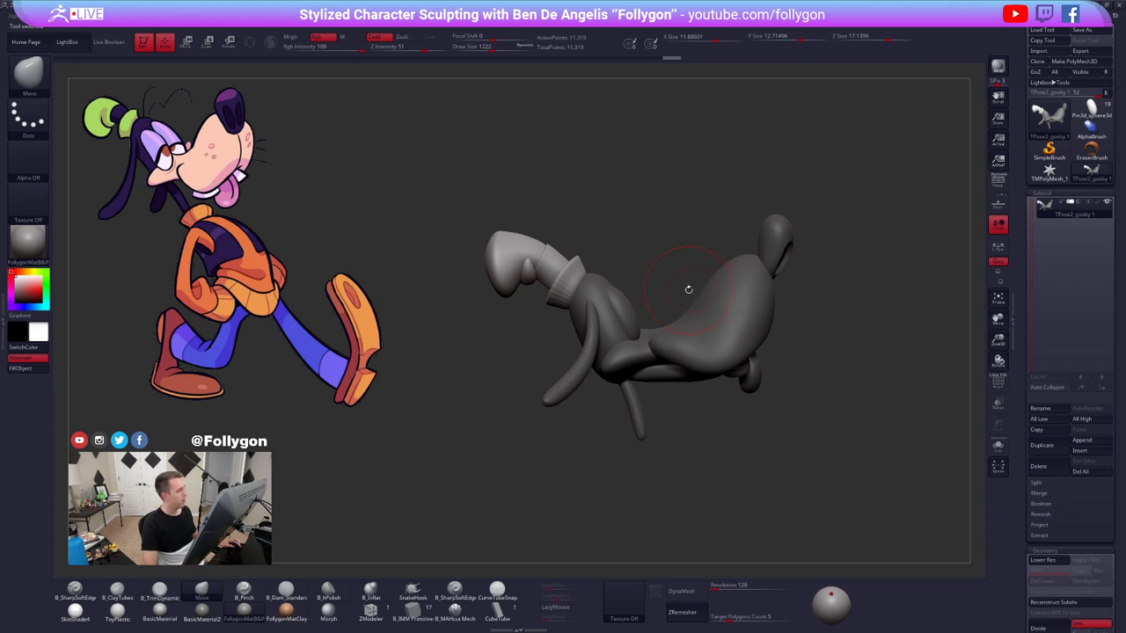
- Lower the posing mesh's subdivision level and reshape the unmasked hat brim around the back of the skull with the Move brush
key(shift+f)
key(shift+f)
key(shift+d)
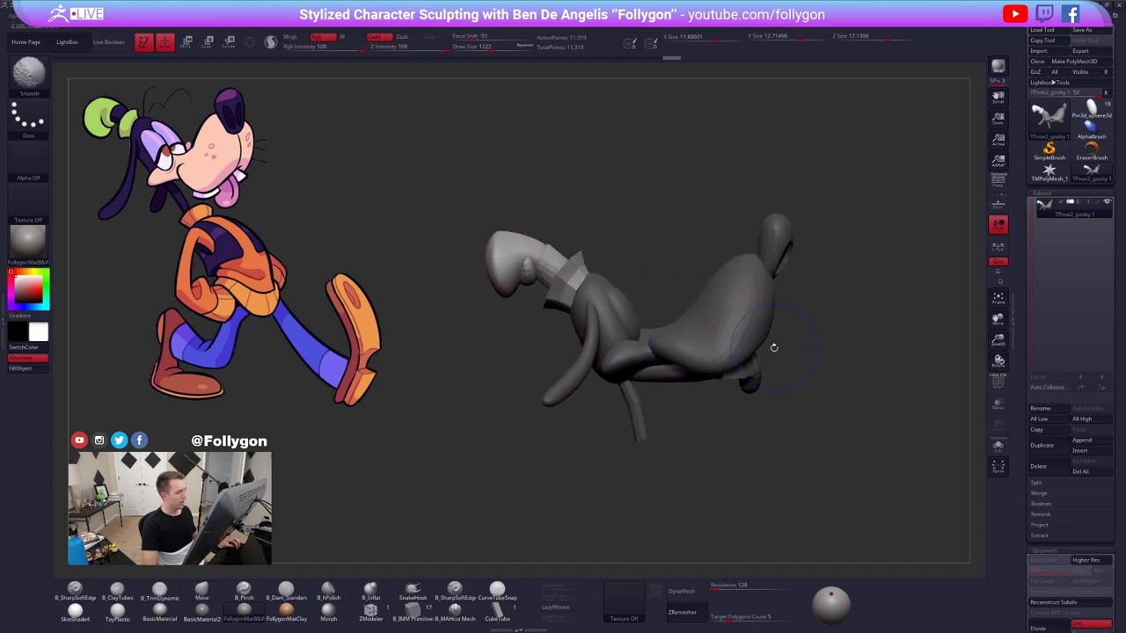
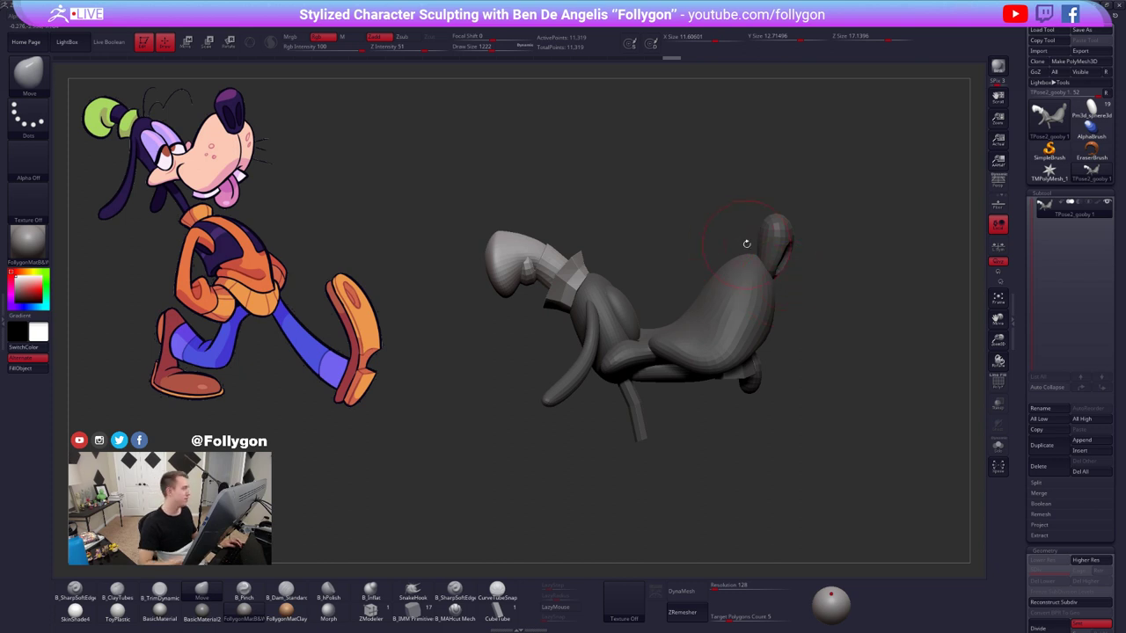
alt+drag(747, 244, 753, 304)
key(space)
drag(590, 287, 577, 287)
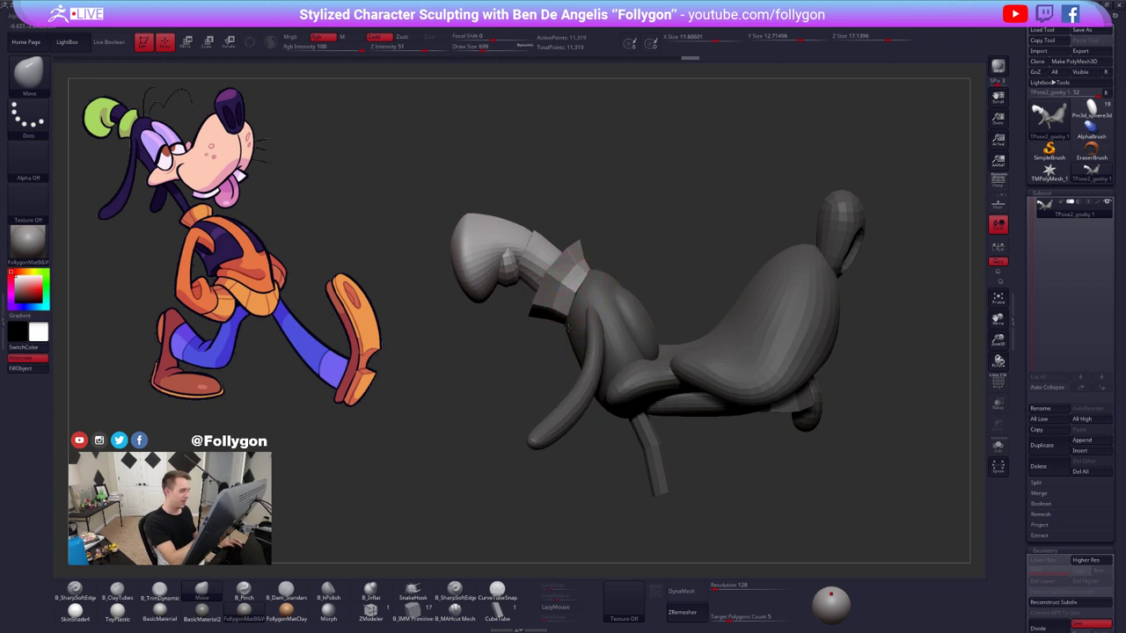
mouse_move(528, 378)
mouse_down()
mouse_move(748, 409)
mouse_move(752, 338)
mouse_move(730, 330)
mouse_move(540, 368)
mouse_up()
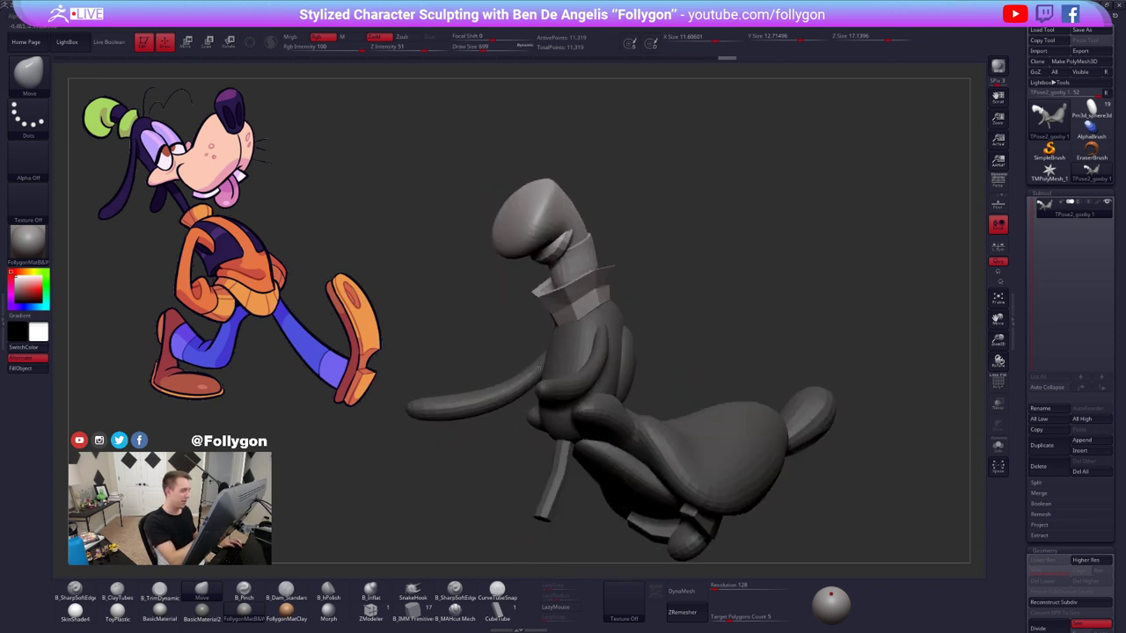
key(ctrl+shift+z)
drag(647, 294, 551, 357)
key(ctrl+shift+z)
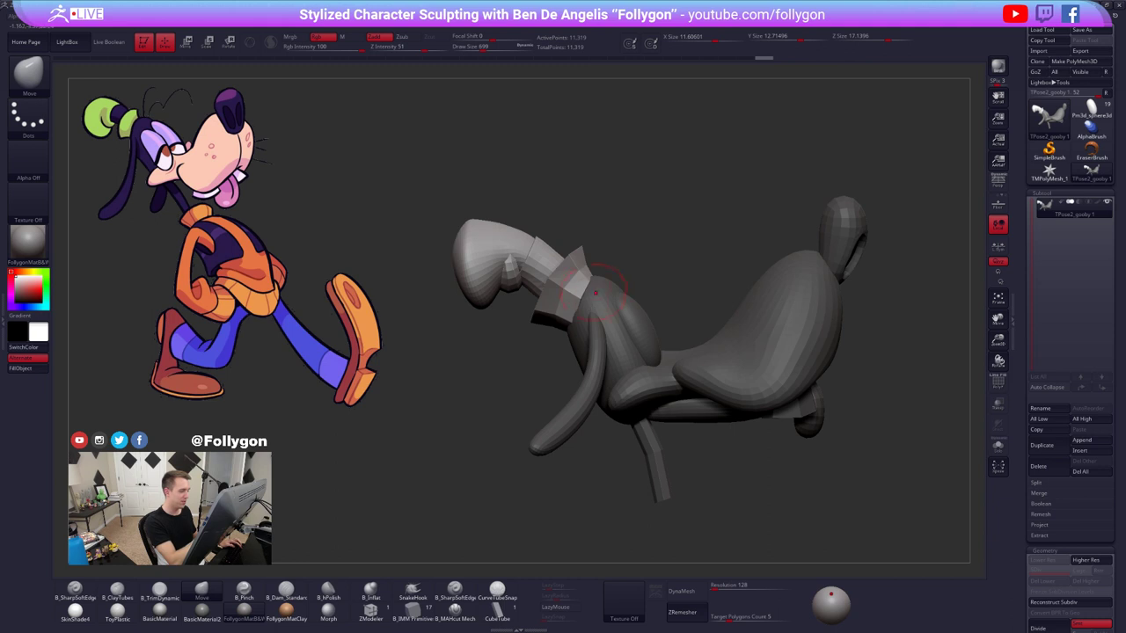
drag(594, 292, 580, 286)
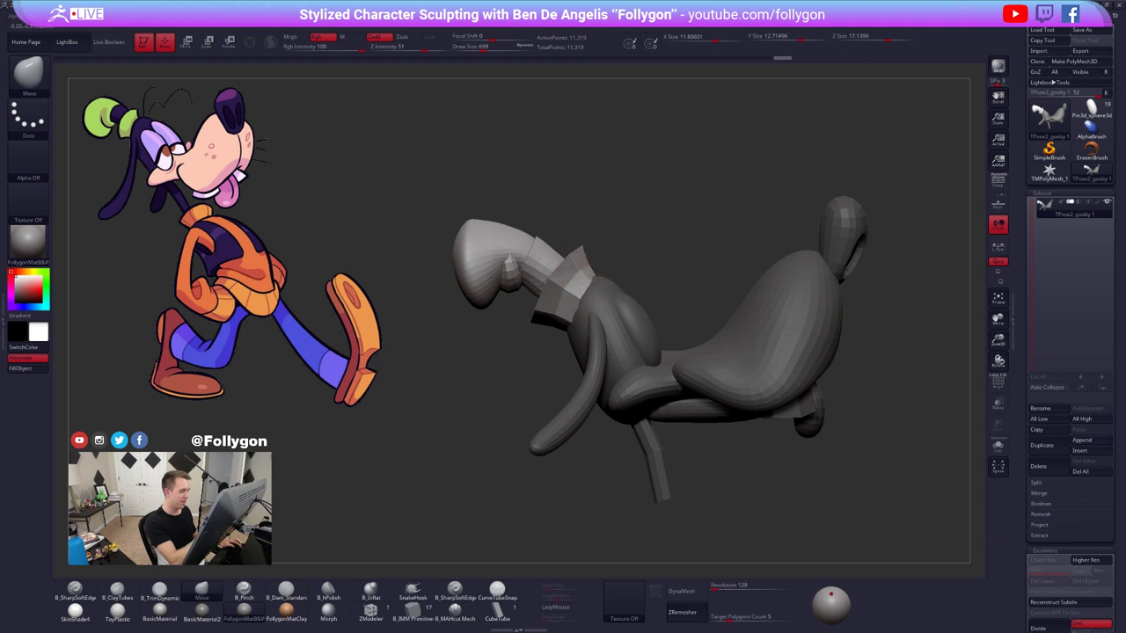
- Mask everything except the skull and adjust its back edge beneath the hat brim with the Move brush
key(w)
ctrl+click(623, 301)
key(q)
key(space)
drag(602, 288, 615, 289)
drag(682, 304, 605, 316)
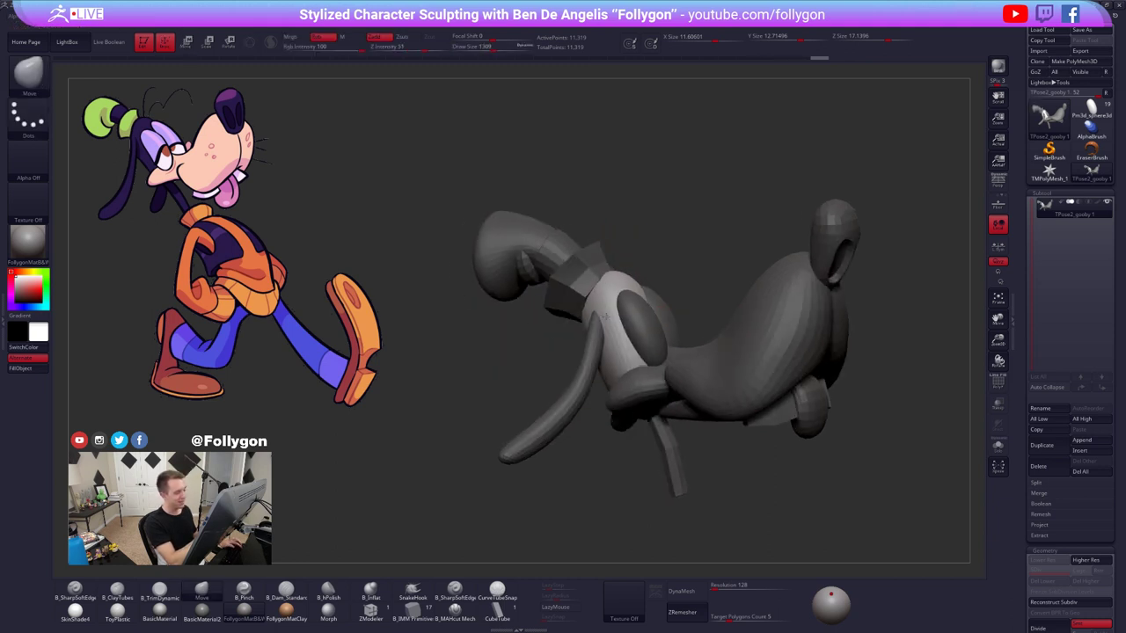
- Refine the upper skull's shape around the eyes and hat with a larger Move brush, working from front and side
mouse_move(605, 317)
right_down()
mouse_move(526, 284)
mouse_move(539, 282)
right_up()
drag(699, 268, 693, 263)
right_drag(693, 262, 747, 269)
drag(700, 266, 704, 262)
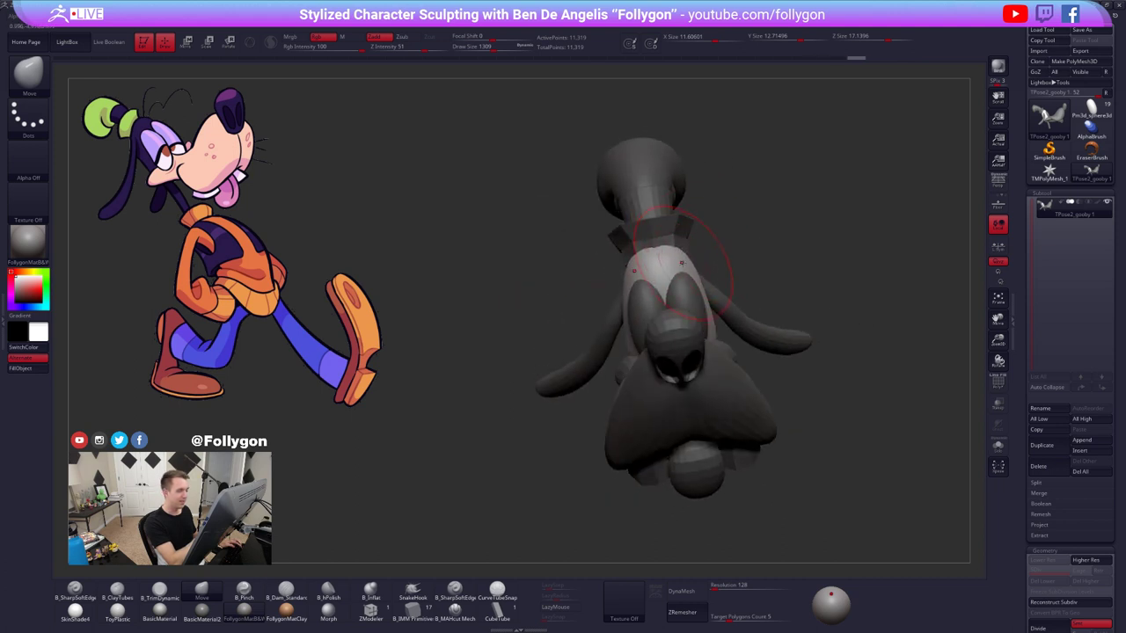
right_drag(703, 261, 757, 271)
drag(695, 271, 690, 266)
right_drag(690, 266, 757, 271)
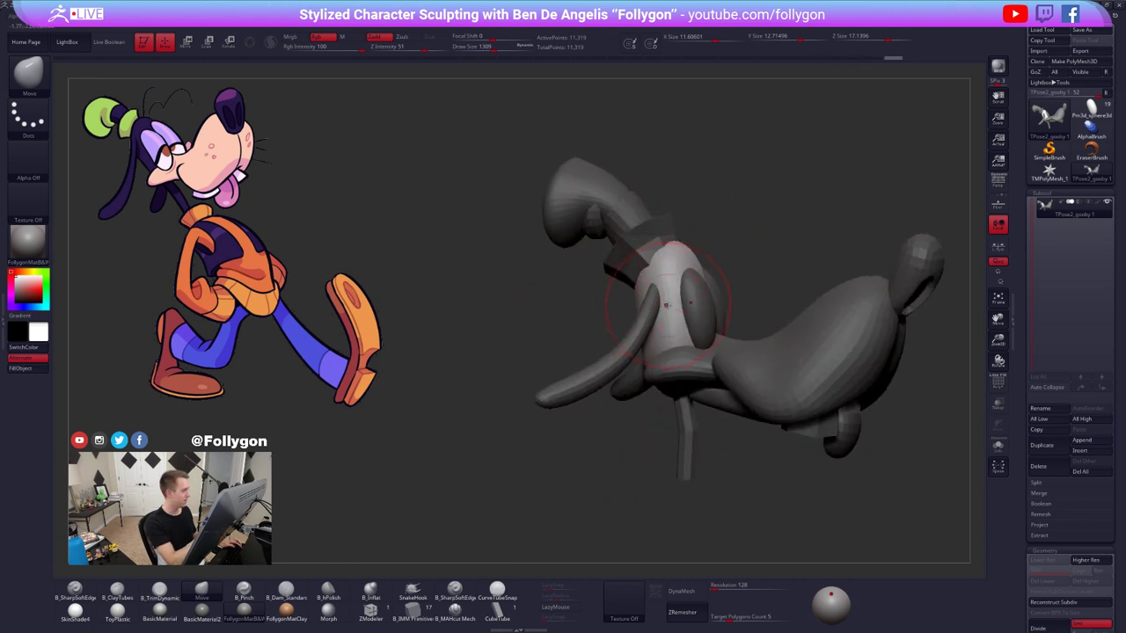
mouse_move(678, 291)
right_down()
mouse_move(642, 290)
mouse_move(721, 286)
right_up()
key(space)
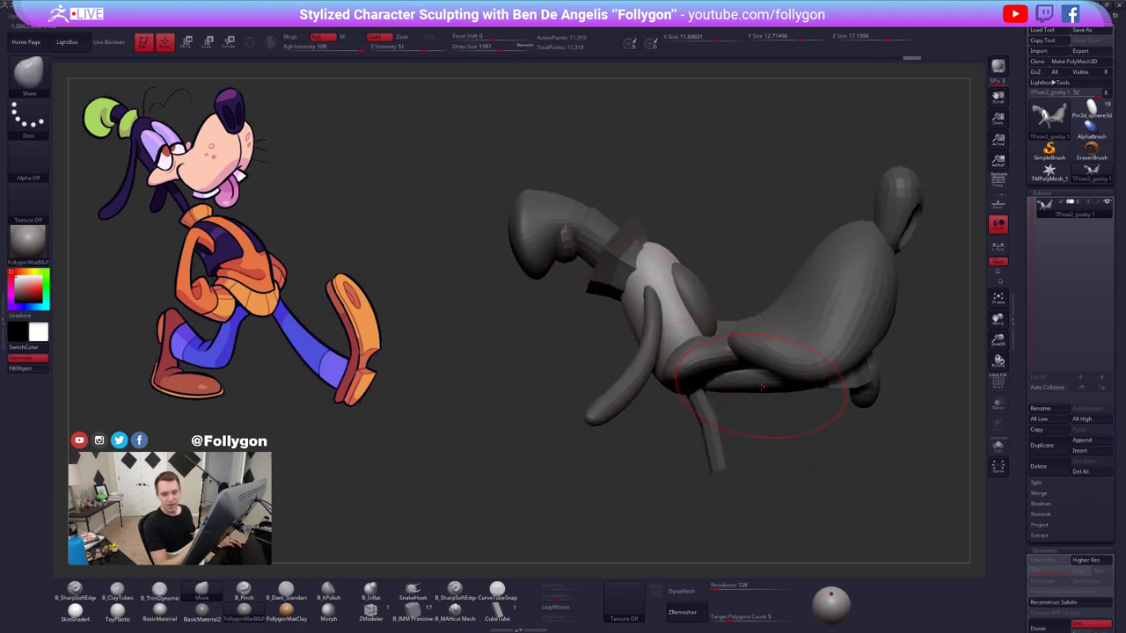
right_drag(762, 385, 765, 404)
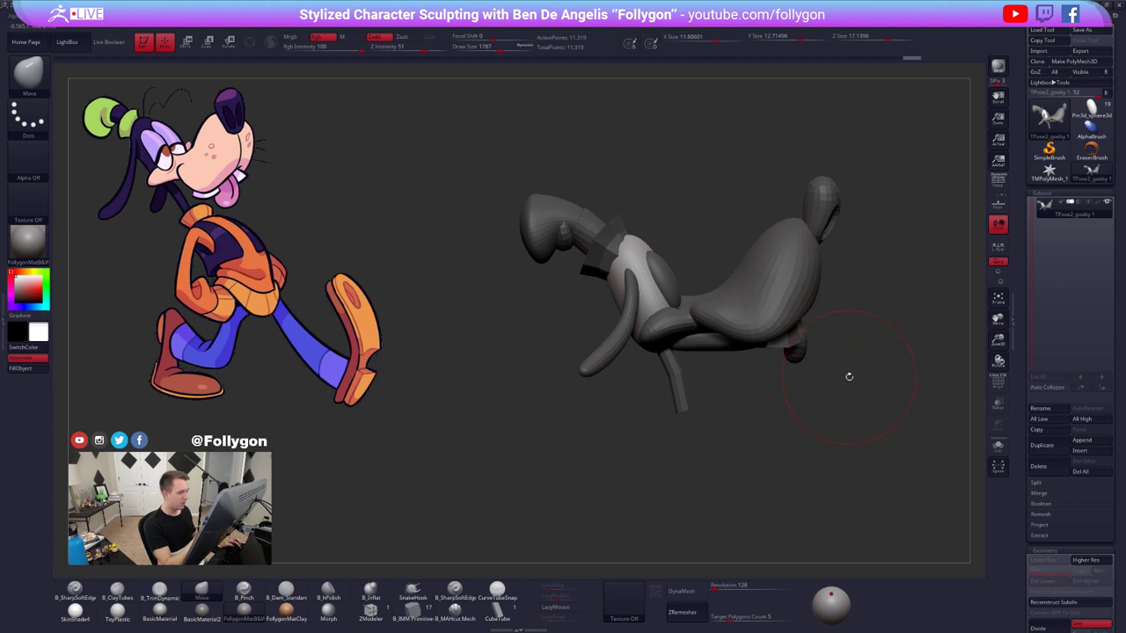
- Mask everything except the eyes
ctrl+right_drag(660, 270, 694, 303)
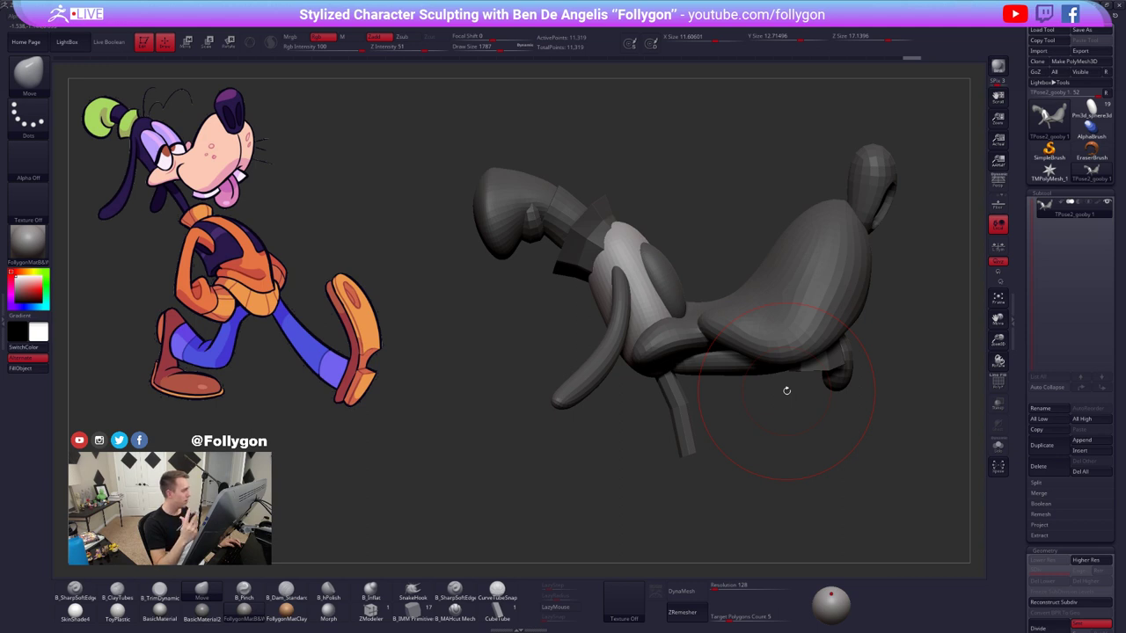
key(space)
mouse_move(690, 252)
mouse_down()
mouse_move(643, 247)
mouse_move(733, 458)
mouse_up()
key(w)
ctrl+click(672, 290)
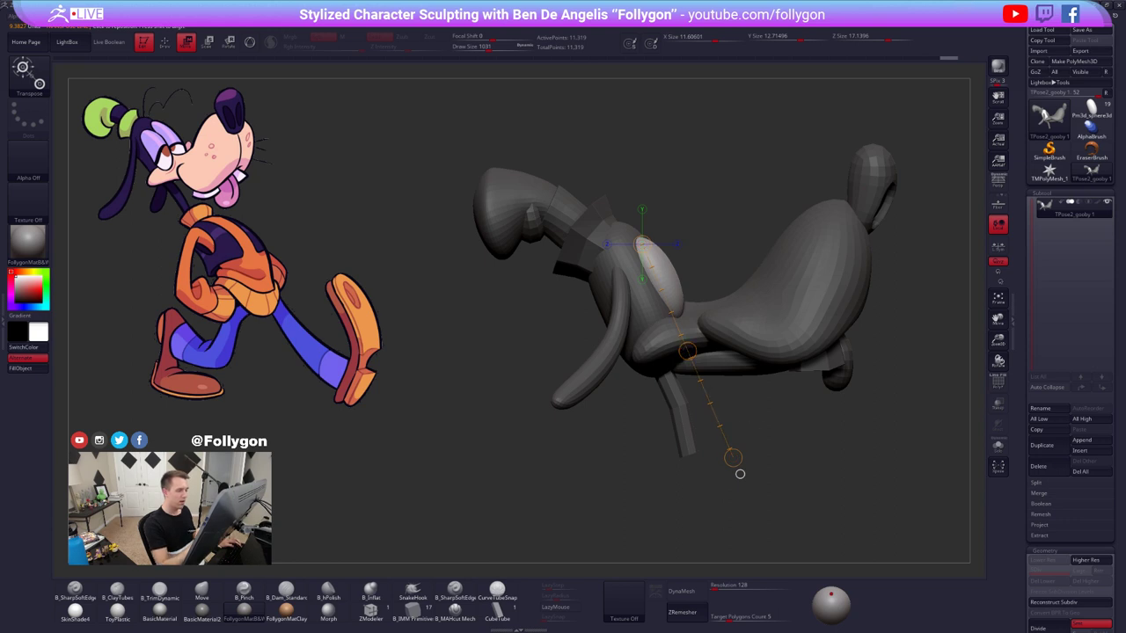
mouse_move(890, 398)
mouse_down()
mouse_move(778, 393)
mouse_move(764, 486)
mouse_move(779, 483)
mouse_move(784, 453)
mouse_move(802, 450)
mouse_move(774, 447)
mouse_move(788, 438)
mouse_up()
key(ctrl+z)
key(ctrl+shift+z)
key(q)
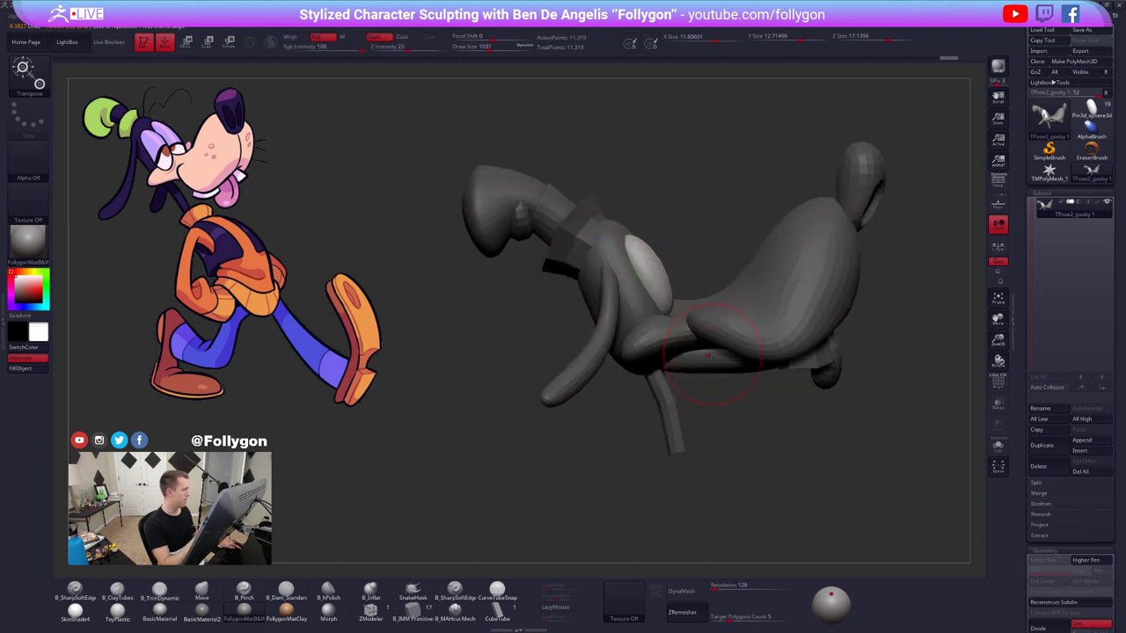
- Mask everything except the ears and pull their upper ends higher on the skull with the Move brush
key(w)
ctrl+click(604, 296)
key(q)
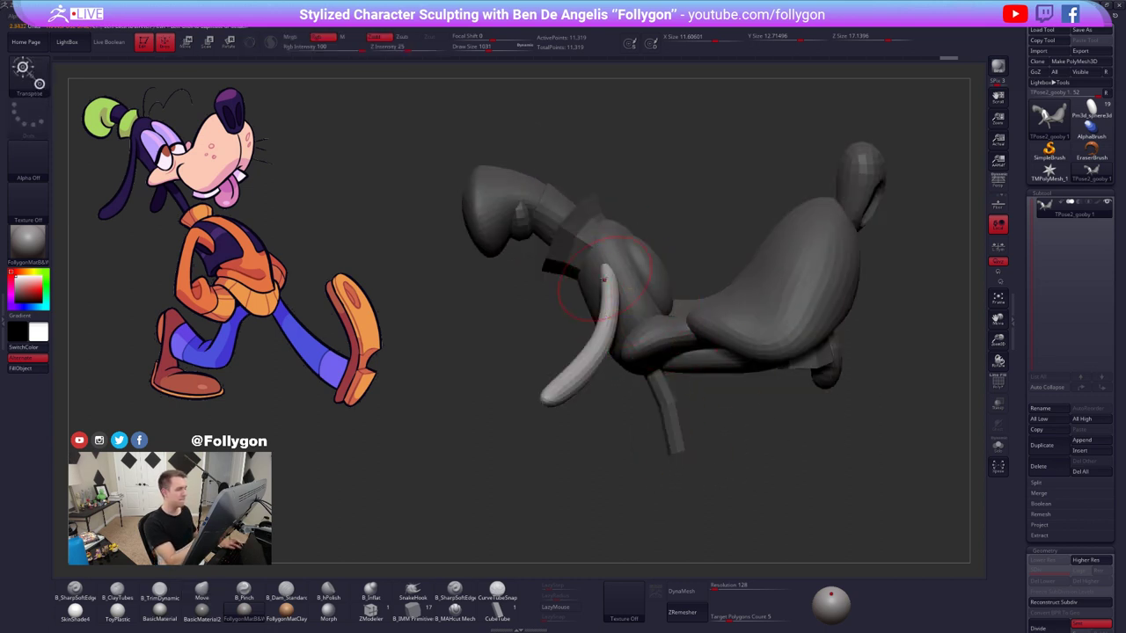
key(space)
drag(592, 296, 607, 293)
drag(783, 449, 722, 452)
drag(619, 280, 622, 243)
key(space)
drag(621, 295, 609, 293)
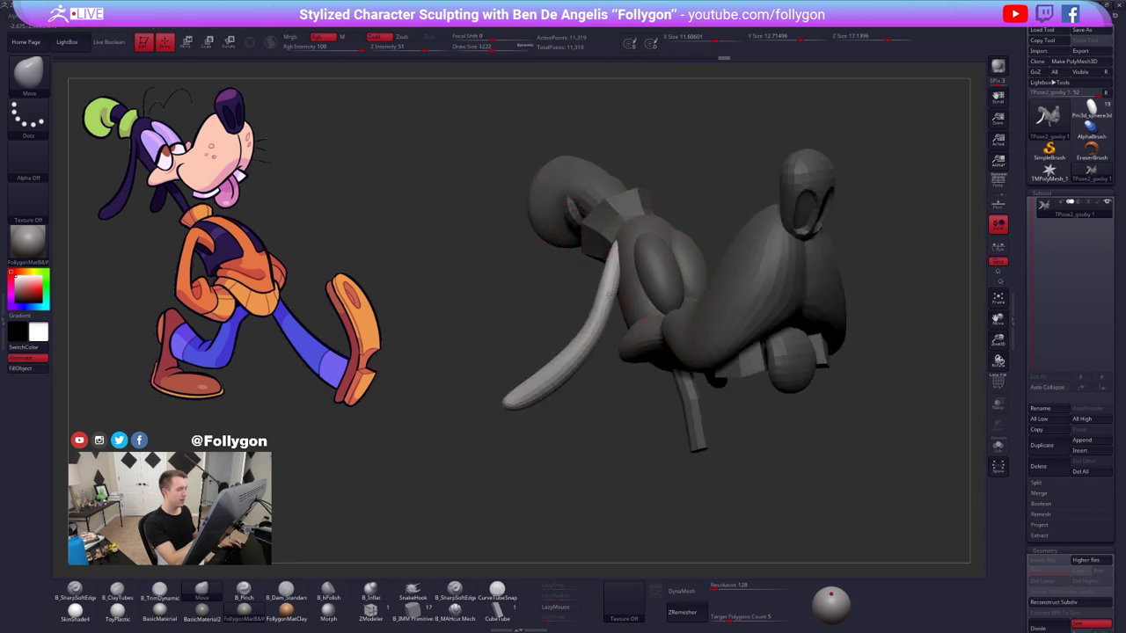
- Try bending the middle of the ear inward with a larger Move brush
drag(591, 333, 595, 340)
key(space)
drag(577, 292, 581, 289)
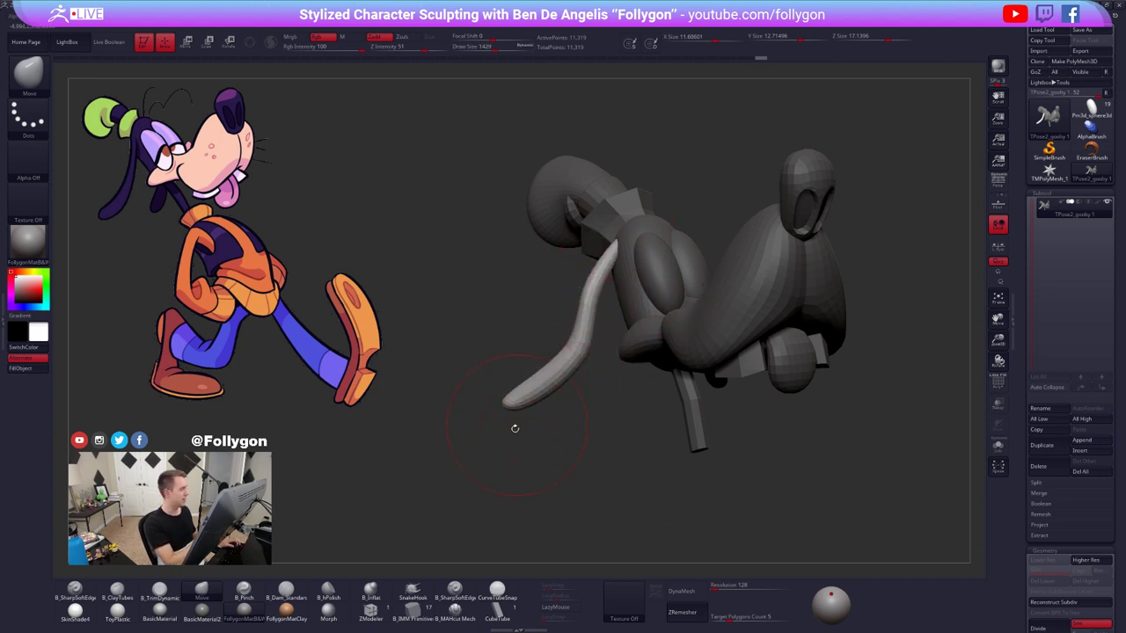
key(ctrl+z)
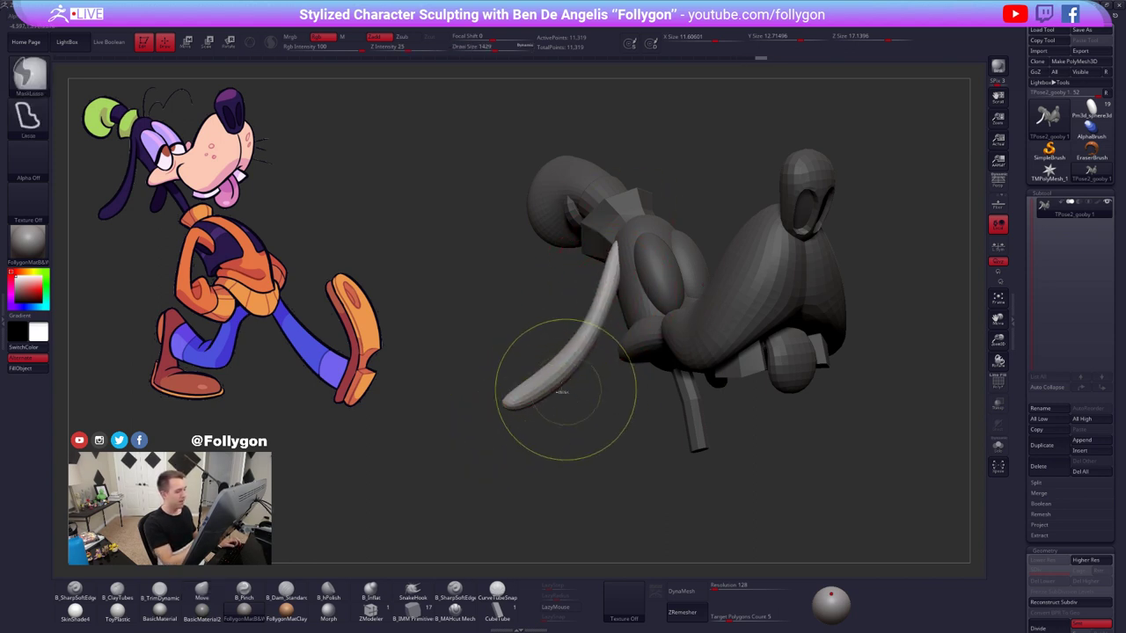
- Reshape the ears' curve and raise their upper ends against the skull with the Move brush
alt+drag(578, 306, 615, 306)
drag(647, 270, 622, 286)
key(ctrl+z)
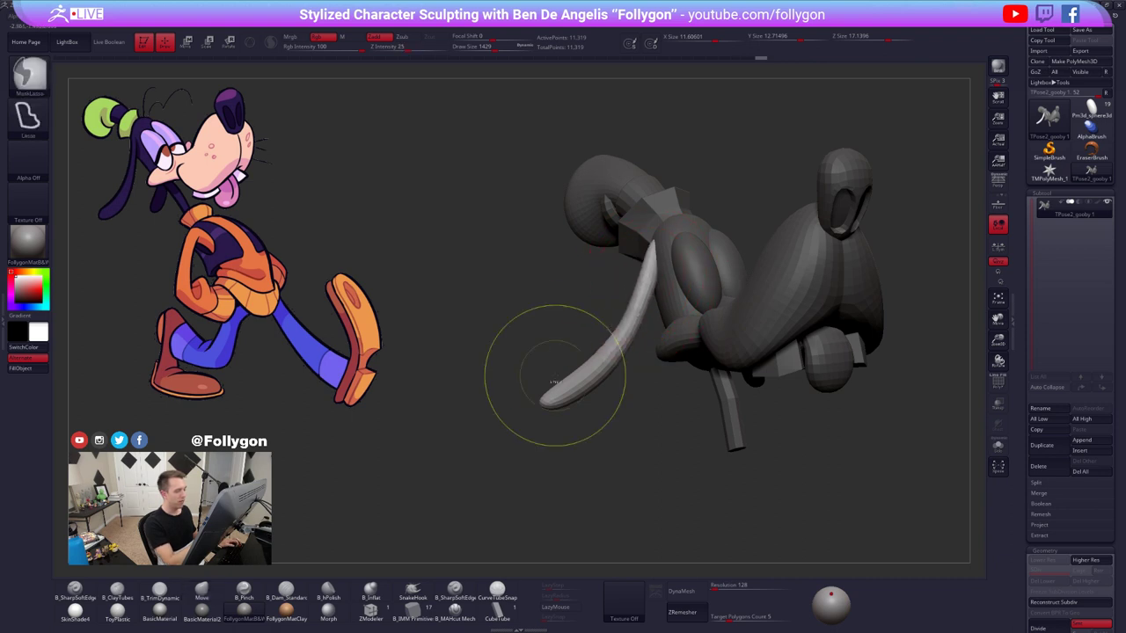
drag(609, 364, 627, 345)
drag(607, 255, 596, 245)
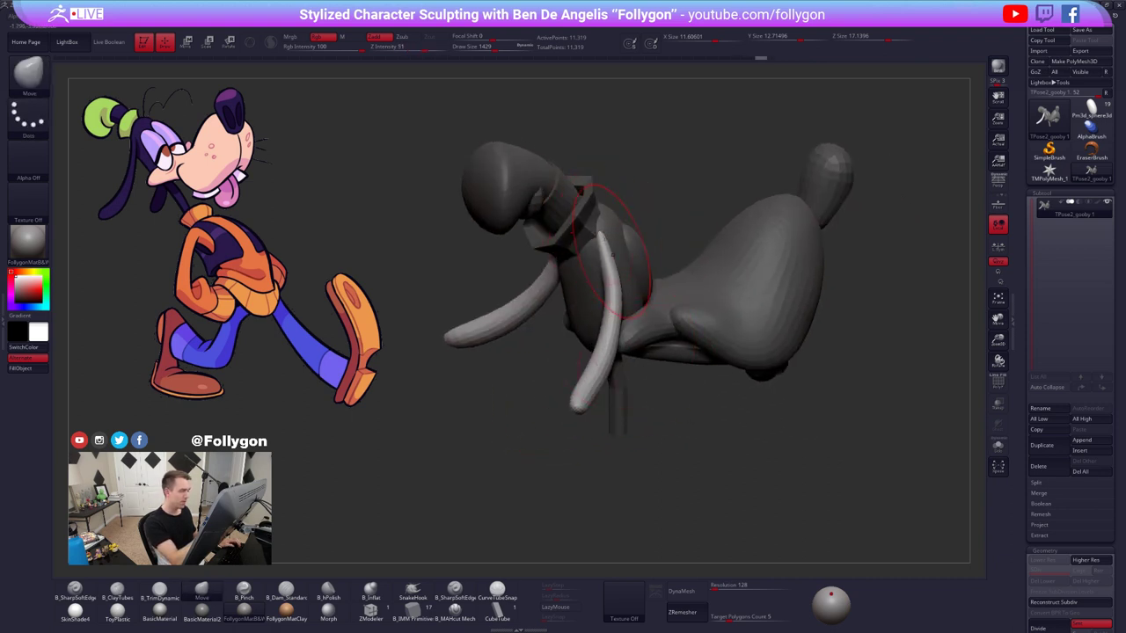
drag(563, 290, 519, 286)
drag(600, 248, 605, 244)
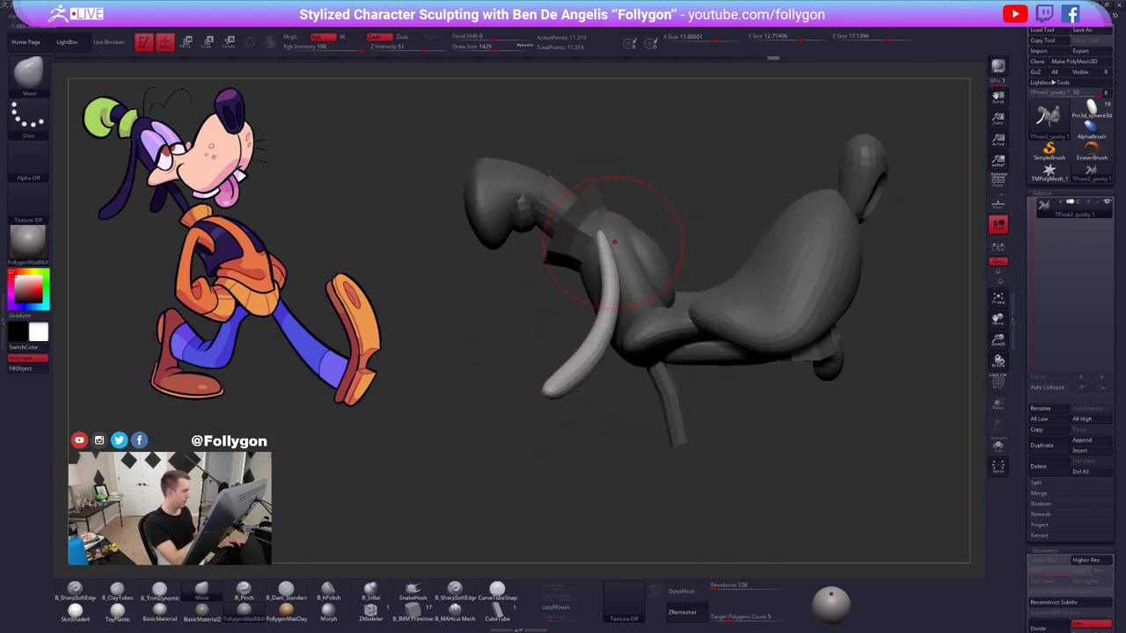
- Mask the lower part of the ear, soften the mask edge, and invert it so only the ear tip is editable
alt+drag(641, 407, 616, 366)
drag(607, 418, 735, 450)
key(space)
mouse_move(689, 339)
mouse_down()
mouse_move(715, 334)
mouse_move(576, 264)
mouse_move(759, 164)
mouse_up()
key(shift+f)
key(shift+f)
ctrl+click(730, 325)
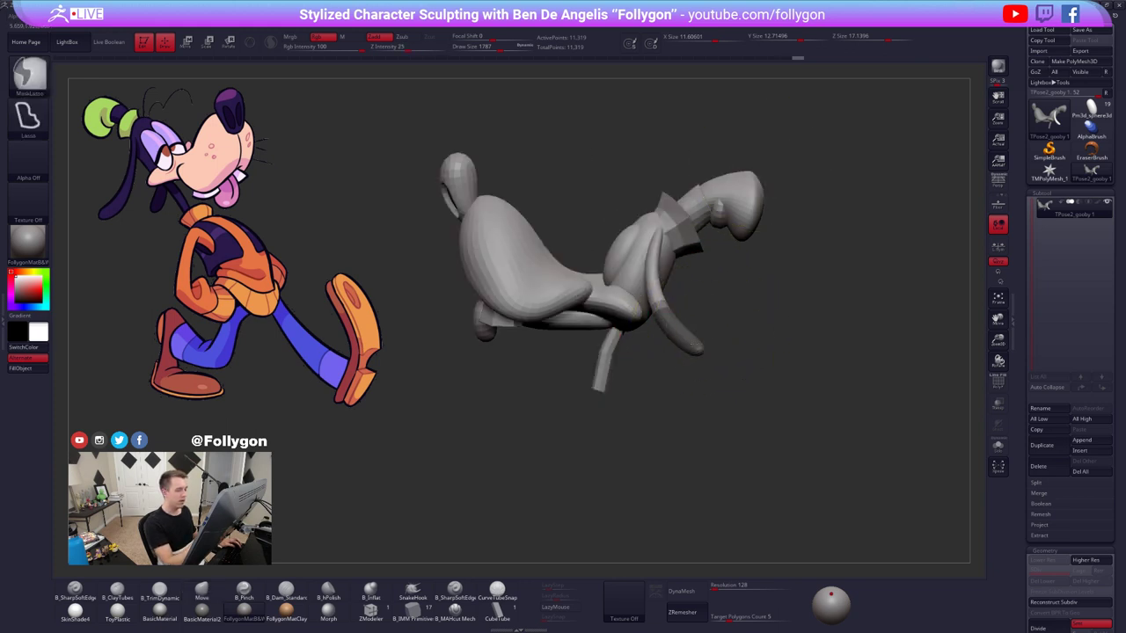
ctrl+click(696, 346)
ctrl+click(696, 346)
ctrl+click(697, 347)
ctrl+click(731, 335)
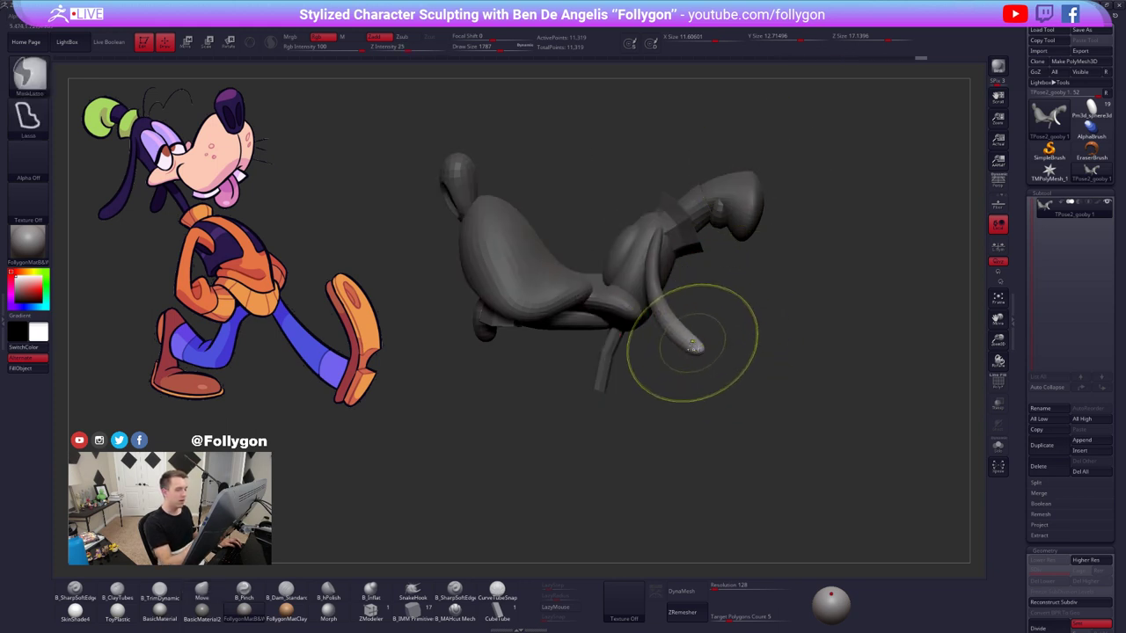
- Thicken the ear tips with two passes of the Inflate deformation and clear the mask
drag(1036, 531, 1037, 411)
scroll(1034, 404, down, 5)
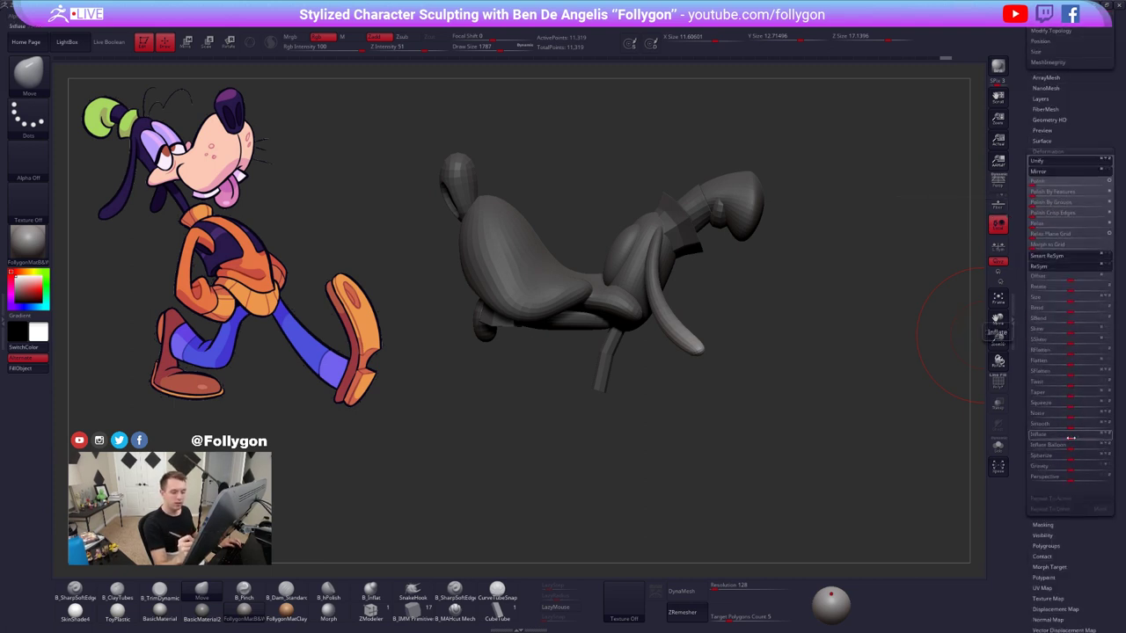
drag(1072, 438, 1124, 436)
drag(844, 369, 743, 327)
drag(743, 327, 655, 318)
ctrl+click(725, 347)
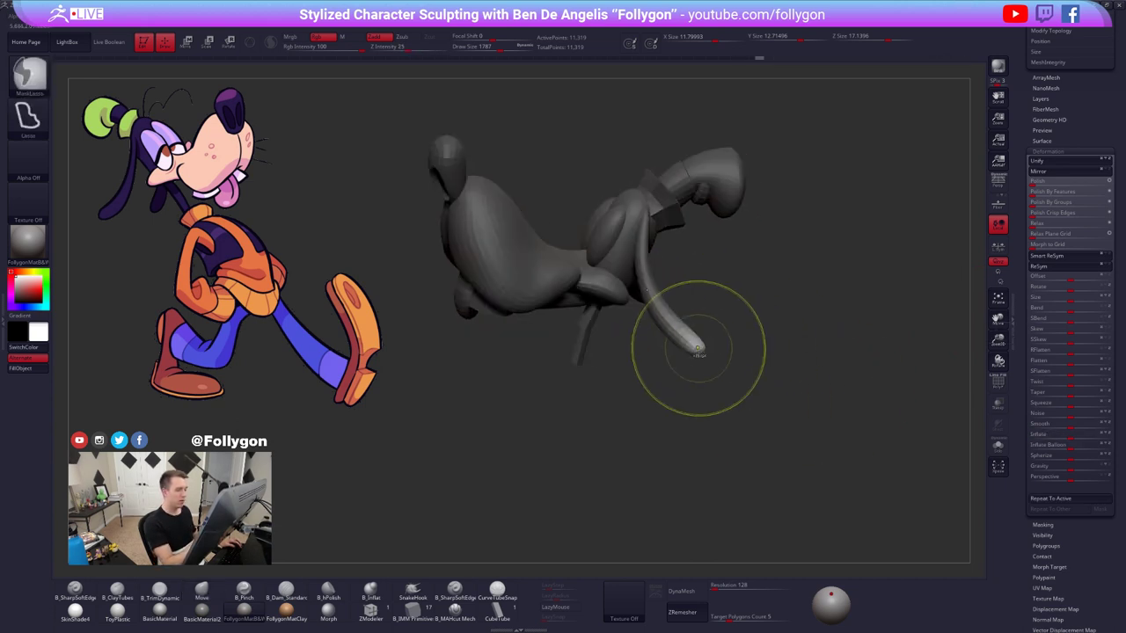
mouse_move(1074, 436)
mouse_down()
mouse_move(1110, 442)
mouse_move(1087, 435)
mouse_move(1102, 433)
mouse_up()
shift+drag(816, 414, 880, 418)
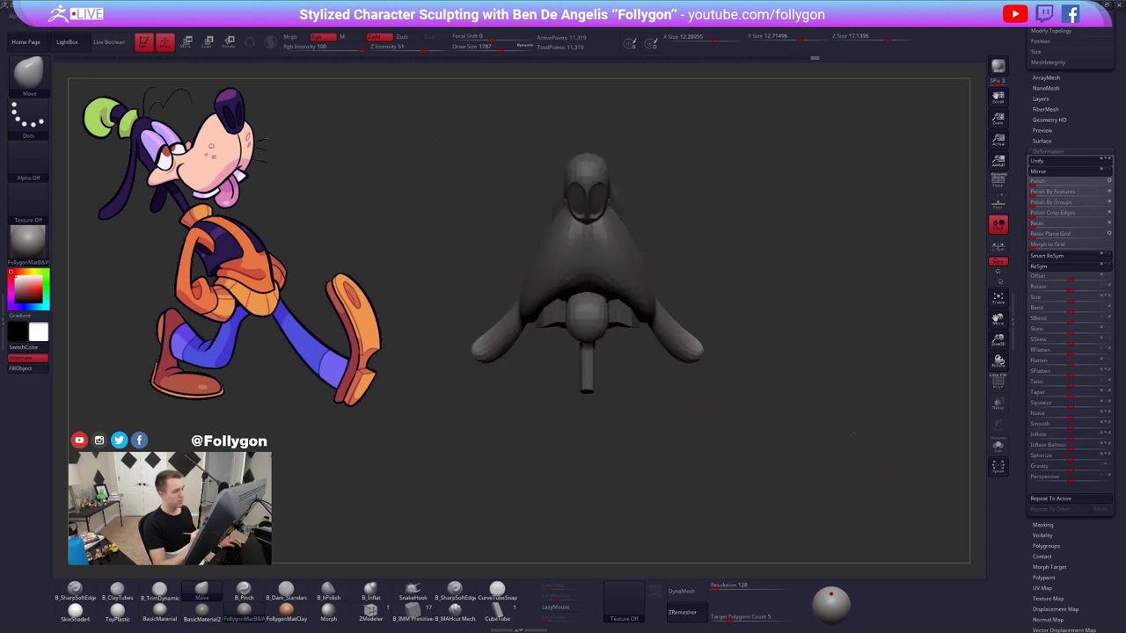
alt+drag(827, 449, 795, 433)
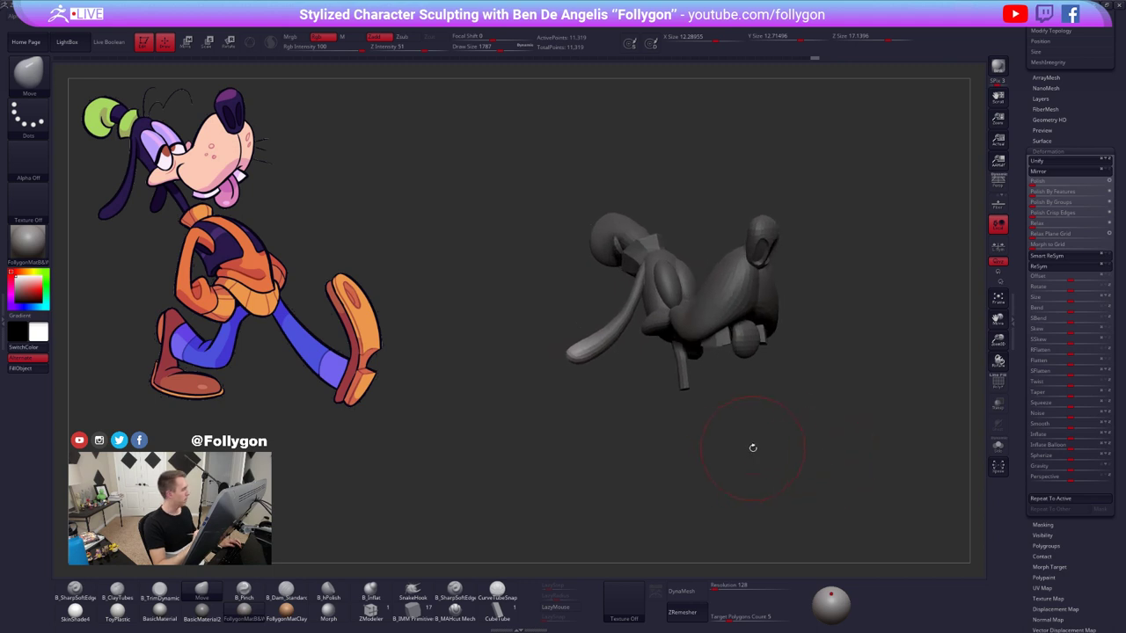
ctrl+drag(811, 373, 834, 394)
drag(1043, 145, 1043, 351)
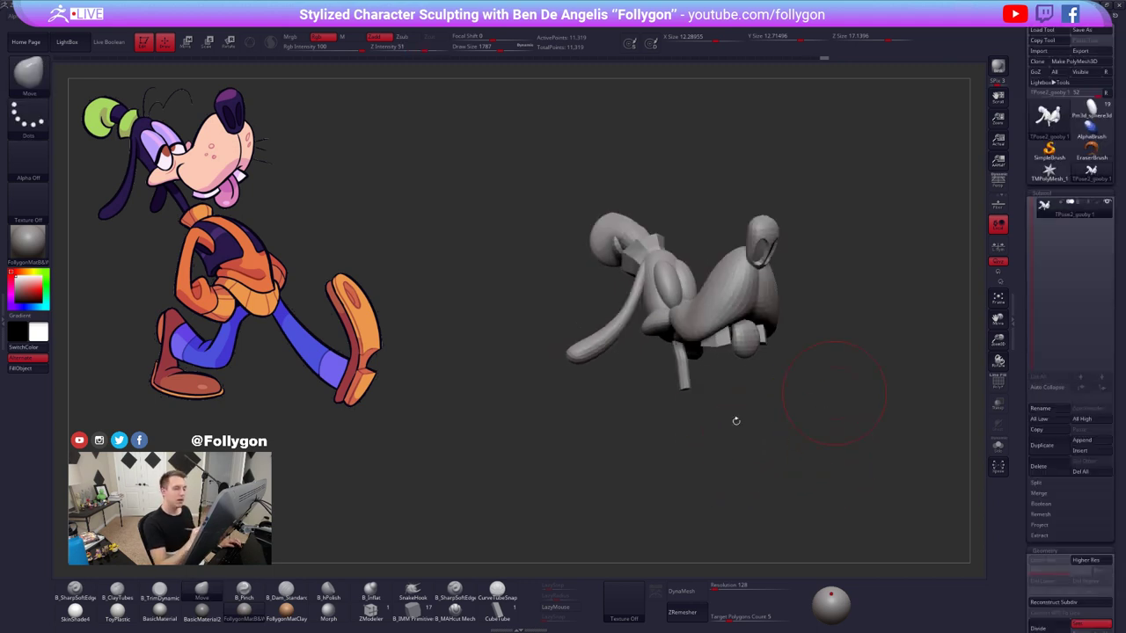
- Try smoothing the lower end of the ear
ctrl+right_drag(595, 344, 566, 364)
shift+drag(566, 364, 591, 349)
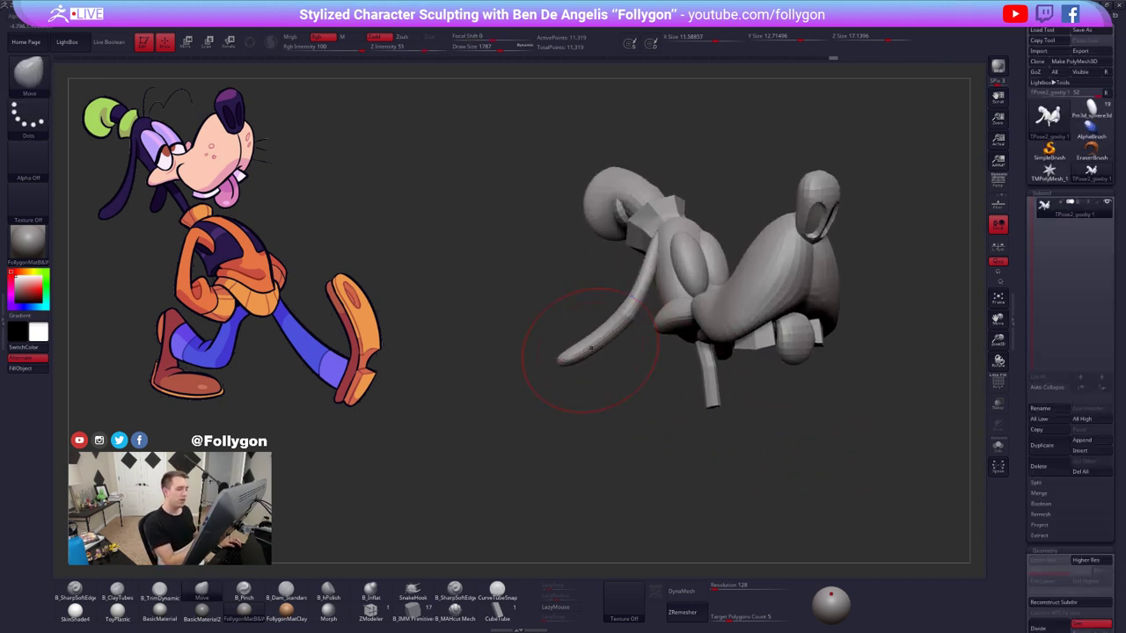
key(ctrl+z)
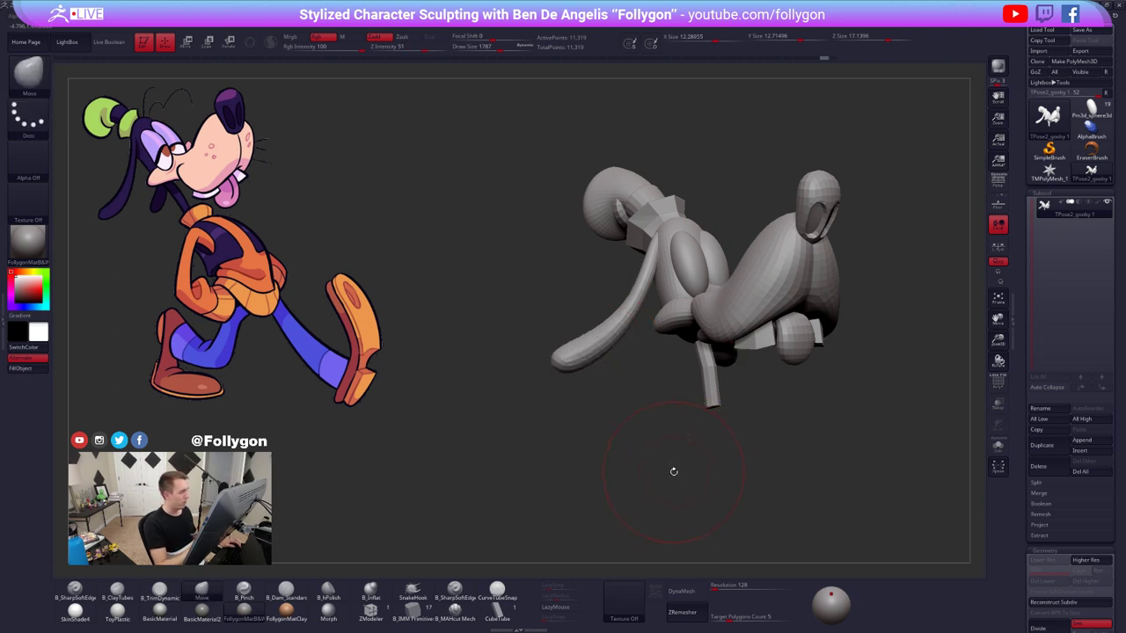
- Isolate the neck with polyframe display on, mask at its upper end, and bring back the rest of the model
mouse_move(721, 401)
right_down()
mouse_move(735, 430)
mouse_move(669, 424)
mouse_move(651, 408)
mouse_move(638, 422)
mouse_move(646, 352)
mouse_move(650, 372)
right_up()
ctrl+shift+click(669, 419)
key(shift+f)
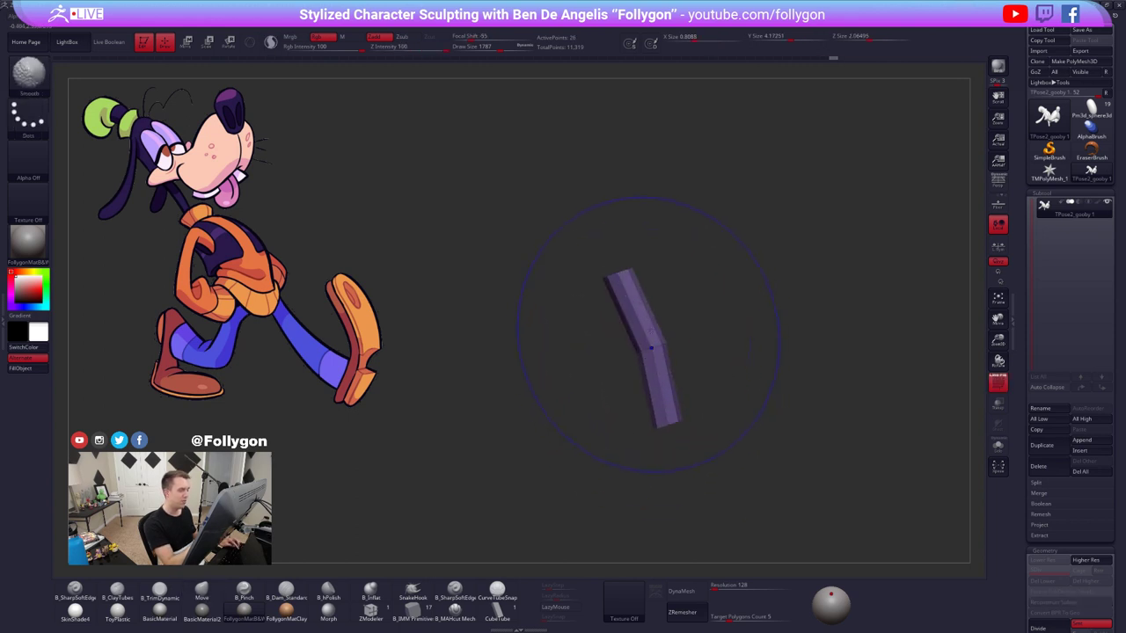
ctrl+drag(631, 255, 688, 279)
ctrl+click(688, 281)
mouse_move(653, 297)
right_down()
mouse_move(644, 316)
mouse_move(698, 326)
right_up()
ctrl+click(719, 373)
ctrl+shift+click(702, 415)
ctrl+click(714, 397)
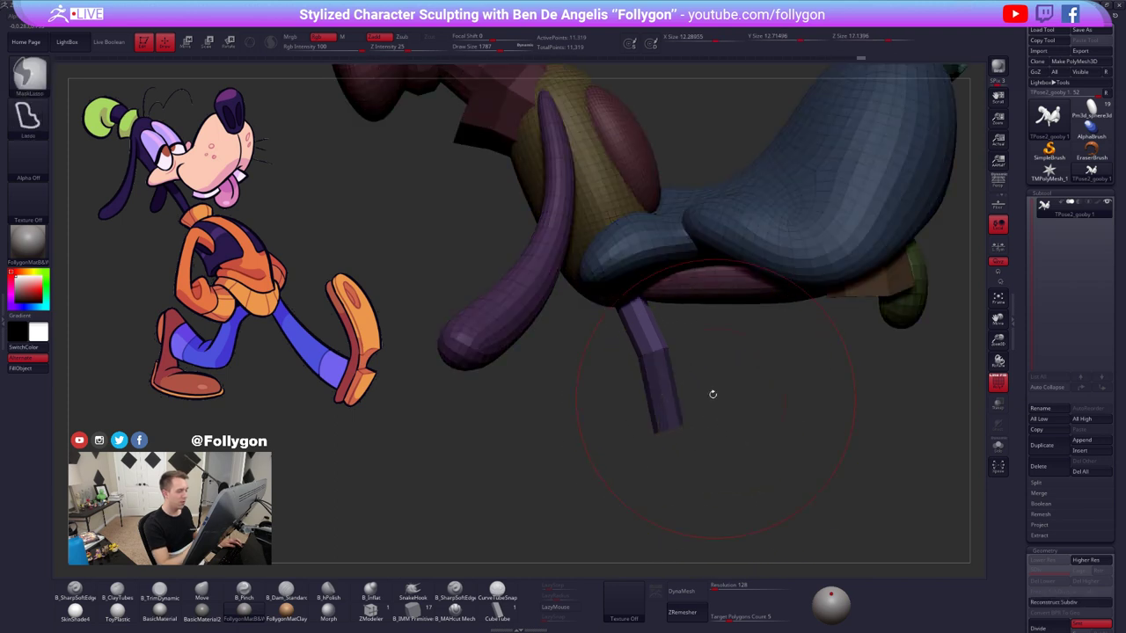
- Set a scale line from the isolated neck's upper end, show the whole model, and slightly scale the neck's unmasked part
ctrl+shift+click(653, 352)
key(e)
right_drag(628, 295, 666, 293)
click(612, 270)
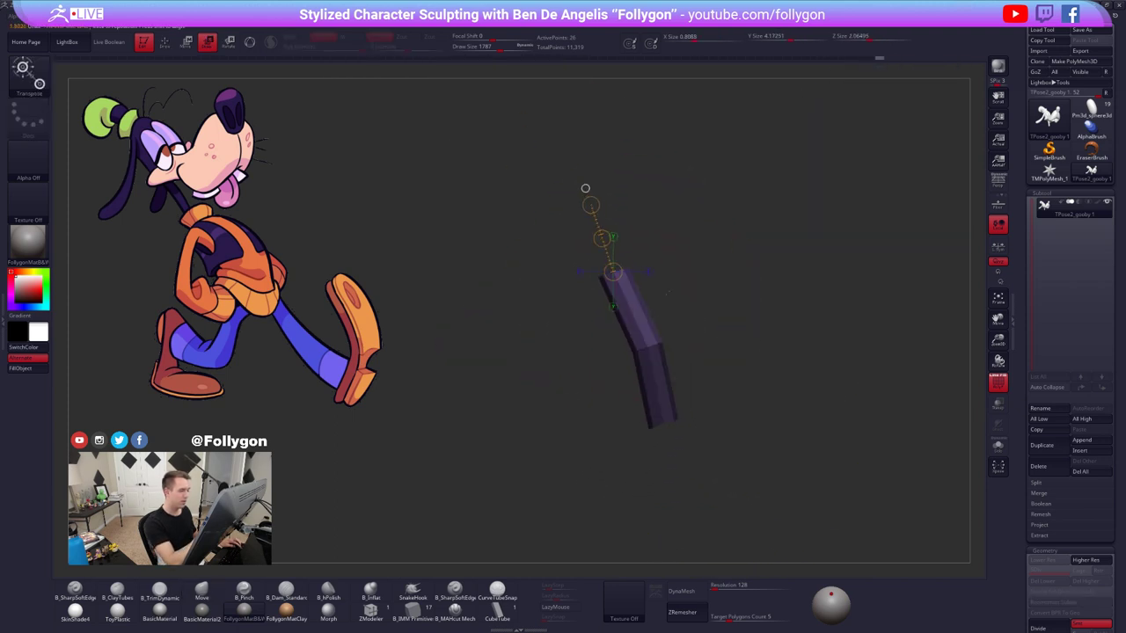
ctrl+shift+click(585, 188)
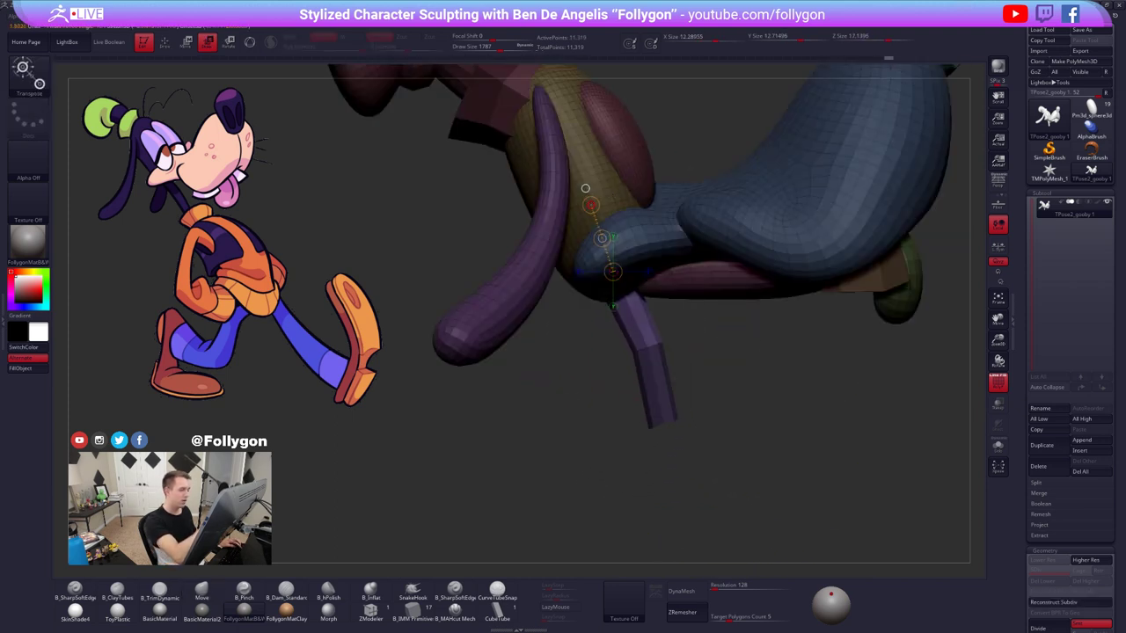
mouse_move(590, 205)
mouse_down()
mouse_move(585, 188)
mouse_move(595, 219)
mouse_up()
key(d)
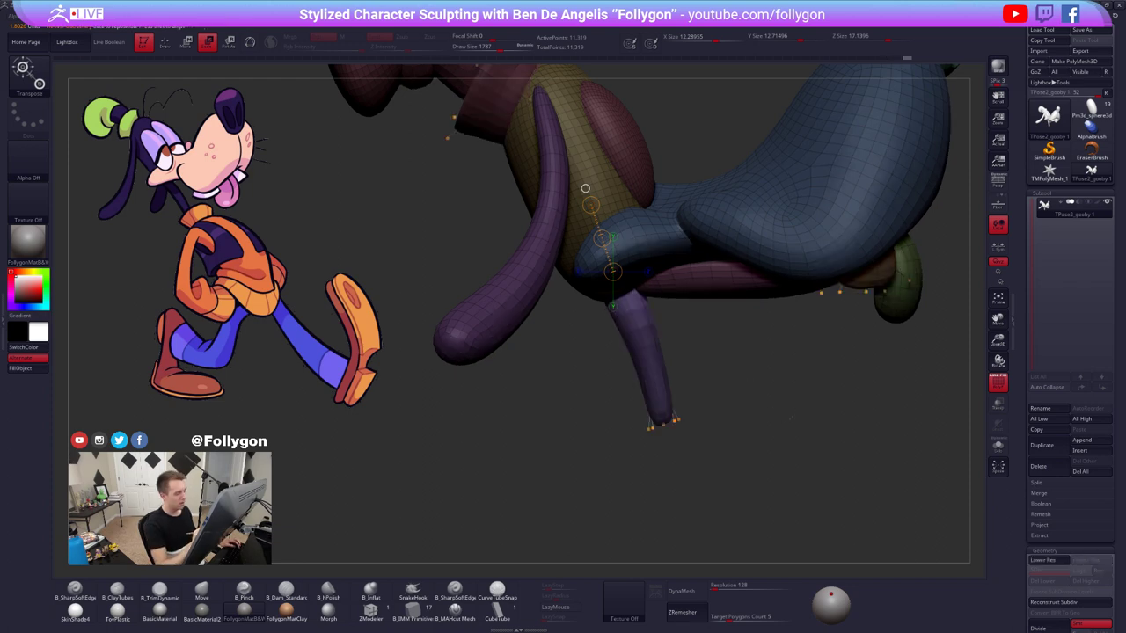
- Clear the mask, turn on the smooth subdivision preview, and switch polyframe display off to check the head
ctrl+right_drag(655, 370, 656, 326)
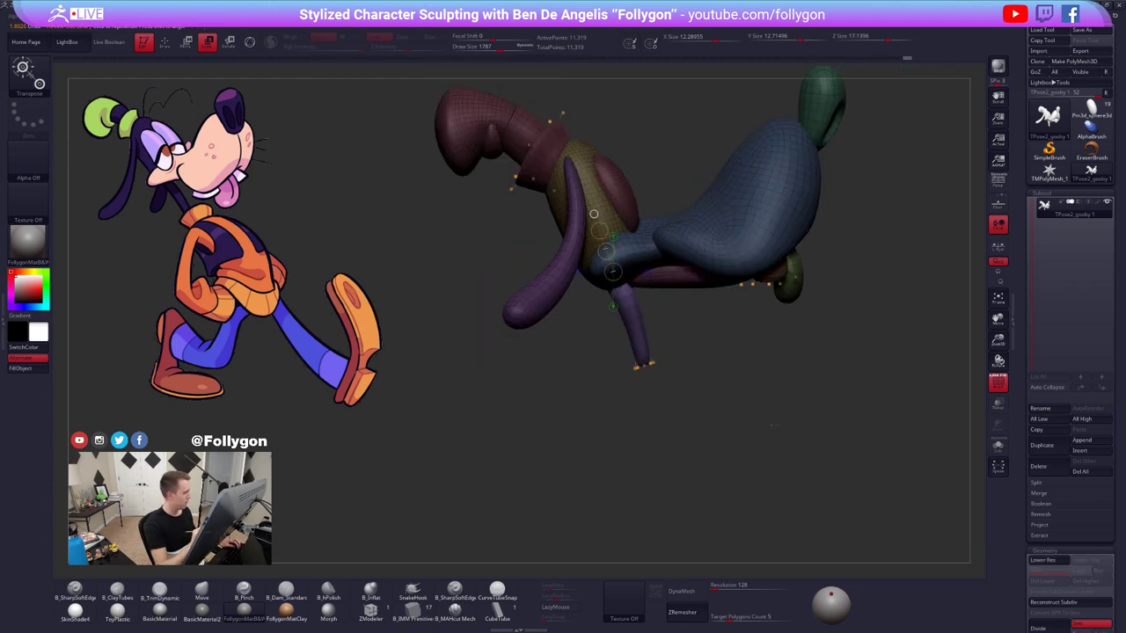
ctrl+right_drag(802, 440, 793, 435)
key(q)
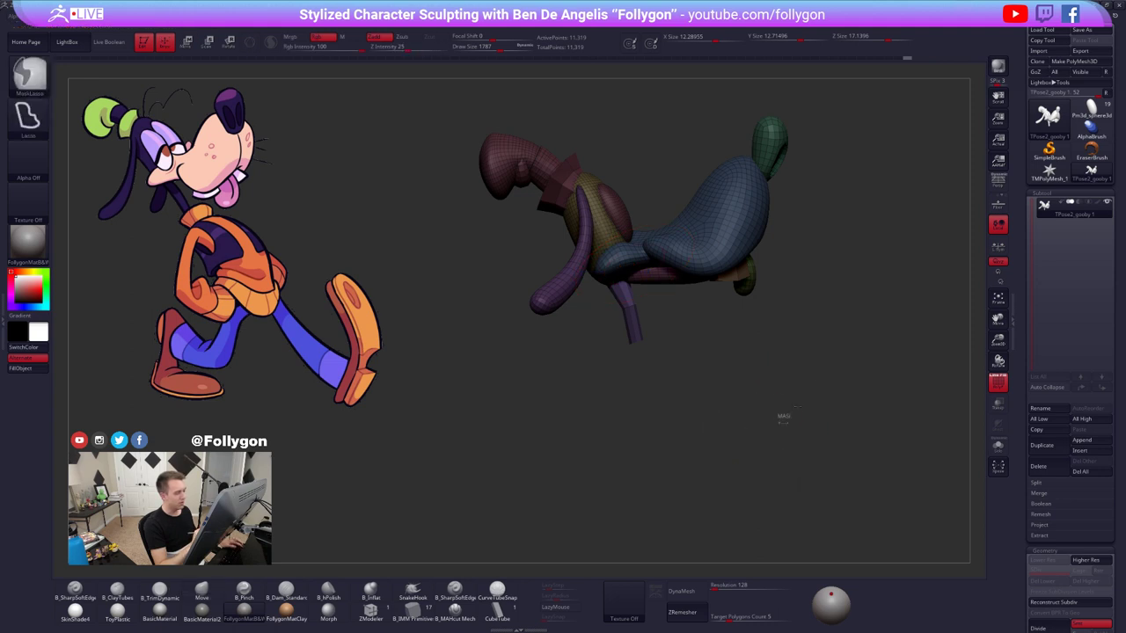
mouse_move(782, 418)
ctrl+mouse_down()
mouse_move(819, 389)
mouse_move(755, 437)
mouse_move(702, 437)
mouse_move(744, 396)
mouse_move(729, 372)
ctrl+mouse_up()
key(d)
key(shift+f)
right_drag(660, 223, 637, 390)
right_drag(717, 395, 667, 397)
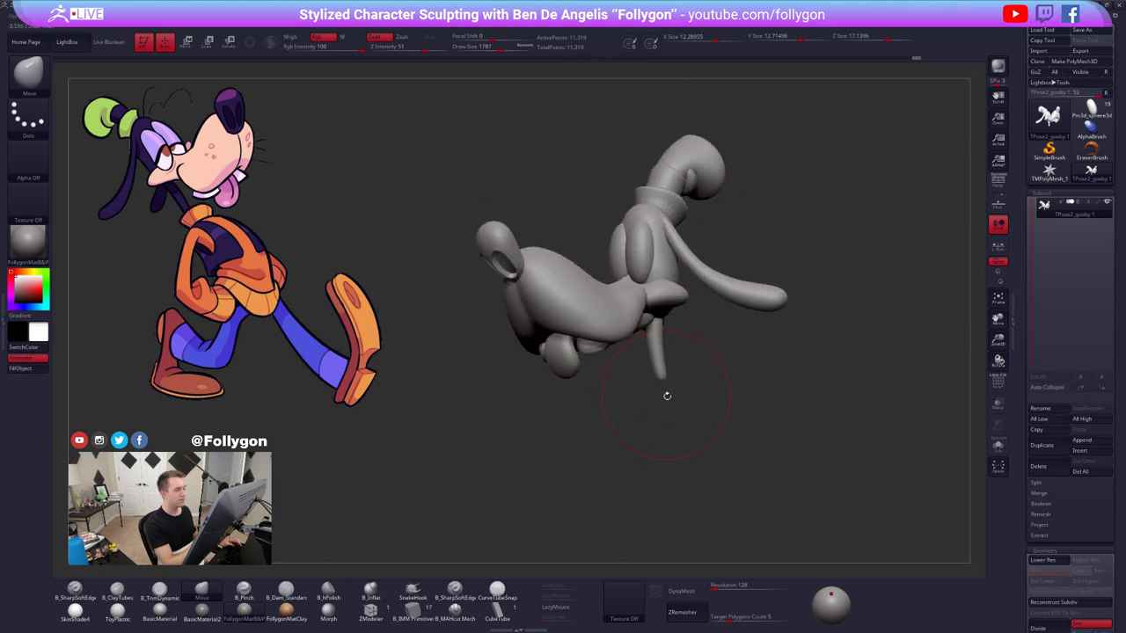
- Set the Move brush's draw size to 1166 and turn off the smooth subdivision preview
key(space)
drag(782, 391, 779, 385)
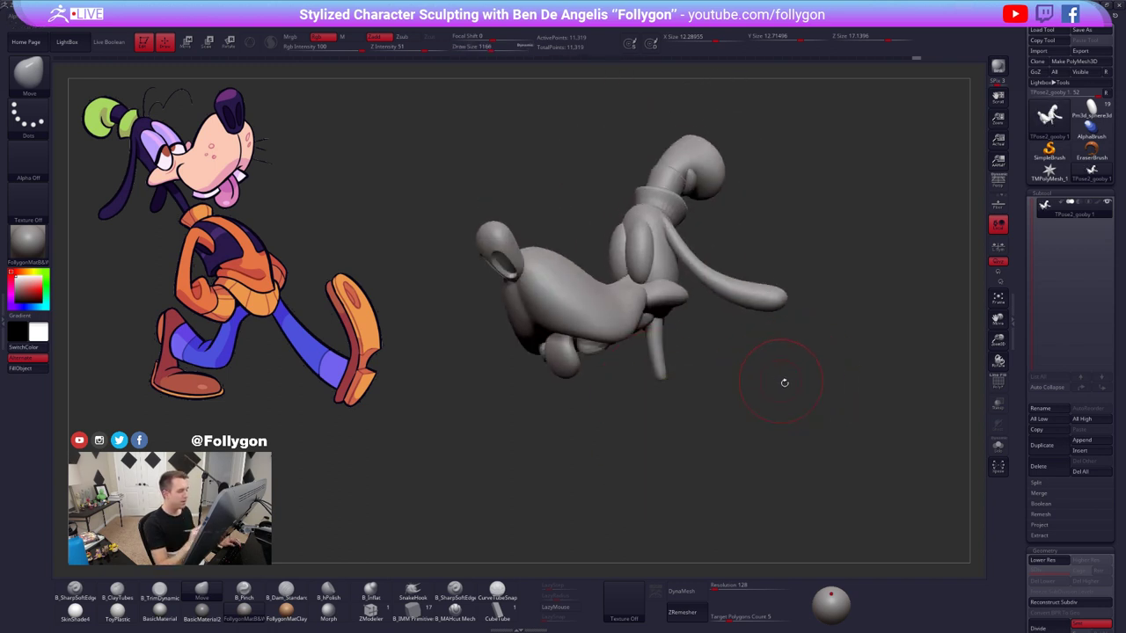
ctrl+right_drag(785, 383, 763, 327)
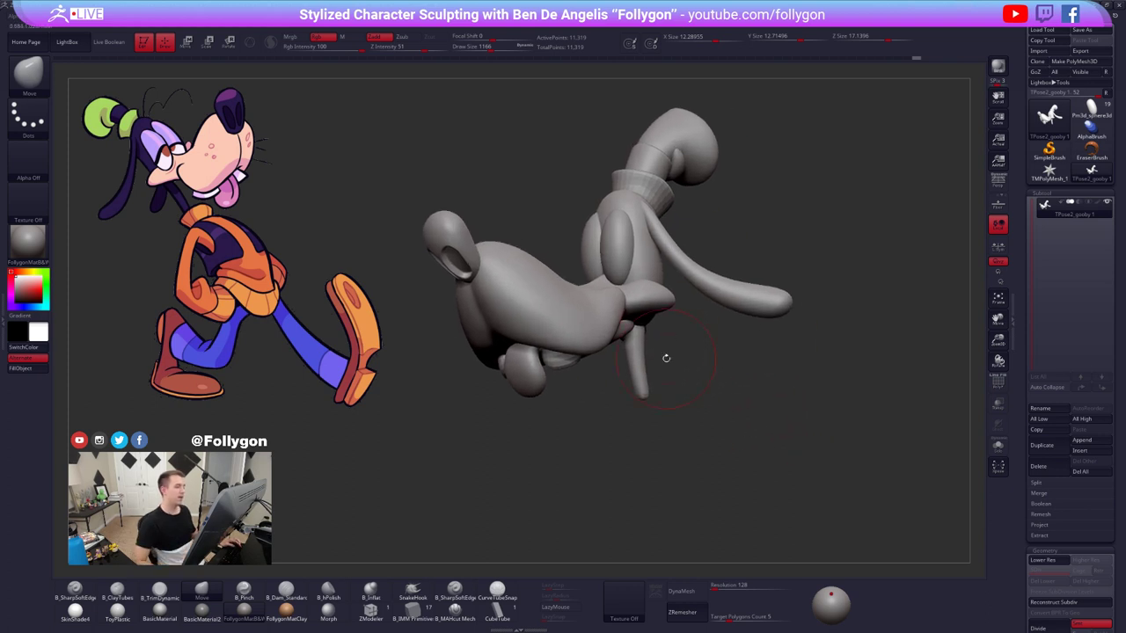
ctrl+right_drag(643, 357, 624, 342)
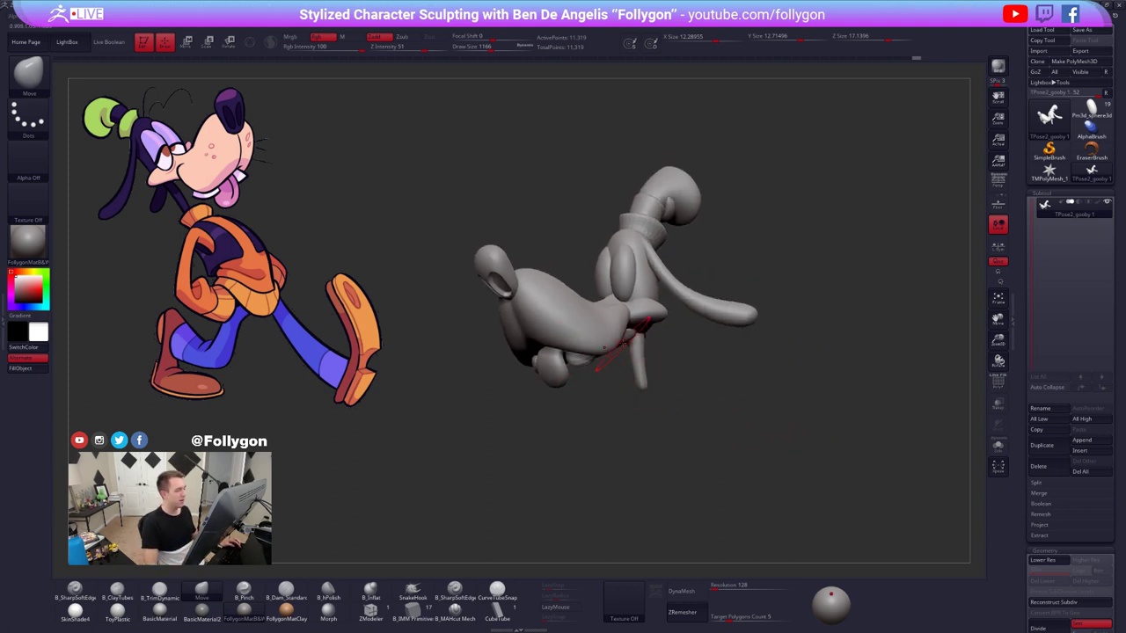
key(shift+d)
- Isolate the hat, mask it, bring back the other parts, and invert the mask so only the hat is editable
right_drag(632, 266, 724, 247)
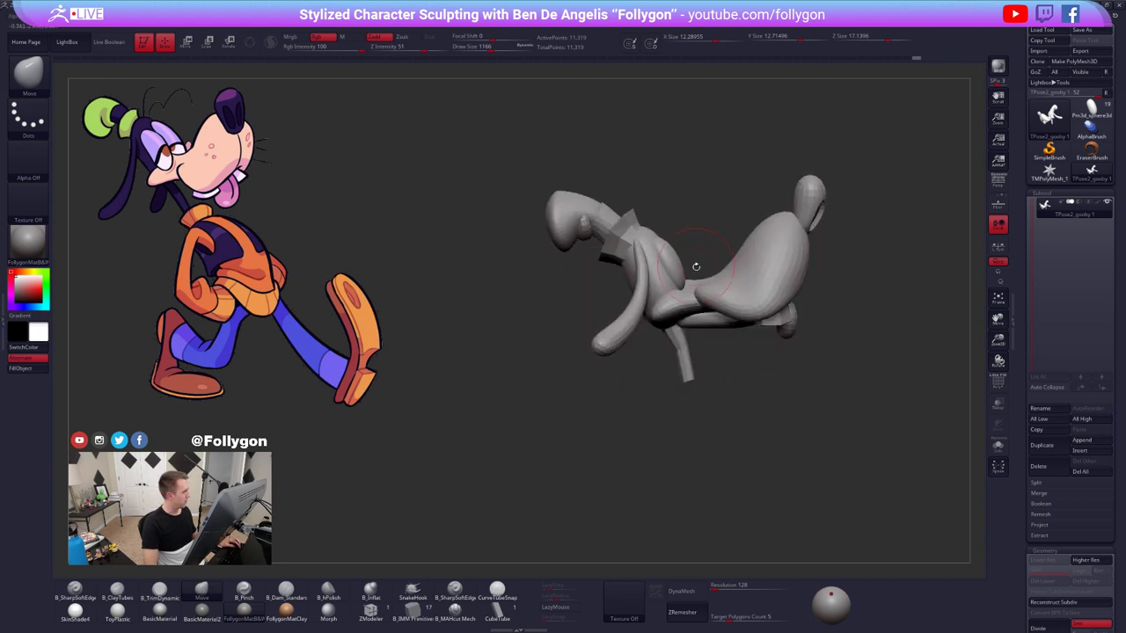
mouse_move(726, 347)
right_down()
mouse_move(707, 343)
mouse_move(723, 346)
right_up()
ctrl+right_drag(695, 292, 657, 358)
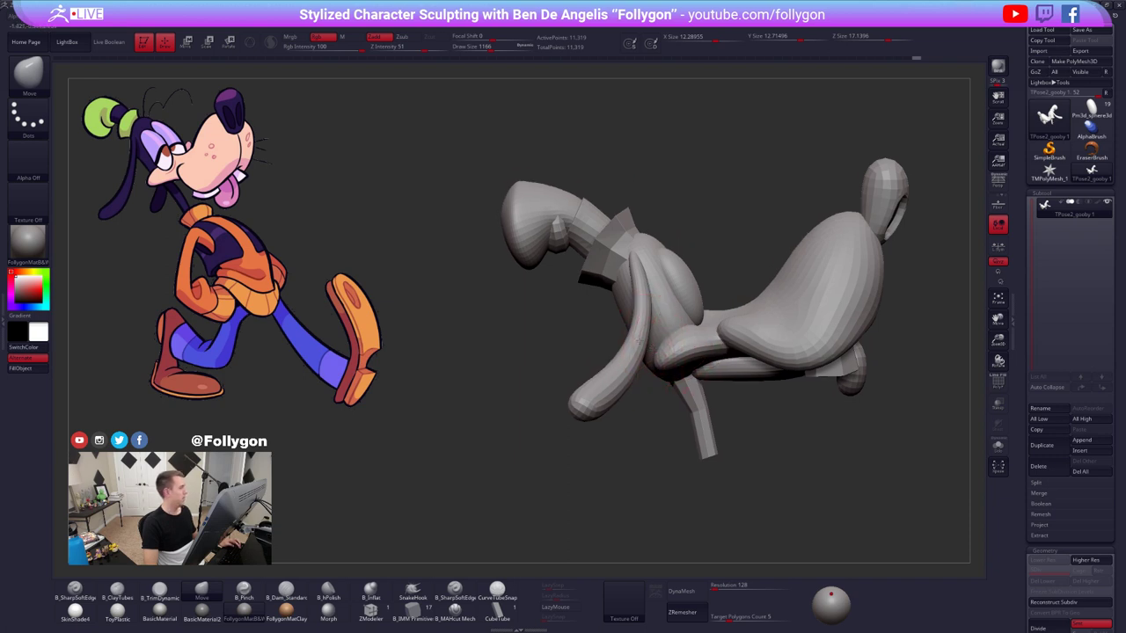
ctrl+right_drag(662, 403, 665, 383)
alt+right_drag(635, 337, 394, 202)
mouse_move(503, 275)
ctrl+right_down()
mouse_move(504, 256)
mouse_move(432, 224)
mouse_move(426, 232)
mouse_move(729, 351)
mouse_move(776, 349)
mouse_move(778, 373)
ctrl+right_up()
ctrl+shift+click(559, 217)
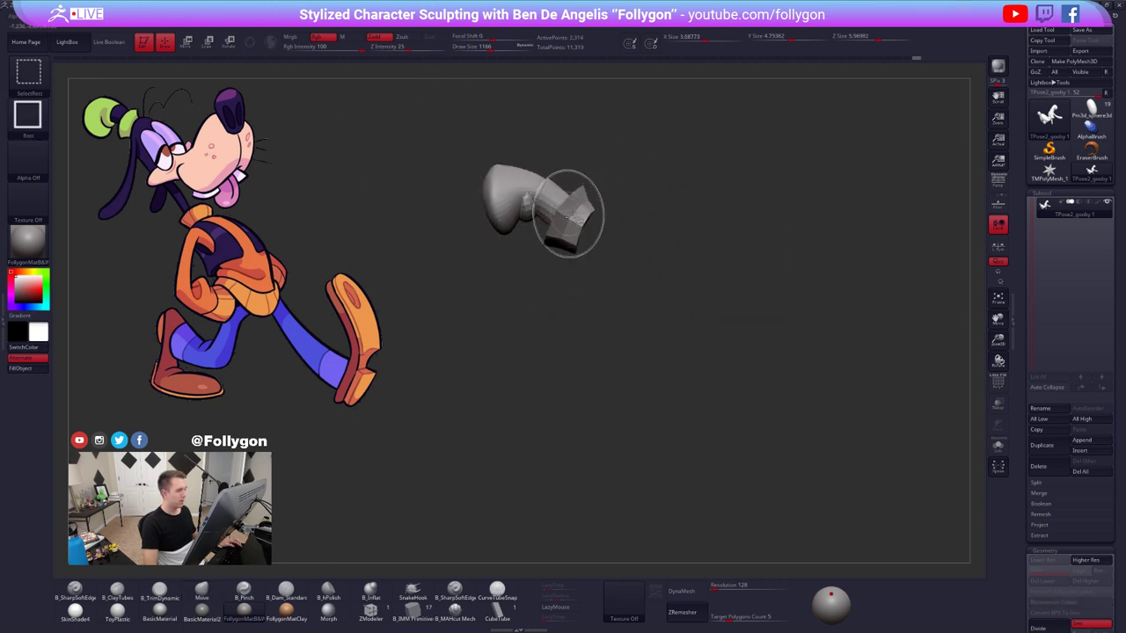
ctrl+click(633, 201)
ctrl+shift+click(623, 192)
ctrl+click(631, 196)
alt+right_drag(633, 197, 674, 223)
- Scale the hat down slightly with a horizontal transpose line starting inside it
key(r)
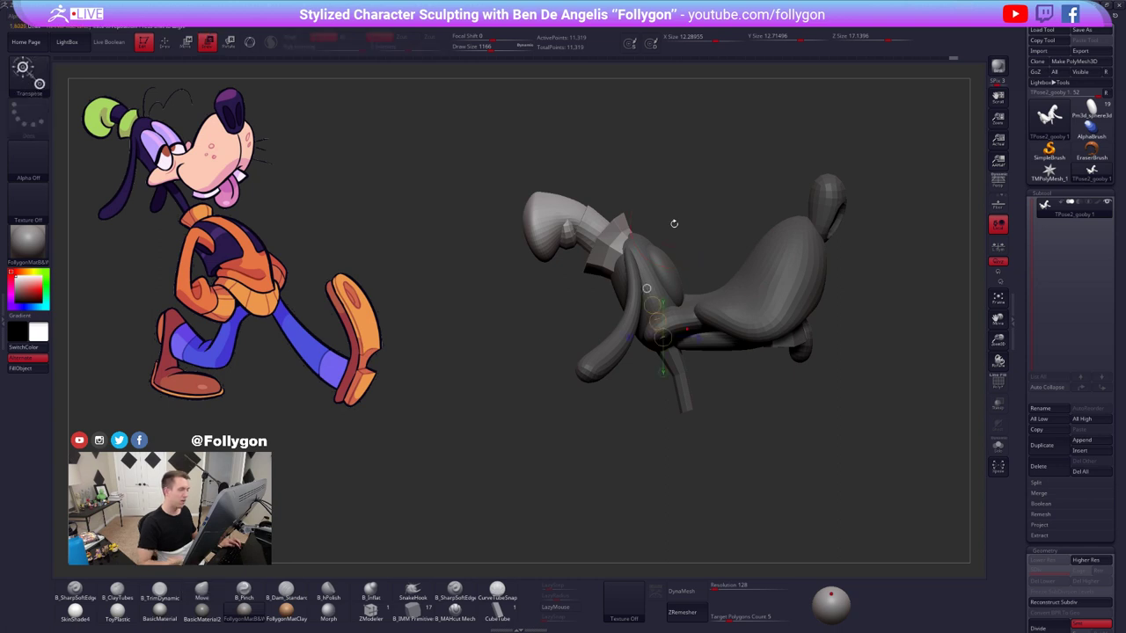
mouse_move(610, 246)
mouse_down()
mouse_move(749, 245)
mouse_move(643, 242)
mouse_up()
click(576, 239)
click(612, 240)
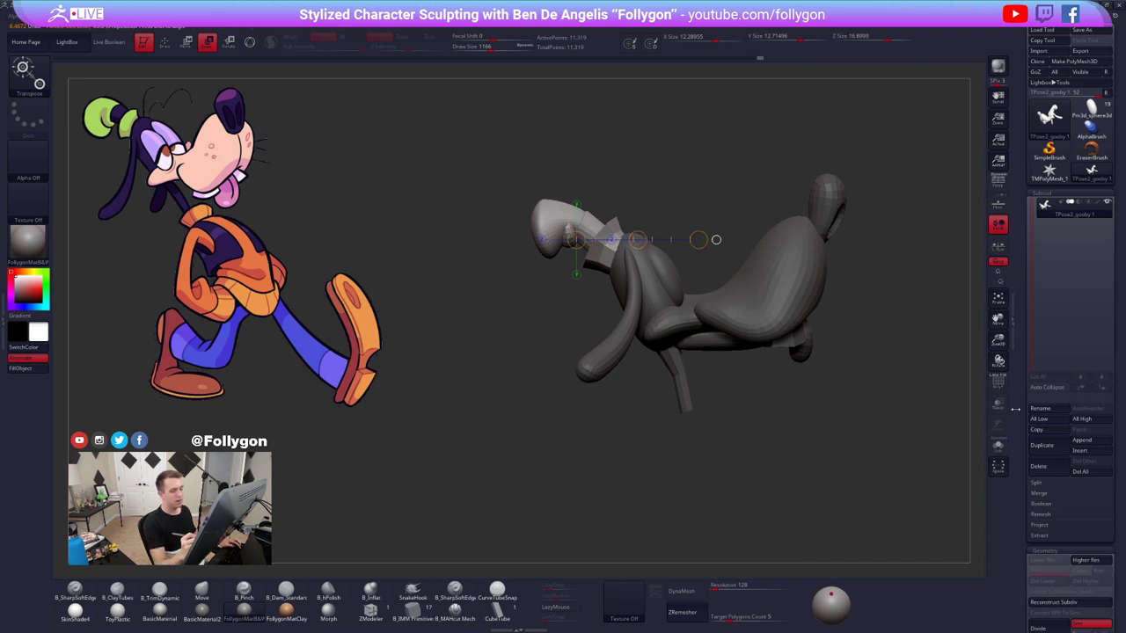
- Save the project
drag(1030, 596, 1030, 319)
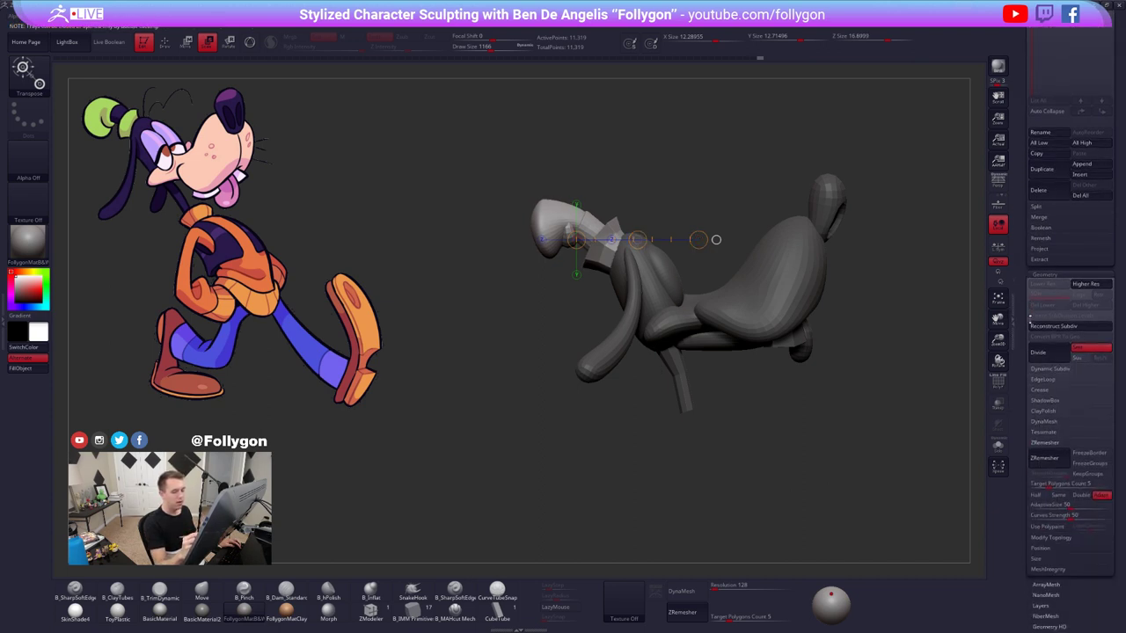
scroll(1030, 319, down, 2)
key(ctrl+s)
scroll(1037, 471, down, 1)
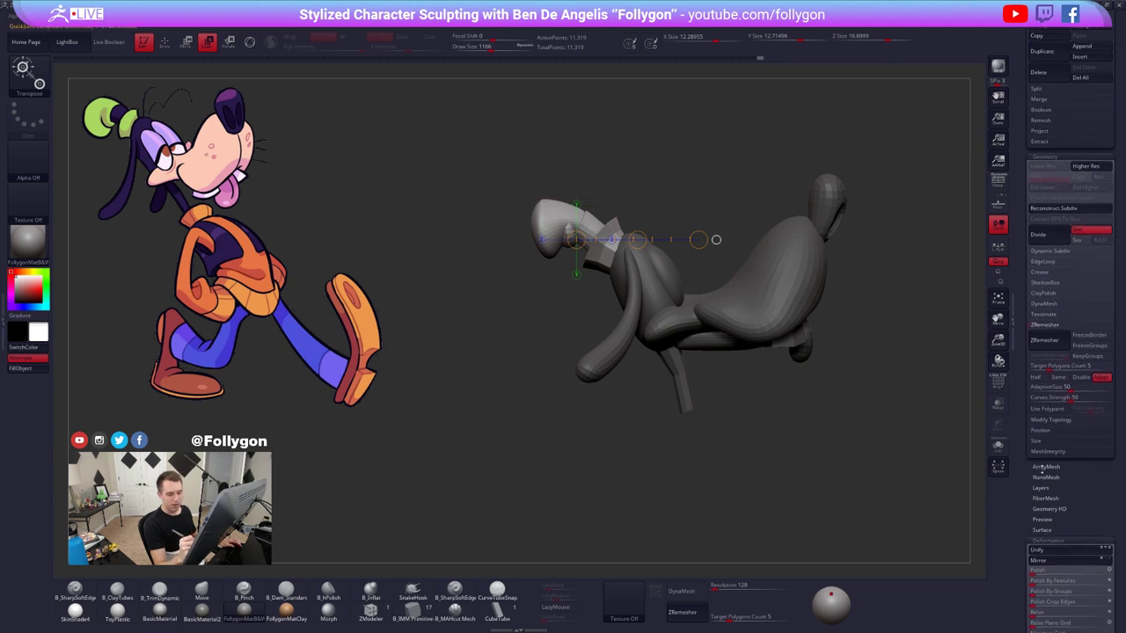
- Check the mesh's XYZ size values in the geometry settings
click(1044, 400)
drag(1038, 385, 1038, 377)
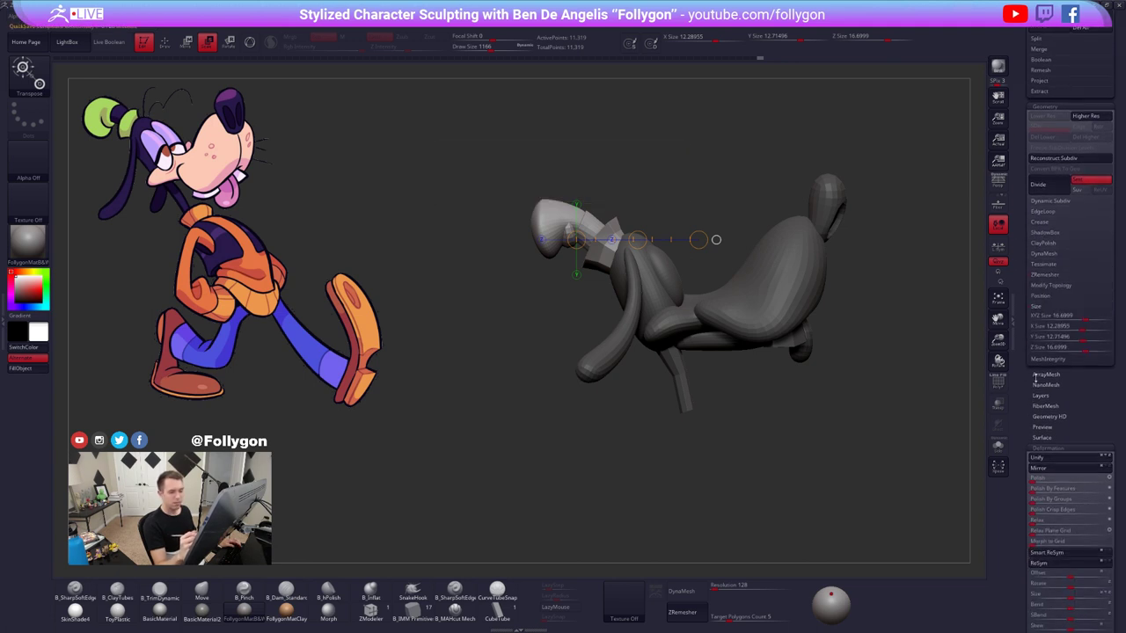
drag(1086, 318, 1086, 318)
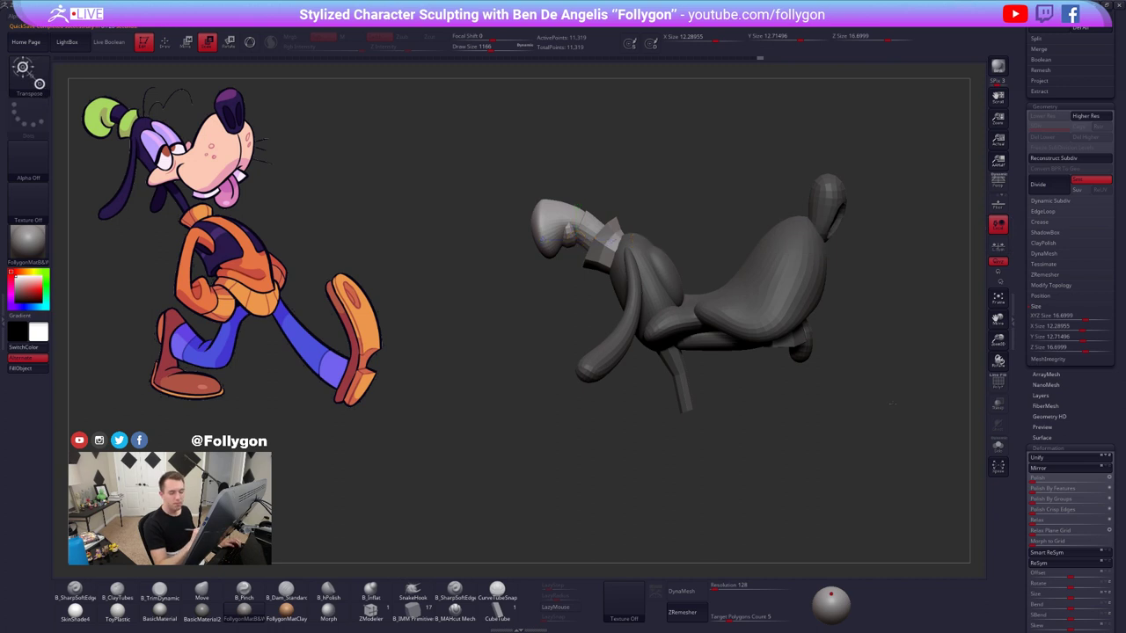
alt+drag(798, 457, 734, 449)
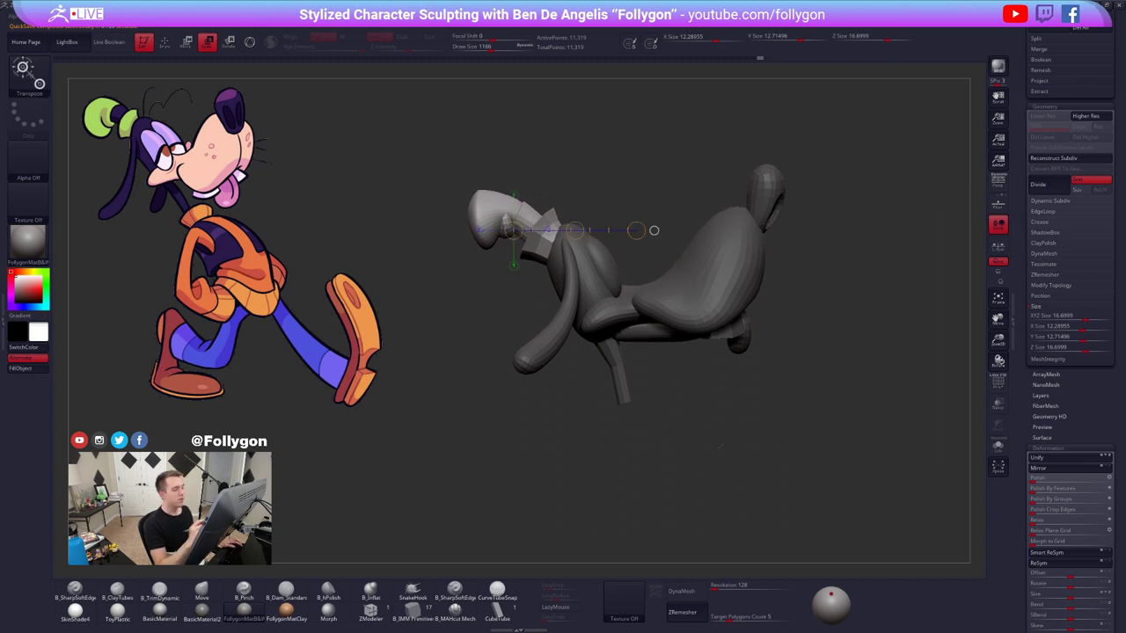
click(1072, 316)
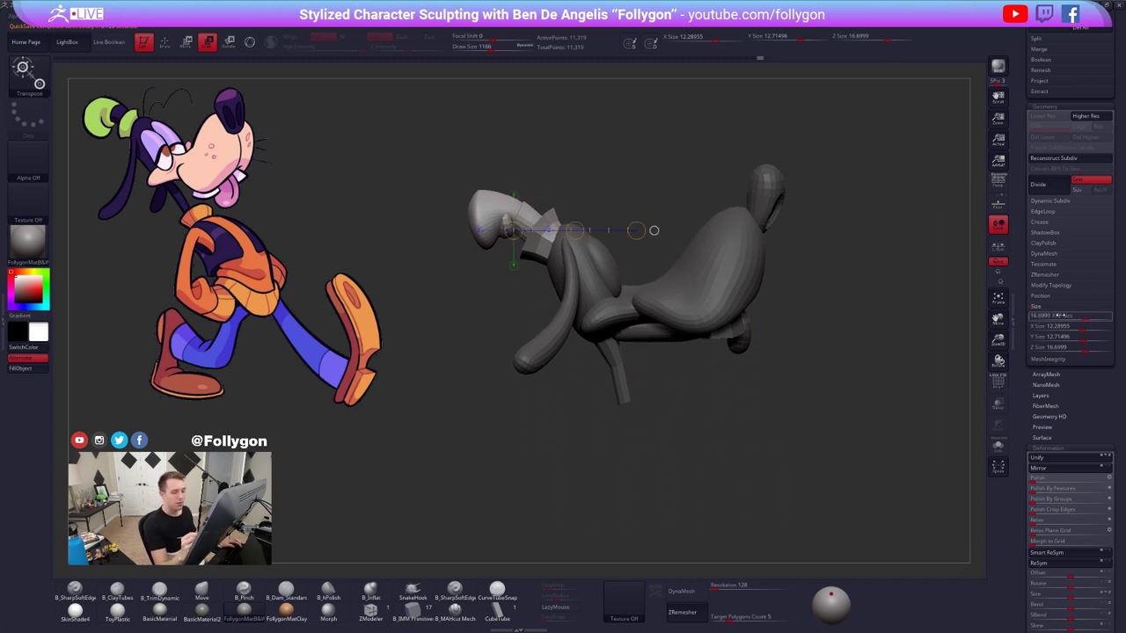
click(1051, 308)
drag(1044, 326, 1046, 370)
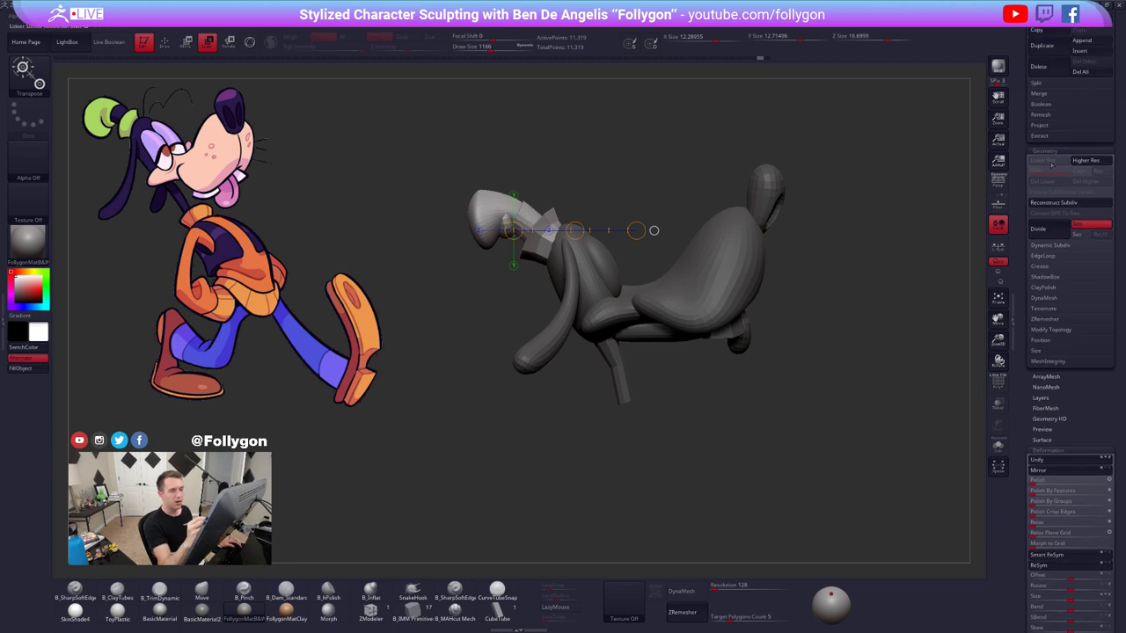
drag(1051, 167, 1045, 565)
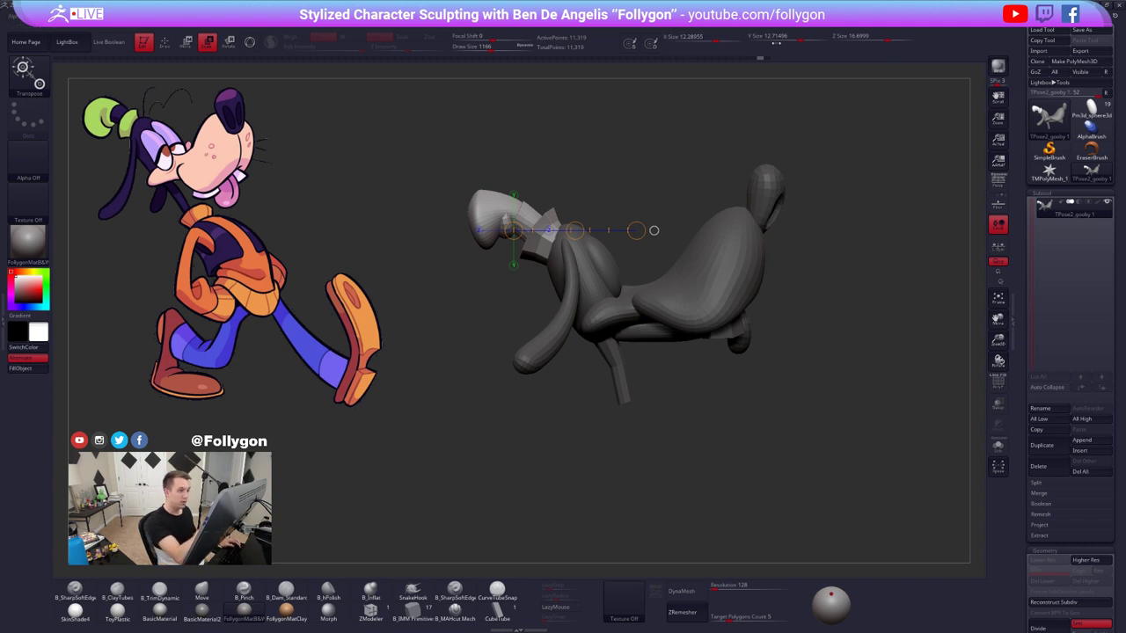
- Scale the unmasked hat down further along the horizontal transpose line
alt+drag(592, 448, 610, 473)
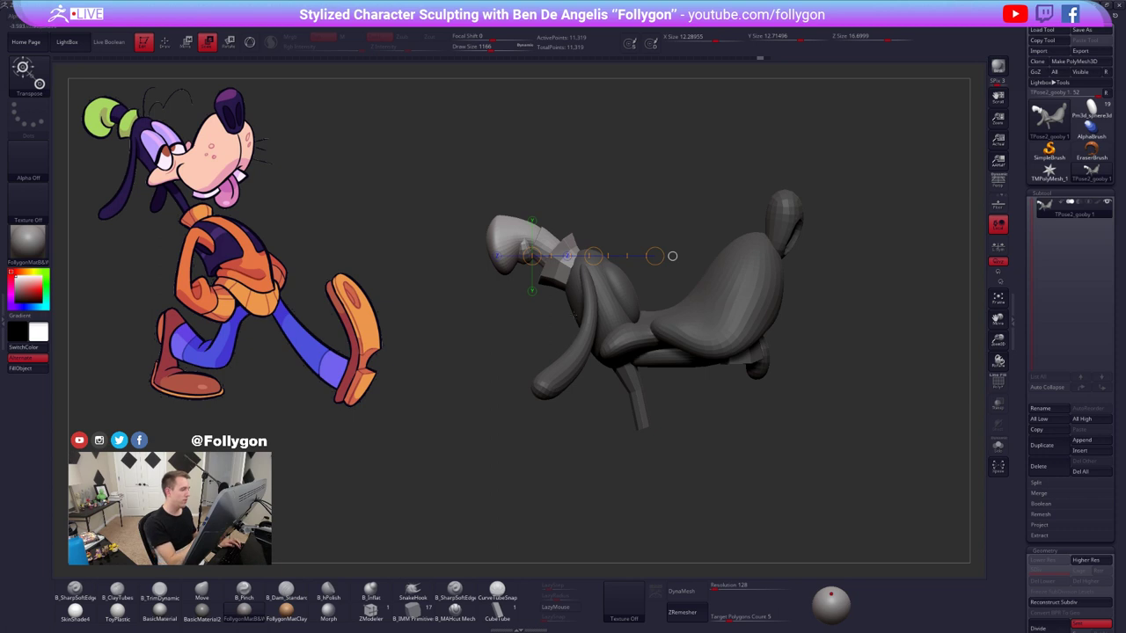
drag(658, 255, 504, 300)
click(567, 256)
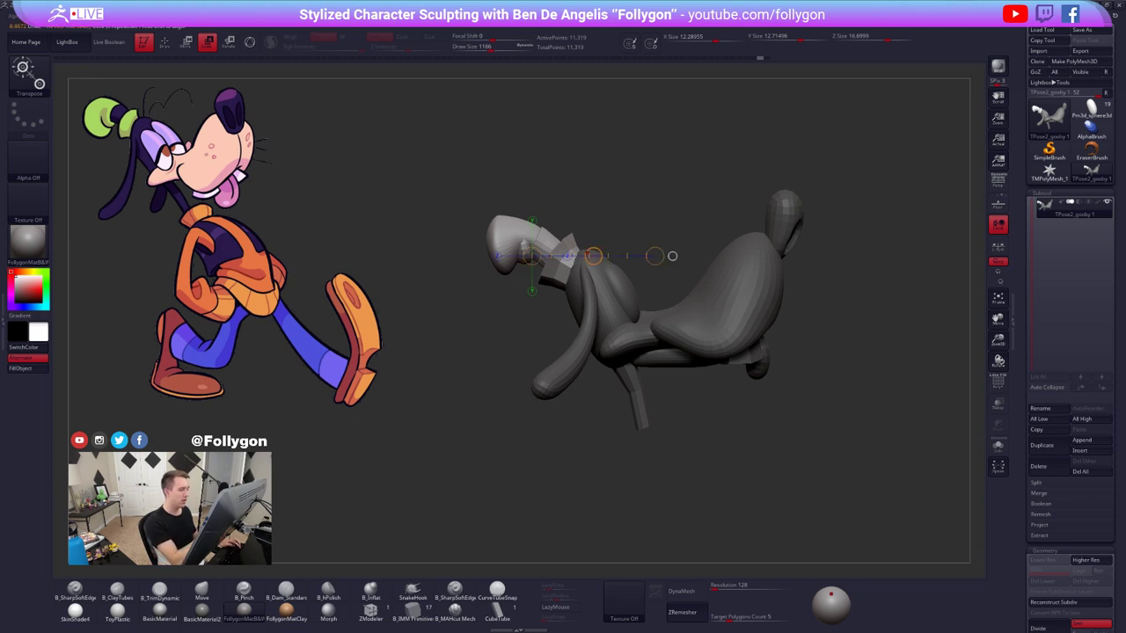
alt+drag(563, 458, 563, 493)
drag(714, 256, 706, 256)
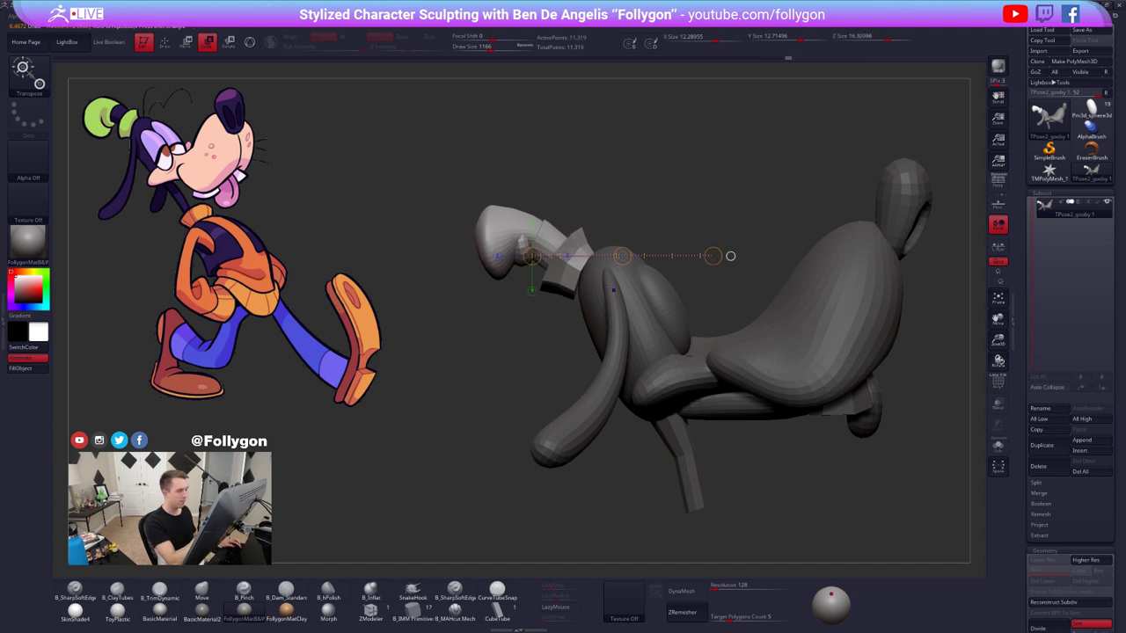
- Move the hat closer to the top of the head, clear the mask, and return to the Move brush
key(w)
mouse_move(585, 272)
shift+mouse_down()
mouse_move(585, 338)
mouse_move(594, 301)
shift+mouse_up()
key(d)
key(shift+d)
alt+drag(563, 492, 563, 466)
key(q)
mouse_move(744, 373)
mouse_down()
mouse_move(749, 445)
mouse_move(788, 416)
mouse_up()
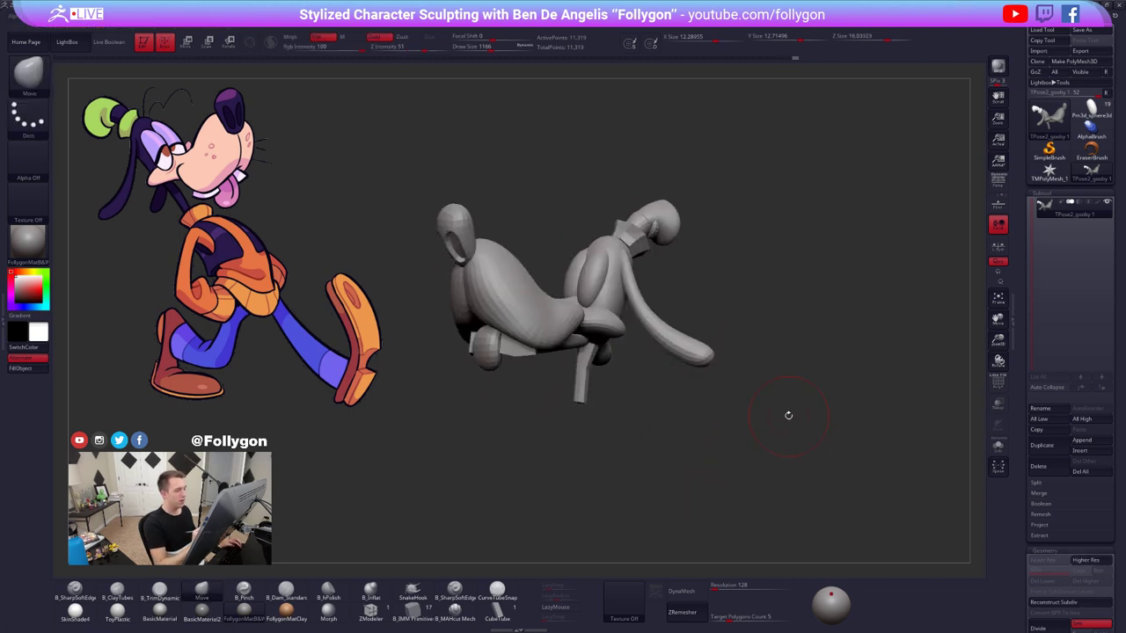
- Transfer the Transpose Master edits back to the original subtools with TPose|SubT
click(2, 319)
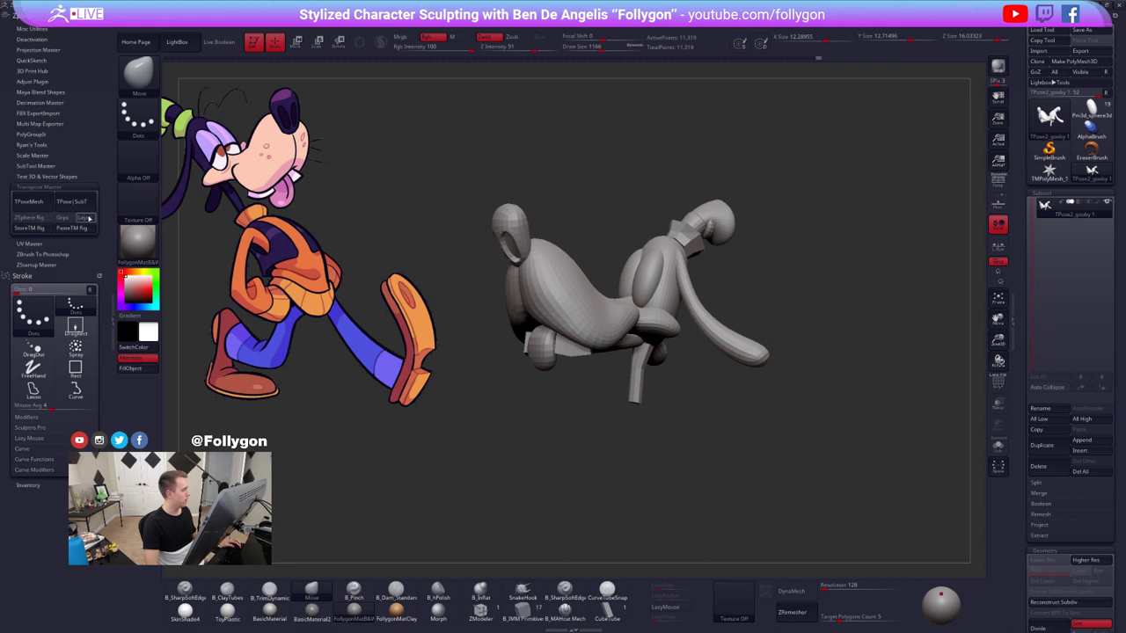
click(83, 206)
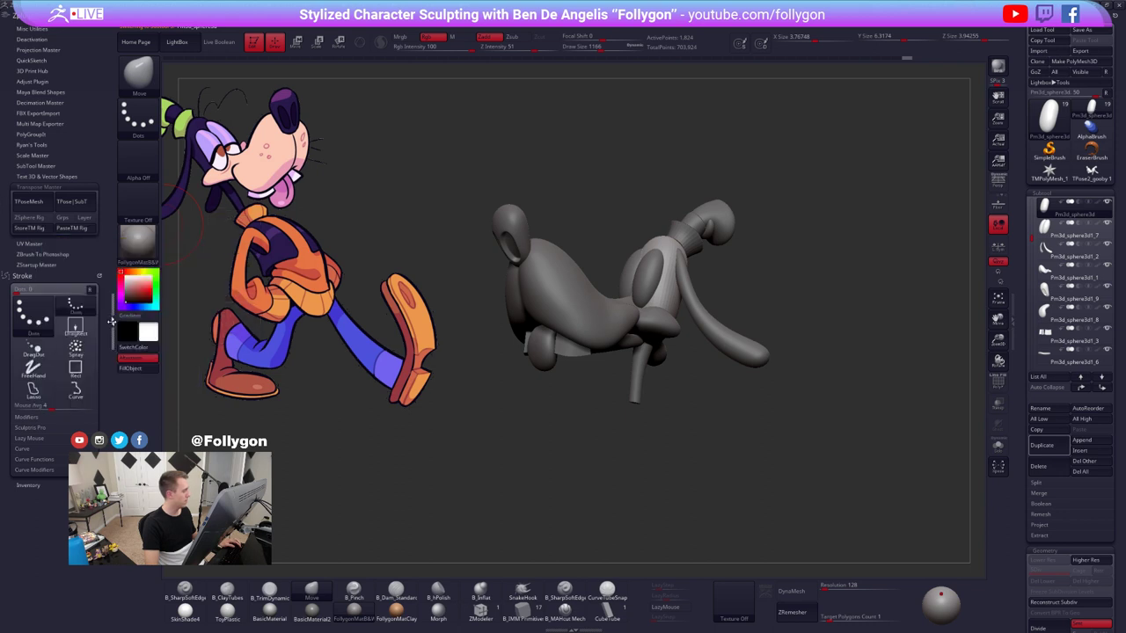
click(112, 322)
- Delete the leftover TPose2 mesh, confirm the deletion, and save the project
click(1103, 180)
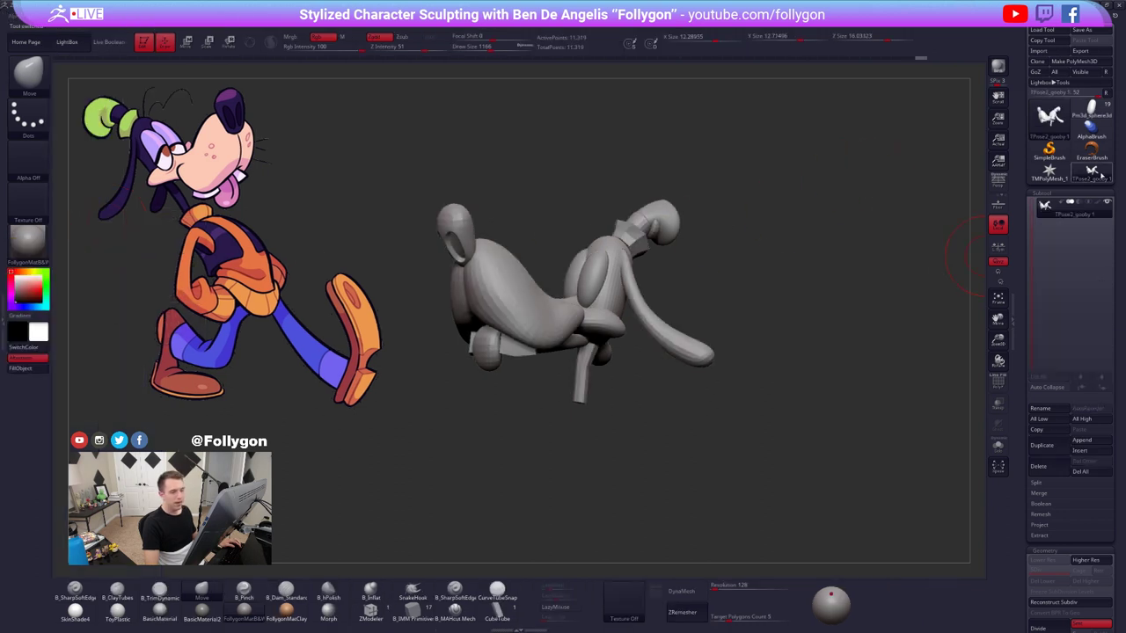
click(1044, 465)
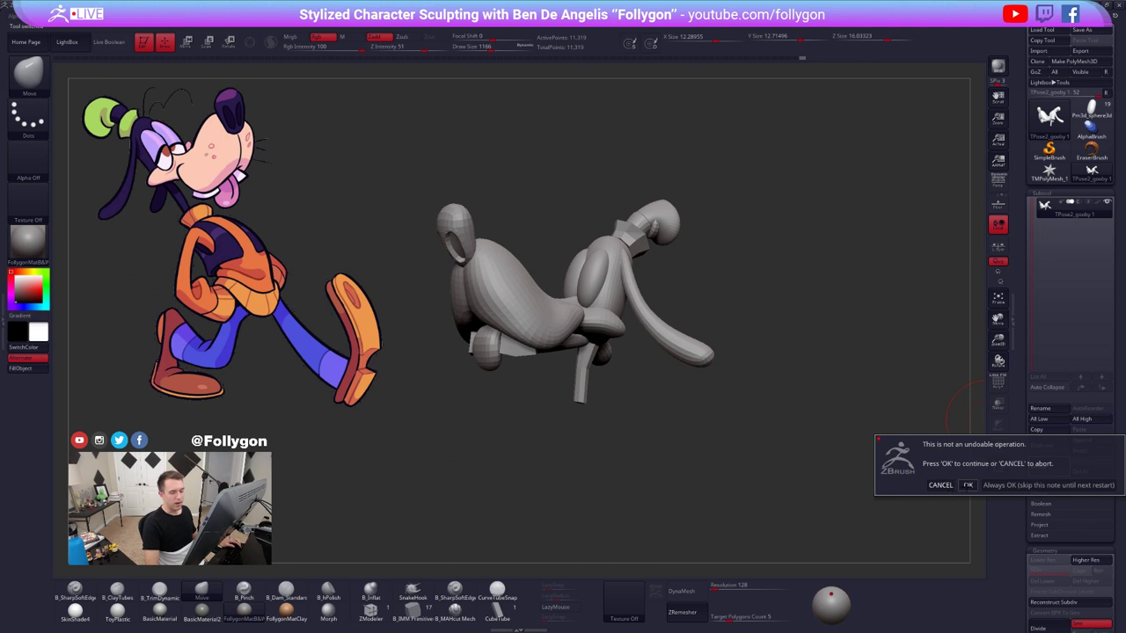
click(968, 484)
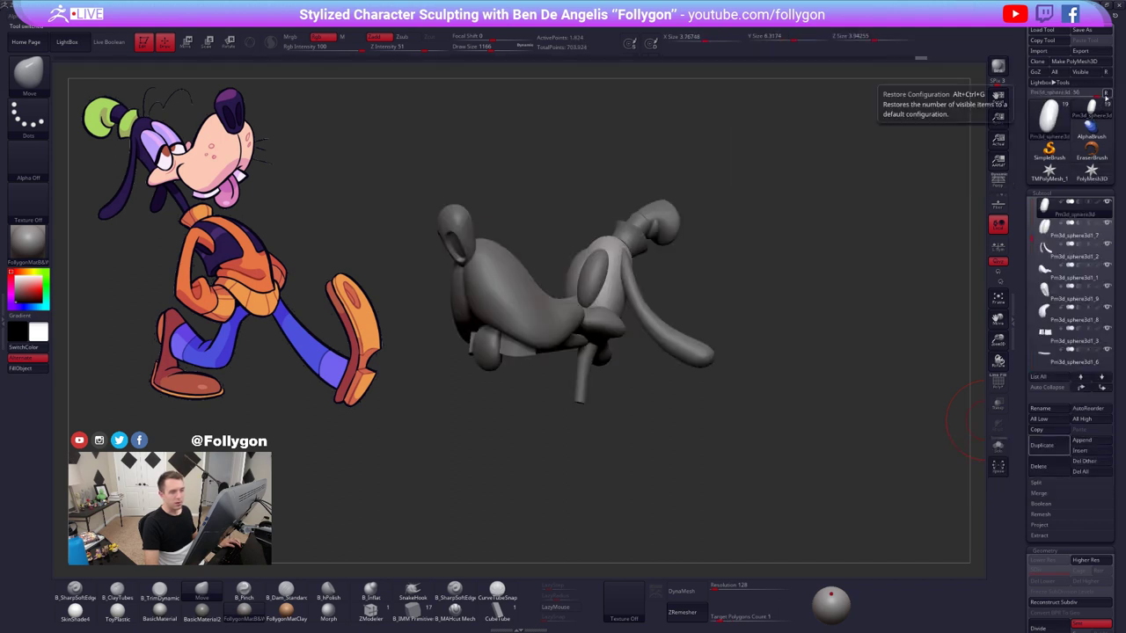
key(ctrl+s)
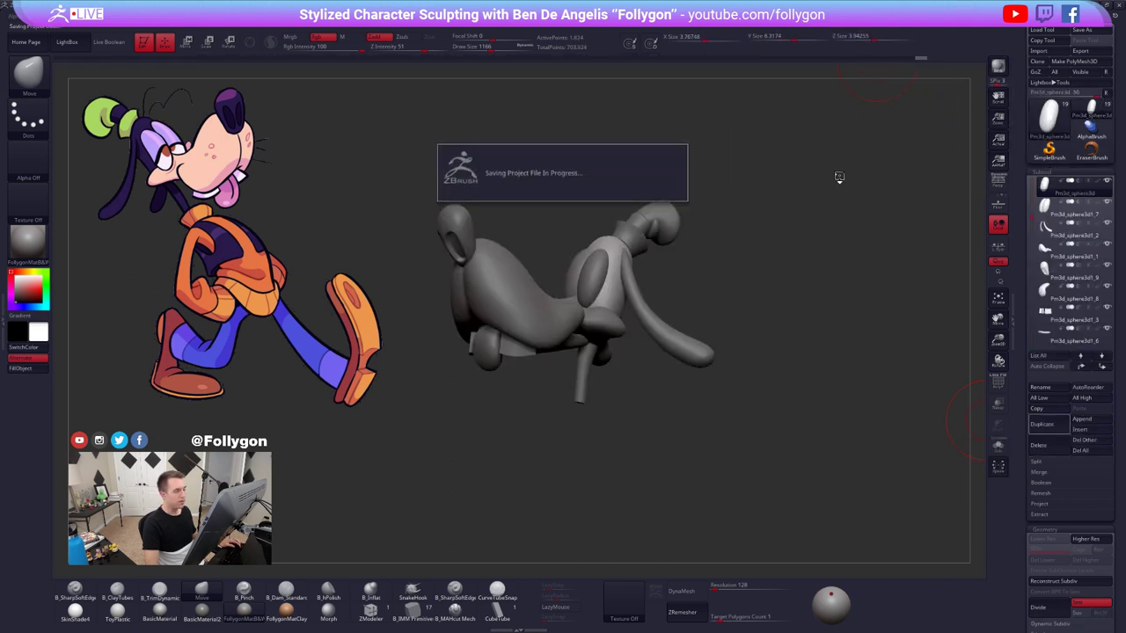
- Slightly reduce the Move brush's draw size for work on the other side of the head
drag(761, 174, 867, 175)
alt+drag(704, 177, 745, 190)
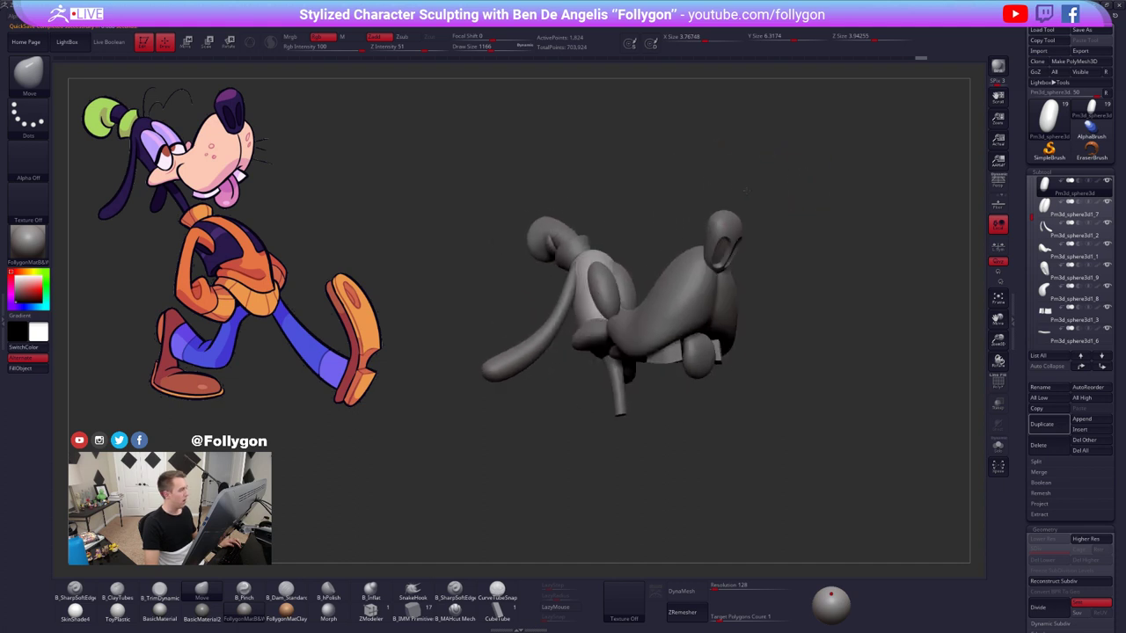
click(152, 16)
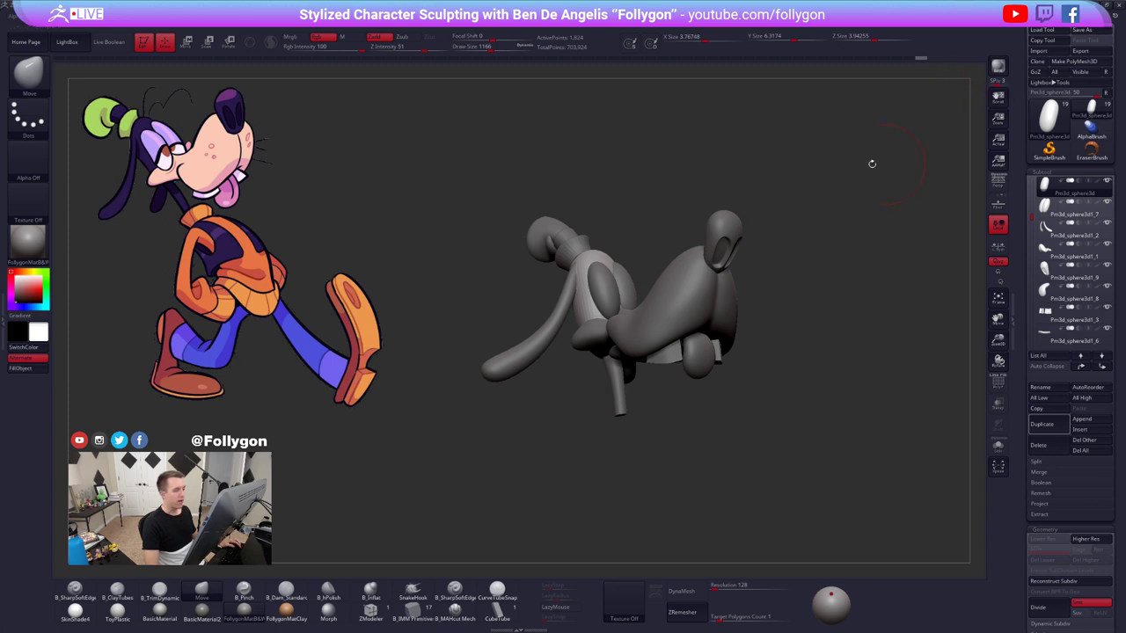
key(space)
drag(728, 174, 727, 174)
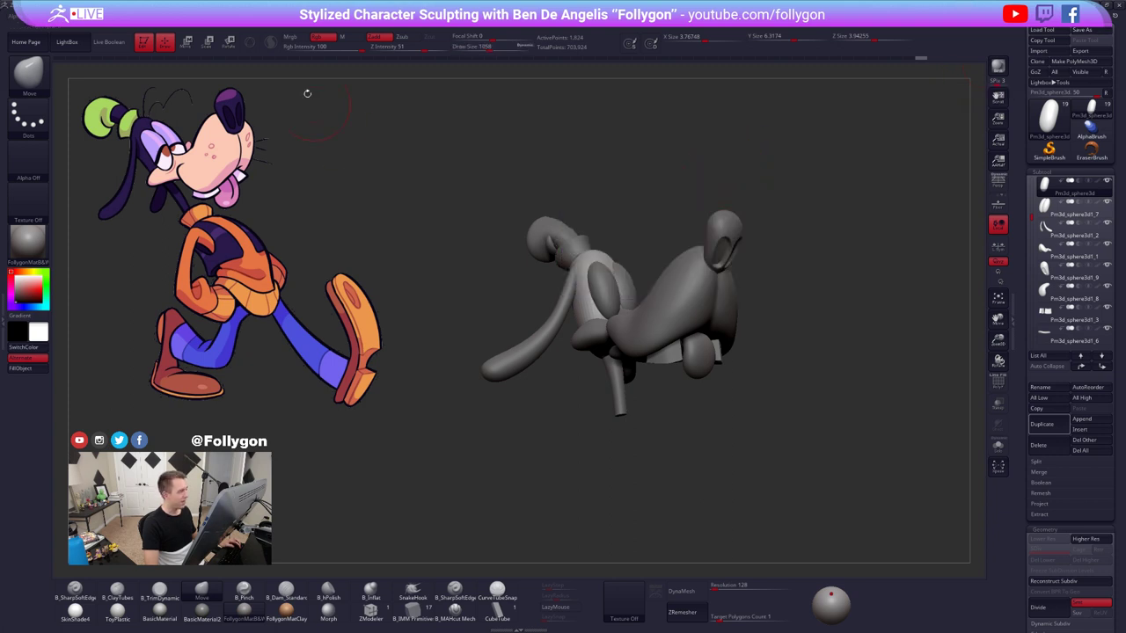
click(159, 16)
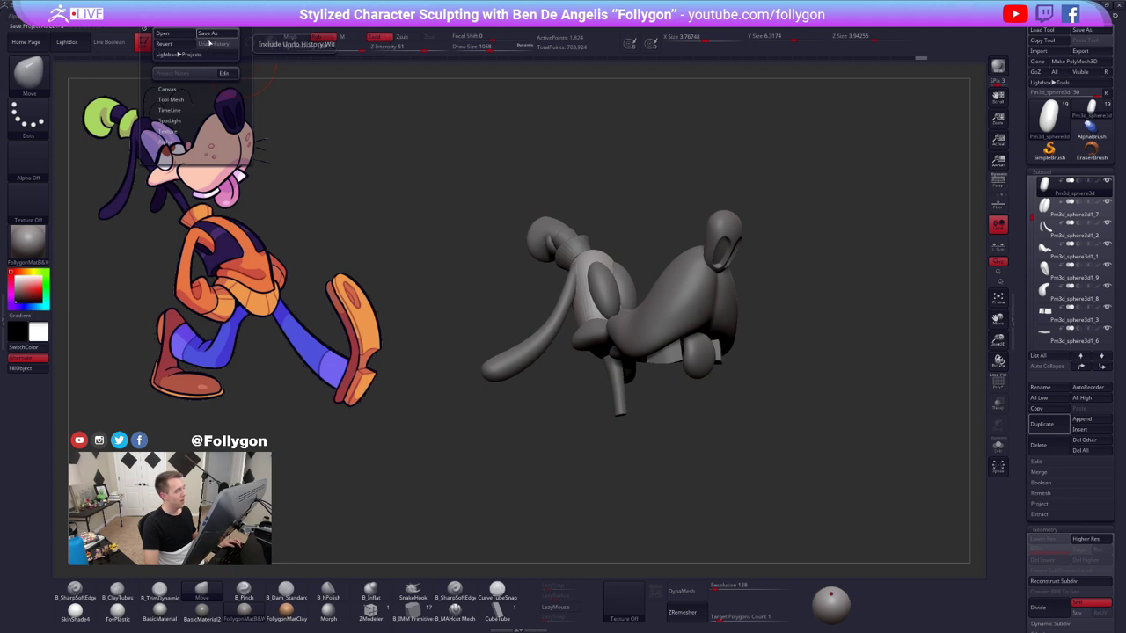
alt+drag(623, 170, 628, 175)
key(ctrl+shift+p)
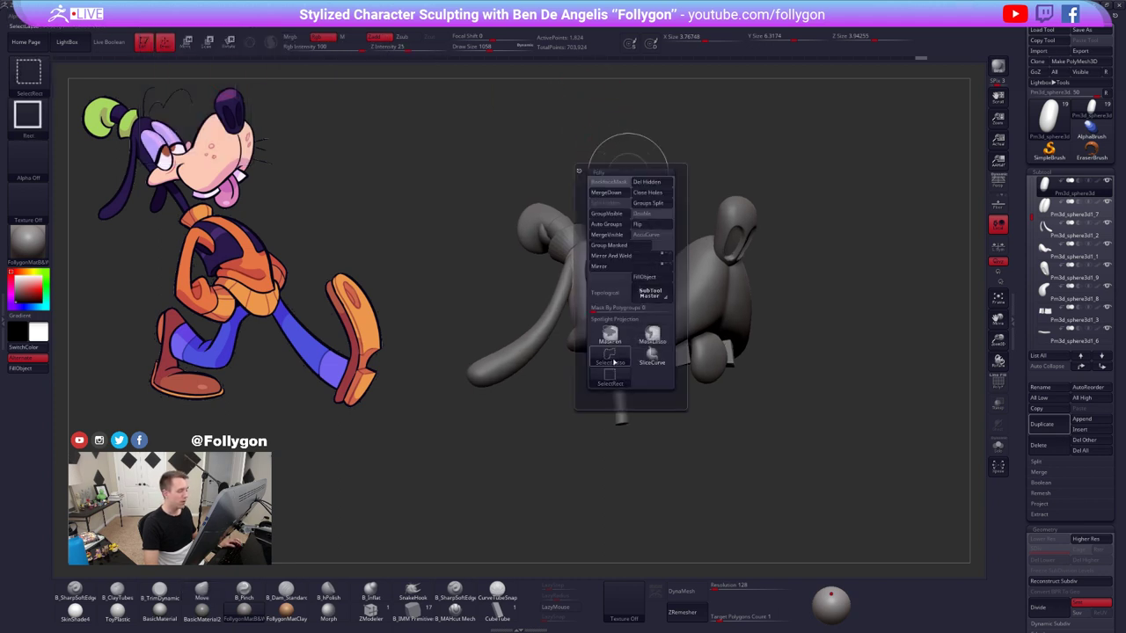
ctrl+shift+click(613, 360)
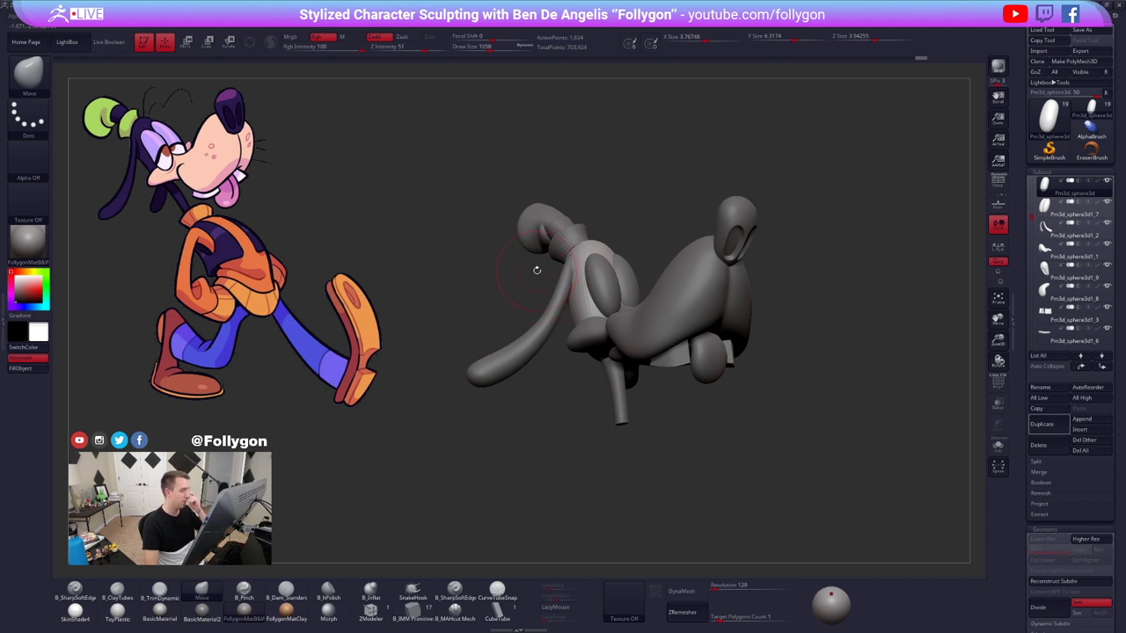
click(1059, 126)
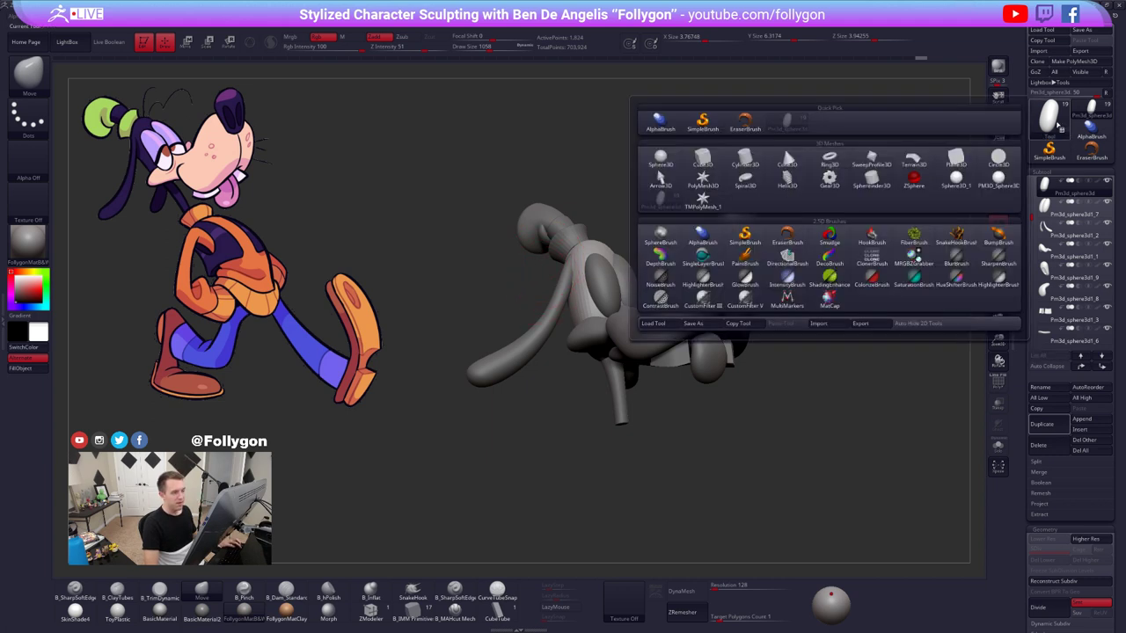
click(1053, 129)
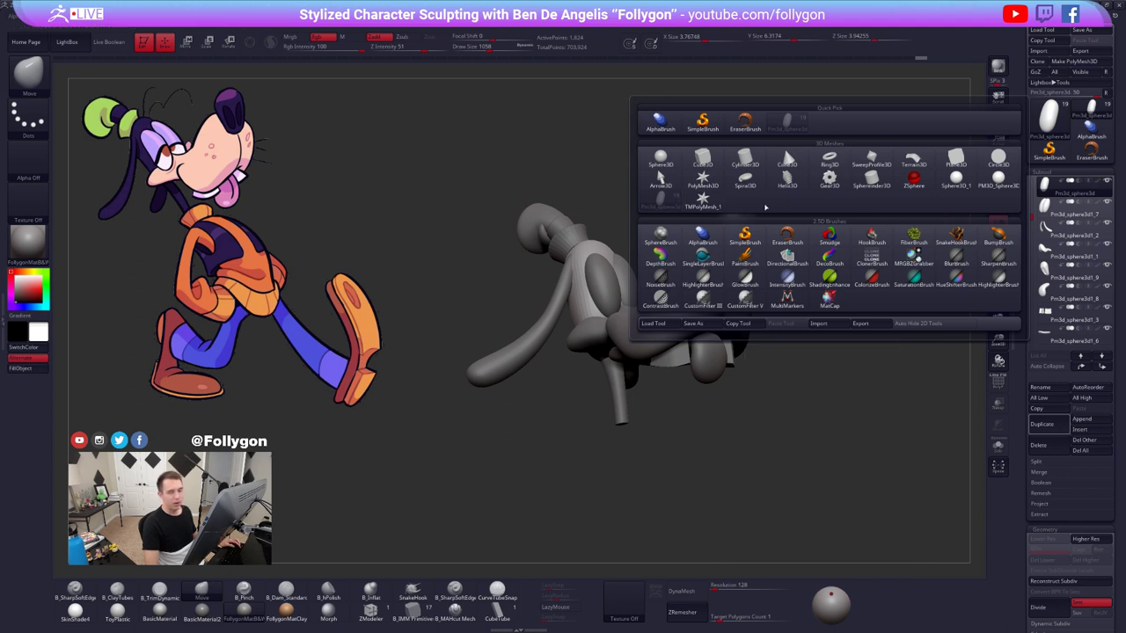
- Select the hat brim subtool and reshape it against the head with the Move brush, varying the draw size
drag(411, 286, 700, 284)
alt+click(607, 246)
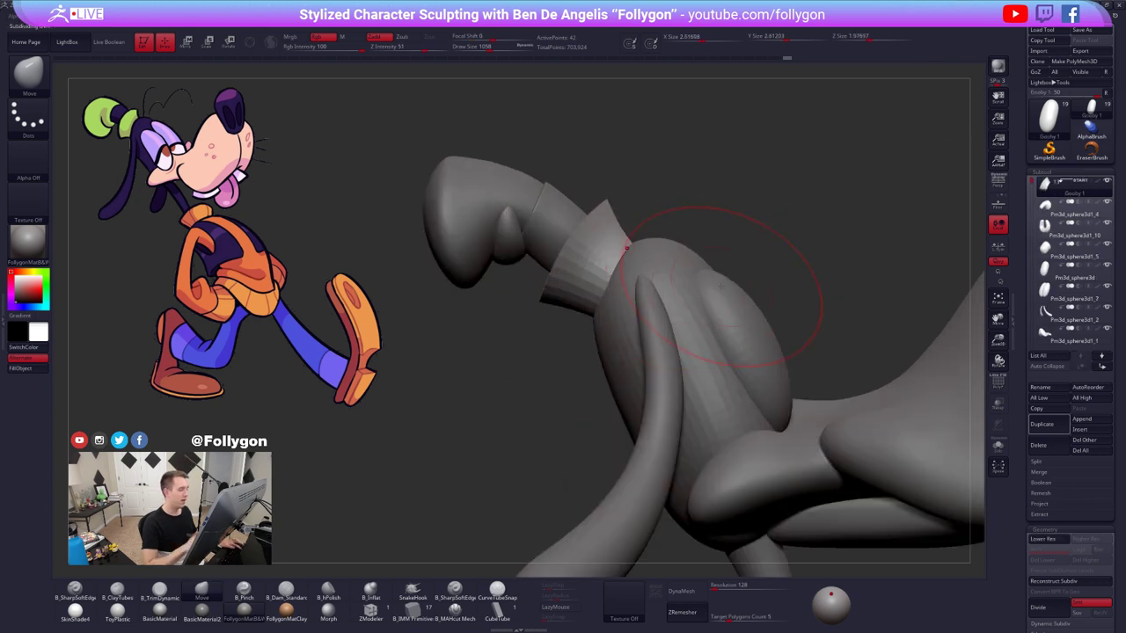
key(space)
drag(642, 262, 624, 262)
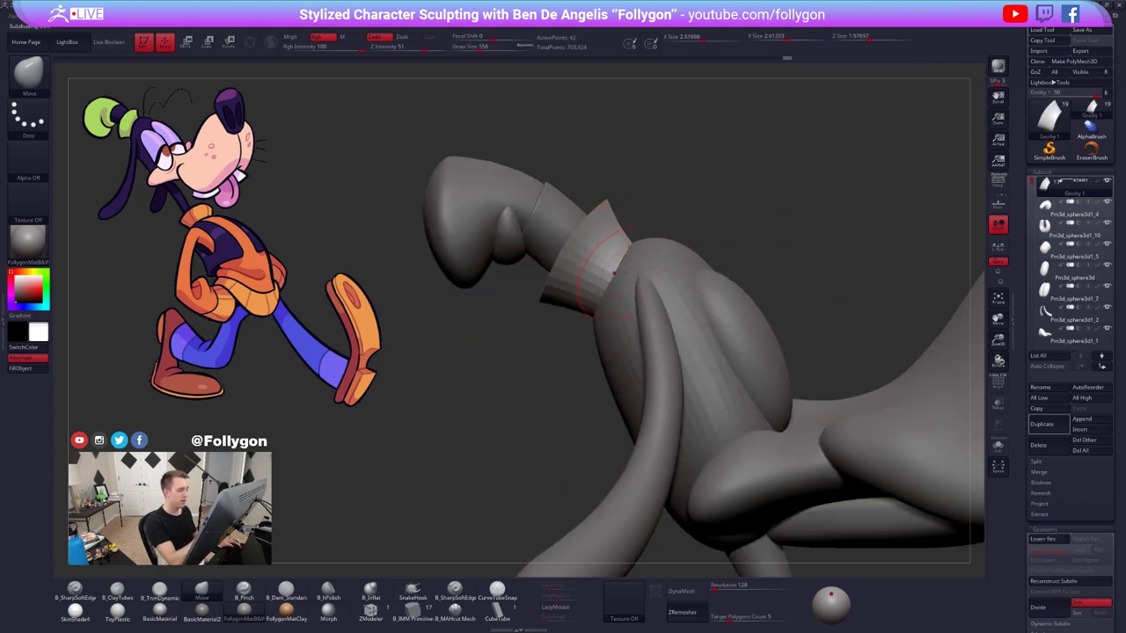
right_drag(614, 272, 633, 246)
mouse_move(641, 290)
right_down()
mouse_move(614, 275)
mouse_move(602, 236)
right_up()
key(space)
drag(602, 236, 607, 235)
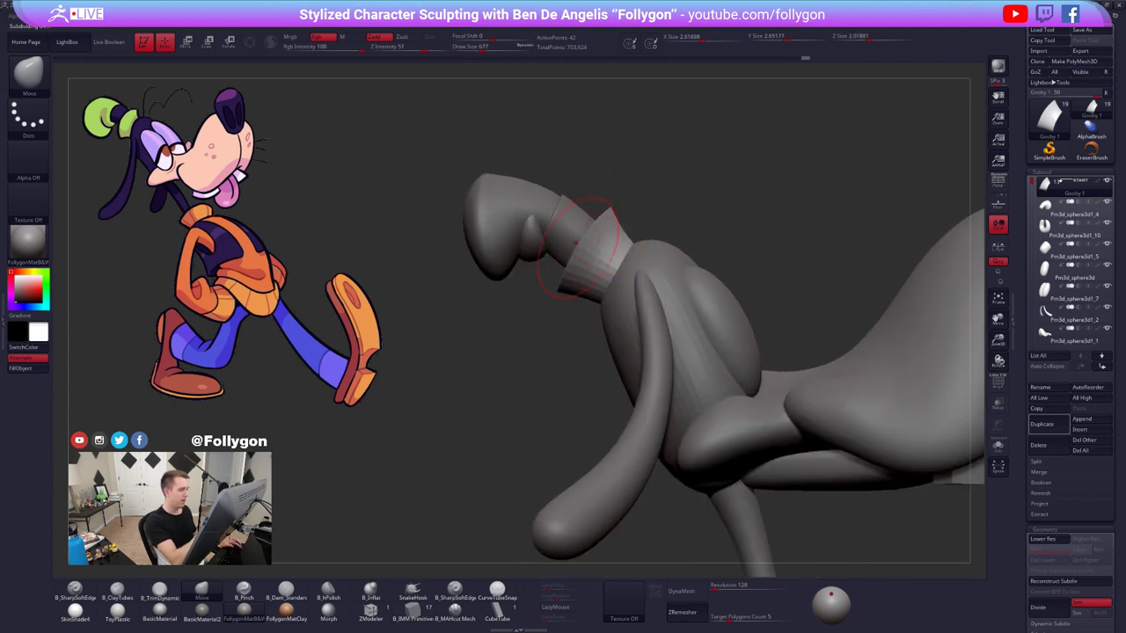
key(space)
drag(553, 281, 567, 296)
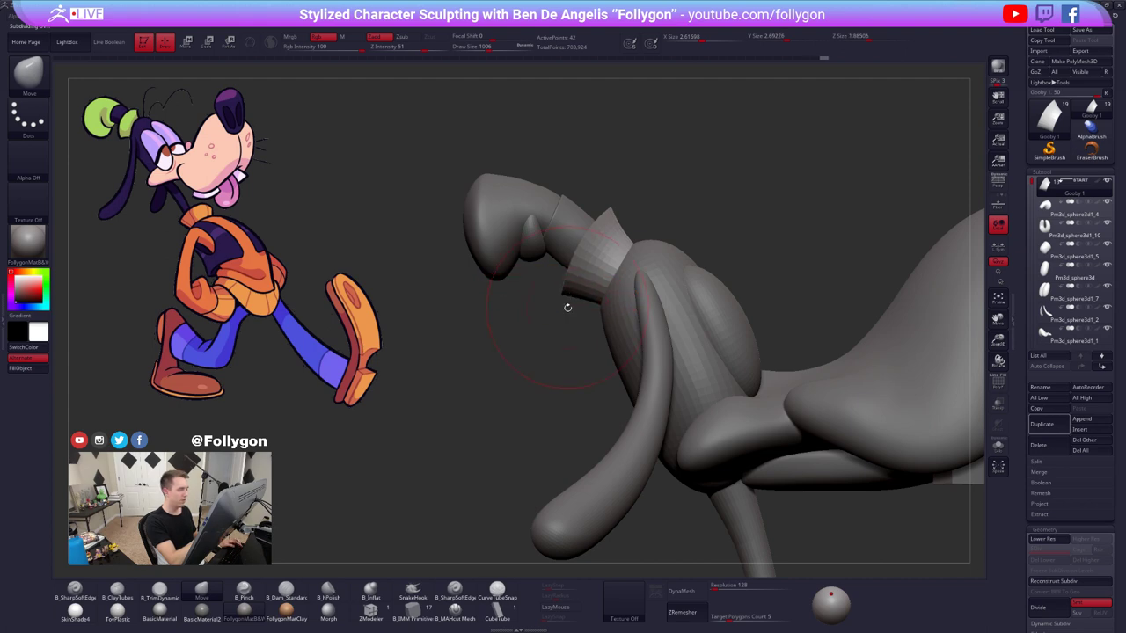
- Rotate the hat brim slightly with Transpose, return to the Move brush, and raise the draw size to 1111
ctrl+right_drag(589, 289, 565, 266)
key(r)
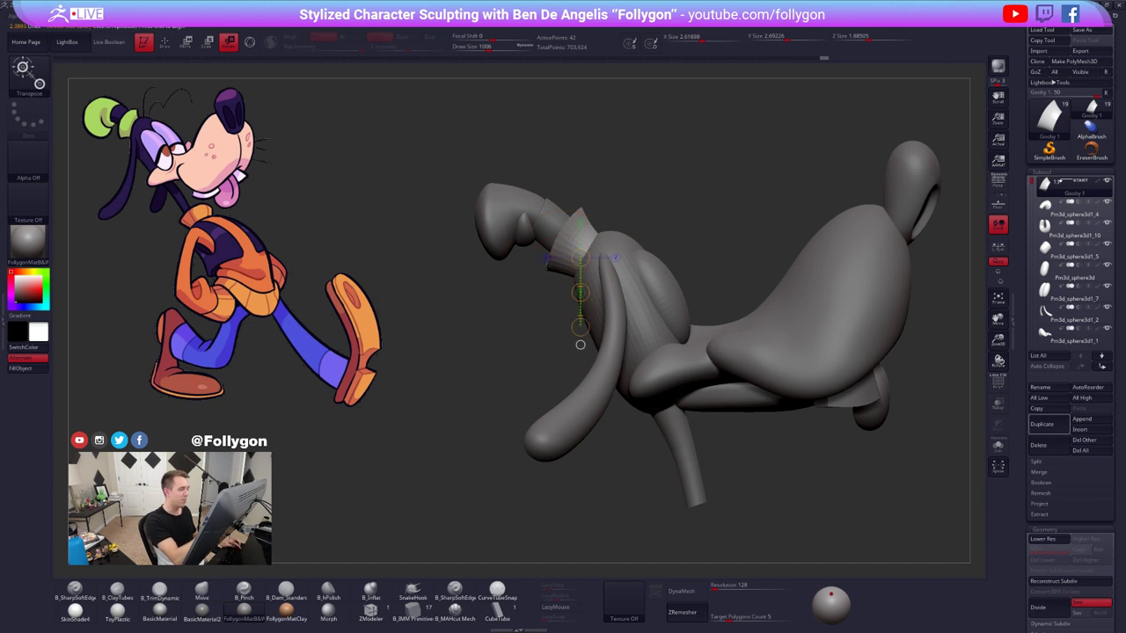
drag(545, 274, 608, 175)
key(q)
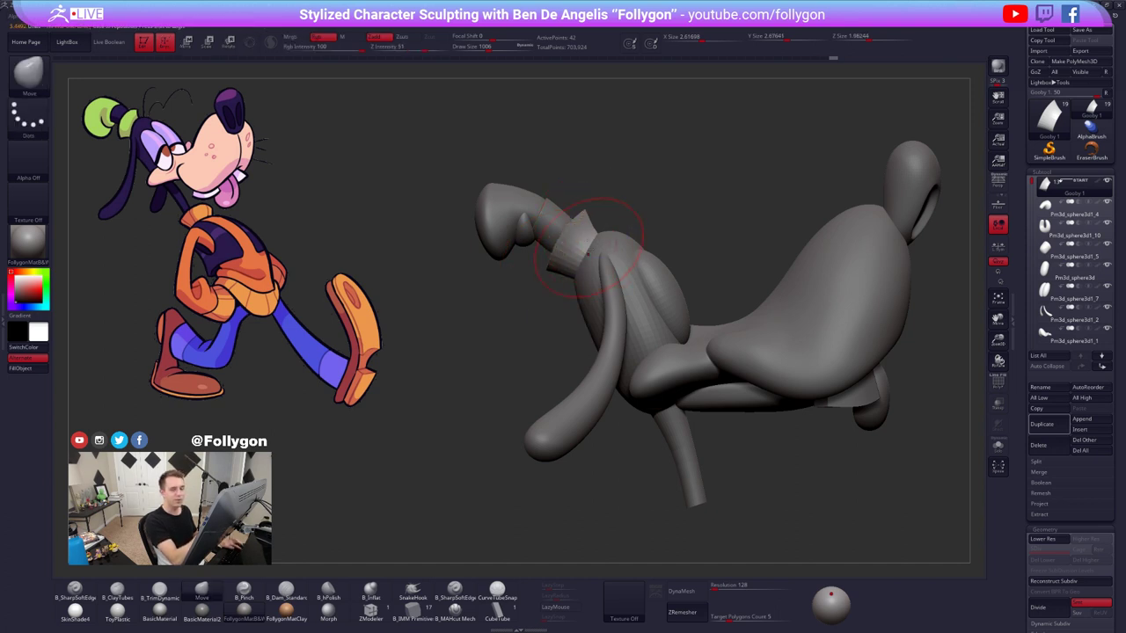
key(space)
drag(597, 245, 601, 244)
- Select the hat section just above the brim, isolate it in Solo mode, and drop it to a lower subdivision level
mouse_move(576, 251)
right_down()
mouse_move(615, 254)
mouse_move(611, 276)
mouse_move(646, 278)
mouse_move(673, 254)
right_up()
alt+click(603, 280)
mouse_move(604, 279)
right_down()
mouse_move(661, 272)
mouse_move(613, 280)
right_up()
key(alt+s)
key(shift+d)
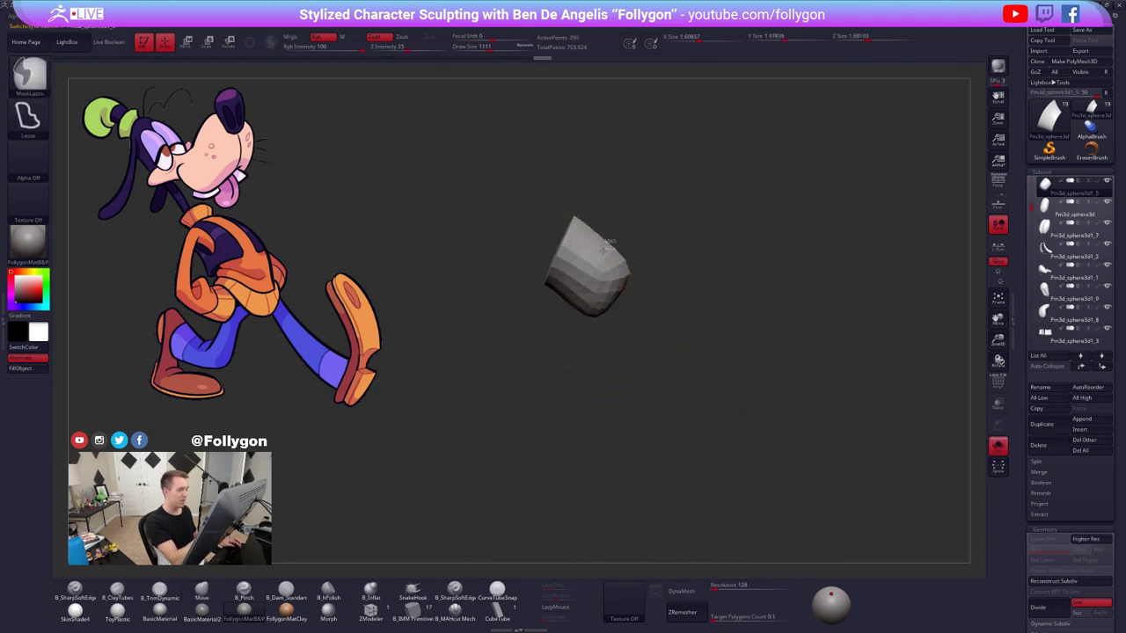
- Invert the mask on the hat section, move its lower end down toward the head, show all subtools, and clear the mask
ctrl+click(729, 322)
key(w)
drag(602, 282, 663, 352)
key(alt+s)
mouse_move(633, 317)
right_down()
mouse_move(725, 301)
mouse_move(651, 307)
right_up()
key(q)
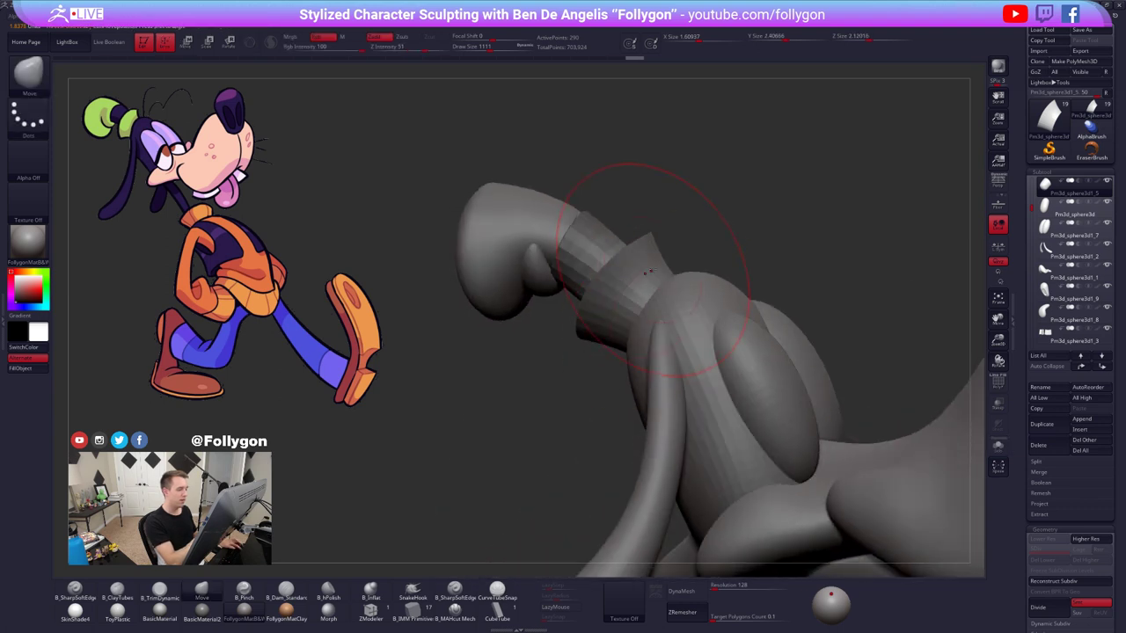
ctrl+drag(712, 251, 686, 241)
- Isolate the hat section again and reduce the Move brush's draw size to 699
key(alt+s)
key(space)
mouse_move(624, 270)
mouse_down()
mouse_move(613, 270)
mouse_move(605, 303)
mouse_up()
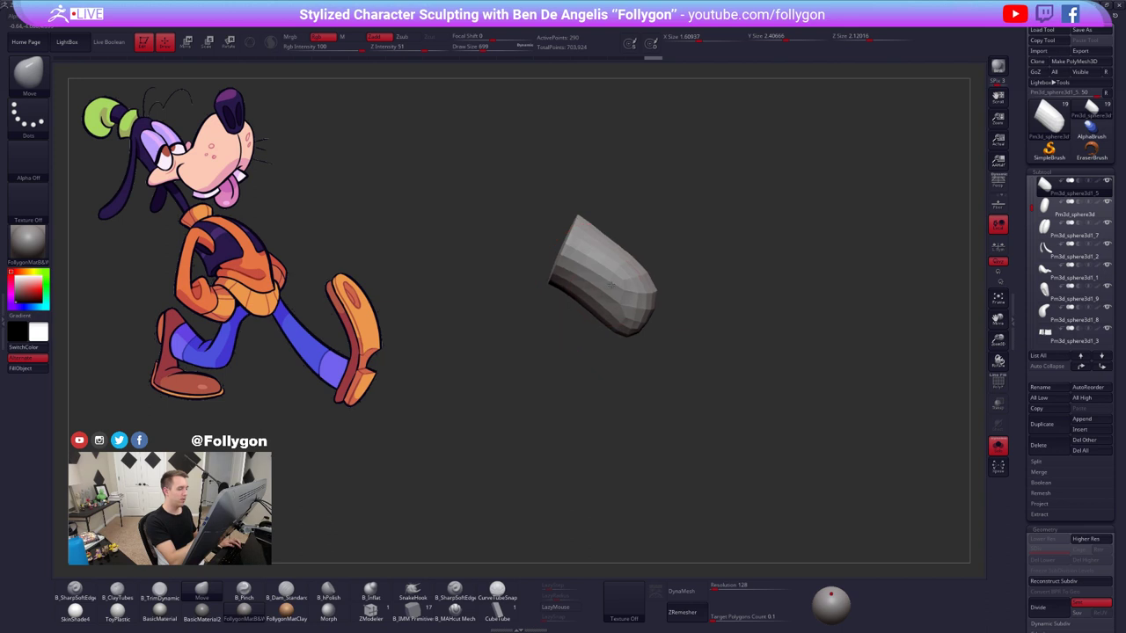
- Show the whole character again and raise the hat's middle section to a higher subdivision level
key(alt+s)
mouse_move(616, 282)
right_down()
mouse_move(610, 252)
mouse_move(670, 267)
mouse_move(662, 286)
mouse_move(625, 269)
right_up()
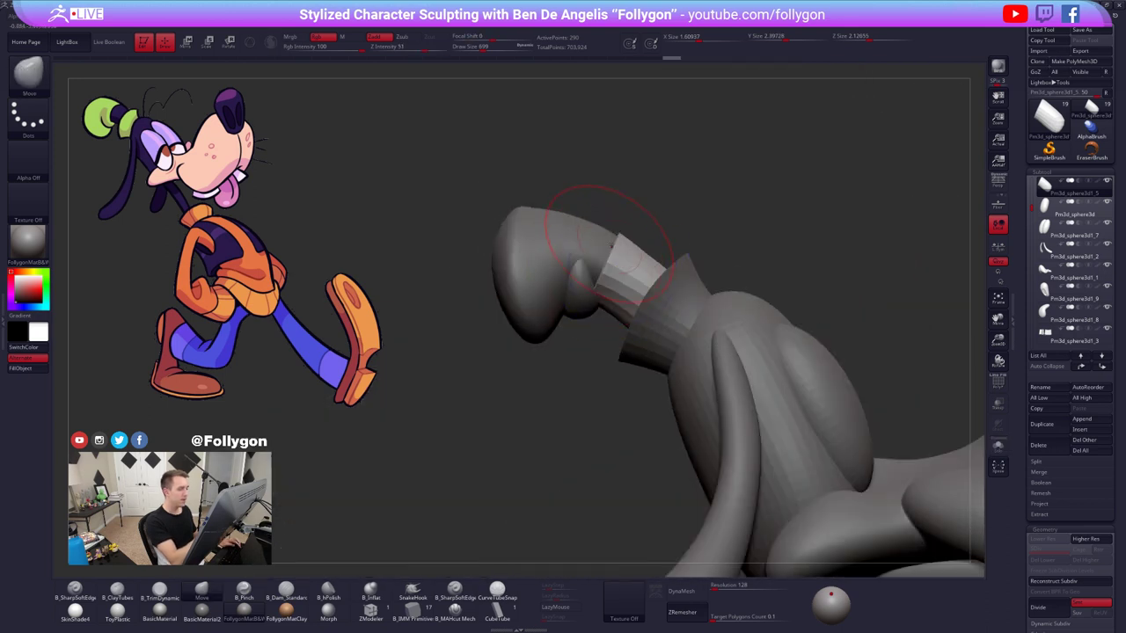
key(d)
- Select the small fold piece under the hat's bend and nudge its shape with the Move brush
alt+click(600, 255)
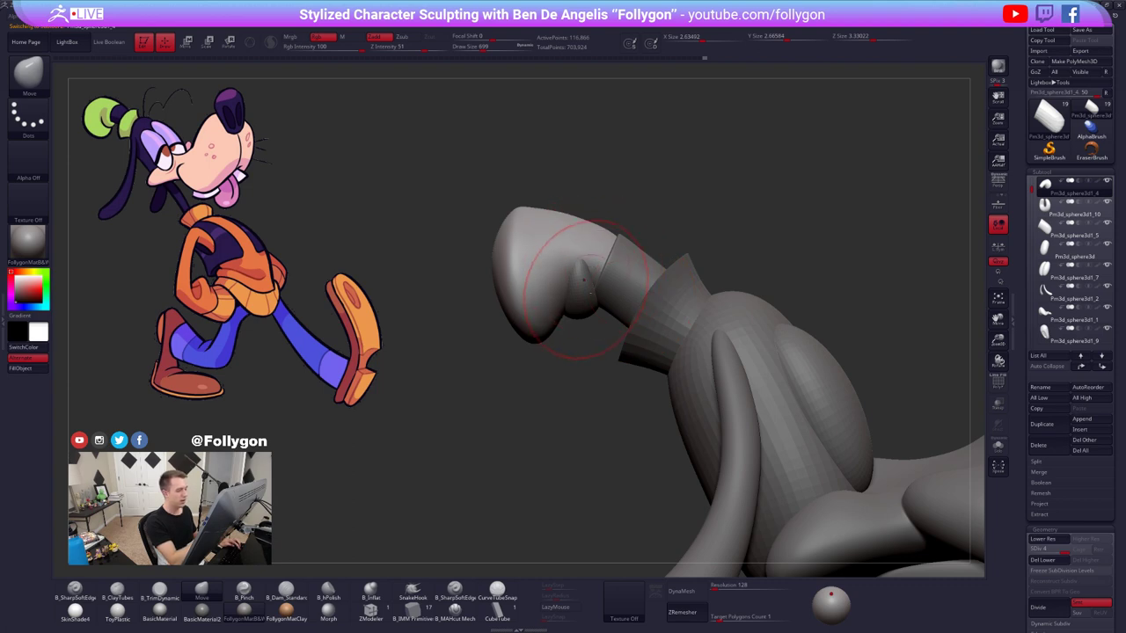
alt+click(584, 292)
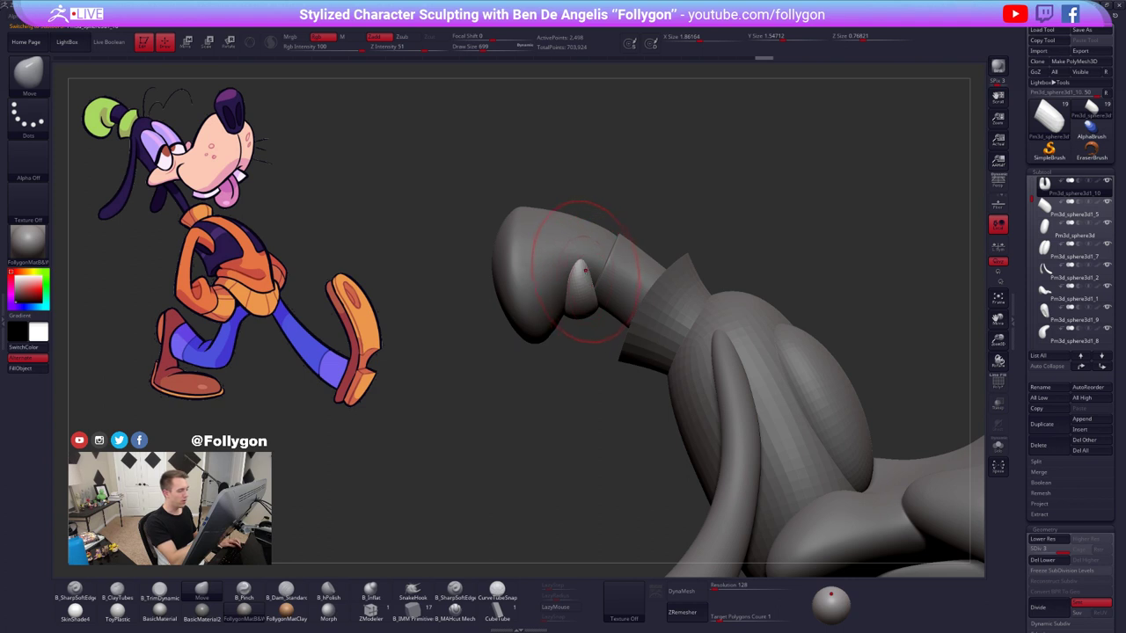
right_drag(594, 316, 609, 242)
drag(604, 325, 595, 325)
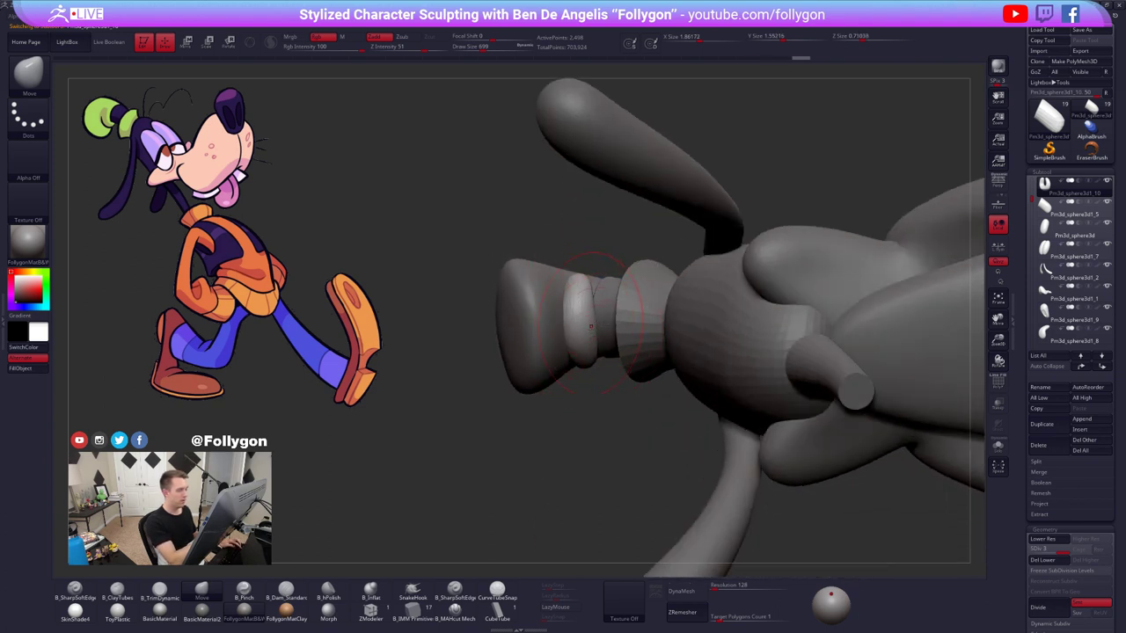
shift+right_drag(592, 327, 611, 322)
- Isolate the hat's bent top at subdivision level 1 and mask it so that only its lower end stays editable
alt+click(604, 267)
key(space)
drag(606, 267, 596, 267)
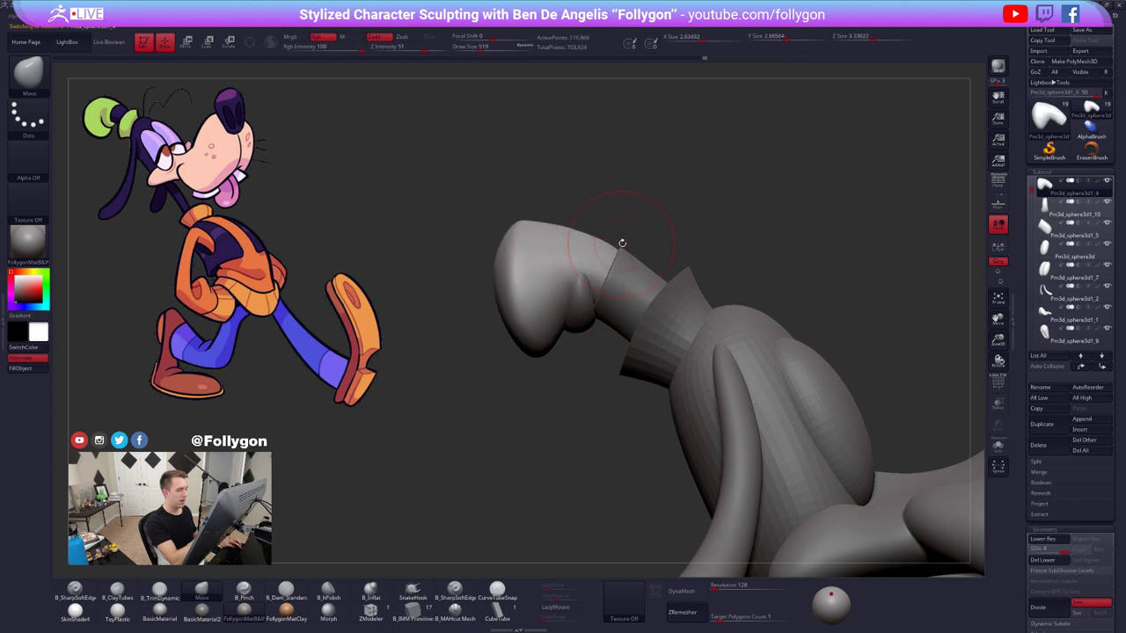
mouse_move(574, 341)
ctrl+mouse_down()
mouse_move(737, 210)
mouse_move(717, 212)
ctrl+mouse_up()
key(alt+s)
key(shift+d)
key(shift+d)
key(shift+d)
ctrl+click(671, 288)
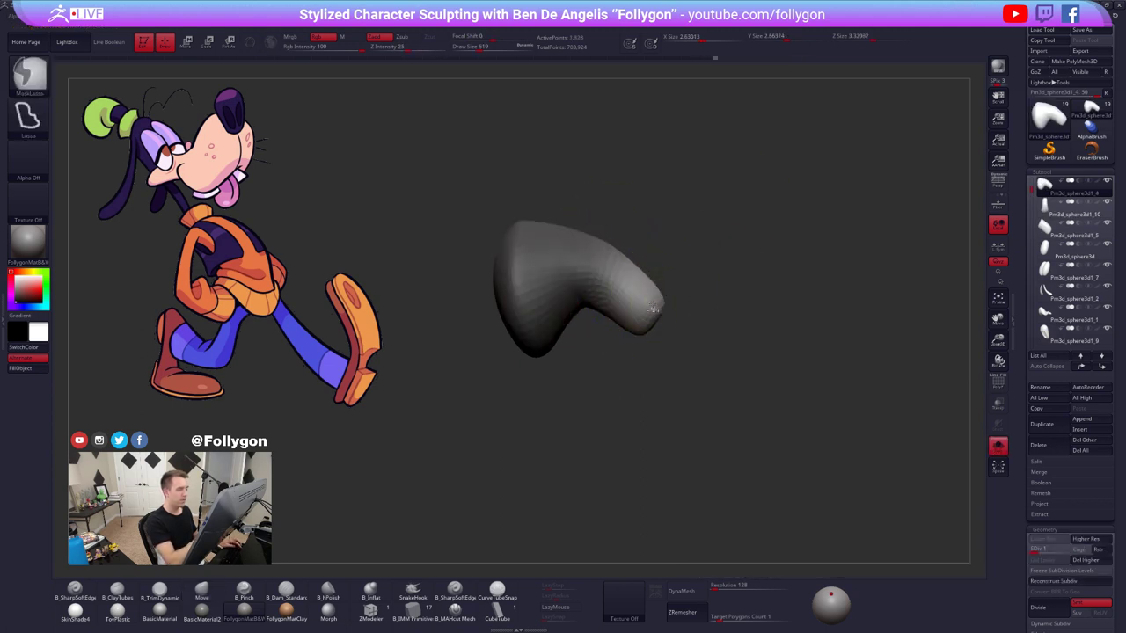
- Stretch the unmasked end of the hat top over the middle section with a horizontal transpose line
key(e)
mouse_move(624, 290)
mouse_down()
mouse_move(711, 383)
mouse_move(719, 262)
mouse_up()
drag(587, 288, 615, 338)
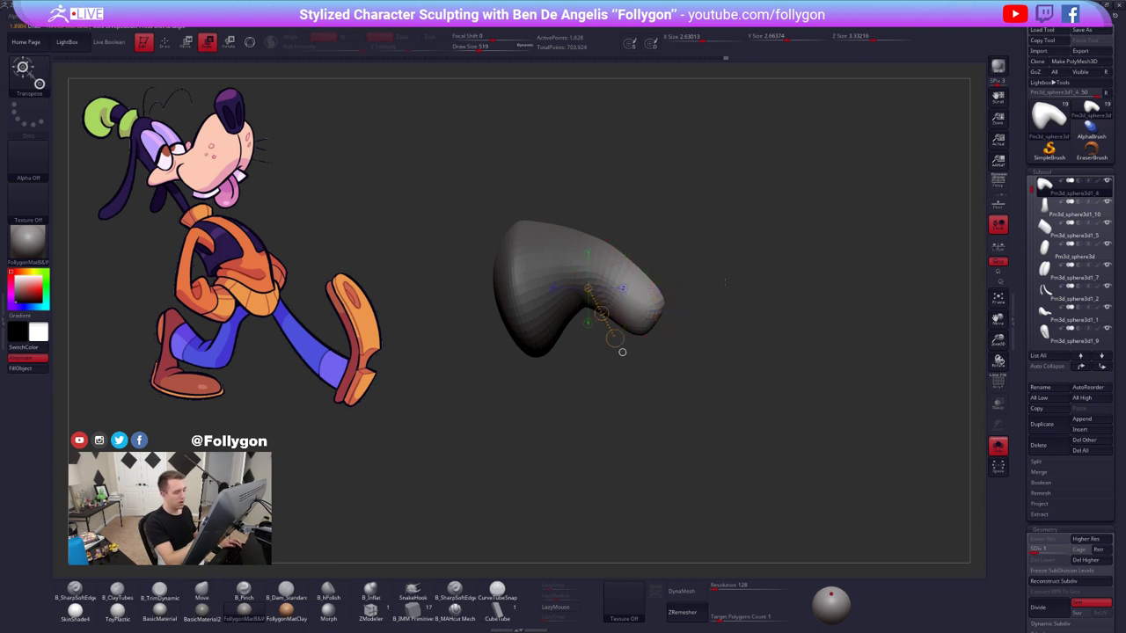
click(623, 287)
key(alt+s)
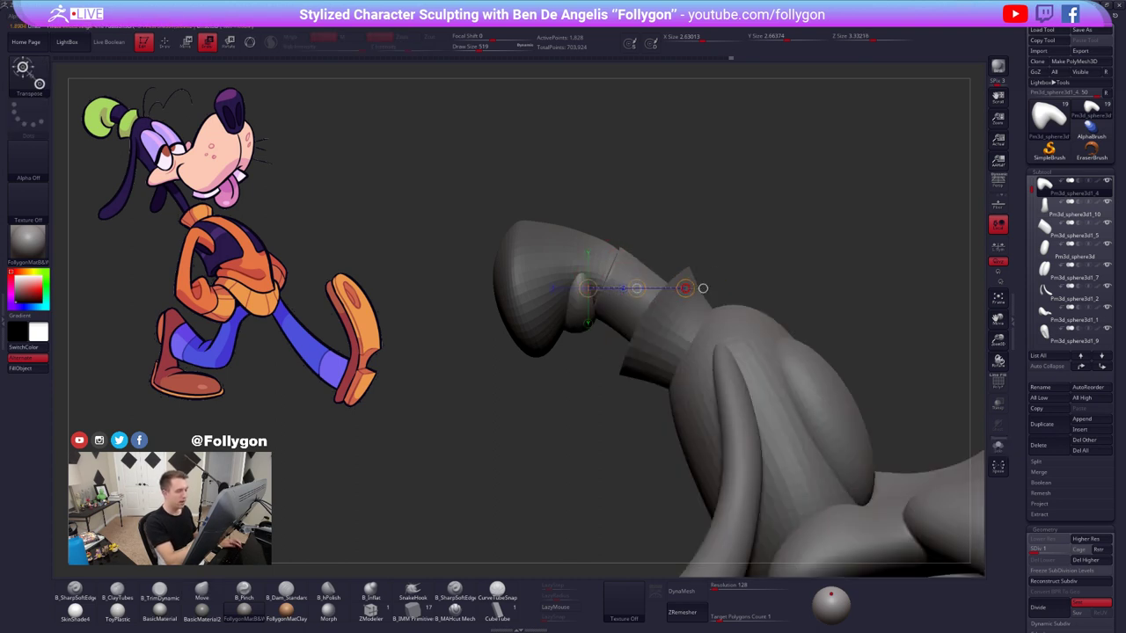
drag(685, 288, 803, 291)
key(q)
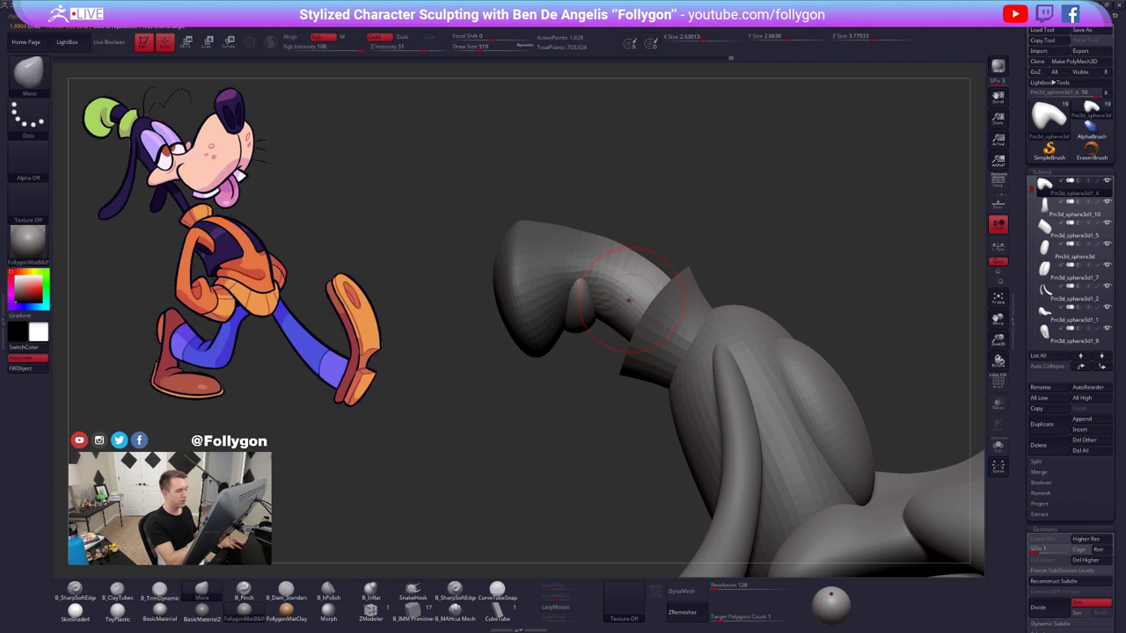
- Clear the hat top's mask, return it to subdivision level 4 and reduce the brush size to 381
ctrl+drag(679, 255, 716, 229)
key(d)
key(d)
key(d)
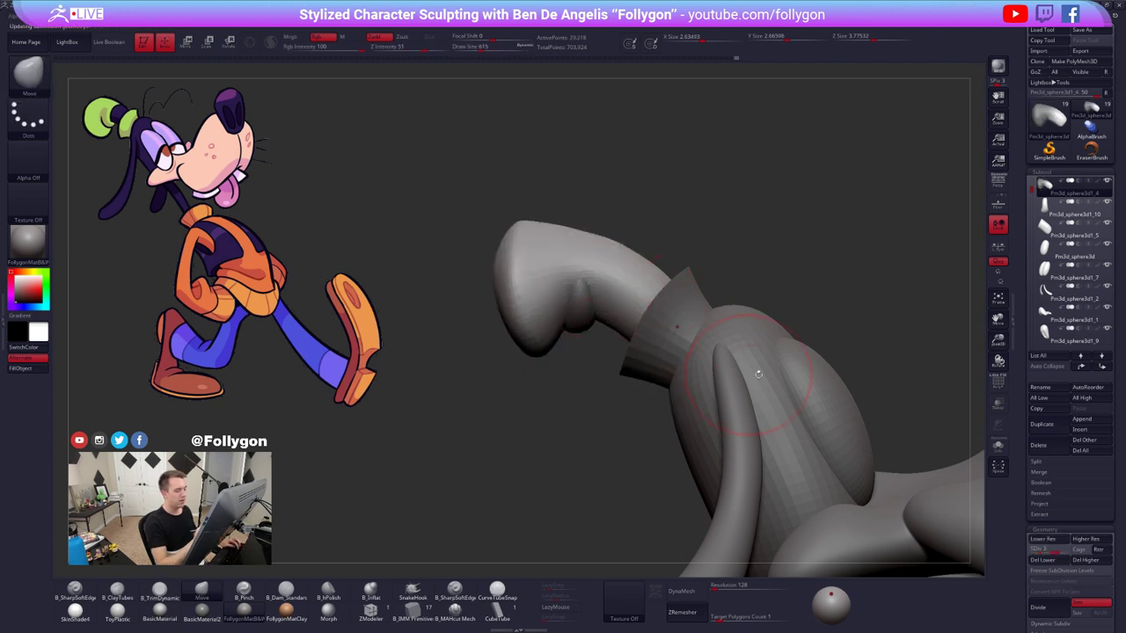
key(space)
drag(739, 277, 735, 276)
- With transparency on, delete the hat top's lower subdivision levels and slice it across the middle section's seam with SliceCurve
click(997, 408)
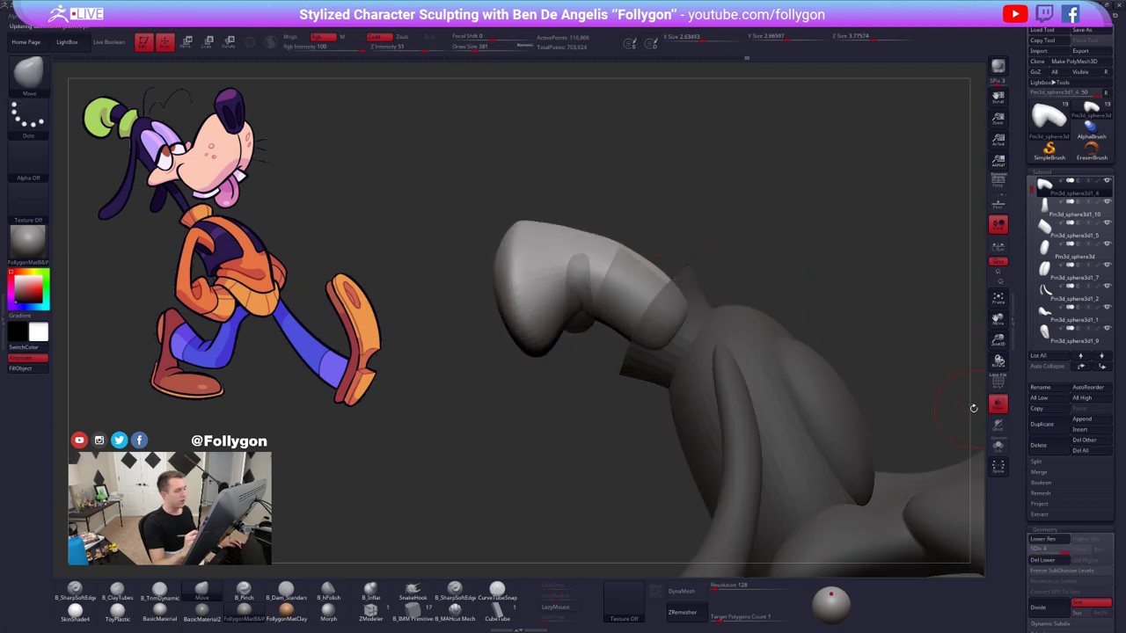
key(ctrl+space)
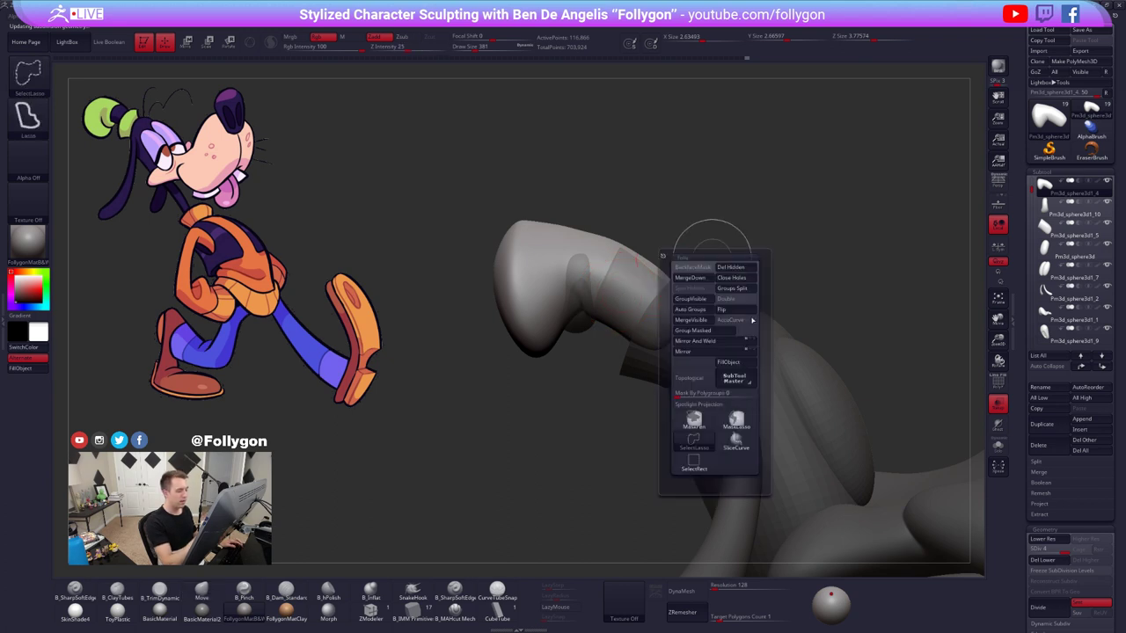
click(736, 436)
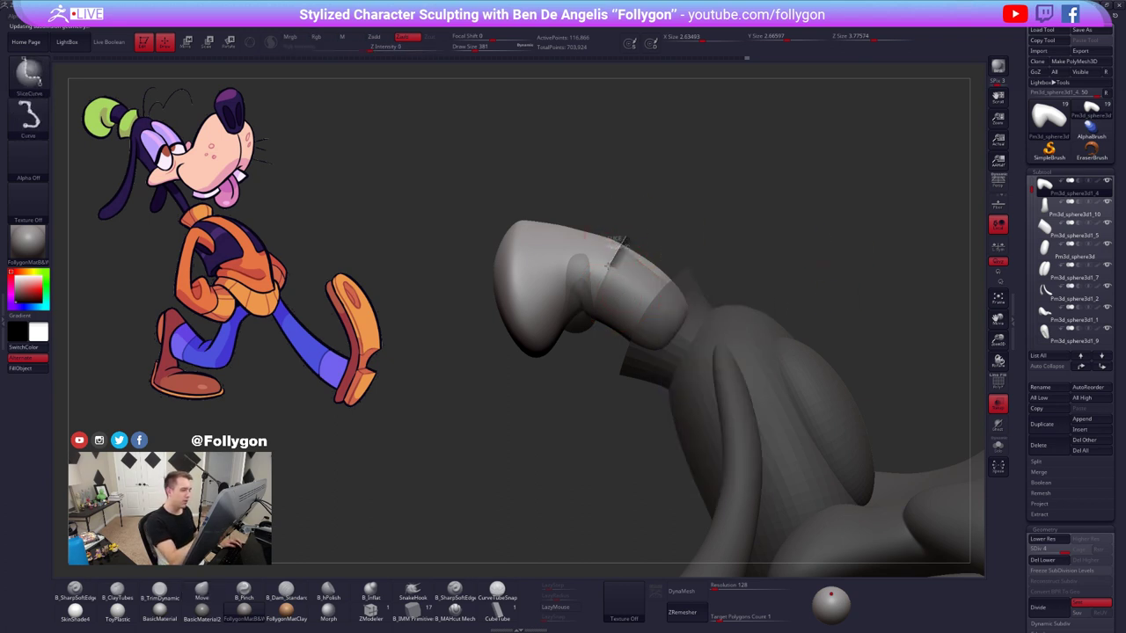
mouse_move(626, 238)
ctrl+shift+mouse_down()
mouse_move(586, 320)
mouse_move(569, 458)
ctrl+shift+mouse_up()
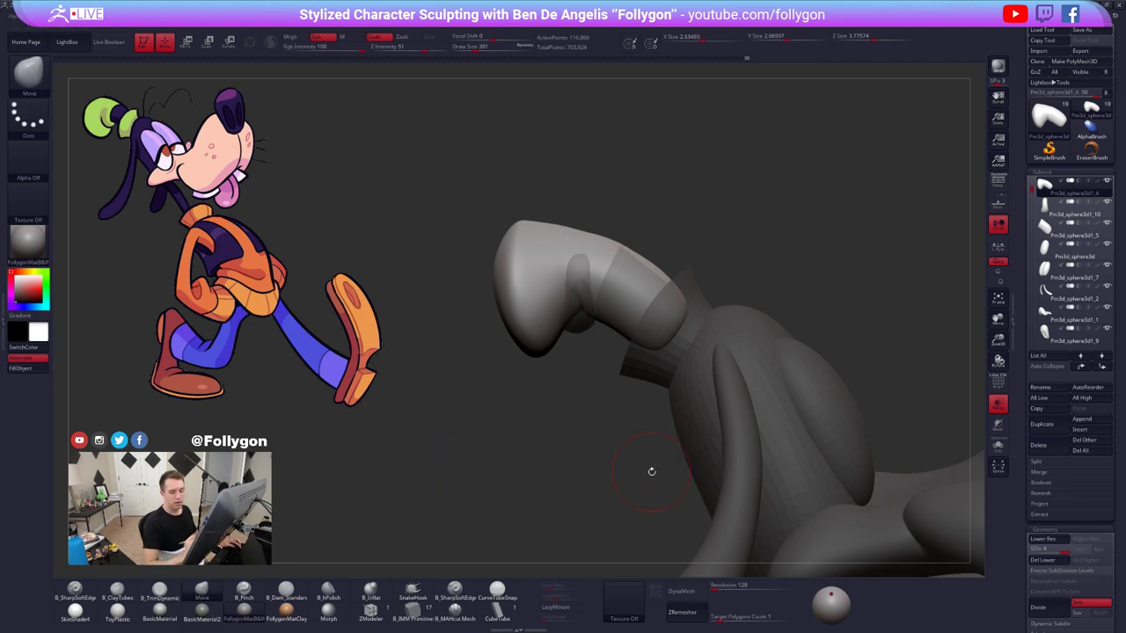
click(1043, 560)
mouse_move(626, 236)
ctrl+shift+mouse_down()
mouse_move(588, 319)
mouse_move(554, 505)
mouse_move(542, 507)
ctrl+shift+mouse_up()
key(shift+f)
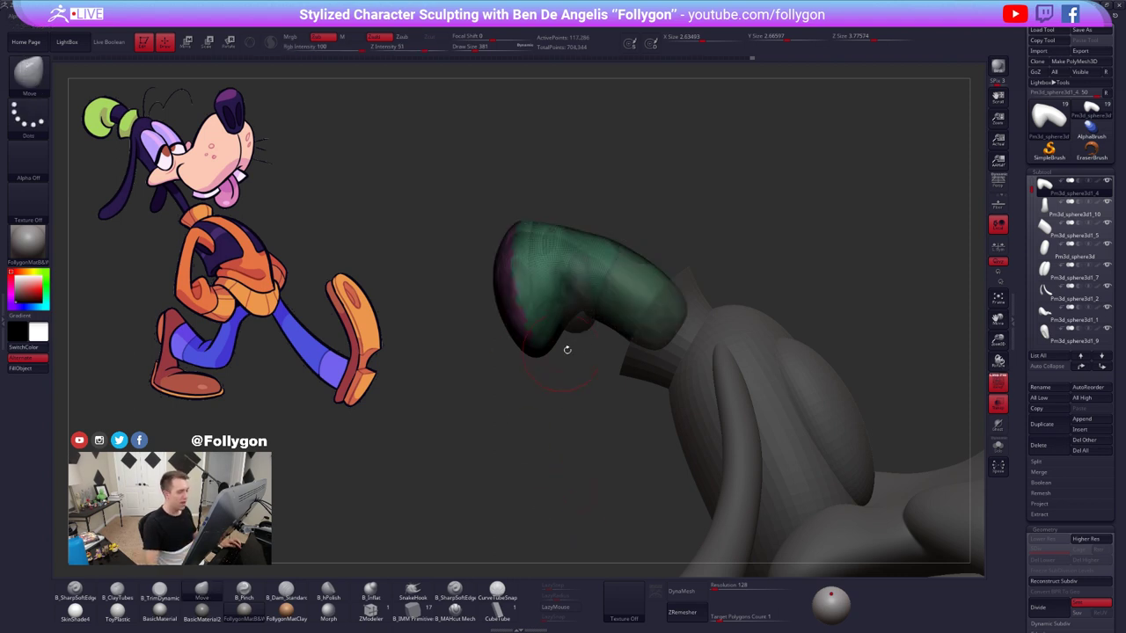
- Hide the sliced-off end of the hat top, delete the hidden geometry and turn transparency off
ctrl+shift+click(638, 329)
key(space)
click(658, 512)
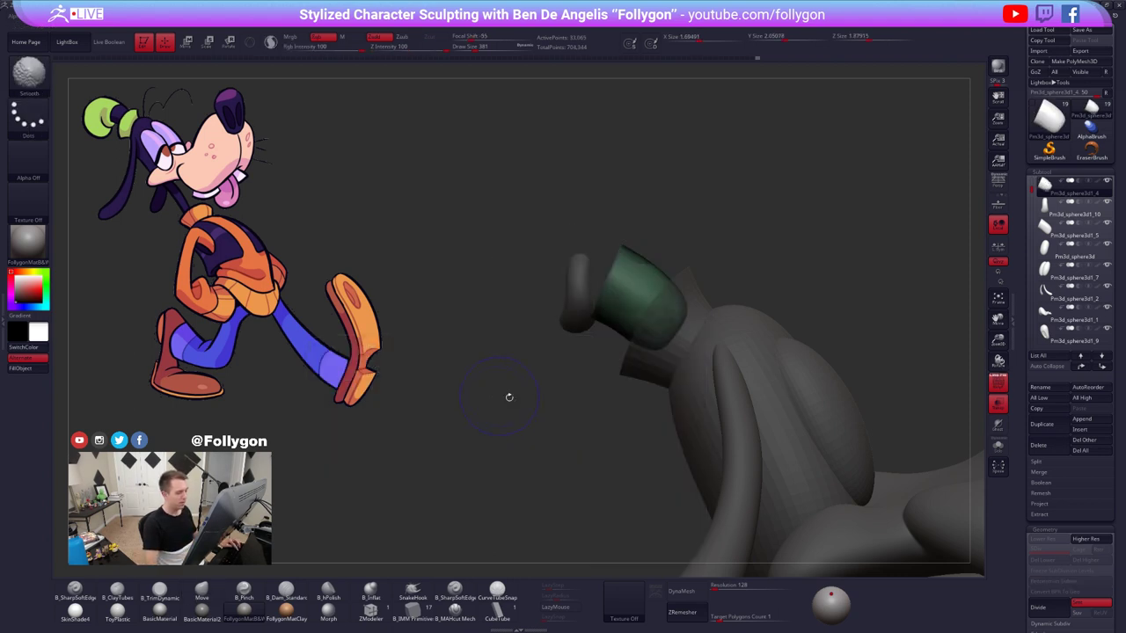
key(shift+f)
ctrl+shift+drag(519, 398, 604, 390)
key(space)
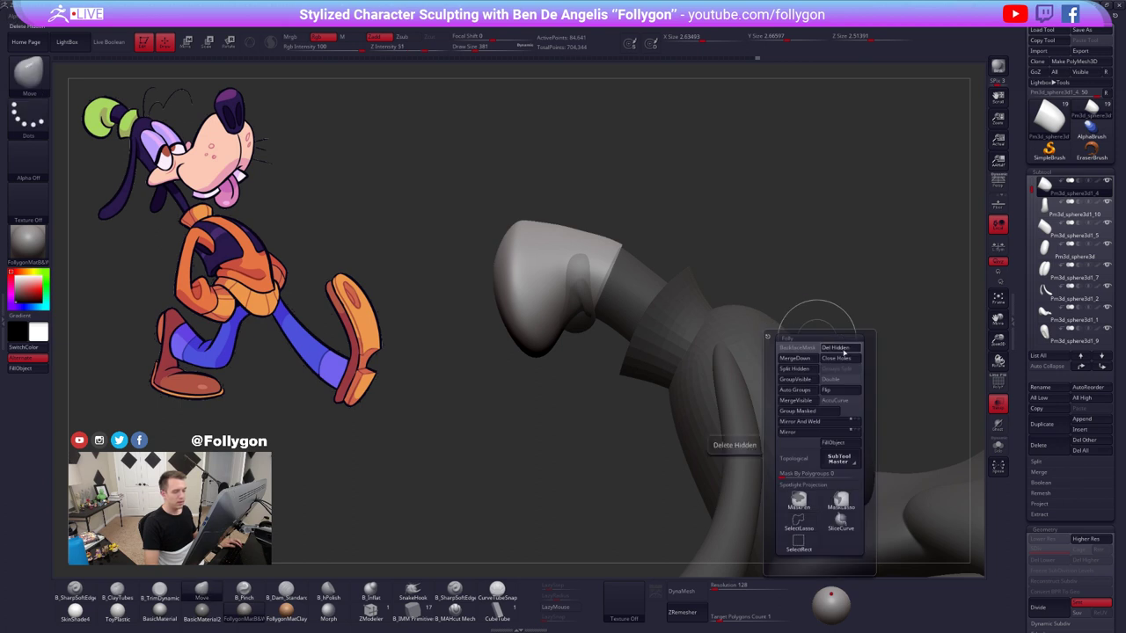
click(837, 348)
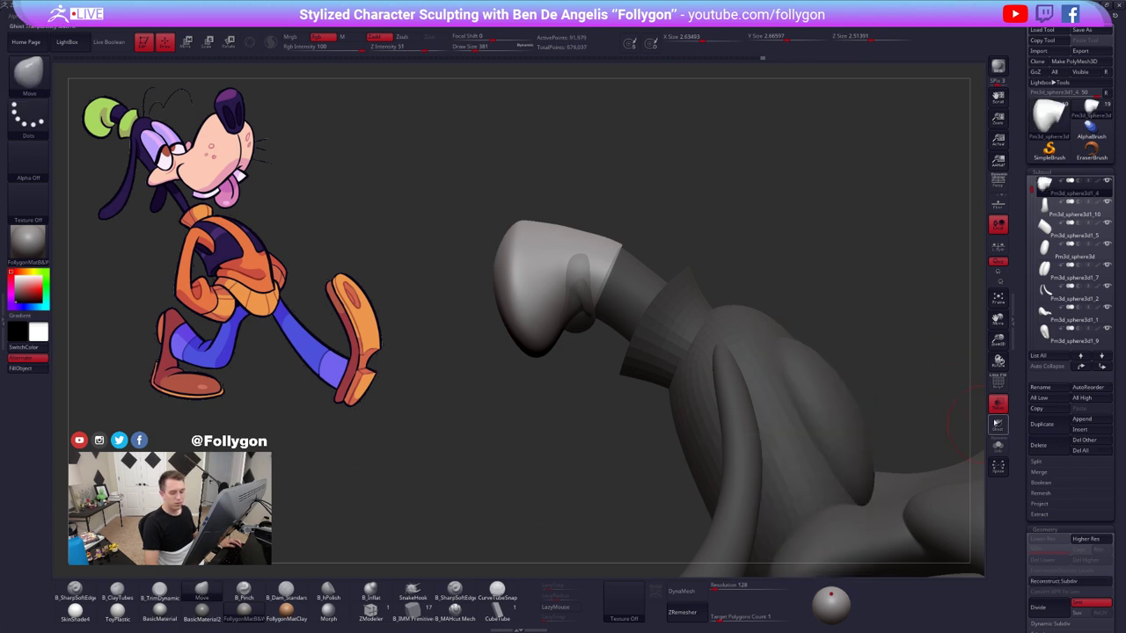
click(997, 405)
drag(733, 289, 710, 278)
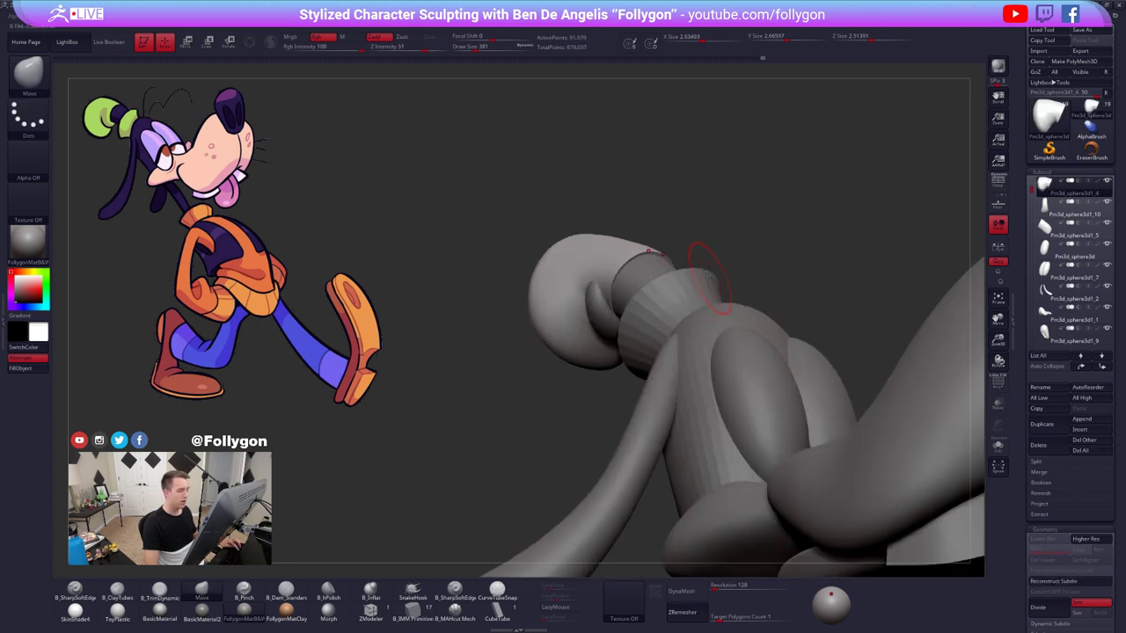
- Hide the small fold piece under the hat's bend and make the hat top the active subtool
key(alt+s)
right_drag(629, 289, 654, 287)
key(alt+s)
alt+click(613, 320)
click(1108, 181)
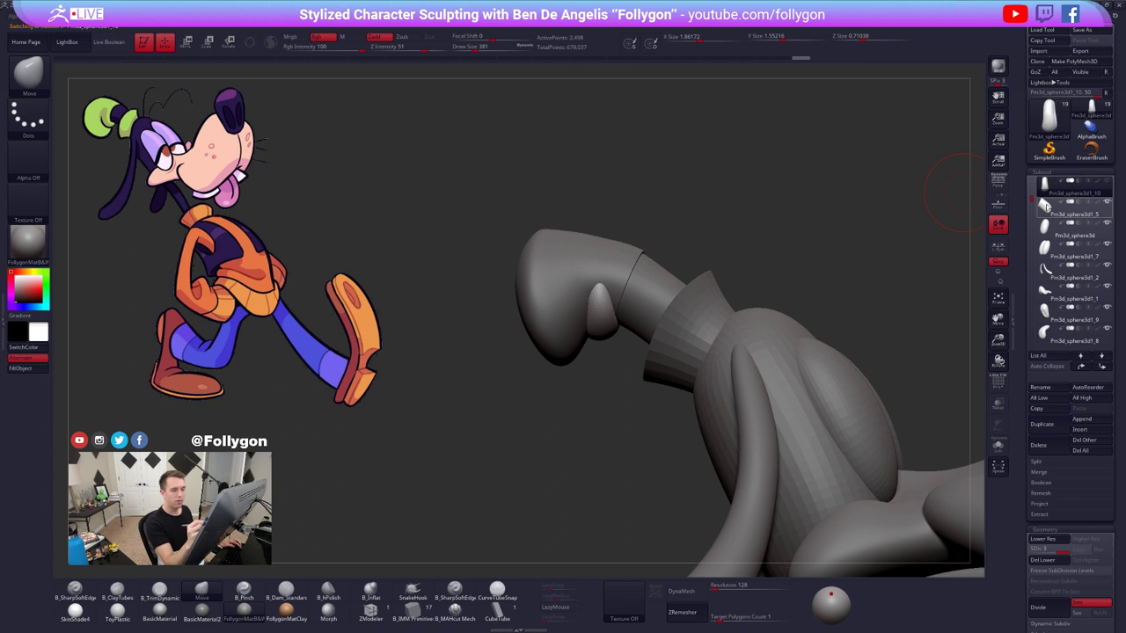
click(1060, 211)
alt+click(616, 299)
right_drag(618, 300, 620, 296)
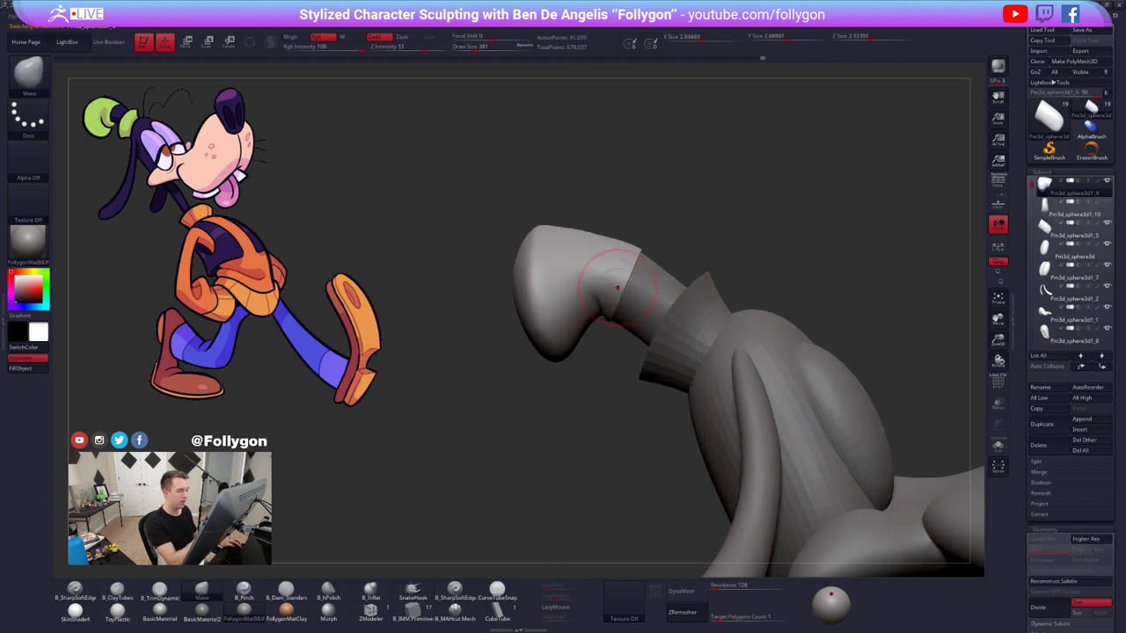
- Isolate the hat top, smooth its cut end and close it by remeshing with DynaMesh at resolution 128
key(w)
ctrl+drag(622, 286, 622, 382)
drag(622, 326, 622, 325)
key(q)
right_drag(622, 322, 630, 266)
key(space)
drag(637, 265, 640, 265)
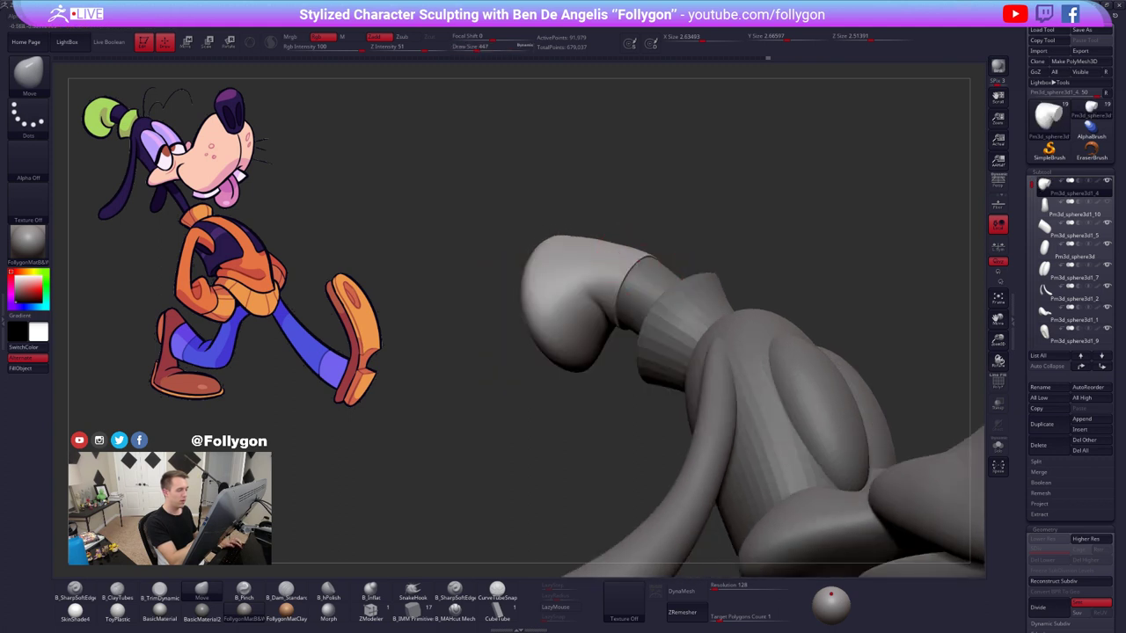
mouse_move(642, 278)
right_down()
mouse_move(618, 335)
mouse_move(613, 281)
mouse_move(632, 301)
right_up()
key(alt+s)
mouse_move(632, 290)
shift+mouse_down()
mouse_move(676, 278)
mouse_move(692, 351)
shift+mouse_up()
click(688, 592)
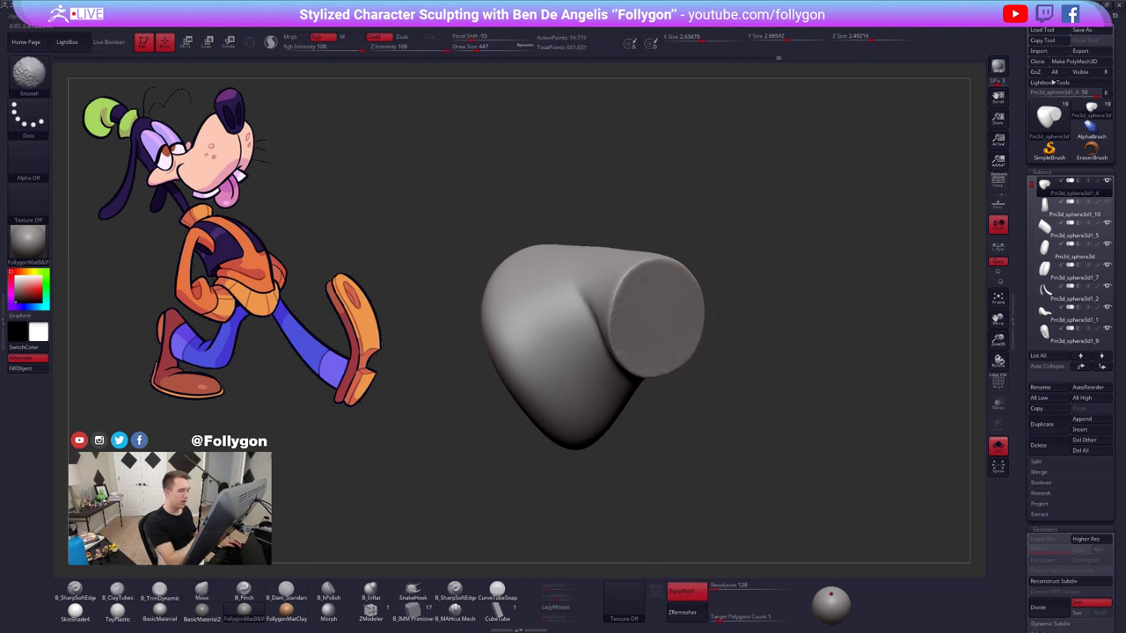
- Reshape the hat top's cut end around the middle section with the Move brush from several angles
right_drag(654, 327, 663, 352)
key(alt+s)
key(space)
drag(688, 310, 672, 310)
right_drag(633, 310, 655, 320)
key(space)
drag(677, 296, 692, 296)
right_drag(690, 283, 693, 294)
key(space)
mouse_move(683, 281)
mouse_down()
mouse_move(699, 281)
mouse_move(678, 269)
mouse_up()
right_drag(677, 269, 705, 268)
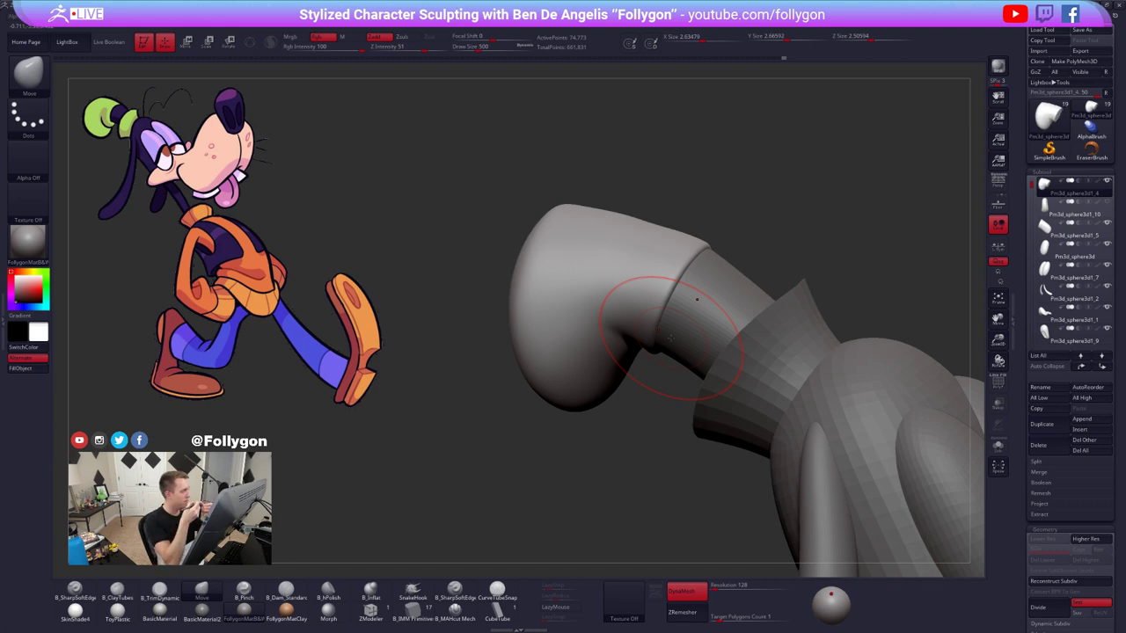
- Isolate the hat top and smooth the rim of its flat capped end
mouse_move(671, 338)
right_down()
mouse_move(659, 344)
mouse_move(664, 314)
mouse_move(673, 330)
mouse_move(652, 398)
mouse_move(643, 347)
right_up()
key(alt+s)
key(space)
drag(659, 380, 650, 380)
right_drag(650, 380, 587, 364)
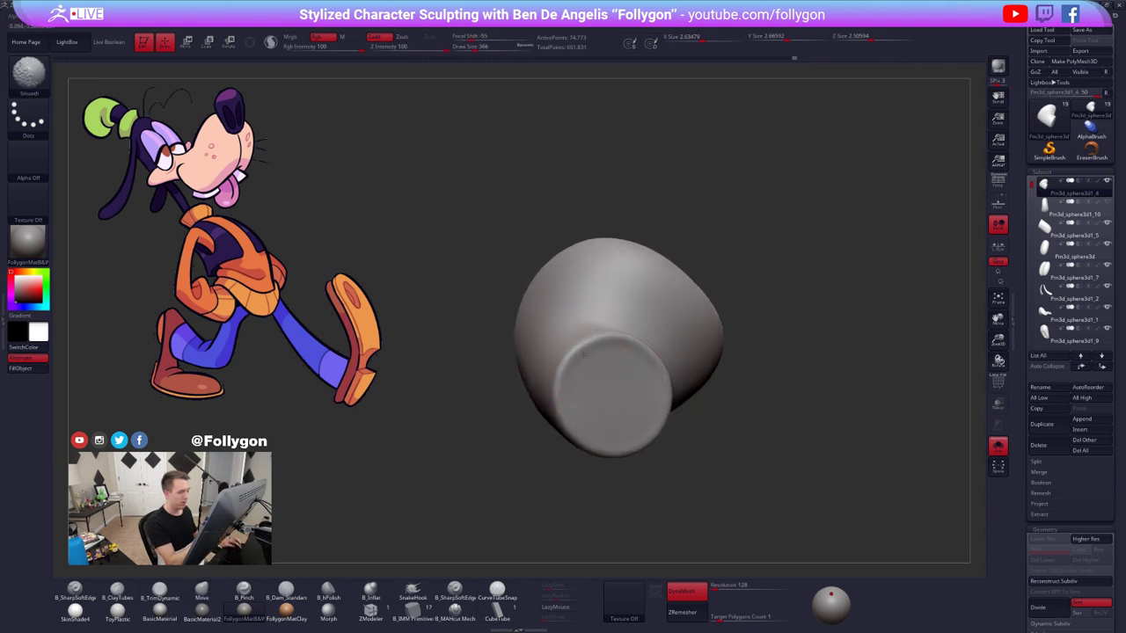
shift+drag(641, 374, 626, 396)
key(alt+s)
mouse_move(627, 396)
right_down()
mouse_move(632, 411)
mouse_move(666, 337)
right_up()
- Refine the hat top's profile near the seam with a larger Move brush
key(space)
drag(662, 379, 674, 379)
right_drag(672, 377, 657, 363)
mouse_move(633, 395)
mouse_down()
mouse_move(660, 344)
mouse_move(627, 394)
mouse_up()
mouse_move(628, 404)
right_down()
mouse_move(618, 422)
mouse_move(660, 355)
right_up()
drag(658, 354, 656, 362)
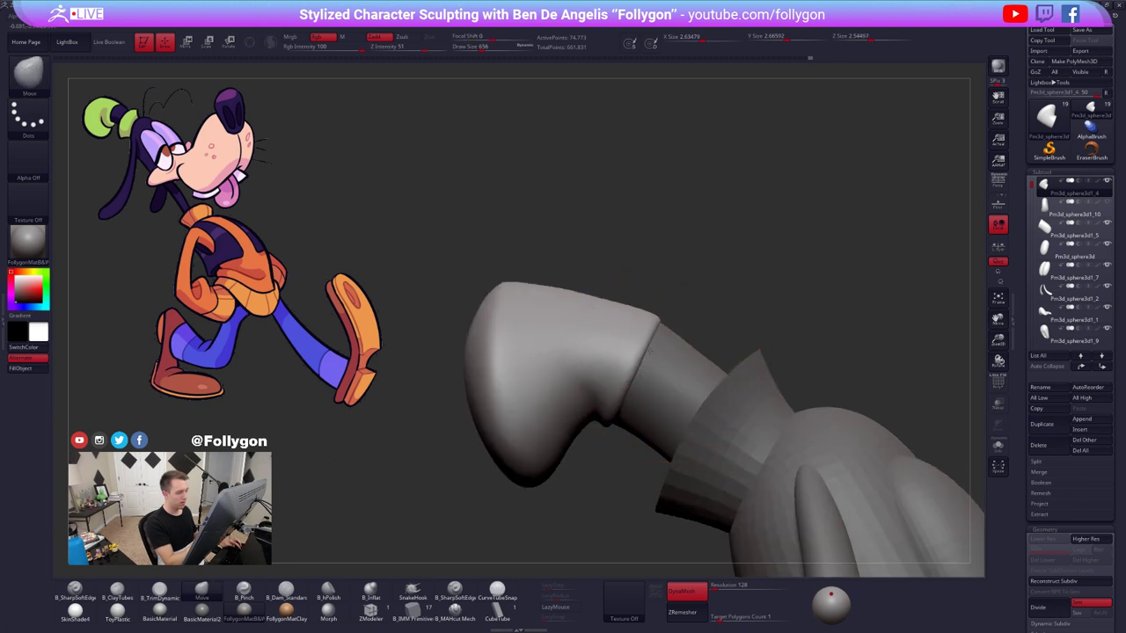
mouse_move(655, 378)
ctrl+right_down()
mouse_move(653, 354)
mouse_move(653, 388)
ctrl+right_up()
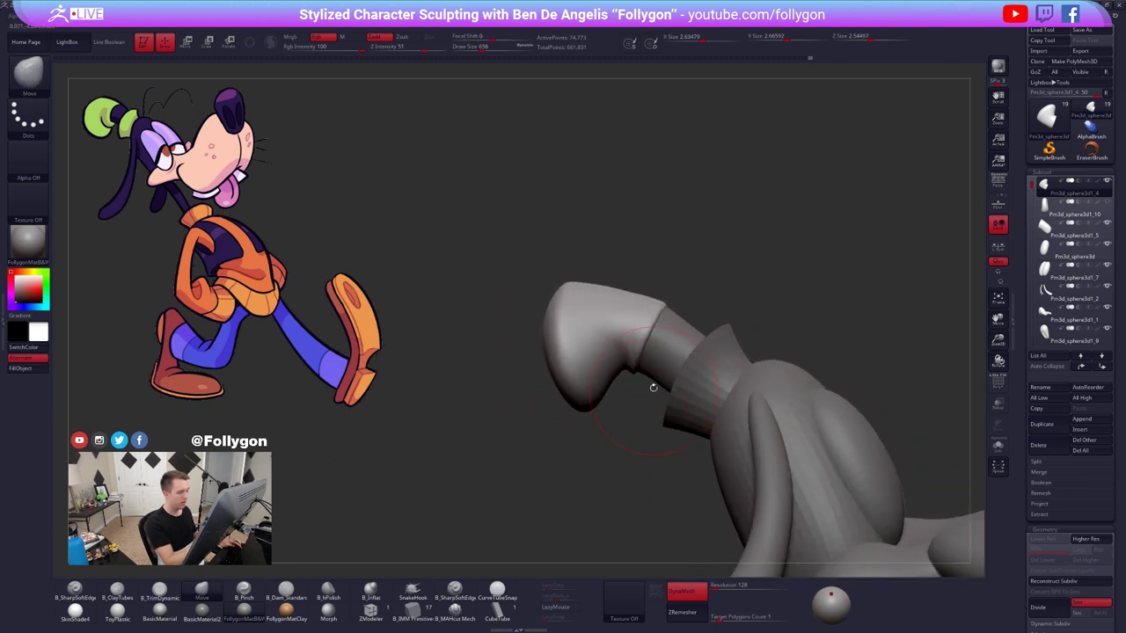
- Isolate the hat's flared brim at its lowest subdivision level with its polygroups displayed
alt+click(691, 421)
mouse_move(691, 422)
alt+right_down()
mouse_move(664, 387)
mouse_move(721, 365)
mouse_move(775, 373)
mouse_move(716, 390)
alt+right_up()
key(shift+d)
key(alt+s)
key(shift+f)
key(space)
drag(697, 377, 680, 377)
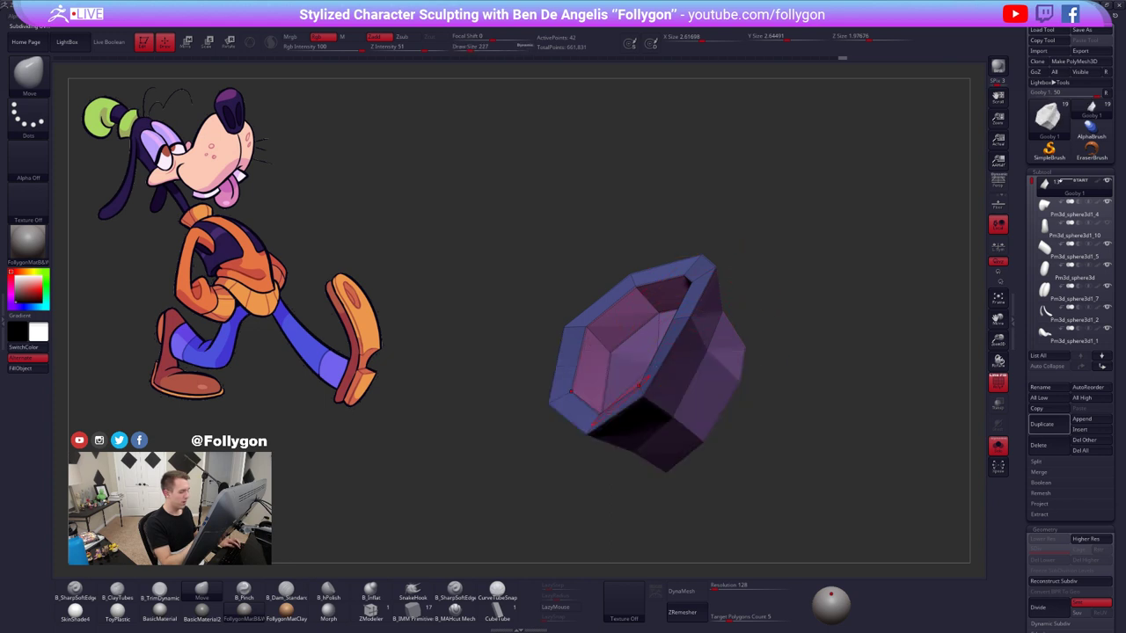
- Set the ZModeler edge action to Bevel with EdgeLoop Complete as the target
click(386, 610)
ctrl+right_drag(655, 331, 664, 363)
key(space)
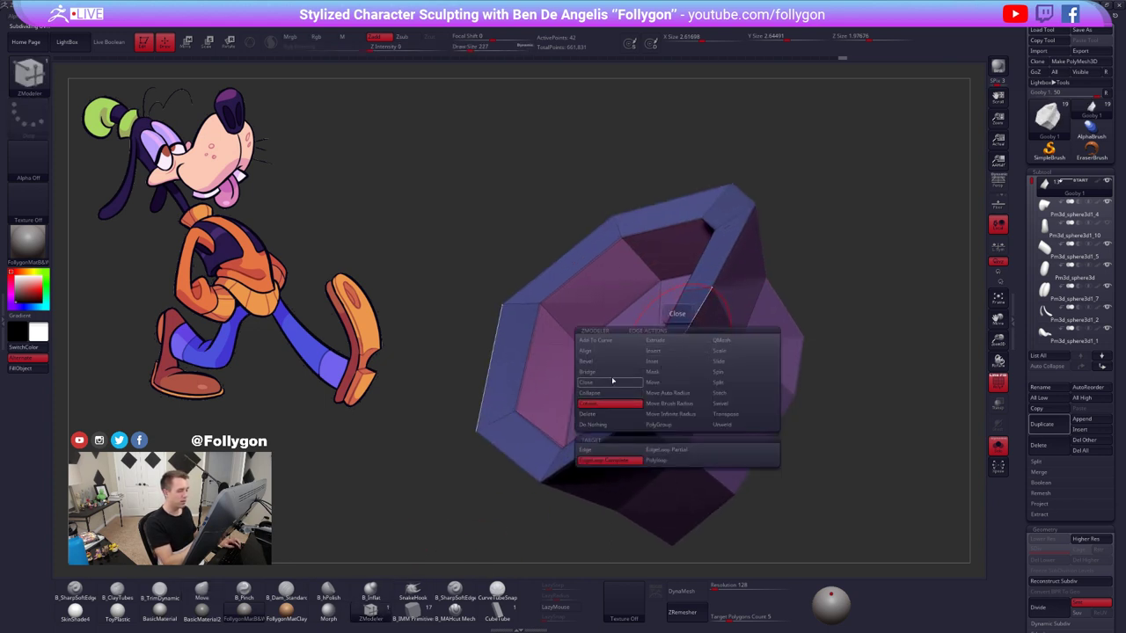
click(612, 362)
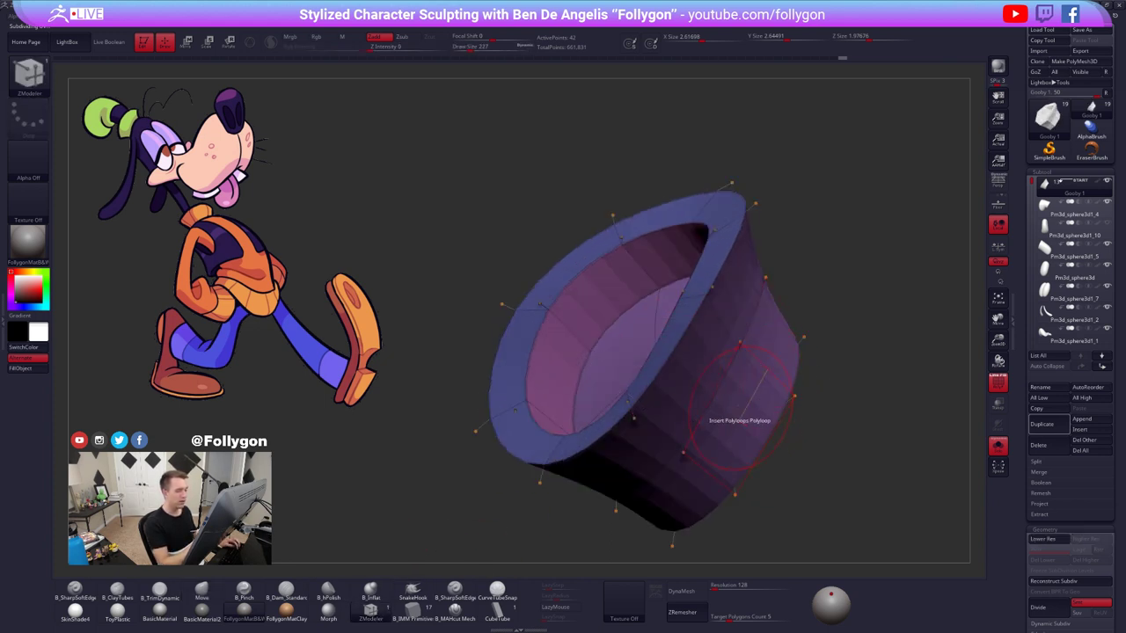
key(shift+d)
key(space)
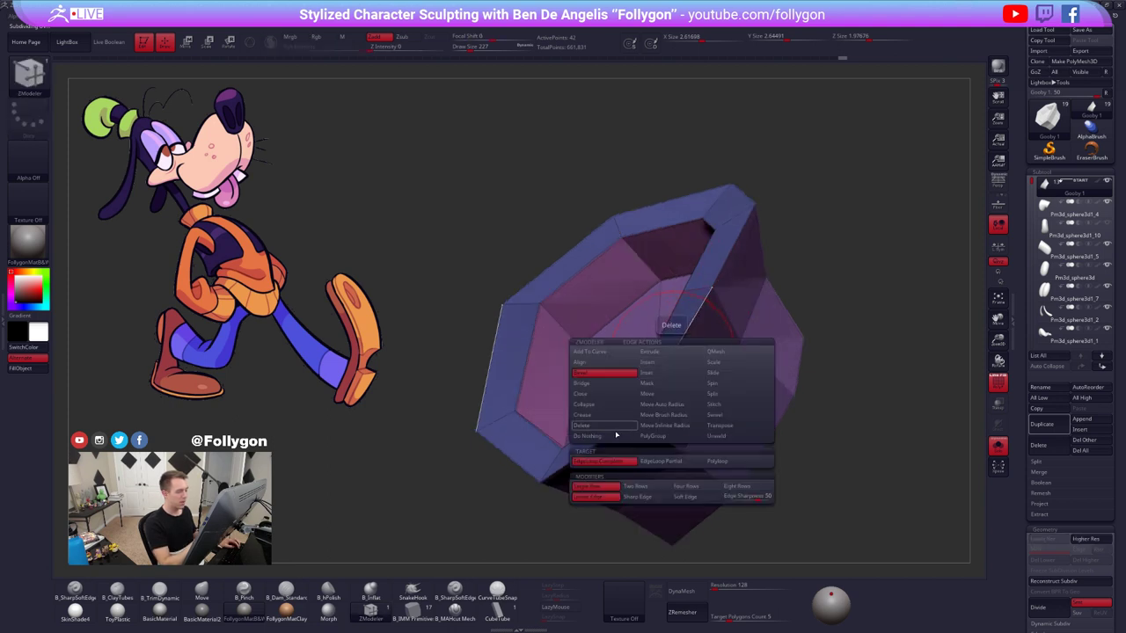
- Try a narrow bevel on the brim's outer edge loop, preview it subdivided and undo it
drag(673, 355, 674, 353)
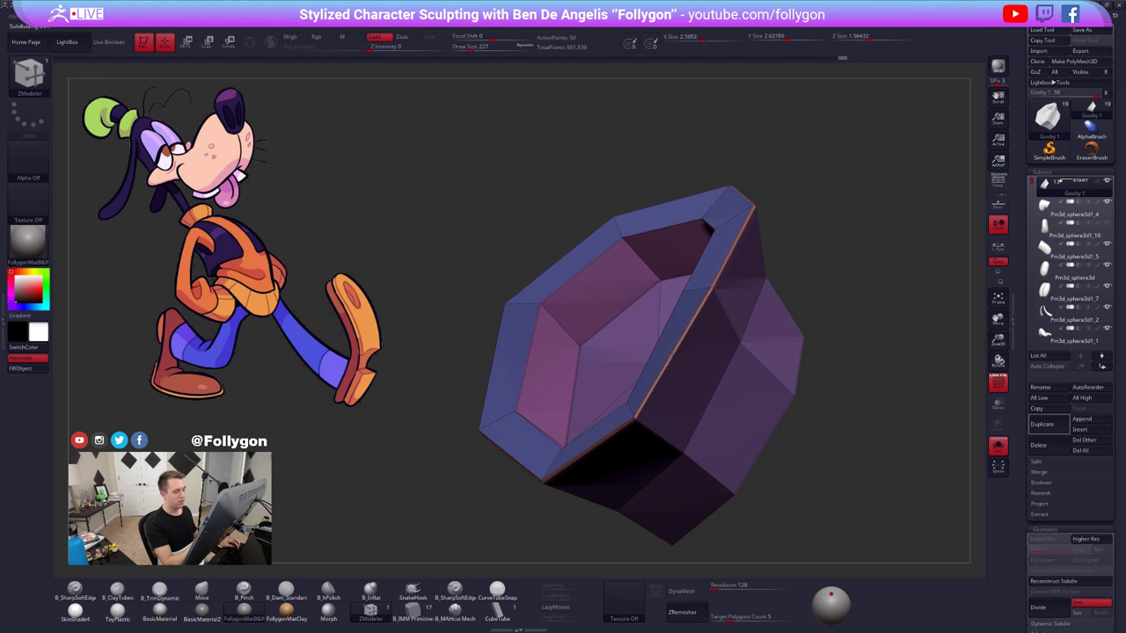
key(d)
key(shift+f)
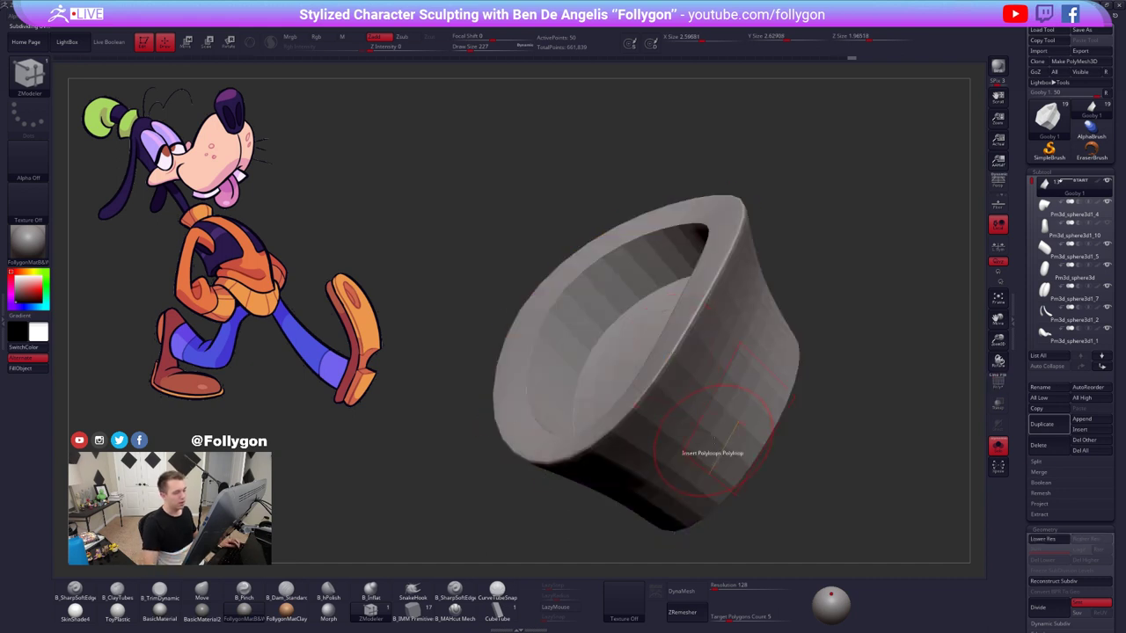
key(ctrl+z)
key(shift+f)
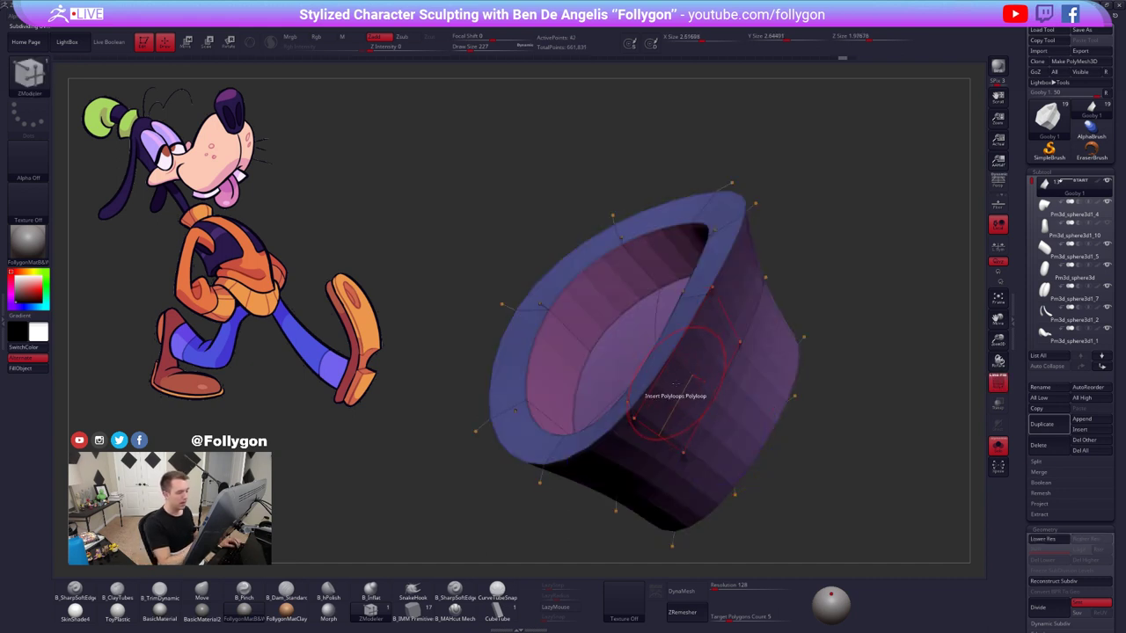
- Bevel the brim's outer edge loop with a wider band and check it at the higher subdivision level
key(shift+d)
drag(672, 353, 672, 385)
key(d)
key(shift+f)
key(shift+d)
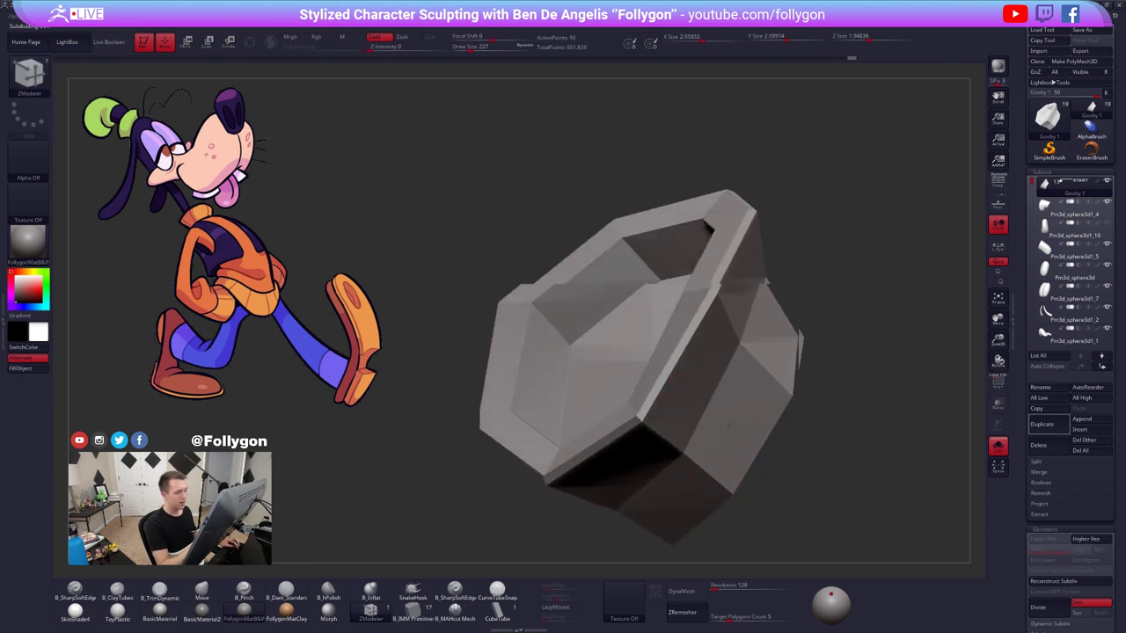
- Bevel the brim's inner edge loop, return it to the higher subdivision level and bring back the rest of the model
drag(818, 440, 924, 435)
key(shift+f)
right_drag(695, 359, 717, 352)
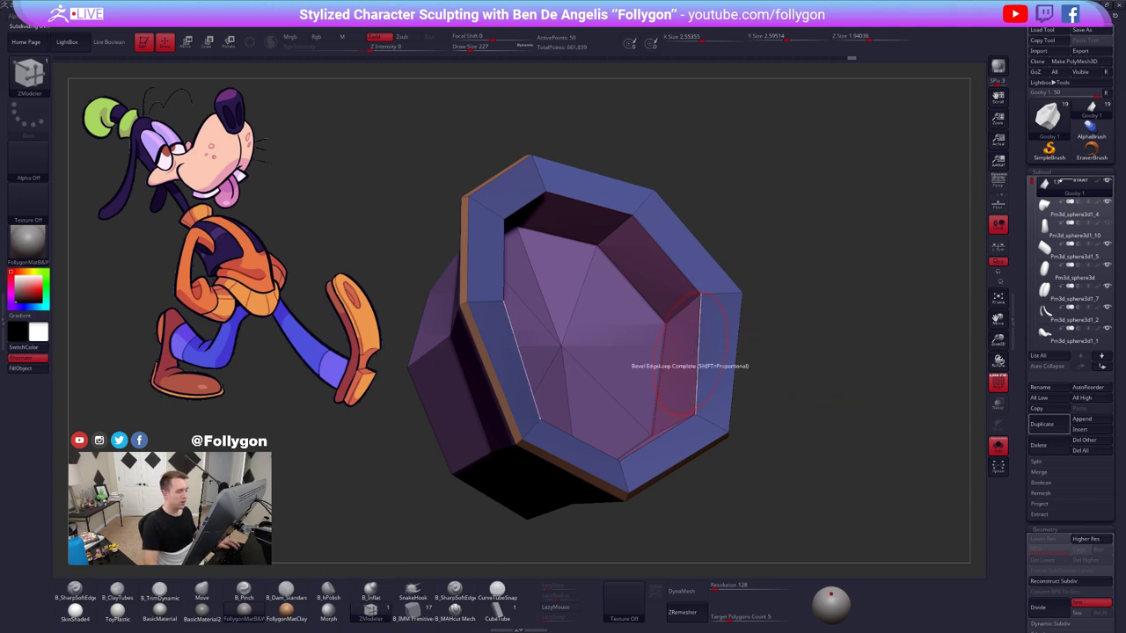
click(699, 340)
right_drag(738, 330, 672, 300)
drag(671, 299, 720, 341)
mouse_move(718, 350)
right_down()
mouse_move(764, 393)
mouse_move(749, 396)
mouse_move(825, 431)
mouse_move(777, 414)
mouse_move(763, 379)
mouse_move(739, 452)
mouse_move(782, 395)
mouse_move(743, 383)
mouse_move(727, 354)
right_up()
key(d)
key(shift+f)
key(alt+s)
- Show the hidden oval piece under the hat's bend and set the Move brush's draw size to 615 for it
key(b)
key(m)
key(v)
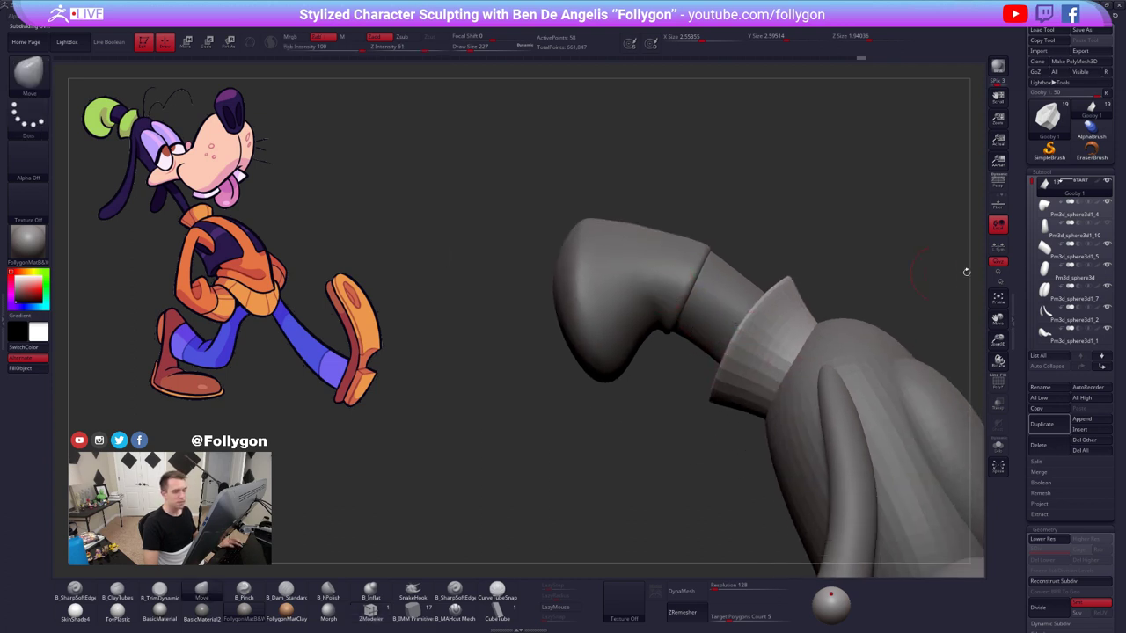
click(1045, 227)
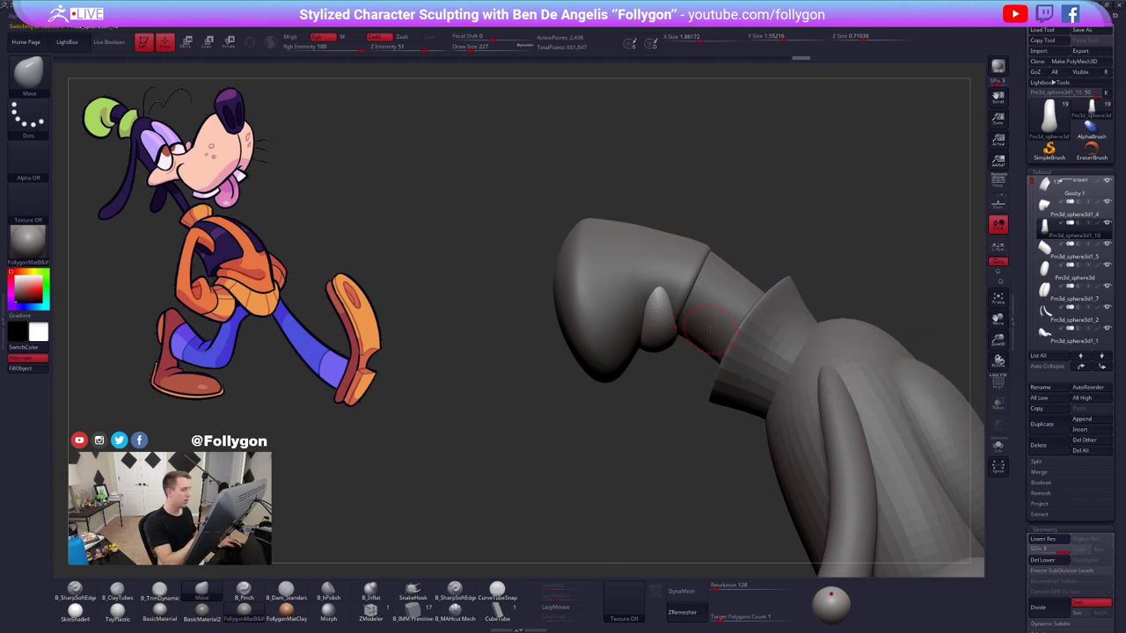
right_drag(710, 329, 666, 333)
key(space)
drag(666, 333, 720, 328)
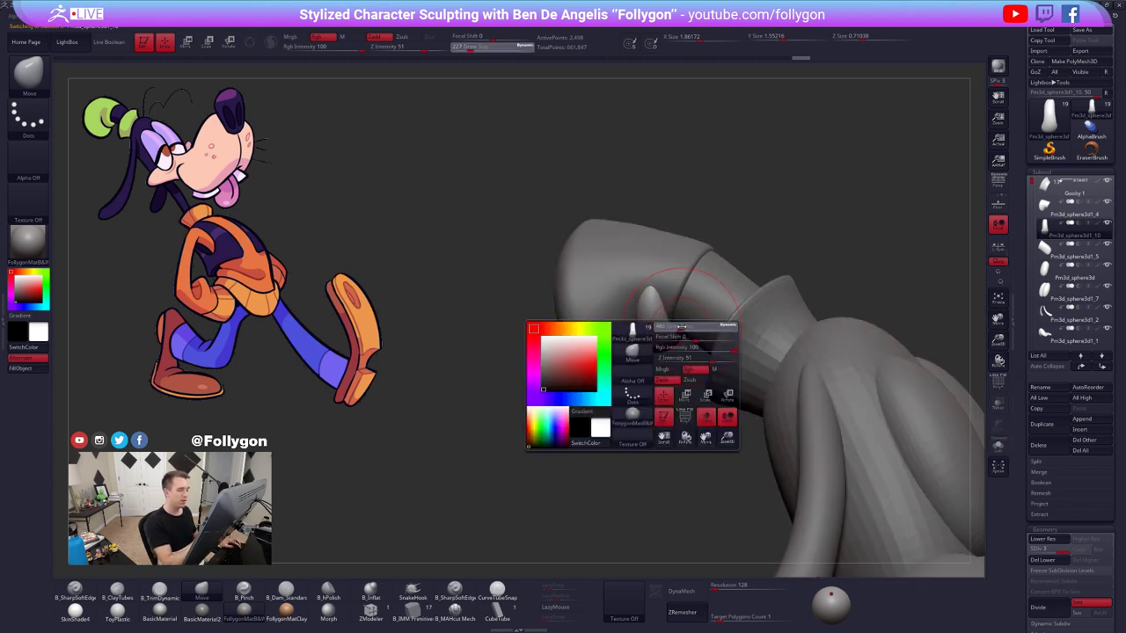
right_drag(720, 328, 756, 337)
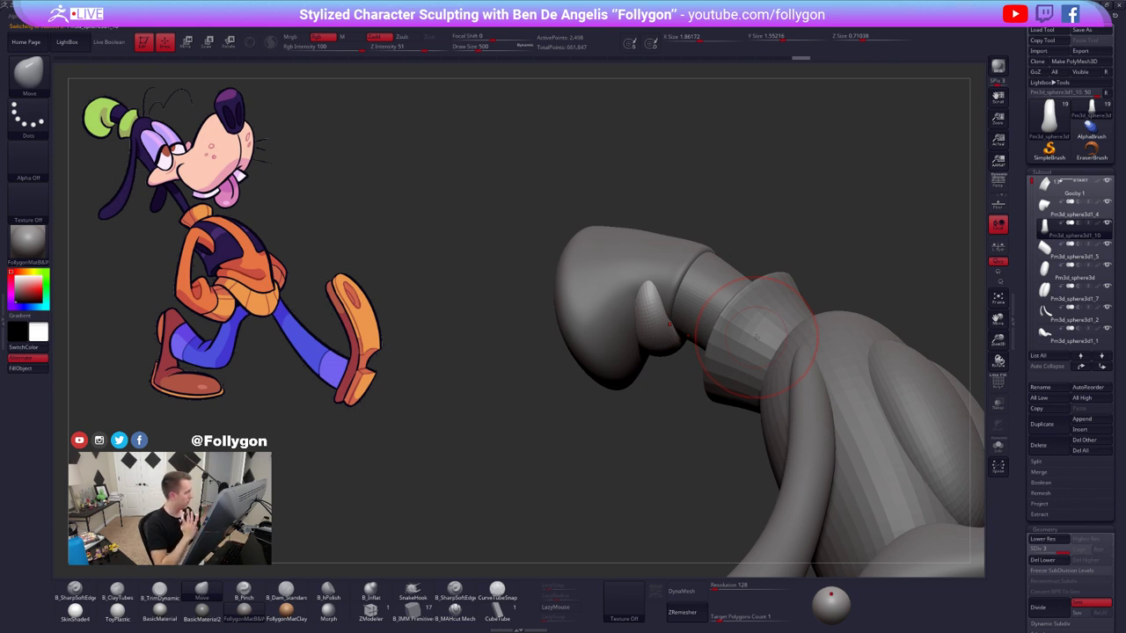
mouse_move(671, 344)
right_down()
mouse_move(694, 345)
mouse_move(683, 339)
right_up()
key(space)
mouse_move(682, 339)
mouse_down()
mouse_move(692, 343)
mouse_move(677, 343)
mouse_up()
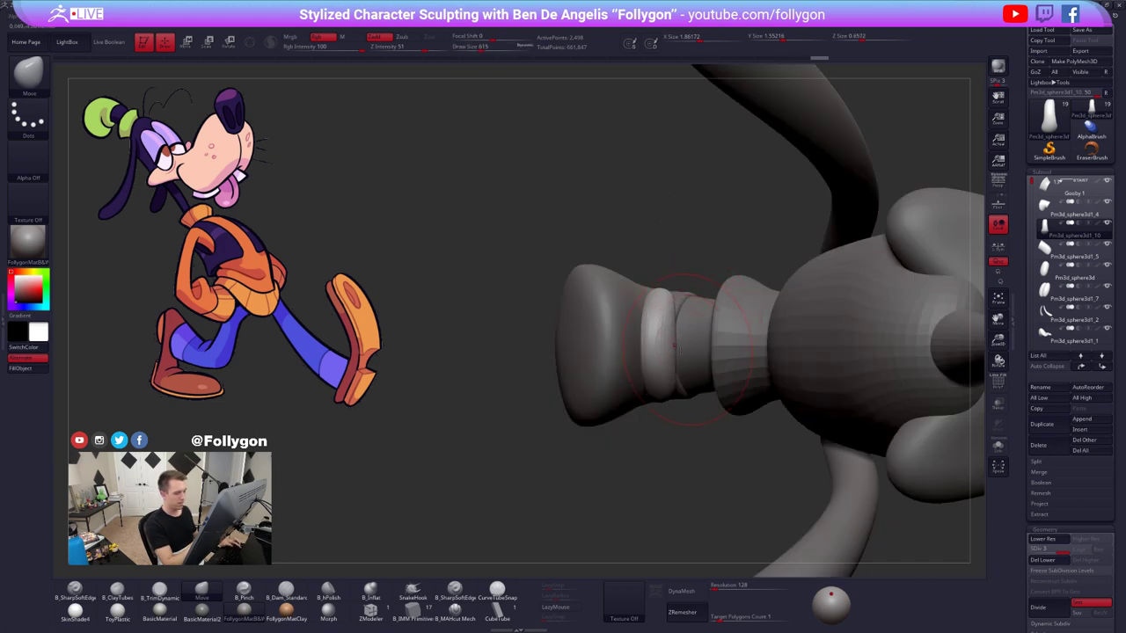
- Reshape and reposition the oval piece with the Move brush to fit beneath the hat's bend, checking it from several angles
right_drag(677, 342, 654, 322)
right_drag(609, 370, 642, 387)
drag(646, 396, 646, 410)
right_drag(647, 410, 659, 354)
drag(663, 354, 658, 345)
mouse_move(658, 343)
right_down()
mouse_move(645, 402)
mouse_move(629, 391)
right_up()
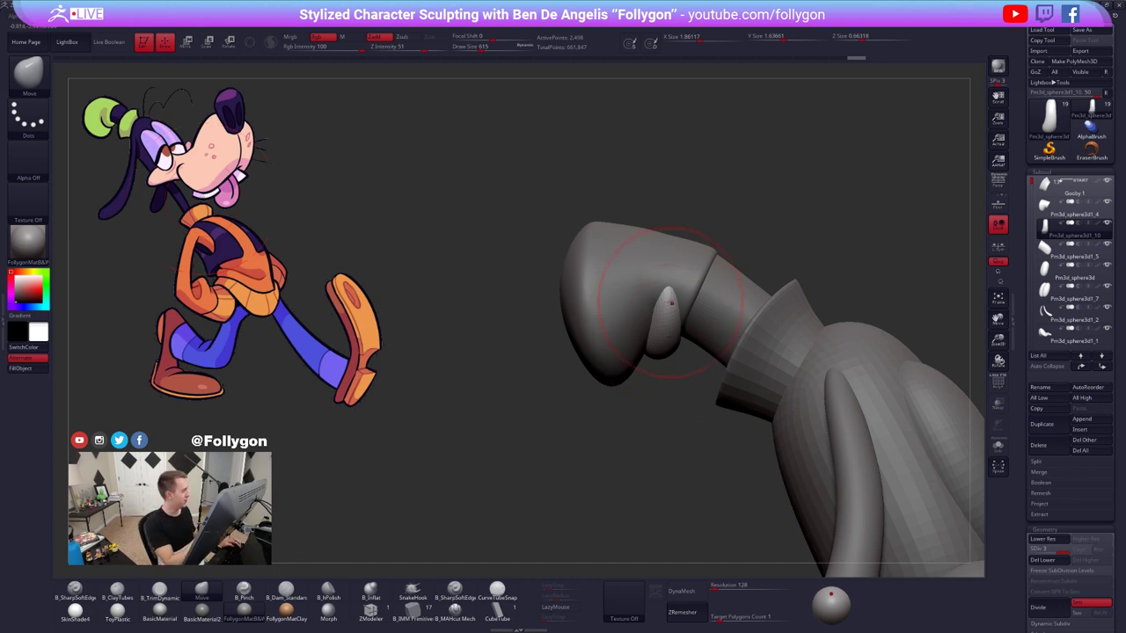
ctrl+right_drag(671, 304, 653, 320)
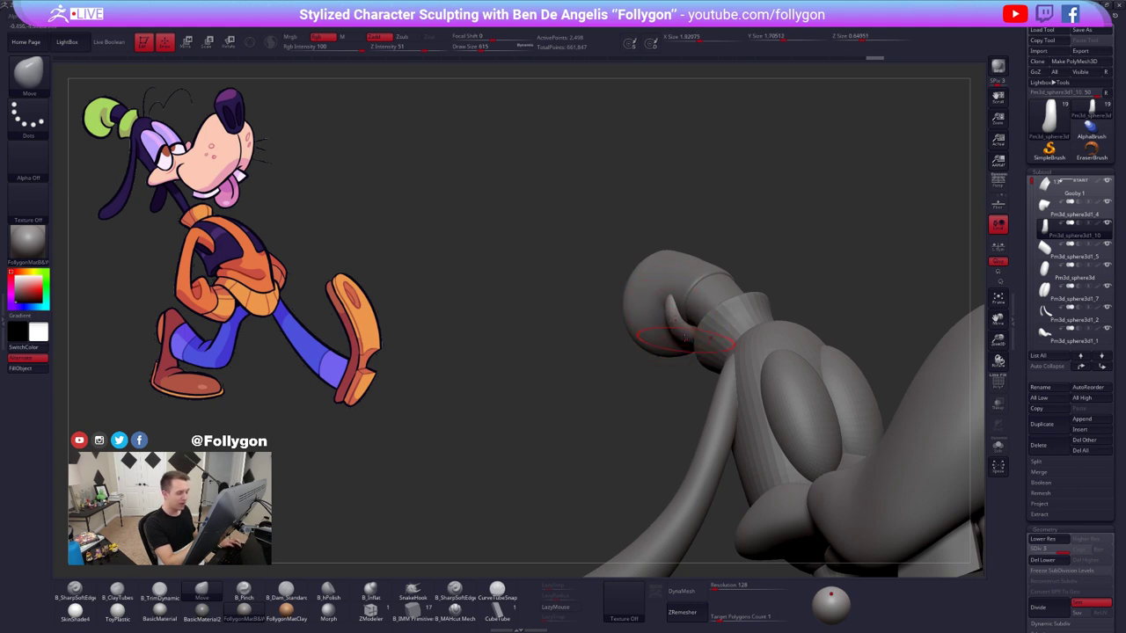
right_drag(686, 338, 712, 285)
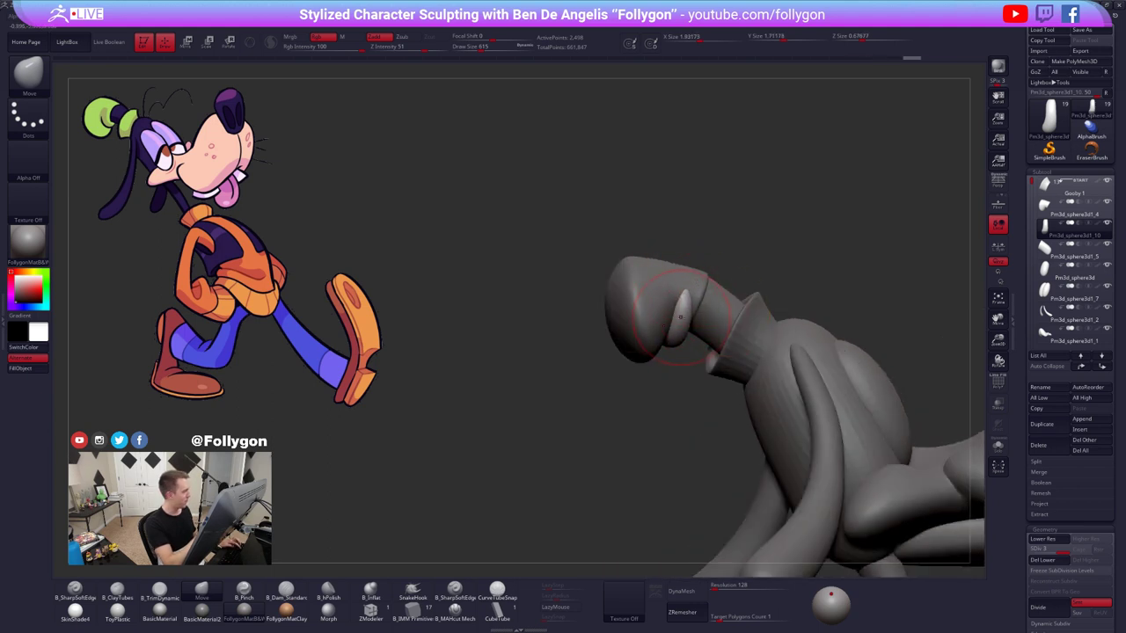
right_drag(684, 329, 686, 341)
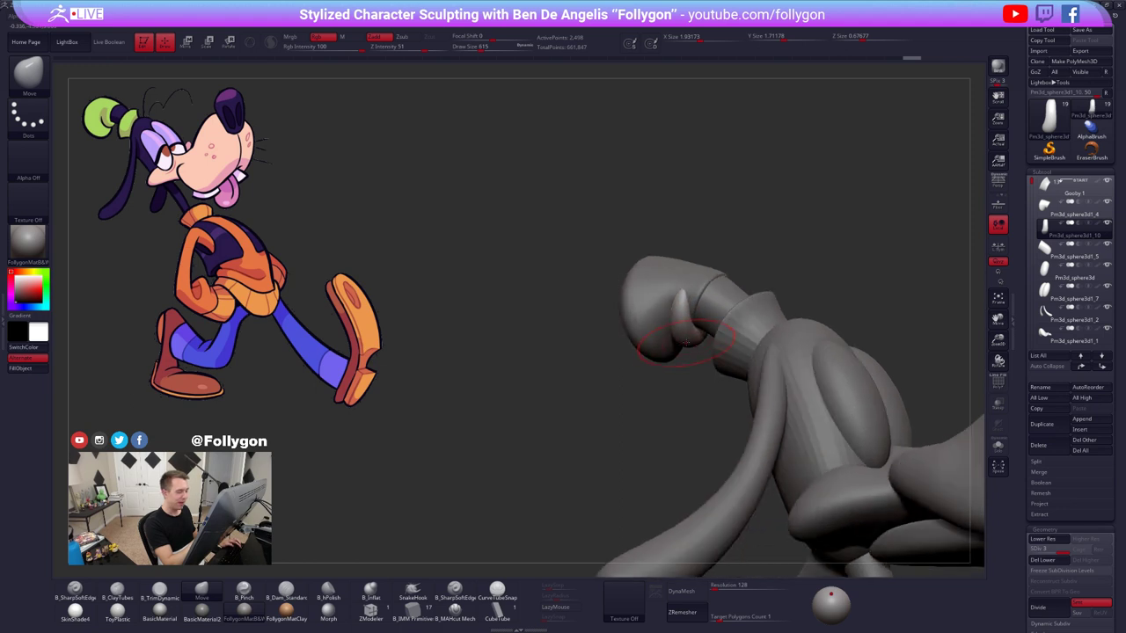
right_drag(688, 300, 698, 289)
- Isolate the hat's bent top and inspect its polygroups from the side and the open end
alt+click(697, 288)
key(shift+f)
key(alt+s)
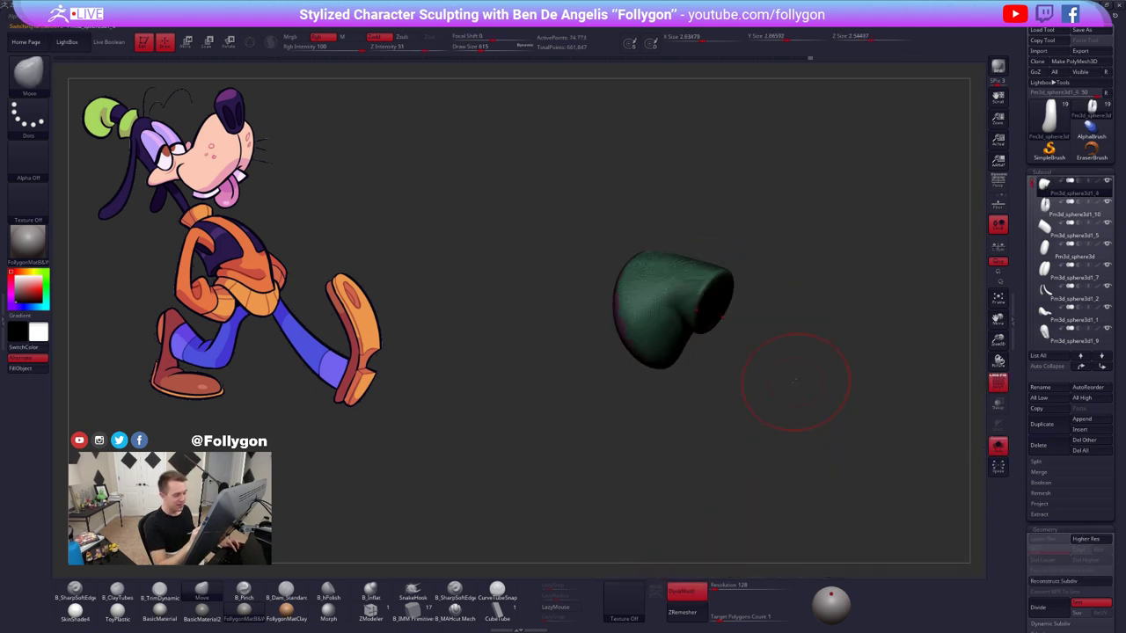
key(shift+f)
mouse_move(797, 393)
mouse_down()
mouse_move(775, 437)
mouse_move(783, 445)
mouse_move(690, 395)
mouse_up()
key(shift+f)
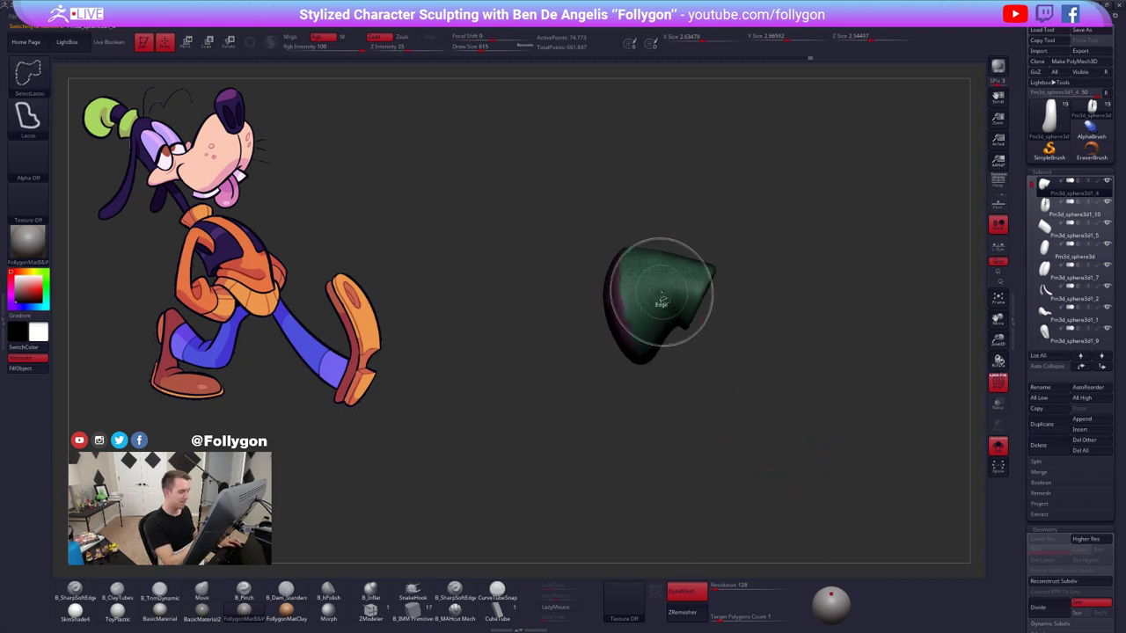
ctrl+shift+click(611, 322)
key(ctrl+z)
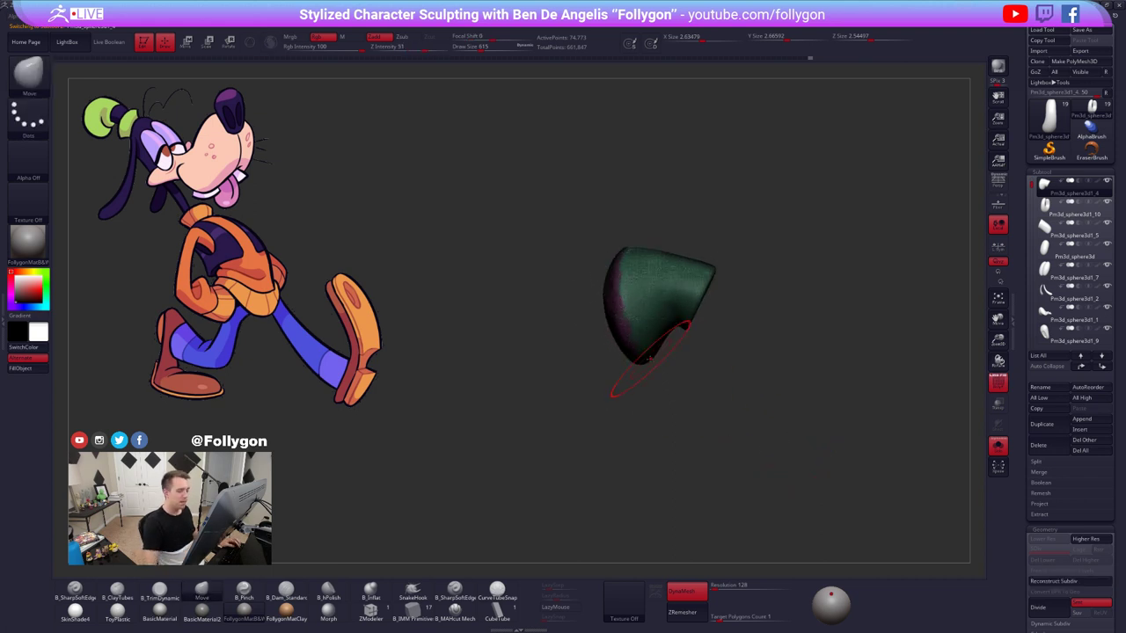
key(shift+f)
drag(616, 390, 554, 382)
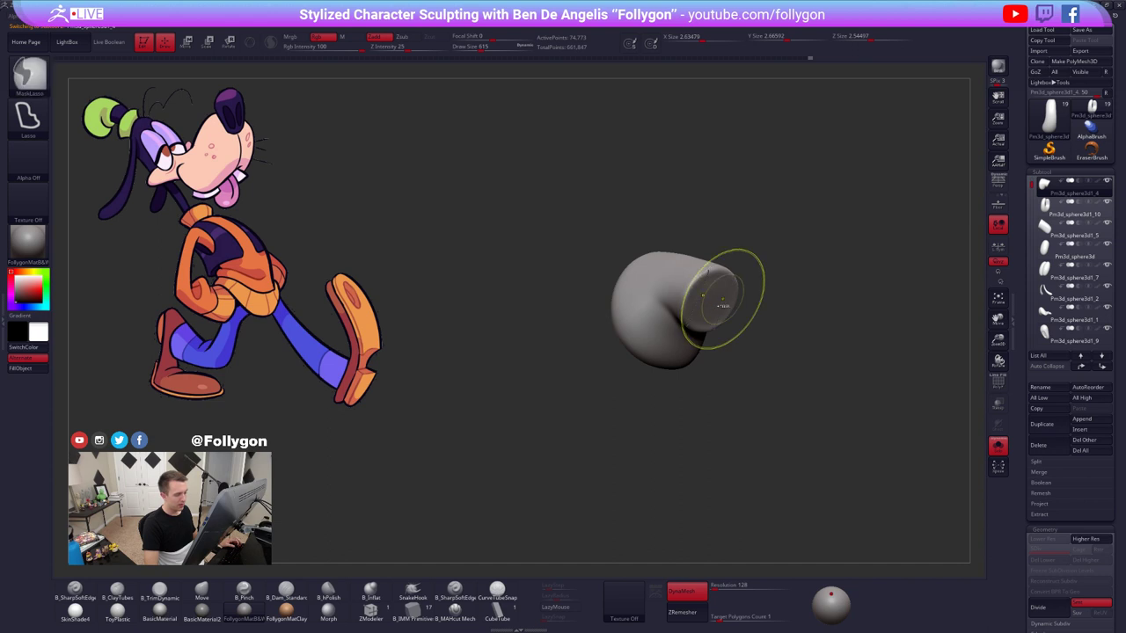
- Hide the flat cap at the bent top's narrow end, leaving only the body of the piece shown
ctrl+shift+click(717, 302)
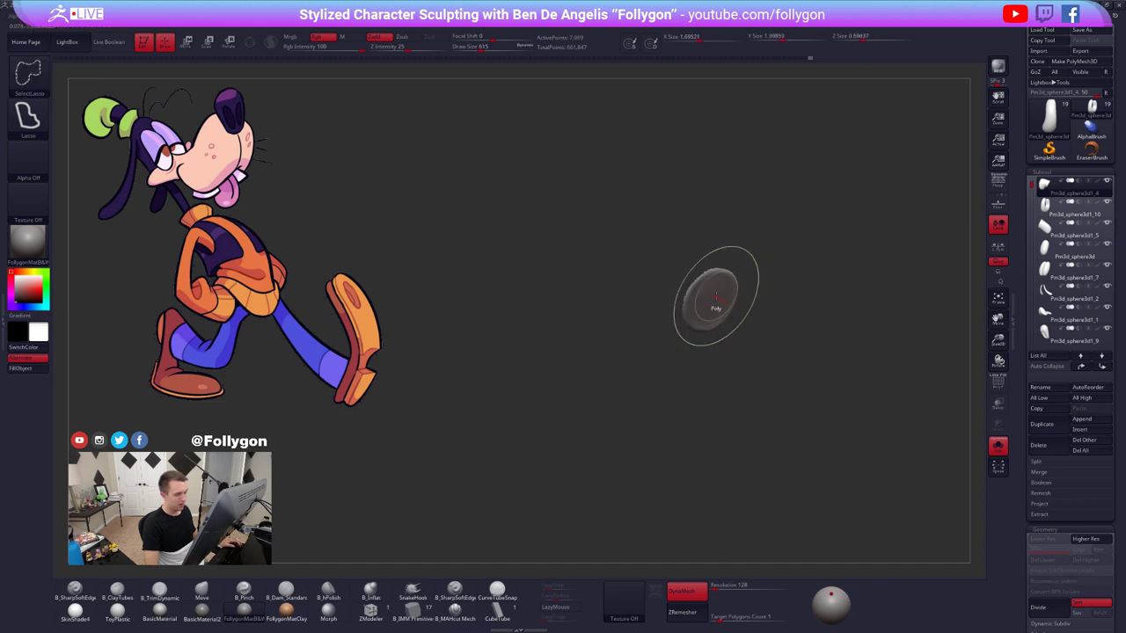
ctrl+shift+drag(762, 322, 812, 331)
key(shift+f)
drag(719, 349, 729, 361)
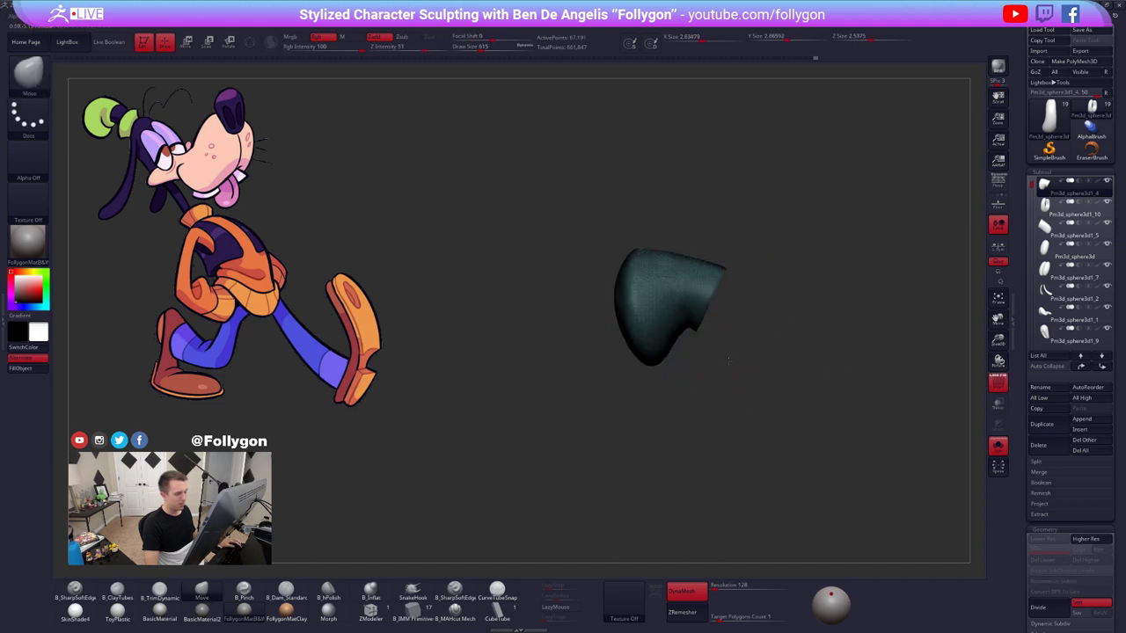
- Mask the bent top's rounded end, turn it into its own polygroup and show the whole piece with its polygroups
key(shift+f)
ctrl+right_drag(632, 275, 627, 237)
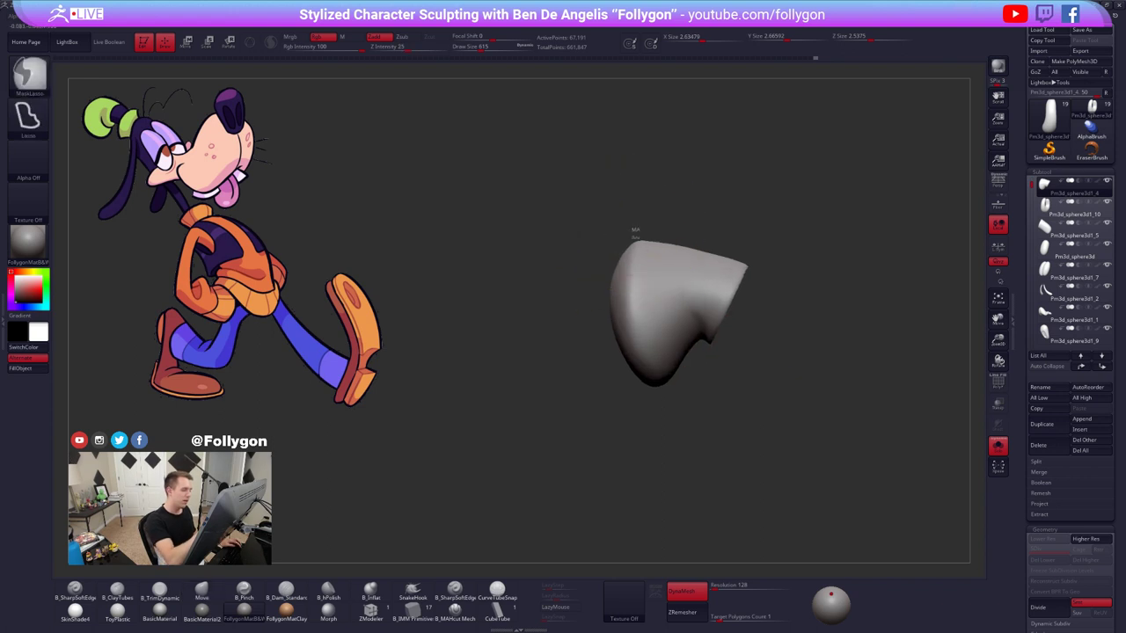
mouse_move(636, 338)
ctrl+mouse_down()
mouse_move(599, 465)
mouse_move(538, 232)
ctrl+mouse_up()
key(ctrl+w)
ctrl+shift+click(543, 229)
key(shift+f)
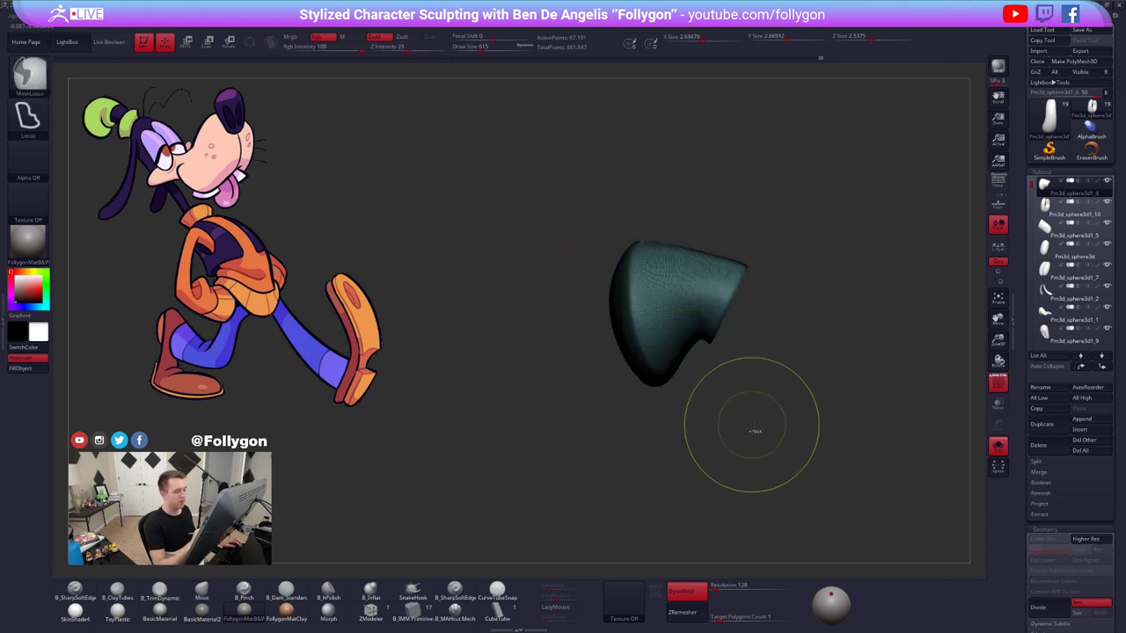
- Remesh the bent top with ZRemesher using a target polygon count of 0.1
drag(1027, 590, 1025, 305)
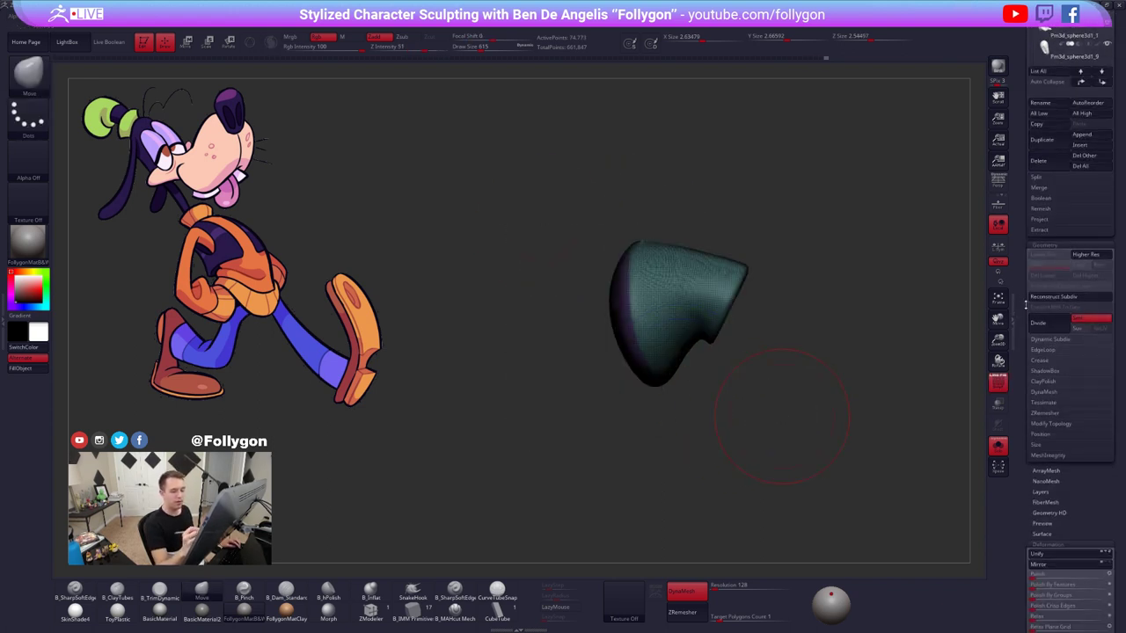
click(1056, 413)
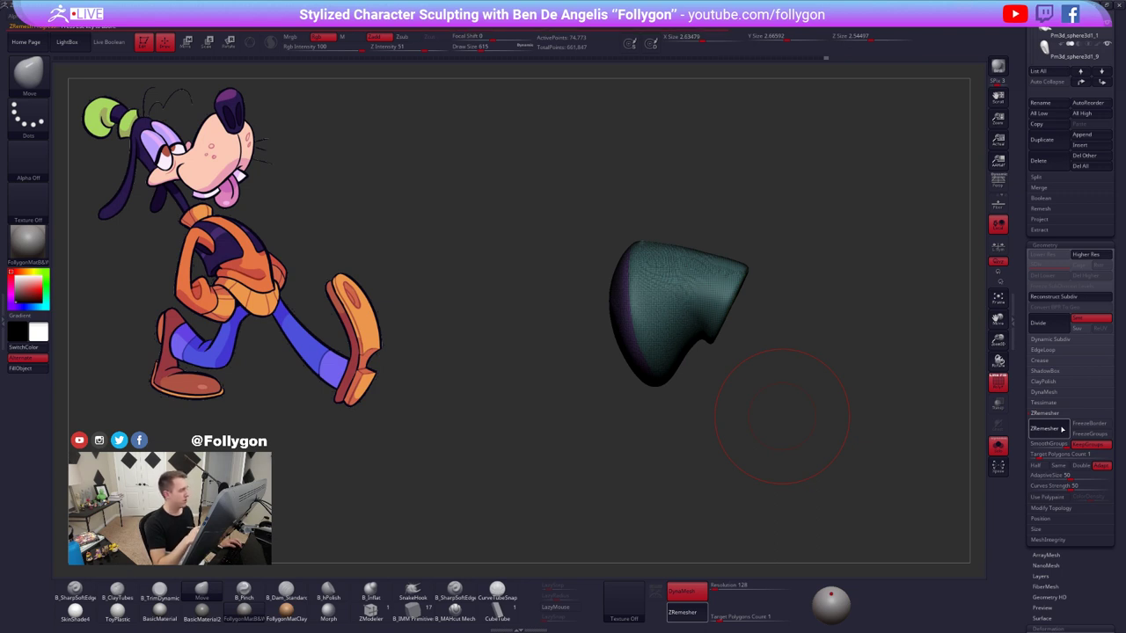
key(shift+f)
key(shift+f)
drag(1039, 457, 1030, 458)
click(1031, 439)
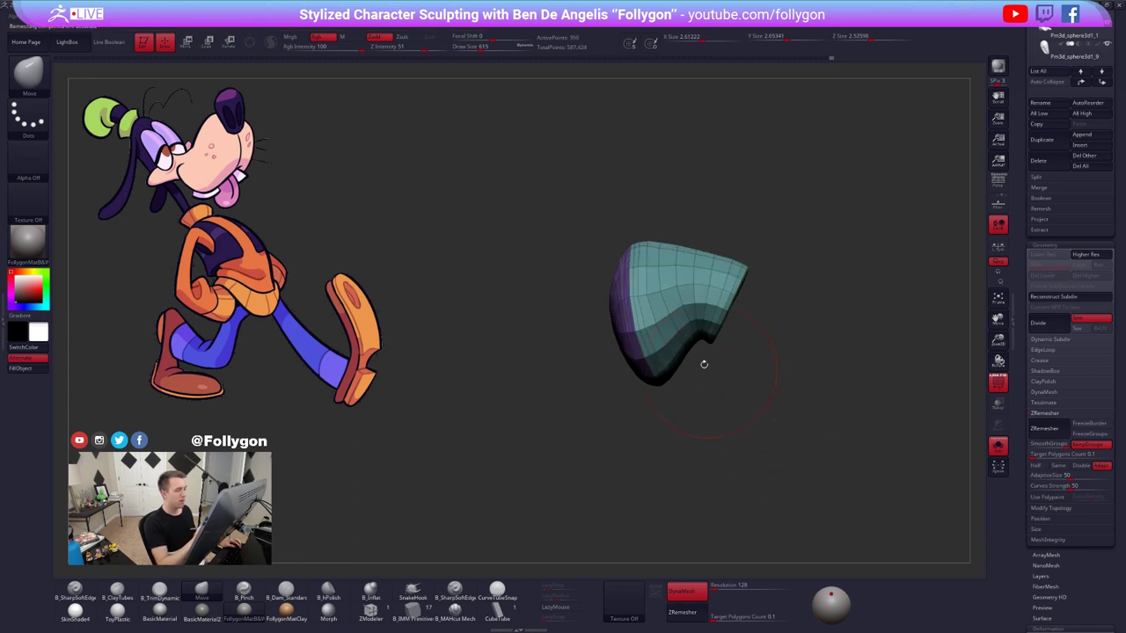
- Set the ZModeler edge action to Delete with EdgeLoop Complete as the target
mouse_move(704, 365)
mouse_down()
mouse_move(746, 375)
mouse_move(714, 317)
mouse_up()
click(373, 611)
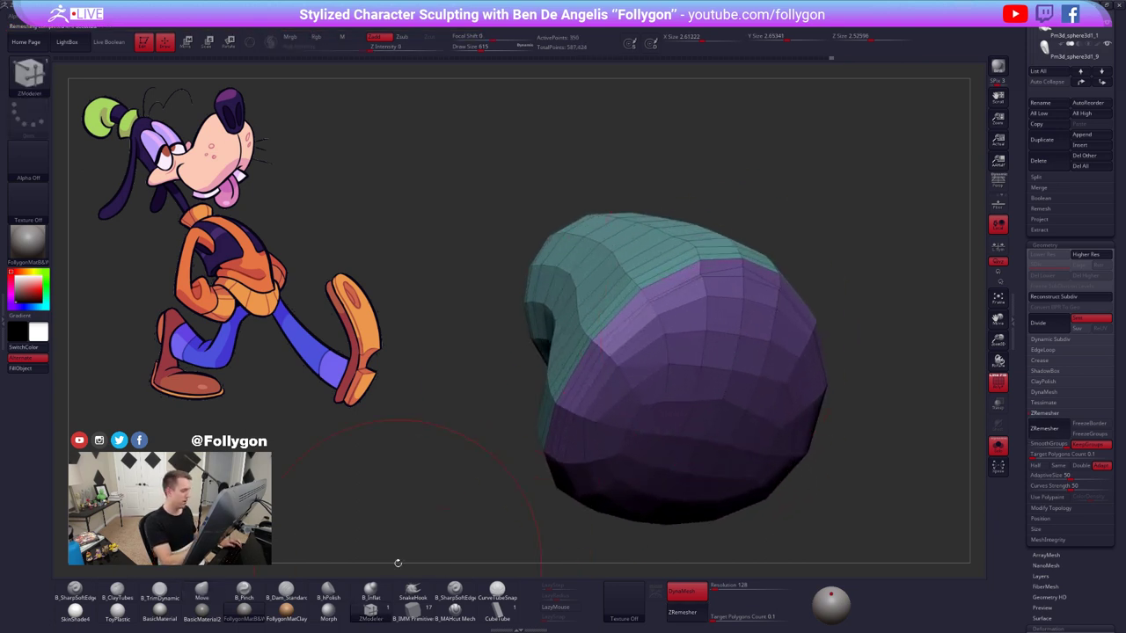
mouse_move(834, 227)
mouse_down()
mouse_move(695, 309)
mouse_move(748, 308)
mouse_move(755, 282)
mouse_move(726, 251)
mouse_up()
key(space)
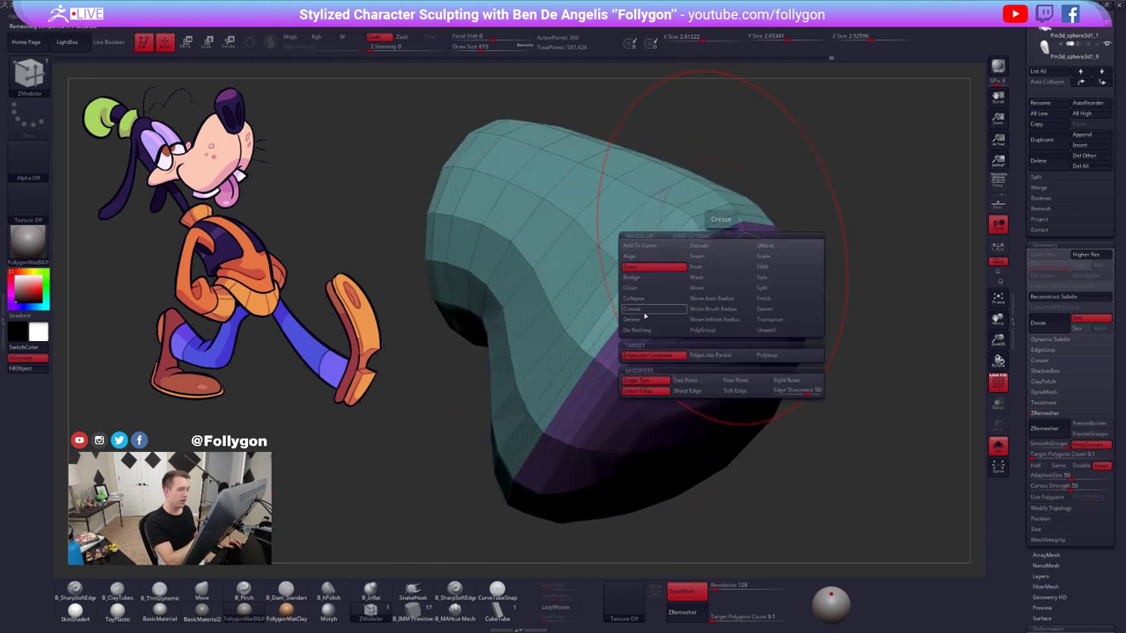
click(651, 319)
click(714, 355)
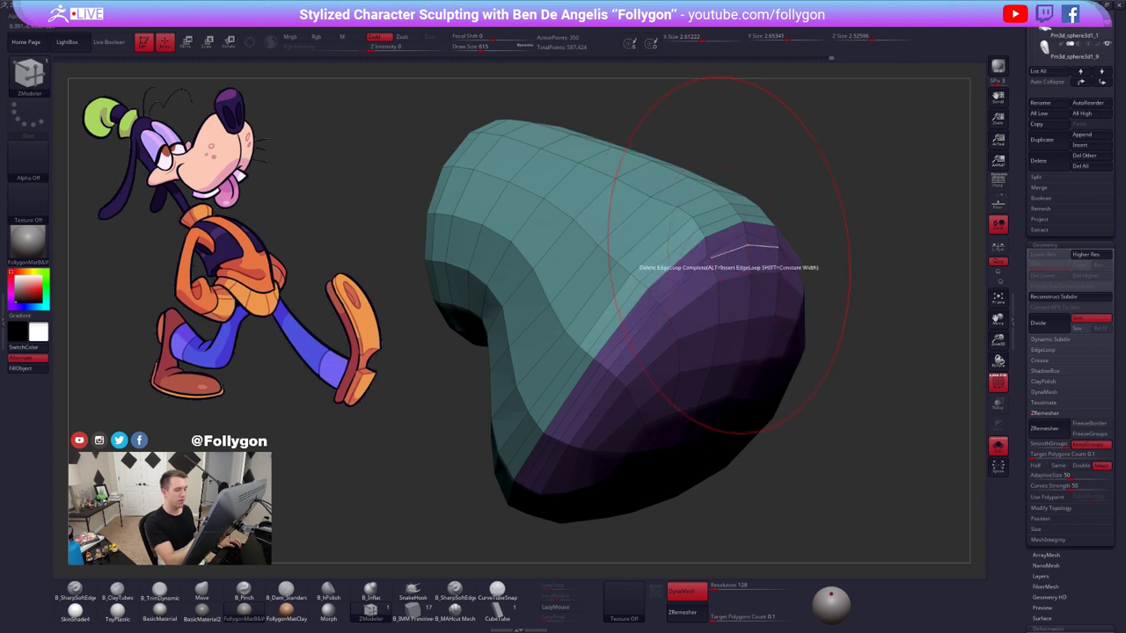
- Delete the surplus edge loops along the bent top's body and across its rounded end
ctrl+right_drag(741, 368, 625, 340)
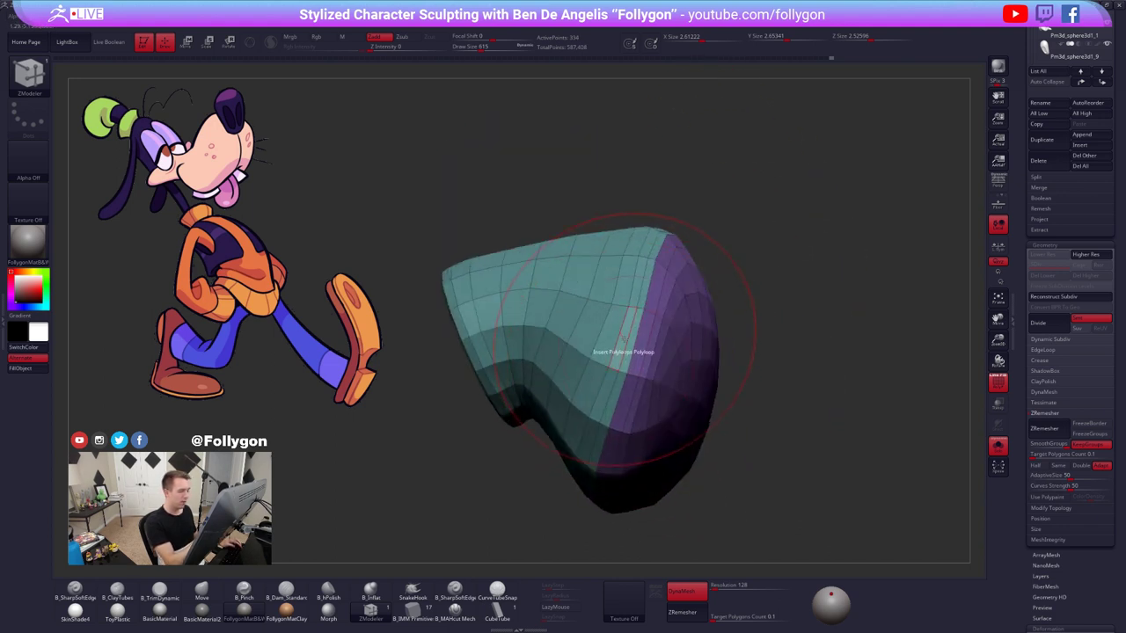
click(626, 363)
click(661, 340)
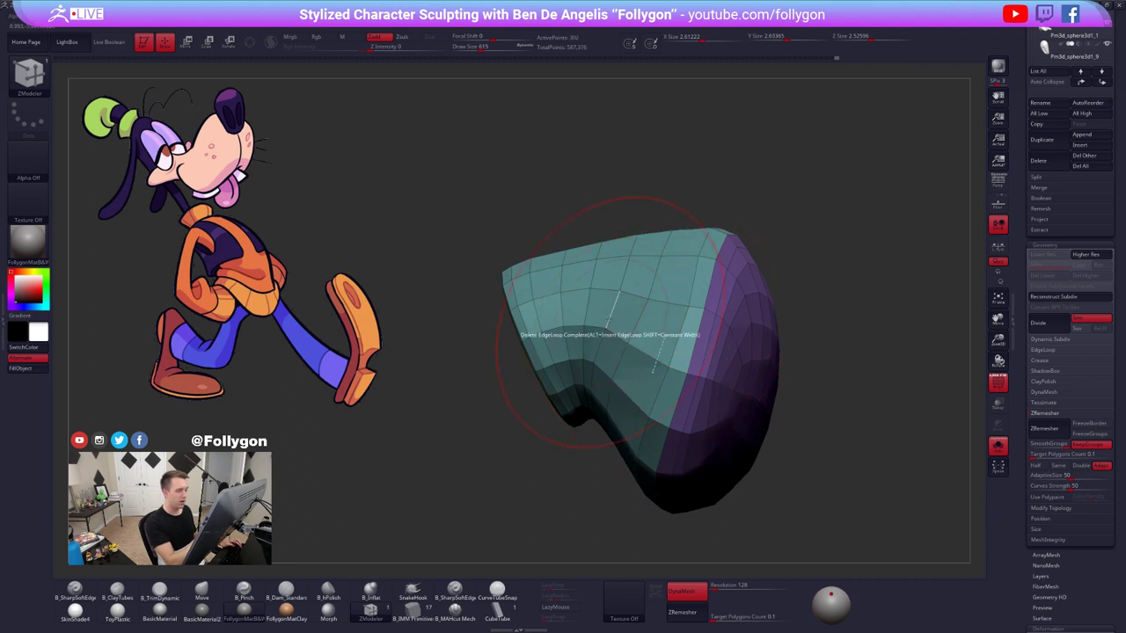
click(610, 310)
right_drag(639, 376, 541, 392)
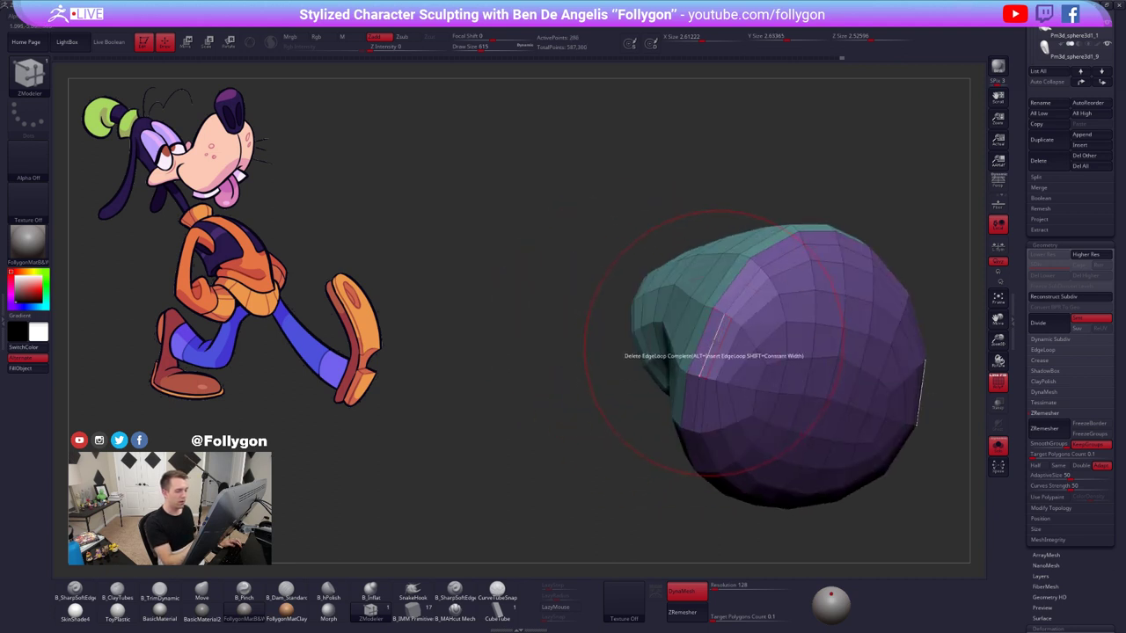
click(718, 346)
click(741, 371)
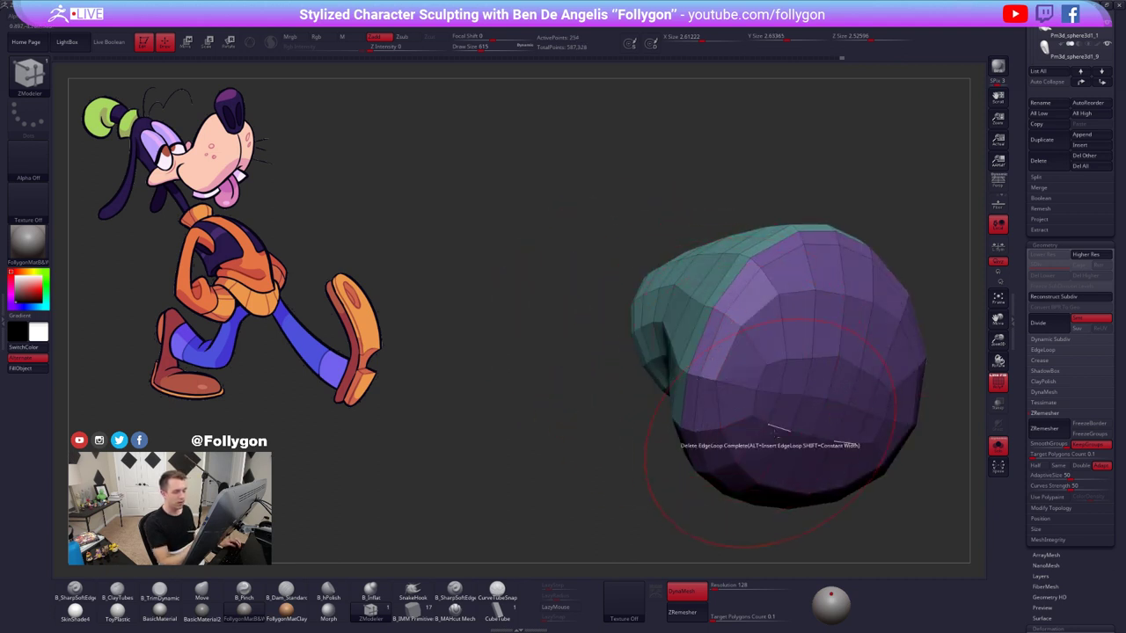
- Raise the bent top to the higher subdivision level, check its shape and bring back the rest of the model
right_drag(773, 434, 699, 396)
ctrl+right_drag(699, 396, 540, 390)
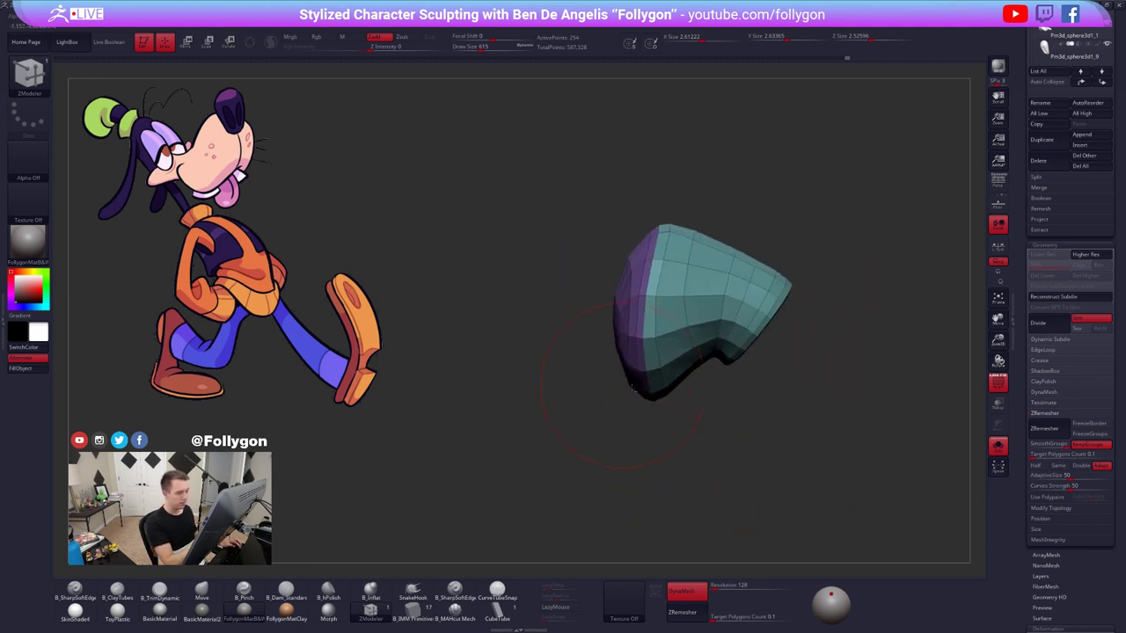
alt+right_drag(745, 429, 672, 419)
key(d)
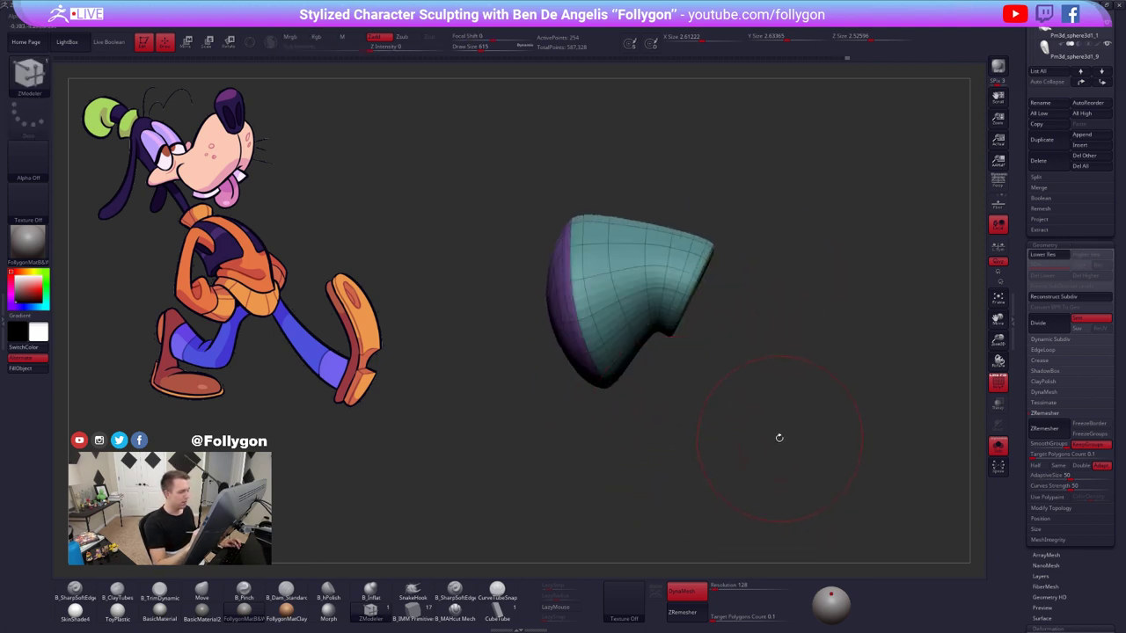
key(alt+s)
- Adjust the bent top's silhouette over the middle section with the Move brush
key(b)
key(m)
key(v)
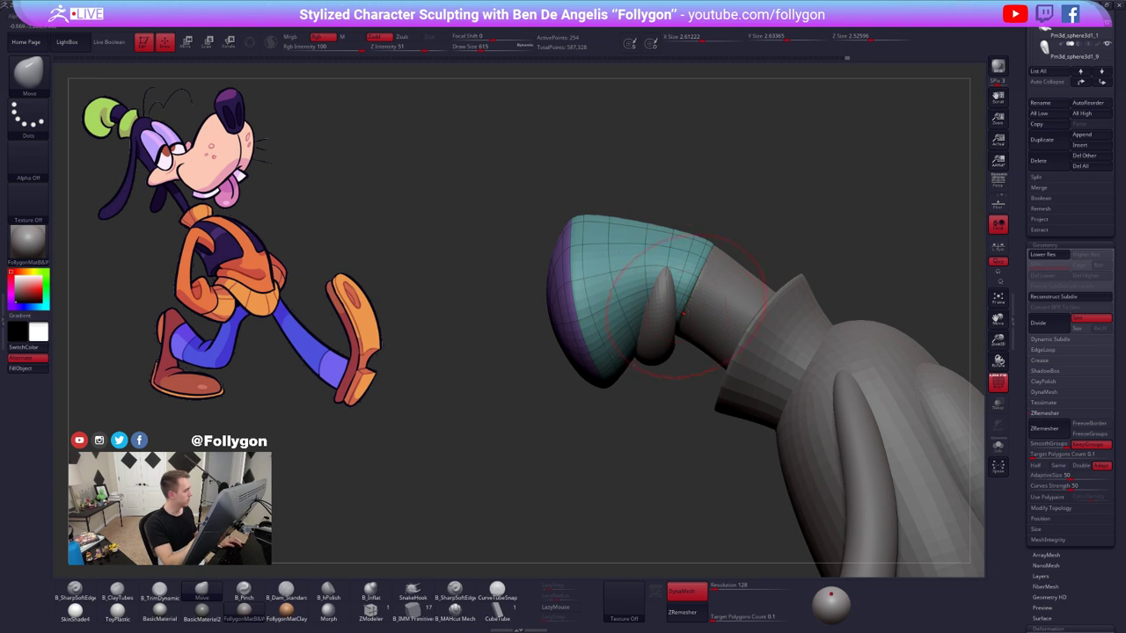
ctrl+right_click(684, 313)
ctrl+right_drag(698, 280, 685, 323)
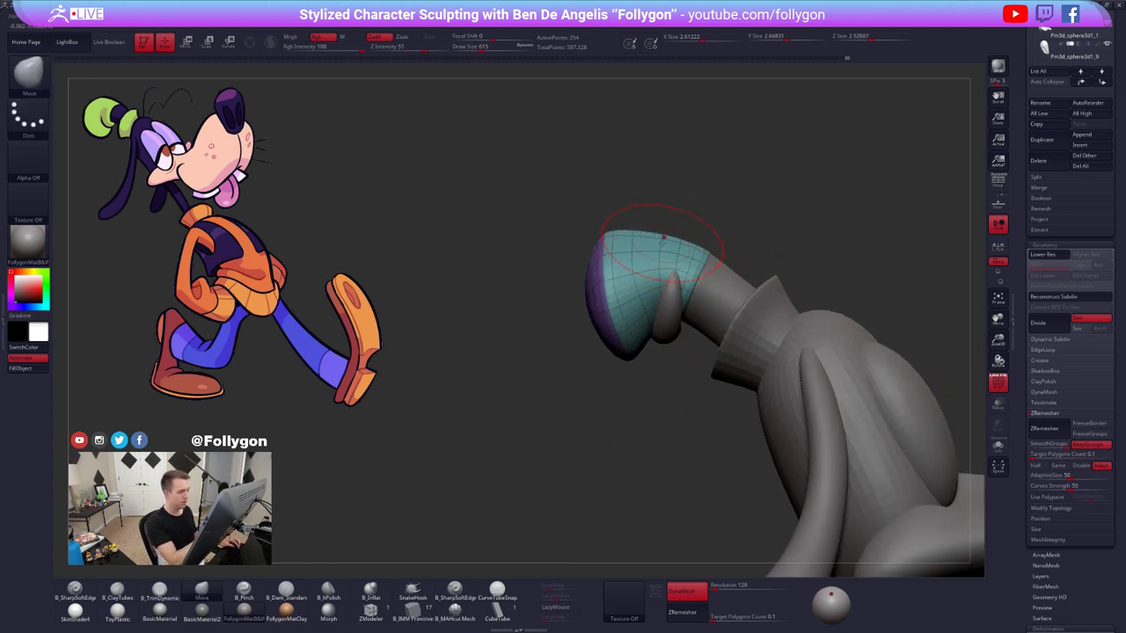
- Smooth the bent top at its lowest subdivision level, restore the higher level without polygroup display and refine its shape
key(shift+d)
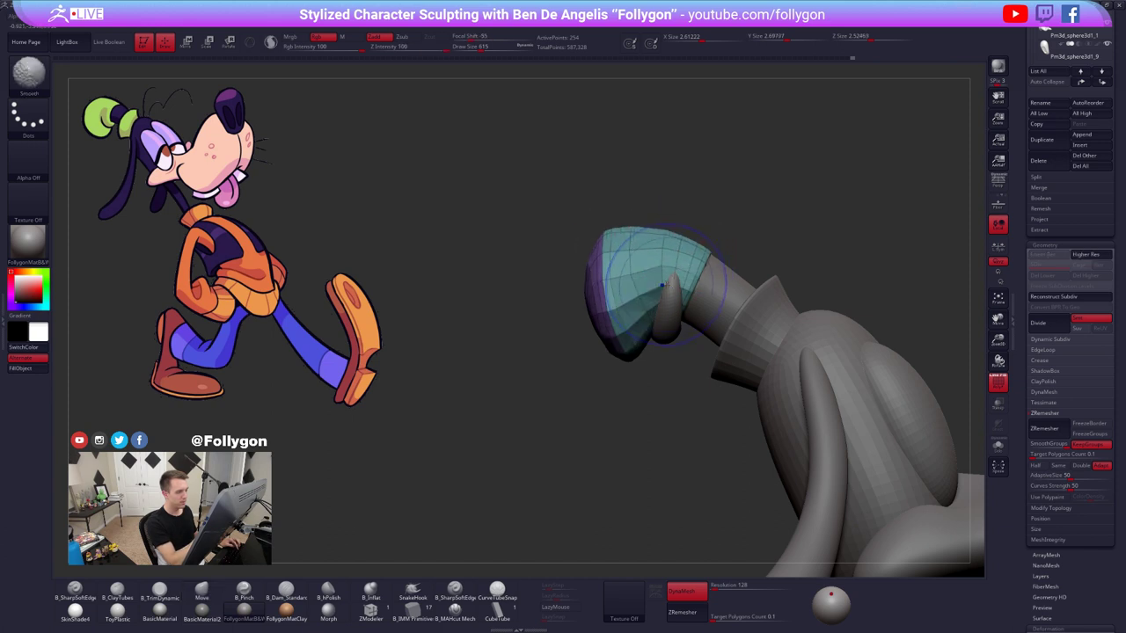
right_drag(607, 273, 693, 320)
key(d)
key(shift+f)
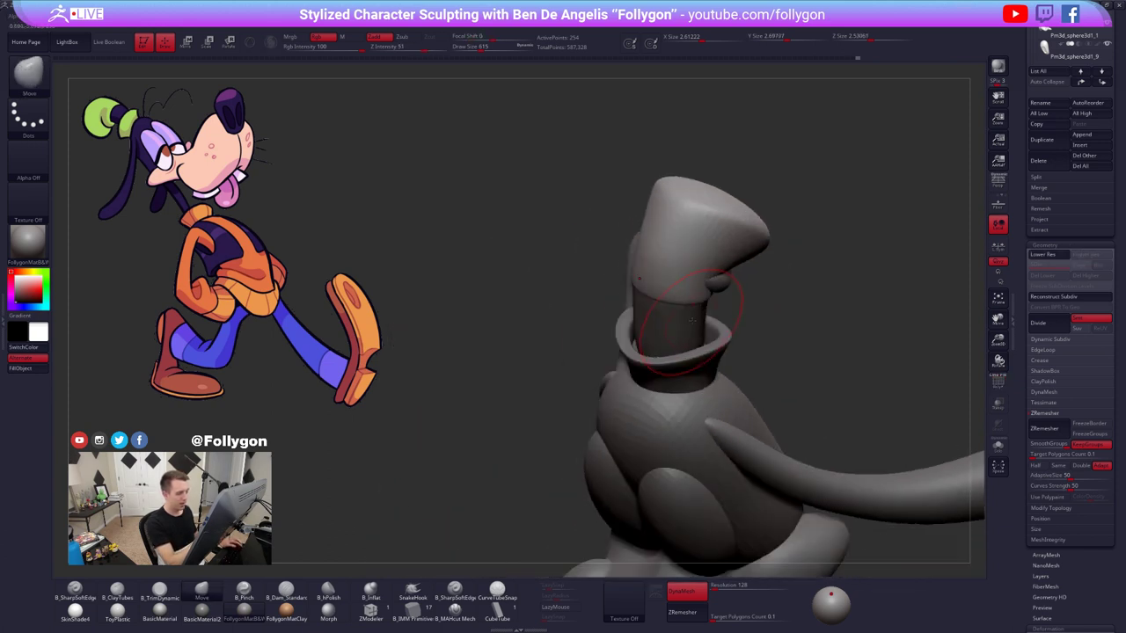
drag(692, 321, 725, 316)
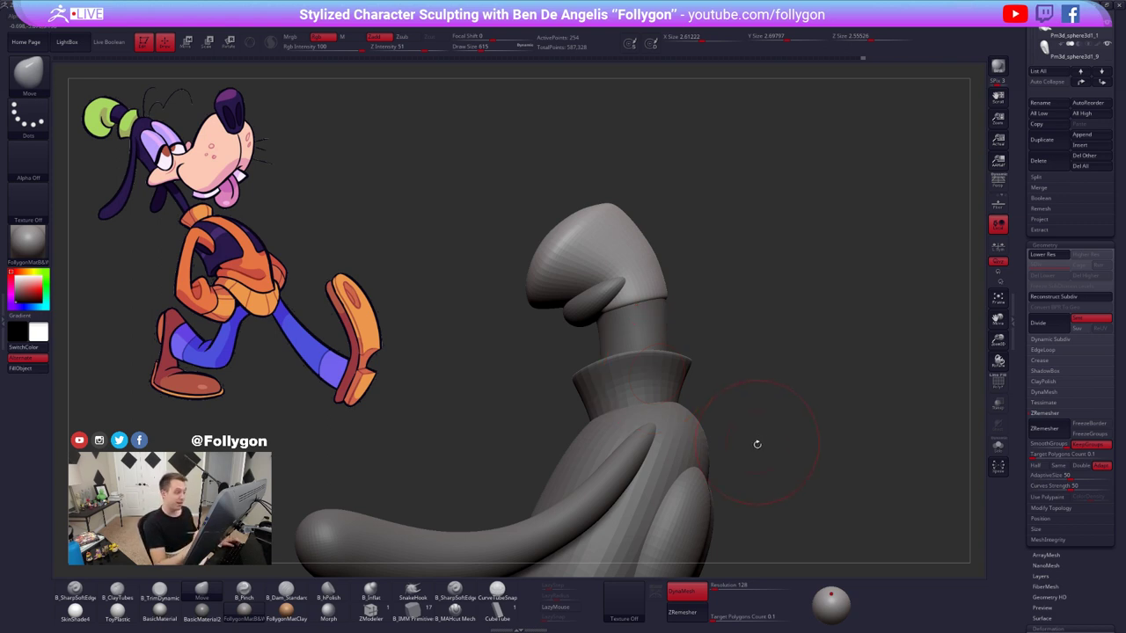
- Smooth the bent top's rounded end and even out its front outline with the Move brush
mouse_move(757, 445)
mouse_down()
mouse_move(797, 455)
mouse_move(767, 458)
mouse_move(746, 417)
mouse_up()
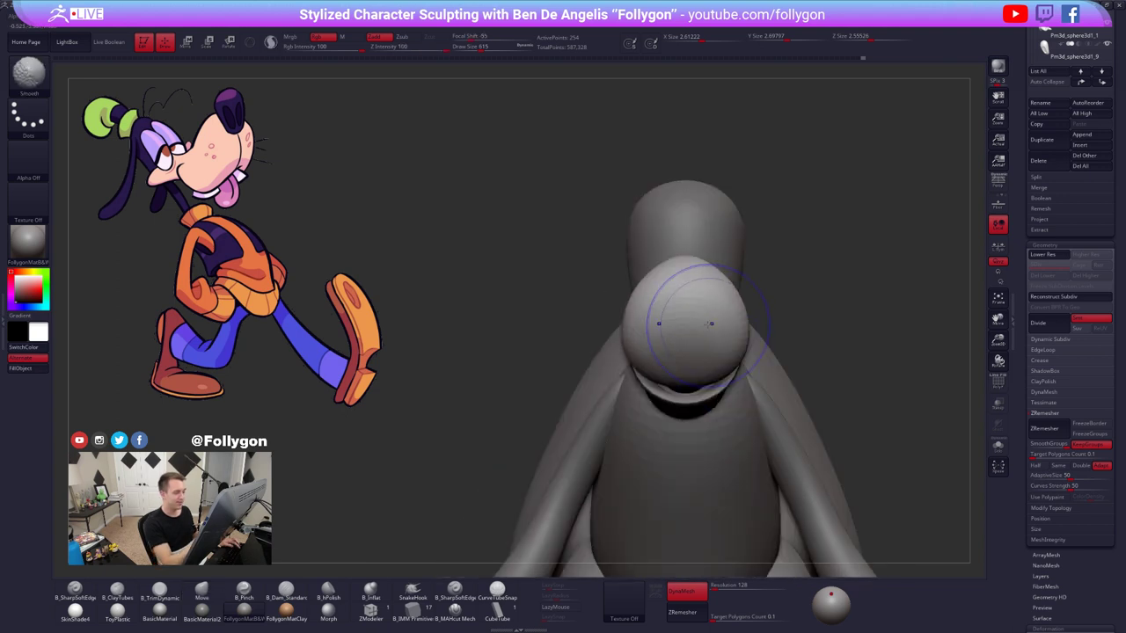
drag(721, 295, 728, 289)
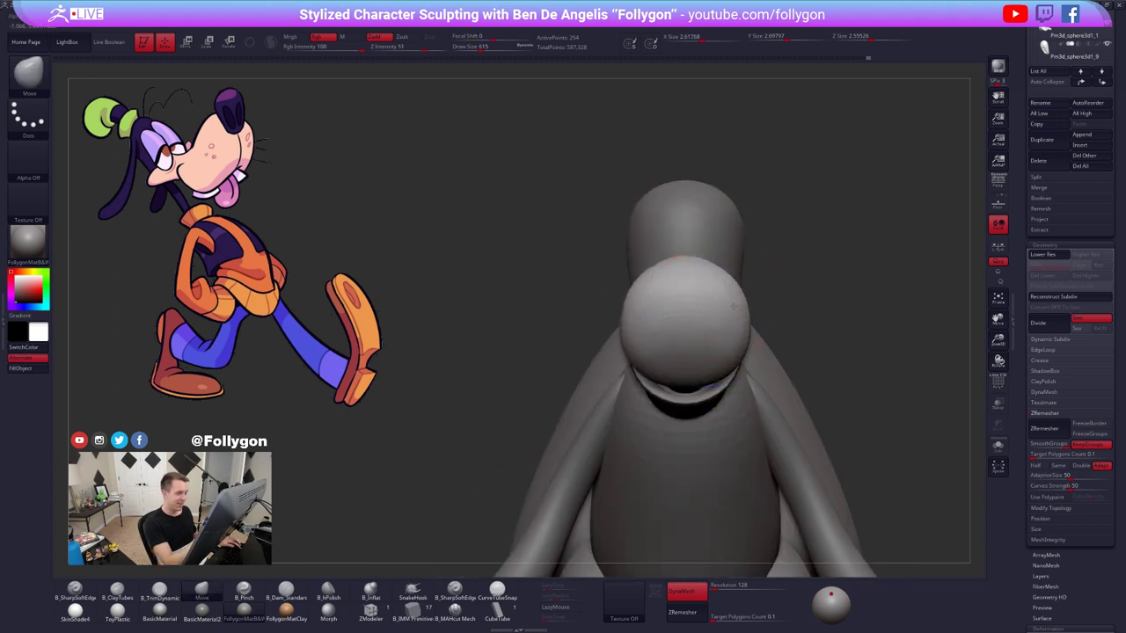
shift+drag(802, 396, 714, 399)
key(space)
drag(719, 299, 734, 300)
- Invert the mask on the bent top, adjust its rounded end with the Transpose line and clear the mask
drag(777, 425, 669, 464)
key(w)
drag(632, 357, 560, 373)
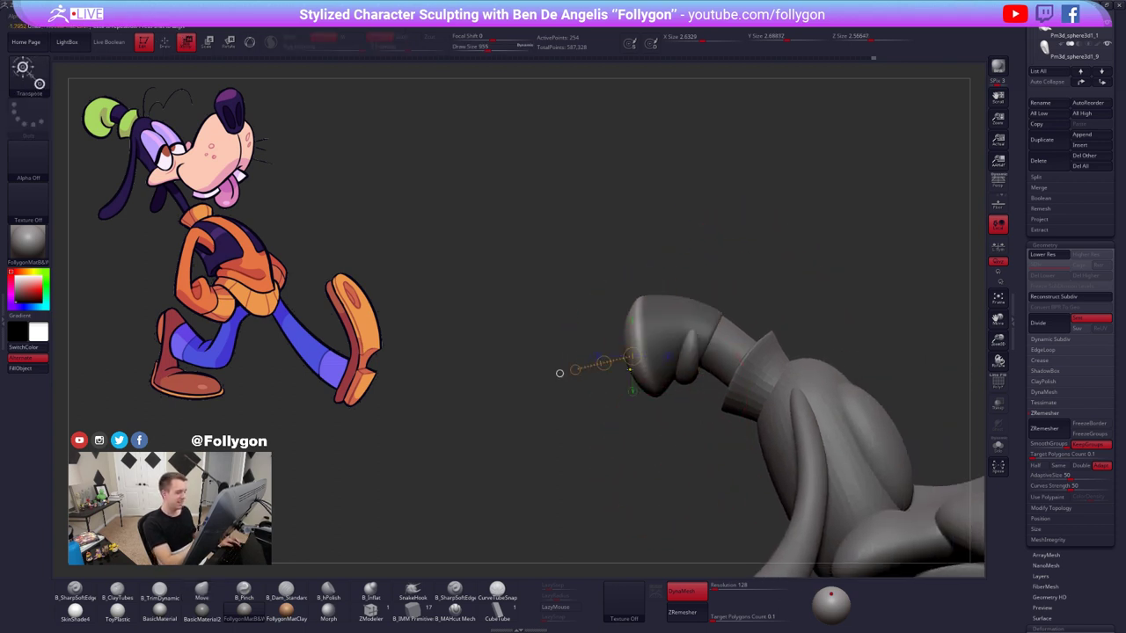
key(ctrl+i)
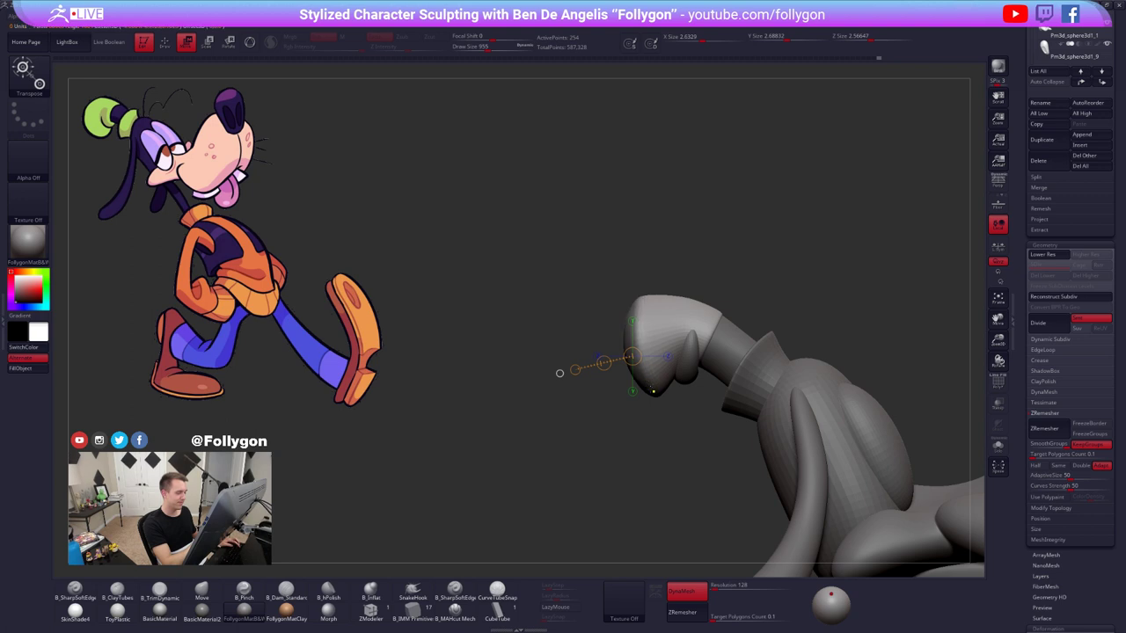
key(ctrl+i)
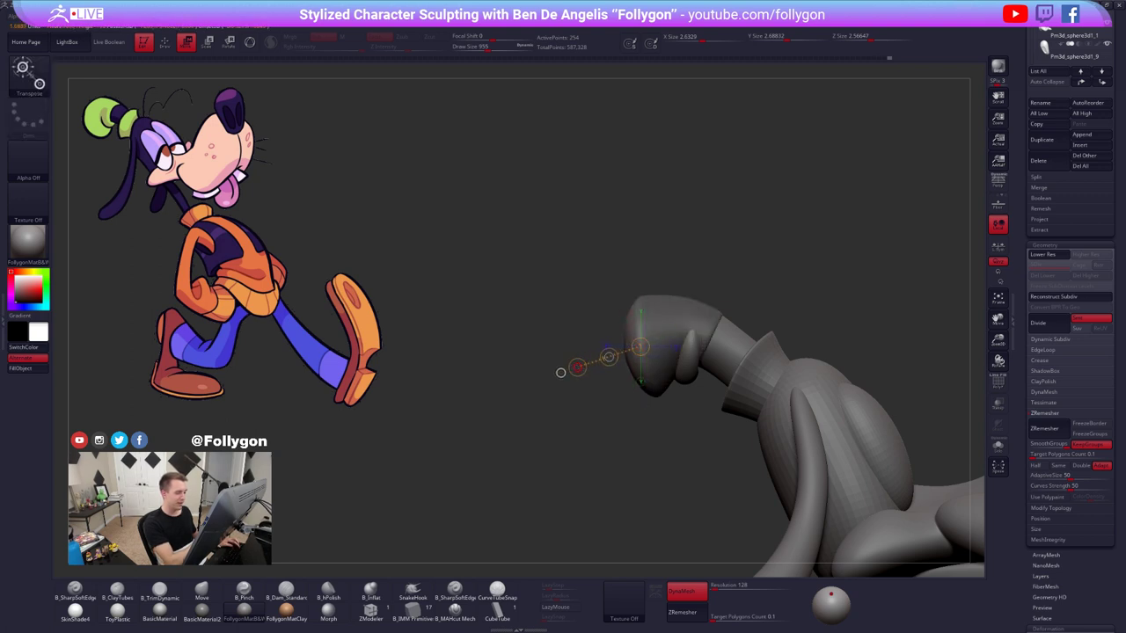
key(q)
drag(636, 423, 668, 441)
ctrl+drag(669, 442, 635, 457)
- Turn on perspective and review the whole head from the front and side
right_drag(636, 457, 855, 410)
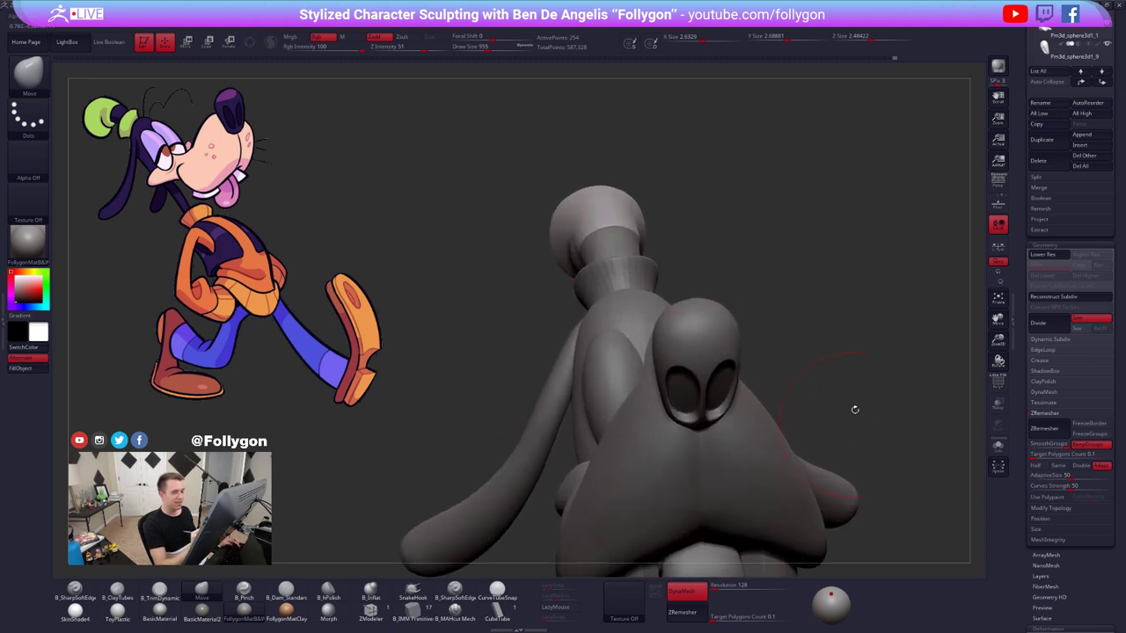
click(995, 189)
alt+right_drag(853, 448, 803, 368)
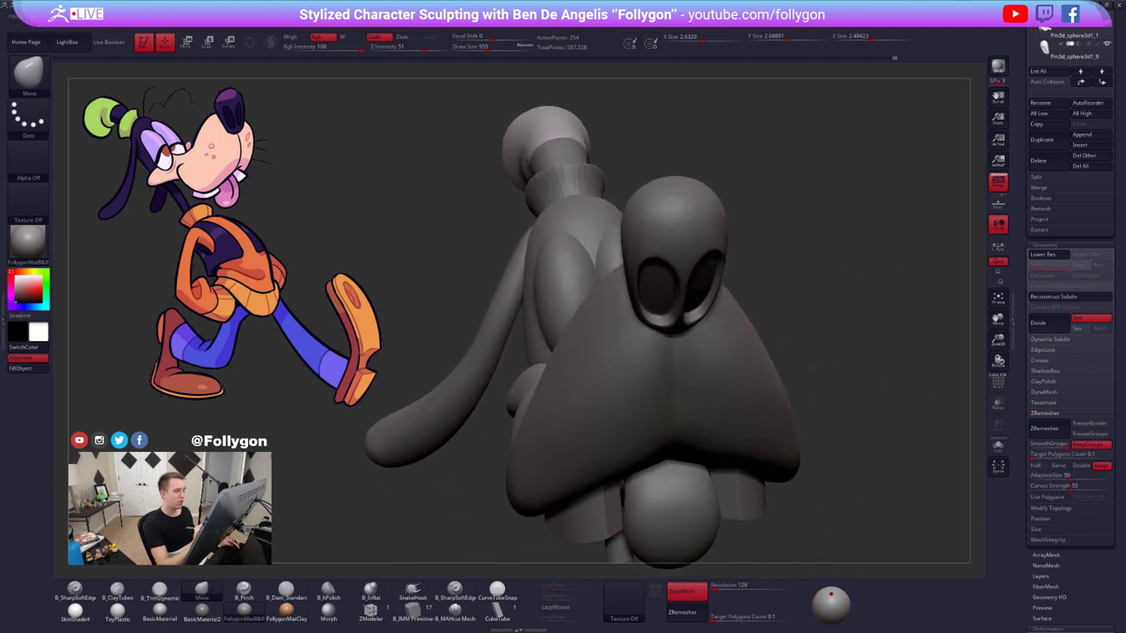
alt+right_drag(802, 412, 795, 361)
ctrl+right_drag(838, 428, 816, 416)
drag(834, 428, 848, 454)
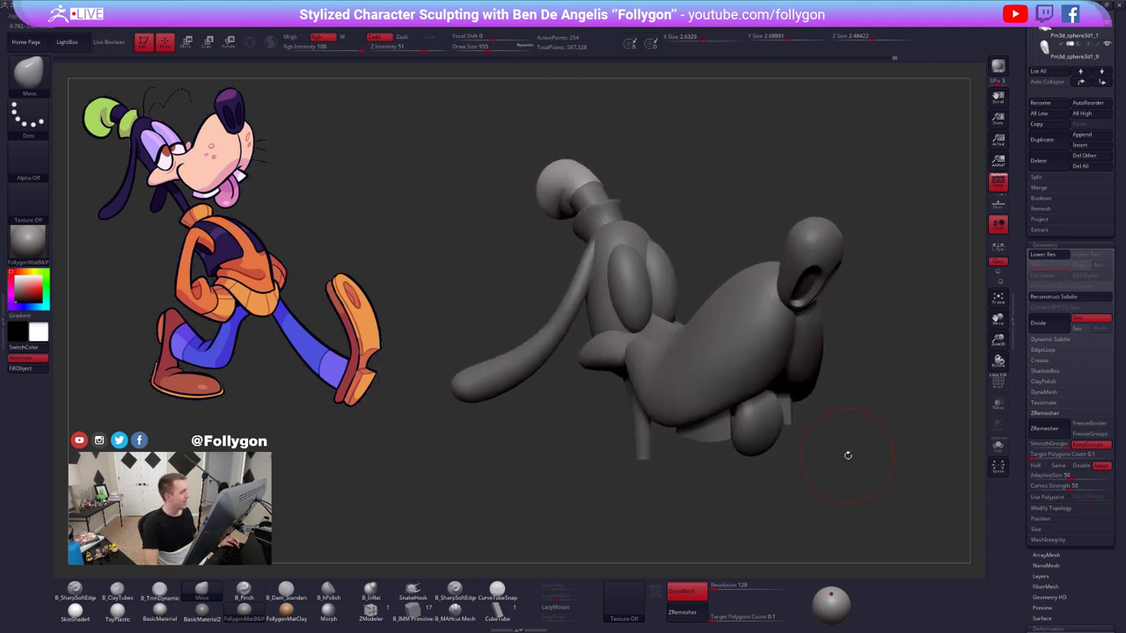
- Select the pair of eyes and isolate it from the rest of the head
alt+click(641, 313)
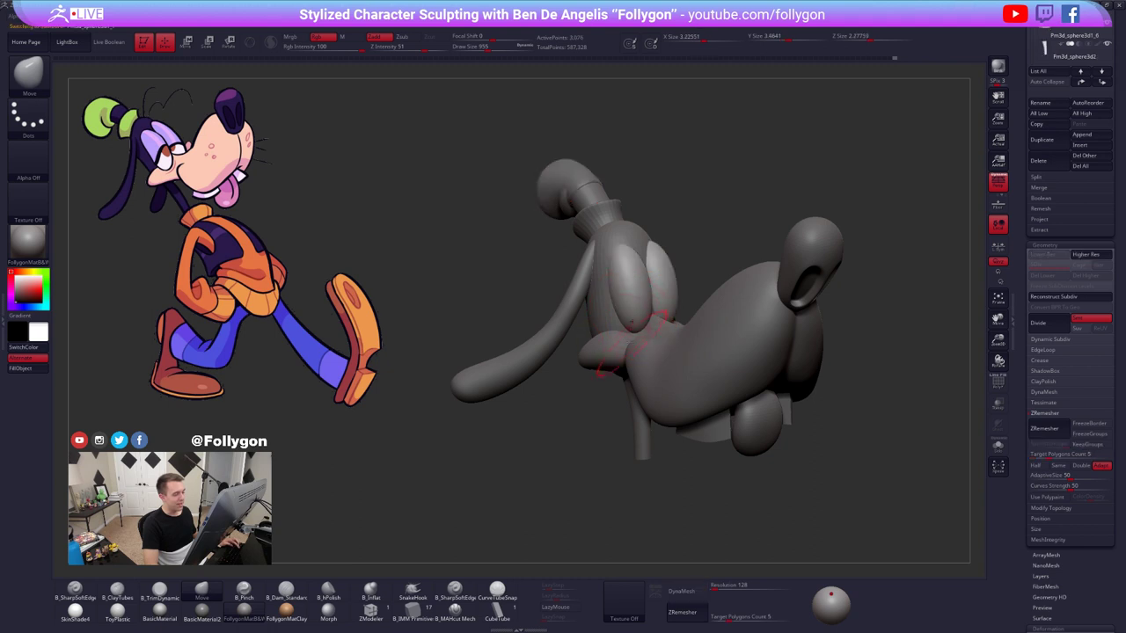
key(alt+s)
mouse_move(646, 317)
right_down()
mouse_move(699, 332)
mouse_move(673, 332)
mouse_move(736, 334)
mouse_move(686, 329)
mouse_move(711, 308)
mouse_move(695, 306)
right_up()
- Try to move the two eyes apart with the Transpose line and undo the change
key(w)
mouse_move(685, 307)
shift+mouse_down()
mouse_move(742, 308)
mouse_move(719, 309)
mouse_move(749, 324)
mouse_move(767, 269)
mouse_move(813, 309)
mouse_move(802, 358)
mouse_move(791, 285)
mouse_move(777, 322)
mouse_move(749, 287)
shift+mouse_up()
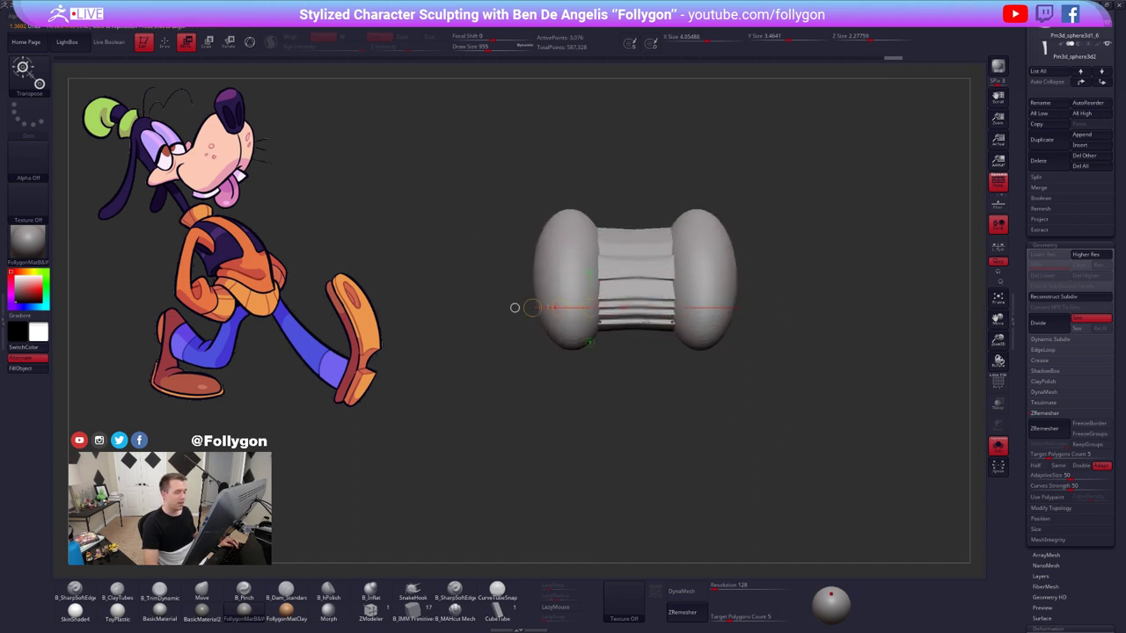
key(shift+f)
key(ctrl)
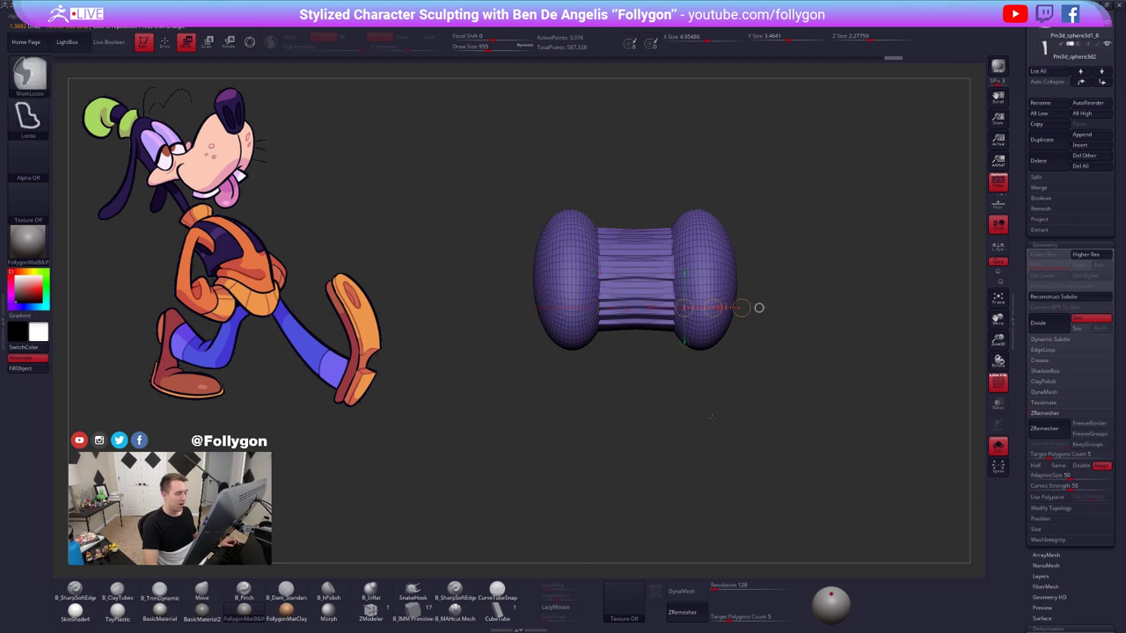
key(ctrl+z)
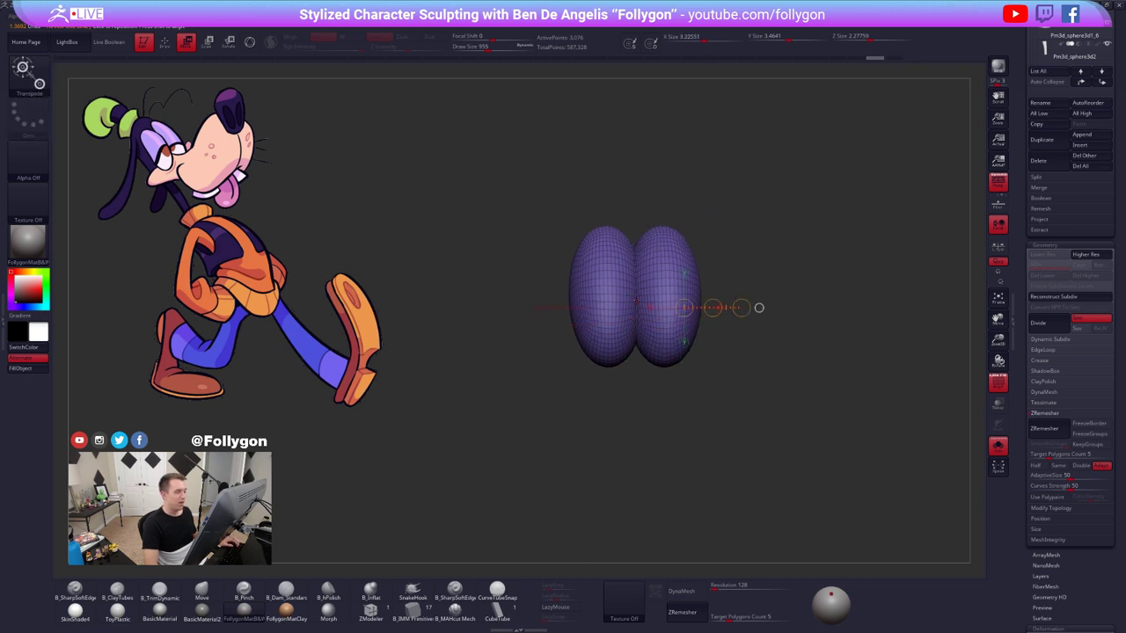
- Turn on double-sided display, hide parts of the eyes to inspect the inside and show them again
key(q)
key(ctrl+space)
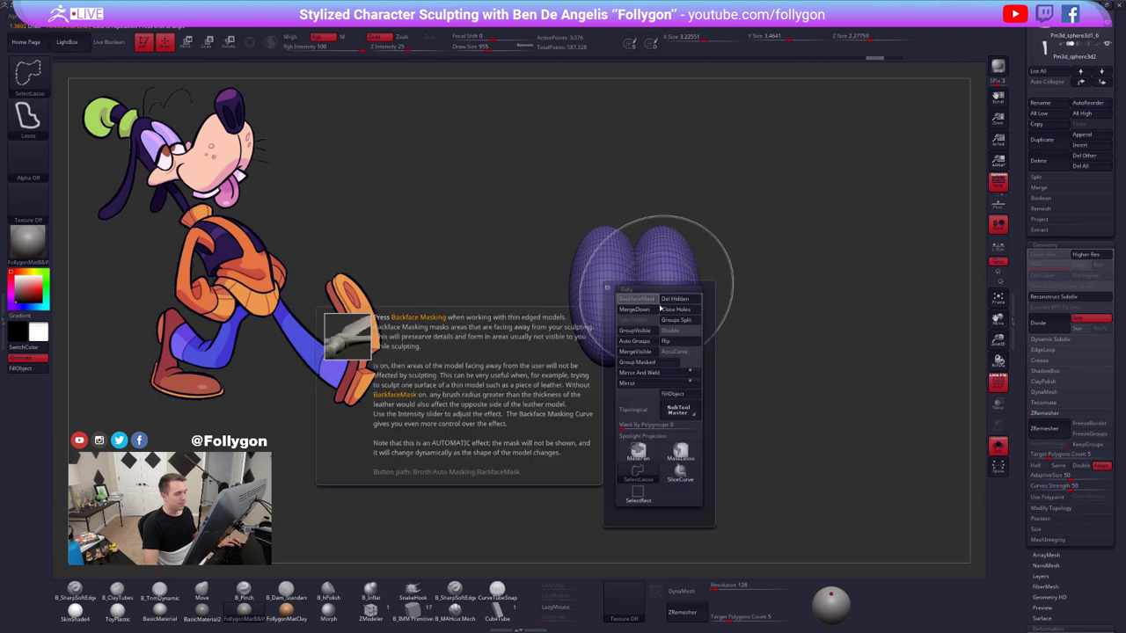
click(683, 338)
mouse_move(656, 225)
ctrl+shift+mouse_down()
mouse_move(624, 294)
mouse_move(647, 384)
ctrl+shift+mouse_up()
drag(644, 325, 675, 326)
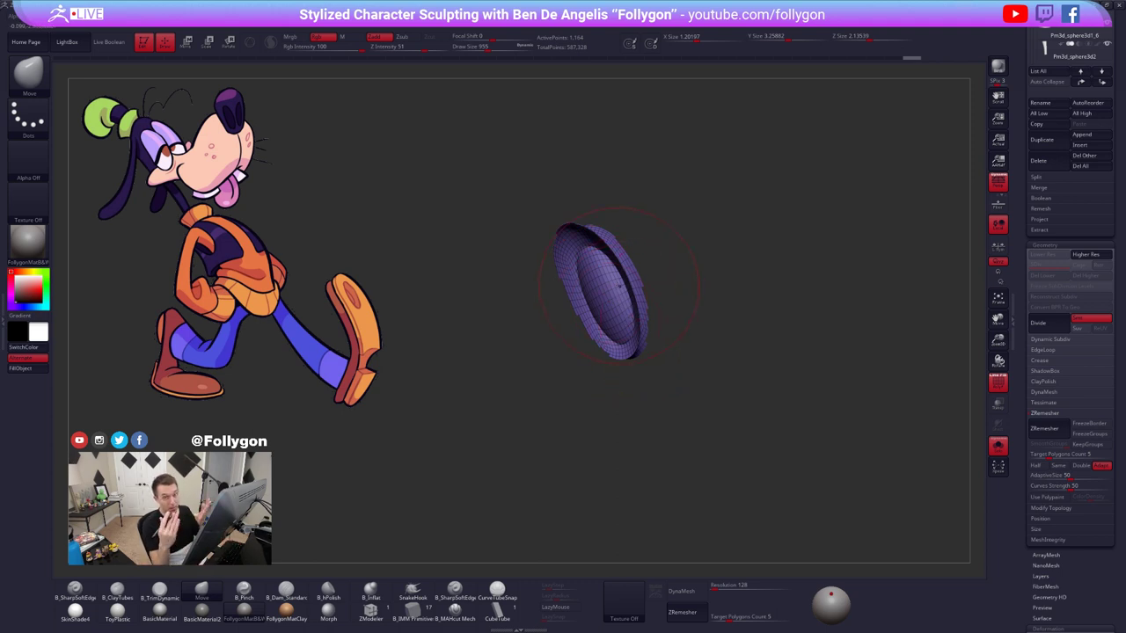
ctrl+shift+click(721, 314)
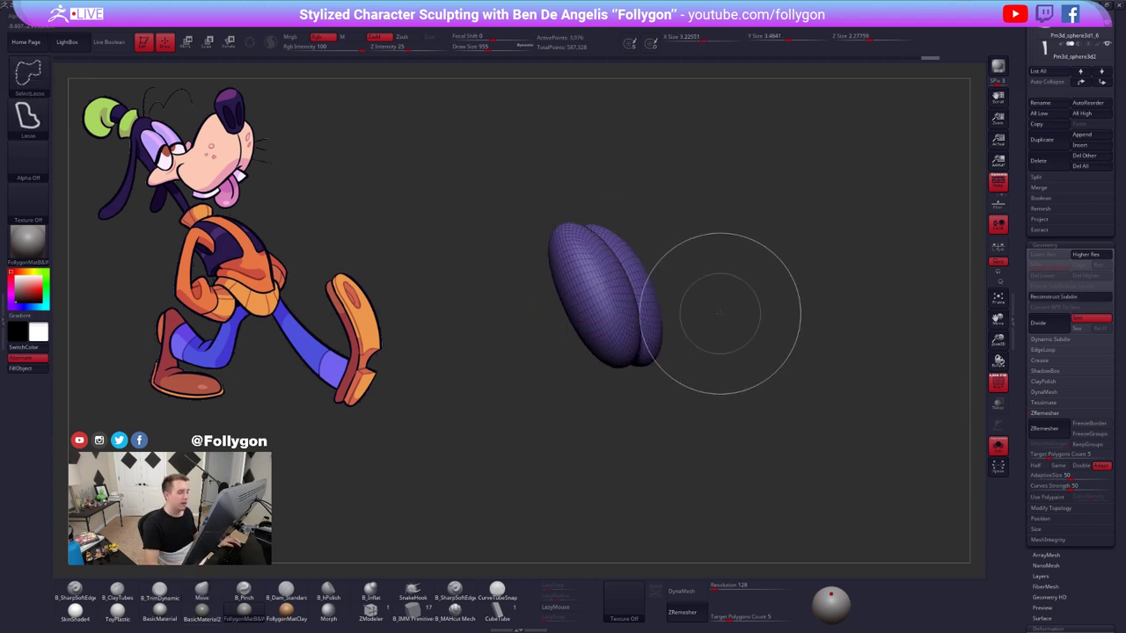
- Assign a separate polygroup to each eye with Auto Groups
drag(721, 314, 661, 304)
key(ctrl+1)
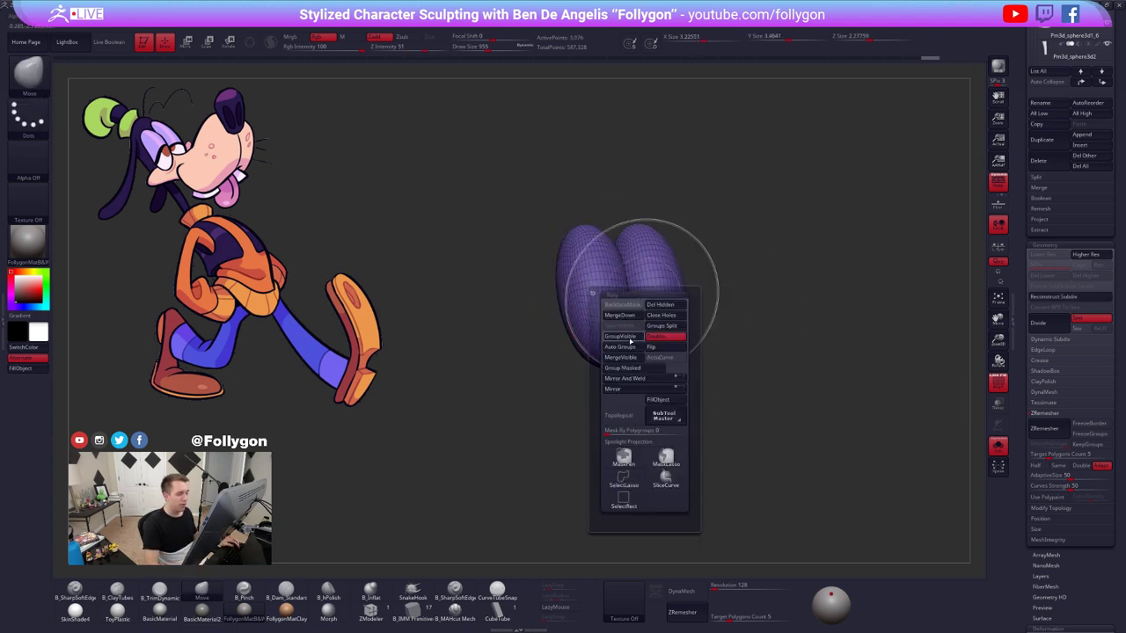
click(620, 348)
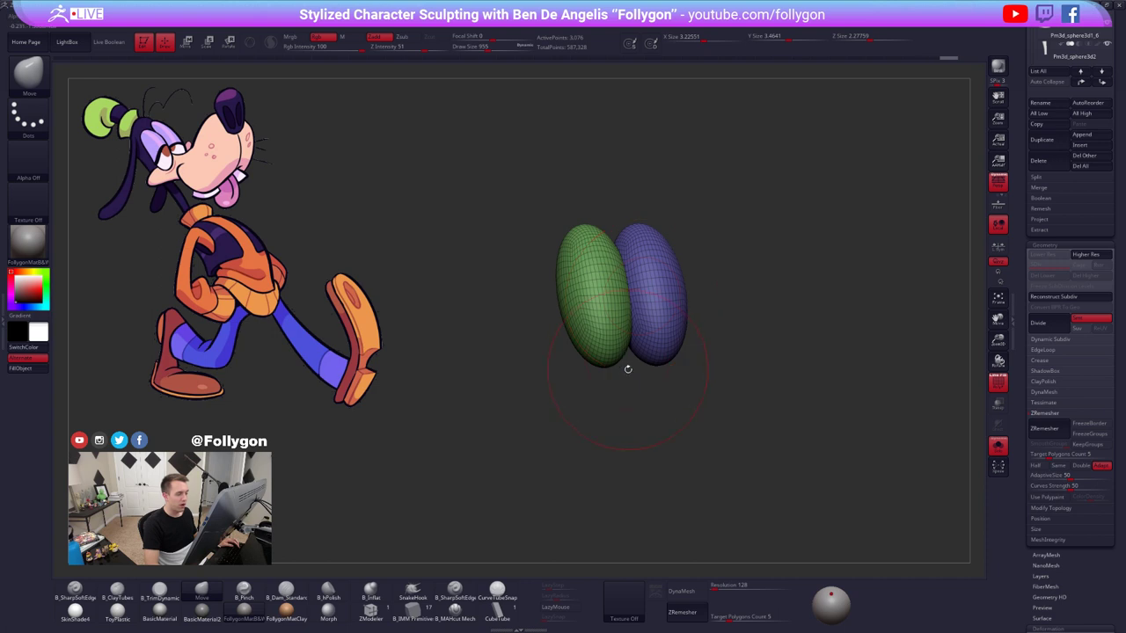
key(shift)
key(shift+f)
key(shift+f)
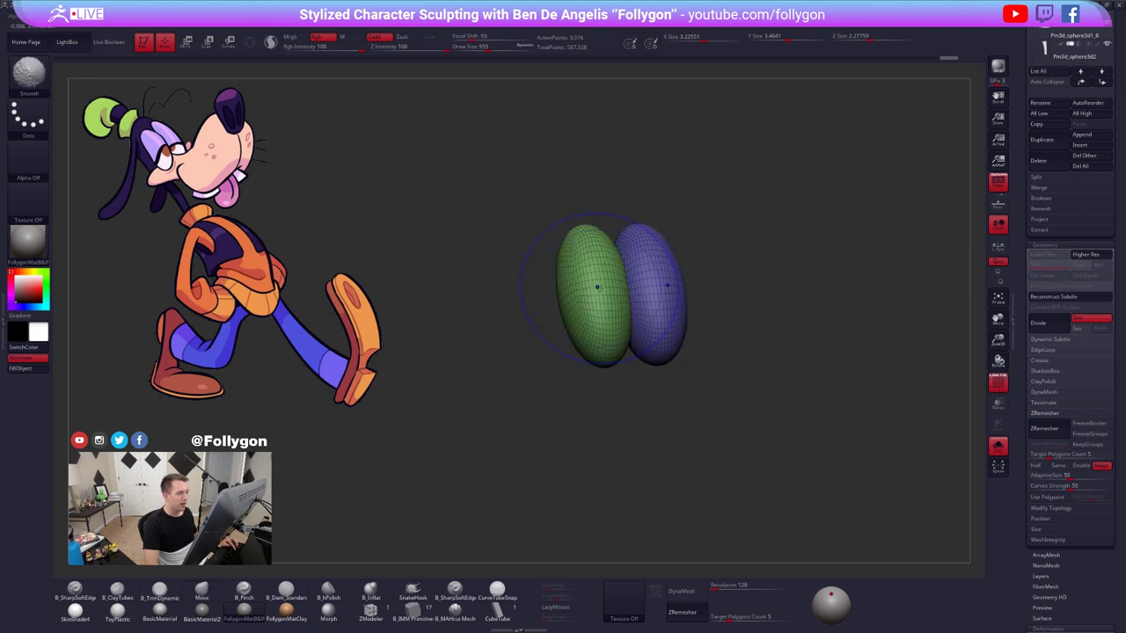
- Isolate the green eye by its polygroup and delete the hidden purple eye
ctrl+shift+click(599, 286)
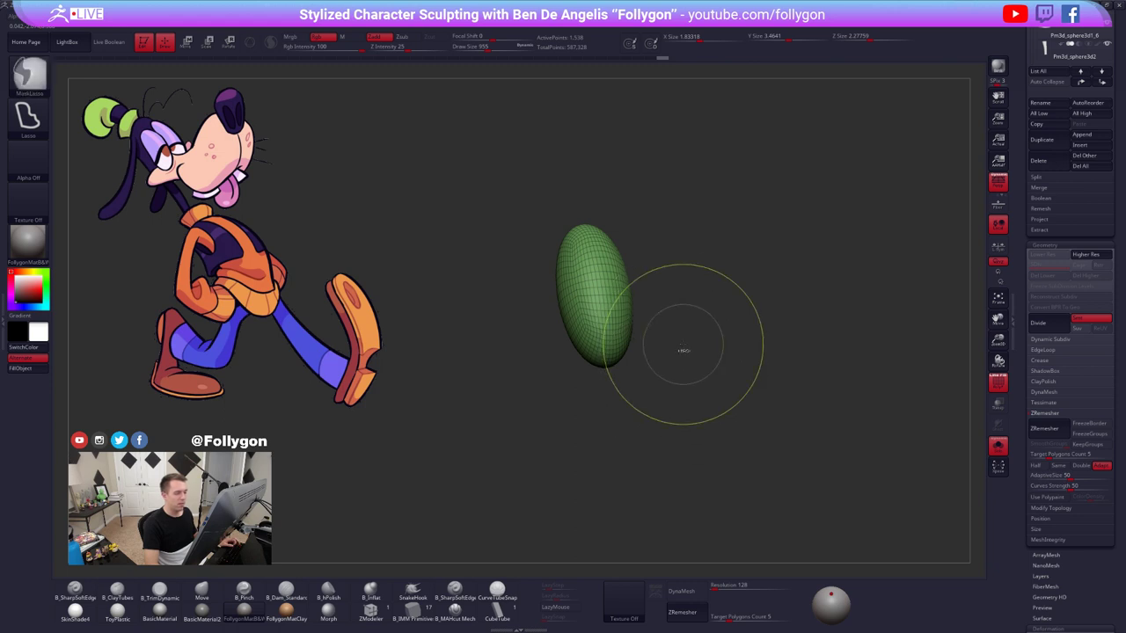
ctrl+shift+click(733, 389)
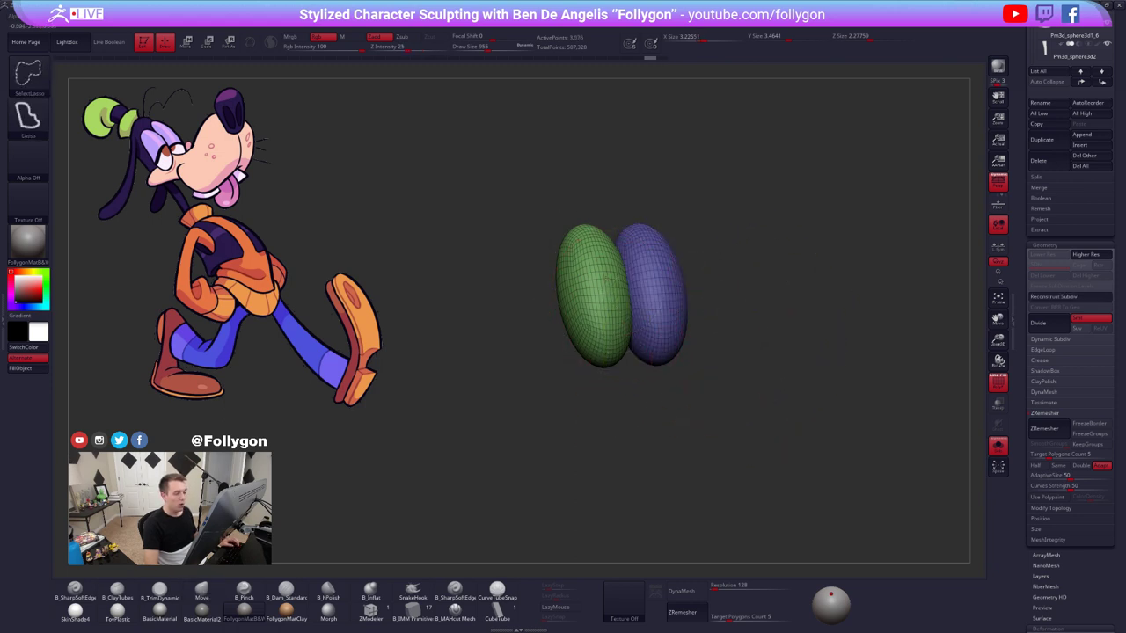
ctrl+shift+click(607, 286)
ctrl+shift+click(598, 308)
ctrl+shift+click(601, 315)
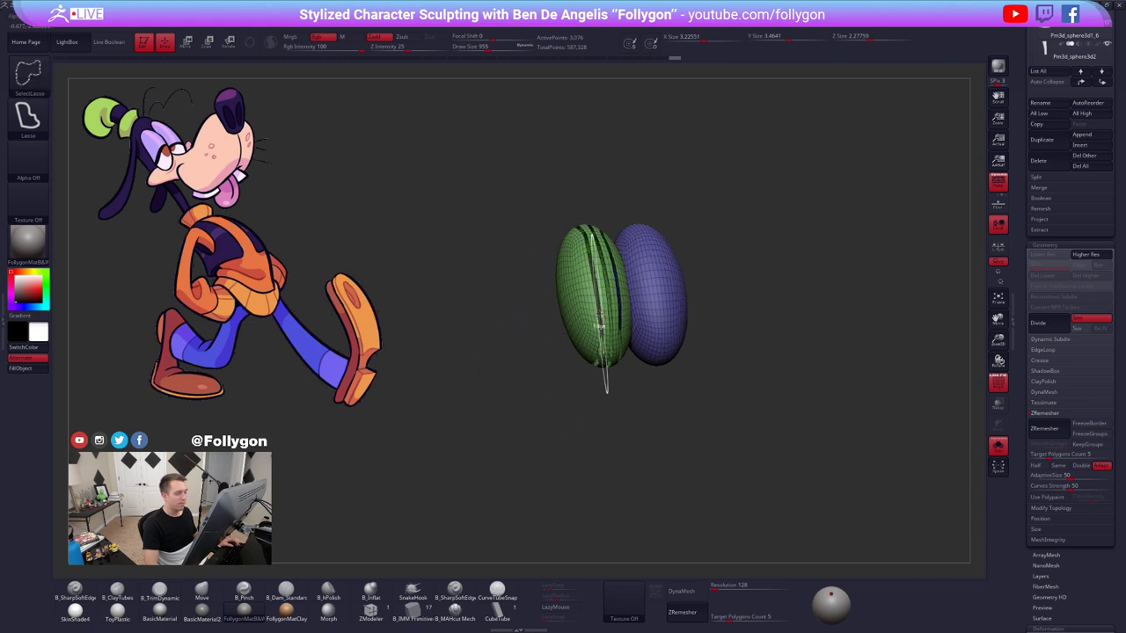
ctrl+shift+click(598, 313)
ctrl+shift+click(596, 308)
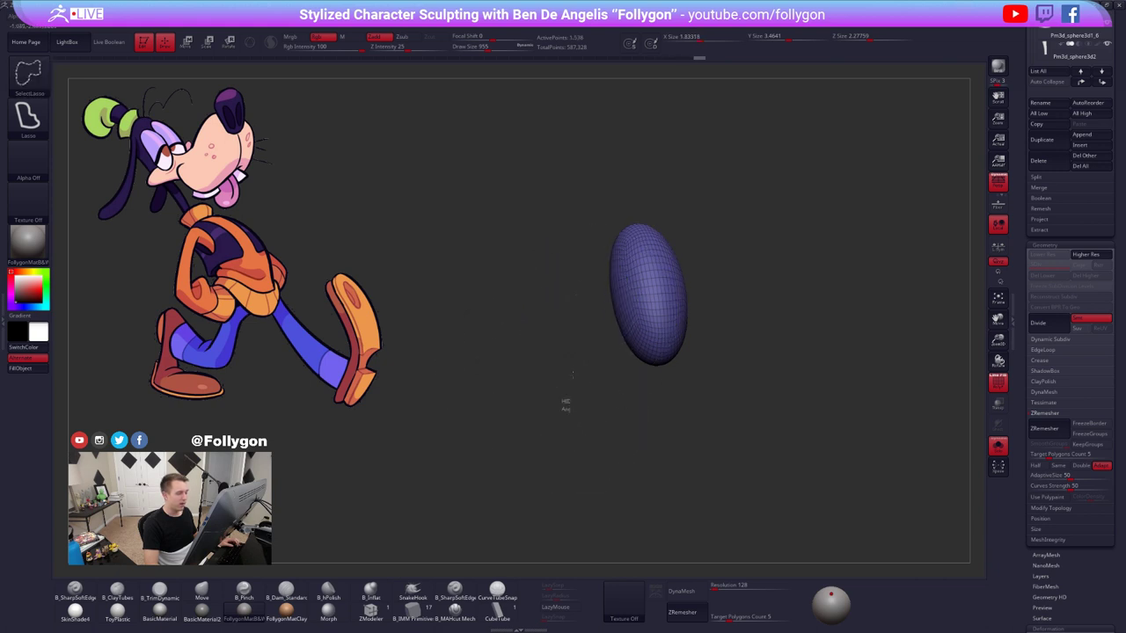
ctrl+shift+drag(566, 399, 582, 406)
key(space)
click(715, 340)
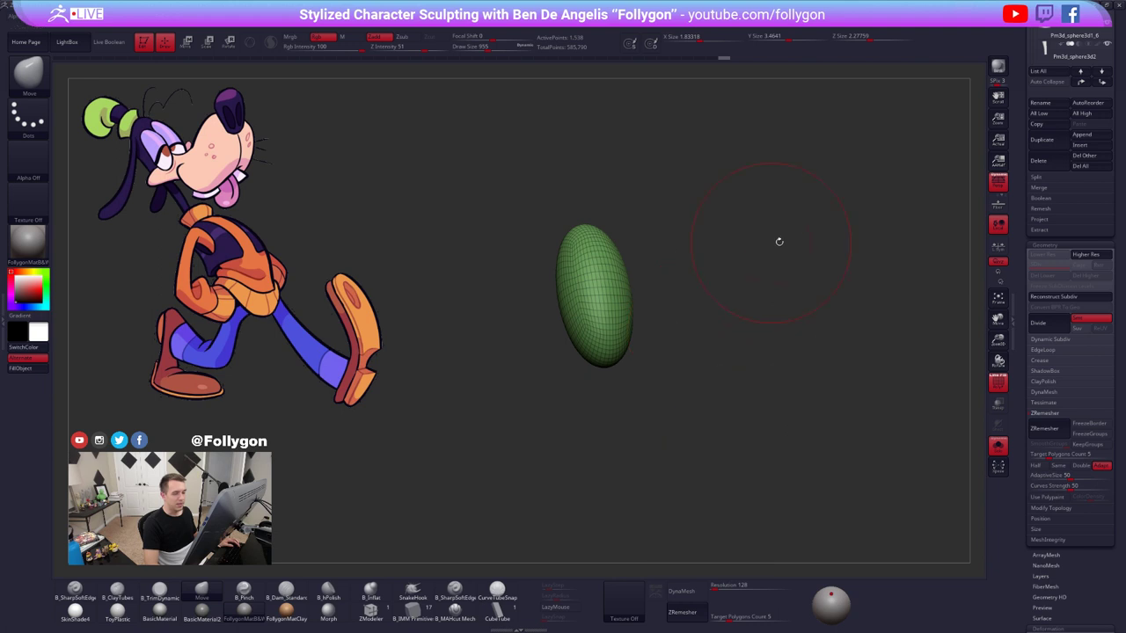
- Bring back the rest of the head and turn off the polygroup display
key(space)
key(alt+s)
shift+drag(840, 290, 906, 275)
key(shift+f)
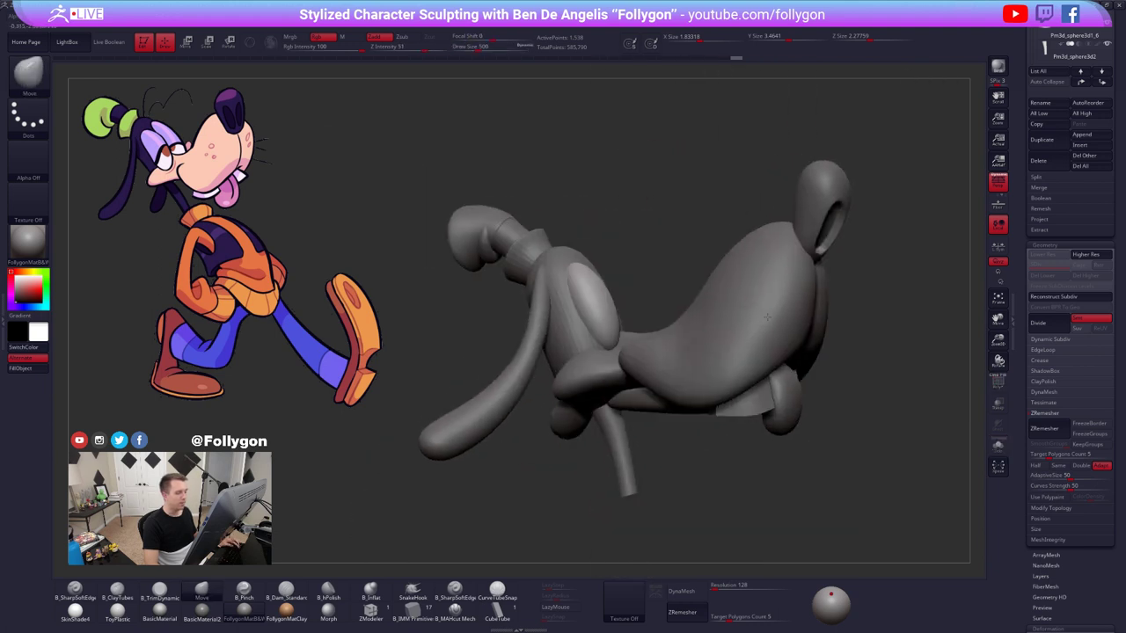
alt+drag(634, 324, 680, 329)
right_drag(668, 308, 676, 340)
right_drag(726, 299, 741, 275)
- Try Mirror And Weld on the remaining eye, undo it and try the plain Mirror instead
key(ctrl+shift+d)
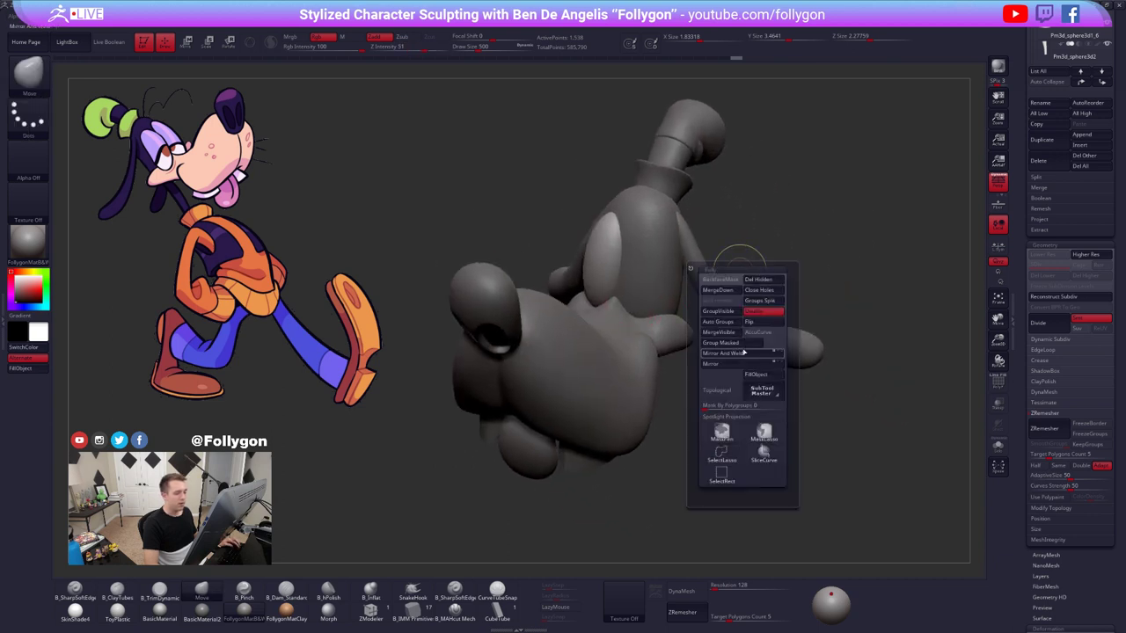
click(743, 353)
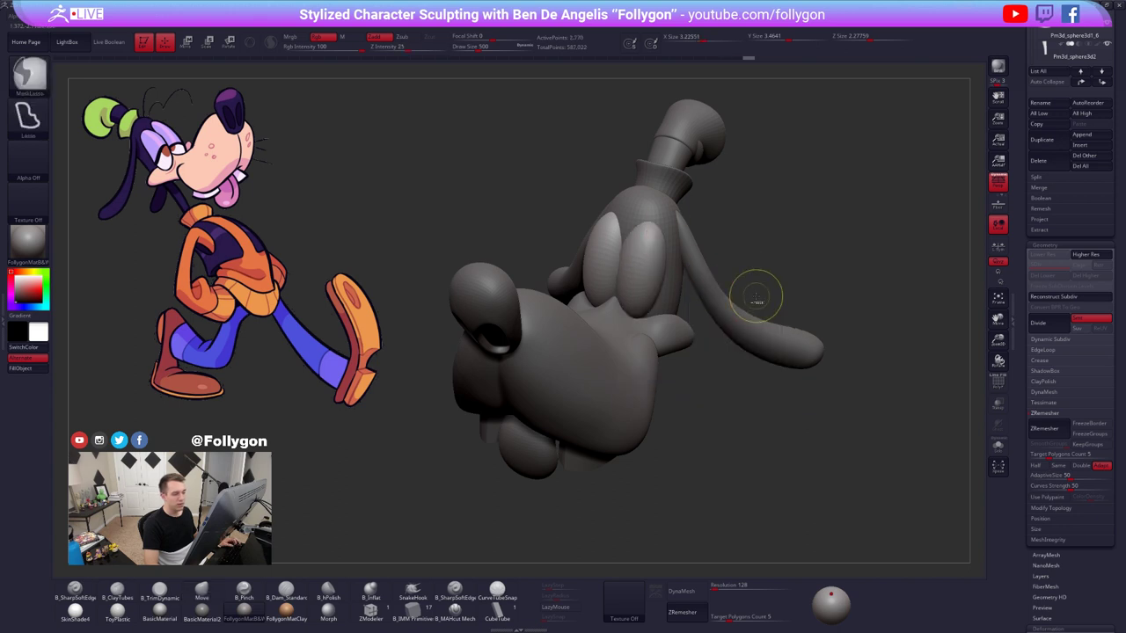
key(ctrl+z)
key(space)
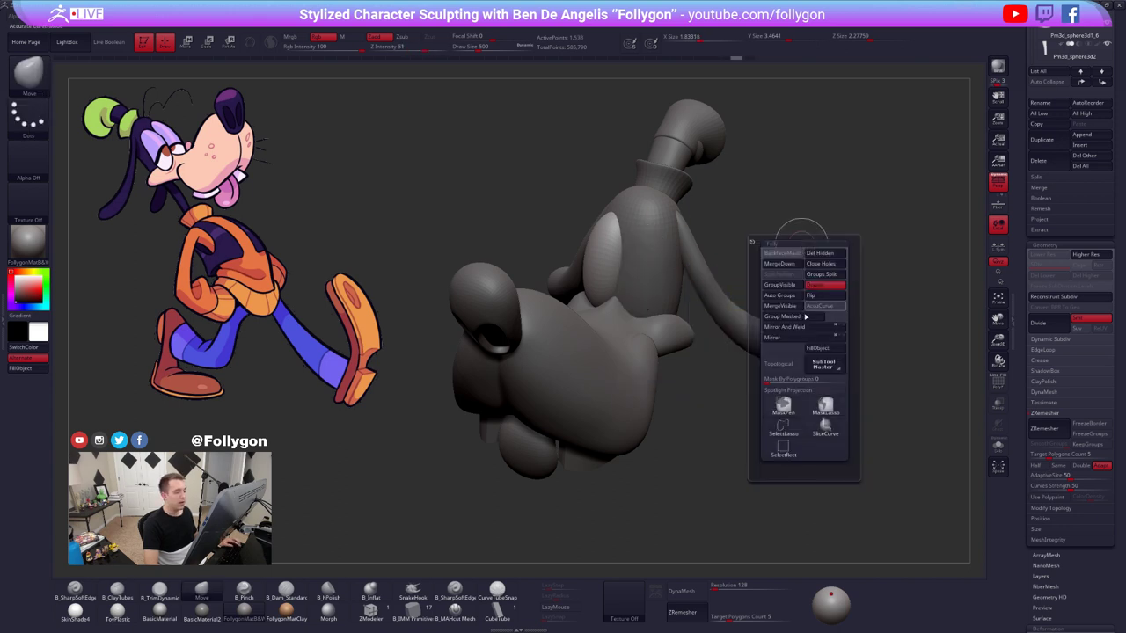
click(802, 339)
click(803, 339)
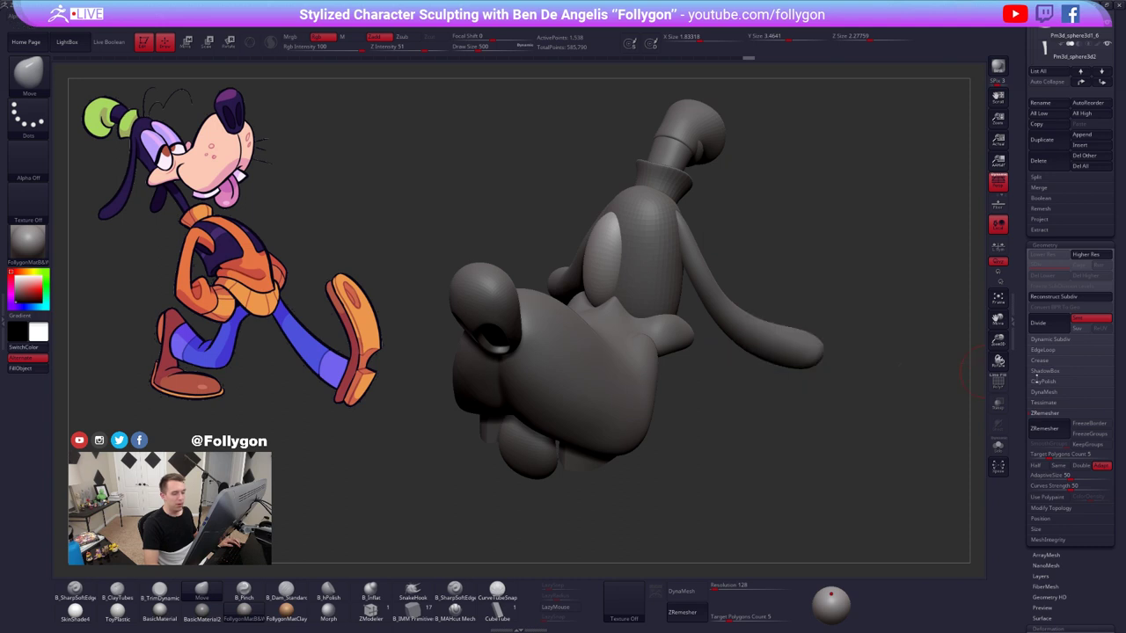
- Examine the Deformation and Modify Topology options for a way to mirror the eye
drag(1031, 370, 1031, 213)
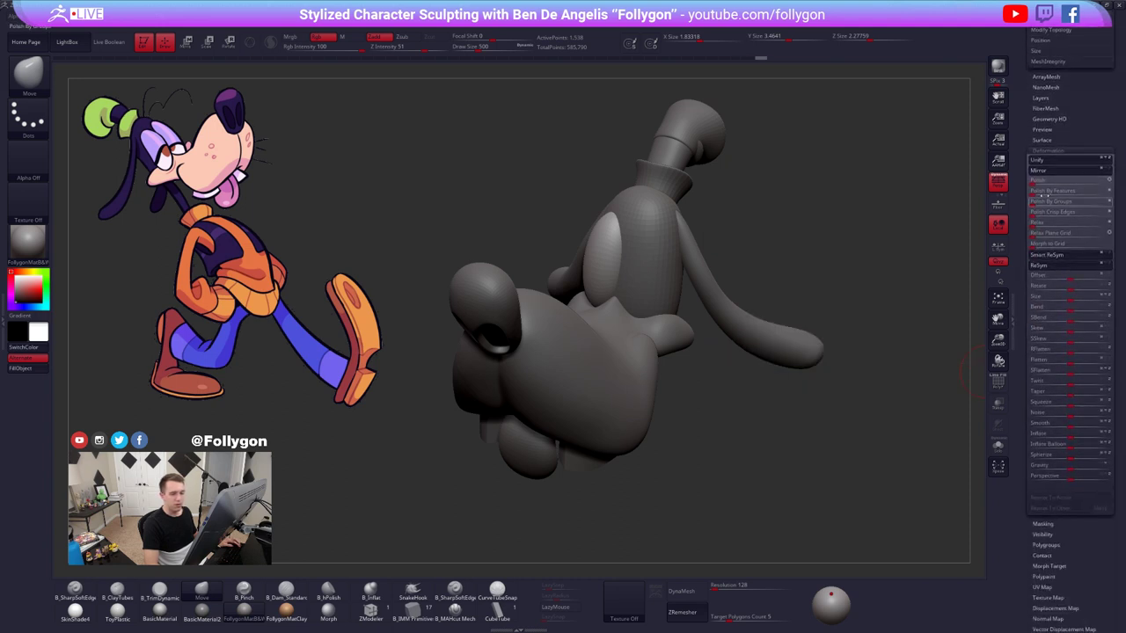
scroll(1054, 171, up, 5)
click(1054, 147)
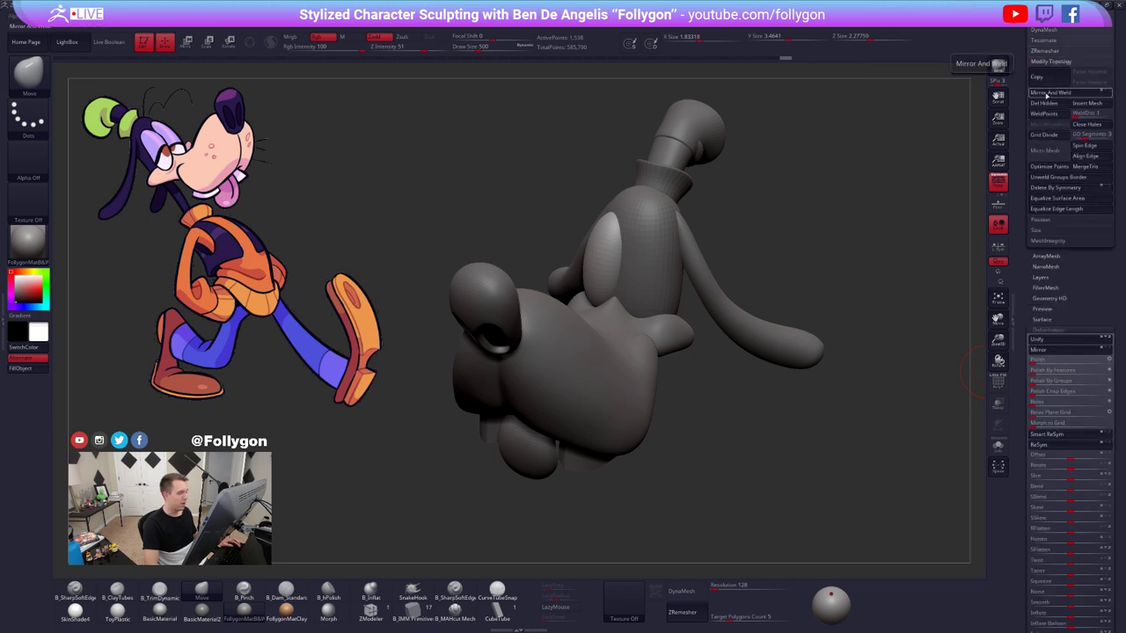
drag(1015, 74, 1014, 145)
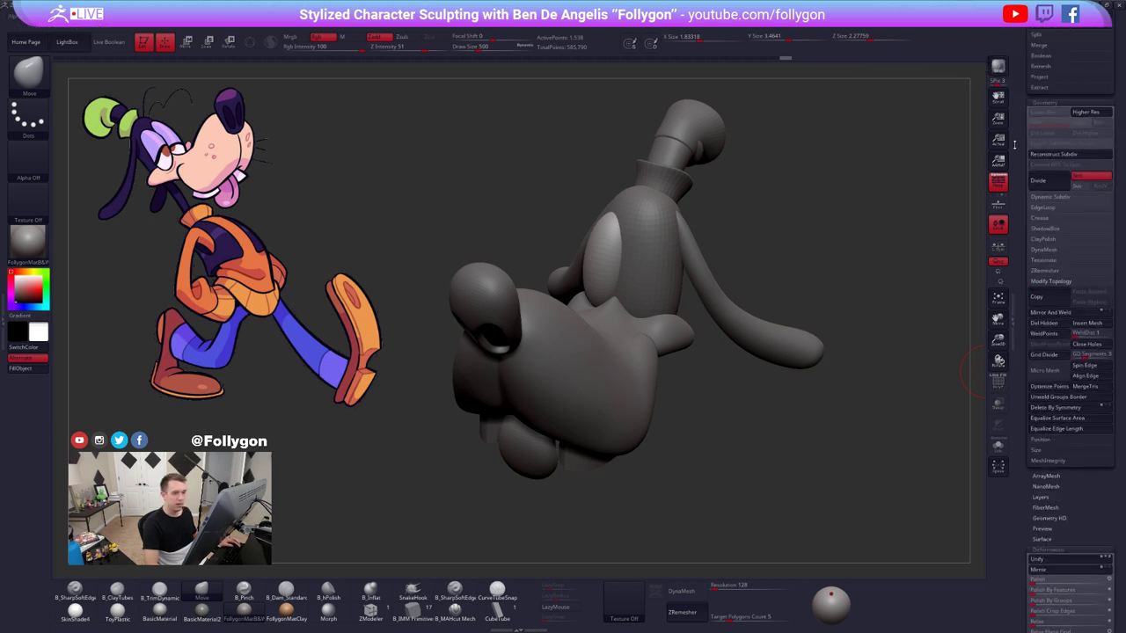
click(1055, 282)
drag(1025, 235, 1026, 376)
- Examine the SubTool Master options for a way to mirror the eye
key(ctrl+shift+f)
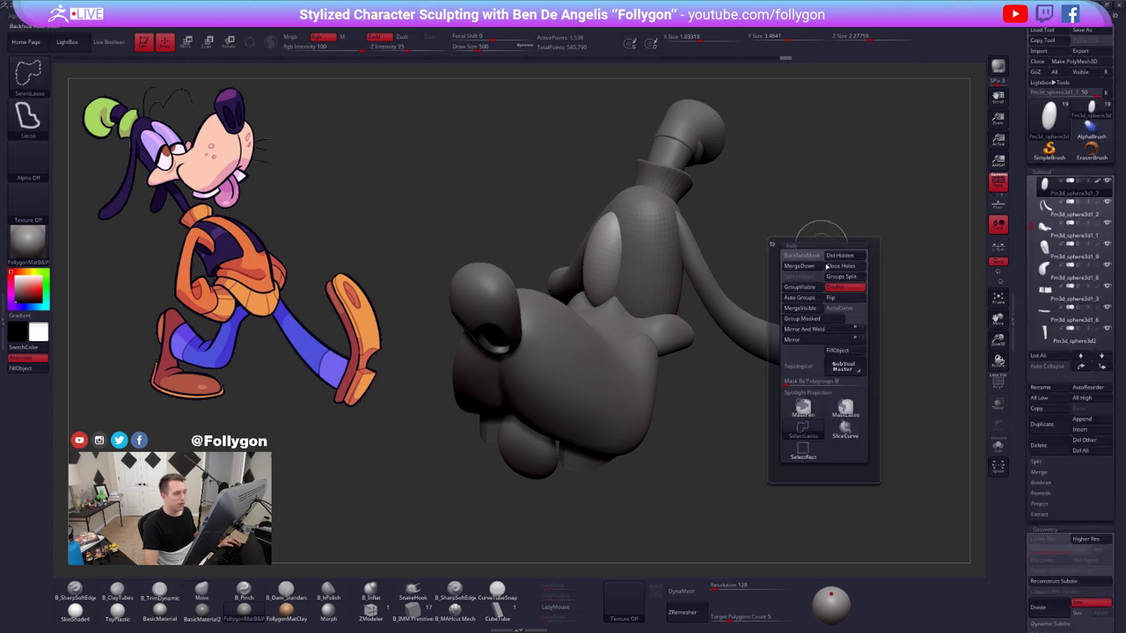
click(849, 364)
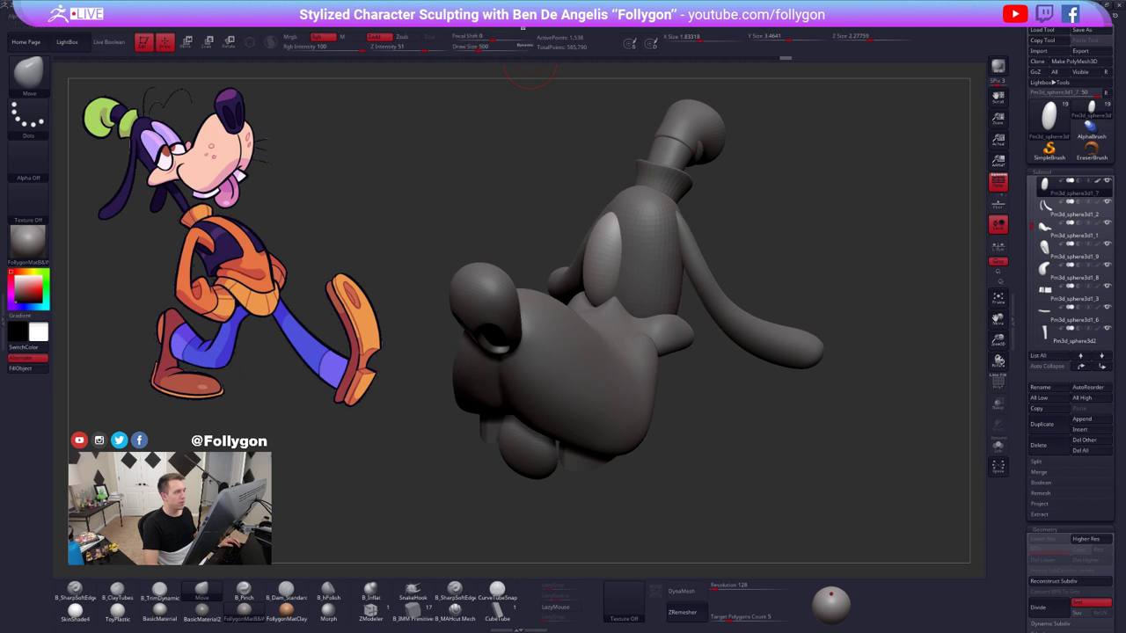
click(522, 27)
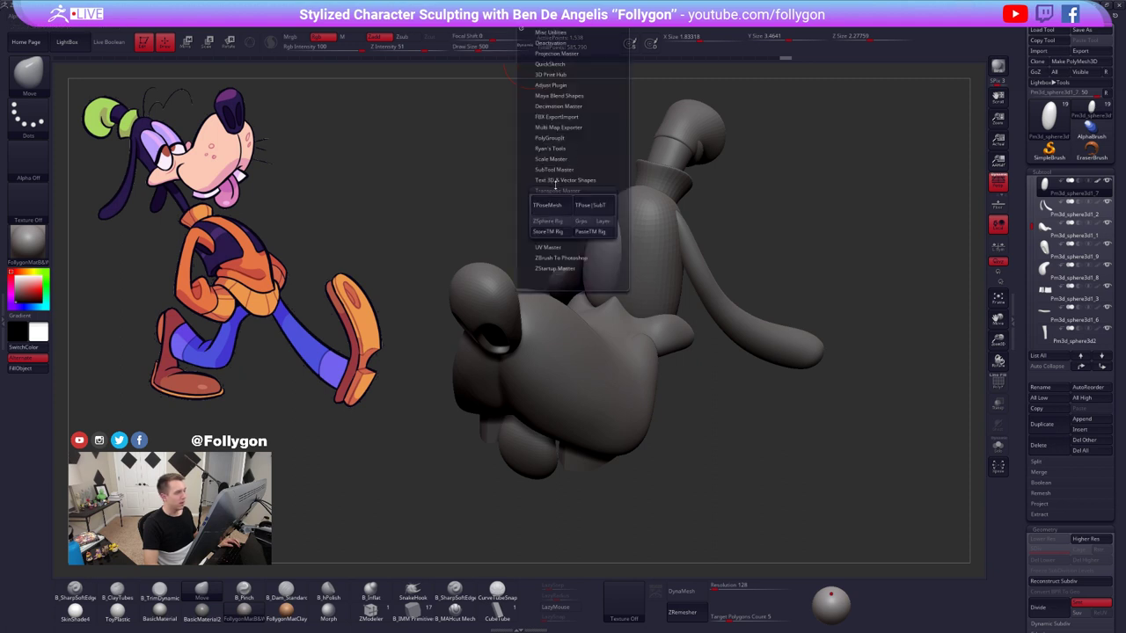
click(570, 170)
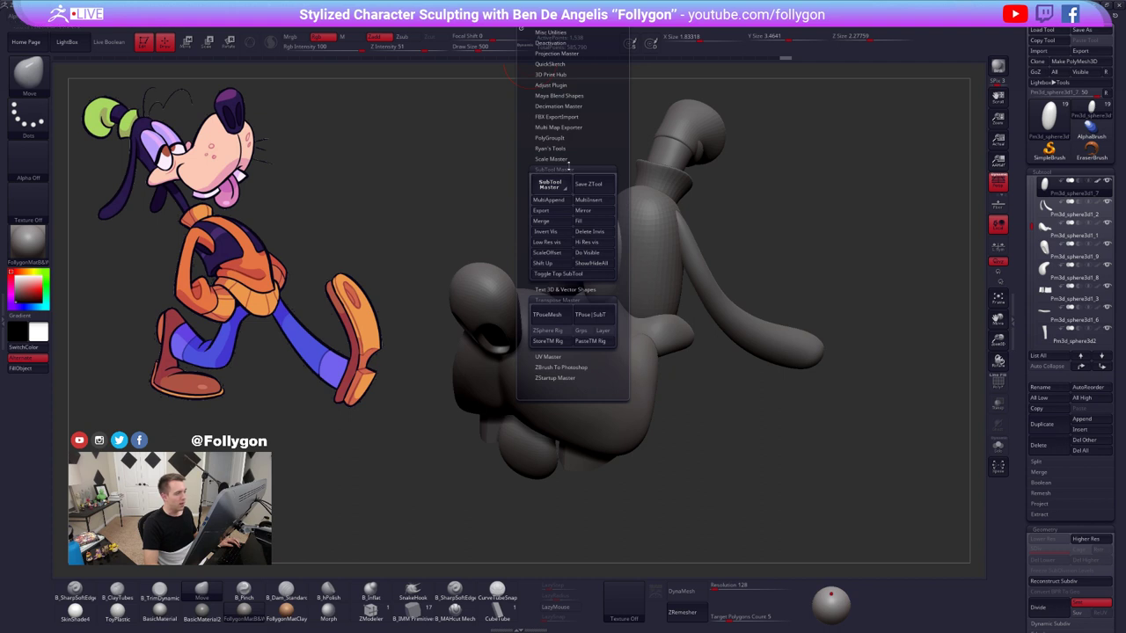
mouse_move(518, 212)
mouse_down()
mouse_move(695, 255)
mouse_move(619, 226)
mouse_up()
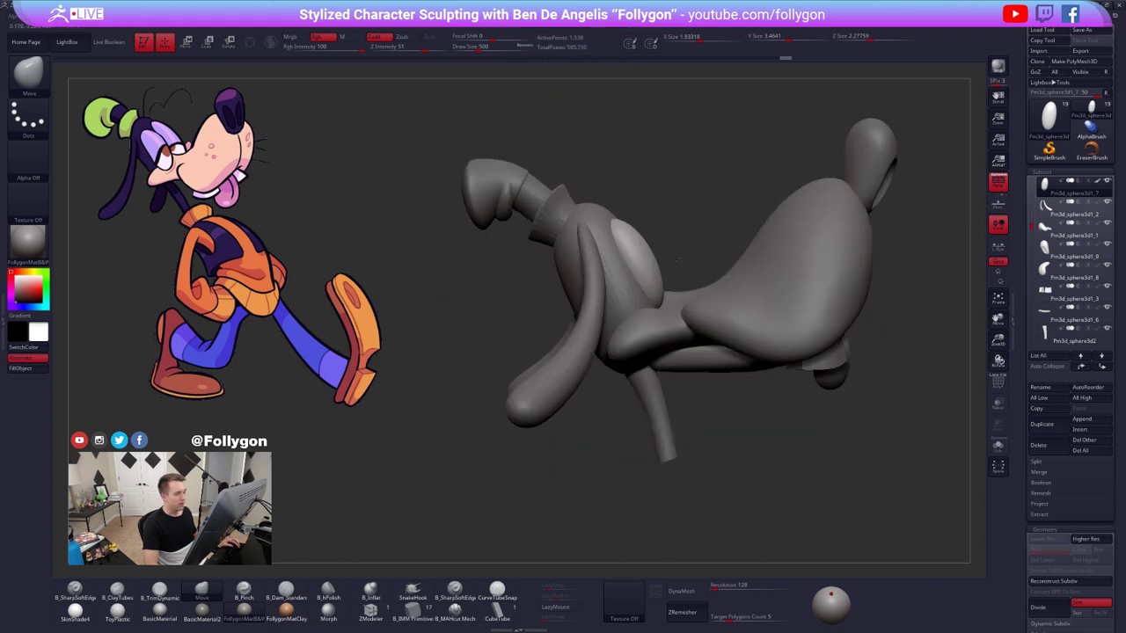
- Set the Move brush's draw size to 1429 and adjust the shape of the eye against the head
key(space)
click(627, 227)
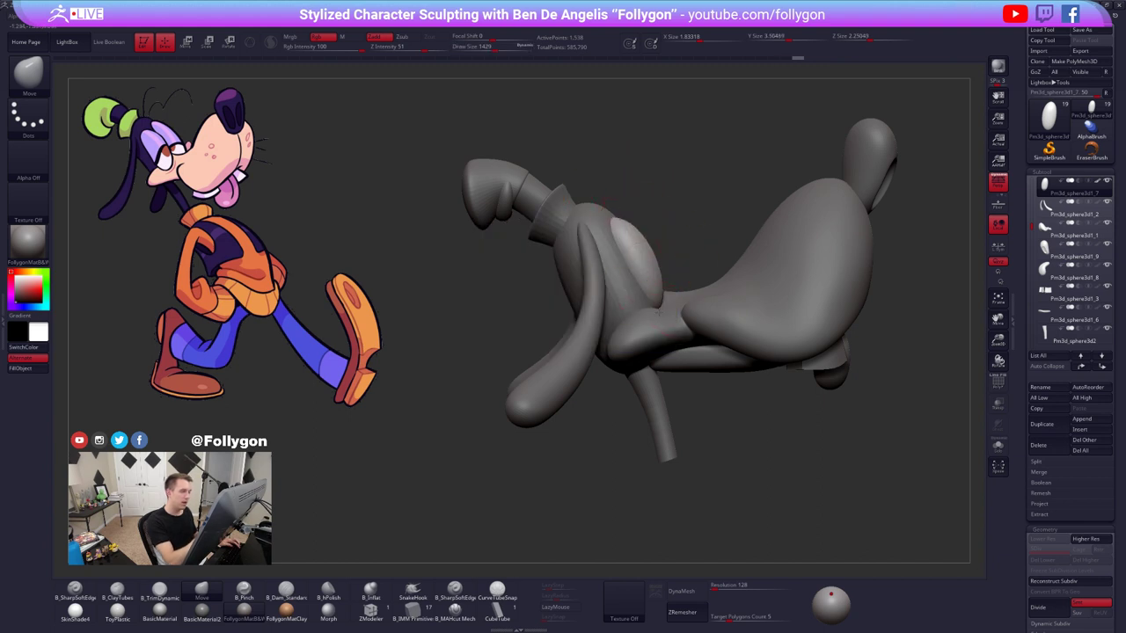
mouse_move(633, 329)
mouse_down()
mouse_move(584, 384)
mouse_move(587, 431)
mouse_up()
drag(659, 344, 651, 352)
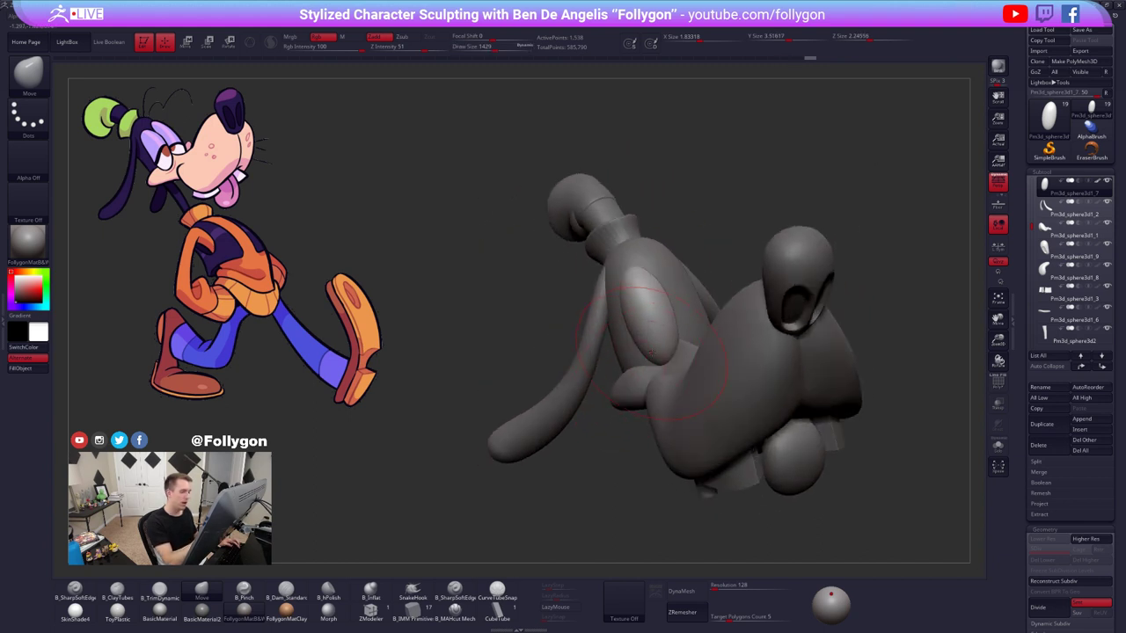
- Reduce the Move brush's draw size to 1138 and refine the eye's outline from the front three-quarter view
key(space)
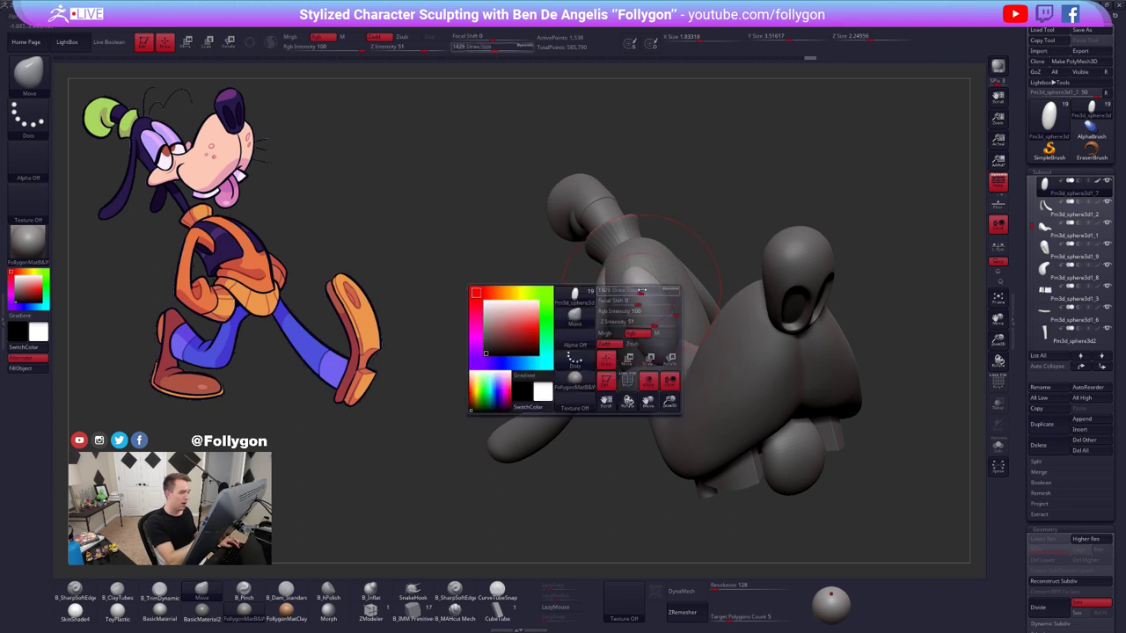
click(624, 338)
key(ctrl+shift+f)
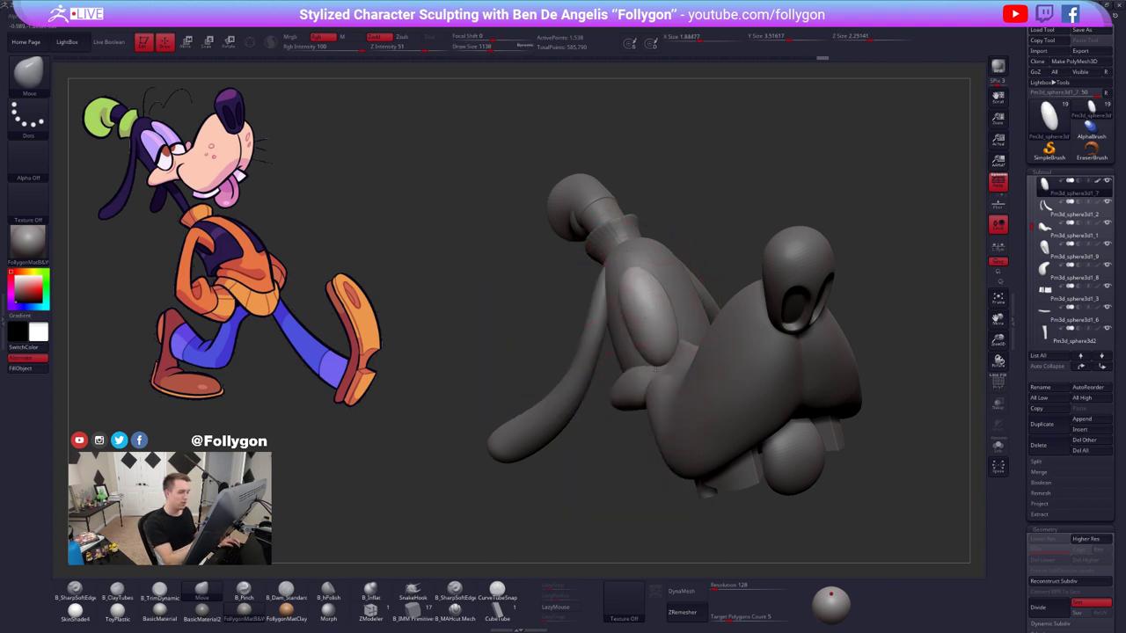
right_drag(655, 368, 615, 416)
right_drag(644, 284, 660, 275)
drag(651, 276, 662, 265)
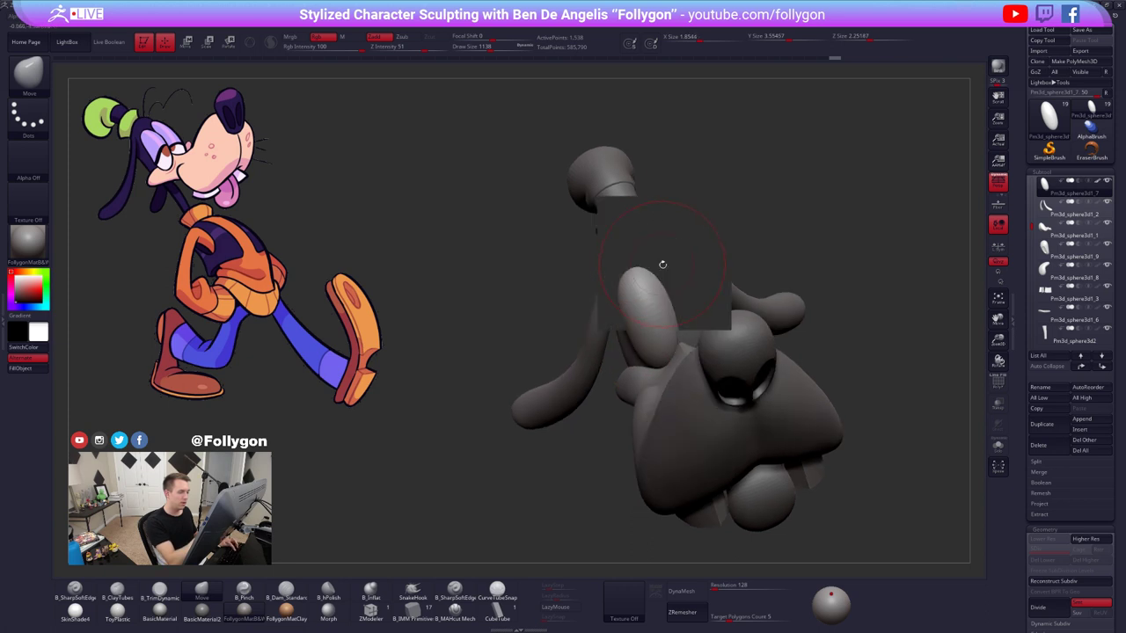
- Isolate the eye, round out its lower end with the Move brush and bring the rest of the head back
right_drag(663, 265, 650, 274)
drag(668, 320, 673, 322)
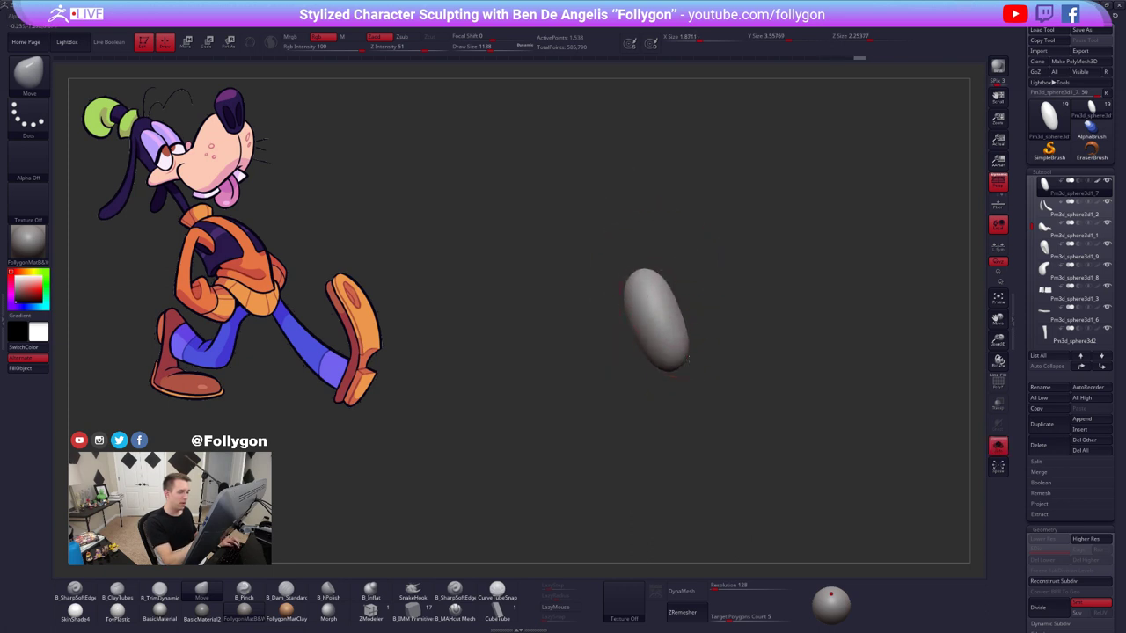
right_drag(689, 358, 702, 350)
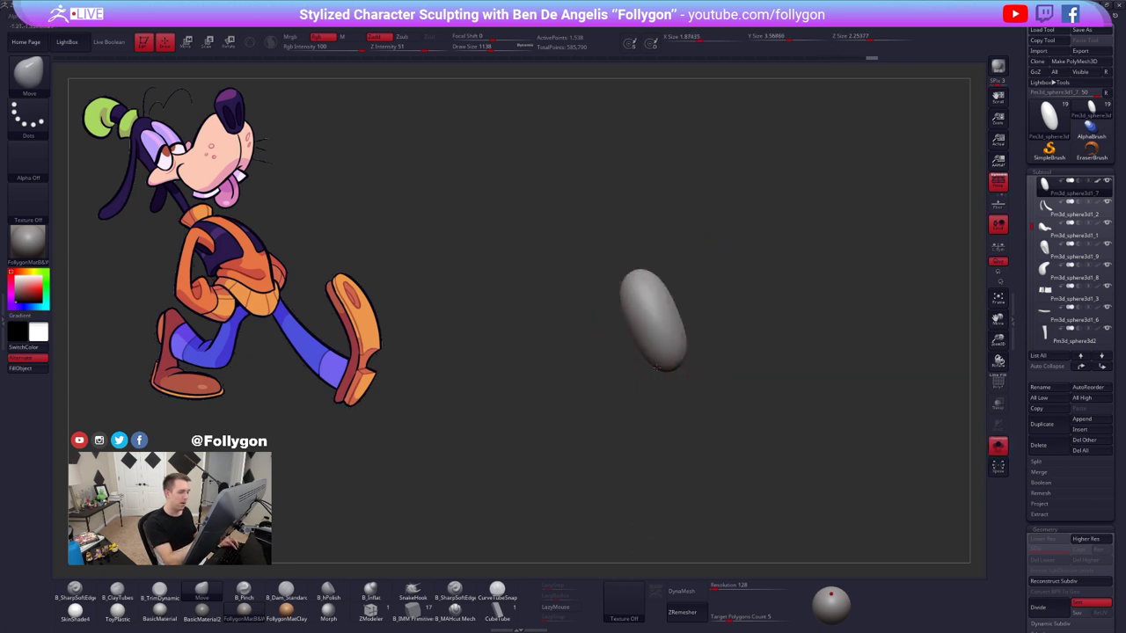
drag(661, 369, 656, 365)
key(alt+s)
right_drag(676, 374, 679, 322)
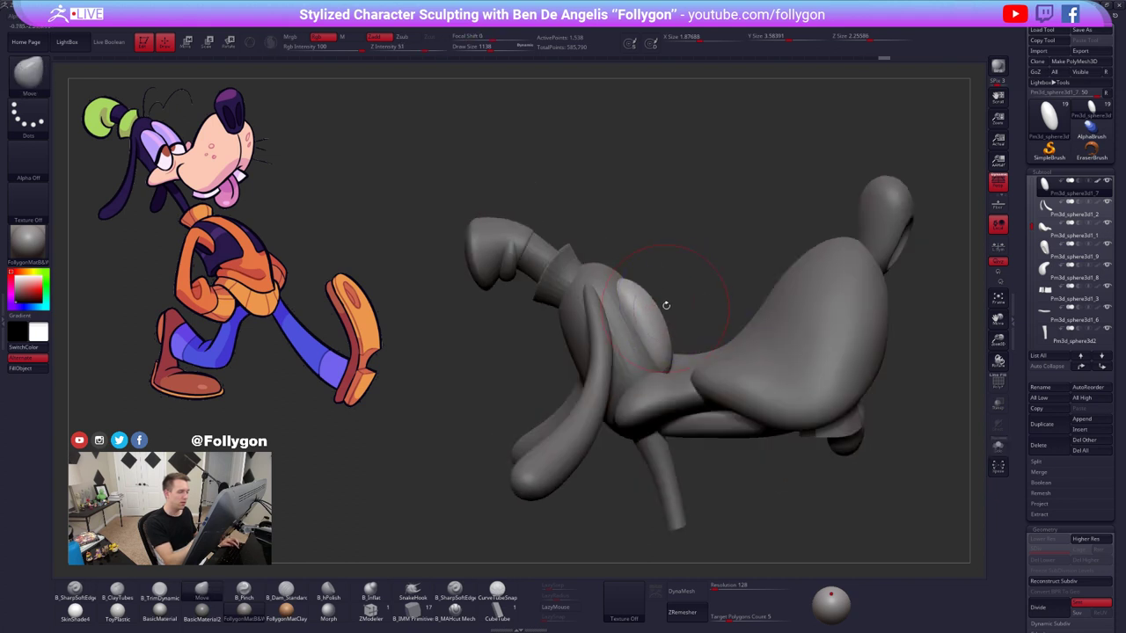
- Set the draw size to 1111 and adjust the front curve of the eye in the side view
key(ctrl+shift+f)
key(space)
mouse_move(679, 286)
mouse_down()
mouse_move(712, 271)
mouse_move(671, 300)
mouse_up()
key(space)
mouse_move(748, 287)
right_down()
mouse_move(676, 291)
mouse_move(697, 280)
right_up()
- Isolate the eye, even out its oval with the Move brush at draw size 1251, and show the whole head again
key(alt+s)
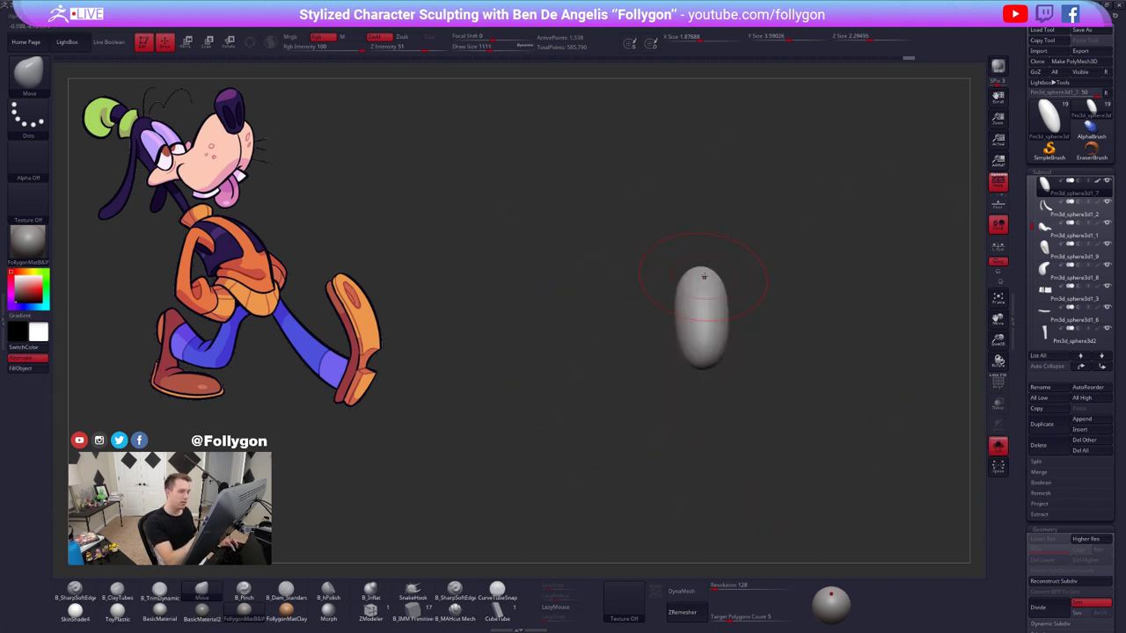
key(r)
shift+drag(701, 267, 700, 389)
key(q)
key(space)
drag(695, 319, 696, 319)
drag(723, 286, 729, 285)
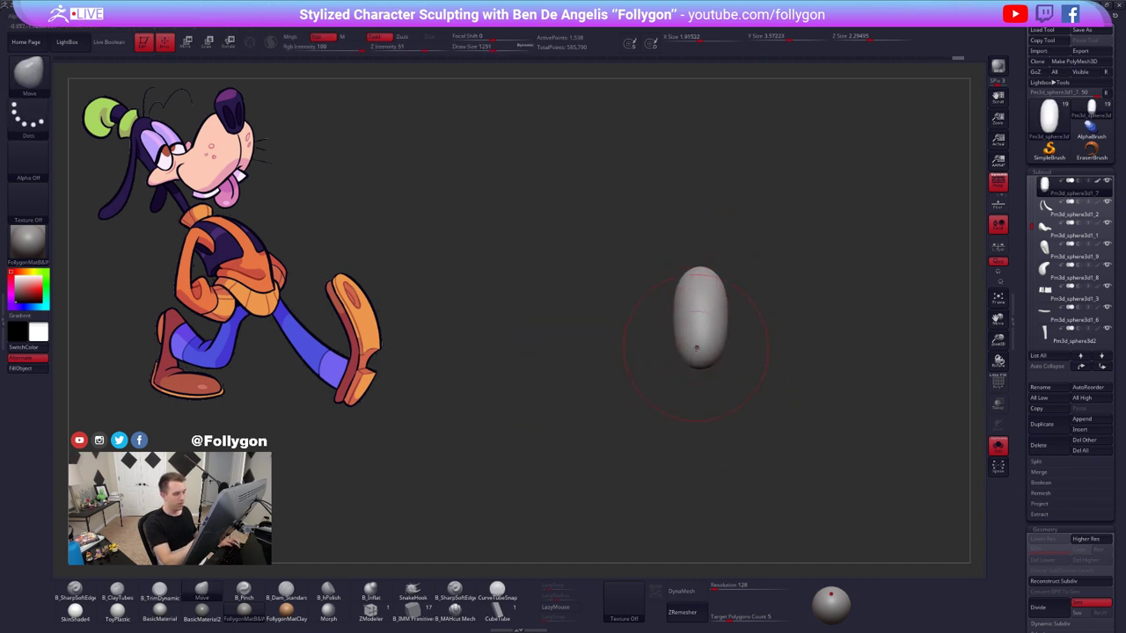
key(shift+s)
drag(704, 413, 747, 457)
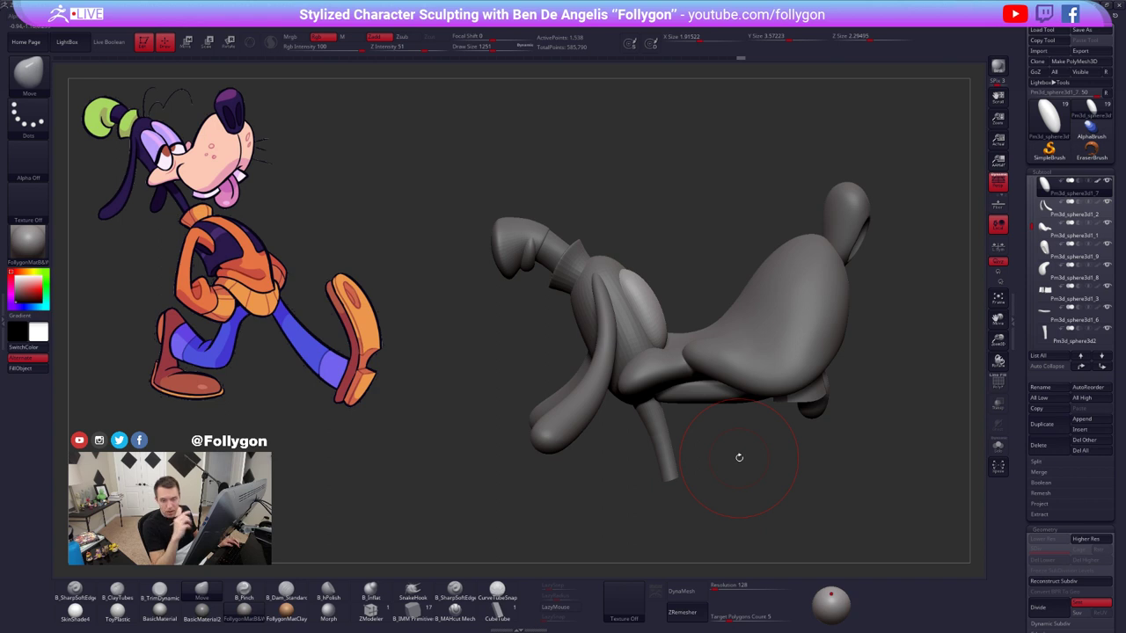
- Select the muzzle and step it down to subdivision level 2
mouse_move(840, 384)
alt+mouse_down()
mouse_move(832, 403)
mouse_move(823, 387)
mouse_move(756, 463)
mouse_move(780, 484)
mouse_move(772, 454)
mouse_move(726, 452)
mouse_move(719, 471)
mouse_move(746, 440)
mouse_move(744, 408)
alt+mouse_up()
alt+click(693, 408)
key(shift+d)
key(shift+d)
key(shift+d)
- Build up the side of the muzzle with the ClayTubes brush at Z Intensity 22, moving up to subdivision level 3
key(space)
key(b)
key(c)
key(t)
key(space)
click(758, 425)
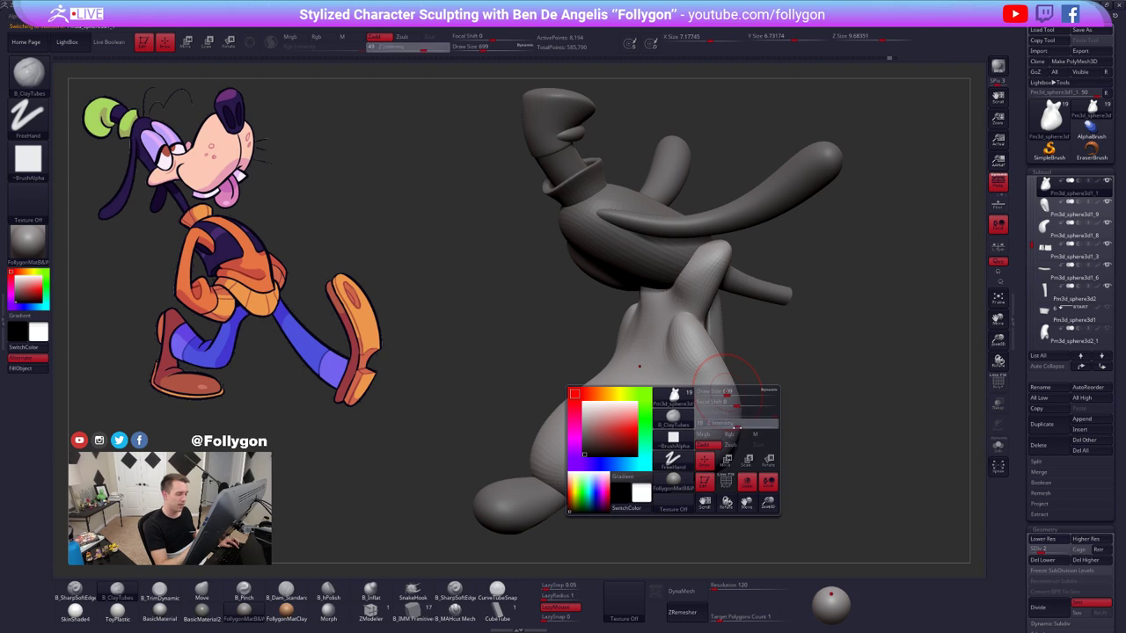
mouse_move(701, 379)
mouse_down()
mouse_move(689, 396)
mouse_move(710, 403)
mouse_move(701, 447)
mouse_up()
key(d)
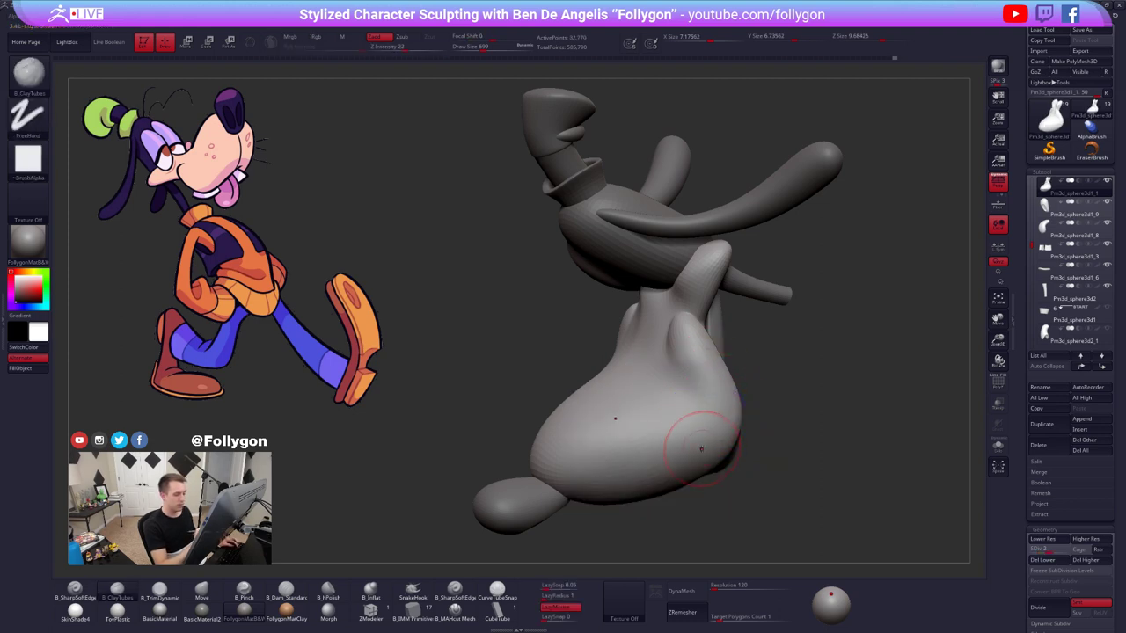
right_drag(701, 439, 726, 387)
mouse_move(698, 367)
mouse_down()
mouse_move(711, 375)
mouse_move(701, 424)
mouse_up()
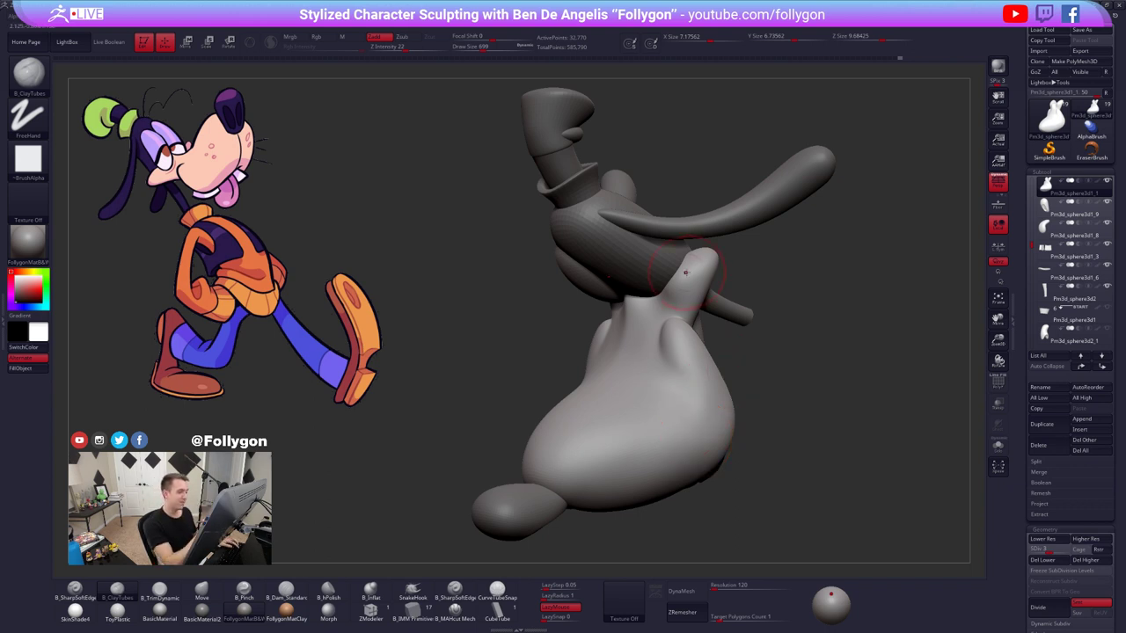
- Reduce the ClayTubes draw size and sculpt the raised cheek lobe beneath the eye
key(space)
drag(688, 278, 678, 279)
ctrl+right_drag(679, 279, 684, 285)
key(space)
drag(684, 285, 671, 285)
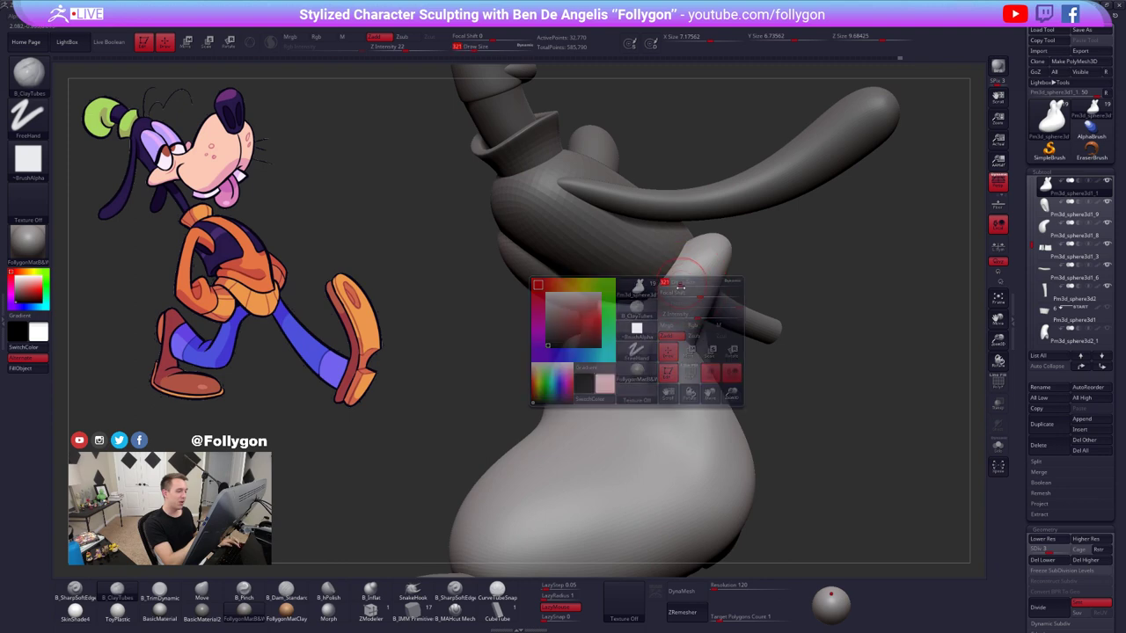
mouse_move(711, 252)
mouse_down()
mouse_move(684, 304)
mouse_move(692, 282)
mouse_up()
key(space)
right_drag(692, 283, 702, 282)
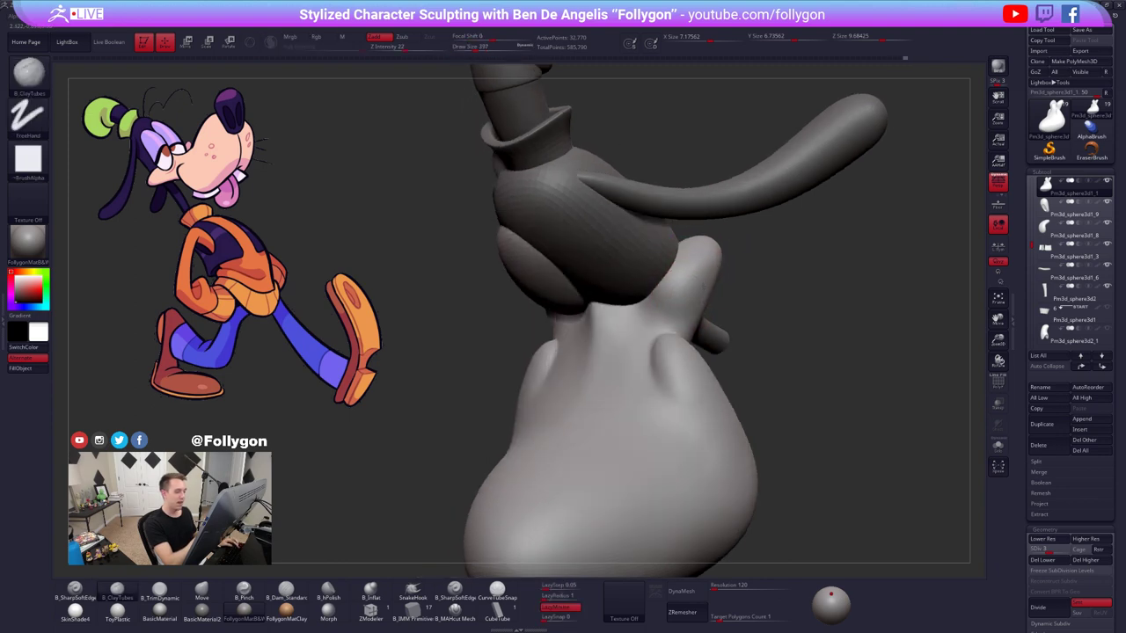
- Set the draw size to 519 and smooth the surface of the cheek lobe
key(space)
drag(685, 281, 696, 282)
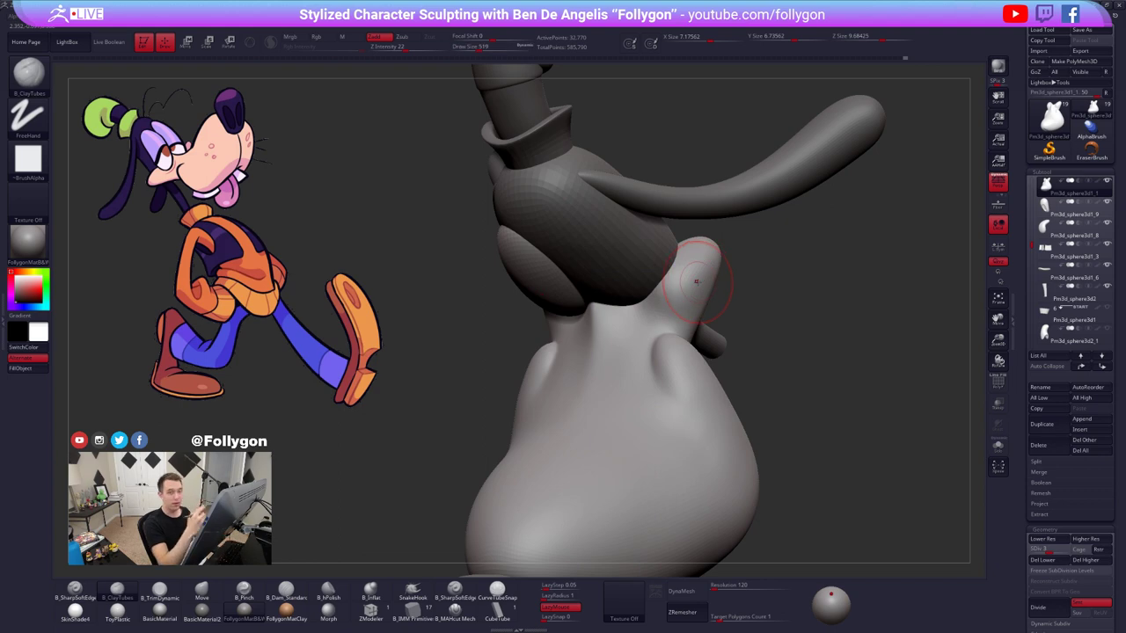
right_drag(689, 266, 691, 283)
shift+drag(692, 284, 691, 296)
right_drag(688, 297, 696, 289)
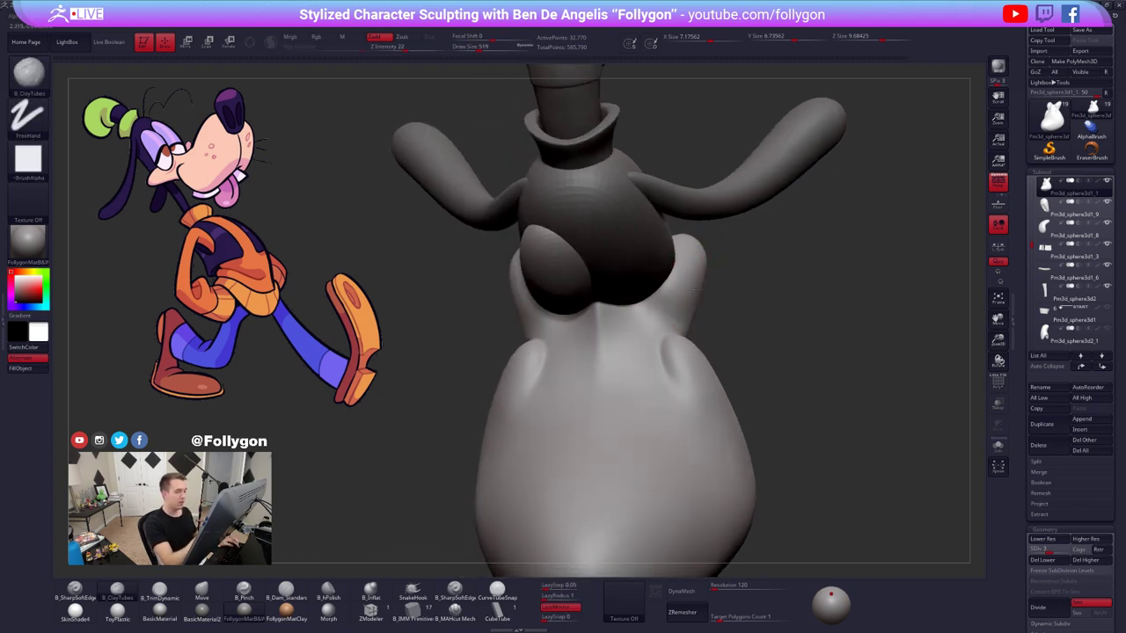
- Isolate the muzzle, fill in the inner side of the cheek lobes with ClayTubes and bring the head back
key(alt+s)
key(space)
drag(676, 269, 671, 267)
right_drag(671, 265, 669, 276)
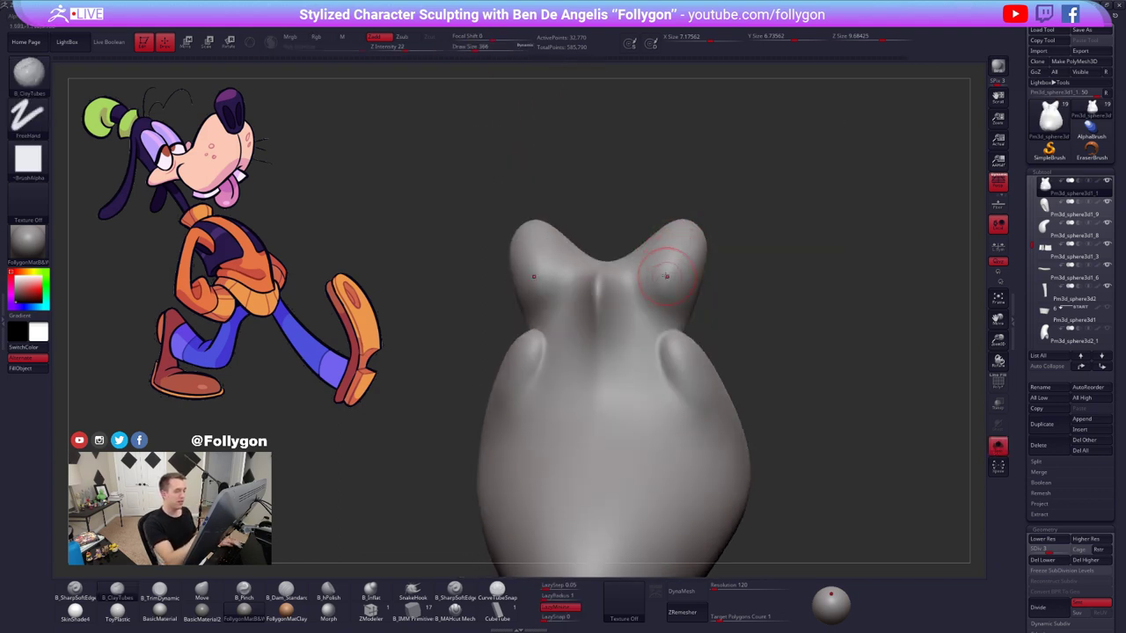
mouse_move(667, 276)
mouse_down()
mouse_move(653, 291)
mouse_move(666, 280)
mouse_move(671, 292)
mouse_up()
right_drag(673, 294, 866, 378)
key(alt+s)
- Reshape the cheek and its transition into the muzzle under the eye with the Move brush, ending at draw size 720
mouse_move(762, 425)
alt+right_down()
mouse_move(734, 453)
mouse_move(750, 431)
alt+right_up()
key(b)
key(m)
key(v)
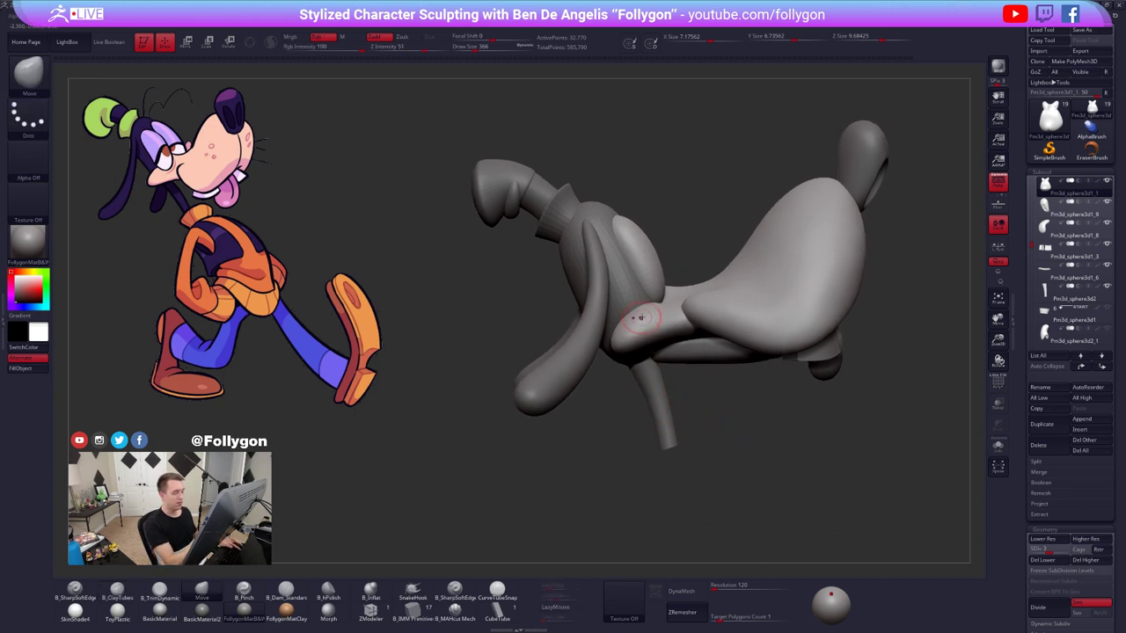
key(space)
drag(641, 318, 649, 316)
mouse_move(655, 422)
right_down()
mouse_move(622, 414)
mouse_move(627, 427)
right_up()
key(space)
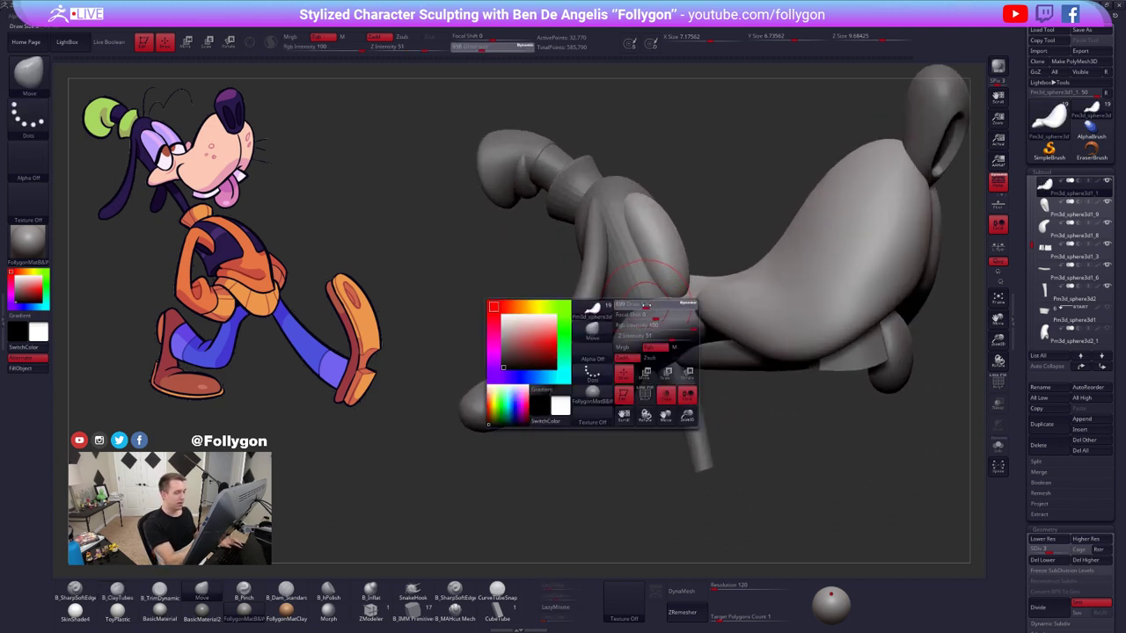
drag(646, 305, 649, 306)
right_drag(645, 313, 661, 284)
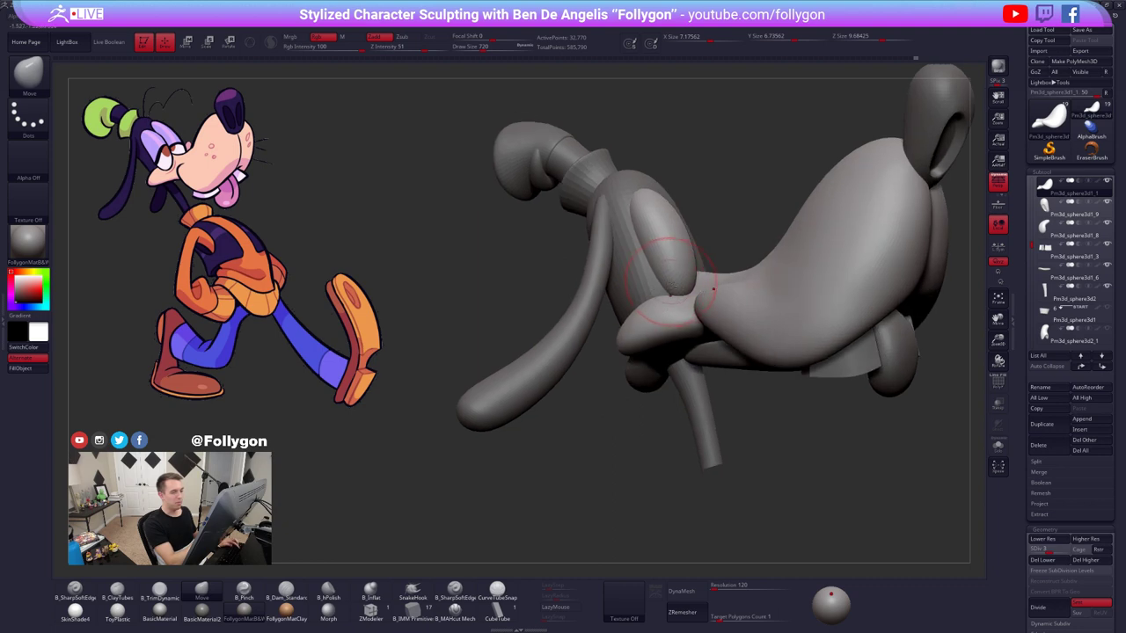
mouse_move(714, 283)
mouse_down()
mouse_move(728, 274)
mouse_move(703, 272)
mouse_up()
- Select the eye and refine its outline with the Move brush, both against the head and isolated
alt+right_drag(689, 353, 674, 399)
alt+click(648, 285)
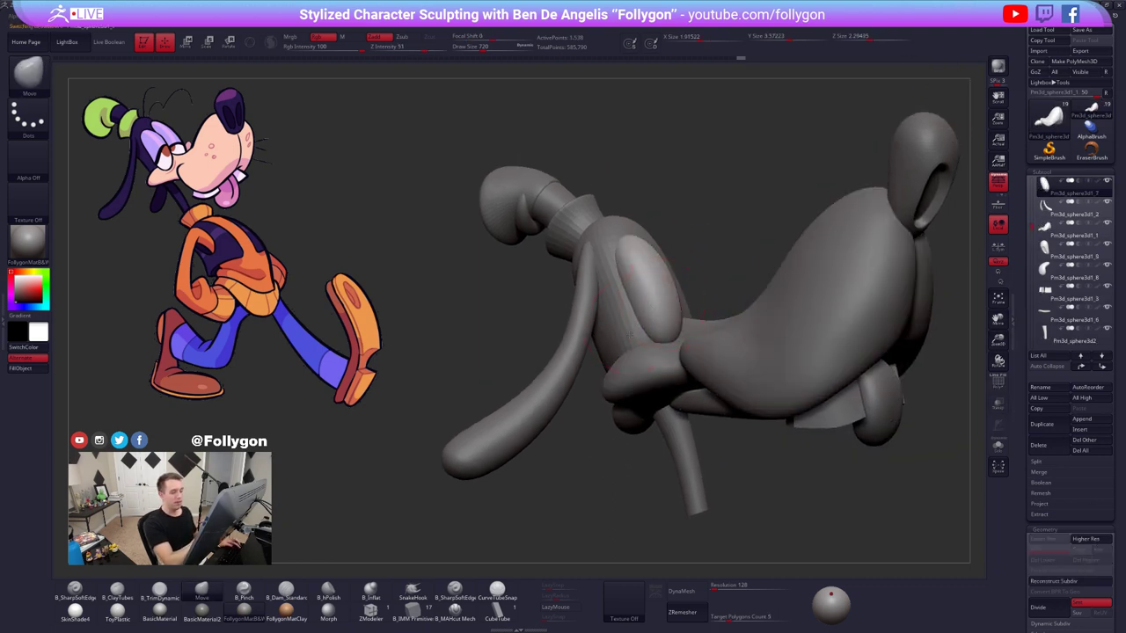
right_drag(641, 328, 631, 338)
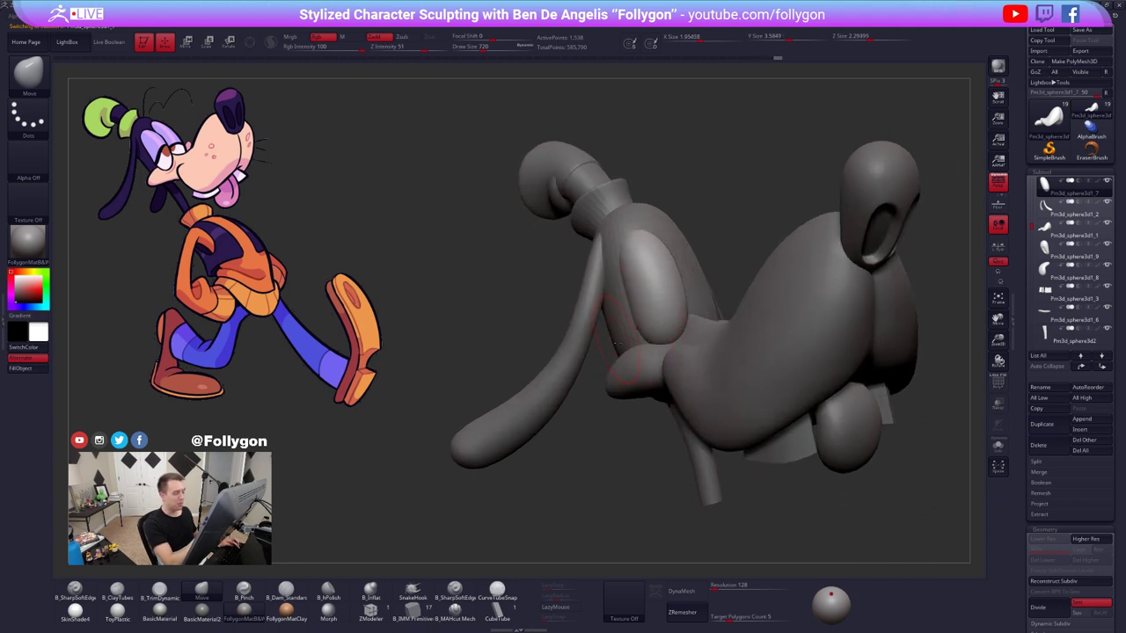
right_drag(619, 342, 619, 388)
key(alt+s)
drag(649, 396, 653, 401)
right_drag(662, 398, 715, 396)
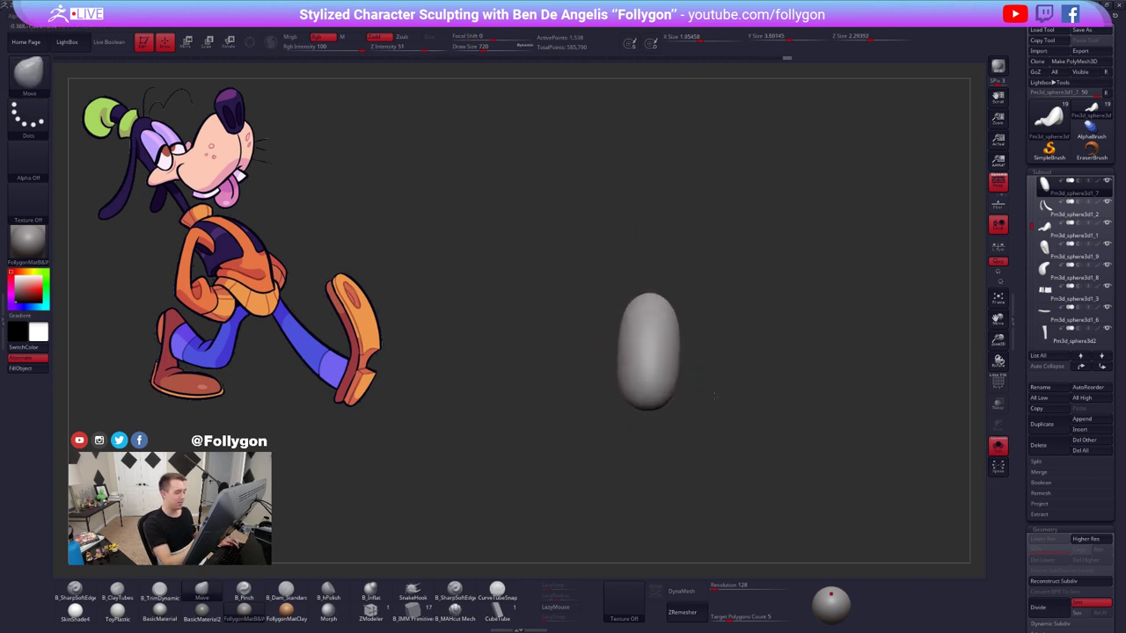
drag(654, 377, 666, 359)
key(alt+s)
mouse_move(697, 416)
right_down()
mouse_move(802, 460)
mouse_move(771, 473)
mouse_move(768, 458)
right_up()
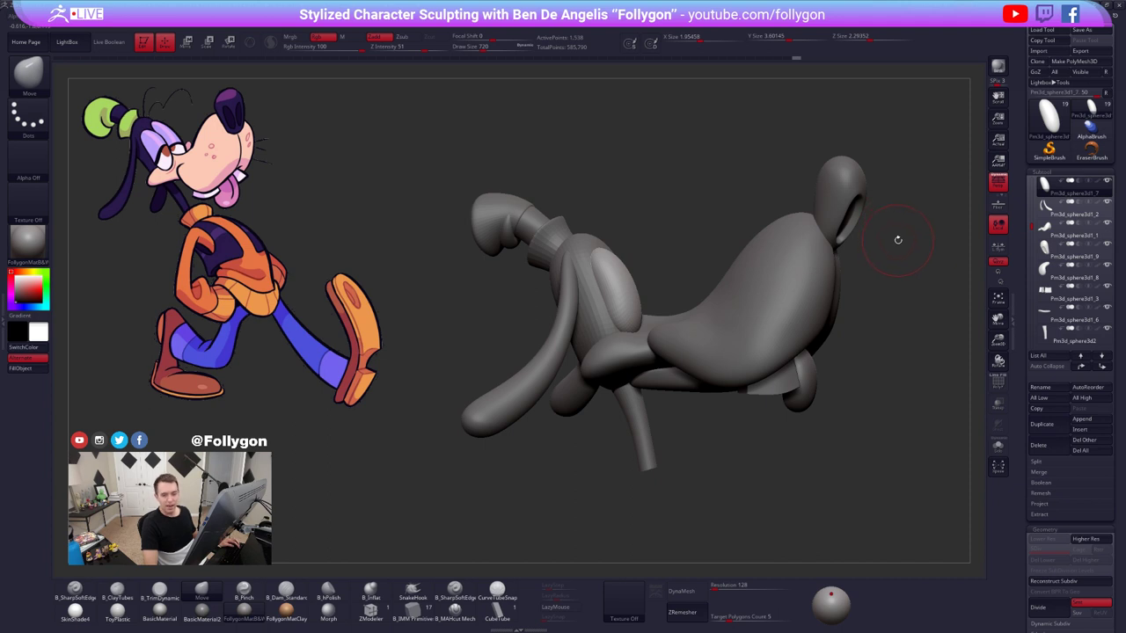
- Load the finished crouching female character and look at it from several sides
click(1052, 128)
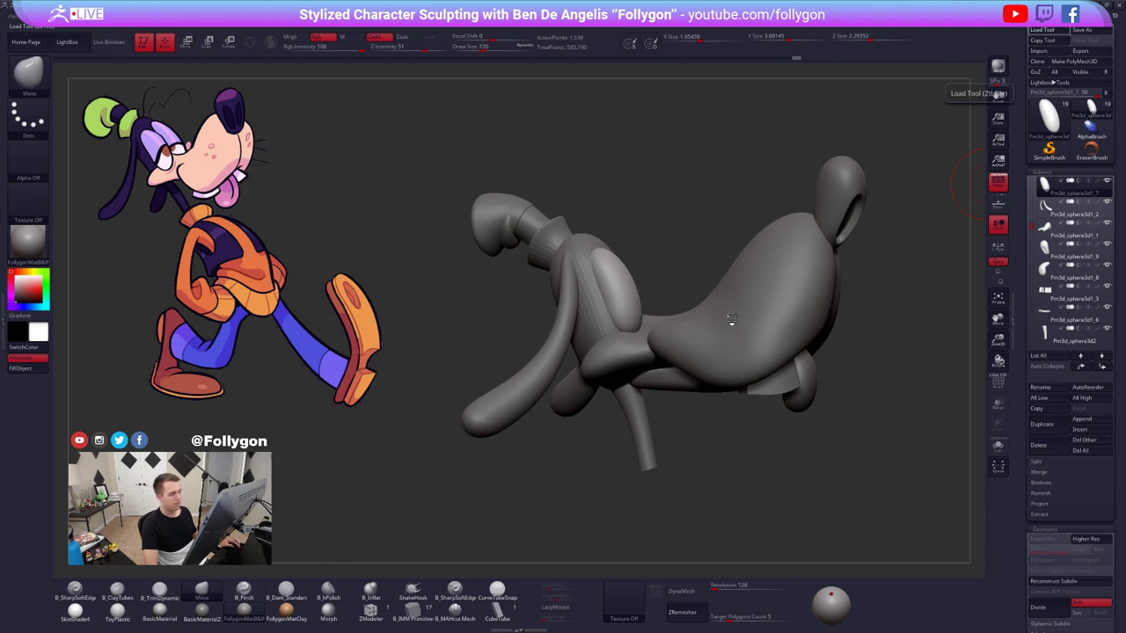
mouse_move(812, 309)
mouse_down()
mouse_move(821, 334)
mouse_move(804, 322)
mouse_move(727, 350)
mouse_move(716, 302)
mouse_move(730, 349)
mouse_move(739, 317)
mouse_up()
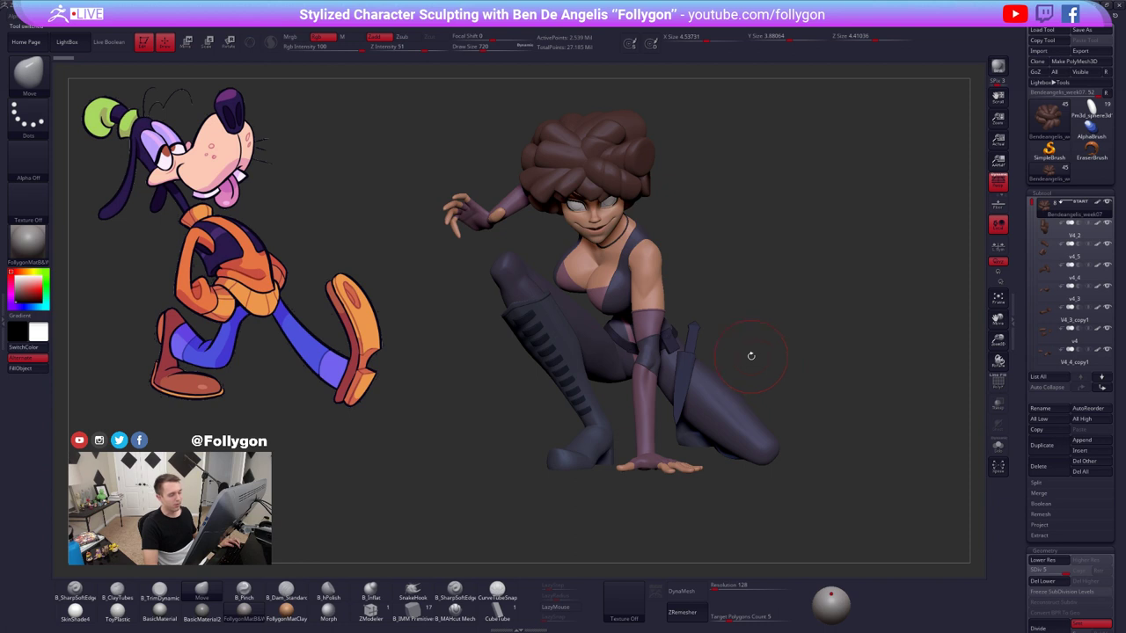
drag(714, 308, 595, 309)
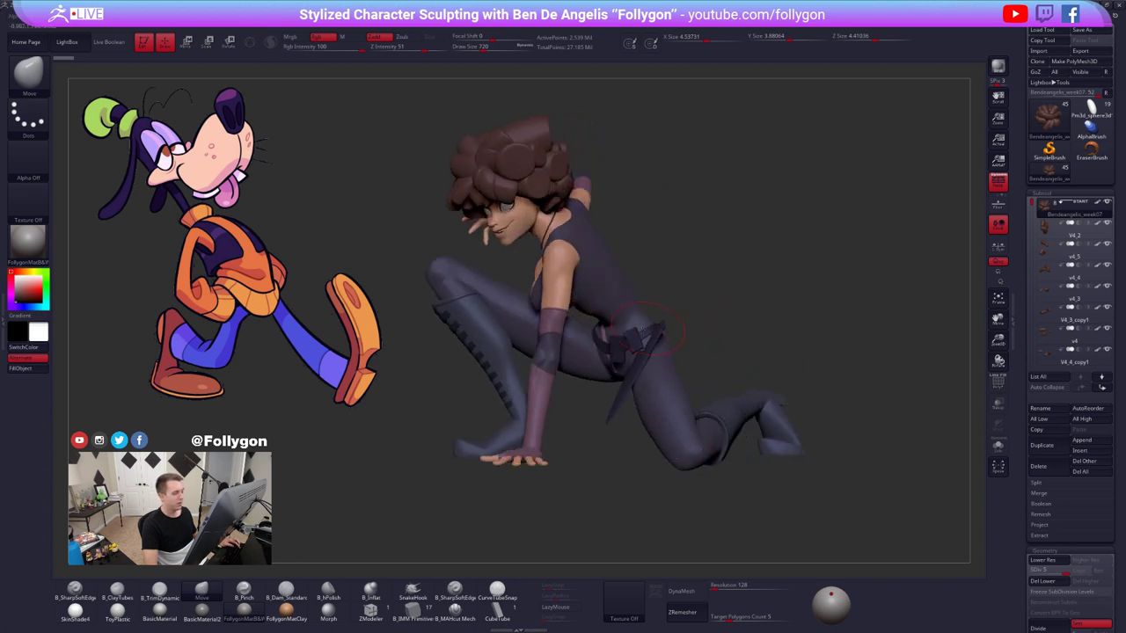
drag(565, 413, 780, 386)
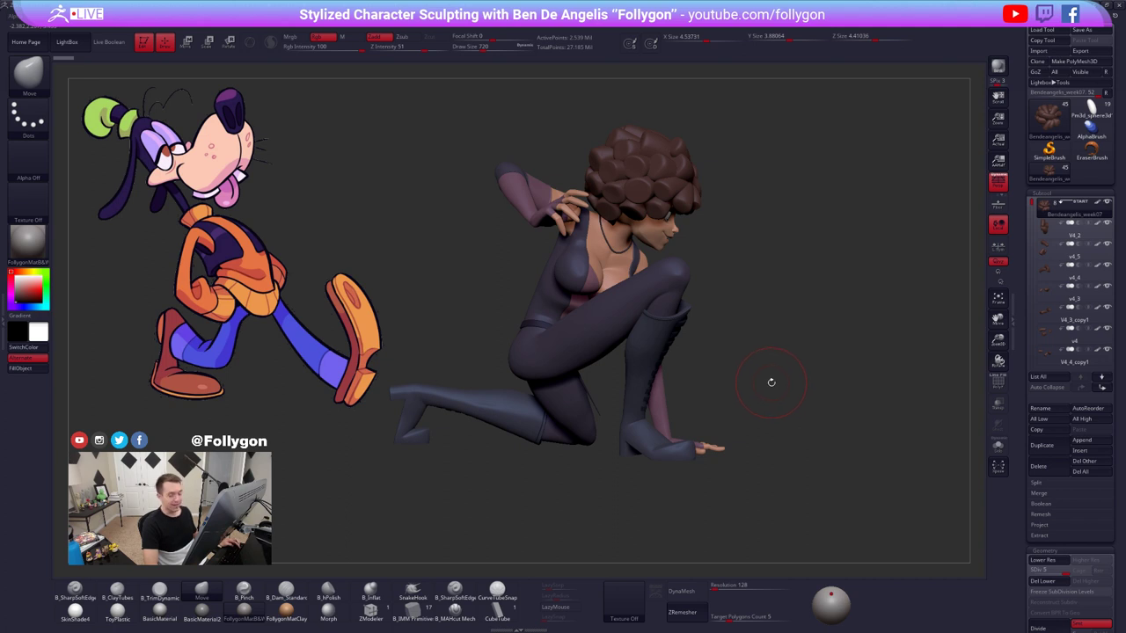
- Delete all subtools of the crouching female character and switch back to the dog head model
mouse_move(764, 378)
mouse_down()
mouse_move(736, 378)
mouse_move(774, 388)
mouse_up()
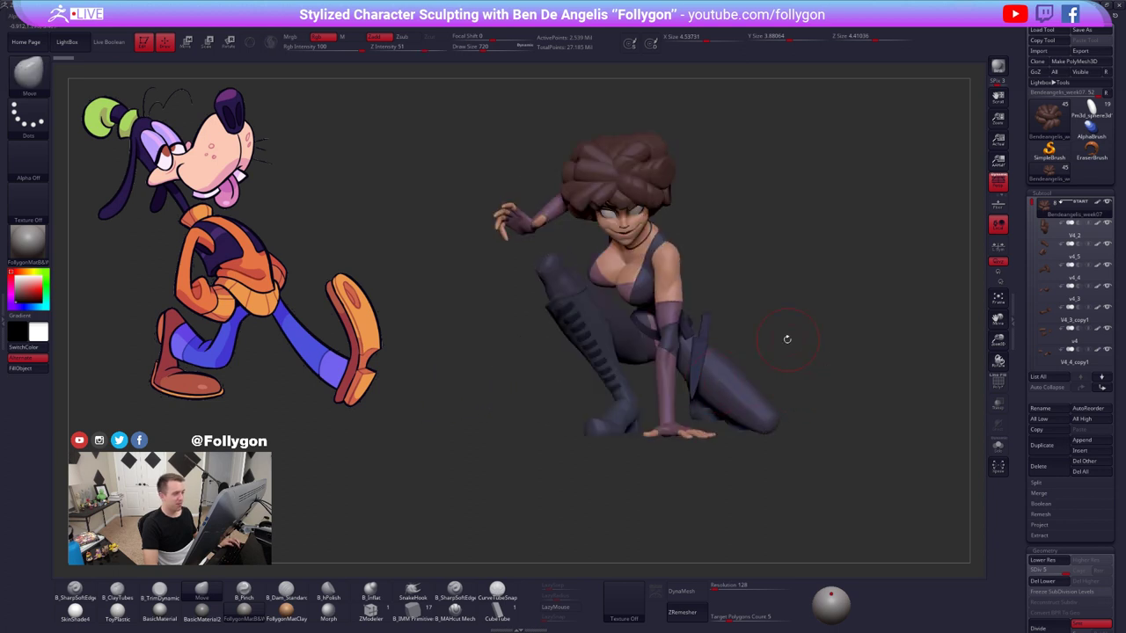
drag(832, 370, 797, 380)
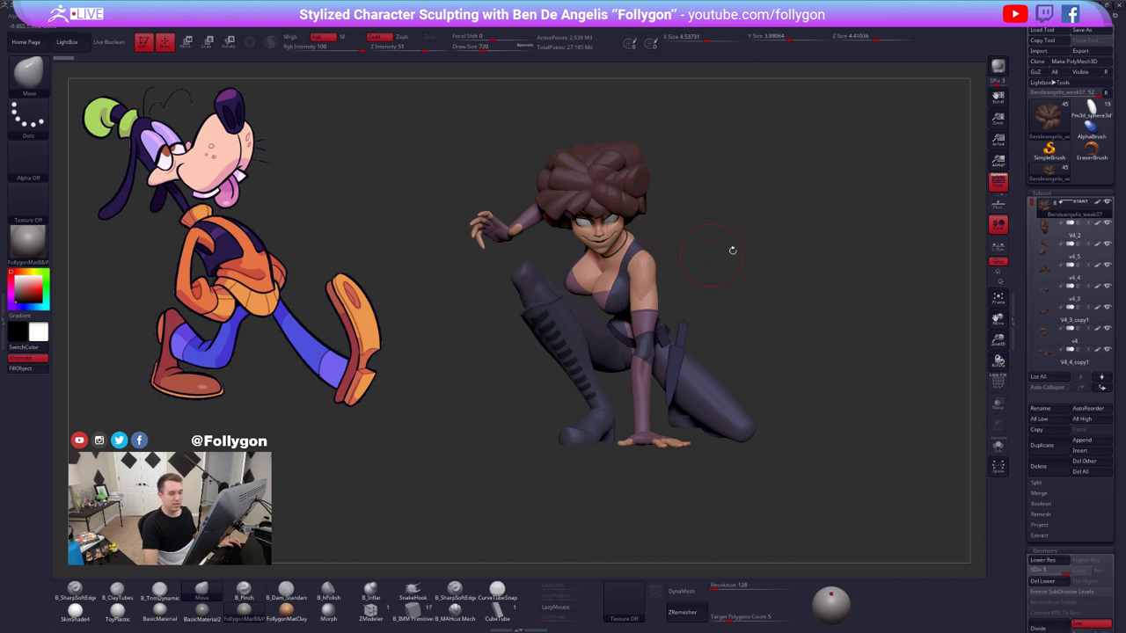
click(1085, 473)
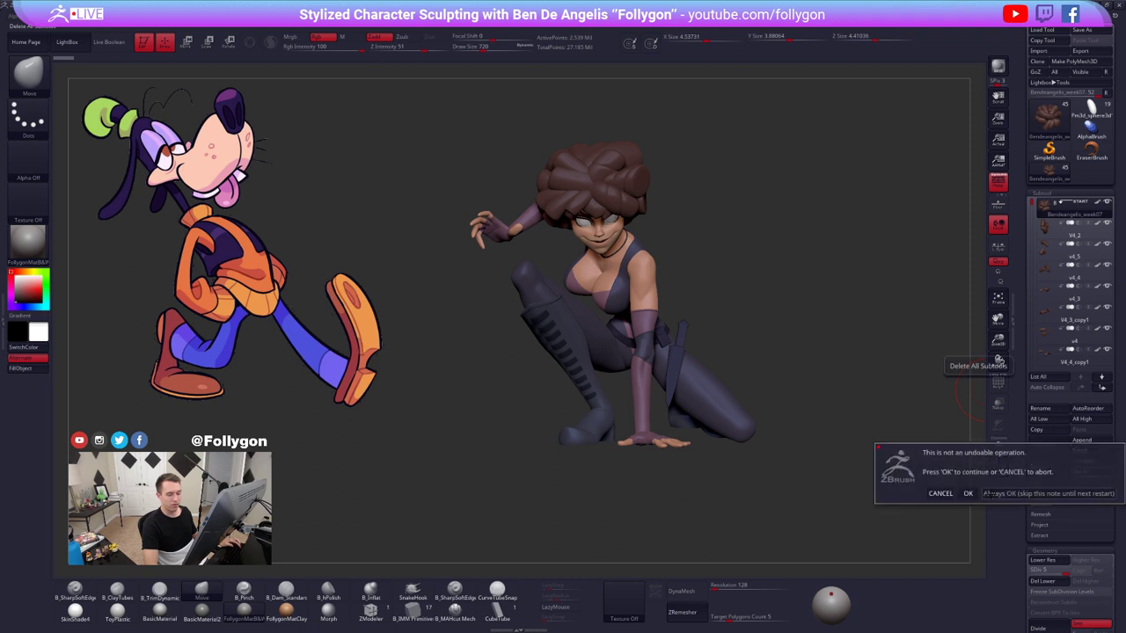
click(968, 493)
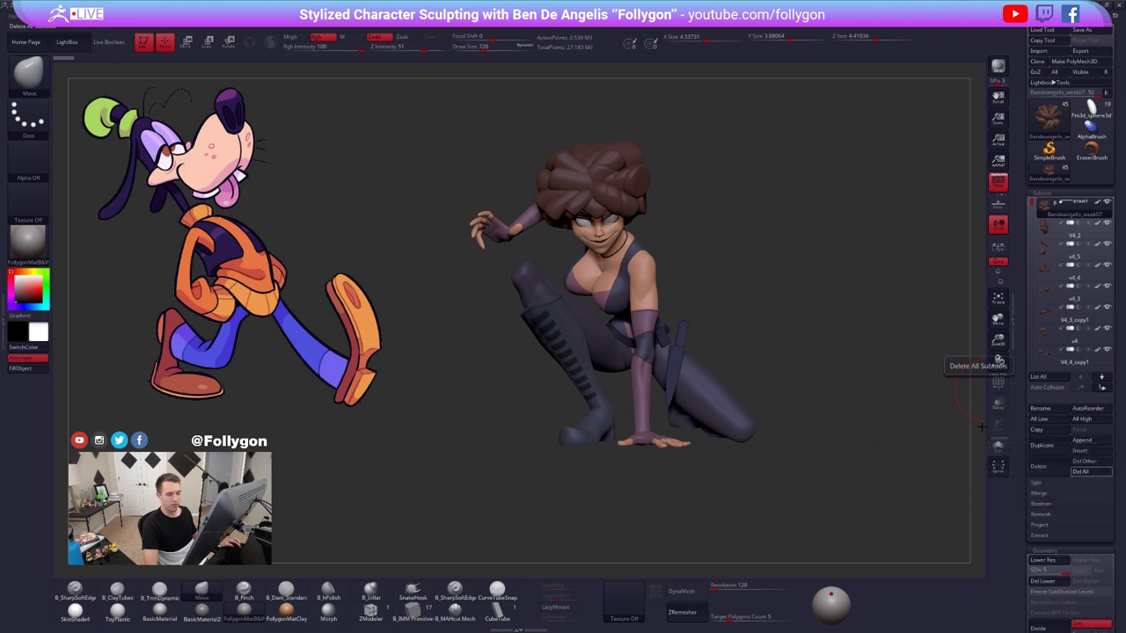
click(1093, 109)
click(1106, 93)
mouse_move(657, 237)
alt+right_down()
mouse_move(649, 334)
mouse_move(752, 344)
mouse_move(727, 373)
alt+right_up()
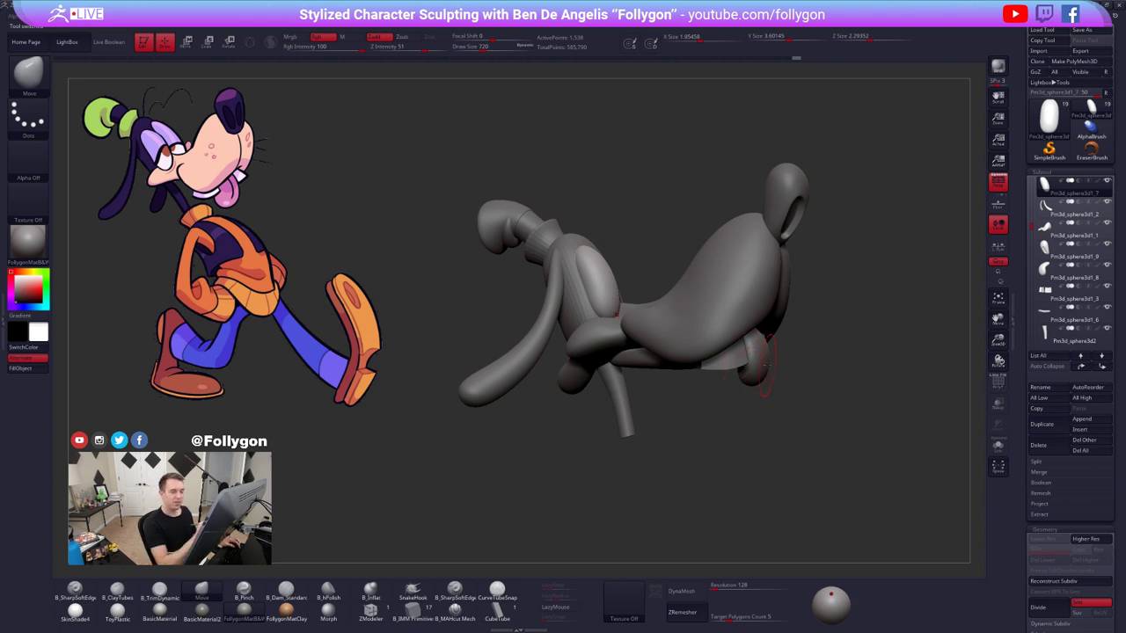
- Adjust the eye's upper outline against the head with the Move brush at draw size 955
mouse_move(602, 275)
alt+right_down()
mouse_move(637, 339)
mouse_move(631, 326)
alt+right_up()
shift+right_drag(631, 326, 621, 316)
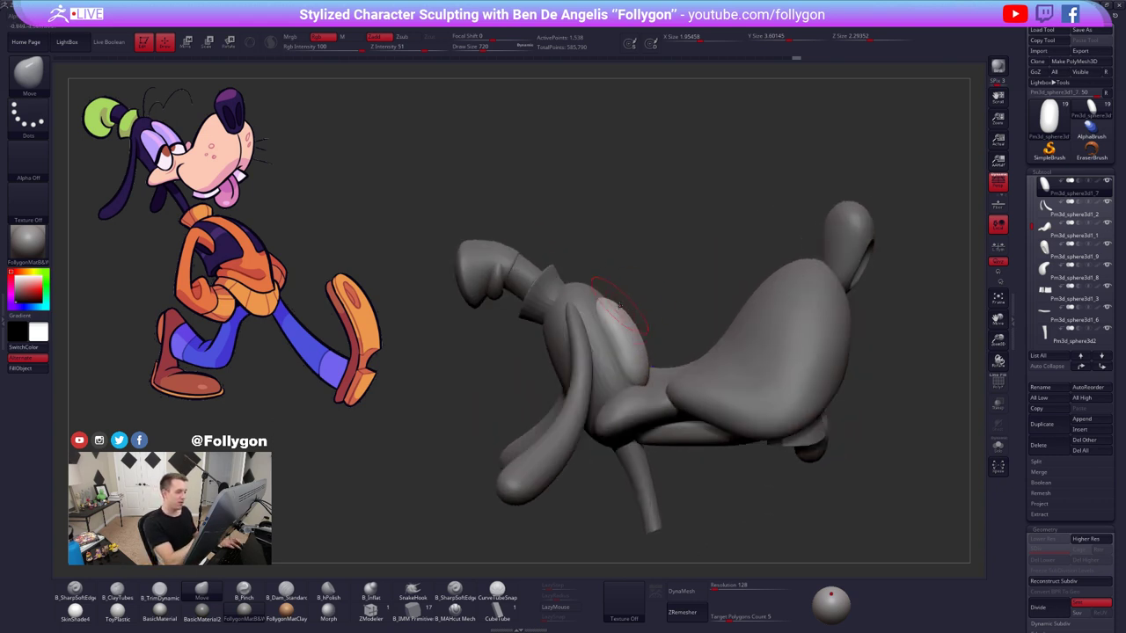
key(space)
drag(621, 306, 628, 306)
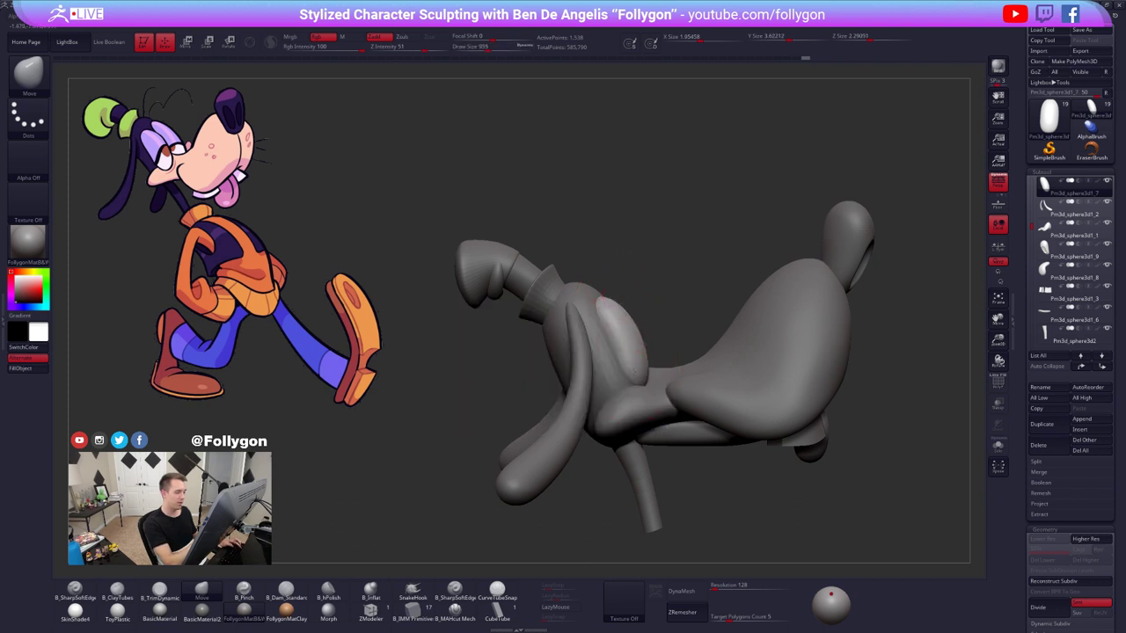
alt+right_drag(724, 469, 748, 437)
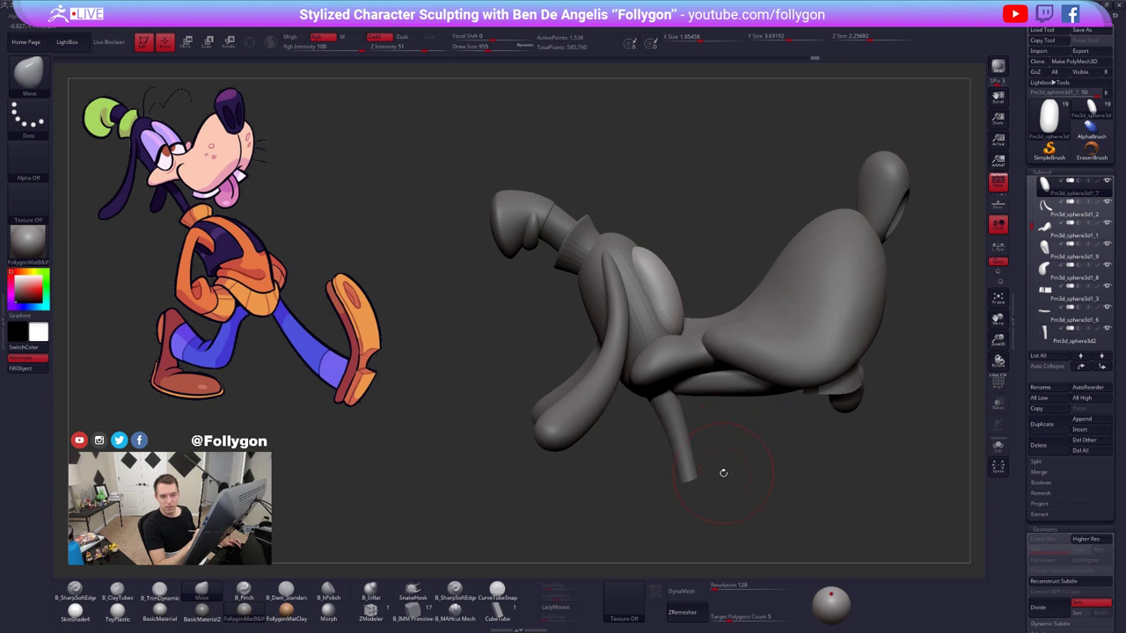
alt+right_drag(724, 473, 728, 460)
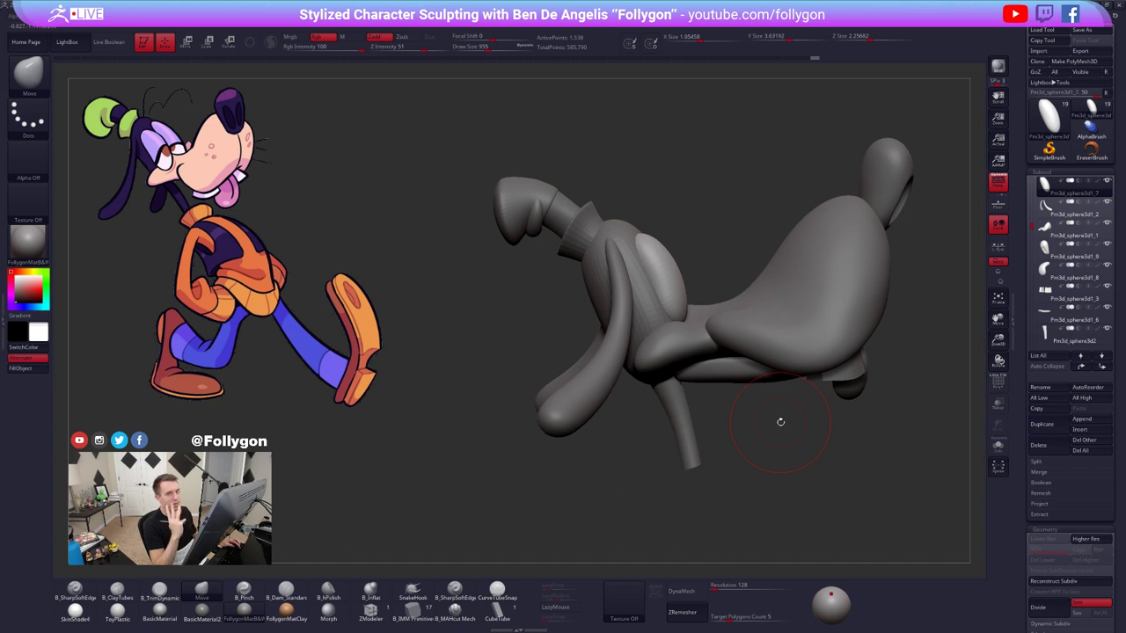
alt+right_drag(693, 297, 697, 323)
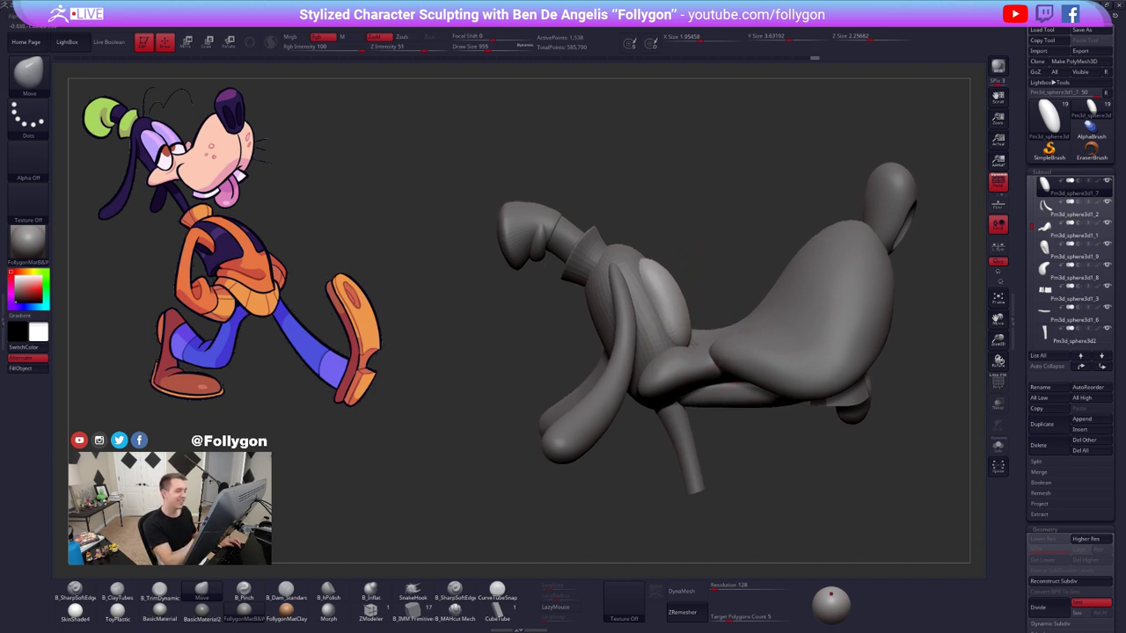
- Hide the muzzle and the nose and turn off perspective distortion for a front view of the head
alt+click(834, 306)
alt+right_drag(822, 379, 784, 425)
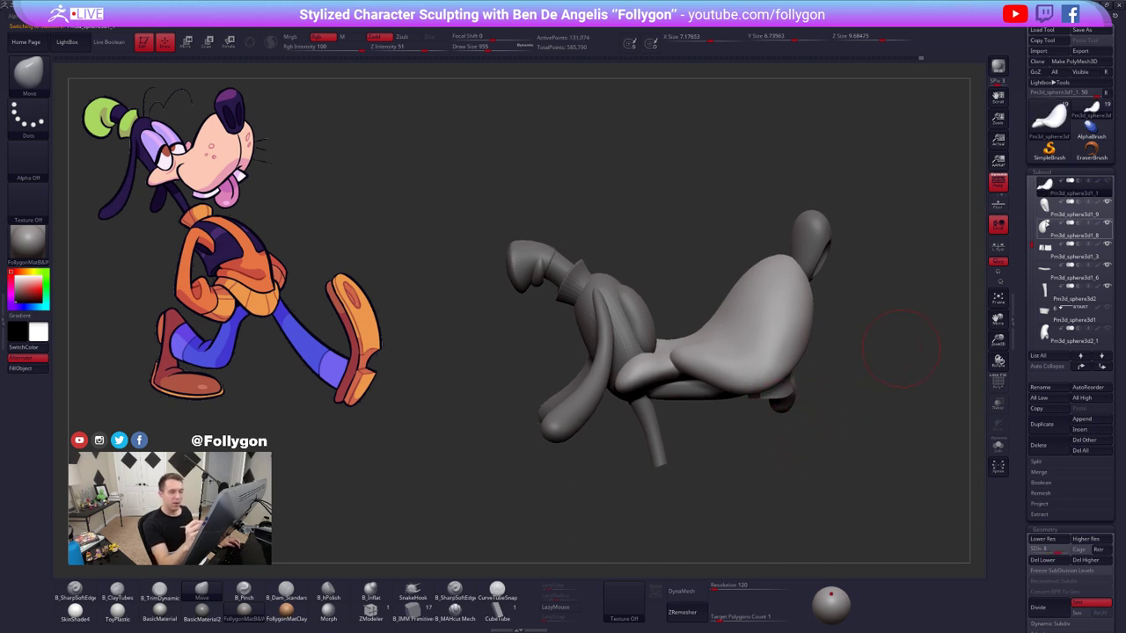
click(1108, 180)
click(1108, 202)
click(1042, 224)
right_drag(950, 409, 785, 448)
alt+drag(797, 456, 754, 465)
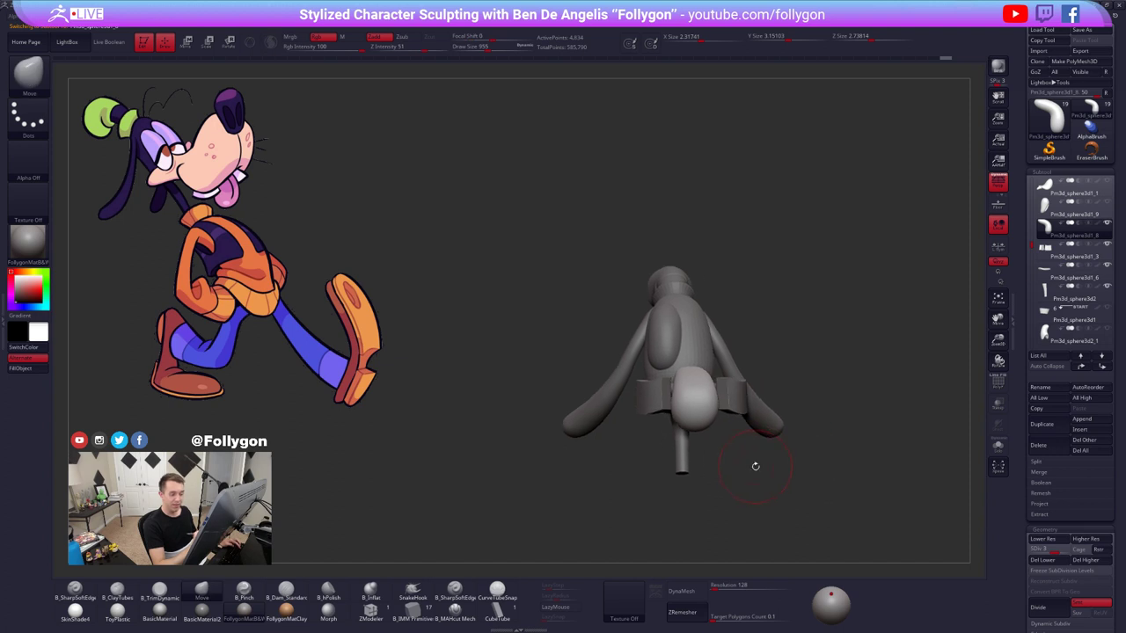
click(999, 182)
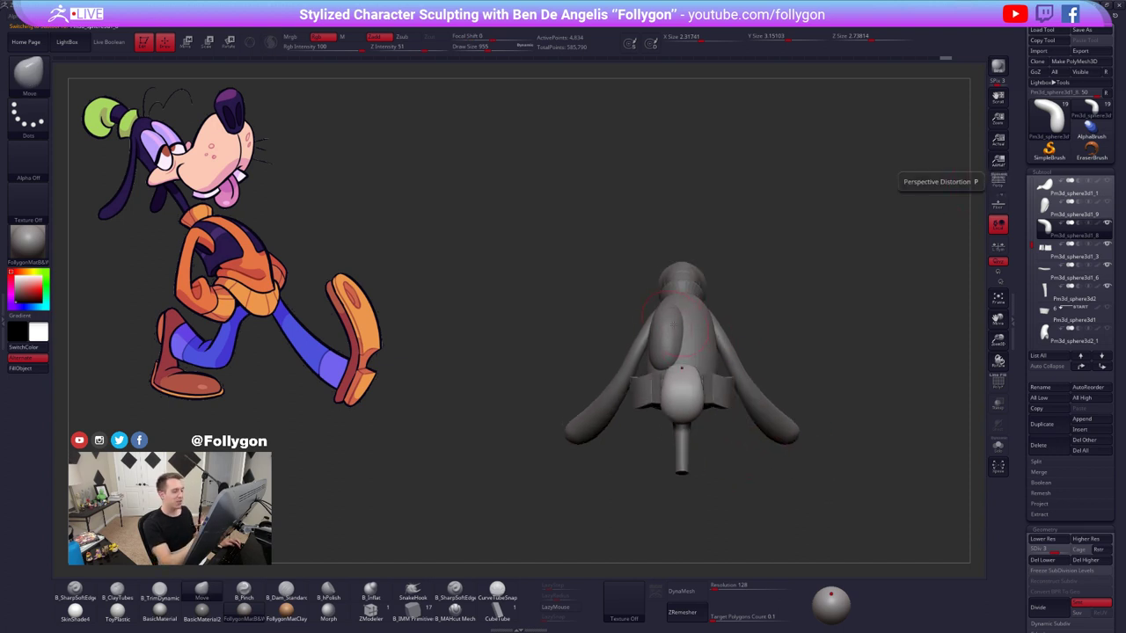
- Select the eye and reshape it from the front with the Move brush at draw size 1251
alt+click(670, 327)
ctrl+right_drag(673, 329, 679, 368)
key(space)
drag(695, 395, 706, 395)
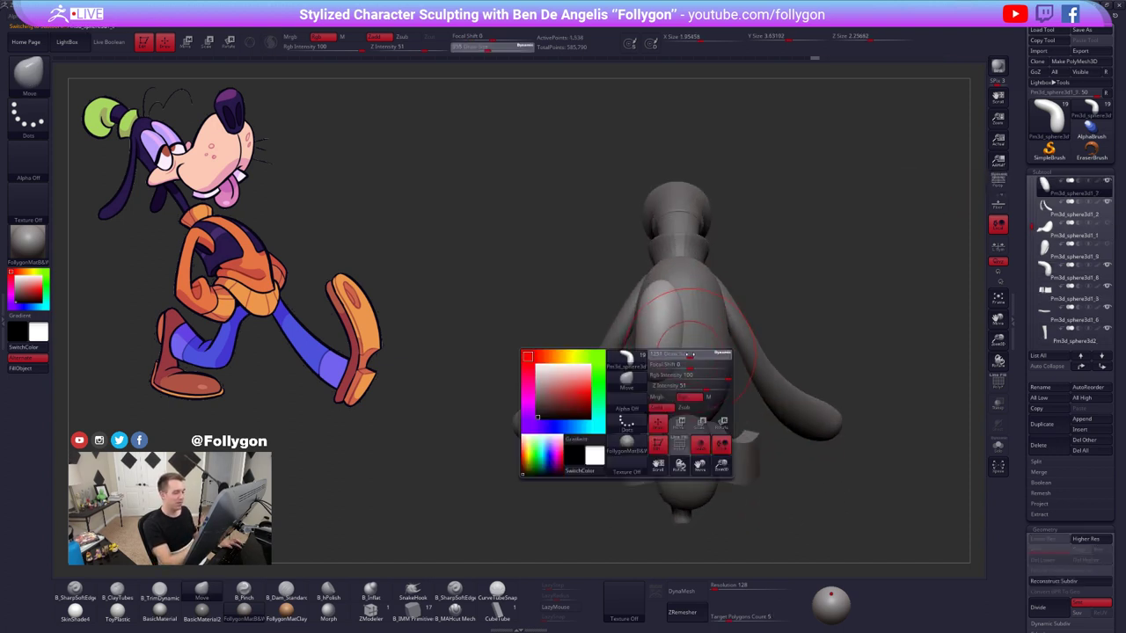
right_drag(679, 373, 685, 376)
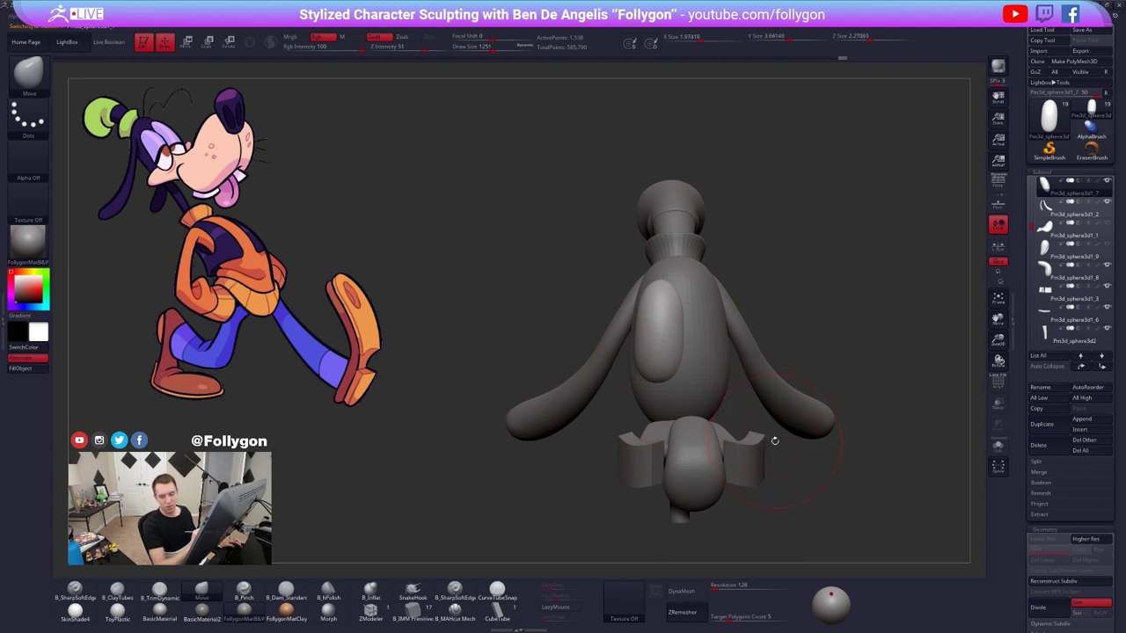
alt+right_drag(808, 440, 788, 421)
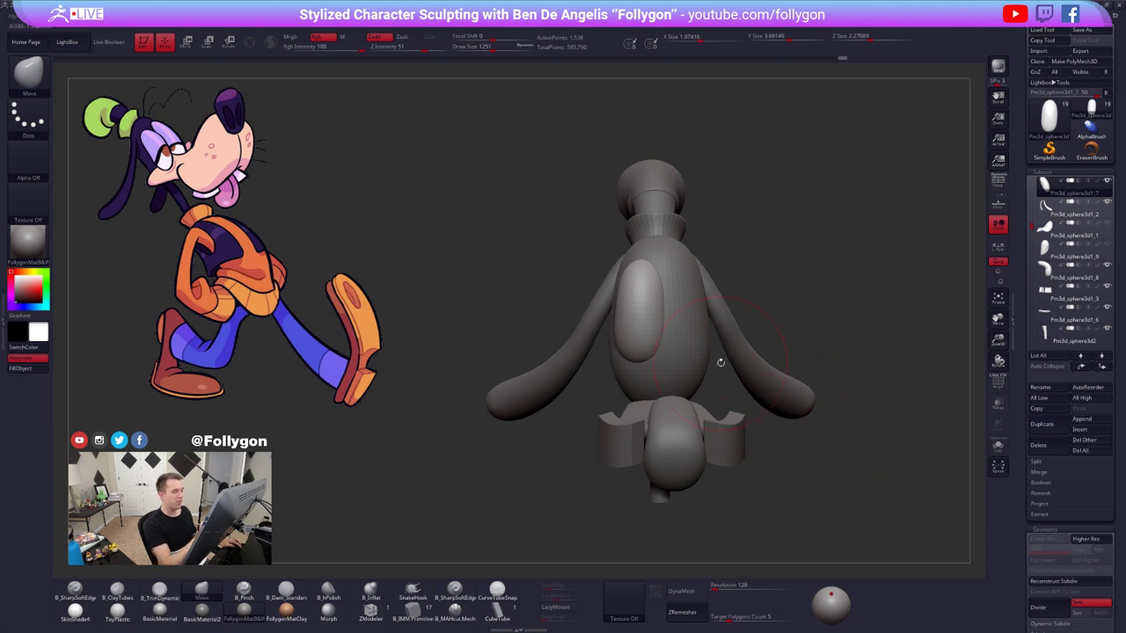
- Refine the eye's inner edge along the head's centreline with the Move brush at draw size 980
key(space)
drag(753, 341, 744, 340)
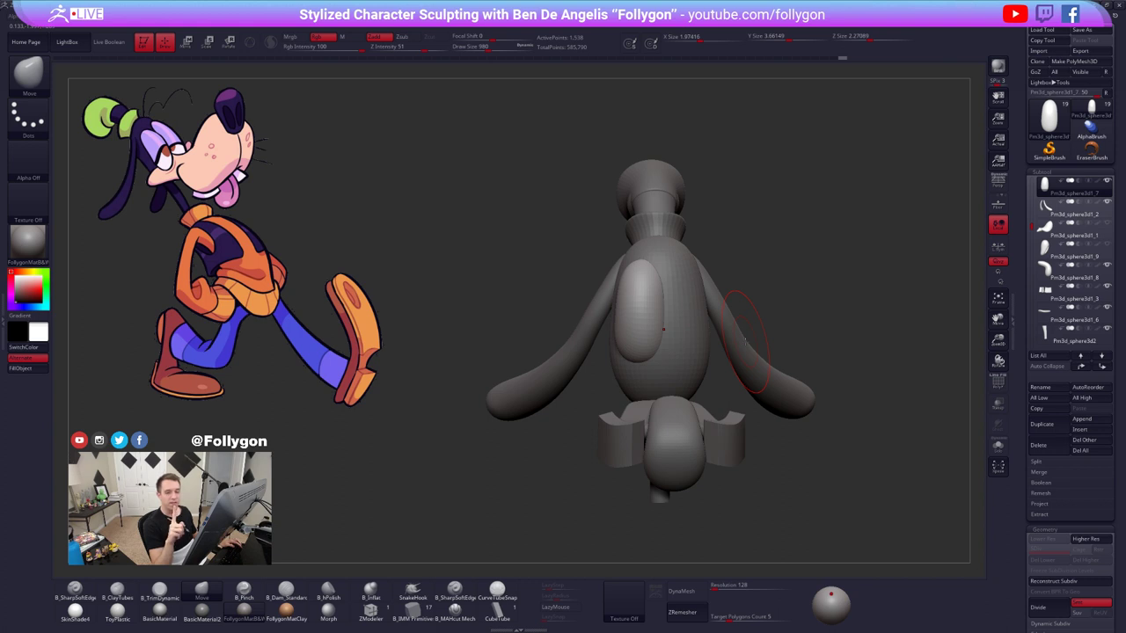
key(ctrl+space)
click(823, 387)
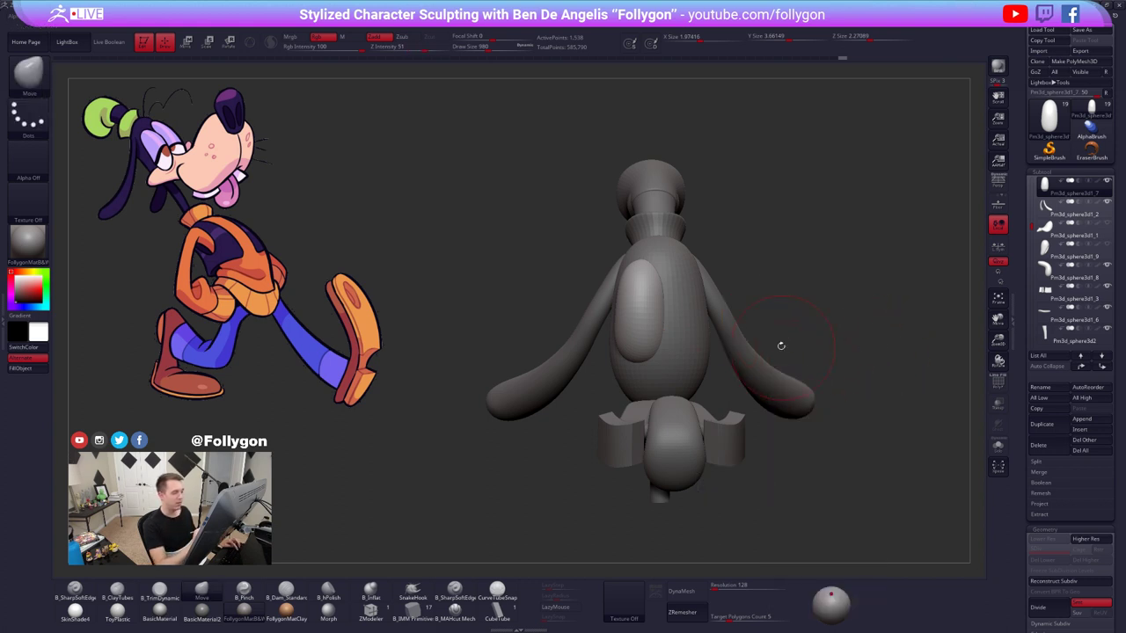
key(alt+shift+s)
key(alt+shift+s)
drag(665, 283, 682, 289)
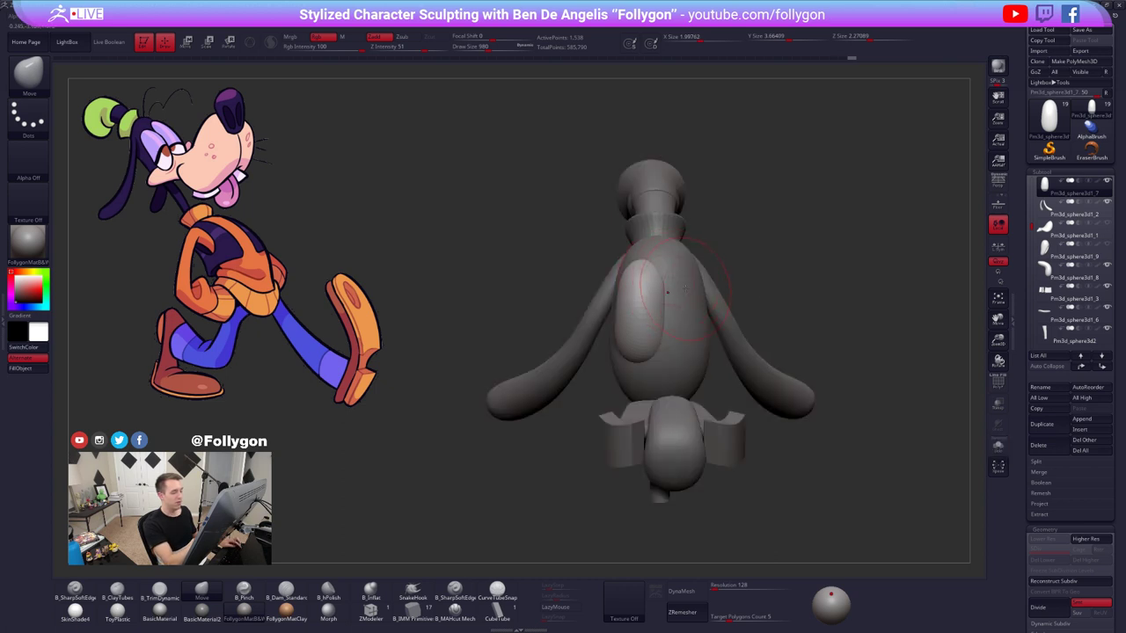
key(ctrl+space)
click(668, 299)
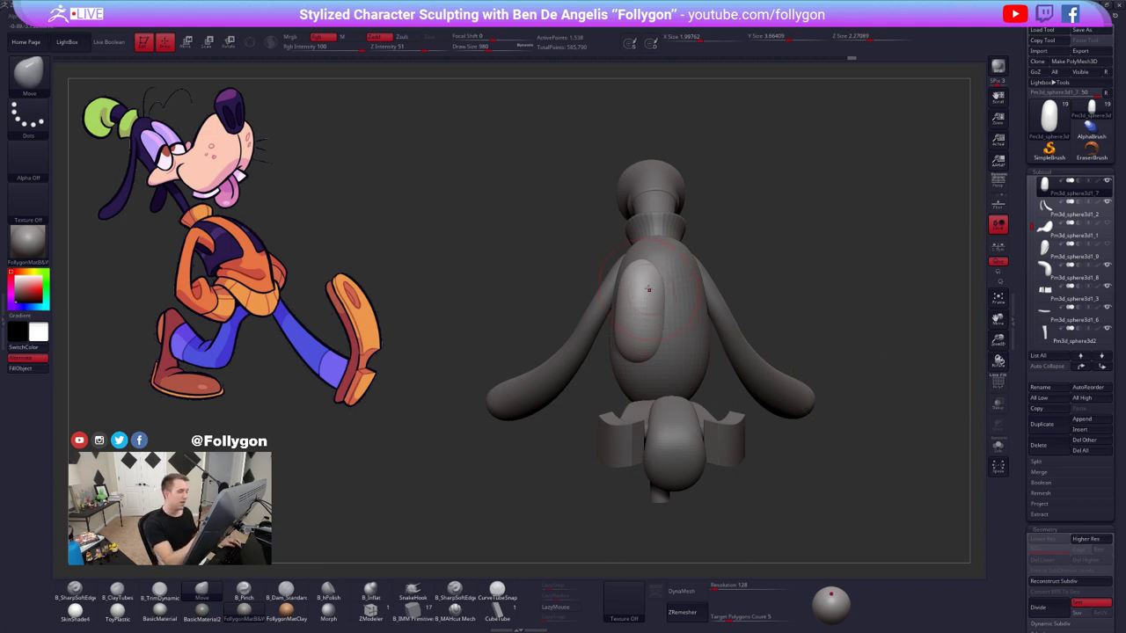
key(w)
drag(641, 261, 640, 362)
key(q)
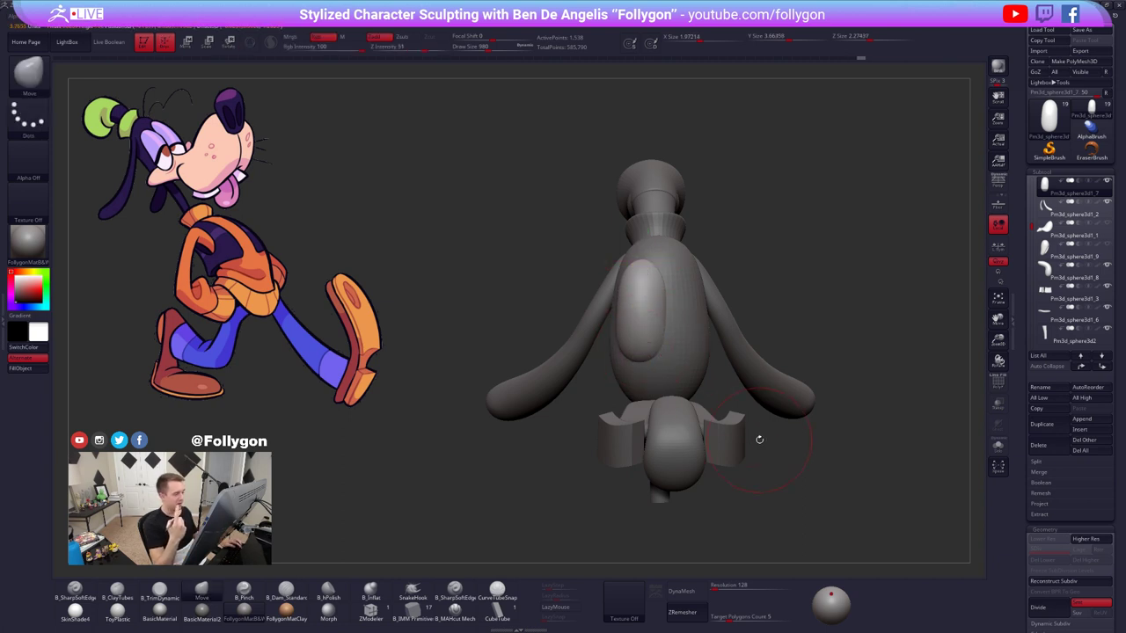
alt+drag(750, 435, 735, 471)
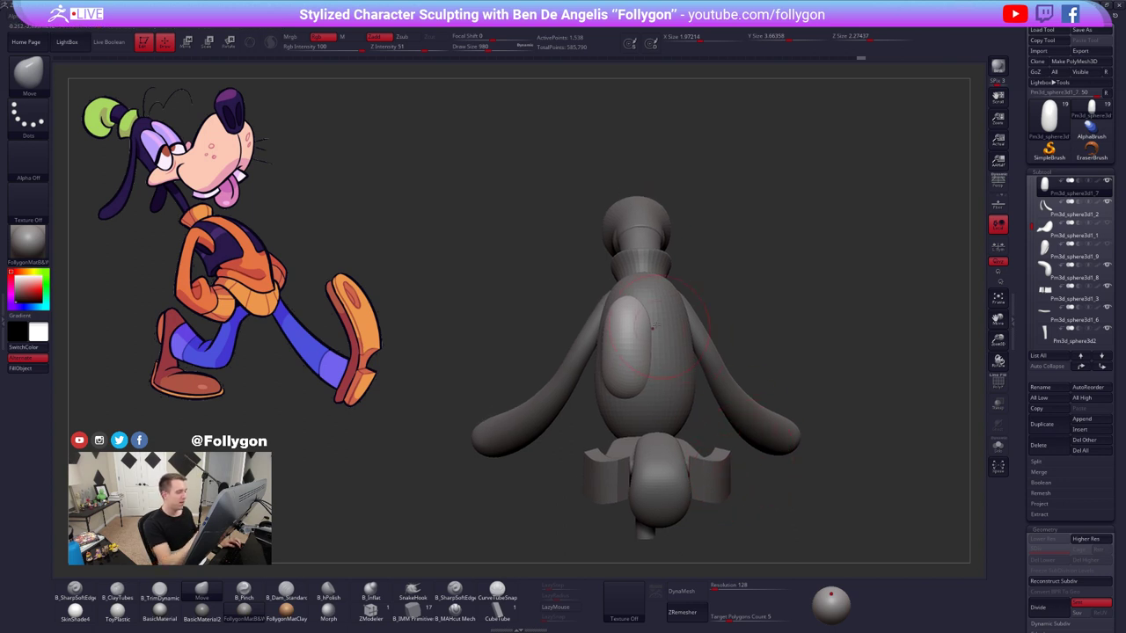
mouse_move(656, 328)
right_down()
mouse_move(657, 354)
mouse_move(620, 354)
mouse_move(660, 356)
mouse_move(649, 359)
right_up()
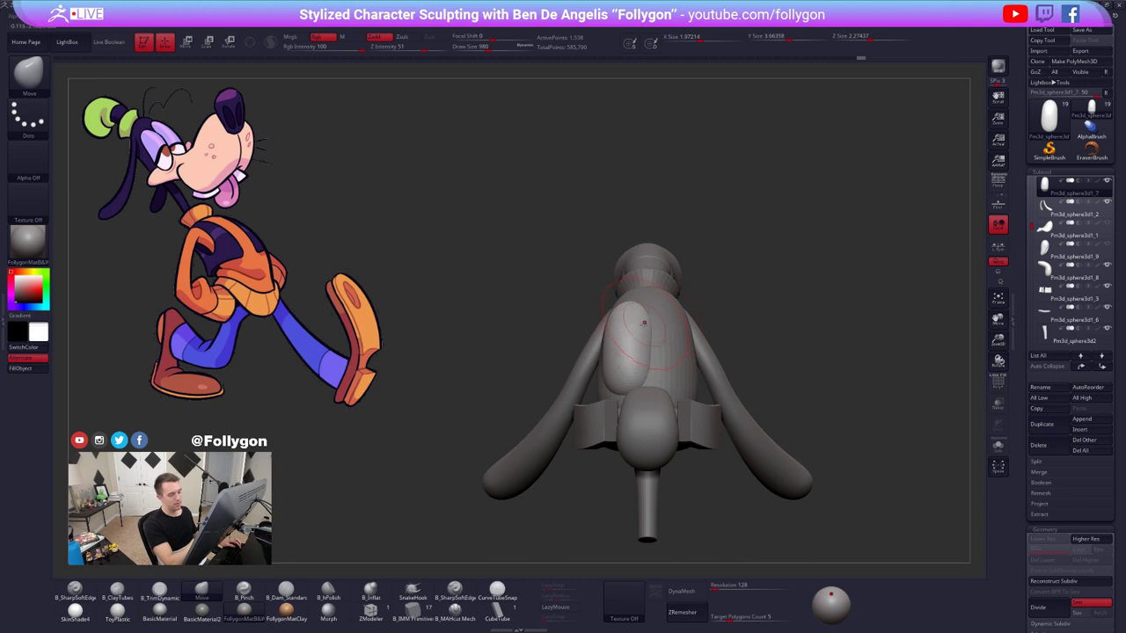
- Select the head and adjust its shape around the eye with the Move brush, ending at draw size 636
right_drag(650, 340, 656, 368)
alt+click(676, 354)
key(space)
drag(656, 369, 654, 384)
drag(666, 367, 658, 370)
mouse_move(675, 350)
mouse_down()
mouse_move(658, 383)
mouse_move(672, 353)
mouse_up()
right_drag(675, 350, 716, 367)
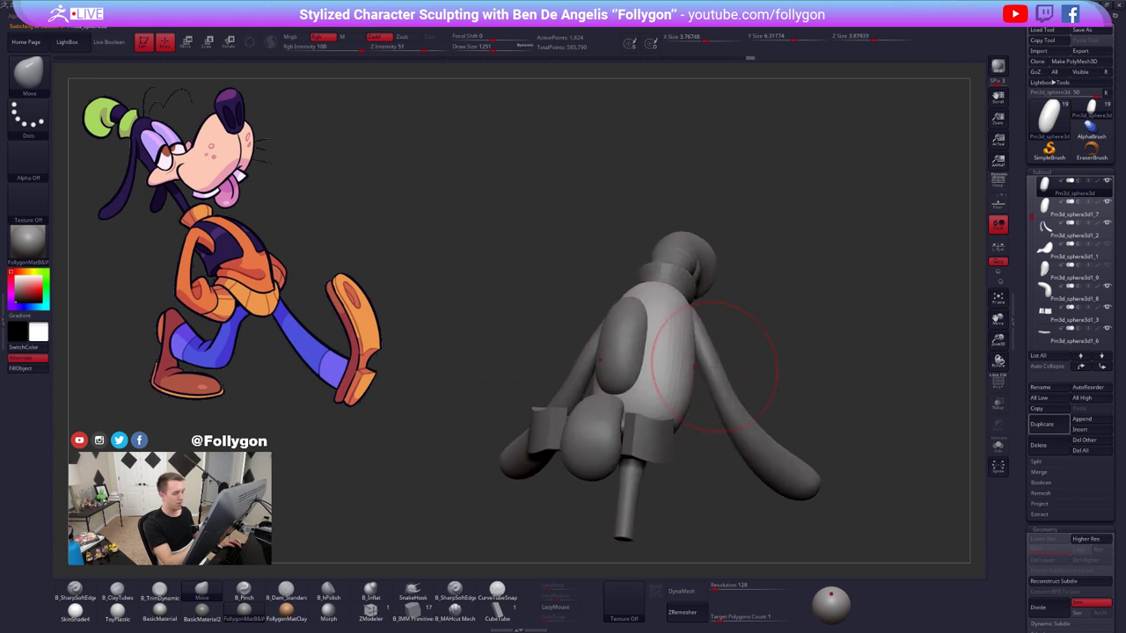
key(space)
drag(673, 367, 661, 367)
mouse_move(673, 365)
right_down()
mouse_move(652, 379)
mouse_move(651, 362)
mouse_move(658, 386)
right_up()
- Select the eye again and widen its inner side towards the centreline with the Move brush, ending at draw size 1111
alt+click(636, 363)
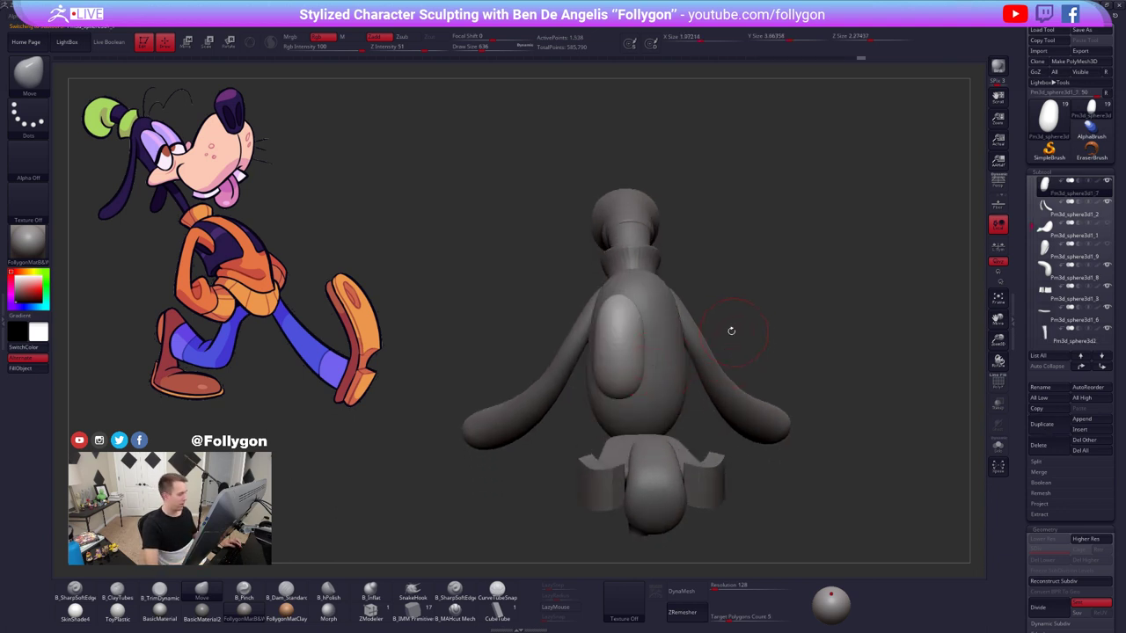
ctrl+right_drag(674, 300, 678, 337)
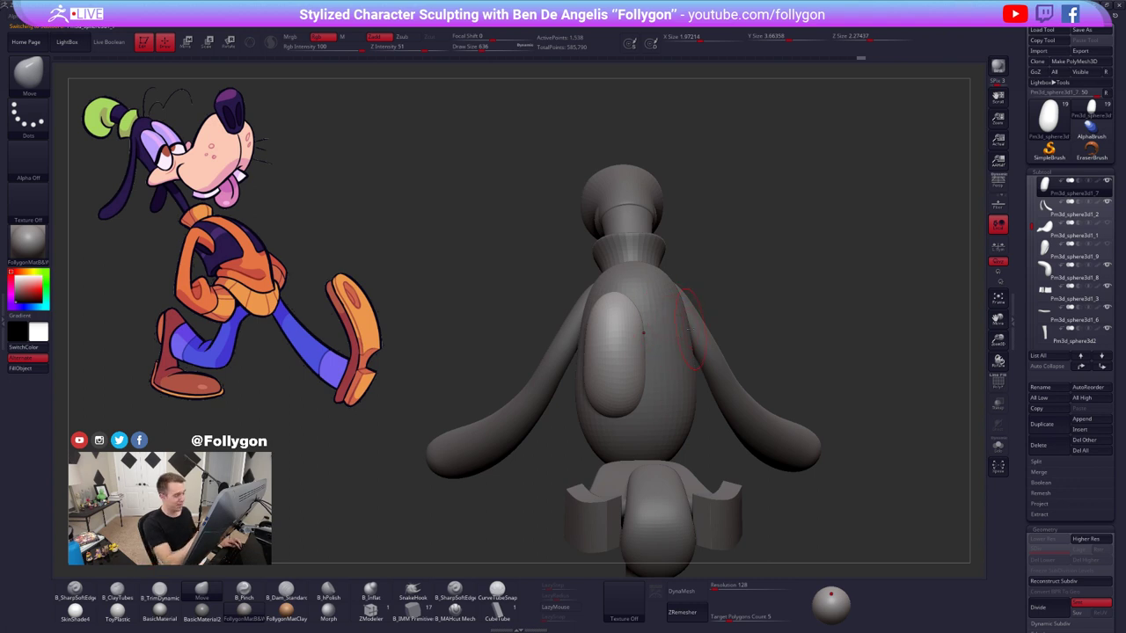
drag(626, 304, 645, 312)
key(space)
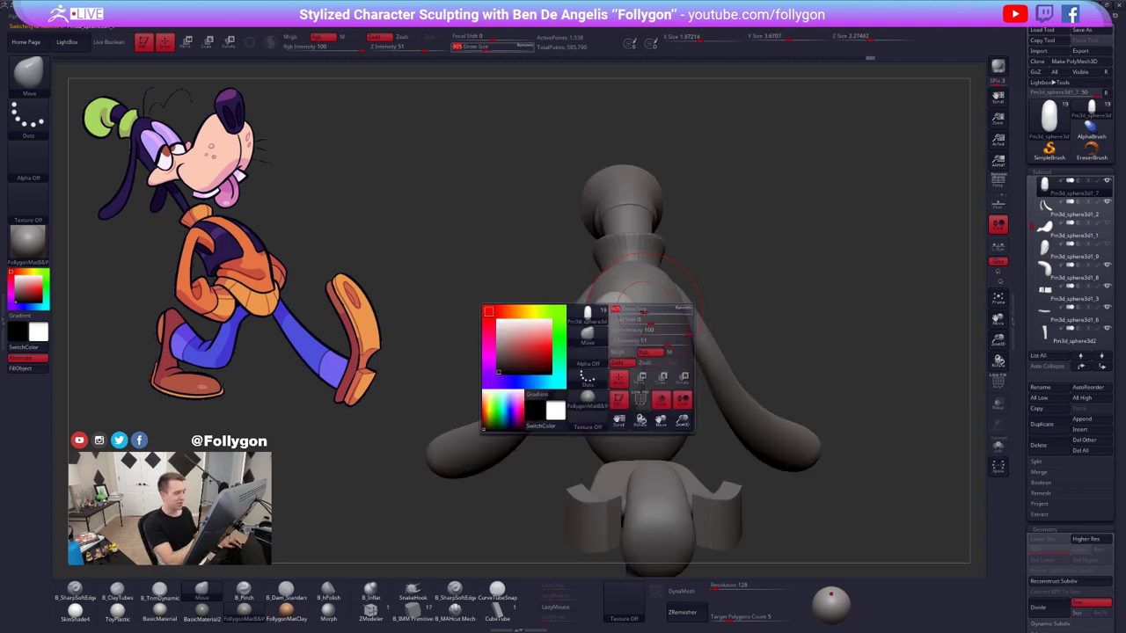
right_drag(645, 314, 554, 345)
key(space)
drag(634, 337, 637, 337)
mouse_move(637, 339)
right_down()
mouse_move(624, 359)
mouse_move(652, 374)
right_up()
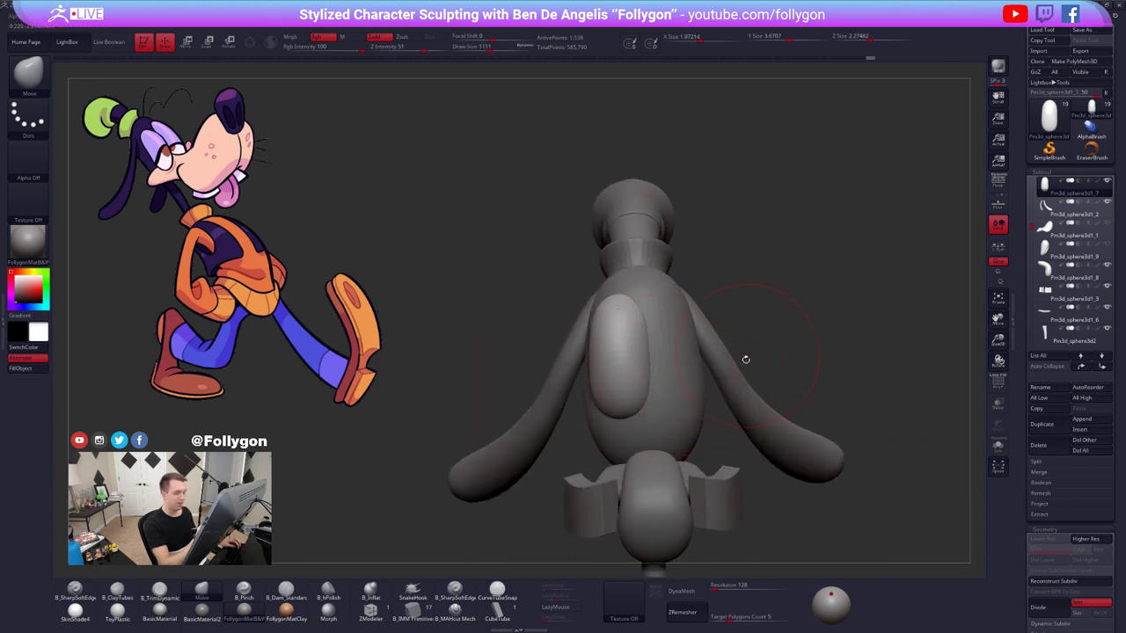
- Subdivide the eye to level 4, set the draw size to 720 and mirror the eye across the X axis, merged into one SubTool
key(ctrl+d)
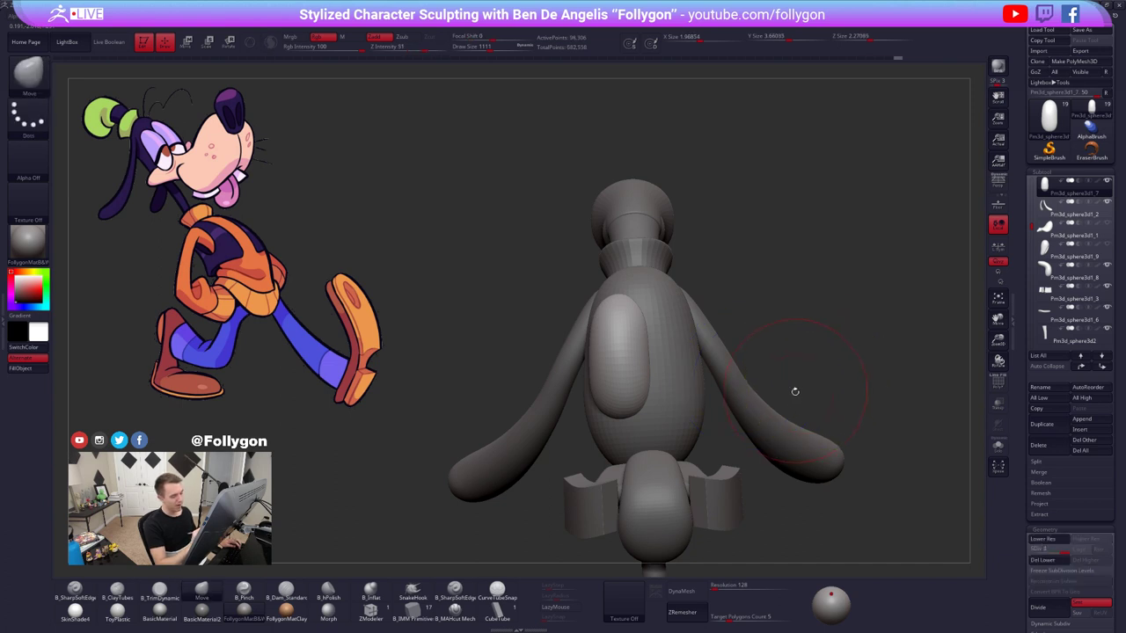
alt+right_drag(849, 417, 831, 385)
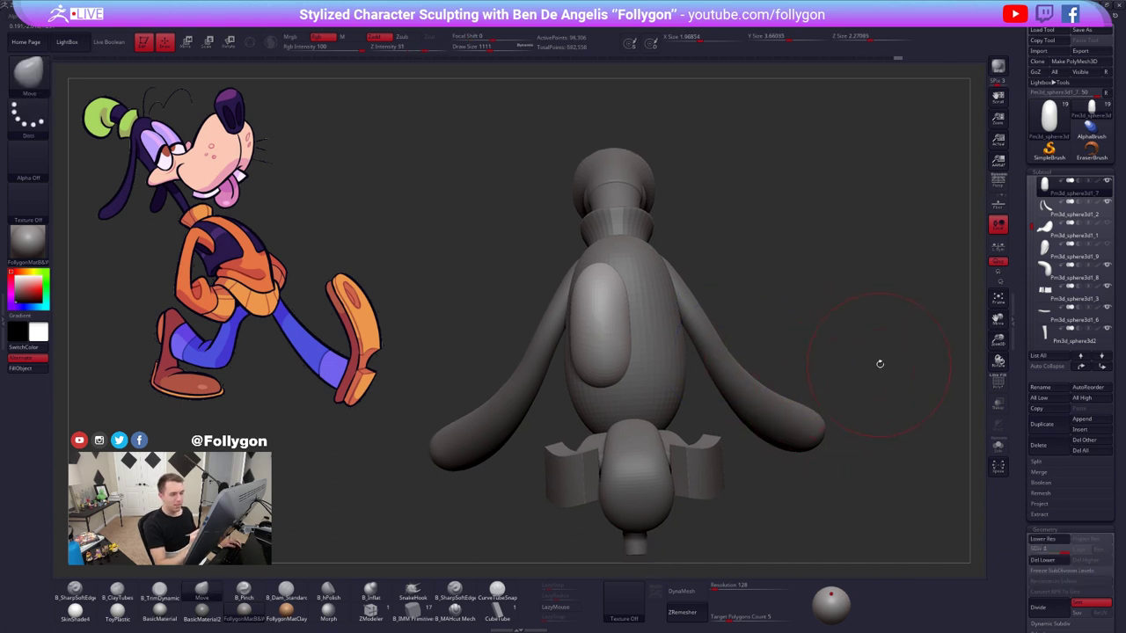
key(space)
click(873, 362)
key(ctrl+space)
click(923, 465)
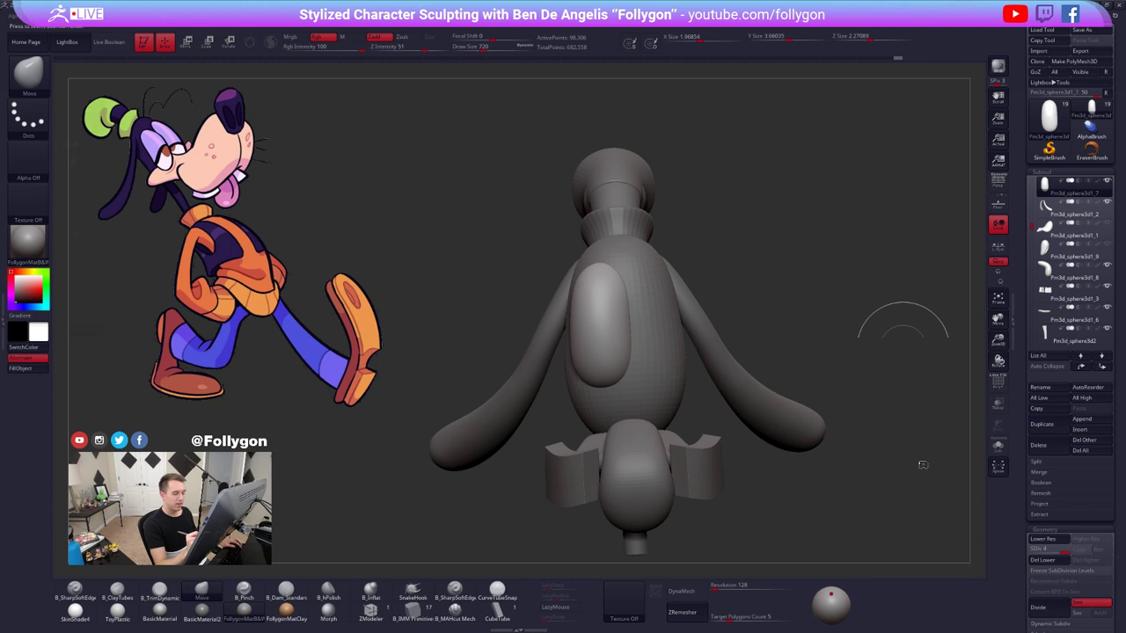
key(ctrl+space)
click(83, 144)
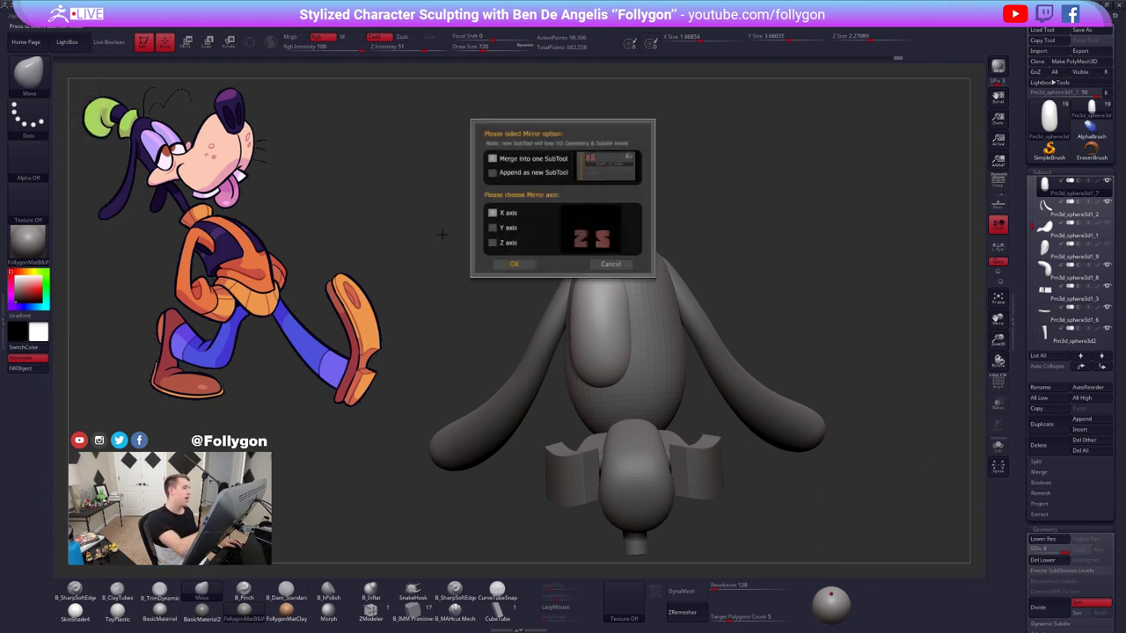
click(514, 264)
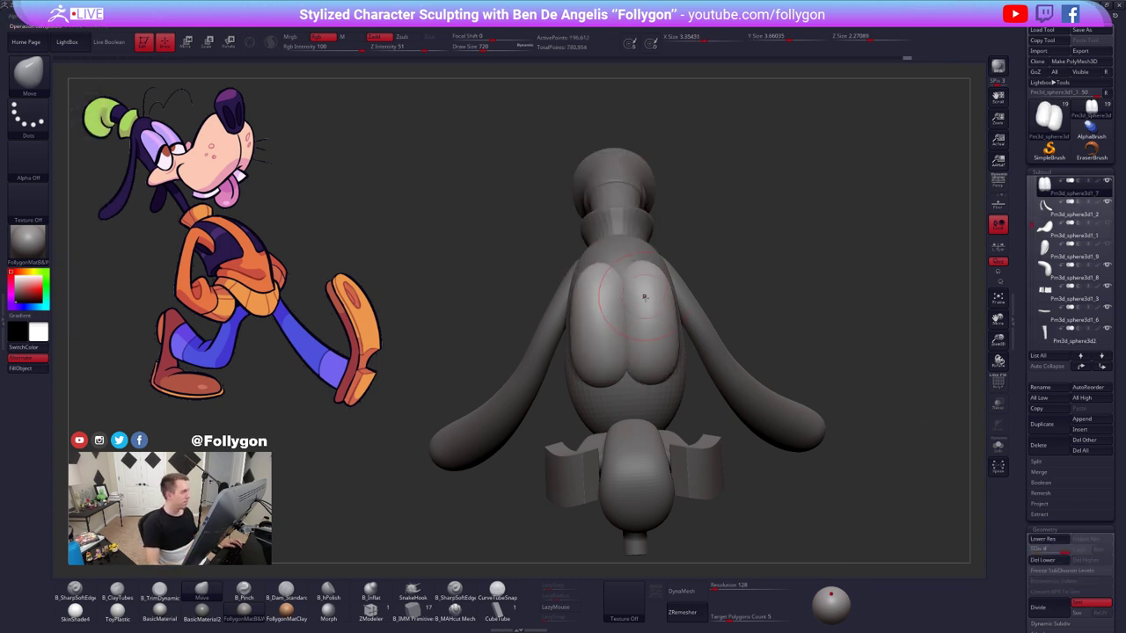
- Show the hidden muzzle and nose SubTools again and select the pair of eyes
right_drag(645, 297, 824, 329)
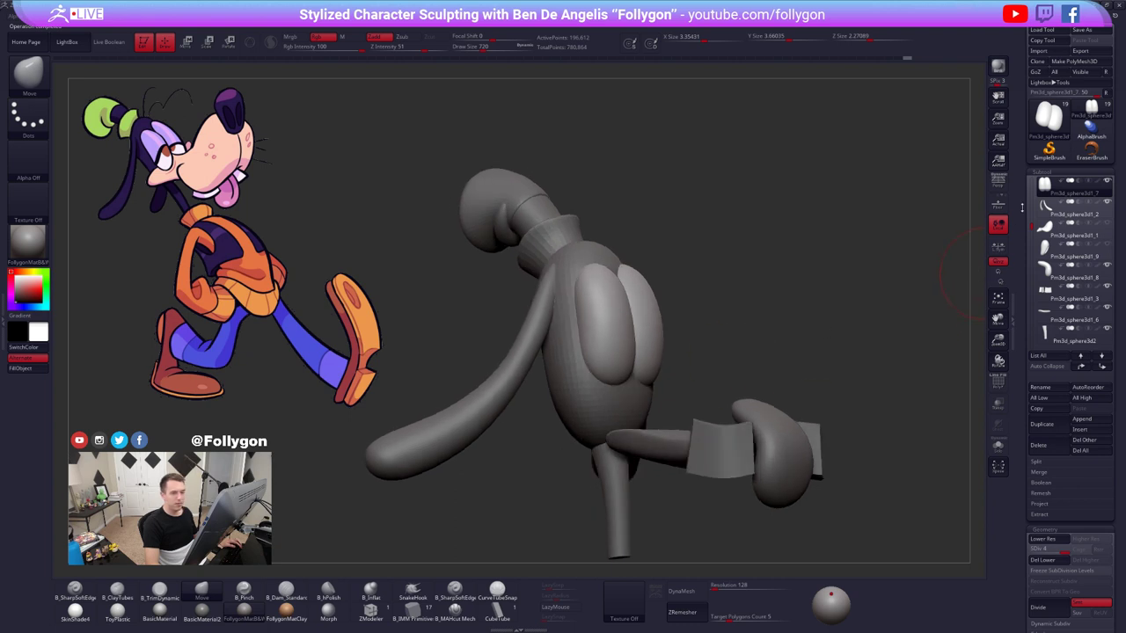
click(1049, 230)
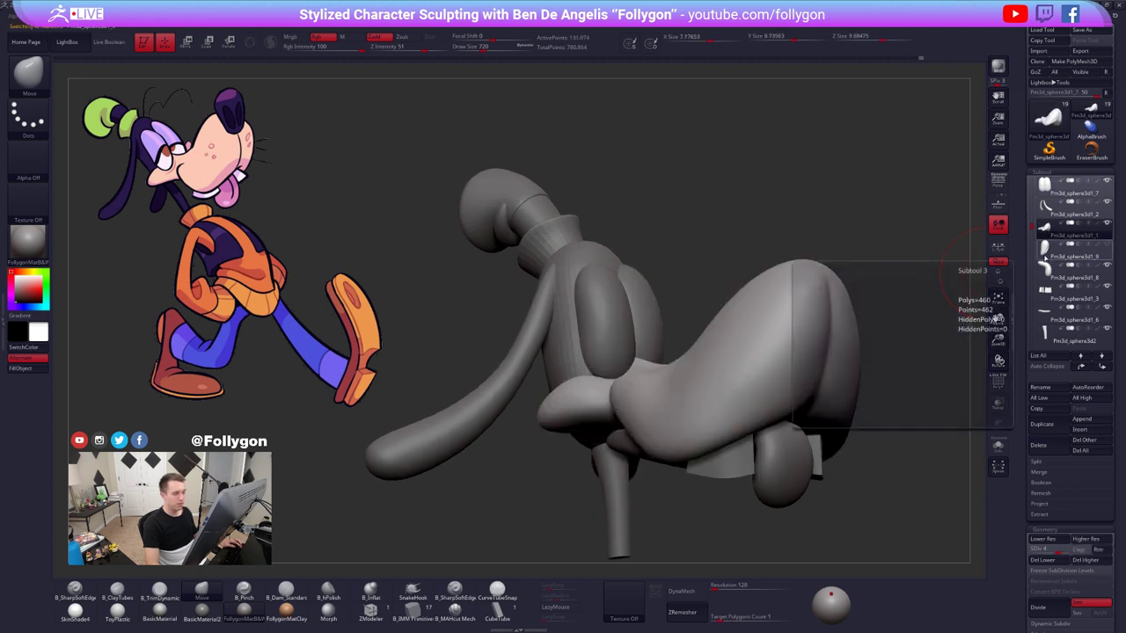
click(1045, 258)
mouse_move(749, 422)
ctrl+right_down()
mouse_move(741, 357)
mouse_move(722, 365)
mouse_move(734, 403)
mouse_move(758, 400)
mouse_move(749, 425)
ctrl+right_up()
alt+click(737, 304)
- Isolate the eyes with PolyFrame on, inspect their mesh at subdivision level 1, and return to level 4 with the whole head visible
key(shift+f)
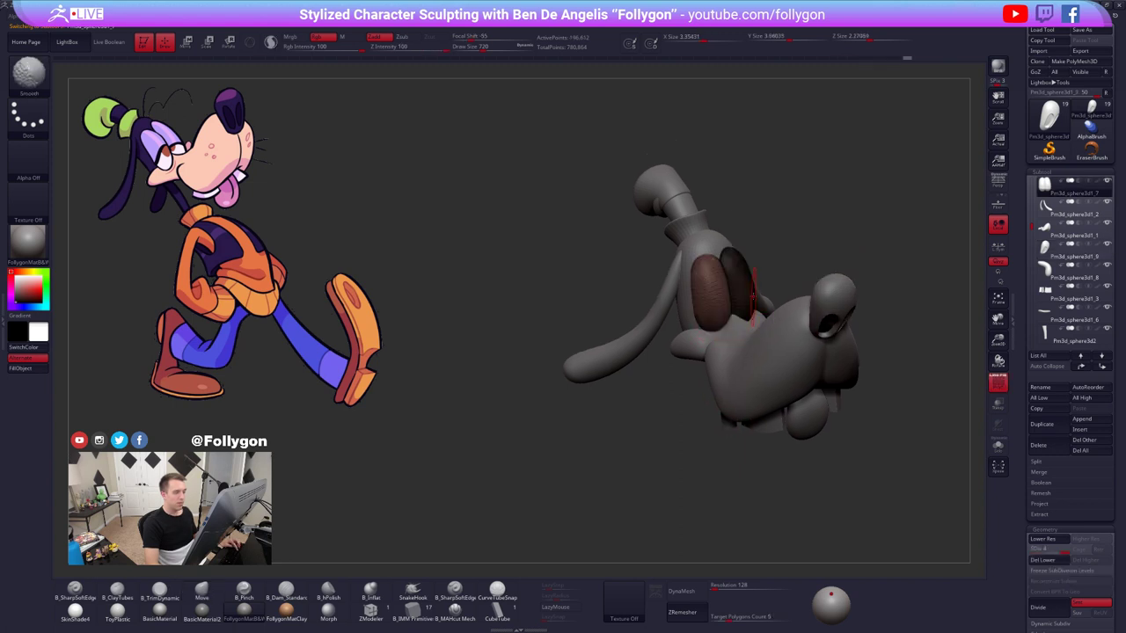
key(shift+s)
right_drag(753, 298, 802, 392)
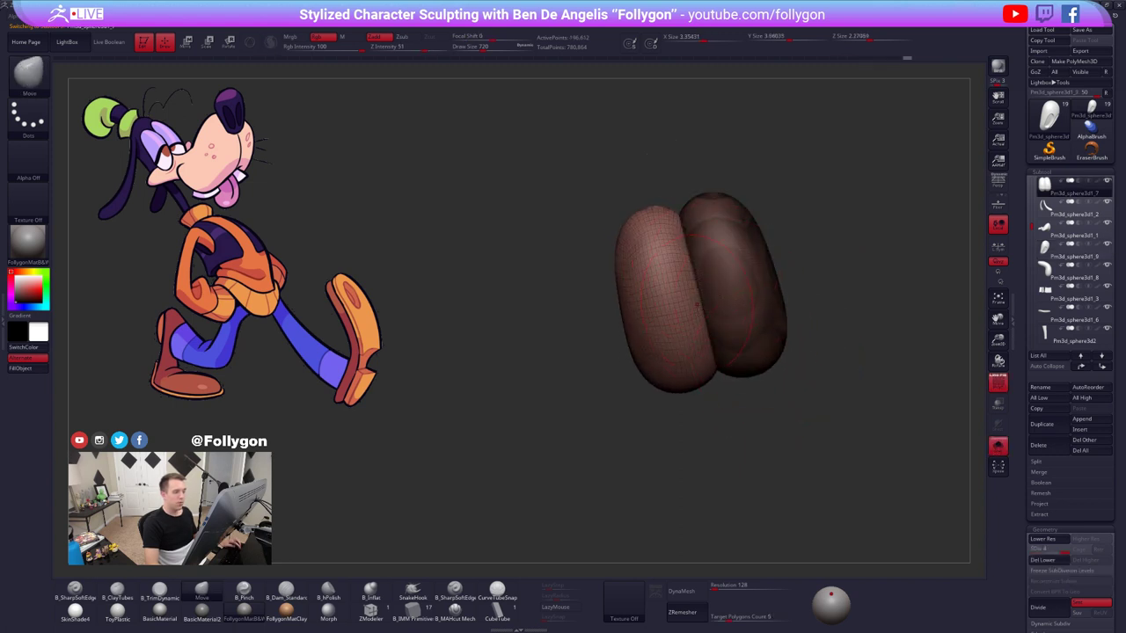
key(shift+d)
key(shift+d)
key(shift+d)
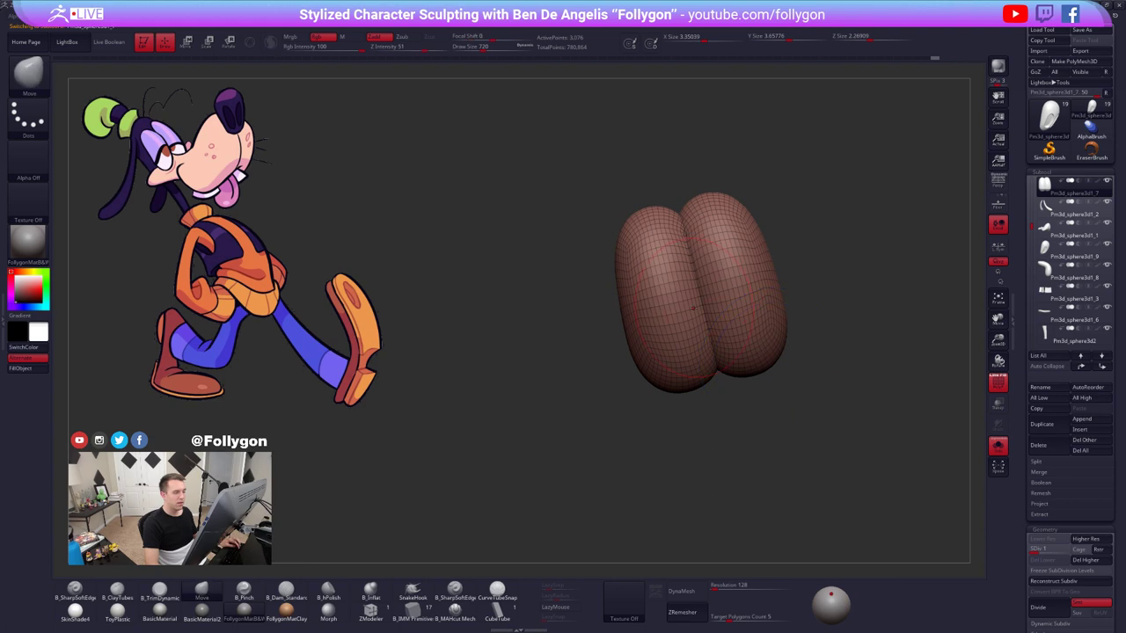
mouse_move(704, 318)
ctrl+right_down()
mouse_move(722, 312)
mouse_move(731, 327)
mouse_move(703, 276)
mouse_move(723, 315)
mouse_move(695, 326)
mouse_move(698, 304)
ctrl+right_up()
key(d)
key(d)
key(d)
key(shift+f)
key(shift+s)
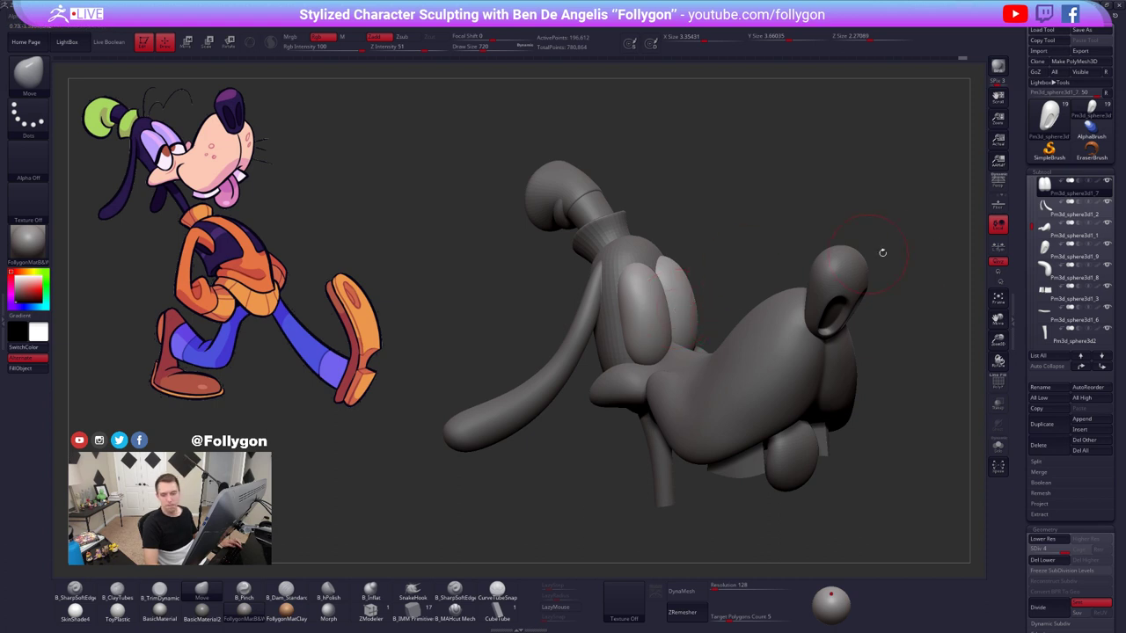
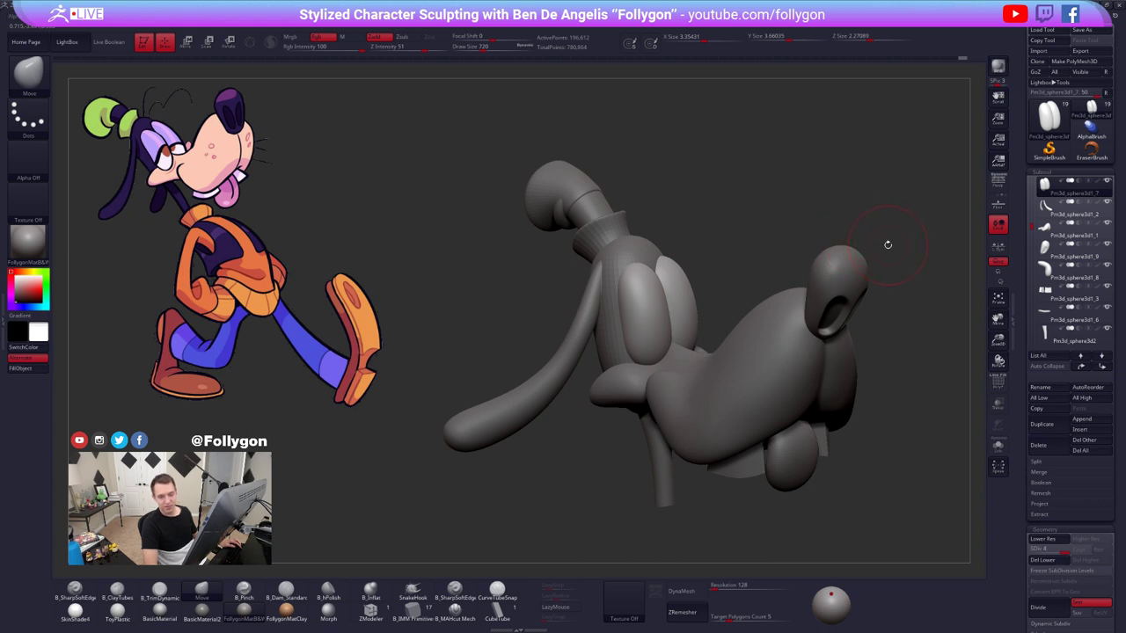
- Hide the nose and muzzle SubTools and select the eyes from the front of the head
alt+drag(804, 242, 719, 288)
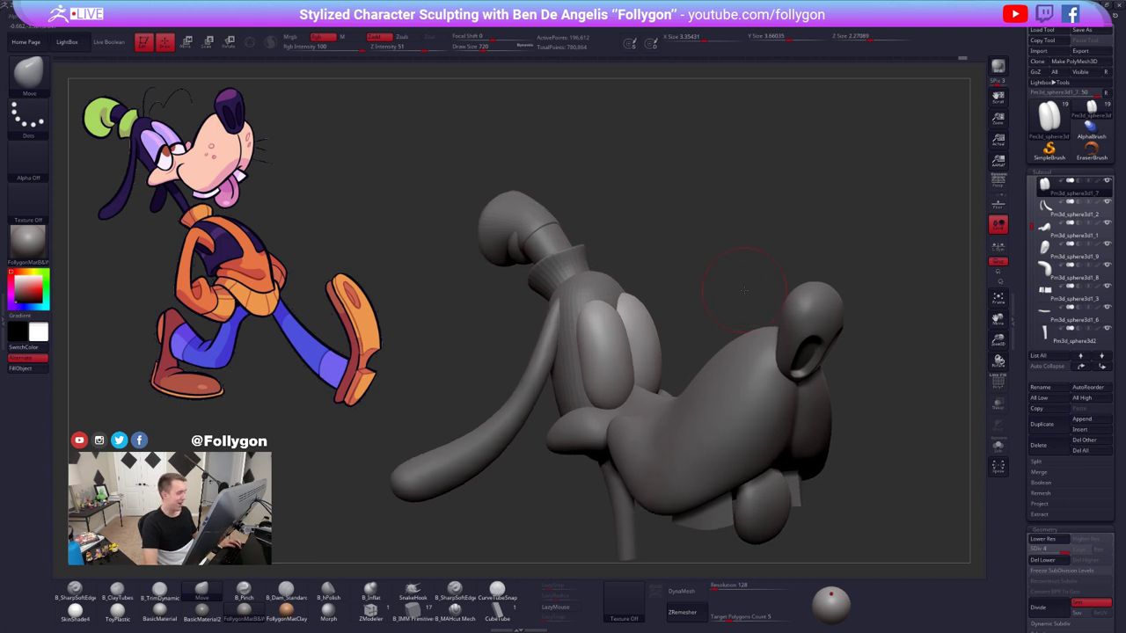
alt+right_drag(620, 353, 701, 348)
key(alt+s)
key(alt+s)
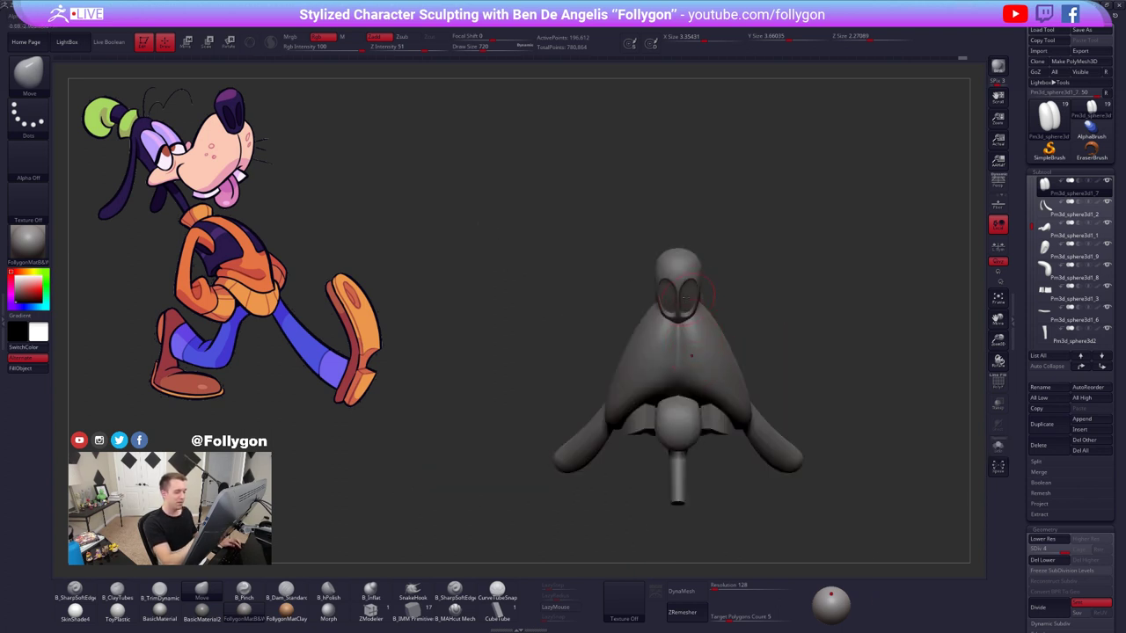
alt+click(685, 294)
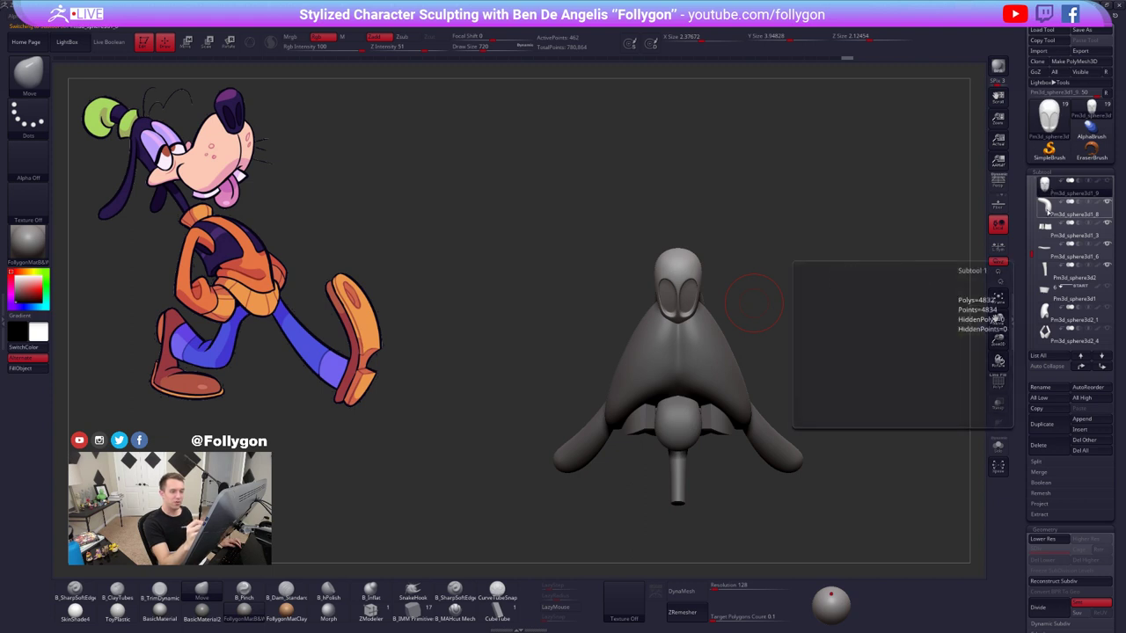
click(1048, 211)
alt+click(703, 333)
click(1107, 182)
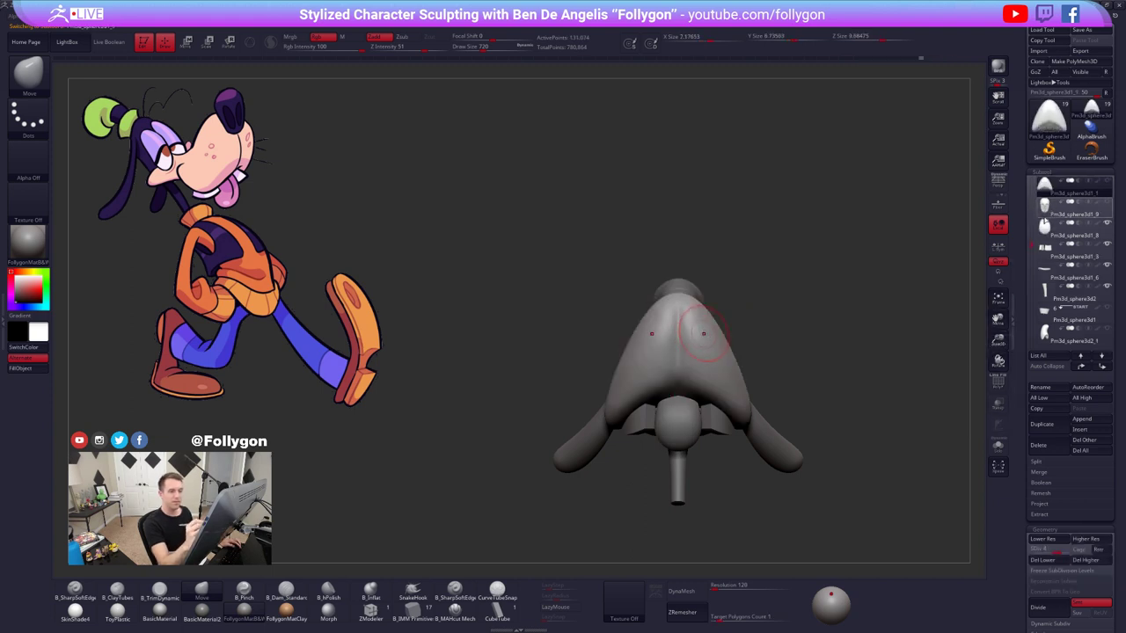
click(1049, 229)
alt+click(685, 360)
mouse_move(685, 359)
alt+right_down()
mouse_move(693, 424)
mouse_move(670, 366)
alt+right_up()
- Check the eyes' wireframe at subdivision level 1 and step back through the history to before the eye was mirrored
key(shift+f)
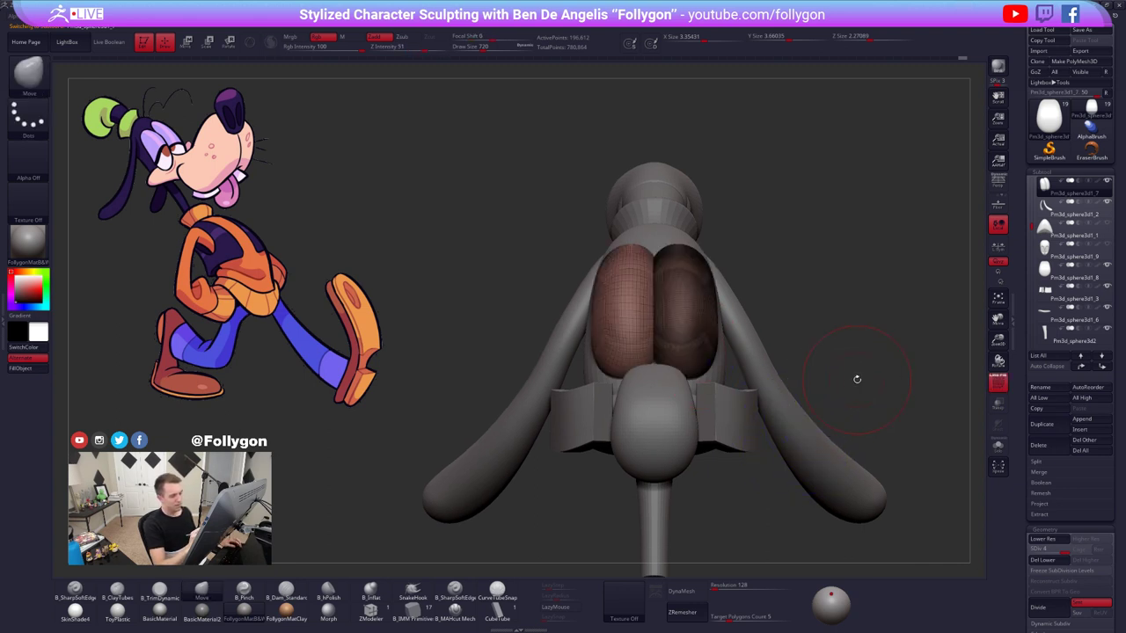
key(shift+d)
key(shift+d)
key(shift+d)
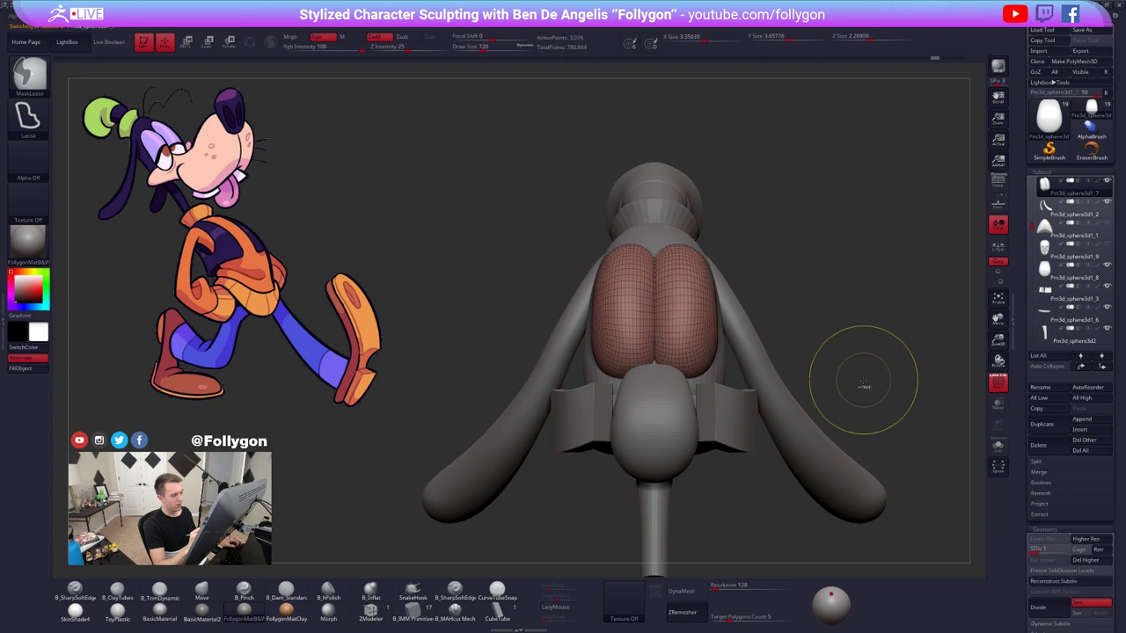
key(d)
key(d)
key(ctrl+z)
drag(864, 382, 865, 411)
key(shift+f)
key(ctrl+z)
key(ctrl+shift+z)
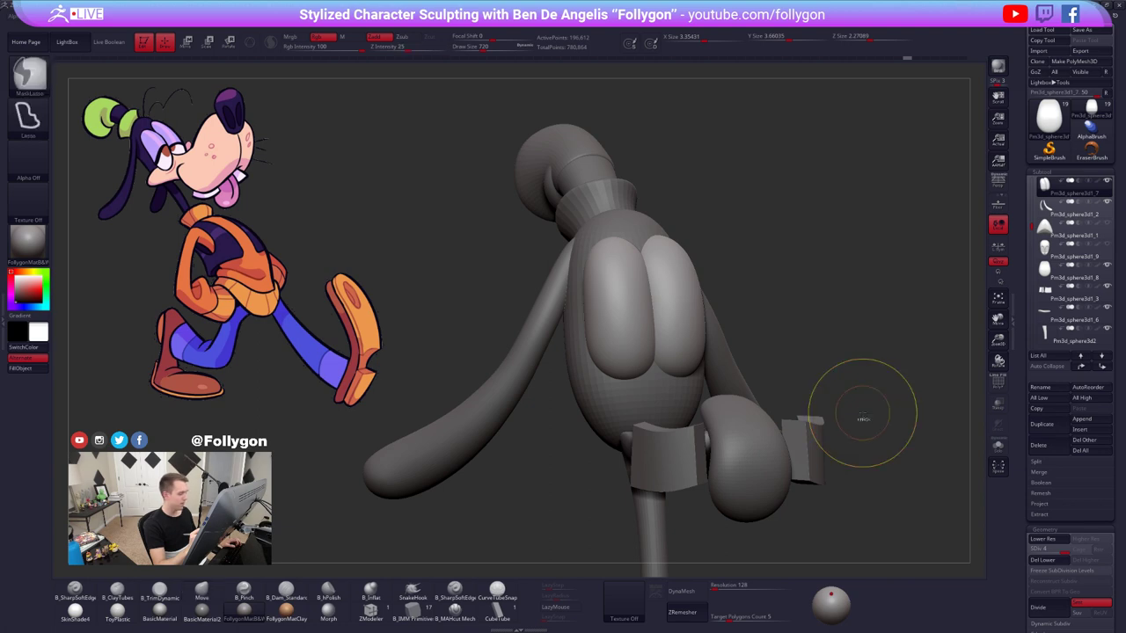
key(ctrl+z)
- Lower the single eye to subdivision level 1 and pull its upper end back into the head with the Move brush at draw size 1111
mouse_move(806, 397)
shift+mouse_down()
mouse_move(663, 324)
mouse_move(673, 327)
shift+mouse_up()
key(space)
key(shift+d)
key(shift+d)
key(shift+d)
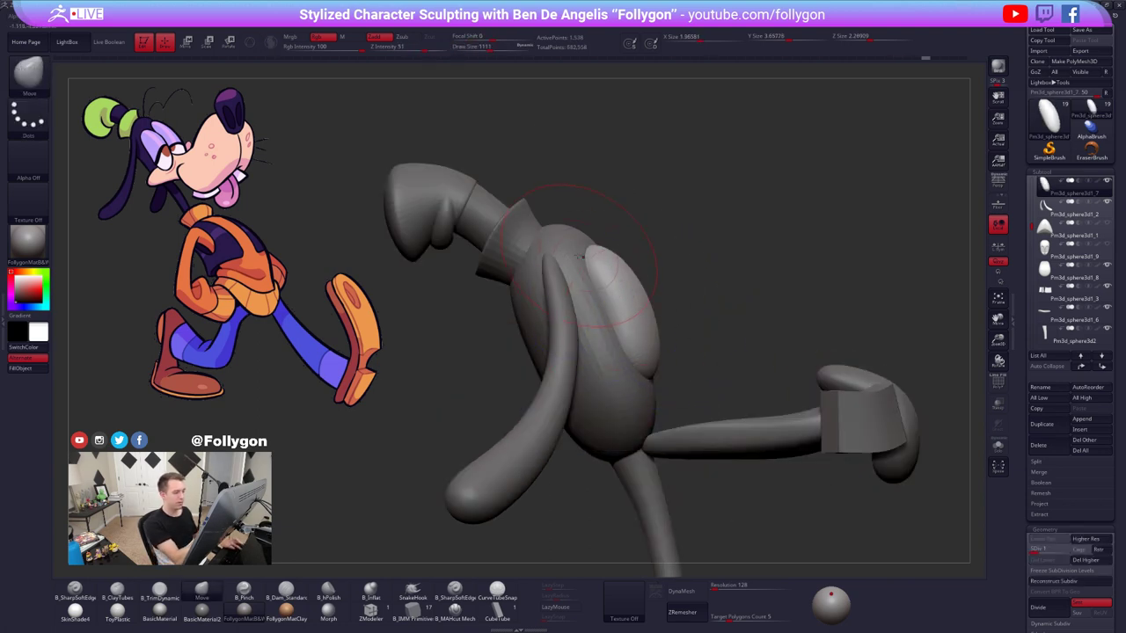
drag(593, 261, 573, 252)
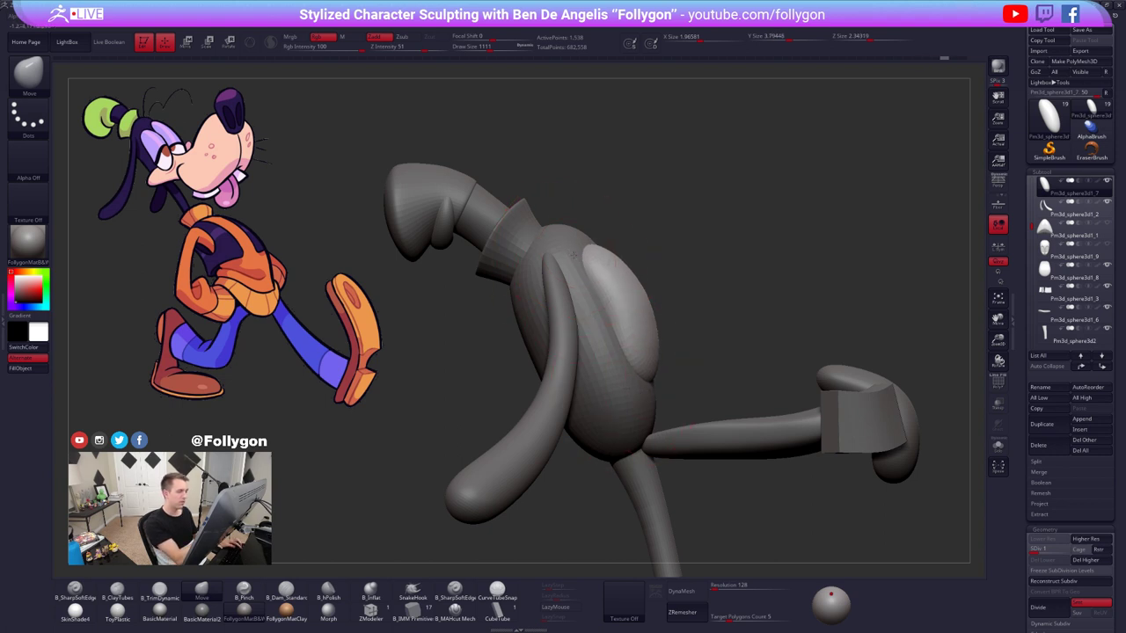
mouse_move(618, 315)
mouse_down()
mouse_move(642, 300)
mouse_move(609, 292)
mouse_move(616, 299)
mouse_up()
right_drag(655, 341, 590, 359)
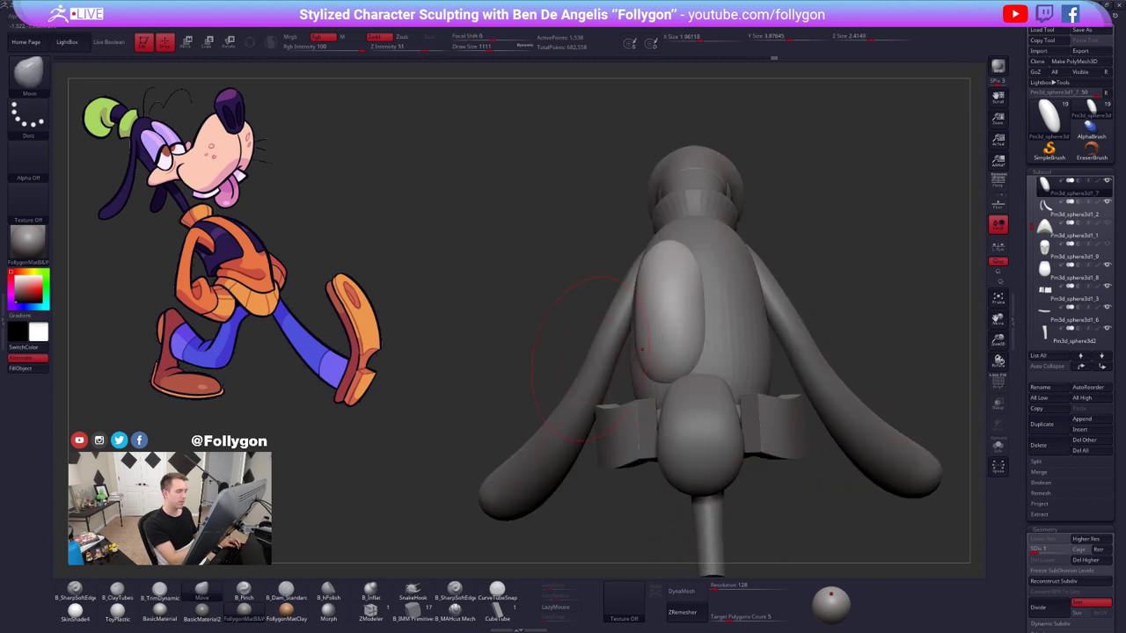
- Isolate the eye, nudge its upper end down with the Move brush and smooth its outline, raising the subdivision level
mouse_move(684, 318)
right_down()
mouse_move(607, 308)
mouse_move(647, 324)
mouse_move(631, 340)
right_up()
key(alt+s)
right_click(630, 339)
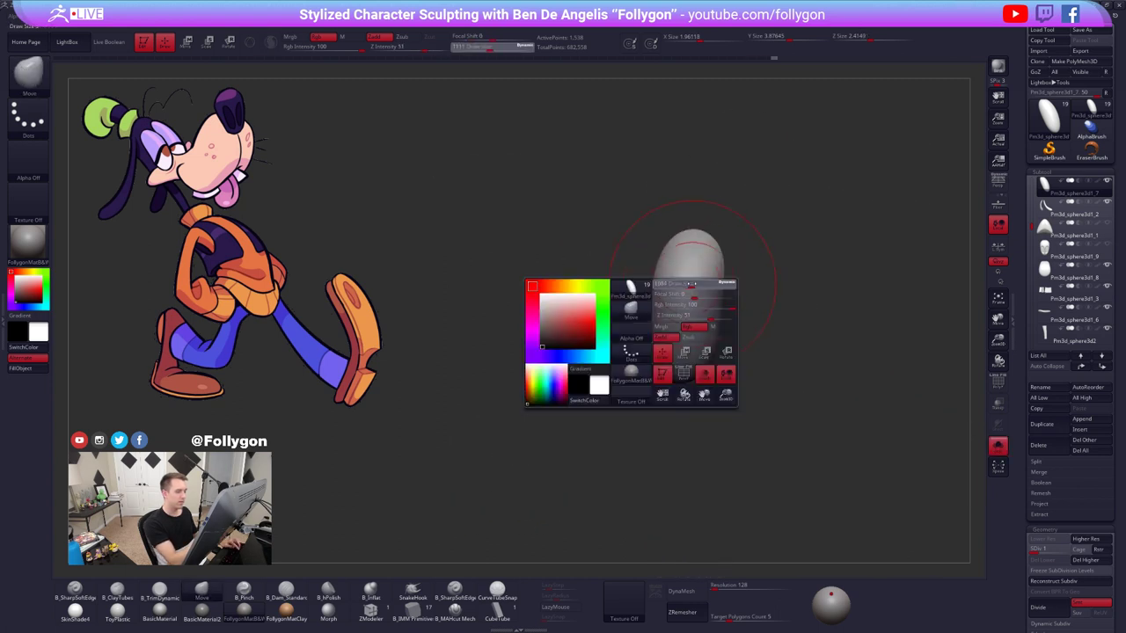
key(3)
drag(691, 252, 690, 258)
shift+drag(676, 358, 675, 316)
right_drag(675, 317, 706, 314)
key(d)
shift+drag(709, 290, 711, 258)
- Reshape the eye's lower inner side with the Move brush at draw size 1194 and smooth it at subdivision level 2
mouse_move(674, 329)
right_down()
mouse_move(700, 348)
mouse_move(723, 339)
mouse_move(701, 321)
mouse_move(717, 339)
right_up()
key(b)
key(m)
key(v)
key(alt+s)
key(space)
drag(709, 341, 717, 342)
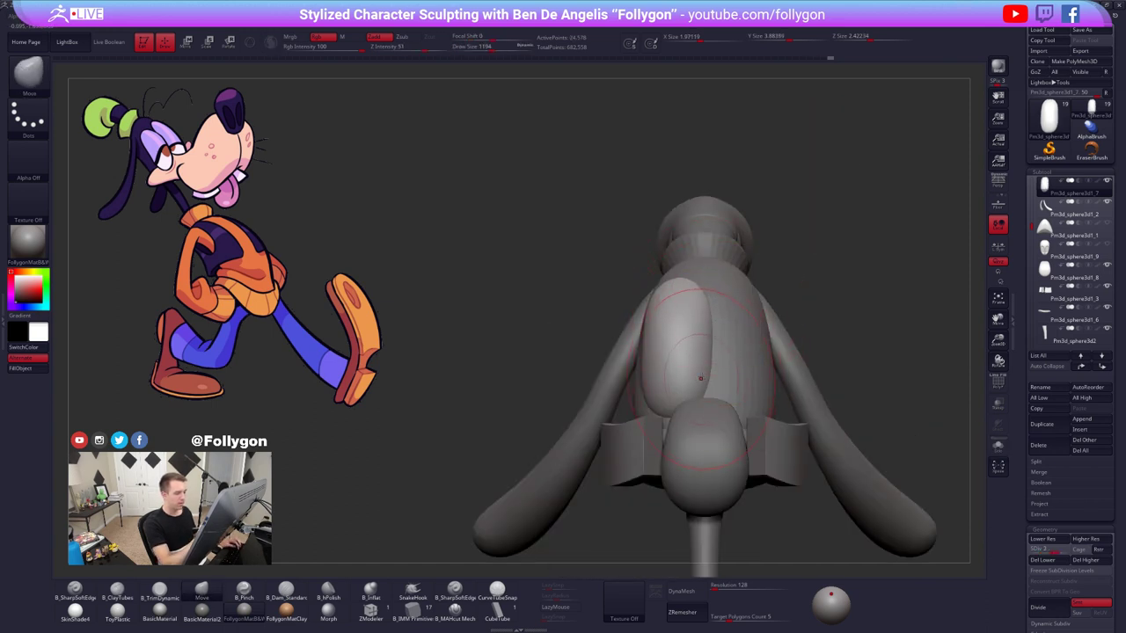
key(shift+d)
shift+drag(696, 363, 709, 377)
key(d)
right_drag(711, 380, 701, 385)
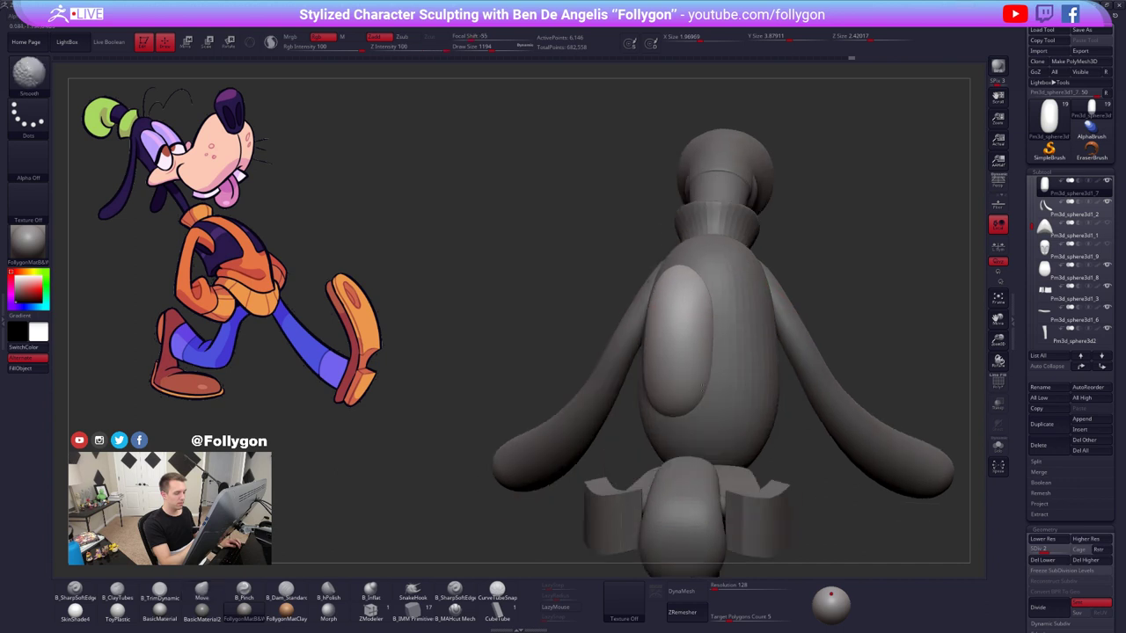
- Smooth the eye's inner edge and refine its upper end with the Move brush at a smaller draw size
shift+drag(709, 322, 714, 331)
right_drag(717, 330, 732, 292)
key(d)
key(space)
drag(706, 277, 700, 277)
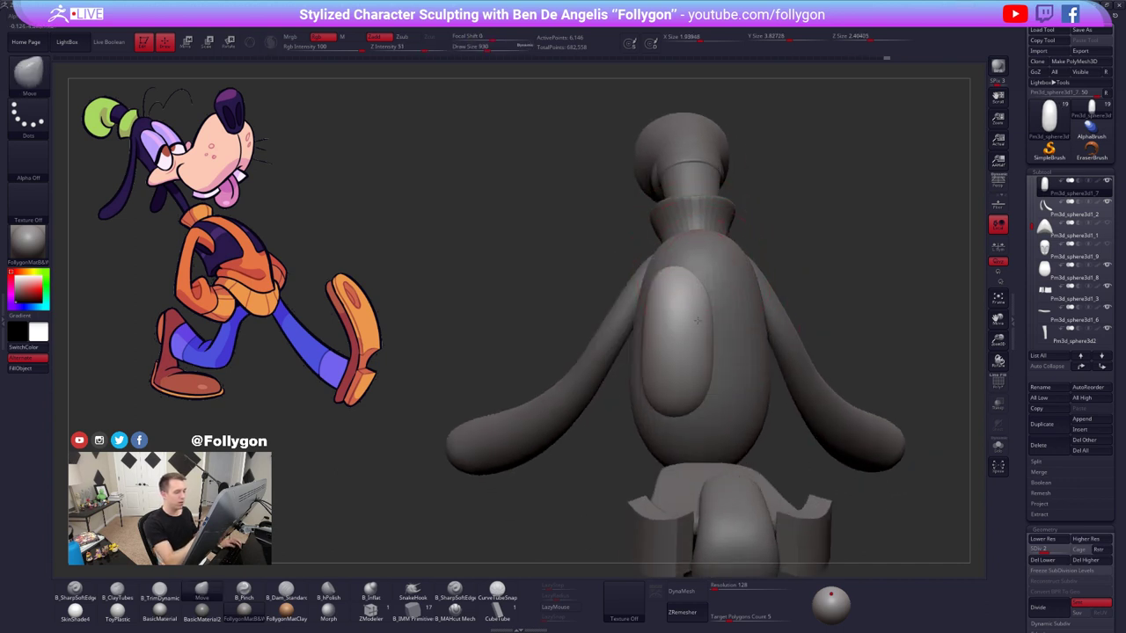
right_drag(709, 370, 687, 305)
key(d)
mouse_move(701, 359)
right_down()
mouse_move(700, 310)
mouse_move(696, 349)
right_up()
shift+drag(696, 349, 688, 328)
mouse_move(695, 339)
right_down()
mouse_move(744, 368)
mouse_move(756, 363)
mouse_move(740, 374)
mouse_move(724, 367)
mouse_move(727, 410)
mouse_move(699, 389)
right_up()
key(s)
key(s)
- Select the head and adjust its surface around the eye with the Move brush at draw size 1194
alt+click(747, 384)
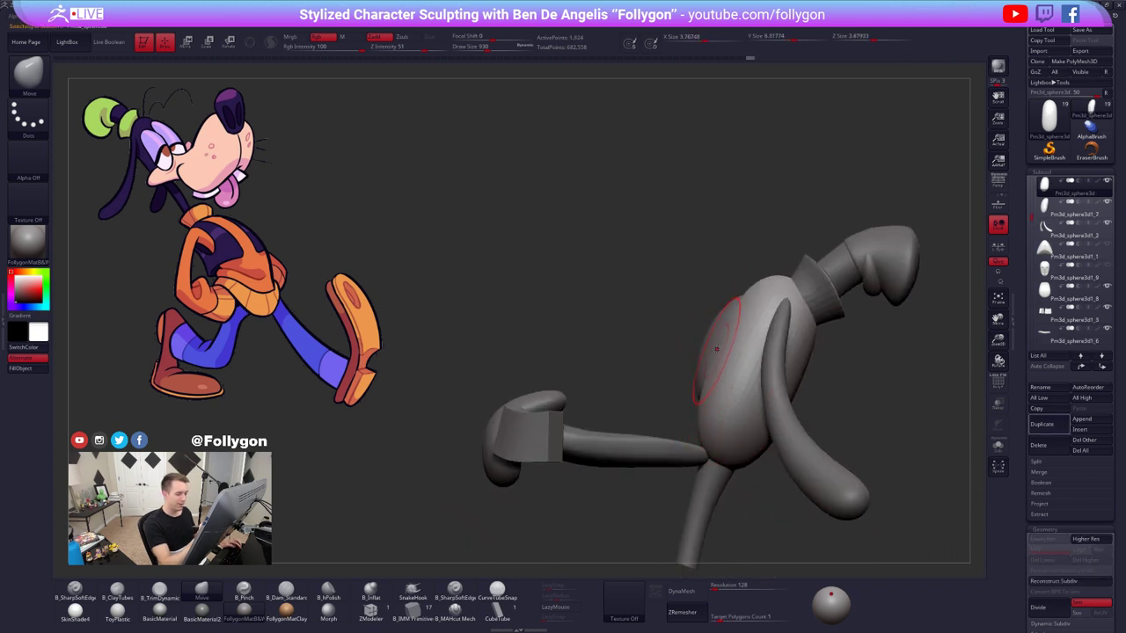
key(space)
drag(705, 409, 714, 409)
mouse_move(736, 306)
right_down()
mouse_move(713, 375)
mouse_move(743, 380)
mouse_move(747, 365)
right_up()
right_drag(688, 340, 691, 360)
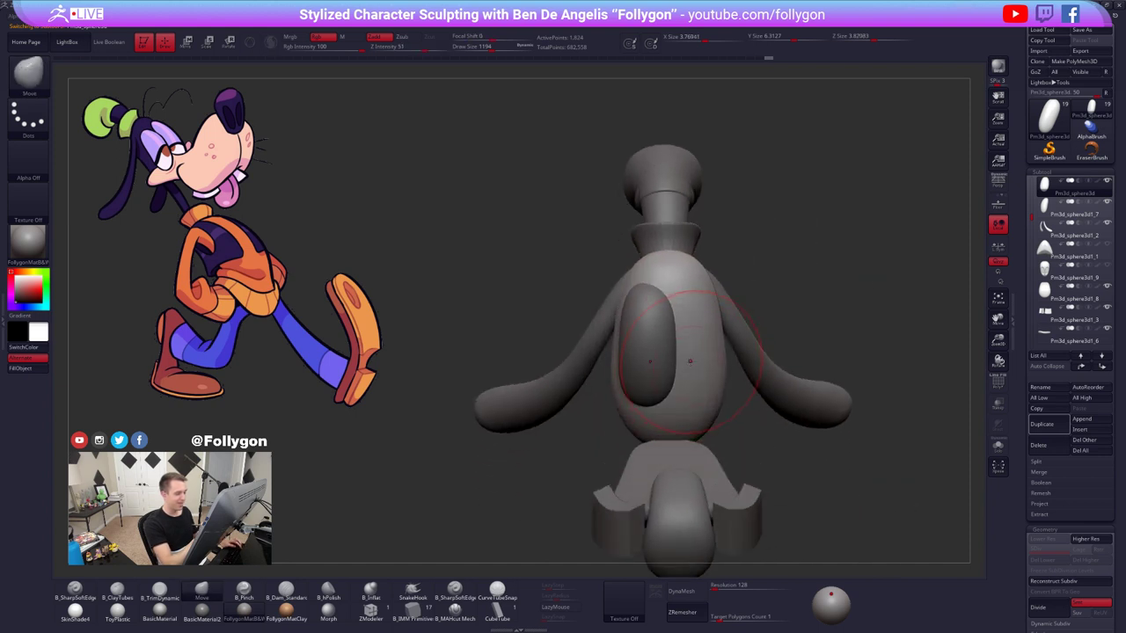
key(d)
right_drag(683, 401, 697, 358)
- Select the eye at subdivision level 4 and mirror it to the other side of the head
alt+click(666, 360)
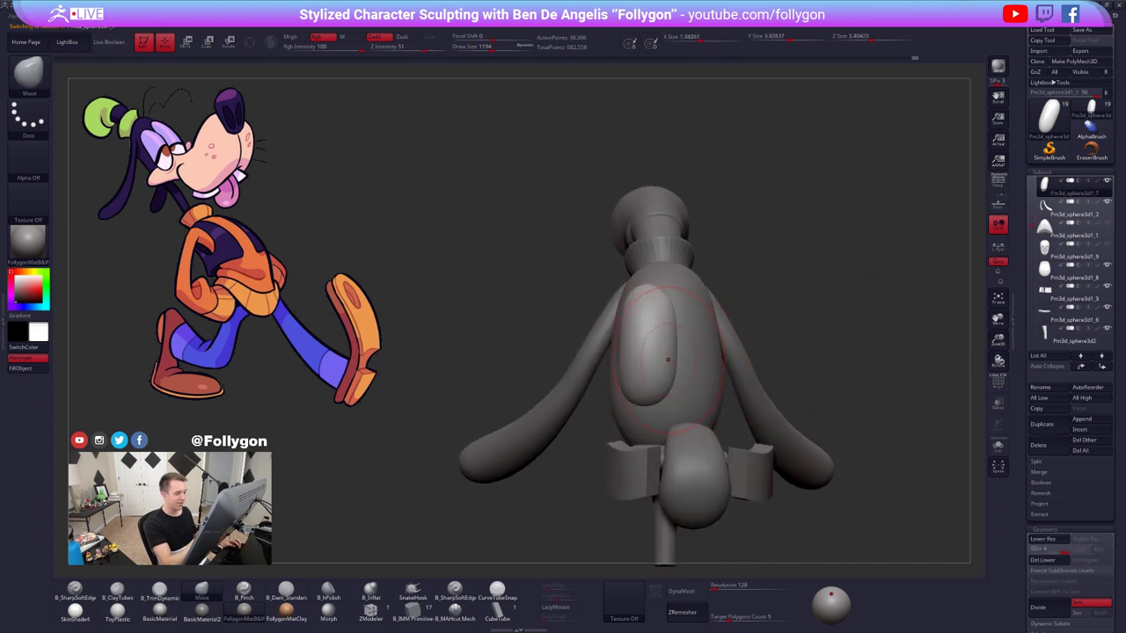
key(space)
click(777, 429)
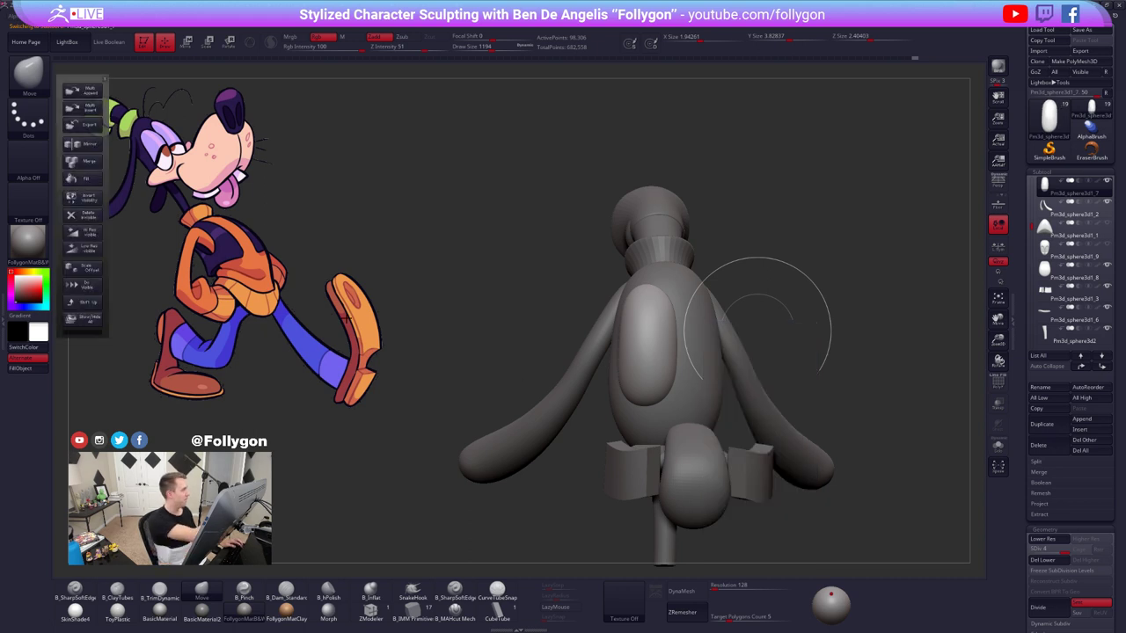
click(83, 144)
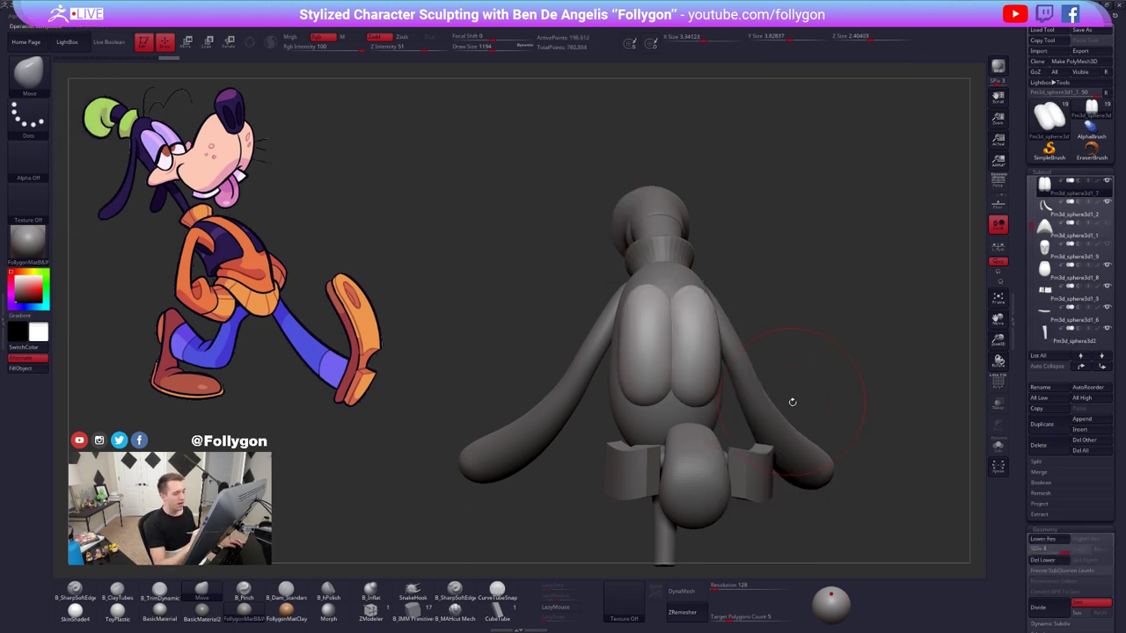
- Show the muzzle and nose, compare the mirrored eyes with the reference drawing, and set the draw size to 980
drag(804, 416, 827, 433)
alt+right_drag(841, 429, 819, 383)
click(1108, 224)
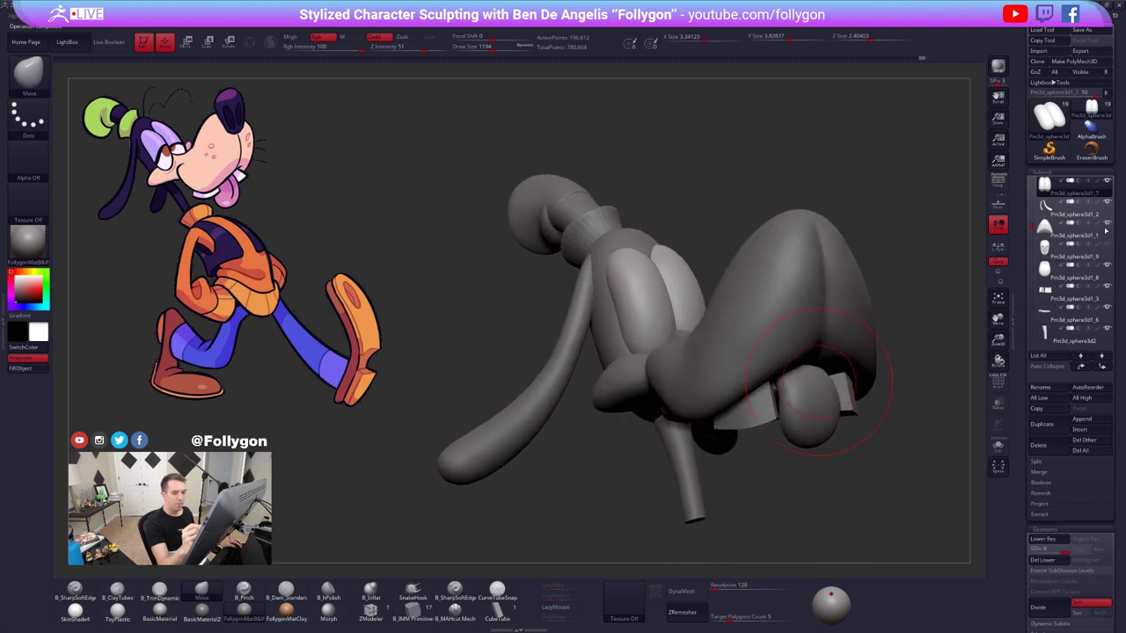
click(1107, 245)
mouse_move(818, 387)
mouse_down()
mouse_move(766, 452)
mouse_move(775, 486)
mouse_up()
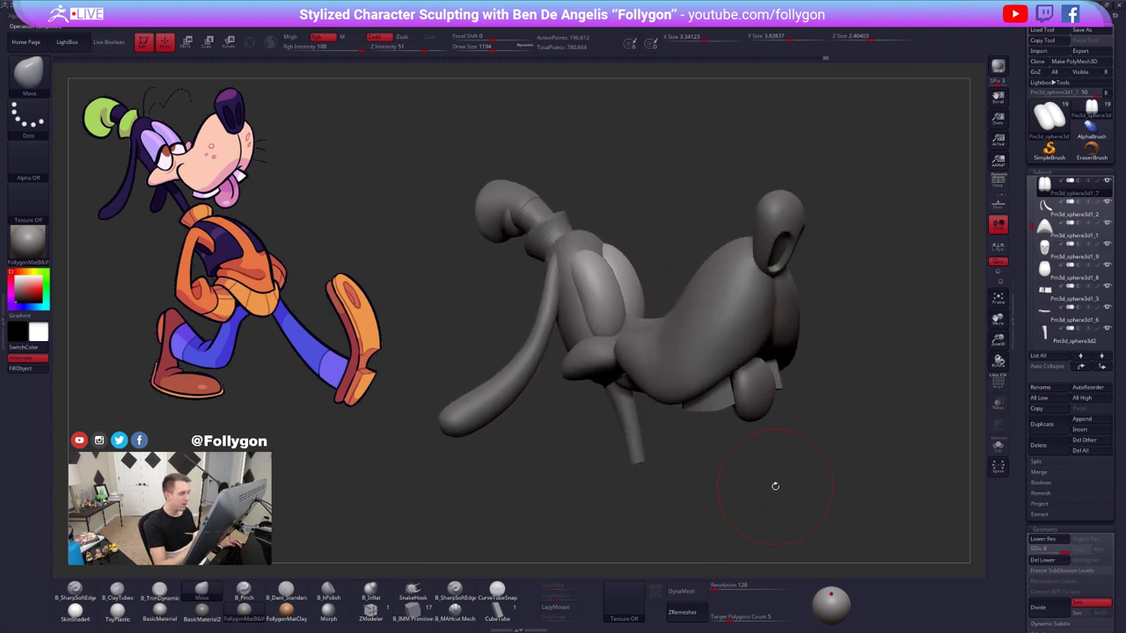
alt+drag(755, 439, 800, 454)
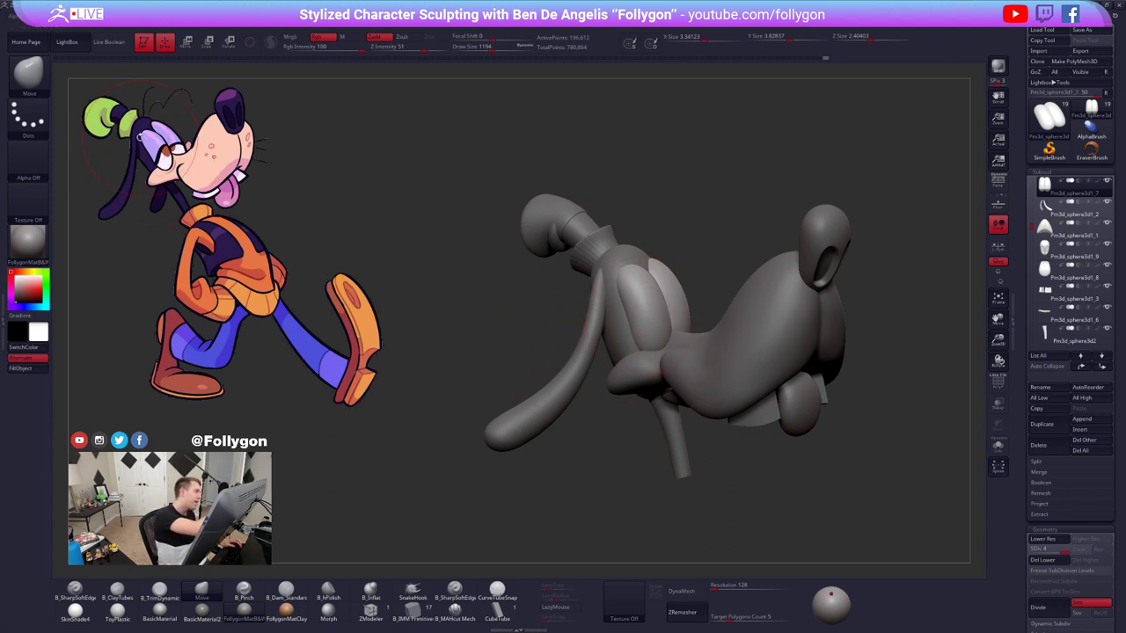
alt+drag(545, 352, 576, 385)
key(space)
drag(663, 363, 656, 363)
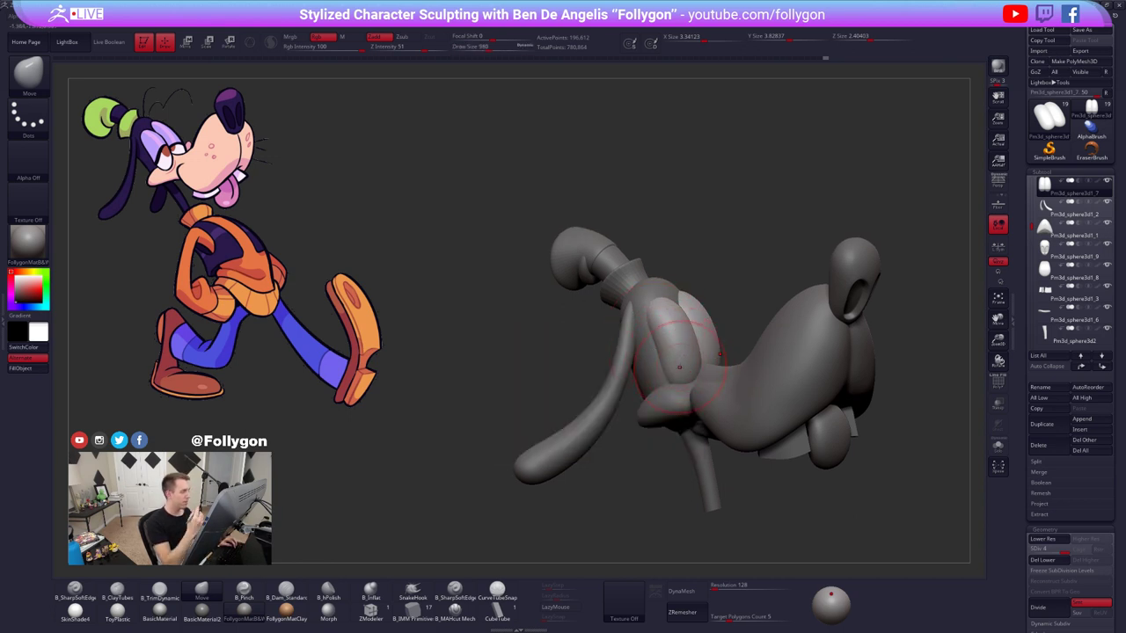
drag(783, 317, 745, 355)
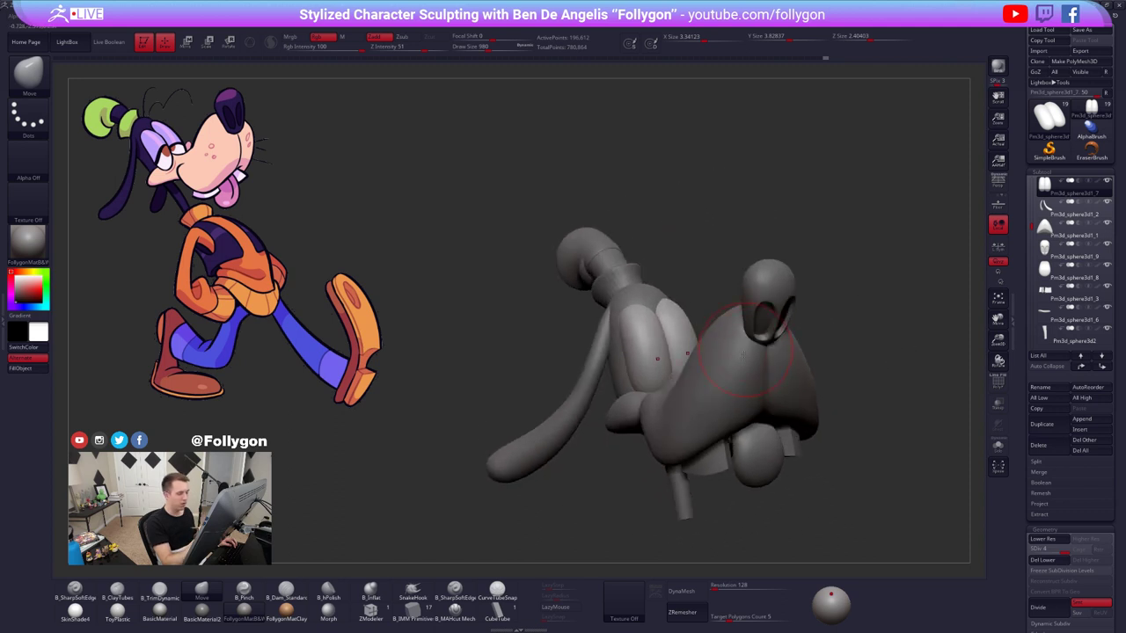
- Undo the latest mirroring of the eye
key(shift+f)
key(shift+f)
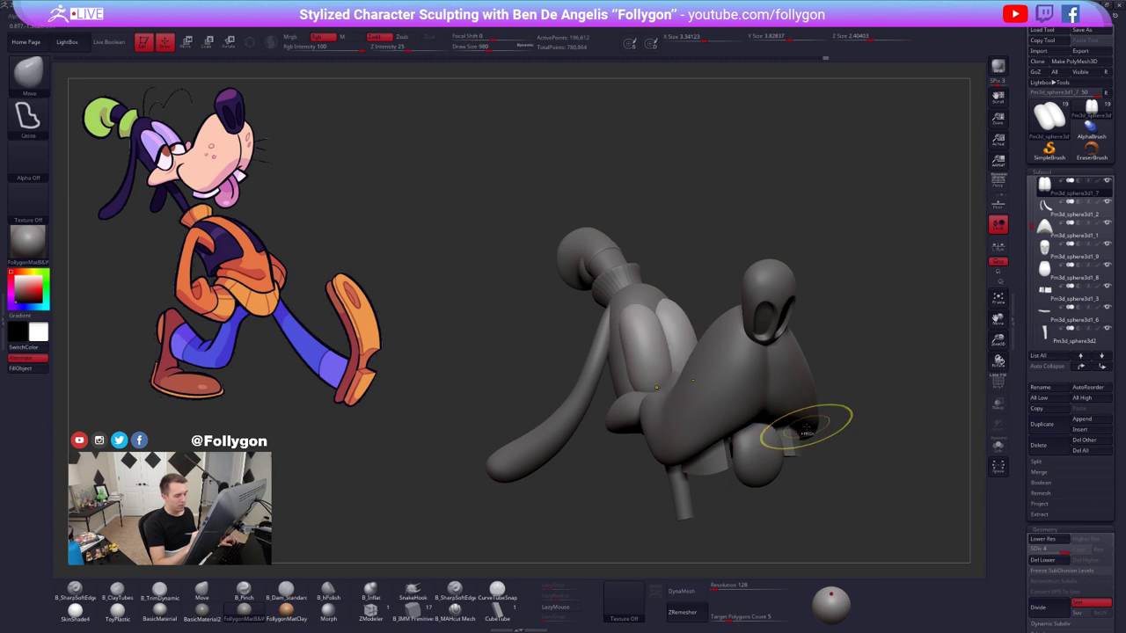
key(ctrl+z)
key(ctrl+shift+z)
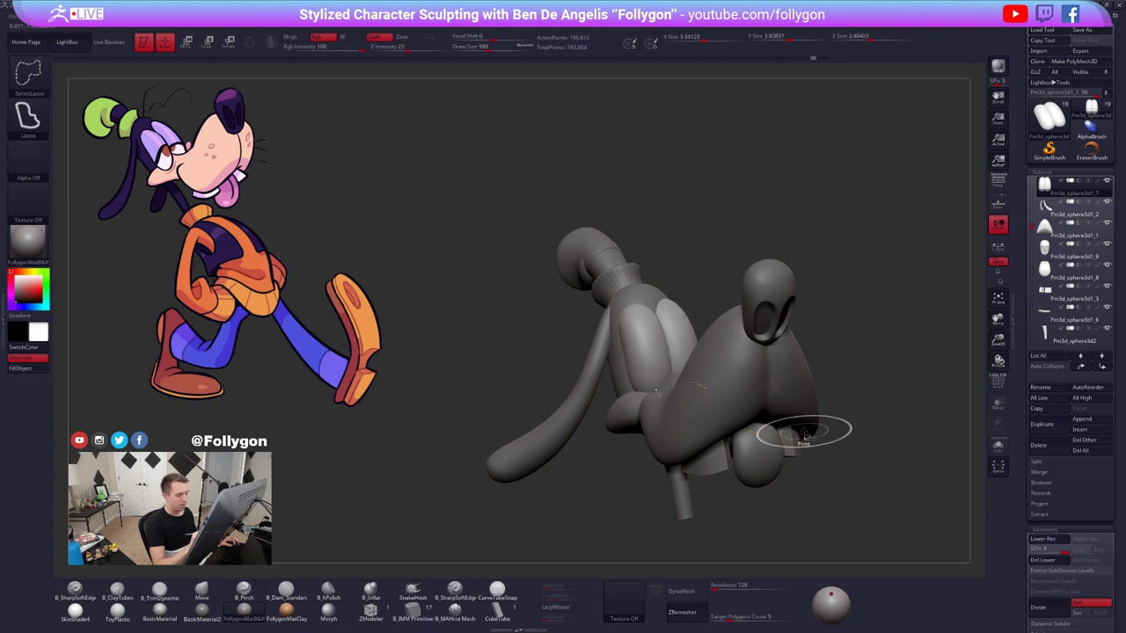
key(ctrl+z)
- Select the muzzle and hide both it and the nose to expose the single eye
alt+drag(799, 424, 798, 378)
alt+click(767, 327)
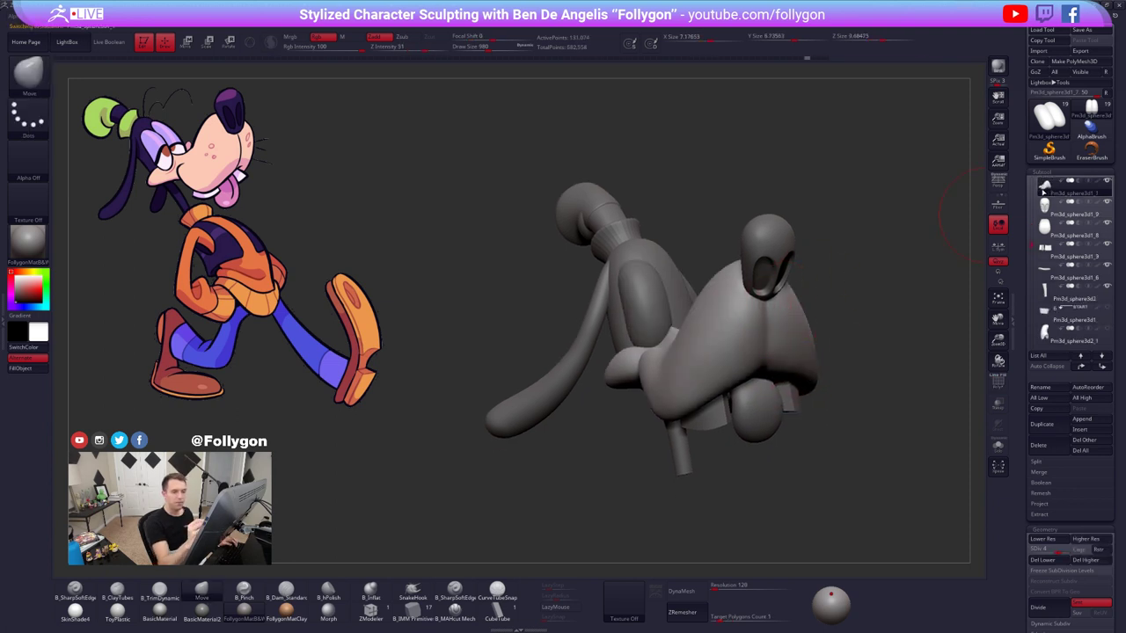
click(1108, 181)
click(1048, 214)
click(1046, 230)
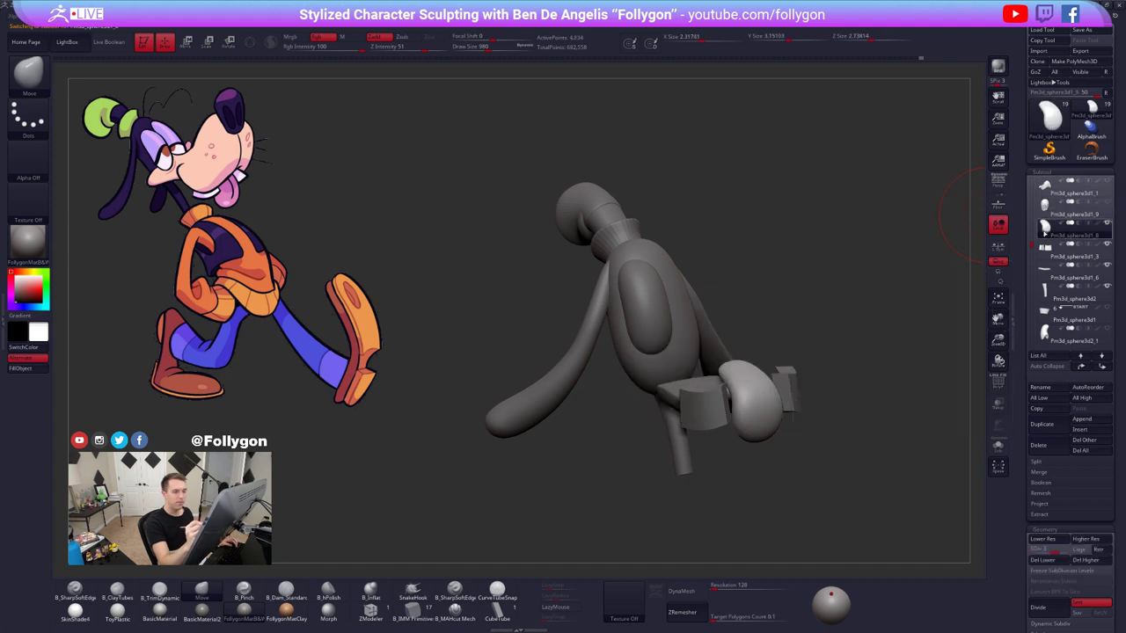
- Duplicate the eye, select the copy, and delete the copy's lower subdivision levels
alt+click(647, 308)
shift+drag(747, 321, 626, 344)
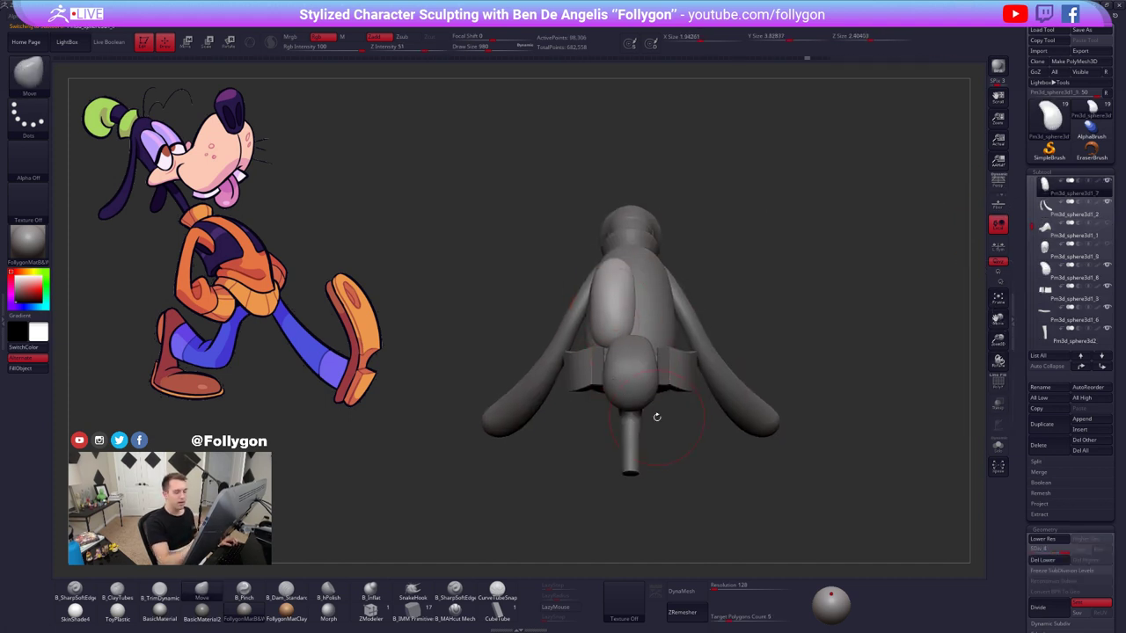
click(1044, 561)
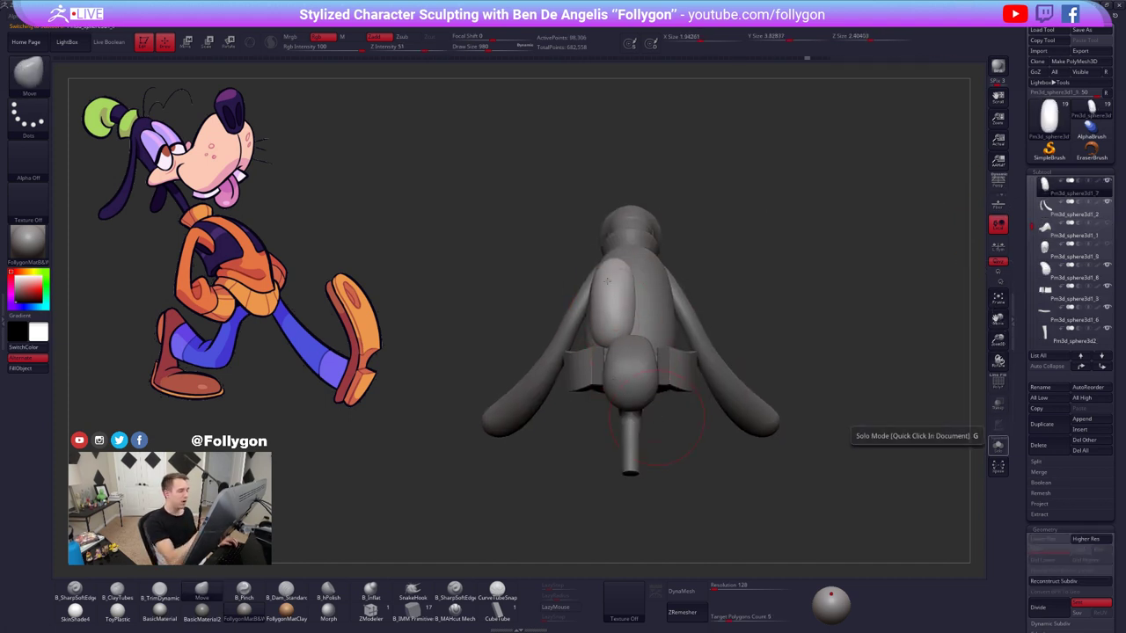
alt+right_drag(623, 273, 684, 360)
key(ctrl+z)
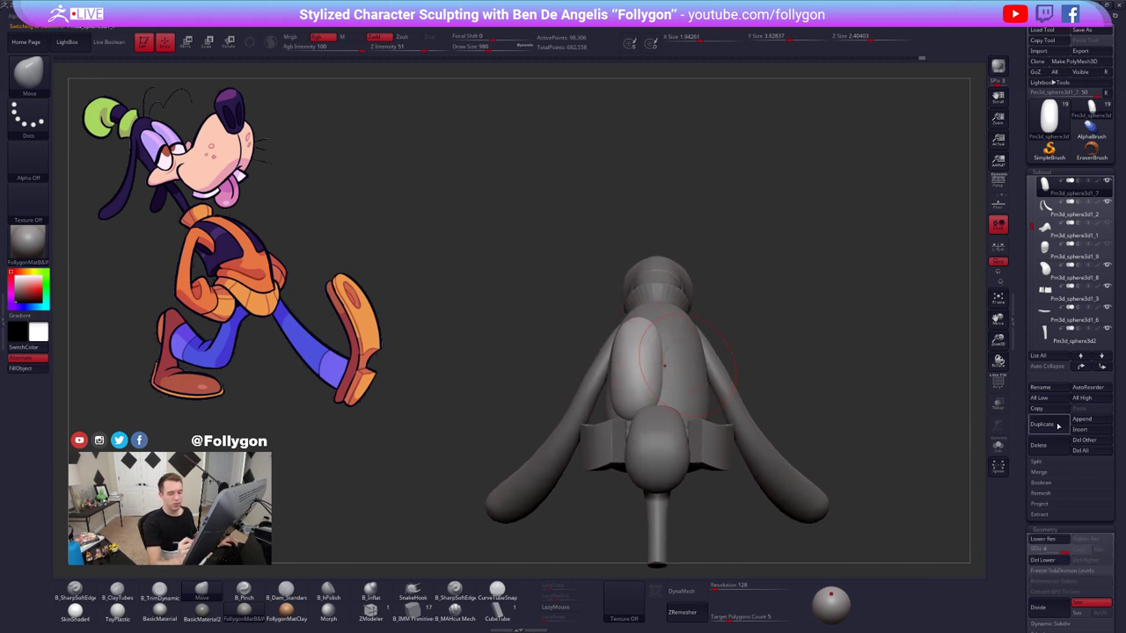
click(1056, 425)
click(1051, 213)
click(1043, 559)
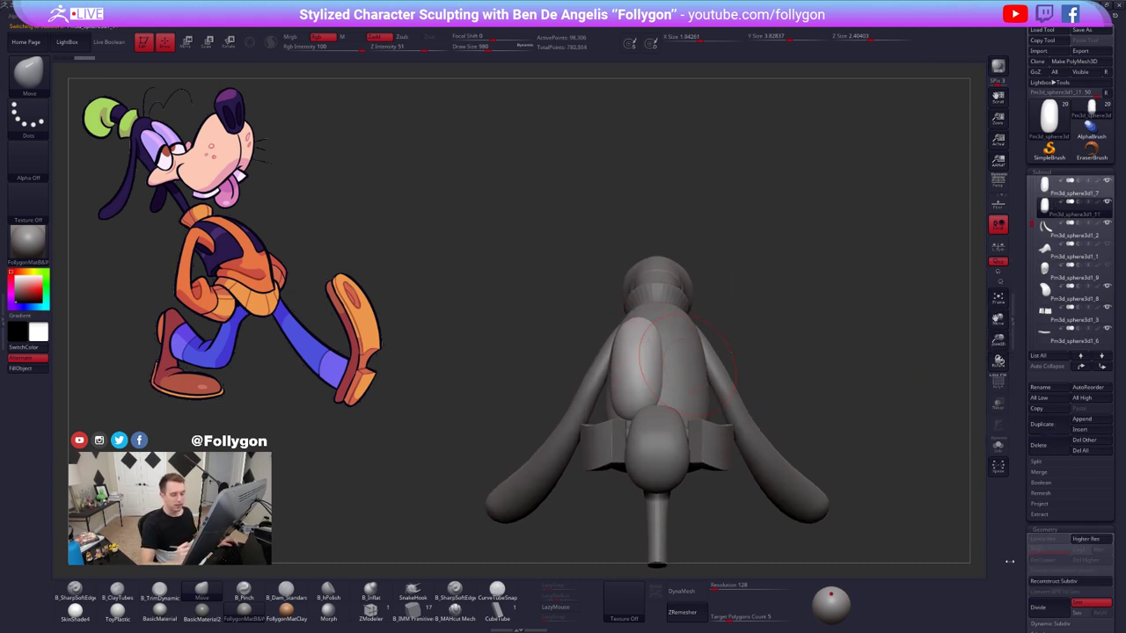
- Slice across the eye copy with the SliceCurve brush to separate an upper eyelid section
key(ctrl+shift+f)
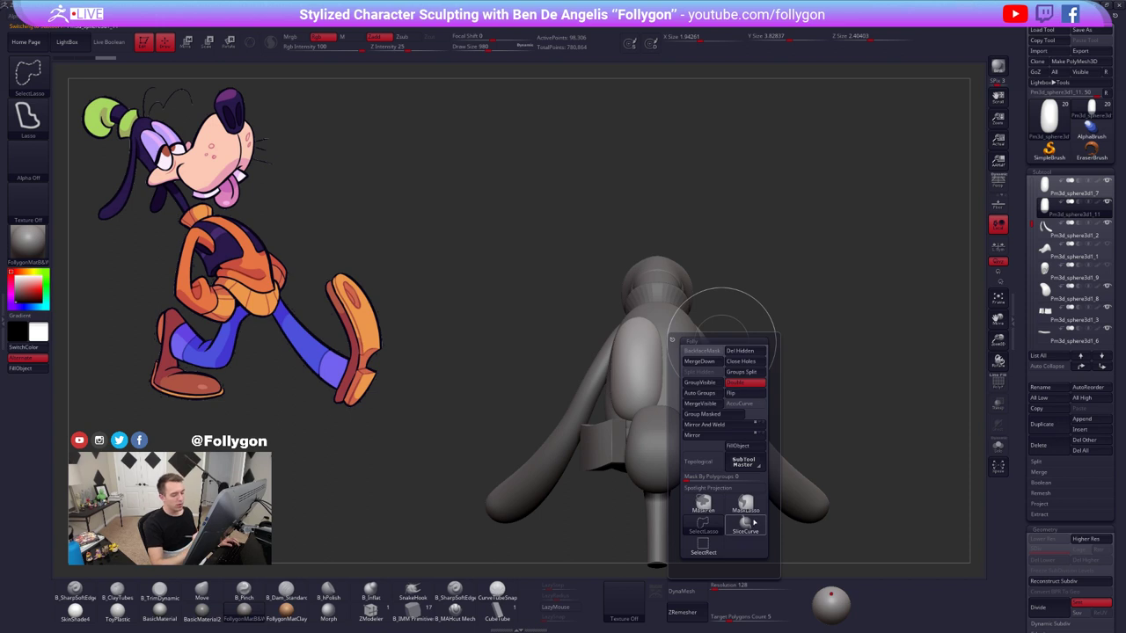
ctrl+shift+click(30, 81)
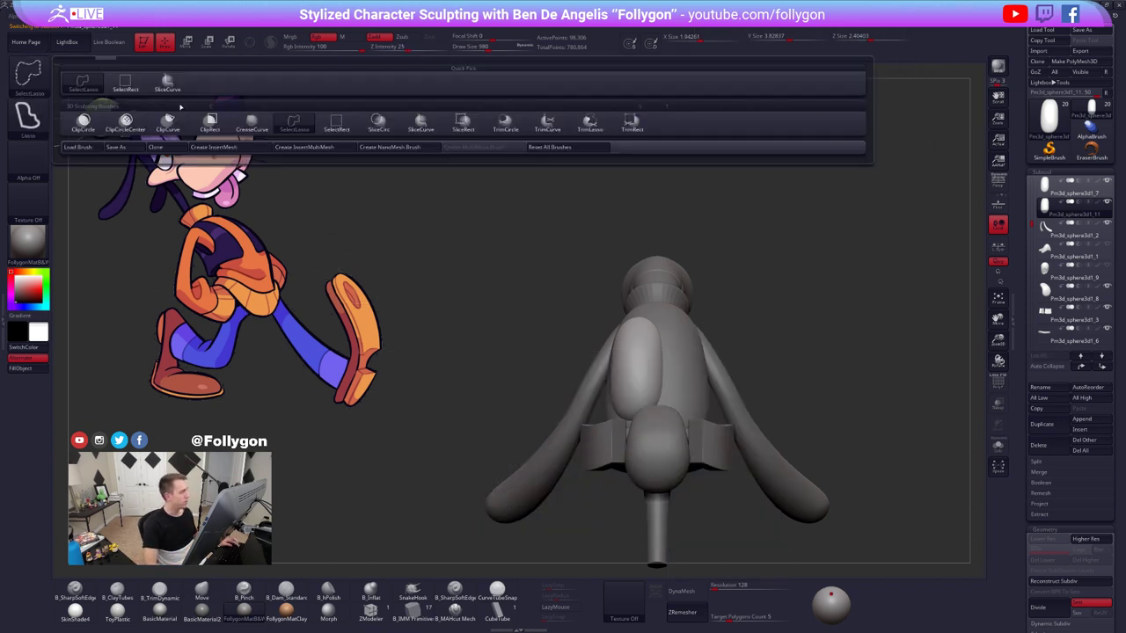
click(425, 124)
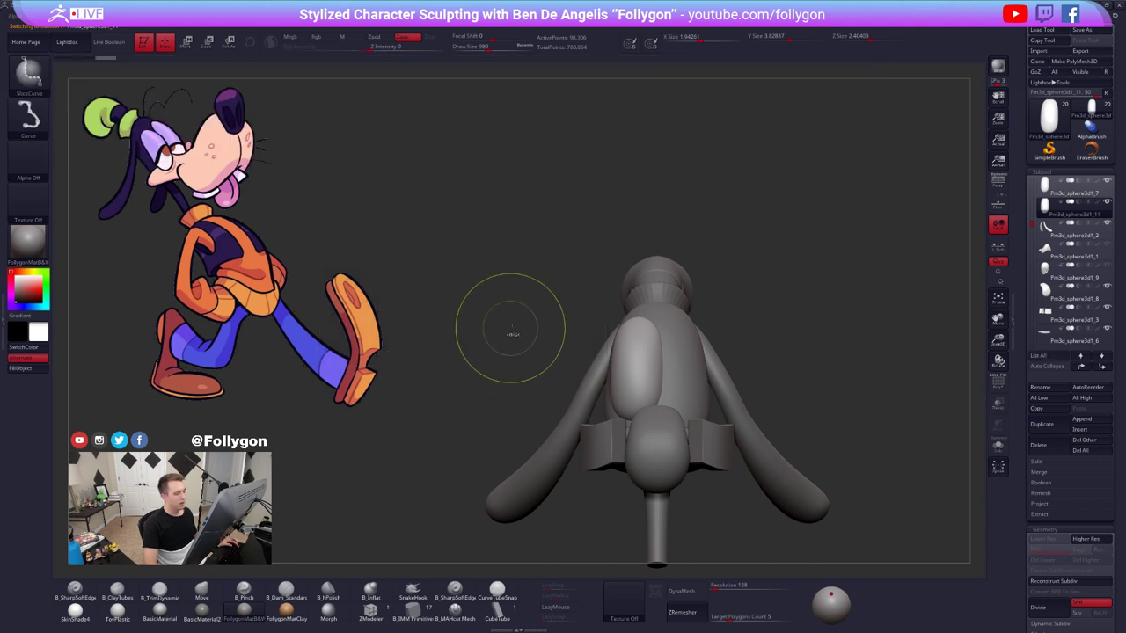
key(alt+s)
key(ctrl+w)
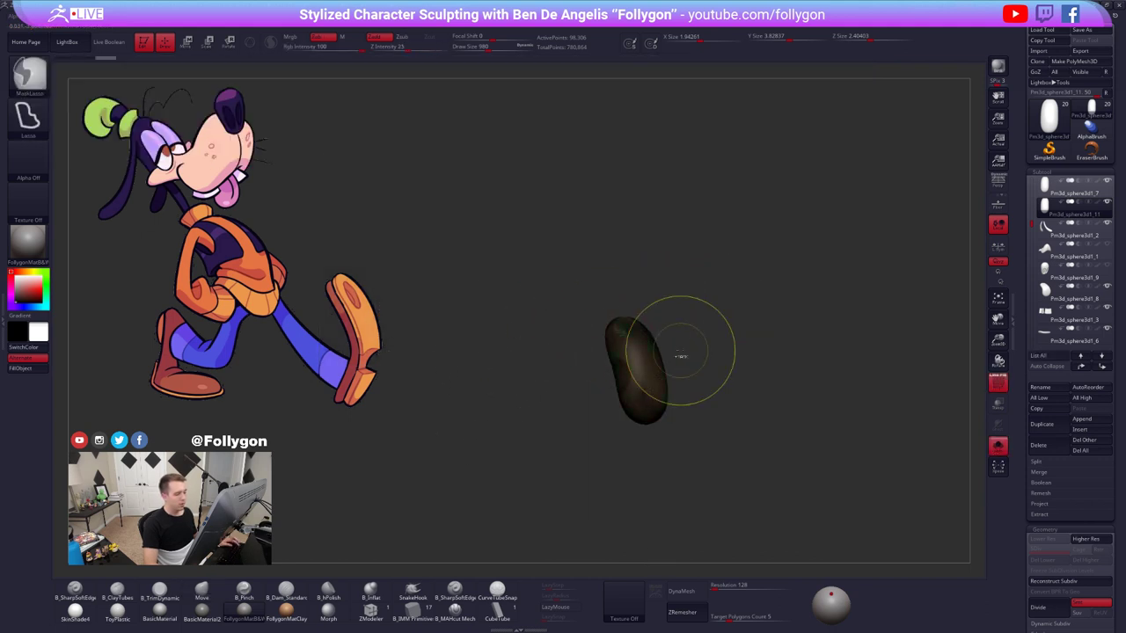
key(shift+f)
right_drag(660, 352, 635, 398)
key(alt+s)
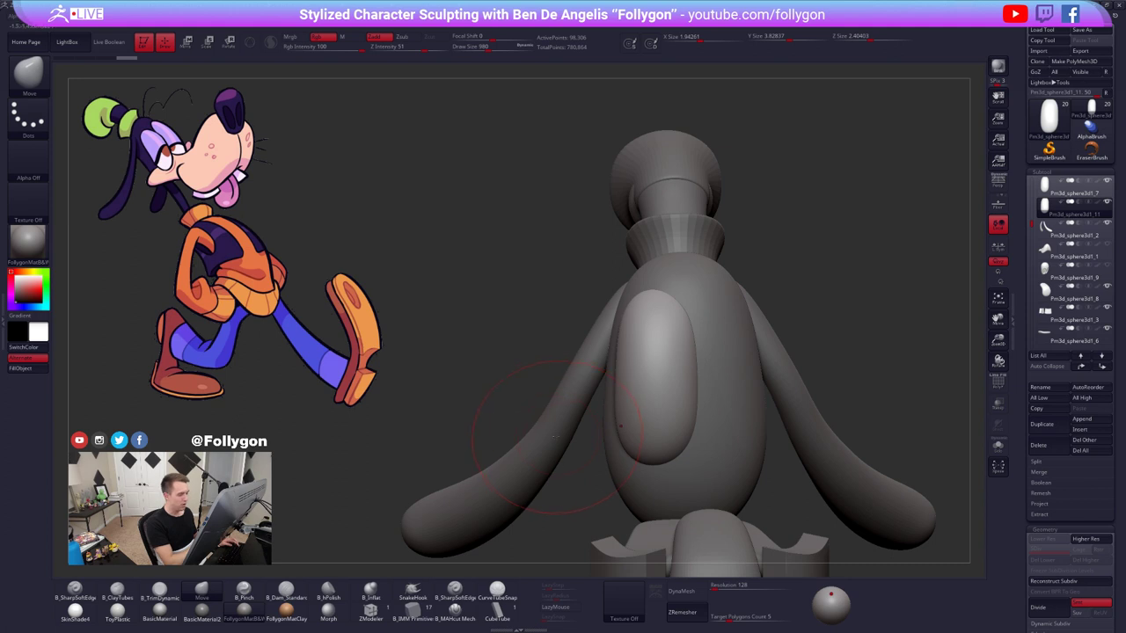
mouse_move(528, 431)
ctrl+shift+mouse_down()
mouse_move(600, 418)
mouse_move(656, 369)
mouse_move(720, 361)
mouse_move(783, 385)
mouse_move(923, 398)
ctrl+shift+mouse_up()
- Try masking the lower section of the sliced eye copy and check the eye against the muzzle
right_drag(844, 396, 763, 339)
key(w)
ctrl+click(676, 339)
ctrl+right_drag(775, 414, 771, 460)
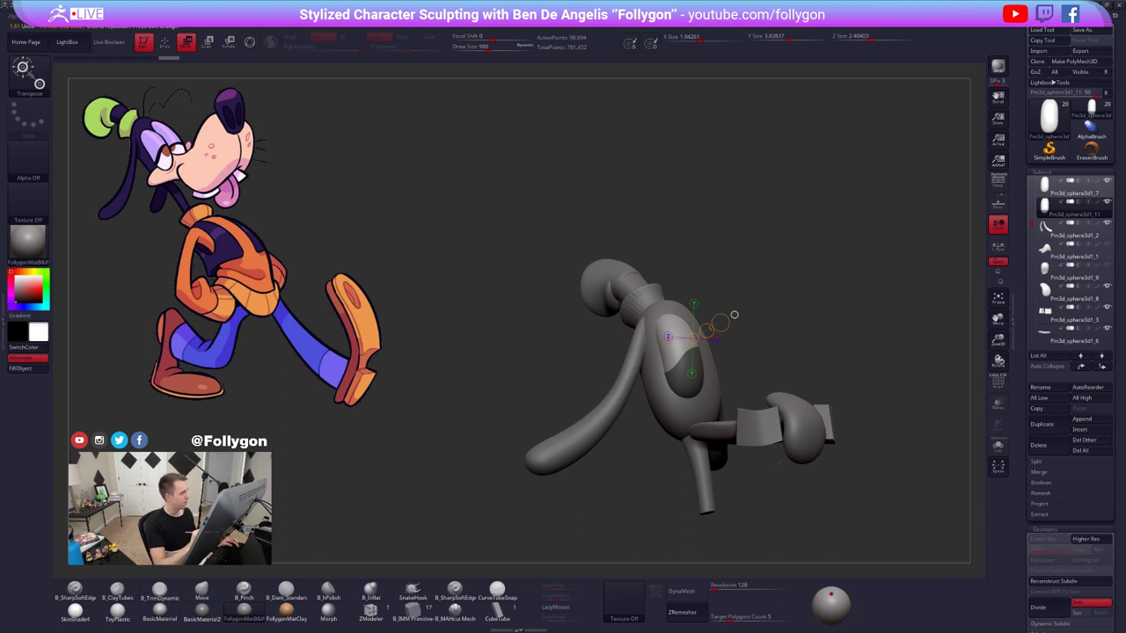
ctrl+right_drag(770, 460, 783, 506)
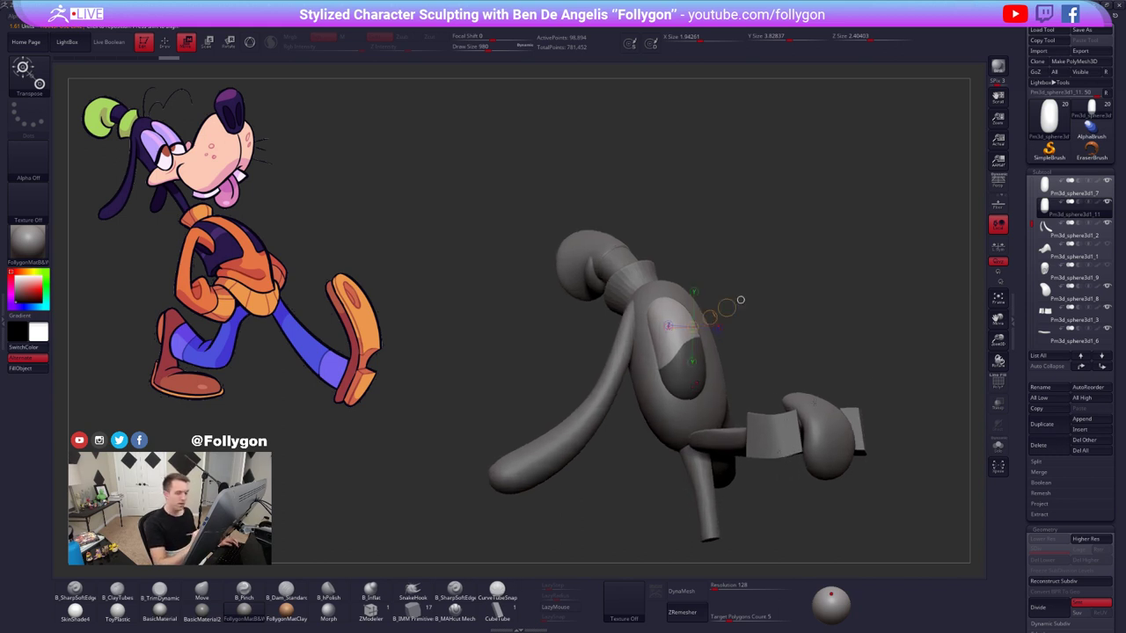
click(1108, 245)
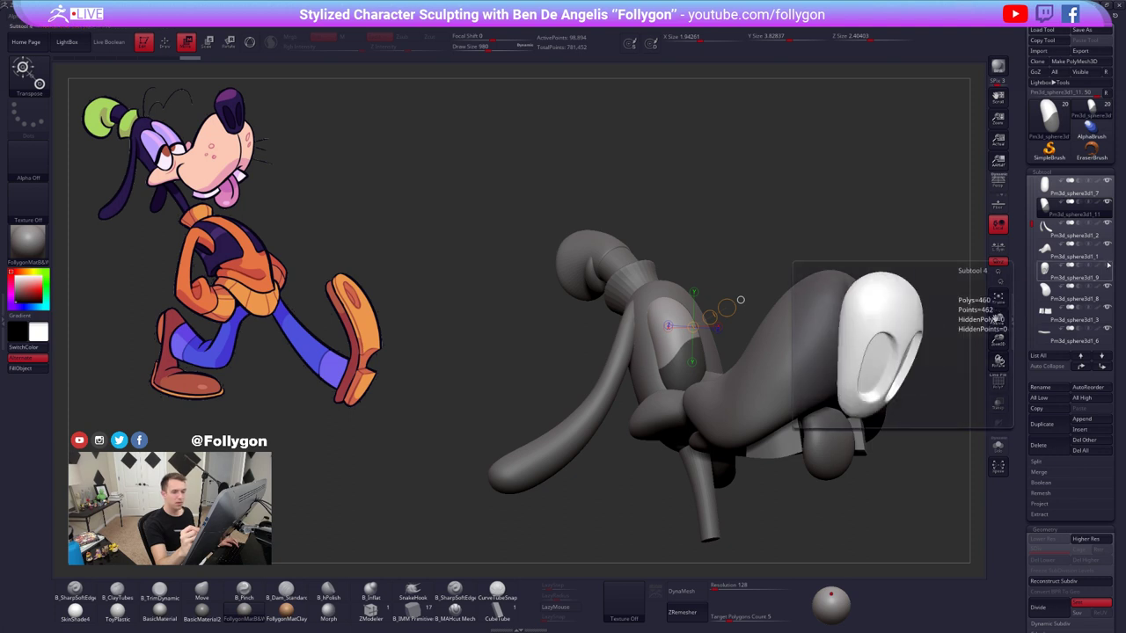
click(1108, 245)
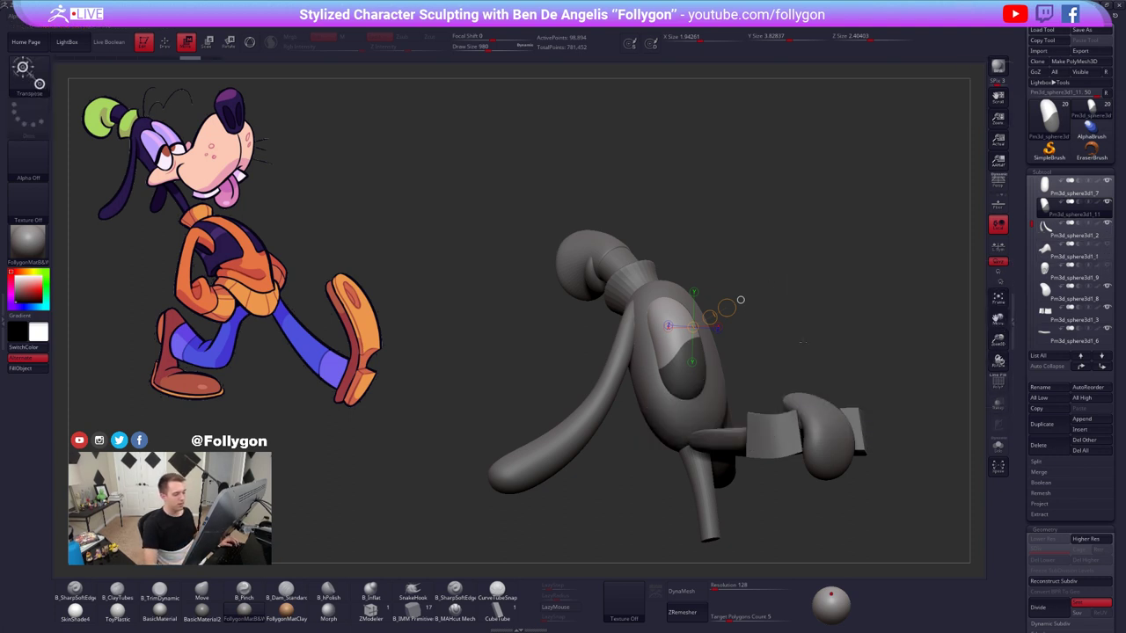
key(ctrl+z)
- Solo the sliced eye copy with its polyframe displayed and set the draw size to 595
key(shift+f)
key(ctrl+w)
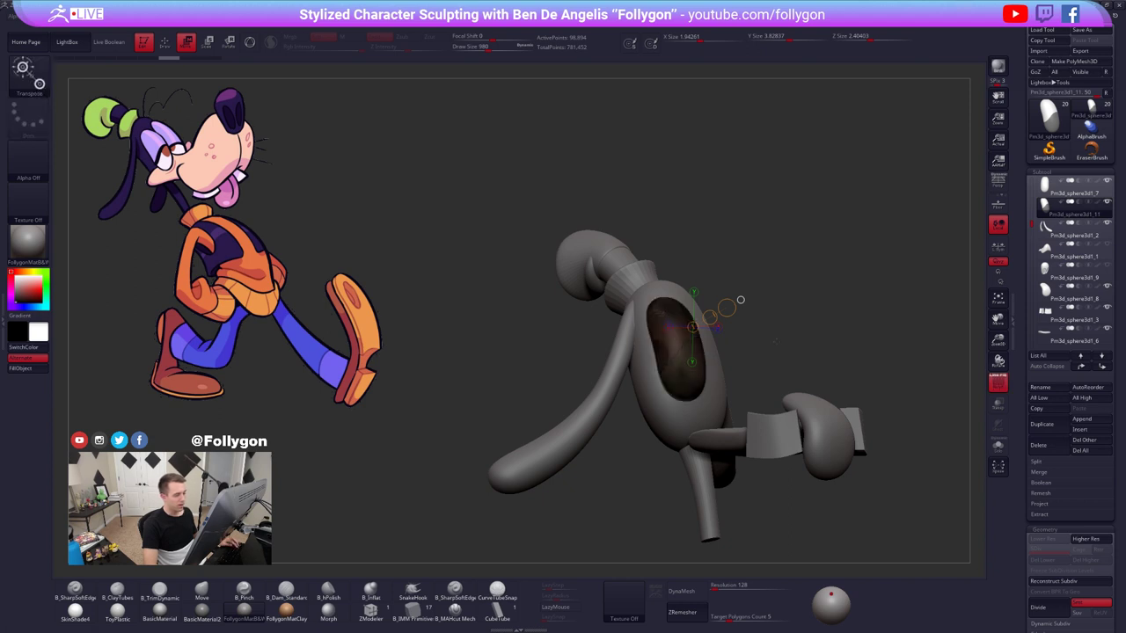
key(q)
mouse_move(751, 327)
alt+mouse_down()
mouse_move(736, 322)
mouse_move(782, 312)
alt+mouse_up()
key(shift+f)
key(alt+s)
key(space)
key(shift+f)
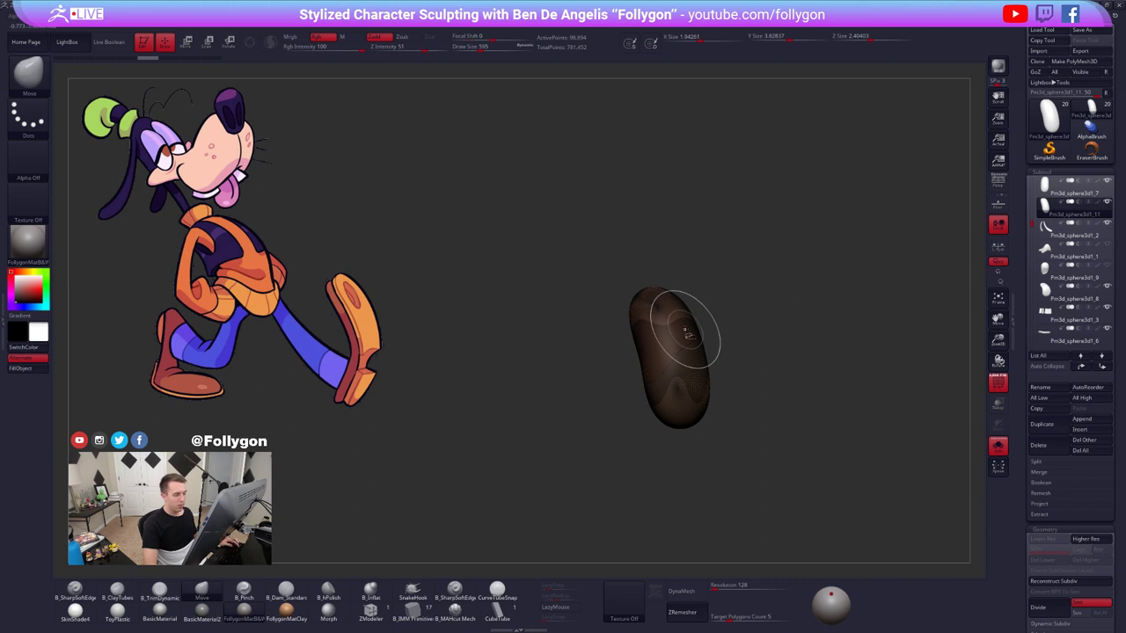
- Isolate the upper section of the sliced eye copy and delete the hidden lower section
ctrl+shift+click(680, 323)
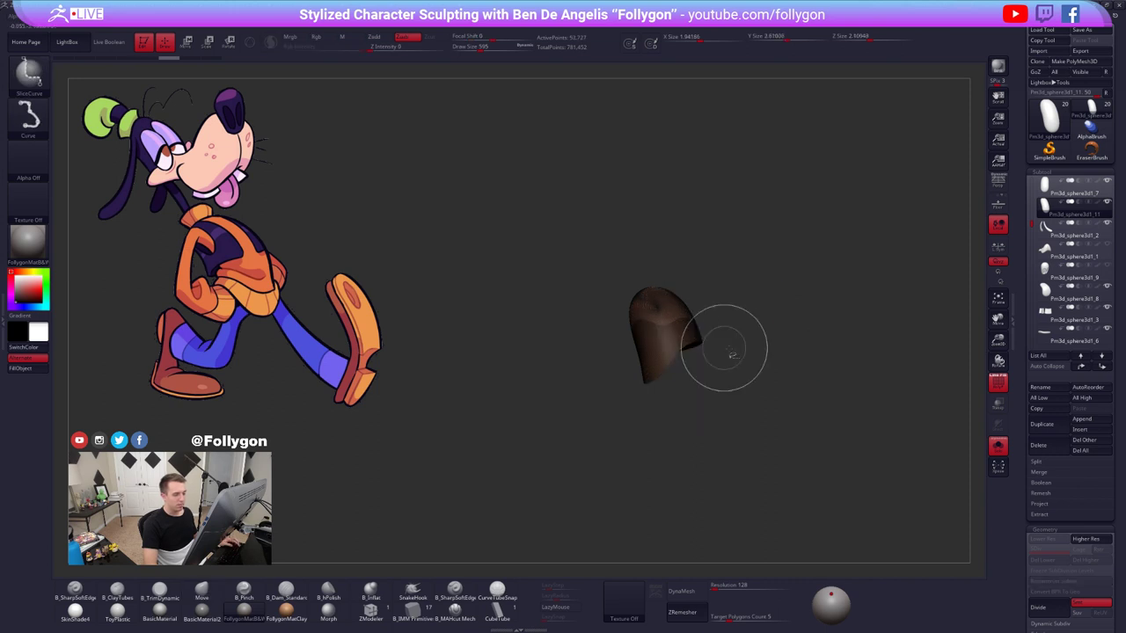
mouse_move(687, 326)
ctrl+right_down()
mouse_move(701, 344)
mouse_move(703, 286)
mouse_move(710, 304)
ctrl+right_up()
key(space)
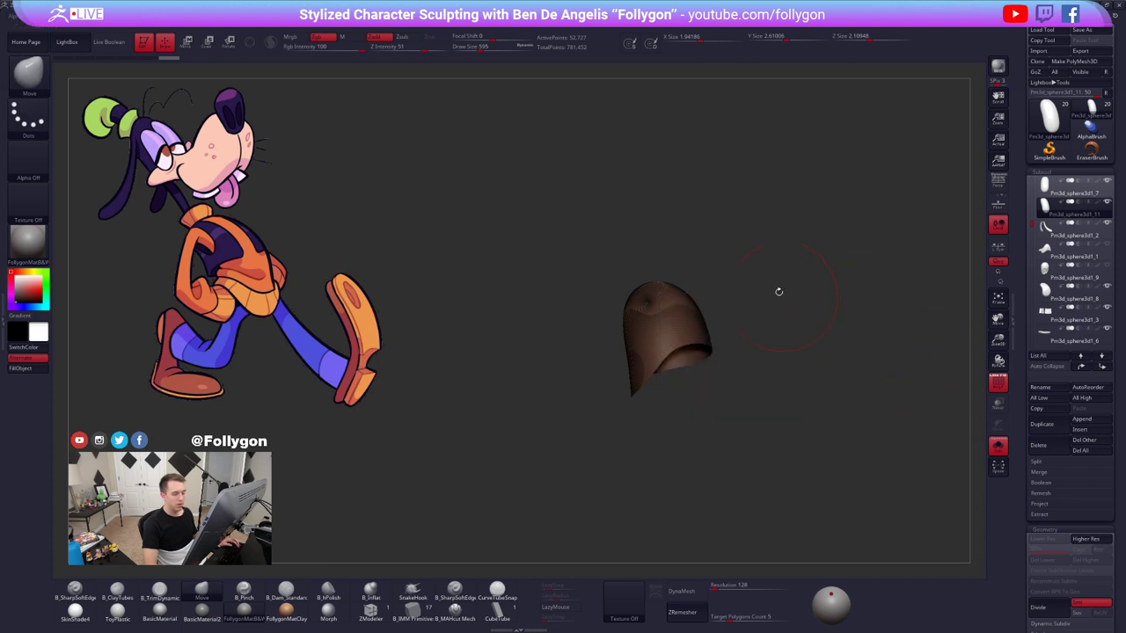
key(space)
click(790, 287)
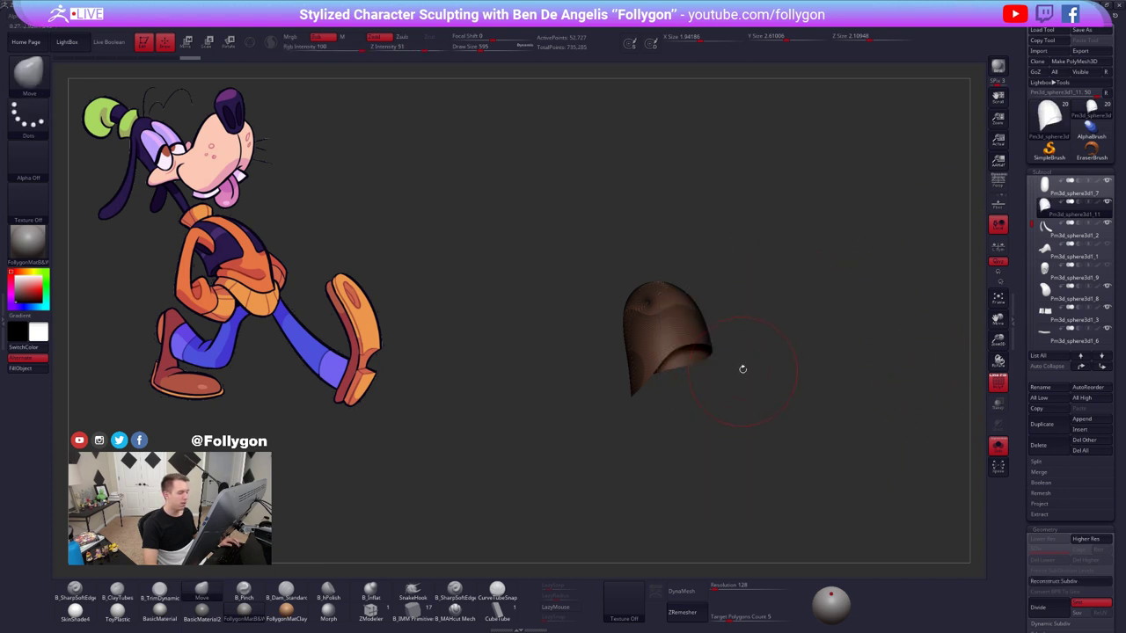
- Scale the eyelid piece up slightly around the eye, to about 2.08 by 2.80 by 2.26
right_drag(738, 362, 694, 389)
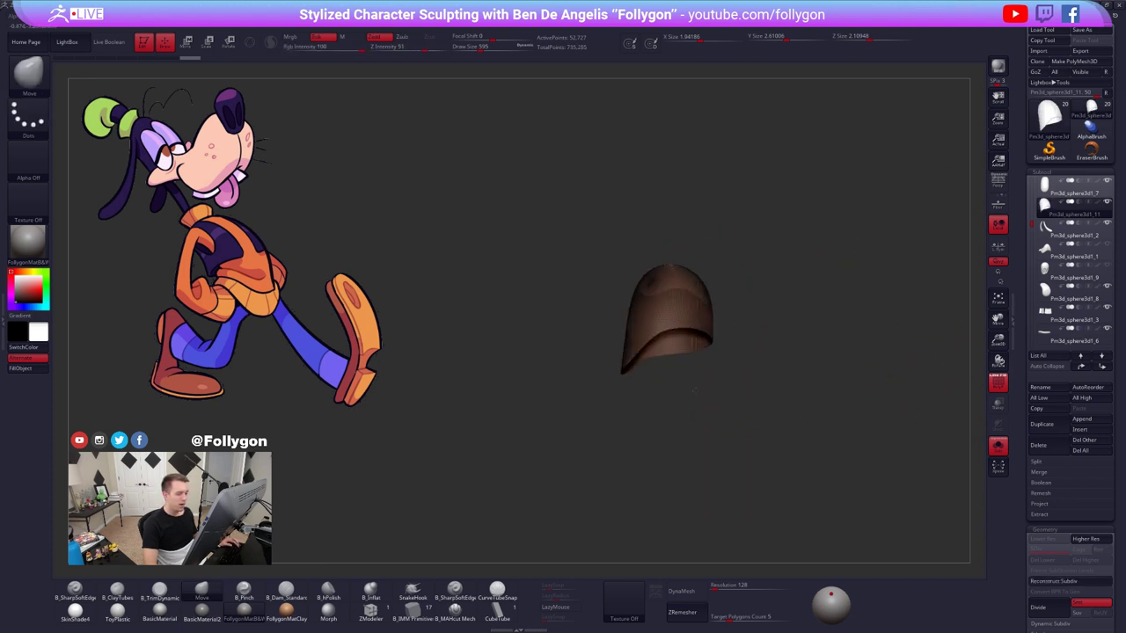
right_drag(690, 311, 696, 330)
key(alt+s)
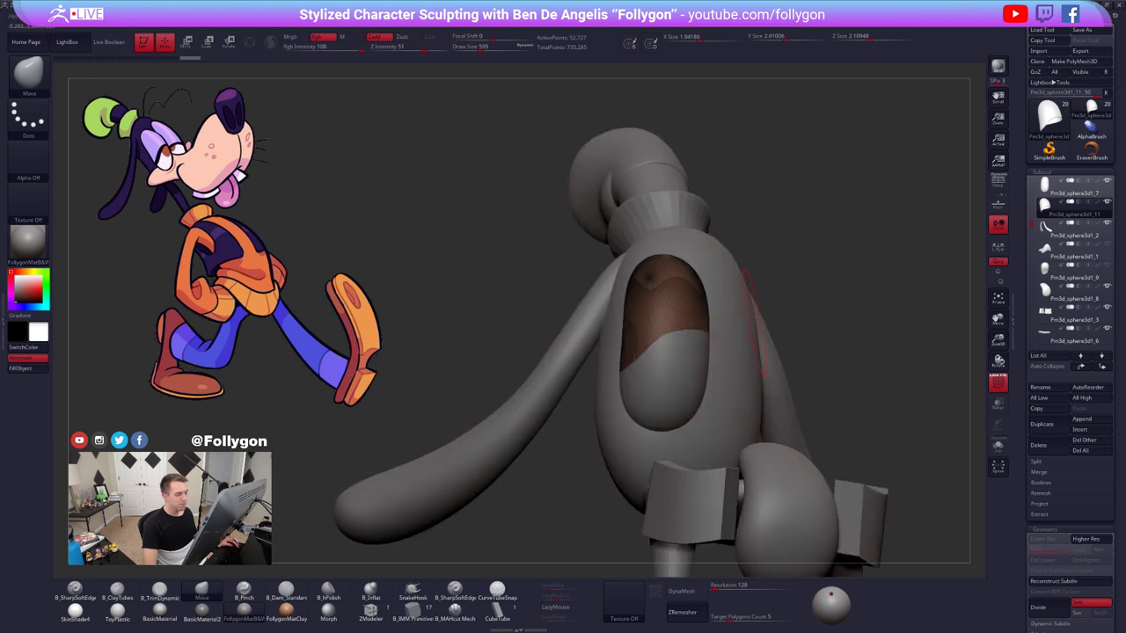
key(e)
drag(657, 307, 630, 222)
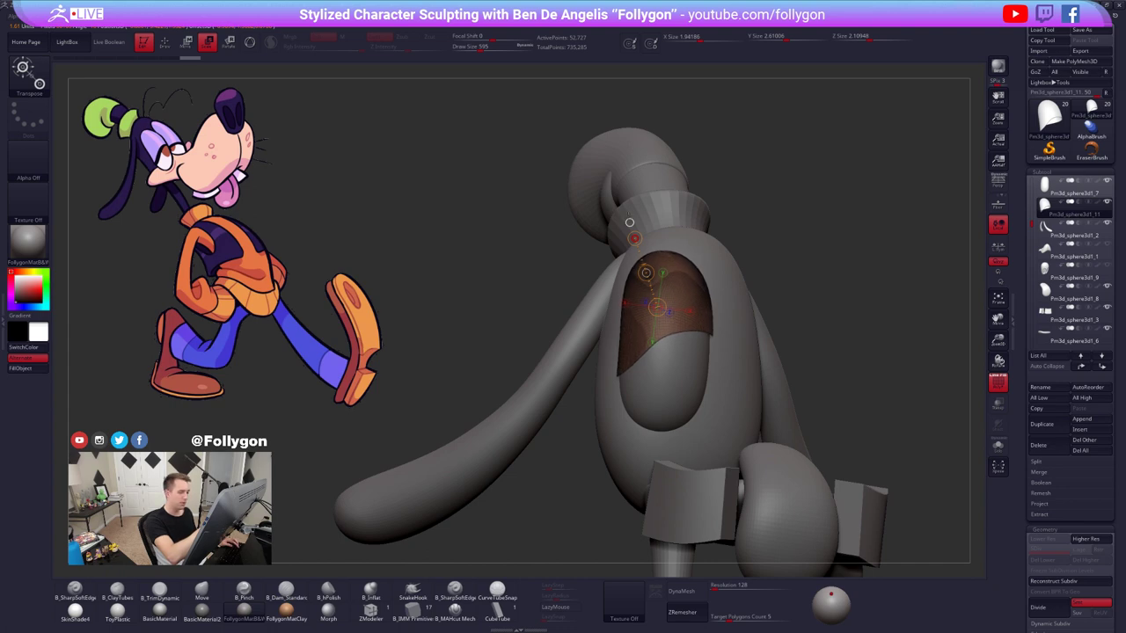
mouse_move(630, 223)
right_down()
mouse_move(616, 269)
mouse_move(626, 221)
right_up()
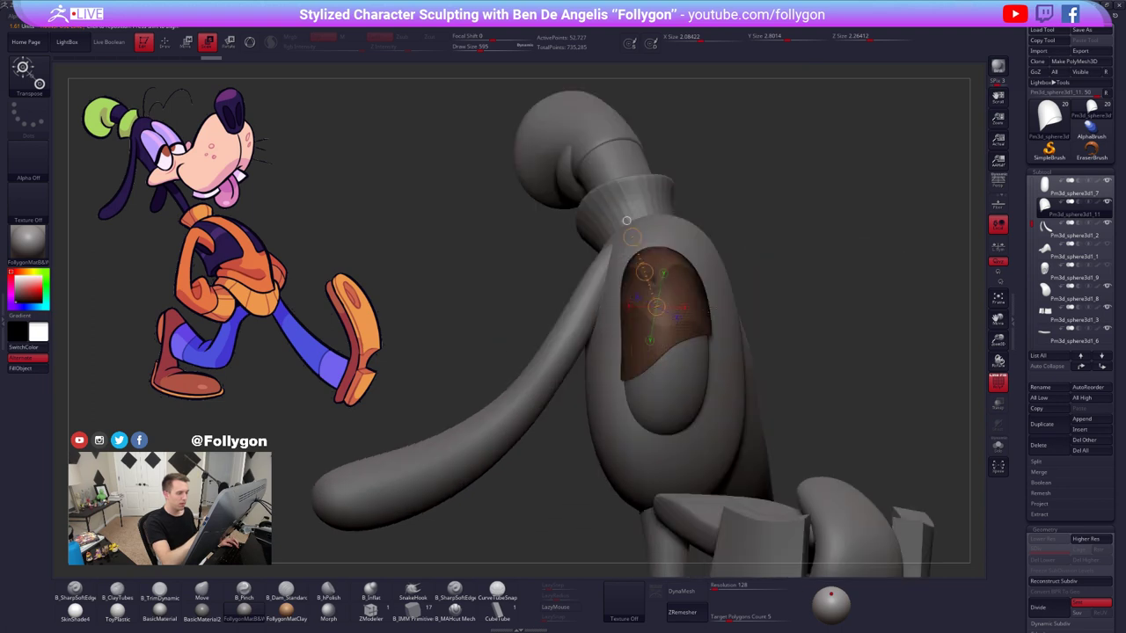
key(q)
- Solo the eyelid piece, set the draw size to 215, and close its open underside
key(alt+s)
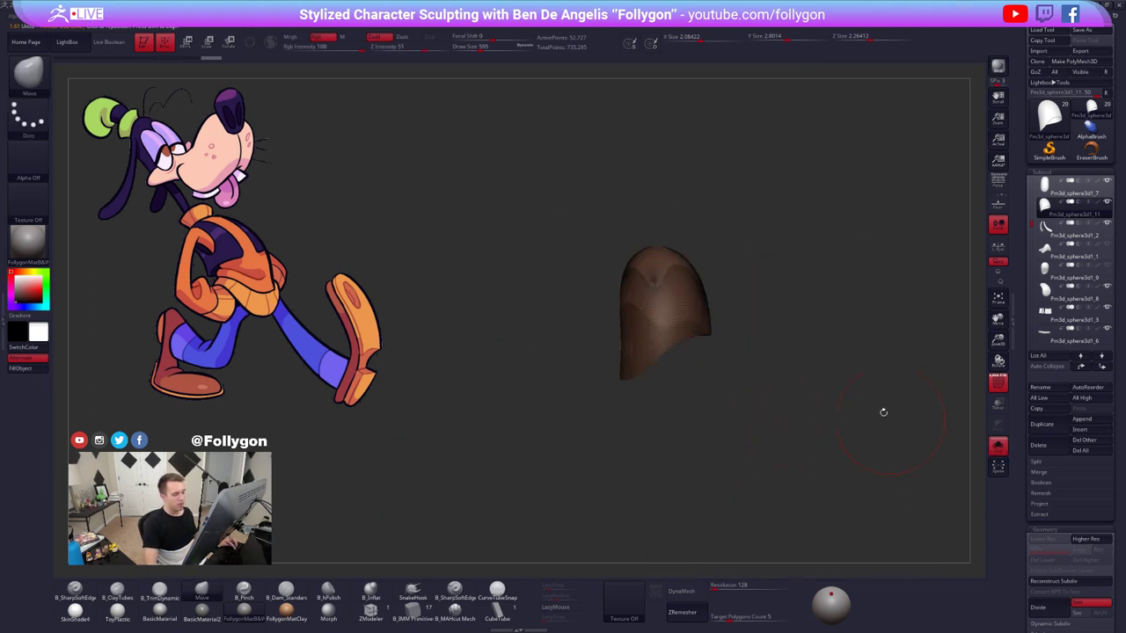
right_drag(885, 413, 824, 339)
key(space)
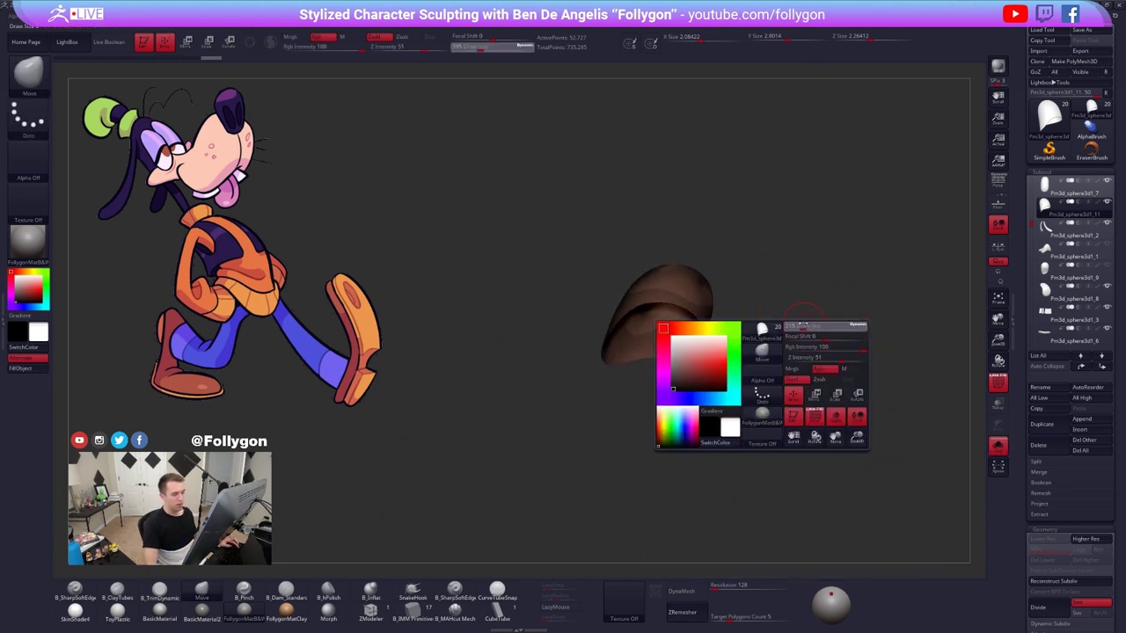
key(ctrl+space)
click(830, 342)
right_drag(847, 231, 642, 346)
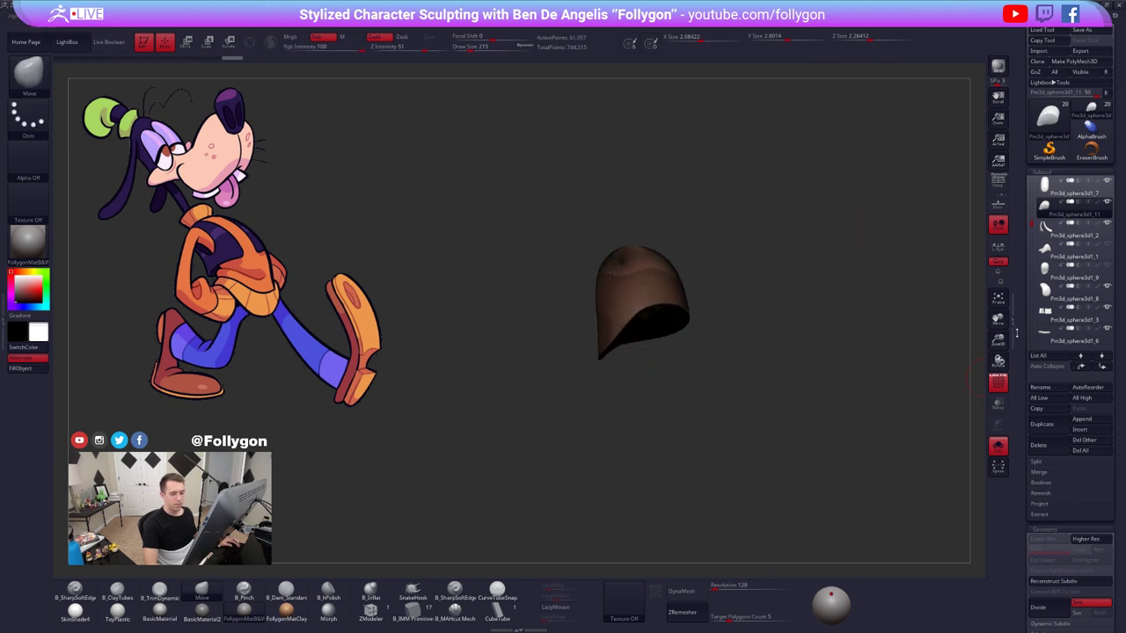
- Remesh the eyelid with ZRemesher, keeping polygroups, with a target polygon count of 0.1
drag(1017, 326, 1017, 134)
click(1047, 506)
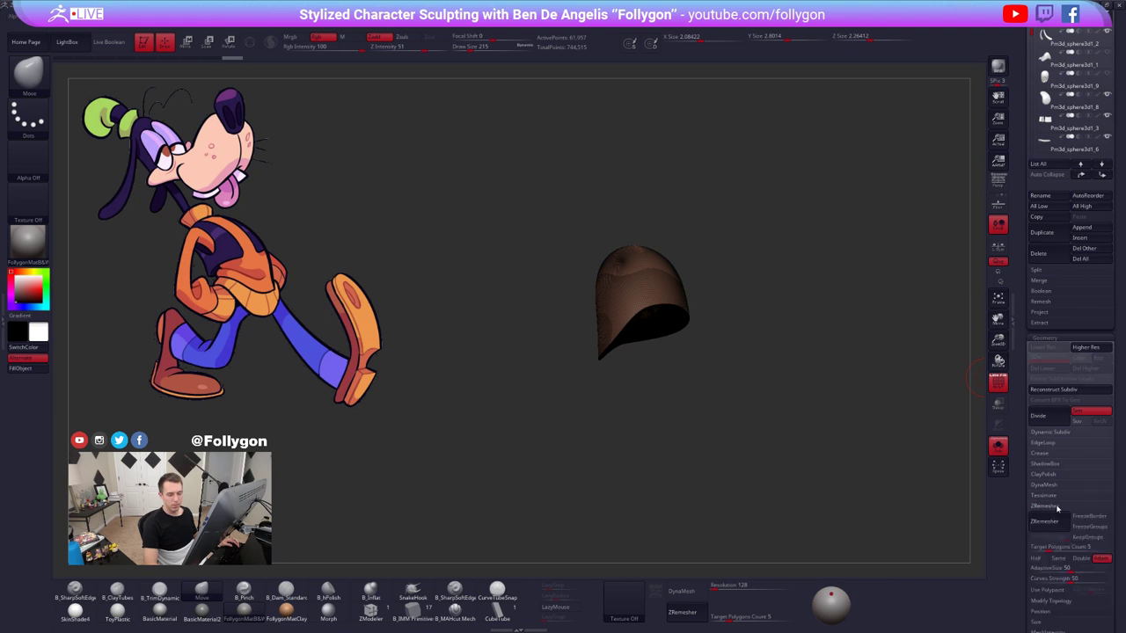
drag(1012, 542, 1012, 542)
click(1048, 526)
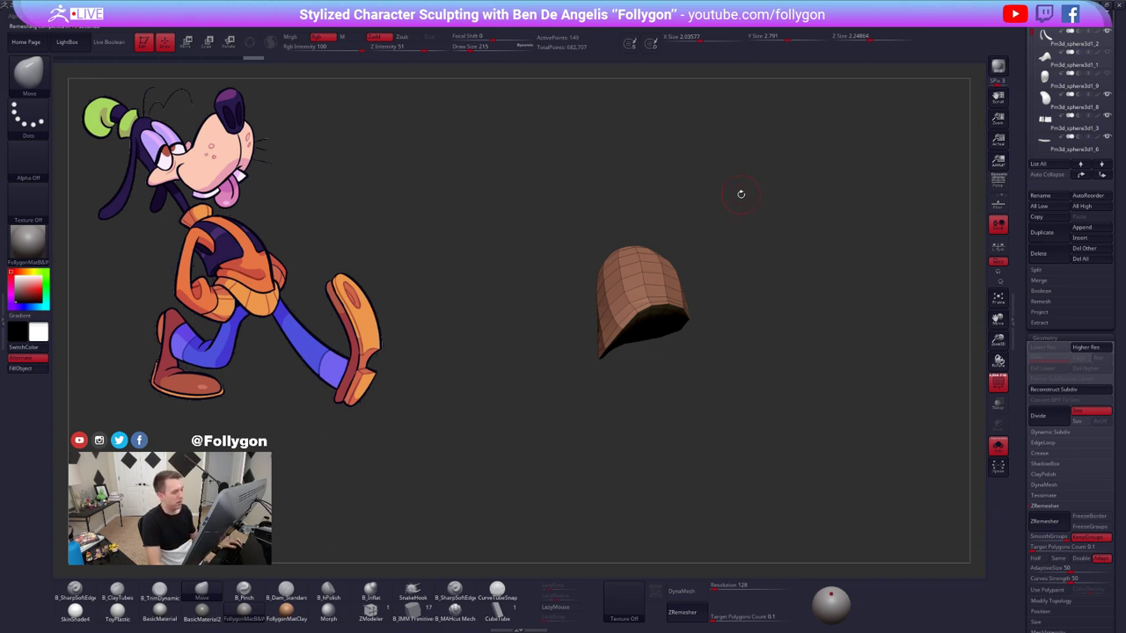
mouse_move(721, 285)
mouse_down()
mouse_move(687, 280)
mouse_move(699, 291)
mouse_up()
- Try deleting a complete edge loop near the eyelid's lower rim with the ZModeler brush
click(370, 610)
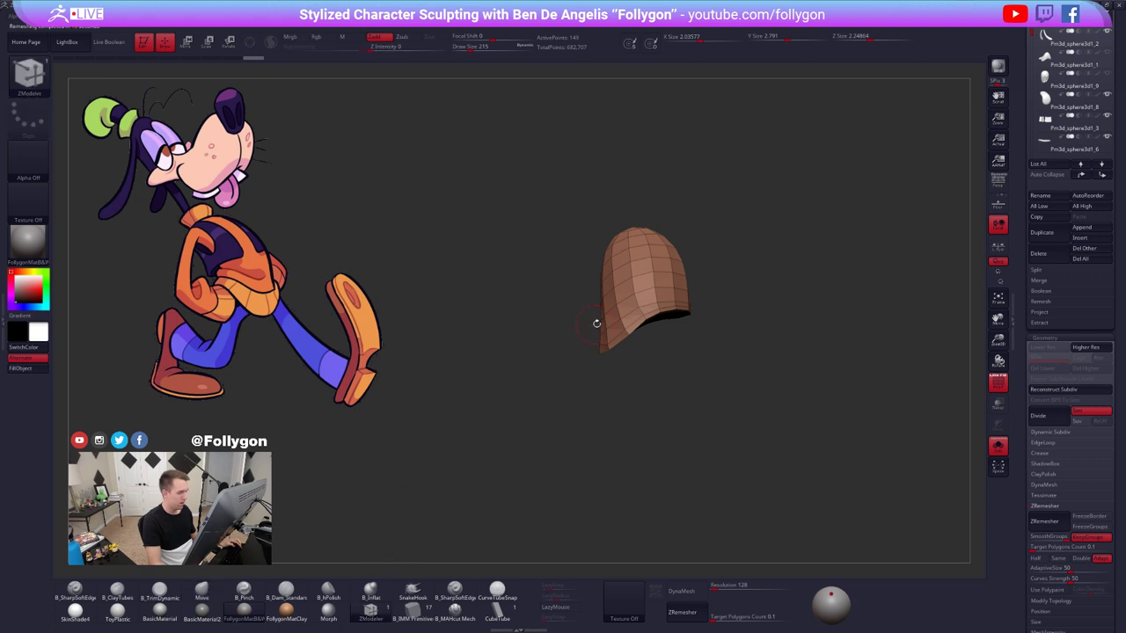
alt+drag(597, 323, 621, 344)
key(space)
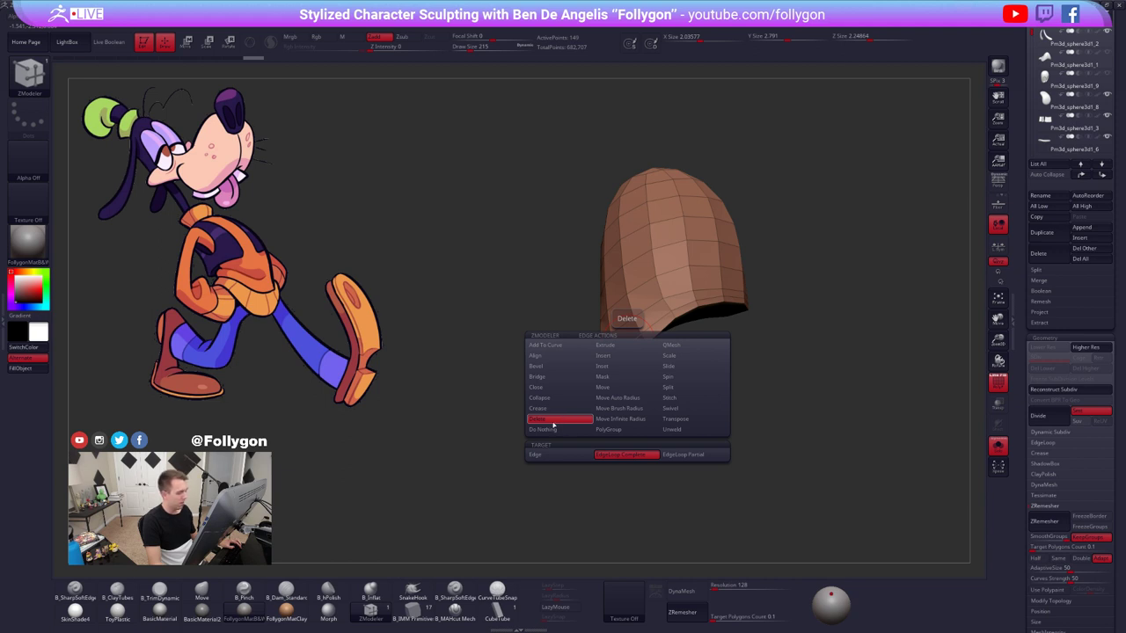
click(553, 423)
click(642, 333)
key(ctrl+z)
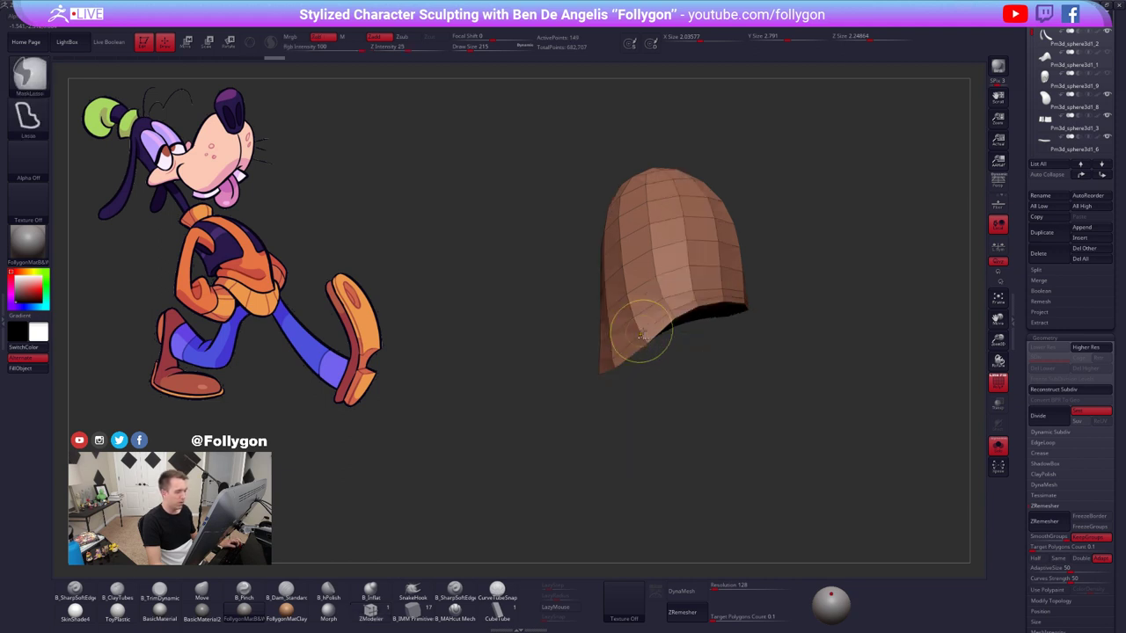
mouse_move(712, 350)
mouse_down()
mouse_move(524, 328)
mouse_move(492, 337)
mouse_move(578, 338)
mouse_move(616, 351)
mouse_move(607, 326)
mouse_move(704, 333)
mouse_up()
key(ctrl+z)
- Switch to the Move brush and examine the remeshed eyelid's lower rim and corner with dynamic subdivision previewed
key(b)
key(m)
key(v)
key(shift+s)
right_drag(669, 325, 631, 301)
key(d)
key(shift+s)
key(shift+d)
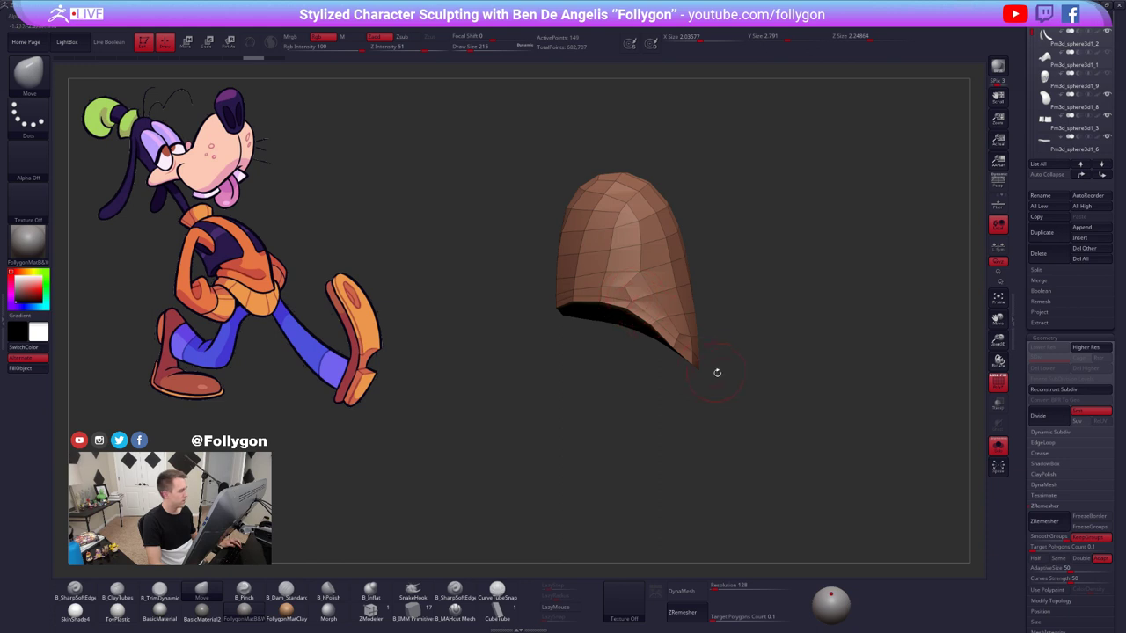
right_drag(645, 354, 721, 358)
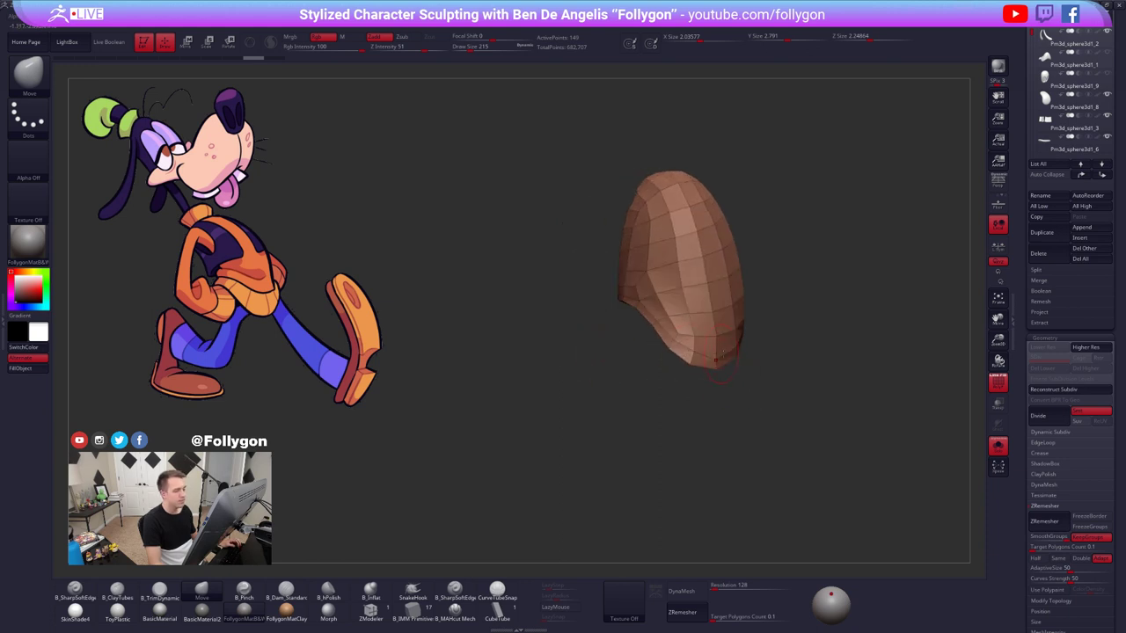
- Try another ZRemesher pass on the low-poly eyelid
click(1036, 518)
key(ctrl+z)
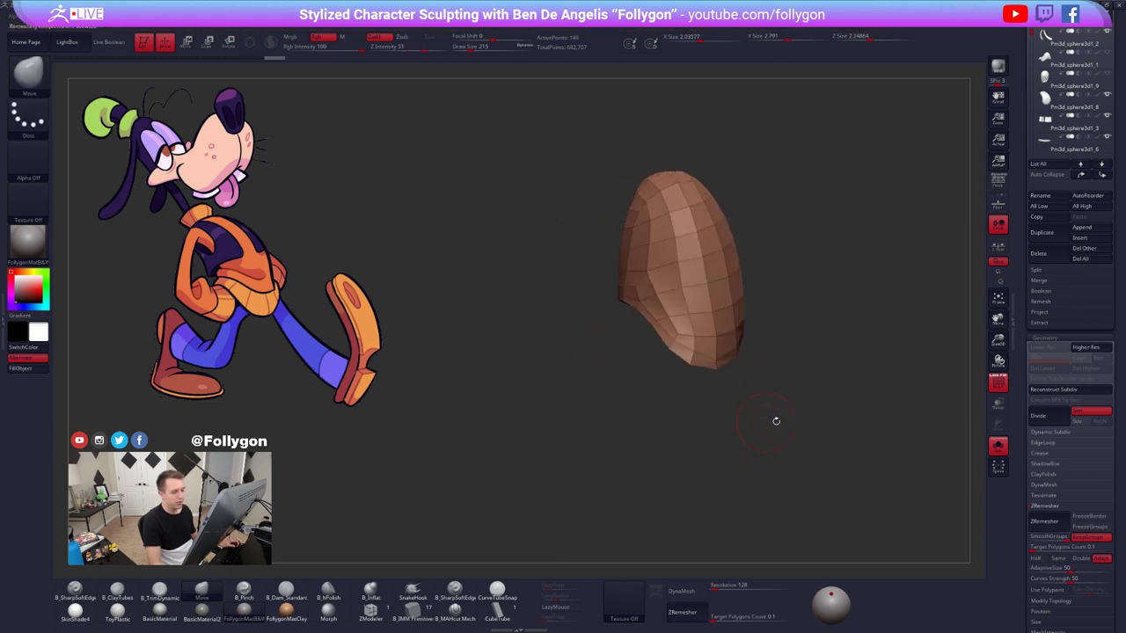
drag(776, 422, 754, 375)
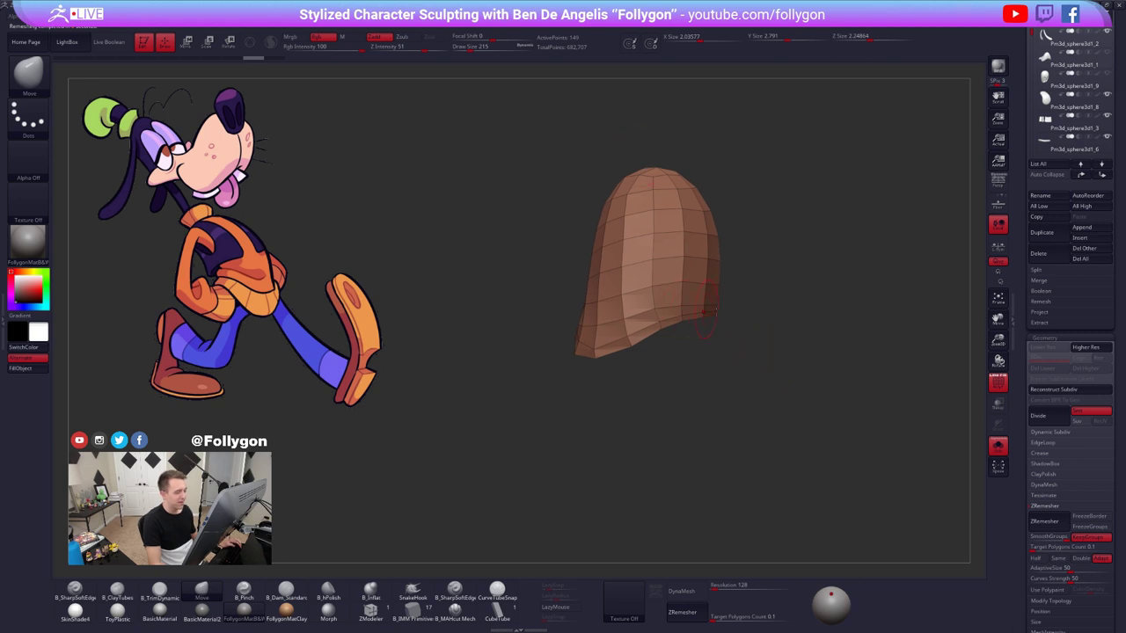
alt+drag(735, 301, 678, 244)
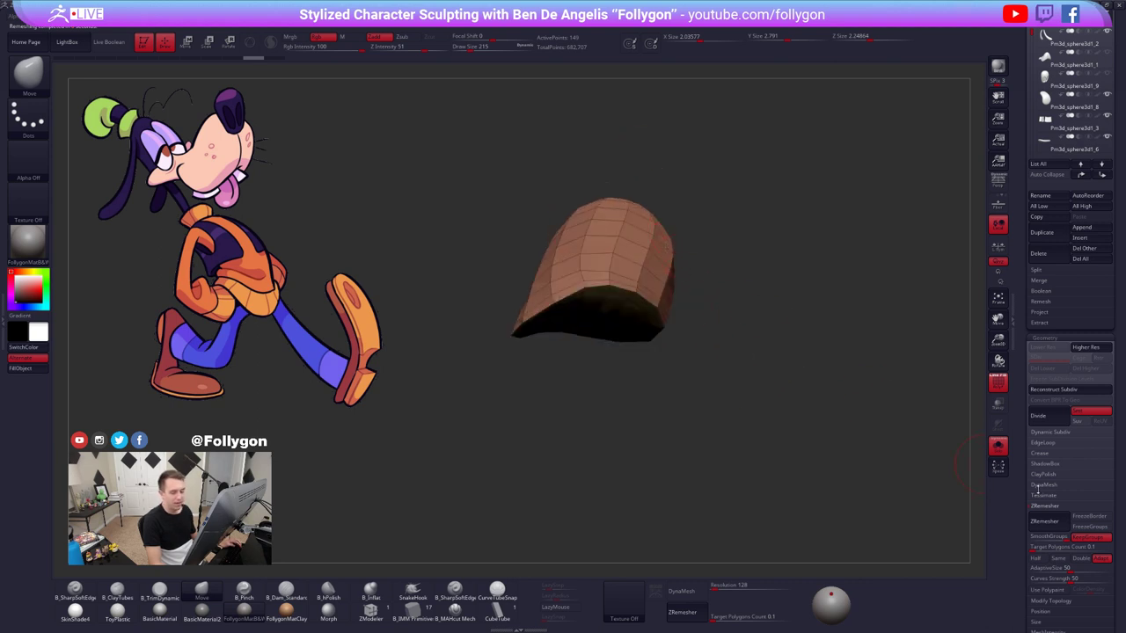
- Try two further ZRemesher passes on the low-poly eyelid
click(1050, 524)
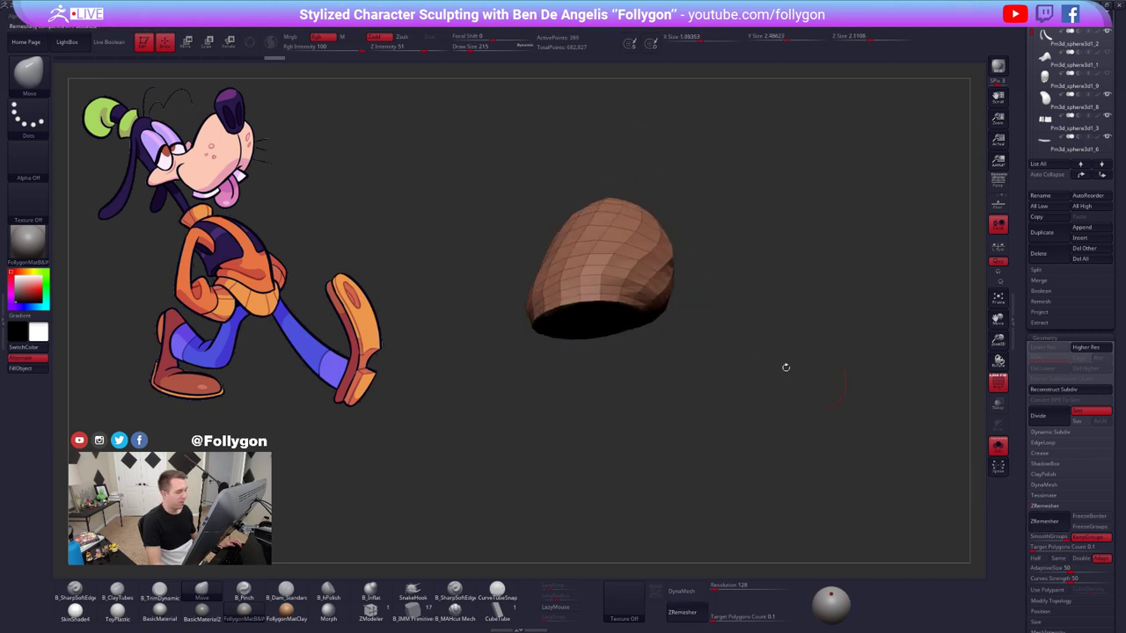
drag(786, 368, 774, 408)
alt+drag(638, 327, 681, 368)
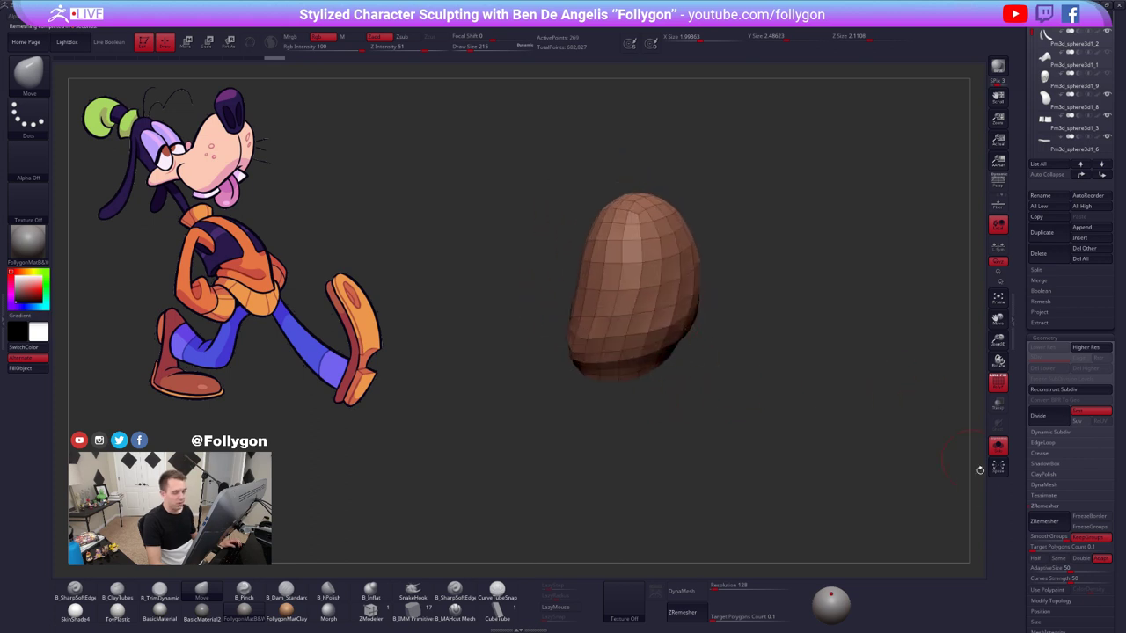
click(1039, 526)
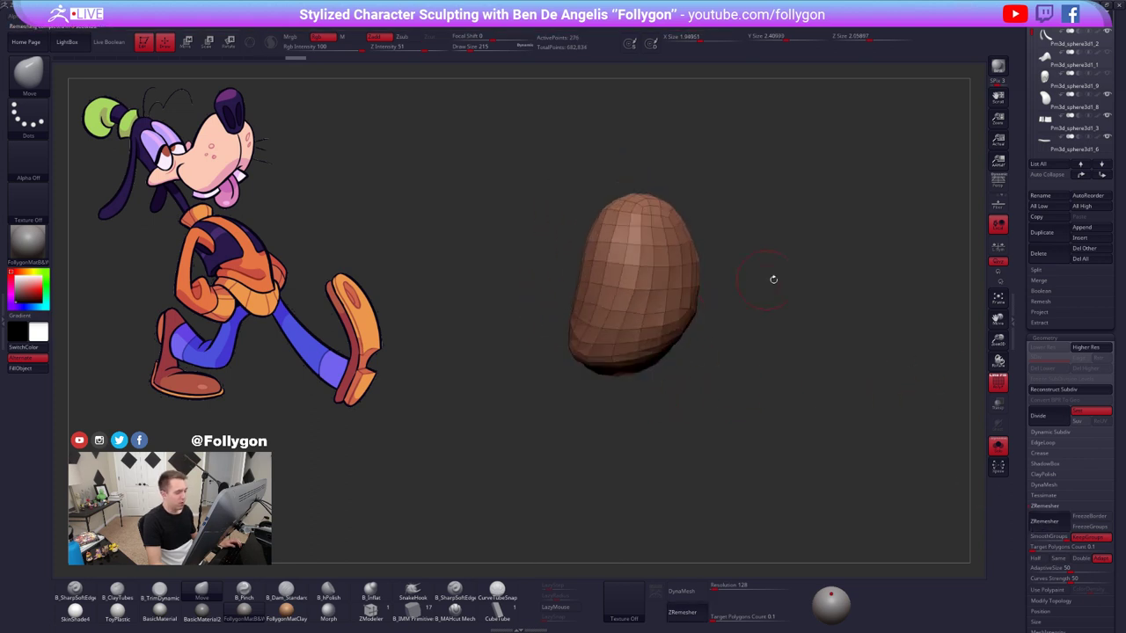
key(ctrl+z)
key(ctrl+z)
mouse_move(775, 278)
mouse_down()
mouse_move(651, 279)
mouse_move(659, 227)
mouse_move(691, 198)
mouse_up()
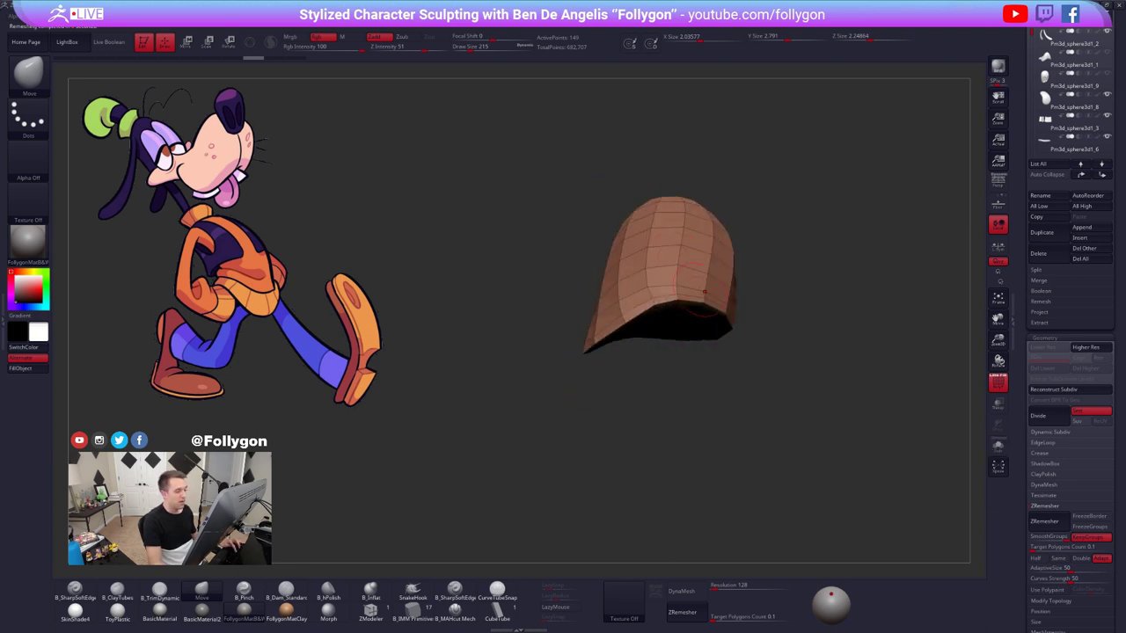
- Delete a complete edge loop near the eyelid's lower rim with the ZModeler brush
key(d)
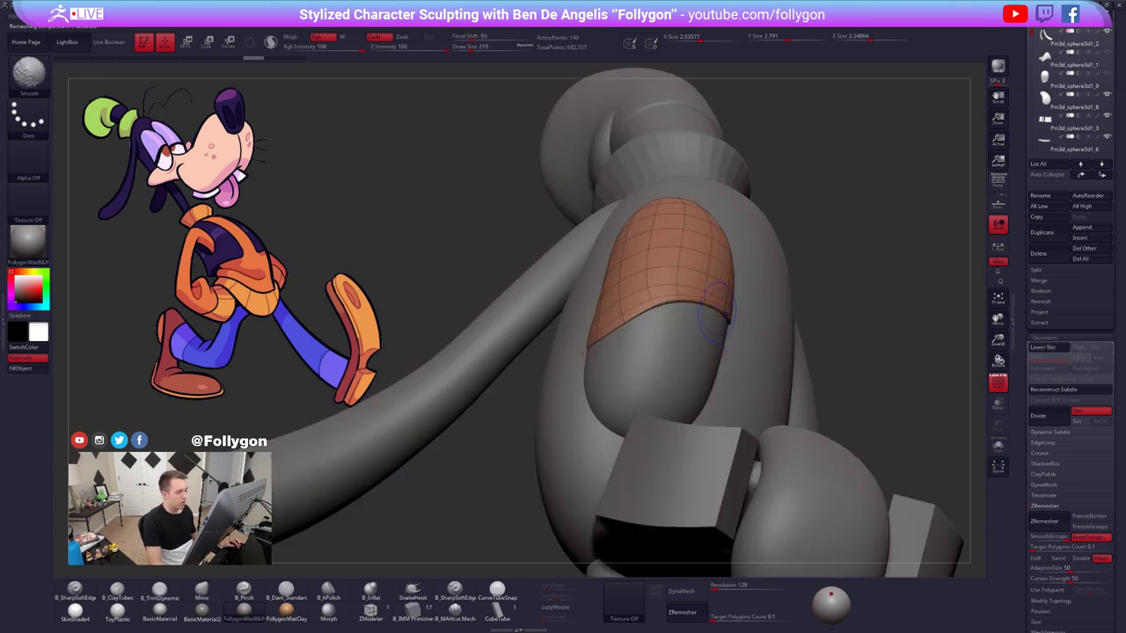
key(shift+d)
drag(666, 314, 637, 391)
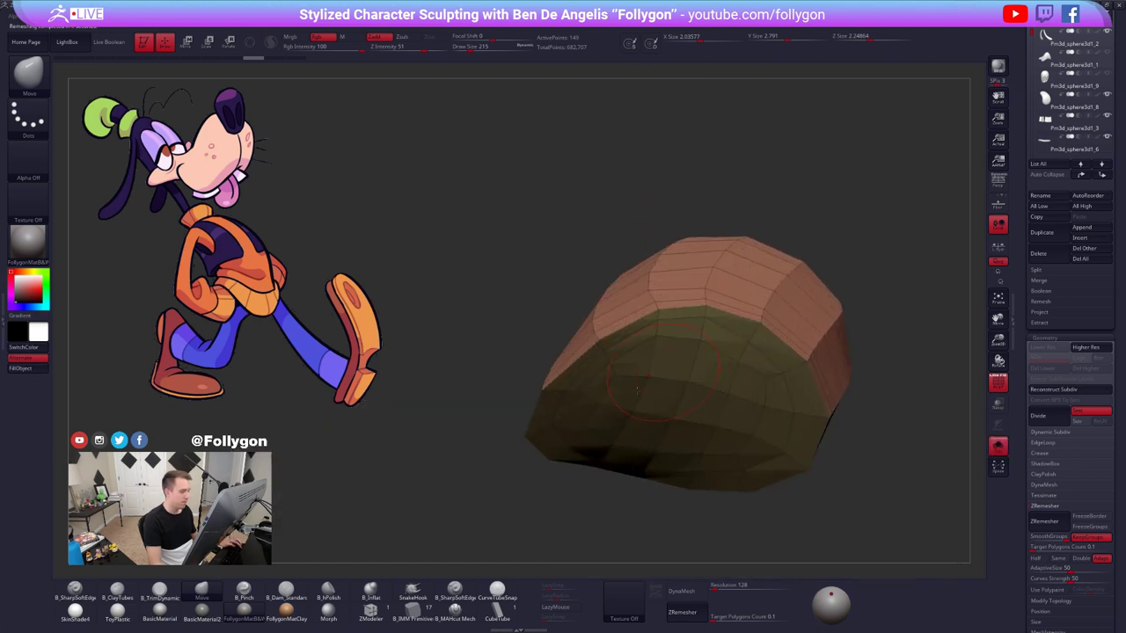
click(377, 609)
right_drag(628, 353, 628, 322)
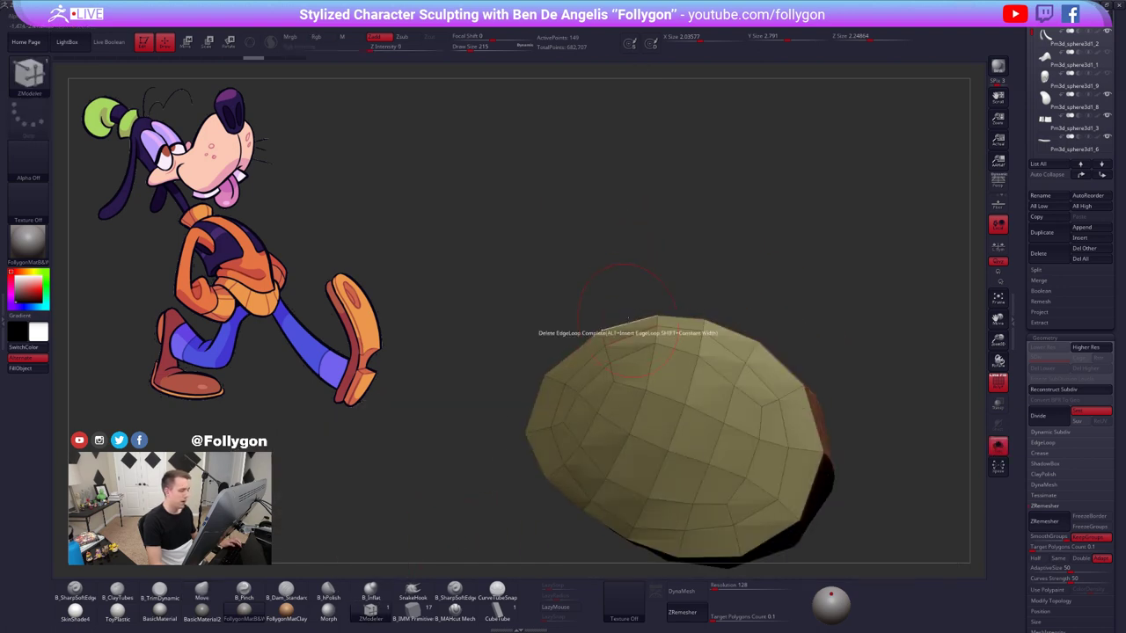
key(space)
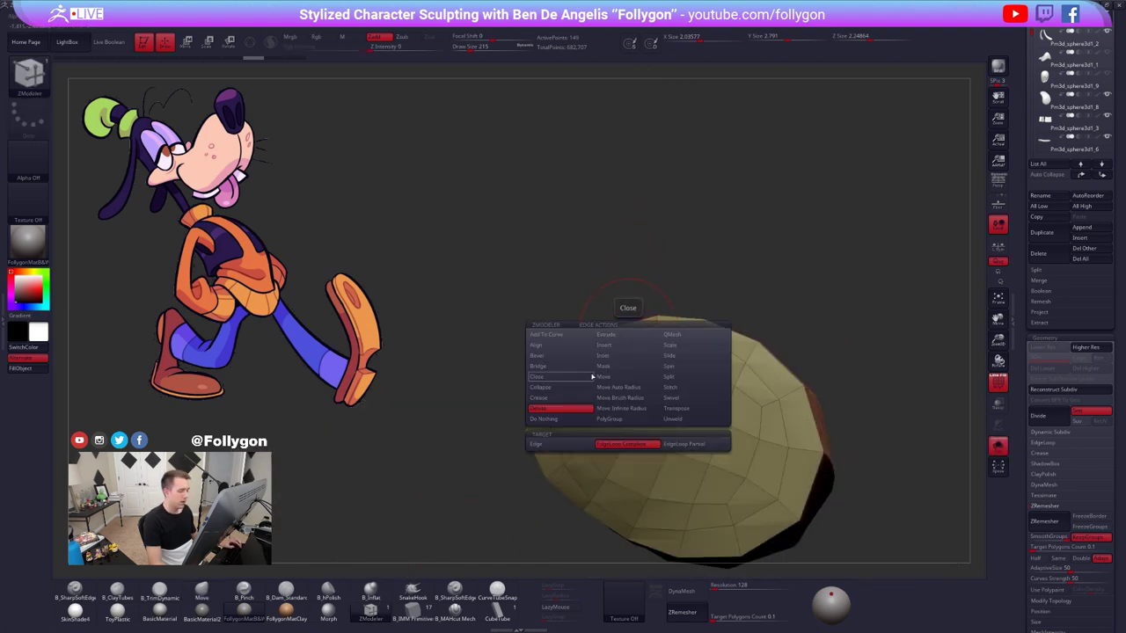
click(593, 376)
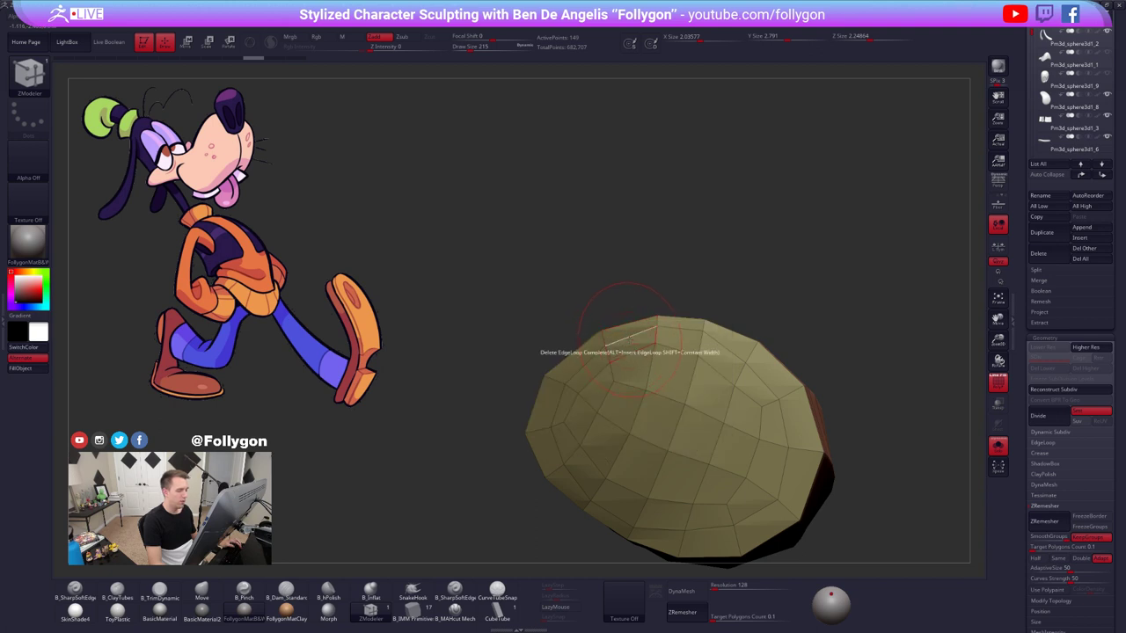
click(625, 341)
right_drag(625, 341, 617, 318)
- Bevel the complete edge loop around the eyelid's lower rim with the ZModeler brush
key(space)
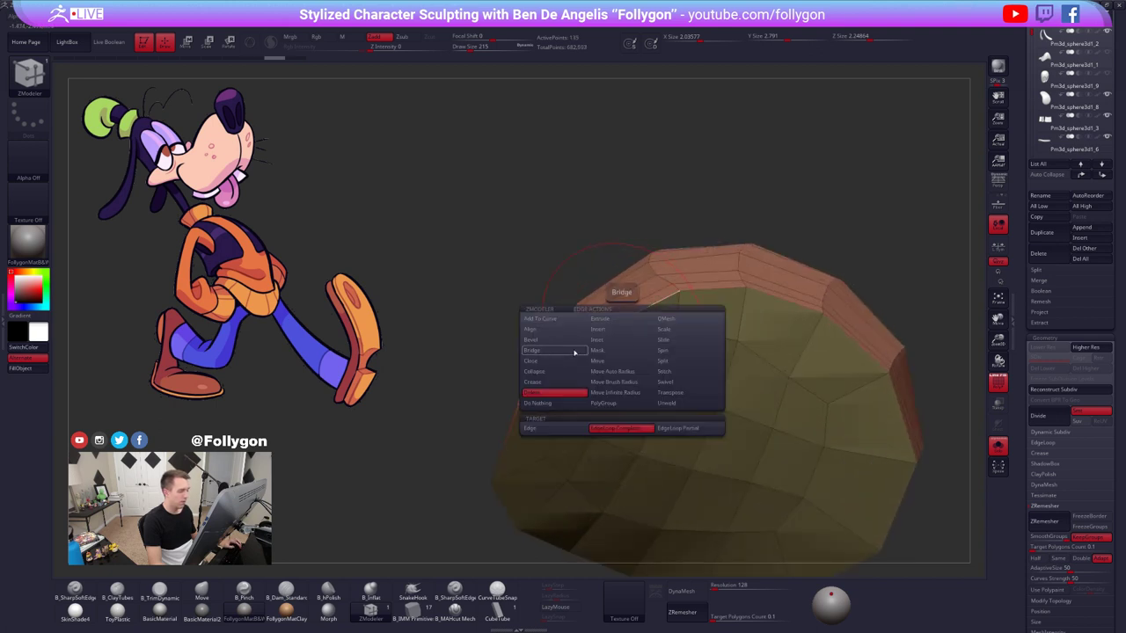
click(555, 344)
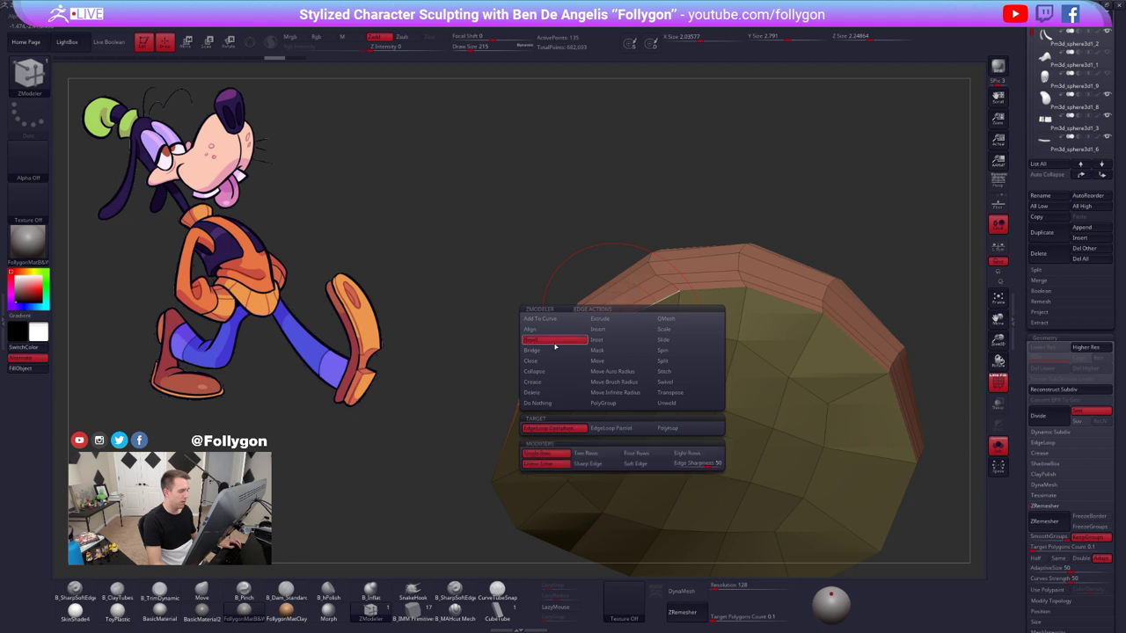
drag(651, 308, 649, 353)
key(ctrl+z)
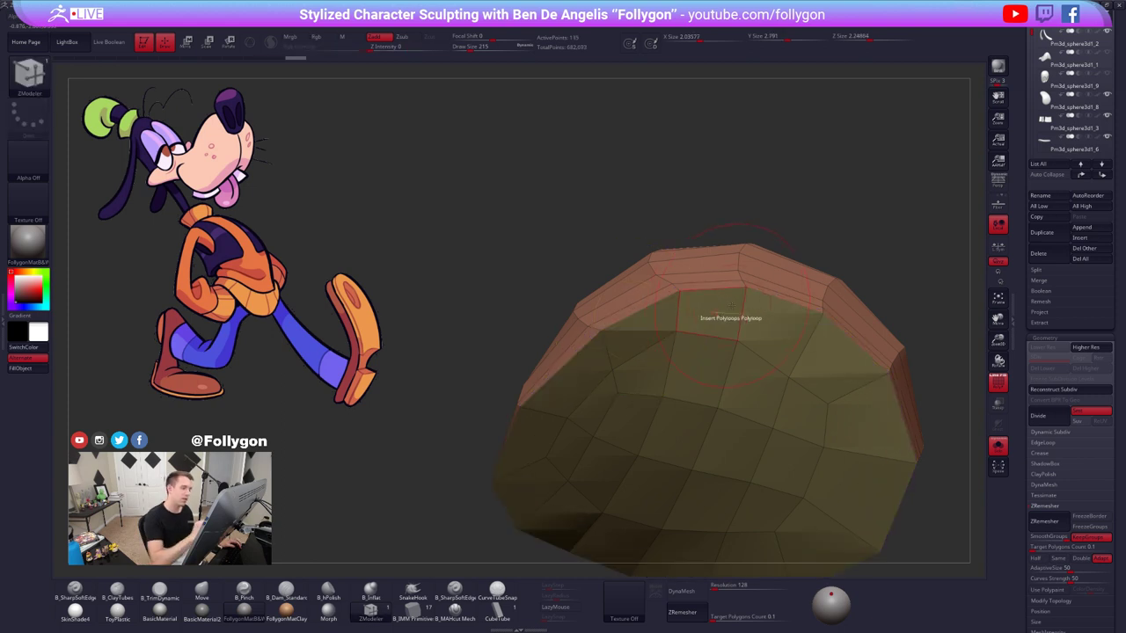
drag(633, 313, 635, 319)
right_drag(635, 319, 607, 422)
ctrl+right_drag(607, 422, 596, 394)
- Preview the eyelid with dynamic subdivision, hide its wireframe, and show the rest of the head again
key(d)
key(shift+f)
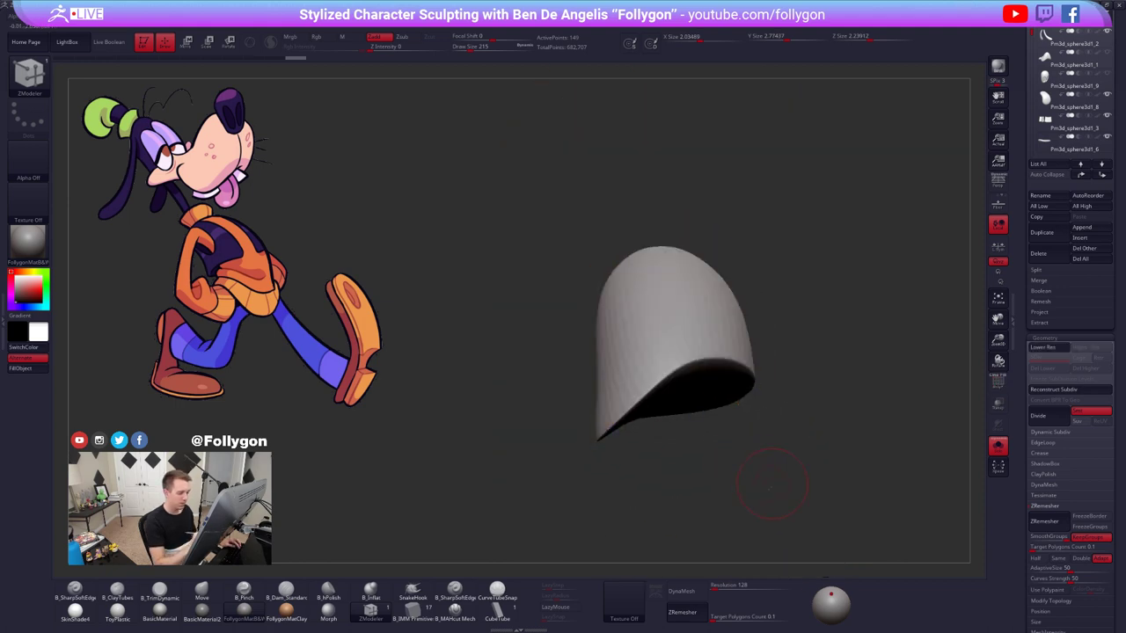
key(alt+s)
mouse_move(771, 484)
right_down()
mouse_move(717, 505)
mouse_move(709, 477)
right_up()
- Reshape the eyelid against the eye with the Move brush, enlarging its draw size to 1280
key(b)
key(m)
key(v)
key(space)
drag(749, 418, 764, 418)
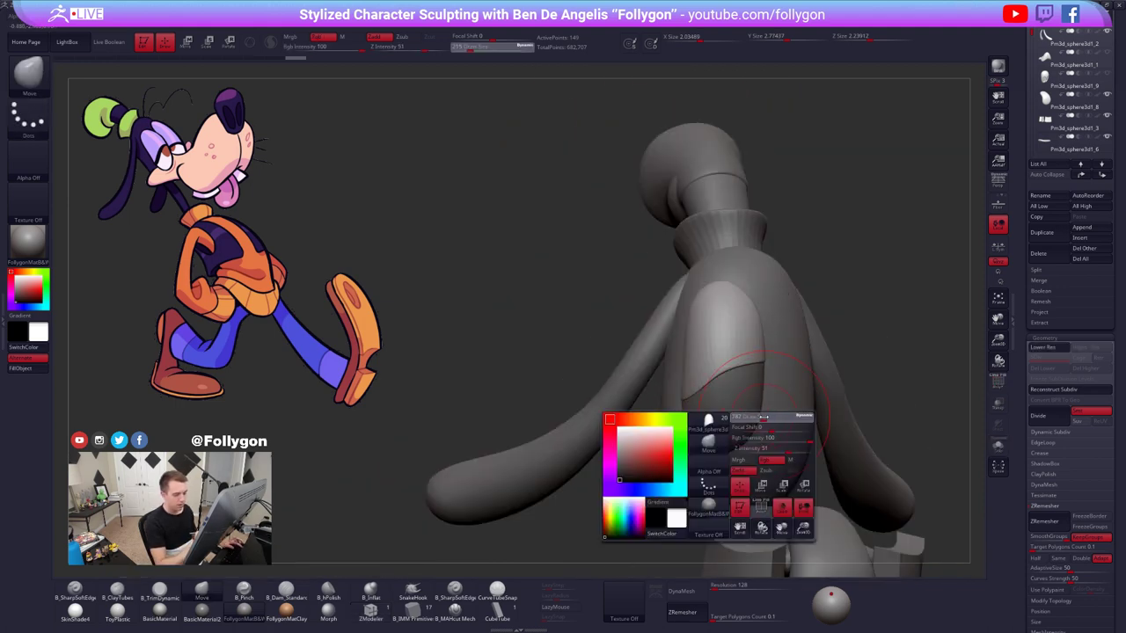
mouse_move(763, 418)
right_down()
mouse_move(699, 378)
mouse_move(738, 363)
right_up()
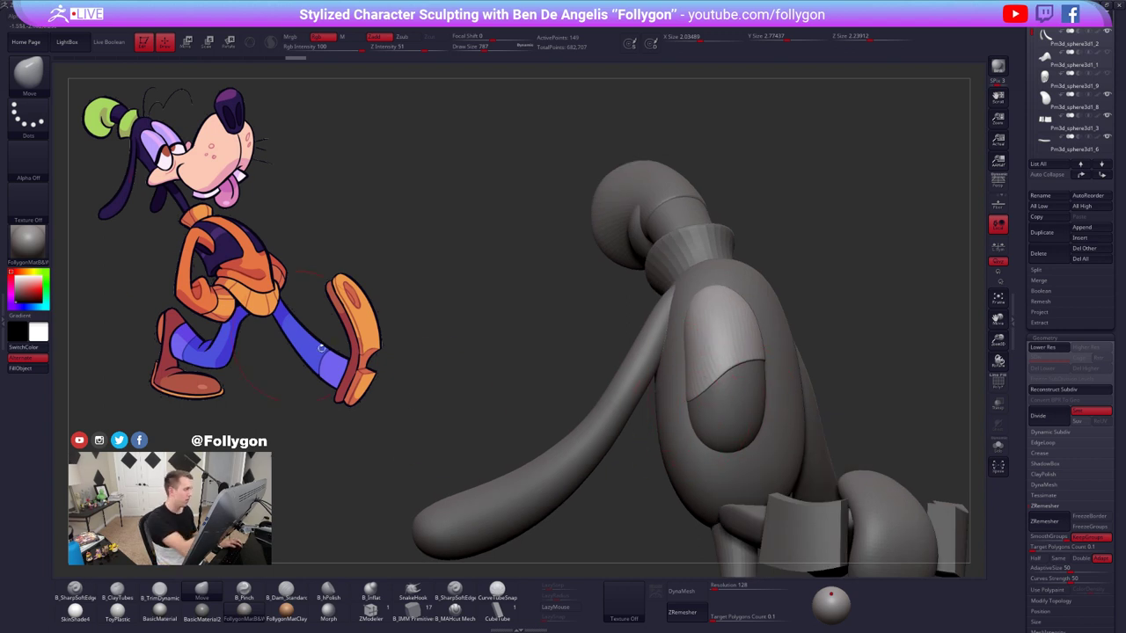
key(space)
drag(681, 401, 694, 400)
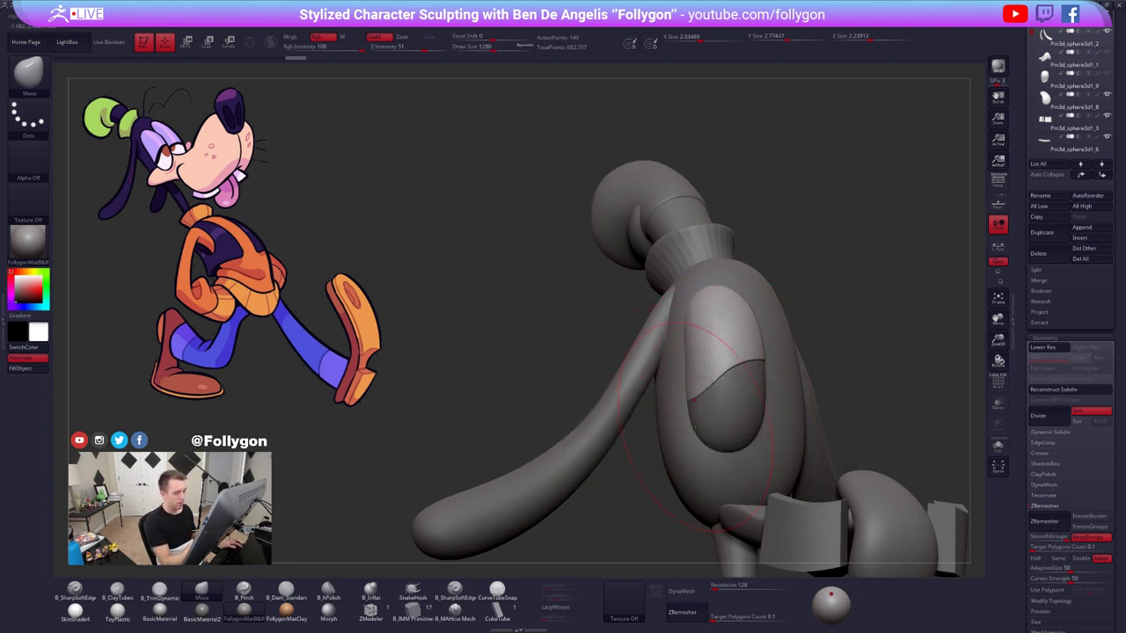
right_drag(683, 404, 676, 374)
alt+right_drag(734, 330, 704, 290)
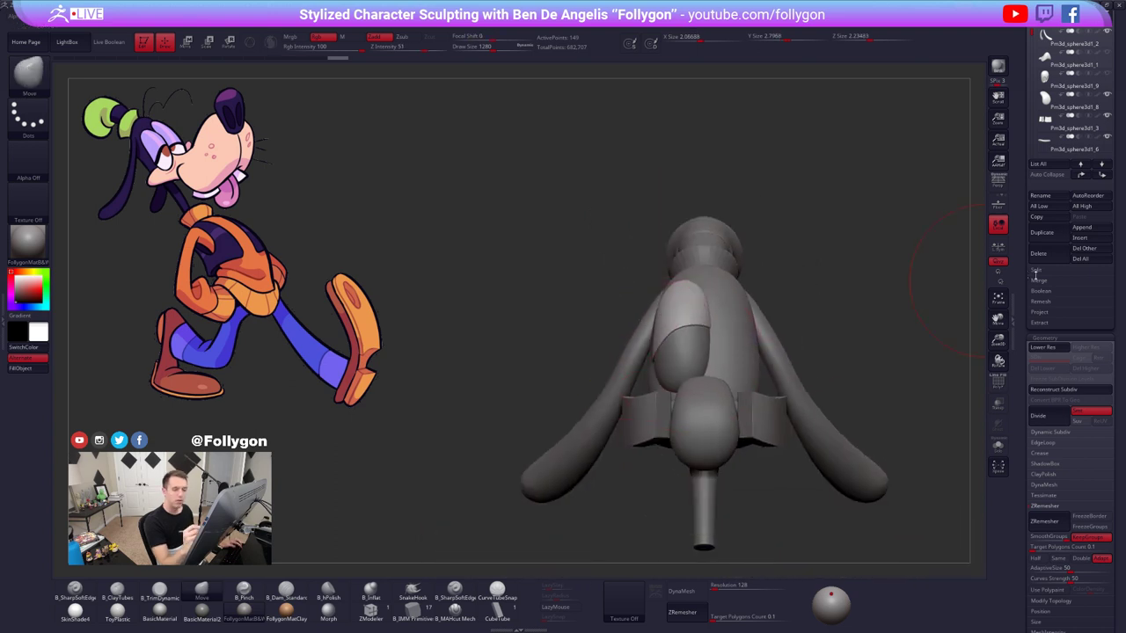
- Select the eye subtool and mirror it to the other side of the head within the same subtool
drag(1035, 276, 1035, 467)
click(1071, 189)
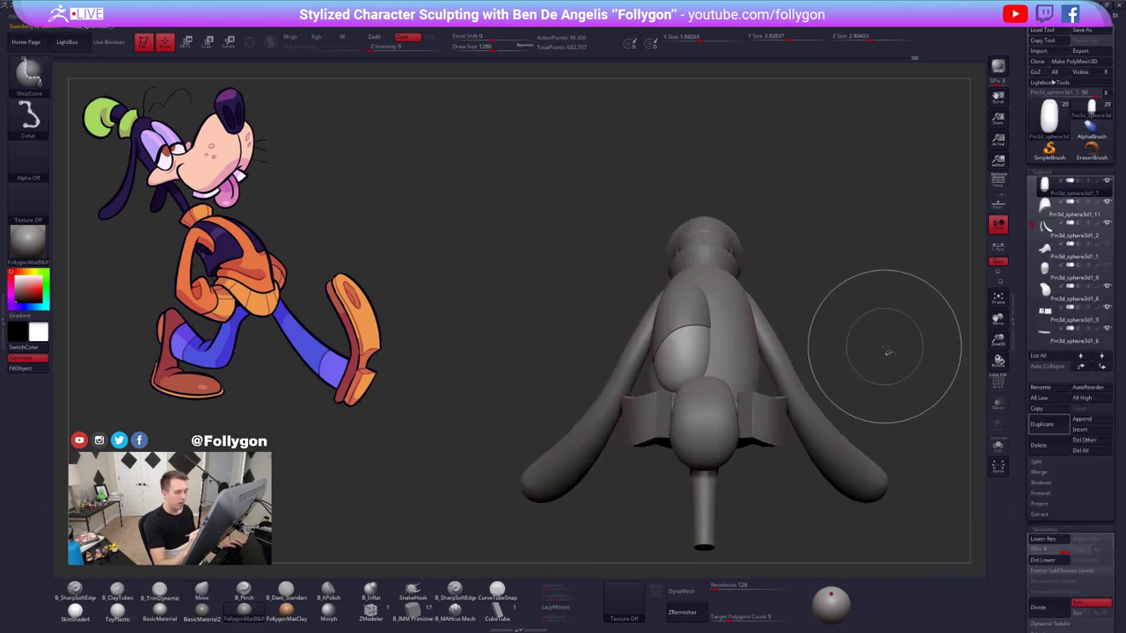
key(ctrl+shift+s)
click(888, 455)
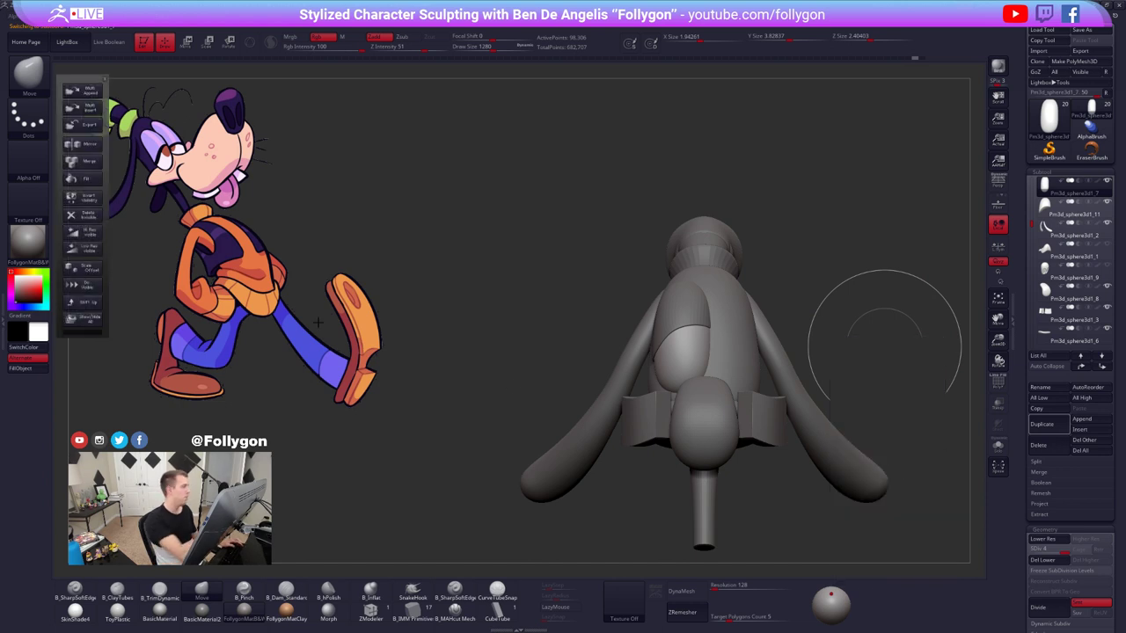
click(88, 143)
click(514, 264)
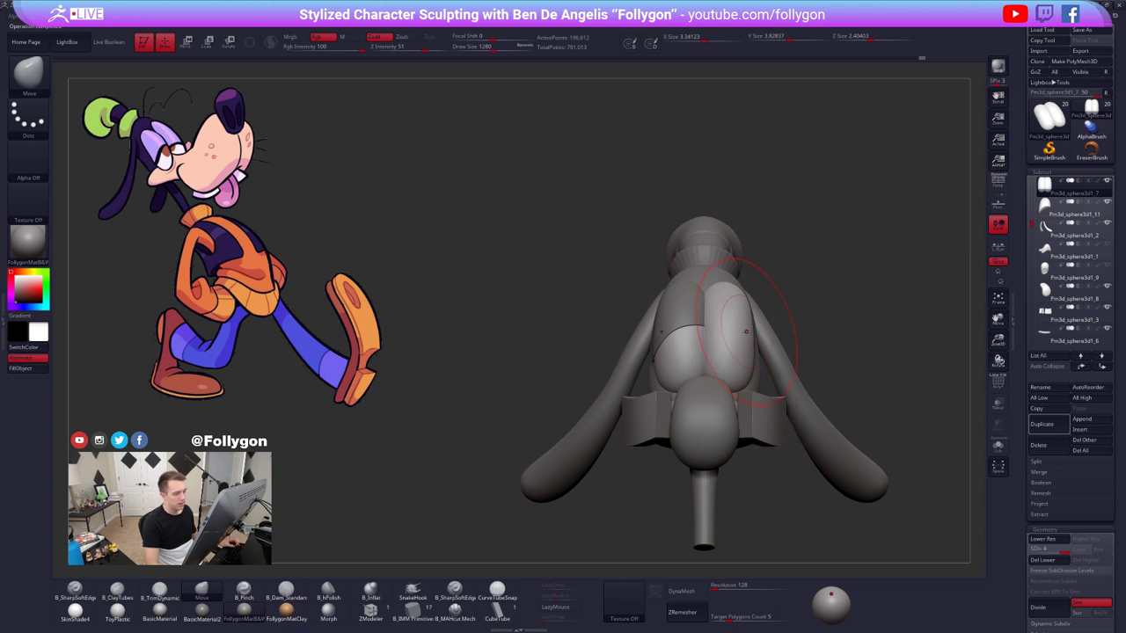
- Select the eyelid subtool and mirror it across the X axis, merging the copy into one SubTool
right_drag(684, 355, 705, 363)
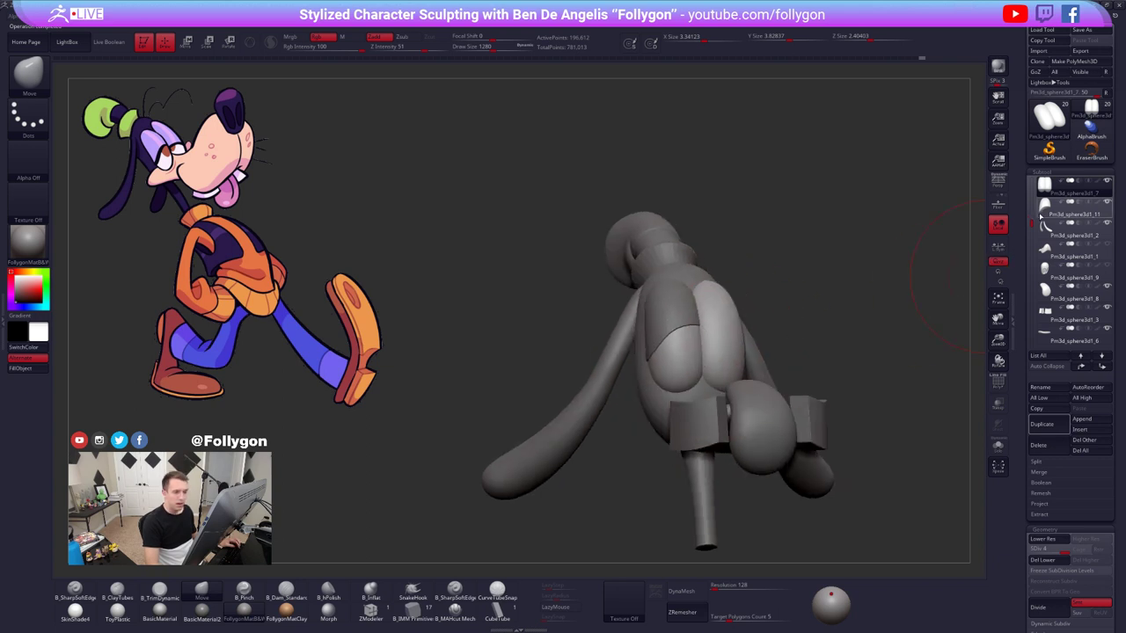
click(1040, 217)
key(ctrl+space)
click(858, 429)
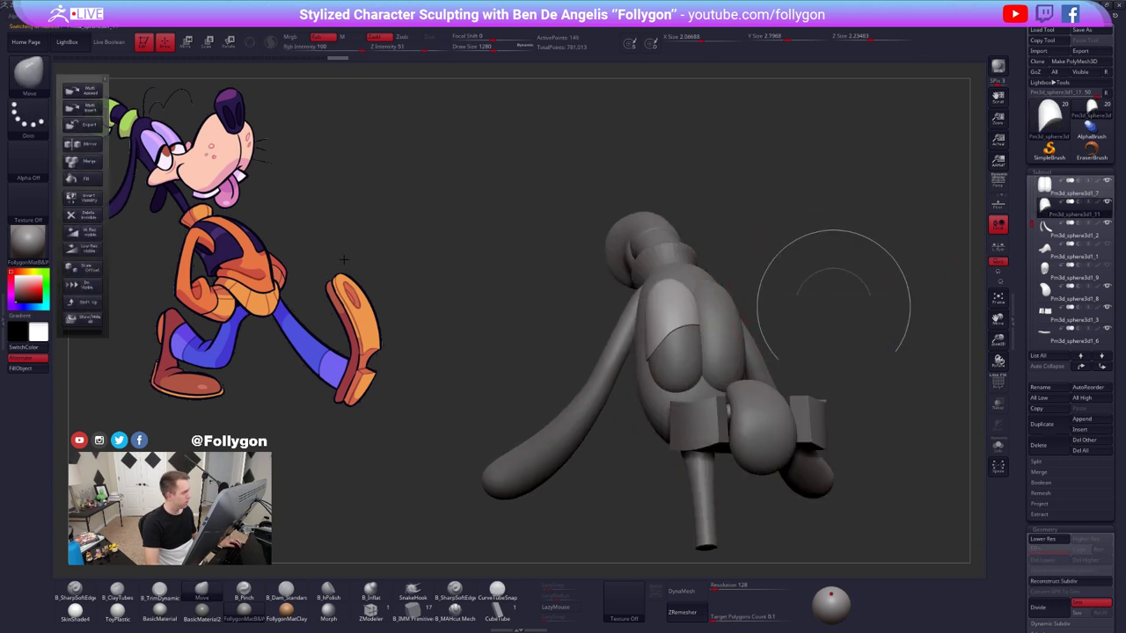
click(88, 143)
click(515, 265)
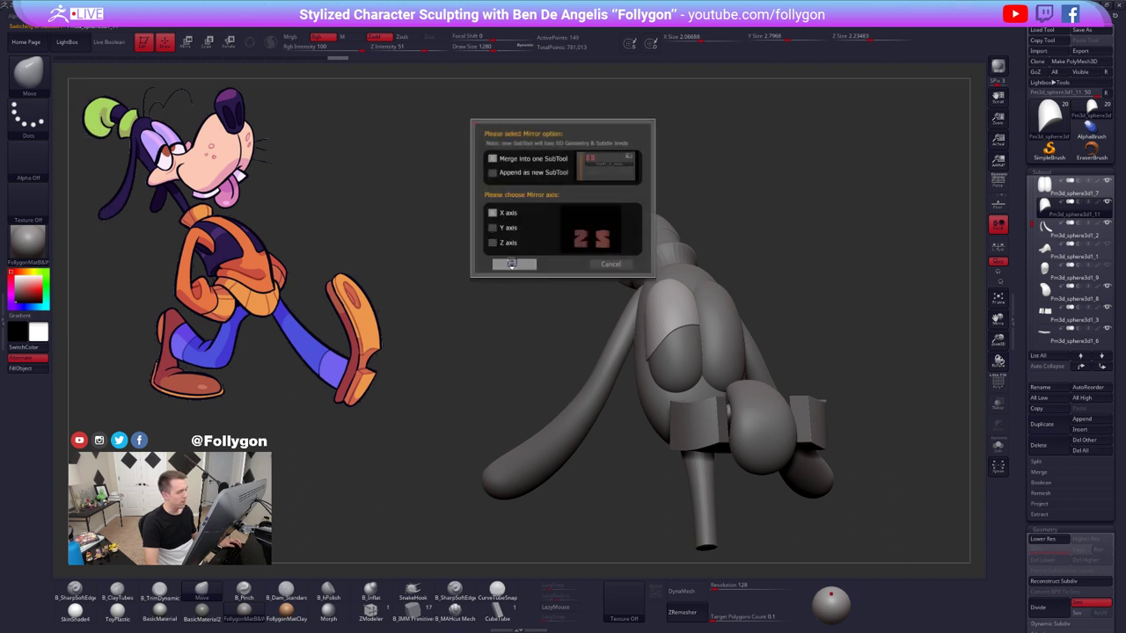
alt+right_drag(800, 342, 744, 315)
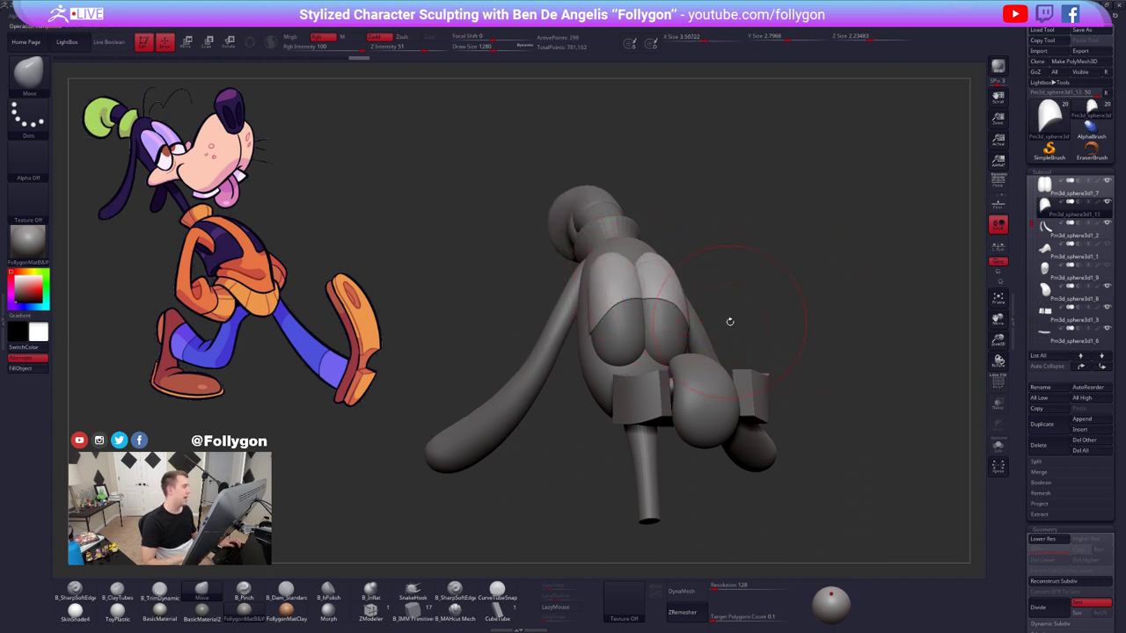
right_drag(687, 319, 612, 303)
alt+right_drag(688, 290, 721, 350)
alt+right_drag(680, 426, 691, 388)
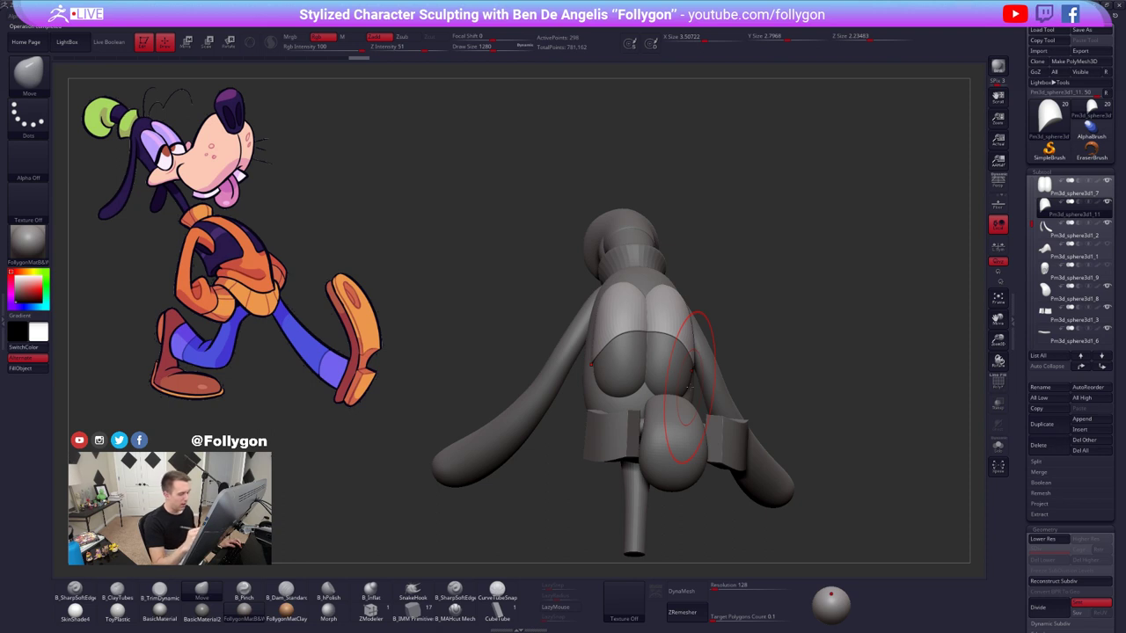
- Show the hidden muzzle and nose subtools and view the whole head from the side
click(1107, 244)
click(1108, 265)
mouse_move(704, 371)
right_down()
mouse_move(816, 404)
mouse_move(801, 445)
mouse_move(804, 518)
mouse_move(813, 457)
right_up()
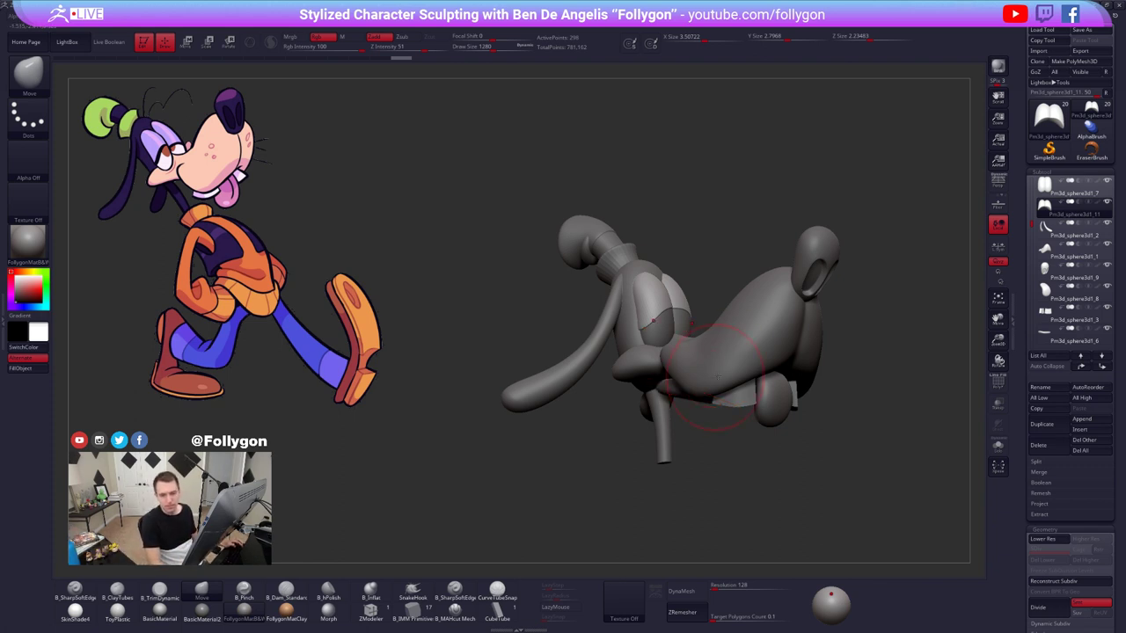
ctrl+right_drag(836, 255, 780, 208)
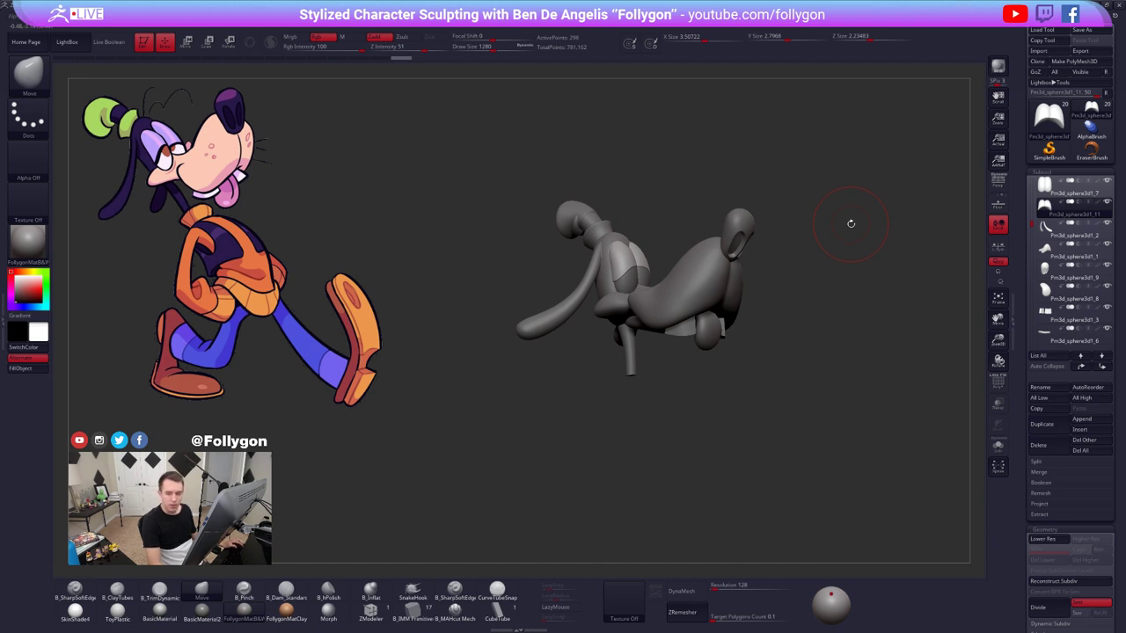
alt+drag(853, 235, 872, 259)
- Set the Move brush's draw size to 930 and select the ribbed hat band for editing
key(ctrl+space)
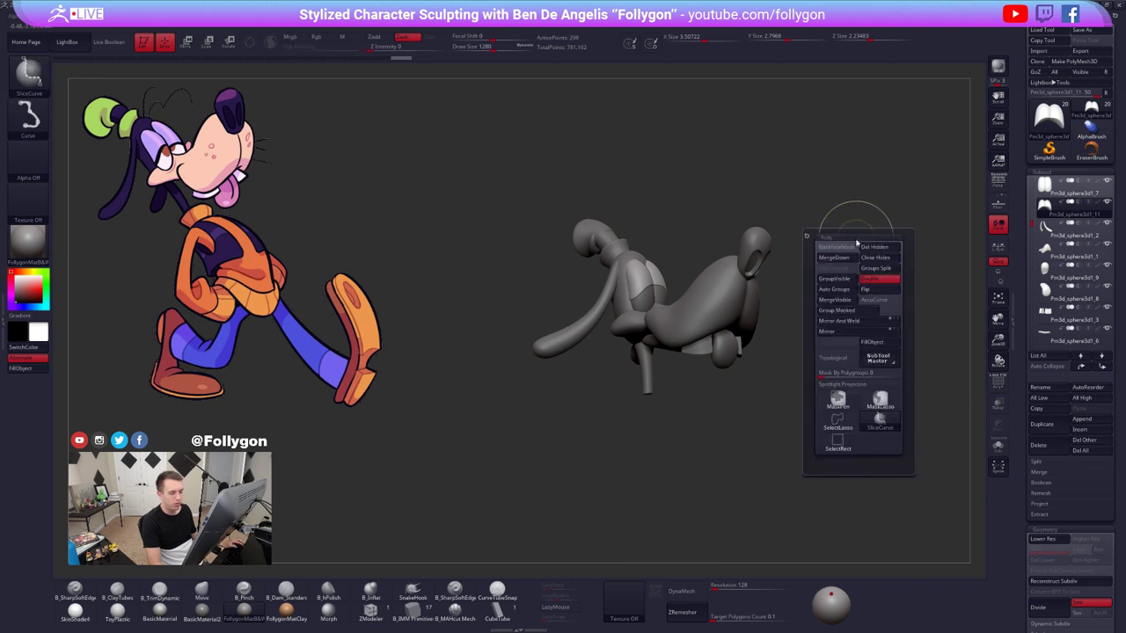
ctrl+click(871, 409)
alt+right_drag(637, 279, 657, 300)
key(space)
drag(685, 267, 679, 267)
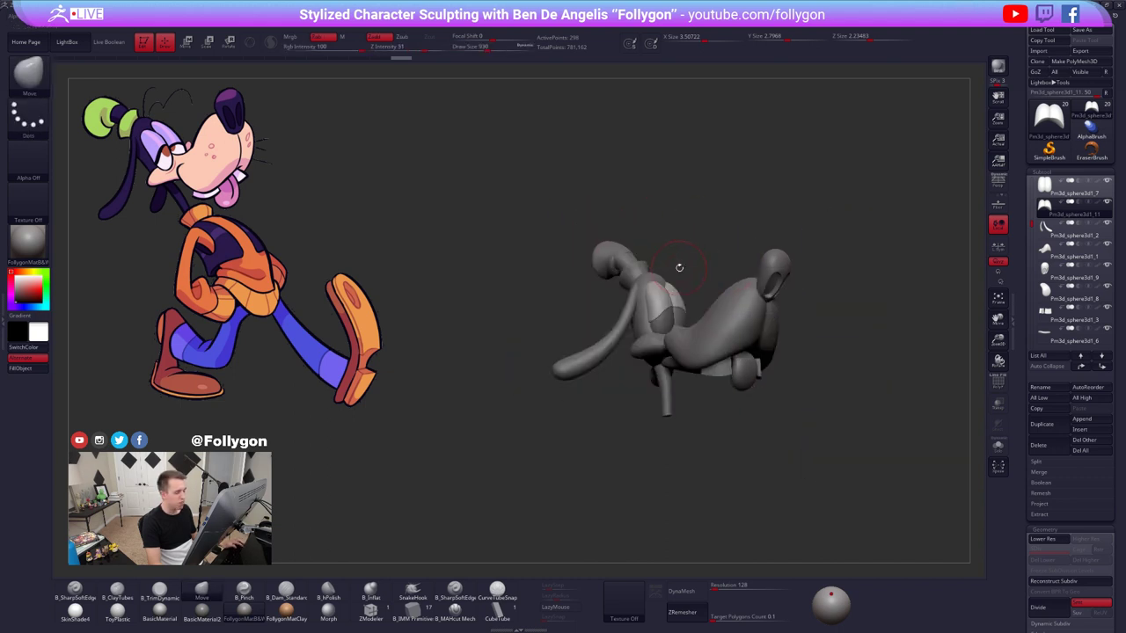
mouse_move(676, 279)
right_down()
mouse_move(644, 278)
mouse_move(695, 272)
right_up()
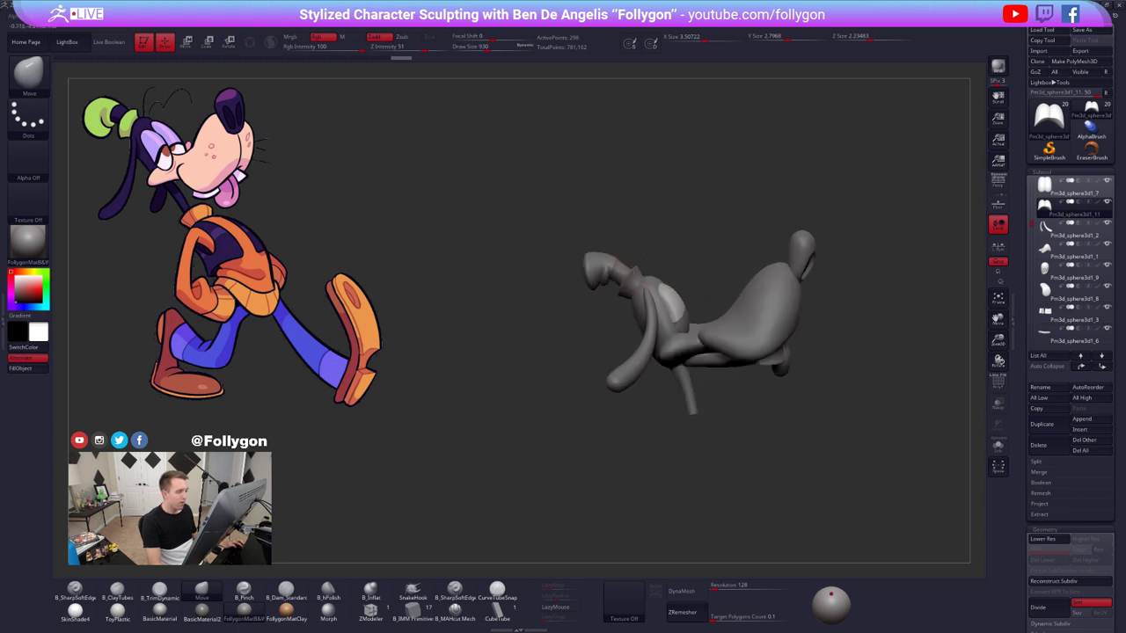
alt+click(628, 277)
right_drag(627, 277, 652, 309)
ctrl+right_drag(646, 246, 644, 256)
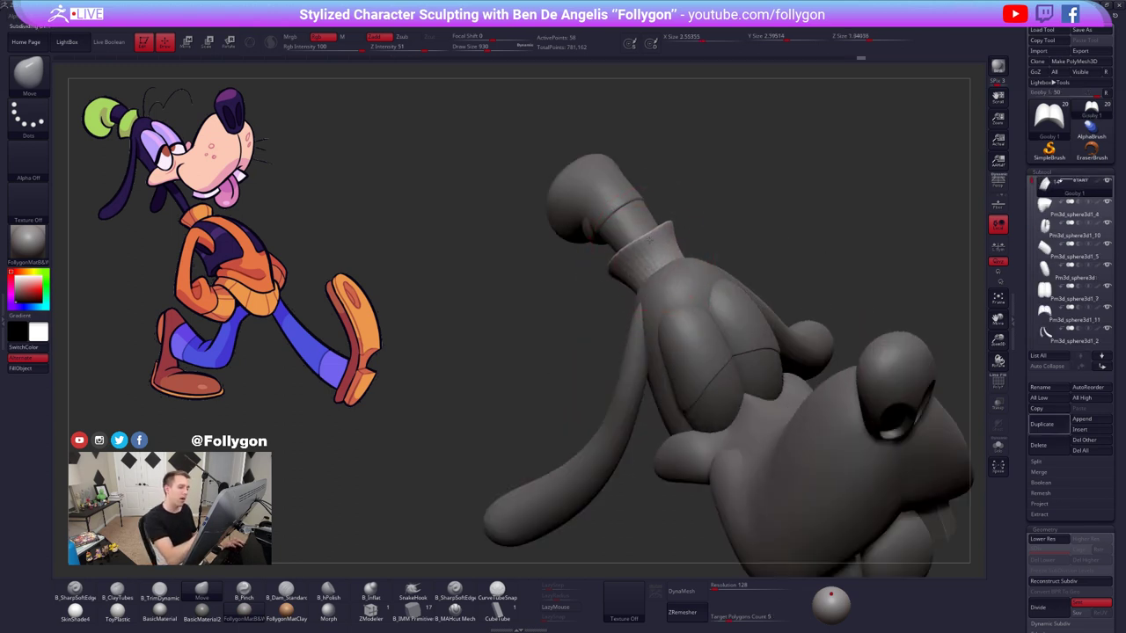
- Reshape the hat band's flared edge with a smaller Move brush
key(space)
drag(651, 239, 647, 241)
right_drag(655, 247, 641, 250)
key(space)
drag(606, 313, 610, 314)
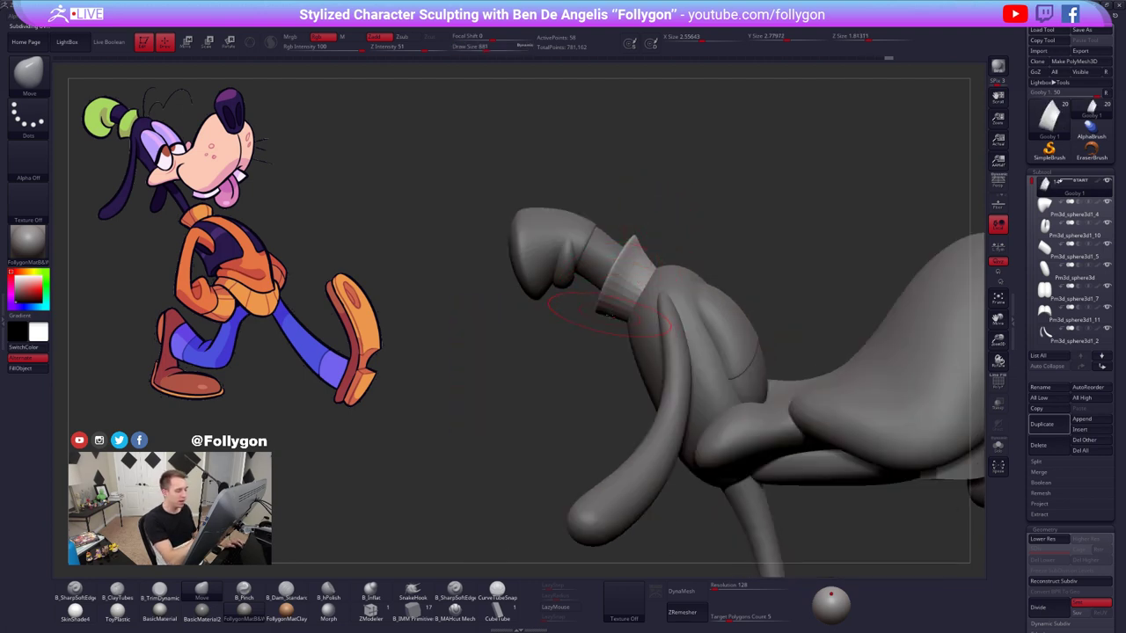
- Turn off the hat band's subdivision preview and mask everything on it except the flared rim
key(shift+d)
ctrl+right_drag(602, 313, 611, 329)
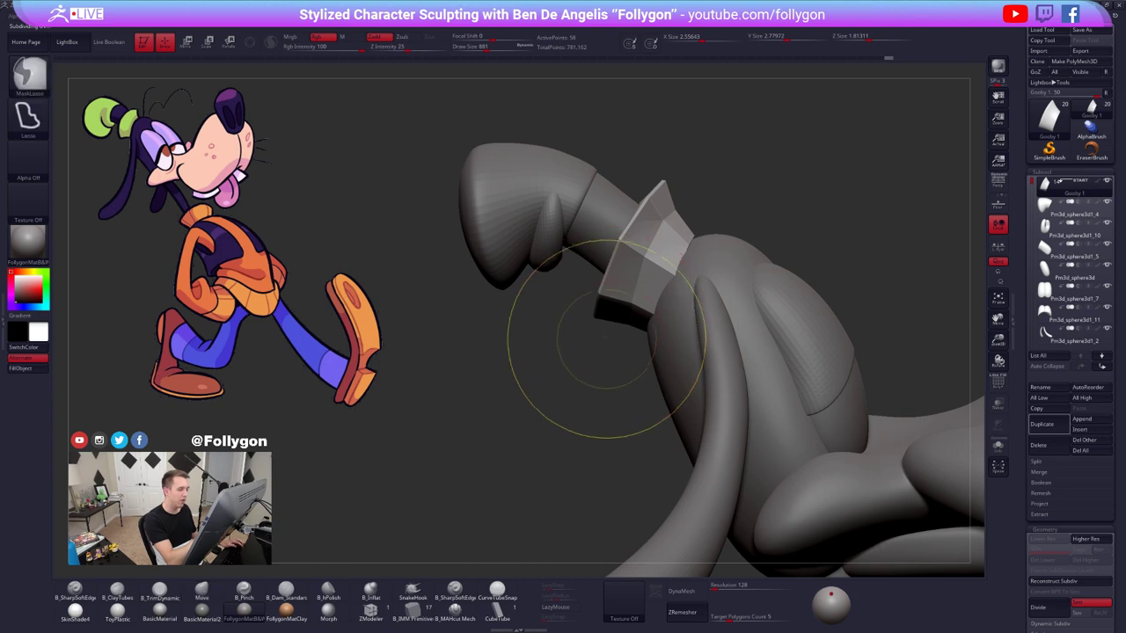
mouse_move(608, 335)
ctrl+mouse_down()
mouse_move(661, 201)
mouse_move(540, 343)
mouse_move(576, 424)
ctrl+mouse_up()
ctrl+click(589, 357)
- Move the hat band's unmasked flared rim with the transpose line, restore the band's subdivision preview and touch up the shape
key(r)
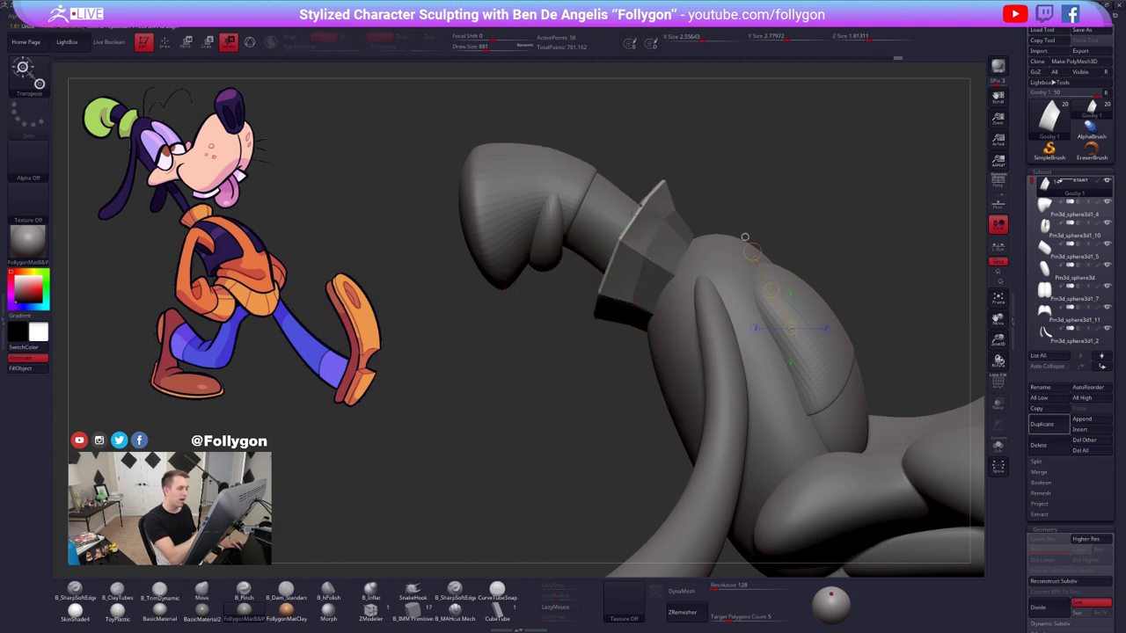
key(w)
drag(662, 181, 583, 359)
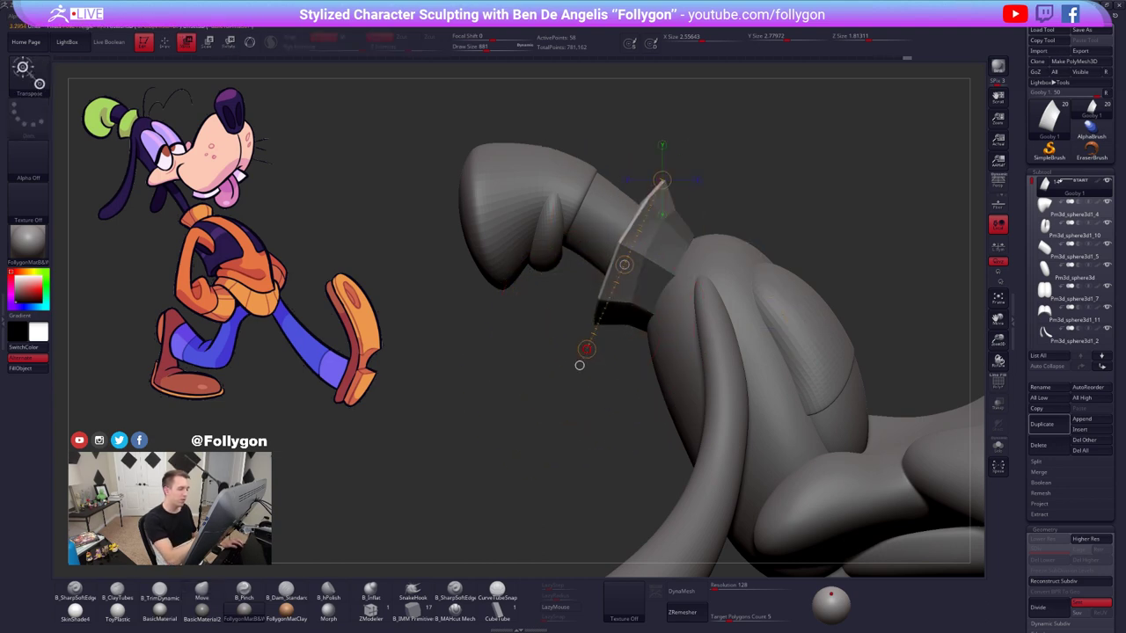
key(d)
key(q)
mouse_move(636, 345)
right_down()
mouse_move(699, 341)
mouse_move(644, 316)
right_up()
drag(637, 321, 709, 323)
key(alt+s)
mouse_move(704, 323)
right_down()
mouse_move(666, 336)
mouse_move(694, 343)
right_up()
ctrl+right_drag(694, 343, 647, 313)
key(alt+s)
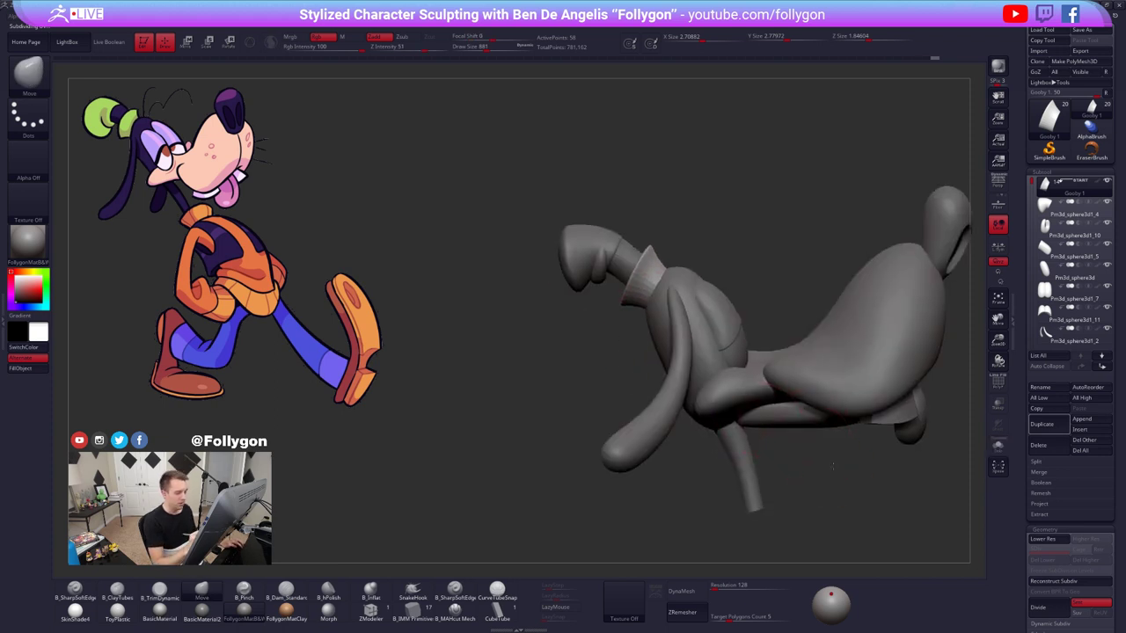
- Select the upper eyelids and nudge their shape with the Move brush at draw size 656
ctrl+right_drag(834, 466, 842, 483)
alt+right_drag(842, 482, 800, 459)
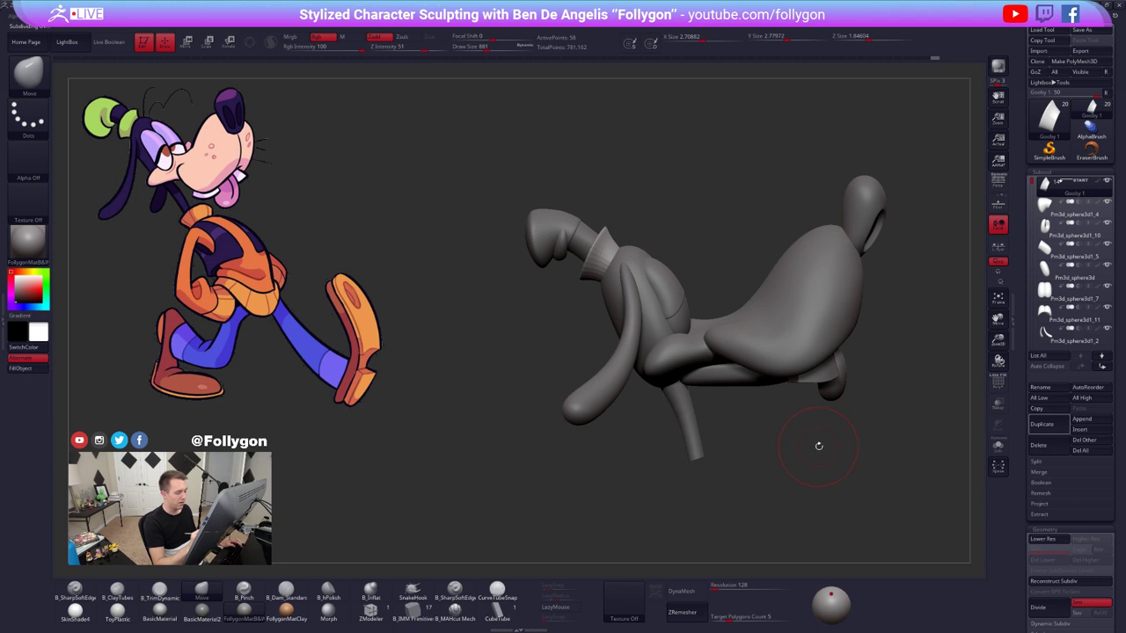
mouse_move(819, 446)
mouse_down()
mouse_move(789, 455)
mouse_move(819, 469)
mouse_move(774, 470)
mouse_move(782, 476)
mouse_move(643, 368)
mouse_up()
alt+click(620, 270)
ctrl+right_drag(619, 278, 616, 291)
key(space)
drag(614, 285, 607, 285)
right_drag(608, 285, 604, 275)
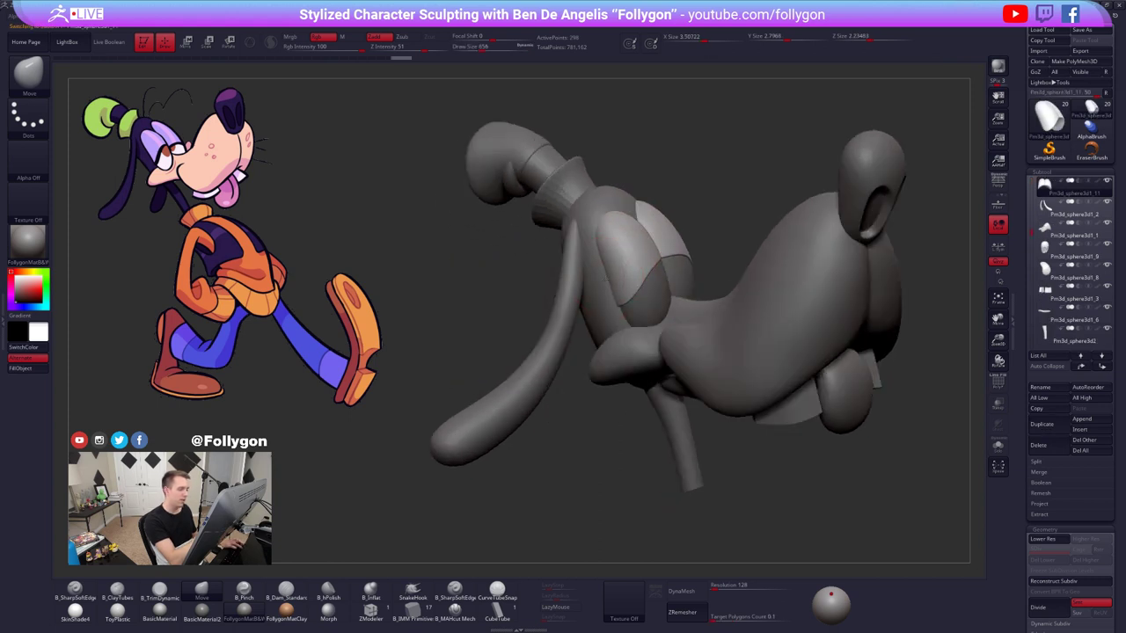
right_drag(595, 344, 687, 294)
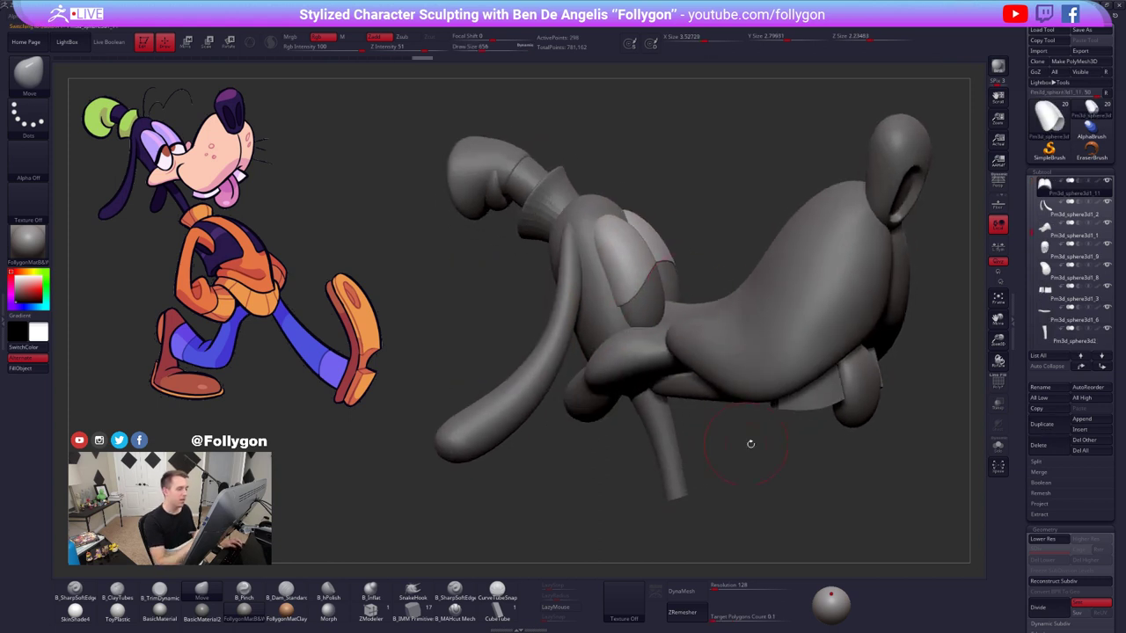
mouse_move(796, 460)
mouse_down()
mouse_move(786, 454)
mouse_move(792, 484)
mouse_move(819, 411)
mouse_move(751, 417)
mouse_up()
right_drag(704, 297, 686, 302)
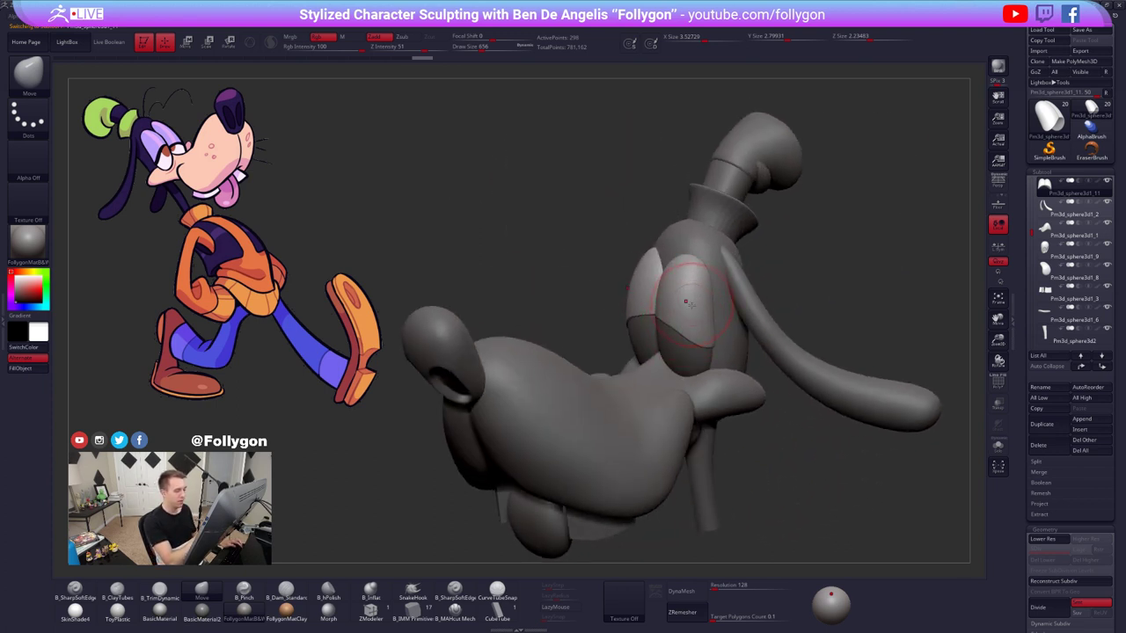
mouse_move(678, 388)
ctrl+right_down()
mouse_move(642, 418)
mouse_move(679, 378)
mouse_move(719, 372)
ctrl+right_up()
- Select the nose, turn off its subdivision preview and divide the mesh up to subdivision level 4
alt+click(746, 272)
right_drag(748, 272, 768, 261)
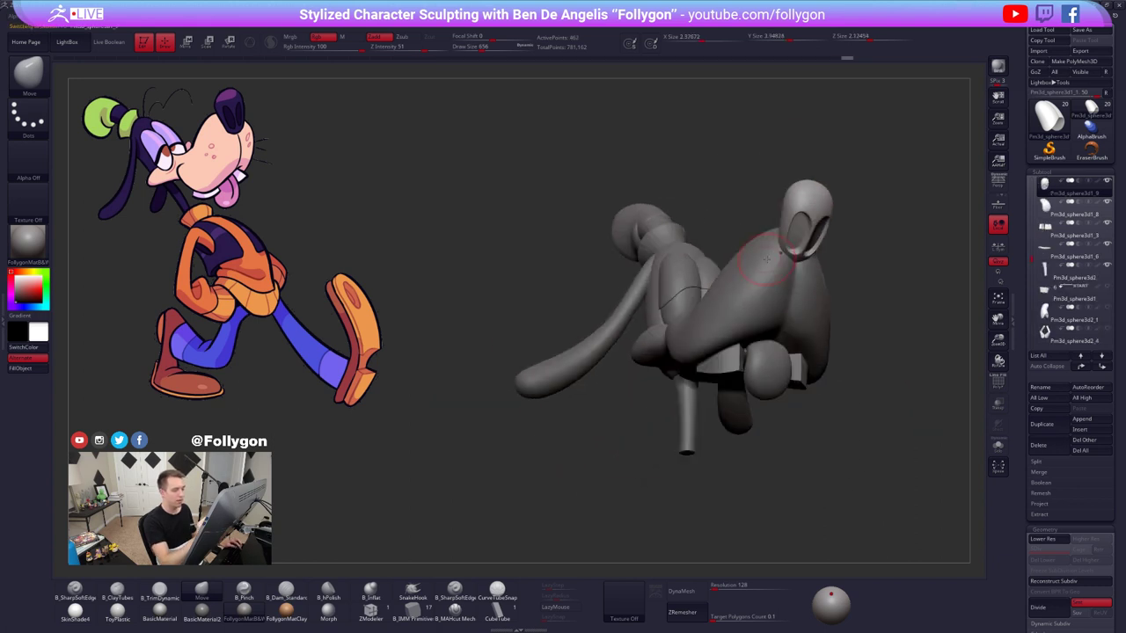
key(shift+f)
key(shift+f)
mouse_move(847, 301)
alt+right_down()
mouse_move(824, 362)
mouse_move(848, 377)
alt+right_up()
key(shift+d)
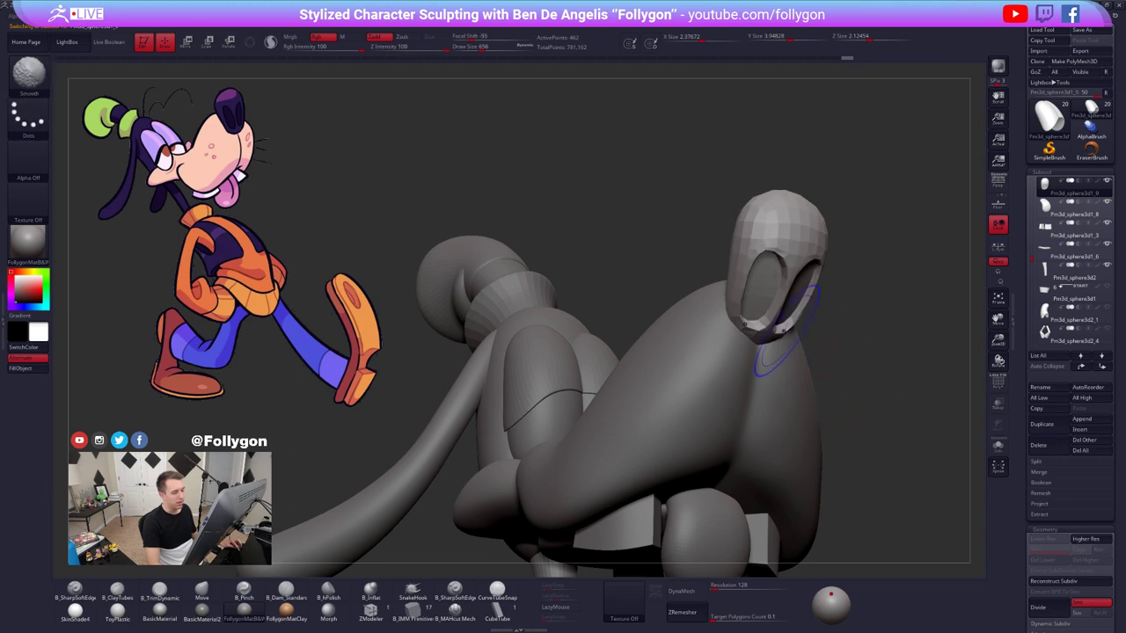
key(ctrl+d)
key(ctrl+d)
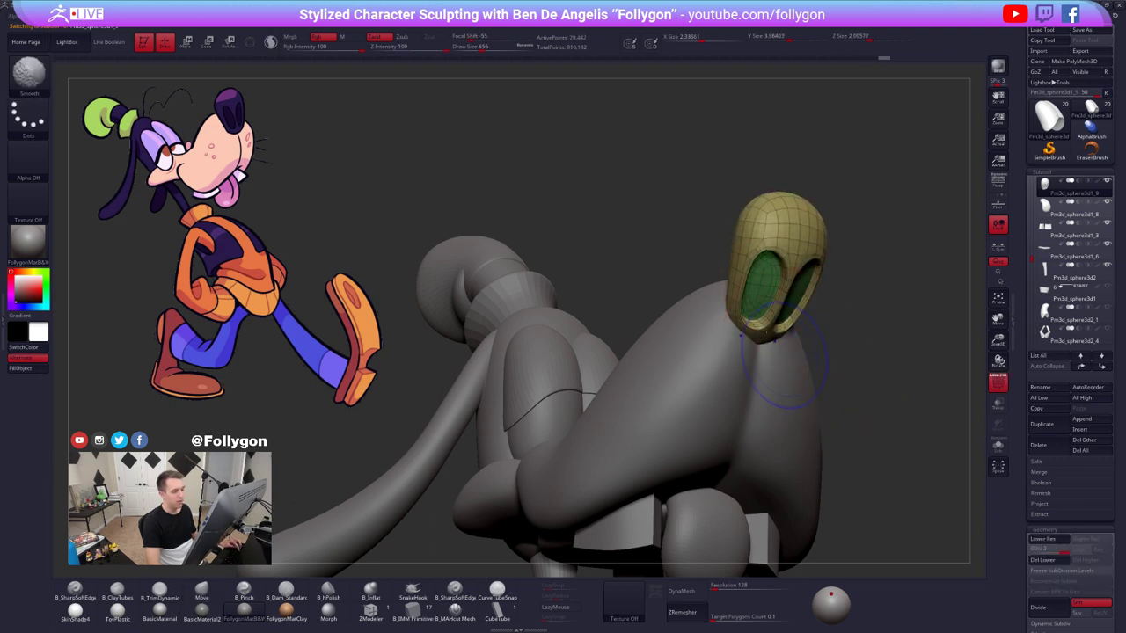
key(shift+f)
- Isolate the nose and divide it once more to subdivision level 5
mouse_move(767, 366)
right_down()
mouse_move(795, 334)
mouse_move(752, 330)
right_up()
key(shift+s)
key(f)
key(space)
drag(786, 236, 779, 236)
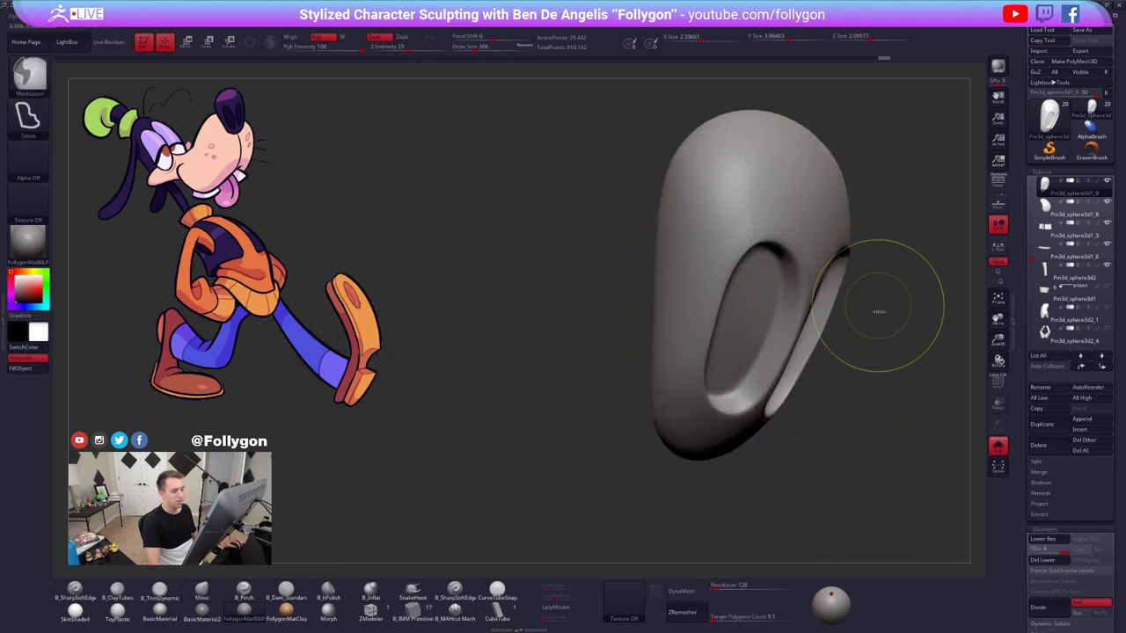
key(ctrl+d)
key(shift+f)
key(shift+f)
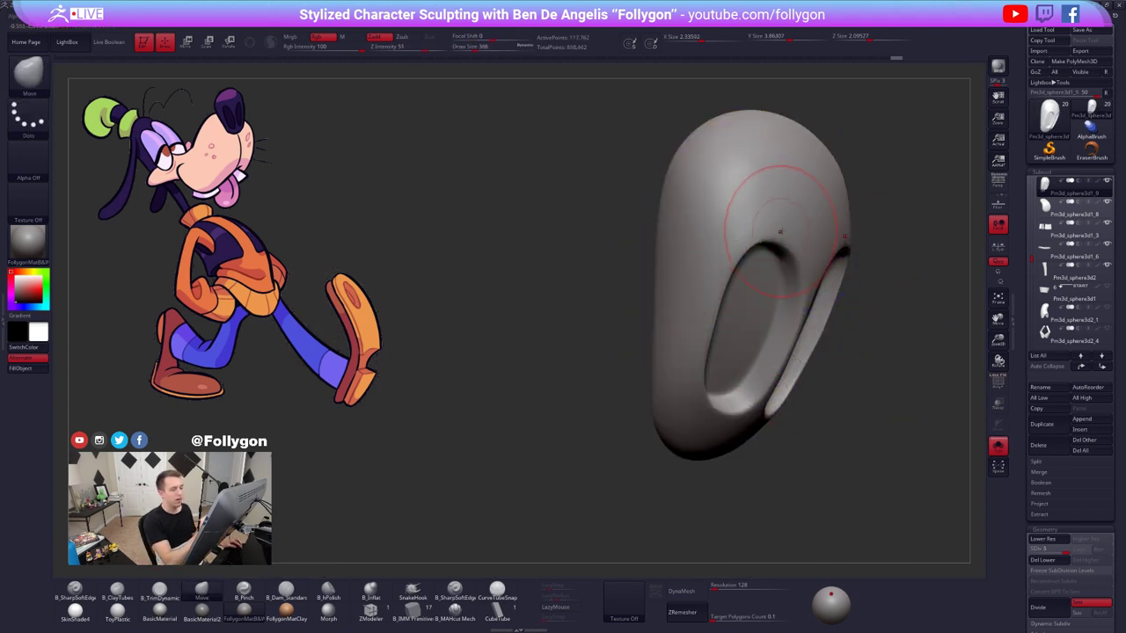
- Set the draw size to 265 and smooth the nose surface around the nostrils' upper edges at a lower subdivision level
key(space)
drag(782, 228, 774, 226)
right_drag(750, 277, 707, 256)
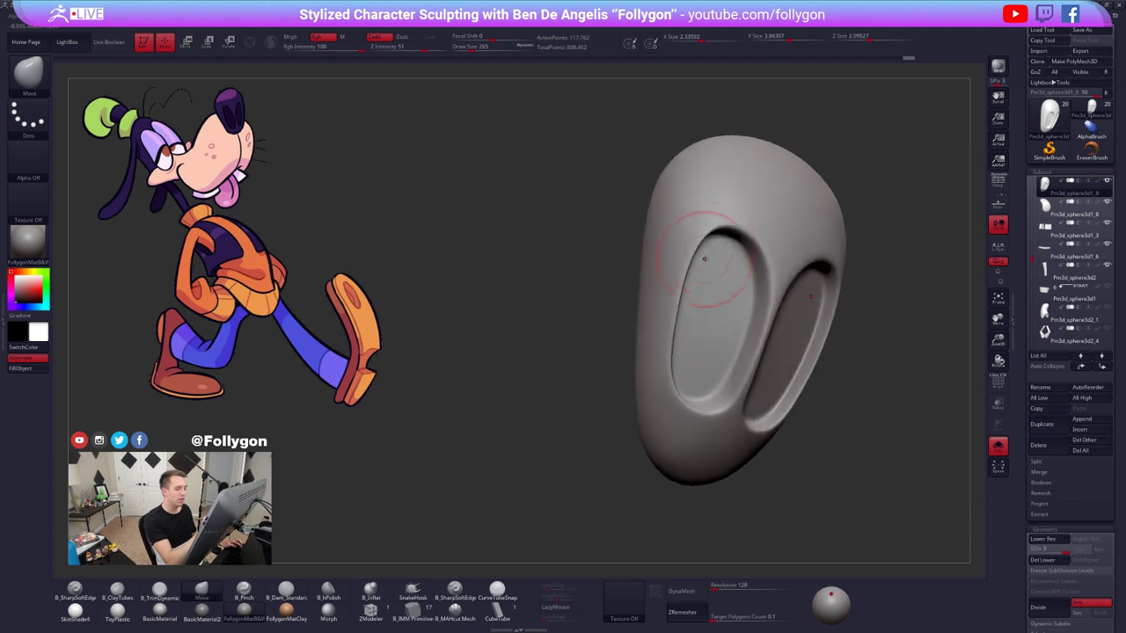
right_drag(671, 391, 677, 428)
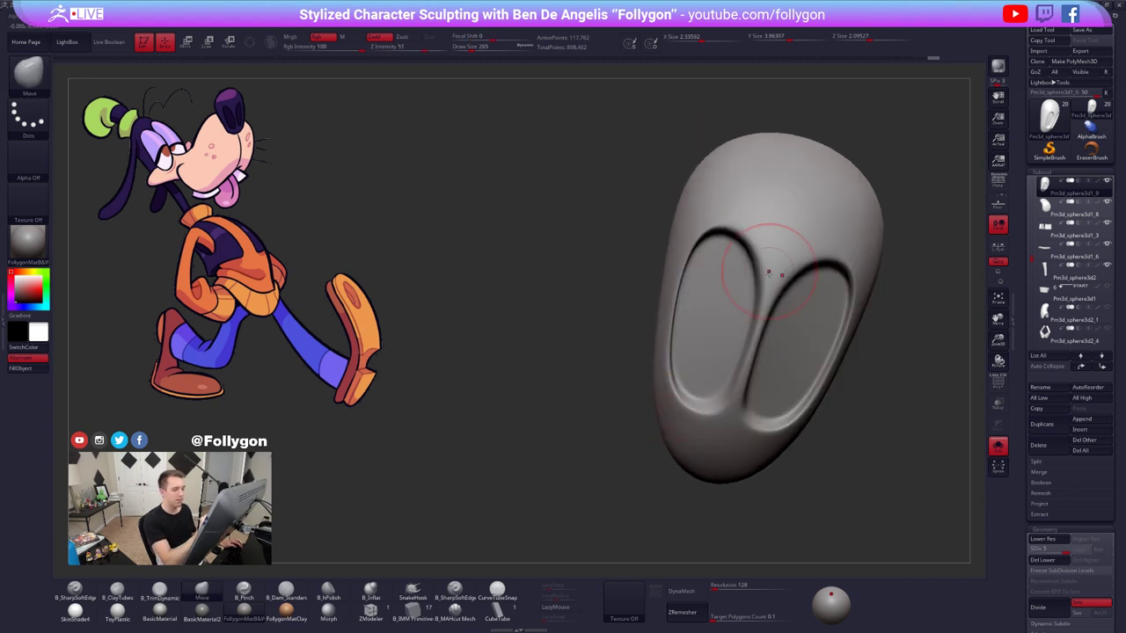
key(shift+d)
shift+drag(762, 251, 714, 219)
right_drag(715, 219, 682, 211)
key(shift+d)
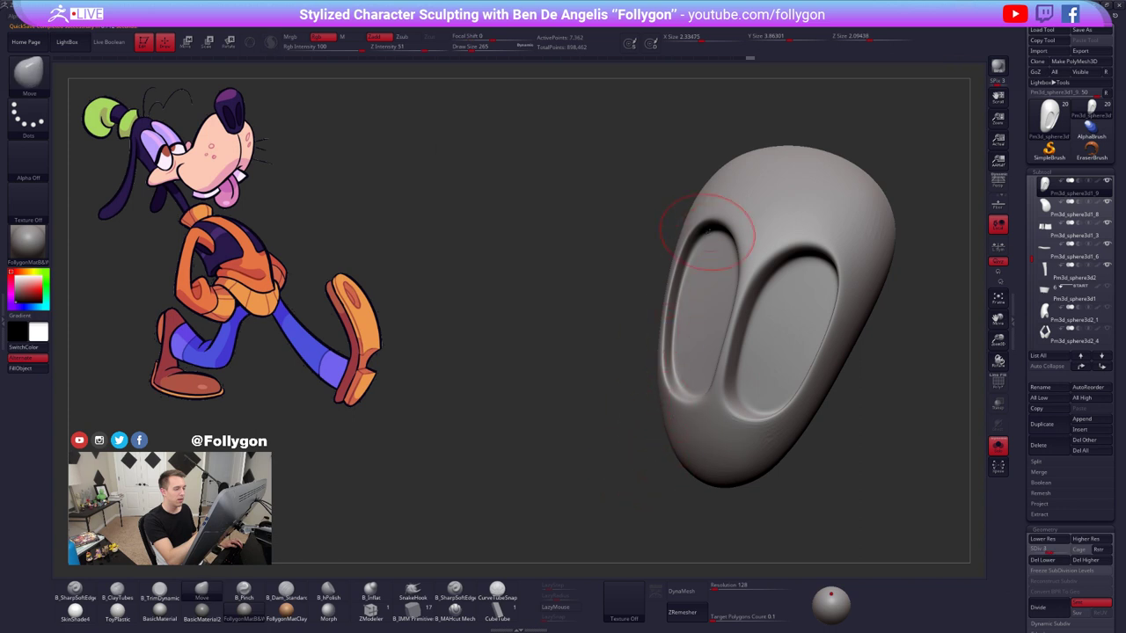
- Smooth the nostril rims at subdivision level 3, undo the last smoothing stroke and return to level 5
right_drag(708, 231, 729, 233)
mouse_move(723, 224)
shift+mouse_down()
mouse_move(702, 231)
mouse_move(676, 322)
mouse_move(679, 369)
shift+mouse_up()
right_drag(680, 382, 670, 388)
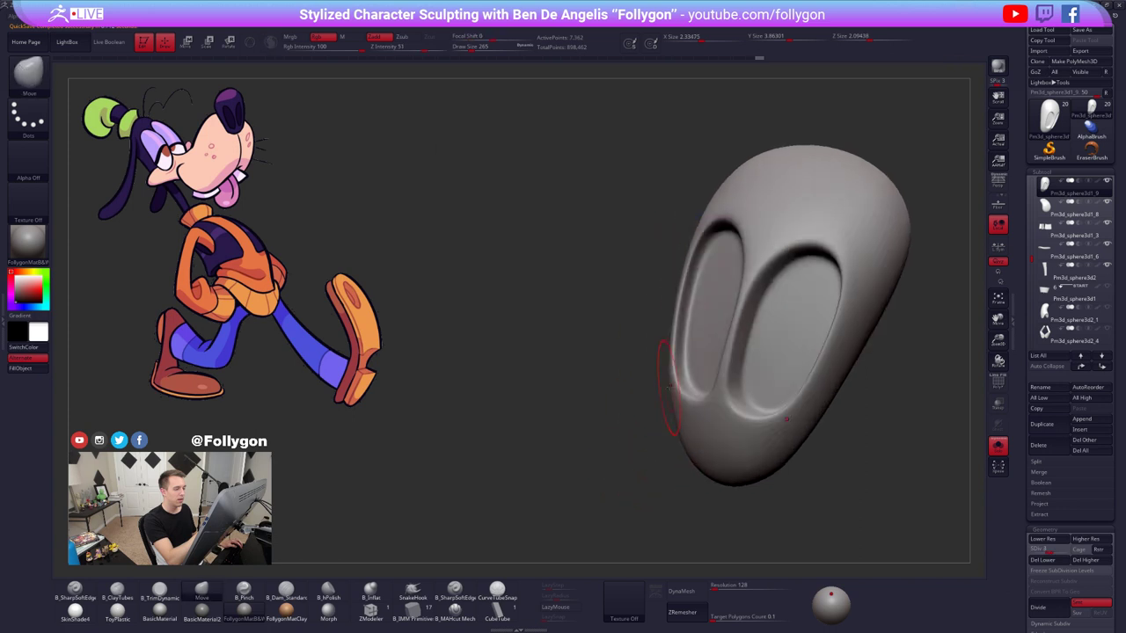
shift+drag(678, 390, 684, 290)
key(ctrl+z)
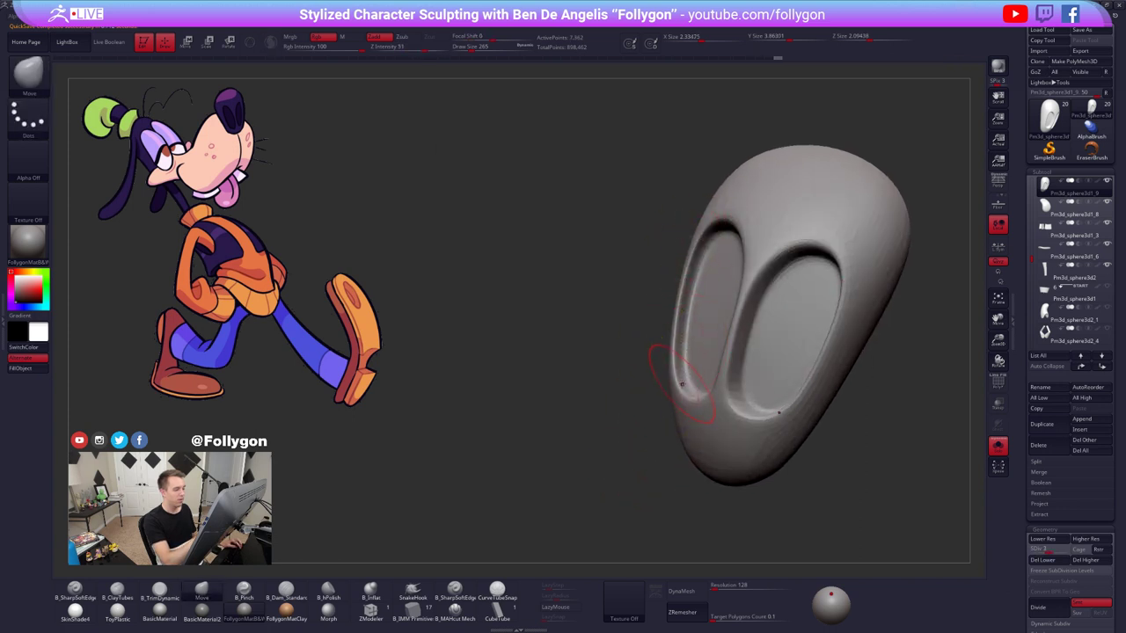
mouse_move(682, 384)
right_down()
mouse_move(767, 432)
mouse_move(750, 376)
right_up()
key(d)
key(d)
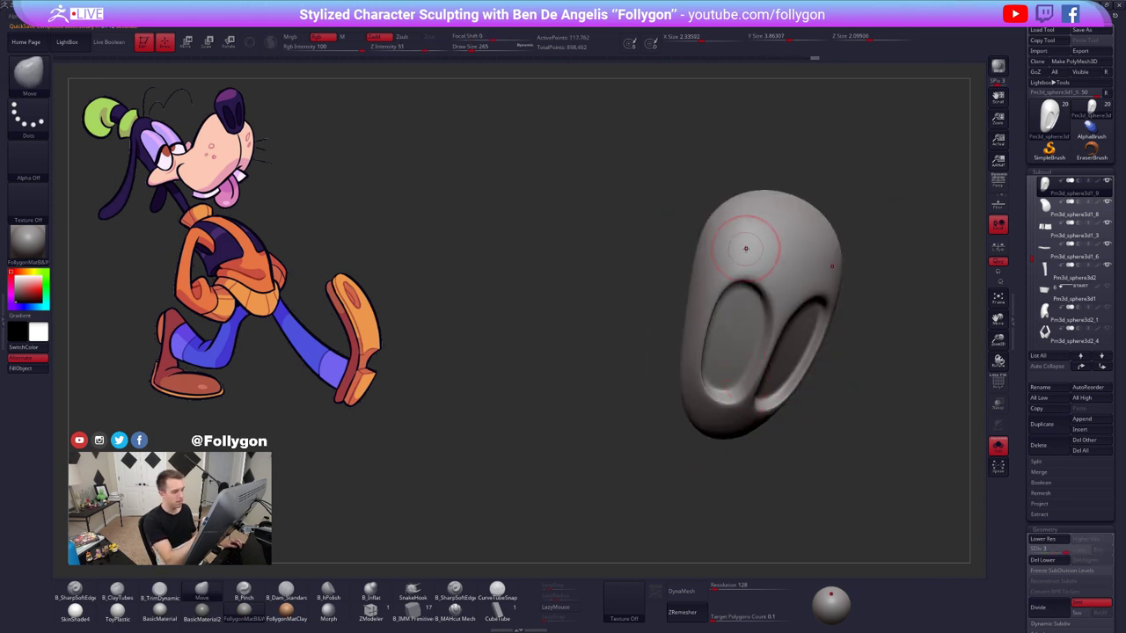
- Try to push down the top of the nose with the Move brush at draw size 335
right_drag(746, 249, 703, 308)
key(space)
drag(747, 257, 753, 257)
drag(729, 212, 729, 246)
key(ctrl+z)
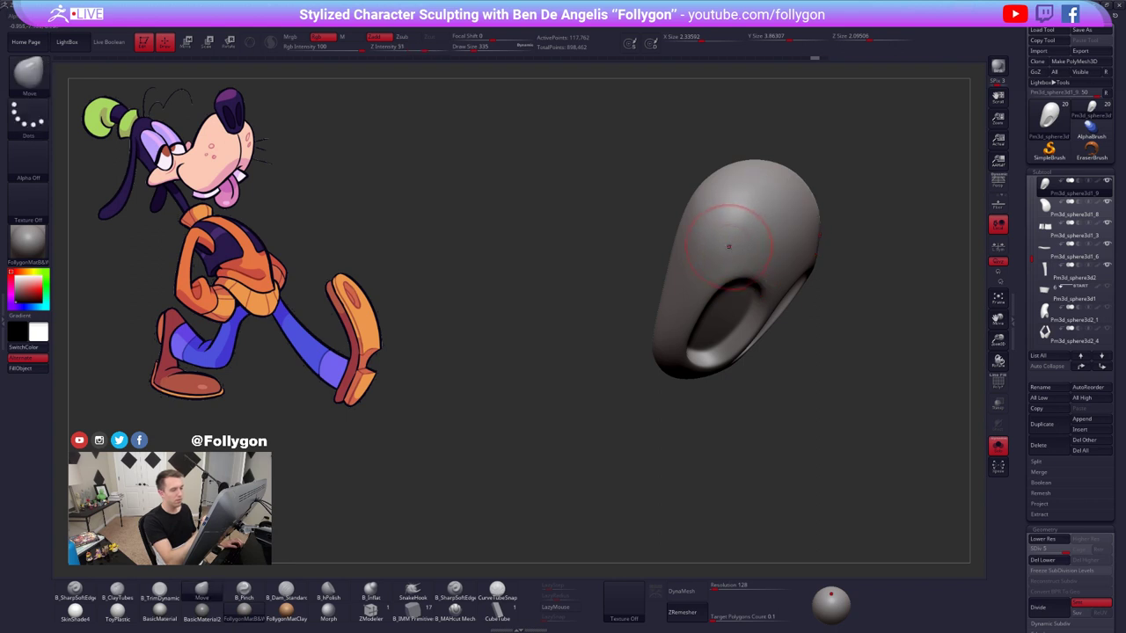
- Smooth the upper side of the nose at subdivision level 4 and switch to the TrimDynamic brush
right_drag(730, 246, 744, 261)
key(shift+d)
mouse_move(736, 223)
shift+mouse_down()
mouse_move(718, 208)
mouse_move(737, 221)
shift+mouse_up()
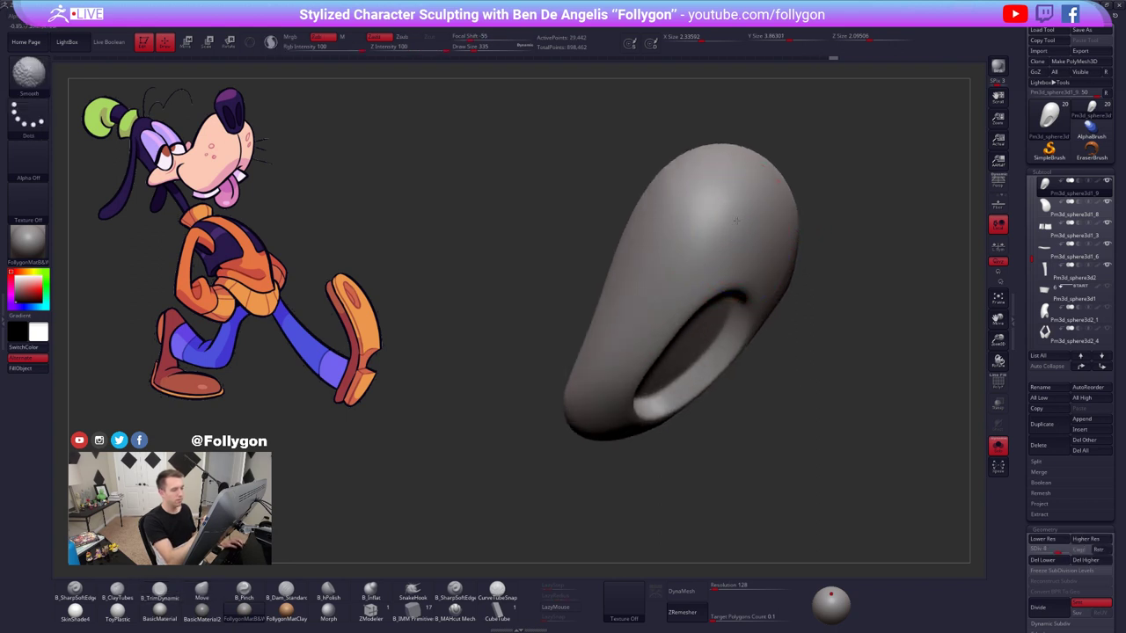
key(shift+f)
key(shift+f)
mouse_move(742, 247)
right_down()
mouse_move(719, 255)
mouse_move(712, 314)
mouse_move(671, 280)
mouse_move(743, 286)
mouse_move(732, 287)
right_up()
key(shift+f)
key(shift+f)
mouse_move(732, 288)
ctrl+right_down()
mouse_move(709, 284)
mouse_move(712, 307)
mouse_move(676, 342)
ctrl+right_up()
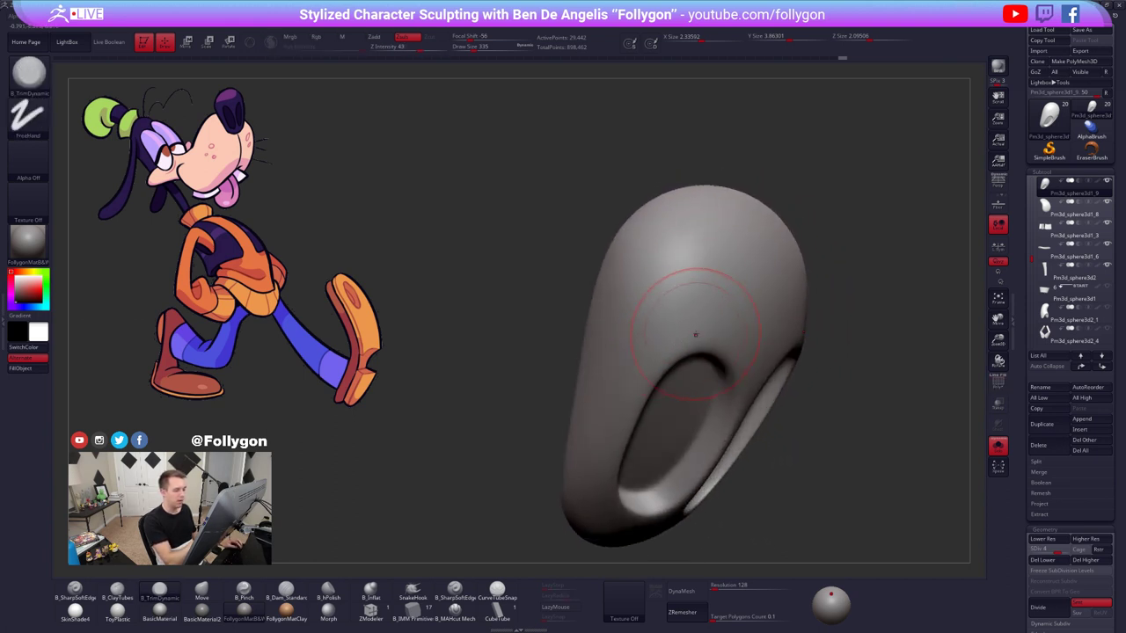
- Set the brush's draw size to 265 and inspect the nose at subdivision level 5 with BasicMaterial applied
key(shift+f)
key(shift+f)
key(space)
click(709, 265)
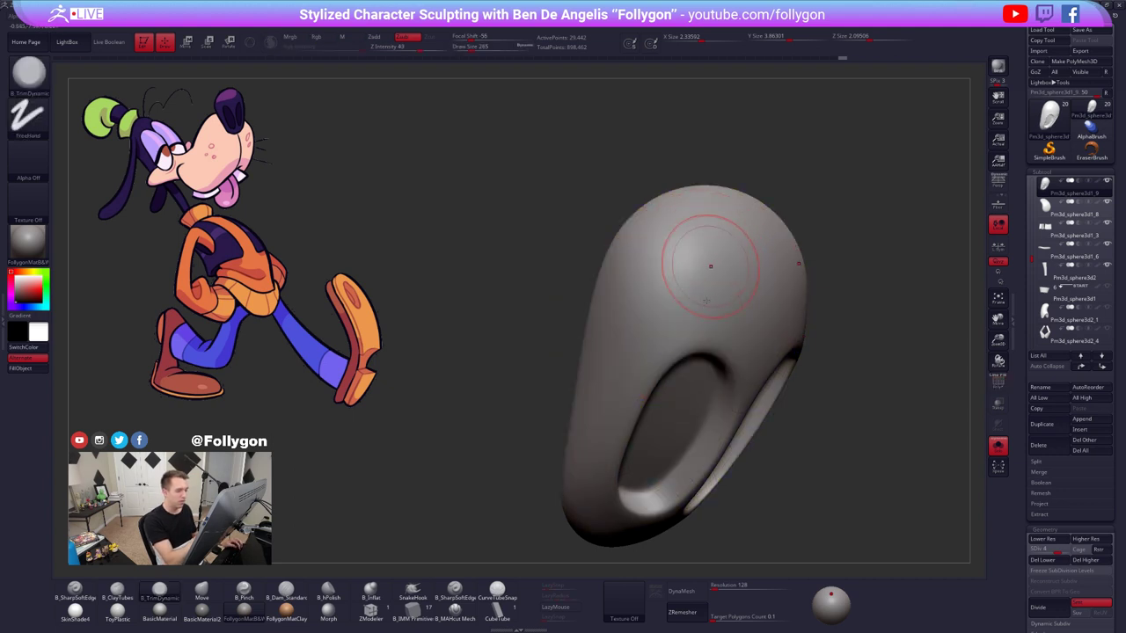
key(d)
click(175, 609)
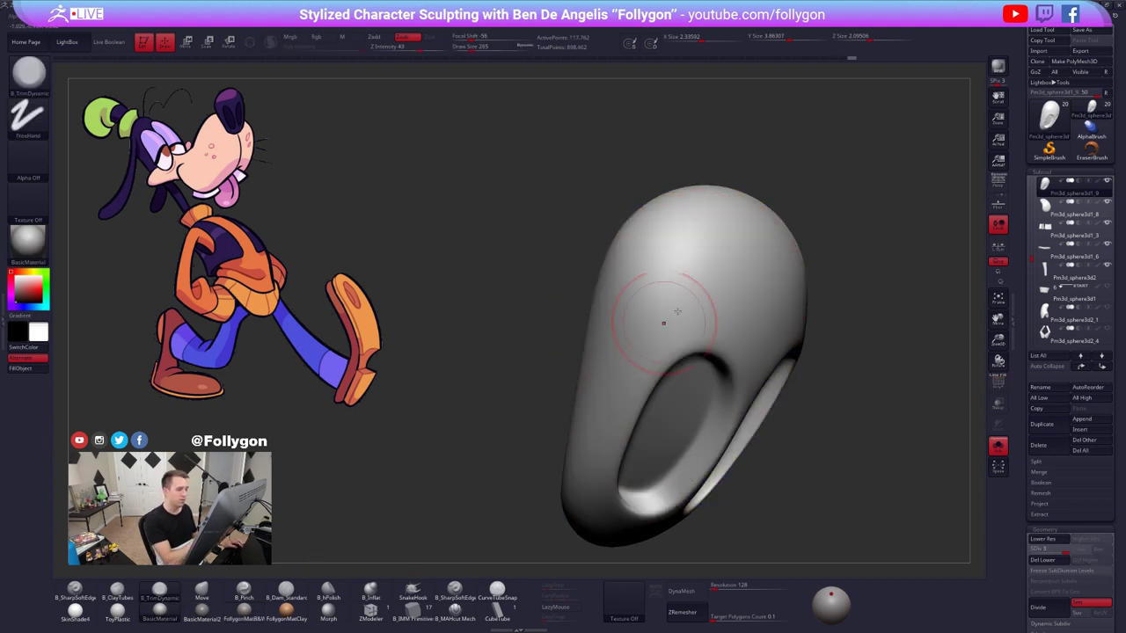
right_drag(663, 322, 728, 334)
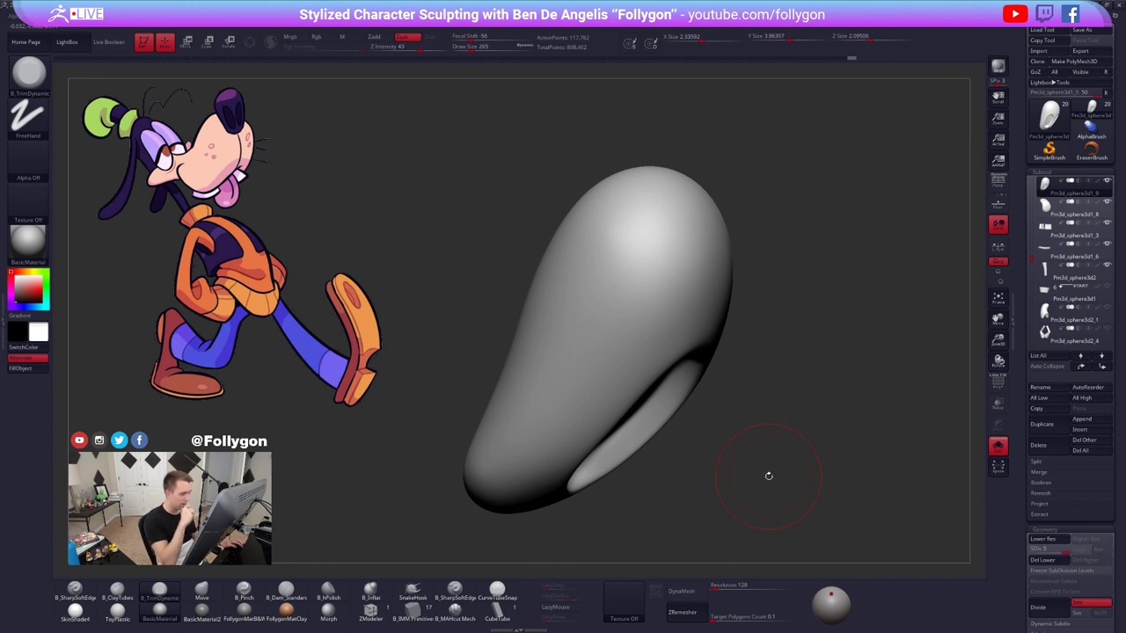
alt+drag(769, 475, 808, 438)
key(shift+f)
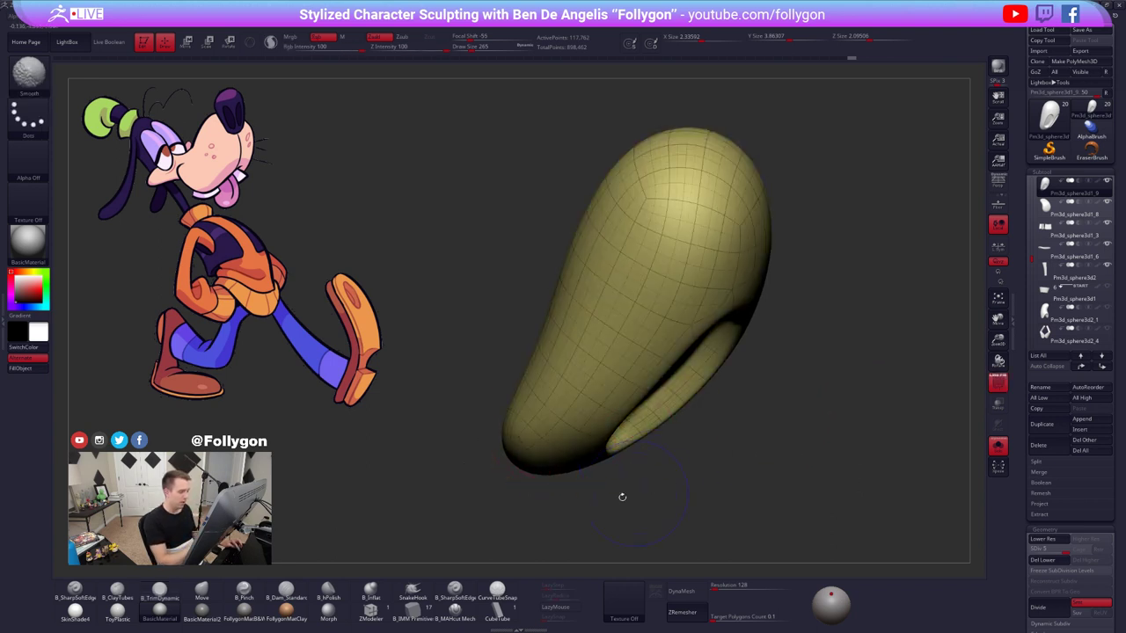
key(shift+f)
- Smooth the narrow lower end and the back surface of the nose
alt+drag(518, 498, 588, 470)
right_drag(625, 440, 632, 414)
ctrl+right_drag(631, 413, 686, 407)
drag(587, 415, 598, 417)
right_drag(597, 417, 621, 401)
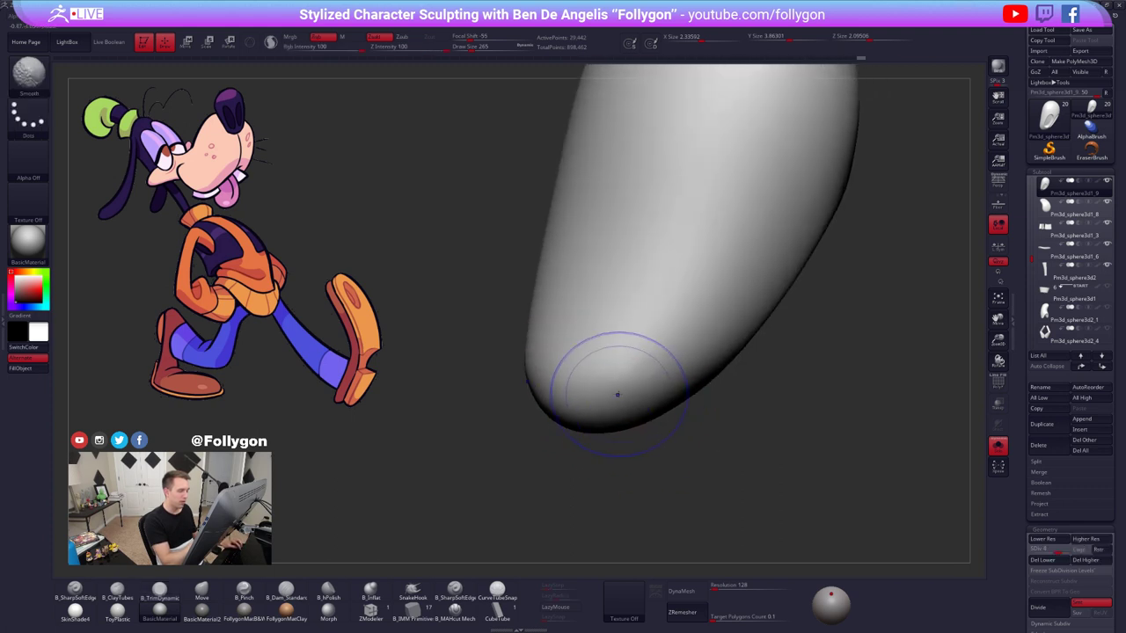
shift+drag(618, 392, 626, 417)
ctrl+right_drag(628, 428, 639, 406)
shift+drag(639, 407, 634, 389)
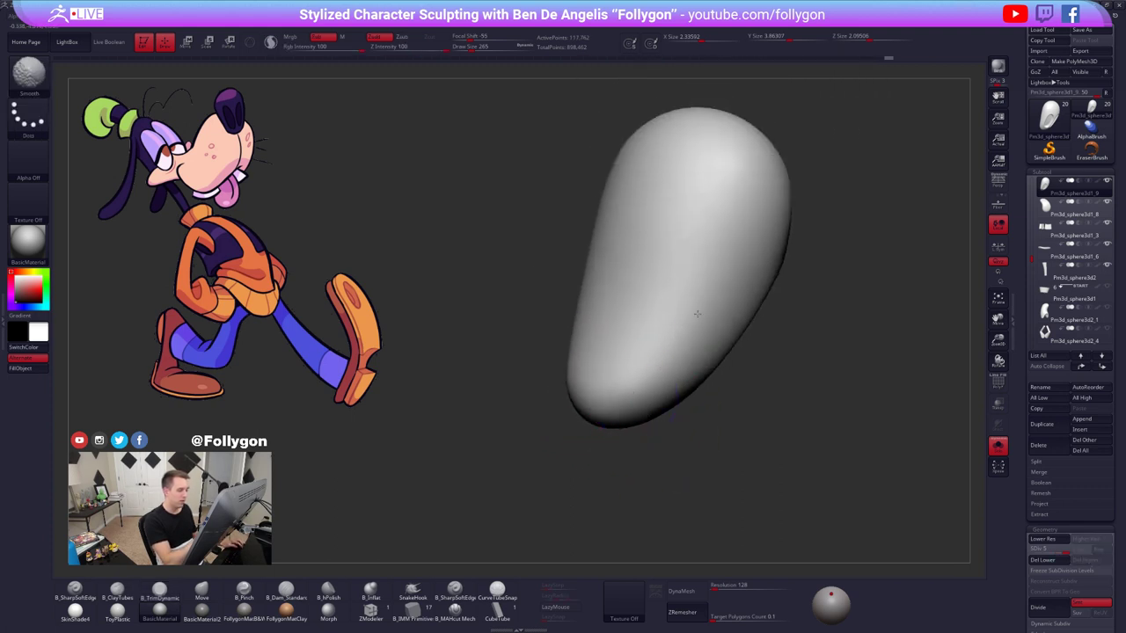
shift+drag(697, 315, 693, 326)
mouse_move(669, 387)
ctrl+right_down()
mouse_move(656, 344)
mouse_move(696, 350)
ctrl+right_up()
- Show the whole head again and restore the Follygon grey material to review the nose from the front and side
key(alt+s)
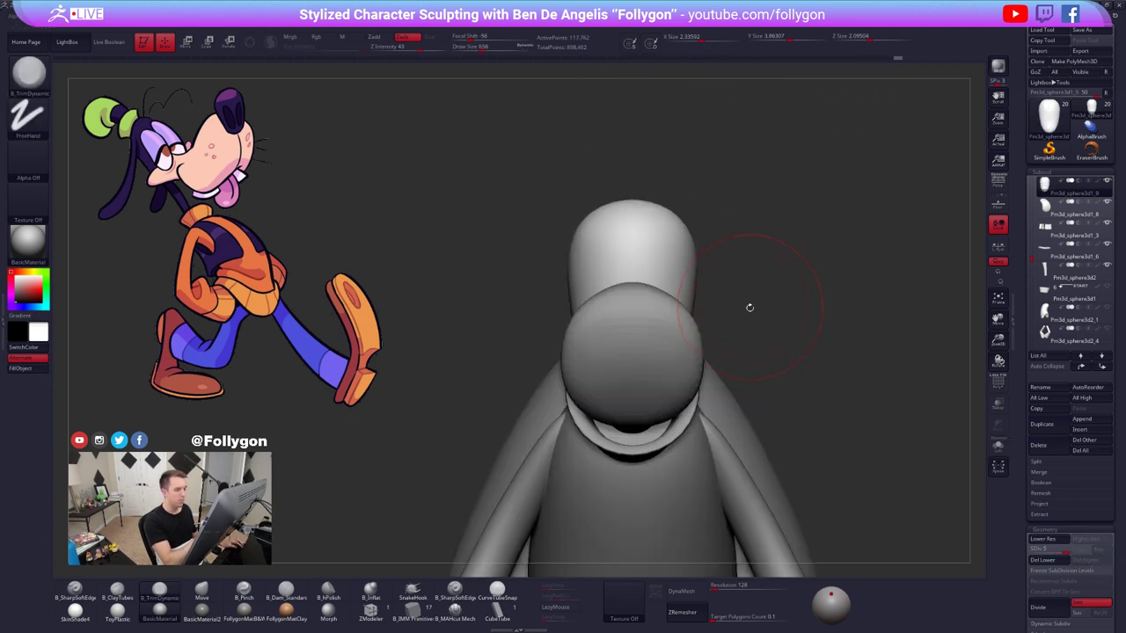
right_drag(750, 308, 740, 453)
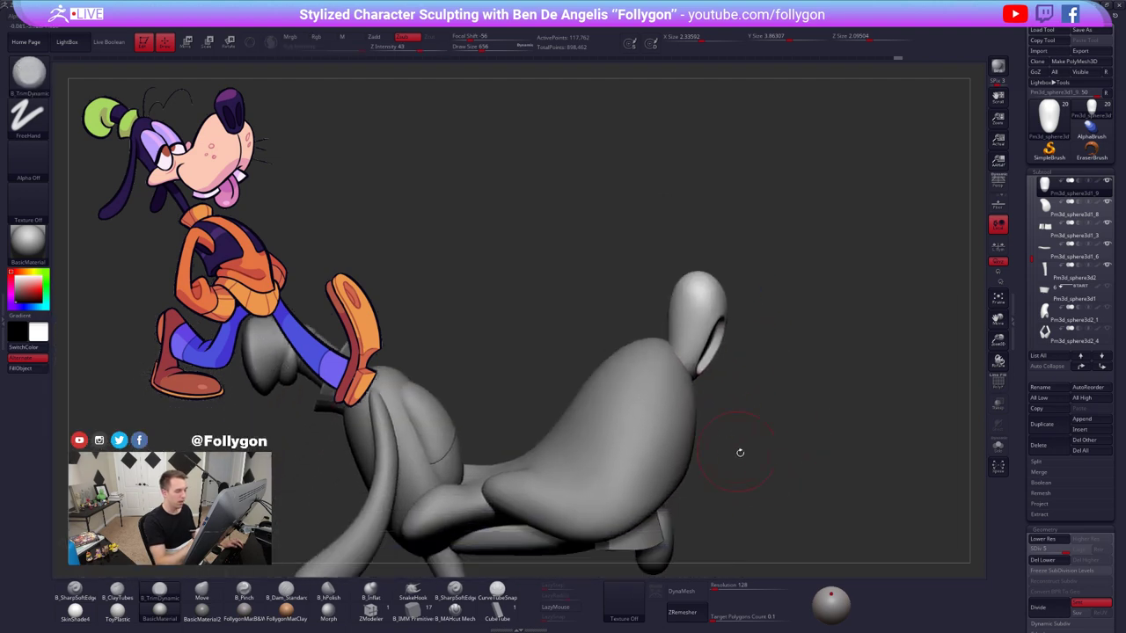
drag(740, 452, 802, 451)
click(260, 618)
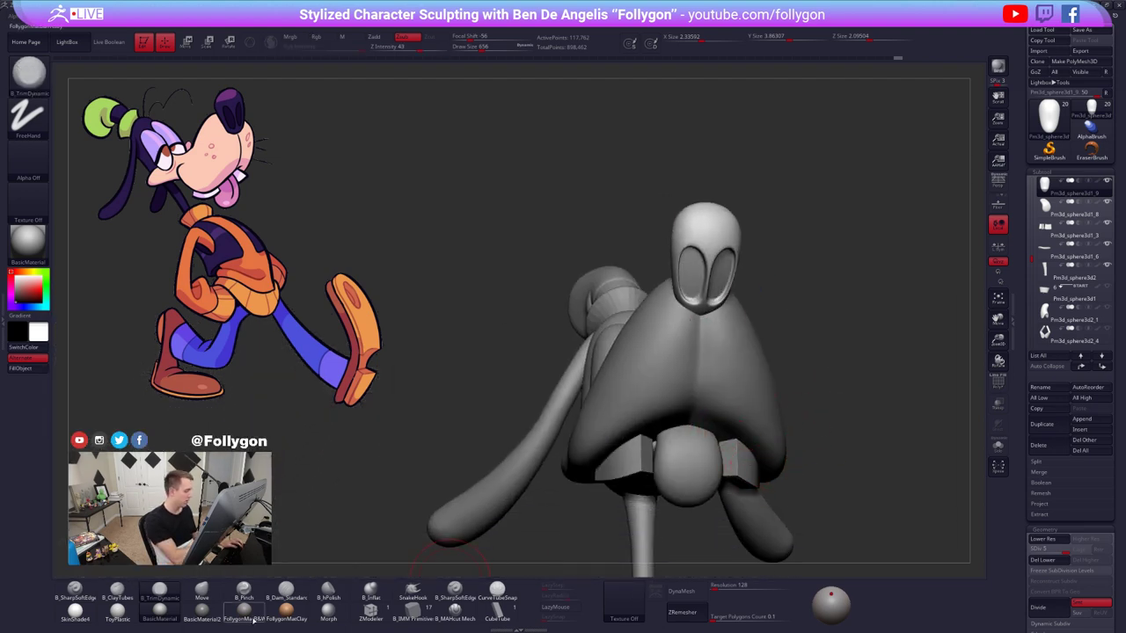
mouse_move(701, 316)
right_down()
mouse_move(767, 305)
mouse_move(735, 440)
mouse_move(675, 345)
mouse_move(747, 367)
mouse_move(732, 396)
mouse_move(722, 330)
mouse_move(764, 292)
mouse_move(775, 248)
right_up()
key([)
mouse_move(721, 418)
ctrl+right_down()
mouse_move(701, 358)
mouse_move(726, 372)
mouse_move(727, 255)
ctrl+right_up()
drag(746, 402, 695, 431)
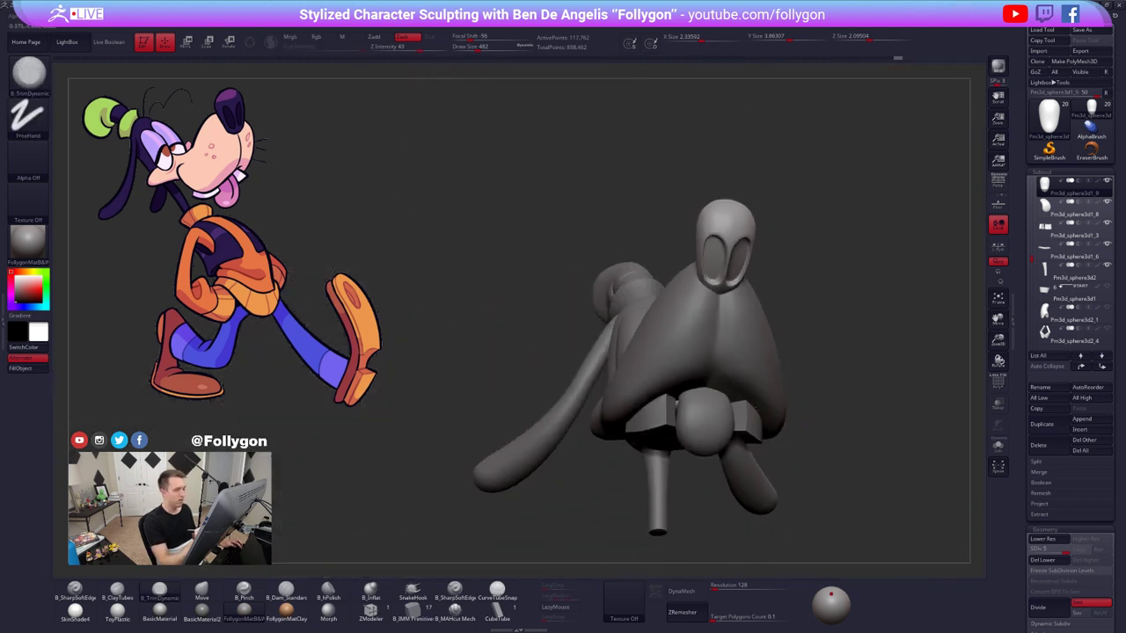
mouse_move(800, 448)
alt+mouse_down()
mouse_move(774, 470)
mouse_move(840, 481)
mouse_move(756, 485)
alt+mouse_up()
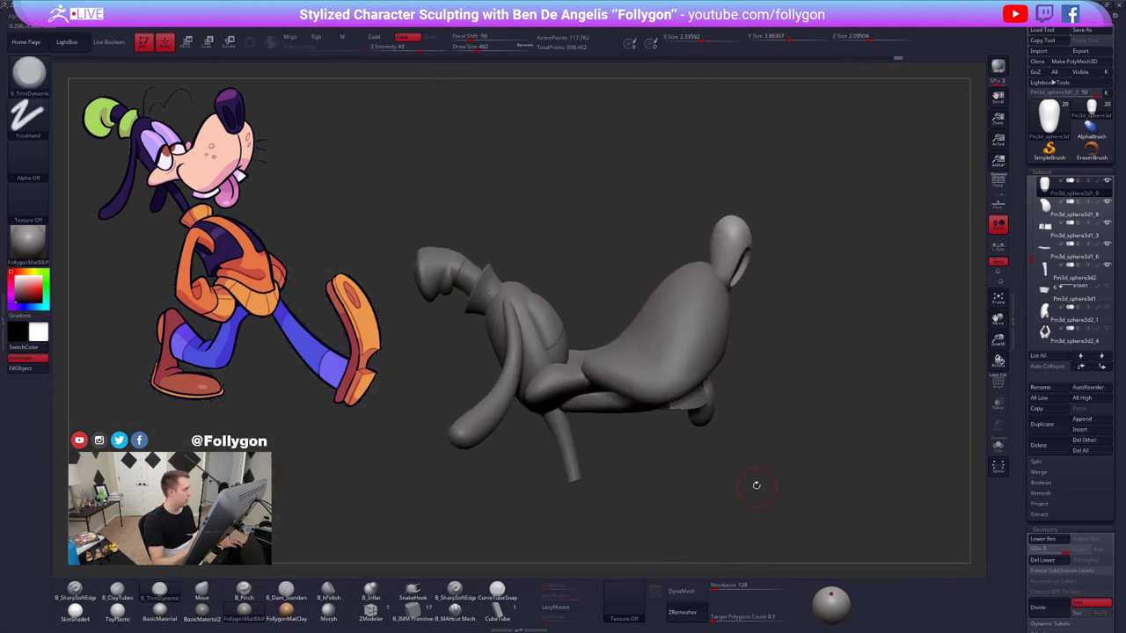
- Select the muzzle, lower it to subdivision level 1 and set the draw size to 980
alt+click(728, 322)
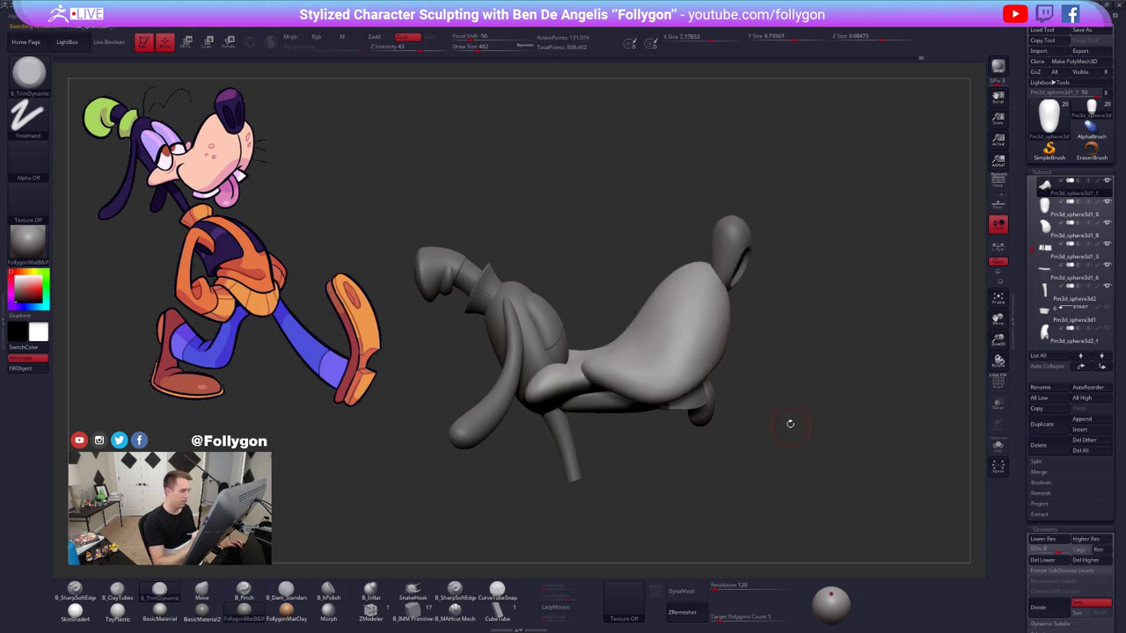
mouse_move(790, 424)
mouse_down()
mouse_move(766, 414)
mouse_move(789, 418)
mouse_up()
key(shift+d)
key(shift+d)
key(shift+d)
key(space)
drag(737, 308, 752, 307)
- Mask all but the front of the muzzle with a softened edge, shift the front slightly, then clear the mask and show the whole head
mouse_move(714, 256)
ctrl+mouse_down()
mouse_move(716, 451)
mouse_move(929, 317)
ctrl+mouse_up()
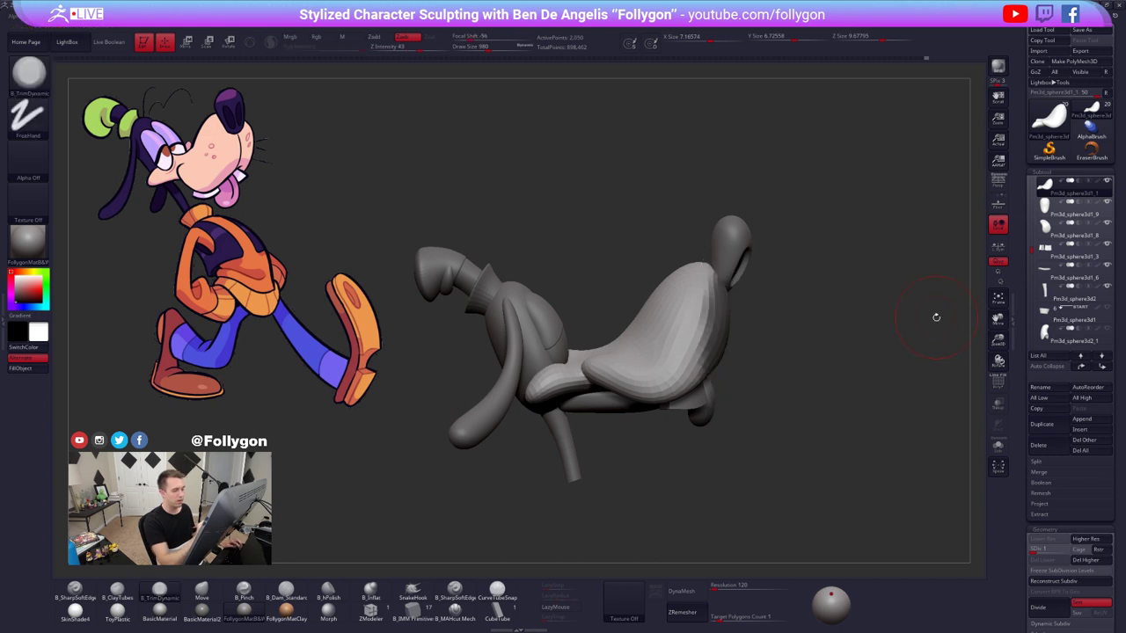
key(alt+s)
ctrl+click(725, 341)
ctrl+click(753, 335)
key(w)
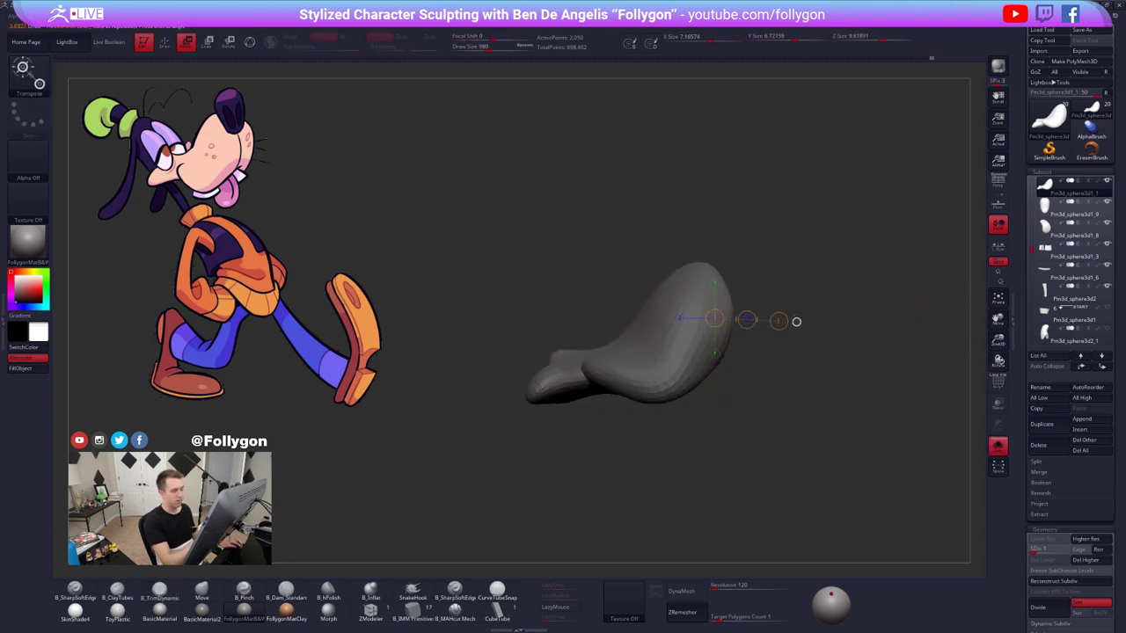
key(alt+s)
mouse_move(801, 434)
mouse_down()
mouse_move(651, 433)
mouse_move(802, 434)
mouse_move(823, 403)
mouse_up()
ctrl+click(801, 434)
ctrl+click(802, 434)
- Reshape the muzzle's lower front with the Move brush at draw size 1251, raising the muzzle to subdivision level 2
key(q)
key(space)
drag(706, 377, 711, 378)
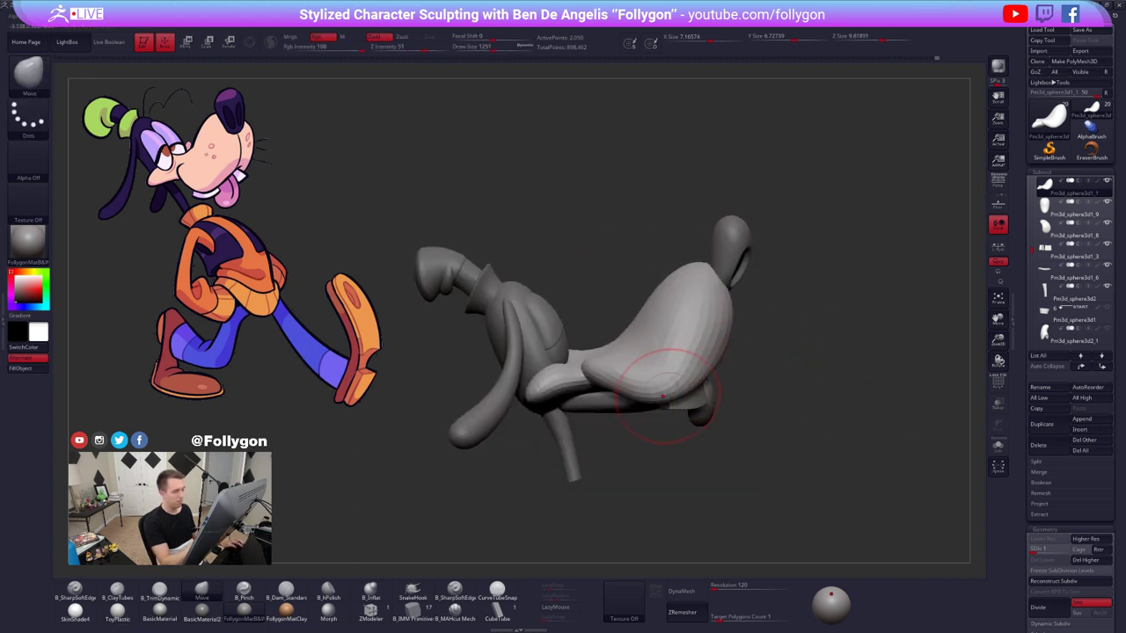
drag(773, 424, 697, 407)
key(d)
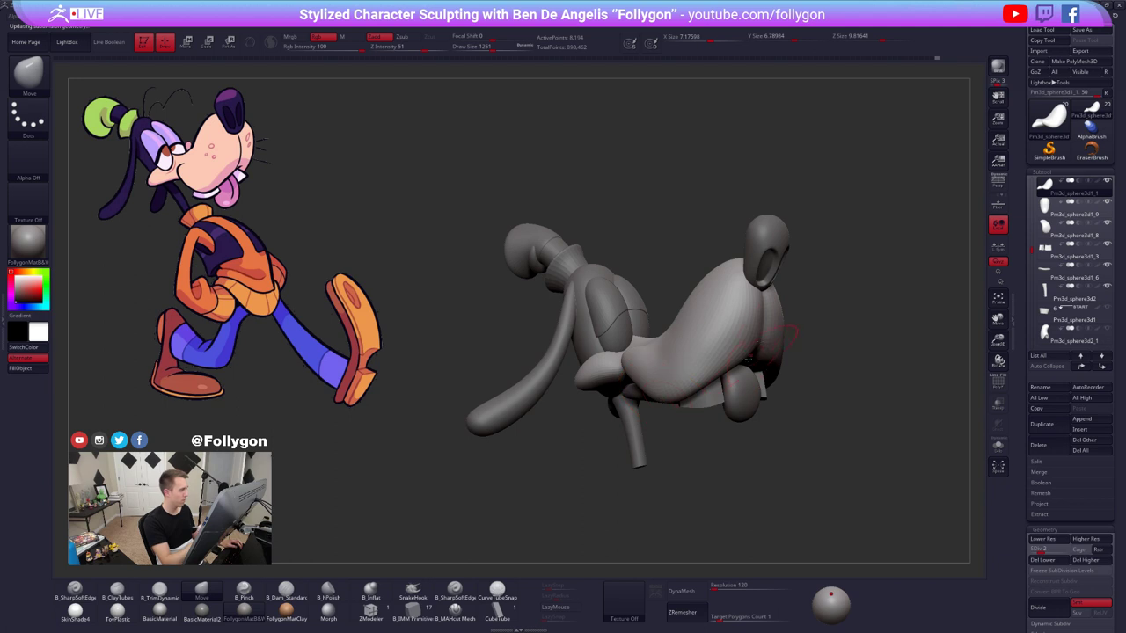
drag(778, 429, 804, 419)
drag(762, 322, 781, 322)
- Smooth the upper side of the muzzle at subdivision level 2 with a draw size of 742
mouse_move(739, 341)
right_down()
mouse_move(711, 364)
mouse_move(730, 353)
mouse_move(666, 356)
mouse_move(662, 347)
mouse_move(769, 389)
mouse_move(767, 369)
mouse_move(648, 347)
mouse_move(704, 345)
mouse_move(616, 347)
mouse_move(641, 327)
right_up()
ctrl+right_drag(640, 328, 646, 337)
shift+drag(662, 338, 595, 321)
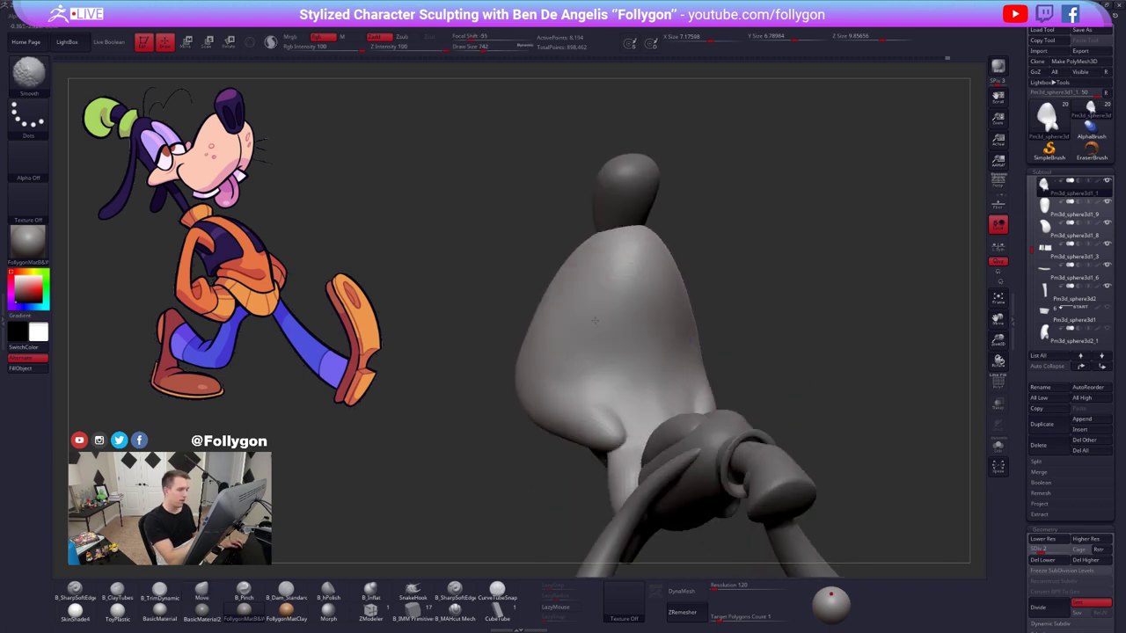
- Set the draw size to 500, raise the muzzle to subdivision level 3 and smooth its cheek area
right_drag(595, 321, 608, 340)
key(space)
drag(608, 340, 554, 378)
mouse_move(556, 376)
right_down()
mouse_move(627, 359)
mouse_move(649, 407)
mouse_move(658, 384)
right_up()
key(d)
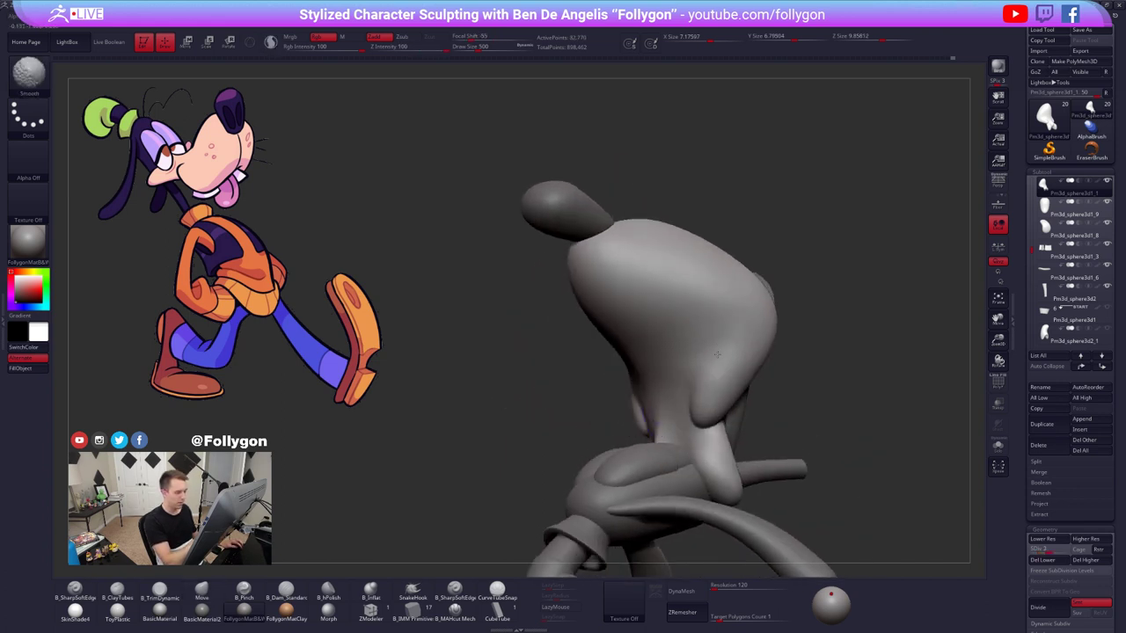
shift+drag(718, 355, 717, 377)
right_drag(747, 362, 721, 352)
shift+drag(728, 352, 730, 335)
- Set the Move brush's draw size to 833 and raise the muzzle to subdivision level 5
key(space)
drag(664, 346, 681, 346)
mouse_move(682, 347)
right_down()
mouse_move(641, 359)
mouse_move(668, 422)
mouse_move(647, 370)
right_up()
mouse_move(647, 369)
ctrl+right_down()
mouse_move(635, 331)
mouse_move(655, 352)
ctrl+right_up()
alt+click(724, 434)
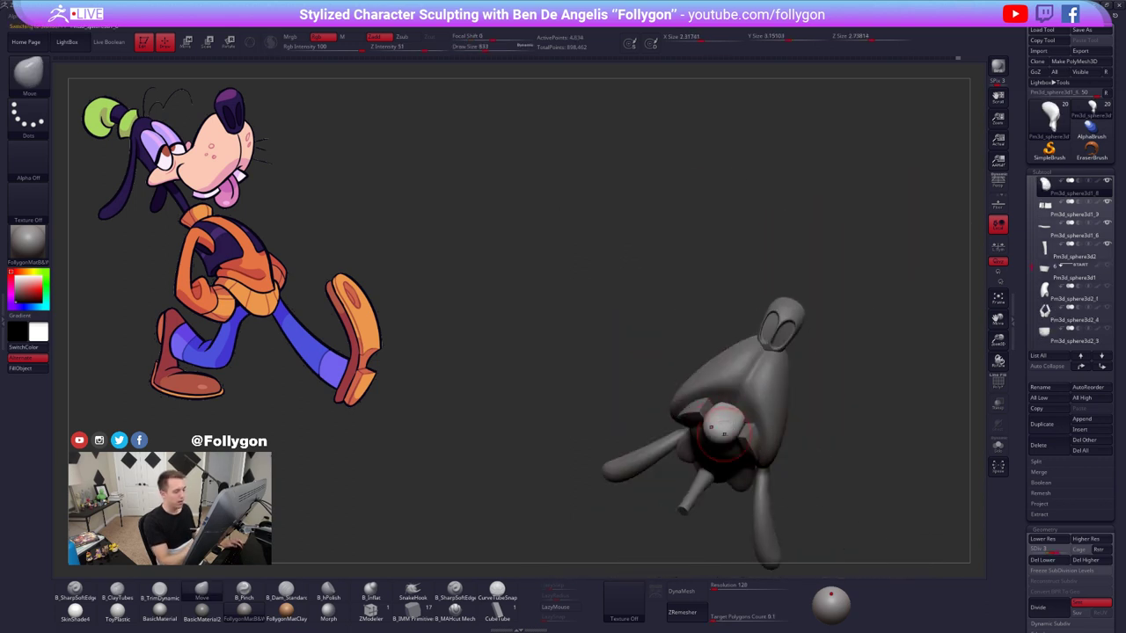
alt+click(751, 389)
right_drag(753, 391, 773, 445)
key(d)
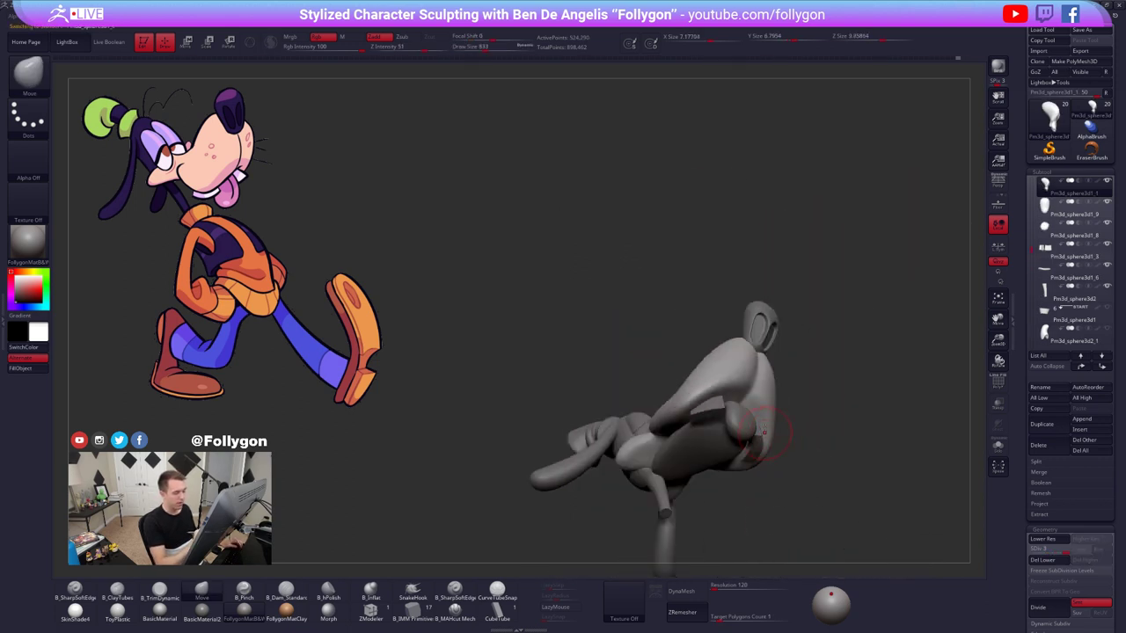
mouse_move(763, 431)
mouse_down()
mouse_move(742, 423)
mouse_move(779, 475)
mouse_move(769, 398)
mouse_up()
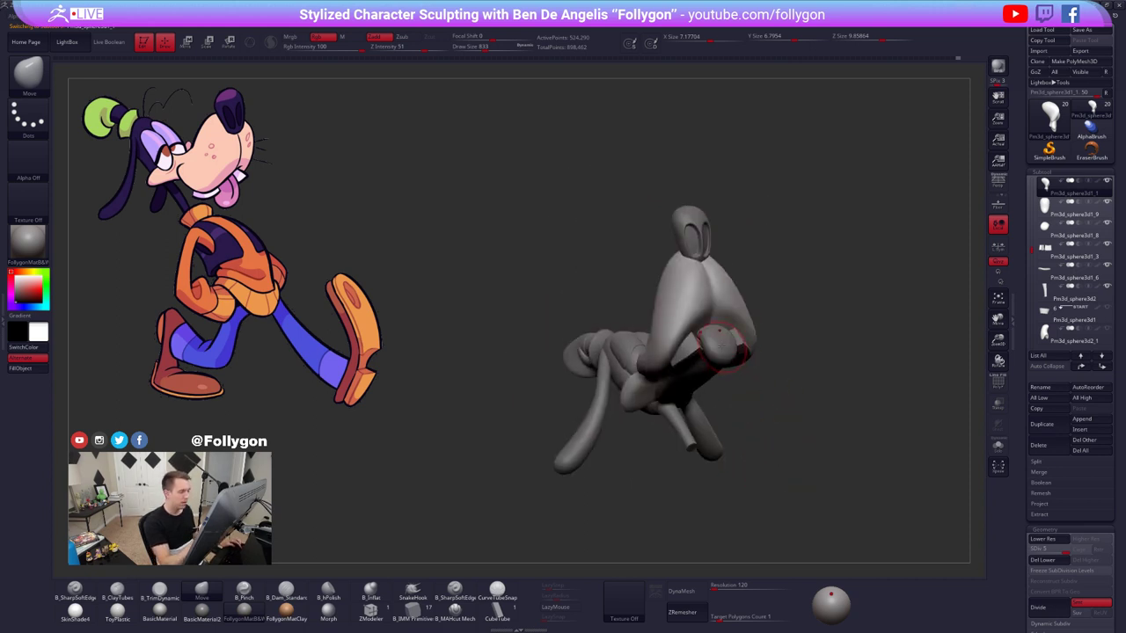
- Select the tongue, scale it up and reposition it beneath the front of the muzzle
alt+click(724, 344)
mouse_move(677, 409)
mouse_down()
mouse_move(717, 423)
mouse_move(743, 411)
mouse_up()
key(r)
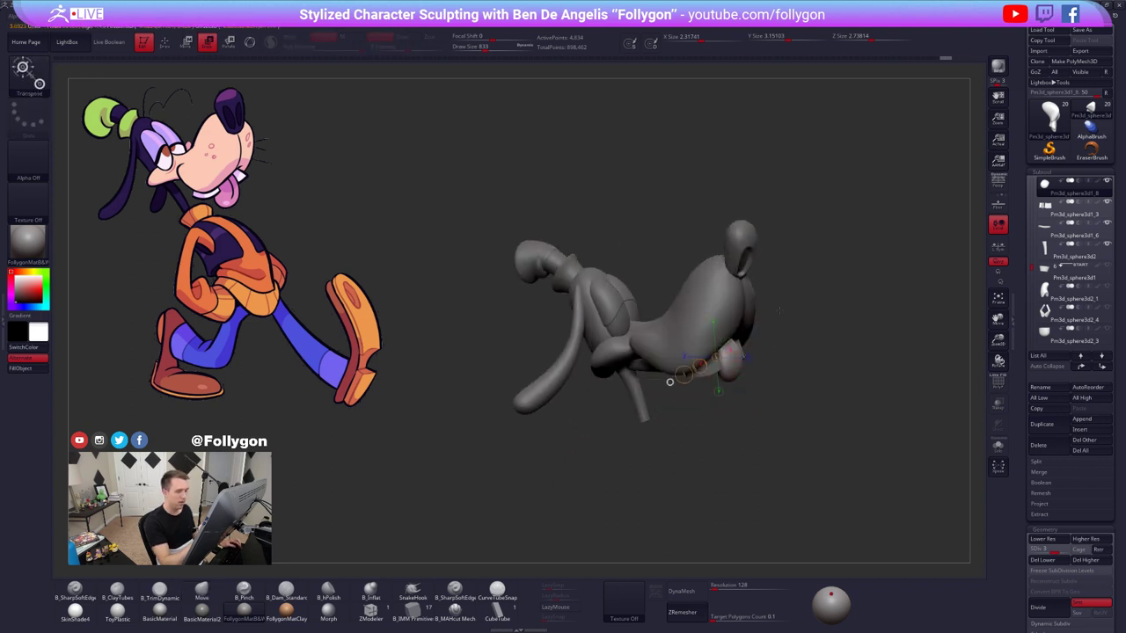
click(747, 358)
click(777, 358)
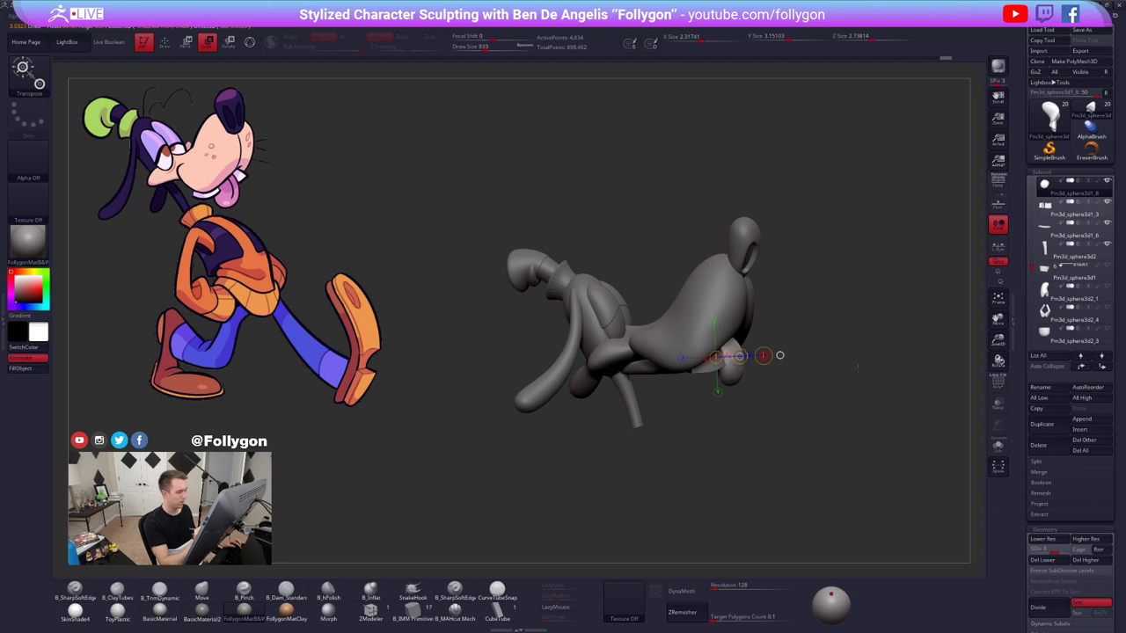
drag(767, 387, 800, 389)
key(w)
mouse_move(731, 379)
mouse_down()
mouse_move(748, 380)
mouse_move(711, 407)
mouse_move(748, 378)
mouse_move(758, 385)
mouse_move(723, 382)
mouse_move(765, 346)
mouse_move(758, 458)
mouse_move(792, 472)
mouse_up()
key(e)
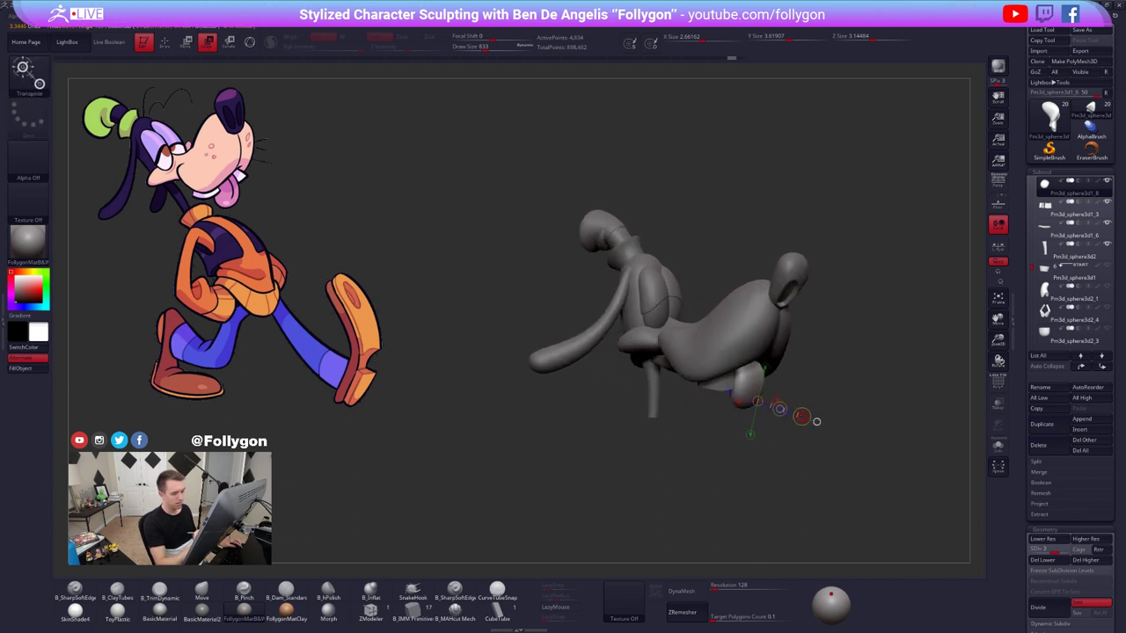
drag(816, 422, 818, 423)
mouse_move(818, 431)
mouse_down()
mouse_move(735, 427)
mouse_move(776, 371)
mouse_move(760, 368)
mouse_up()
- Widen and reshape the tongue with the Move brush at draw size 1523
key(q)
key(s)
right_drag(761, 368, 768, 384)
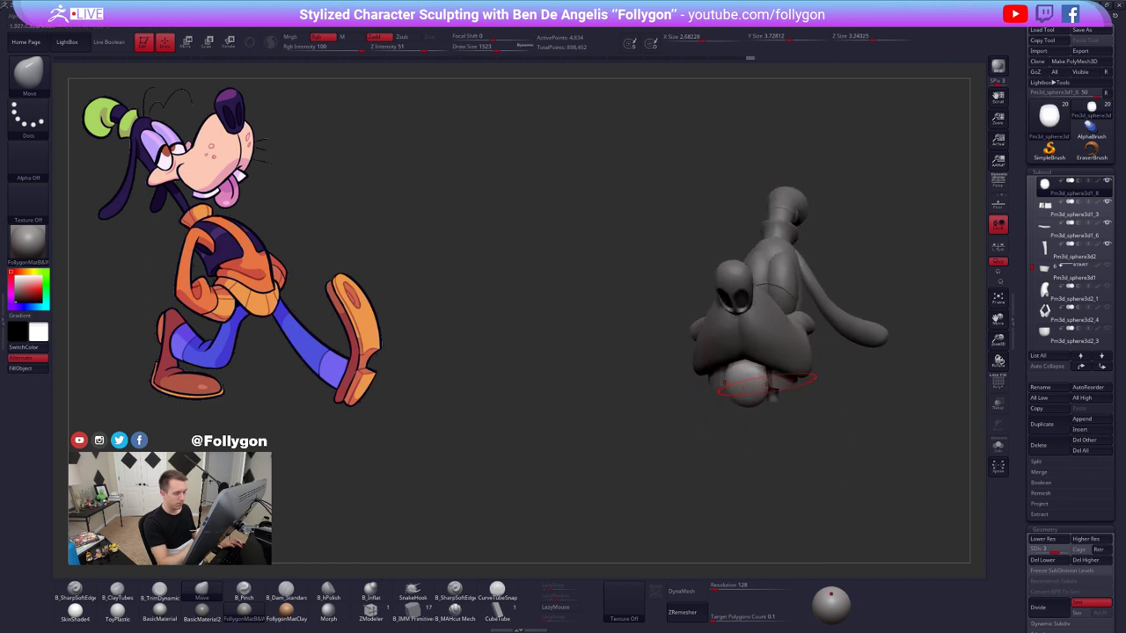
drag(766, 397, 768, 398)
mouse_move(768, 399)
right_down()
mouse_move(800, 392)
mouse_move(799, 406)
right_up()
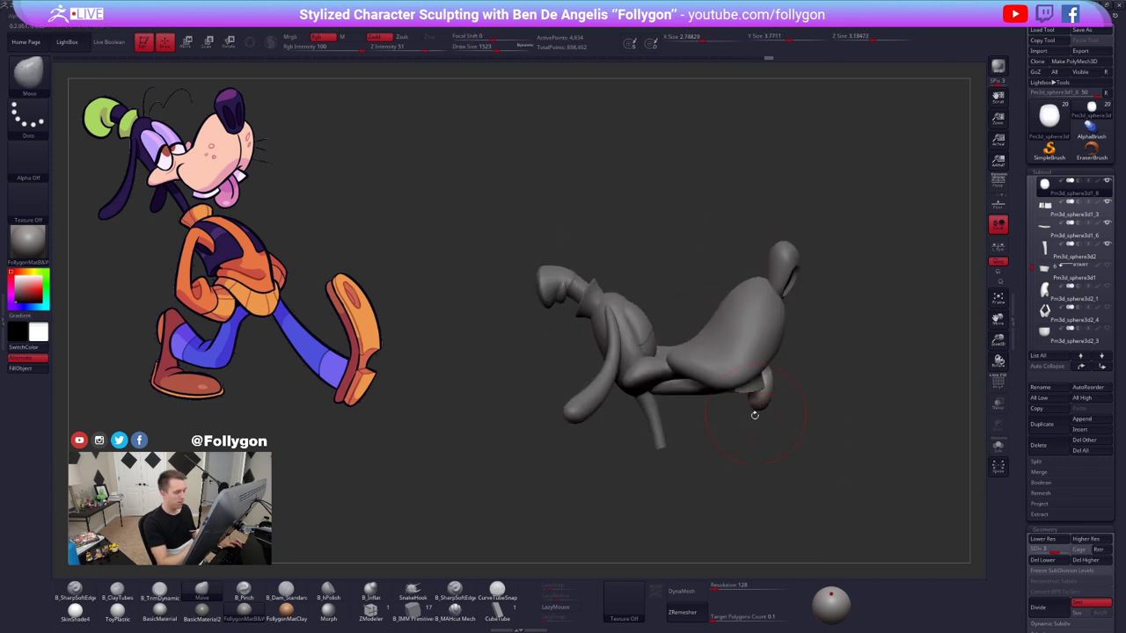
mouse_move(755, 414)
mouse_down()
mouse_move(735, 429)
mouse_move(693, 379)
mouse_move(726, 413)
mouse_up()
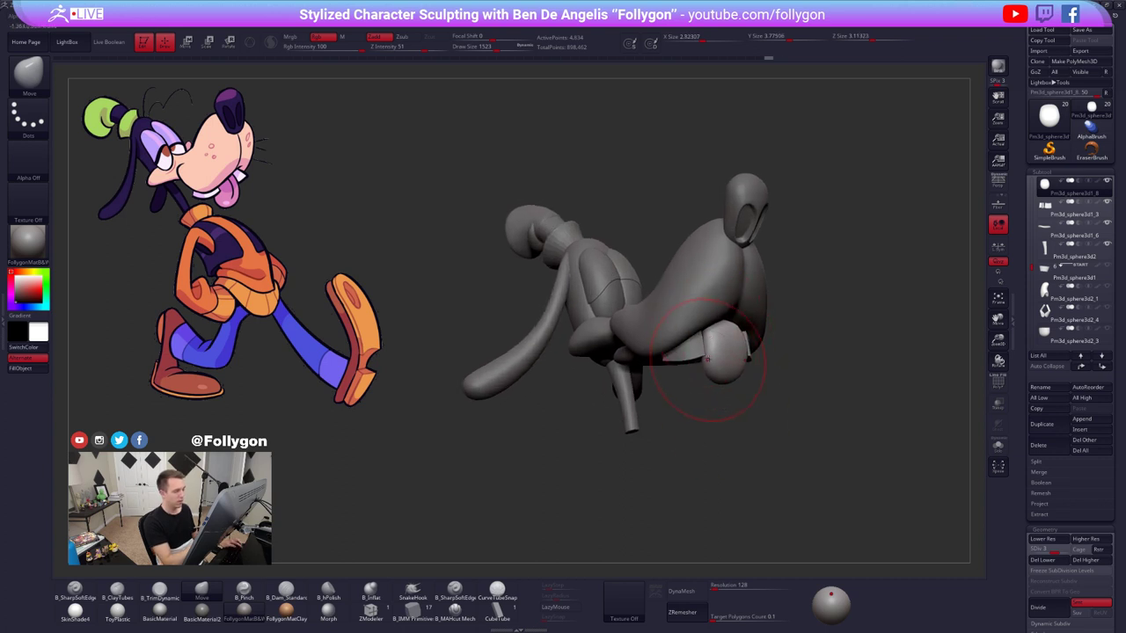
- Select the teeth and move them farther apart toward the outer edges of the mouth
alt+click(676, 356)
mouse_move(671, 405)
mouse_down()
mouse_move(689, 385)
mouse_move(714, 286)
mouse_move(704, 330)
mouse_up()
key(w)
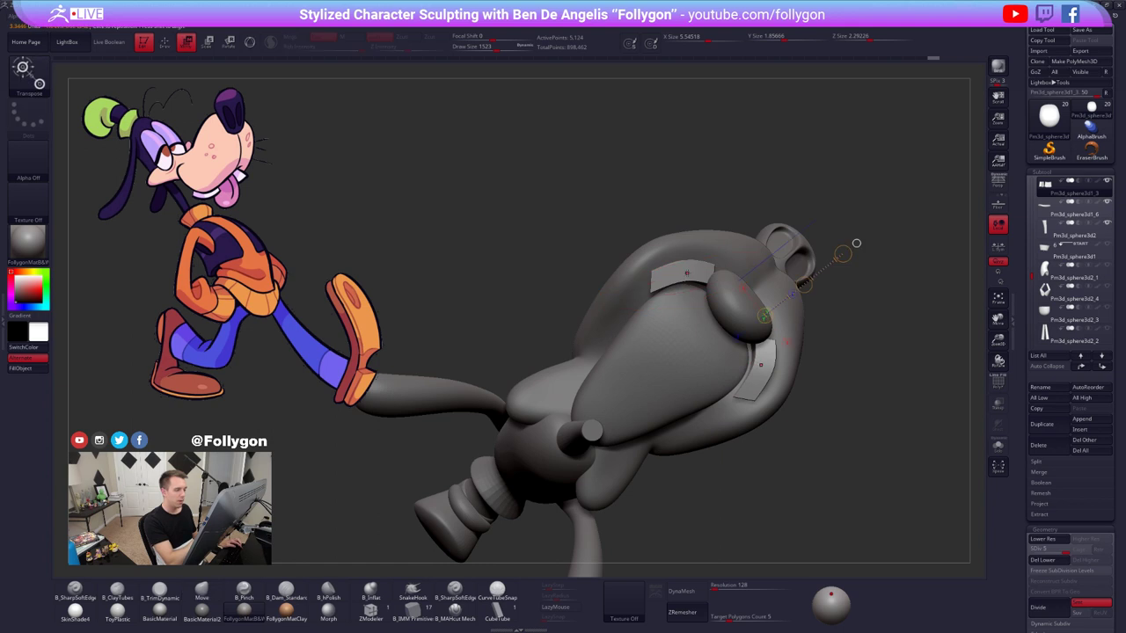
drag(754, 248, 745, 251)
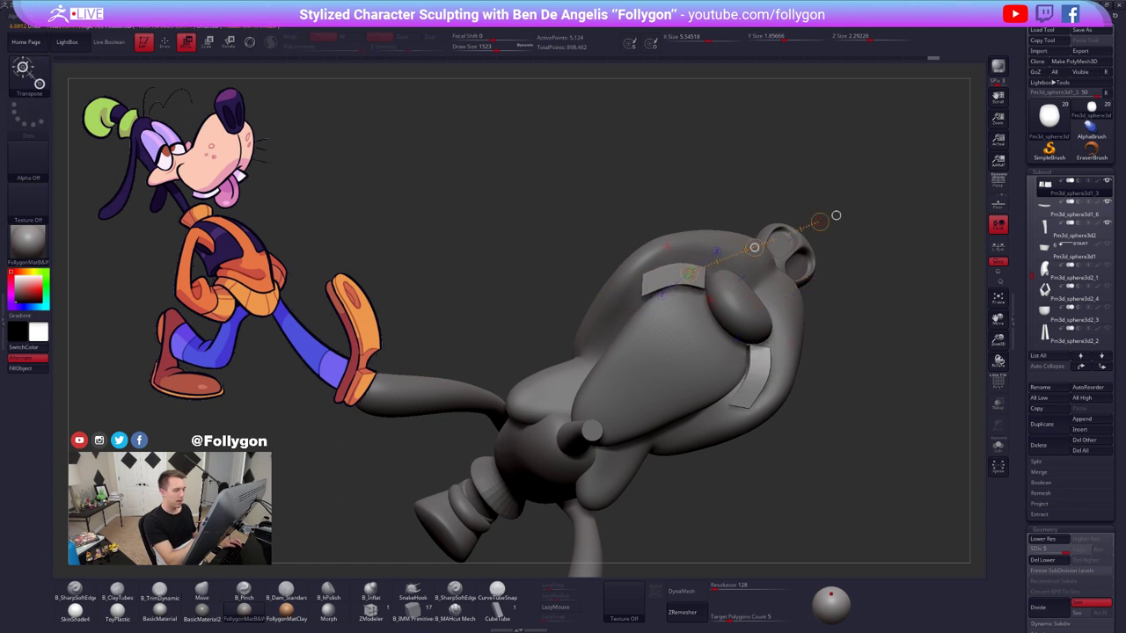
key(q)
key(w)
drag(672, 327, 666, 314)
key(q)
mouse_move(662, 447)
mouse_down()
mouse_move(733, 499)
mouse_move(778, 504)
mouse_move(759, 440)
mouse_up()
mouse_move(758, 440)
shift+mouse_down()
mouse_move(747, 445)
mouse_move(796, 432)
mouse_move(761, 478)
shift+mouse_up()
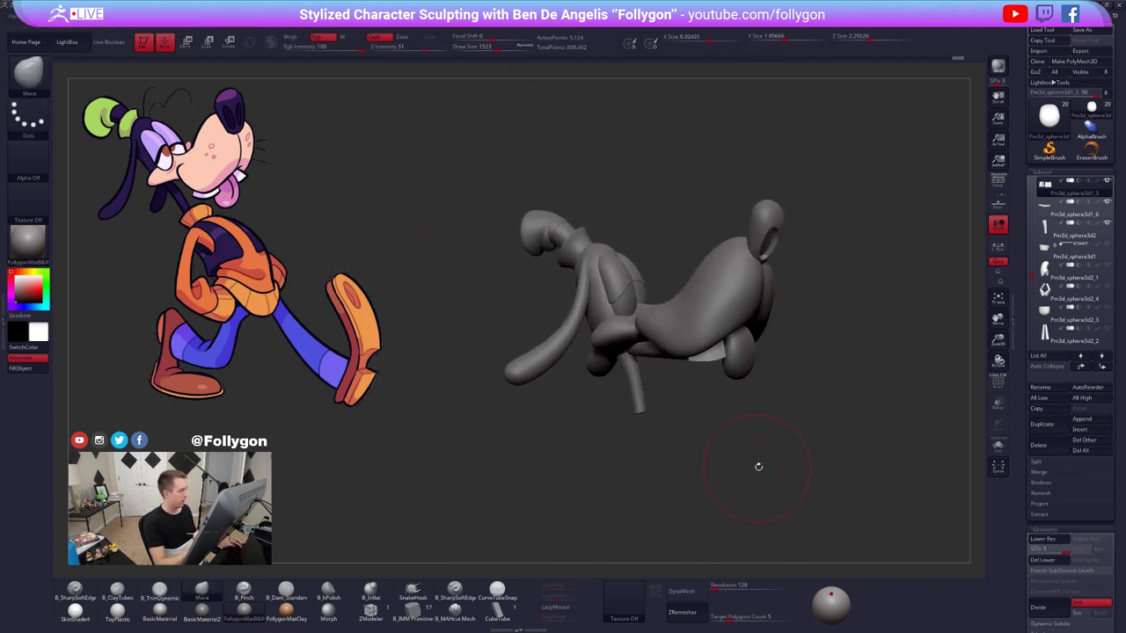
mouse_move(790, 440)
mouse_down()
mouse_move(802, 470)
mouse_move(812, 444)
mouse_up()
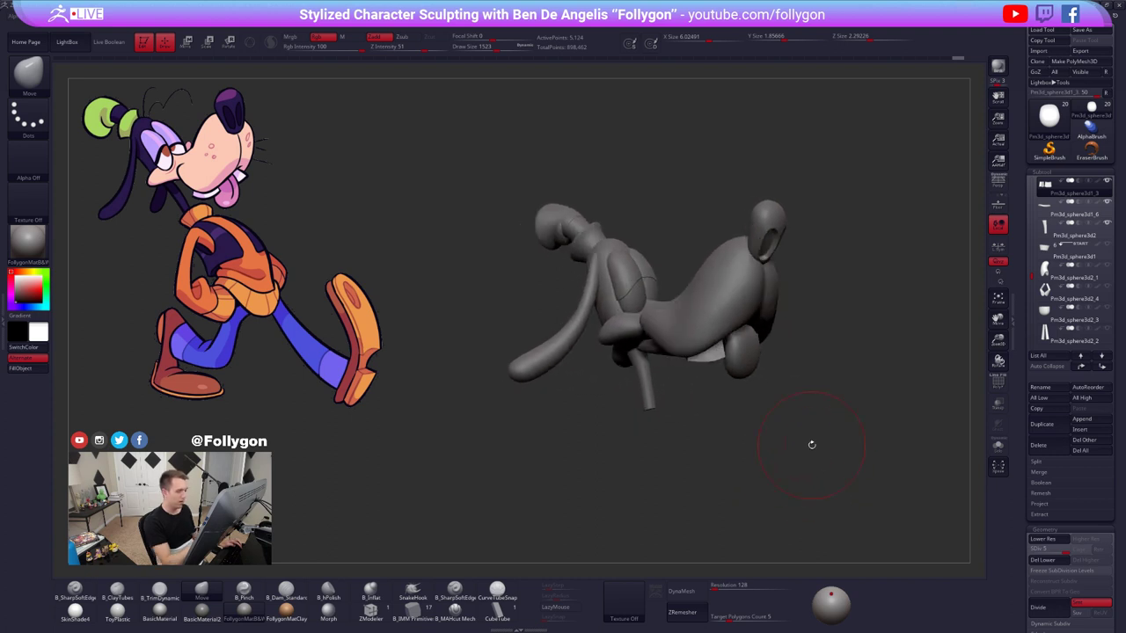
- Create a combined Transpose Master mesh of the whole head with TPoseMesh
alt+click(699, 337)
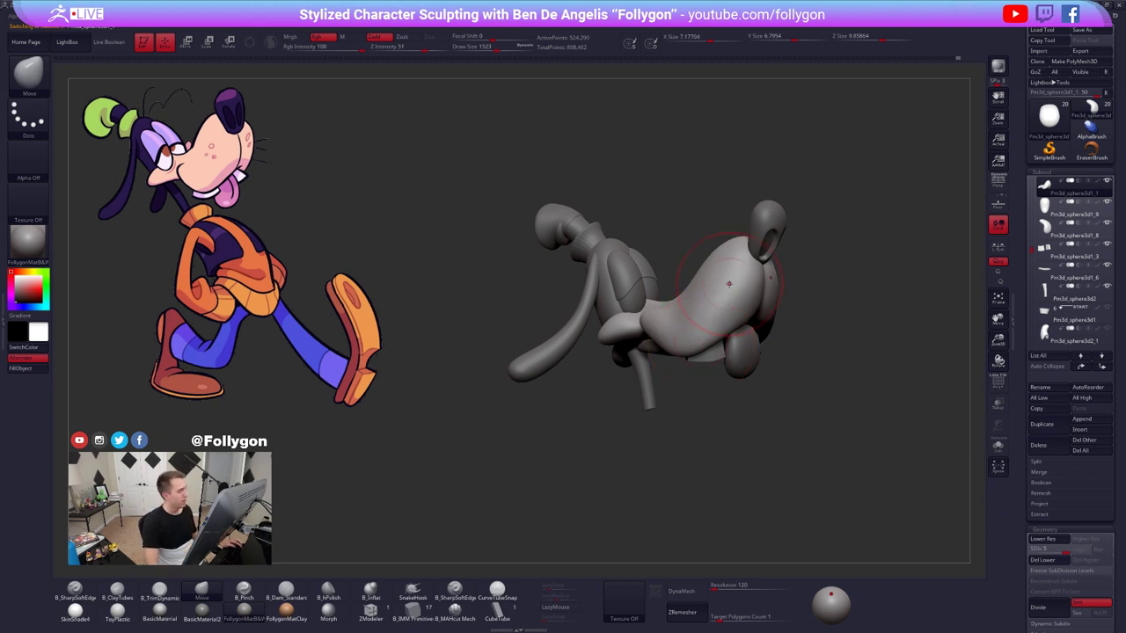
click(3, 206)
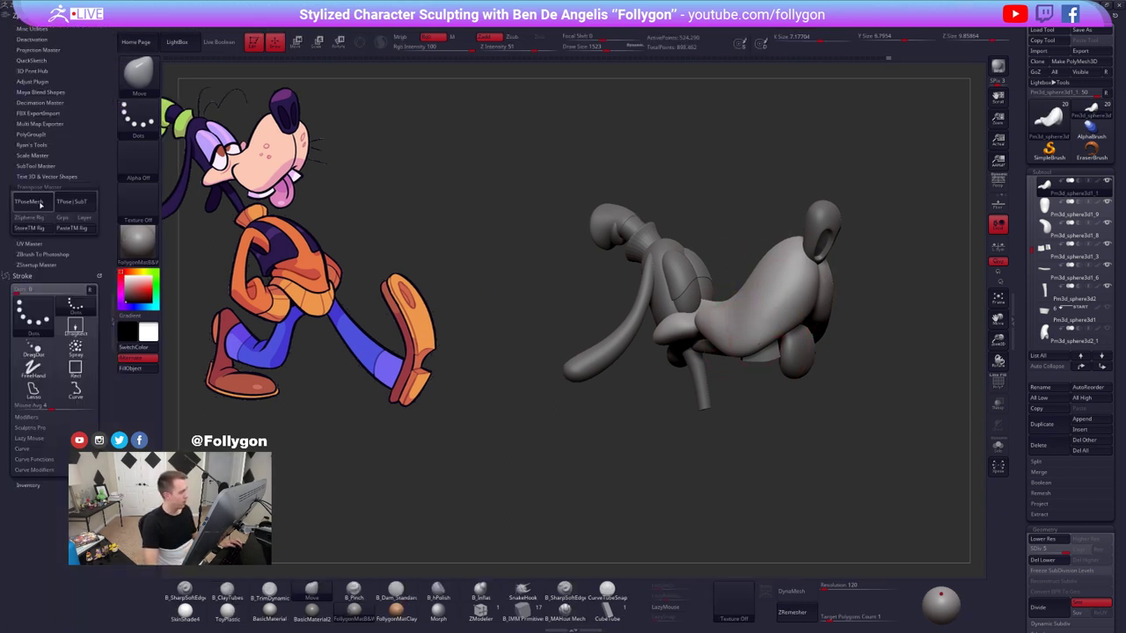
click(39, 205)
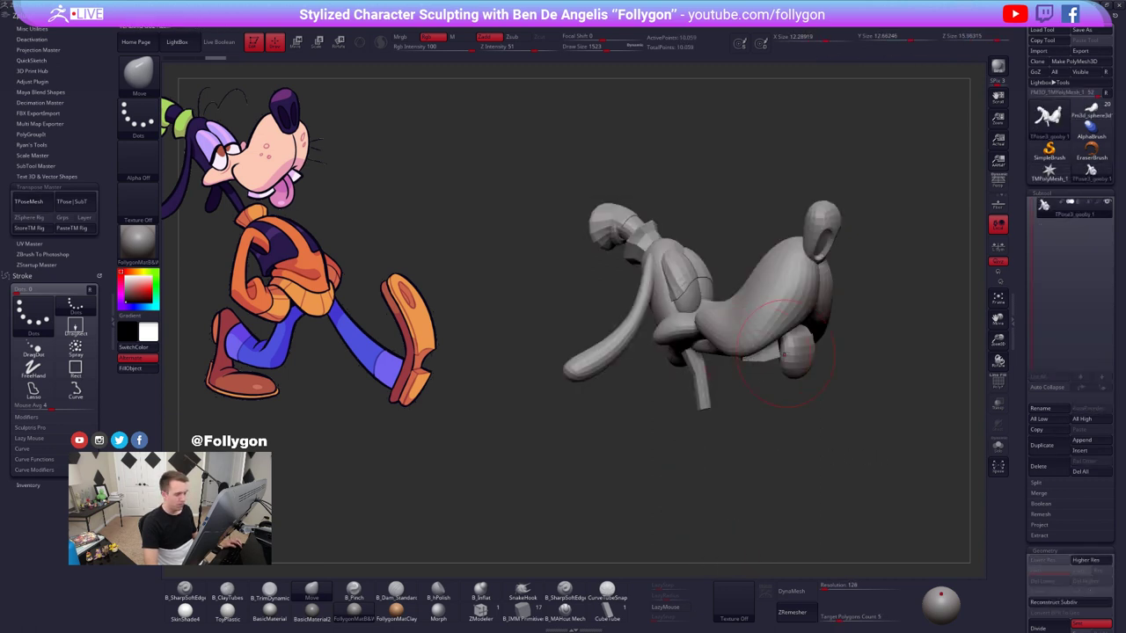
drag(768, 381, 747, 373)
- Turn on the polyframe display and isolate the muzzle and nose polygroups
key(shift+f)
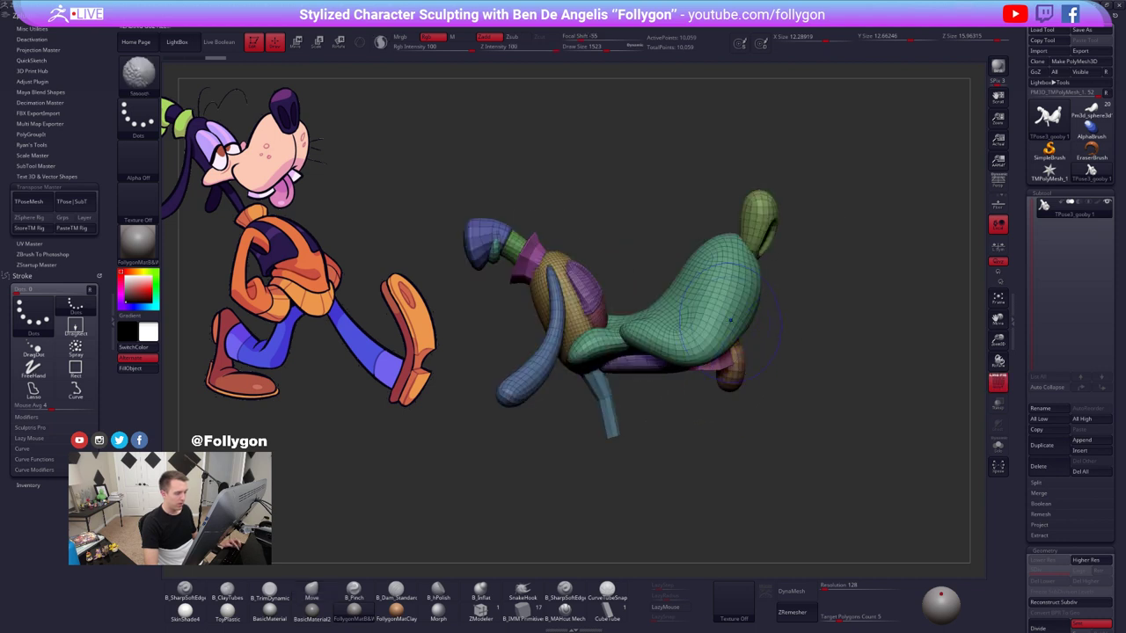
ctrl+shift+click(727, 320)
ctrl+shift+click(803, 320)
ctrl+shift+click(756, 290)
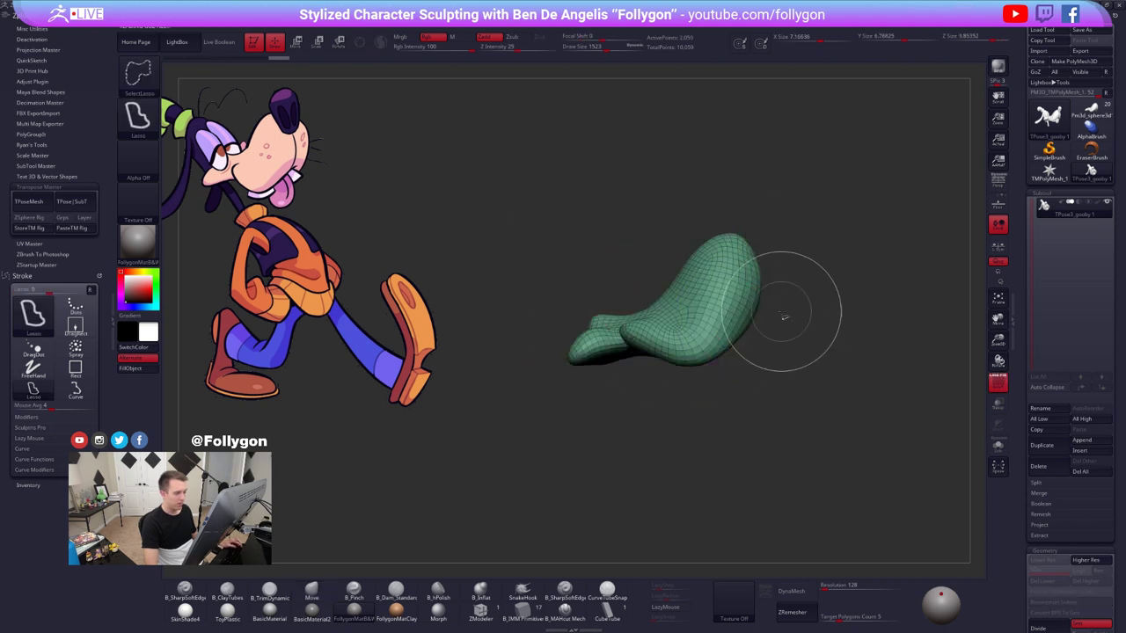
ctrl+shift+drag(786, 318, 817, 328)
mouse_move(779, 271)
ctrl+alt+shift+mouse_down()
mouse_move(707, 263)
mouse_move(786, 261)
ctrl+alt+shift+mouse_up()
ctrl+shift+drag(864, 274, 831, 304)
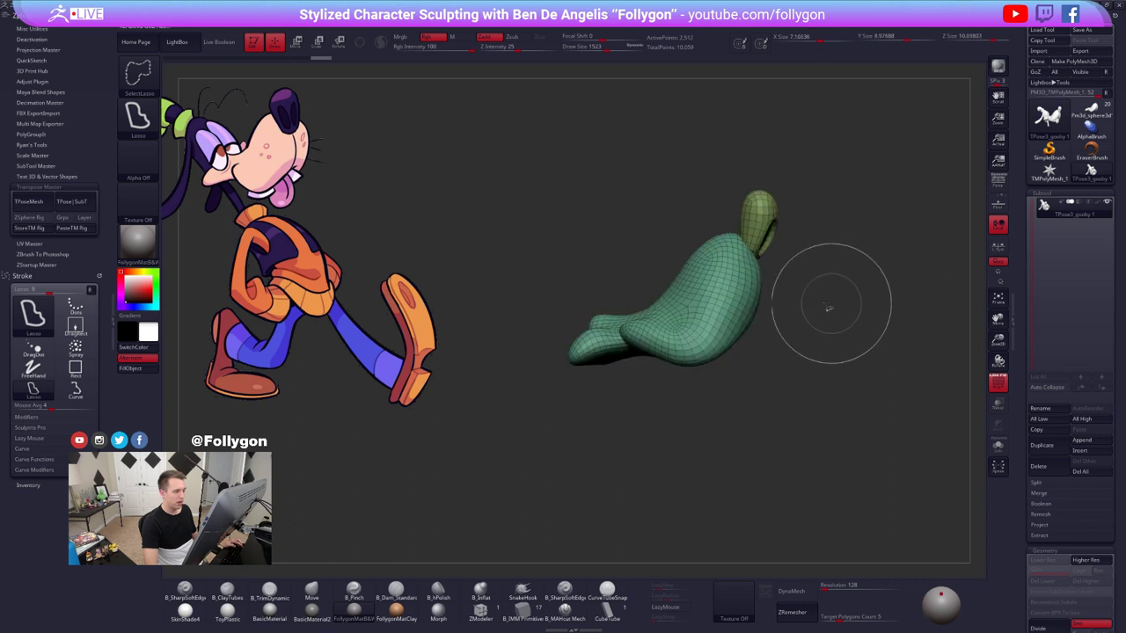
- Lasso-mask the front of the muzzle and nose, soften and invert the mask, and turn off the polyframe display
mouse_move(667, 269)
ctrl+mouse_down()
mouse_move(676, 285)
mouse_move(853, 308)
mouse_move(673, 79)
ctrl+mouse_up()
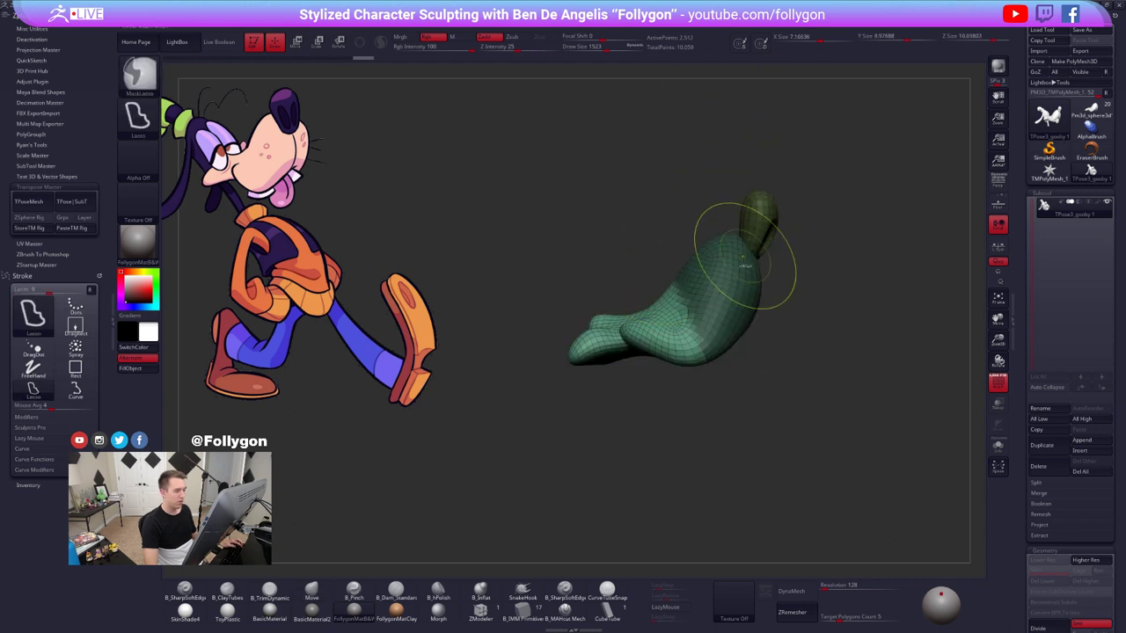
ctrl+click(746, 259)
key(ctrl+i)
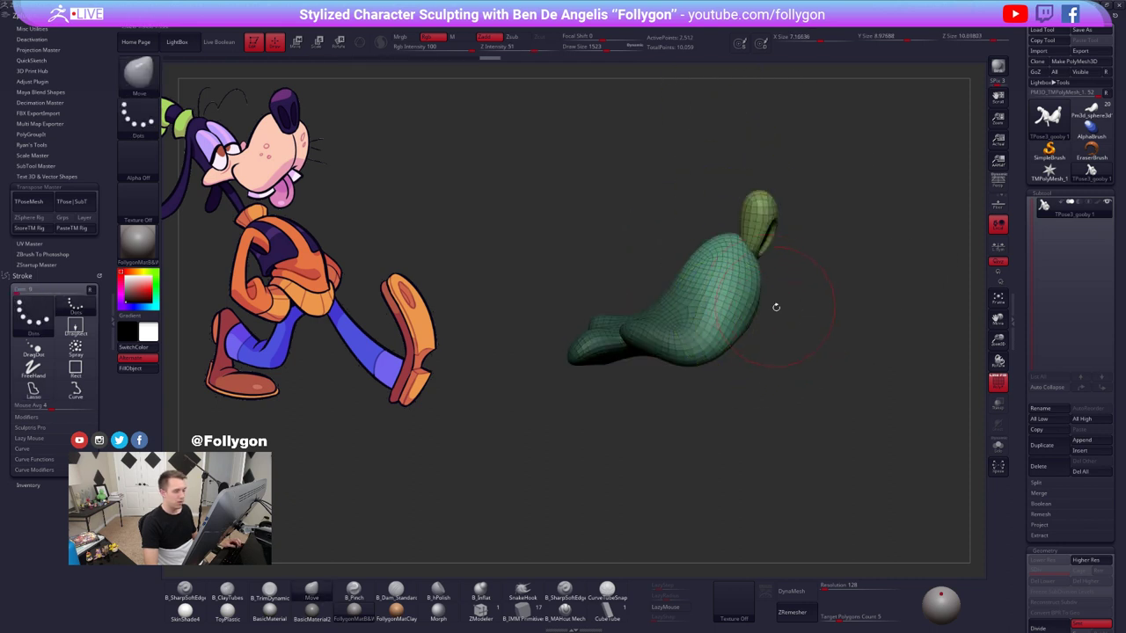
mouse_move(791, 283)
ctrl+mouse_down()
mouse_move(833, 370)
mouse_move(656, 369)
mouse_move(763, 375)
mouse_move(778, 173)
mouse_move(583, 165)
ctrl+mouse_up()
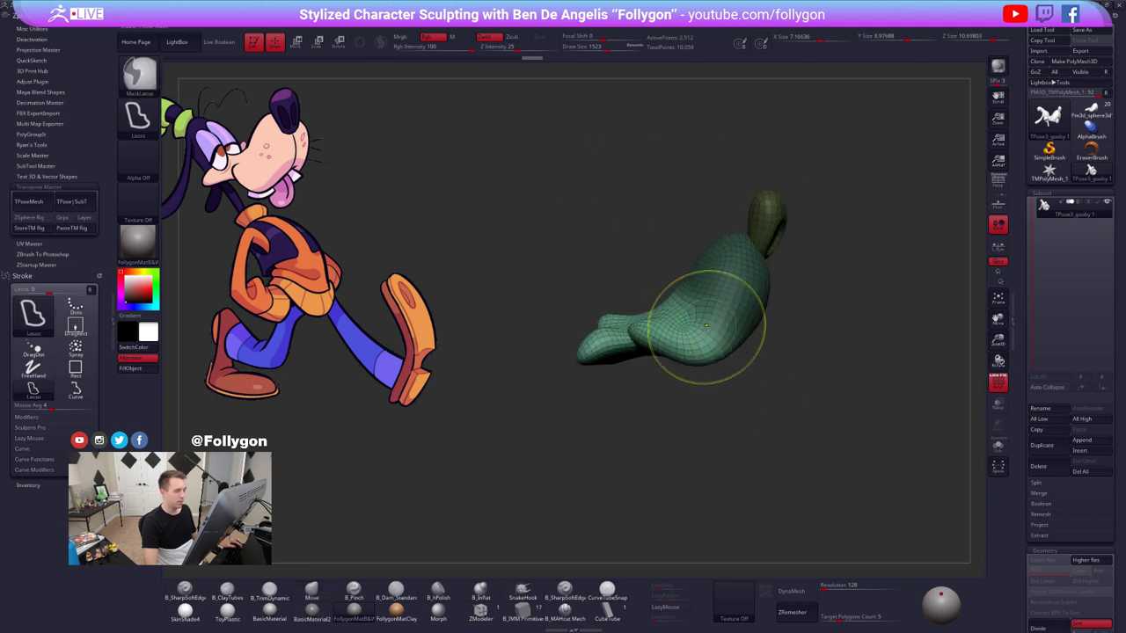
ctrl+click(707, 329)
ctrl+click(792, 349)
key(shift+f)
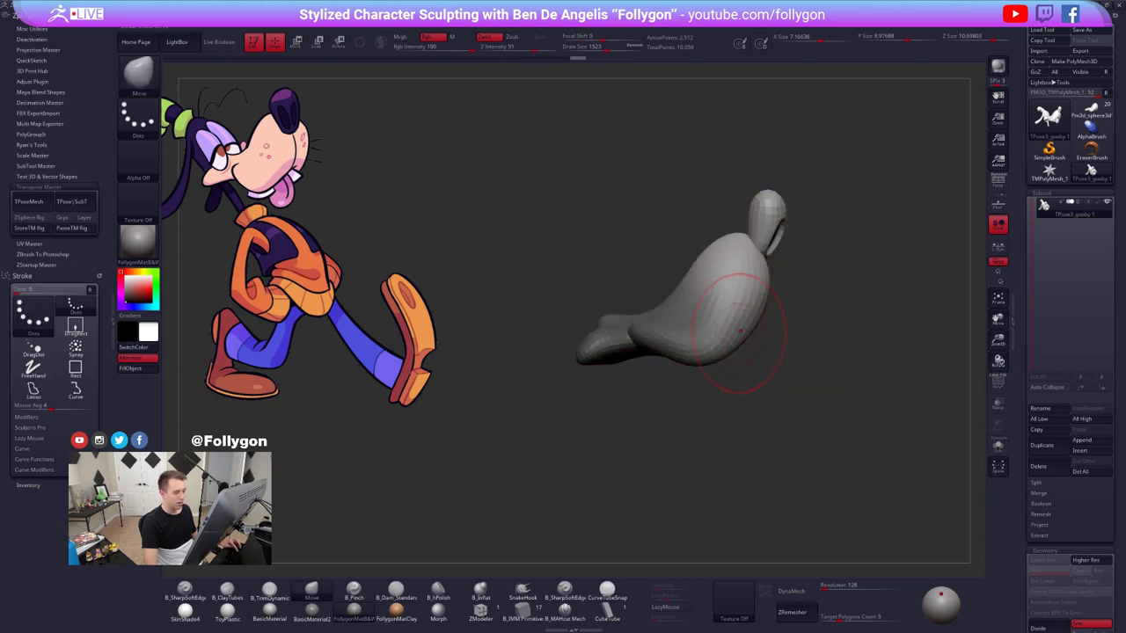
- Show the full head with everything but the front muzzle and nose masked, and move that unmasked front slightly back toward the face
key(w)
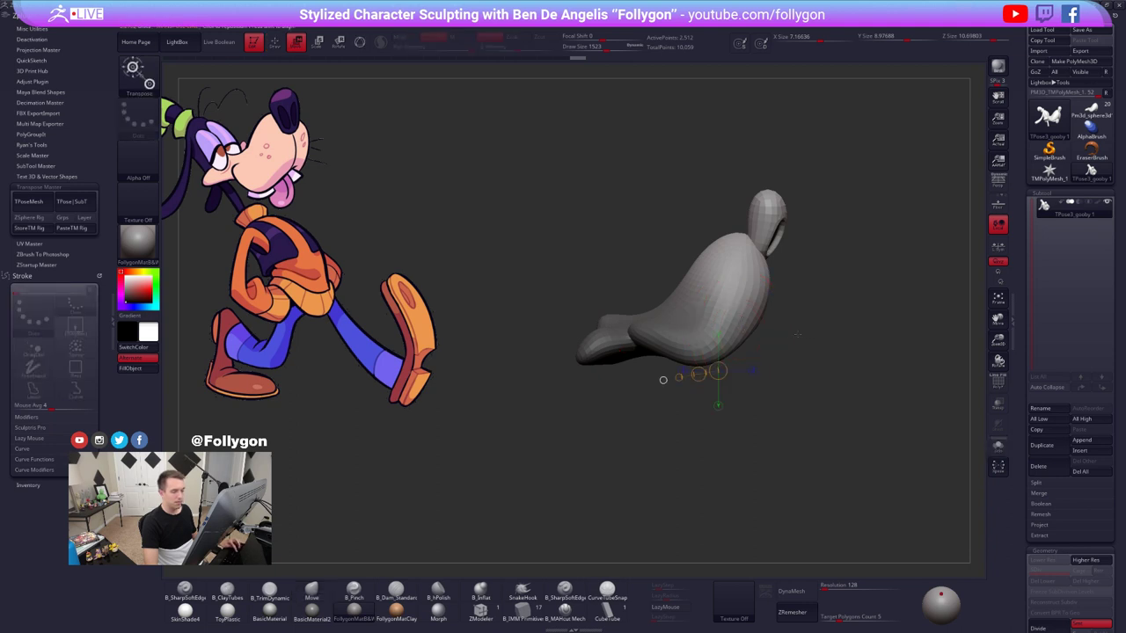
ctrl+click(824, 336)
ctrl+shift+click(824, 336)
ctrl+click(825, 335)
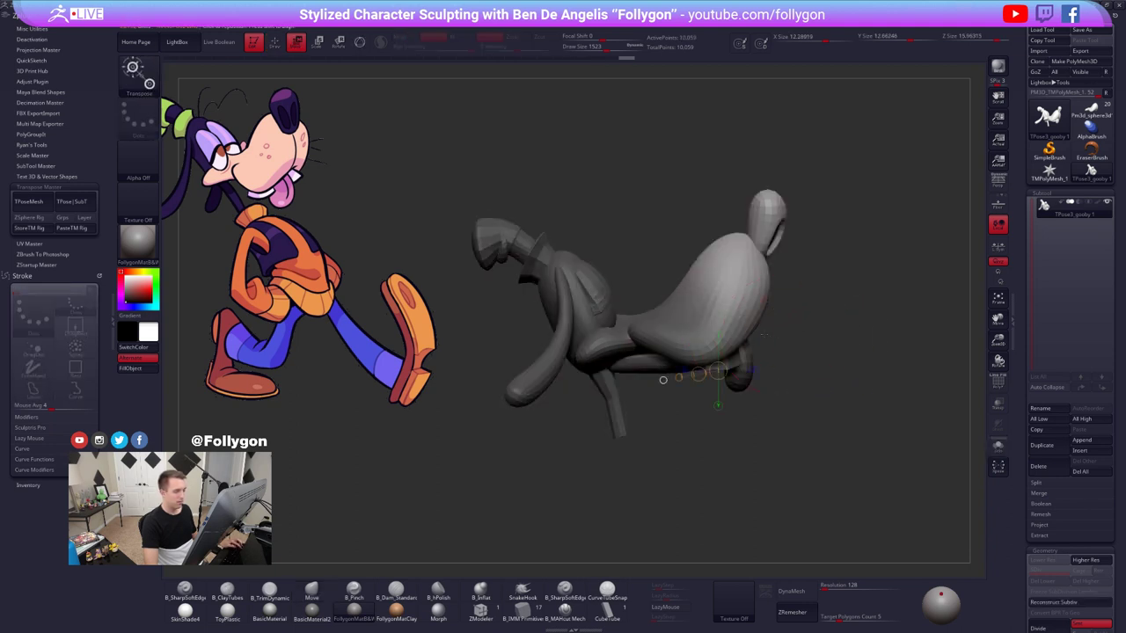
drag(782, 327, 776, 327)
key(q)
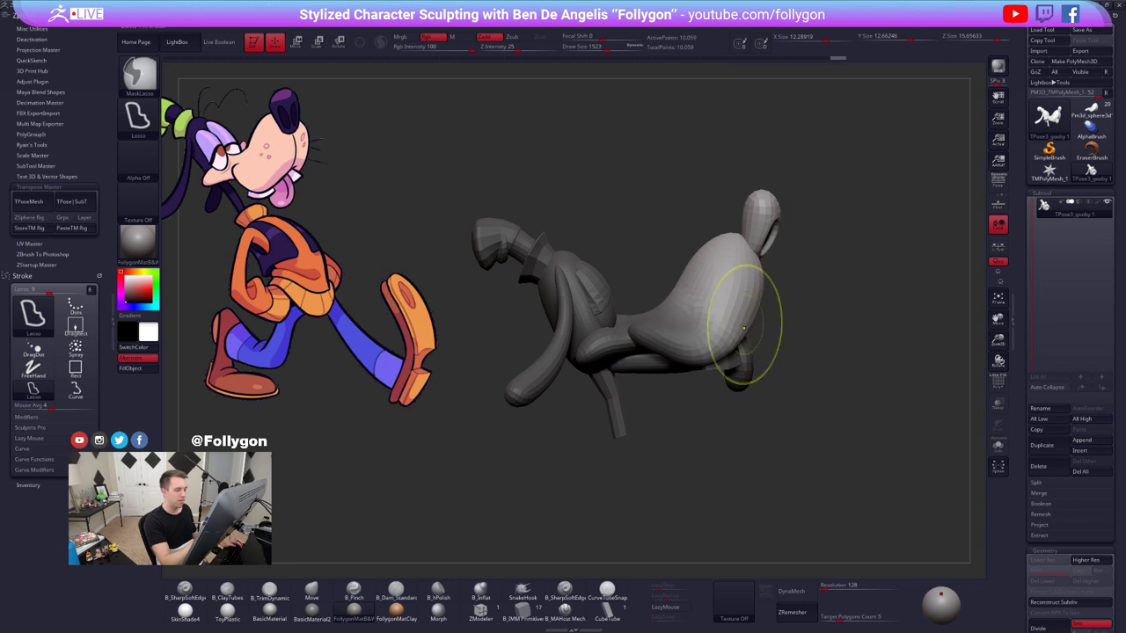
- Soften the mask transition across the front of the muzzle, keeping the rest of the head masked
key(w)
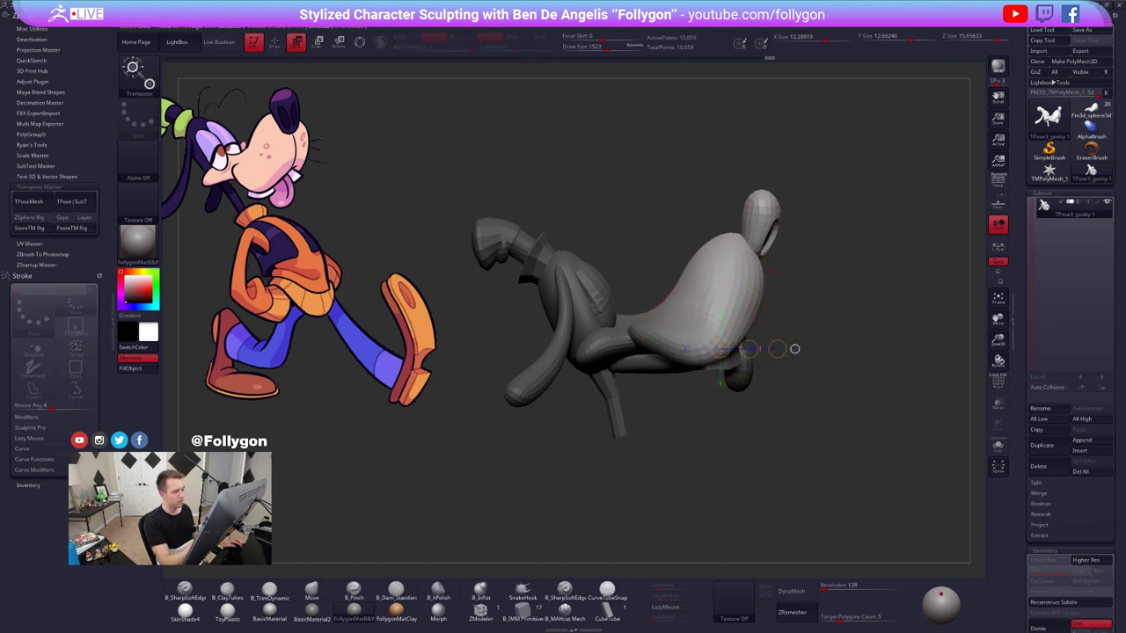
key(q)
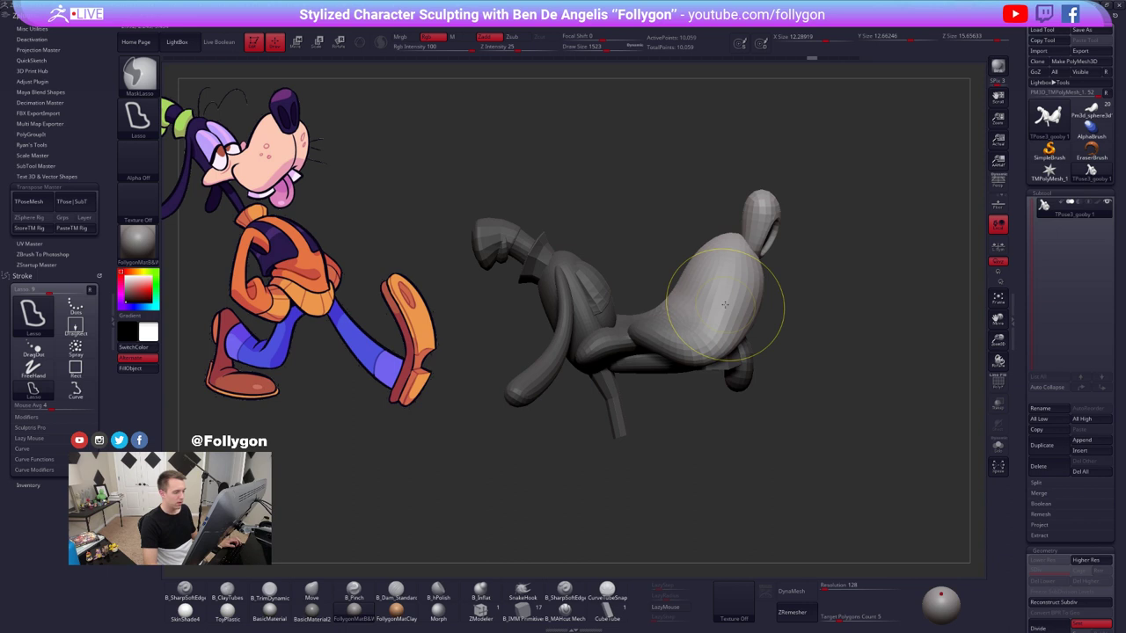
ctrl+click(848, 329)
ctrl+click(734, 296)
ctrl+click(734, 297)
ctrl+click(827, 333)
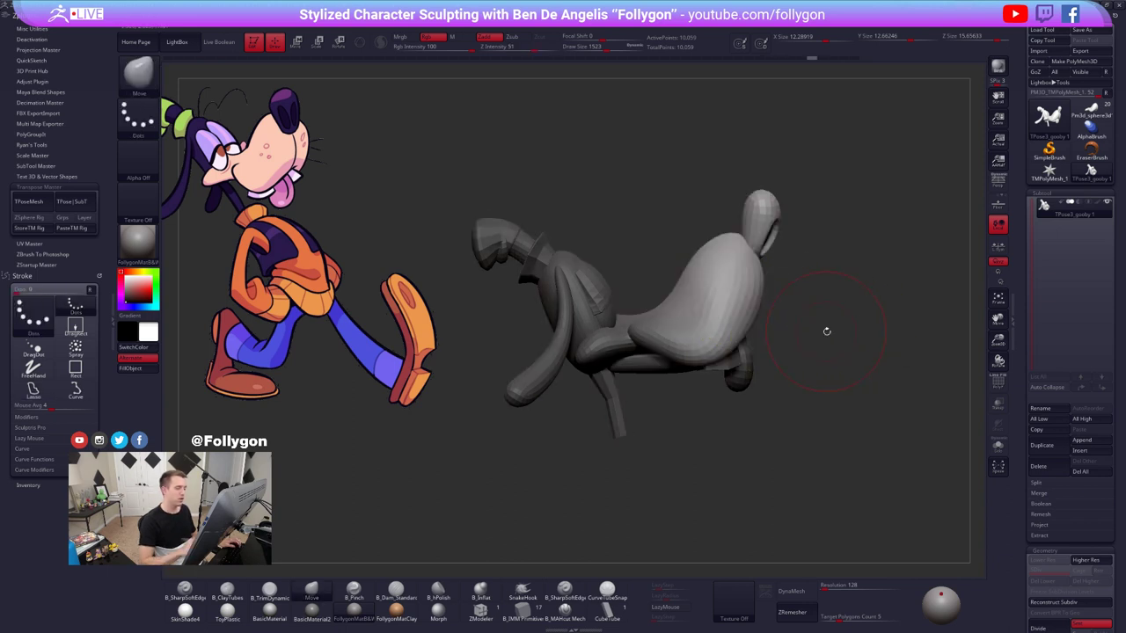
- Look up the Blur Mask command among the tool's masking options
drag(1059, 521, 1051, 270)
click(1051, 308)
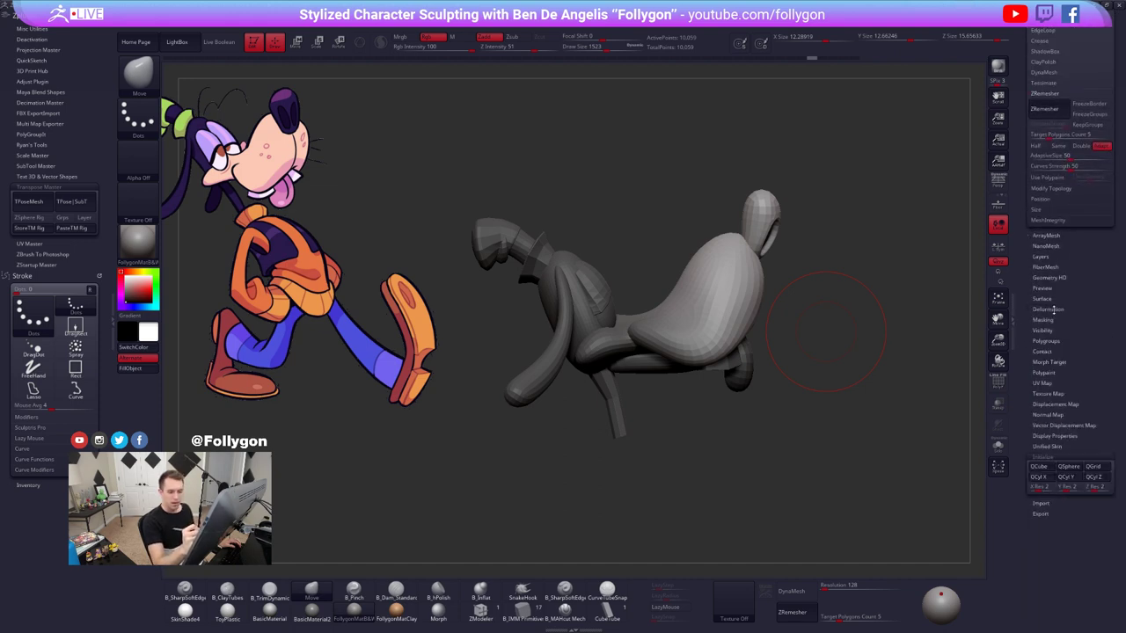
click(1053, 319)
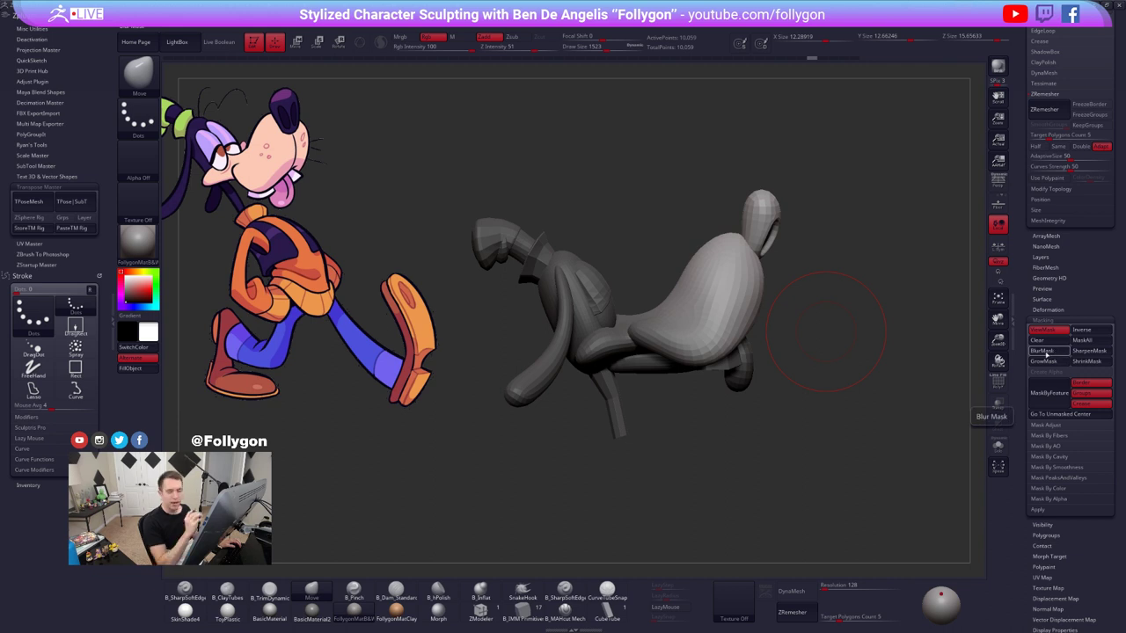
click(1044, 321)
drag(1056, 299, 1047, 493)
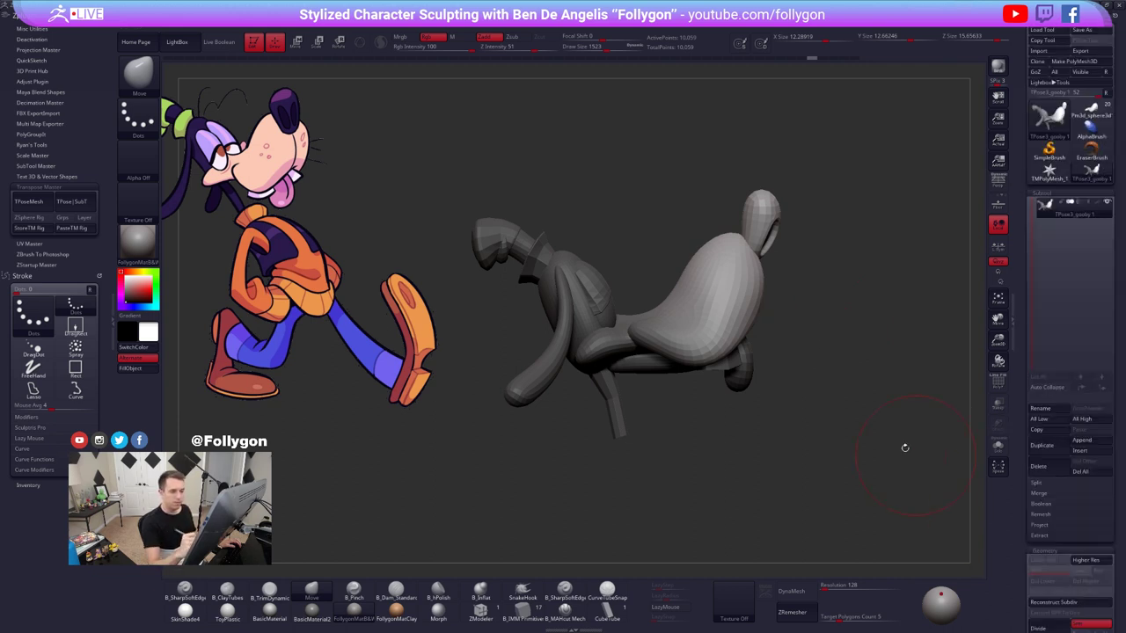
- Move the unmasked front of the muzzle and nose slightly further back toward the face, and return to the Move brush
key(w)
drag(787, 349, 780, 350)
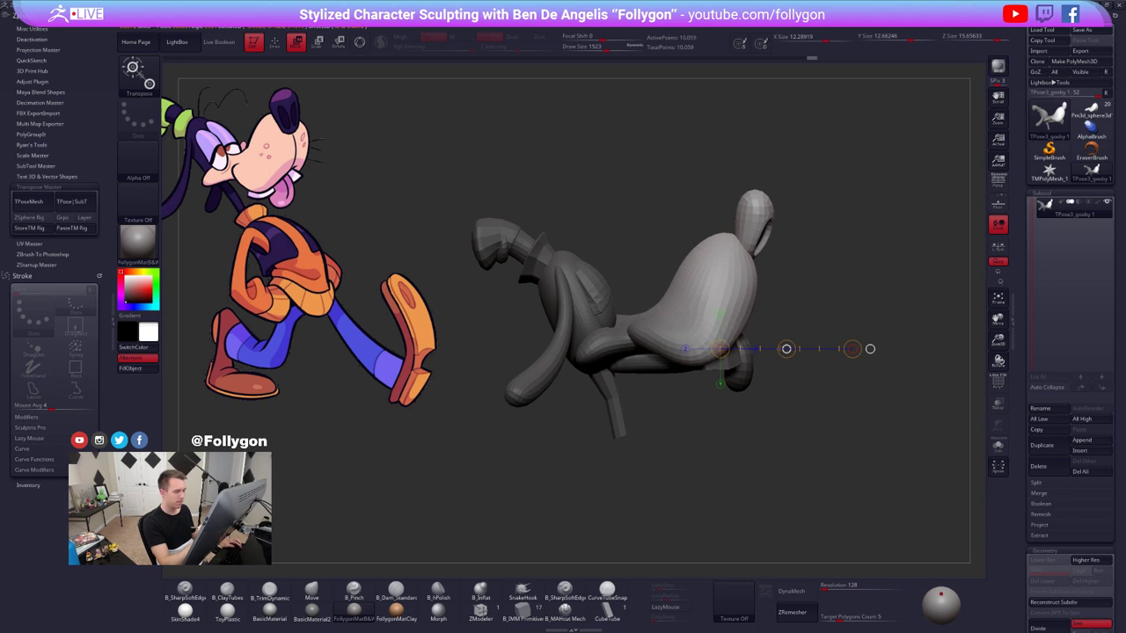
drag(792, 435, 770, 454)
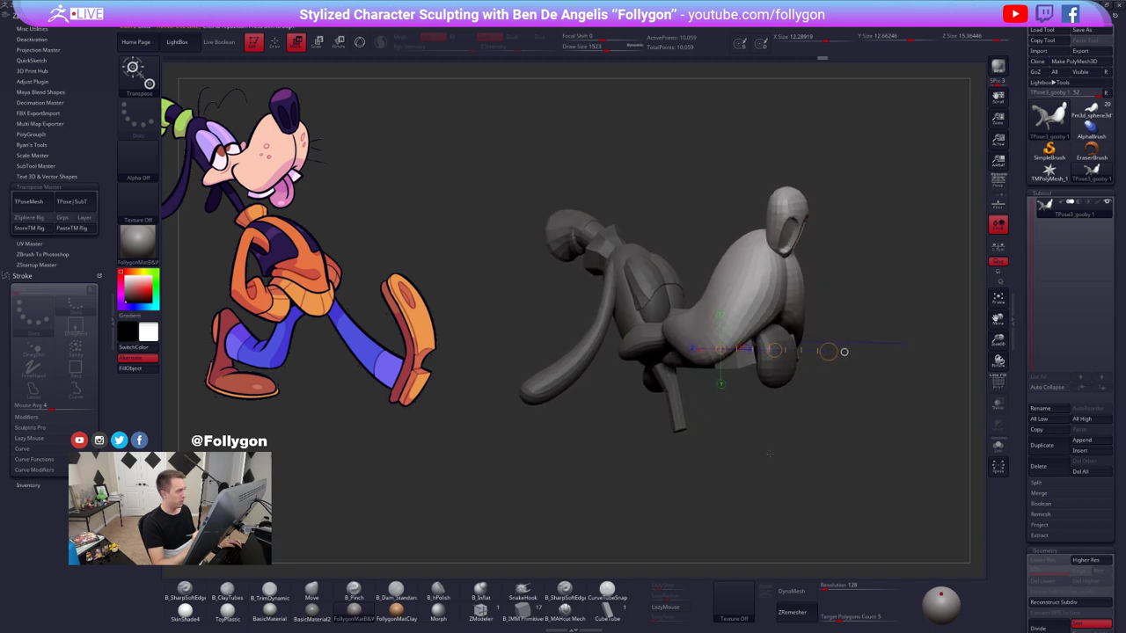
key(q)
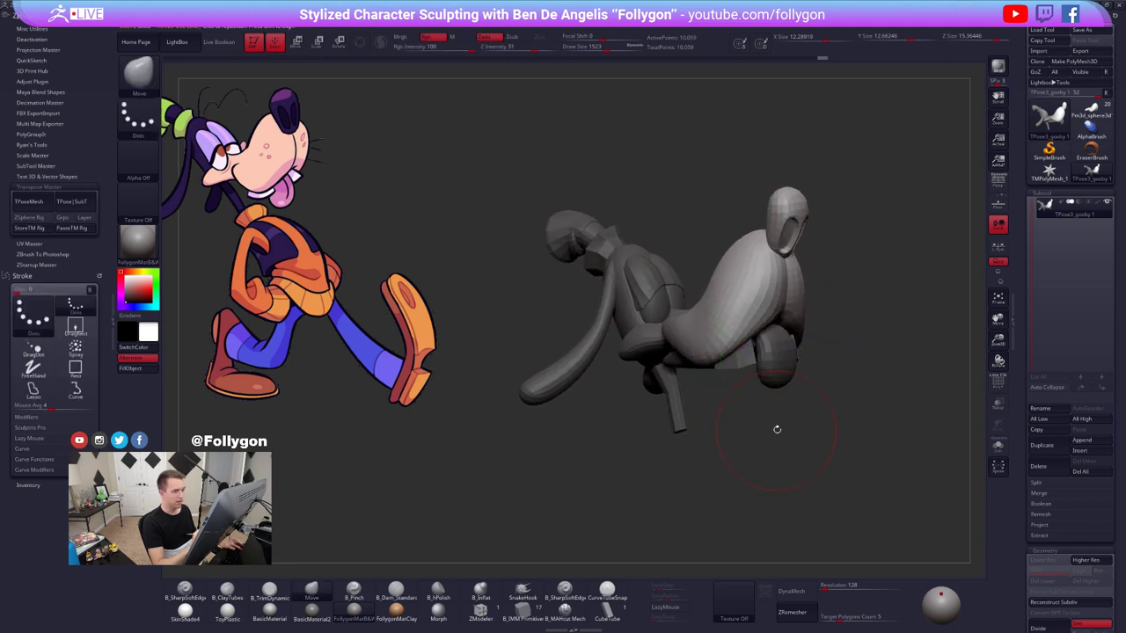
- Clear the mask with perspective enabled and transfer the Transpose Master changes back to the original subtools
click(1004, 187)
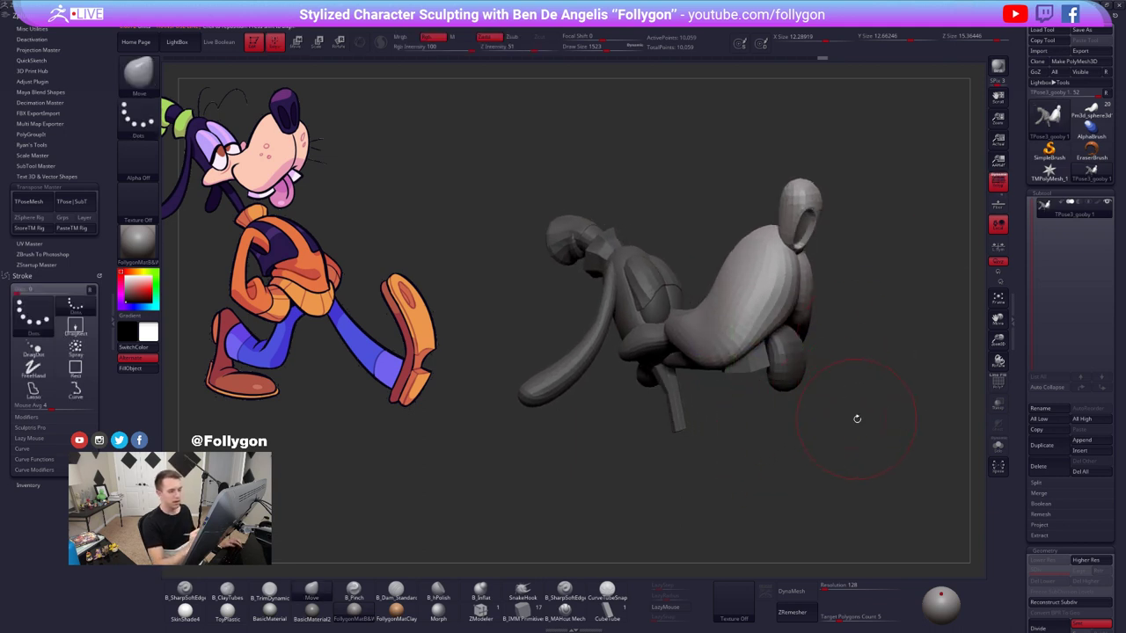
mouse_move(857, 419)
alt+mouse_down()
mouse_move(821, 420)
mouse_move(818, 456)
alt+mouse_up()
alt+drag(818, 456, 814, 444)
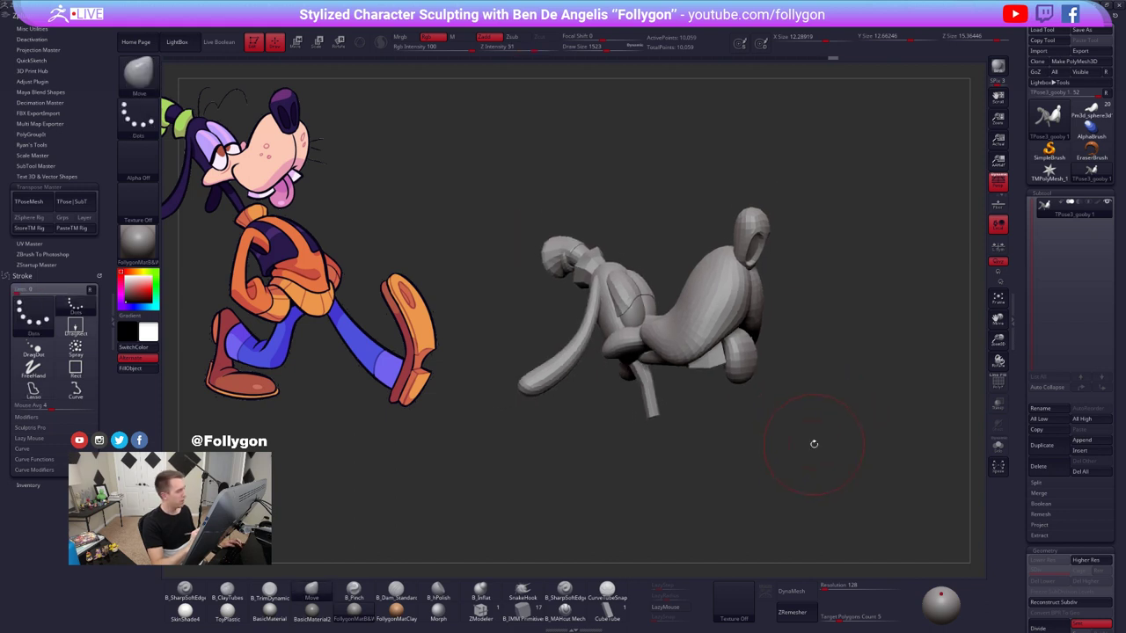
mouse_move(738, 492)
mouse_down()
mouse_move(713, 464)
mouse_move(774, 445)
mouse_move(786, 518)
mouse_move(695, 457)
mouse_up()
click(74, 202)
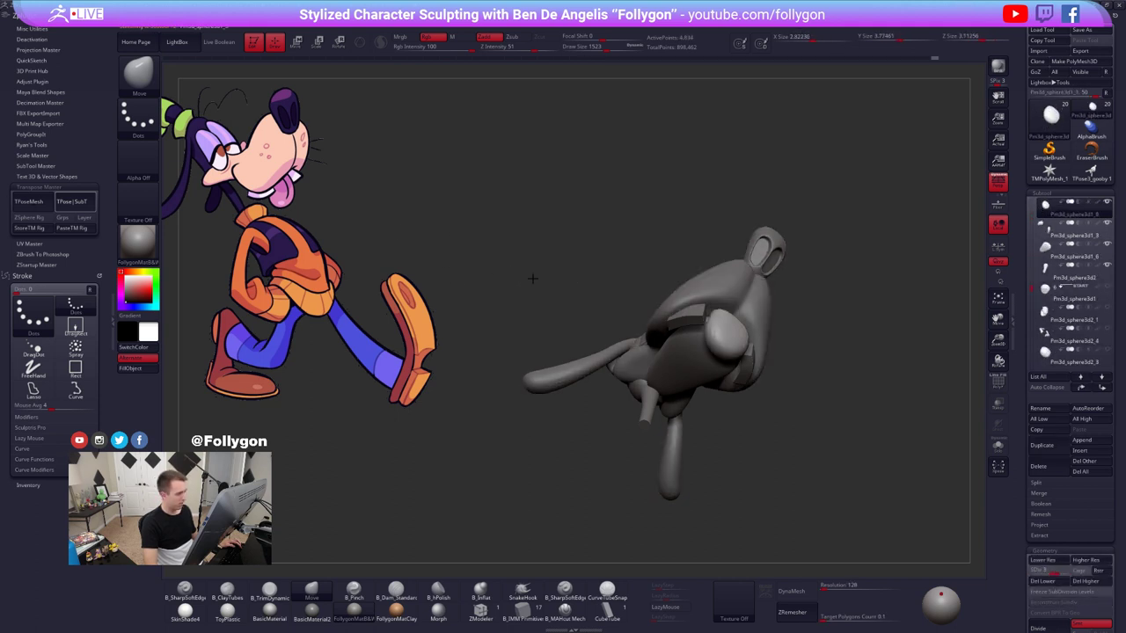
- Collapse the plugin tray to widen the canvas and quick-save the updated dog head
click(114, 317)
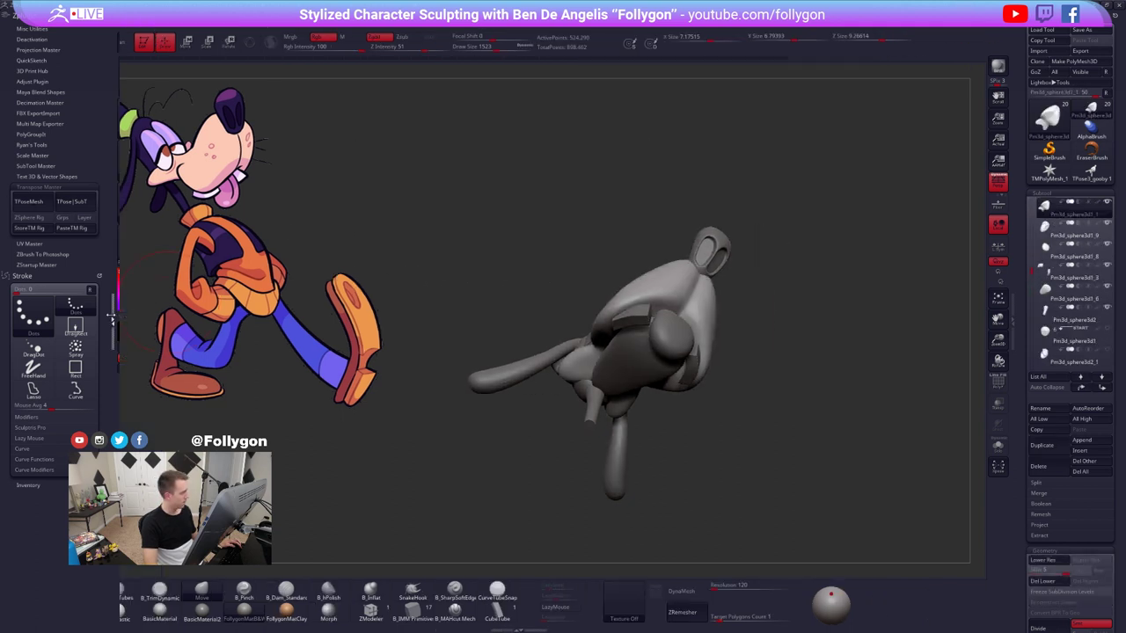
drag(440, 431, 546, 413)
alt+right_drag(526, 321, 594, 364)
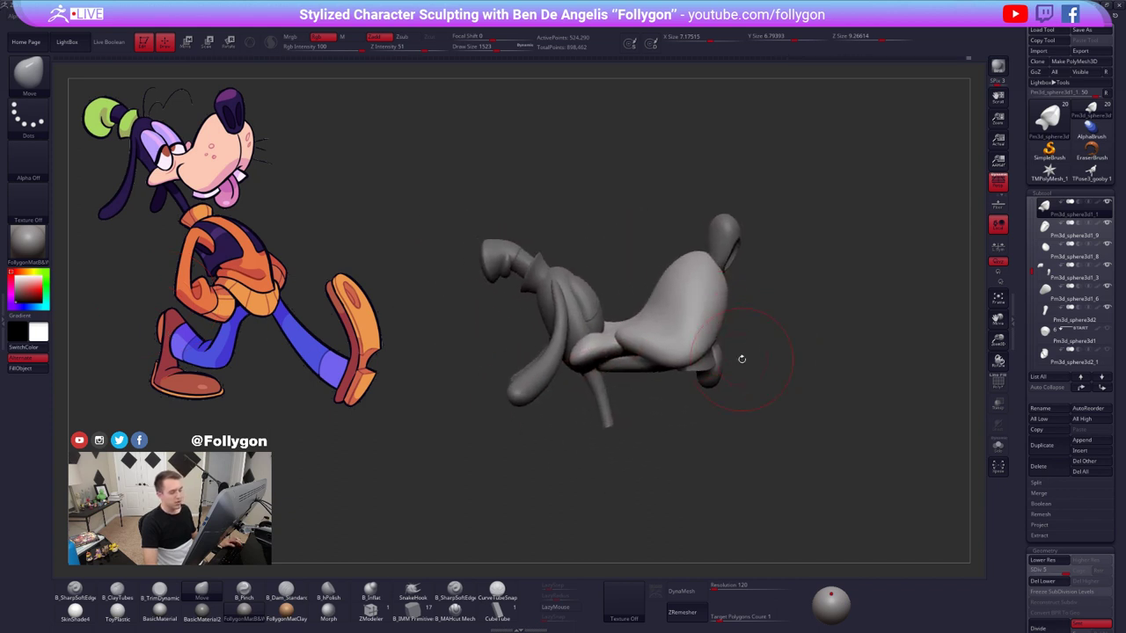
mouse_move(741, 359)
mouse_down()
mouse_move(681, 363)
mouse_move(717, 364)
mouse_up()
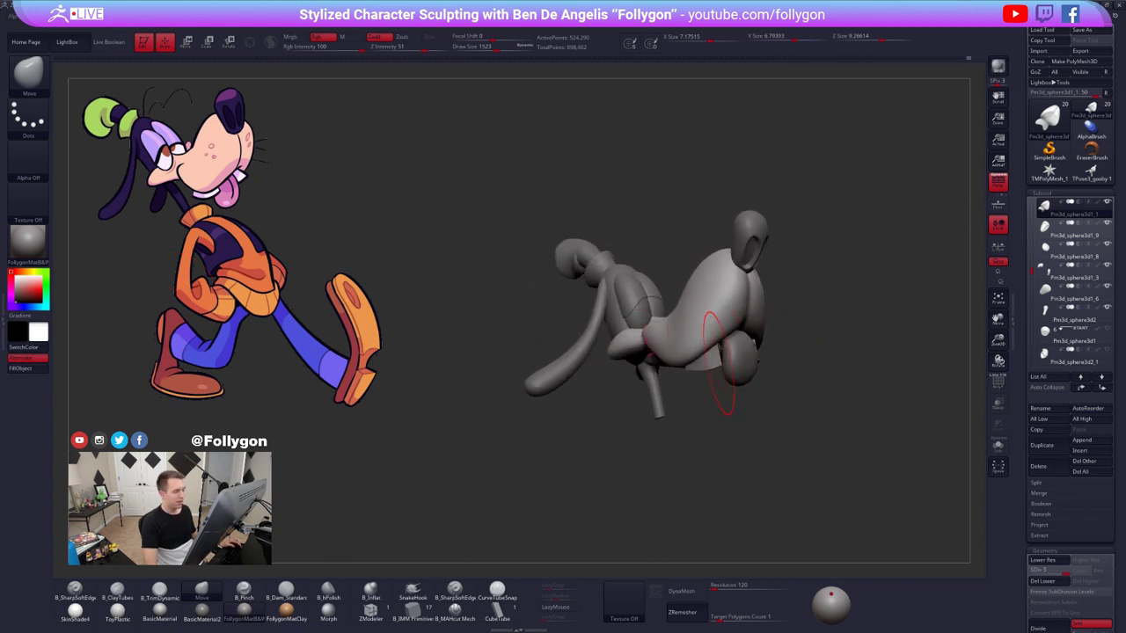
ctrl+right_drag(719, 364, 673, 362)
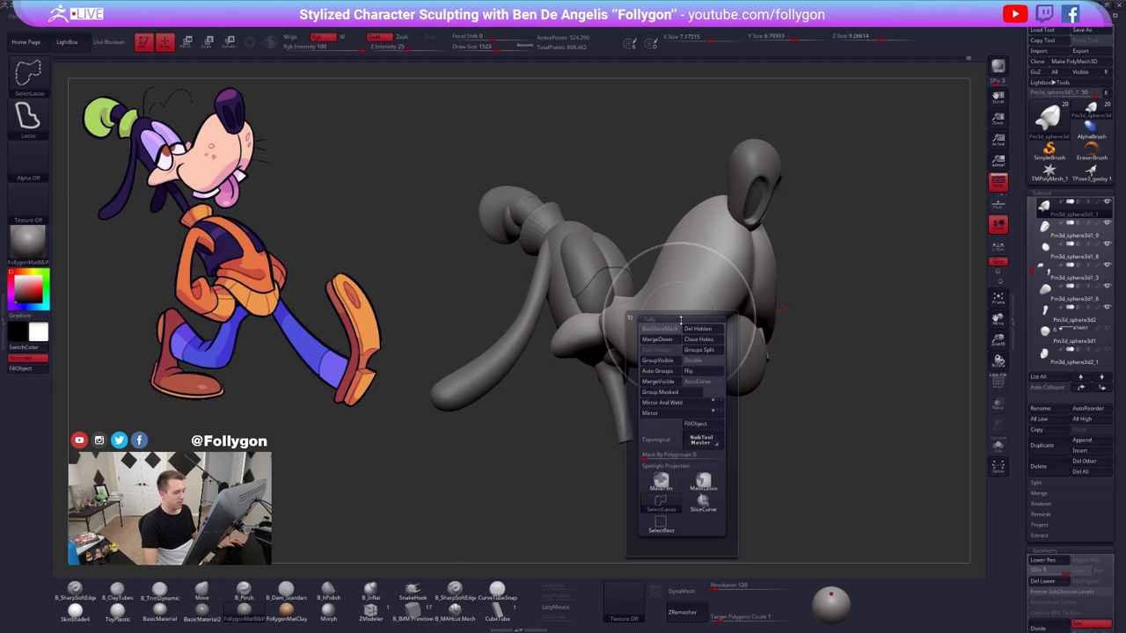
key(9)
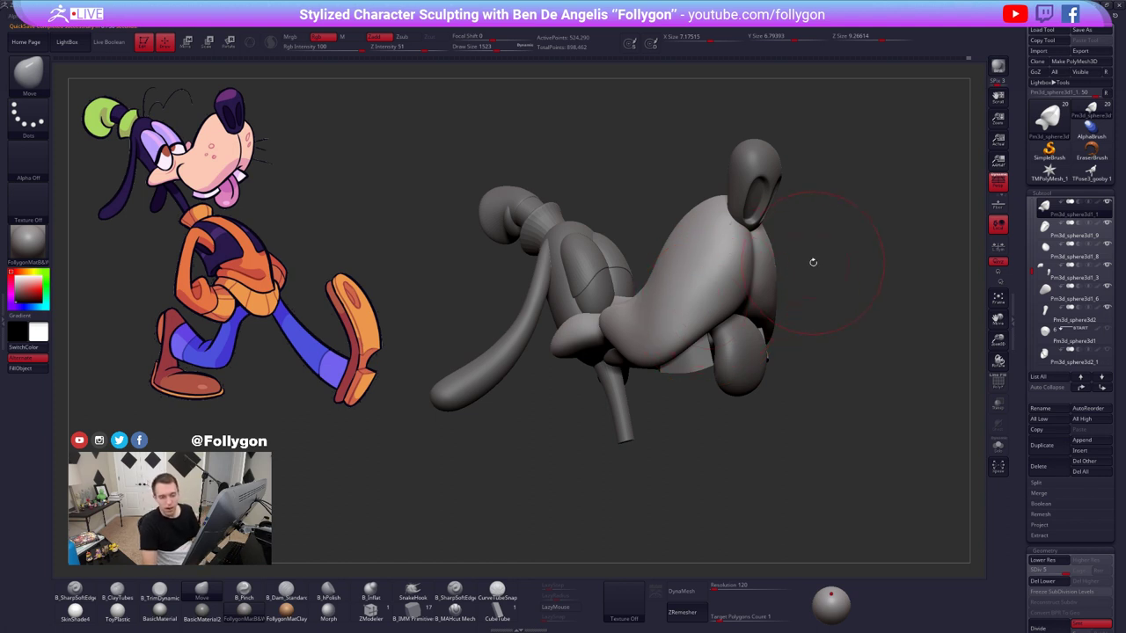
- Reduce the Move brush's draw size and make the nose the active subtool
key(space)
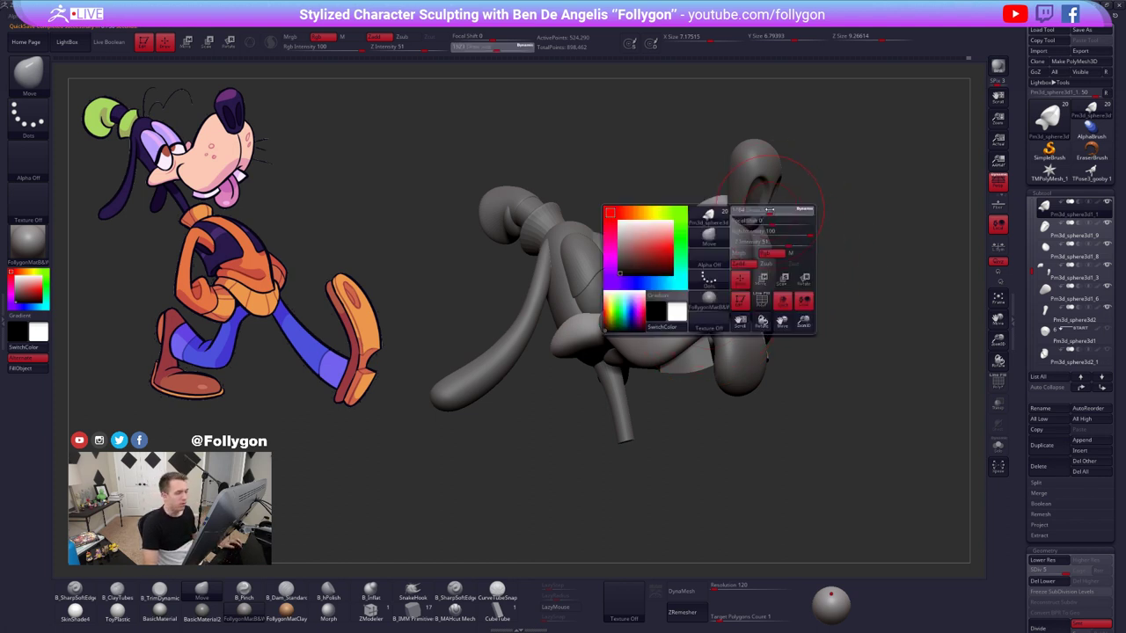
drag(769, 210, 762, 210)
alt+click(759, 207)
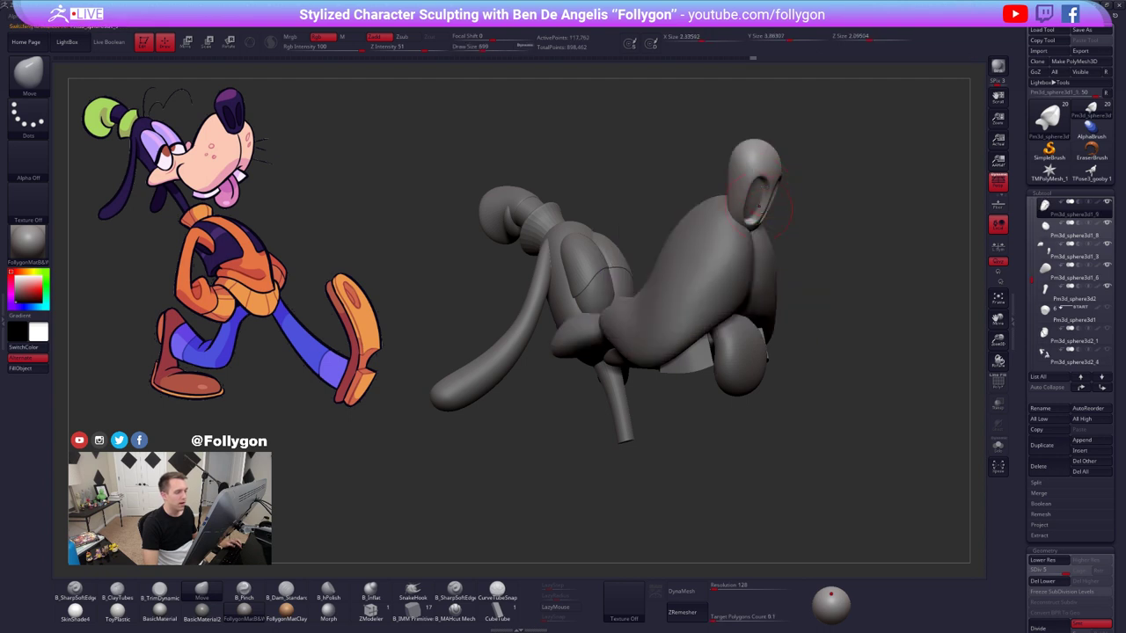
alt+click(677, 292)
alt+right_drag(745, 327, 765, 330)
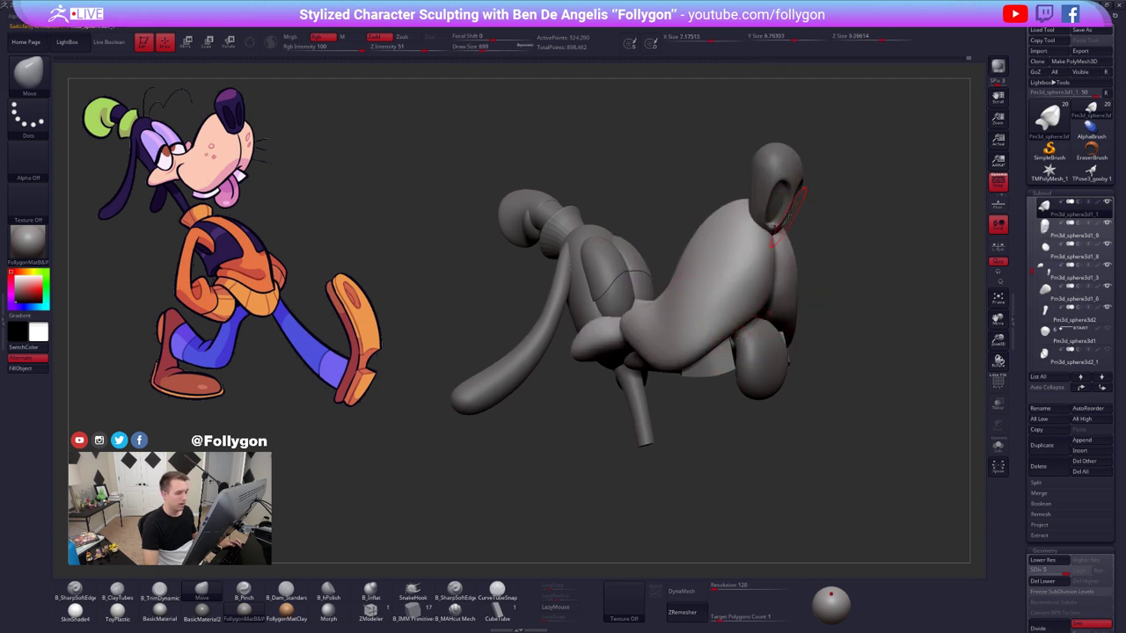
alt+click(780, 175)
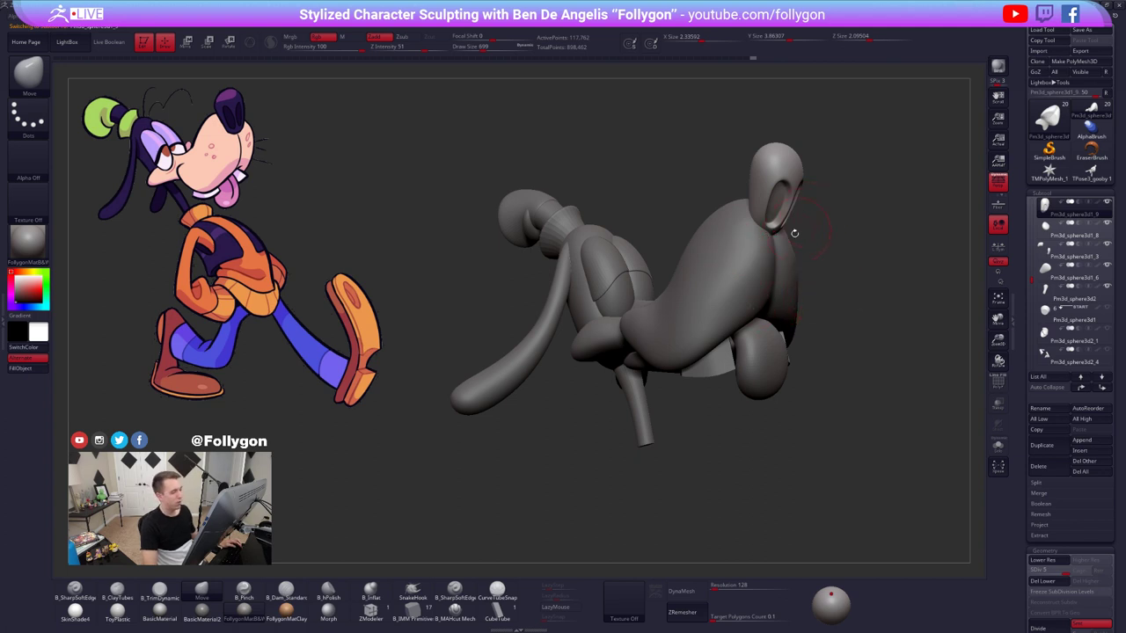
mouse_move(954, 308)
mouse_down()
mouse_move(897, 324)
mouse_move(922, 325)
mouse_up()
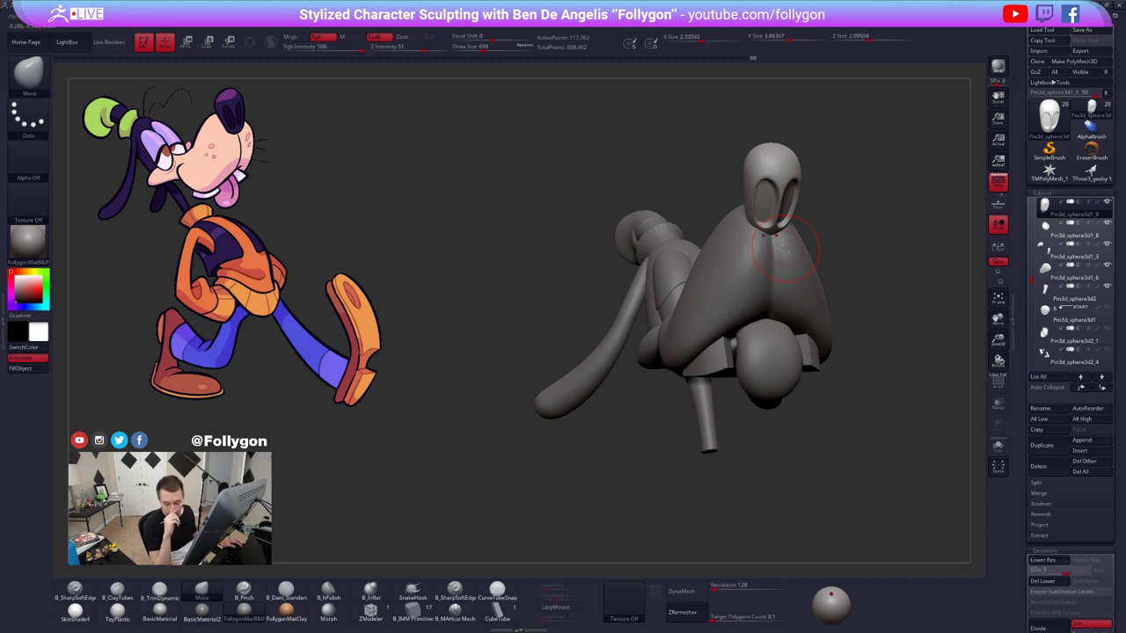
- Select the tongue and reshape it beneath the muzzle using the Move brush at Draw Size 1194
mouse_move(817, 405)
alt+mouse_down()
mouse_move(766, 437)
mouse_move(802, 425)
alt+mouse_up()
alt+click(718, 421)
alt+drag(735, 441, 769, 424)
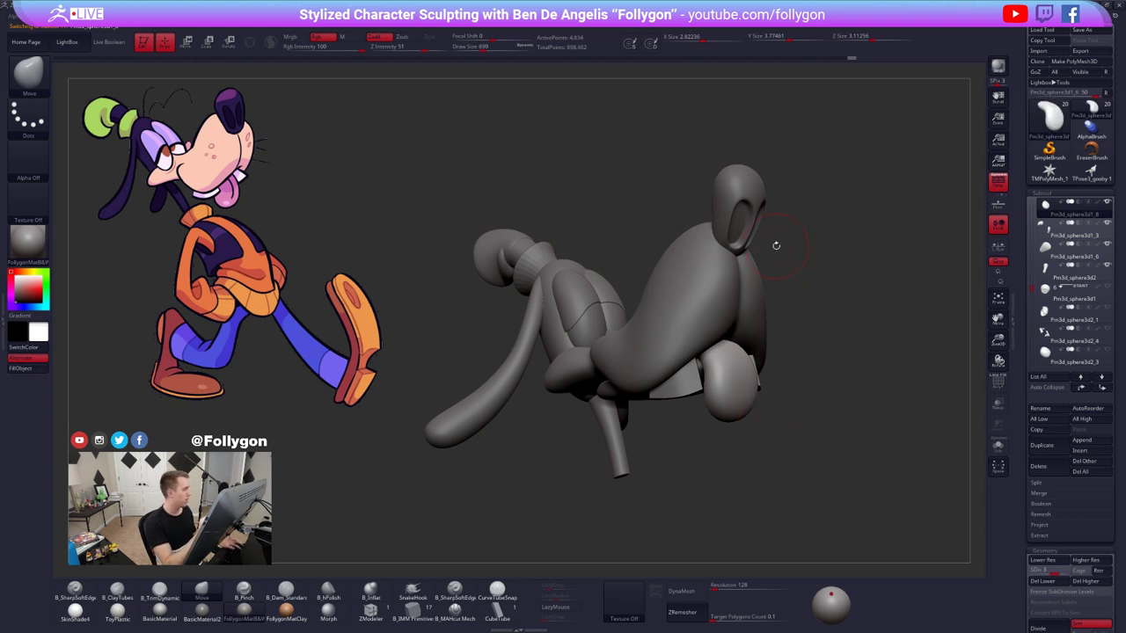
key(space)
drag(788, 248, 796, 250)
mouse_move(826, 376)
mouse_down()
mouse_move(781, 396)
mouse_move(734, 393)
mouse_up()
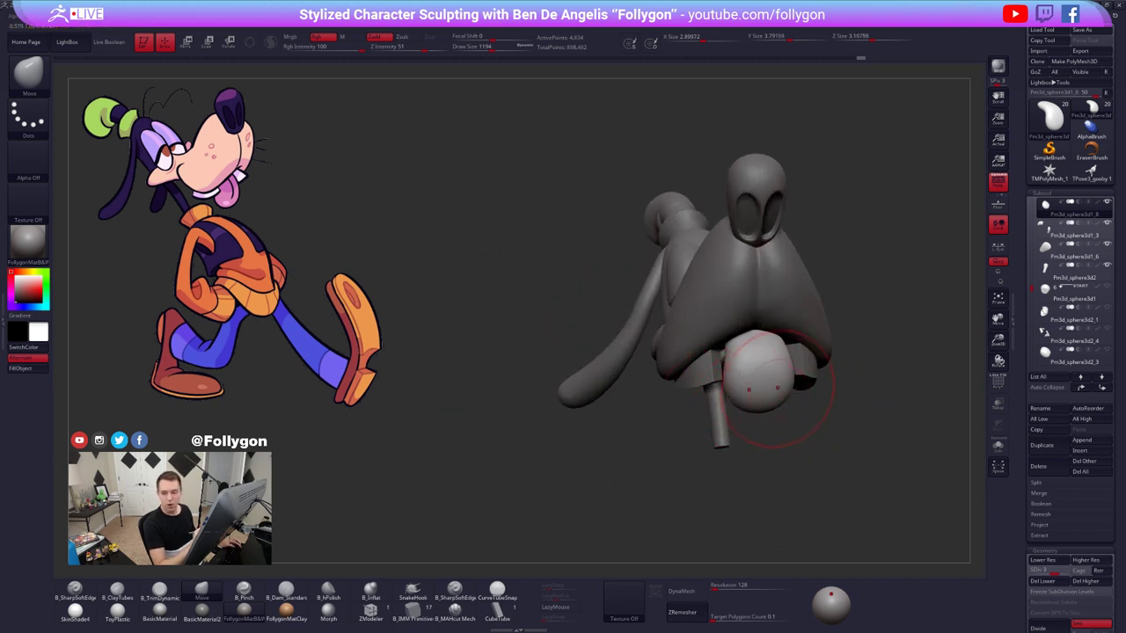
- Select the teeth and adjust their placement under the muzzle with Transpose rotate and move
drag(671, 431, 783, 431)
alt+click(738, 381)
mouse_move(739, 381)
right_down()
mouse_move(768, 378)
mouse_move(762, 347)
mouse_move(741, 352)
mouse_move(745, 381)
right_up()
key(r)
mouse_move(753, 379)
mouse_down()
mouse_move(843, 384)
mouse_move(797, 377)
mouse_up()
key(w)
drag(704, 228, 792, 363)
- Try to rotate the teeth about their back end in the side view
key(r)
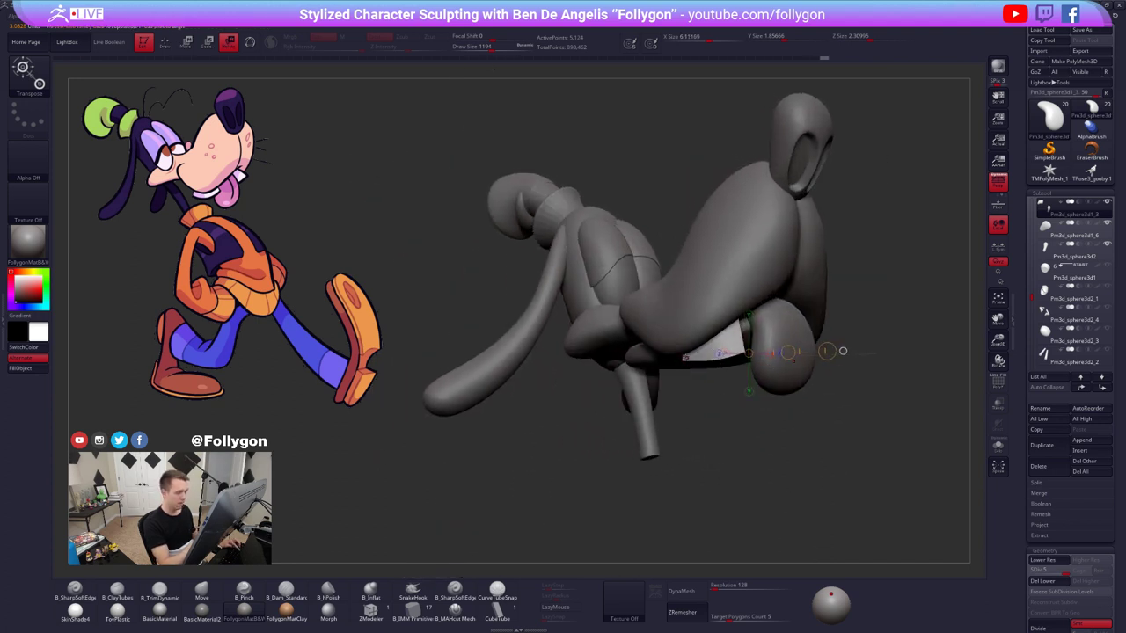
drag(685, 358, 718, 464)
drag(701, 412, 701, 421)
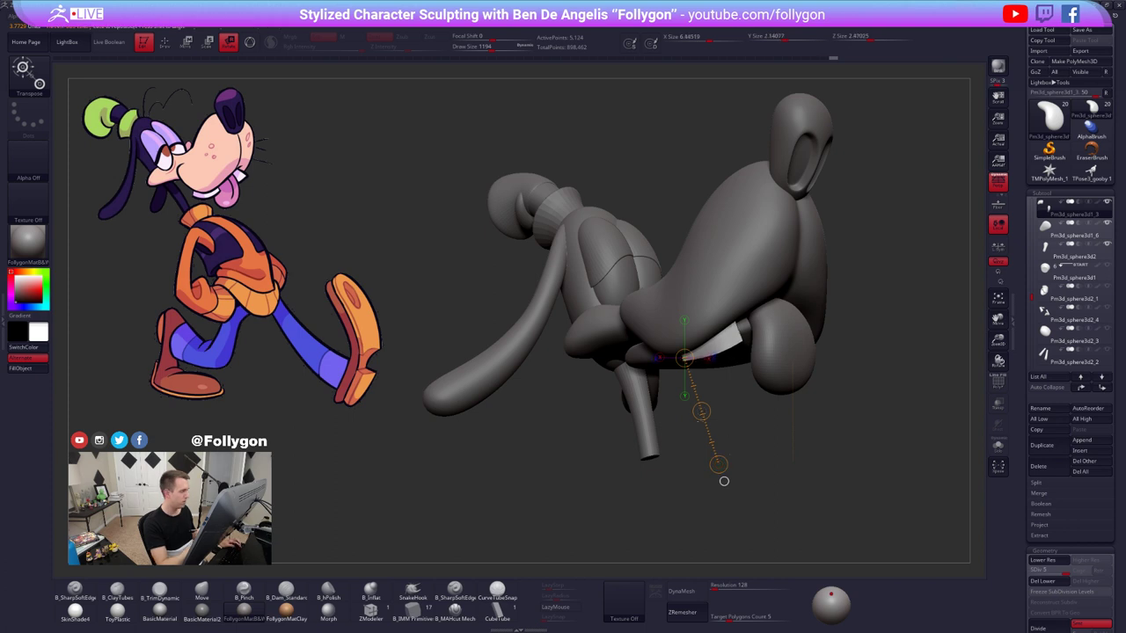
- Move the teeth forward under the muzzle with a Transpose line
key(w)
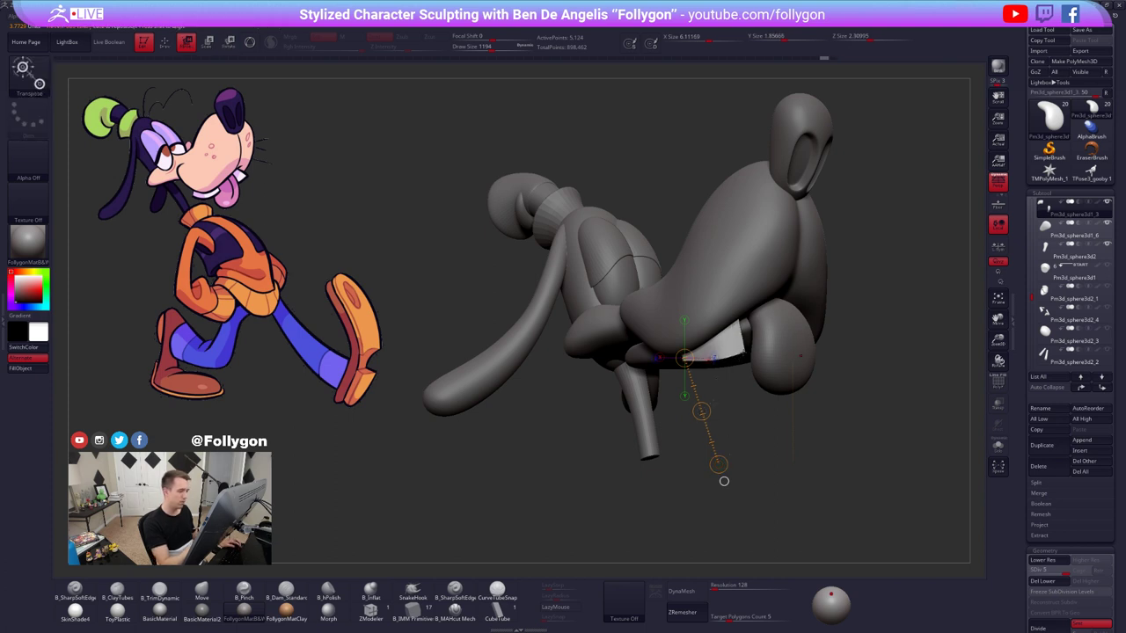
drag(744, 350, 917, 332)
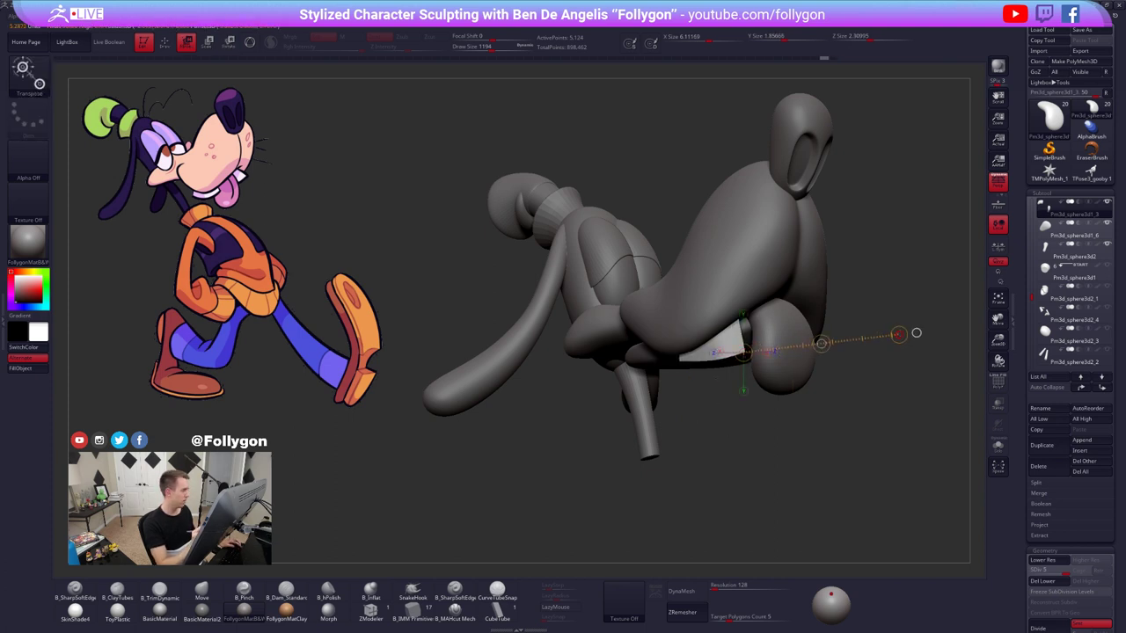
mouse_move(822, 343)
mouse_down()
mouse_move(850, 322)
mouse_move(891, 323)
mouse_up()
key(q)
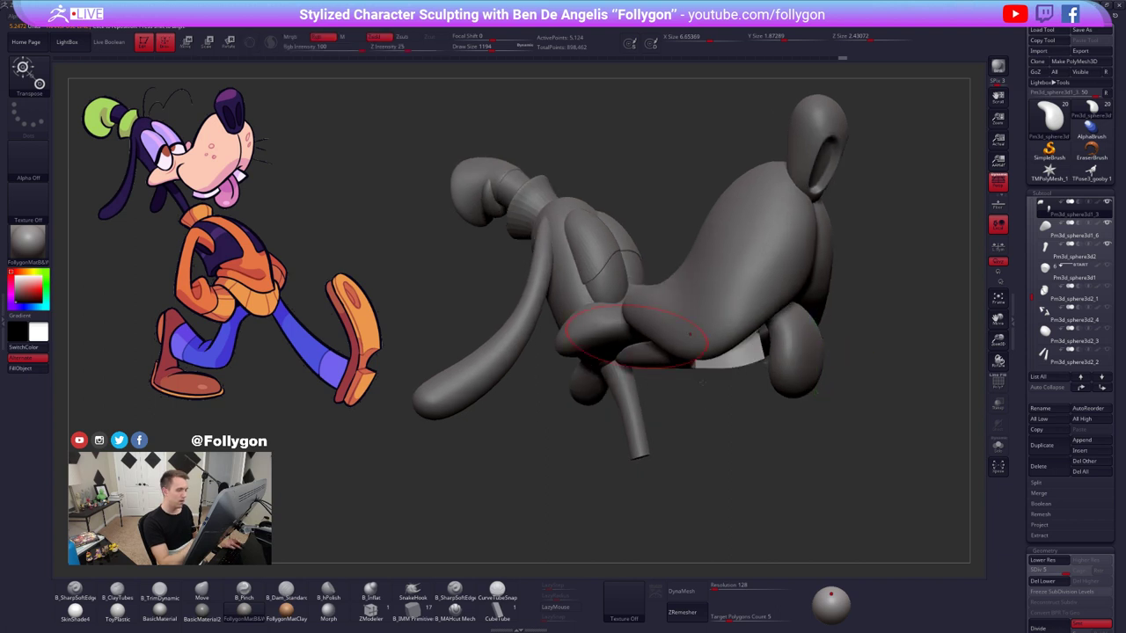
- Rotate the teeth from underneath so they follow the curve of the muzzle's rim
alt+click(717, 303)
drag(714, 413, 723, 269)
right_drag(722, 269, 724, 198)
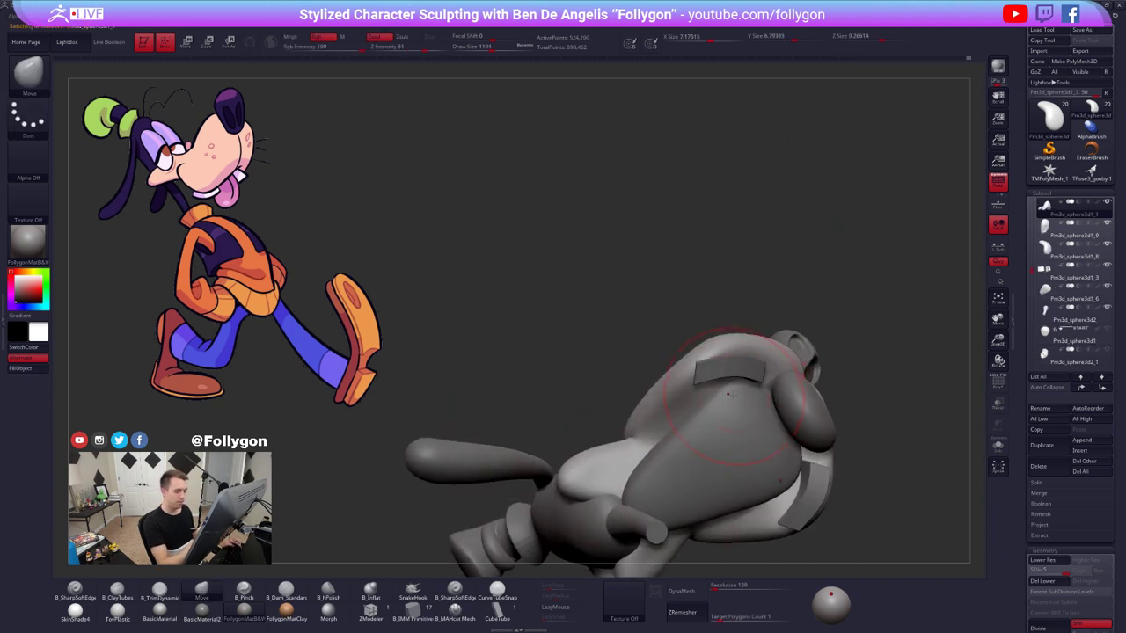
alt+click(730, 374)
right_drag(738, 379, 762, 383)
key(r)
drag(728, 367, 755, 280)
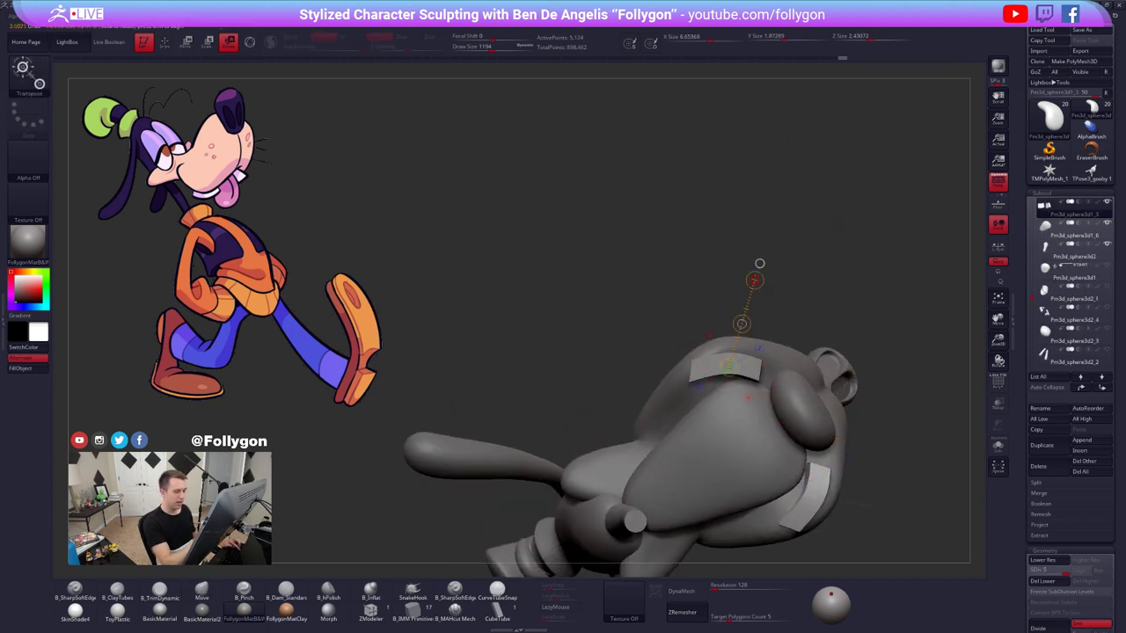
mouse_move(741, 323)
mouse_down()
mouse_move(746, 343)
mouse_move(771, 336)
mouse_move(788, 279)
mouse_up()
key(q)
key(r)
drag(776, 319, 779, 330)
key(q)
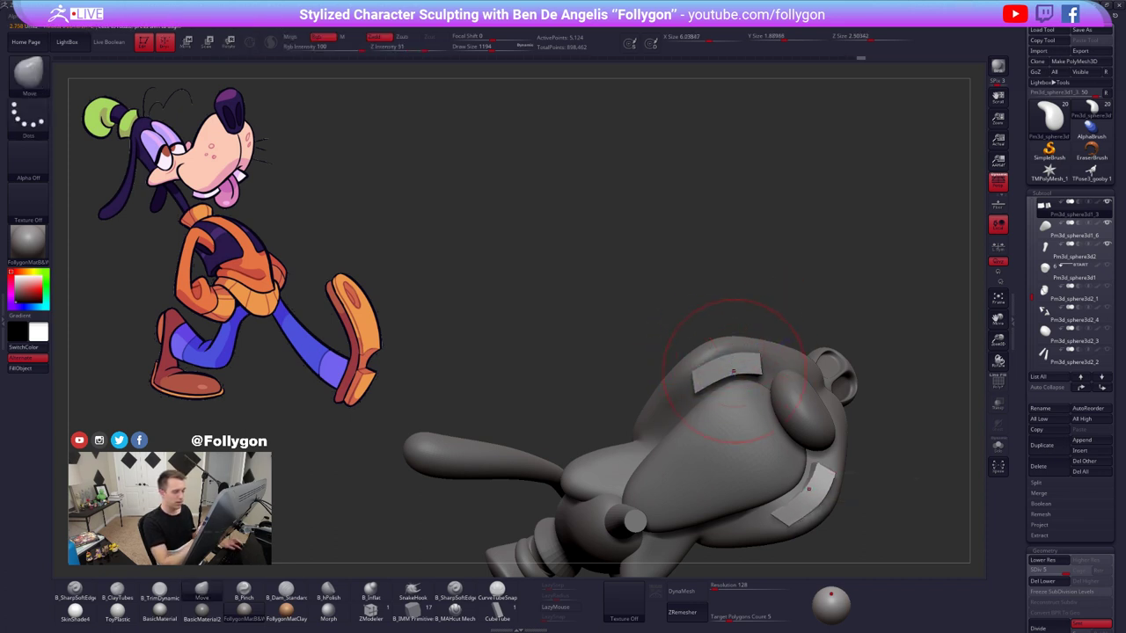
- Isolate the muzzle at subdivision level 1 and set the Move brush's Draw Size to 905
mouse_move(733, 371)
right_down()
mouse_move(735, 441)
mouse_move(732, 378)
mouse_move(721, 388)
right_up()
alt+click(772, 377)
key(s)
alt+click(781, 405)
mouse_move(775, 392)
mouse_down()
mouse_move(792, 394)
mouse_move(758, 411)
mouse_up()
key(shift+d)
mouse_move(777, 380)
right_down()
mouse_move(790, 411)
mouse_move(687, 326)
right_up()
key(alt+s)
key(s)
drag(686, 326, 658, 326)
right_drag(709, 302, 695, 294)
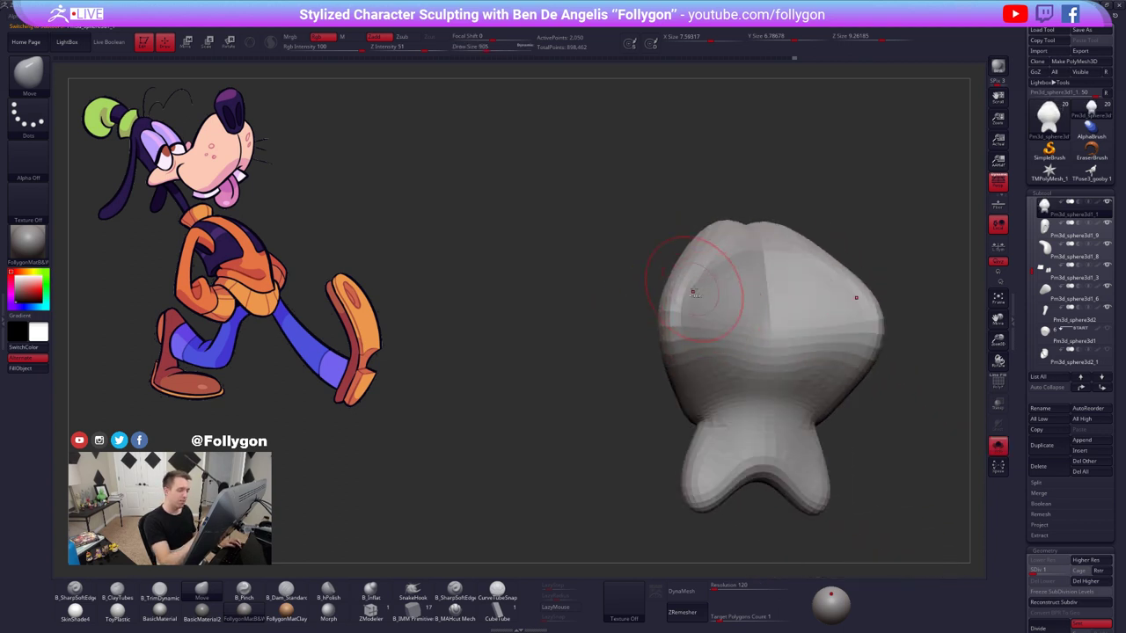
- Mask the inner area of the muzzle's underside, invert the mask and soften its edge
ctrl+drag(691, 306, 695, 385)
mouse_move(820, 382)
ctrl+mouse_down()
mouse_move(749, 238)
mouse_move(695, 292)
ctrl+mouse_up()
ctrl+click(727, 322)
ctrl+click(653, 384)
ctrl+click(721, 370)
right_drag(717, 366, 738, 341)
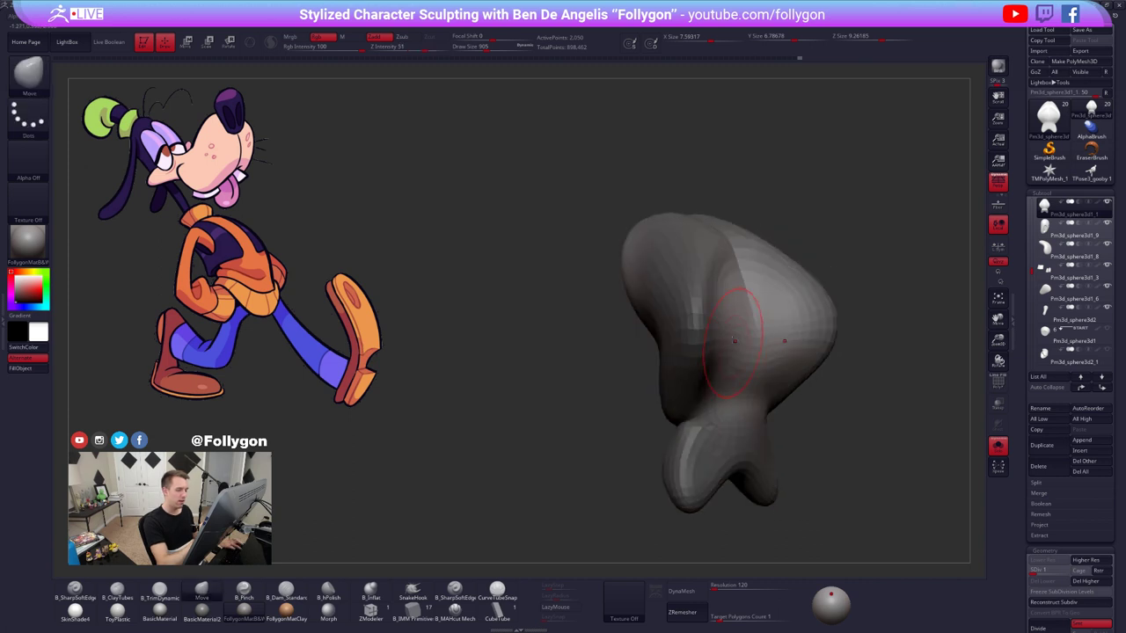
- Push the unmasked underside of the muzzle inward with the Move brush at Draw Size 1429 to hollow the mouth
key(space)
mouse_move(715, 353)
mouse_down()
mouse_move(735, 353)
mouse_move(733, 334)
mouse_up()
key(alt+s)
right_drag(729, 350, 759, 349)
key(alt+s)
drag(710, 341, 713, 328)
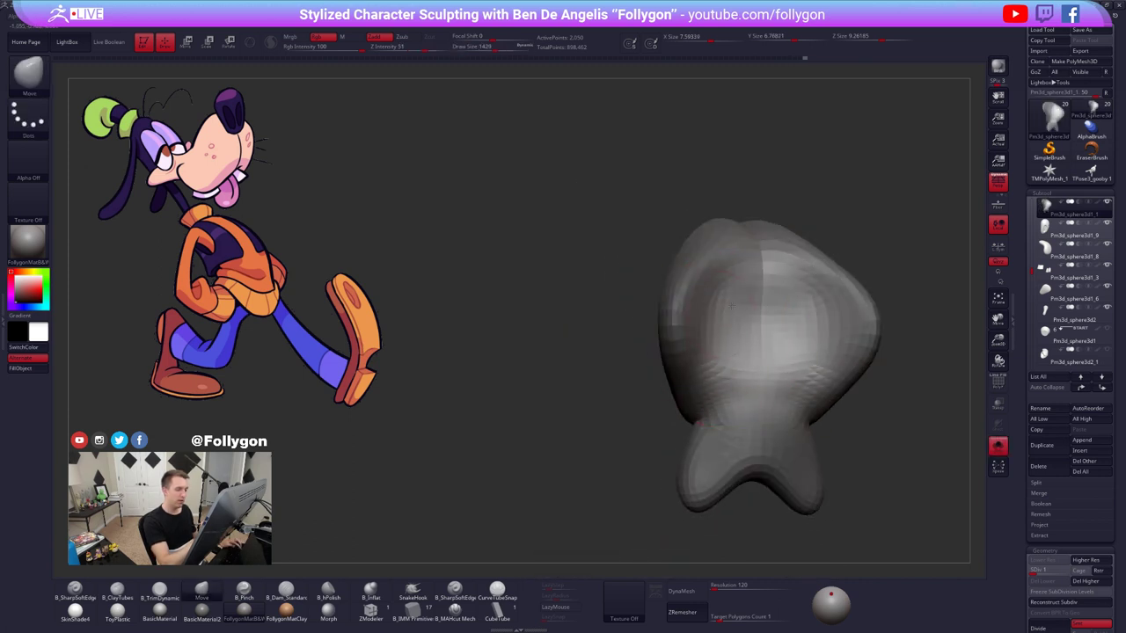
mouse_move(723, 345)
right_down()
mouse_move(730, 386)
mouse_move(774, 338)
mouse_move(723, 331)
right_up()
key(alt+s)
key(alt+s)
drag(728, 408, 729, 407)
right_drag(729, 401, 731, 308)
drag(735, 328, 742, 341)
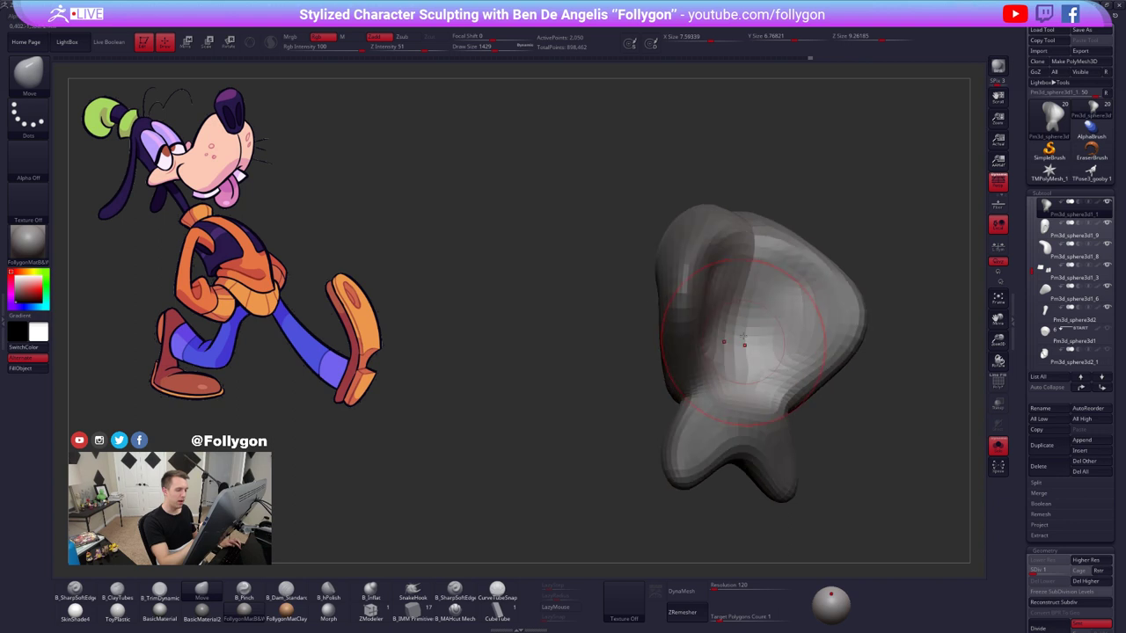
- Refine the rim around the muzzle's mouth cavity using a Move brush Draw Size of about 1196
key(alt+s)
mouse_move(731, 325)
right_down()
mouse_move(728, 345)
mouse_move(731, 315)
mouse_move(672, 320)
right_up()
key(alt+s)
key(s)
drag(672, 320, 658, 321)
key(ctrl+z)
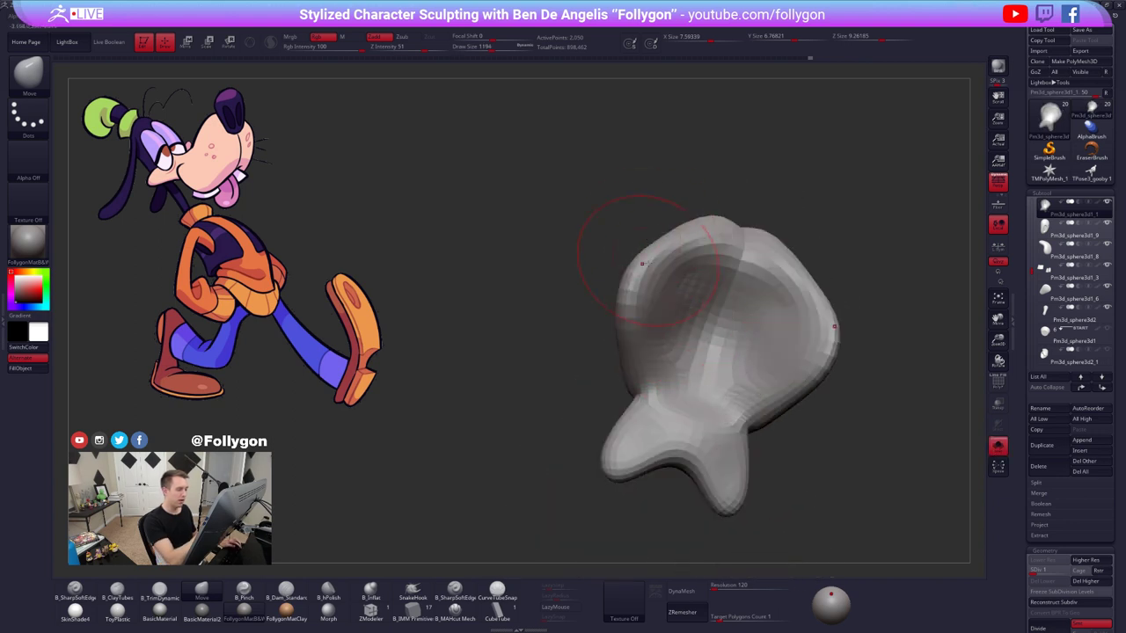
key(alt+s)
right_drag(670, 269, 658, 255)
drag(652, 253, 666, 236)
right_drag(656, 308, 638, 338)
drag(635, 364, 633, 354)
right_drag(632, 354, 665, 288)
- Raise the muzzle back to subdivision level 5
key(d)
key(d)
key(d)
key(d)
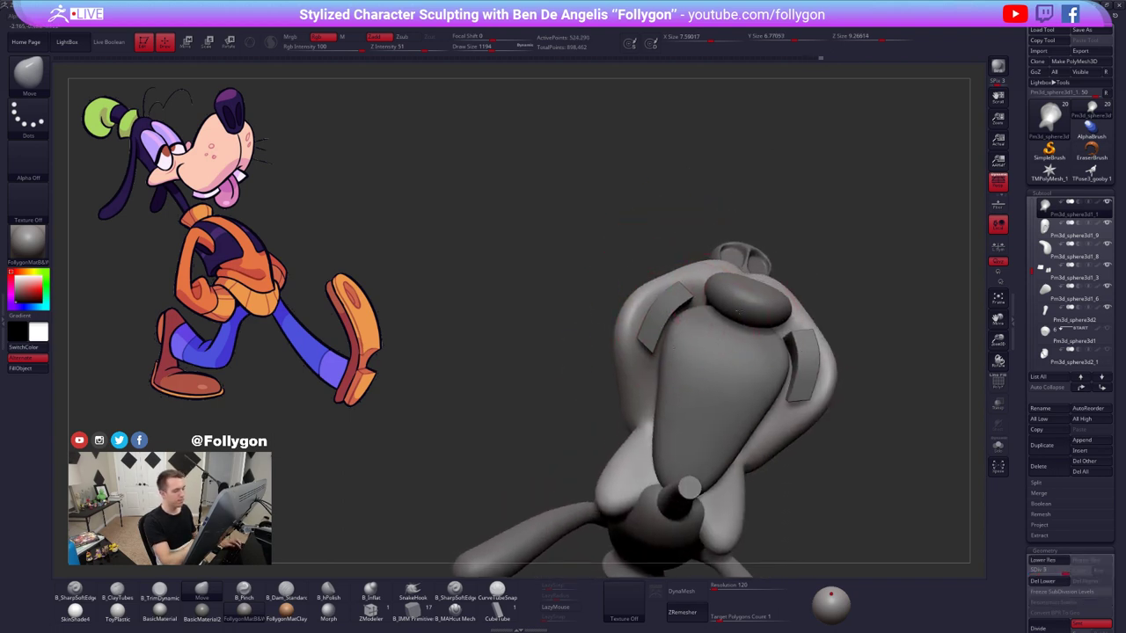
alt+click(711, 352)
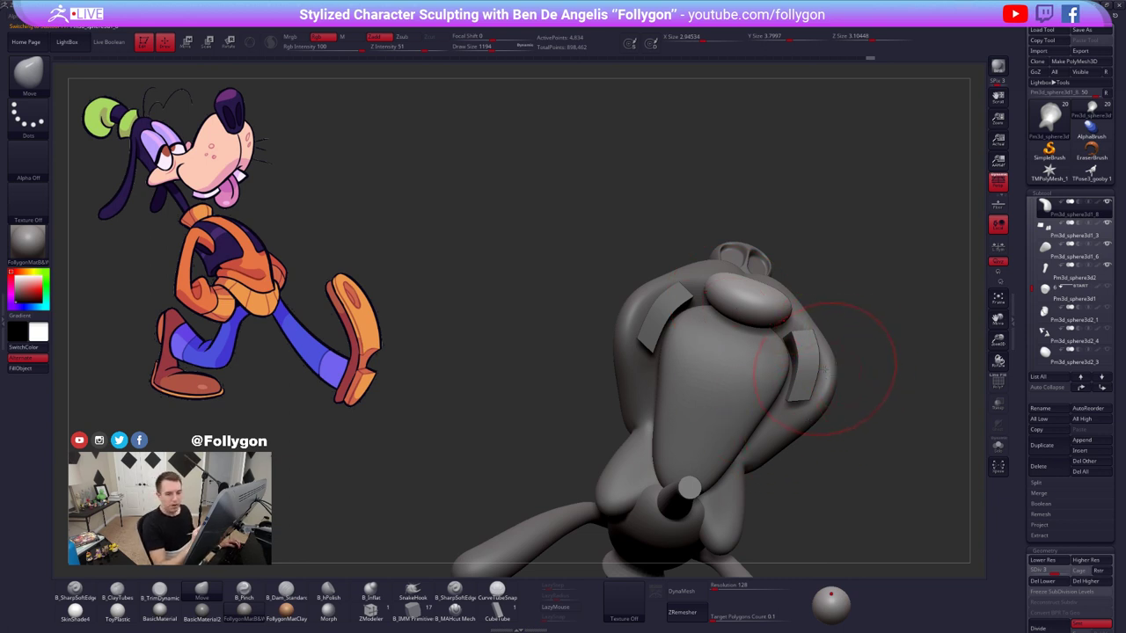
right_drag(815, 382, 814, 441)
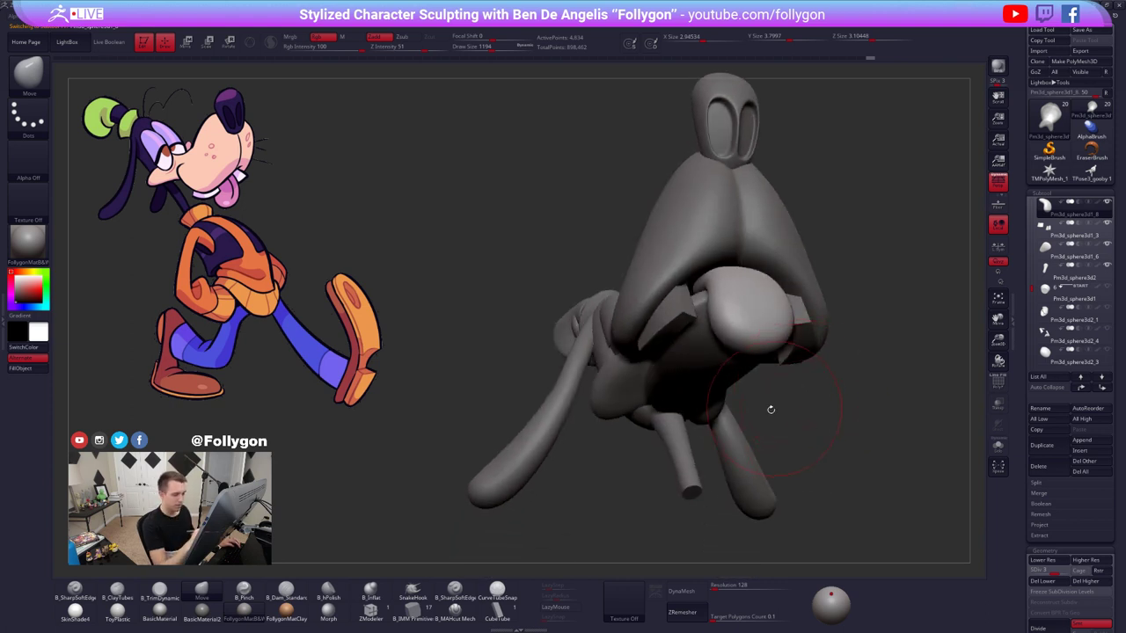
mouse_move(797, 394)
alt+mouse_down()
mouse_move(768, 463)
mouse_move(743, 414)
alt+mouse_up()
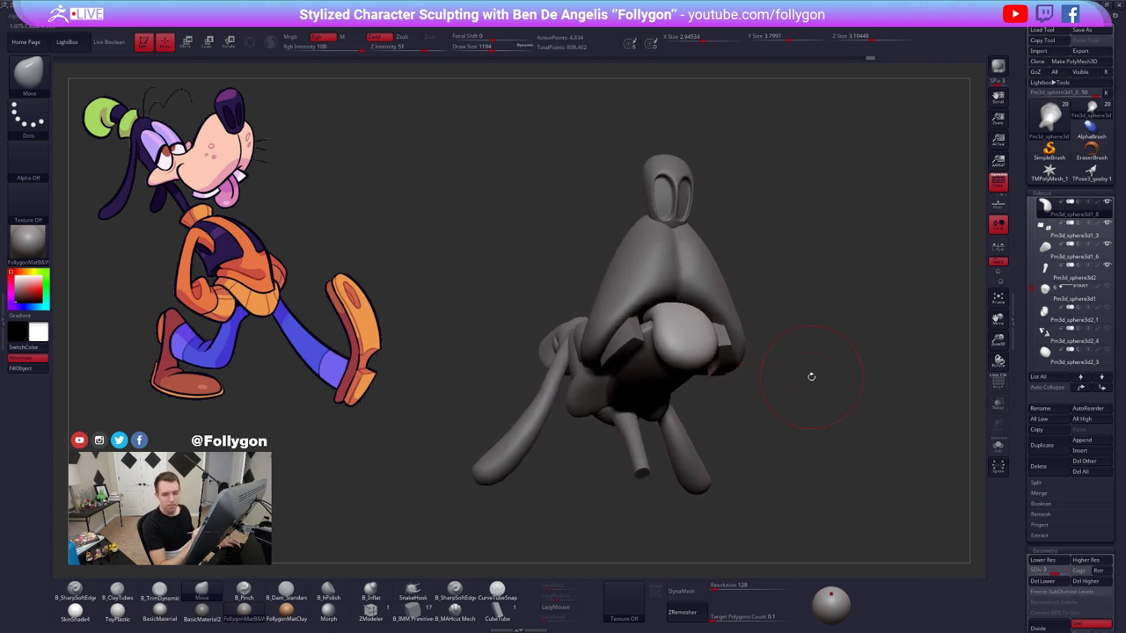
mouse_move(704, 301)
right_down()
mouse_move(688, 307)
mouse_move(678, 408)
mouse_move(699, 405)
mouse_move(729, 445)
mouse_move(767, 439)
mouse_move(717, 444)
mouse_move(711, 387)
right_up()
ctrl+right_drag(711, 387, 711, 423)
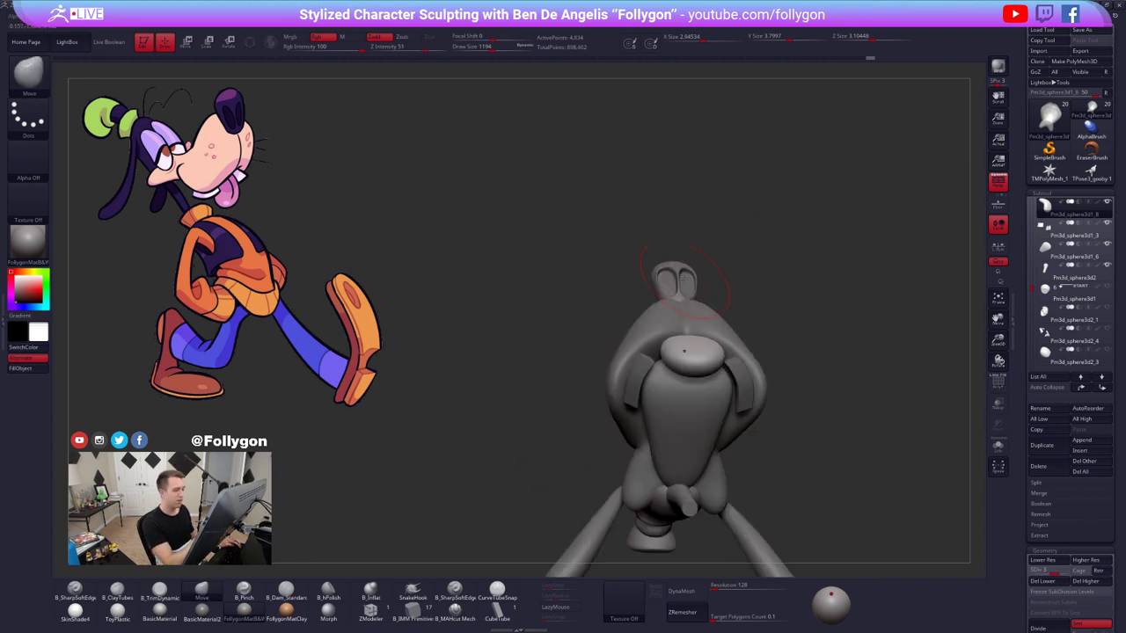
- Rotate the teeth from below so their front ends angle inward toward the tongue, and shift them into place
right_drag(685, 280, 640, 369)
alt+click(639, 373)
key(r)
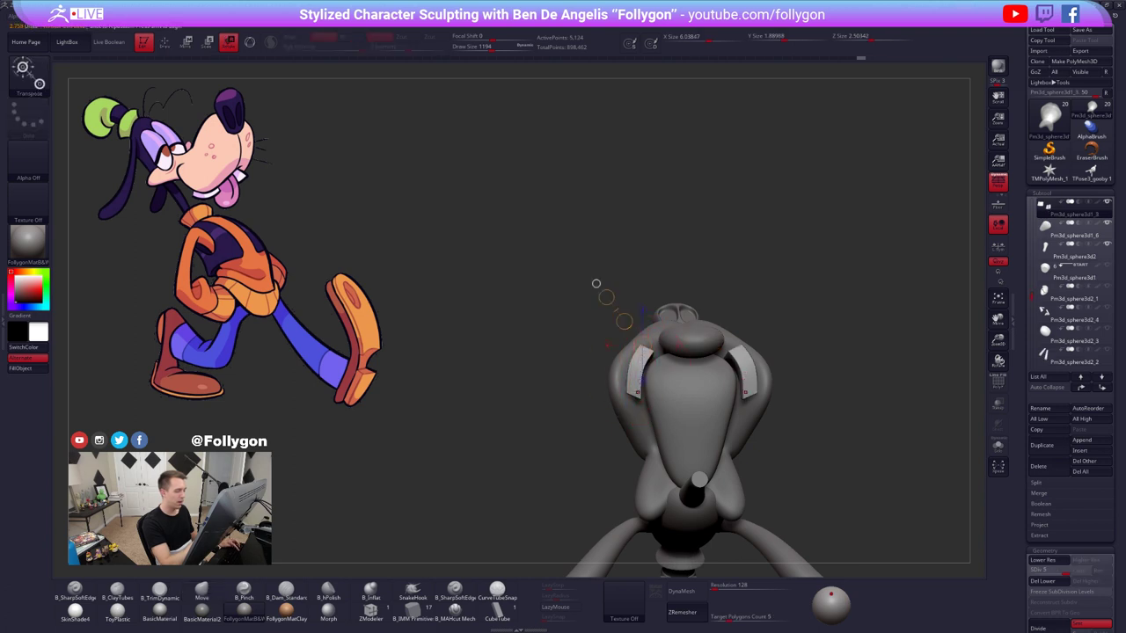
mouse_move(639, 395)
mouse_down()
mouse_move(638, 269)
mouse_move(678, 275)
mouse_up()
mouse_move(655, 348)
mouse_down()
mouse_move(655, 301)
mouse_move(613, 248)
mouse_move(635, 242)
mouse_up()
key(w)
drag(634, 299, 633, 294)
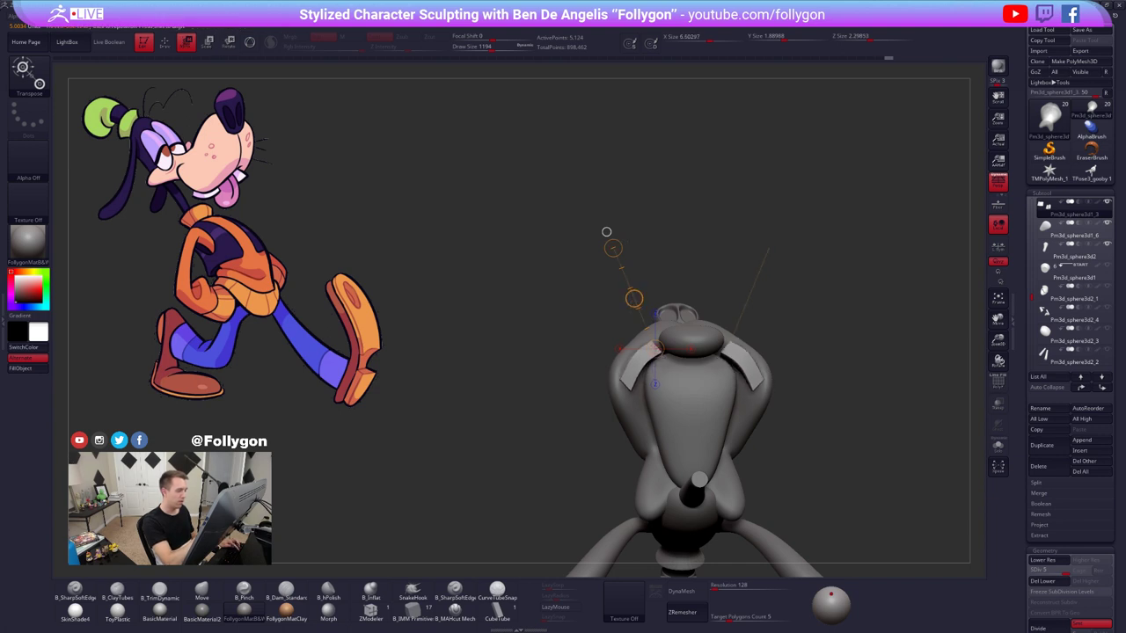
- Fine-tune the teeth's angle and nudge them closer to the lower jaw with Transpose rotate and move
key(r)
drag(640, 364, 632, 252)
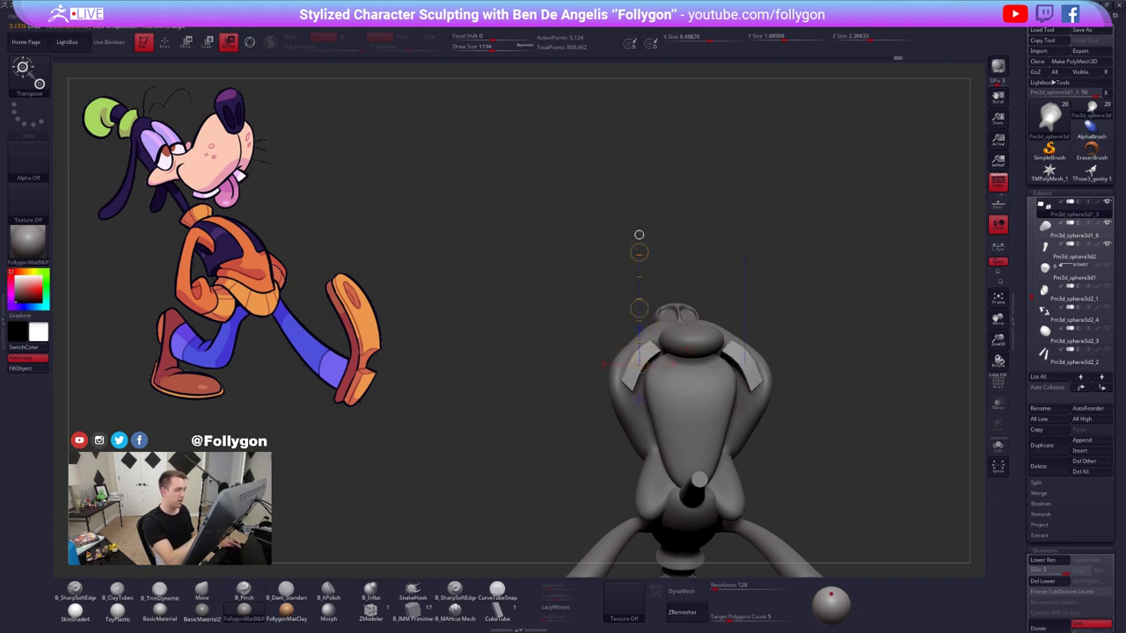
key(q)
key(w)
mouse_move(650, 354)
mouse_down()
mouse_move(649, 420)
mouse_move(654, 385)
mouse_up()
key(q)
mouse_move(686, 369)
right_down()
mouse_move(703, 506)
mouse_move(699, 486)
mouse_move(725, 463)
mouse_move(748, 466)
mouse_move(716, 470)
mouse_move(698, 444)
mouse_move(684, 365)
right_up()
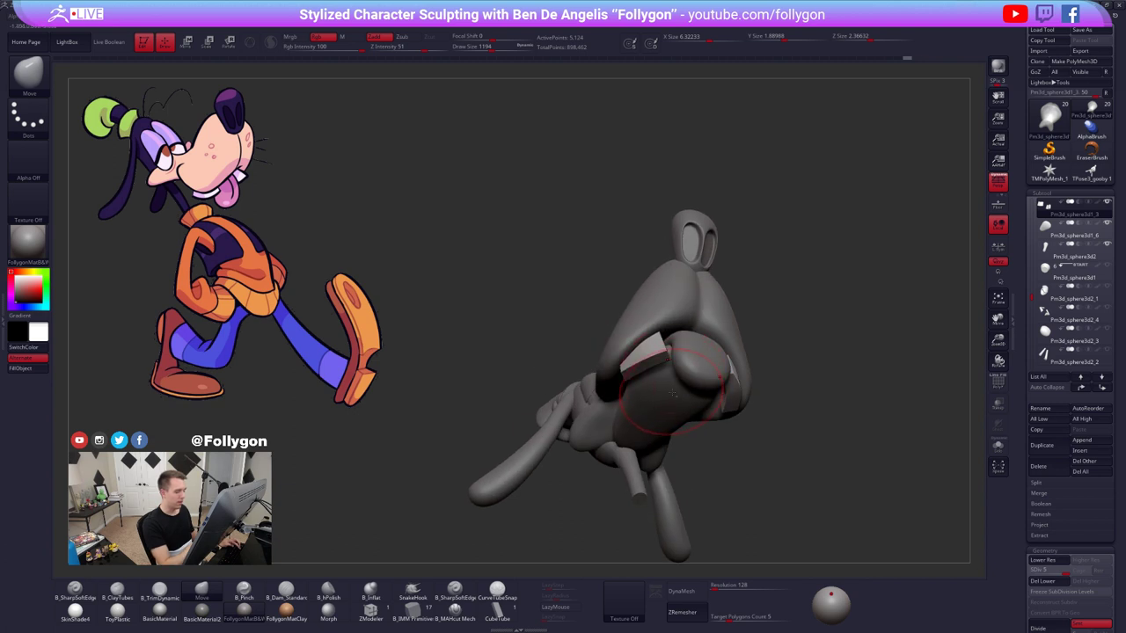
- Select the lower jaw and enlarge the Move brush to Draw Size 1753
alt+click(672, 394)
key(space)
drag(671, 395, 679, 397)
right_drag(677, 396, 670, 444)
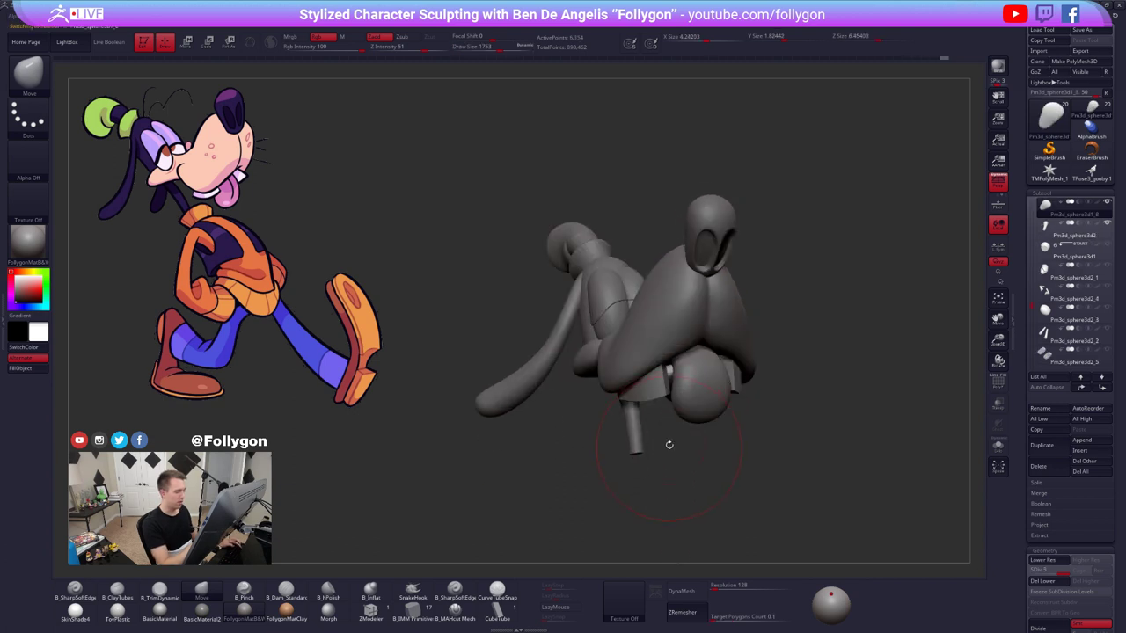
mouse_move(684, 458)
mouse_down()
mouse_move(722, 464)
mouse_move(749, 358)
mouse_up()
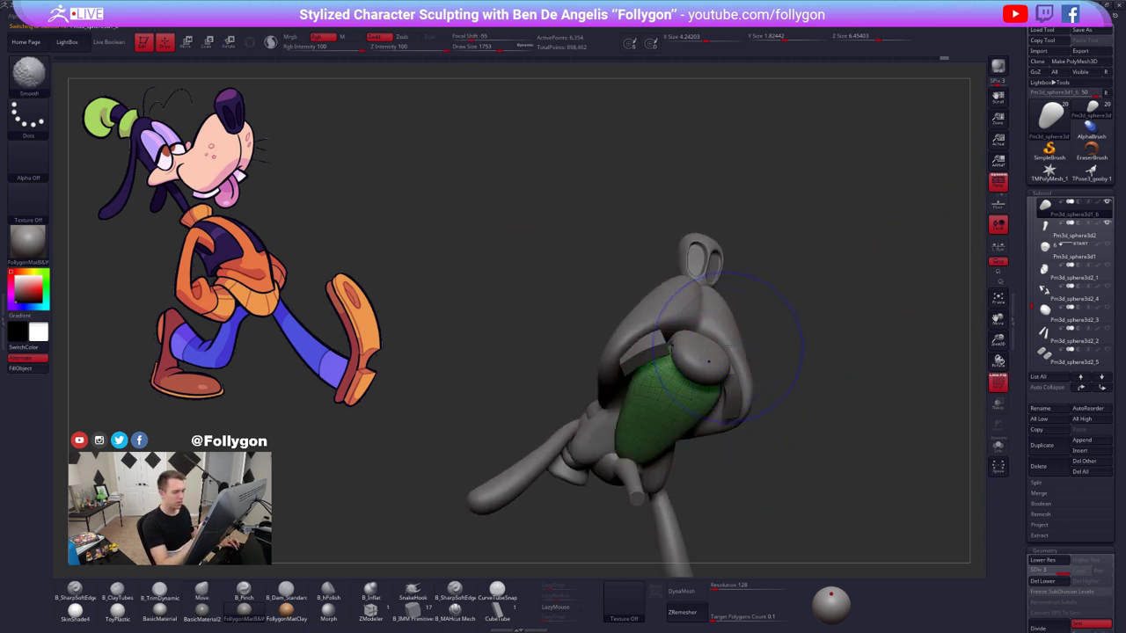
- Hide the tongue and reselect the lower jaw between the teeth
click(1052, 235)
alt+click(703, 355)
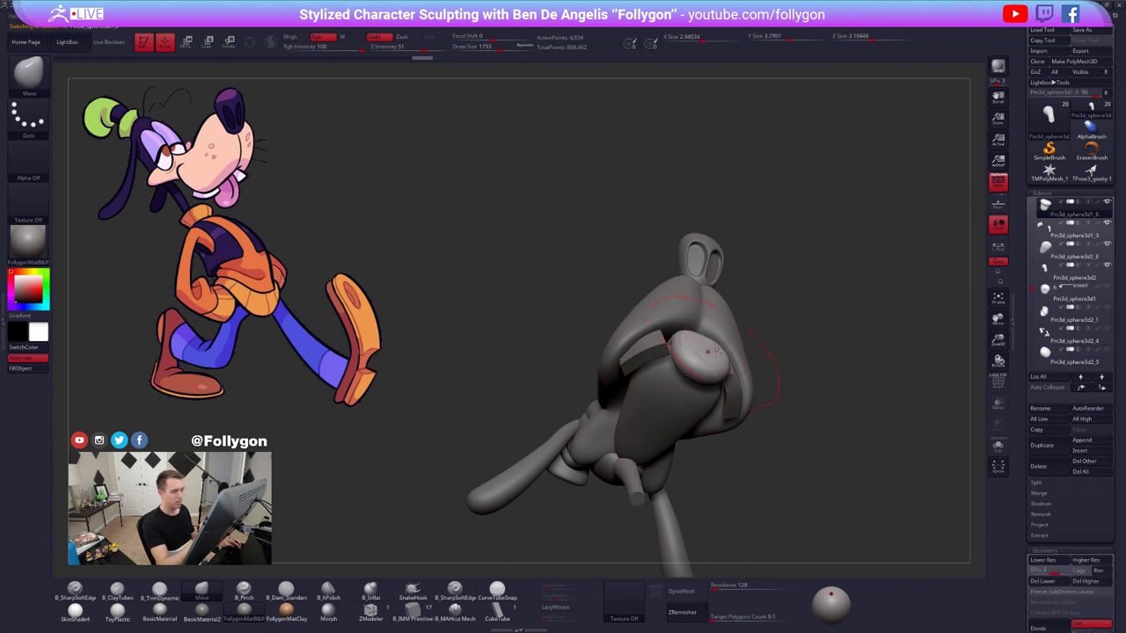
click(1044, 231)
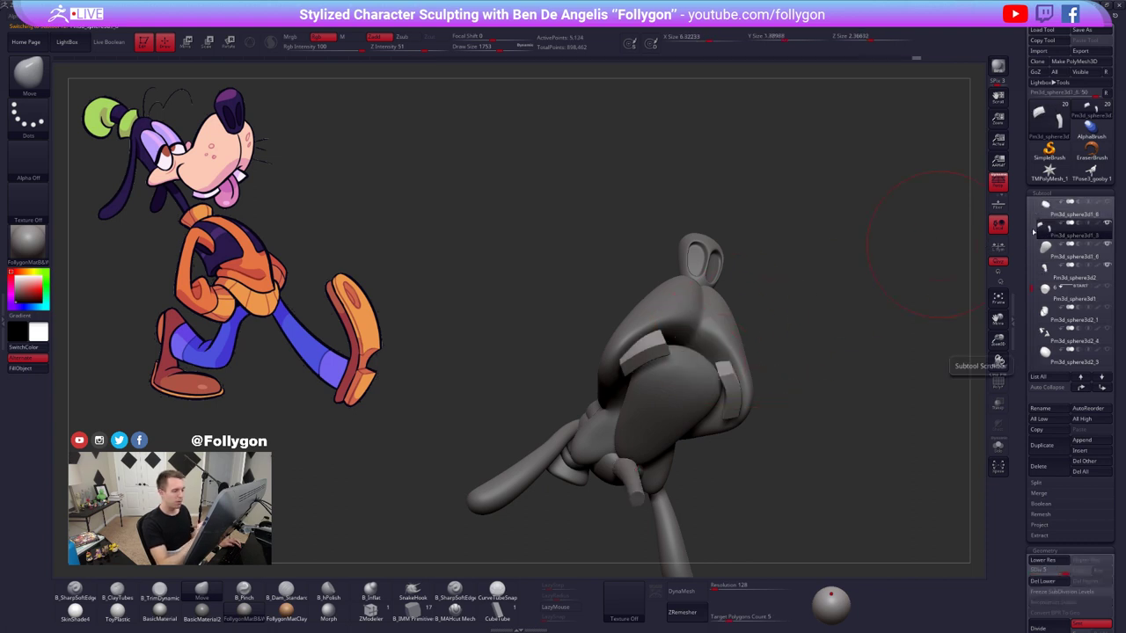
alt+click(694, 399)
mouse_move(694, 399)
right_down()
mouse_move(706, 376)
mouse_move(727, 440)
mouse_move(743, 453)
mouse_move(728, 458)
mouse_move(717, 440)
mouse_move(739, 425)
right_up()
alt+right_drag(739, 423, 709, 392)
drag(792, 423, 718, 464)
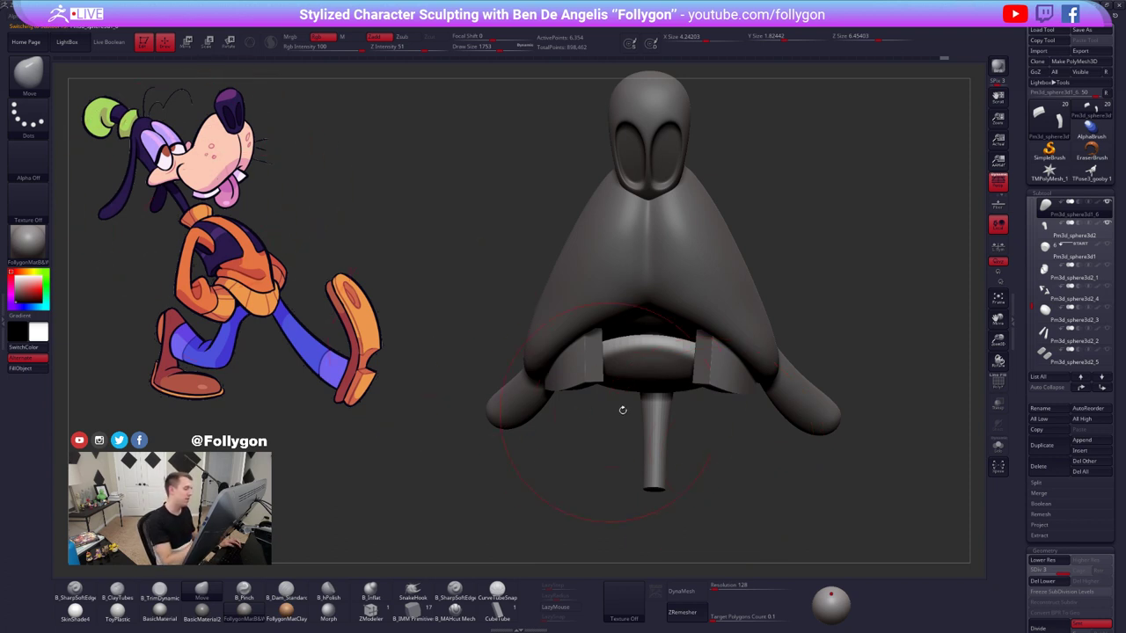
- Reshape the back of the lower jaw near the cheek and reduce the Move brush's Draw Size to 1138
drag(623, 410, 592, 337)
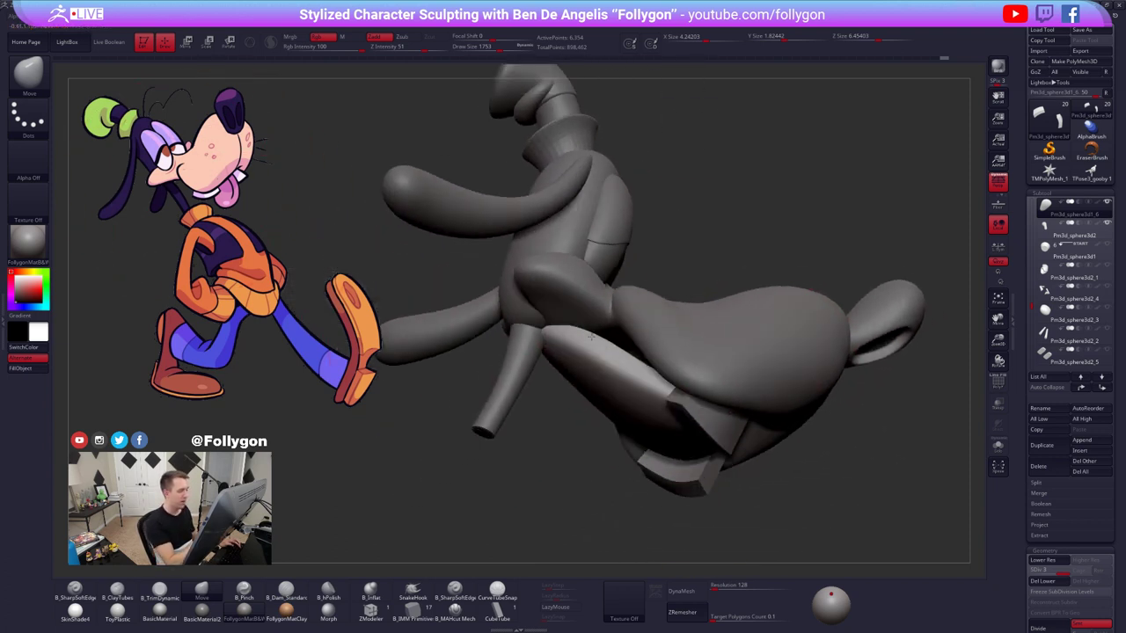
mouse_move(591, 336)
right_down()
mouse_move(537, 338)
mouse_move(572, 342)
right_up()
drag(572, 342, 566, 337)
mouse_move(567, 337)
right_down()
mouse_move(562, 362)
mouse_move(633, 338)
right_up()
key(space)
drag(683, 324, 672, 322)
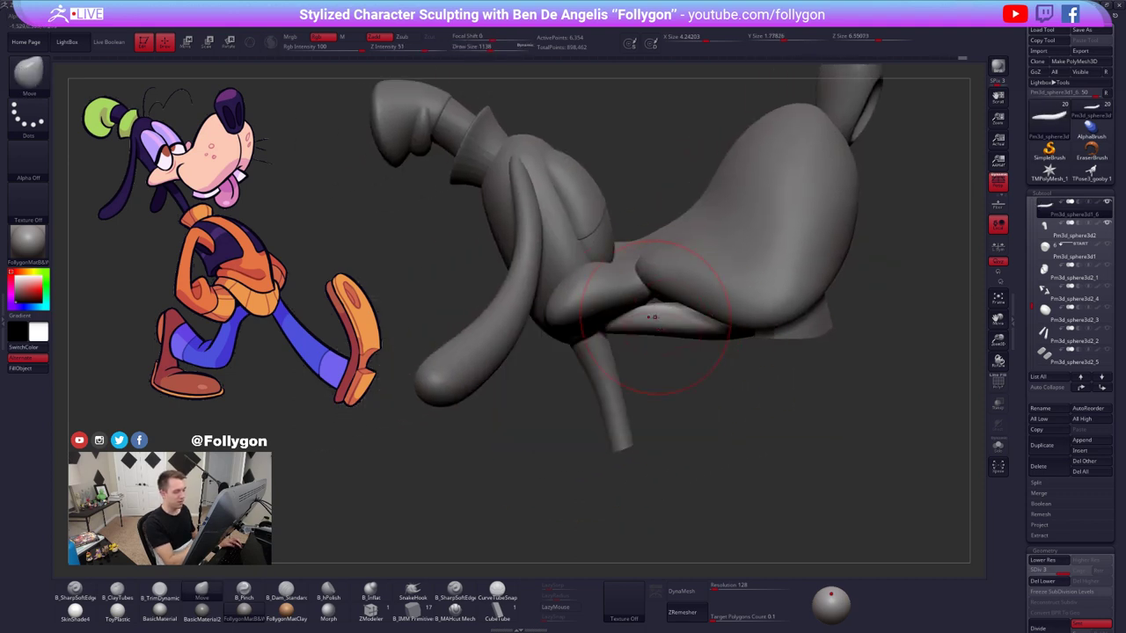
- Place a Transpose Rotate line along the lower jaw and reshape the jaw's front end with the Move brush
key(r)
drag(602, 328, 848, 332)
mouse_move(774, 343)
right_down()
mouse_move(687, 281)
mouse_move(666, 224)
mouse_move(670, 252)
right_up()
key(q)
drag(690, 244, 706, 224)
right_drag(695, 257, 672, 223)
drag(658, 234, 661, 241)
right_drag(675, 245, 666, 207)
- Enlarge the Move brush to Draw Size 1338 and widen the lower jaw's front between the teeth
key(space)
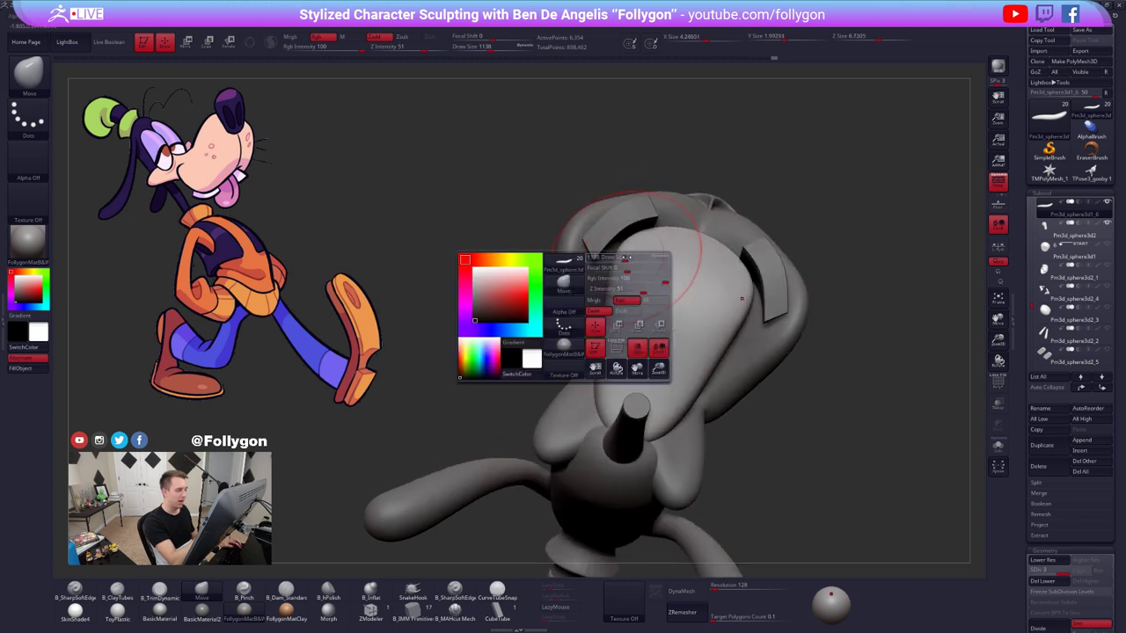
mouse_move(646, 259)
mouse_down()
mouse_move(657, 258)
mouse_move(608, 286)
mouse_up()
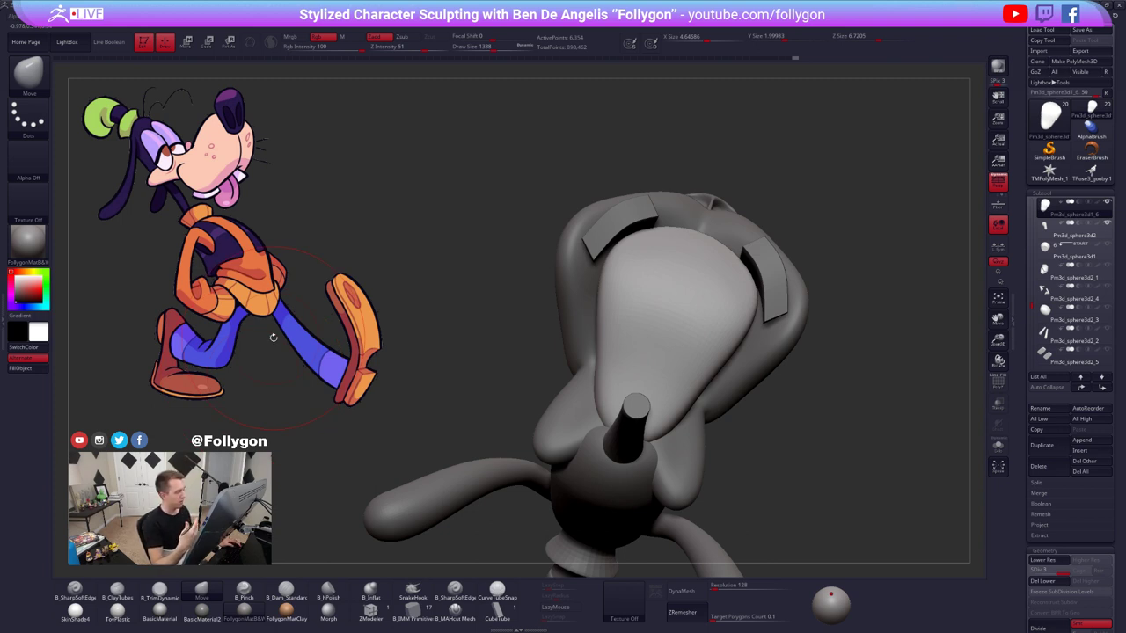
drag(744, 318, 751, 319)
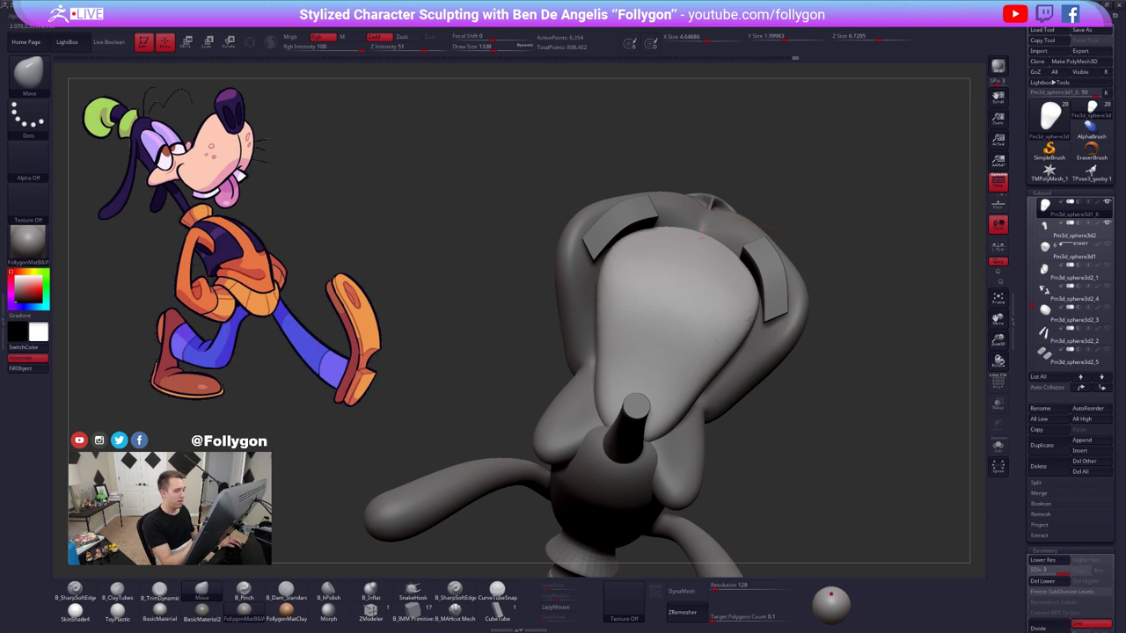
drag(723, 364, 726, 380)
mouse_move(816, 387)
mouse_down()
mouse_move(726, 376)
mouse_move(805, 362)
mouse_move(835, 339)
mouse_move(818, 303)
mouse_up()
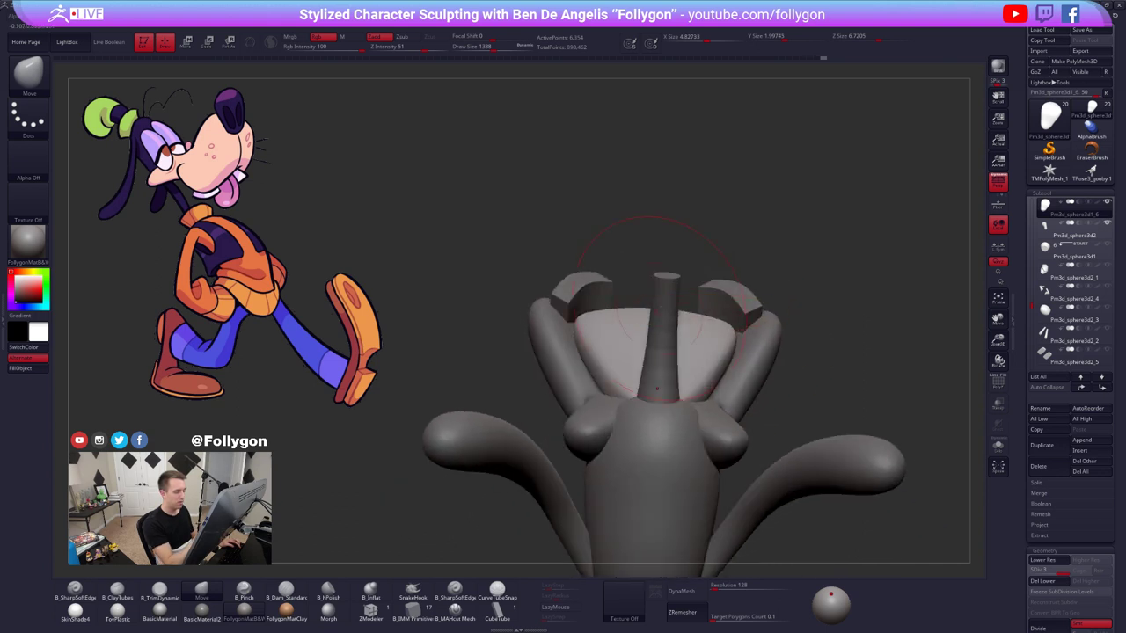
drag(730, 242, 699, 433)
- Reduce the Draw Size to 1006 and isolate the lower jaw at subdivision level 1
key(space)
drag(664, 334, 679, 334)
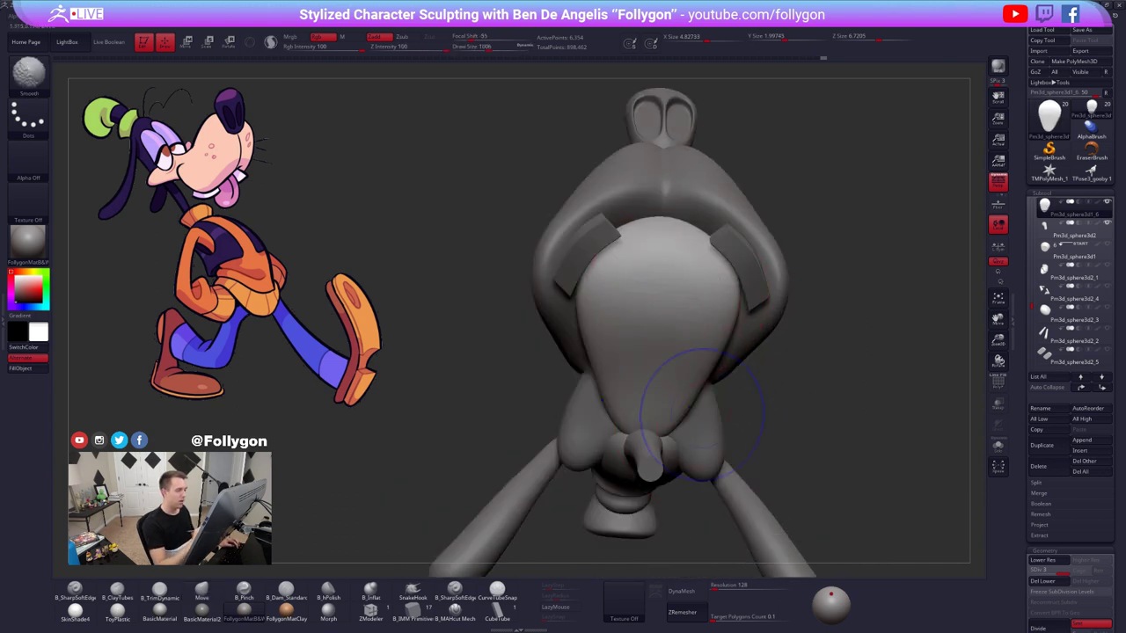
key(shift+d)
key(shift+d)
key(alt+s)
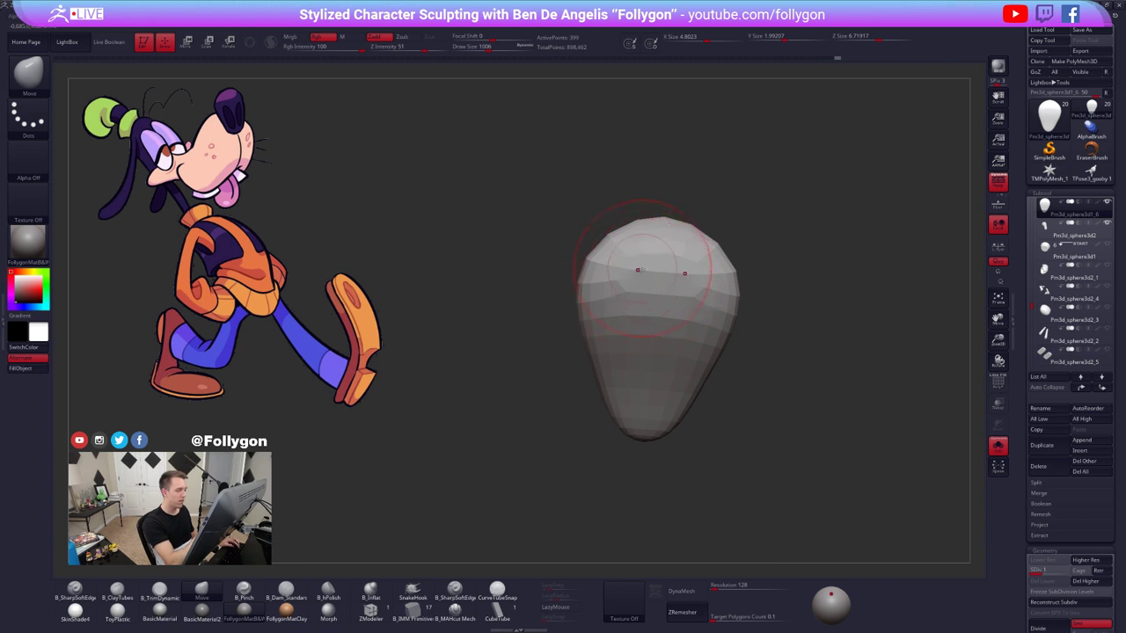
drag(744, 272, 845, 269)
- Mask part of the isolated lower jaw, then soften and invert the mask
mouse_move(552, 197)
ctrl+mouse_down()
mouse_move(595, 284)
mouse_move(635, 482)
mouse_move(744, 208)
mouse_move(655, 211)
ctrl+mouse_up()
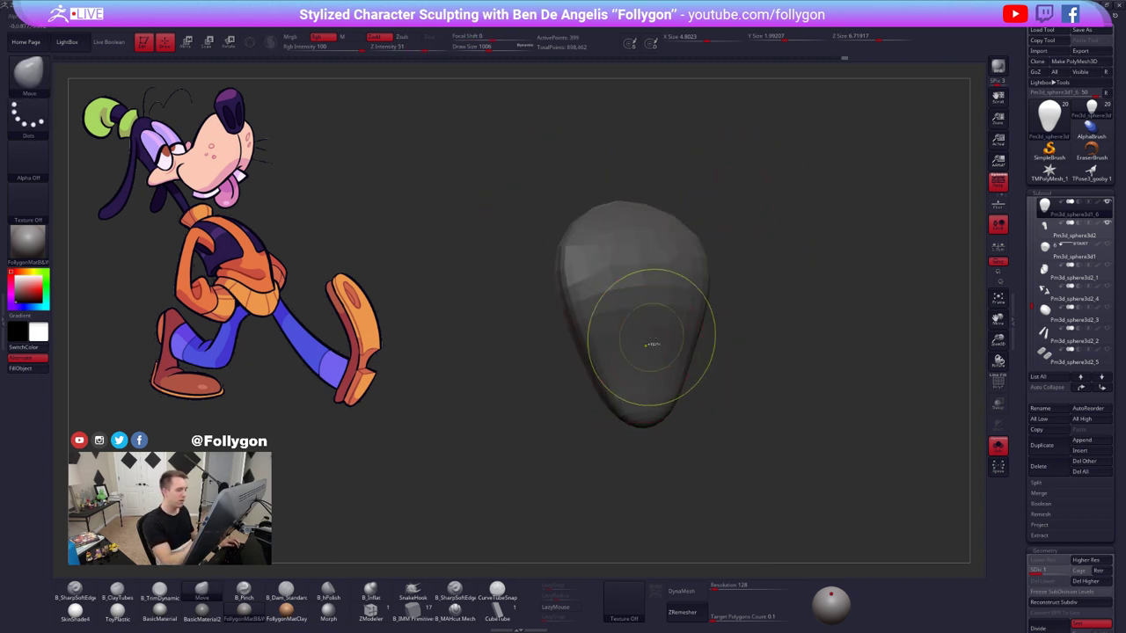
ctrl+click(655, 343)
ctrl+click(659, 346)
ctrl+click(726, 340)
mouse_move(706, 330)
mouse_down()
mouse_move(666, 308)
mouse_move(656, 283)
mouse_up()
- Show the full model with the lower jaw at subdivision level 2 and reshape the jaw's sides using Move at Draw Size 1309
key(space)
drag(625, 211, 636, 227)
key(d)
key(alt+s)
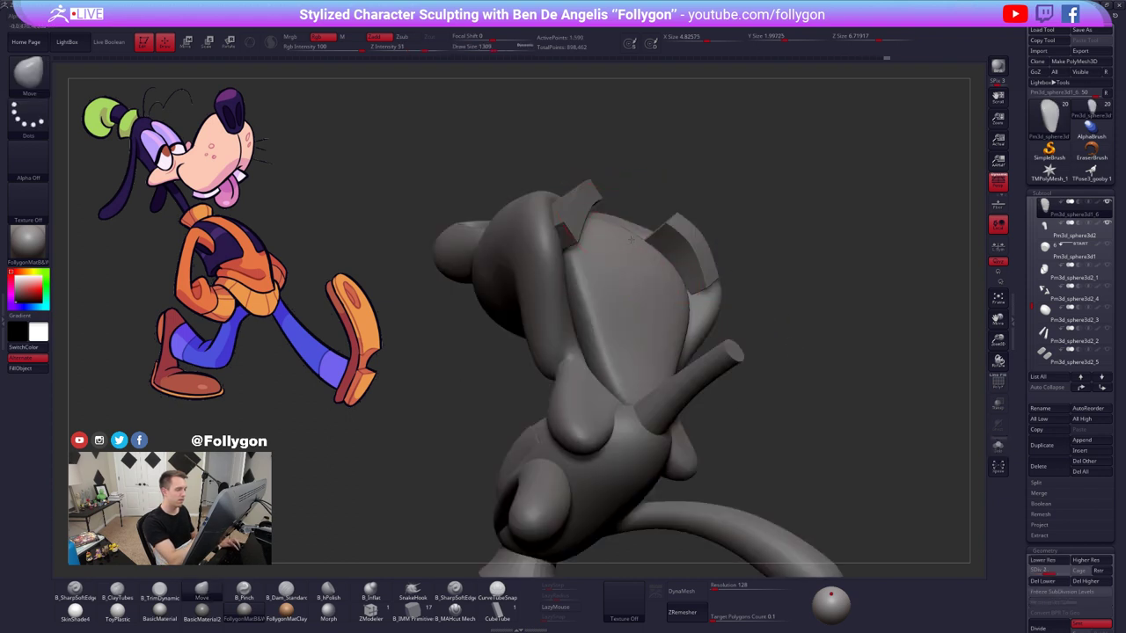
drag(600, 299, 586, 304)
right_drag(608, 308, 647, 304)
drag(647, 304, 660, 306)
mouse_move(690, 308)
right_down()
mouse_move(618, 335)
mouse_move(603, 323)
right_up()
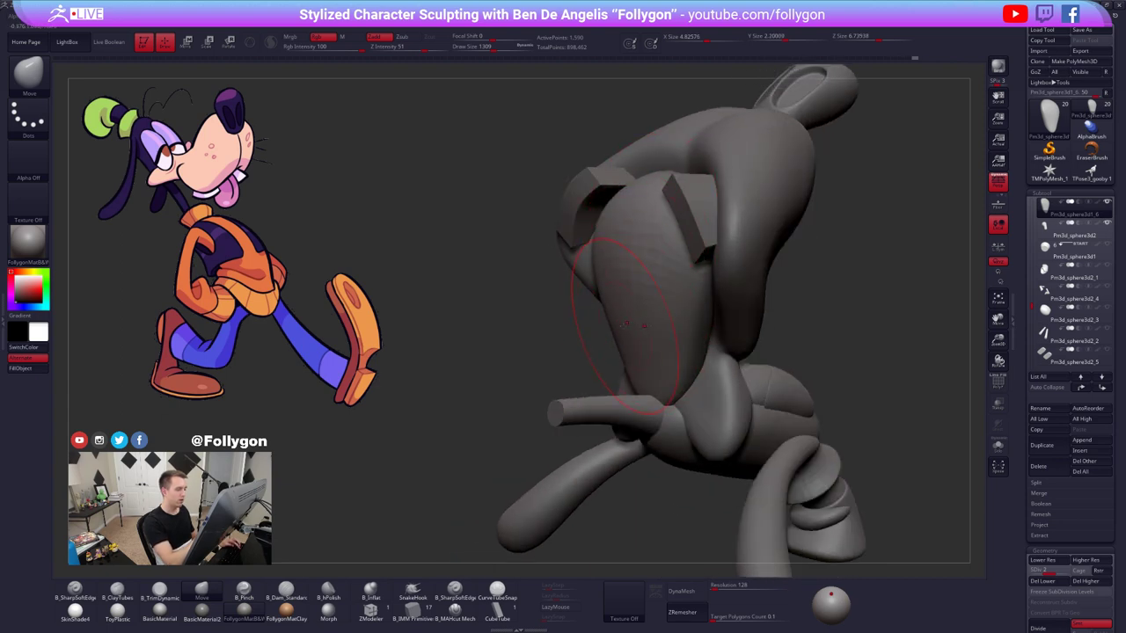
drag(626, 324, 615, 326)
mouse_move(616, 325)
right_down()
mouse_move(642, 302)
mouse_move(639, 187)
mouse_move(644, 262)
mouse_move(675, 258)
right_up()
drag(659, 214, 664, 220)
- Isolate the lower jaw at subdivision level 3 and lasso-mask around its front end
mouse_move(665, 220)
right_down()
mouse_move(716, 258)
mouse_move(697, 240)
mouse_move(671, 247)
mouse_move(666, 352)
mouse_move(679, 363)
mouse_move(774, 358)
right_up()
key(ctrl+d)
key(shift+s)
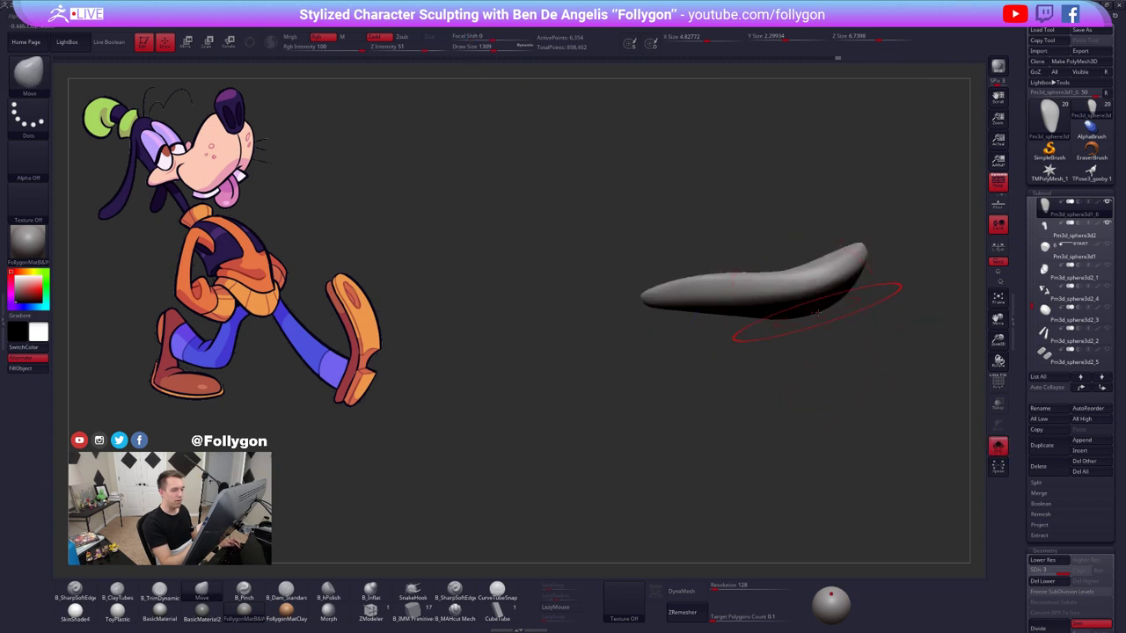
mouse_move(869, 247)
ctrl+mouse_down()
mouse_move(633, 372)
mouse_move(915, 352)
ctrl+mouse_up()
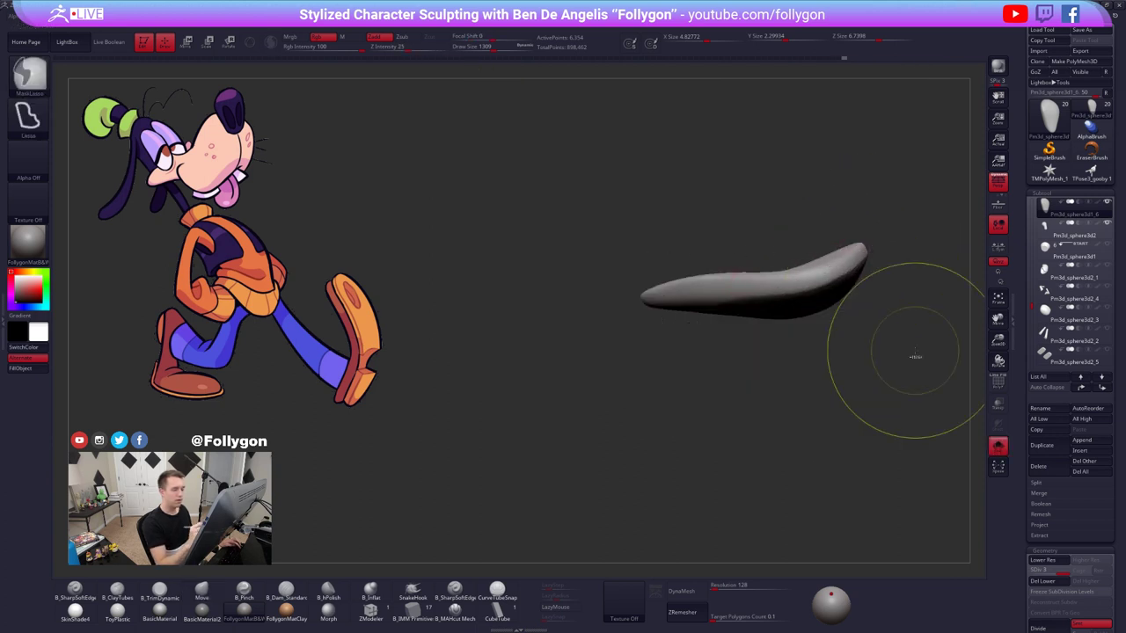
ctrl+click(825, 315)
mouse_move(820, 321)
alt+right_down()
mouse_move(728, 342)
mouse_move(714, 359)
mouse_move(714, 329)
alt+right_up()
- Refine the lower jaw's underside at subdivision level 2 with ClayTubes, clear the mask and add another subdivision level
key(shift+d)
drag(711, 378, 711, 392)
key(2)
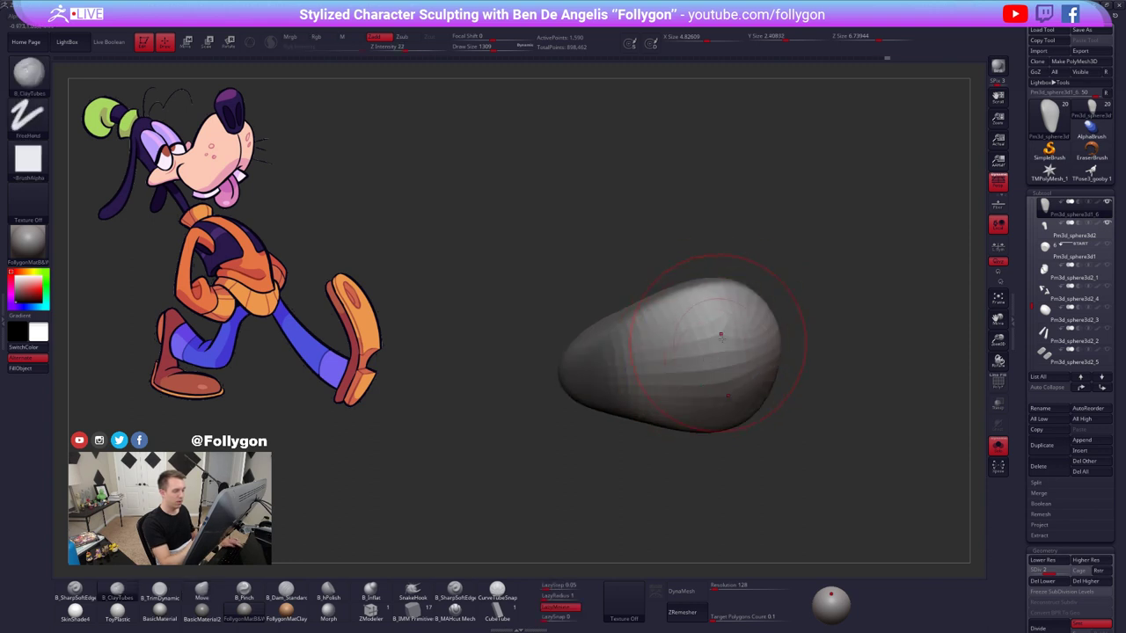
ctrl+drag(799, 304, 810, 314)
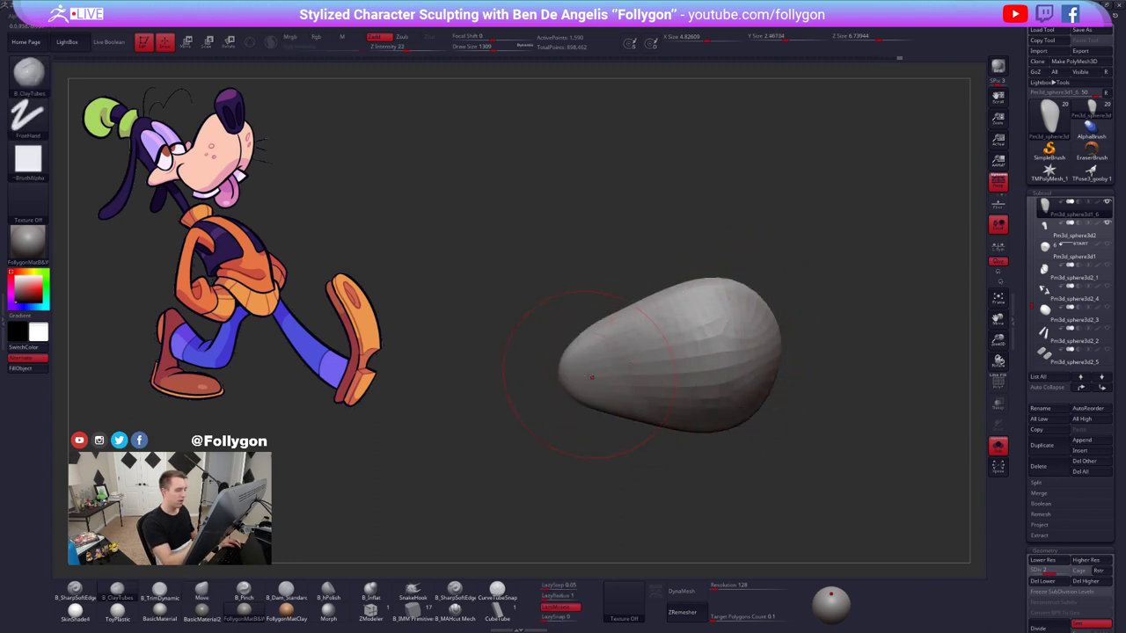
key(d)
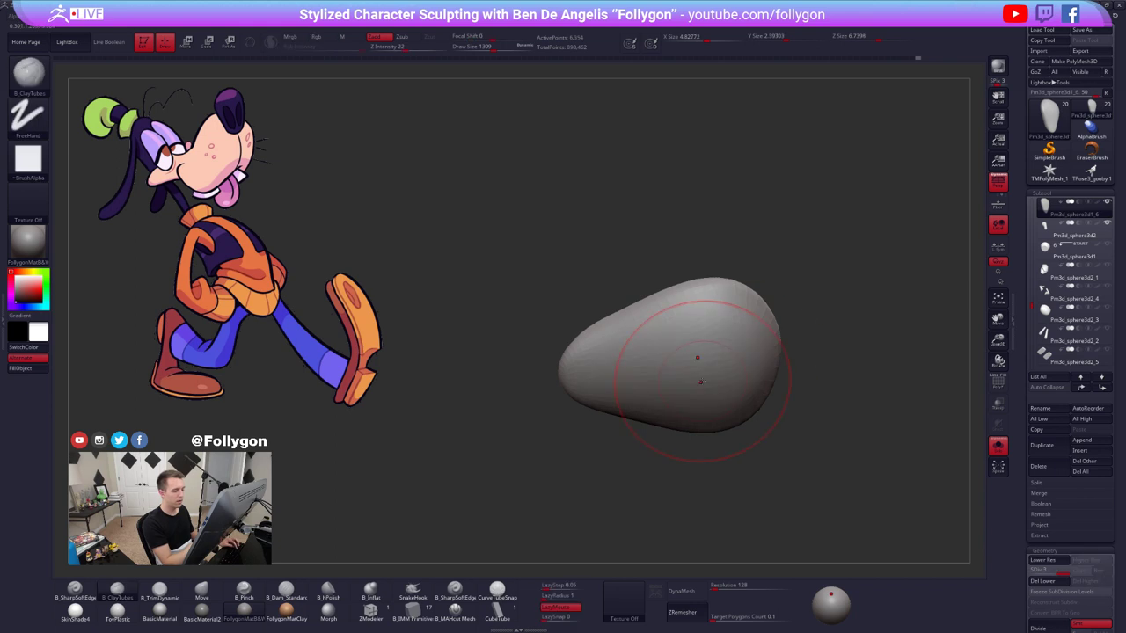
key(ctrl+d)
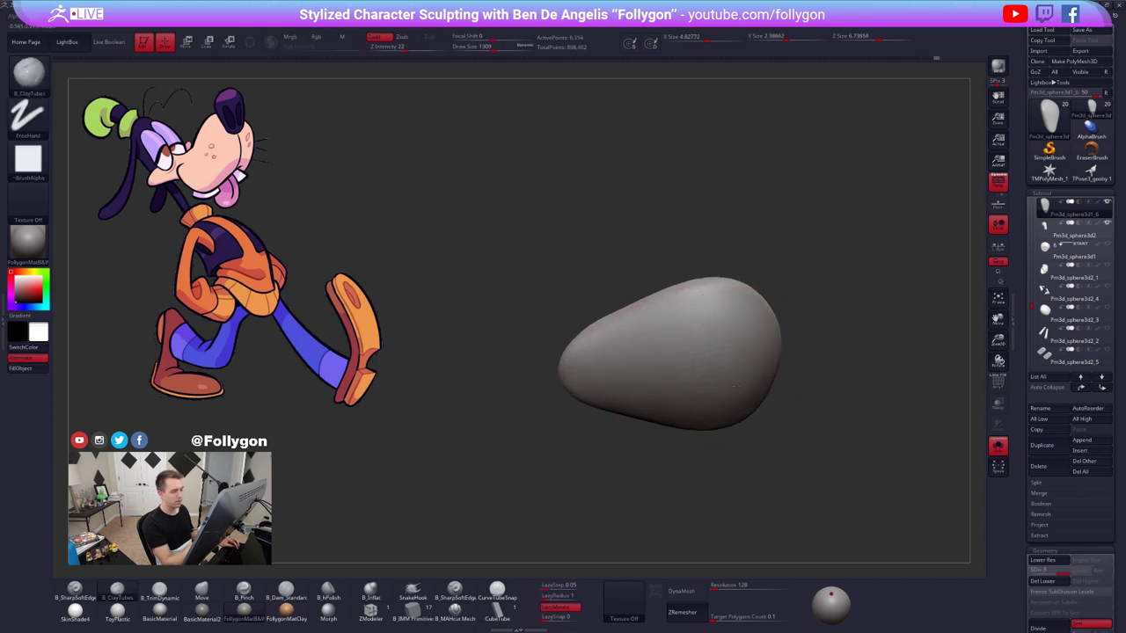
- Show the full model, drop the lower jaw to subdivision level 1 and choose the Move brush with an adjusted Draw Size
right_drag(723, 361, 684, 372)
key(alt+s)
right_drag(776, 393, 776, 419)
key(space)
mouse_move(595, 340)
mouse_down()
mouse_move(607, 339)
mouse_move(582, 345)
mouse_up()
key(shift+d)
key(shift+d)
key(shift+d)
key(b)
key(m)
key(v)
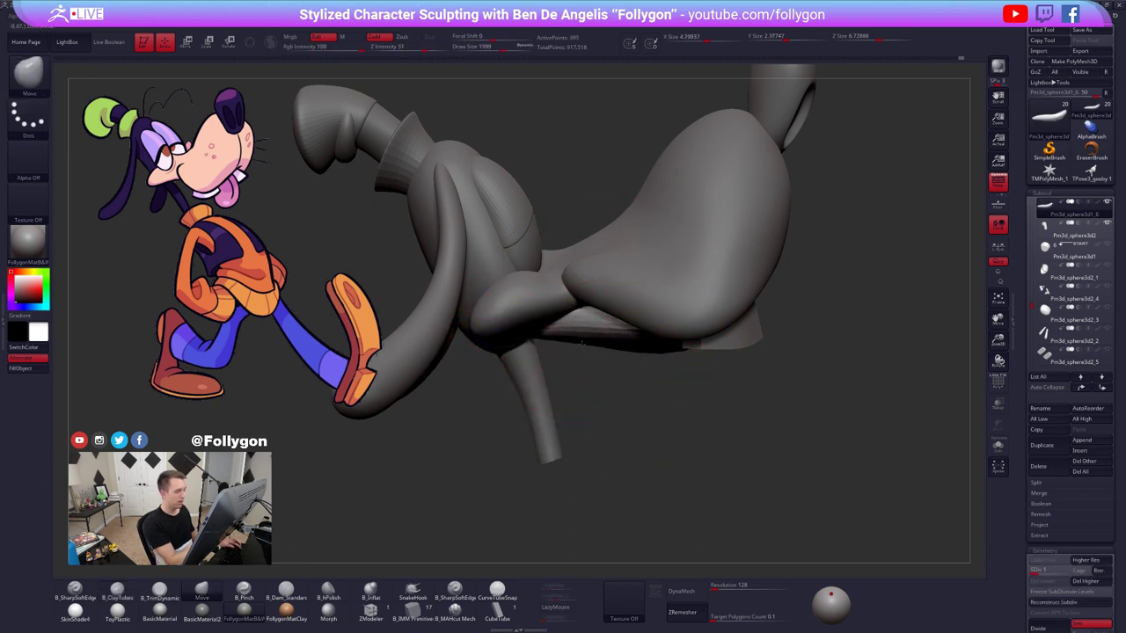
- Isolate the lower jaw to adjust its profile with the Move brush at Draw Size 1491, and restore the full model view
key(alt+s)
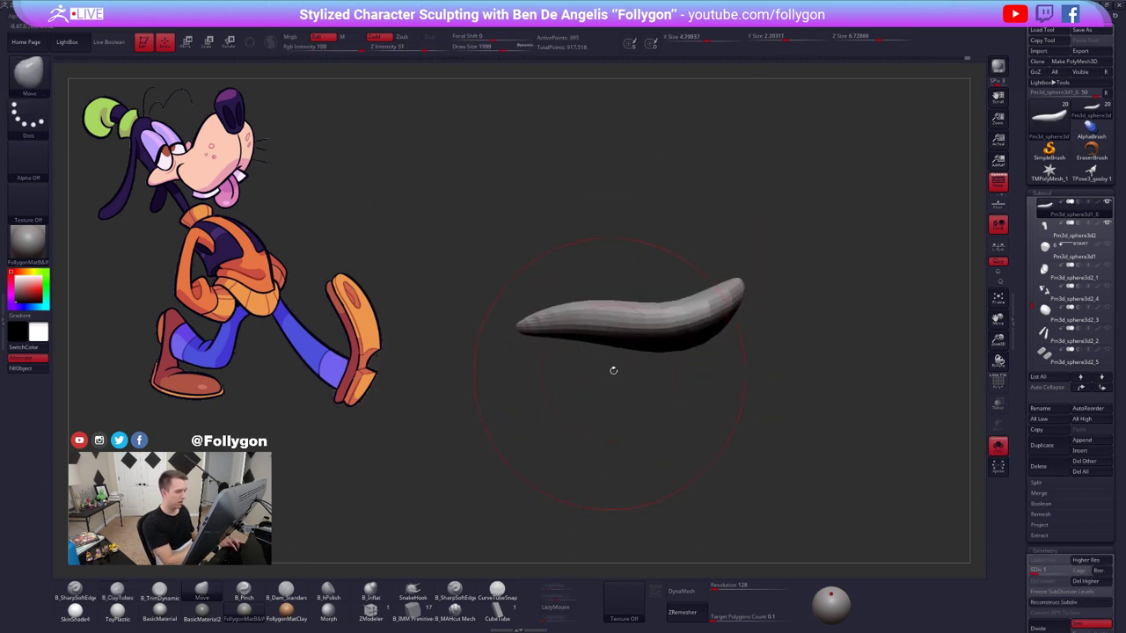
key(space)
drag(687, 334, 678, 334)
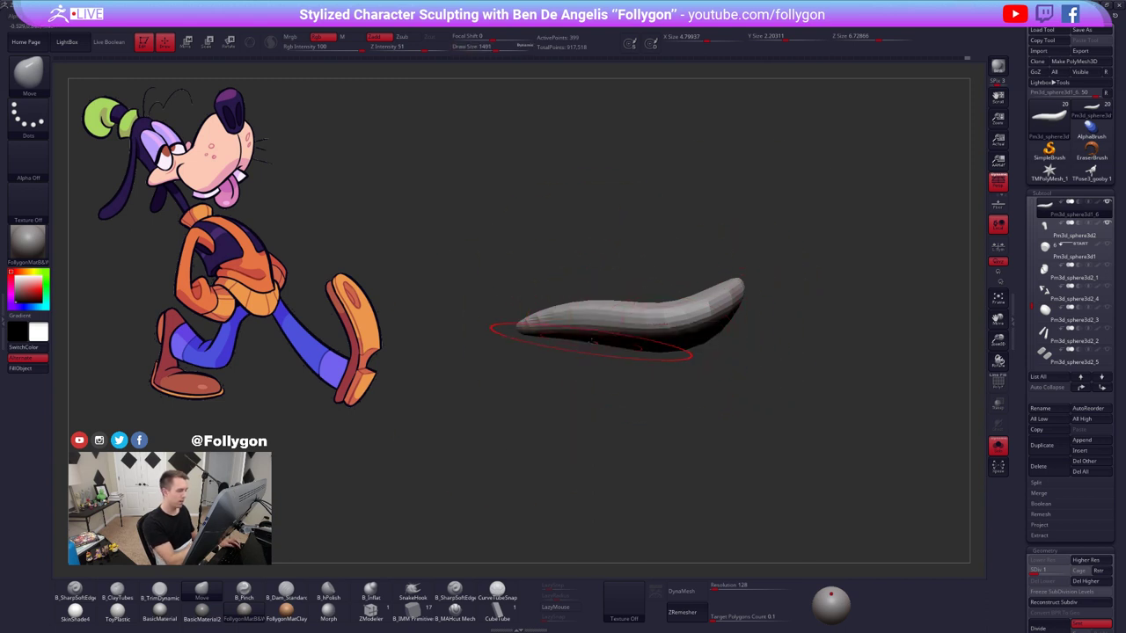
key(alt+s)
alt+right_drag(613, 361, 660, 349)
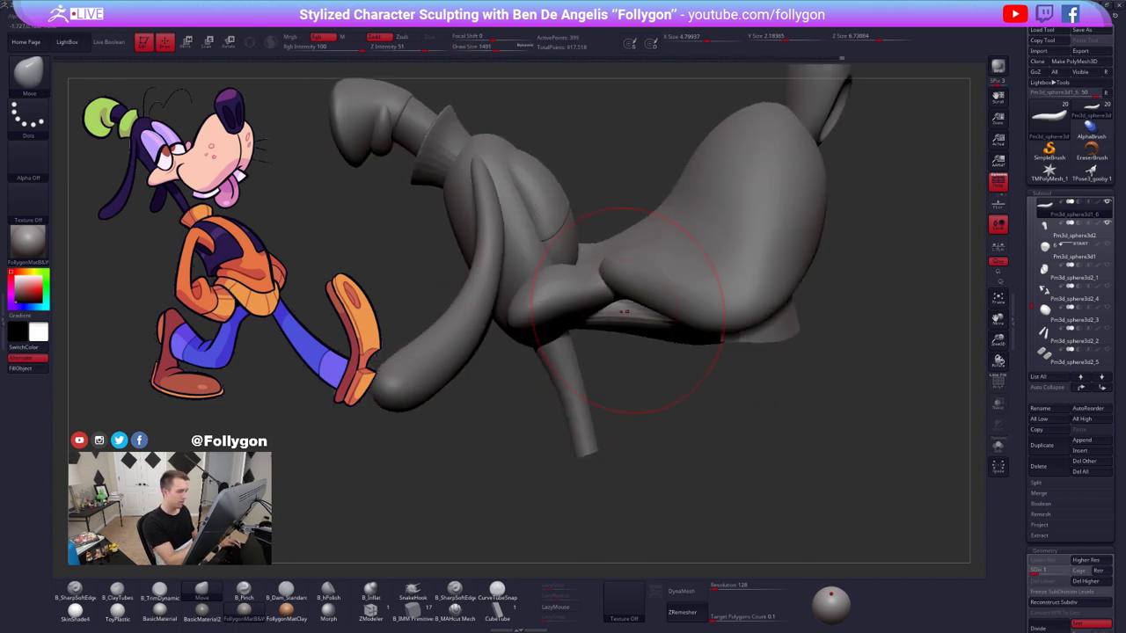
mouse_move(666, 308)
right_down()
mouse_move(641, 276)
mouse_move(613, 330)
mouse_move(585, 350)
mouse_move(568, 335)
mouse_move(564, 436)
mouse_move(568, 348)
right_up()
- Select the muzzle, set the Draw Size to 955 and try a lasso mask across the cheek, undoing it
alt+click(571, 341)
key(space)
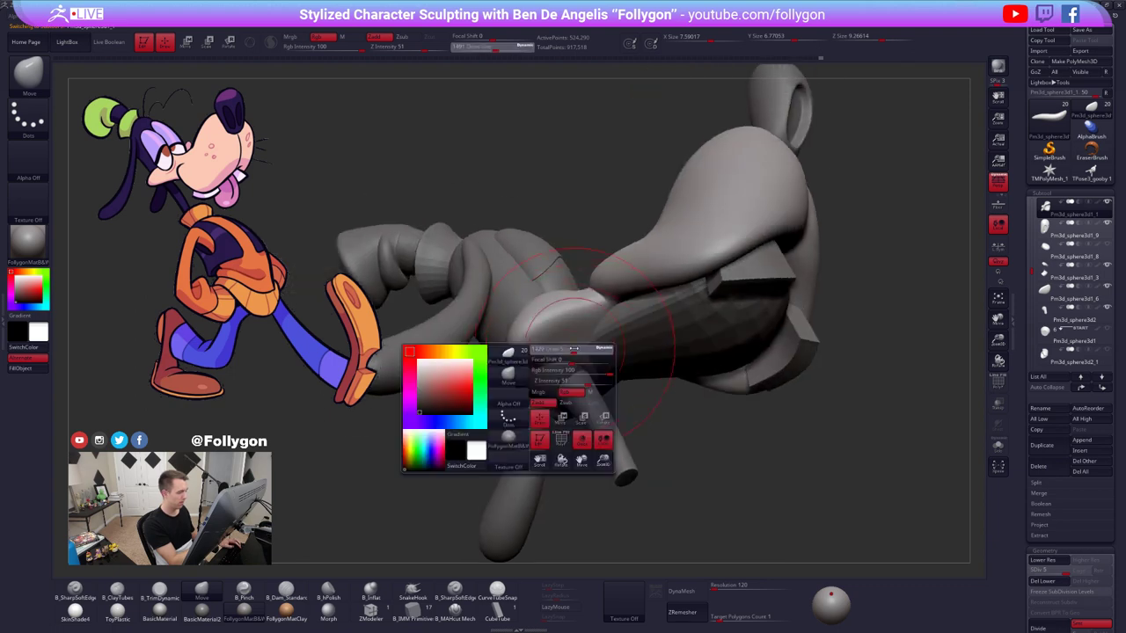
drag(575, 352, 567, 351)
right_drag(570, 356, 590, 315)
key(ctrl)
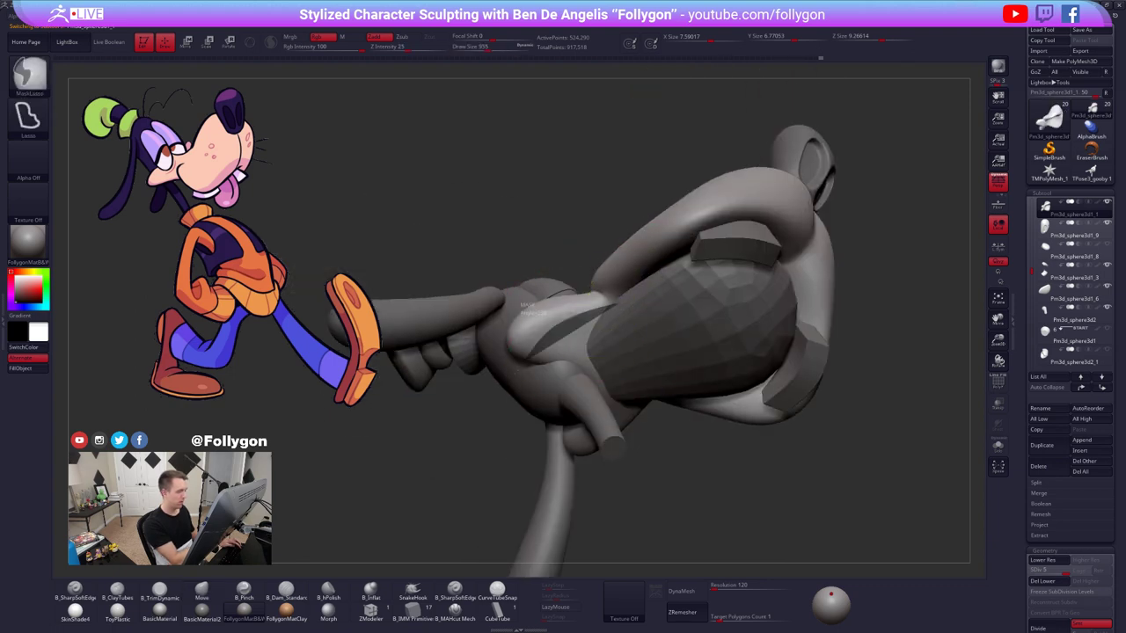
mouse_move(530, 357)
ctrl+mouse_down()
mouse_move(695, 435)
mouse_move(561, 328)
ctrl+mouse_up()
key(ctrl+z)
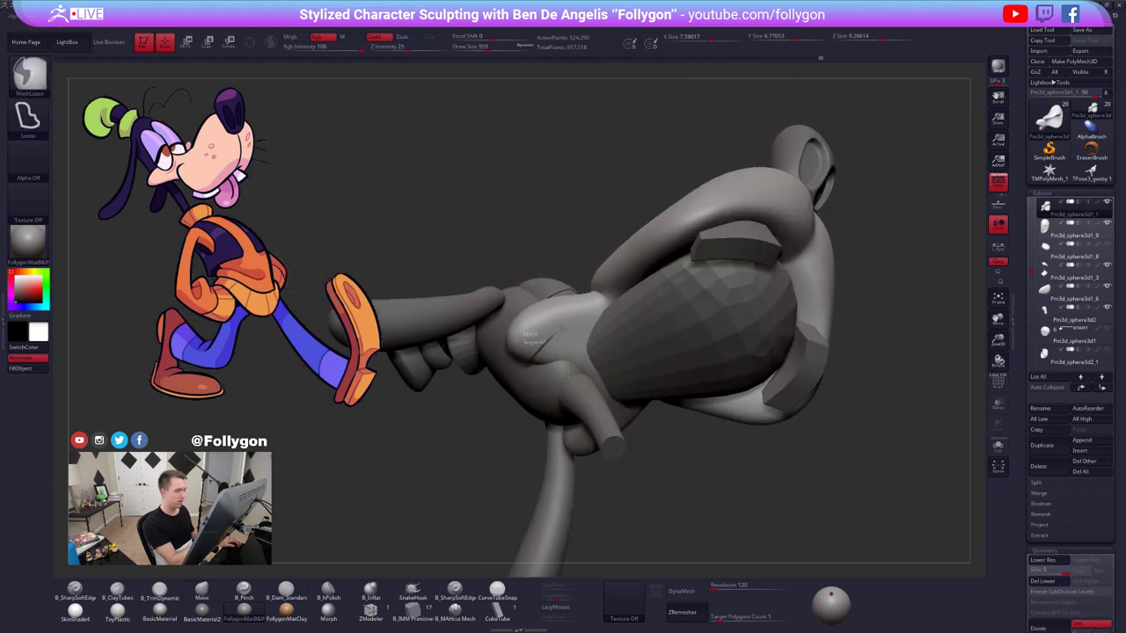
- Isolate the muzzle at subdivision level 2 and work on the surface between the two cheeks with a larger brush
ctrl+drag(624, 381, 591, 385)
key(alt+s)
key(shift+d)
key(shift+d)
key(shift+d)
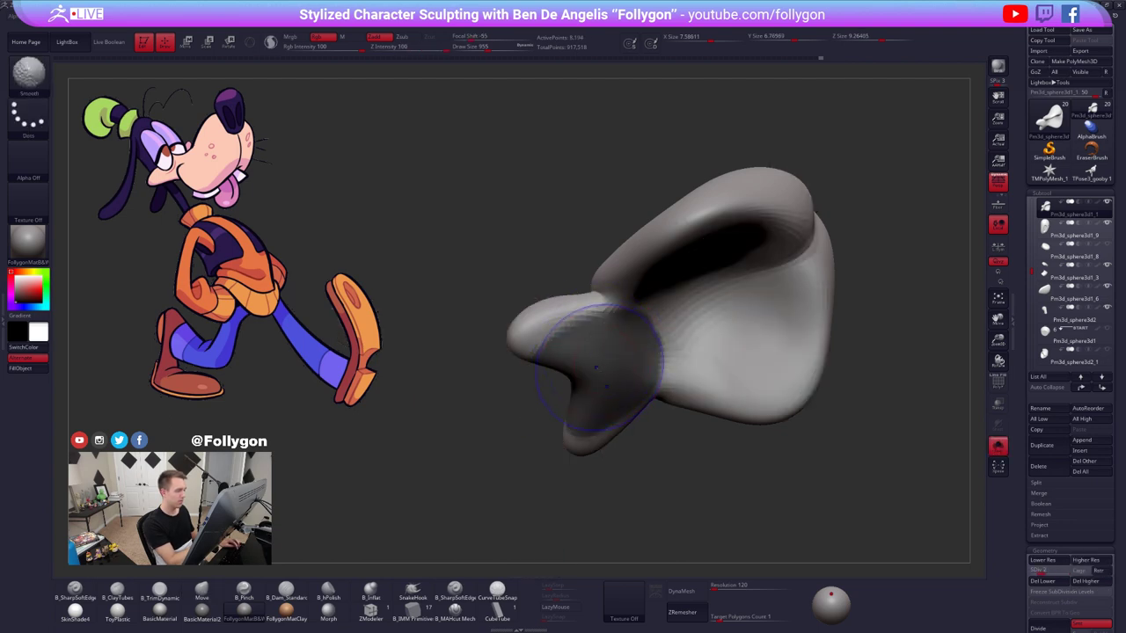
right_drag(596, 370, 686, 362)
ctrl+click(807, 329)
key(bracketright)
right_drag(600, 350, 647, 362)
right_click(591, 385)
right_drag(591, 383, 625, 375)
- Smooth the muzzle's surface between the cheeks with ClayTubes active, and return to the Move brush with all parts shown
key(2)
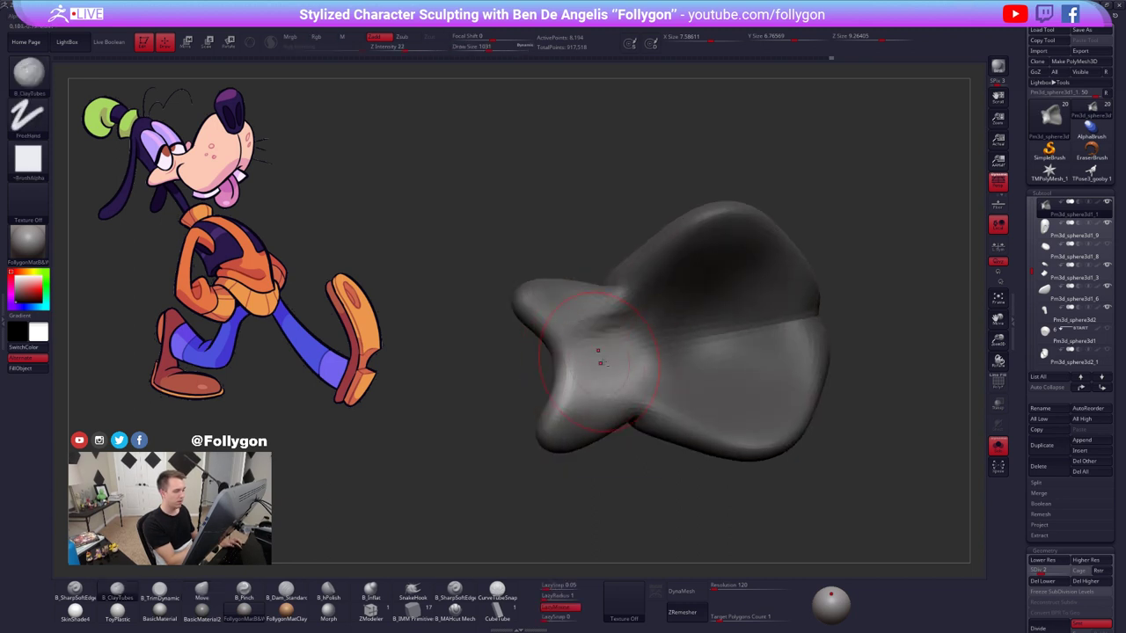
shift+drag(601, 362, 614, 322)
mouse_move(588, 359)
right_down()
mouse_move(609, 362)
mouse_move(578, 339)
right_up()
key(1)
key(shift+s)
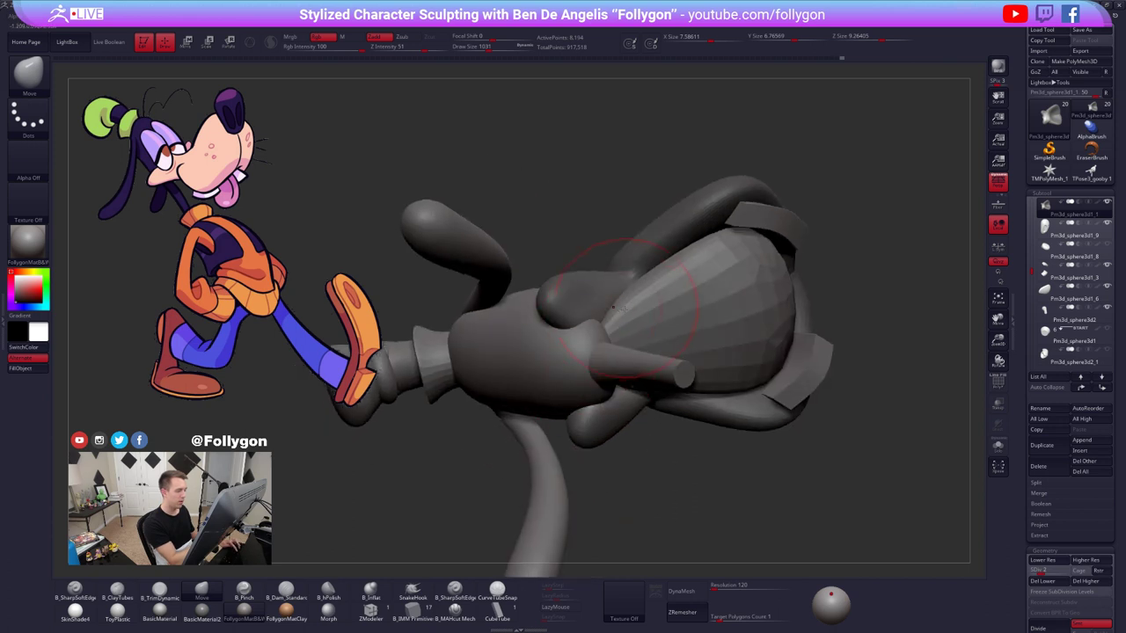
- Isolate the muzzle again, clear its mask and switch to ClayTubes at Draw Size 728
key(shift+s)
ctrl+drag(493, 374, 519, 383)
key(space)
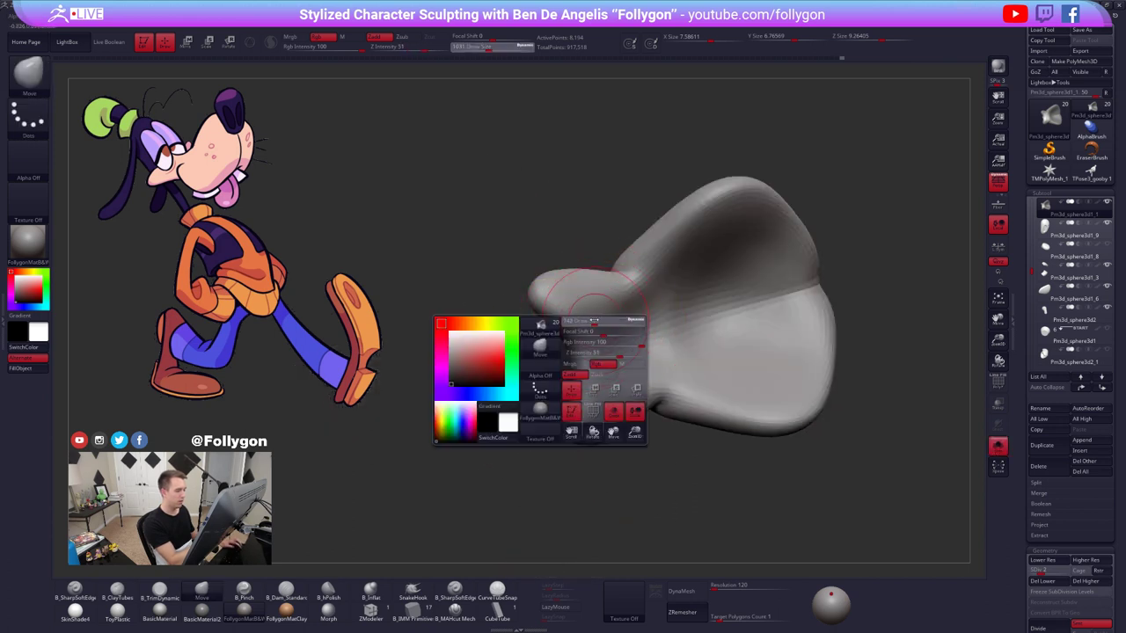
drag(595, 326, 586, 326)
right_drag(567, 329, 589, 321)
key(2)
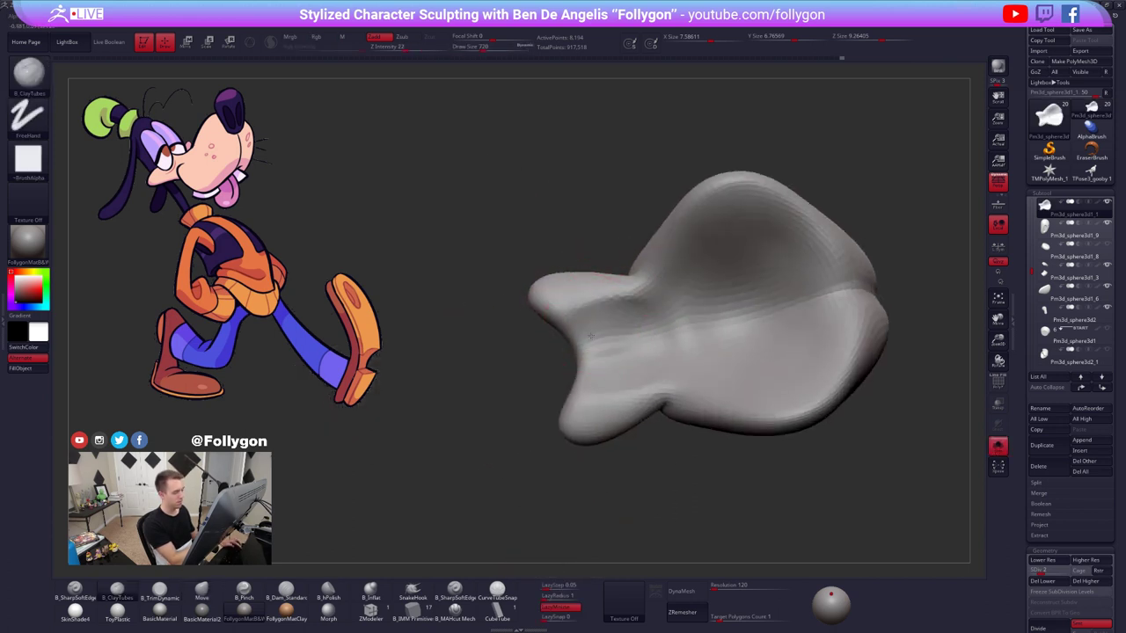
- Smooth out the ridges on the muzzle's underside between the cheeks, adjusting the brush size along the way
shift+drag(591, 336, 603, 354)
right_drag(607, 350, 645, 337)
shift+drag(646, 337, 598, 344)
right_drag(599, 344, 628, 341)
key(space)
drag(627, 342, 626, 352)
right_drag(627, 352, 621, 354)
mouse_move(621, 354)
shift+mouse_down()
mouse_move(634, 343)
mouse_move(616, 351)
shift+mouse_up()
right_drag(609, 352, 633, 358)
- Set the Draw Size to 833 with the Move brush, check the cheek area and switch back to ClayTubes
key(1)
key(space)
drag(634, 359, 637, 359)
right_drag(636, 365, 619, 375)
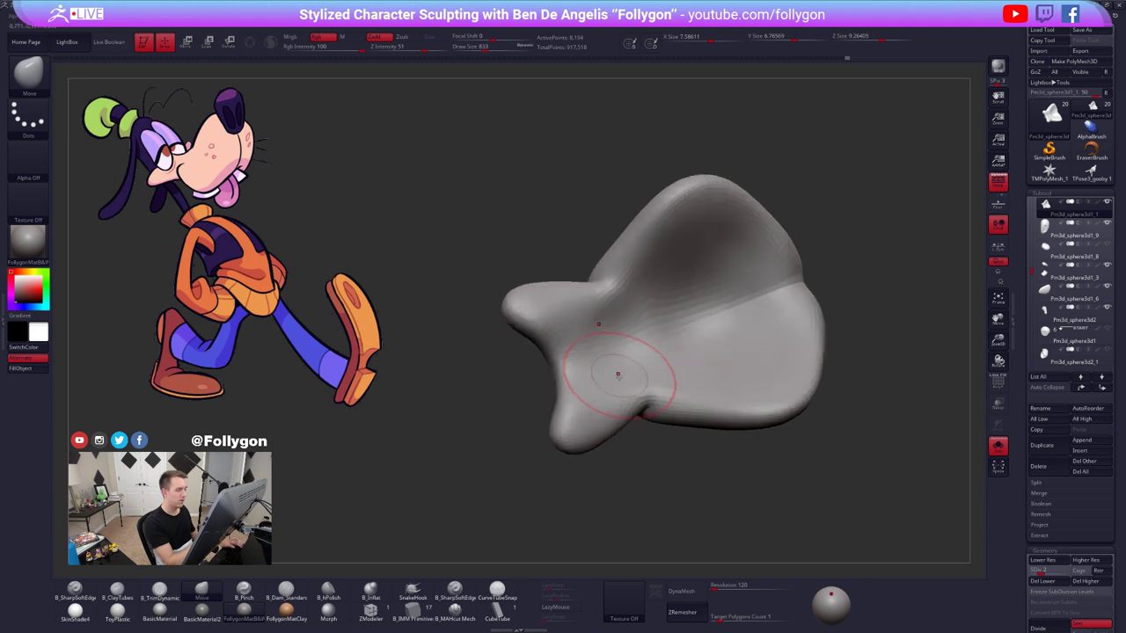
key(b)
key(c)
key(t)
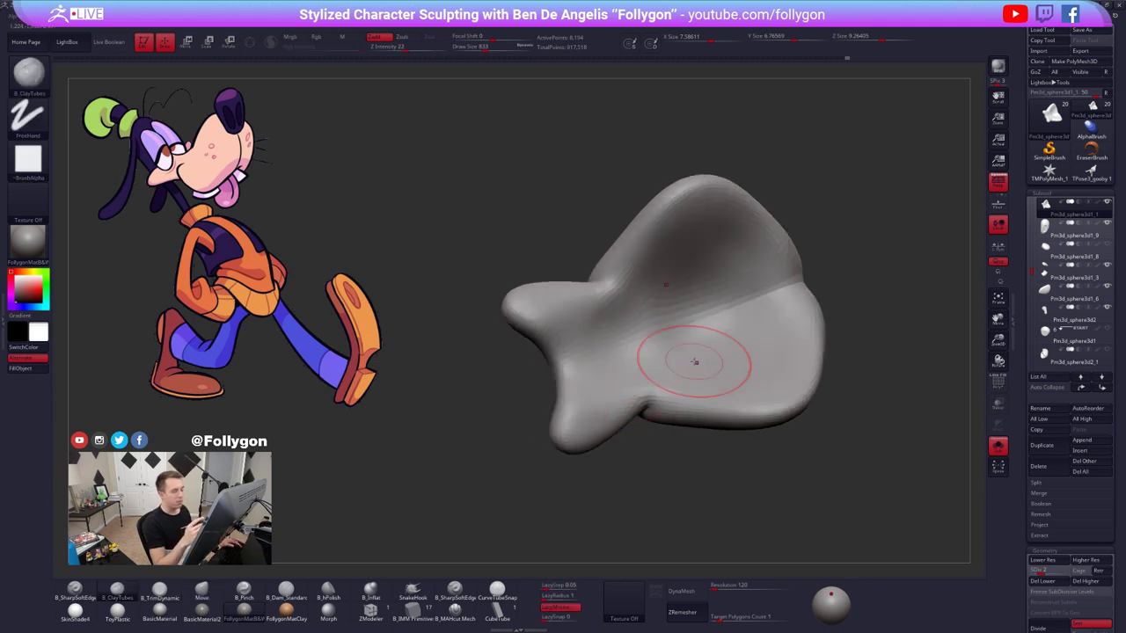
- Sculpt ClayTubes strokes along the centre of the mouth cavity from between the cheeks and smooth them out
right_drag(757, 419, 752, 424)
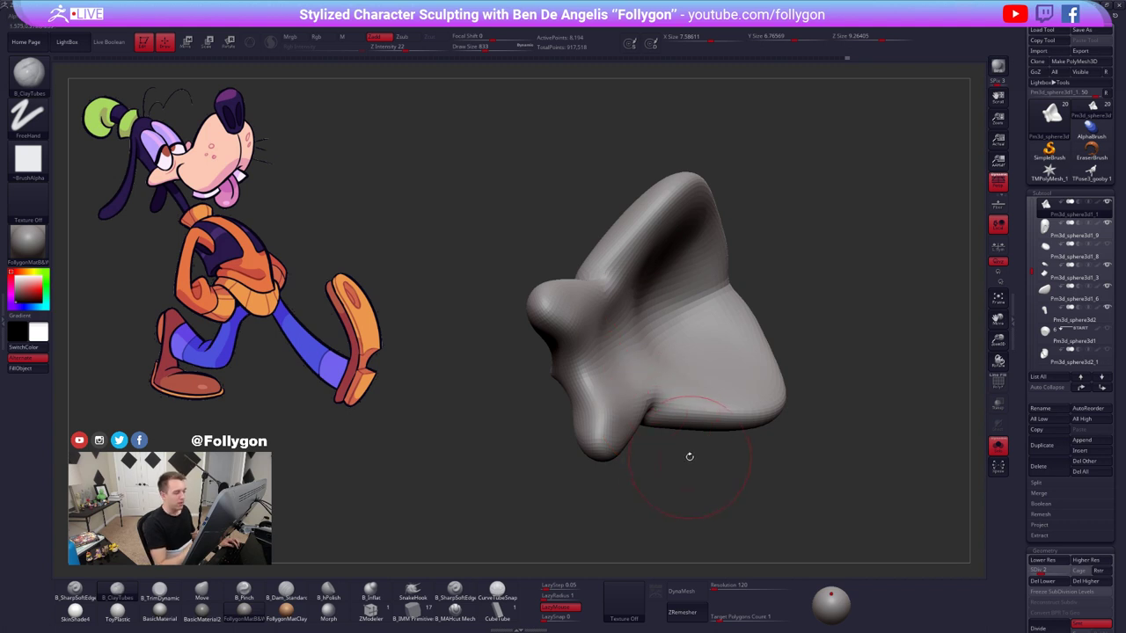
right_drag(644, 421, 607, 371)
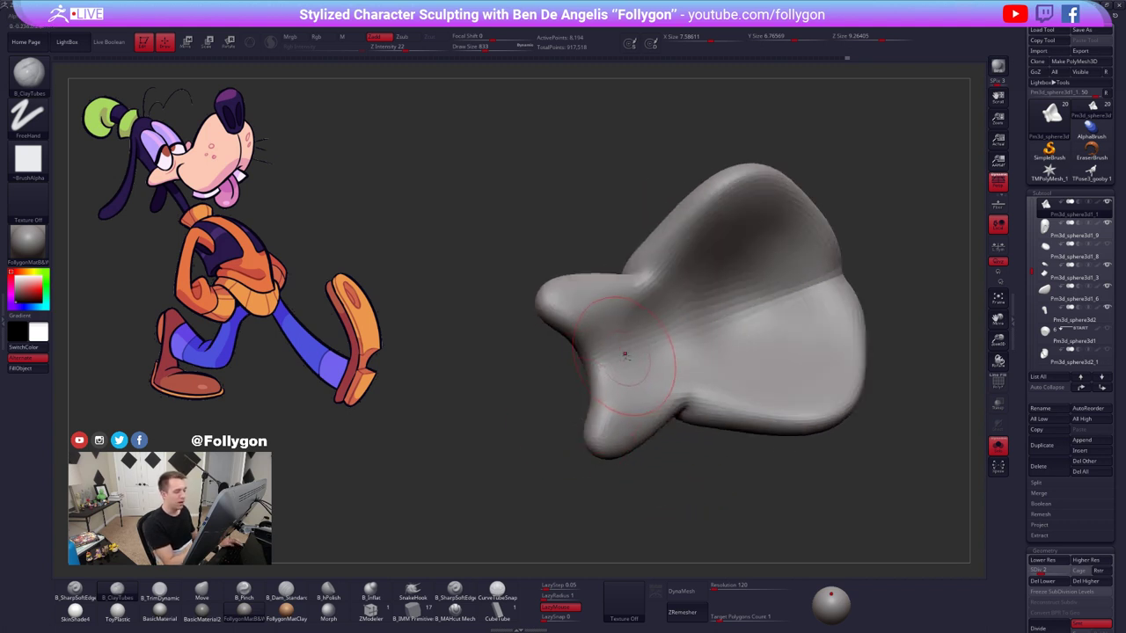
drag(640, 313, 897, 278)
drag(600, 407, 987, 228)
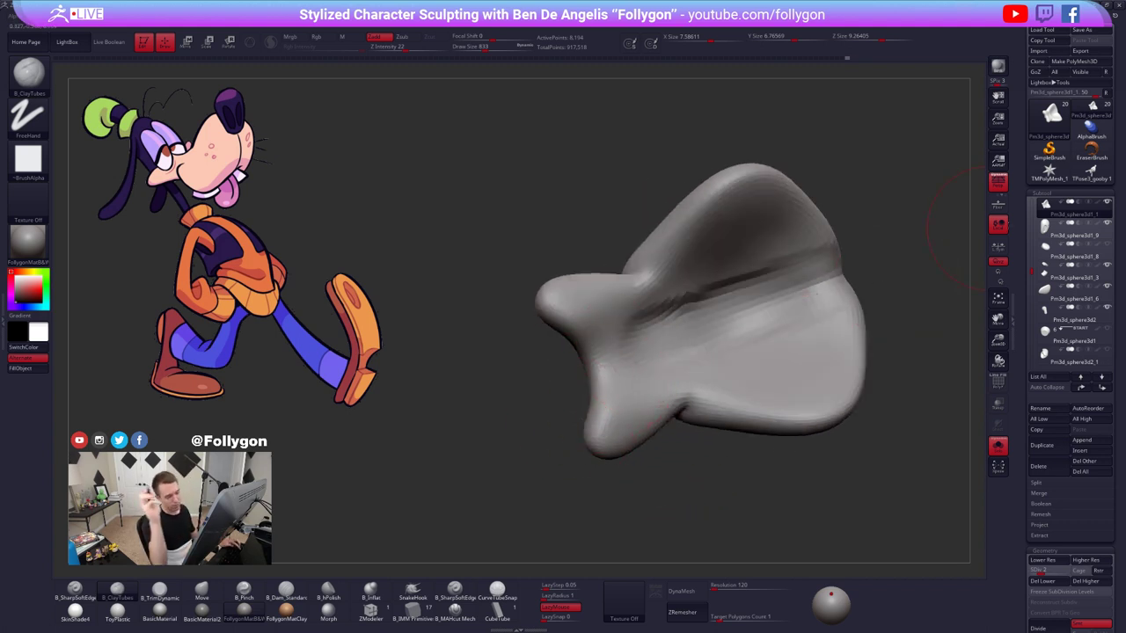
mouse_move(678, 377)
shift+mouse_down()
mouse_move(687, 343)
mouse_move(717, 310)
shift+mouse_up()
- Switch to the Move brush with a slightly smaller Draw Size and adjust the inside of the mouth cavity
key(space)
key(b)
key(m)
key(v)
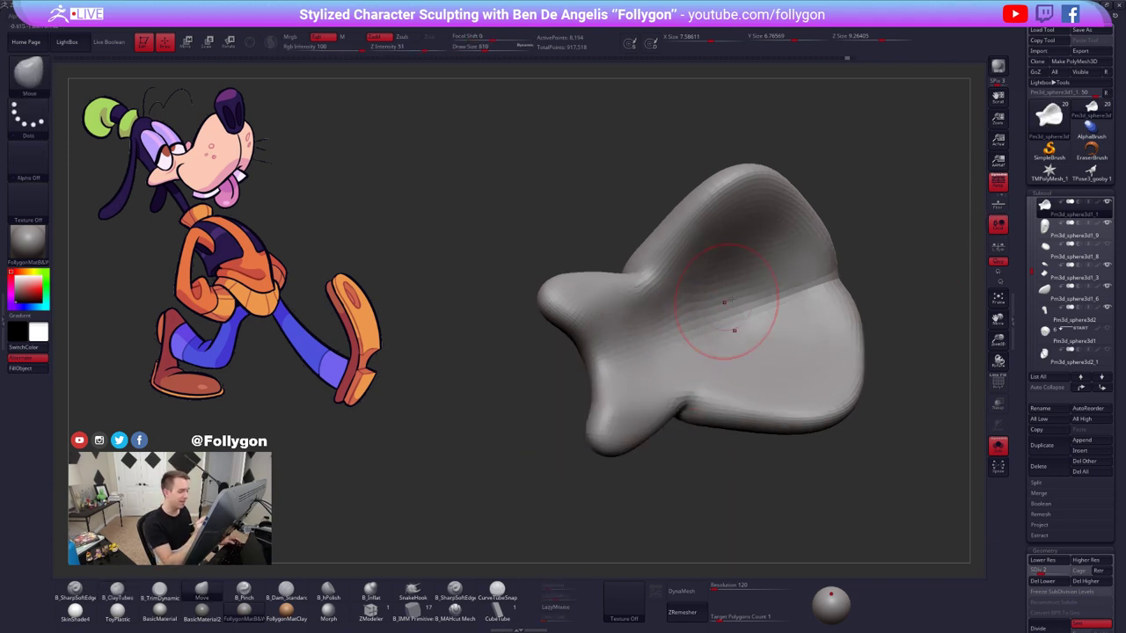
right_drag(654, 369, 621, 379)
- Raise the muzzle to subdivision level 3 and pinch the centre line of the mouth cavity with B_Pinch
key(d)
key(b)
key(p)
key(i)
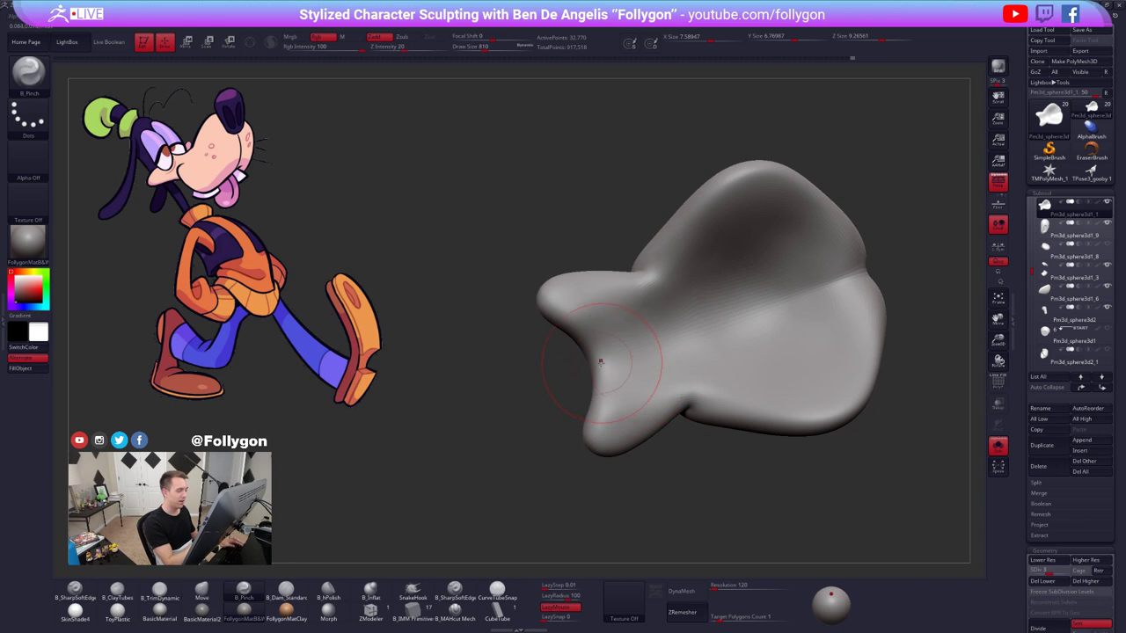
mouse_move(601, 360)
mouse_down()
mouse_move(785, 299)
mouse_move(743, 294)
mouse_up()
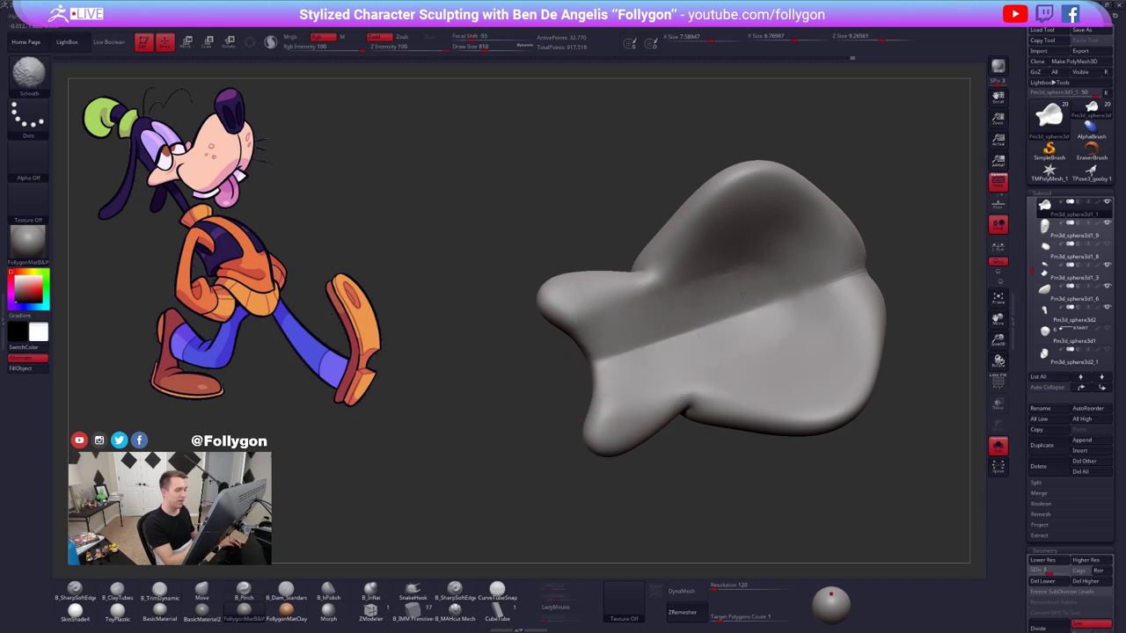
- Set B_Pinch to Draw Size 482, isolate the muzzle and pinch along the ridge of the cheek bulge
mouse_move(674, 347)
right_down()
mouse_move(654, 340)
mouse_move(659, 322)
mouse_move(649, 379)
mouse_move(651, 316)
mouse_move(645, 344)
mouse_move(626, 271)
right_up()
key(alt+s)
key(space)
drag(635, 272, 623, 273)
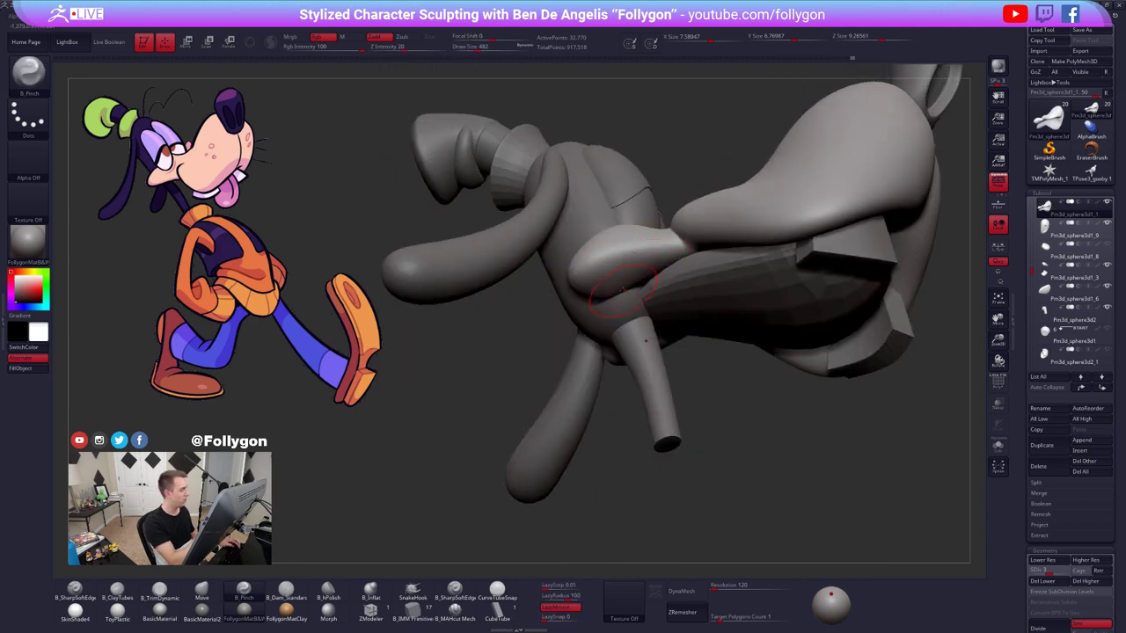
right_drag(622, 288, 566, 286)
key(alt+s)
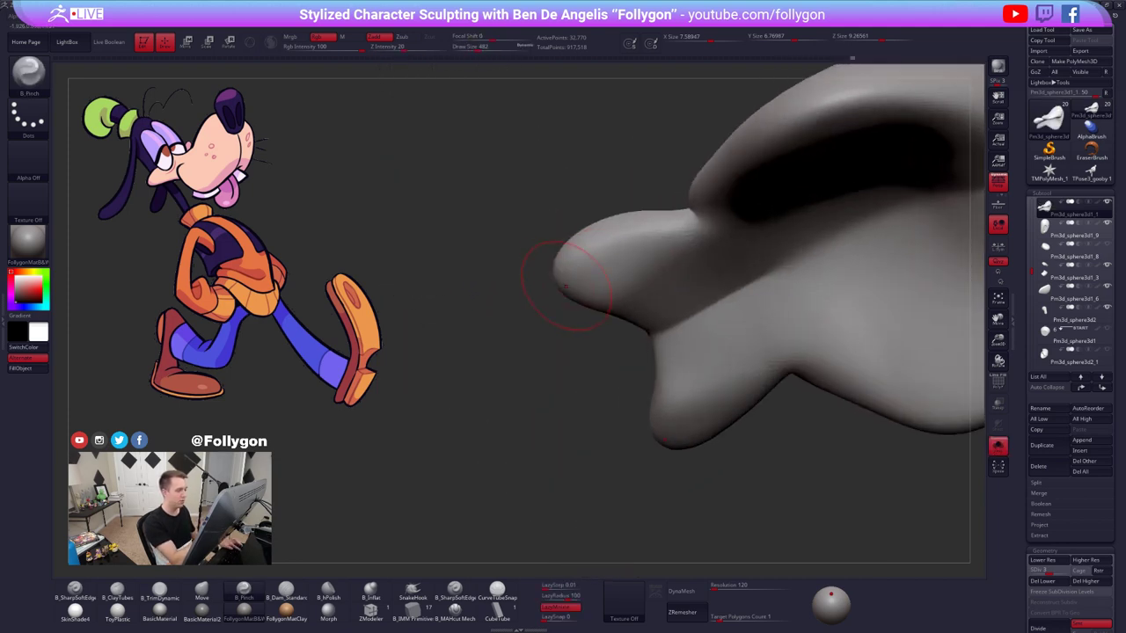
drag(570, 284, 678, 239)
right_drag(678, 239, 687, 234)
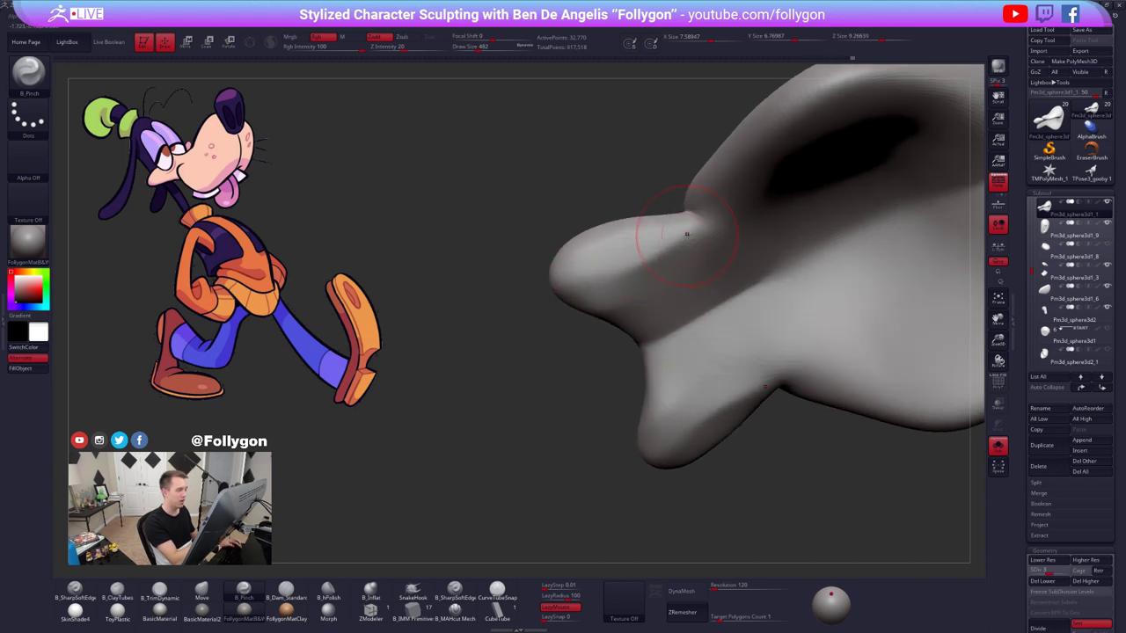
drag(610, 270, 563, 286)
mouse_move(547, 295)
right_down()
mouse_move(584, 296)
mouse_move(607, 281)
mouse_move(578, 304)
mouse_move(518, 289)
mouse_move(719, 390)
mouse_move(782, 387)
right_up()
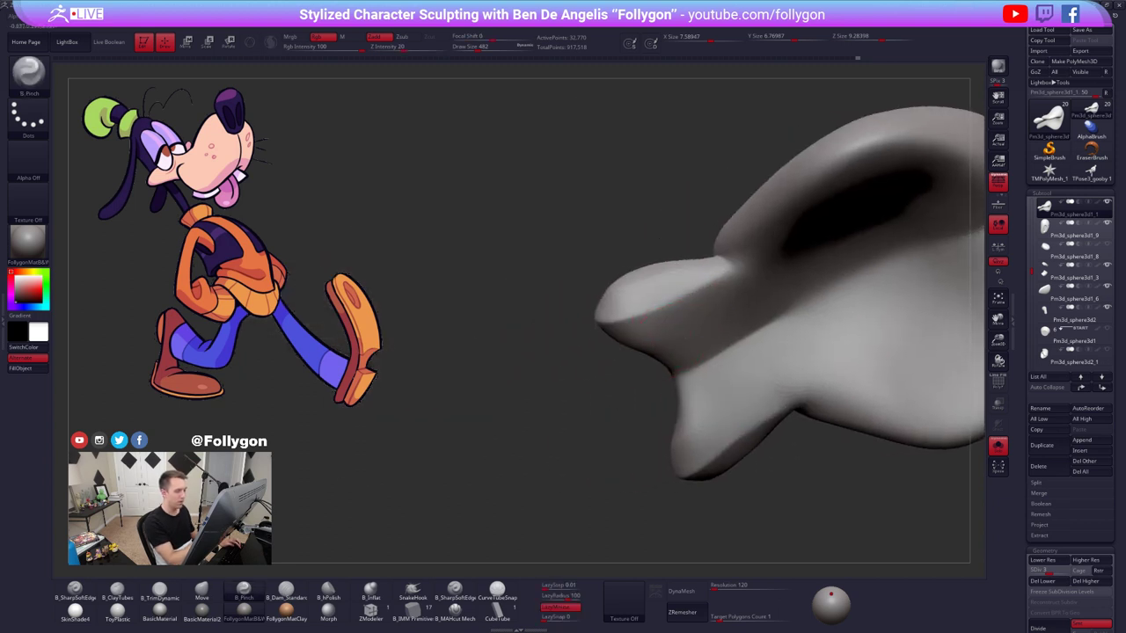
- Lower the muzzle to subdivision level 2 and adjust the tip of the cheek bulge with the Move brush
mouse_move(701, 314)
right_down()
mouse_move(662, 286)
mouse_move(673, 303)
mouse_move(618, 308)
mouse_move(558, 432)
mouse_move(628, 317)
right_up()
key(shift+d)
key(b)
key(m)
key(v)
drag(629, 373, 635, 392)
right_drag(648, 340, 656, 352)
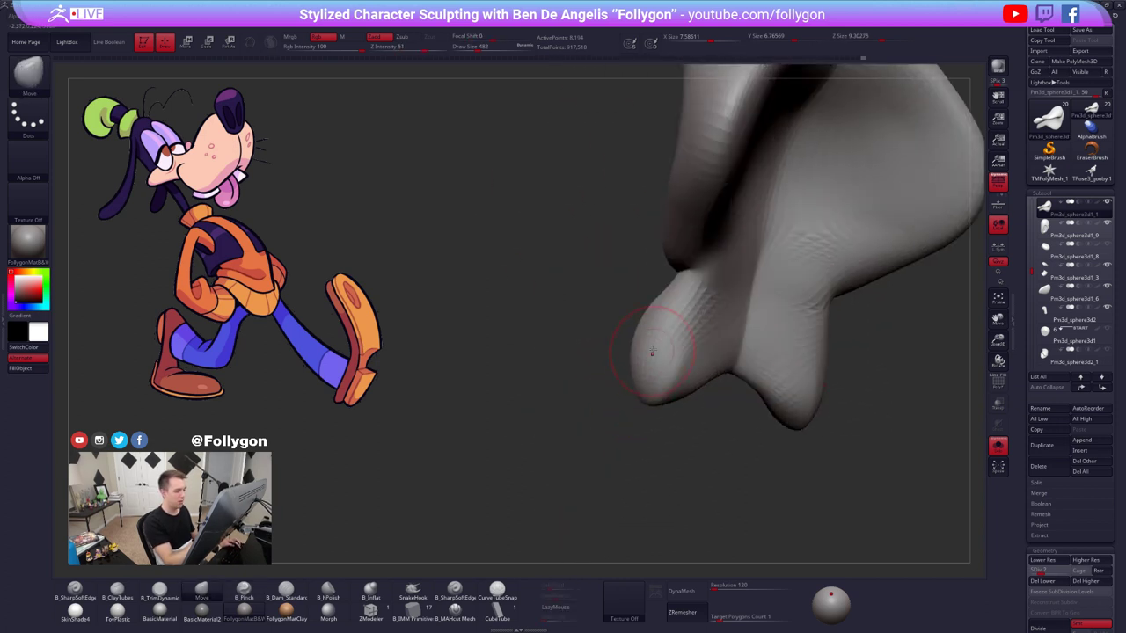
right_drag(680, 305, 695, 325)
- Pinch the cheek's inner edge with B_Pinch, smooth it and raise the muzzle to subdivision level 4
key(b)
key(p)
key(i)
drag(697, 292, 695, 318)
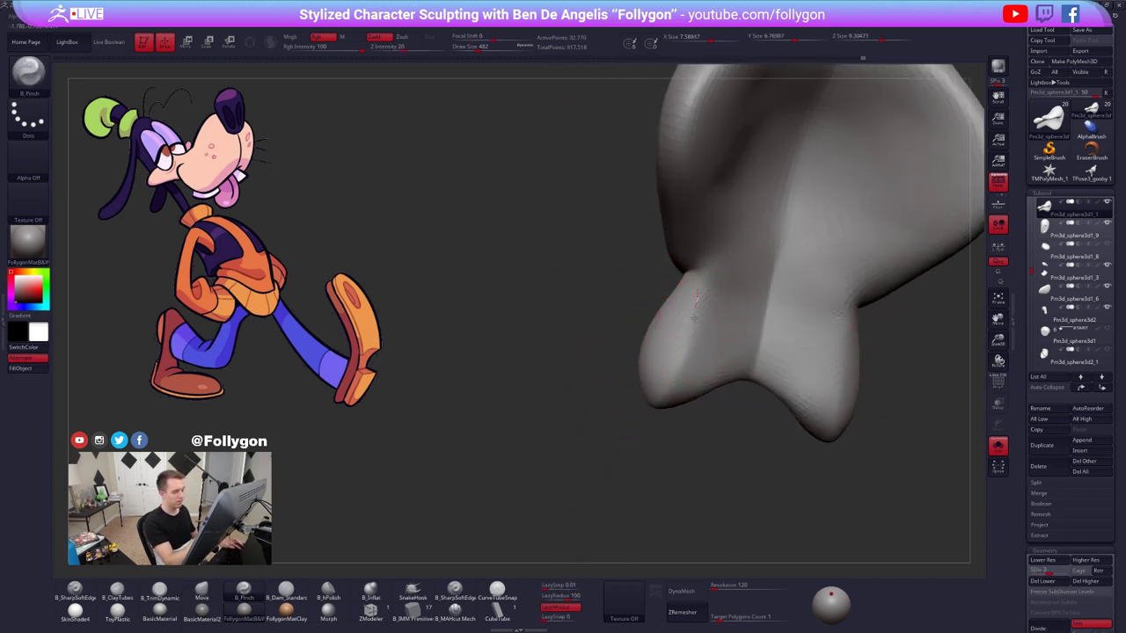
key(shift)
mouse_move(715, 325)
right_down()
mouse_move(723, 313)
mouse_move(722, 322)
mouse_move(695, 291)
right_up()
key(shift)
key(d)
key(shift)
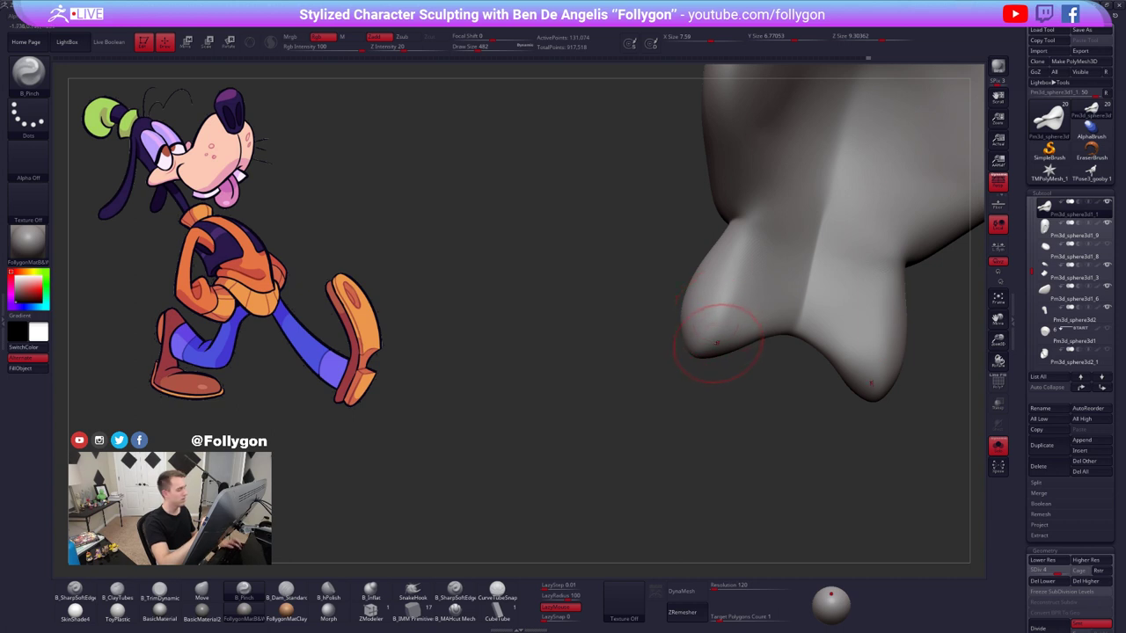
key(shift)
mouse_move(749, 253)
right_down()
mouse_move(739, 283)
mouse_move(746, 326)
mouse_move(690, 304)
right_up()
alt+right_drag(682, 264, 616, 266)
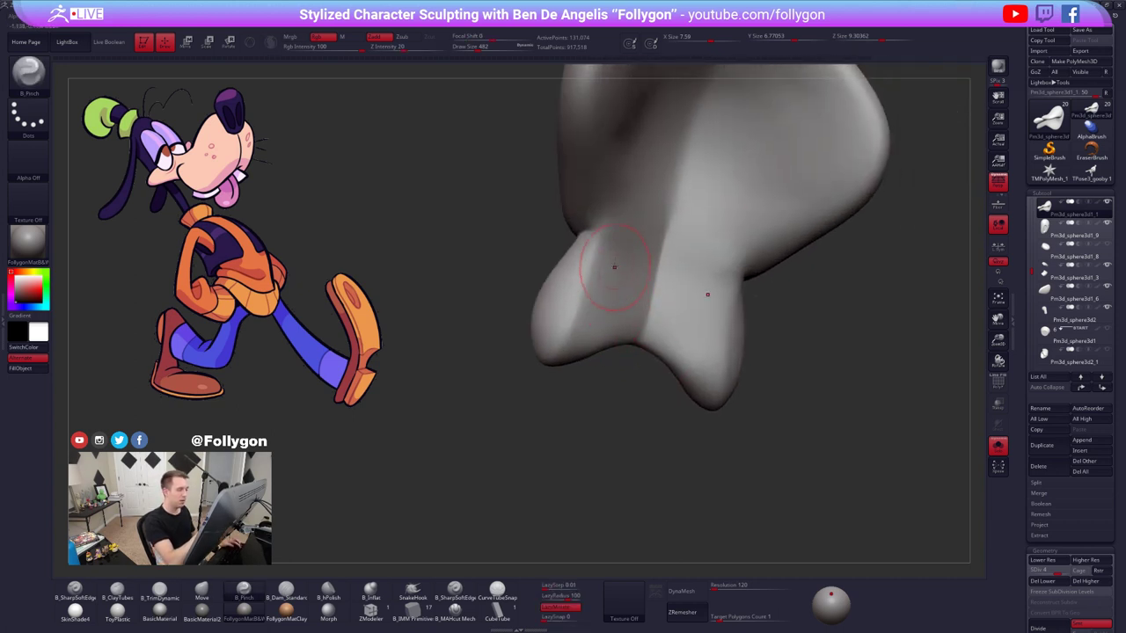
- Switch to B_TrimDynamic and smooth the inner cheek surface where it meets the mouth cavity
key(3)
right_drag(594, 321, 600, 343)
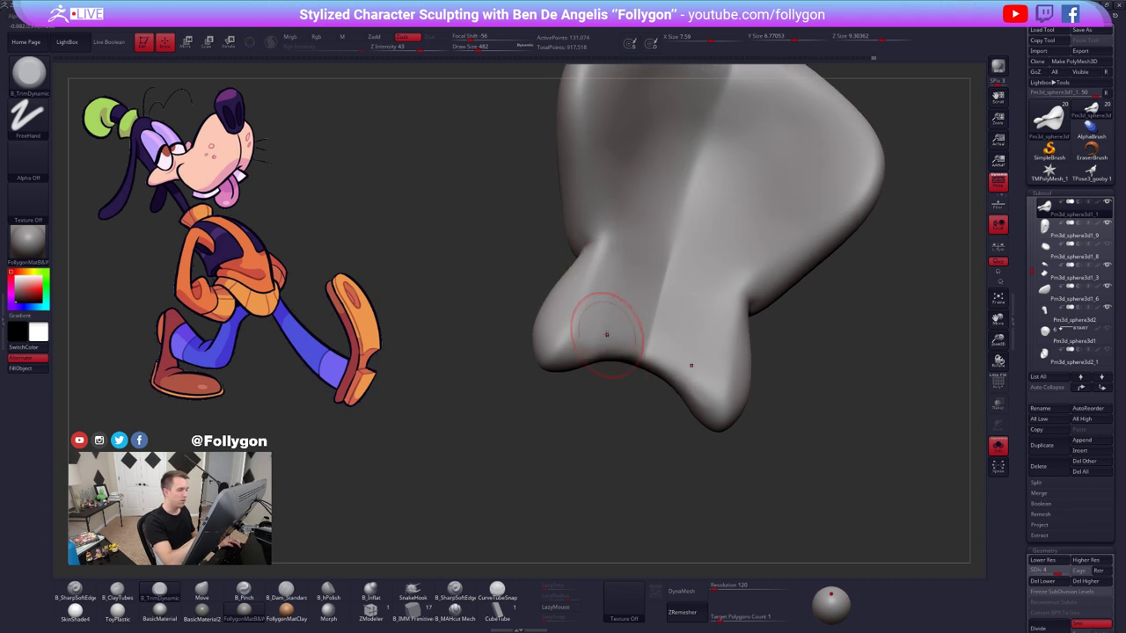
shift+drag(608, 334, 614, 282)
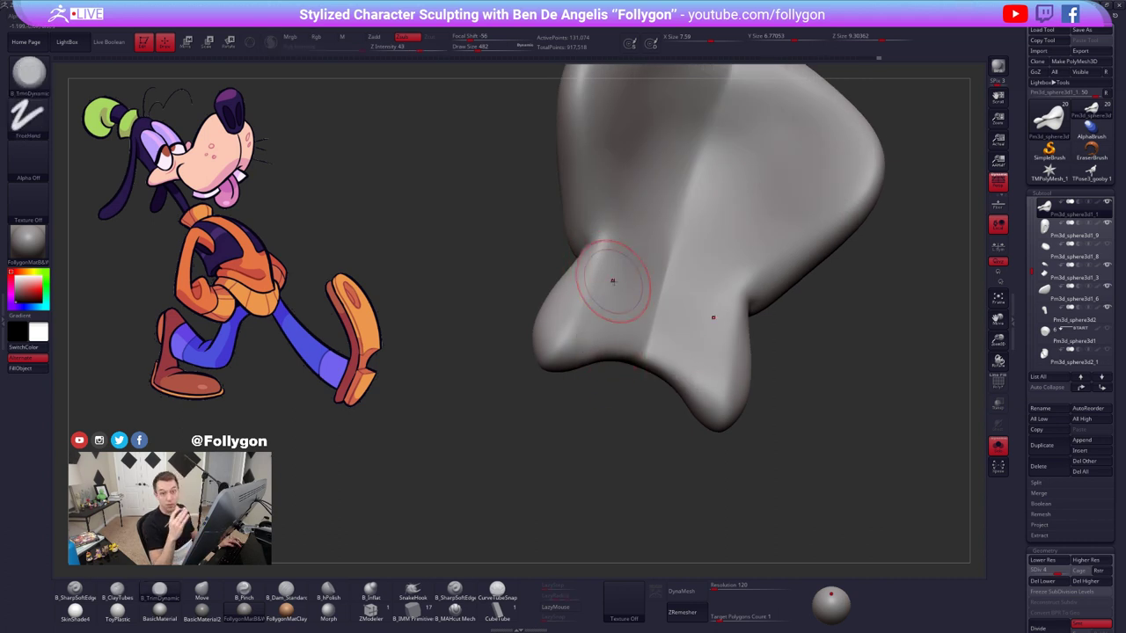
alt+right_drag(615, 295, 626, 372)
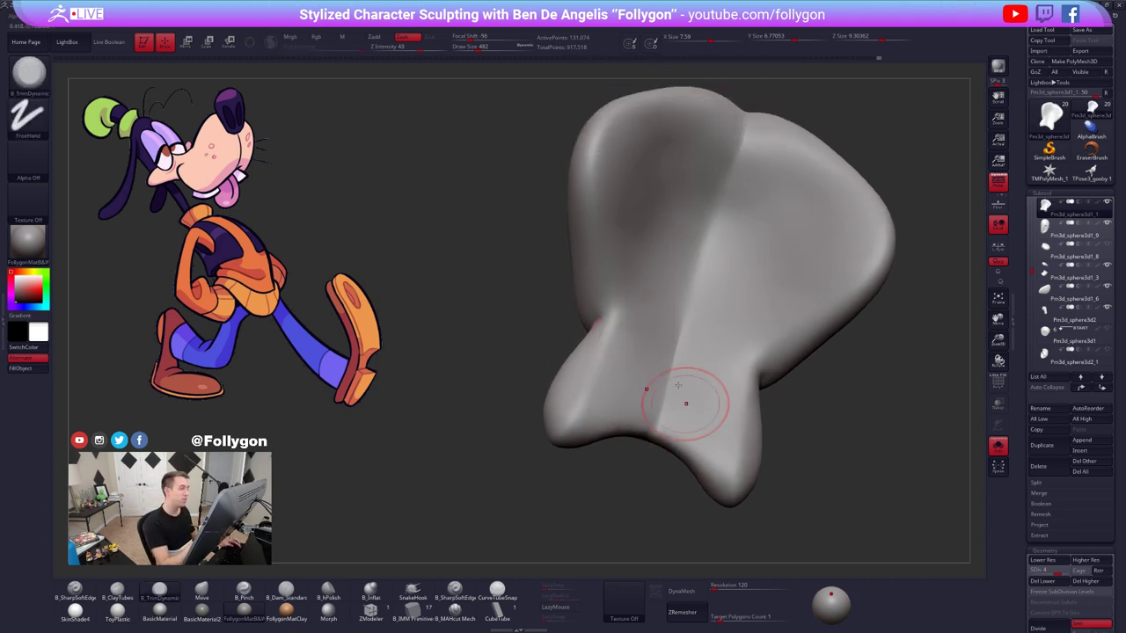
- Pinch the crease between the cheek and the muzzle with B_Pinch at Draw Size 279, and reduce the Draw Size to 140
key(5)
right_drag(607, 266, 676, 271)
right_drag(628, 346, 690, 347)
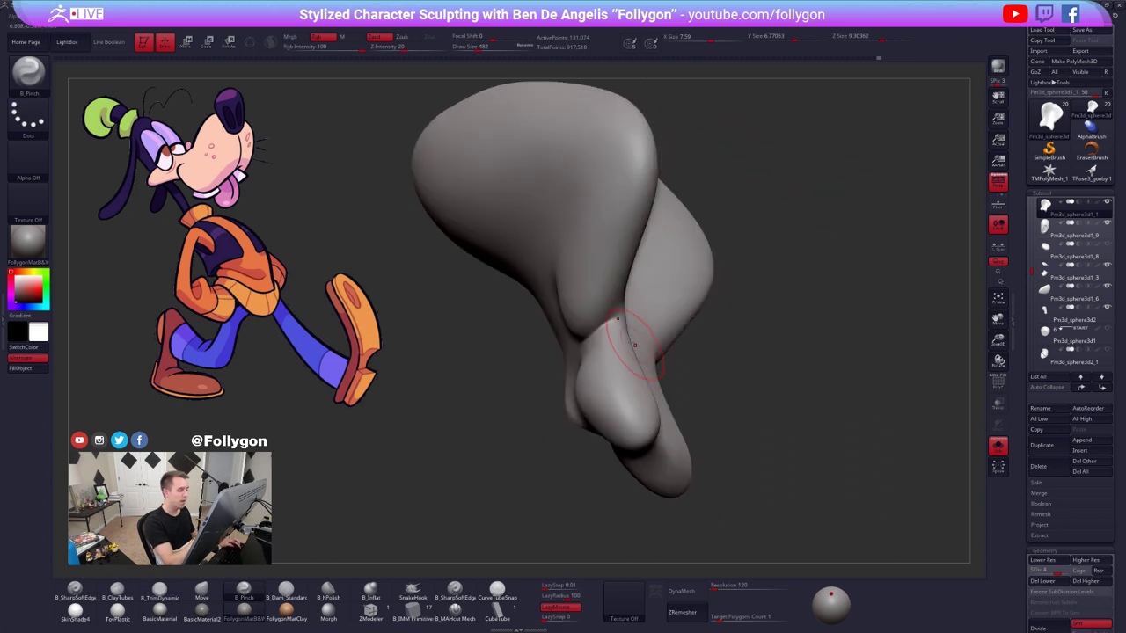
ctrl+right_drag(600, 331, 604, 314)
key(space)
drag(604, 328, 609, 320)
key(3)
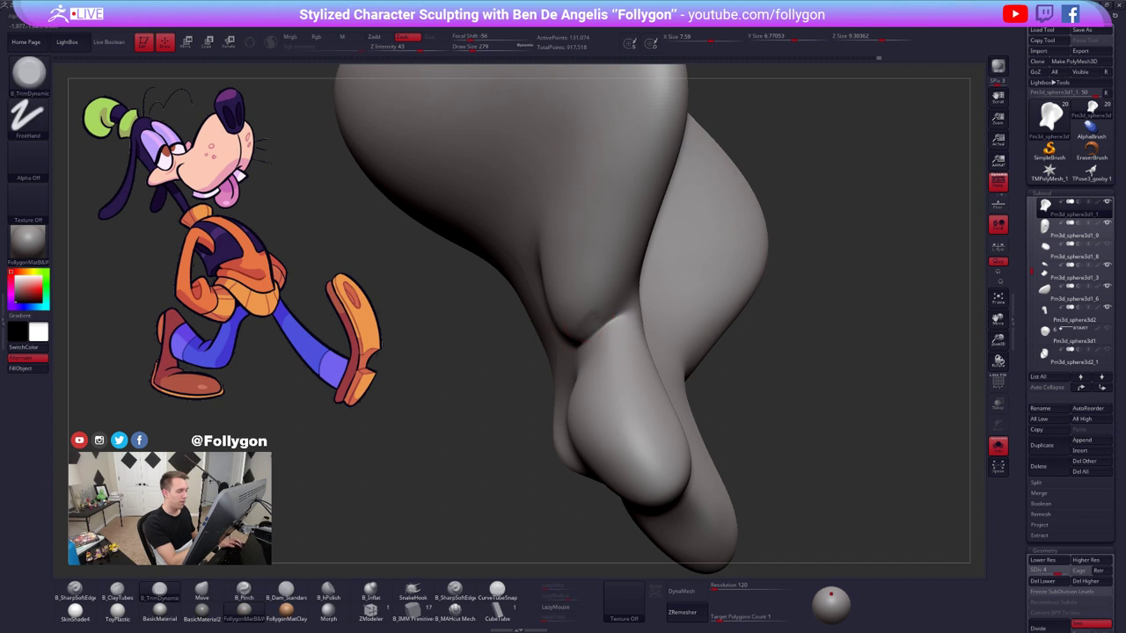
key(5)
ctrl+right_drag(573, 346, 570, 333)
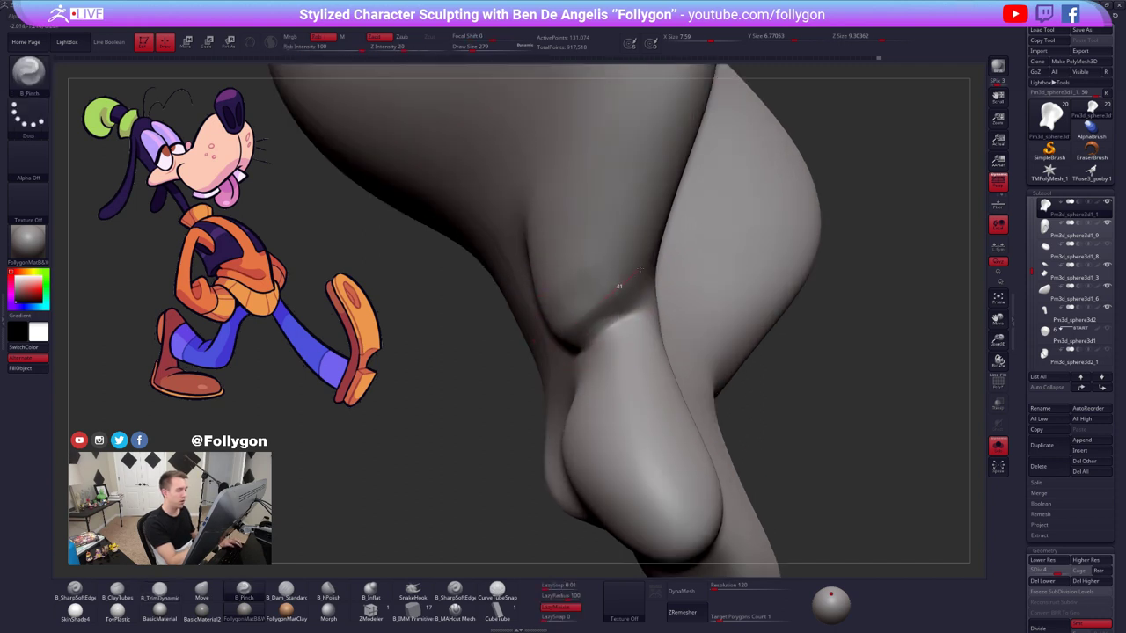
drag(641, 269, 600, 299)
key(space)
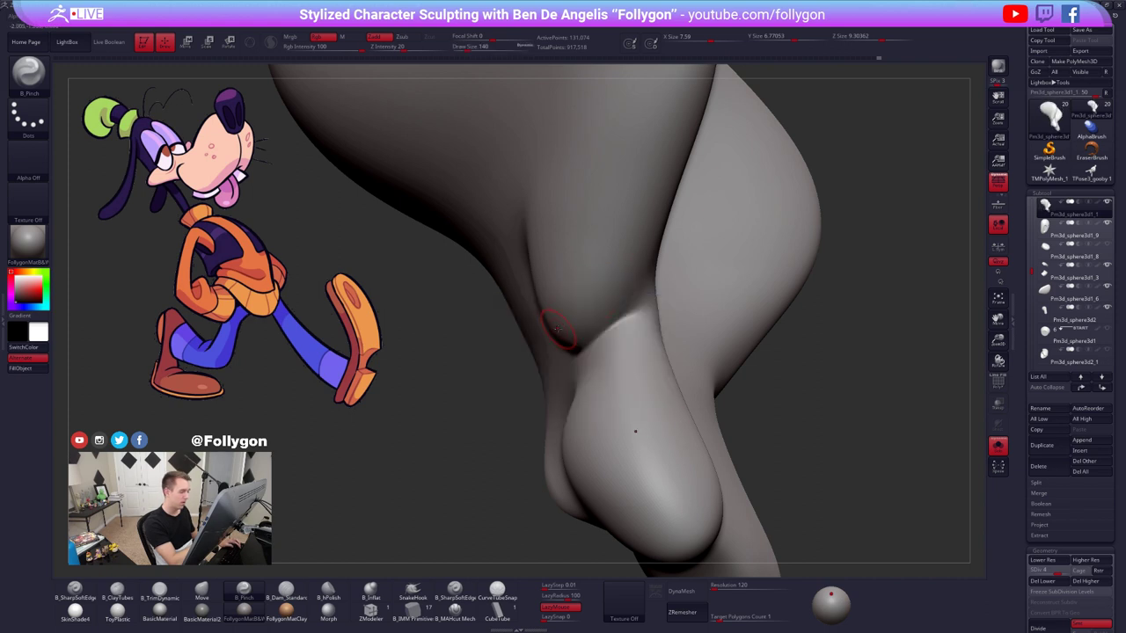
- Pinch the cheek's inner edge down to its tip with B_Pinch at Draw Size 239
mouse_move(642, 260)
right_down()
mouse_move(638, 290)
mouse_move(666, 392)
right_up()
key(3)
key(ctrl)
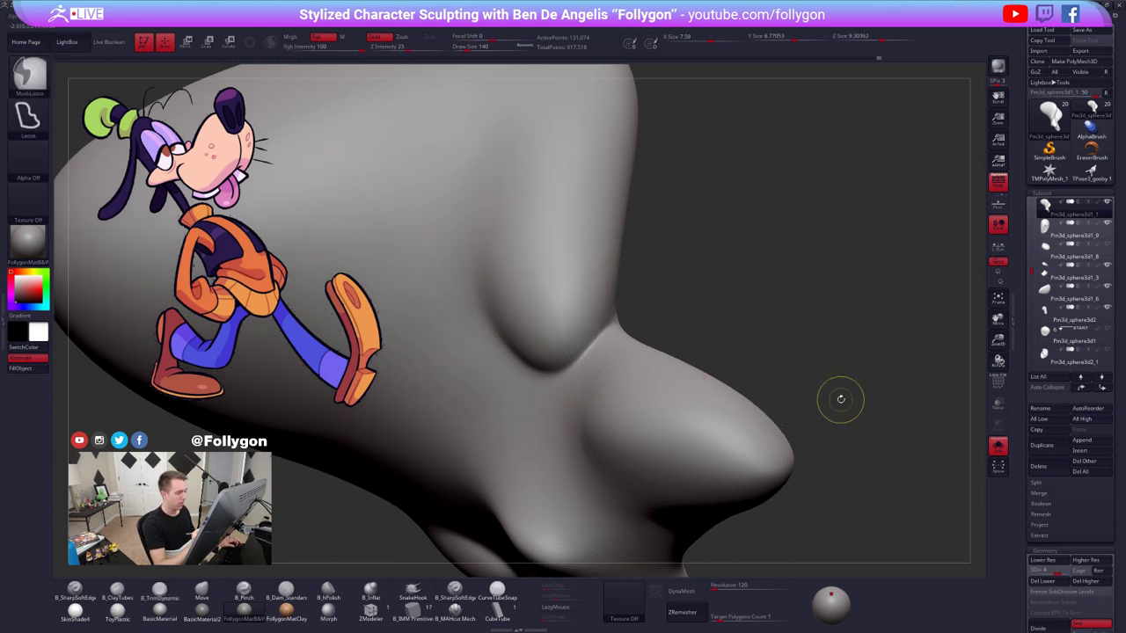
mouse_move(841, 400)
right_down()
mouse_move(783, 443)
mouse_move(699, 441)
right_up()
key(5)
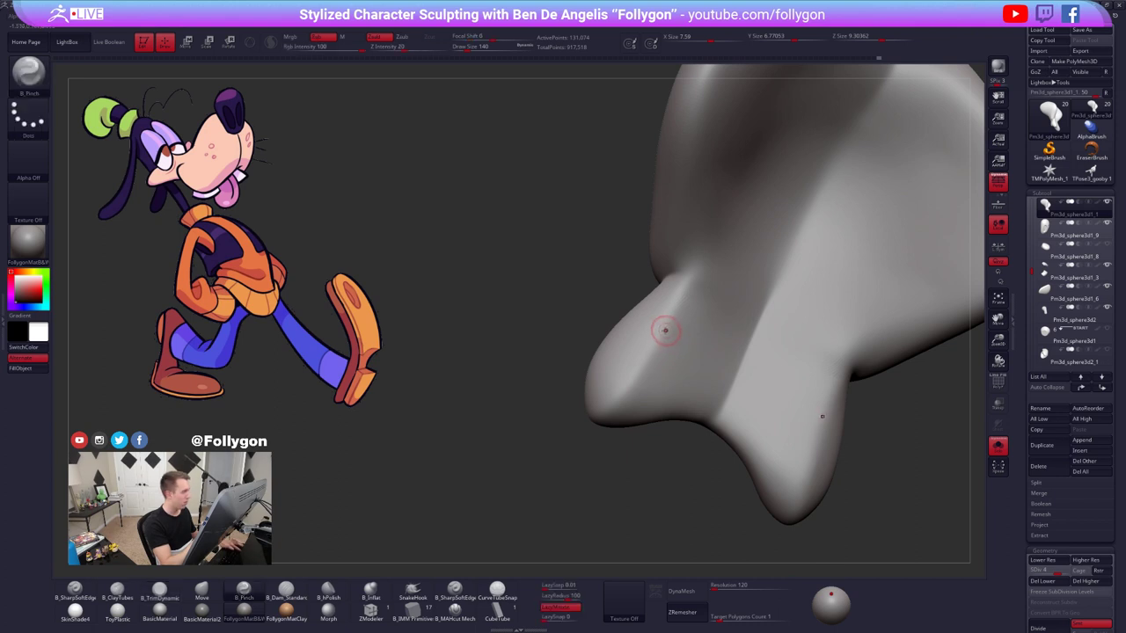
key(space)
drag(666, 330, 674, 331)
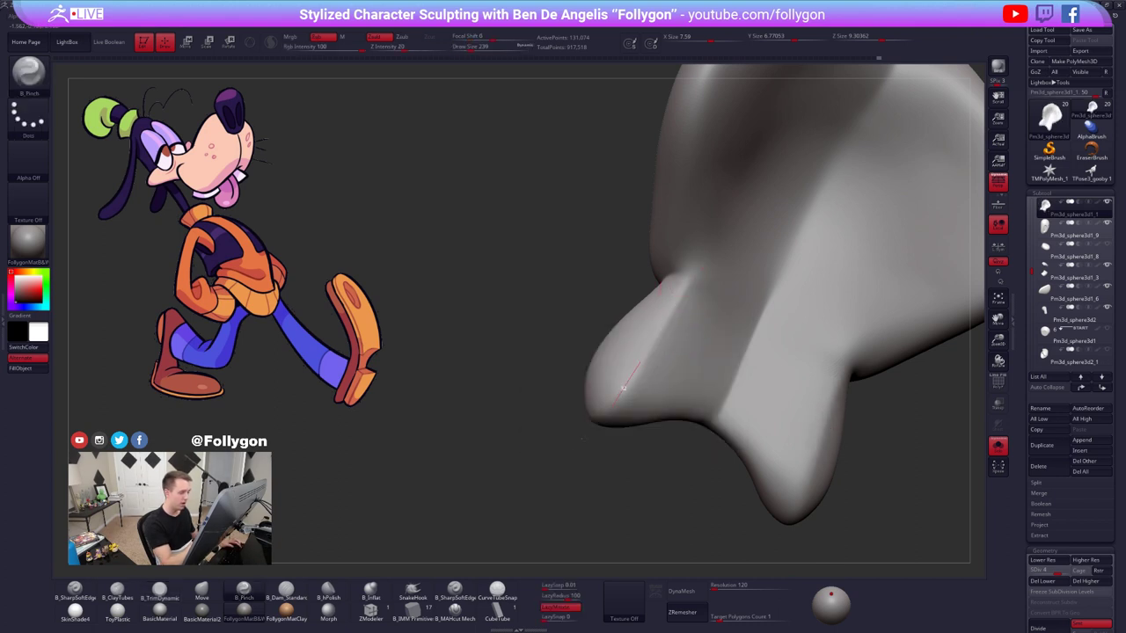
drag(624, 388, 614, 407)
- Set the Draw Size to 537, smooth the cheek ridge at subdivision level 3 and return to the next higher level
key(space)
drag(655, 354, 667, 354)
key(shift+d)
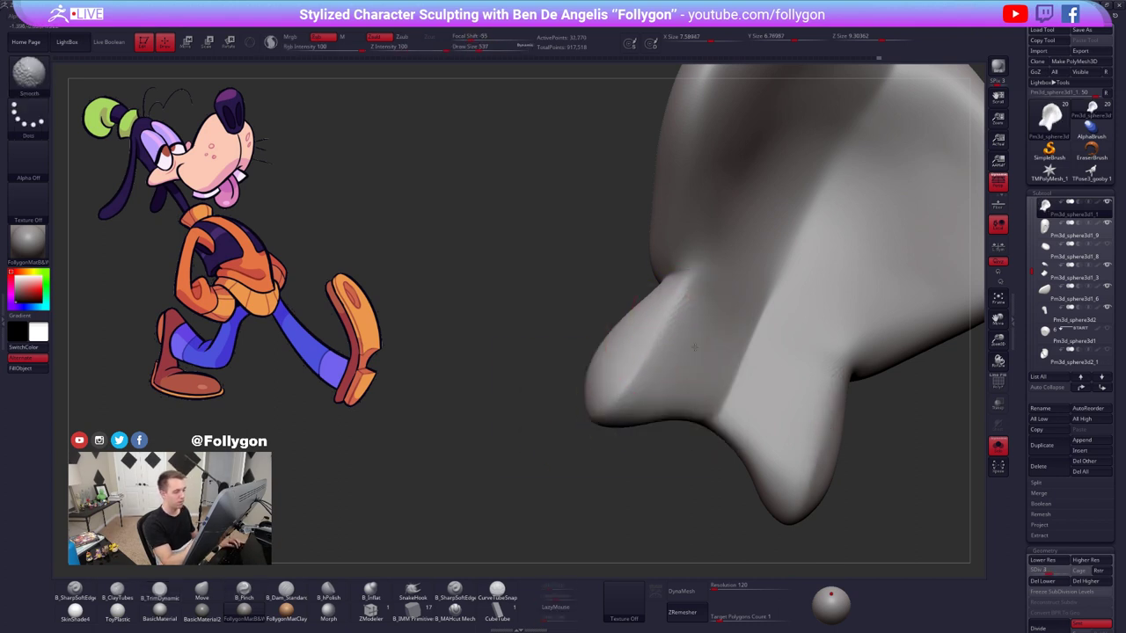
right_drag(695, 346, 749, 402)
shift+drag(703, 379, 666, 357)
right_drag(725, 359, 676, 349)
shift+drag(677, 349, 710, 331)
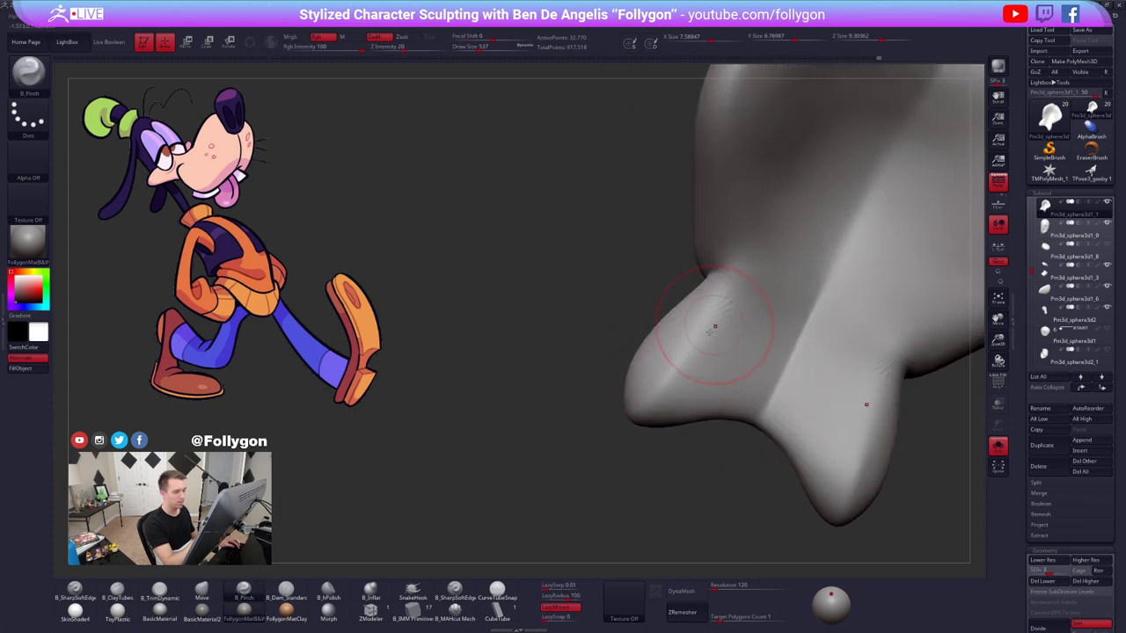
right_drag(710, 332, 727, 373)
shift+drag(712, 378, 707, 407)
key(d)
- Show the whole head, select the lower jaw and adjust its back end with the Move brush at Draw Size 833
mouse_move(726, 422)
right_down()
mouse_move(683, 403)
mouse_move(731, 463)
mouse_move(761, 422)
mouse_move(676, 356)
right_up()
key(alt+shift+s)
alt+click(722, 387)
key(b)
key(m)
key(v)
key(s)
drag(678, 354, 686, 358)
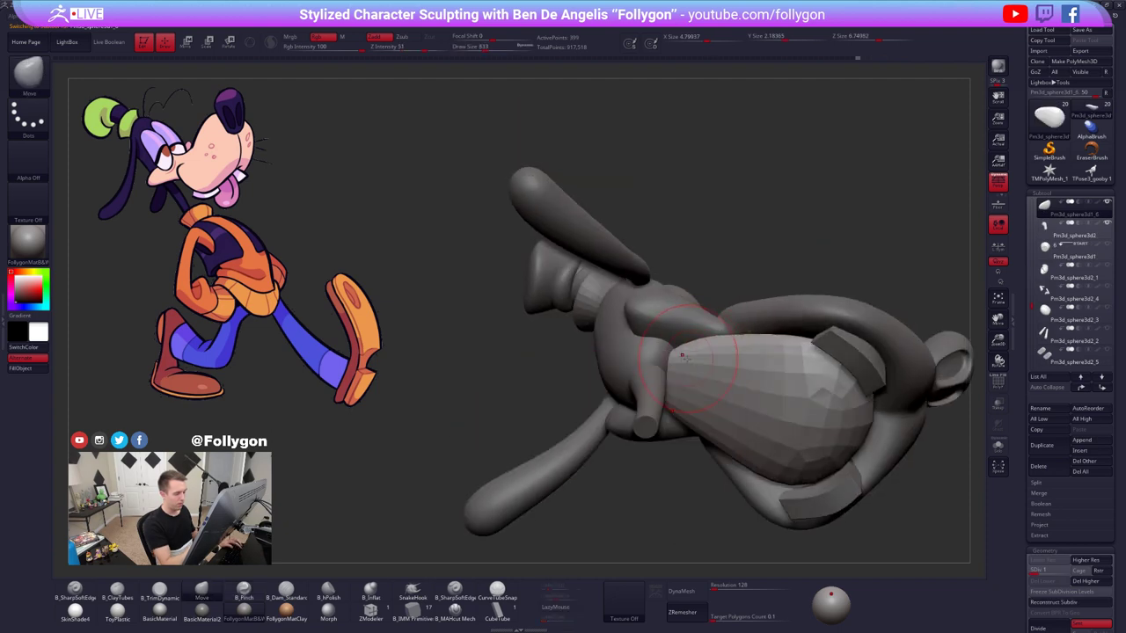
- Smooth the back of the lower jaw, adjust its side with the Move brush at Draw Size 720 and raise it to subdivision level 4
mouse_move(673, 353)
right_down()
mouse_move(669, 327)
mouse_move(673, 356)
right_up()
key(d)
shift+drag(692, 352, 669, 354)
mouse_move(710, 363)
right_down()
mouse_move(692, 388)
mouse_move(711, 368)
right_up()
key(space)
drag(711, 342, 707, 341)
drag(711, 319, 716, 325)
key(d)
key(d)
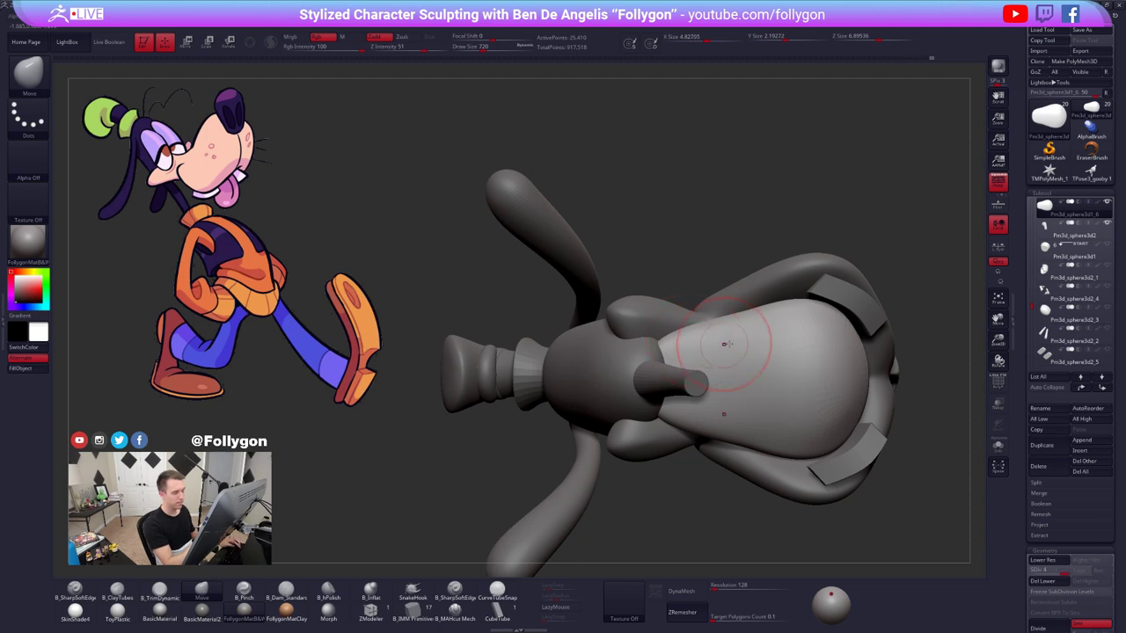
- Select the hidden tongue subtool Pm3d_sphere3d1_8 and move it down two places, below the lower jaw subtool
right_drag(727, 344, 724, 390)
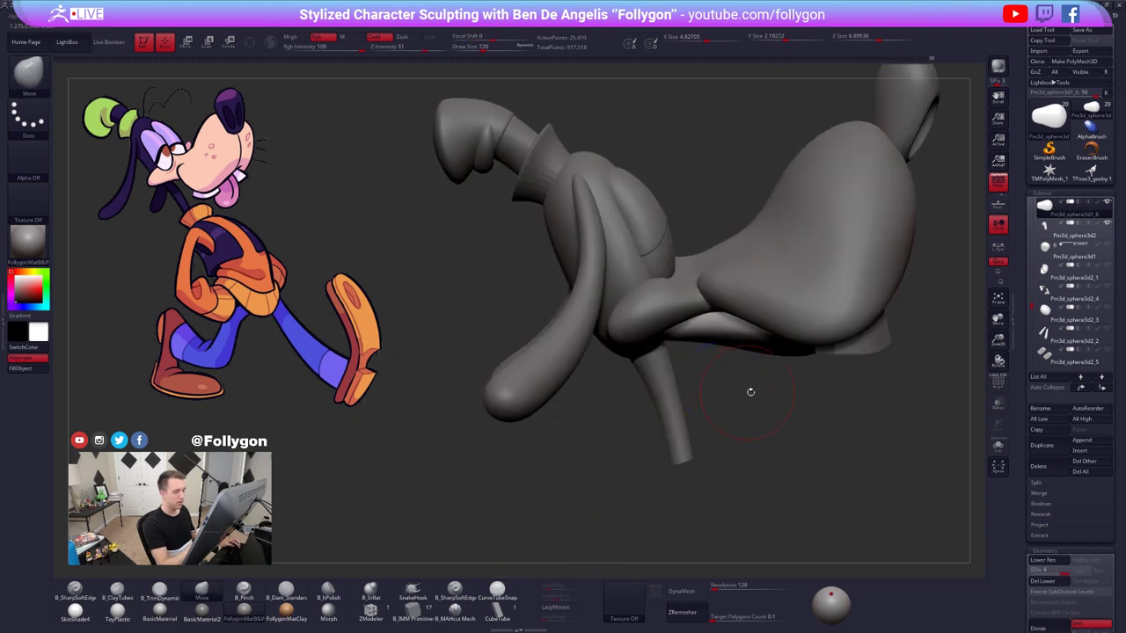
right_drag(796, 396, 775, 376)
right_drag(711, 357, 719, 357)
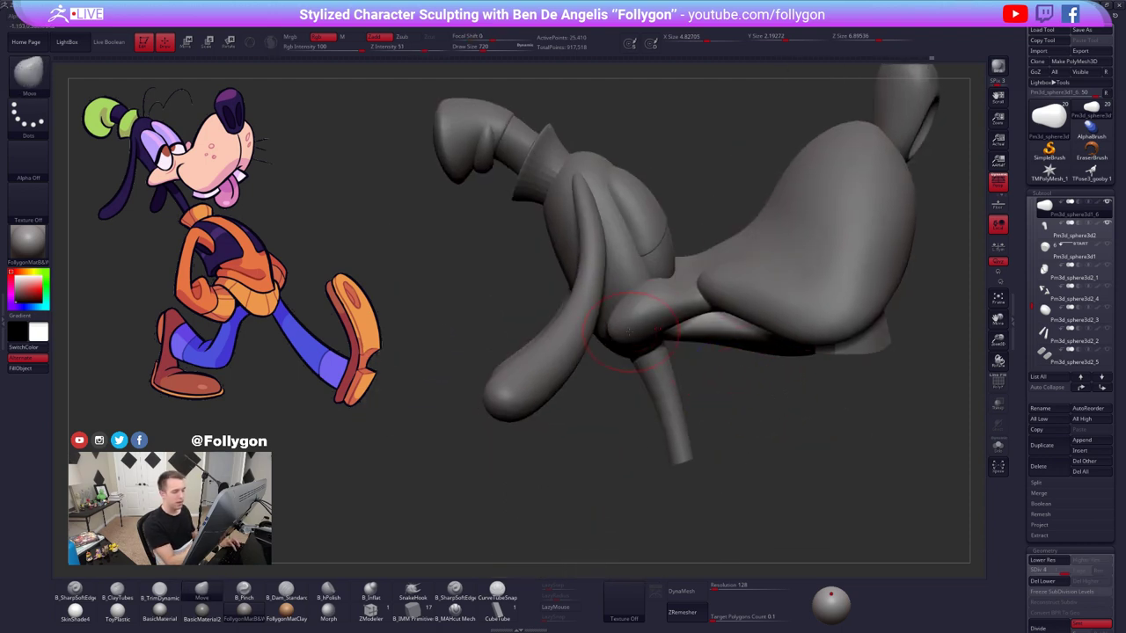
mouse_move(635, 351)
ctrl+mouse_down()
mouse_move(857, 362)
mouse_move(945, 292)
mouse_move(931, 307)
ctrl+mouse_up()
mouse_move(824, 385)
mouse_down()
mouse_move(742, 405)
mouse_move(714, 395)
mouse_move(799, 424)
mouse_move(804, 455)
mouse_move(768, 475)
mouse_up()
right_drag(766, 473, 739, 400)
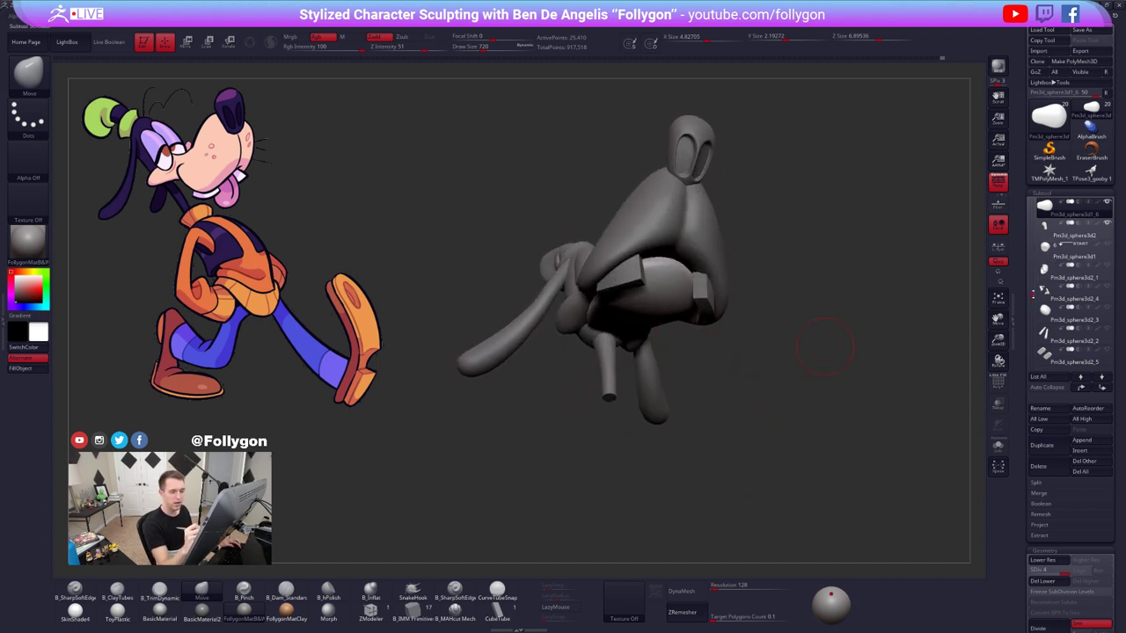
drag(1032, 303, 1032, 268)
click(1054, 253)
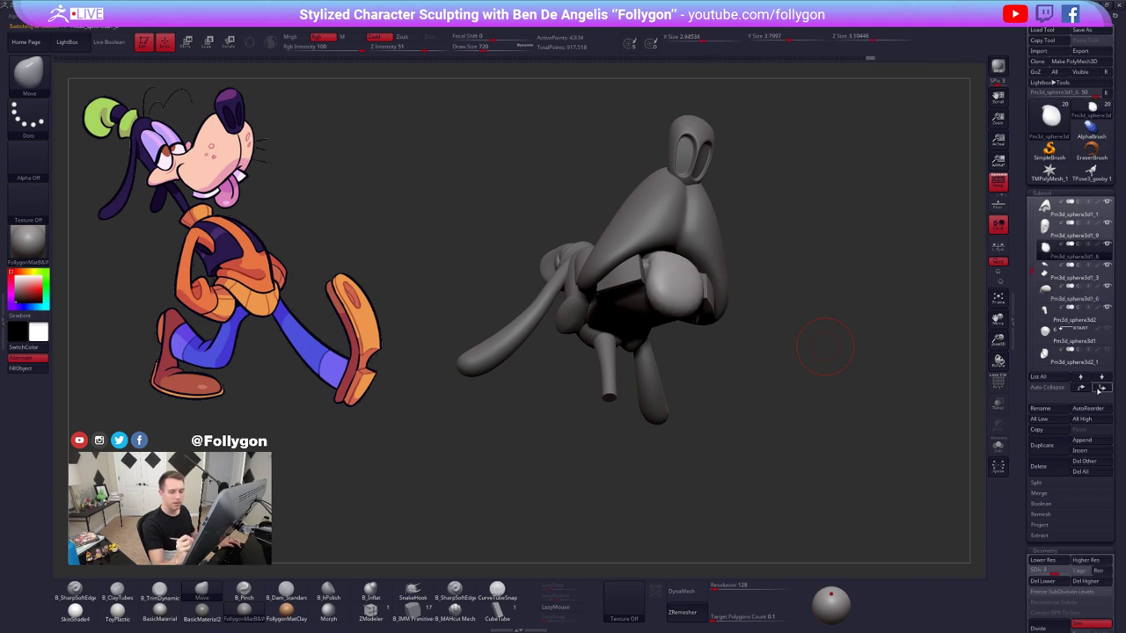
click(1103, 388)
click(1102, 388)
- Move the lower jaw subtool up two places and subtool Pm3d_sphere3d1_9 to the first place in the list
click(1071, 273)
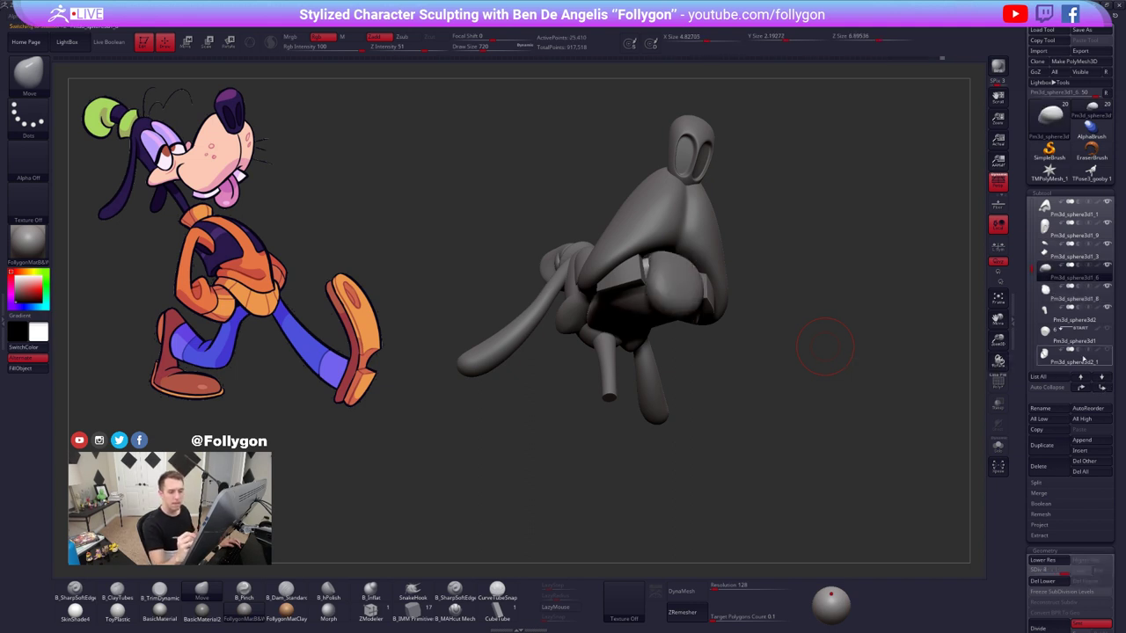
click(1084, 389)
click(1084, 388)
click(1065, 253)
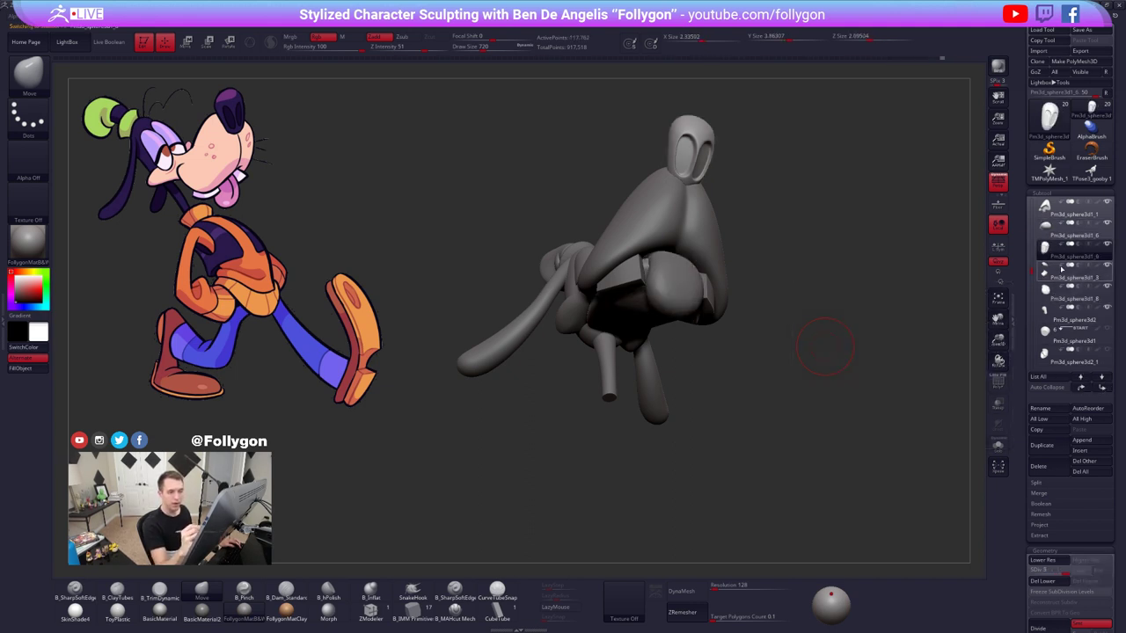
click(1085, 388)
click(1084, 388)
- Select the tongue subtool Pm3d_sphere3d1_8 and reshape it in the mouth with the Move brush at Draw Size 1222
click(1052, 251)
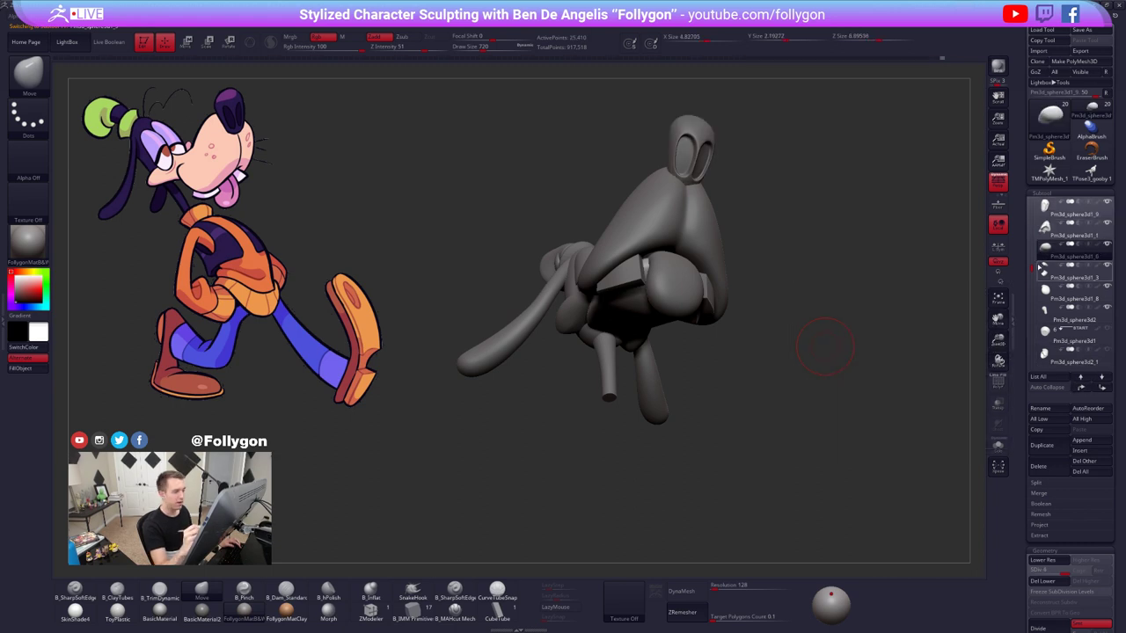
click(1066, 274)
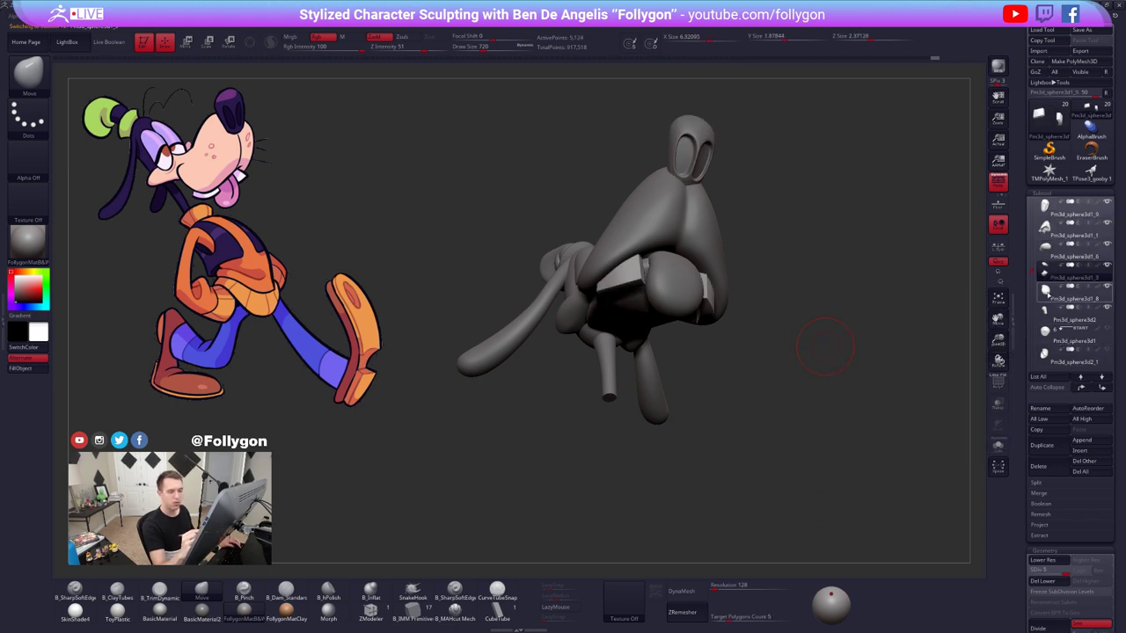
click(1066, 295)
alt+drag(676, 350, 651, 387)
key(space)
mouse_move(698, 305)
right_down()
mouse_move(681, 357)
mouse_move(672, 331)
right_up()
mouse_move(686, 378)
right_down()
mouse_move(706, 284)
mouse_move(706, 295)
right_up()
drag(703, 348, 703, 361)
right_drag(703, 352, 711, 413)
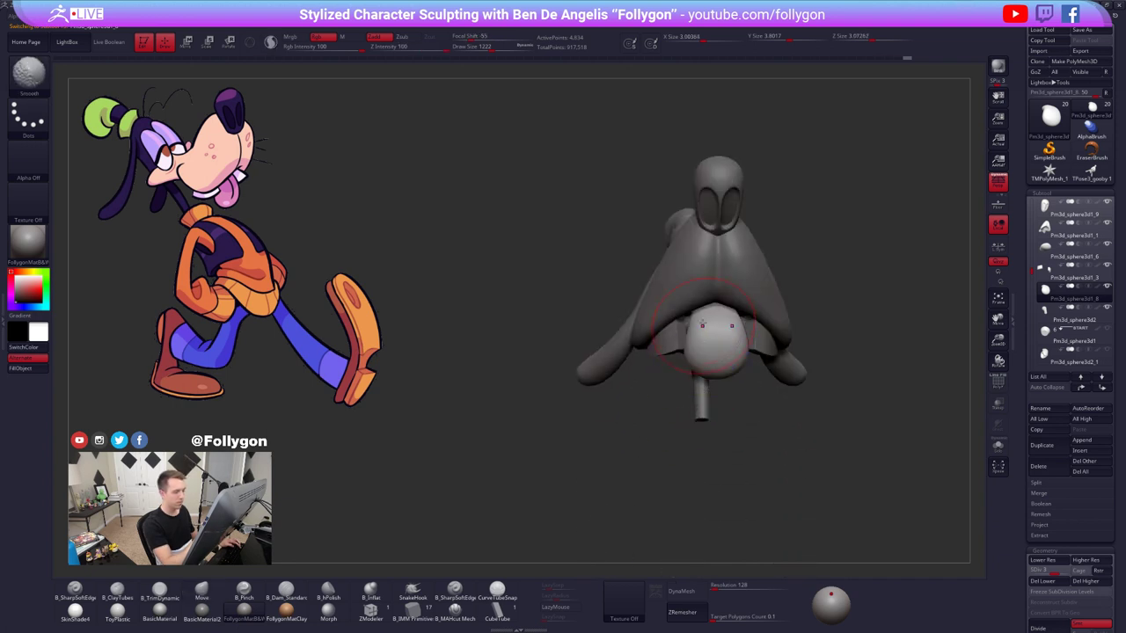
right_drag(695, 343, 728, 345)
- Toggle perspective to check the head from the side and save the sculpt
key(p)
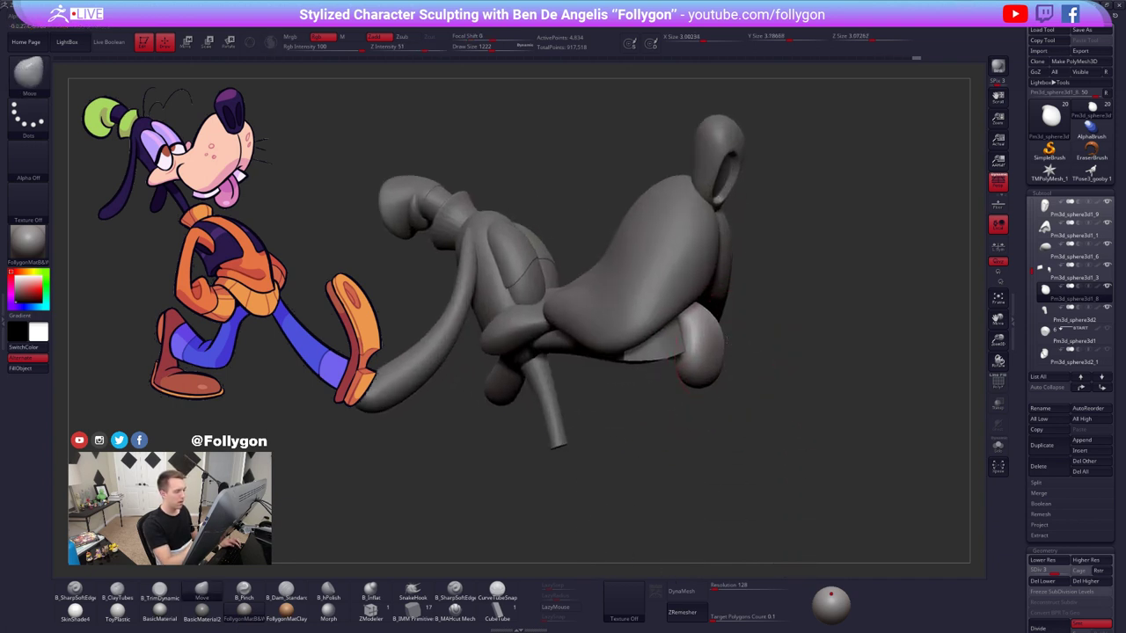
key(p)
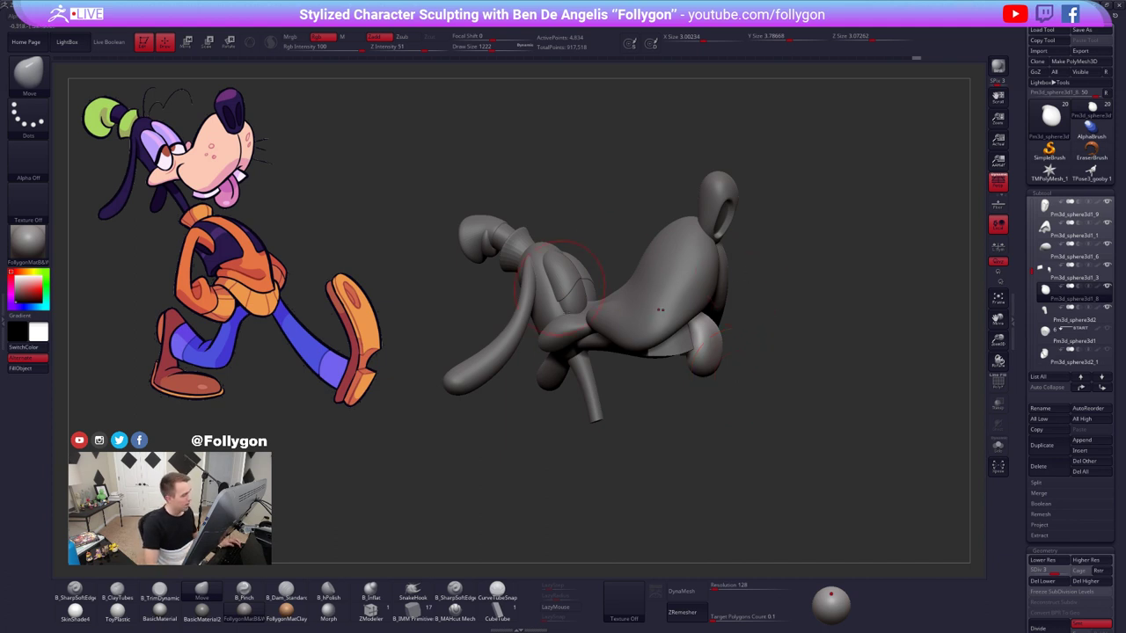
ctrl+right_click(665, 256)
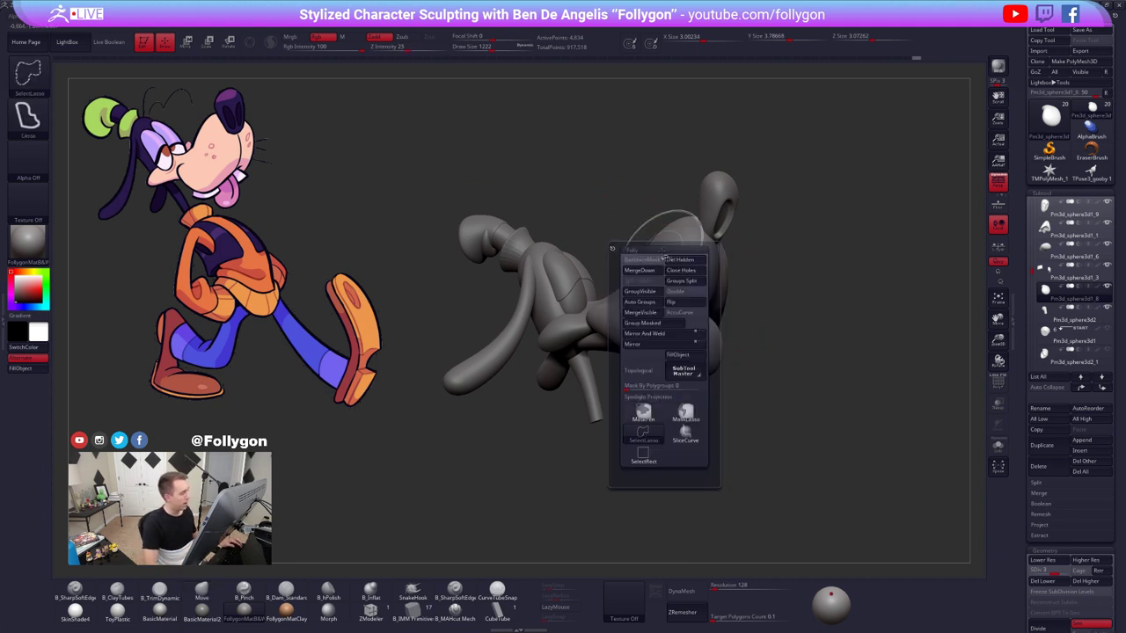
key(ctrl+s)
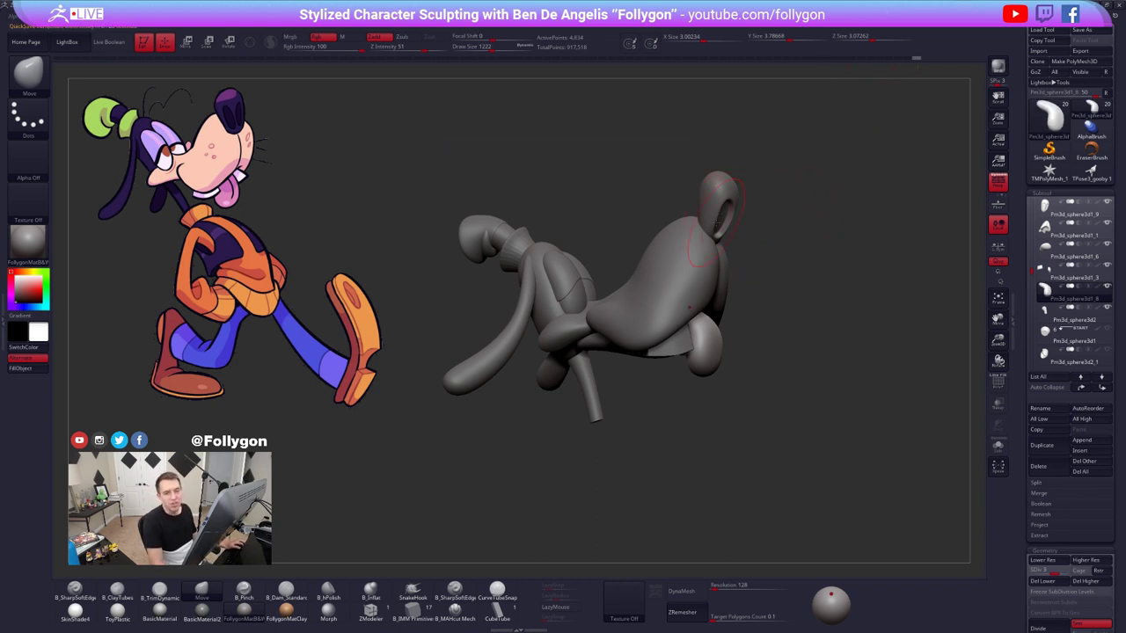
alt+drag(772, 234, 806, 248)
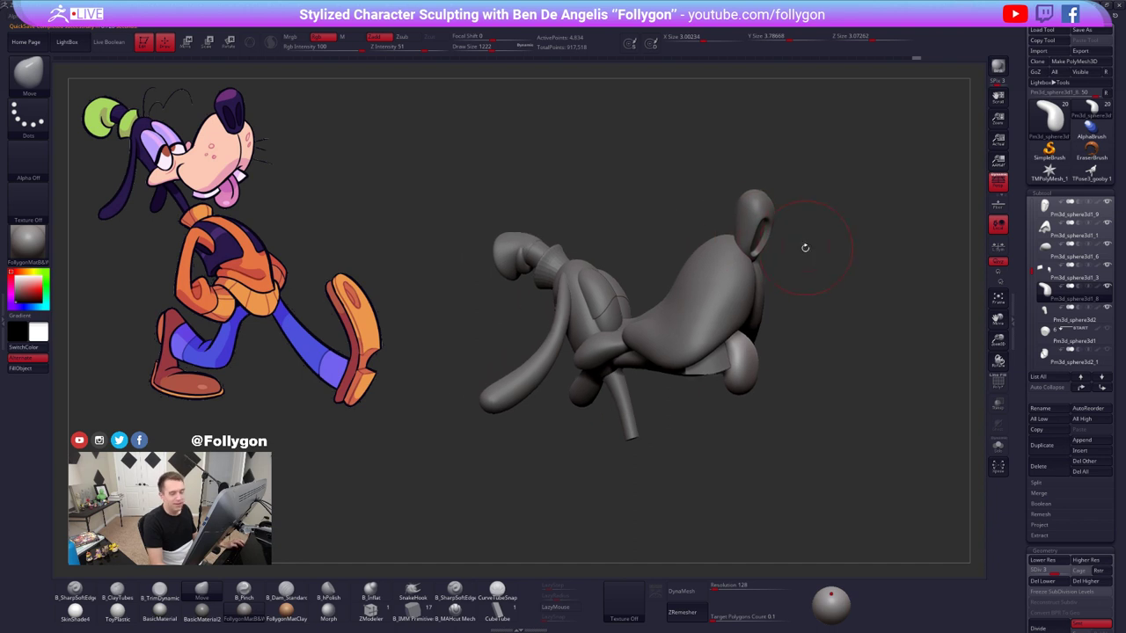
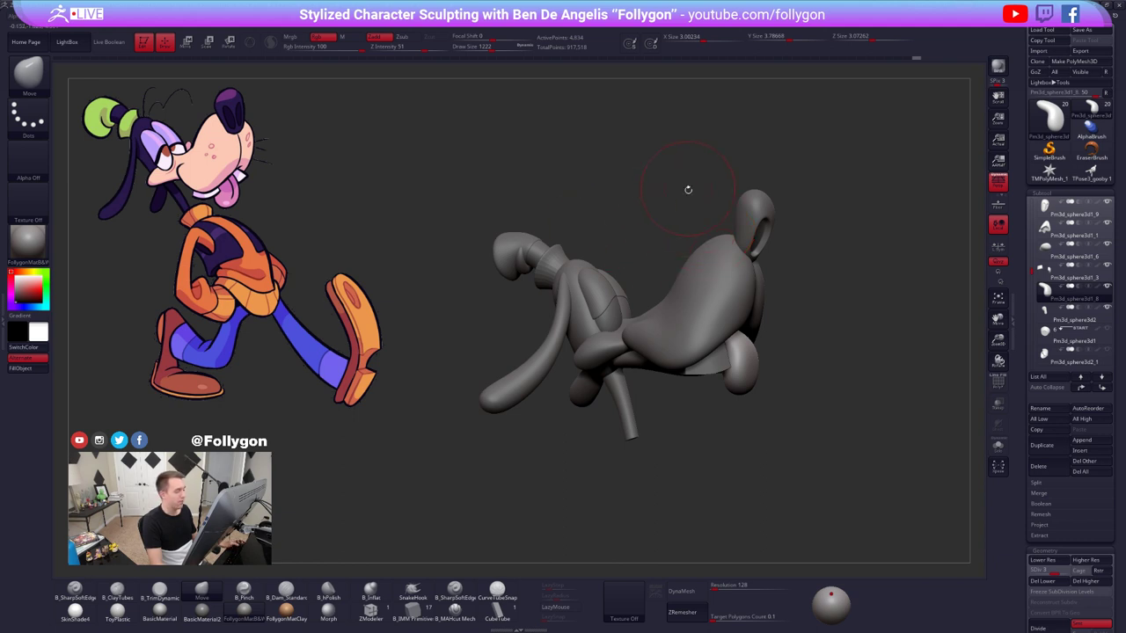
mouse_move(646, 265)
mouse_down()
mouse_move(706, 267)
mouse_move(656, 269)
mouse_up()
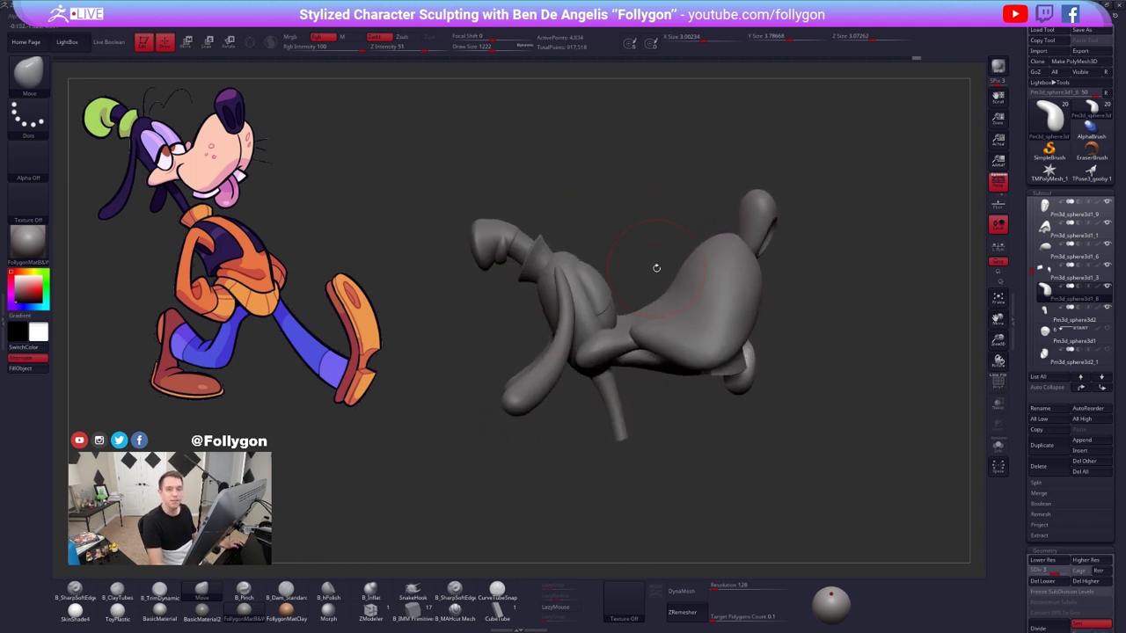
right_drag(654, 271, 626, 242)
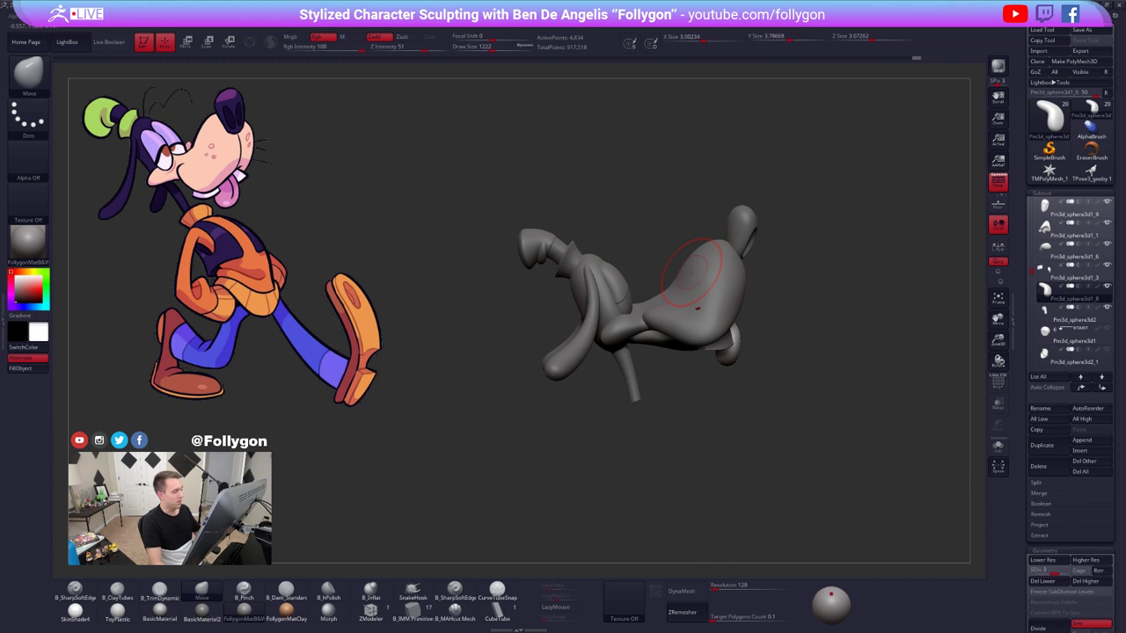
click(371, 610)
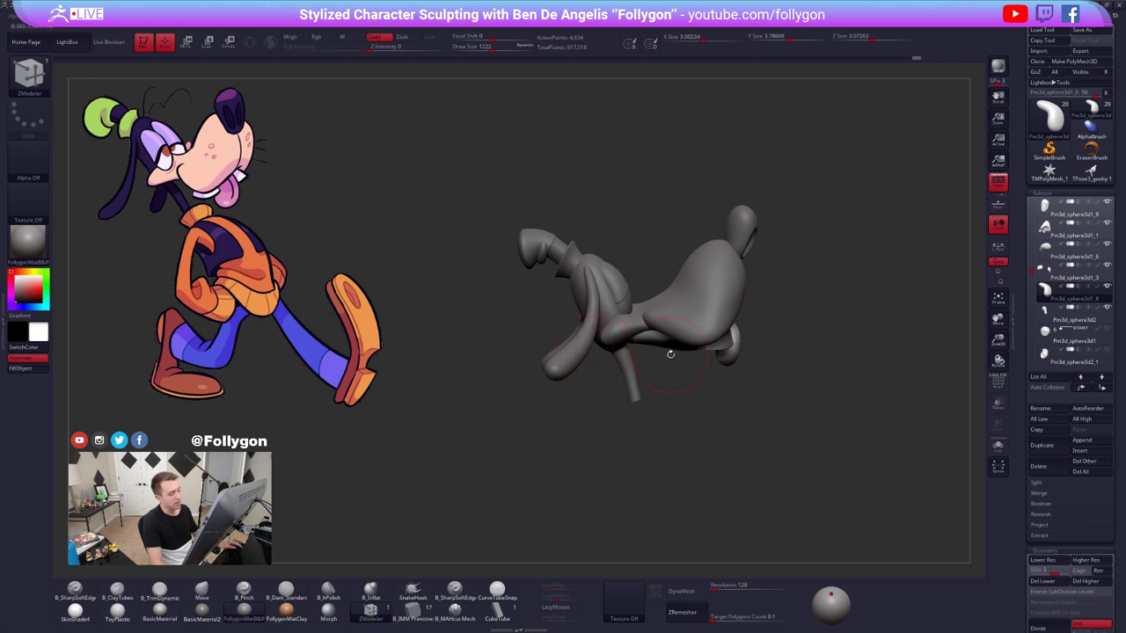
mouse_move(677, 373)
mouse_down()
mouse_move(661, 373)
mouse_move(681, 361)
mouse_up()
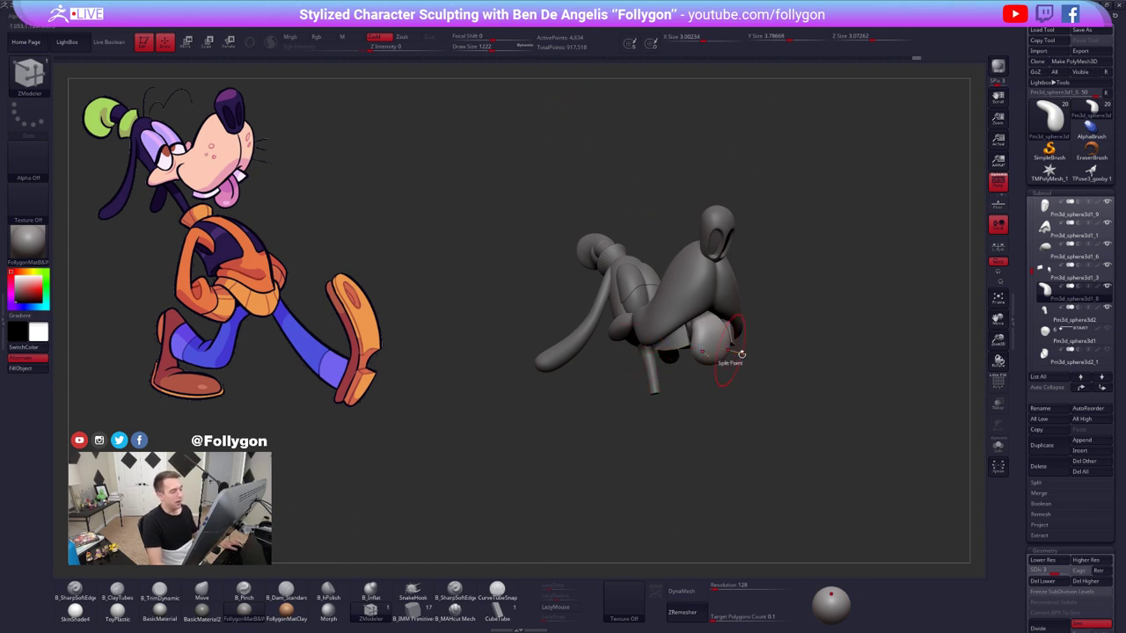
mouse_move(763, 355)
alt+mouse_down()
mouse_move(763, 338)
mouse_move(784, 380)
alt+mouse_up()
- Isolate the tongue with the B_ClayTubes brush active and subdivide its mesh by one level
key(b)
key(c)
key(b)
key(alt+s)
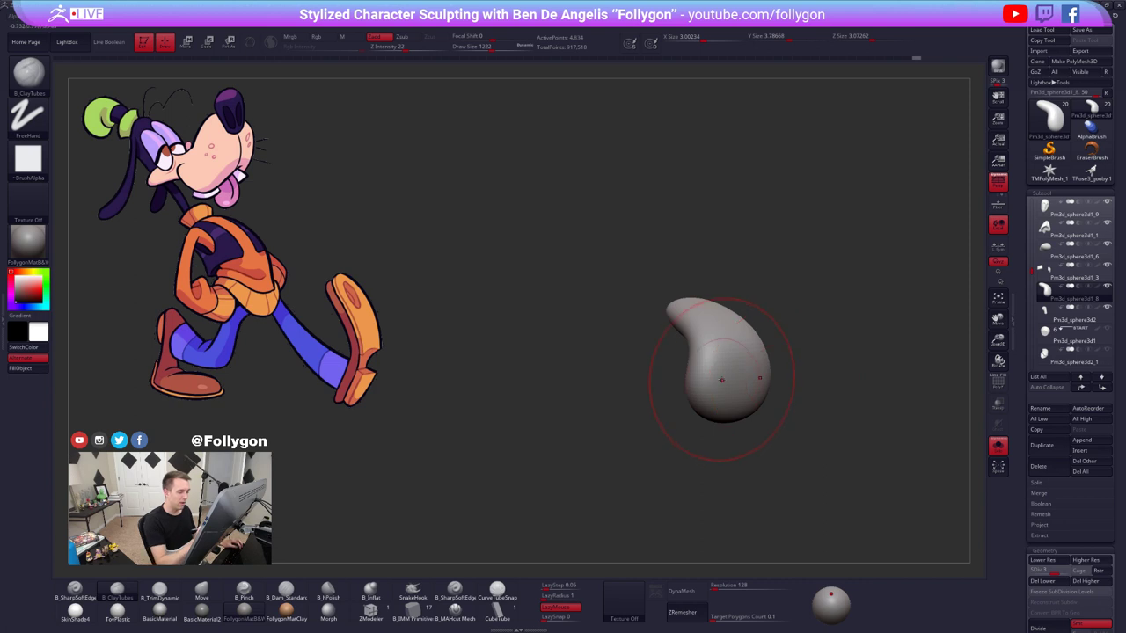
key(ctrl+d)
key(d)
alt+right_drag(741, 373, 669, 357)
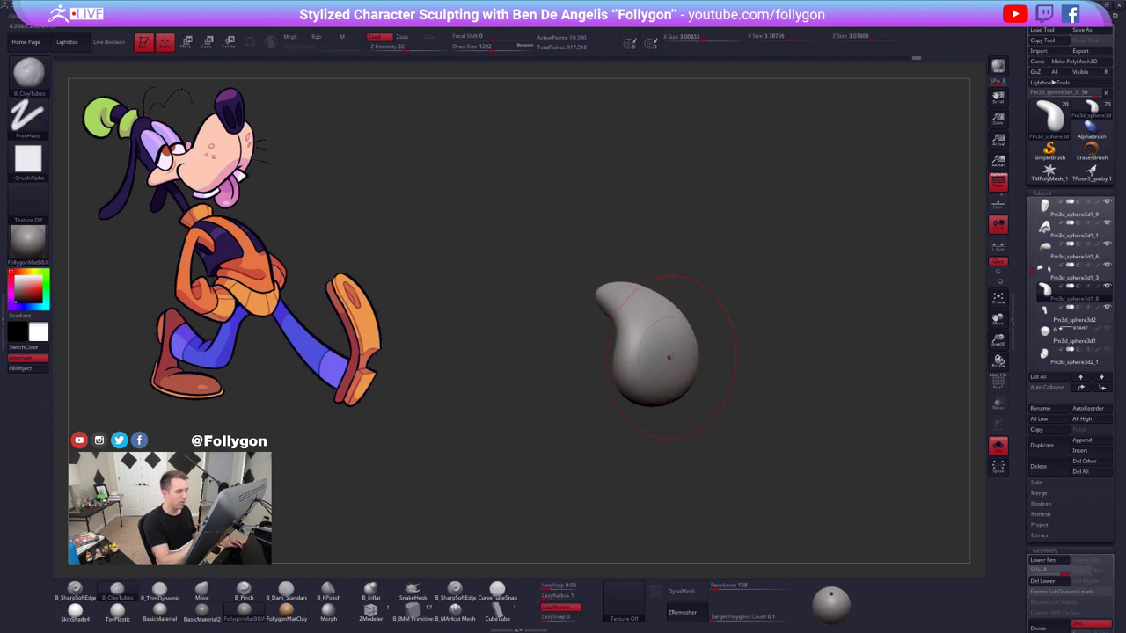
- Sculpt lengthwise strokes along the tongue's upper surface with the B_ClayTubes brush at Draw Size 636
key(space)
drag(669, 357, 657, 357)
right_drag(656, 357, 651, 385)
drag(654, 322, 649, 399)
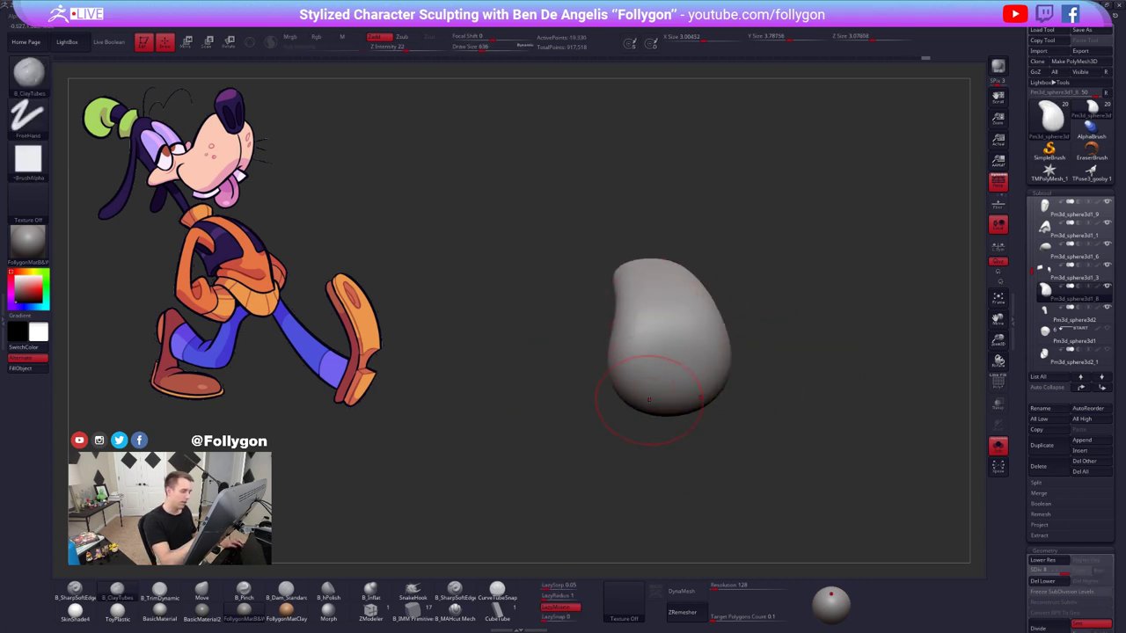
mouse_move(658, 309)
mouse_down()
mouse_move(667, 366)
mouse_move(648, 349)
mouse_move(648, 363)
mouse_up()
mouse_move(662, 296)
mouse_down()
mouse_move(673, 363)
mouse_move(666, 353)
mouse_up()
- Flatten the tongue's upper surface and rounded tip with the B_TrimDynamic brush at Draw Size 787
key(space)
mouse_move(666, 353)
right_down()
mouse_move(726, 383)
mouse_move(666, 253)
mouse_move(666, 296)
mouse_move(666, 260)
right_up()
key(3)
key(space)
drag(666, 260, 665, 260)
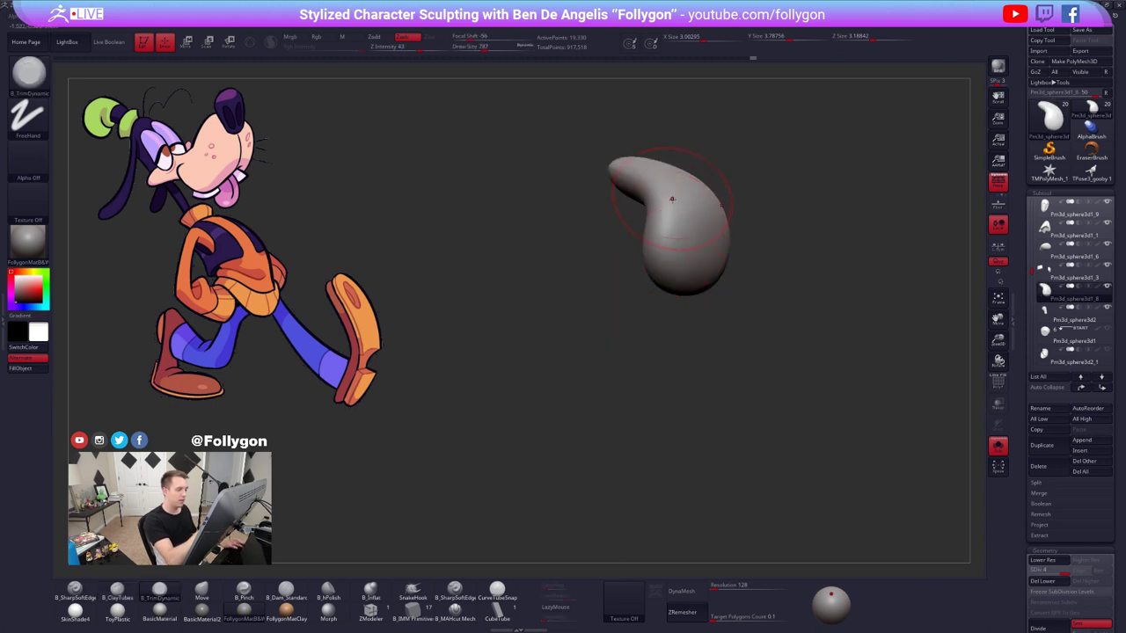
drag(671, 195, 672, 243)
right_drag(672, 243, 676, 275)
drag(687, 236, 687, 303)
right_drag(686, 304, 666, 234)
drag(666, 234, 686, 299)
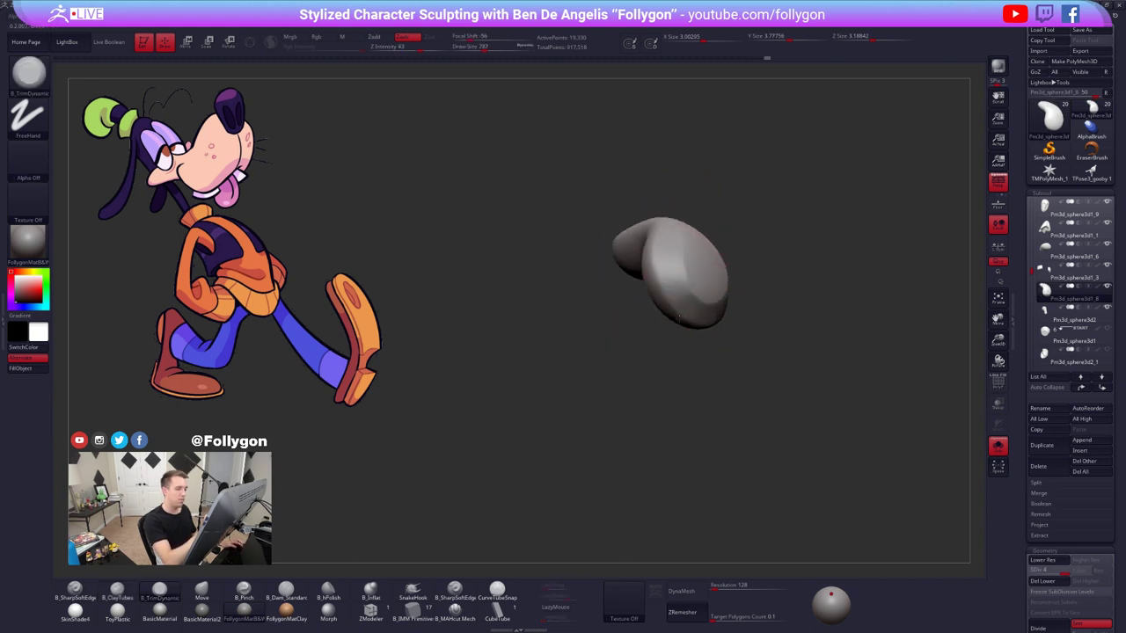
right_drag(686, 299, 694, 276)
- Smooth the tongue two subdivision levels down, return to the highest level and show the whole head again
key(shift+d)
key(shift+d)
mouse_move(706, 266)
shift+mouse_down()
mouse_move(708, 275)
mouse_move(708, 248)
shift+mouse_up()
key(d)
key(d)
right_drag(708, 248, 706, 322)
key(alt+s)
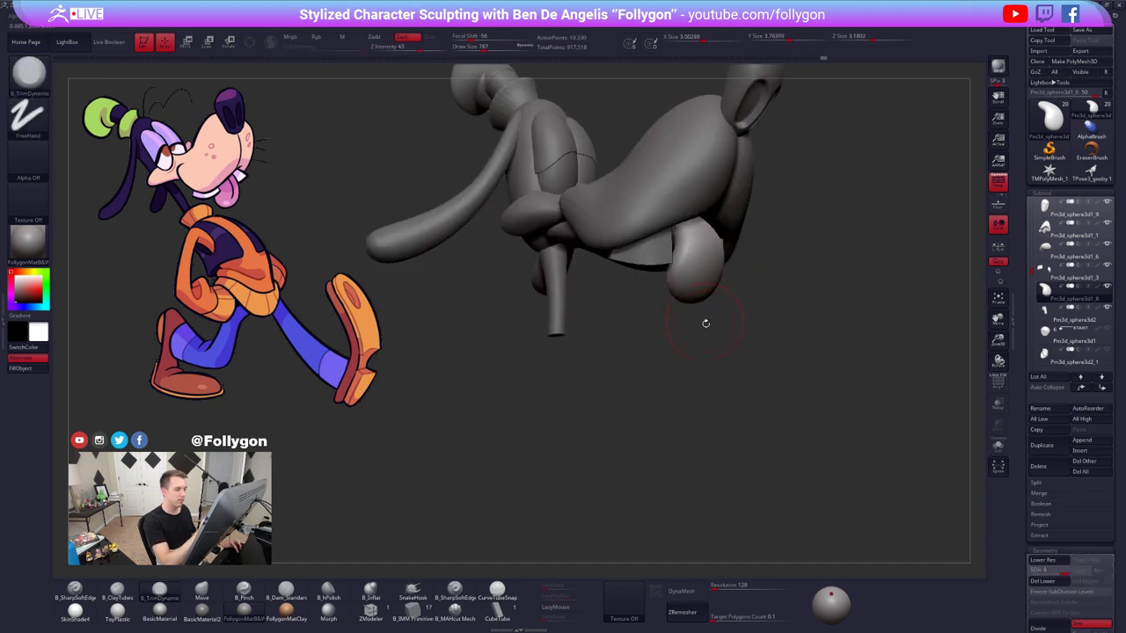
- Isolate the tongue, smooth its bend and tip at Draw Size 537, and bring back the full head
mouse_move(747, 365)
right_down()
mouse_move(725, 360)
mouse_move(719, 374)
right_up()
key(alt+s)
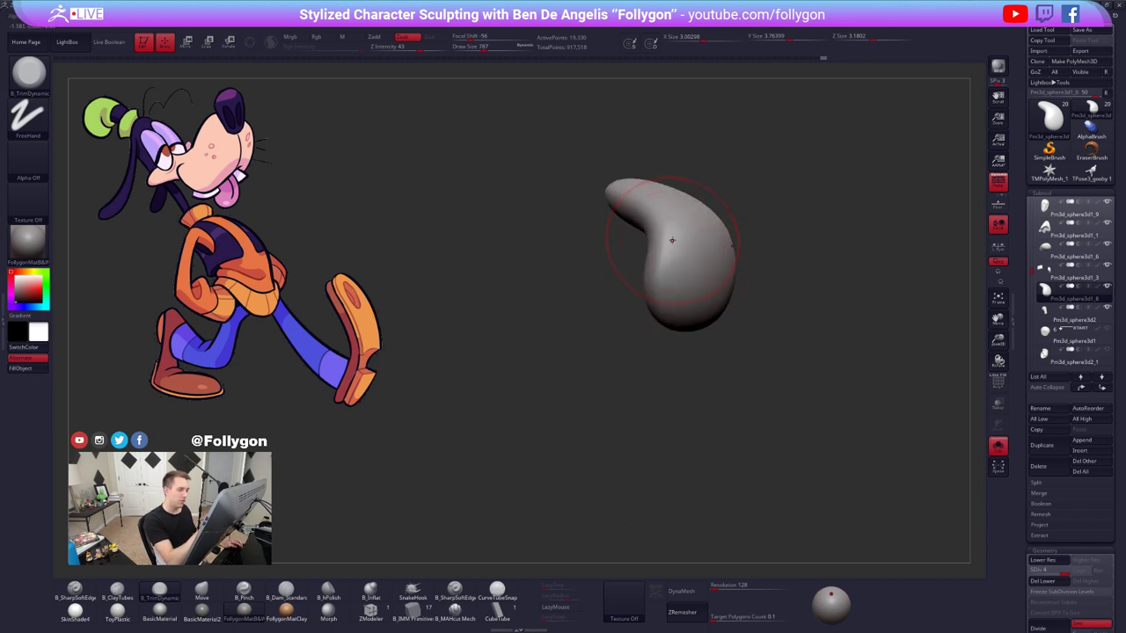
key(space)
drag(697, 270, 688, 270)
right_drag(680, 211, 675, 230)
right_drag(690, 333, 671, 267)
shift+drag(671, 267, 673, 248)
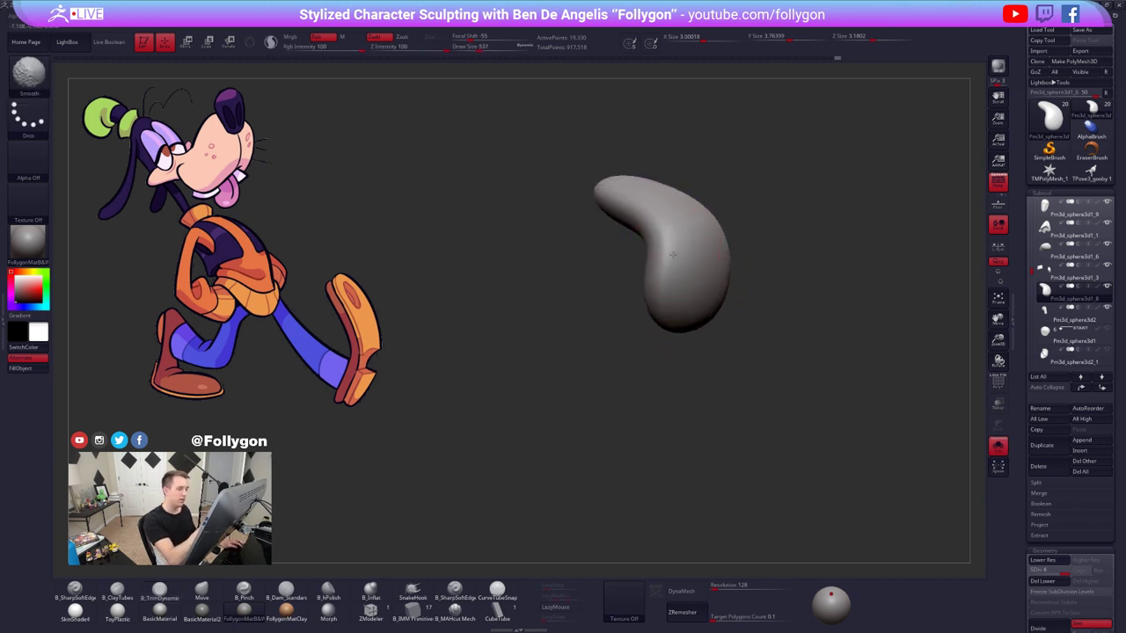
right_drag(672, 254, 669, 286)
shift+drag(660, 272, 658, 262)
mouse_move(660, 264)
right_down()
mouse_move(661, 285)
mouse_move(662, 263)
mouse_move(661, 275)
right_up()
shift+drag(694, 376, 690, 363)
mouse_move(689, 363)
right_down()
mouse_move(686, 427)
mouse_move(658, 374)
mouse_move(736, 458)
mouse_move(768, 466)
mouse_move(764, 453)
right_up()
key(alt+s)
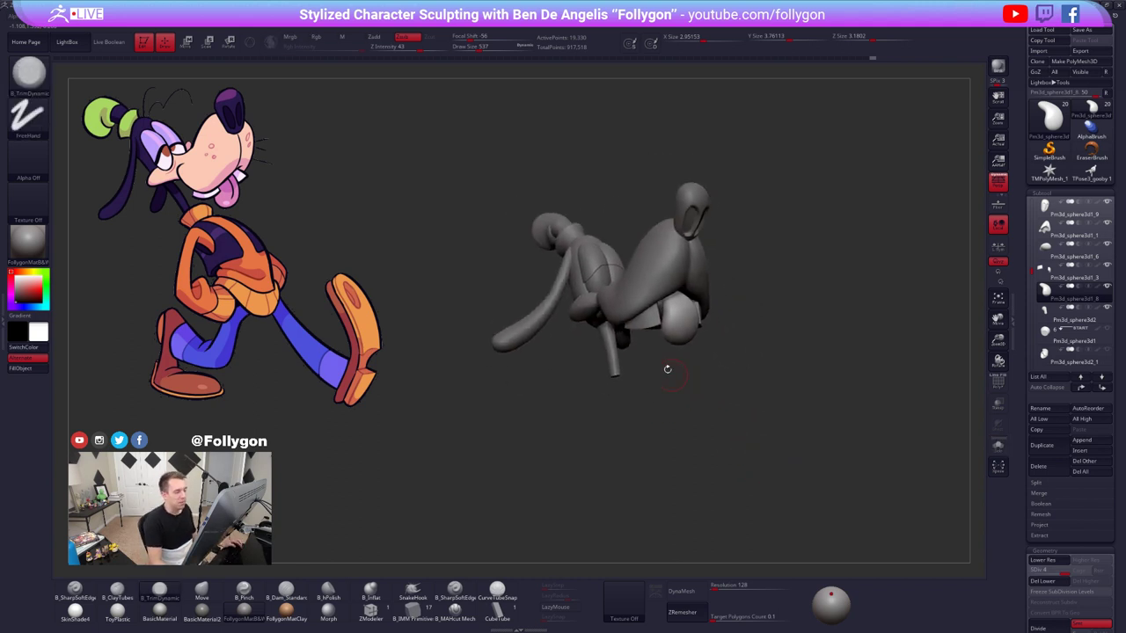
- Switch to the B_Standard brush and apply the SkinShade4 material to the sculpt
alt+right_drag(668, 369, 695, 269)
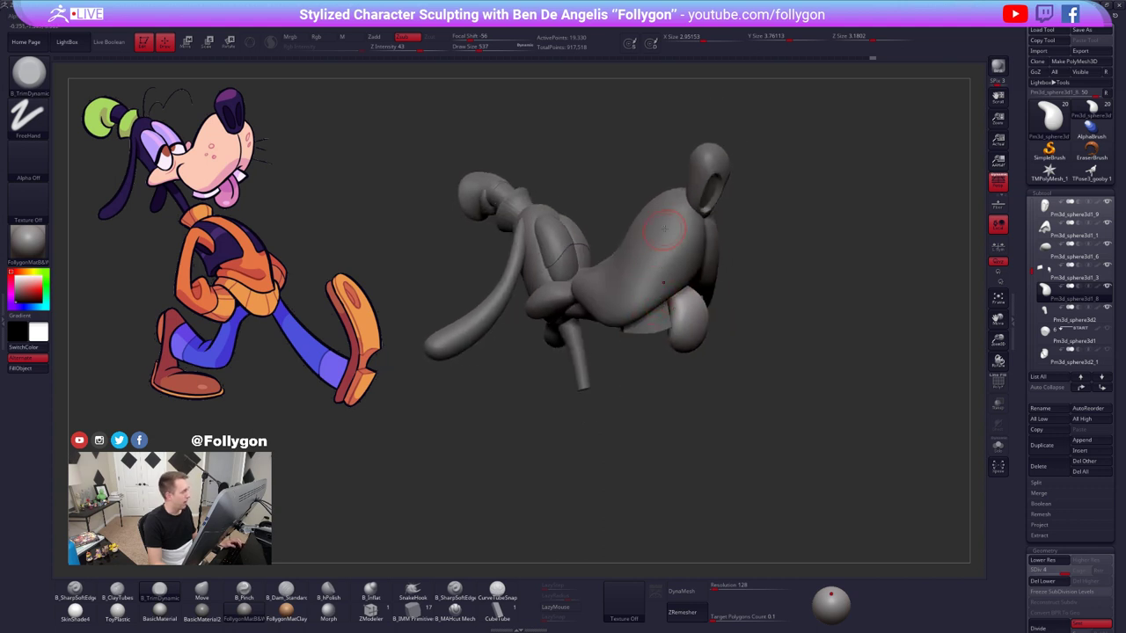
key(1)
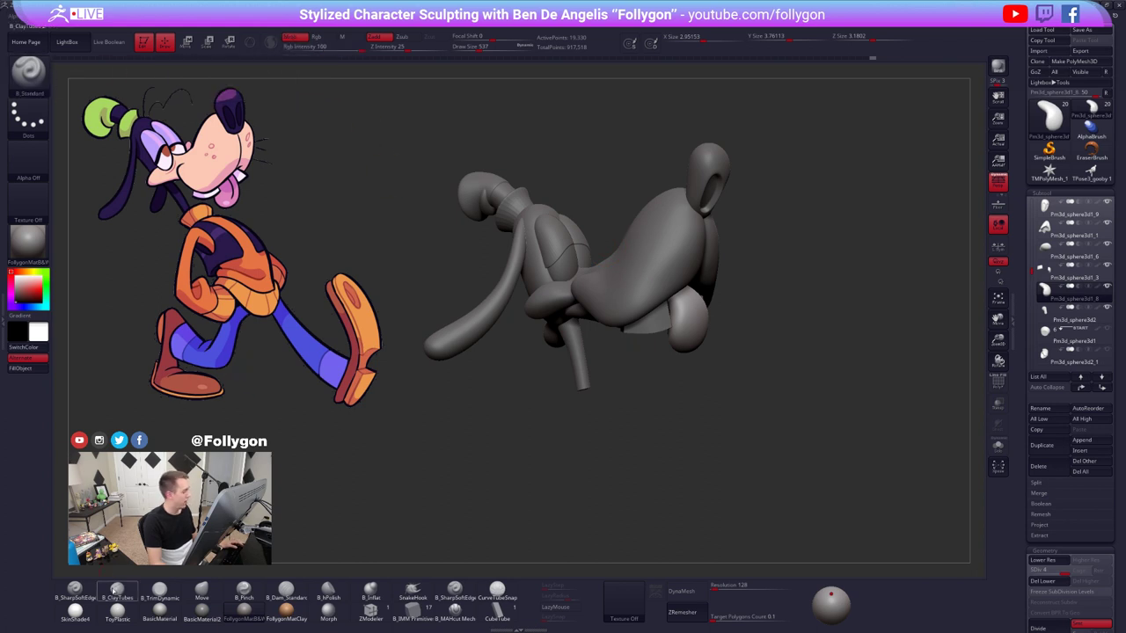
click(75, 613)
- Sample the peach skin colour from Goofy's face in the reference drawing with Spotlight
key(z)
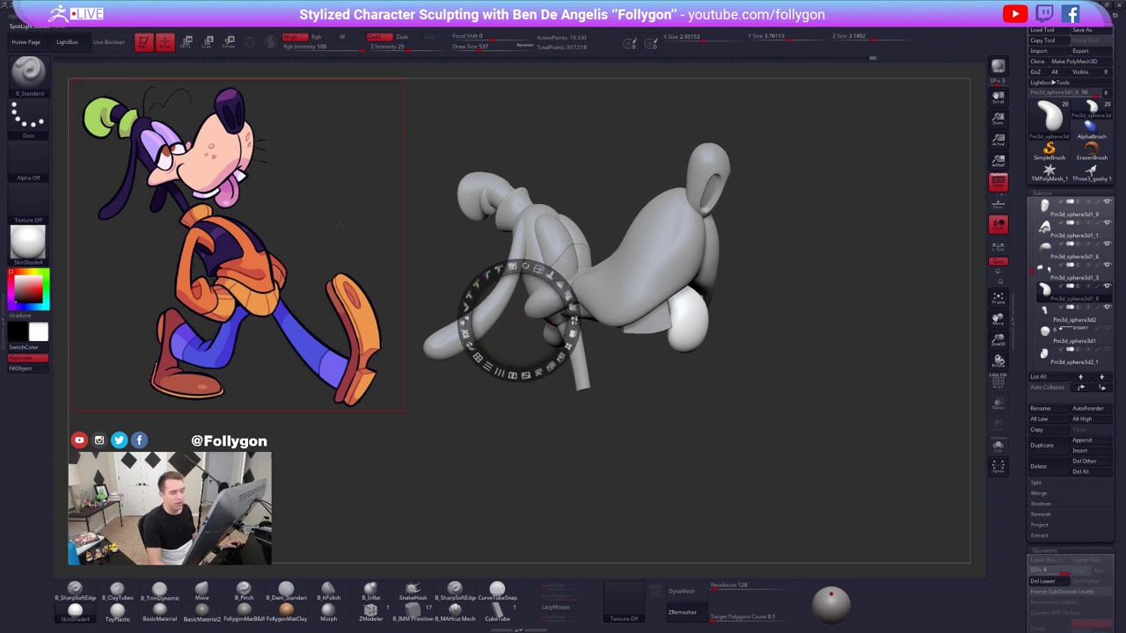
key(c)
key(c)
key(c)
key(c)
key(c)
key(c)
key(c)
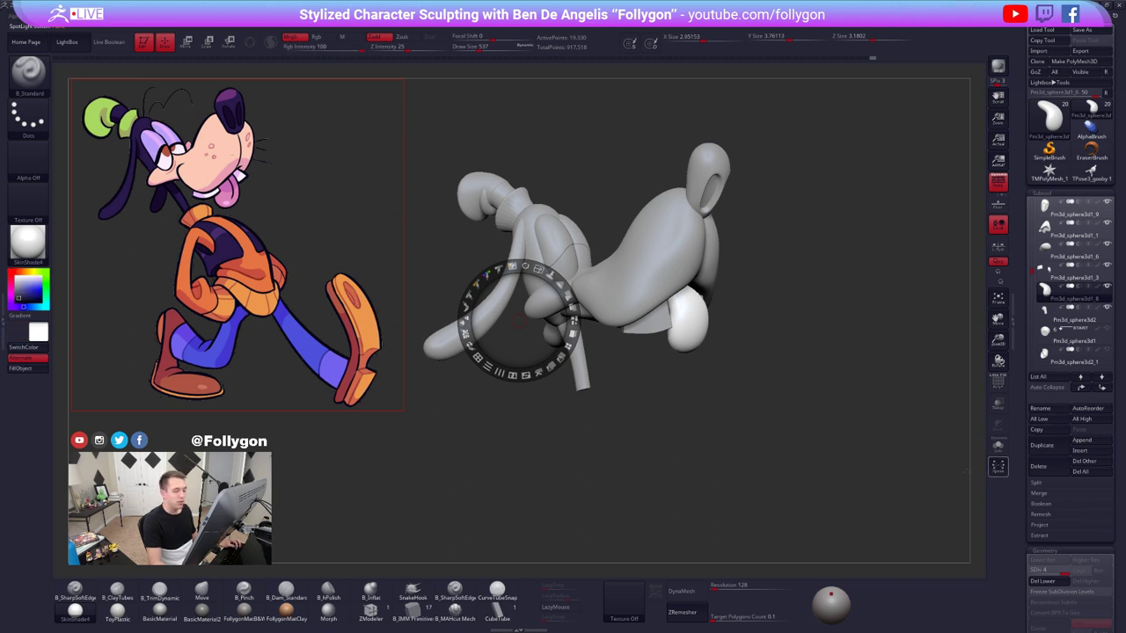
key(z)
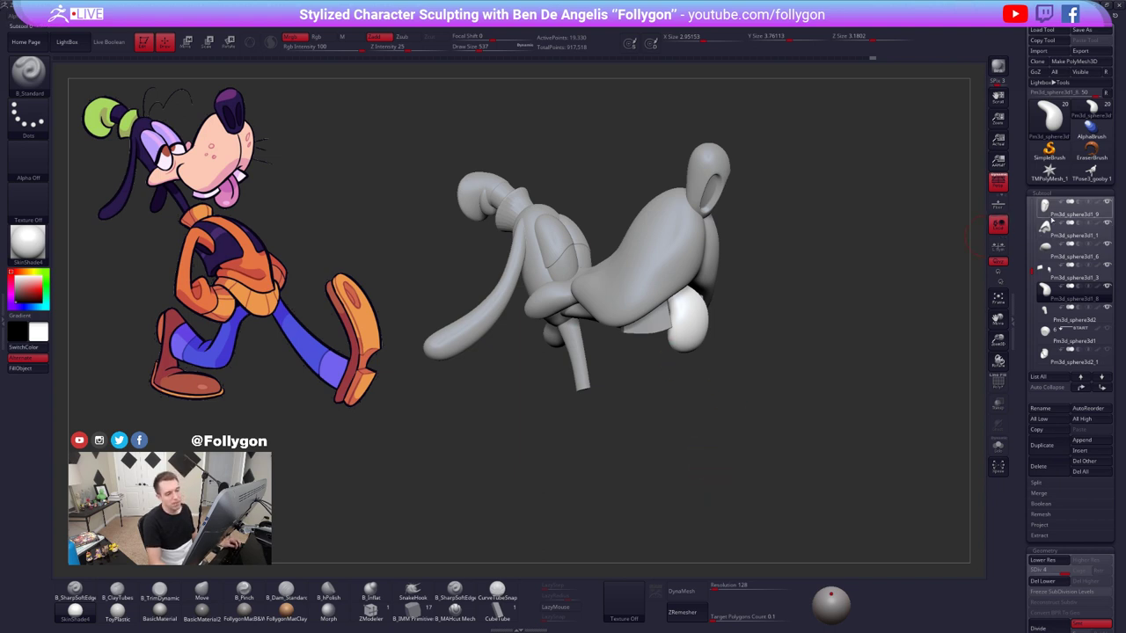
key(c)
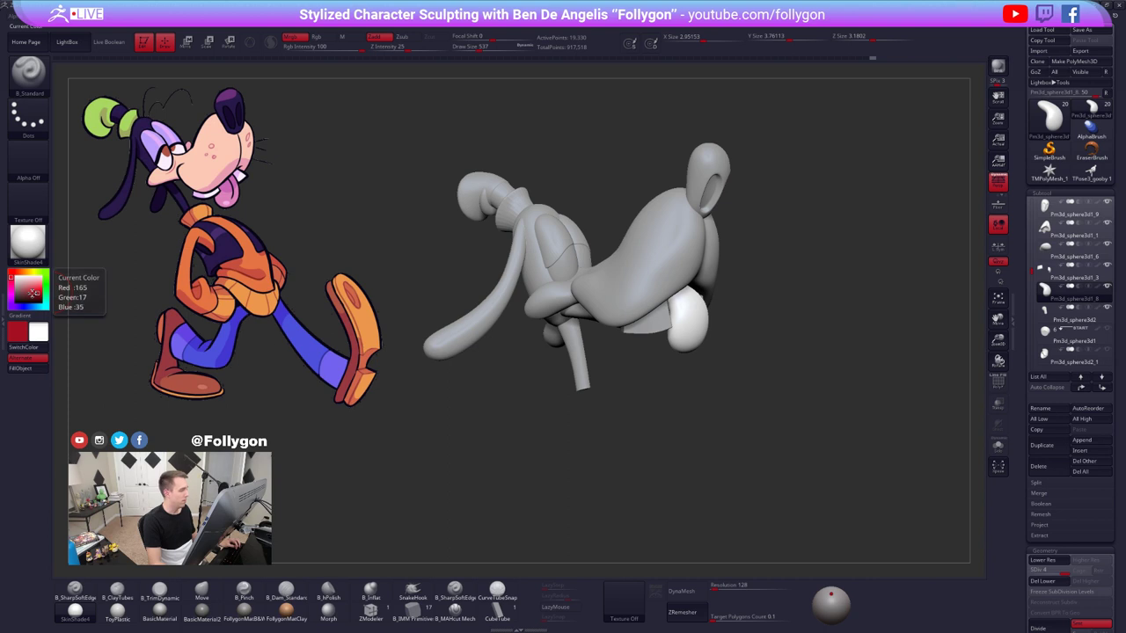
key(z)
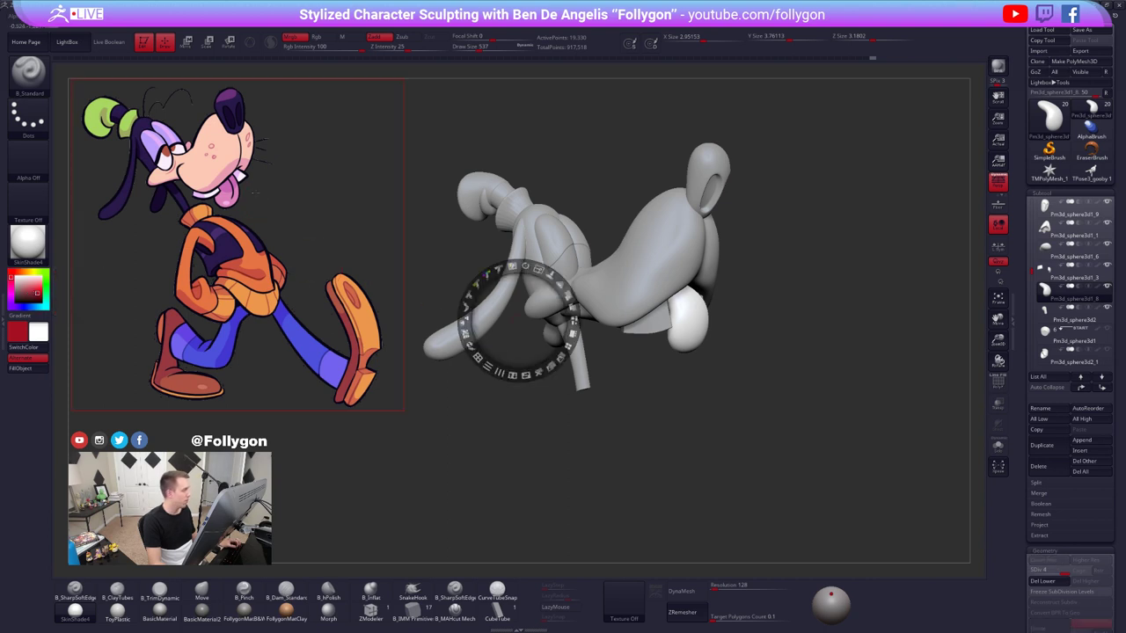
key(c)
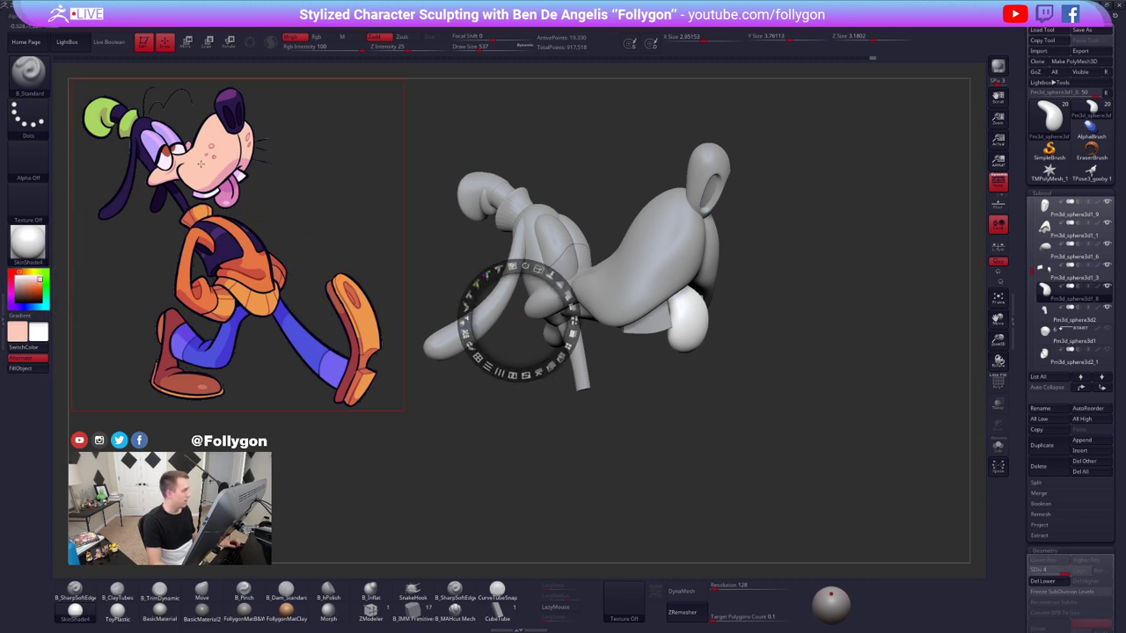
key(z)
- Select the muzzle subtool Pm3d_sphere3d1_1 and isolate it
alt+click(644, 262)
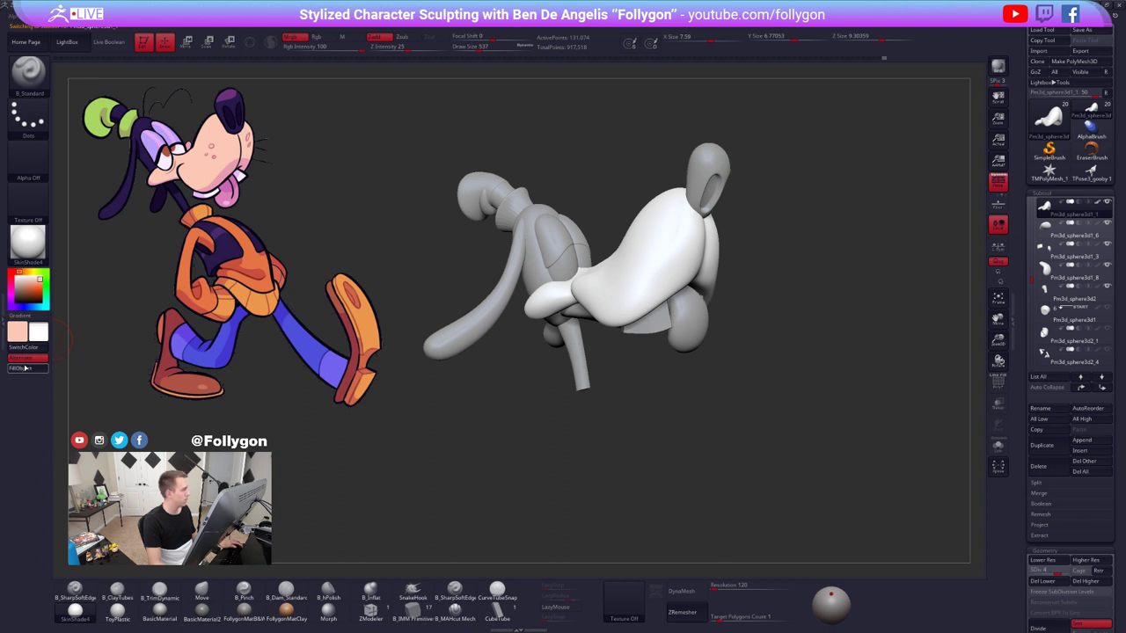
alt+right_drag(522, 219, 544, 231)
key(alt+q)
mouse_move(662, 292)
right_down()
mouse_move(620, 292)
mouse_move(647, 299)
right_up()
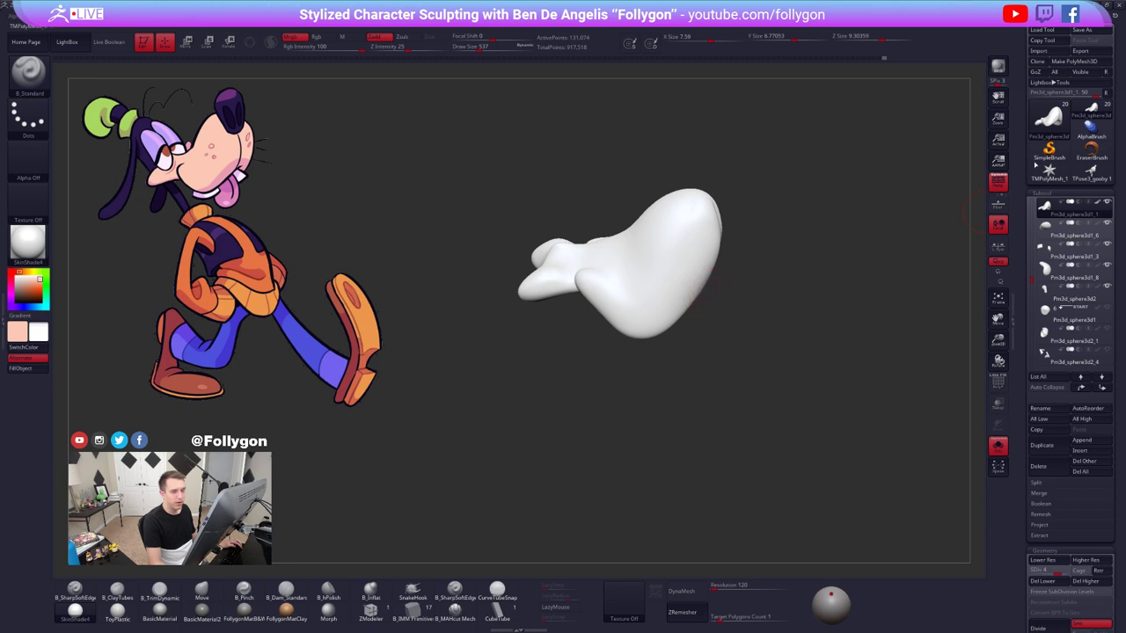
- Delete the leftover TPose3 posing tool, return to the head sculpt and refresh the tool list
click(1091, 172)
click(1045, 470)
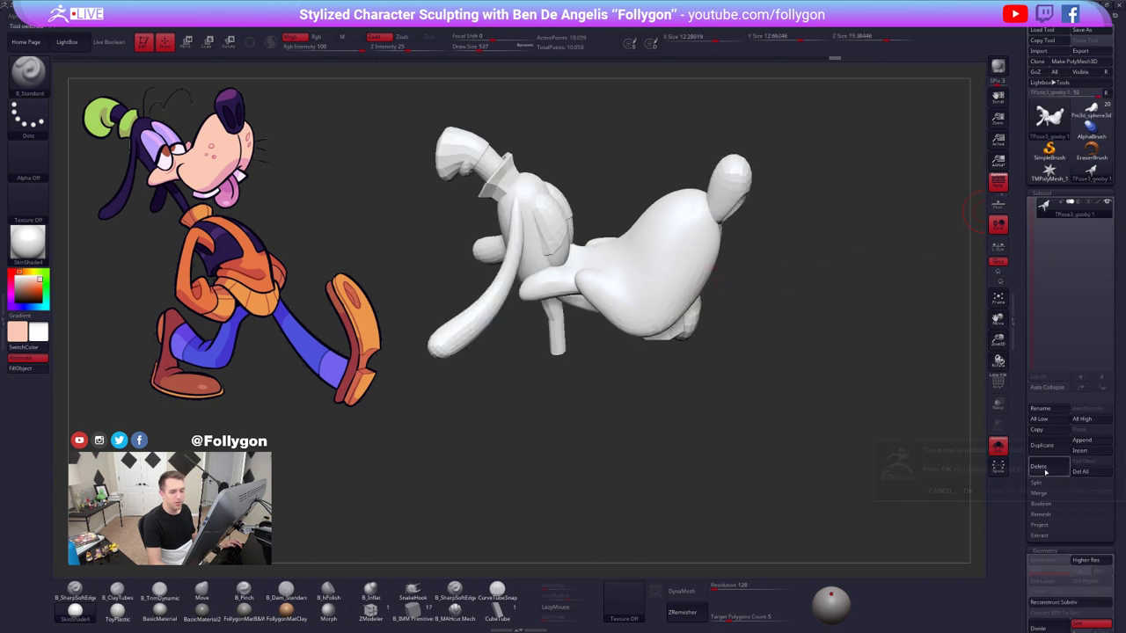
click(968, 491)
click(1095, 107)
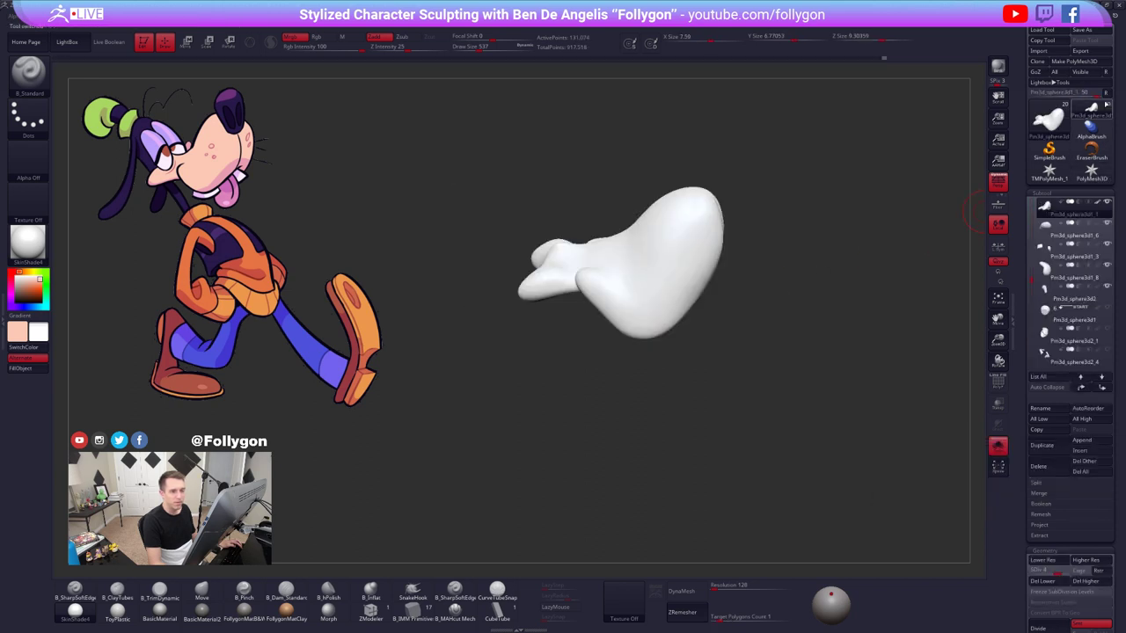
click(1106, 94)
- Show all head parts again and fill the muzzle subtool with the sampled peach skin colour
key(alt+q)
alt+right_drag(619, 241, 650, 270)
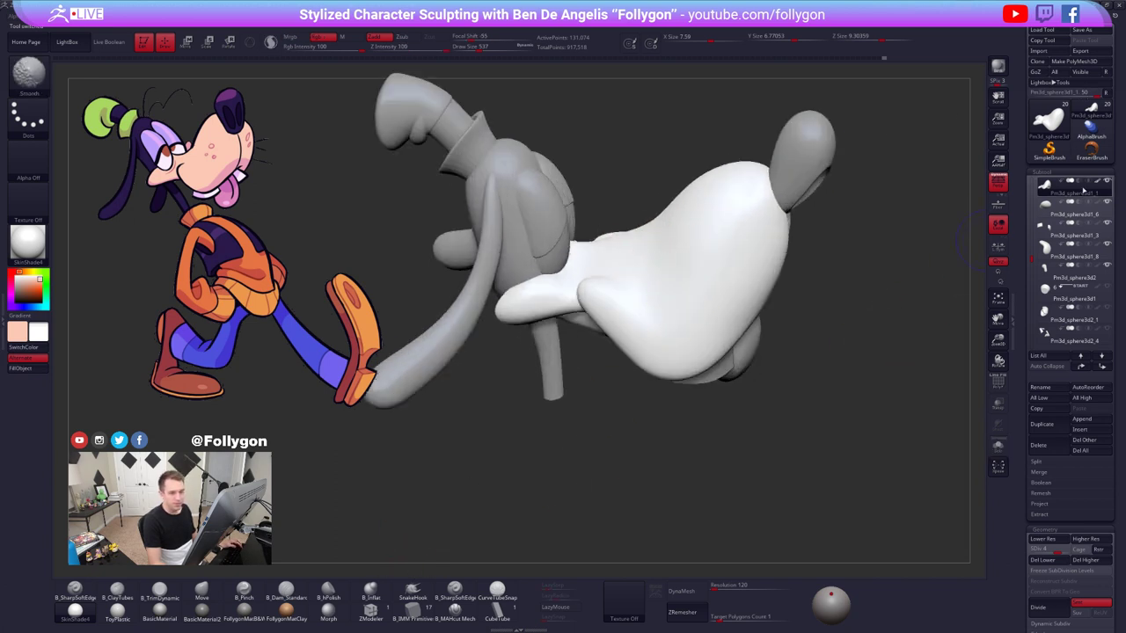
ctrl+right_drag(671, 332, 658, 314)
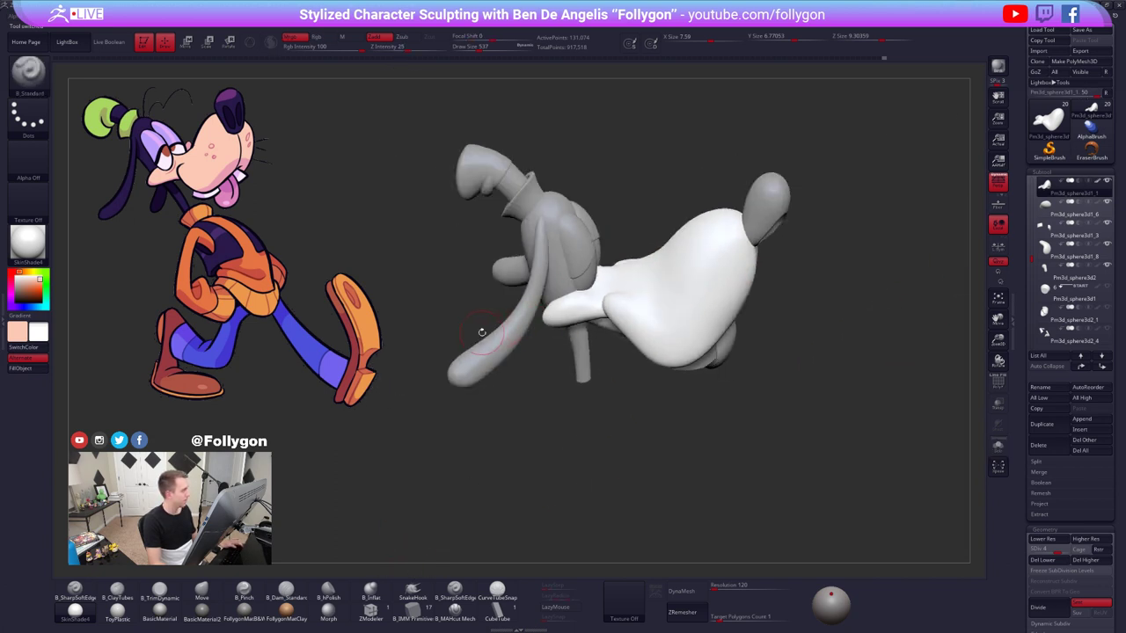
key(v)
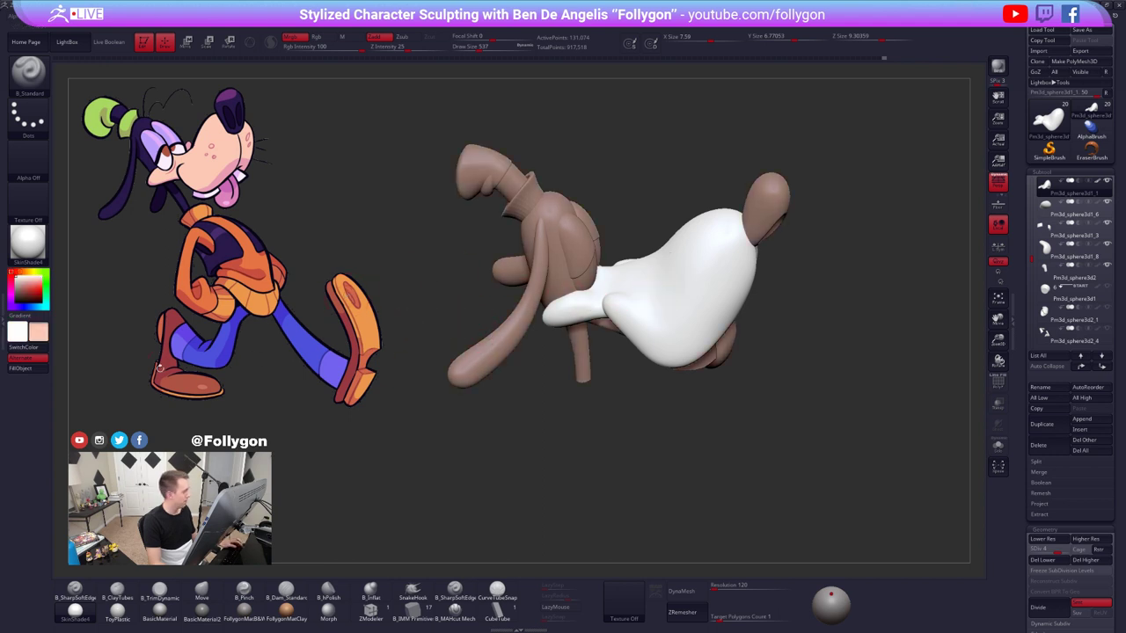
click(30, 370)
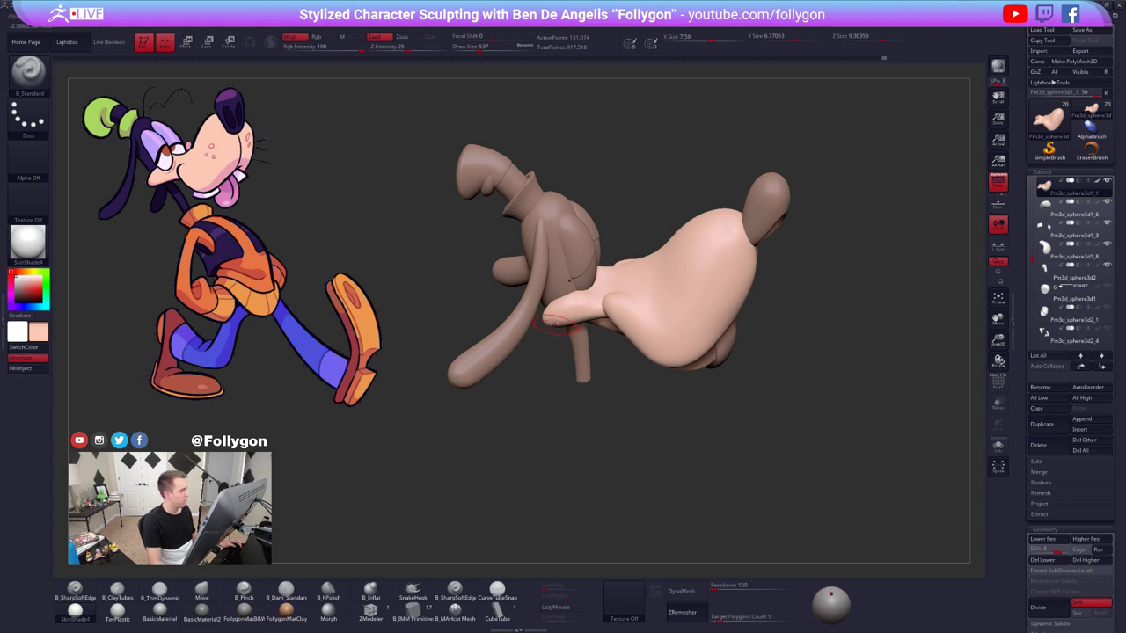
- Sample dark purple from the reference drawing as the second colour beside peach
key(z)
key(c)
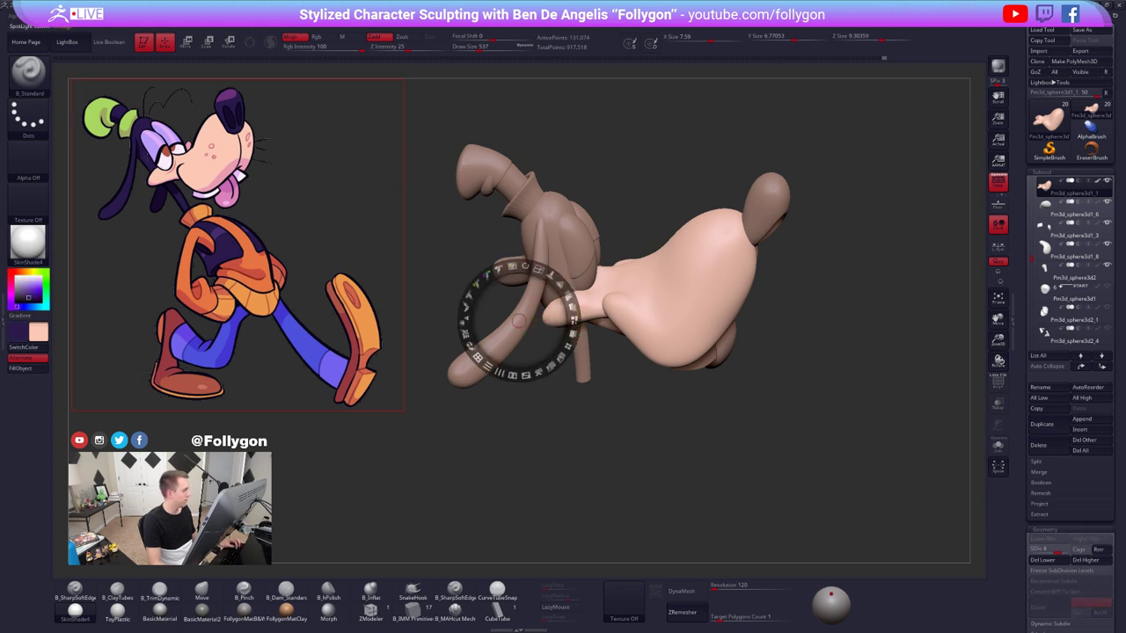
key(z)
- Fill the head subtool Pm3d_sphere3d with peach and switch the active colour to dark purple
alt+click(548, 257)
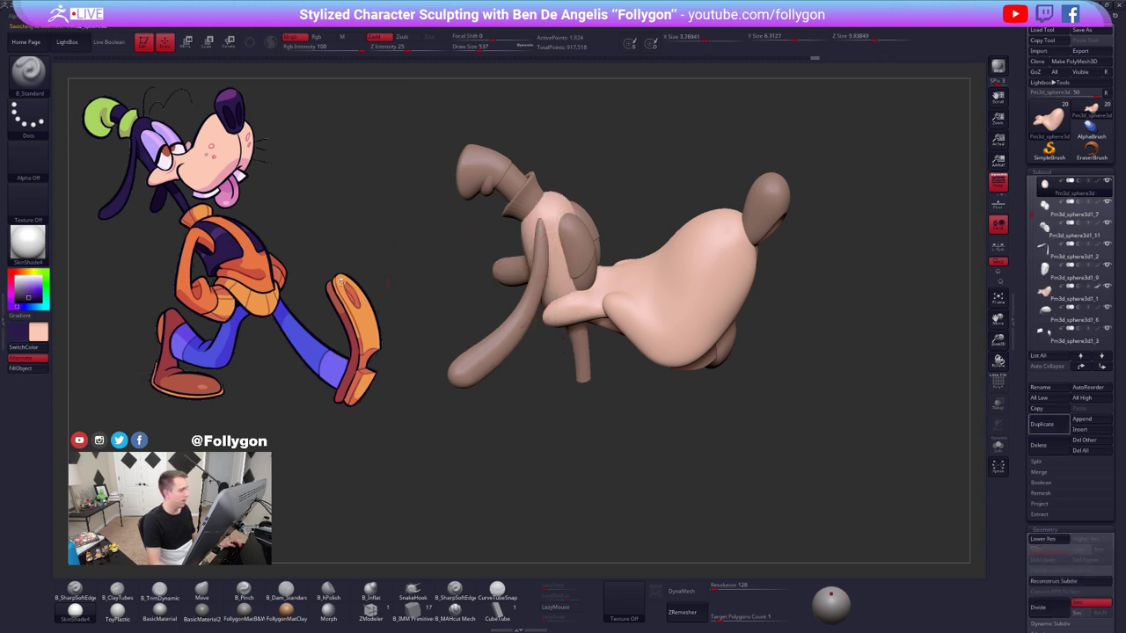
click(26, 372)
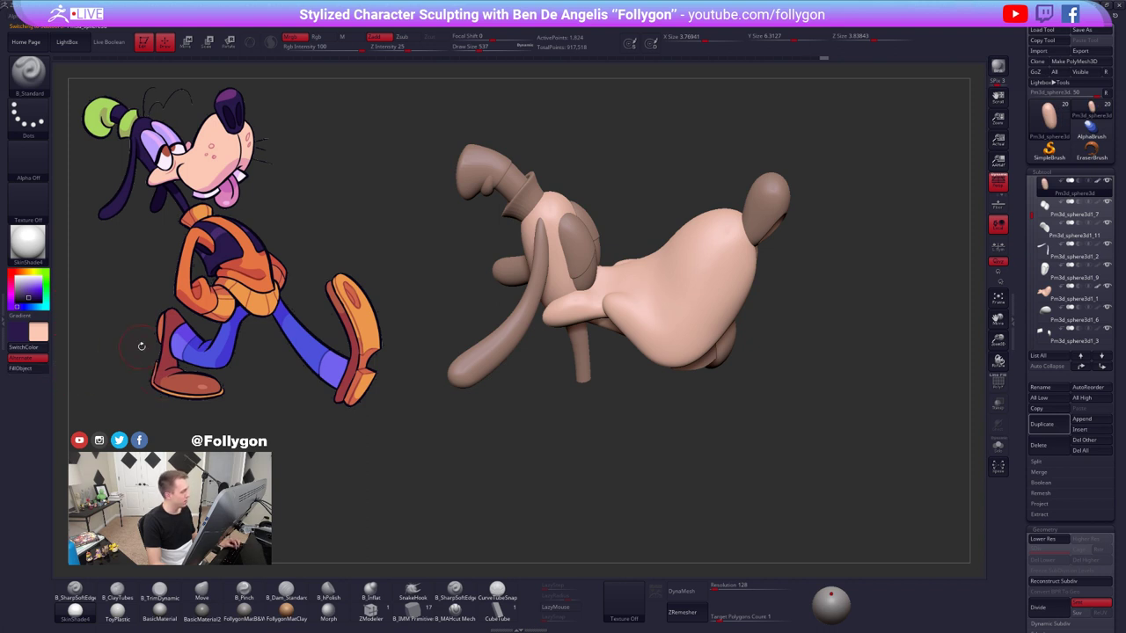
key(v)
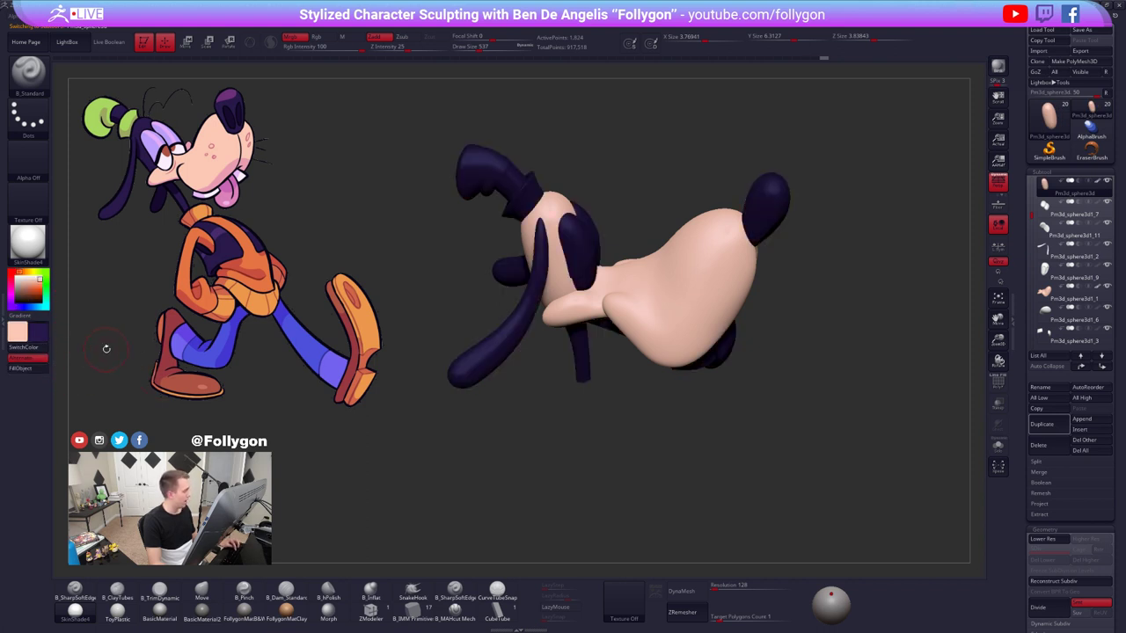
- Turn off the Alternate colour mode and fill the head subtool Pm3d_sphere3d with dark purple
key(z)
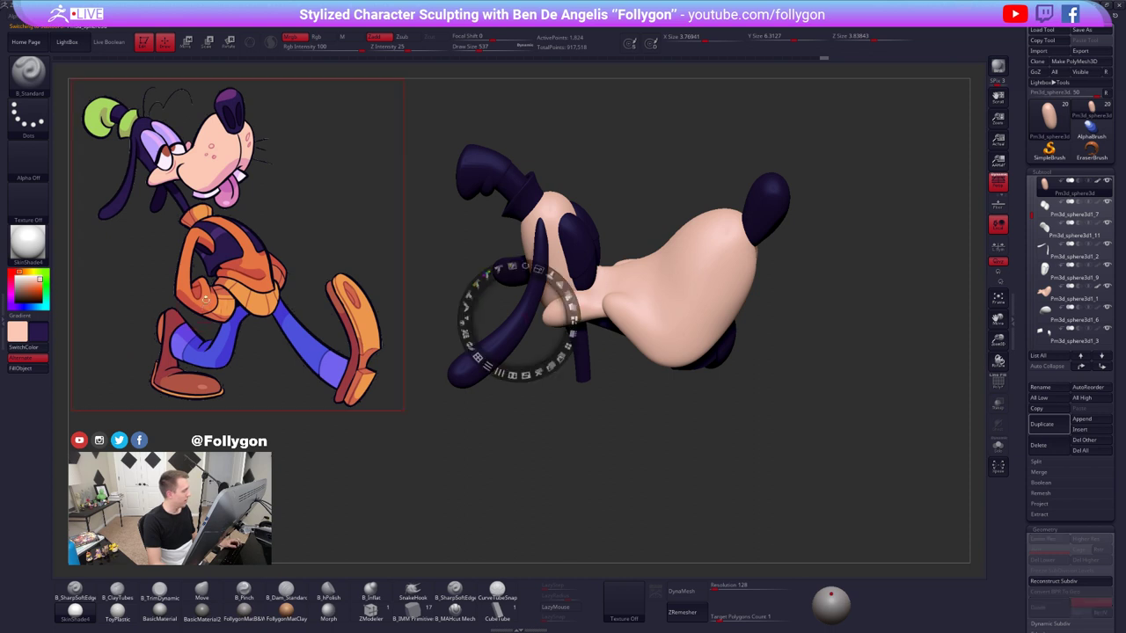
key(c)
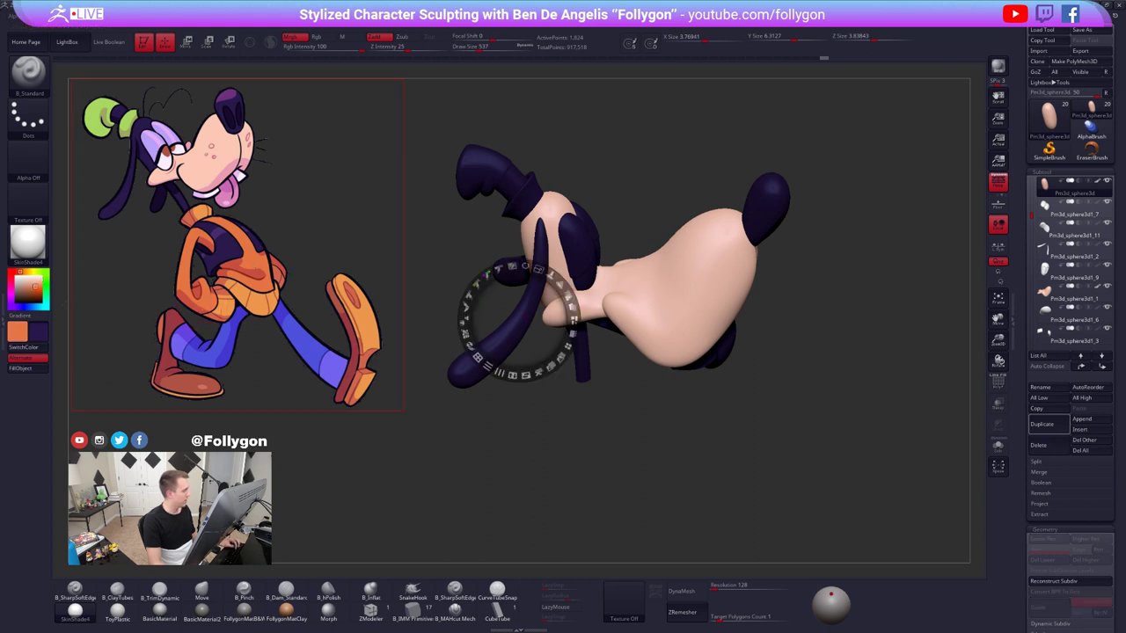
key(z)
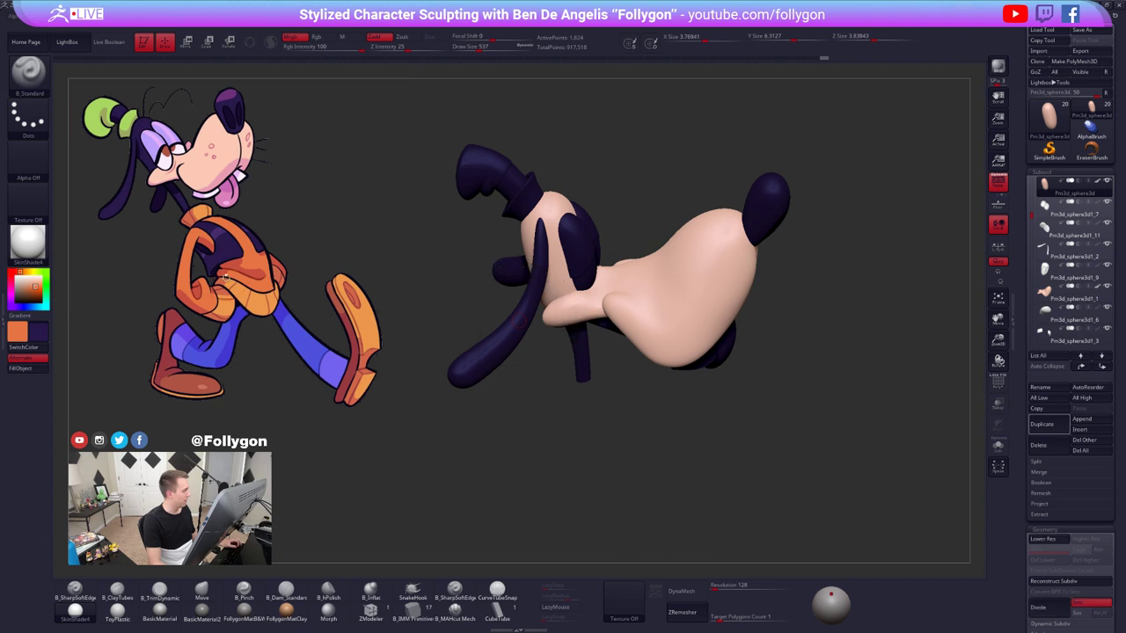
click(29, 358)
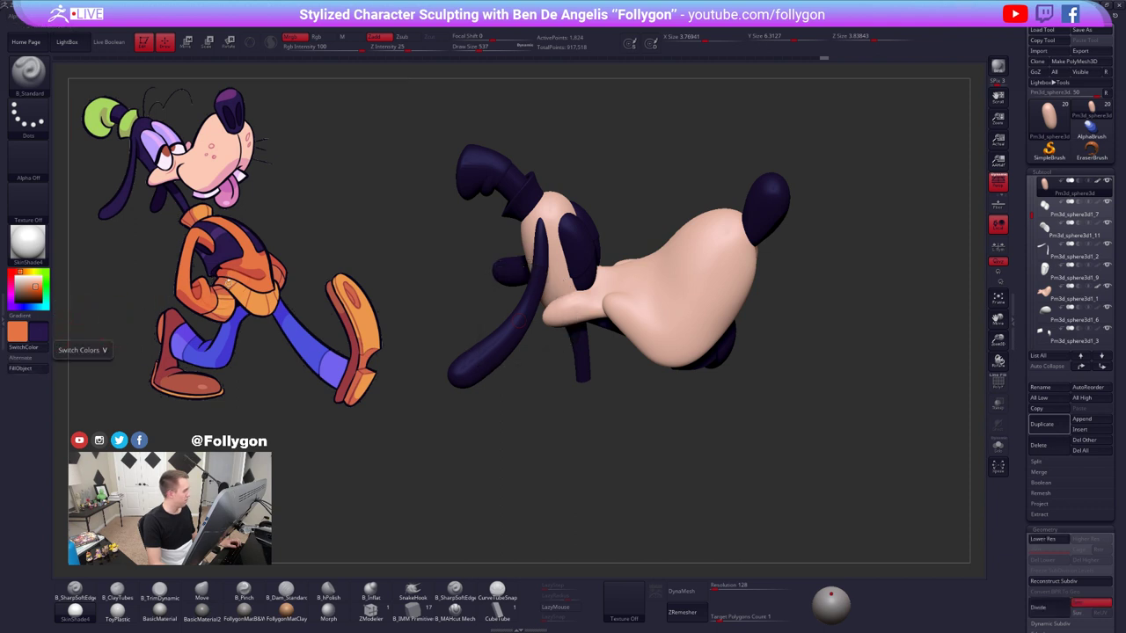
drag(394, 269, 379, 260)
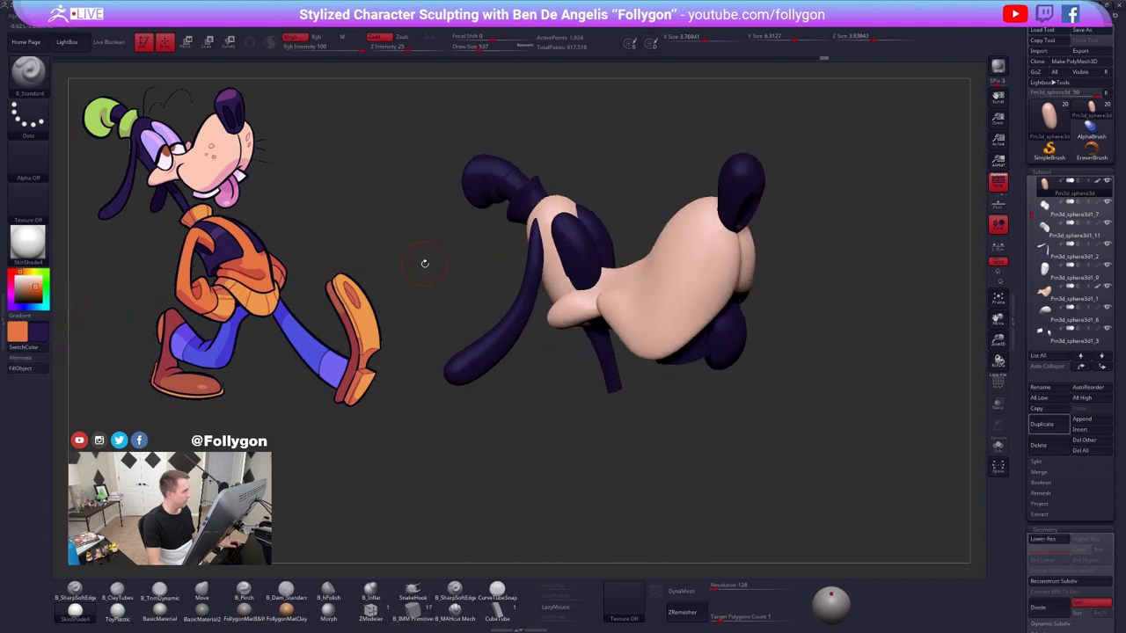
key(shift+z)
key(shift+z)
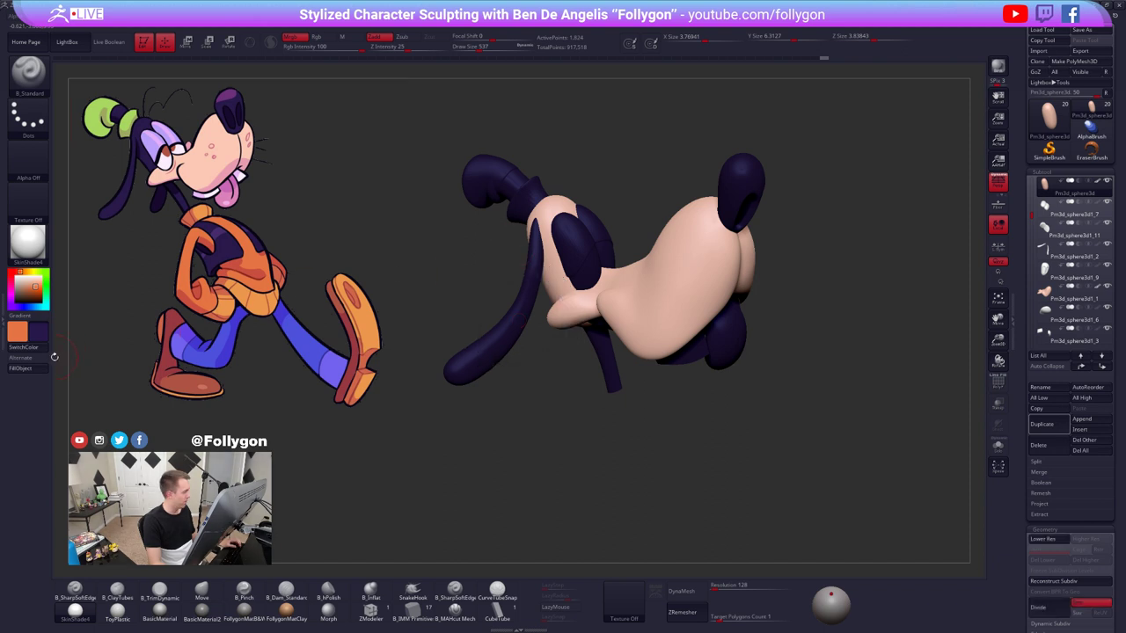
click(26, 369)
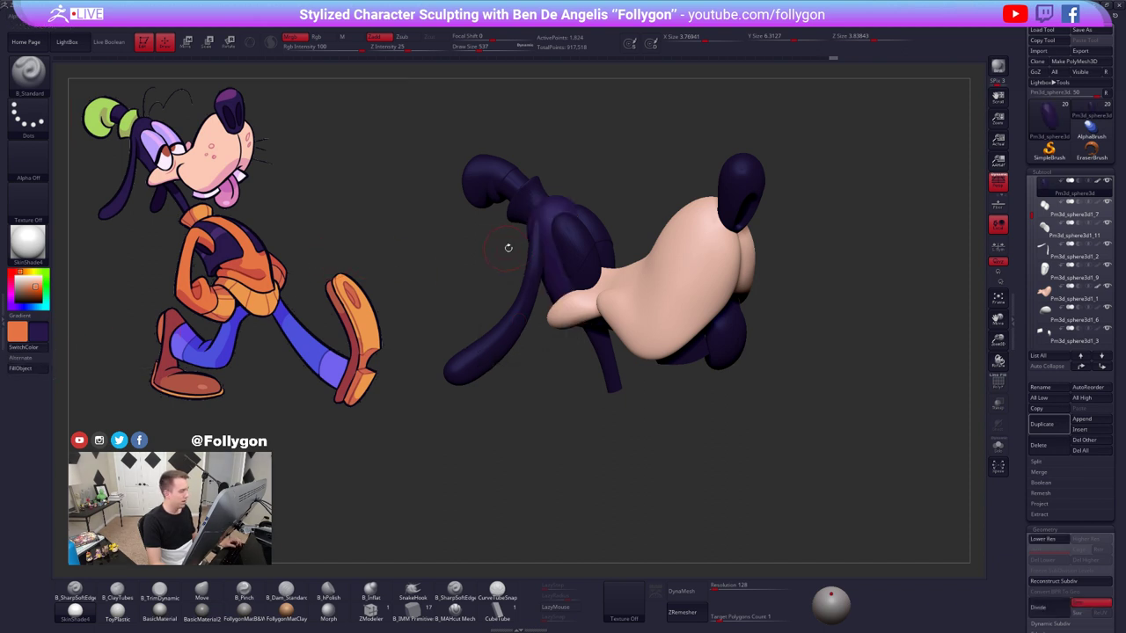
- Sample off-white from the reference drawing and fill the eyes subtool Pm3d_sphere3d1_7 with it
key(shift+z)
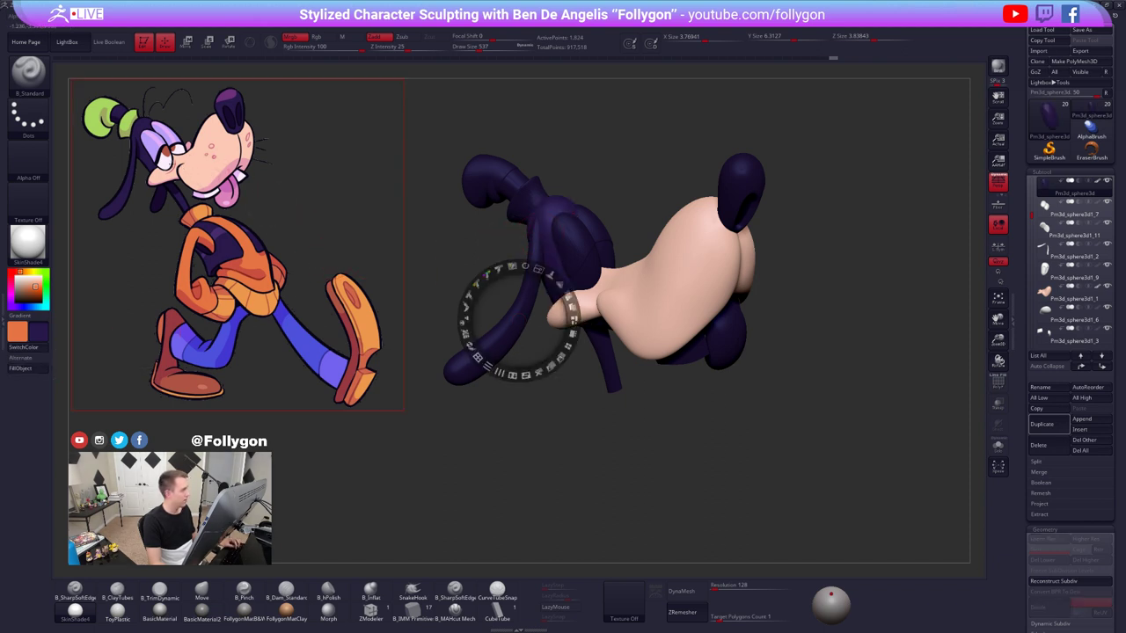
key(c)
key(shift+z)
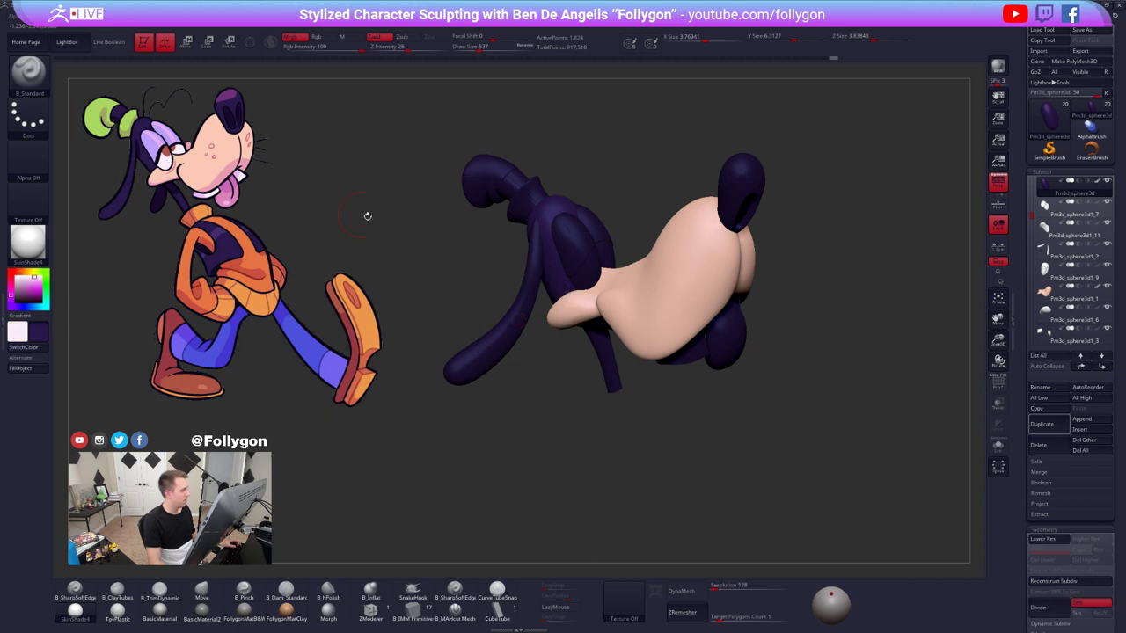
alt+click(588, 269)
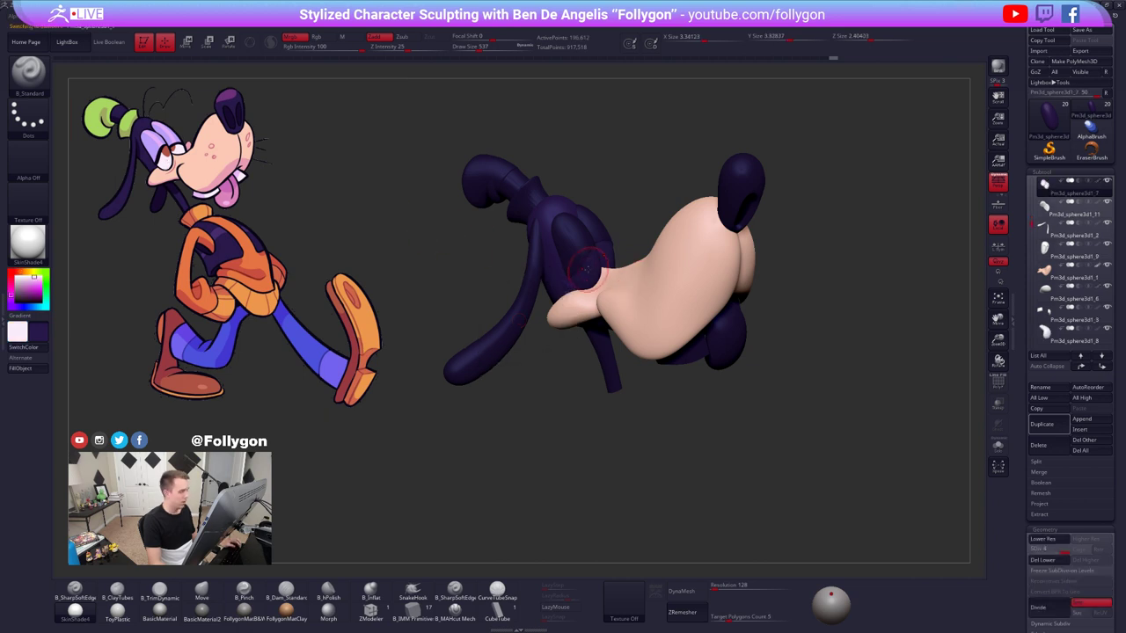
click(38, 375)
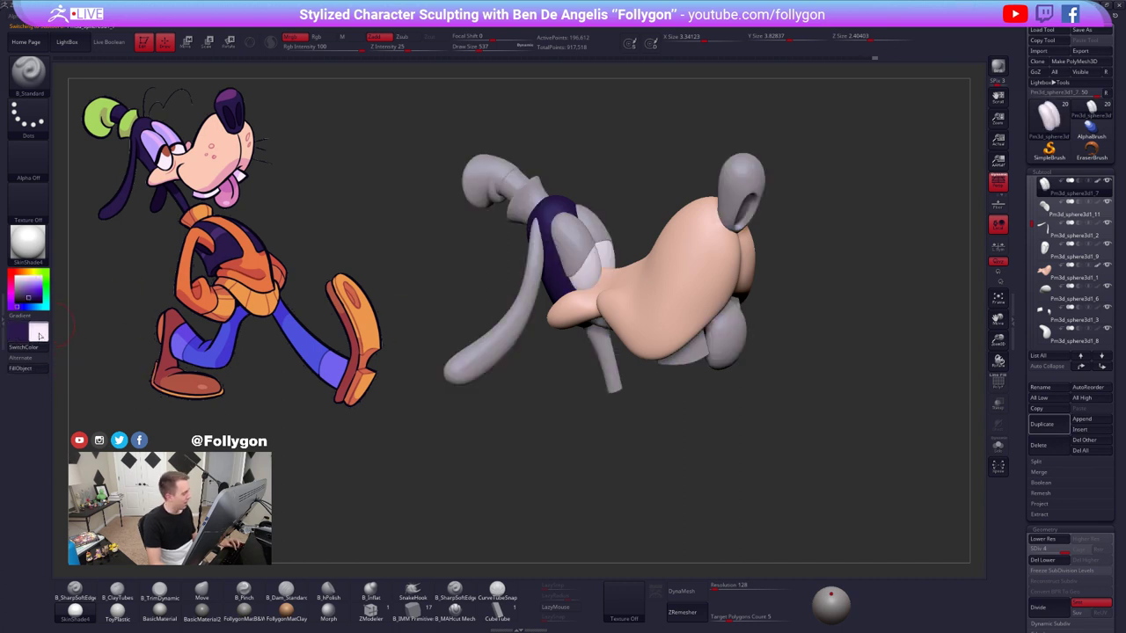
- Sample the lavender of the eyelids from the reference drawing, make it the second colour and turn on Alternate
right_drag(564, 322, 590, 304)
alt+click(591, 296)
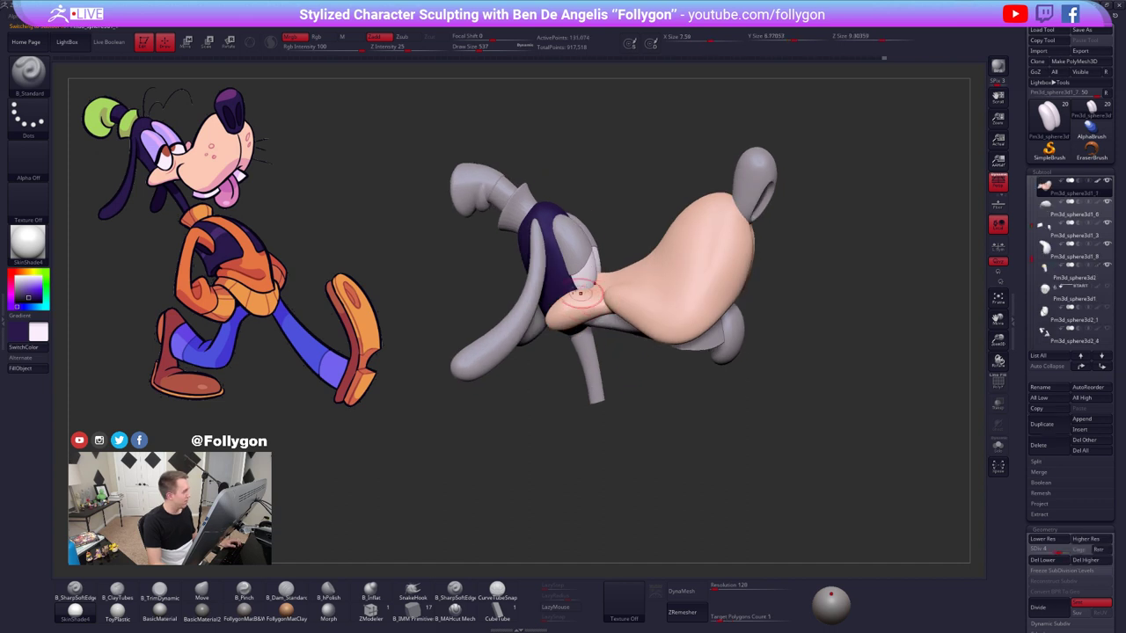
key(z)
key(c)
key(z)
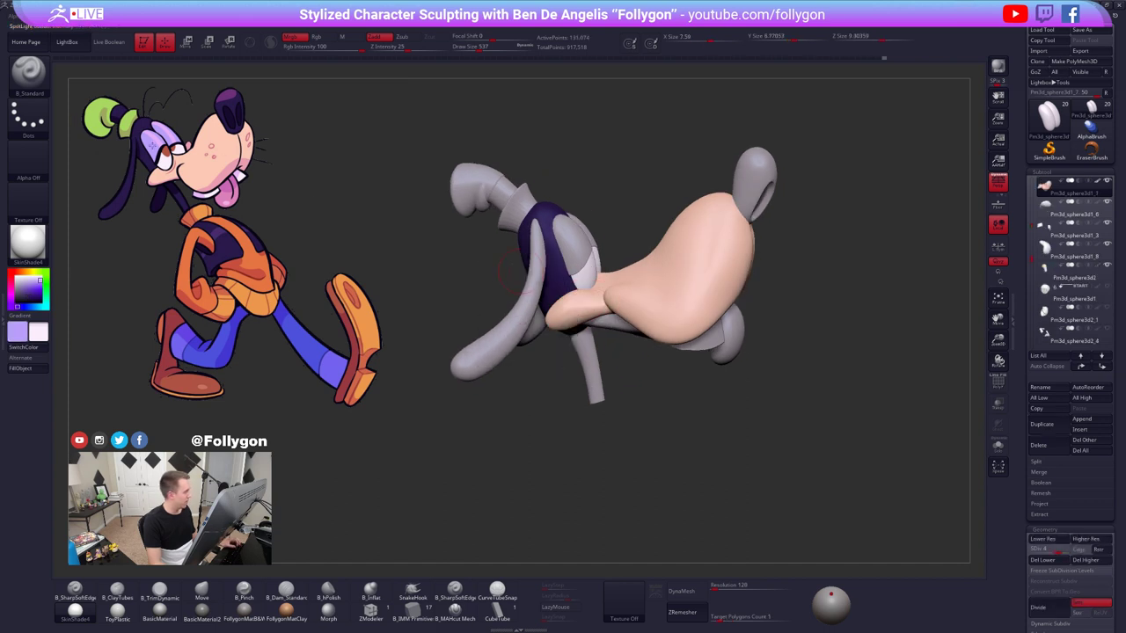
key(c)
key(v)
key(shift+z)
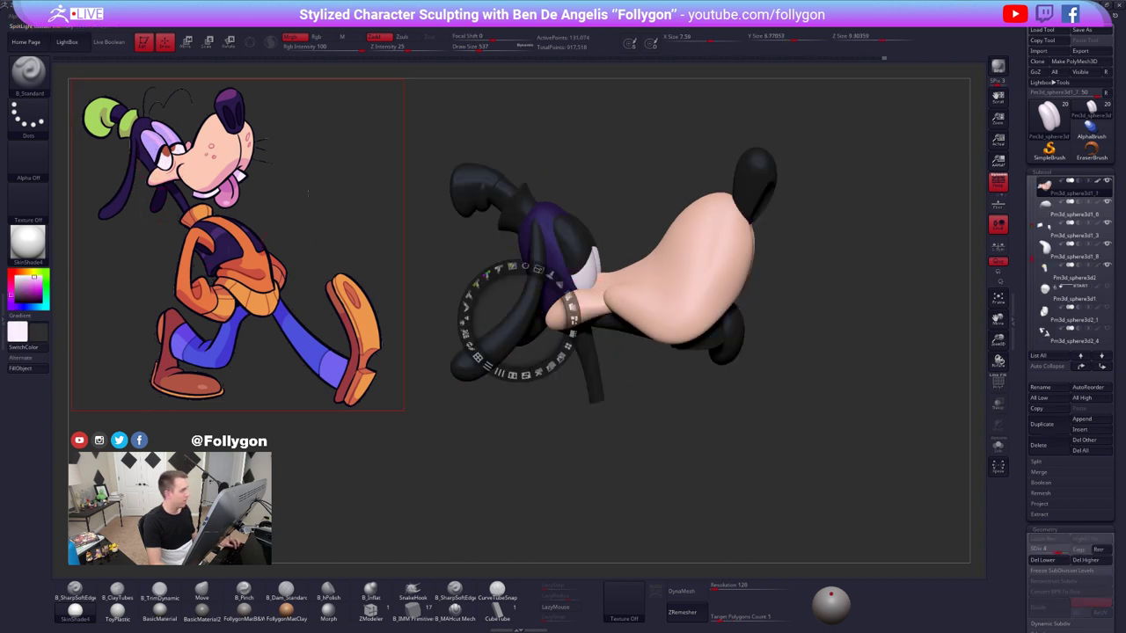
key(c)
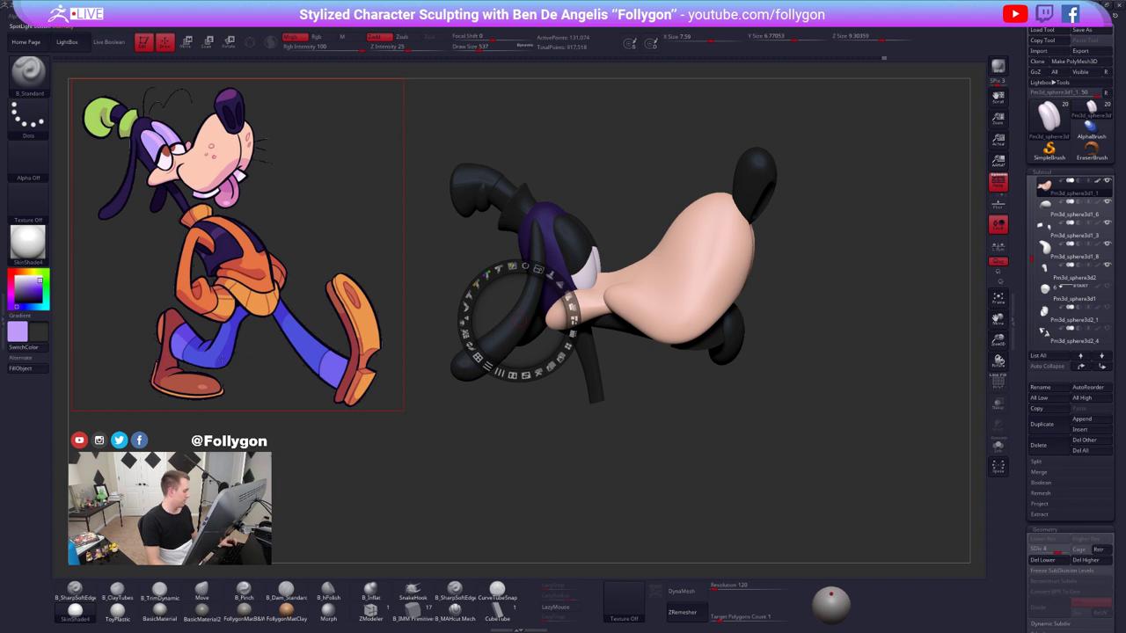
key(shift+z)
click(32, 349)
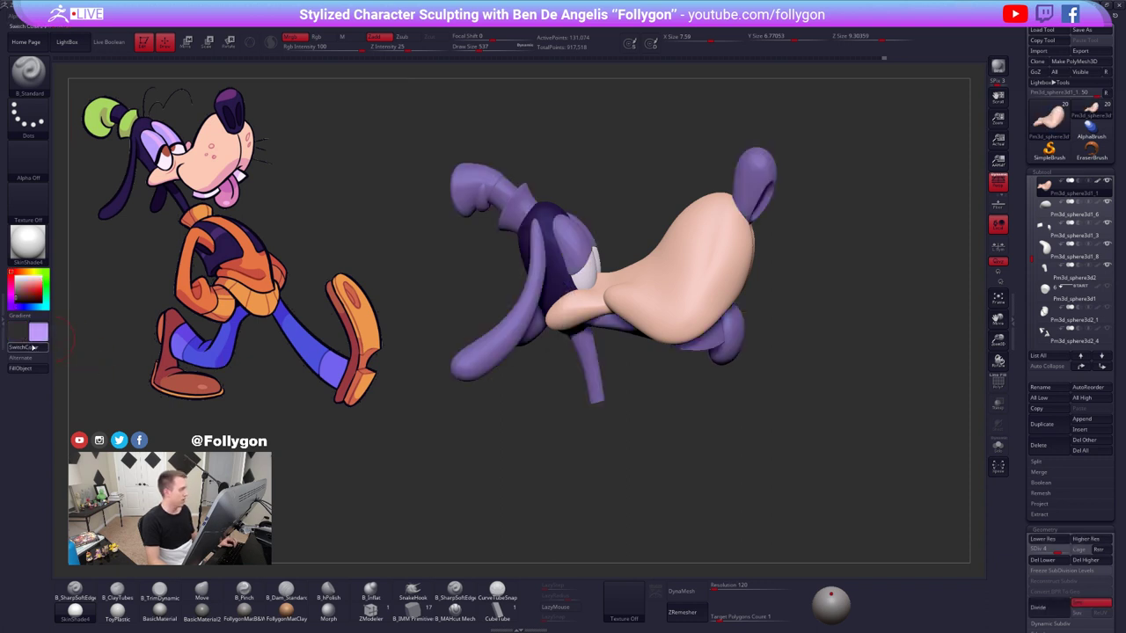
click(29, 358)
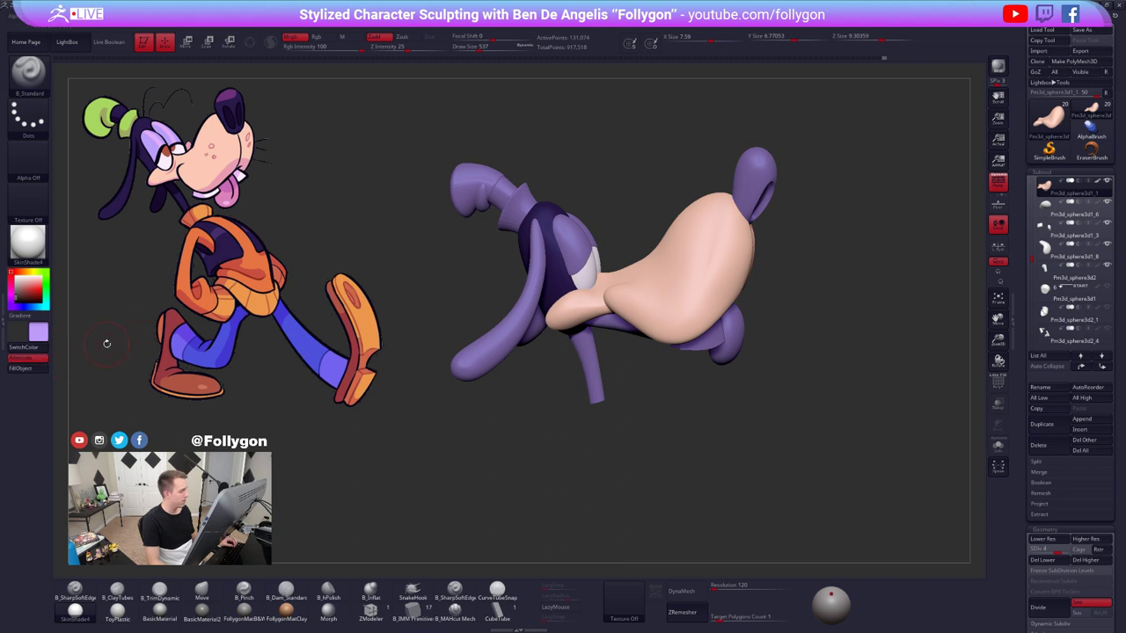
click(19, 367)
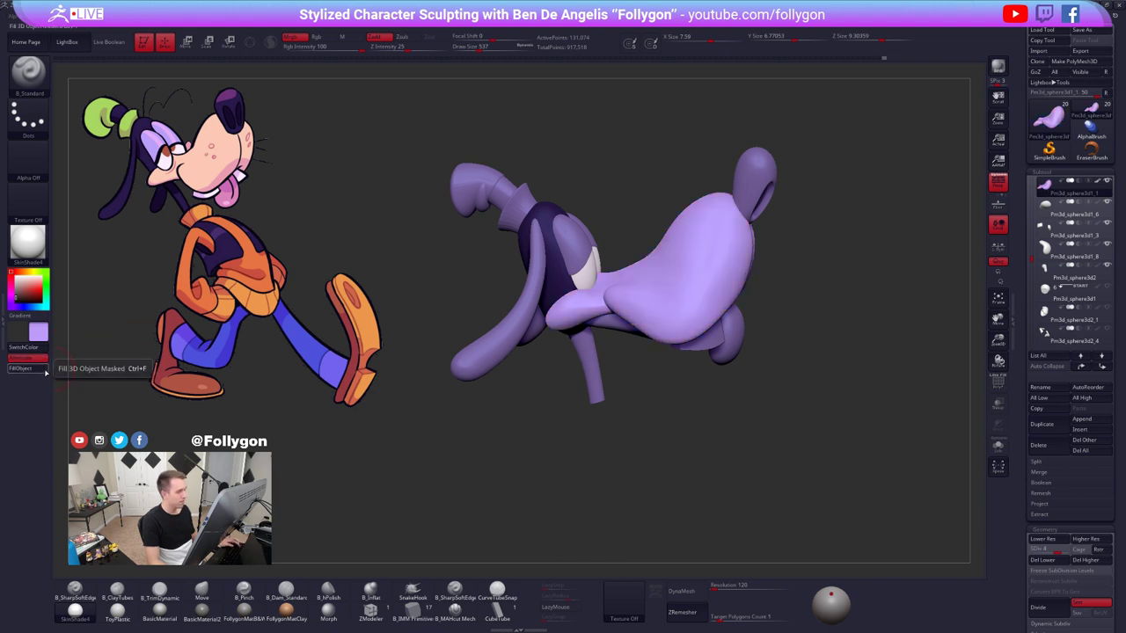
key(shift+f)
key(ctrl+z)
key(shift+f)
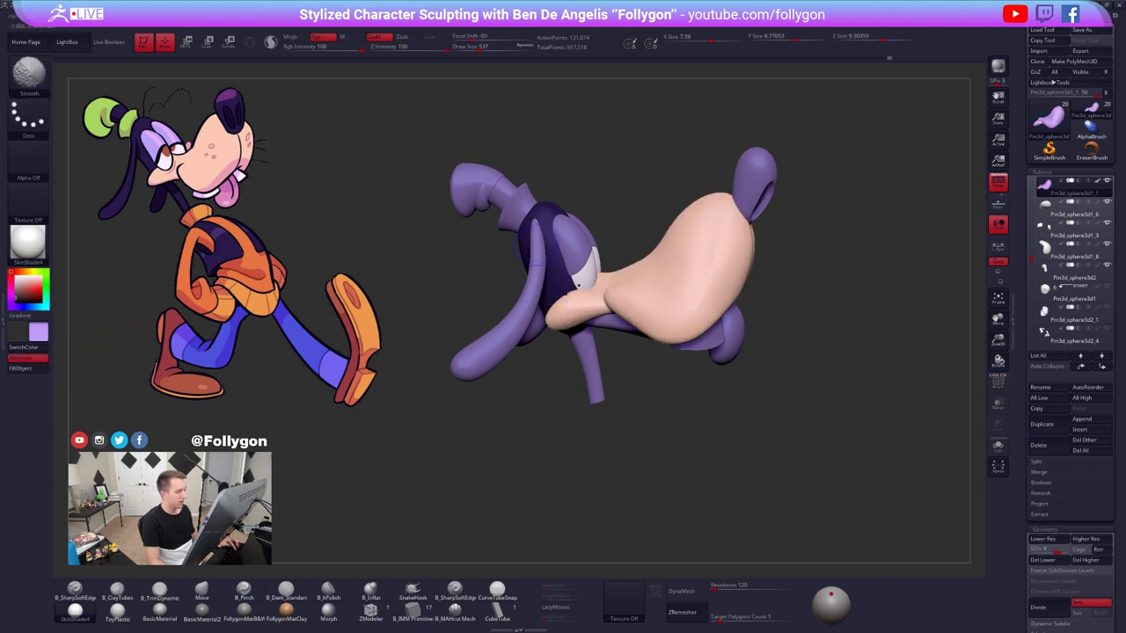
- Fill the eyelids subtool Pm3d_sphere3d1_11 with the sampled lavender
alt+click(587, 243)
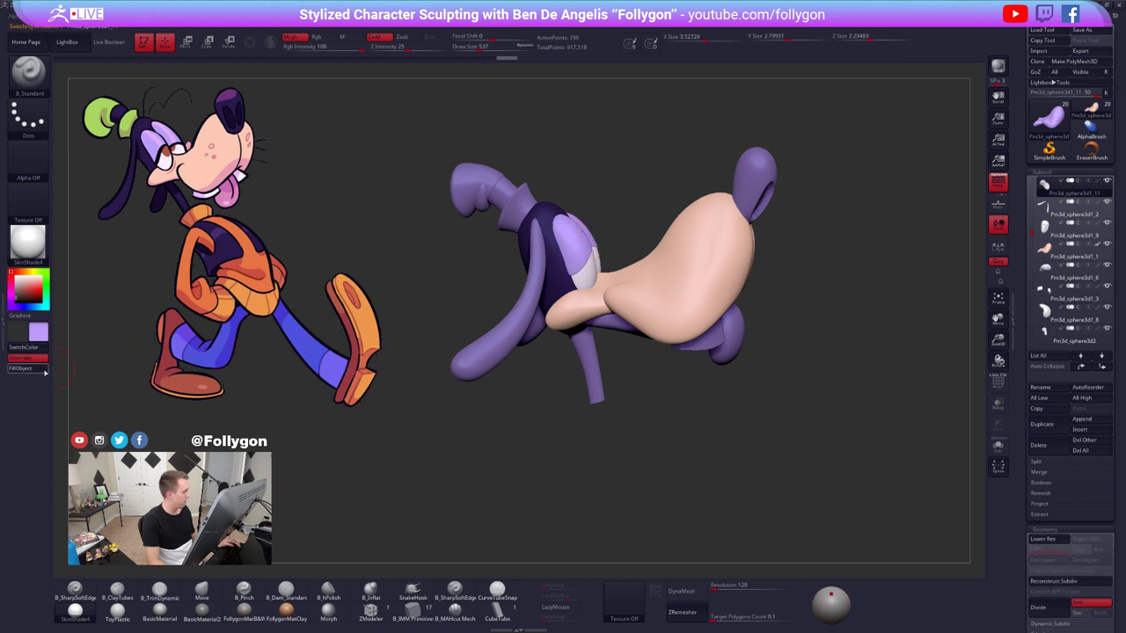
click(23, 369)
- Sample dark purple from the drawing's nose and fill the nose subtool Pm3d_sphere3d1_9 with it
key(shift+z)
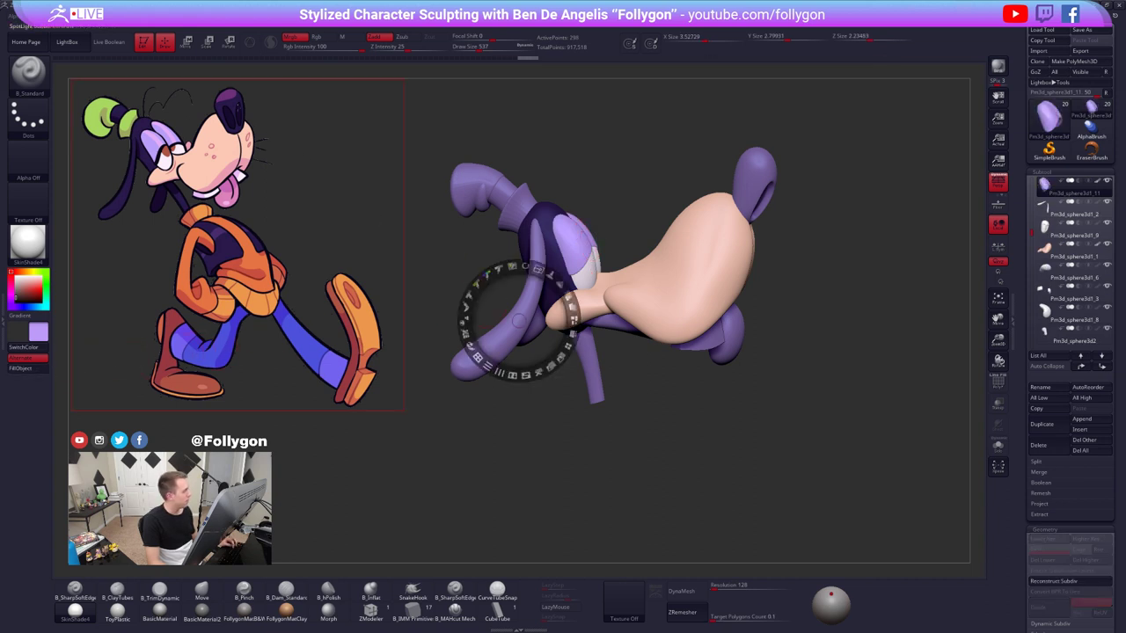
click(237, 109)
key(z)
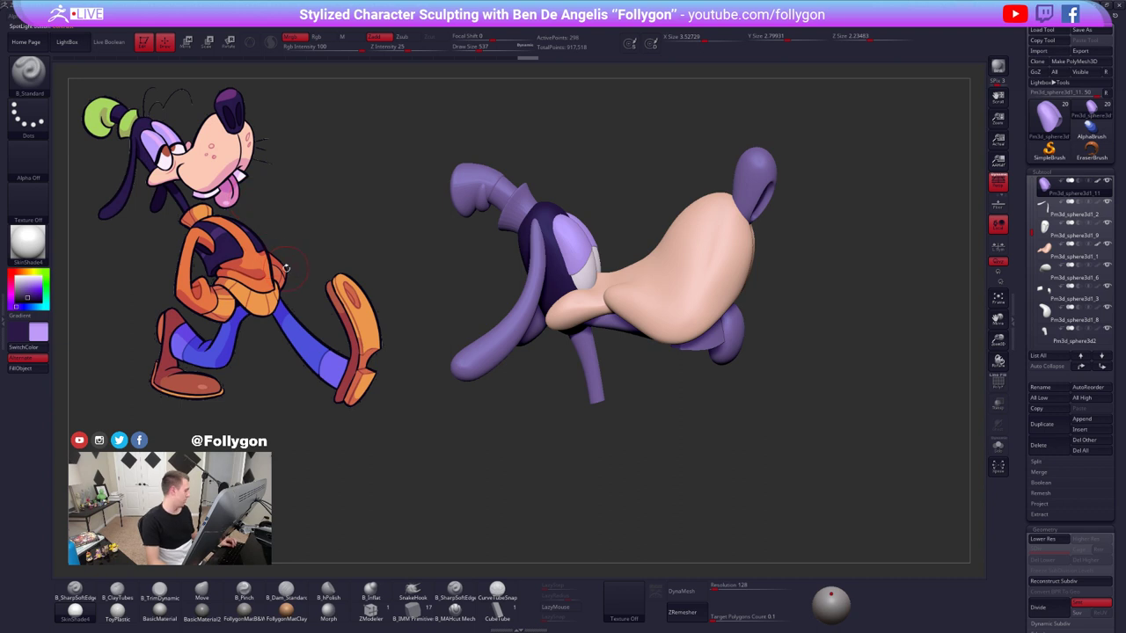
key(v)
alt+click(765, 179)
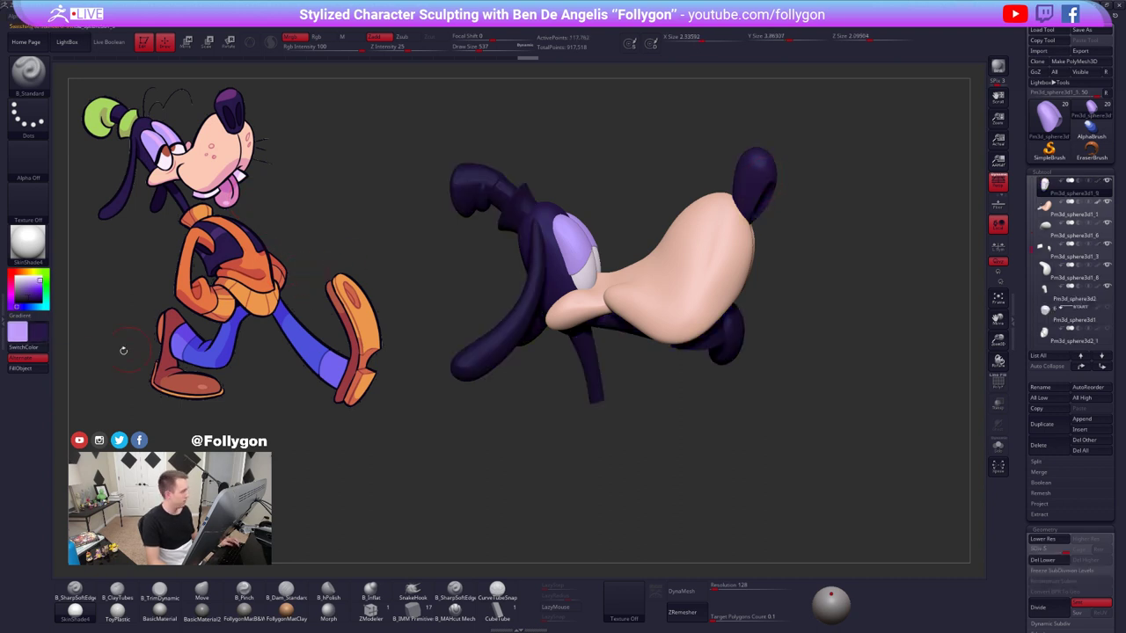
key(shift+z)
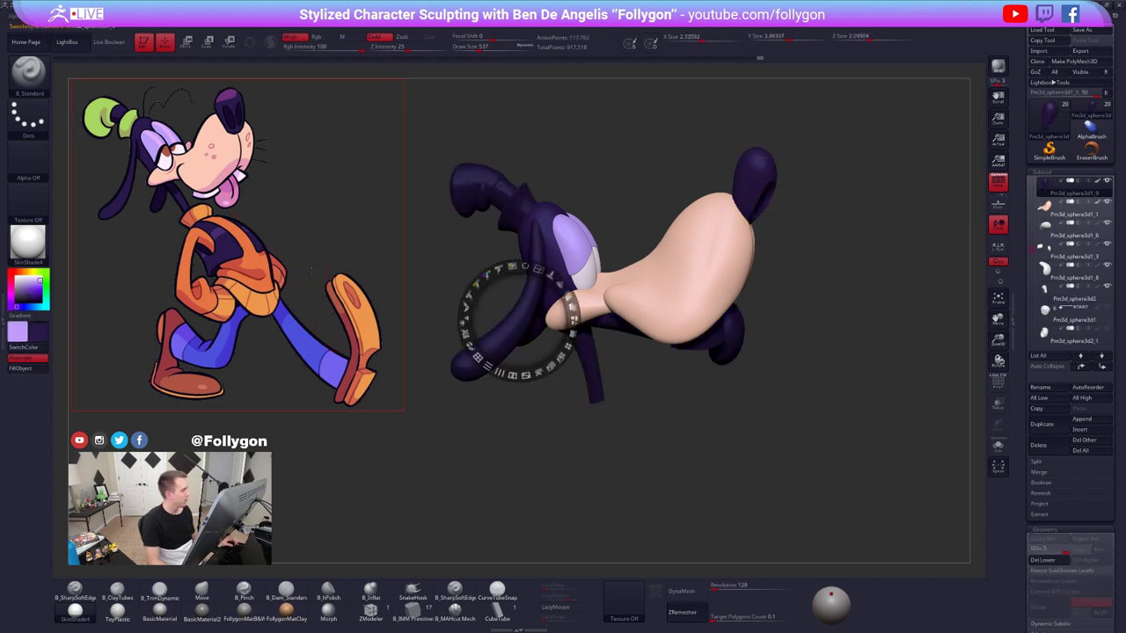
key(z)
- Fill the ears subtool Pm3d_sphere3d1_2 and the neck subtool Pm3d_sphere3d2 with dark purple
alt+click(526, 278)
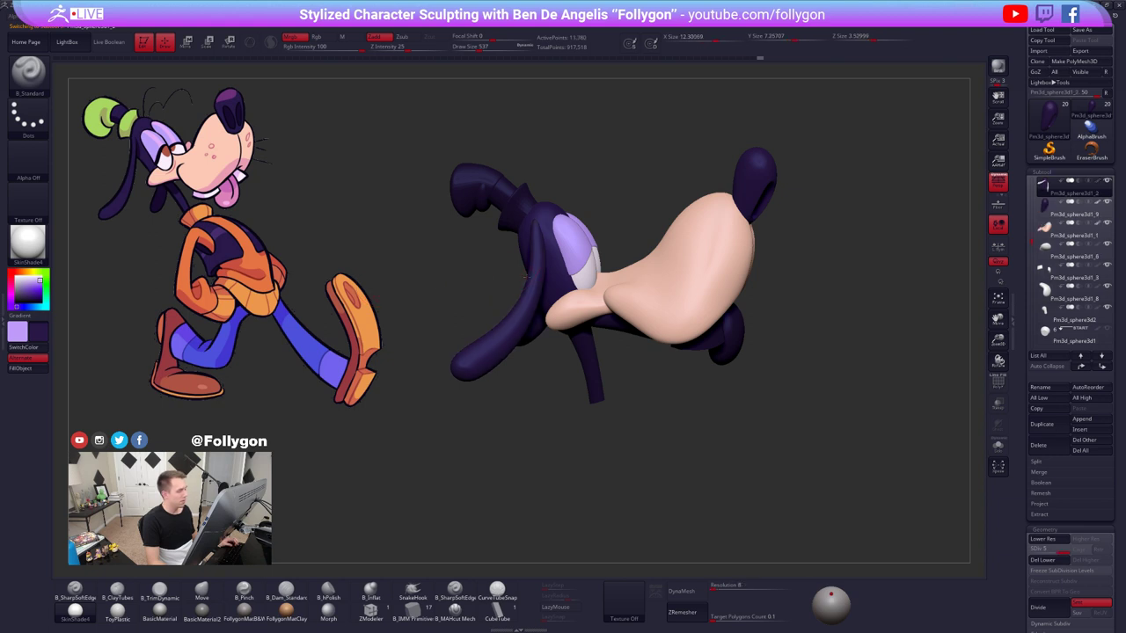
click(30, 368)
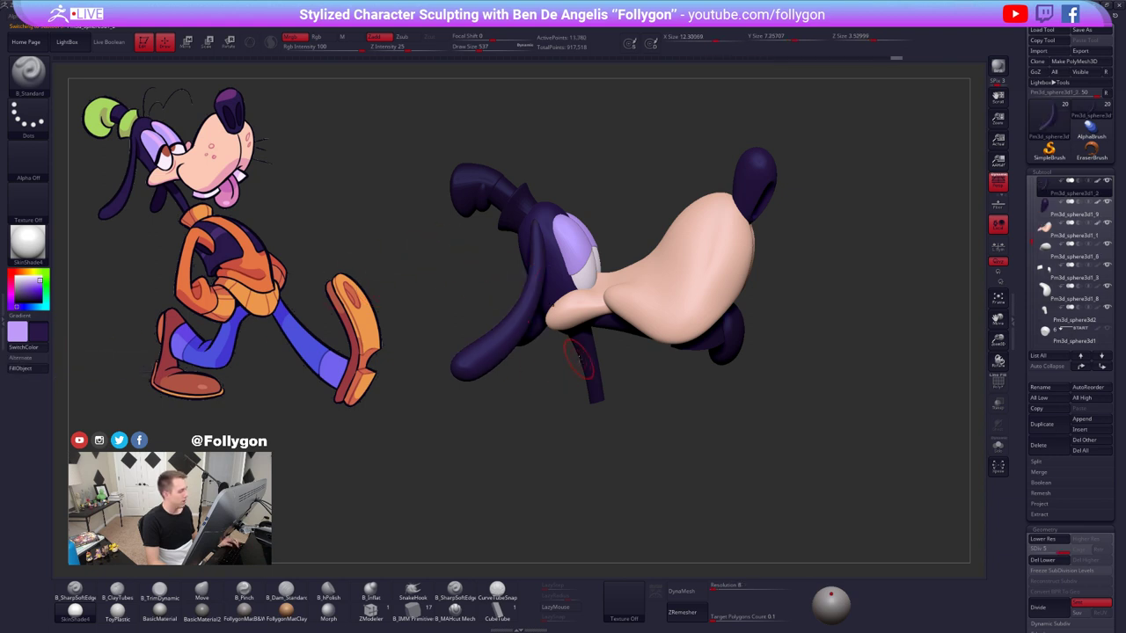
alt+click(593, 354)
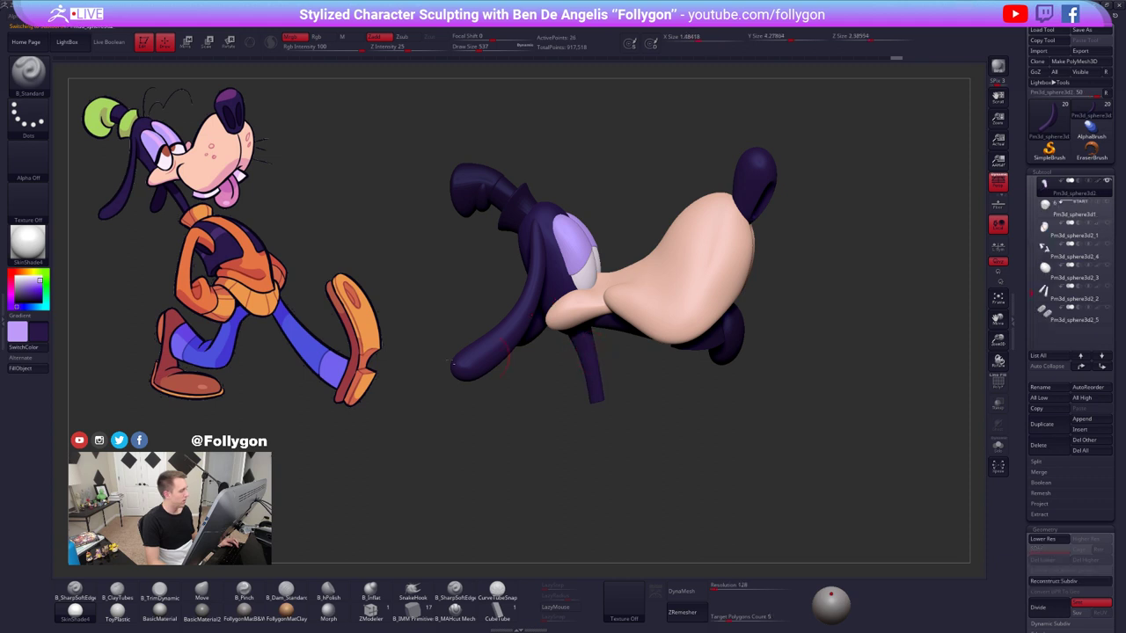
click(44, 370)
- Sample off-white and fill the teeth subtool Pm3d_sphere3d1_3 under the muzzle with it
mouse_move(673, 325)
right_down()
mouse_move(707, 317)
mouse_move(674, 295)
right_up()
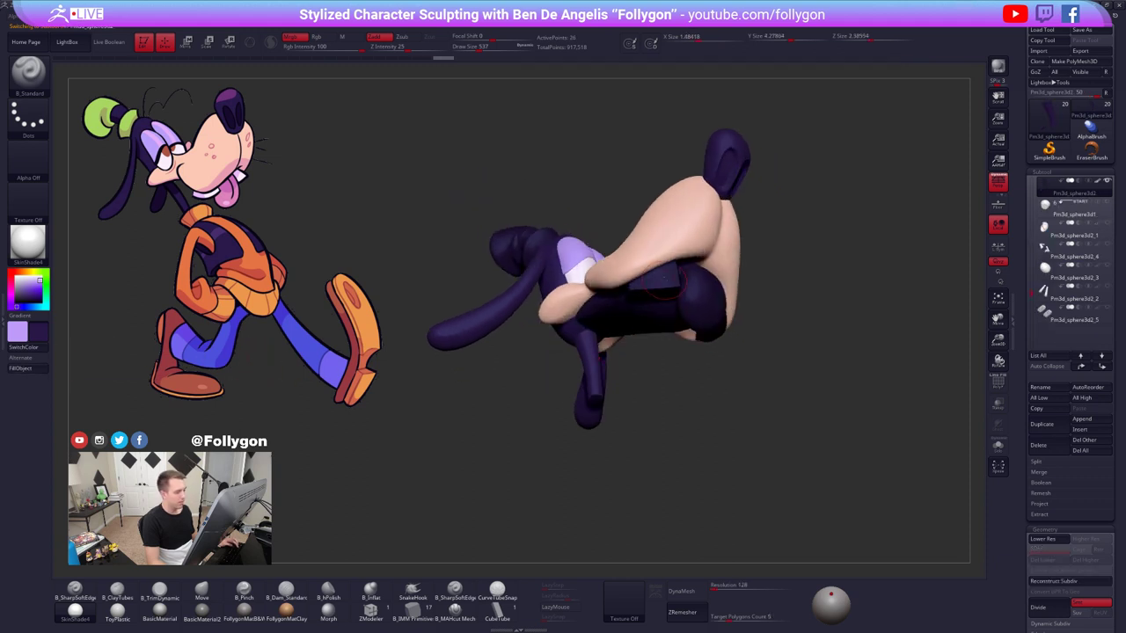
alt+click(652, 269)
key(c)
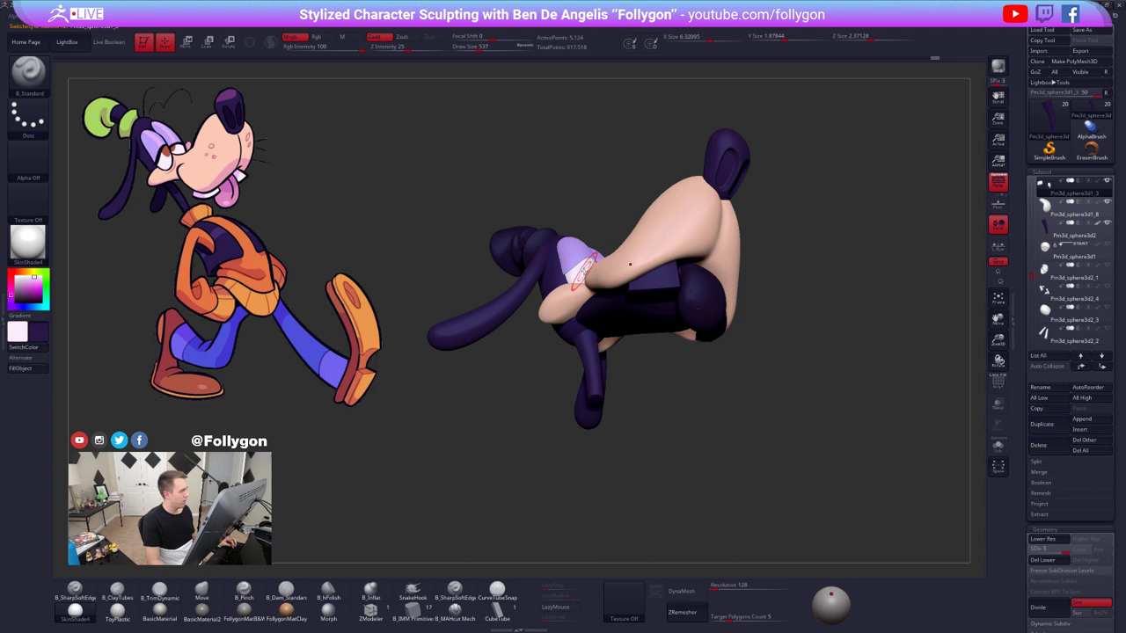
key(v)
click(19, 373)
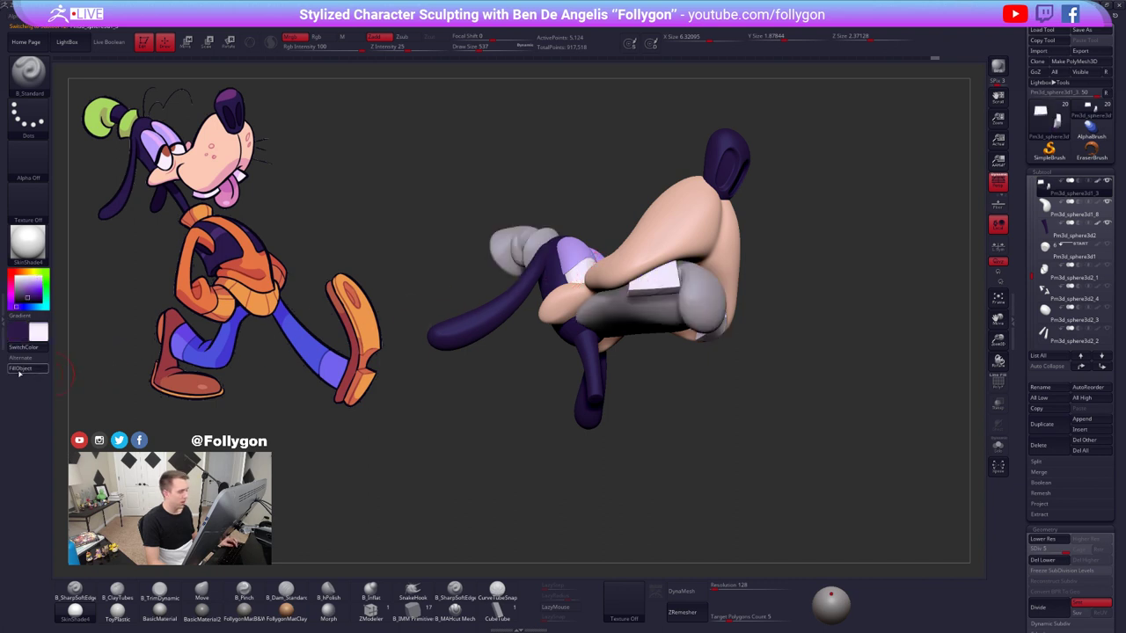
- Sample pink from the drawing's tongue and fill the tongue subtool Pm3d_sphere3d1_8 with it
alt+click(684, 290)
key(z)
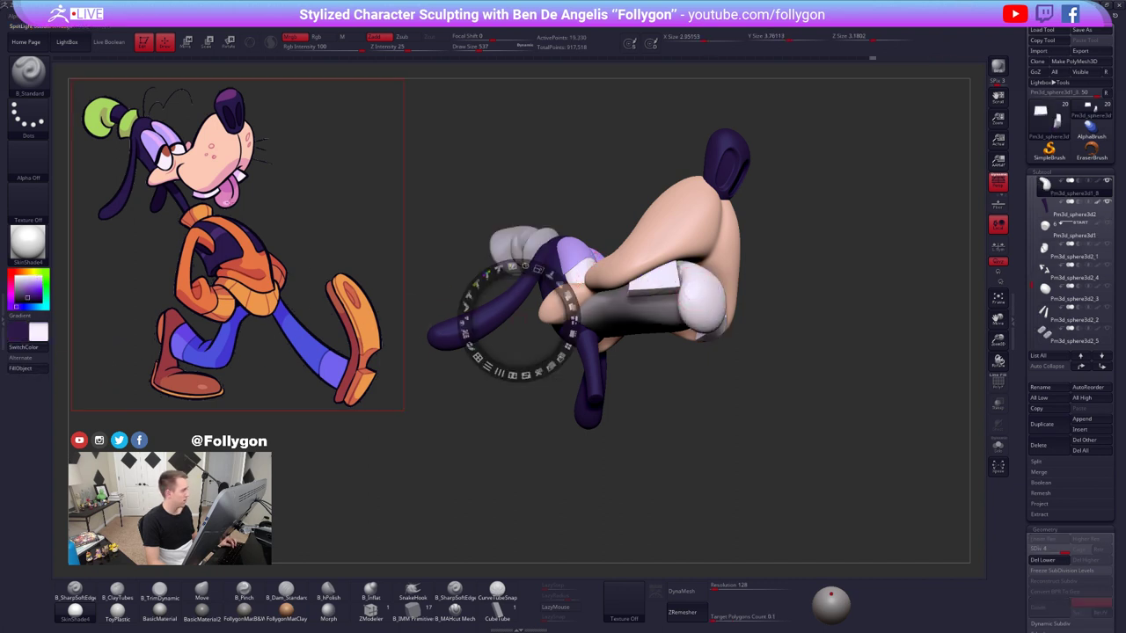
key(c)
key(z)
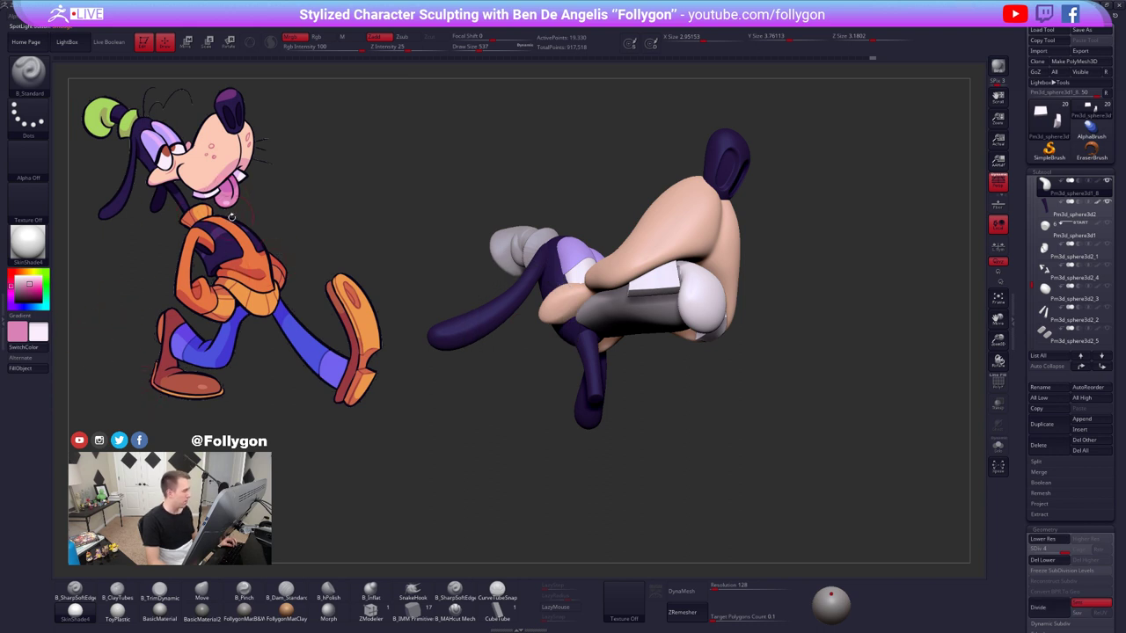
key(c)
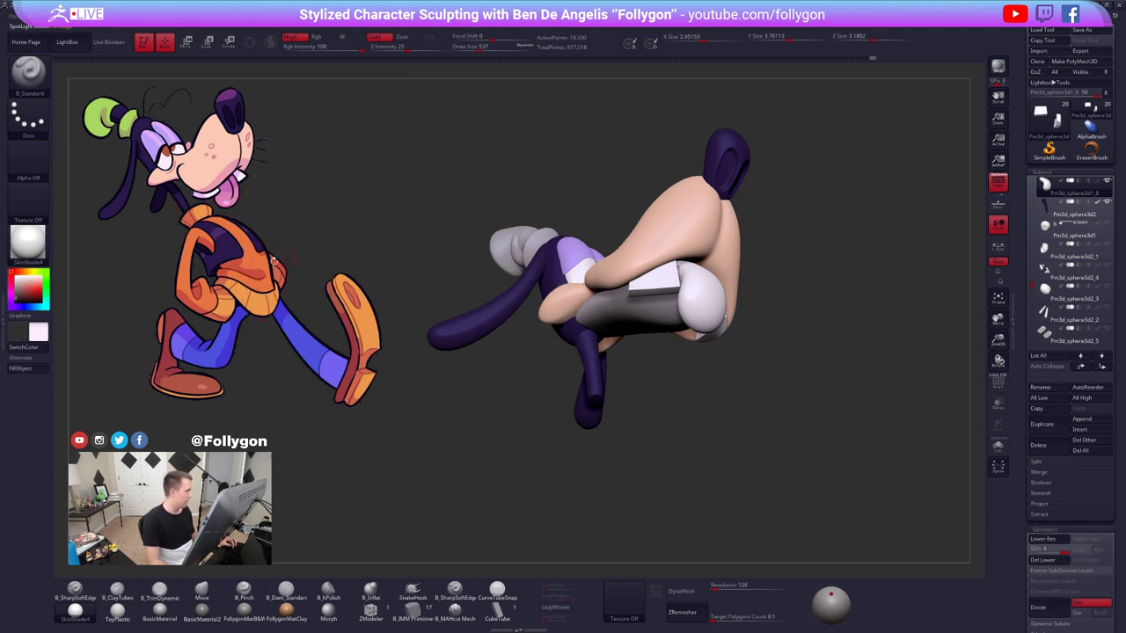
key(z)
key(c)
key(z)
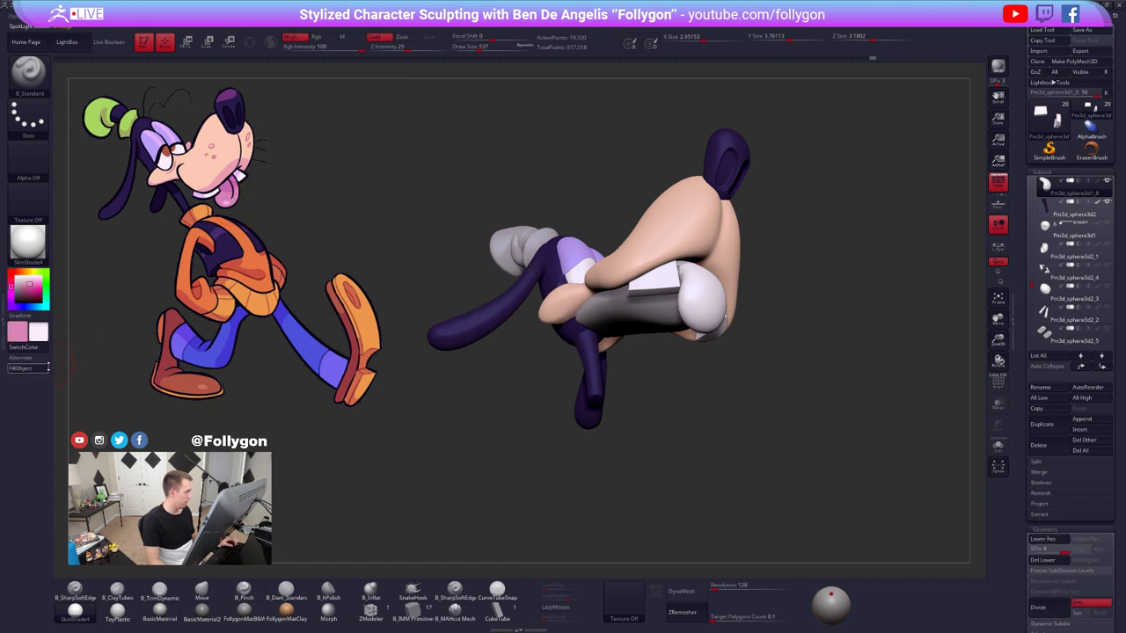
click(25, 368)
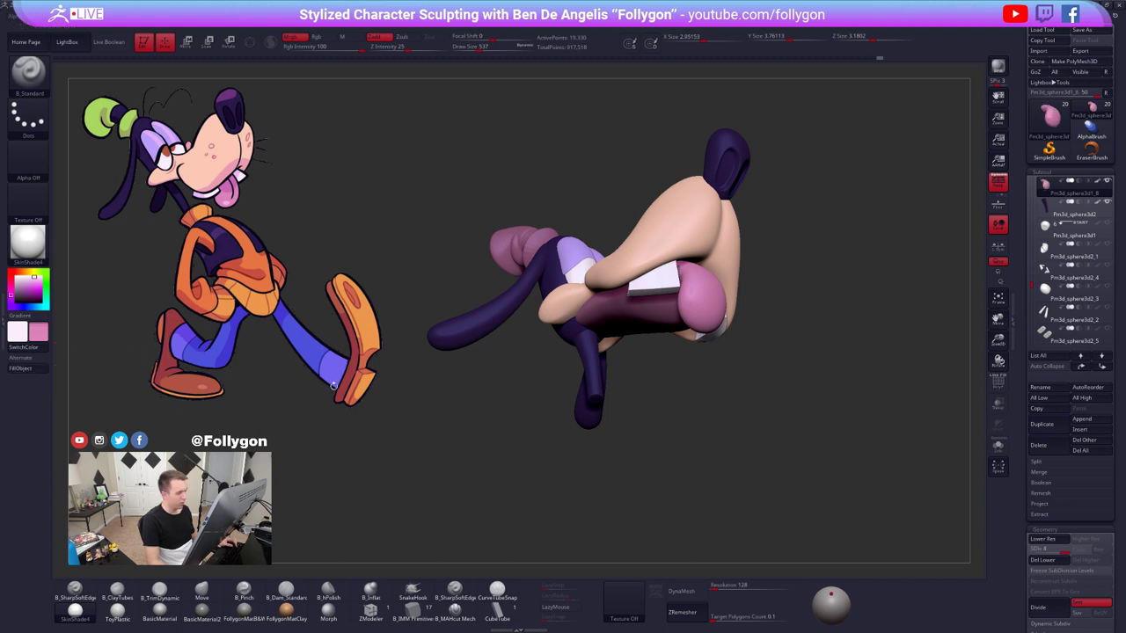
- Sample the peach skin colour and fill the lower jaw subtool Pm3d_sphere3d1_6 with it
key(c)
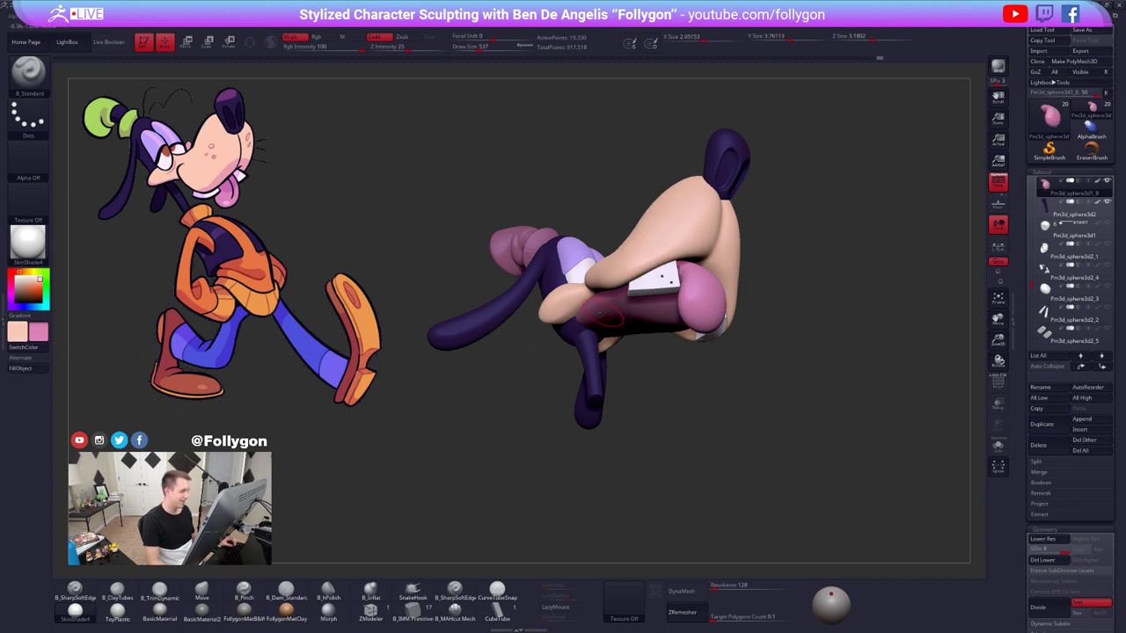
alt+click(610, 308)
key(v)
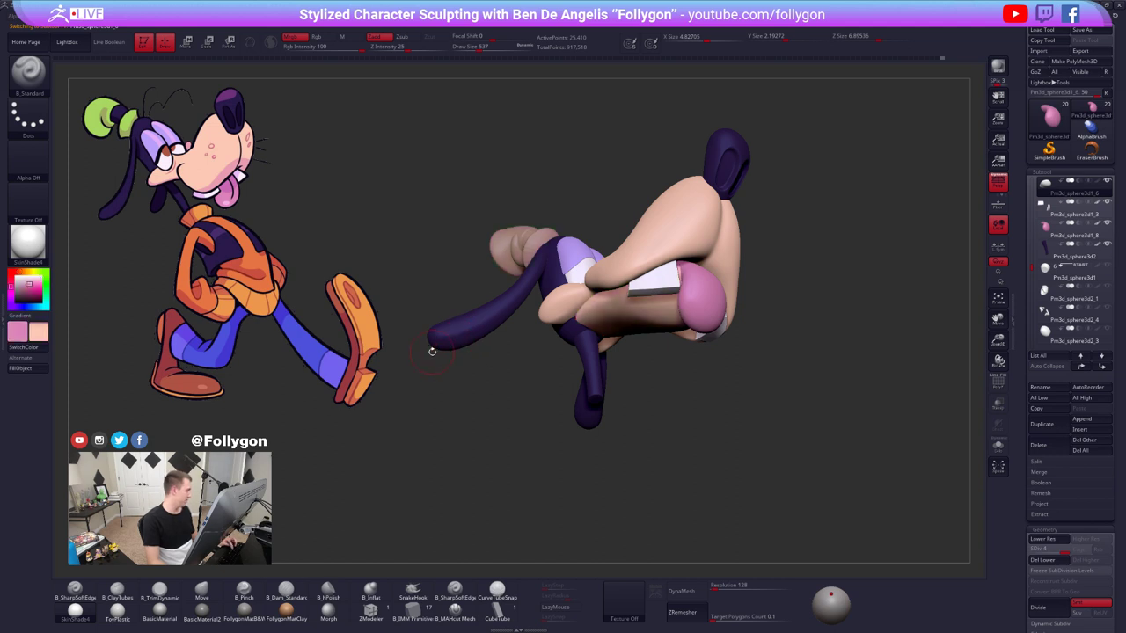
click(34, 369)
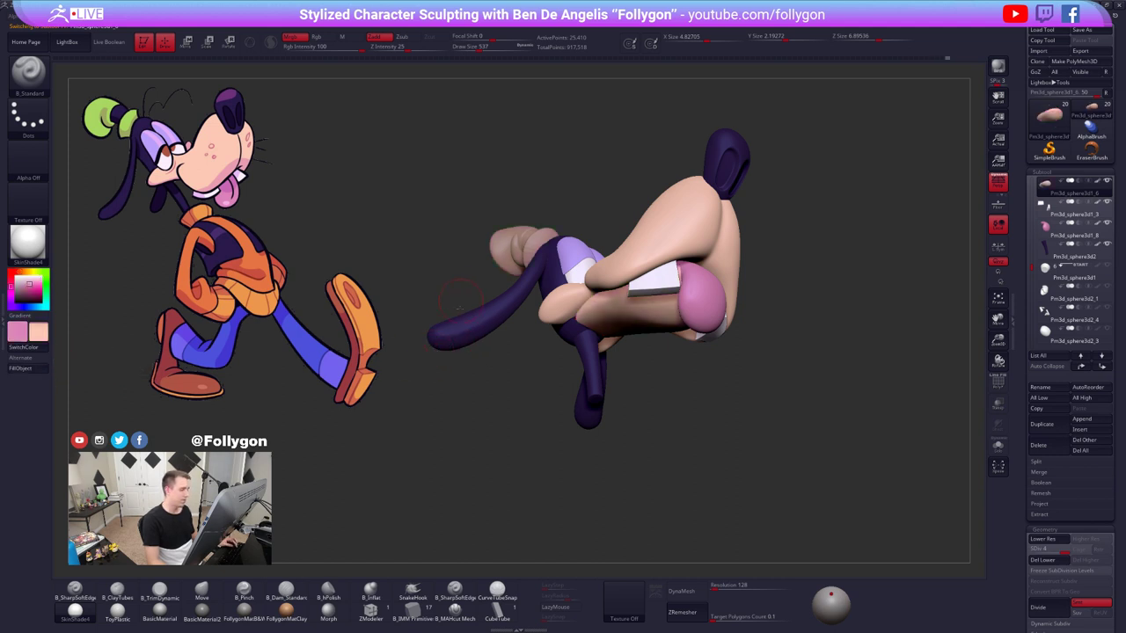
- Sample green from the drawing's hat and fill the hat brim subtool Gooby 1 and the hat top Pm3d_sphere3d1_4 with it
drag(533, 195, 568, 322)
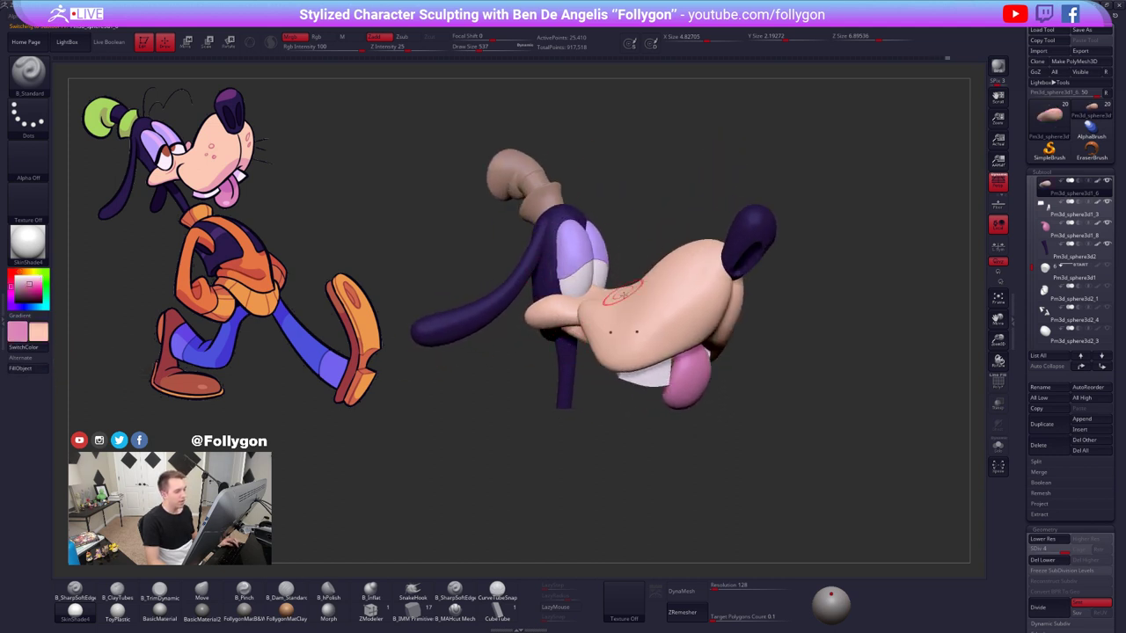
drag(774, 304, 638, 297)
drag(563, 312, 653, 293)
mouse_move(619, 287)
alt+right_down()
mouse_move(621, 325)
mouse_move(692, 322)
alt+right_up()
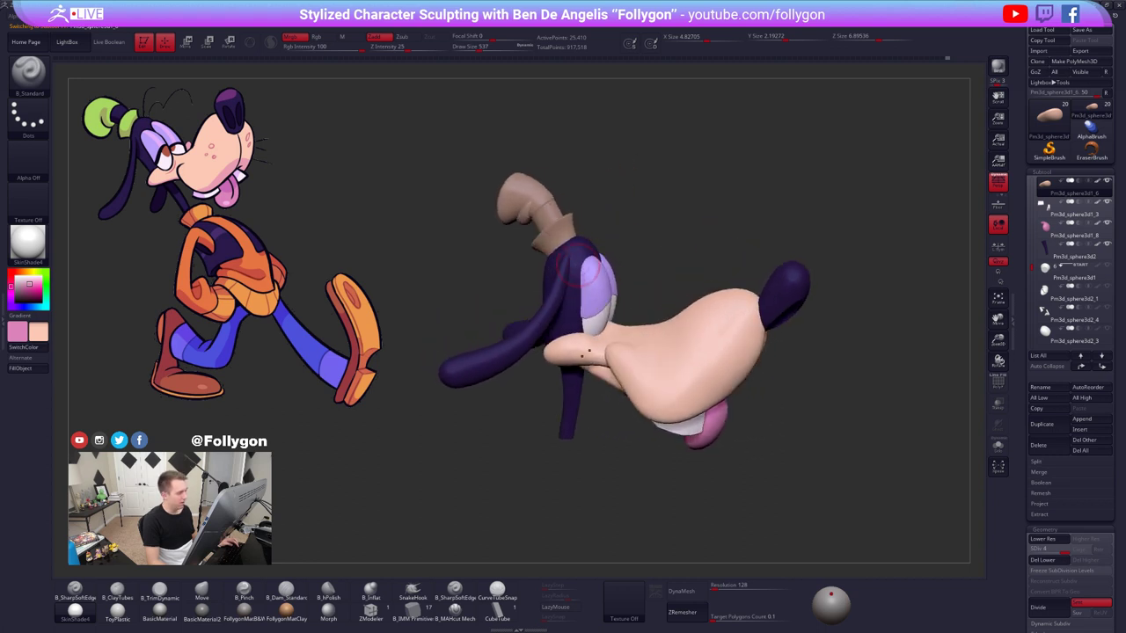
alt+click(554, 232)
key(z)
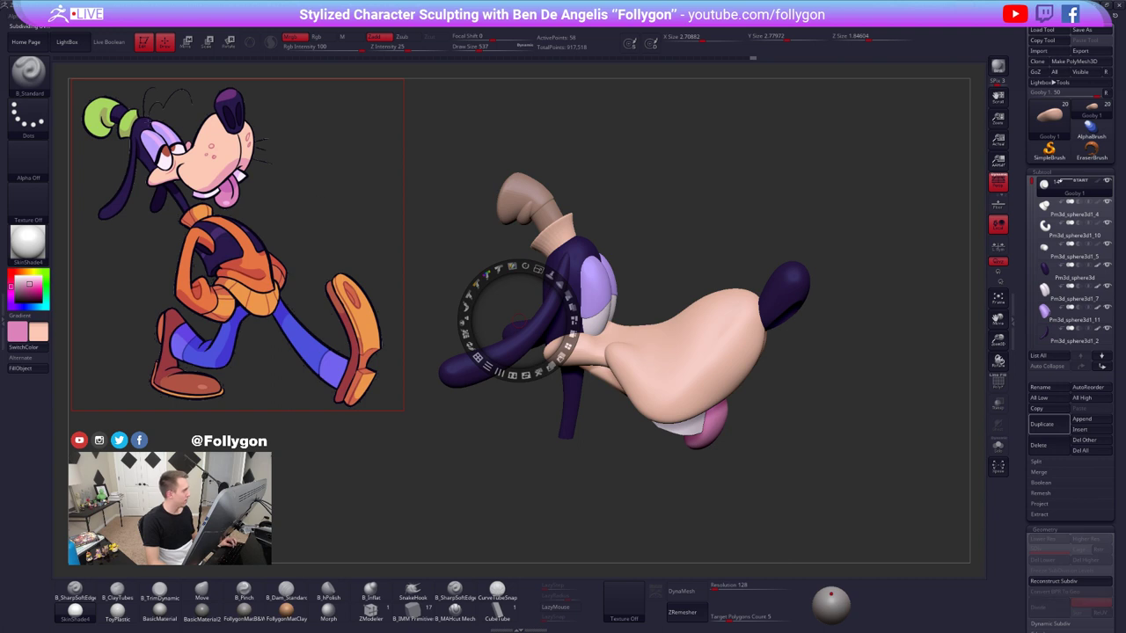
key(c)
key(z)
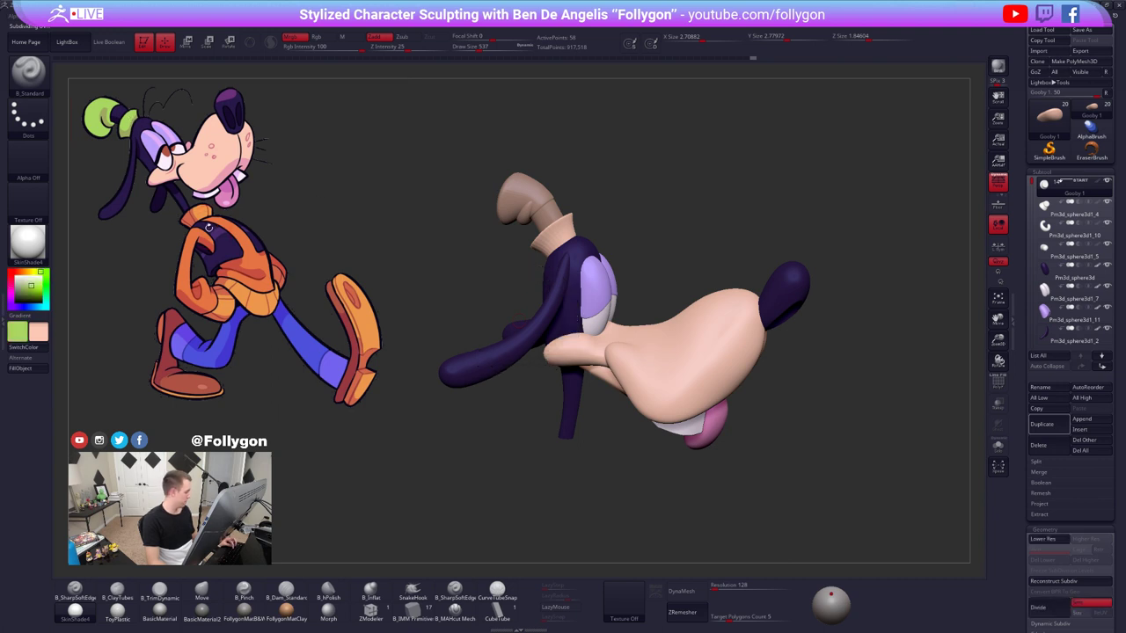
key(v)
click(27, 369)
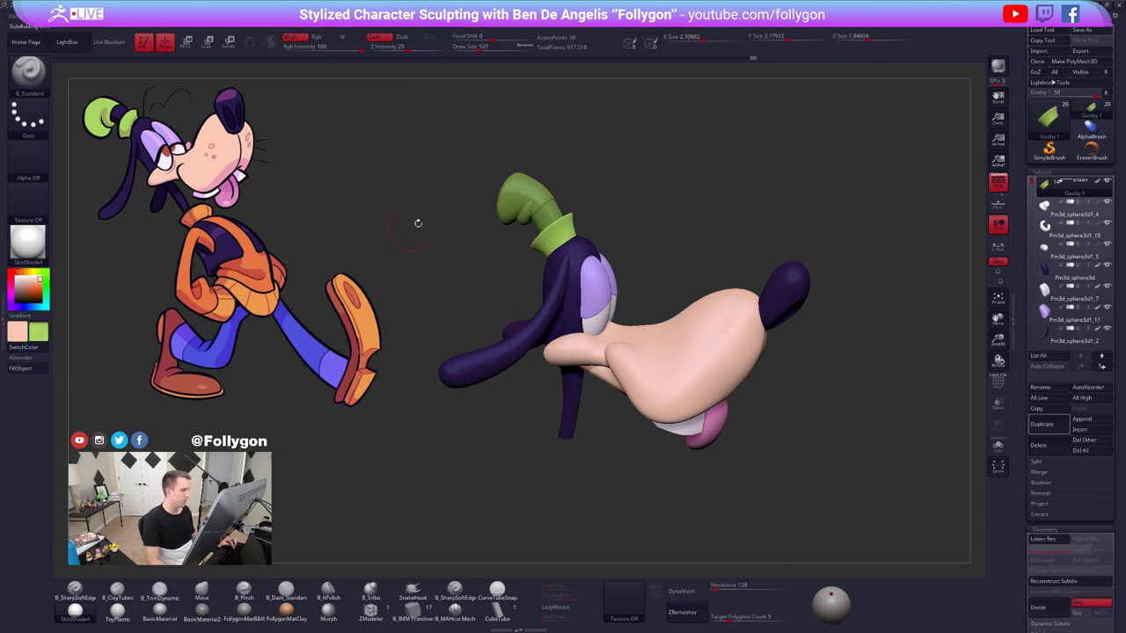
alt+click(494, 199)
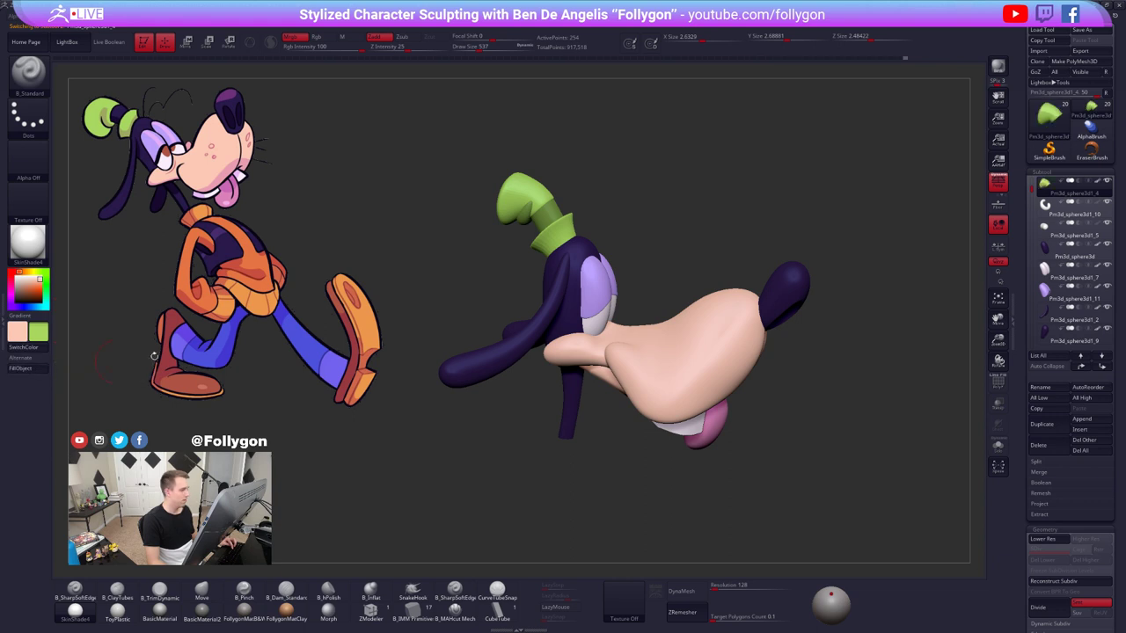
- Sample dark purple from the drawing and fill the hat's middle band subtool Pm3d_sphere3d1_5 with it
alt+click(544, 210)
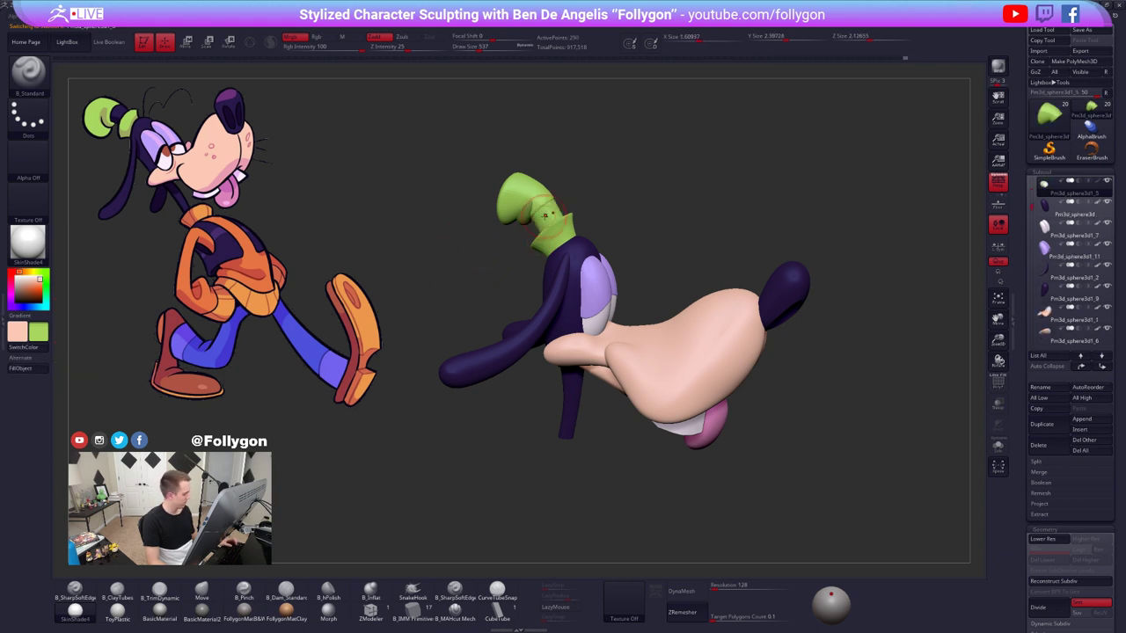
key(z)
key(c)
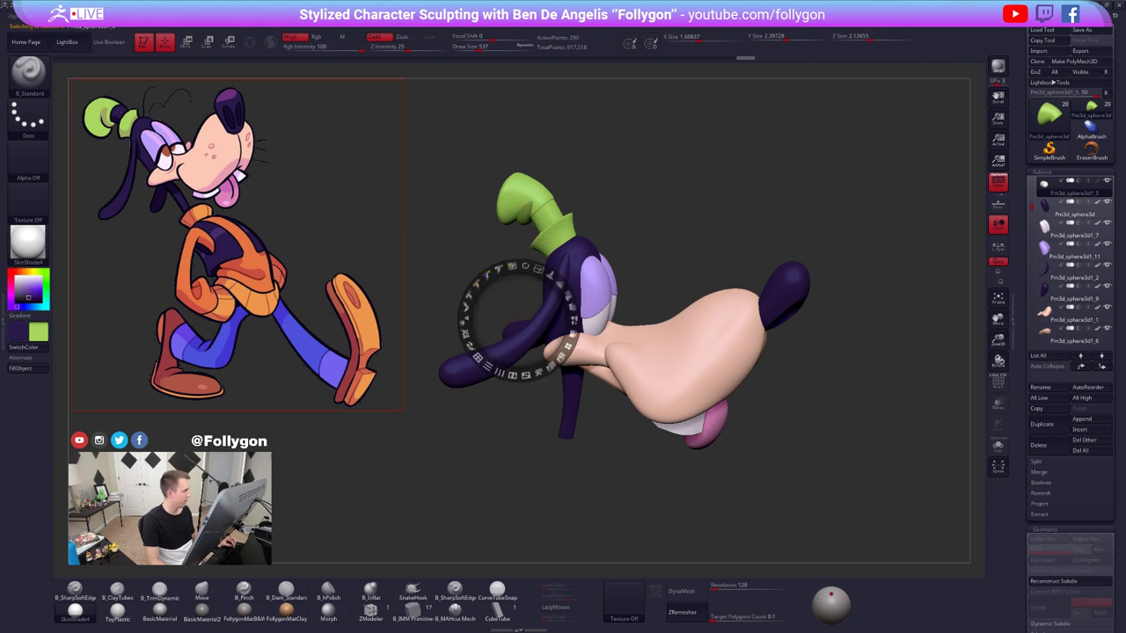
key(z)
key(v)
click(44, 372)
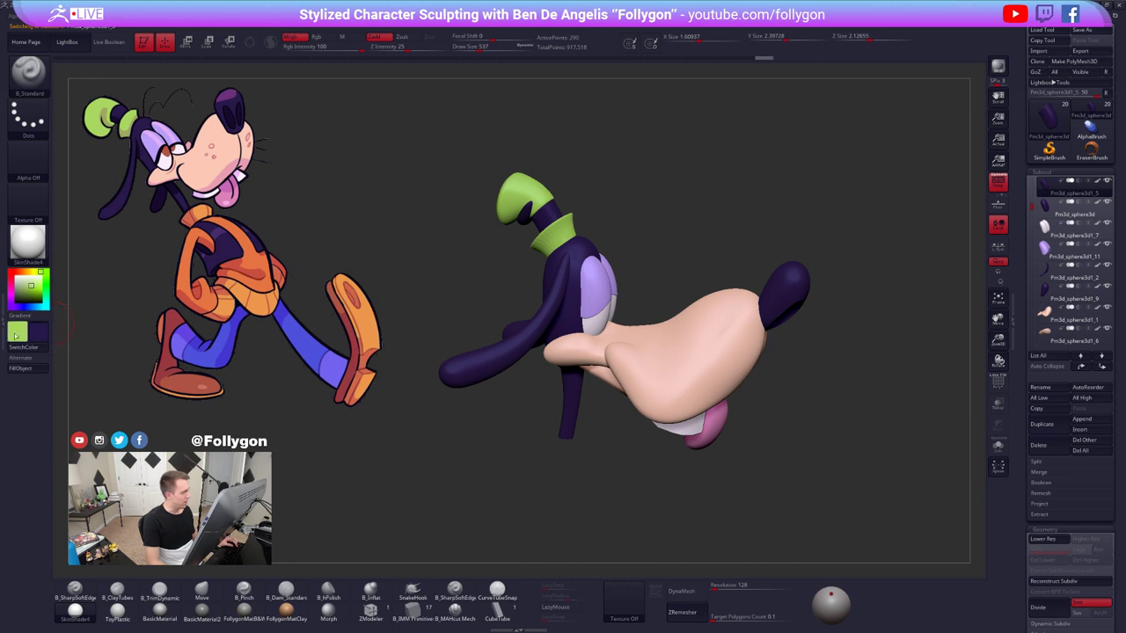
- Fill the hat's small fold subtool Pm3d_sphere3d1_10 with the green held as the alternate colour
ctrl+right_drag(500, 209, 541, 196)
alt+click(542, 197)
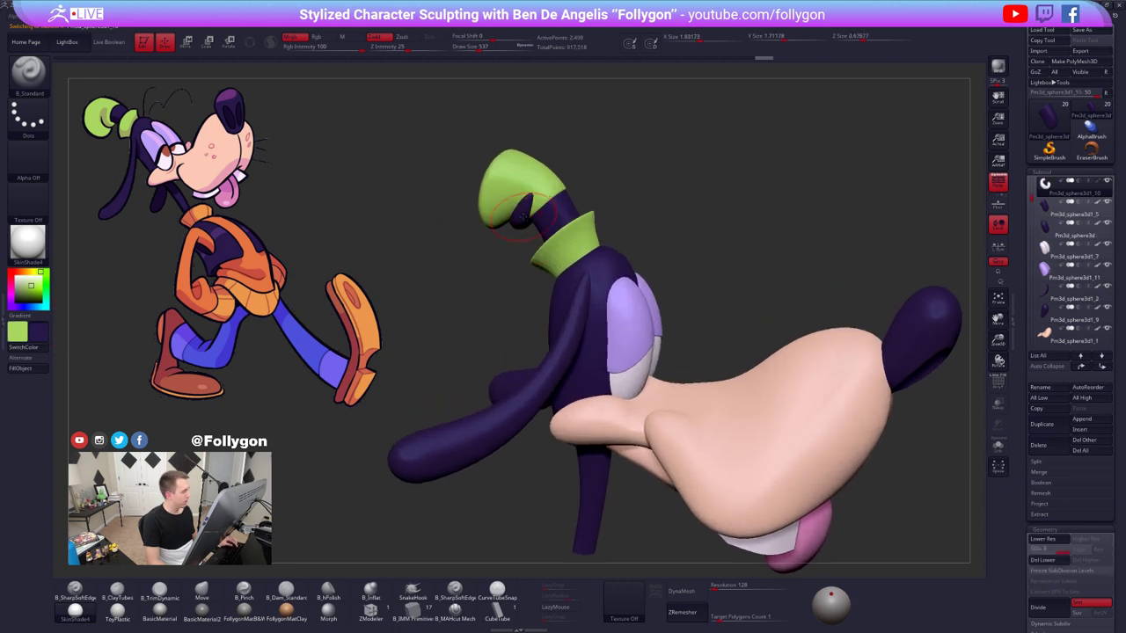
key(v)
click(37, 372)
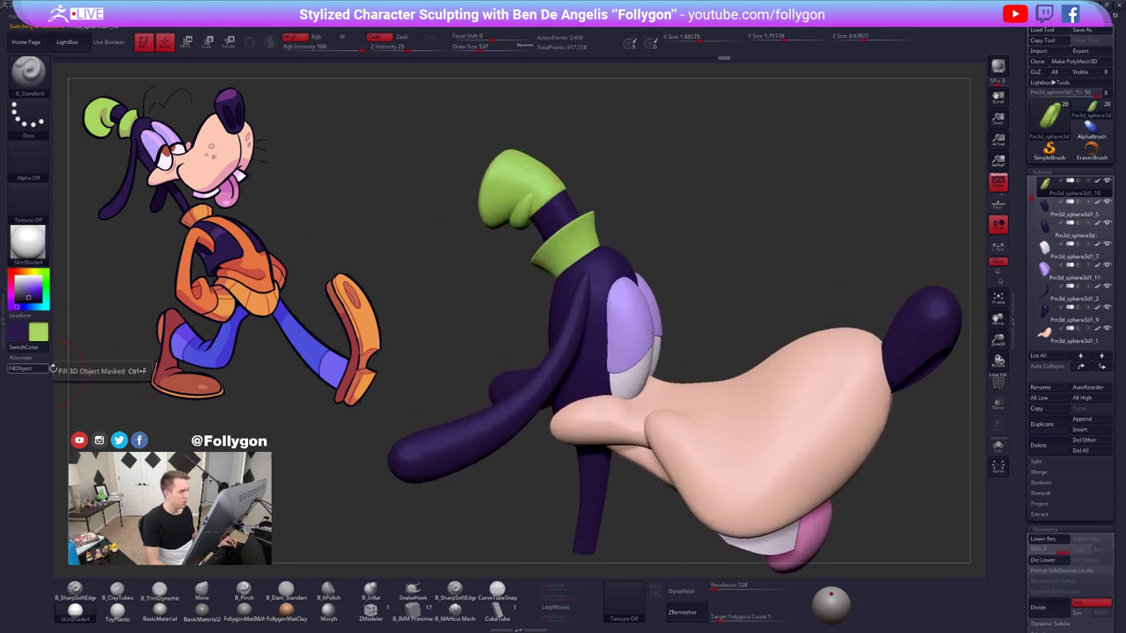
alt+right_drag(533, 197, 535, 269)
right_drag(618, 330, 563, 308)
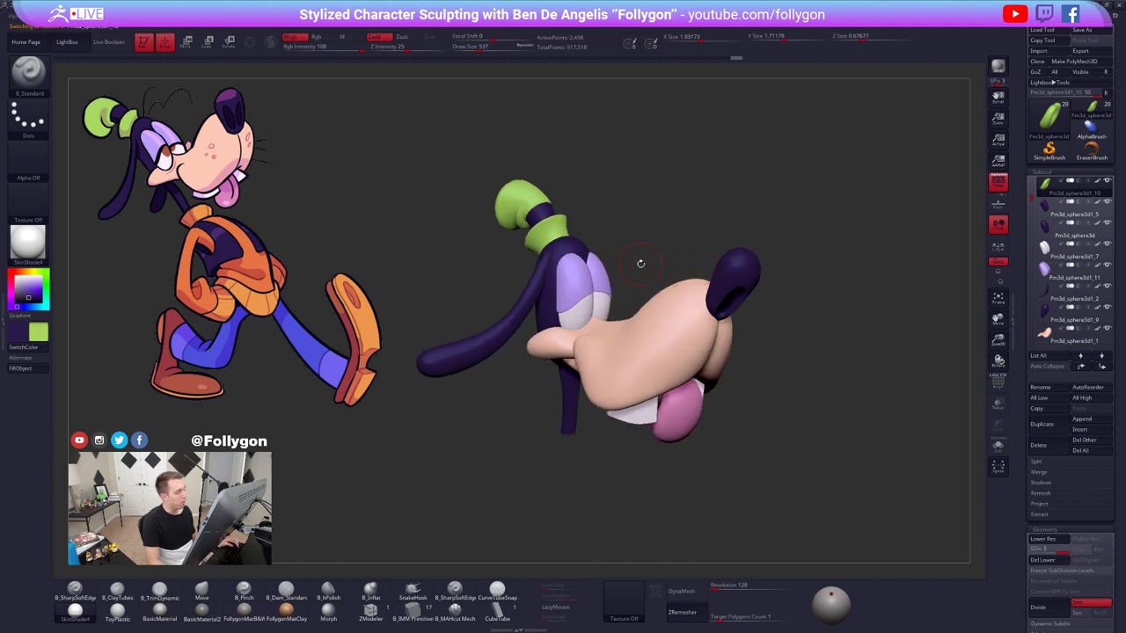
- Replace the two colour swatches with plain white and black
click(17, 278)
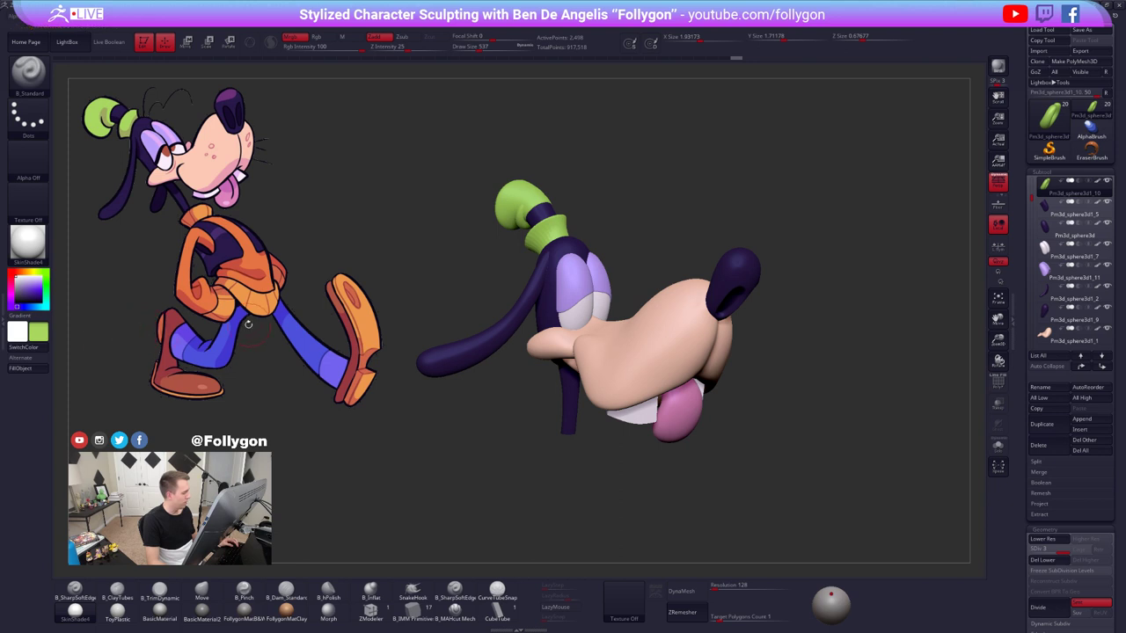
key(v)
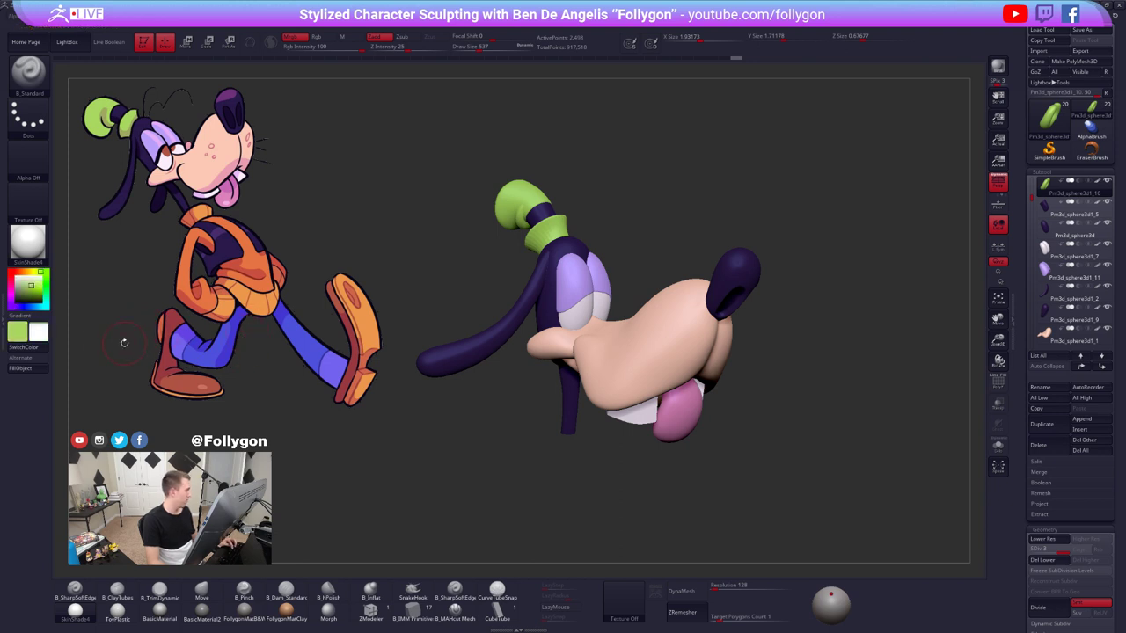
drag(33, 285, 13, 304)
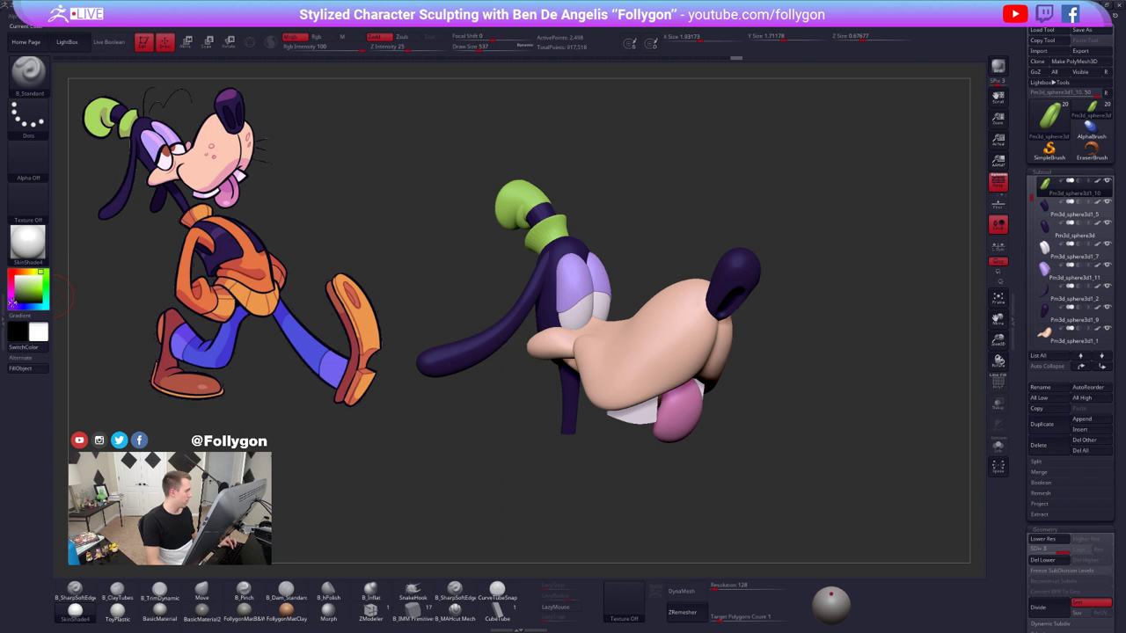
key(v)
key(v)
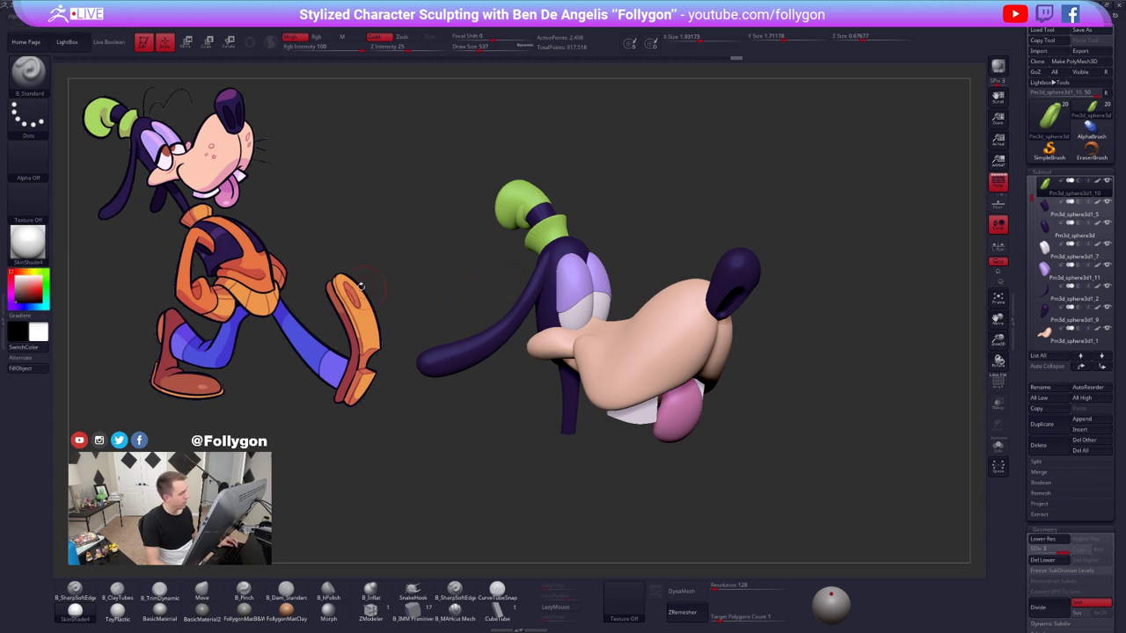
key(v)
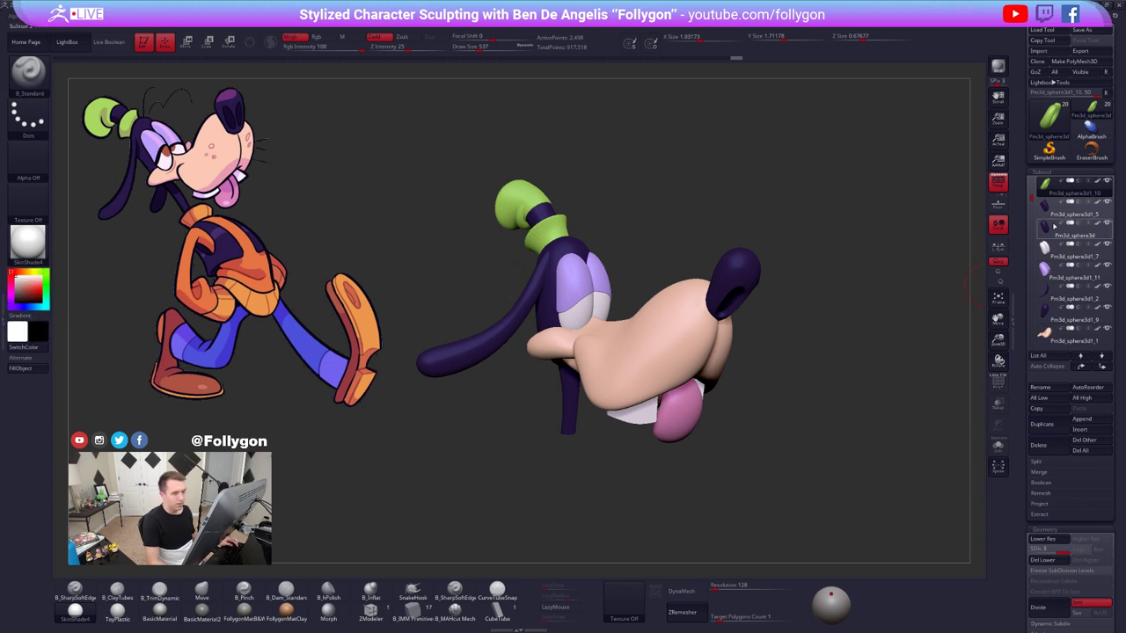
- Switch the polypaint of subtool Pm3d_sphere3d1_10 off and back on, and swap the white and black swatches
click(1097, 184)
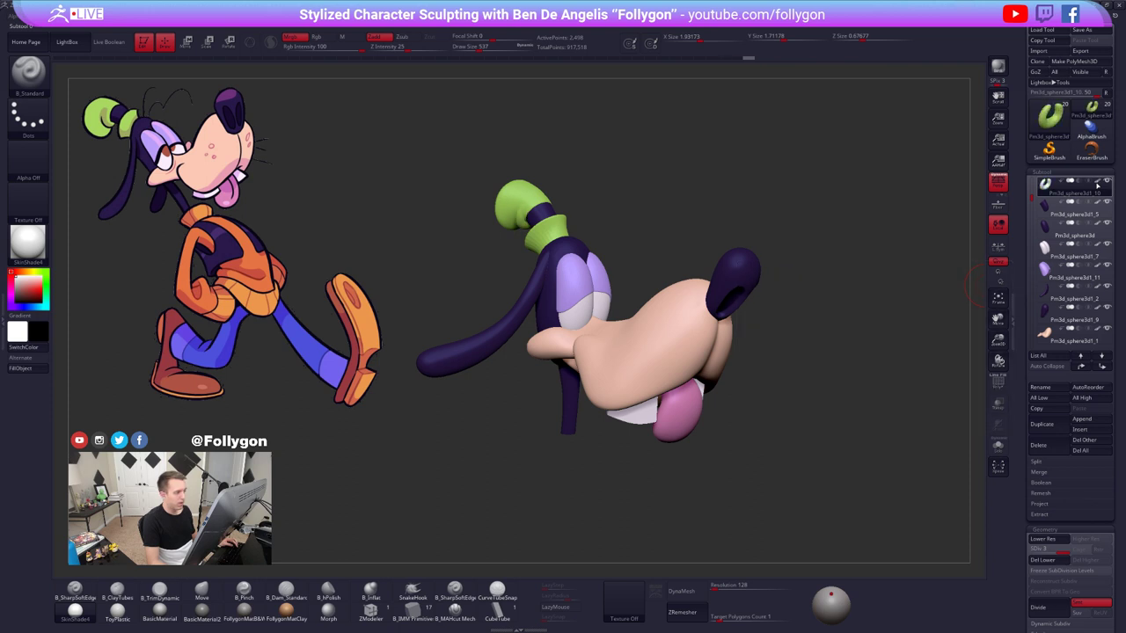
key(v)
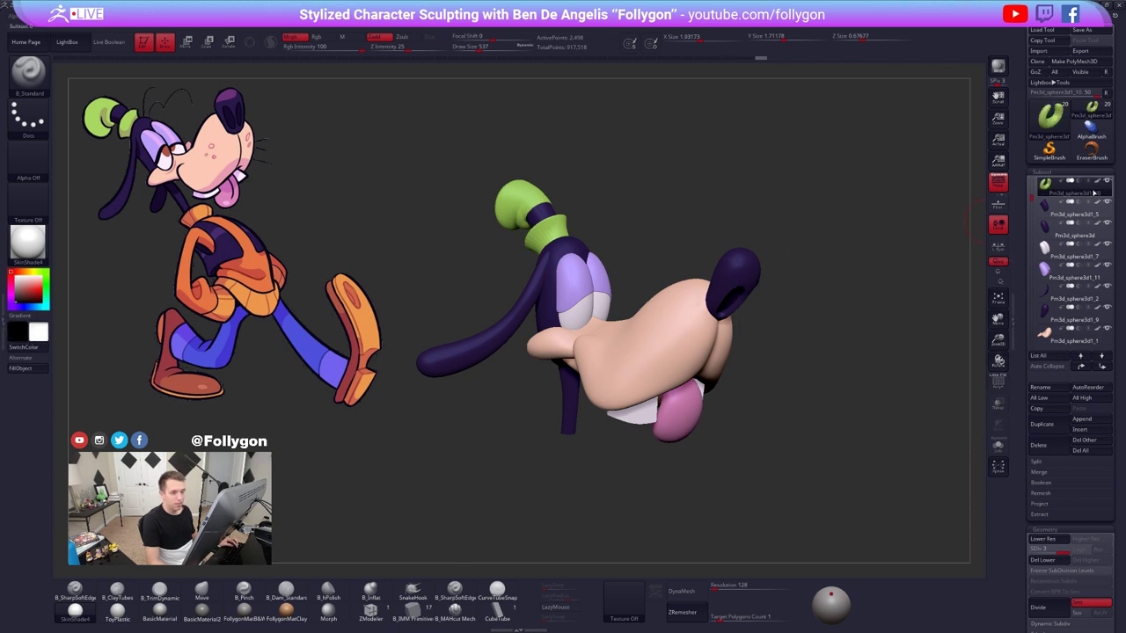
click(1099, 185)
click(1099, 185)
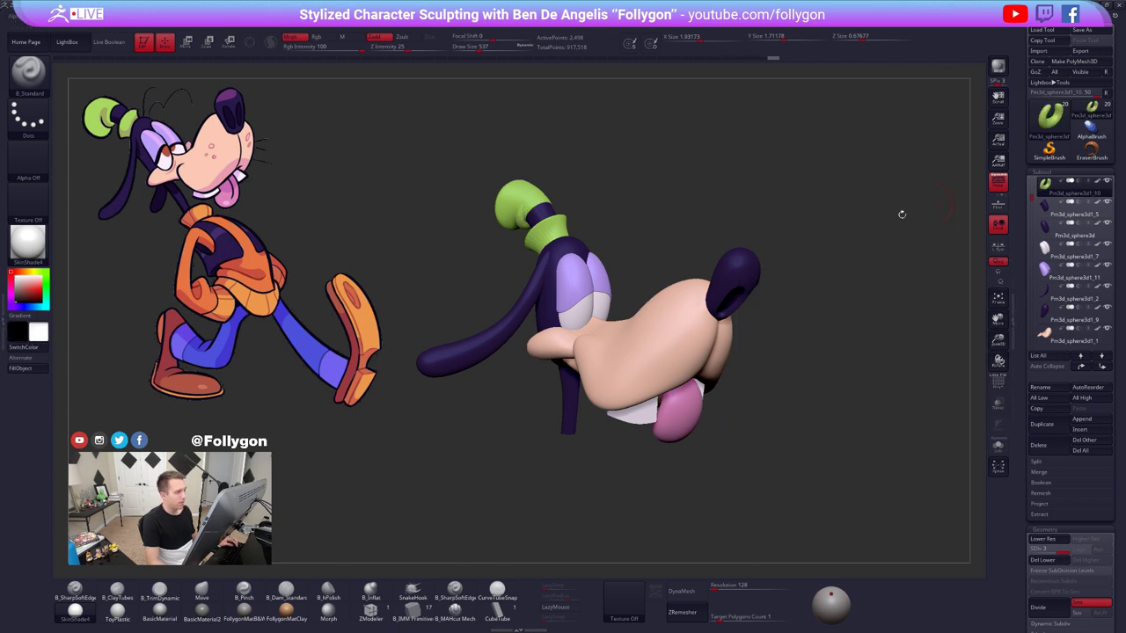
- Examine the coloured head from both sides and the front, comparing it with the reference drawing
alt+drag(903, 213, 861, 219)
click(869, 5)
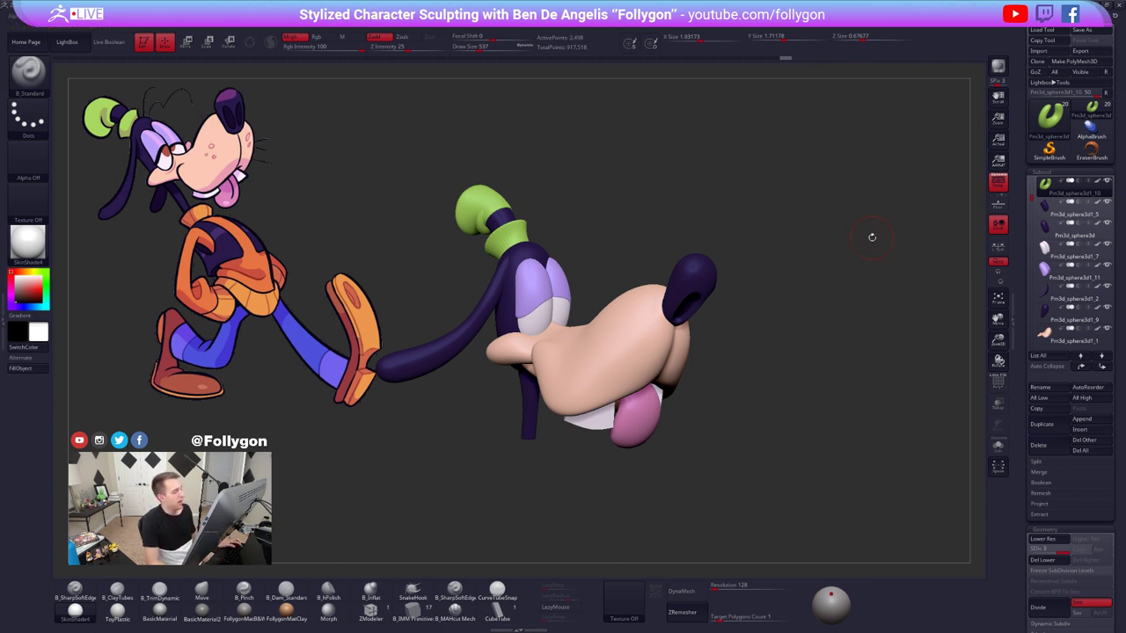
alt+drag(865, 238, 324, 201)
drag(730, 275, 572, 290)
mouse_move(458, 304)
mouse_down()
mouse_move(746, 313)
mouse_move(677, 285)
mouse_up()
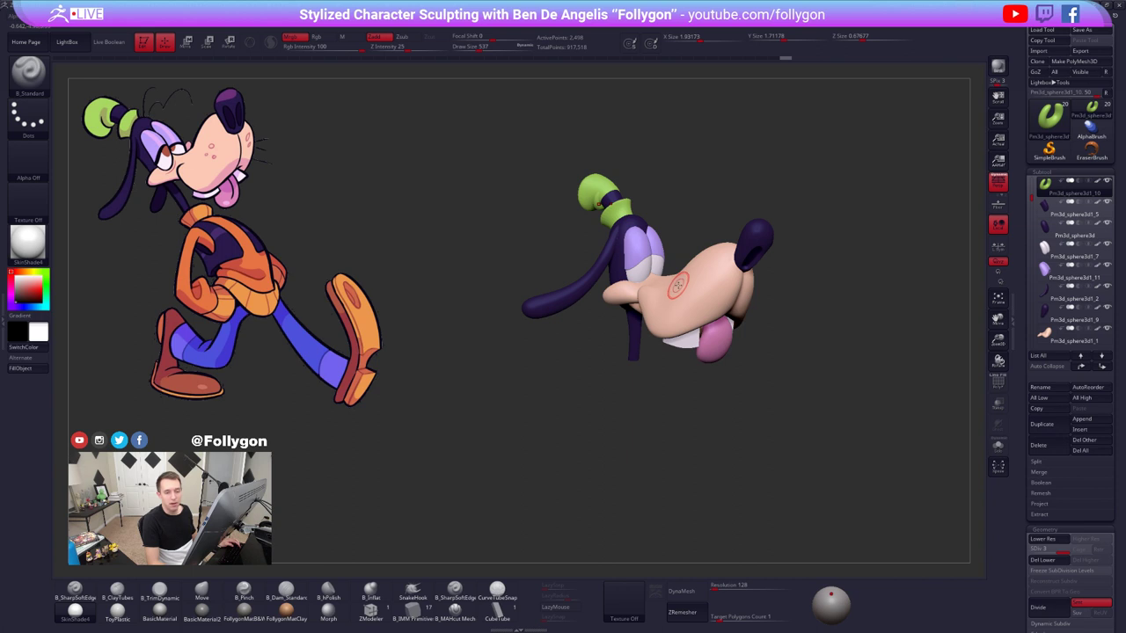
drag(719, 295, 655, 299)
mouse_move(655, 300)
right_down()
mouse_move(729, 299)
mouse_move(665, 293)
mouse_move(727, 295)
mouse_move(674, 297)
right_up()
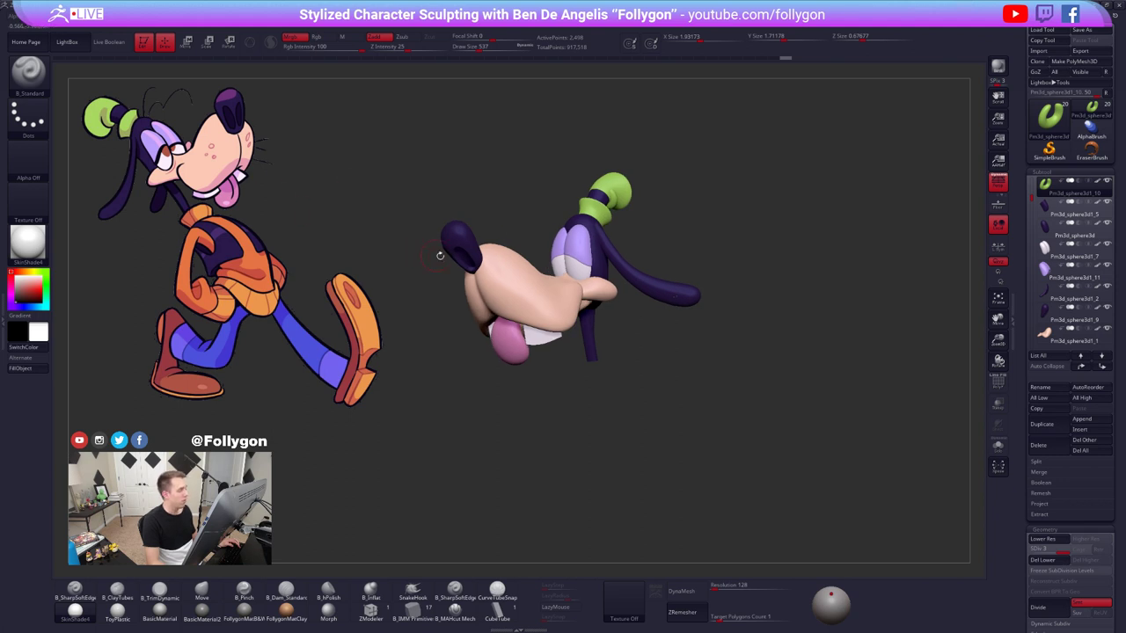
drag(440, 255, 504, 255)
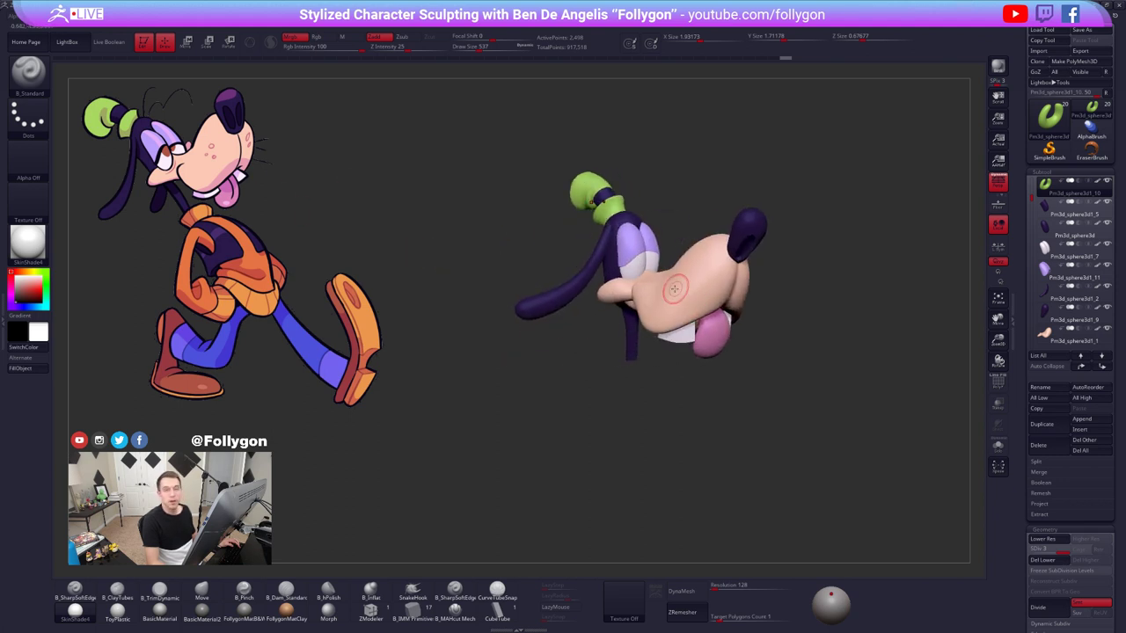
right_drag(675, 289, 711, 275)
drag(743, 274, 645, 270)
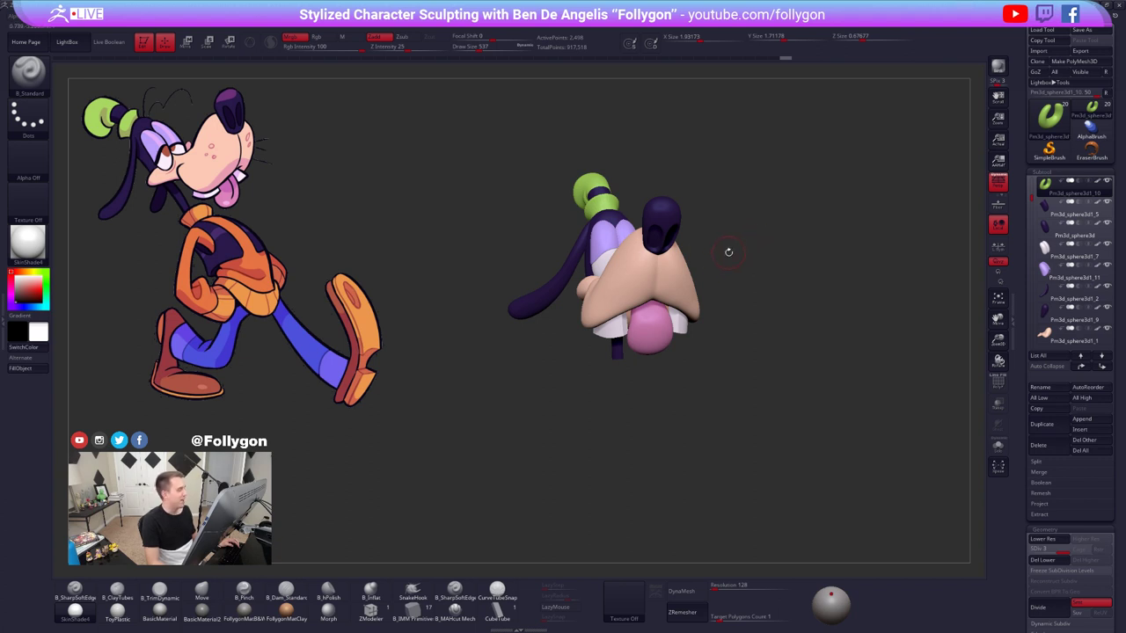
right_drag(611, 262, 733, 302)
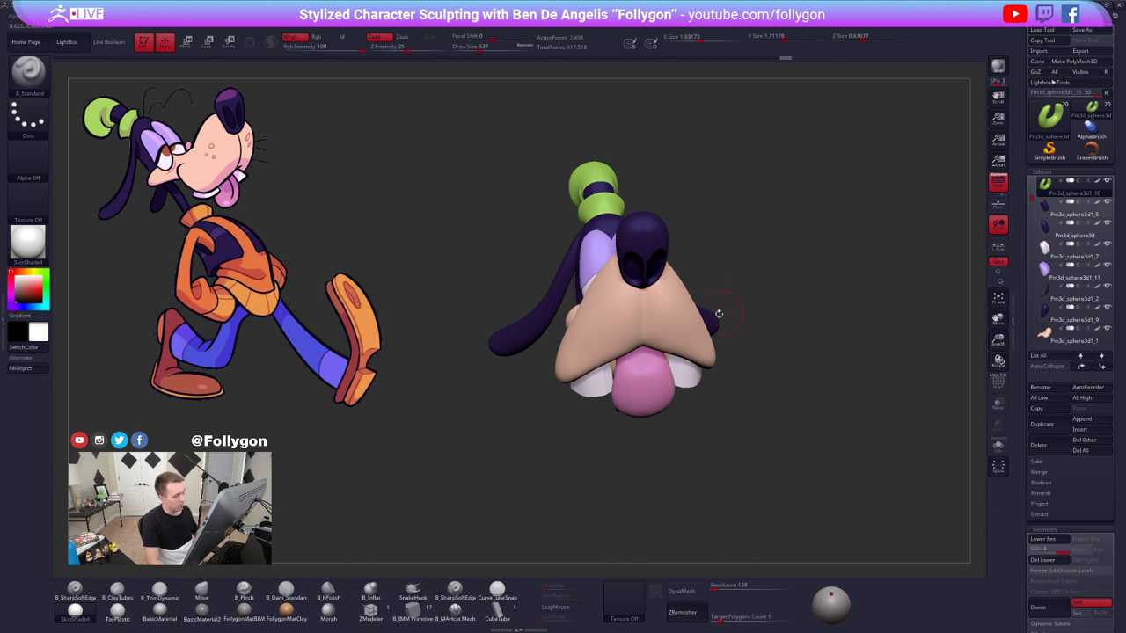
- Select the muzzle subtool Pm3d_sphere3d1_1 and check its wireframe
alt+click(683, 332)
key(shift+f)
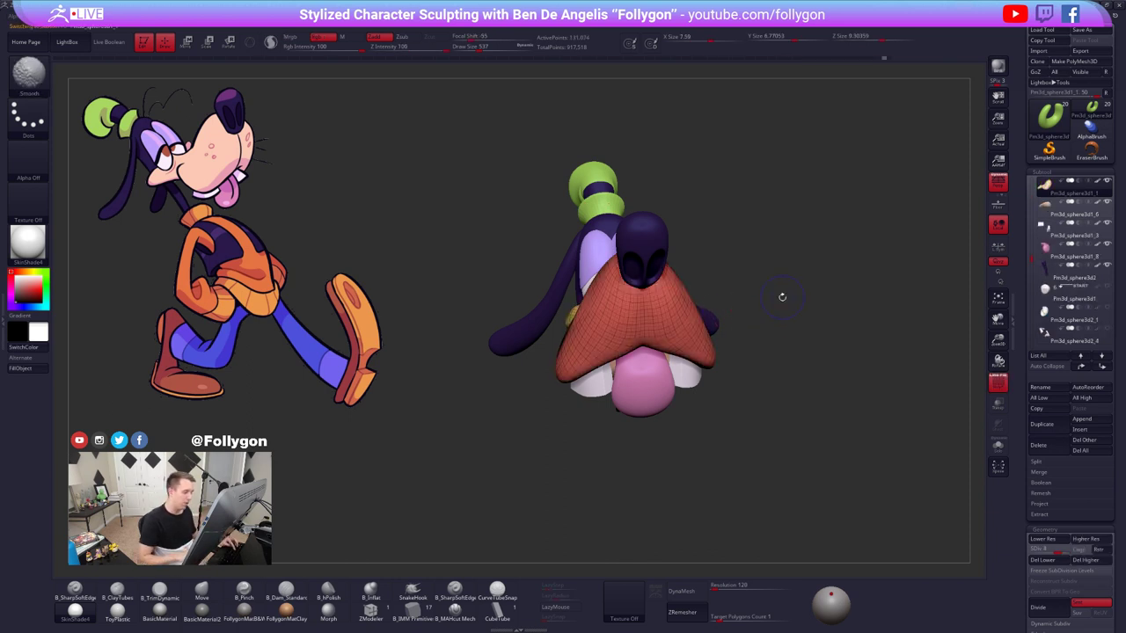
key(shift+f)
- Pull the muzzle's lower lip edge down and outward over the teeth with a large Move brush at a lower subdivision level, then restore level 5
right_drag(782, 298, 801, 287)
key(b)
key(m)
key(v)
key(space)
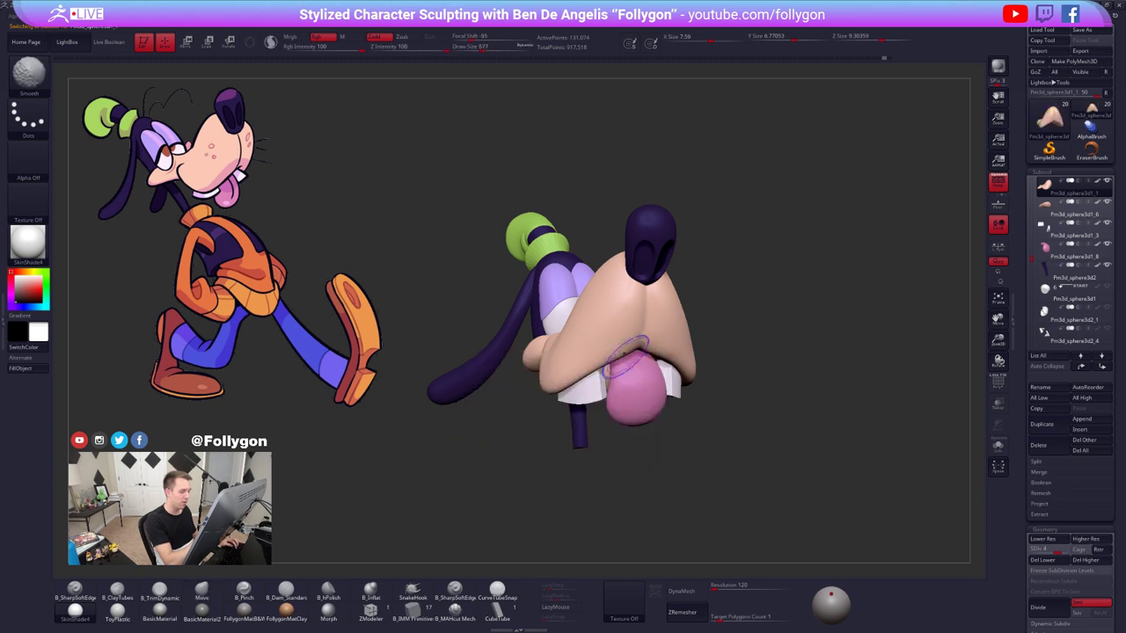
key(shift+d)
key(shift+d)
key(shift+d)
ctrl+right_drag(611, 338, 603, 353)
key(space)
mouse_move(600, 366)
mouse_down()
mouse_move(610, 366)
mouse_move(563, 409)
mouse_up()
key(d)
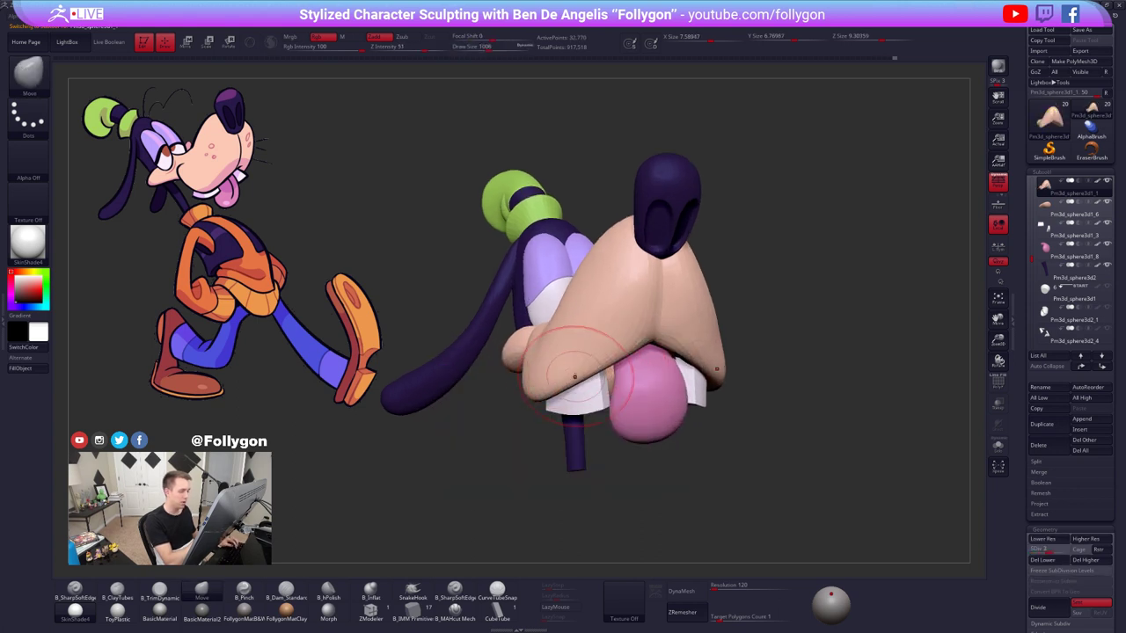
key(d)
key(d)
key(d)
- Push the muzzle's lip edge up beside the tongue with the Move brush at subdivision level 2, and return to level 5
mouse_move(619, 403)
ctrl+right_down()
mouse_move(627, 378)
mouse_move(653, 371)
mouse_move(639, 392)
ctrl+right_up()
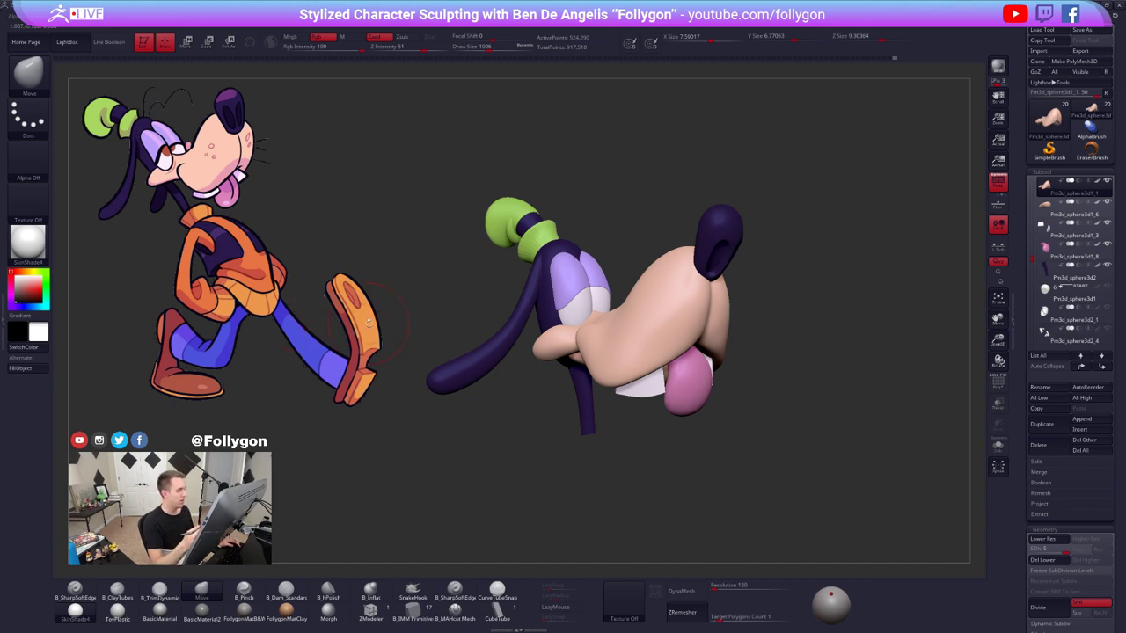
mouse_move(681, 388)
alt+right_down()
mouse_move(698, 391)
mouse_move(734, 361)
mouse_move(667, 382)
alt+right_up()
key(shift+d)
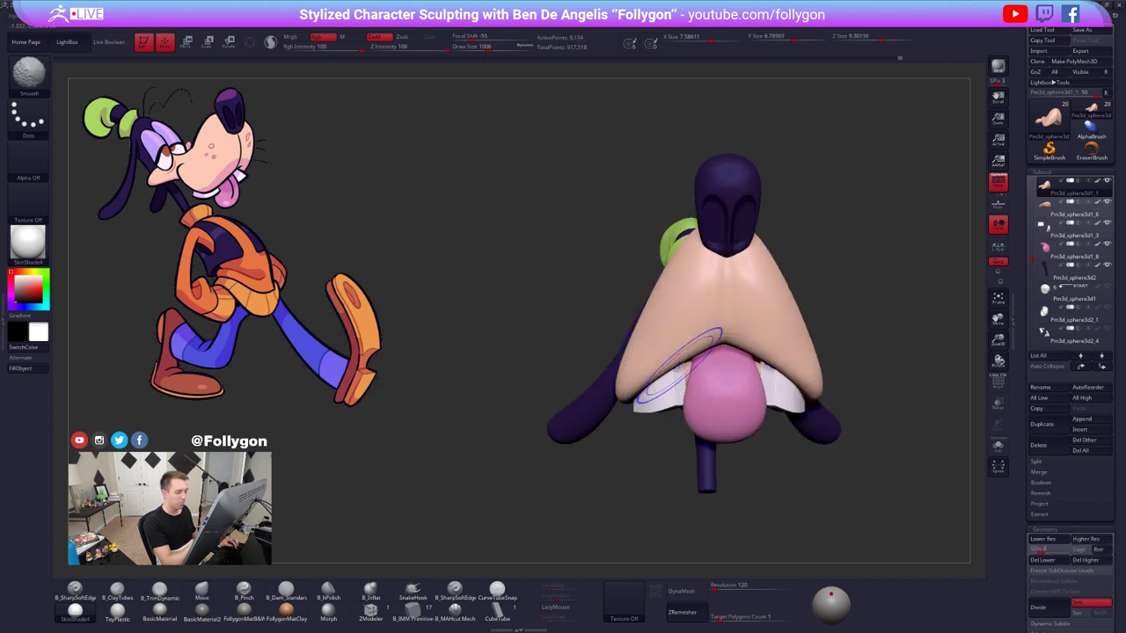
drag(661, 378, 687, 351)
key(d)
key(d)
key(d)
mouse_move(666, 383)
right_down()
mouse_move(748, 392)
mouse_move(697, 423)
mouse_move(681, 376)
right_up()
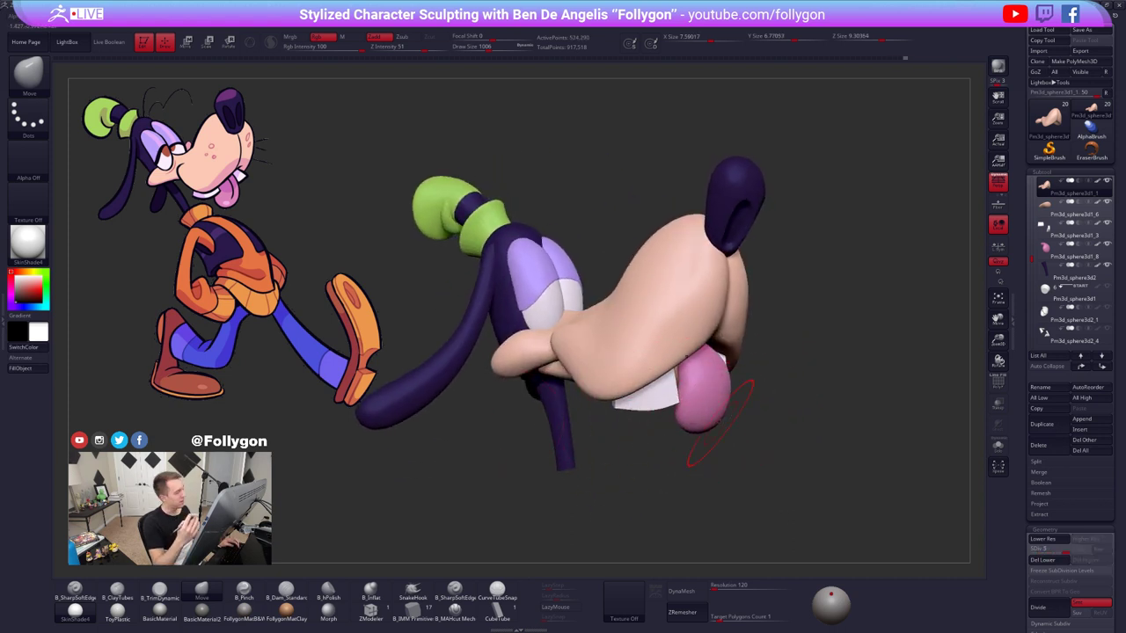
- Select the lower jaw subtool Pm3d_sphere3d1_6 and nudge its edge below the cheek with the Move brush at draw size 1555
ctrl+right_drag(745, 448, 735, 465)
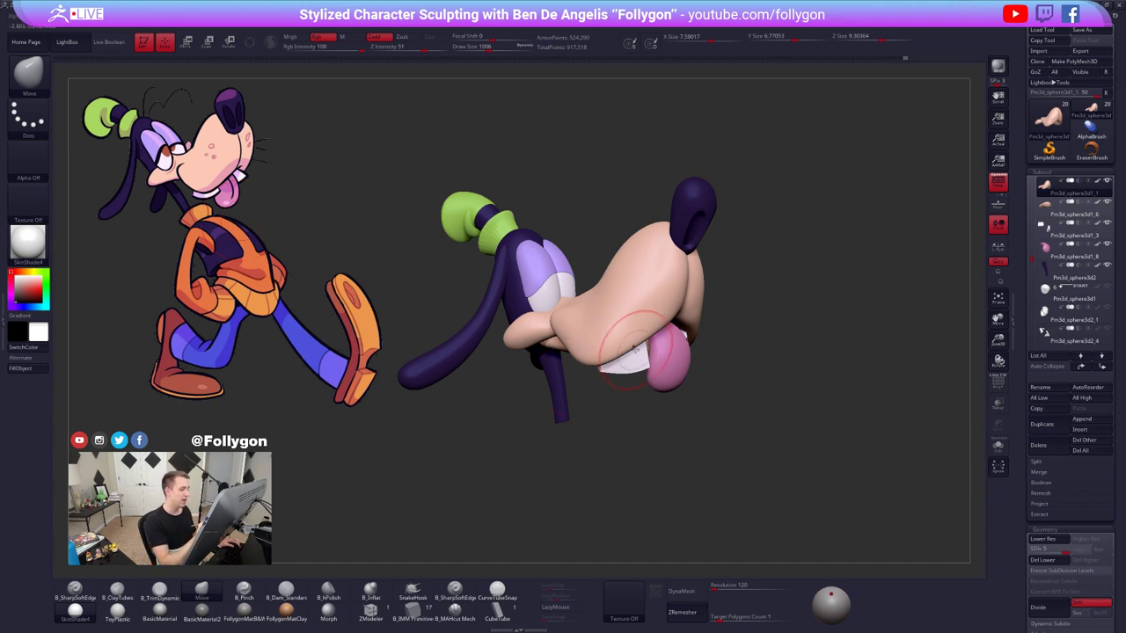
drag(706, 372, 585, 380)
alt+drag(740, 421, 775, 476)
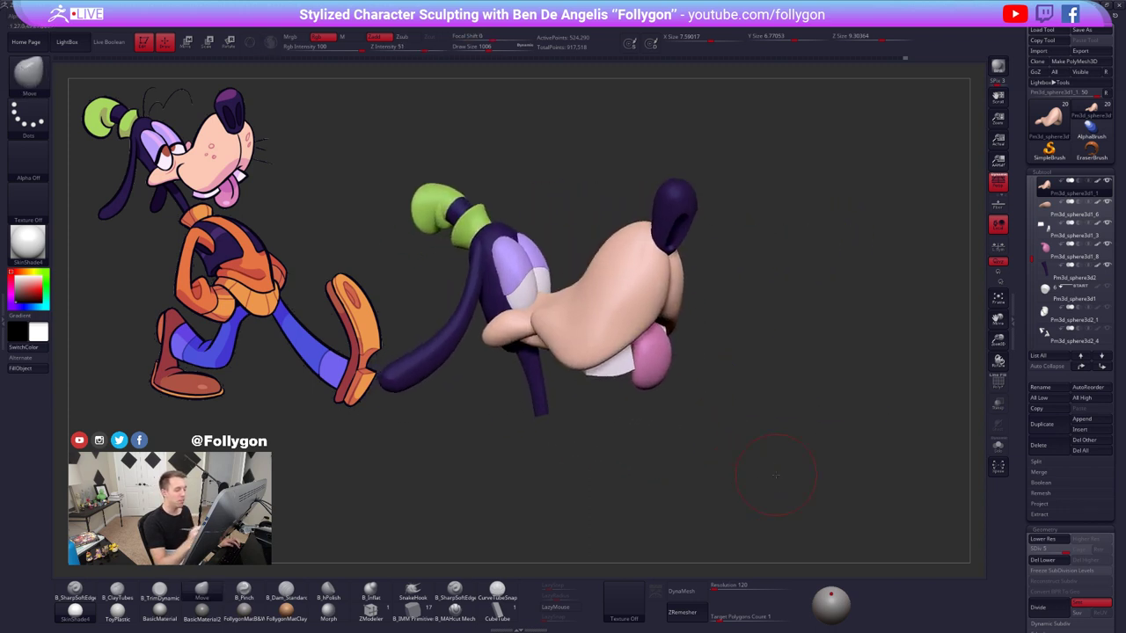
mouse_move(716, 452)
alt+mouse_down()
mouse_move(727, 465)
mouse_move(761, 458)
alt+mouse_up()
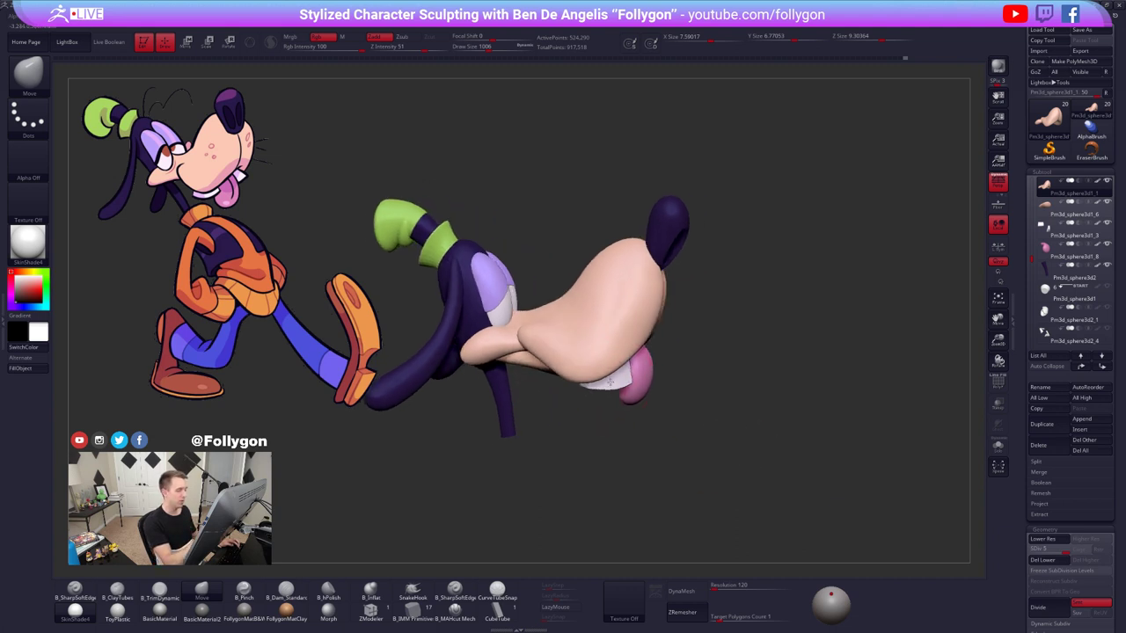
alt+drag(607, 362, 761, 358)
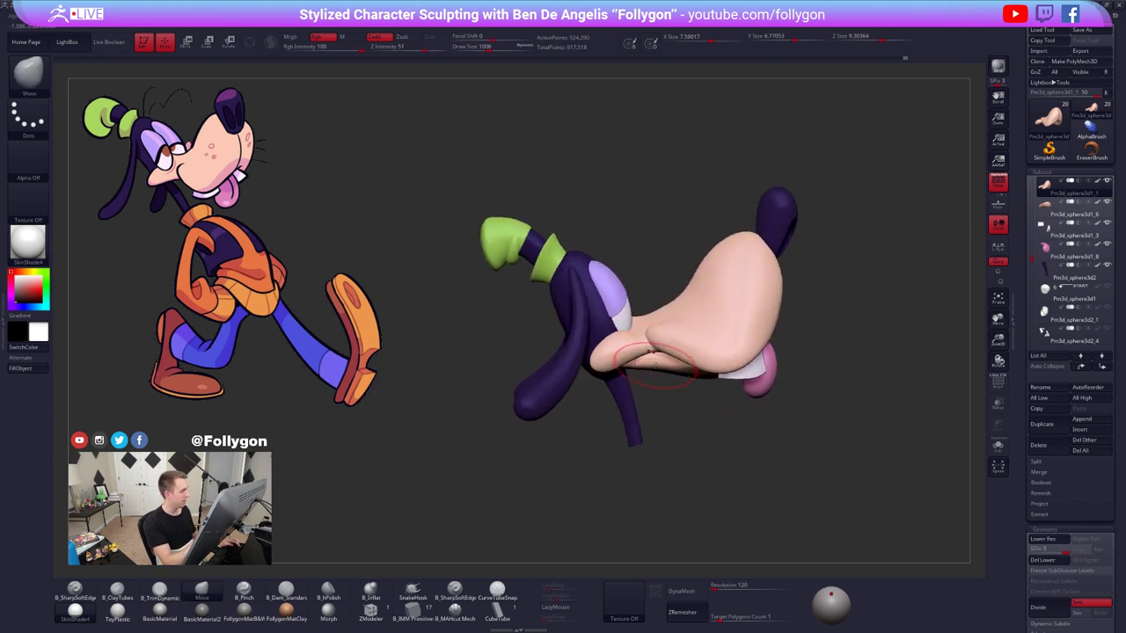
ctrl+right_drag(656, 365, 658, 394)
alt+click(648, 373)
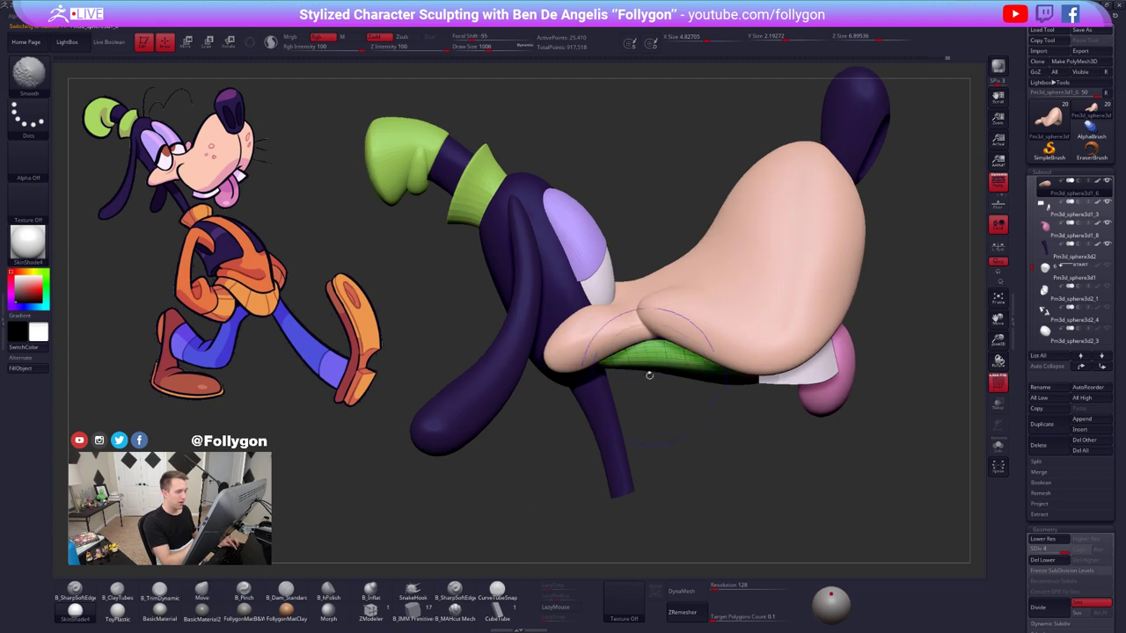
key(space)
drag(648, 362, 656, 366)
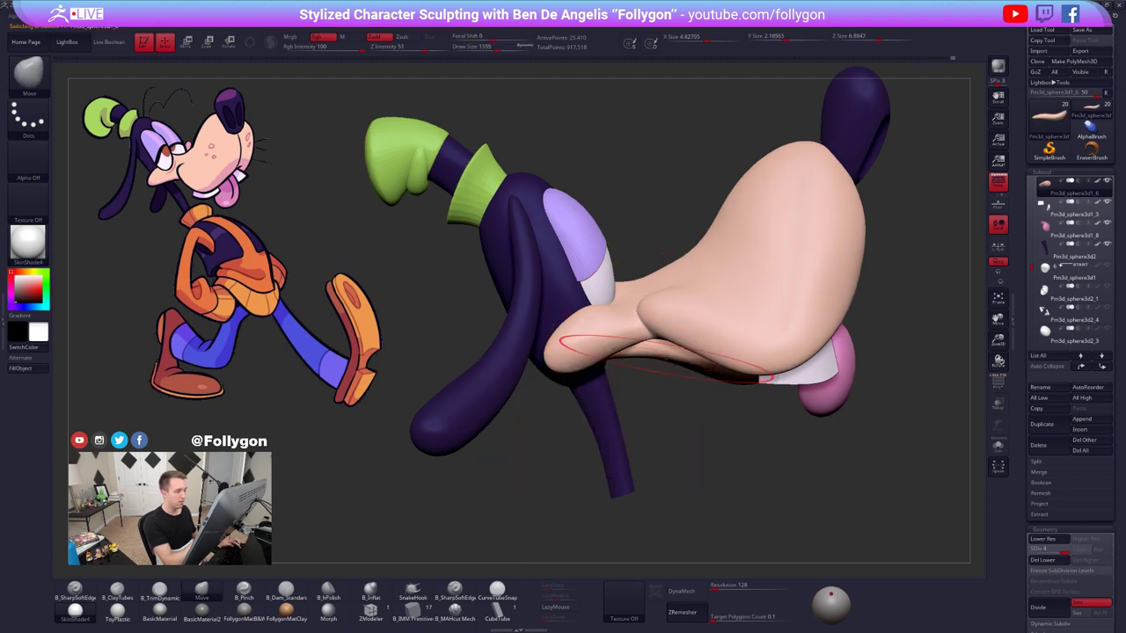
- Reduce the Move brush size and isolate the lower jaw subtool
mouse_move(667, 359)
right_down()
mouse_move(674, 347)
mouse_move(661, 408)
right_up()
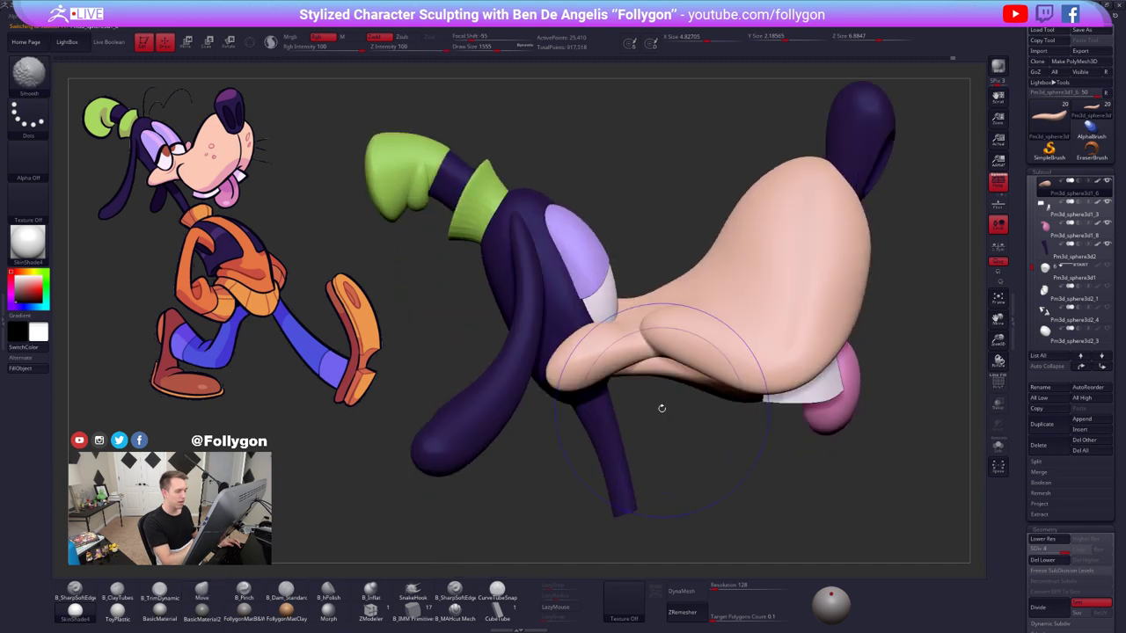
key(space)
drag(665, 371, 656, 362)
key(alt+s)
key(alt+s)
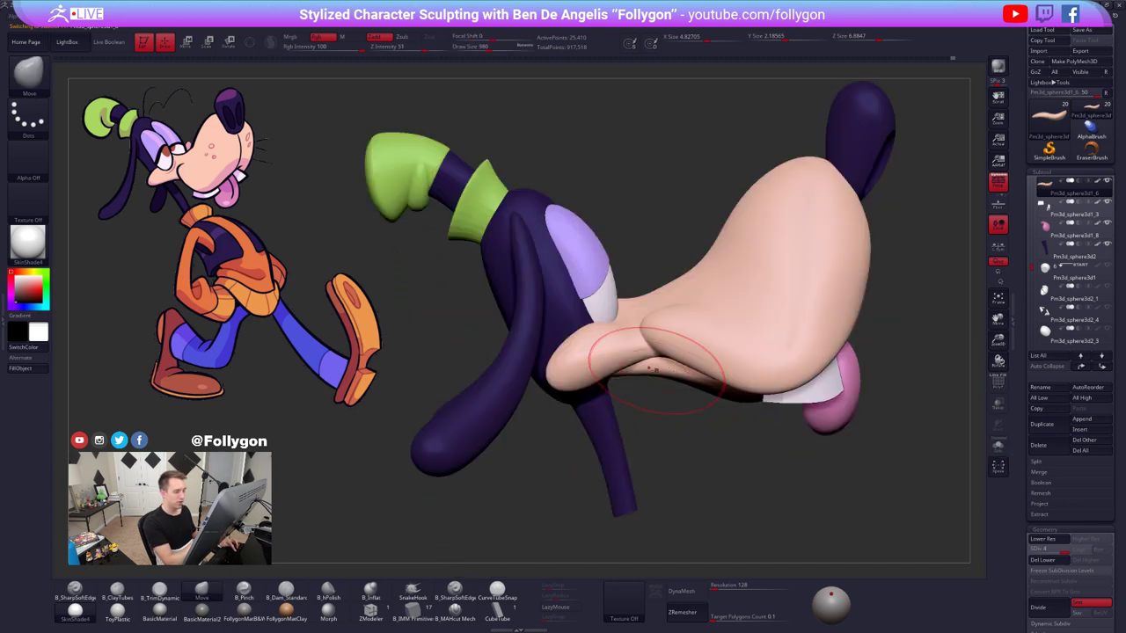
key(alt+s)
right_drag(655, 375, 665, 339)
- Smooth the isolated lower jaw at subdivision level 2 with draw size 742, then step up to level 3 and show the whole head
key(shift+d)
key(shift+d)
key(space)
drag(666, 373, 636, 373)
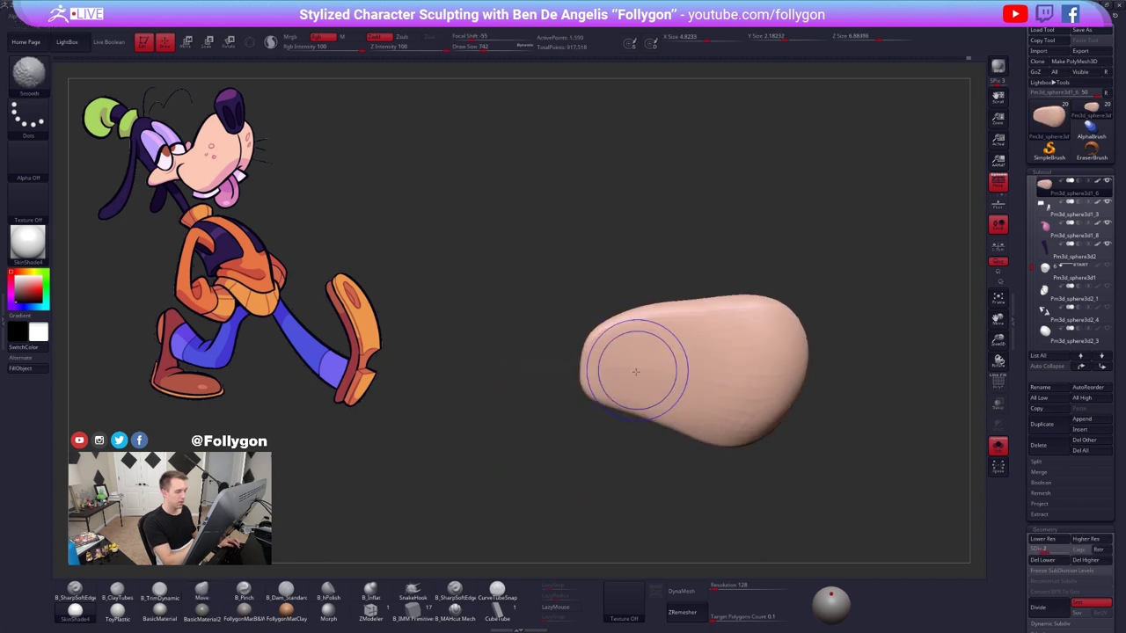
mouse_move(711, 377)
shift+mouse_down()
mouse_move(658, 364)
mouse_move(676, 360)
shift+mouse_up()
key(d)
key(alt+s)
right_drag(675, 363, 658, 408)
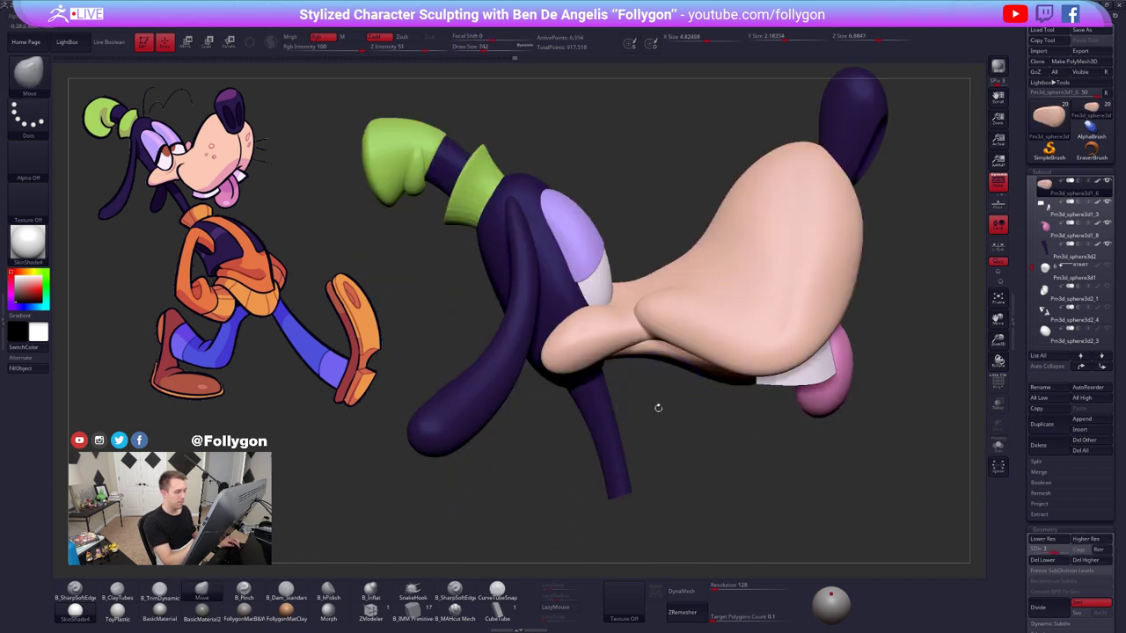
- Reshape the lower jaw's edge near the mouth corner with the Move brush at draw size 1111, and return to subdivision level 4
key(space)
drag(650, 354, 684, 352)
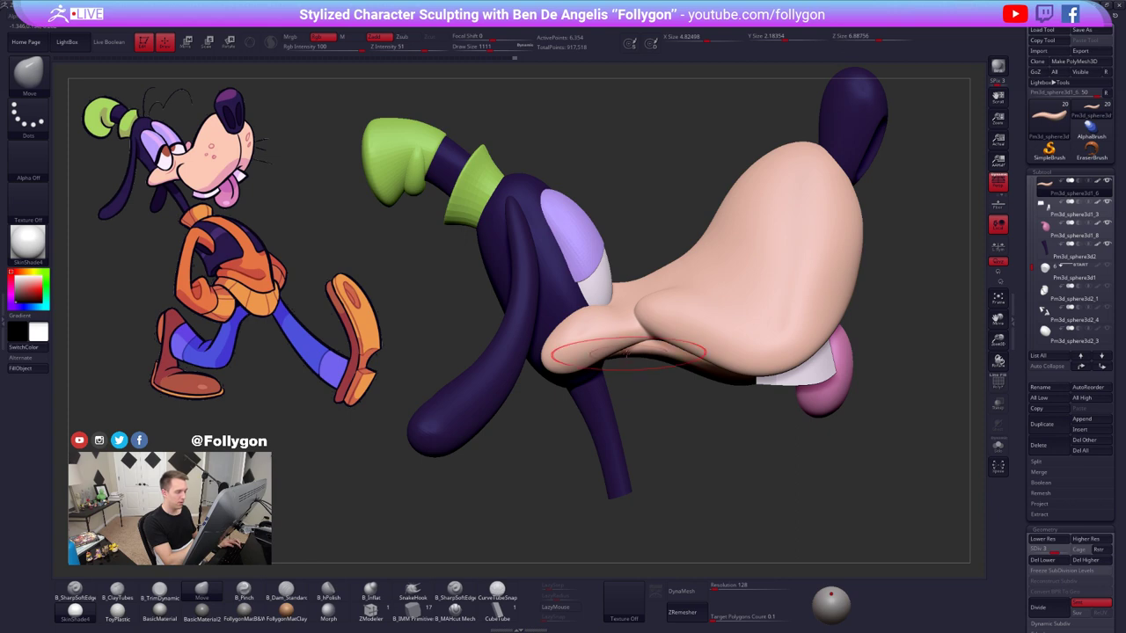
key(alt+s)
key(shift+s)
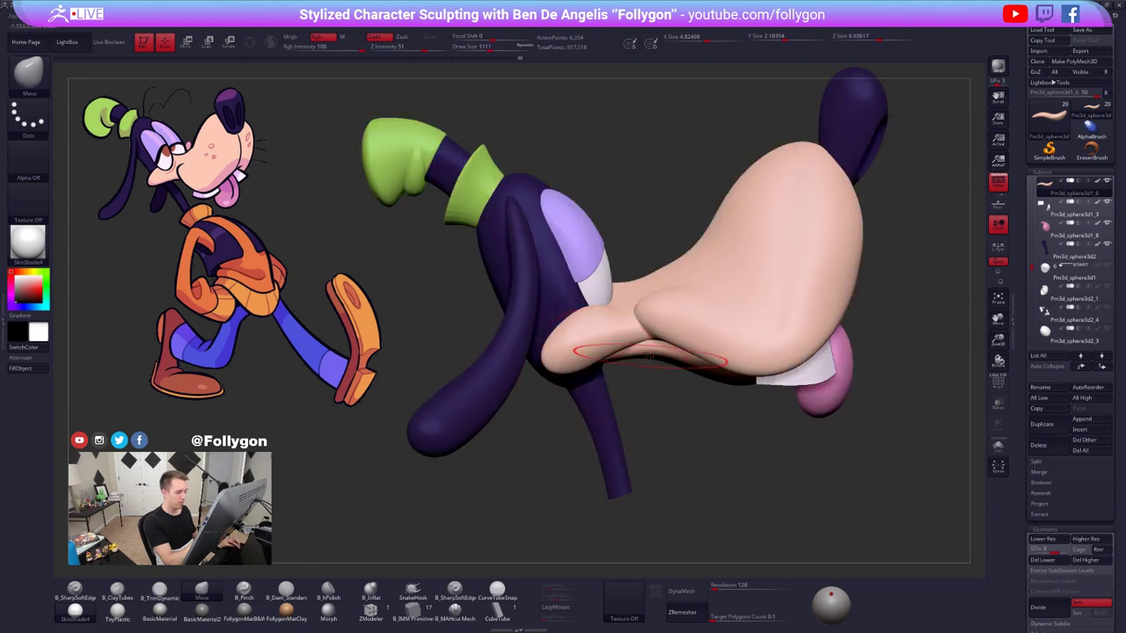
right_drag(648, 347, 667, 411)
key(d)
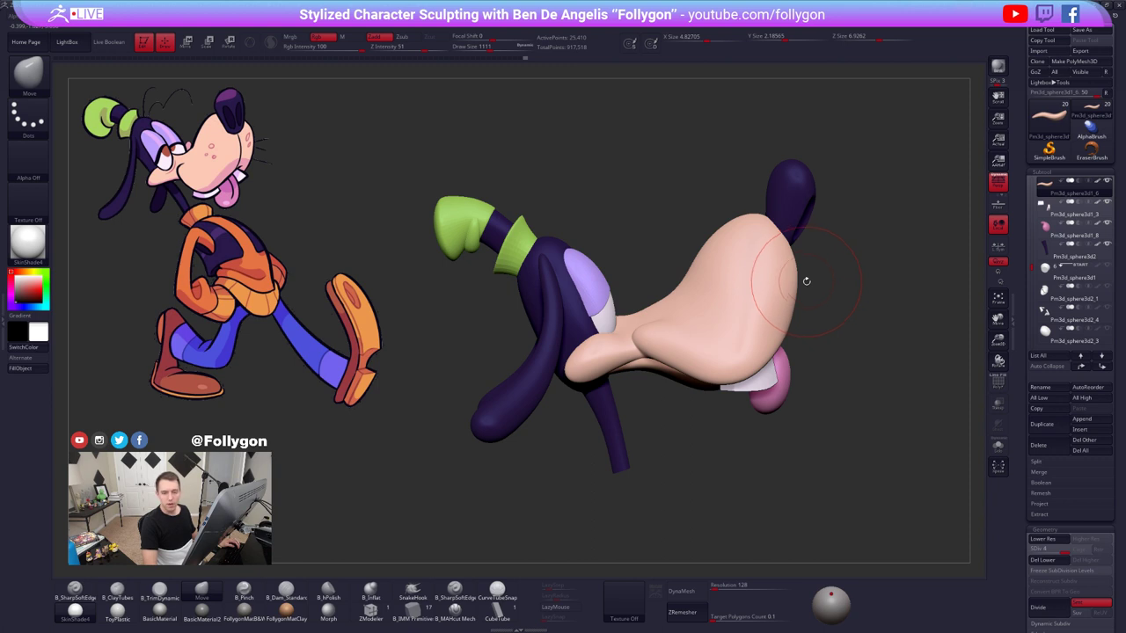
- Examine the adjusted mouth and muzzle from the front, three-quarter and side views
right_drag(792, 297, 734, 303)
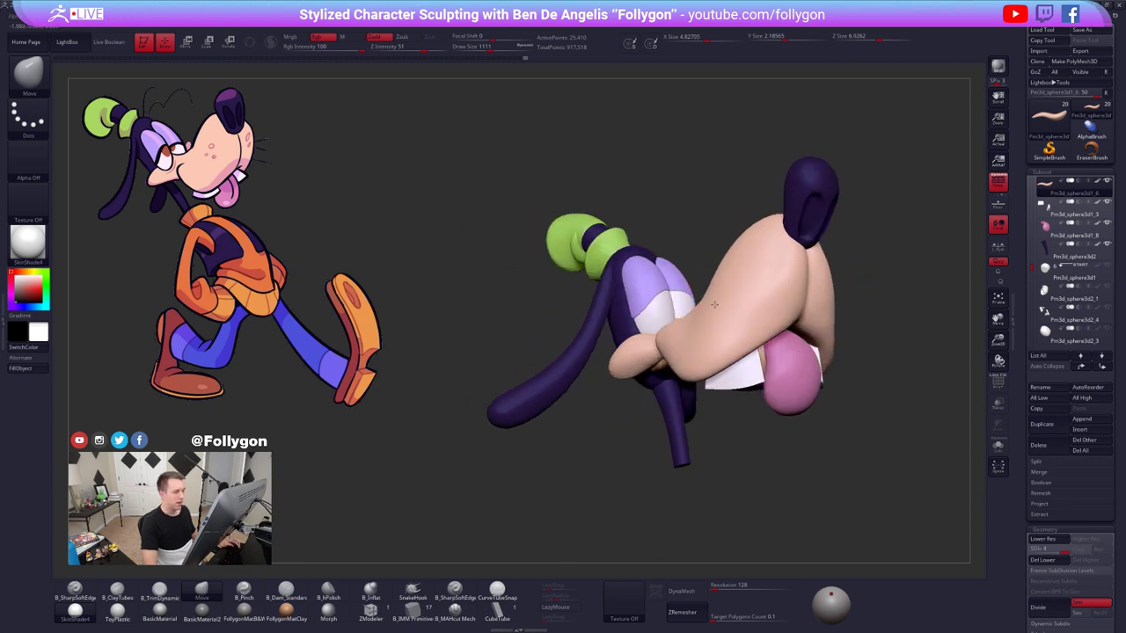
mouse_move(835, 271)
right_down()
mouse_move(783, 286)
mouse_move(754, 272)
right_up()
key(space)
drag(798, 267, 790, 267)
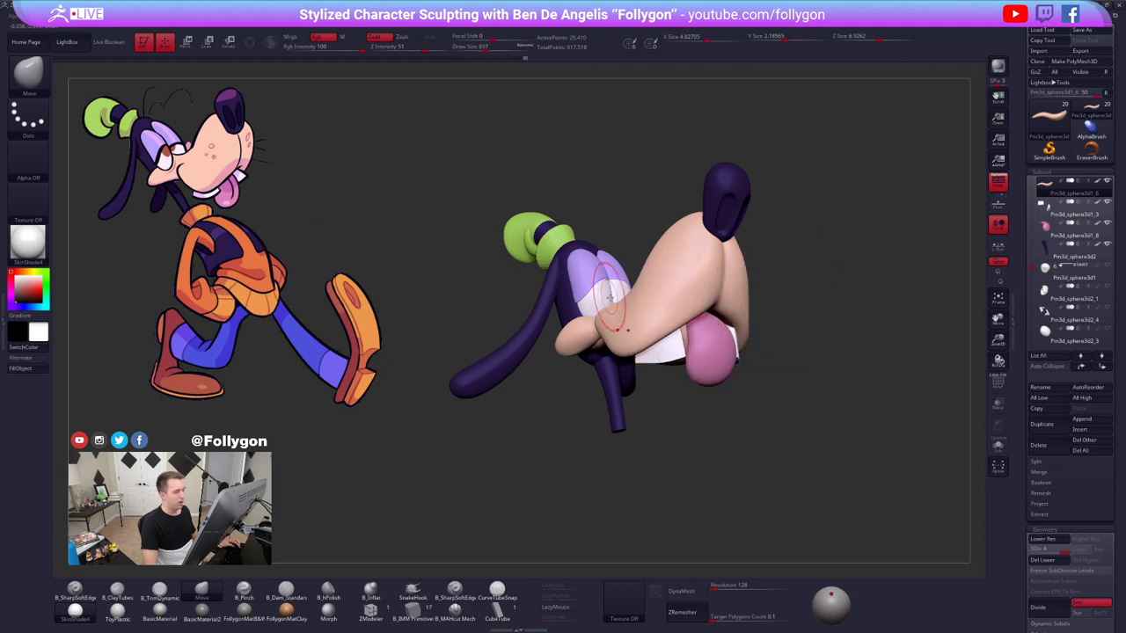
right_drag(609, 295, 623, 344)
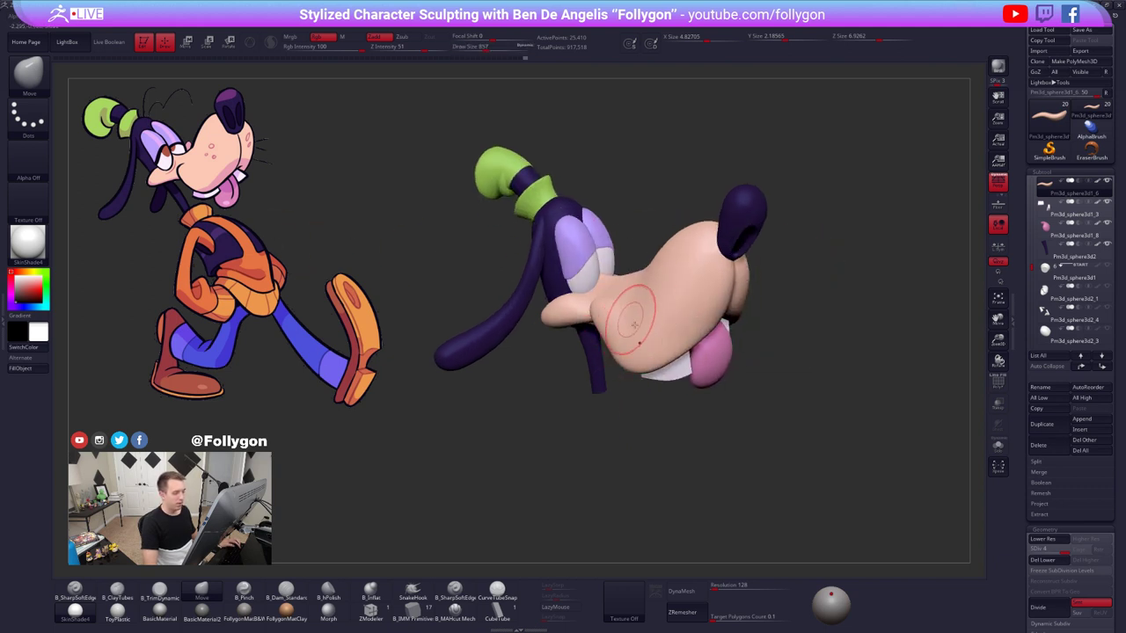
drag(673, 338, 686, 308)
shift+right_drag(686, 308, 695, 308)
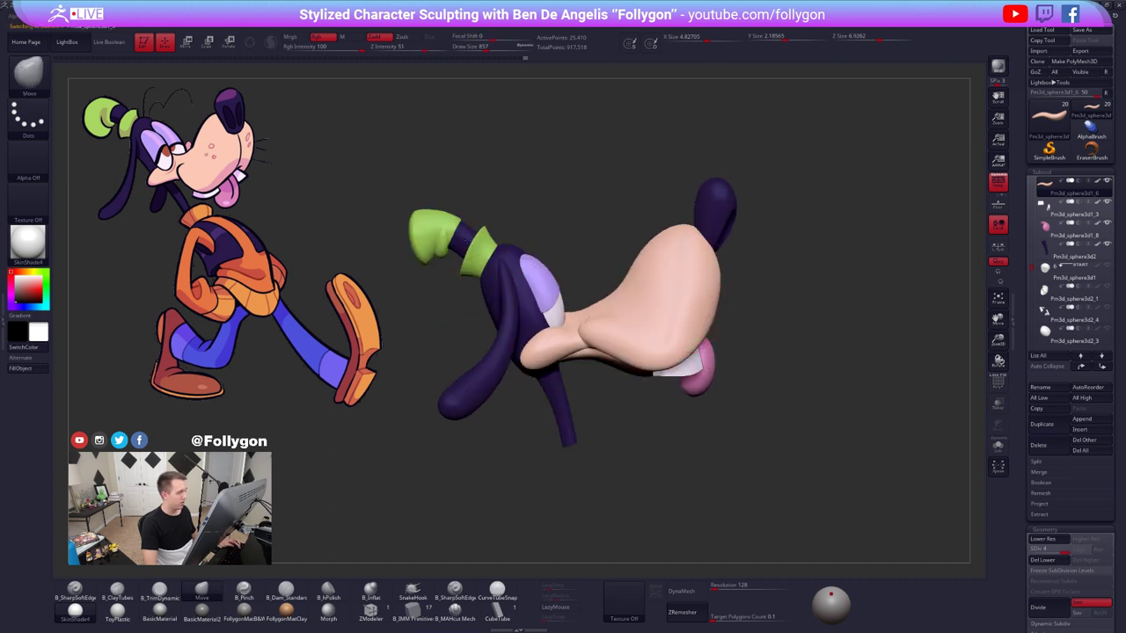
- Select the green hat brim subtool Gooby 1, show the plugin tools and isolate the brim
alt+click(482, 243)
ctrl+click(578, 301)
ctrl+drag(579, 301, 641, 323)
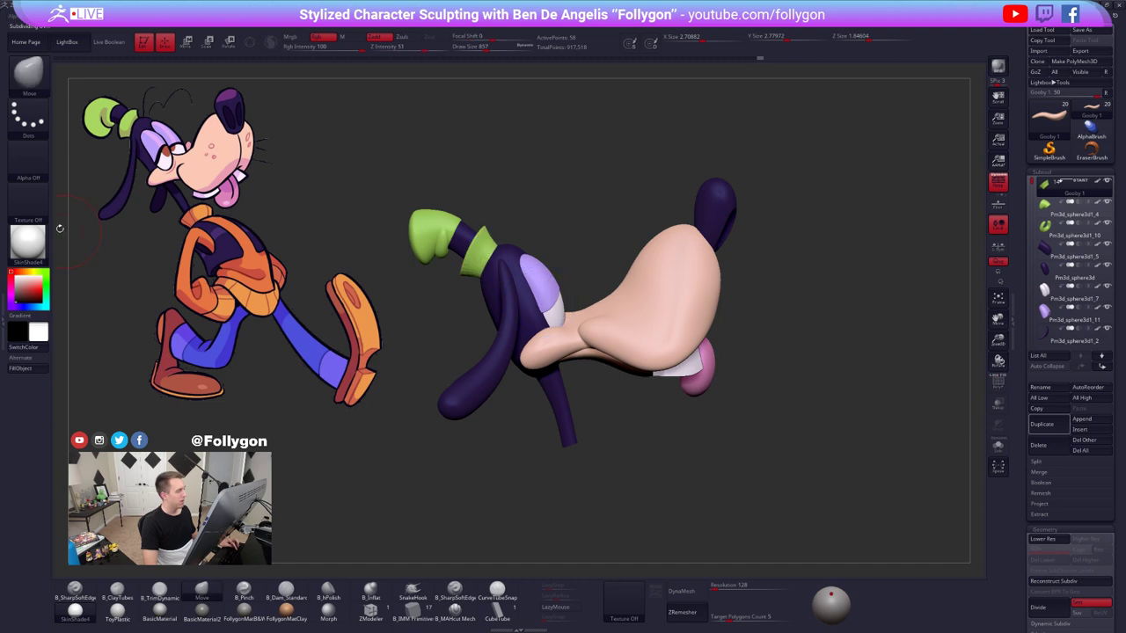
click(21, 200)
click(3, 187)
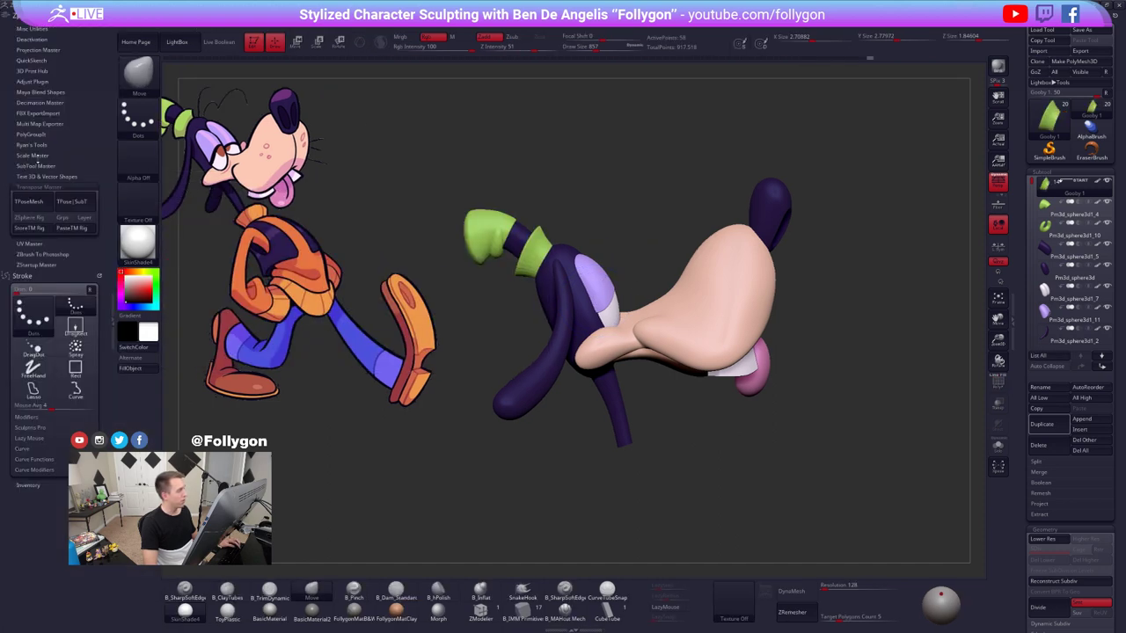
click(32, 188)
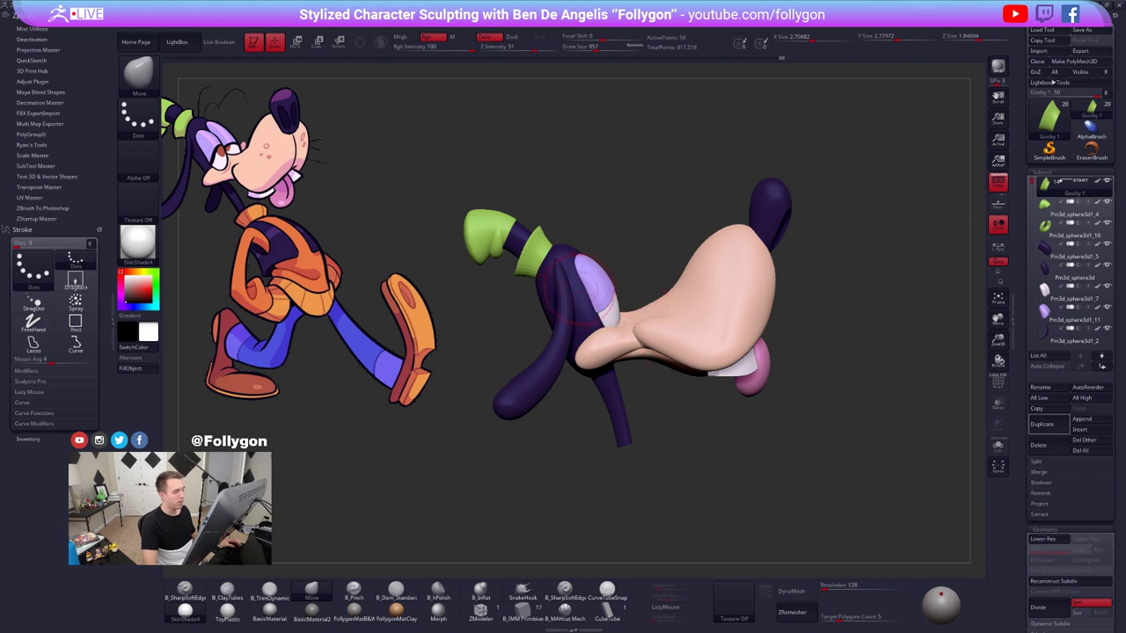
key(alt+s)
right_drag(534, 253, 605, 281)
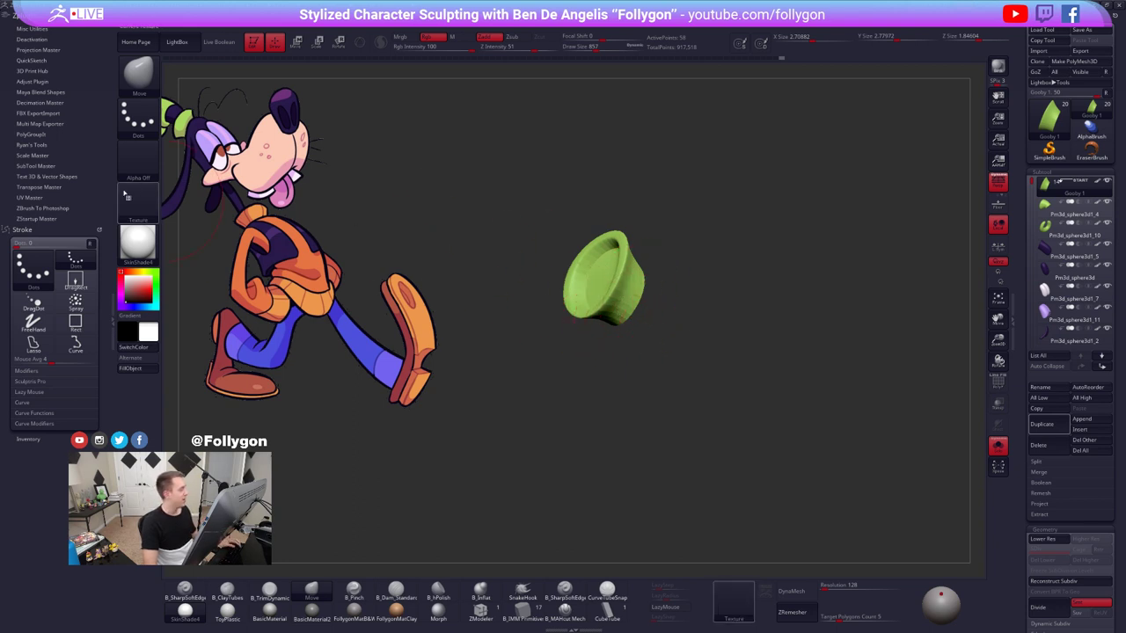
- Unwrap the hat brim's UVs with UV Master
click(44, 197)
click(29, 230)
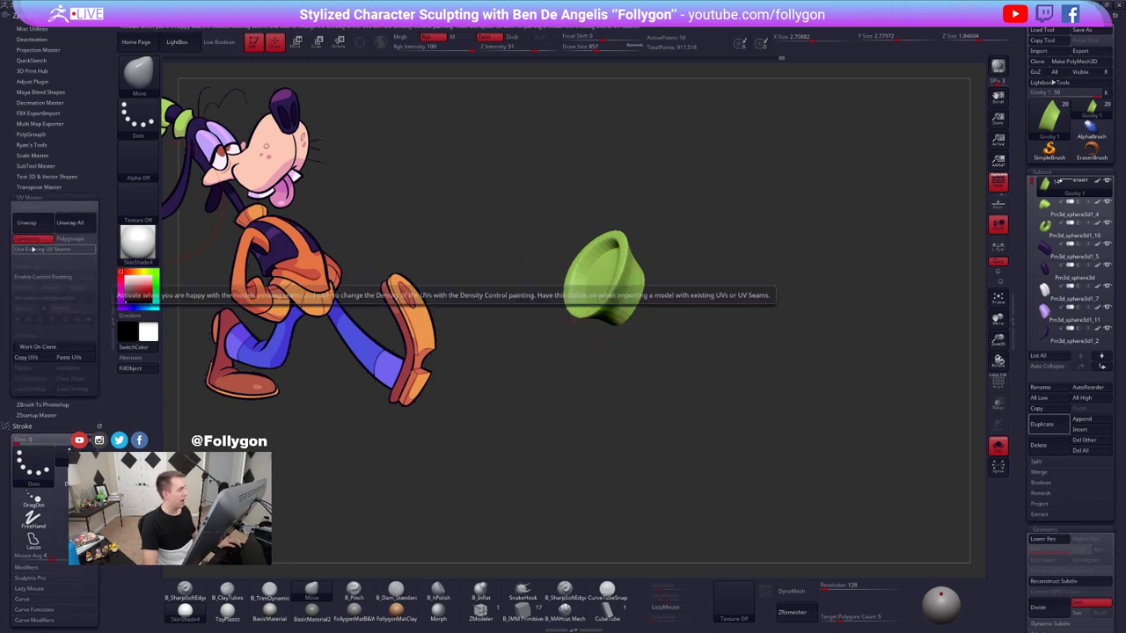
click(39, 198)
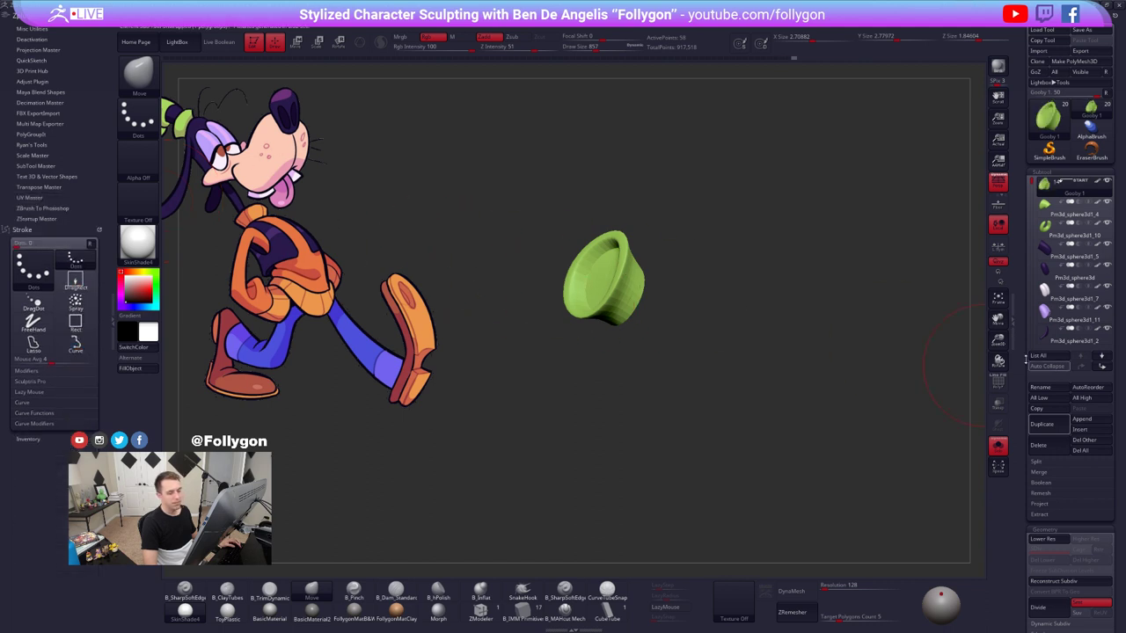
- Create a new texture map for the hat brim from its polypaint
drag(1019, 355, 1035, 217)
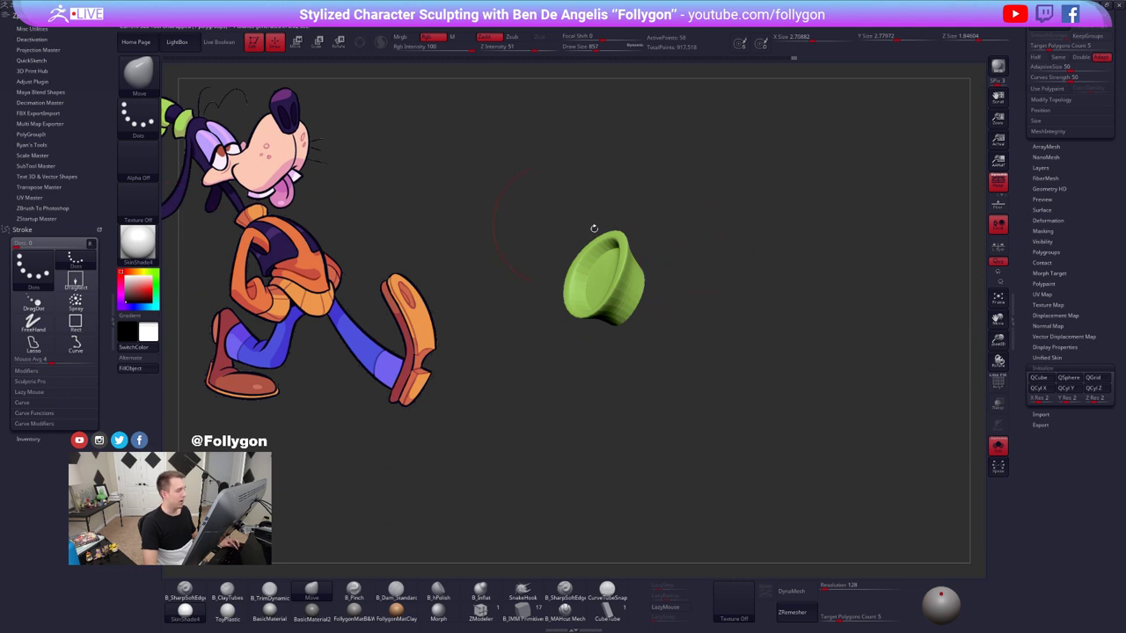
click(1052, 304)
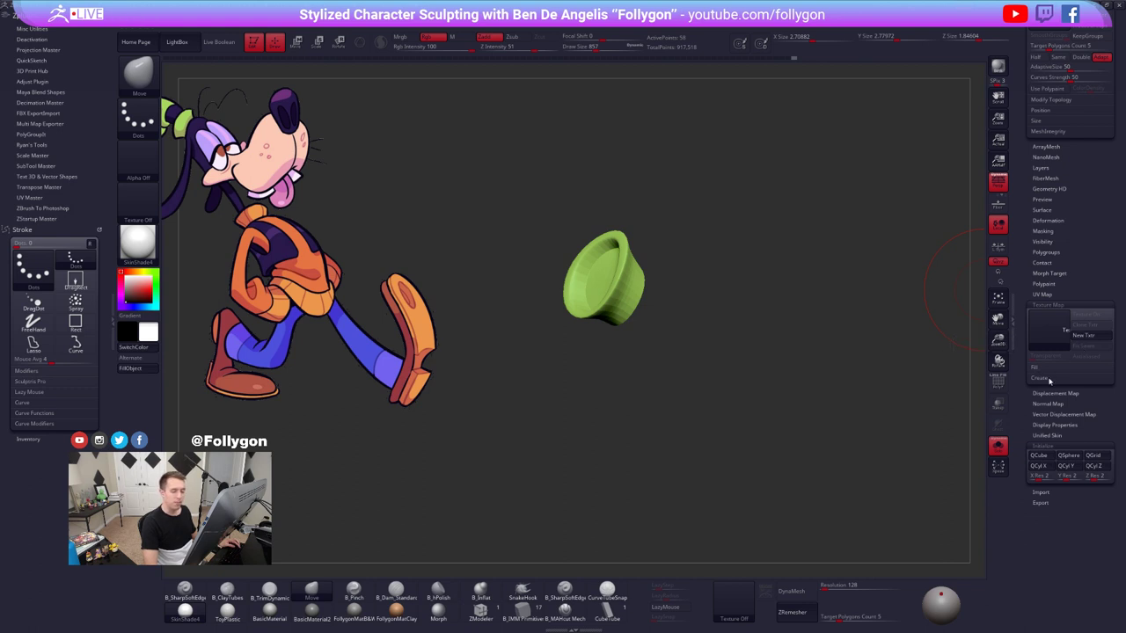
click(1049, 378)
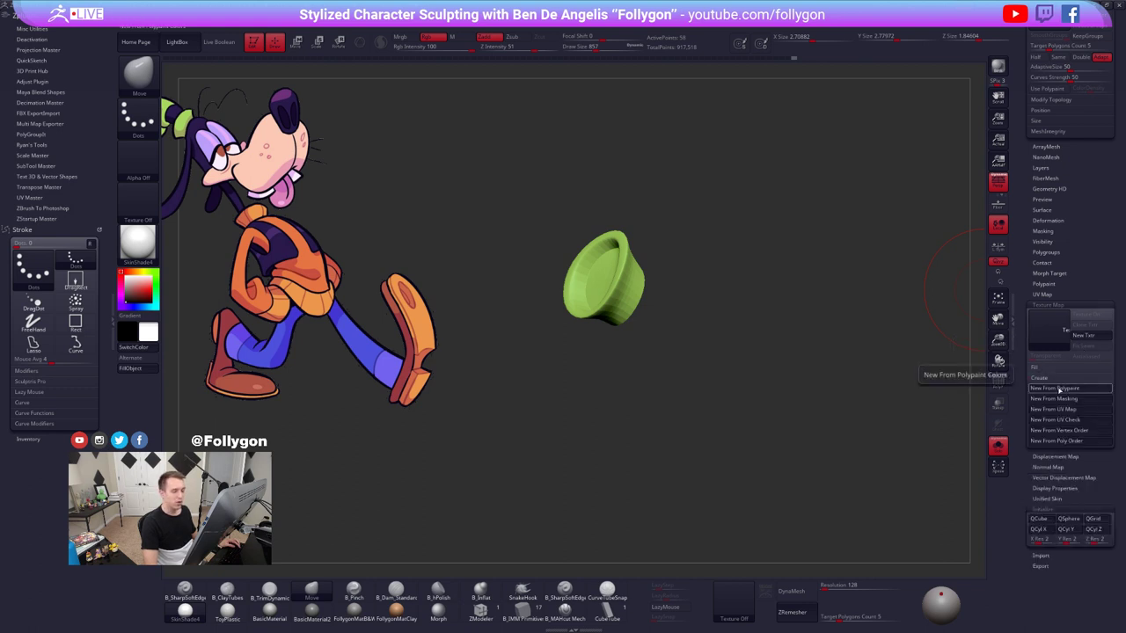
click(1059, 388)
mouse_move(1042, 336)
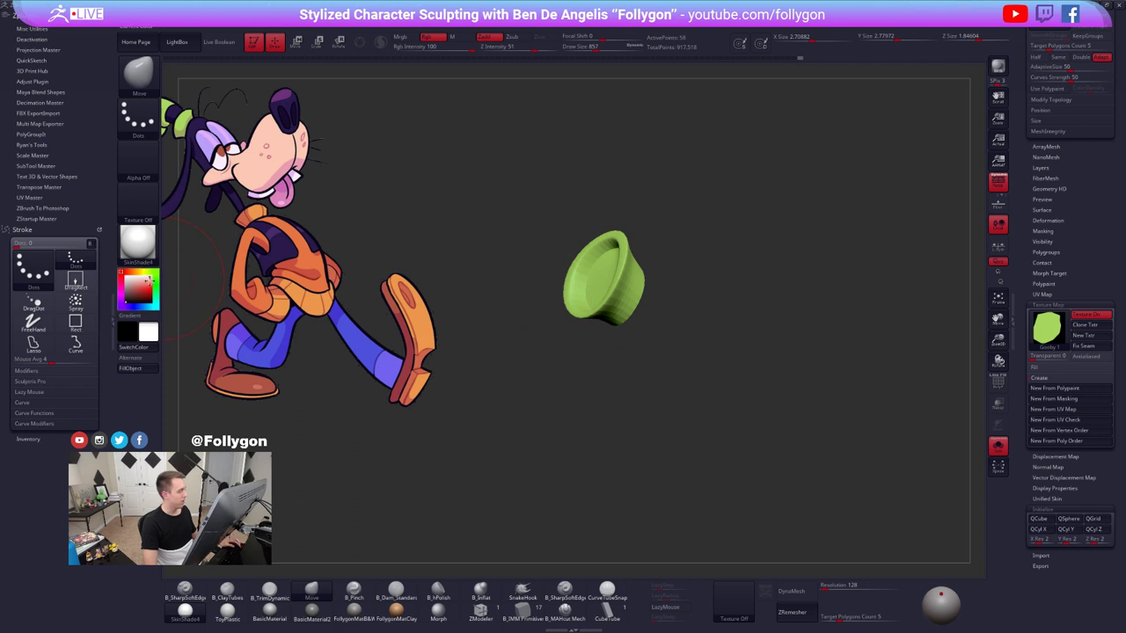
- Pick red as a paint colour, set the draw size to 742 and switch to the B_Standard brush
click(151, 287)
key(space)
drag(495, 264, 489, 264)
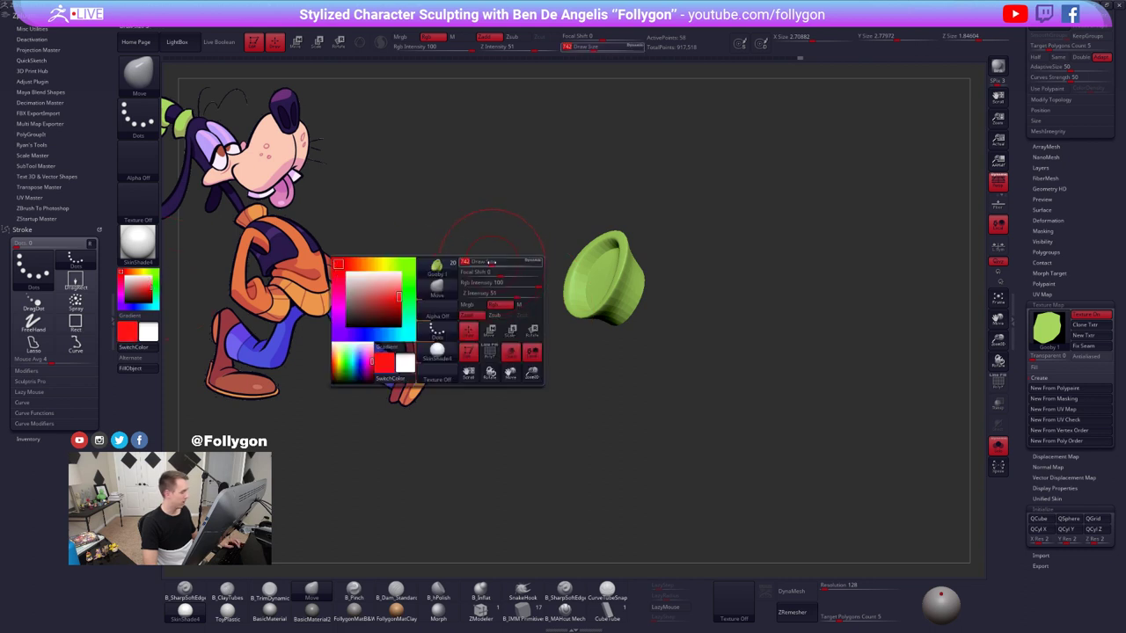
key(v)
key(b)
key(s)
key(t)
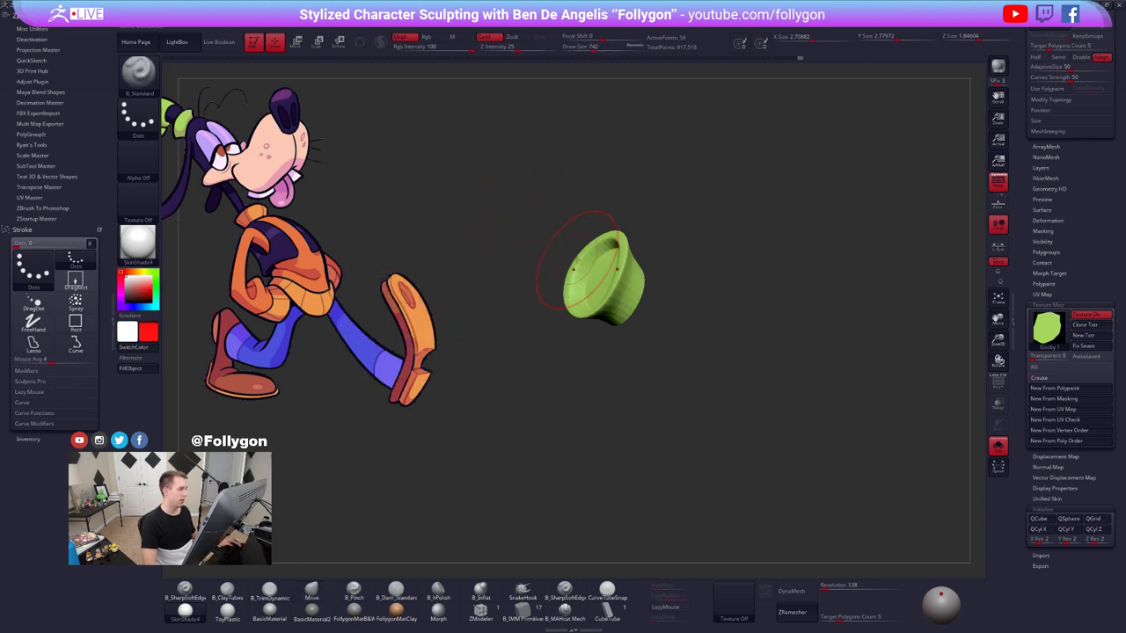
- Try a B_Standard stroke across the hat brim's inner face and undo it
ctrl+right_drag(592, 278, 620, 267)
drag(619, 268, 595, 255)
key(ctrl+z)
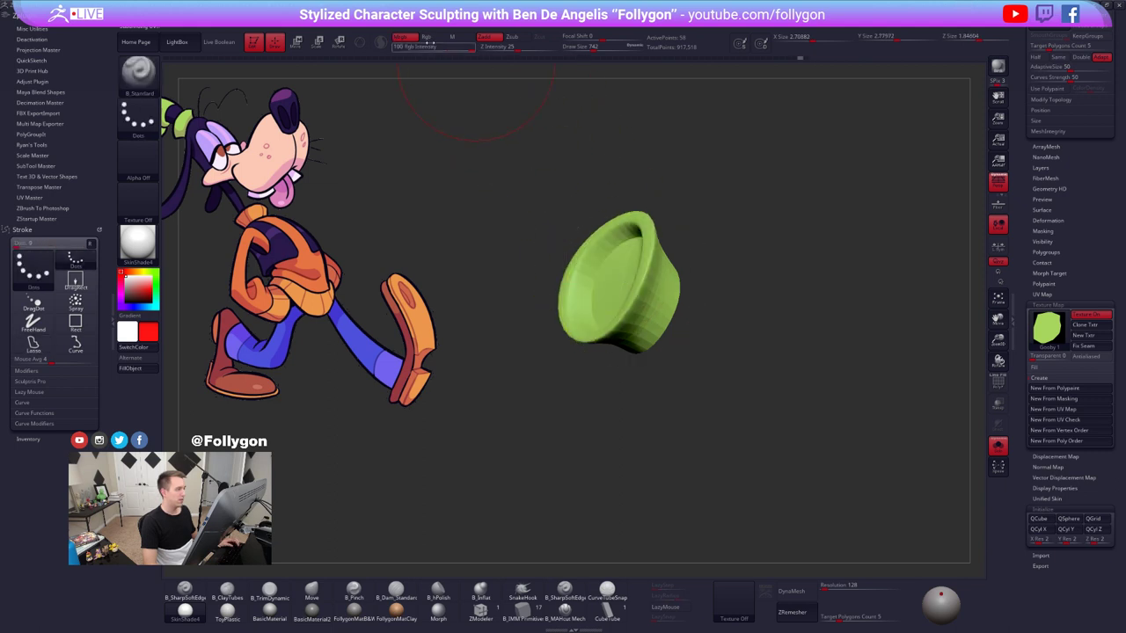
- Prepare the brush for painting only, with Zadd off, draw size 279 and red as the active colour
key(space)
drag(559, 162, 549, 163)
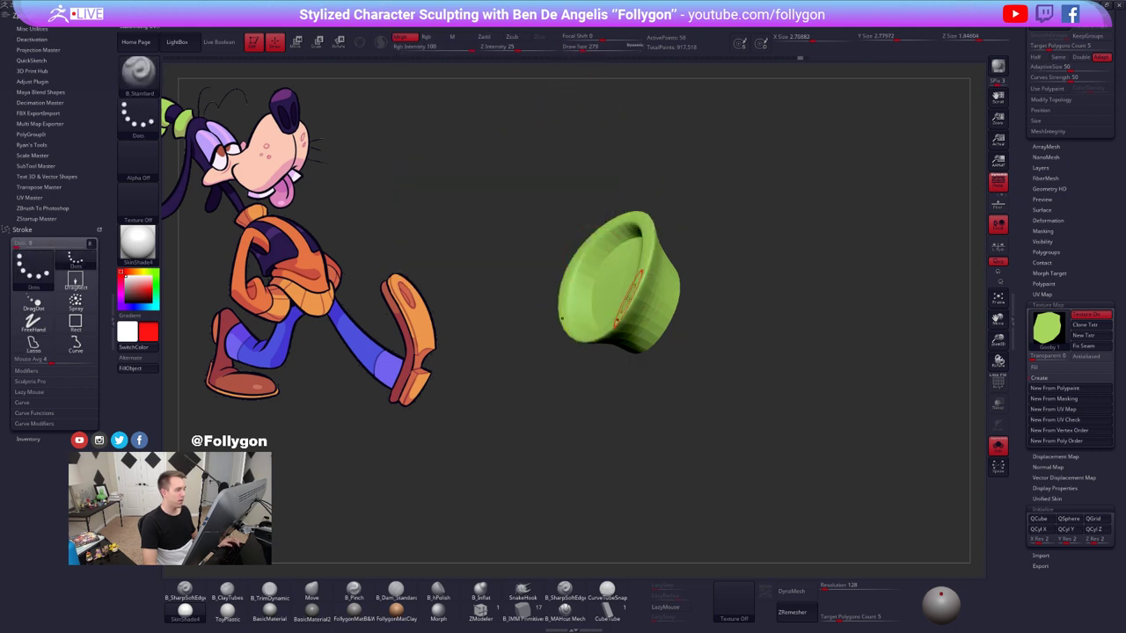
key(v)
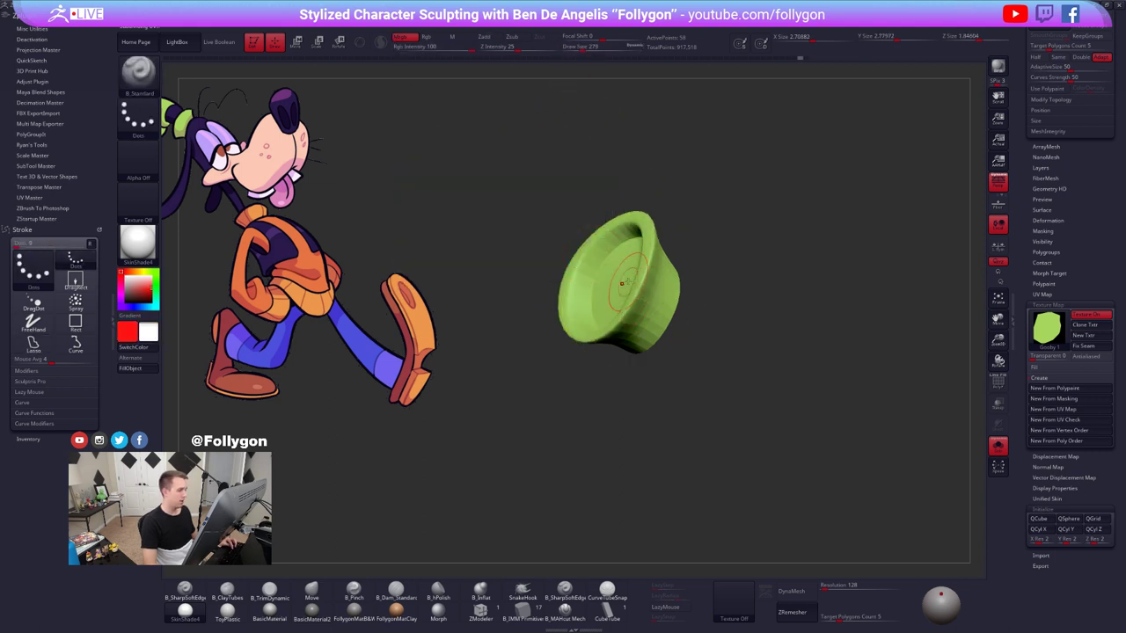
ctrl+right_drag(634, 290, 660, 288)
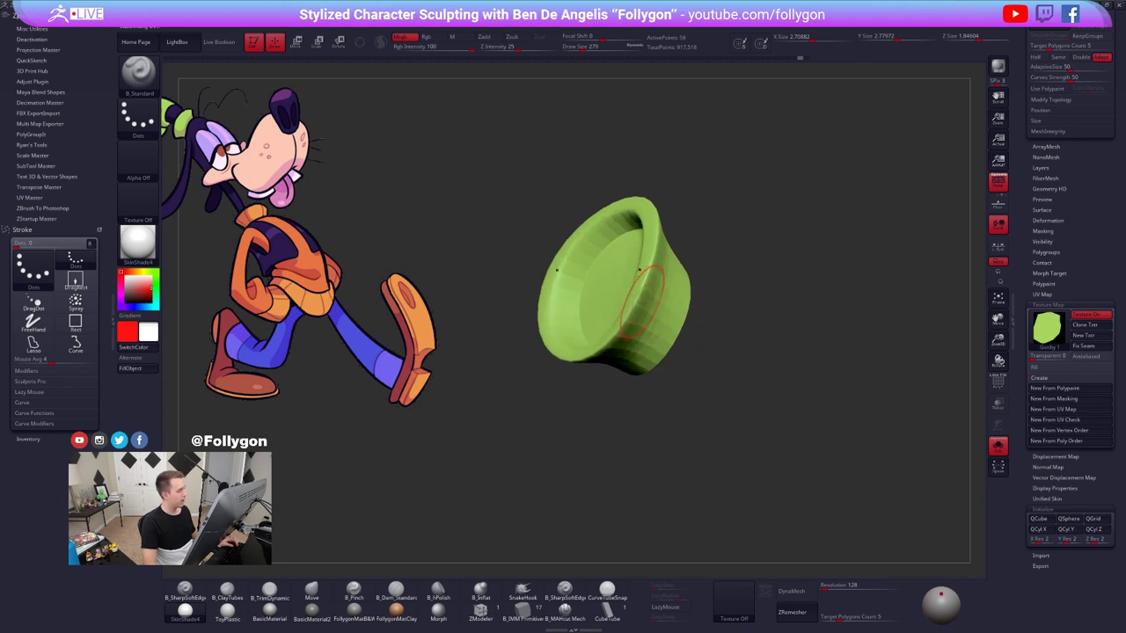
- Leave Spotlight editing of the reference drawing and turn off the hat brim's texture map display
key(shift+z)
key(shift+z)
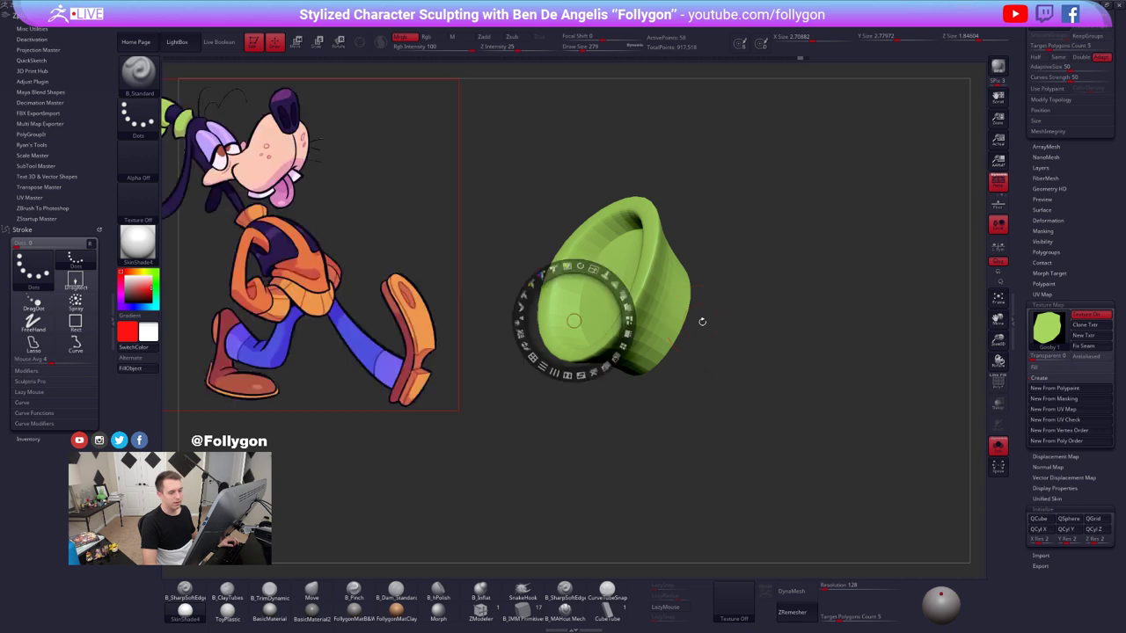
key(z)
click(1093, 314)
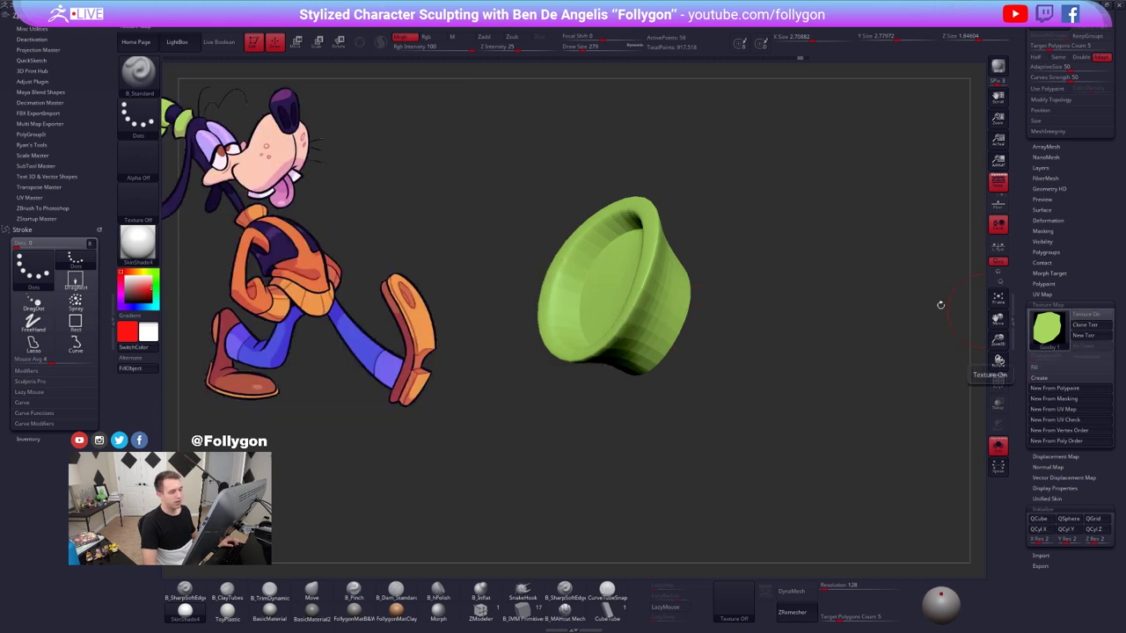
- Switch the paint colour to red, undo the first trial stroke and paint the hat brim's outer side red
drag(660, 278, 641, 336)
key(v)
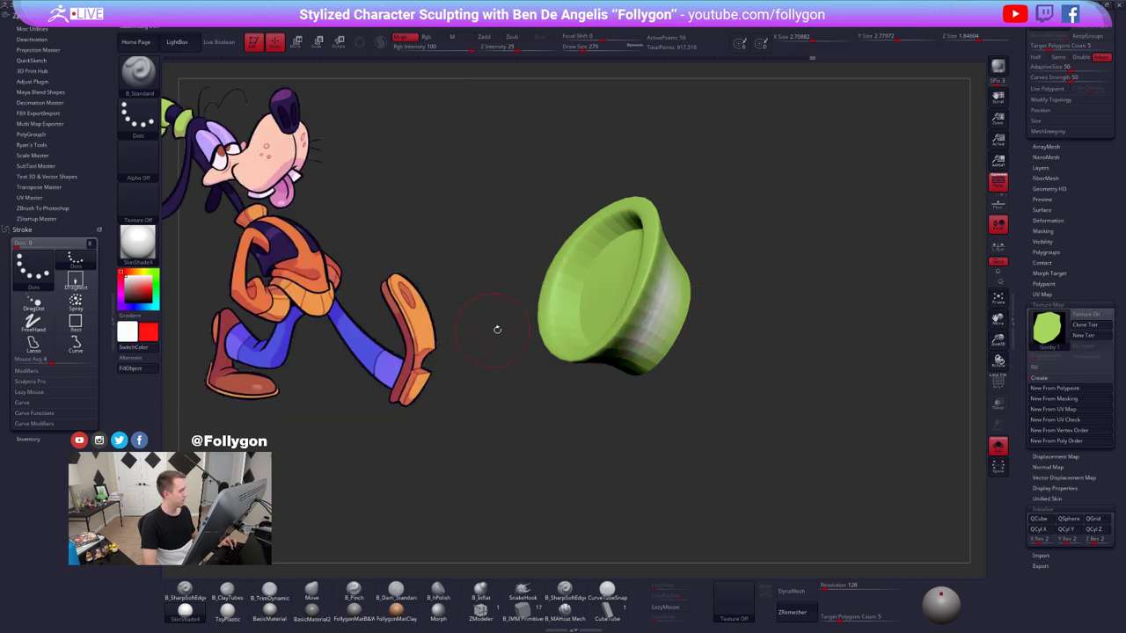
key(ctrl+z)
drag(674, 275, 653, 314)
mouse_move(792, 341)
mouse_down()
mouse_move(718, 336)
mouse_move(673, 308)
mouse_up()
drag(783, 378, 976, 373)
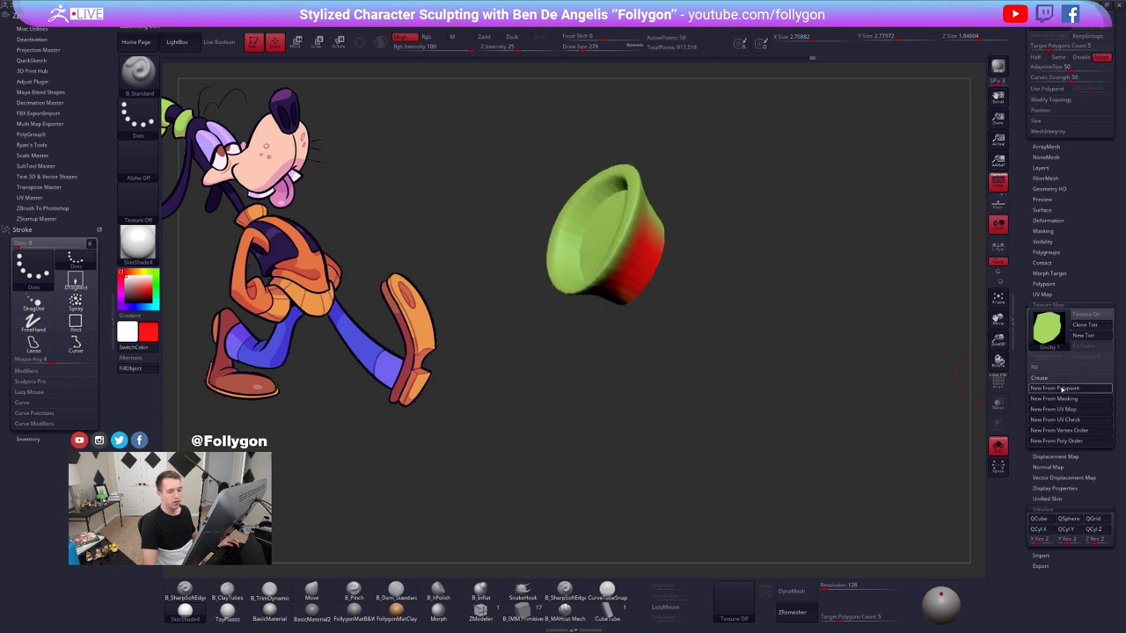
- Create a new texture from the hat brim's polypaint and turn off its texture map display
click(1062, 388)
mouse_move(1059, 333)
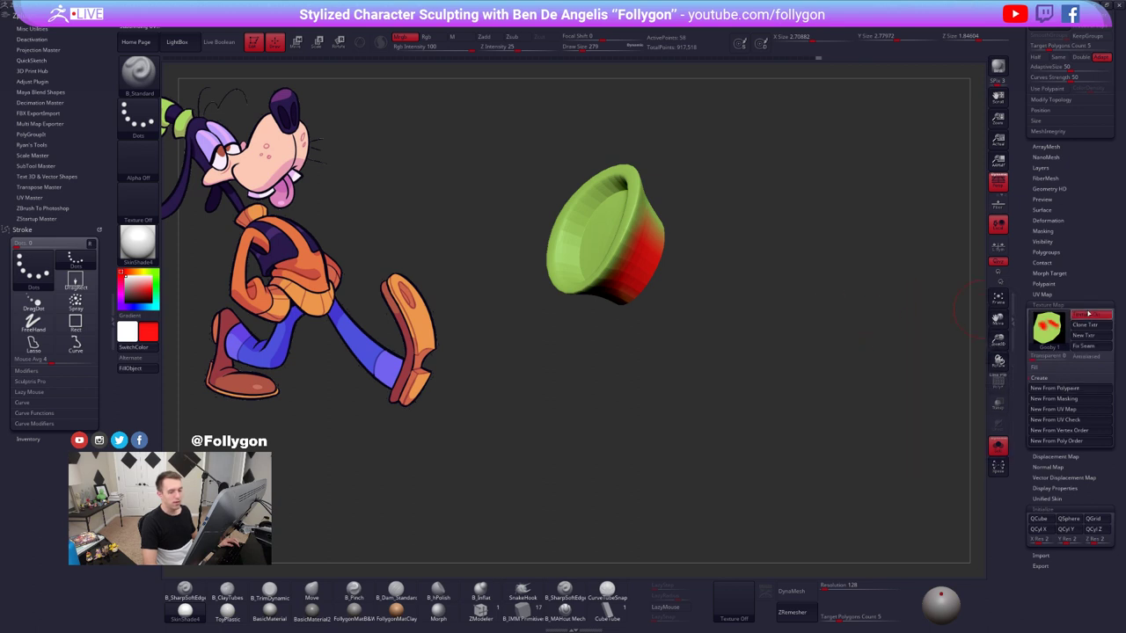
click(1088, 314)
click(1045, 379)
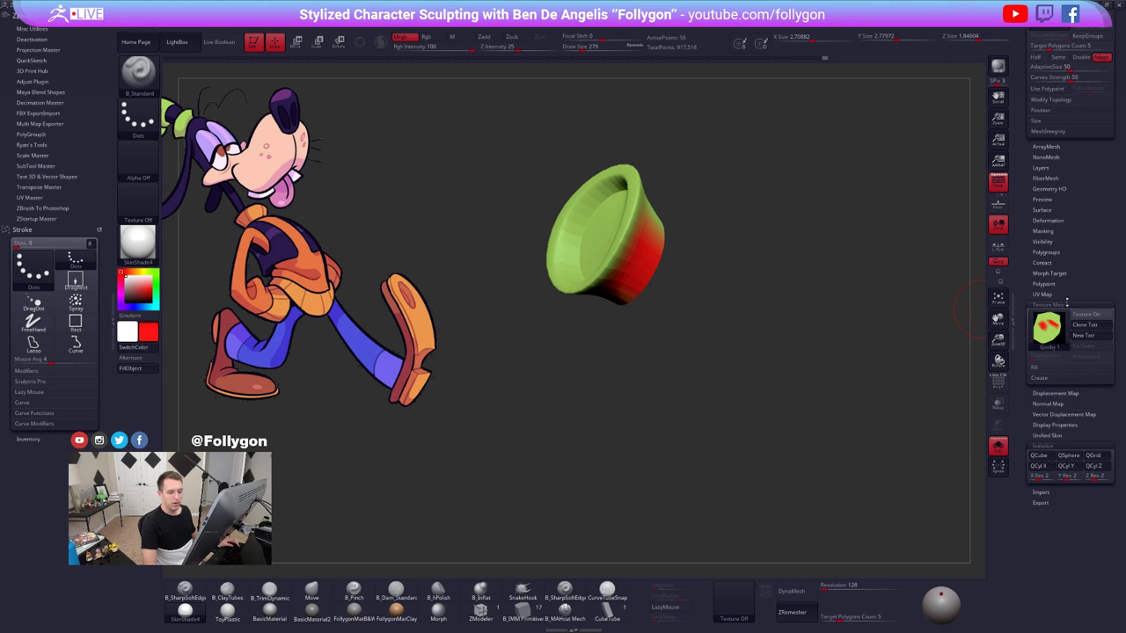
click(1055, 306)
- Undo the red paint on the hat brim and check its texture map
drag(1078, 273, 1051, 424)
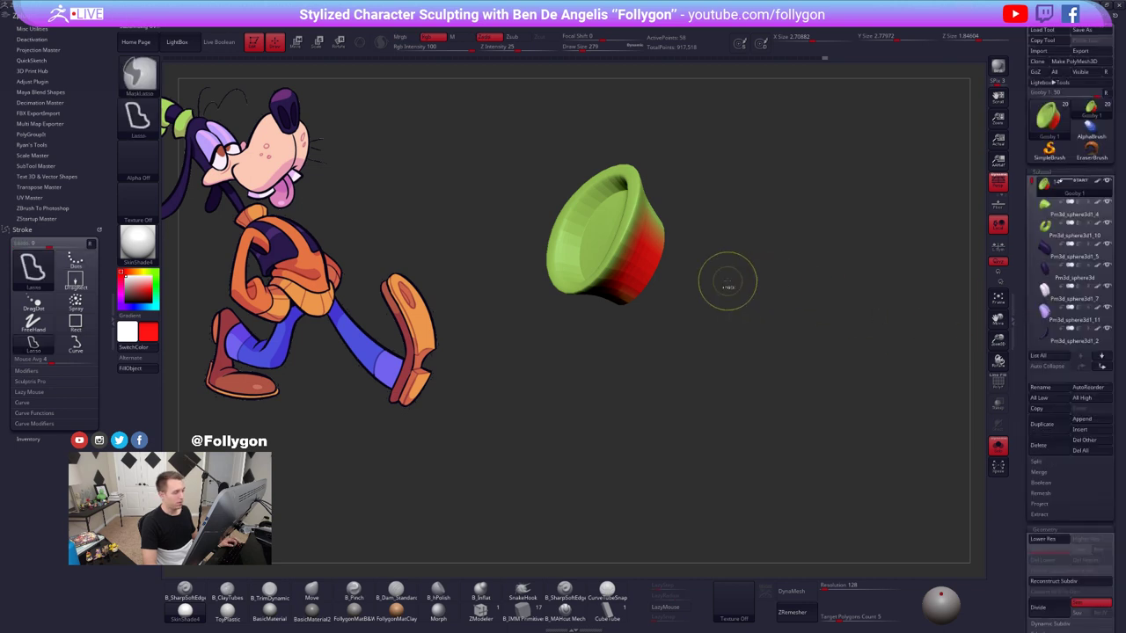
key(ctrl+z)
drag(1025, 379, 1043, 240)
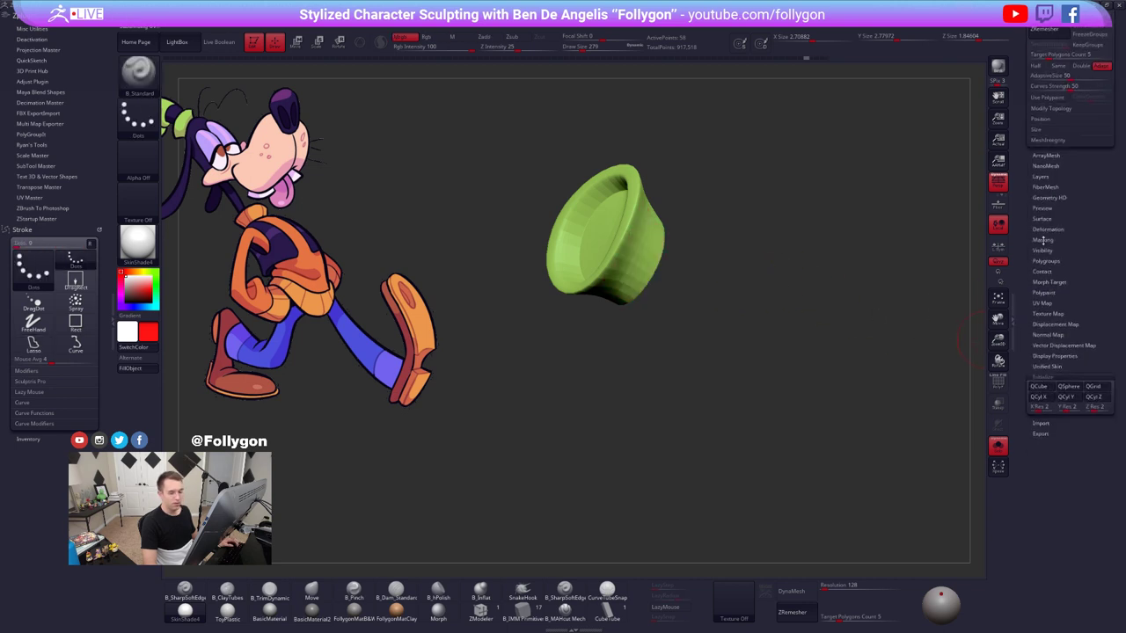
click(1054, 314)
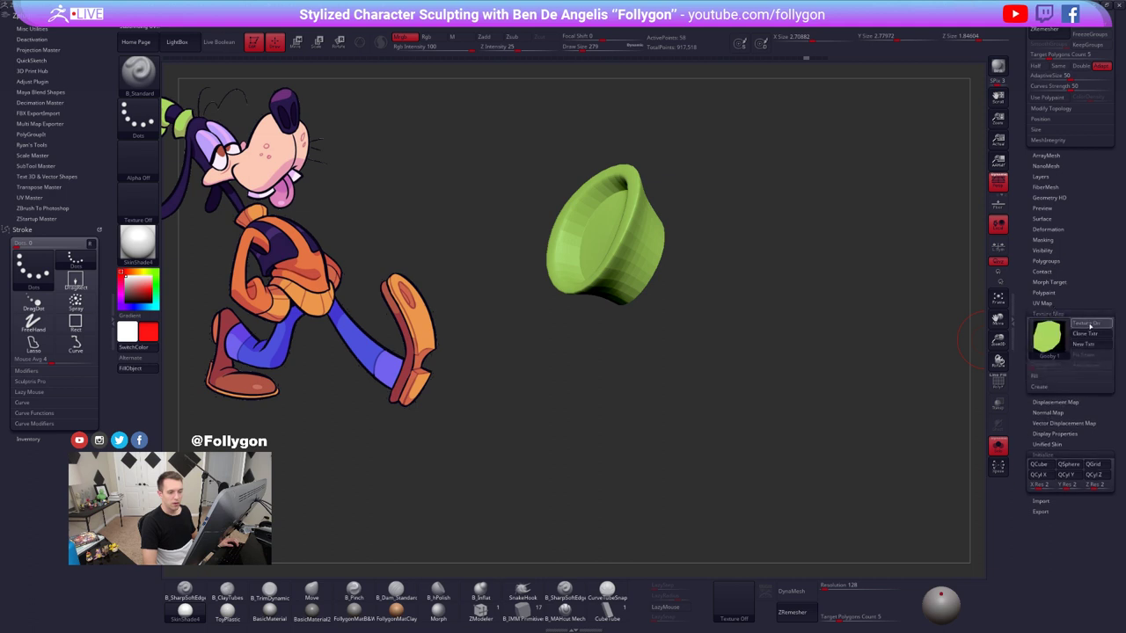
click(1053, 313)
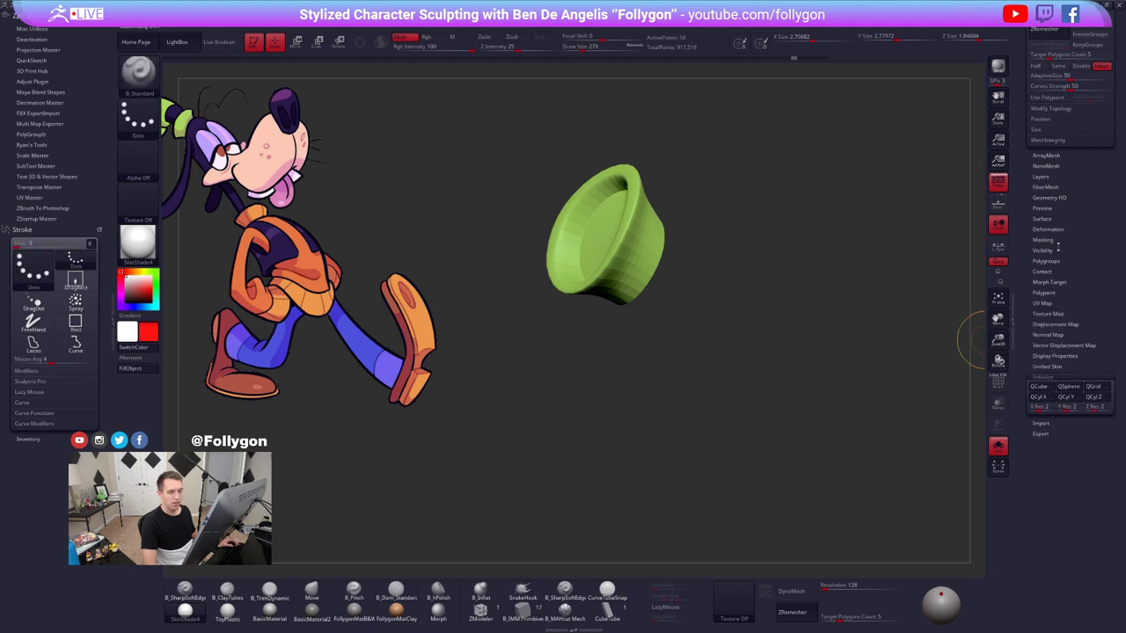
drag(1059, 244, 1055, 442)
- Leave solo mode to show the full head, switch to the Move brush and collapse the plugin and stroke tray
drag(719, 242, 724, 276)
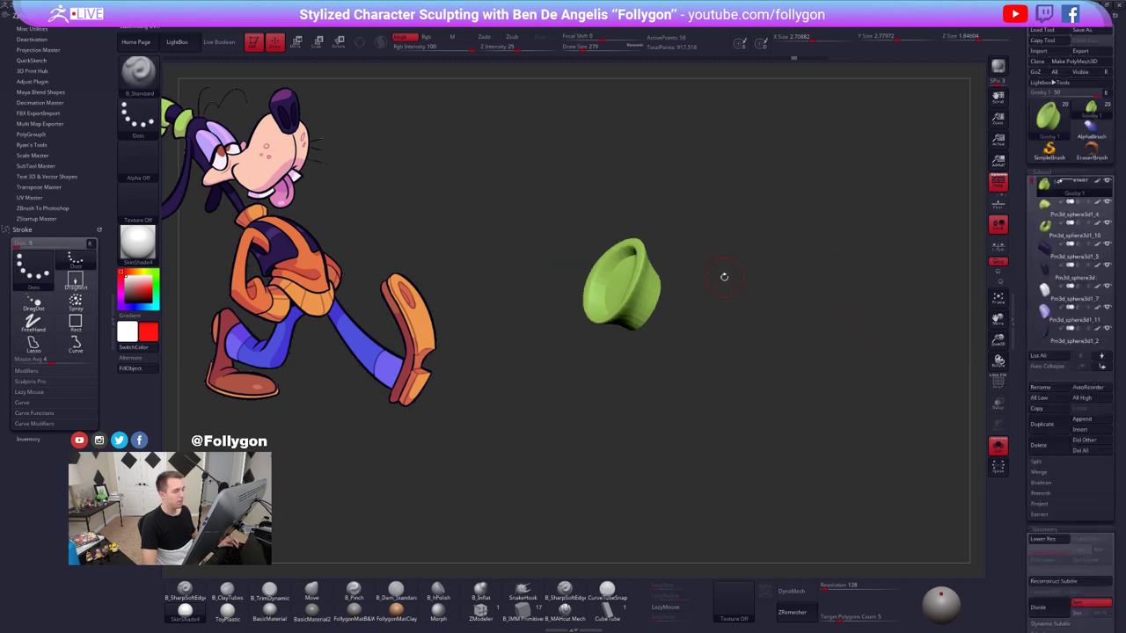
key(alt+s)
key(shift+f)
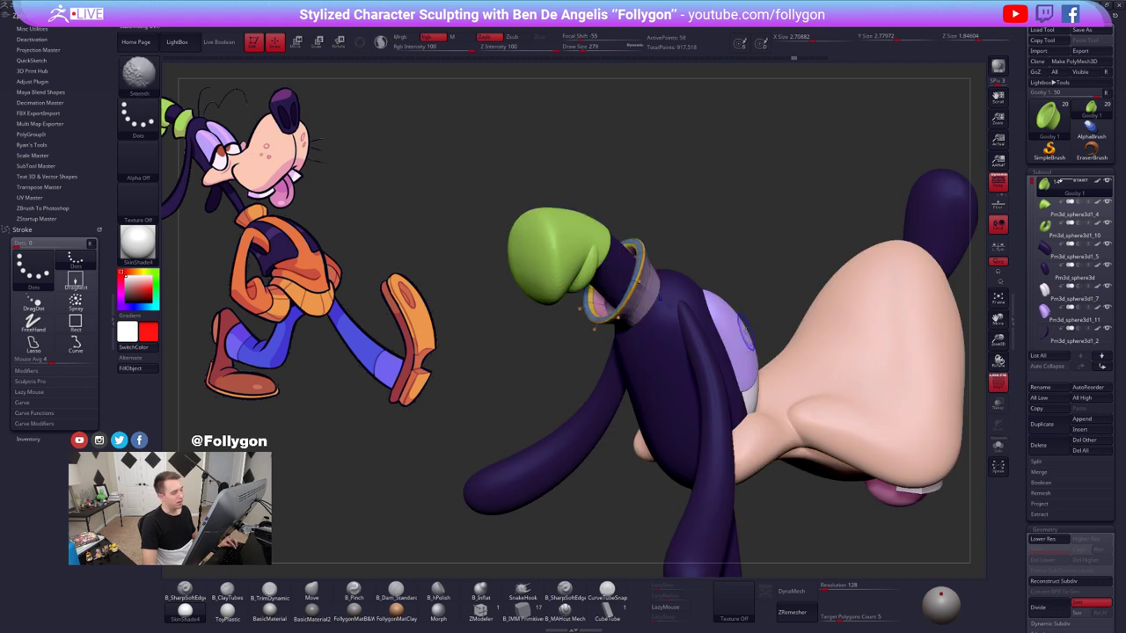
key(shift+f)
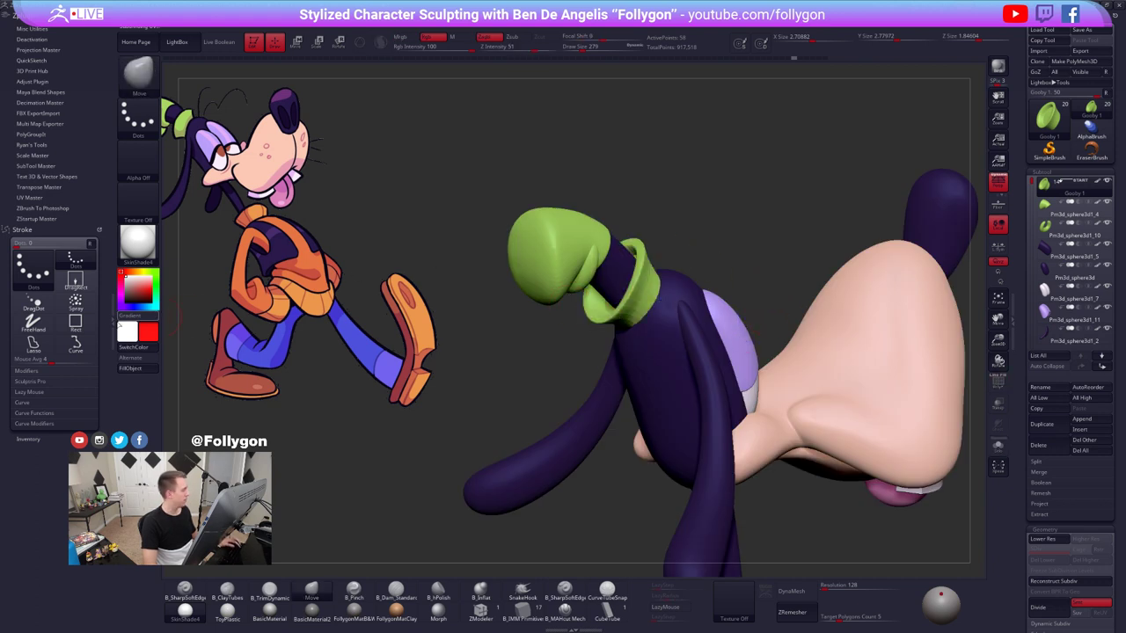
click(112, 321)
drag(643, 243, 564, 431)
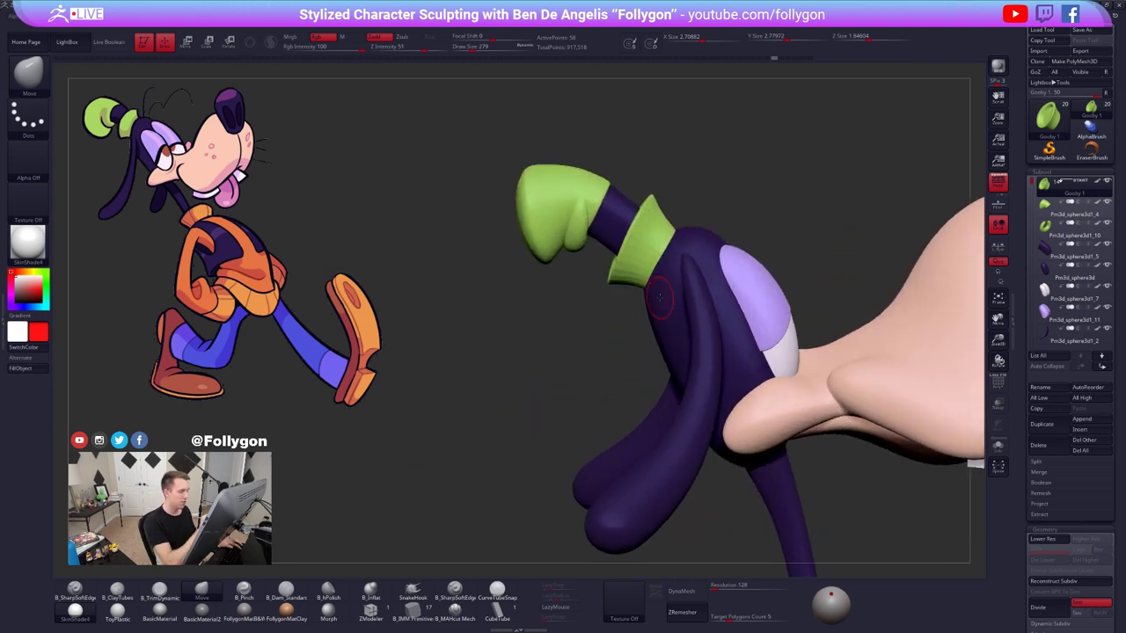
- Set the Move brush's draw size to 980 and reshape the lower edge of the hat brim
key(space)
drag(635, 254, 638, 254)
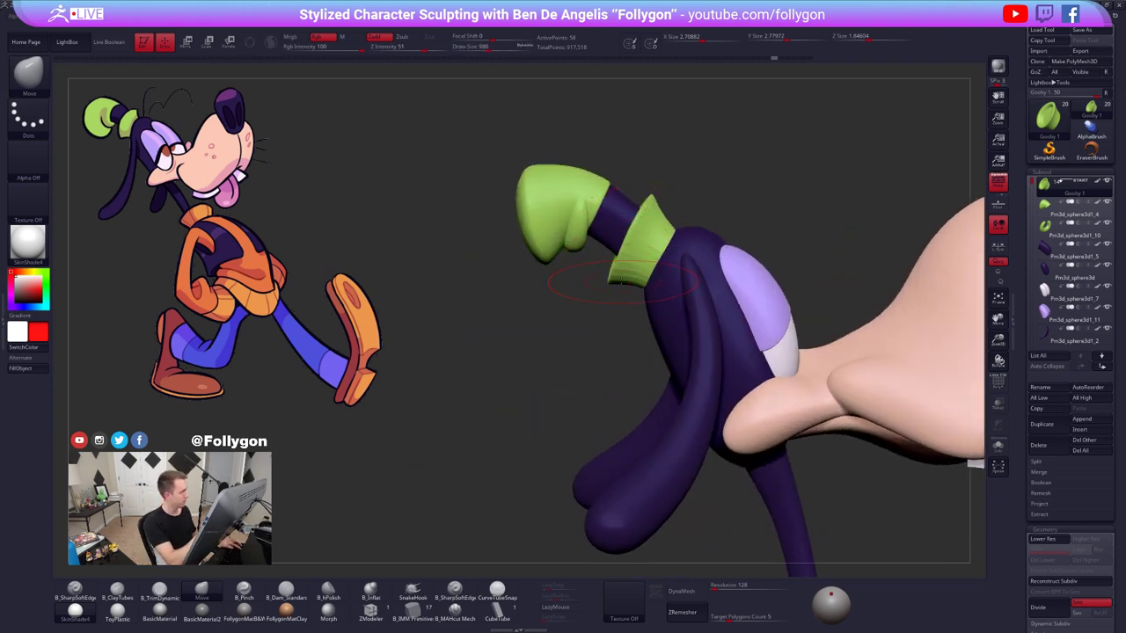
drag(645, 292, 643, 299)
mouse_move(591, 339)
alt+mouse_down()
mouse_move(609, 270)
mouse_move(635, 348)
mouse_move(632, 278)
alt+mouse_up()
mouse_move(827, 480)
mouse_down()
mouse_move(761, 488)
mouse_move(759, 512)
mouse_move(814, 493)
mouse_up()
- Select the hat's crown and reshape its outline with the Move brush, working with its wireframe displayed
alt+click(657, 255)
alt+drag(685, 264, 694, 304)
key(shift+f)
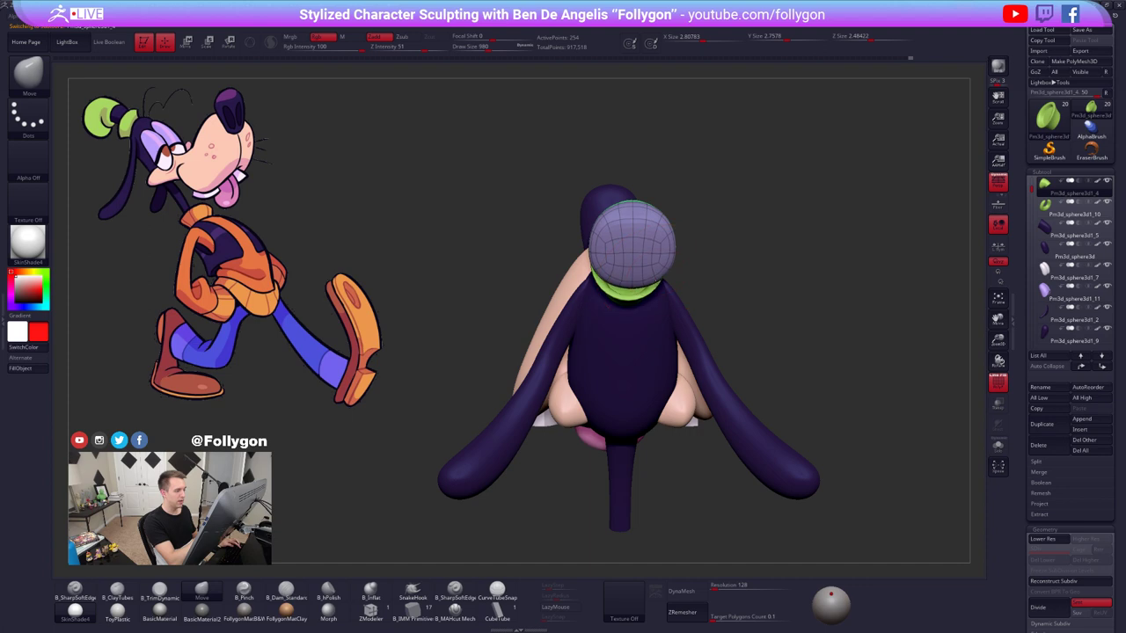
drag(789, 333, 592, 310)
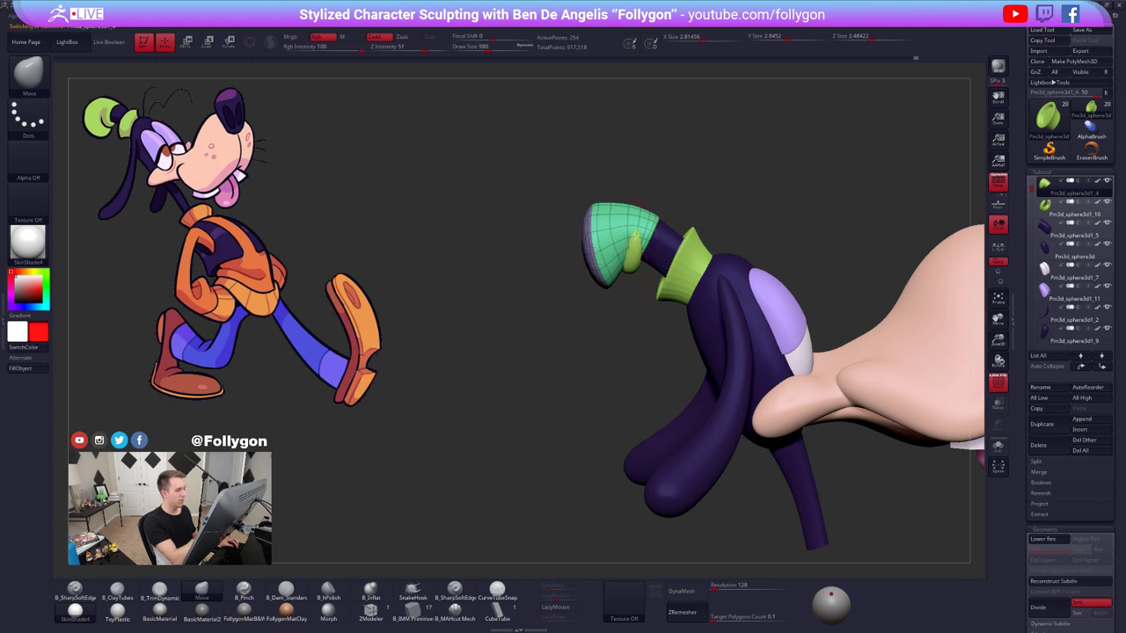
drag(627, 309, 589, 313)
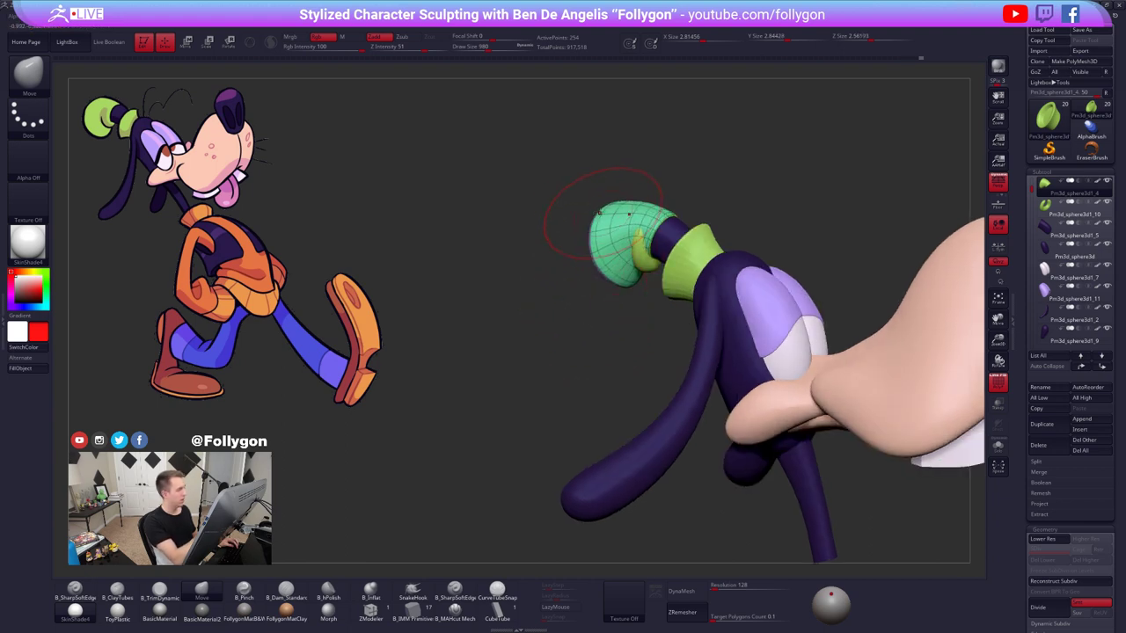
drag(555, 383, 523, 460)
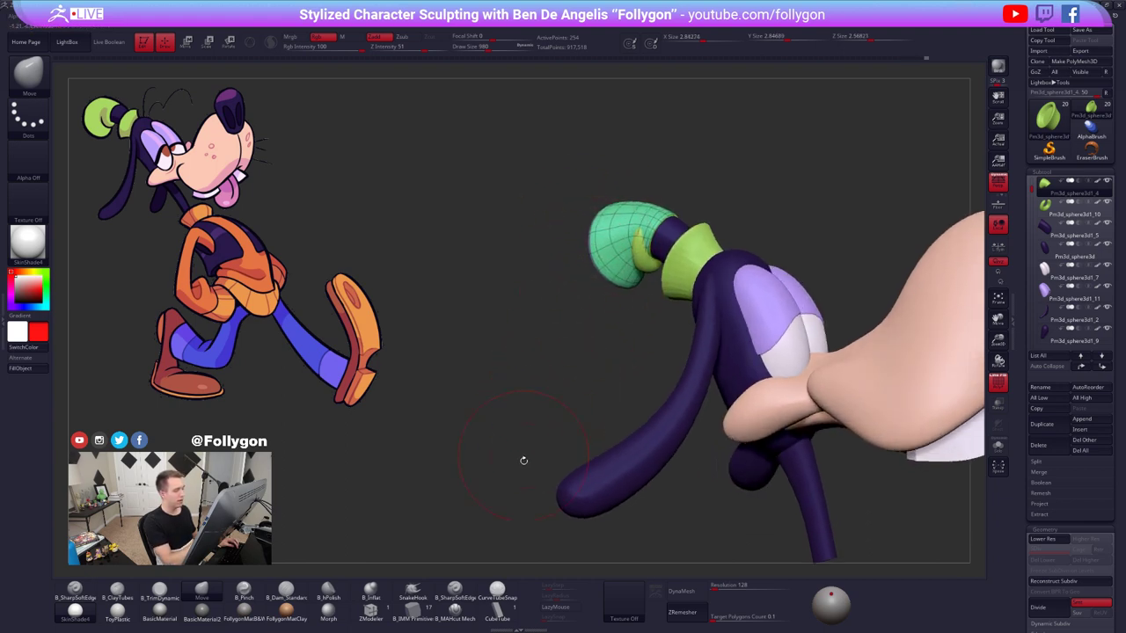
drag(590, 438, 523, 405)
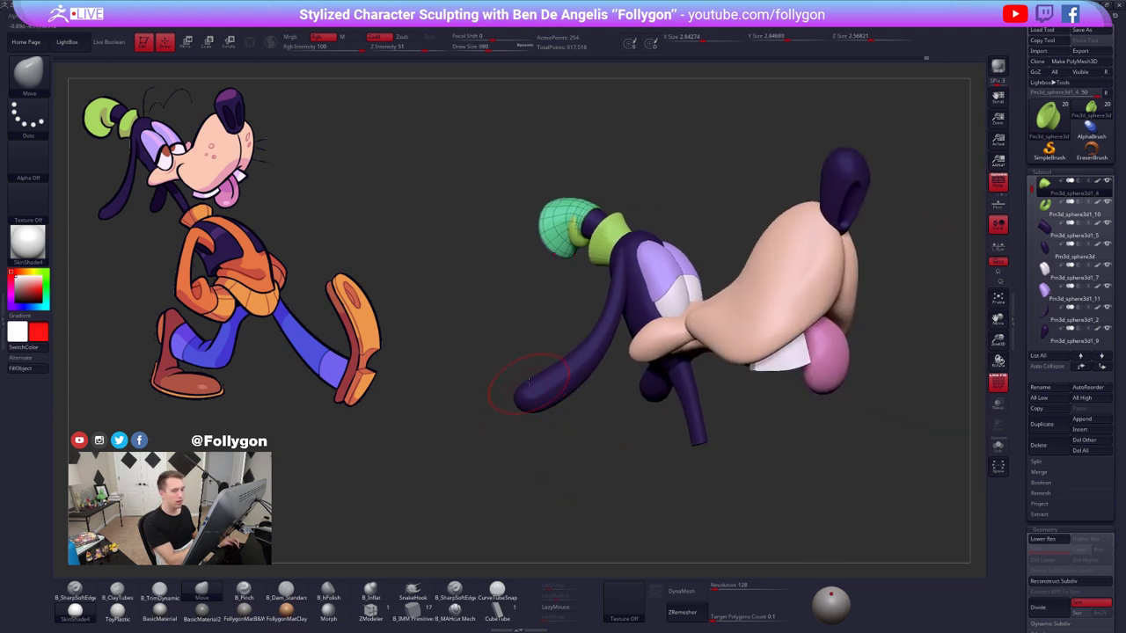
mouse_move(528, 348)
alt+mouse_down()
mouse_move(533, 374)
mouse_move(551, 319)
mouse_move(550, 380)
mouse_move(571, 356)
alt+mouse_up()
- Select the small fold under the hat's crown, enlarge the Move brush and pull the fold's lower end into shape
key(shift+f)
key(space)
drag(608, 323, 586, 323)
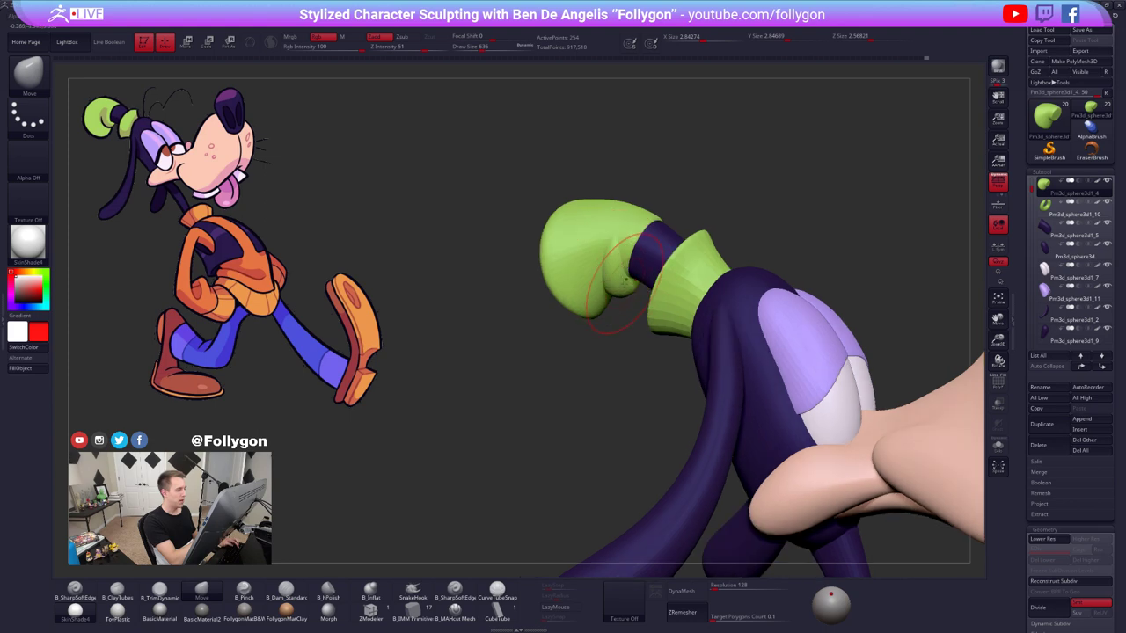
key(shift+f)
alt+click(622, 289)
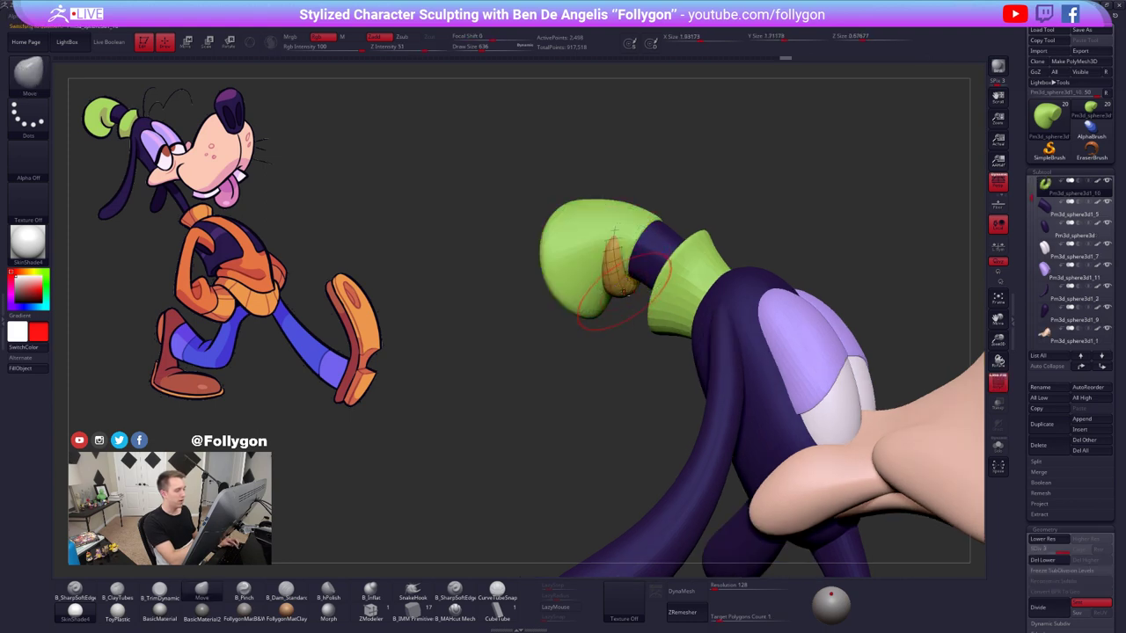
key(shift+f)
key(space)
drag(607, 323, 626, 323)
mouse_move(572, 371)
mouse_down()
mouse_move(537, 378)
mouse_move(606, 323)
mouse_up()
key(space)
drag(572, 374, 590, 373)
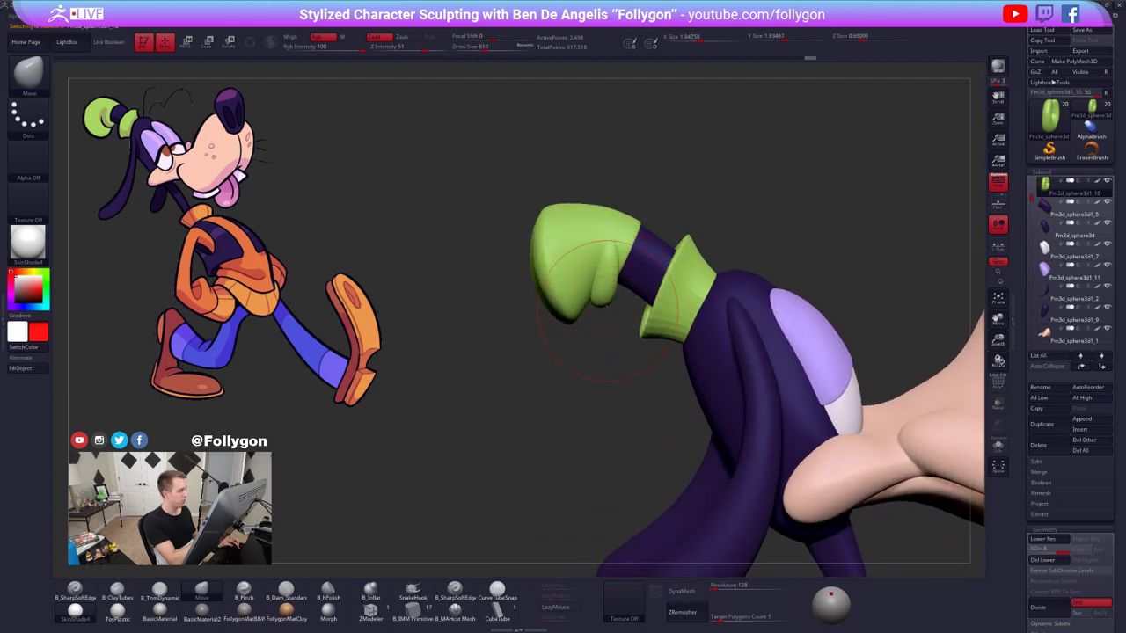
mouse_move(612, 316)
mouse_down()
mouse_move(605, 246)
mouse_move(605, 340)
mouse_up()
- Rotate the hat's small fold slightly and return to draw mode
key(r)
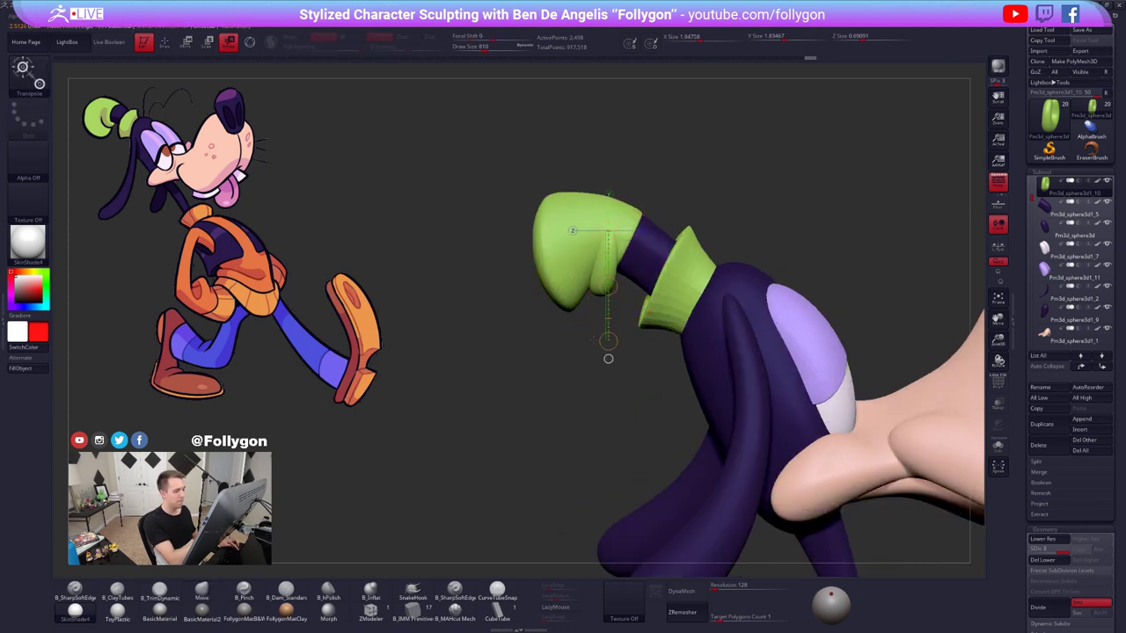
key(q)
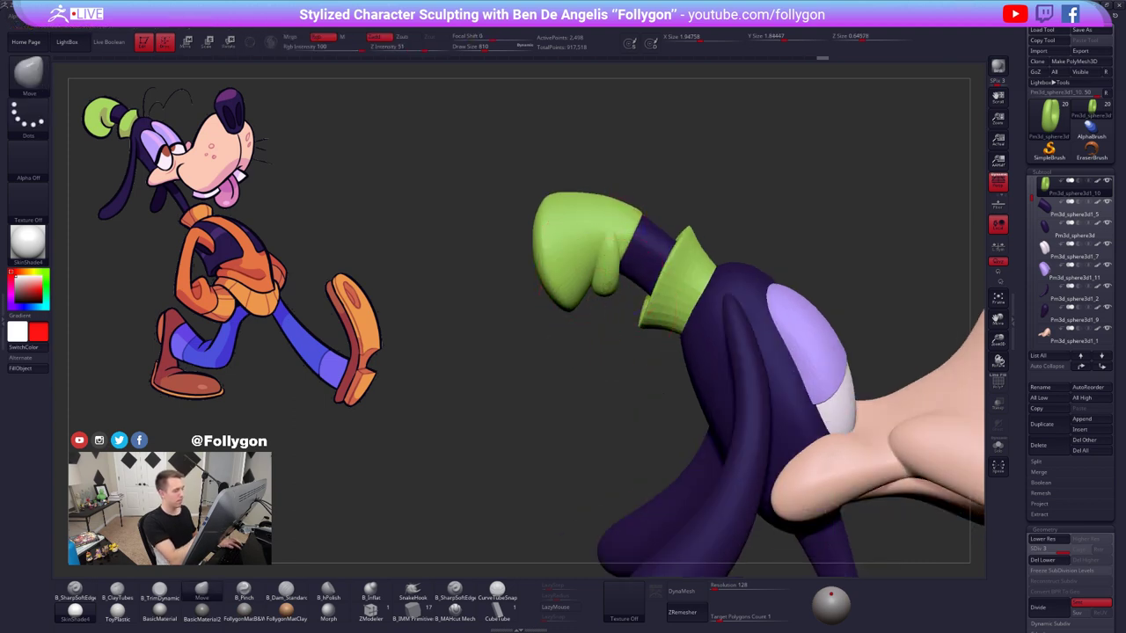
mouse_move(832, 251)
mouse_down()
mouse_move(888, 207)
mouse_move(852, 242)
mouse_up()
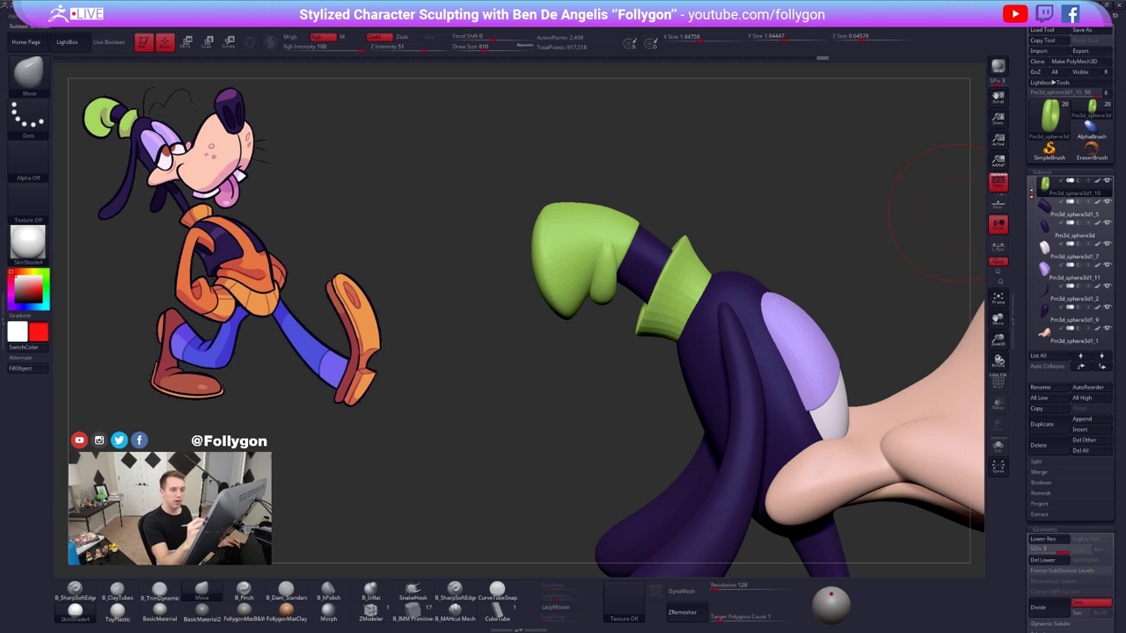
- Limit subtool visibility to the hat's crown, small fold, dark band and brim, hiding the rest of the head
click(1054, 192)
click(1050, 192)
shift+click(1107, 181)
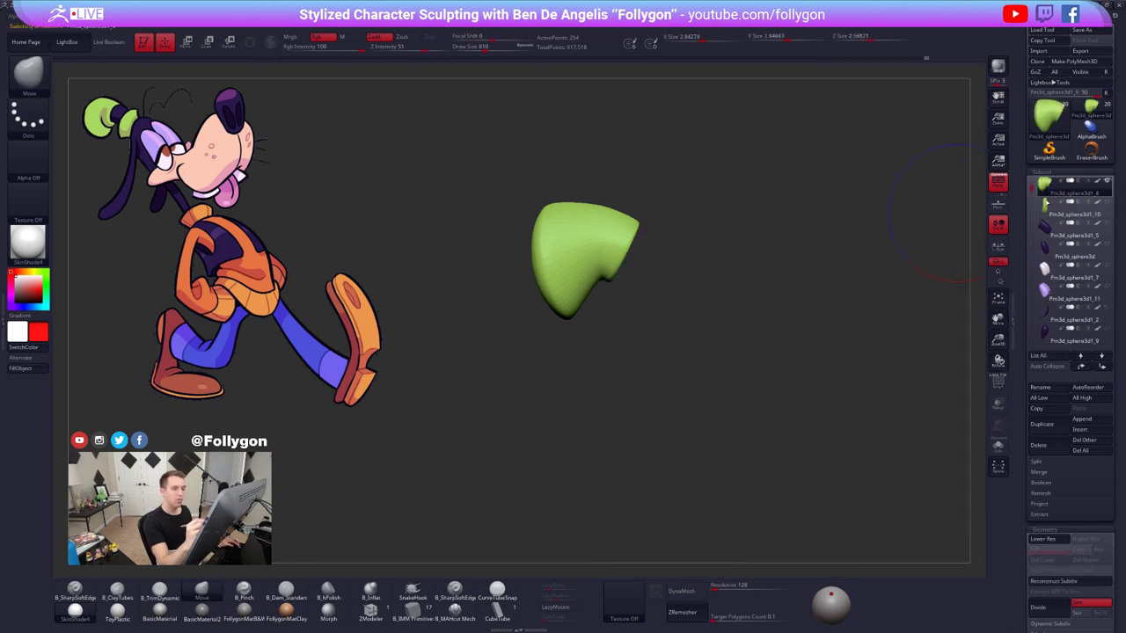
click(1047, 211)
click(1047, 233)
ctrl+shift+click(1047, 253)
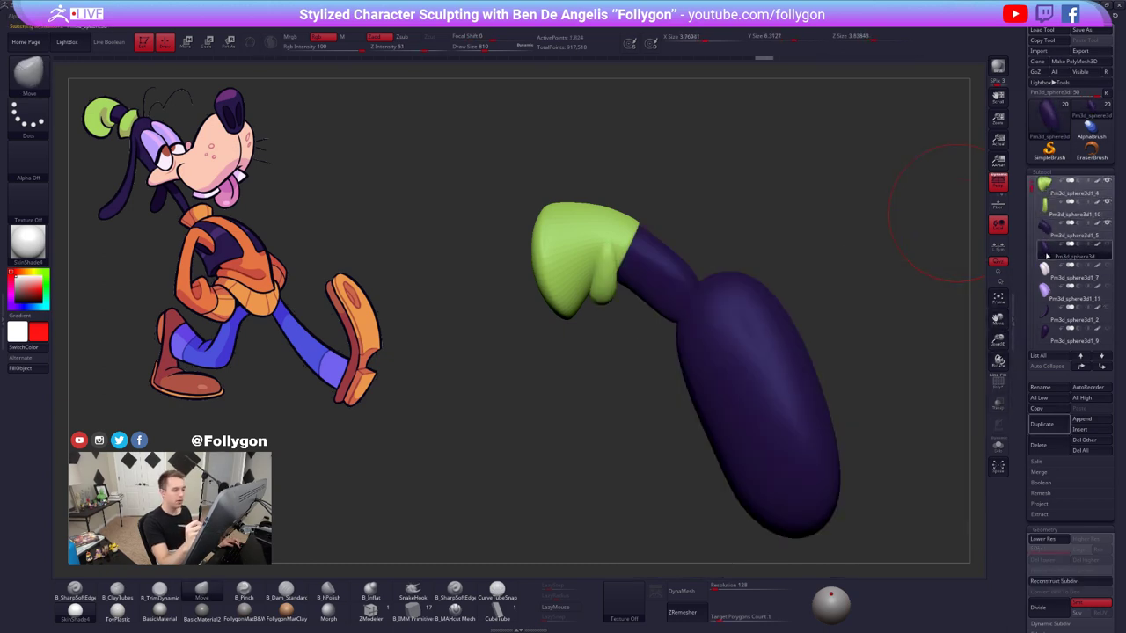
drag(1034, 188, 1037, 177)
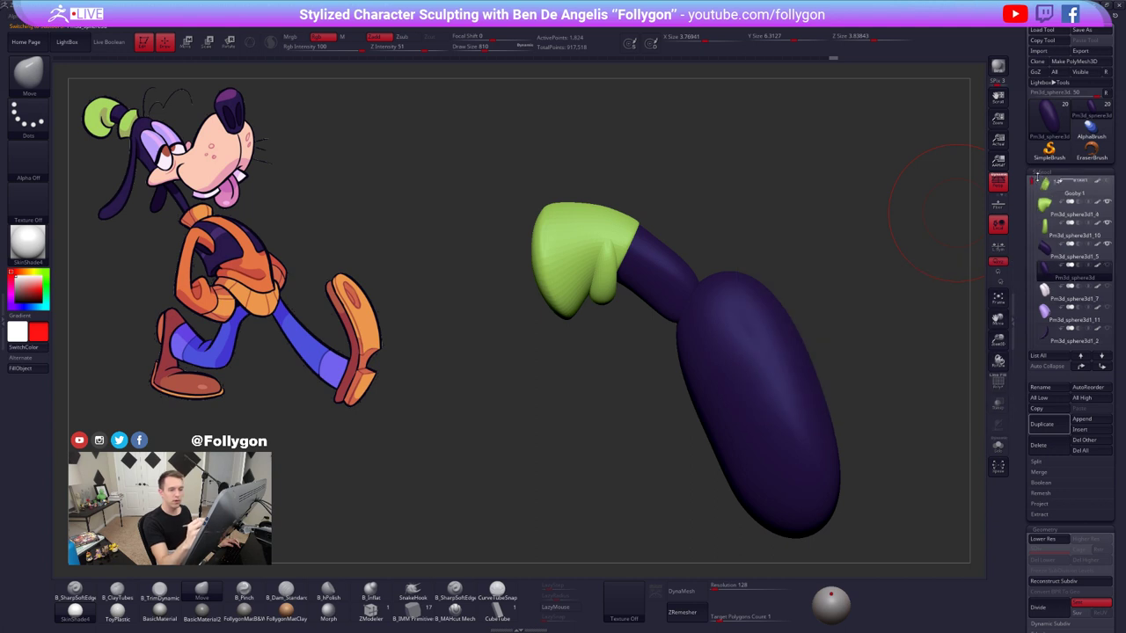
click(1050, 192)
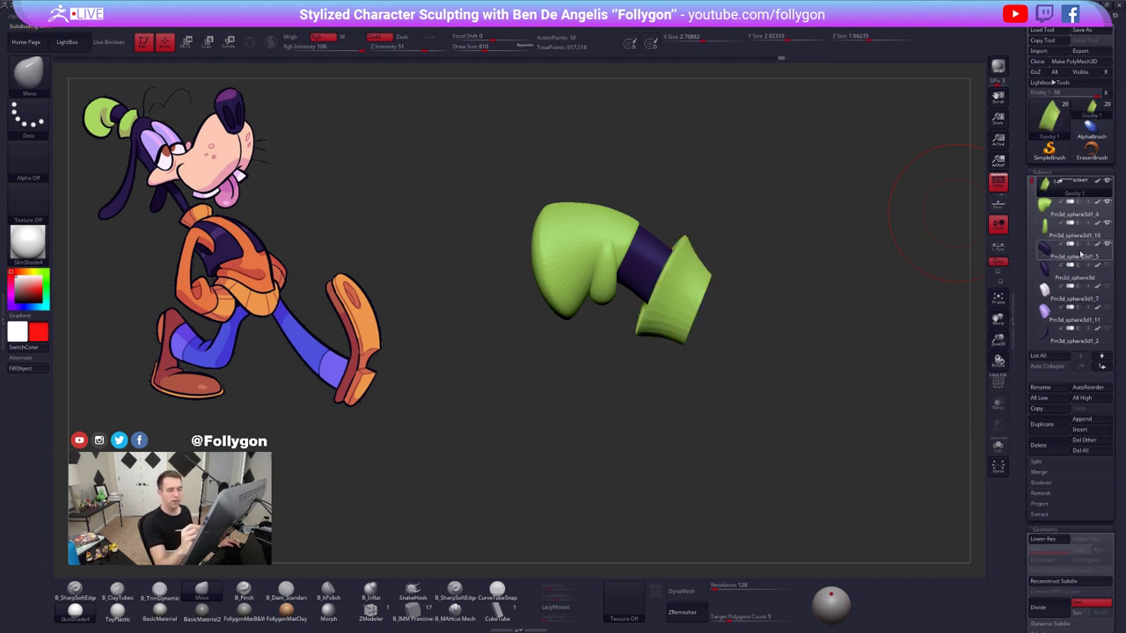
- Move the brim subtool two places down to sit below the dark band, and select the hat's crown
click(1104, 368)
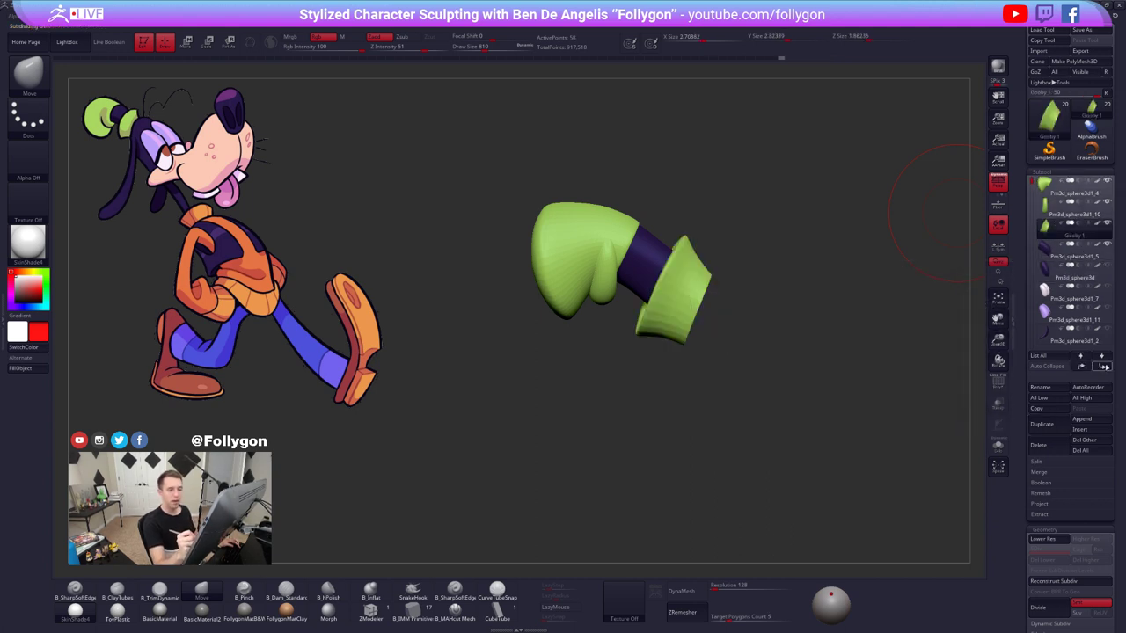
click(1105, 369)
click(1055, 186)
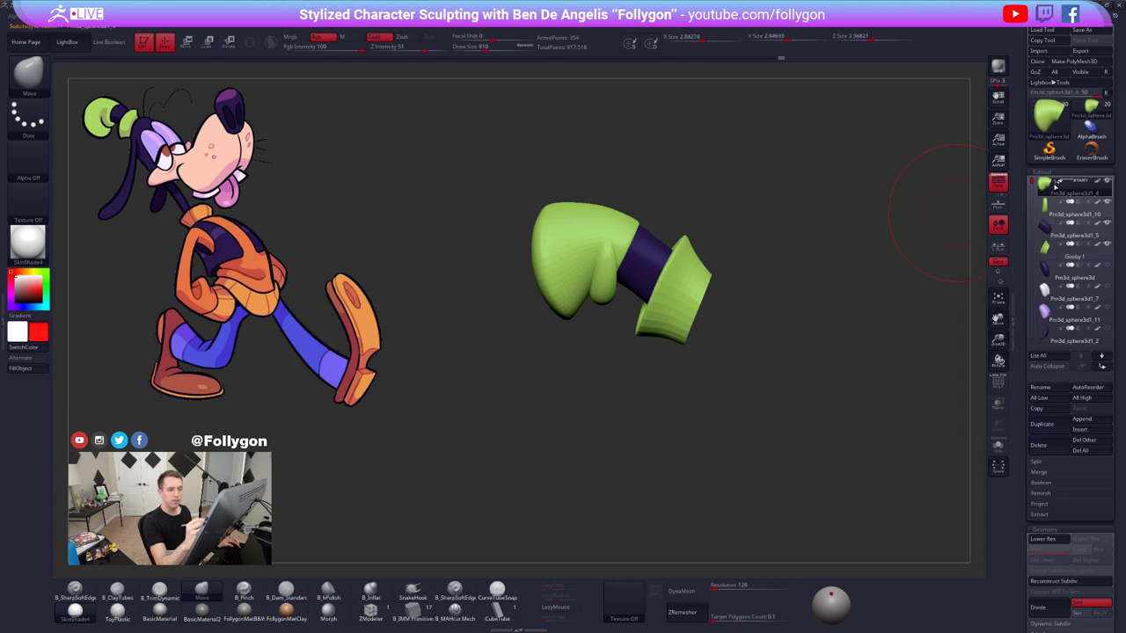
- Set the draw size to 556, select the hat's dark band and check its wireframe
mouse_move(679, 251)
right_down()
mouse_move(709, 327)
mouse_move(661, 359)
right_up()
key(space)
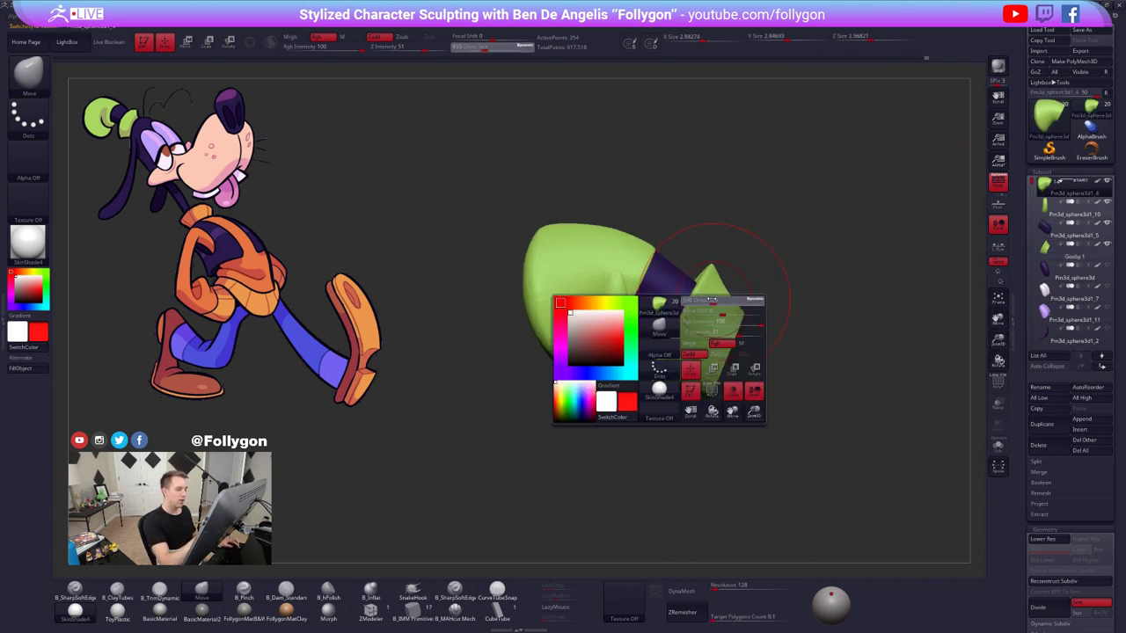
drag(727, 308, 714, 308)
mouse_move(715, 308)
right_down()
mouse_move(726, 352)
mouse_move(705, 381)
mouse_move(660, 340)
mouse_move(756, 331)
right_up()
alt+click(652, 262)
key(shift+f)
key(shift+f)
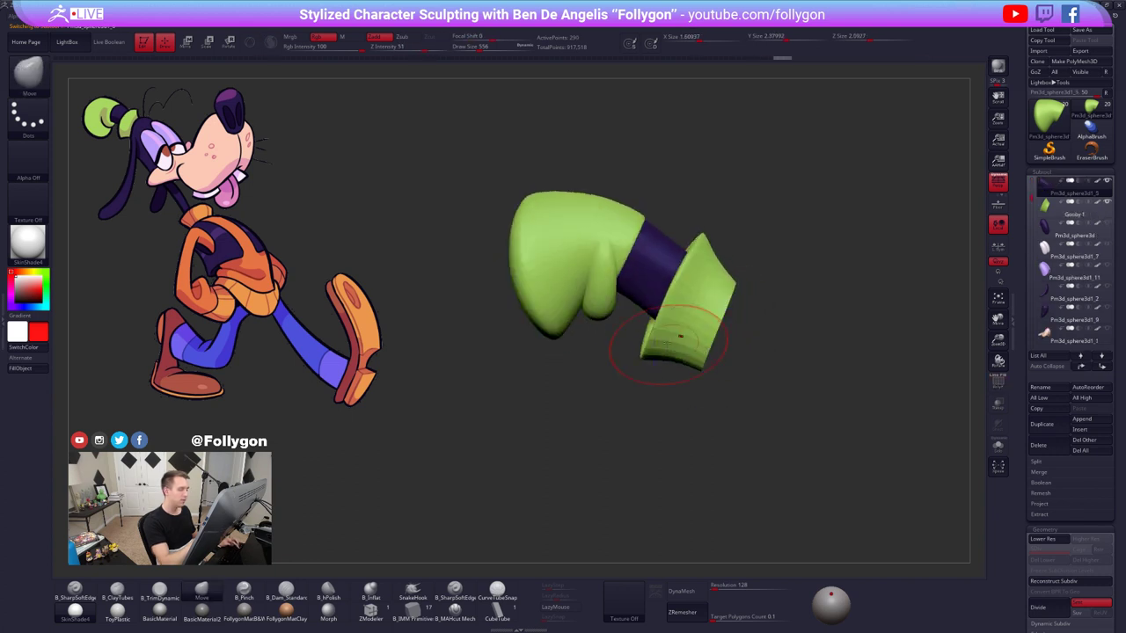
drag(678, 334, 695, 314)
alt+right_drag(695, 314, 727, 327)
- Examine the wireframe of the hat's crown and select the small fold's subtool
alt+click(643, 306)
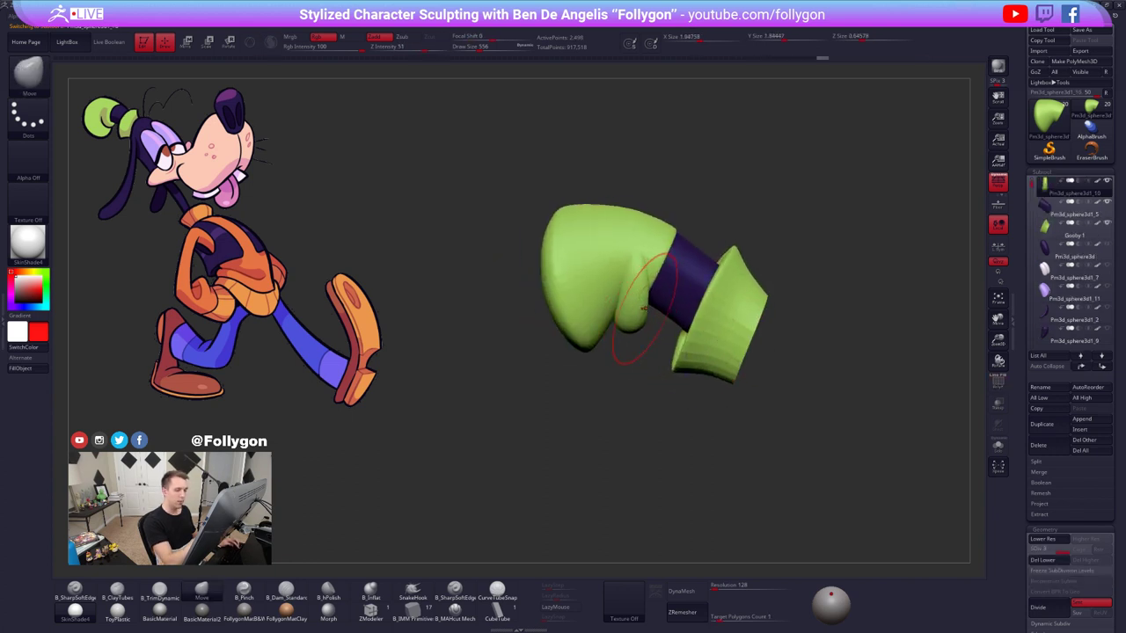
drag(1026, 185, 1028, 178)
click(1045, 193)
mouse_move(831, 393)
mouse_down()
mouse_move(828, 434)
mouse_move(804, 403)
mouse_up()
key(shift+f)
key(shift+f)
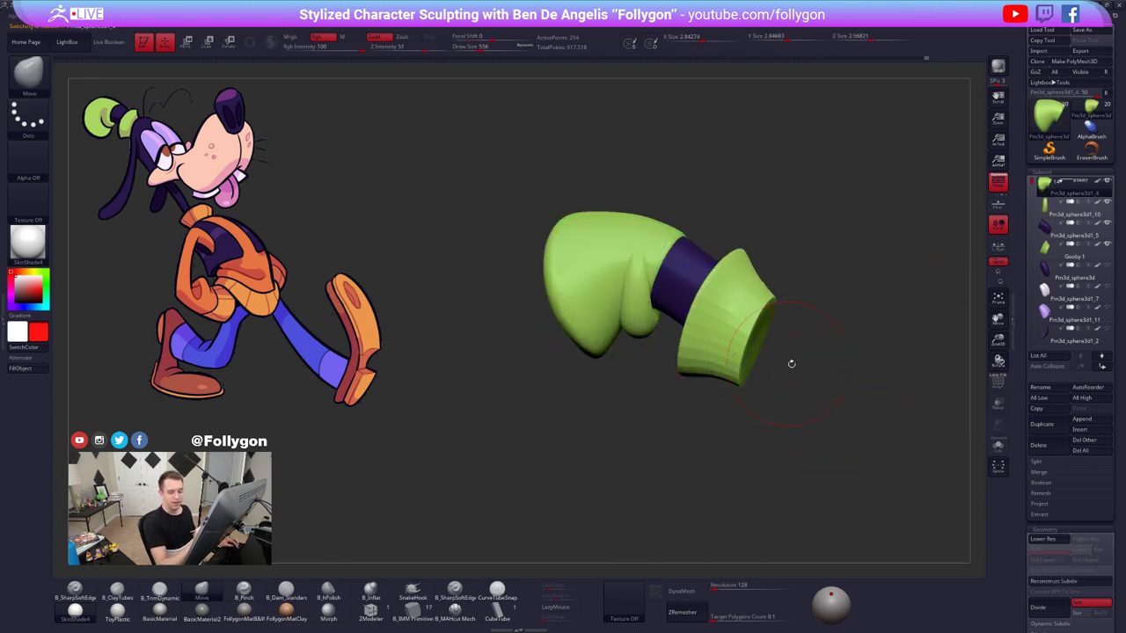
click(1047, 209)
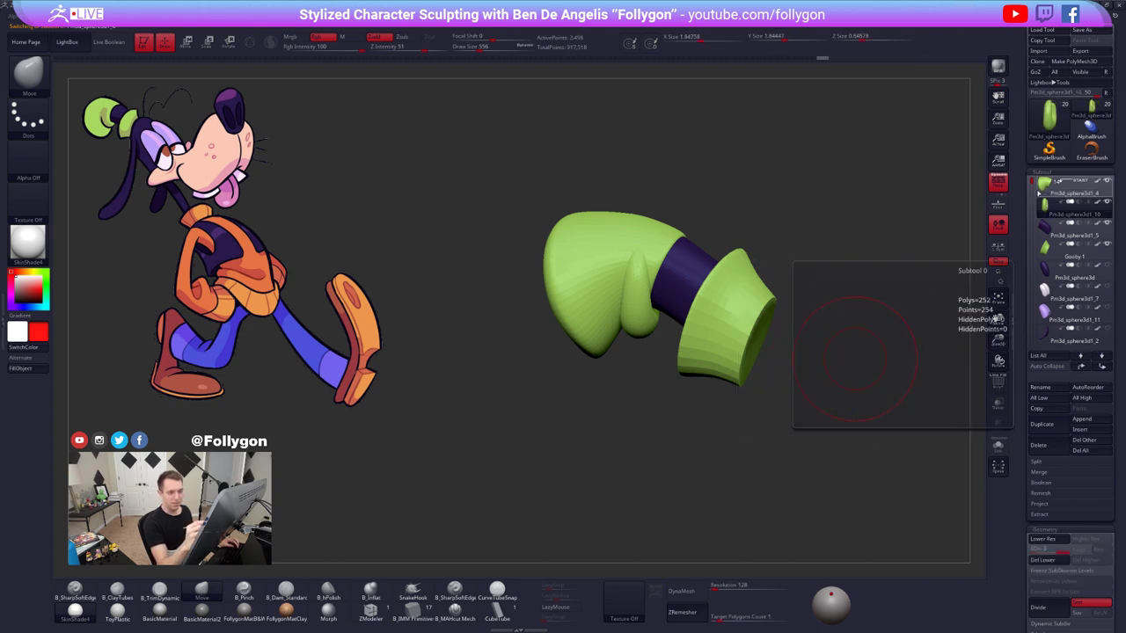
- Select the hat's crown and merge the small fold's subtool down into it
click(1047, 187)
key(shift+d)
key(ctrl+d)
key(ctrl+d)
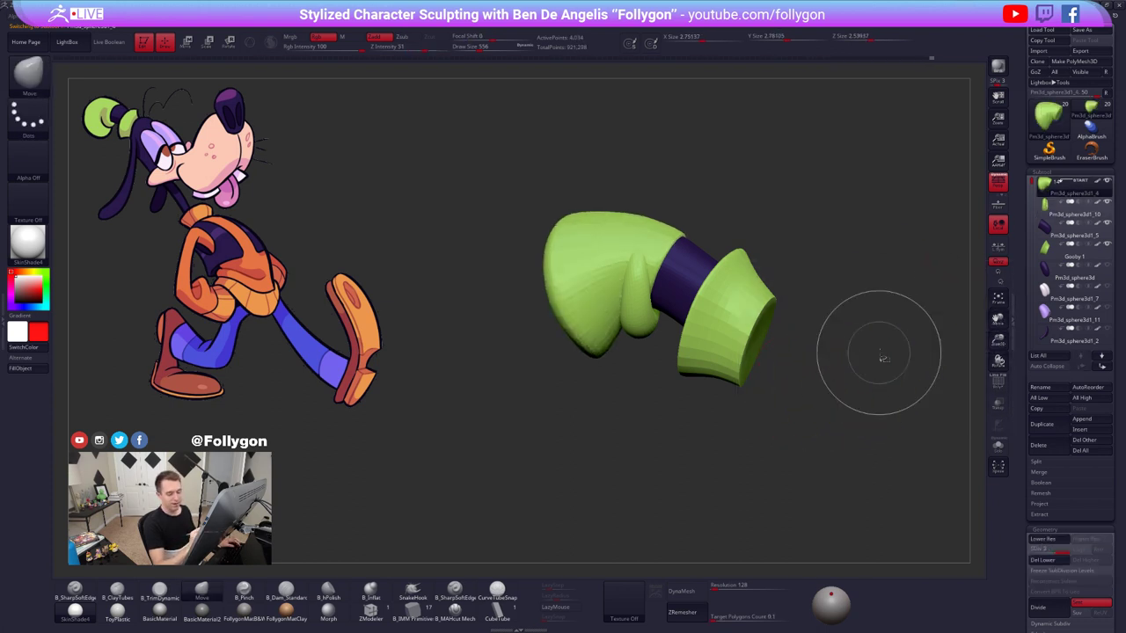
key(space)
click(869, 376)
click(836, 393)
drag(835, 407, 729, 340)
ctrl+right_drag(651, 301, 649, 325)
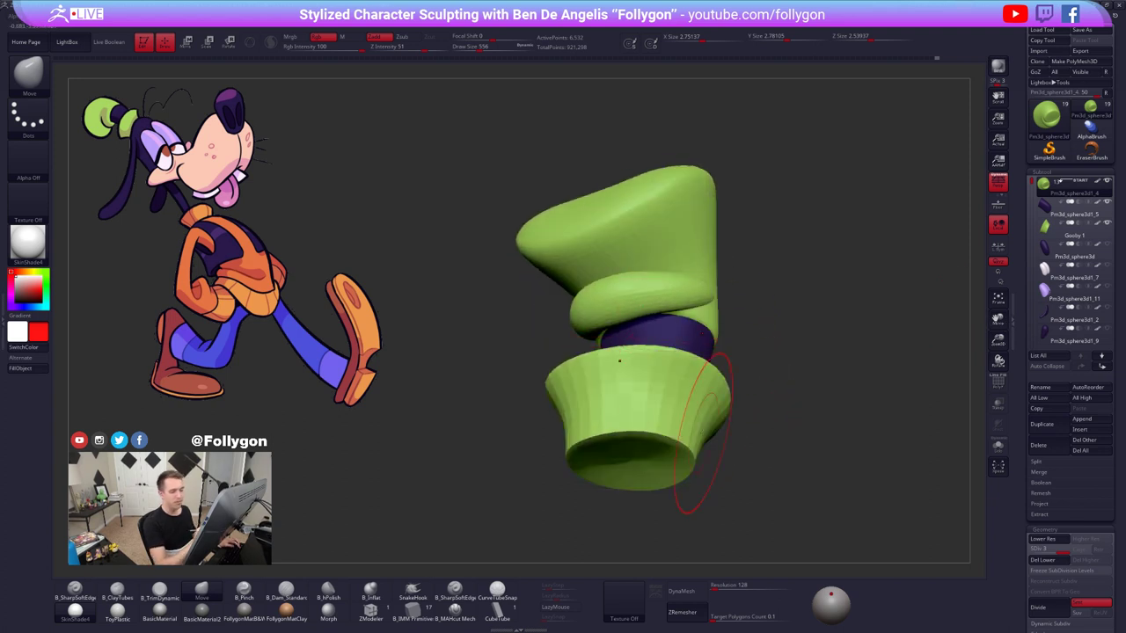
- Solo the merged crown and examine its crown and fold parts with the wireframe
key(ctrl+z)
key(alt+s)
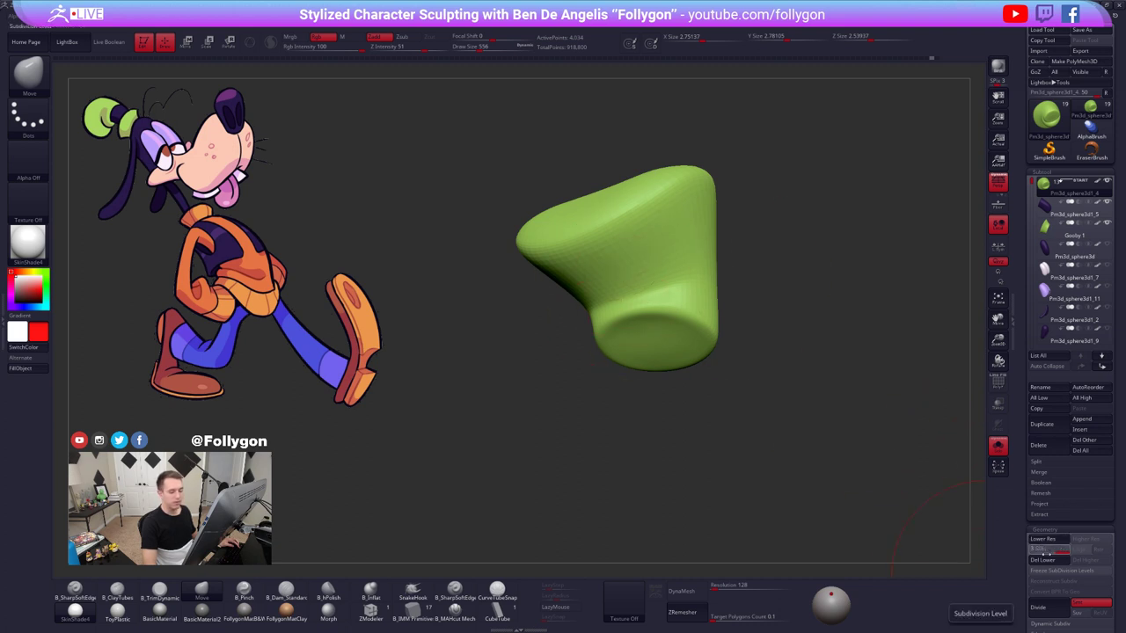
ctrl+shift+click(850, 256)
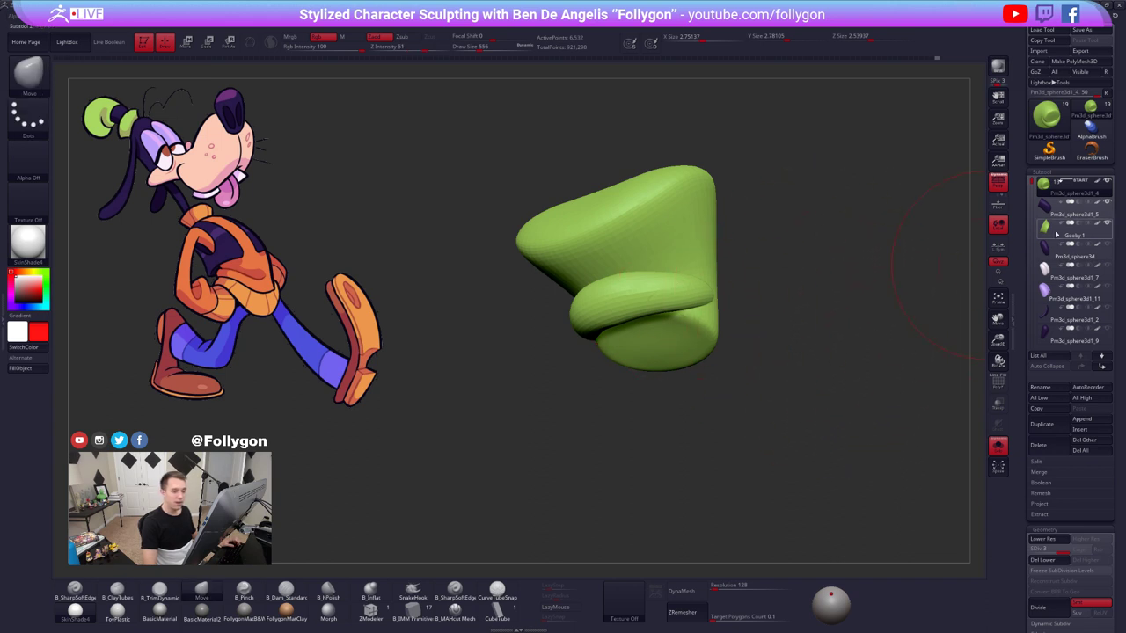
key(shift+f)
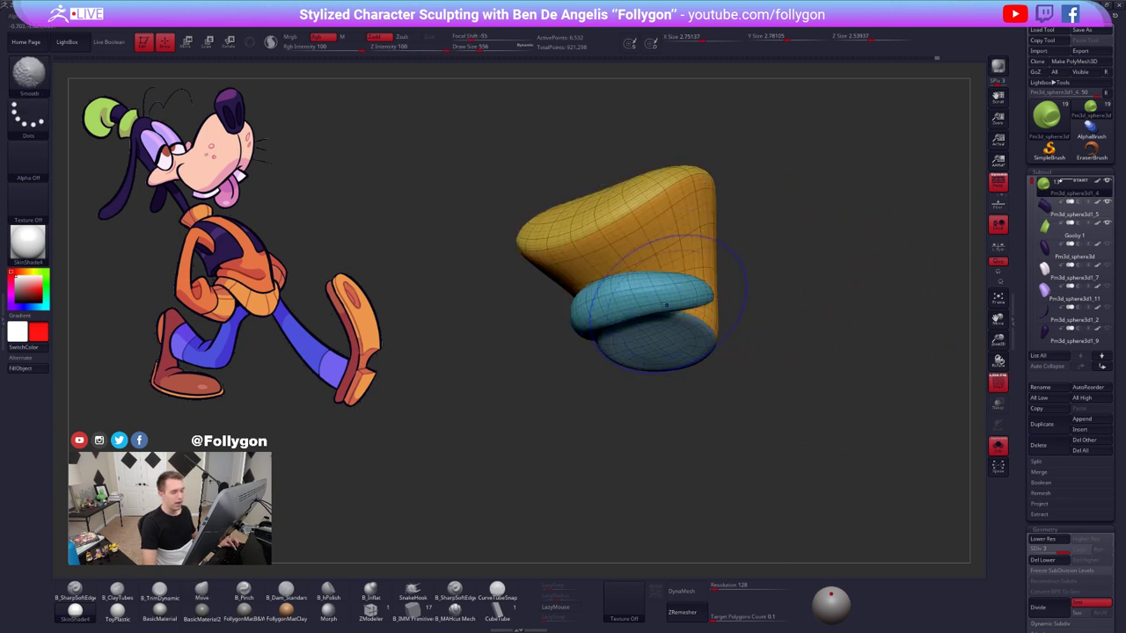
key(shift+f)
- Compare the merged crown's shape at subdivision levels 1 and 3
key(shift+d)
key(shift+d)
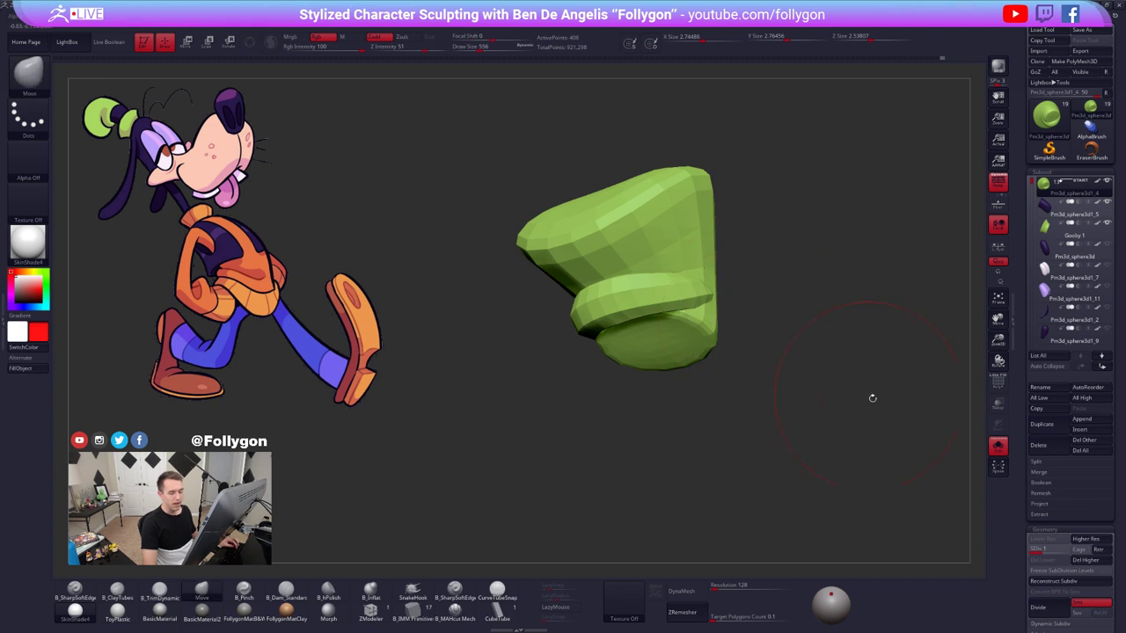
key(d)
key(d)
key(shift+d)
key(shift+d)
key(d)
key(d)
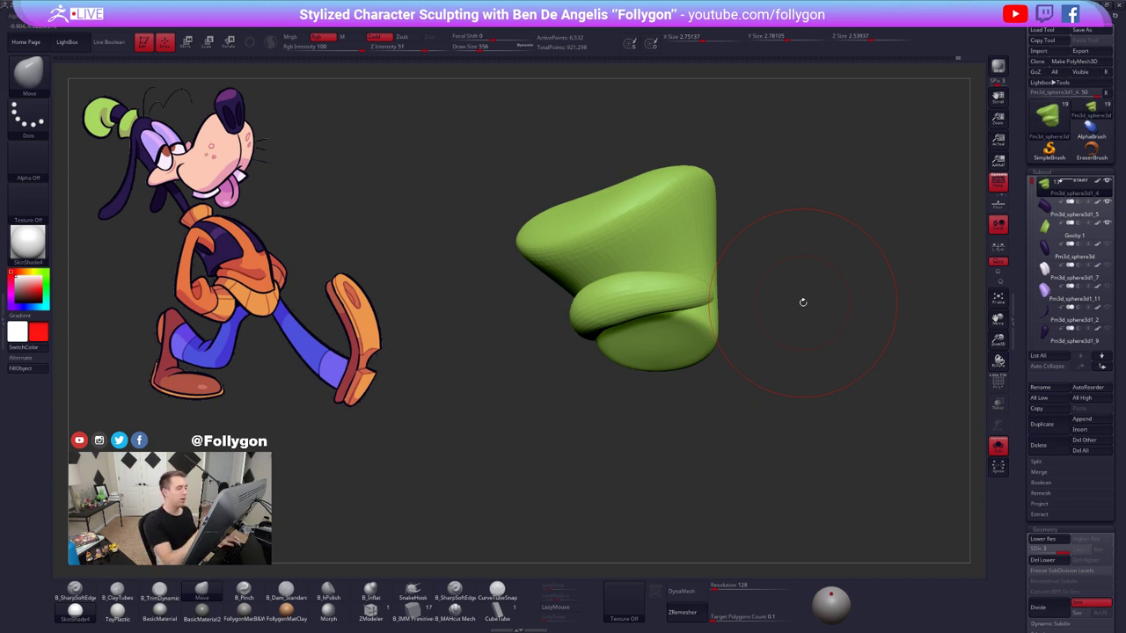
- Set the draw size to 576 and adjust the crown's upper edge with the Move brush at subdivision level 1
shift+drag(803, 301, 879, 306)
key(shift+d)
key(shift+d)
key(space)
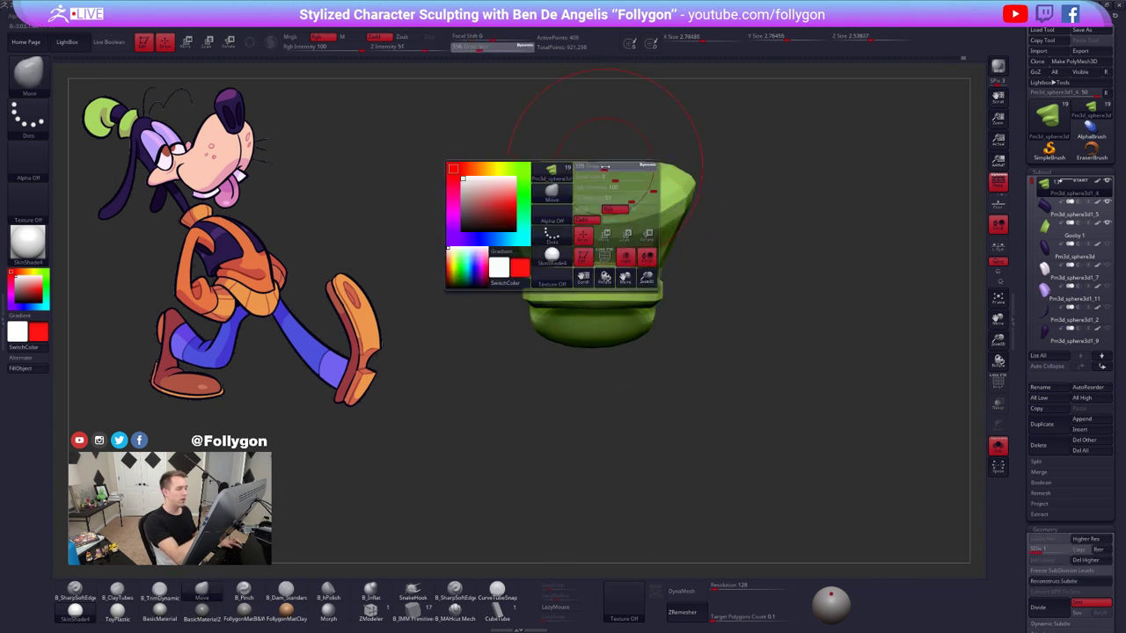
drag(604, 168, 607, 161)
key(space)
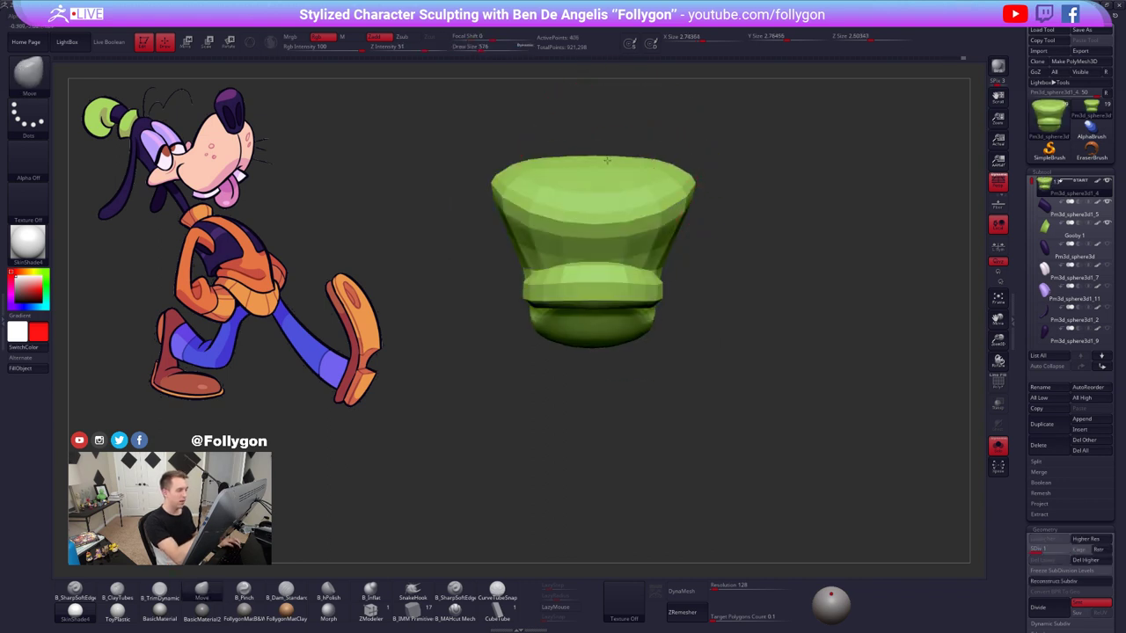
click(1056, 581)
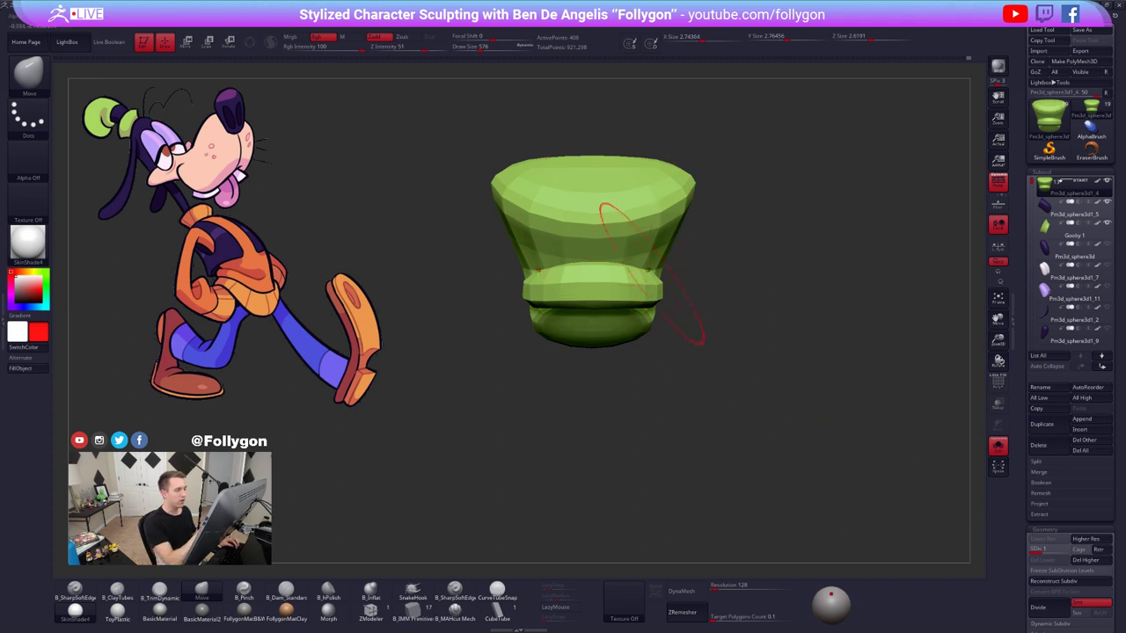
drag(608, 165, 607, 155)
- Bring the rest of the hat back into view and divide the crown up to subdivision level 5
key(d)
right_drag(642, 169, 633, 255)
mouse_move(629, 192)
alt+right_down()
mouse_move(636, 273)
mouse_move(673, 357)
mouse_move(648, 371)
alt+right_up()
key(d)
key(alt+s)
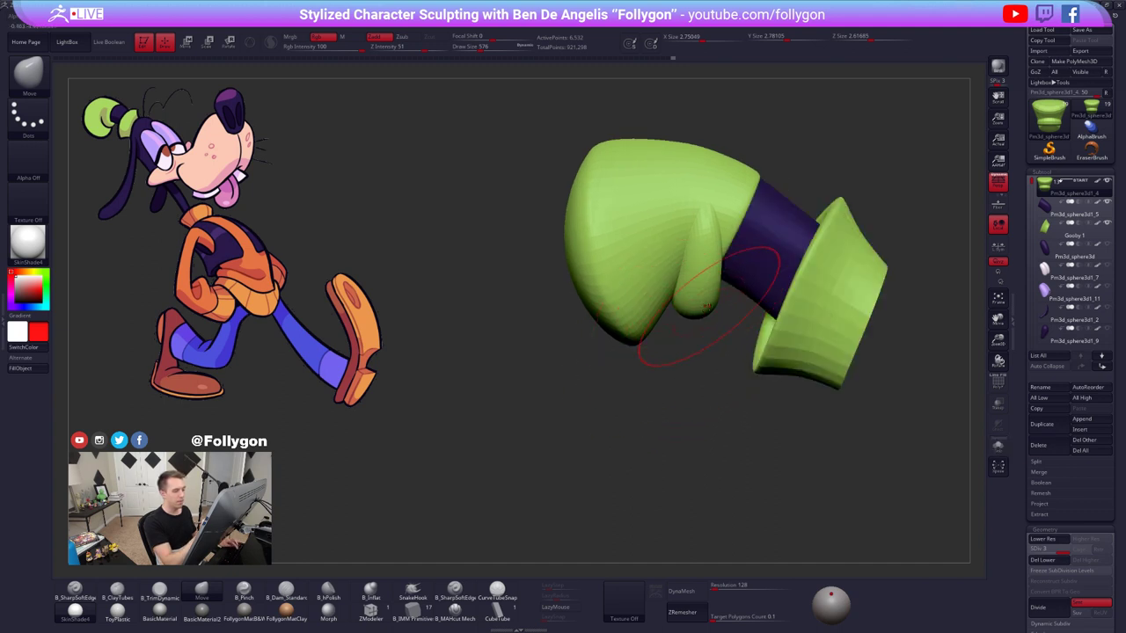
key(ctrl+d)
key(ctrl+d)
mouse_move(710, 306)
right_down()
mouse_move(665, 327)
mouse_move(735, 329)
right_up()
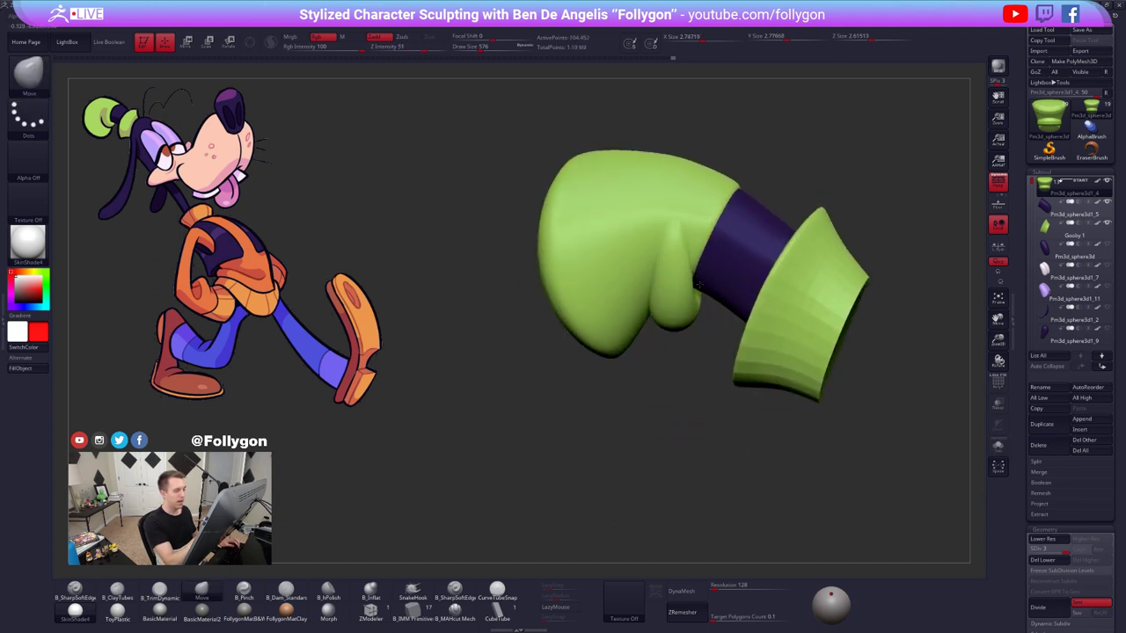
- Mask the crown part of the merged subtool, leaving the small fold unmasked
key(w)
ctrl+drag(676, 292, 694, 344)
key(q)
right_drag(672, 264, 643, 255)
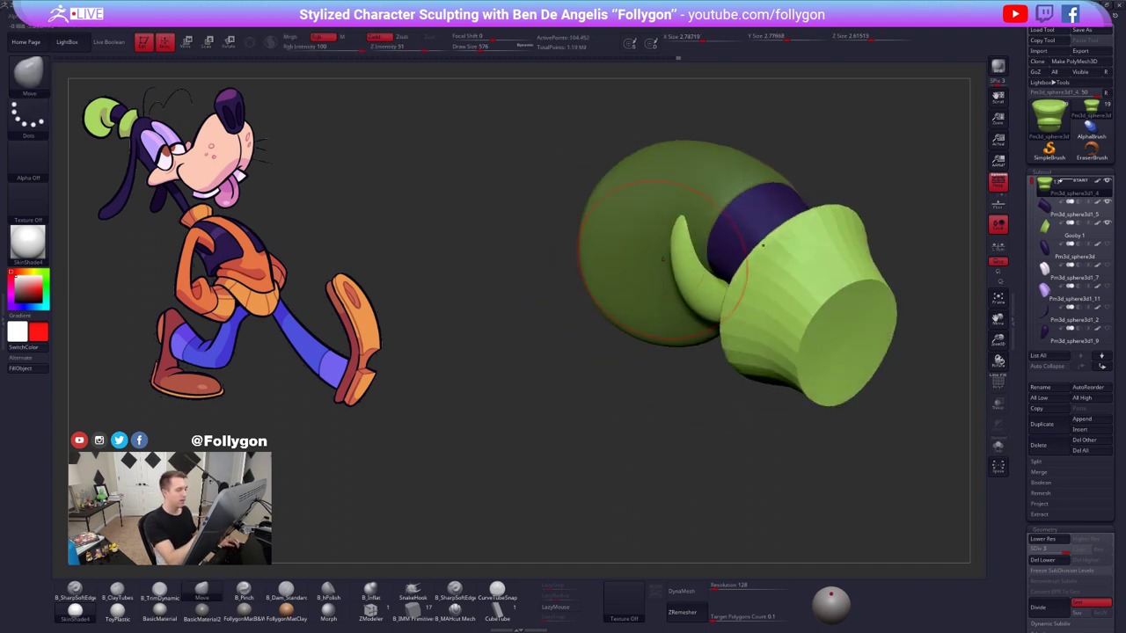
- Drop to subdivision level 2, set the draw size to 720 and inflate the unmasked fold
key(shift+d)
key(shift+d)
key(shift+d)
key(space)
drag(684, 237, 683, 237)
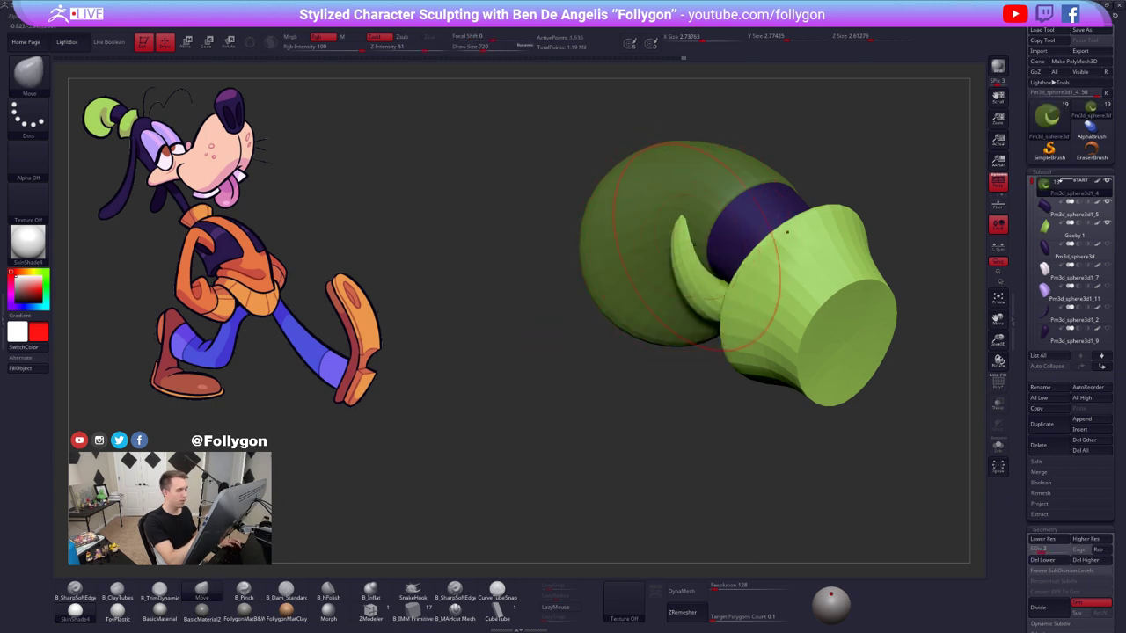
right_drag(683, 237, 711, 243)
drag(1023, 288, 1040, 158)
drag(1060, 516, 1066, 362)
click(1048, 330)
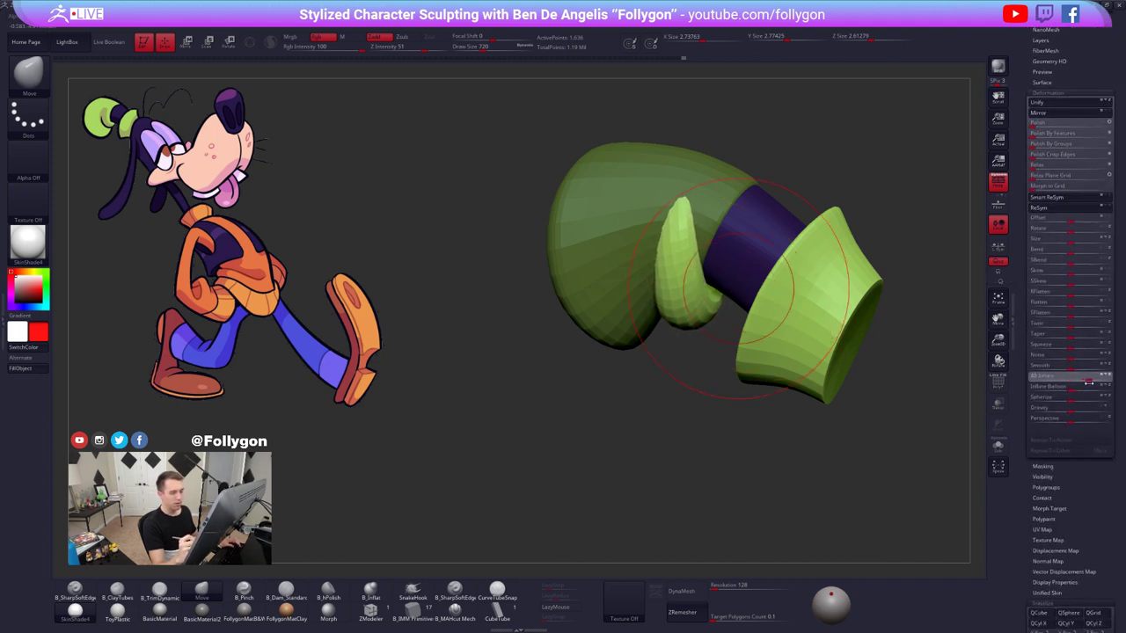
drag(1089, 382, 1091, 382)
drag(1025, 348, 1021, 576)
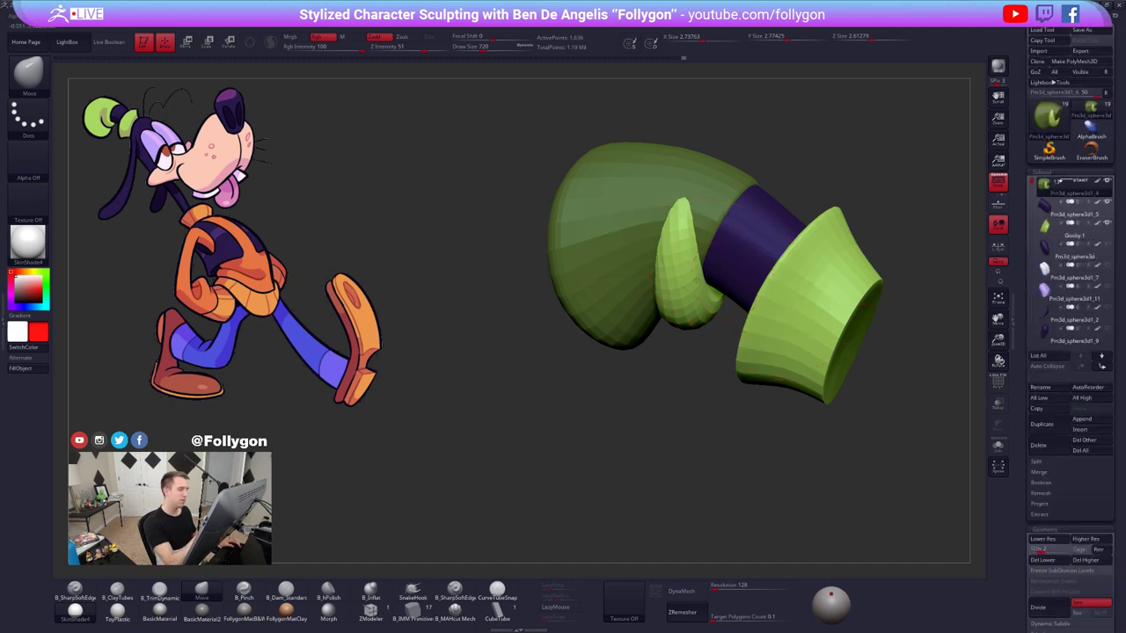
- Lean the fold's upper end toward the dark band with the Move brush at draw size 930
right_drag(697, 280, 666, 286)
key(shift+f)
mouse_move(681, 205)
right_down()
mouse_move(699, 239)
mouse_move(669, 278)
right_up()
key(shift+f)
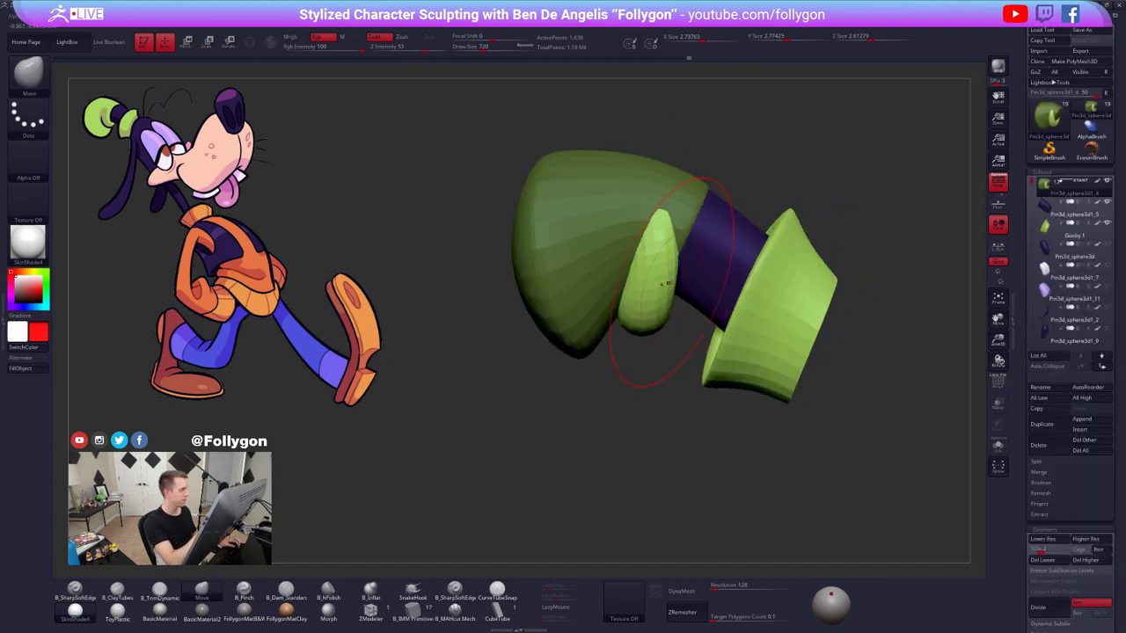
key(r)
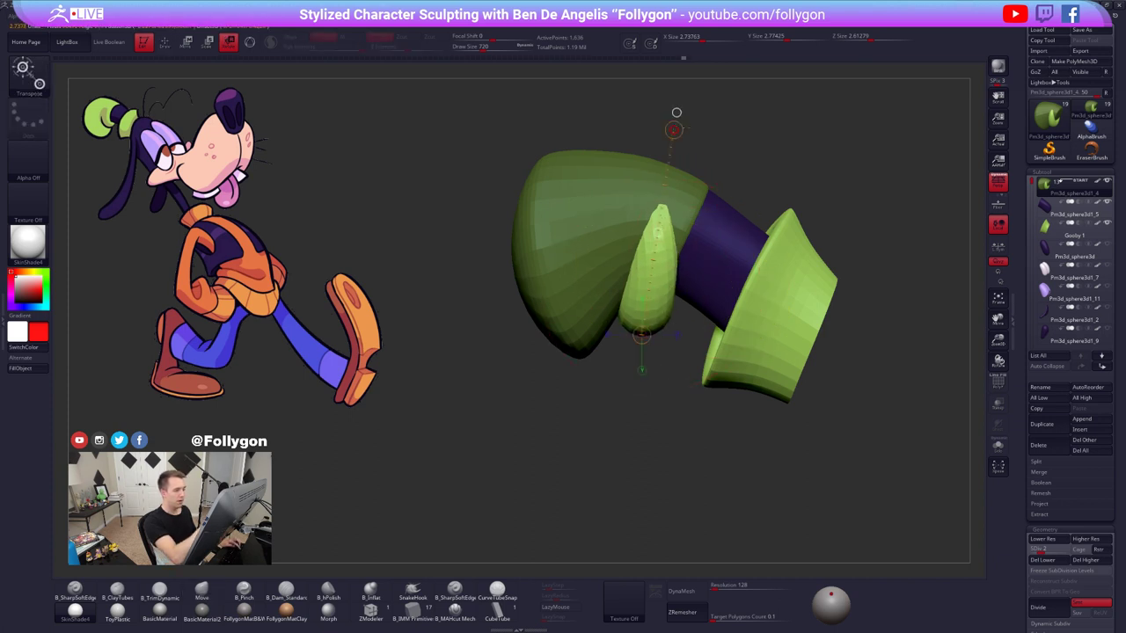
key(q)
key(space)
drag(654, 300, 664, 300)
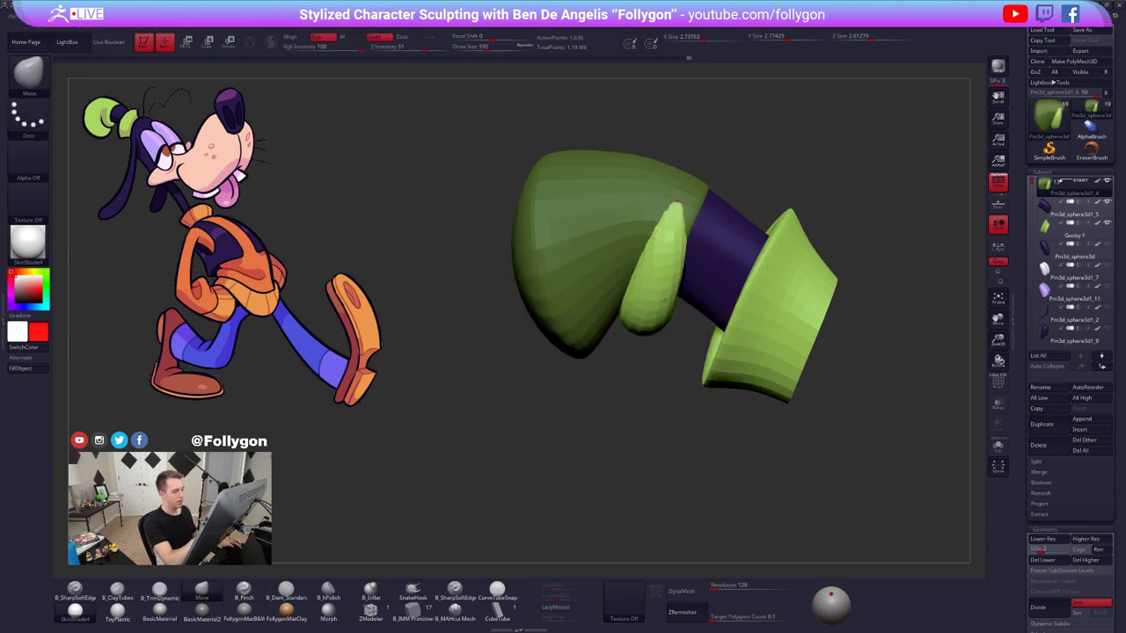
- Check the fold's wireframe, return to subdivision level 5 and reduce the brush size over its lower tip
key(shift+f)
key(shift+f)
mouse_move(681, 297)
right_down()
mouse_move(679, 306)
mouse_move(687, 280)
mouse_move(652, 310)
mouse_move(677, 332)
right_up()
key(d)
key(d)
key(d)
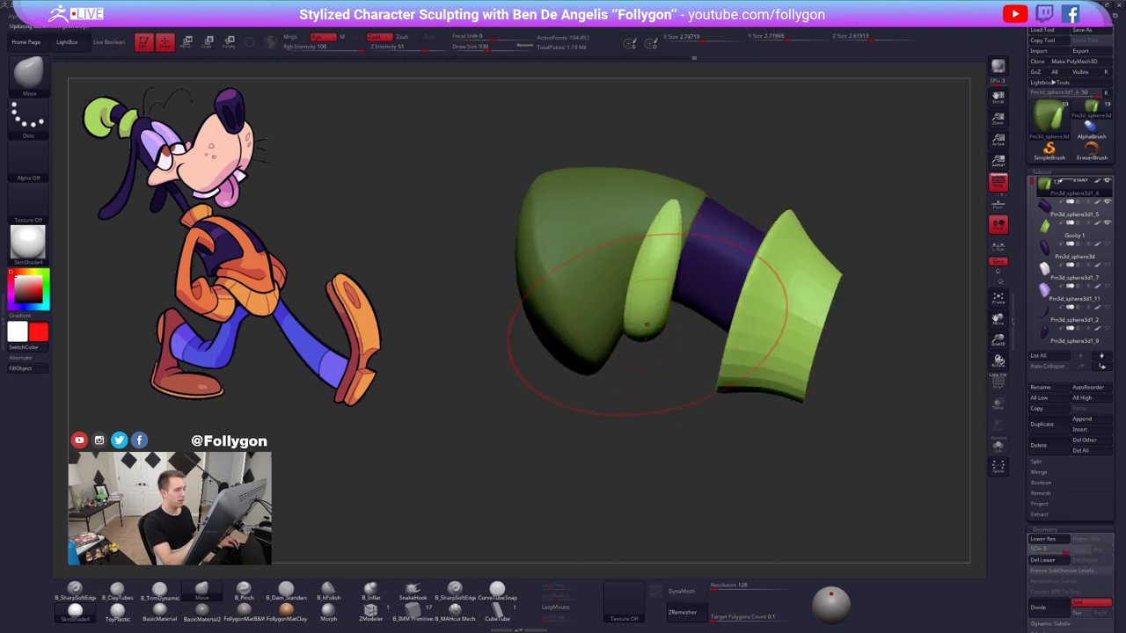
key(space)
drag(666, 338, 657, 339)
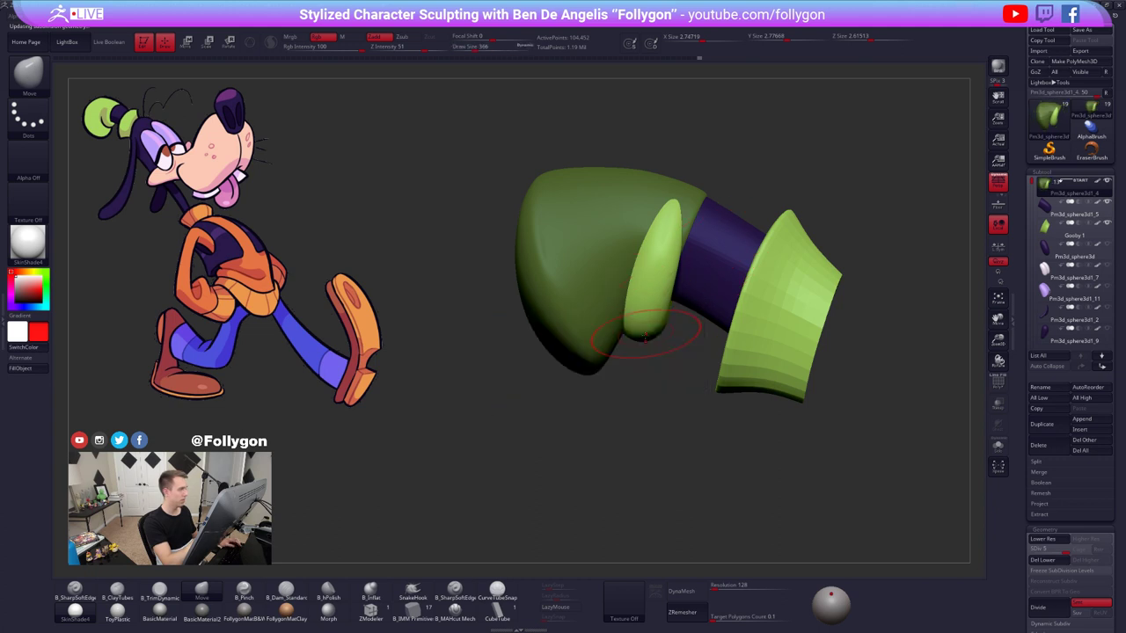
mouse_move(666, 339)
right_down()
mouse_move(641, 350)
mouse_move(644, 367)
right_up()
- Invert the mask to protect the fold, and set the draw size to 636 at subdivision level 2
ctrl+click(644, 366)
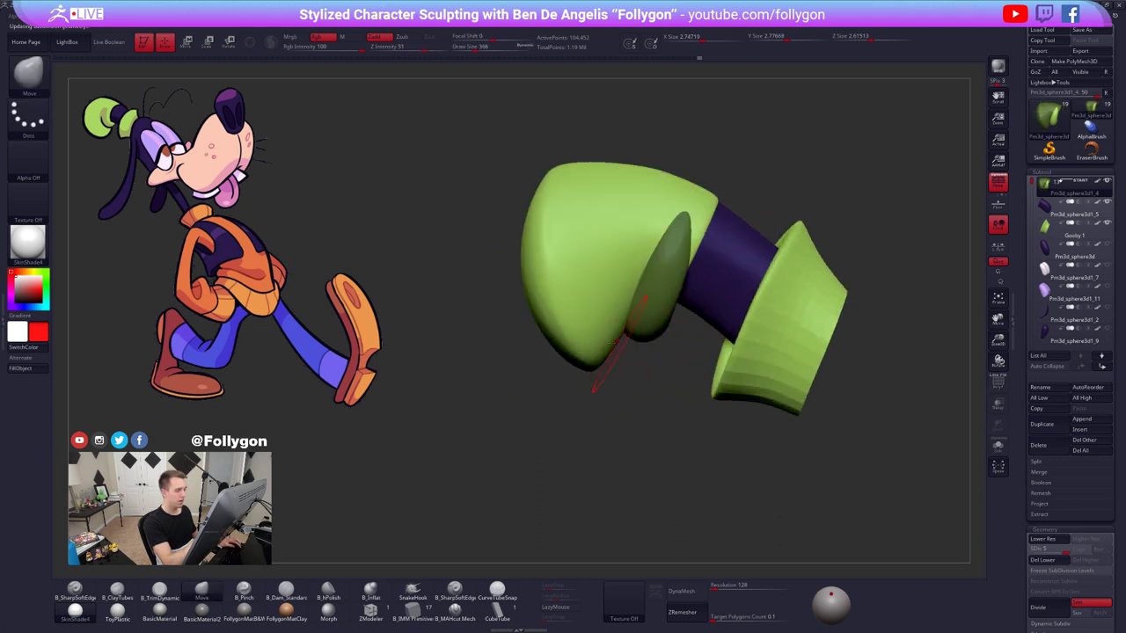
key(space)
drag(623, 366, 629, 366)
key(shift+d)
key(shift+d)
key(shift+d)
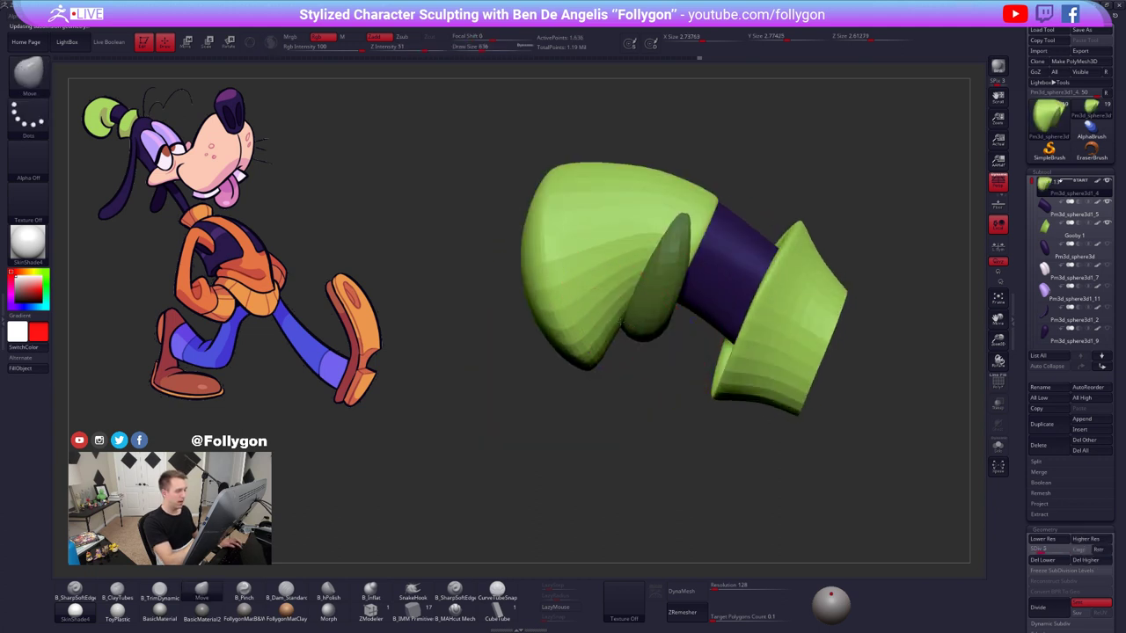
- Reshape the crown's lower tip and its underside beside the fold, and return to subdivision level 5
mouse_move(637, 346)
right_down()
mouse_move(601, 352)
mouse_move(635, 351)
right_up()
drag(602, 369, 613, 373)
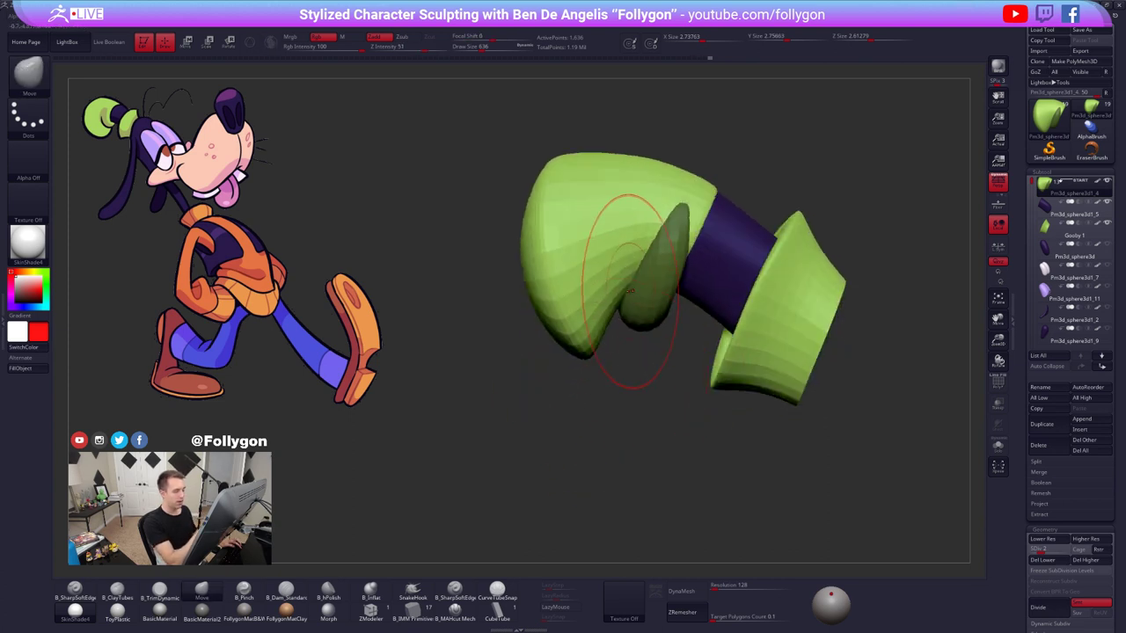
mouse_move(630, 285)
mouse_down()
mouse_move(636, 405)
mouse_move(641, 329)
mouse_move(604, 382)
mouse_up()
right_drag(637, 390, 646, 410)
drag(653, 413, 647, 409)
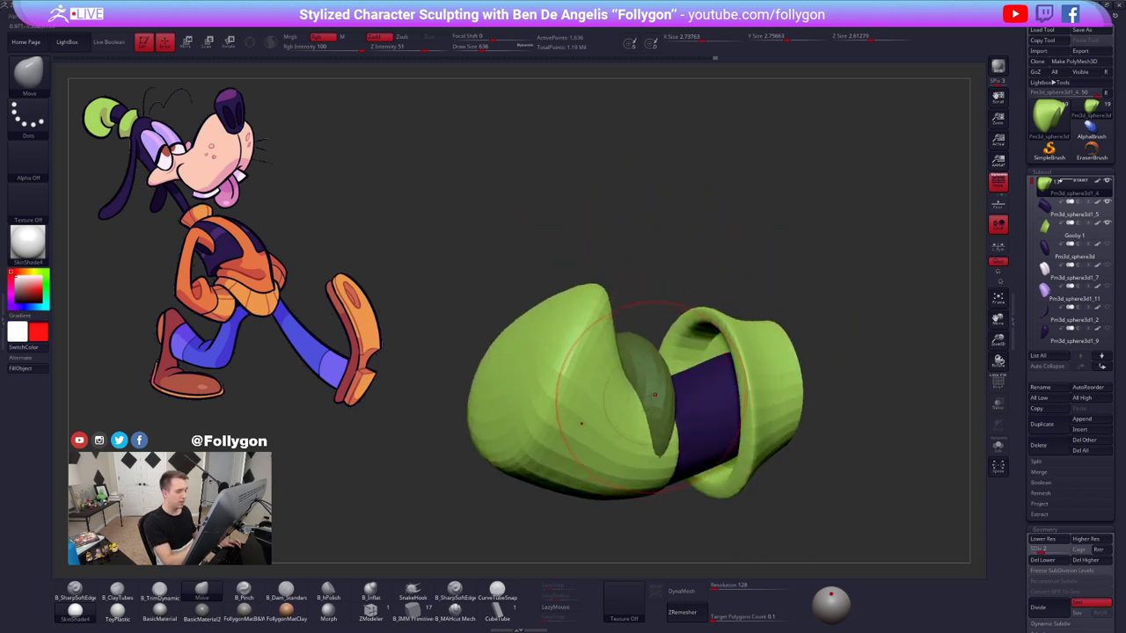
mouse_move(651, 409)
right_down()
mouse_move(636, 440)
mouse_move(642, 503)
right_up()
key(d)
key(d)
key(d)
alt+right_drag(653, 435, 666, 340)
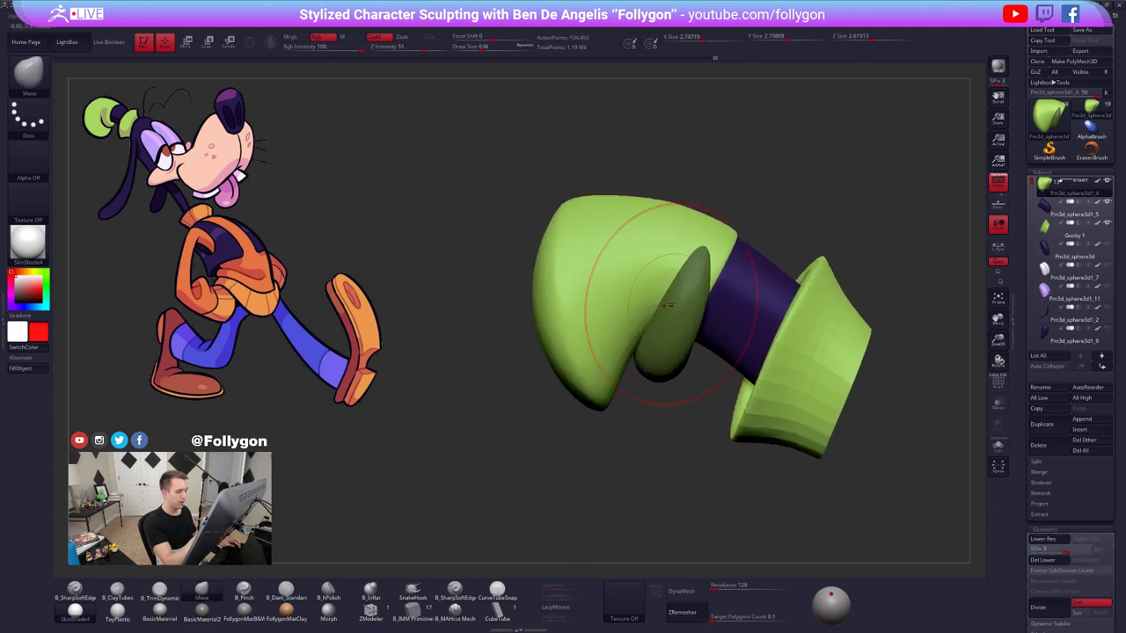
- Set the draw size to 279, check the wireframe and clear the mask
key(space)
drag(691, 305, 676, 306)
key(shift+f)
key(shift+f)
ctrl+drag(656, 438, 675, 468)
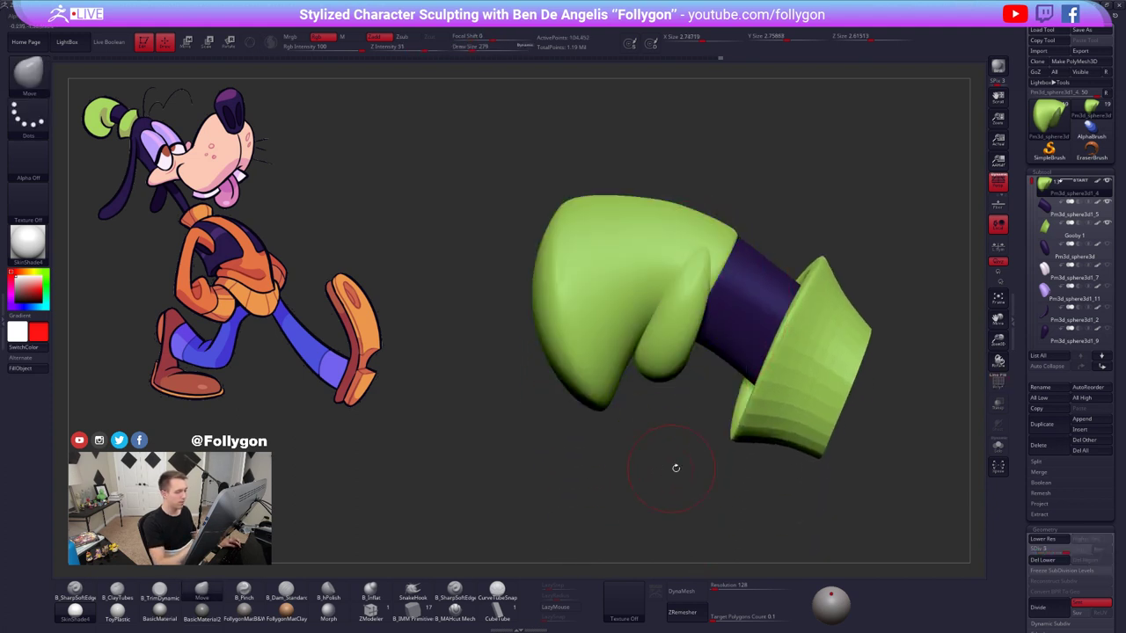
- Mask the crown again, leaving the fold free, and set the draw size to 430 at subdivision level 3
key(w)
ctrl+click(658, 355)
key(q)
key(shift+d)
key(shift+d)
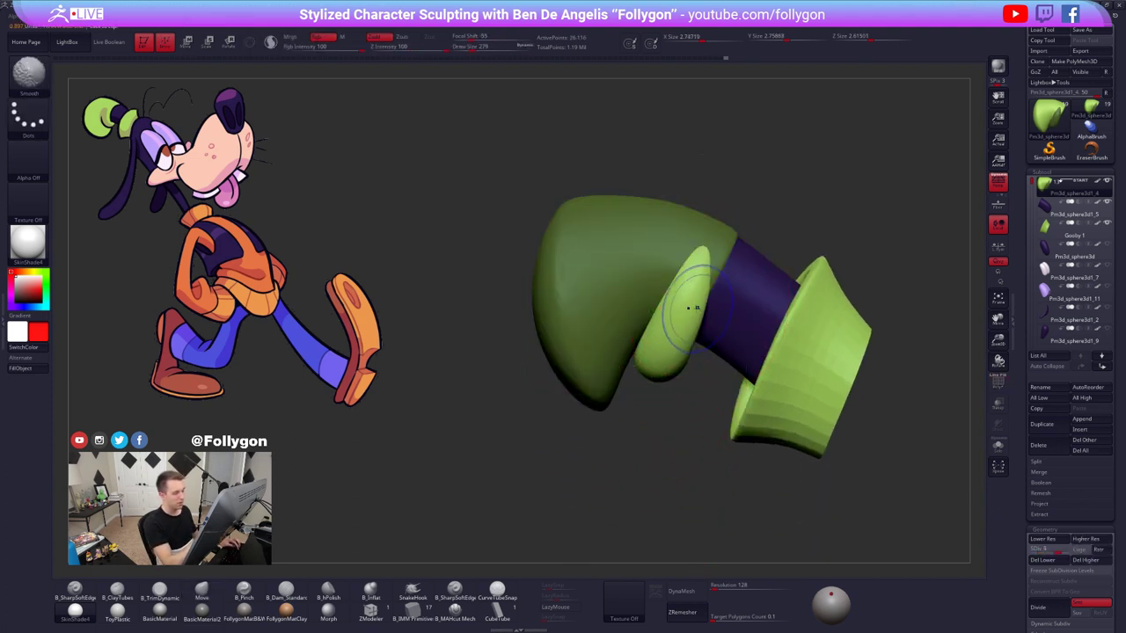
key(space)
drag(696, 307, 704, 306)
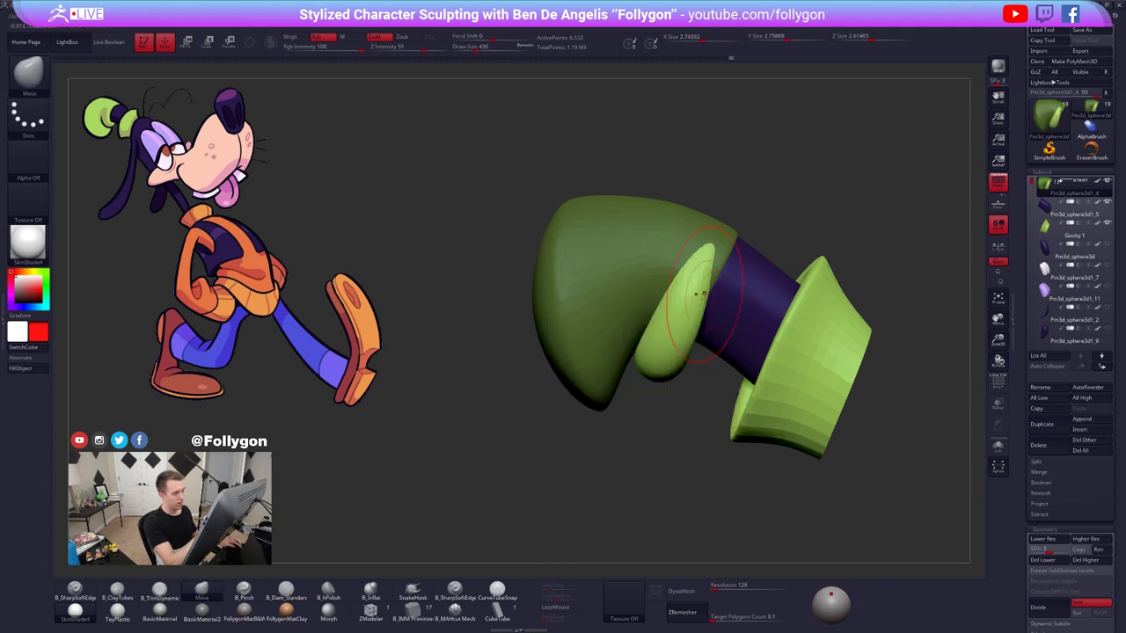
- Reshape the fold's upper end against the dark band with the Move brush, and return to subdivision level 5
mouse_move(746, 281)
right_down()
mouse_move(706, 273)
mouse_move(709, 260)
right_up()
mouse_move(712, 263)
right_down()
mouse_move(713, 253)
mouse_move(729, 281)
right_up()
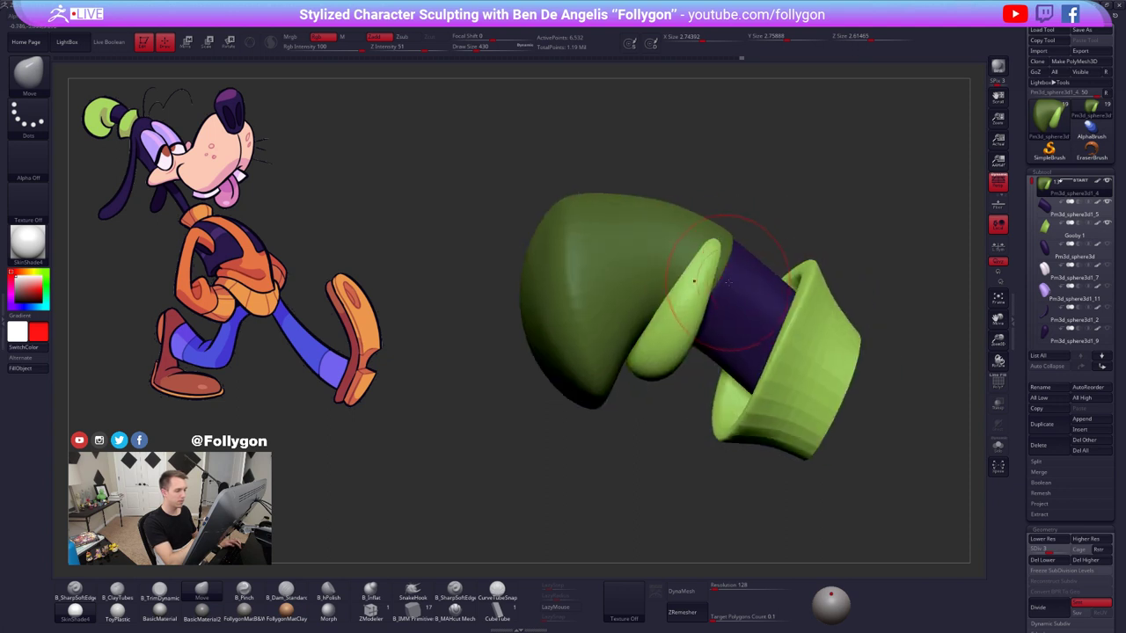
key(d)
key(d)
right_drag(683, 347, 667, 433)
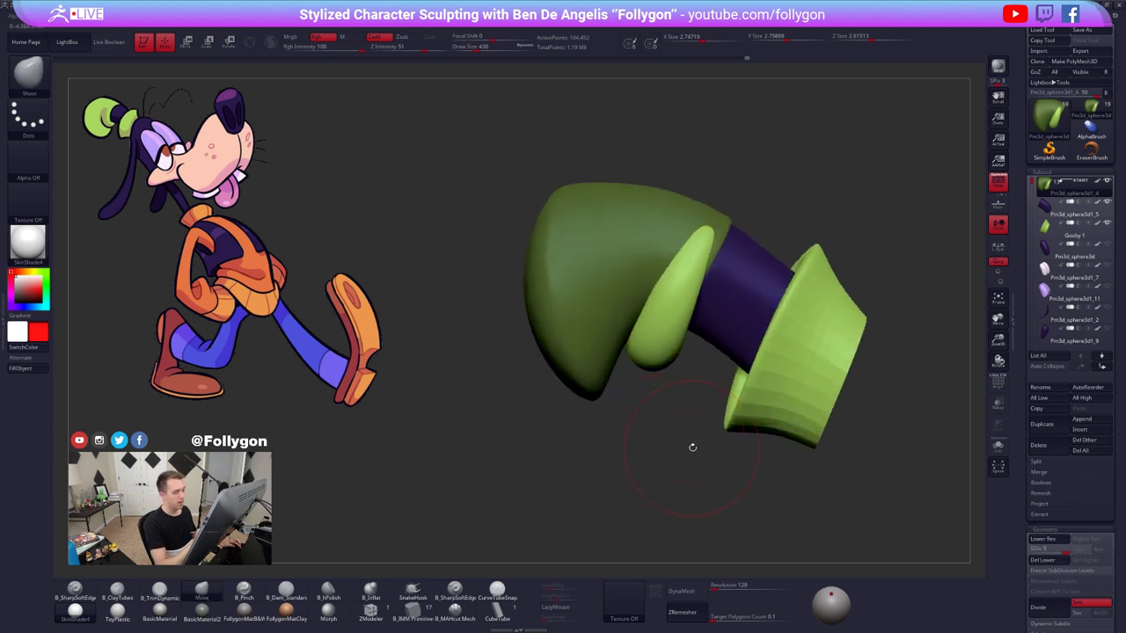
- Keep the crown masked and adjust the fold's placement with the Transpose Move line
ctrl+drag(692, 449, 704, 470)
mouse_move(704, 471)
ctrl+right_down()
mouse_move(681, 462)
mouse_move(684, 427)
ctrl+right_up()
key(ctrl+z)
key(w)
drag(666, 219, 653, 242)
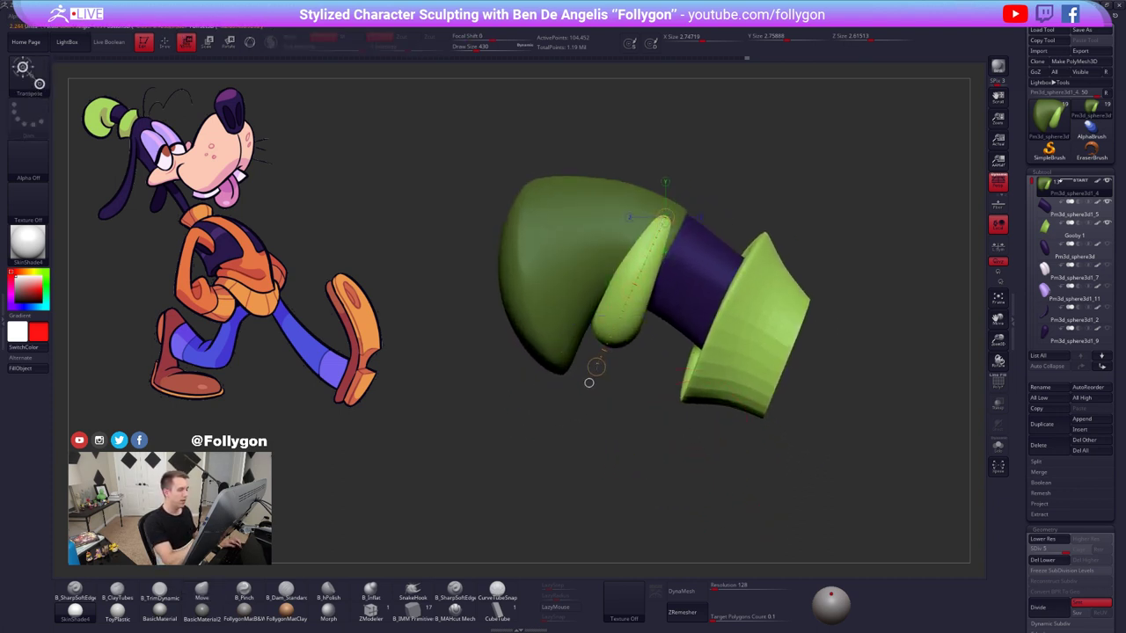
key(q)
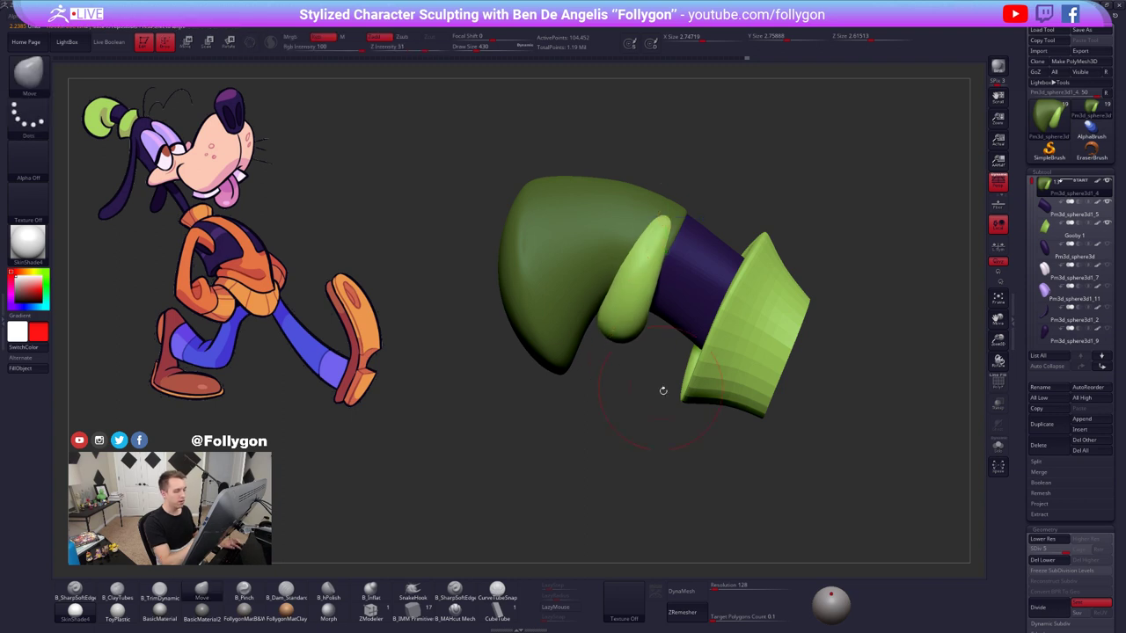
- Smooth the fold's surface at subdivision level 3, and step up to level 4
mouse_move(663, 390)
right_down()
mouse_move(641, 352)
mouse_move(614, 339)
right_up()
key(space)
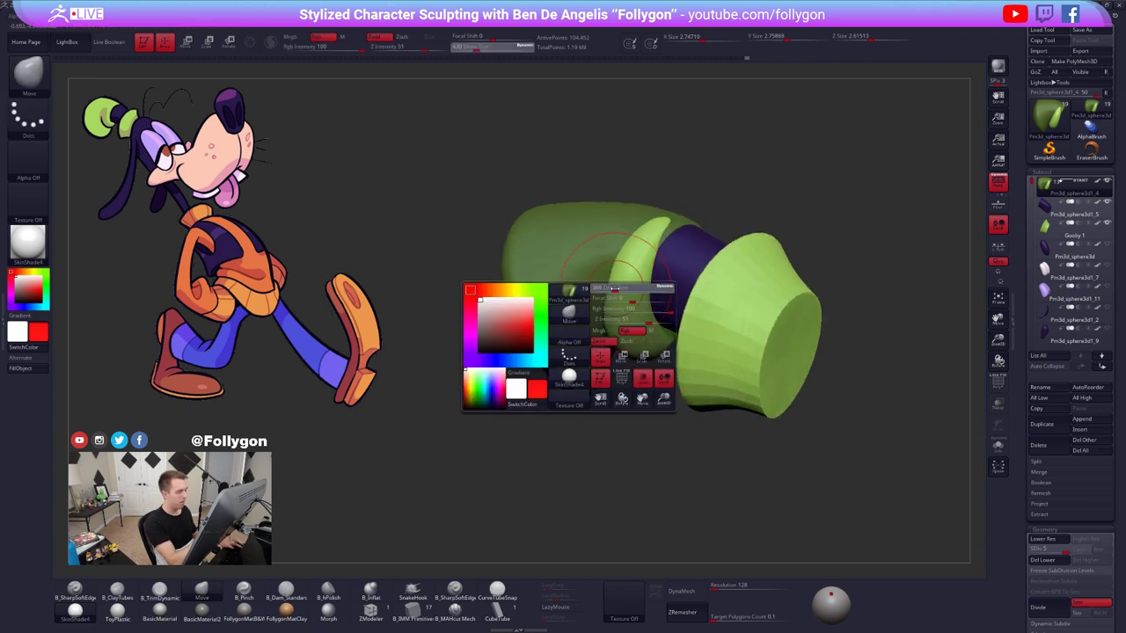
mouse_move(624, 292)
mouse_down()
mouse_move(609, 289)
mouse_move(625, 292)
mouse_up()
key(space)
mouse_move(661, 280)
right_down()
mouse_move(624, 290)
mouse_move(653, 279)
right_up()
key(shift+d)
key(shift+d)
shift+drag(619, 275, 623, 299)
right_drag(623, 295, 658, 292)
shift+drag(632, 260, 623, 299)
key(d)
right_drag(625, 305, 609, 304)
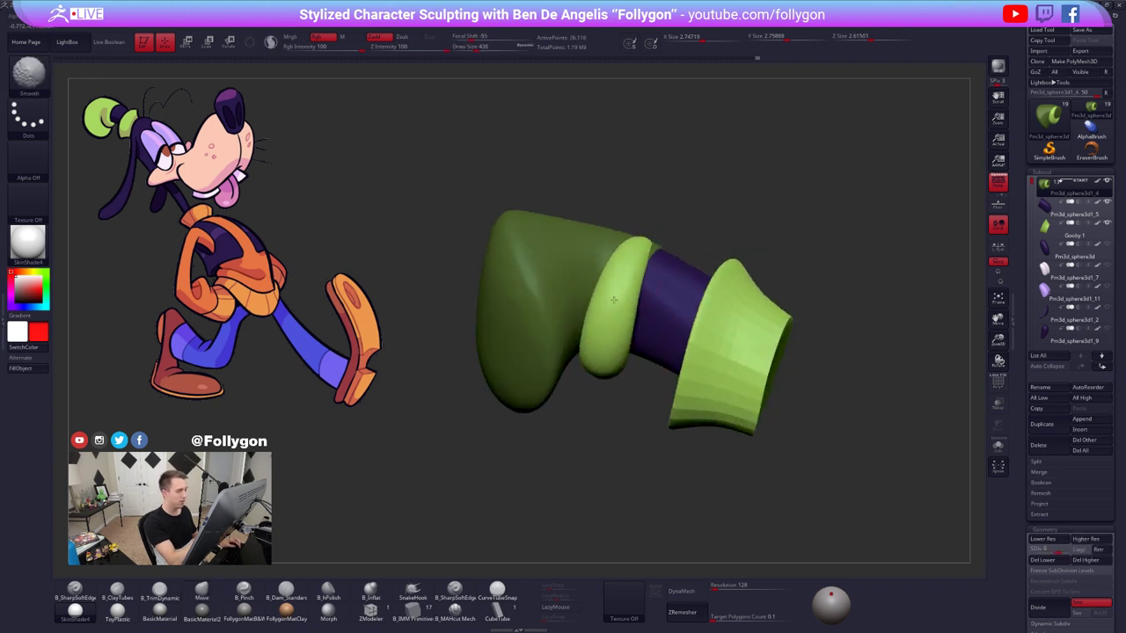
- Smooth the fold's lower part, return to subdivision level 5, and clear the crown's mask
shift+drag(610, 298, 606, 335)
key(d)
mouse_move(606, 346)
right_down()
mouse_move(612, 402)
mouse_move(648, 367)
right_up()
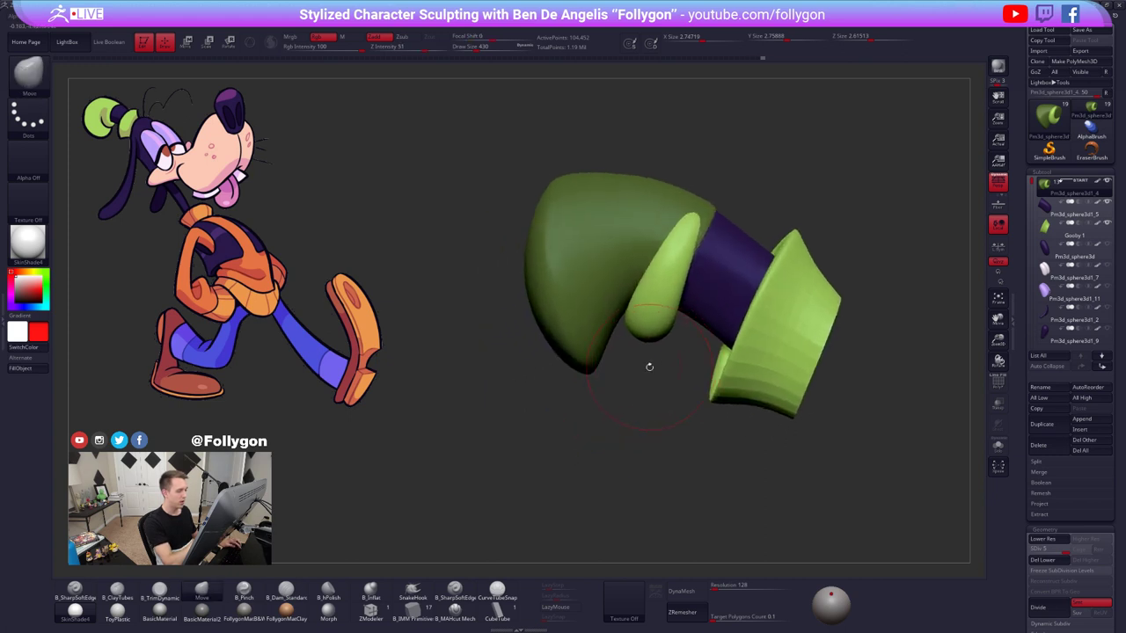
ctrl+drag(650, 377, 662, 391)
- Refine the crown and fold's overall shape at subdivision level 3 with the Move brush at draw size 699
right_drag(646, 352, 725, 292)
key(shift+d)
key(shift+d)
alt+right_drag(724, 292, 646, 353)
key(space)
right_drag(659, 286, 608, 354)
key(space)
click(663, 296)
drag(663, 291, 676, 293)
mouse_move(675, 293)
right_down()
mouse_move(630, 294)
mouse_move(626, 377)
mouse_move(633, 347)
right_up()
alt+right_drag(666, 401, 607, 352)
right_drag(716, 435, 754, 454)
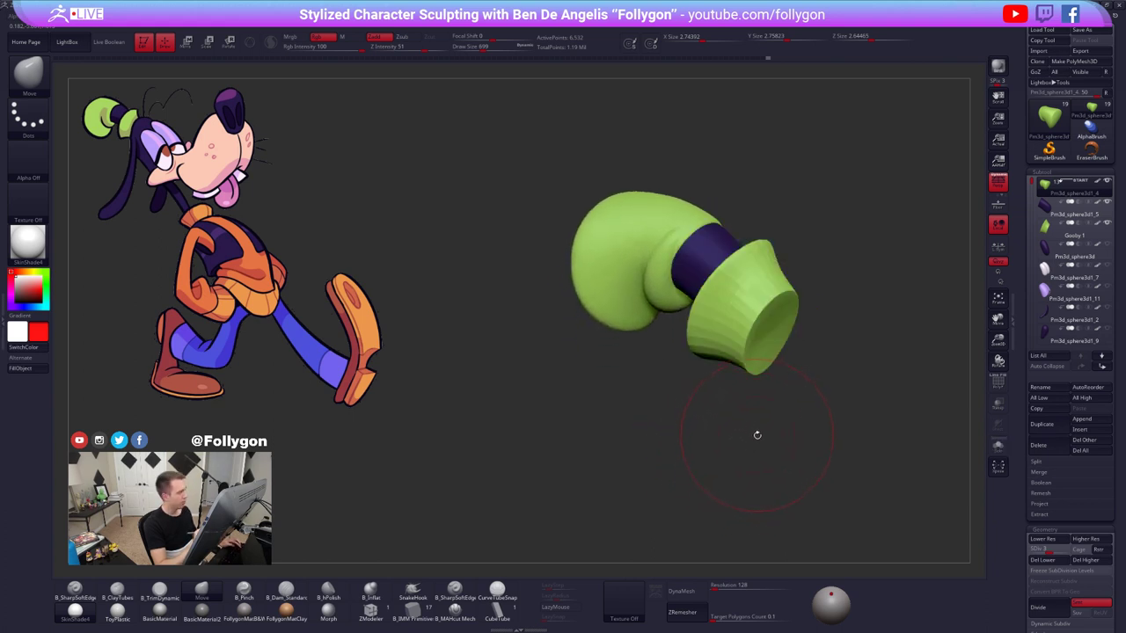
right_drag(733, 339, 768, 336)
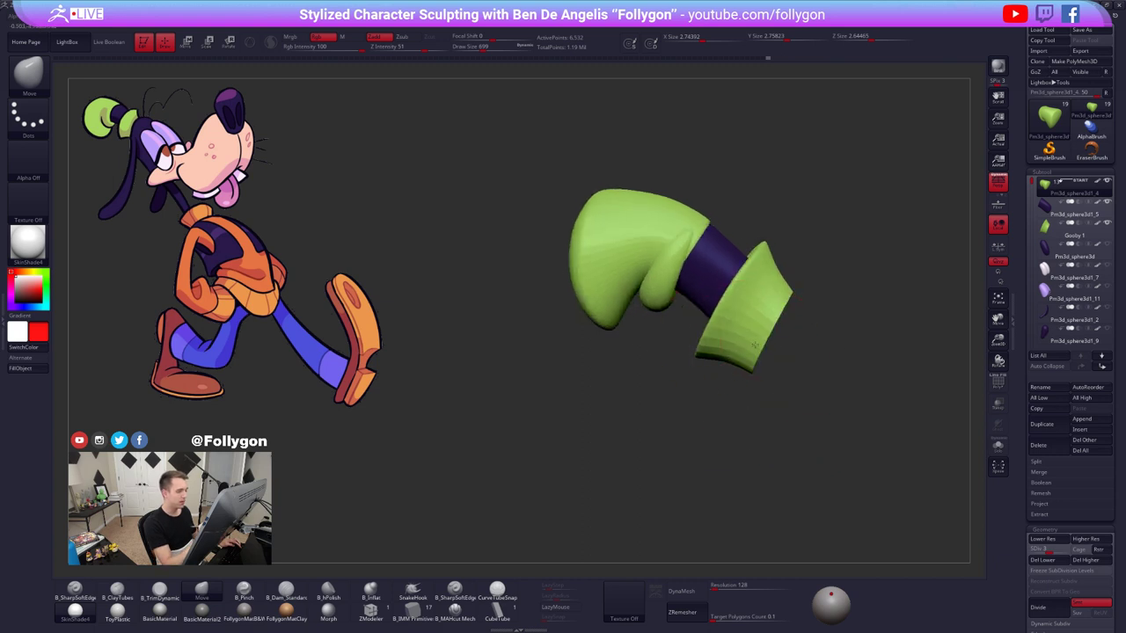
- Return the crown to subdivision level 5 and set the draw size to 482
key(d)
key(d)
key(s)
drag(648, 275, 643, 276)
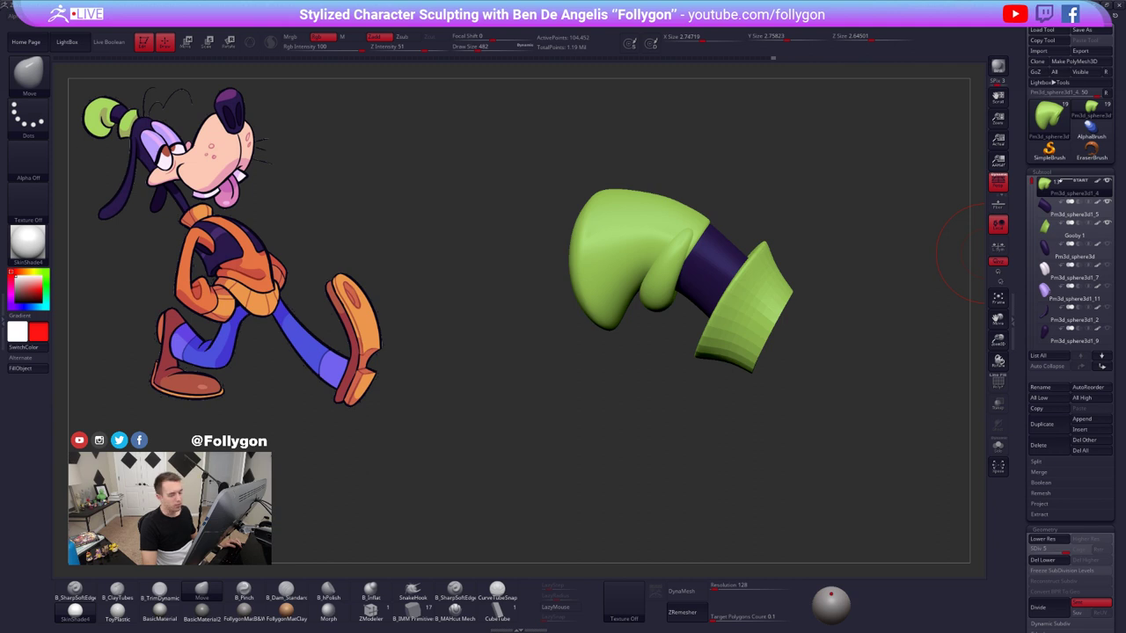
drag(876, 233, 854, 227)
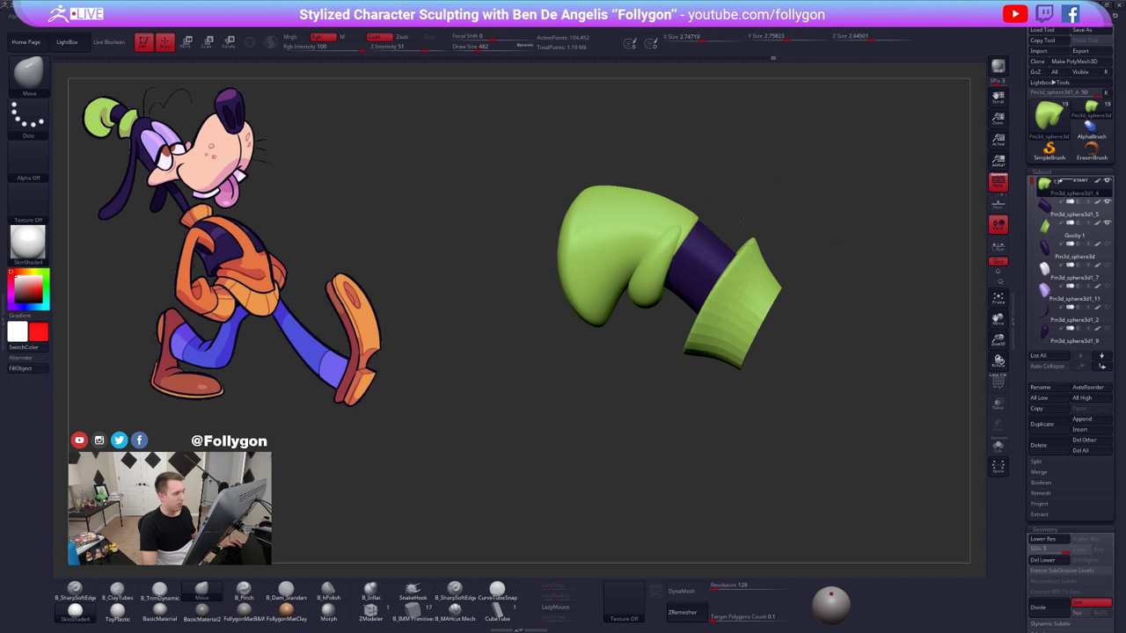
ctrl+right_drag(668, 254, 673, 221)
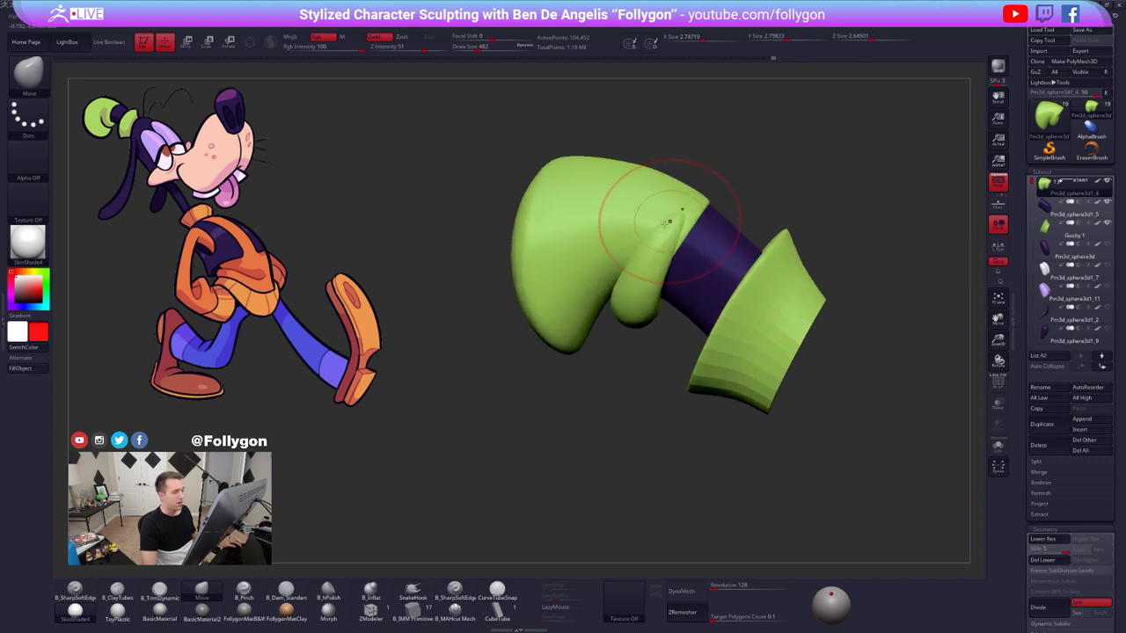
- Examine the polygroups and wireframe where the fold meets the crown
mouse_move(644, 267)
alt+right_down()
mouse_move(544, 282)
mouse_move(836, 263)
alt+right_up()
key(shift+f)
key(shift+f)
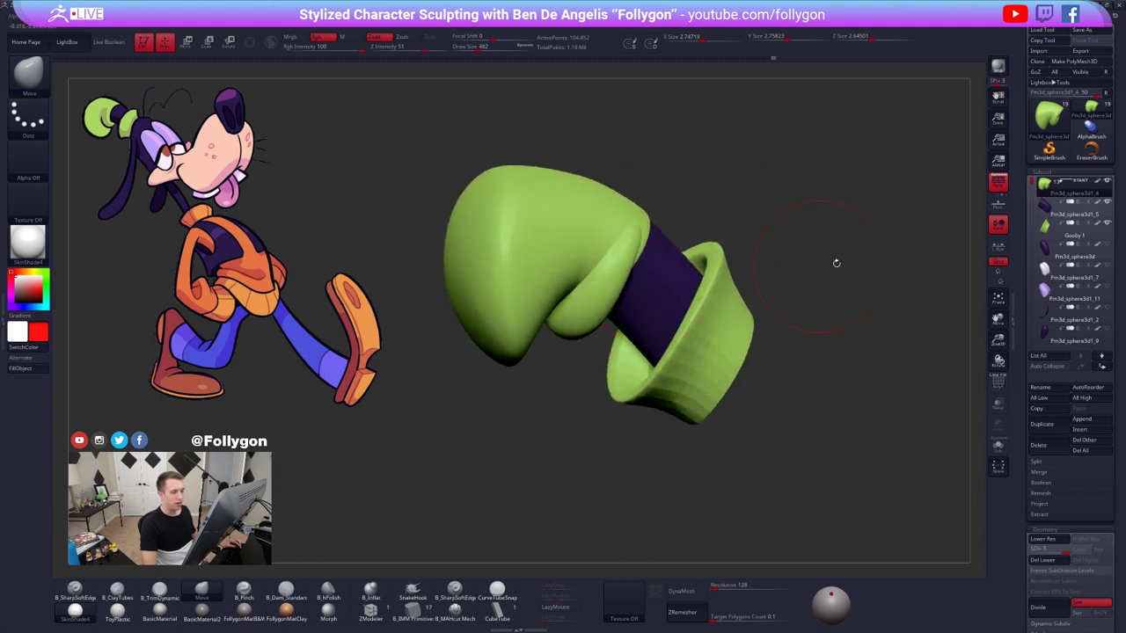
alt+right_drag(668, 231, 709, 257)
alt+right_drag(709, 257, 652, 259)
key(shift+f)
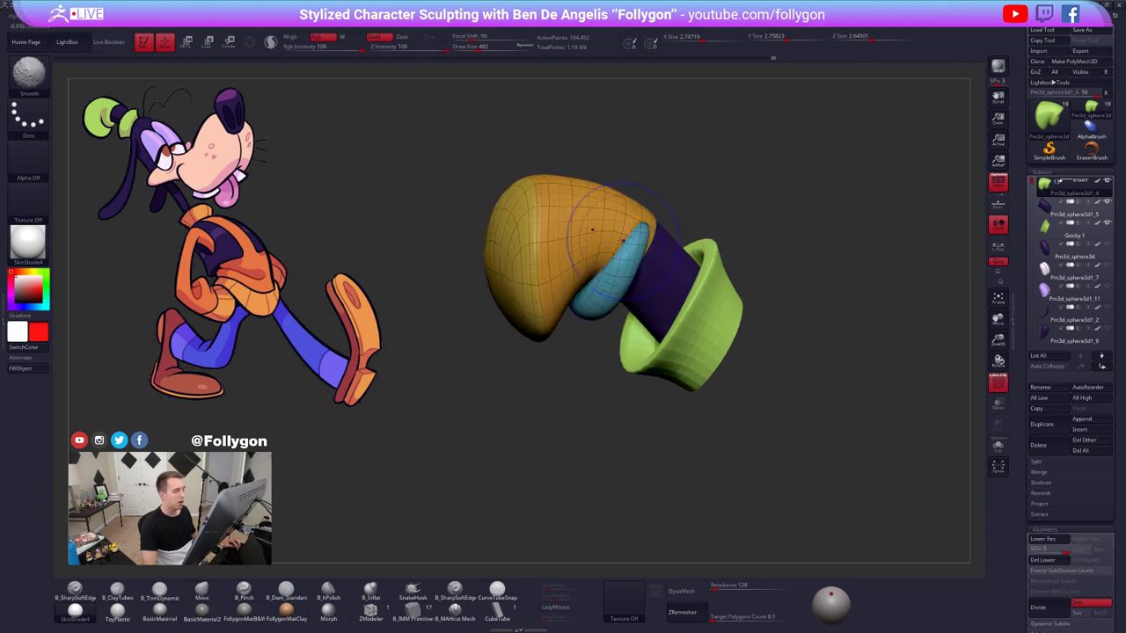
key(shift+f)
- Isolate the crown and try DynaMesh at resolution 128 without freezing its subdivision levels
key(alt+s)
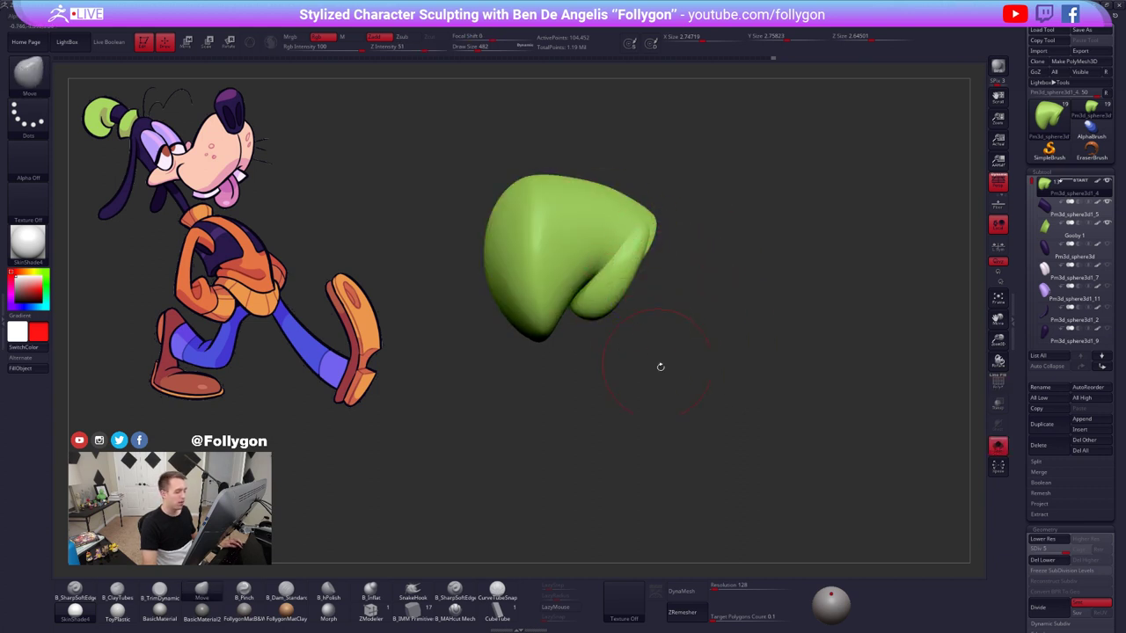
click(688, 589)
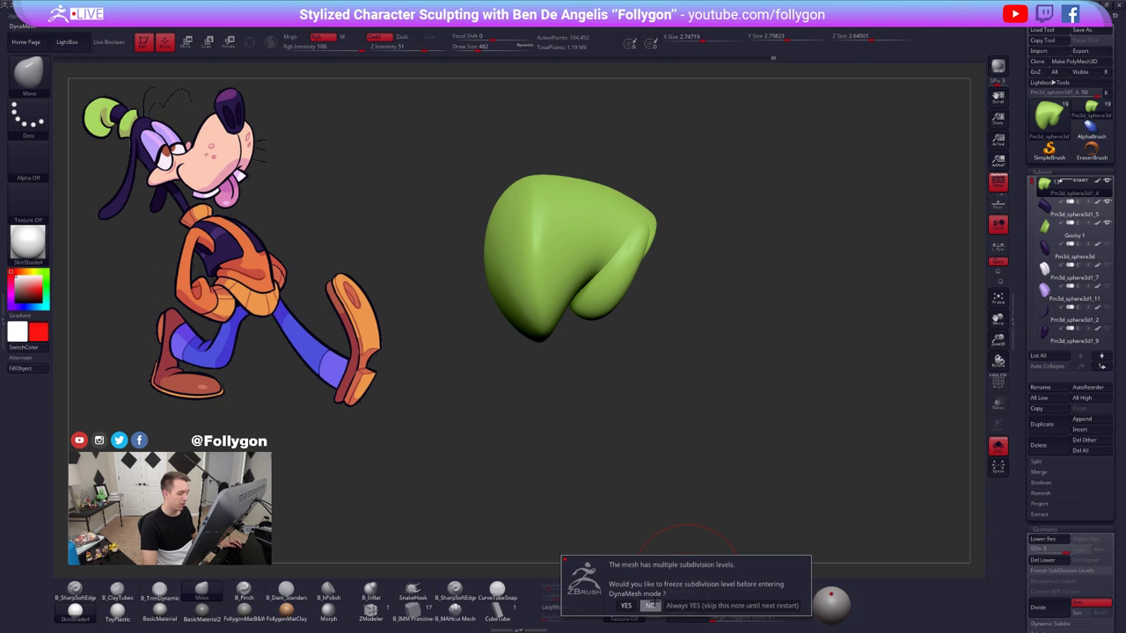
click(649, 607)
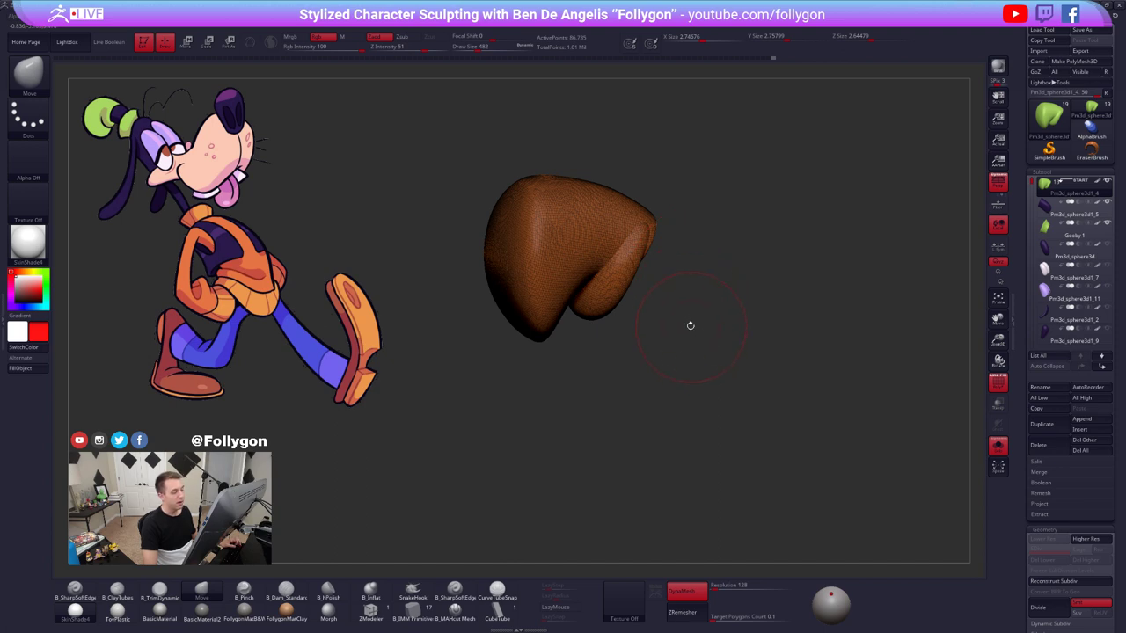
drag(640, 285, 585, 268)
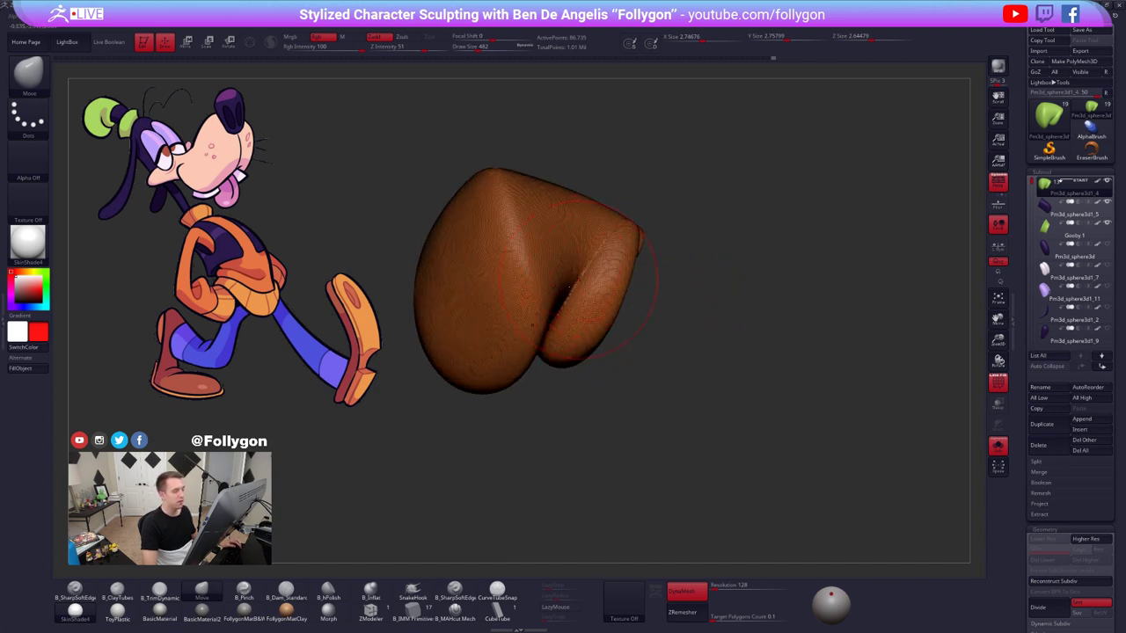
key(ctrl+shift+z)
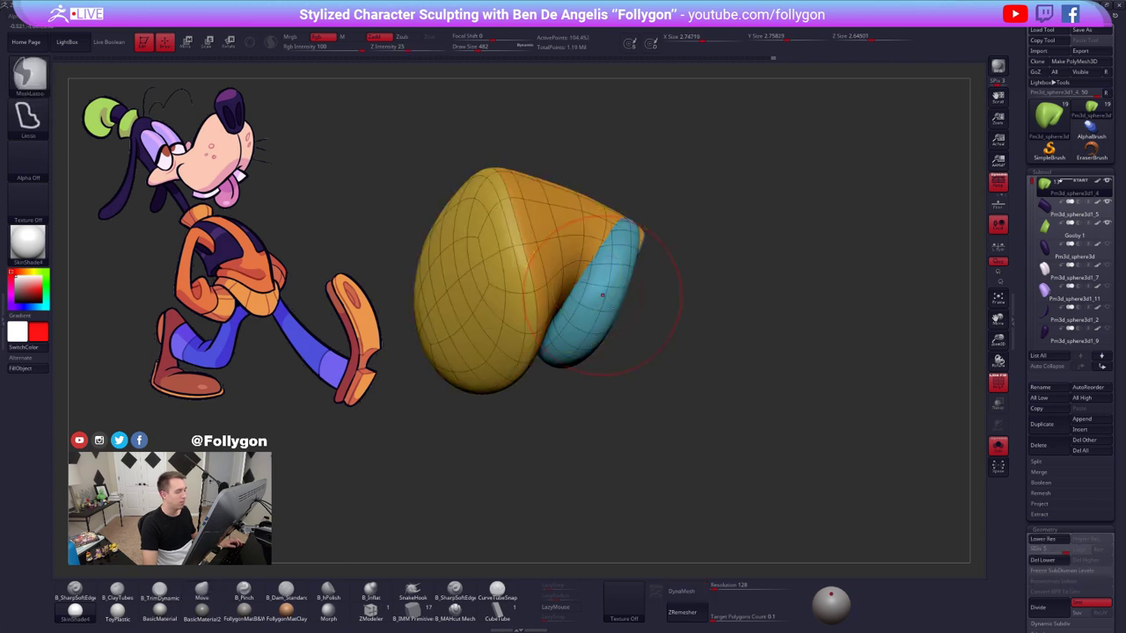
- Sample the crown's green, turn off the crown's polypaint, and swap the main and secondary colours
drag(628, 308, 603, 316)
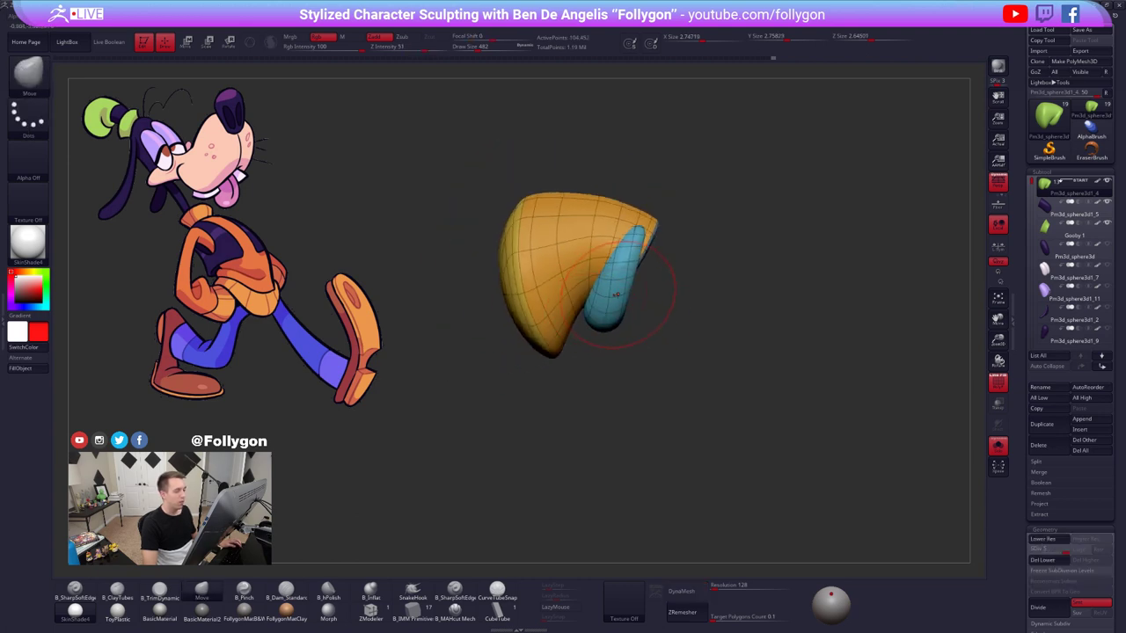
key(shift+f)
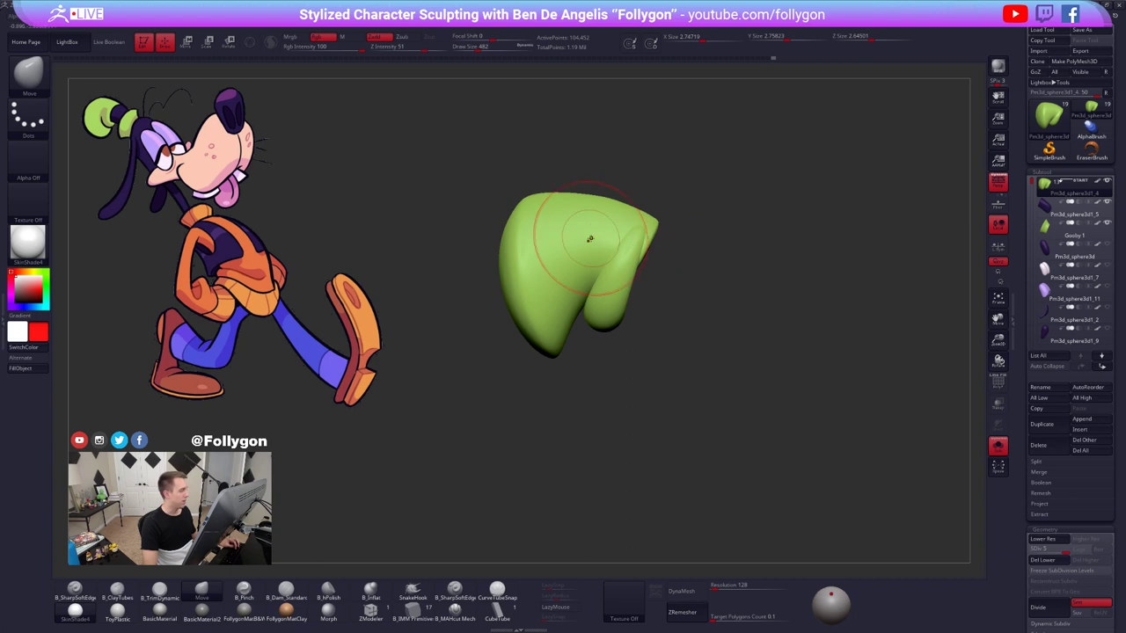
key(c)
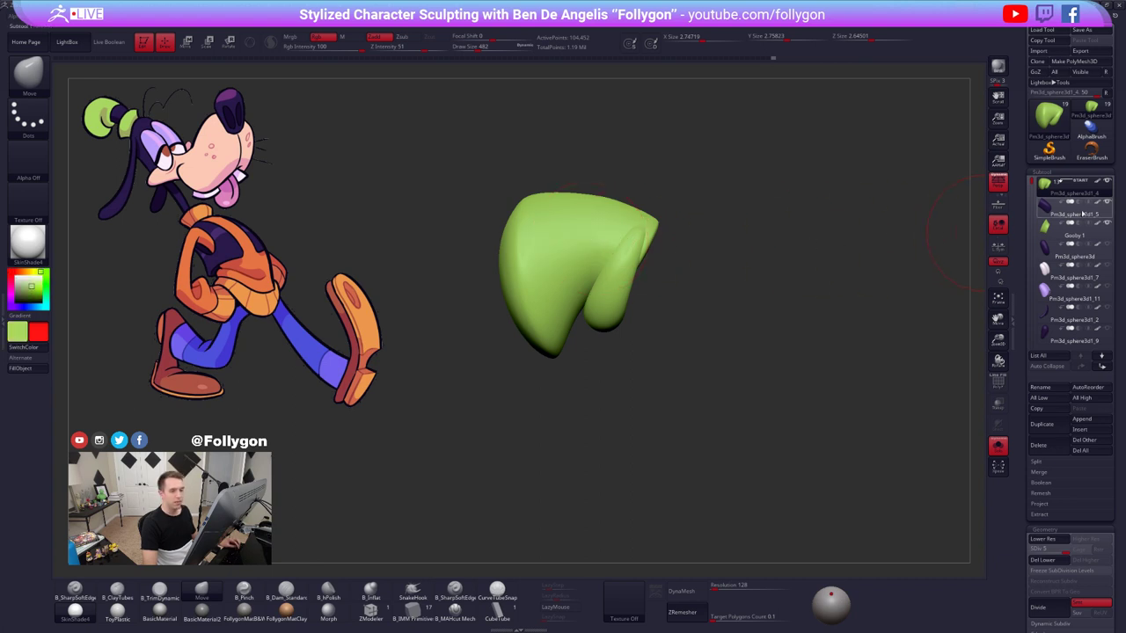
click(1098, 183)
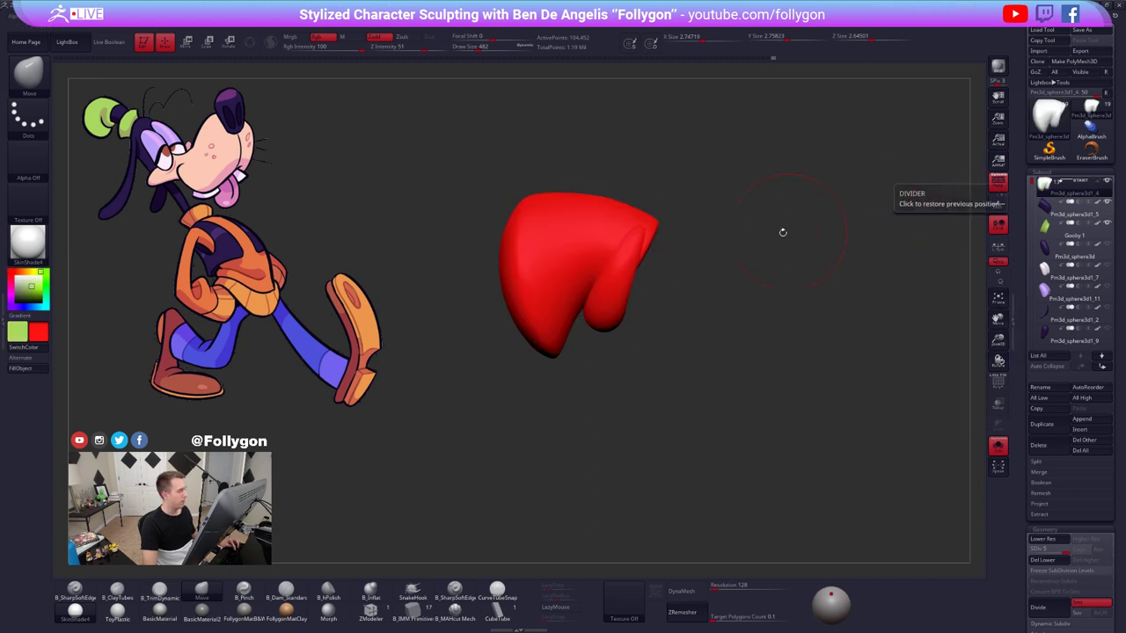
key(v)
- Compare the crown's shaded surface with its polygroup display from several angles
alt+drag(707, 276, 744, 268)
key(shift+f)
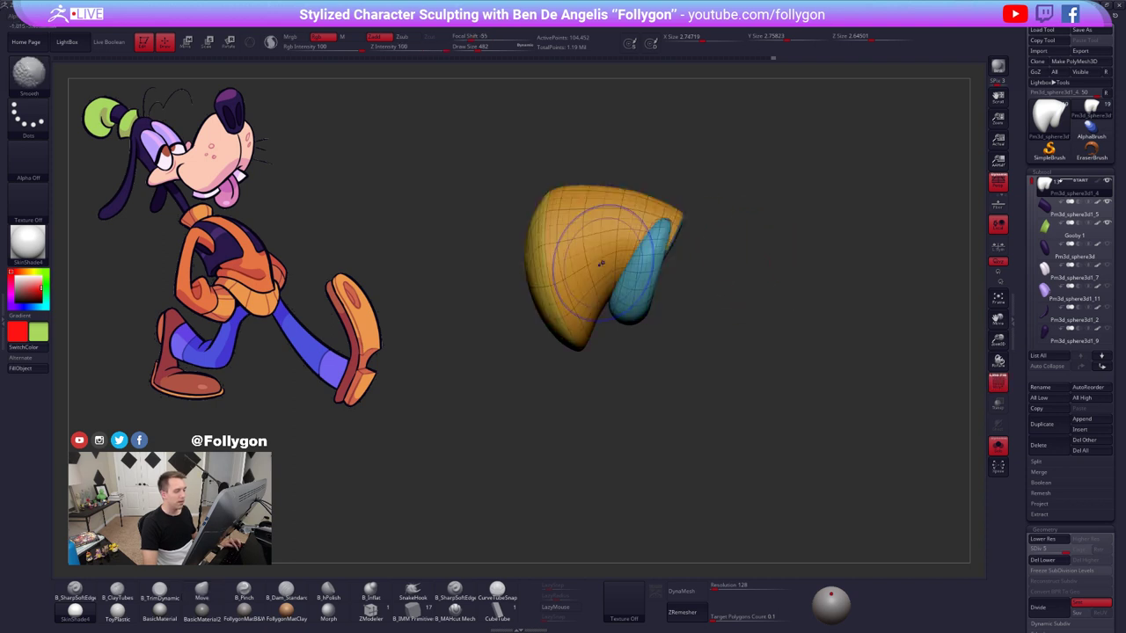
key(shift+f)
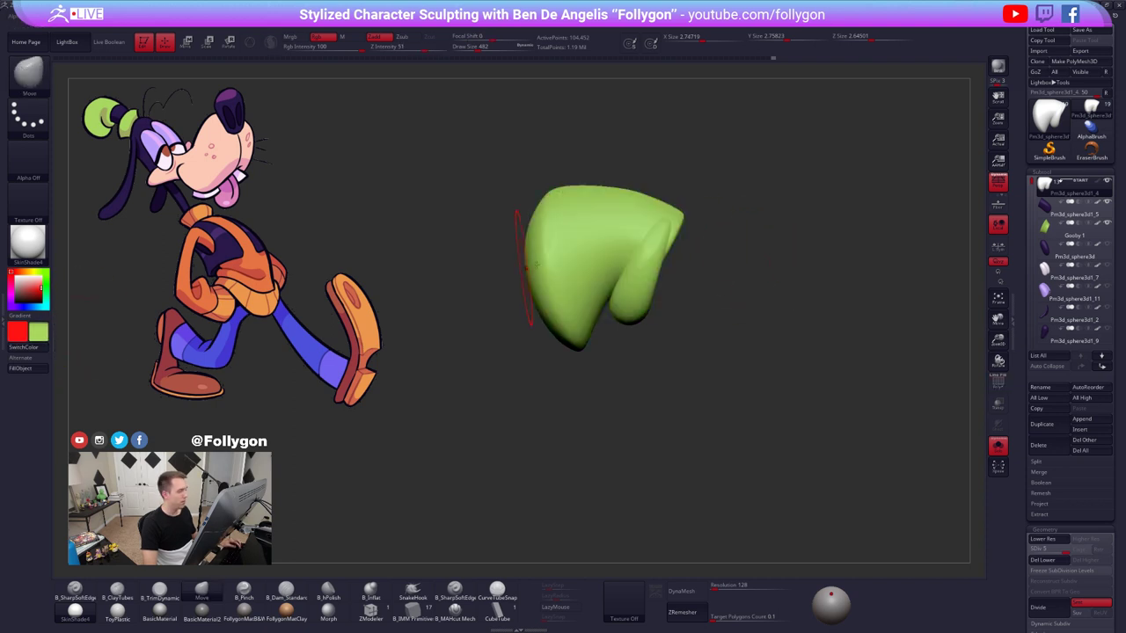
key(shift+f)
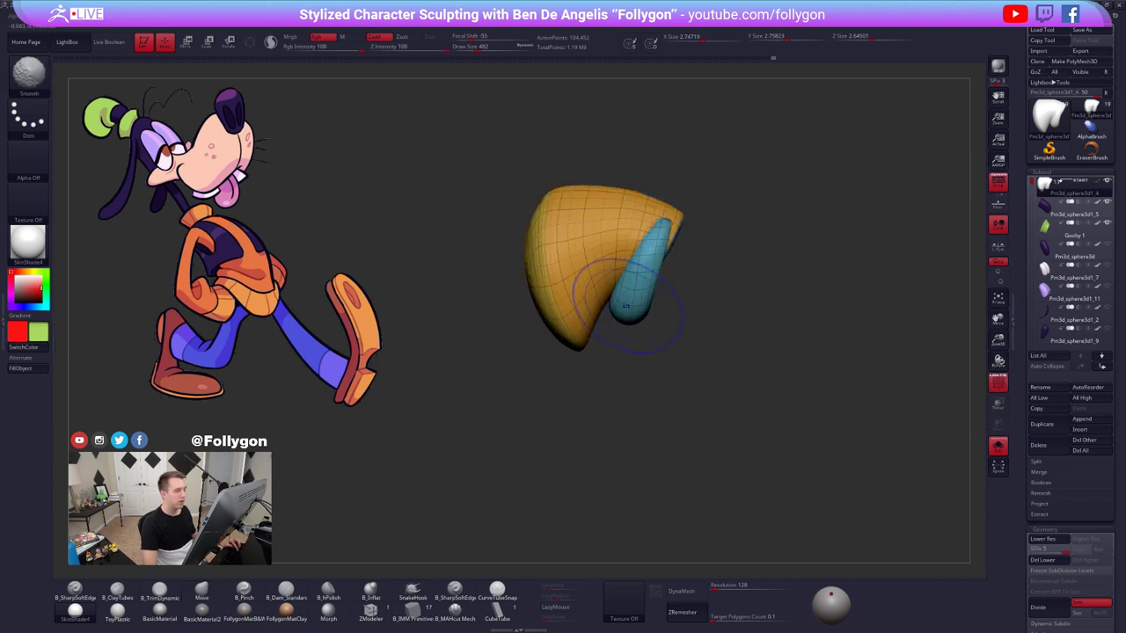
drag(641, 331, 689, 321)
key(shift+f)
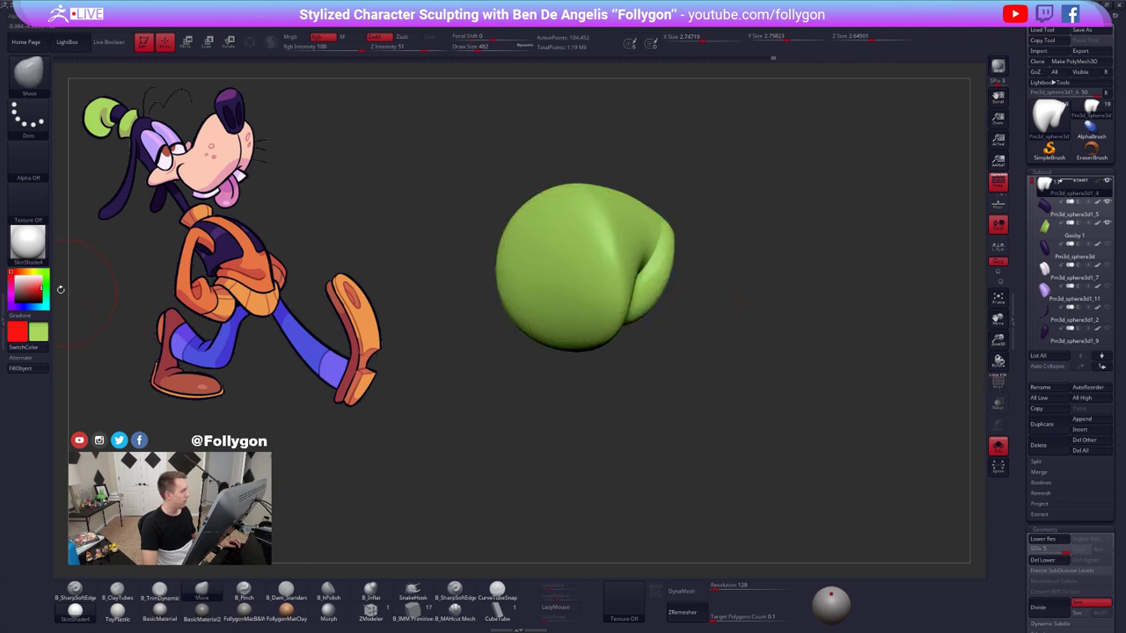
- Set both the main and the secondary colour to white
click(24, 348)
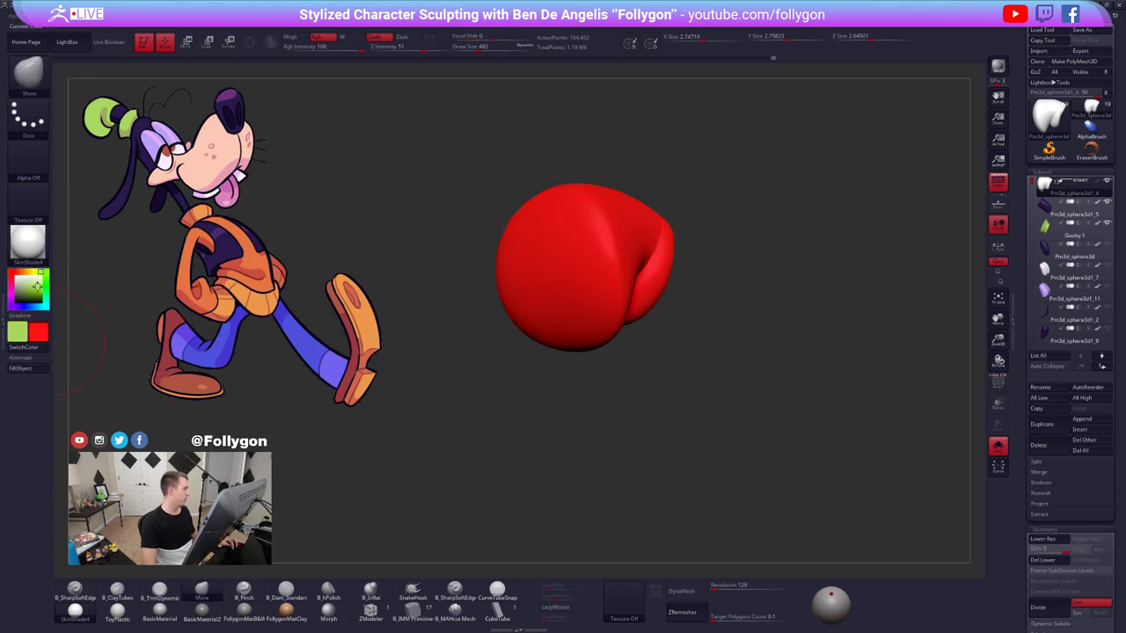
click(16, 278)
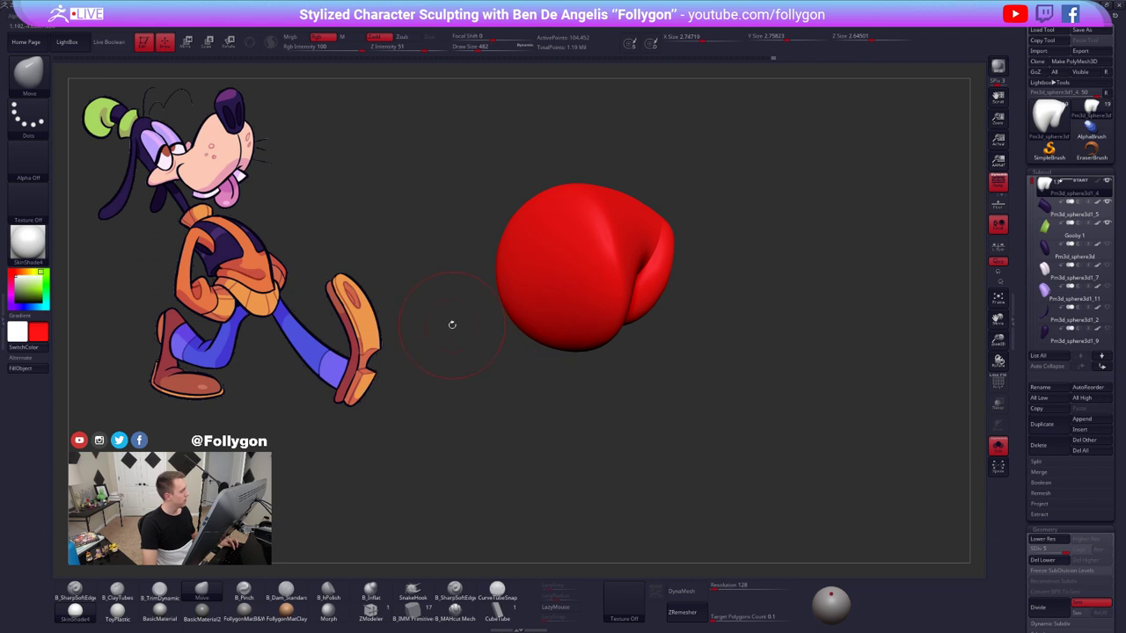
key(v)
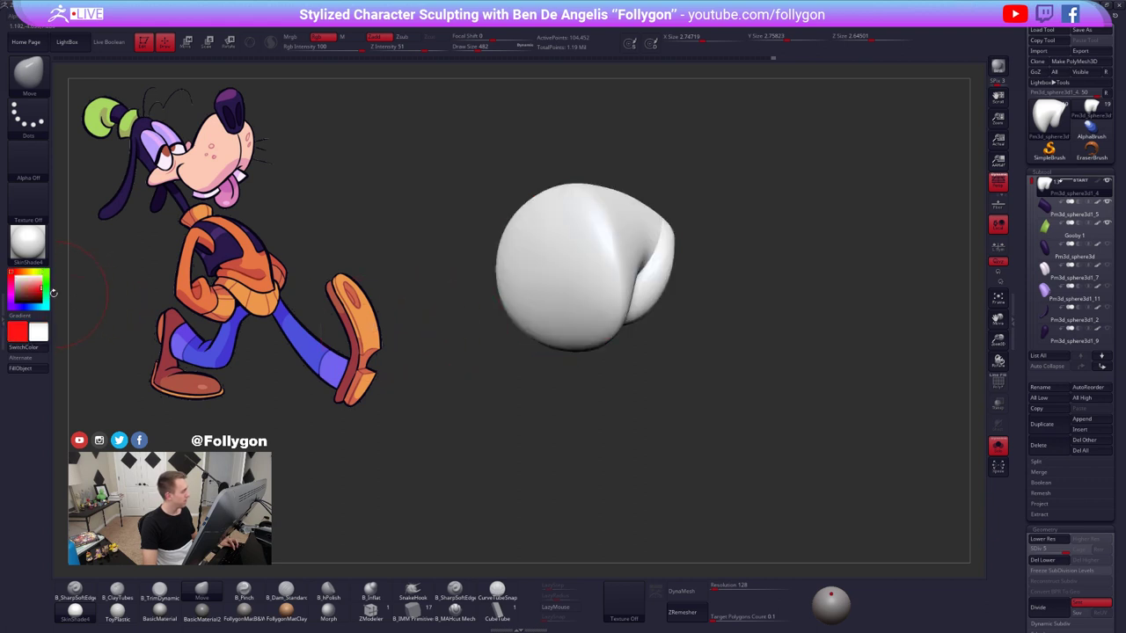
click(17, 277)
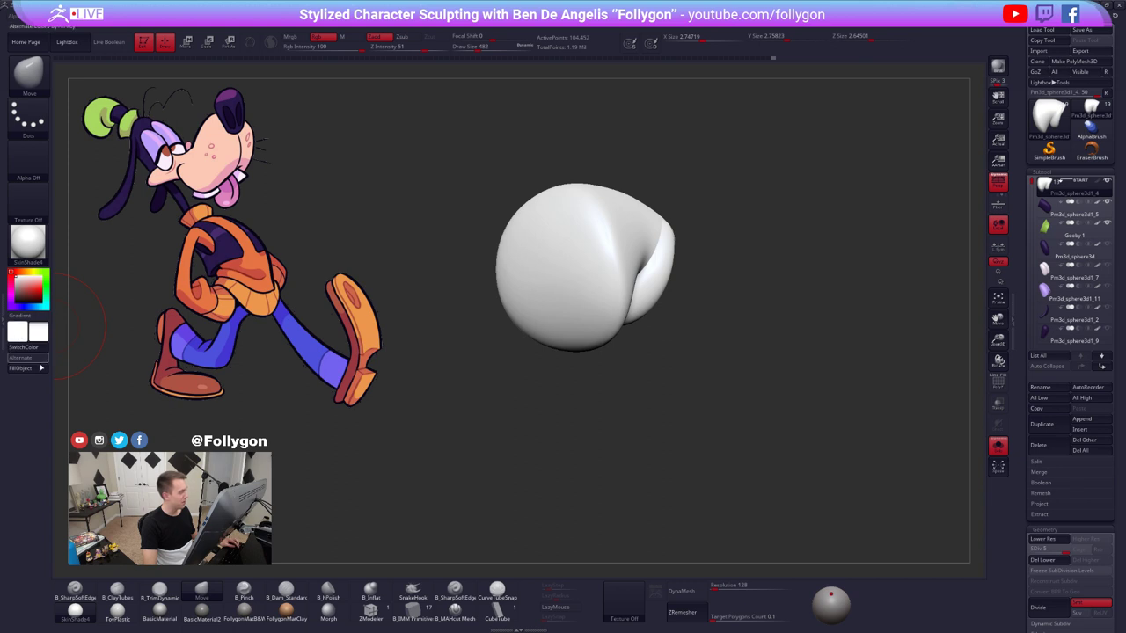
- Show the band and brim again, and DynaMesh the crown at resolution 128 without freezing its subdivision levels
right_drag(551, 329, 612, 302)
key(alt+s)
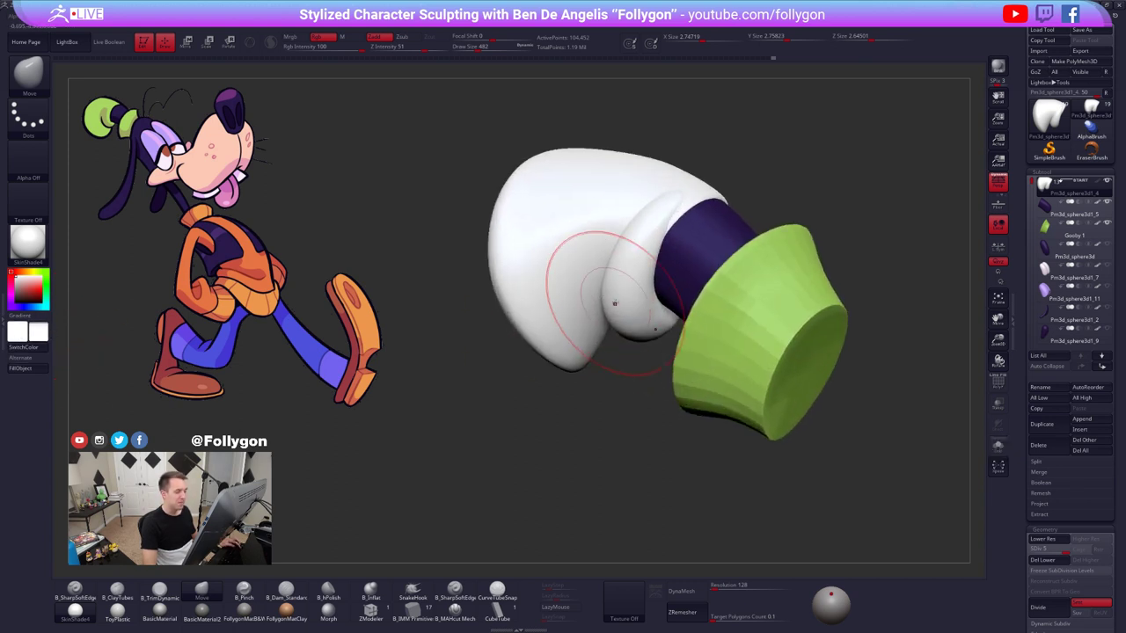
key(alt+s)
key(ctrl+shift+s)
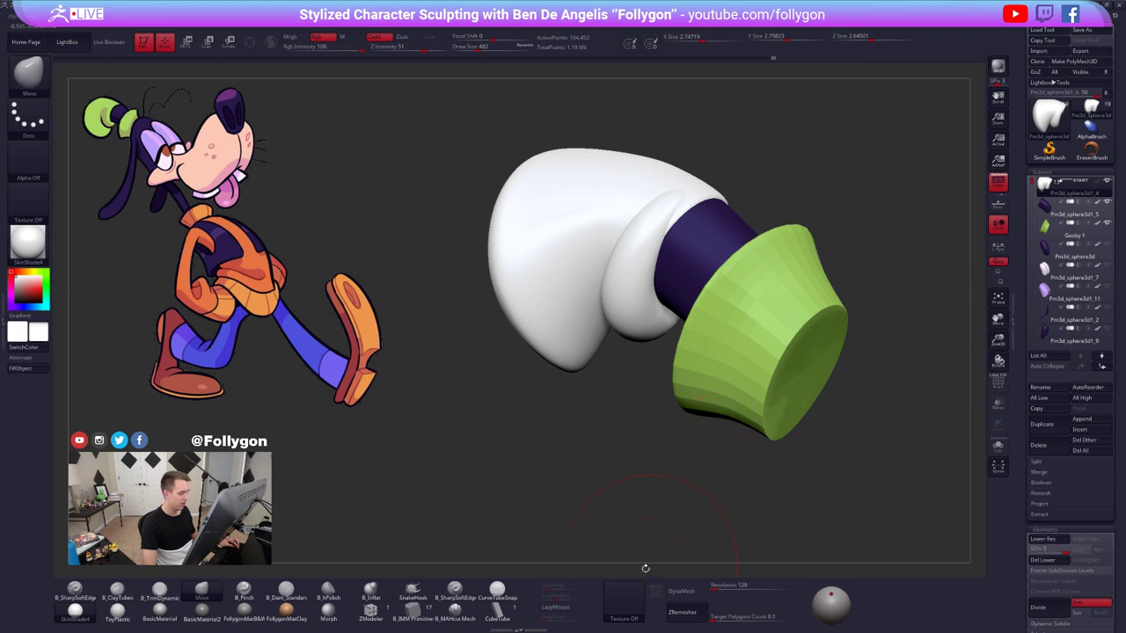
click(692, 589)
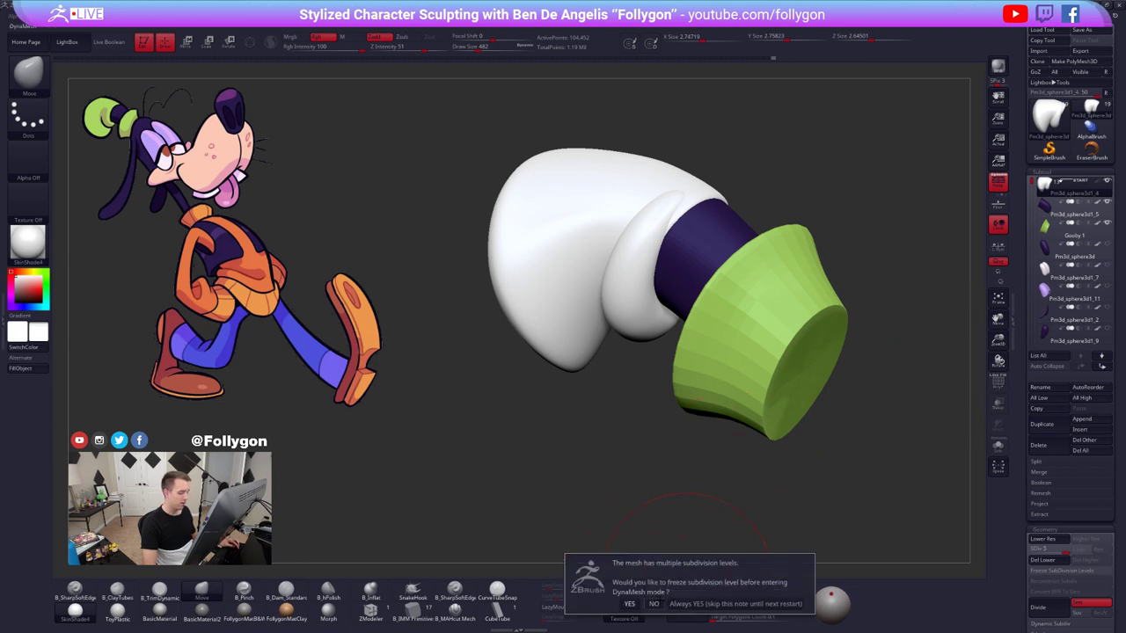
click(655, 605)
right_drag(631, 310, 658, 299)
key(shift+f)
mouse_move(537, 291)
right_down()
mouse_move(744, 298)
mouse_move(681, 269)
mouse_move(599, 289)
right_up()
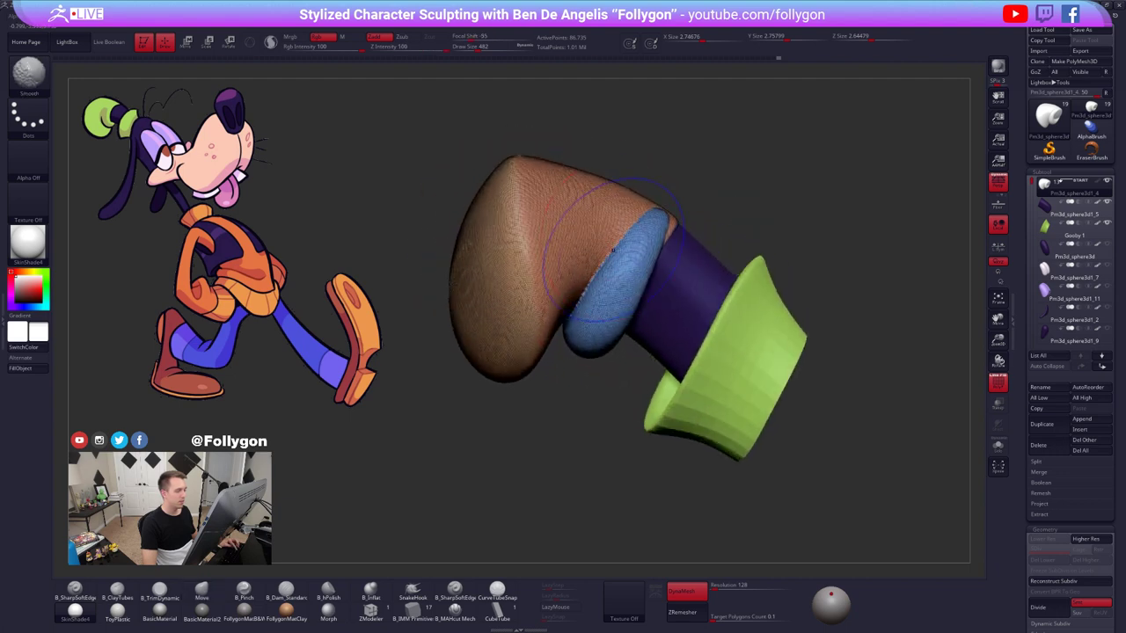
key(shift+f)
- Mask the crown by polygroup with the fold left free, and clear the mask again
key(w)
ctrl+click(587, 352)
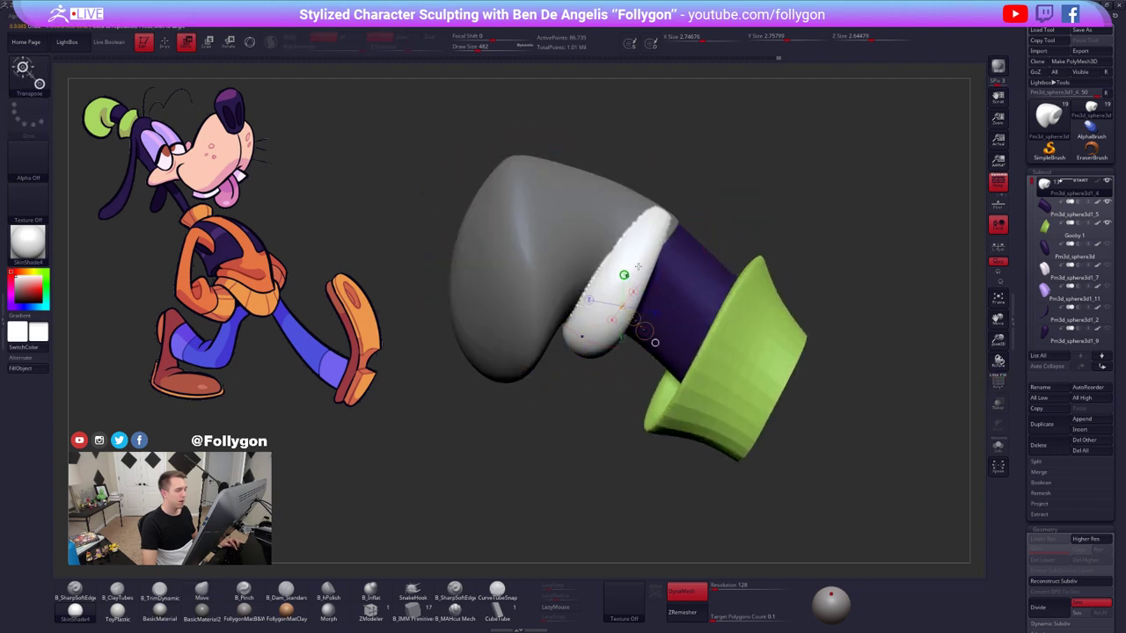
key(shift+f)
ctrl+drag(713, 192, 735, 216)
- Isolate the crown and examine the seam between it and the fold
key(shift+s)
right_drag(735, 217, 554, 246)
drag(537, 335, 524, 333)
drag(671, 275, 707, 299)
key(shift+f)
key(q)
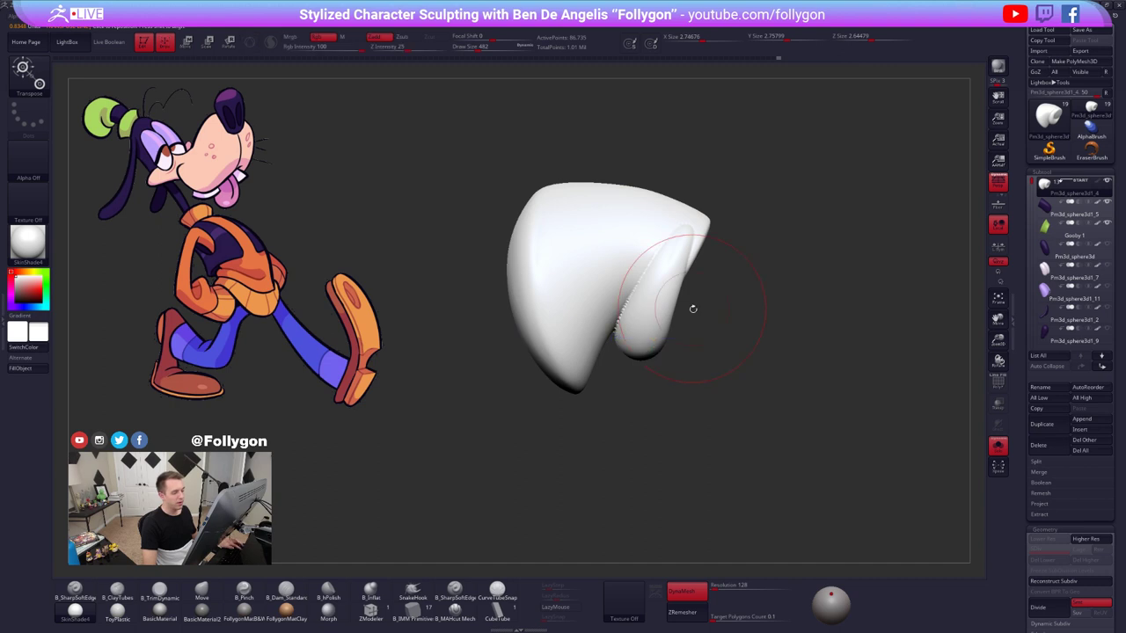
- Set the Move brush's draw size to 215 and show the other hat parts again
key(space)
drag(756, 336, 663, 336)
key(alt+s)
key(shift+f)
key(shift+f)
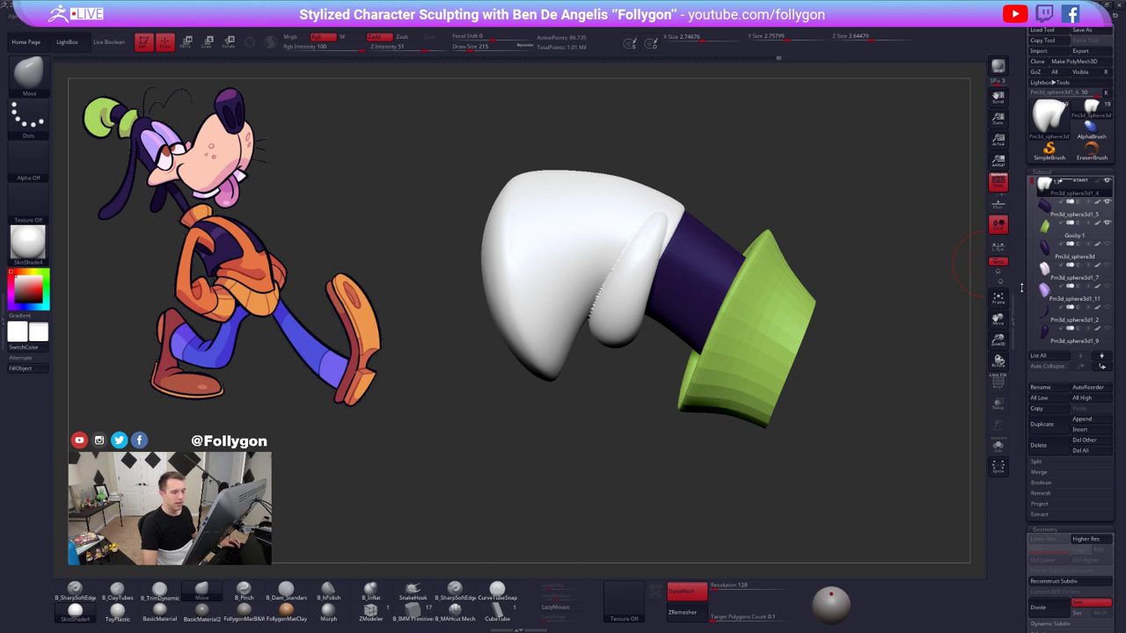
- Duplicate the crown subtool, keeping the original selected
scroll(1030, 246, down, 4)
scroll(1025, 226, up, 4)
click(1046, 187)
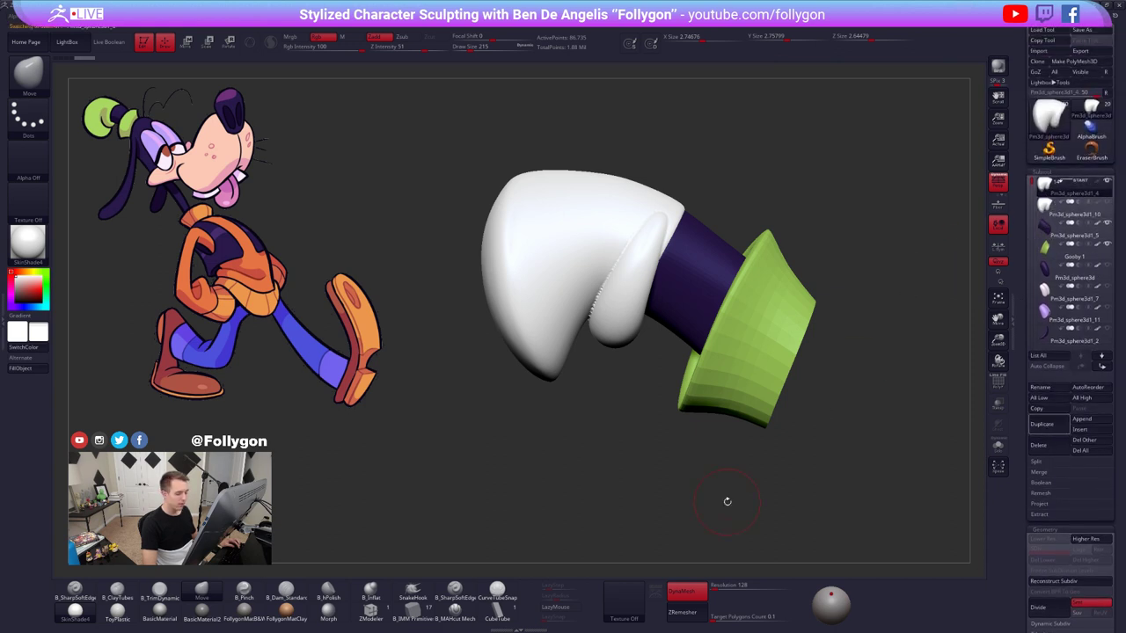
- Turn off DynaMesh and ZRemesh the crown at a 0.1 target polygon count with KeepGroups, previewing it isolated with dynamic subdivision
click(705, 592)
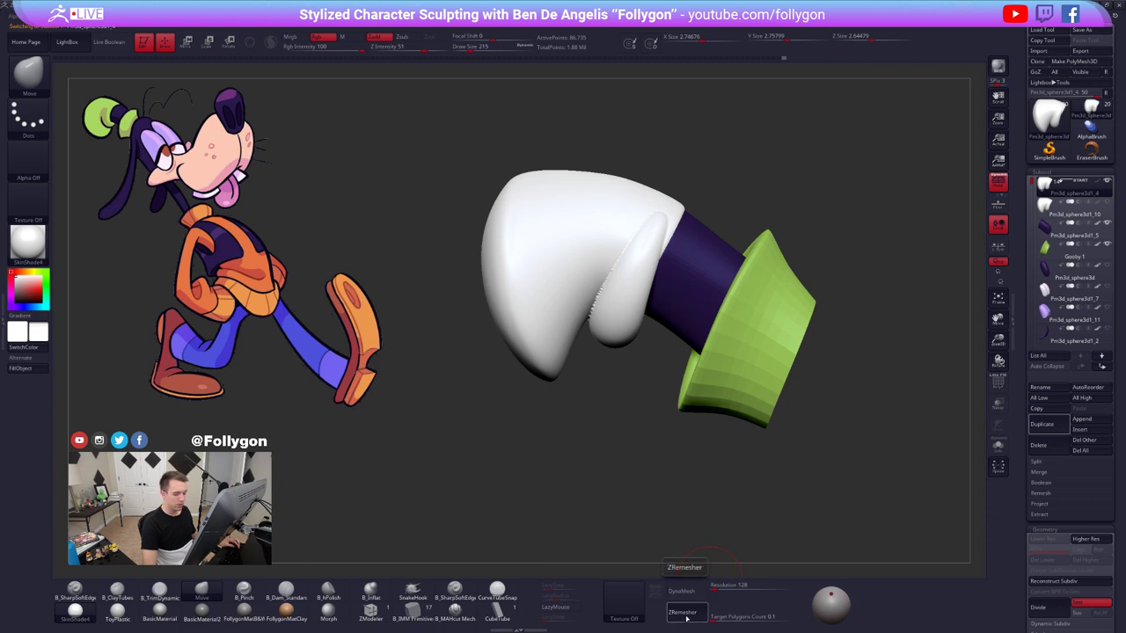
drag(1026, 513, 1029, 269)
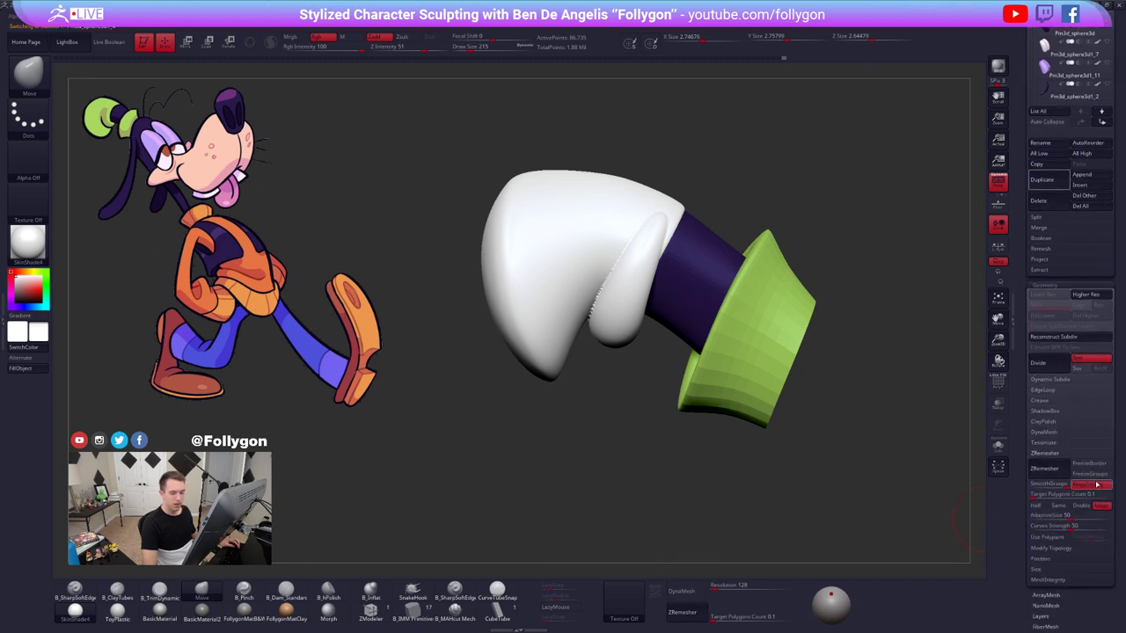
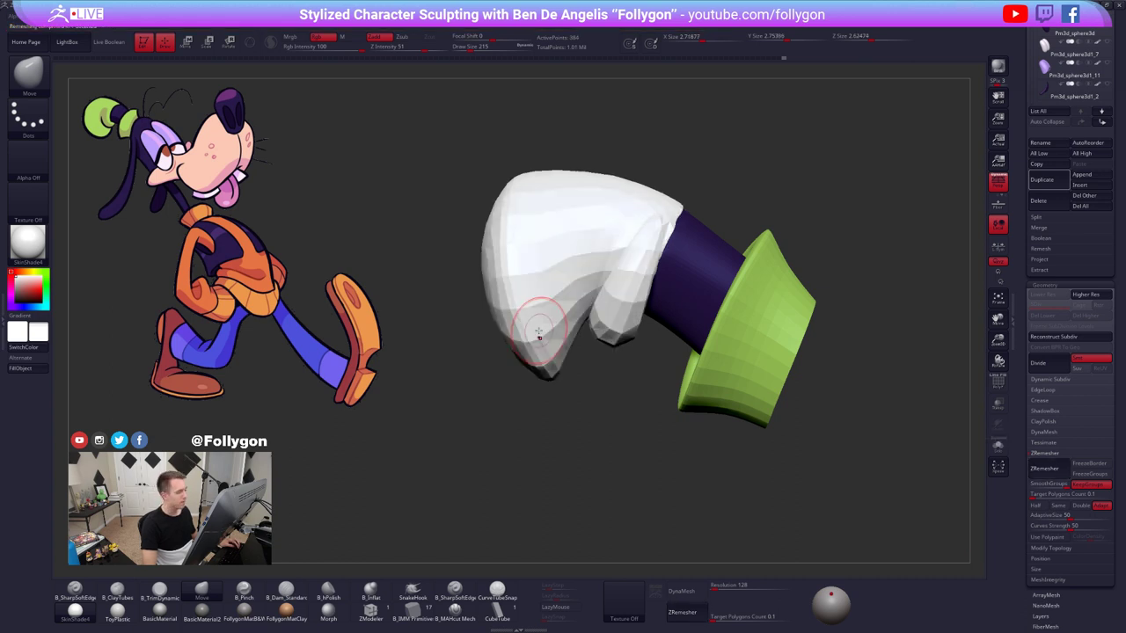
key(shift+f)
drag(827, 324, 768, 310)
key(alt+s)
key(shift+f)
key(d)
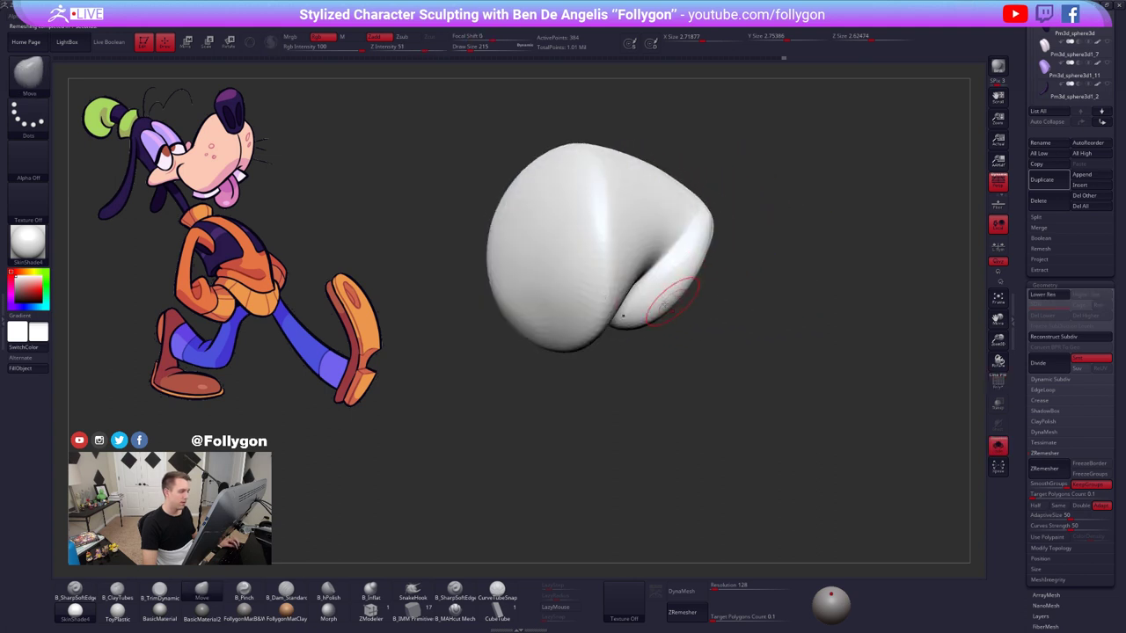
- Examine the isolated crown's new edge flow and polygroup borders around the fold, with and without subdivision smoothing
mouse_move(666, 306)
right_down()
mouse_move(608, 281)
mouse_move(623, 267)
mouse_move(622, 319)
mouse_move(599, 417)
mouse_move(588, 414)
mouse_move(584, 382)
mouse_move(672, 271)
mouse_move(668, 298)
mouse_move(654, 289)
mouse_move(666, 261)
mouse_move(649, 263)
mouse_move(670, 248)
mouse_move(669, 262)
mouse_move(667, 250)
mouse_move(690, 272)
right_up()
key(shift+f)
key(shift+f)
key(shift+d)
key(shift+f)
key(d)
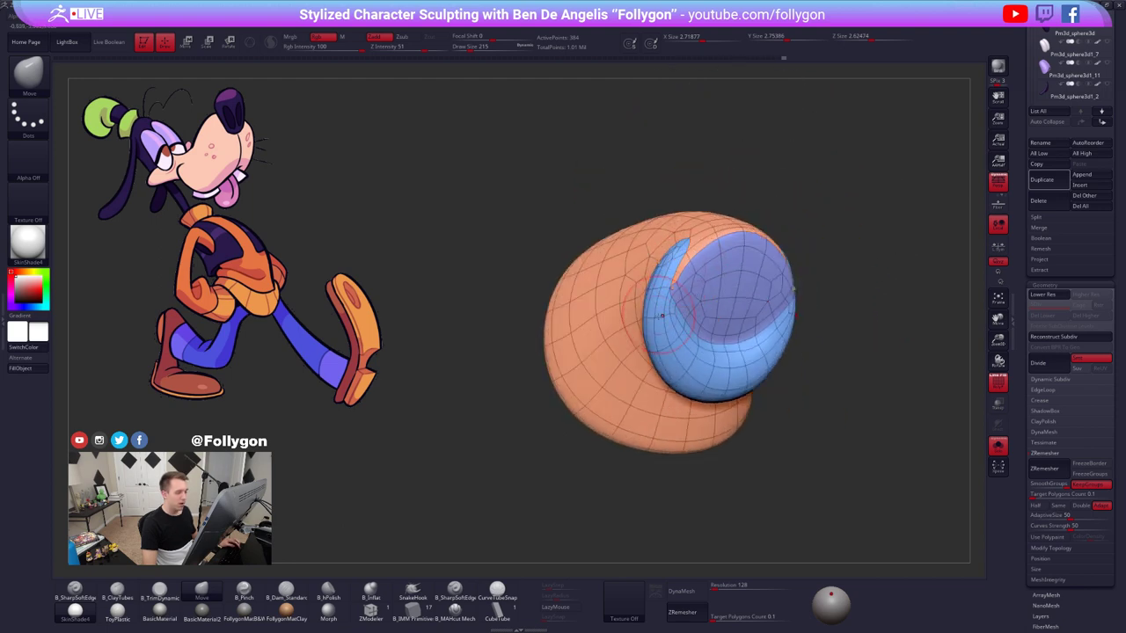
drag(662, 315, 702, 360)
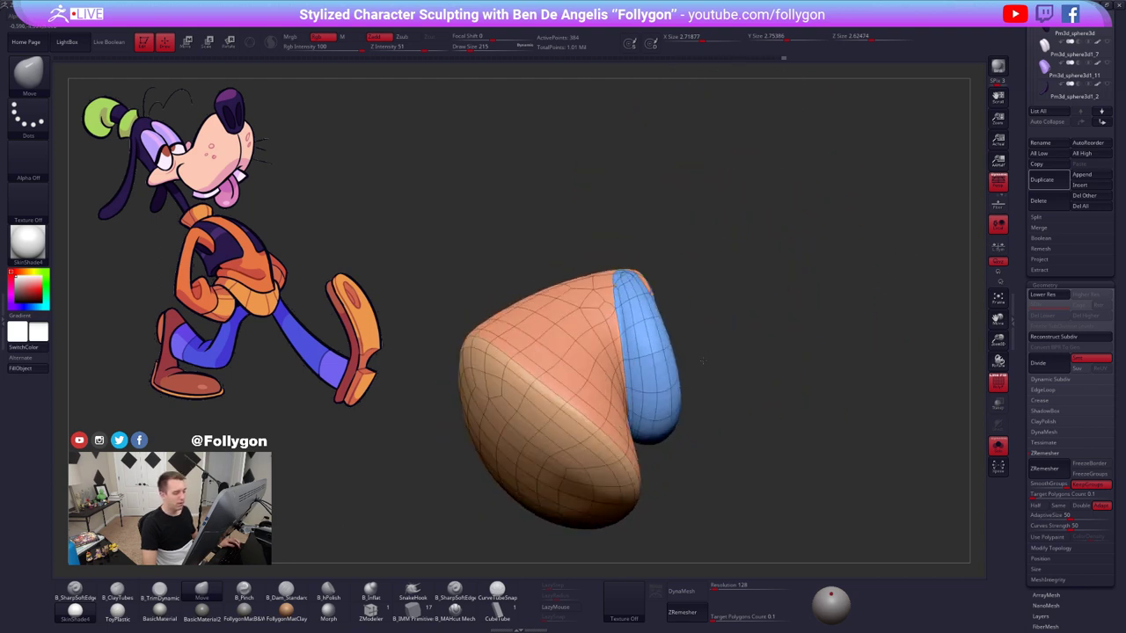
mouse_move(703, 360)
right_down()
mouse_move(649, 342)
mouse_move(666, 321)
mouse_move(695, 343)
mouse_move(659, 357)
mouse_move(677, 326)
mouse_move(659, 371)
mouse_move(678, 324)
mouse_move(659, 274)
right_up()
key(shift+f)
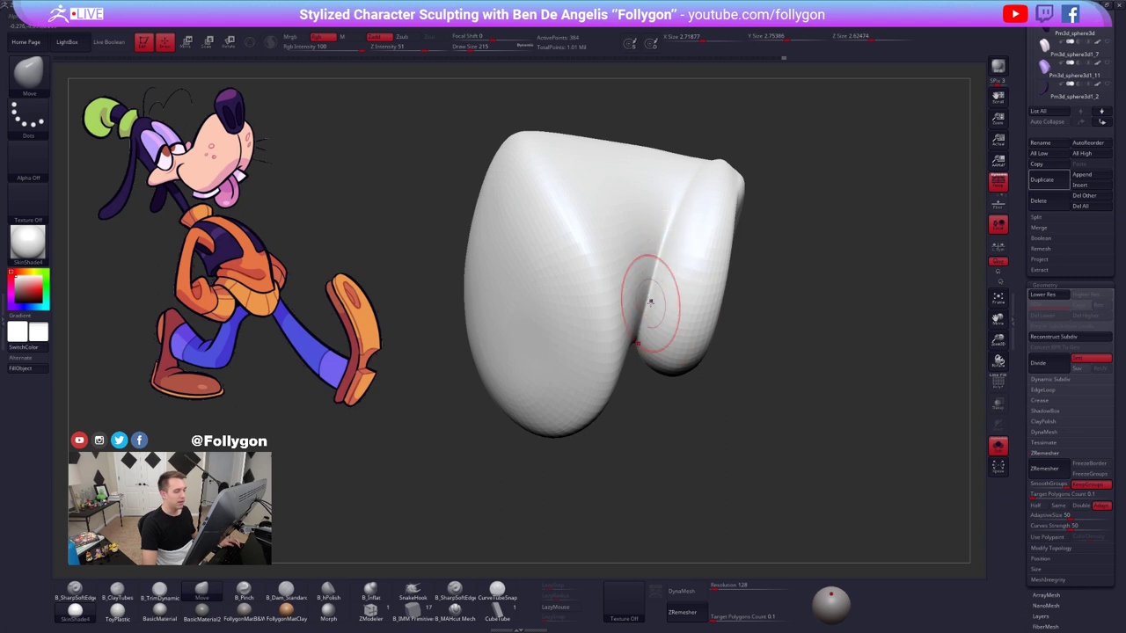
- Check the smoothed seam beneath the fold and bring the other hat parts back into view
right_drag(643, 323, 674, 357)
key(shift+f)
key(shift+f)
key(alt+s)
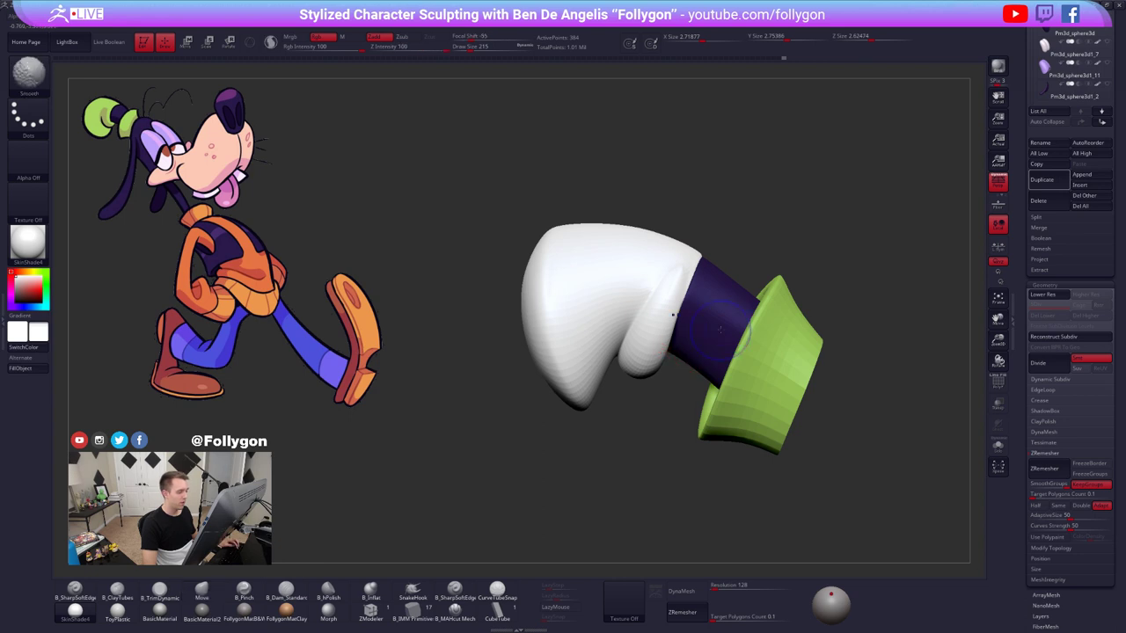
- Delete the high-resolution duplicate subtool Pm3d_sphere3d1_10 and select the remeshed hat crown Pm3d_sphere3d1_4
key(shift+d)
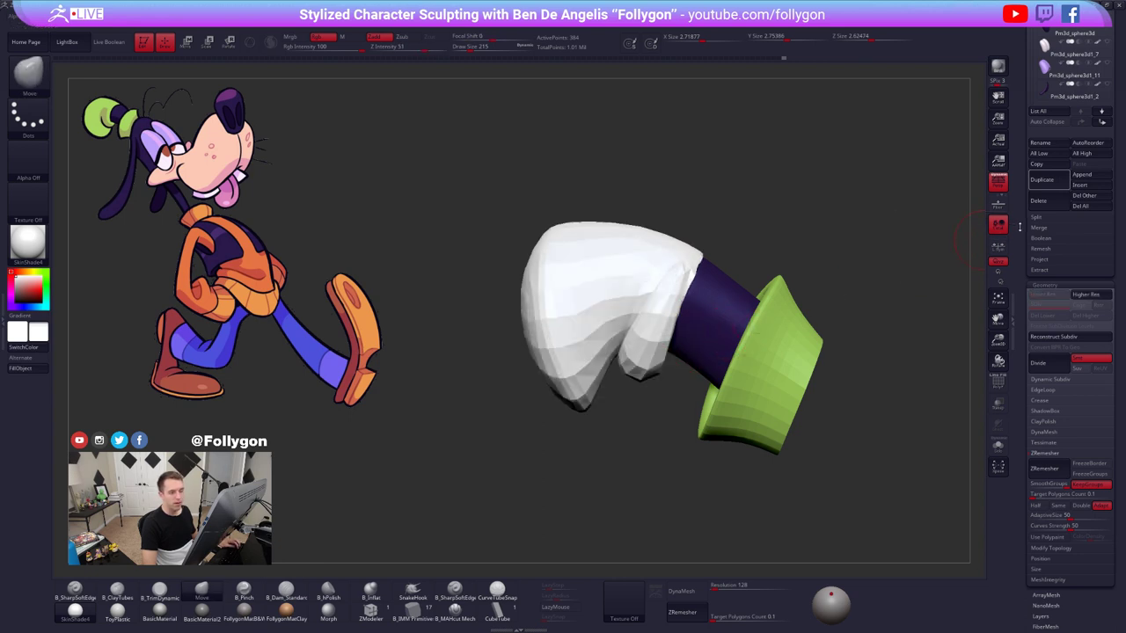
drag(1021, 229, 1022, 474)
click(1047, 209)
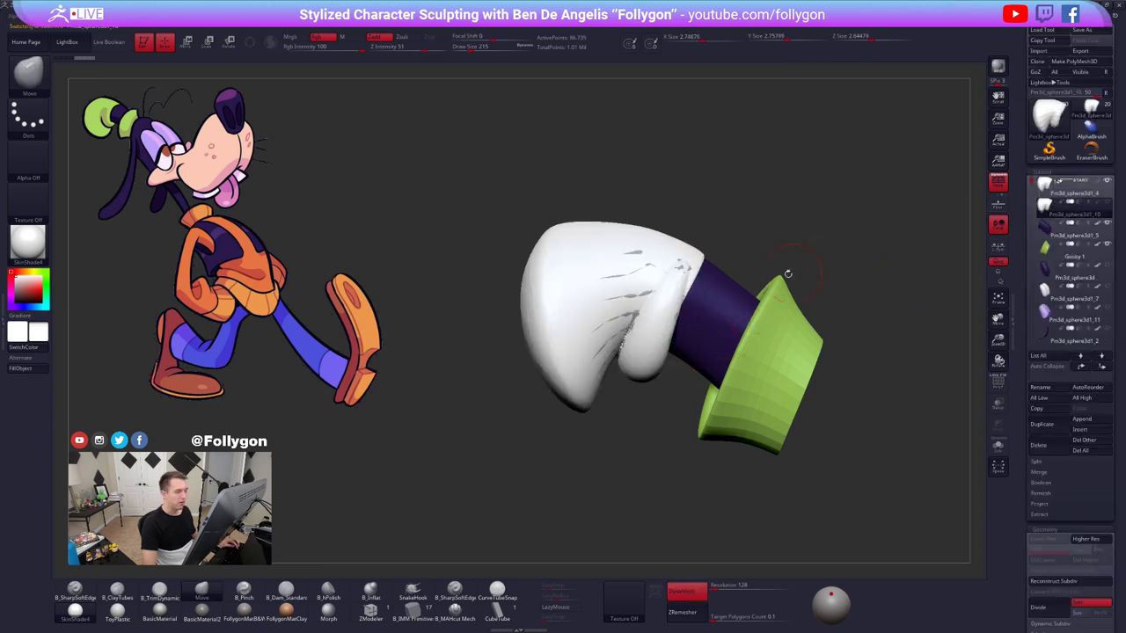
click(998, 446)
click(1062, 446)
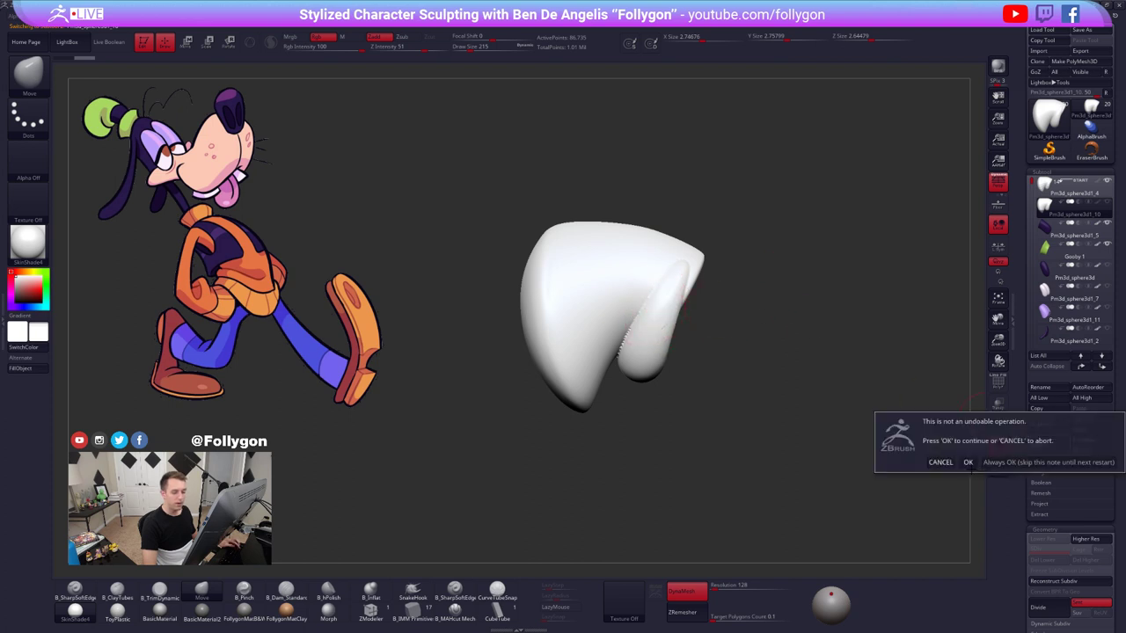
click(970, 463)
click(1044, 193)
key(alt+s)
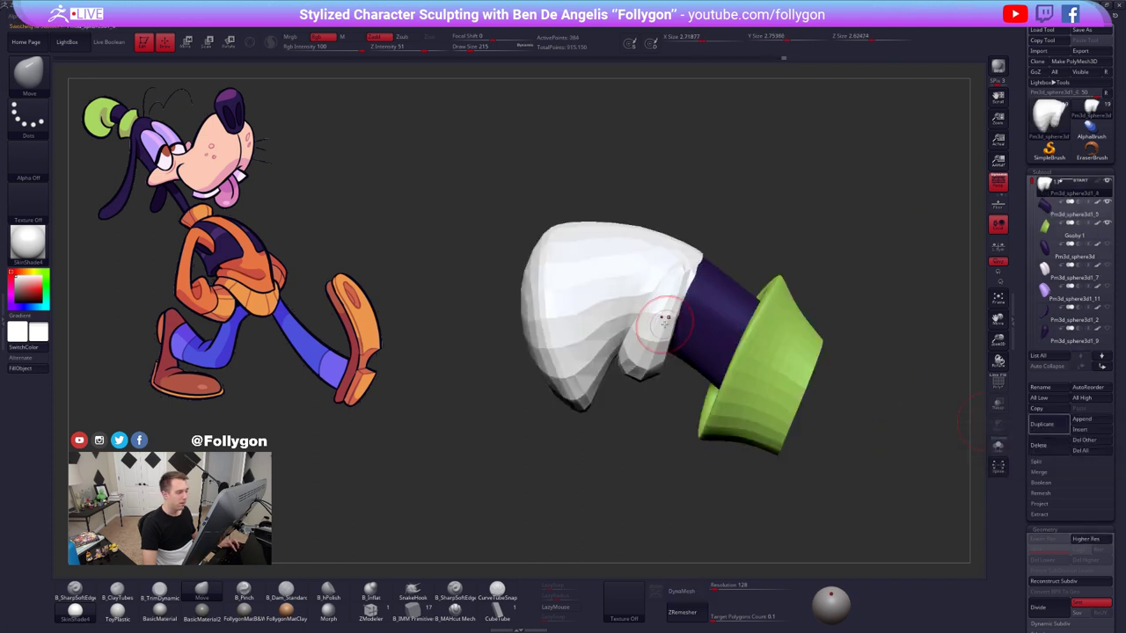
- Subdivide the remeshed hat crown up to subdivision level 5 and show the other hat parts
key(d)
key(d)
key(d)
right_drag(696, 363, 628, 314)
key(alt+s)
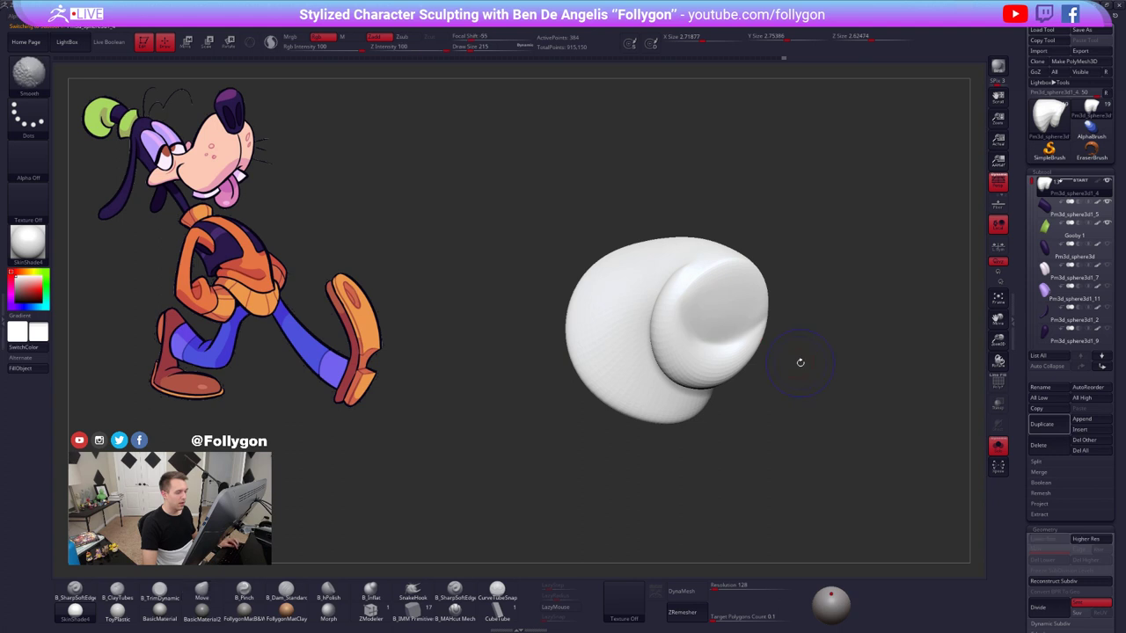
key(shift+d)
key(ctrl+d)
key(ctrl+d)
key(ctrl+d)
right_drag(698, 345, 714, 357)
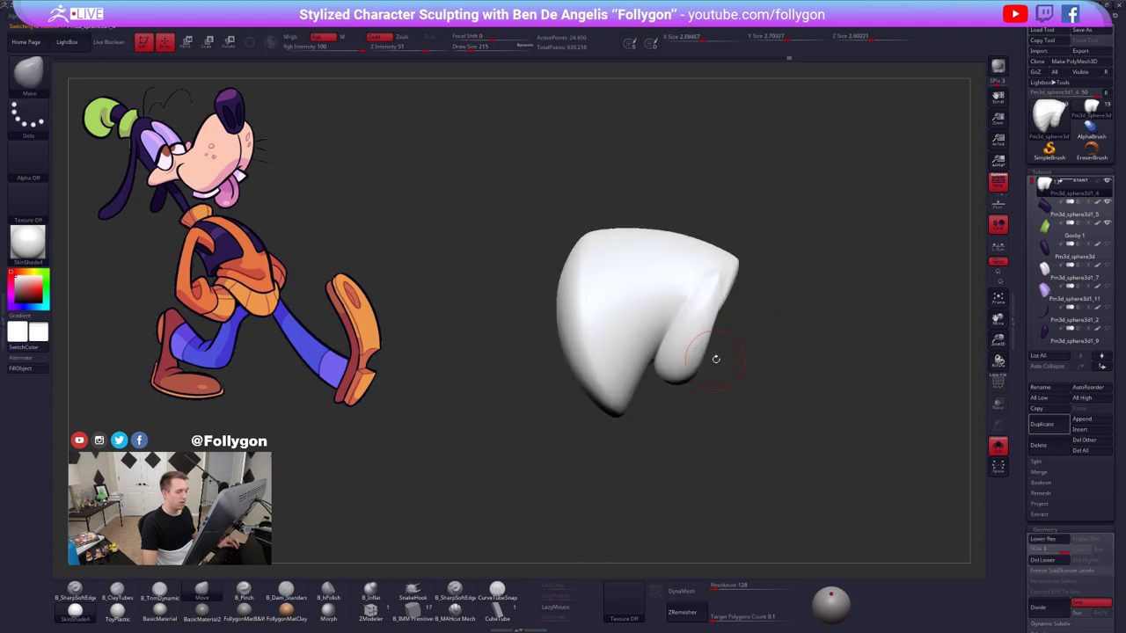
key(alt+s)
key(ctrl+d)
- Sample the light green of the hat's brim and fill the white crown with it
key(c)
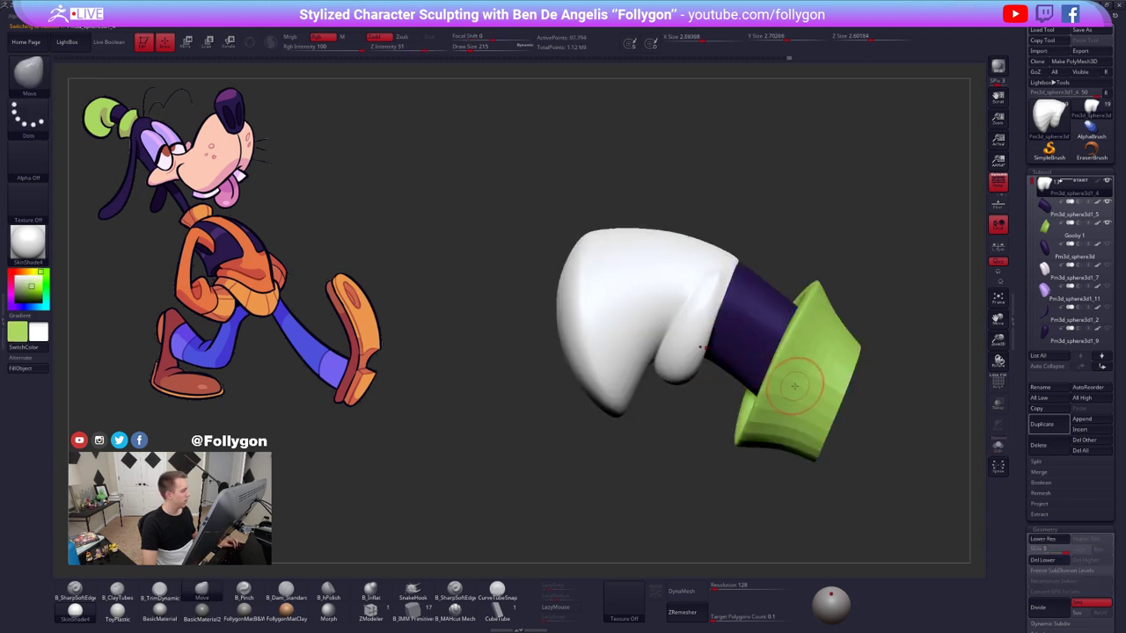
key(1)
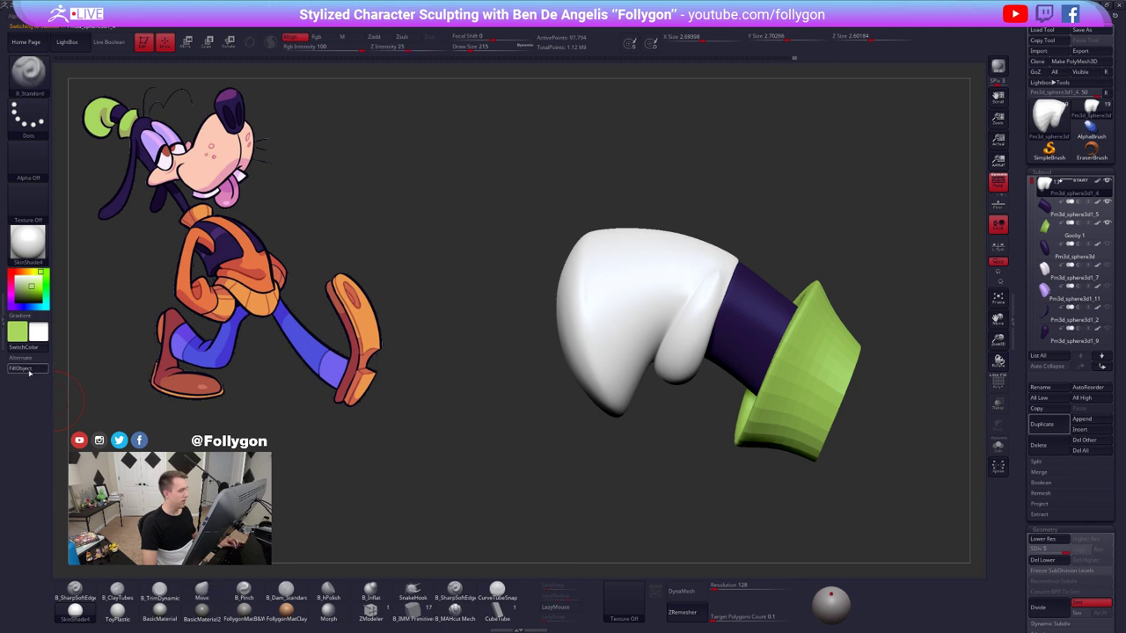
click(29, 372)
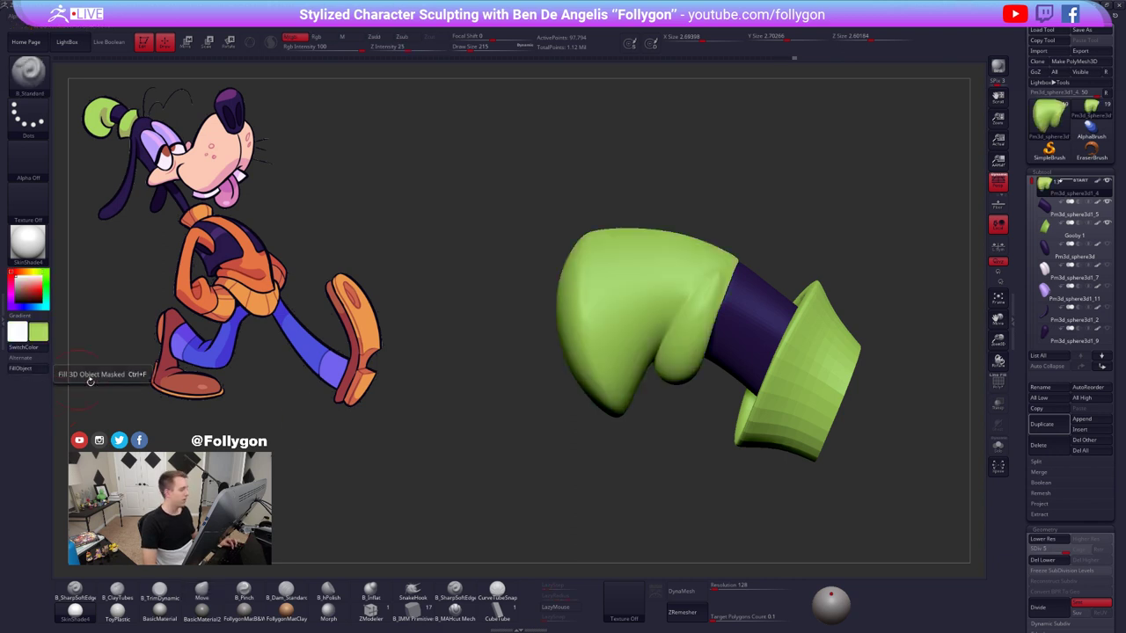
- Mask the whole crown except the polygroup of its small folded lobe, with the draw size set to 366
alt+right_drag(603, 421, 614, 387)
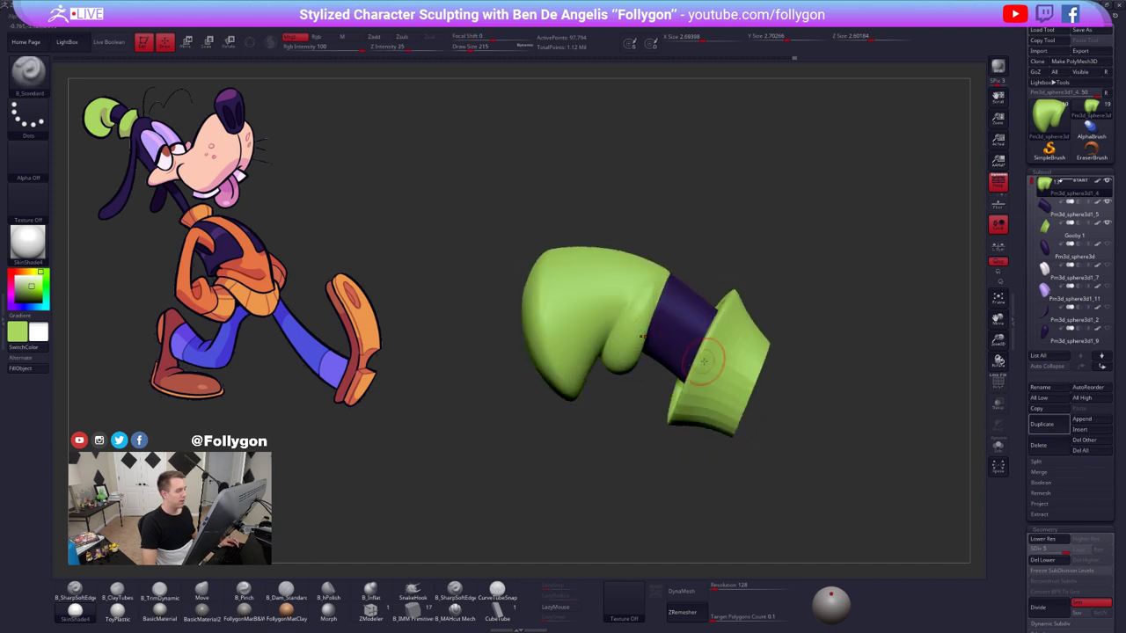
ctrl+right_drag(603, 335, 616, 360)
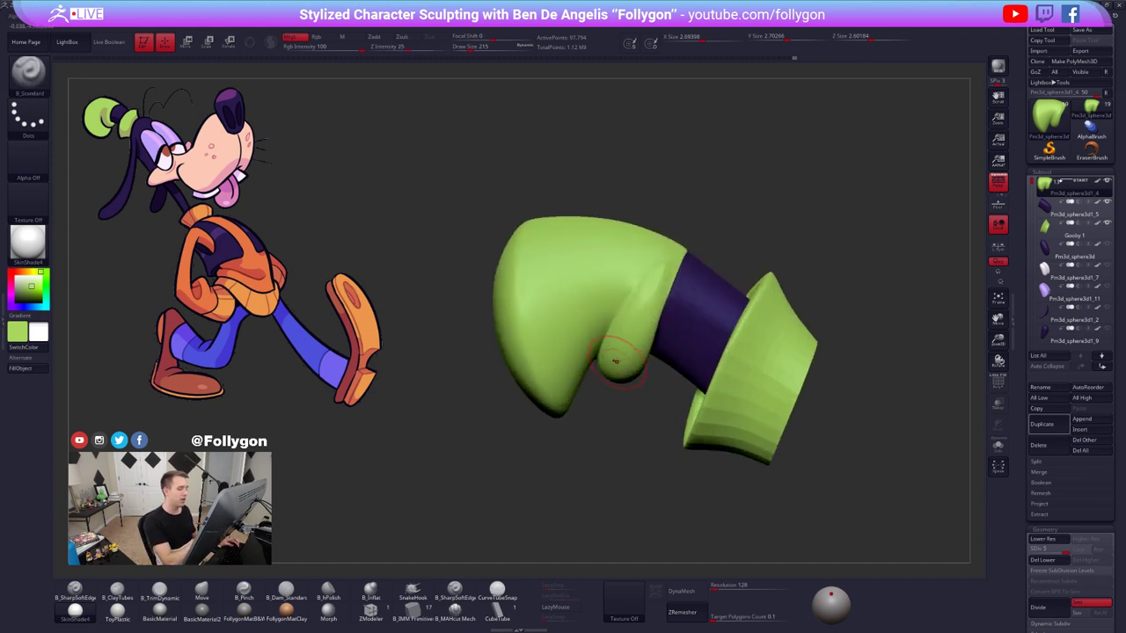
key(space)
drag(637, 324, 642, 322)
key(3)
key(shift+f)
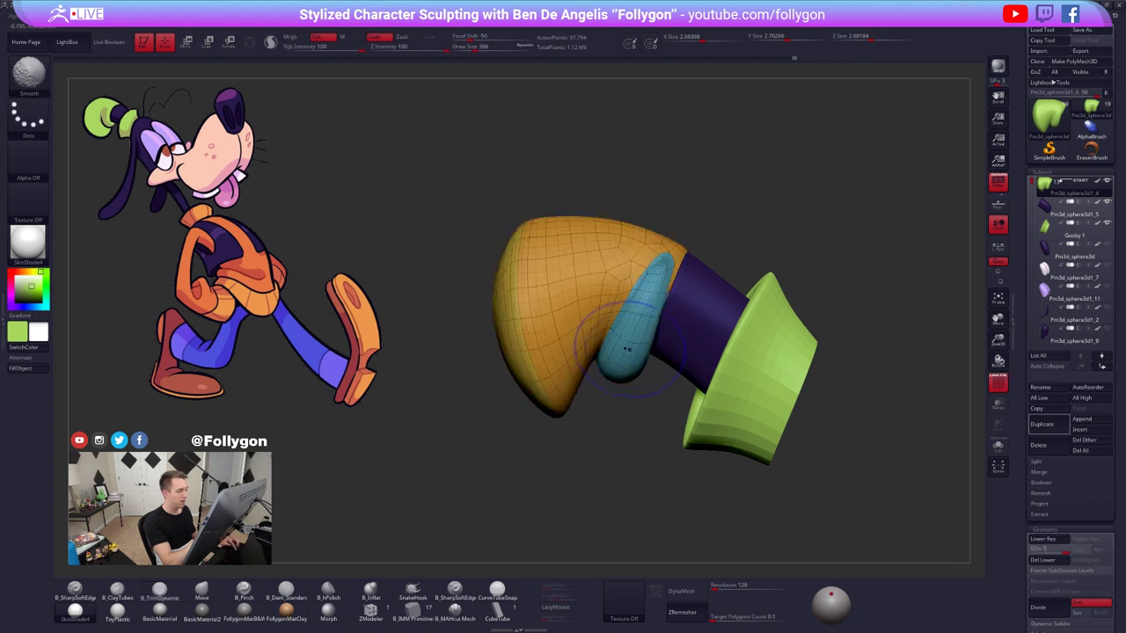
key(shift+f)
key(w)
ctrl+click(626, 357)
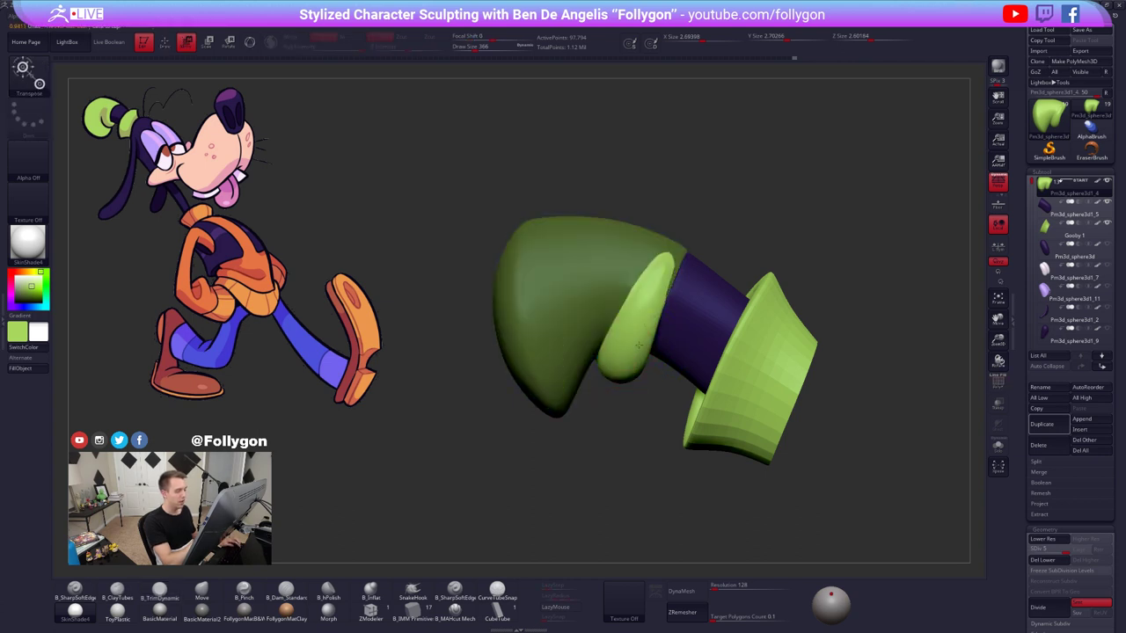
- Reshape the unmasked lobe with the Move brush and smoothing at subdivision levels 1 and 2, and clear the mask
ctrl+right_drag(647, 368, 643, 337)
drag(642, 350, 671, 392)
key(shift+d)
key(shift+d)
key(shift+d)
key(shift+d)
key(q)
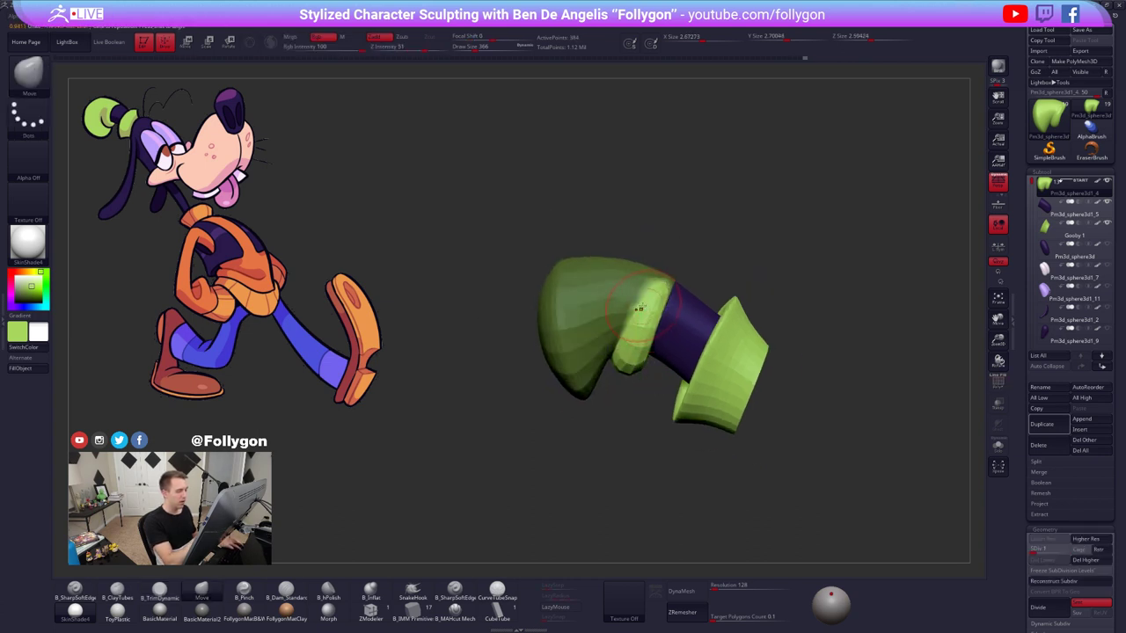
key(d)
right_drag(653, 312, 600, 300)
shift+drag(658, 304, 662, 324)
right_drag(660, 317, 711, 304)
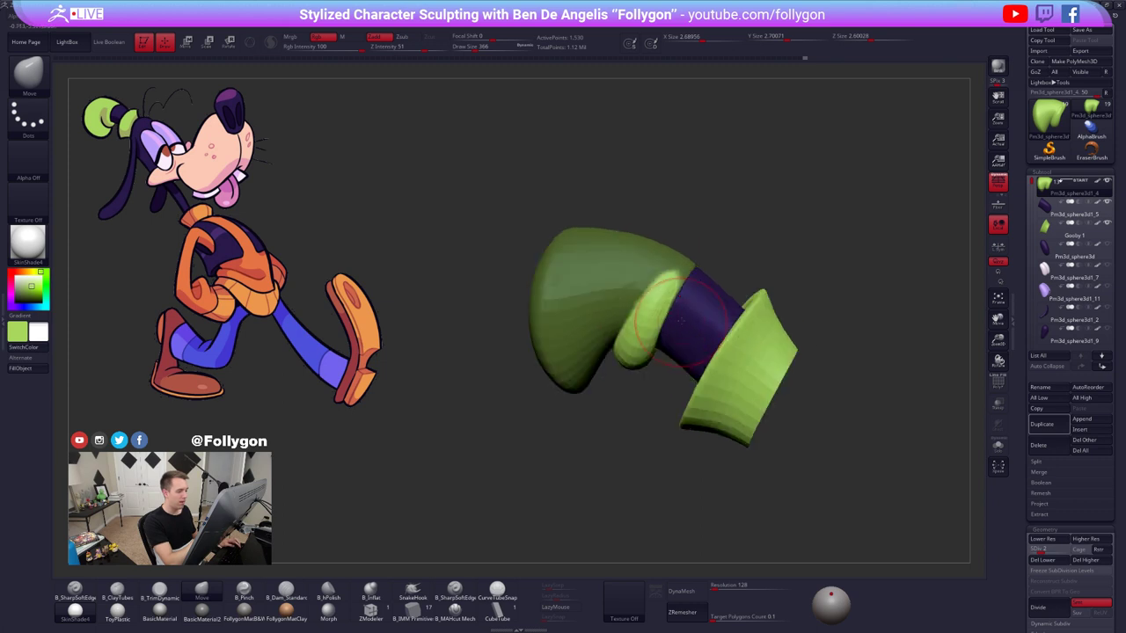
ctrl+drag(737, 234, 726, 246)
right_drag(726, 246, 711, 262)
- Mask the crown around the lobe again and prepare the Move brush at draw size 576 on subdivision level 1
key(w)
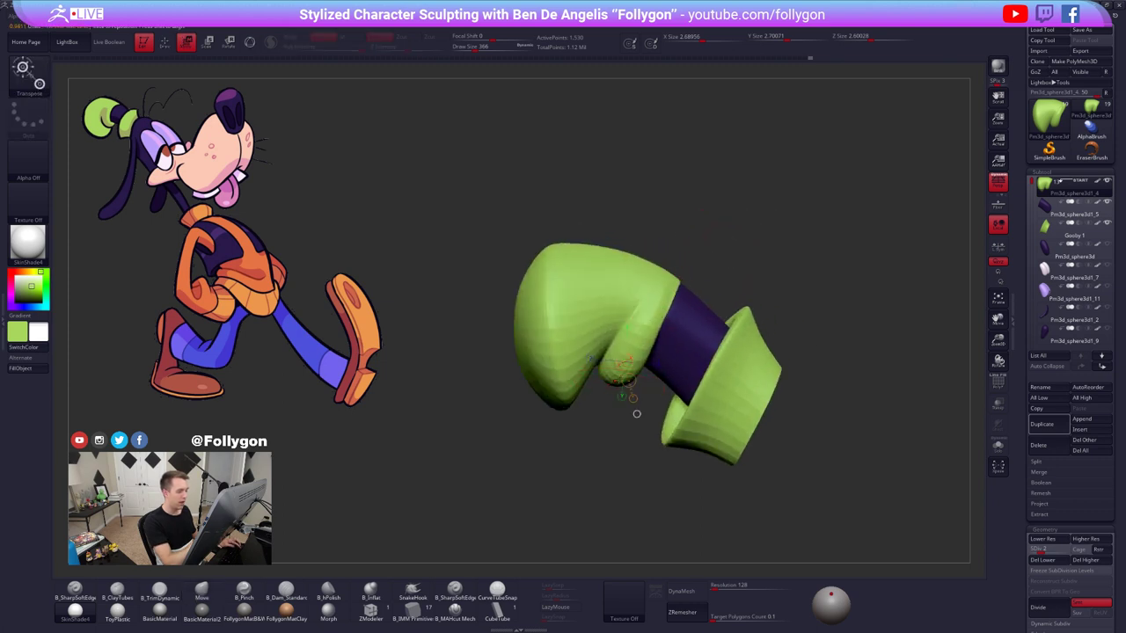
ctrl+click(620, 365)
drag(614, 378, 573, 442)
key(q)
key(space)
drag(616, 399, 631, 399)
right_drag(685, 359, 635, 344)
key(space)
key(shift+d)
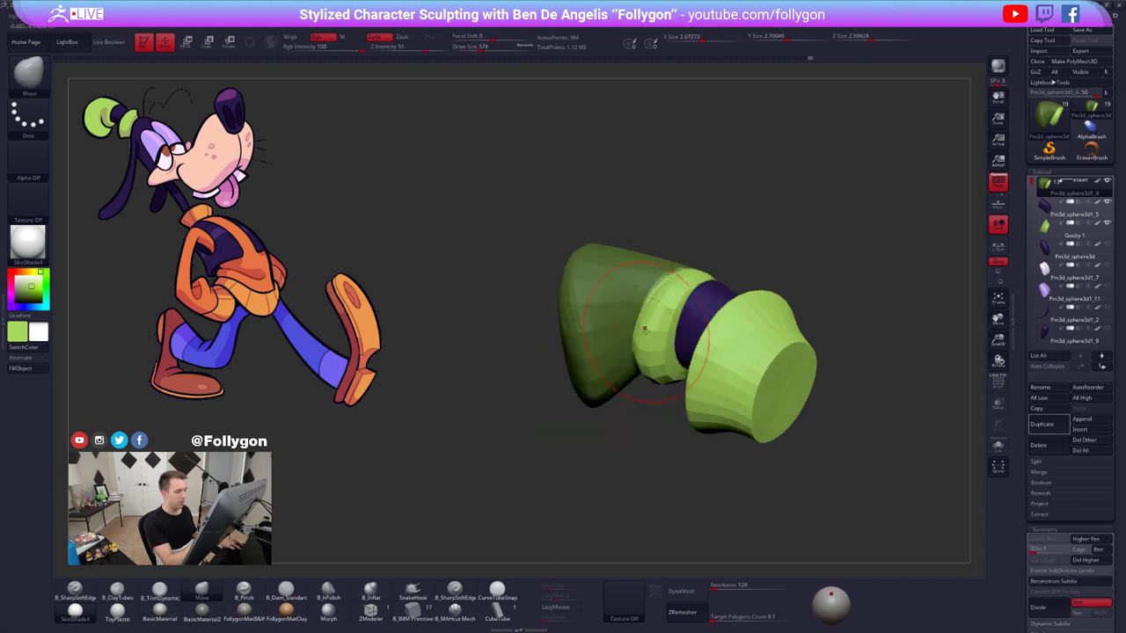
- Push the lobe's form against the crown with the Move brush at draw size 857
key(space)
drag(643, 334, 646, 333)
key(grave)
click(646, 335)
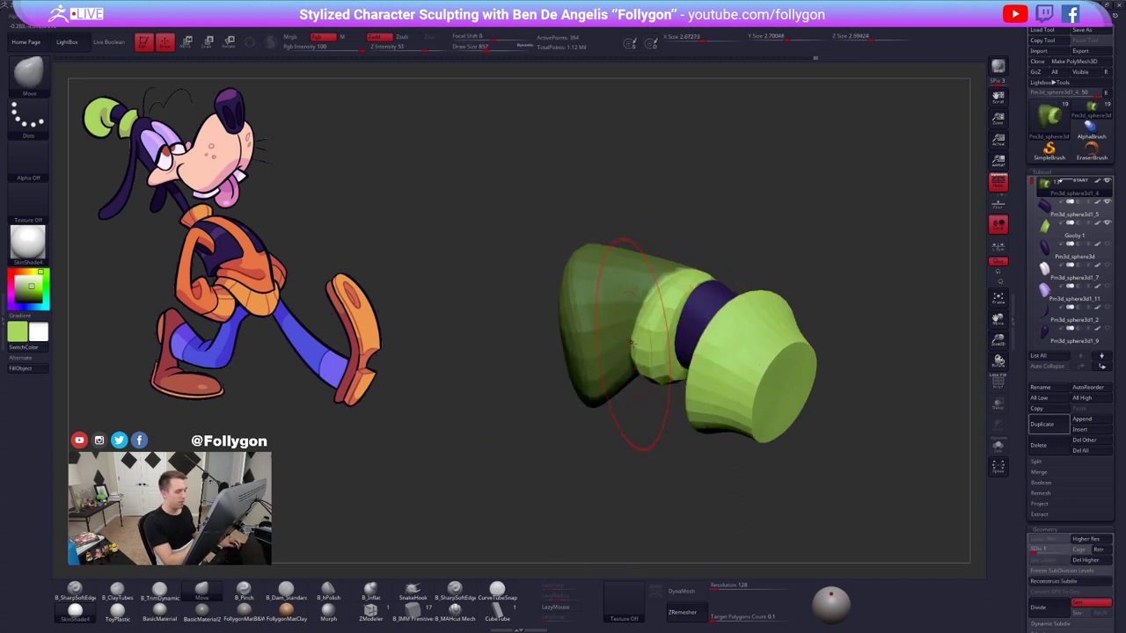
right_drag(630, 343, 650, 367)
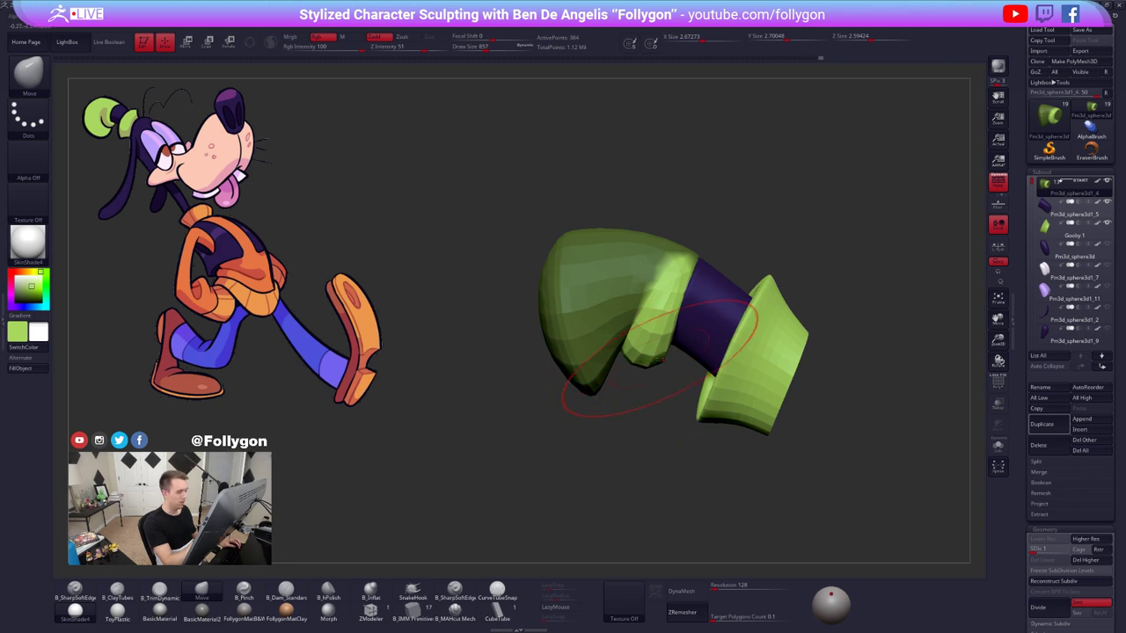
- Refine the lobe's upper end at a higher subdivision level with a softened mask and a smaller Move brush
key(d)
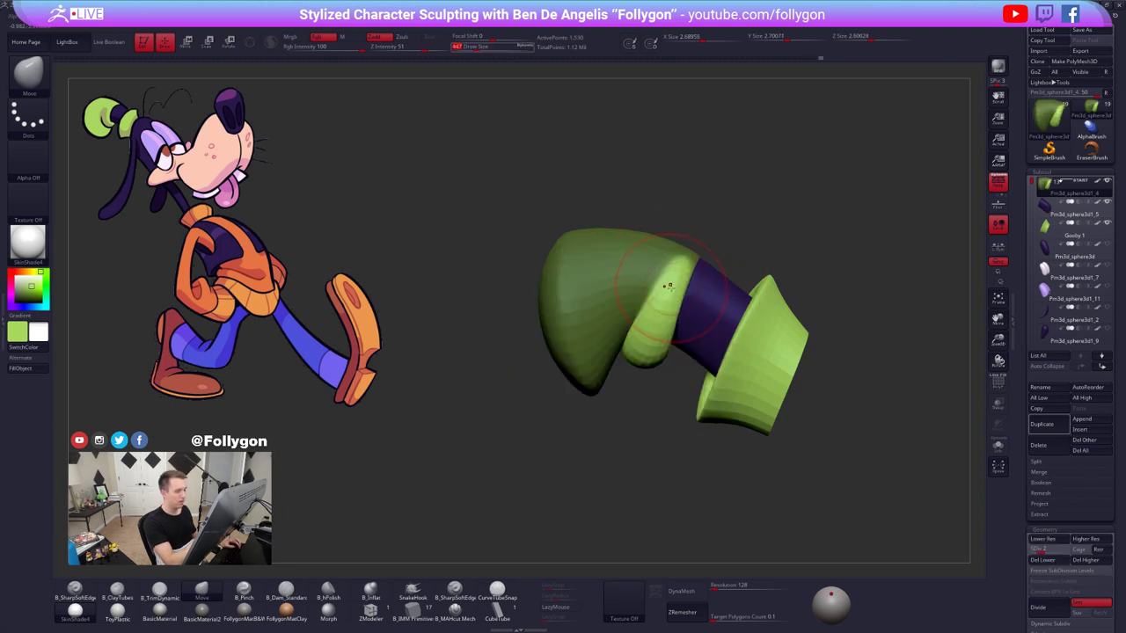
key(space)
drag(667, 294, 651, 294)
ctrl+click(681, 271)
key(d)
mouse_move(678, 277)
right_down()
mouse_move(697, 290)
mouse_move(670, 296)
right_up()
key(space)
drag(660, 295, 646, 295)
mouse_move(651, 296)
right_down()
mouse_move(699, 289)
mouse_move(720, 227)
right_up()
- Return the crown to subdivision level 5 and set up the B_TrimDynamic brush at draw size 203
key(d)
key(d)
key(3)
mouse_move(641, 289)
right_down()
mouse_move(675, 286)
mouse_move(694, 253)
mouse_move(677, 310)
right_up()
key(s)
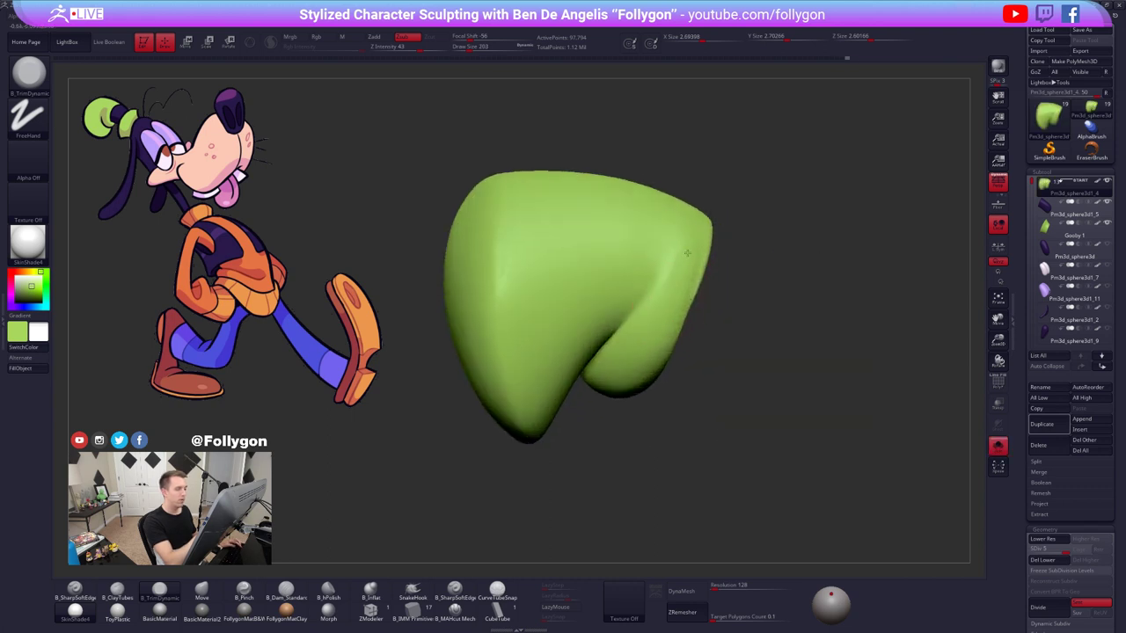
- Flatten the planes along the lobe with B_TrimDynamic strokes and check the wireframe
right_drag(688, 254, 666, 310)
right_drag(666, 269, 682, 265)
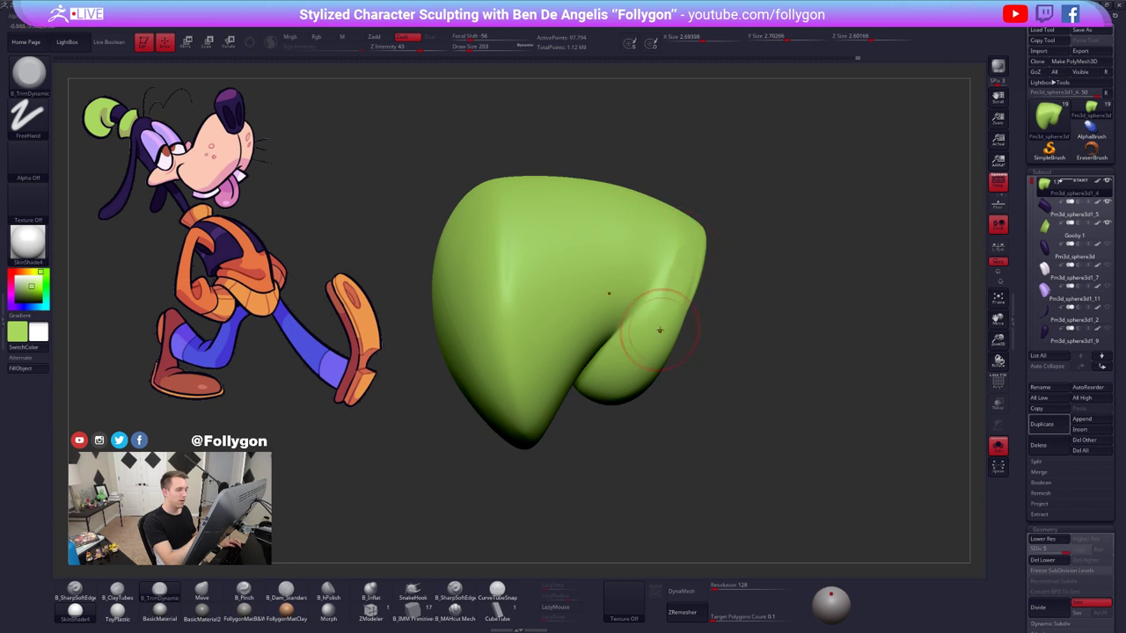
right_drag(660, 330, 686, 326)
drag(693, 246, 666, 294)
mouse_move(666, 295)
right_down()
mouse_move(620, 299)
mouse_move(644, 332)
right_up()
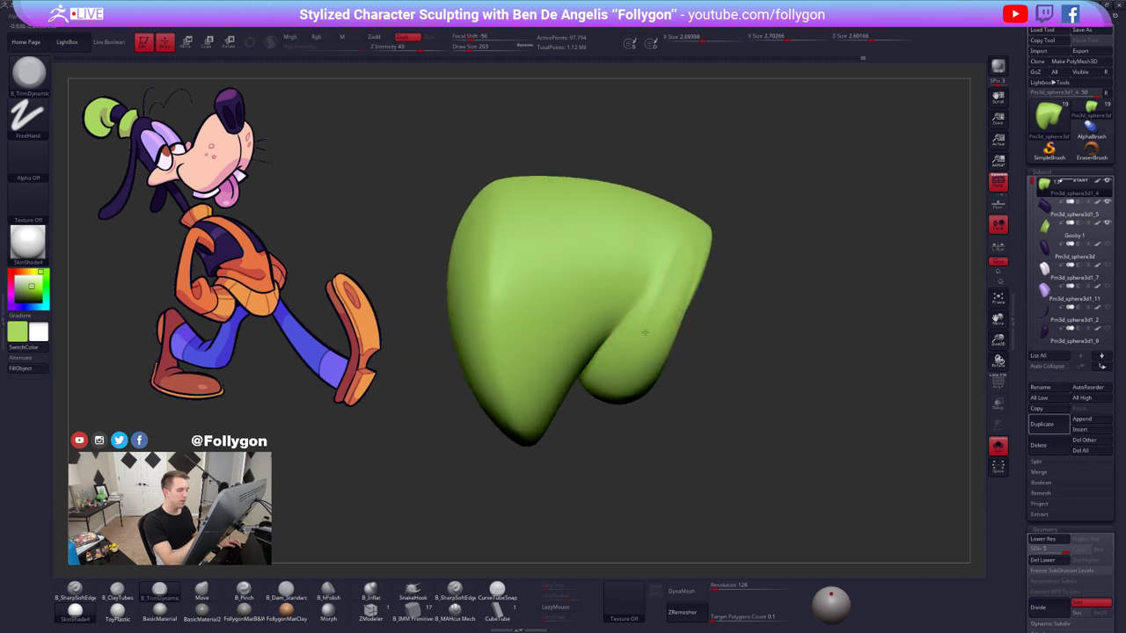
drag(650, 321, 640, 342)
mouse_move(668, 304)
right_down()
mouse_move(596, 382)
mouse_move(626, 392)
mouse_move(578, 405)
right_up()
key(shift+f)
key(shift+f)
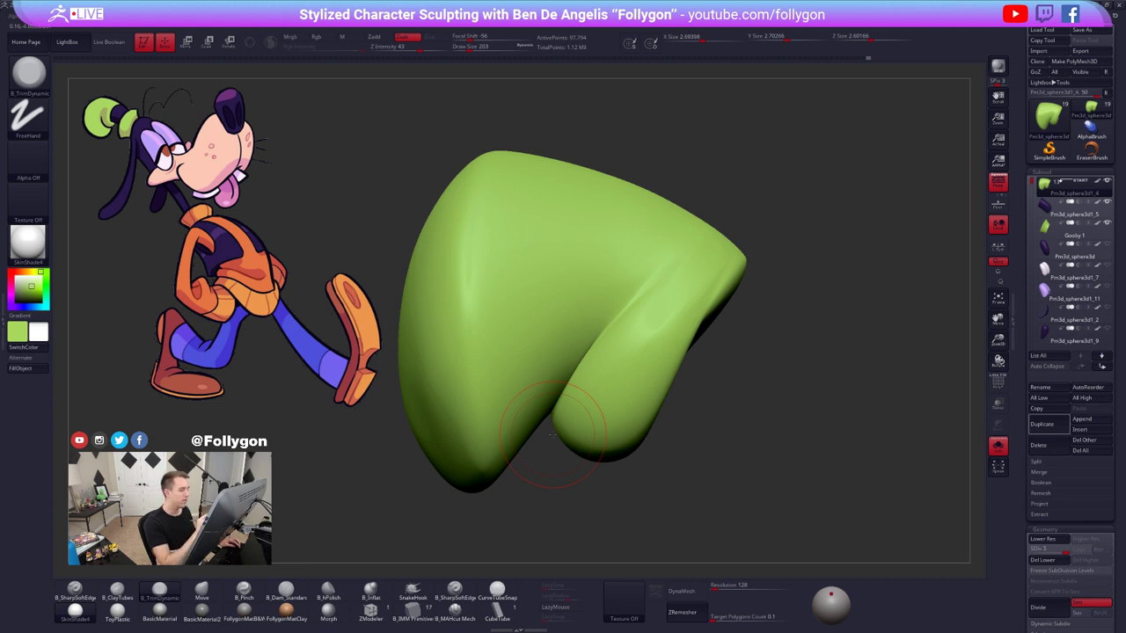
- Work the crease between the lobe and the crown with the B_MAHcut Mesh brush at draw sizes 40 and 308
click(455, 611)
key(space)
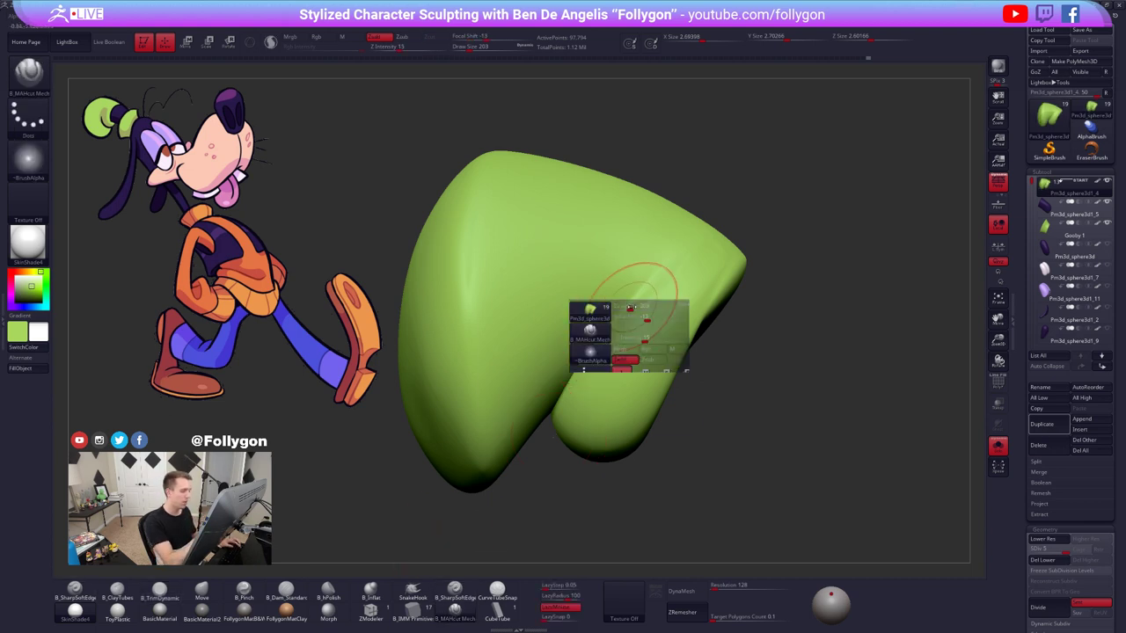
drag(631, 307, 621, 308)
right_drag(633, 319, 628, 344)
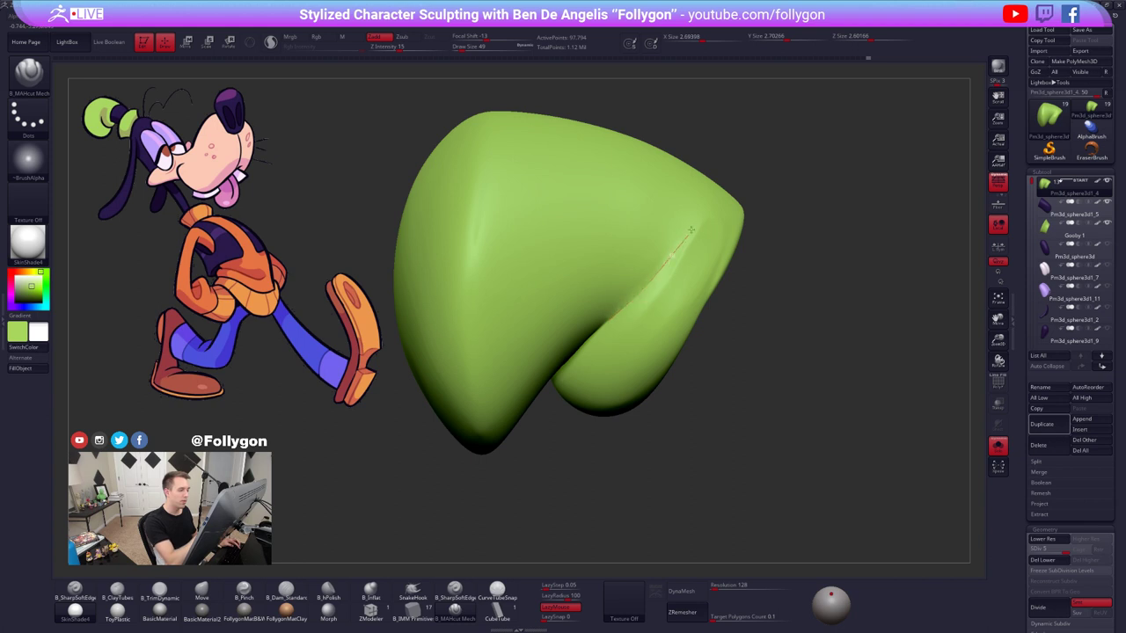
drag(725, 452, 750, 471)
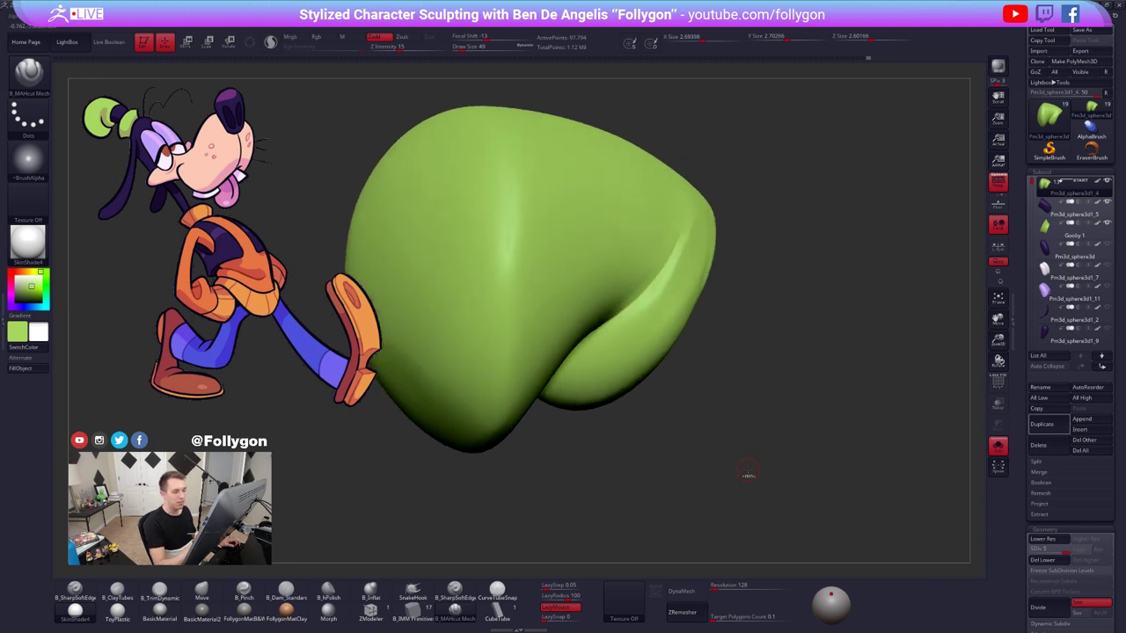
key(space)
drag(666, 301, 677, 302)
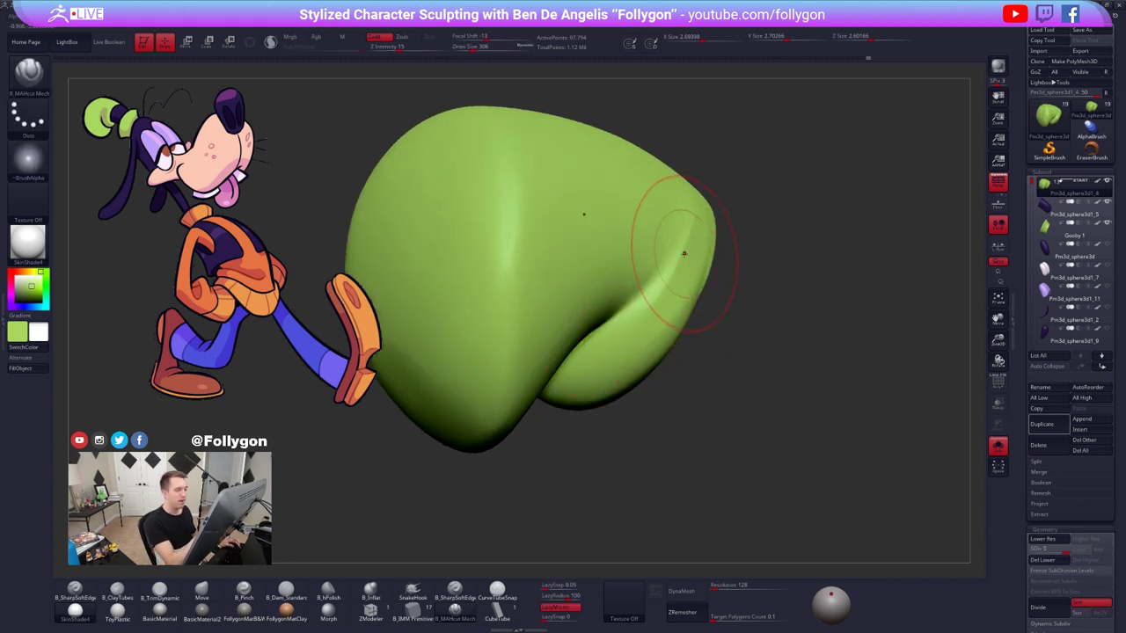
right_drag(684, 252, 674, 262)
key(space)
mouse_move(674, 265)
mouse_down()
mouse_move(663, 266)
mouse_move(702, 247)
mouse_move(710, 219)
mouse_up()
- Flatten the lobe's surface with B_TrimDynamic at draw size 239 on subdivision level 4, then go back up one level
key(space)
key(shift+d)
key(space)
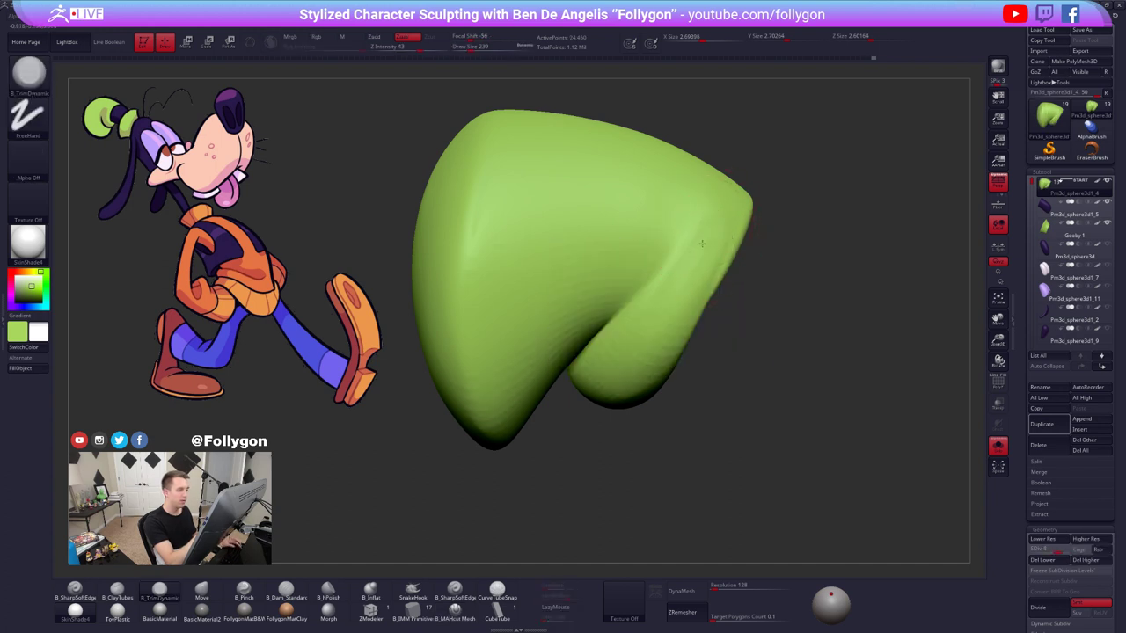
mouse_move(641, 360)
right_down()
mouse_move(650, 374)
mouse_move(644, 359)
right_up()
drag(648, 339, 638, 364)
right_drag(639, 365, 637, 357)
key(d)
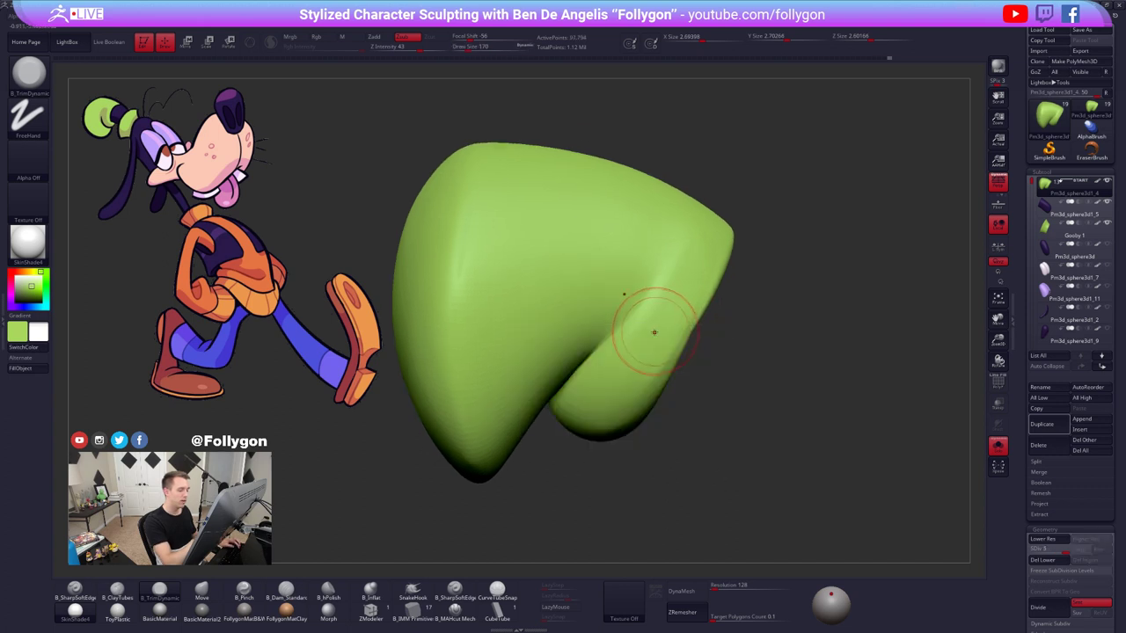
- Smooth the lobe and its transition into the crown at subdivision levels 5 and 4, and check the wireframe
shift+drag(653, 332, 638, 370)
shift+drag(682, 303, 666, 339)
right_drag(651, 345, 684, 347)
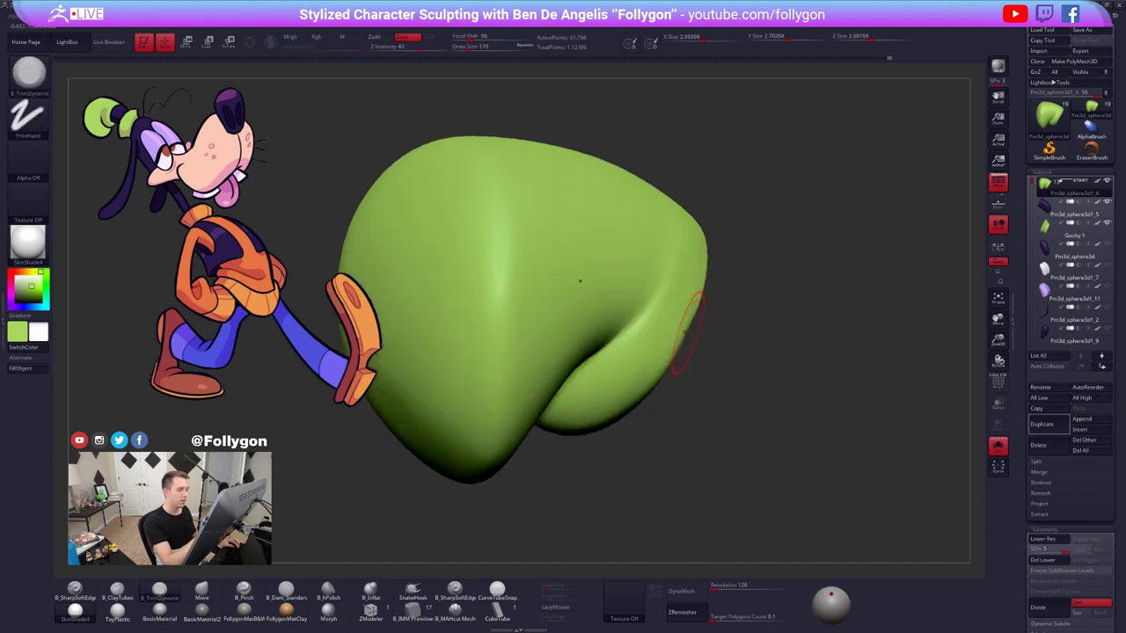
key(shift+d)
shift+drag(649, 352, 695, 249)
mouse_move(695, 325)
right_down()
mouse_move(654, 350)
mouse_move(687, 334)
right_up()
key(shift+f)
key(shift+f)
- Polish the lobe from its tip to its upper end with trimming and smoothing strokes at draw size 192
key(space)
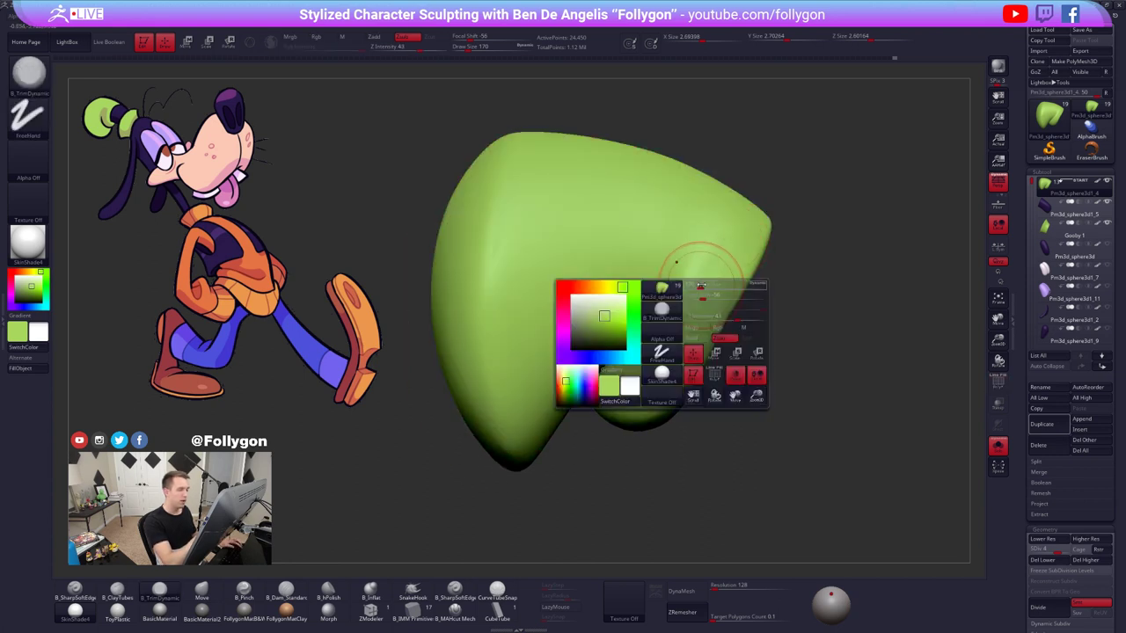
drag(704, 286, 710, 286)
right_drag(662, 372, 701, 282)
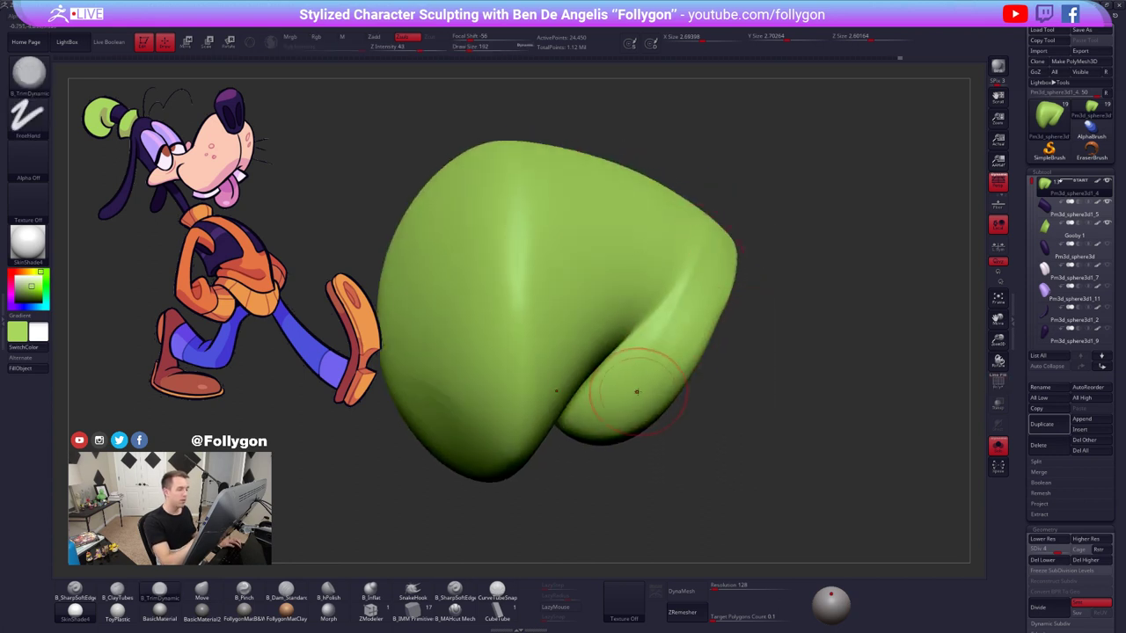
right_drag(637, 391, 683, 335)
alt+right_drag(652, 400, 650, 402)
shift+drag(646, 388, 718, 279)
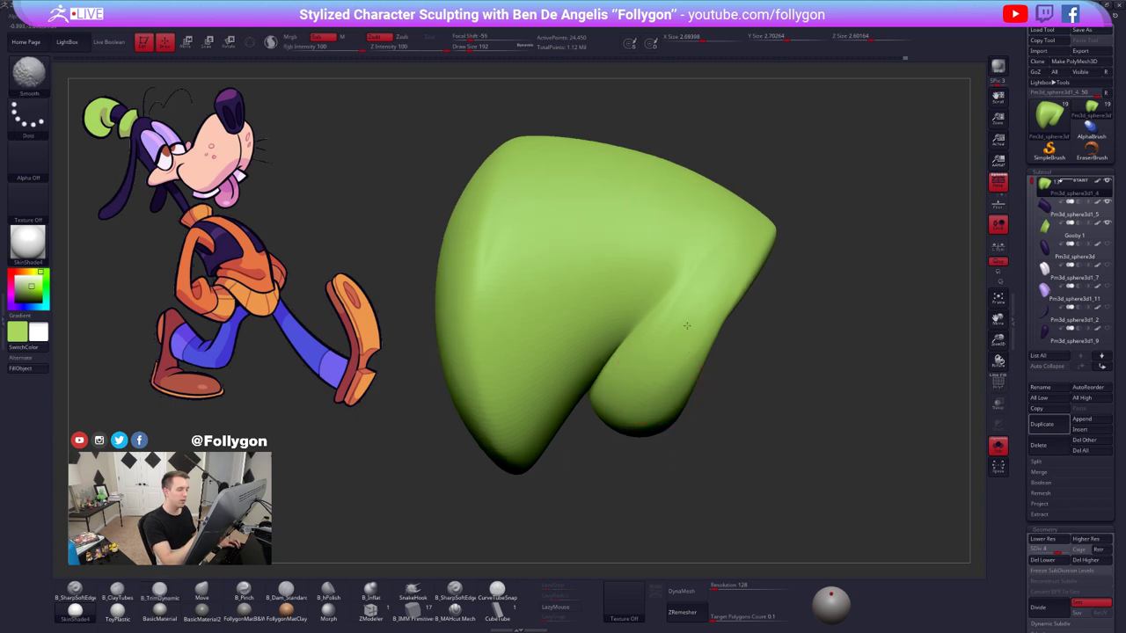
right_drag(687, 325, 674, 364)
shift+drag(674, 364, 709, 284)
- Return the crown to subdivision level 5 and show the band and brim again
key(d)
ctrl+right_drag(649, 337, 663, 385)
key(alt+s)
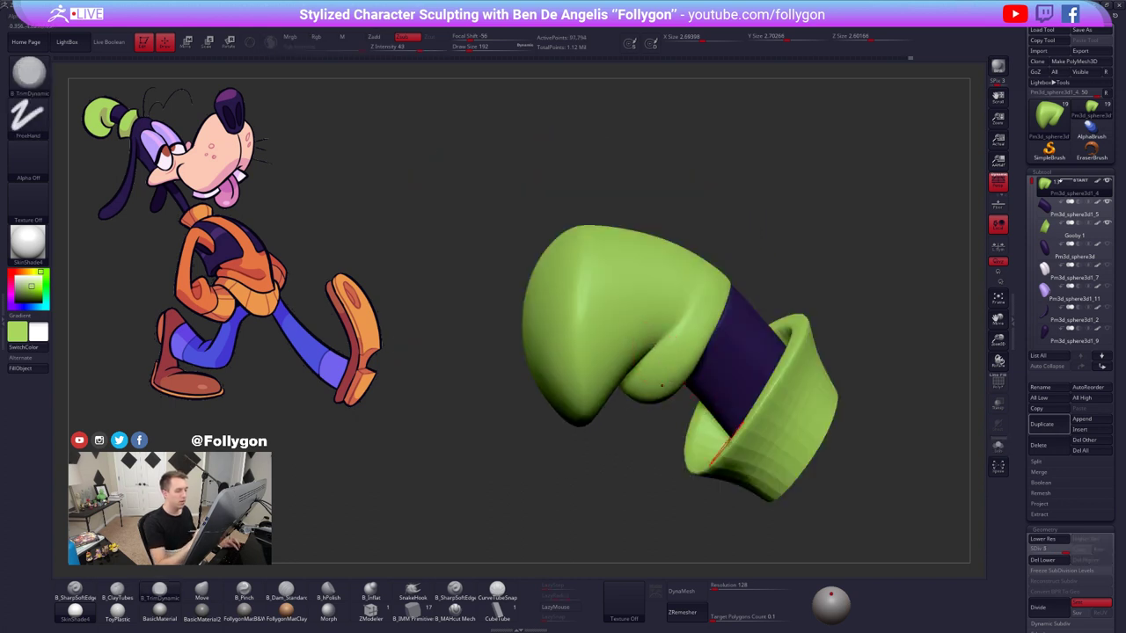
- Drop the crown to subdivision level 3 and smooth where the folded lobe meets the band
mouse_move(728, 444)
right_down()
mouse_move(783, 415)
mouse_move(709, 428)
right_up()
key(shift+d)
key(shift+d)
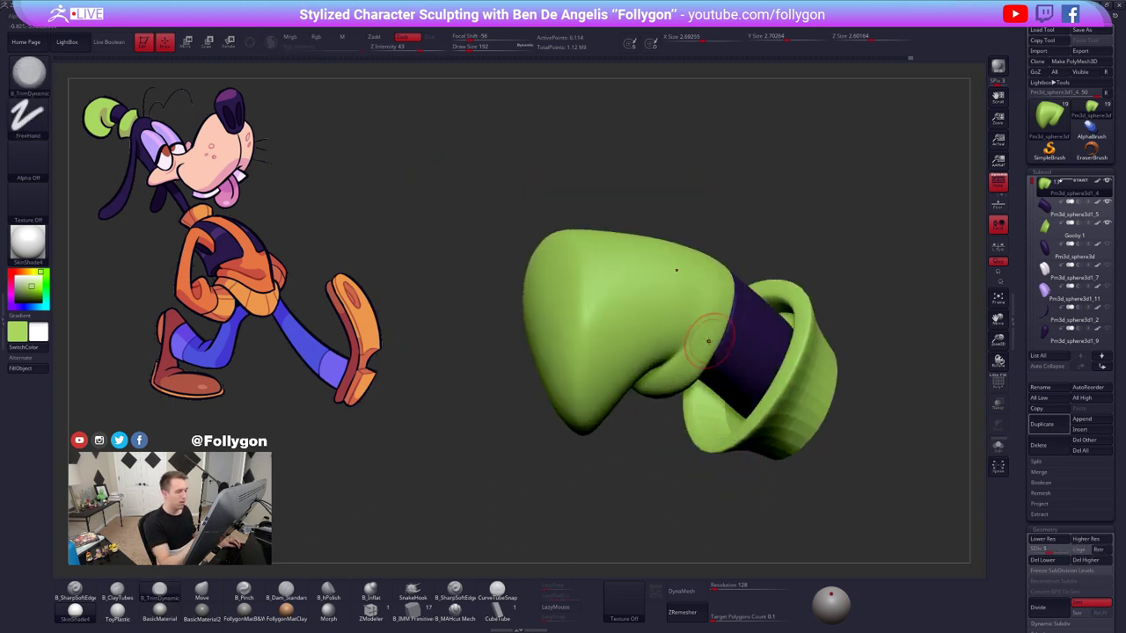
mouse_move(709, 341)
shift+mouse_down()
mouse_move(714, 320)
mouse_move(711, 372)
shift+mouse_up()
mouse_move(759, 413)
right_down()
mouse_move(681, 428)
mouse_move(719, 459)
mouse_move(695, 477)
right_up()
- Adjust the crown's shape around the band at subdivision level 5 with the Move brush, reducing the draw size to 430
key(b)
key(m)
key(v)
key(space)
drag(677, 299, 695, 300)
key(d)
key(d)
right_drag(693, 300, 706, 355)
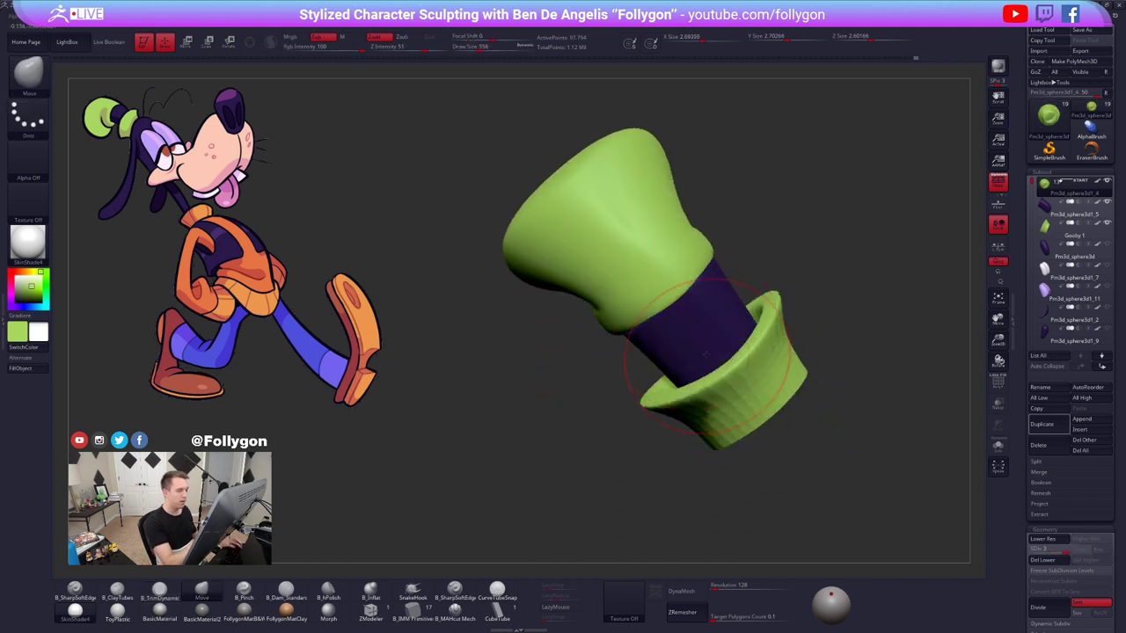
right_drag(708, 283, 706, 280)
key(space)
drag(706, 280, 695, 279)
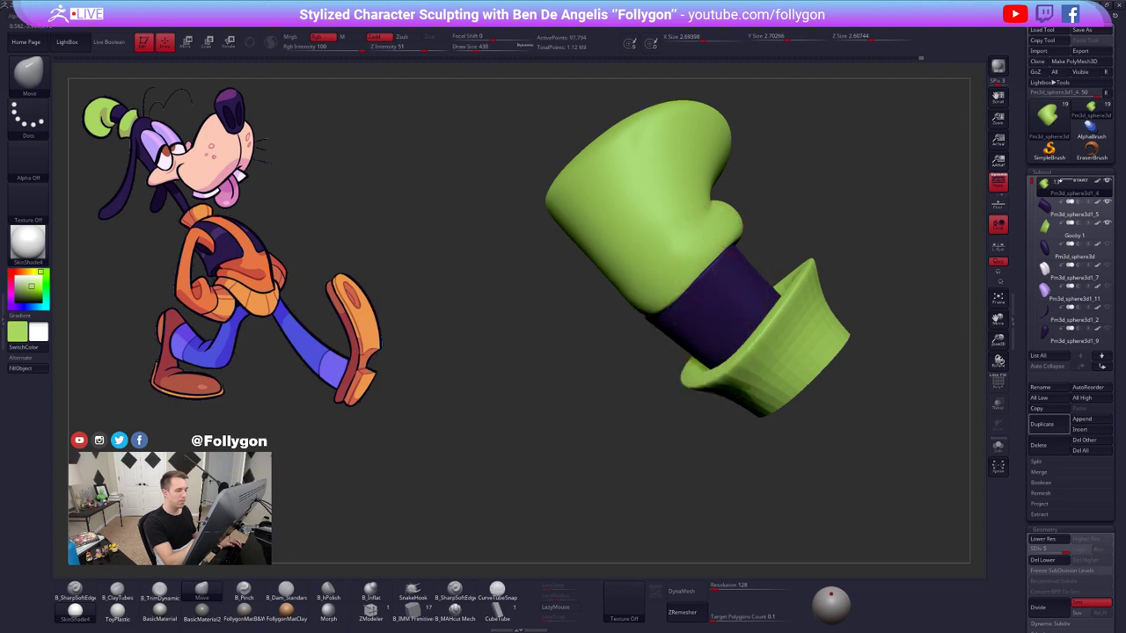
mouse_move(720, 276)
right_down()
mouse_move(721, 257)
mouse_move(699, 252)
right_up()
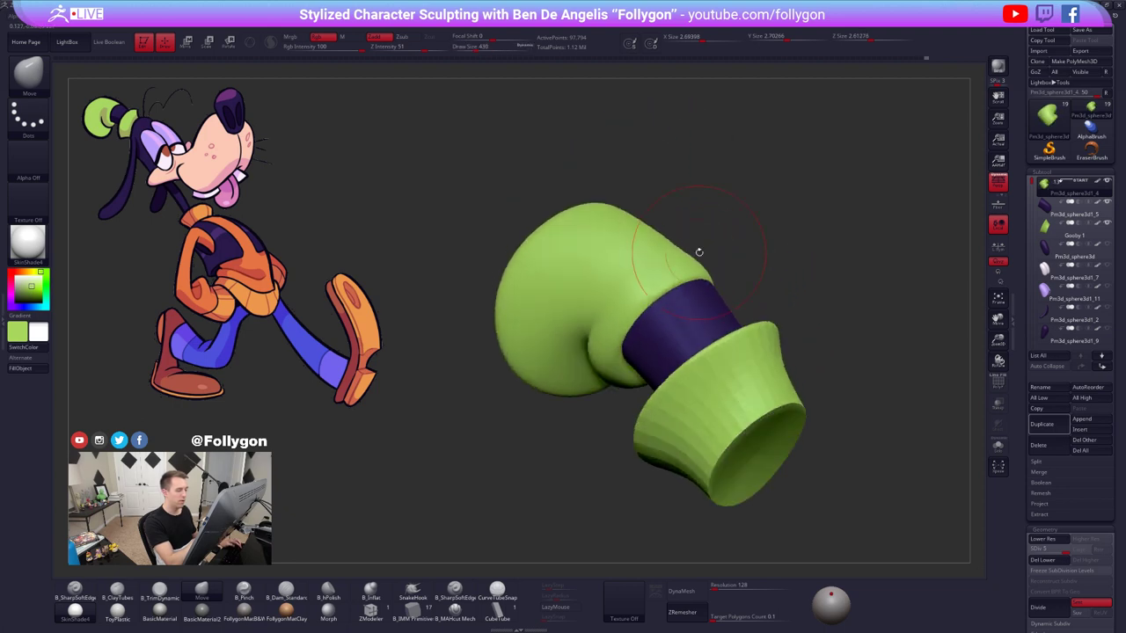
- Check the crown's wireframe from below, then select the dark band and show the whole head again
mouse_move(647, 337)
right_down()
mouse_move(637, 321)
mouse_move(646, 312)
mouse_move(625, 331)
right_up()
key(shift+f)
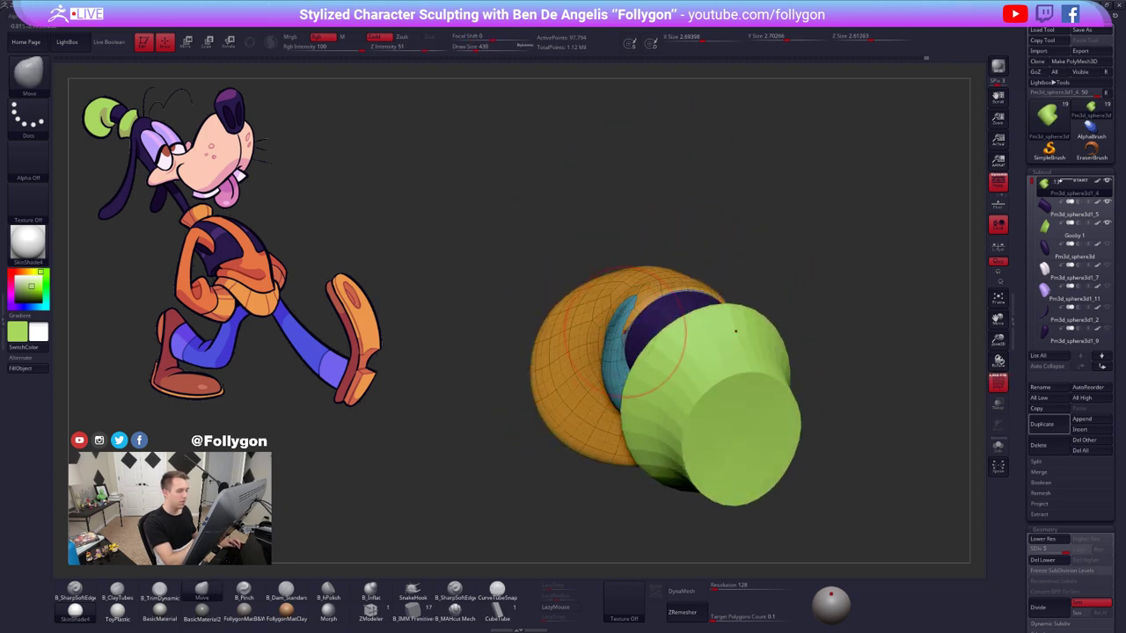
key(shift+f)
right_drag(576, 373, 675, 471)
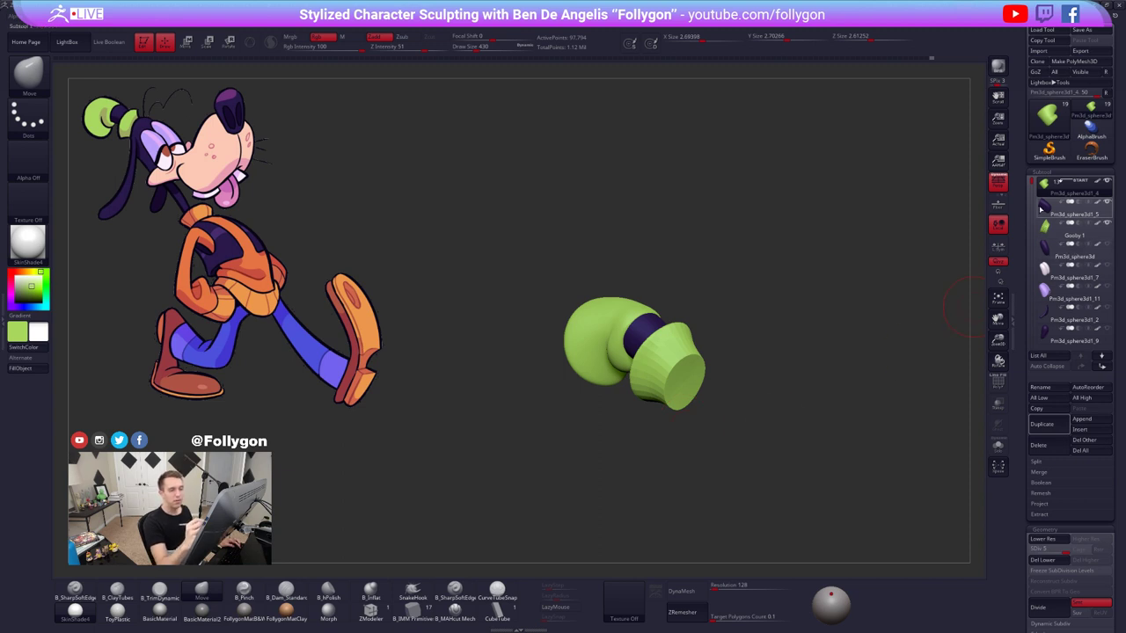
click(1044, 211)
shift+click(1107, 182)
shift+click(1107, 182)
ctrl+right_drag(876, 351, 756, 455)
alt+right_drag(756, 455, 794, 499)
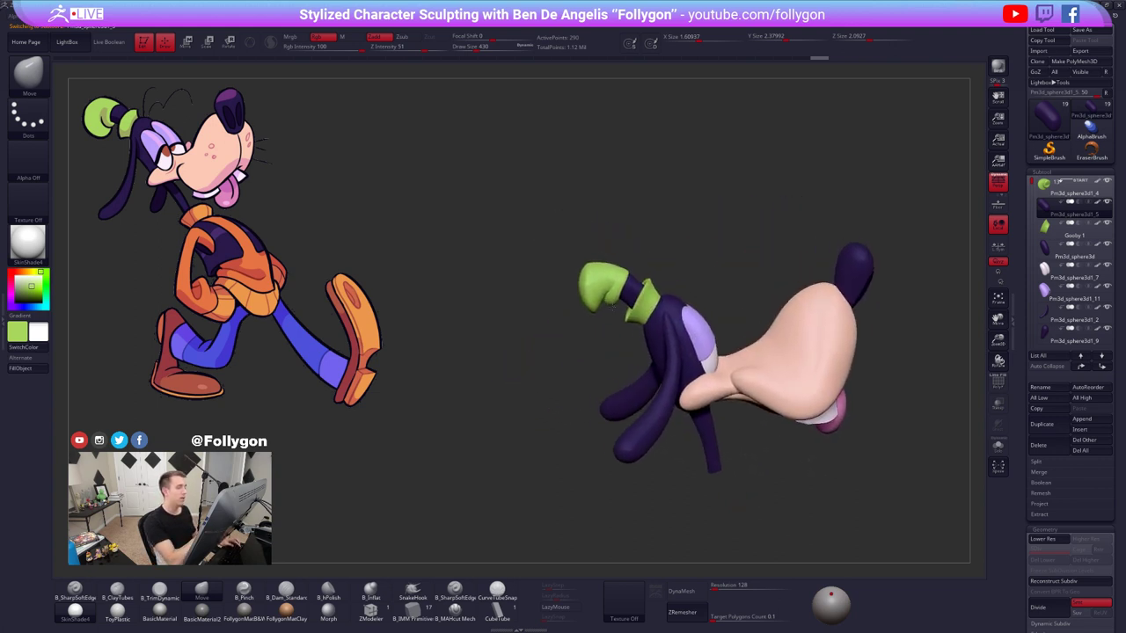
- Select the green crown and mask everything except the lobe's polygroup, returning to the Move brush
ctrl+right_drag(614, 304, 602, 297)
key(w)
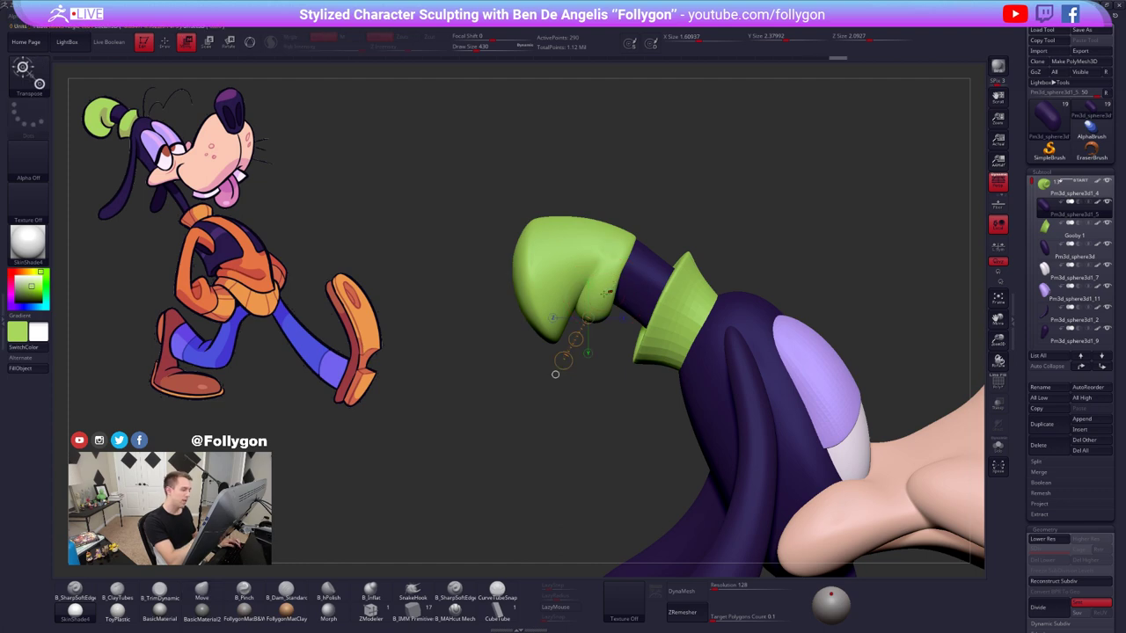
key(shift+f)
key(shift+f)
alt+click(602, 294)
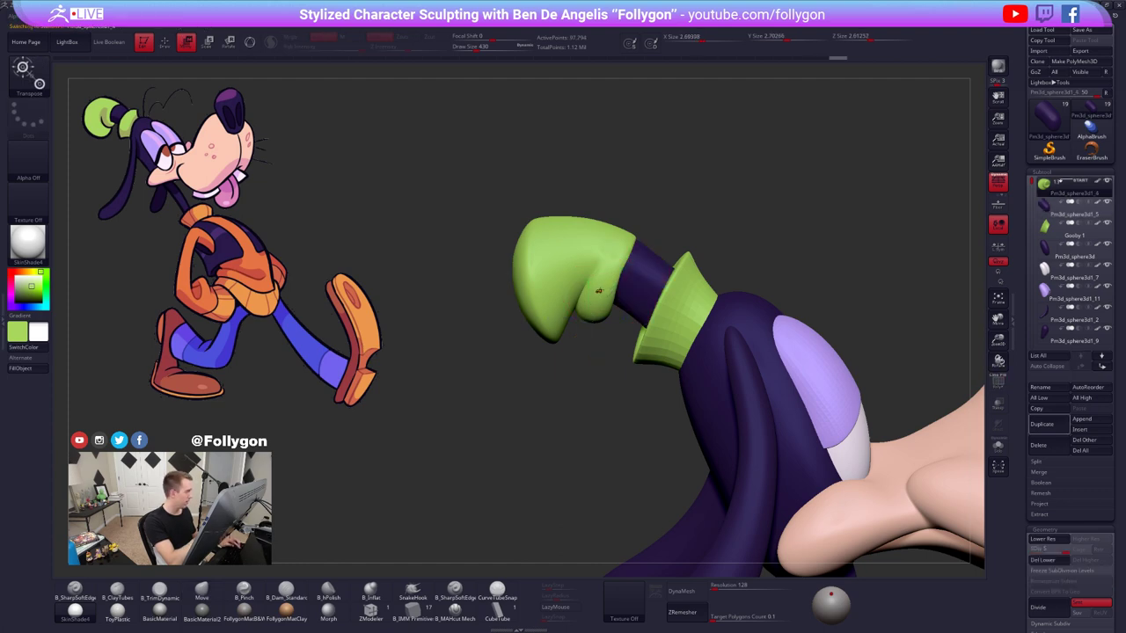
key(shift+f)
key(shift+f)
ctrl+click(603, 287)
ctrl+right_drag(603, 287, 584, 311)
key(q)
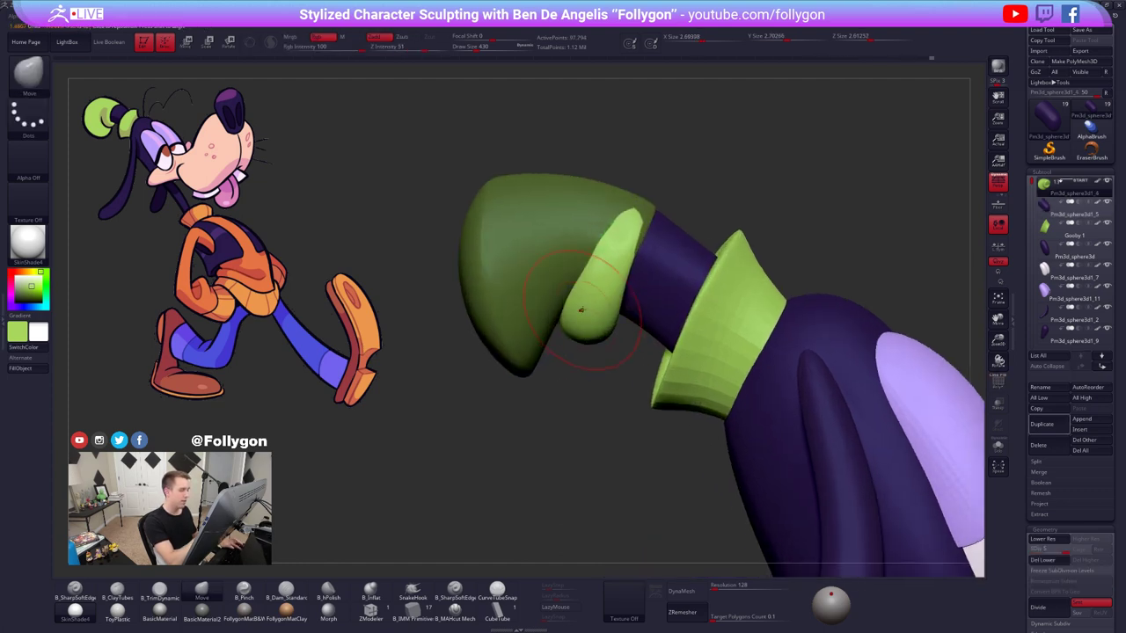
- Reshape the unmasked lobe at subdivision level 1 with the Move brush at draw size 500
key(shift+d)
key(shift+d)
key(shift+d)
key(shift+d)
drag(590, 336, 611, 328)
right_drag(610, 328, 633, 344)
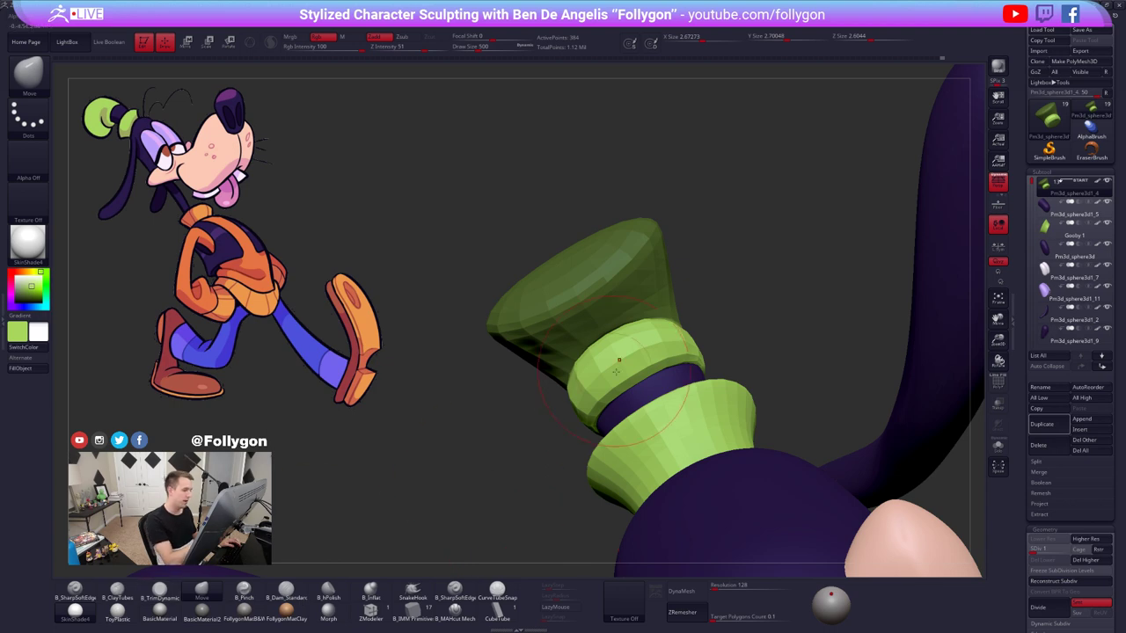
- Isolate the crown and adjust the lobe around its underside with the Move brush at draw size 414
mouse_move(617, 371)
right_down()
mouse_move(644, 348)
mouse_move(641, 336)
mouse_move(632, 373)
right_up()
key(alt+s)
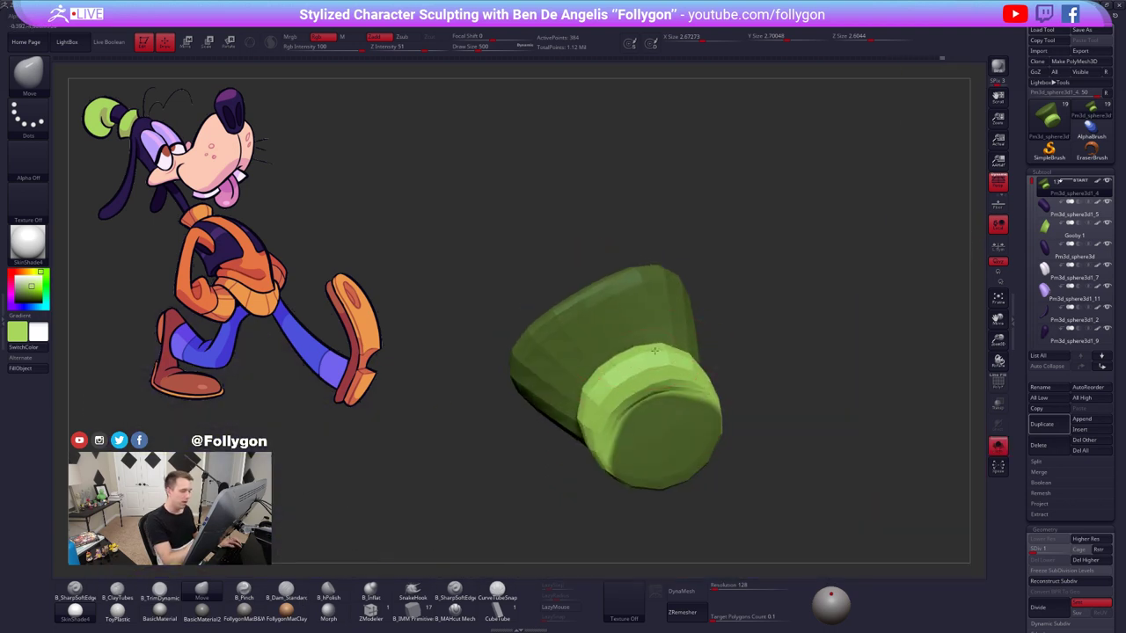
drag(654, 351, 669, 356)
key(space)
right_drag(651, 431, 661, 393)
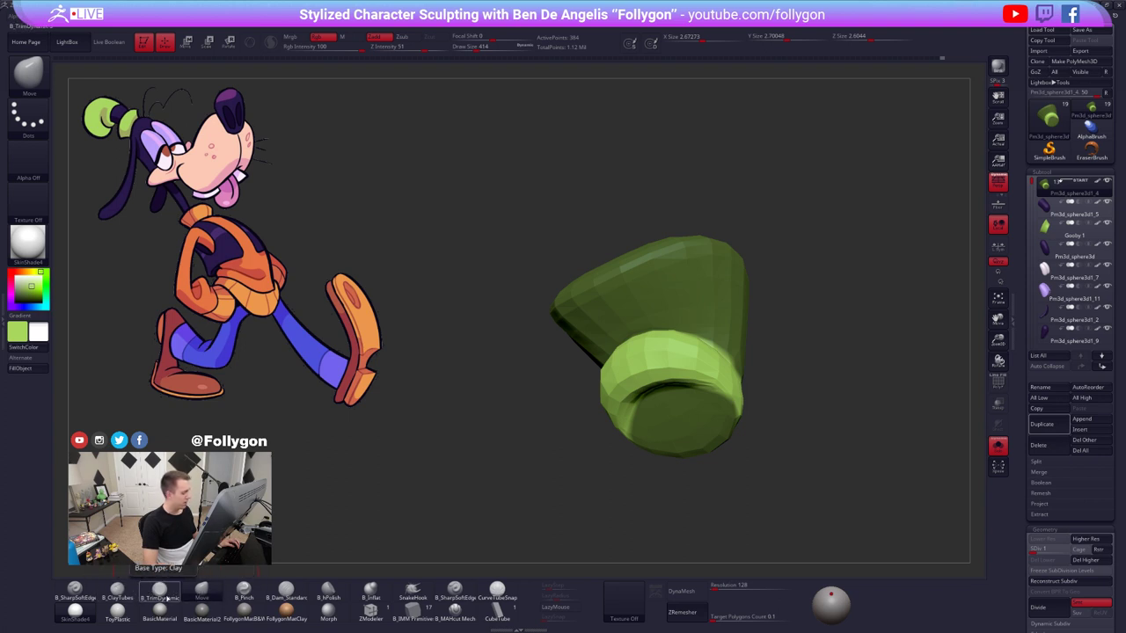
- Raise the crown to subdivision level 2, then move and smooth the lobe with a smaller brush
alt+drag(556, 339, 537, 359)
key(d)
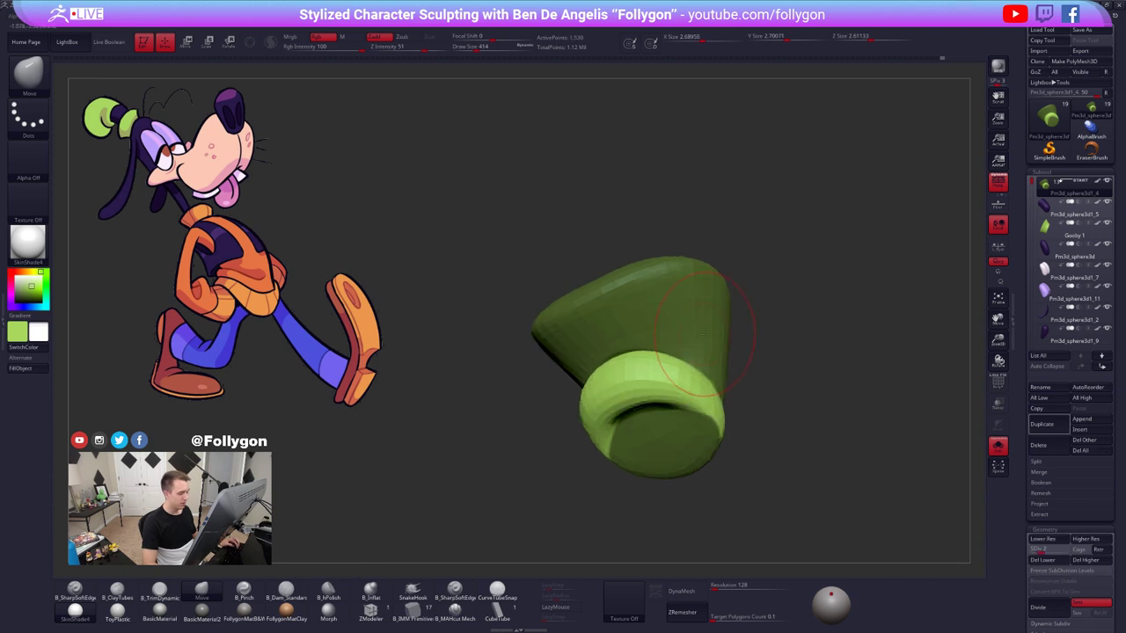
drag(554, 404, 573, 484)
key(bracketleft)
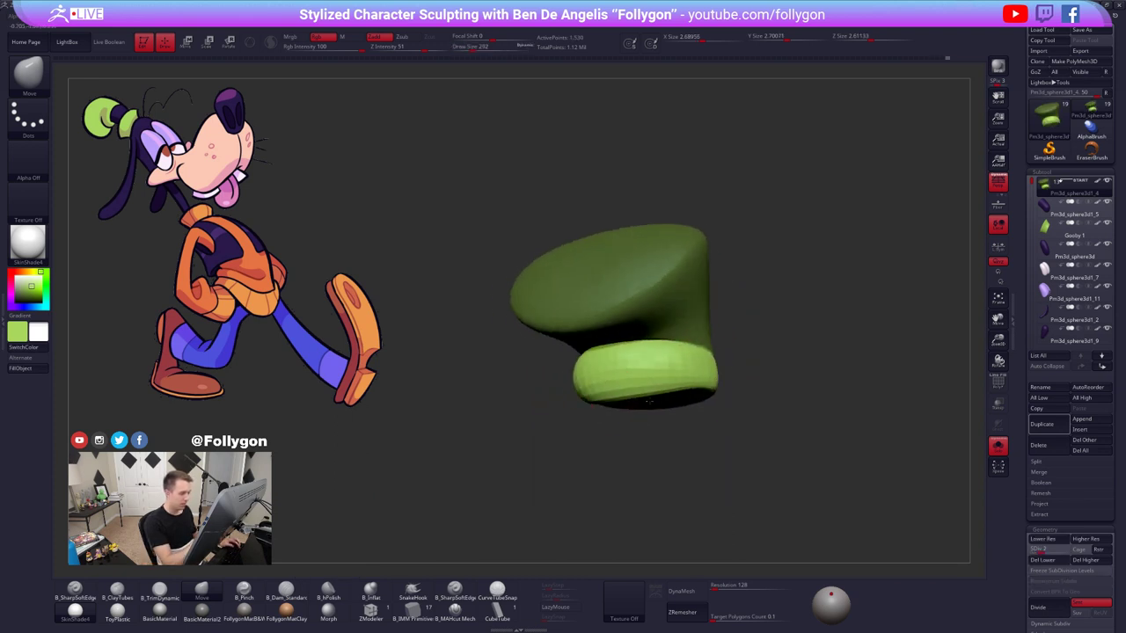
mouse_move(647, 378)
shift+mouse_down()
mouse_move(674, 364)
mouse_move(658, 384)
shift+mouse_up()
drag(563, 422, 538, 413)
shift+drag(659, 369, 607, 378)
- Refine the lobe's contour with the Move brush while stepping up to subdivision level 4
key(d)
drag(545, 432, 563, 369)
drag(723, 369, 730, 369)
key(d)
key(space)
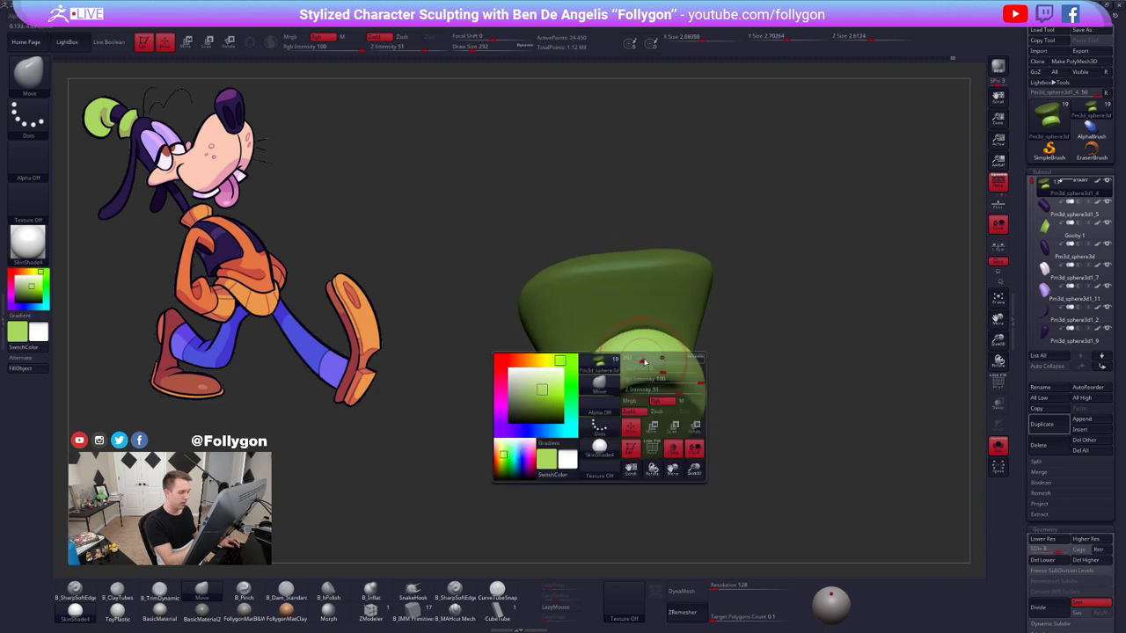
drag(644, 365, 654, 365)
drag(546, 374, 616, 355)
right_drag(672, 345, 709, 343)
- Invert the mask to protect the lobe and smooth the crown above it at subdivision levels 2 and 3
key(shift+d)
ctrl+click(633, 378)
key(shift+d)
shift+drag(710, 343, 683, 332)
right_drag(683, 332, 717, 336)
shift+drag(695, 339, 660, 343)
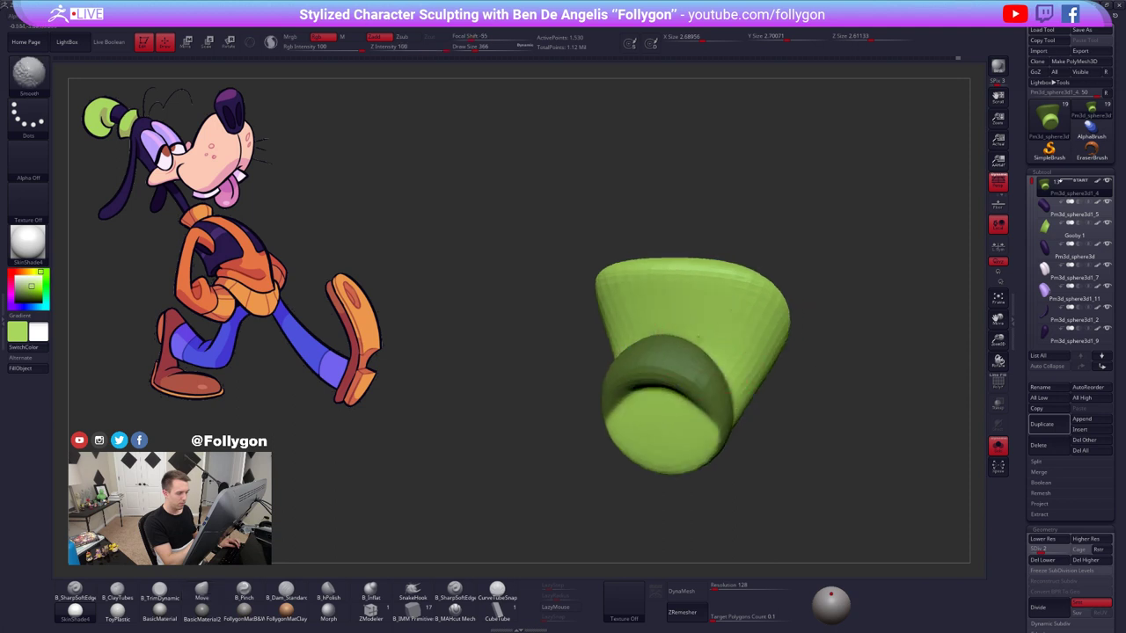
right_drag(660, 352, 688, 357)
key(d)
shift+drag(645, 342, 625, 328)
right_drag(647, 344, 627, 346)
shift+drag(626, 357, 628, 352)
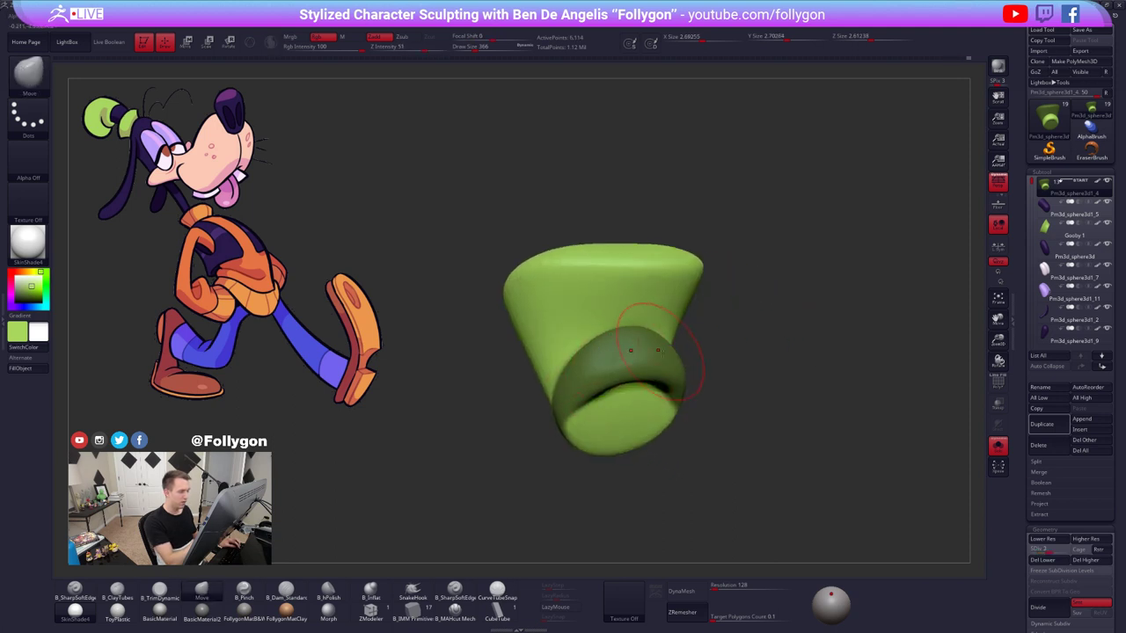
- Clear the mask, return the crown to subdivision level 5 and show the rest of the head
right_drag(629, 352, 699, 350)
ctrl+drag(795, 395, 812, 389)
key(d)
key(d)
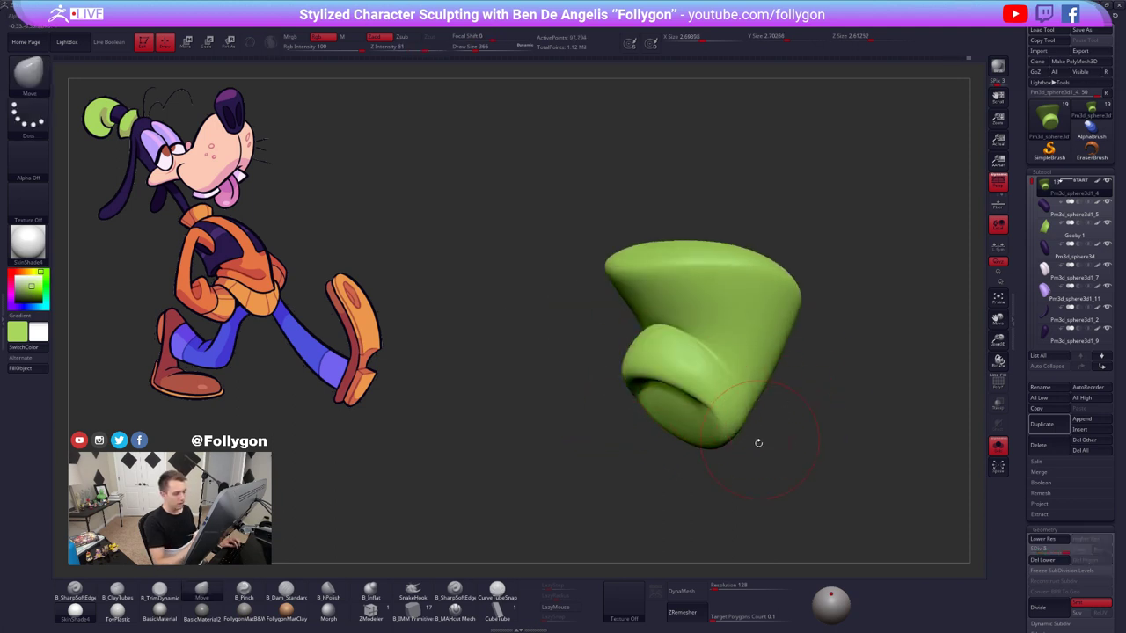
right_drag(739, 431, 801, 499)
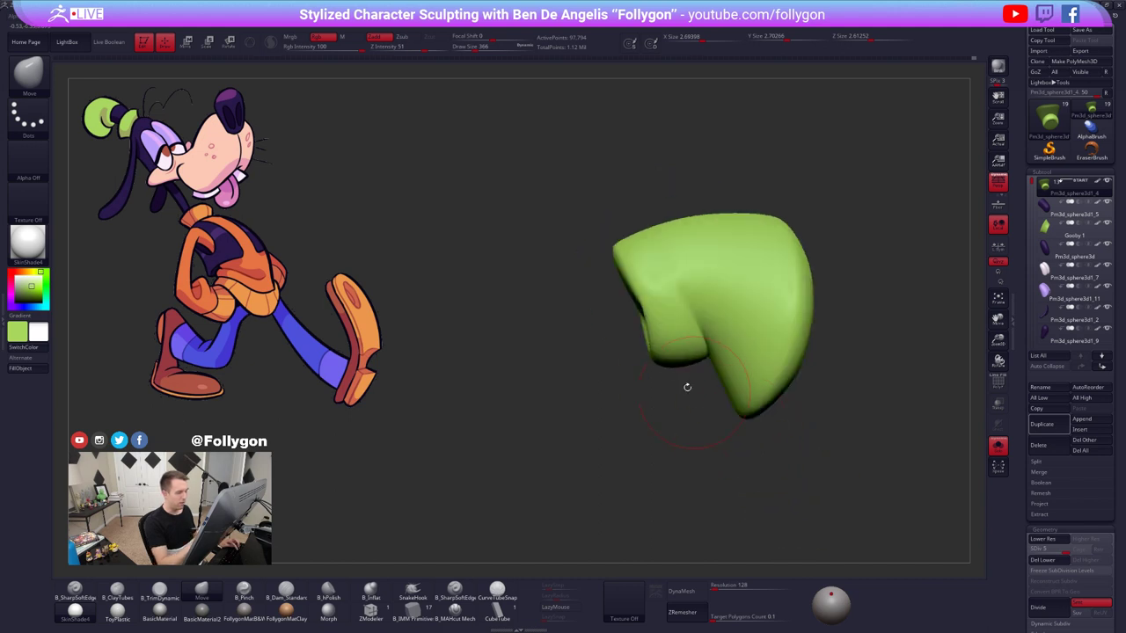
key(alt+shift+s)
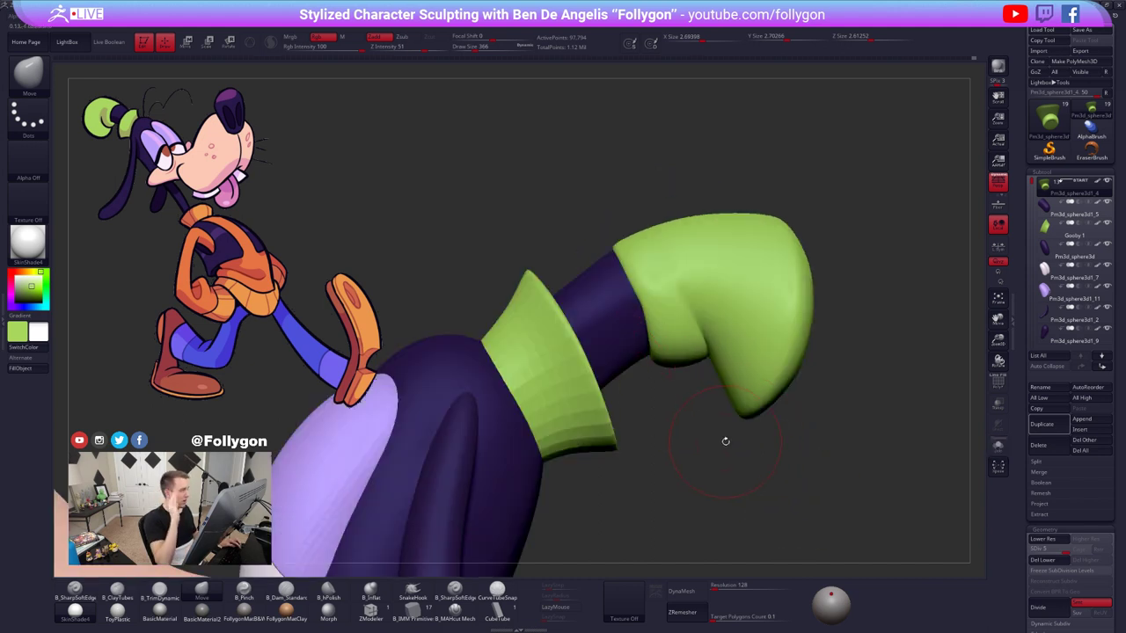
- Drop the crown to subdivision level 2 and adjust its edge along the band with the Move brush at draw size 279
drag(724, 444, 653, 346)
key(shift+d)
key(shift+d)
key(shift+d)
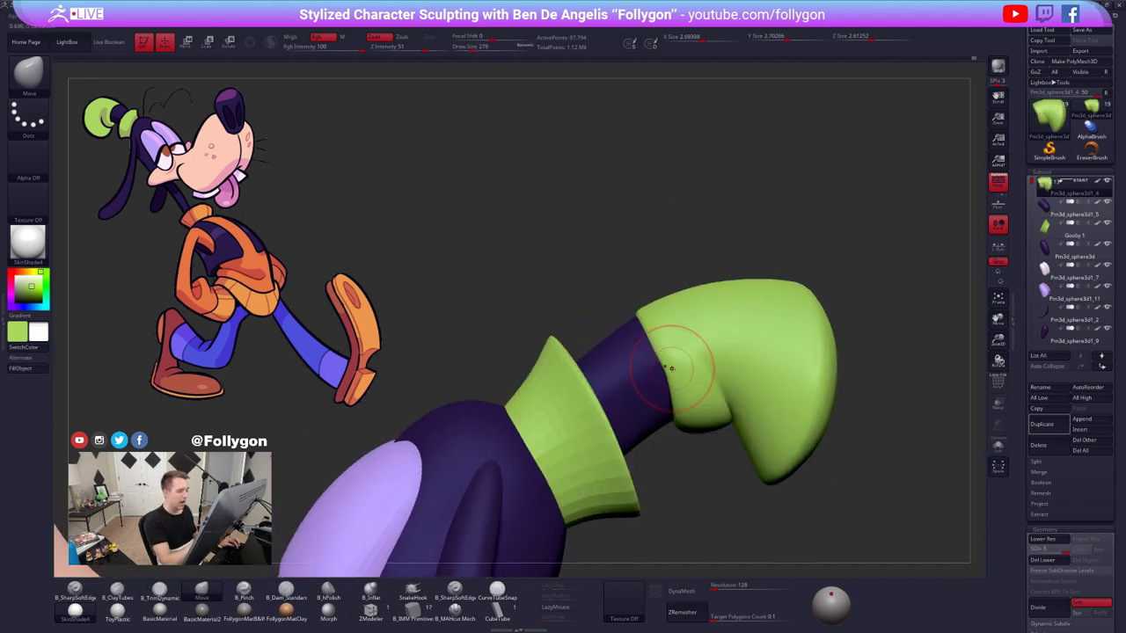
right_drag(665, 379, 683, 394)
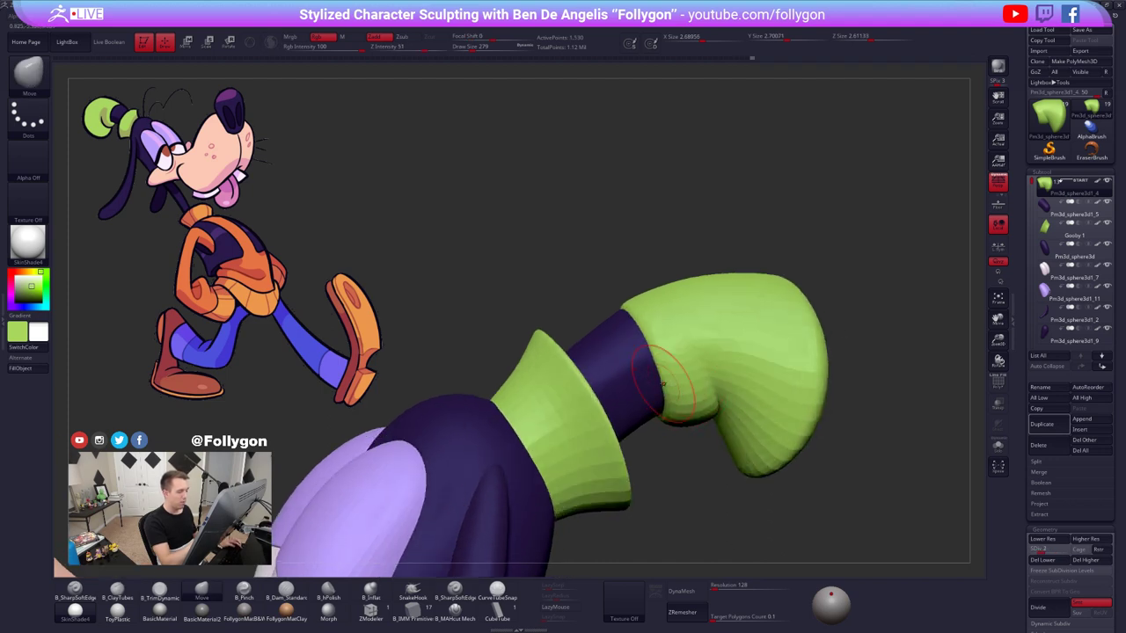
- Shape the crown's edge around the band at draw size 335 and return to subdivision level 5
right_drag(666, 337, 658, 344)
key(space)
drag(660, 344, 678, 344)
key(d)
key(d)
key(d)
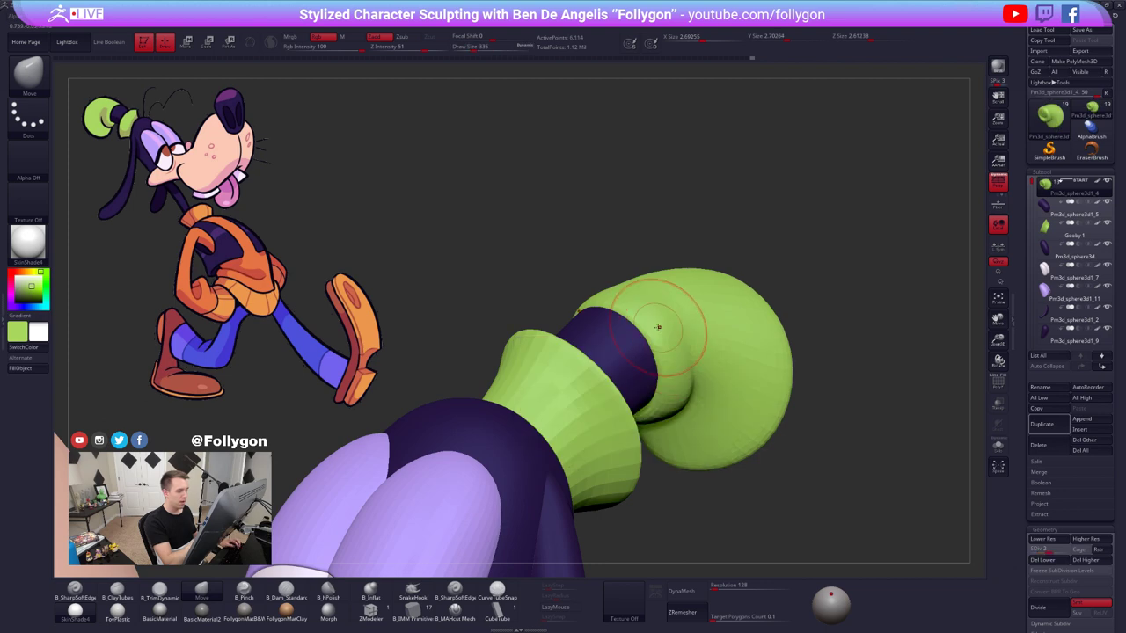
- Isolate the crown and sharpen the rim around its recessed underside with B_Pinch at draw size 170
key(alt+s)
right_drag(658, 356, 707, 367)
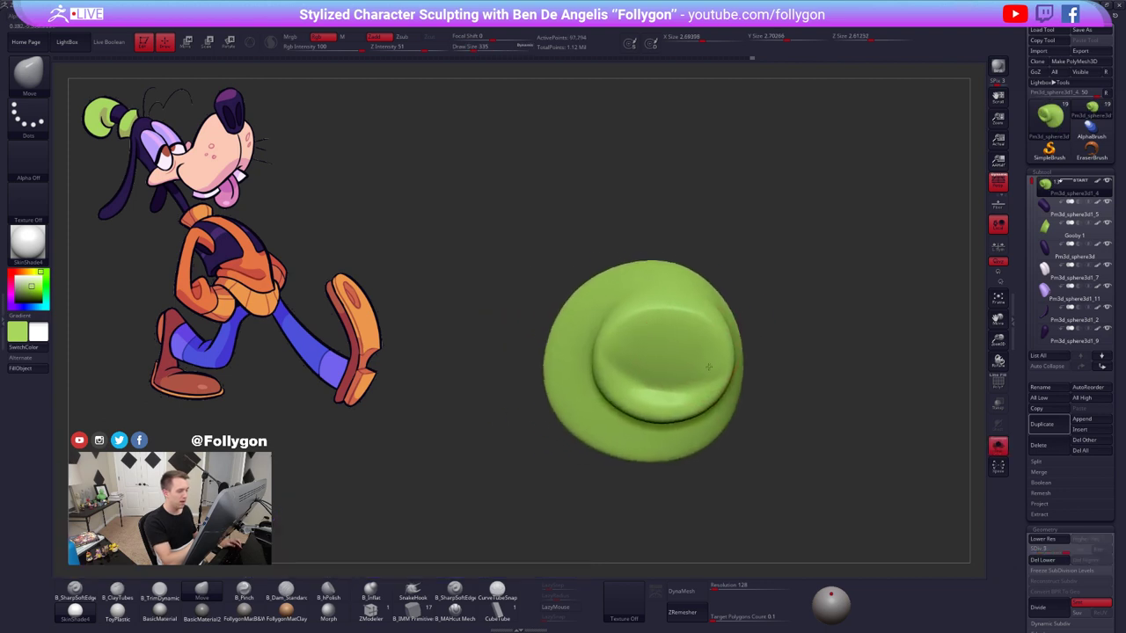
key(5)
mouse_move(630, 337)
right_down()
mouse_move(651, 361)
mouse_move(623, 336)
right_up()
key(space)
drag(623, 338, 609, 340)
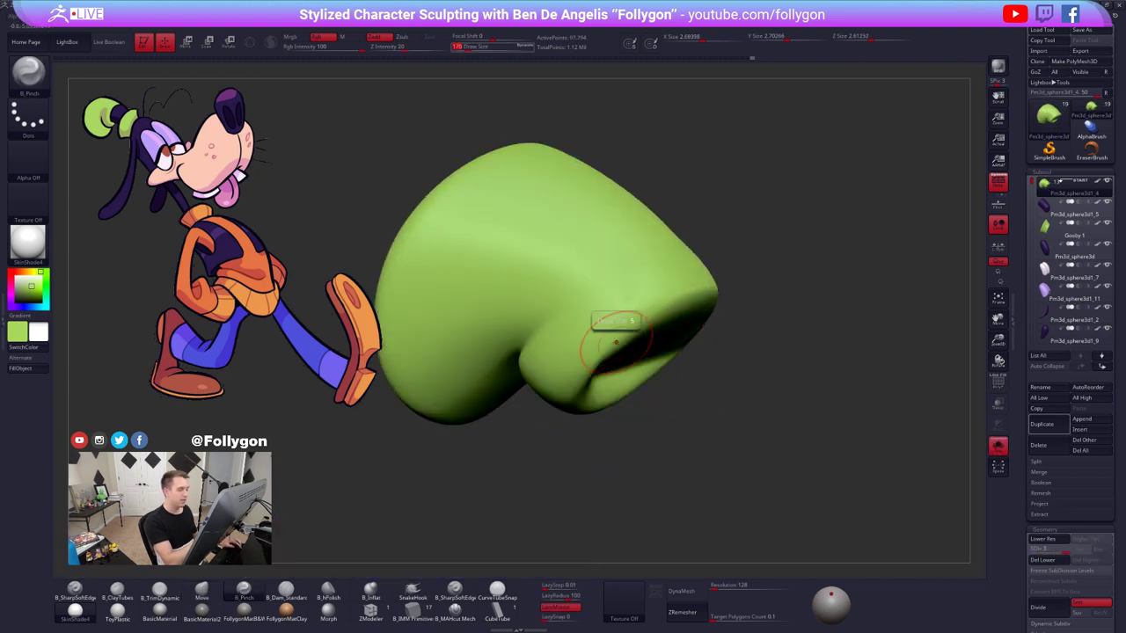
right_drag(611, 341, 639, 348)
key(alt+s)
key(ctrl+shift+s)
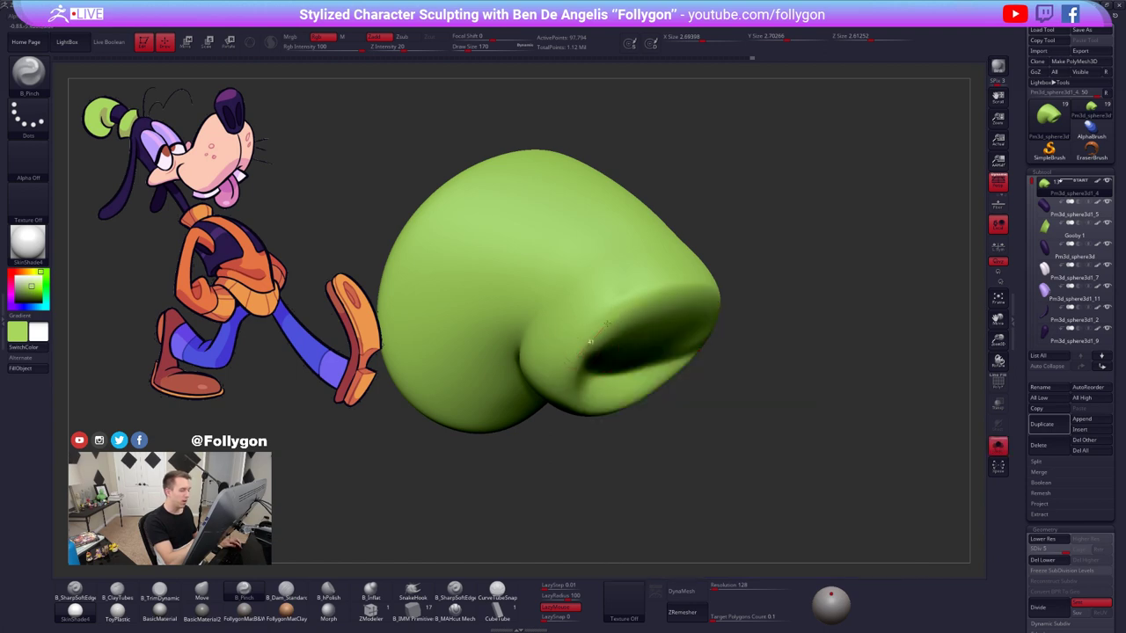
drag(738, 285, 744, 292)
right_drag(737, 304, 718, 306)
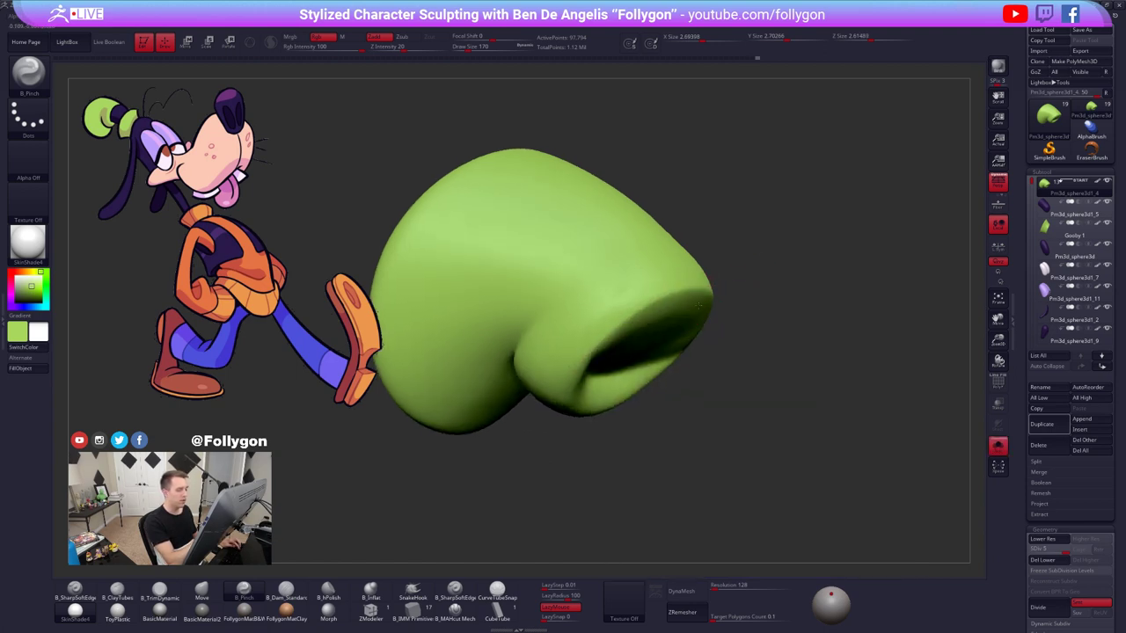
key(alt+s)
key(alt+s)
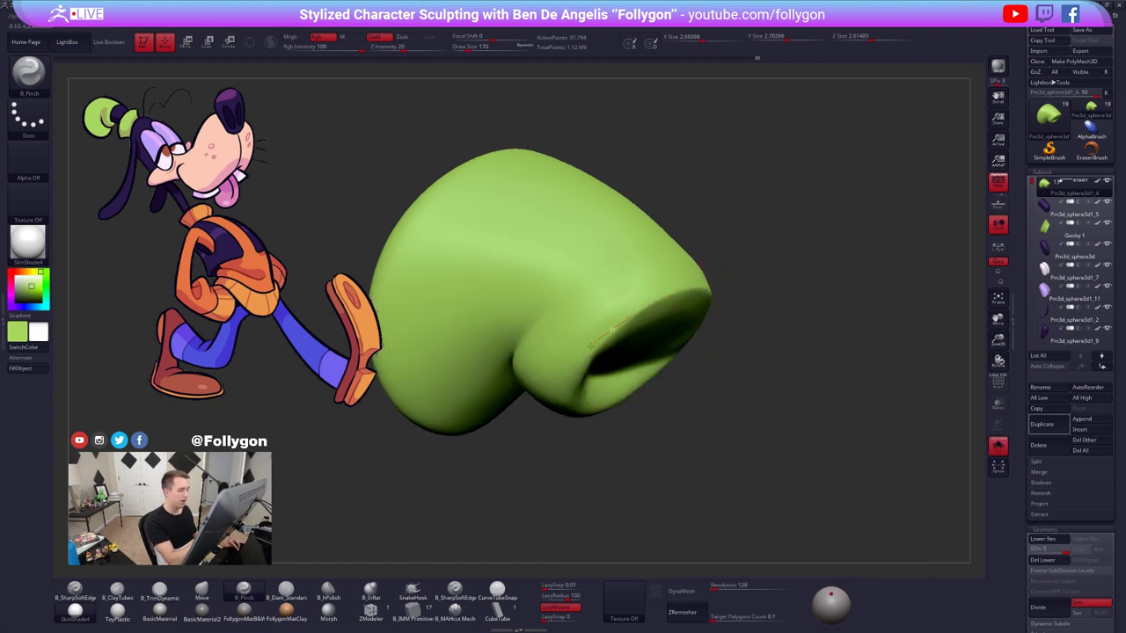
right_drag(577, 392, 584, 352)
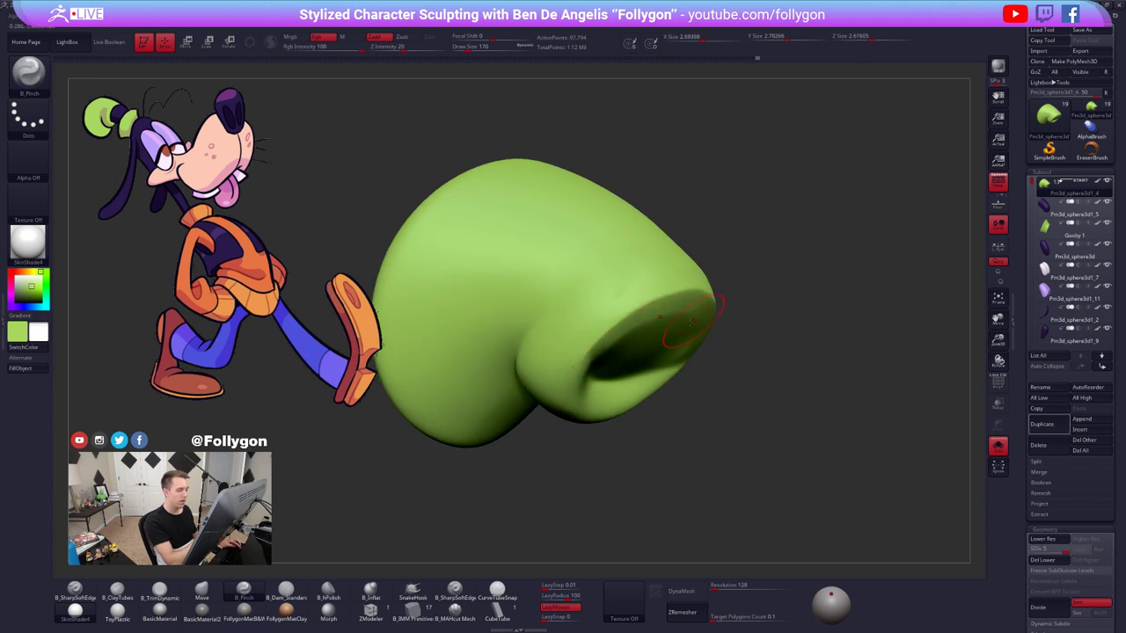
- Flatten the recessed underside of the crown with B_TrimDynamic, reducing the draw size to 170
right_drag(692, 321, 669, 304)
right_click(666, 312)
key(b)
key(t)
key(d)
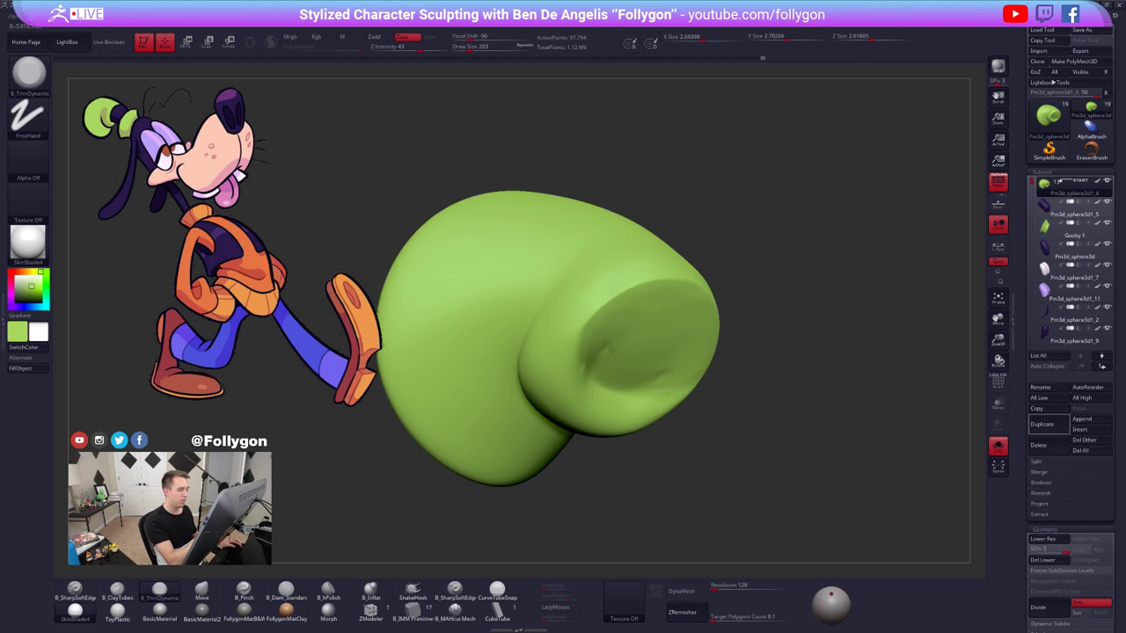
right_drag(610, 349, 590, 353)
key(space)
drag(623, 352, 585, 360)
- Smooth the recessed underside at subdivision level 4, then return to level 5 with the whole head visible
key(shift+d)
key(shift+d)
key(d)
shift+drag(630, 322, 639, 313)
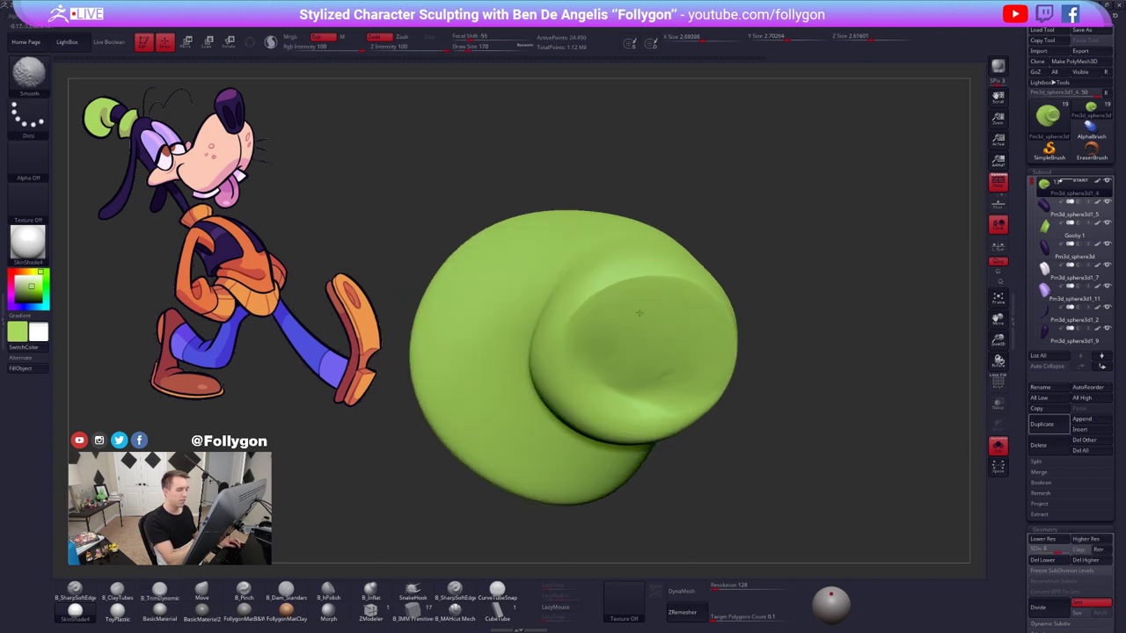
key(alt+s)
key(d)
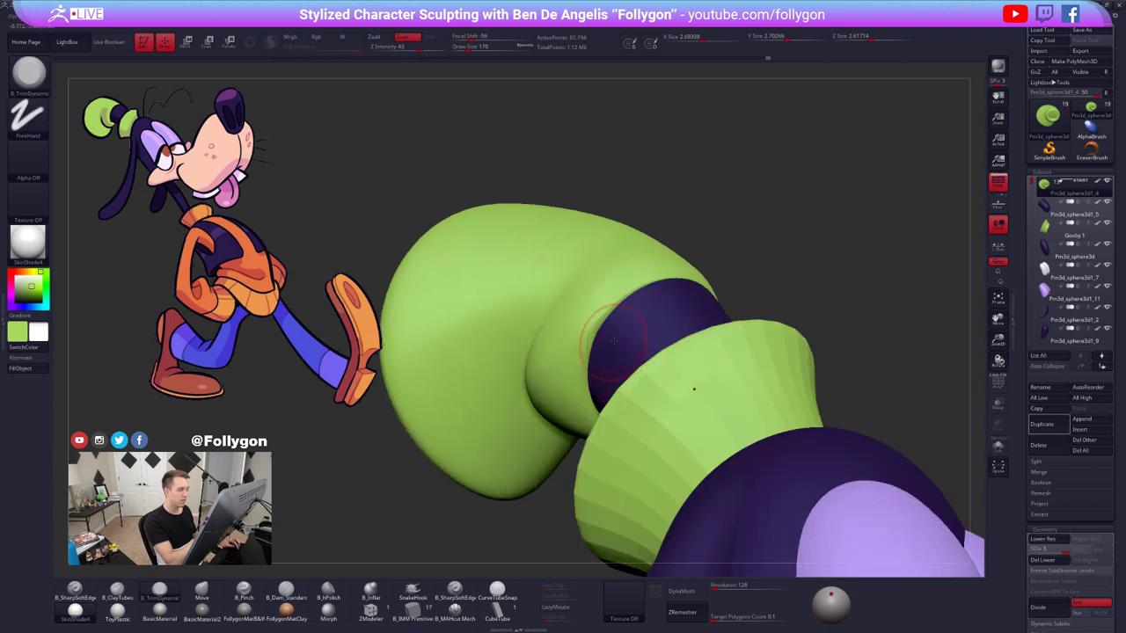
- Adjust the crown's rim against the band with the Move brush, starting at draw size 397, and isolate the crown
key(b)
key(m)
key(v)
key(space)
drag(649, 286, 683, 302)
mouse_move(684, 302)
right_down()
mouse_move(682, 288)
mouse_move(701, 288)
right_up()
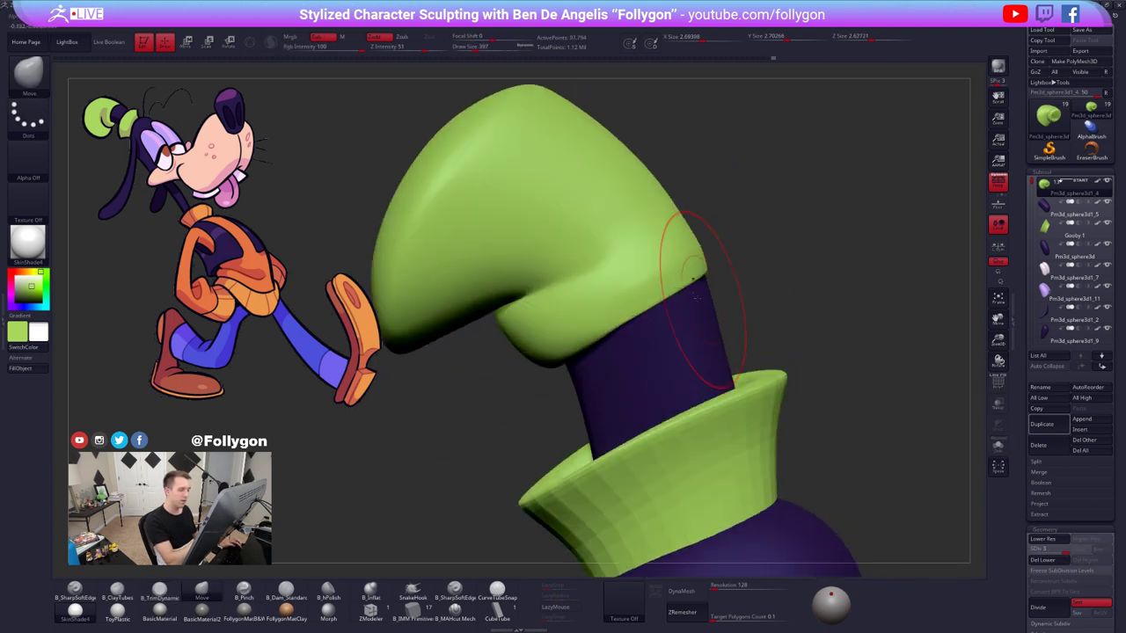
drag(701, 289, 687, 284)
key(space)
right_drag(687, 284, 649, 279)
key(alt+s)
key(space)
mouse_move(699, 252)
mouse_down()
mouse_move(673, 255)
mouse_move(663, 279)
mouse_up()
- Isolate the crown and flatten its surface above the rim with B_TrimDynamic at draw size 227, smoothing the result
key(b)
key(t)
key(d)
key(space)
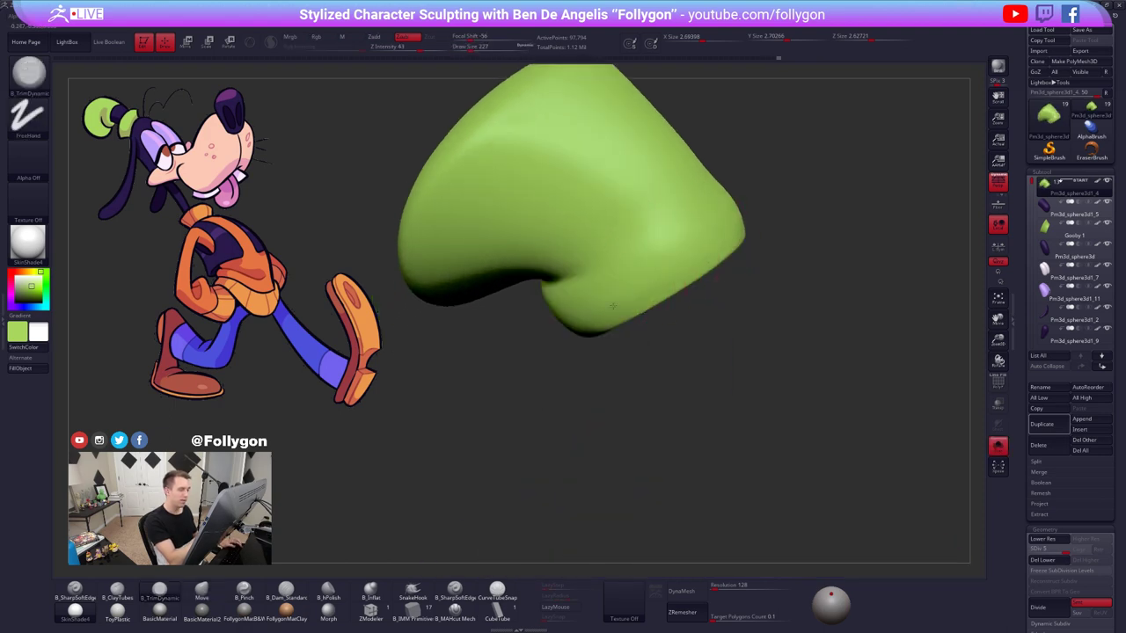
right_drag(613, 305, 663, 267)
right_drag(580, 318, 687, 245)
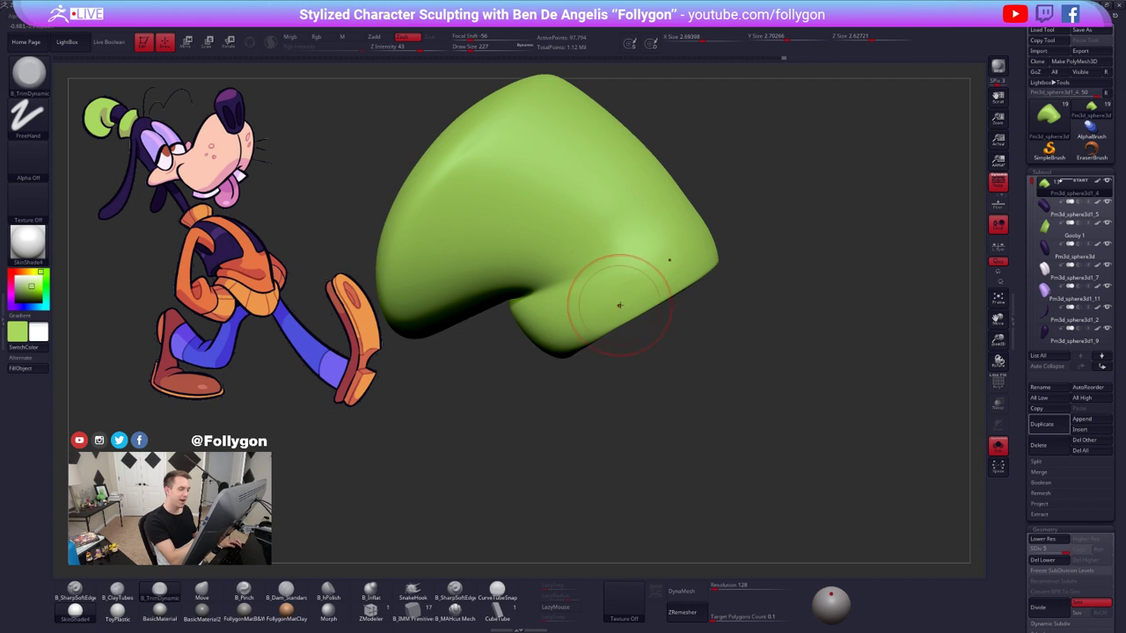
right_drag(620, 305, 687, 243)
shift+drag(663, 268, 614, 298)
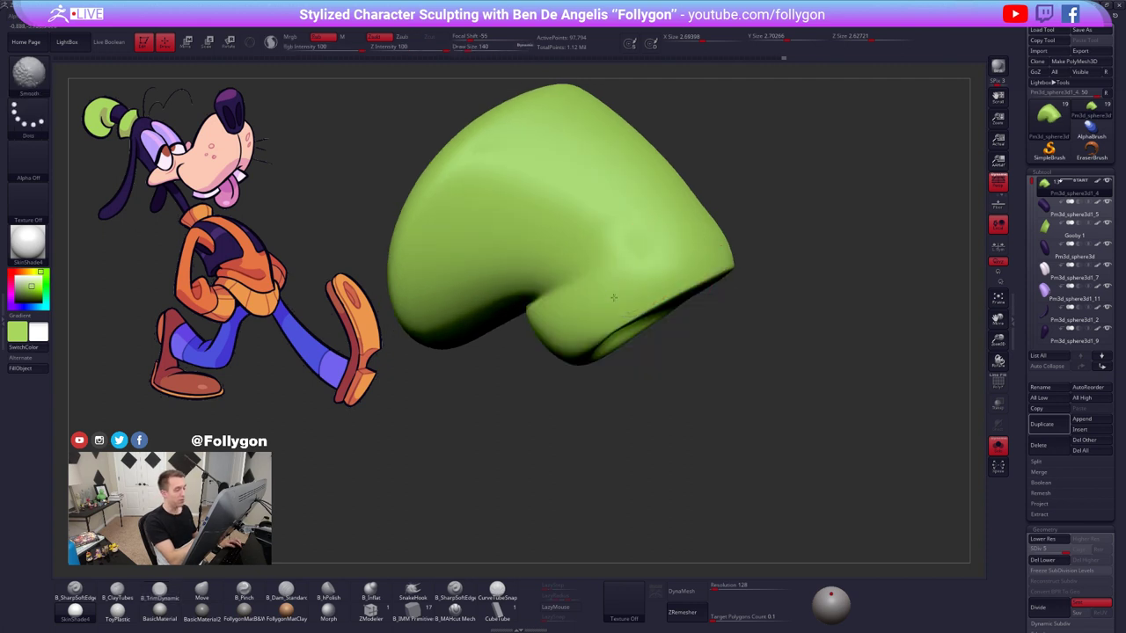
key(shift+s)
mouse_move(659, 337)
right_down()
mouse_move(635, 354)
mouse_move(654, 363)
mouse_move(673, 326)
right_up()
key(space)
drag(664, 288, 683, 287)
- Reshape the top of the crown with the Move brush at subdivision level 3, increasing the draw size to 447
key(b)
key(m)
key(v)
key(shift+d)
key(shift+d)
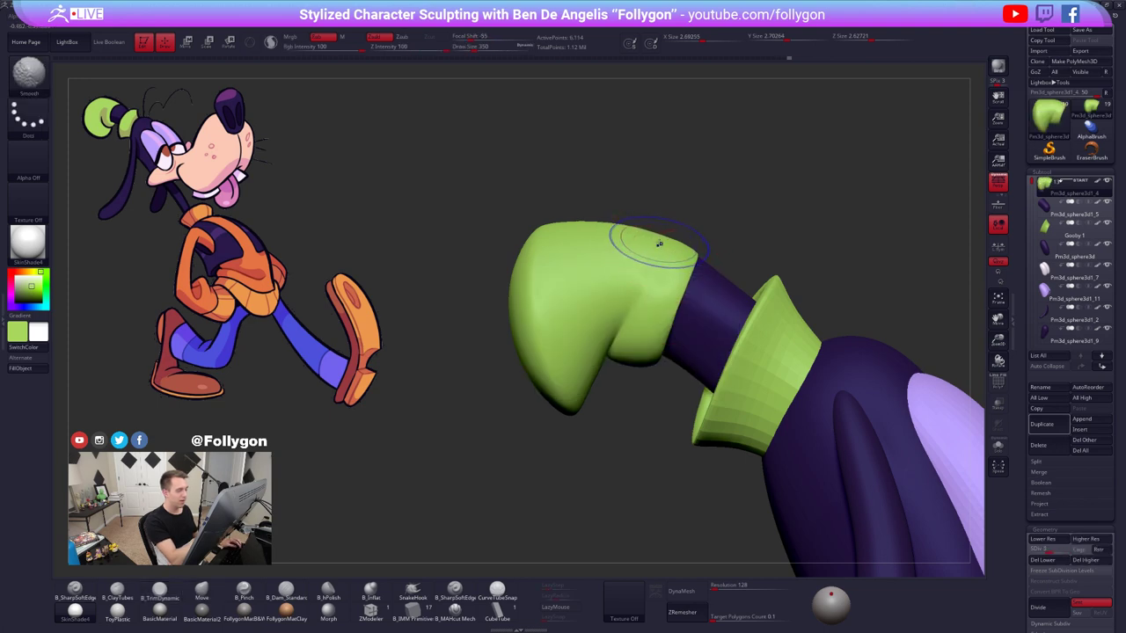
key(space)
drag(569, 229, 575, 229)
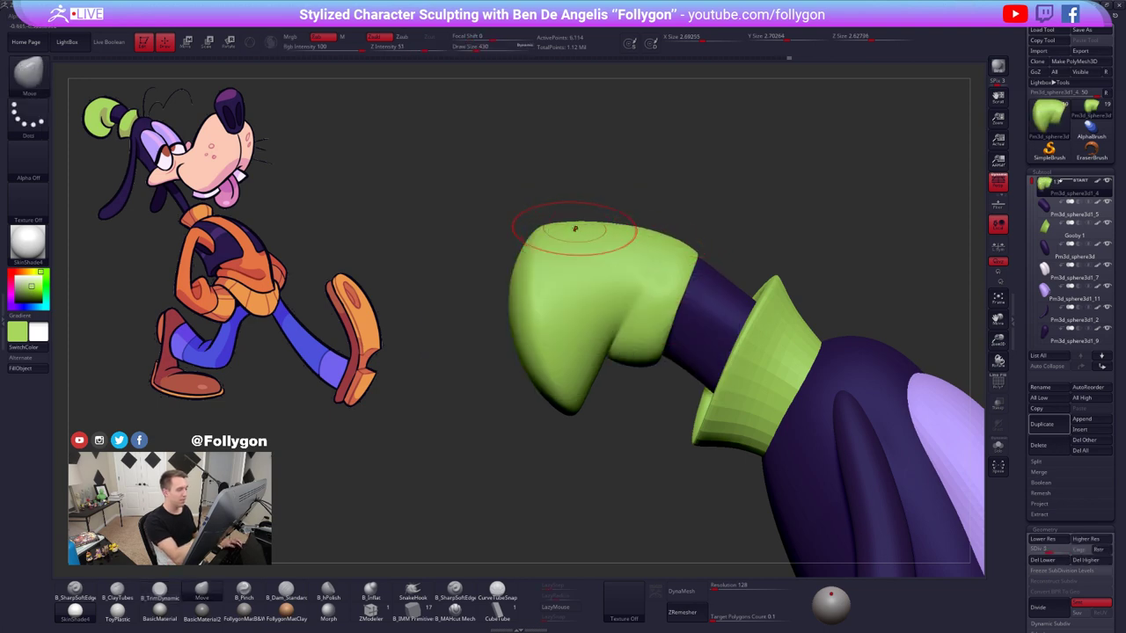
ctrl+right_drag(629, 285, 625, 264)
key(space)
drag(618, 233, 620, 227)
alt+right_drag(613, 334, 636, 319)
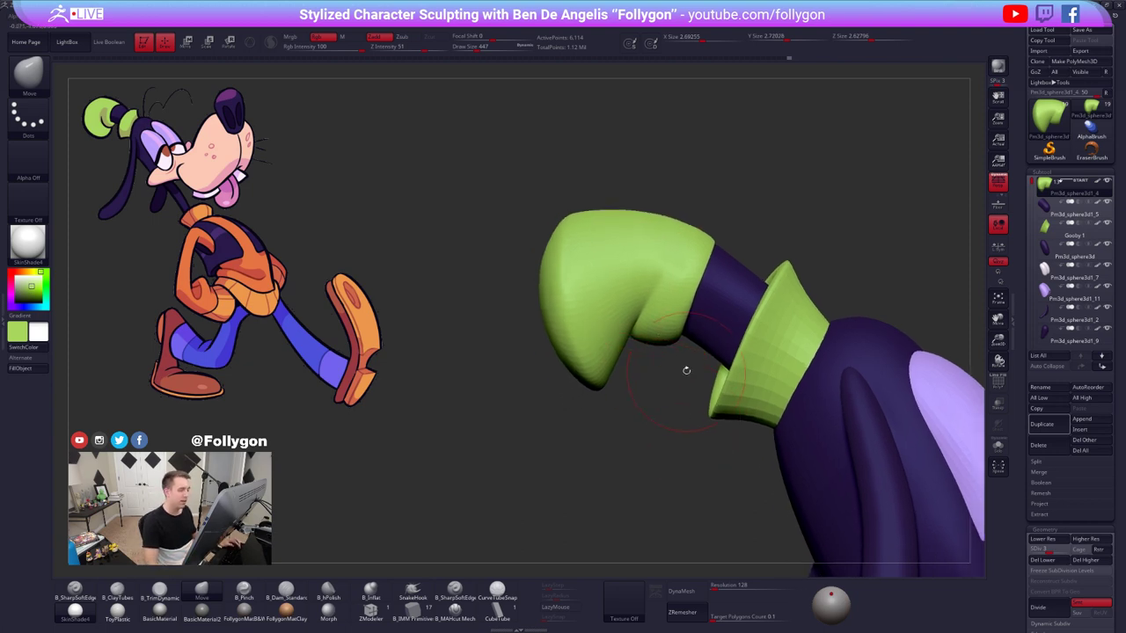
mouse_move(674, 361)
alt+right_down()
mouse_move(674, 326)
mouse_move(677, 339)
alt+right_up()
- Lasso-mask the crown at subdivision level 1, rotate its unmasked portion with a Transpose line, and clear the mask
key(shift+d)
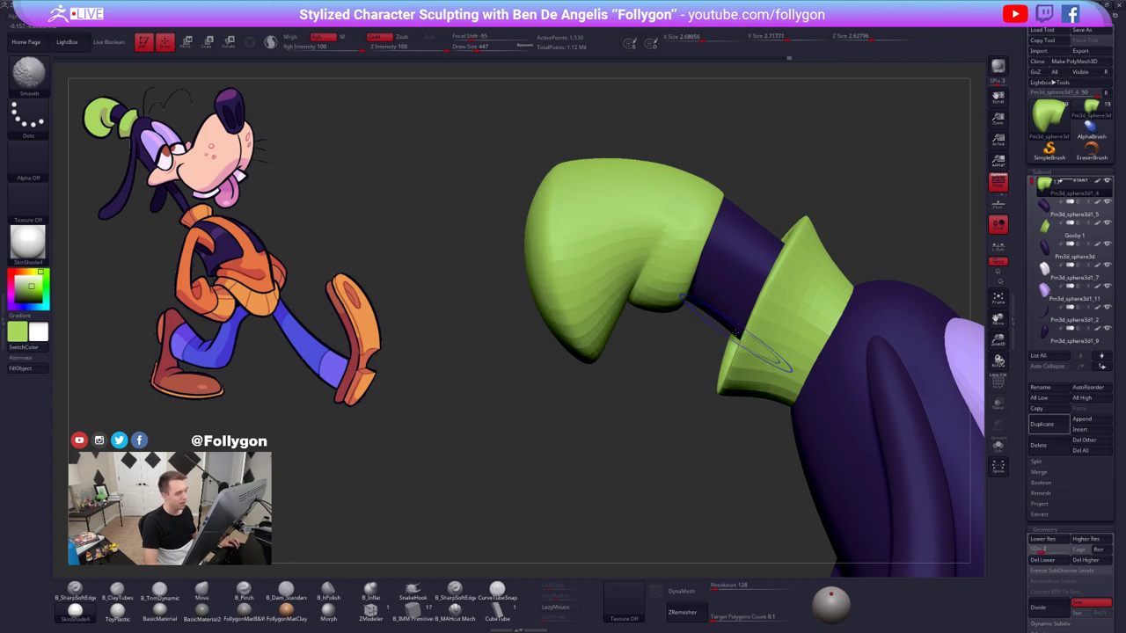
key(shift+d)
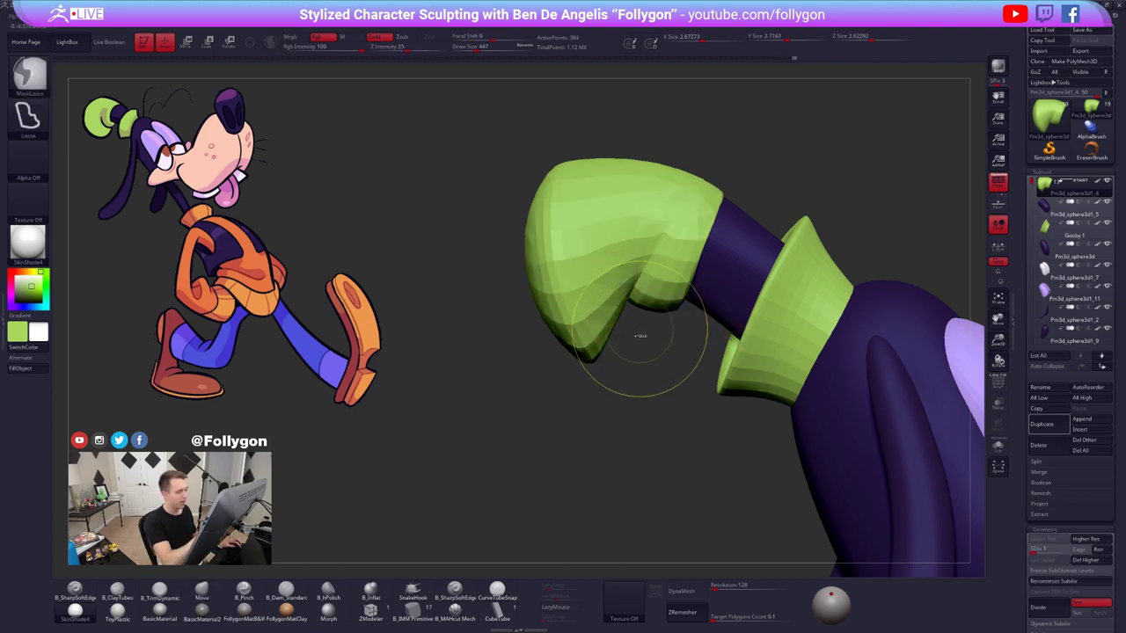
mouse_move(649, 336)
ctrl+mouse_down()
mouse_move(661, 307)
mouse_move(584, 181)
mouse_move(620, 409)
ctrl+mouse_up()
ctrl+click(615, 310)
ctrl+click(633, 335)
key(r)
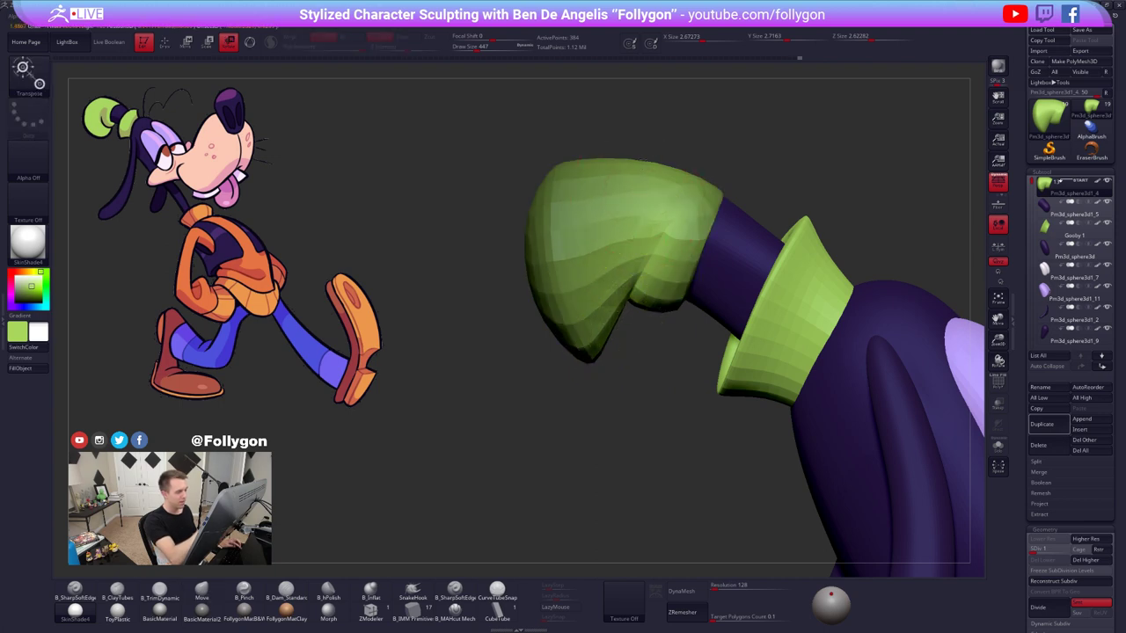
mouse_move(644, 158)
mouse_down()
mouse_move(617, 388)
mouse_move(620, 368)
mouse_up()
drag(620, 369, 639, 378)
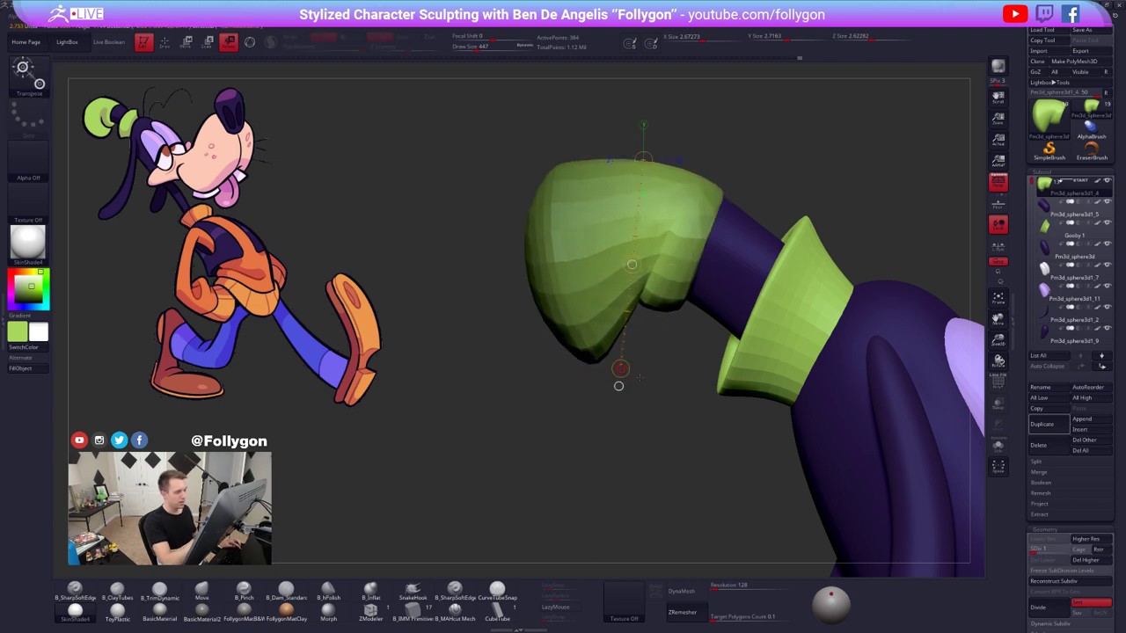
right_drag(640, 343, 634, 380)
key(q)
ctrl+drag(642, 374, 666, 420)
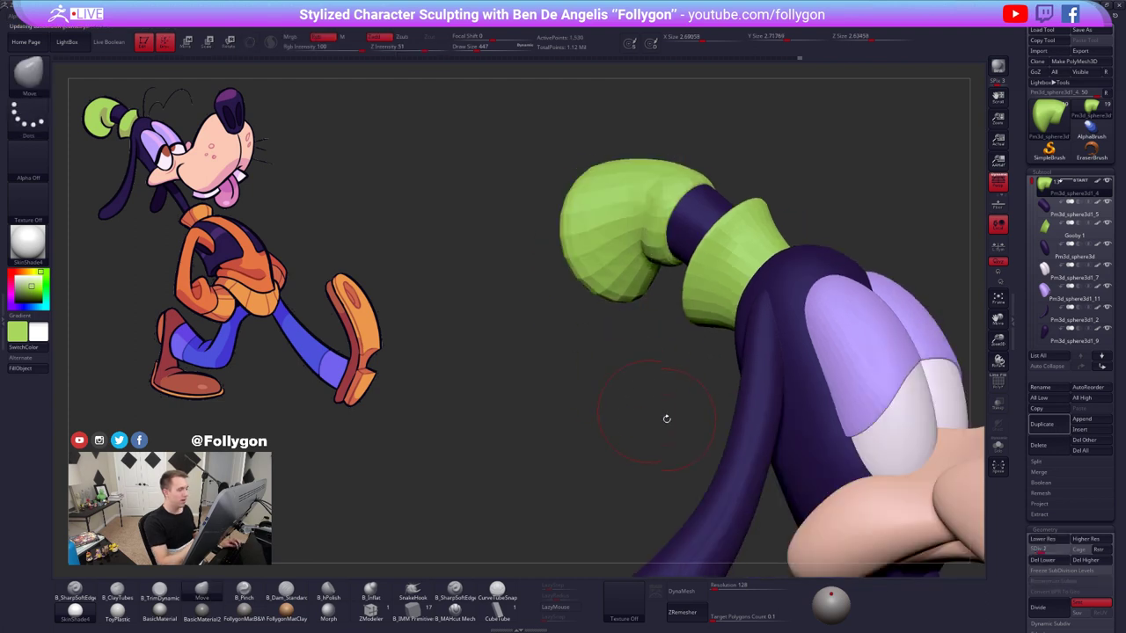
- Raise the crown to subdivision level 5 and check the hat's shape against the whole head
key(d)
key(d)
key(d)
key(d)
mouse_move(653, 395)
ctrl+right_down()
mouse_move(634, 396)
mouse_move(660, 460)
ctrl+right_up()
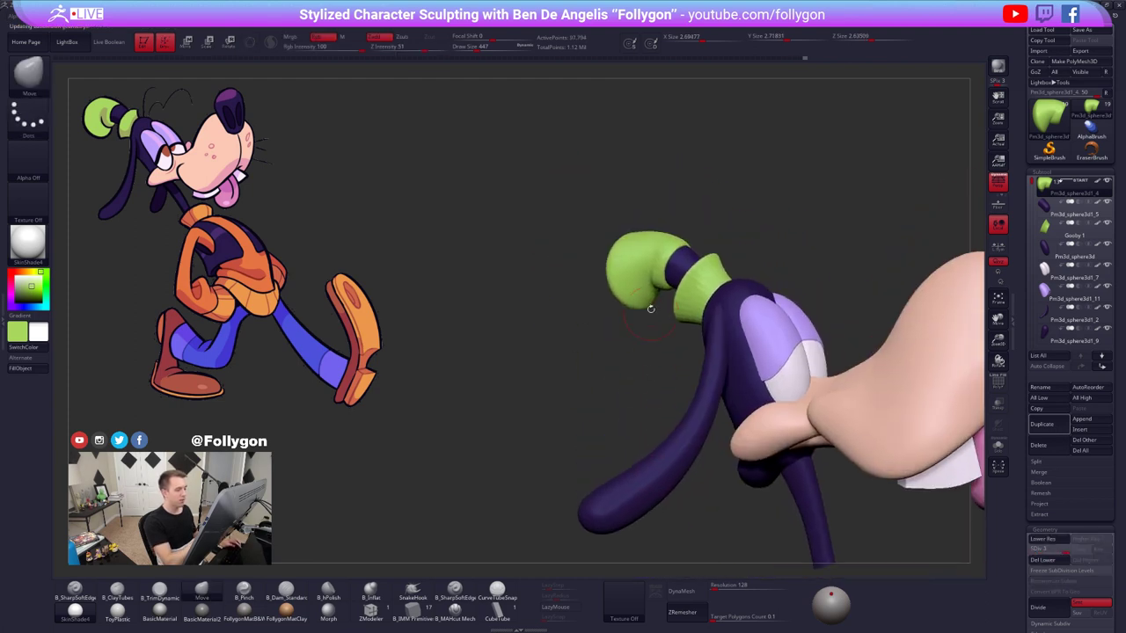
ctrl+right_drag(648, 305, 660, 277)
- Reshape and smooth the crown's lobe with the Move brush at level 2 and draw size 381, returning to subdivision level 5
key(shift+d)
key(shift+d)
key(shift+d)
key(space)
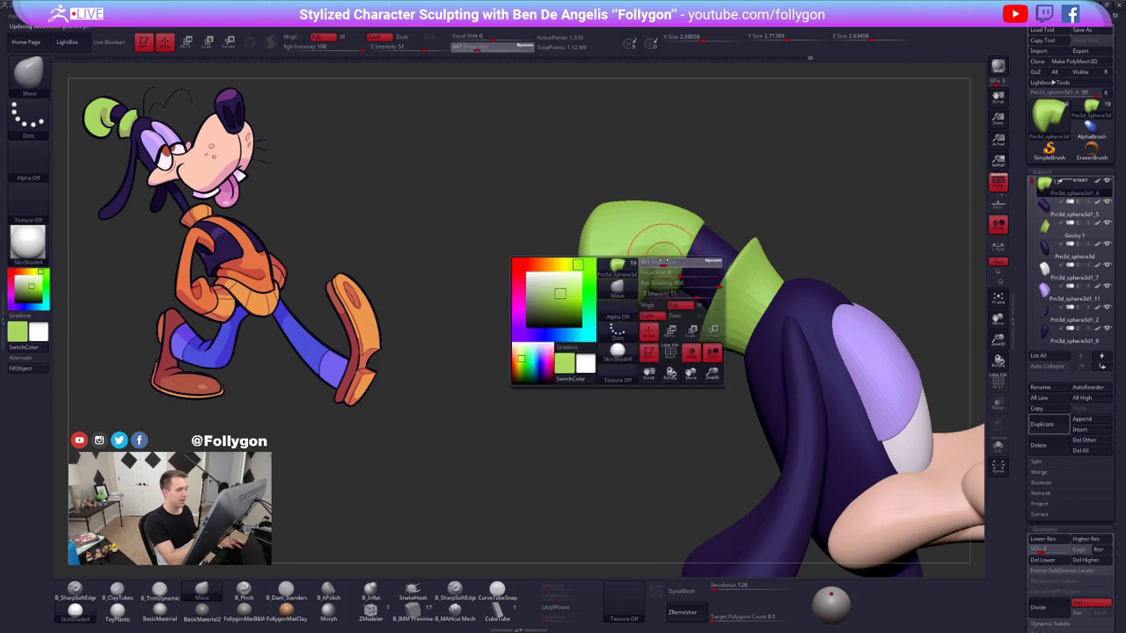
drag(663, 270, 657, 268)
right_drag(658, 266, 649, 252)
shift+drag(630, 267, 622, 276)
mouse_move(622, 276)
right_down()
mouse_move(537, 278)
mouse_move(591, 274)
right_up()
mouse_move(578, 284)
mouse_down()
mouse_move(571, 308)
mouse_move(574, 298)
mouse_up()
right_drag(576, 282, 646, 308)
key(d)
key(d)
key(d)
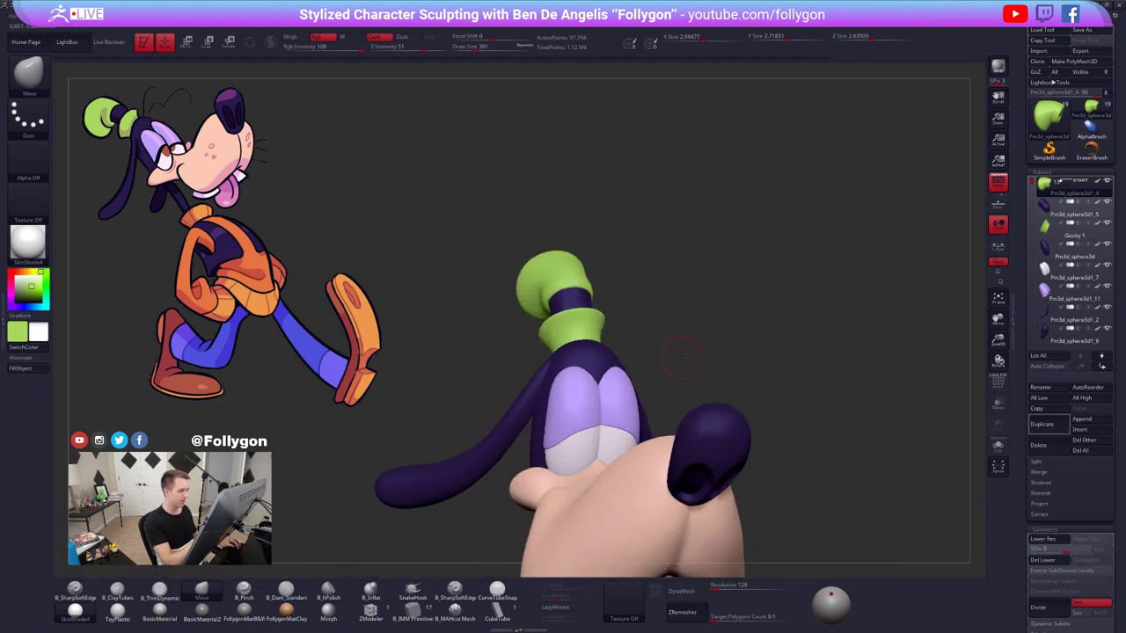
- Sample the eyelid, head, muzzle and tongue colors from the model as the active color
right_drag(688, 340, 715, 357)
ctrl+right_drag(716, 358, 683, 273)
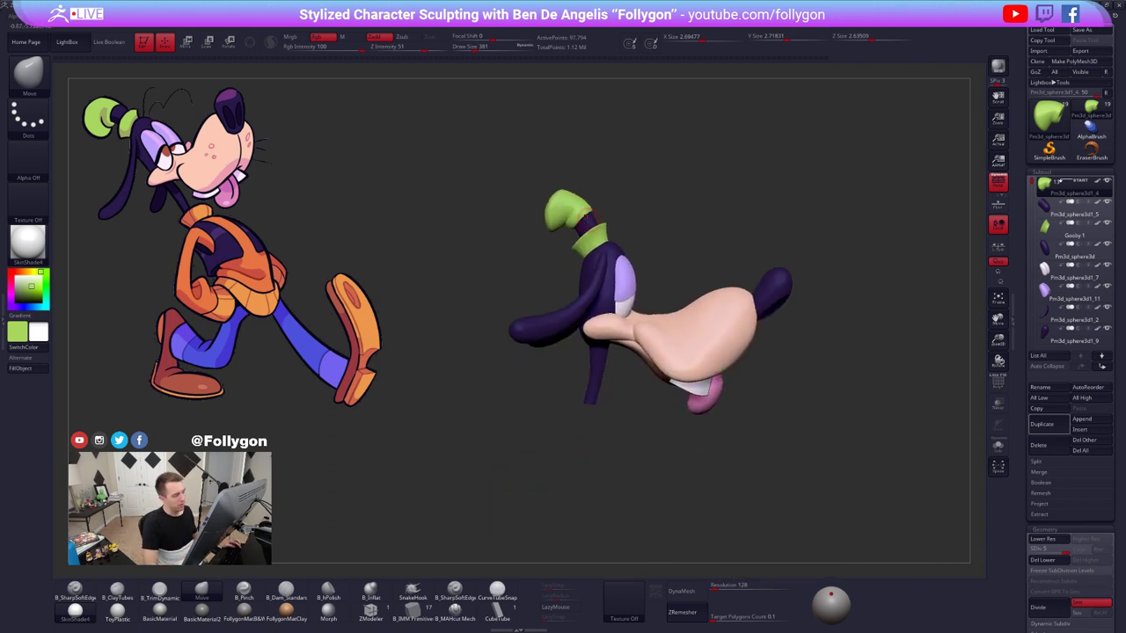
mouse_move(639, 242)
right_down()
mouse_move(607, 230)
mouse_move(632, 242)
right_up()
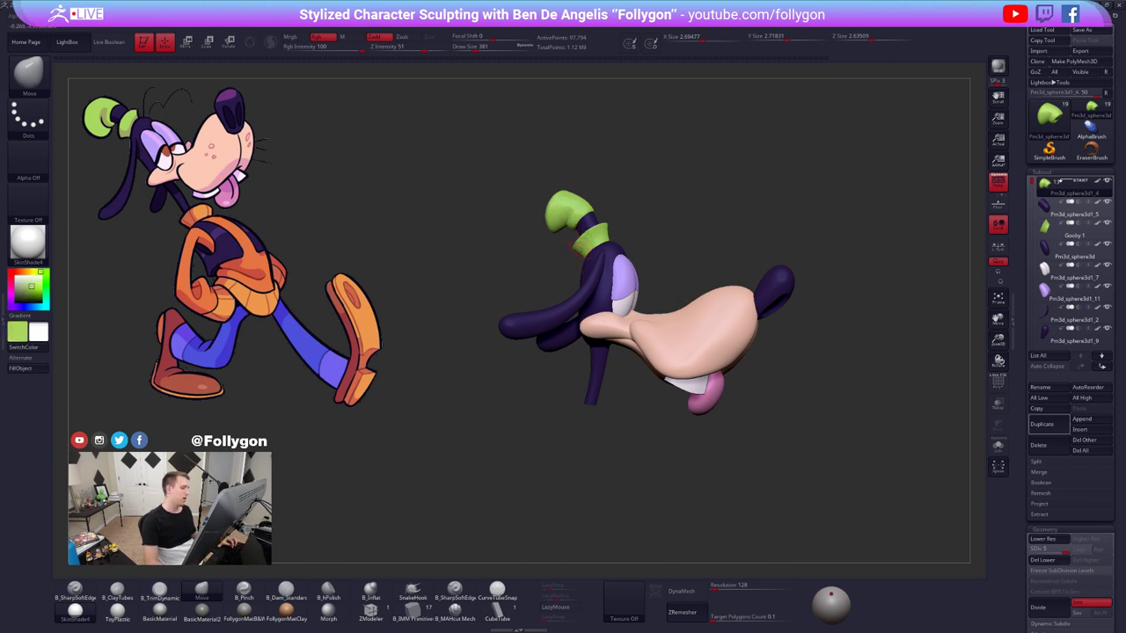
key(c)
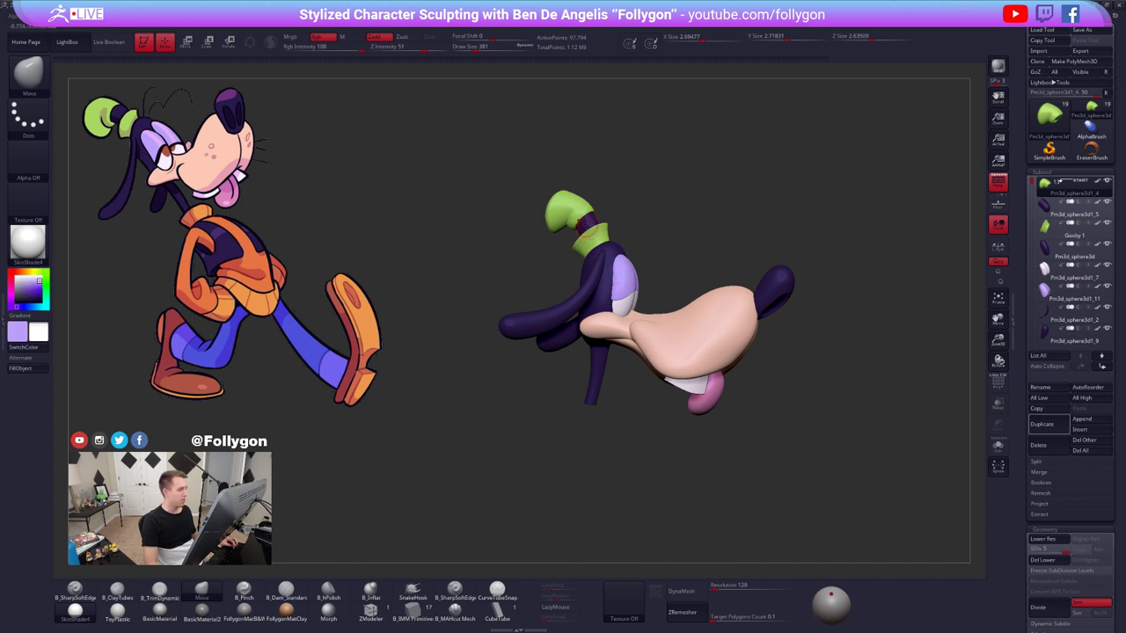
key(c)
key(c)
key(c)
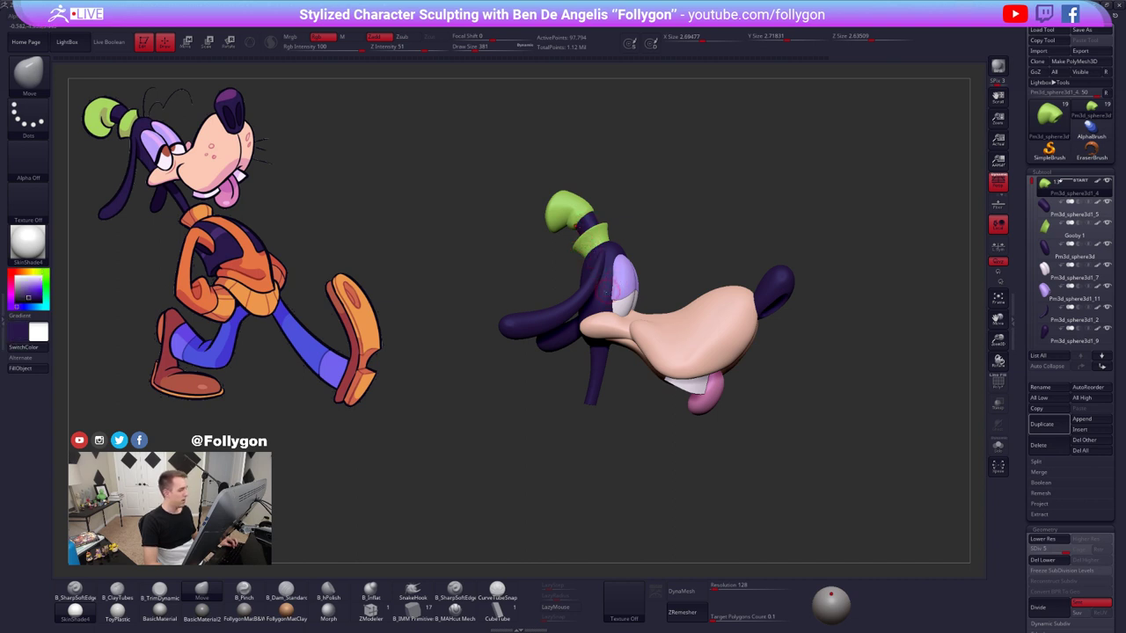
key(c)
key(c)
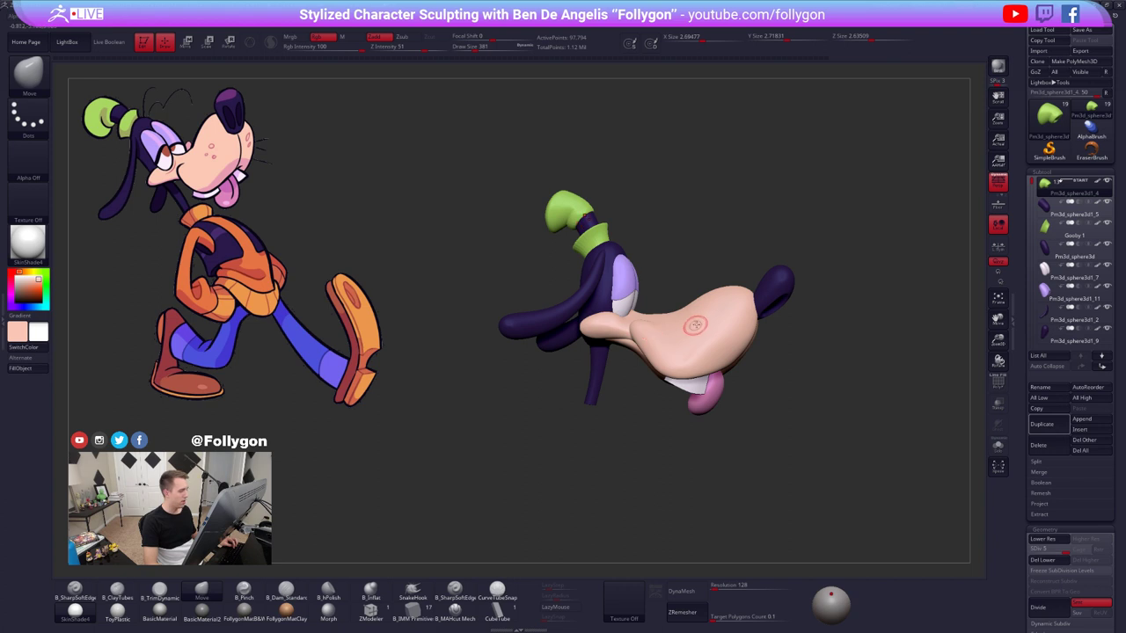
key(c)
key(c)
key(c)
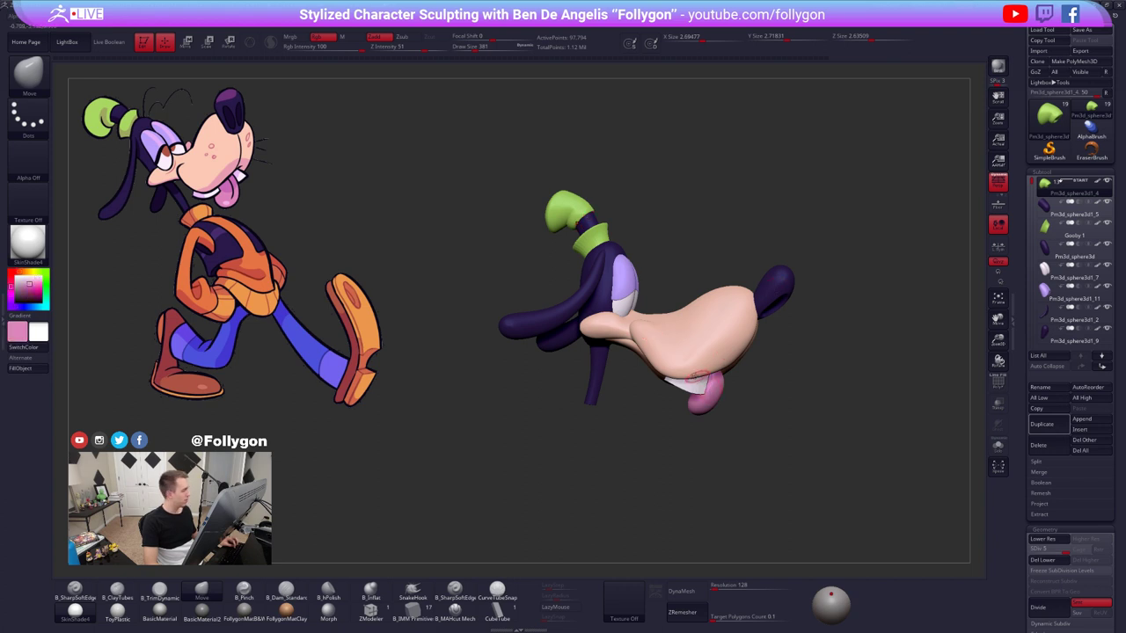
key(c)
drag(504, 204, 454, 211)
key(c)
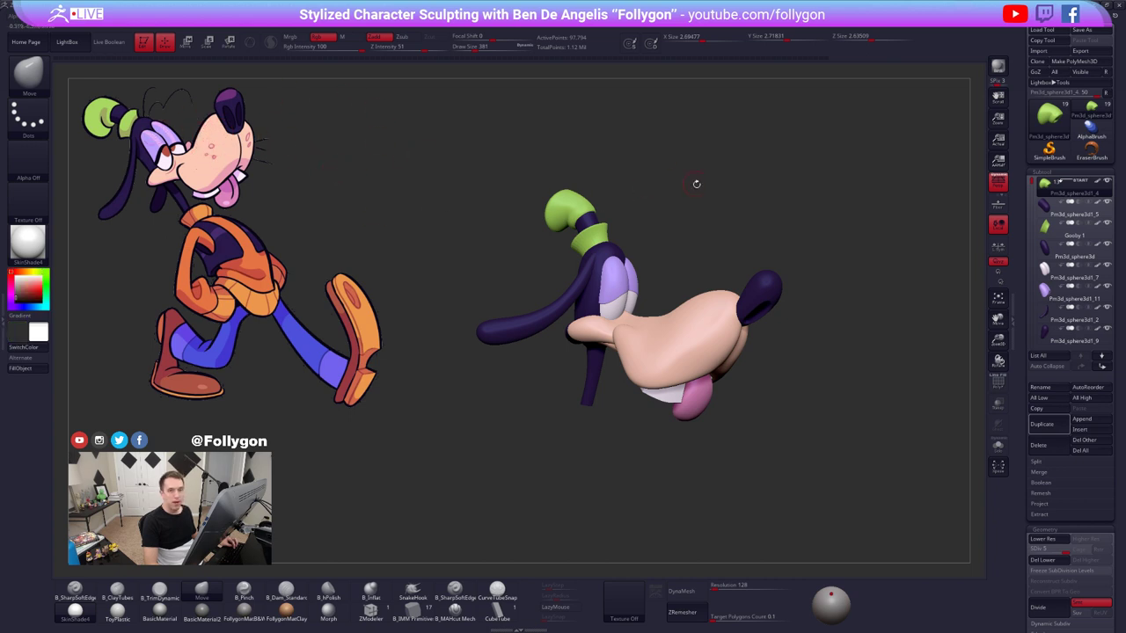
- Activate Spotlight on the reference, sample its skin, blue and red-brown colors, and leave Spotlight
key(shift+z)
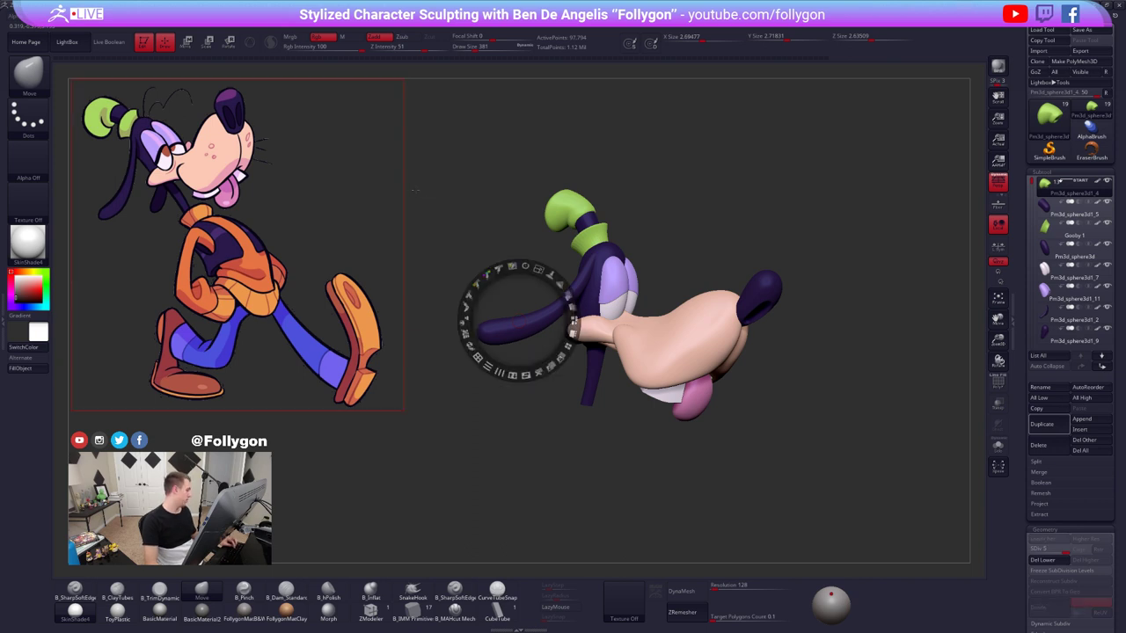
key(c)
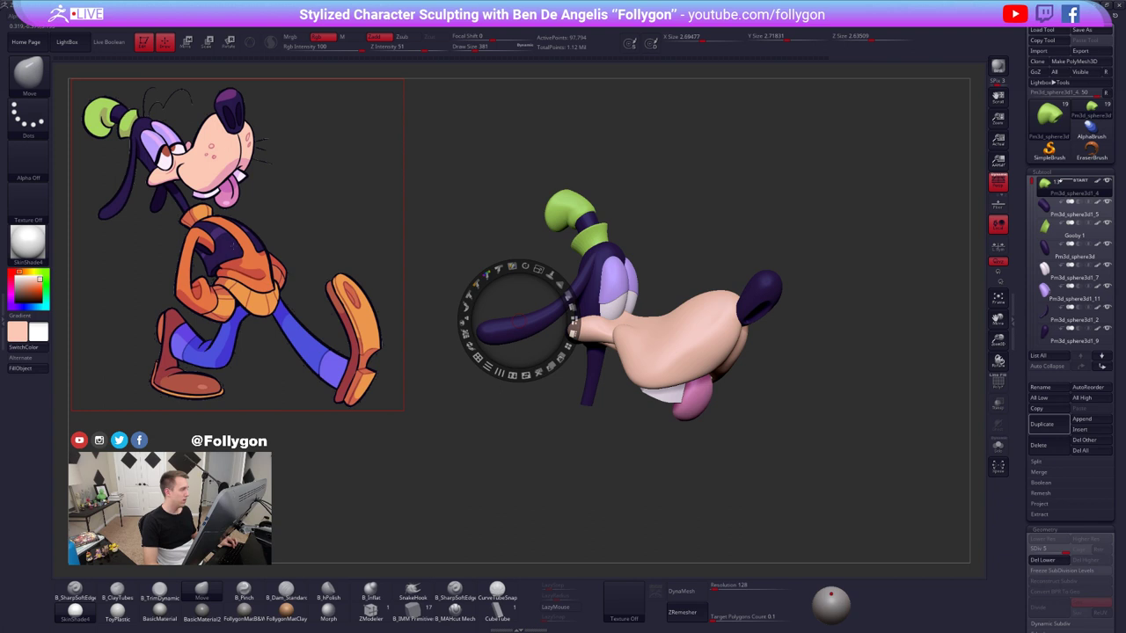
key(c)
key(c)
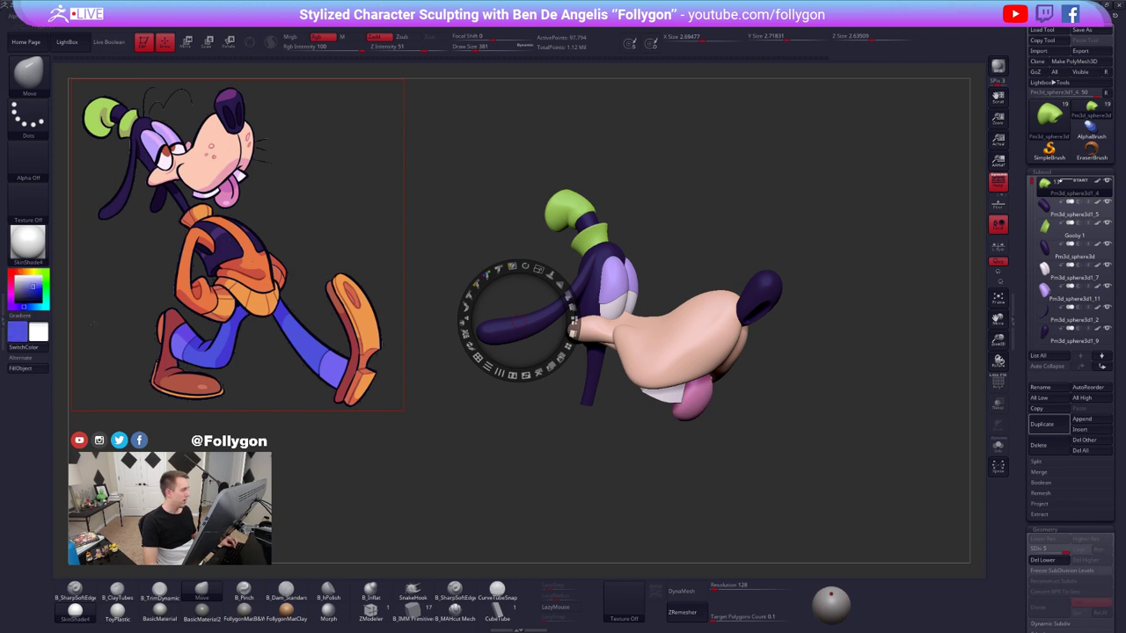
key(c)
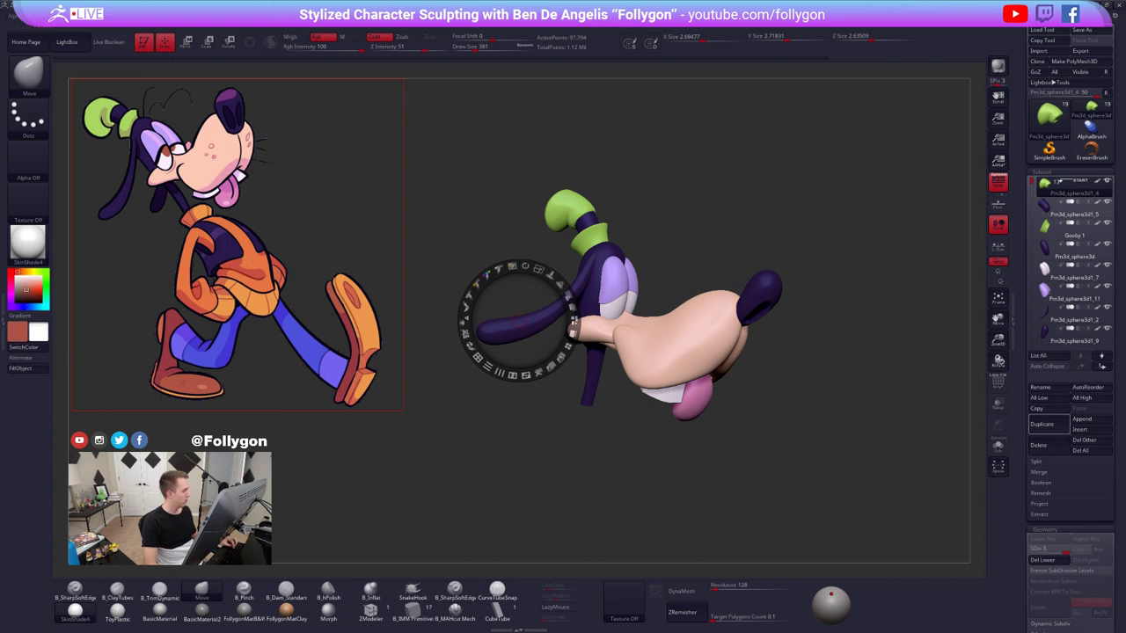
key(c)
key(z)
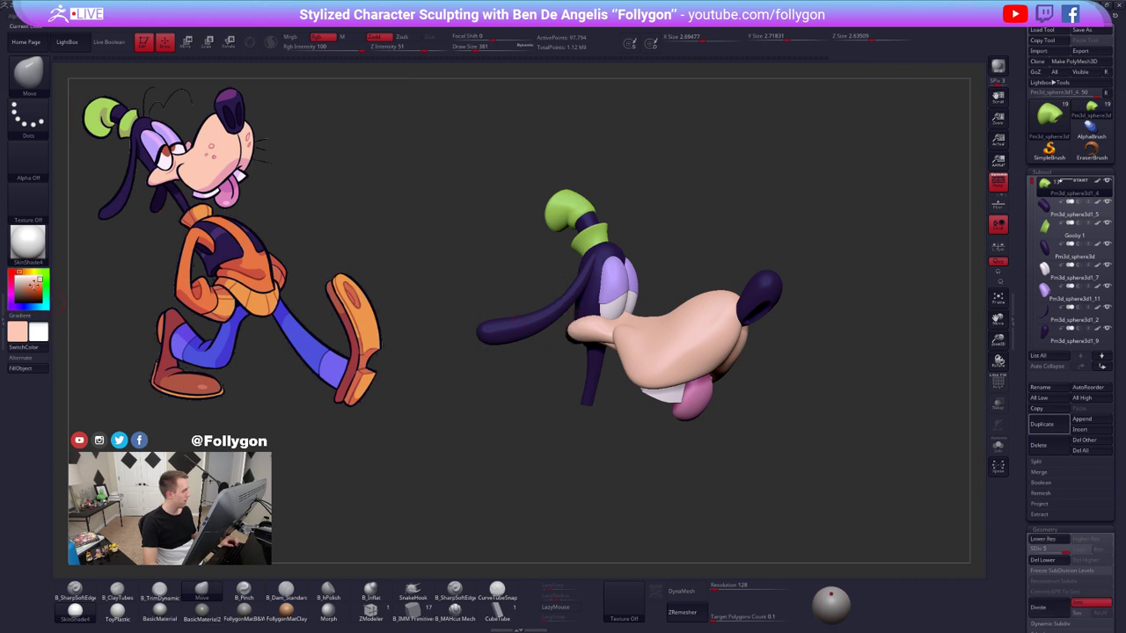
- Set the active color to white and the Move brush's draw size to 1338
drag(37, 284, 15, 275)
right_drag(774, 352, 603, 328)
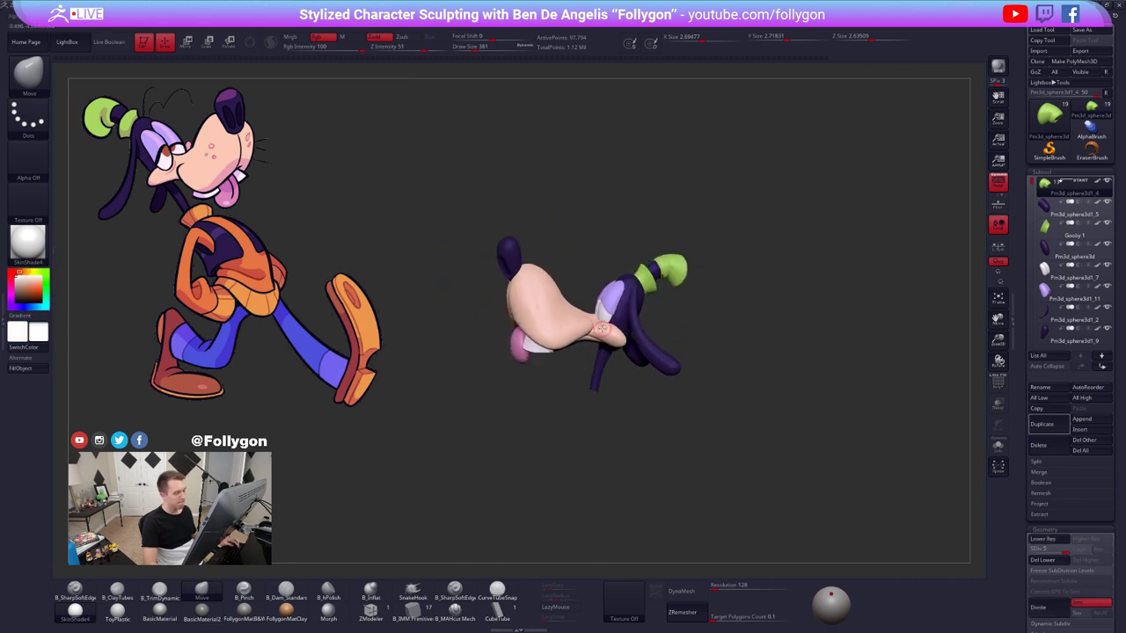
key(space)
click(597, 215)
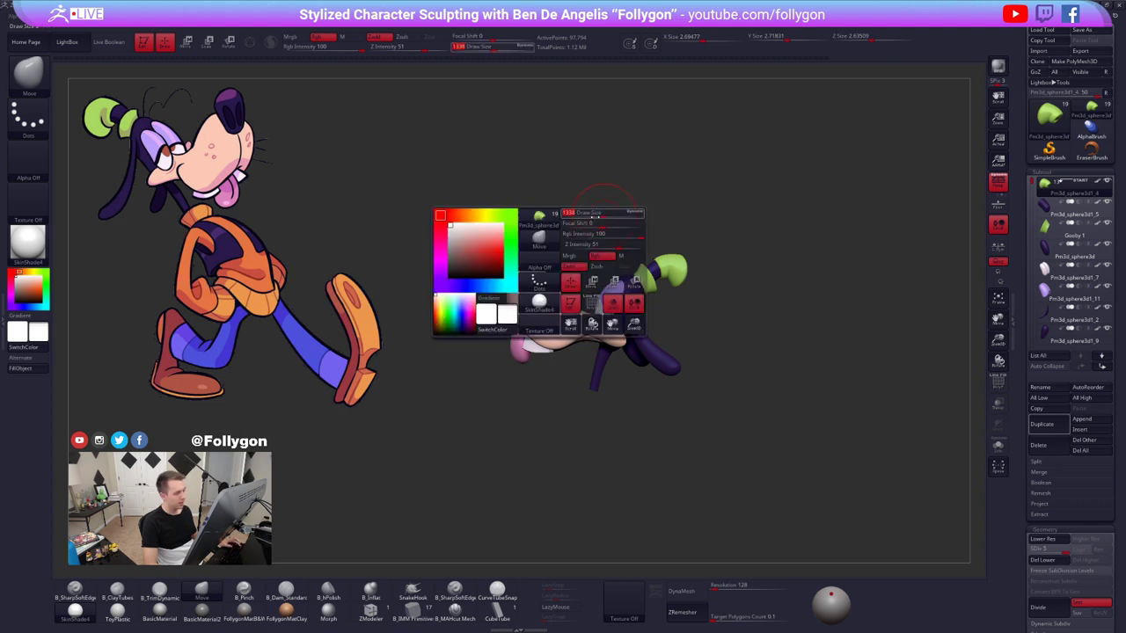
key(ctrl+space)
- Examine the whole head from both sides and compare its proportions with the reference
right_drag(567, 278, 580, 300)
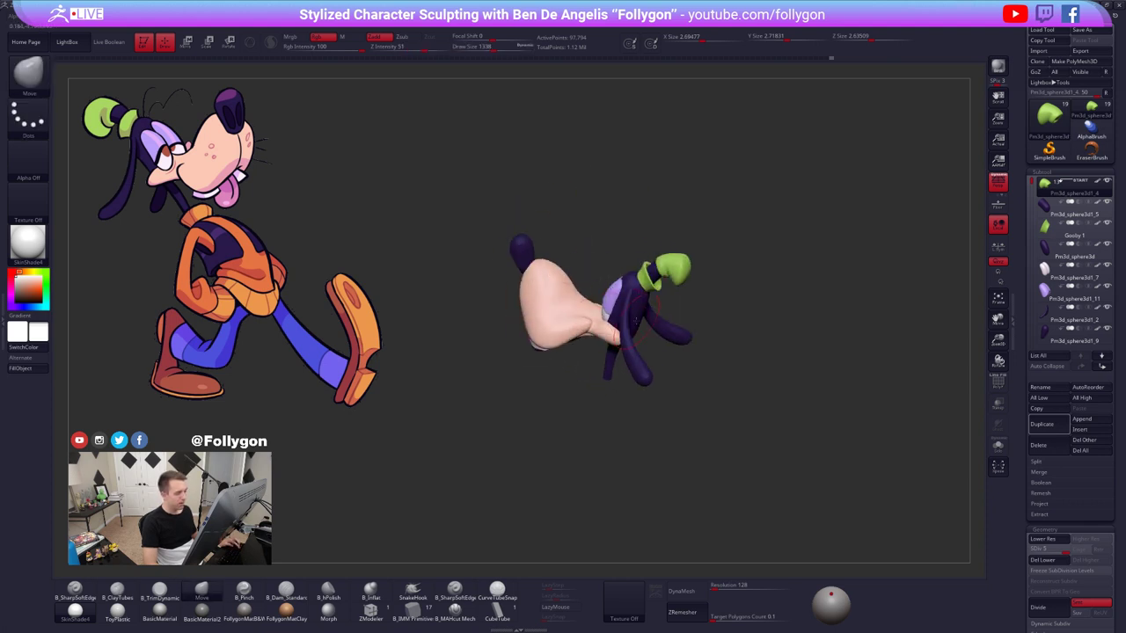
alt+right_drag(656, 326, 635, 286)
right_drag(635, 286, 652, 283)
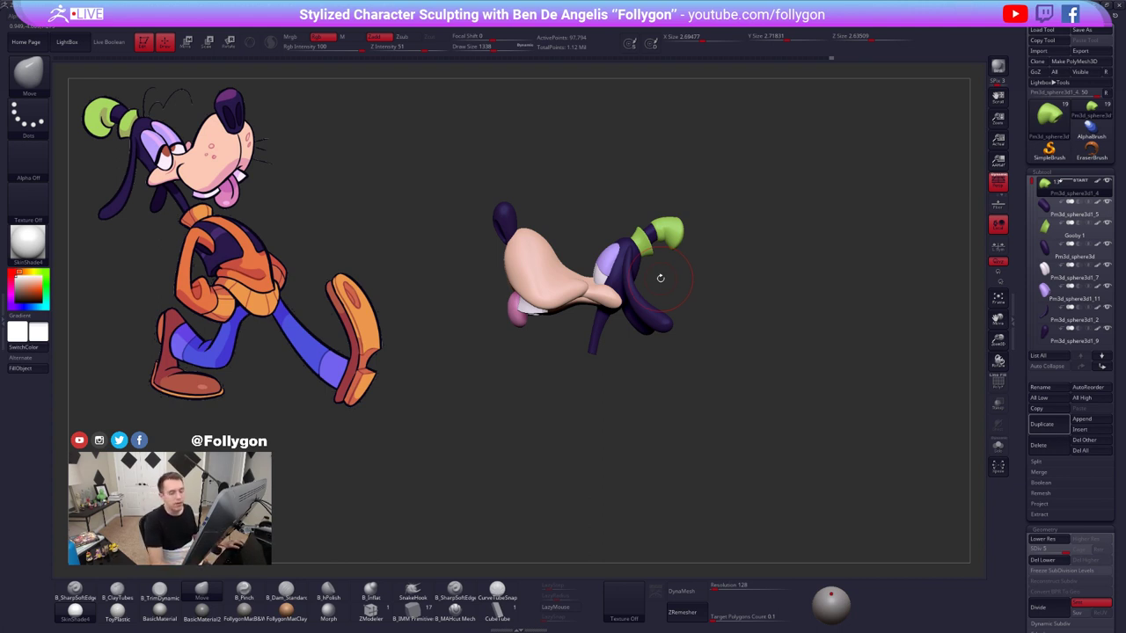
right_drag(539, 265, 623, 320)
drag(685, 291, 695, 294)
mouse_move(696, 293)
ctrl+right_down()
mouse_move(719, 316)
mouse_move(695, 309)
ctrl+right_up()
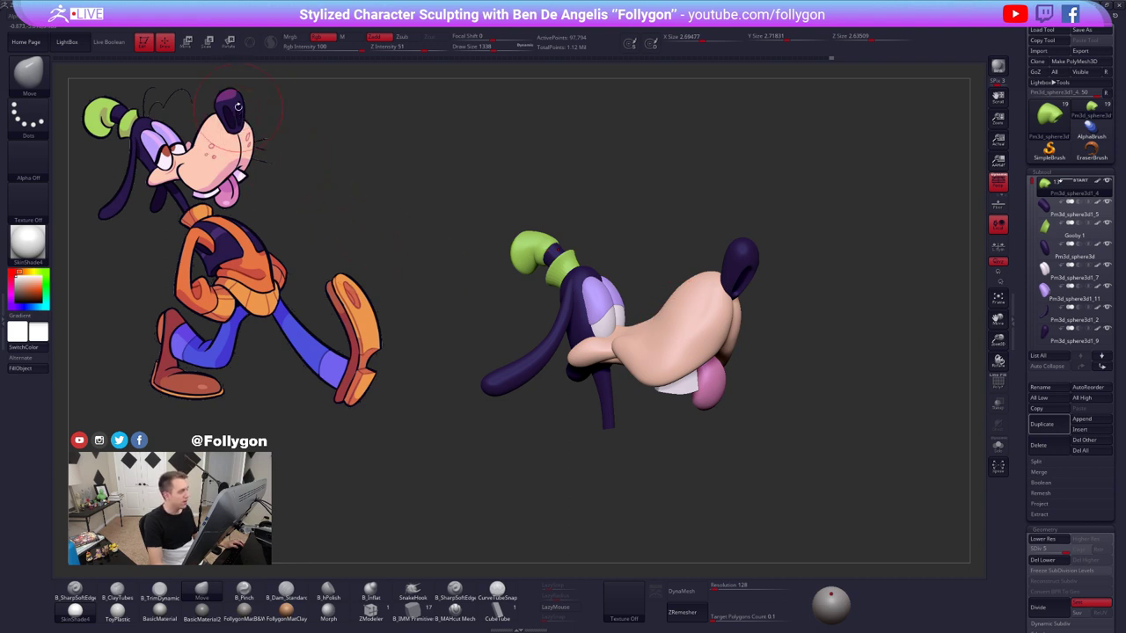
right_drag(745, 252, 505, 265)
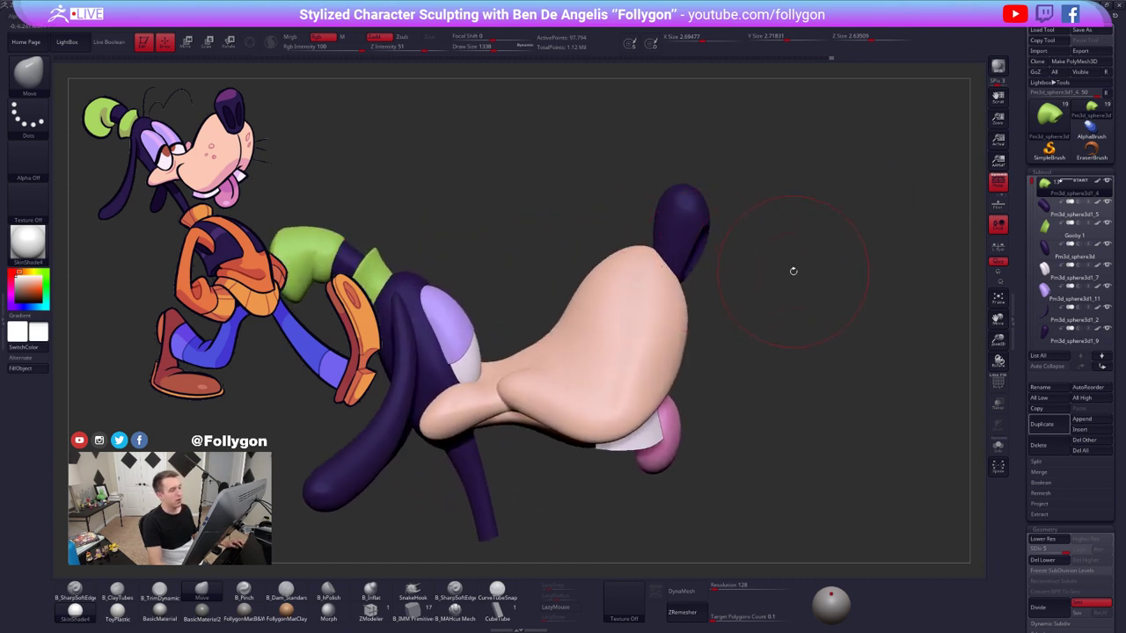
- Select the nose, try rotating it with a Transpose line drawn through its length, and undo the rotation
key(w)
key(shift+f)
alt+click(686, 215)
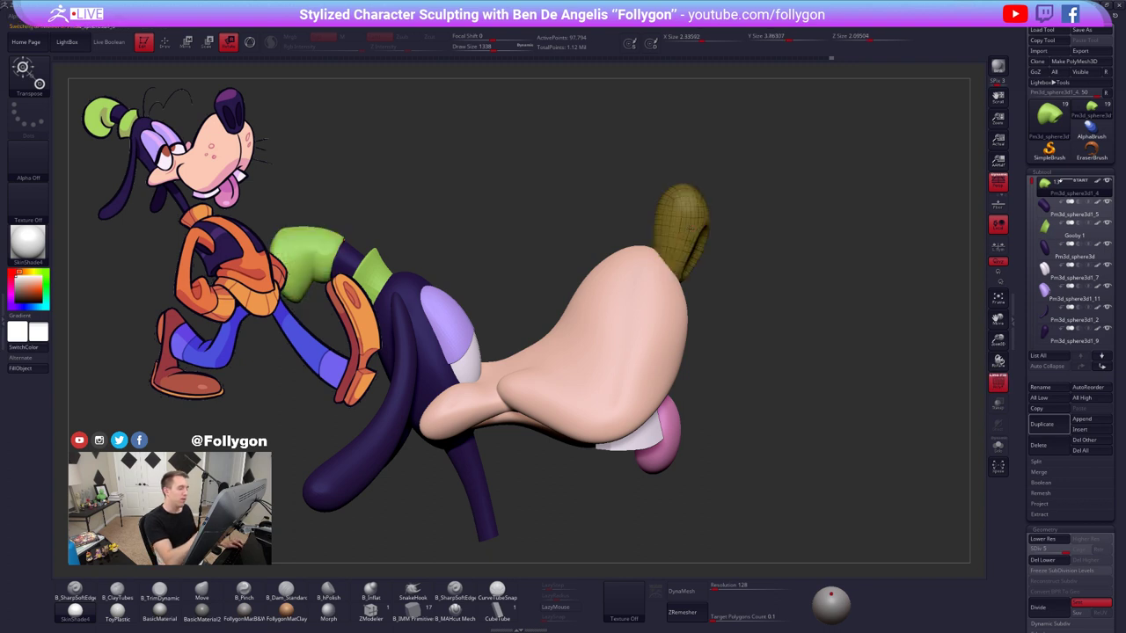
key(shift+f)
mouse_move(684, 186)
mouse_down()
mouse_move(684, 398)
mouse_move(714, 402)
mouse_move(683, 338)
mouse_up()
drag(684, 252, 682, 253)
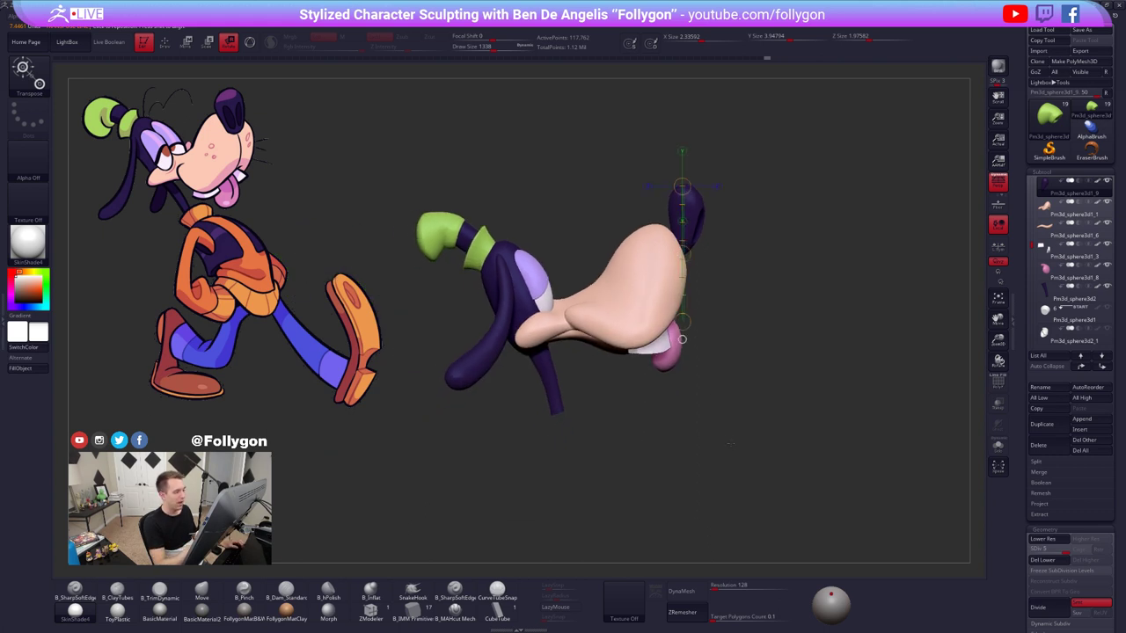
key(ctrl+z)
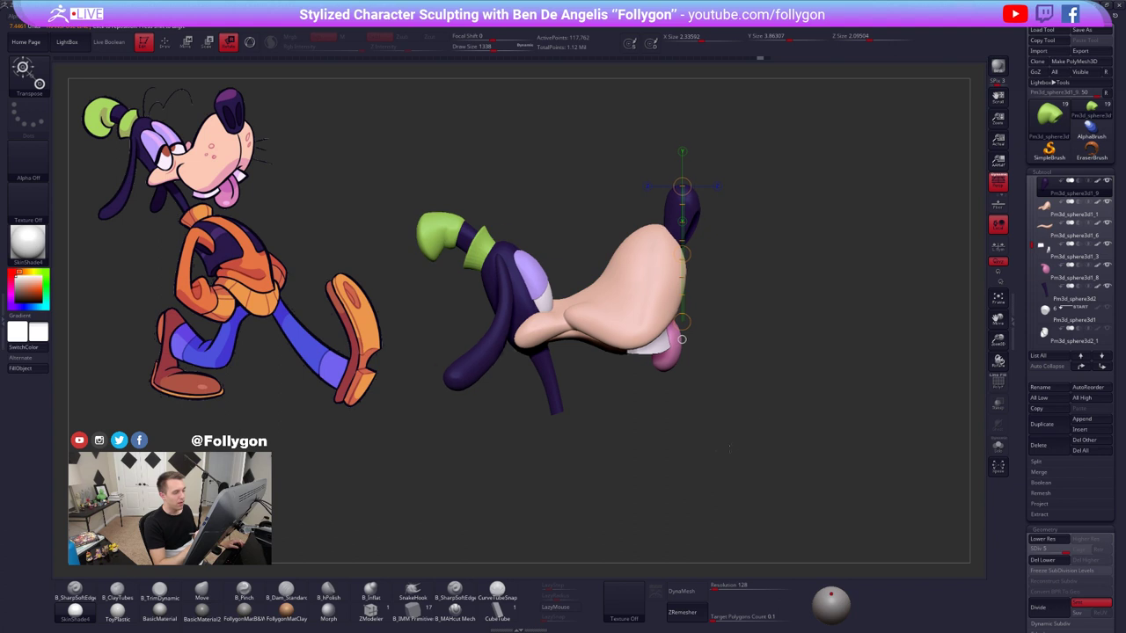
- Adjust the nose's placement at the tip of the muzzle with the Transpose line in Move mode
drag(748, 427, 715, 484)
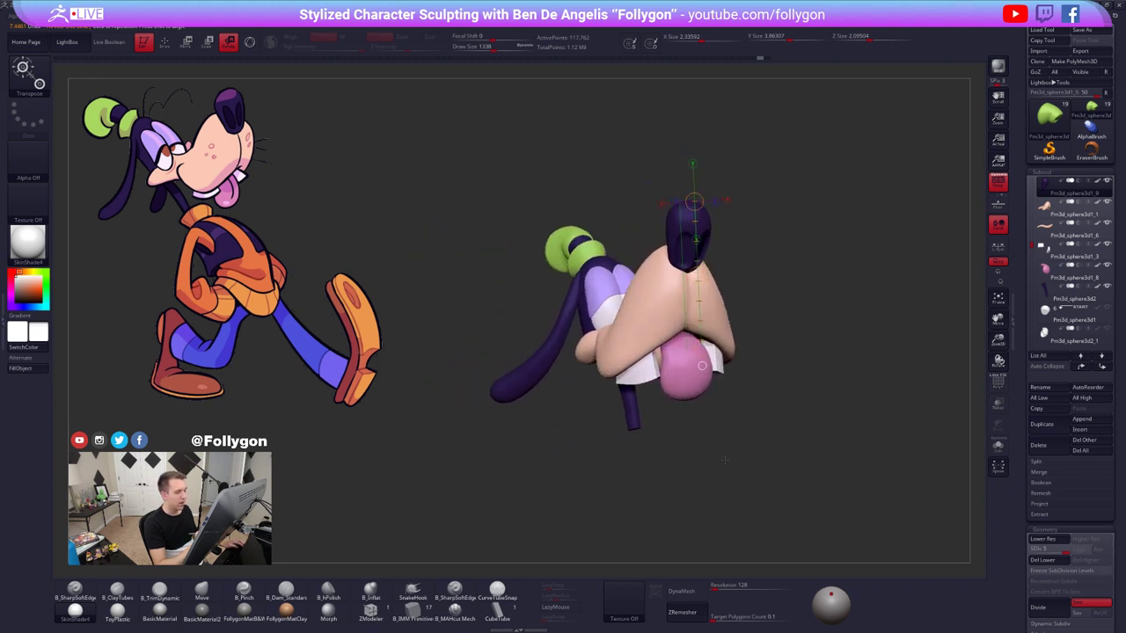
drag(739, 422, 783, 479)
key(w)
key(r)
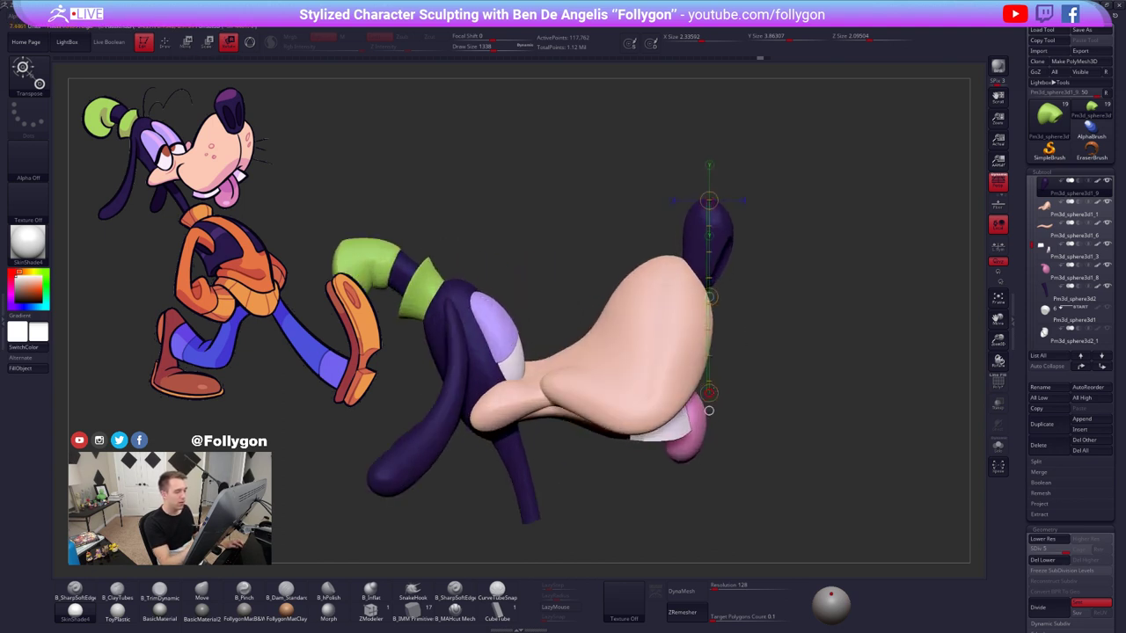
key(w)
mouse_move(709, 298)
mouse_down()
mouse_move(697, 310)
mouse_move(775, 340)
mouse_up()
- Isolate the nose with its wireframe shown, mask part of it, and lower it to subdivision level 1
key(q)
key(shift+f)
key(alt+s)
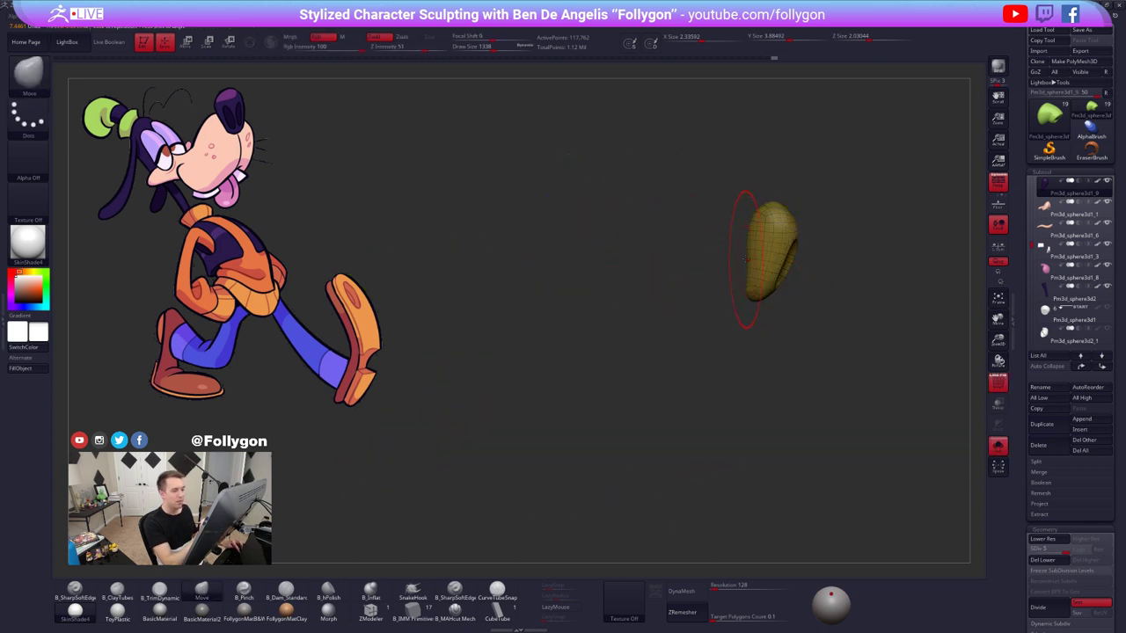
mouse_move(738, 257)
ctrl+mouse_down()
mouse_move(802, 266)
mouse_move(742, 178)
ctrl+mouse_up()
key(shift+d)
key(shift+d)
key(shift+d)
key(shift+d)
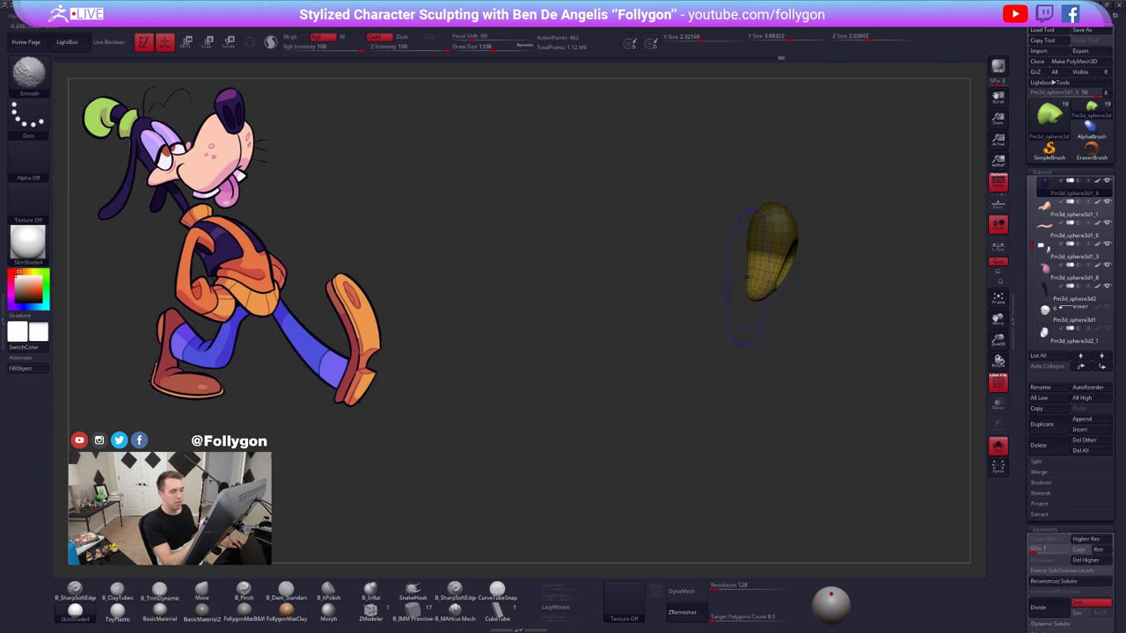
- Soften and invert the nose's mask, rotate the unmasked part with the Transpose line, and clear the mask
ctrl+click(774, 259)
key(ctrl+i)
key(r)
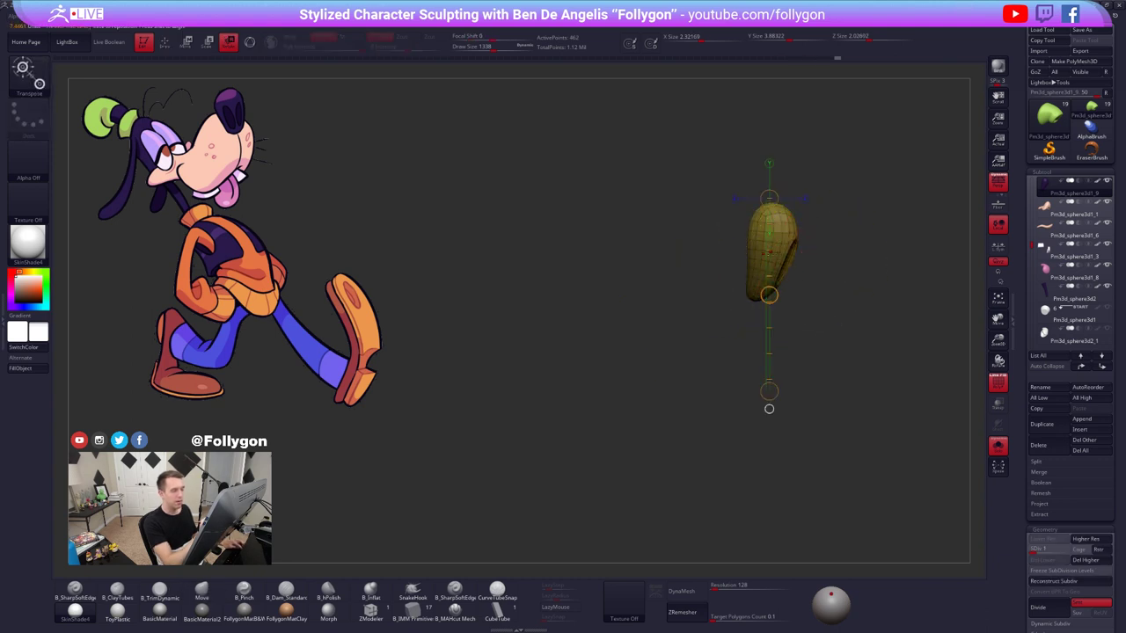
drag(771, 253, 792, 132)
key(ctrl+i)
key(ctrl+shift+a)
key(q)
- Raise the nose back to its highest subdivision level, turn off the wireframe, and show the whole head
key(d)
key(d)
key(d)
key(d)
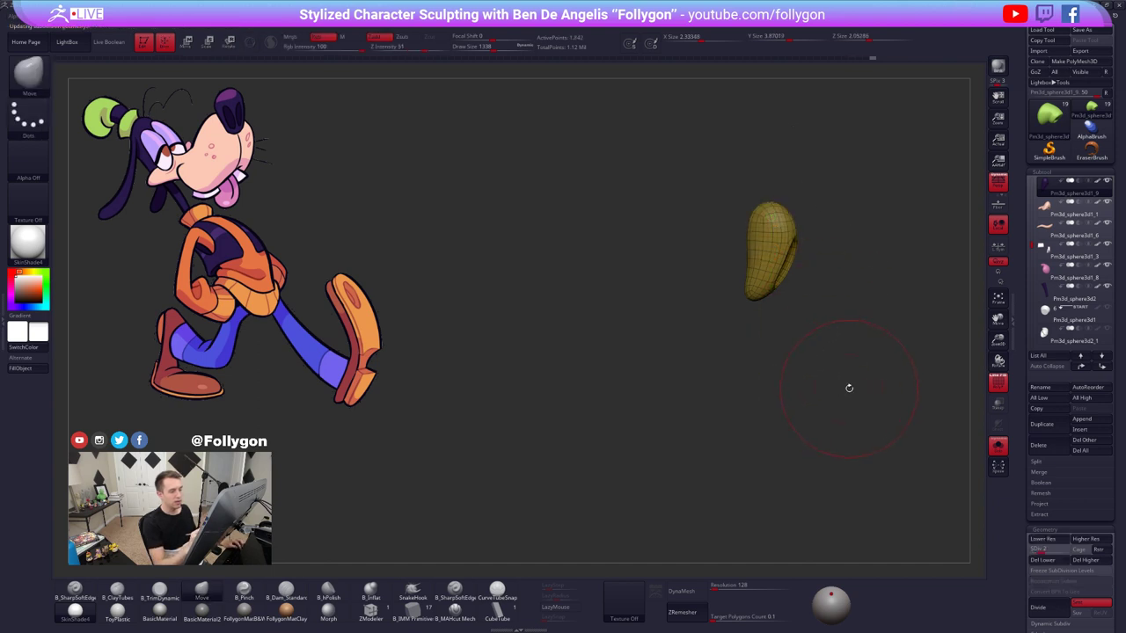
key(shift+f)
key(alt+s)
drag(855, 400, 807, 433)
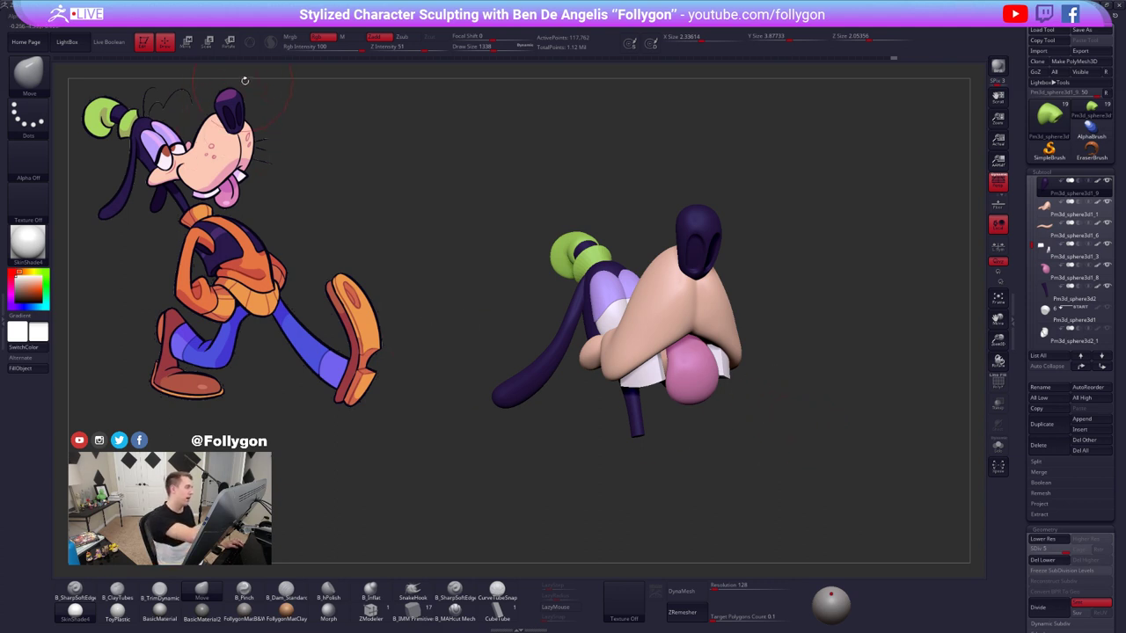
- Set the Move brush's draw size to 1084 and check the new nose shape against the reference
mouse_move(758, 361)
mouse_down()
mouse_move(792, 432)
mouse_move(770, 442)
mouse_move(757, 413)
mouse_move(764, 431)
mouse_up()
alt+drag(736, 422, 774, 417)
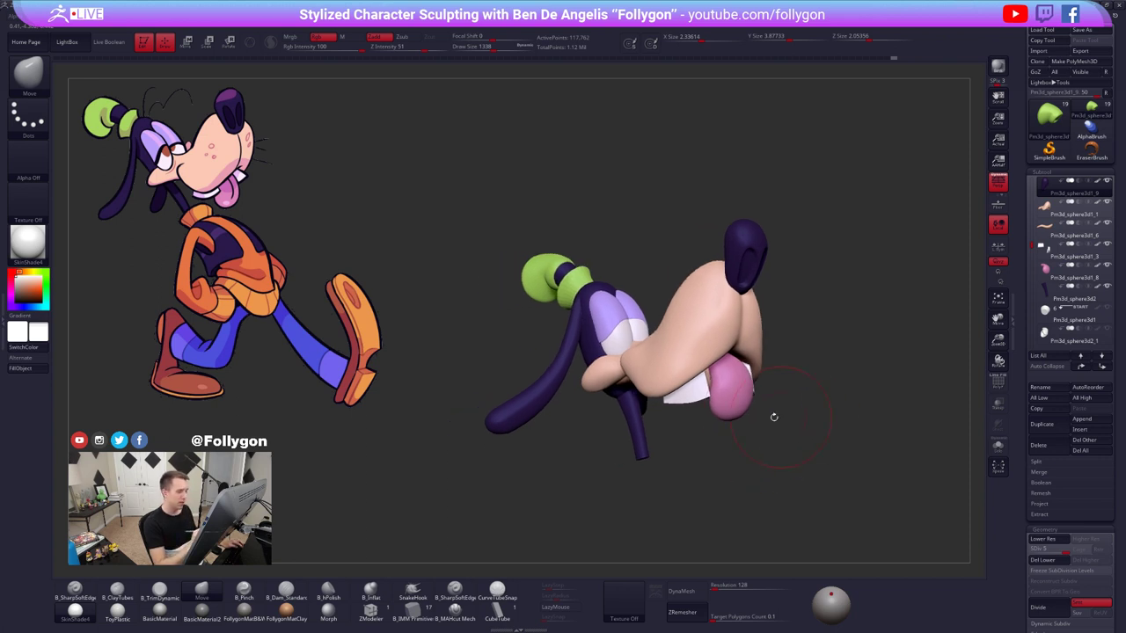
key(space)
drag(726, 345, 720, 345)
mouse_move(758, 413)
mouse_down()
mouse_move(796, 409)
mouse_move(734, 457)
mouse_move(693, 469)
mouse_move(746, 456)
mouse_up()
alt+drag(746, 455, 779, 440)
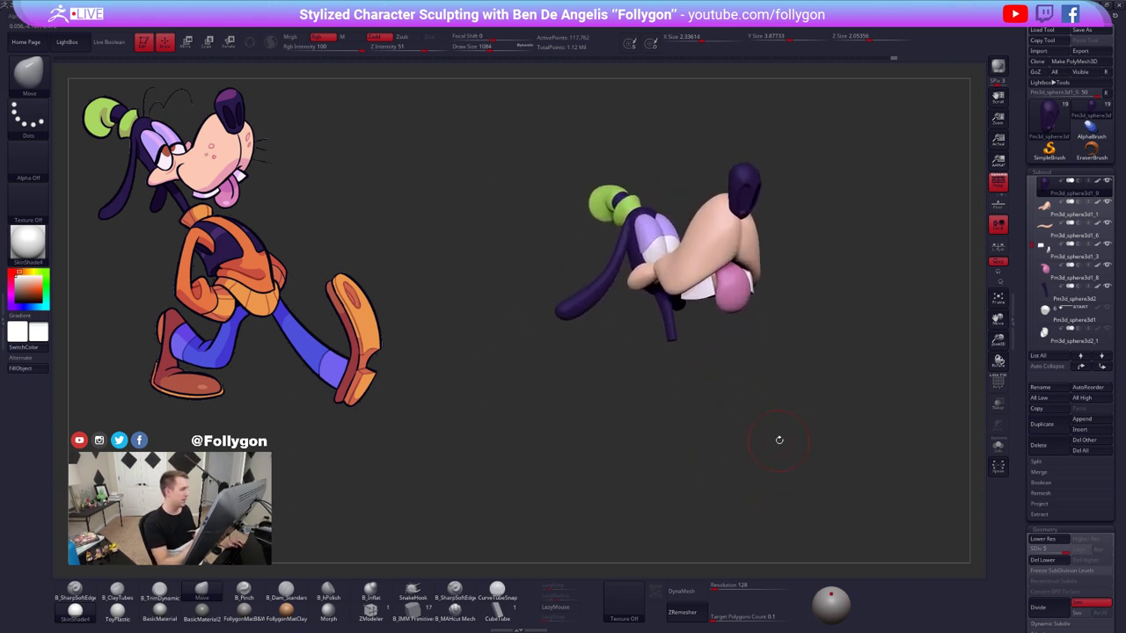
alt+drag(716, 398, 727, 452)
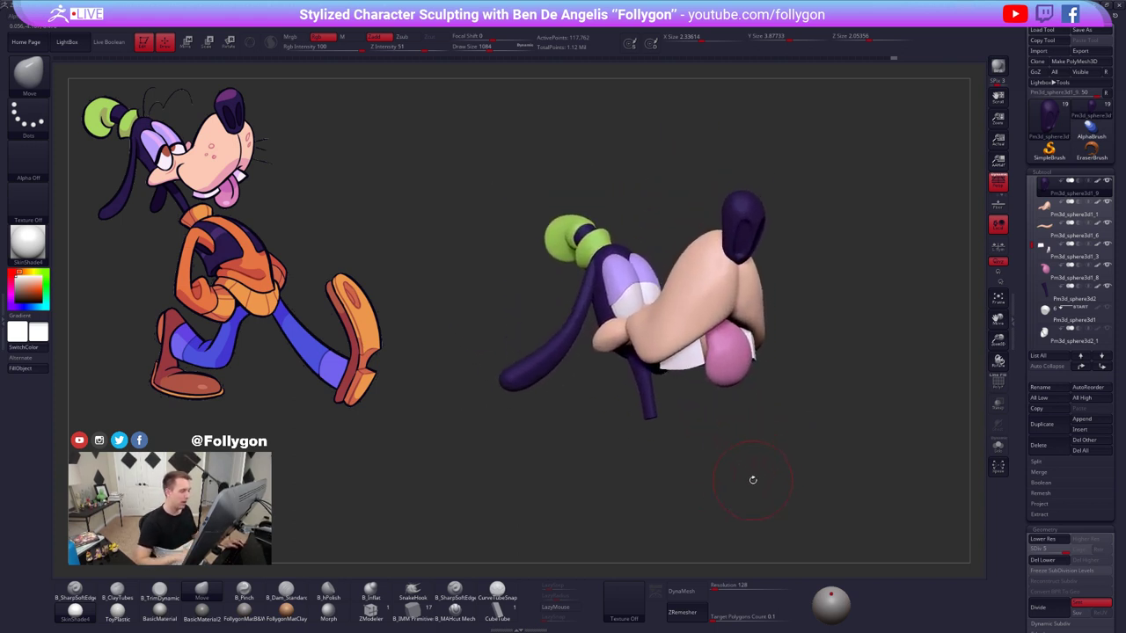
- Hide the upper muzzle and the nose, leaving the white eyeballs selected
alt+click(712, 290)
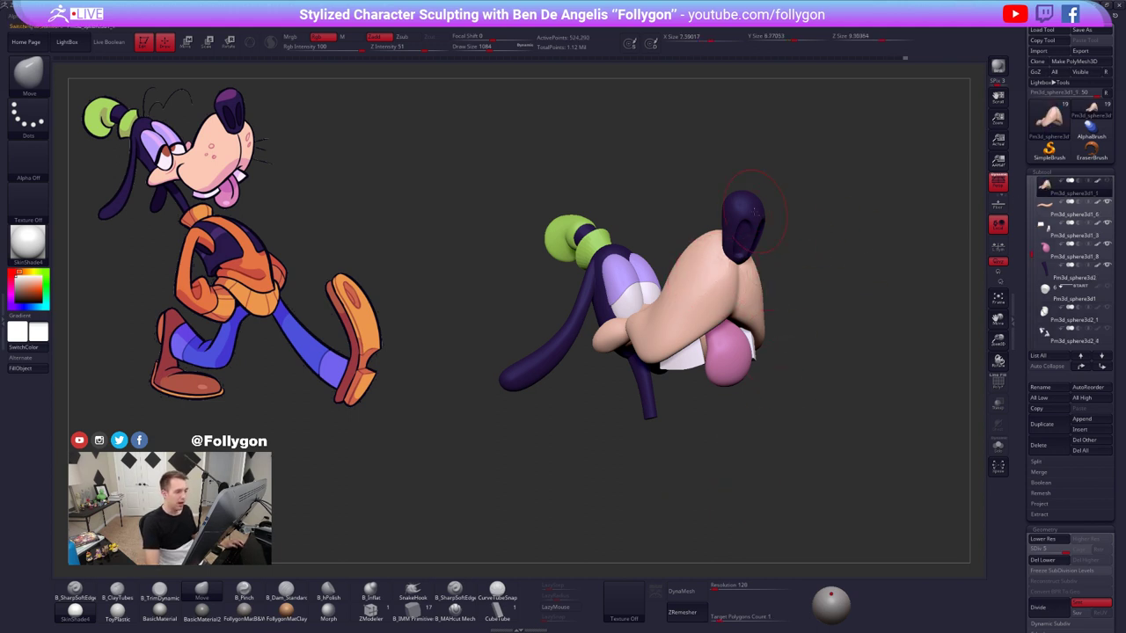
alt+click(755, 212)
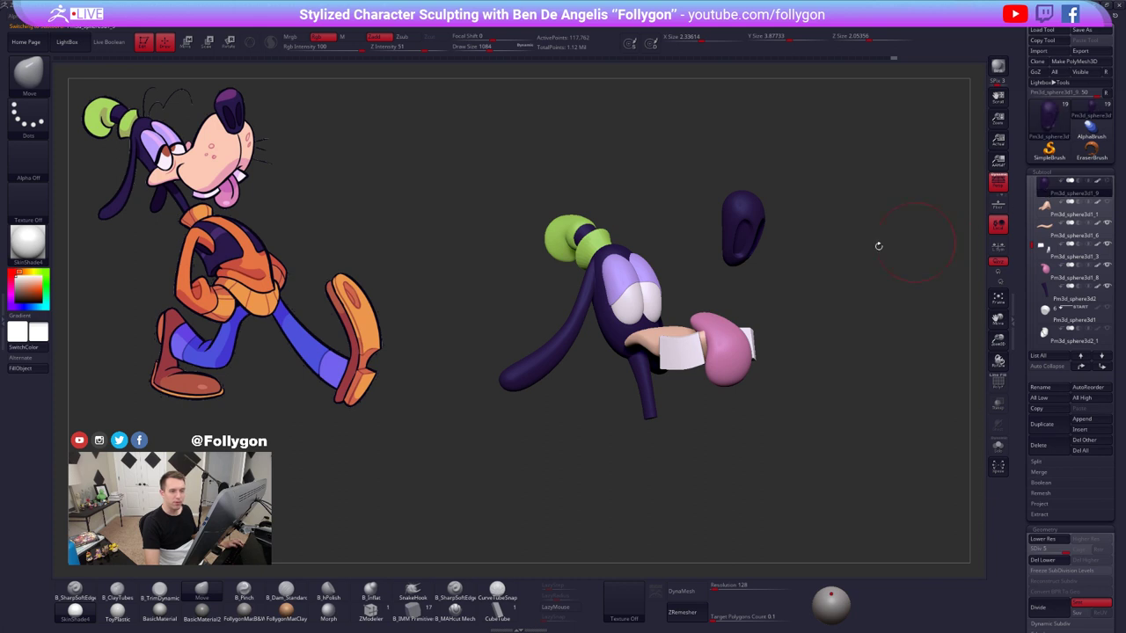
alt+click(649, 299)
drag(767, 396, 537, 356)
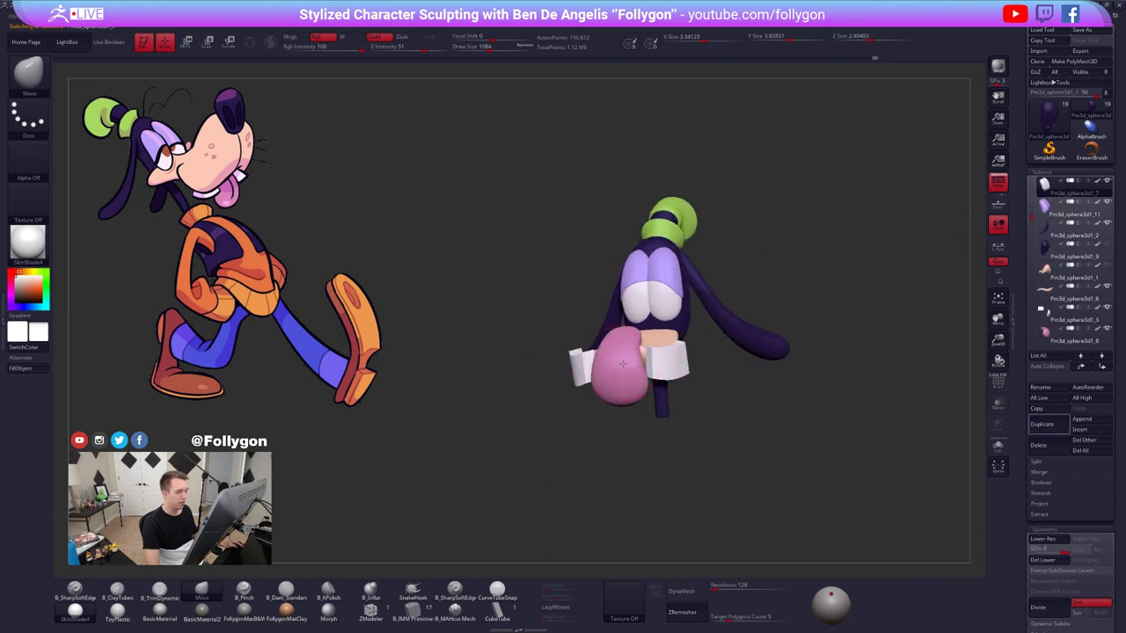
- Hide the tongue, the teeth and the lower jaw, and select the eyeballs in a front view
alt+click(623, 363)
click(1049, 211)
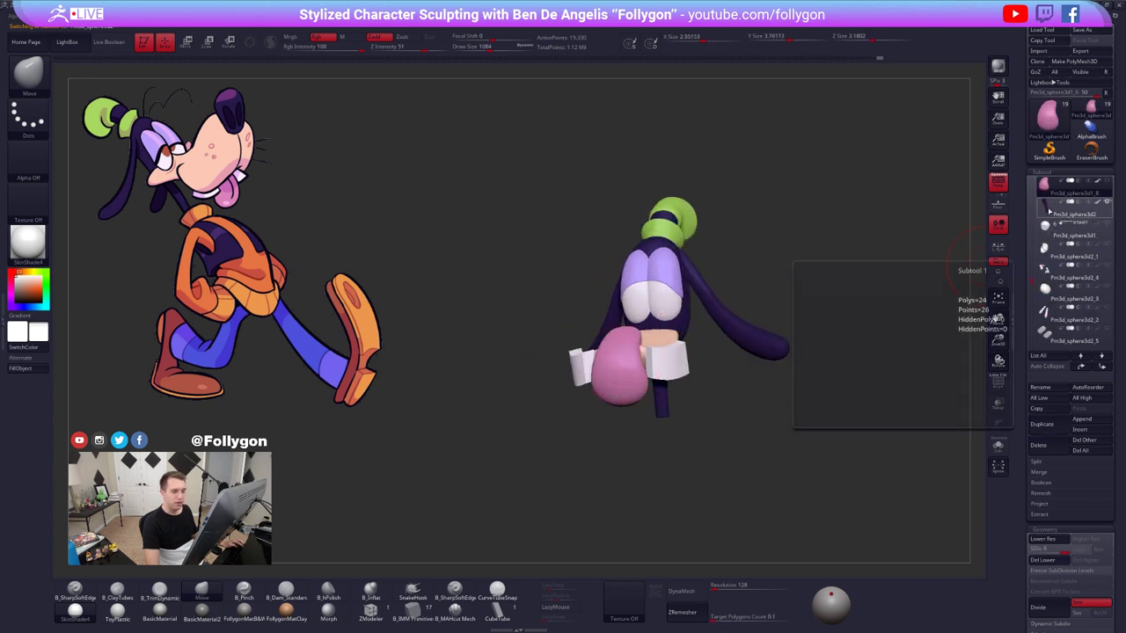
alt+click(671, 347)
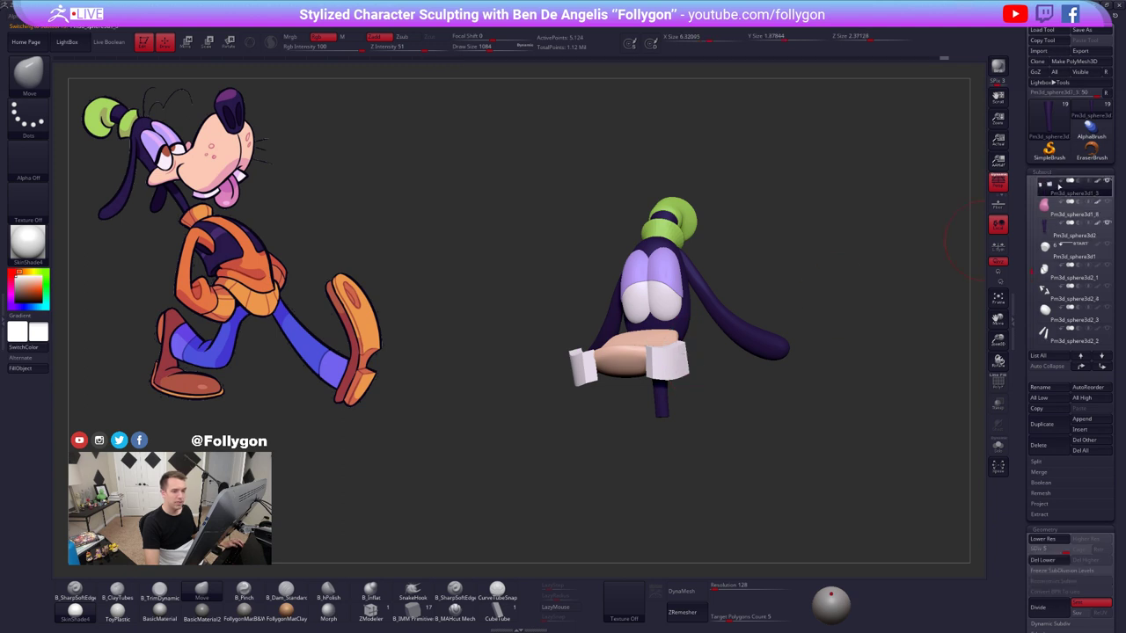
click(1107, 182)
alt+click(633, 350)
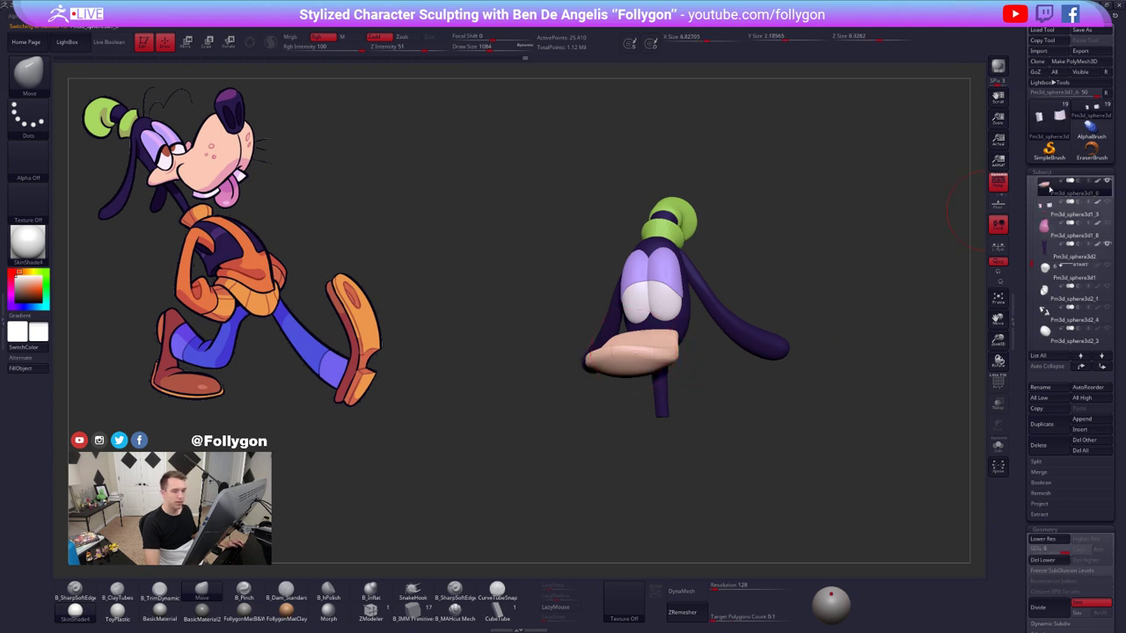
click(1108, 181)
alt+click(662, 303)
drag(589, 308, 890, 339)
alt+drag(809, 290, 805, 418)
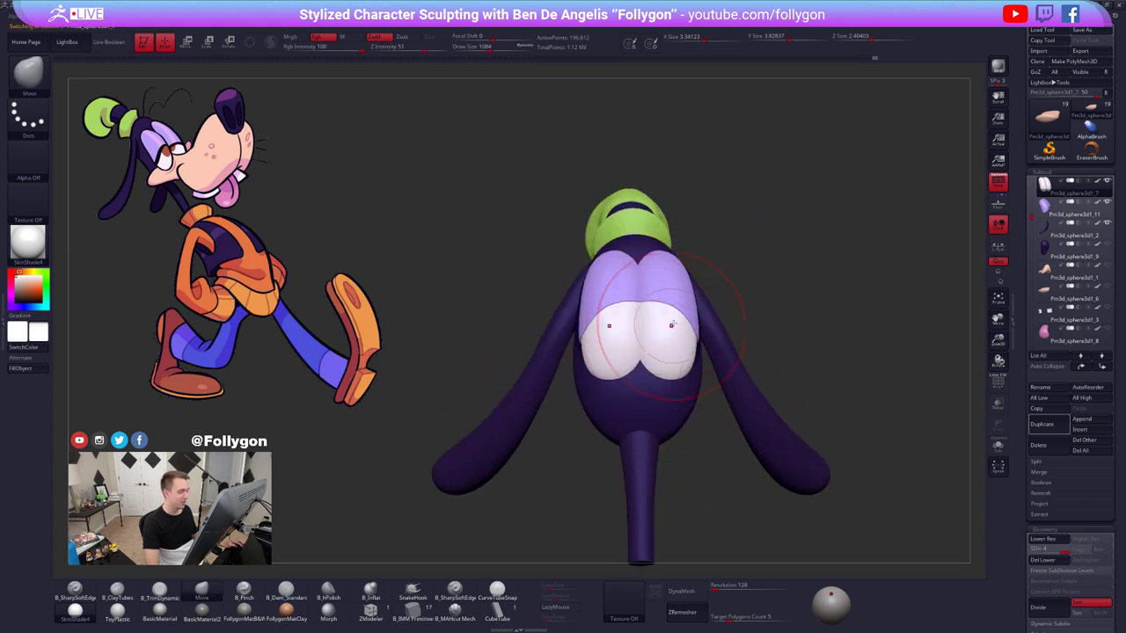
- Select the purple eyelids and reshape the outer part of their lower edge with the Move brush at draw size 677
alt+click(680, 285)
key(shift+f)
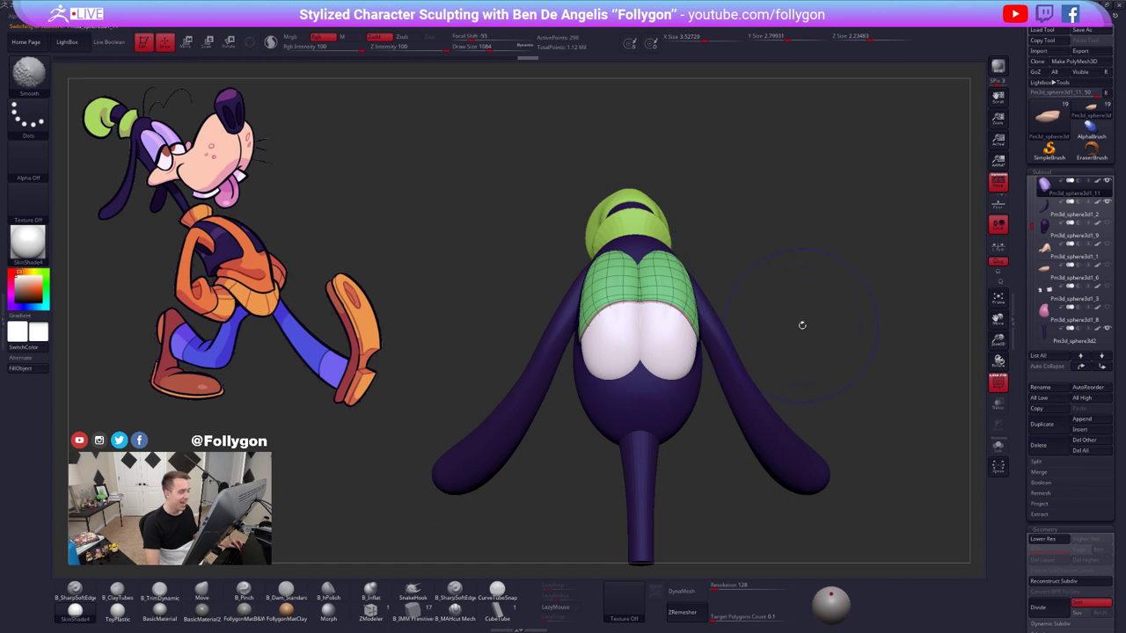
key(shift+f)
mouse_move(804, 319)
alt+mouse_down()
mouse_move(821, 333)
mouse_move(753, 302)
alt+mouse_up()
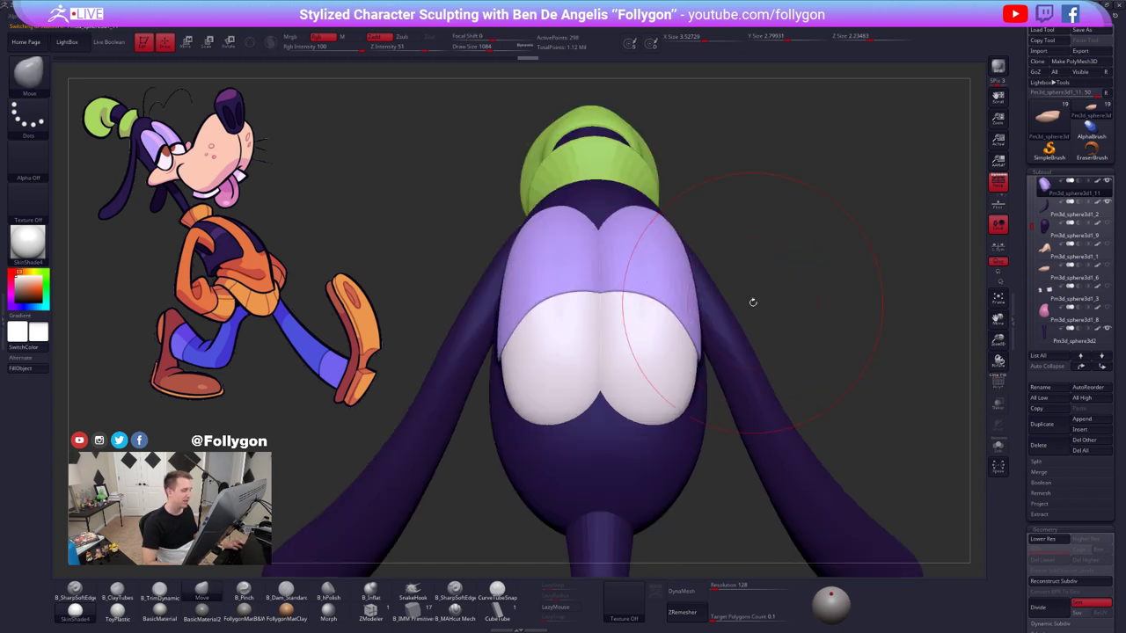
alt+drag(414, 349, 466, 314)
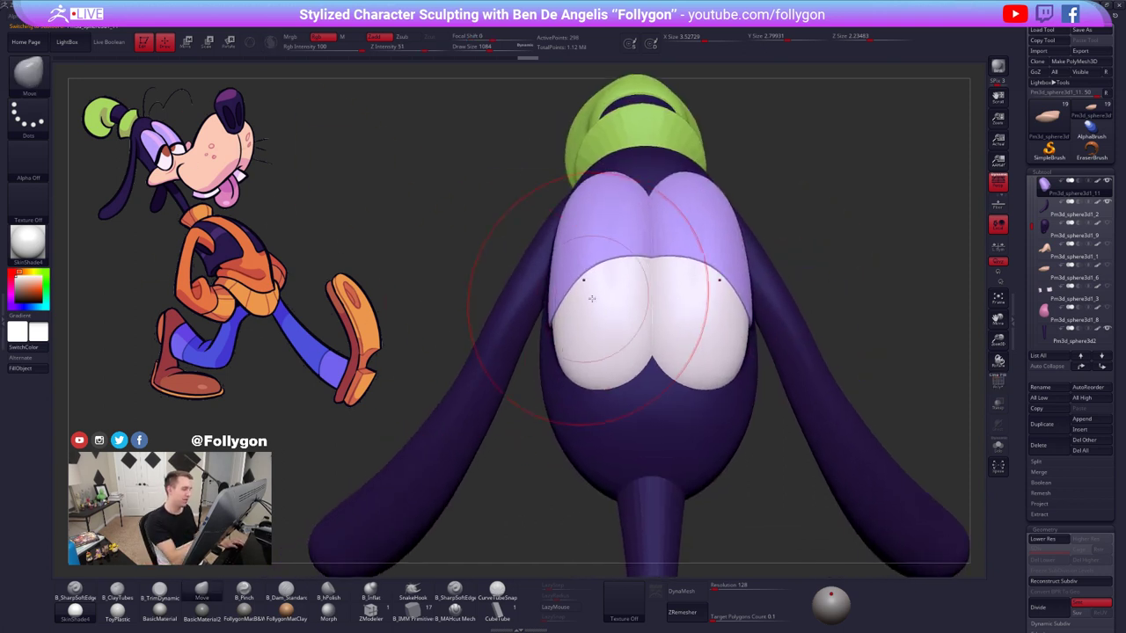
key(space)
drag(592, 299, 567, 301)
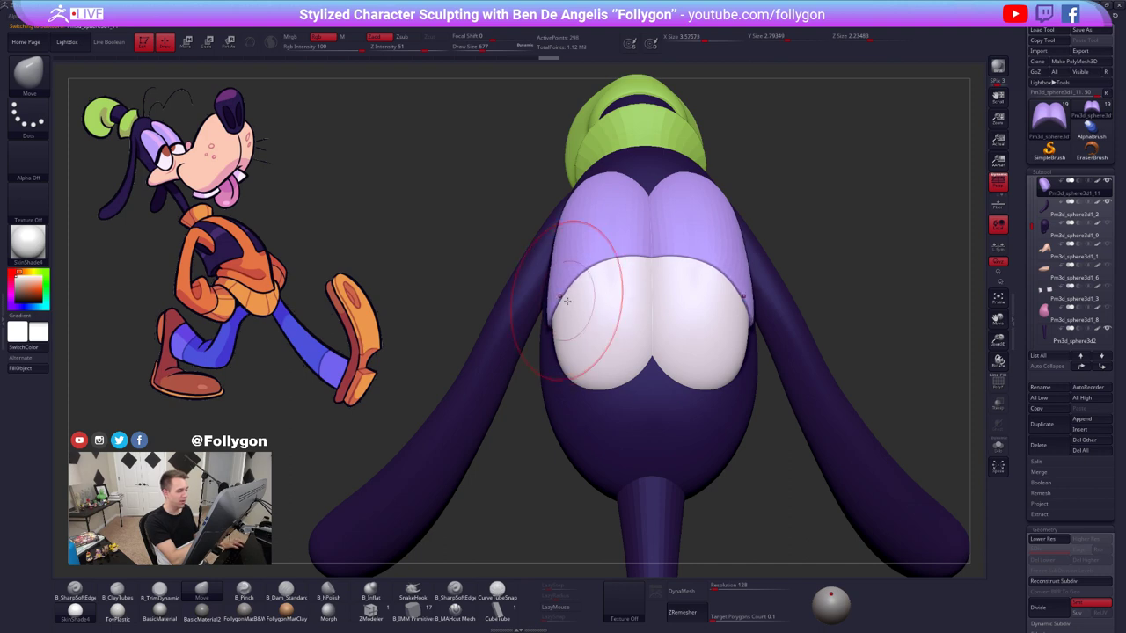
right_drag(568, 301, 592, 319)
drag(568, 293, 563, 289)
- Nudge the eyelids' surface above the lower edge with the Move brush and reduce the draw size to 500
right_drag(578, 303, 609, 297)
drag(623, 266, 621, 271)
mouse_move(618, 283)
right_down()
mouse_move(616, 341)
mouse_move(591, 333)
mouse_move(625, 352)
right_up()
key(space)
drag(634, 322, 626, 322)
right_drag(626, 327, 625, 342)
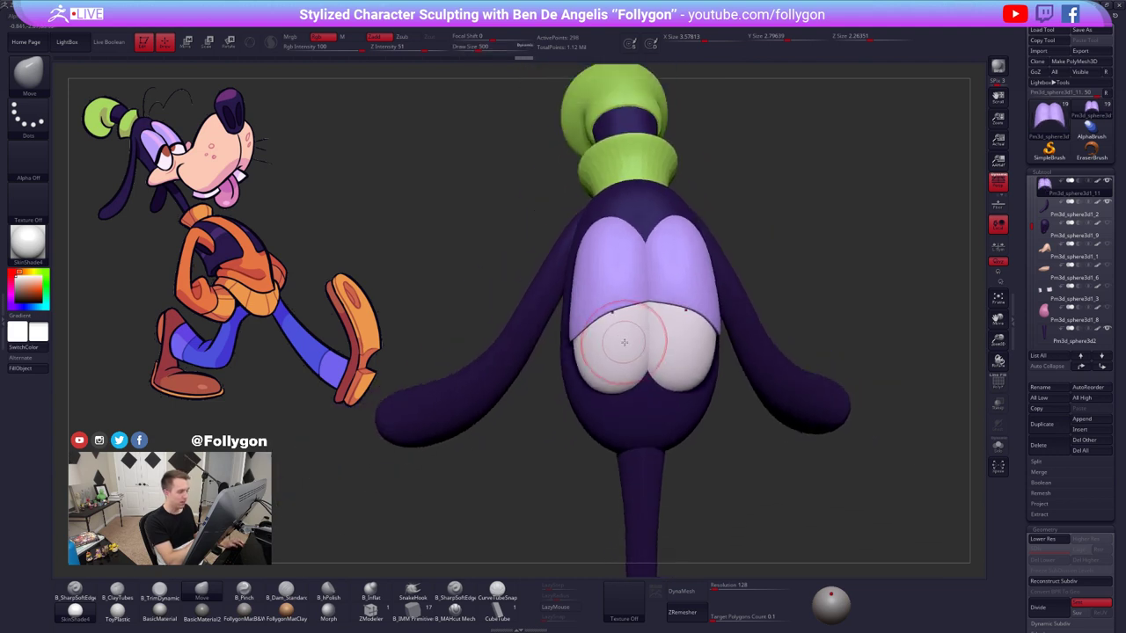
- Select the white eyeballs, check their wireframe, and switch to the B_Standard brush
alt+click(628, 347)
key(shift+f)
key(shift+f)
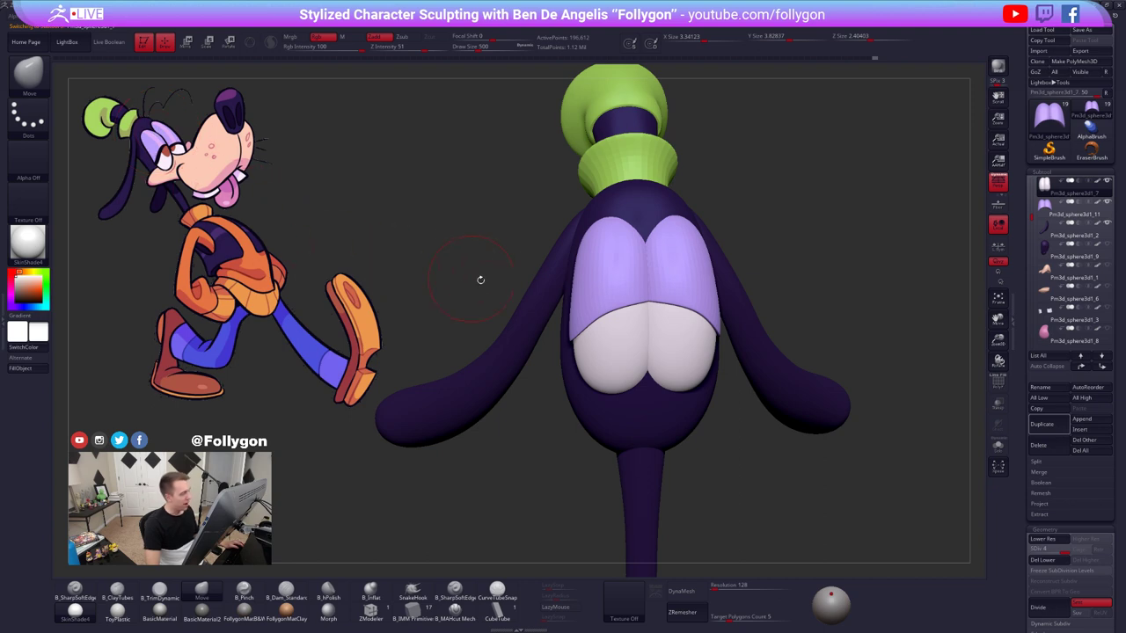
key(shift)
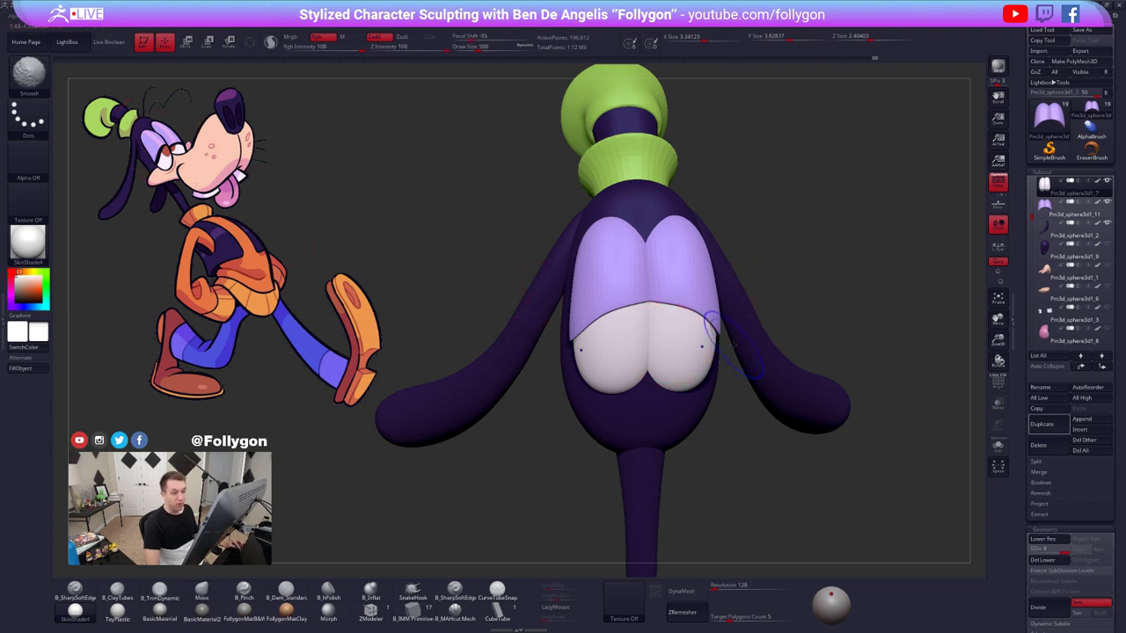
key(shift+f)
key(shift+f)
key(1)
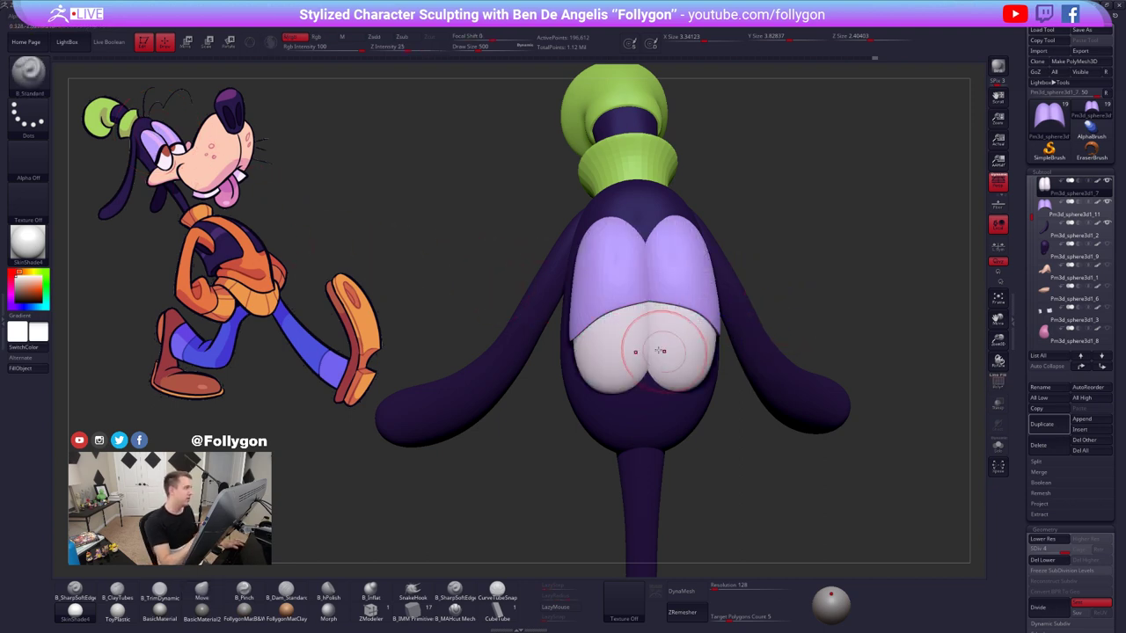
- Try a stroke on the eyeballs with a draw size of 307 and undo it
key(space)
drag(661, 333, 654, 328)
key(z)
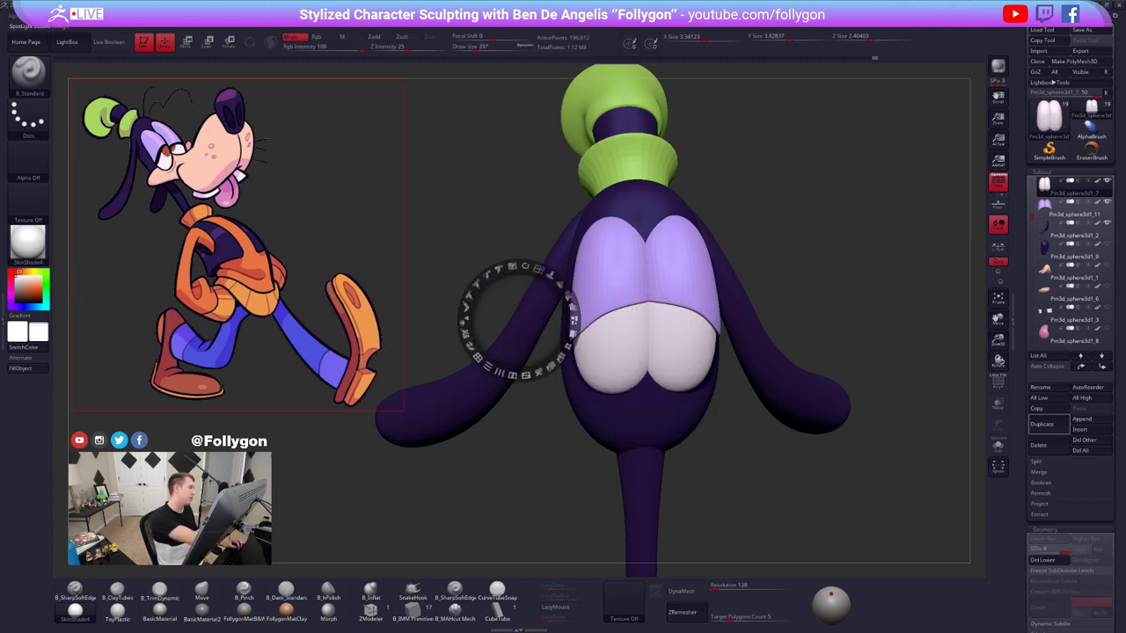
key(z)
ctrl+right_drag(634, 331, 704, 346)
drag(702, 346, 712, 362)
key(ctrl+z)
- Sample the shoe sole's red-brown from the reference and swap it into the secondary color, leaving white active
key(c)
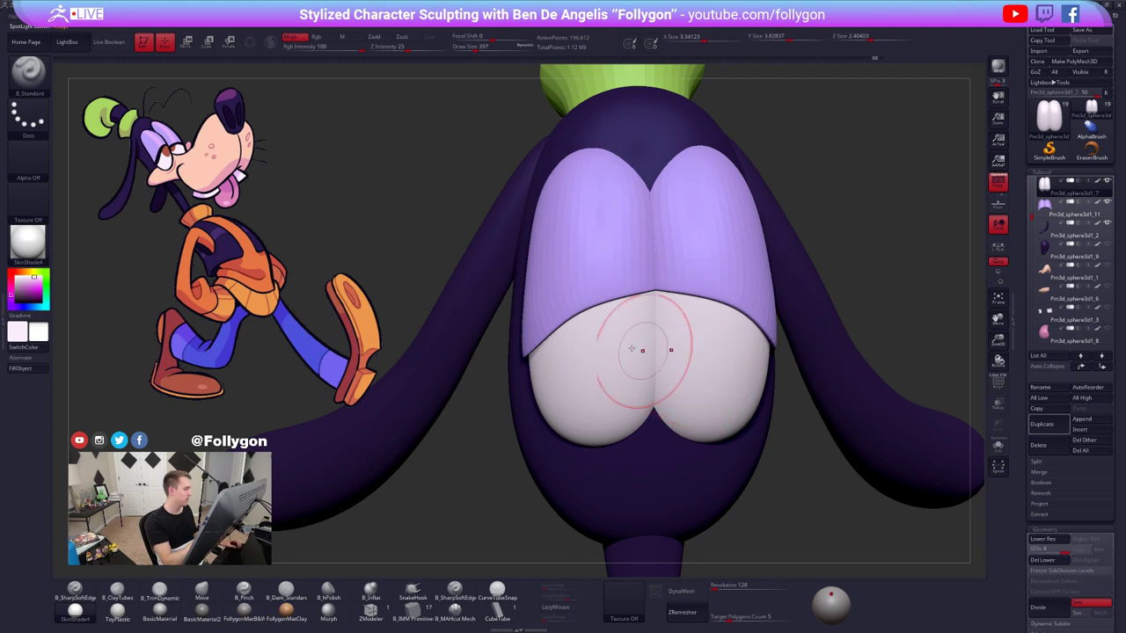
key(shift+z)
key(c)
key(z)
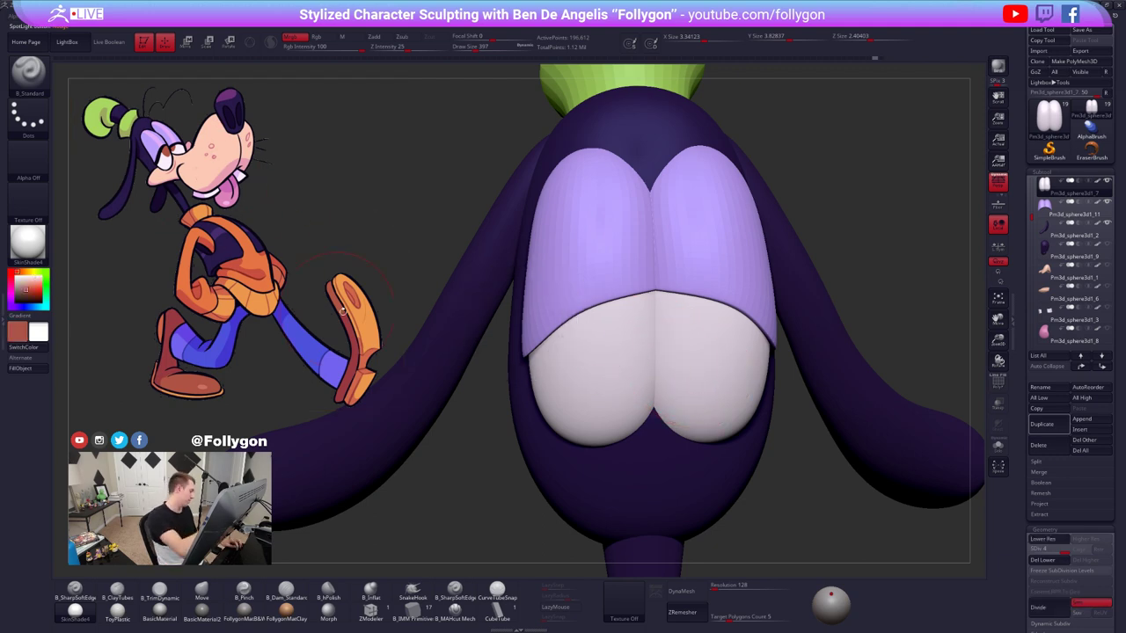
key(v)
- Try strokes around the eyeballs, undo them, and set the brush's draw size to 239
drag(709, 363, 714, 346)
key(ctrl+z)
key(space)
drag(612, 316, 614, 319)
mouse_move(761, 475)
mouse_down()
mouse_move(810, 480)
mouse_move(724, 485)
mouse_up()
key(ctrl+z)
ctrl+right_drag(724, 484, 762, 453)
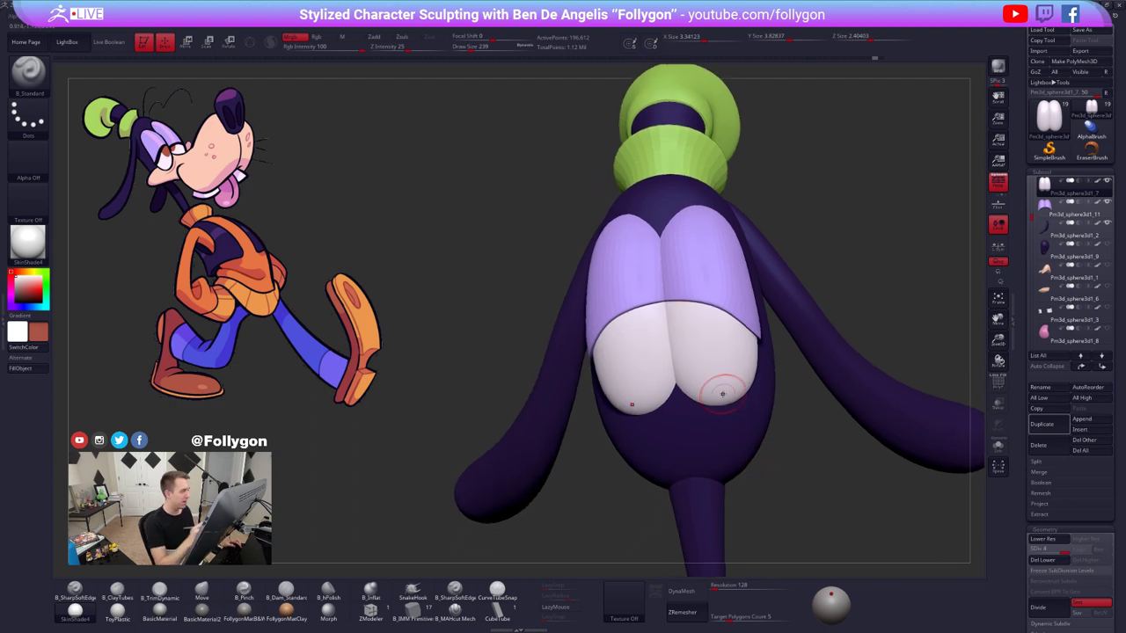
- Select the purple eyelids, check their wireframe, and set the masking brush to MaskPen
key(shift+f)
alt+click(730, 295)
key(shift+f)
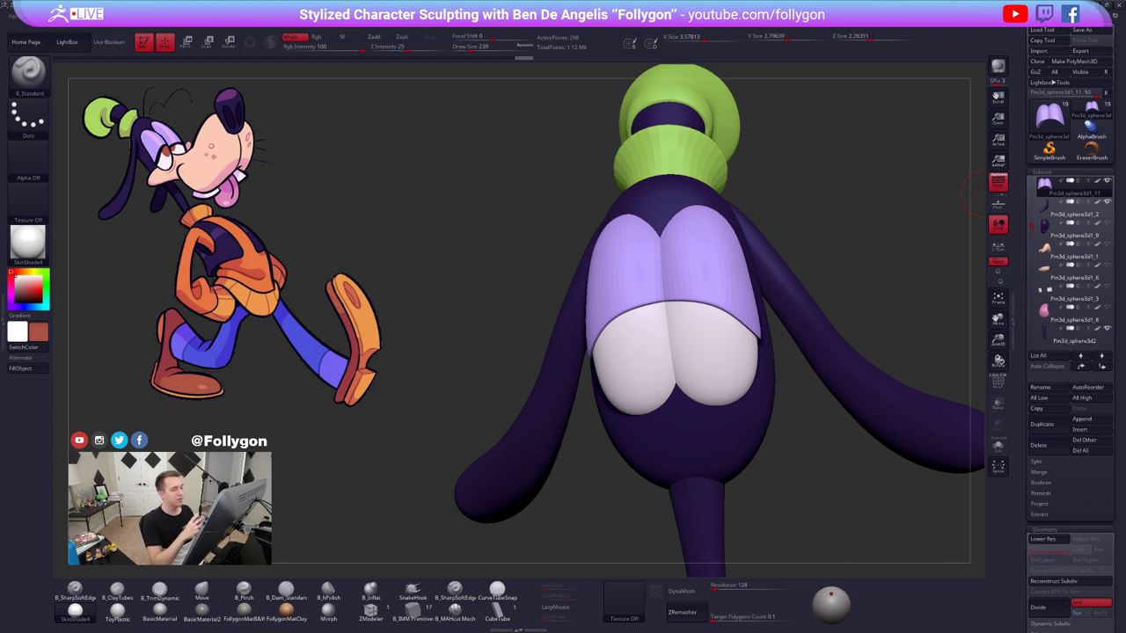
mouse_move(680, 319)
right_down()
mouse_move(693, 333)
mouse_move(677, 341)
mouse_move(685, 347)
right_up()
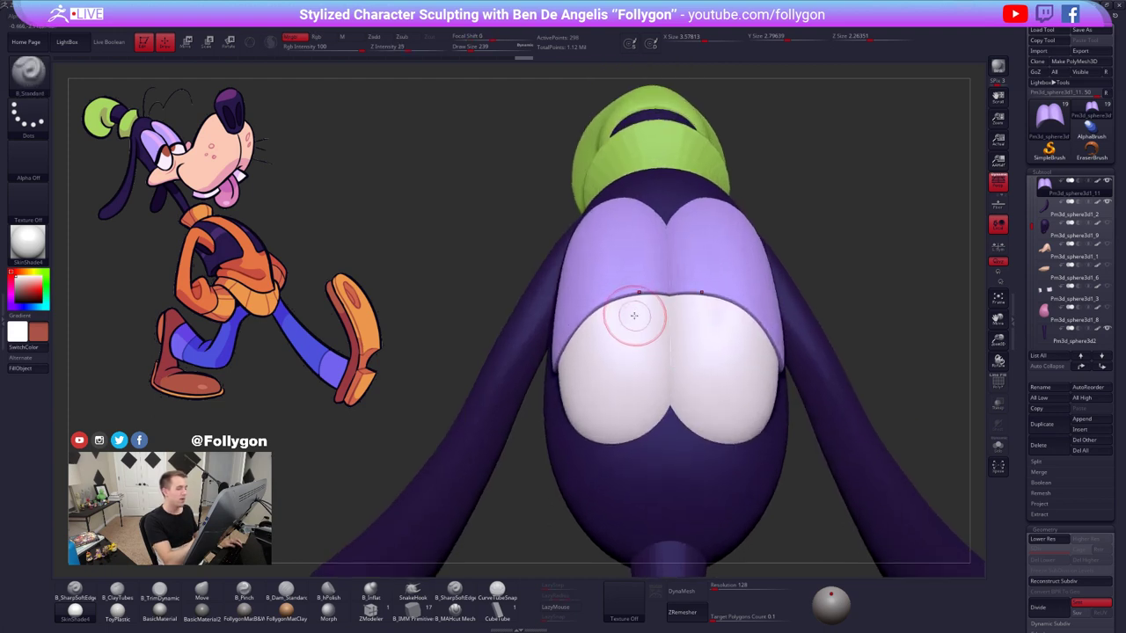
key(ctrl+space)
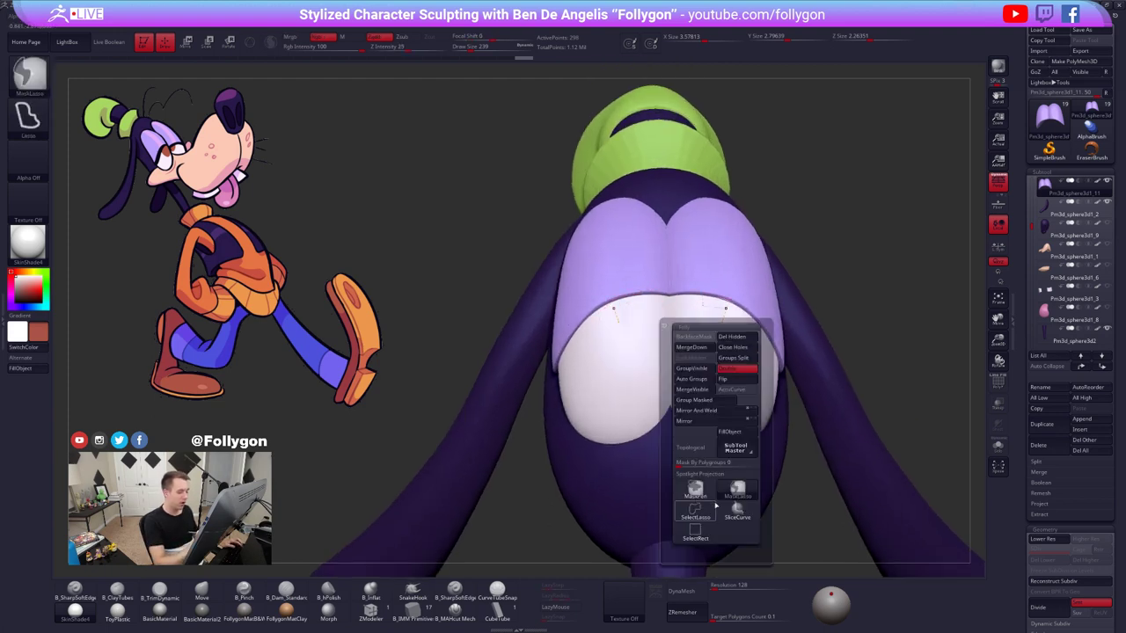
click(698, 492)
- Examine the eyelids in isolation, select the white eyeballs, and inspect them alone against the full head
right_drag(661, 284, 658, 329)
key(alt+s)
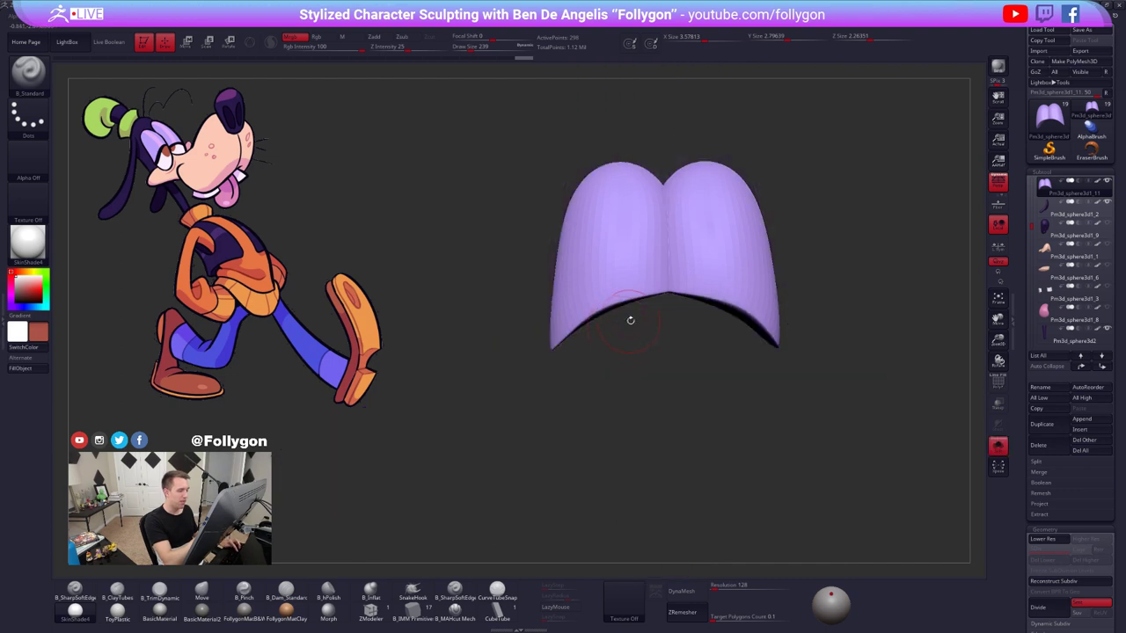
key(alt+s)
alt+click(641, 326)
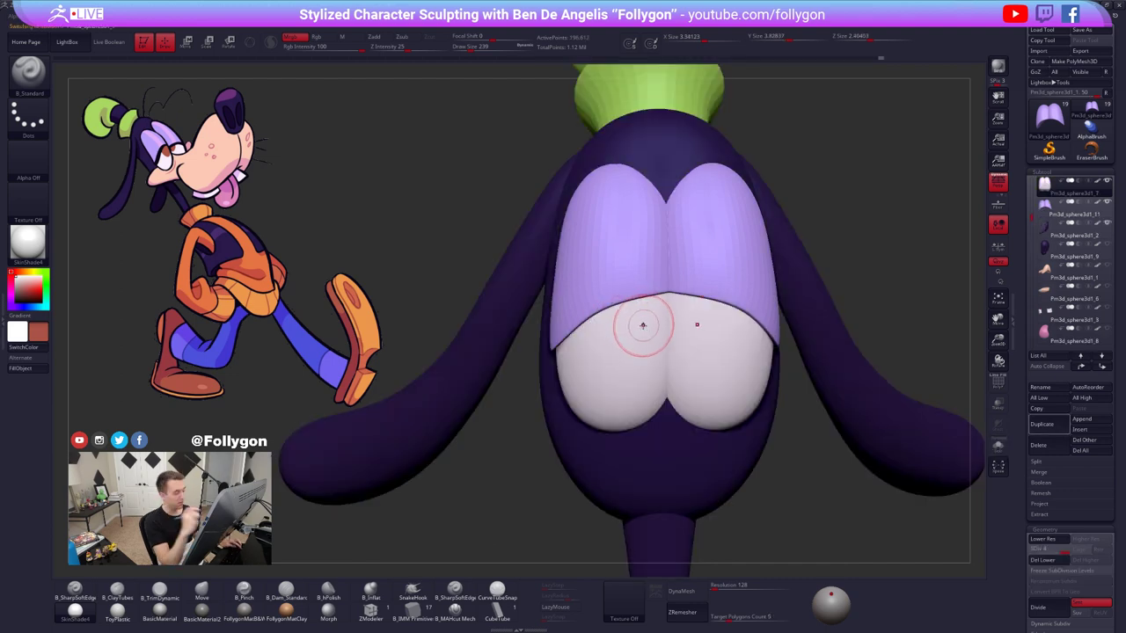
key(alt+s)
key(alt+s)
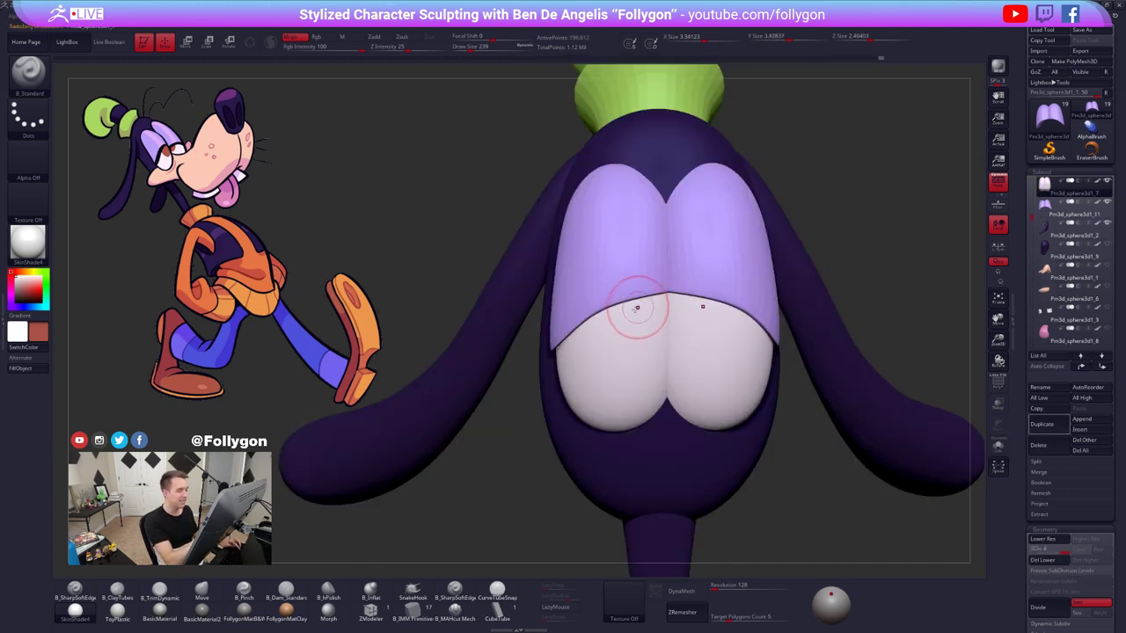
- Mask a round iris spot on each white eyeball symmetrically and check the placement from an angle
ctrl+drag(636, 307, 633, 308)
key(ctrl+shift+f)
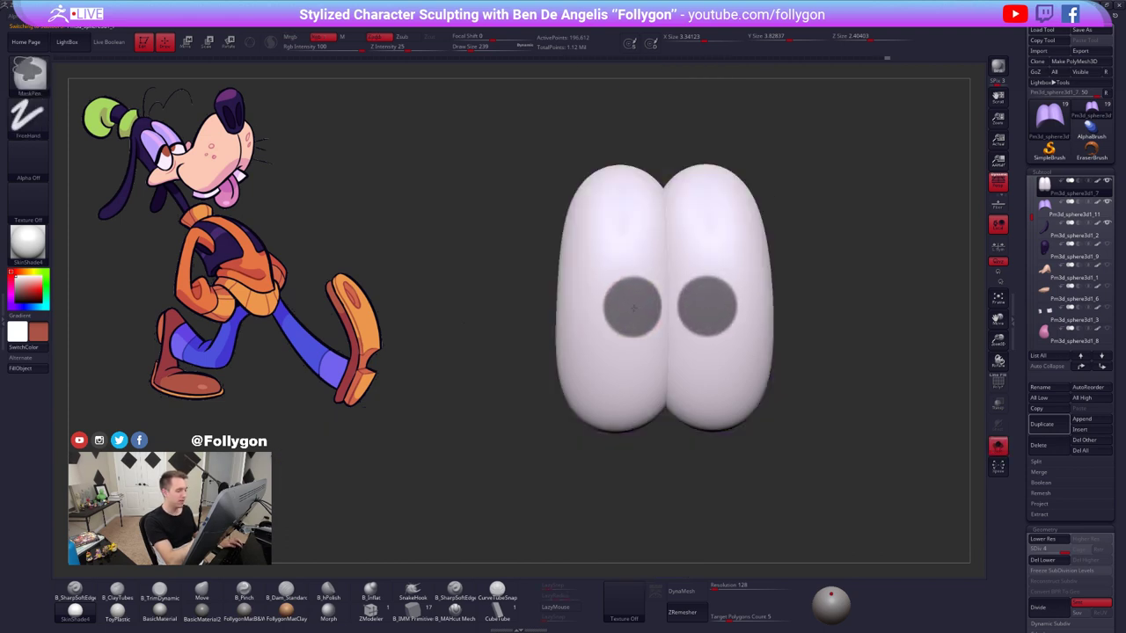
right_drag(635, 310, 777, 440)
key(ctrl+shift+f)
right_drag(704, 395, 638, 343)
key(ctrl+shift+f)
- Set the draw size to 279, undo the trial mask changes, and compare the iris spots with the full head
key(space)
drag(638, 342, 643, 338)
ctrl+click(631, 358)
key(ctrl+z)
key(ctrl+z)
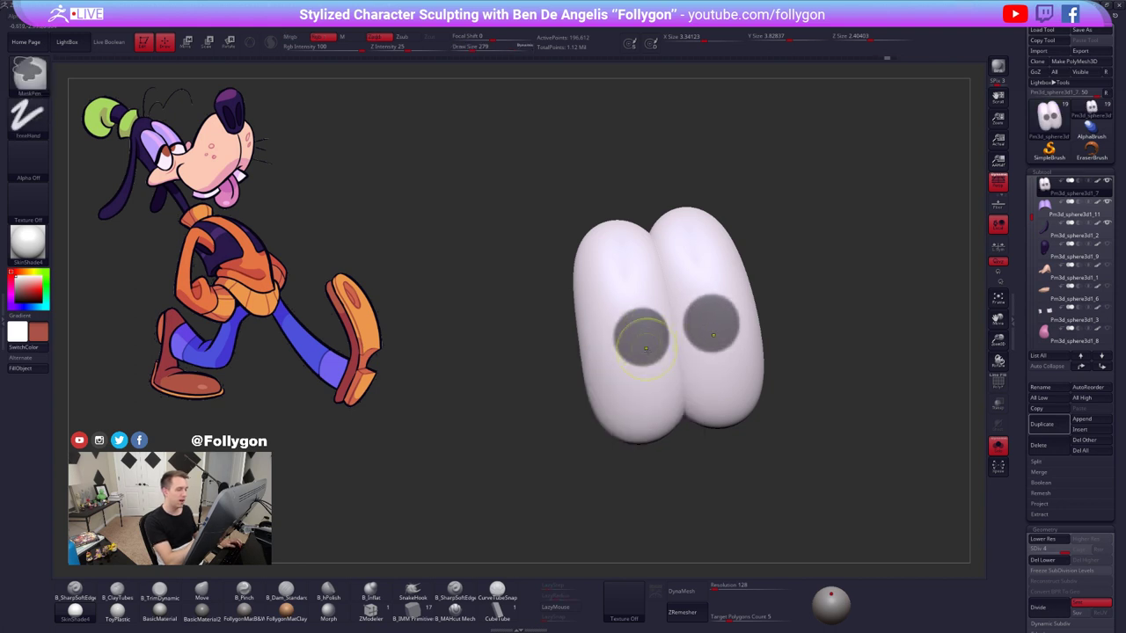
key(alt+s)
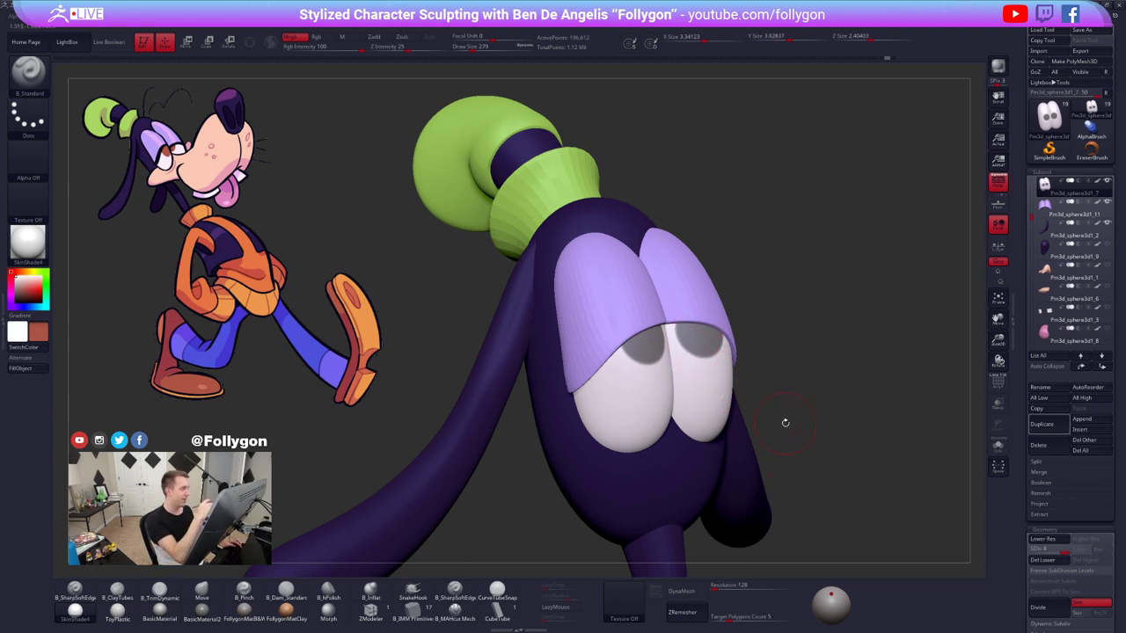
drag(774, 440, 717, 435)
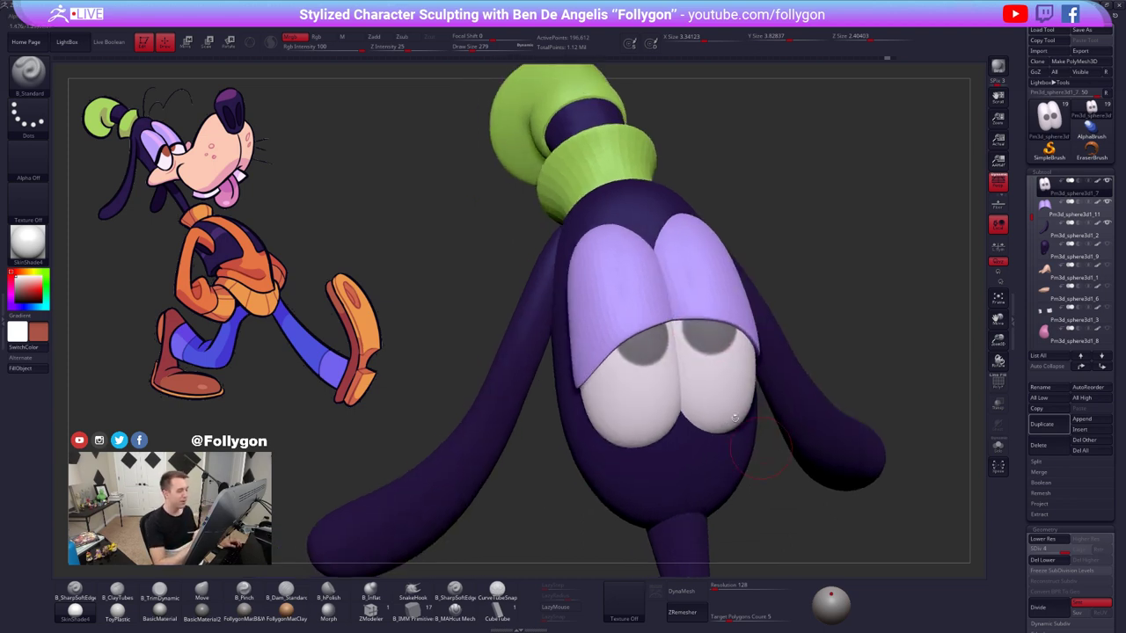
key(alt+s)
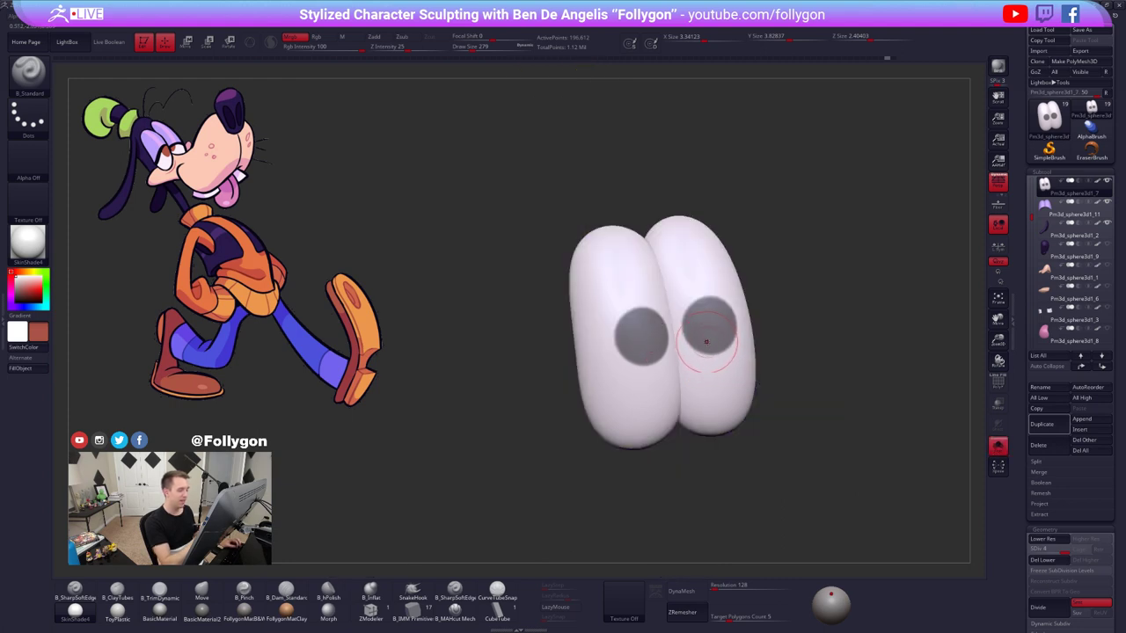
- Clear the mask from one eyeball so that only a single iris spot remains masked
shift+right_drag(703, 343, 686, 329)
ctrl+alt+drag(678, 324, 677, 343)
key(ctrl+z)
key(ctrl+shift+f)
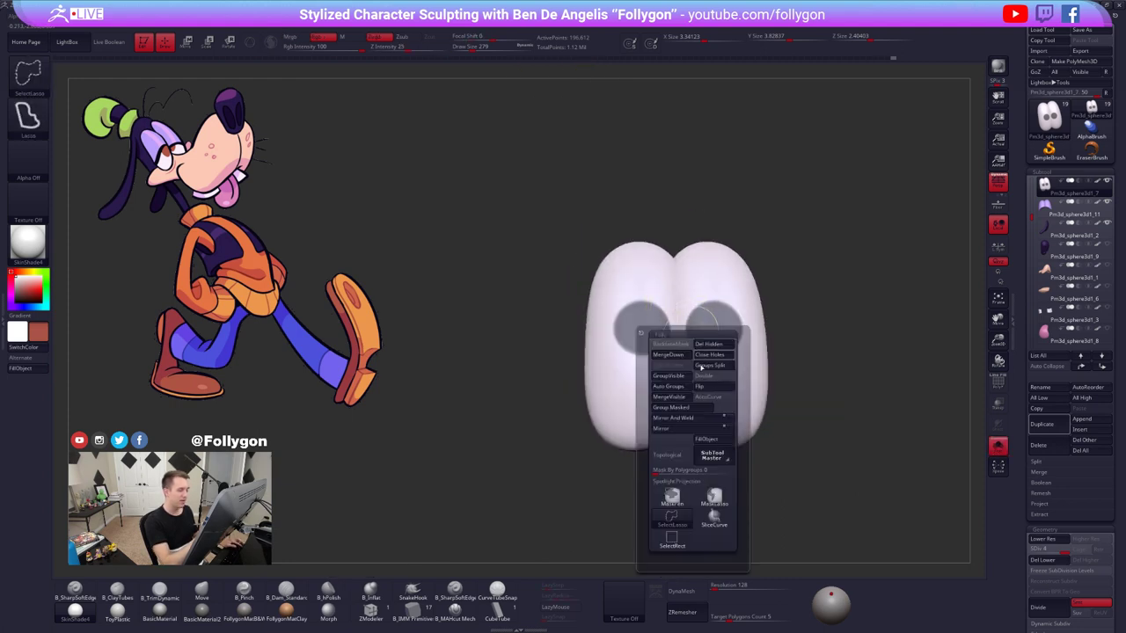
ctrl+alt+drag(827, 243, 676, 474)
key(ctrl+shift+f)
ctrl+click(762, 517)
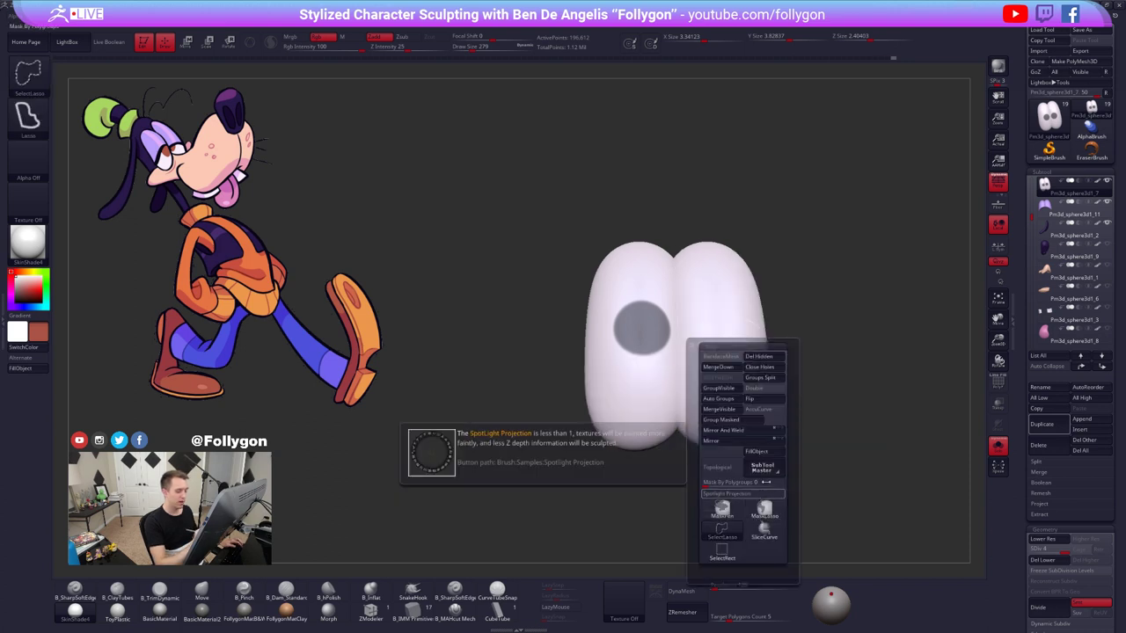
- Extract the masked iris spot as a new subtool with thickness 0.001 and accept it
mouse_move(733, 341)
right_down()
mouse_move(745, 337)
mouse_move(759, 396)
mouse_move(748, 354)
right_up()
key(alt+s)
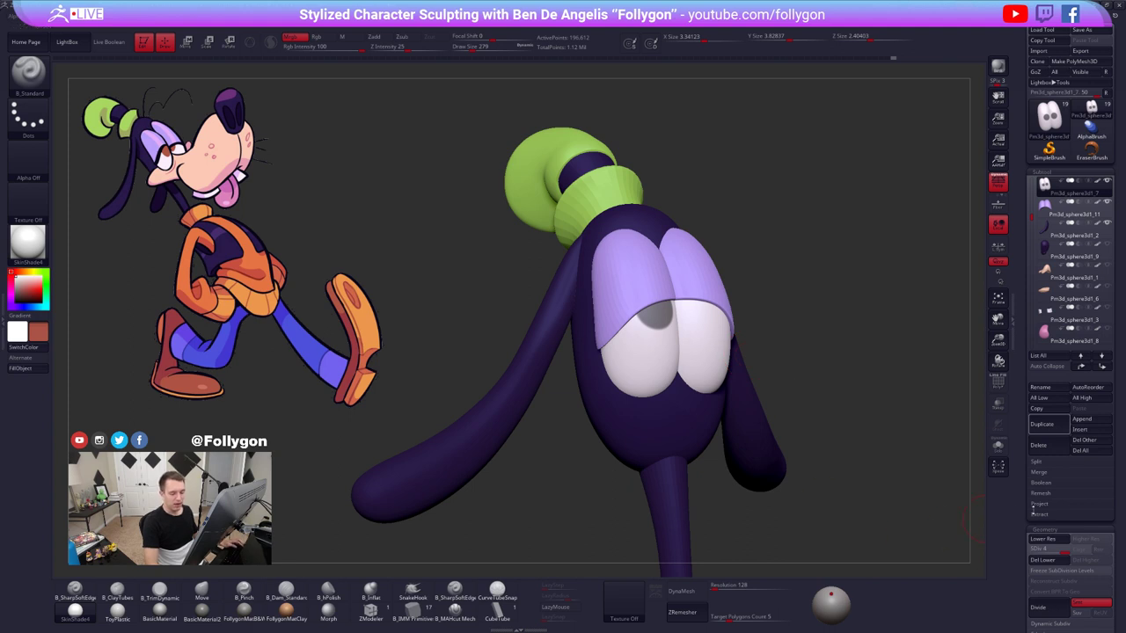
click(1041, 515)
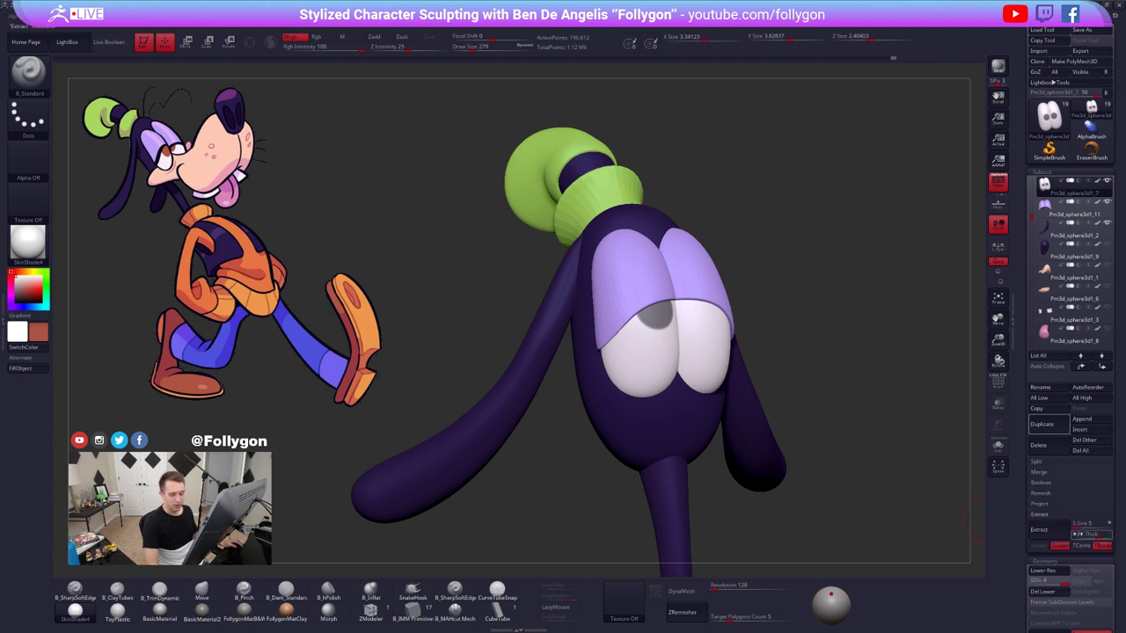
click(1091, 534)
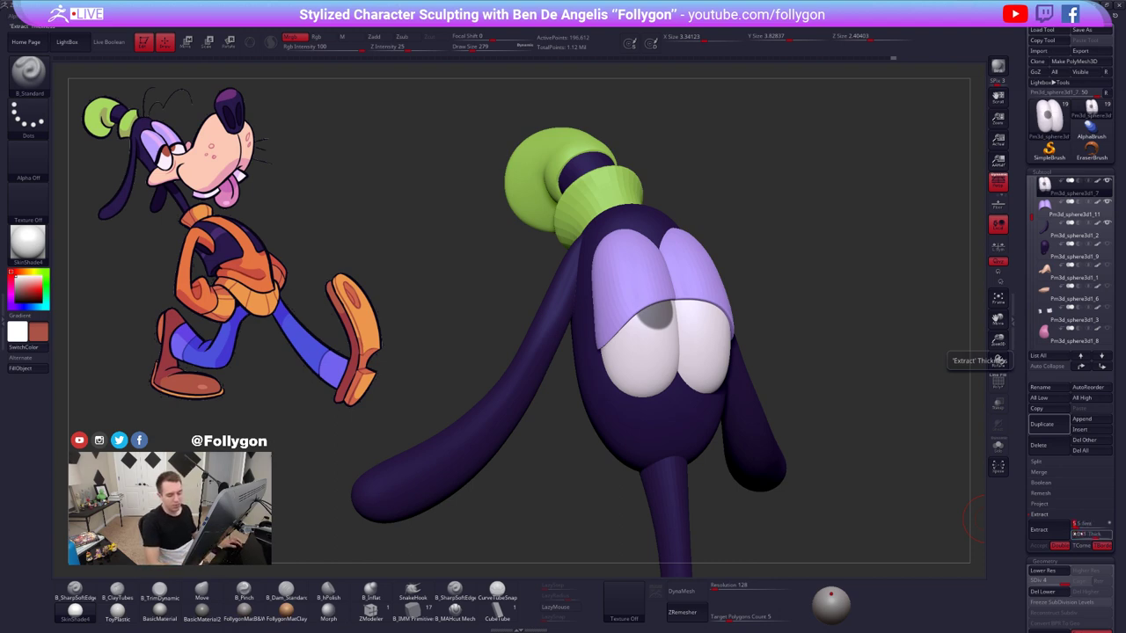
click(1051, 531)
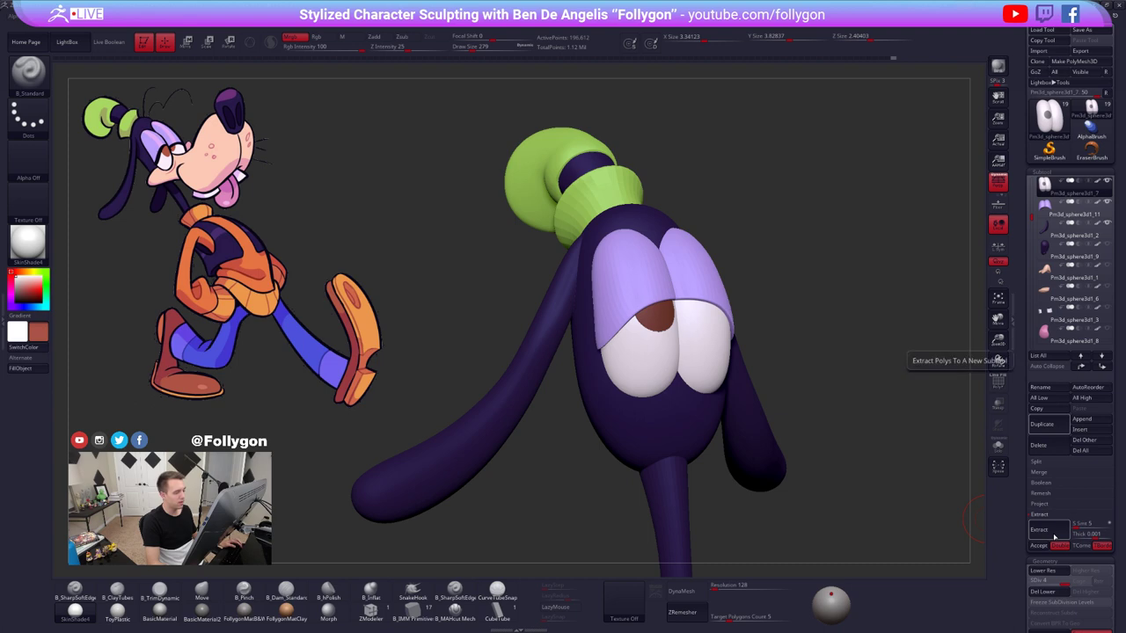
click(1044, 546)
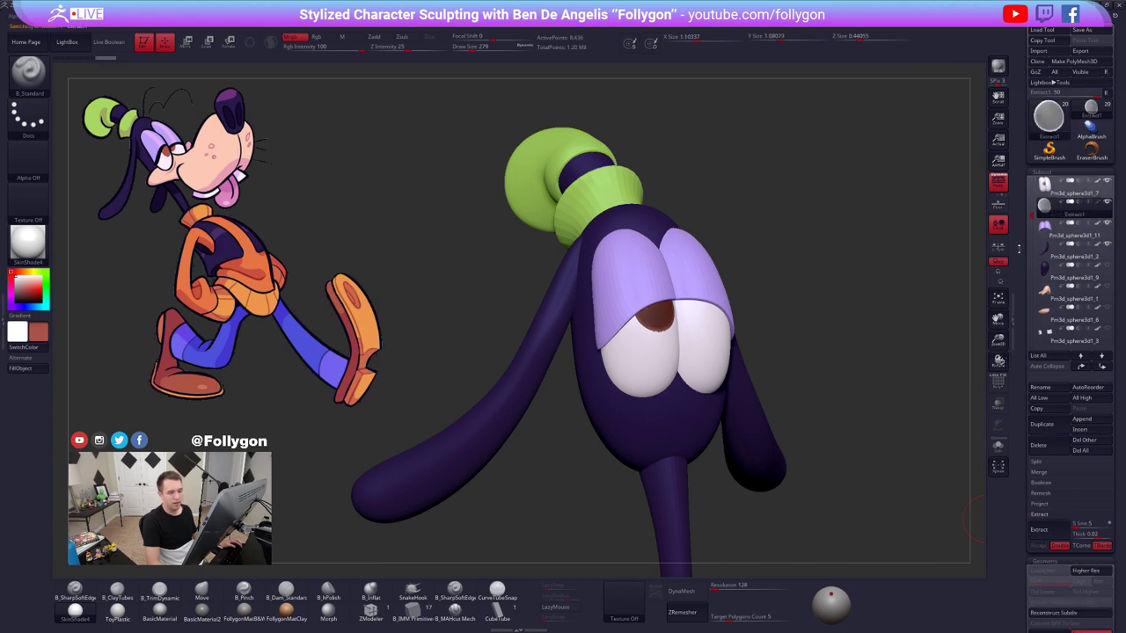
- Select the white eyeballs again and clear their remaining mask
click(1060, 188)
key(alt+s)
ctrl+drag(785, 290, 758, 301)
key(alt+s)
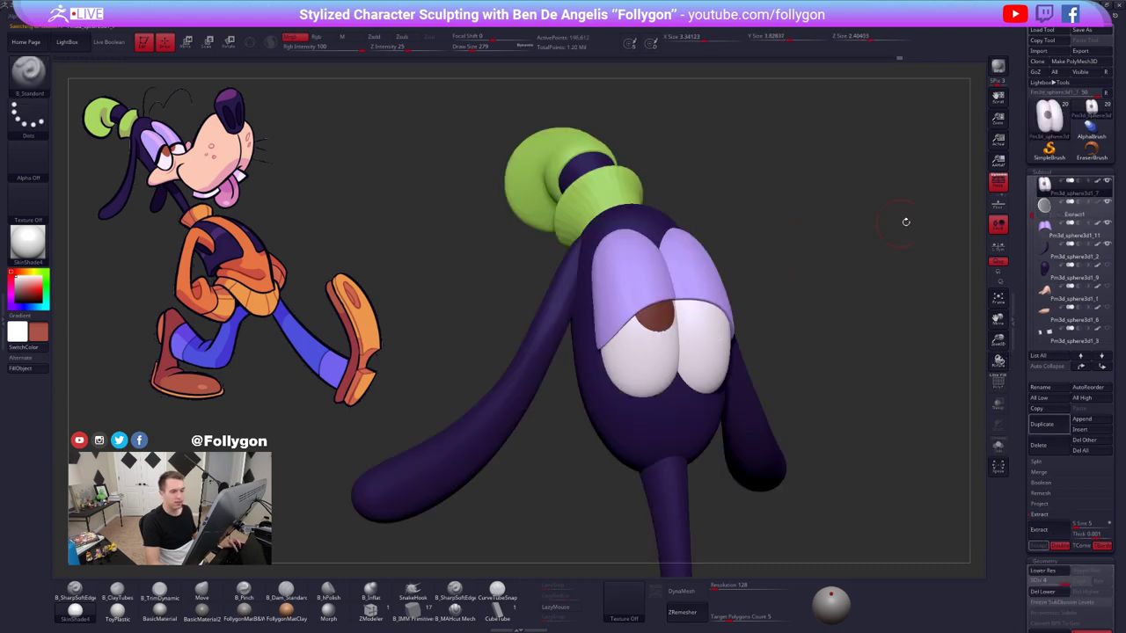
- Select the extracted iris, isolate it, clear its mask, and inspect its wireframe
click(1048, 216)
ctrl+right_drag(626, 287, 731, 359)
key(shift+f)
key(alt+s)
key(shift+f)
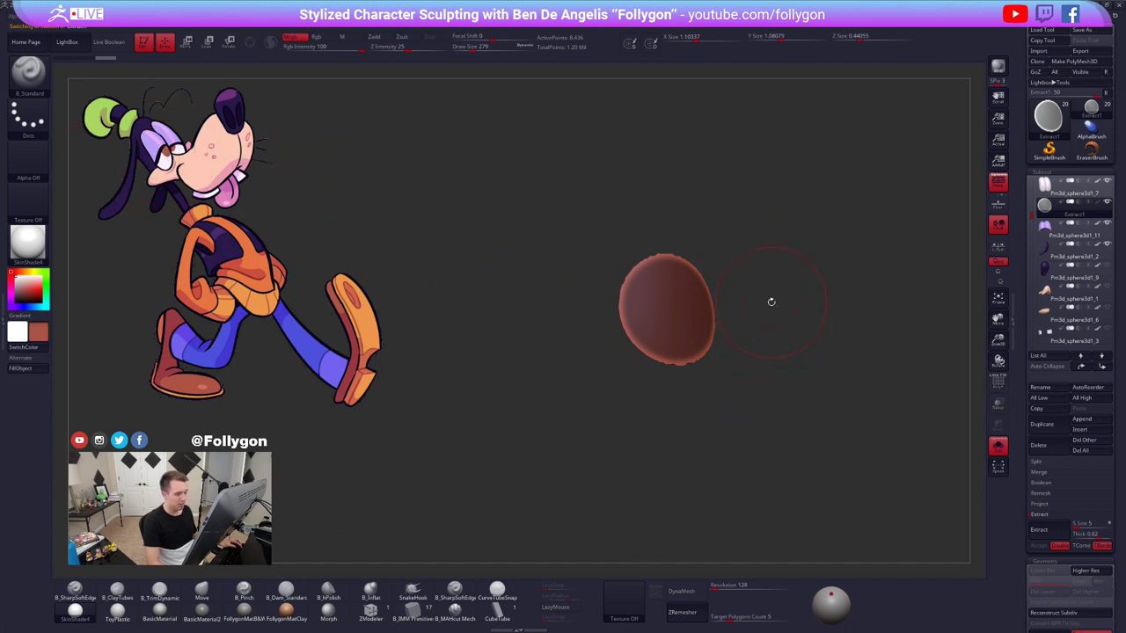
ctrl+drag(772, 302, 816, 269)
key(shift+f)
drag(725, 305, 702, 305)
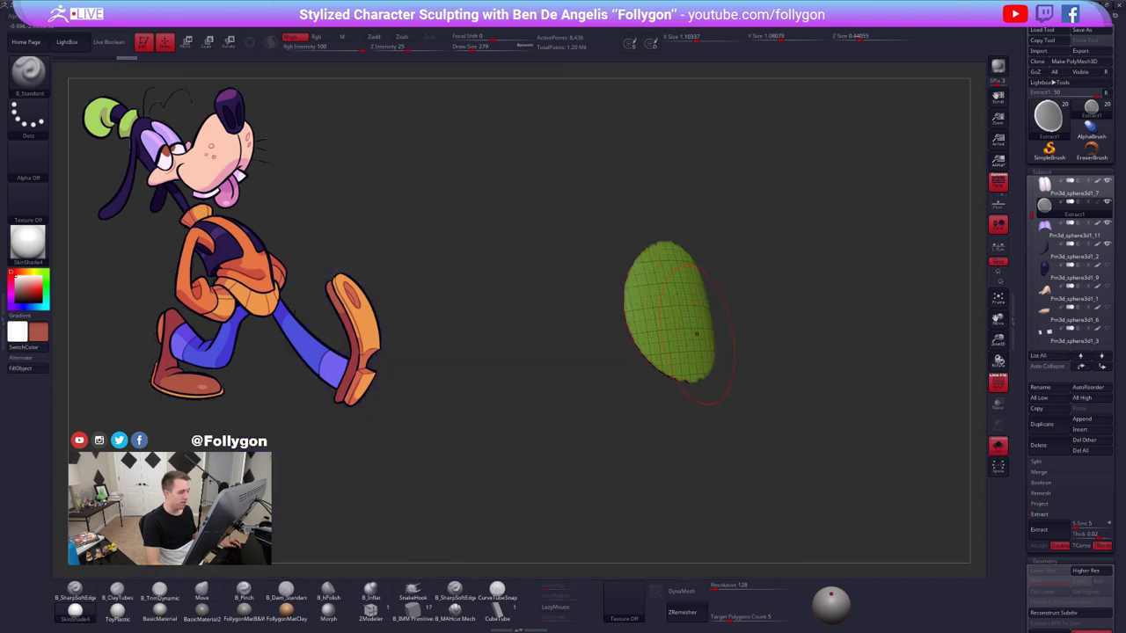
mouse_move(697, 334)
right_down()
mouse_move(714, 334)
mouse_move(645, 335)
mouse_move(737, 332)
mouse_move(645, 329)
mouse_move(714, 324)
right_up()
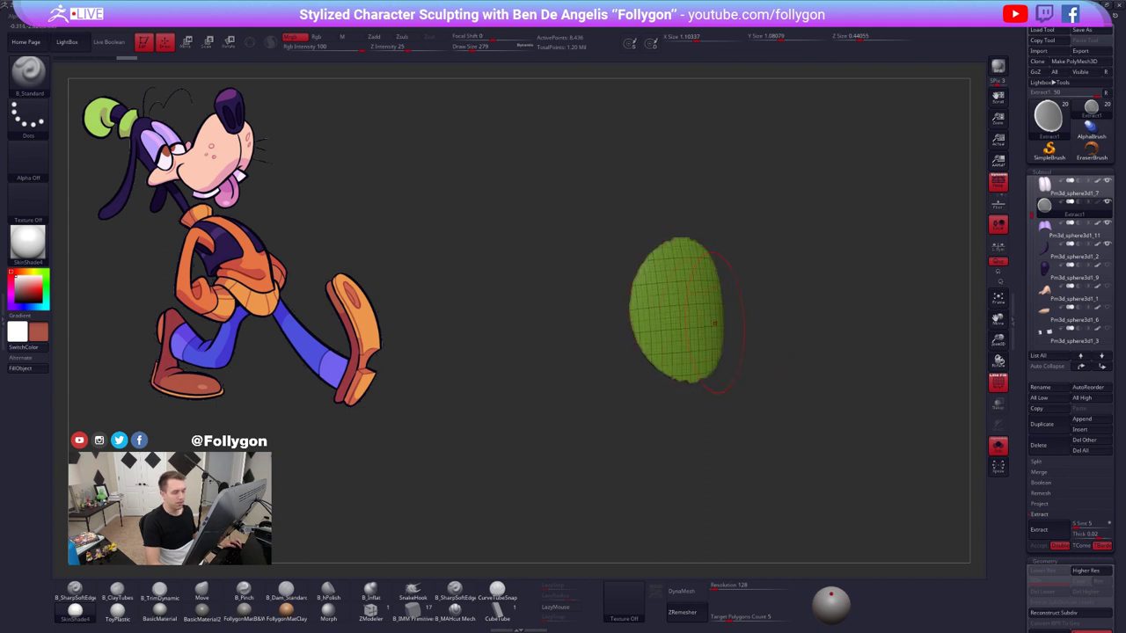
- ZRemesh the iris with KeepGroups enabled and a target polygon count of 0.1
drag(1022, 372, 1026, 264)
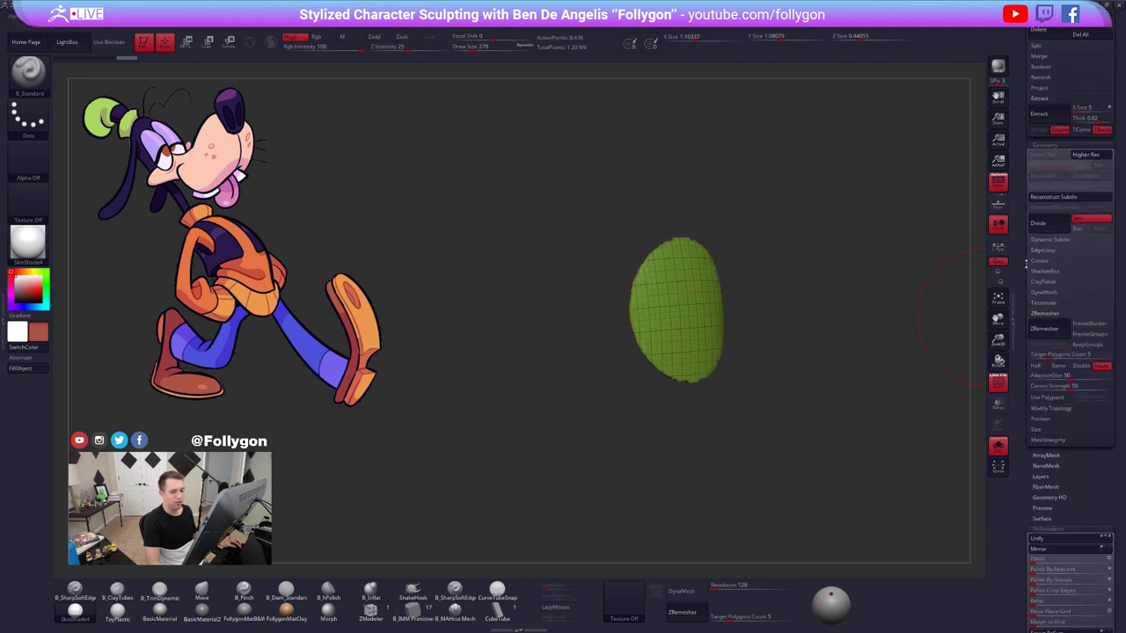
click(1084, 346)
drag(1054, 357, 1028, 357)
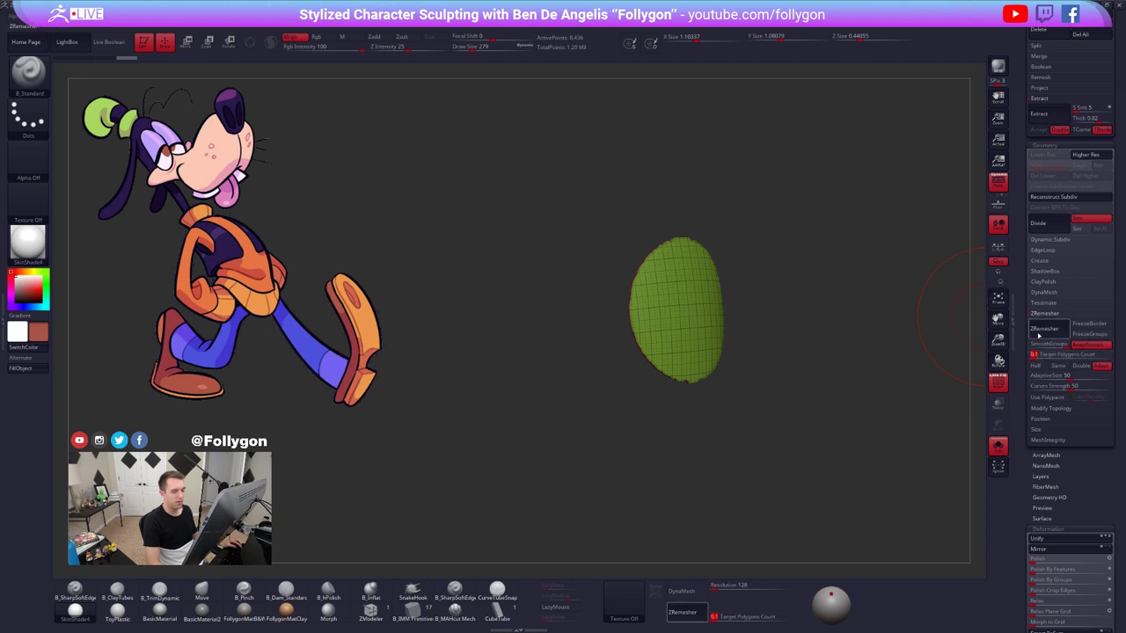
click(1040, 332)
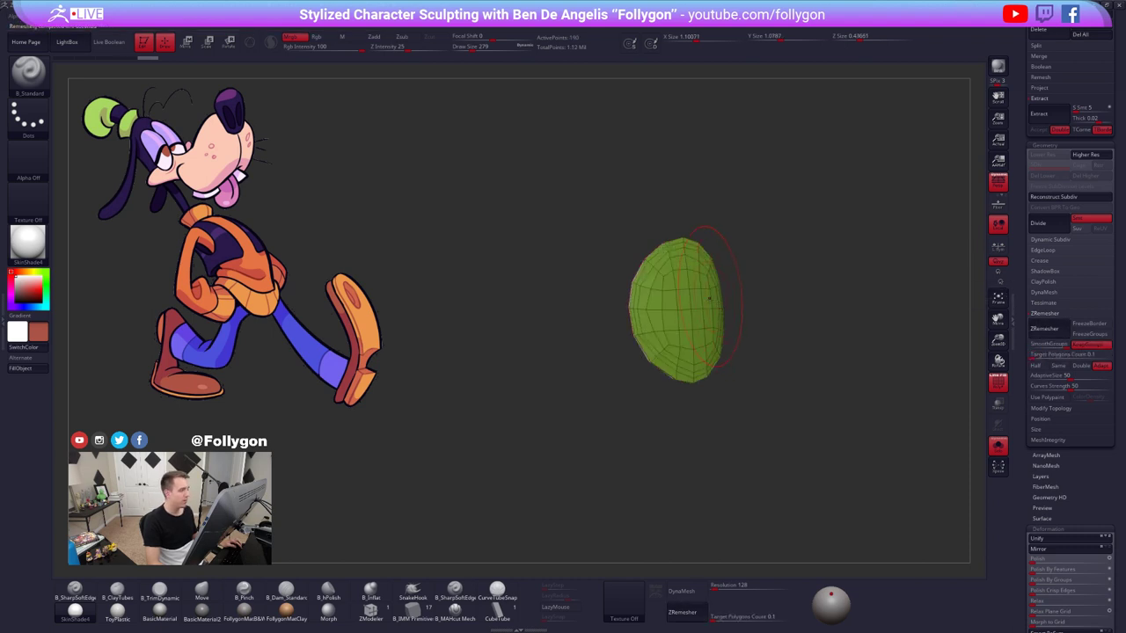
- Isolate the iris's front polygroup and delete the hidden side and back faces
mouse_move(709, 298)
right_down()
mouse_move(689, 314)
mouse_move(755, 324)
mouse_move(685, 326)
mouse_move(726, 329)
mouse_move(714, 292)
mouse_move(757, 274)
mouse_move(827, 277)
mouse_move(695, 299)
right_up()
ctrl+shift+click(689, 313)
key(ctrl+shift+f)
click(744, 338)
click(758, 368)
key(ctrl+shift+f)
click(776, 296)
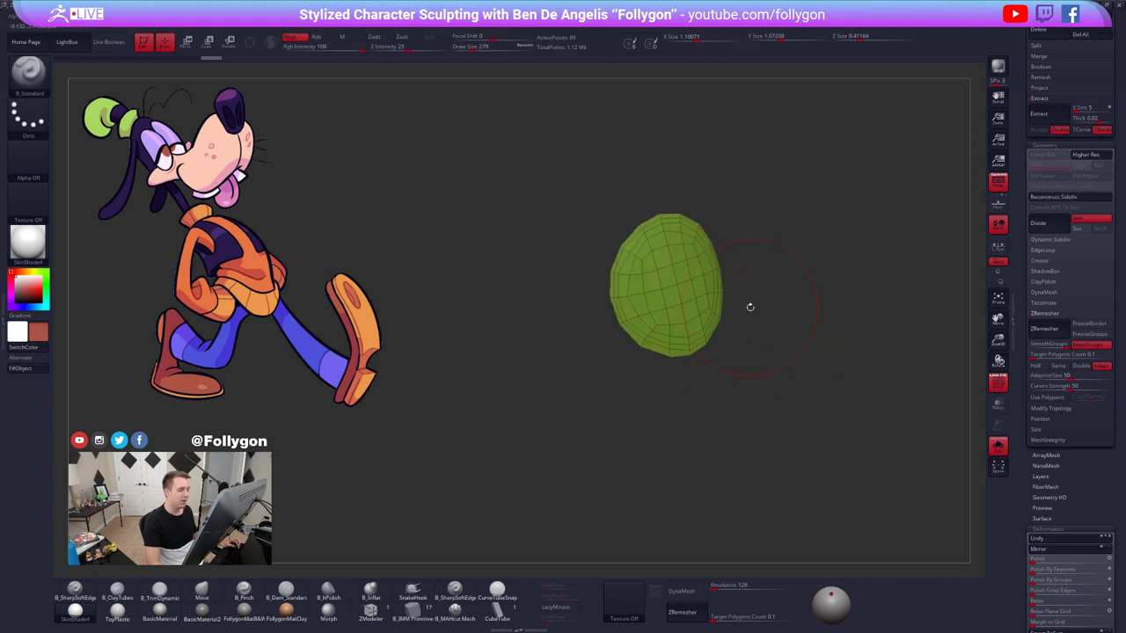
- Delete the extra complete edge loops around the iris's rim with ZModeler
click(371, 609)
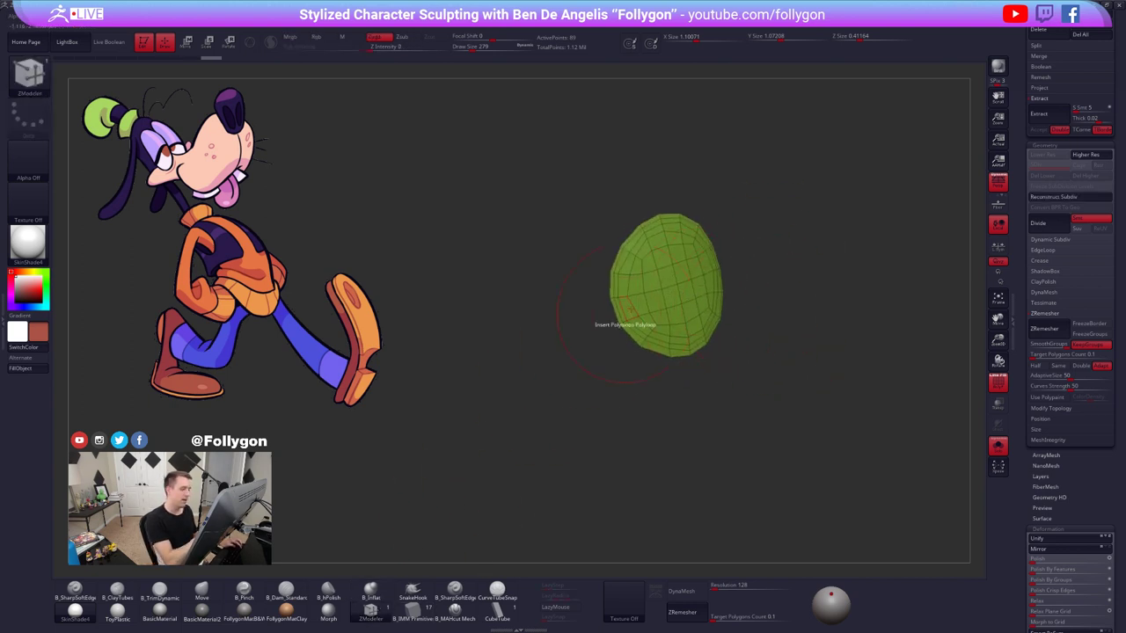
ctrl+right_drag(631, 314, 641, 284)
key(space)
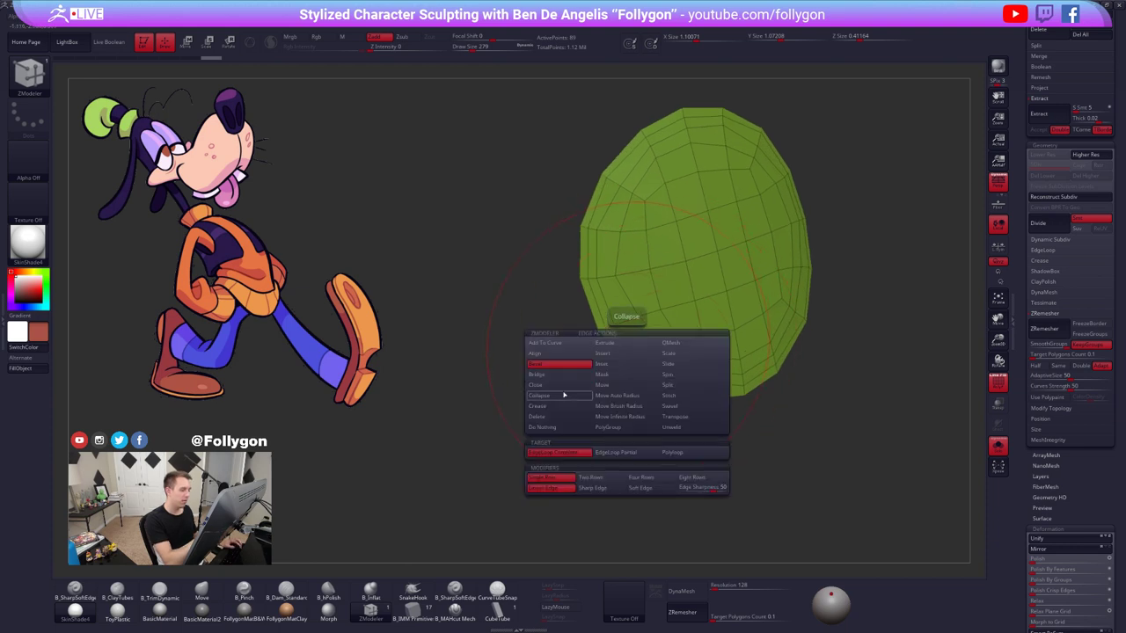
click(556, 419)
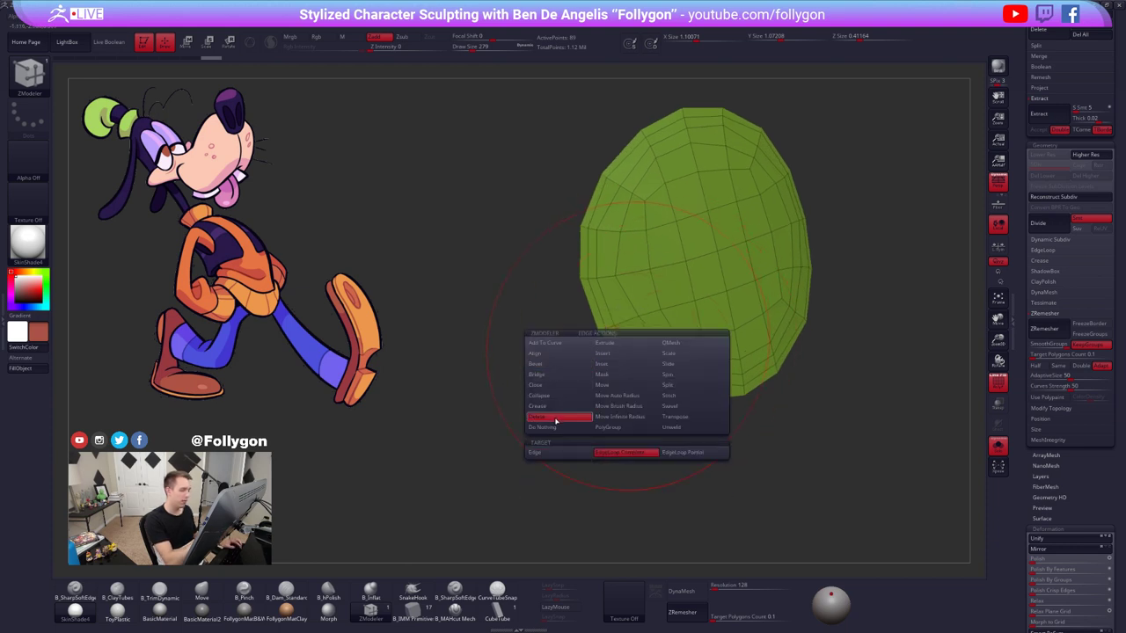
click(631, 347)
click(633, 347)
- Smooth the iris with subdivision, nudge its side edge inward with the Move brush, and check it on the head
ctrl+right_drag(660, 346, 774, 453)
key(d)
key(b)
key(m)
key(v)
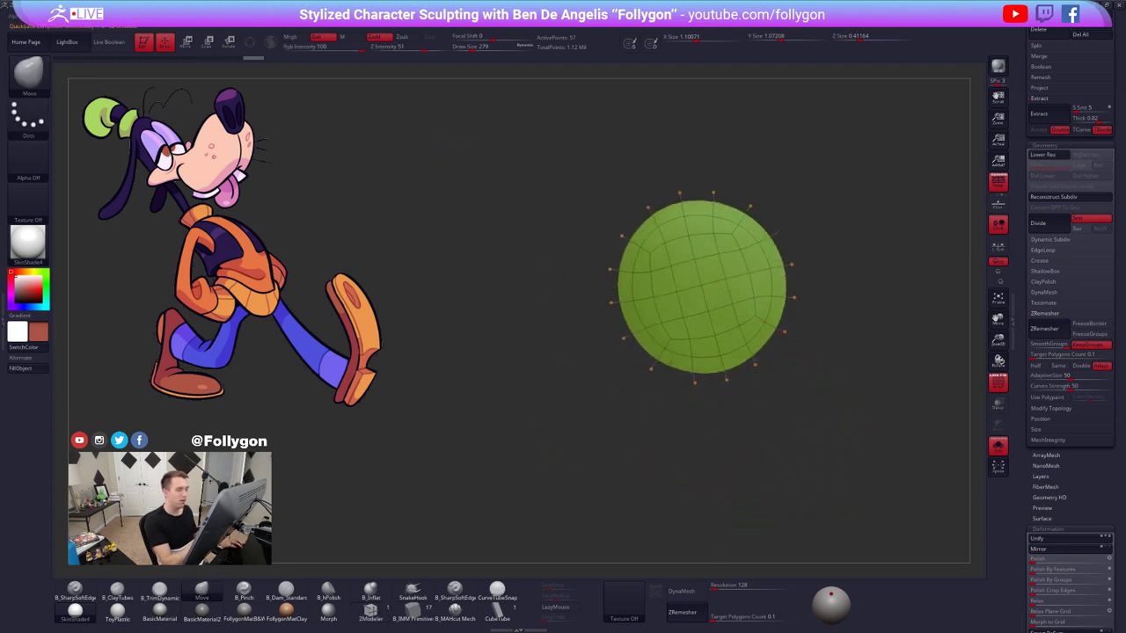
drag(767, 300, 758, 303)
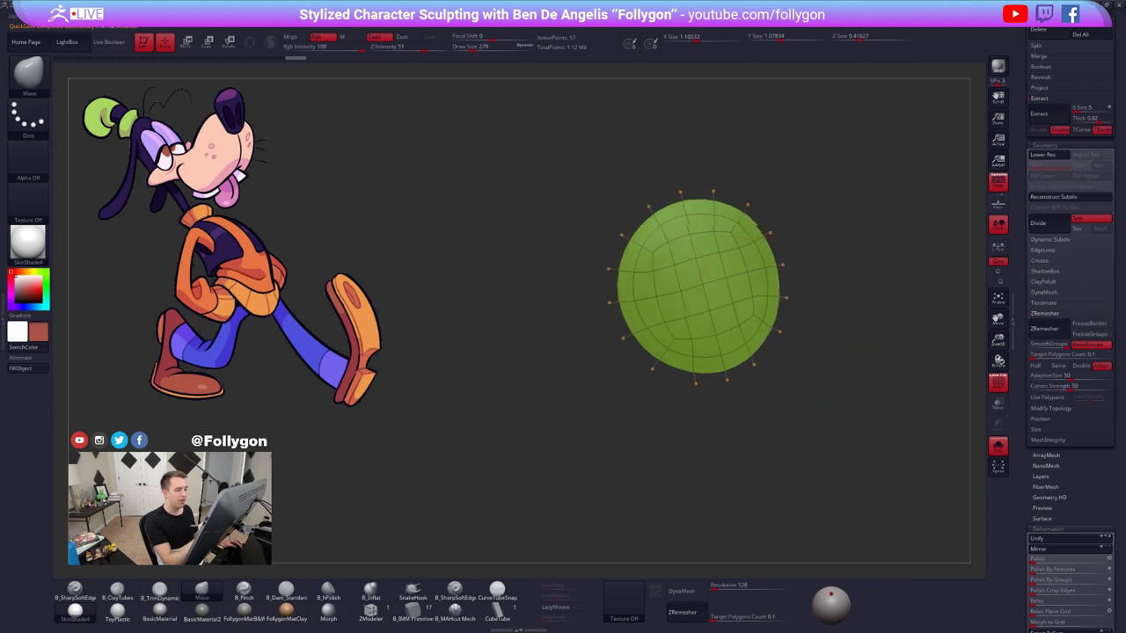
ctrl+right_drag(775, 325, 803, 401)
key(shift+f)
key(alt+s)
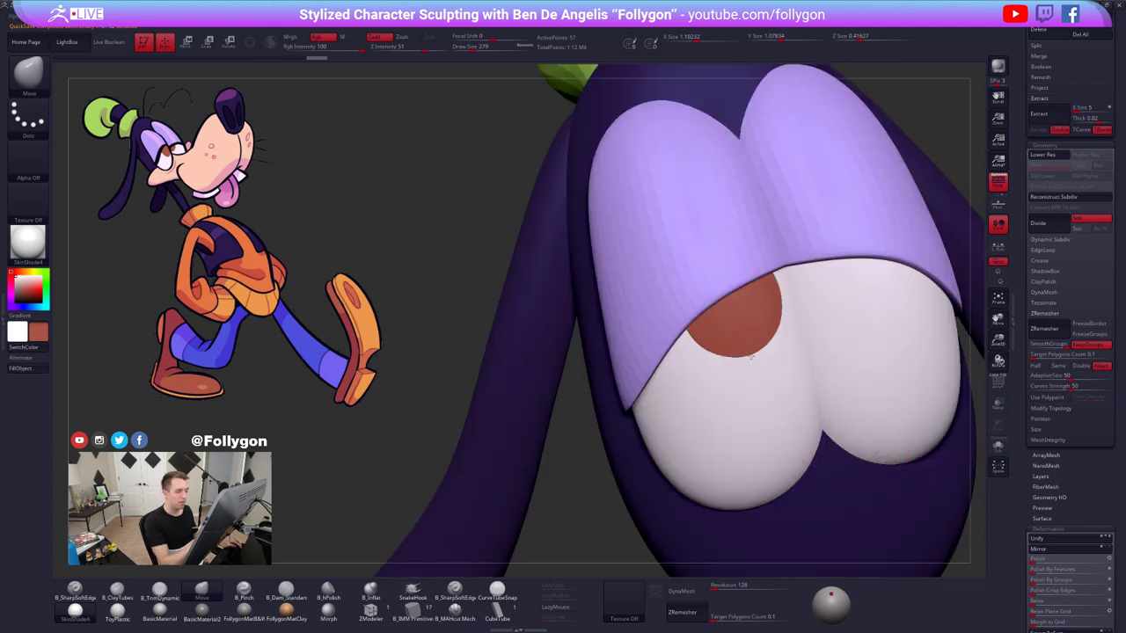
- Isolate the unsmoothed iris and extrude all its polygons backward with ZModeler to thicken the disc
key(alt+s)
mouse_move(754, 314)
right_down()
mouse_move(739, 315)
mouse_move(753, 331)
mouse_move(719, 364)
mouse_move(737, 362)
mouse_move(748, 327)
right_up()
key(shift+d)
key(shift+f)
click(373, 623)
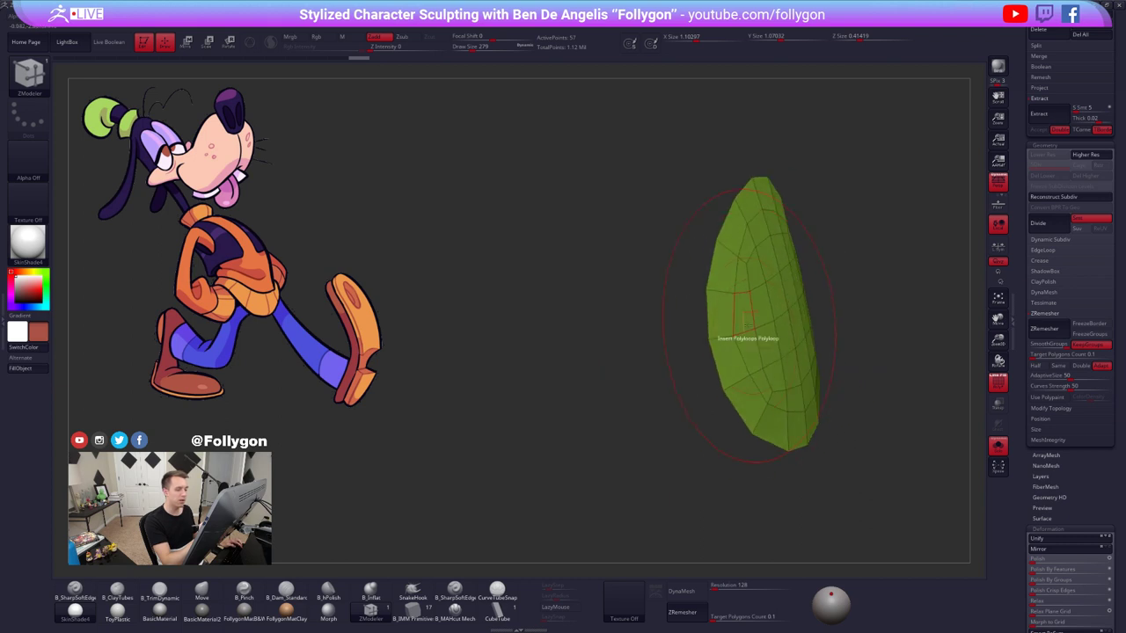
key(space)
click(680, 345)
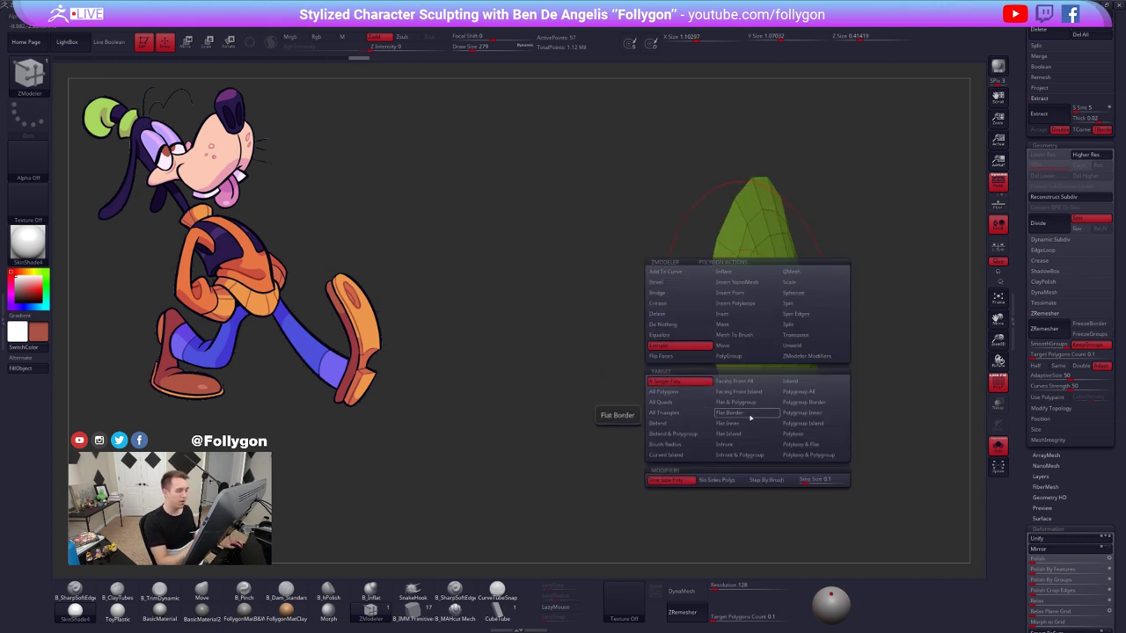
click(680, 392)
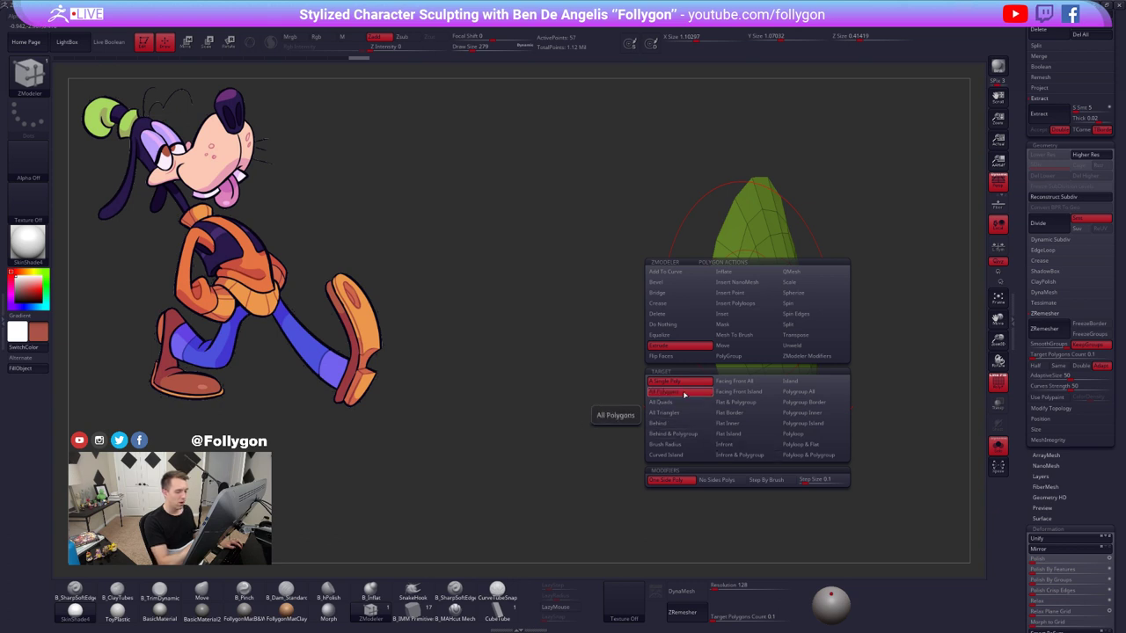
click(866, 5)
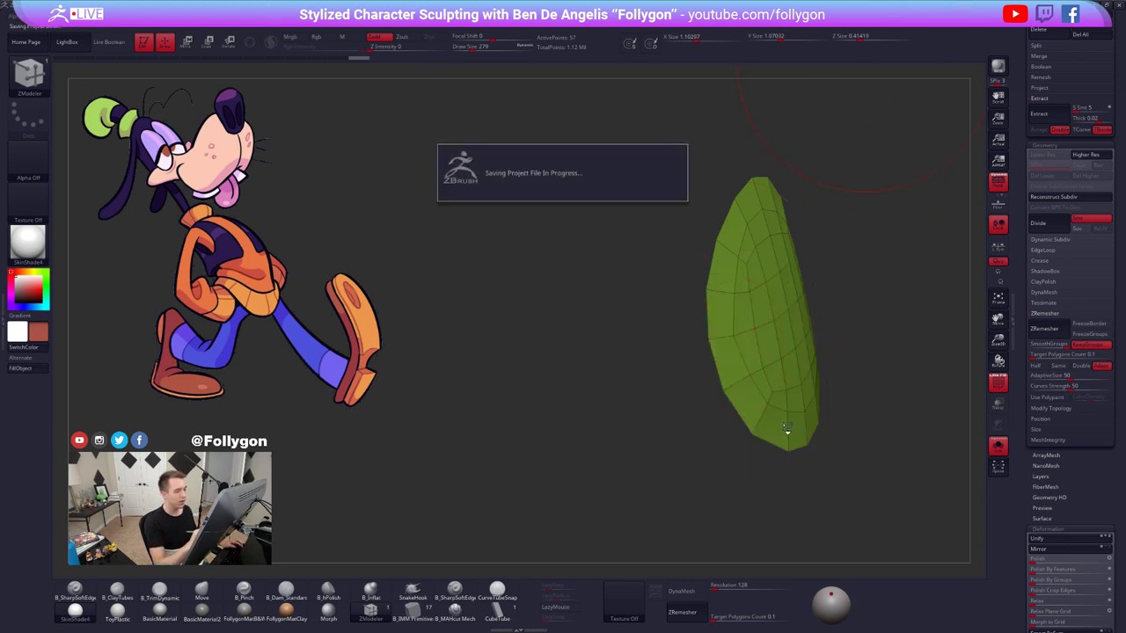
alt+right_drag(814, 409, 797, 423)
right_drag(754, 355, 761, 360)
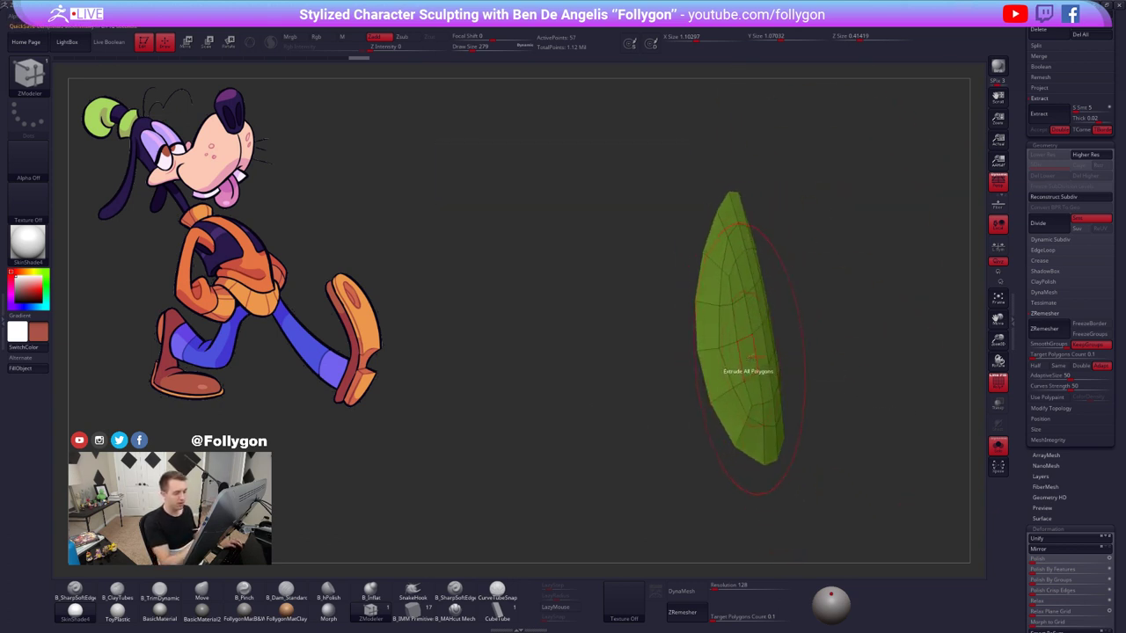
drag(750, 358, 672, 381)
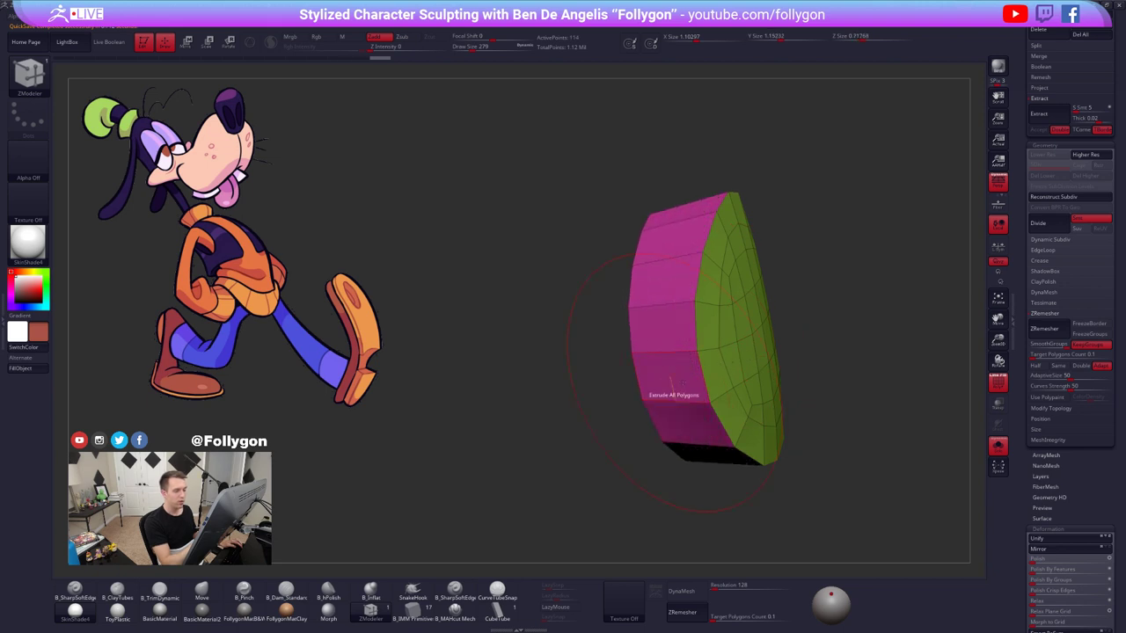
- Examine the thickened iris smoothed and unsmoothed, both in isolation and in place on the head
right_drag(845, 396, 812, 447)
key(alt+s)
key(alt+s)
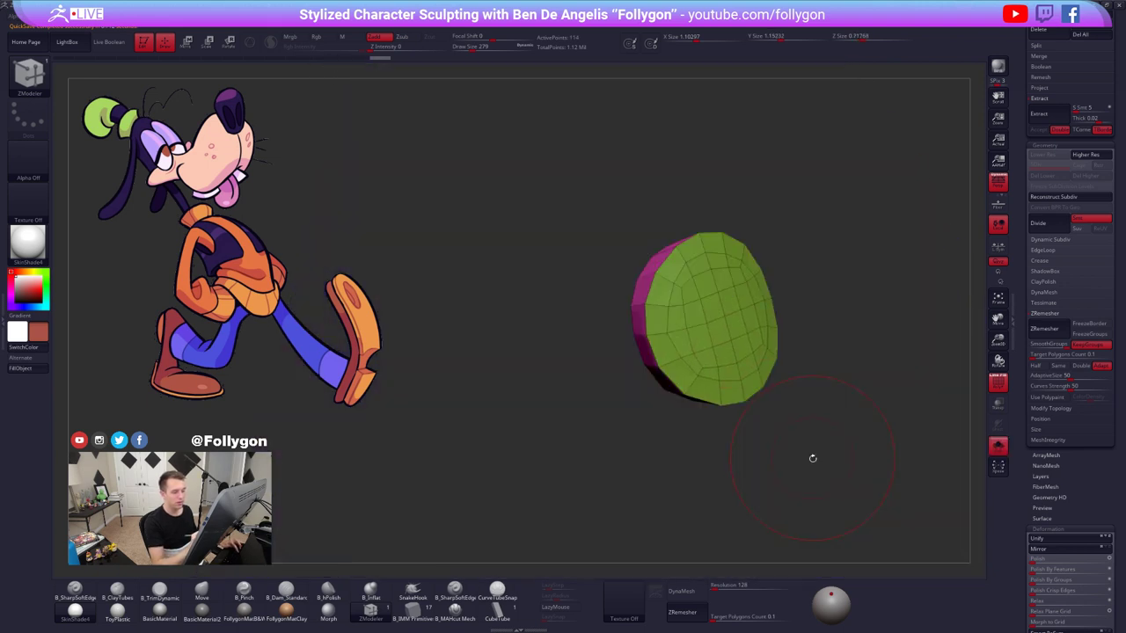
key(d)
key(shift+d)
key(d)
key(shift+f)
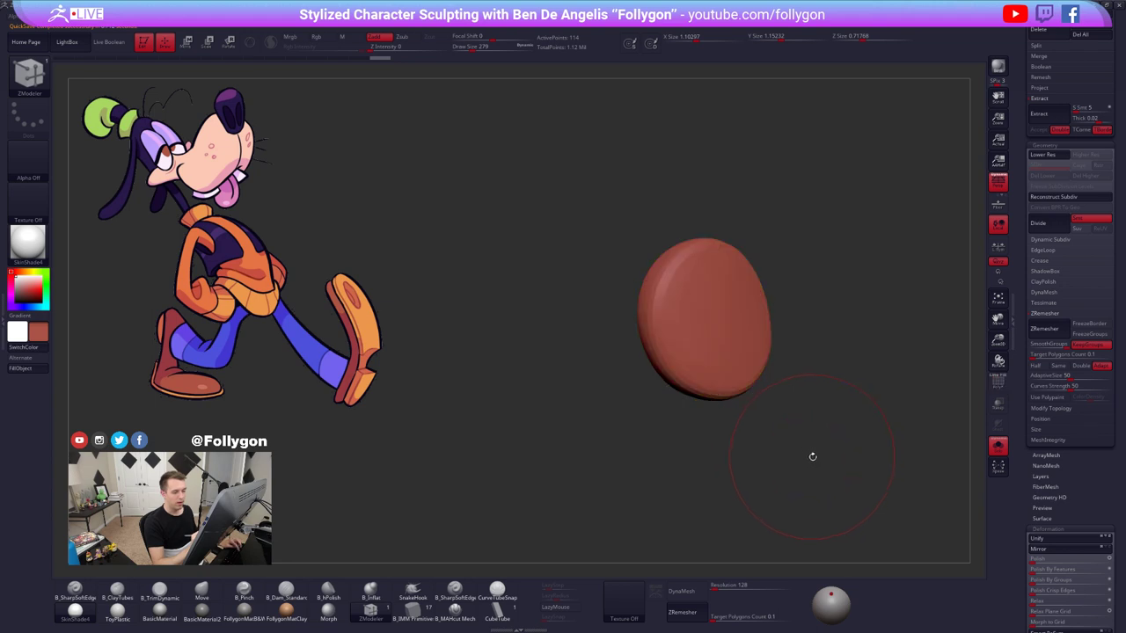
right_drag(813, 457, 809, 453)
key(alt+s)
key(shift+d)
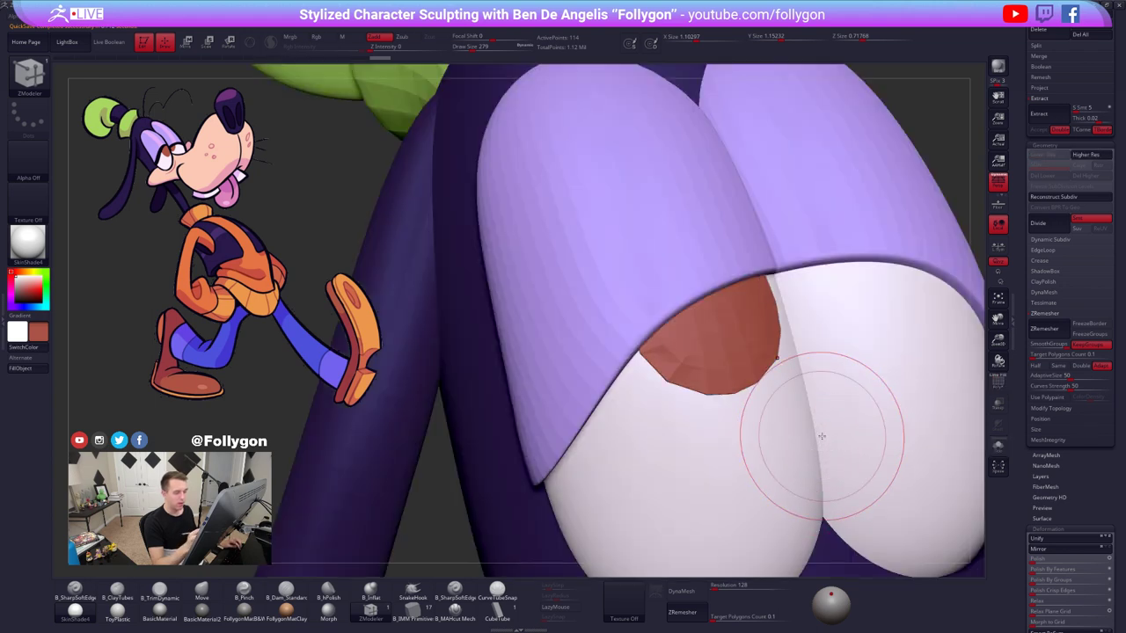
- Apply a ZModeler action to the side of the isolated iris and turn on its smooth subdivision
key(alt+s)
alt+right_drag(757, 393, 680, 388)
key(shift+f)
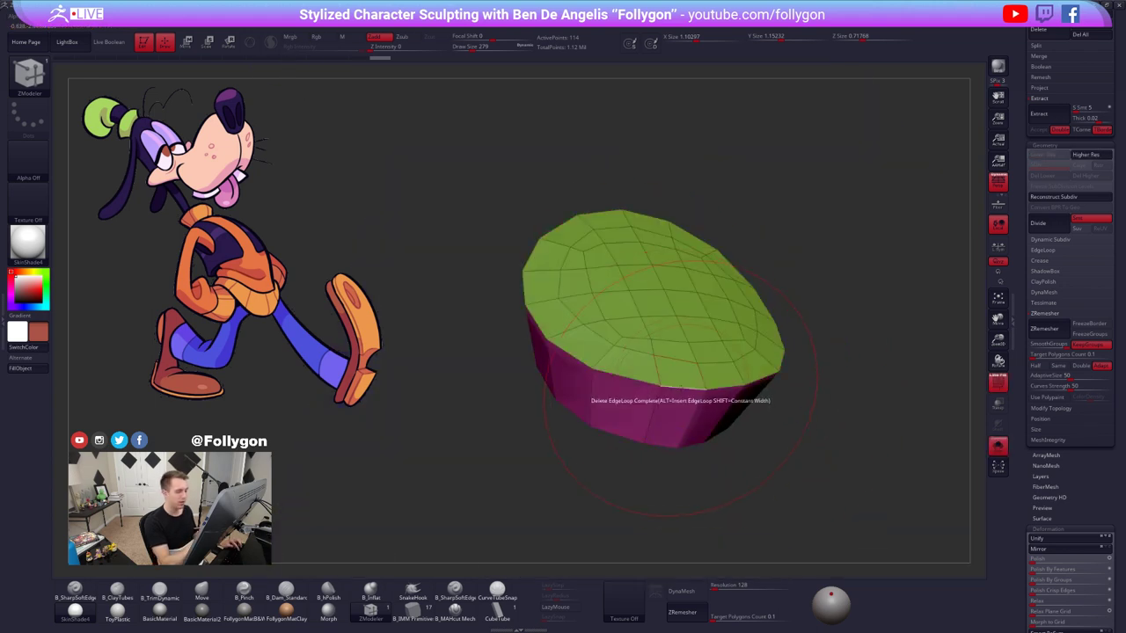
key(space)
click(612, 431)
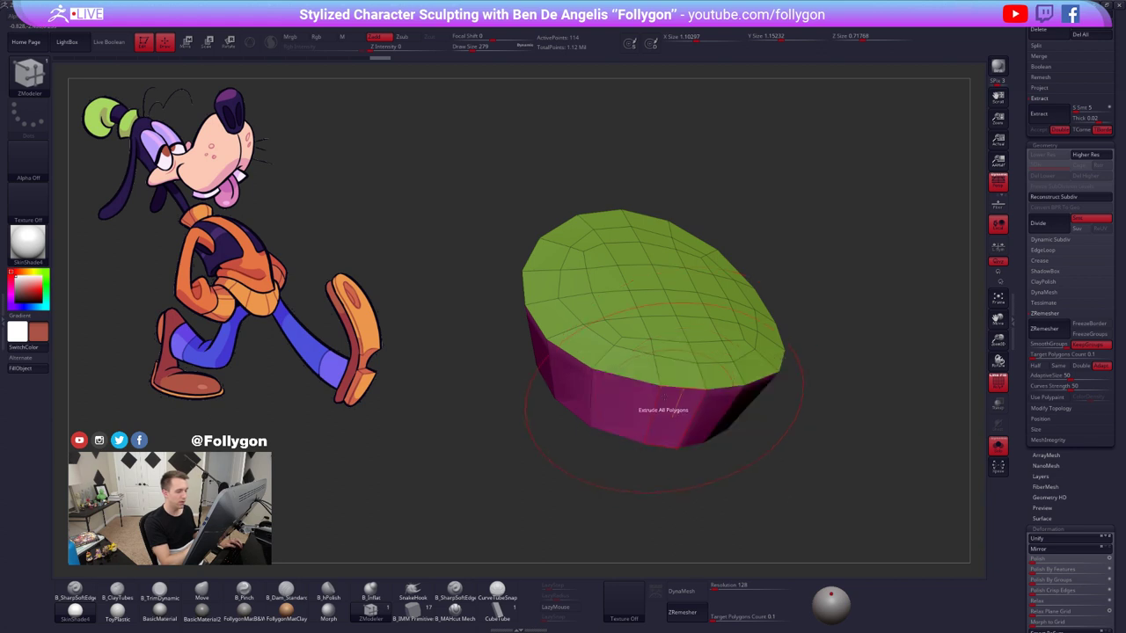
key(d)
click(681, 428)
ctrl+right_drag(681, 428, 695, 458)
key(shift+f)
- Reposition the iris beneath the half-closed eyelid and nudge its edge into shape with the Move brush
key(alt+s)
key(b)
key(m)
key(v)
right_drag(744, 398, 788, 394)
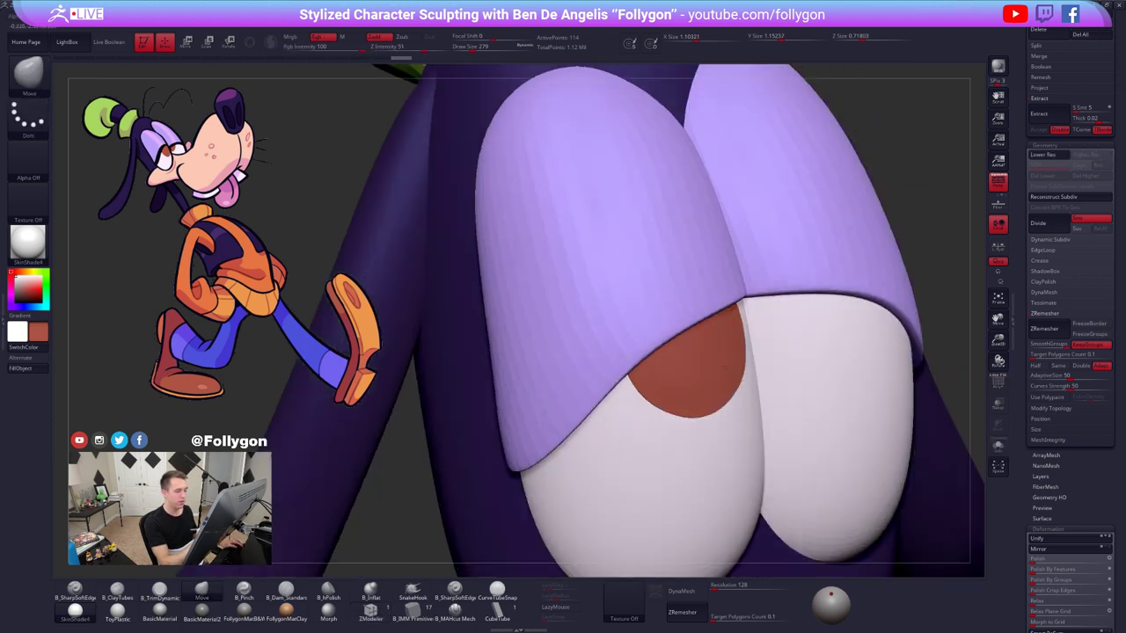
key(alt+s)
key(w)
click(697, 337)
key(alt+s)
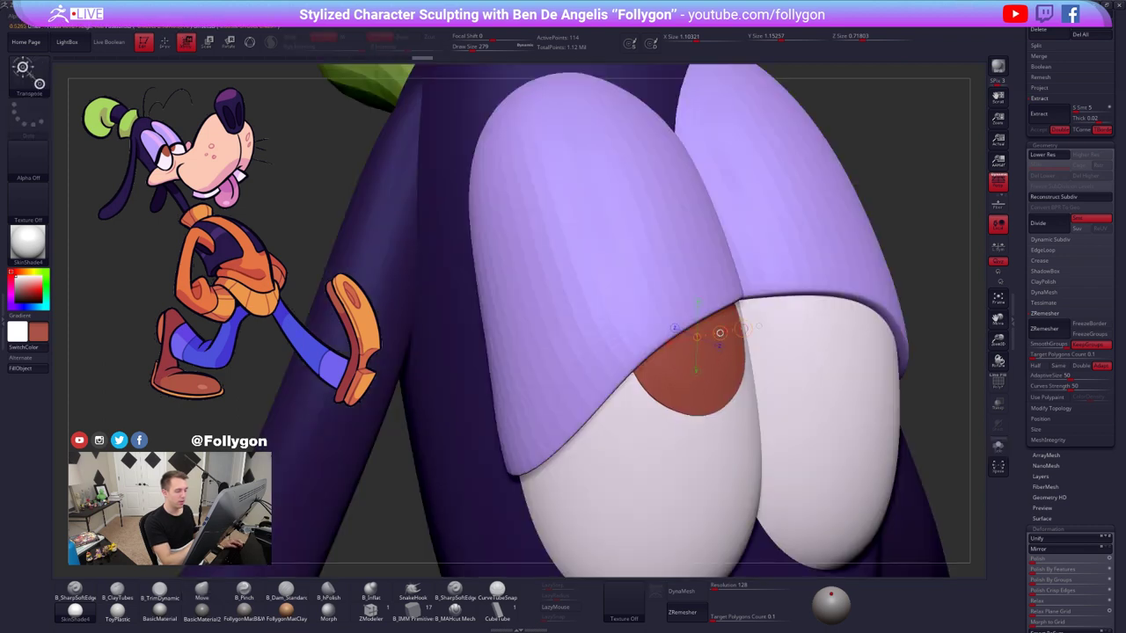
key(q)
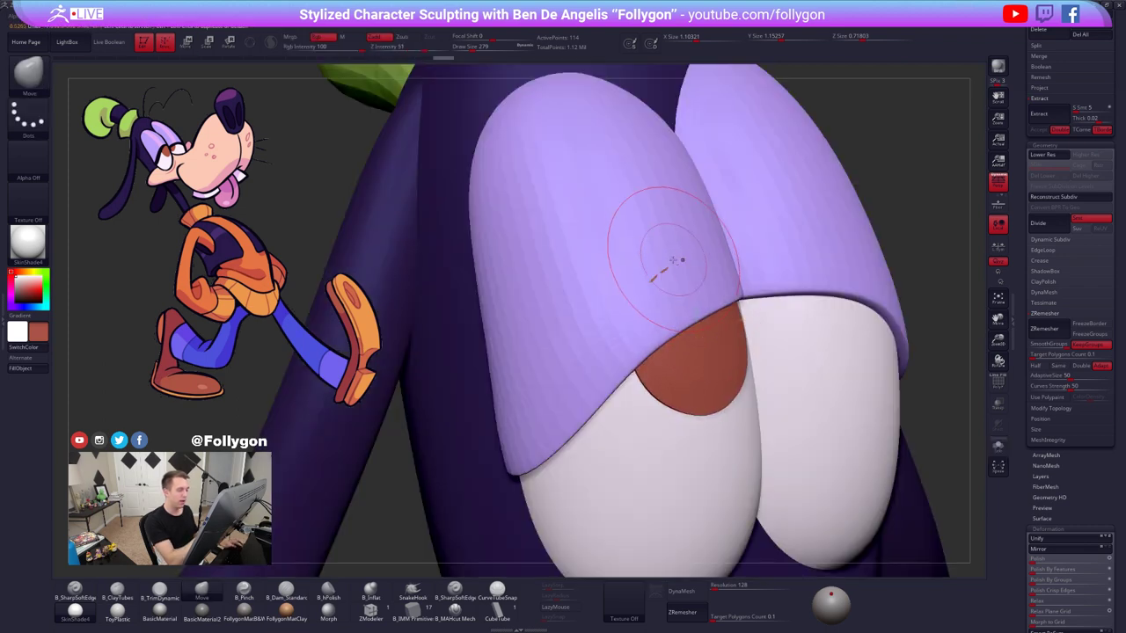
right_drag(684, 277, 748, 290)
drag(718, 387, 713, 381)
right_drag(712, 381, 741, 399)
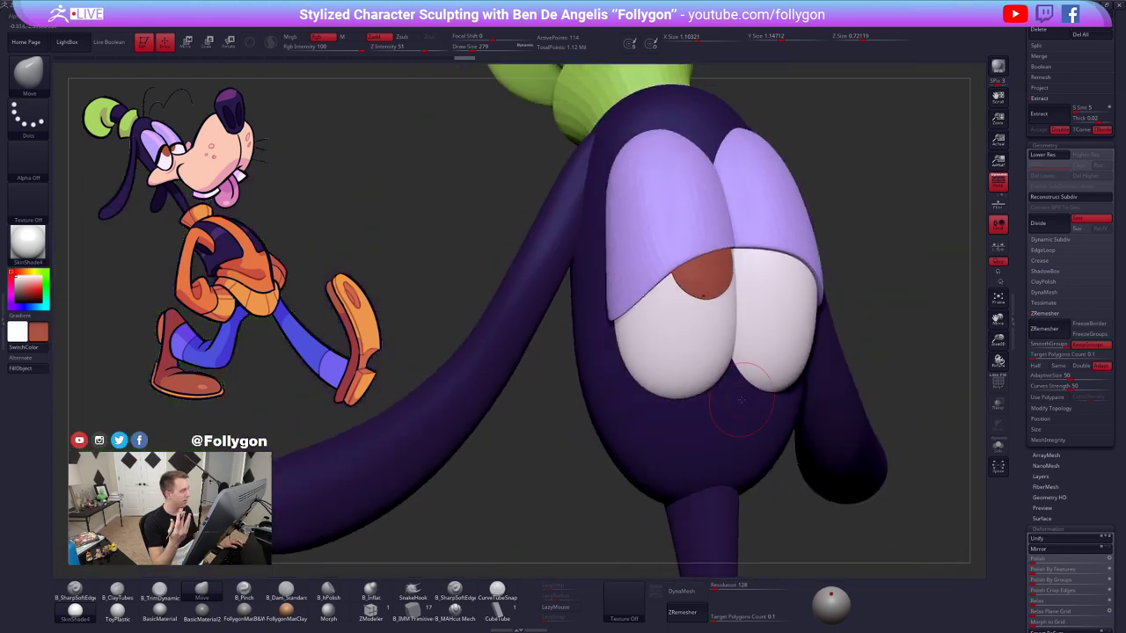
mouse_move(719, 332)
ctrl+right_down()
mouse_move(691, 380)
mouse_move(683, 347)
ctrl+right_up()
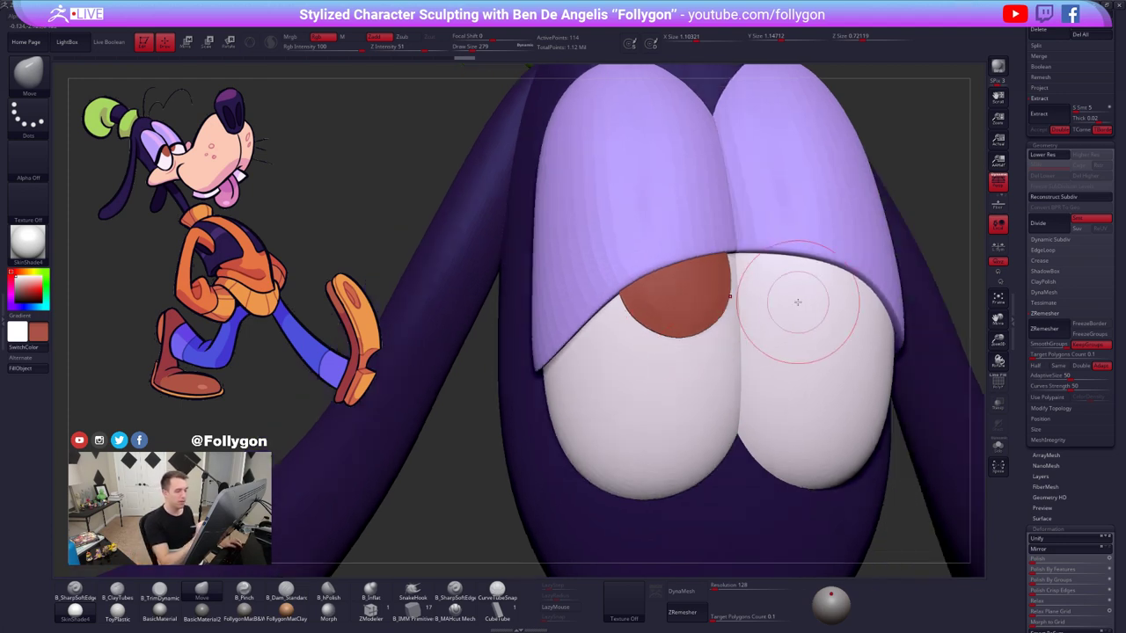
- Isolate the unsmoothed iris with its polyframe shown and turn off its double-sided display
key(shift+f)
key(alt+s)
right_drag(743, 349, 716, 346)
key(shift+d)
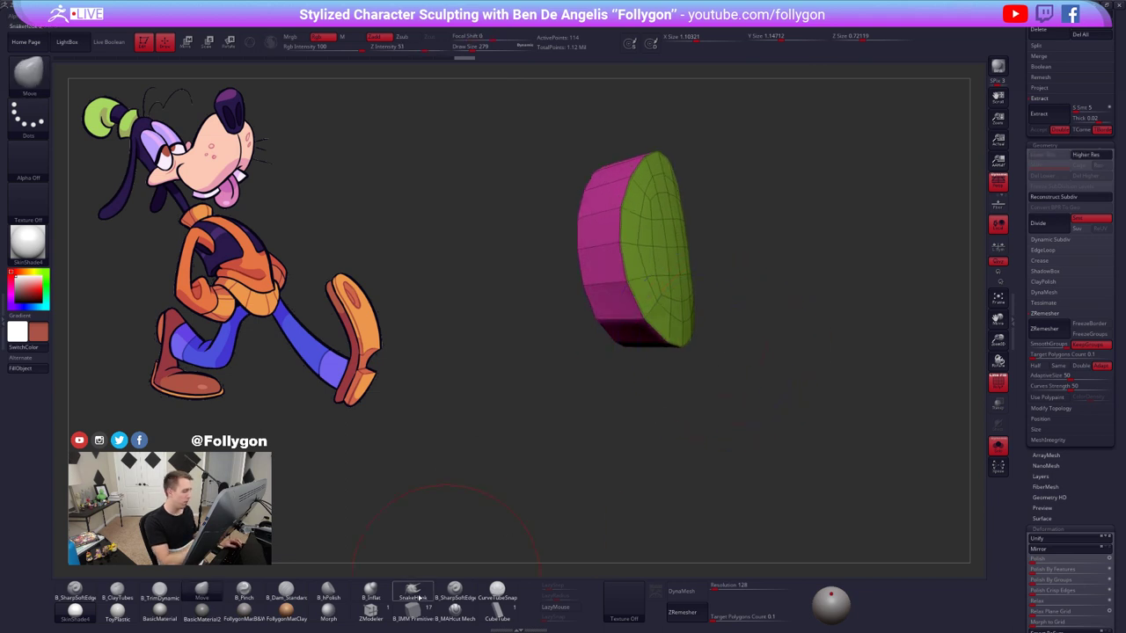
click(377, 610)
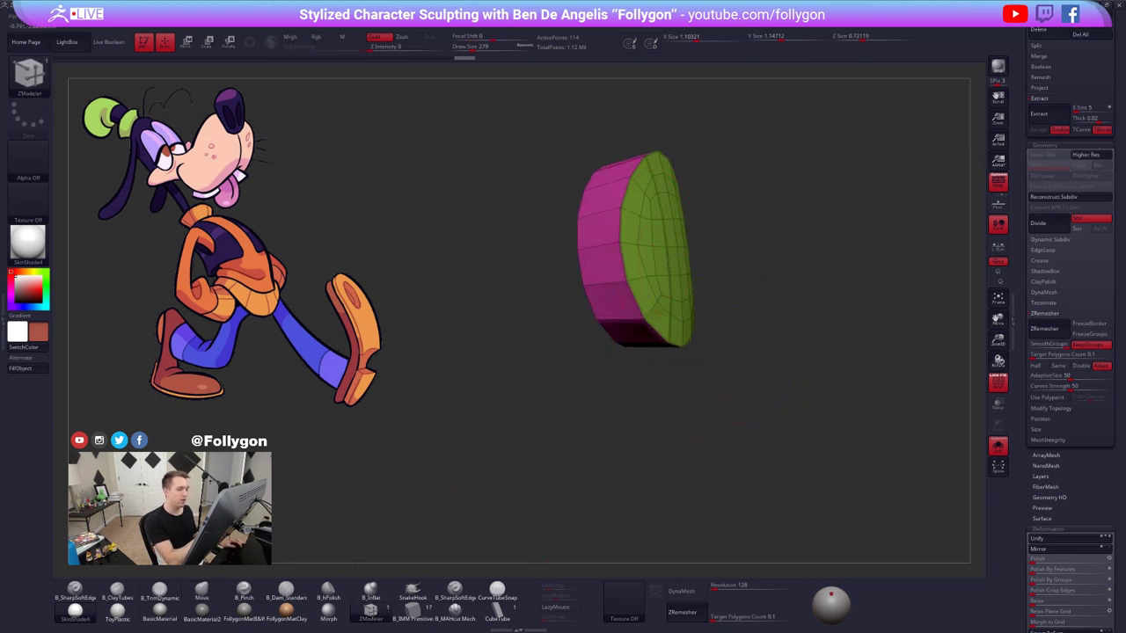
drag(656, 271, 732, 279)
key(ctrl+z)
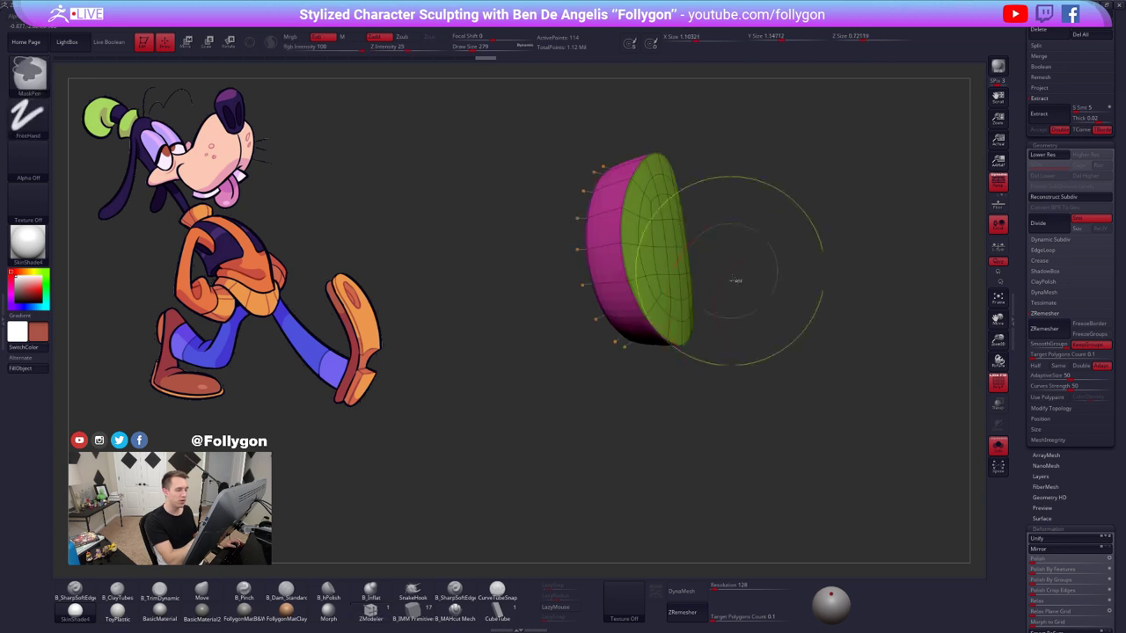
key(space)
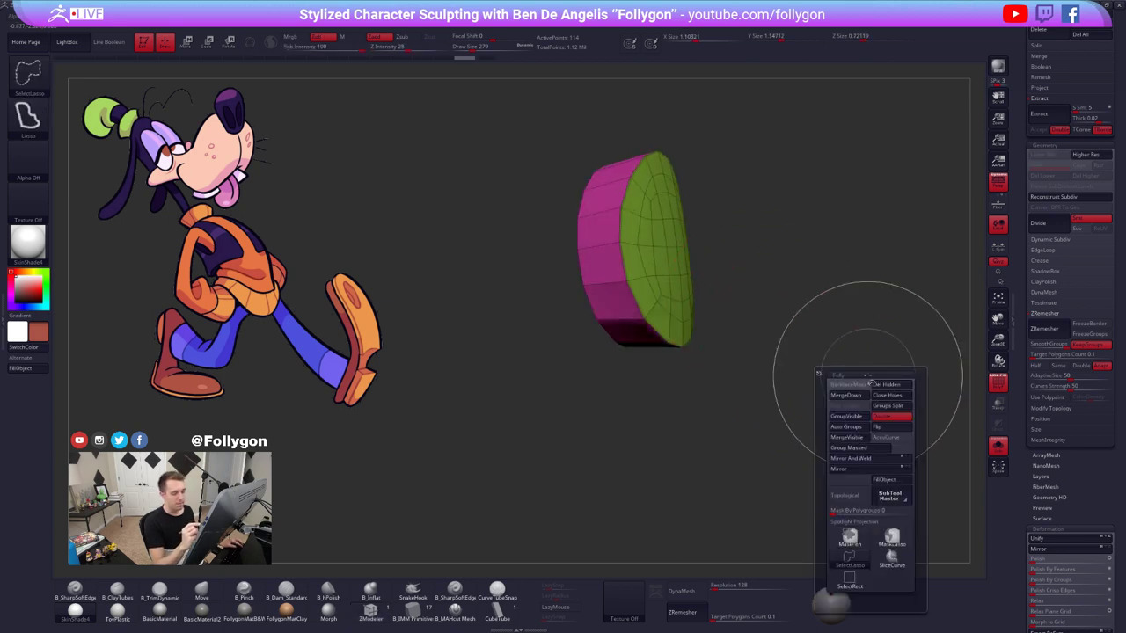
drag(1041, 342, 1049, 297)
click(1056, 409)
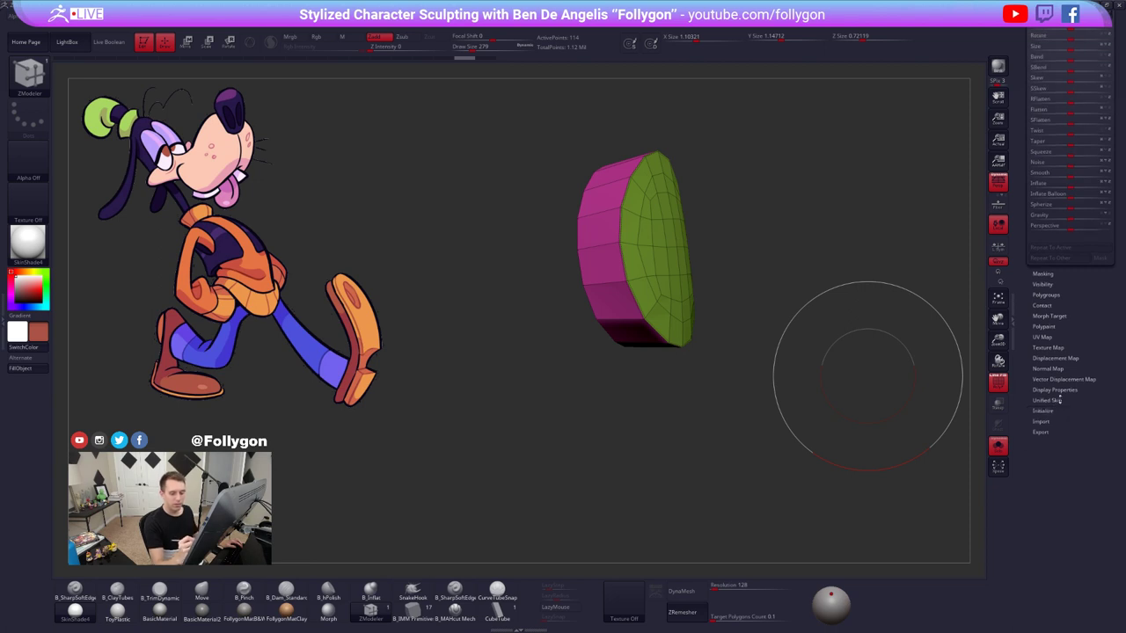
click(1072, 391)
click(1052, 426)
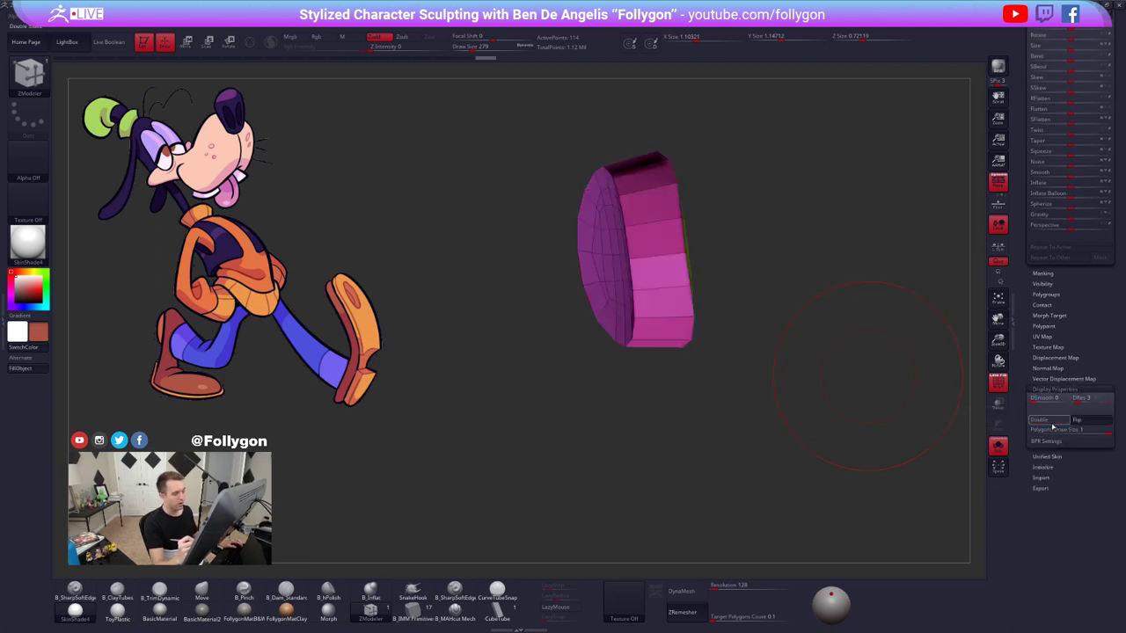
- Inspect the iris's face direction, flip its normals, and turn double-sided display back on
drag(938, 416, 802, 448)
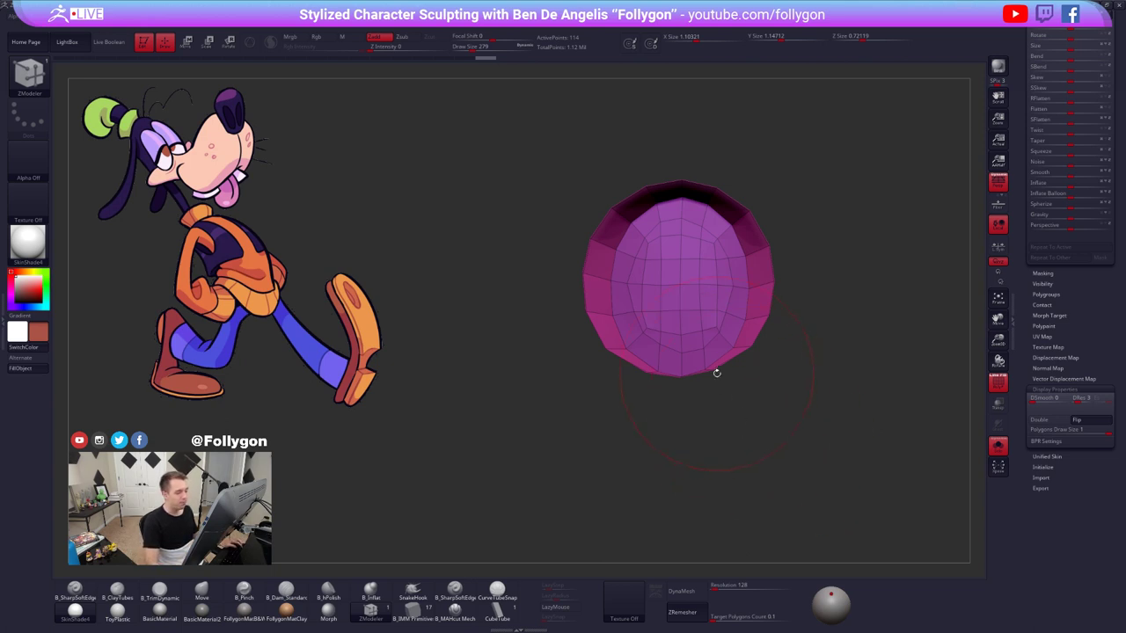
mouse_move(906, 356)
mouse_down()
mouse_move(712, 349)
mouse_move(897, 357)
mouse_up()
drag(822, 373, 811, 362)
key(space)
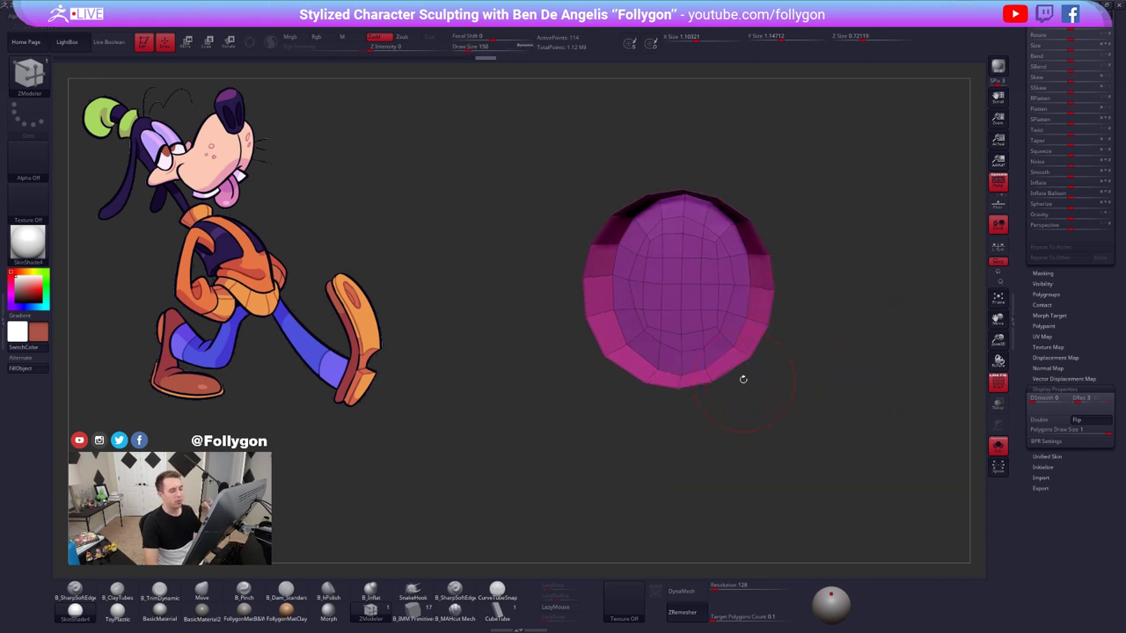
mouse_move(685, 400)
mouse_down()
mouse_move(603, 395)
mouse_move(692, 394)
mouse_up()
right_drag(692, 393, 704, 369)
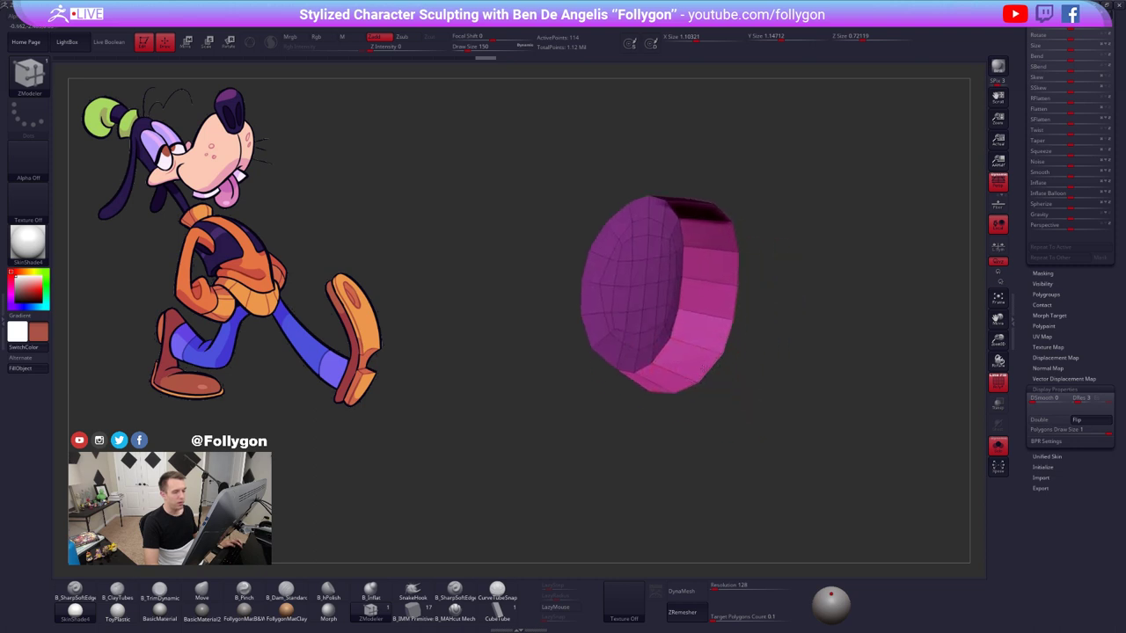
click(1080, 423)
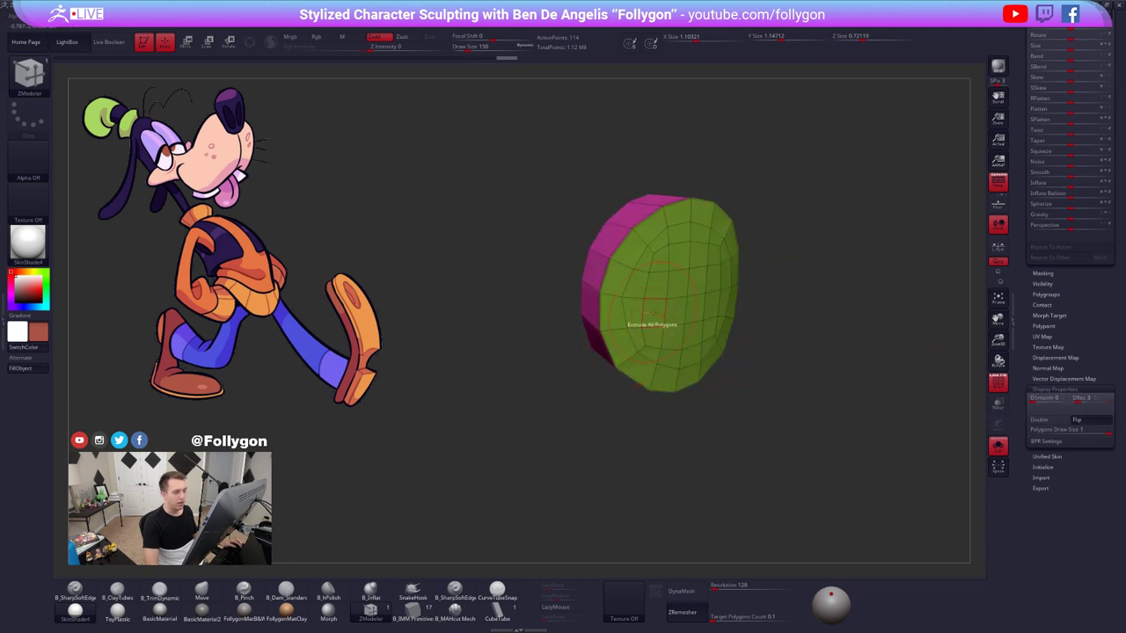
right_drag(684, 387, 941, 420)
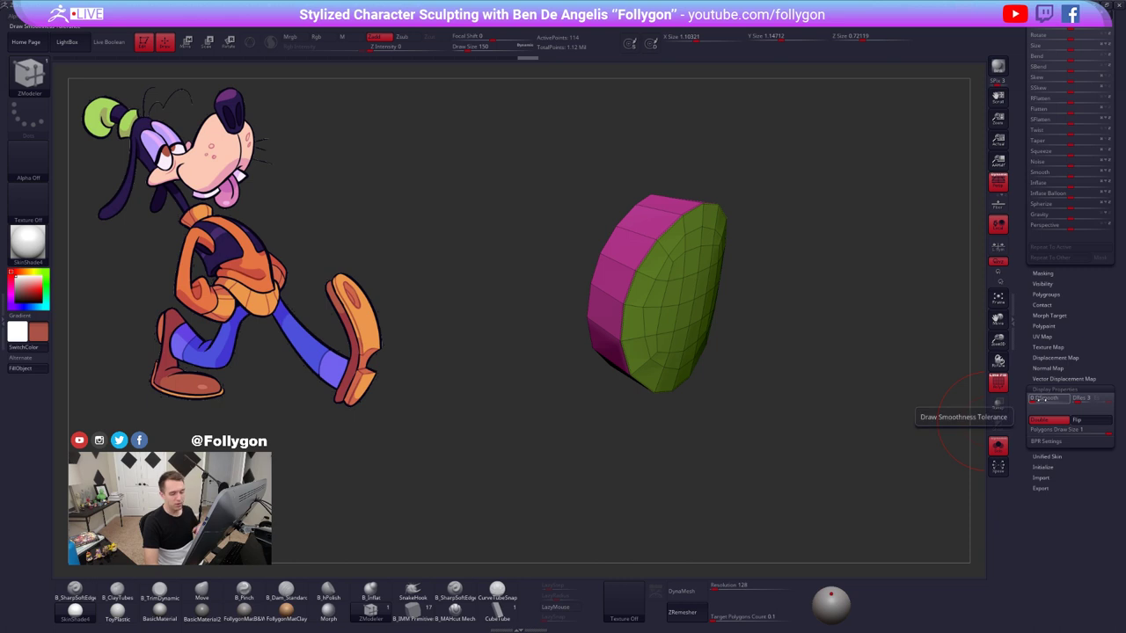
click(1048, 390)
drag(1048, 392, 1049, 553)
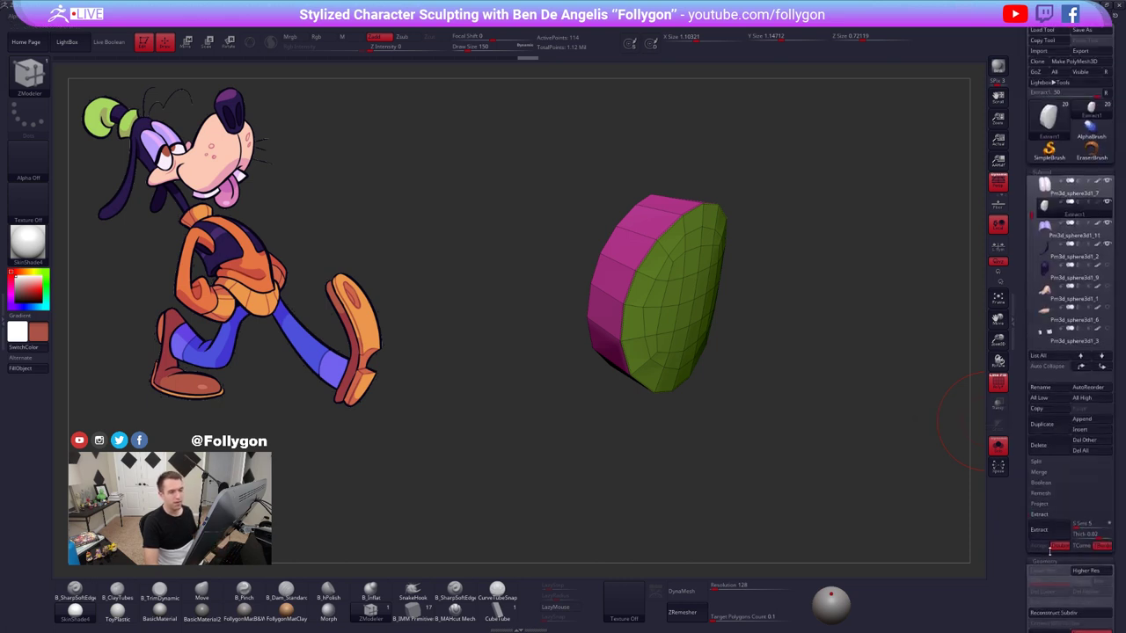
- Isolate part of the iris with a lasso selection to examine its inside, and restore the full mesh
drag(742, 349, 678, 347)
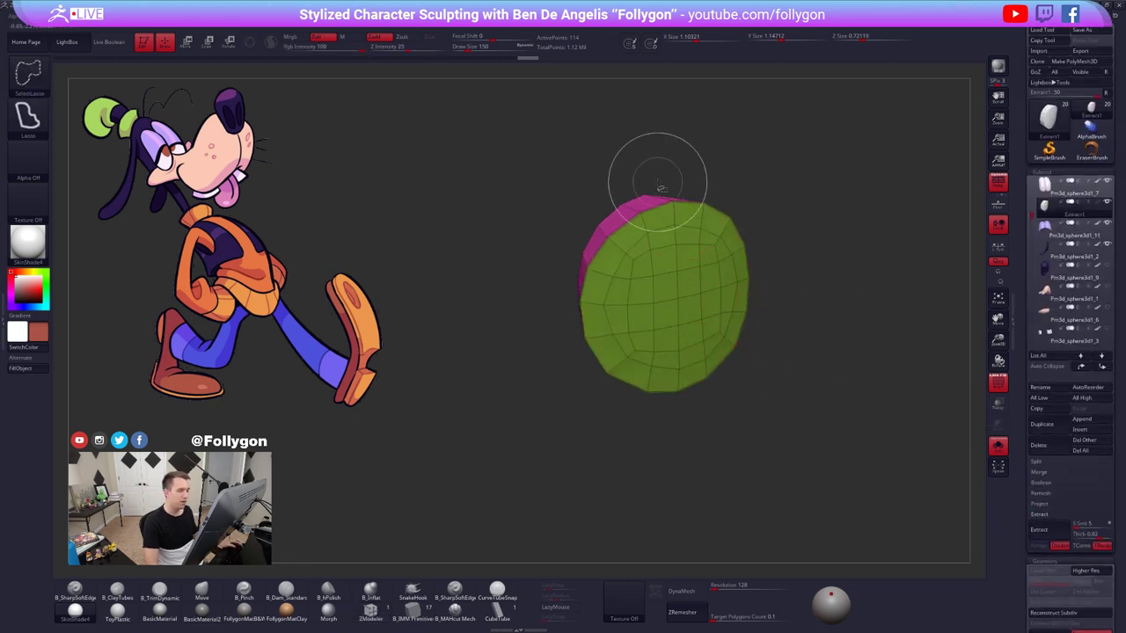
mouse_move(657, 182)
ctrl+shift+mouse_down()
mouse_move(553, 322)
mouse_move(647, 449)
ctrl+shift+mouse_up()
mouse_move(712, 352)
mouse_down()
mouse_move(648, 301)
mouse_move(717, 290)
mouse_up()
ctrl+shift+click(812, 334)
mouse_move(812, 334)
mouse_down()
mouse_move(758, 321)
mouse_move(803, 362)
mouse_up()
- Show the whole head with the smoothed iris and nudge the iris against the eyeball using the Move brush at draw size 381
key(alt+s)
key(shift+f)
key(b)
key(m)
key(v)
key(space)
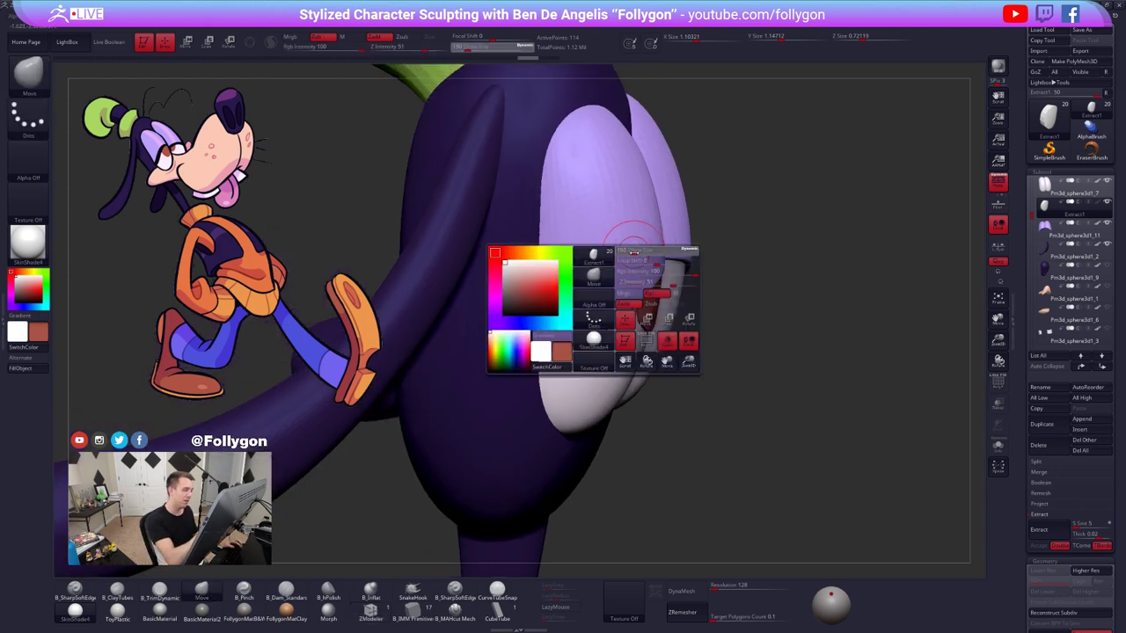
drag(626, 248, 646, 243)
right_drag(649, 245, 588, 257)
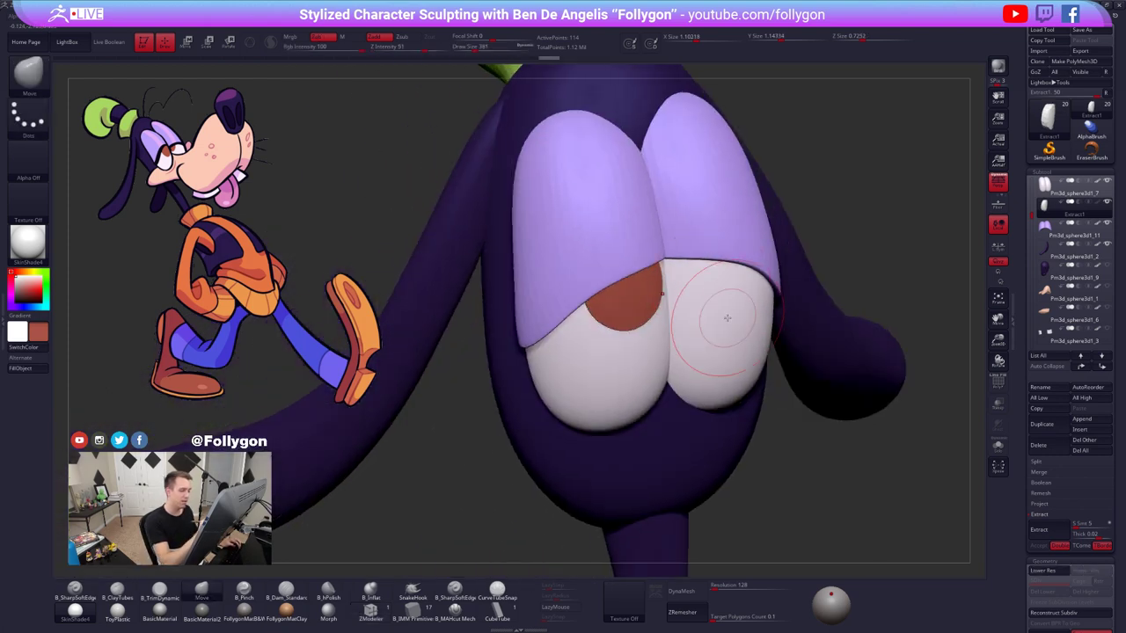
shift+right_drag(707, 364, 695, 356)
- Mirror and weld the iris to create a matching one on the other eye
key(ctrl+shift+f)
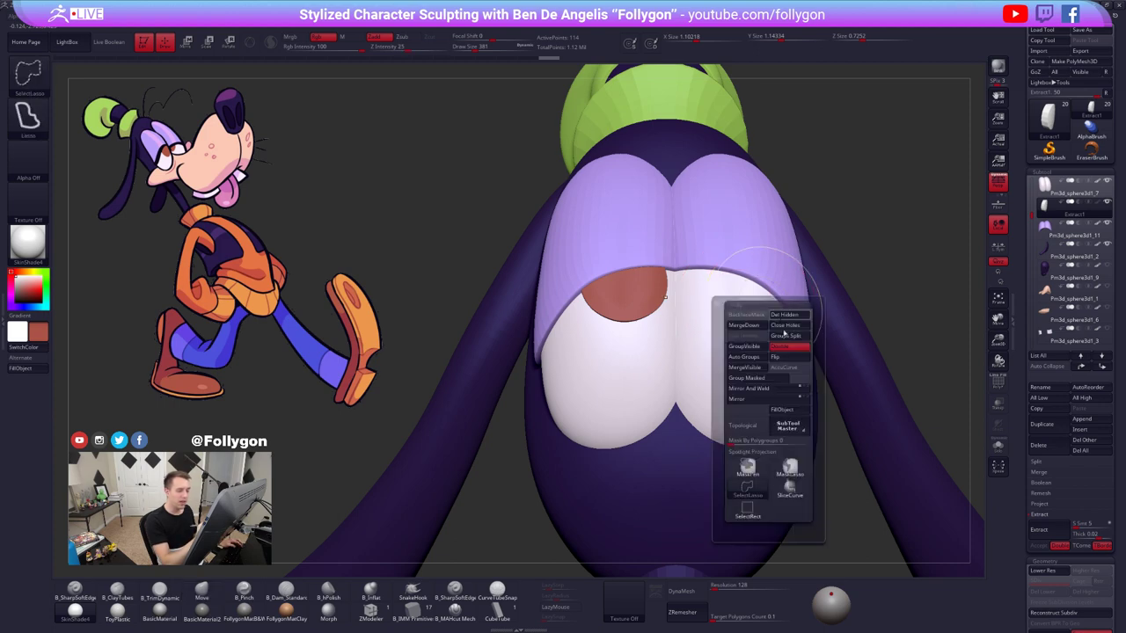
click(768, 389)
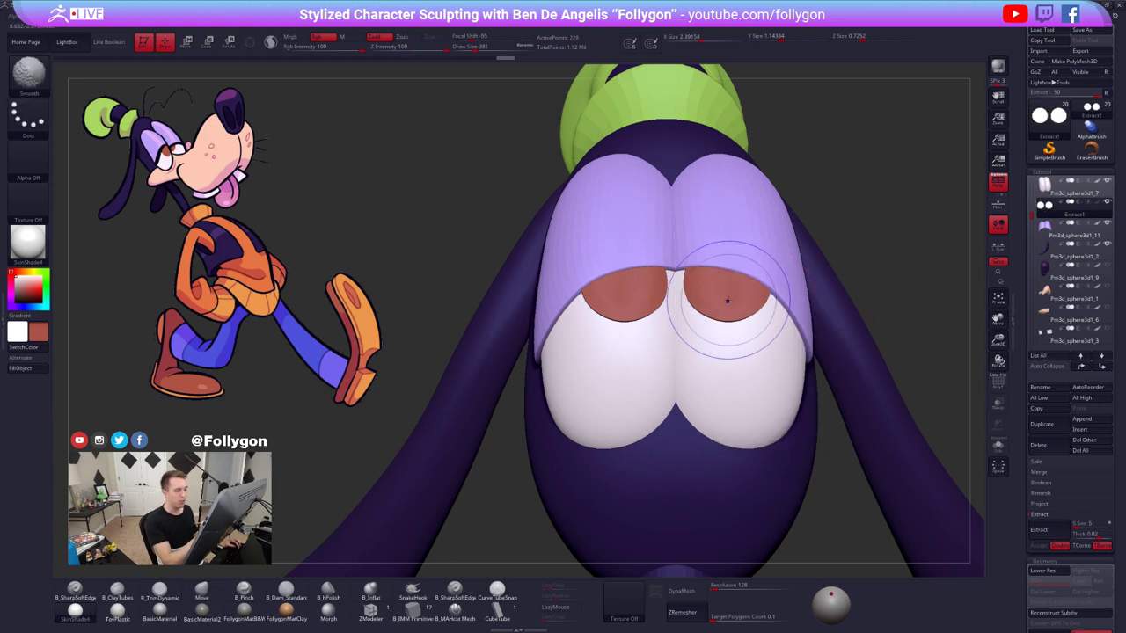
mouse_move(750, 302)
ctrl+right_down()
mouse_move(749, 346)
mouse_move(774, 371)
ctrl+right_up()
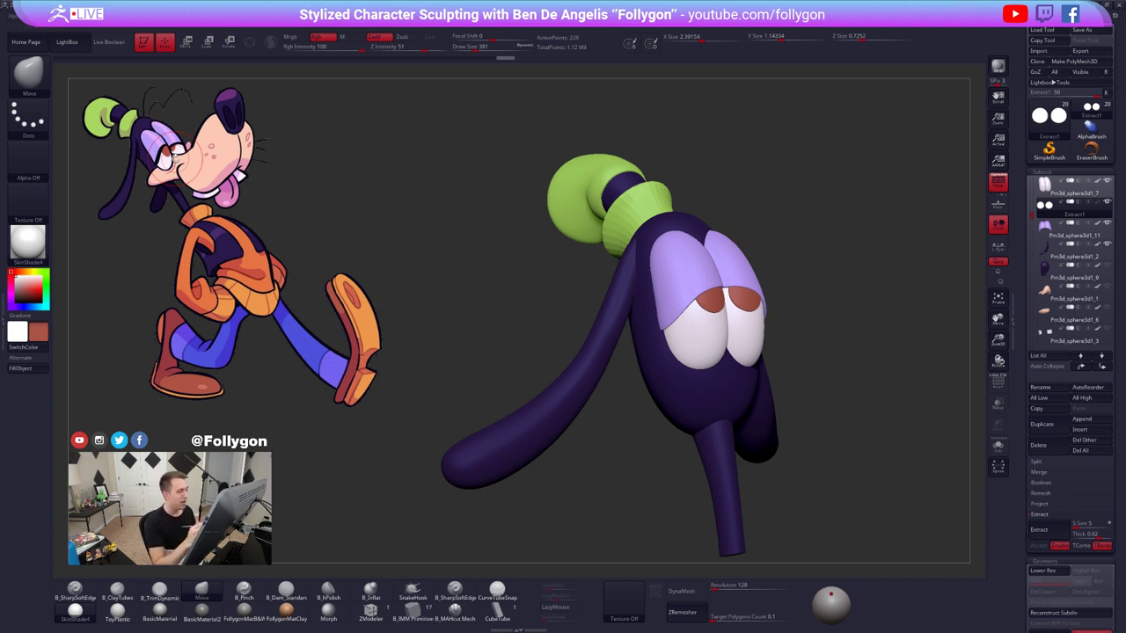
- Isolate both irises and stretch them taller with the Transpose tool
mouse_move(724, 352)
right_down()
mouse_move(711, 341)
mouse_move(762, 334)
mouse_move(726, 319)
right_up()
key(shift+s)
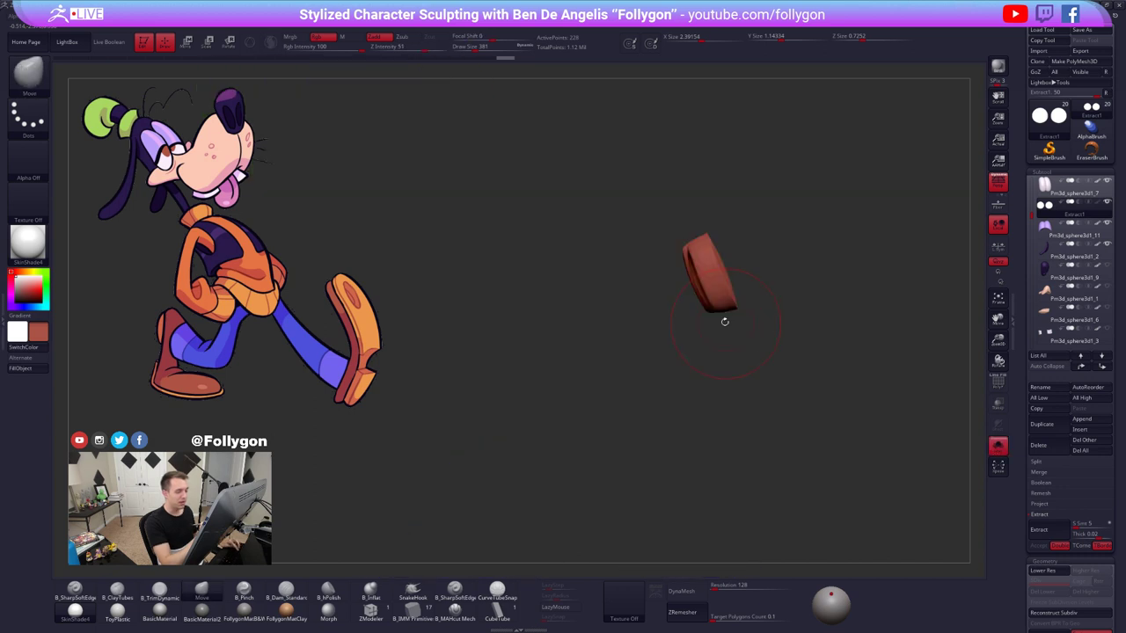
key(w)
drag(723, 270, 775, 250)
drag(725, 284, 794, 408)
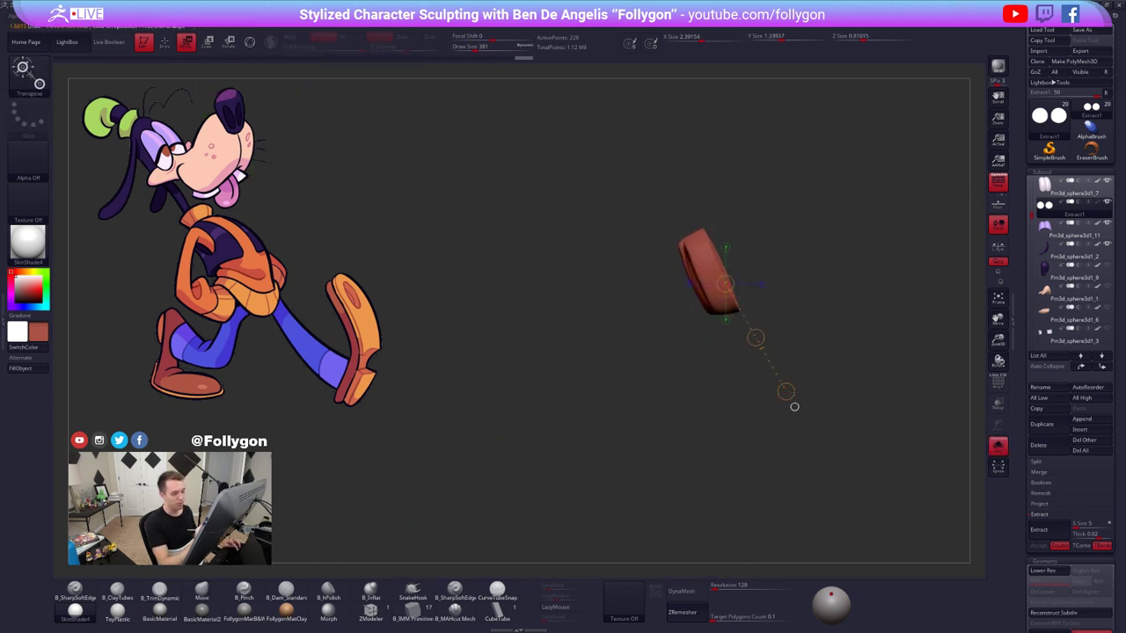
key(ctrl+shift+s)
key(q)
- Adjust the pair of irises from the front with the Move brush at draw size 519, checking them in isolation
right_drag(812, 417, 760, 361)
key(space)
mouse_move(760, 360)
mouse_down()
mouse_move(775, 360)
mouse_move(766, 344)
mouse_up()
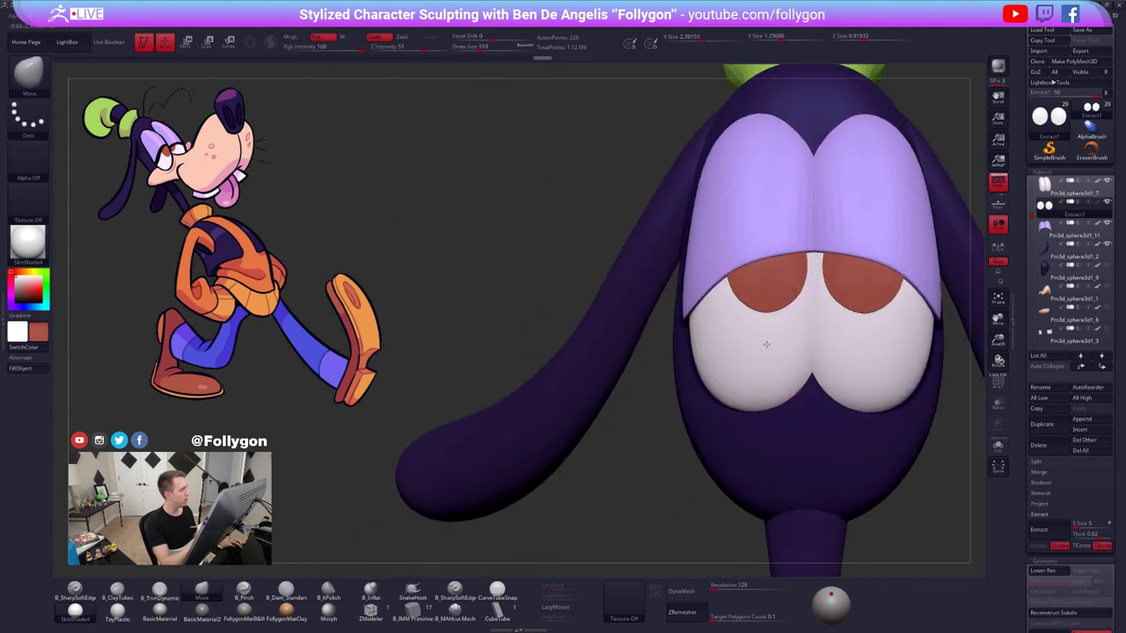
mouse_move(766, 344)
ctrl+right_down()
mouse_move(746, 432)
mouse_move(733, 439)
ctrl+right_up()
key(ctrl+shift+s)
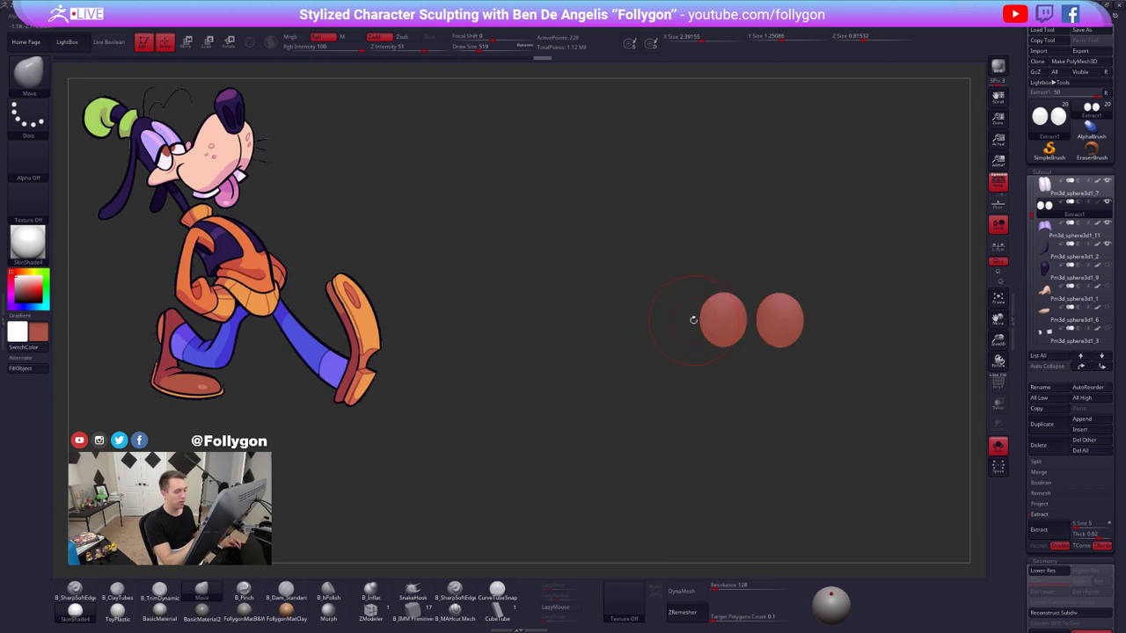
key(ctrl+shift+s)
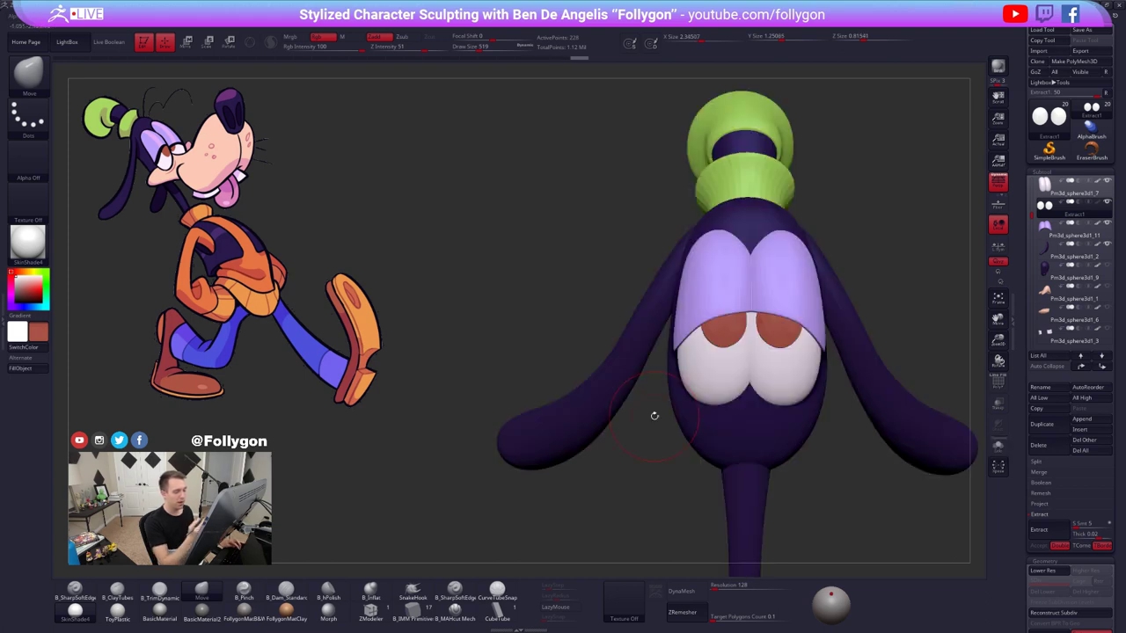
- Reshape both irises to follow the eyeballs with the Move brush at draw size 636
mouse_move(654, 415)
right_down()
mouse_move(793, 385)
mouse_move(731, 339)
right_up()
key(s)
drag(731, 338, 746, 334)
mouse_move(746, 334)
right_down()
mouse_move(740, 318)
mouse_move(736, 338)
mouse_move(700, 359)
right_up()
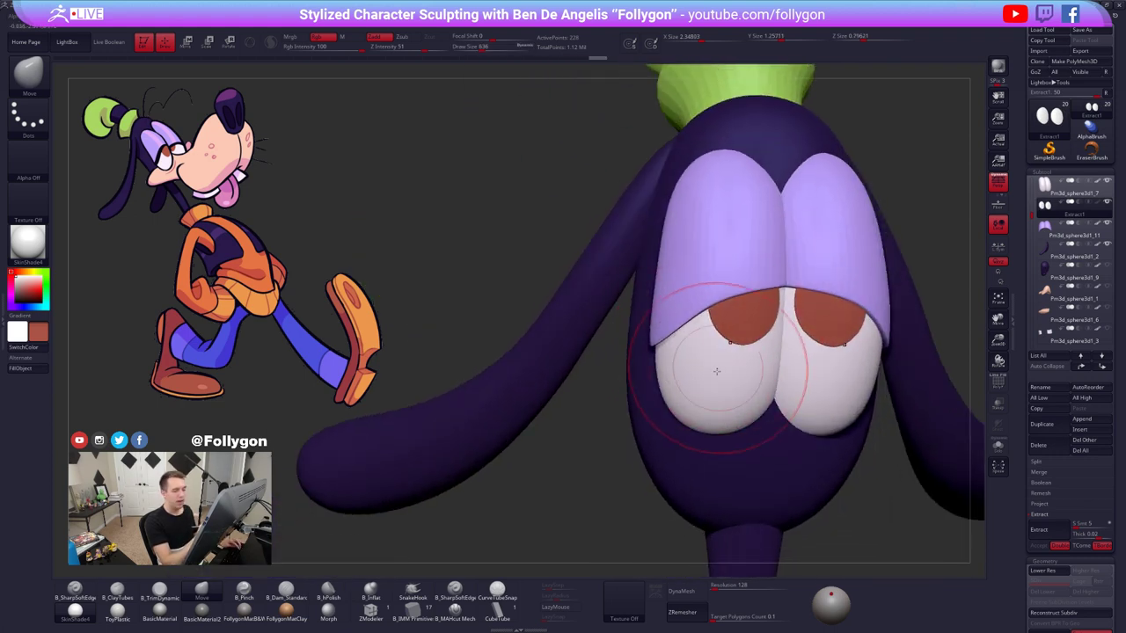
alt+right_drag(716, 413, 636, 436)
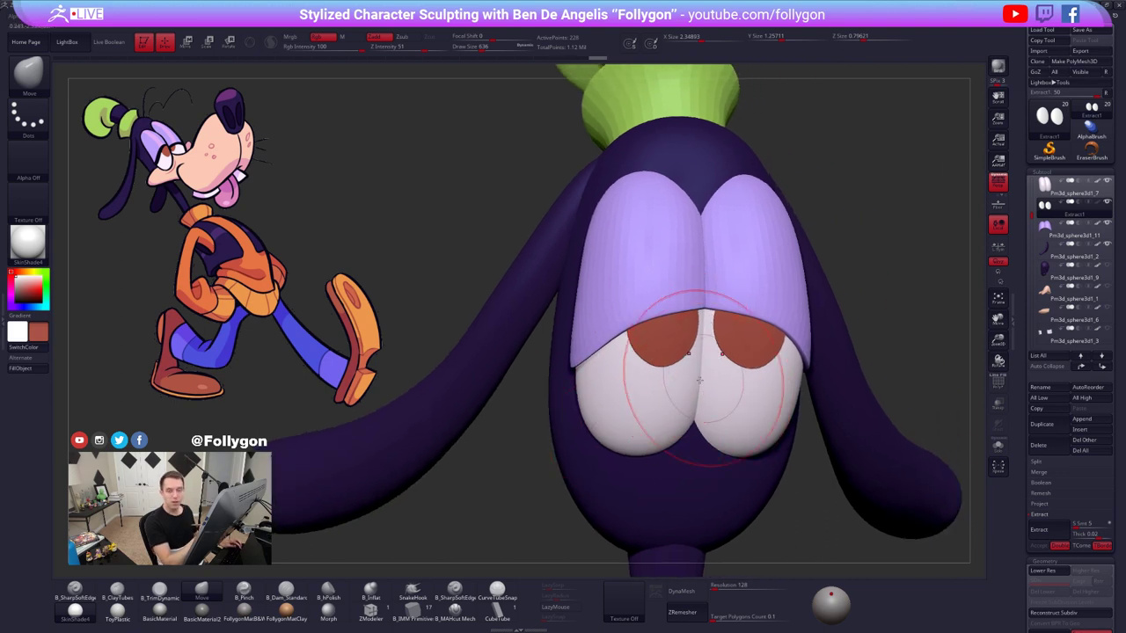
- Try to narrow the isolated irises from their outer edges with the Move brush
key(alt+s)
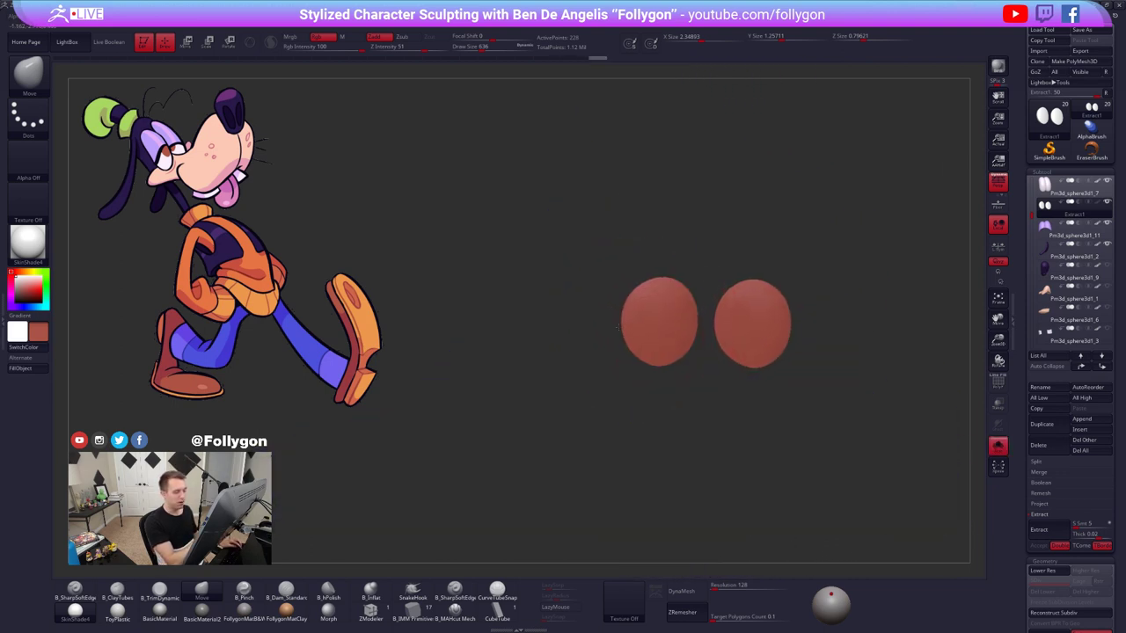
mouse_move(588, 336)
mouse_down()
mouse_move(554, 343)
mouse_move(572, 354)
mouse_up()
key(ctrl+z)
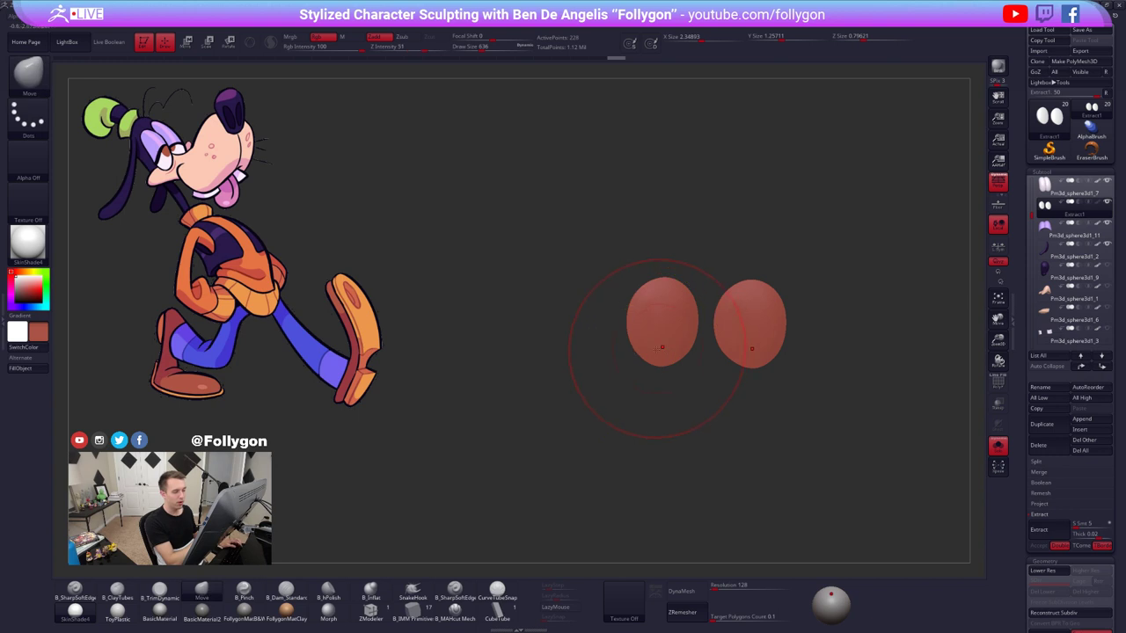
ctrl+right_drag(658, 365, 703, 276)
key(alt+s)
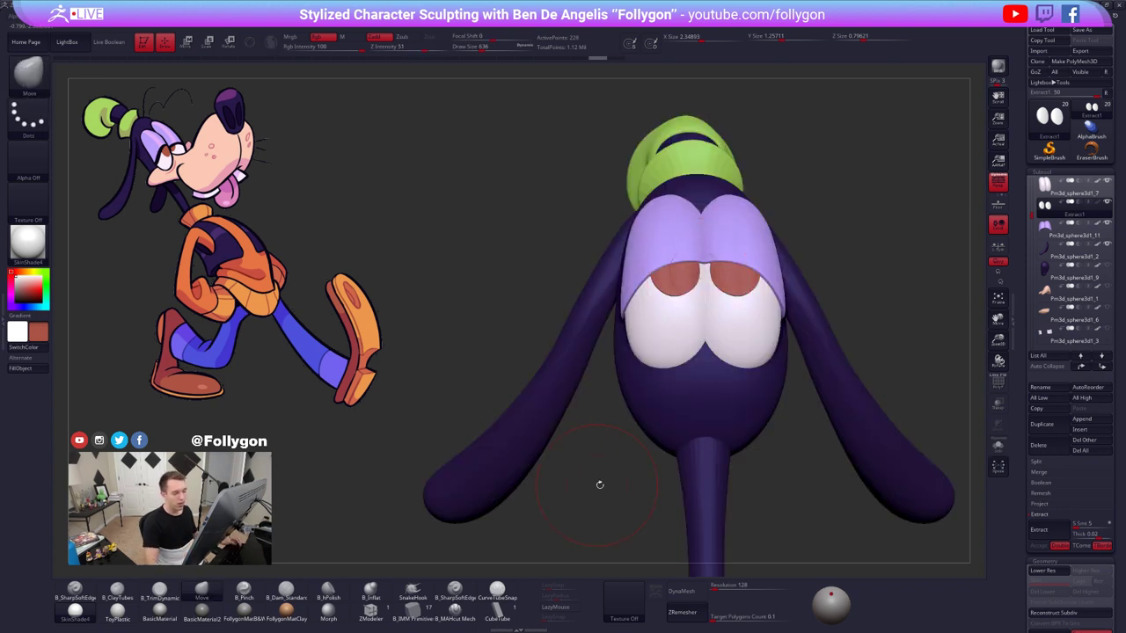
- Unhide the snout, nose, teeth, tongue and other hidden head parts so the complete head can be viewed beside the reference
ctrl+right_drag(600, 485, 672, 370)
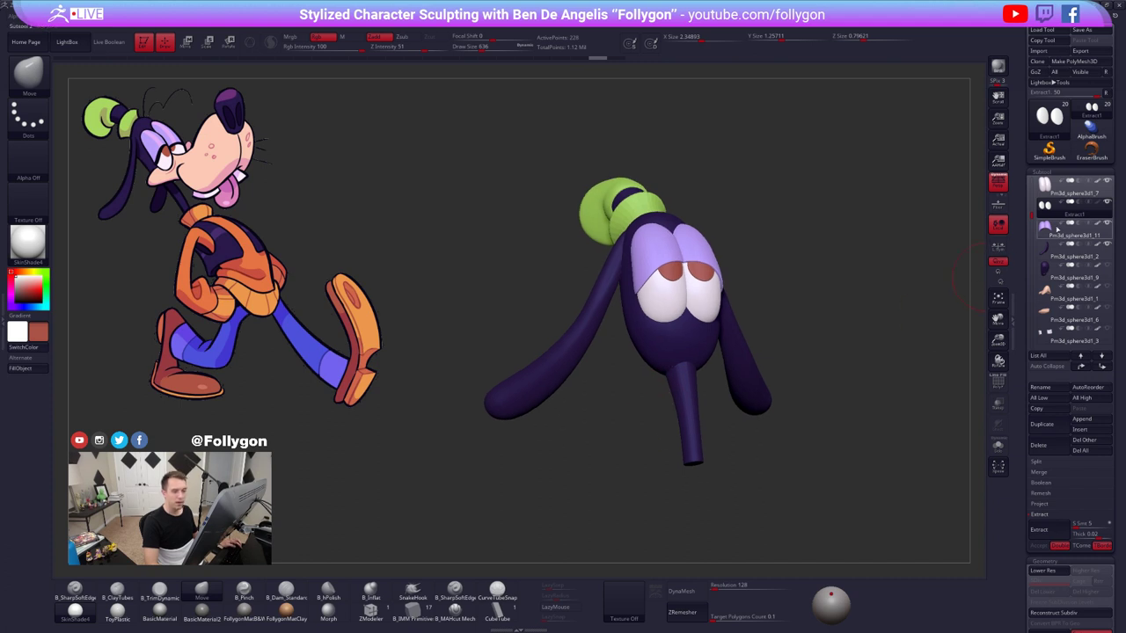
click(1038, 183)
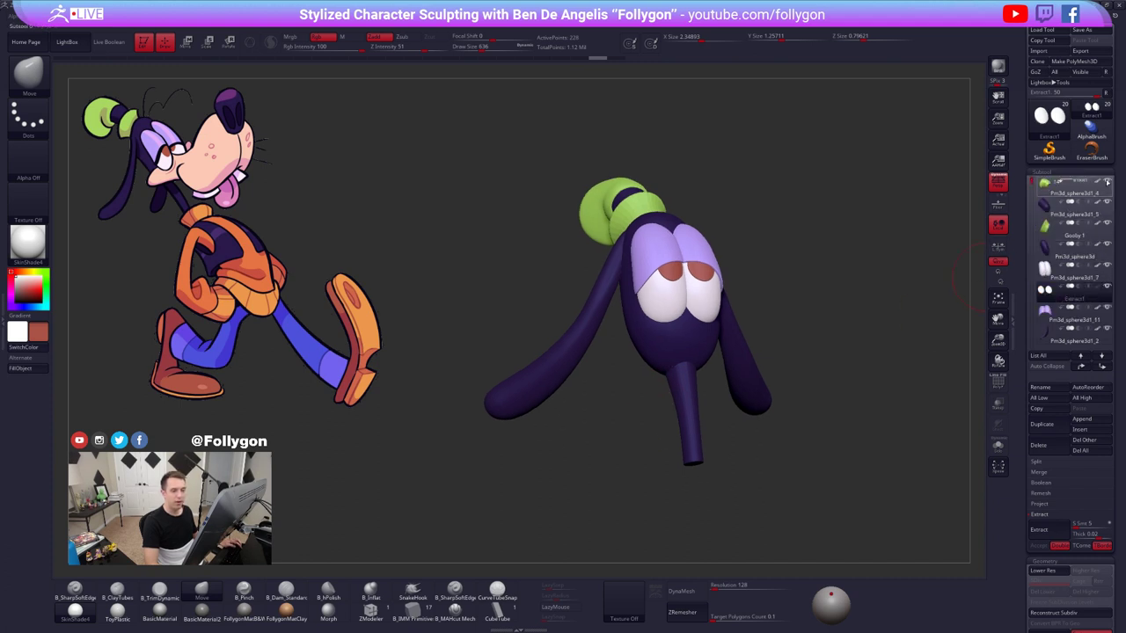
shift+click(1108, 181)
shift+click(1108, 181)
mouse_move(790, 293)
right_down()
mouse_move(850, 332)
mouse_move(799, 286)
right_up()
key(ctrl+shift+f)
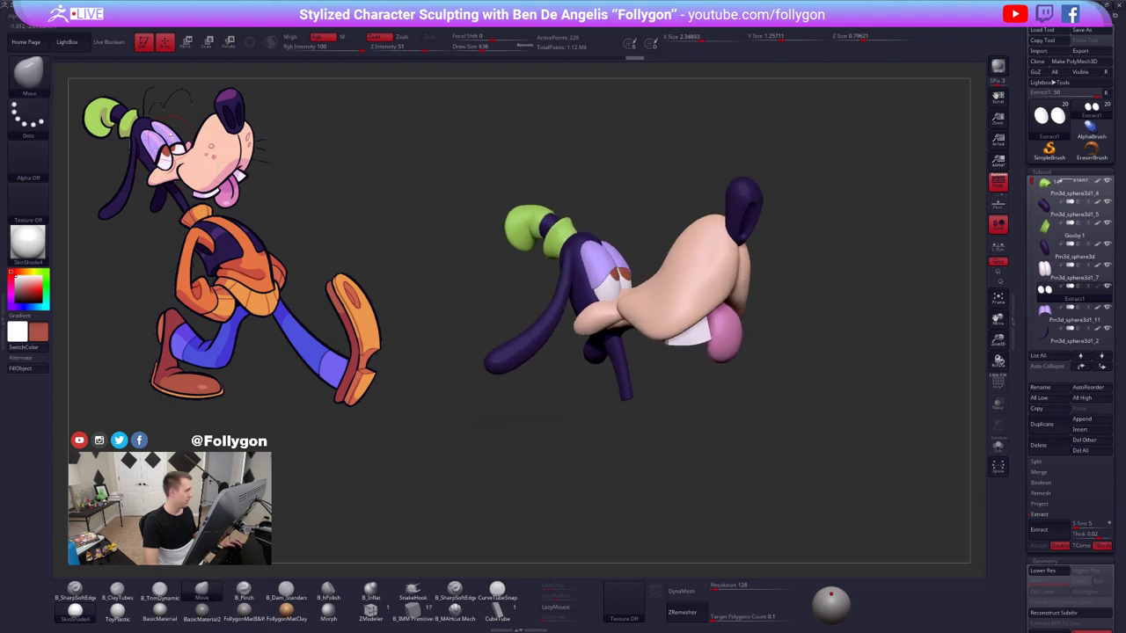
alt+right_drag(495, 265, 506, 290)
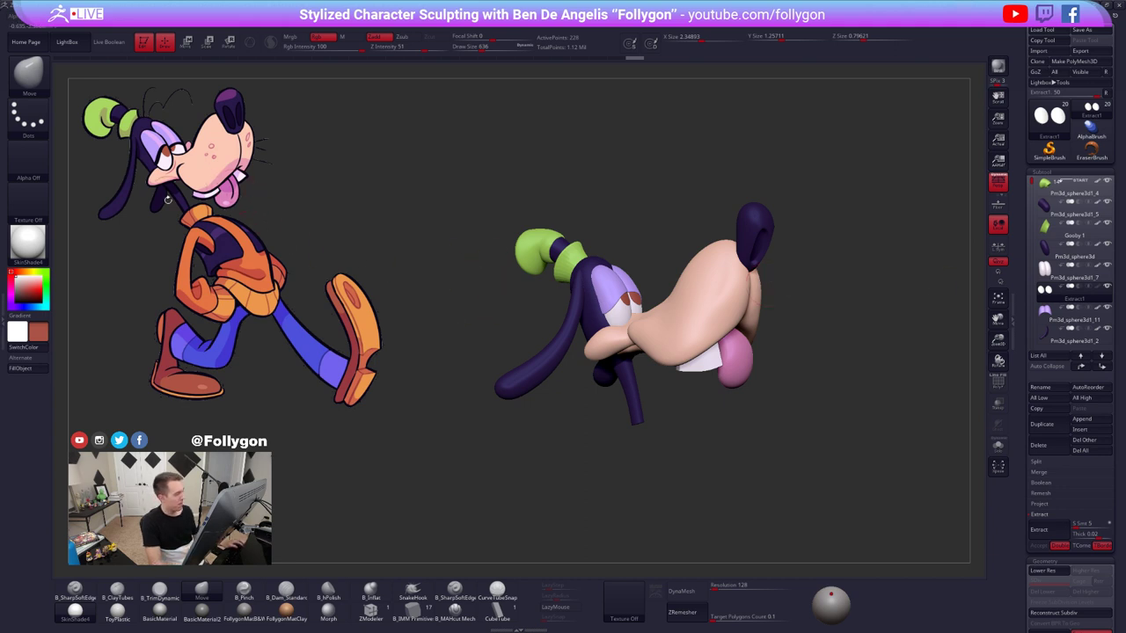
- Switch to the browser, scroll the reference artist's Twitter page up to the profile header, and return to ZBrush
key(alt+Tab)
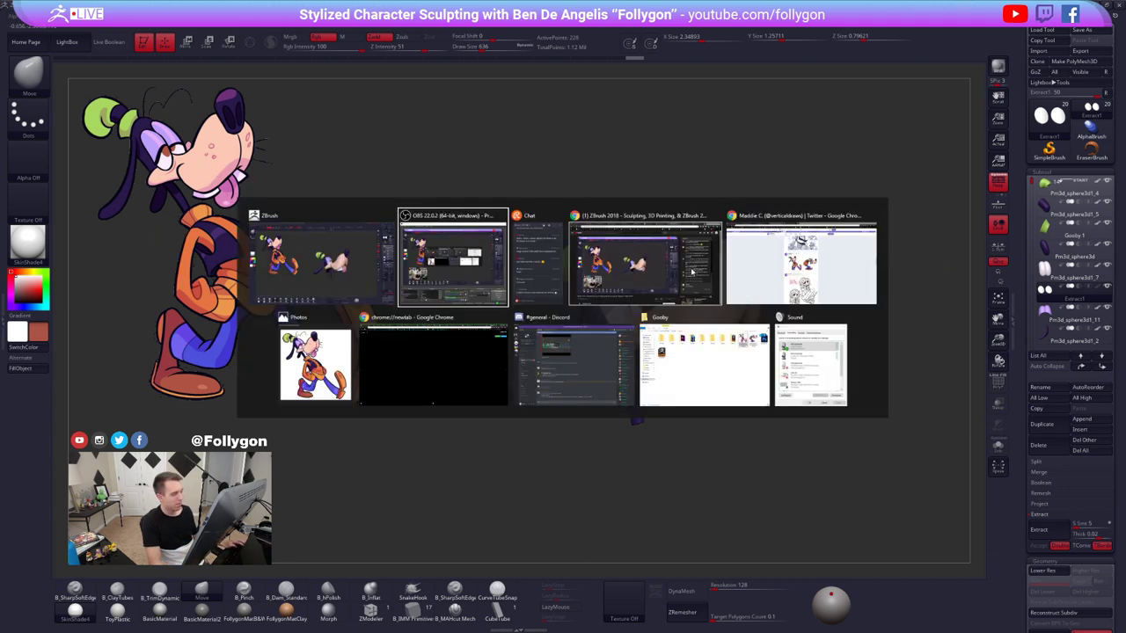
click(753, 275)
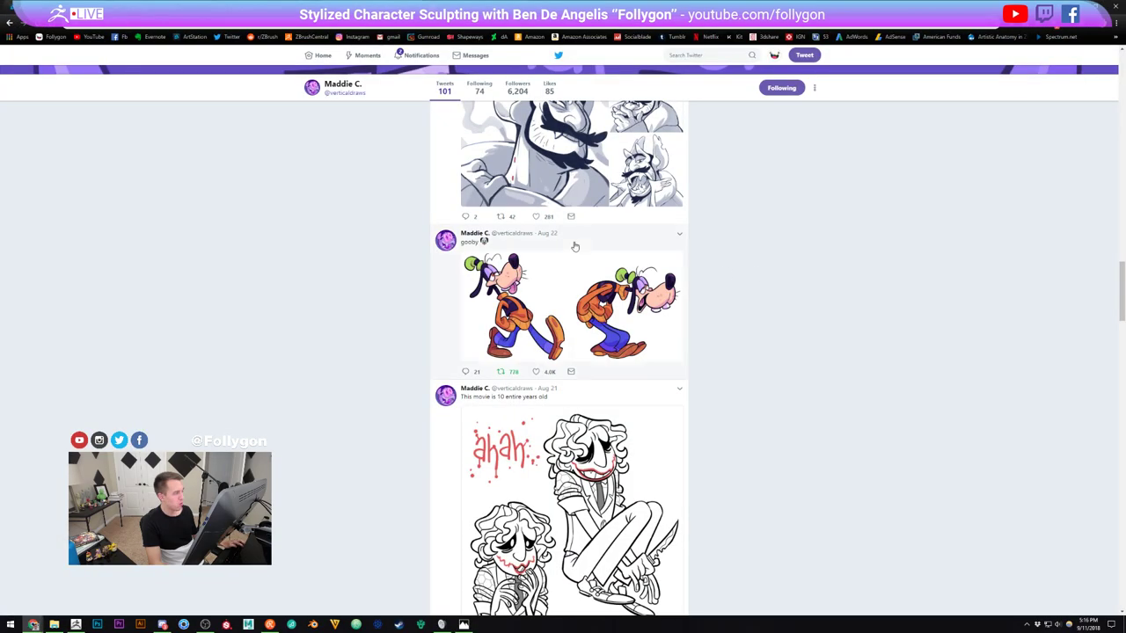
scroll(373, 257, up, 15)
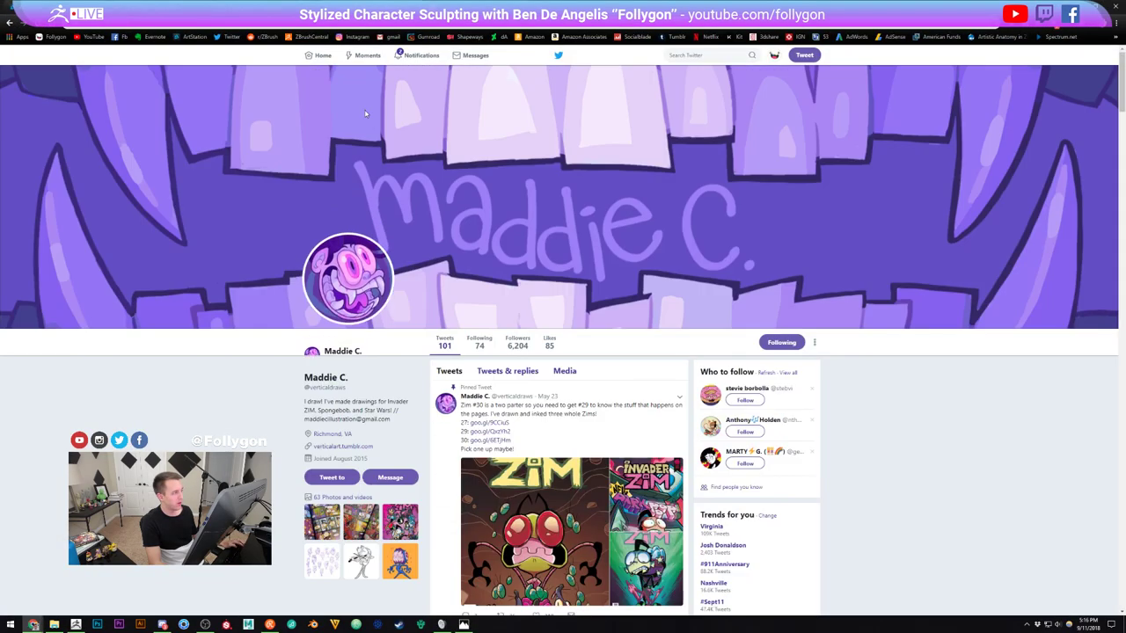
key(alt+Tab)
alt+drag(827, 299, 805, 265)
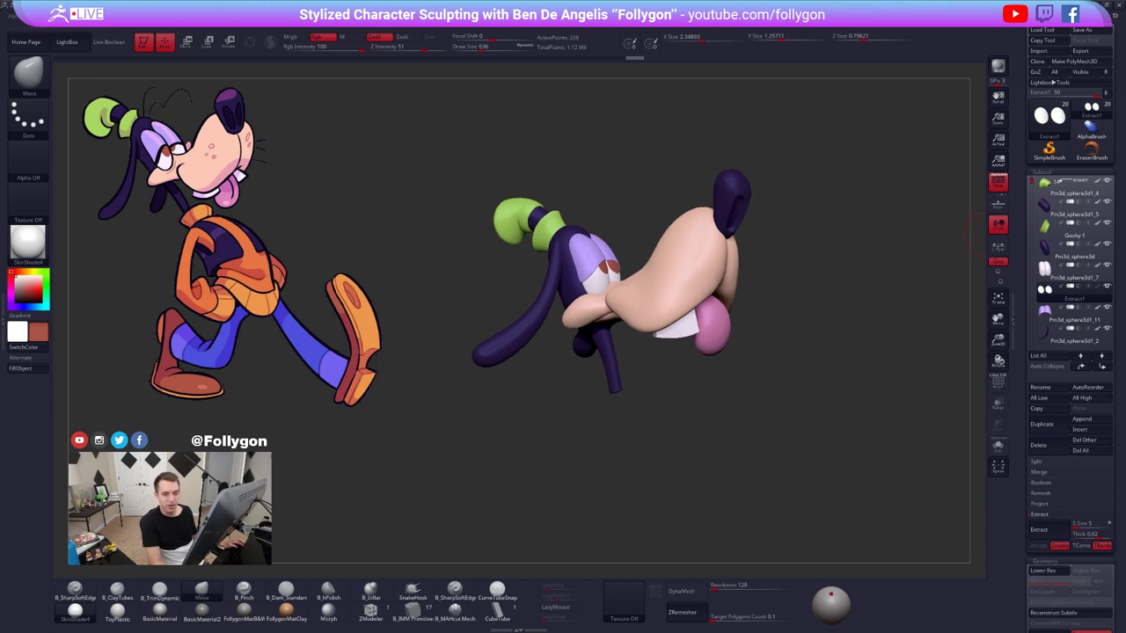
- Subdivide the low-resolution green hat brim at the top of the head up to subdivision level 4
drag(790, 311, 687, 290)
ctrl+right_drag(622, 256, 645, 268)
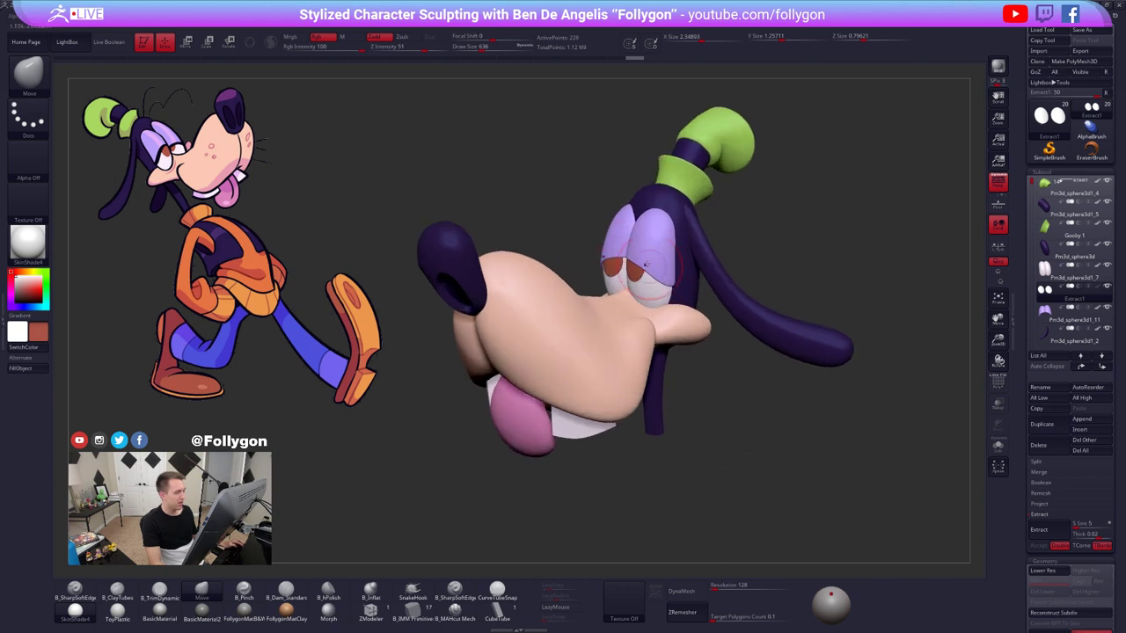
key(ctrl+shift+space)
key(ctrl+shift+space)
mouse_move(519, 264)
right_down()
mouse_move(722, 271)
mouse_move(717, 240)
mouse_move(726, 299)
mouse_move(712, 247)
right_up()
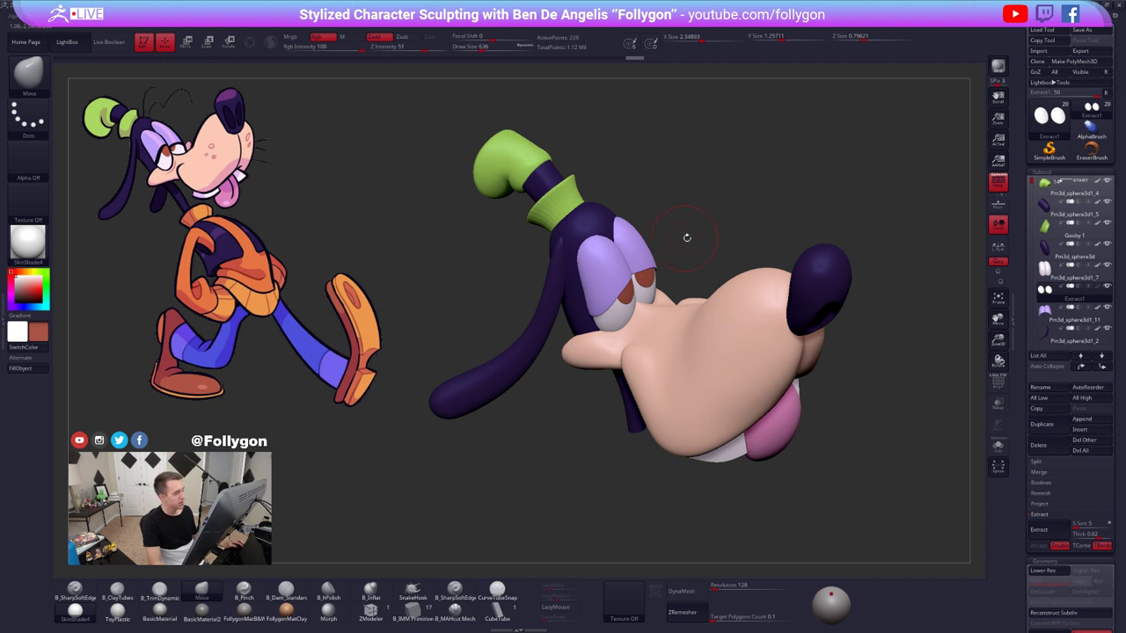
alt+right_drag(687, 238, 737, 256)
alt+click(605, 220)
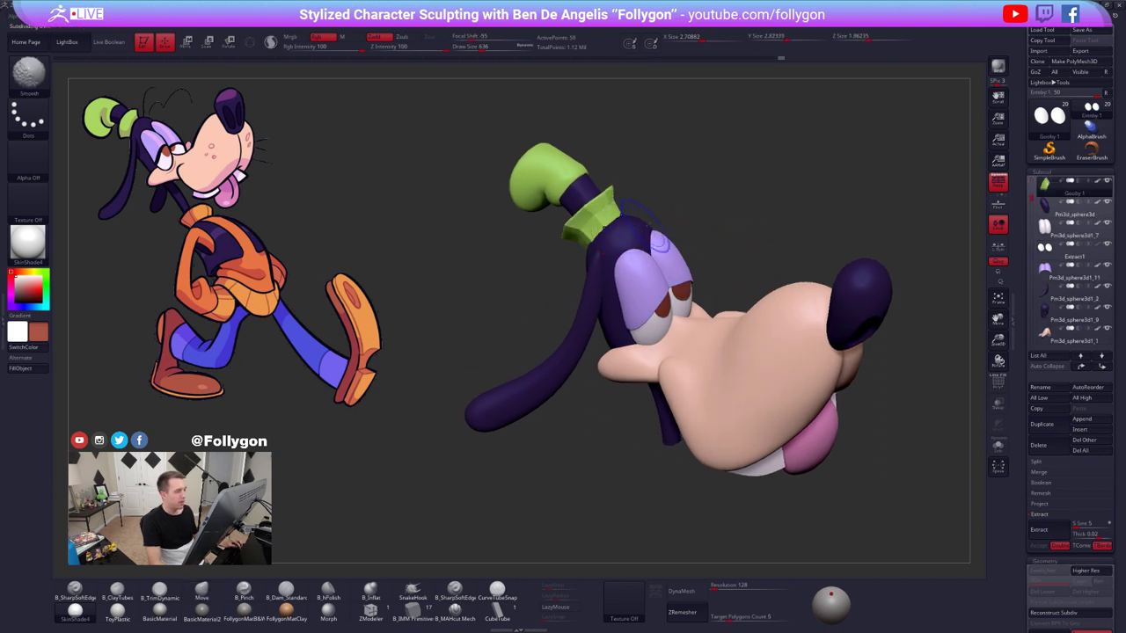
key(ctrl+d)
key(ctrl+d)
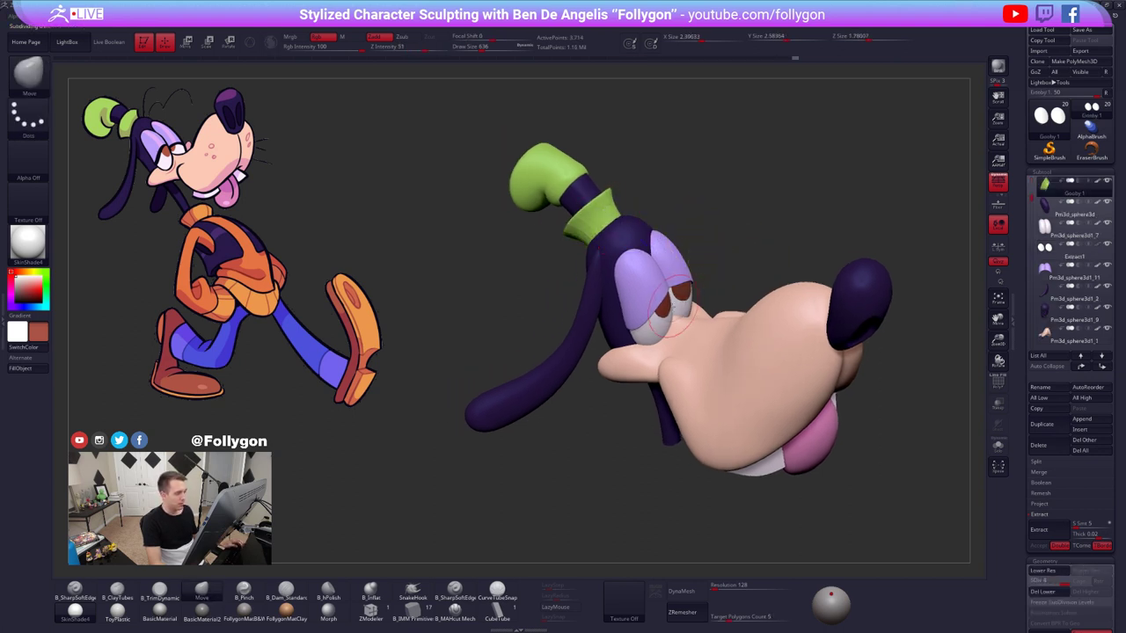
- Fill both irises with the red-brown colour as their actual object colour
alt+click(674, 308)
key(1)
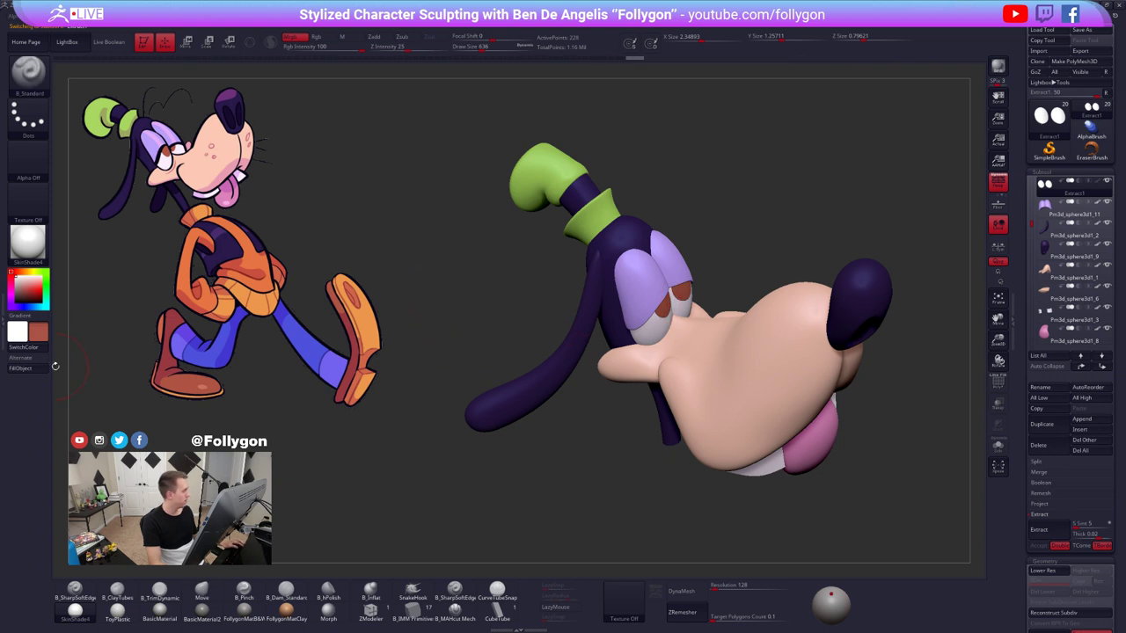
click(48, 369)
key(shift+f)
key(shift+f)
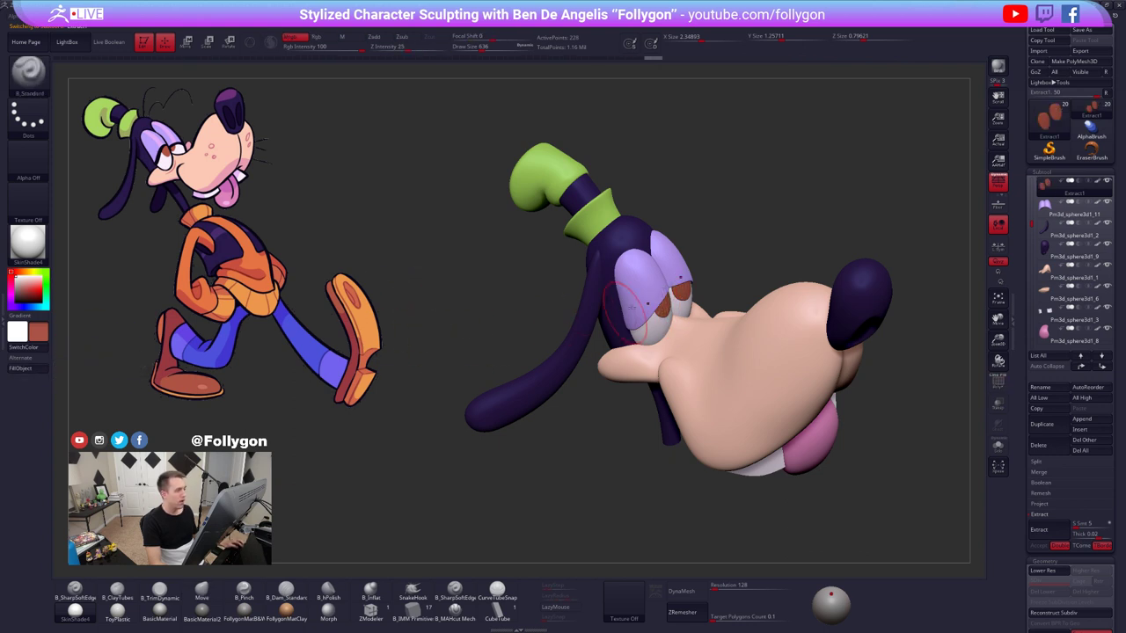
mouse_move(651, 314)
alt+right_down()
mouse_move(662, 273)
mouse_move(651, 244)
alt+right_up()
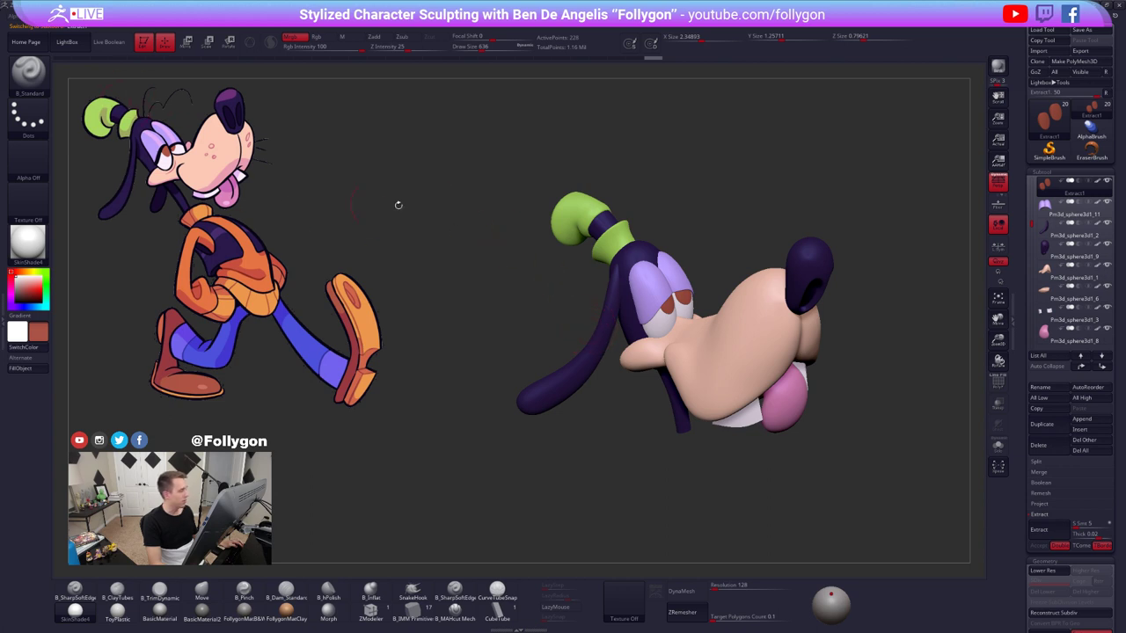
- Subdivide the purple eyelids up to subdivision level 4, inspecting their wireframe first
alt+click(631, 255)
ctrl+right_drag(671, 250, 686, 268)
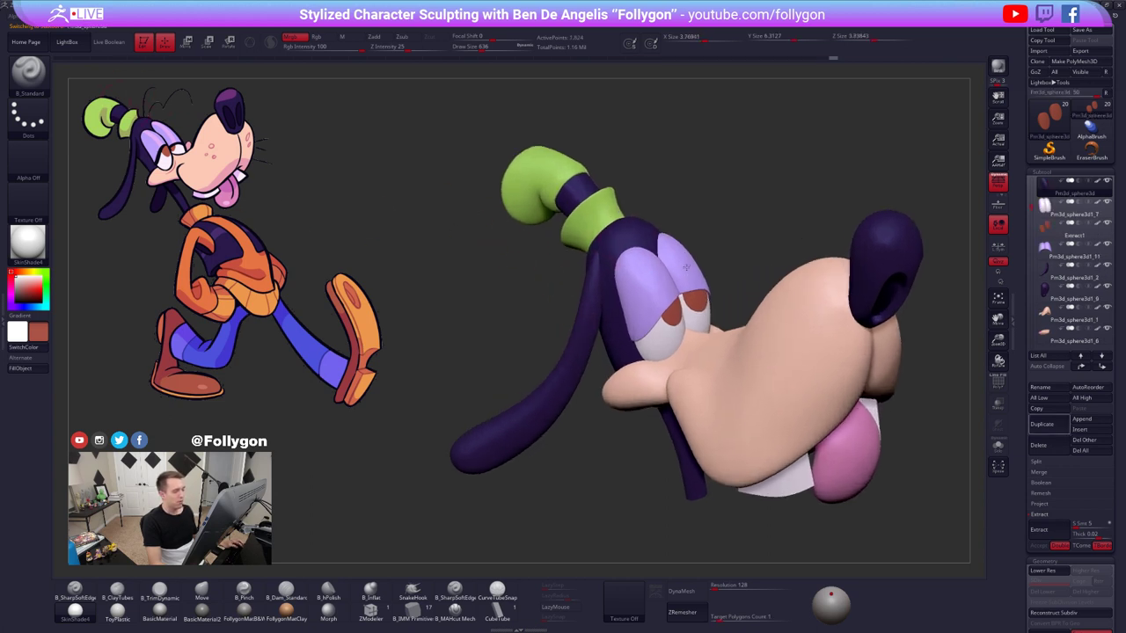
alt+click(677, 291)
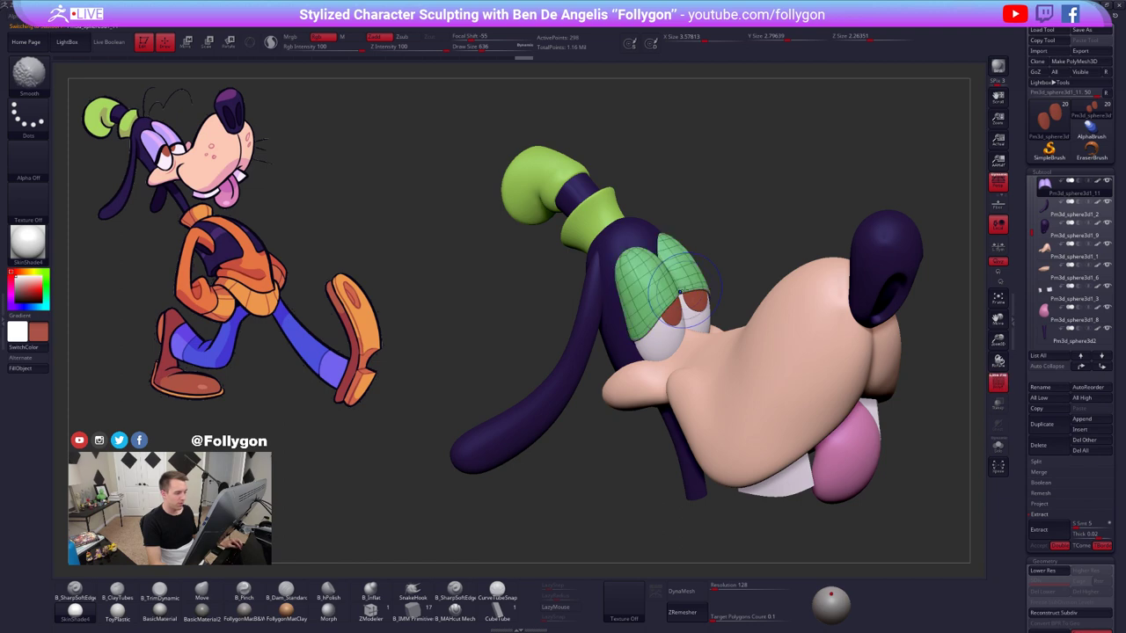
key(shift+f)
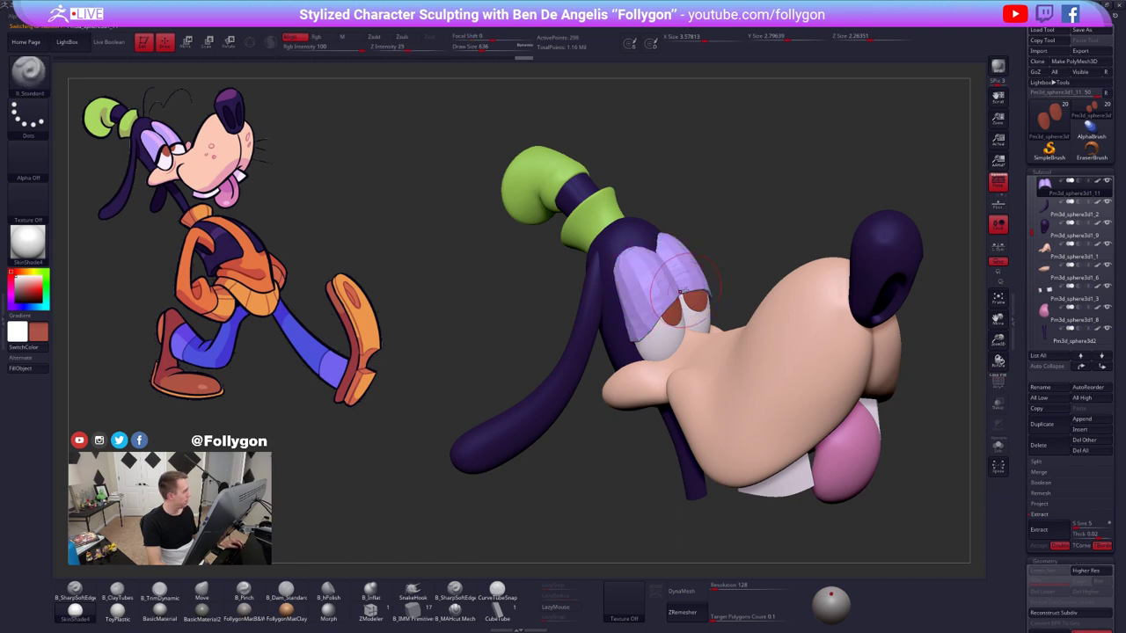
key(ctrl+d)
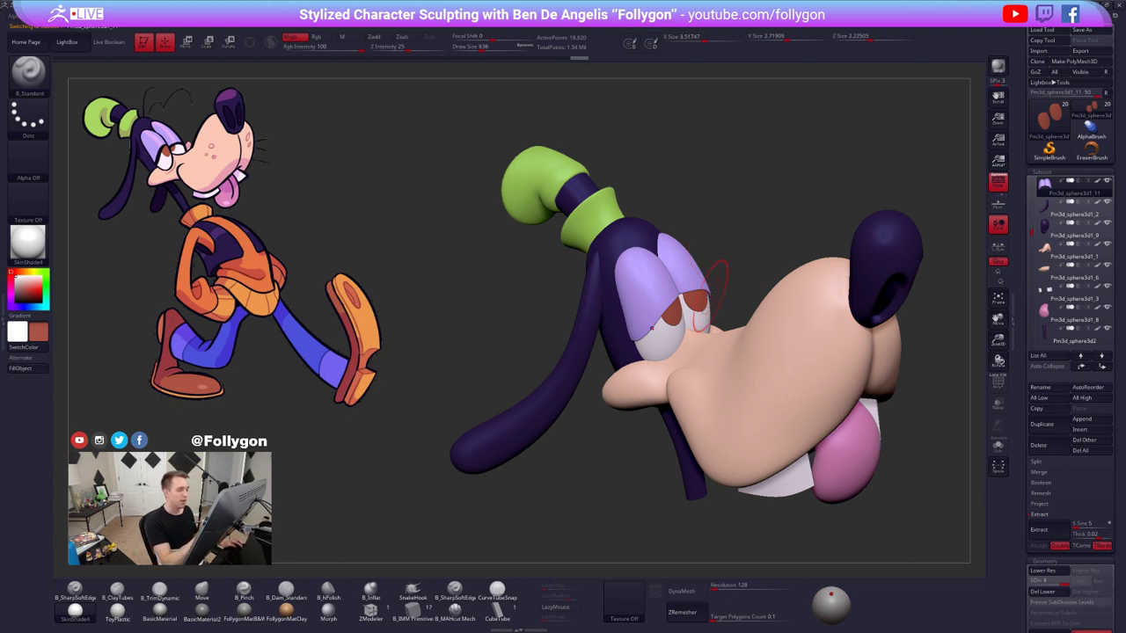
mouse_move(710, 295)
right_down()
mouse_move(761, 487)
mouse_move(728, 475)
mouse_move(719, 489)
mouse_move(756, 480)
mouse_move(702, 441)
mouse_move(717, 476)
right_up()
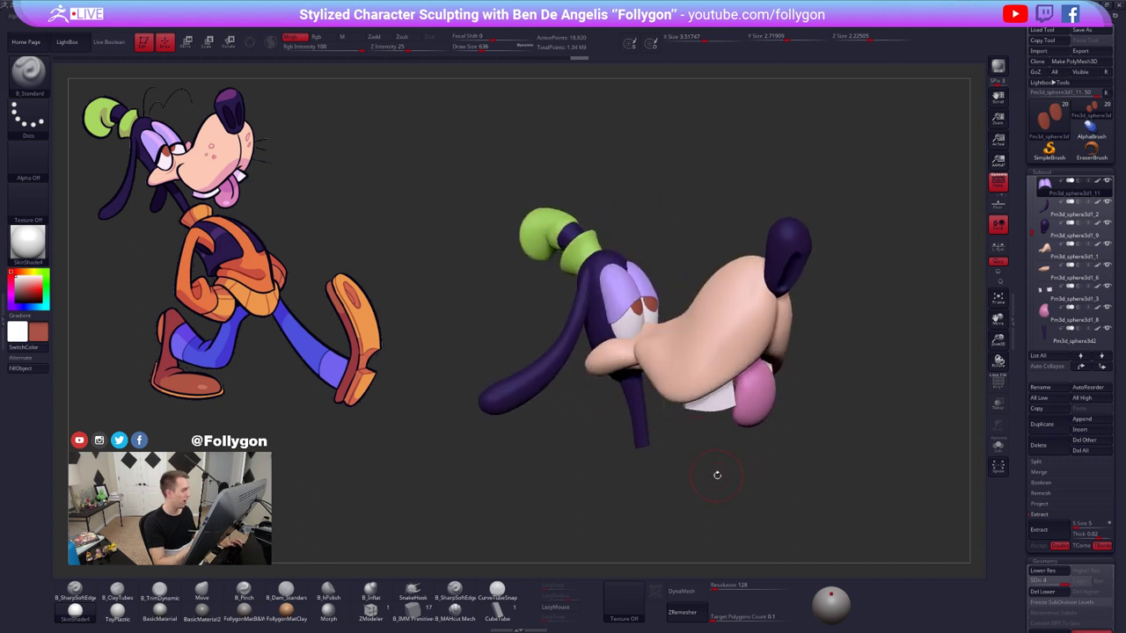
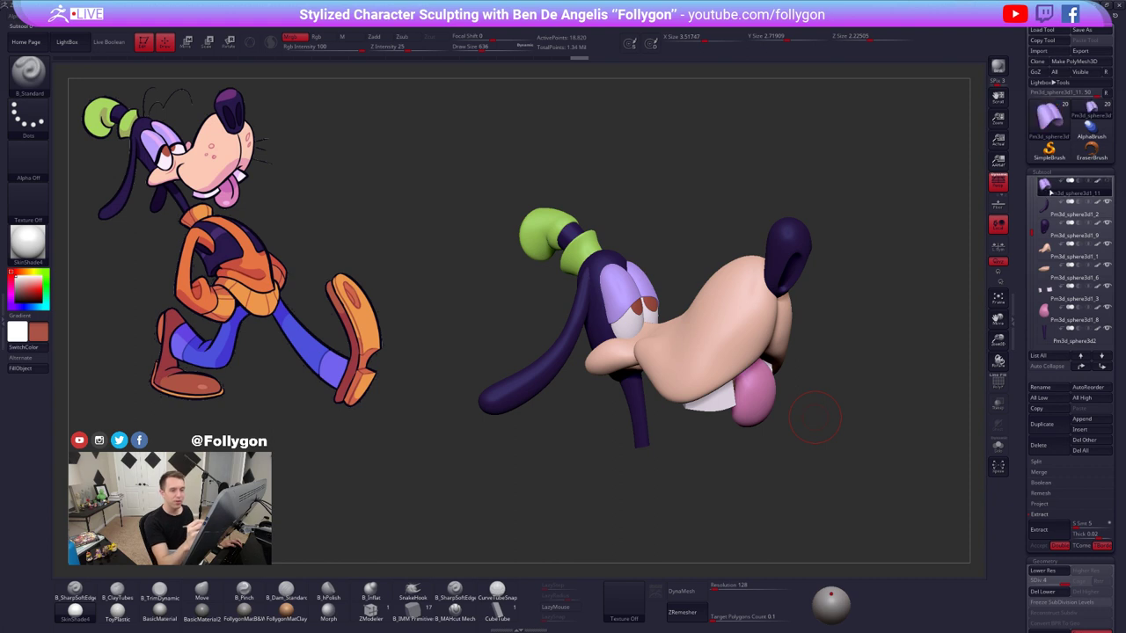
- Show all parts to view the head on the full body, and hide the body parts again
click(1108, 181)
ctrl+right_drag(818, 369, 771, 387)
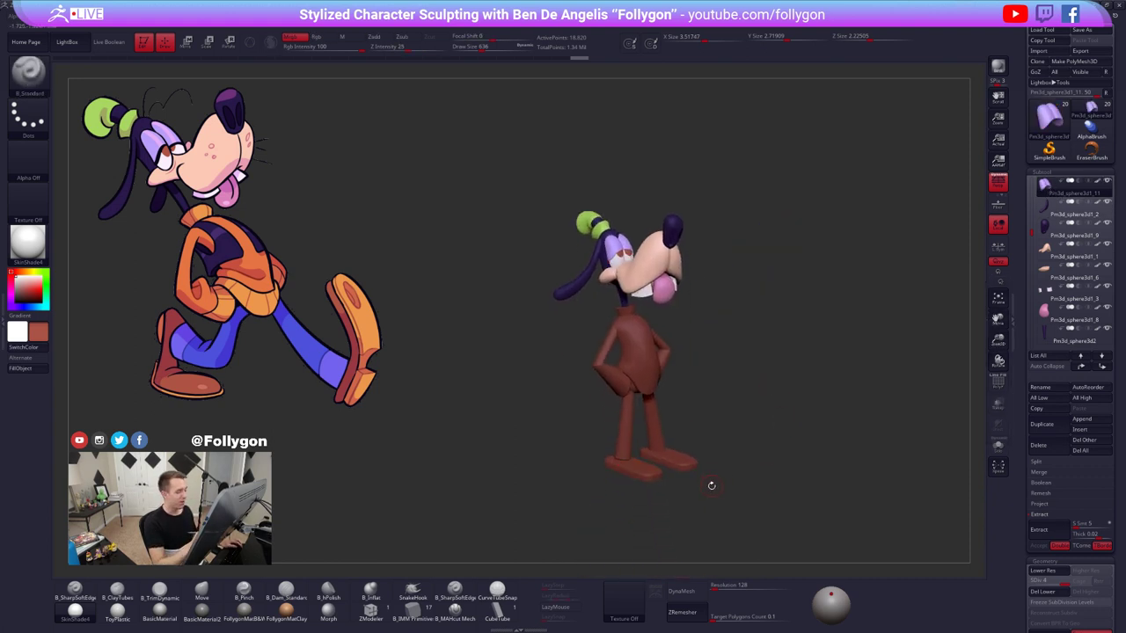
drag(1033, 229, 1035, 270)
click(1107, 223)
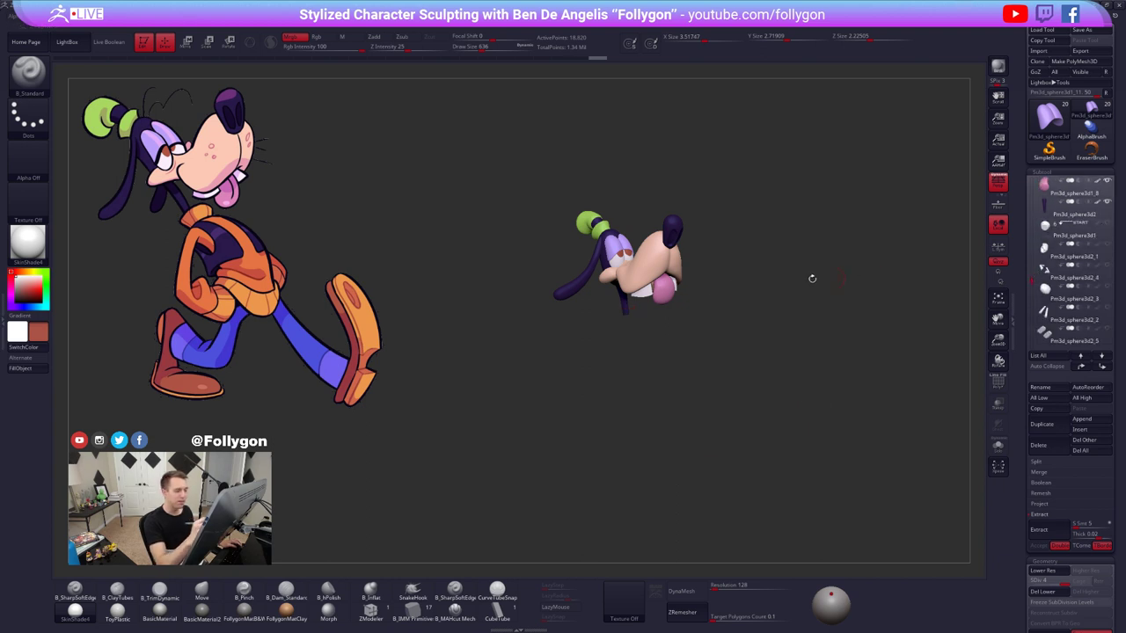
alt+right_drag(812, 276, 882, 374)
ctrl+right_drag(882, 374, 849, 439)
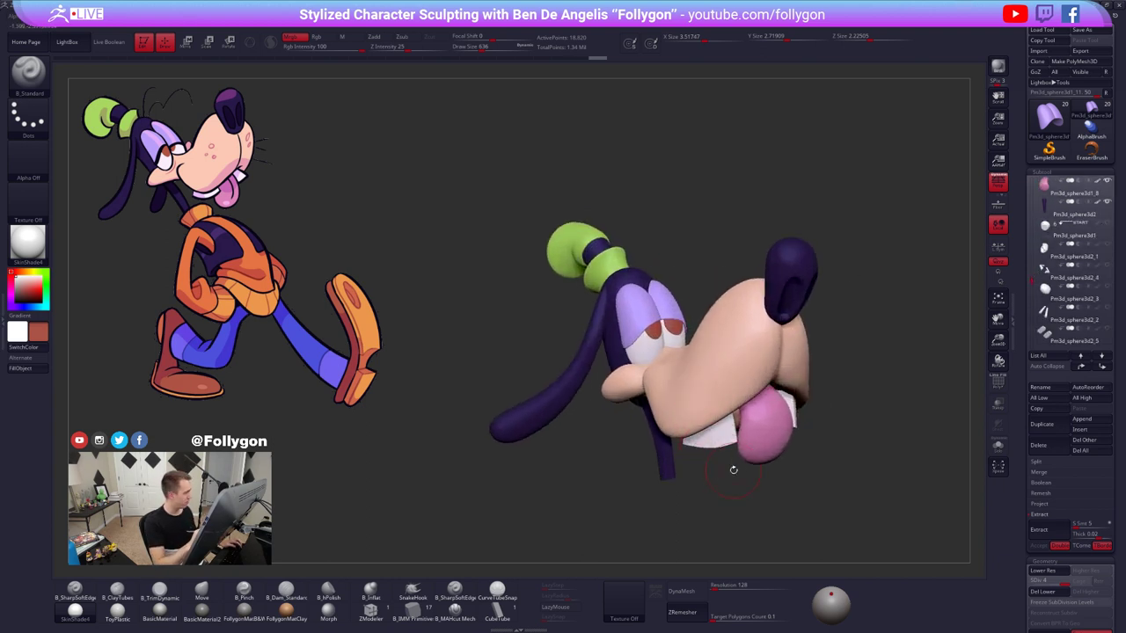
mouse_move(735, 470)
alt+mouse_down()
mouse_move(773, 486)
mouse_move(776, 546)
alt+mouse_up()
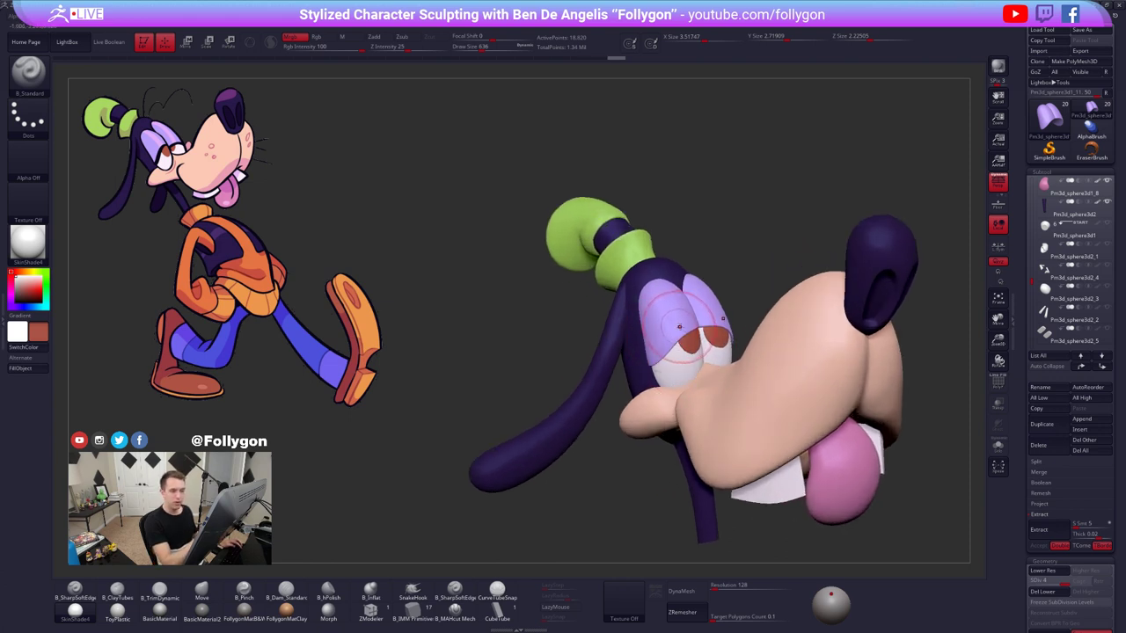
- Duplicate the purple eyelids and isolate the copy to inspect its wireframe
drag(1044, 279, 1044, 217)
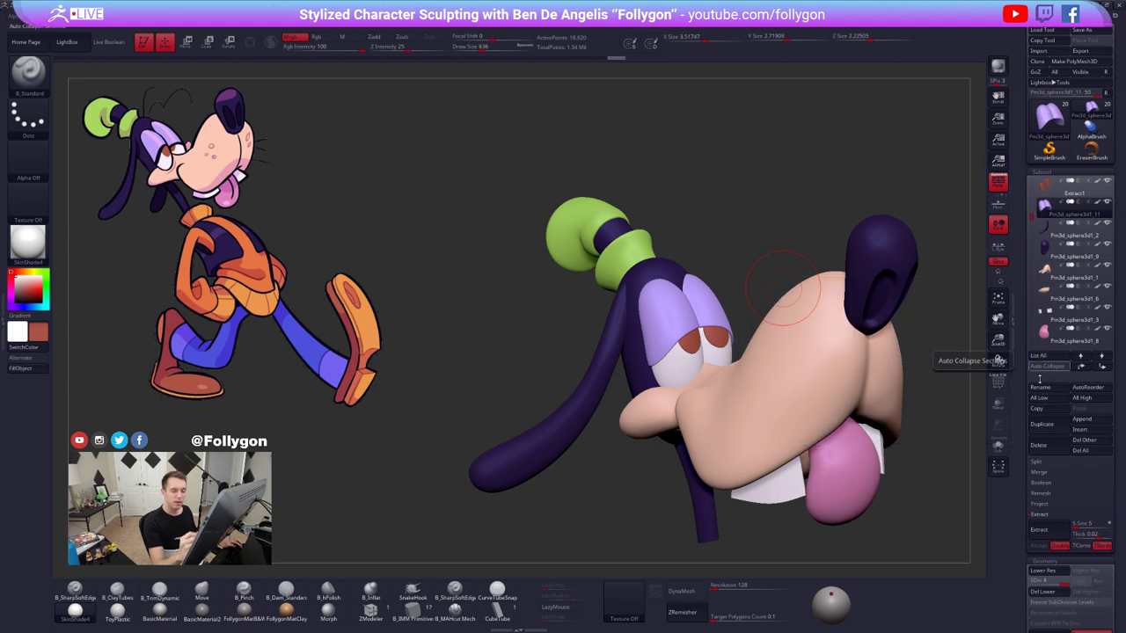
click(1045, 427)
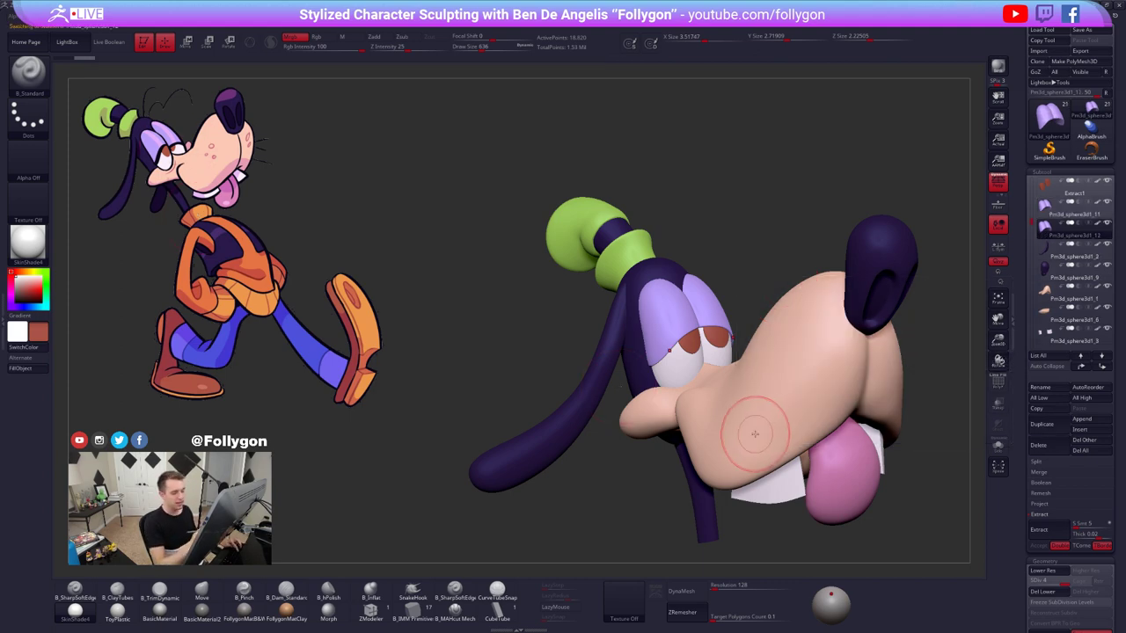
key(alt+shift+s)
key(space)
key(shift+f)
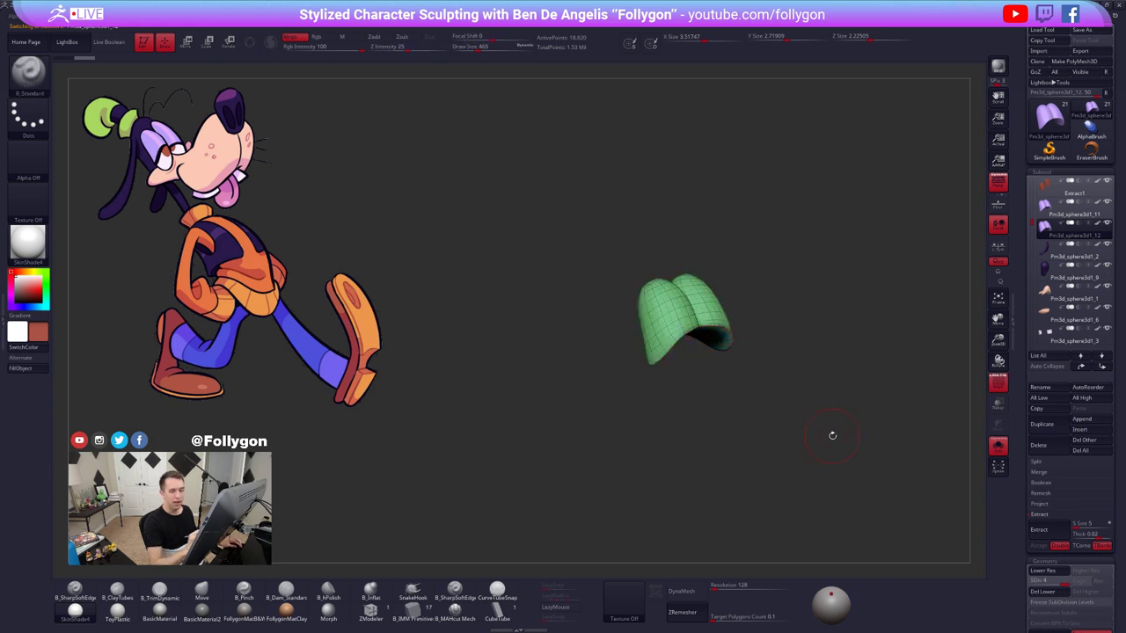
key(shift+f)
- Delete the lower subdivision levels of the duplicated eyelids and frame the dense mesh
click(1047, 514)
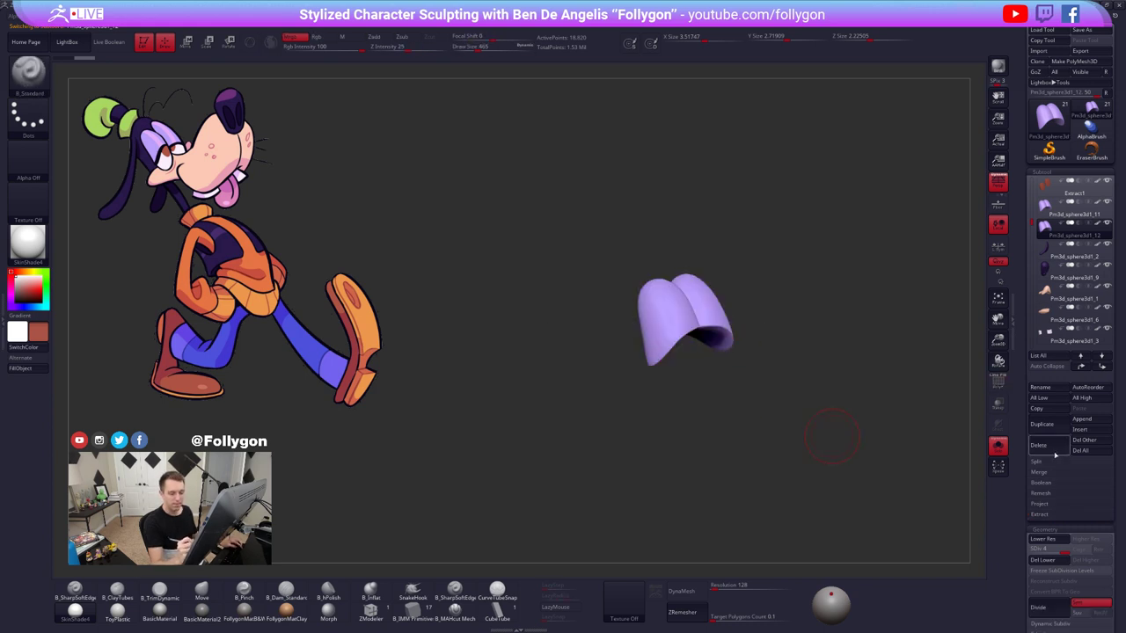
click(1042, 560)
key(shift+f)
key(f)
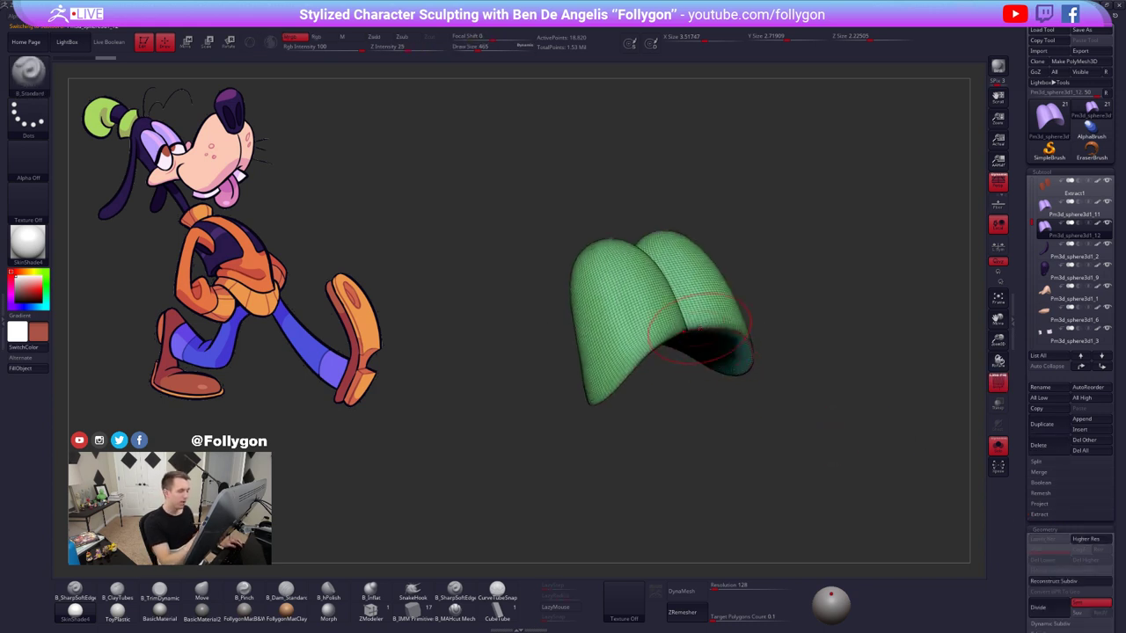
- Apply Auto Groups to the duplicated eyelids, isolate one lid and delete the hidden other one
key(ctrl+shift+g)
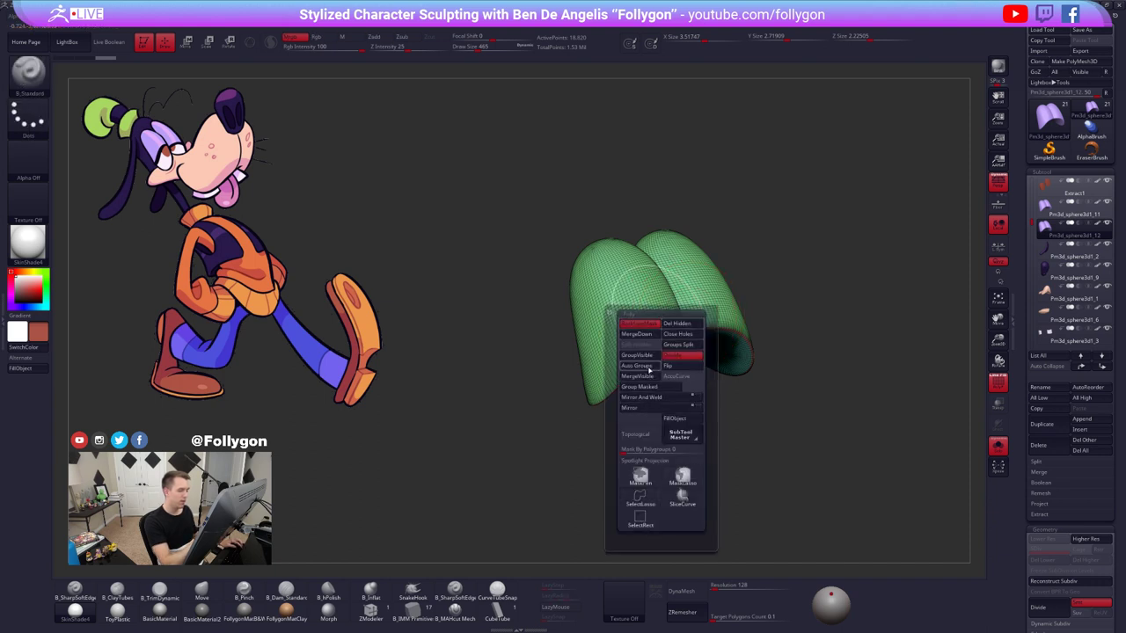
click(648, 368)
ctrl+shift+click(636, 344)
key(ctrl+shift+d)
click(691, 341)
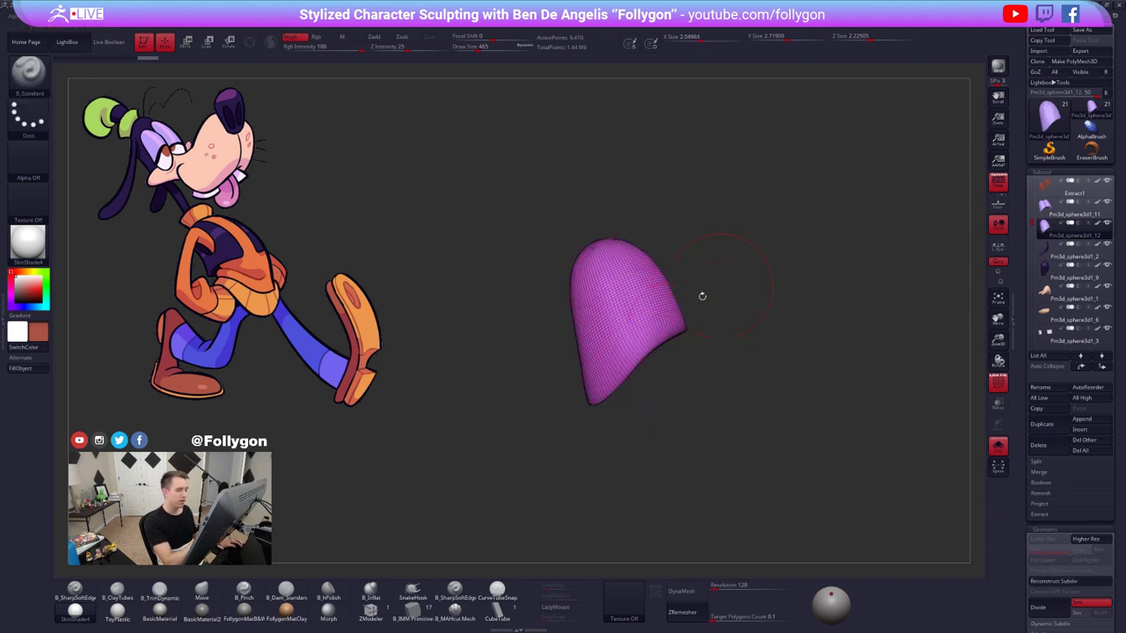
key(shift+f)
- Draw a tube from the corner of the eyelid's lower edge with the CurveTubeSnap brush at draw size 140
click(497, 591)
key(space)
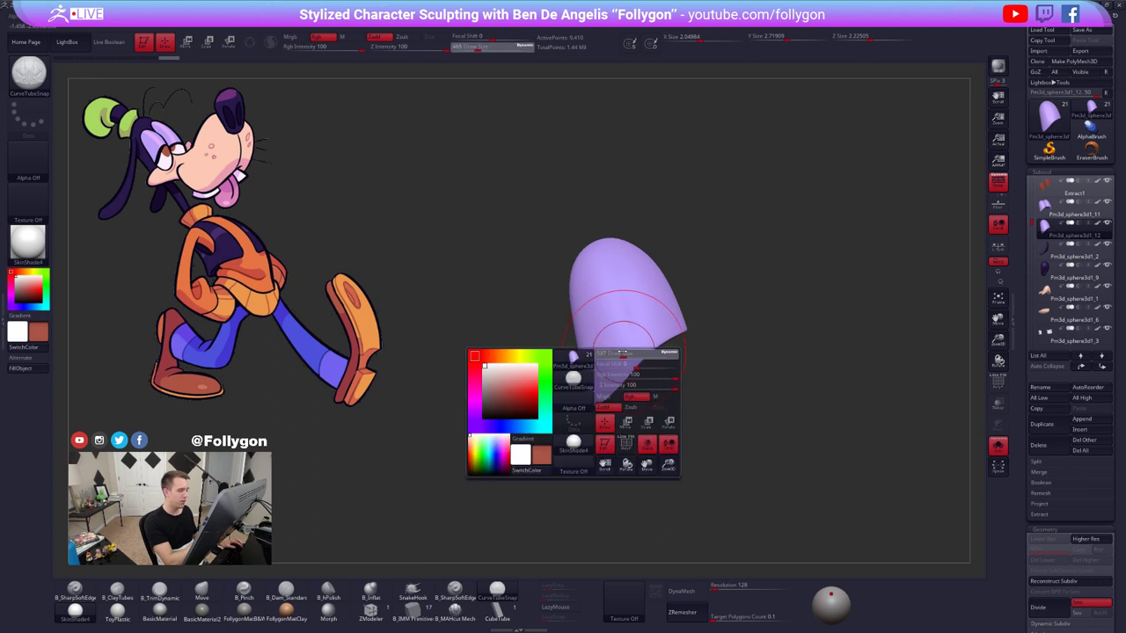
drag(632, 354, 619, 354)
mouse_move(611, 390)
right_down()
mouse_move(618, 329)
mouse_move(671, 359)
right_up()
key(space)
drag(632, 380, 619, 380)
right_drag(620, 387, 656, 393)
right_drag(584, 434, 590, 436)
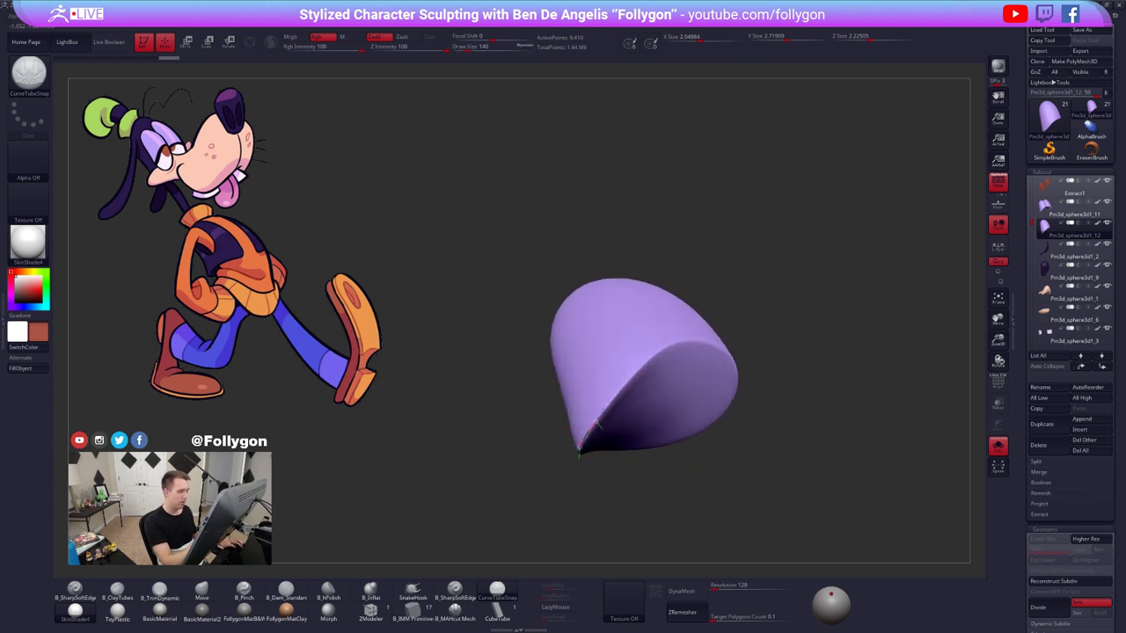
drag(657, 354, 655, 355)
- Thin the tube with a draw size of about 64 and extend its curve along the whole lower edge of the eyelid
key(space)
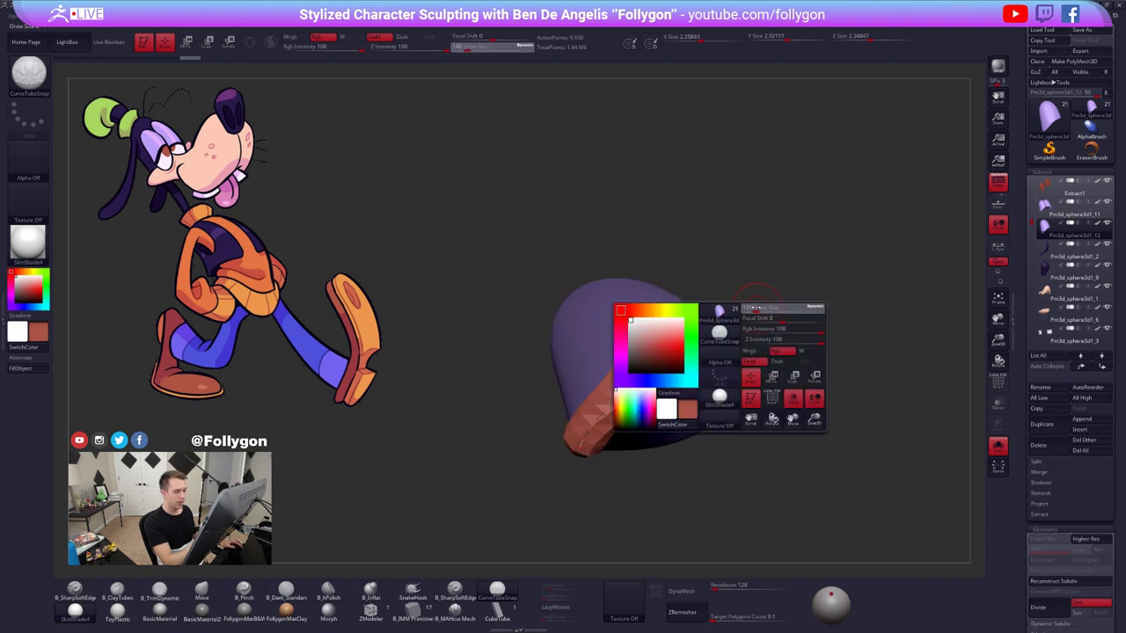
drag(752, 308, 737, 309)
click(627, 386)
right_drag(635, 390, 661, 387)
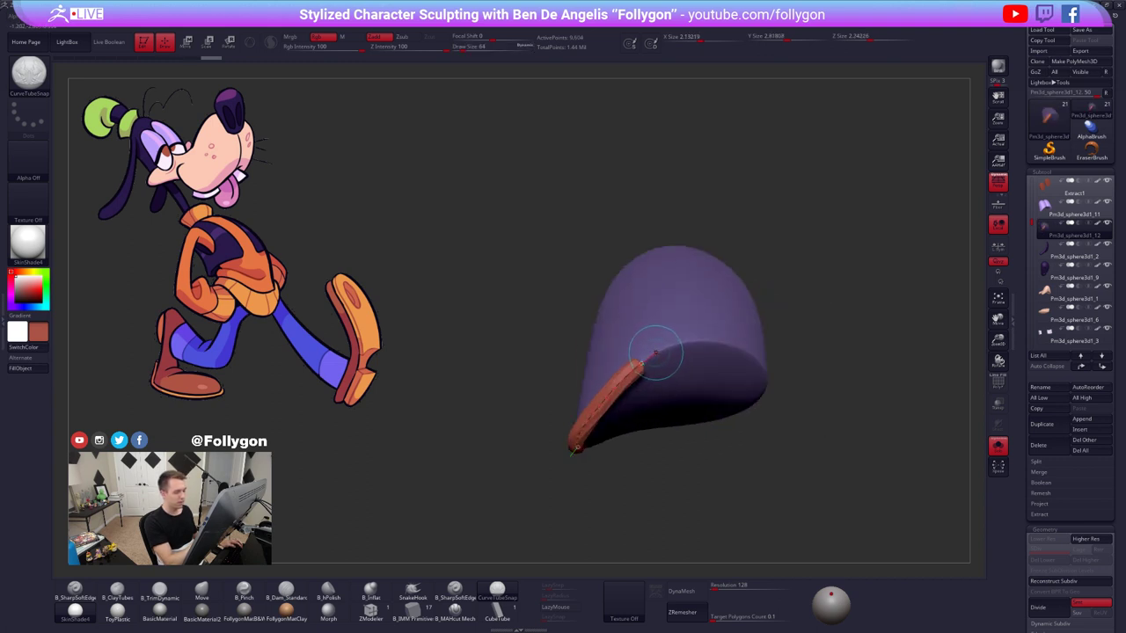
drag(642, 363, 725, 344)
right_drag(727, 351, 739, 371)
drag(726, 376, 811, 350)
mouse_move(734, 402)
right_down()
mouse_move(757, 437)
mouse_move(722, 416)
right_up()
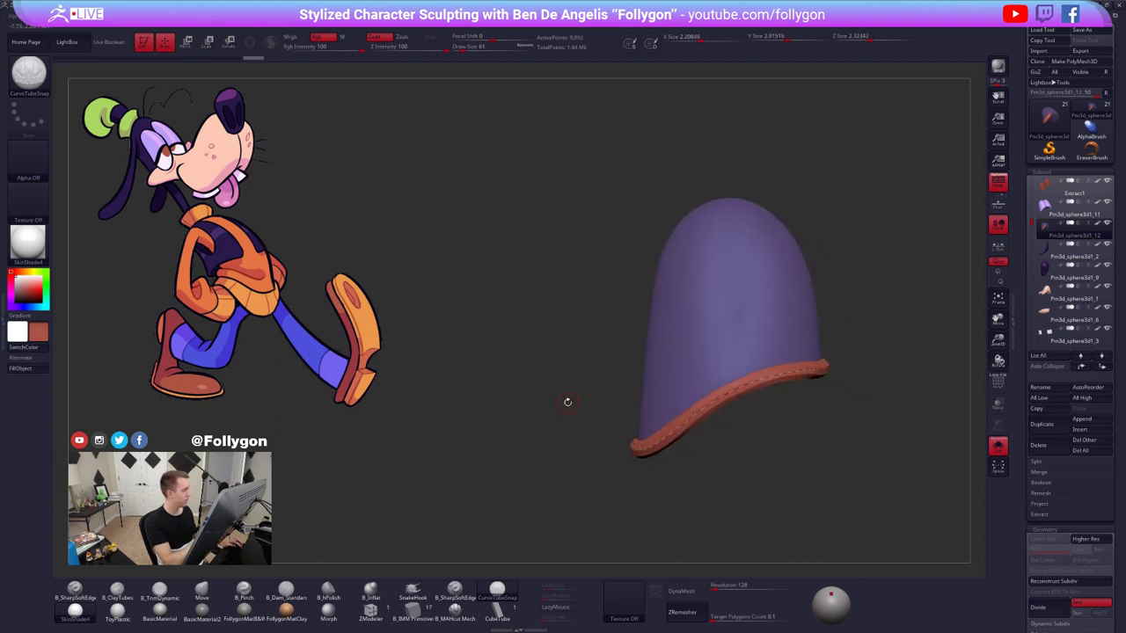
- Turn off the painted colour on the duplicated eyelid and make white the main colour
click(1098, 224)
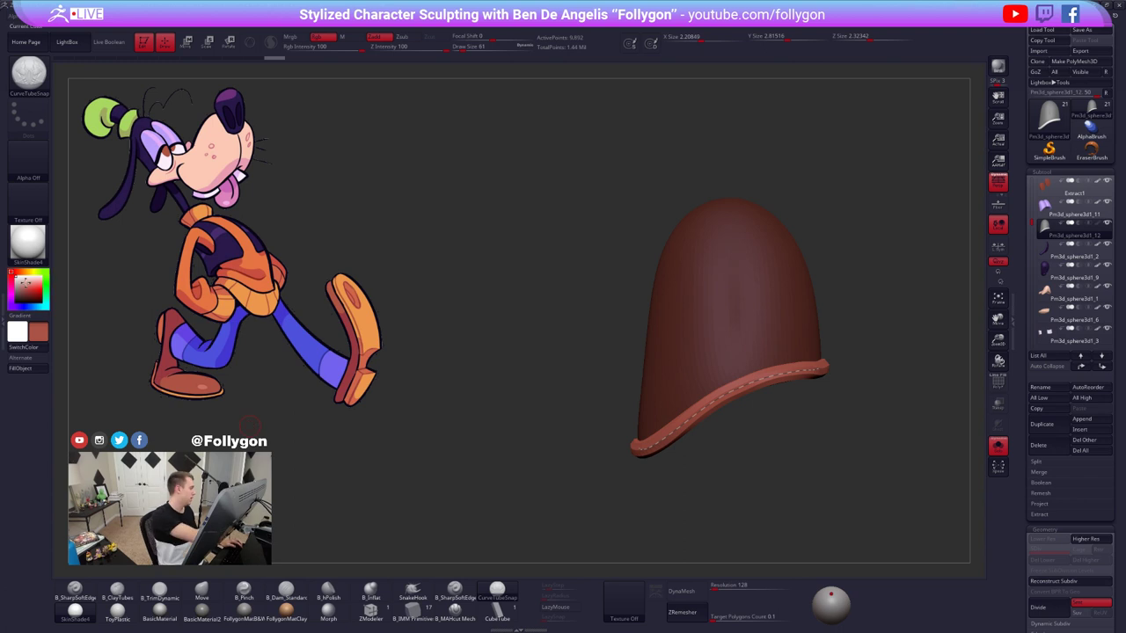
drag(25, 283, 26, 271)
key(v)
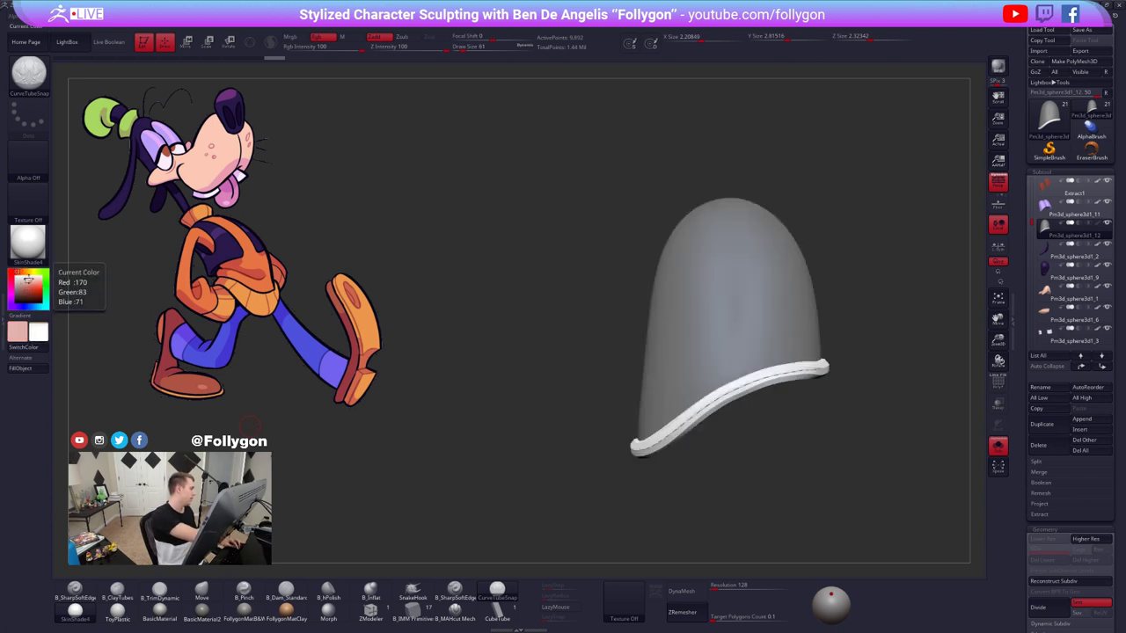
- Examine the tube's wireframe from below the eyelid and undo the last change to it
mouse_move(785, 428)
alt+mouse_down()
mouse_move(752, 447)
mouse_move(768, 460)
mouse_move(723, 385)
alt+mouse_up()
key(shift+f)
key(shift+f)
mouse_move(736, 330)
mouse_down()
mouse_move(726, 312)
mouse_move(710, 315)
mouse_move(687, 380)
mouse_move(739, 396)
mouse_up()
key(shift+f)
key(ctrl+z)
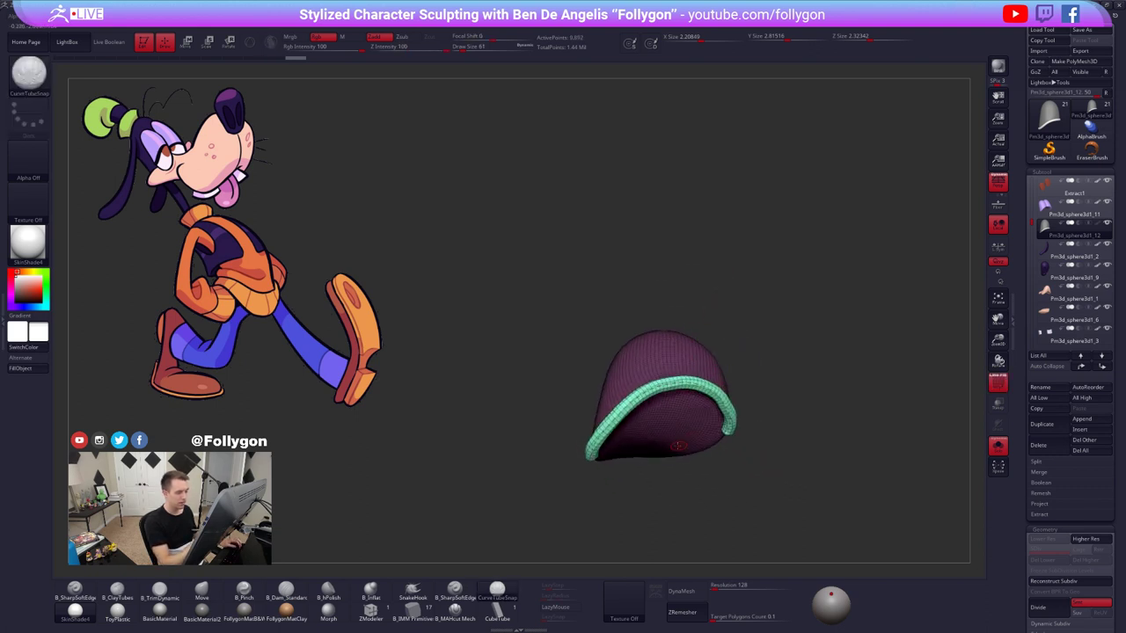
key(shift+f)
- Adjust the tube's curve along the eyelid edge and at its ends, and release the finished tube from the curve
mouse_move(732, 480)
alt+mouse_down()
mouse_move(744, 388)
mouse_move(758, 403)
alt+mouse_up()
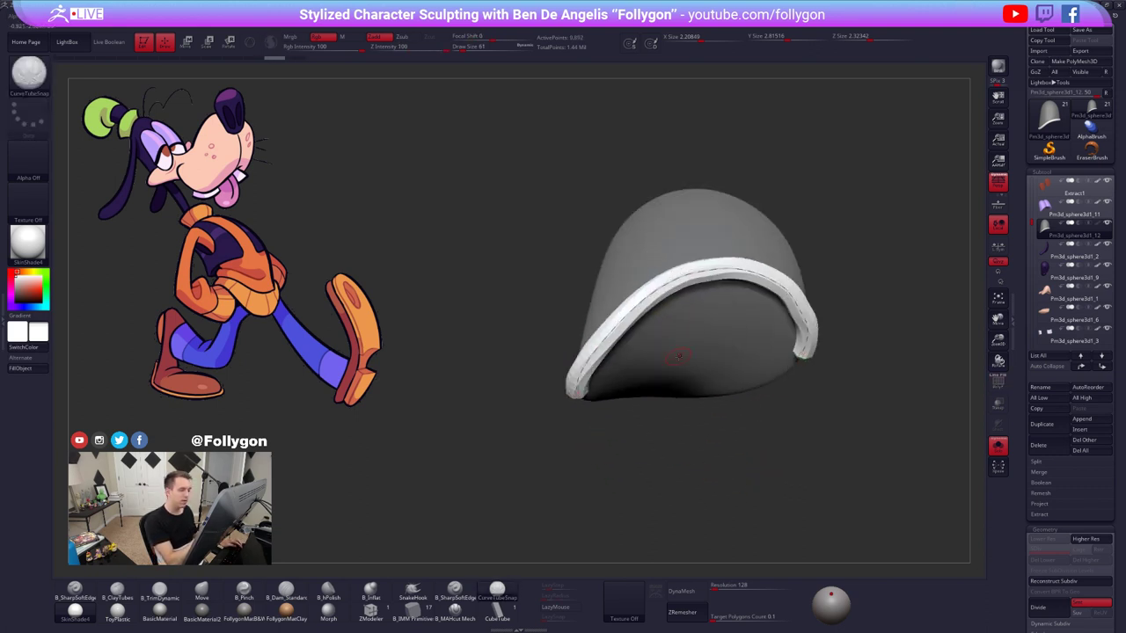
drag(674, 277, 968, 280)
key(ctrl+z)
drag(787, 384, 666, 317)
right_drag(667, 317, 642, 333)
drag(598, 359, 597, 368)
right_drag(600, 371, 701, 385)
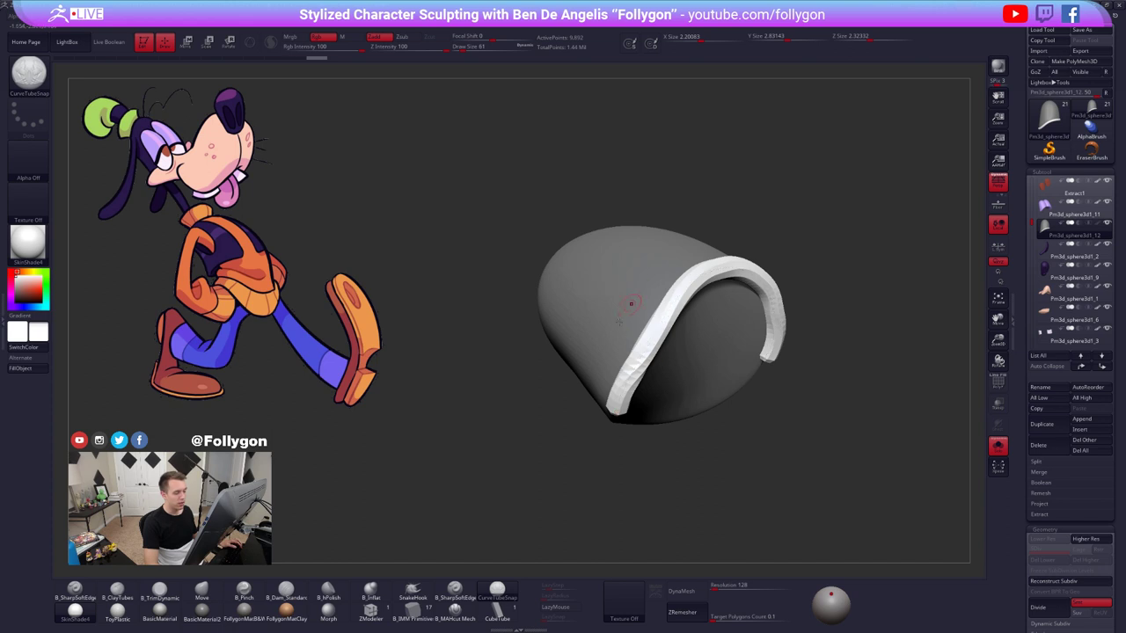
- Isolate the tube's polygroup, delete the hidden duplicate eyelid and show the other head parts again
key(shift+f)
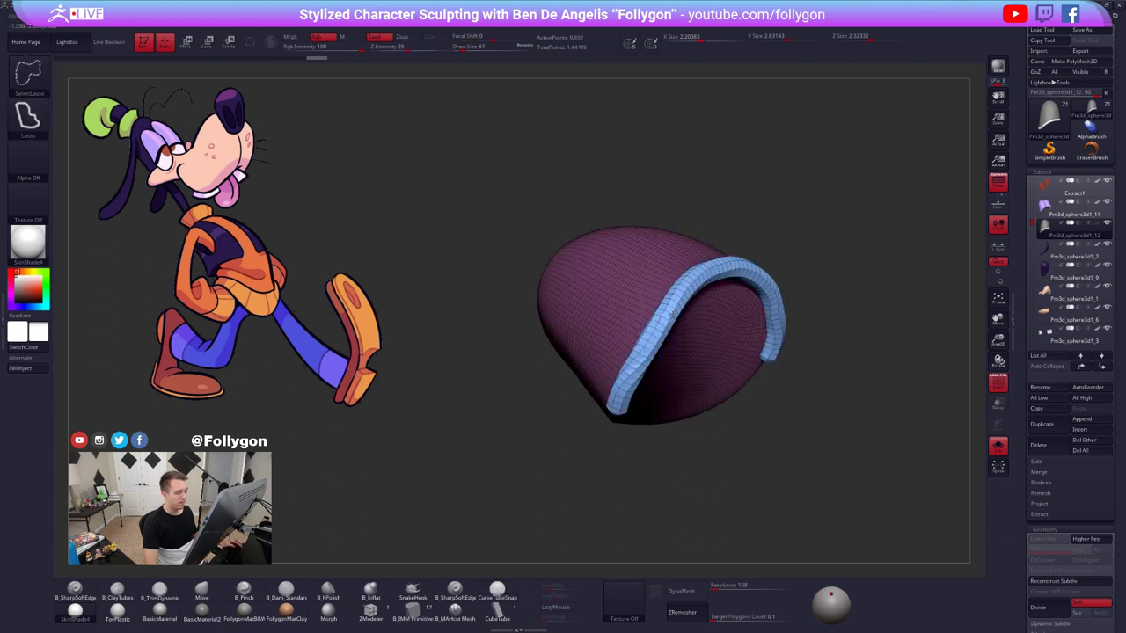
ctrl+shift+click(672, 314)
key(space)
click(724, 314)
key(shift+f)
key(alt+s)
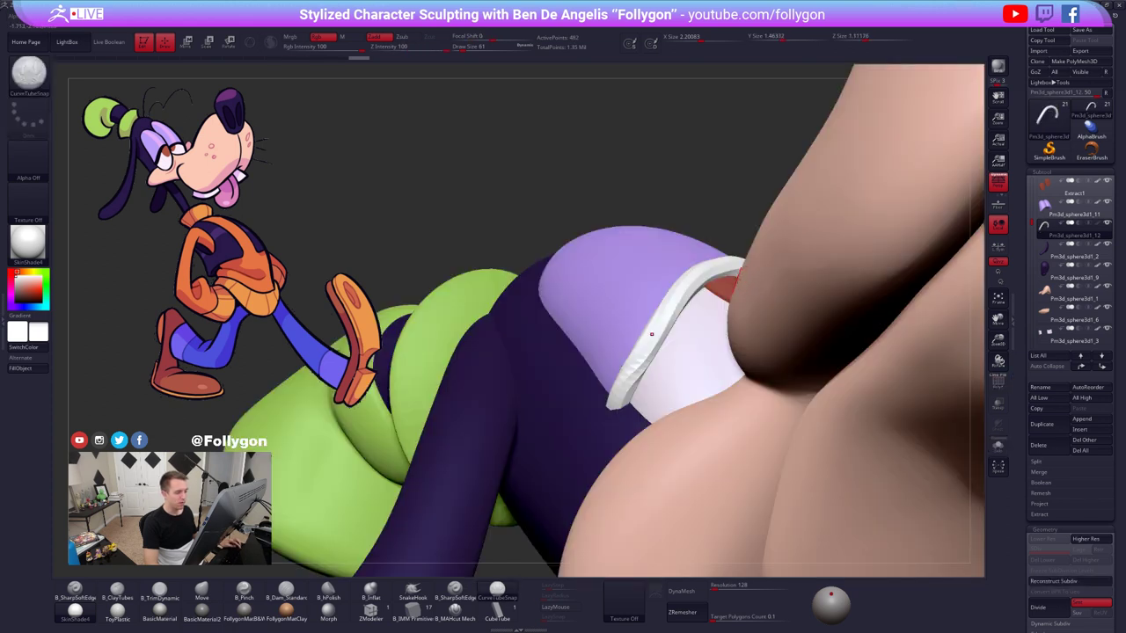
- Examine how the tube sits on the eyelid, and inspect its wireframe and twisted end in isolation
mouse_move(652, 334)
right_down()
mouse_move(717, 357)
mouse_move(726, 374)
mouse_move(744, 358)
mouse_move(629, 417)
mouse_move(589, 457)
mouse_move(630, 445)
mouse_move(657, 364)
mouse_move(640, 353)
right_up()
key(alt+s)
key(alt+s)
mouse_move(640, 353)
ctrl+right_down()
mouse_move(633, 359)
mouse_move(625, 336)
mouse_move(619, 358)
mouse_move(594, 374)
mouse_move(642, 365)
mouse_move(659, 375)
ctrl+right_up()
key(shift+f)
key(shift+f)
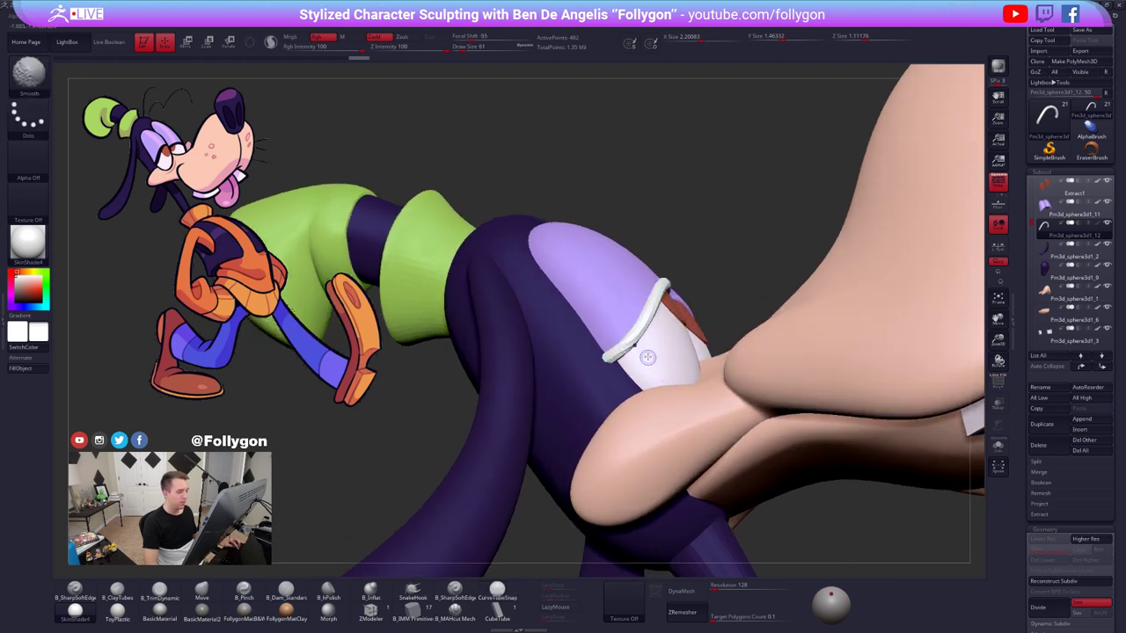
key(shift+f)
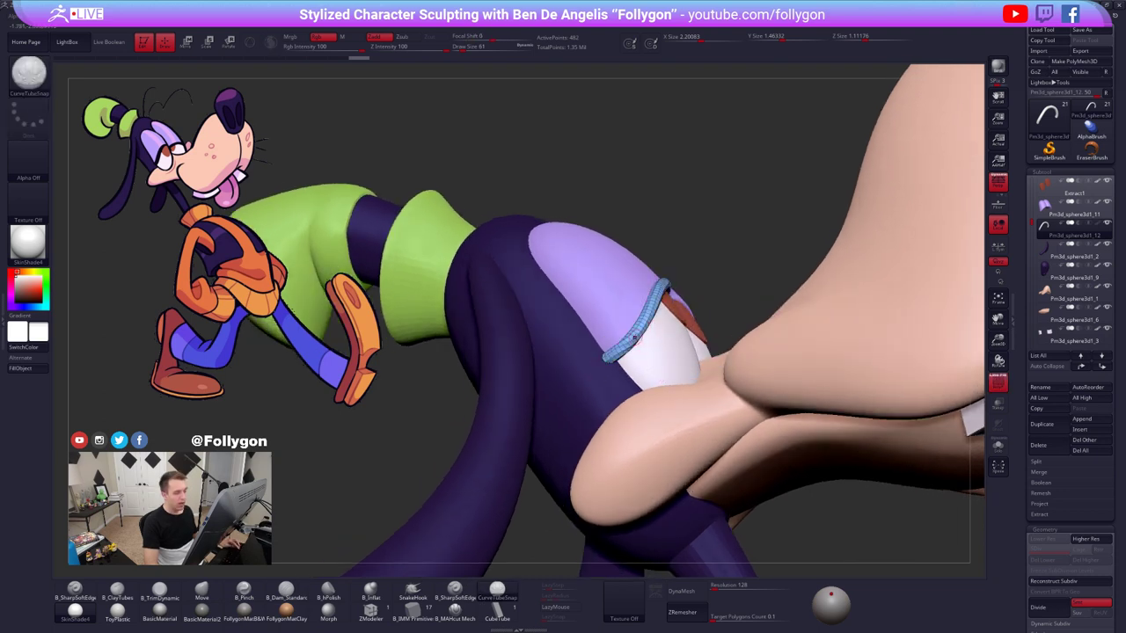
key(alt+s)
right_drag(623, 352, 607, 440)
alt+right_drag(832, 231, 690, 254)
right_drag(579, 315, 519, 456)
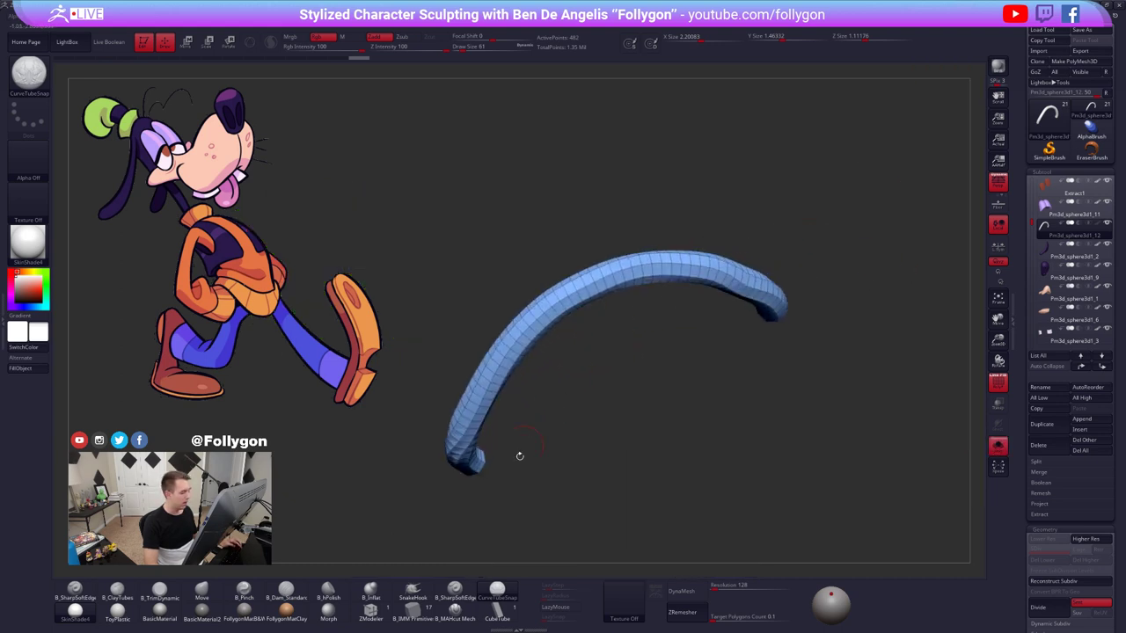
- Try to remove edge loops near the twisted end of the tube with ZModeler
click(370, 611)
mouse_move(466, 418)
alt+right_down()
mouse_move(644, 336)
mouse_move(642, 361)
alt+right_up()
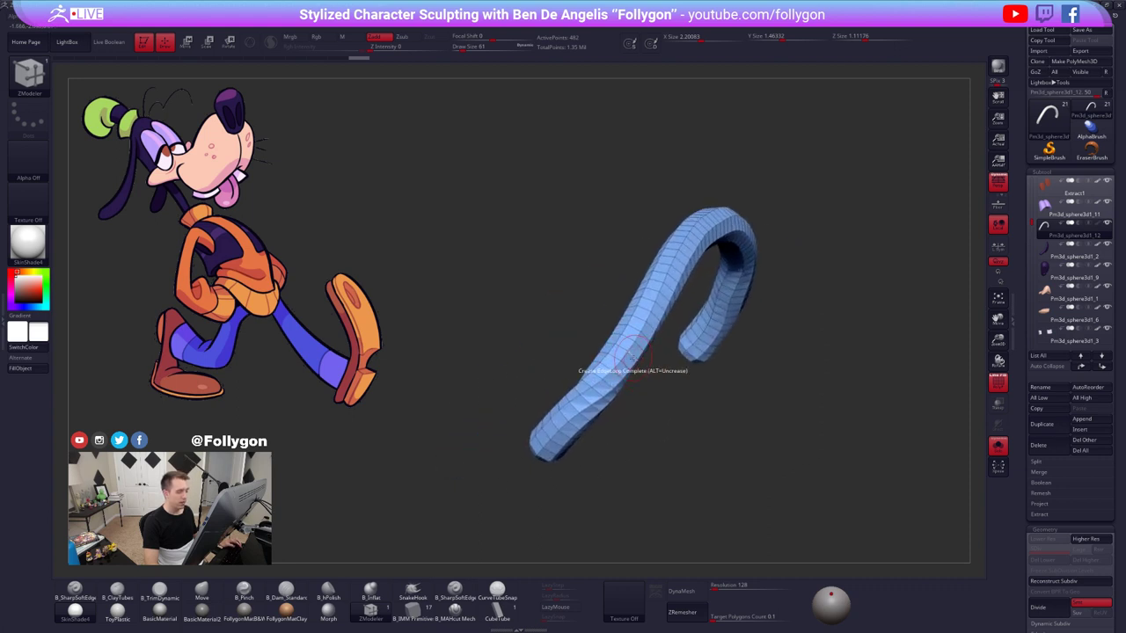
key(space)
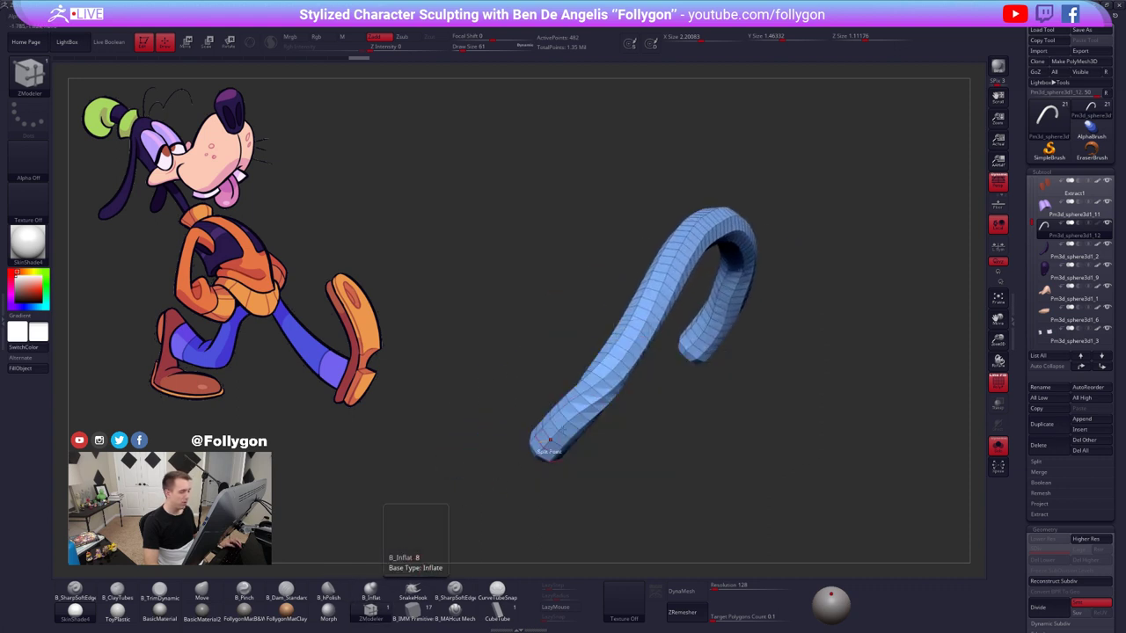
key(space)
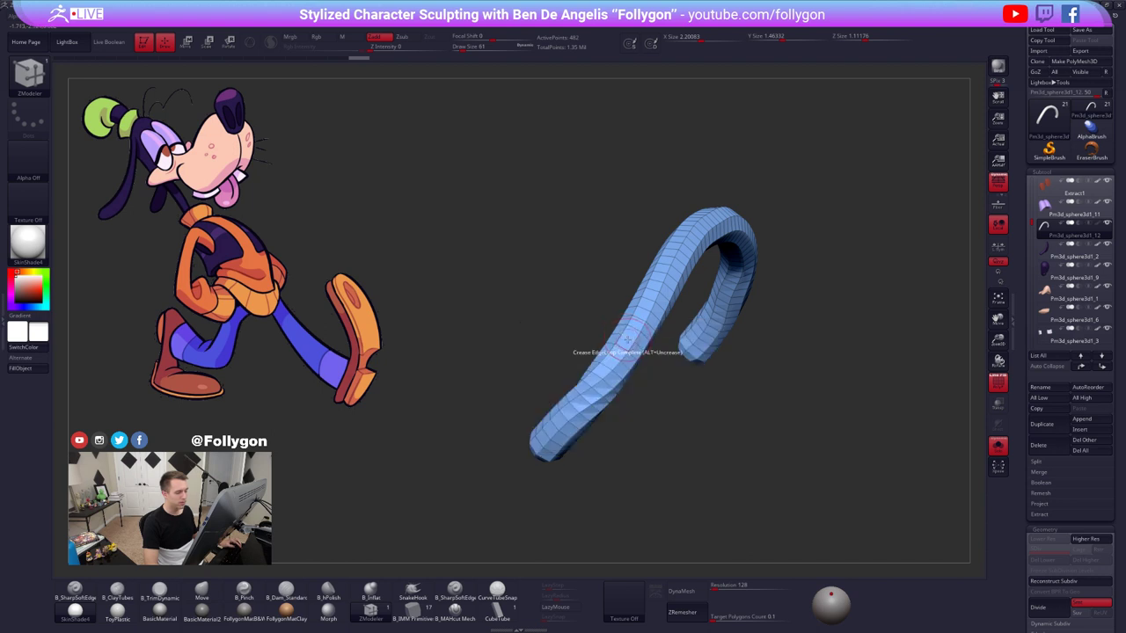
key(space)
click(551, 414)
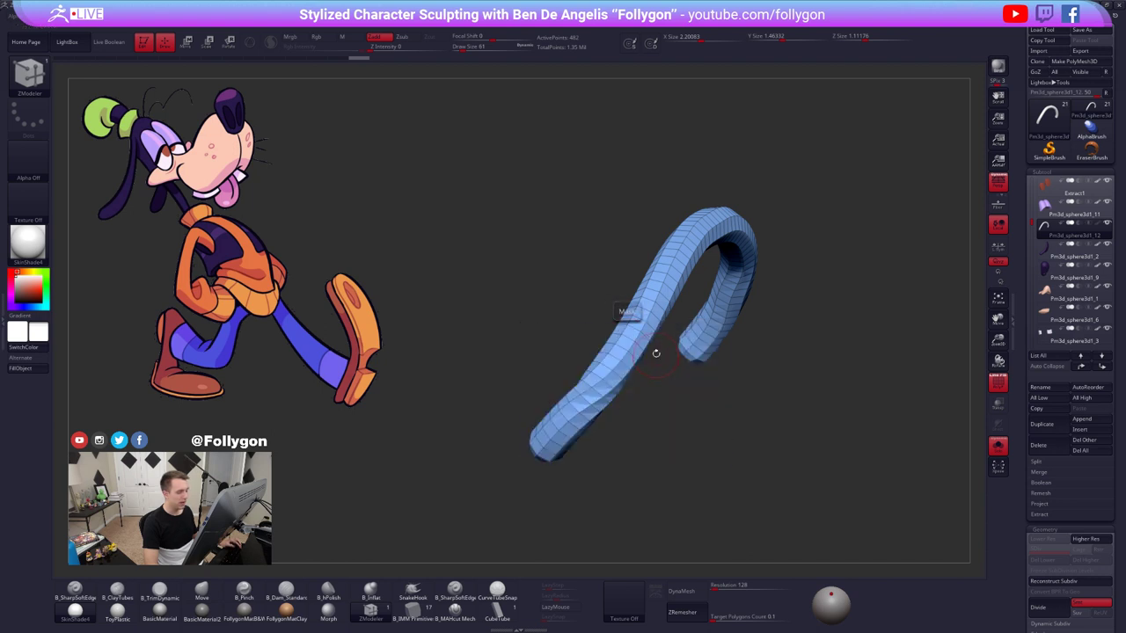
click(624, 349)
click(625, 340)
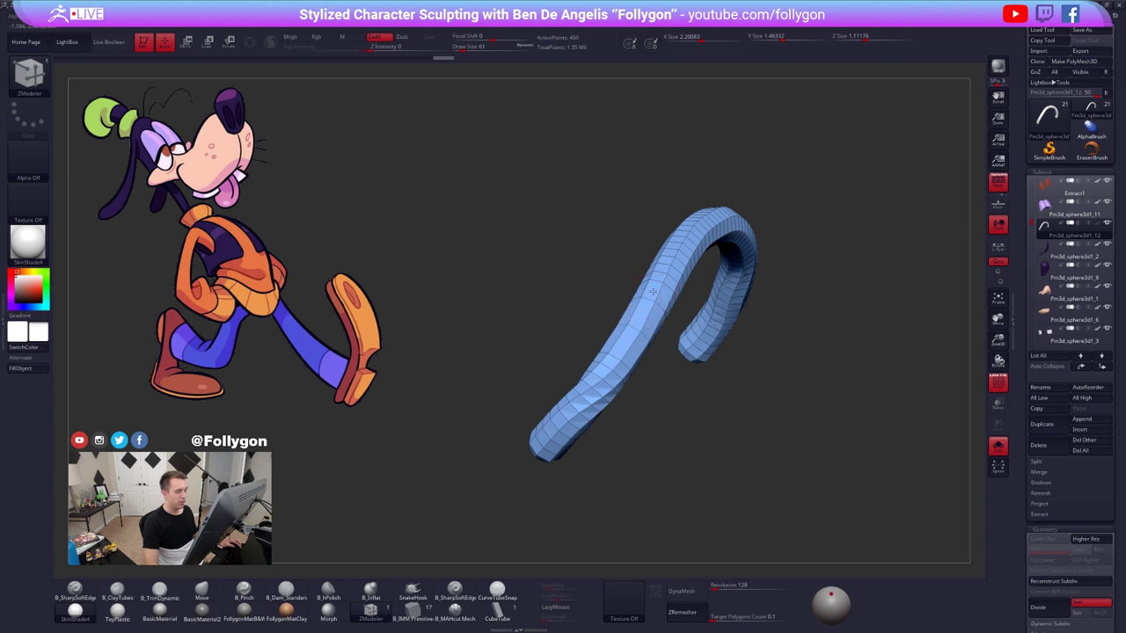
- Try to remove more edge loops along the straight stretch of the tube, undoing the last unwanted edit
click(653, 292)
click(658, 281)
alt+right_drag(616, 378, 623, 309)
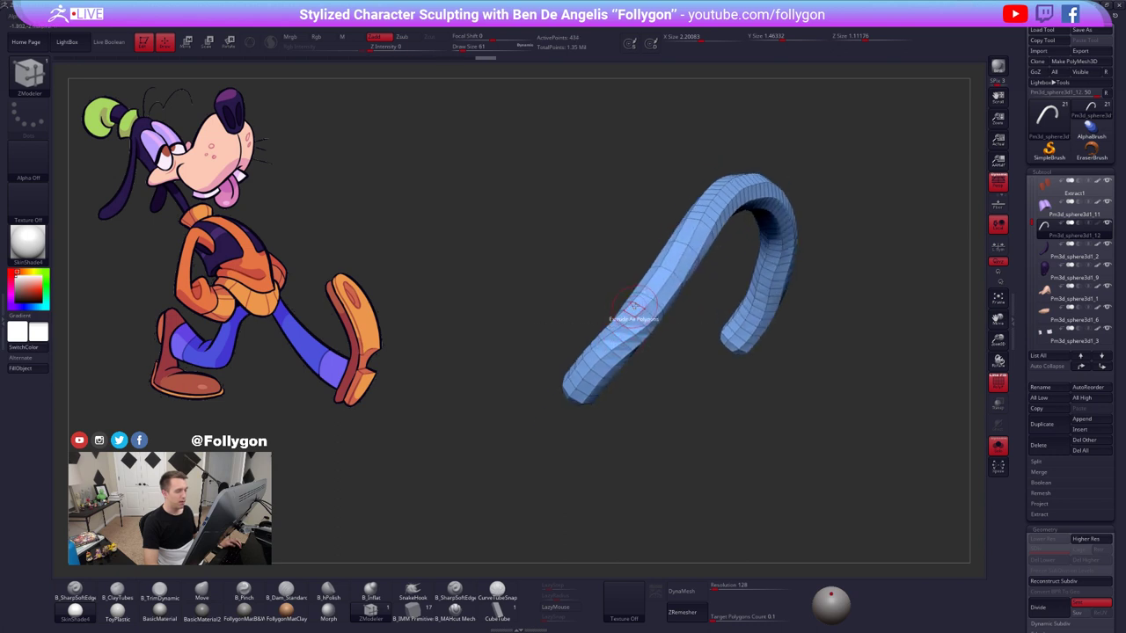
click(638, 305)
key(ctrl+z)
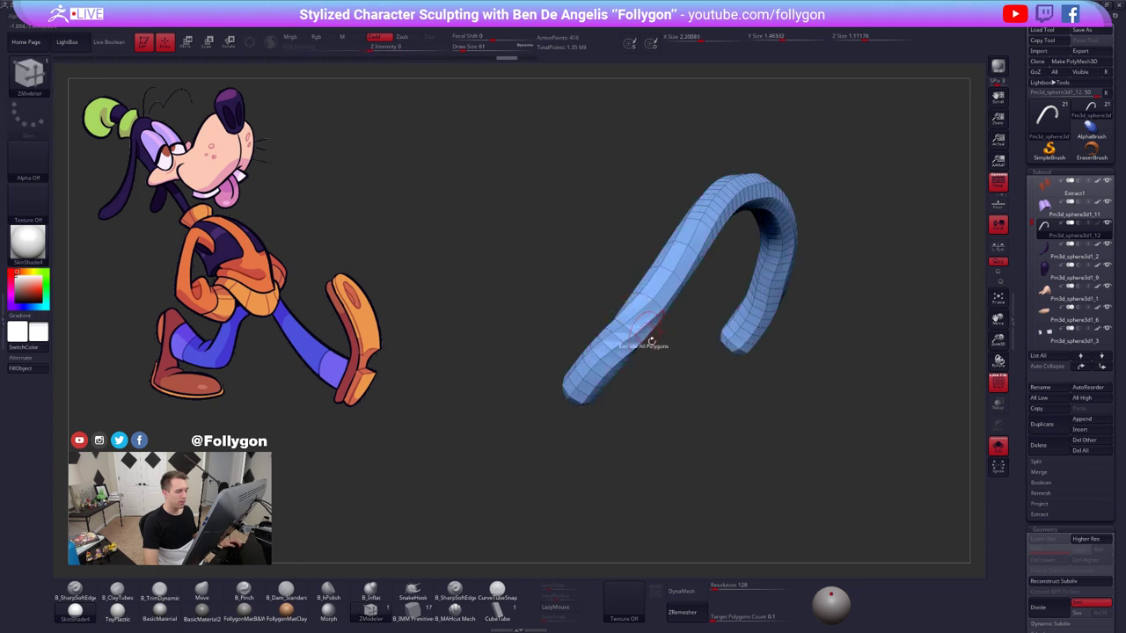
- Check the thinned-out tube on the head, switch to the Move brush and undo the edge loop removals
ctrl+right_drag(651, 340, 649, 355)
key(shift+s)
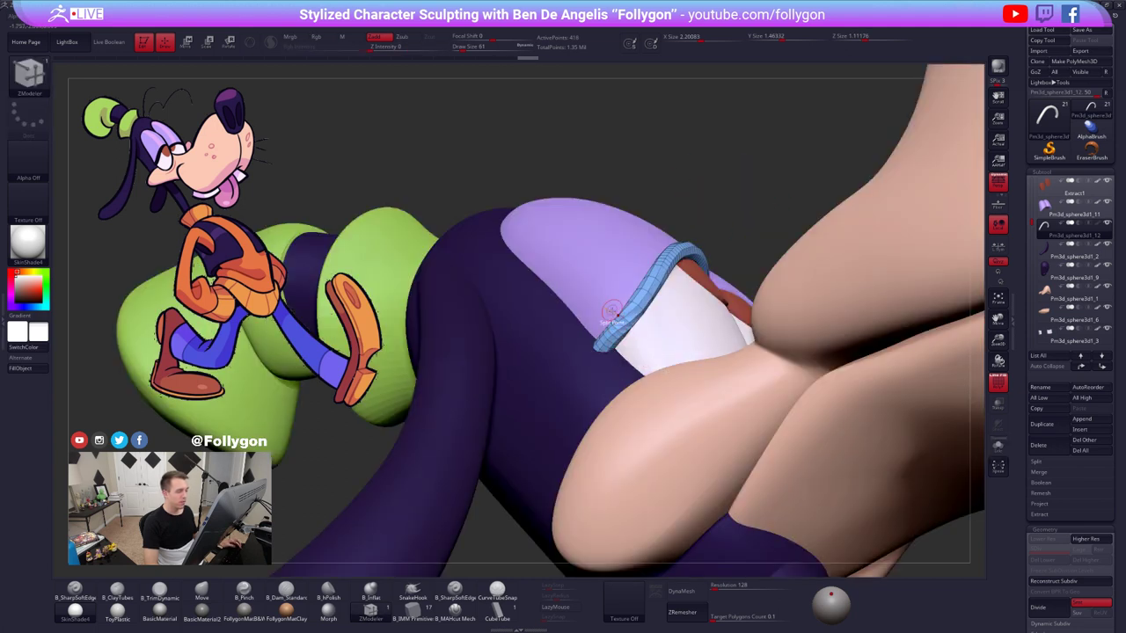
key(b)
key(m)
key(v)
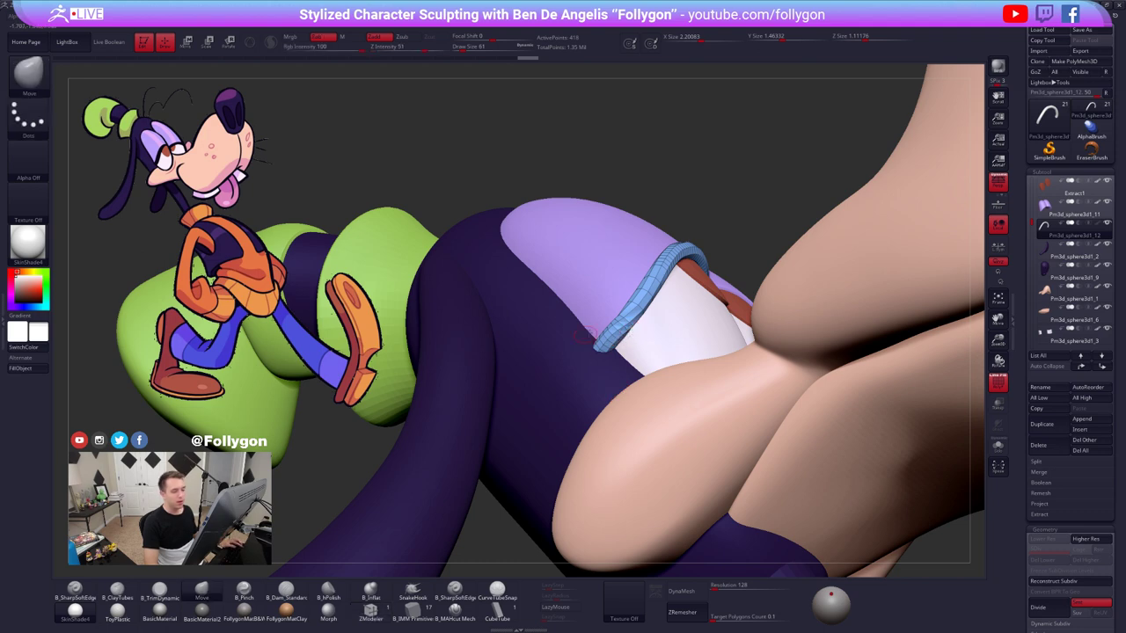
key(ctrl+z)
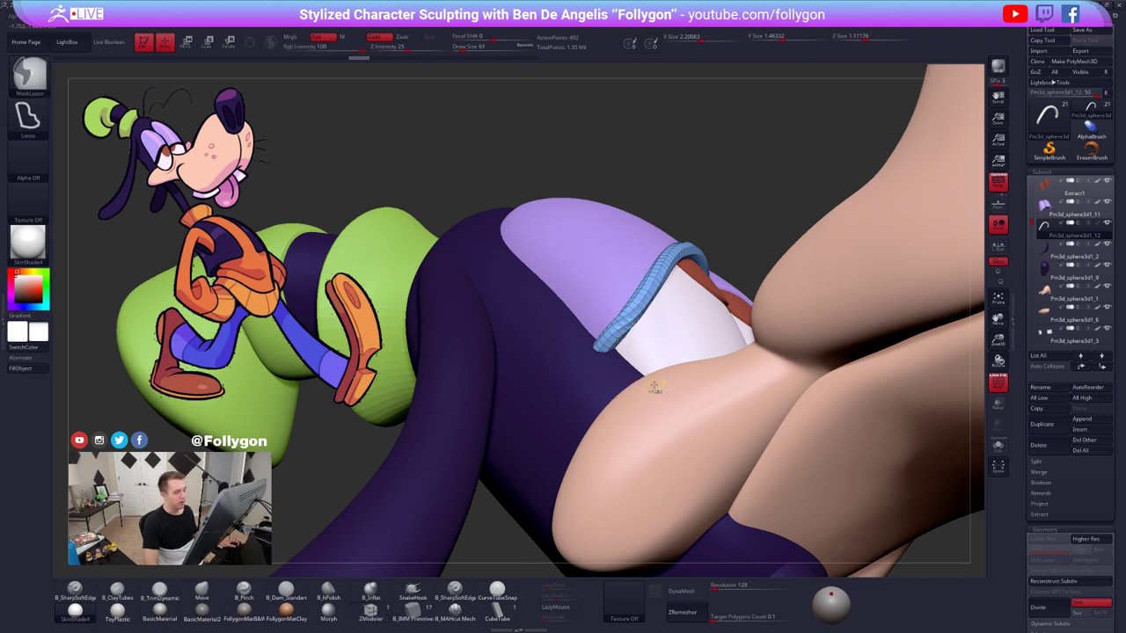
- Subdivide the tube up to level 5 and isolate it without its wireframe
key(shift+f)
key(shift+f)
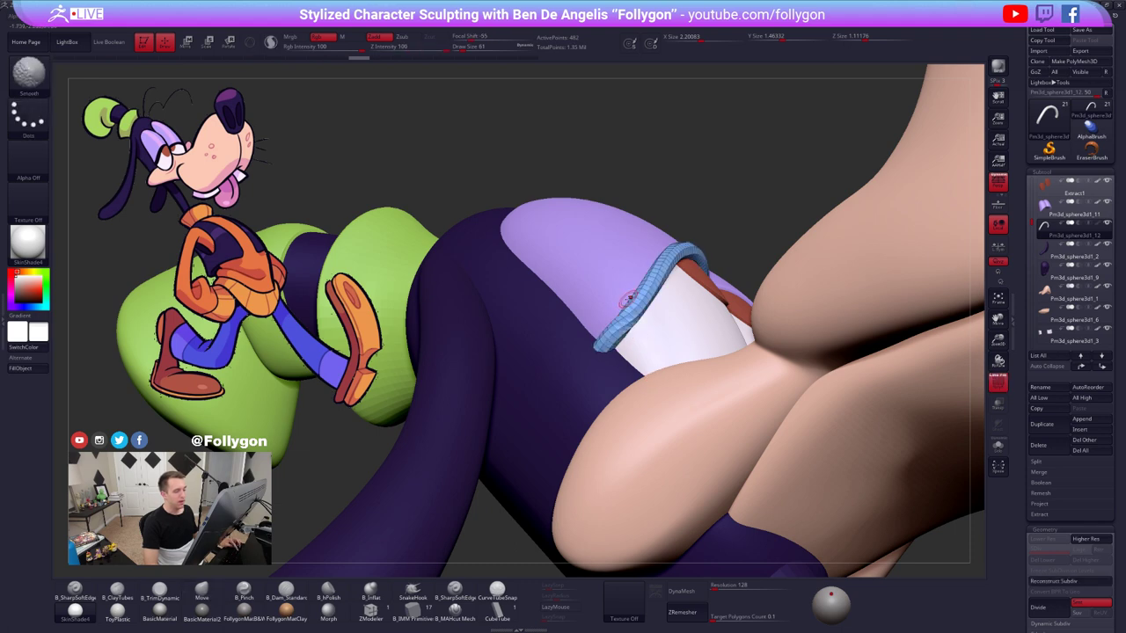
right_drag(629, 299, 652, 301)
key(ctrl+d)
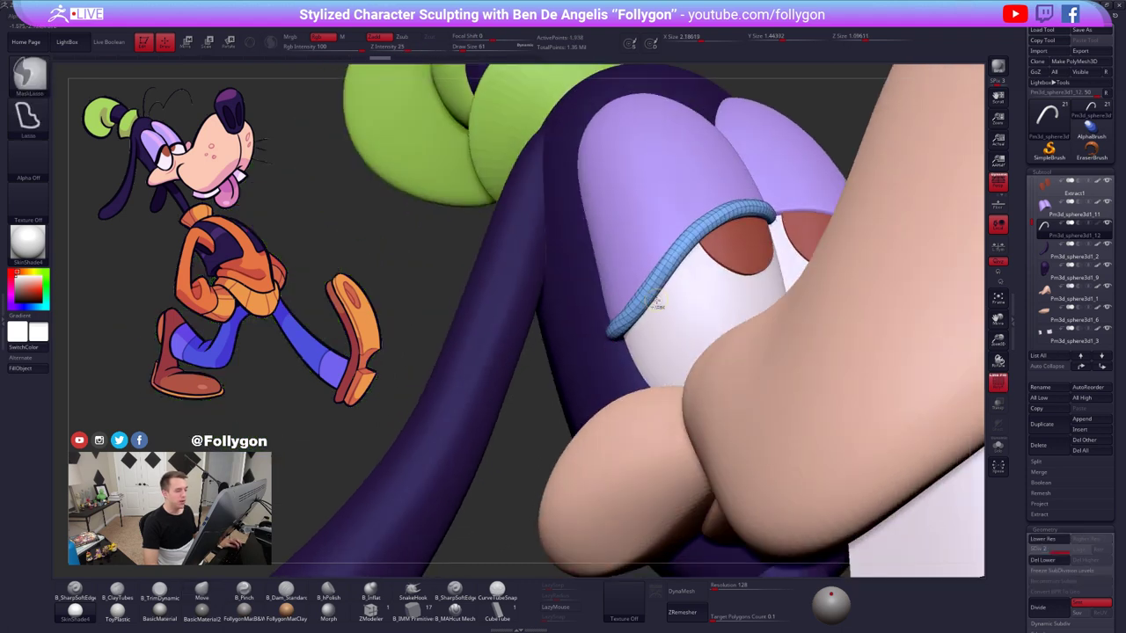
key(ctrl+d)
key(shift+f)
key(alt+s)
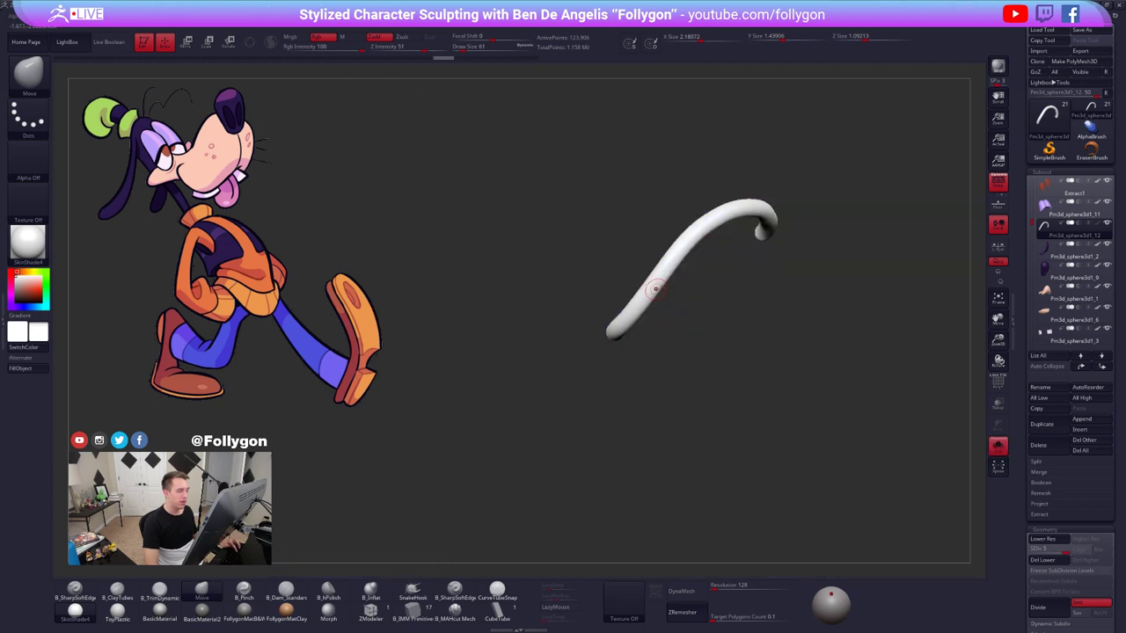
- Examine the subdivided tube's smoothness along its length and at both ends from several angles
right_drag(658, 287, 626, 381)
right_drag(697, 319, 812, 354)
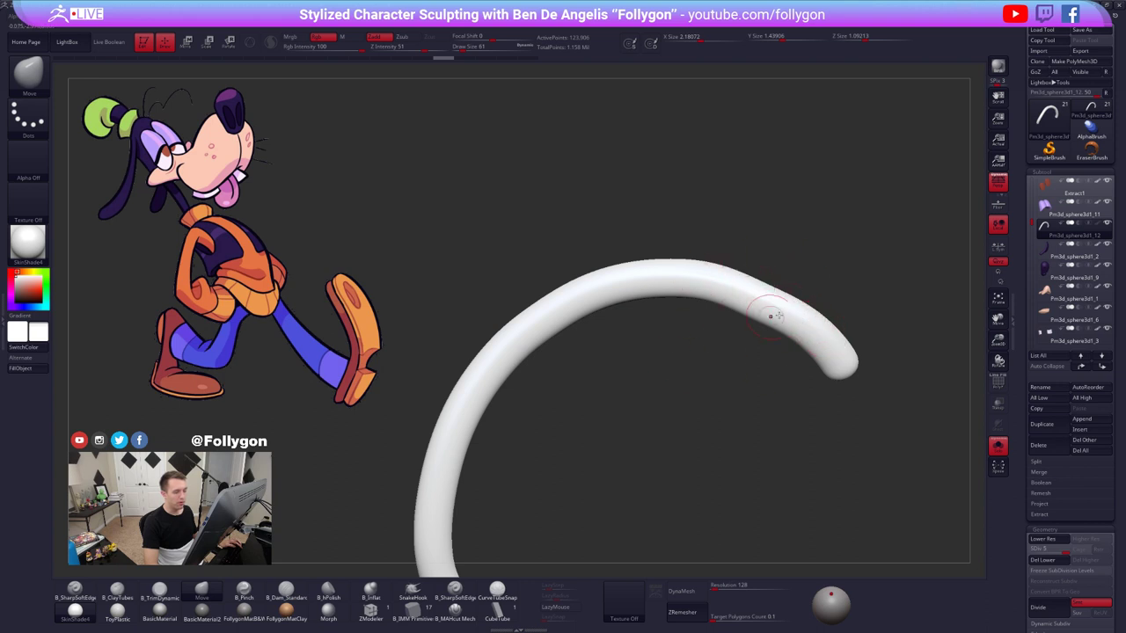
mouse_move(762, 266)
ctrl+alt+mouse_down()
mouse_move(728, 323)
mouse_move(788, 288)
ctrl+alt+mouse_up()
ctrl+drag(751, 415, 754, 419)
mouse_move(617, 480)
ctrl+right_down()
mouse_move(606, 417)
mouse_move(630, 359)
mouse_move(744, 383)
mouse_move(692, 367)
mouse_move(680, 387)
mouse_move(670, 370)
mouse_move(706, 368)
mouse_move(651, 308)
ctrl+right_up()
mouse_move(696, 342)
right_down()
mouse_move(673, 364)
mouse_move(734, 379)
mouse_move(693, 361)
right_up()
key(shift+f)
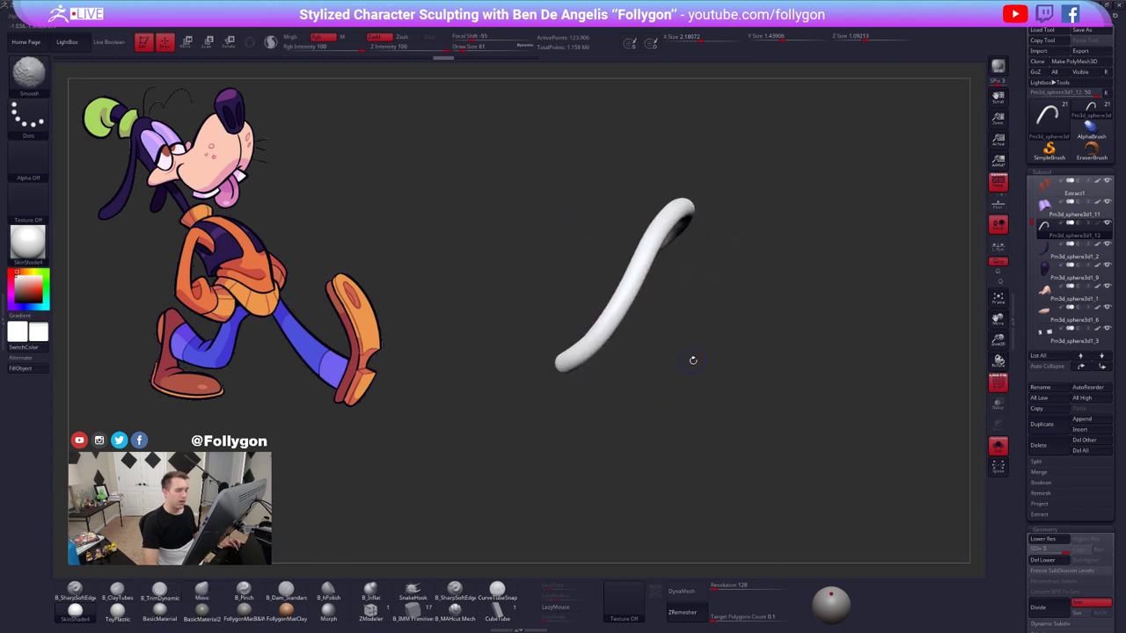
key(shift+f)
alt+right_drag(643, 333, 662, 330)
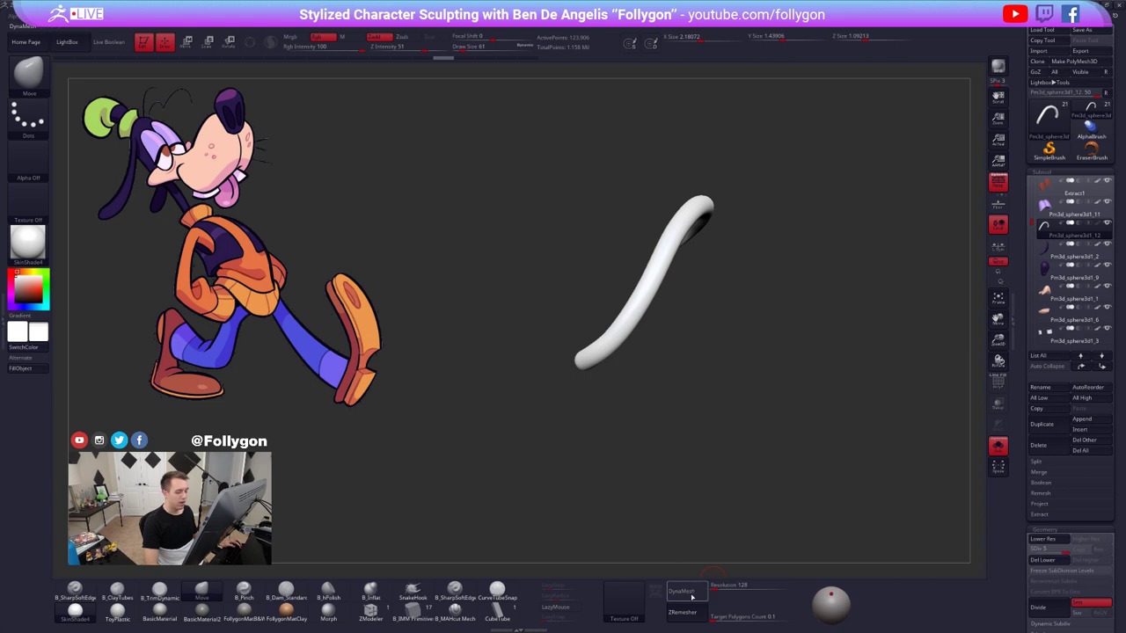
- Convert the tube to DynaMesh at resolution 128 and inspect the new wireframe
click(691, 597)
click(654, 614)
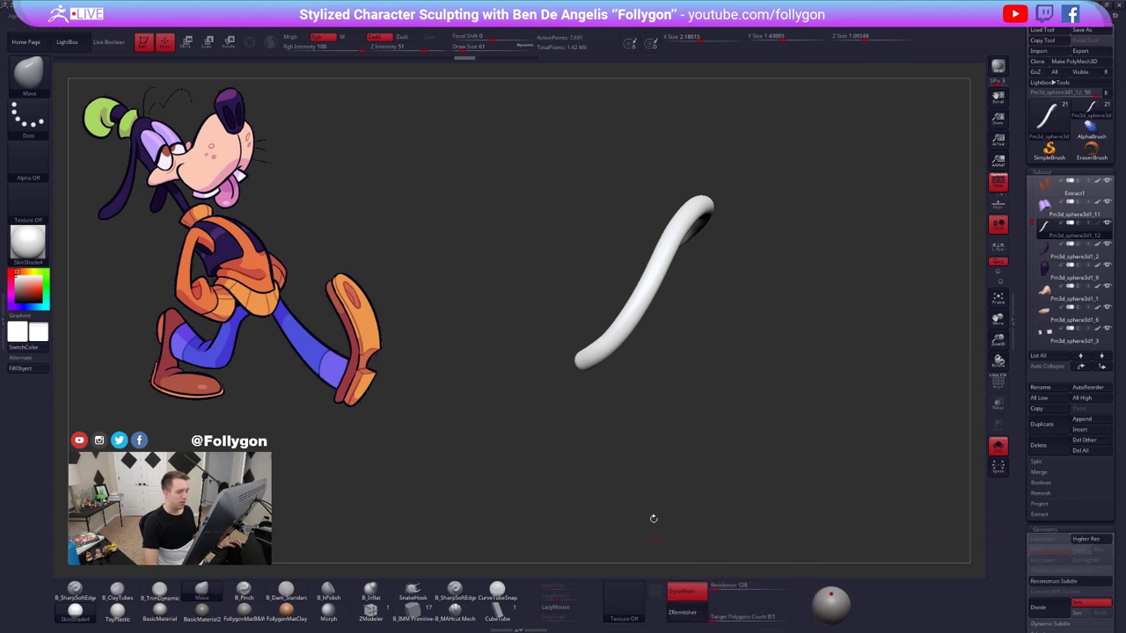
right_drag(642, 436, 699, 373)
alt+right_drag(744, 442, 714, 347)
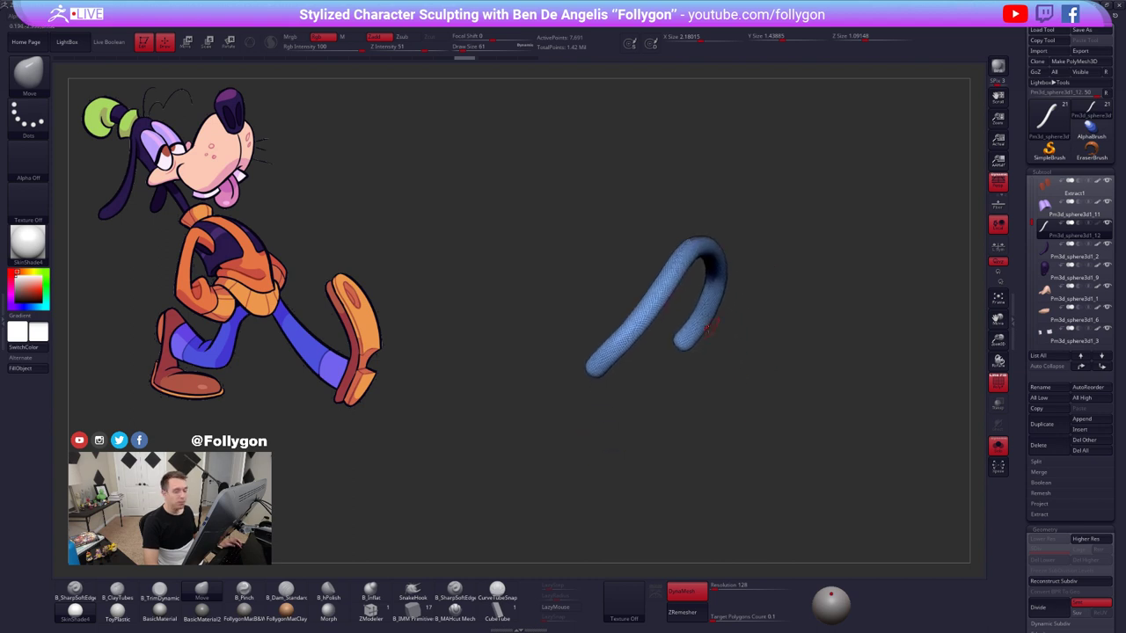
- Put the tube into one new polygroup and ZRemesh it with a target polygons count of 0.1
key(ctrl+w)
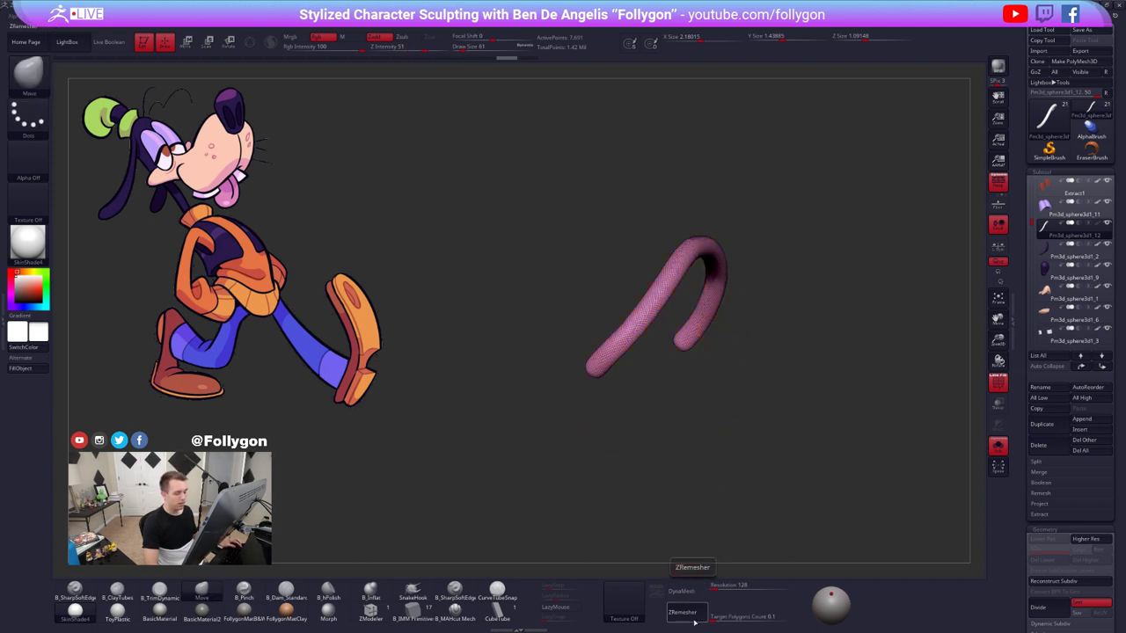
mouse_move(631, 322)
right_down()
mouse_move(559, 318)
mouse_move(649, 313)
right_up()
key(alt+s)
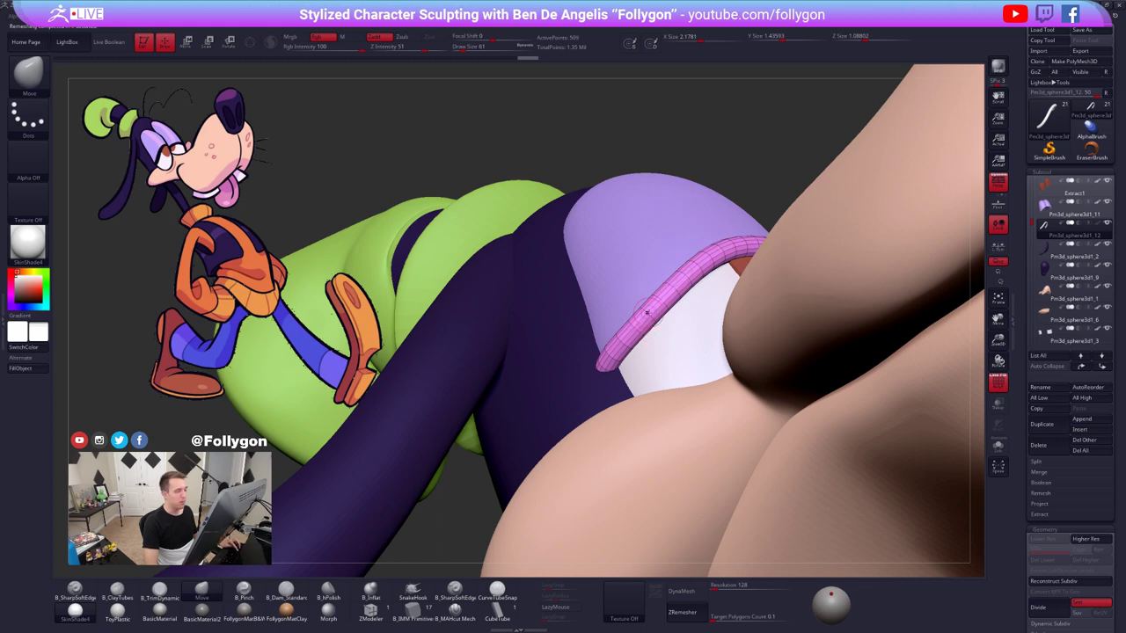
- Isolate the tube, switch to the ZModeler brush and undo the trial edit made on the tube
key(alt+s)
mouse_move(644, 309)
ctrl+right_down()
mouse_move(620, 378)
mouse_move(592, 376)
mouse_move(591, 418)
mouse_move(595, 388)
ctrl+right_up()
click(373, 611)
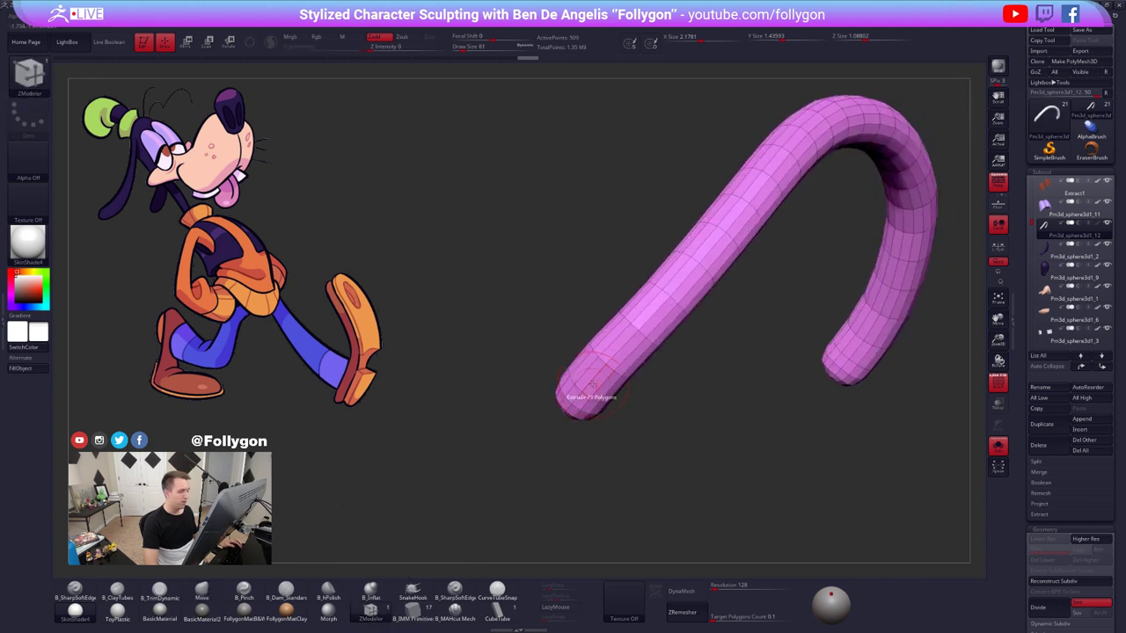
key(space)
click(597, 375)
mouse_move(599, 393)
right_down()
mouse_move(650, 390)
mouse_move(633, 402)
right_up()
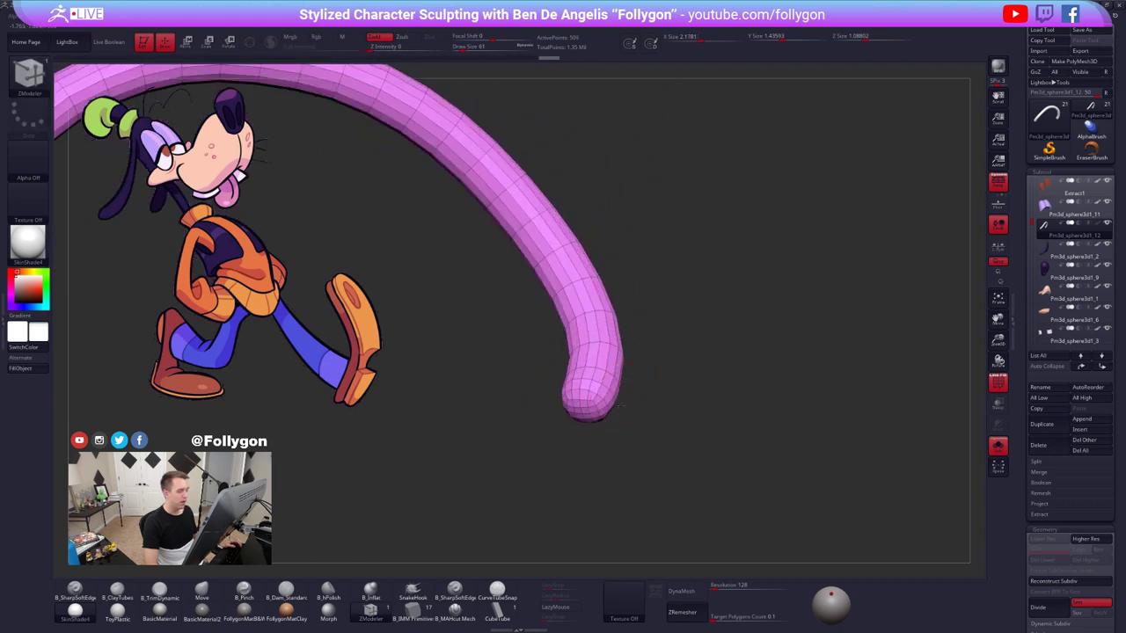
key(ctrl+z)
- Hide the rounded cap at one end of the tube with a lasso selection and delete the hidden faces
alt+right_drag(722, 398, 852, 356)
right_drag(852, 356, 792, 350)
right_drag(709, 353, 711, 384)
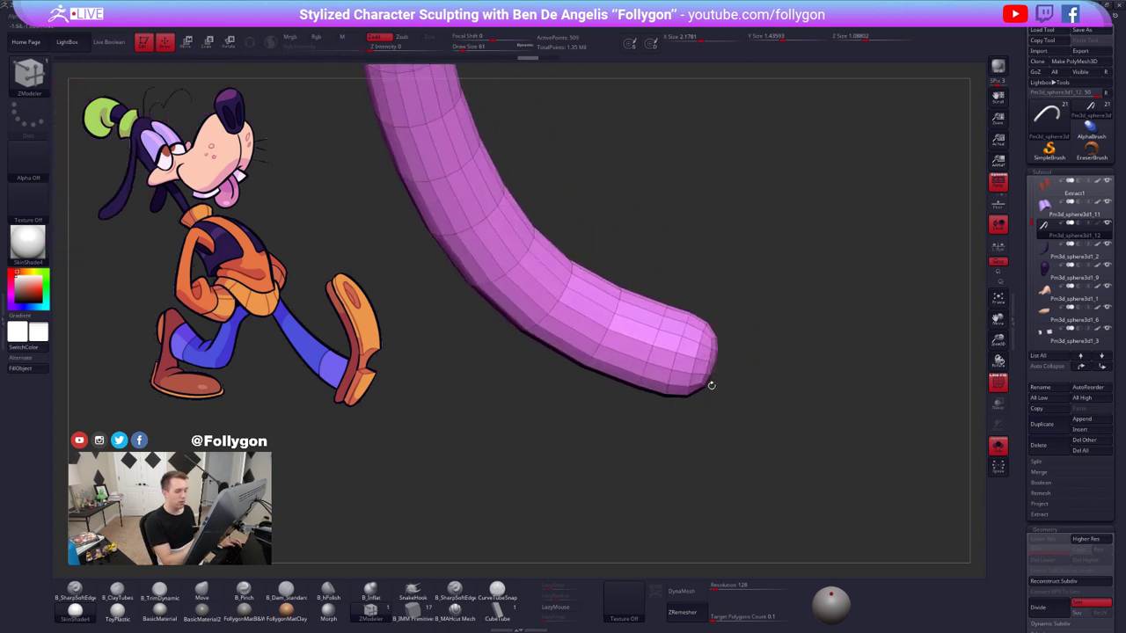
ctrl+right_click(713, 353)
ctrl+right_drag(751, 319, 744, 299)
key(ctrl+shift)
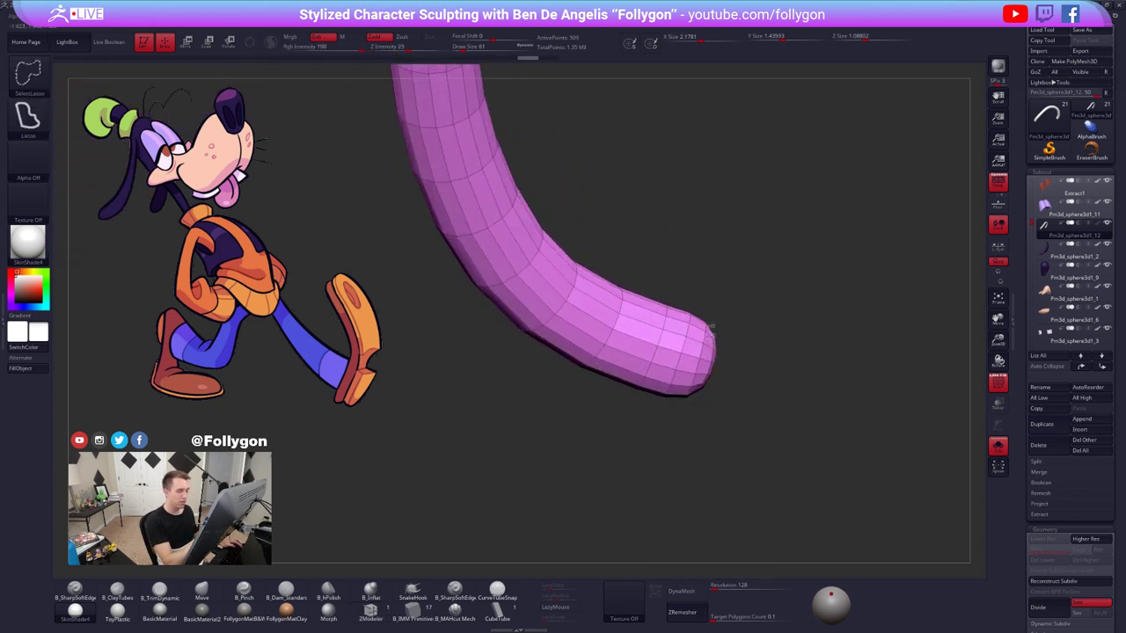
ctrl+alt+shift+drag(698, 403, 737, 369)
right_drag(784, 327, 670, 379)
key(ctrl+shift+d)
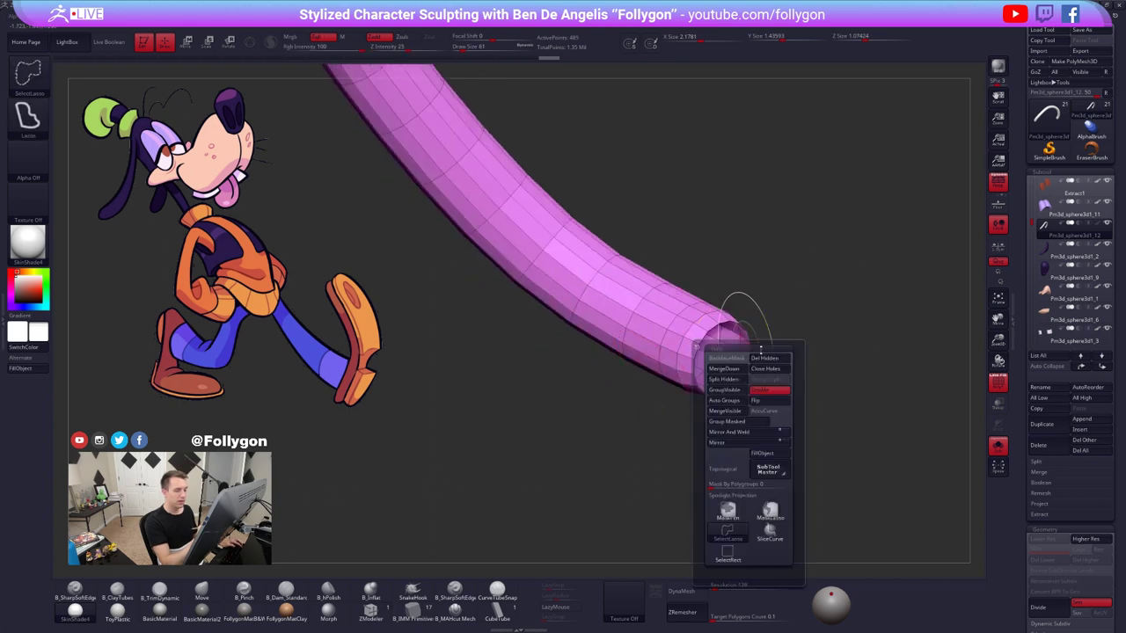
click(767, 358)
mouse_move(773, 340)
ctrl+right_down()
mouse_move(755, 272)
mouse_move(783, 334)
ctrl+right_up()
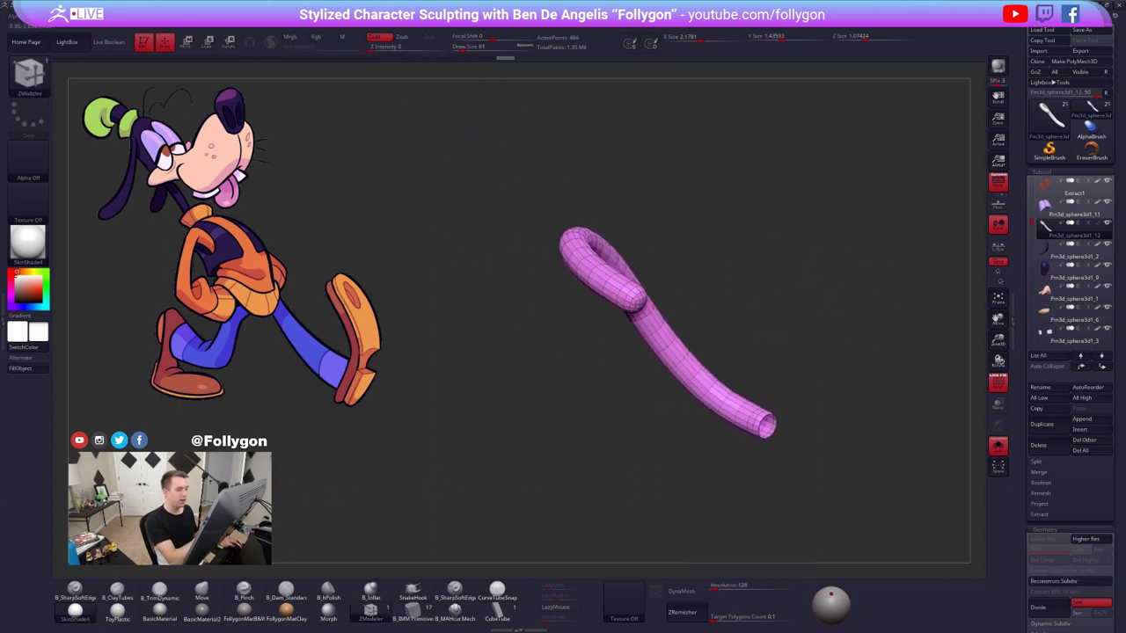
- Remove the rounded cap at the tube's opposite end so that it is open as well
mouse_move(625, 264)
ctrl+right_down()
mouse_move(628, 304)
mouse_move(693, 304)
mouse_move(678, 287)
mouse_move(669, 294)
ctrl+right_up()
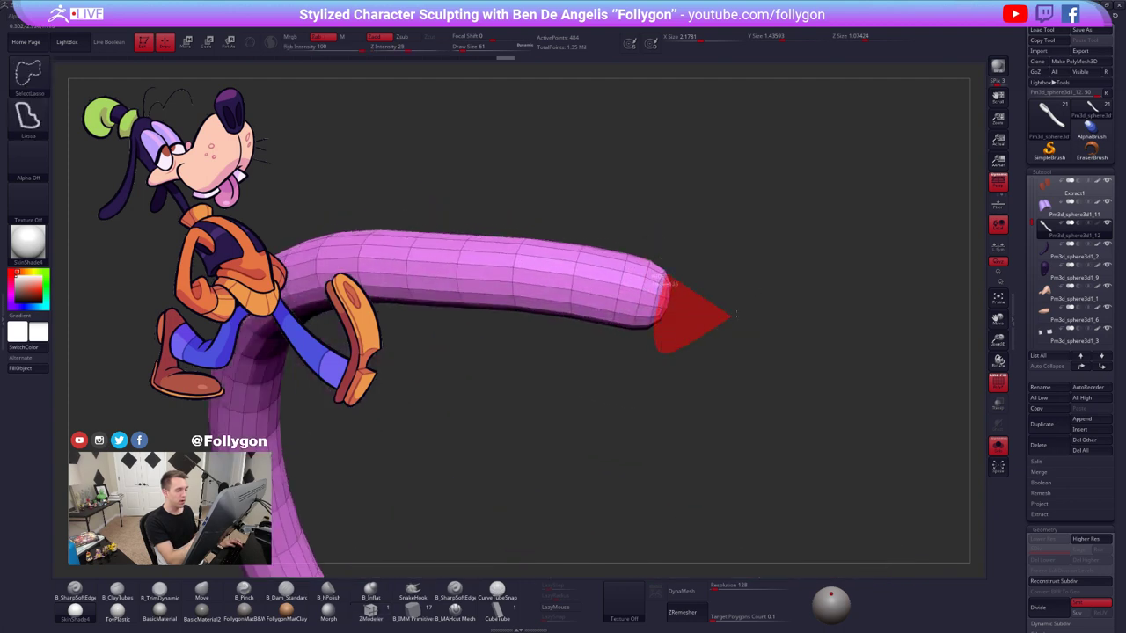
ctrl+alt+shift+drag(736, 313, 692, 238)
right_drag(735, 307, 659, 305)
key(space)
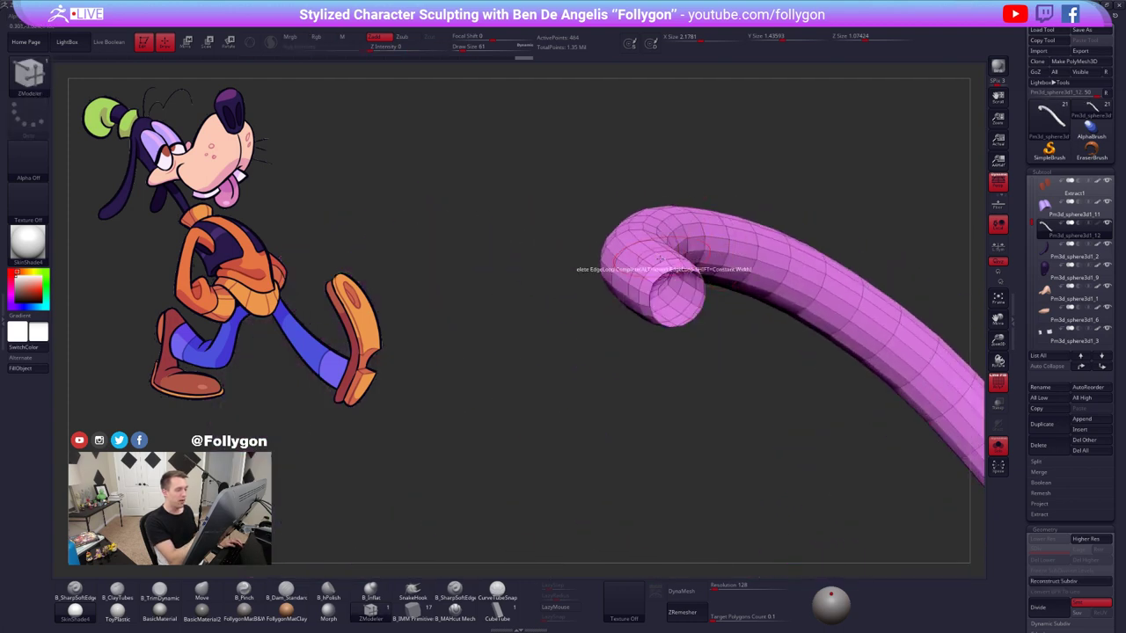
- Thin out the tube's dense mesh by deleting complete edge loops with ZModeler, starting near an open end
mouse_move(660, 259)
right_down()
mouse_move(649, 329)
mouse_move(654, 278)
right_up()
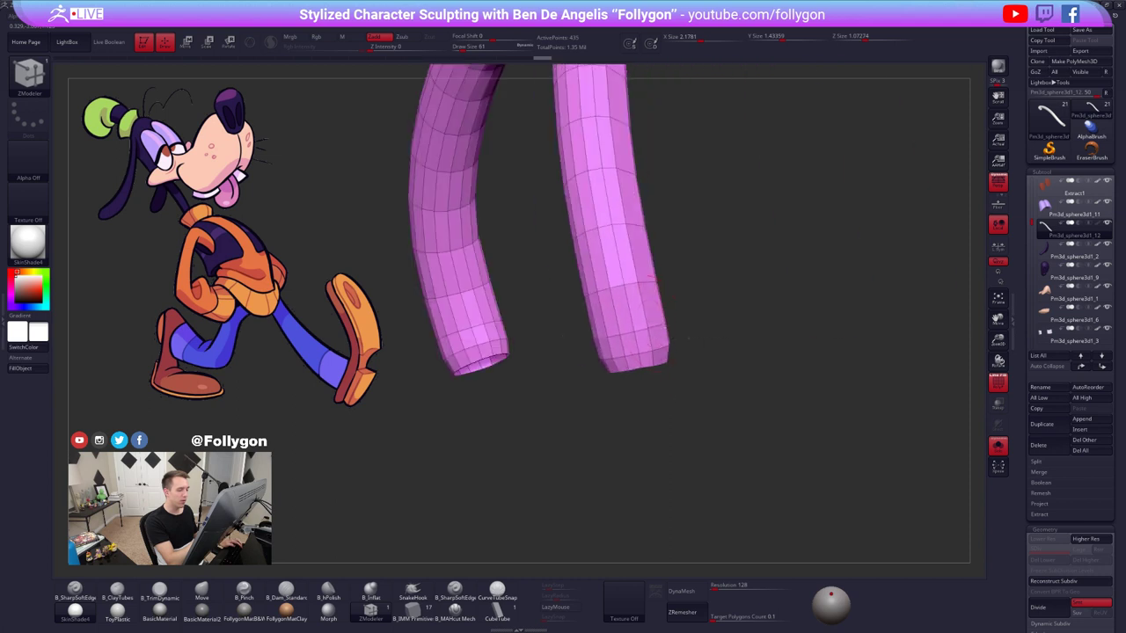
click(635, 342)
right_drag(635, 341, 672, 400)
click(655, 336)
click(637, 336)
click(649, 335)
click(624, 333)
key(alt+s)
key(alt+s)
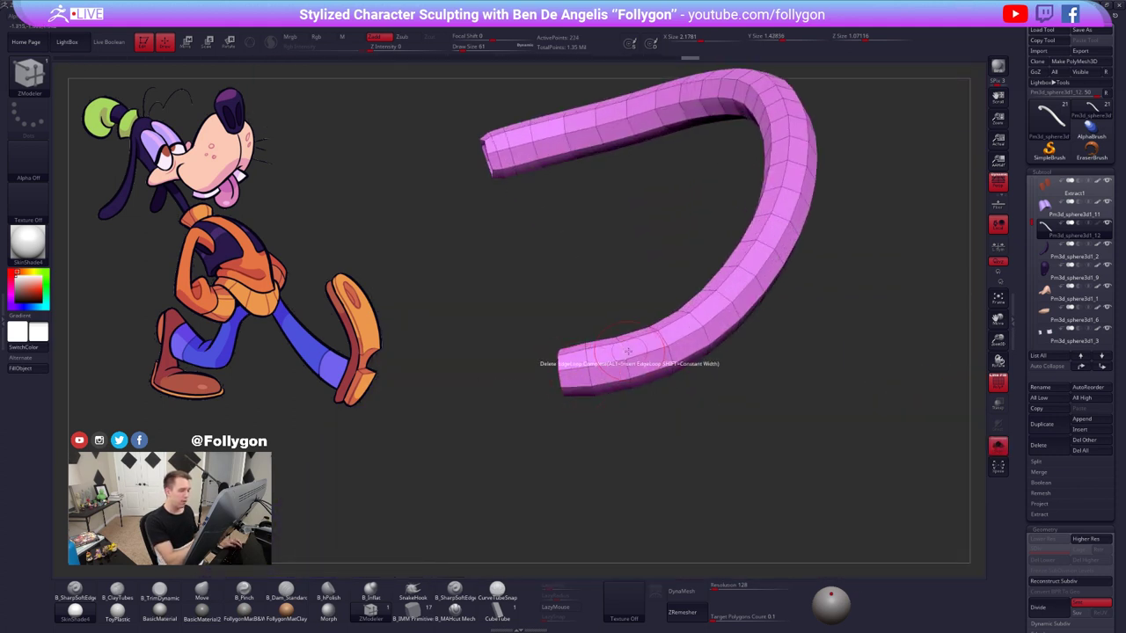
- Delete alternate cross-section edge loops along the rest of the tube to space its segments wider
click(628, 351)
right_drag(628, 352, 639, 410)
click(704, 322)
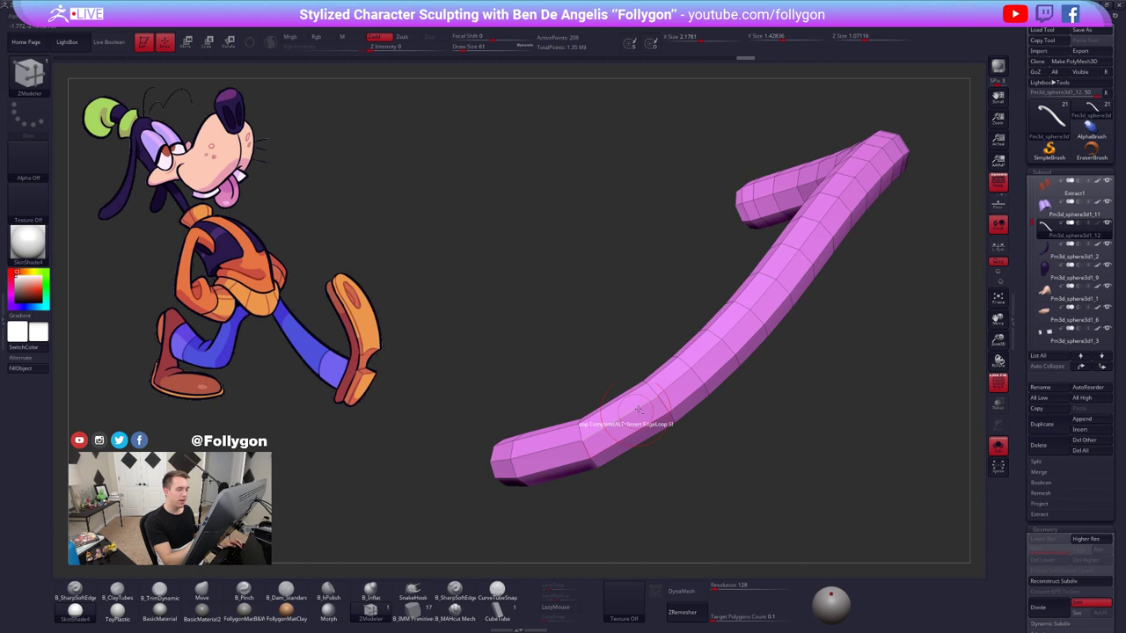
click(697, 378)
alt+right_drag(698, 378, 676, 396)
click(716, 362)
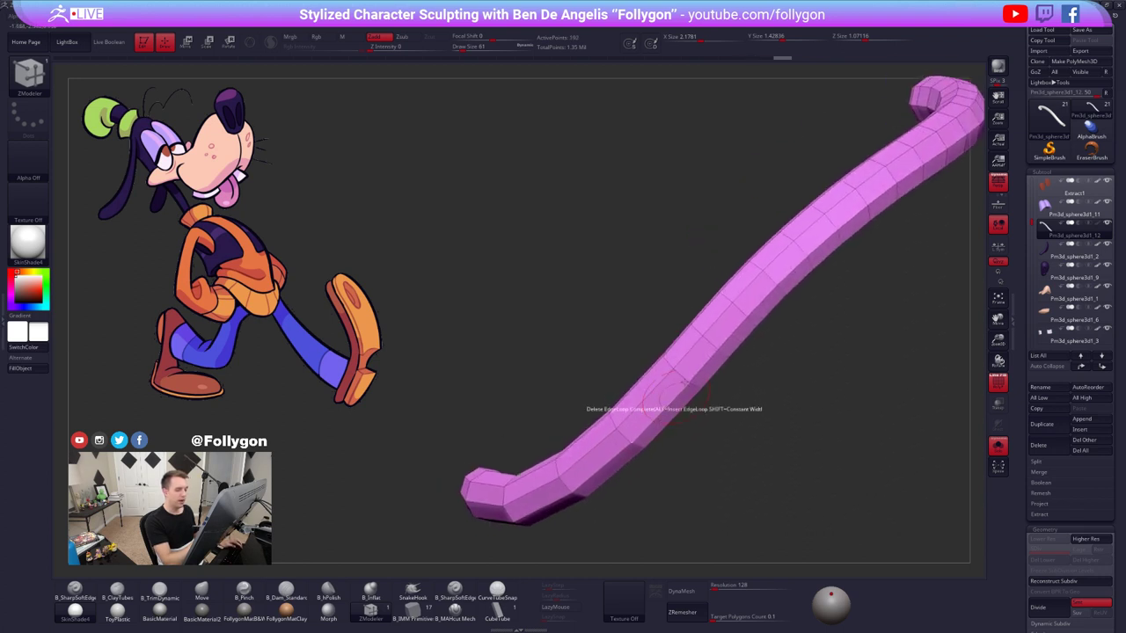
right_drag(710, 347, 646, 451)
click(714, 342)
click(624, 415)
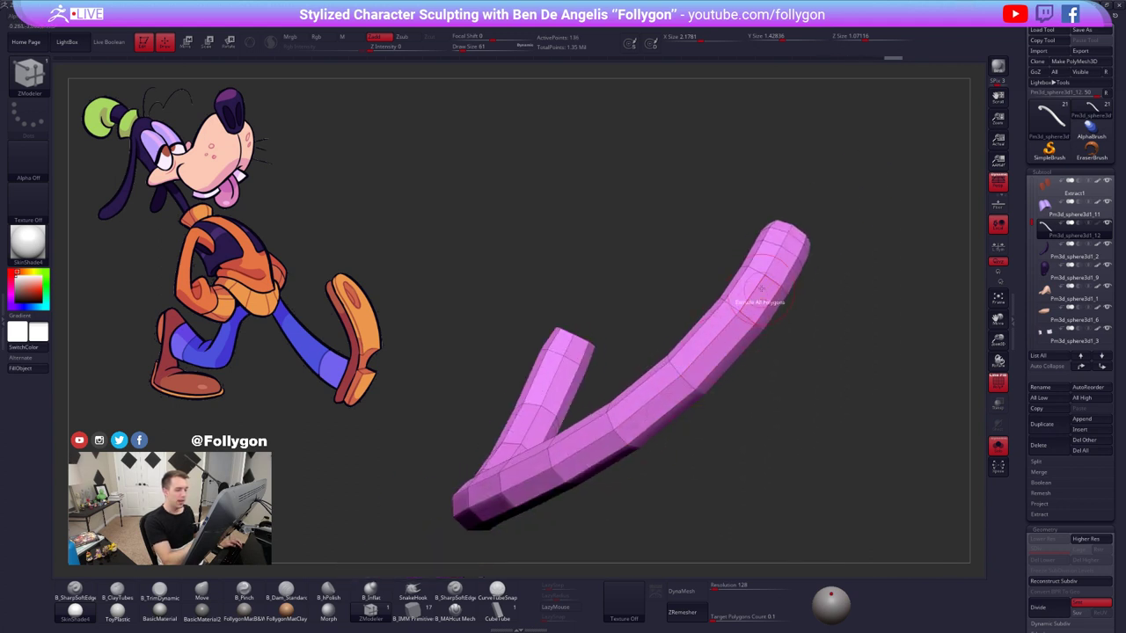
right_drag(758, 307, 758, 294)
mouse_move(768, 354)
right_down()
mouse_move(767, 387)
mouse_move(747, 400)
mouse_move(703, 377)
mouse_move(717, 348)
mouse_move(704, 343)
mouse_move(661, 365)
mouse_move(665, 380)
right_up()
click(705, 389)
- Show the whole head again with dynamic subdivision on the tube, and switch to the Move brush
key(b)
key(m)
key(v)
key(space)
click(717, 361)
key(shift+s)
alt+right_drag(782, 440, 772, 382)
key(d)
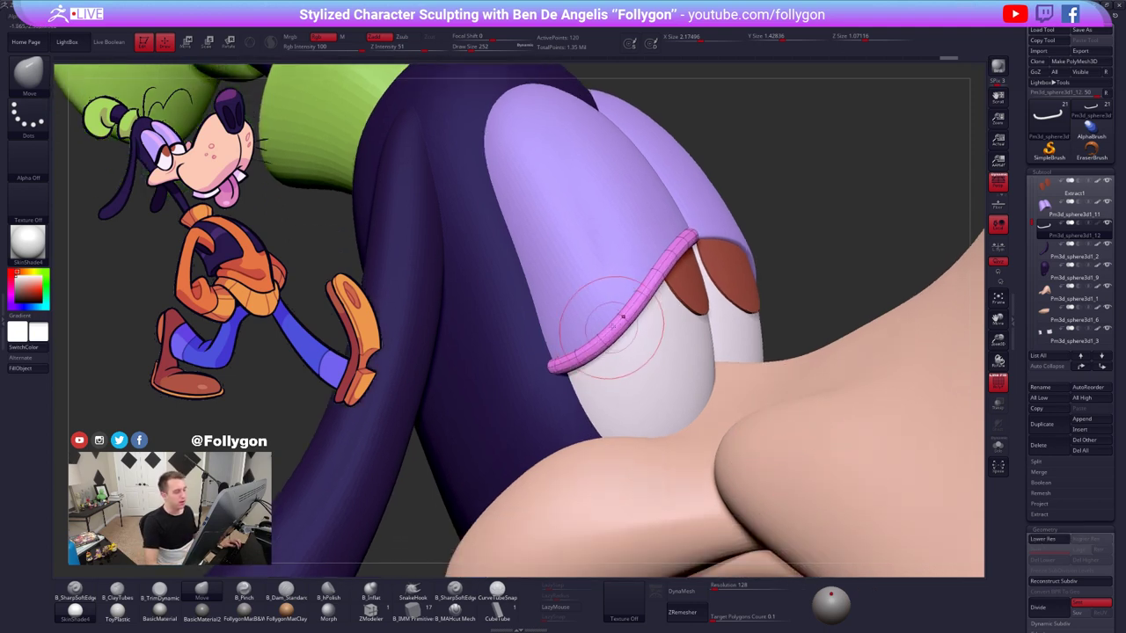
- Set the Move brush's draw size to 381 and adjust the tube to follow the eyelid's lower edge
right_drag(635, 339, 562, 364)
right_drag(704, 286, 713, 303)
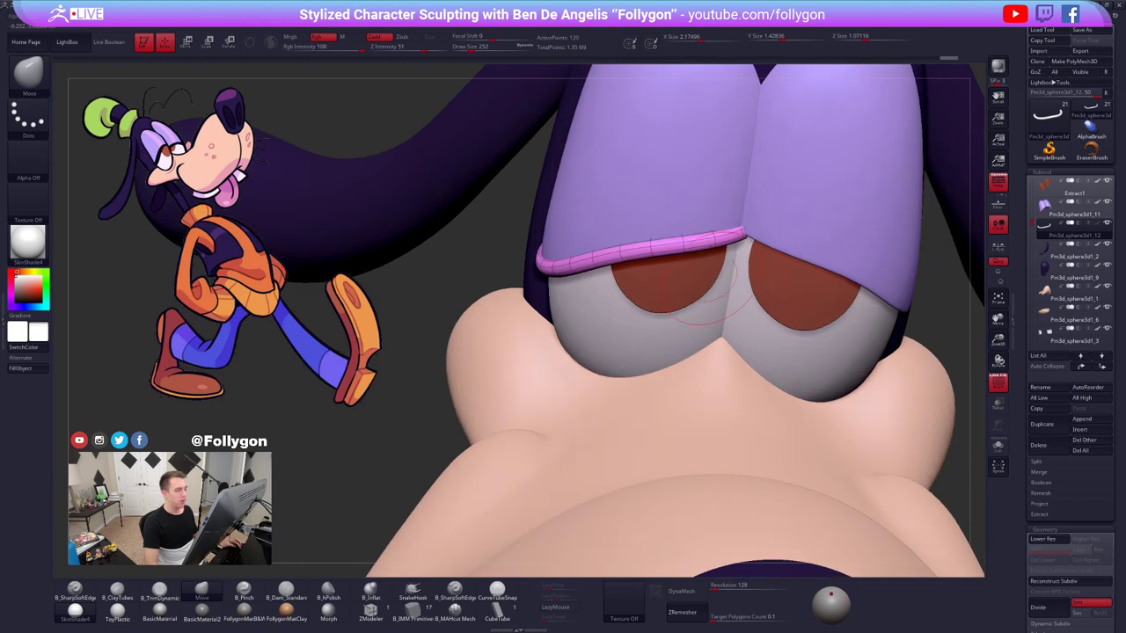
key(space)
click(684, 249)
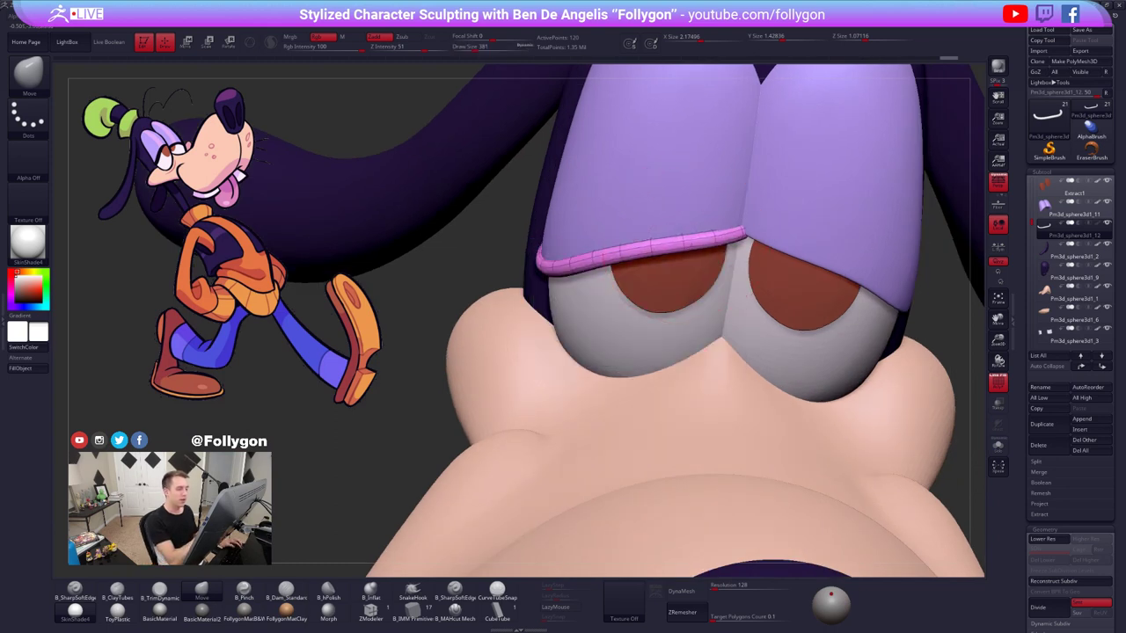
right_drag(746, 296, 857, 293)
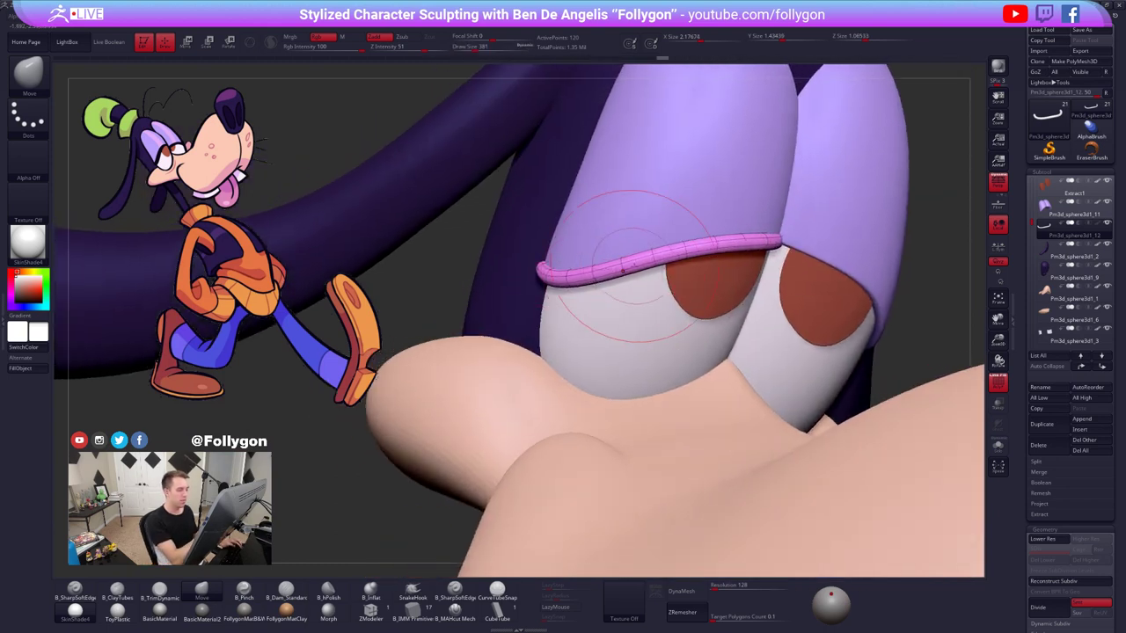
alt+right_drag(628, 318, 725, 302)
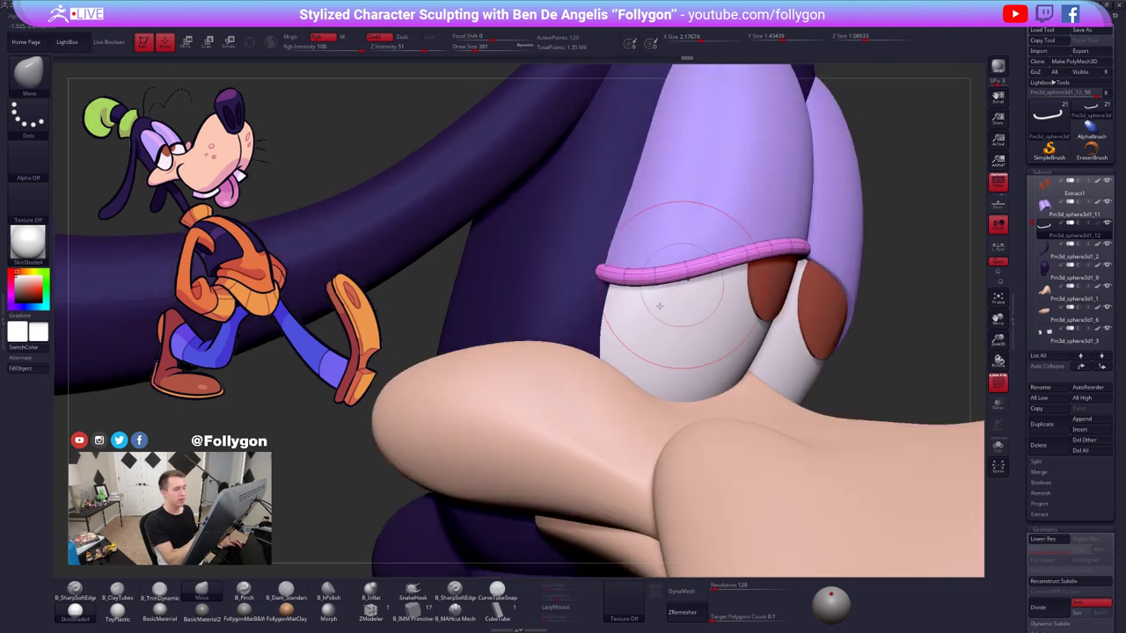
alt+right_drag(664, 328, 682, 357)
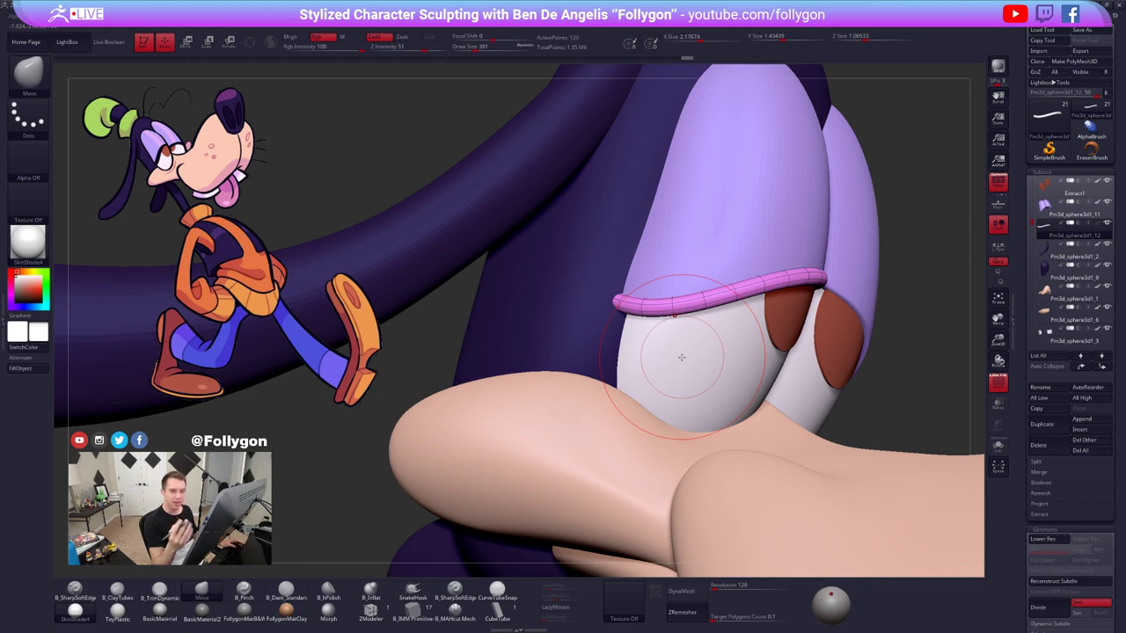
- Isolate the tube without dynamic subdivision, mask all but one end and reposition that end with the Move transpose line
key(alt+s)
alt+right_drag(651, 318, 635, 349)
key(shift+d)
mouse_move(631, 292)
ctrl+mouse_down()
mouse_move(591, 340)
mouse_move(593, 304)
mouse_move(359, 145)
ctrl+mouse_up()
ctrl+click(545, 319)
key(w)
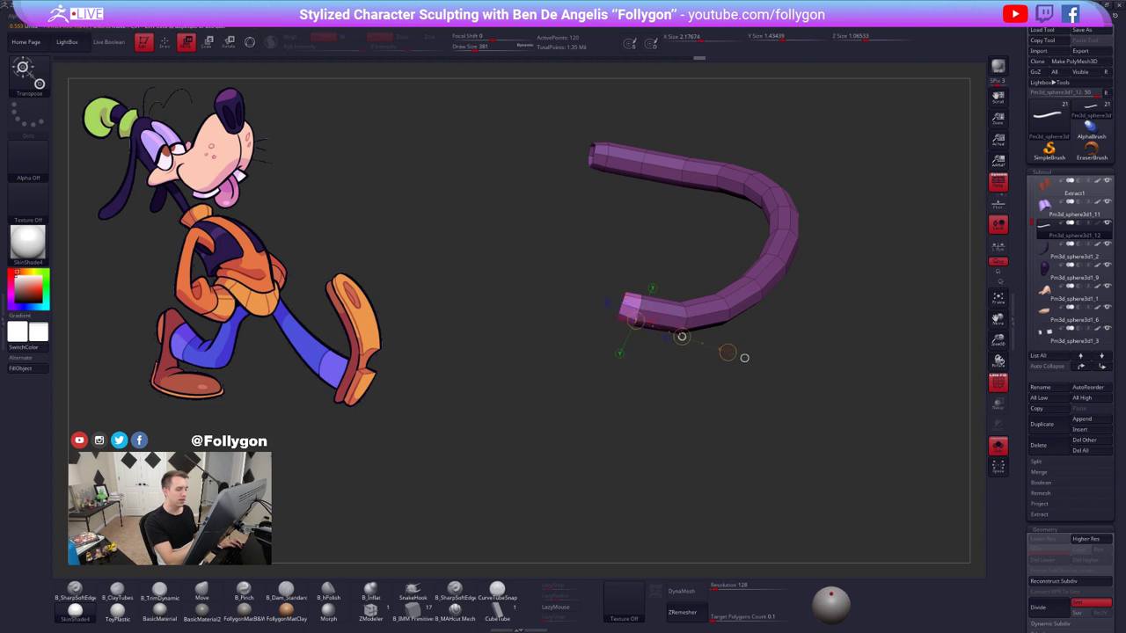
key(q)
- Mask all but the tube's other end, shift that end with the Move transpose line and clear the mask
mouse_move(744, 358)
right_down()
mouse_move(611, 302)
mouse_move(736, 405)
mouse_move(564, 351)
right_up()
ctrl+drag(546, 352, 581, 296)
right_drag(580, 296, 584, 296)
ctrl+drag(583, 297, 567, 299)
ctrl+click(535, 340)
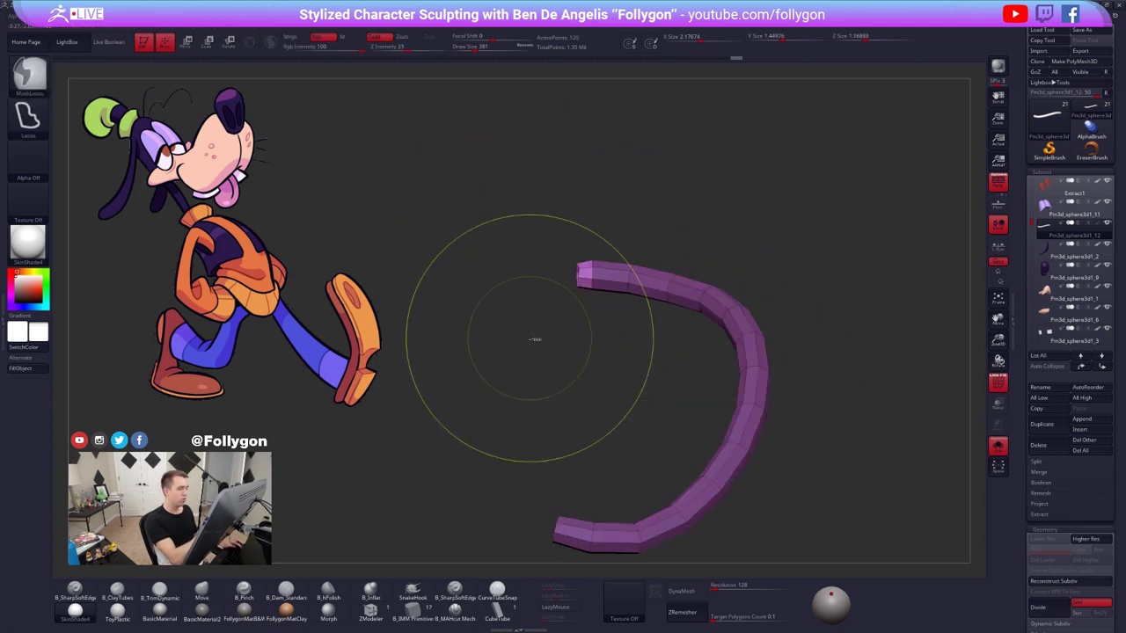
key(w)
right_drag(535, 339, 493, 336)
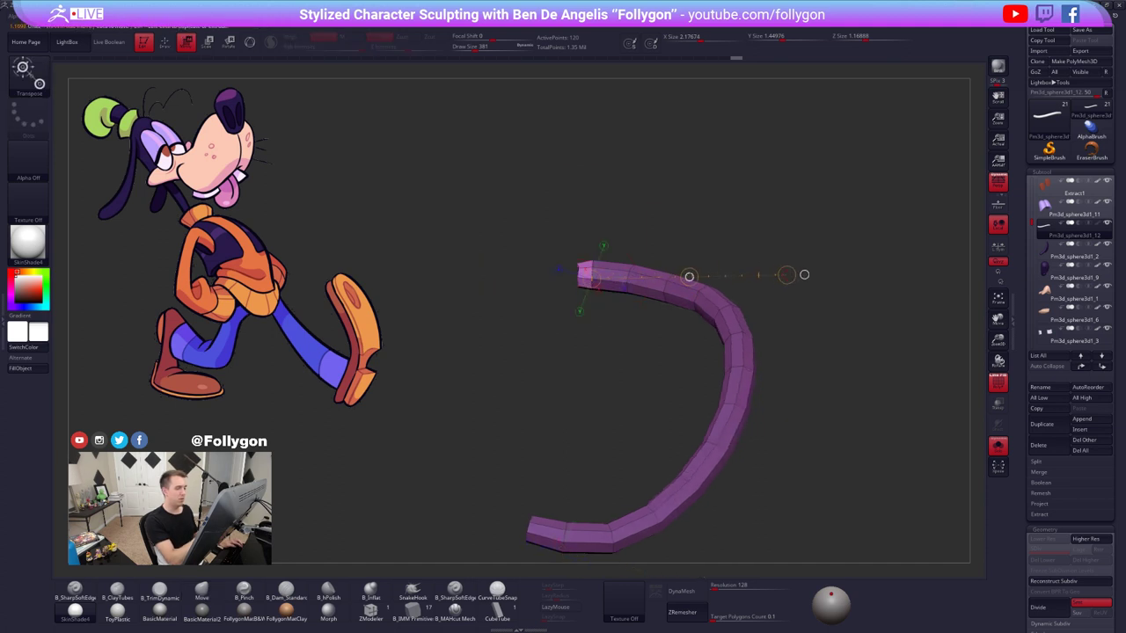
right_drag(660, 304, 633, 339)
ctrl+drag(613, 356, 634, 380)
alt+right_drag(634, 380, 677, 410)
right_drag(677, 410, 730, 378)
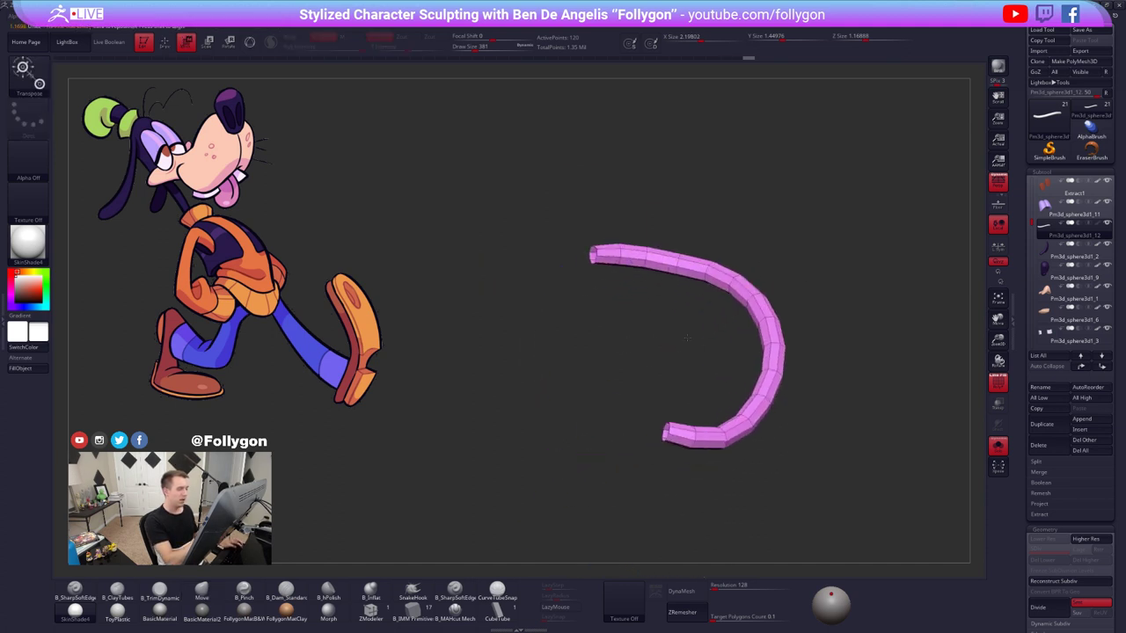
- Return to the Move brush at draw size 170 and close the holes at both ends of the tube
key(q)
key(space)
click(830, 392)
mouse_move(783, 422)
right_down()
mouse_move(721, 405)
mouse_move(829, 448)
mouse_move(772, 468)
mouse_move(742, 423)
right_up()
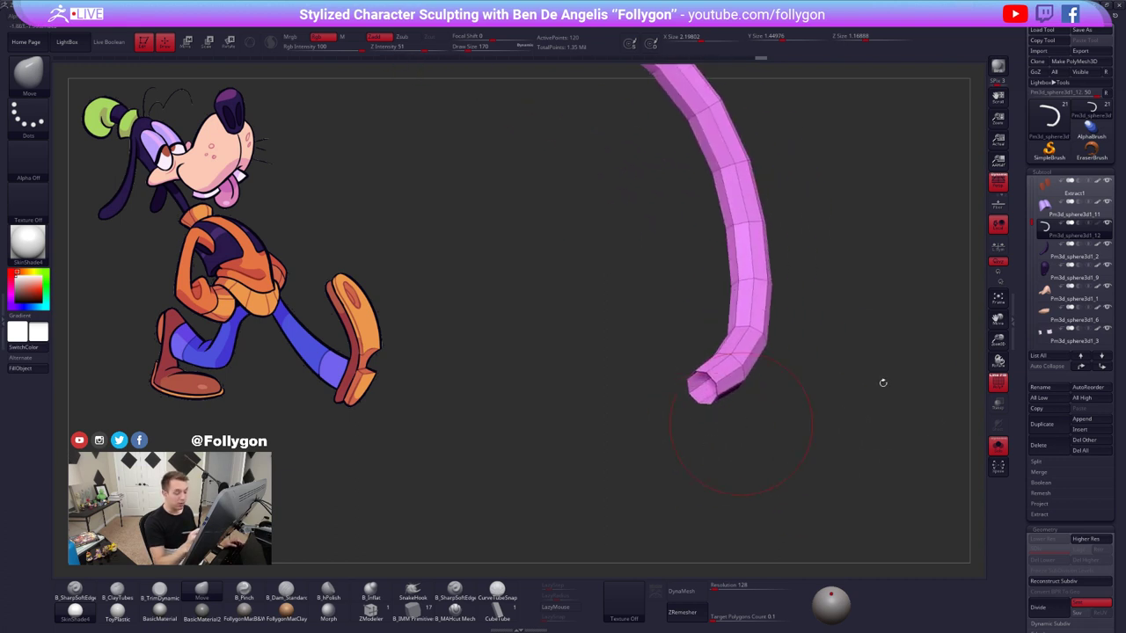
key(space)
click(906, 406)
ctrl+right_drag(842, 368, 764, 343)
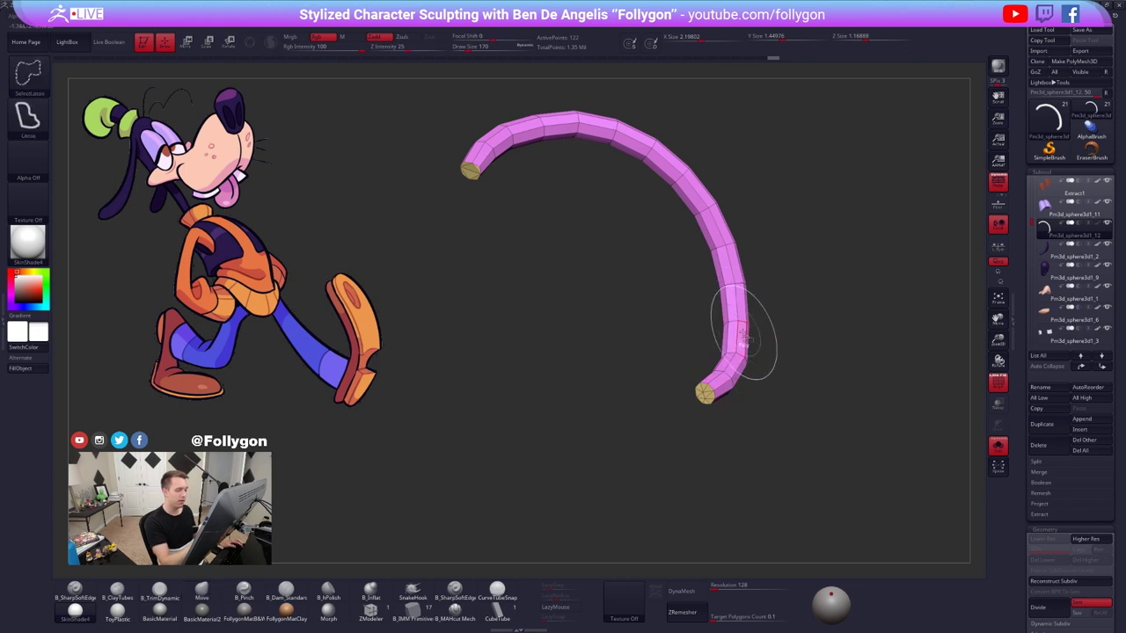
ctrl+shift+click(736, 325)
ctrl+shift+click(799, 378)
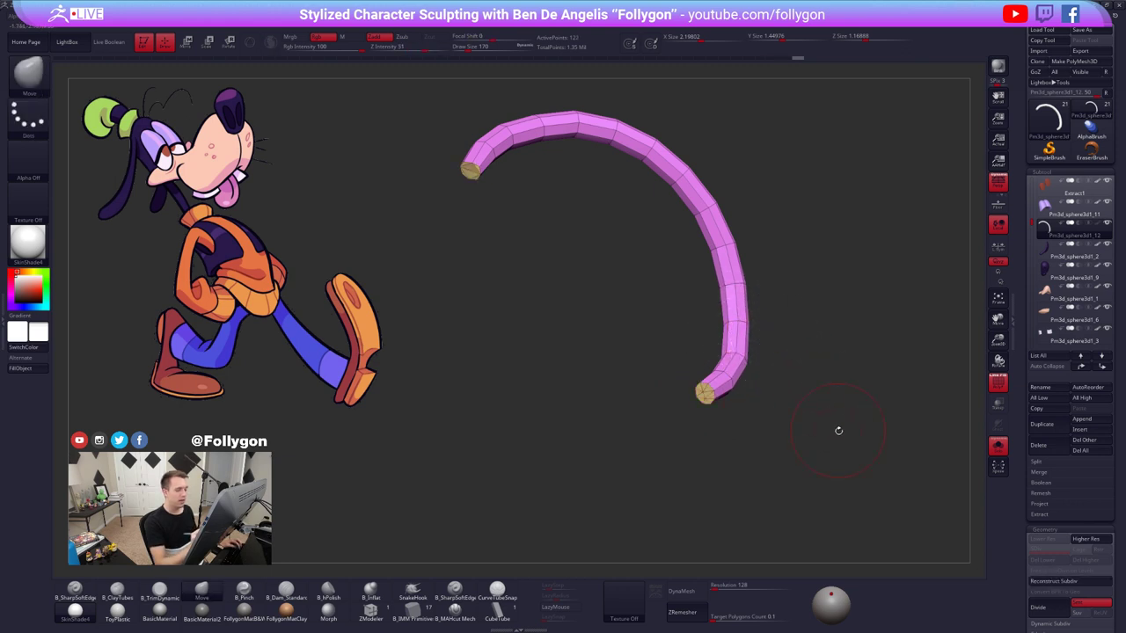
- Try subdividing the capped tube three times
key(ctrl+d)
key(ctrl+d)
key(ctrl+d)
drag(856, 431, 814, 423)
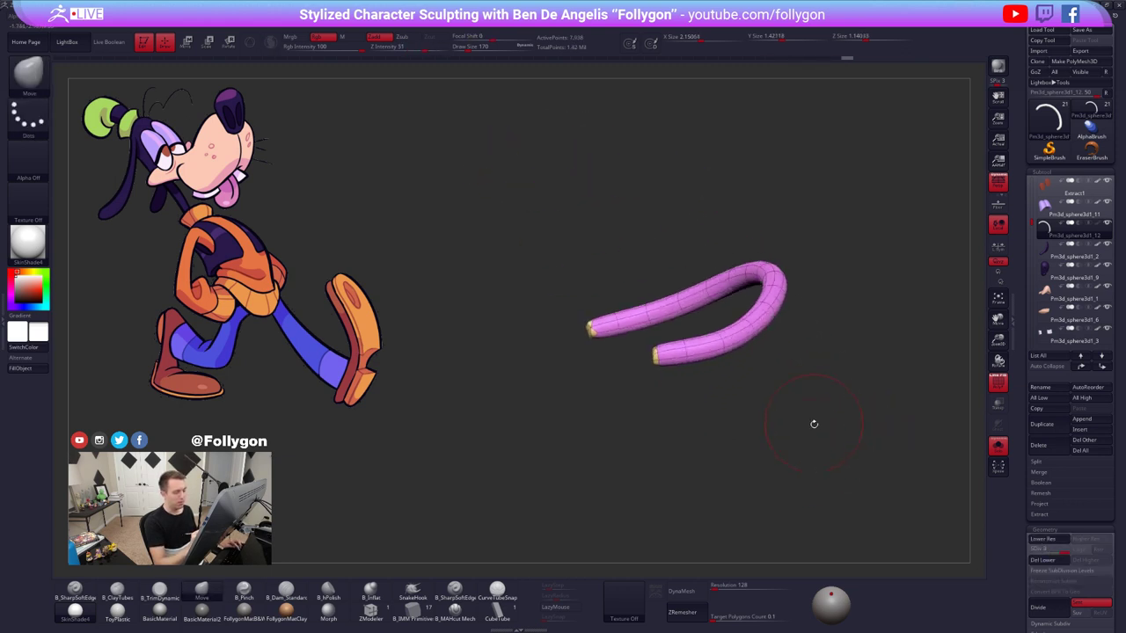
key(ctrl+z)
key(ctrl+z)
key(ctrl+z)
- Try creasing the tube's edges and preview it with dynamic subdivision and no wireframe
mouse_move(675, 375)
mouse_down()
mouse_move(580, 427)
mouse_move(669, 378)
mouse_up()
ctrl+shift+click(726, 338)
drag(1029, 303, 1028, 159)
click(1045, 502)
click(1041, 513)
click(1040, 501)
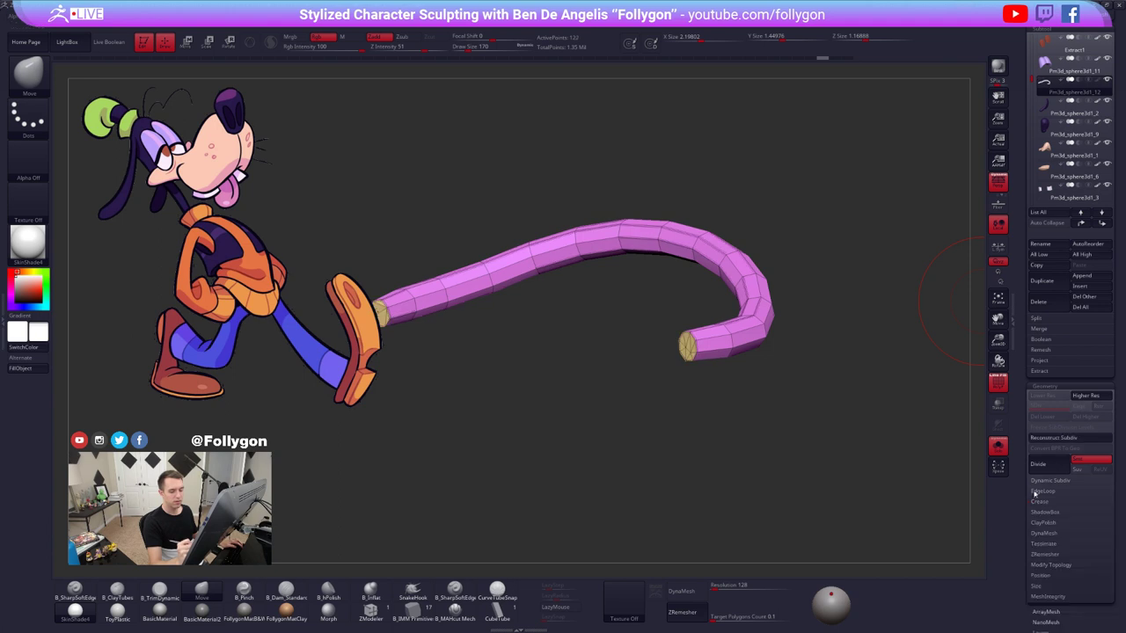
drag(1030, 422, 1030, 565)
key(d)
key(shift+f)
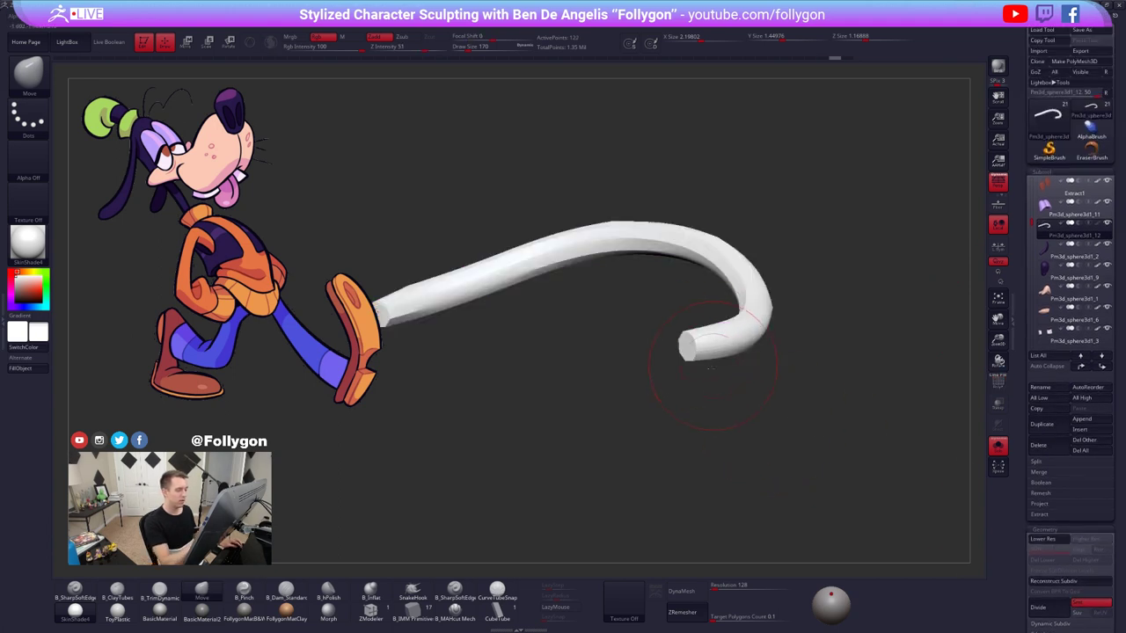
drag(737, 406, 598, 414)
- Compare the creased tube against the eyelid, then isolate it with its wireframe and uncrease its edges
key(alt+s)
key(shift+d)
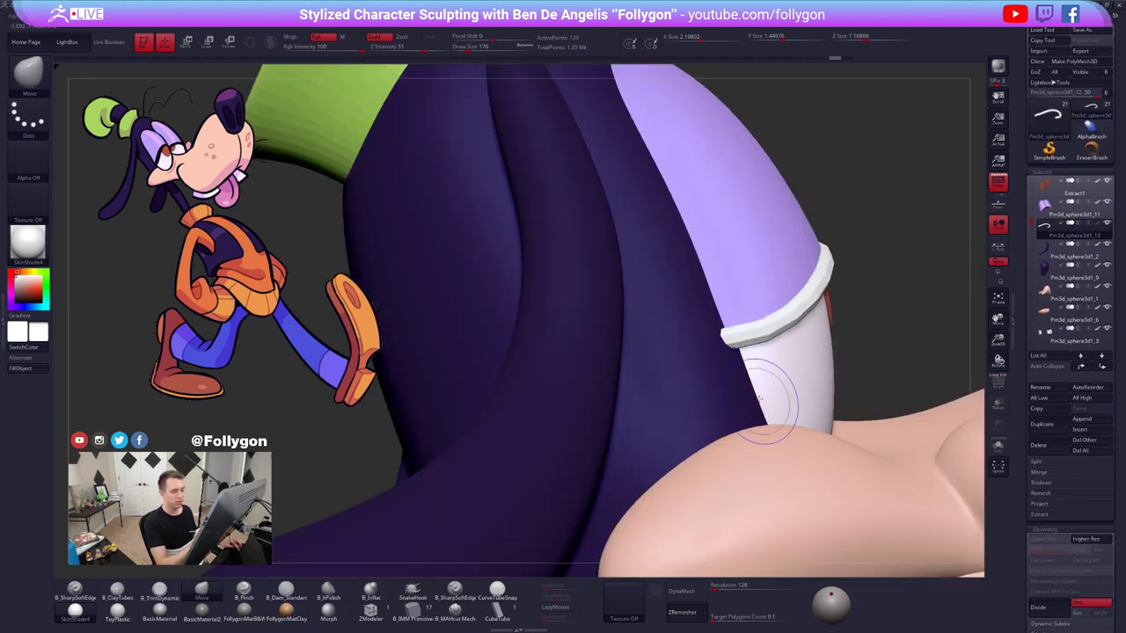
key(shift+f)
key(alt+s)
key(d)
drag(741, 387, 754, 364)
key(ctrl+shift+c)
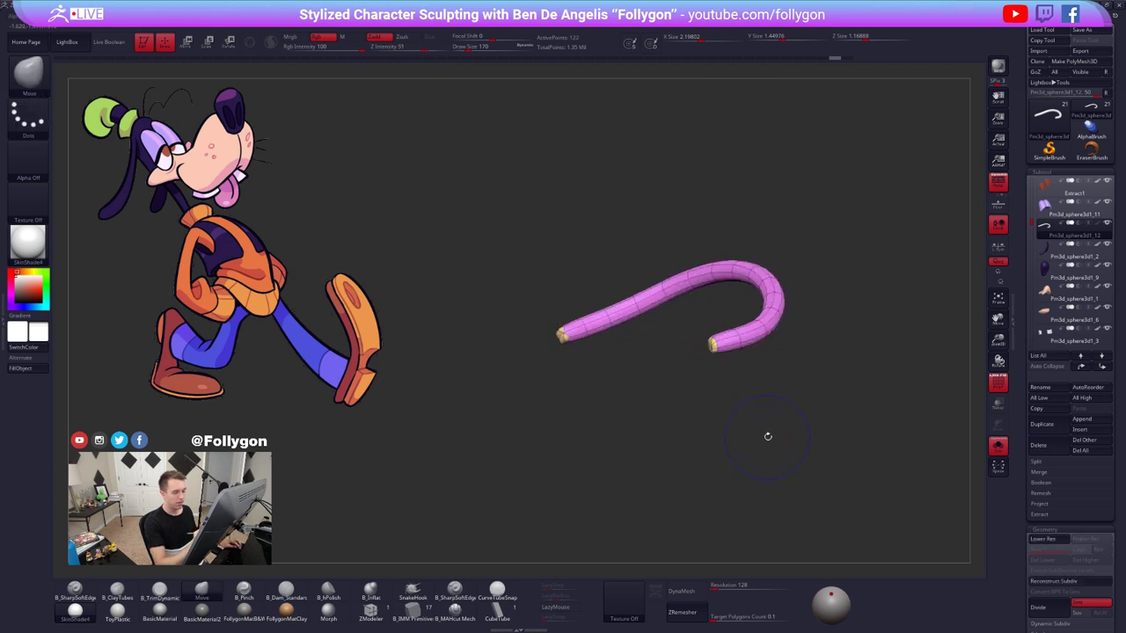
- Show the full head without wireframe and subdivide the eyelid tube up to level 5
key(shift+f)
key(alt+s)
right_drag(800, 449, 747, 440)
key(alt+s)
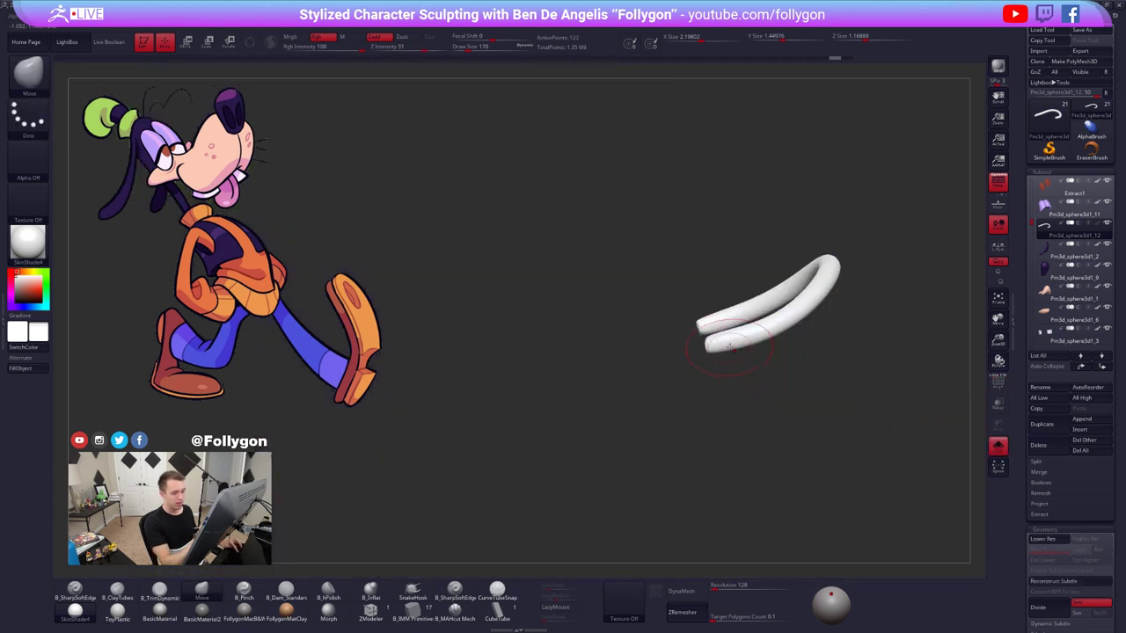
key(alt+s)
mouse_move(795, 408)
right_down()
mouse_move(759, 452)
mouse_move(769, 440)
mouse_move(703, 369)
mouse_move(666, 367)
right_up()
key(shift+d)
key(ctrl+d)
key(ctrl+d)
key(ctrl+d)
key(ctrl+d)
- Fill the eyelid tube with black and pick a pale grayish tone as the main color
key(1)
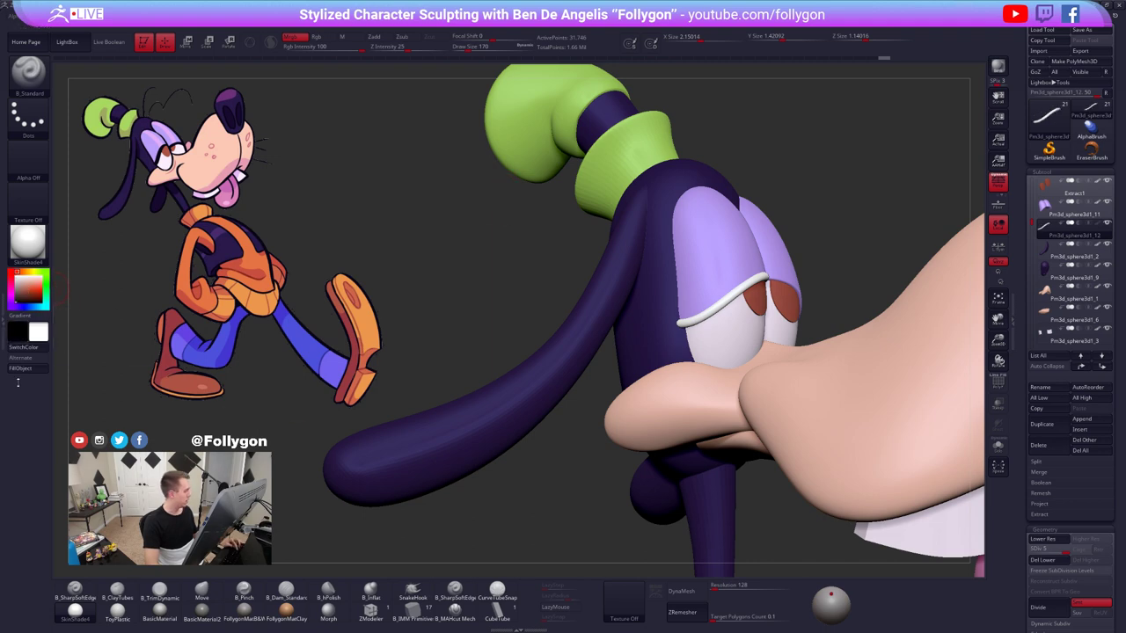
key(v)
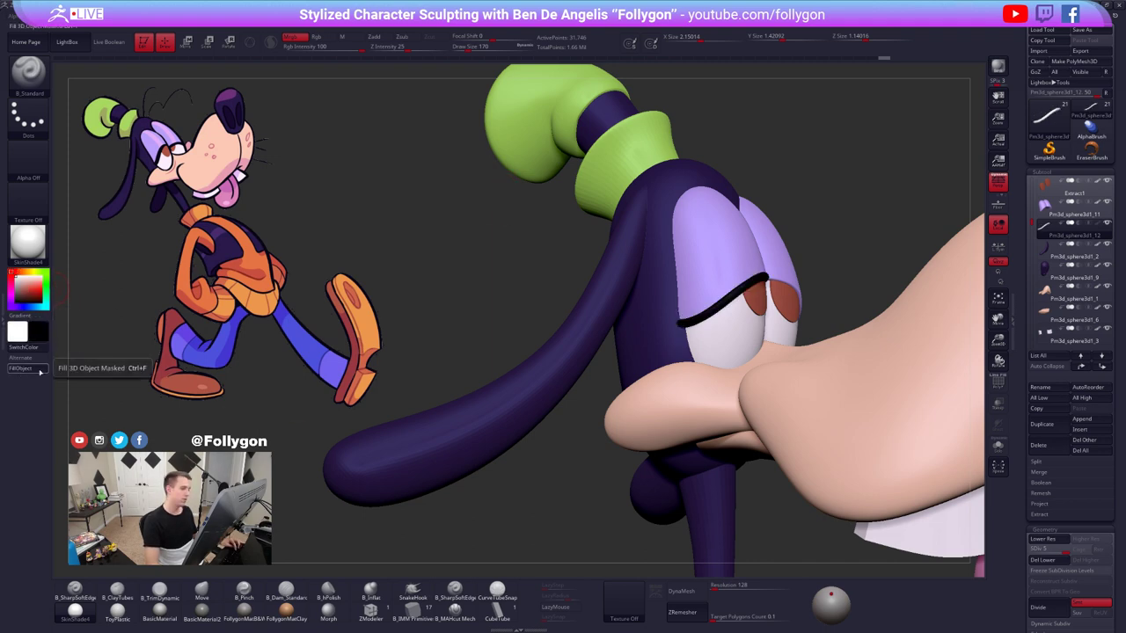
click(40, 372)
key(v)
drag(21, 287, 17, 279)
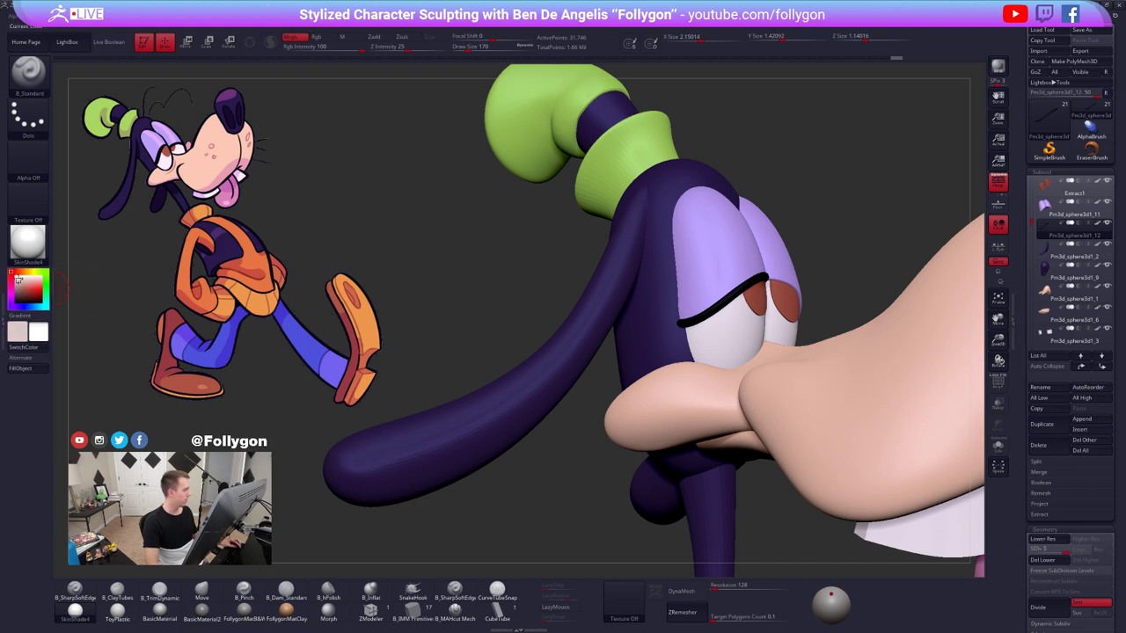
- Mirror the black eyelid tube across the X axis, merging the copy into the same subtool
alt+drag(404, 339, 497, 358)
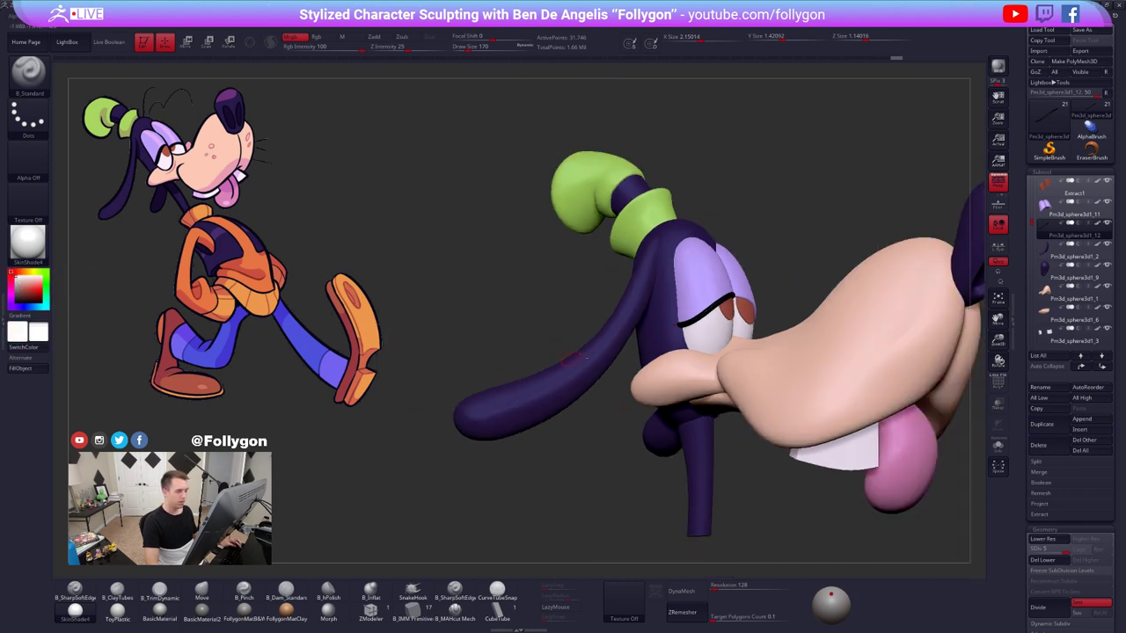
drag(570, 358, 542, 343)
drag(534, 294, 439, 322)
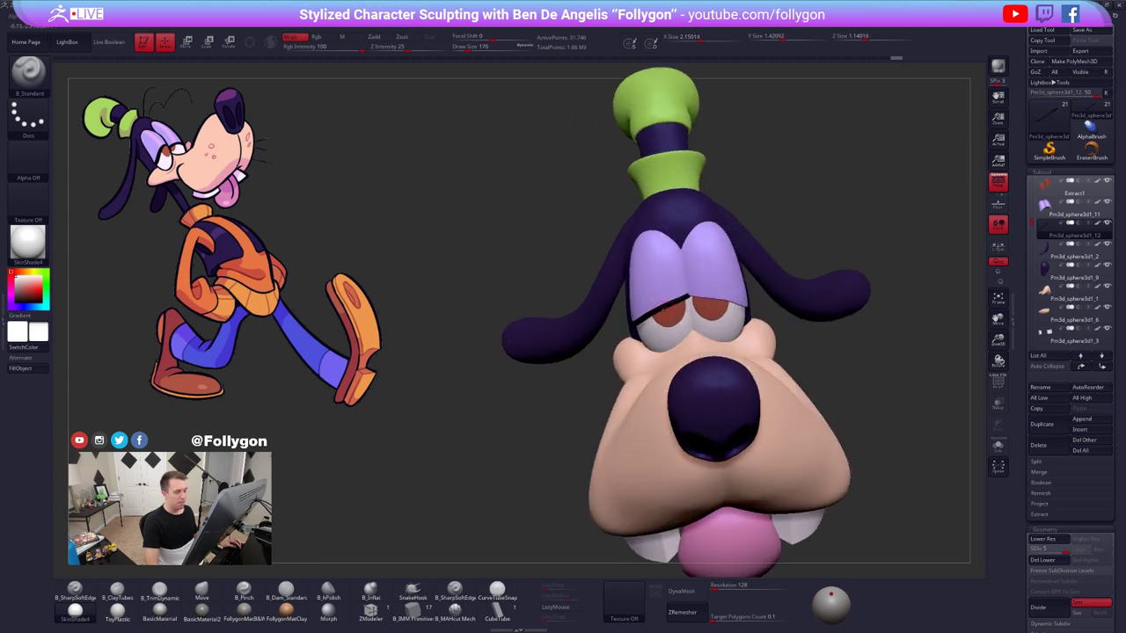
key(alt+s)
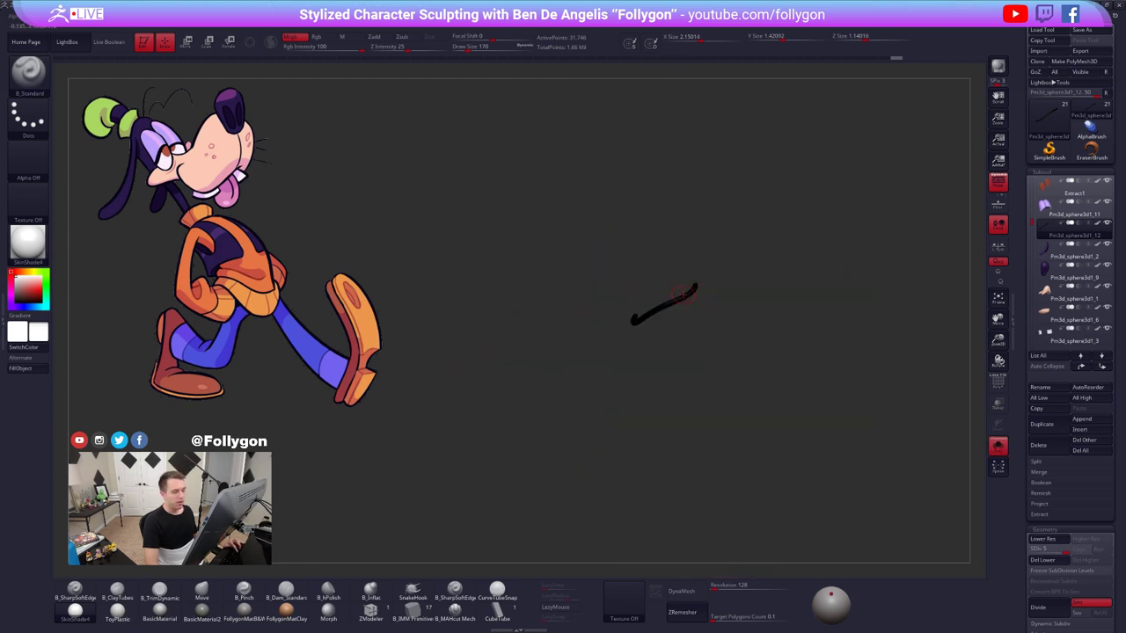
alt+drag(695, 294, 729, 352)
key(shift+f)
key(alt+s)
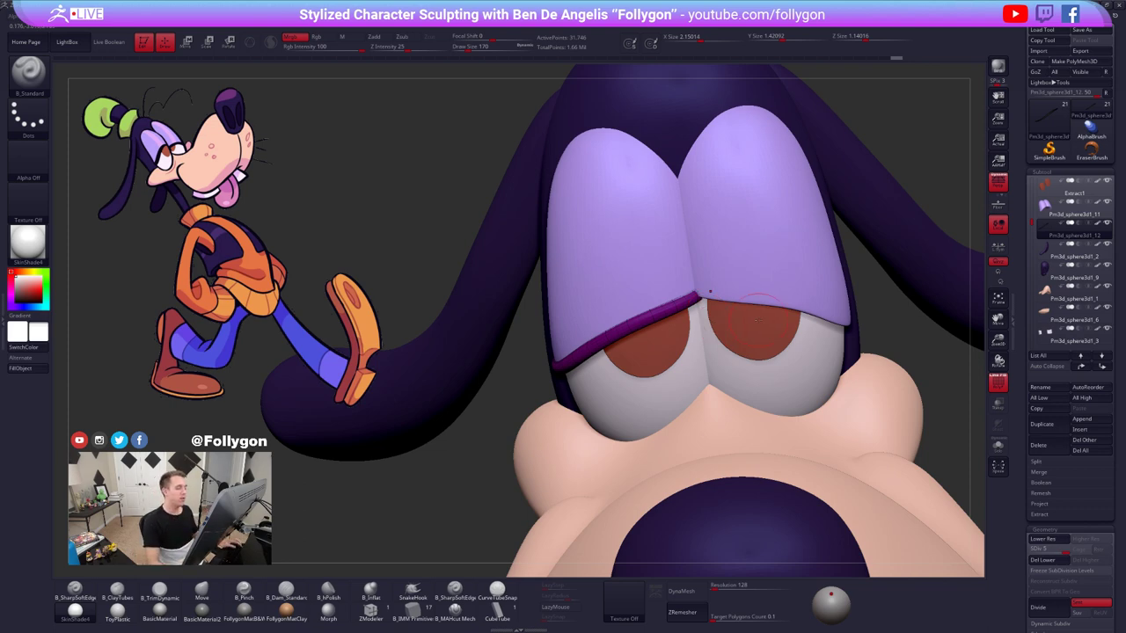
key(ctrl+q)
click(801, 348)
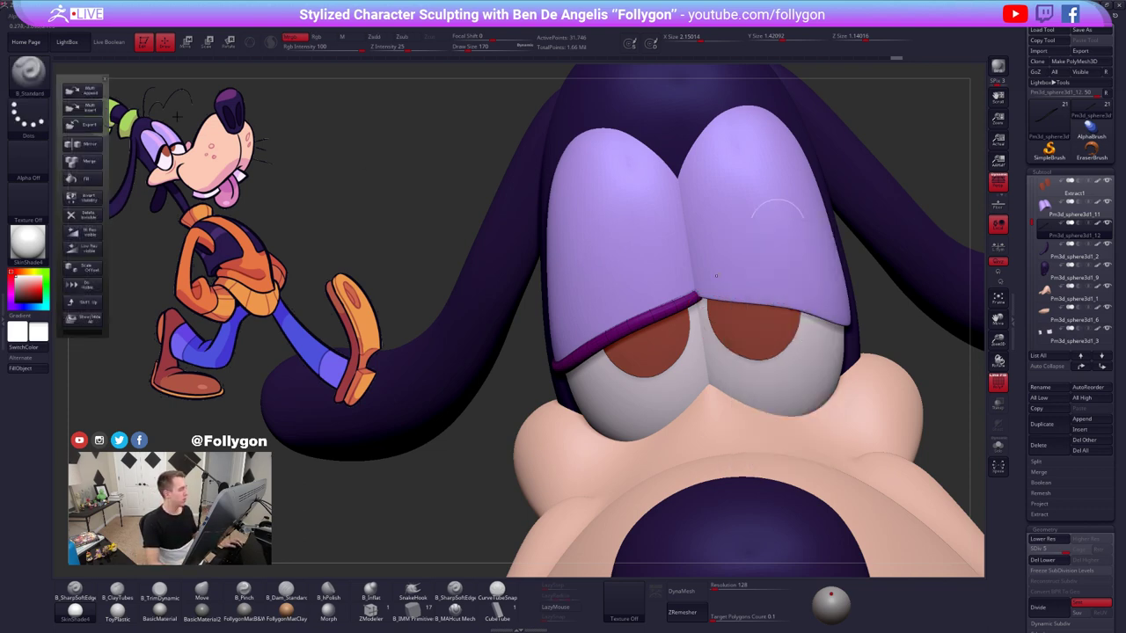
click(84, 145)
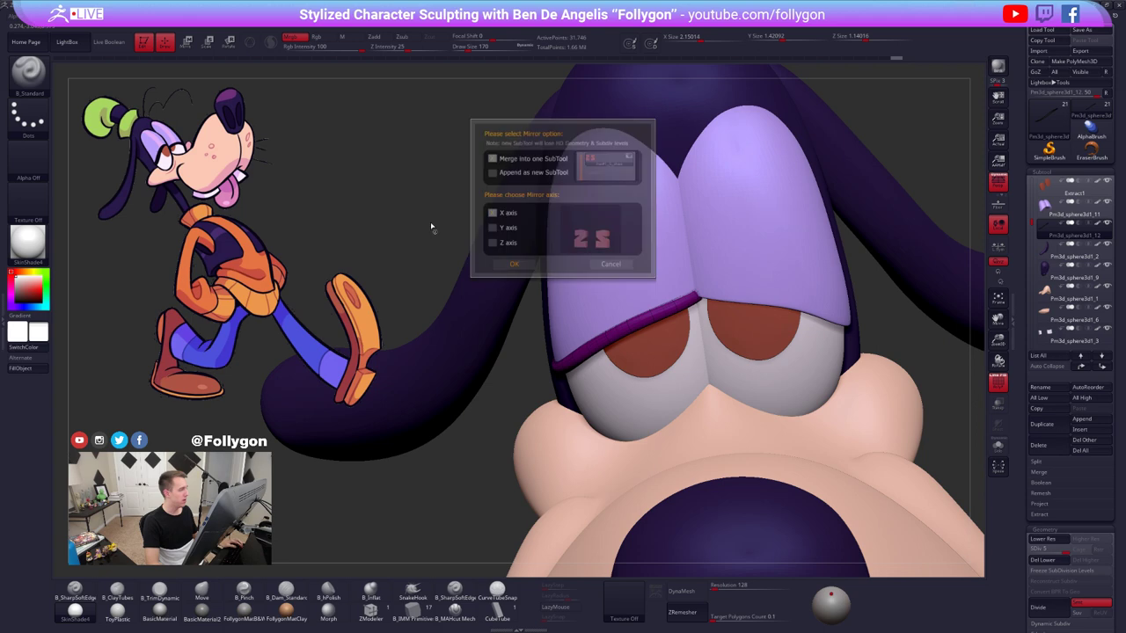
click(525, 264)
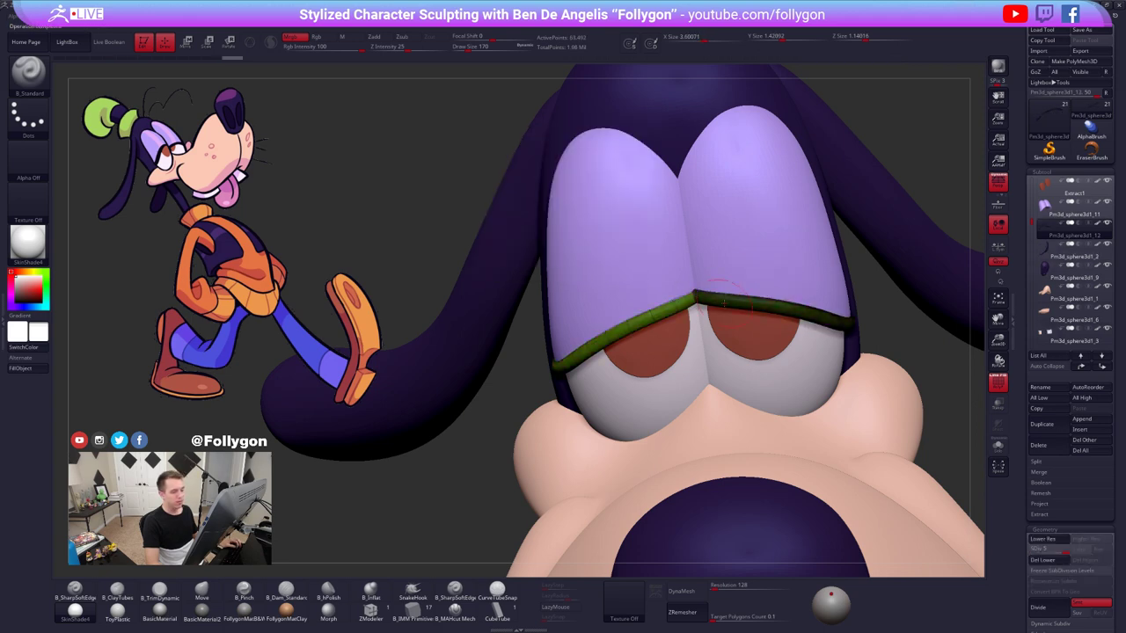
- Check the mirrored eyelid rims on the full head without wireframe, comparing several angles with the reference
key(shift+f)
right_drag(753, 284, 845, 220)
right_drag(880, 291, 732, 264)
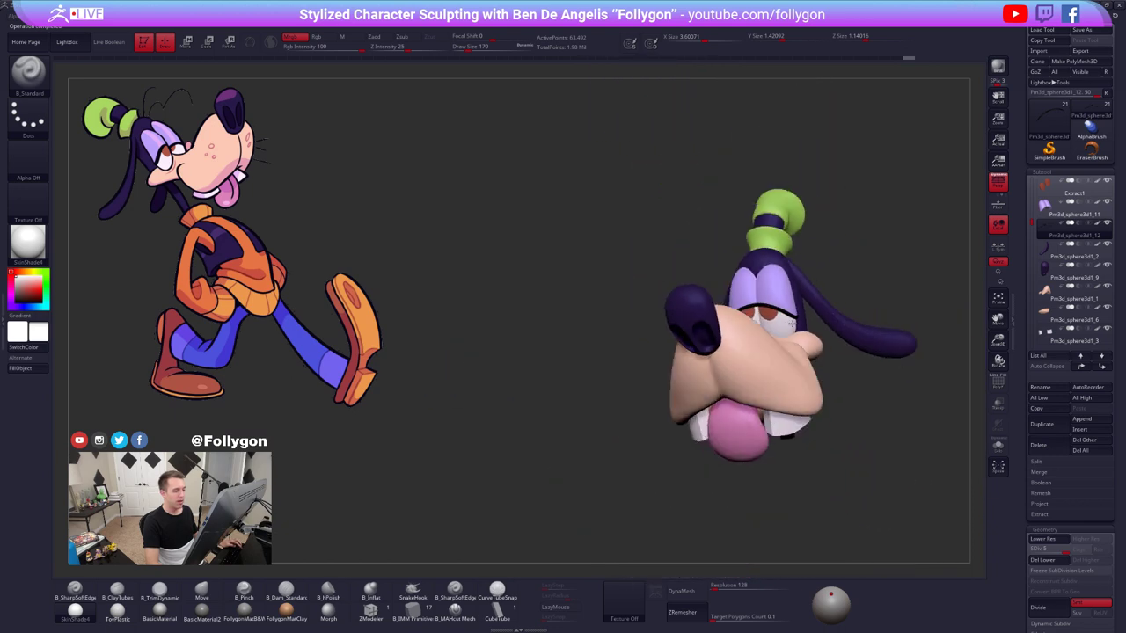
right_drag(732, 308, 787, 304)
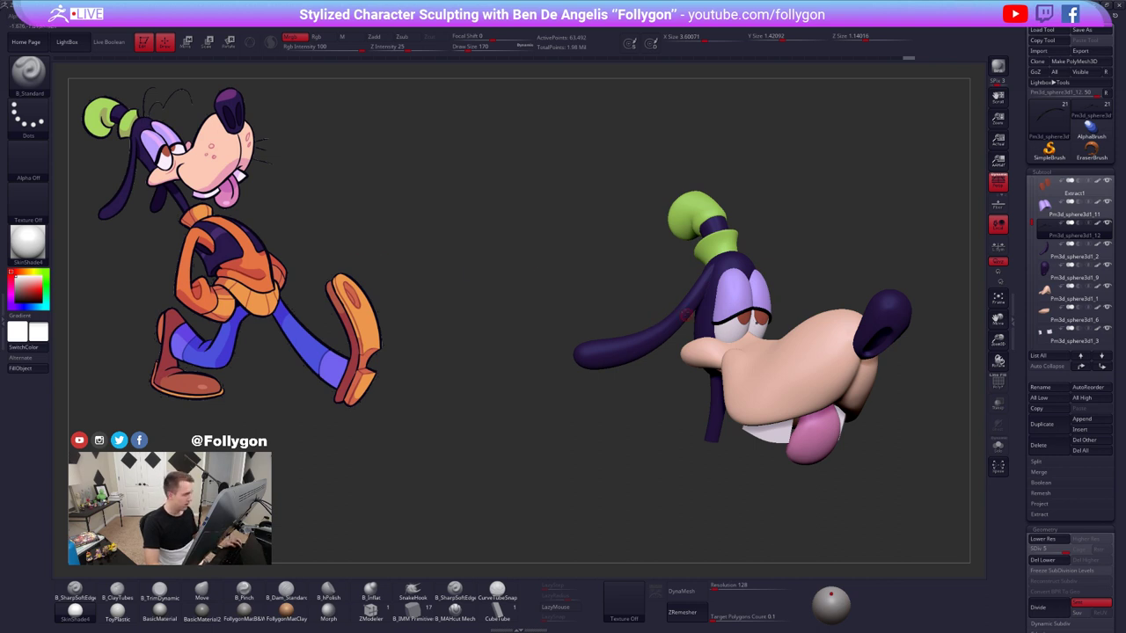
alt+right_drag(718, 300, 670, 309)
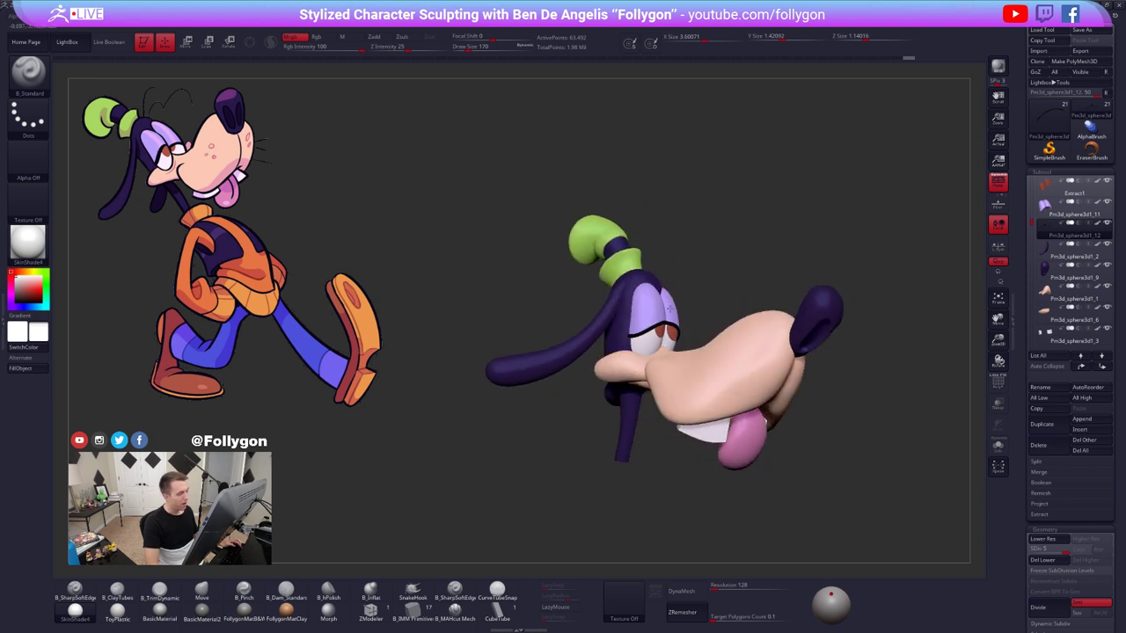
alt+right_drag(616, 267, 591, 240)
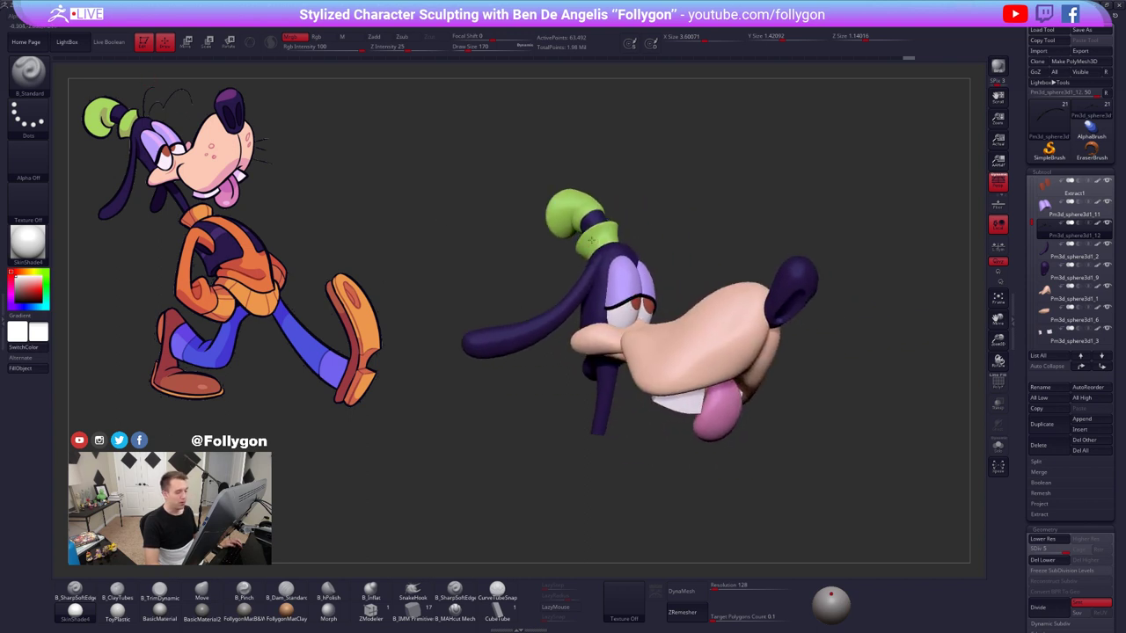
ctrl+right_drag(580, 305, 660, 404)
- Try pinching the isolated eyelid rim along its length with the Pinch brush while its wireframe is shown
key(shift+f)
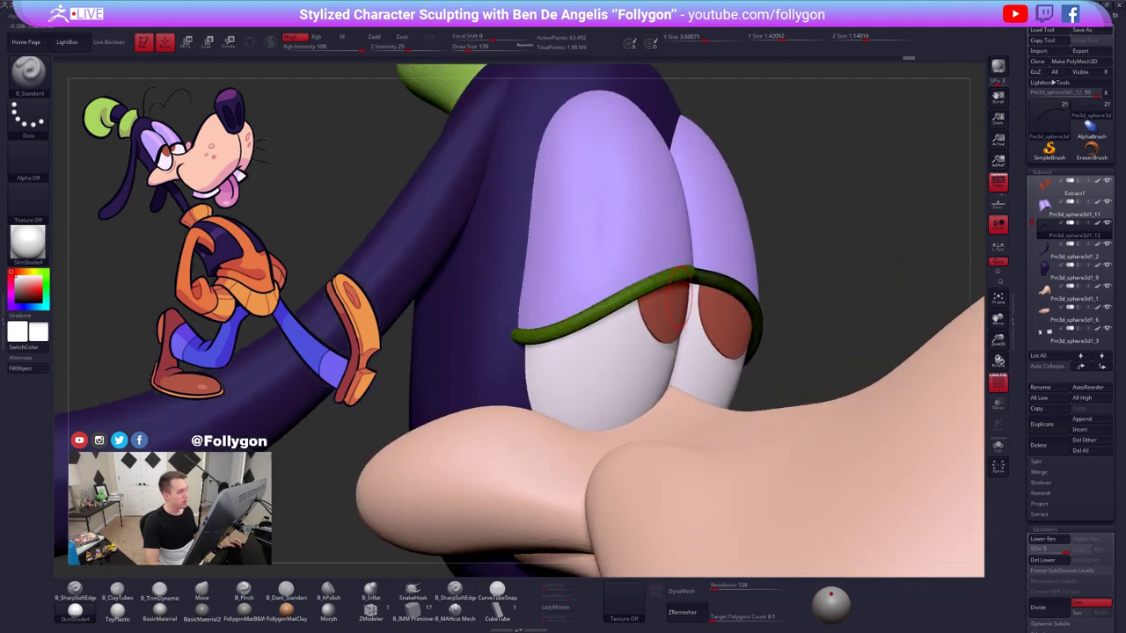
key(alt+s)
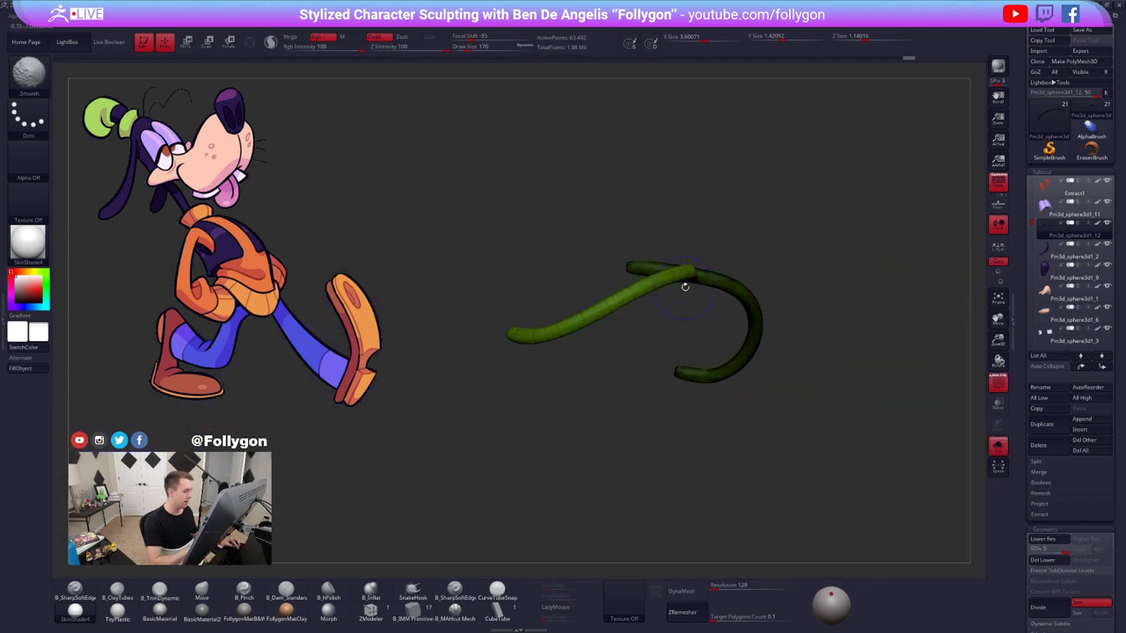
key(shift+f)
click(243, 592)
mouse_move(562, 327)
alt+right_down()
mouse_move(568, 370)
mouse_move(656, 318)
alt+right_up()
key(shift+f)
key(space)
drag(656, 318, 652, 317)
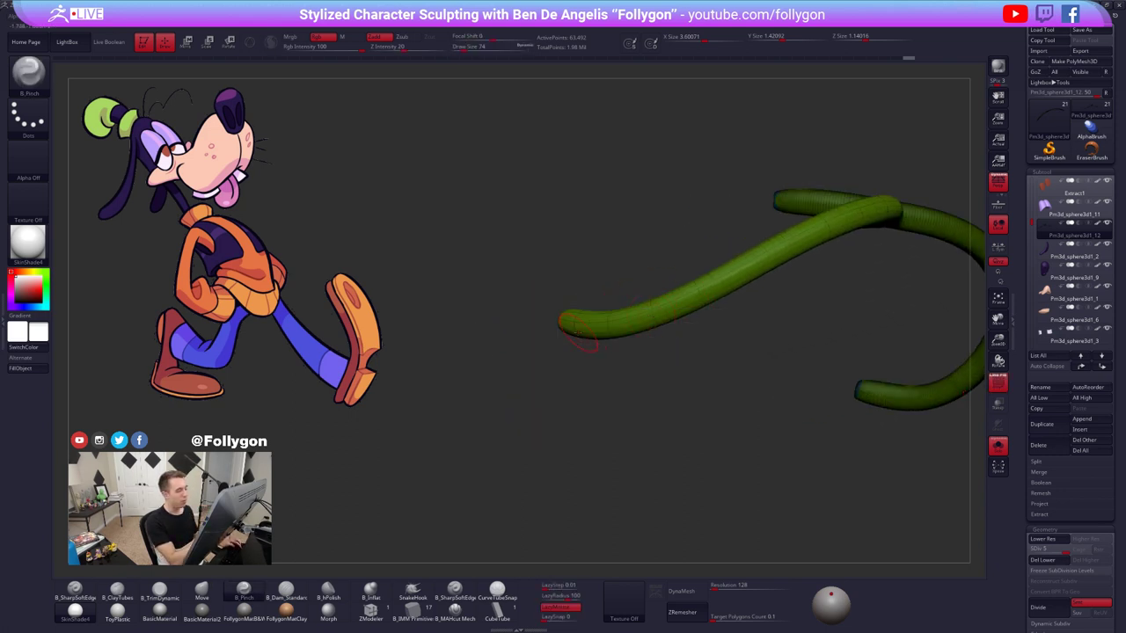
right_drag(576, 327, 556, 322)
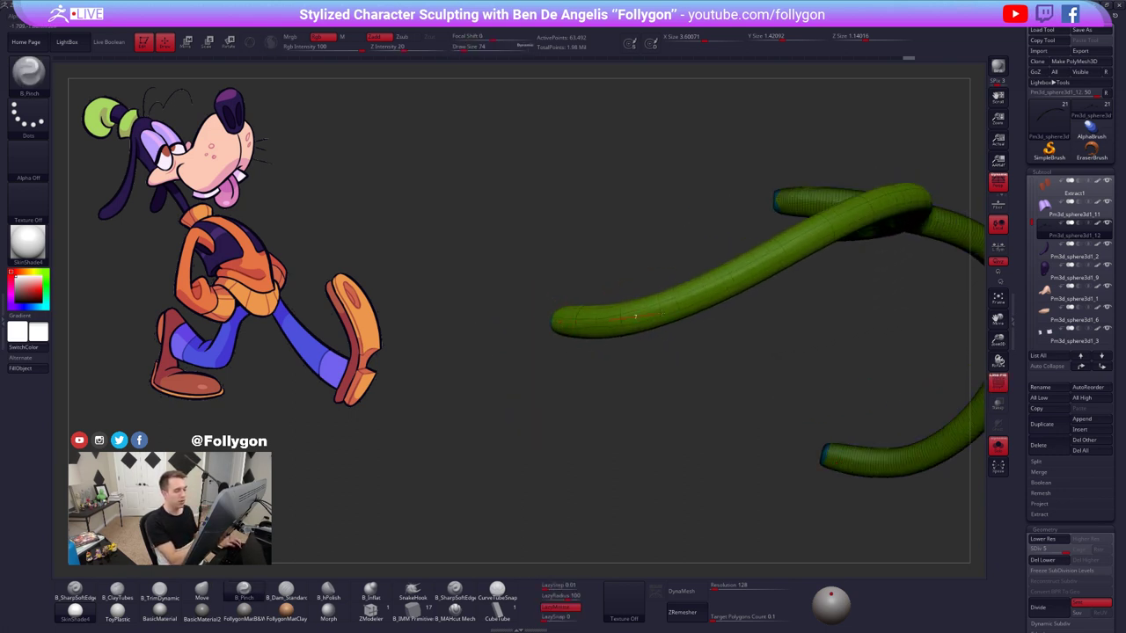
drag(662, 313, 845, 215)
mouse_move(735, 216)
right_down()
mouse_move(711, 303)
mouse_move(728, 213)
right_up()
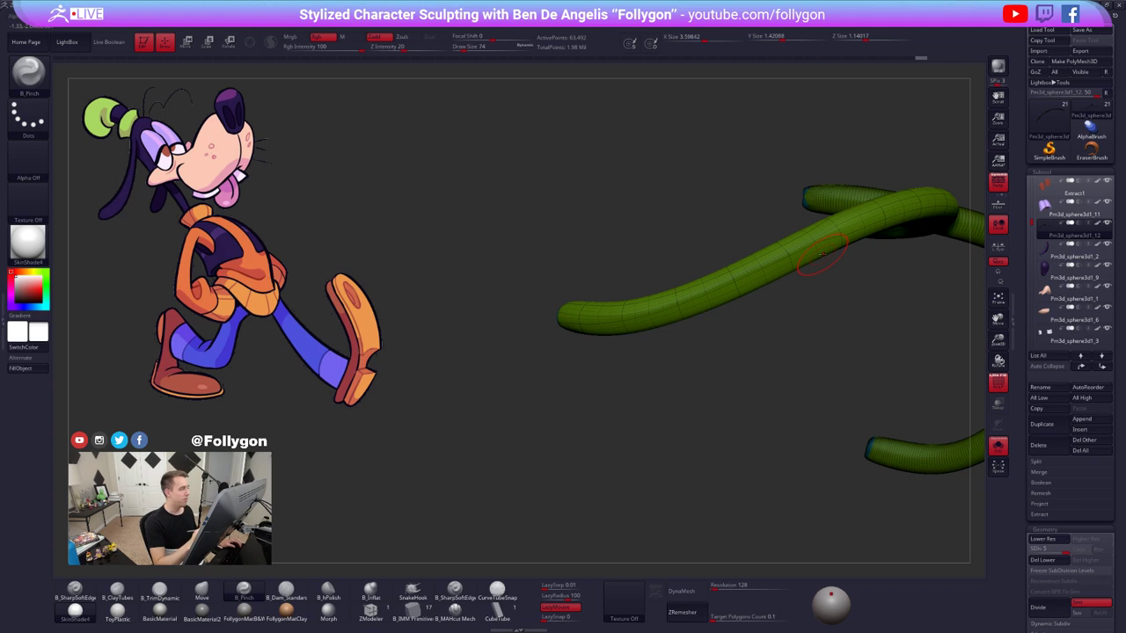
key(ctrl+z)
ctrl+right_drag(824, 256, 836, 352)
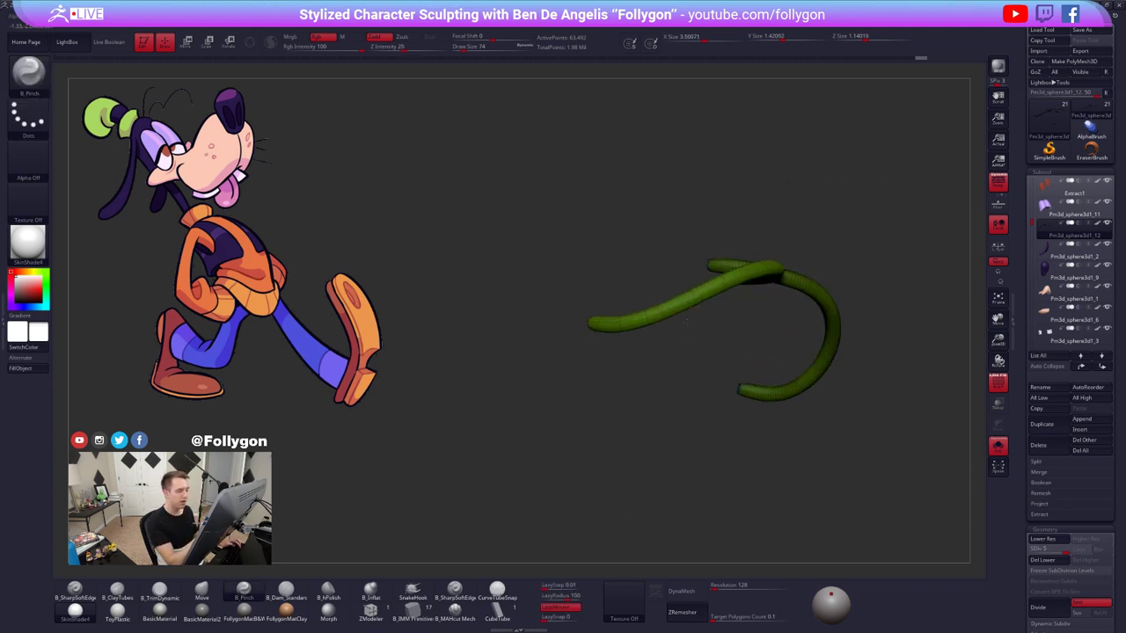
- Show the full head without wireframe and examine the eyelid rims, eyes and muzzle from several angles against the reference
key(shift+f)
key(alt+s)
right_drag(844, 455, 837, 481)
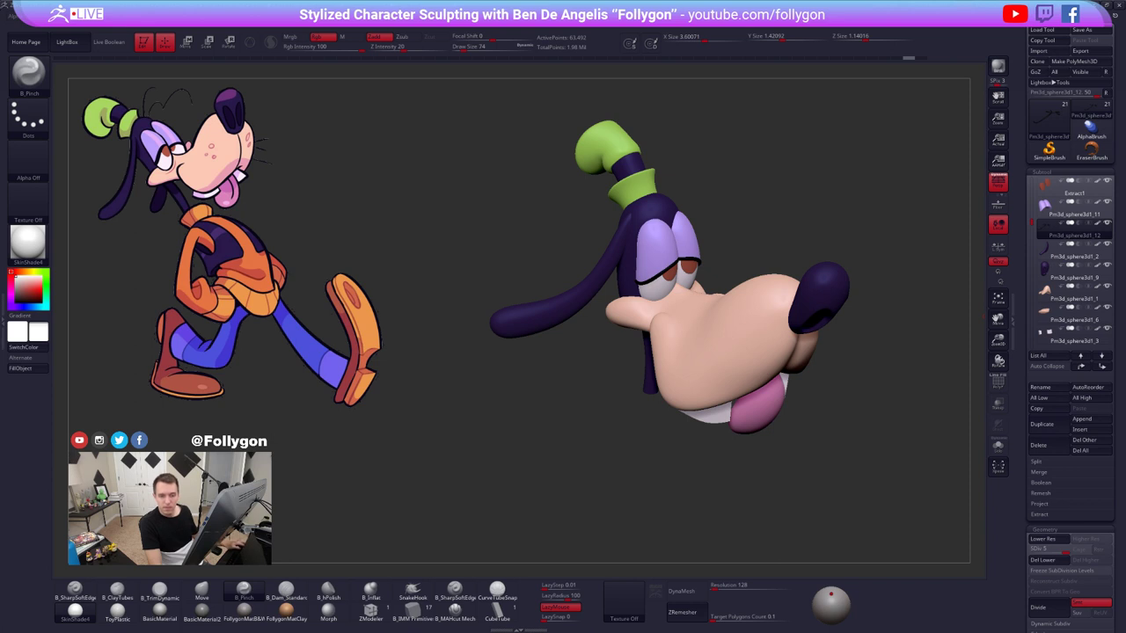
mouse_move(713, 198)
mouse_down()
mouse_move(709, 178)
mouse_move(759, 220)
mouse_move(713, 220)
mouse_up()
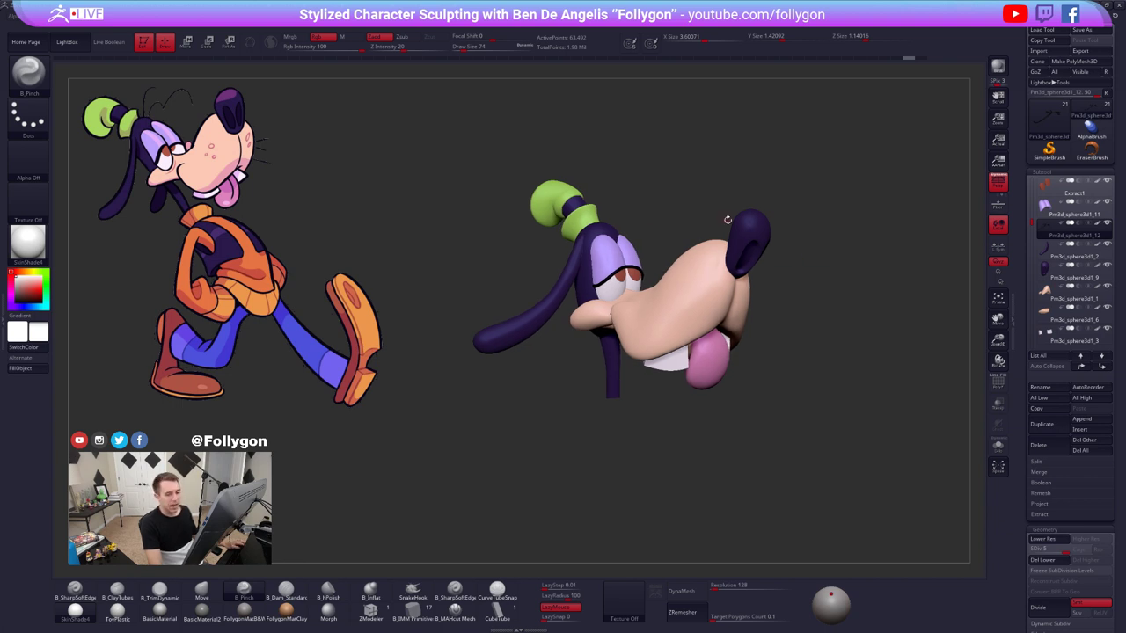
alt+drag(715, 229, 738, 232)
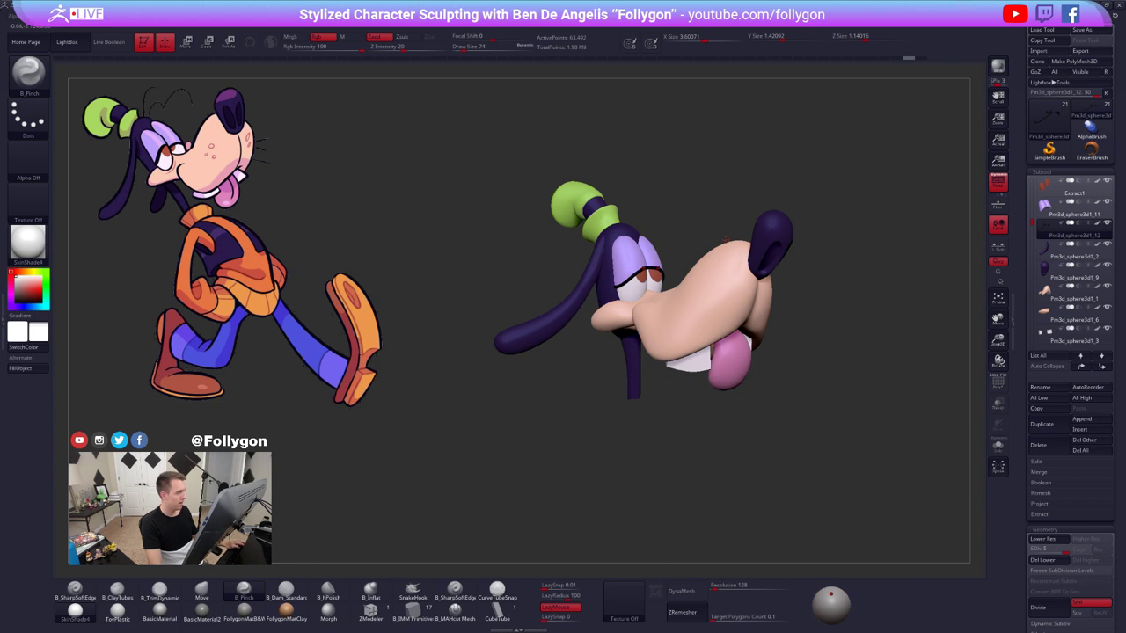
key(alt+s)
key(alt+s)
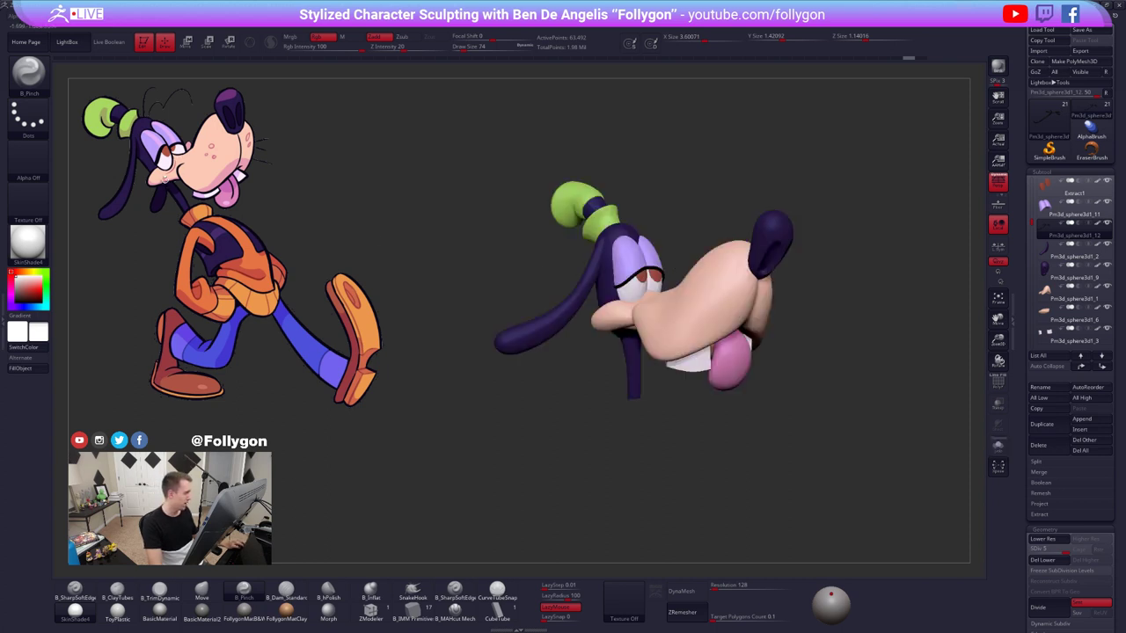
drag(449, 273, 557, 292)
mouse_move(637, 298)
ctrl+right_down()
mouse_move(660, 317)
mouse_move(612, 321)
ctrl+right_up()
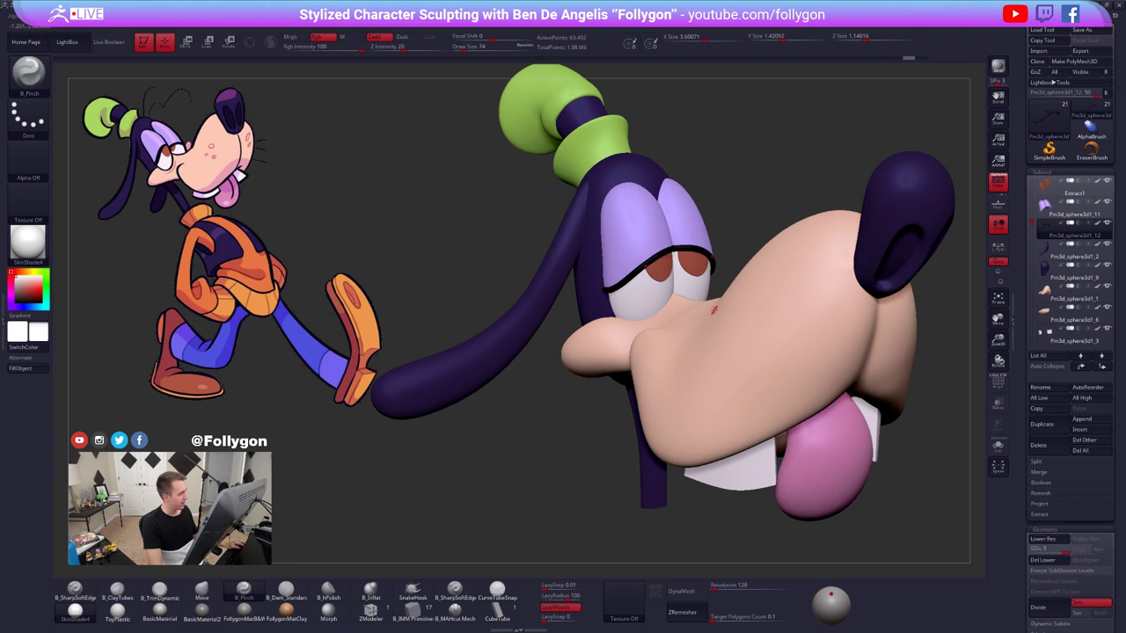
right_drag(711, 313, 672, 310)
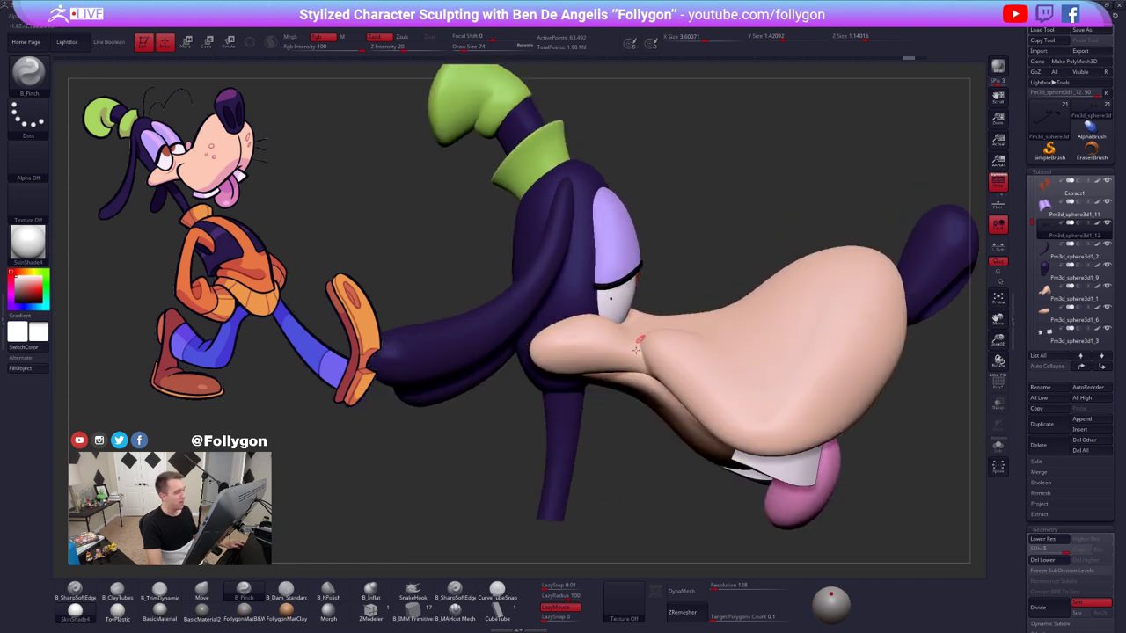
mouse_move(636, 351)
right_down()
mouse_move(636, 339)
mouse_move(669, 329)
right_up()
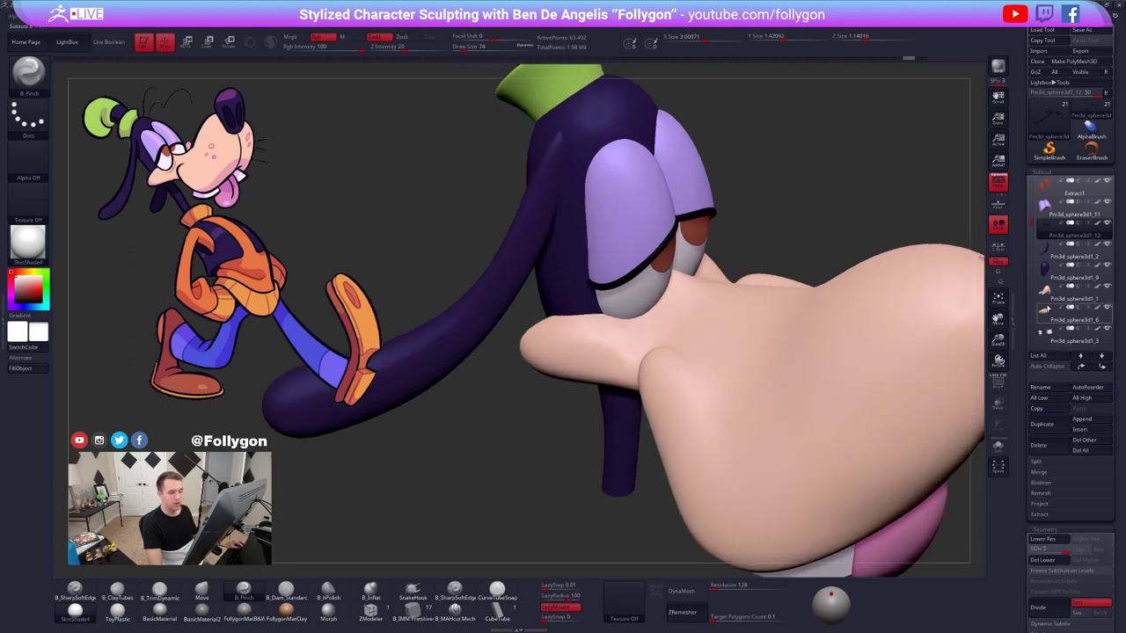
- Select the muzzle and cheek subtool, duplicate it and delete the duplicate's lower subdivision levels
key(shift+f)
alt+click(799, 323)
key(shift+f)
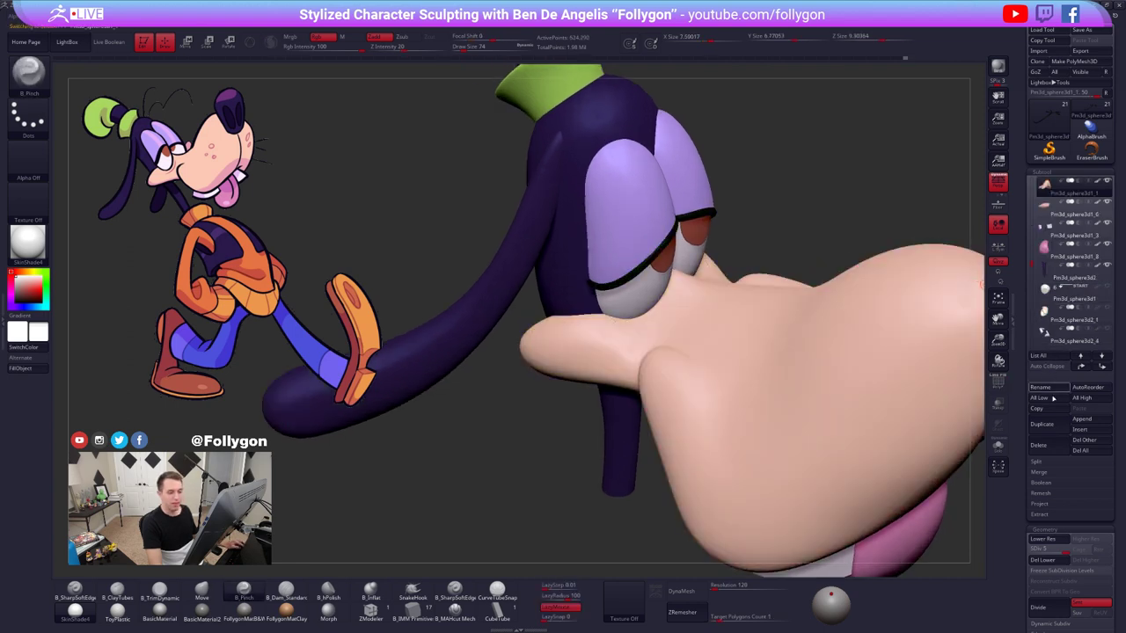
click(1047, 425)
click(1049, 562)
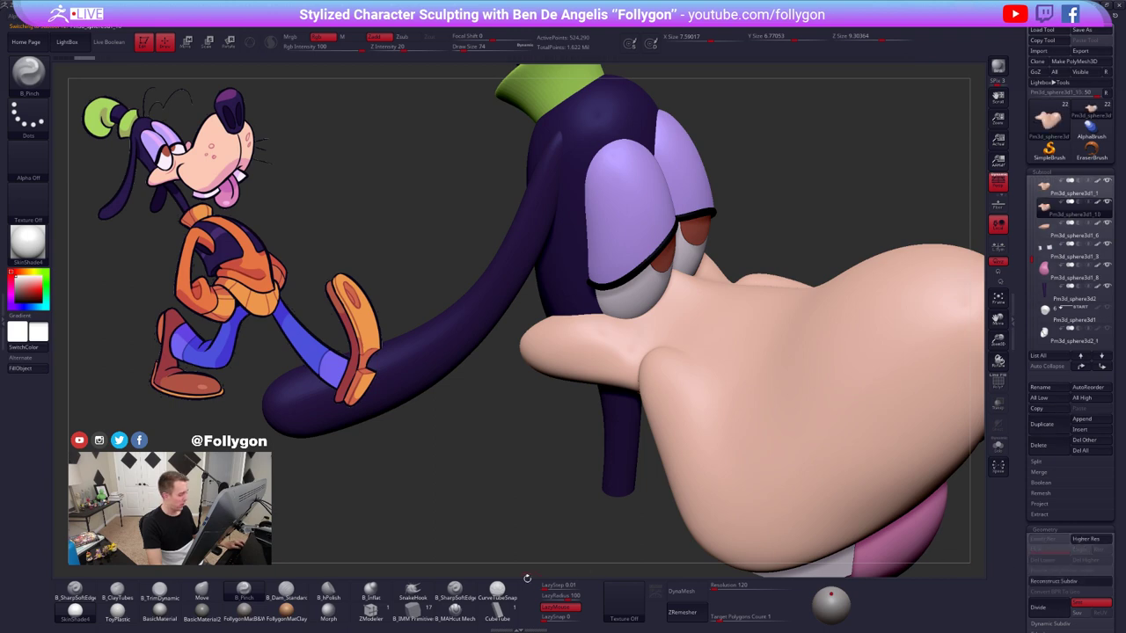
- Draw a symmetrical tube with CurveTubeSnap on the duplicate, following the lower edge of the eyes where they meet the cheeks
click(497, 589)
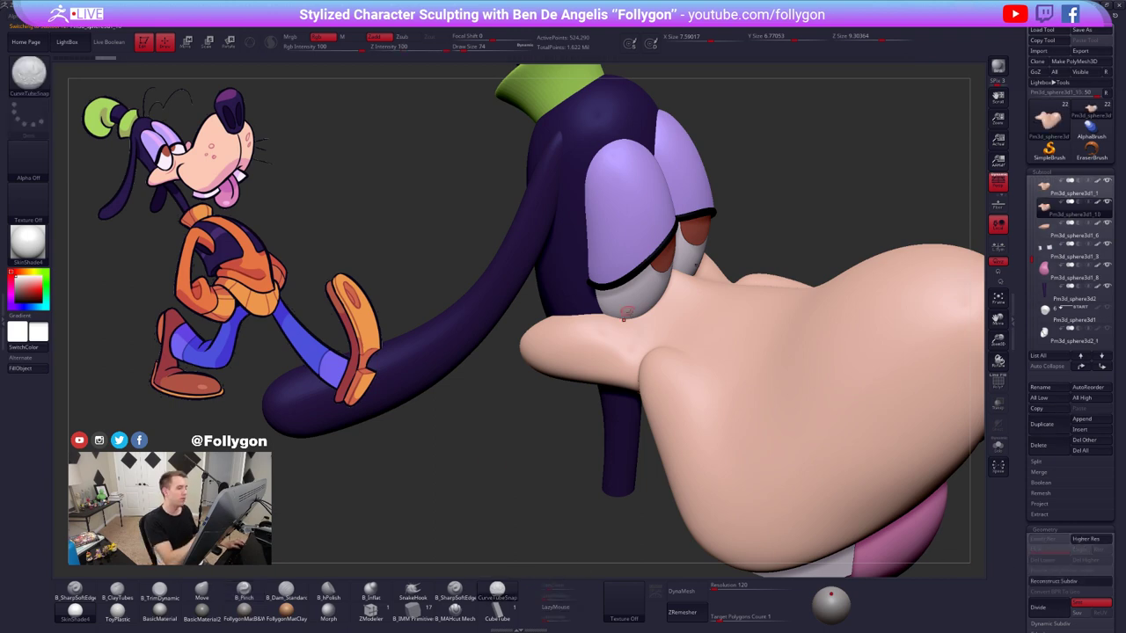
right_drag(625, 315, 606, 334)
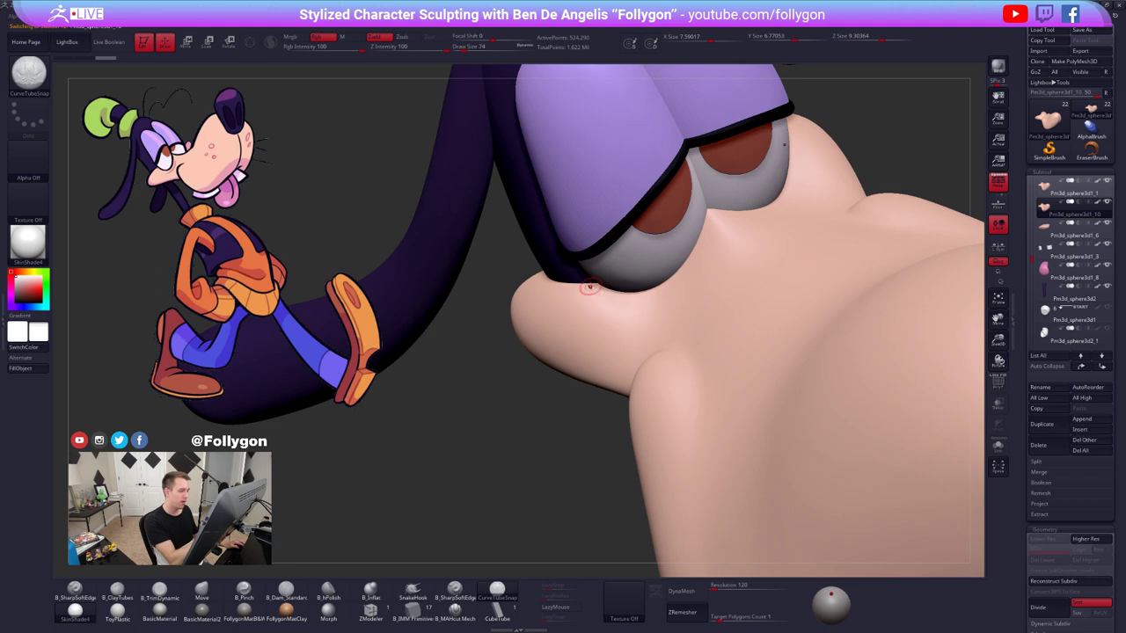
mouse_move(590, 287)
mouse_down()
mouse_move(640, 295)
mouse_move(685, 265)
mouse_move(706, 213)
mouse_up()
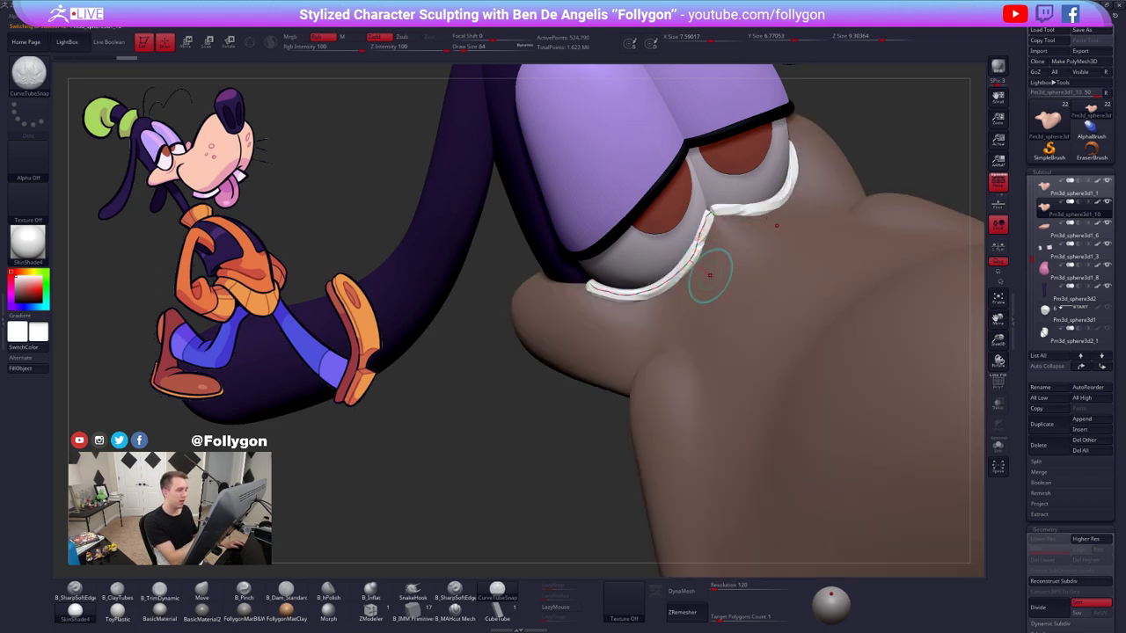
- Adjust the lower-lid tube's thickness and outer end with its wireframe shown, and release its curve
right_drag(710, 279, 721, 272)
key(shift+f)
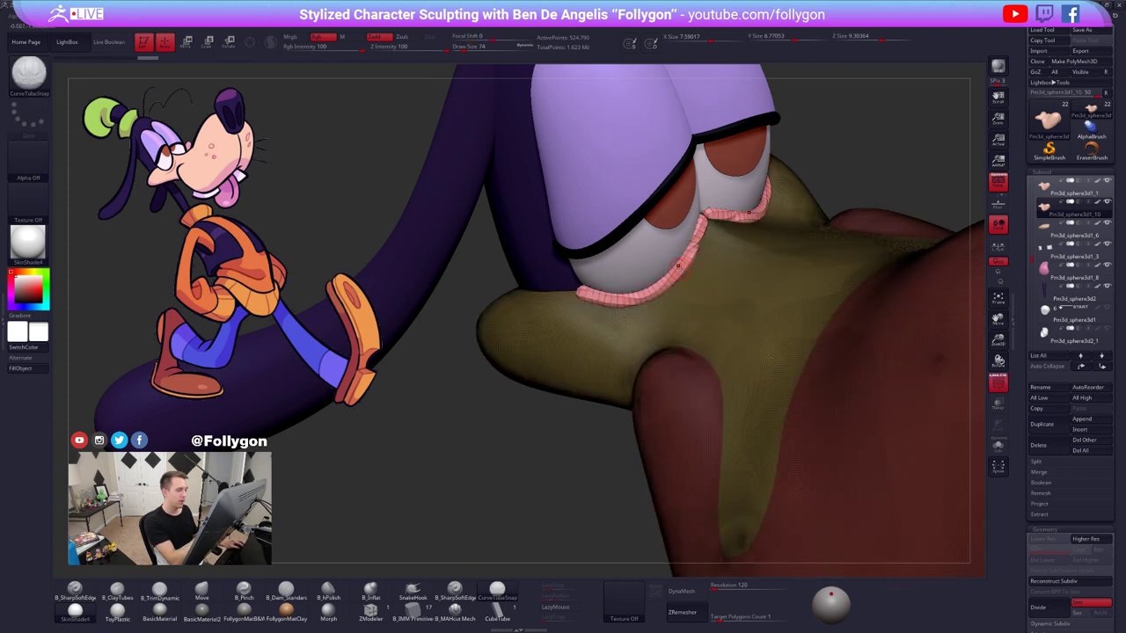
key(])
click(578, 299)
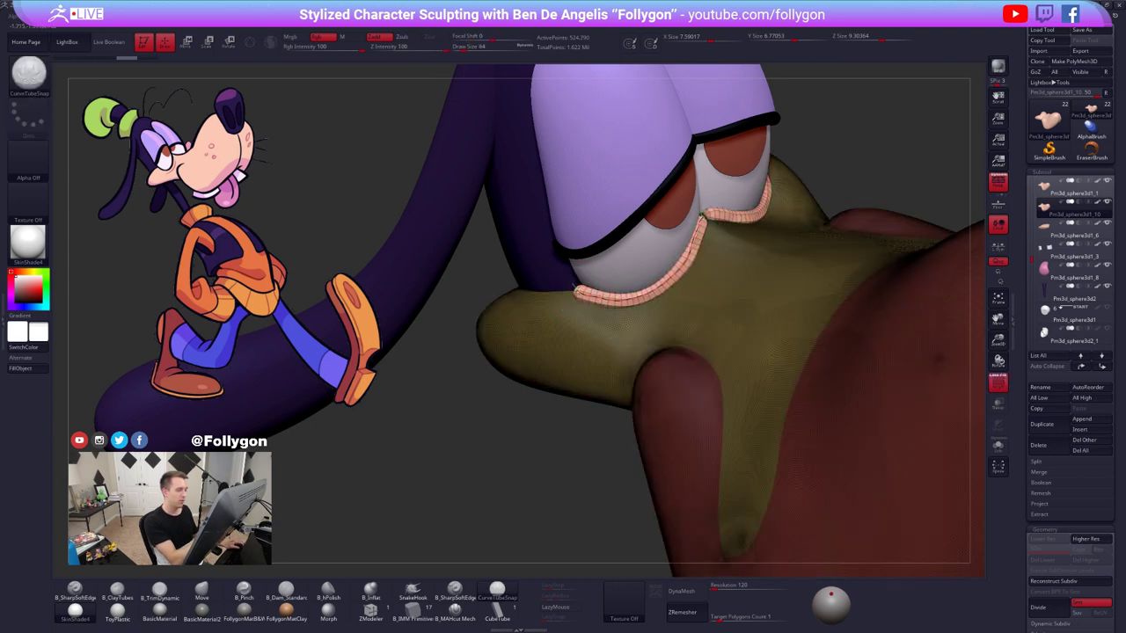
click(669, 321)
key(shift+f)
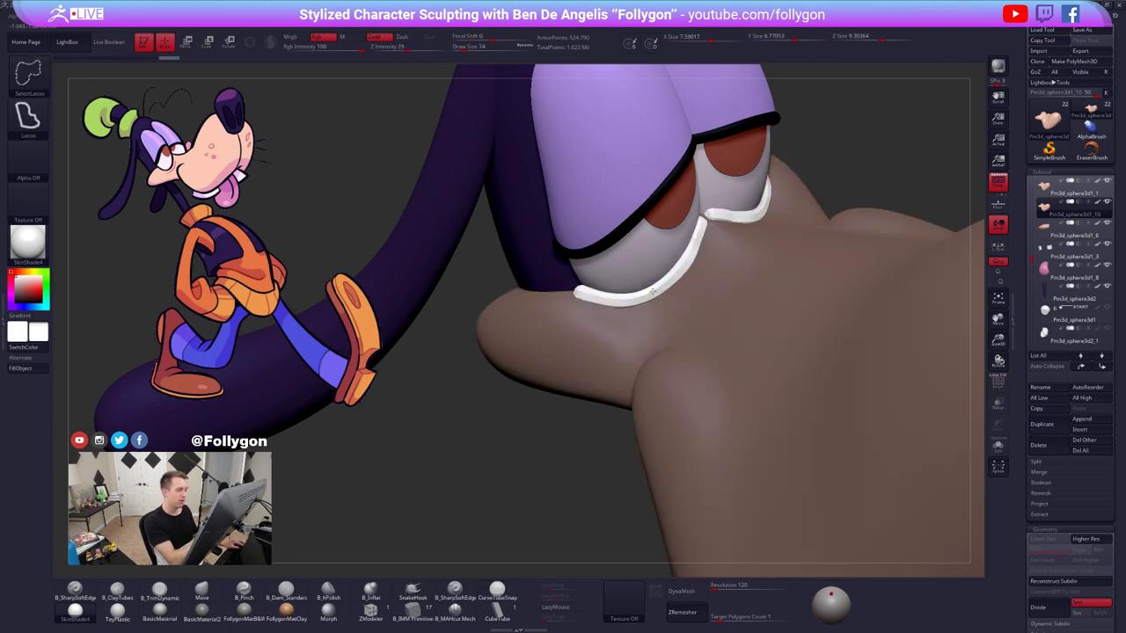
- Isolate the lower-lid tube, delete the duplicate's hidden muzzle geometry and clear the mask
ctrl+shift+click(652, 291)
key(space)
click(654, 291)
ctrl+click(730, 280)
ctrl+click(725, 274)
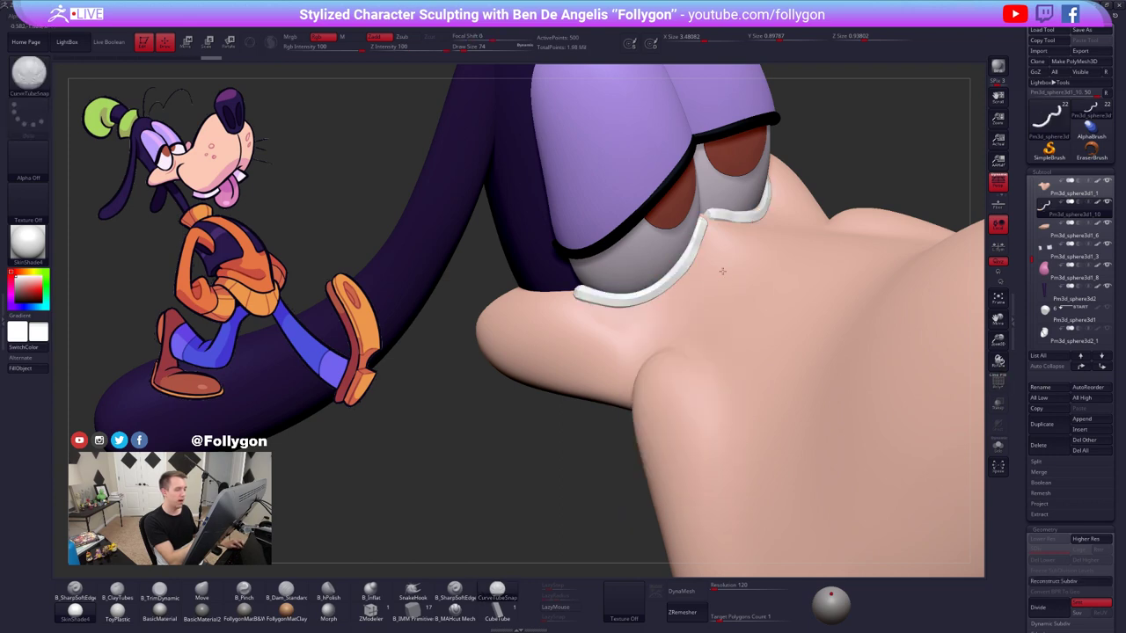
- Switch to the Standard brush and sample the face's peach skin tone as the main color
drag(722, 270, 724, 248)
key(b)
key(s)
key(t)
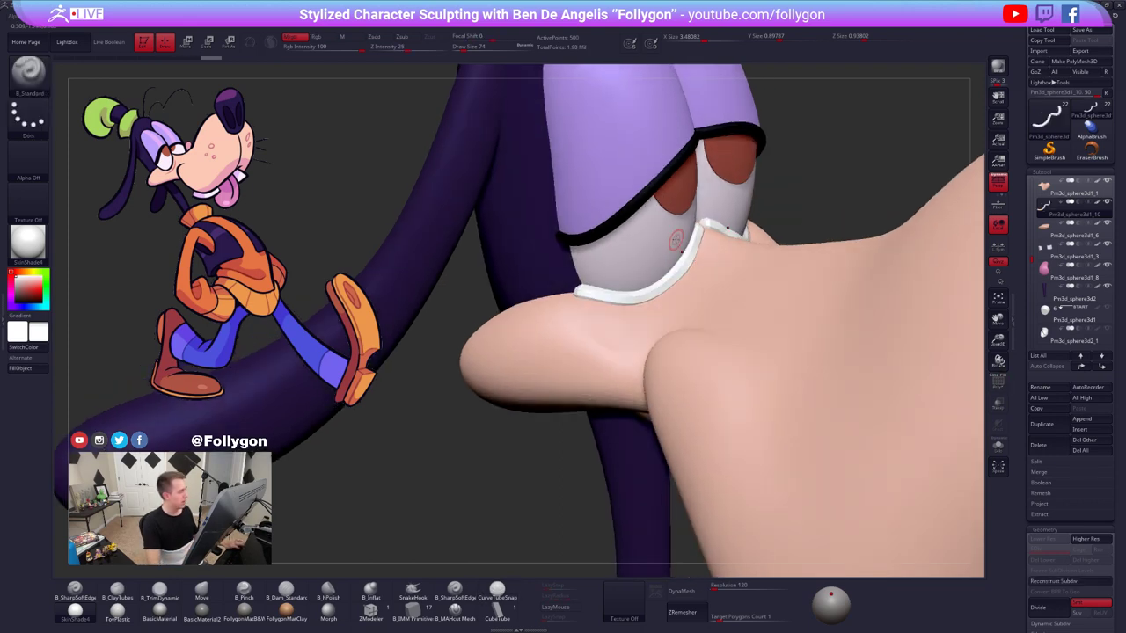
key(c)
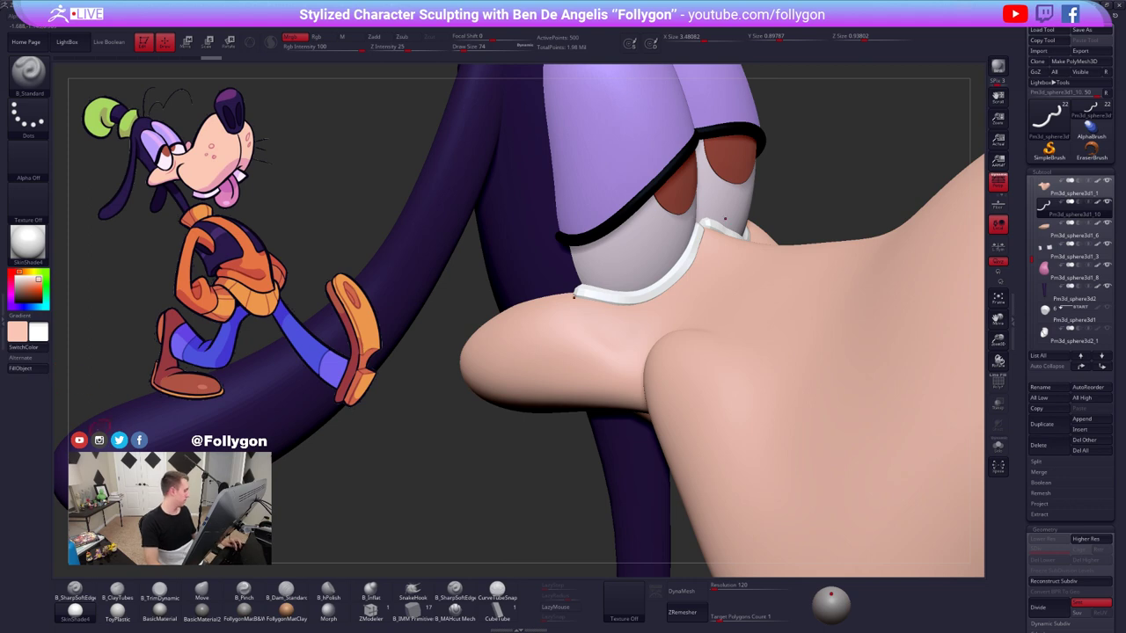
- Fill the lower-lid tube with the sampled peach skin tone and raise it to its higher subdivision level
key(v)
click(25, 372)
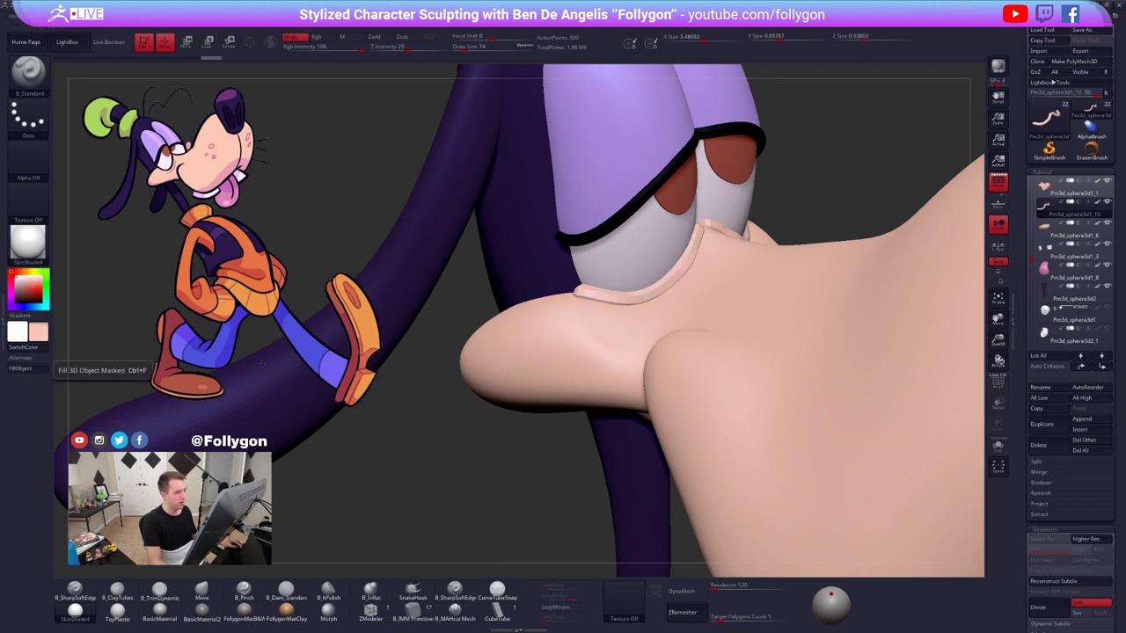
key(d)
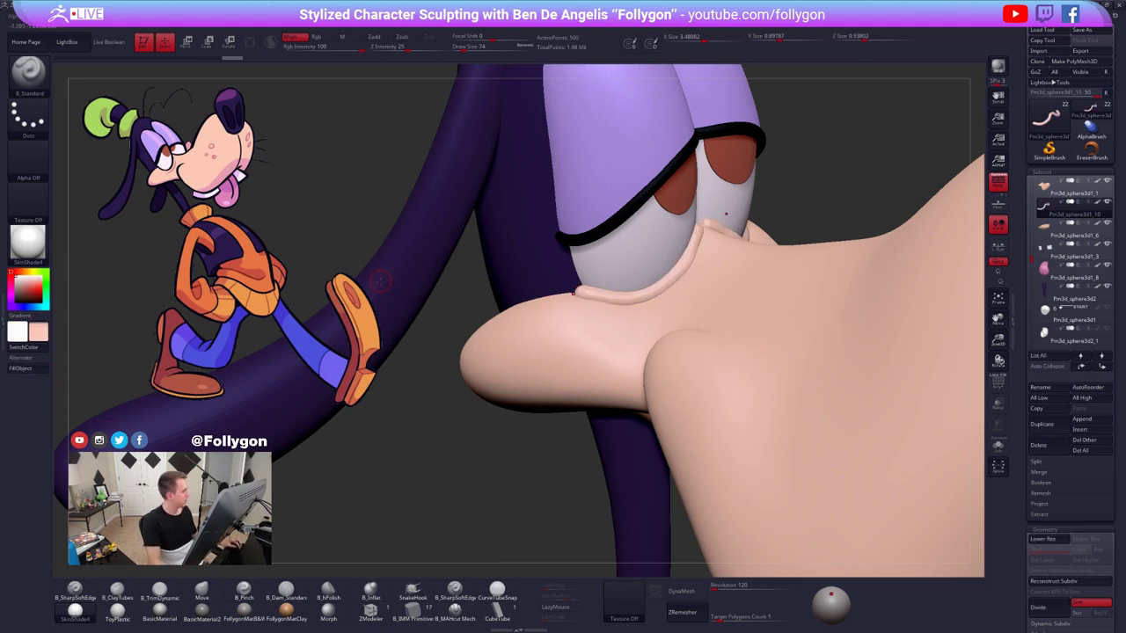
key(v)
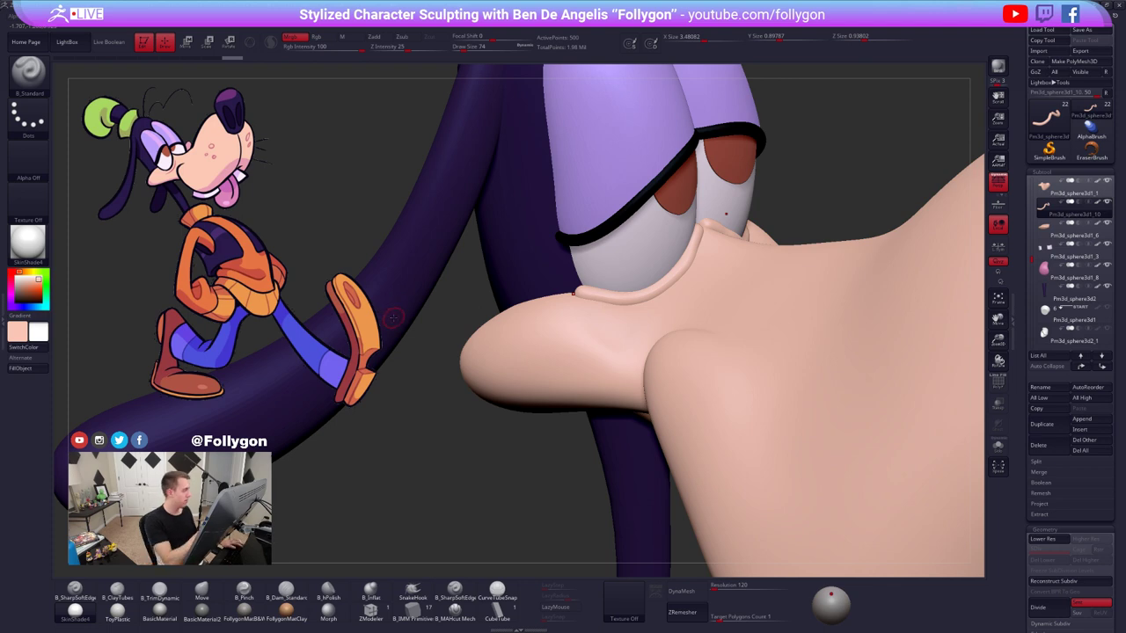
- Switch to the Move brush with a large draw size and nudge the middle of the lower-lid tube against the eye and cheek
key(b)
key(m)
key(v)
key(space)
drag(651, 295, 666, 295)
right_drag(666, 295, 674, 300)
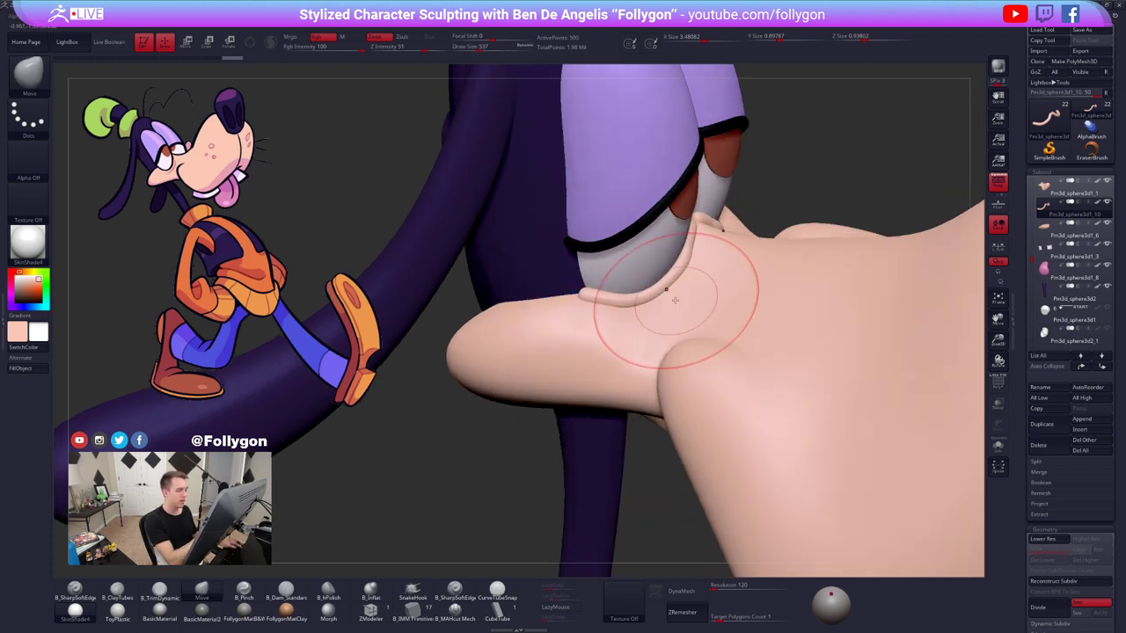
drag(674, 304, 681, 304)
right_drag(681, 305, 654, 312)
- Reshape the inner part of the lower-lid tube where it crosses the muzzle bridge between the eyes, adjusting the brush size
key(space)
drag(707, 264, 703, 238)
right_drag(704, 236, 717, 232)
key(space)
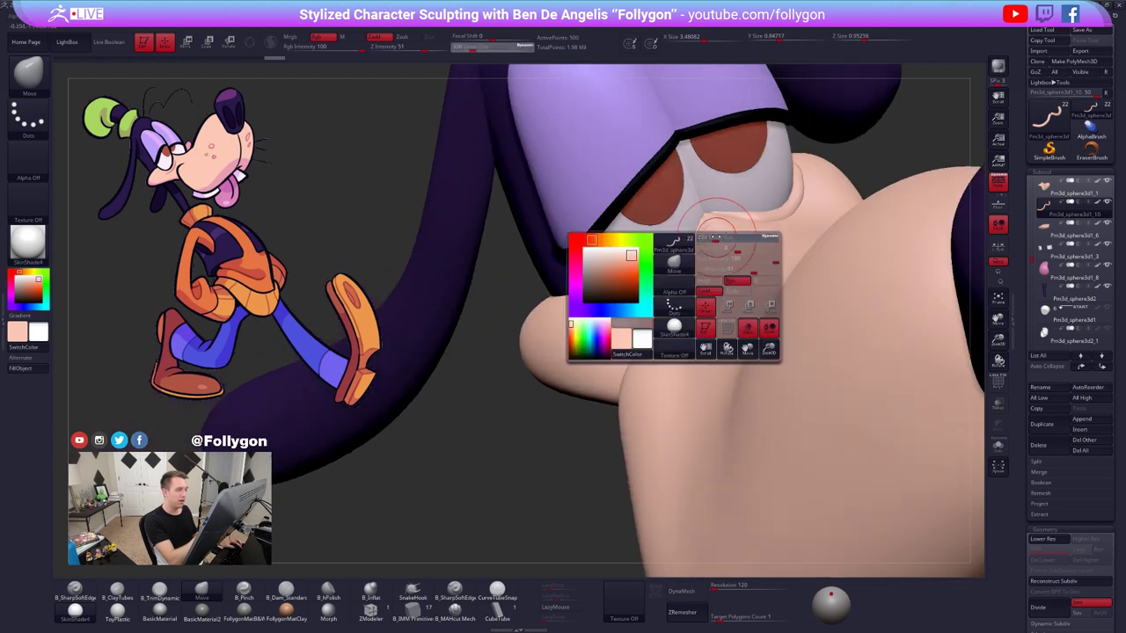
drag(716, 236, 711, 236)
mouse_move(712, 236)
right_down()
mouse_move(728, 243)
mouse_move(708, 240)
right_up()
key(ctrl+space)
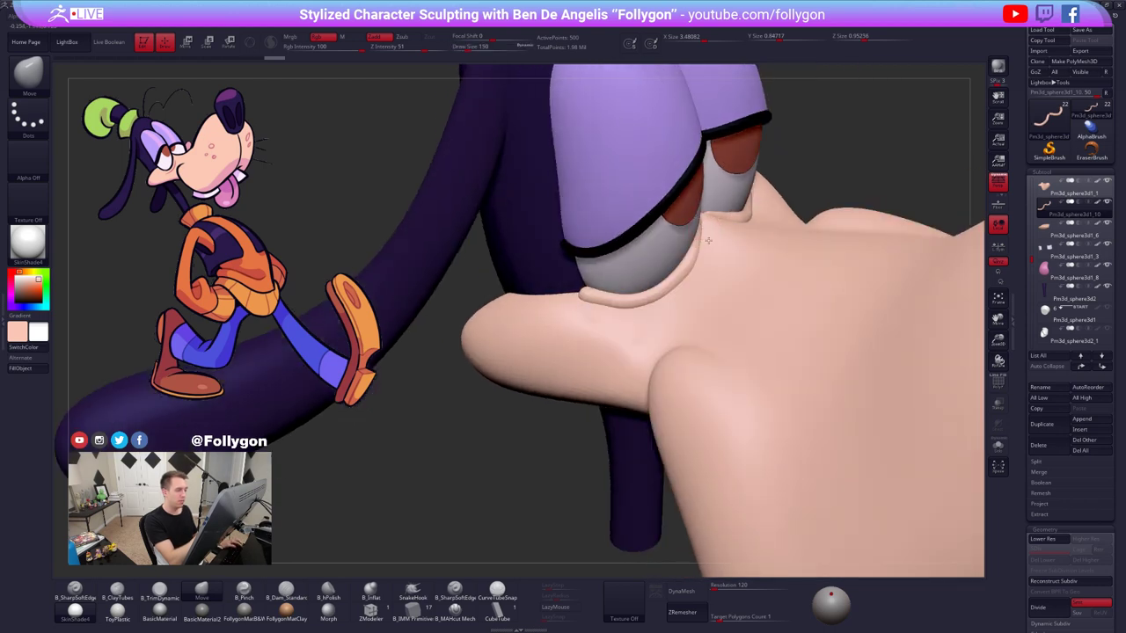
drag(708, 240, 723, 234)
key(space)
key(ctrl+space)
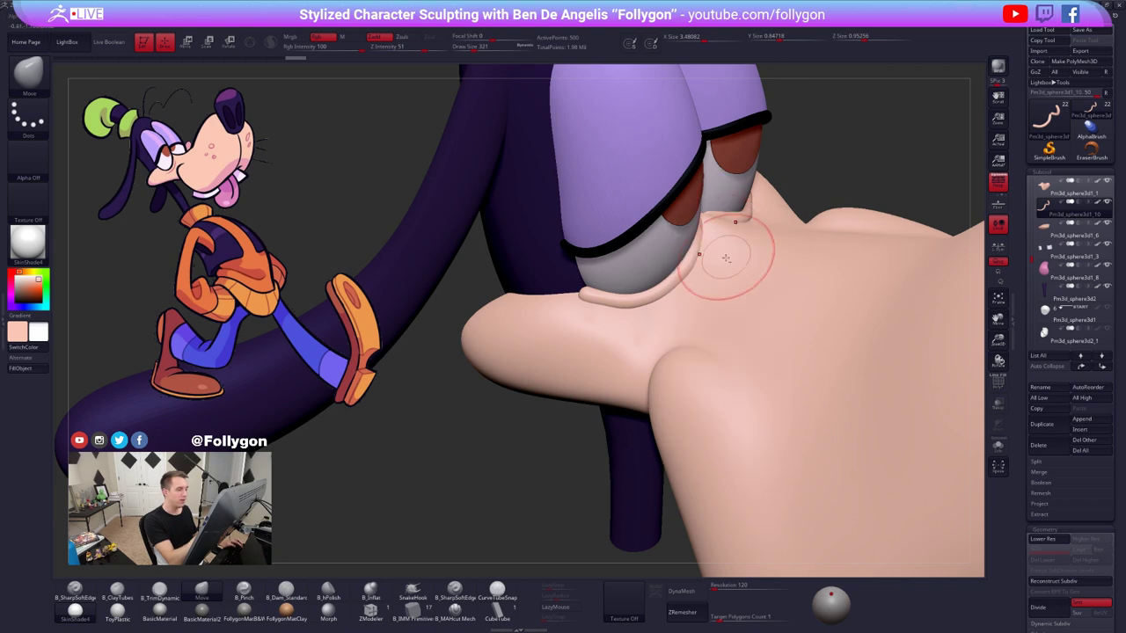
- Pull the outer end of the lower-lid tube down onto the cheek and refine its curve beneath the eye using a larger Move brush
right_drag(727, 258, 695, 271)
right_drag(581, 319, 598, 308)
key(space)
drag(598, 300, 604, 298)
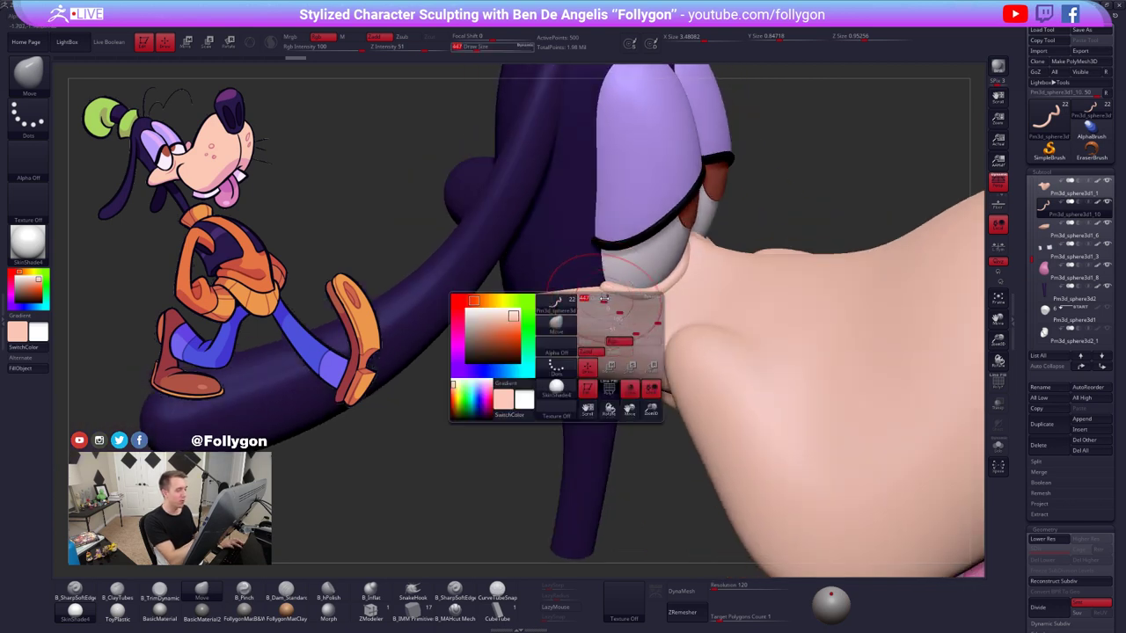
right_drag(605, 299, 595, 295)
drag(594, 294, 583, 316)
right_drag(607, 328, 564, 333)
mouse_move(687, 296)
right_down()
mouse_move(684, 311)
mouse_move(706, 312)
mouse_move(694, 311)
right_up()
drag(694, 312, 697, 308)
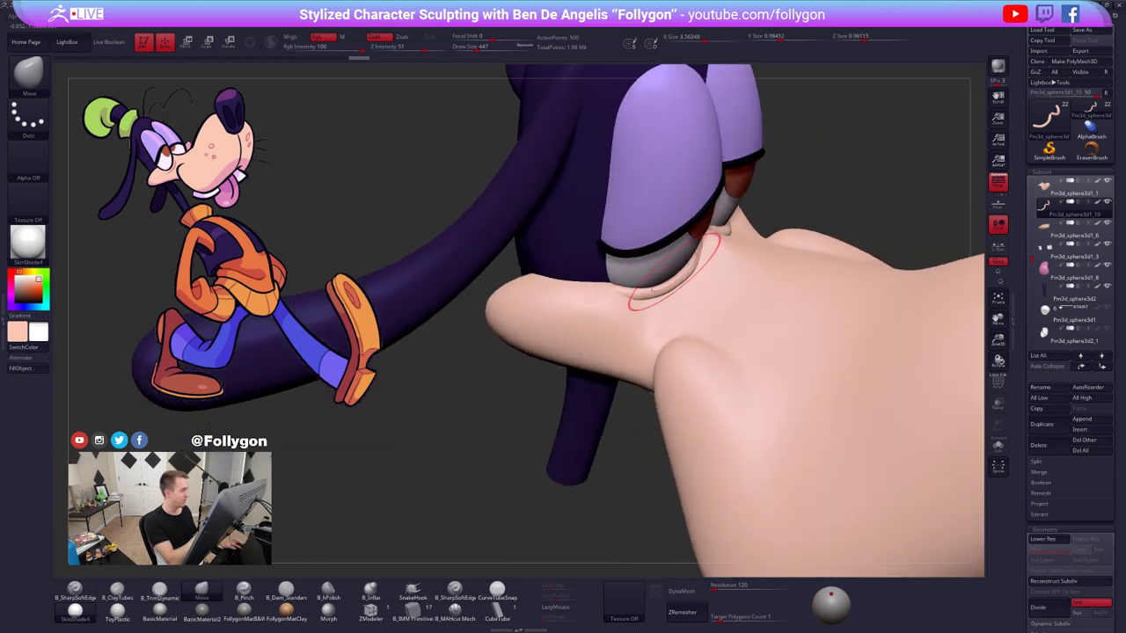
- Reshape the lower eyelid strips around the eyeballs with the Move brush, reducing the draw size to 306
right_drag(636, 301, 588, 310)
key(space)
mouse_move(706, 251)
right_down()
mouse_move(704, 287)
mouse_move(712, 261)
mouse_move(691, 264)
right_up()
key(space)
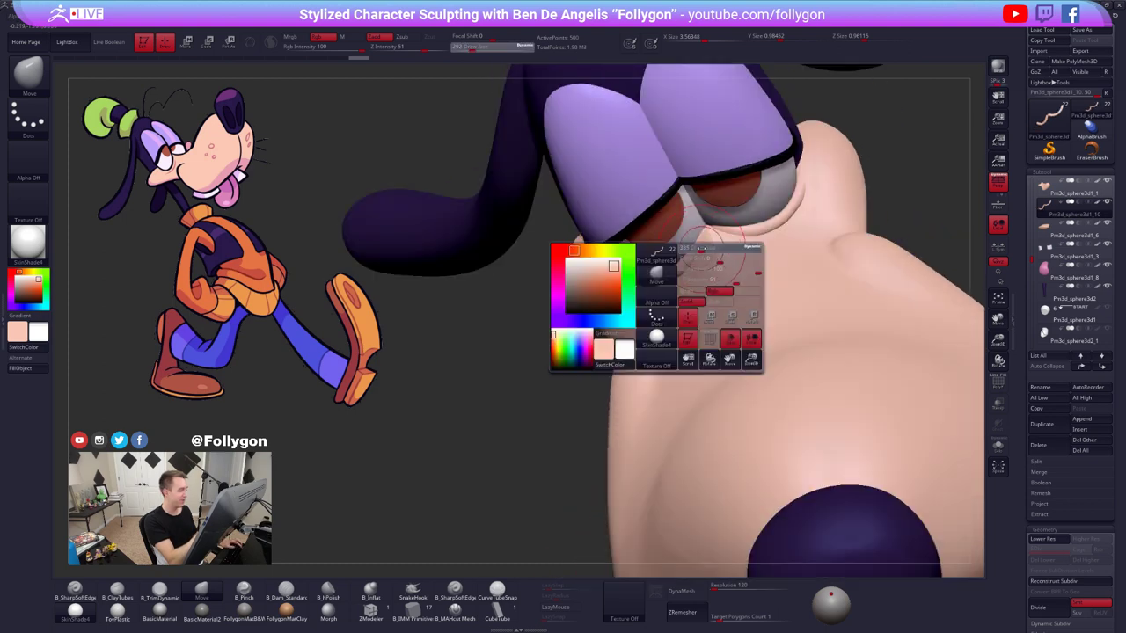
drag(705, 250, 701, 250)
ctrl+right_drag(691, 267, 698, 262)
key(space)
drag(705, 251, 702, 251)
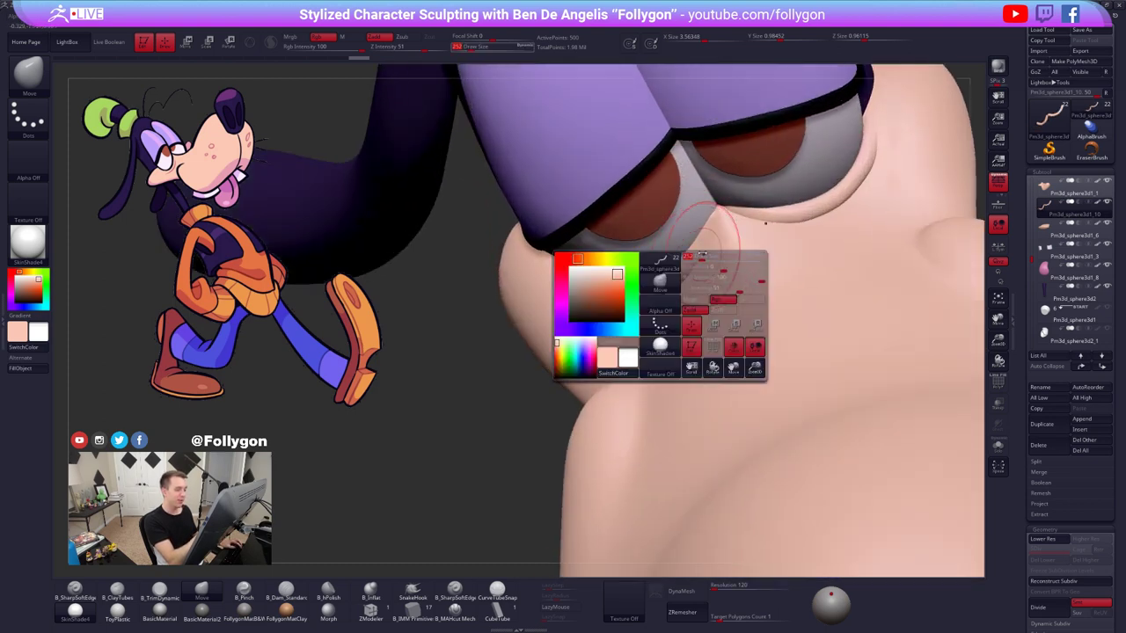
right_drag(704, 251, 705, 251)
key(space)
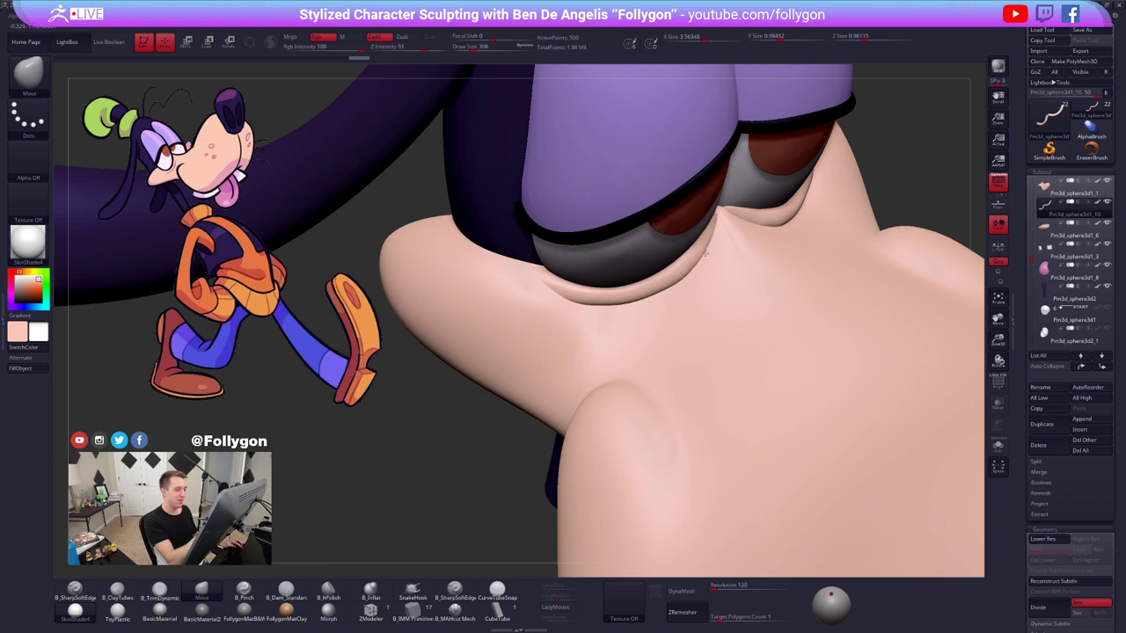
right_drag(705, 253, 621, 222)
mouse_move(722, 243)
right_down()
mouse_move(715, 227)
mouse_move(694, 244)
right_up()
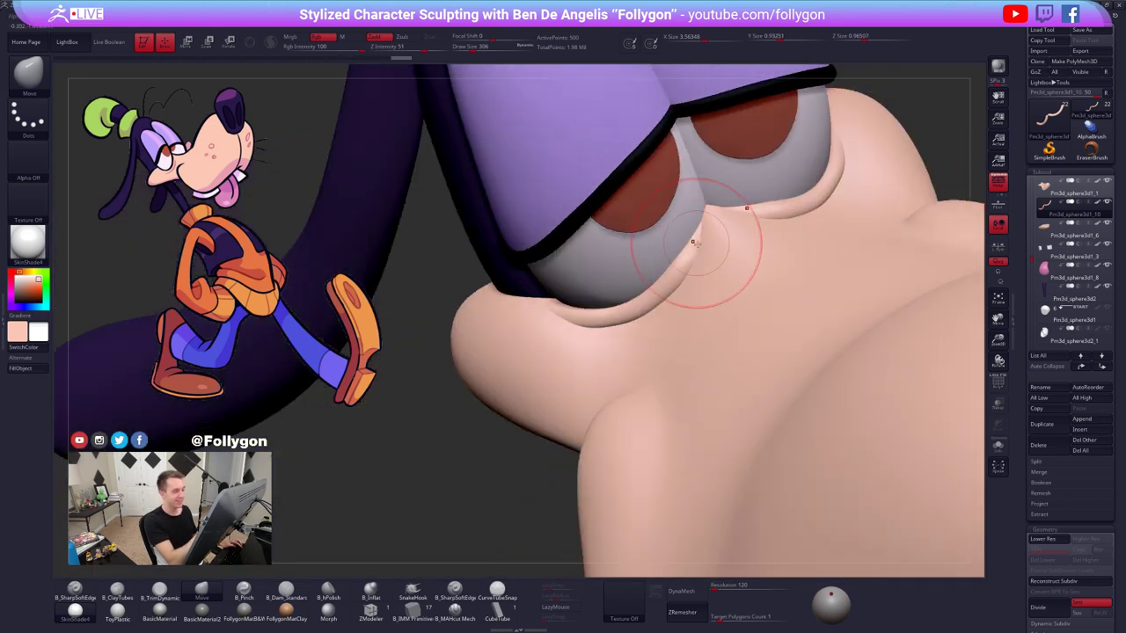
- Isolate the lower eyelid strips, subdivide them twice to level 3 and smooth the surface
key(alt+s)
key(shift+d)
key(ctrl+d)
key(ctrl+d)
key(2)
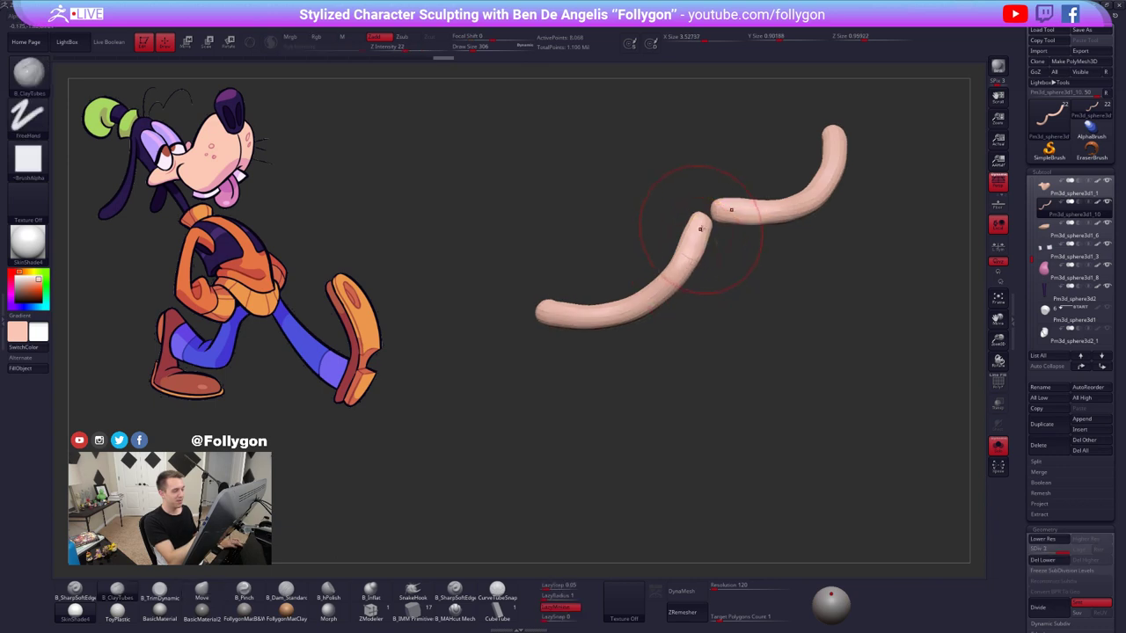
shift+drag(677, 275, 682, 283)
key(alt+s)
- Adjust the inner part of the lower eyelids with the Move brush at draw size 430
mouse_move(703, 253)
right_down()
mouse_move(678, 284)
mouse_move(681, 338)
mouse_move(683, 327)
mouse_move(629, 317)
mouse_move(700, 296)
mouse_move(668, 328)
mouse_move(675, 348)
mouse_move(638, 355)
mouse_move(686, 297)
mouse_move(690, 255)
right_up()
key(b)
key(m)
key(v)
right_drag(659, 304, 709, 294)
key(space)
drag(690, 304, 706, 303)
right_drag(704, 281, 712, 244)
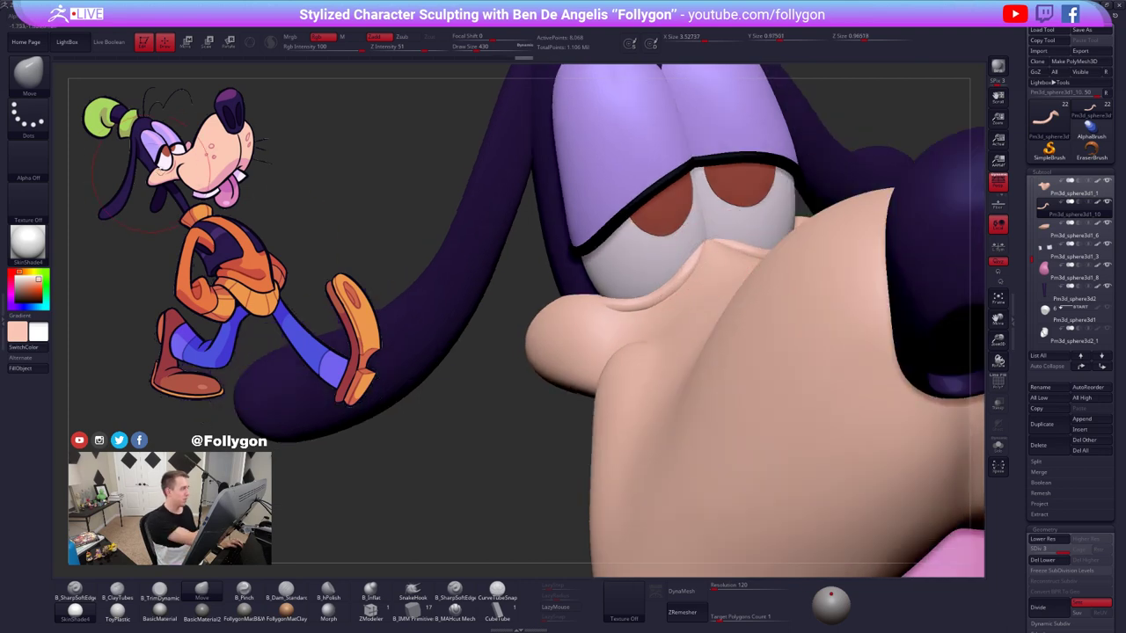
- Nudge the outer end and underside of the lower eyelid strips so they wrap closely around the eyeballs
mouse_move(716, 244)
right_down()
mouse_move(723, 251)
mouse_move(588, 294)
right_up()
drag(582, 289, 582, 301)
right_drag(582, 301, 584, 295)
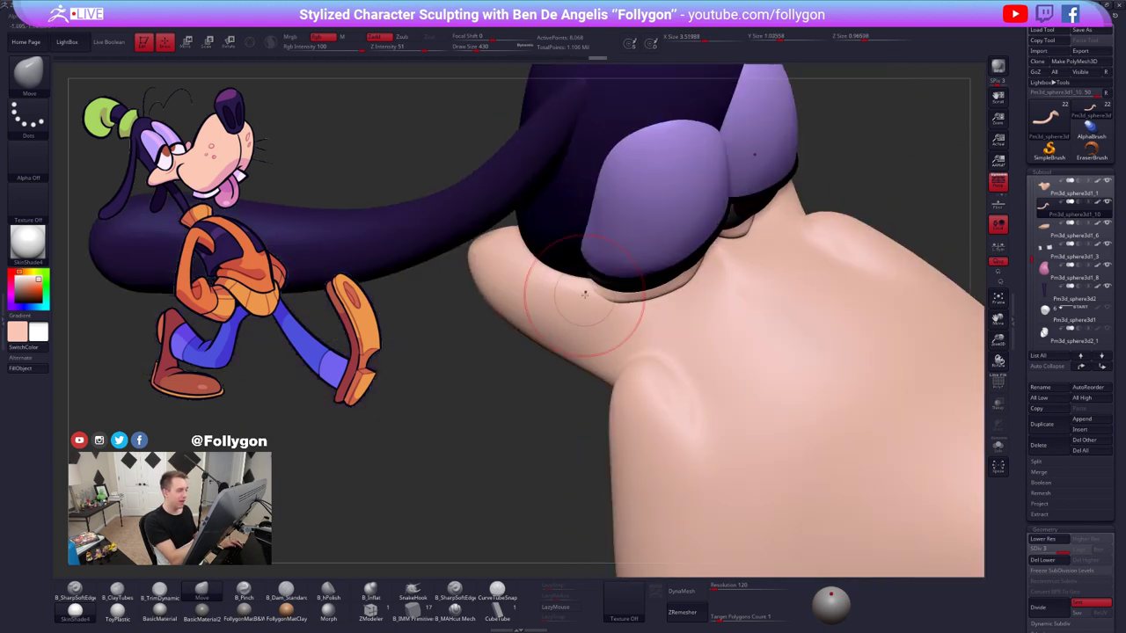
drag(587, 289, 591, 291)
right_drag(590, 291, 621, 271)
drag(658, 305, 661, 314)
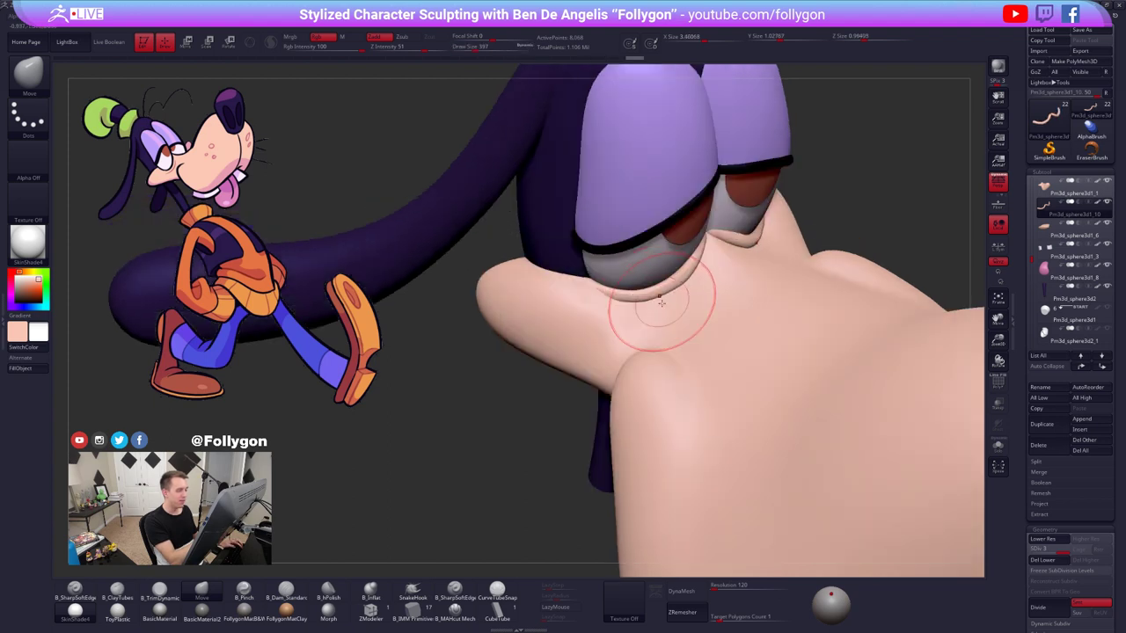
right_drag(660, 314, 666, 309)
ctrl+right_click(666, 308)
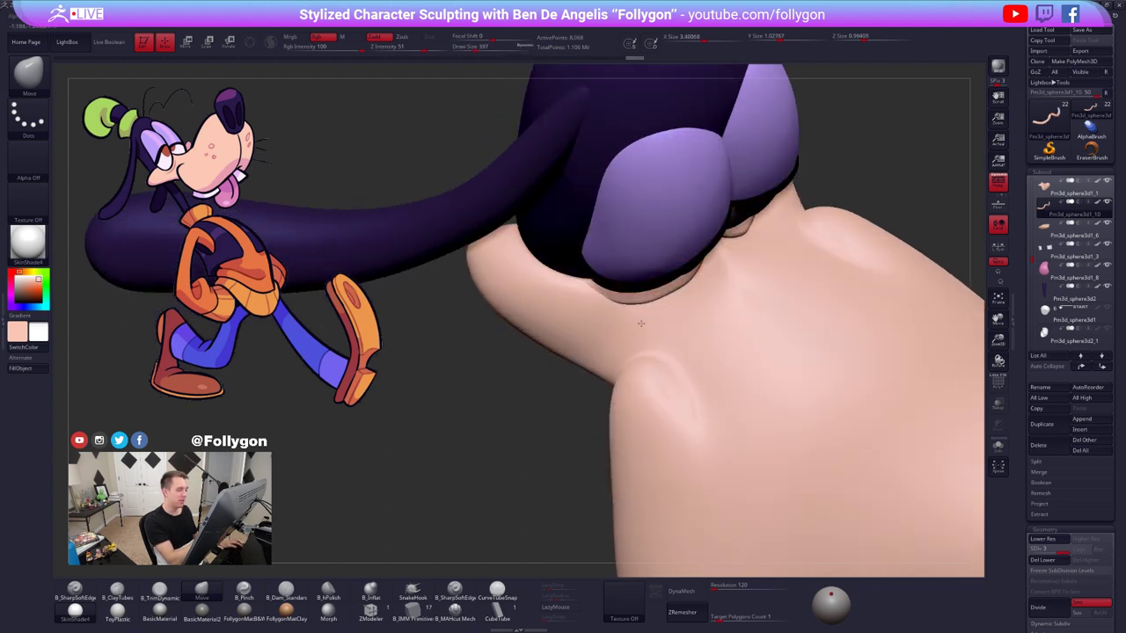
drag(673, 305, 675, 309)
right_drag(675, 308, 675, 308)
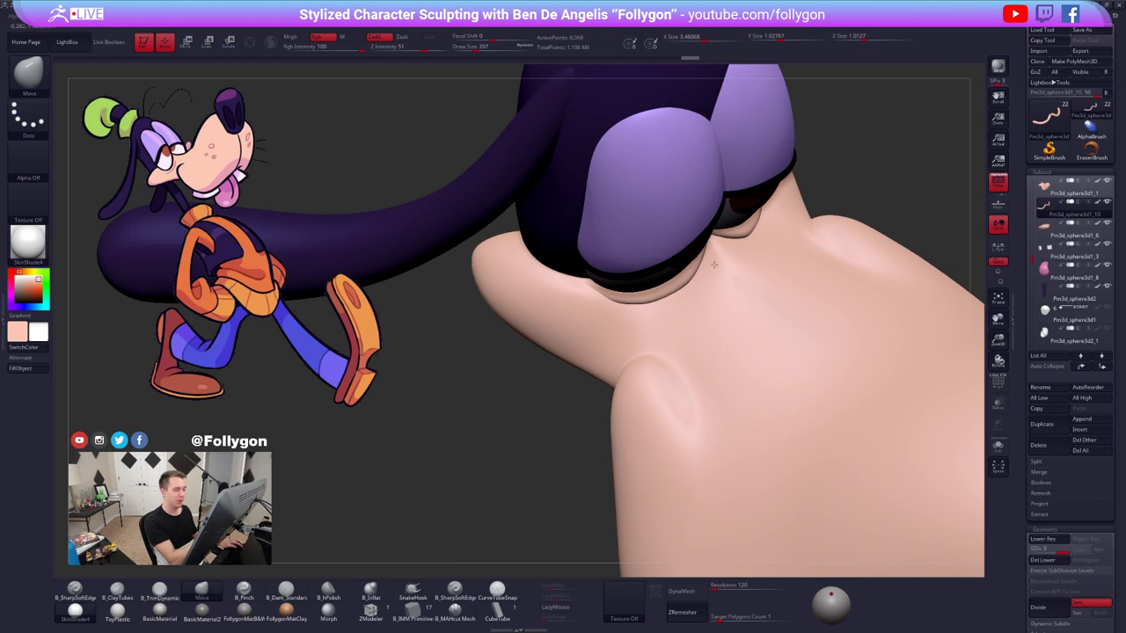
drag(714, 265, 716, 269)
mouse_move(715, 268)
right_down()
mouse_move(699, 282)
mouse_move(719, 259)
right_up()
- Raise the lower eyelid strips to subdivision level 4 and refine their inner ends at draw size 500
ctrl+right_click(700, 278)
key(space)
drag(719, 258, 728, 259)
mouse_move(724, 261)
right_down()
mouse_move(709, 249)
mouse_move(734, 239)
mouse_move(706, 228)
right_up()
key(d)
key(ctrl+z)
key(ctrl+z)
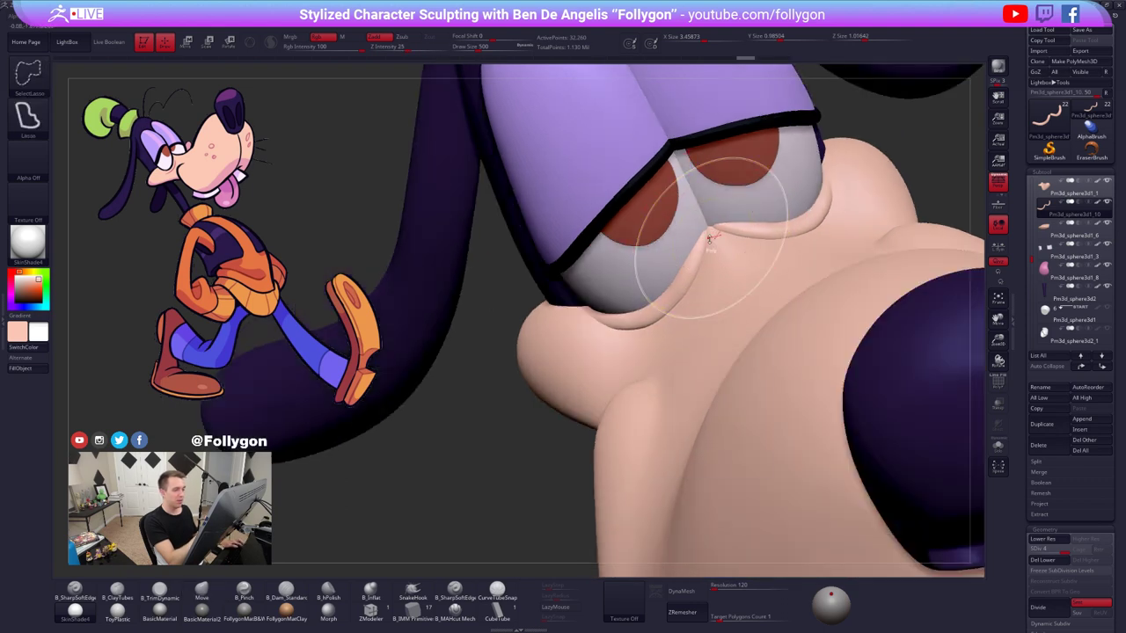
key(alt+s)
key(alt+s)
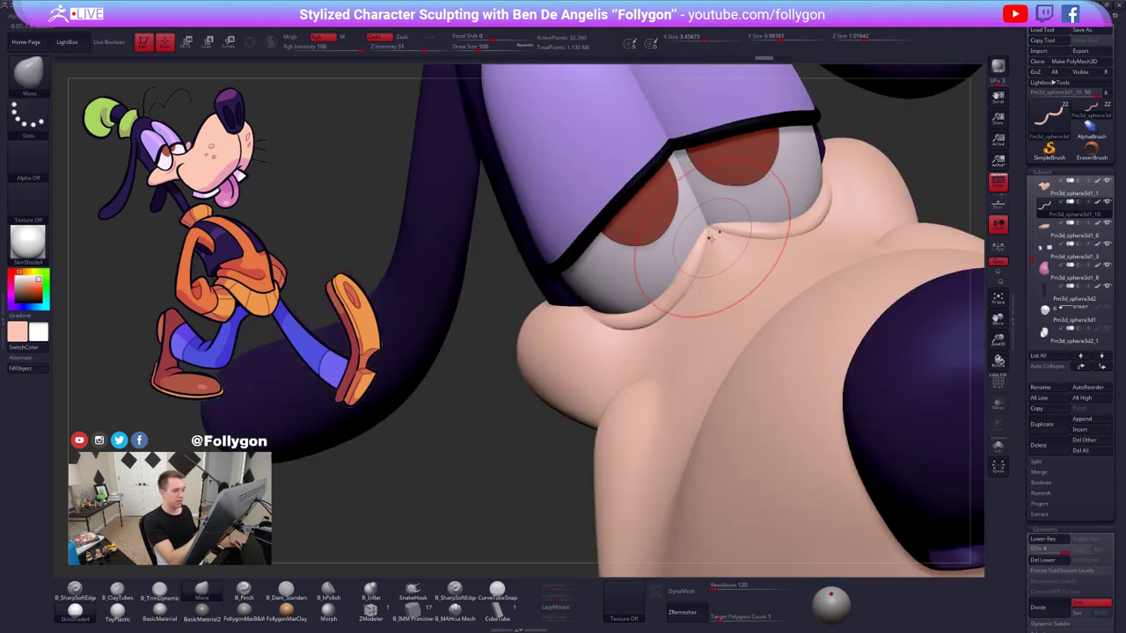
- Shape the inner ends of the lower eyelids where they meet between the eyes, reducing the draw size to 292
right_drag(711, 236, 720, 239)
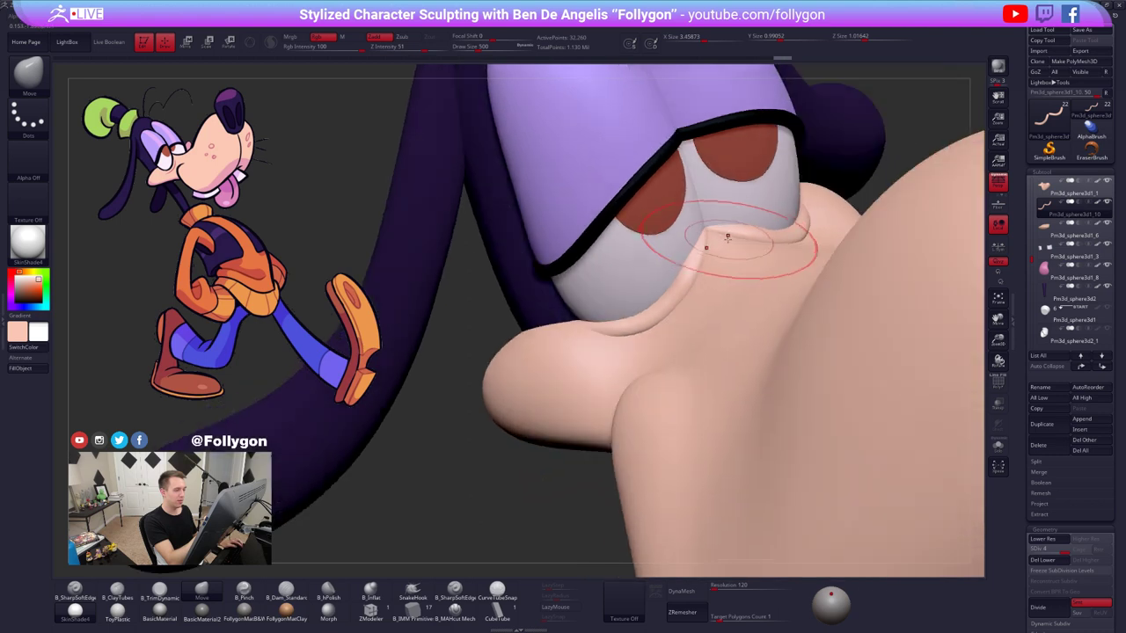
key(ctrl+shift+d)
click(706, 252)
key(s)
drag(700, 266, 683, 264)
right_drag(693, 254, 692, 245)
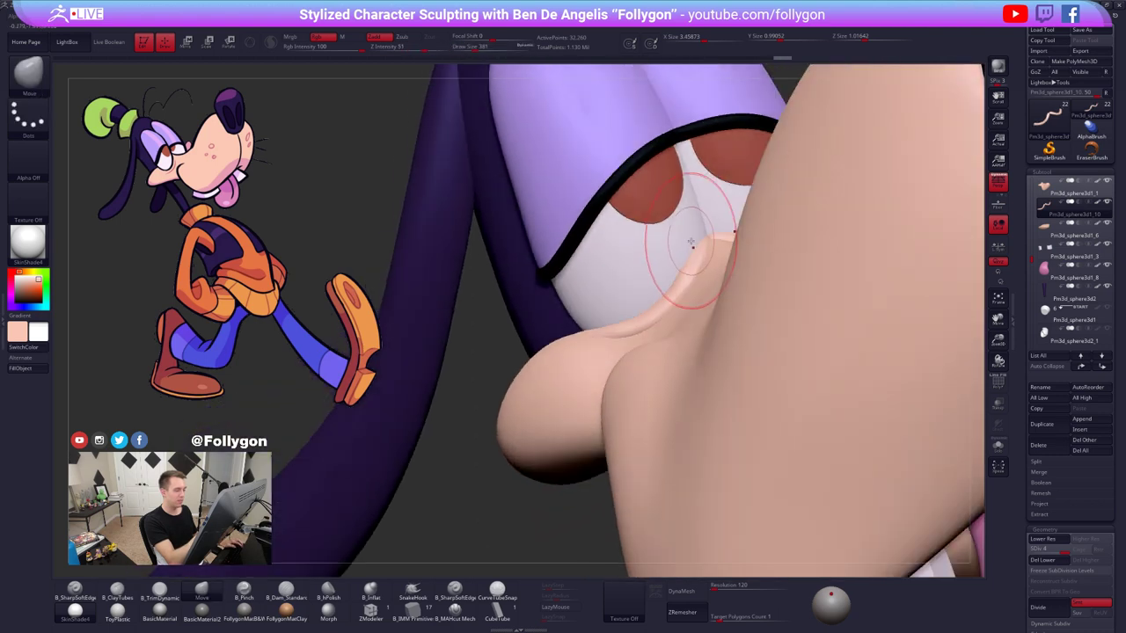
key(s)
mouse_move(695, 260)
mouse_down()
mouse_move(544, 272)
mouse_move(550, 257)
mouse_up()
- Isolate the lower eyelid strips at subdivision level 3 and mask them
key(alt+s)
key(shift+d)
key(shift+d)
key(s)
key(ctrl)
key(d)
ctrl+click(649, 295)
ctrl+click(687, 290)
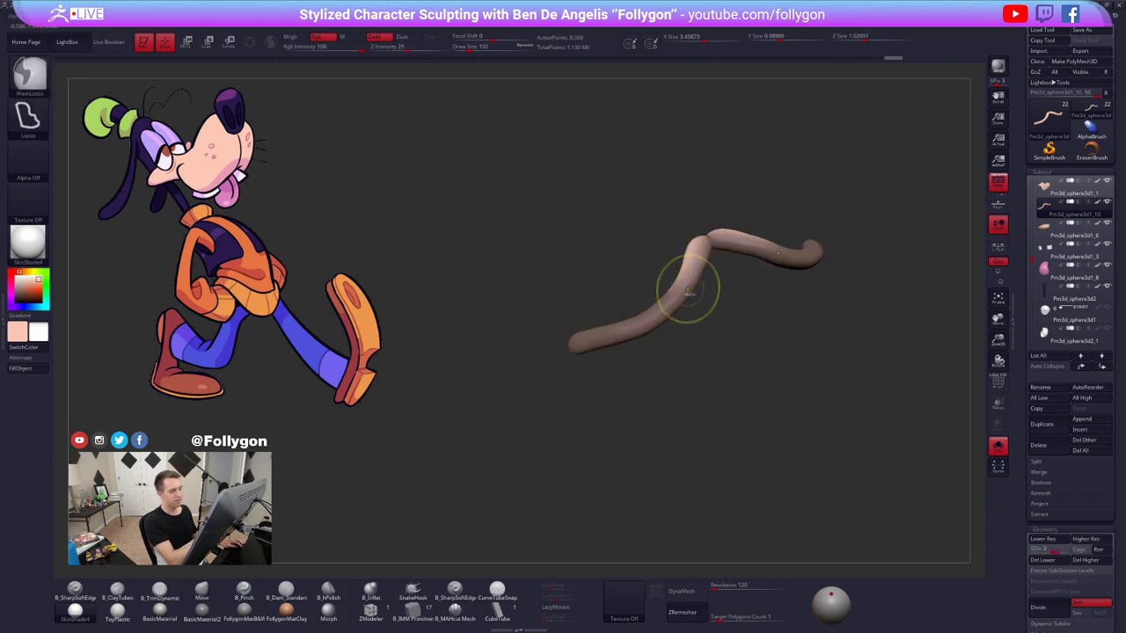
- Bring back the full head, smooth the lower eyelid along the eyeball and return it to subdivision level 4
key(shift+s)
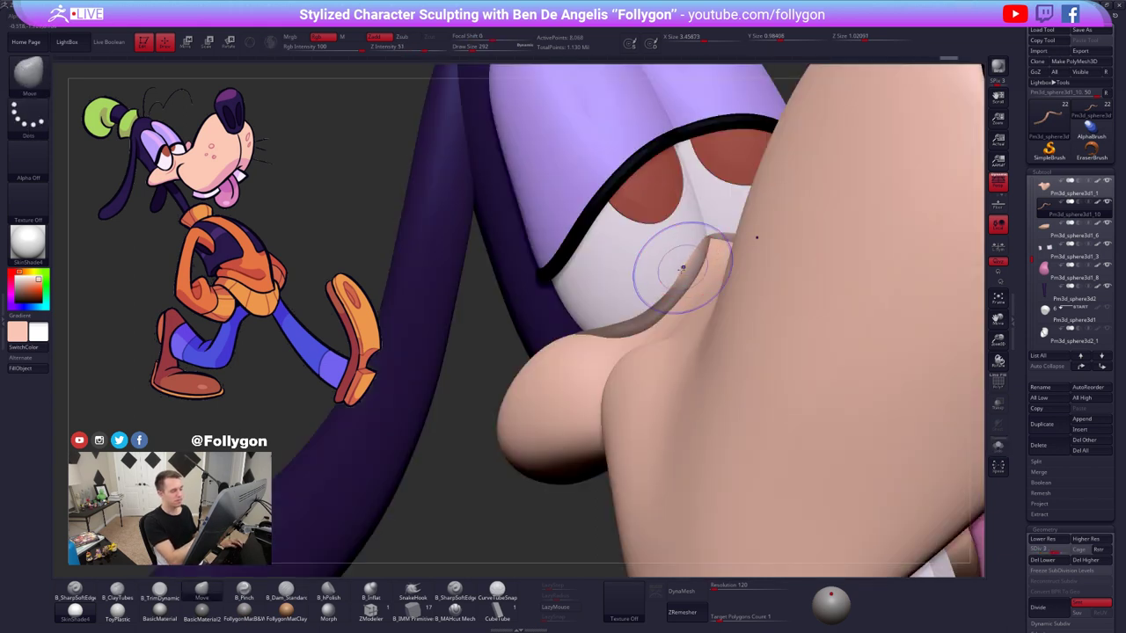
shift+drag(682, 268, 675, 285)
key(shift+s)
key(ctrl+shift+a)
key(shift+s)
mouse_move(611, 338)
right_down()
mouse_move(663, 354)
mouse_move(735, 304)
right_up()
key(d)
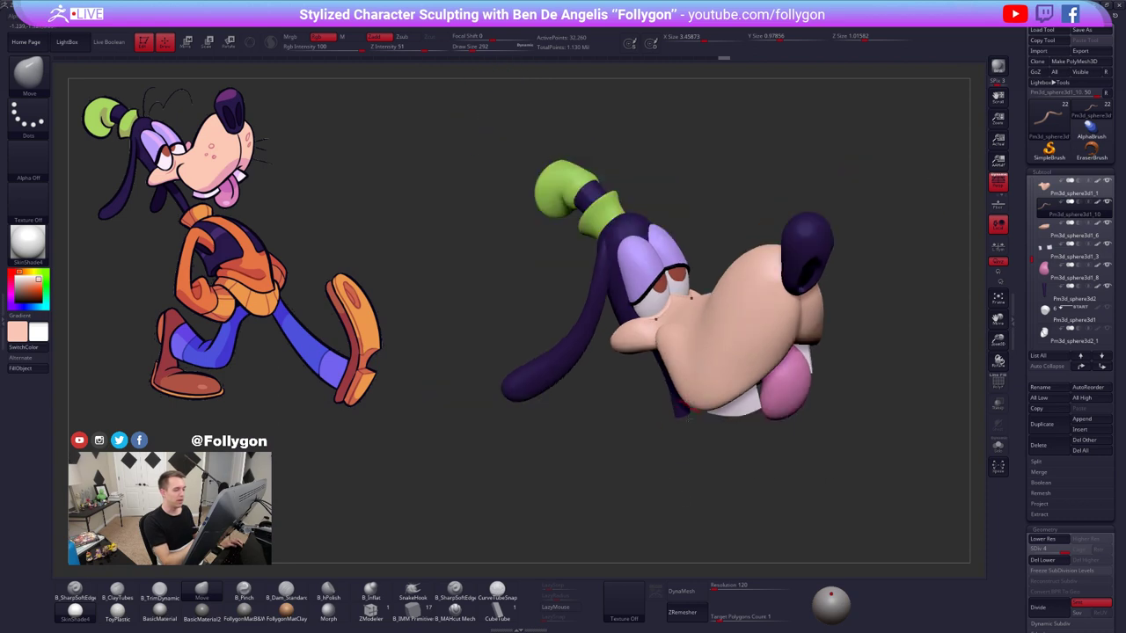
- Select the muzzle, step it down to subdivision level 1 and examine its wireframe and polygroups around the cheek
mouse_move(723, 383)
right_down()
mouse_move(679, 373)
mouse_move(740, 381)
mouse_move(680, 348)
mouse_move(706, 374)
right_up()
alt+click(731, 400)
key(shift+f)
key(shift+d)
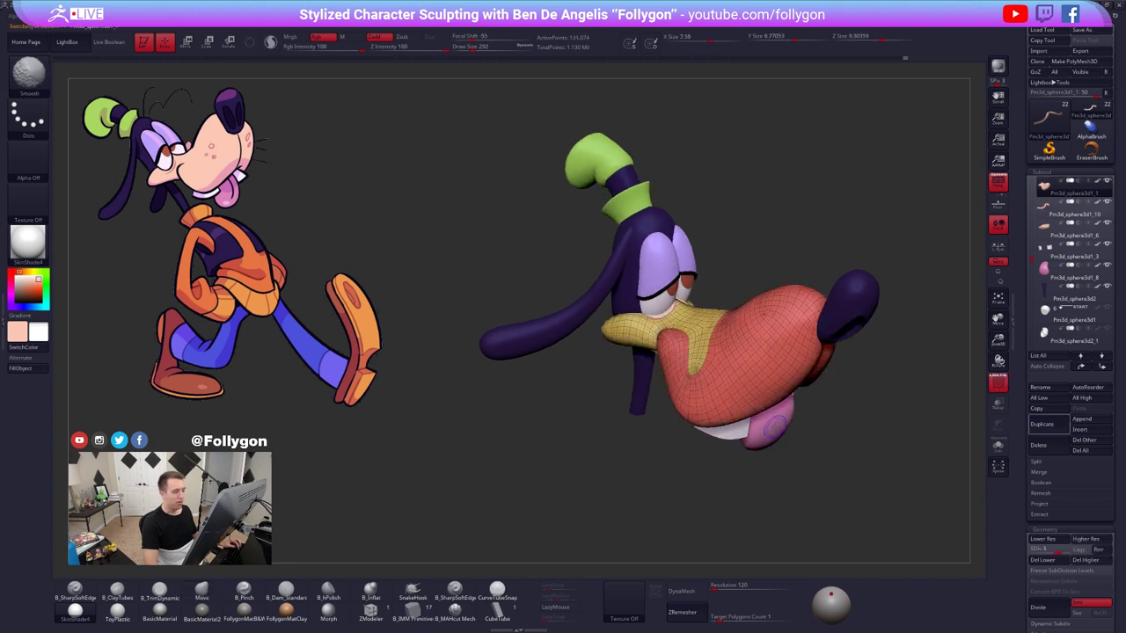
key(shift+d)
key(shift+d)
key(shift+d)
key(shift+f)
mouse_move(707, 379)
right_down()
mouse_move(692, 352)
mouse_move(693, 363)
right_up()
ctrl+right_drag(693, 362, 698, 400)
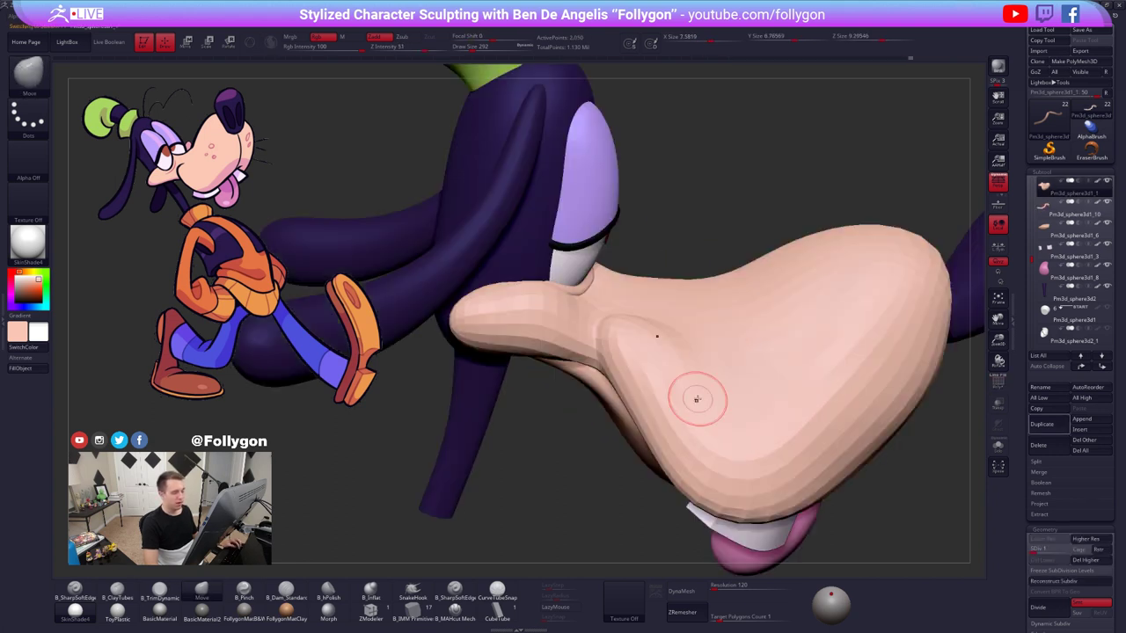
key(shift+f)
right_drag(626, 337, 625, 375)
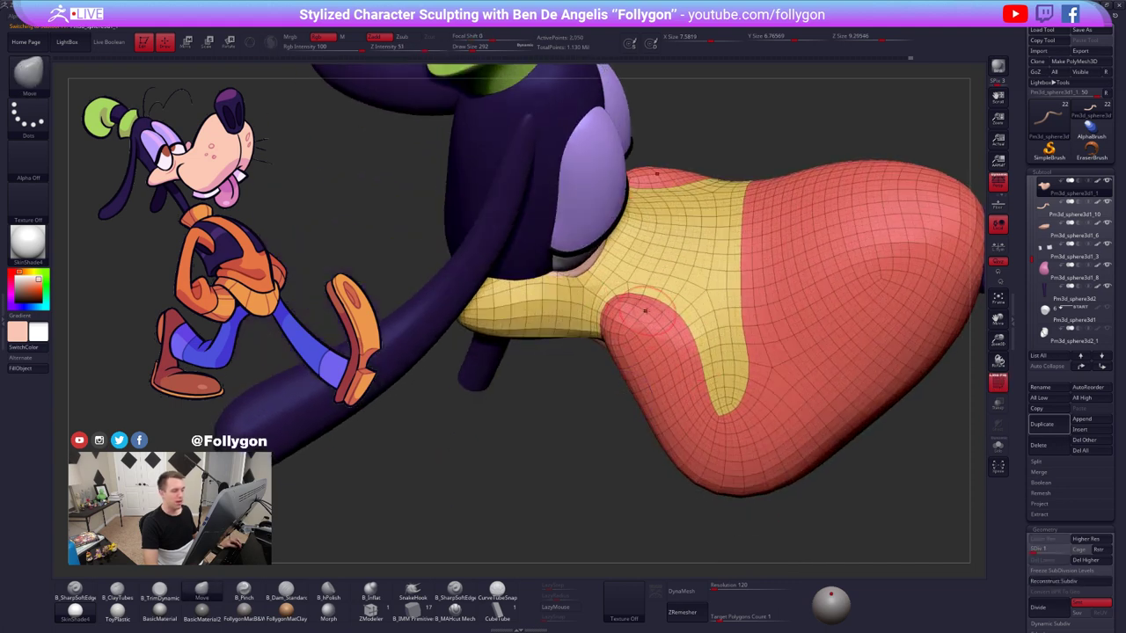
right_drag(645, 311, 690, 348)
- Hide the wireframe, restore the muzzle to subdivision level 5 and review the whole head from several angles
key(shift+f)
key(d)
key(d)
key(d)
key(d)
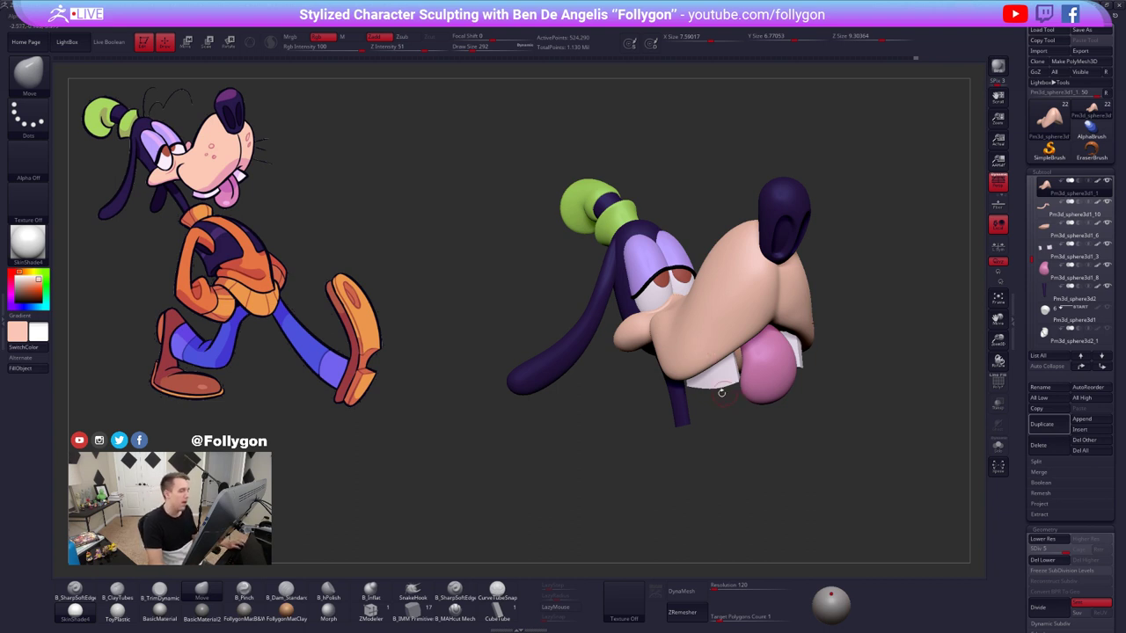
drag(520, 352, 607, 362)
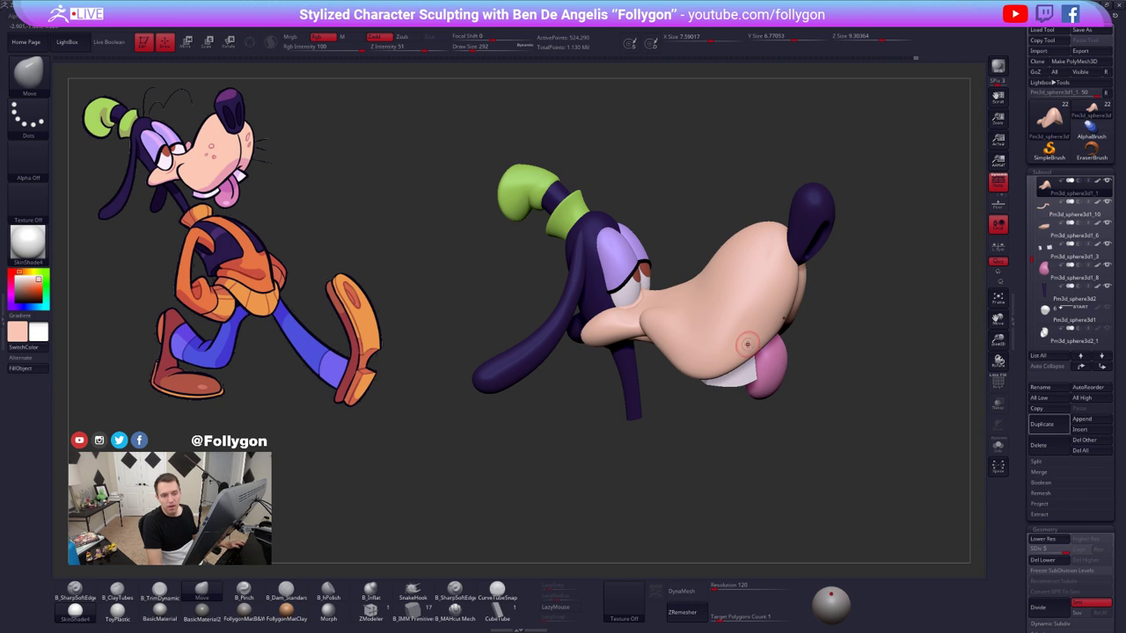
alt+right_drag(758, 339, 770, 335)
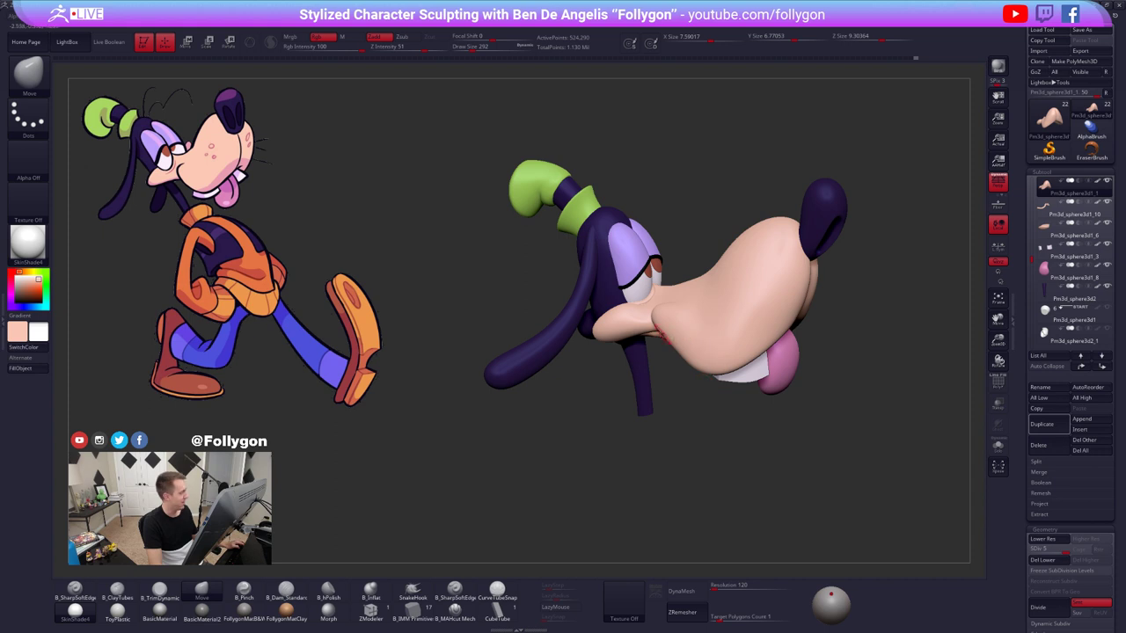
- Select the green hat brim and reshape it against the head with the Move brush at draw size 742
mouse_move(631, 321)
right_down()
mouse_move(685, 362)
mouse_move(647, 305)
mouse_move(628, 298)
mouse_move(746, 307)
right_up()
alt+click(615, 286)
key(shift+f)
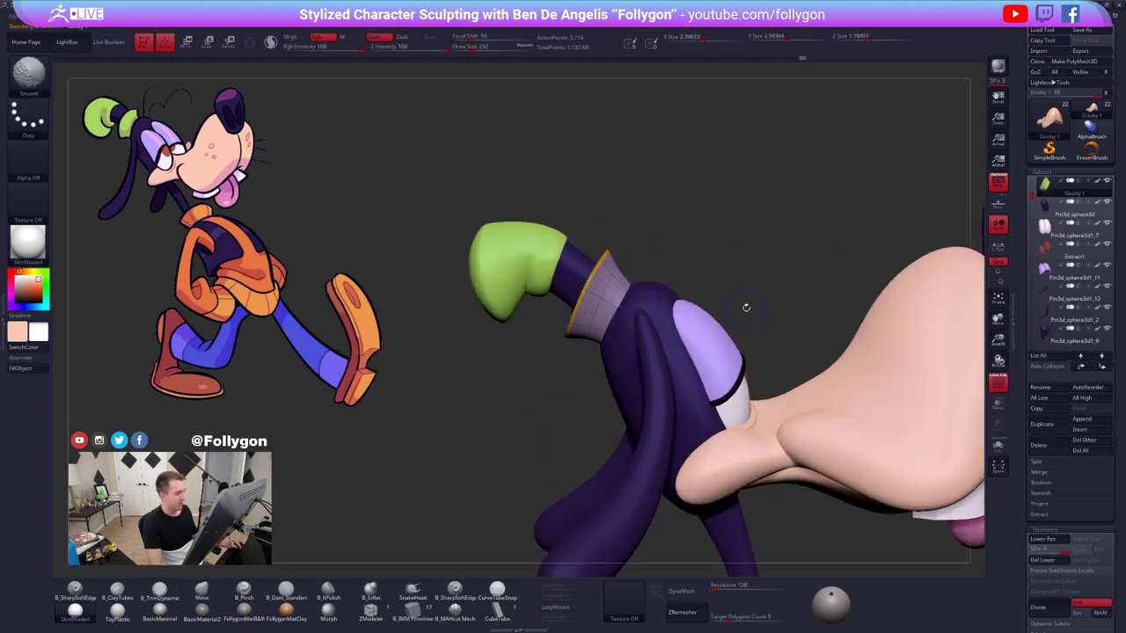
key(shift+f)
key(space)
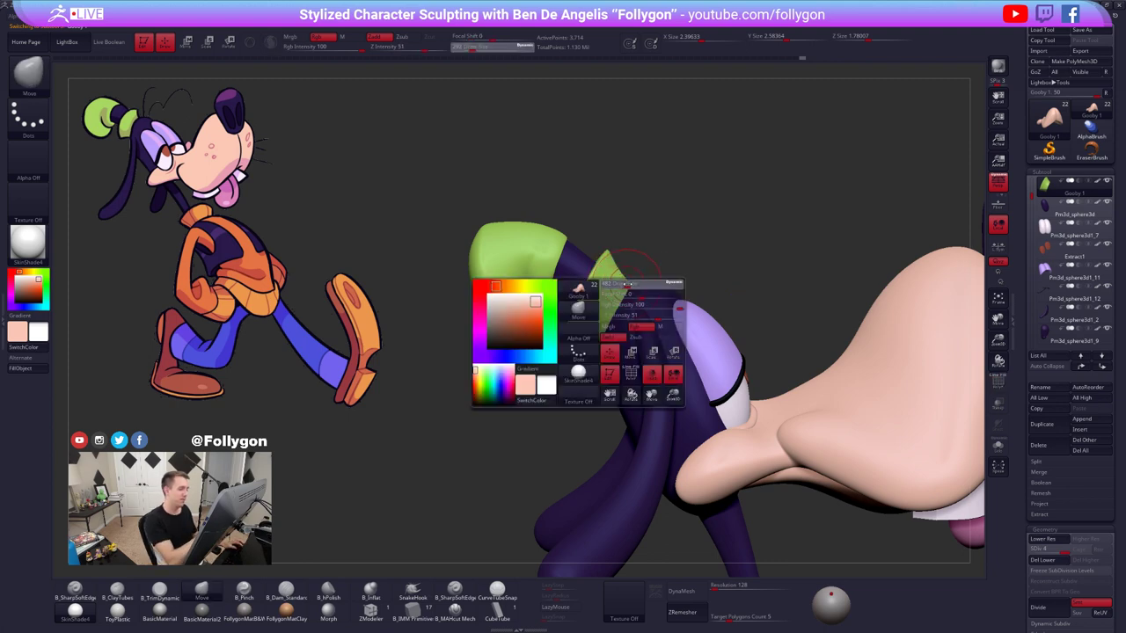
drag(623, 285, 639, 284)
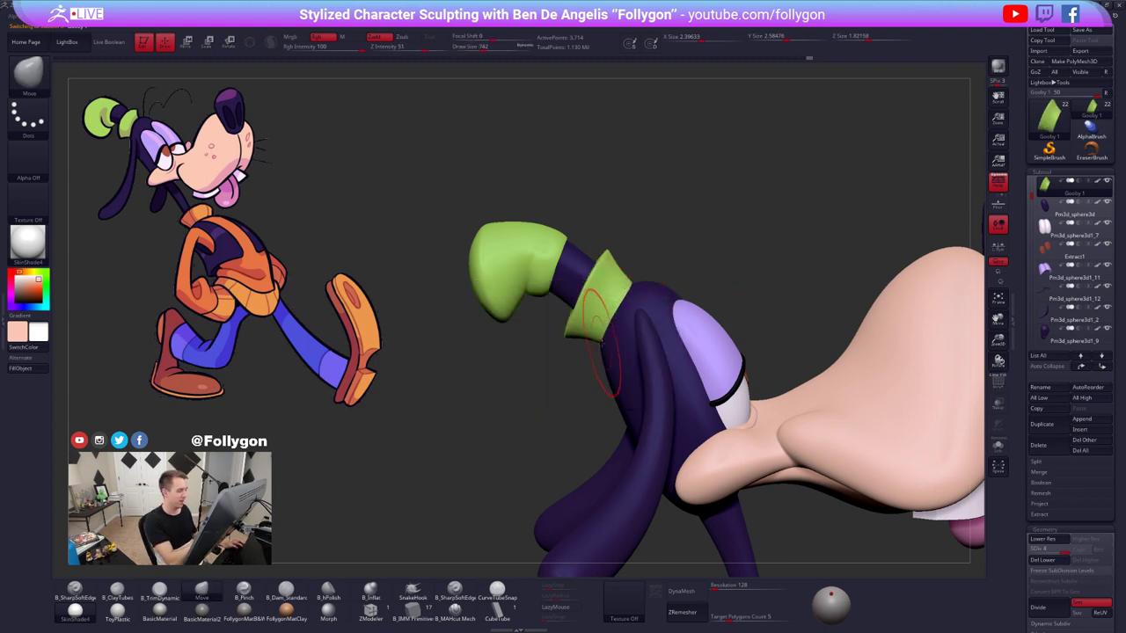
right_drag(614, 315, 627, 326)
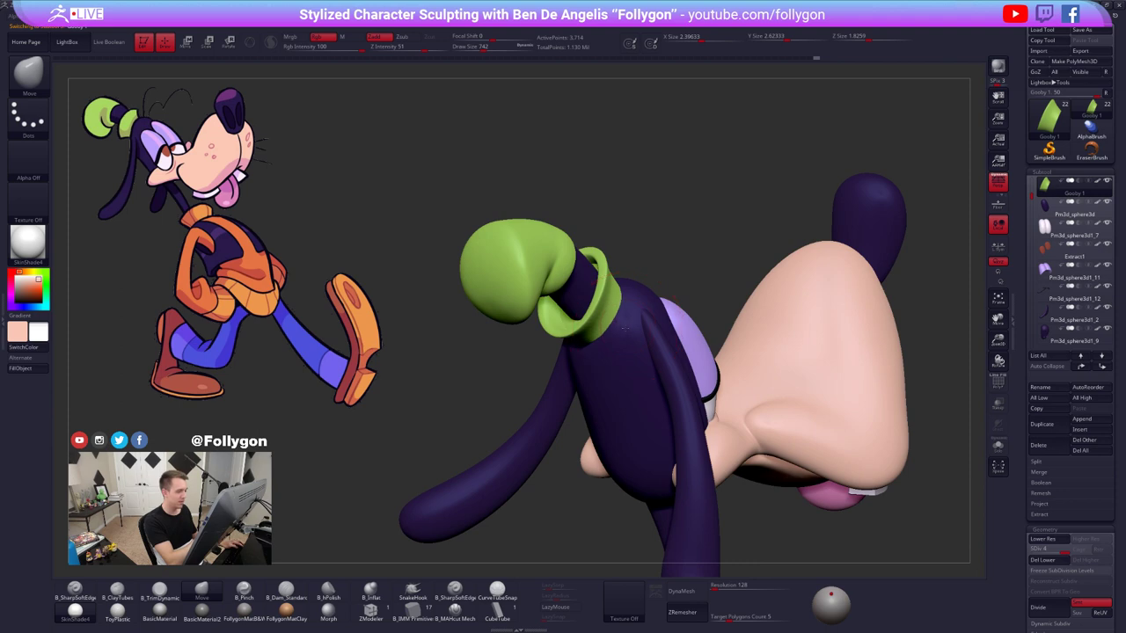
drag(619, 336, 626, 342)
mouse_move(626, 341)
right_down()
mouse_move(646, 326)
mouse_move(580, 327)
mouse_move(609, 270)
right_up()
mouse_move(814, 432)
right_down()
mouse_move(788, 462)
mouse_move(814, 448)
mouse_move(848, 486)
right_up()
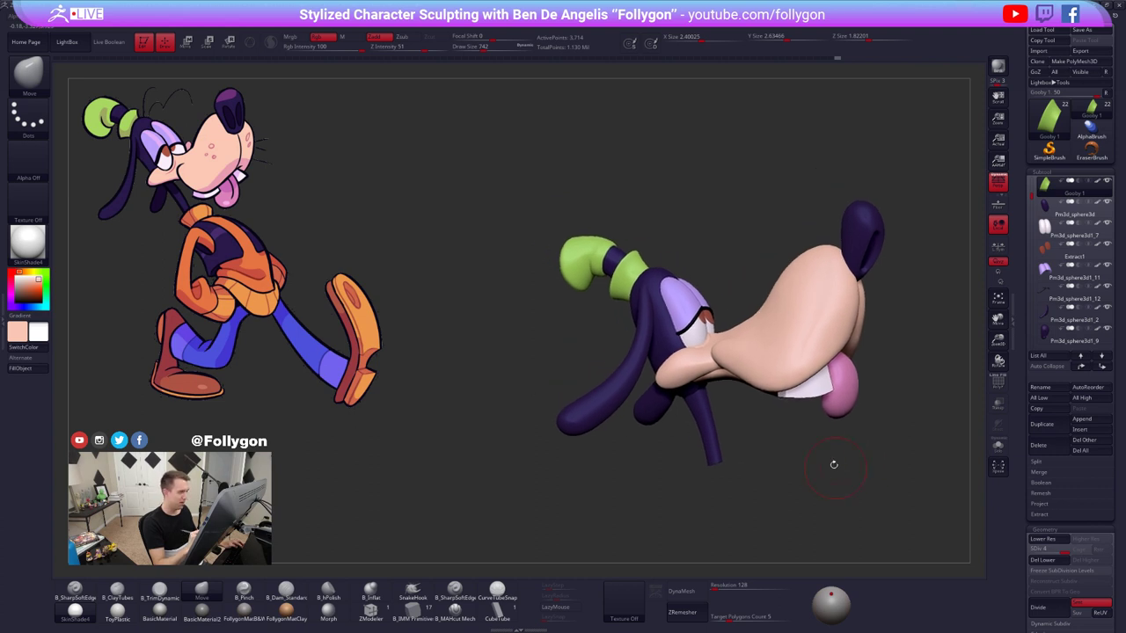
- Select the green top of the hat and adjust its shape near the dark band, reducing the draw size to 500
ctrl+right_drag(610, 252, 621, 262)
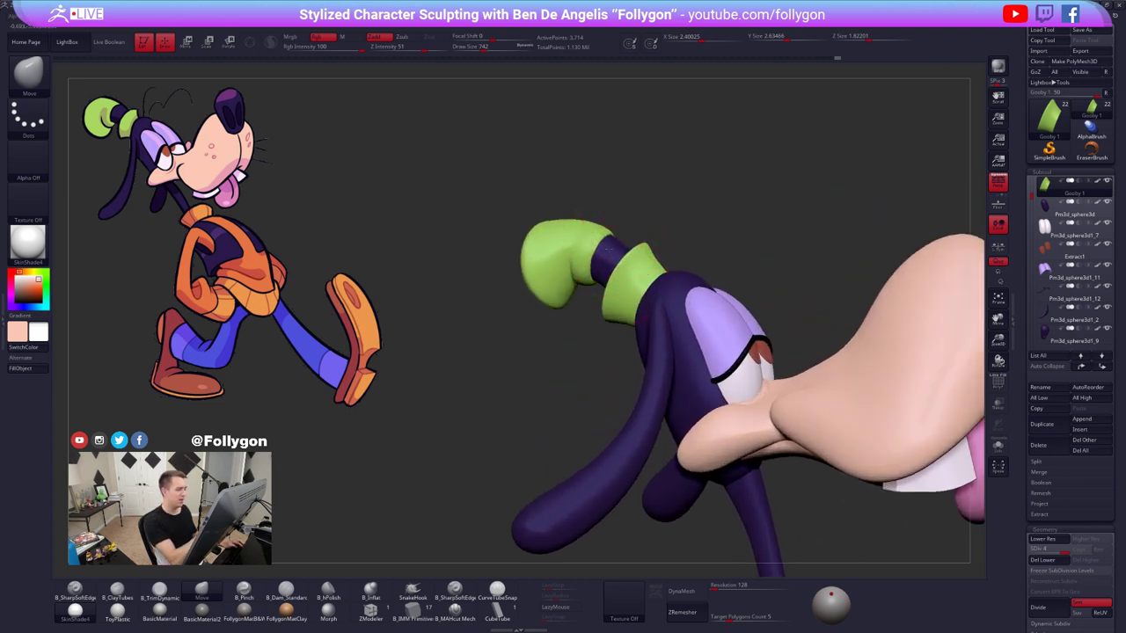
alt+click(606, 248)
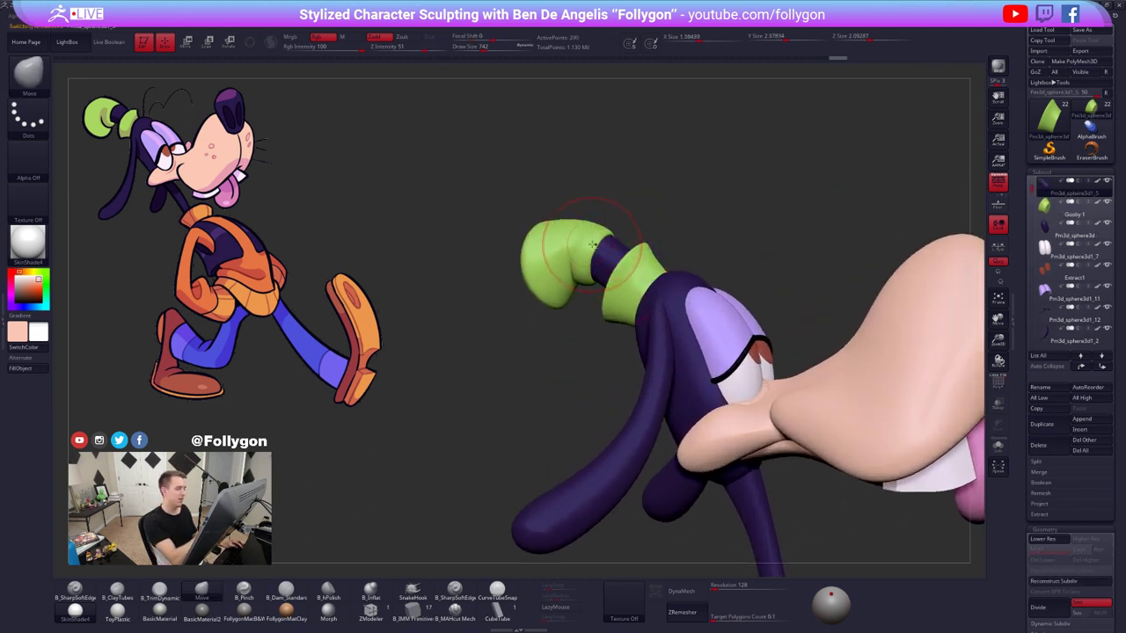
alt+click(592, 246)
key(shift+f)
key(shift+f)
alt+right_drag(635, 303, 665, 362)
key(space)
drag(628, 314, 618, 314)
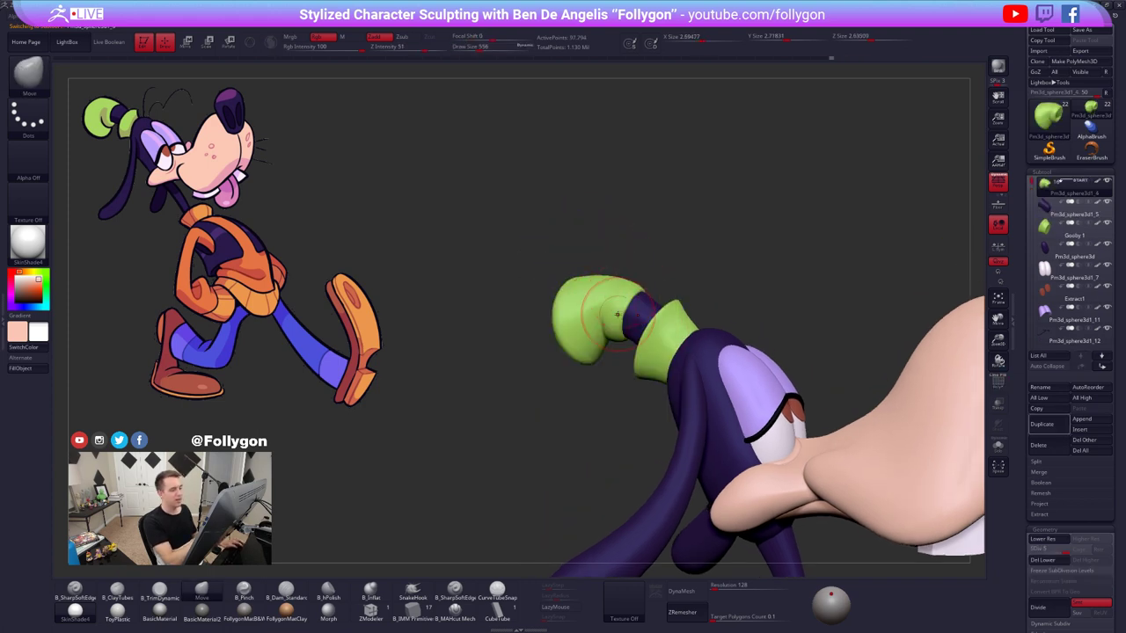
mouse_move(617, 314)
right_down()
mouse_move(569, 318)
mouse_move(563, 331)
mouse_move(588, 345)
mouse_move(642, 300)
mouse_move(598, 338)
right_up()
key(space)
drag(637, 348, 633, 349)
mouse_move(633, 349)
right_down()
mouse_move(619, 356)
mouse_move(644, 344)
right_up()
- Isolate the green hat top and smooth the rim of its opening at draw size 227, stepping down its subdivision level
key(shift+s)
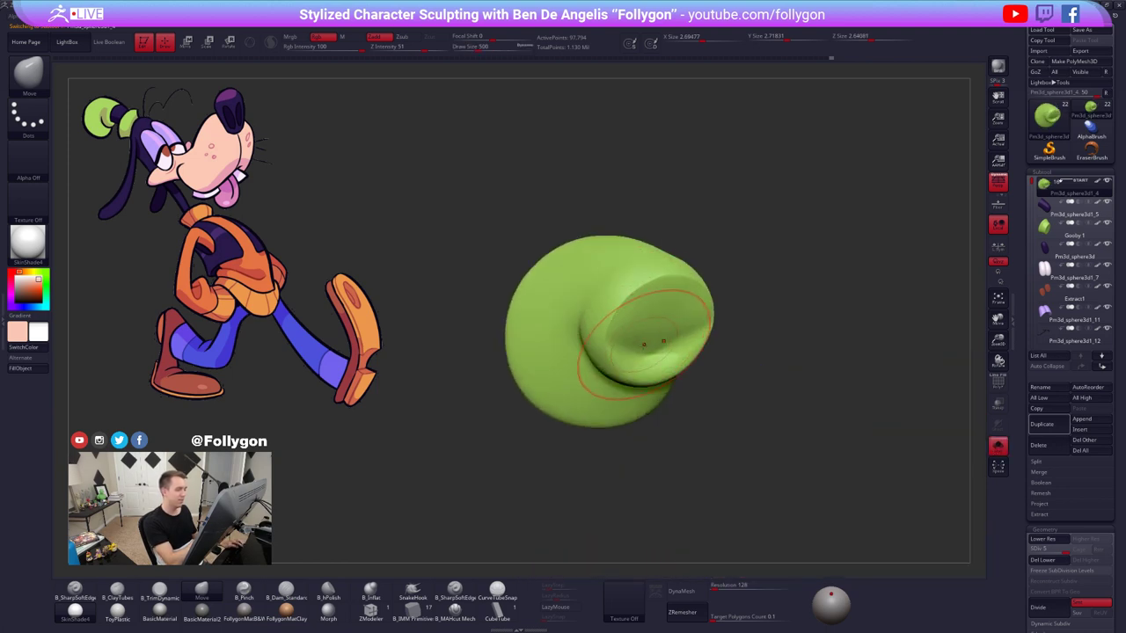
key(shift+f)
key(shift+f)
key(space)
drag(644, 340, 629, 340)
ctrl+right_drag(628, 339, 616, 334)
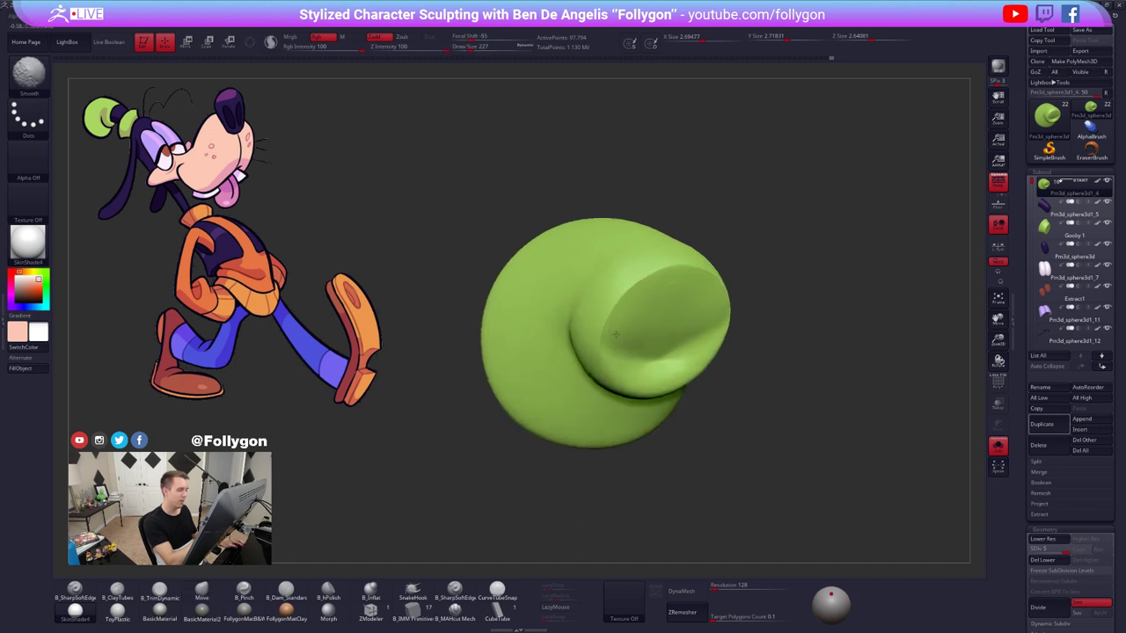
mouse_move(679, 290)
shift+mouse_down()
mouse_move(637, 331)
mouse_move(656, 320)
shift+mouse_up()
key(shift+d)
key(shift+d)
key(d)
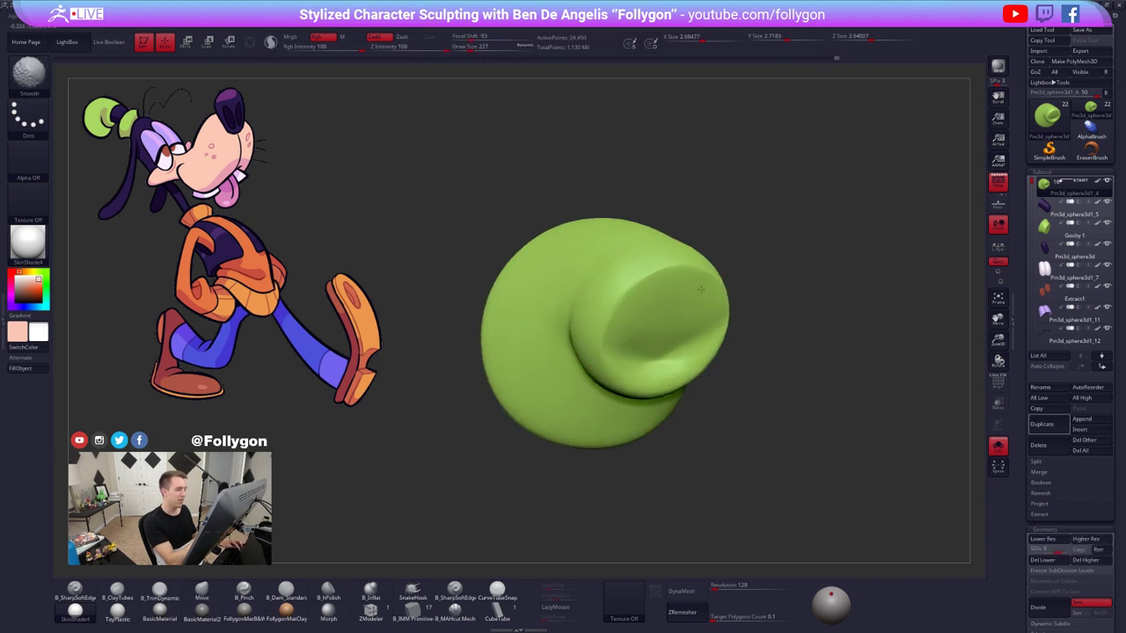
- Show the whole head again and reshape the opening of the green hat top with the Move brush at subdivision level 2 and draw size 595
key(shift+s)
mouse_move(701, 289)
right_down()
mouse_move(666, 362)
mouse_move(625, 327)
right_up()
key(space)
drag(618, 326, 630, 349)
key(shift+d)
key(shift+d)
key(space)
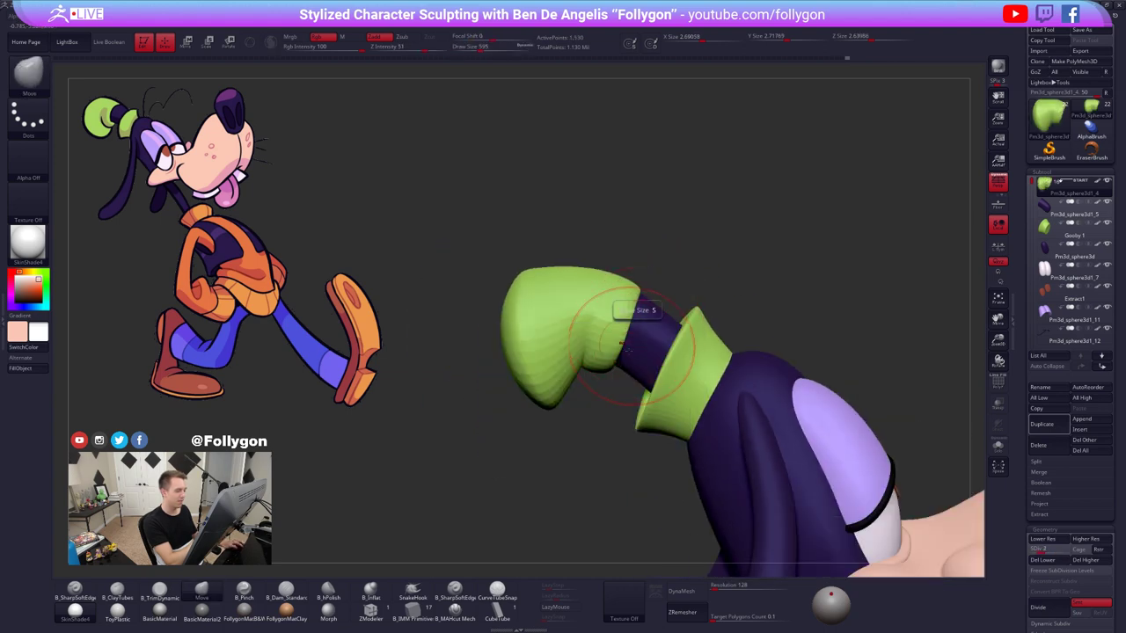
mouse_move(607, 374)
right_down()
mouse_move(604, 319)
mouse_move(628, 340)
right_up()
key(d)
key(d)
key(d)
- Smooth and refine the green hat top's rim at subdivision level 3, reducing the Move brush to draw size 292, and restore level 5
key(space)
drag(629, 340, 622, 340)
mouse_move(622, 340)
right_down()
mouse_move(639, 332)
mouse_move(618, 352)
right_up()
key(shift+d)
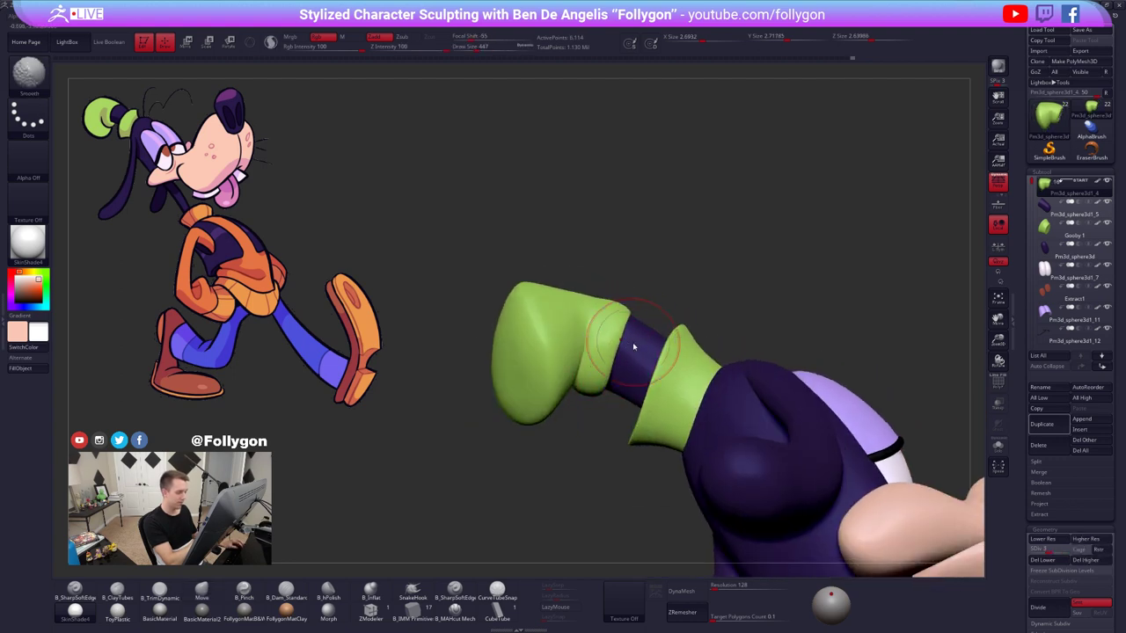
key(space)
drag(635, 342, 629, 340)
right_drag(616, 358, 607, 341)
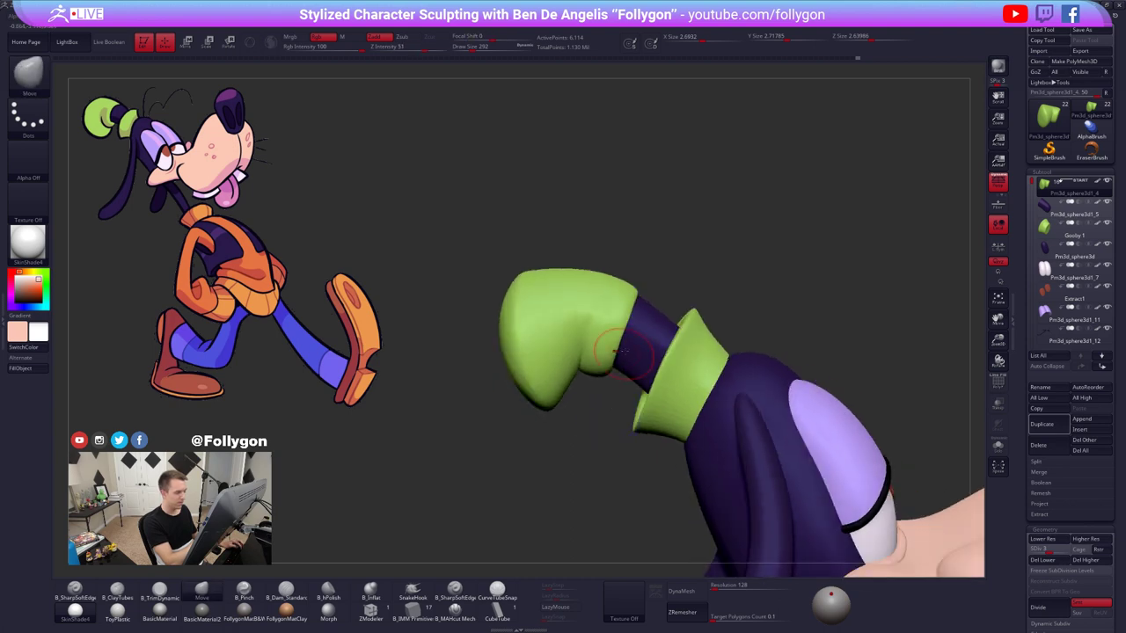
key(space)
drag(614, 344, 619, 344)
key(d)
key(d)
ctrl+right_drag(687, 358, 615, 360)
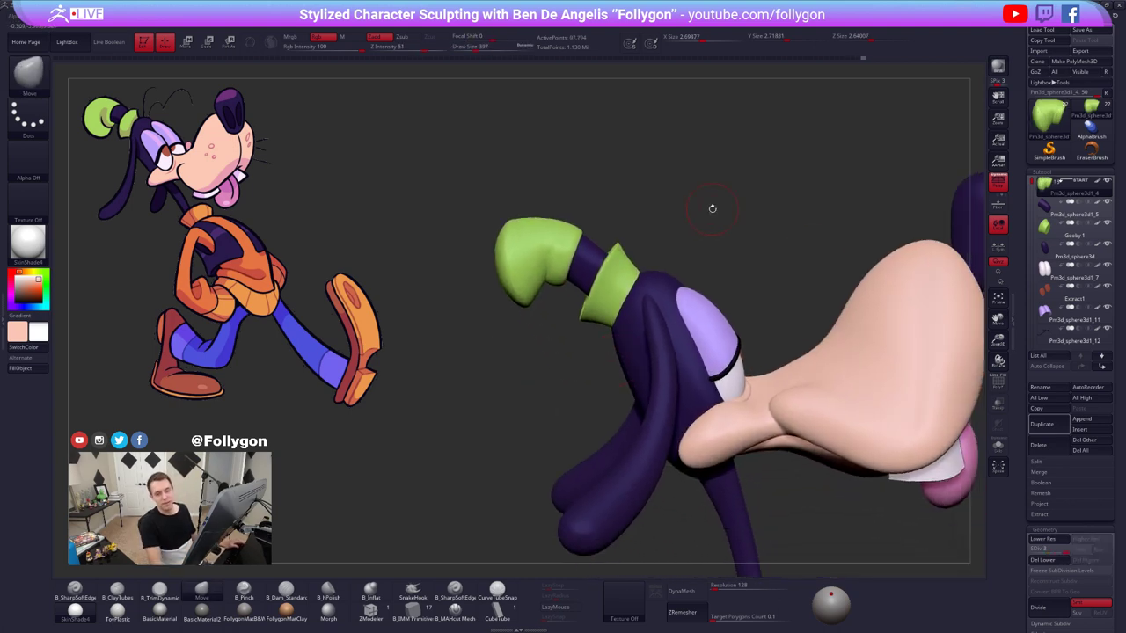
- Review the head from several angles, then select and isolate the muzzle and set the draw size to 677
ctrl+right_drag(866, 262, 746, 284)
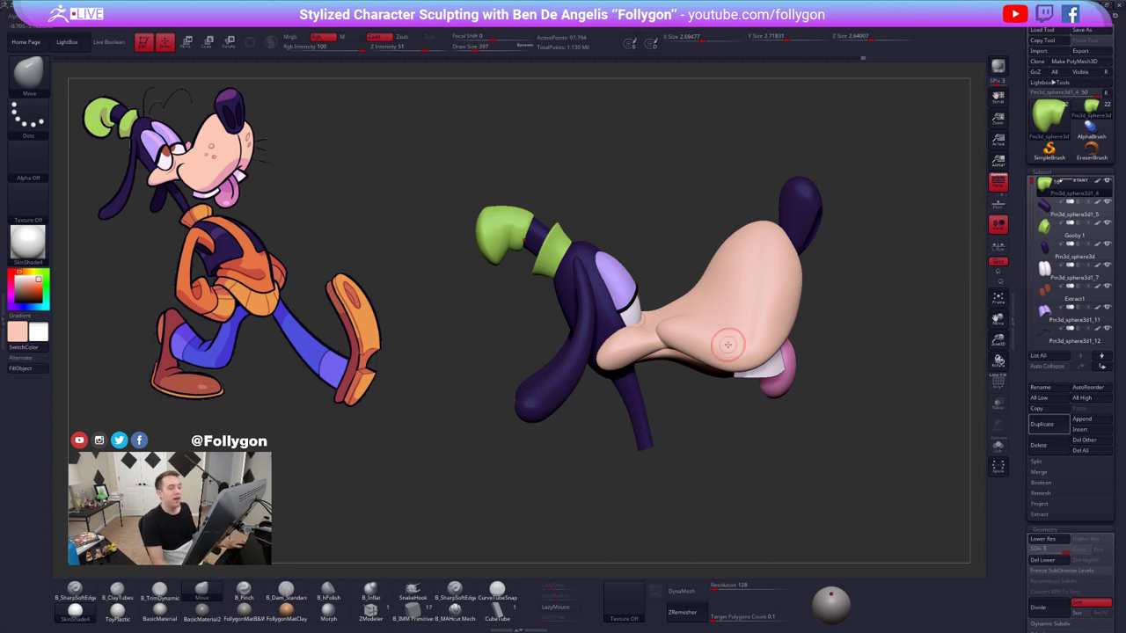
right_drag(835, 314, 774, 335)
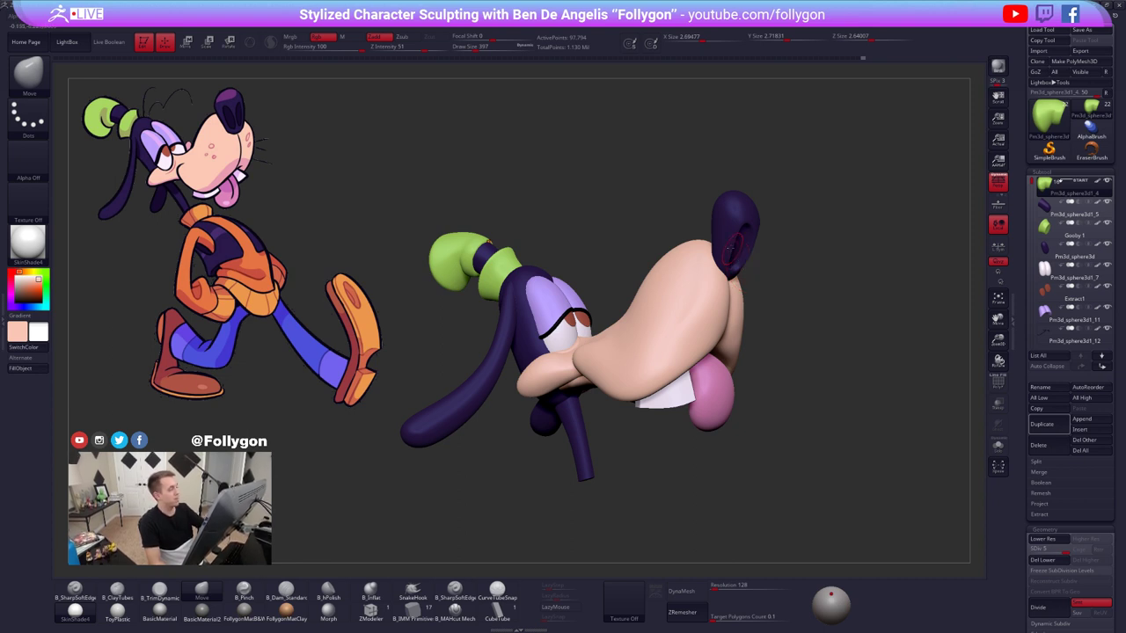
right_drag(728, 249, 737, 276)
right_drag(660, 330, 674, 324)
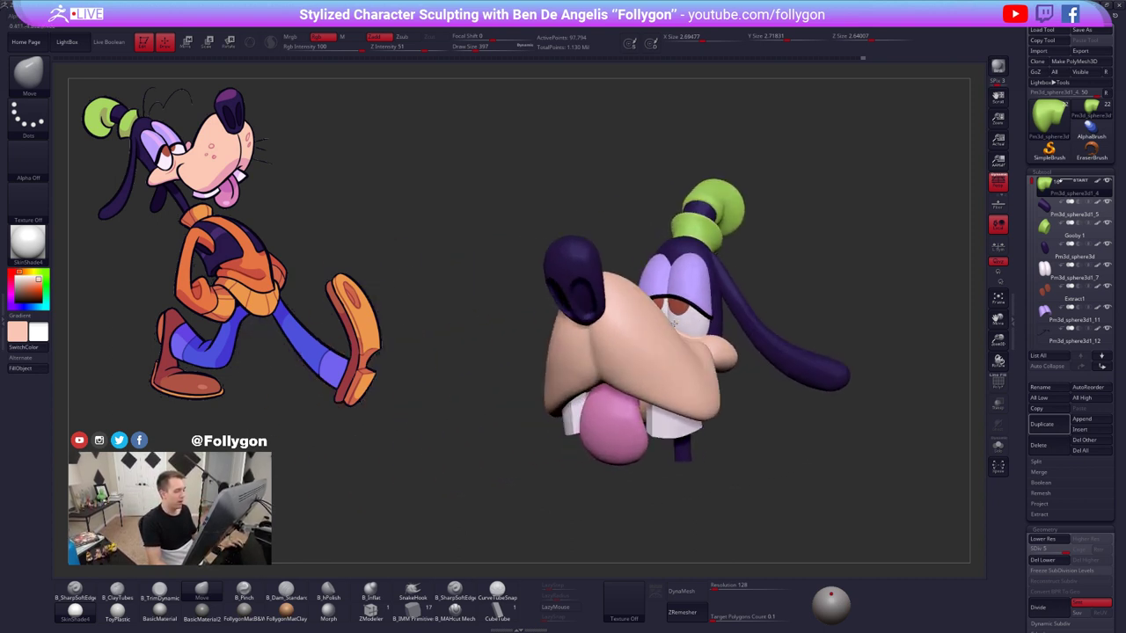
alt+click(642, 373)
mouse_move(644, 377)
right_down()
mouse_move(679, 308)
mouse_move(764, 338)
mouse_move(788, 332)
right_up()
key(shift+f)
key(shift+f)
key(alt+s)
ctrl+right_drag(698, 331, 709, 343)
key(s)
drag(709, 342, 737, 349)
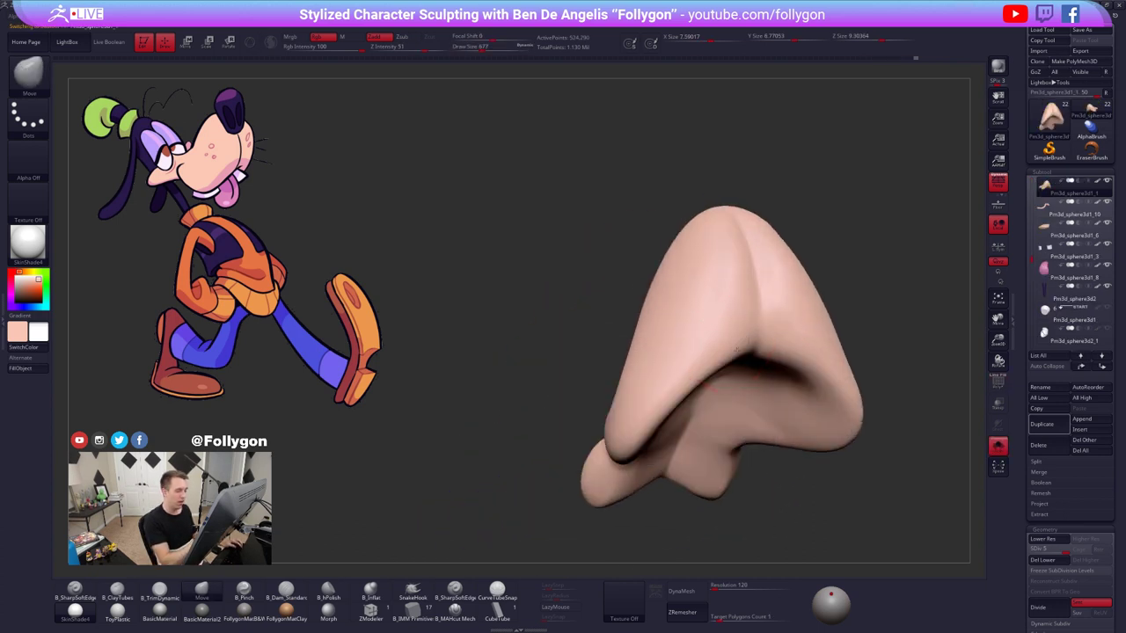
- Refine the muzzle's front cheek at subdivision level 3 with the TrimDynamic and Smooth brushes at draw size 465
mouse_move(737, 349)
right_down()
mouse_move(701, 352)
mouse_move(710, 348)
right_up()
key(shift+d)
key(shift+d)
key(3)
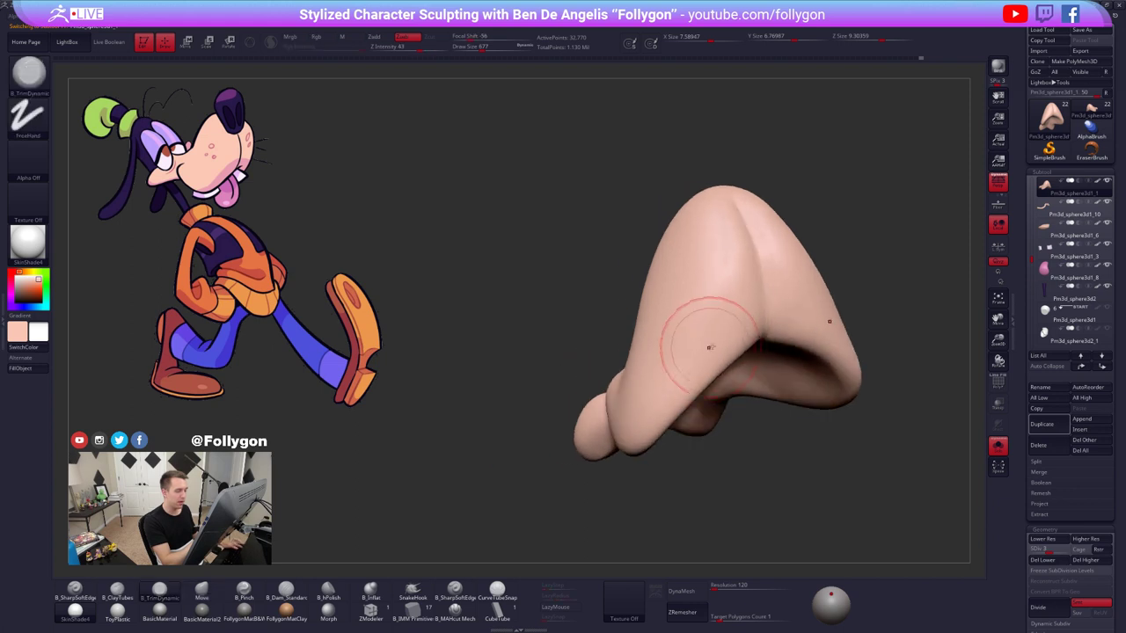
key(space)
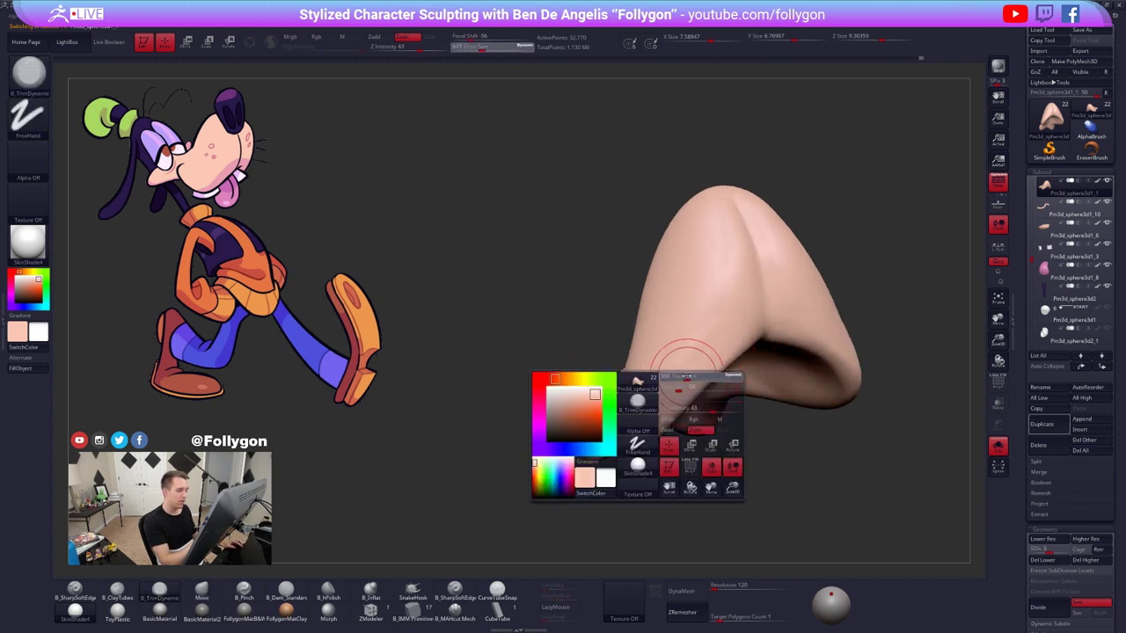
drag(692, 377, 684, 377)
key(shift)
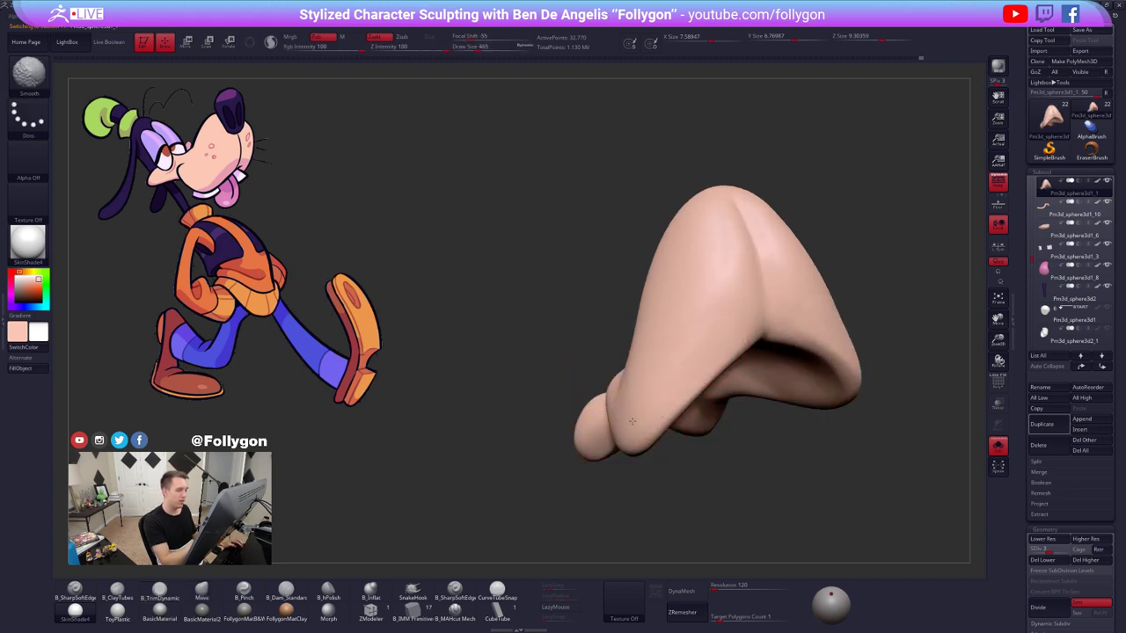
mouse_move(632, 422)
right_down()
mouse_move(673, 390)
mouse_move(722, 322)
right_up()
key(shift)
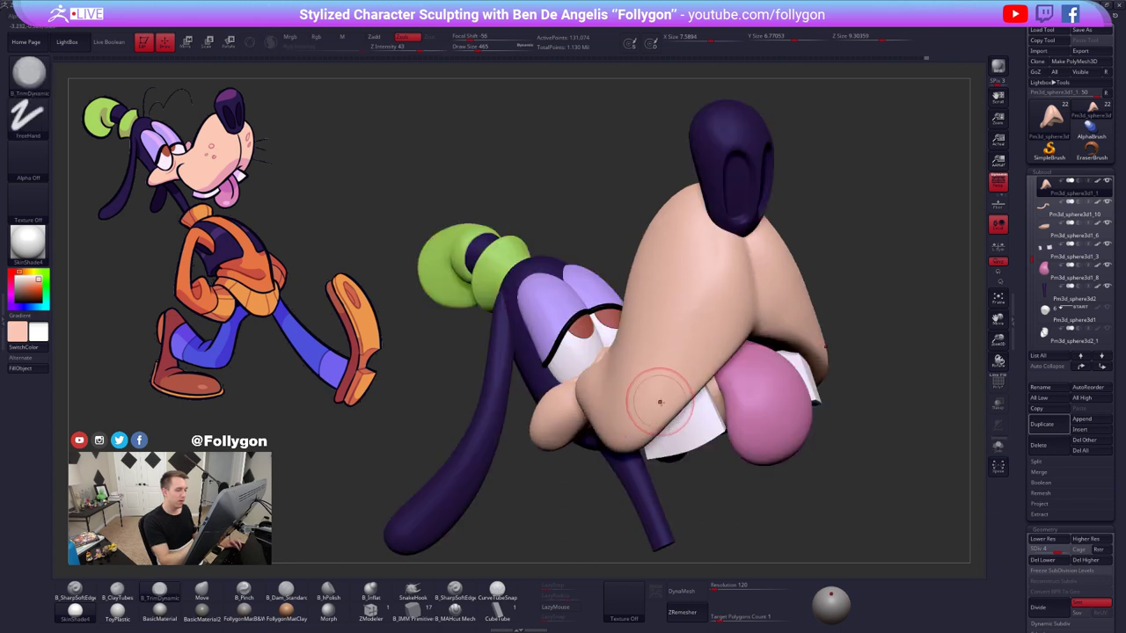
- Reshape the muzzle's lip above the teeth at subdivision level 2 with the Move brush, enlarging the draw size to 1338
key(space)
drag(681, 388, 691, 388)
key(shift+d)
key(shift+d)
key(space)
right_drag(655, 384, 696, 390)
key(b)
key(m)
key(v)
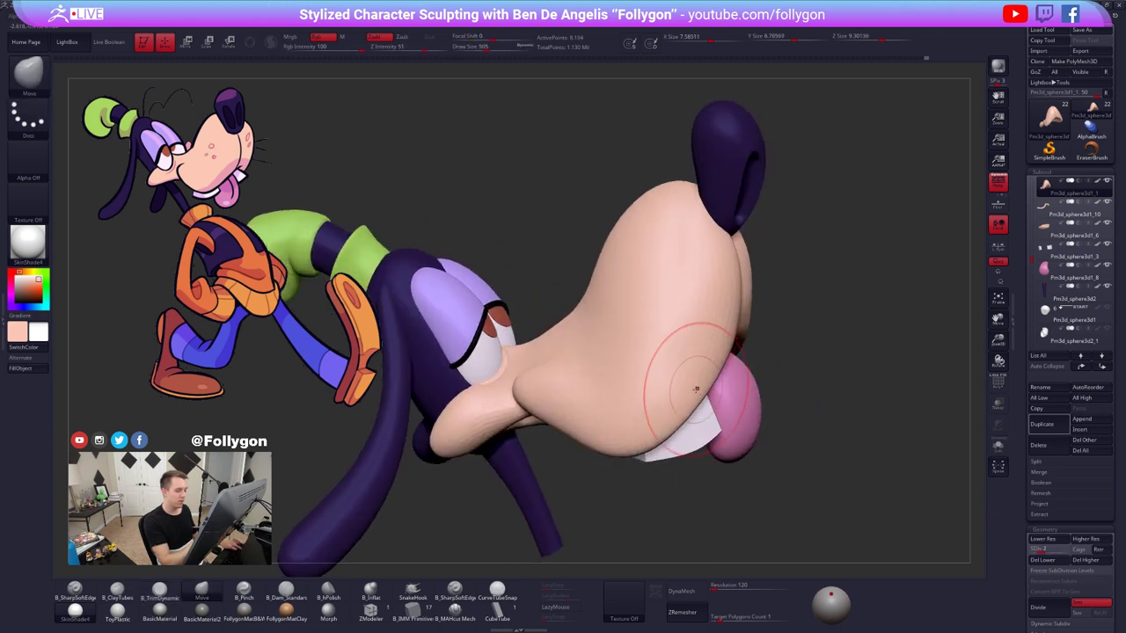
key(space)
drag(696, 390, 711, 383)
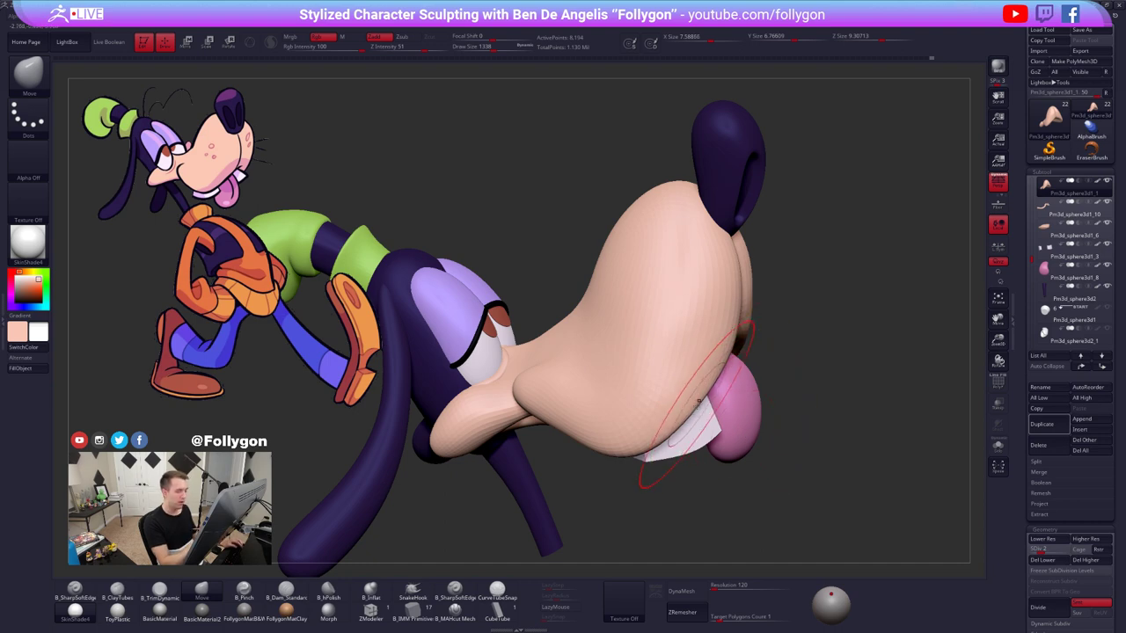
right_drag(699, 400, 711, 360)
drag(670, 427, 662, 417)
- Step the muzzle through its subdivision levels to check its shape and leave it at level 5
mouse_move(647, 401)
right_down()
mouse_move(666, 382)
mouse_move(648, 390)
mouse_move(671, 404)
mouse_move(697, 396)
mouse_move(519, 341)
right_up()
key(d)
key(d)
key(d)
key(d)
key(d)
key(d)
key(shift+d)
key(shift+d)
key(shift+d)
right_drag(601, 462, 651, 422)
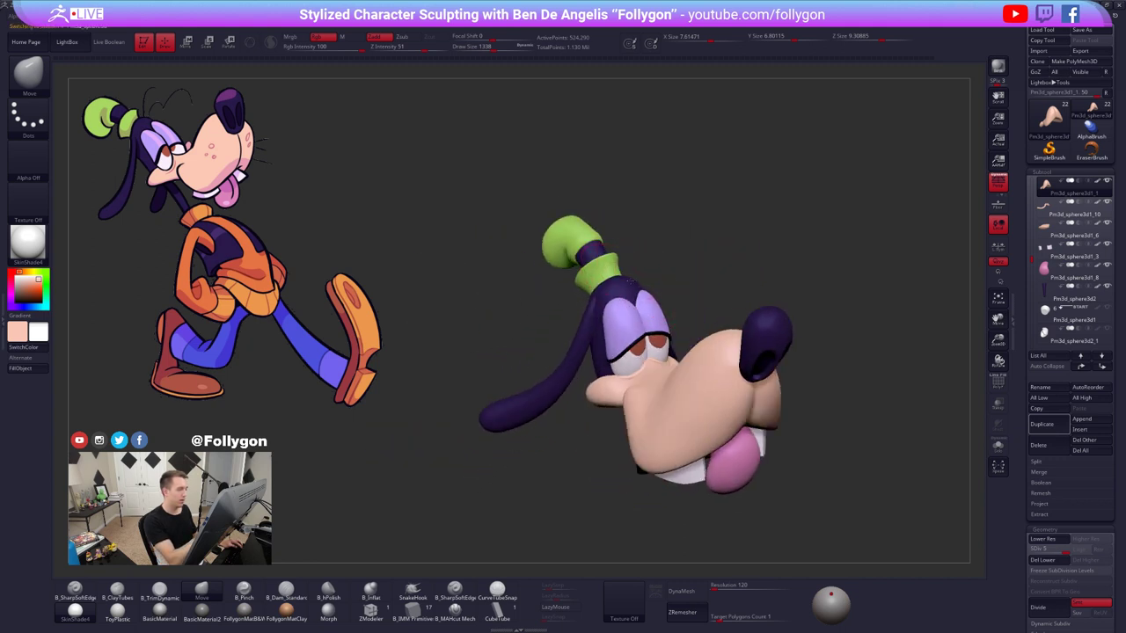
- Select the green hat brim, raise it to subdivision level 5 and show its wireframe with the draw size at 447
alt+click(607, 283)
ctrl+right_drag(607, 277, 632, 257)
key(space)
drag(641, 250, 631, 250)
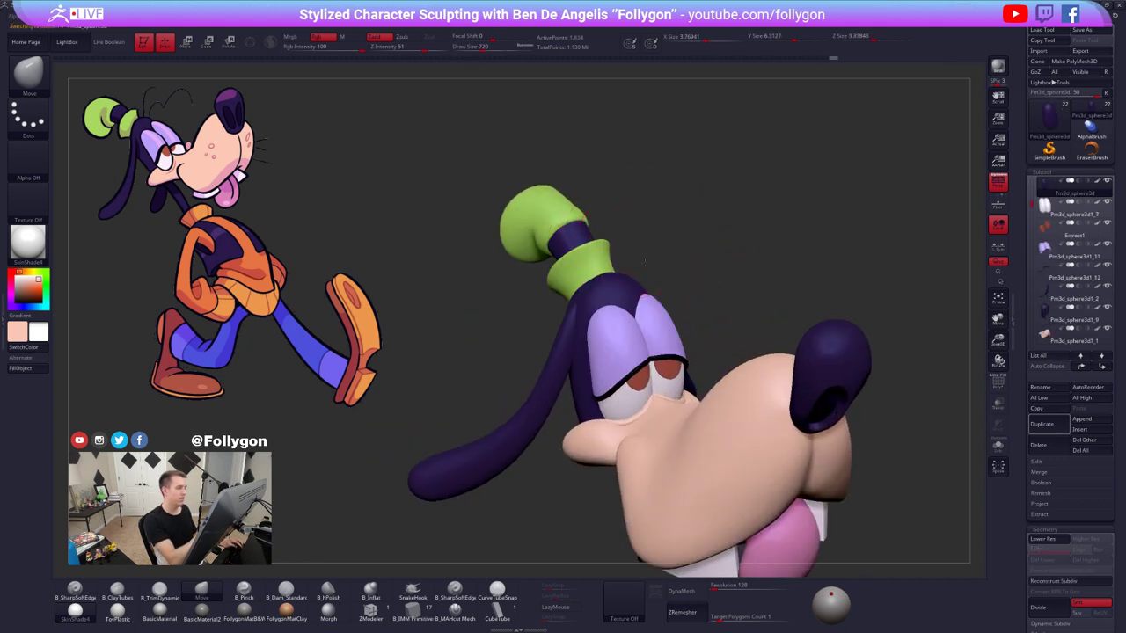
right_drag(616, 261, 635, 284)
alt+click(629, 286)
key(d)
ctrl+right_drag(721, 253, 692, 247)
mouse_move(824, 451)
mouse_down()
mouse_move(807, 452)
mouse_move(818, 457)
mouse_move(804, 437)
mouse_move(832, 459)
mouse_up()
mouse_move(648, 302)
right_down()
mouse_move(664, 309)
mouse_move(658, 250)
mouse_move(683, 241)
right_up()
key(space)
drag(683, 241, 659, 234)
alt+right_drag(659, 234, 717, 204)
key(shift+f)
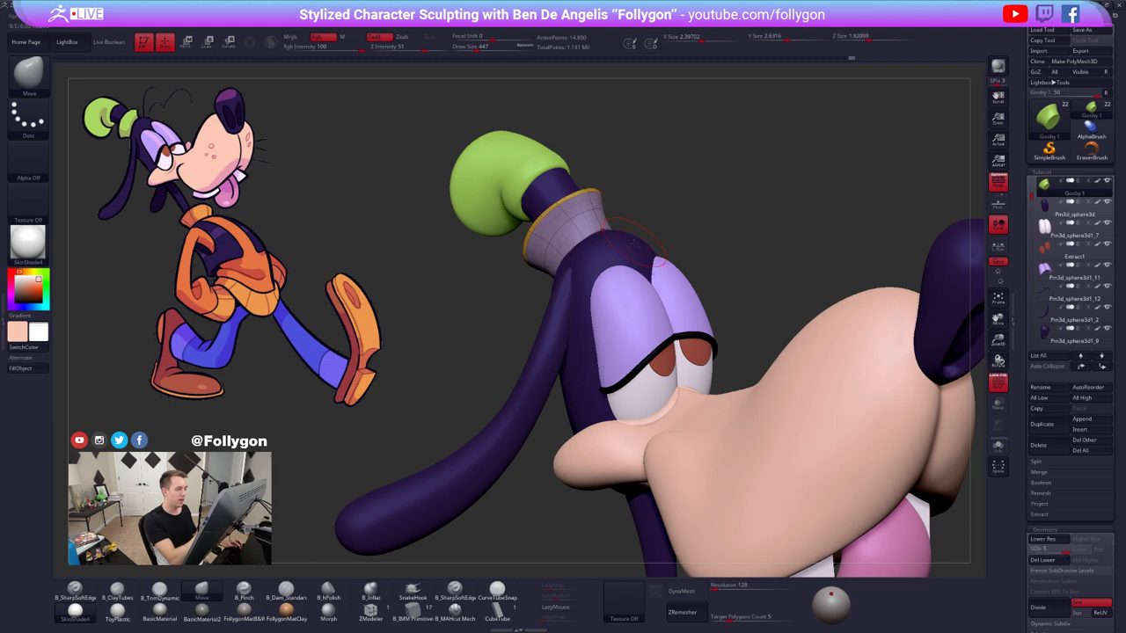
- Reshape the green brim's lower edge around the back of the head with the Move brush at draw size 728
mouse_move(633, 241)
right_down()
mouse_move(607, 268)
mouse_move(584, 242)
right_up()
key(space)
mouse_move(585, 242)
mouse_down()
mouse_move(606, 232)
mouse_move(604, 247)
mouse_up()
right_drag(603, 246, 658, 242)
drag(581, 243, 575, 248)
right_drag(575, 248, 616, 273)
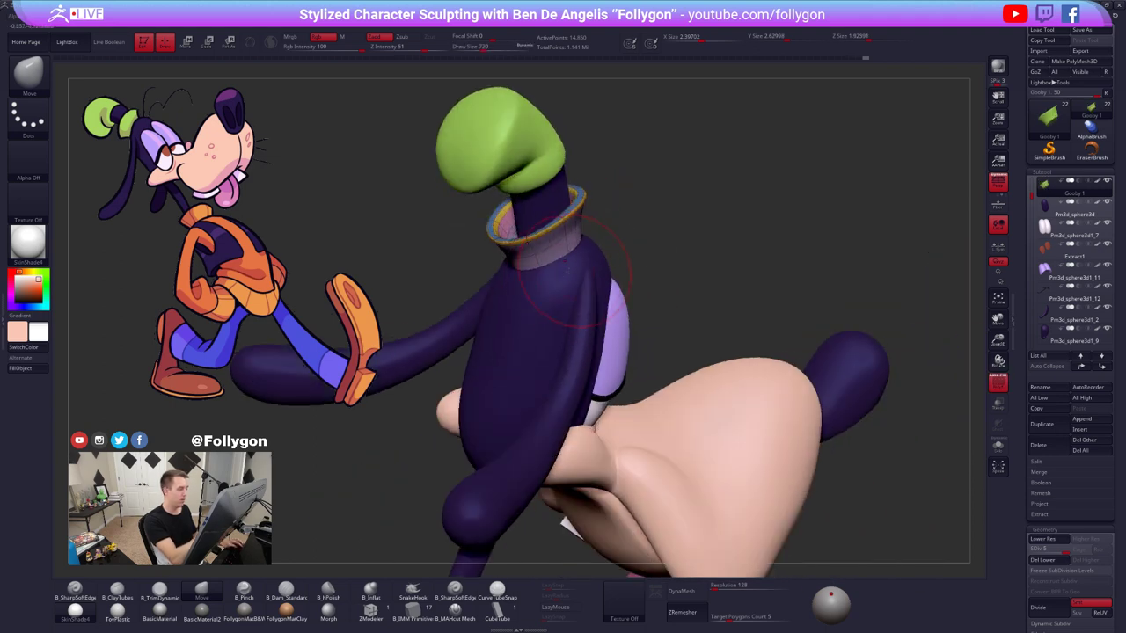
mouse_move(539, 257)
right_down()
mouse_move(560, 261)
mouse_move(540, 250)
right_up()
drag(536, 250, 532, 244)
mouse_move(539, 255)
right_down()
mouse_move(561, 305)
mouse_move(563, 269)
right_up()
- Widen the green brim around the dark band at draw size 933 and hide the wireframe
key(space)
mouse_move(568, 264)
mouse_down()
mouse_move(576, 261)
mouse_move(563, 271)
mouse_up()
right_drag(563, 272, 576, 307)
mouse_move(695, 370)
right_down()
mouse_move(800, 485)
mouse_move(780, 464)
mouse_move(760, 495)
right_up()
key(shift+f)
ctrl+right_drag(611, 266, 591, 228)
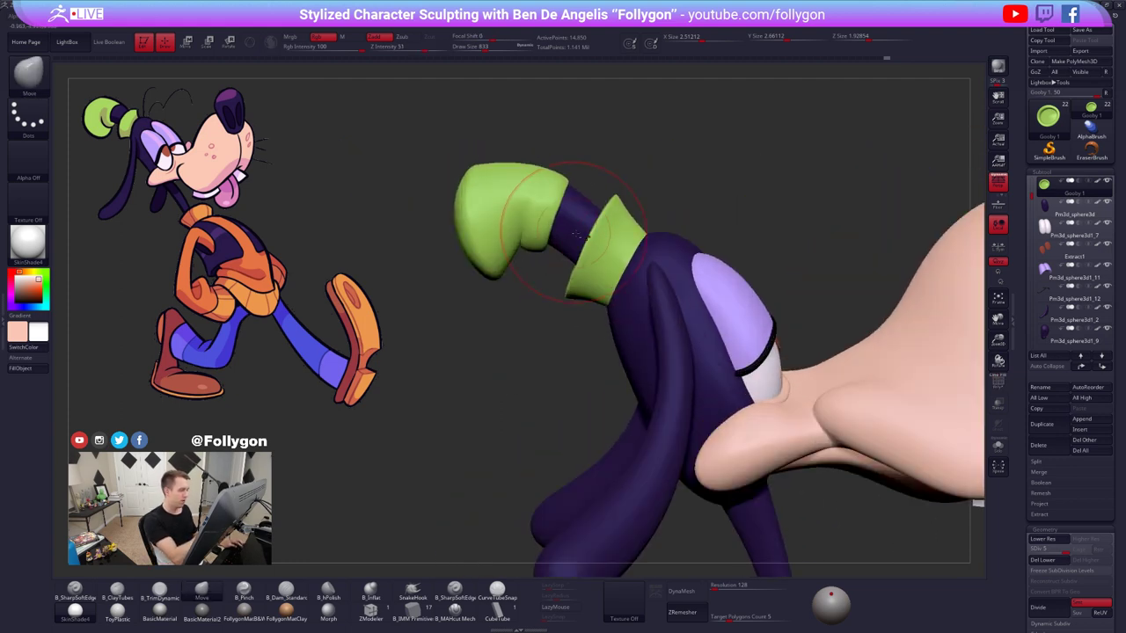
- Select the dark band between the two green hat pieces and adjust its placement toward the brim with the transpose Move tool
alt+click(585, 225)
key(space)
key(shift+f)
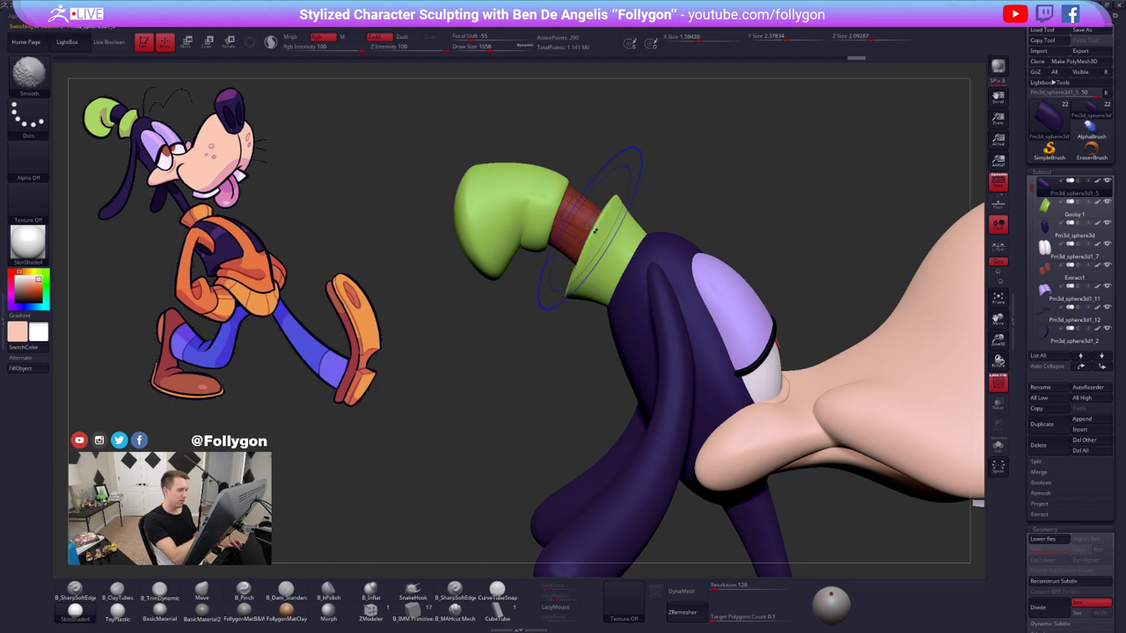
key(alt+s)
key(w)
drag(558, 207, 612, 239)
key(shift+ctrl+s)
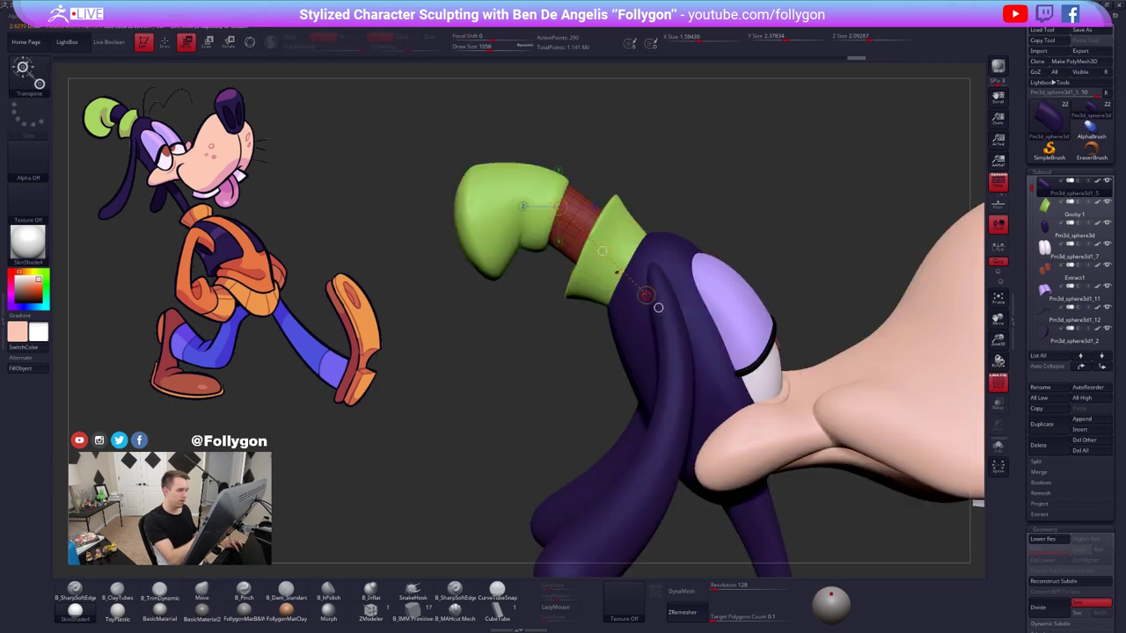
key(q)
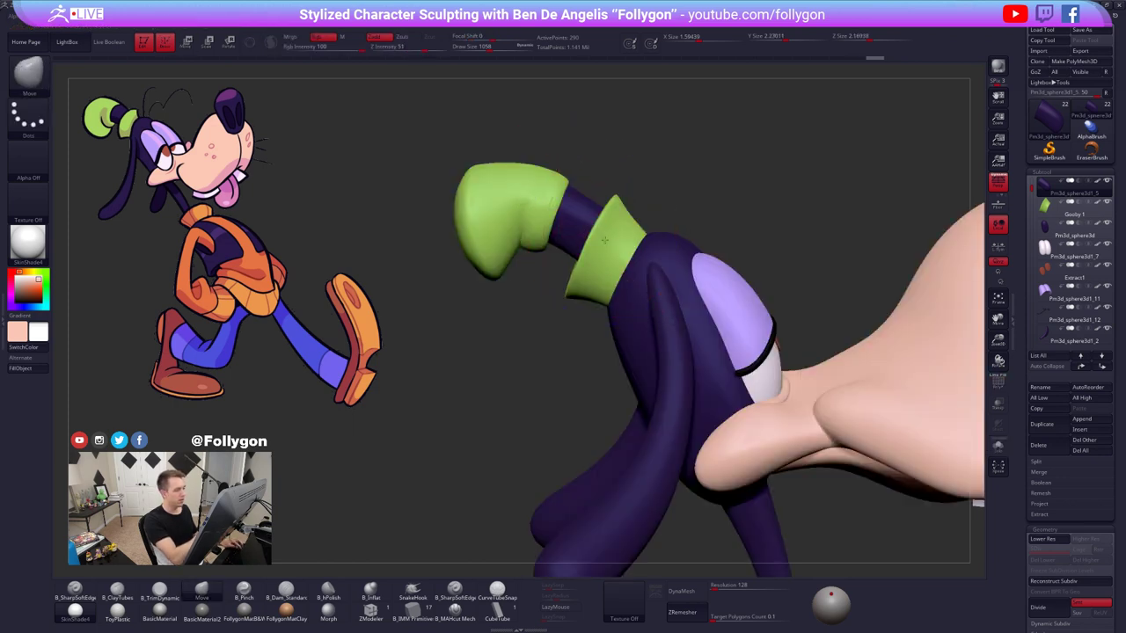
- Select the dark head piece, reduce the draw size to 482 and duplicate the piece as a new subtool
right_drag(618, 255, 640, 244)
alt+click(665, 252)
key(shift+f)
key(shift+f)
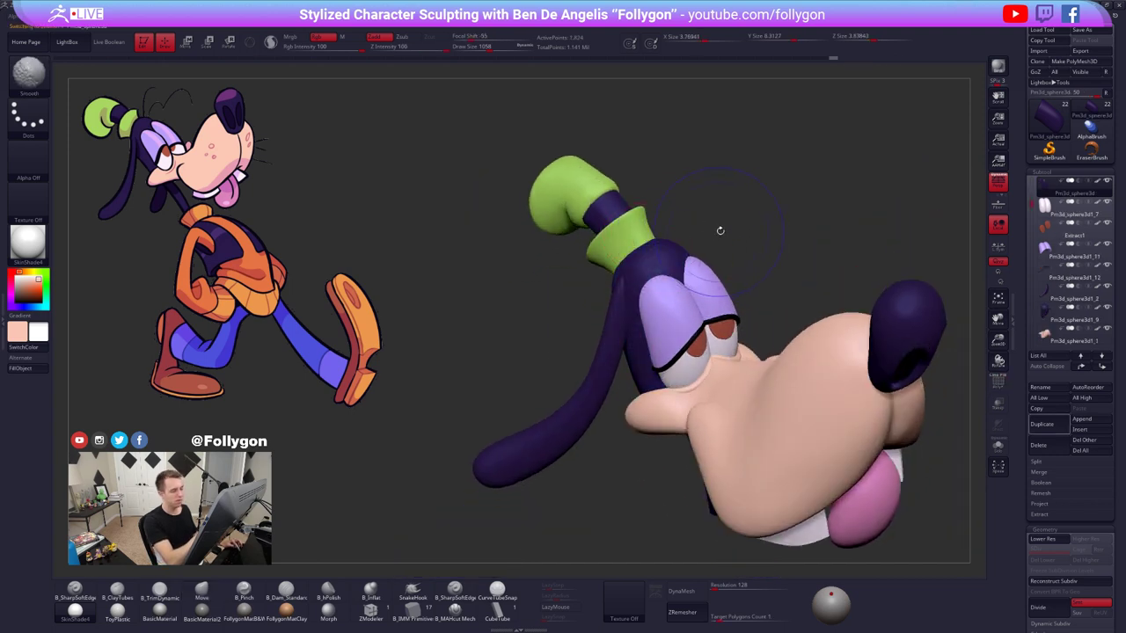
key(space)
right_drag(717, 230, 706, 271)
key(ctrl+space)
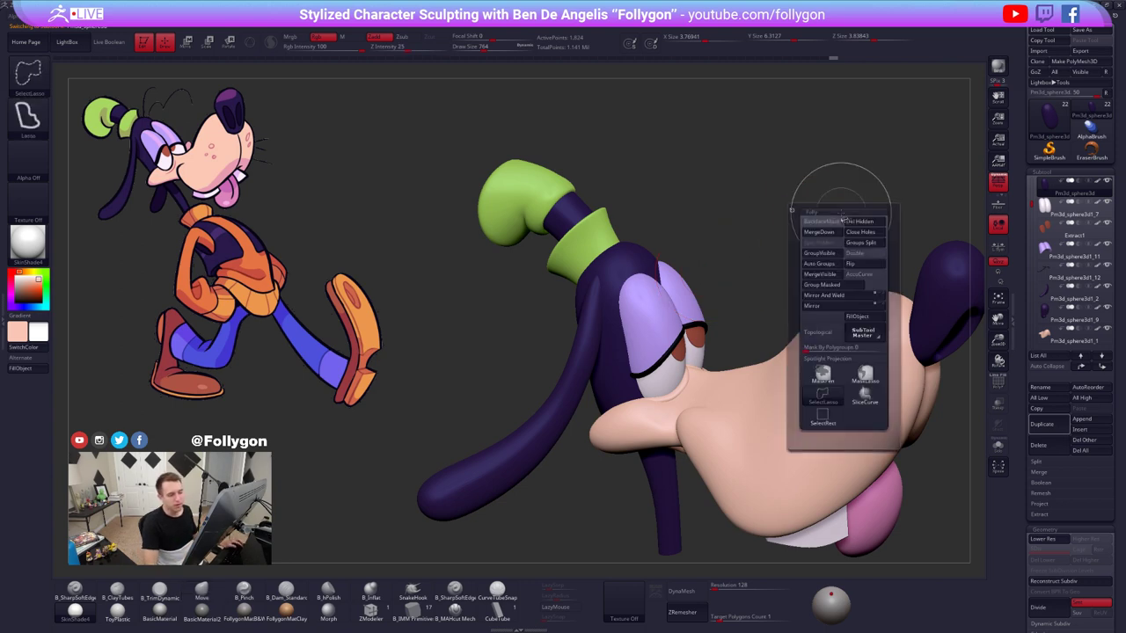
key(space)
click(850, 217)
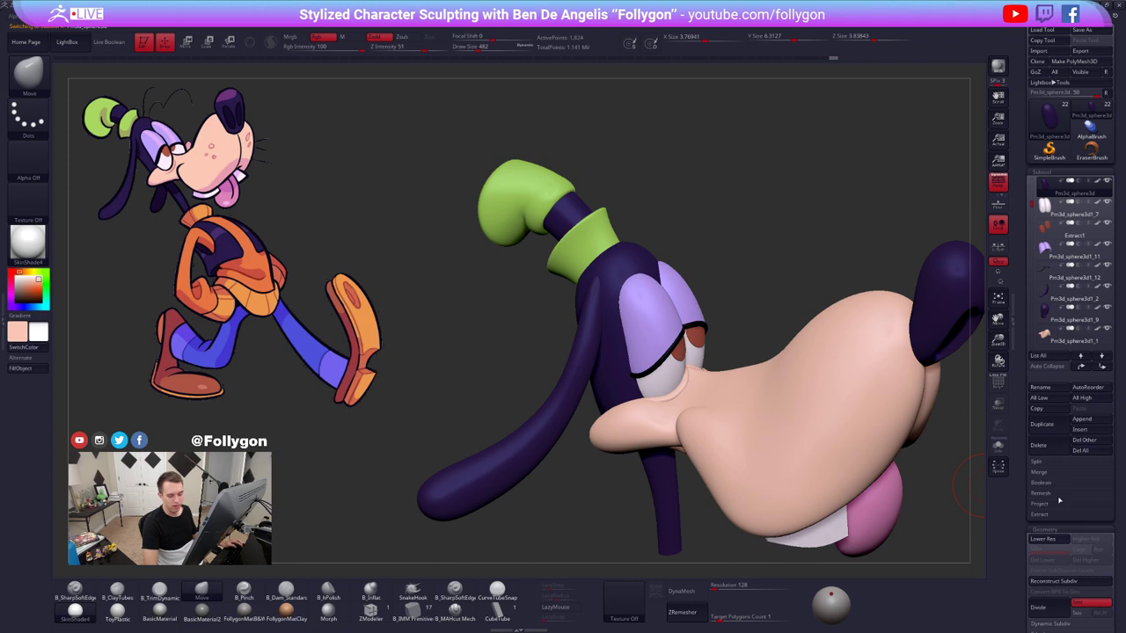
click(1043, 425)
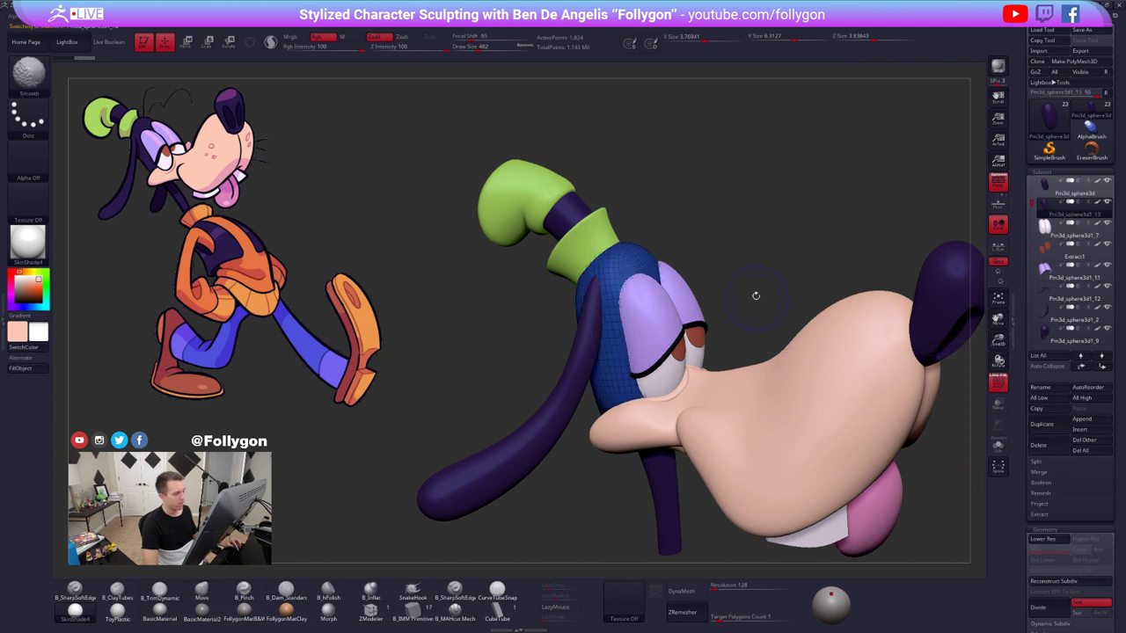
key(shift+f)
key(shift+d)
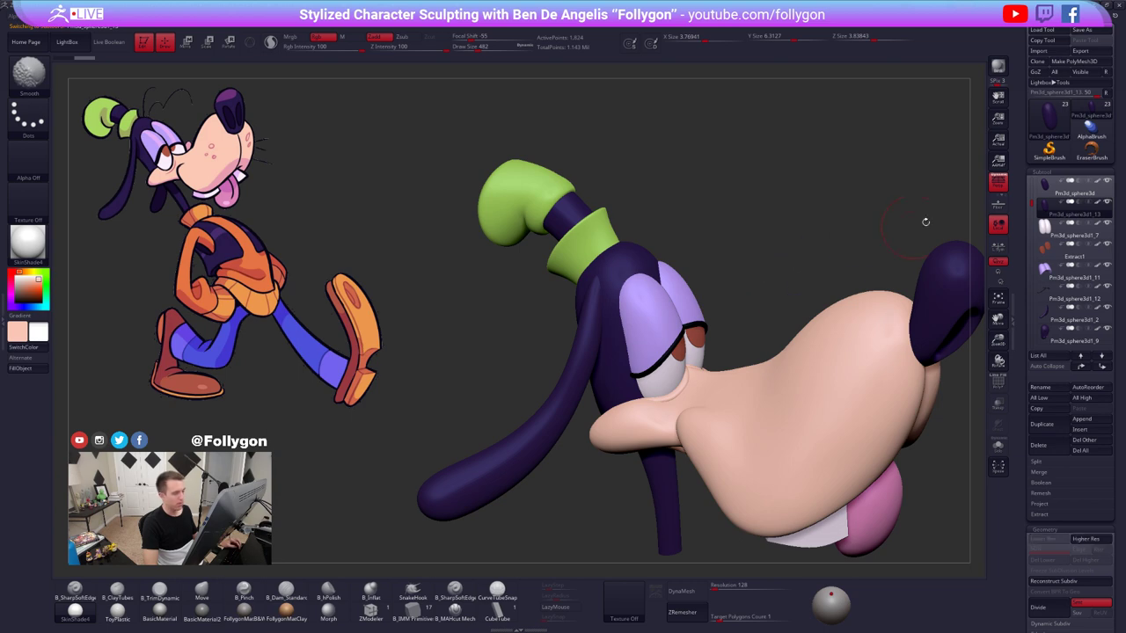
- Isolate the original dark head piece and subdivide it twice, then select the duplicate with the whole head shown
click(1070, 187)
key(alt+s)
key(shift+d)
key(ctrl+d)
key(ctrl+d)
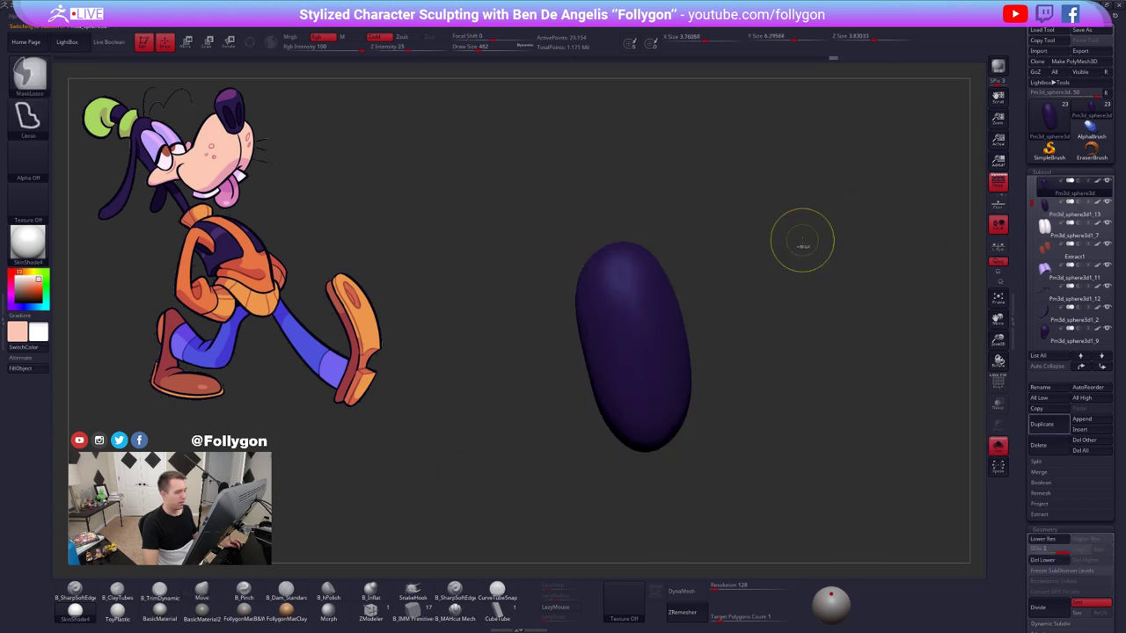
click(1058, 210)
key(alt+s)
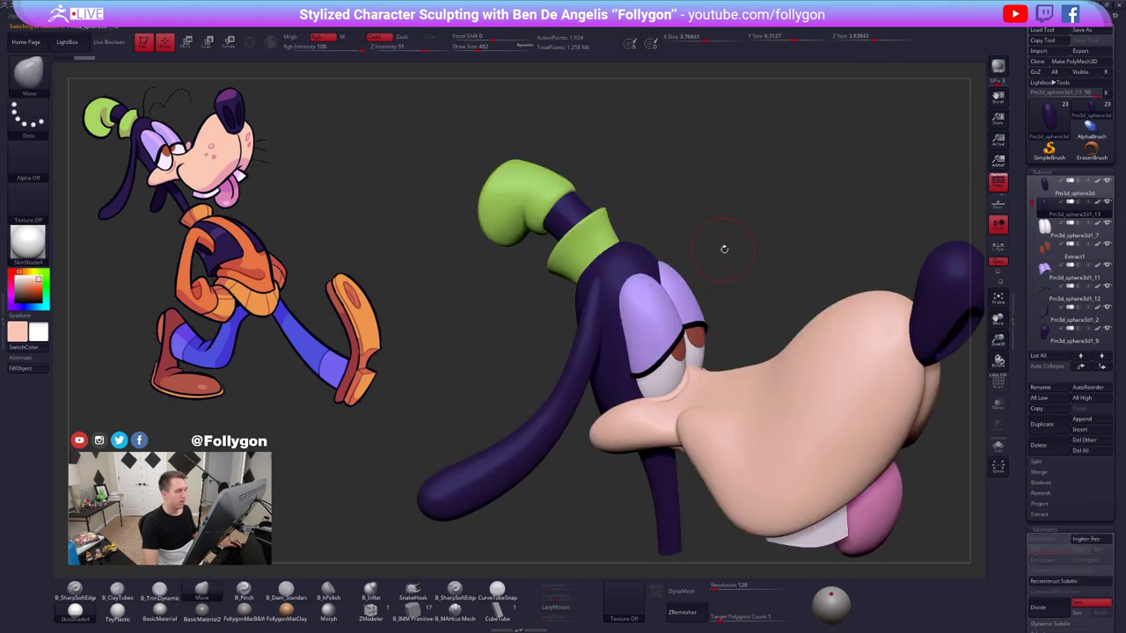
- Choose the CurveTubeSnap brush and enable the Size option in its stroke's curve modifiers
click(497, 589)
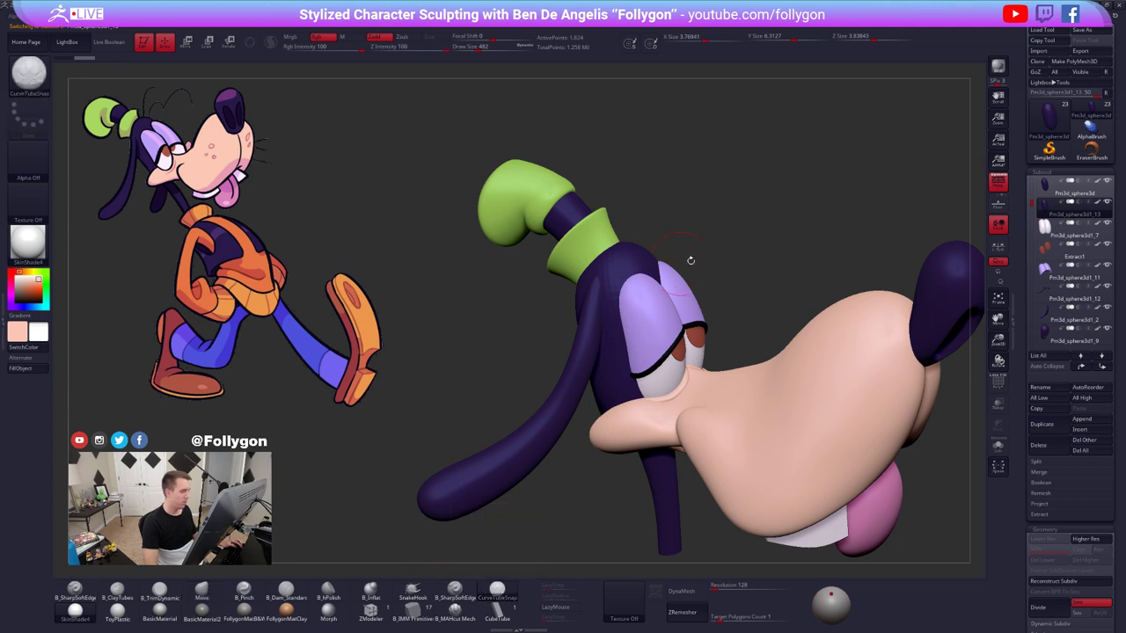
alt+drag(709, 253, 709, 283)
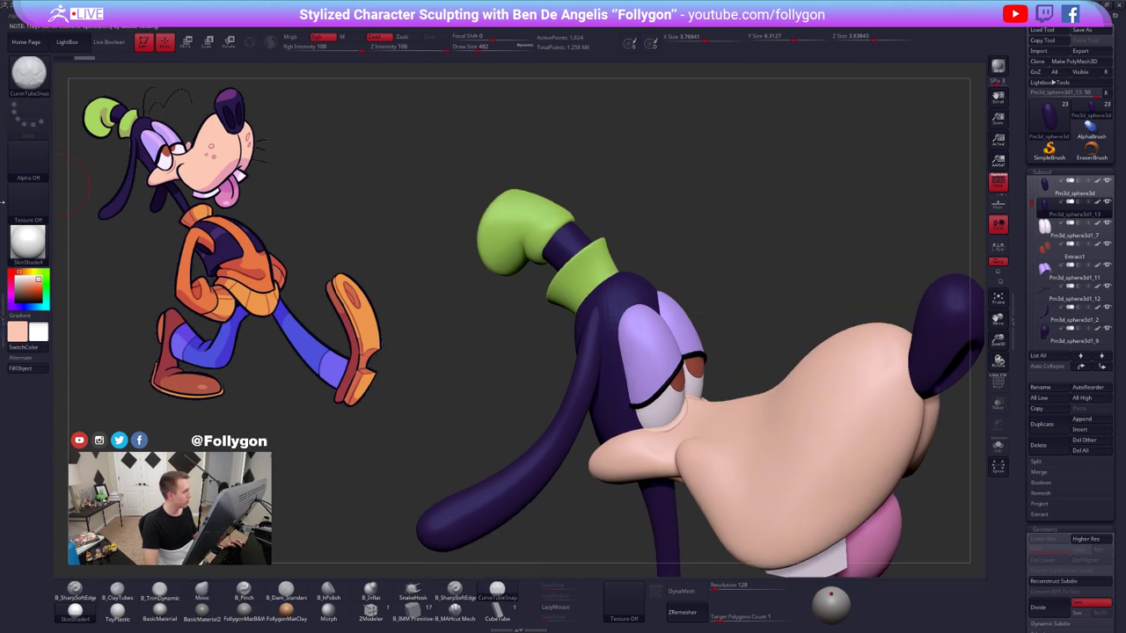
click(2, 203)
click(28, 424)
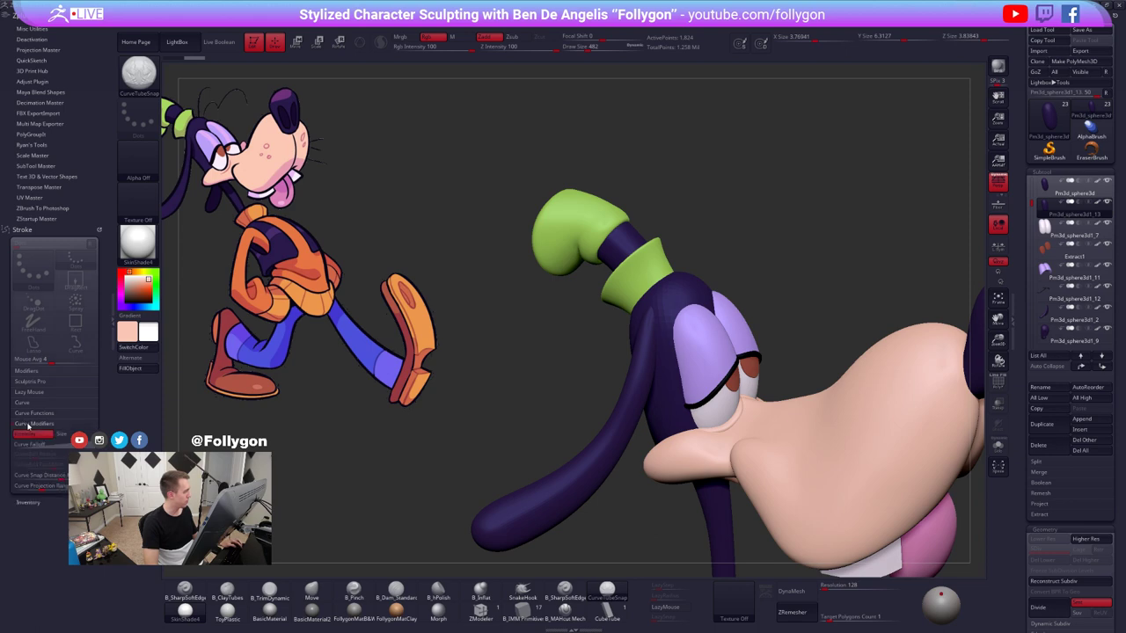
click(29, 413)
click(34, 403)
drag(103, 440, 102, 401)
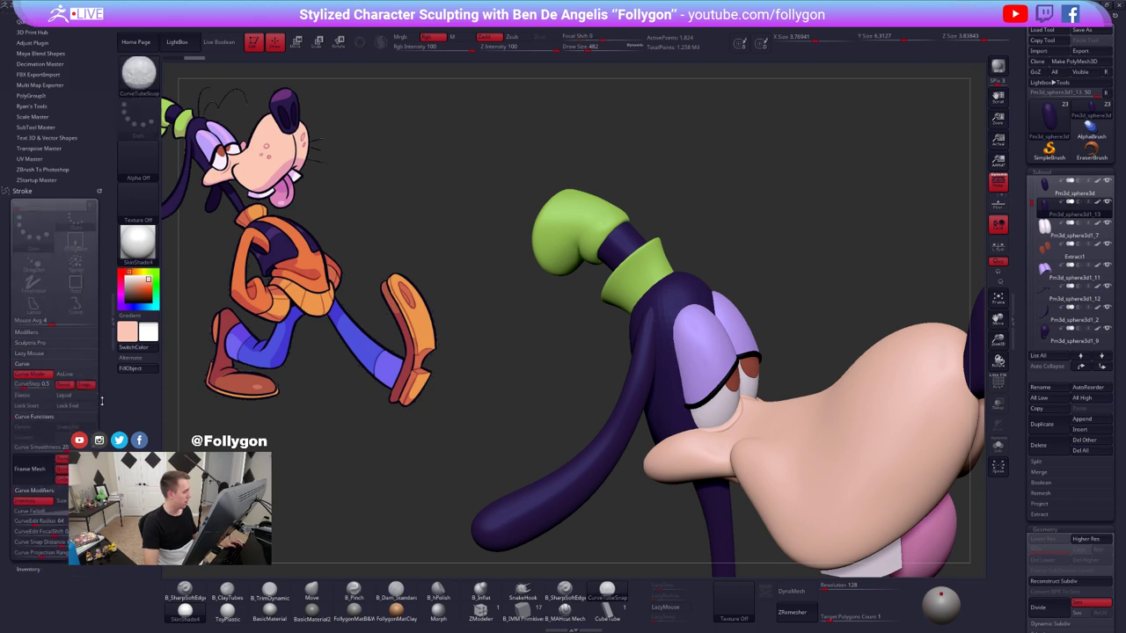
scroll(106, 373, down, 6)
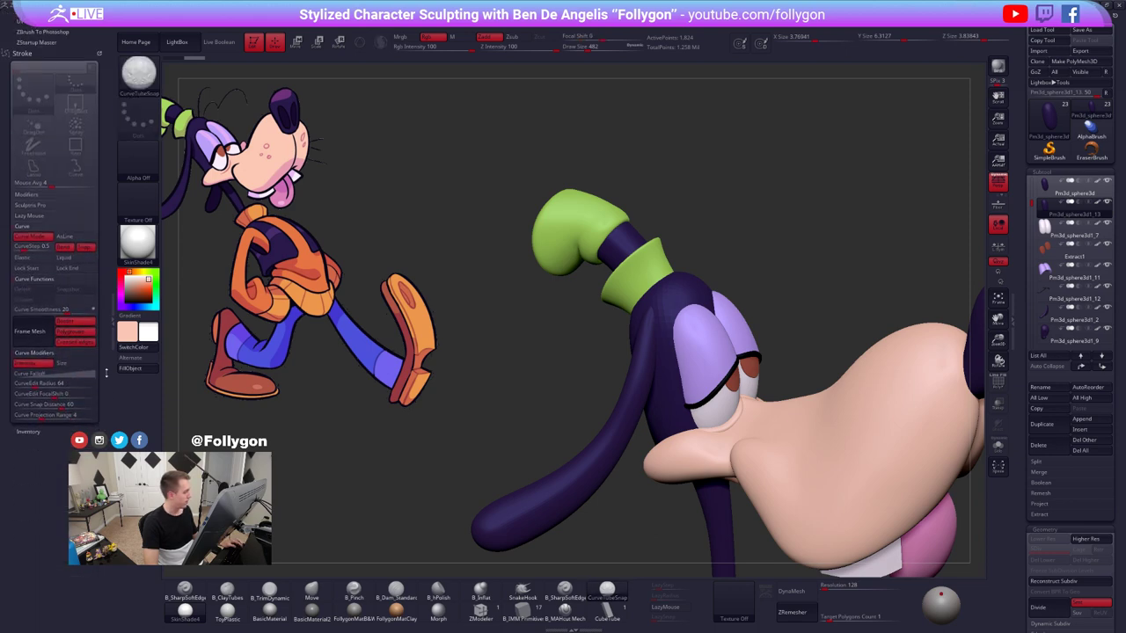
click(65, 364)
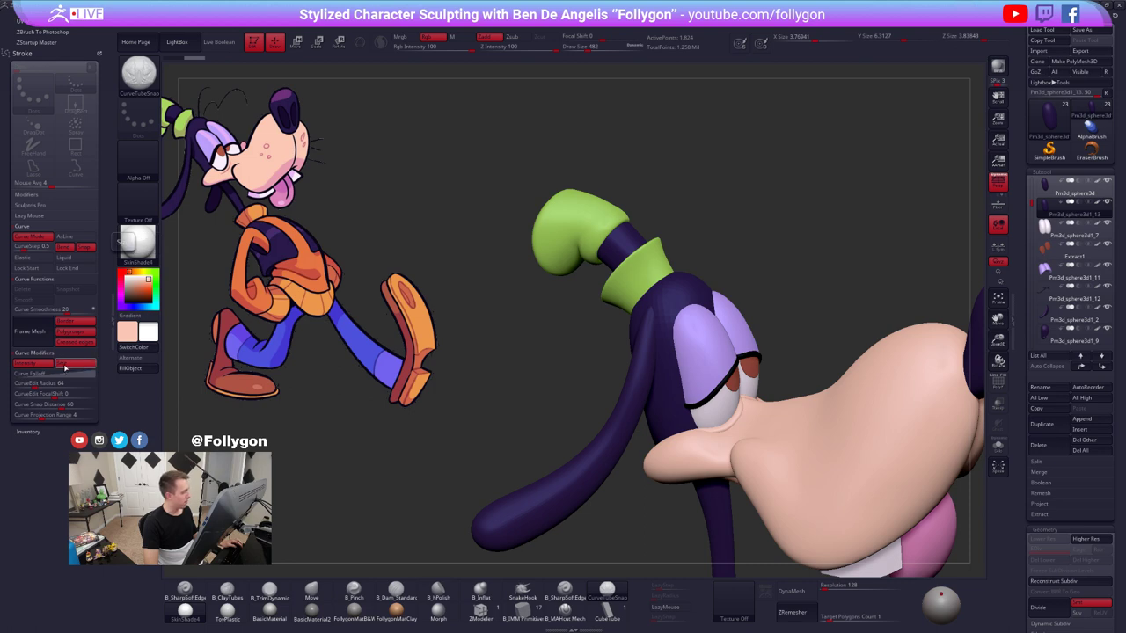
- Open the curve falloff graph and shape it so that curve tubes taper along their length
click(61, 374)
drag(15, 450, 14, 372)
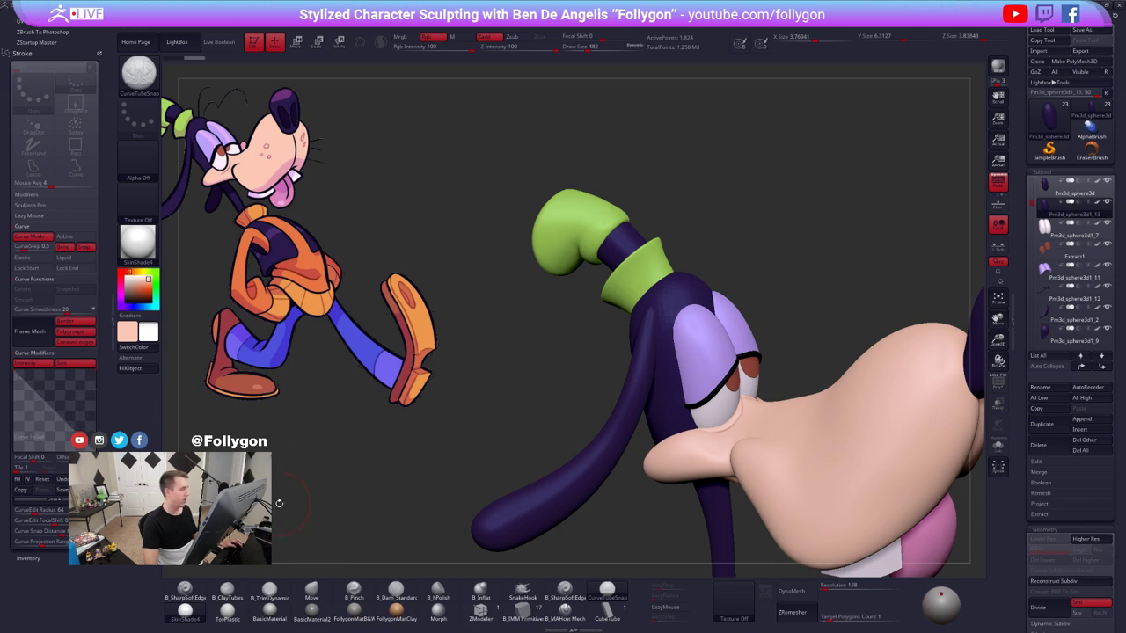
drag(705, 225, 827, 161)
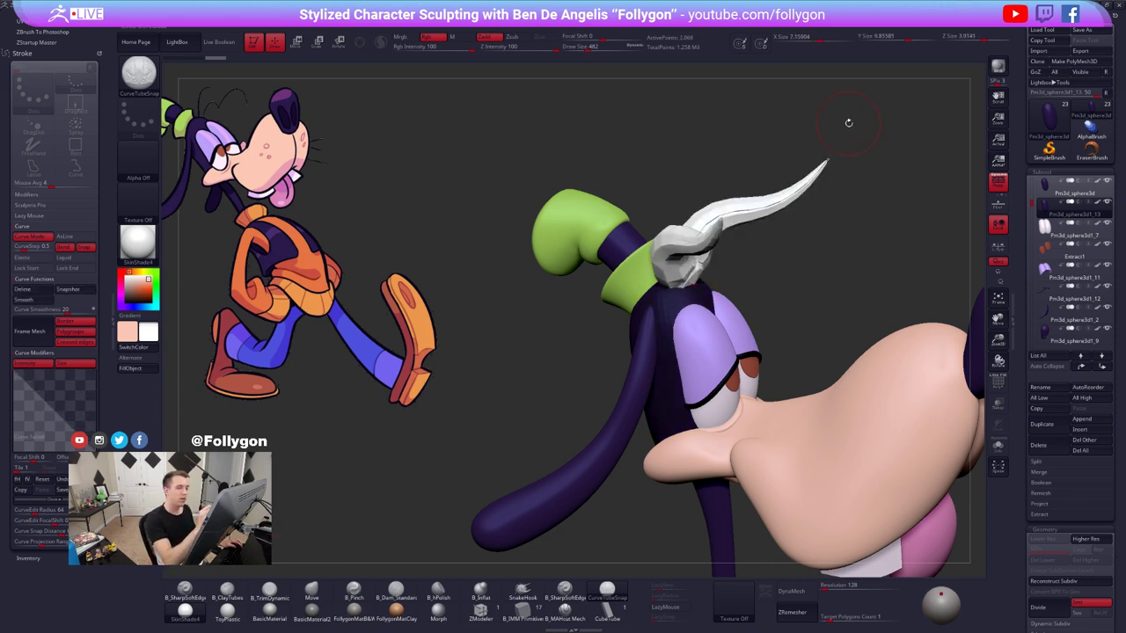
key(ctrl+z)
key(ctrl+shift+z)
drag(840, 296, 735, 292)
mouse_move(893, 440)
alt+mouse_down()
mouse_move(871, 386)
mouse_move(894, 424)
mouse_move(859, 403)
alt+mouse_up()
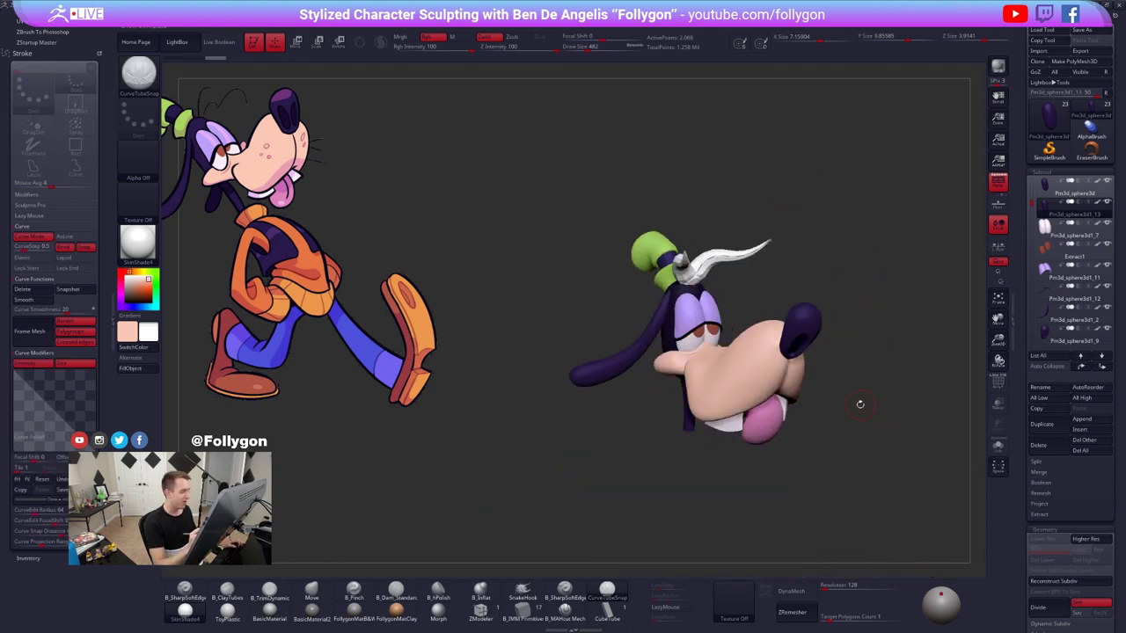
key(ctrl+z)
- Draw a tapered curve tube rising from the top of the head beside the hat brim and turn off its smooth subdivision preview
mouse_move(693, 274)
alt+mouse_down()
mouse_move(701, 333)
mouse_move(728, 337)
mouse_move(737, 360)
mouse_move(719, 291)
mouse_move(805, 223)
alt+mouse_up()
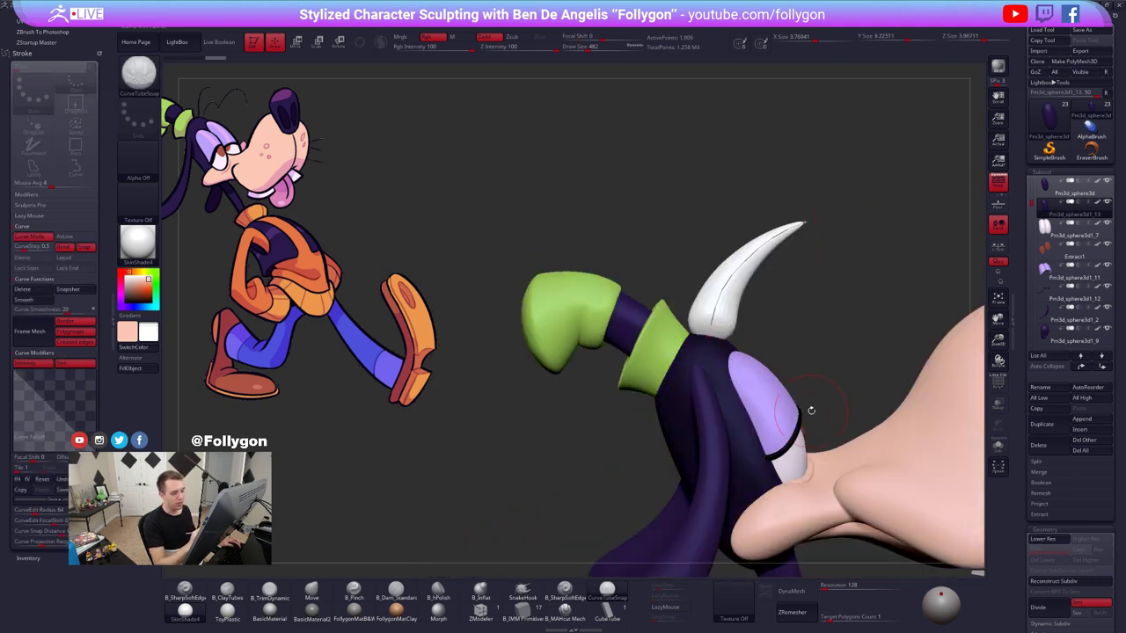
key(shift+d)
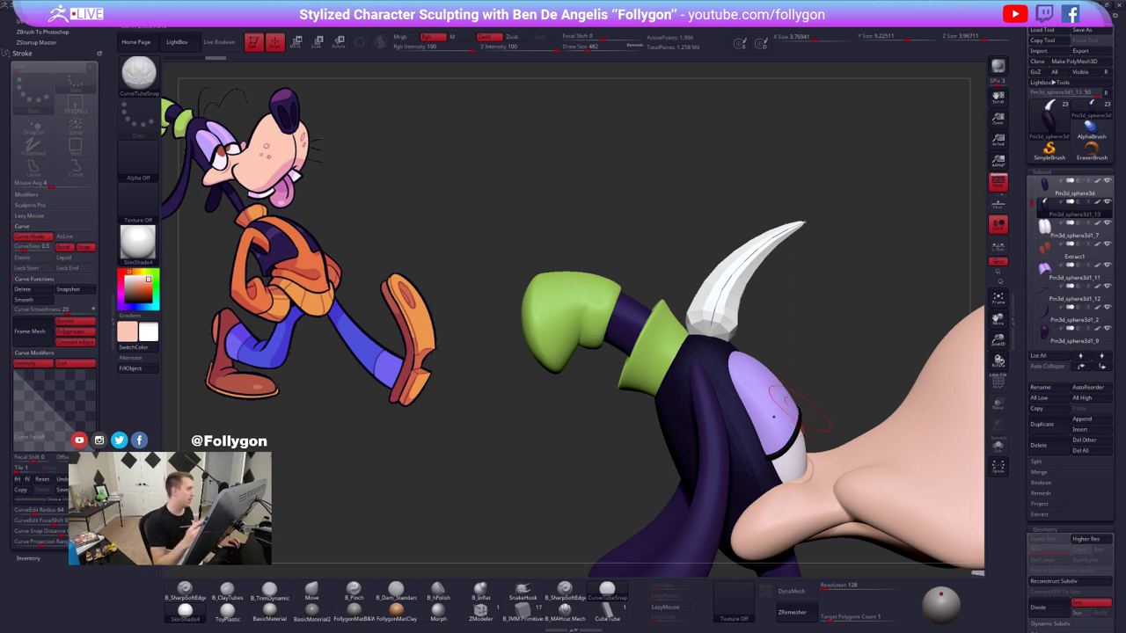
- Reshape the size falloff graph by moving its points and refresh the tube on the head so its thickness profile follows
drag(53, 409, 86, 390)
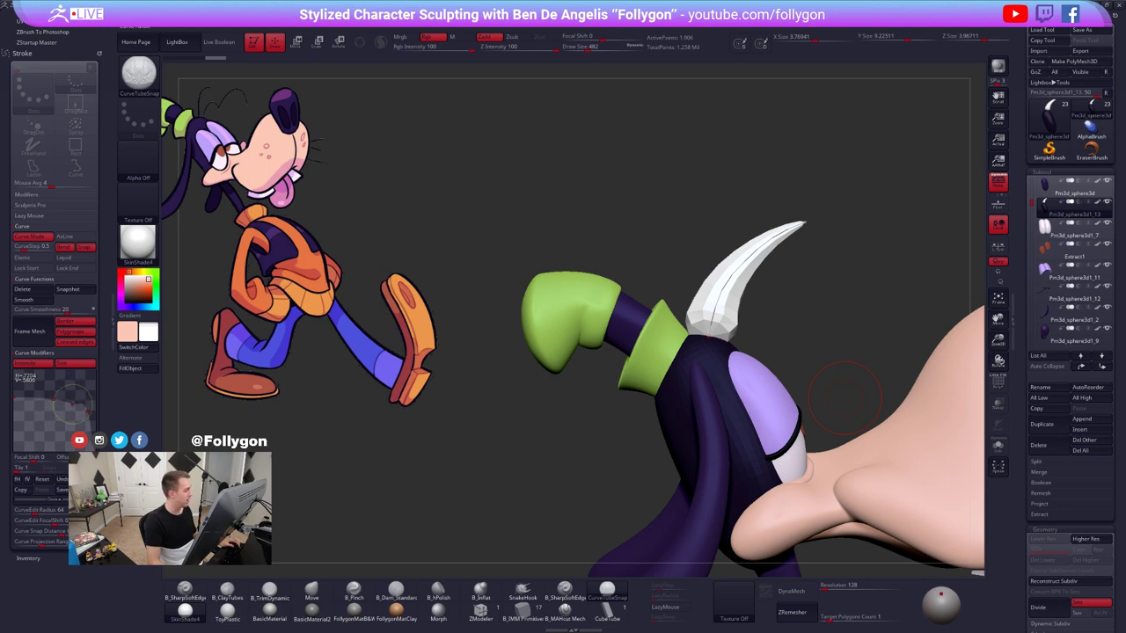
drag(72, 405, 148, 381)
drag(52, 397, 78, 401)
drag(81, 405, 90, 382)
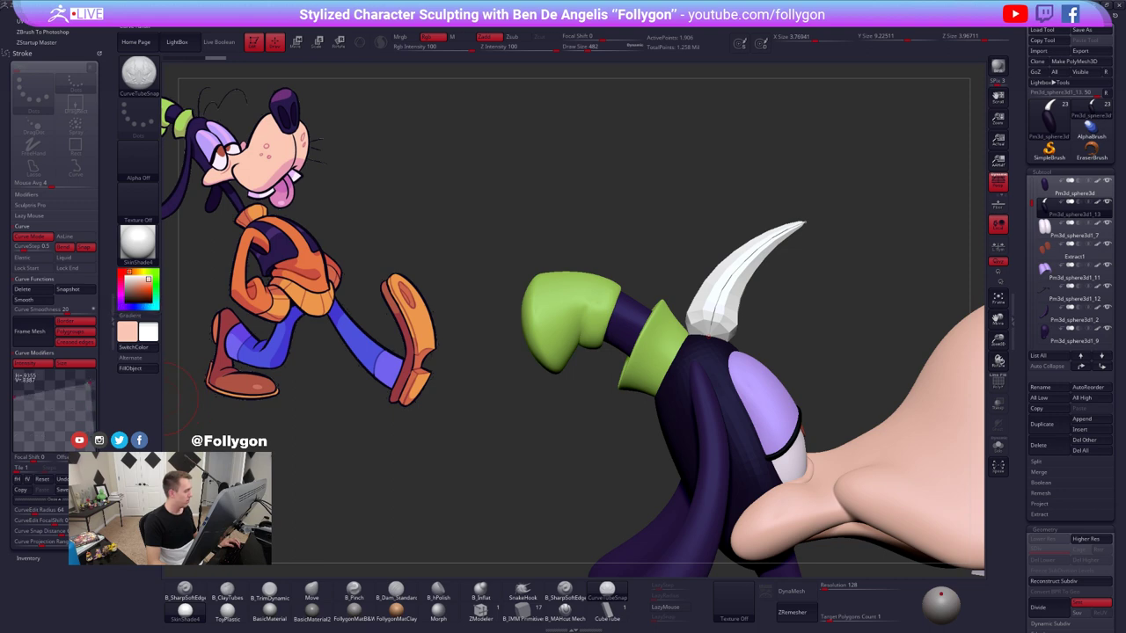
drag(15, 401, 17, 386)
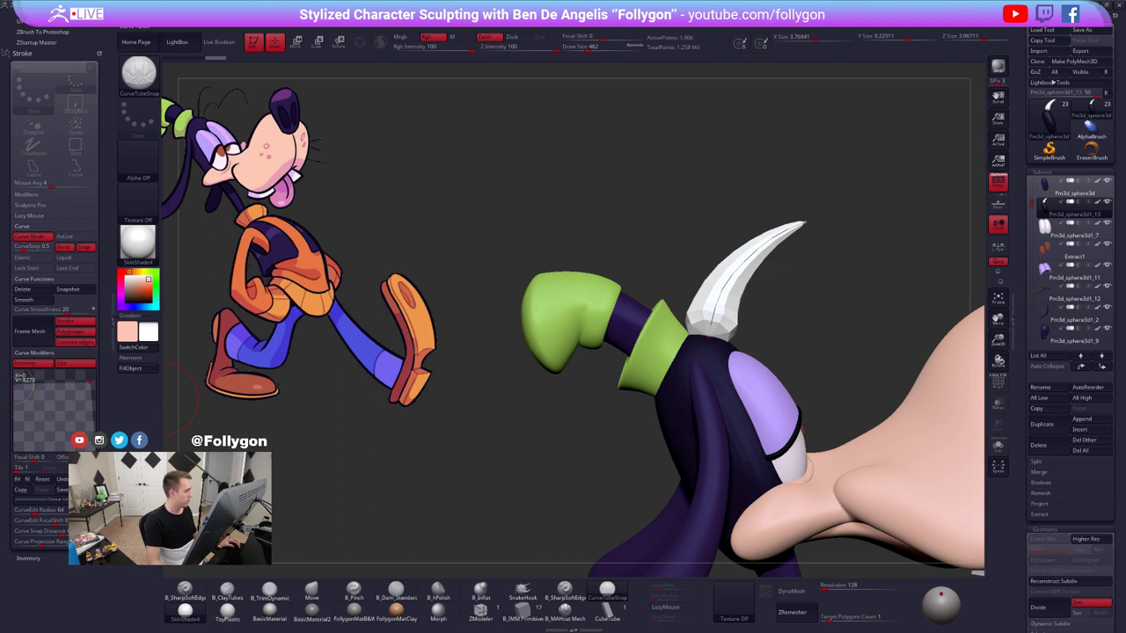
click(718, 301)
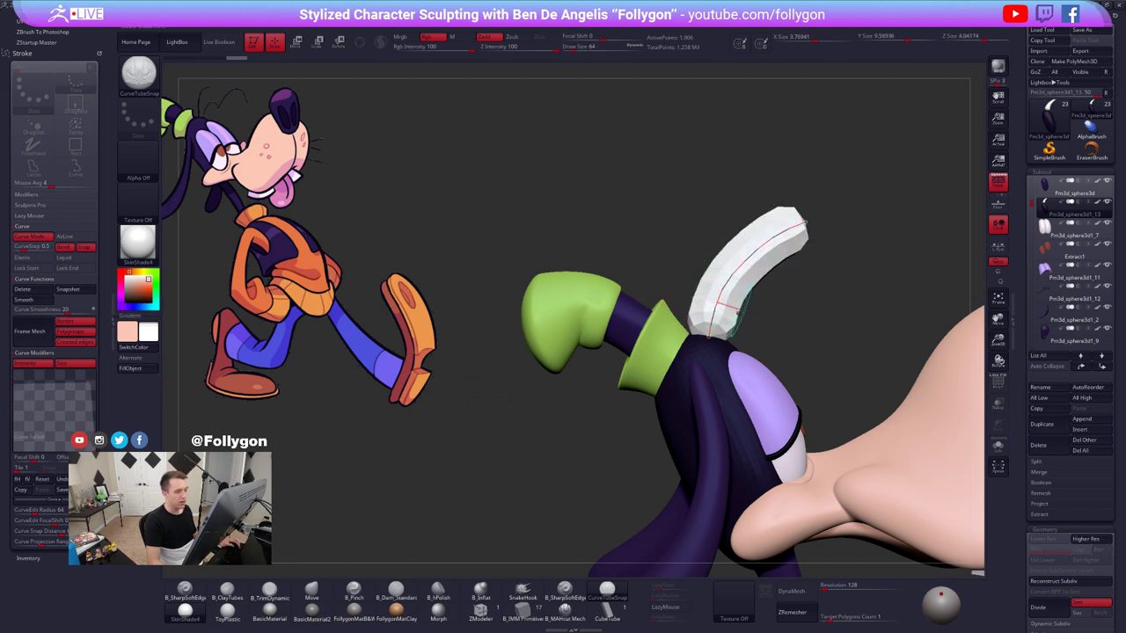
alt+drag(761, 328, 563, 376)
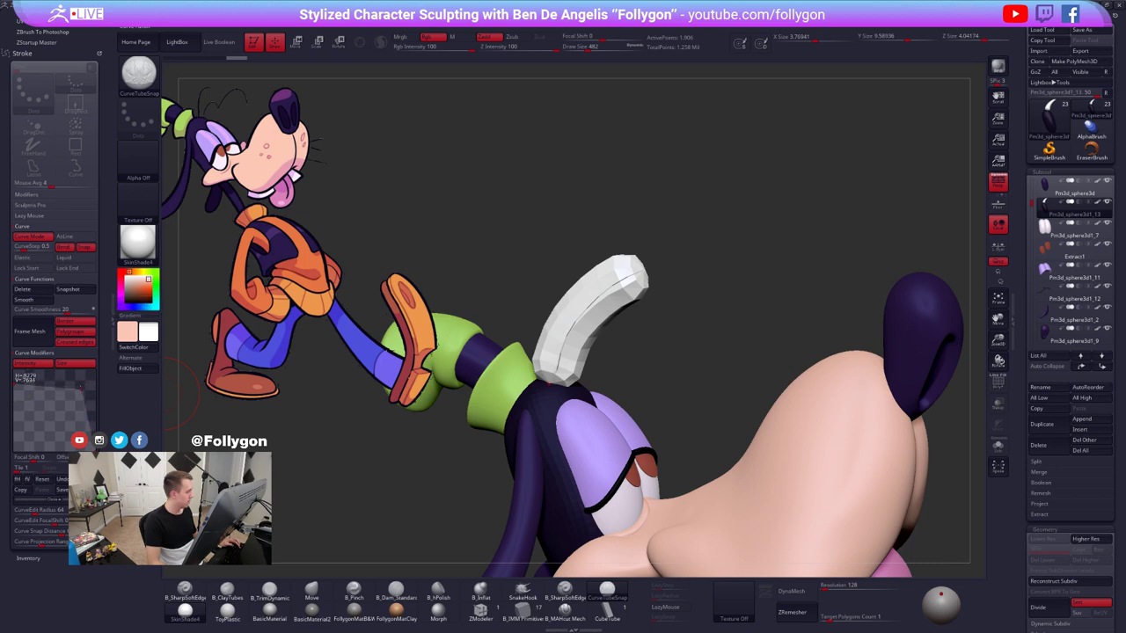
click(578, 305)
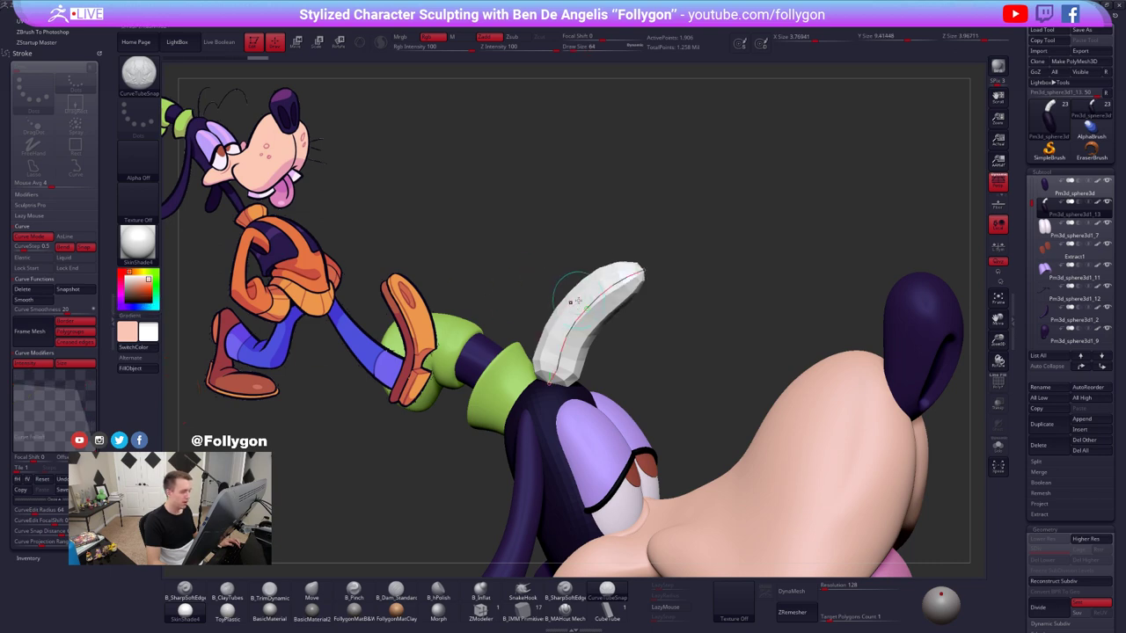
- Reduce the draw size to 227, refresh the tube at this thinner size and hide the stroke settings
key(space)
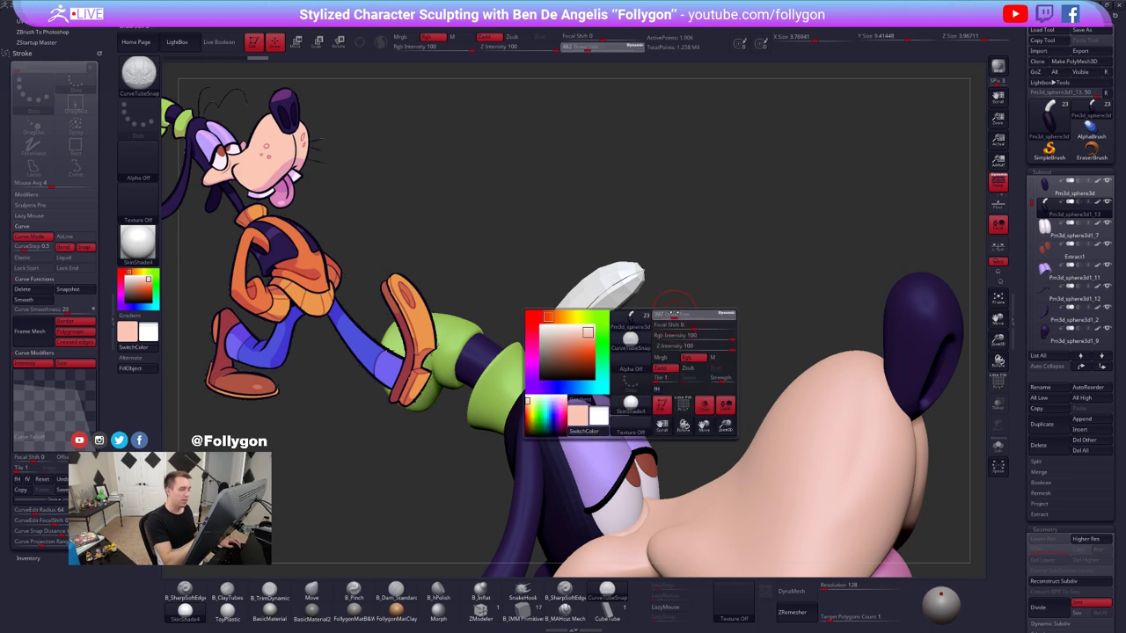
mouse_move(678, 315)
mouse_down()
mouse_move(630, 340)
mouse_move(688, 328)
mouse_up()
click(591, 311)
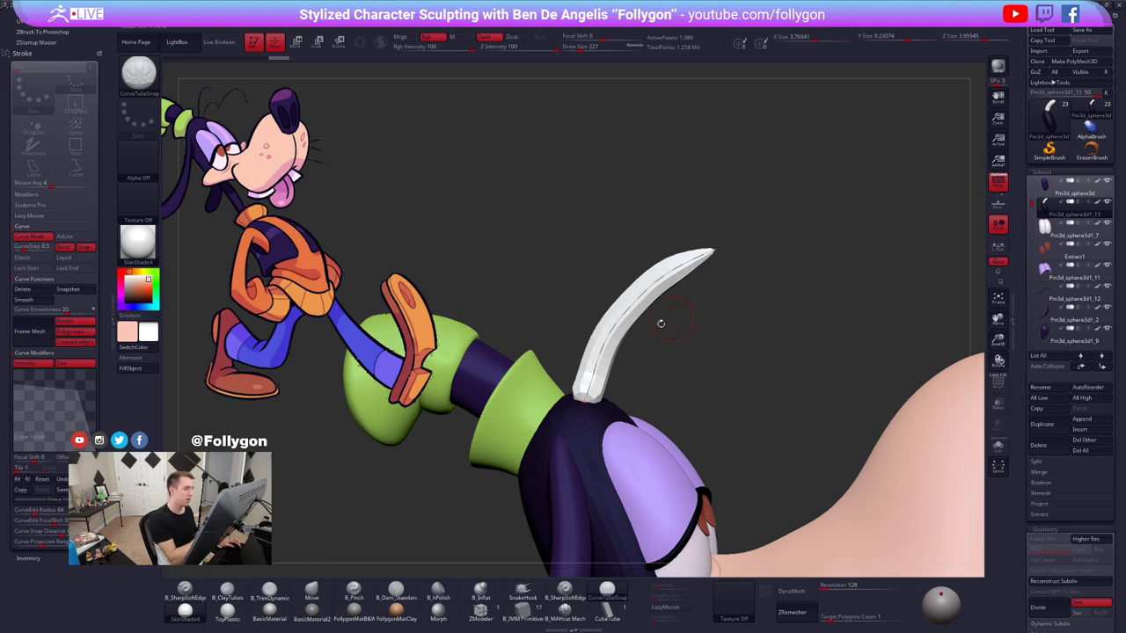
click(112, 319)
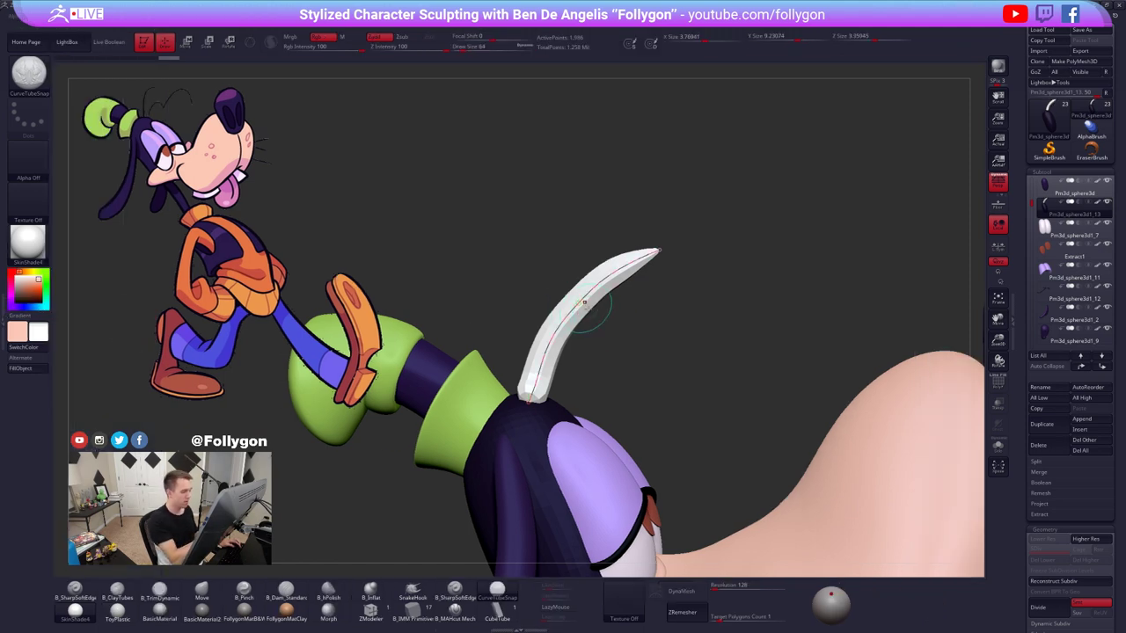
- Reduce the draw size further and refresh the tube to make the hair strand slimmer
key(space)
drag(611, 309, 602, 310)
key(space)
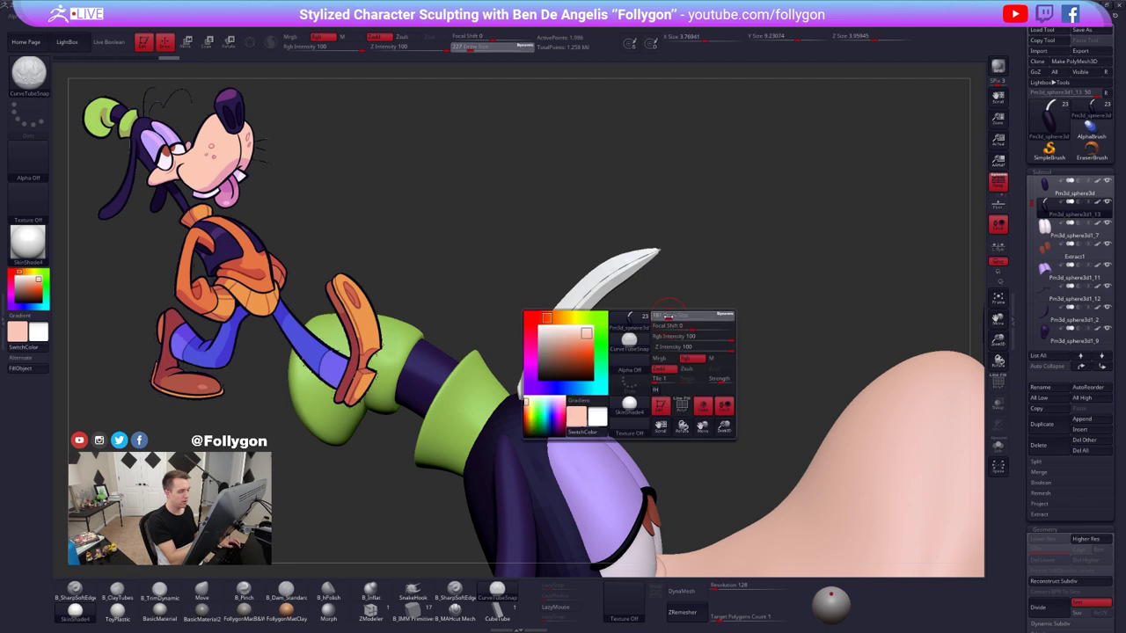
click(575, 308)
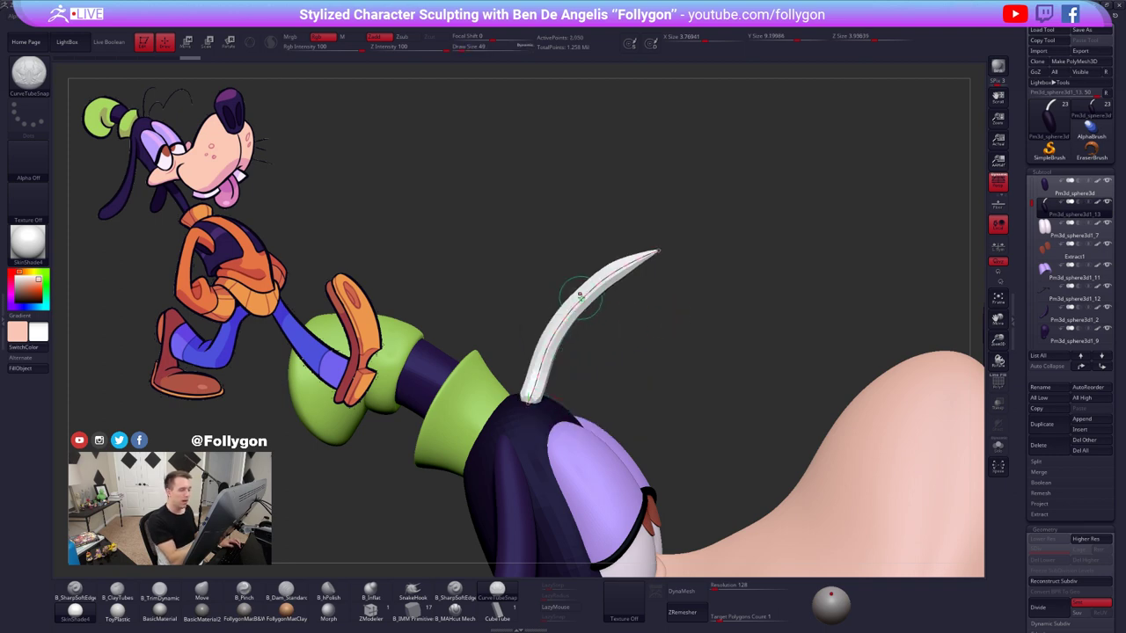
- Set the draw size to 121 and bend the tube's curve into a more pronounced arc
key(space)
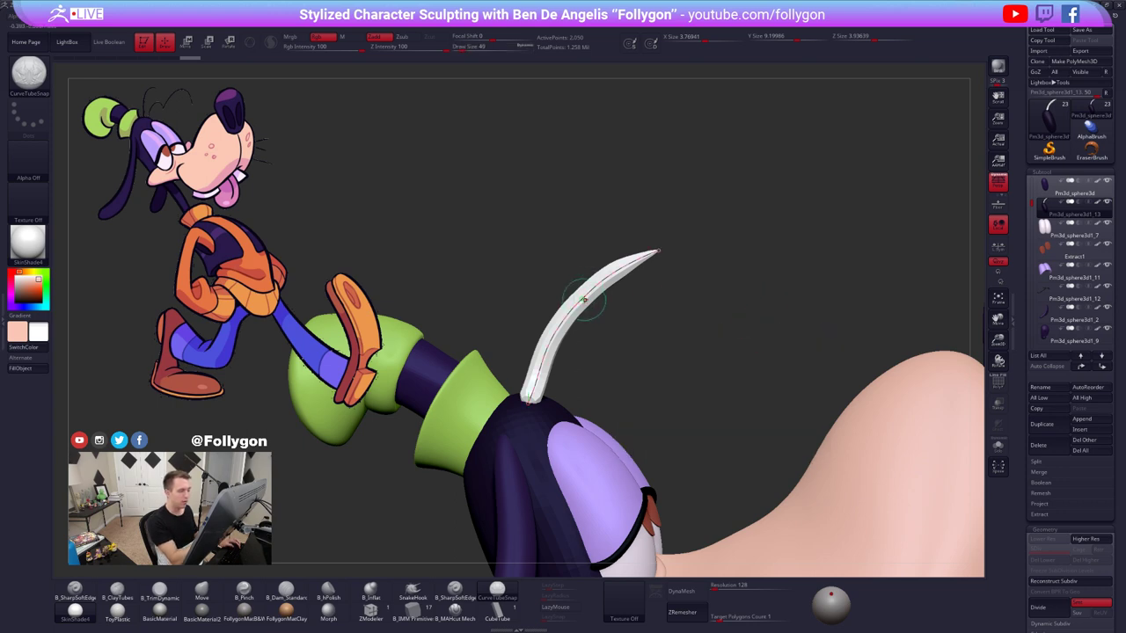
key(space)
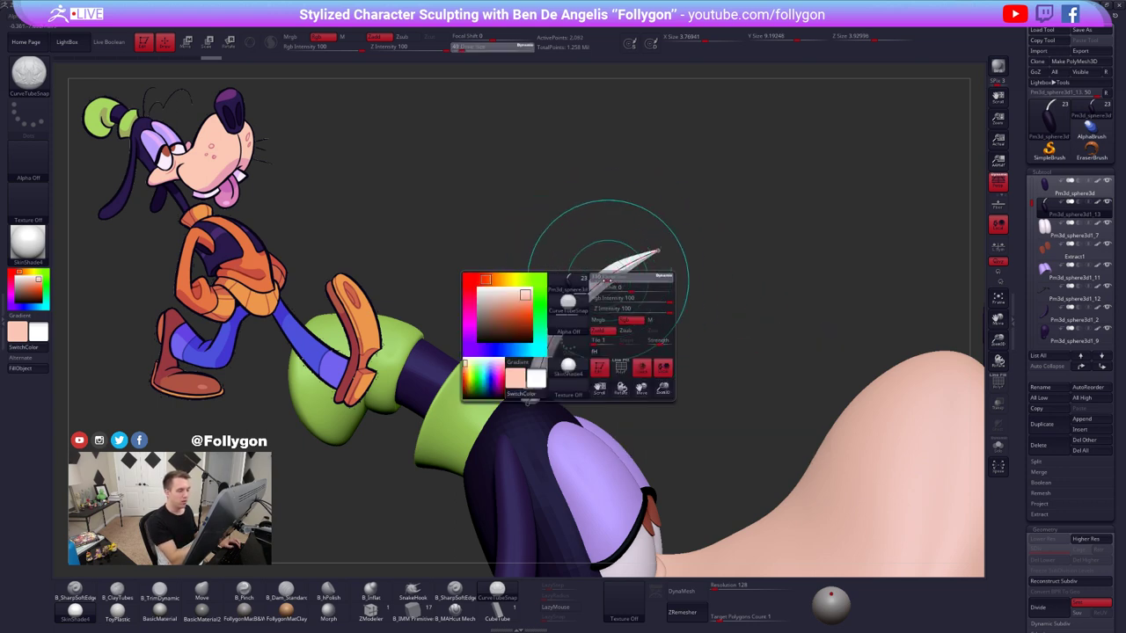
mouse_move(608, 281)
mouse_down()
mouse_move(650, 283)
mouse_move(604, 280)
mouse_move(578, 295)
mouse_up()
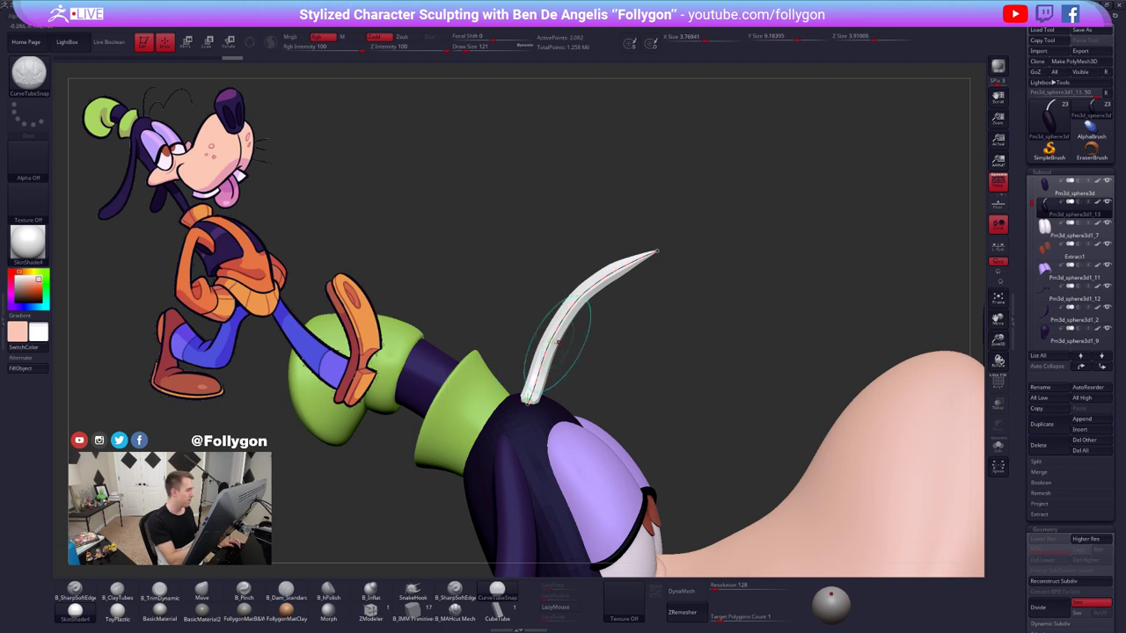
mouse_move(553, 345)
mouse_down()
mouse_move(561, 317)
mouse_move(611, 275)
mouse_up()
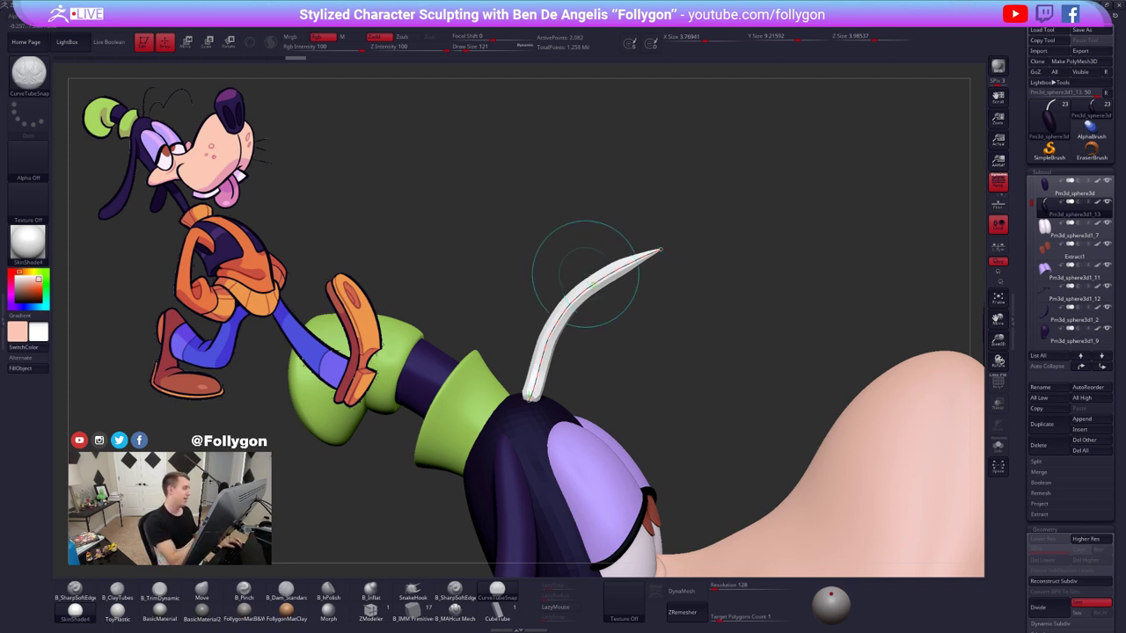
- Refresh the tube at draw size 121 and finalize it by removing its guiding curve
mouse_move(632, 303)
alt+mouse_down()
mouse_move(660, 326)
mouse_move(694, 307)
alt+mouse_up()
key(space)
click(665, 264)
key(space)
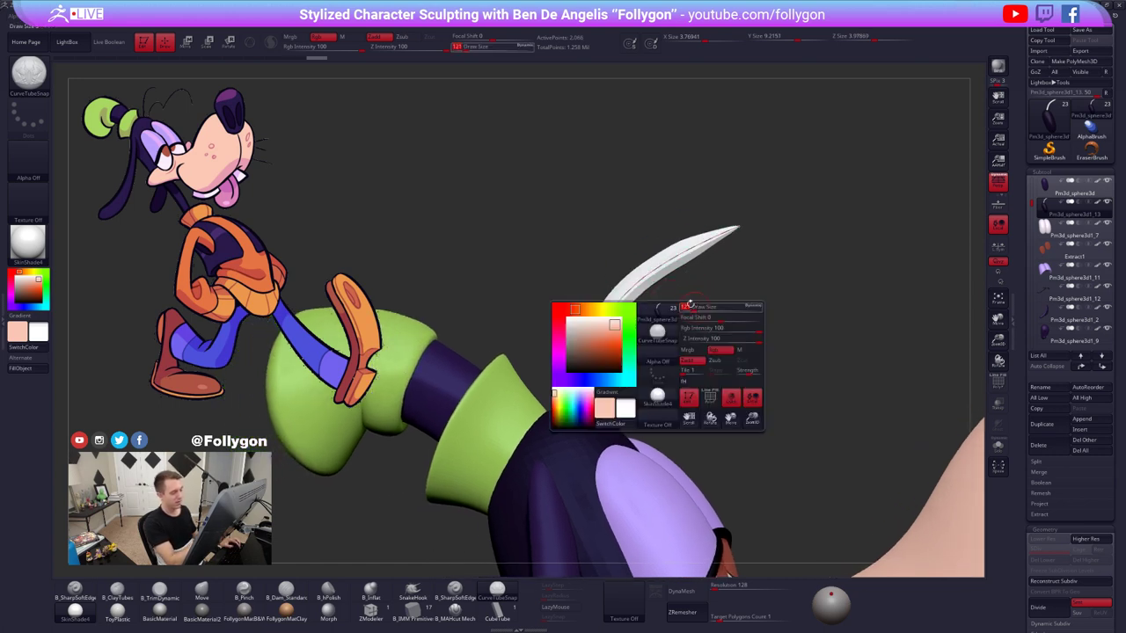
click(653, 277)
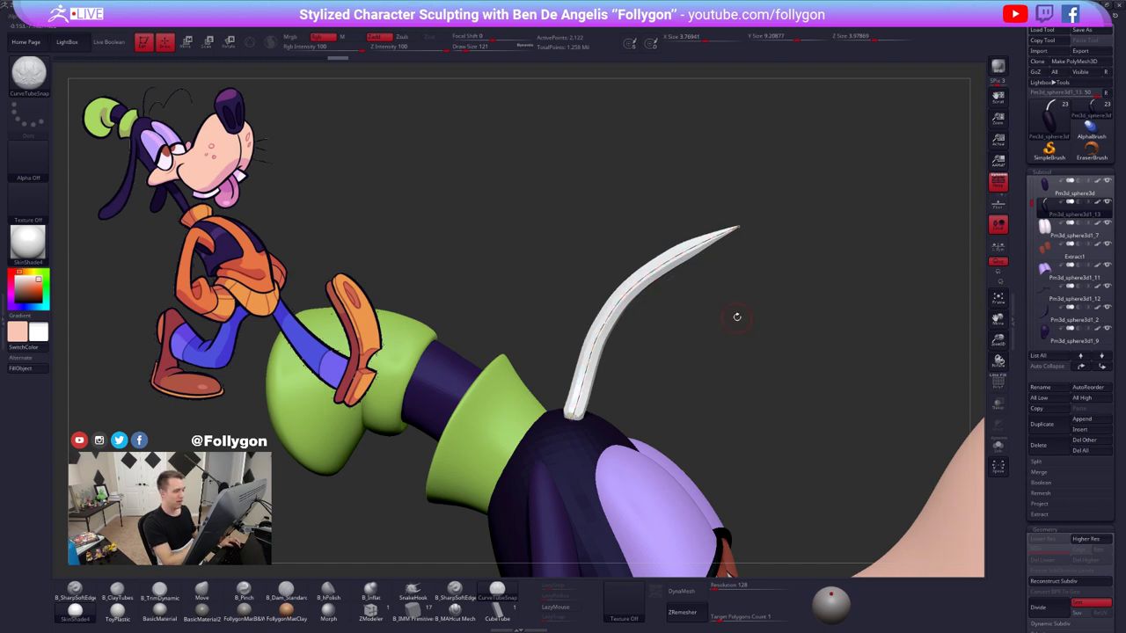
click(717, 244)
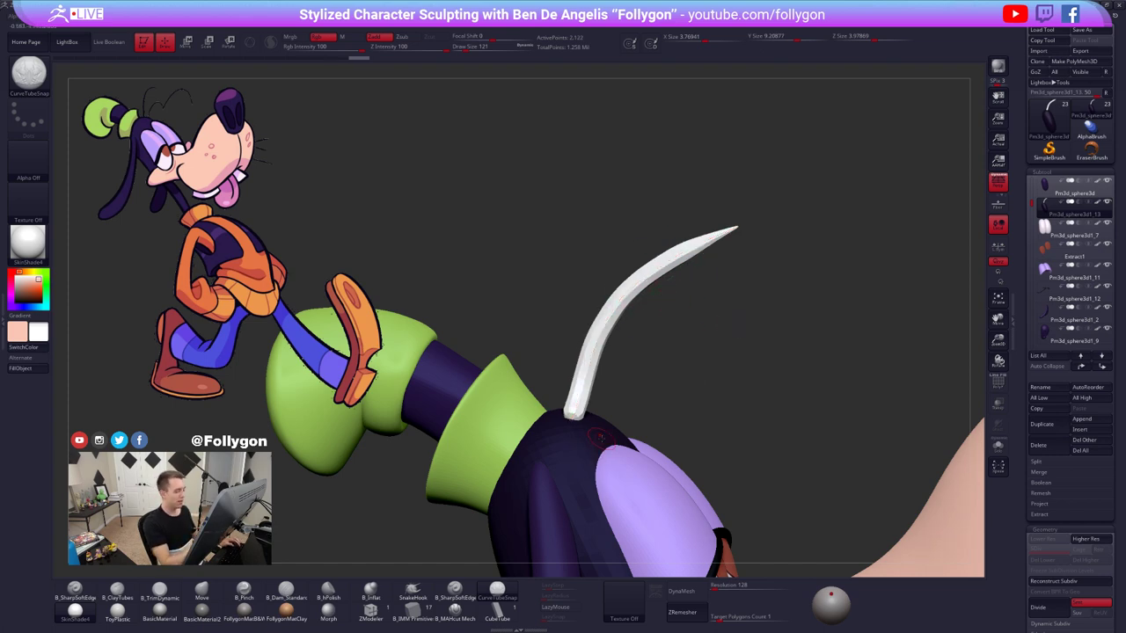
- Check the tube's polygroup, isolate the tube and delete the hidden head geometry from its subtool
key(shift+f)
key(shift+f)
key(ctrl+shift)
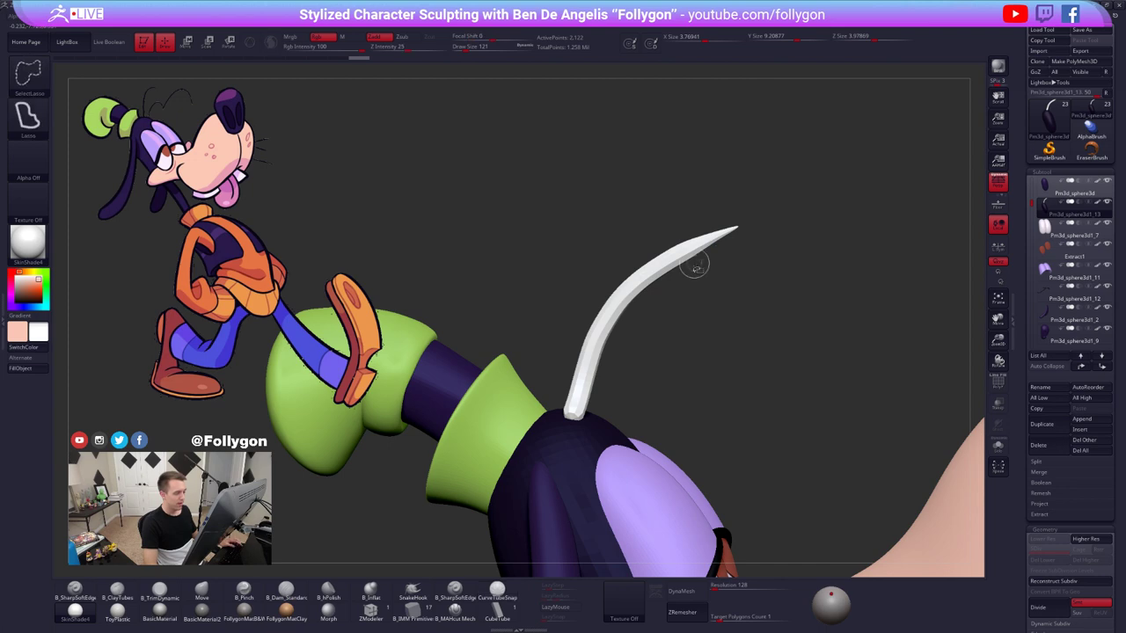
ctrl+shift+click(689, 258)
key(space)
click(730, 277)
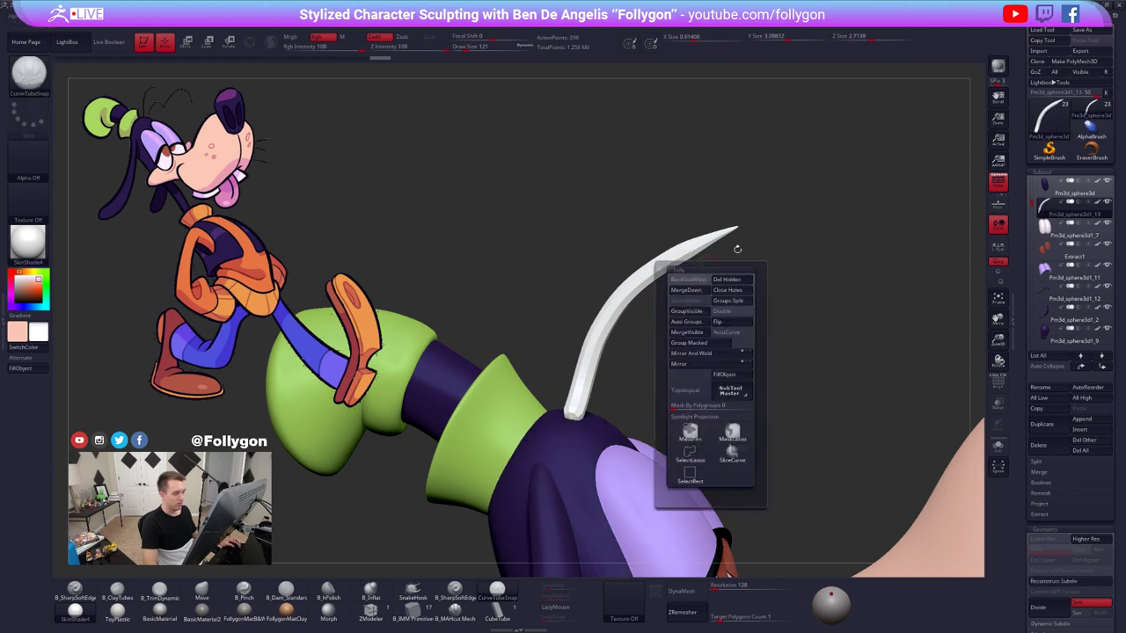
- Try to smooth the middle of the tube with the Smooth brush at draw size 1084
ctrl+right_drag(736, 247, 651, 217)
alt+right_drag(691, 273, 664, 308)
right_drag(664, 308, 624, 284)
key(space)
drag(647, 249, 669, 246)
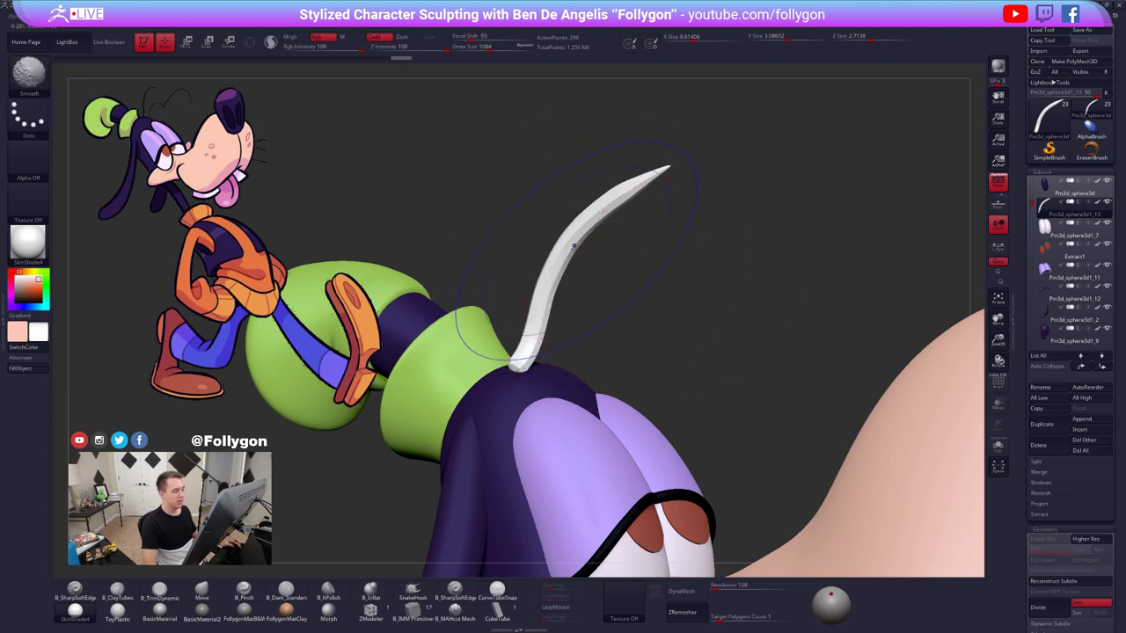
click(570, 242)
key(ctrl+z)
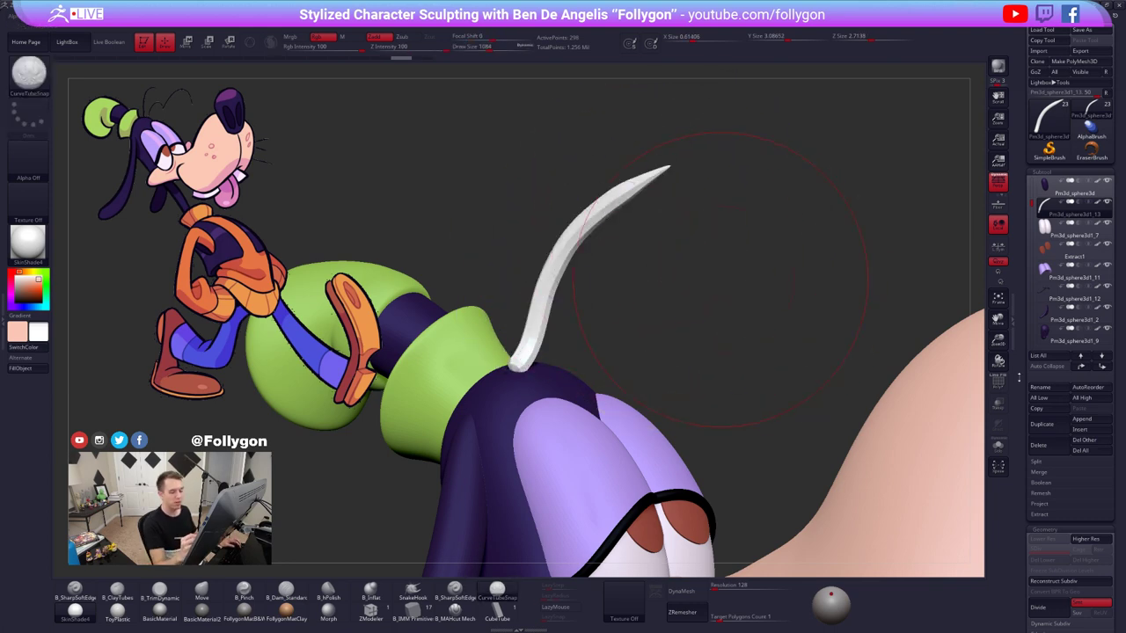
- Set the draw size to 215, bring up the Deformation settings and turn on the polyframe display for the tube
mouse_move(707, 214)
alt+right_down()
mouse_move(704, 285)
mouse_move(634, 328)
alt+right_up()
key(space)
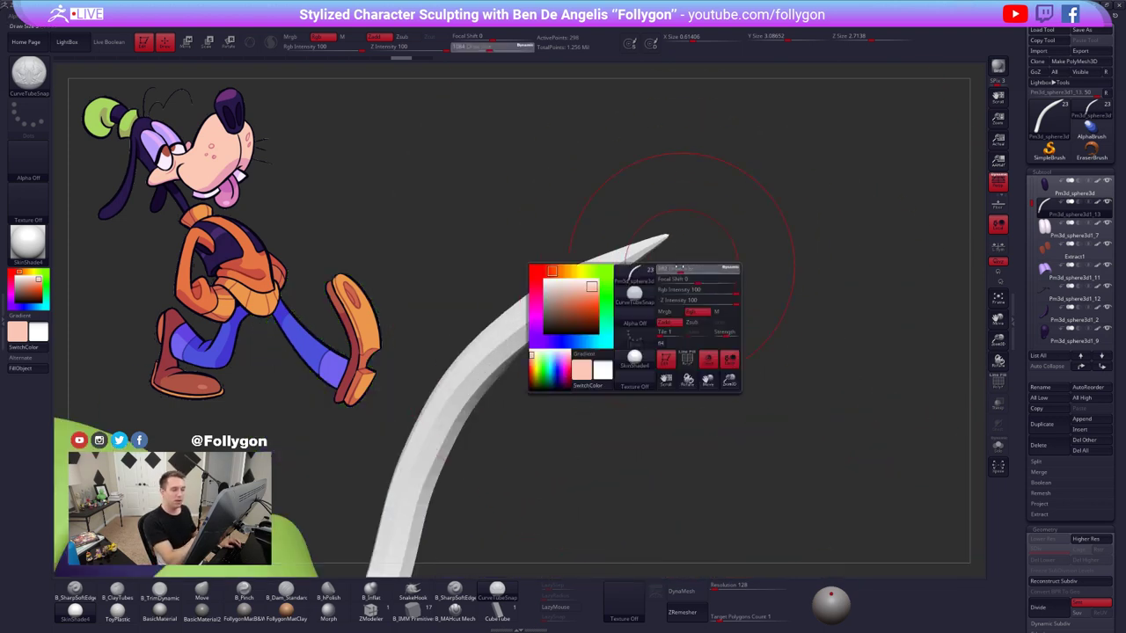
drag(679, 267, 674, 268)
drag(1024, 364, 1024, 236)
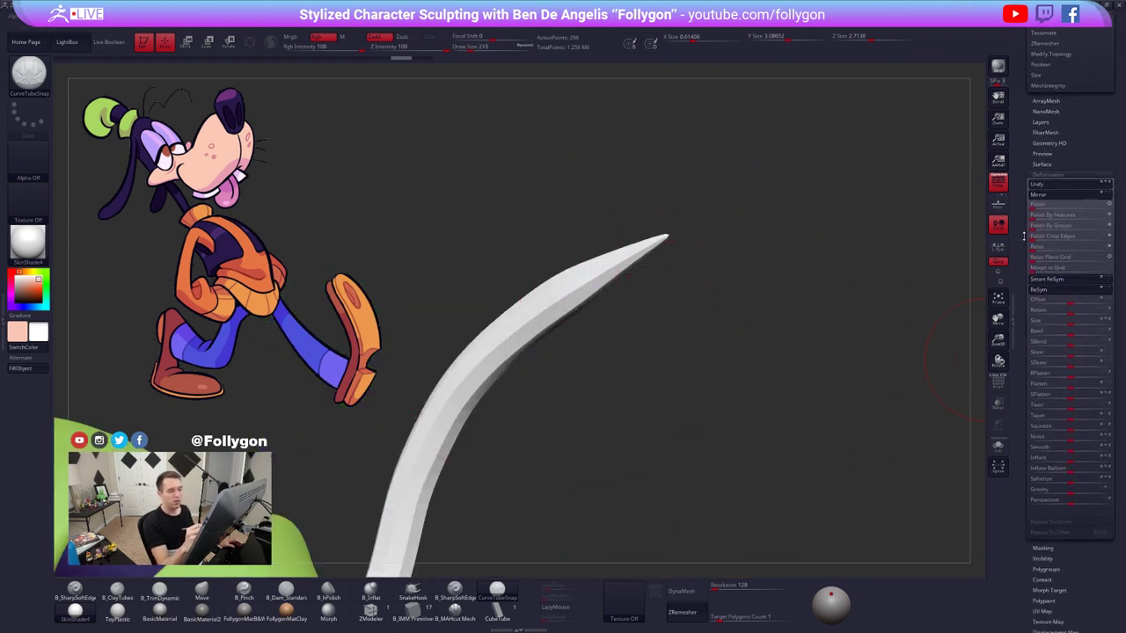
scroll(1025, 234, down, 3)
key(shift+f)
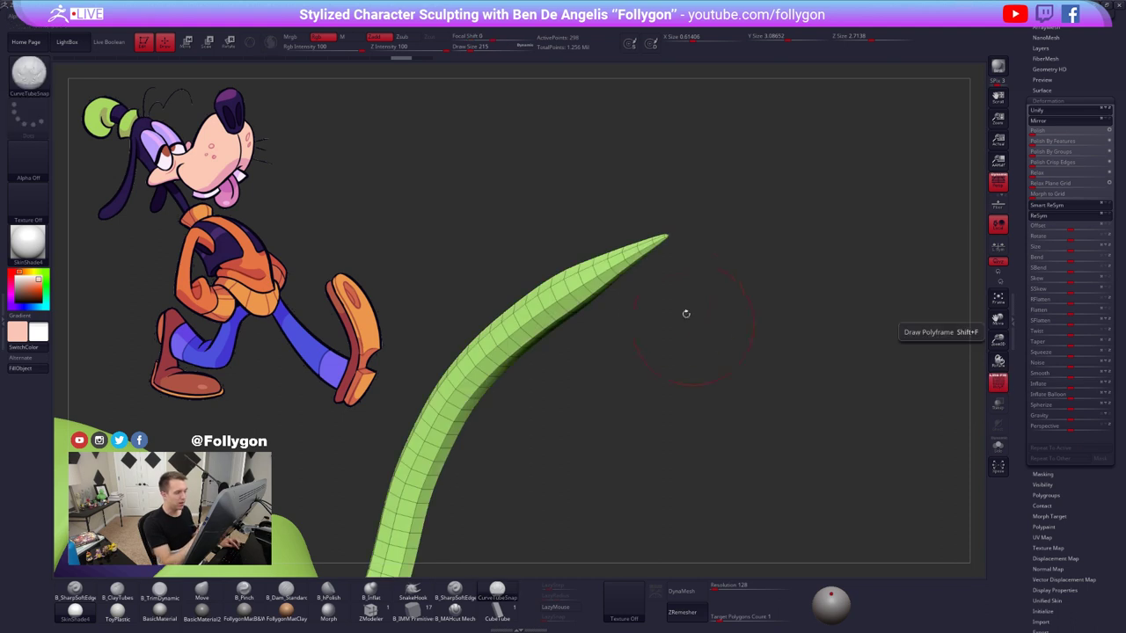
key(shift+space)
click(727, 294)
drag(708, 238, 785, 373)
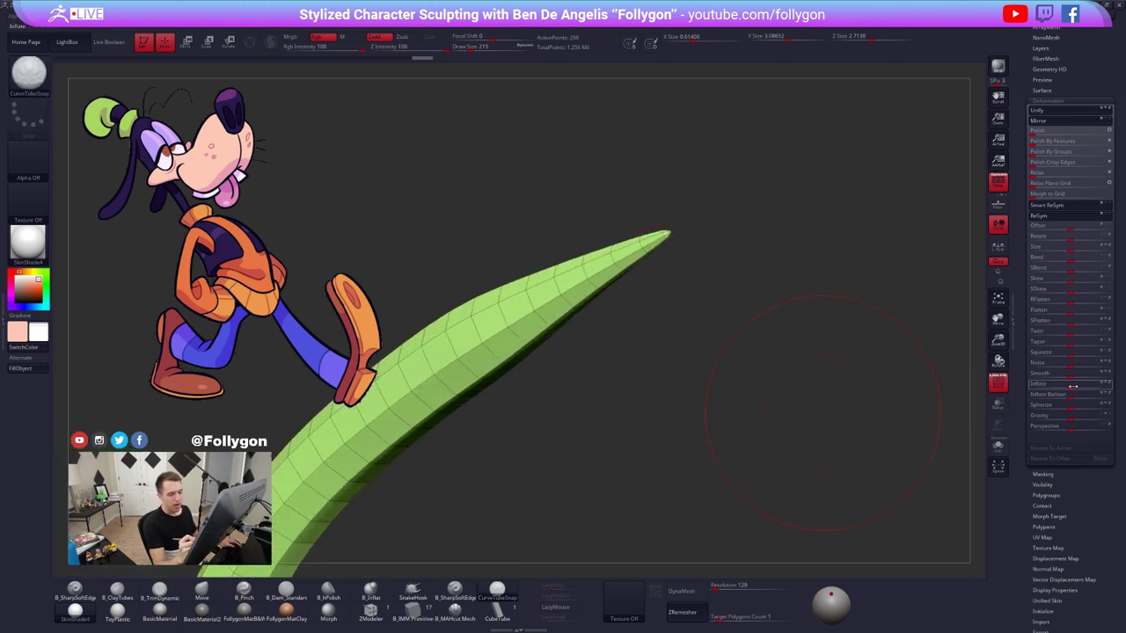
- Try to thin the tube by applying a negative Inflate deformation, first strongly and again with a smaller amount
drag(1072, 387, 1052, 387)
drag(607, 467, 582, 284)
key(ctrl+z)
key(ctrl+shift+z)
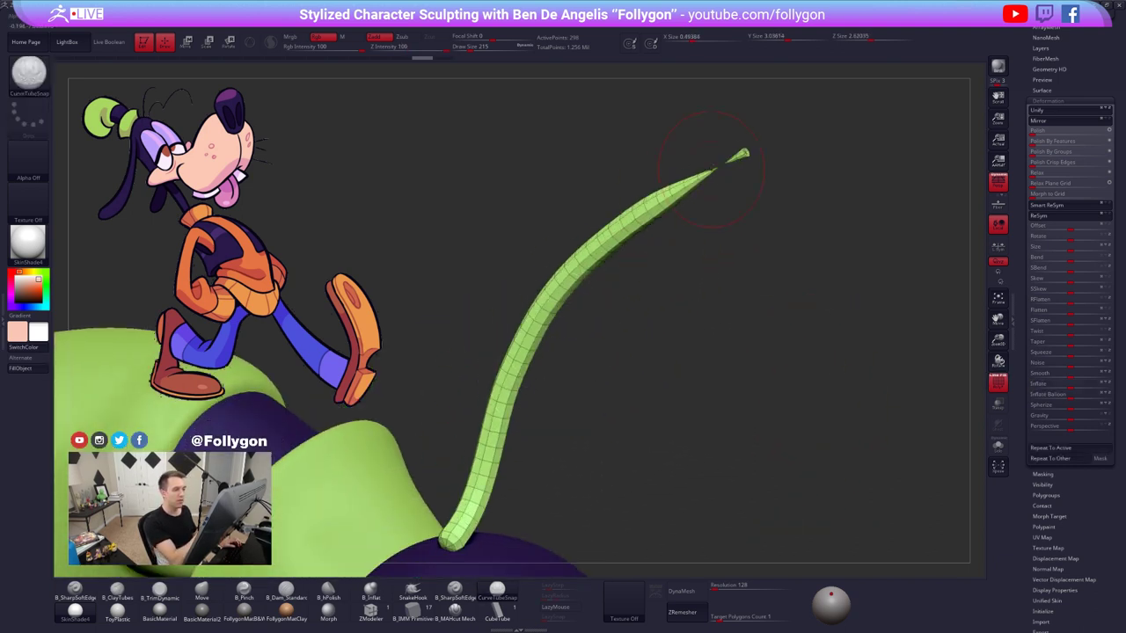
alt+drag(752, 151, 755, 179)
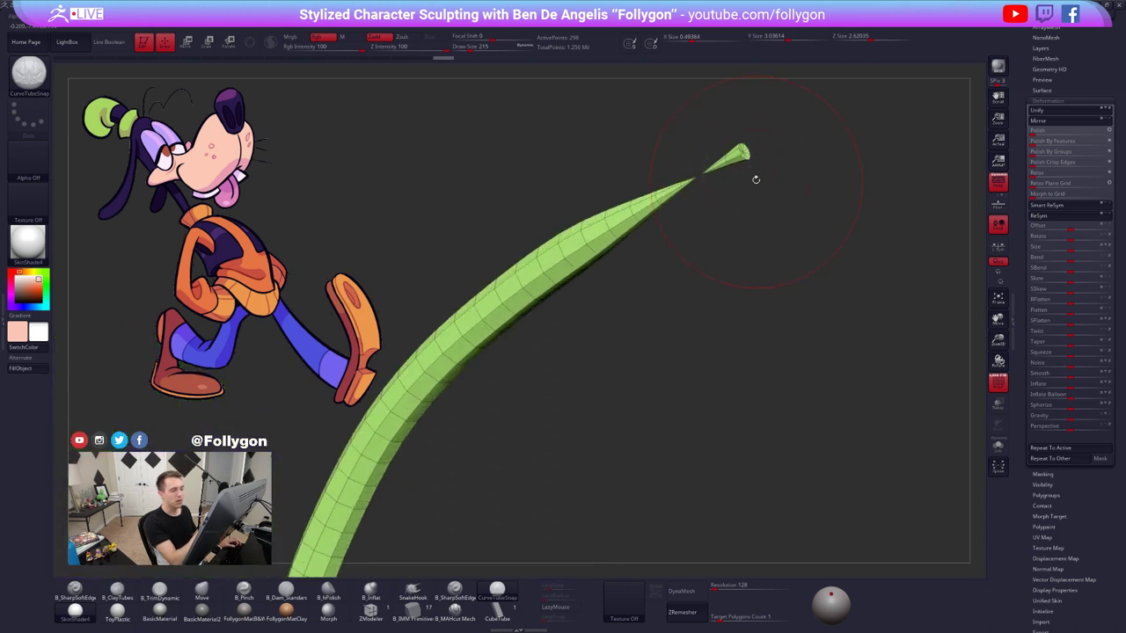
key(ctrl+z)
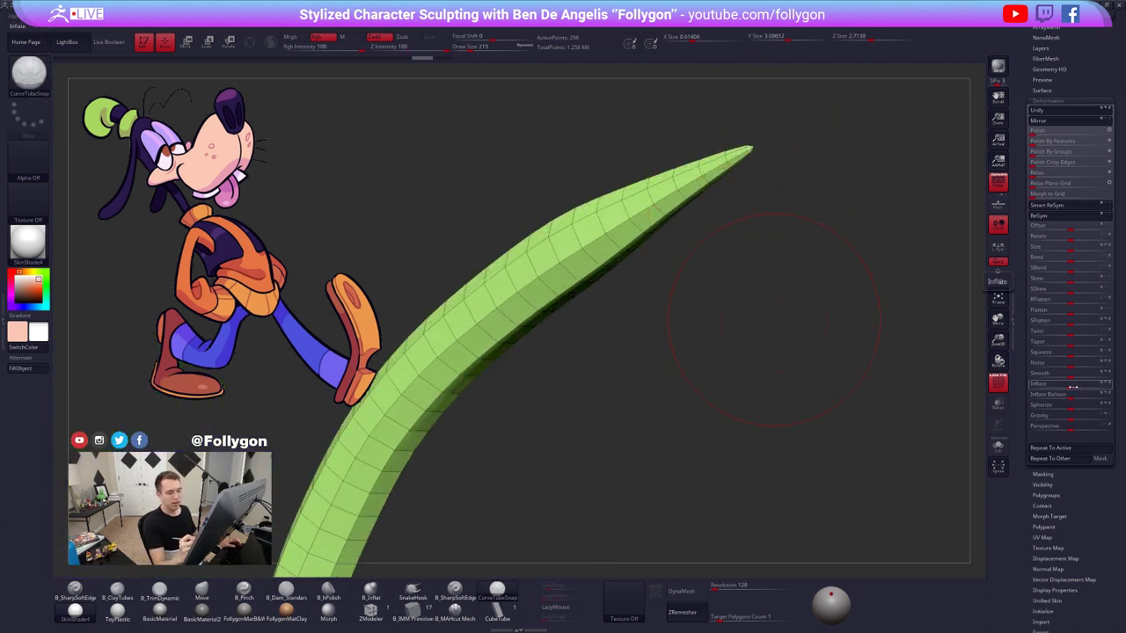
drag(1074, 388, 1066, 386)
key(ctrl+z)
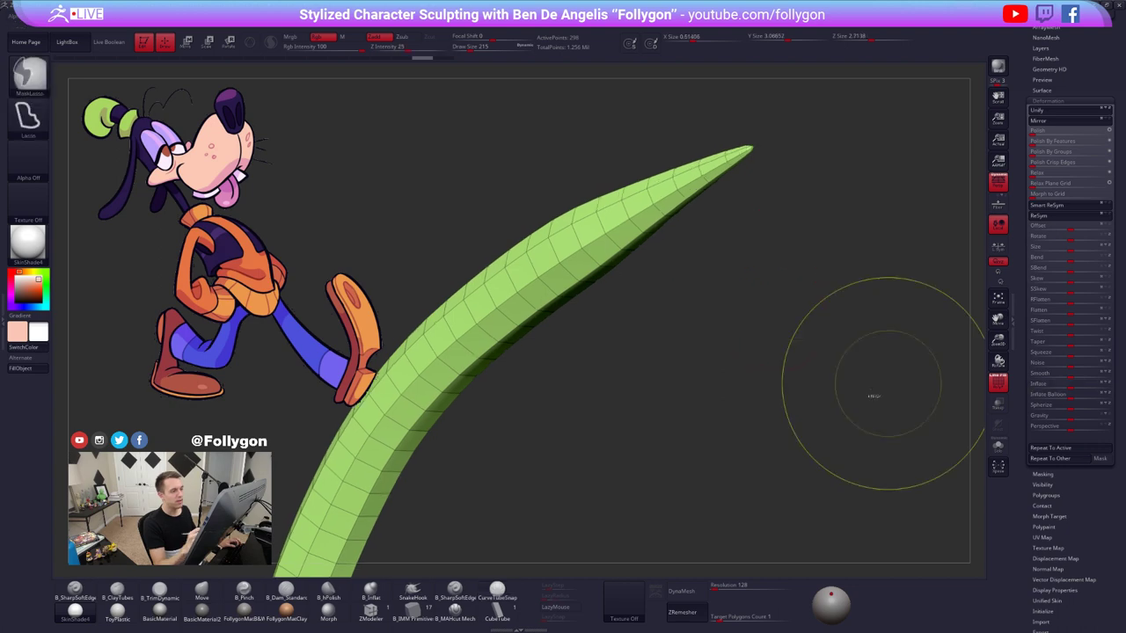
- Turn off the polyframe display and subdivide the hair tube twice to subdivision level 3
ctrl+right_drag(883, 384, 717, 253)
mouse_move(717, 254)
mouse_down()
mouse_move(680, 226)
mouse_move(707, 214)
mouse_up()
key(space)
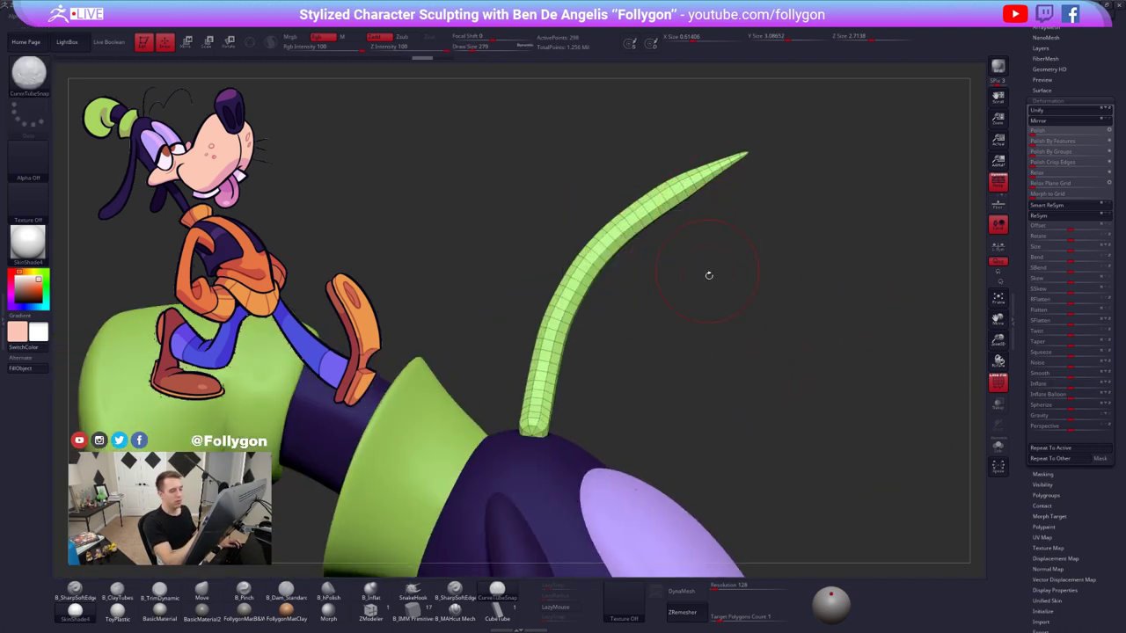
drag(1020, 354, 1009, 534)
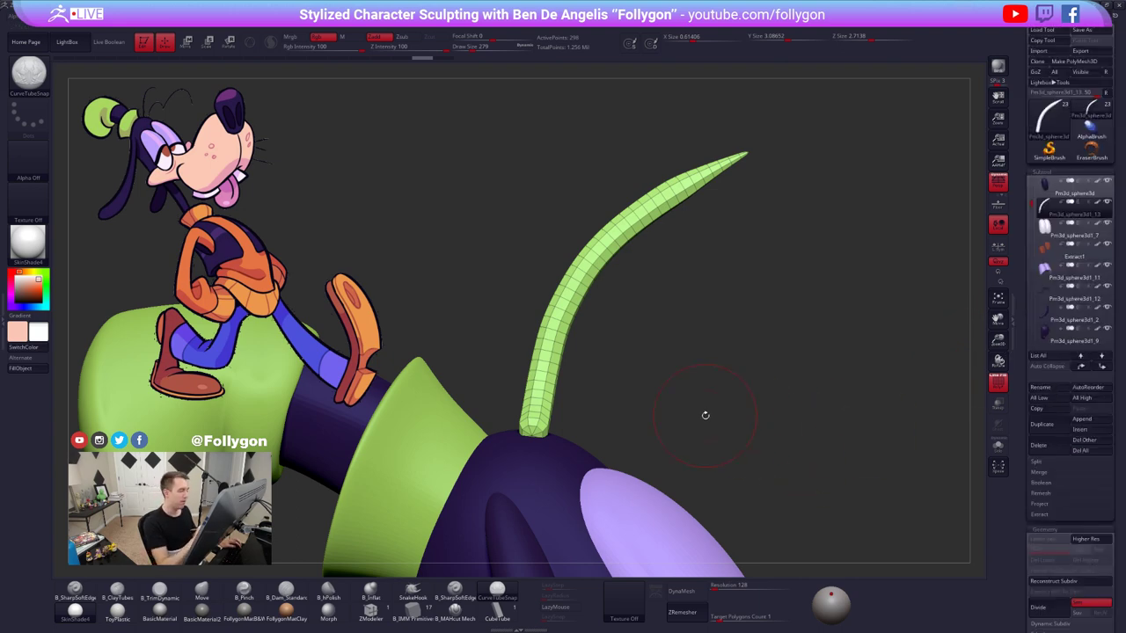
drag(705, 415, 645, 384)
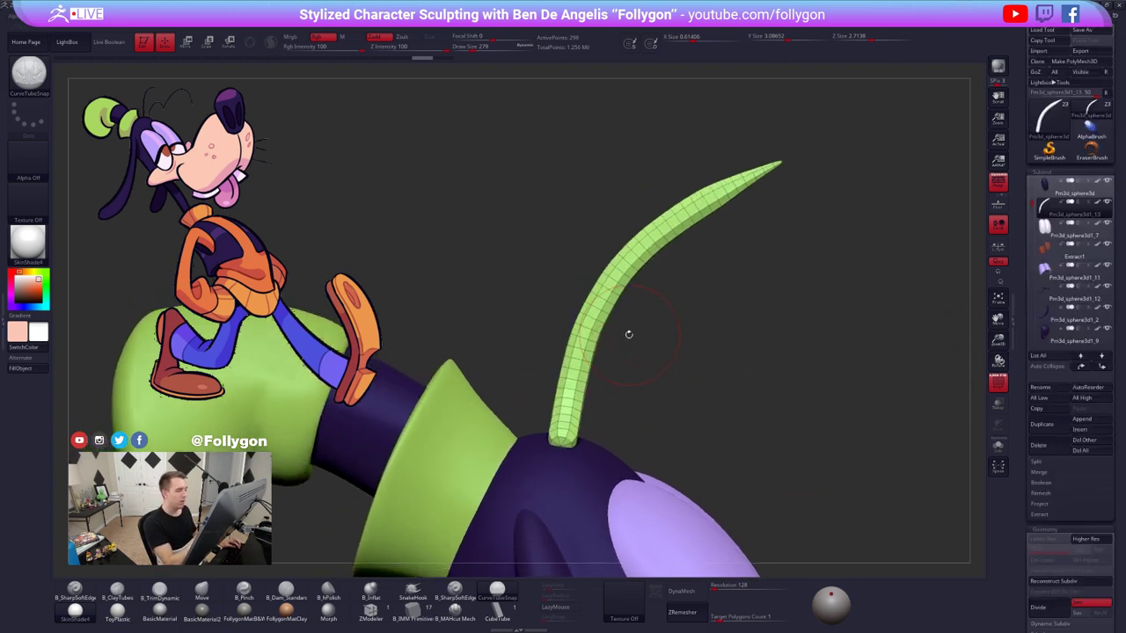
key(shift+f)
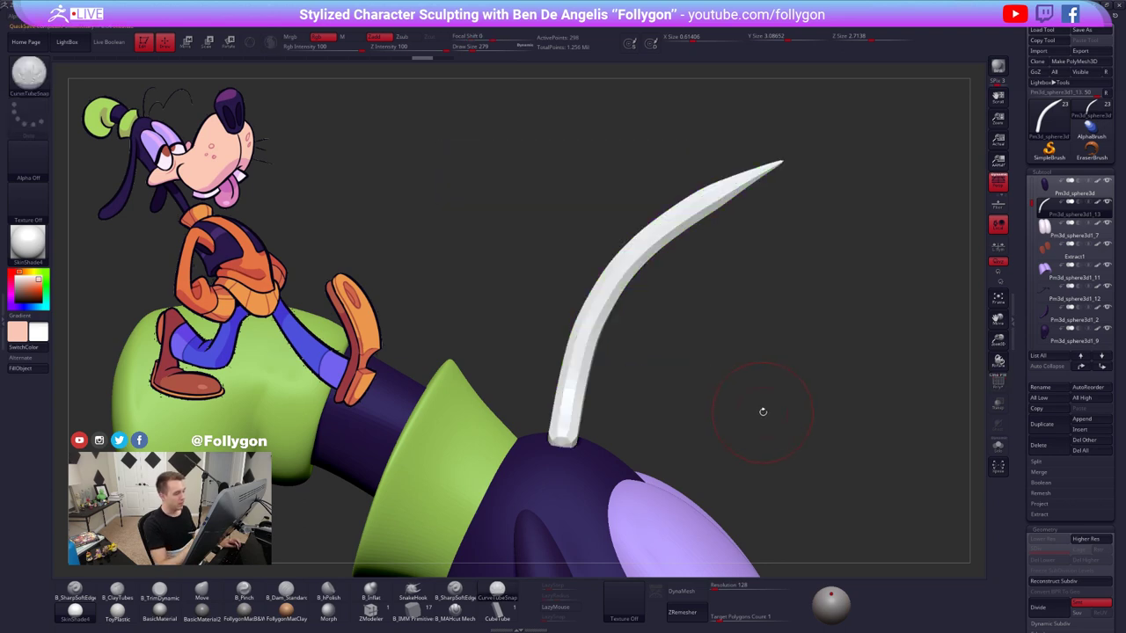
key(ctrl+d)
key(ctrl+d)
- Smooth the tube along its whole length with the Smooth brush at draw size 430 to thin it into a tapered strand
key(space)
mouse_move(673, 249)
mouse_down()
mouse_move(689, 249)
mouse_move(715, 197)
mouse_move(590, 335)
mouse_move(581, 360)
mouse_up()
mouse_move(631, 253)
shift+mouse_down()
mouse_move(604, 294)
mouse_move(568, 405)
shift+mouse_up()
shift+drag(595, 318, 568, 399)
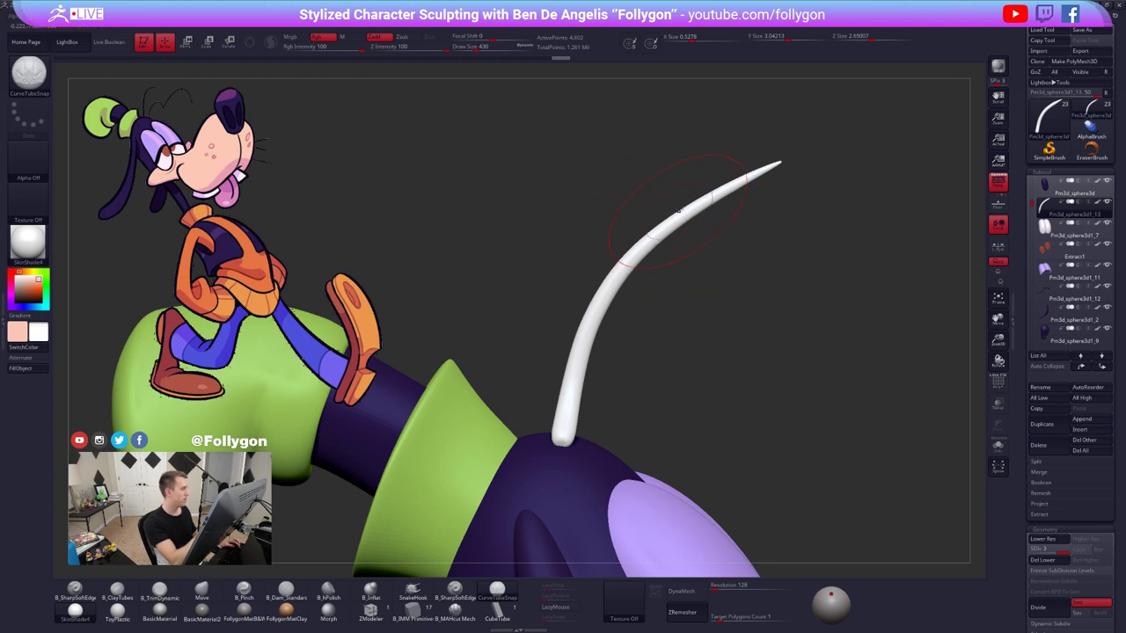
shift+drag(679, 211, 754, 176)
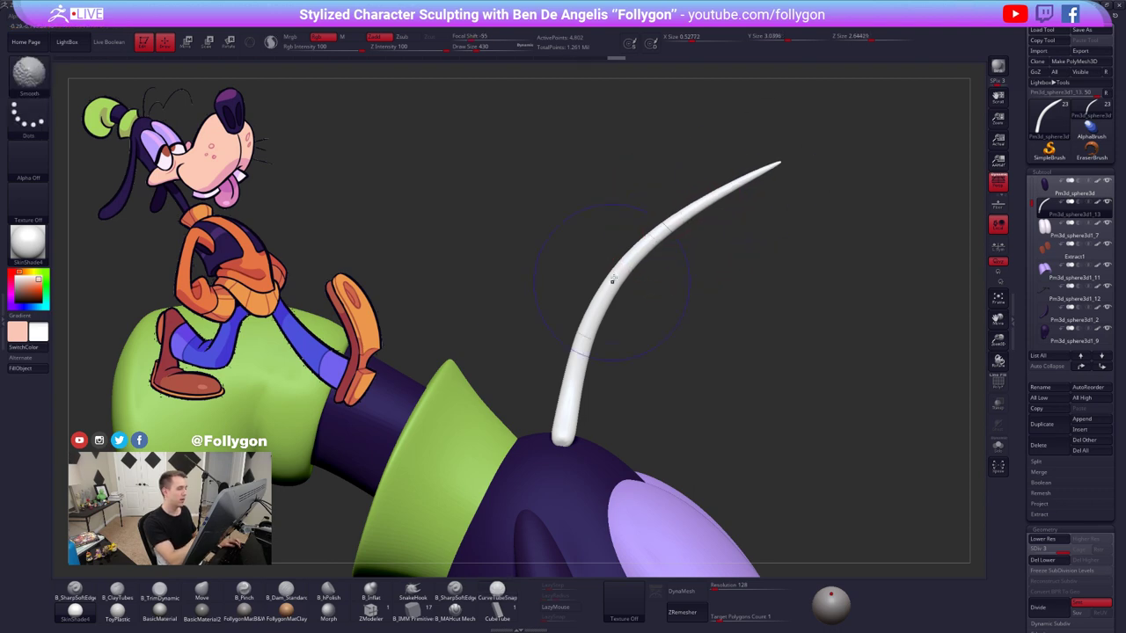
key(shift+d)
key(shift+d)
key(d)
key(d)
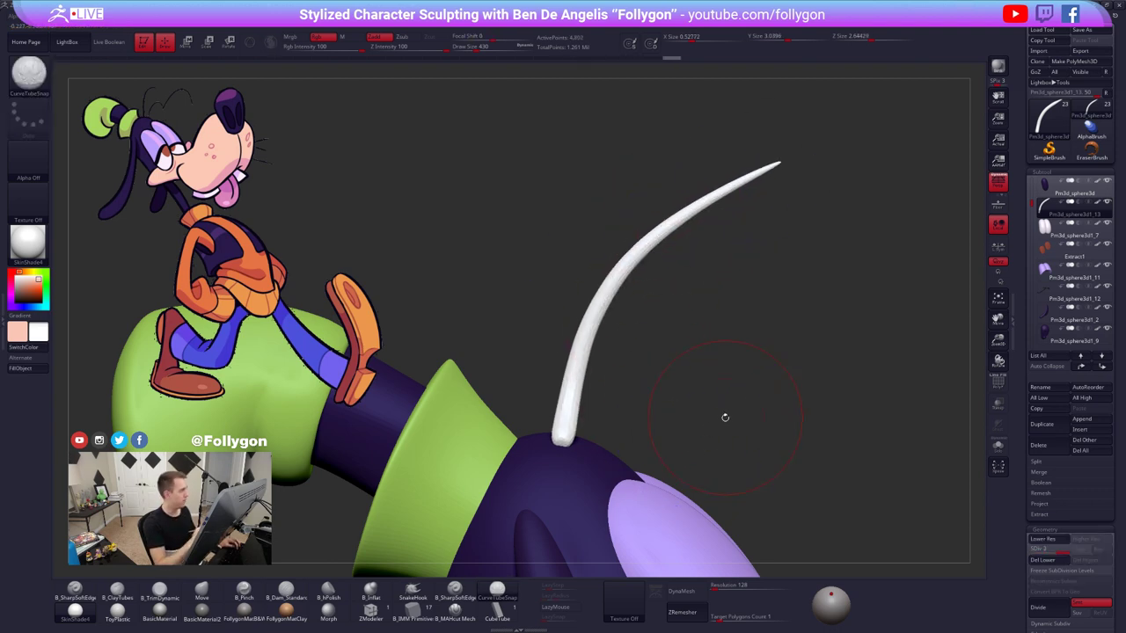
mouse_move(612, 285)
shift+mouse_down()
mouse_move(569, 397)
mouse_move(709, 202)
shift+mouse_up()
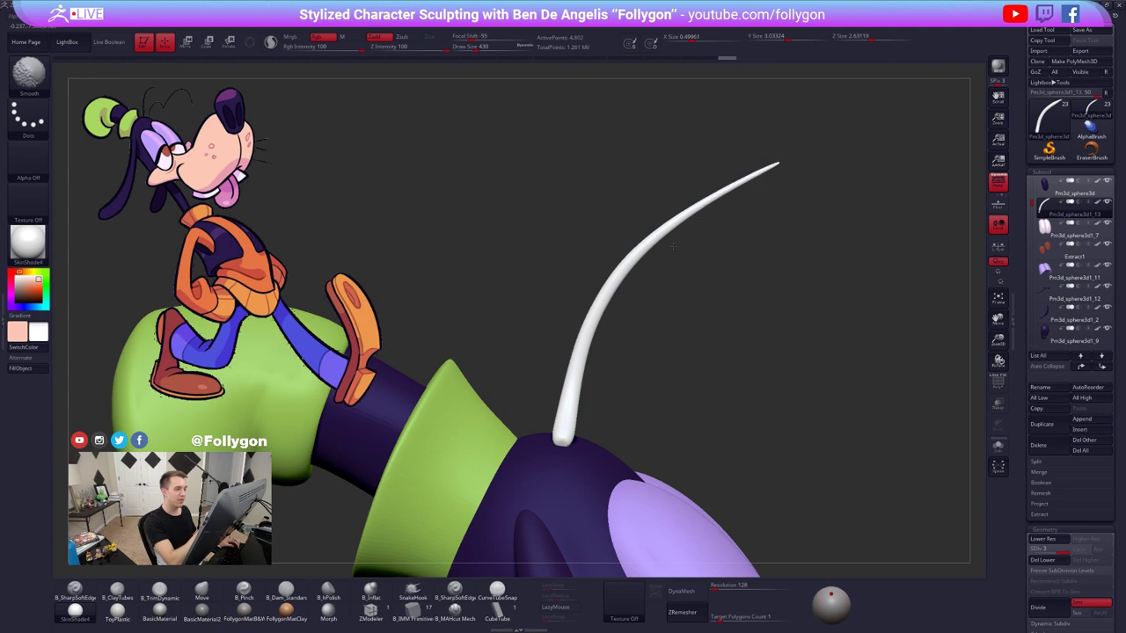
- Lower the strand to subdivision level 1, show its polyframe and mask its base
mouse_move(696, 253)
mouse_down()
mouse_move(607, 294)
mouse_move(784, 304)
mouse_move(799, 323)
mouse_up()
alt+drag(837, 375, 695, 372)
key(shift+d)
key(shift+d)
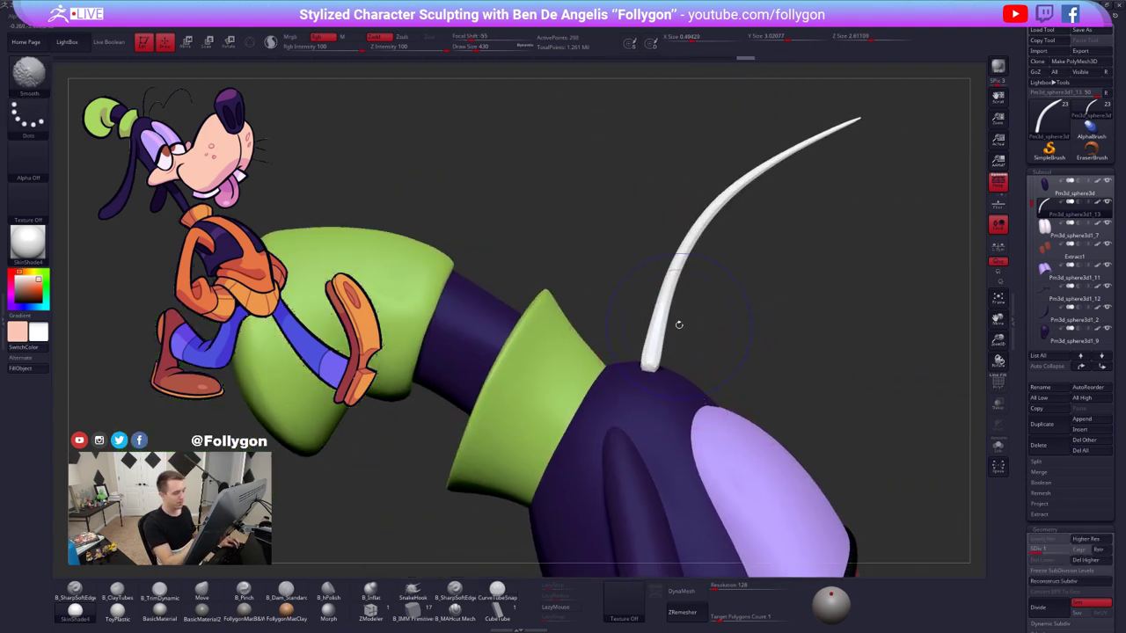
key(shift+f)
mouse_move(679, 310)
ctrl+mouse_down()
mouse_move(622, 307)
mouse_move(653, 304)
ctrl+mouse_up()
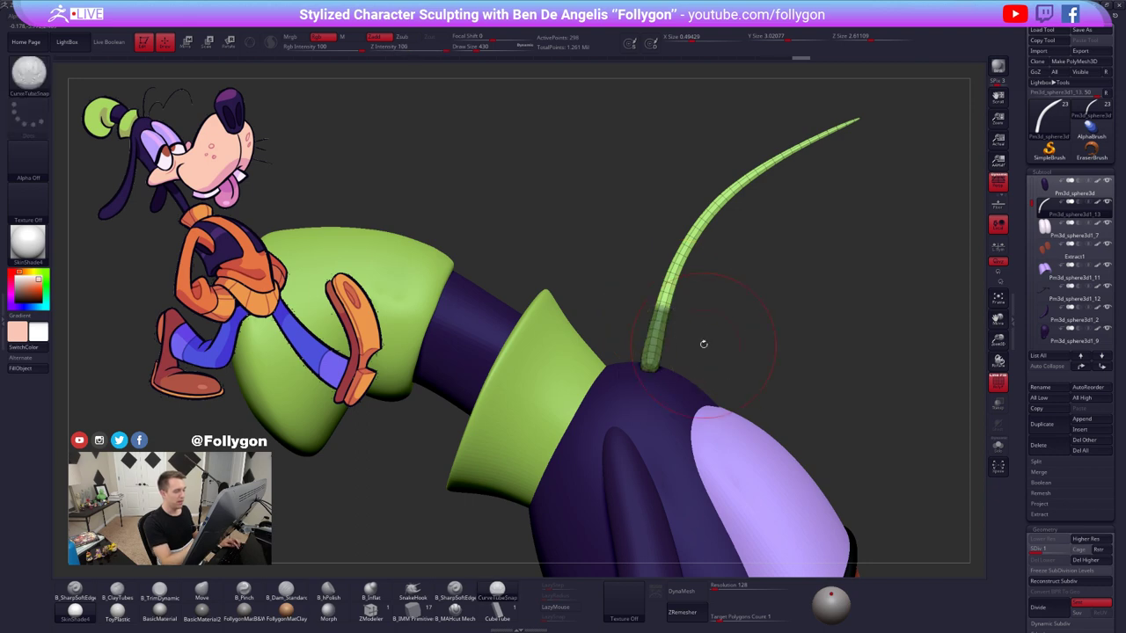
drag(706, 346, 684, 360)
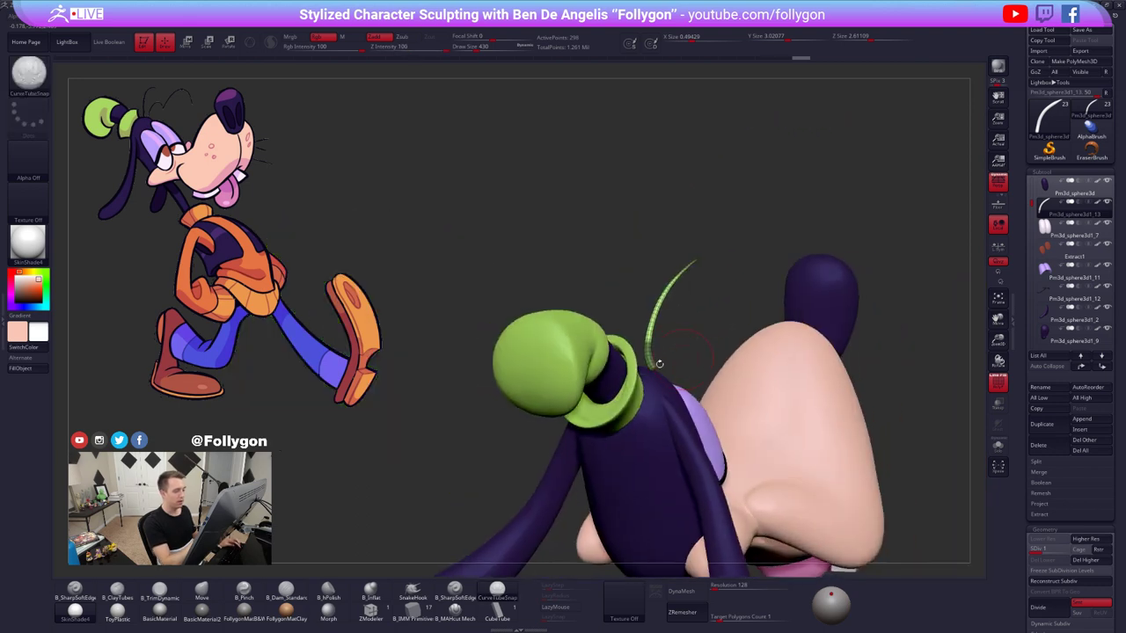
- Hide the green hat pieces and the purple band subtool, reselect the hair strand and turn off its polyframe
drag(1032, 201, 1032, 182)
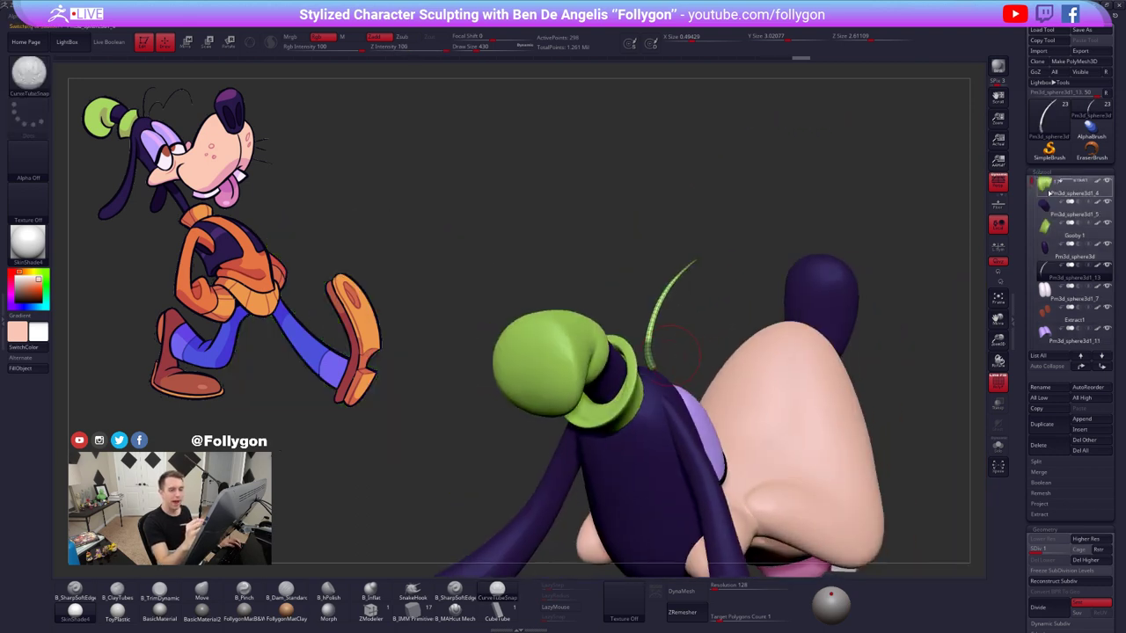
click(1049, 193)
click(1049, 214)
click(1048, 235)
click(1048, 256)
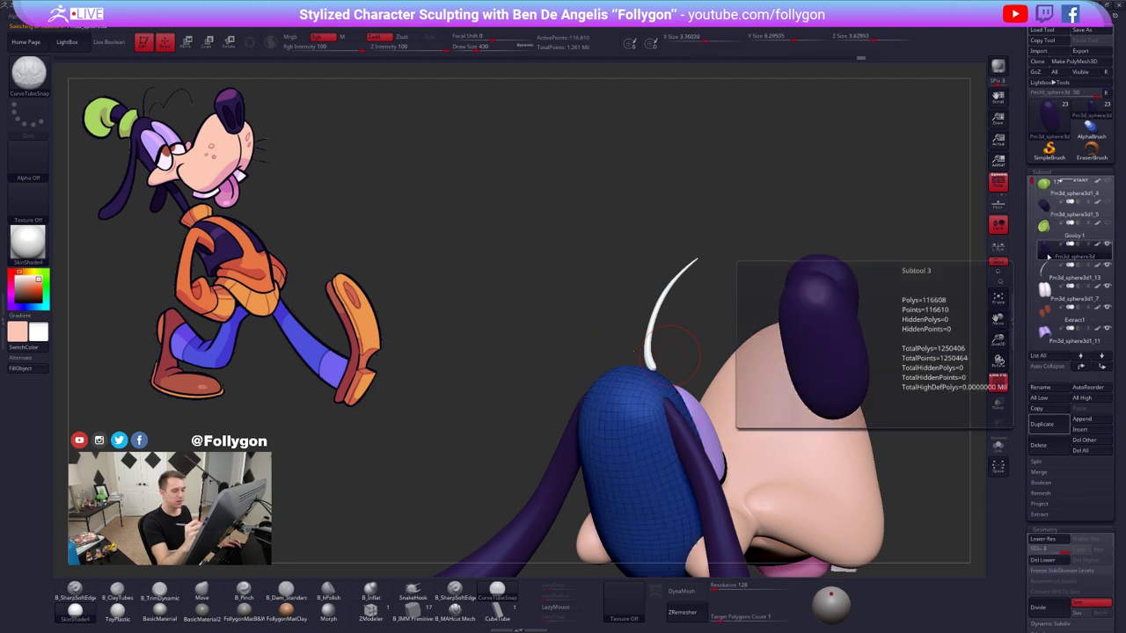
click(1047, 274)
key(shift+f)
drag(775, 295, 838, 295)
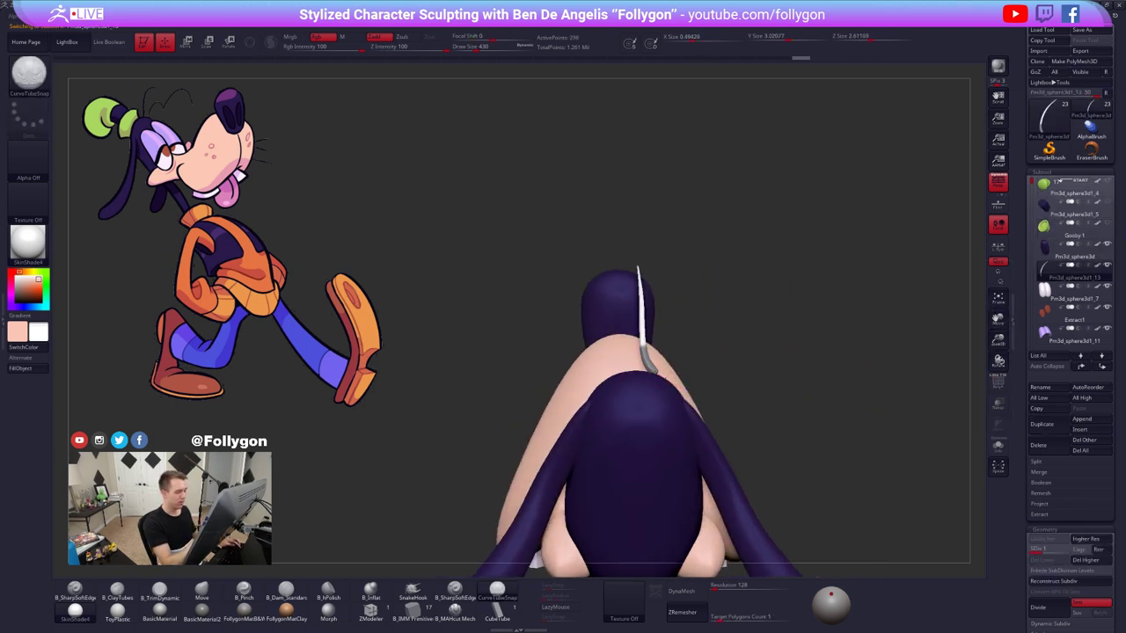
- Invert the mask, rotate the strand's base with Transpose to straighten it and smooth the bend near the head
alt+drag(706, 286, 707, 345)
ctrl+click(708, 345)
ctrl+click(655, 368)
key(r)
drag(635, 340, 649, 253)
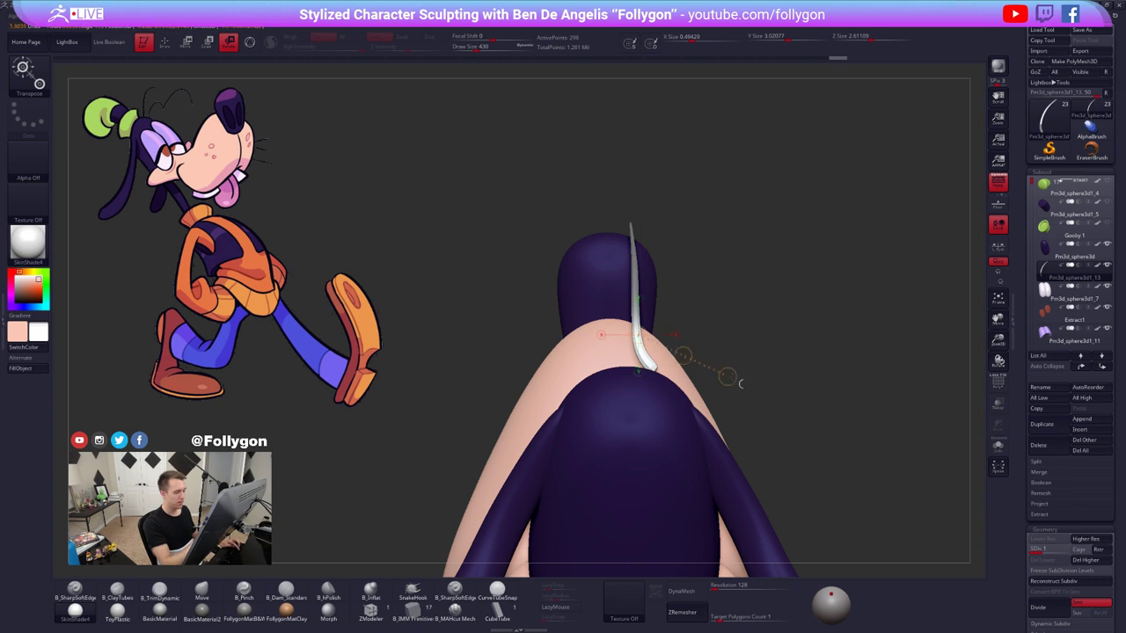
mouse_move(741, 383)
mouse_down()
mouse_move(783, 388)
mouse_move(747, 398)
mouse_up()
key(q)
ctrl+drag(771, 288, 795, 315)
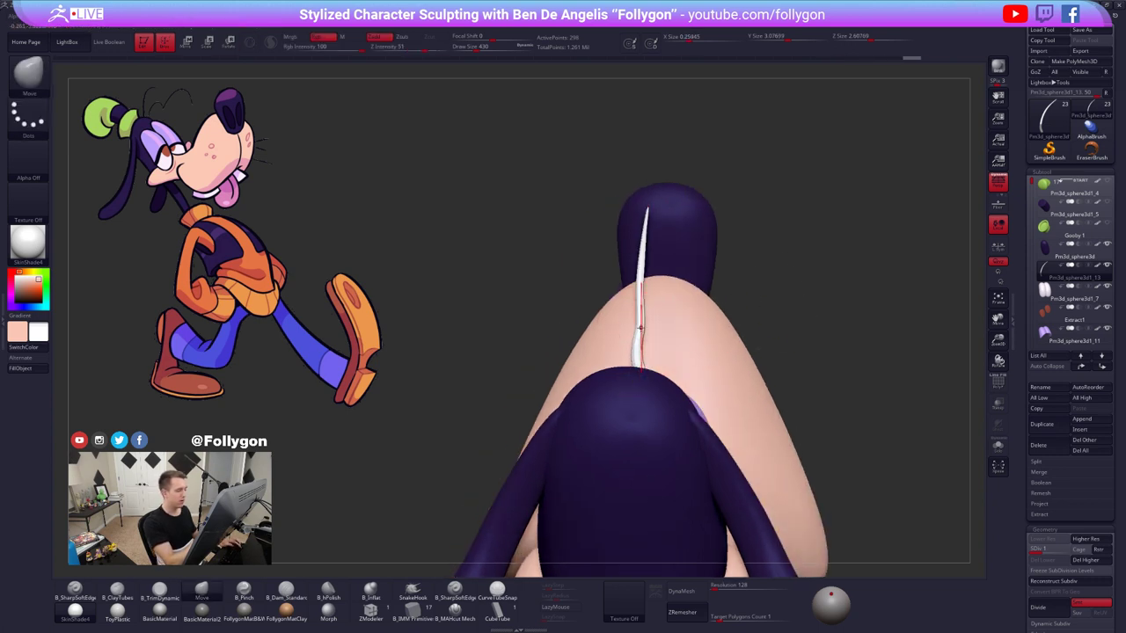
shift+drag(672, 342, 656, 364)
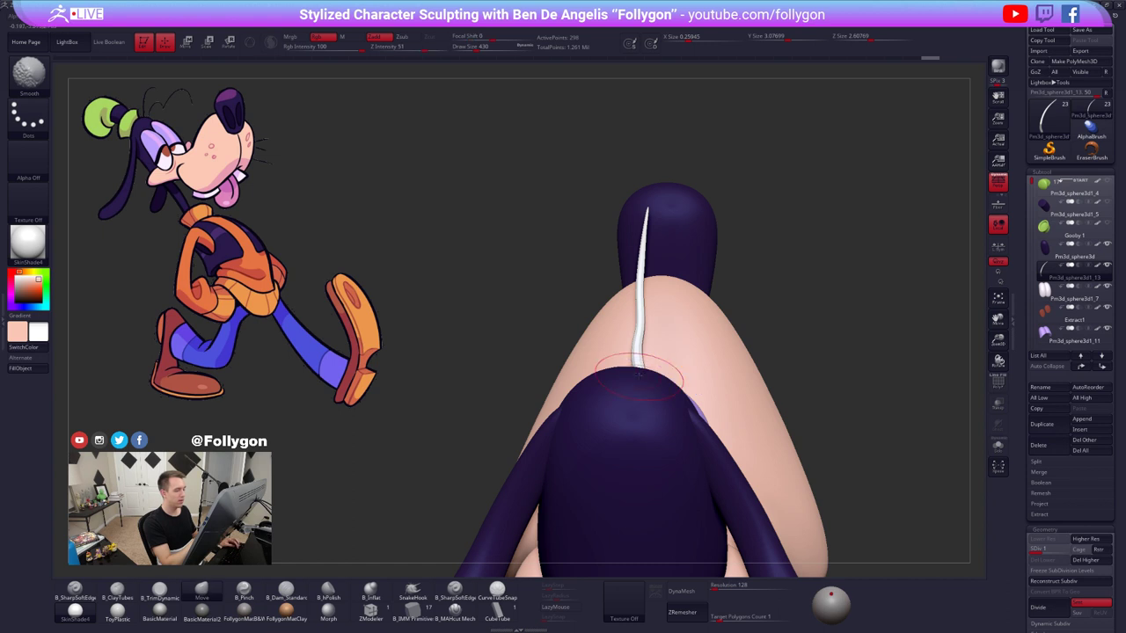
- Delete the strand's higher subdivision levels and isolate it with the polyframe shown
click(1082, 562)
key(alt+s)
key(f)
key(shift+f)
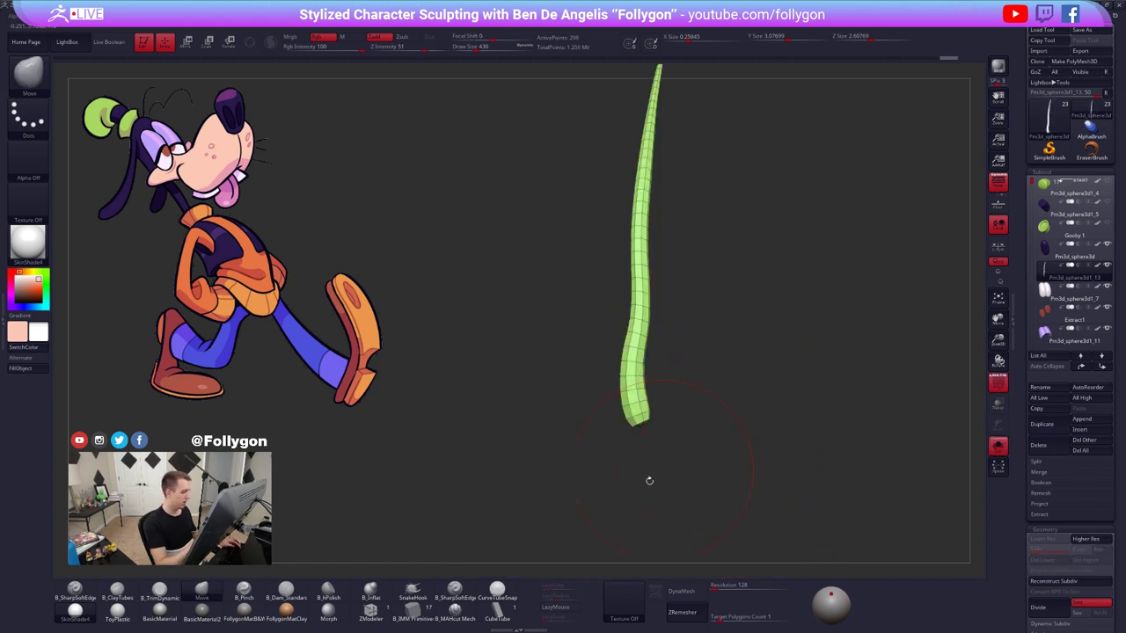
- Use ZModeler to delete surplus edge loops from the lower part of the strand
click(373, 610)
ctrl+right_drag(607, 401, 638, 431)
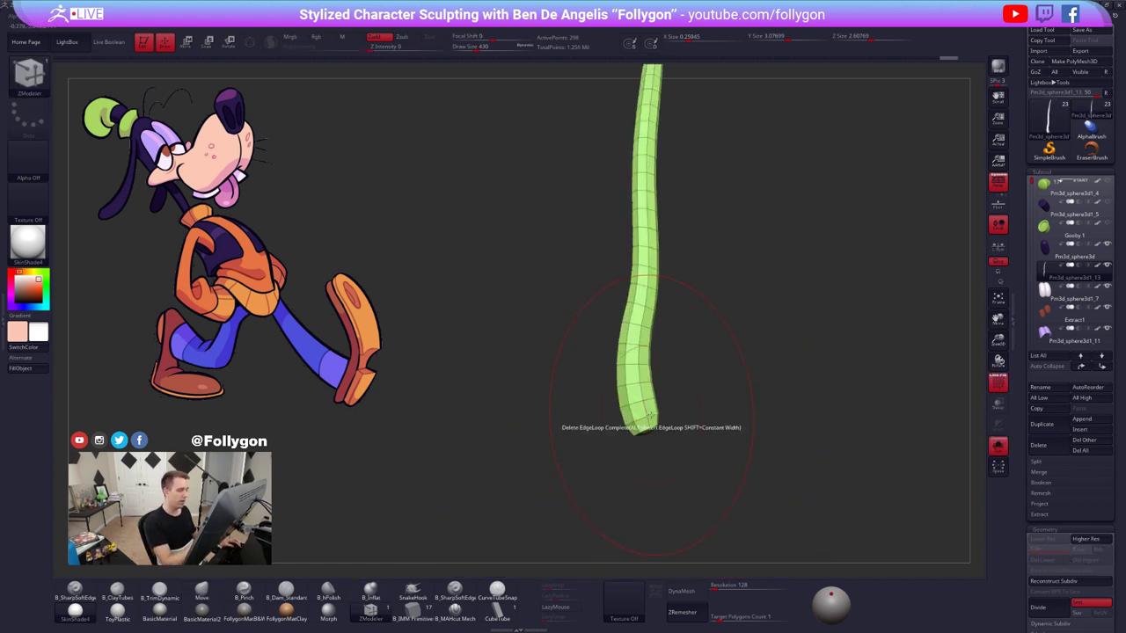
key(space)
click(622, 476)
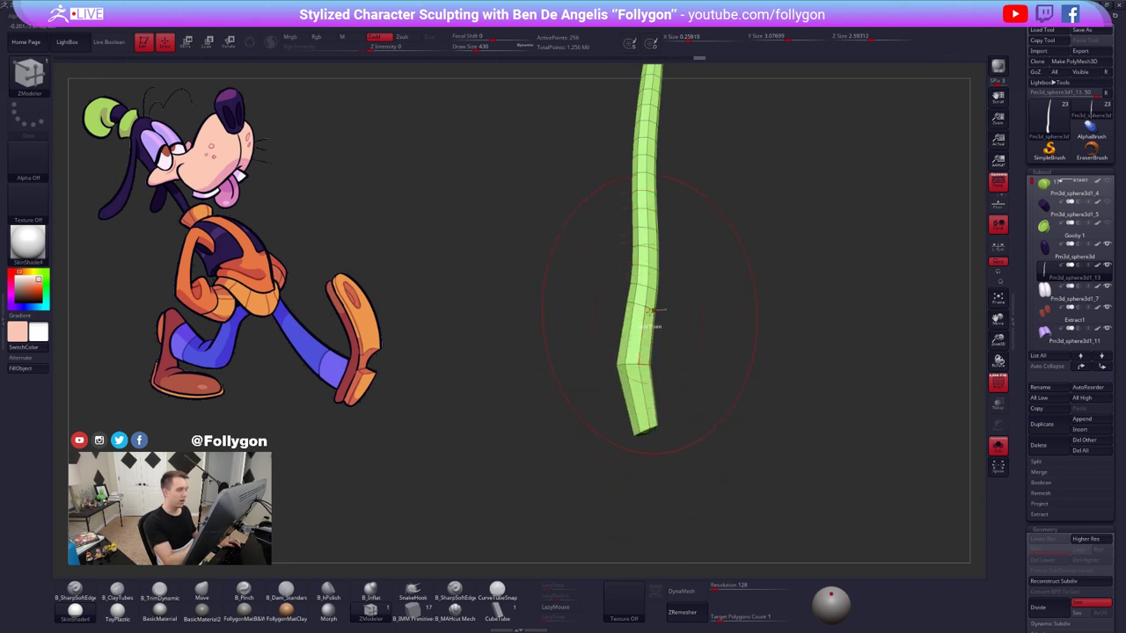
click(649, 307)
alt+right_drag(649, 309, 674, 397)
click(667, 354)
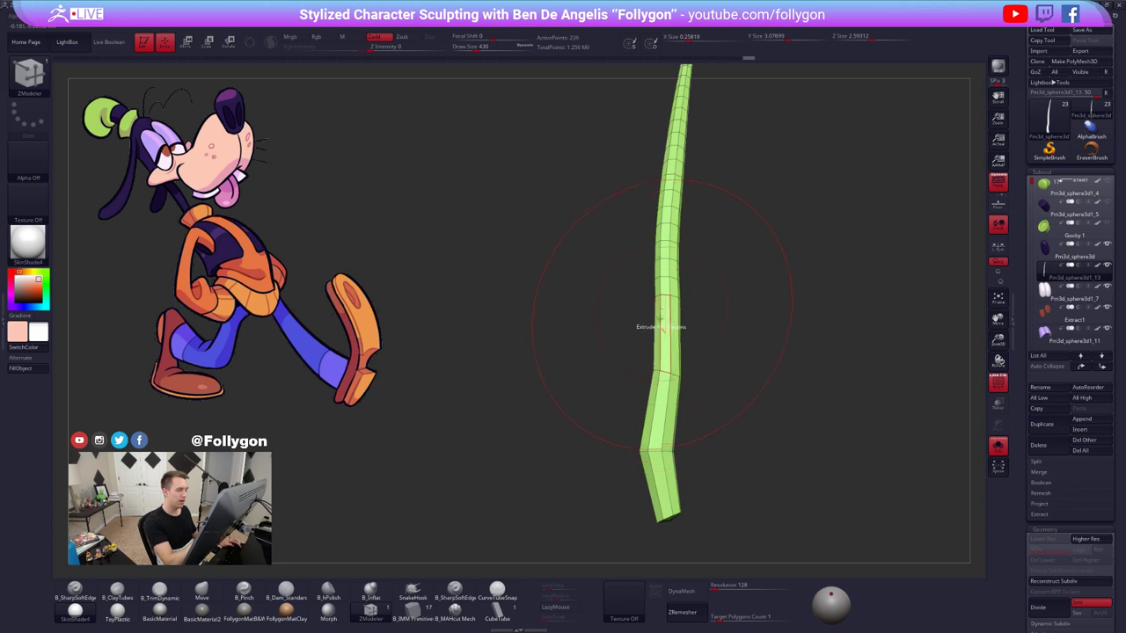
alt+right_drag(661, 319, 684, 419)
click(660, 334)
key(ctrl+z)
- Delete more edge loops along the middle of the strand with ZModeler, leaving wider-spaced segments
click(664, 409)
click(666, 371)
click(666, 352)
click(665, 332)
alt+right_drag(667, 310, 669, 367)
click(666, 361)
click(662, 341)
click(659, 322)
right_drag(658, 318, 715, 335)
click(635, 235)
key(ctrl+z)
- Set the ZModeler point and polygon actions to Do Nothing and delete extra edge loops near the strand's tip
key(space)
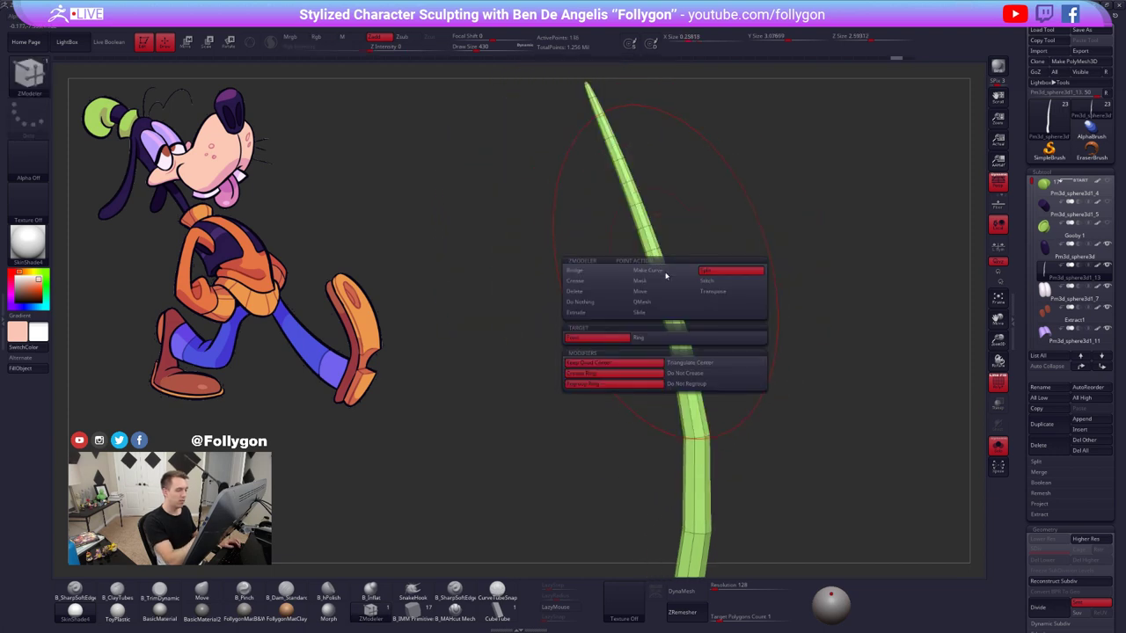
click(611, 305)
key(space)
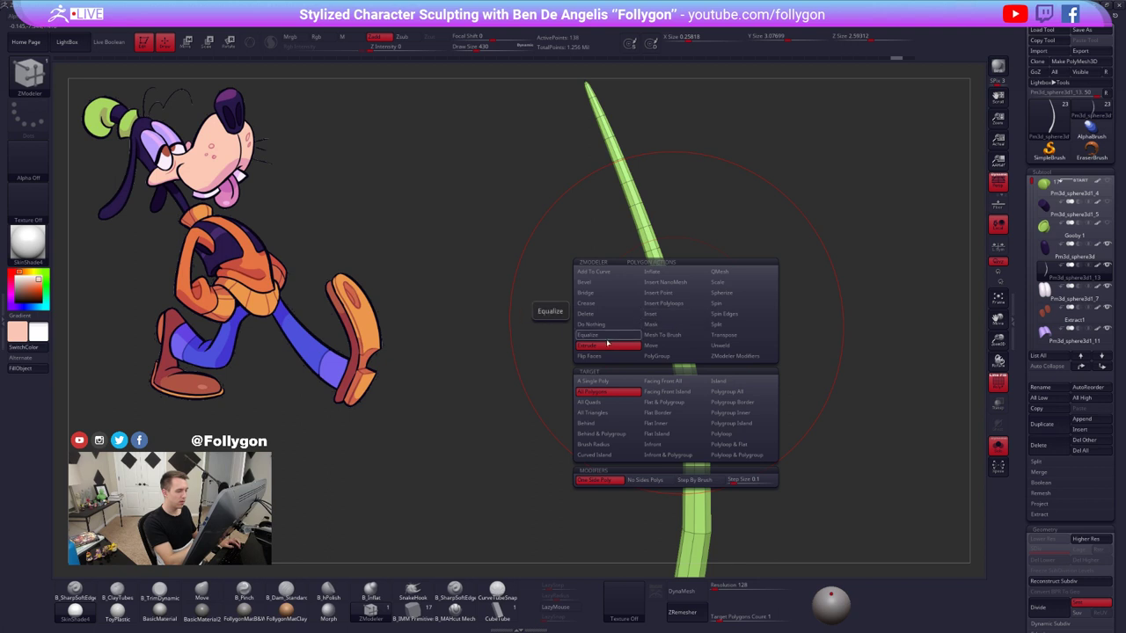
click(614, 325)
alt+right_drag(666, 286, 691, 349)
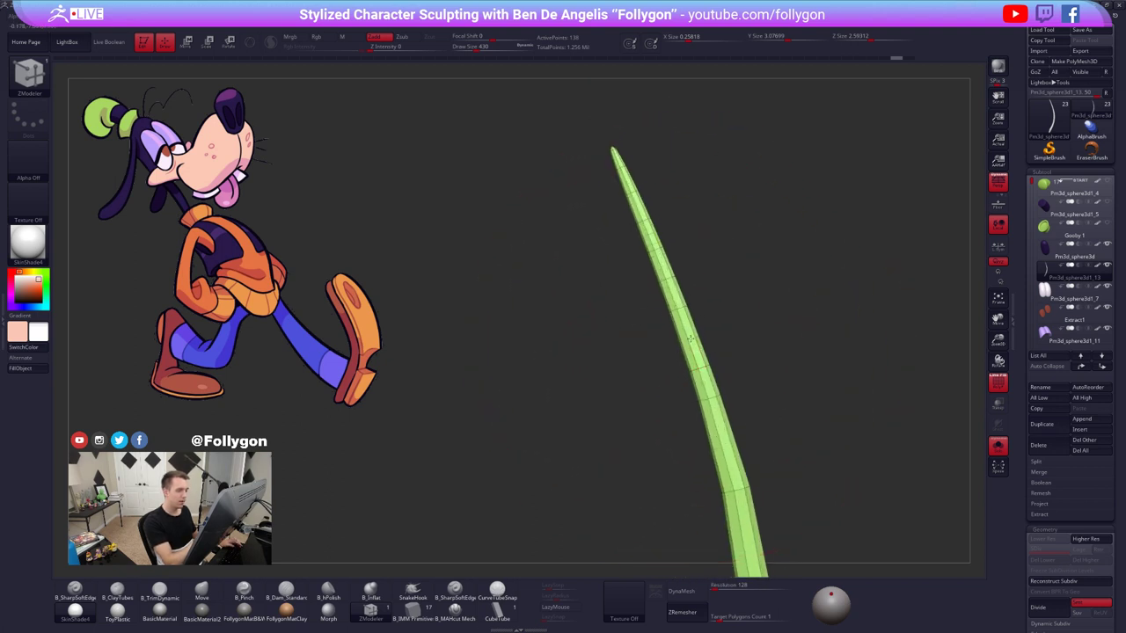
click(658, 252)
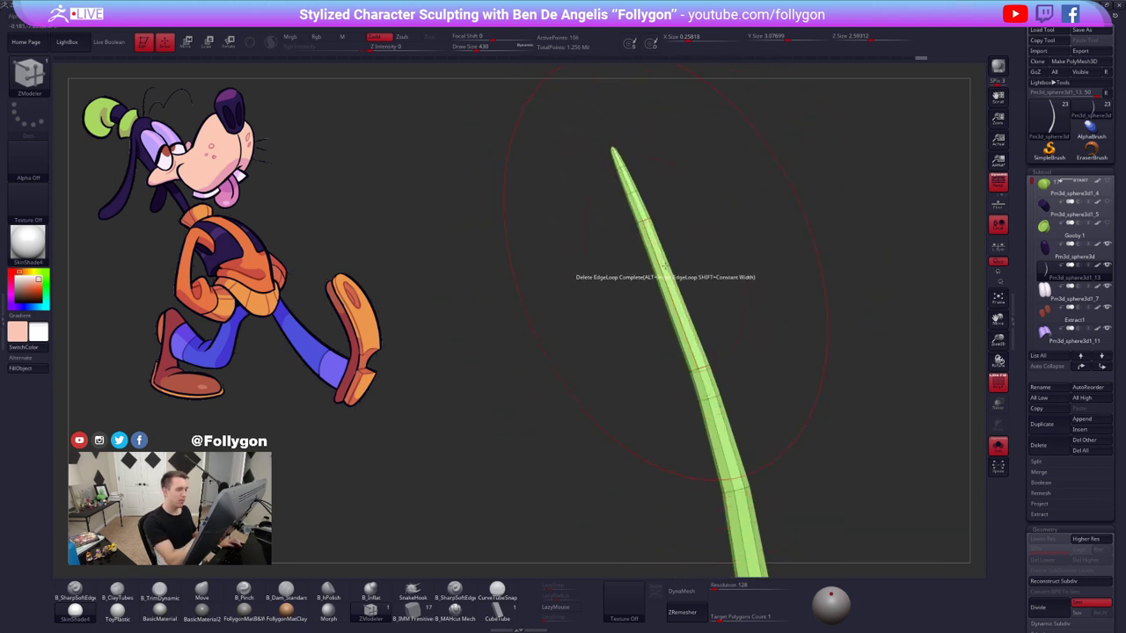
alt+right_drag(680, 303, 701, 383)
key(shift+f)
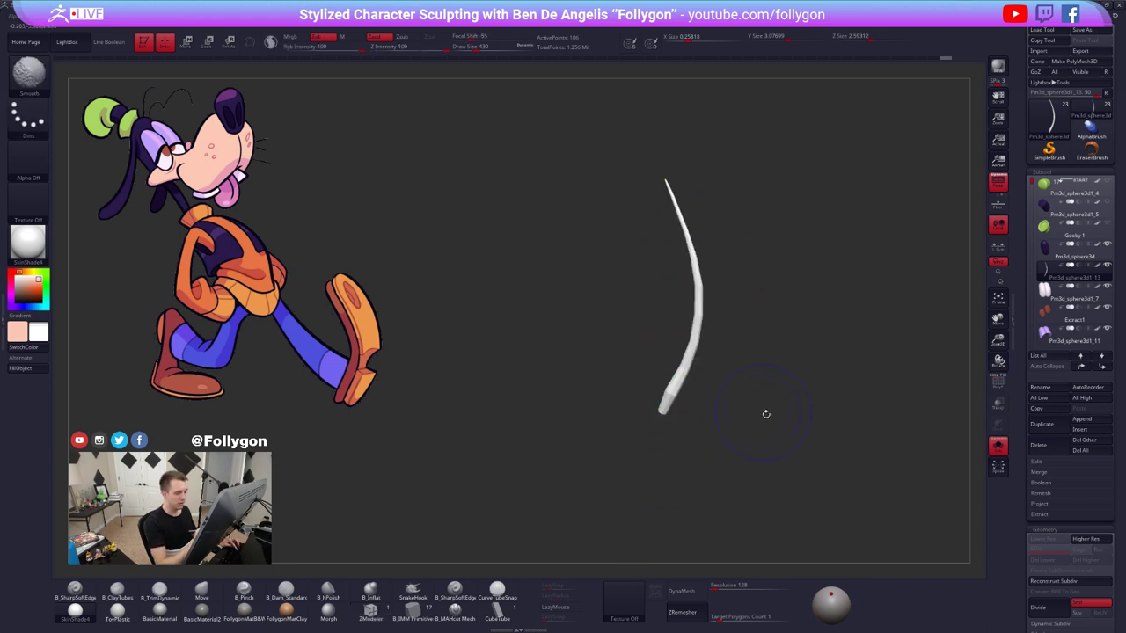
- Show the rest of the head again, choose the Move brush and turn on the strand's polyframe
mouse_move(766, 414)
right_down()
mouse_move(747, 428)
mouse_move(731, 366)
mouse_move(676, 387)
mouse_move(646, 345)
right_up()
key(alt+s)
key(b)
key(m)
key(v)
key(shift+f)
- Straighten the strand's base using masking and the Move brush at draw size 556, with the strand isolated
mouse_move(693, 331)
ctrl+mouse_down()
mouse_move(649, 339)
mouse_move(709, 350)
mouse_move(759, 341)
mouse_move(727, 318)
mouse_move(658, 324)
mouse_move(704, 349)
mouse_move(710, 315)
mouse_move(748, 341)
ctrl+mouse_up()
ctrl+click(718, 343)
key(w)
key(ctrl+z)
key(q)
ctrl+click(732, 320)
key(r)
key(q)
key(alt+s)
mouse_move(670, 385)
mouse_down()
mouse_move(659, 379)
mouse_move(686, 368)
mouse_up()
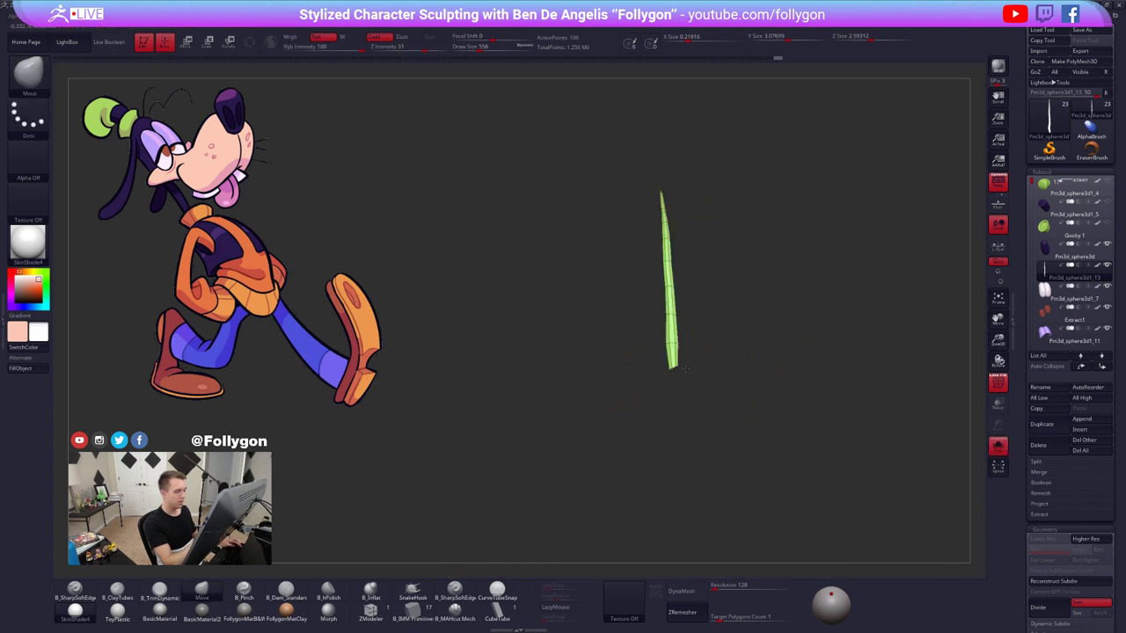
- Extend the strand's base down into the head with Transpose, leave isolation and clear the mask
key(r)
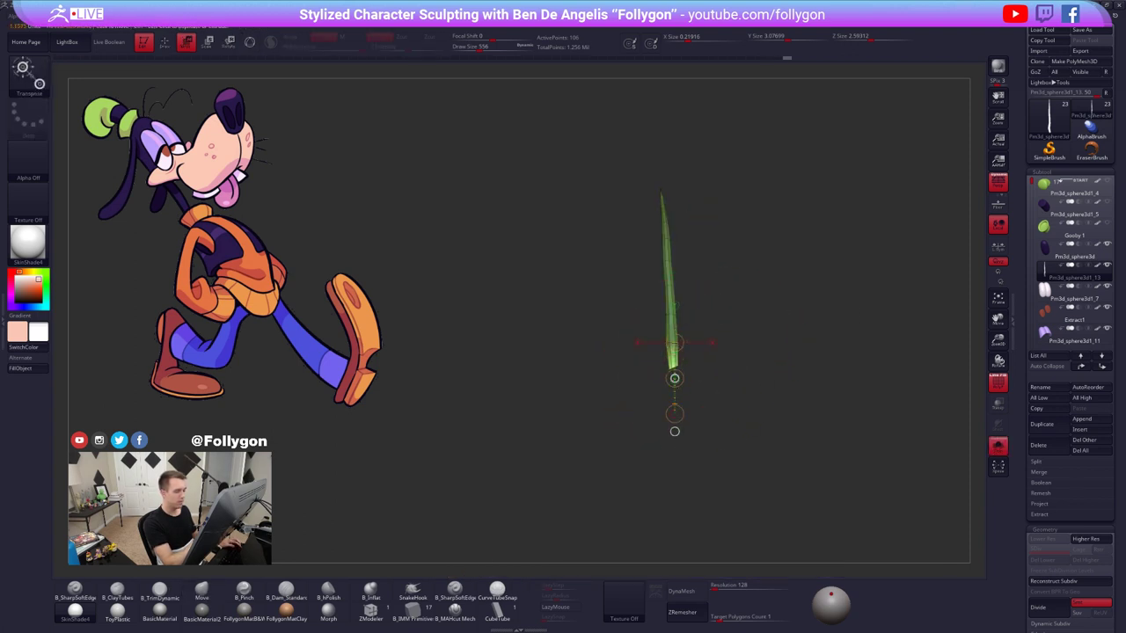
key(alt+s)
key(q)
drag(724, 334, 651, 338)
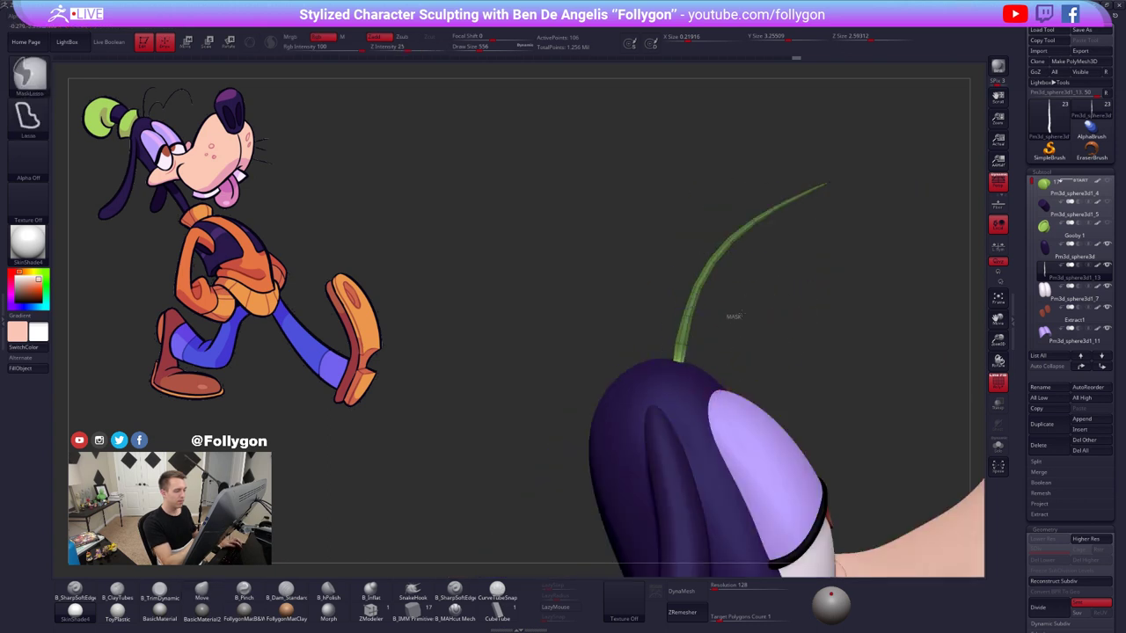
ctrl+drag(734, 317, 718, 338)
mouse_move(716, 339)
alt+mouse_down()
mouse_move(682, 329)
mouse_move(772, 416)
alt+mouse_up()
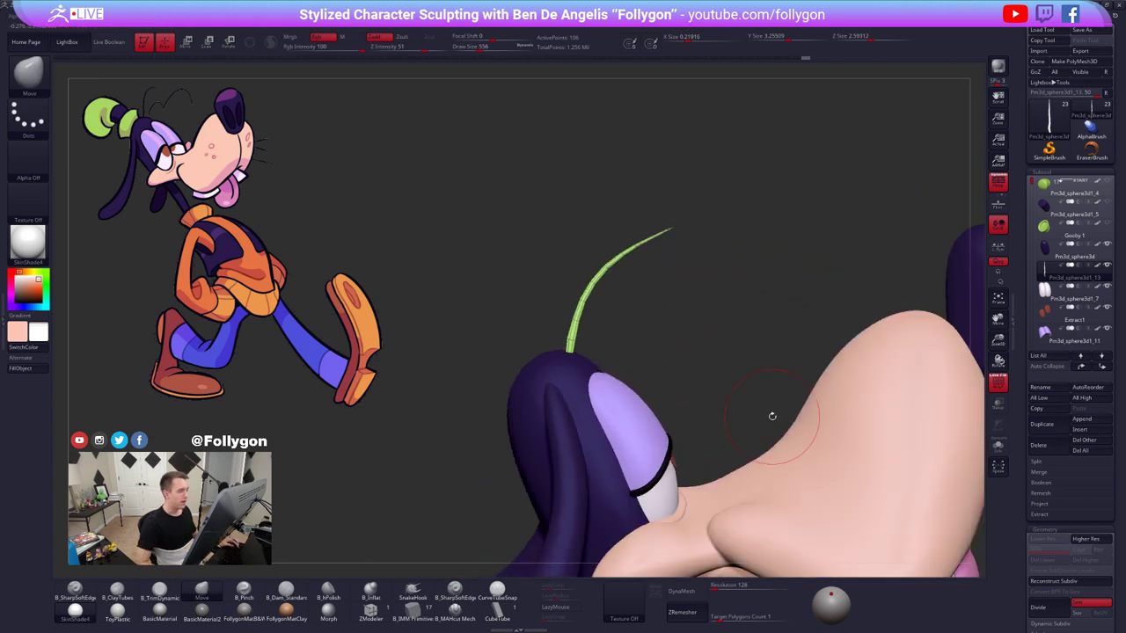
- Turn off the polyframe and make the green hat and purple band subtools visible again
key(shift+f)
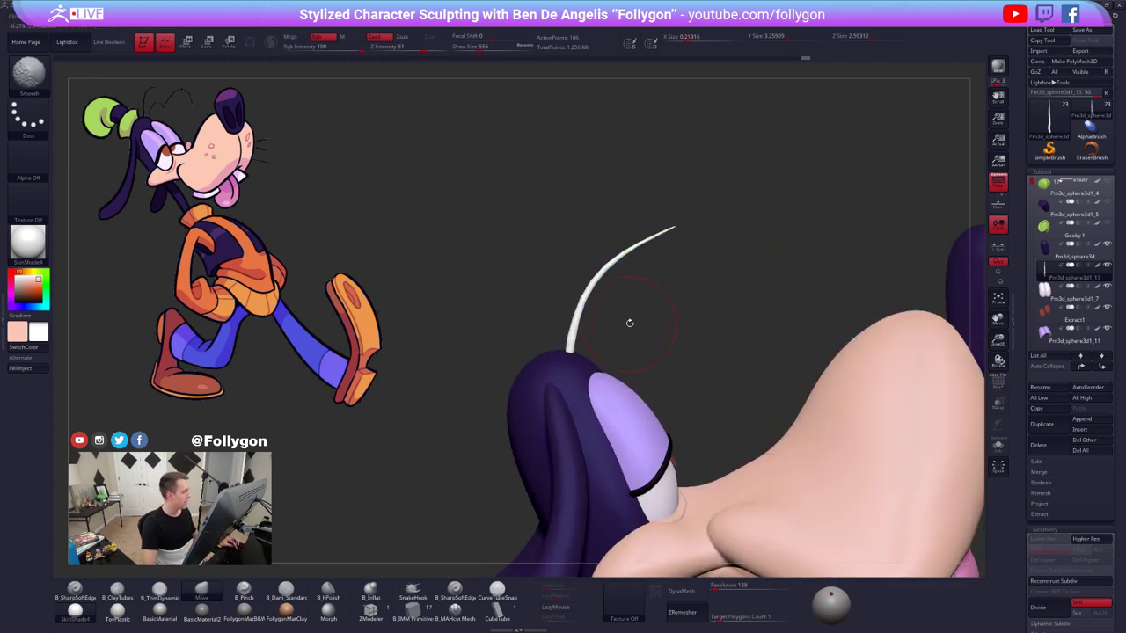
alt+drag(641, 343, 645, 302)
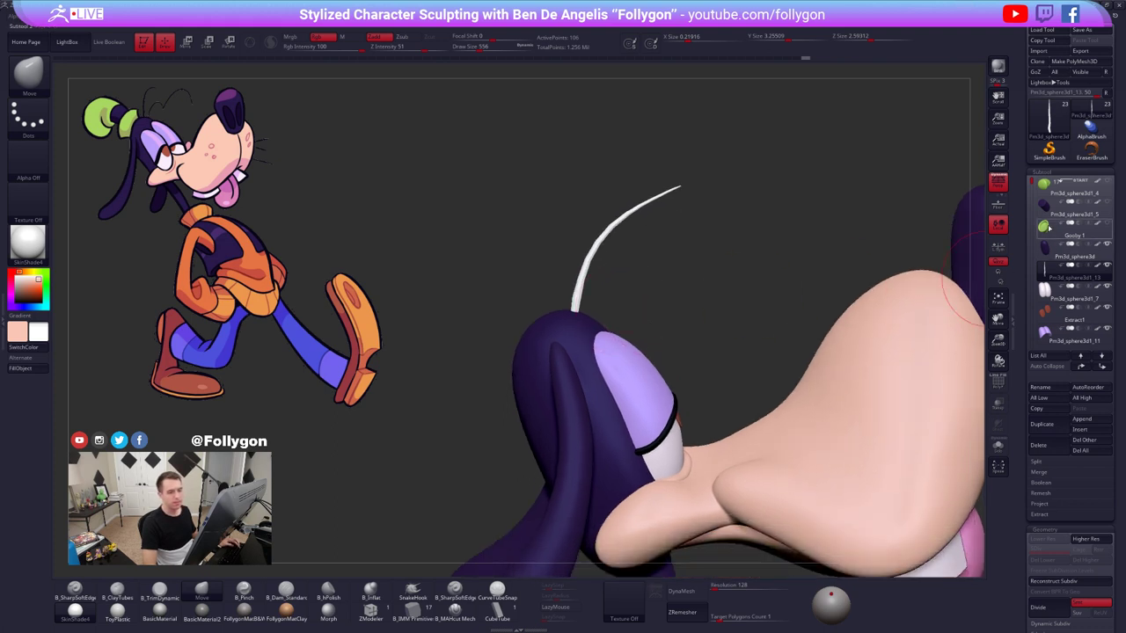
click(1048, 228)
click(1048, 207)
click(1047, 185)
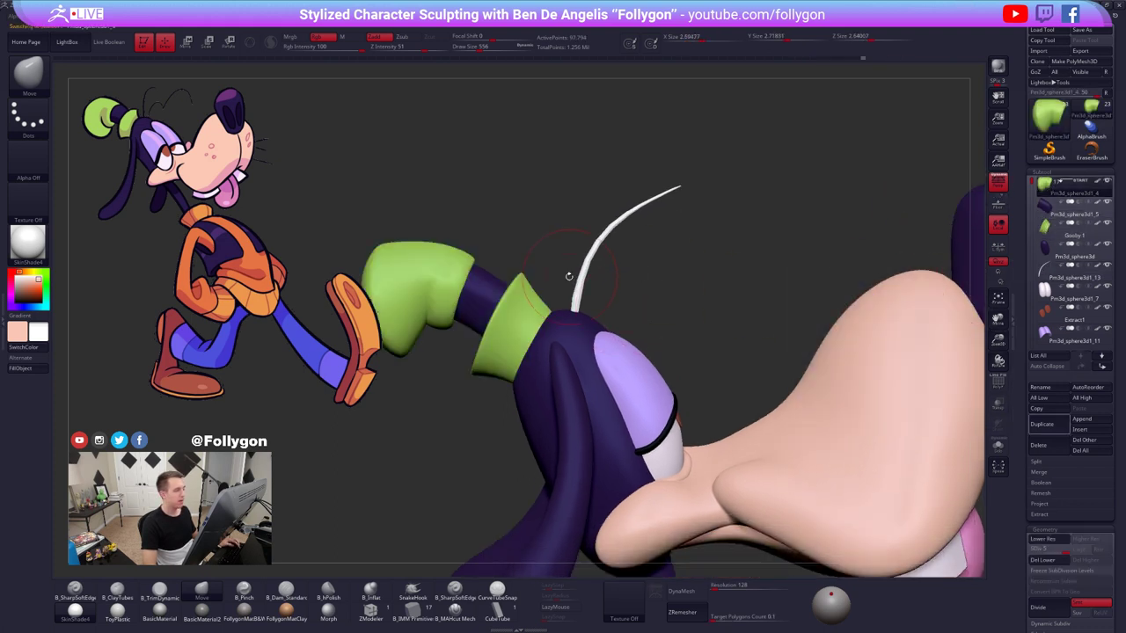
- Select the hair strand and reshape the curve of its upper part with the Move brush
alt+drag(605, 266, 662, 295)
alt+click(599, 256)
key(space)
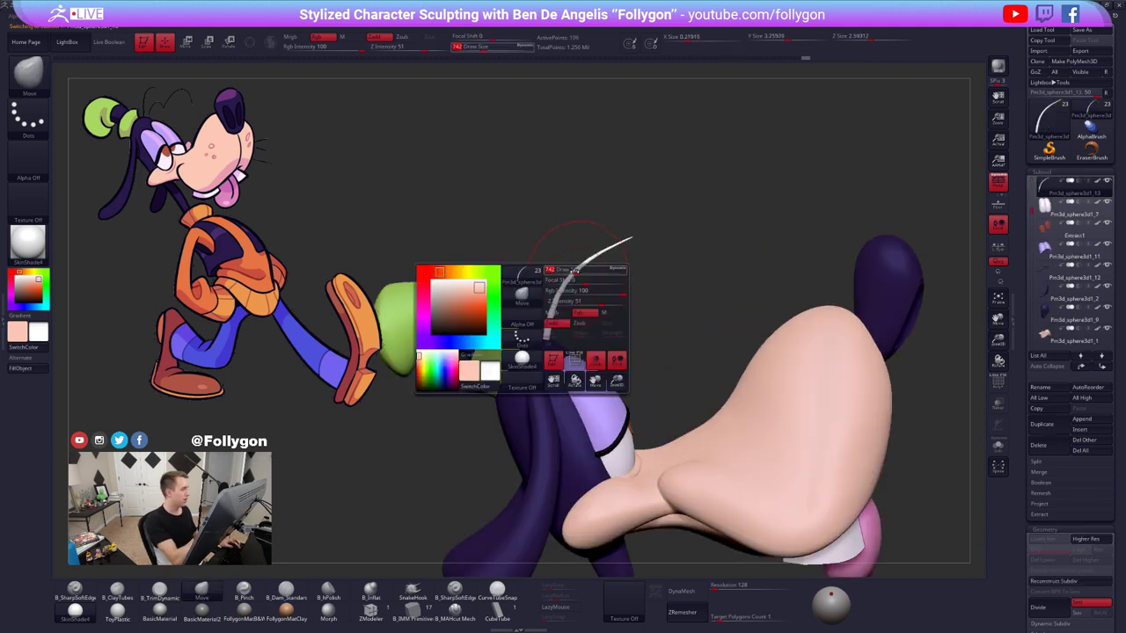
key(space)
mouse_move(569, 258)
mouse_down()
mouse_move(661, 256)
mouse_move(645, 230)
mouse_move(678, 248)
mouse_move(622, 251)
mouse_move(654, 291)
mouse_move(621, 256)
mouse_up()
- Mask the hair strand except its tip and bend the tip slightly downward with Transpose, with the polyframe shown
ctrl+click(663, 256)
key(r)
key(q)
key(shift+f)
key(space)
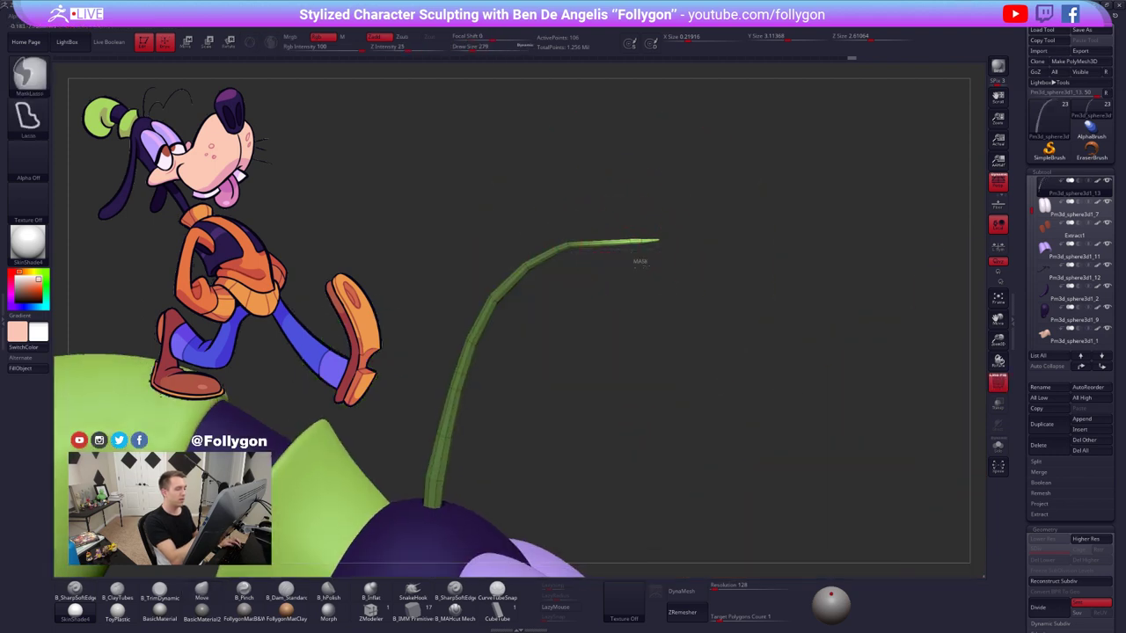
ctrl+click(633, 251)
ctrl+click(623, 269)
key(w)
drag(637, 250, 697, 244)
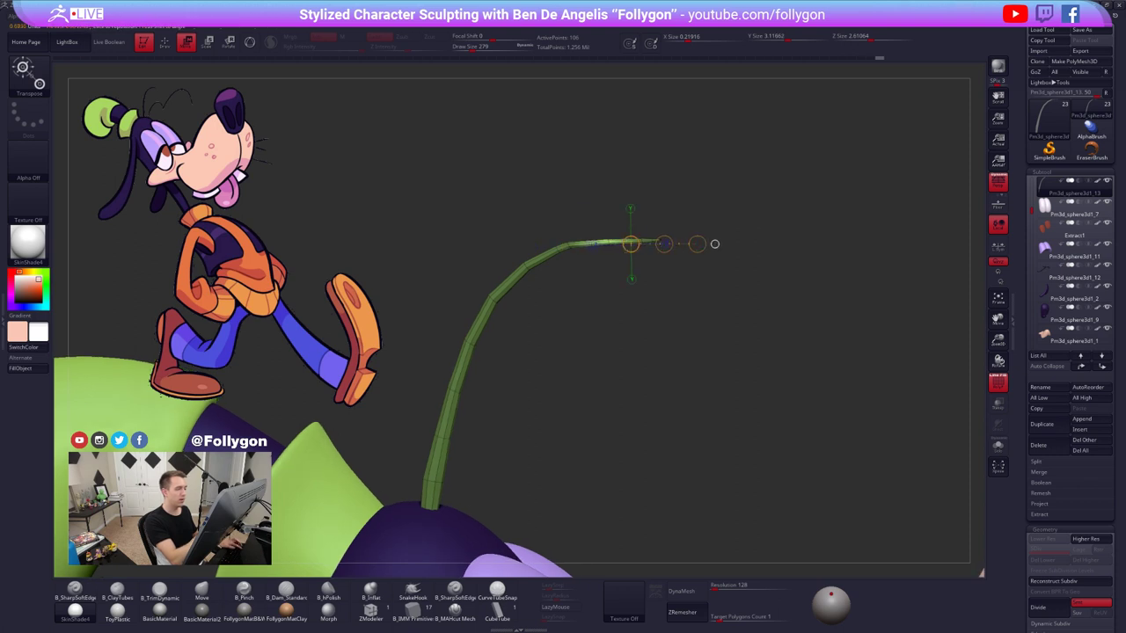
ctrl+drag(643, 287, 654, 294)
mouse_move(637, 289)
ctrl+alt+mouse_down()
mouse_move(659, 220)
mouse_move(661, 235)
mouse_move(700, 244)
ctrl+alt+mouse_up()
key(r)
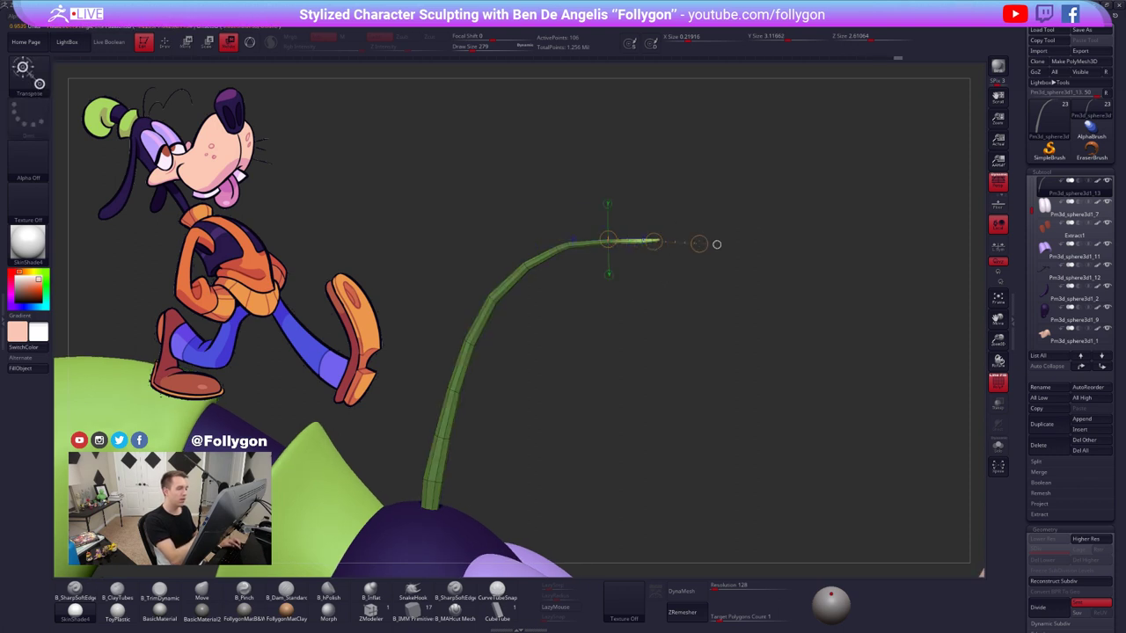
key(q)
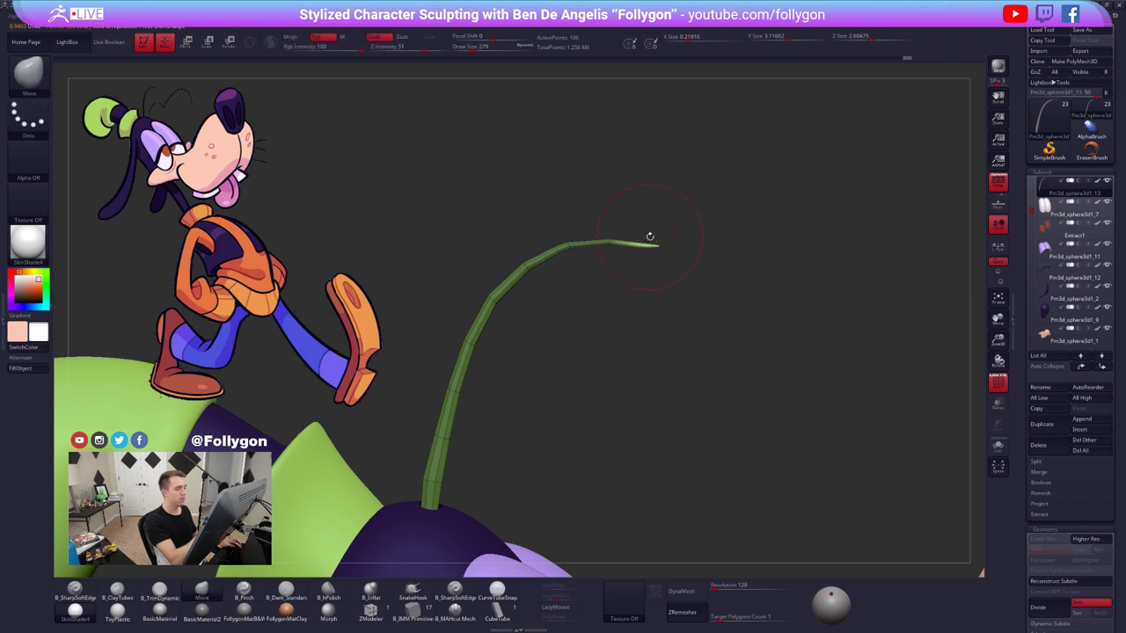
- Refine the bend of the strand's upper part with masking and Transpose rotation, clear the mask and show the smoother subdivision level
ctrl+right_drag(649, 236, 648, 264)
key(r)
mouse_move(684, 239)
ctrl+mouse_down()
mouse_move(679, 262)
mouse_move(726, 256)
mouse_move(673, 280)
mouse_move(673, 268)
mouse_move(766, 282)
ctrl+mouse_up()
ctrl+right_drag(652, 352, 648, 331)
key(q)
ctrl+drag(646, 337, 681, 393)
key(d)
ctrl+right_drag(630, 376, 632, 404)
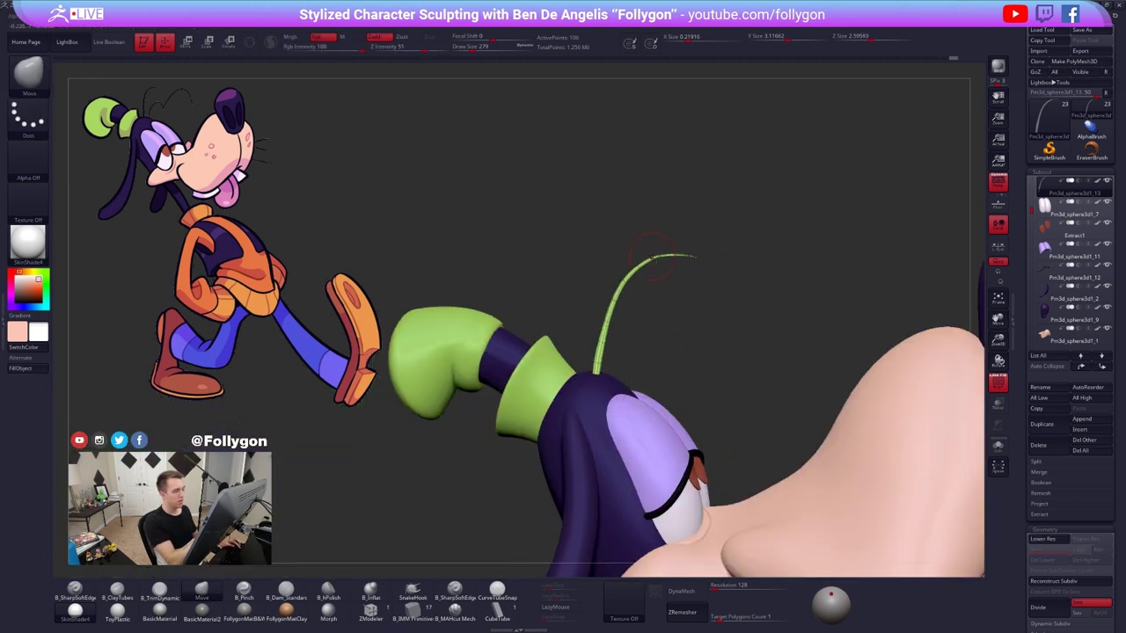
- Set the draw size to 192 and delete an edge loop near the strand's upper bend with ZModeler at the lowest subdivision level
ctrl+right_drag(652, 258, 686, 334)
key(shift+d)
key(s)
drag(626, 318, 607, 317)
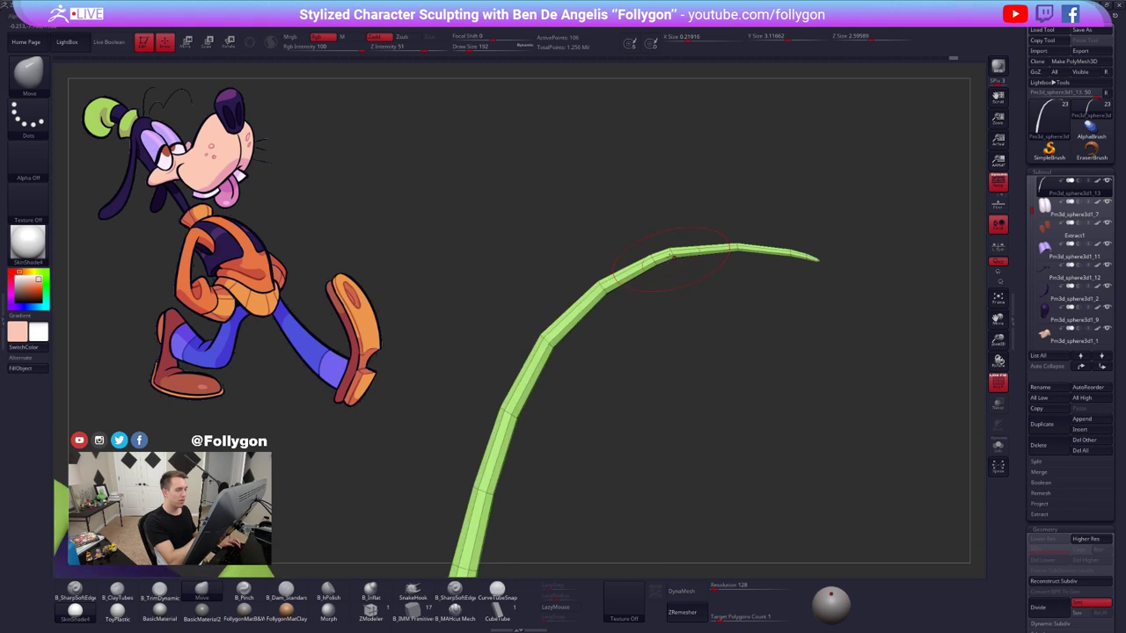
mouse_move(672, 256)
ctrl+right_down()
mouse_move(680, 286)
mouse_move(641, 274)
mouse_move(565, 431)
ctrl+right_up()
click(360, 608)
alt+click(642, 259)
key(d)
drag(565, 432, 647, 427)
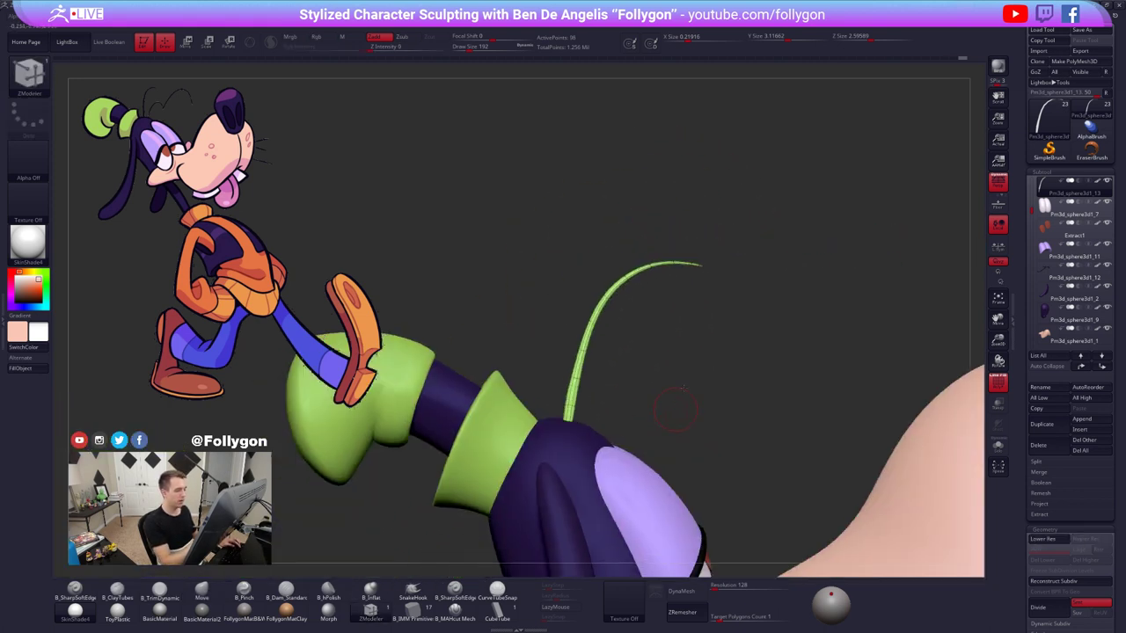
- Turn off the polyframe and fill the hair strand with the dark purple sampled from the head
alt+right_drag(675, 410, 691, 367)
key(shift+d)
key(shift+f)
key(1)
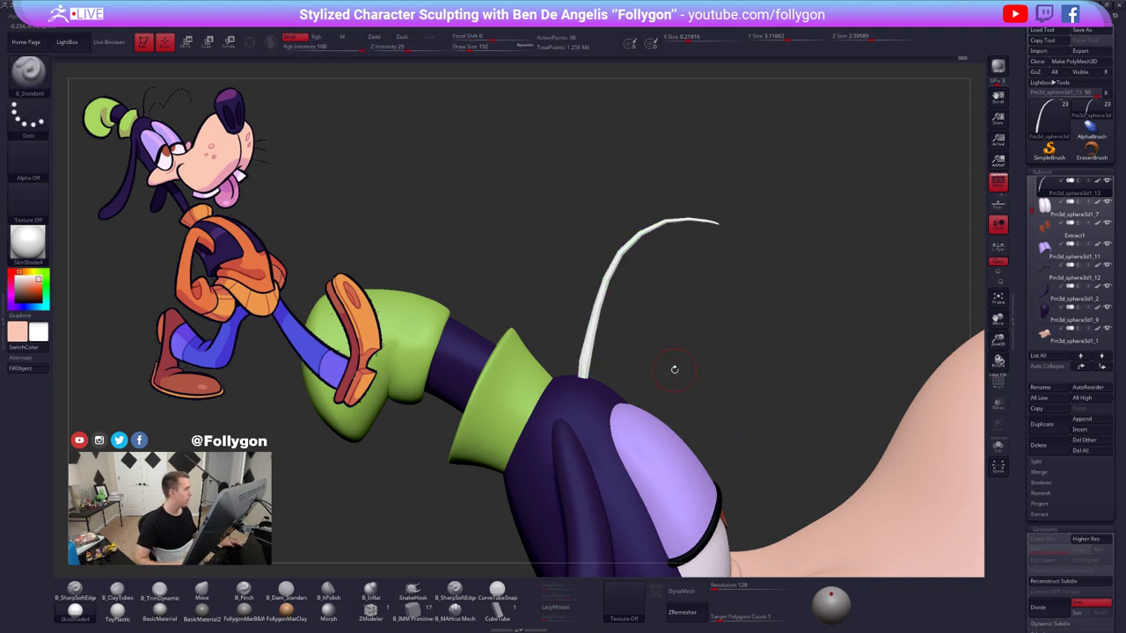
key(v)
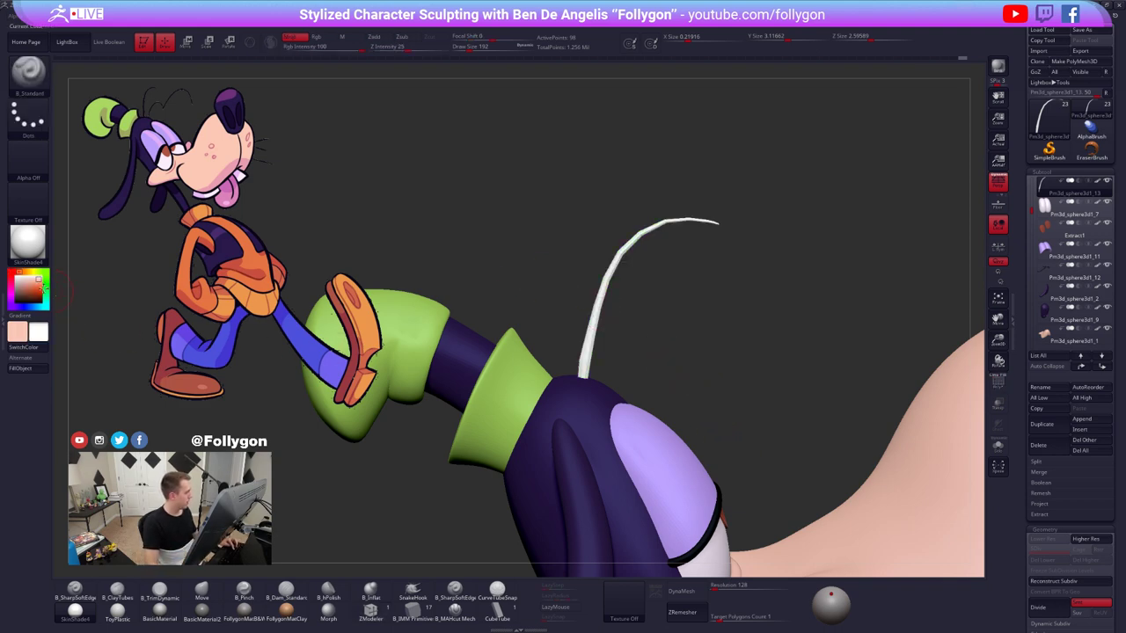
drag(20, 292, 19, 298)
click(24, 307)
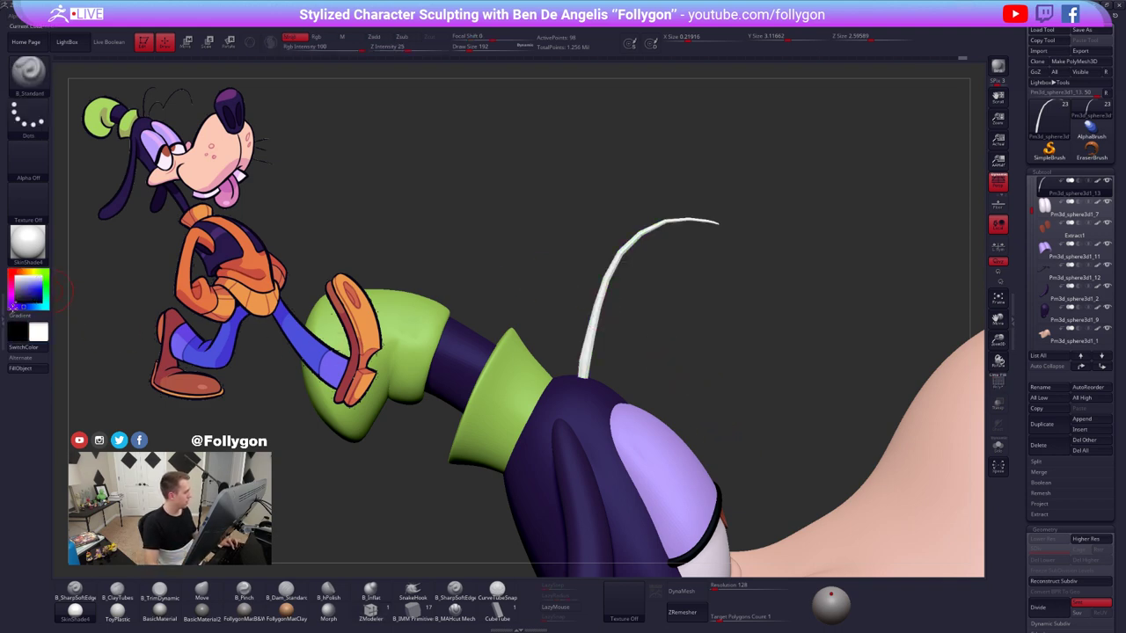
drag(475, 269, 573, 278)
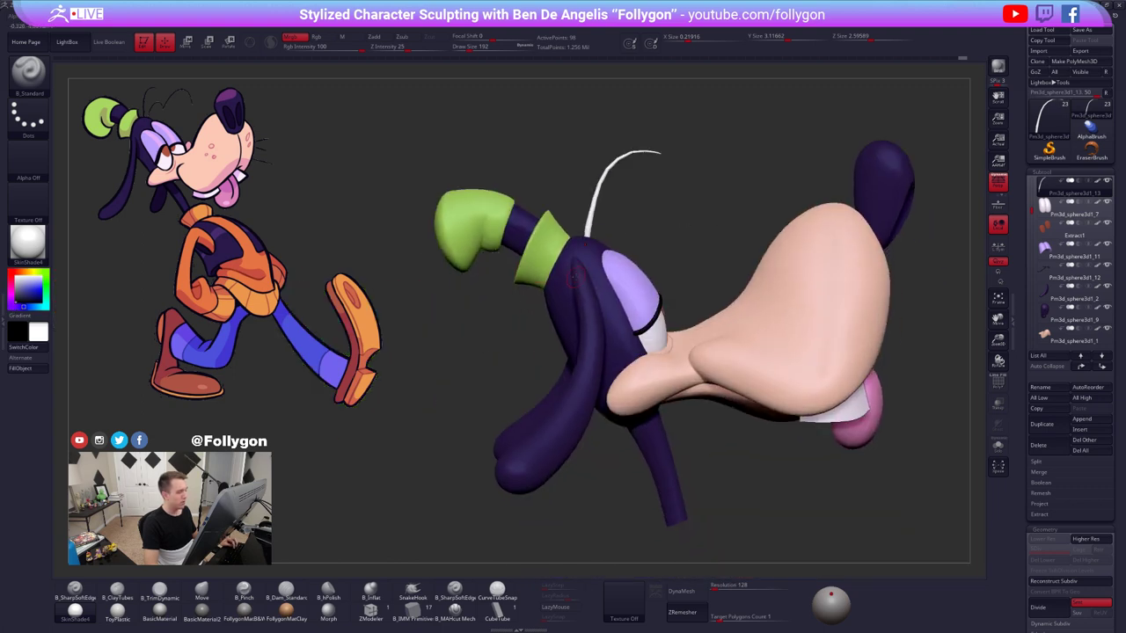
key(c)
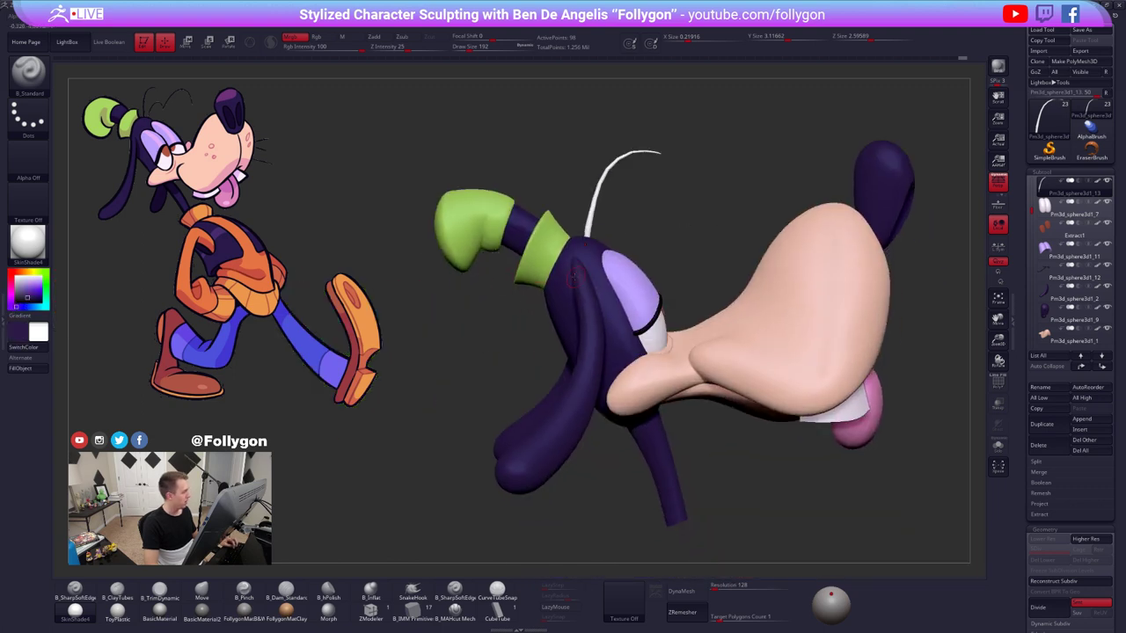
key(v)
click(37, 371)
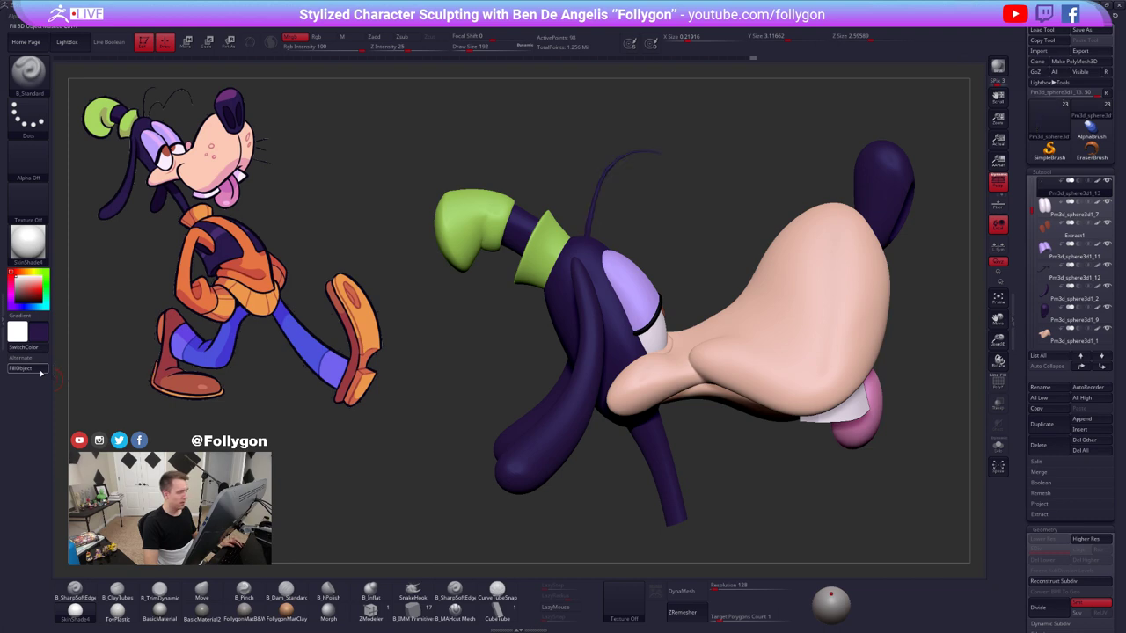
- Subdivide the hair strand to level 3 and check it with the polyframe
drag(495, 284, 440, 295)
ctrl+right_drag(653, 202, 662, 271)
key(ctrl+d)
key(ctrl+d)
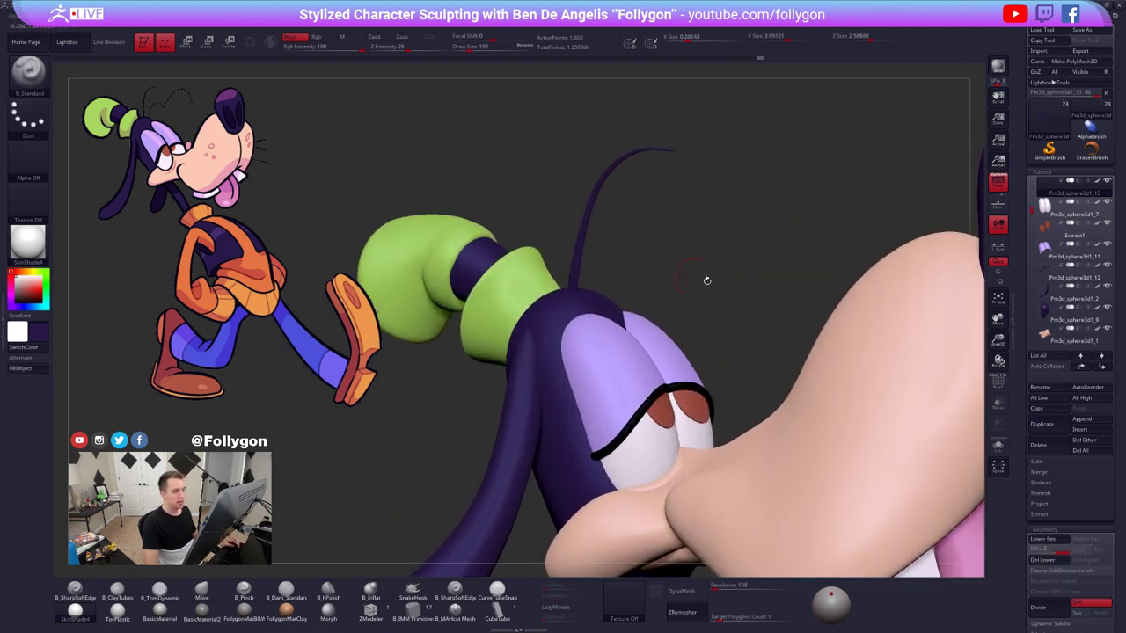
key(shift+f)
key(shift+f)
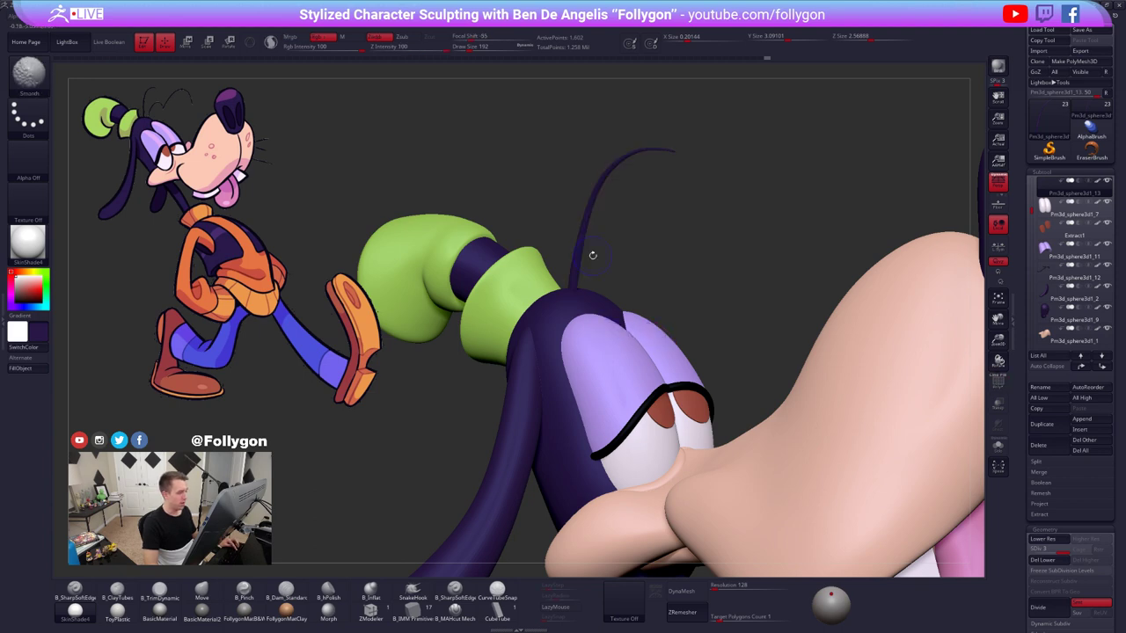
- Tilt the hair strand slightly sideways from its base with Transpose rotation and return to the Move brush
right_drag(583, 249, 595, 226)
key(f)
alt+right_drag(595, 225, 611, 338)
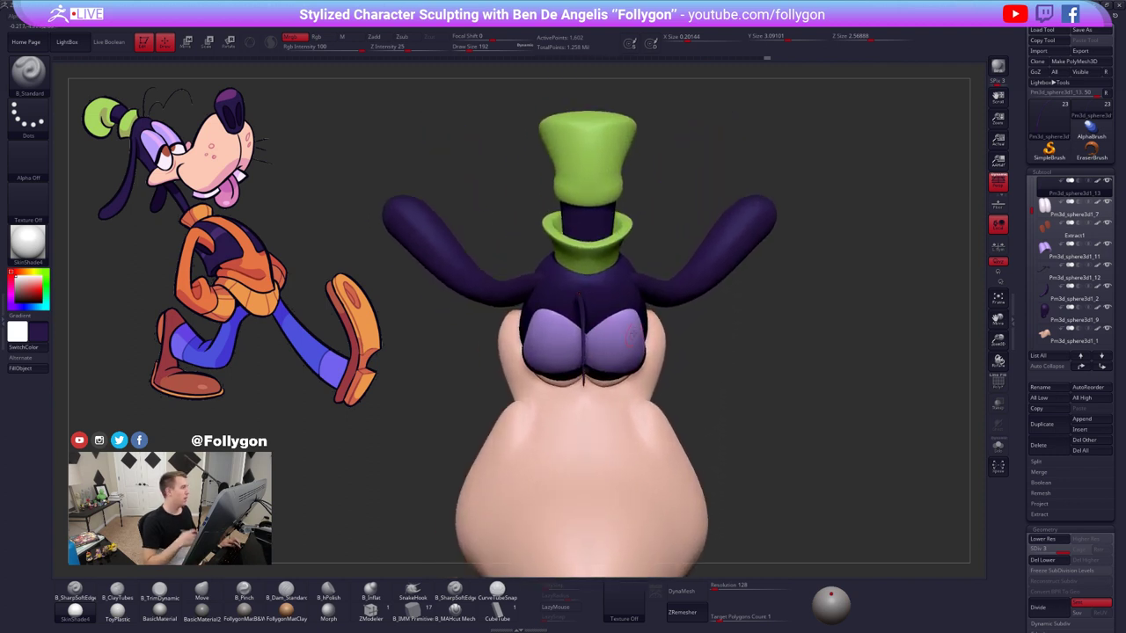
key(r)
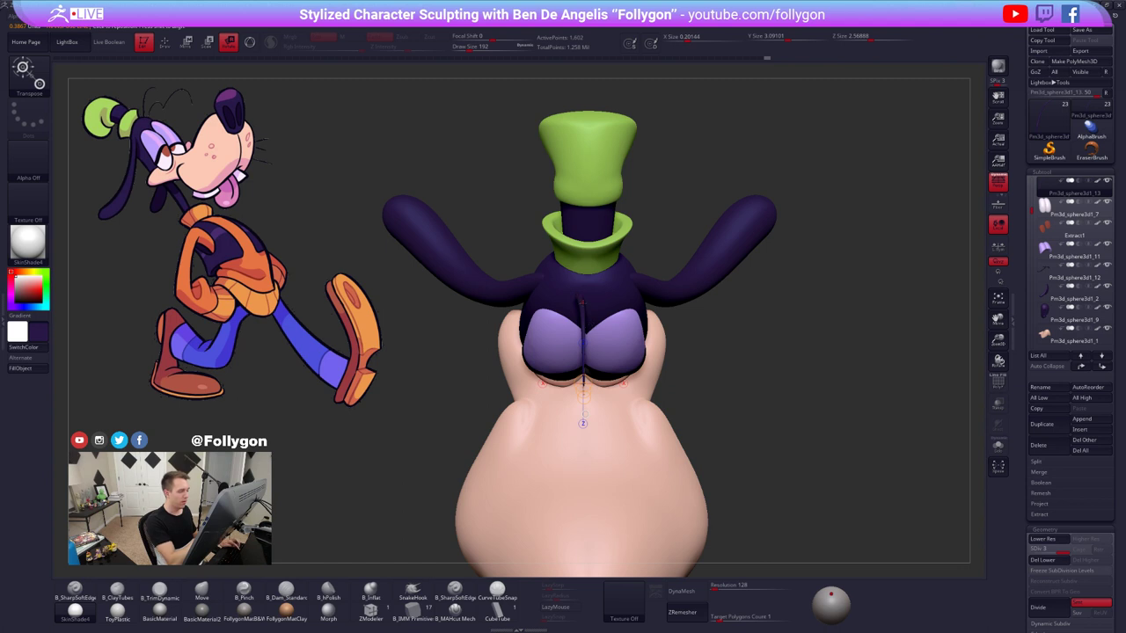
mouse_move(584, 313)
mouse_down()
mouse_move(589, 432)
mouse_move(583, 446)
mouse_move(557, 443)
mouse_up()
drag(583, 294, 592, 412)
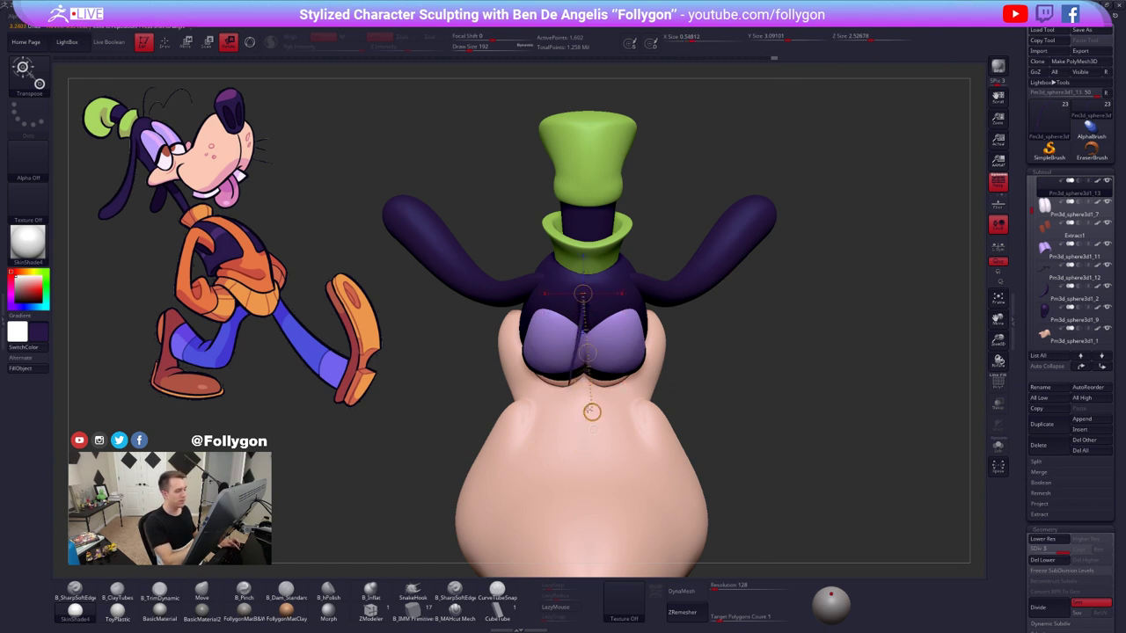
mouse_move(592, 412)
right_down()
mouse_move(594, 377)
mouse_move(713, 347)
mouse_move(709, 365)
right_up()
key(q)
key(b)
key(m)
key(v)
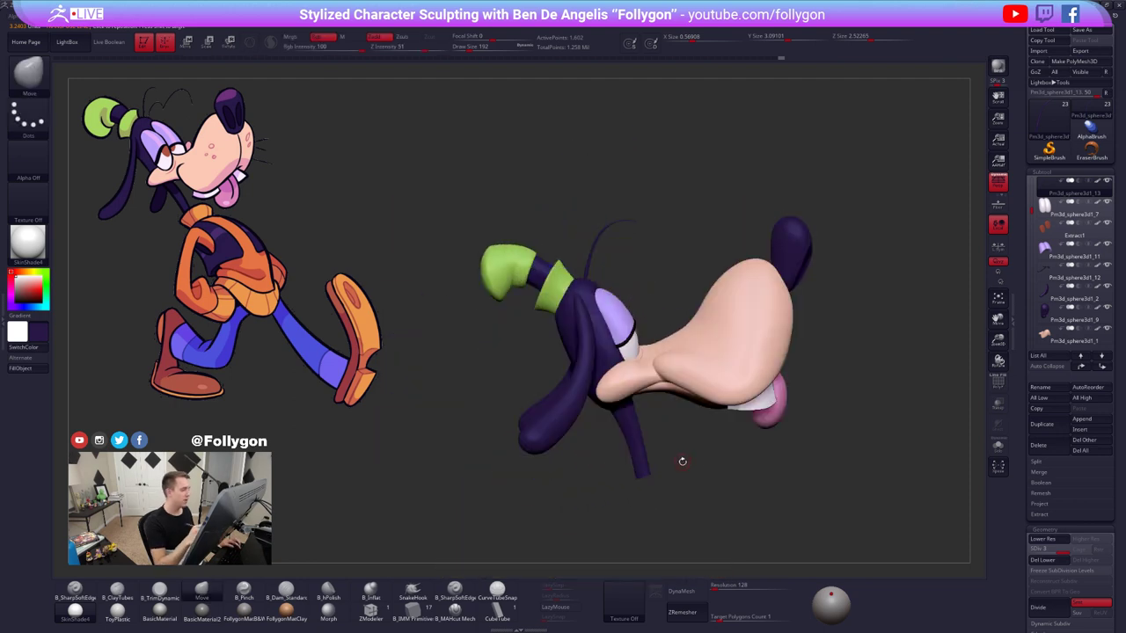
- Examine the head's side profile and the hair strand's silhouette against the reference drawing
right_drag(718, 466, 736, 462)
right_drag(802, 453, 659, 459)
ctrl+right_drag(759, 467, 749, 491)
drag(726, 489, 781, 484)
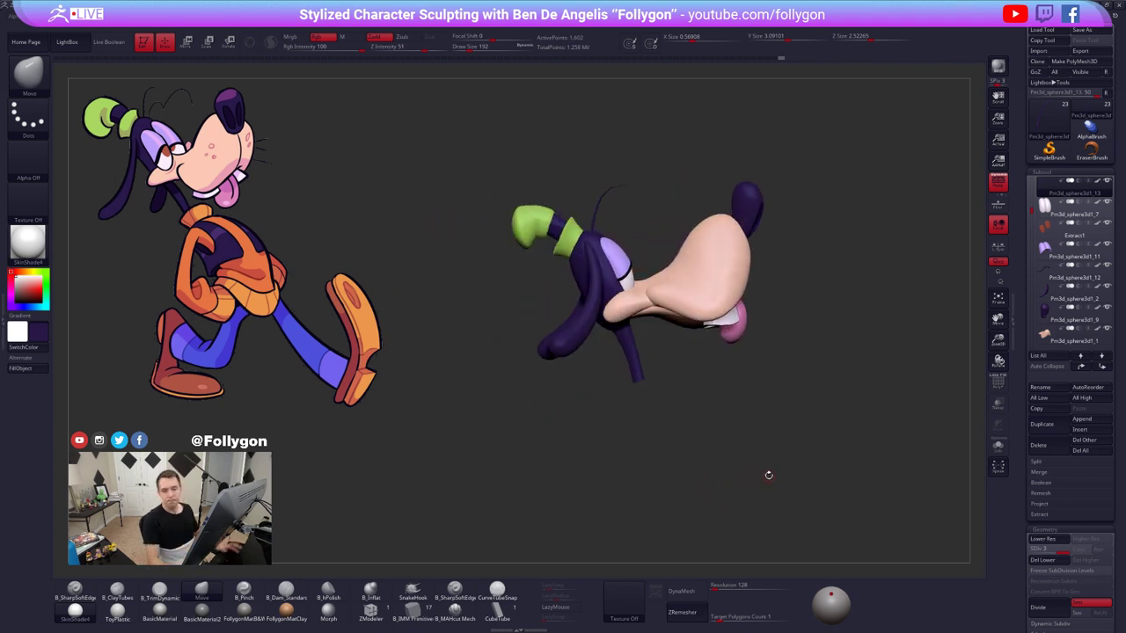
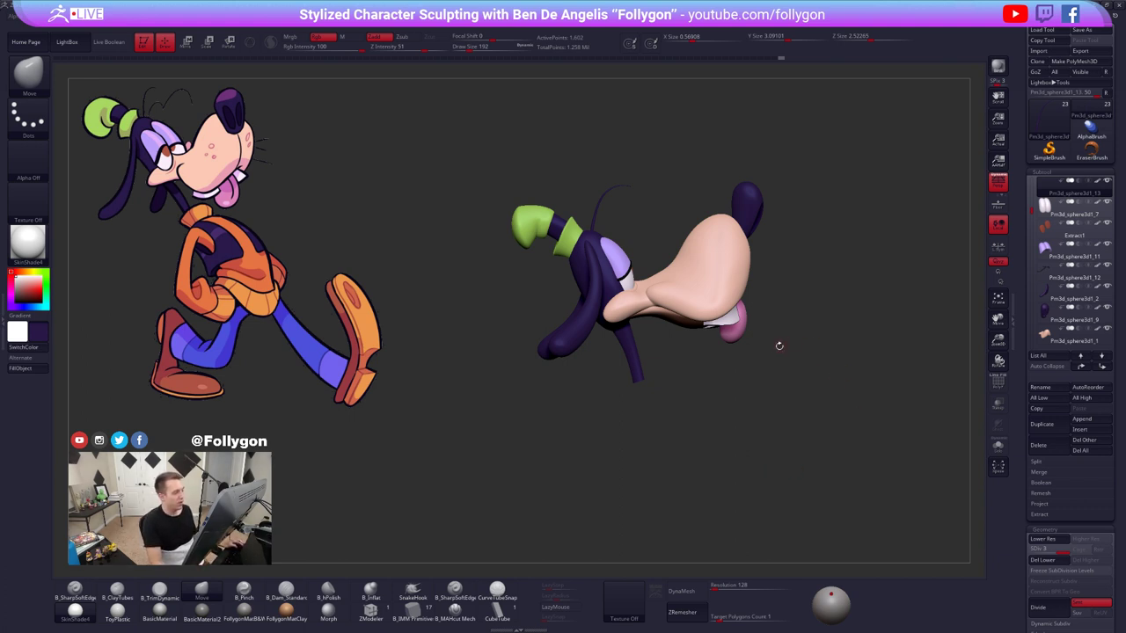
drag(779, 345, 750, 359)
drag(629, 220, 677, 220)
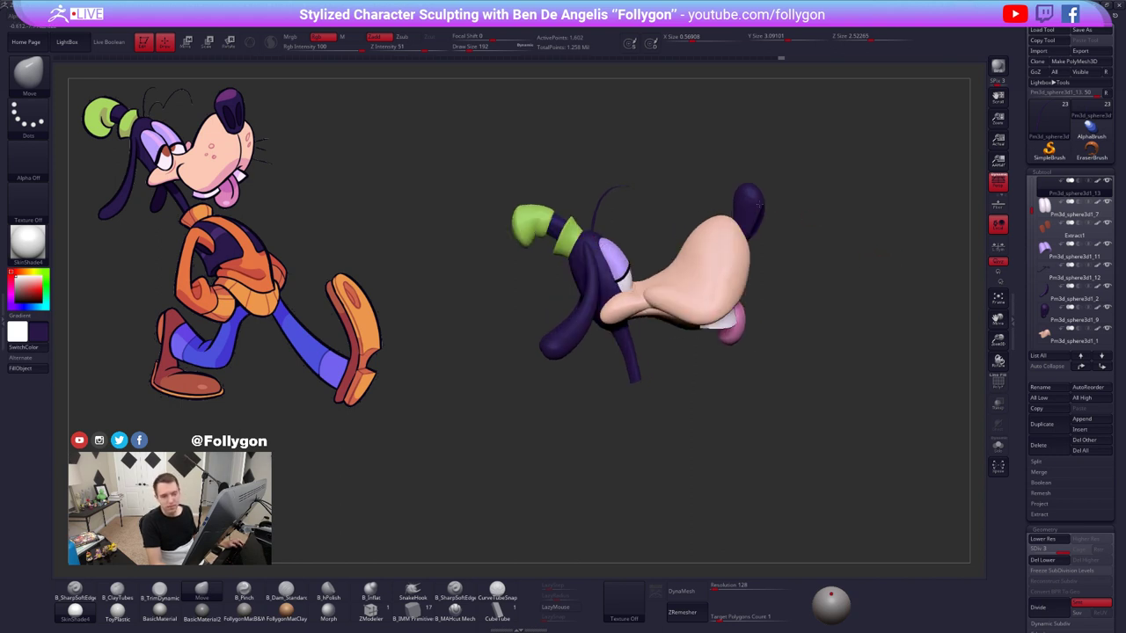
ctrl+right_drag(760, 205, 763, 208)
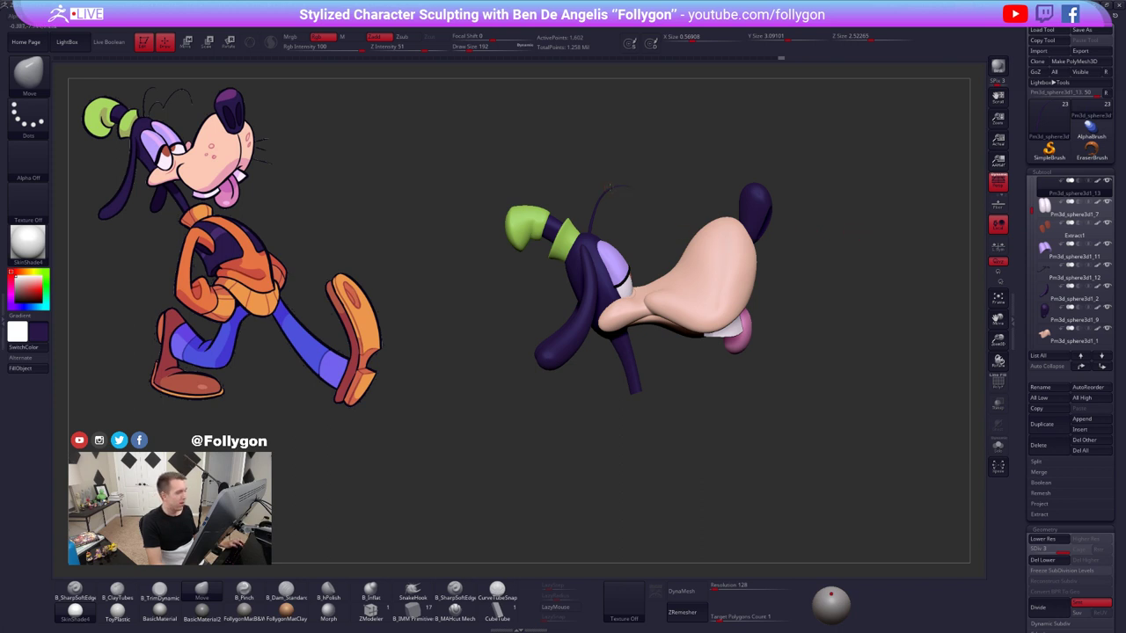
- Refine the lower curve of the hair strand with the Move and Smooth brushes, raising the draw size to 465 and 537
ctrl+right_drag(611, 187, 652, 275)
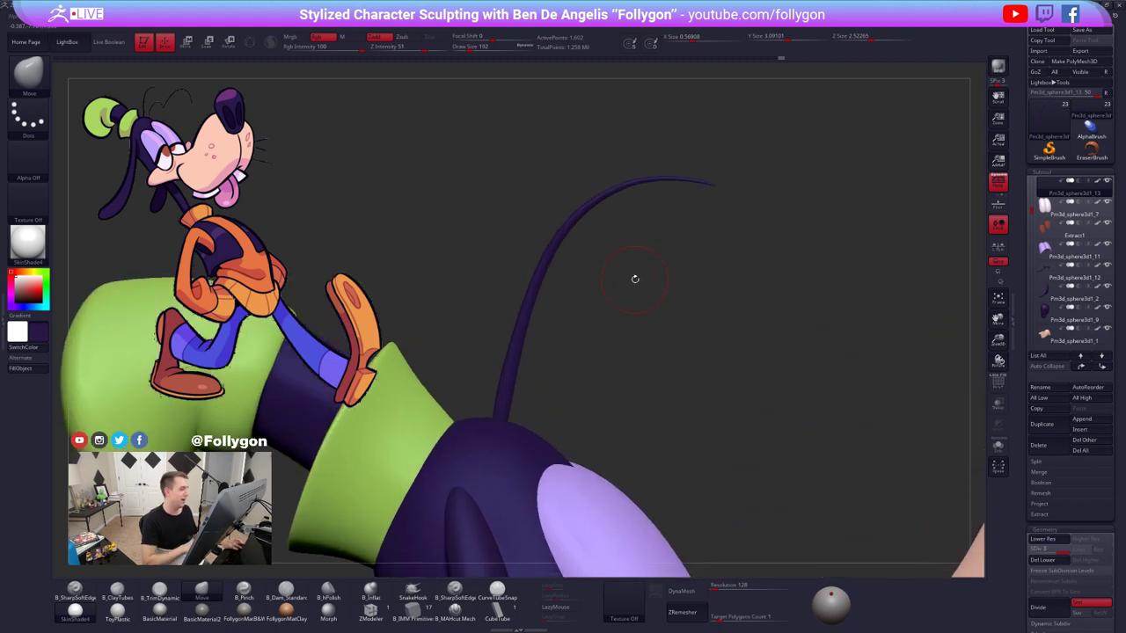
key(space)
drag(521, 323, 543, 321)
alt+right_drag(530, 319, 618, 301)
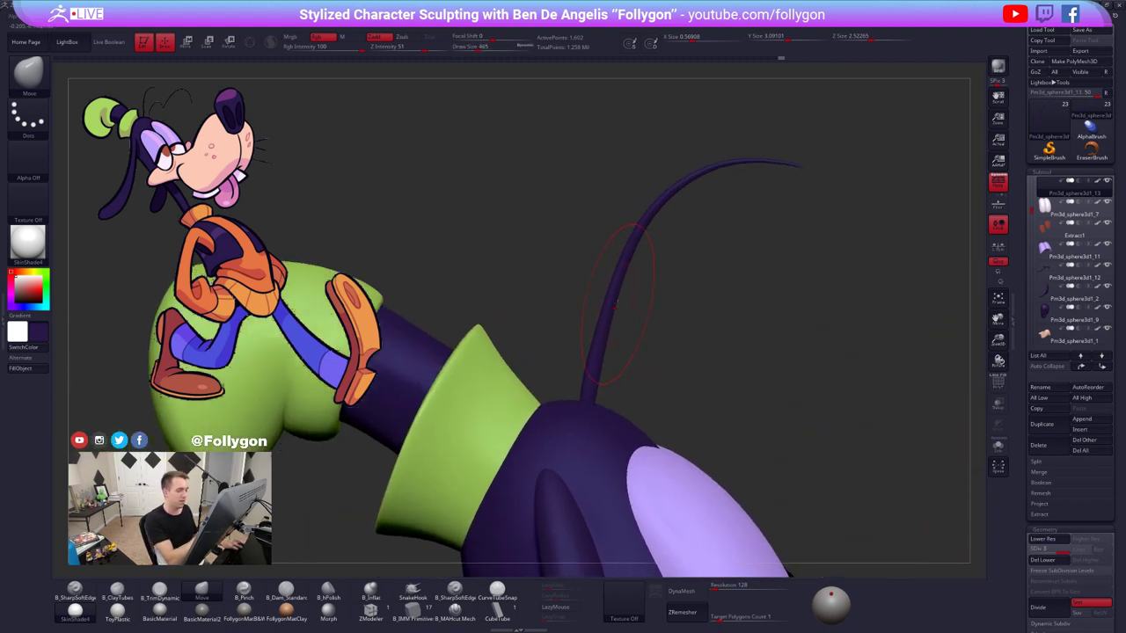
key(ctrl+shift+a)
click(602, 305)
key(space)
drag(612, 290, 628, 304)
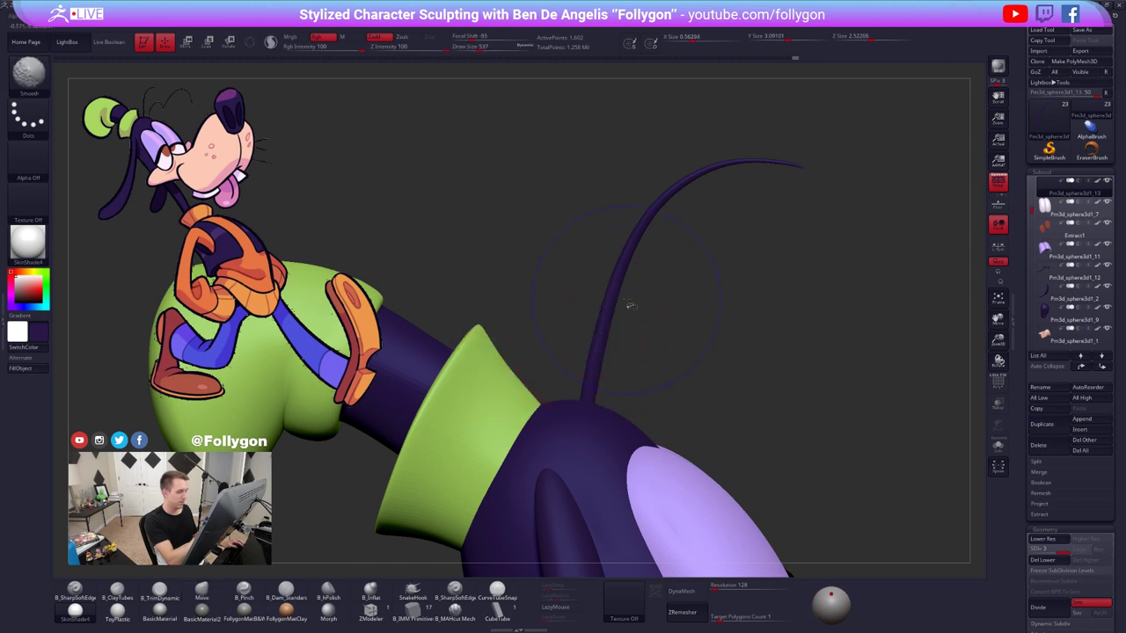
key(ctrl+shift+a)
alt+right_drag(626, 304, 704, 415)
alt+right_drag(743, 510, 695, 387)
- Select the purple band between the two green hat parts and subdivide it twice
alt+click(561, 244)
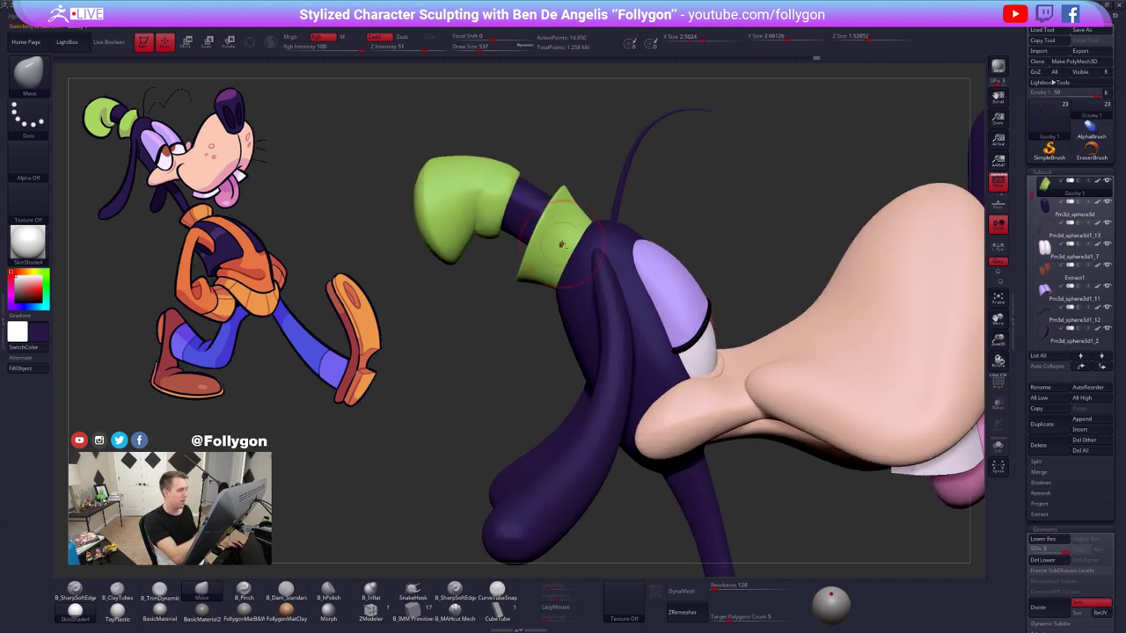
alt+right_drag(560, 243, 622, 299)
alt+click(598, 243)
key(shift+f)
key(shift+d)
key(ctrl+d)
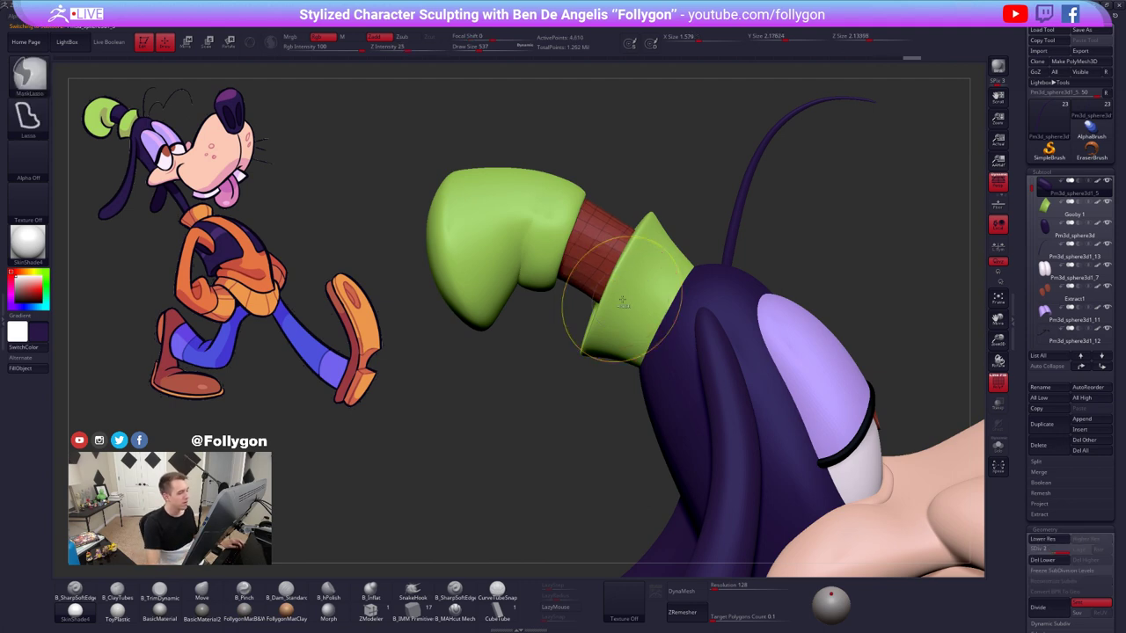
key(ctrl+d)
- Select the green hat tip, work on it two subdivision levels lower, set the draw size to 447 and restore level 5
mouse_move(578, 265)
ctrl+right_down()
mouse_move(607, 230)
mouse_move(569, 265)
mouse_move(607, 325)
ctrl+right_up()
alt+click(561, 249)
key(shift+f)
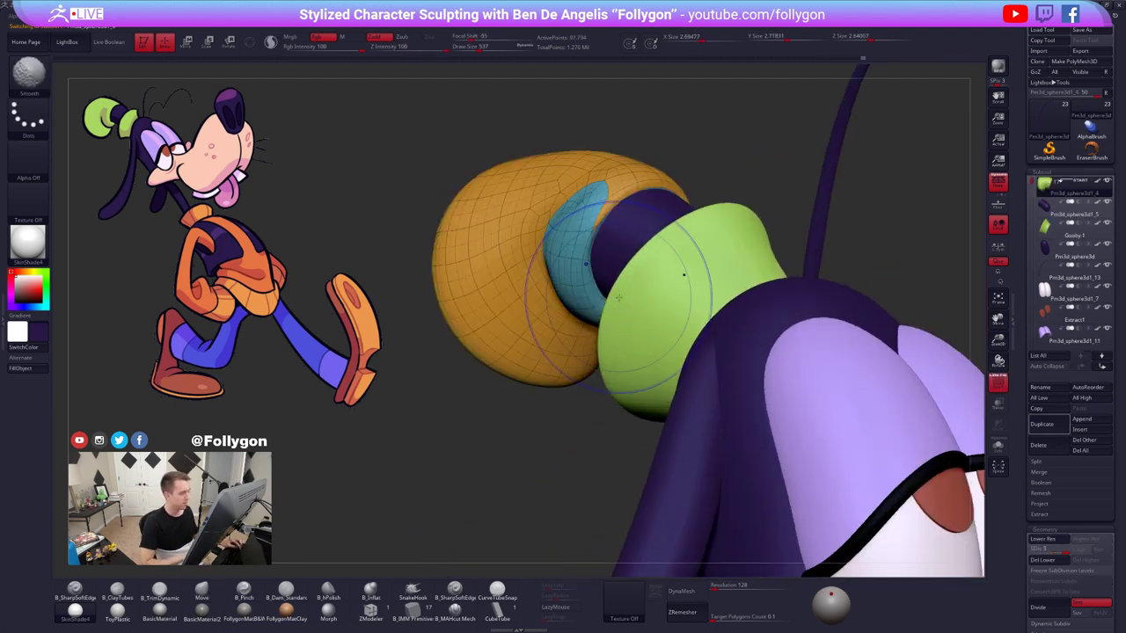
key(space)
drag(568, 287, 559, 287)
key(shift+d)
key(shift+d)
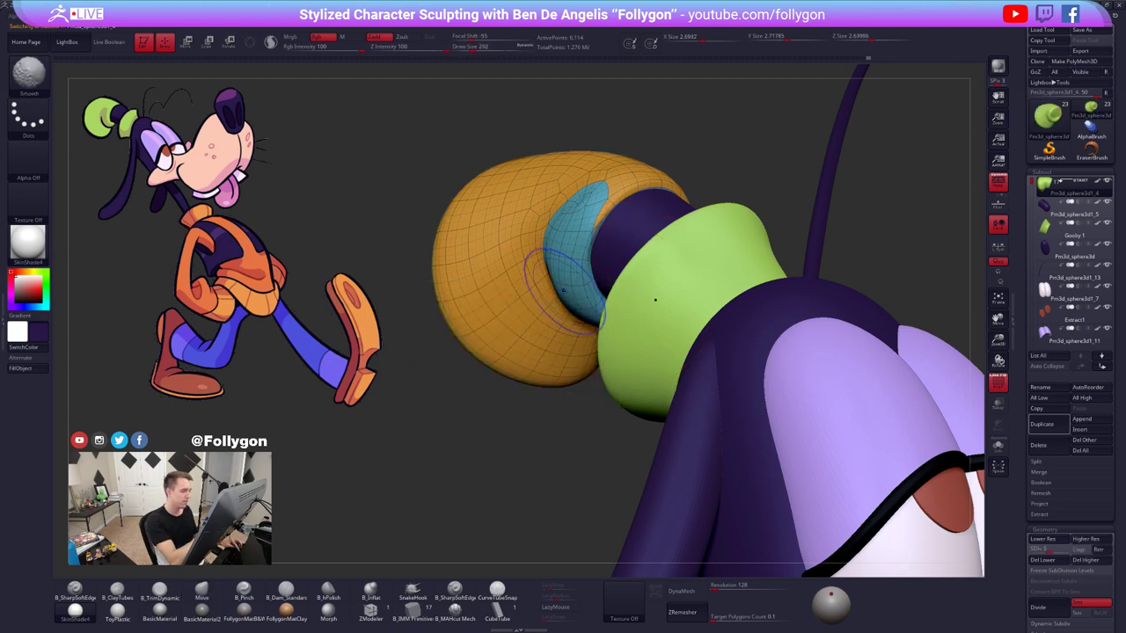
key(shift+f)
mouse_move(564, 301)
right_down()
mouse_move(607, 292)
mouse_move(581, 259)
right_up()
key(space)
drag(563, 272, 572, 272)
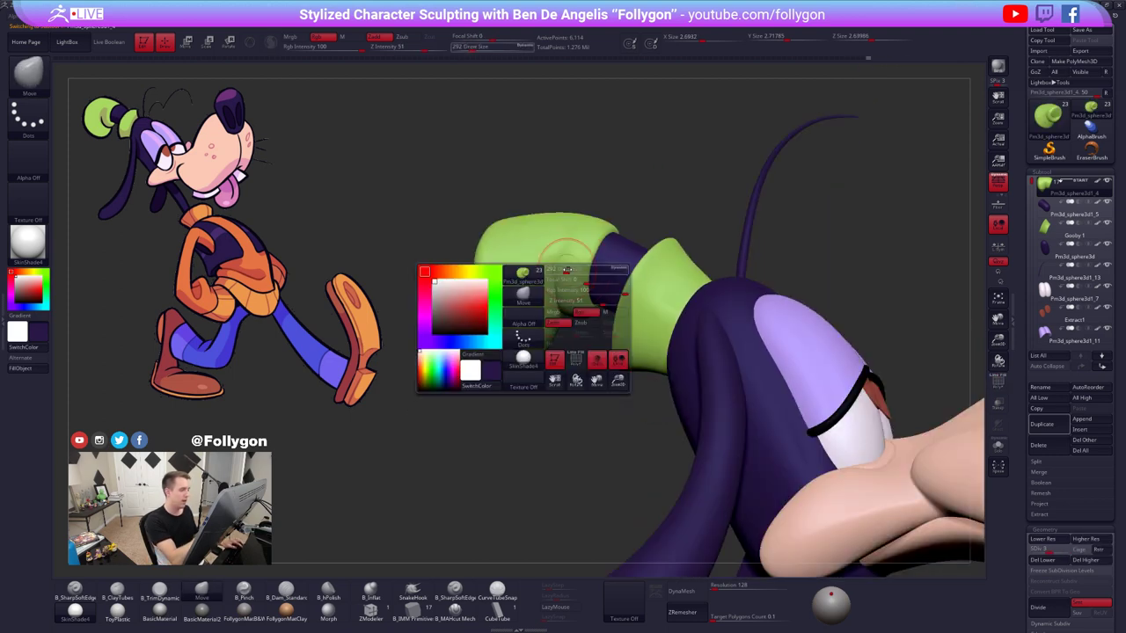
mouse_move(629, 270)
right_down()
mouse_move(573, 264)
mouse_move(711, 304)
right_up()
ctrl+right_drag(715, 400, 711, 365)
key(d)
key(d)
- Turn off perspective distortion and inspect the head from both sides
right_drag(889, 437, 811, 448)
ctrl+right_drag(842, 515, 839, 460)
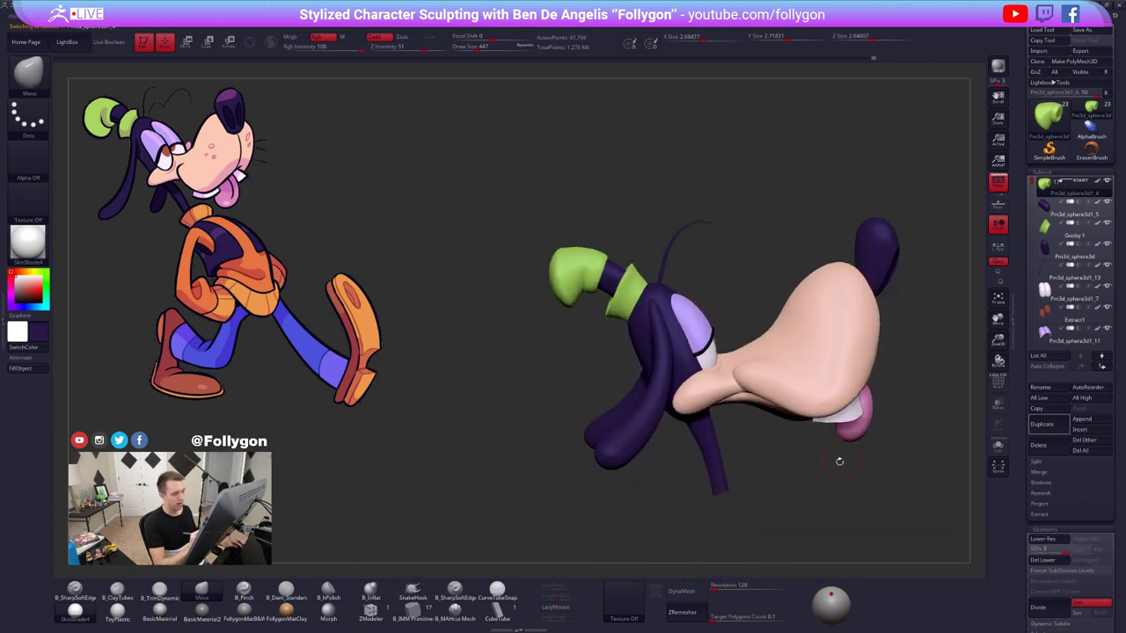
alt+right_drag(959, 313, 855, 241)
click(995, 189)
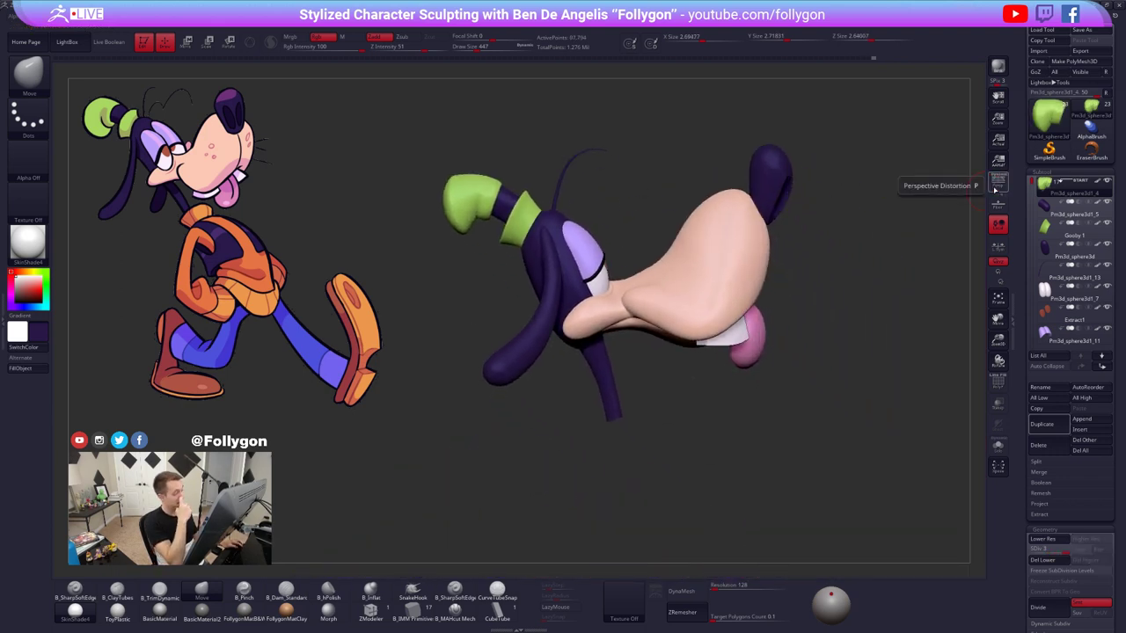
right_drag(950, 431, 737, 453)
alt+right_drag(582, 434, 779, 452)
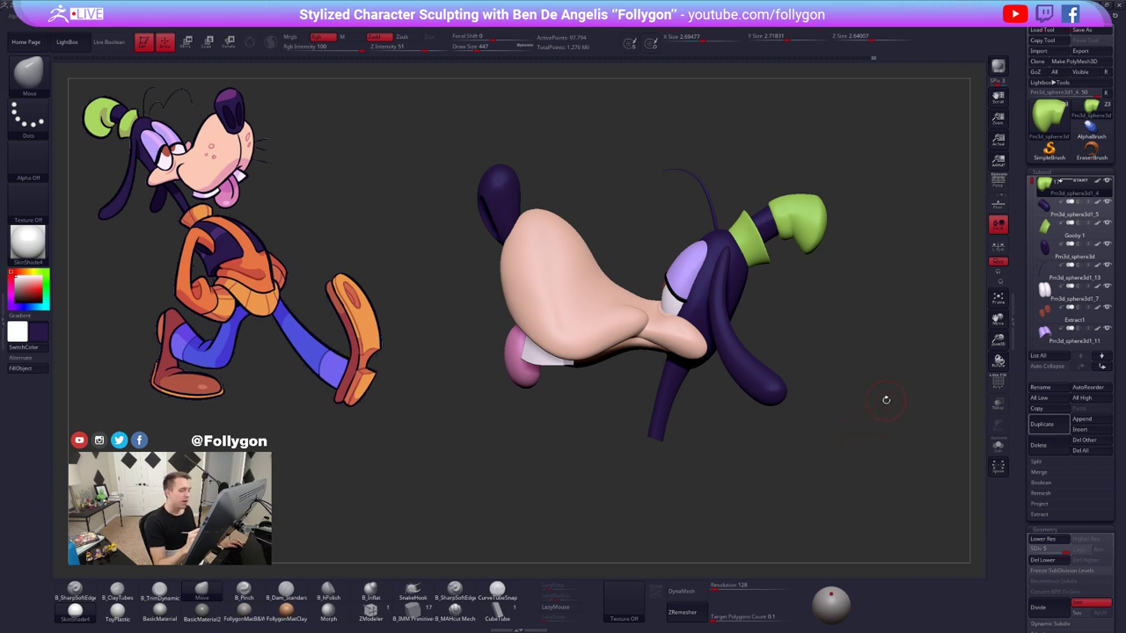
key(ctrl)
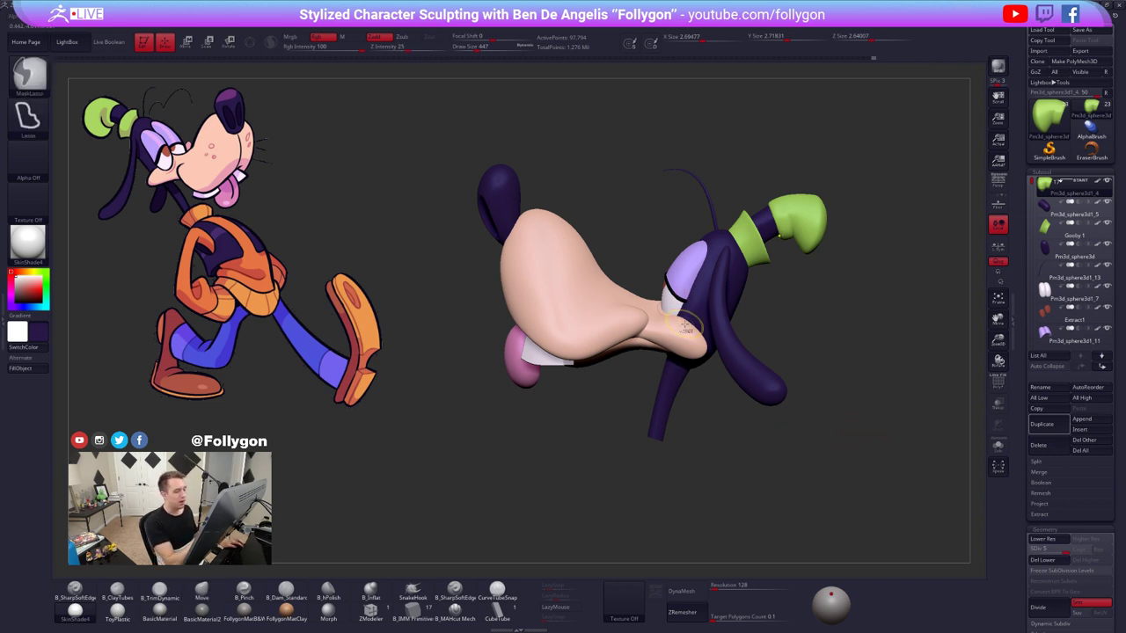
mouse_move(607, 253)
ctrl+mouse_down()
mouse_move(477, 169)
mouse_move(498, 245)
mouse_move(495, 300)
ctrl+mouse_up()
mouse_move(644, 296)
ctrl+mouse_down()
mouse_move(616, 444)
mouse_move(733, 482)
mouse_move(799, 184)
ctrl+mouse_up()
ctrl+drag(802, 392, 853, 373)
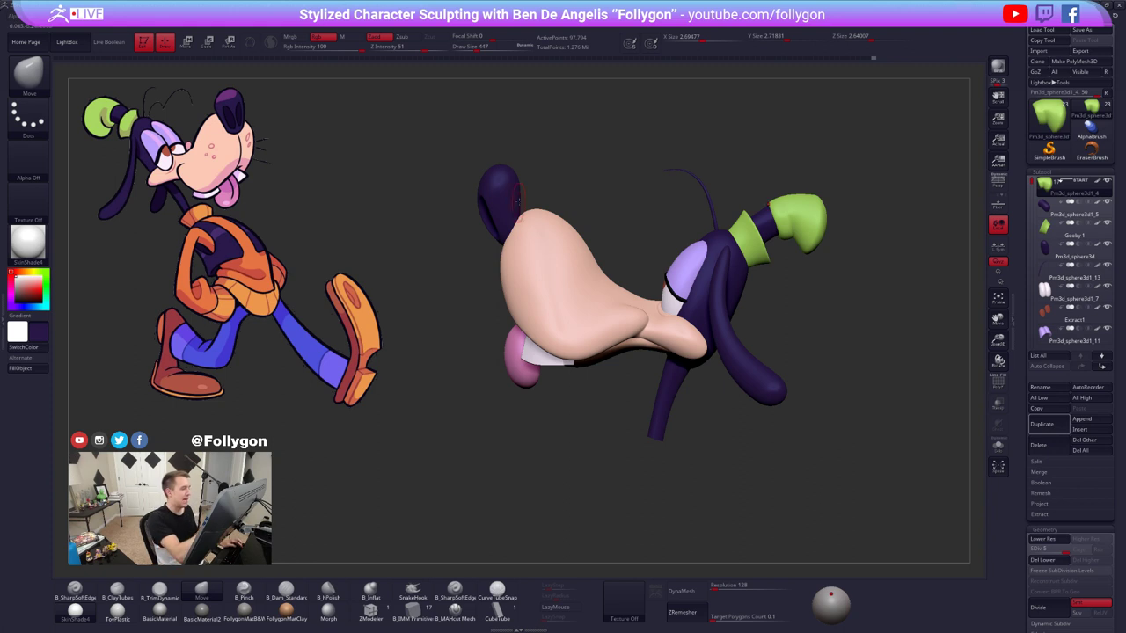
- Try moving the dark nose higher over the end of the muzzle, and undo the move
alt+click(517, 202)
key(shift+f)
key(shift+f)
key(w)
shift+drag(510, 232, 509, 312)
drag(509, 271, 522, 249)
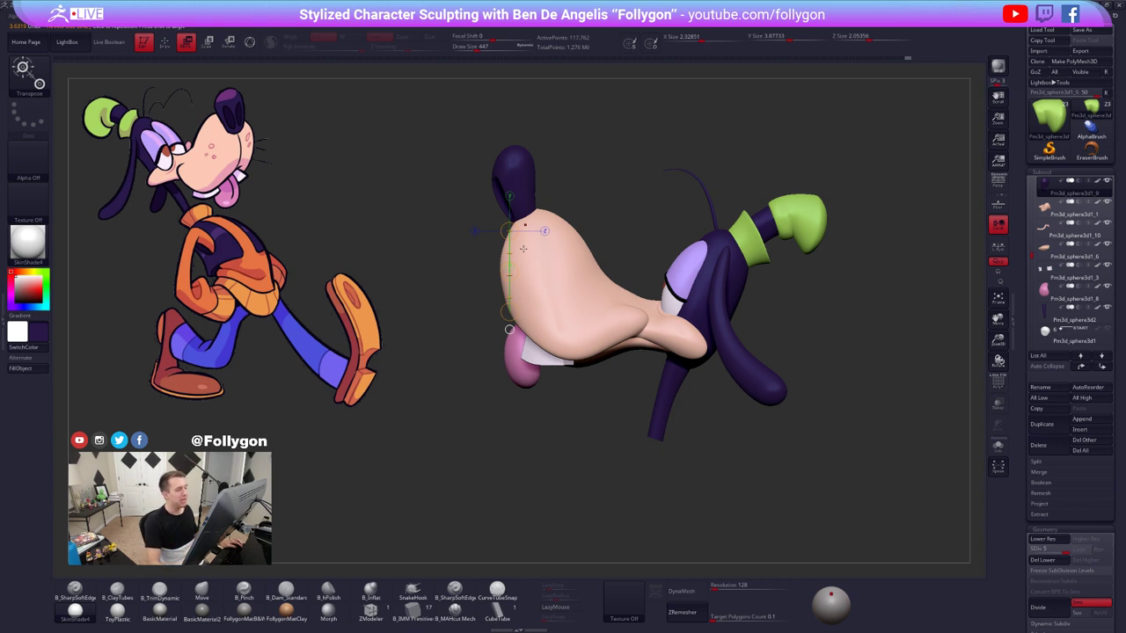
mouse_move(566, 357)
right_down()
mouse_move(692, 359)
mouse_move(579, 364)
right_up()
key(ctrl+z)
mouse_move(626, 398)
ctrl+right_down()
mouse_move(630, 373)
mouse_move(684, 372)
ctrl+right_up()
mouse_move(642, 294)
alt+right_down()
mouse_move(690, 310)
mouse_move(694, 340)
mouse_move(640, 370)
alt+right_up()
key(q)
key(ctrl+shift+z)
key(ctrl+z)
- Select the muzzle, set the draw size to 1619 and drop the muzzle to its lowest subdivision level
alt+click(615, 348)
key(space)
mouse_move(621, 267)
mouse_down()
mouse_move(646, 263)
mouse_move(482, 232)
mouse_move(475, 179)
mouse_up()
key(shift+d)
key(shift+d)
key(shift+d)
key(shift+d)
ctrl+click(605, 234)
ctrl+click(629, 271)
ctrl+click(628, 272)
ctrl+click(634, 277)
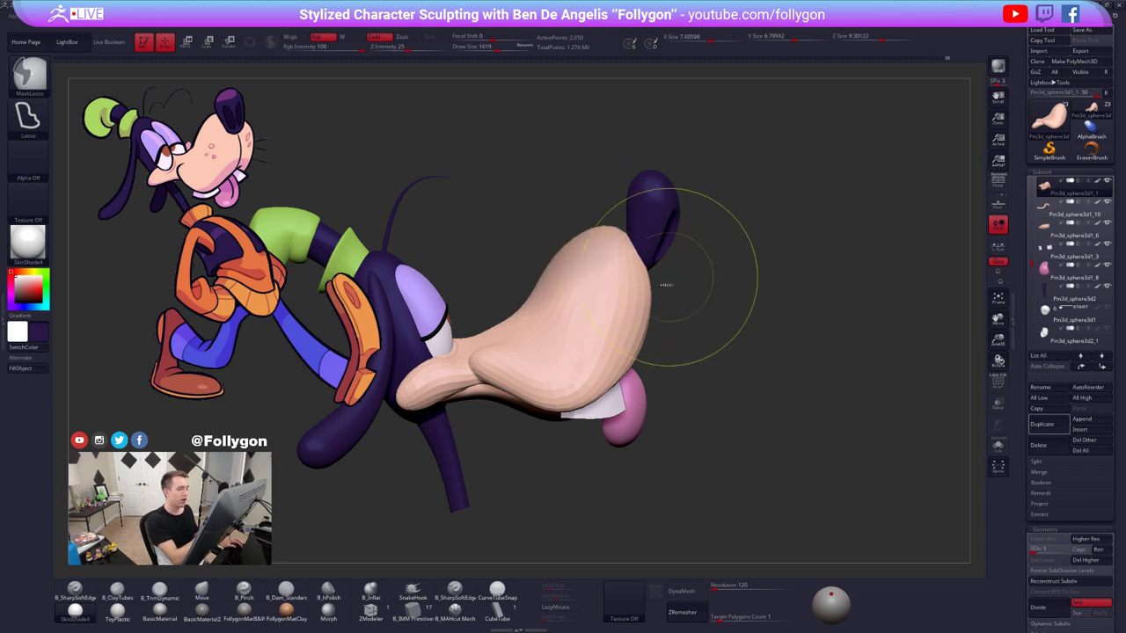
ctrl+click(681, 288)
ctrl+click(623, 319)
- Set the draw size to 1309, adjust the muzzle's shape slightly and undo the unwanted changes
key(space)
mouse_move(603, 253)
mouse_down()
mouse_move(628, 264)
mouse_move(612, 258)
mouse_up()
key(space)
mouse_move(613, 272)
right_down()
mouse_move(541, 280)
mouse_move(539, 237)
mouse_move(579, 239)
right_up()
key(ctrl+z)
key(ctrl+z)
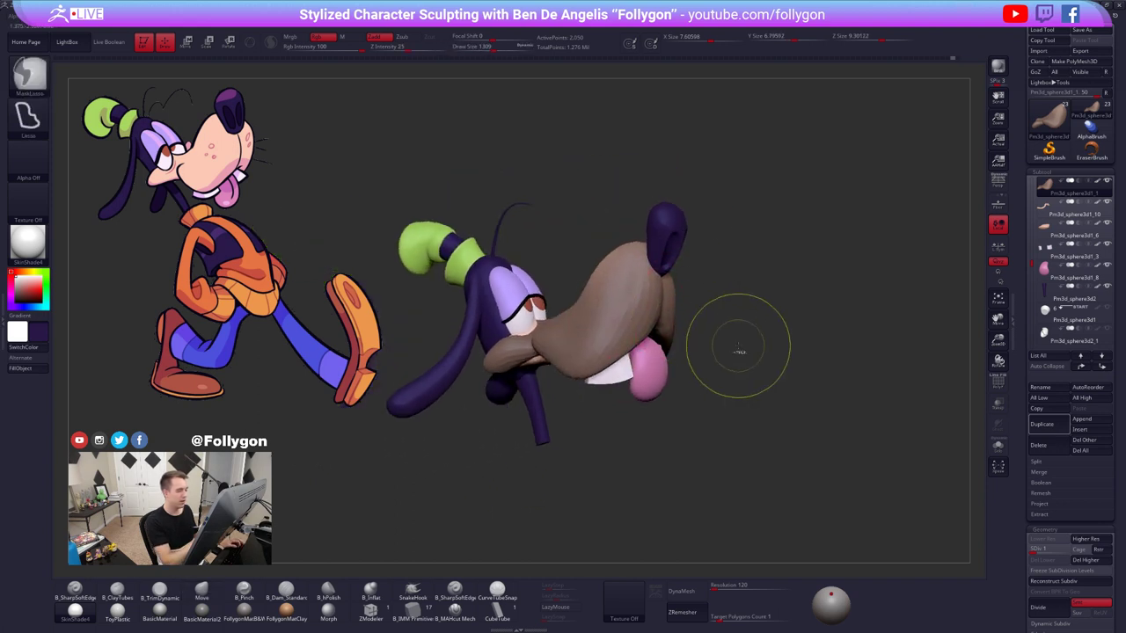
key(ctrl+shift+z)
mouse_move(826, 439)
right_down()
mouse_move(739, 503)
mouse_move(686, 494)
right_up()
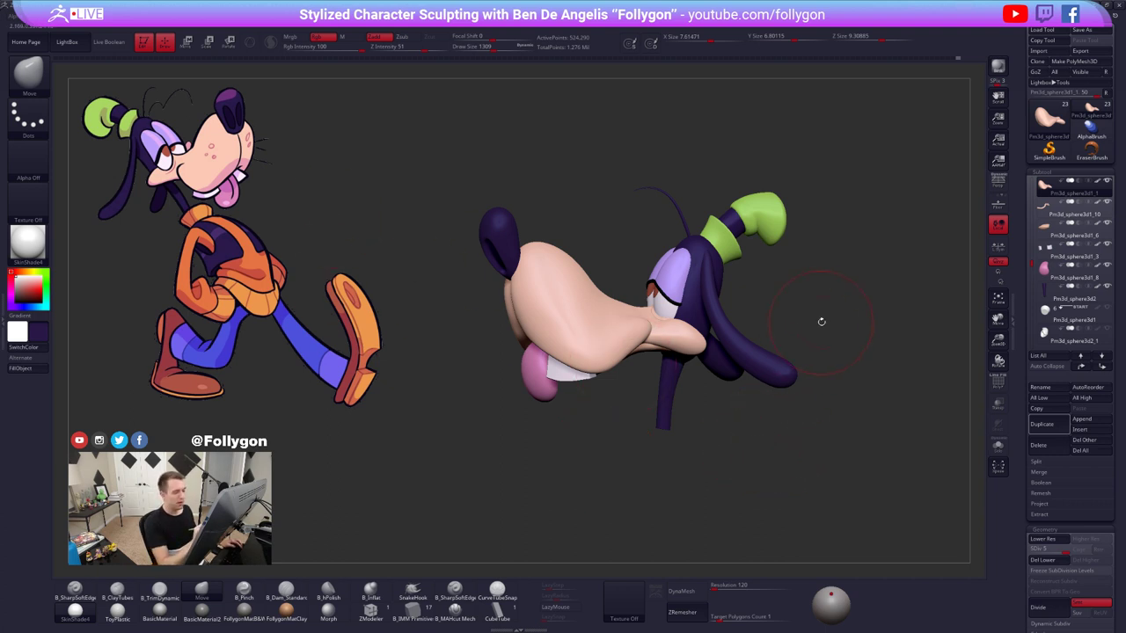
- Set the draw size to 742, select the thin hair strand on top of the head and duplicate it
key(space)
mouse_move(821, 322)
mouse_down()
mouse_move(811, 322)
mouse_move(820, 353)
mouse_up()
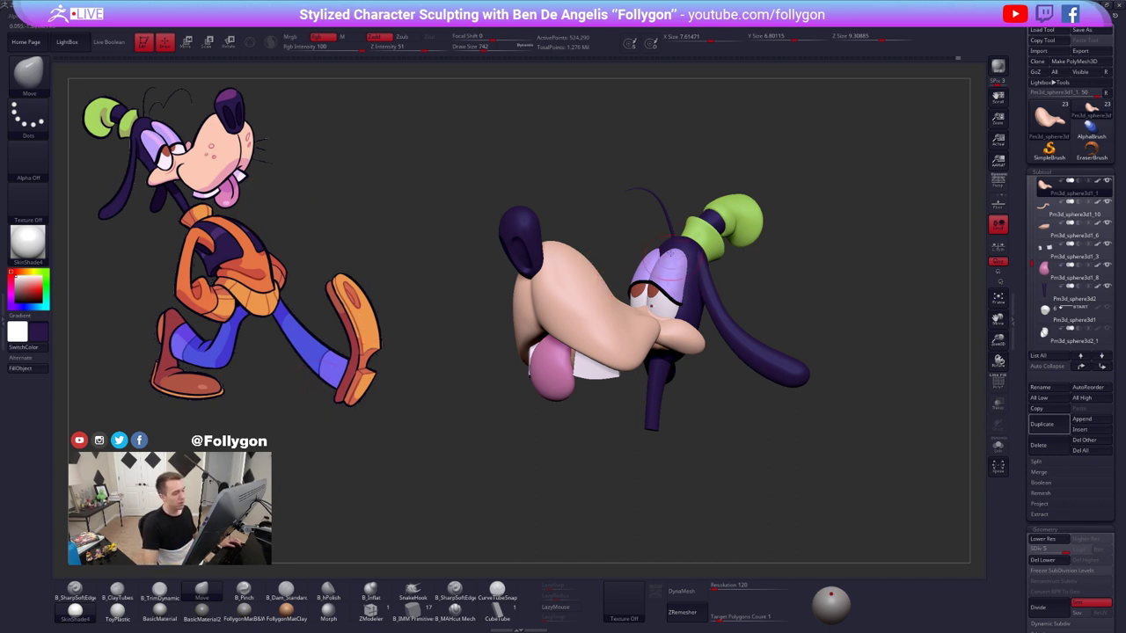
right_drag(671, 252, 774, 244)
ctrl+right_drag(622, 204, 619, 248)
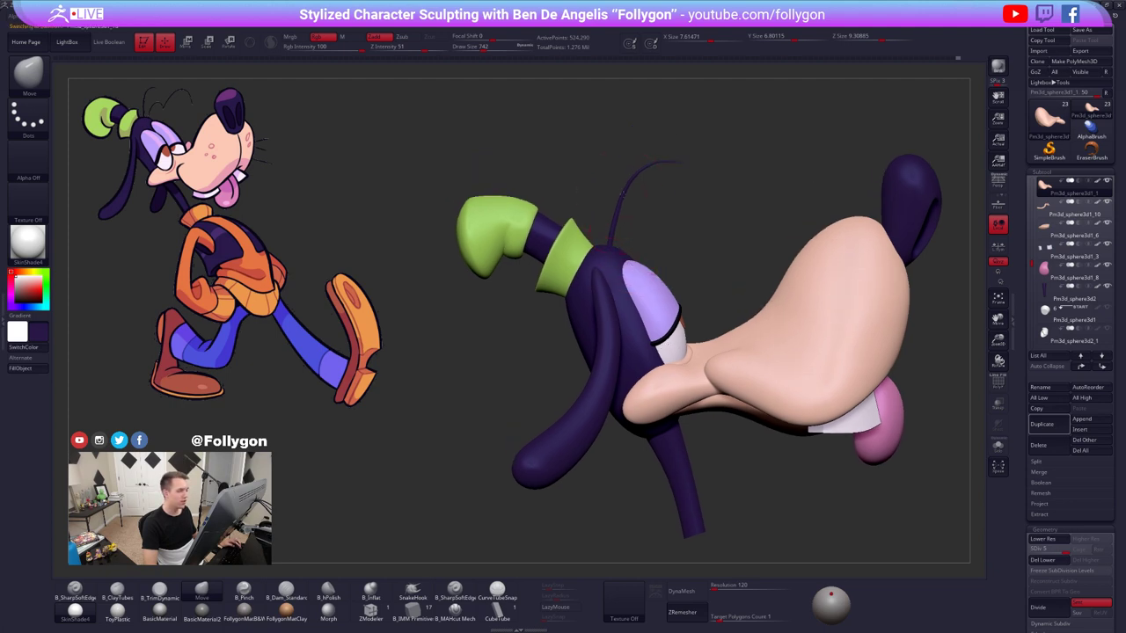
alt+click(623, 190)
key(shift+f)
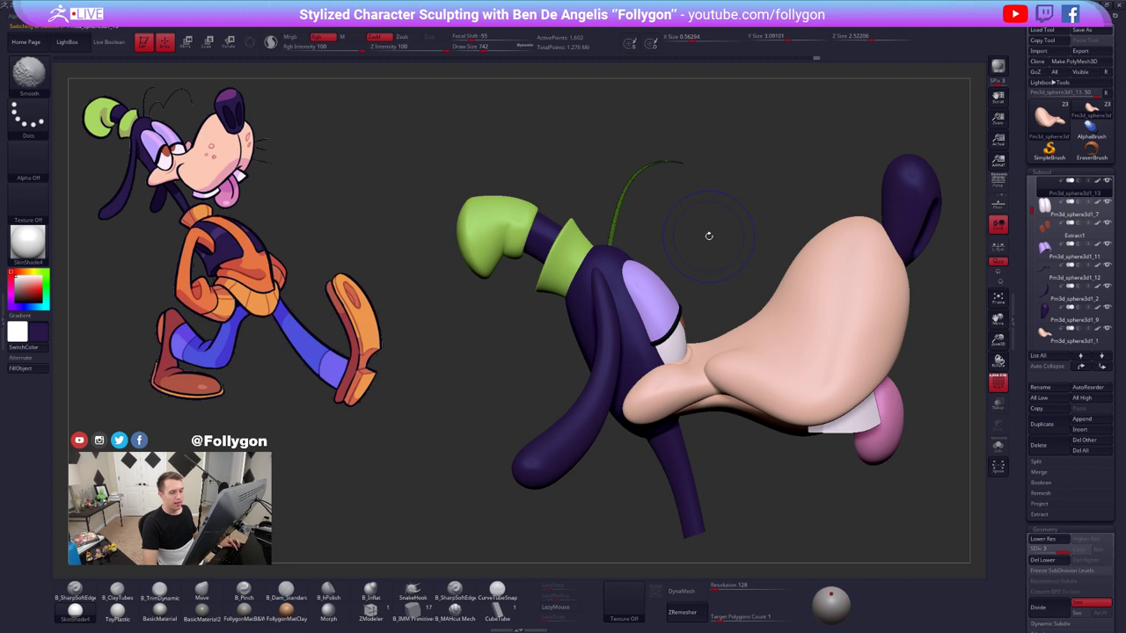
key(shift+f)
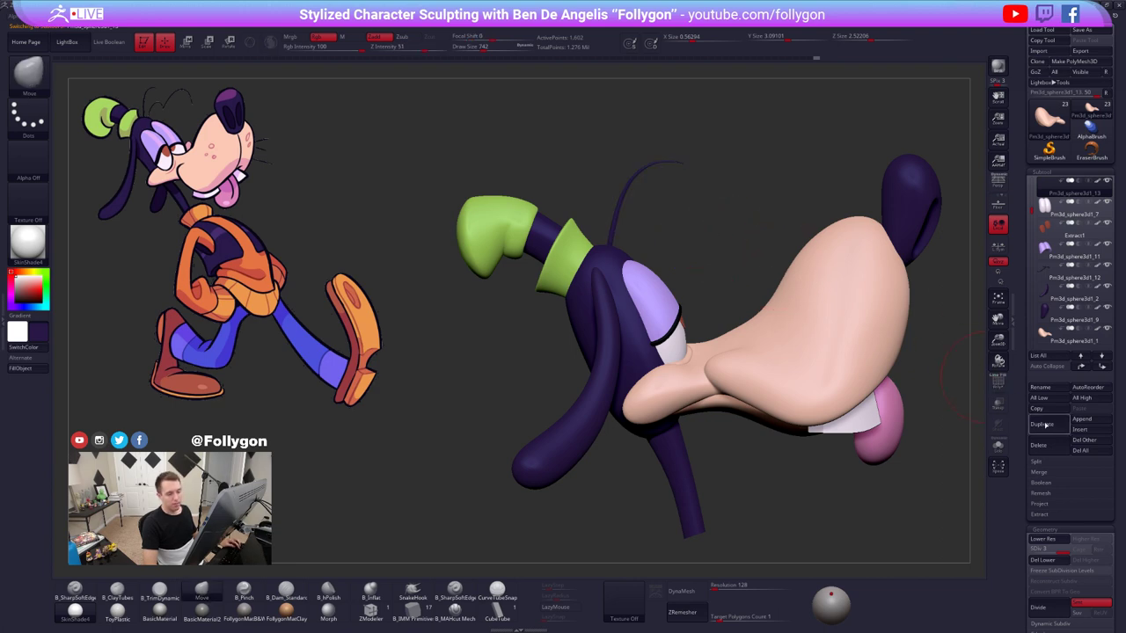
click(1045, 426)
- Drop the duplicated strand to its lowest subdivision level, delete the higher levels and show its polyframe
shift+right_drag(652, 246, 844, 251)
mouse_move(672, 263)
alt+right_down()
mouse_move(764, 320)
mouse_move(762, 301)
alt+right_up()
key(shift+d)
key(shift+d)
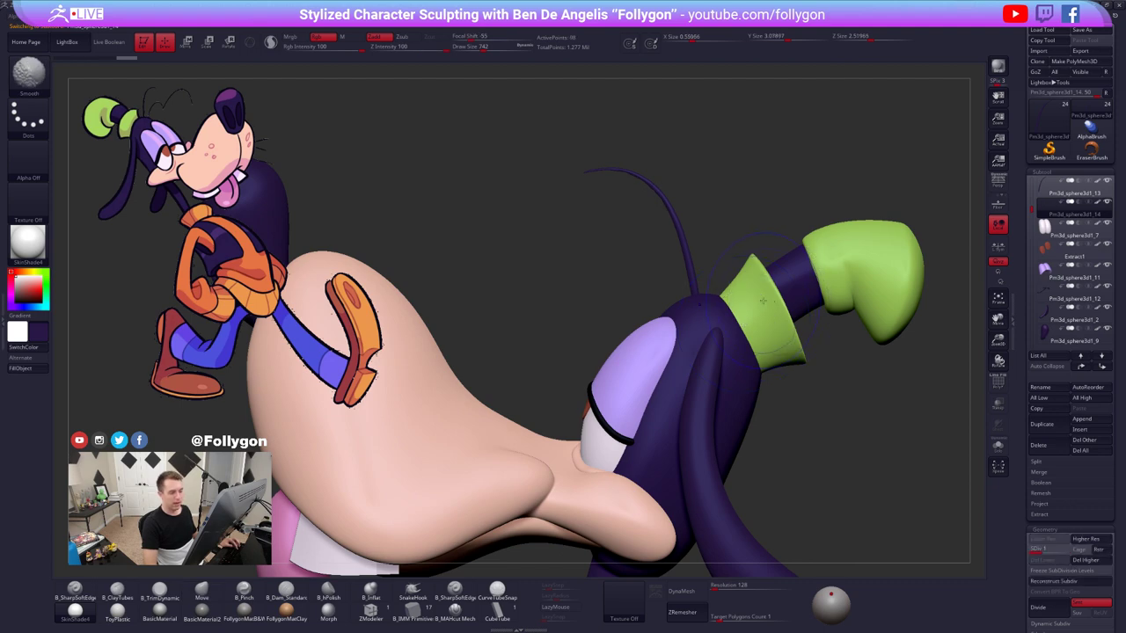
click(1087, 560)
key(shift+f)
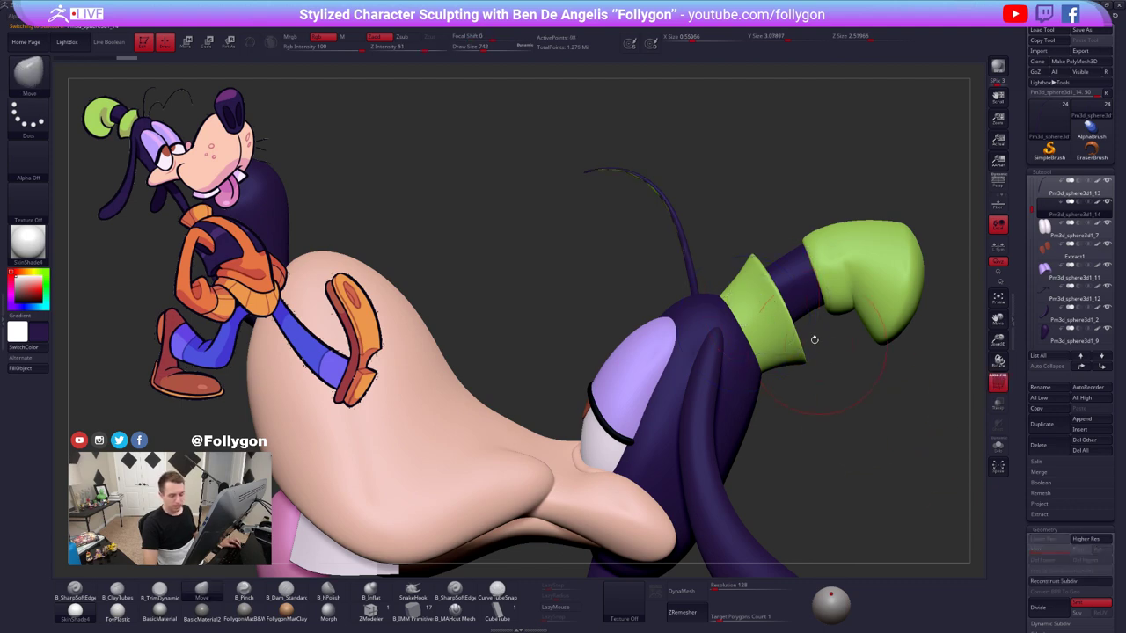
- Shorten the duplicated strand from its base with a transpose line and rotate it out to one side
key(w)
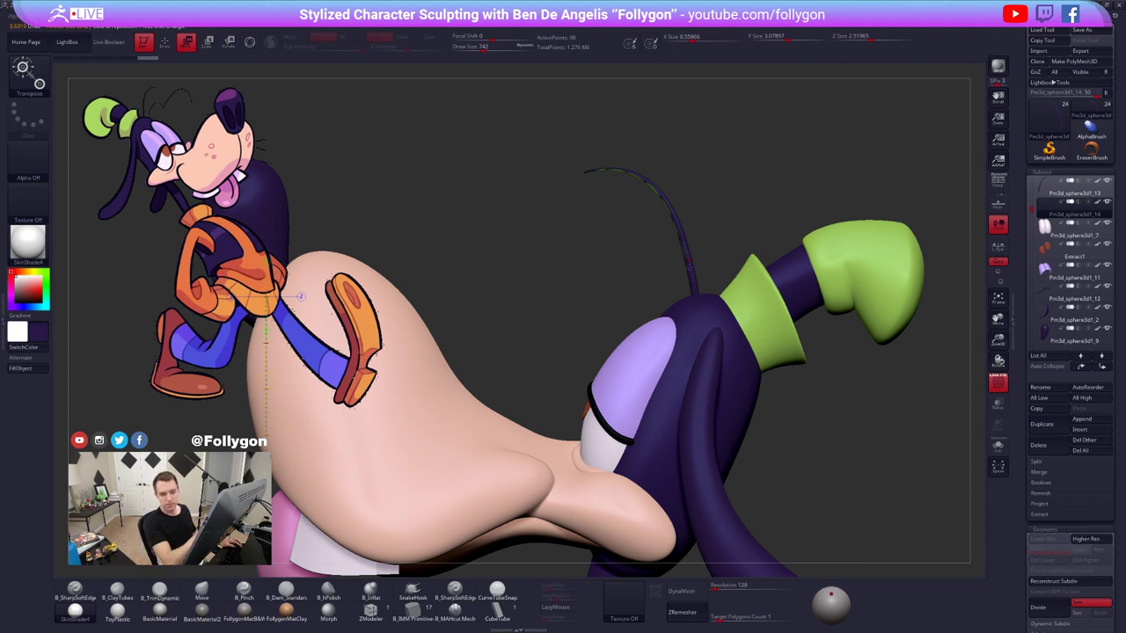
key(alt+s)
mouse_move(698, 305)
mouse_down()
mouse_move(703, 319)
mouse_move(645, 128)
mouse_up()
key(alt+s)
drag(654, 143, 635, 125)
key(r)
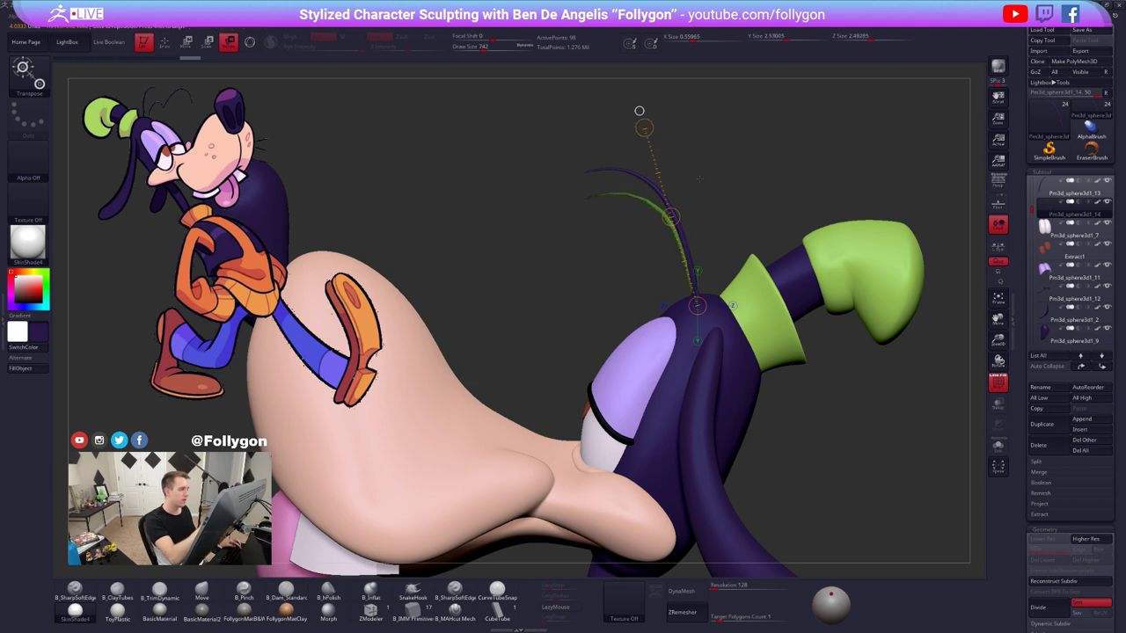
drag(809, 159, 634, 85)
drag(698, 279, 677, 280)
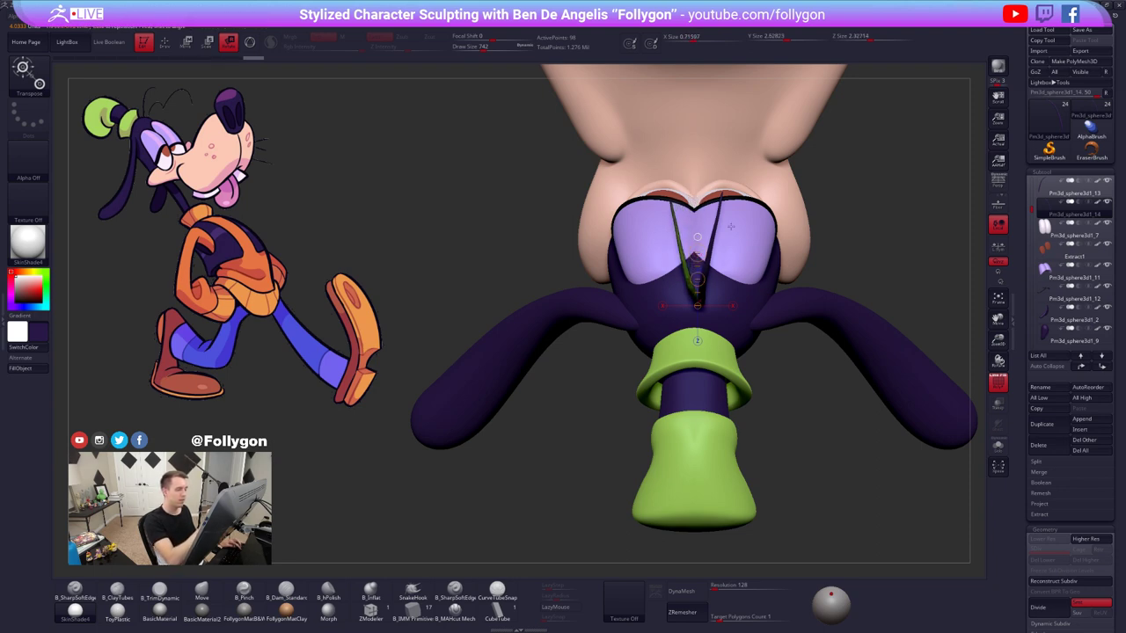
- Reposition the duplicated strand beside the original on top of the head, keeping it shorter than the original
mouse_move(783, 484)
mouse_down()
mouse_move(739, 369)
mouse_move(808, 220)
mouse_move(818, 251)
mouse_move(805, 440)
mouse_up()
key(w)
mouse_move(741, 313)
shift+mouse_down()
mouse_move(740, 379)
mouse_move(741, 360)
shift+mouse_up()
drag(709, 493, 690, 374)
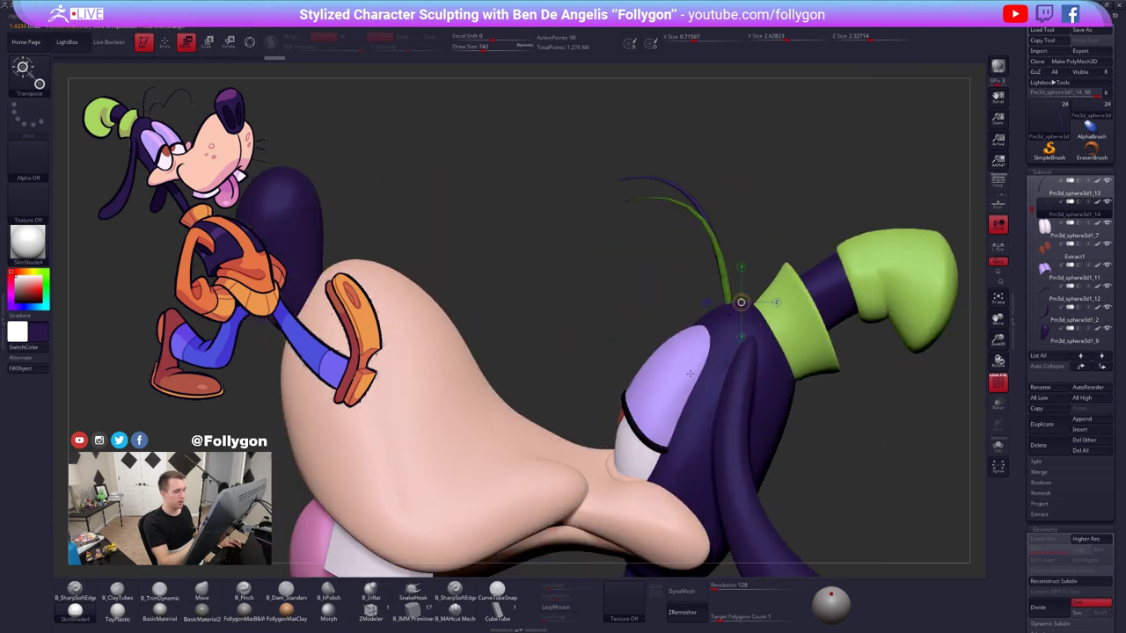
mouse_move(728, 307)
mouse_down()
mouse_move(770, 286)
mouse_move(751, 304)
mouse_up()
drag(581, 378, 748, 383)
mouse_move(748, 384)
right_down()
mouse_move(735, 448)
mouse_move(739, 414)
mouse_move(758, 493)
right_up()
mouse_move(713, 318)
mouse_down()
mouse_move(697, 359)
mouse_move(707, 341)
mouse_up()
key(q)
mouse_move(634, 466)
right_down()
mouse_move(756, 387)
mouse_move(754, 326)
right_up()
right_drag(797, 258, 797, 317)
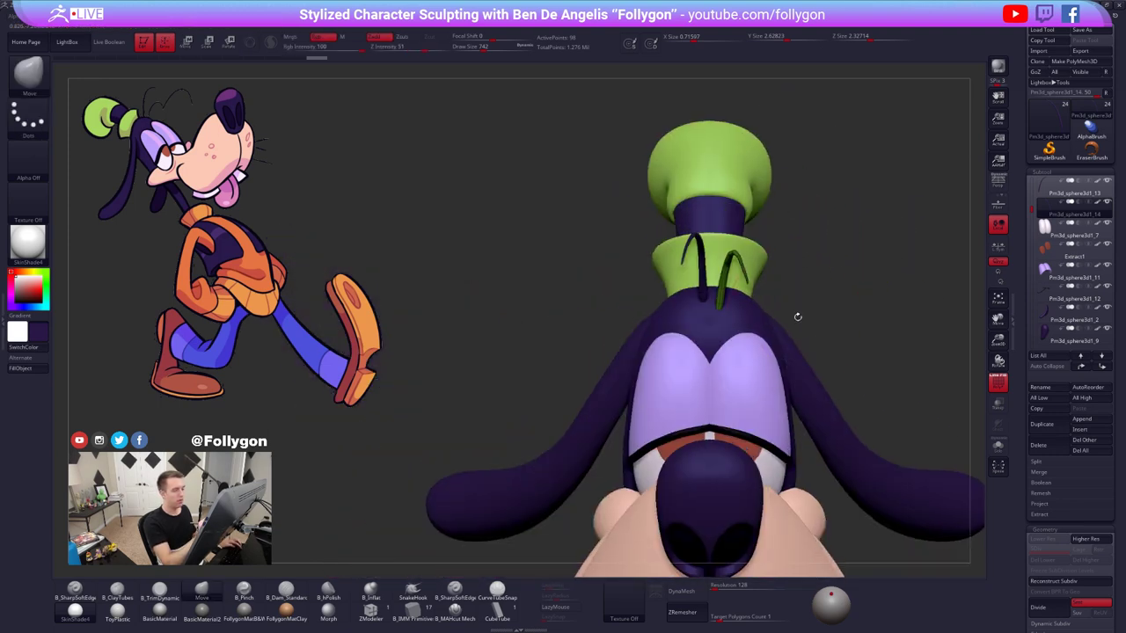
ctrl+right_drag(754, 361, 755, 302)
alt+right_drag(784, 344, 749, 415)
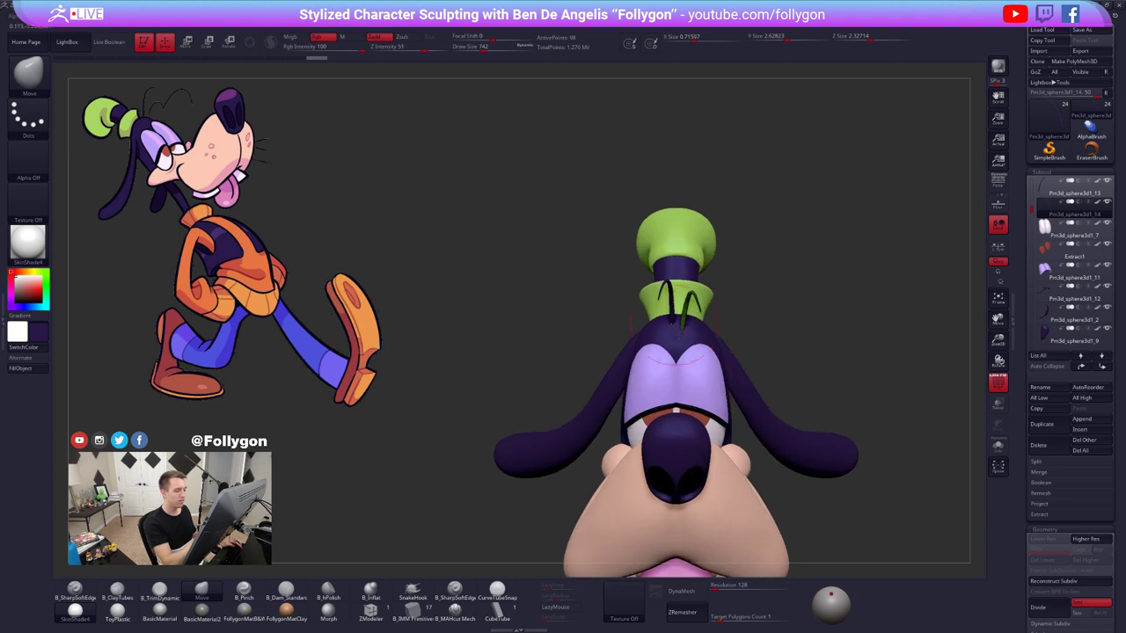
- Select the original hair strand, shift it sideways off the head's centre line and rotate its tip outward
alt+click(671, 309)
ctrl+right_drag(687, 352, 689, 372)
key(w)
shift+drag(670, 332, 808, 331)
drag(739, 331, 735, 331)
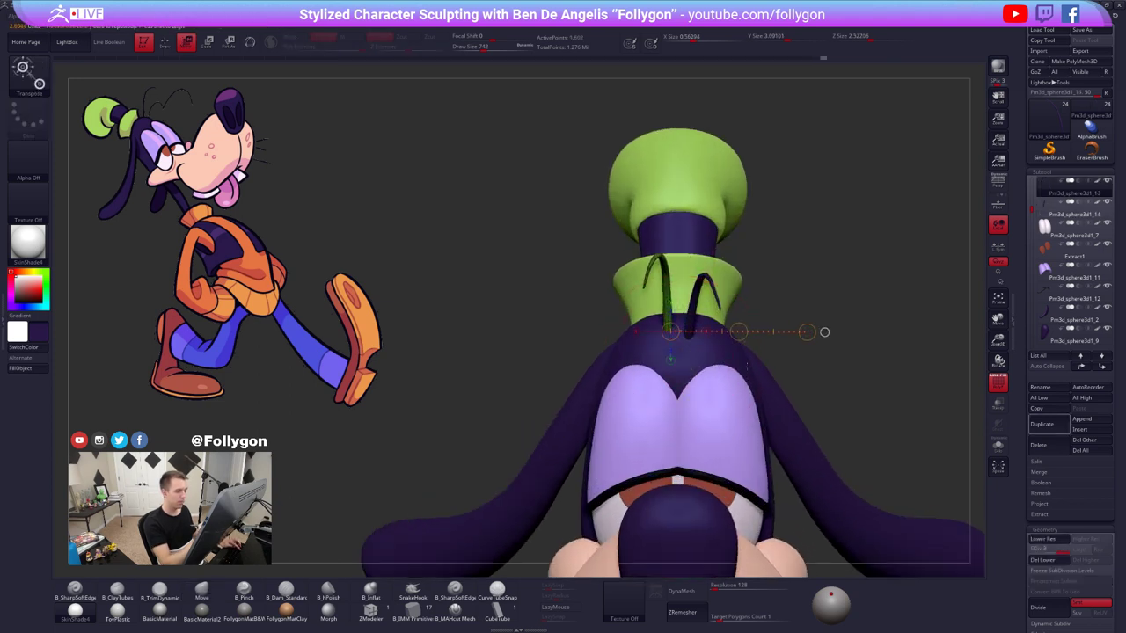
right_drag(747, 366, 748, 448)
key(r)
mouse_move(669, 336)
shift+mouse_down()
mouse_move(669, 460)
mouse_move(658, 461)
shift+mouse_up()
key(q)
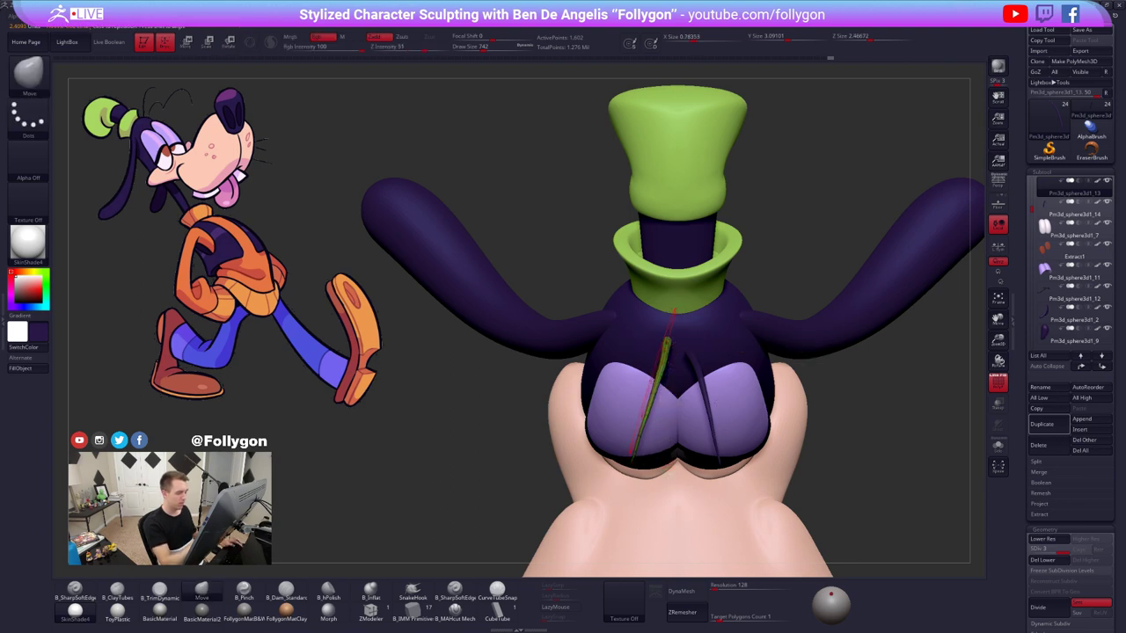
- Isolate the original strand and bend it with the Move brush, setting the draw size to 292 and the subdivision level to 2
key(alt+s)
ctrl+right_drag(645, 400, 650, 389)
alt+right_drag(650, 389, 655, 313)
drag(640, 374, 643, 375)
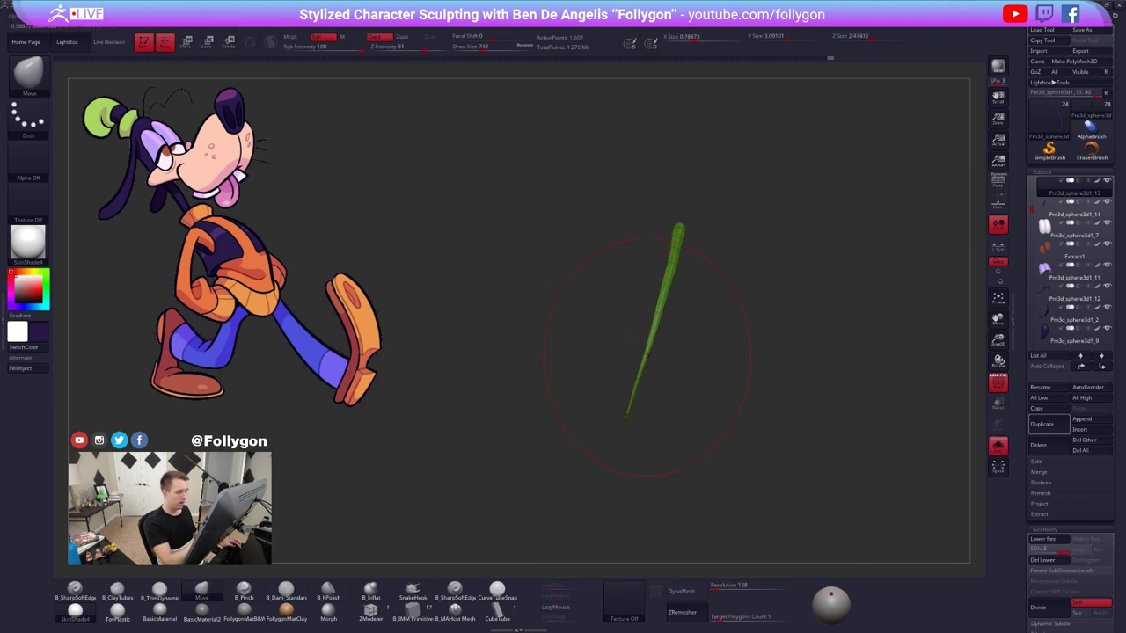
drag(655, 327, 666, 291)
key(space)
key(shift)
key(shift+d)
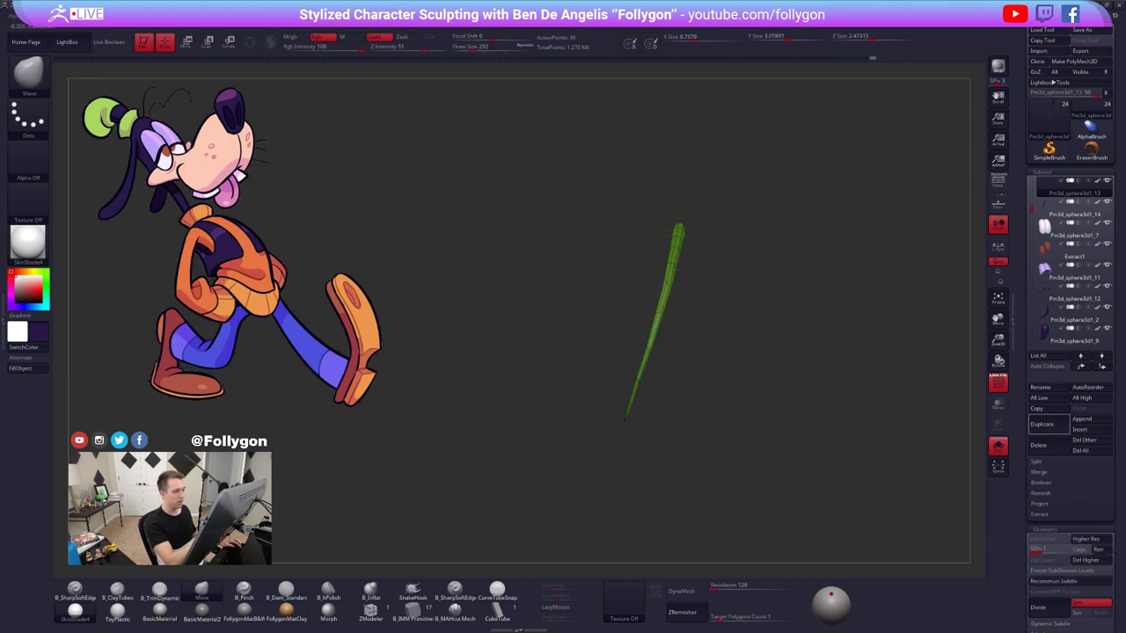
key(d)
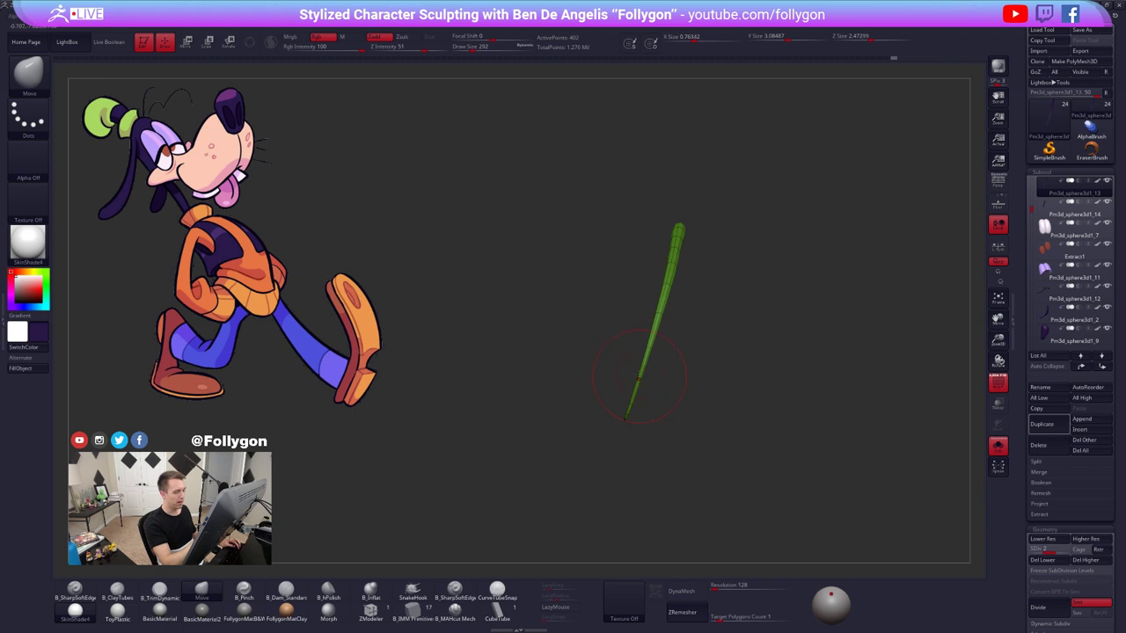
- Curve the strand further at draw size 595, drop to its lowest level, set the draw size to 699 and show all parts
key(space)
drag(656, 304, 663, 305)
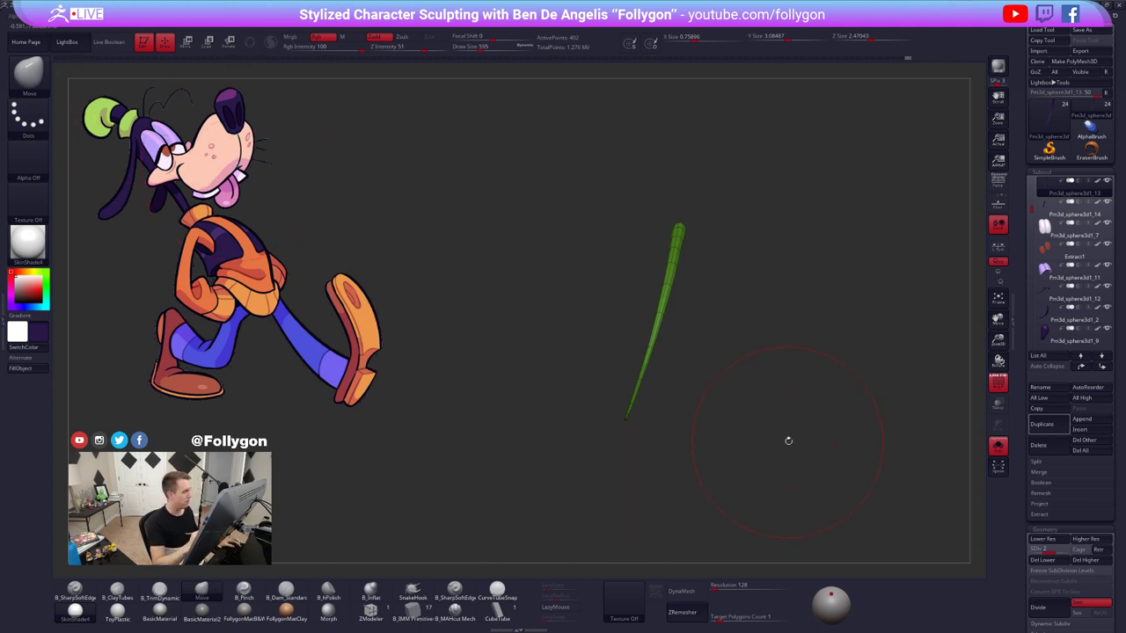
key(shift+d)
key(space)
drag(778, 348, 785, 345)
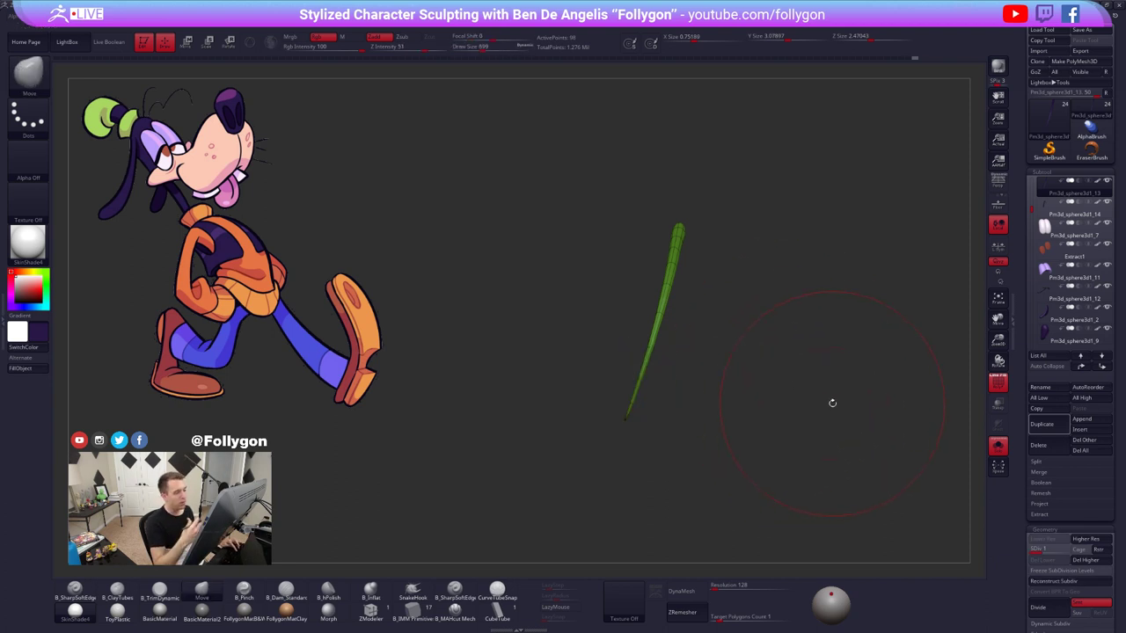
key(shift+s)
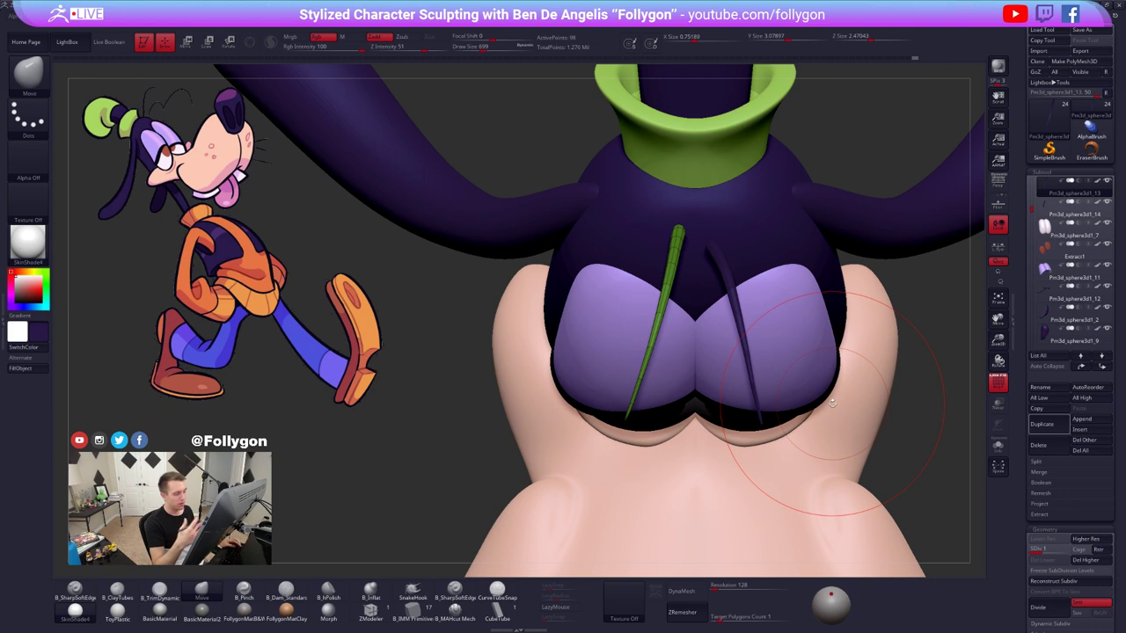
- Isolate the strand in side view and refine its upper bend and lower shaft with the Move brush
key(shift+s)
drag(807, 426, 736, 407)
key(shift+s)
drag(742, 449, 762, 410)
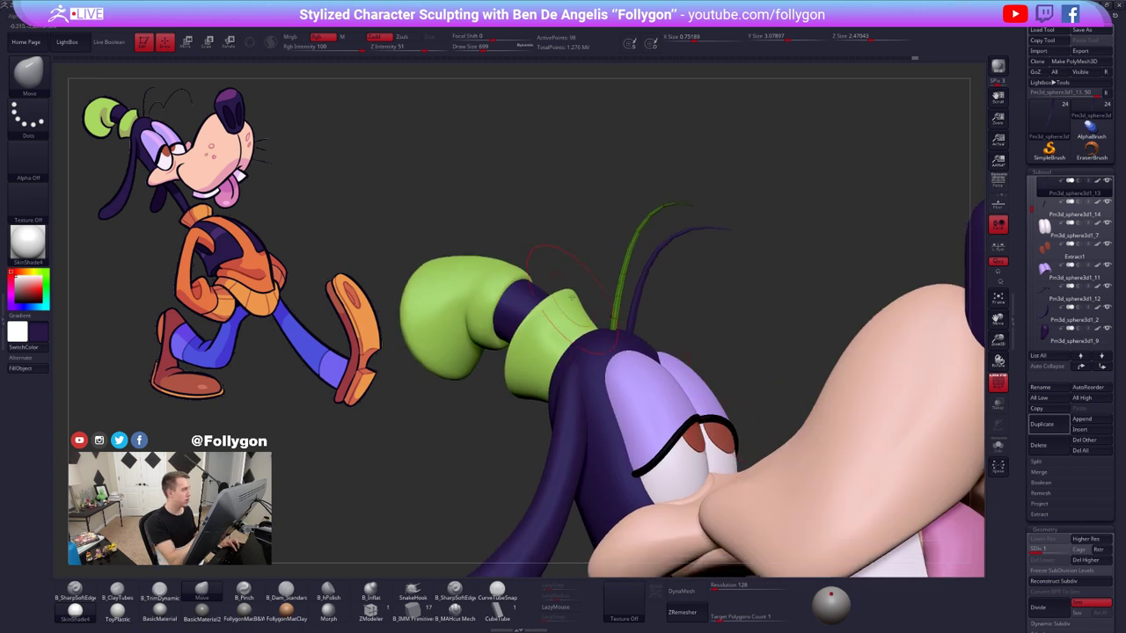
key(shift+s)
drag(617, 314, 607, 341)
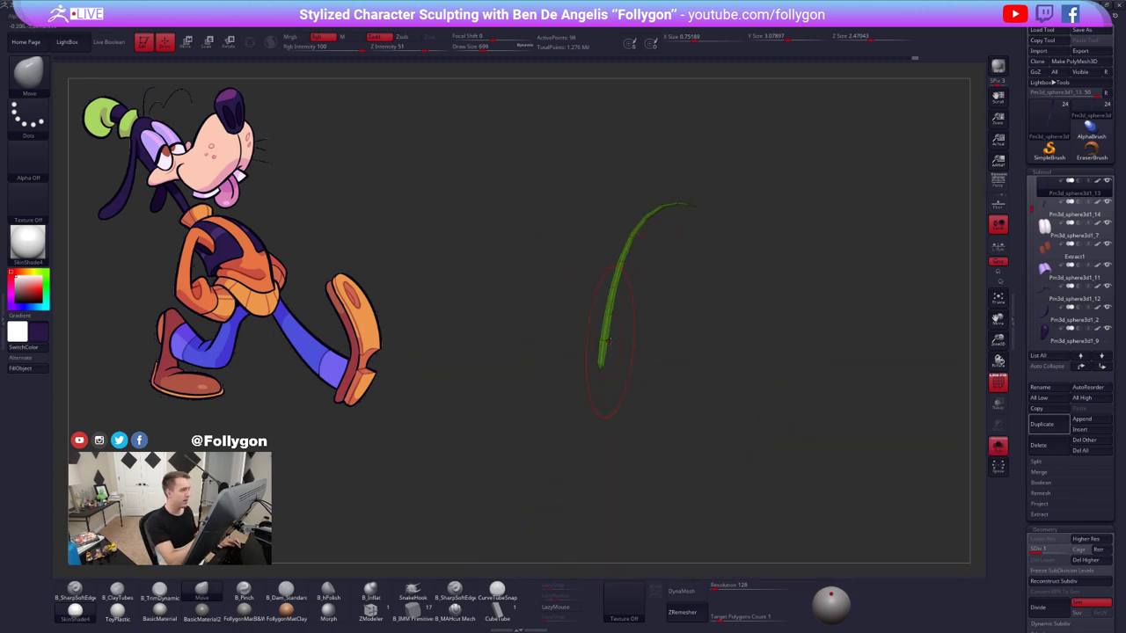
drag(647, 219, 642, 217)
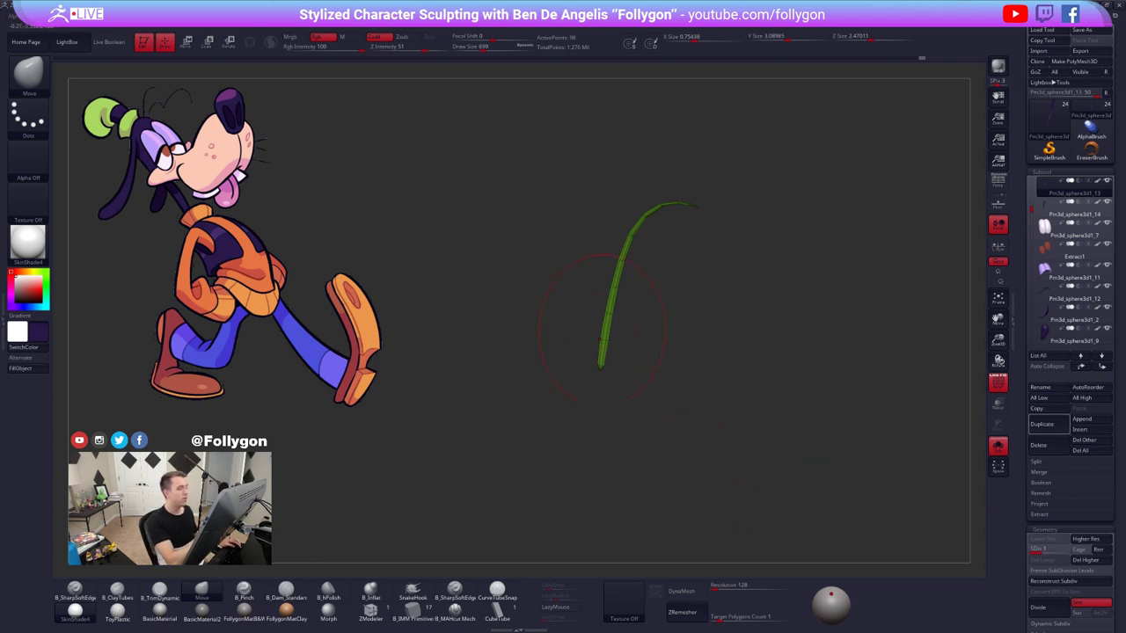
drag(609, 315, 613, 314)
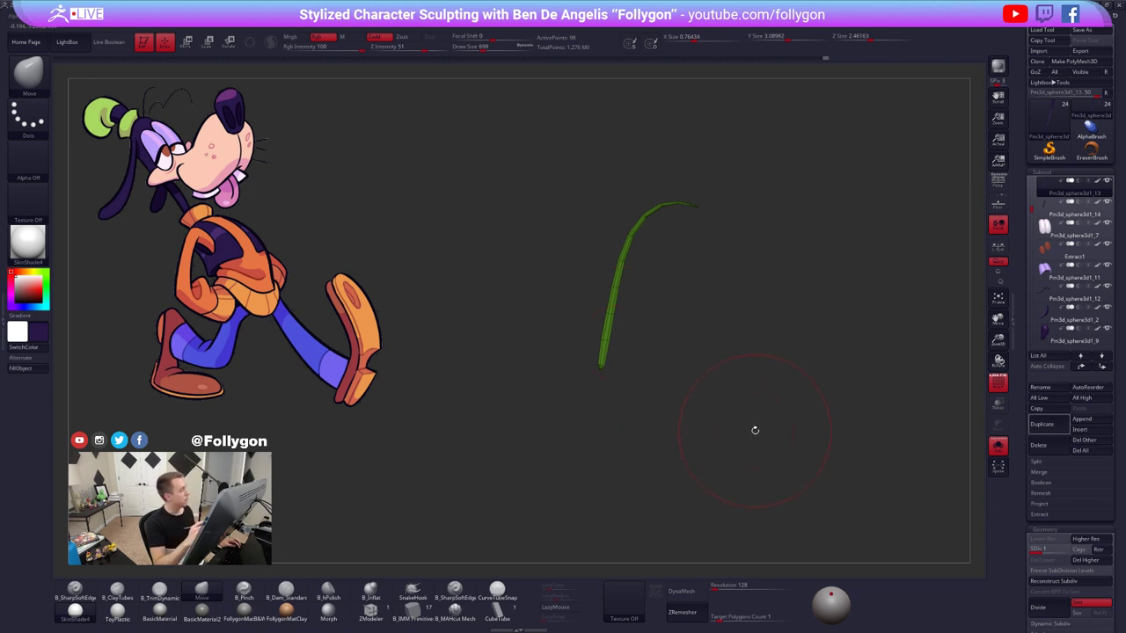
drag(822, 438, 774, 431)
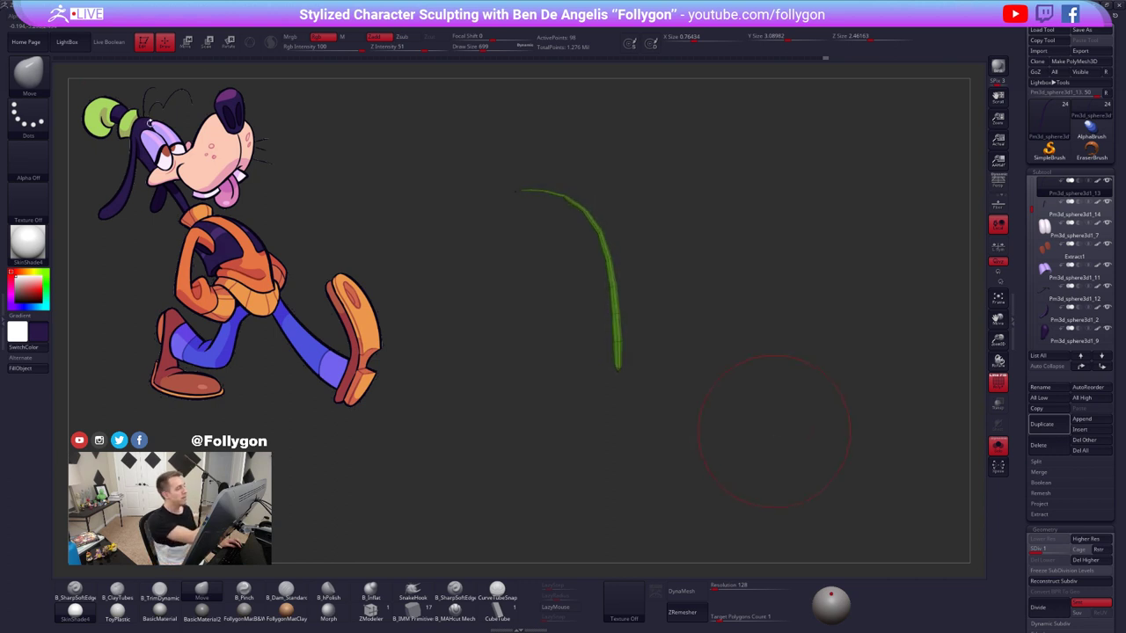
- Set the draw size to 764, lay a transpose line along the full length of the strand and return to the Move brush
key(space)
mouse_move(799, 416)
mouse_down()
mouse_move(809, 442)
mouse_move(845, 442)
mouse_move(727, 457)
mouse_move(779, 454)
mouse_move(770, 452)
mouse_up()
key(alt+s)
key(alt+s)
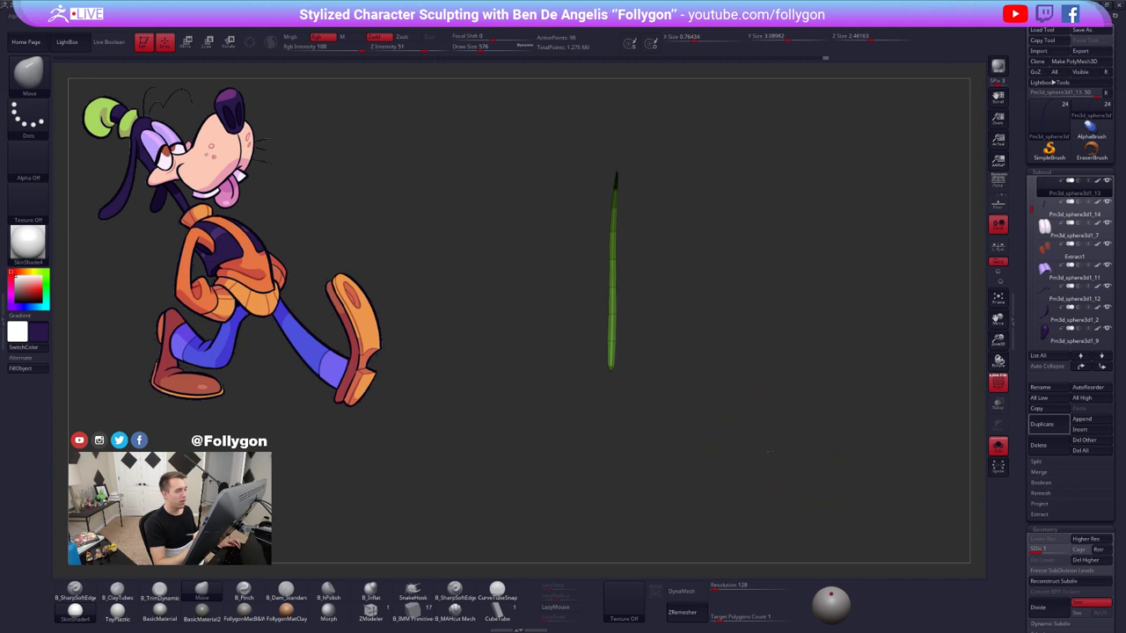
alt+drag(643, 304, 636, 299)
key(space)
drag(623, 252, 638, 279)
key(w)
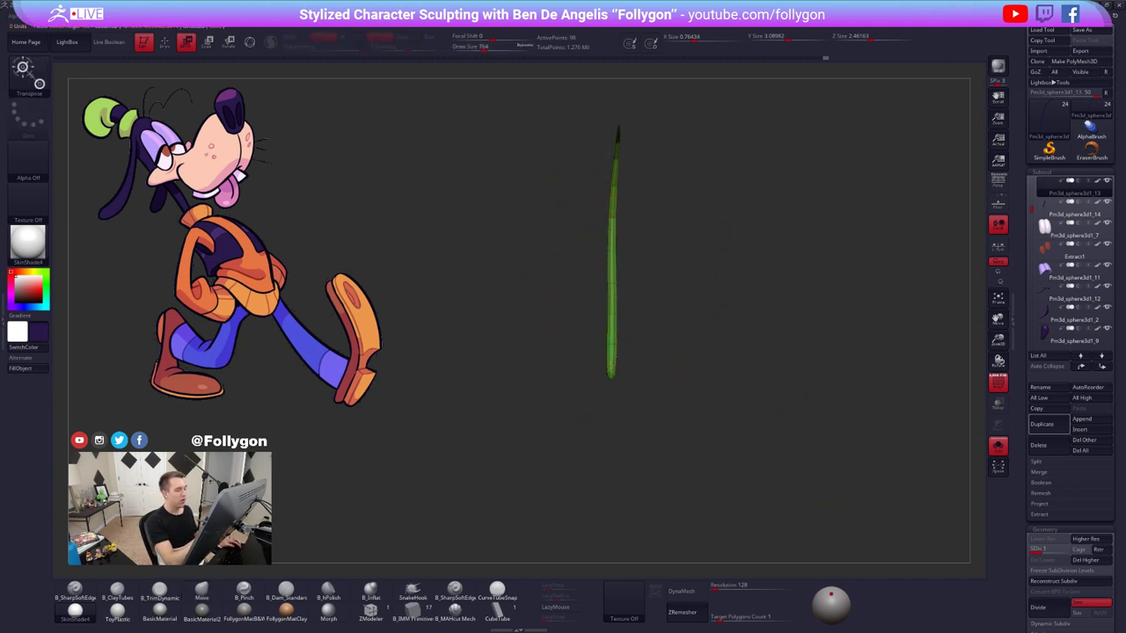
drag(613, 376, 616, 63)
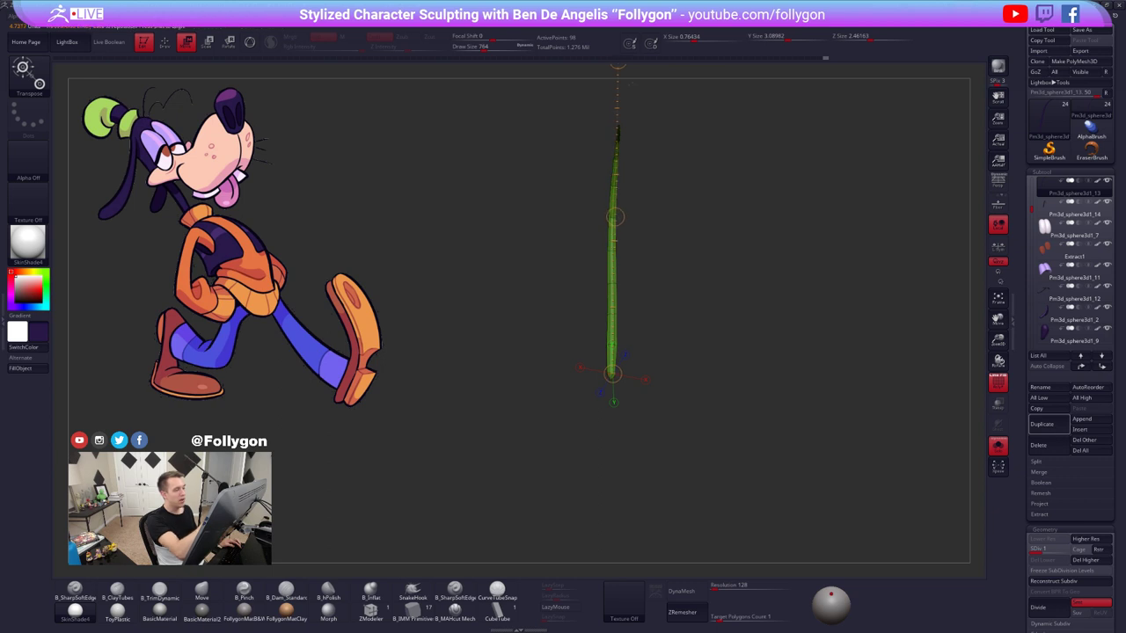
alt+drag(727, 402, 715, 448)
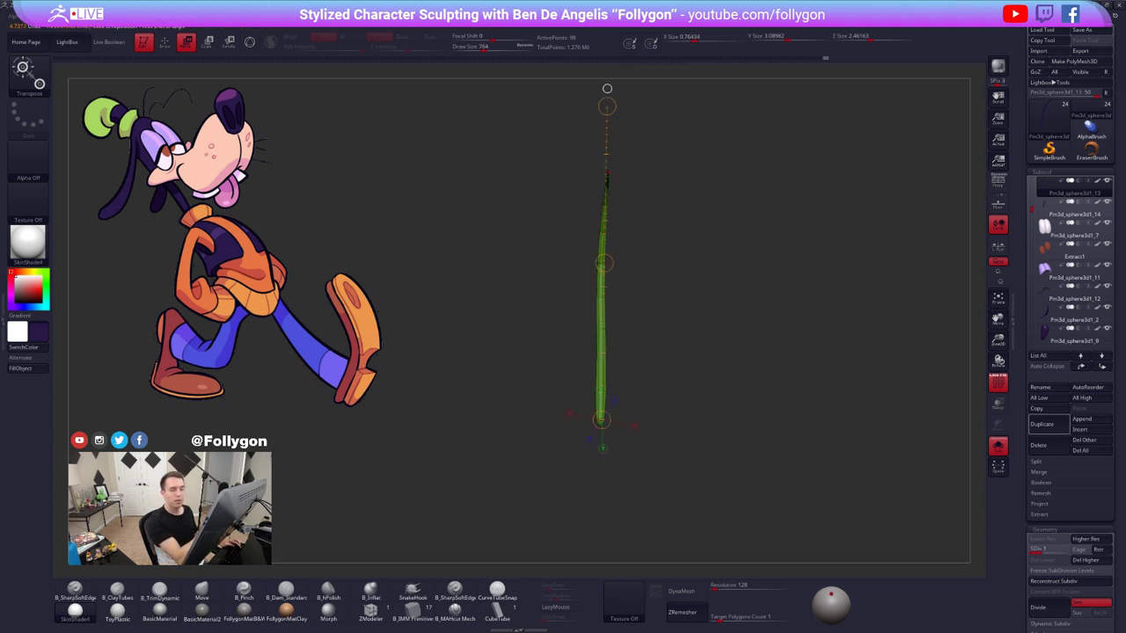
key(q)
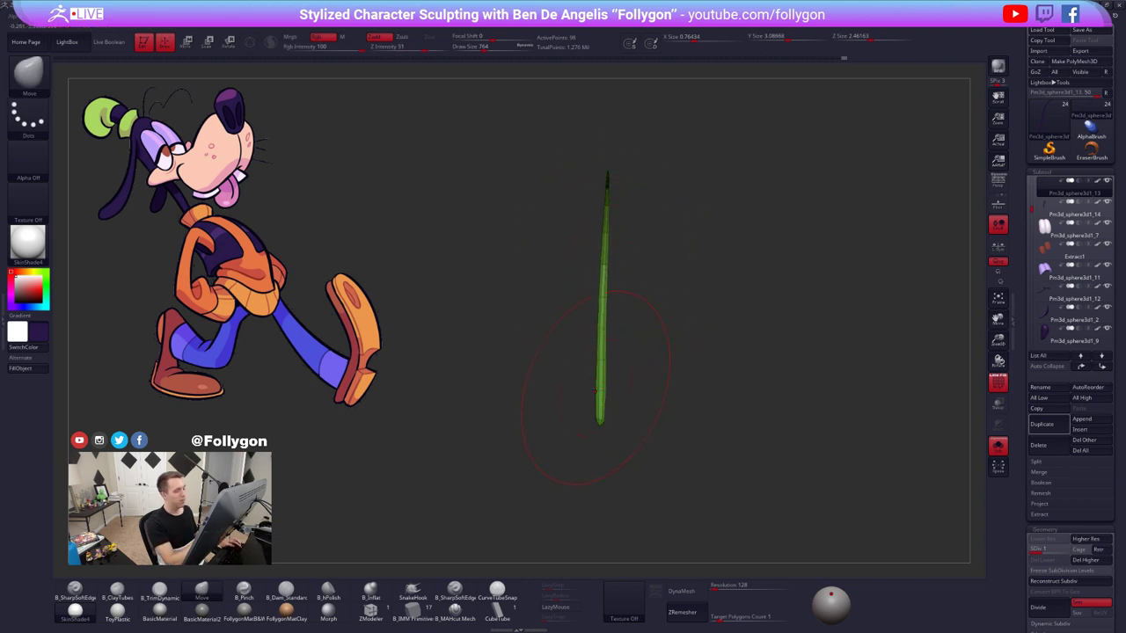
- Raise the draw size to 1111 and adjust the isolated strand's sideways curve along its upper half and middle with the Move brush
key(space)
drag(602, 264, 614, 264)
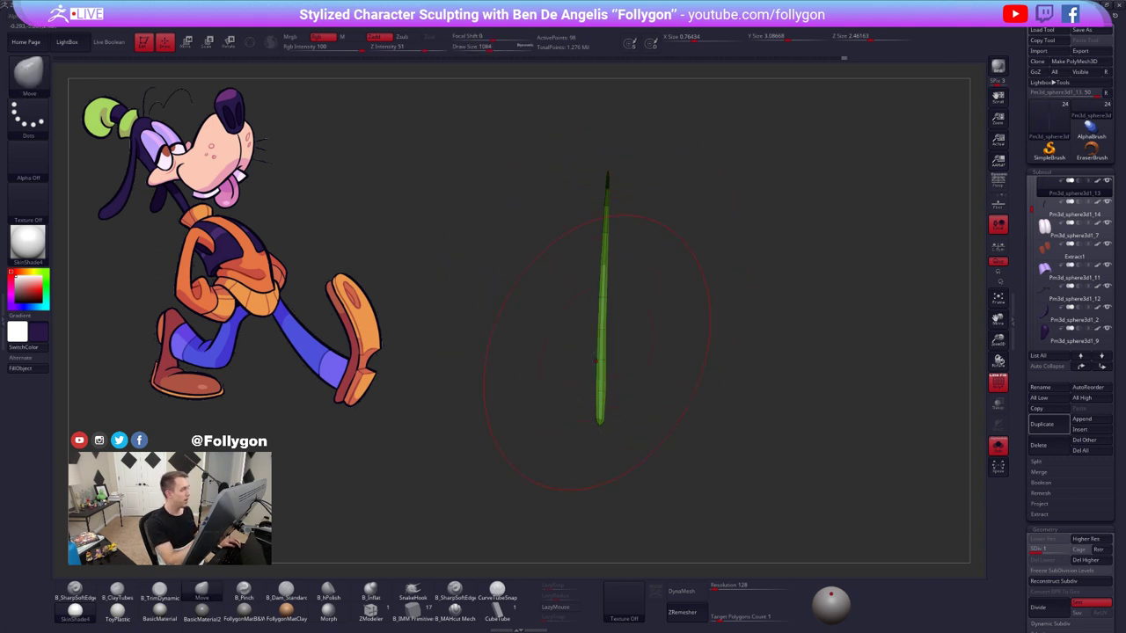
key(space)
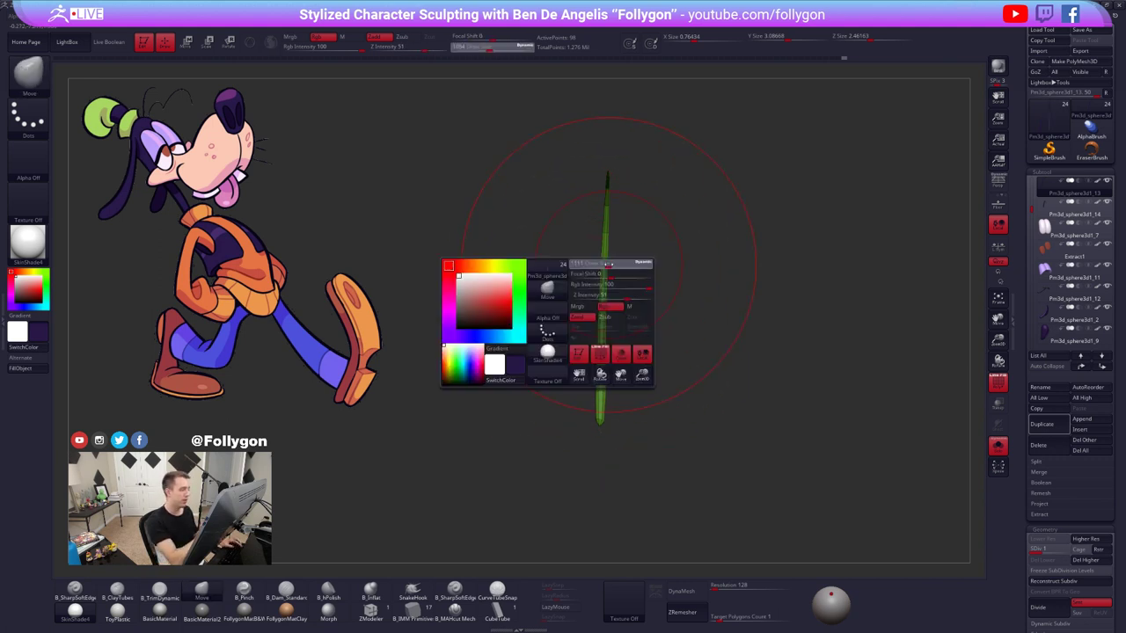
drag(610, 262, 613, 262)
right_drag(608, 273, 601, 297)
drag(601, 297, 607, 296)
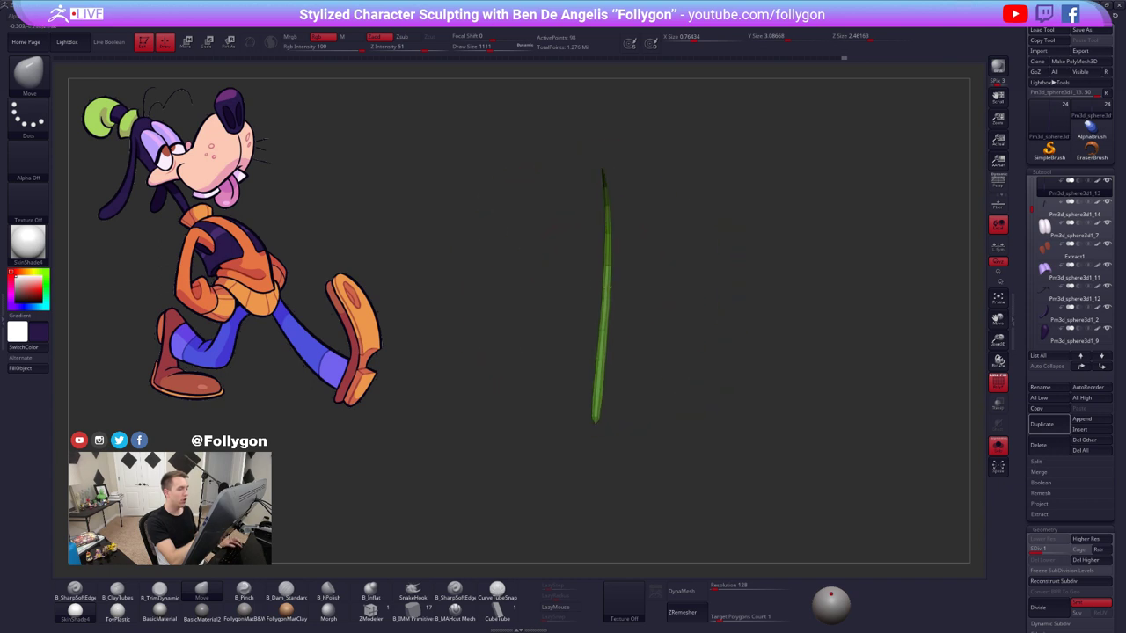
drag(605, 227, 610, 228)
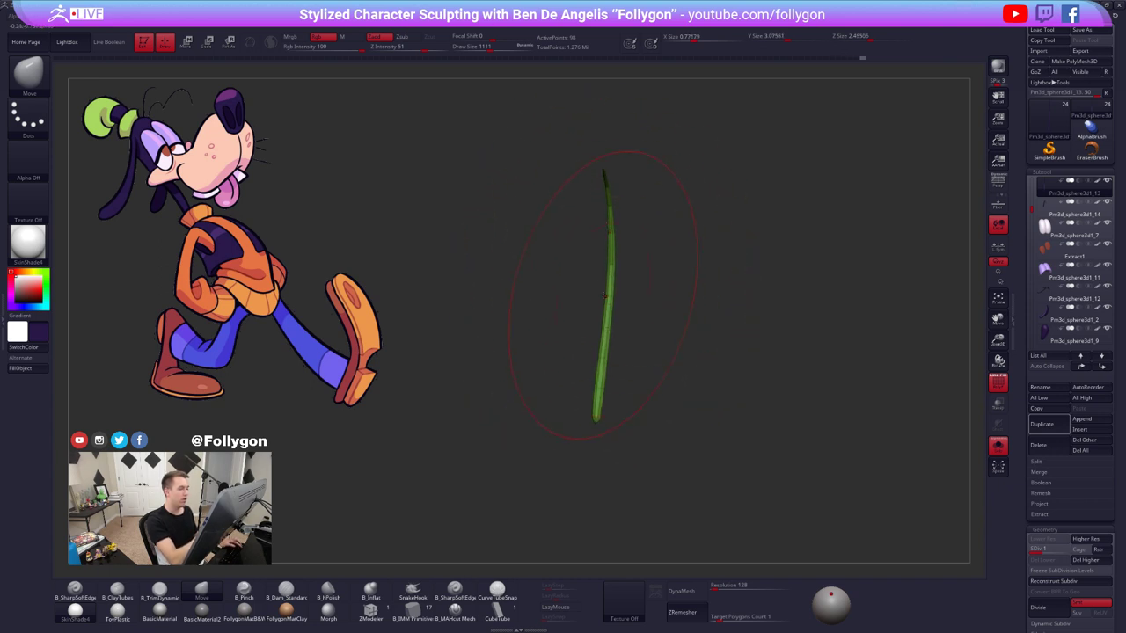
drag(606, 301, 606, 270)
- Set the draw size to 699 and nudge the middle of the strand sideways in the edge-on view
key(space)
right_drag(607, 278, 621, 280)
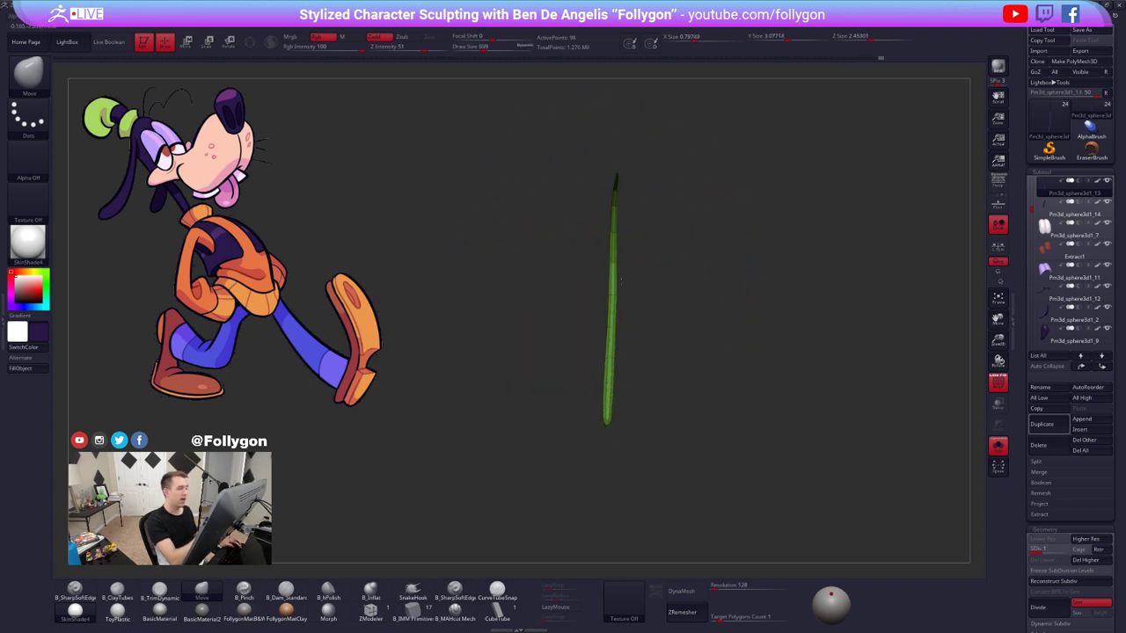
drag(609, 264, 613, 263)
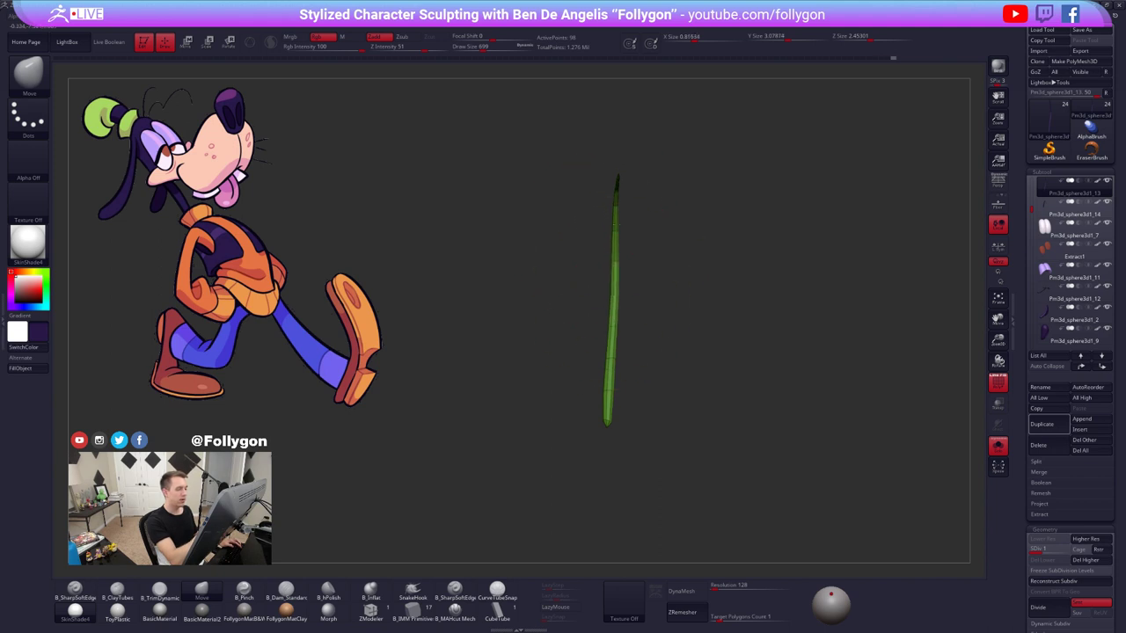
mouse_move(610, 304)
right_down()
mouse_move(655, 352)
mouse_move(650, 372)
mouse_move(631, 375)
right_up()
key(shift+s)
key(shift+s)
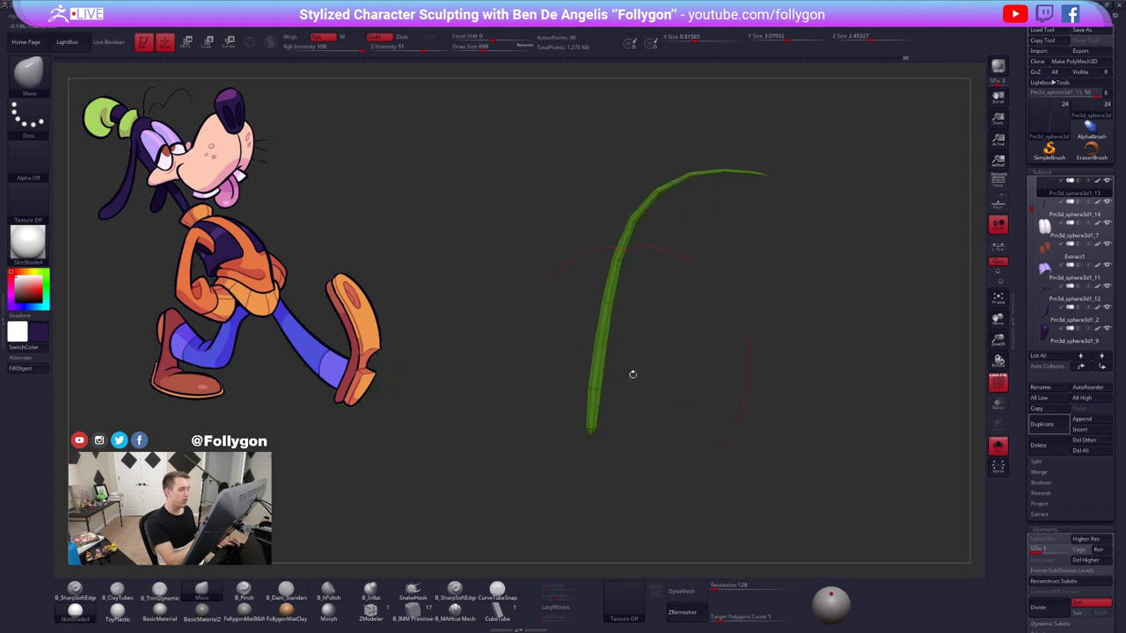
- Raise the strand to subdivision level 2, set the draw size to 519 and smooth it from the bend to the base
key(d)
key(space)
drag(614, 351, 608, 350)
shift+drag(609, 304, 596, 417)
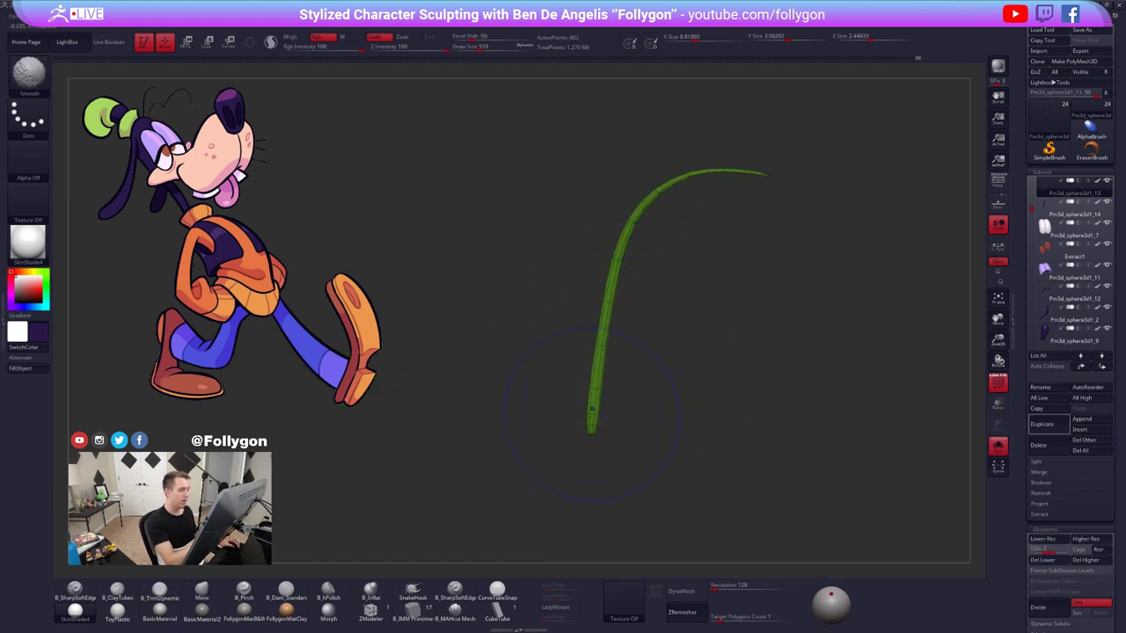
mouse_move(607, 413)
alt+right_down()
mouse_move(597, 402)
mouse_move(607, 370)
alt+right_up()
- Check the strand against the head, isolate it edge-on at a larger draw size and smooth it at its lowest subdivision level
key(shift+s)
key(space)
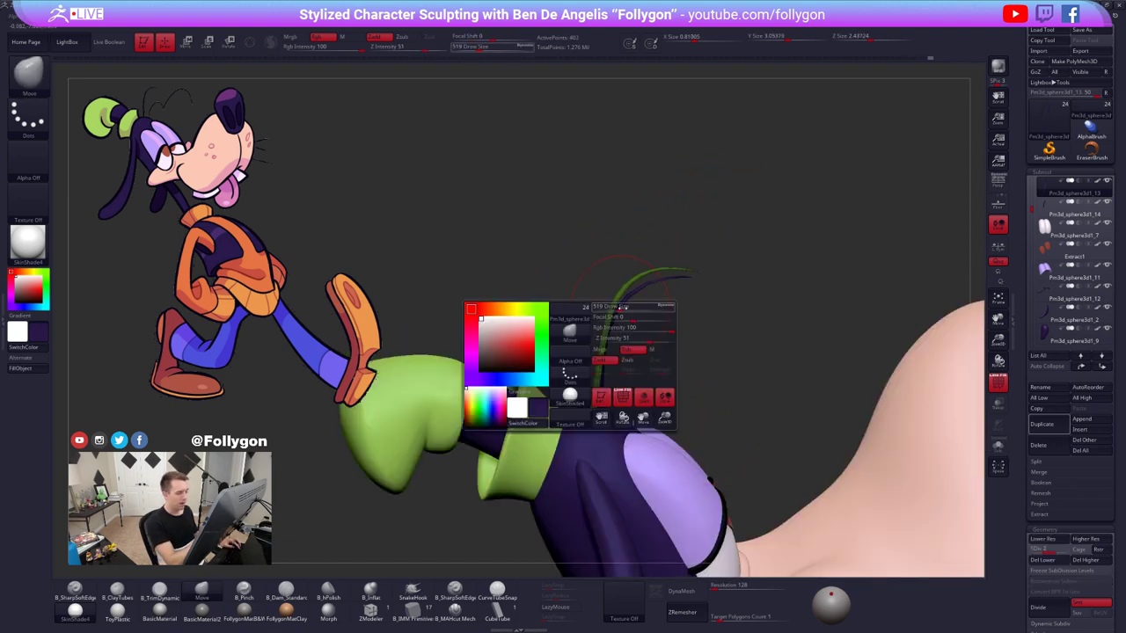
drag(618, 311, 624, 311)
key(shift+f)
mouse_move(621, 339)
right_down()
mouse_move(573, 343)
mouse_move(612, 306)
right_up()
key(shift+s)
key(space)
drag(623, 283, 630, 281)
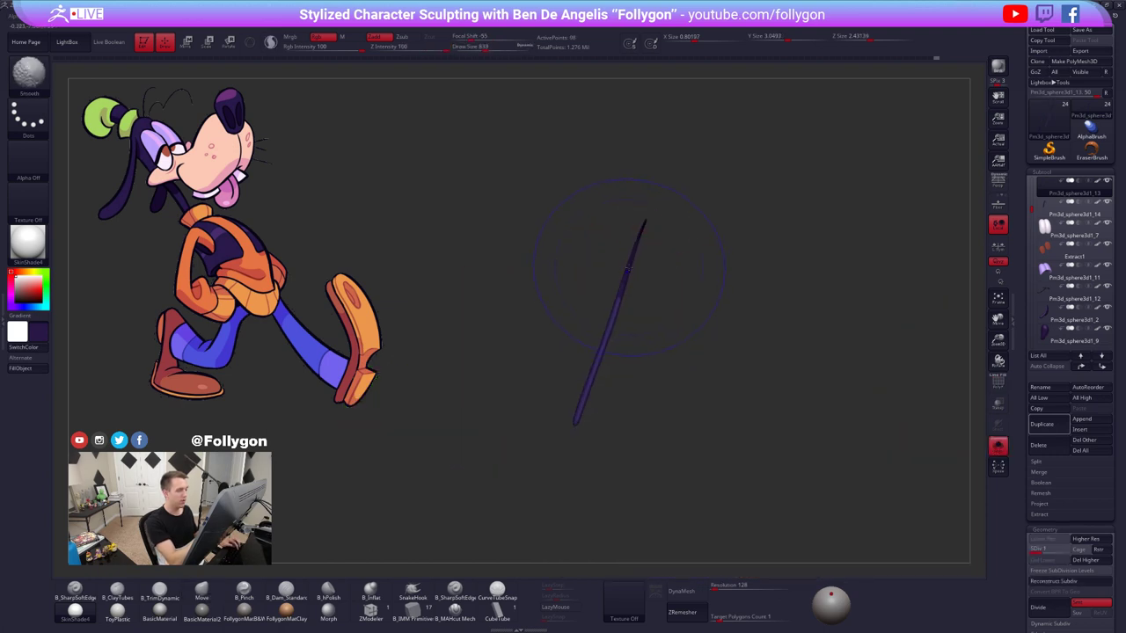
key(shift+d)
- Return the strand to subdivision level 2 and straighten it edge-on with the Move brush at draw sizes 556 and 699
key(d)
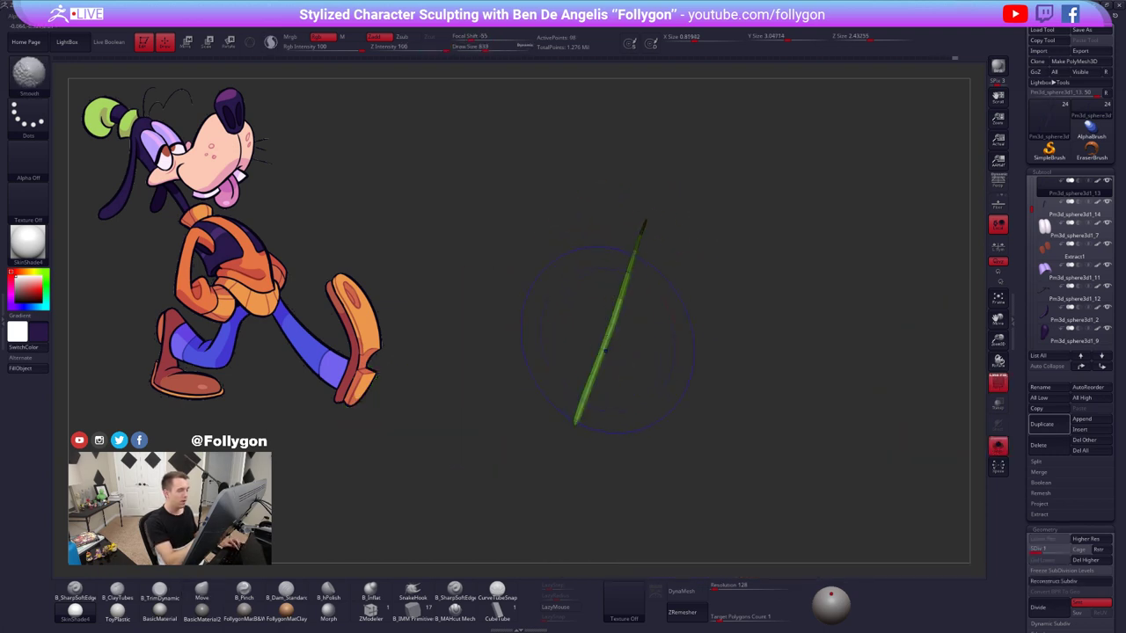
key(space)
mouse_move(631, 266)
mouse_down()
mouse_move(612, 260)
mouse_move(639, 263)
mouse_move(627, 328)
mouse_up()
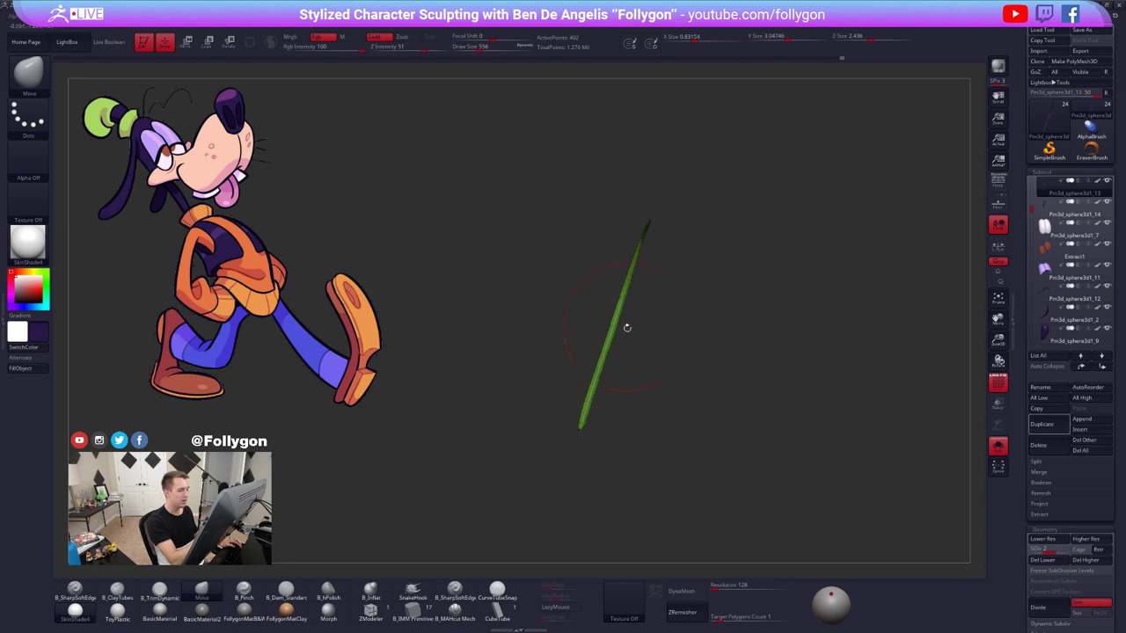
key(space)
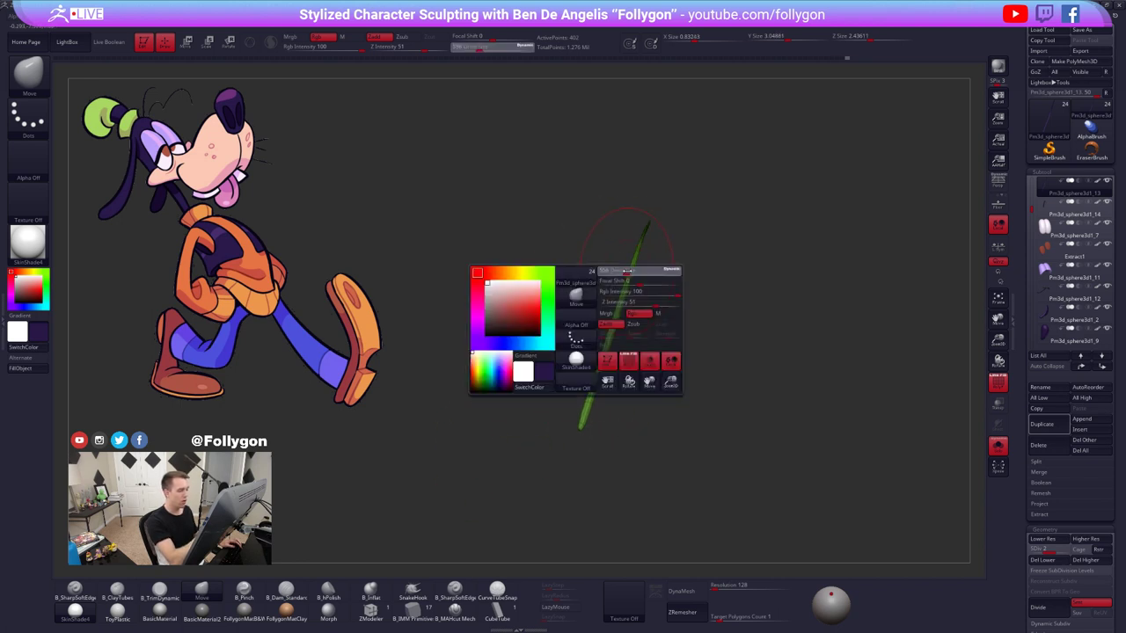
click(627, 272)
mouse_move(629, 288)
mouse_down()
mouse_move(632, 356)
mouse_move(607, 420)
mouse_move(631, 426)
mouse_move(629, 360)
mouse_move(645, 329)
mouse_move(645, 360)
mouse_move(716, 366)
mouse_move(625, 399)
mouse_up()
- Rotate the strand with a transpose line at its lowest level, then raise it to subdivision level 3
key(shift+d)
key(r)
mouse_move(647, 332)
mouse_down()
mouse_move(661, 343)
mouse_move(691, 452)
mouse_up()
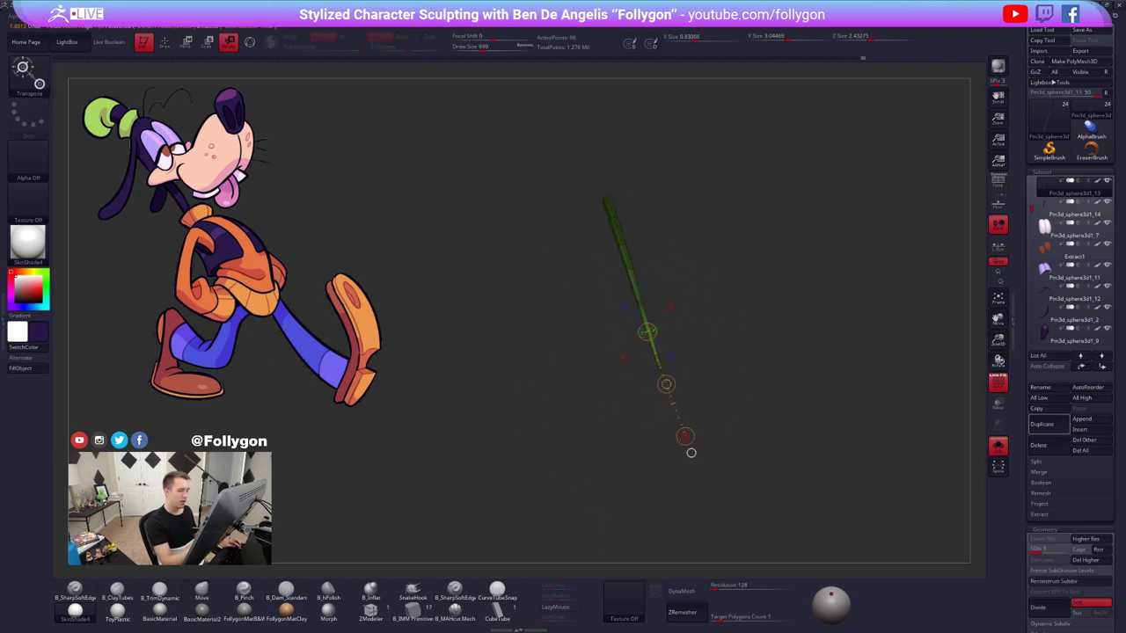
key(q)
key(ctrl+shift+a)
key(w)
key(d)
key(d)
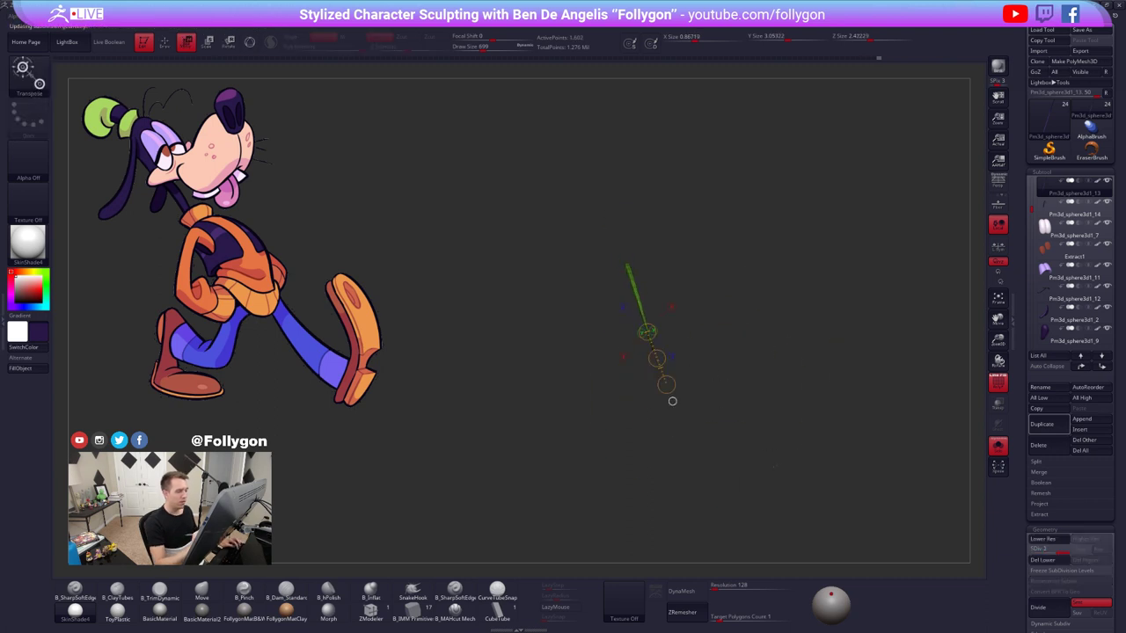
- Show all head parts, hide the polygroup wireframe and select the muzzle
key(shift+f)
key(alt+s)
key(q)
mouse_move(666, 376)
right_down()
mouse_move(799, 452)
mouse_move(804, 468)
mouse_move(737, 472)
mouse_move(733, 349)
right_up()
right_drag(791, 445, 749, 447)
alt+click(730, 377)
key(shift+f)
key(shift+f)
ctrl+right_drag(838, 424, 811, 413)
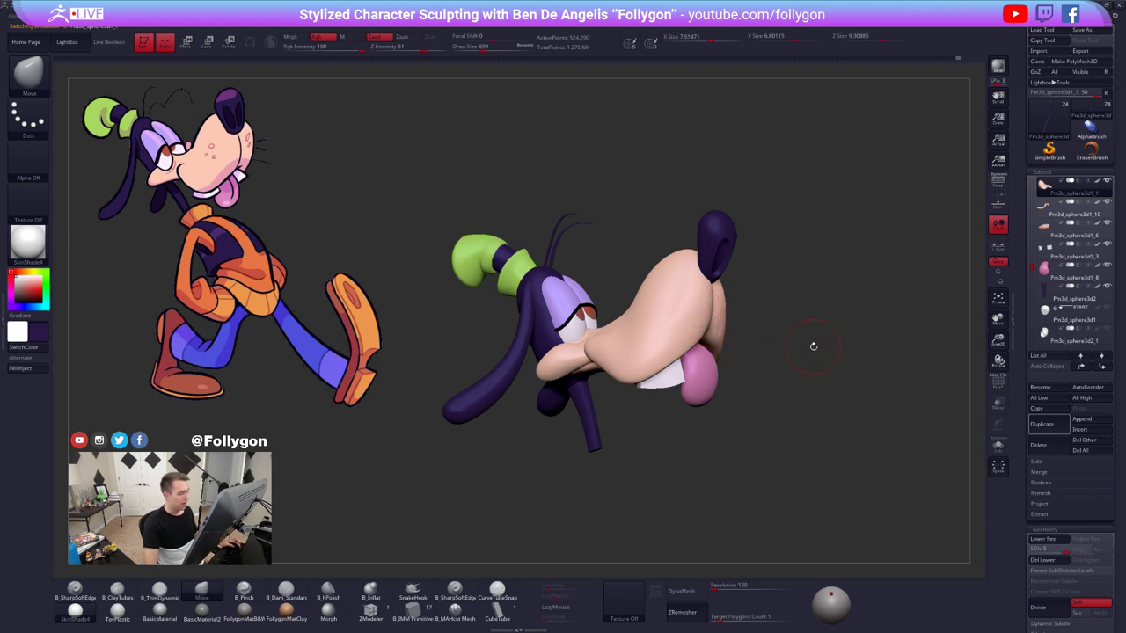
- Select the teeth and shift them inward along the mouth with a transpose move, then return to the Move brush
right_drag(814, 347, 617, 303)
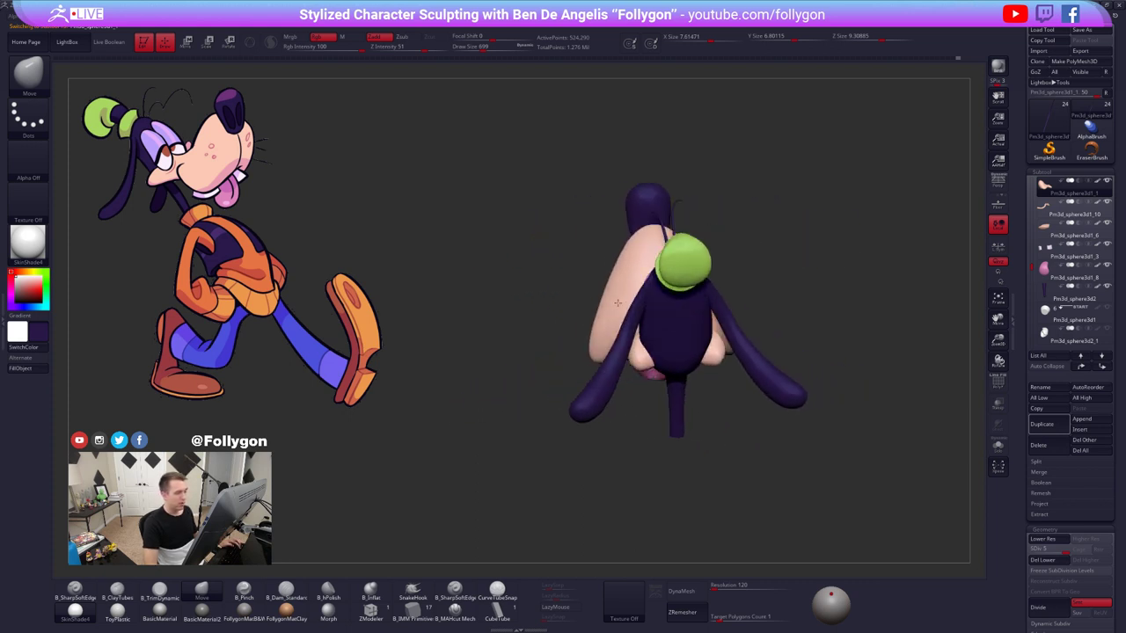
drag(618, 303, 679, 350)
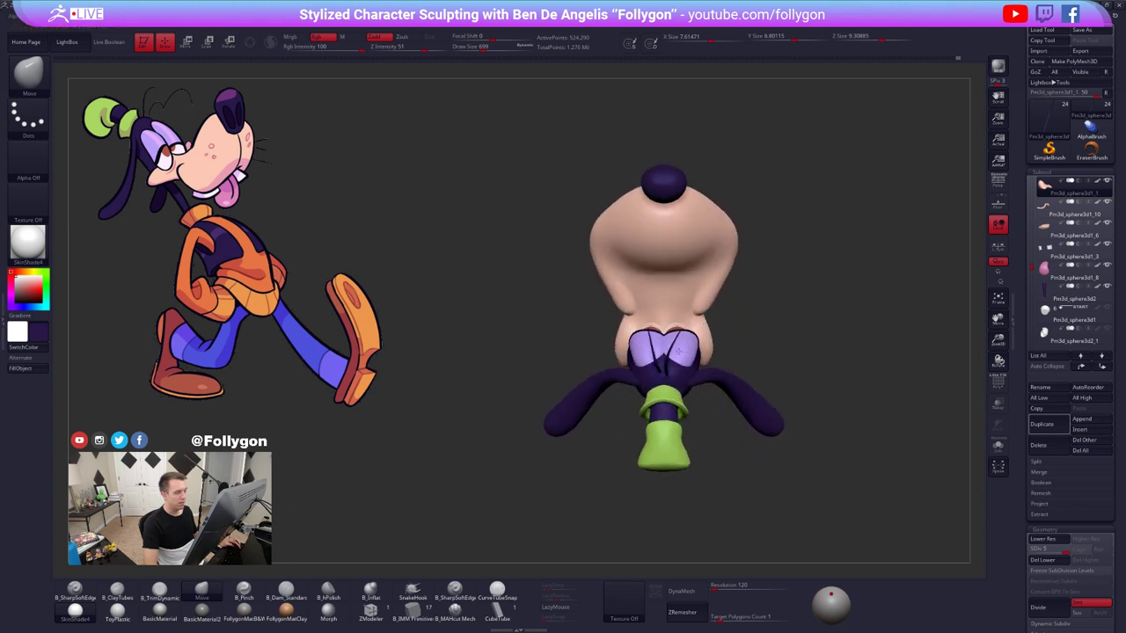
right_drag(680, 351, 607, 295)
right_drag(783, 237, 796, 284)
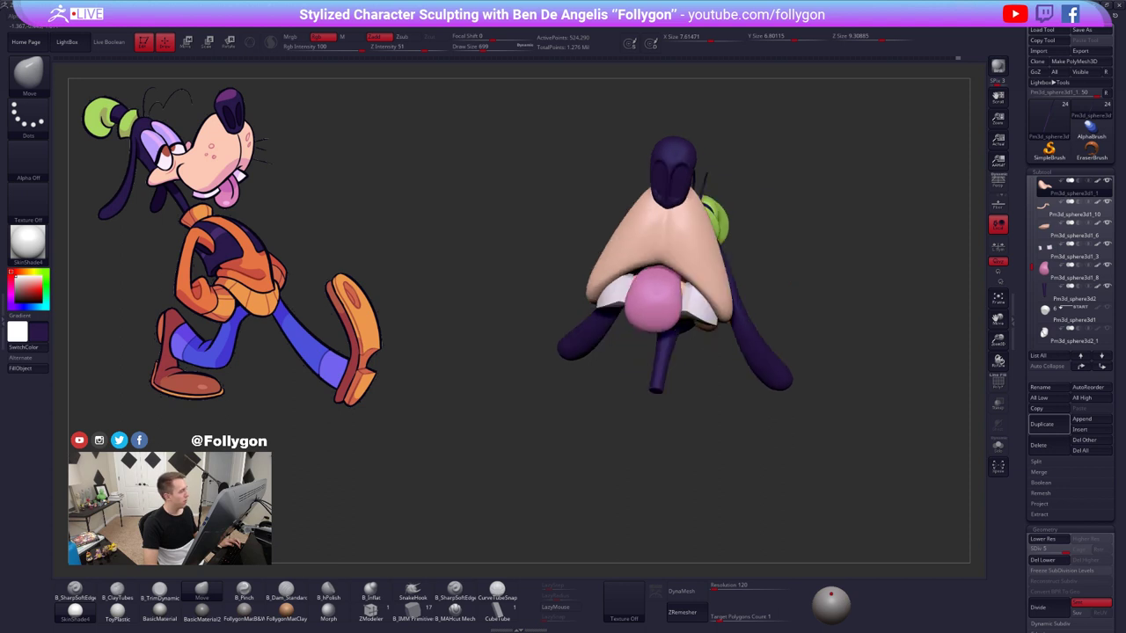
right_drag(636, 343, 656, 421)
mouse_move(645, 351)
right_down()
mouse_move(721, 348)
mouse_move(760, 321)
mouse_move(746, 363)
mouse_move(724, 362)
mouse_move(665, 304)
mouse_move(687, 298)
mouse_move(735, 315)
mouse_move(735, 299)
mouse_move(746, 334)
right_up()
alt+click(683, 325)
key(w)
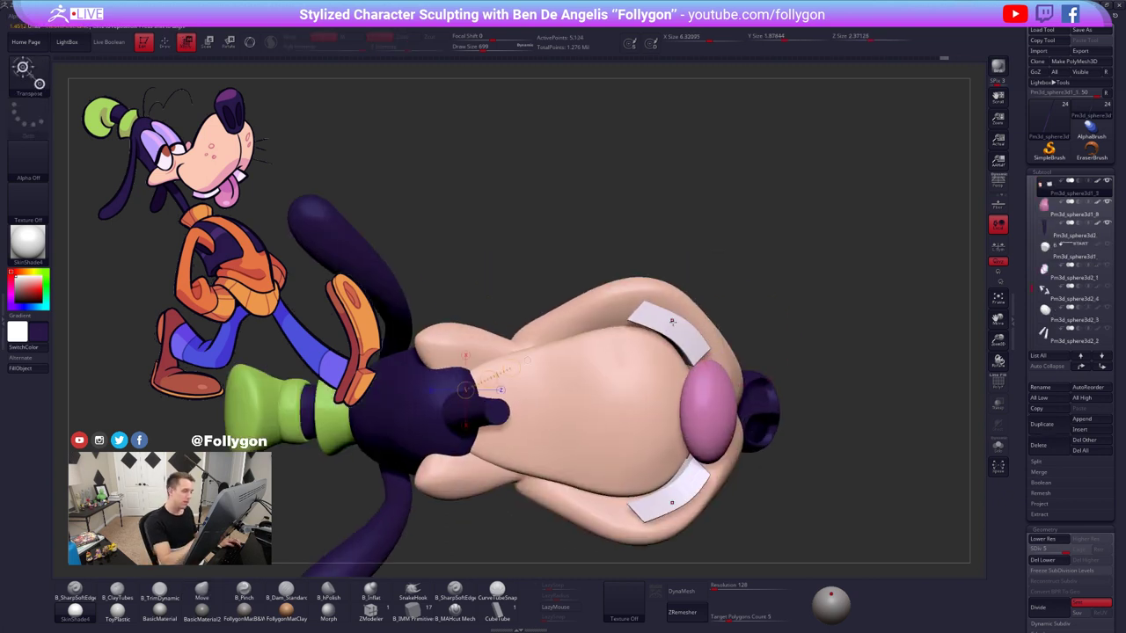
mouse_move(671, 337)
mouse_down()
mouse_move(728, 270)
mouse_move(698, 306)
mouse_up()
key(q)
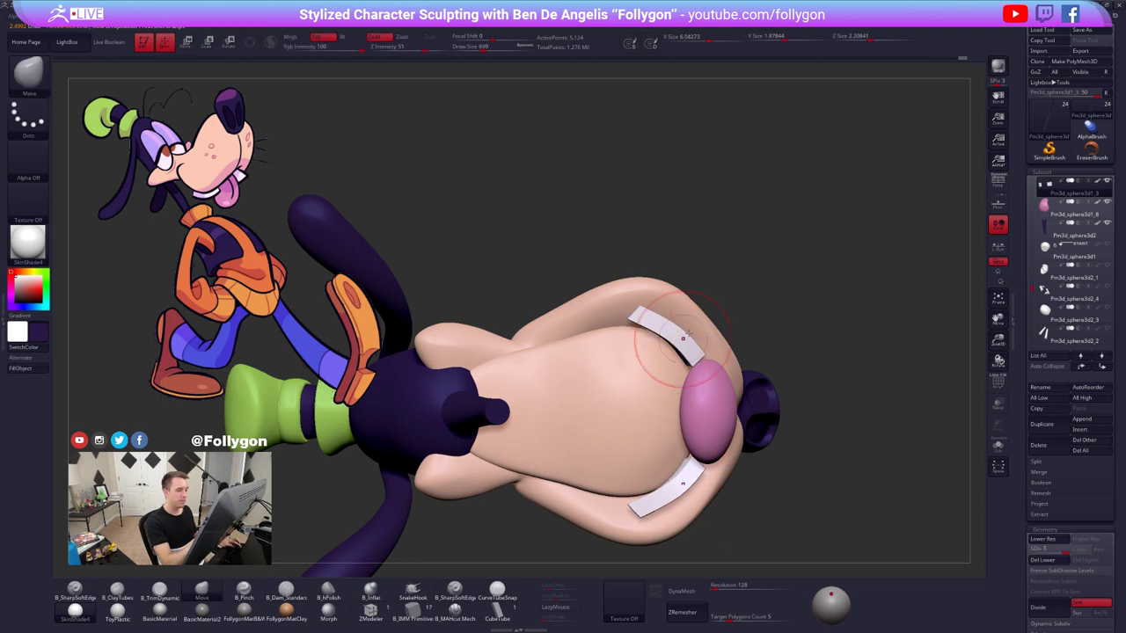
- Select the muzzle, lower it to subdivision level 2 and set the draw size to 1587
alt+click(701, 331)
right_drag(702, 332, 691, 431)
ctrl+right_drag(691, 431, 678, 393)
right_click(679, 392)
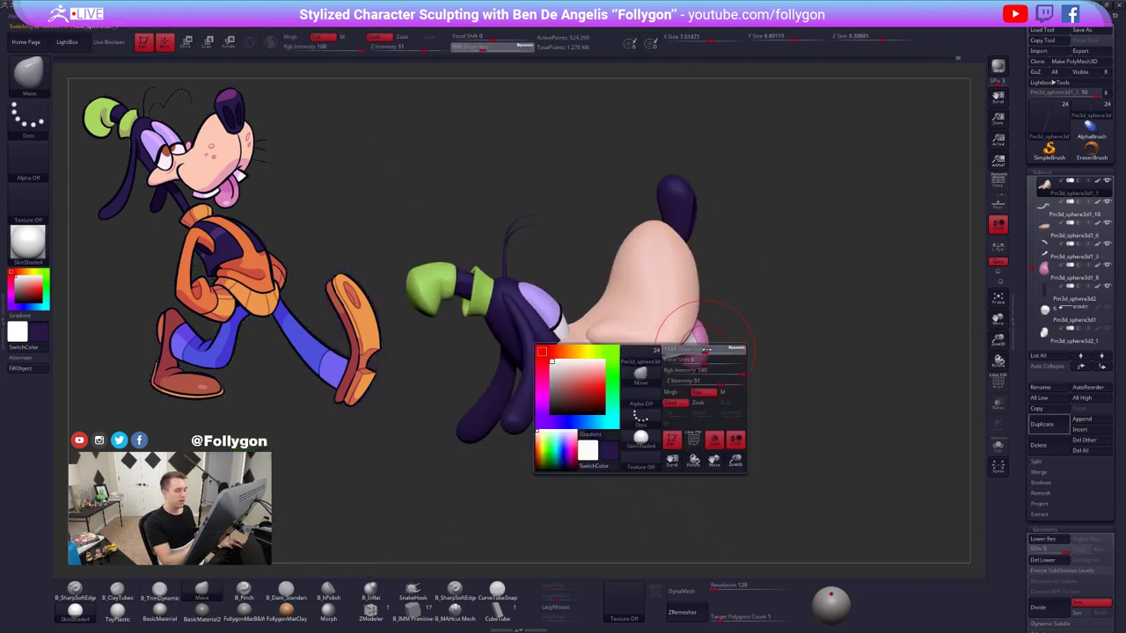
mouse_move(739, 343)
right_down()
mouse_move(683, 356)
mouse_move(685, 311)
right_up()
key(shift+d)
key(shift+d)
key(shift+d)
key(ctrl+shift+f)
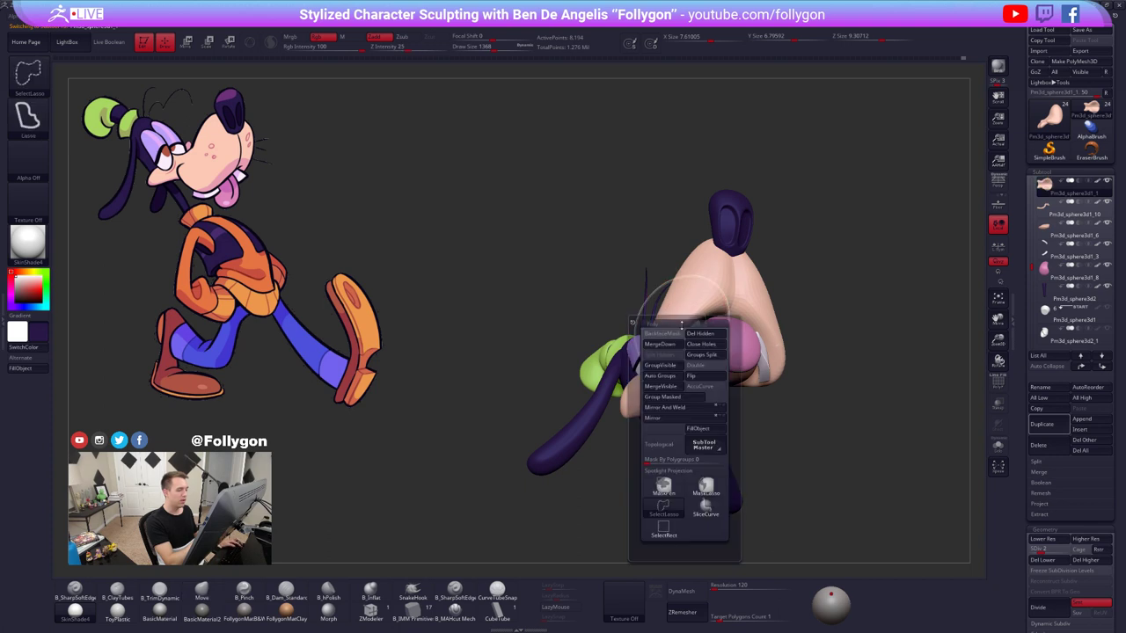
key(space)
drag(690, 314, 698, 315)
right_drag(695, 328, 694, 318)
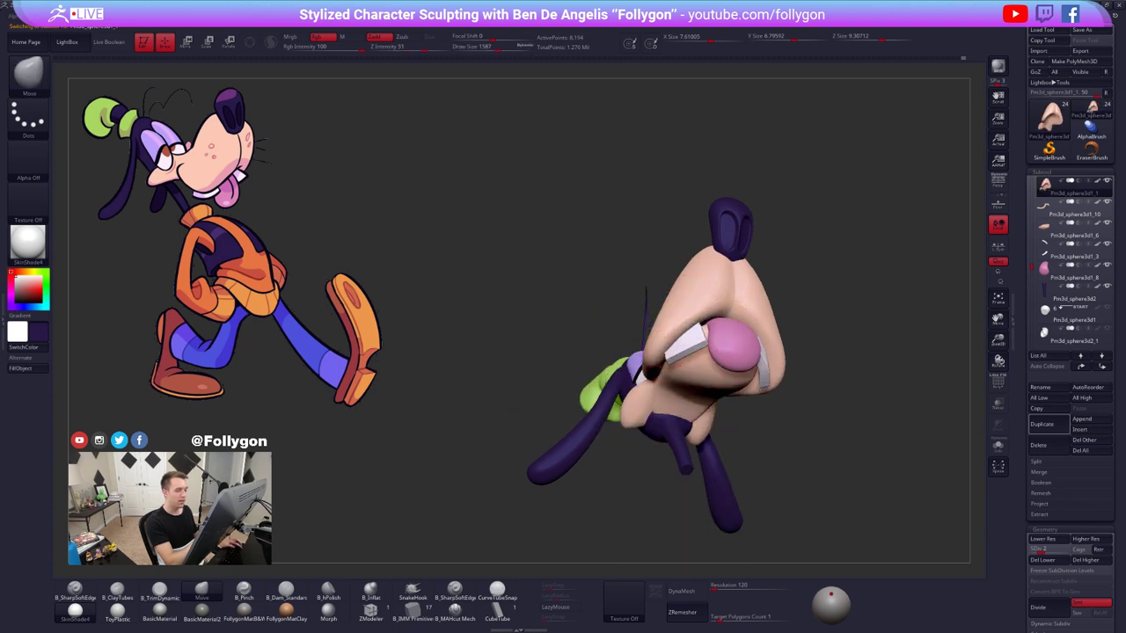
- Reshape the muzzle's lip around the teeth with the Move brush and restore the muzzle to subdivision level 5
mouse_move(666, 365)
right_down()
mouse_move(649, 346)
mouse_move(679, 305)
right_up()
drag(675, 341, 682, 343)
right_drag(695, 330, 681, 283)
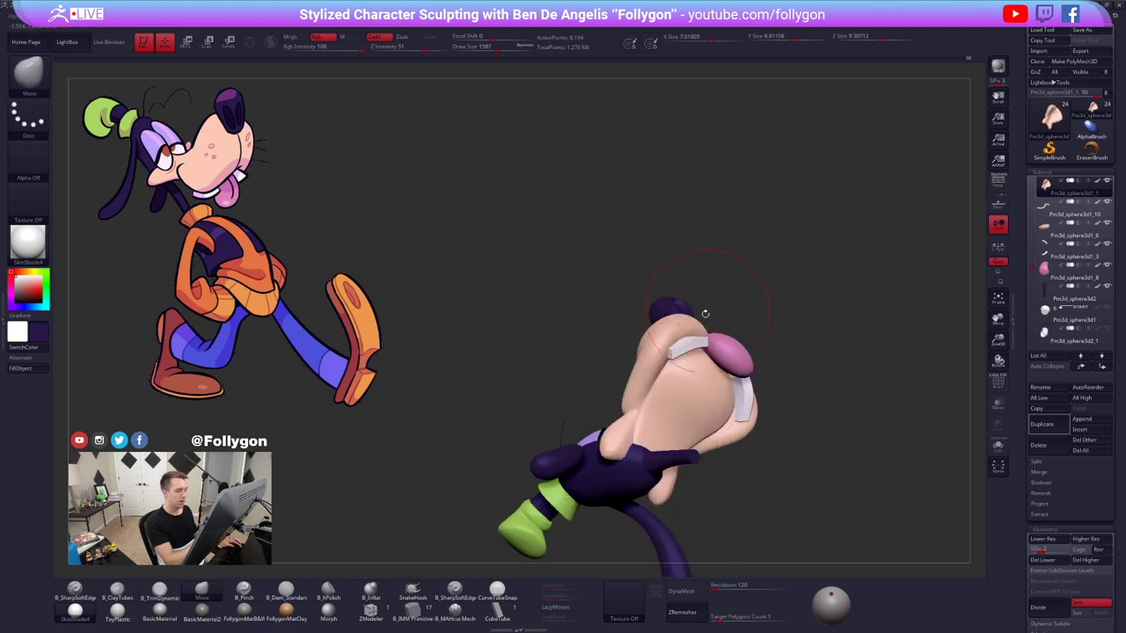
mouse_move(704, 312)
right_down()
mouse_move(616, 339)
mouse_move(659, 362)
mouse_move(695, 356)
mouse_move(700, 339)
right_up()
drag(700, 338, 697, 329)
mouse_move(697, 329)
right_down()
mouse_move(682, 352)
mouse_move(706, 338)
mouse_move(678, 370)
mouse_move(646, 360)
mouse_move(733, 418)
mouse_move(695, 365)
mouse_move(607, 303)
mouse_move(678, 343)
mouse_move(706, 385)
right_up()
key(d)
key(d)
key(d)
- Select the front hair strand and set the Move brush's draw size to 556
right_click(598, 298)
key(shift+f)
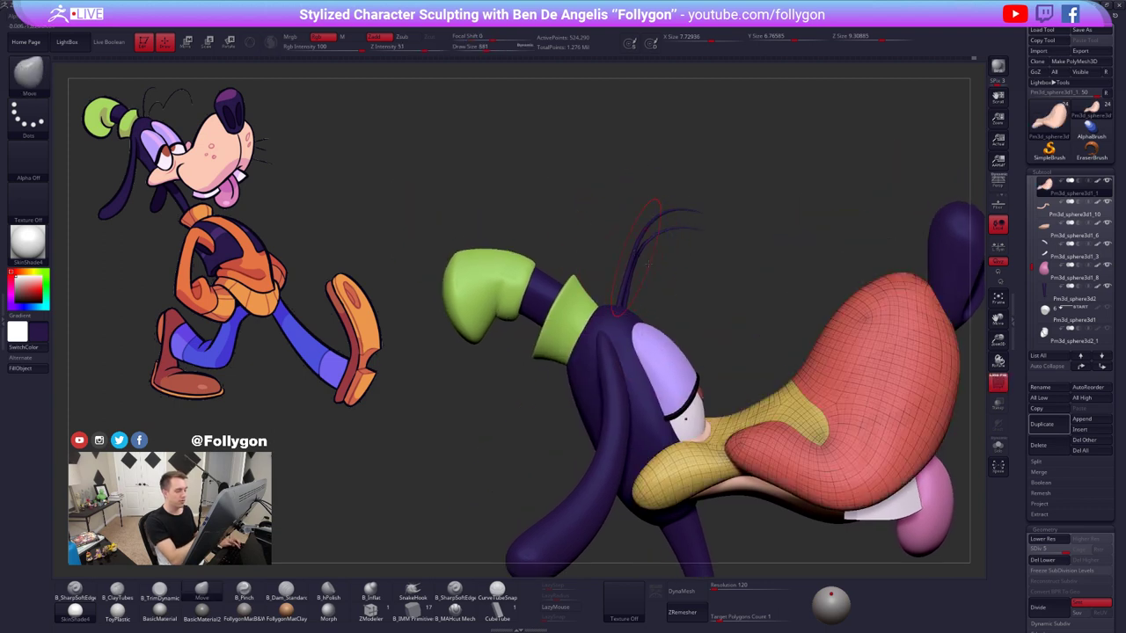
right_drag(633, 253, 670, 251)
alt+click(716, 255)
mouse_move(726, 392)
right_down()
mouse_move(810, 414)
mouse_move(814, 487)
right_up()
right_drag(629, 354, 721, 362)
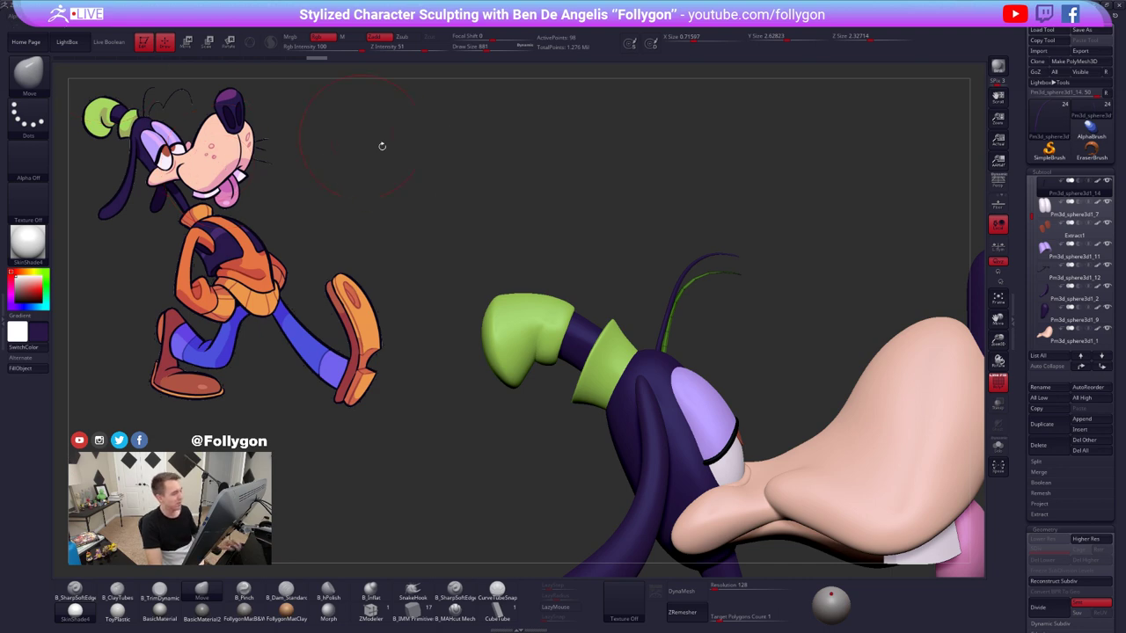
key(space)
drag(614, 178, 596, 152)
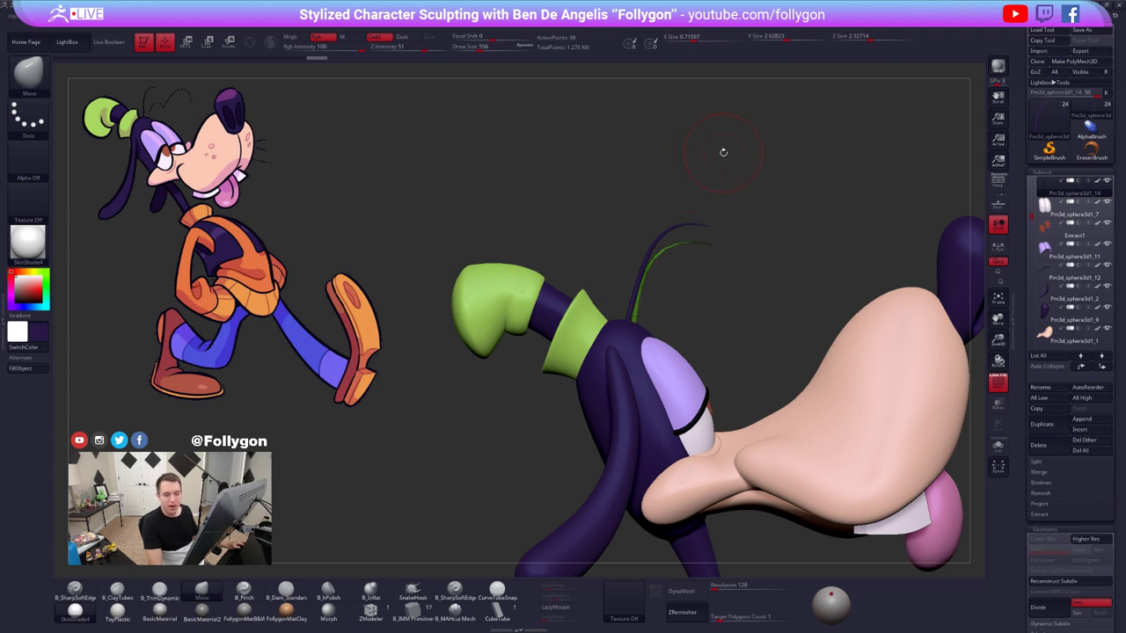
- Rotate the front strand forward about its base with a transpose line, then return to the Move brush
mouse_move(734, 161)
mouse_down()
mouse_move(717, 170)
mouse_move(701, 239)
mouse_move(693, 204)
mouse_move(703, 231)
mouse_move(734, 232)
mouse_up()
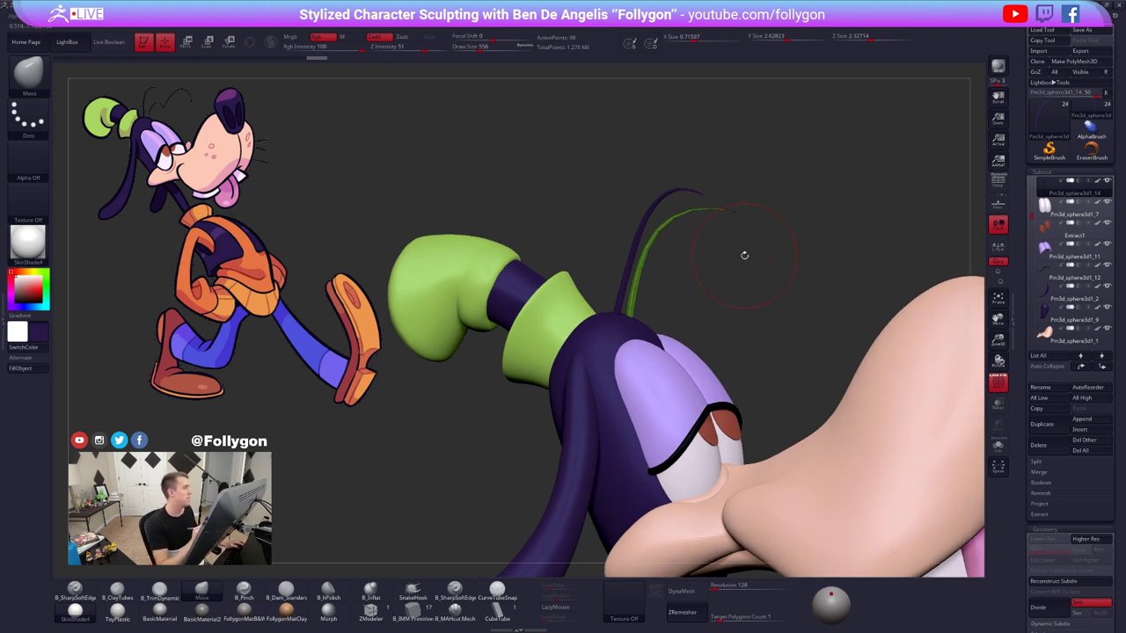
alt+drag(745, 256, 756, 411)
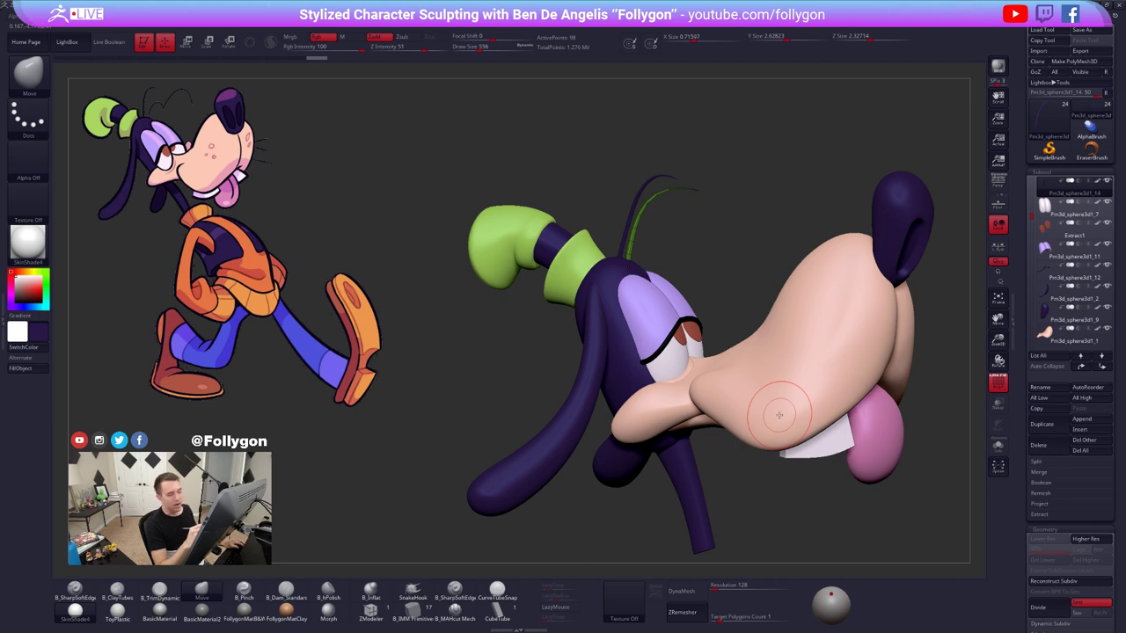
mouse_move(644, 214)
alt+mouse_down()
mouse_move(660, 247)
mouse_move(638, 271)
alt+mouse_up()
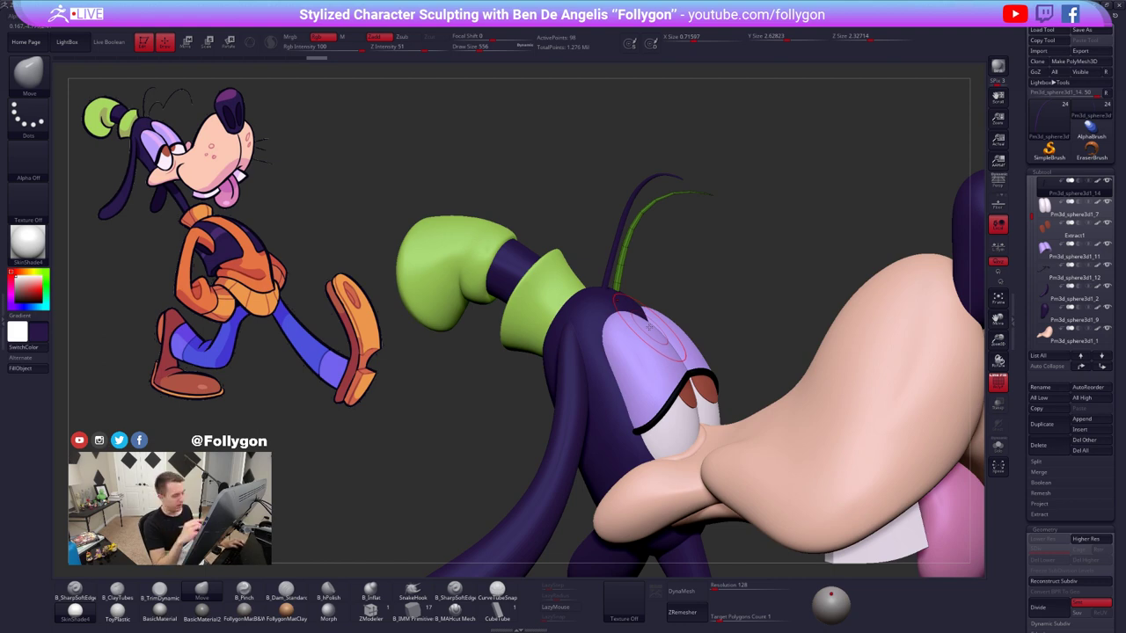
ctrl+right_drag(650, 327, 635, 342)
right_drag(616, 291, 635, 307)
key(r)
mouse_move(619, 326)
mouse_down()
mouse_move(658, 244)
mouse_move(743, 210)
mouse_up()
right_drag(740, 324, 700, 328)
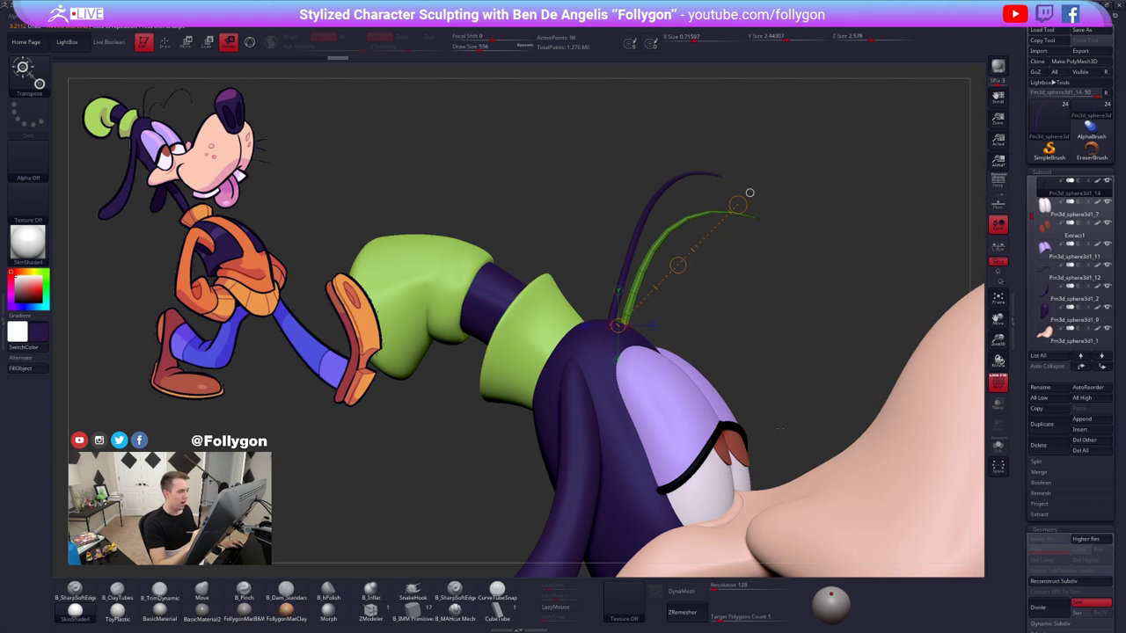
key(q)
- Lasso-mask the front strand's upper arc, invert the mask to protect the shaft, and rotate the arc downward
ctrl+right_drag(697, 272, 699, 290)
mouse_move(906, 453)
right_down()
mouse_move(779, 467)
mouse_move(899, 470)
right_up()
ctrl+right_drag(668, 361, 648, 300)
ctrl+drag(656, 261, 648, 196)
ctrl+click(851, 255)
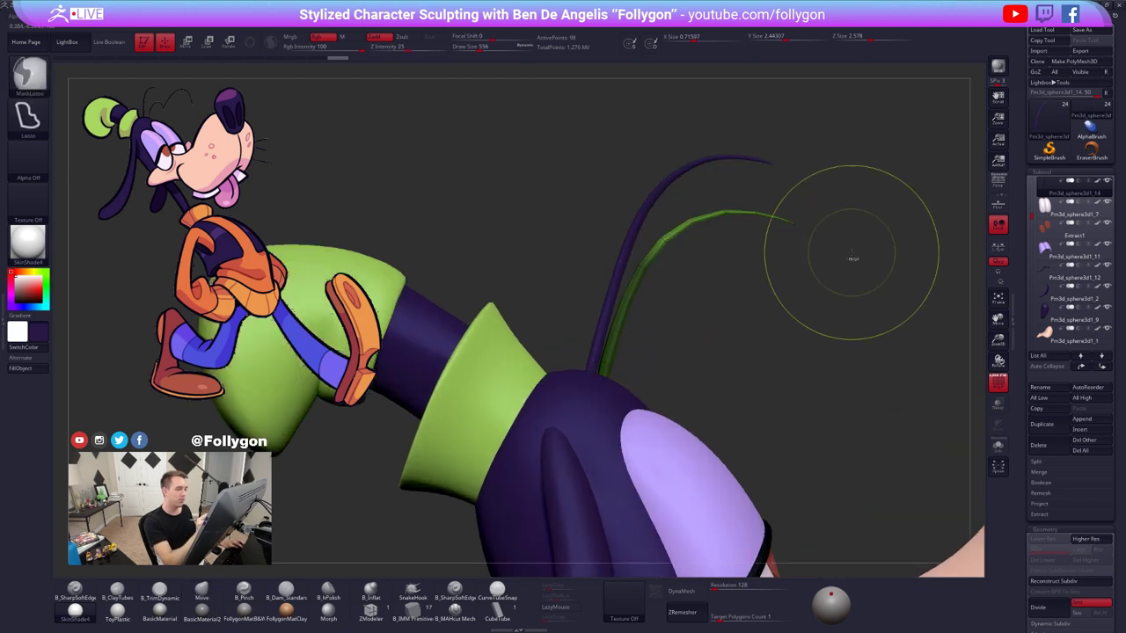
key(r)
mouse_move(663, 239)
mouse_down()
mouse_move(806, 201)
mouse_move(849, 210)
mouse_move(868, 295)
mouse_move(846, 353)
mouse_move(796, 364)
mouse_up()
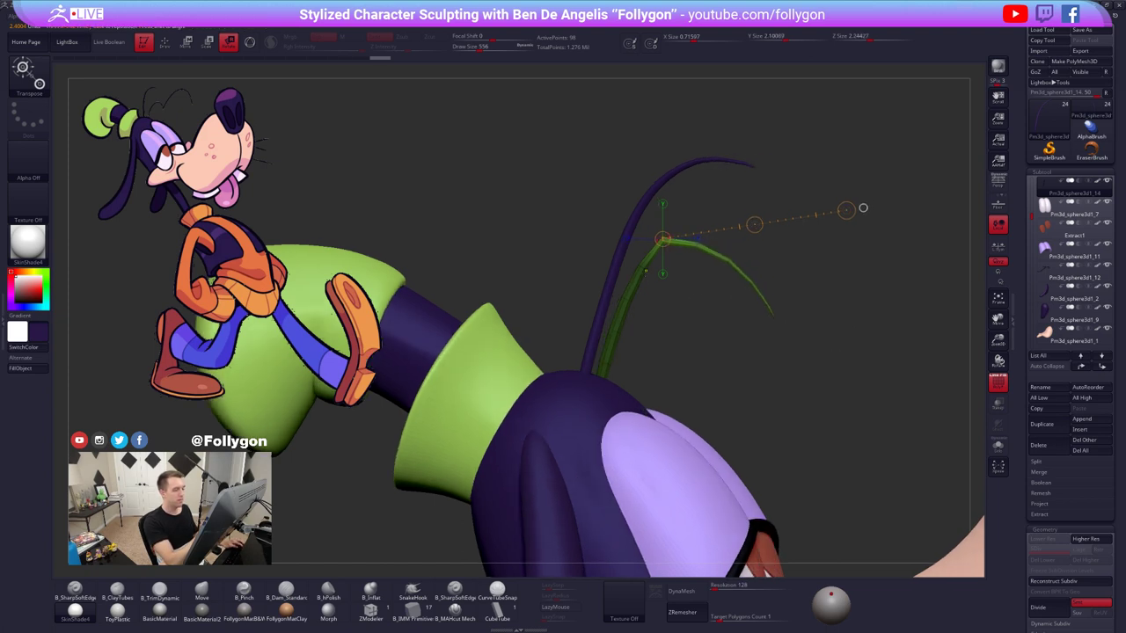
- Unmask more of the front strand's shaft, rotate the upper part further down and isolate the strand
mouse_move(622, 258)
ctrl+alt+mouse_down()
mouse_move(652, 274)
mouse_move(626, 239)
mouse_move(783, 215)
ctrl+alt+mouse_up()
drag(783, 214, 796, 255)
key(q)
ctrl+right_drag(684, 229, 684, 266)
key(shift+s)
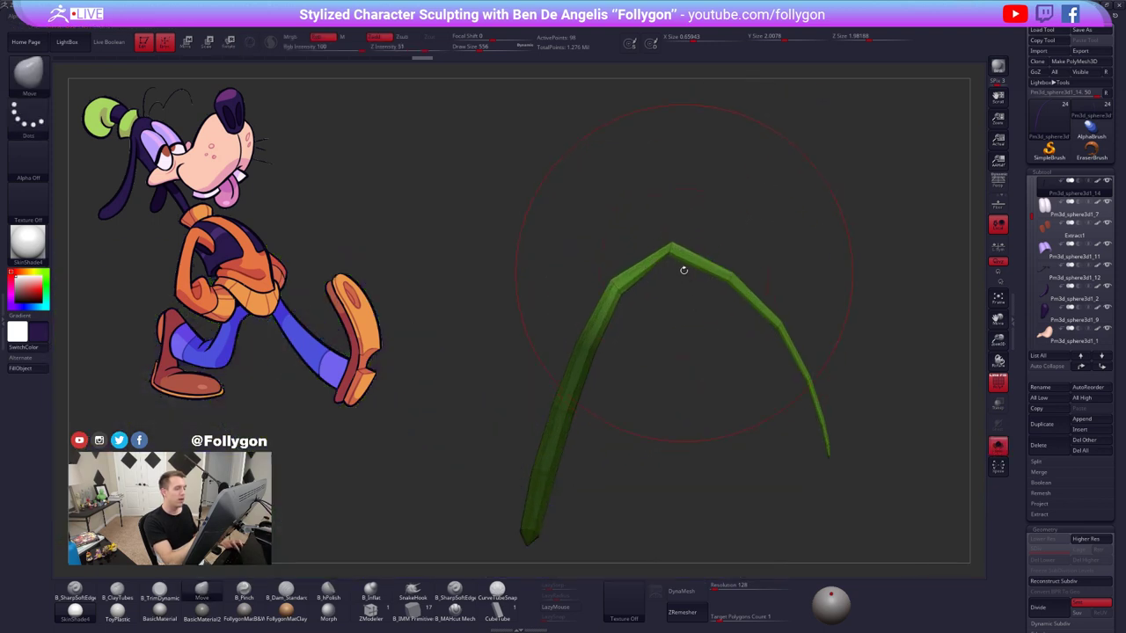
- Mask everything but the front strand's peak, rotate the peak slightly with a transpose line and preview the strand smoothed
key(space)
mouse_move(684, 267)
mouse_down()
mouse_move(658, 267)
mouse_move(675, 274)
mouse_up()
ctrl+drag(675, 278, 670, 232)
ctrl+click(666, 309)
key(r)
drag(619, 290, 903, 179)
drag(669, 253, 666, 402)
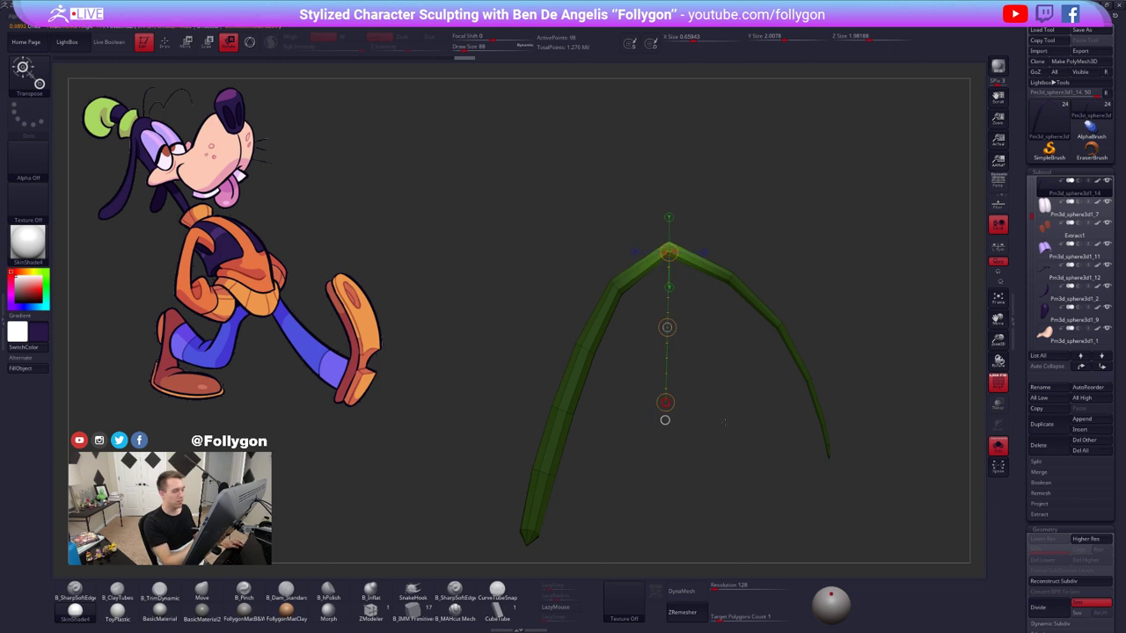
drag(725, 423, 742, 387)
key(q)
key(d)
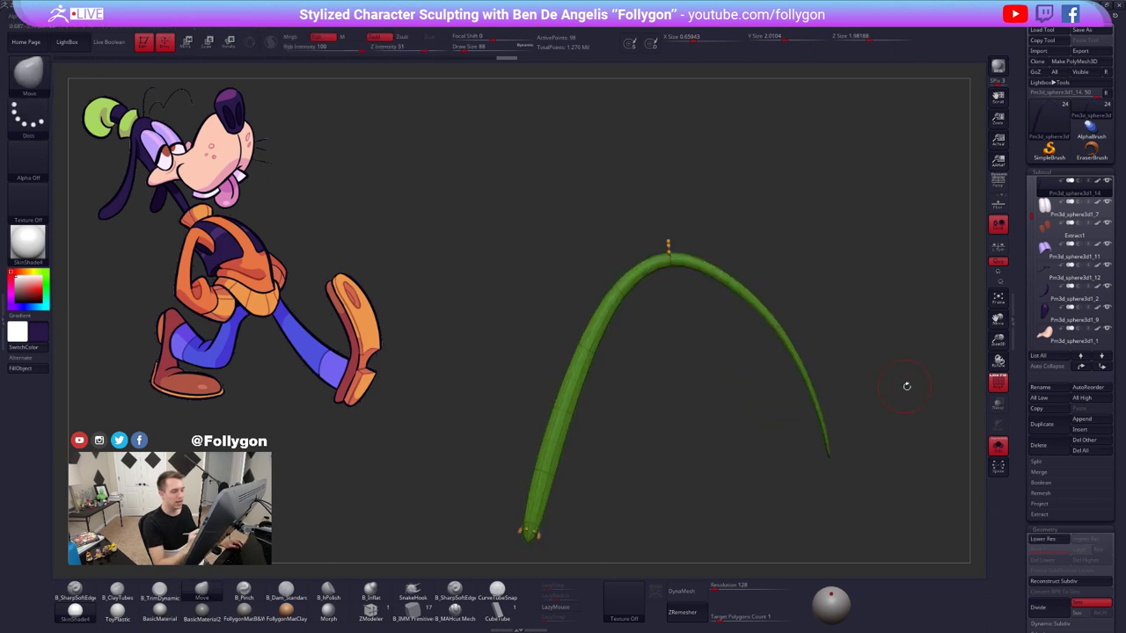
alt+drag(890, 424, 836, 424)
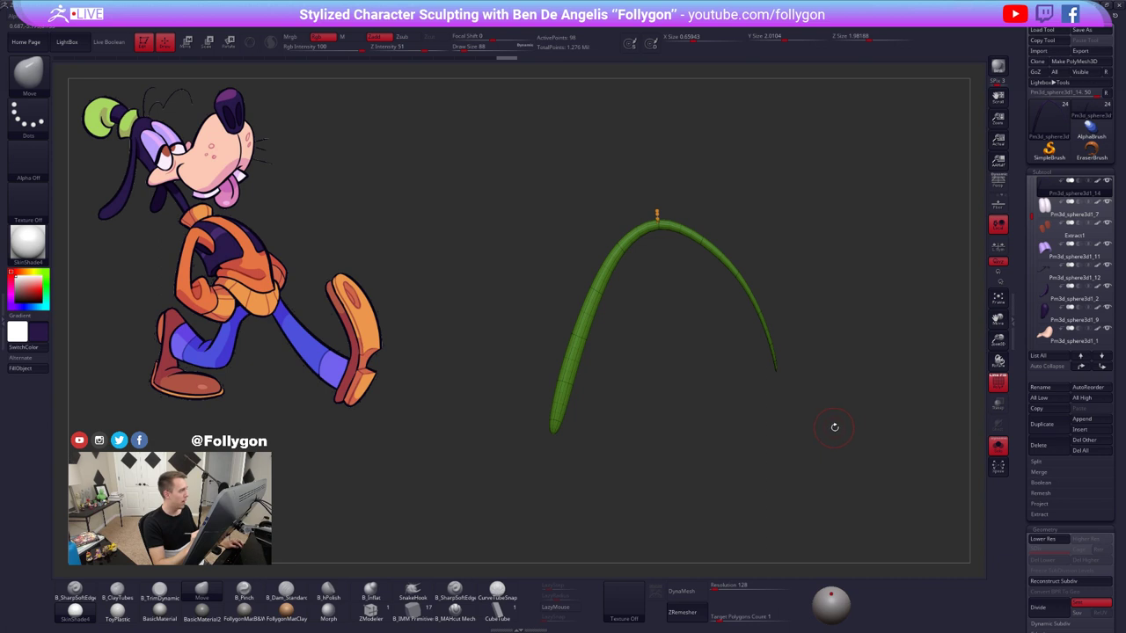
key(shift+d)
- Reshape the front strand's arc with the Move brush at a draw size of 615 and show the rest of the head
key(space)
mouse_move(743, 280)
mouse_down()
mouse_move(762, 280)
mouse_move(754, 290)
mouse_move(772, 255)
mouse_up()
key(space)
alt+drag(774, 422, 704, 365)
key(alt+s)
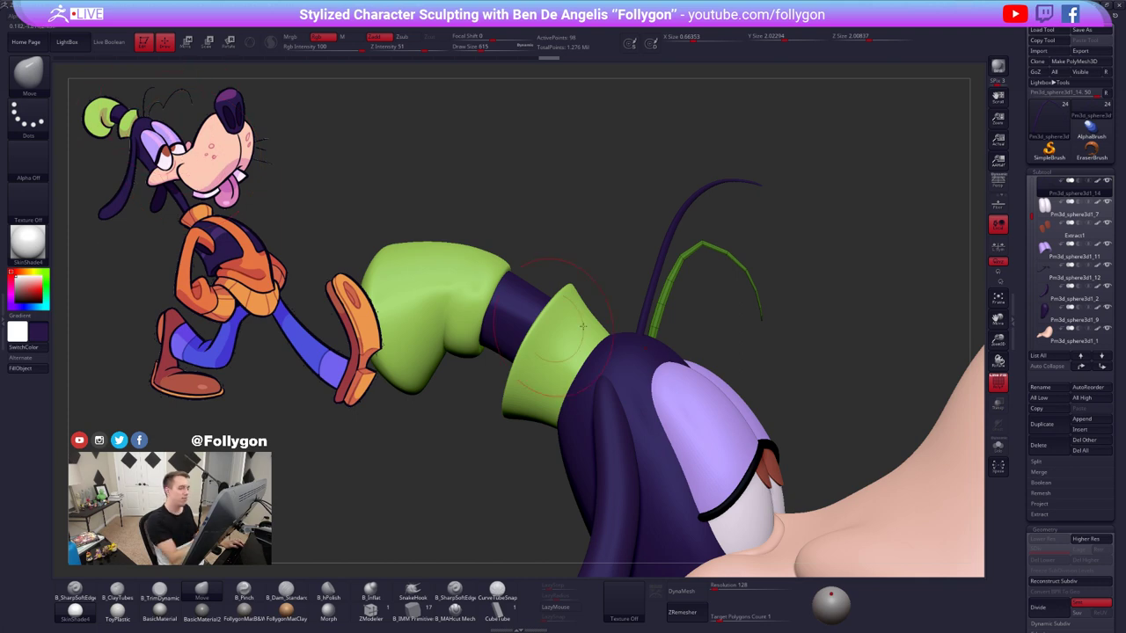
- Shift the front strand's arc forward with a transpose line starting at the strand's base
key(w)
key(alt+s)
drag(649, 348, 831, 295)
key(shift+s)
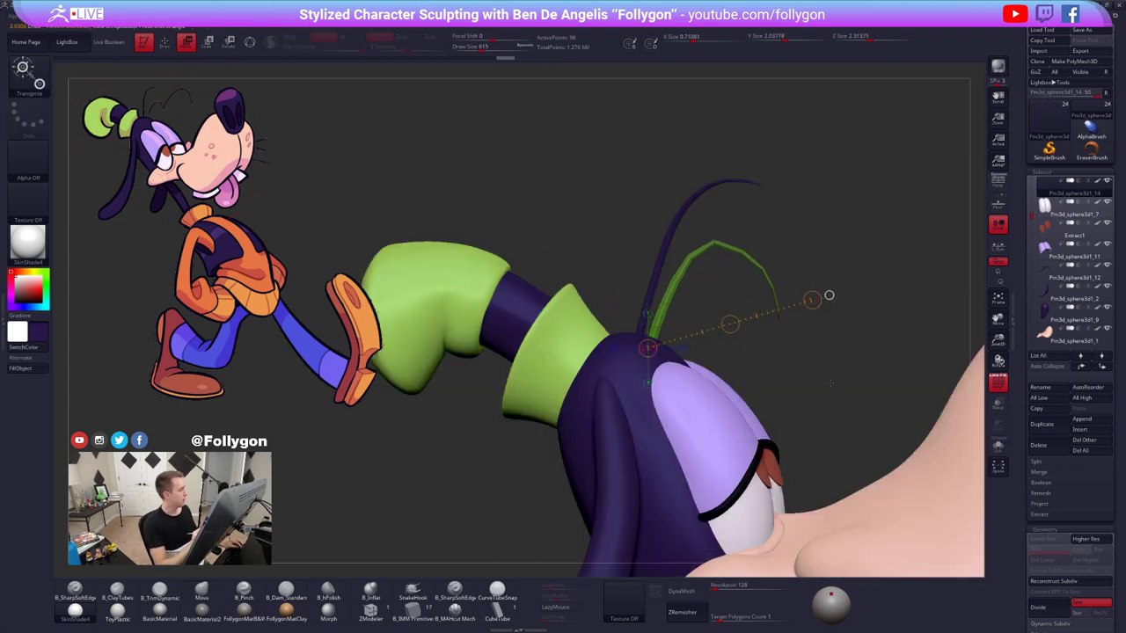
alt+drag(788, 298, 796, 352)
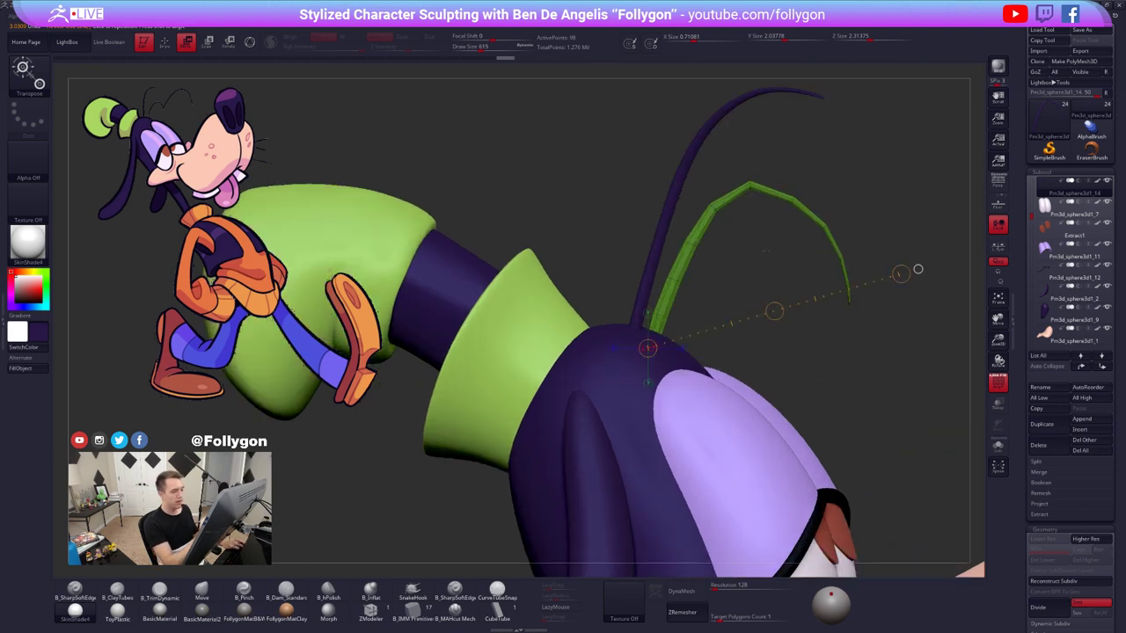
- Mask the front strand's shaft up to the peak and pull the free tip section inward with a transpose line
key(q)
mouse_move(824, 202)
ctrl+mouse_down()
mouse_move(921, 360)
mouse_move(826, 392)
ctrl+mouse_up()
ctrl+click(921, 360)
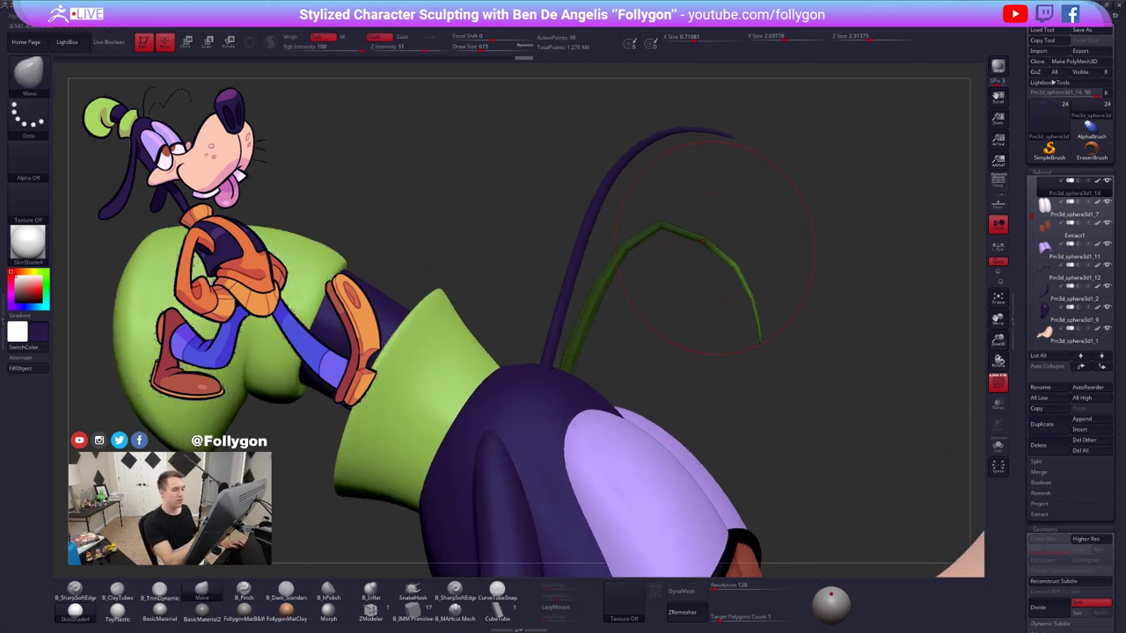
key(e)
mouse_move(703, 242)
mouse_down()
mouse_move(802, 373)
mouse_move(810, 400)
mouse_move(785, 365)
mouse_up()
key(w)
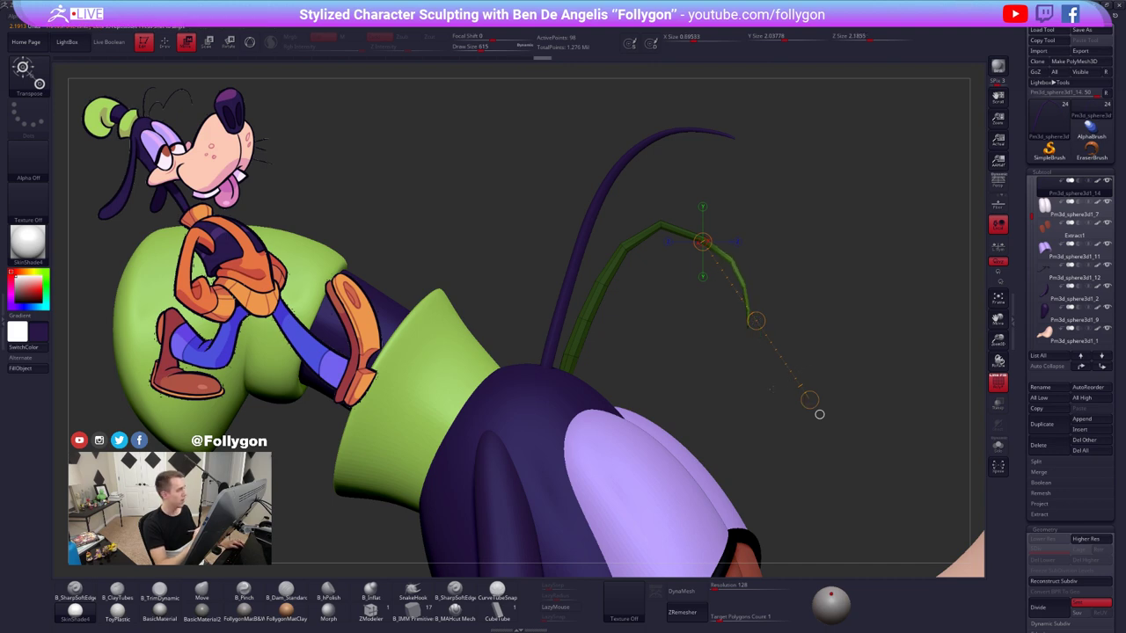
- Unmask the section around the front strand's peak, pull the drooping end further inward and set the Move brush's draw size to 350
key(q)
mouse_move(701, 226)
ctrl+alt+mouse_down()
mouse_move(800, 414)
mouse_move(859, 323)
ctrl+alt+mouse_up()
key(w)
mouse_move(660, 224)
mouse_down()
mouse_move(689, 234)
mouse_move(801, 373)
mouse_move(775, 344)
mouse_up()
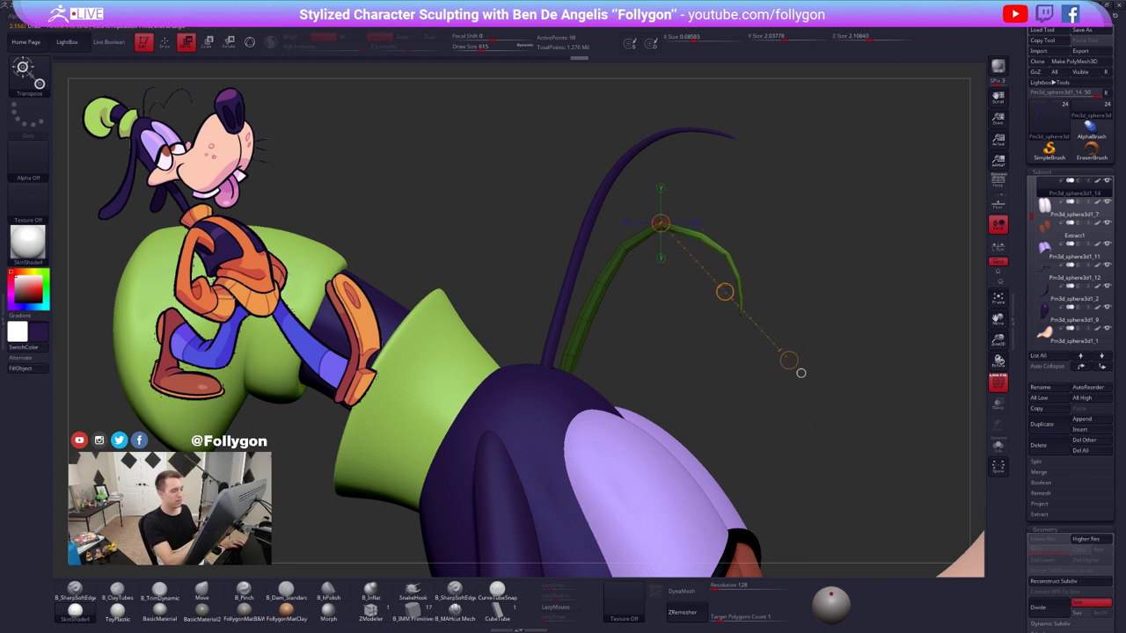
drag(724, 292, 713, 295)
key(q)
key(s)
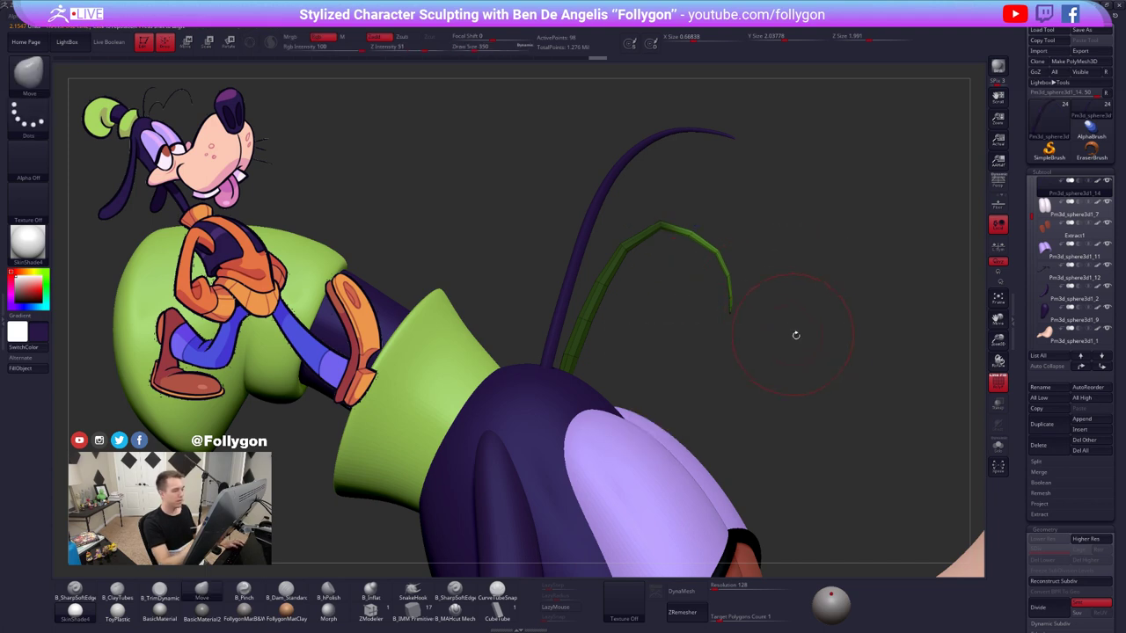
- Rotate the front strand's drooping end slightly outward about the peak and clear the mask
alt+drag(795, 335, 769, 322)
key(r)
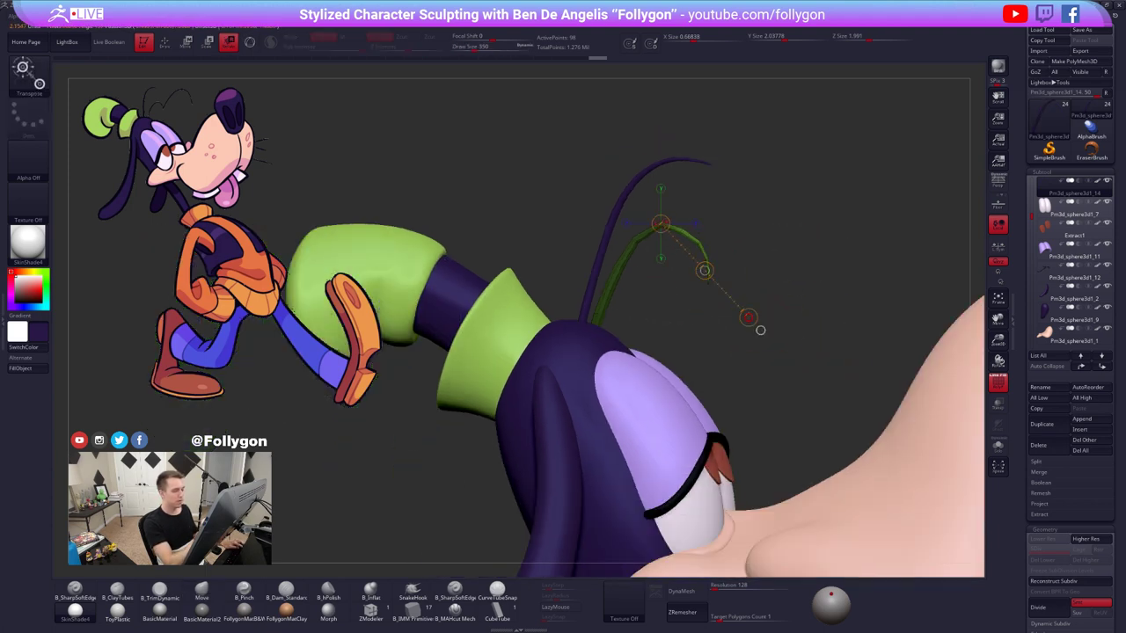
drag(761, 330, 761, 328)
key(q)
ctrl+drag(764, 284, 800, 312)
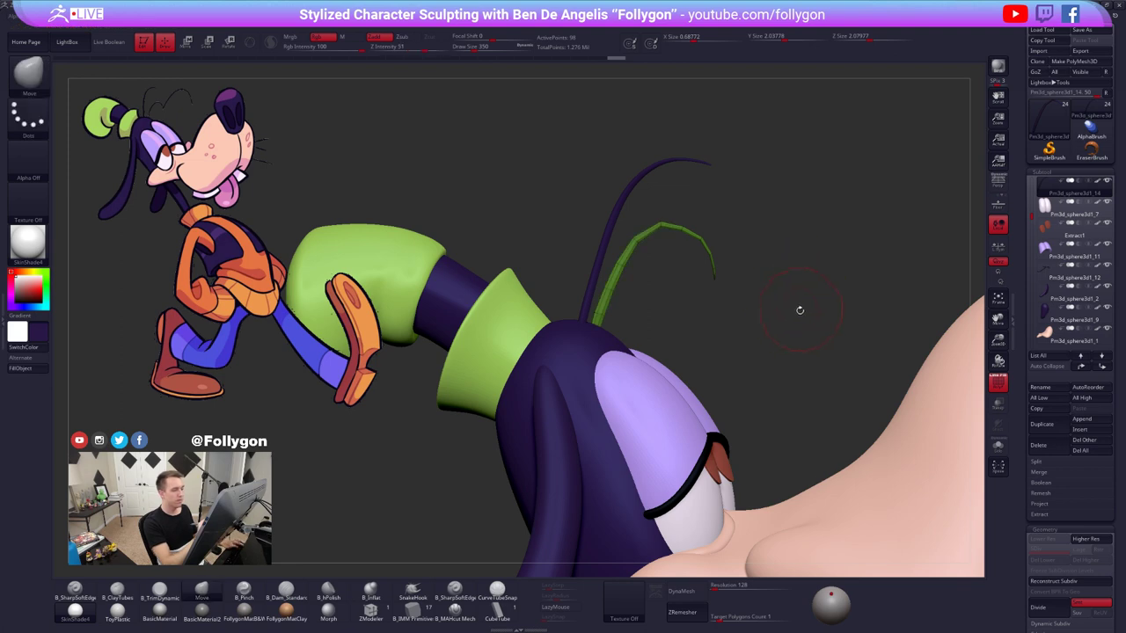
- Set the Move brush's draw size to 140, duplicate the front strand and move the copy up and forward beyond the original's tip
alt+drag(797, 383, 756, 428)
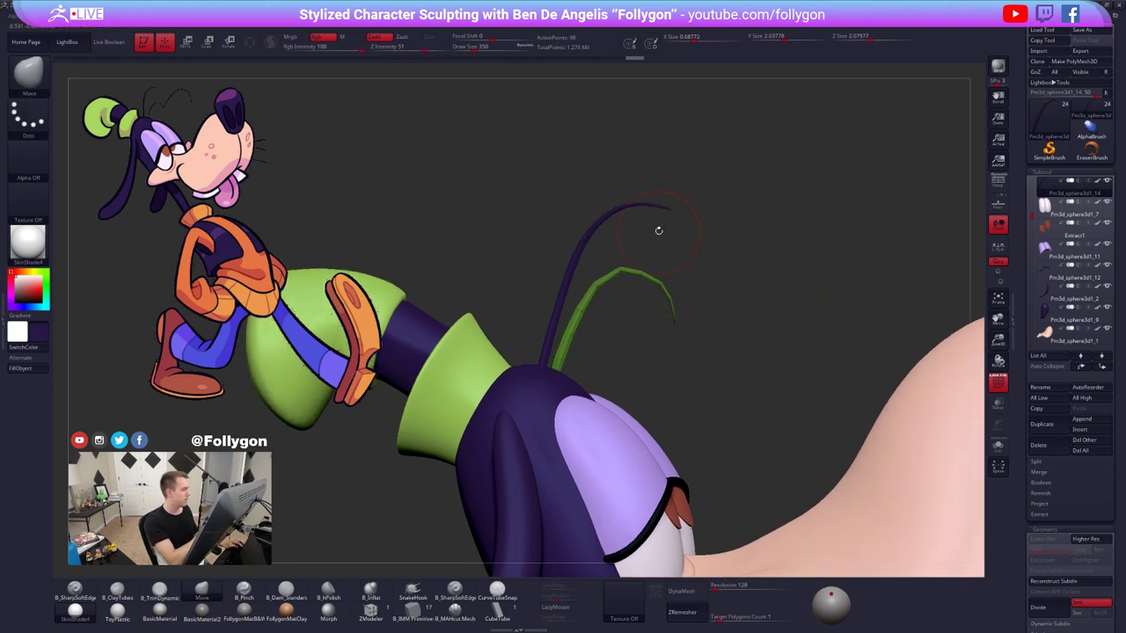
alt+drag(692, 266, 707, 349)
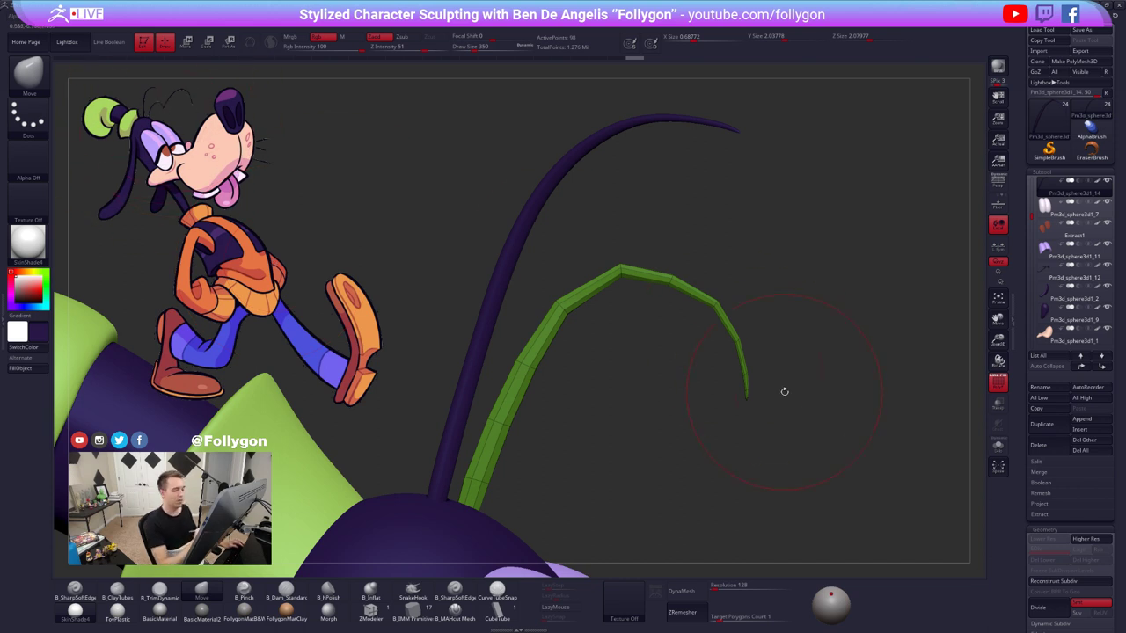
alt+drag(785, 391, 753, 374)
key(space)
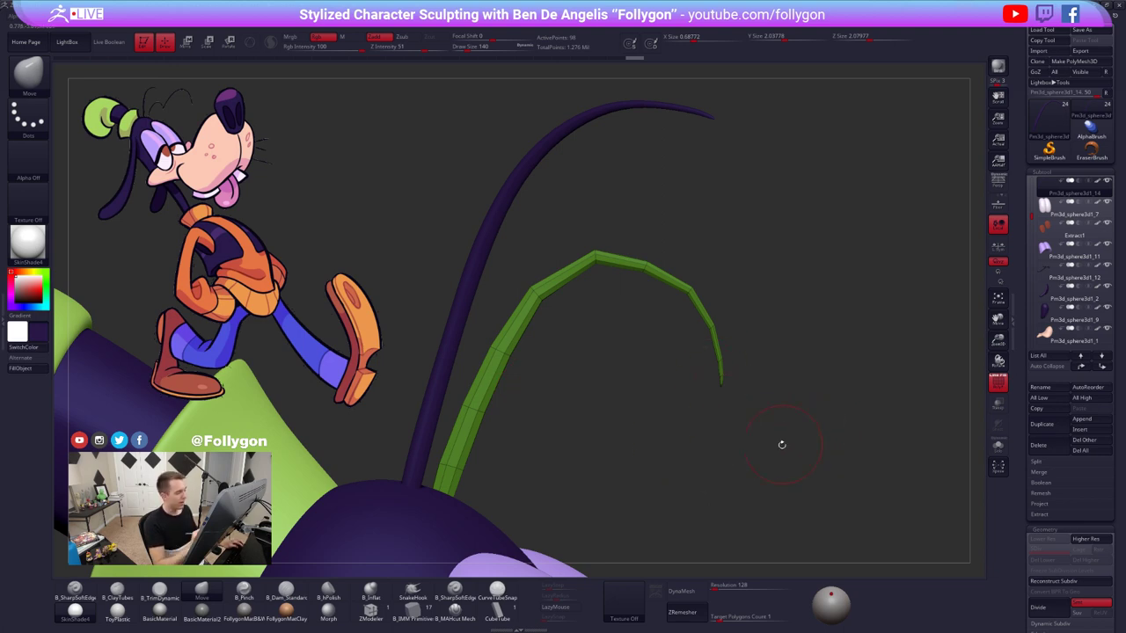
mouse_move(782, 445)
alt+mouse_down()
mouse_move(751, 470)
mouse_move(721, 458)
mouse_move(765, 454)
alt+mouse_up()
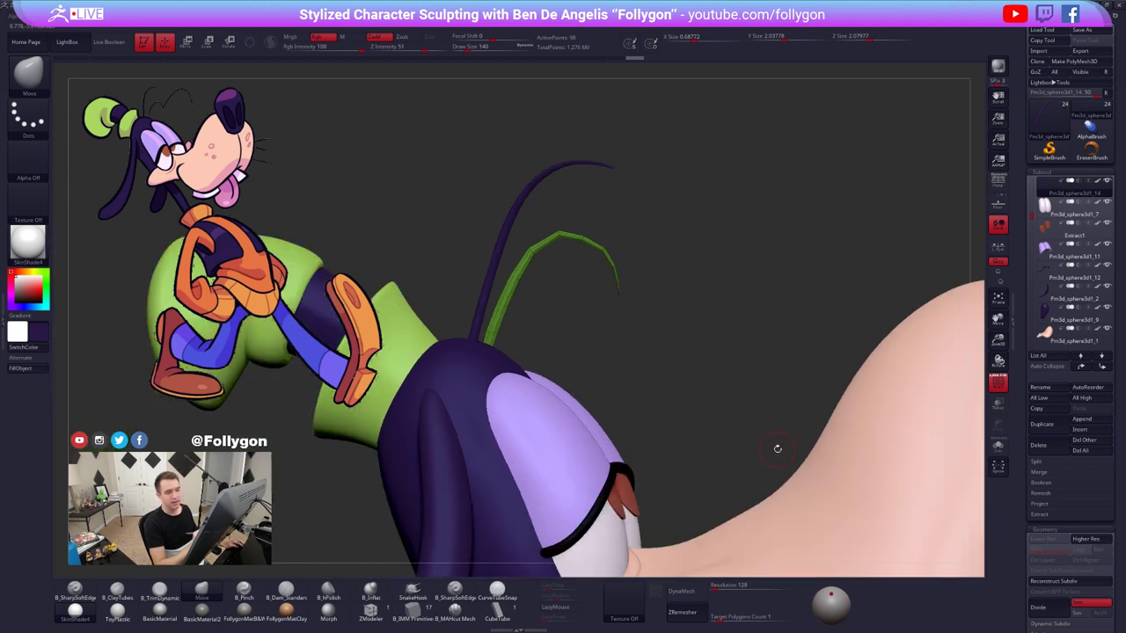
click(1042, 424)
key(w)
shift+drag(593, 250, 593, 339)
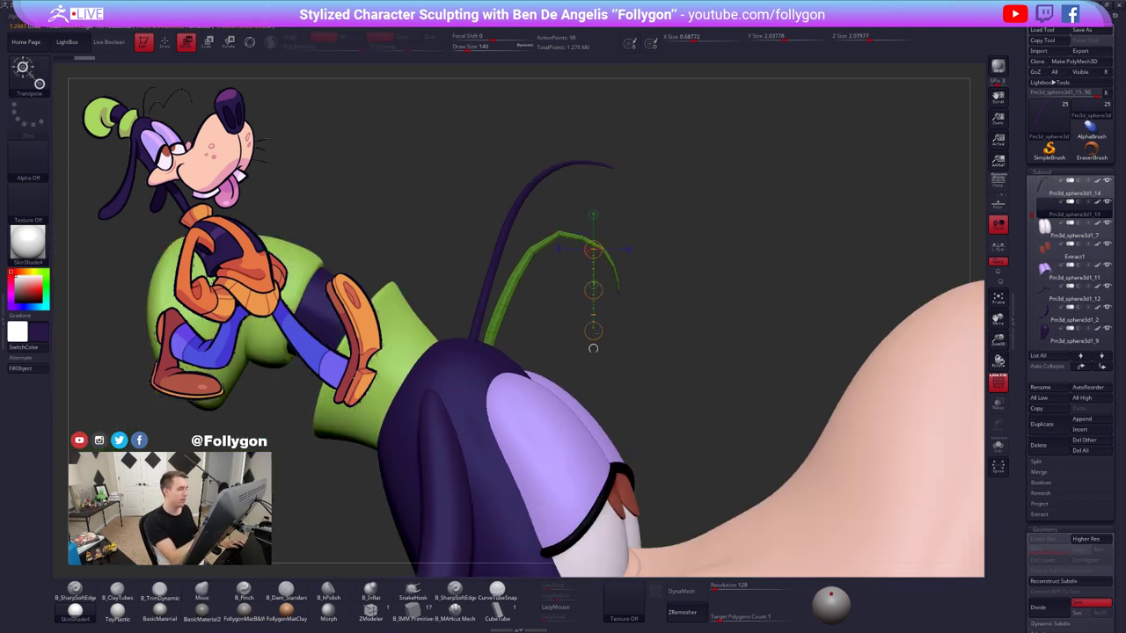
drag(594, 294, 743, 217)
drag(748, 335, 755, 493)
alt+right_drag(629, 232, 637, 280)
key(alt+s)
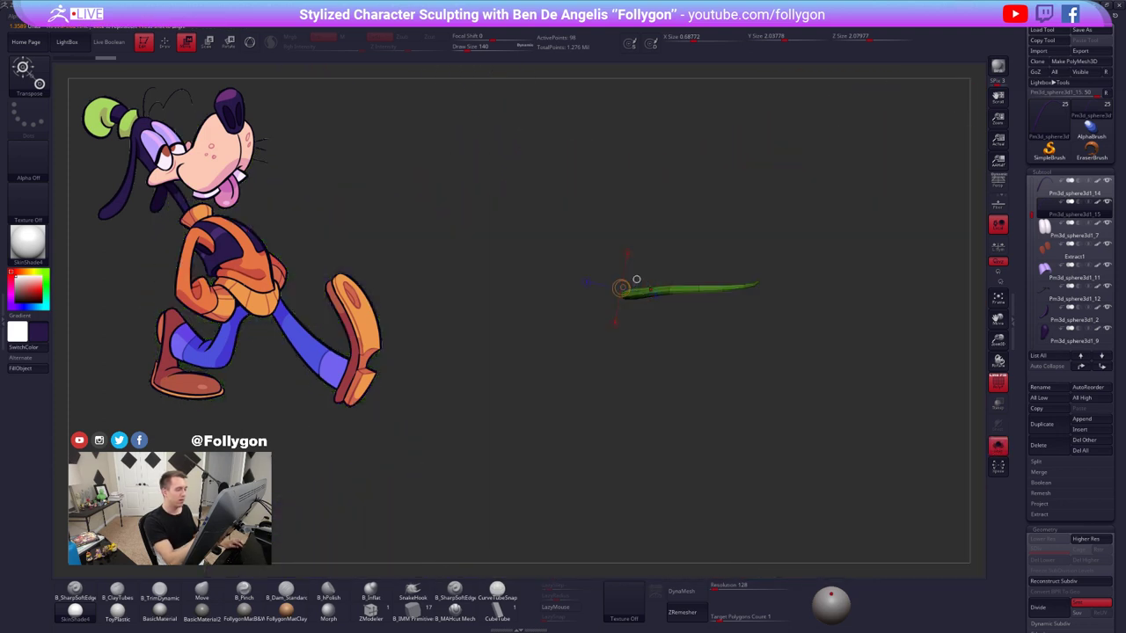
- Align the copied strand sideways with the front strand's tip as seen from above
key(alt+s)
key(alt+s)
drag(651, 290, 651, 376)
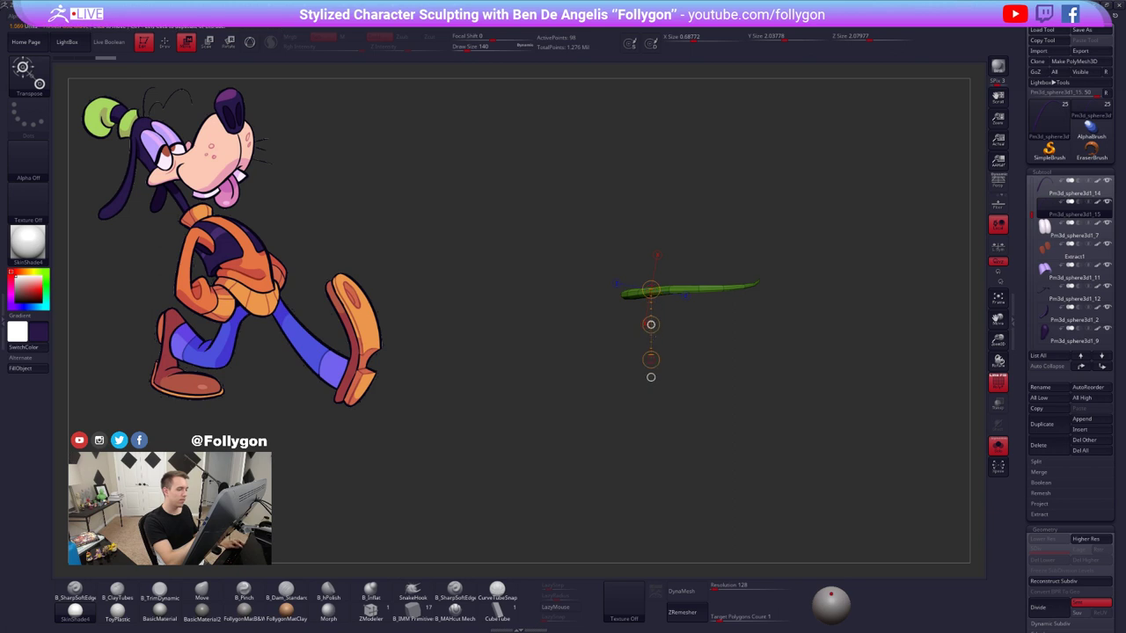
key(alt+s)
drag(651, 324, 651, 313)
key(q)
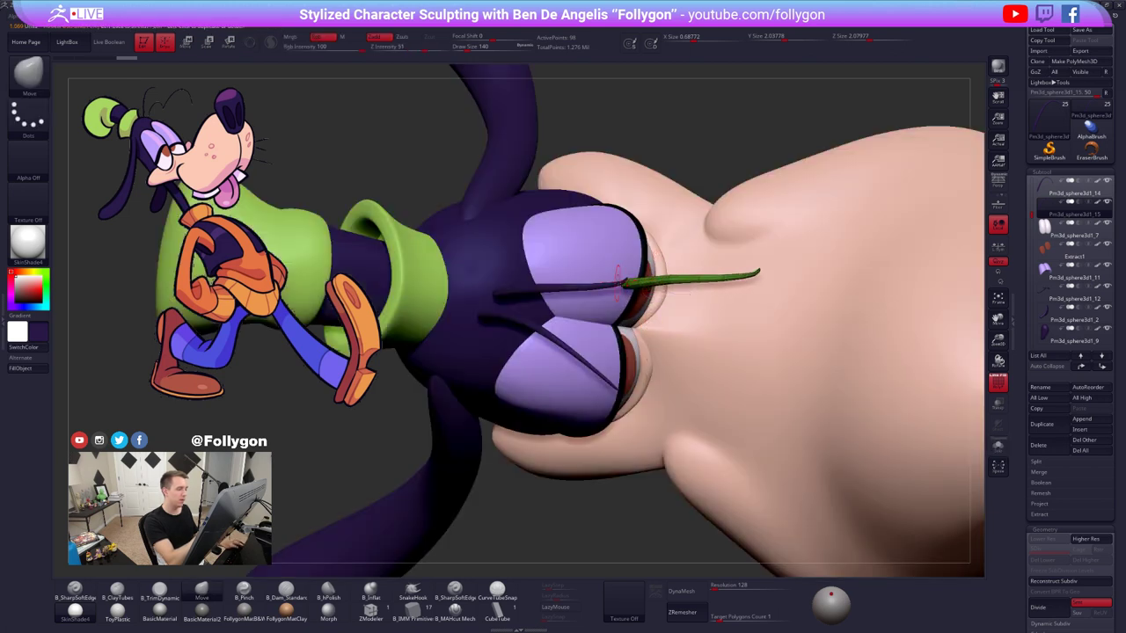
- Select the original front strand, mask its shaft with a softened edge and inflate the thin tip
alt+click(621, 283)
right_drag(621, 284, 646, 308)
key(alt+s)
alt+right_drag(661, 238, 616, 256)
mouse_move(588, 197)
ctrl+mouse_down()
mouse_move(590, 271)
mouse_move(729, 215)
ctrl+mouse_up()
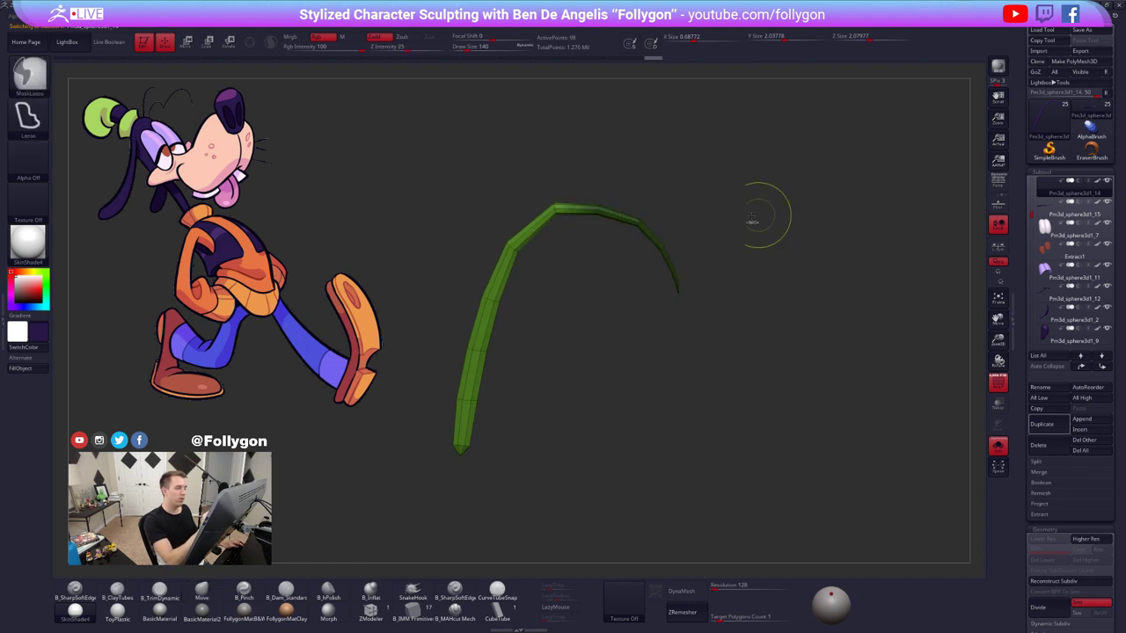
ctrl+click(663, 246)
ctrl+click(699, 244)
ctrl+click(674, 260)
drag(1047, 537, 1046, 363)
scroll(1046, 363, down, 6)
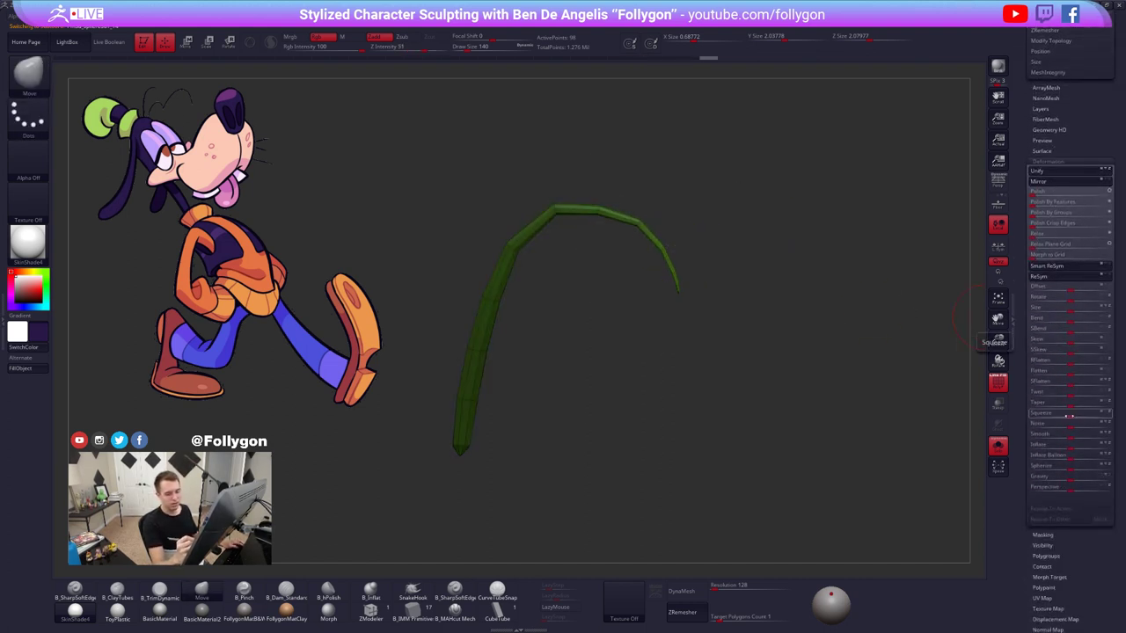
drag(1074, 449, 1086, 449)
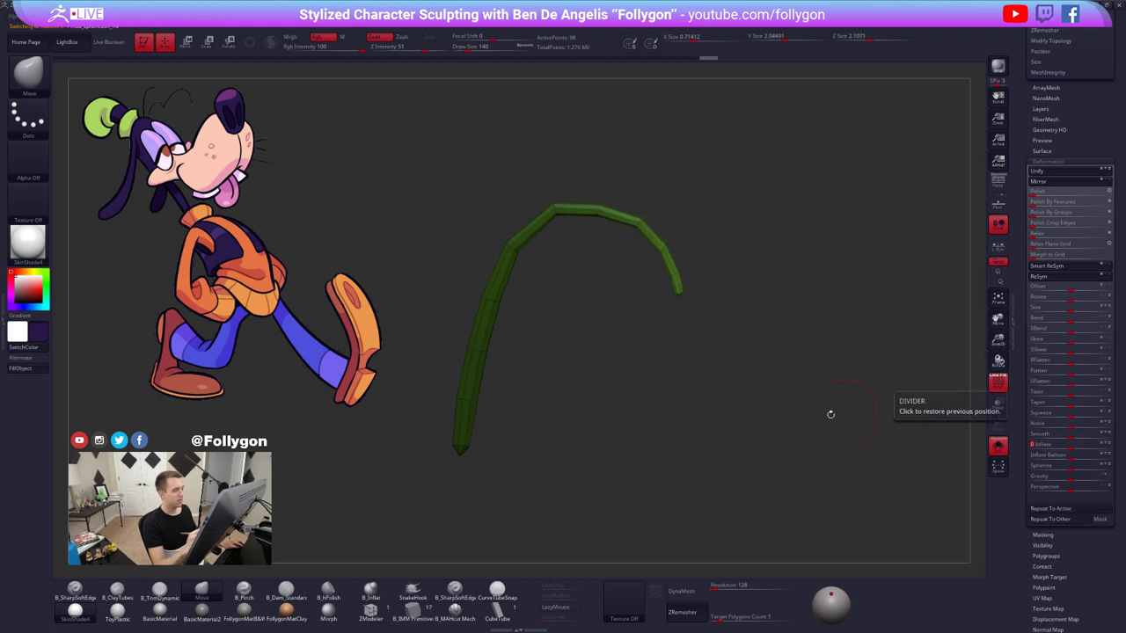
- Clear the mask and reshape the front strand's thickened tip with the Move brush at a draw size of 265
mouse_move(783, 374)
ctrl+mouse_down()
mouse_move(733, 333)
mouse_move(685, 331)
ctrl+mouse_up()
key(s)
mouse_move(670, 282)
mouse_down()
mouse_move(695, 282)
mouse_move(672, 299)
mouse_move(686, 282)
mouse_move(671, 284)
mouse_up()
key(s)
drag(735, 310, 707, 343)
drag(678, 291, 718, 272)
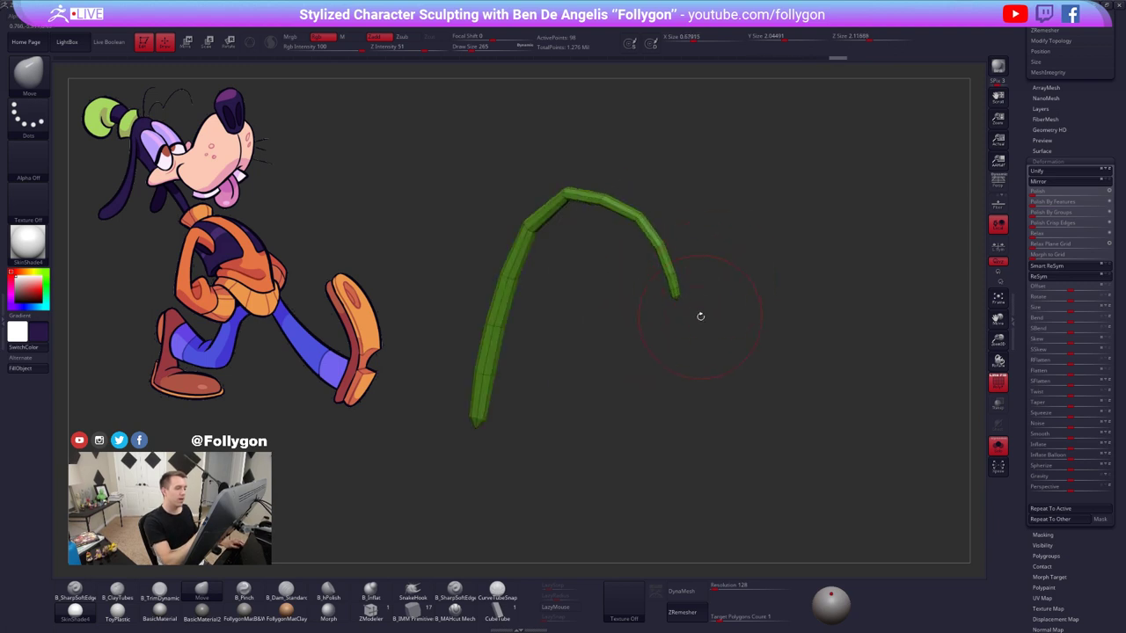
- Assign the whole front strand to a new polygroup
key(ctrl+w)
alt+drag(780, 437, 792, 471)
key(ctrl+w)
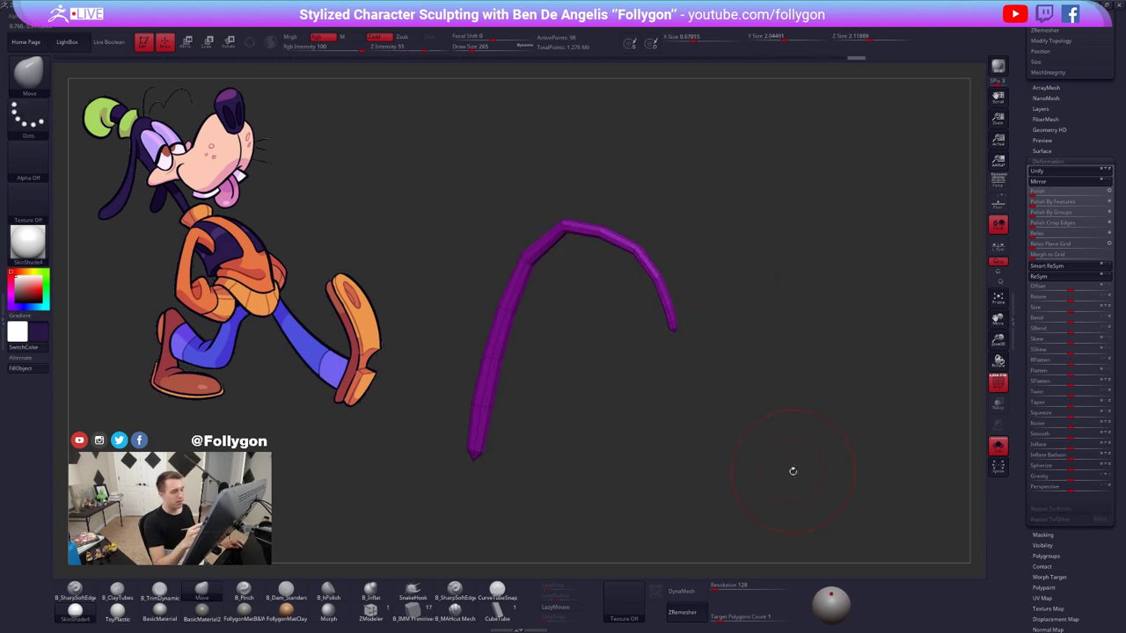
- Show the head again and adjust the copied strand's position at the front strand's tip with a transpose line
key(alt+s)
right_drag(683, 286, 686, 326)
key(shift+f)
key(shift+f)
key(w)
drag(691, 342, 688, 337)
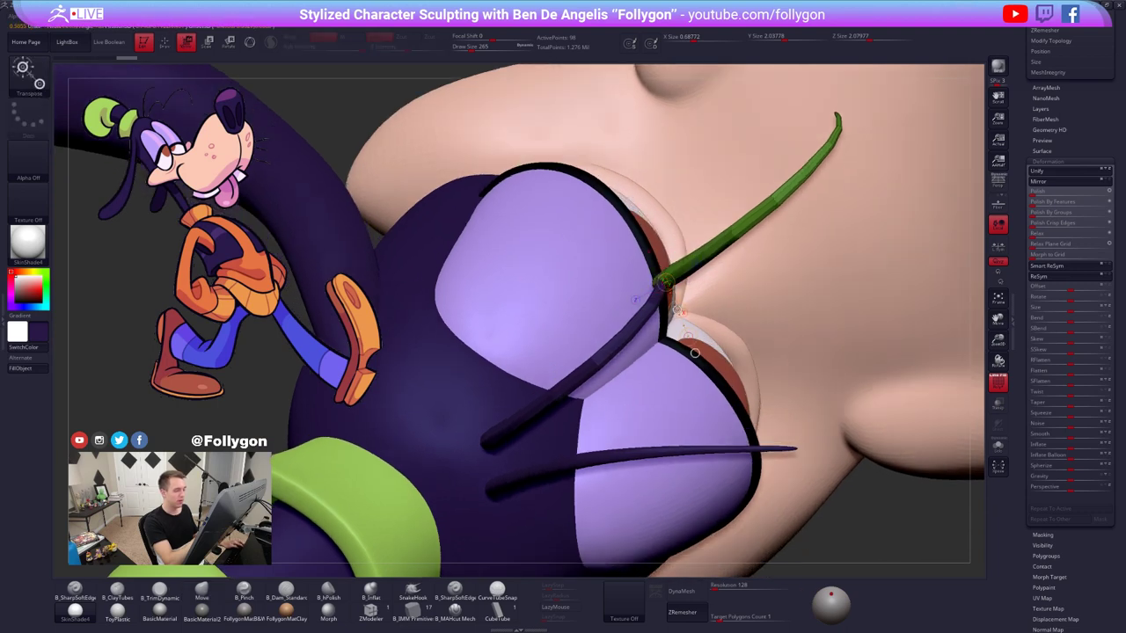
- Lasso-hide the closed base end of the copied strand and delete the hidden geometry
key(q)
mouse_move(635, 303)
right_down()
mouse_move(654, 213)
mouse_move(666, 305)
right_up()
ctrl+alt+shift+drag(684, 284, 683, 297)
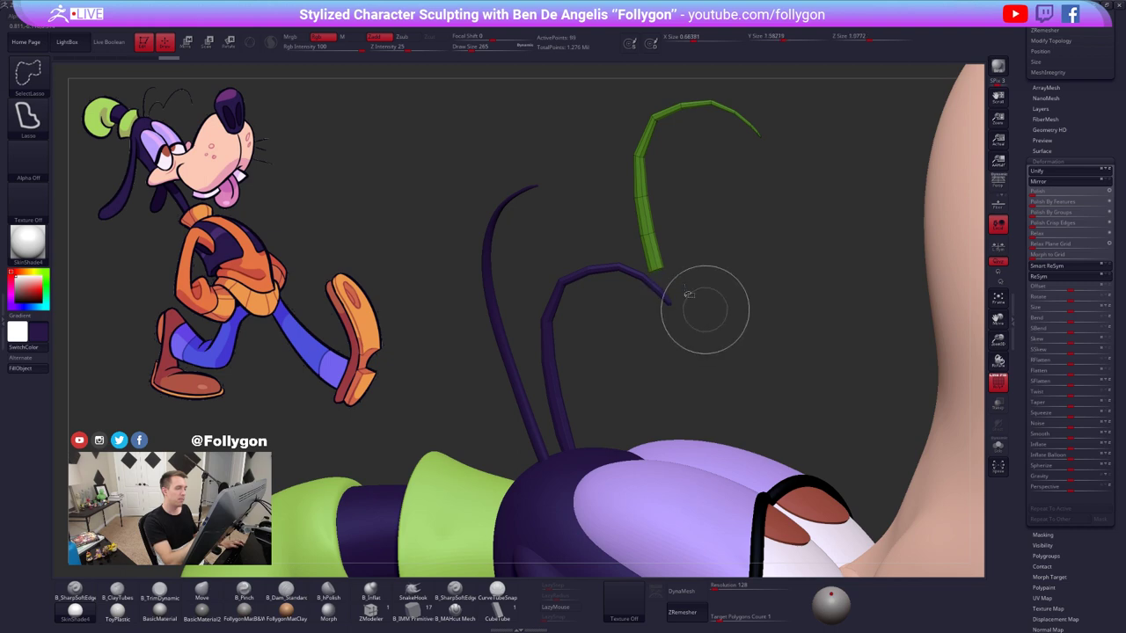
key(space)
click(702, 288)
- Select the original front strand, lasso-hide its tip and delete the hidden geometry
alt+click(665, 299)
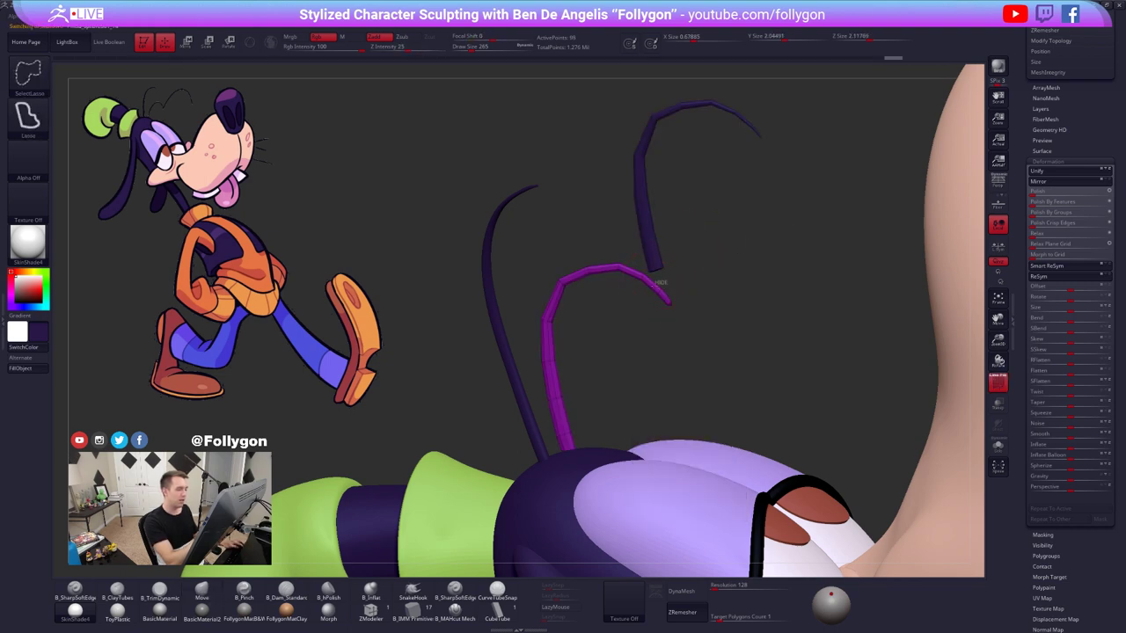
mouse_move(647, 289)
ctrl+shift+mouse_down()
mouse_move(684, 332)
mouse_move(692, 313)
ctrl+shift+mouse_up()
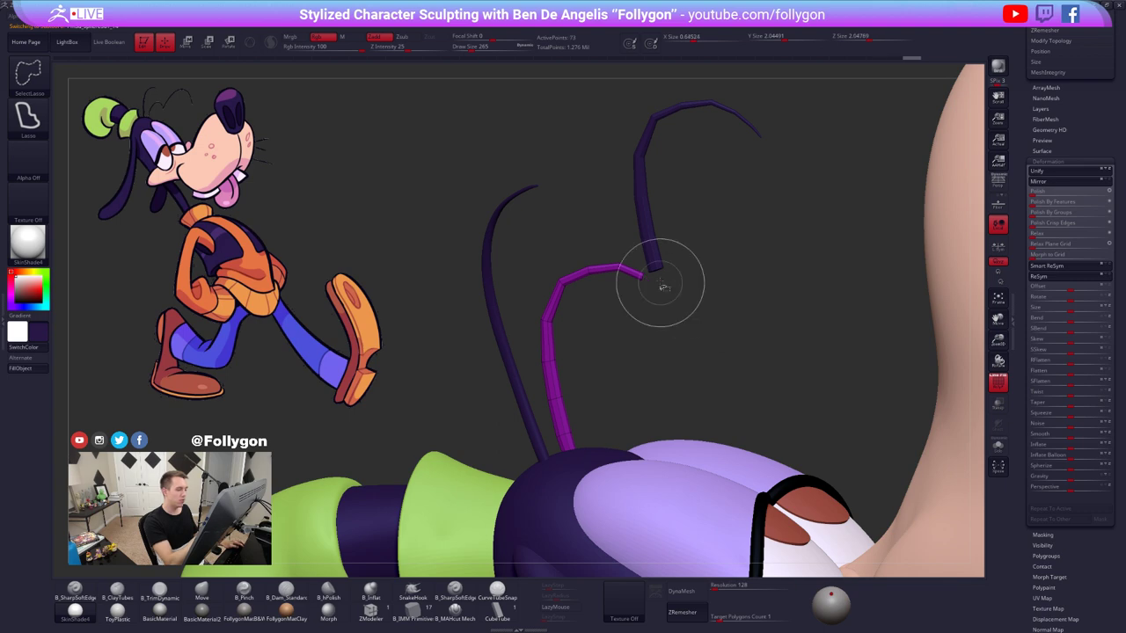
key(space)
click(693, 281)
- Merge the trimmed front strand down with its copy and give the two pieces separate polygroups
ctrl+right_drag(647, 255, 661, 322)
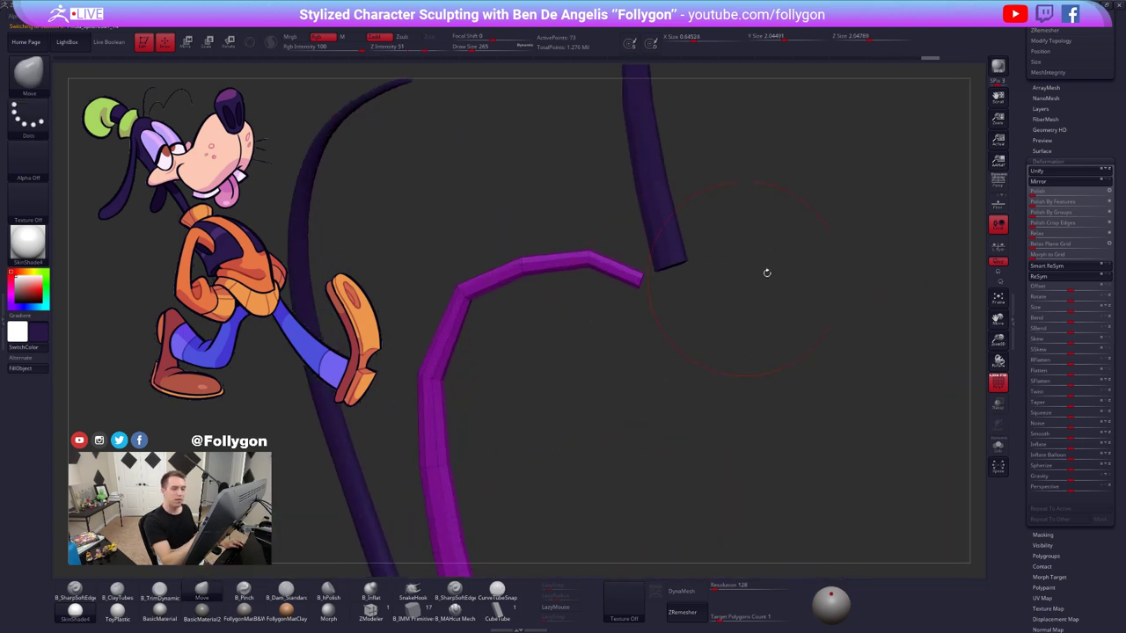
drag(1029, 167, 1028, 214)
click(1048, 206)
click(1051, 188)
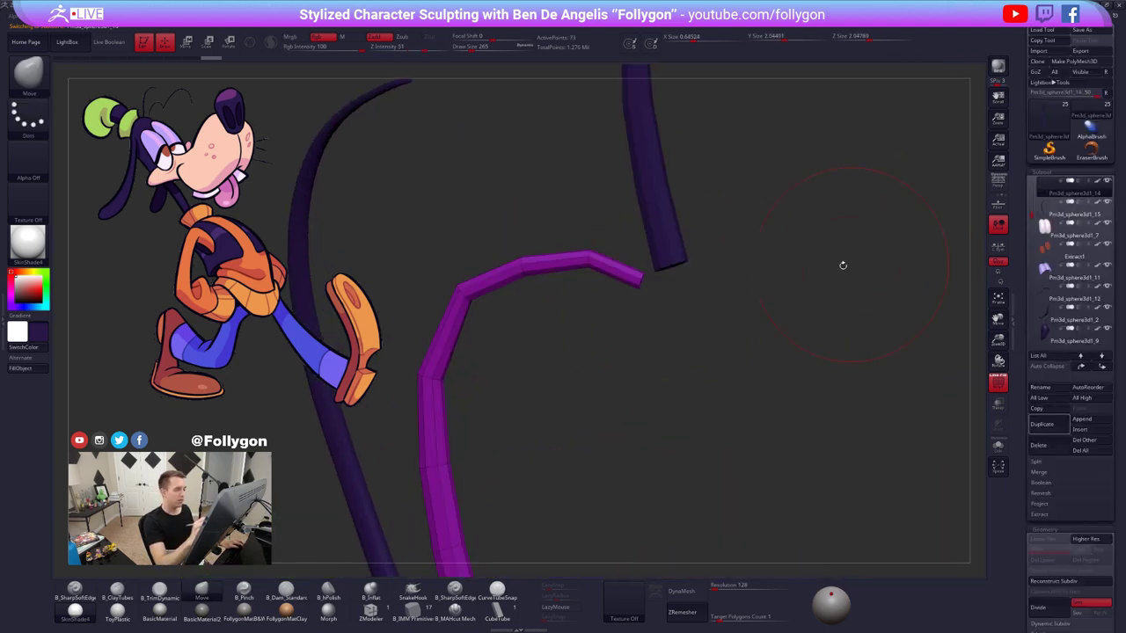
key(space)
click(821, 283)
click(792, 302)
key(space)
click(712, 296)
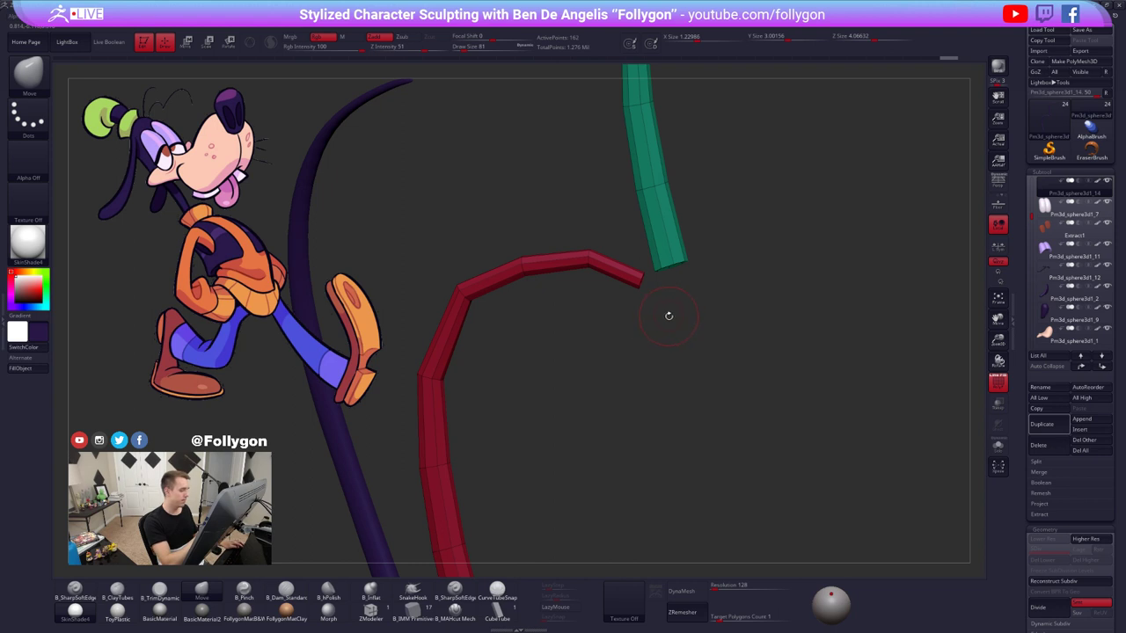
- Choose the ZModeler brush and cut a narrow polygroup band across the copied strand's open base with SliceCurve
key(shift+s)
mouse_move(668, 308)
alt+mouse_down()
mouse_move(685, 302)
mouse_move(678, 324)
alt+mouse_up()
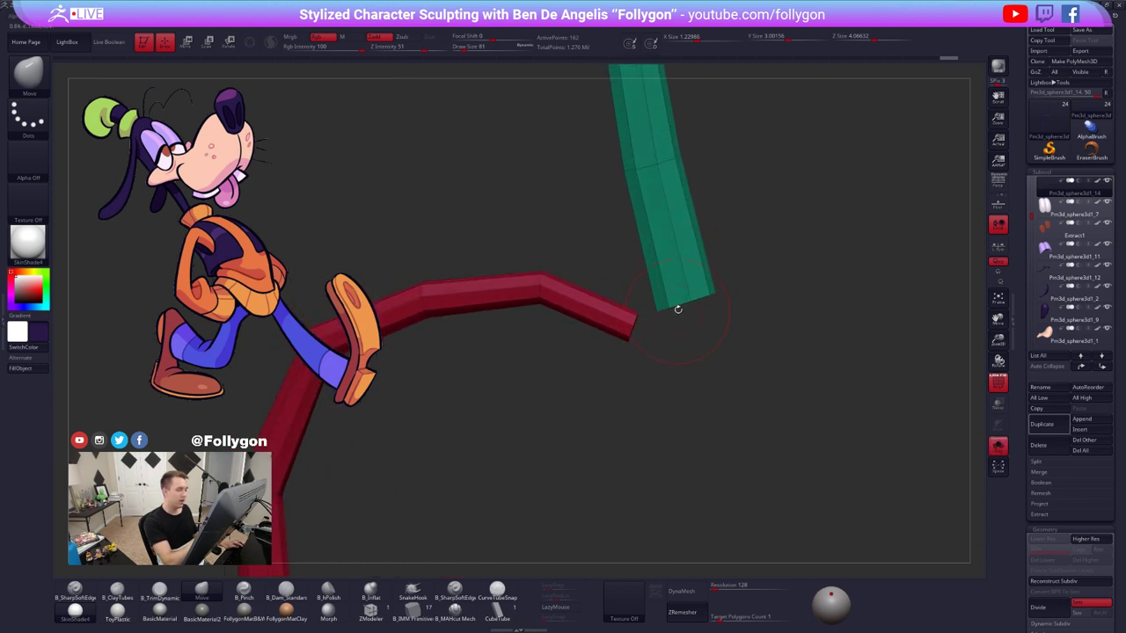
click(370, 610)
key(ctrl+shift+space)
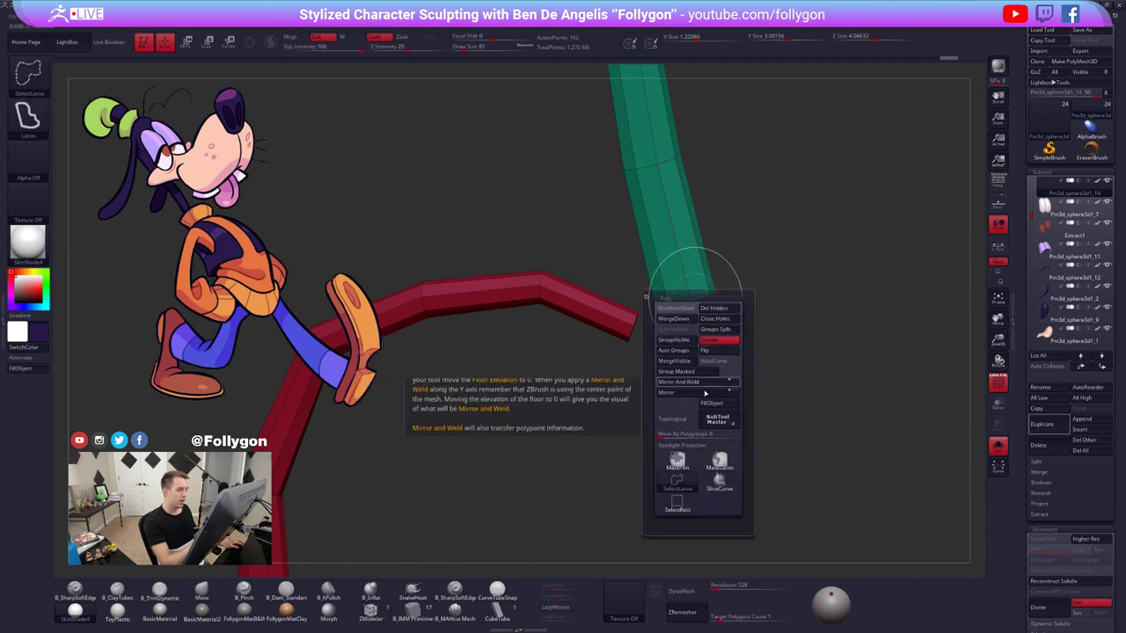
mouse_move(528, 204)
ctrl+shift+mouse_down()
mouse_move(635, 283)
mouse_move(792, 259)
mouse_move(779, 252)
ctrl+shift+mouse_up()
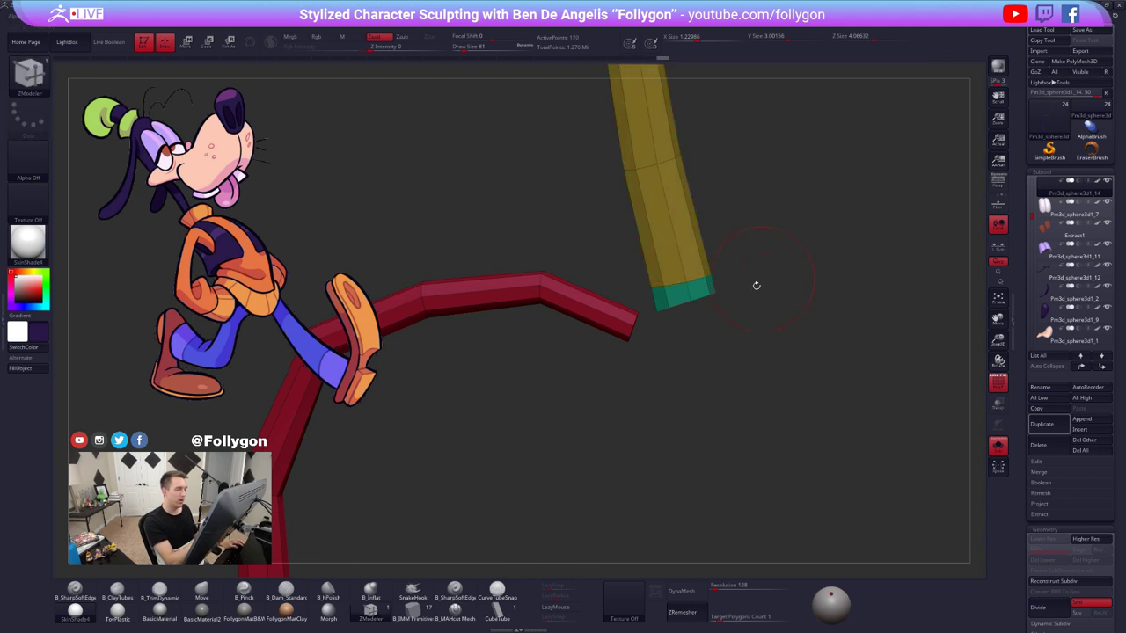
- Undo the last slice, recut a narrower band at the copied strand's base and mask everything except its open end
key(ctrl+z)
mouse_move(558, 222)
ctrl+shift+mouse_down()
mouse_move(636, 298)
mouse_move(780, 265)
ctrl+shift+mouse_up()
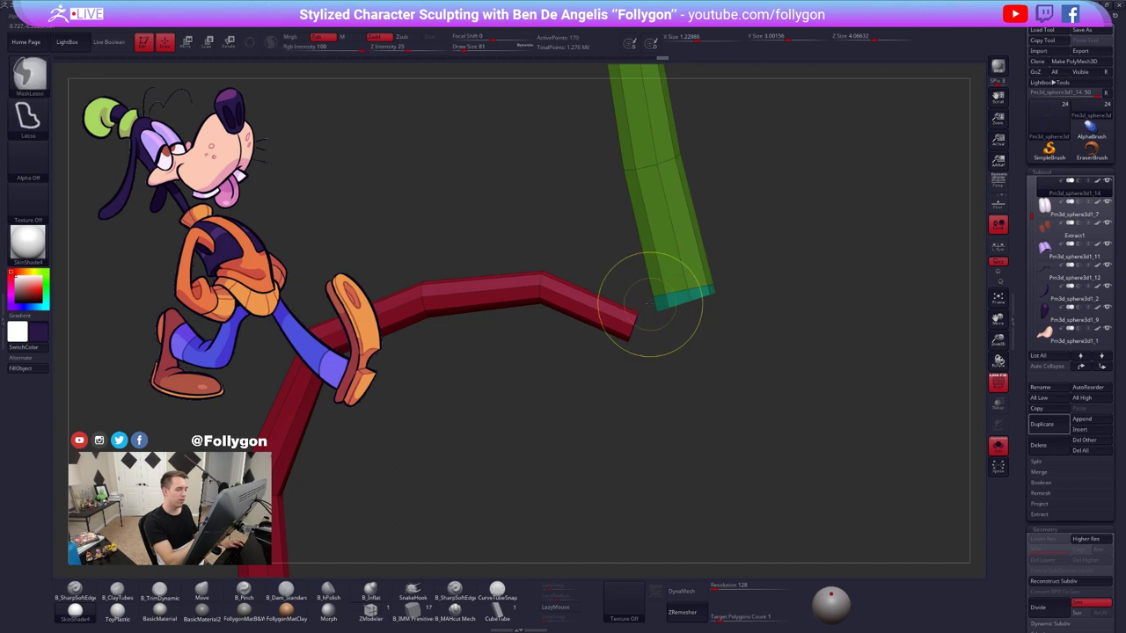
mouse_move(651, 306)
ctrl+mouse_down()
mouse_move(753, 307)
mouse_move(778, 231)
ctrl+mouse_up()
ctrl+click(764, 278)
- Rotate and move the copied strand's unmasked open end so it angles down and faces the front strand
key(r)
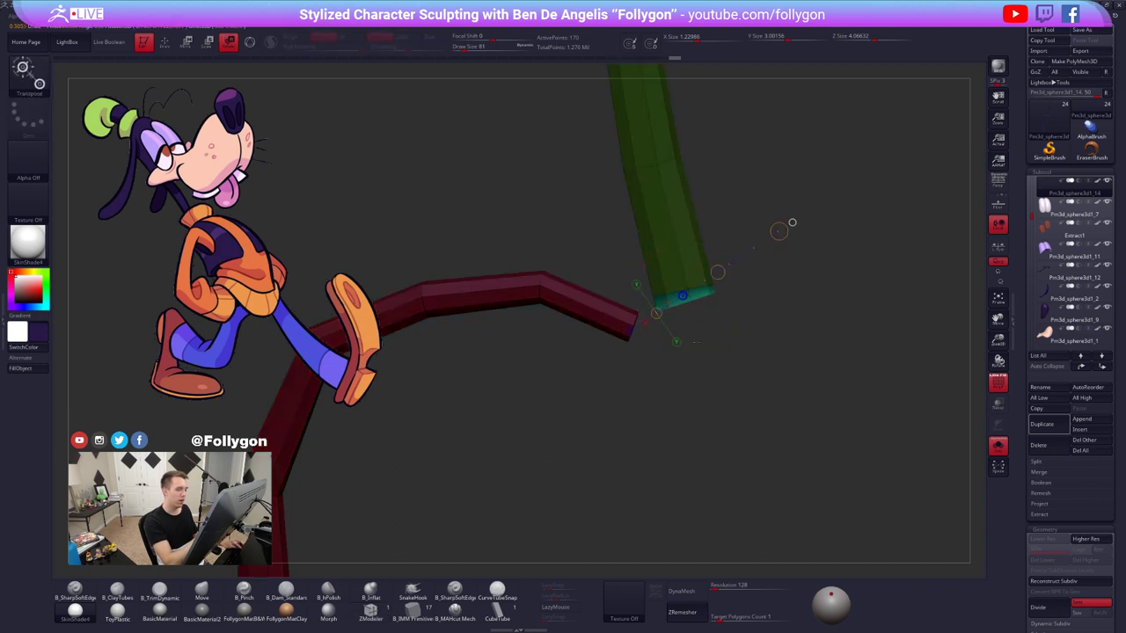
drag(674, 288, 677, 425)
key(w)
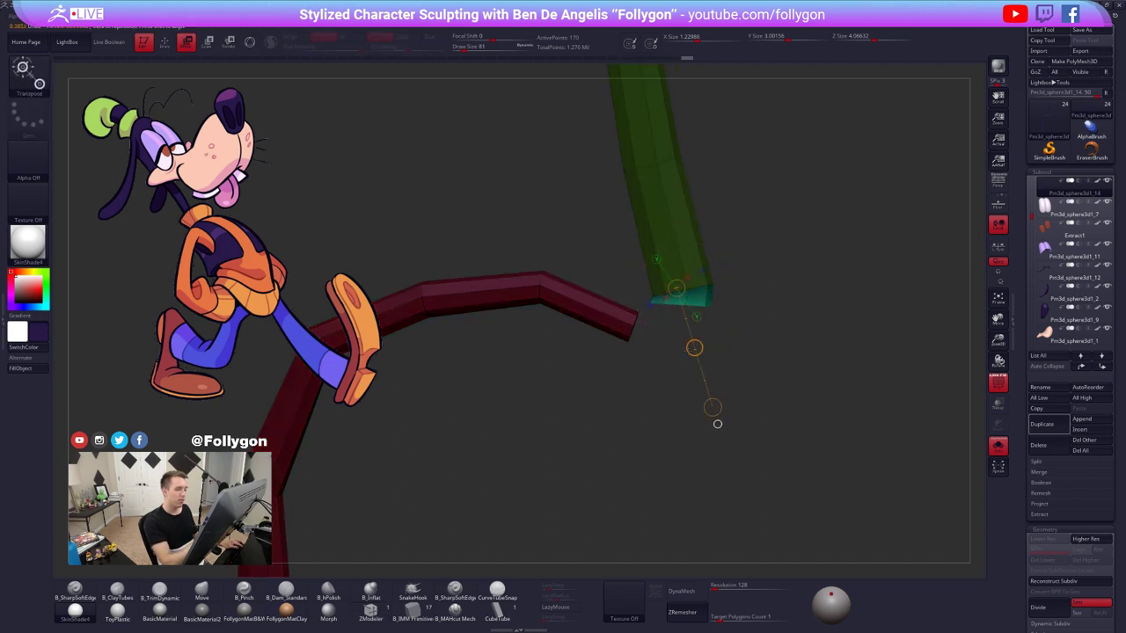
drag(695, 348, 625, 407)
key(r)
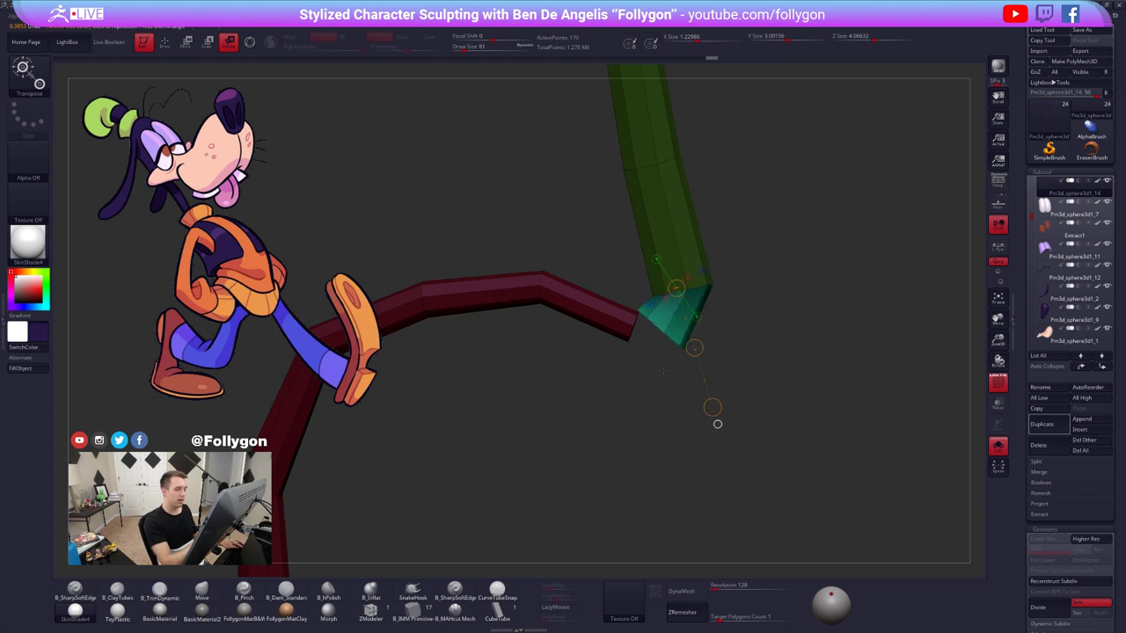
key(w)
mouse_move(695, 347)
mouse_down()
mouse_move(711, 352)
mouse_move(631, 327)
mouse_move(645, 344)
mouse_move(626, 362)
mouse_up()
key(q)
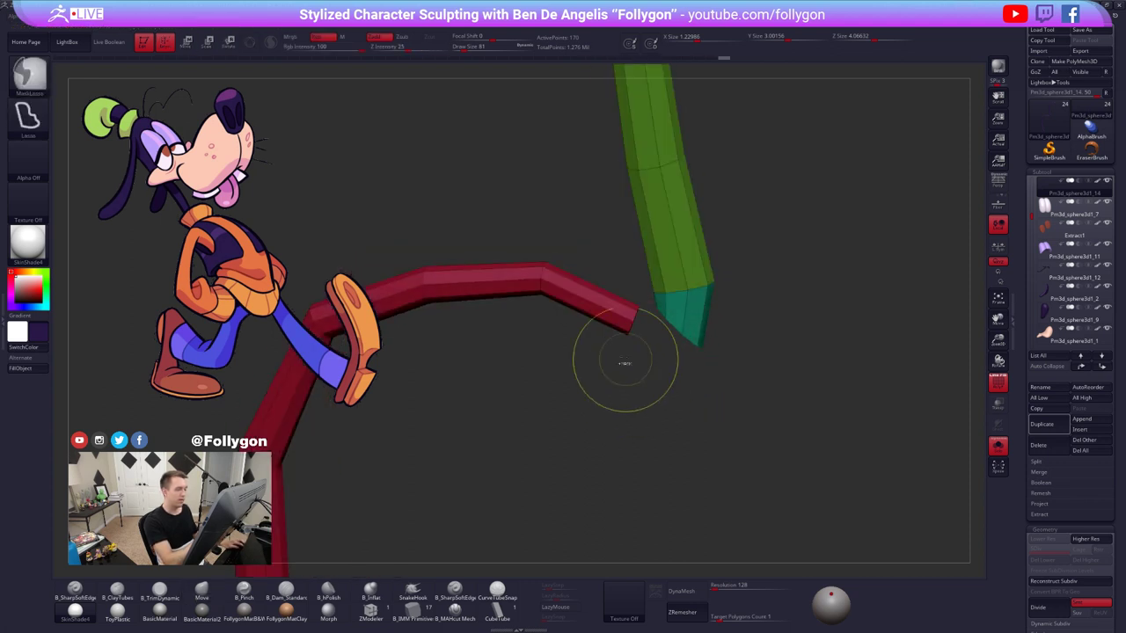
- Cut a narrow polygroup band across the front strand's open tip with SliceCurve
ctrl+shift+drag(514, 106, 630, 286)
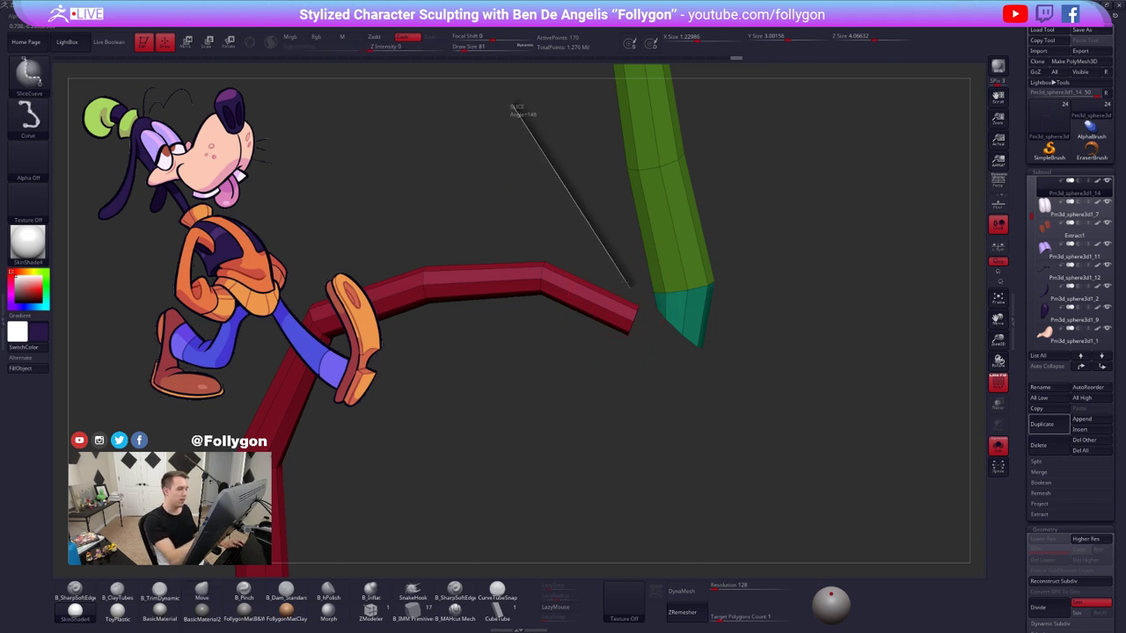
ctrl+shift+drag(597, 362, 701, 497)
mouse_move(727, 461)
alt+mouse_down()
mouse_move(624, 422)
mouse_move(635, 388)
alt+mouse_up()
alt+drag(608, 488, 614, 534)
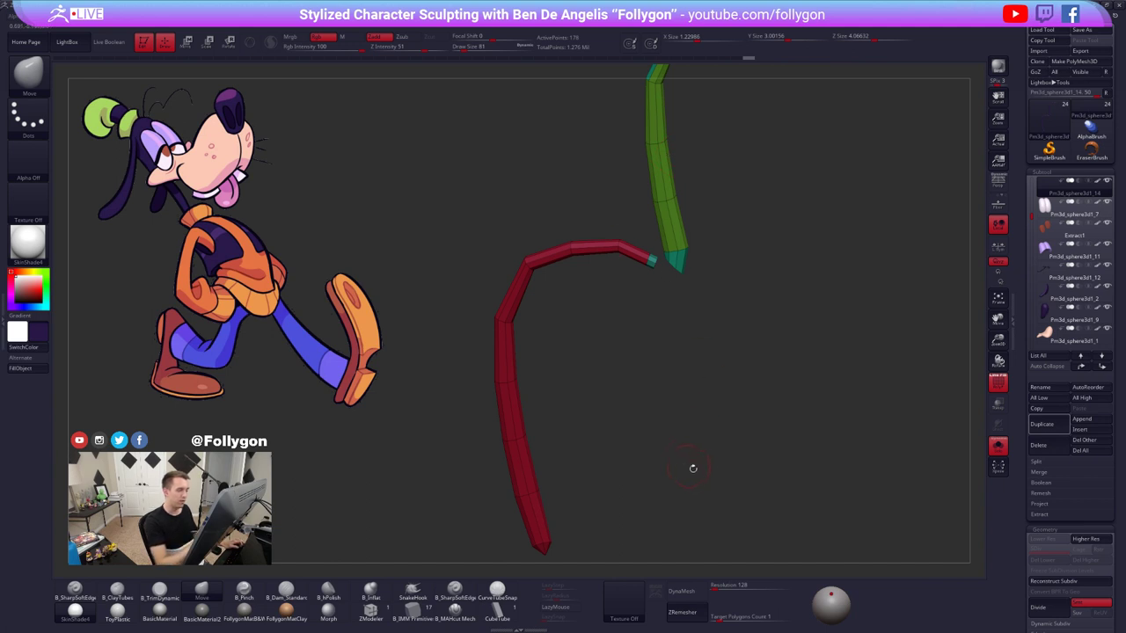
mouse_move(583, 440)
mouse_down()
mouse_move(644, 429)
mouse_move(586, 410)
mouse_up()
mouse_move(757, 444)
ctrl+shift+mouse_down()
mouse_move(606, 370)
mouse_move(591, 375)
ctrl+shift+mouse_up()
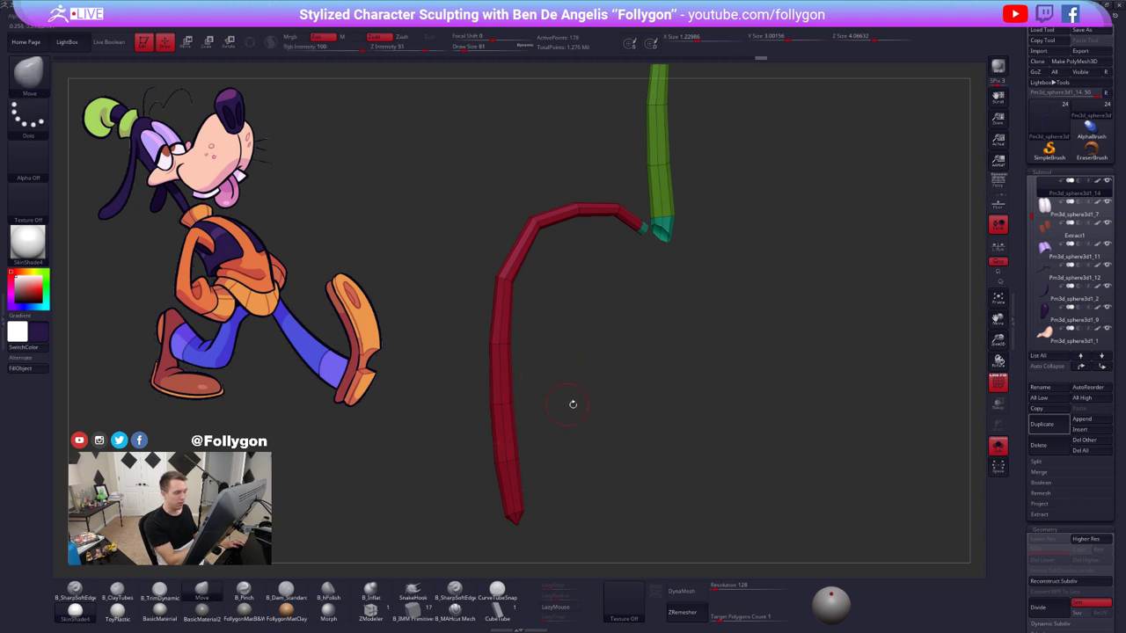
mouse_move(524, 385)
mouse_down()
mouse_move(492, 384)
mouse_move(533, 380)
mouse_up()
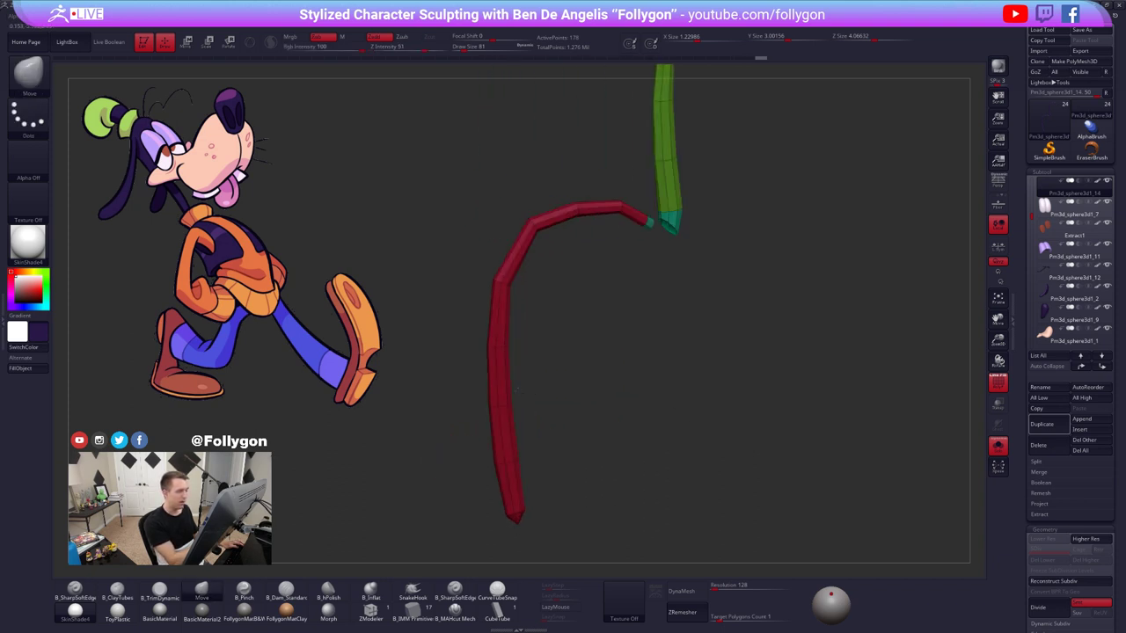
mouse_move(629, 246)
alt+mouse_down()
mouse_move(570, 311)
mouse_move(609, 295)
mouse_move(573, 322)
mouse_move(607, 250)
alt+mouse_up()
- Mask all but the front strand's open tip, and rotate and move that tip downward to face the copied strand's base
mouse_move(576, 314)
ctrl+mouse_down()
mouse_move(634, 315)
mouse_move(635, 304)
ctrl+mouse_up()
ctrl+click(704, 396)
key(r)
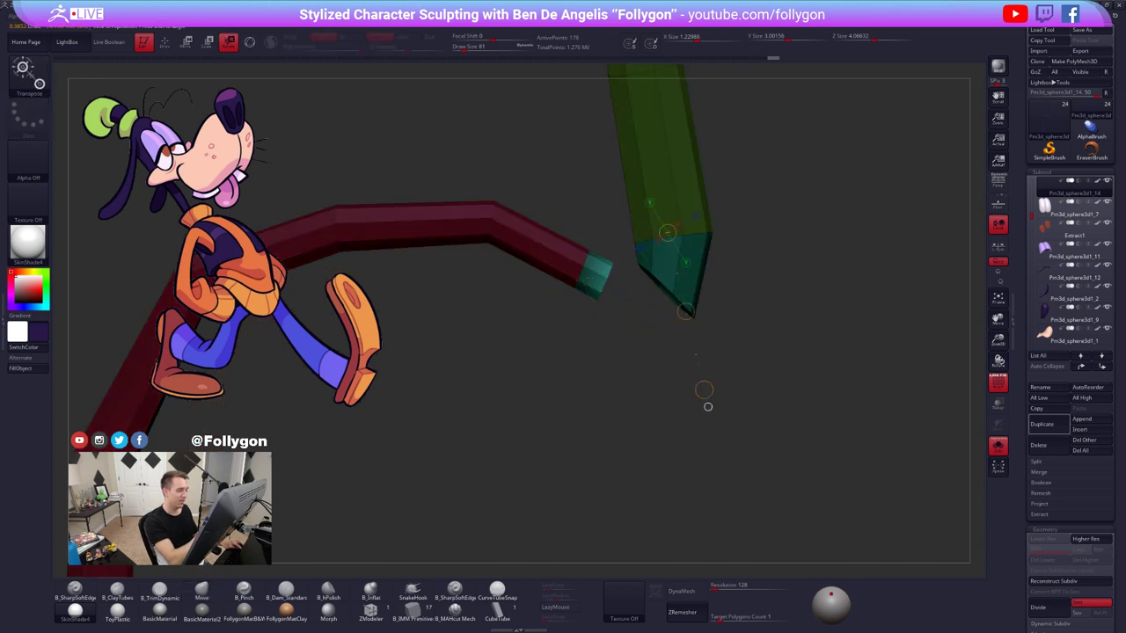
drag(588, 263, 620, 394)
key(w)
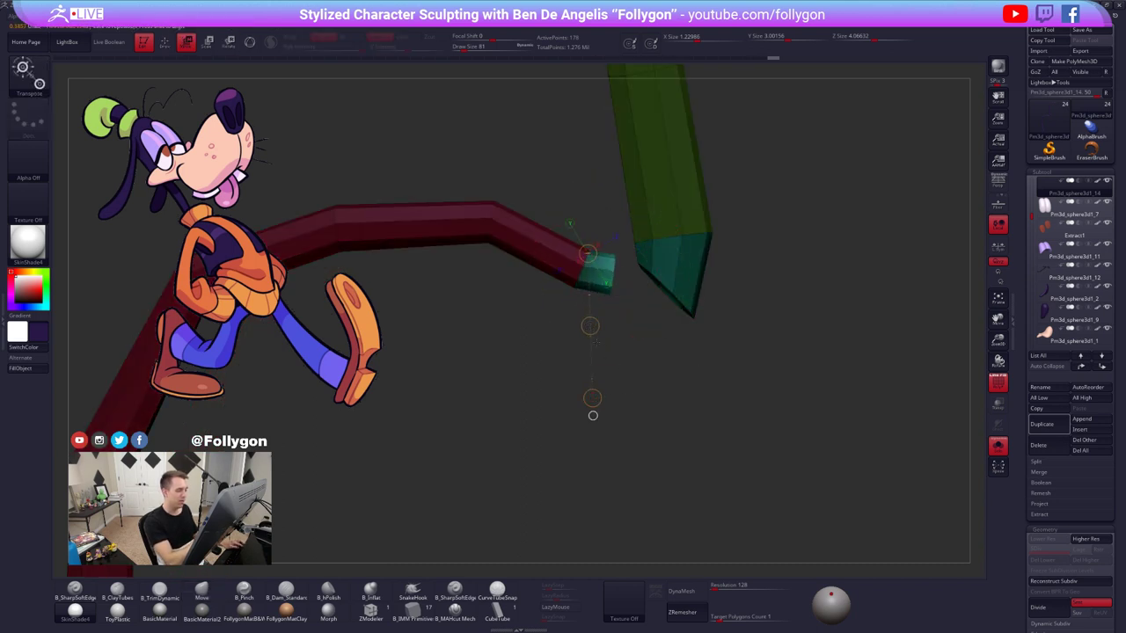
drag(591, 327, 592, 364)
right_drag(605, 333, 614, 339)
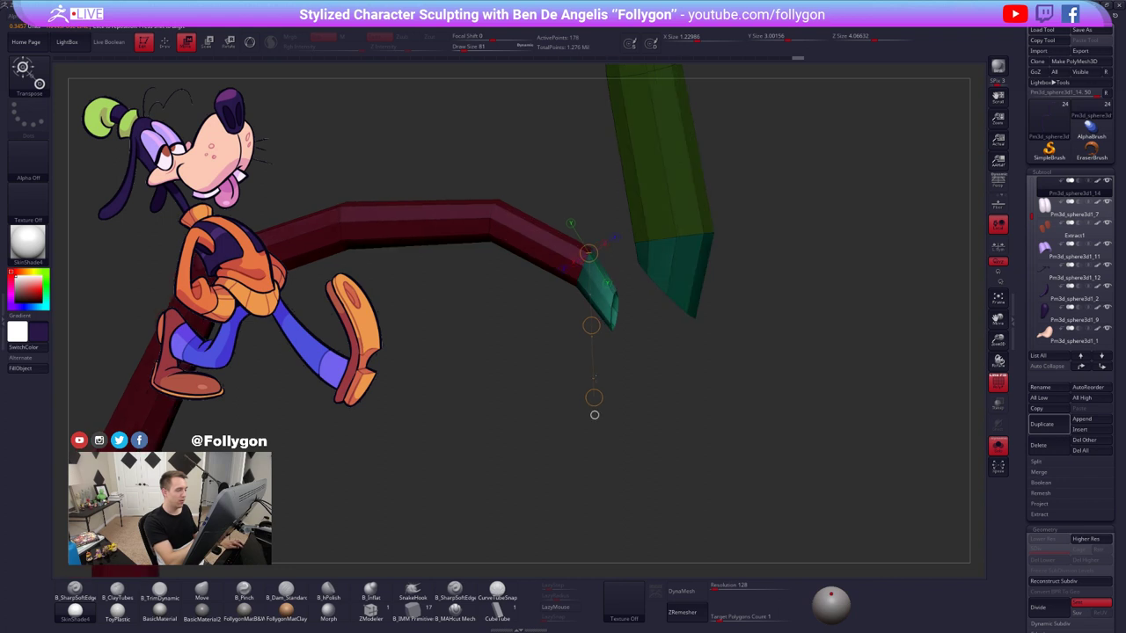
click(594, 415)
drag(722, 247, 744, 238)
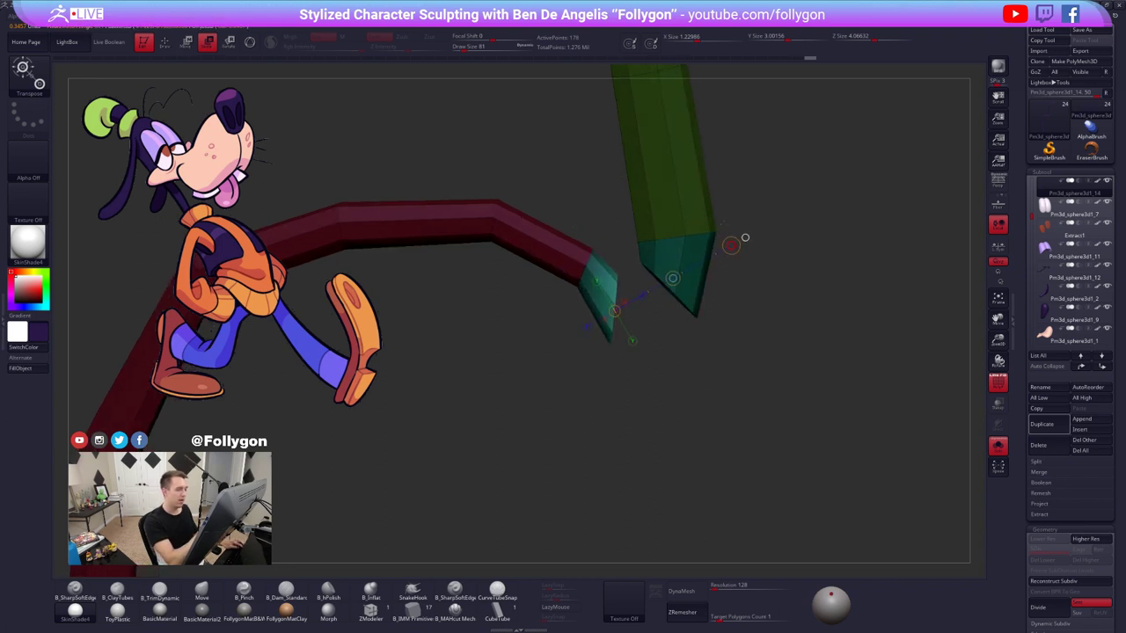
key(r)
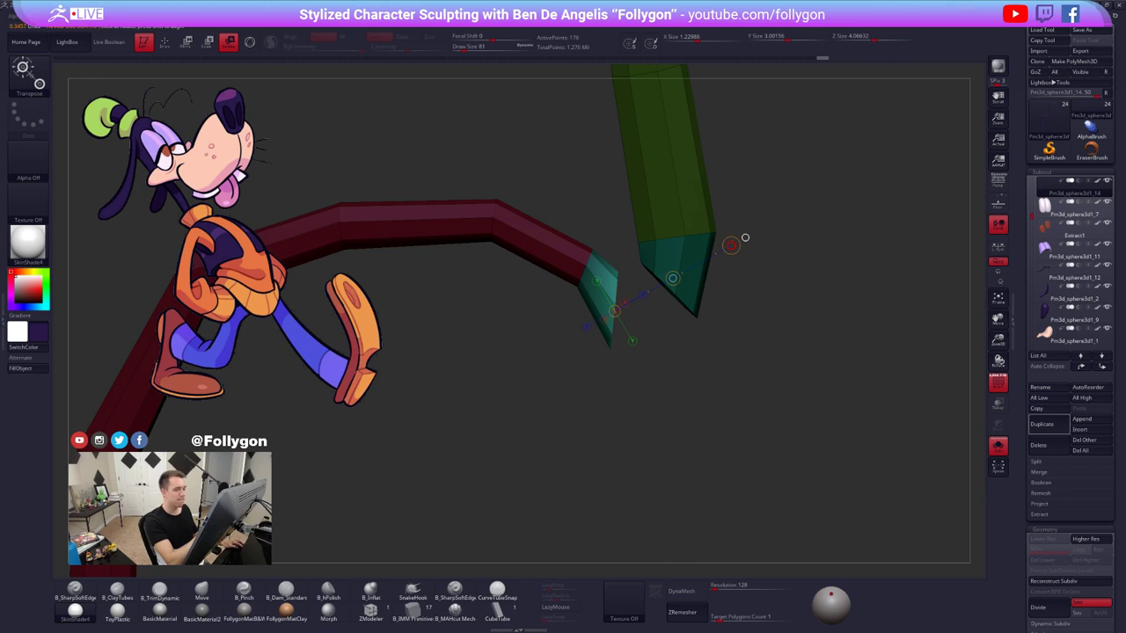
- Mask all but the copied strand's open end, shift it slightly down toward the front strand and clear the mask
ctrl+click(745, 238)
mouse_move(637, 254)
ctrl+mouse_down()
mouse_move(774, 329)
mouse_move(787, 322)
ctrl+mouse_up()
ctrl+click(788, 322)
mouse_move(697, 356)
ctrl+mouse_down()
mouse_move(638, 256)
mouse_move(716, 286)
mouse_move(666, 307)
mouse_move(673, 438)
ctrl+mouse_up()
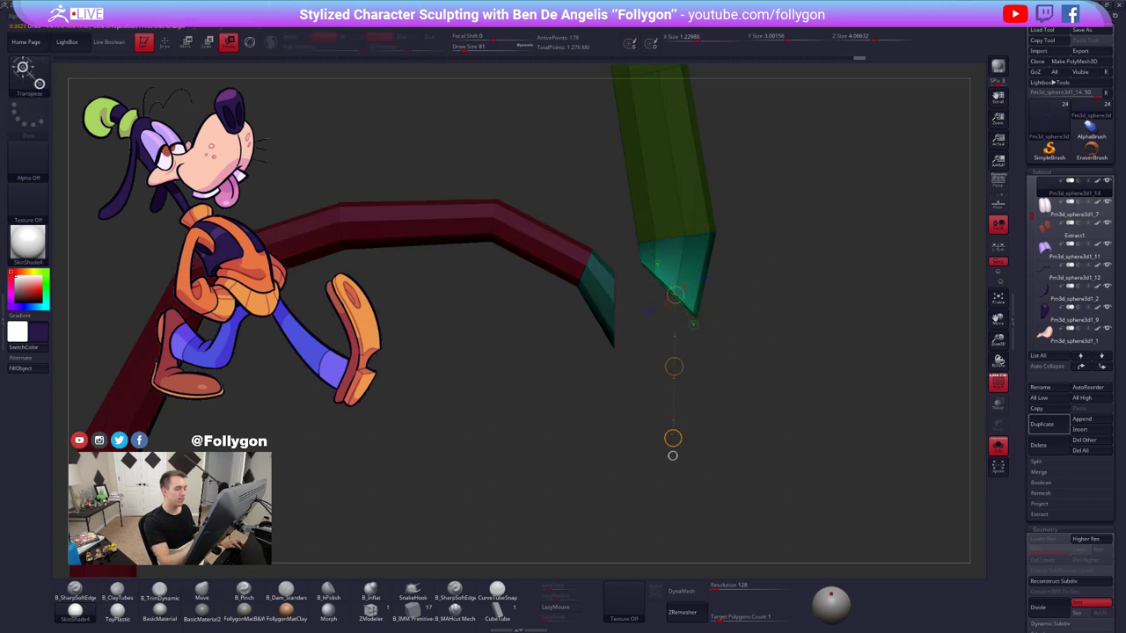
key(w)
drag(674, 366, 657, 377)
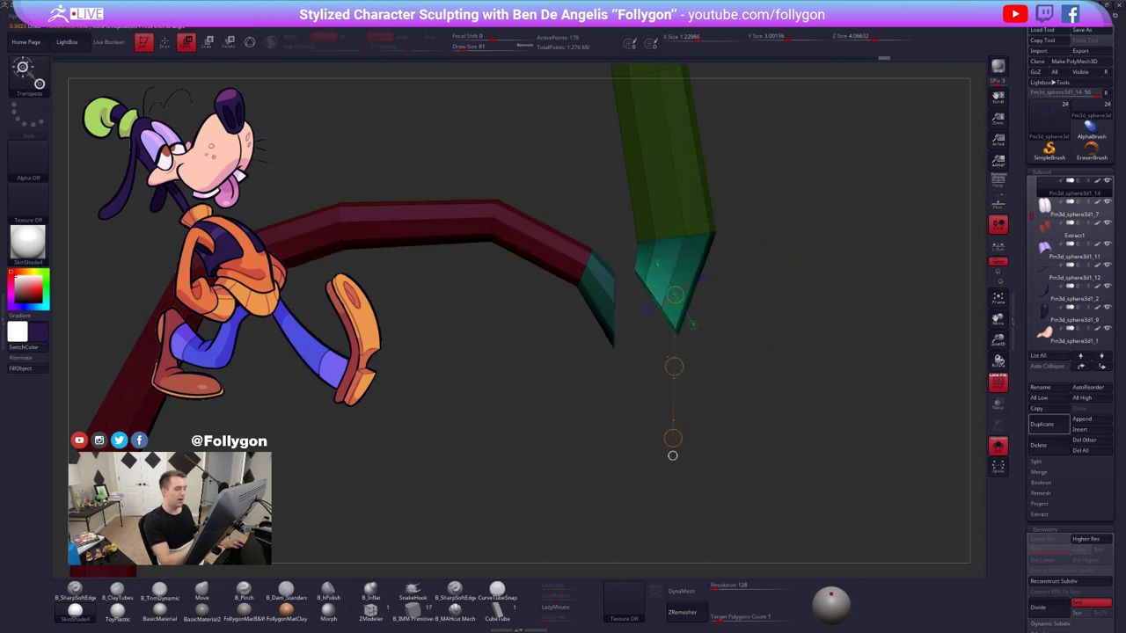
key(q)
ctrl+drag(737, 342, 712, 324)
- Set the ZModeler edge action to Bridge with the two-edge target and bridge the first facing edges of both strand openings
click(371, 609)
ctrl+right_drag(662, 283, 656, 329)
key(space)
click(581, 316)
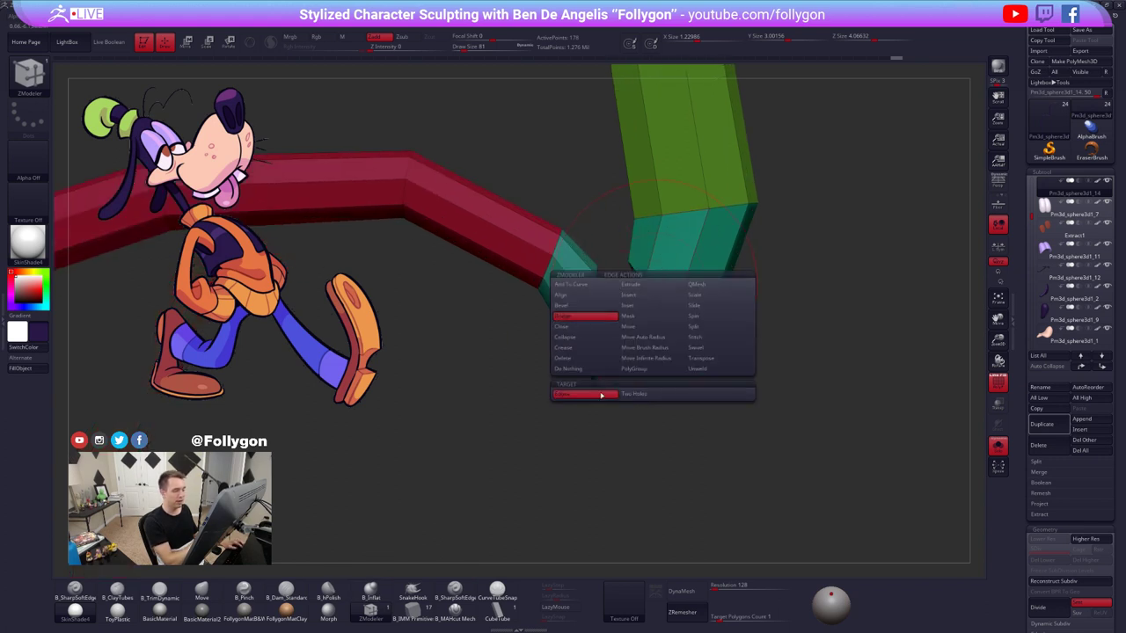
click(659, 295)
right_drag(658, 296, 740, 340)
click(602, 294)
click(707, 304)
click(640, 359)
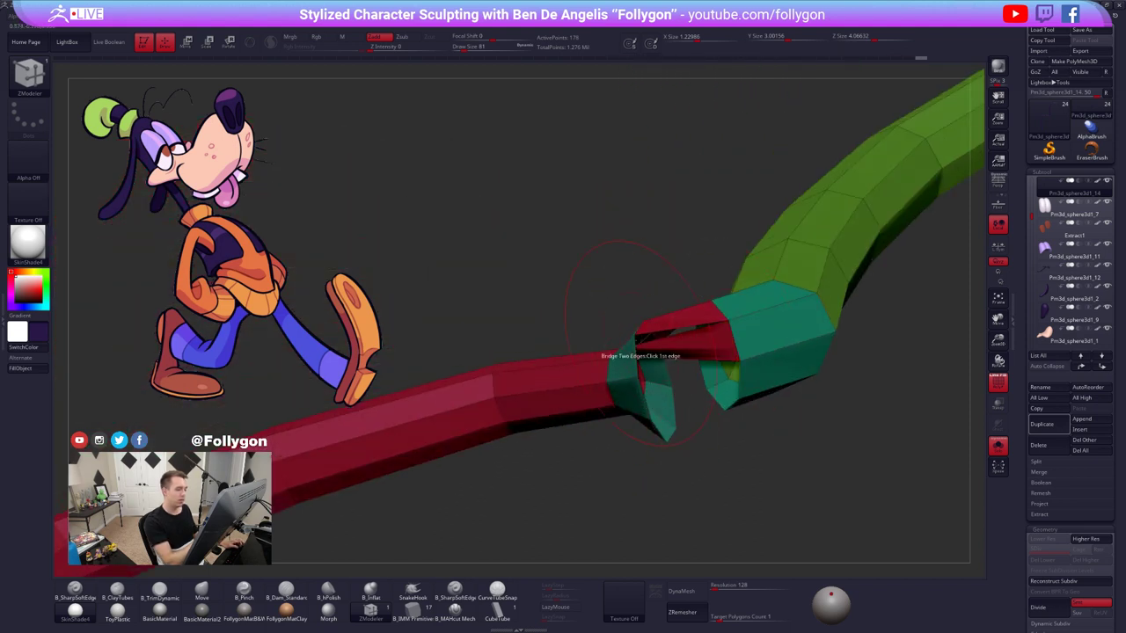
- Bridge the remaining pairs of open edges around the gap to close the joint between the two strands
right_drag(638, 308, 700, 339)
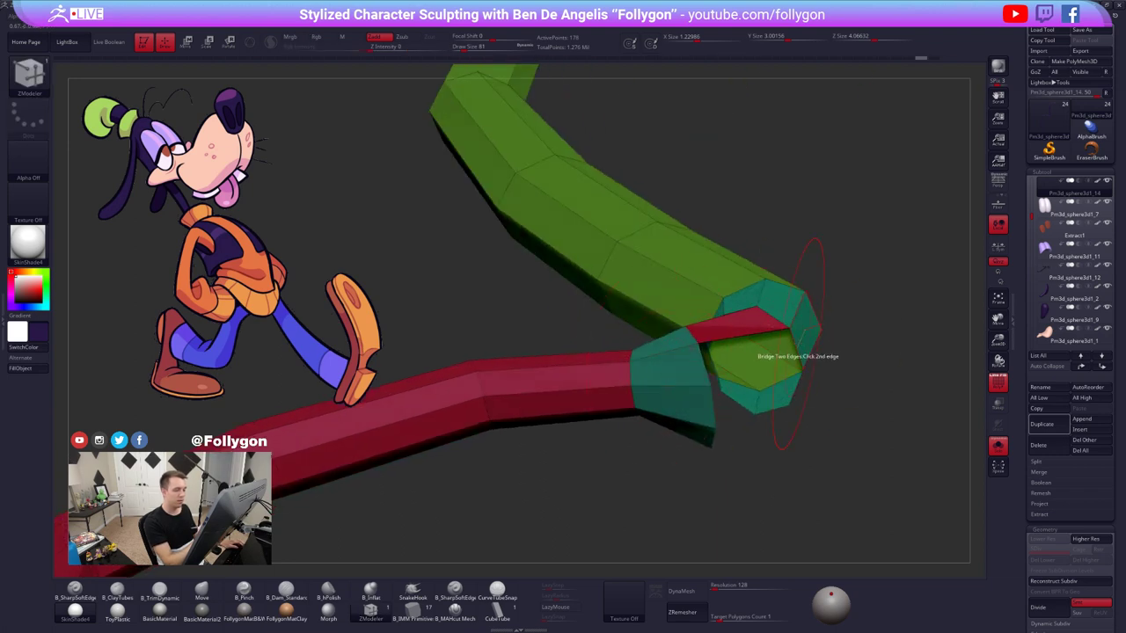
click(795, 345)
right_drag(773, 350, 659, 354)
drag(656, 364, 686, 365)
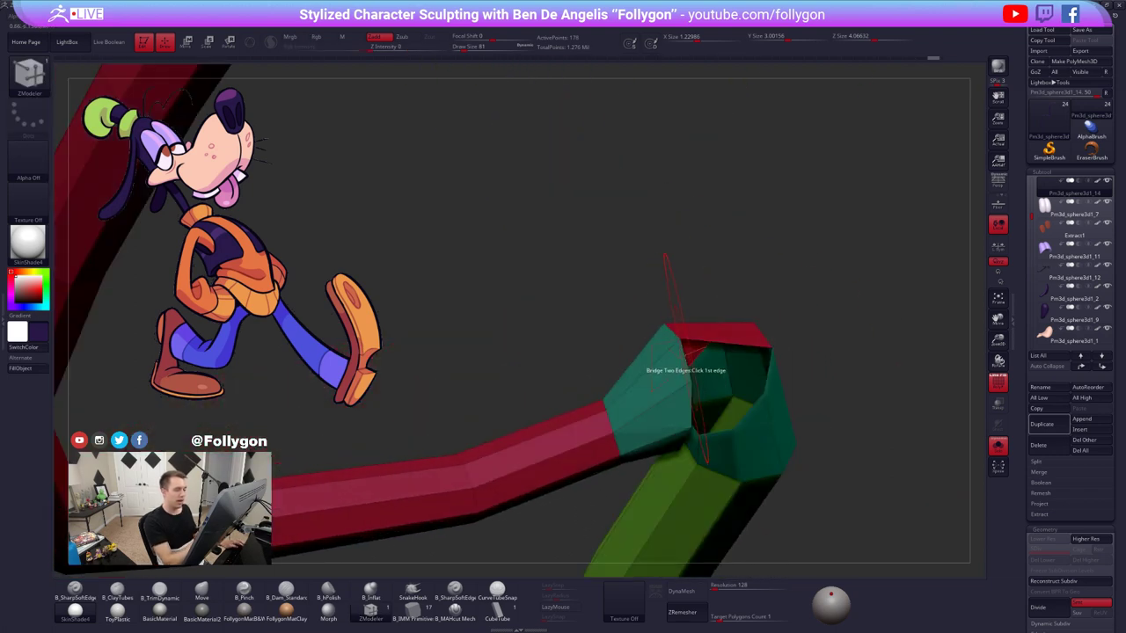
click(743, 349)
click(769, 370)
mouse_move(769, 370)
right_down()
mouse_move(739, 371)
mouse_move(733, 332)
right_up()
click(632, 277)
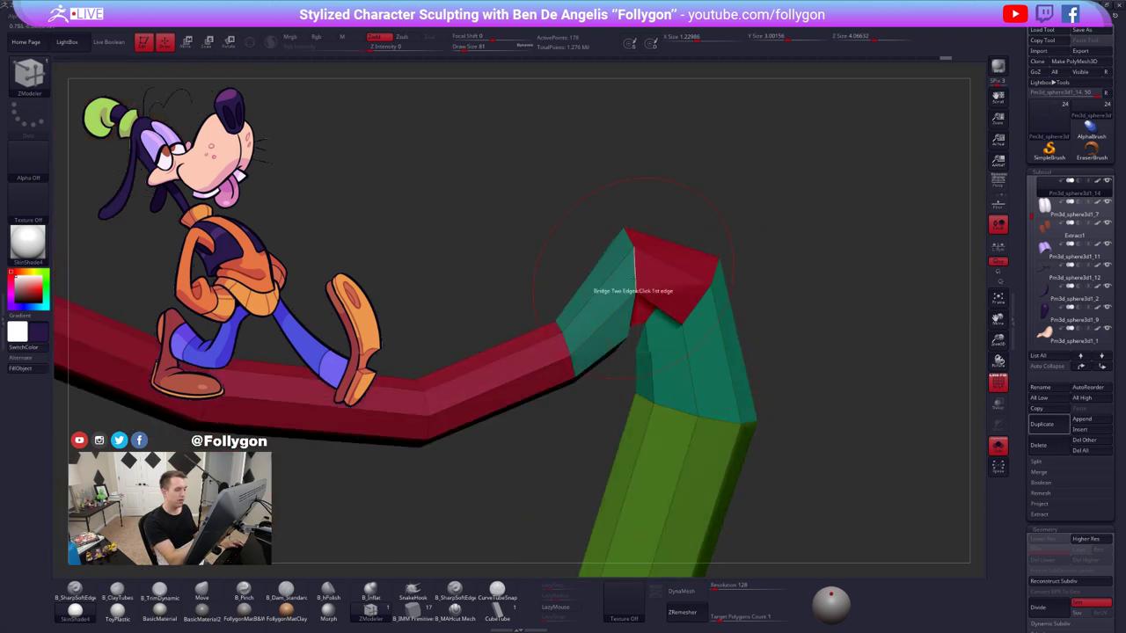
mouse_move(637, 280)
right_down()
mouse_move(667, 343)
mouse_move(636, 308)
right_up()
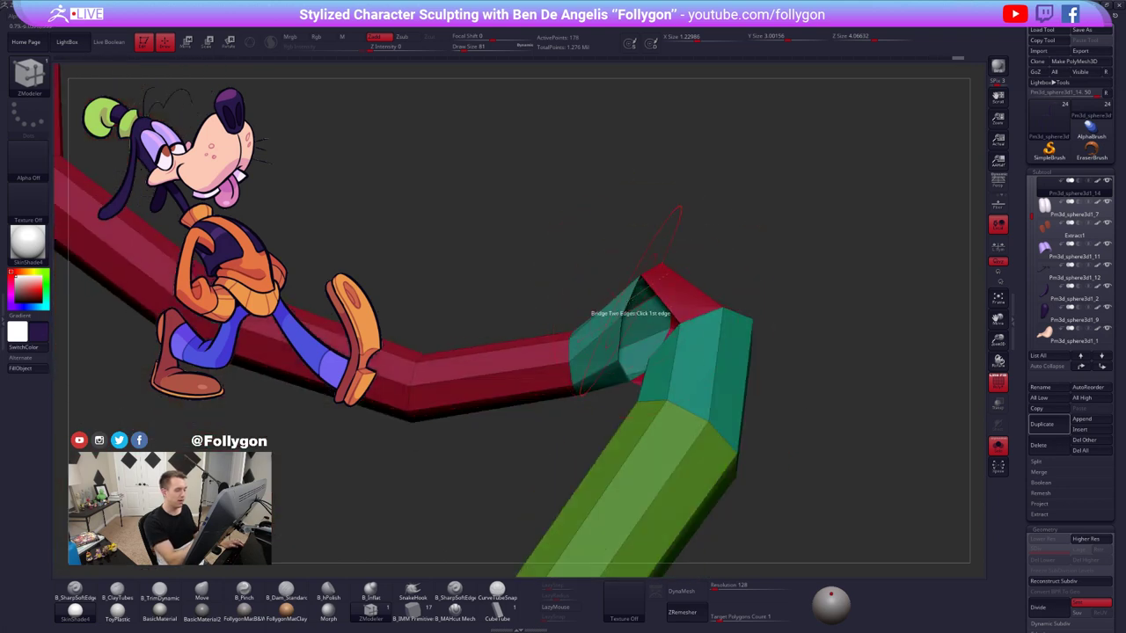
right_drag(670, 352, 651, 327)
click(631, 303)
click(660, 308)
mouse_move(665, 371)
right_down()
mouse_move(634, 356)
mouse_move(643, 331)
mouse_move(648, 388)
mouse_move(608, 308)
mouse_move(661, 350)
mouse_move(638, 351)
mouse_move(623, 463)
mouse_move(691, 373)
right_up()
click(613, 309)
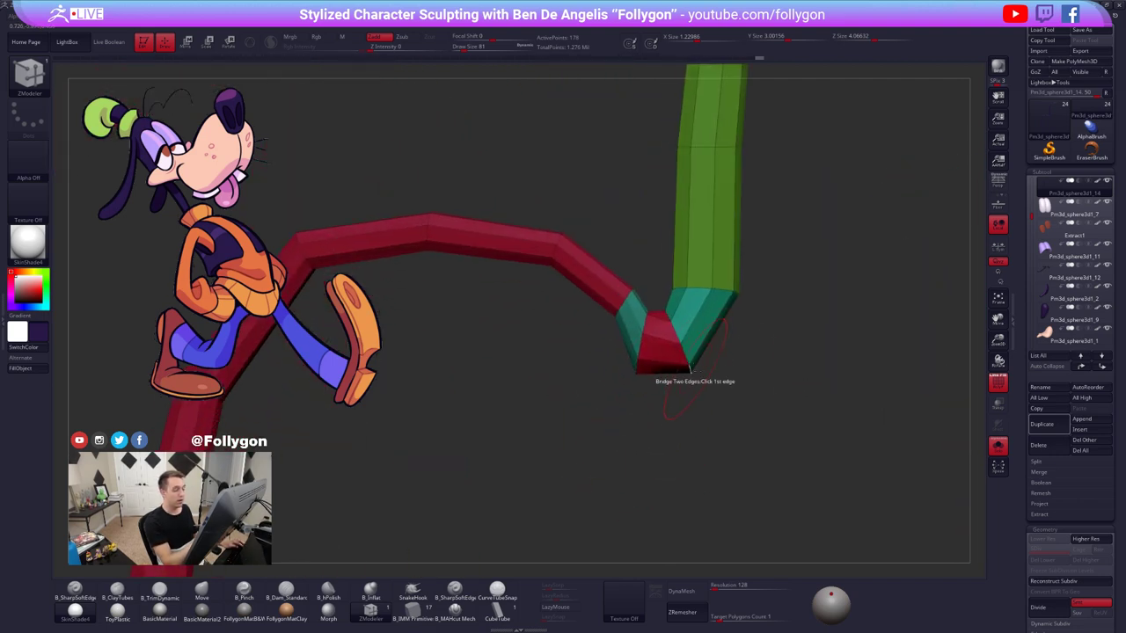
- Choose the Move brush and slice the bridged section vertically through its middle
key(b)
key(m)
key(v)
key(ctrl+shift+f)
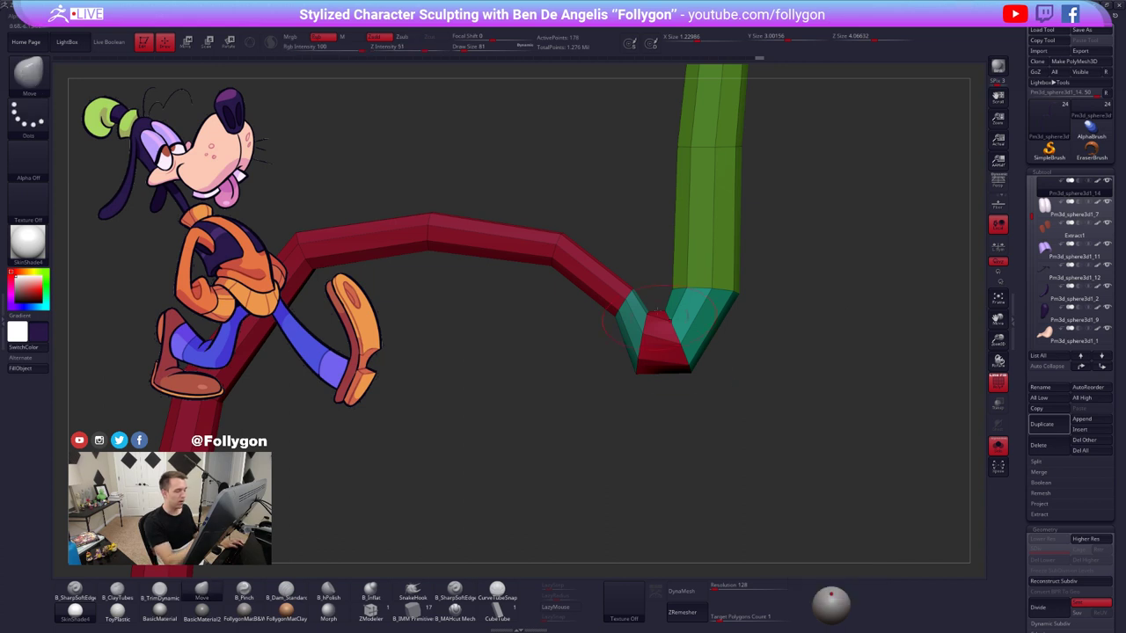
ctrl+shift+drag(656, 254, 667, 493)
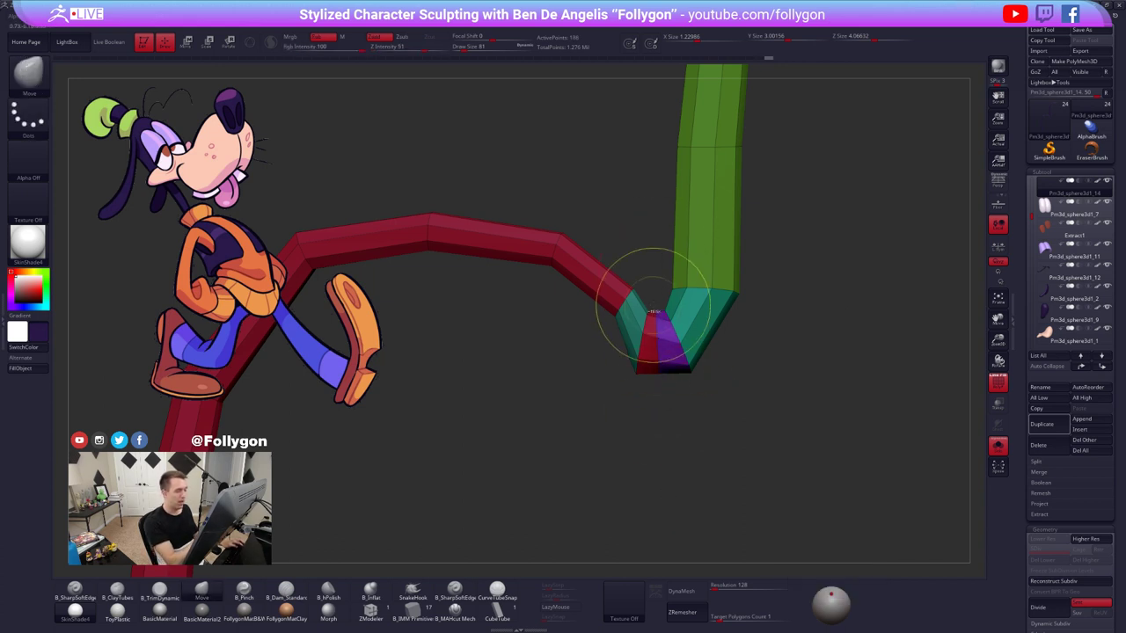
- Mask all but the bridge's middle loop and move it down to form a pointed joint
ctrl+drag(653, 308, 671, 422)
ctrl+drag(659, 300, 658, 296)
ctrl+click(666, 470)
key(w)
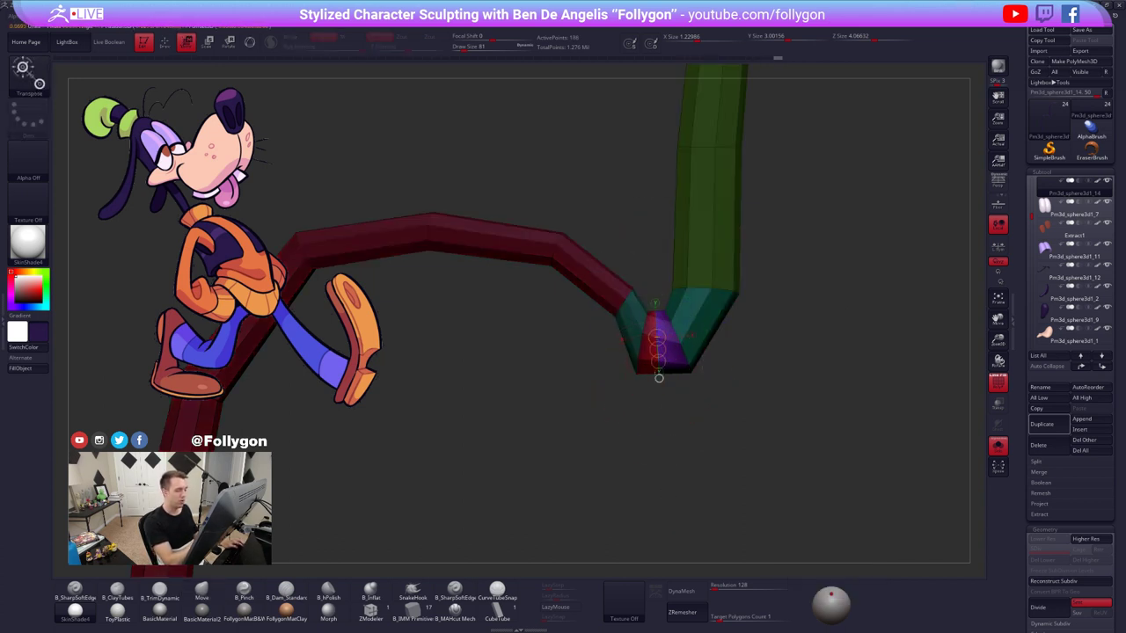
mouse_move(657, 388)
mouse_down()
mouse_move(656, 411)
mouse_move(729, 386)
mouse_up()
key(q)
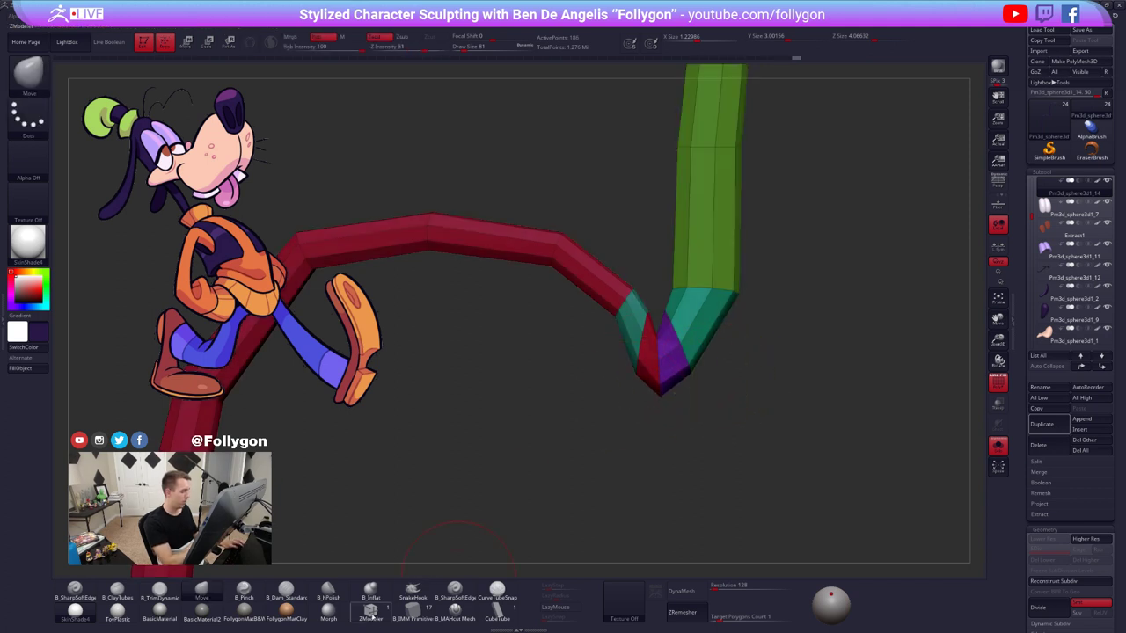
- Set the ZModeler edge action to Crease and crease the complete edge loop through the middle of the joint
click(370, 612)
alt+drag(563, 440, 607, 466)
key(space)
click(613, 399)
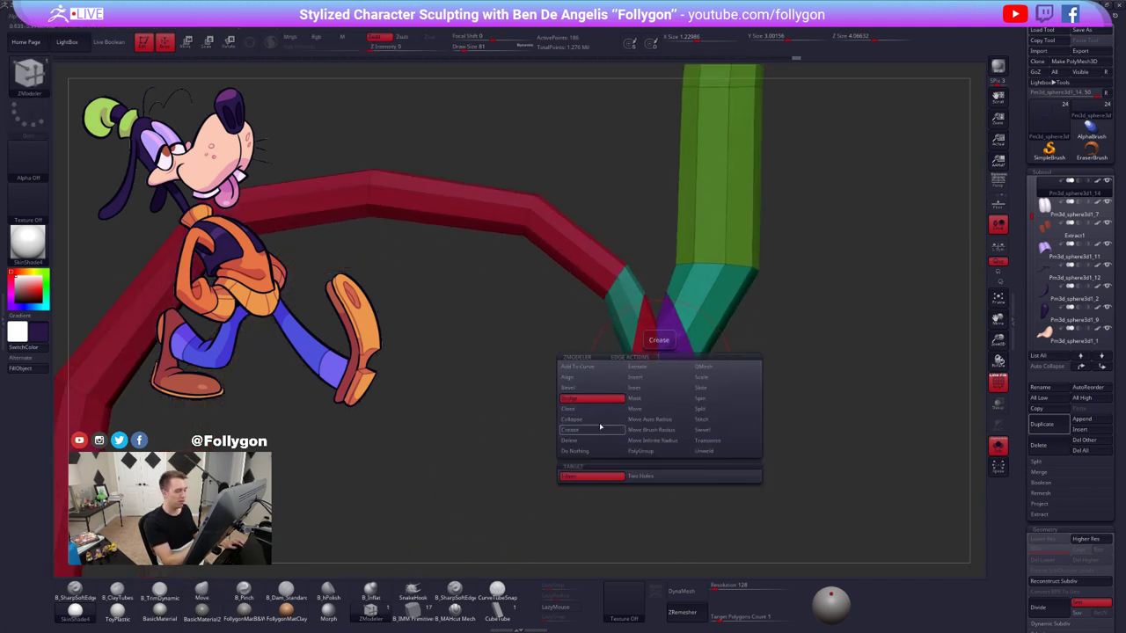
click(599, 430)
click(661, 357)
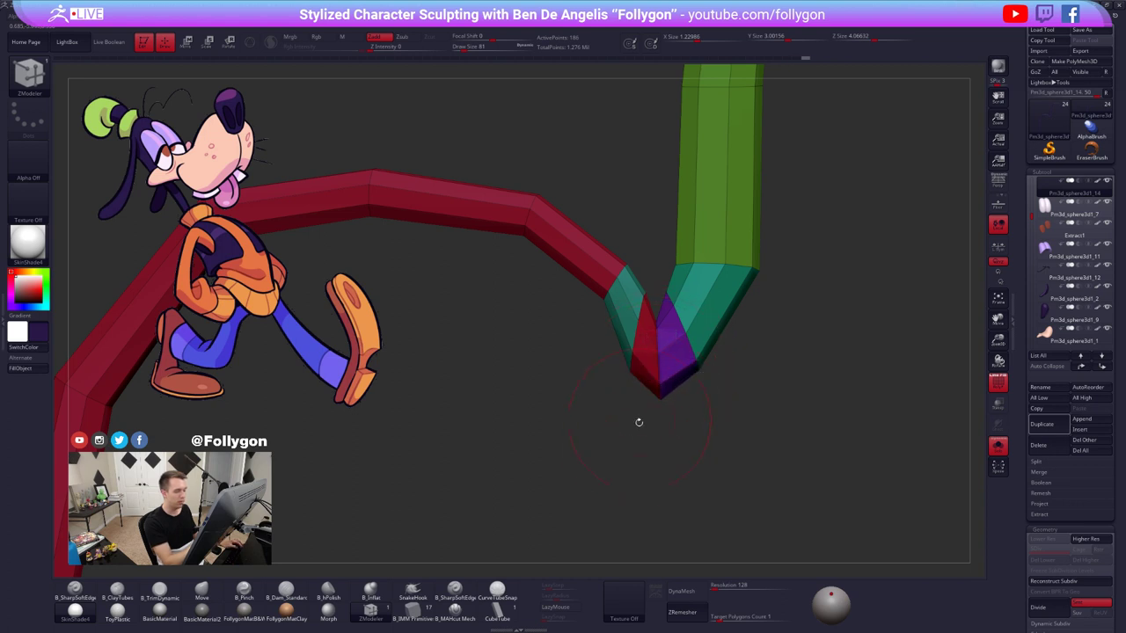
- Set the ZModeler edge action to Delete and remove the complete edge loops on both sides of the pointed joint
key(space)
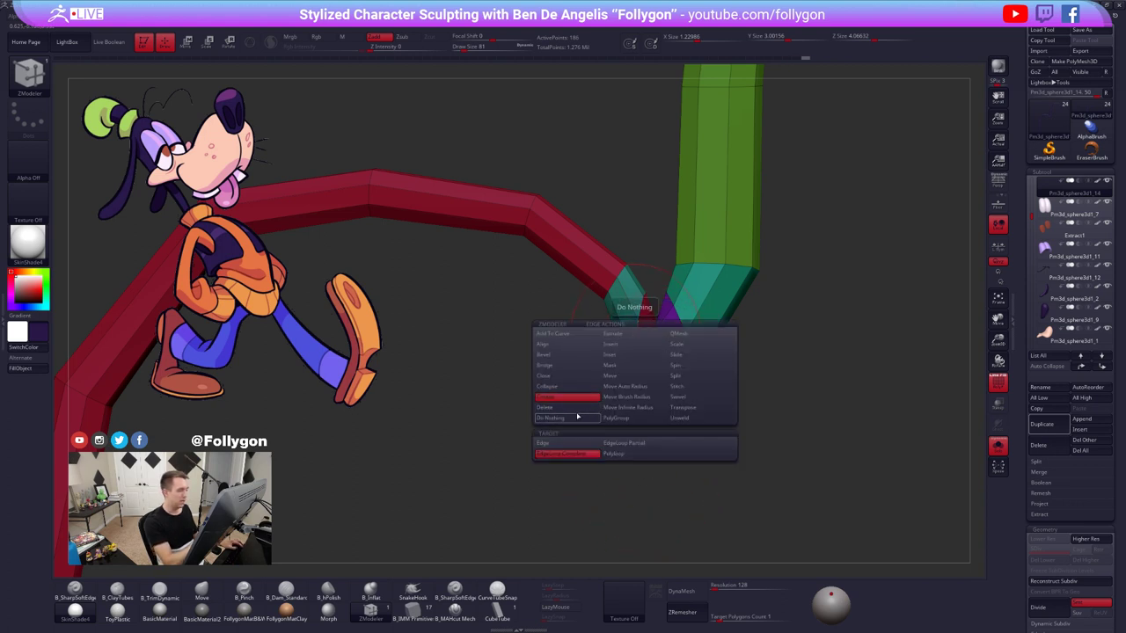
click(577, 408)
click(640, 333)
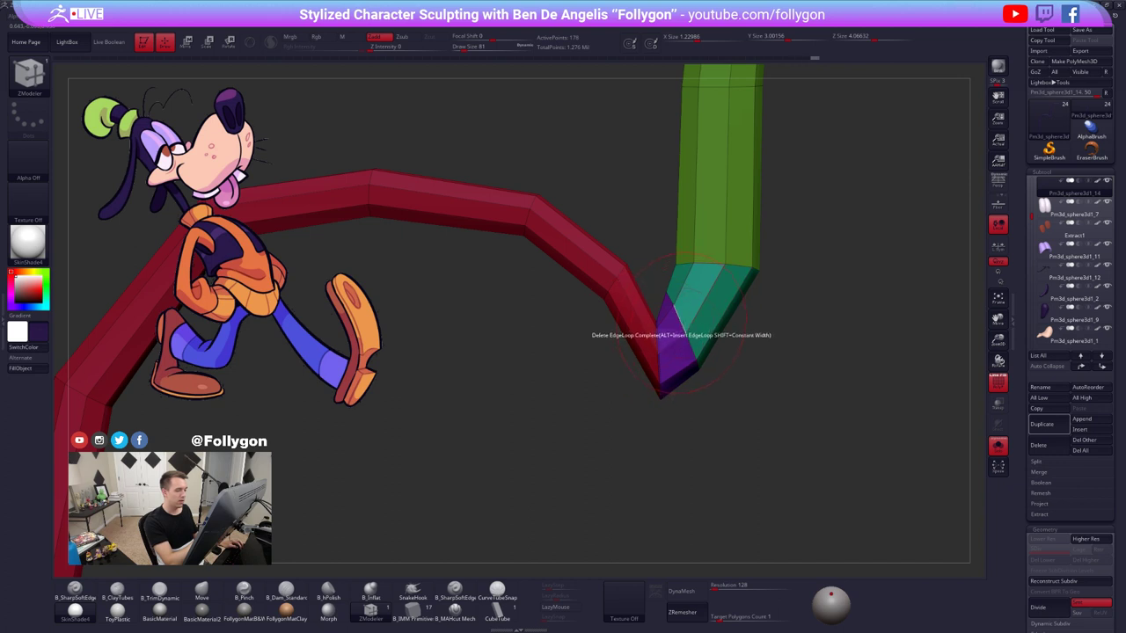
click(689, 325)
- Preview the joined strands with smooth subdivision, and return to the low-resolution mesh
ctrl+right_drag(689, 325, 648, 355)
key(d)
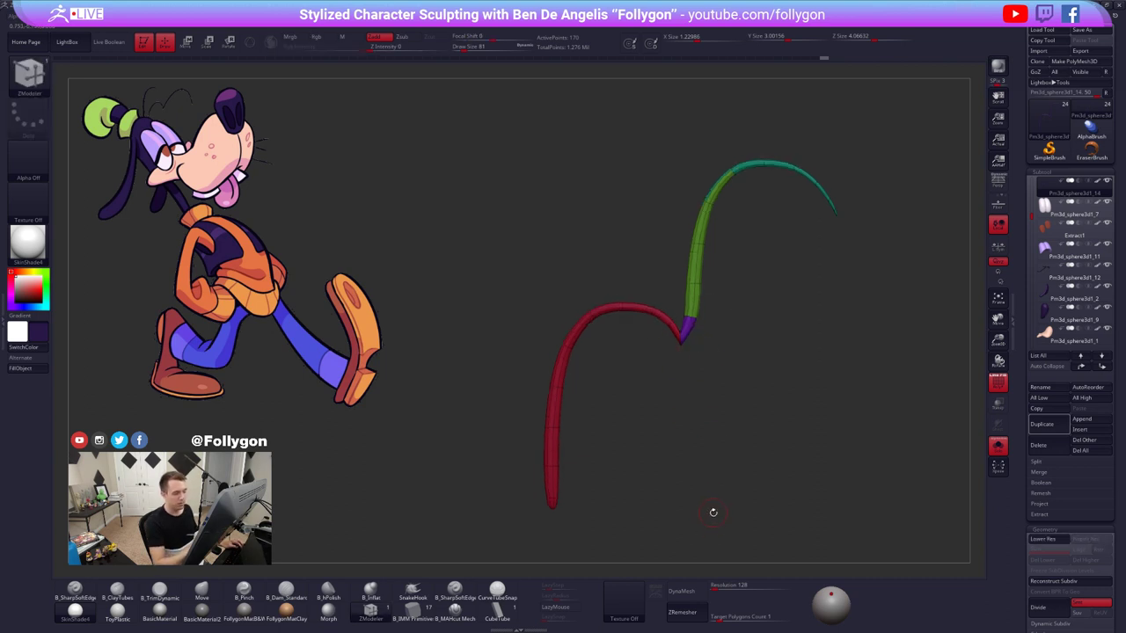
alt+right_drag(791, 470, 763, 468)
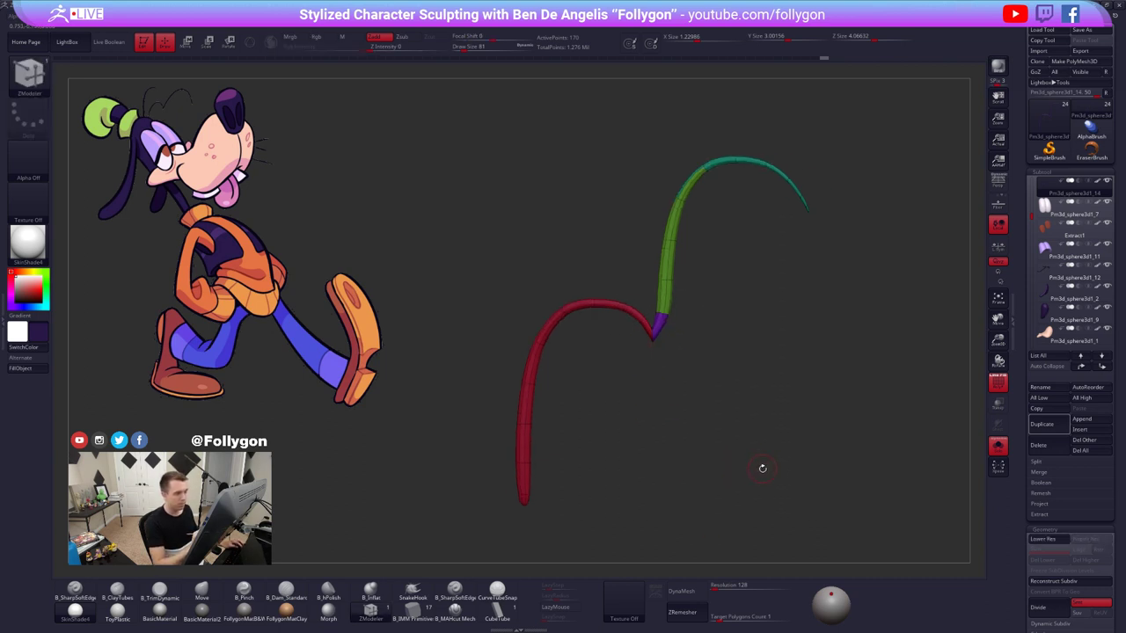
key(shift+d)
- Isolate the red front strand's polygroup
ctrl+right_drag(648, 361, 648, 418)
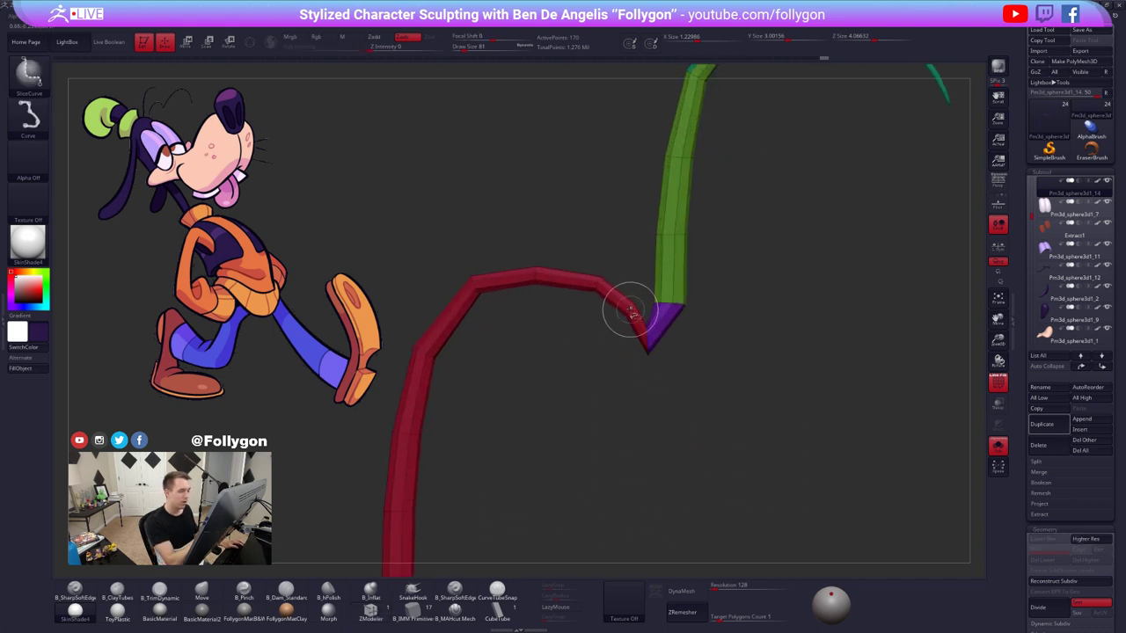
ctrl+shift+click(631, 307)
ctrl+right_drag(675, 376, 718, 407)
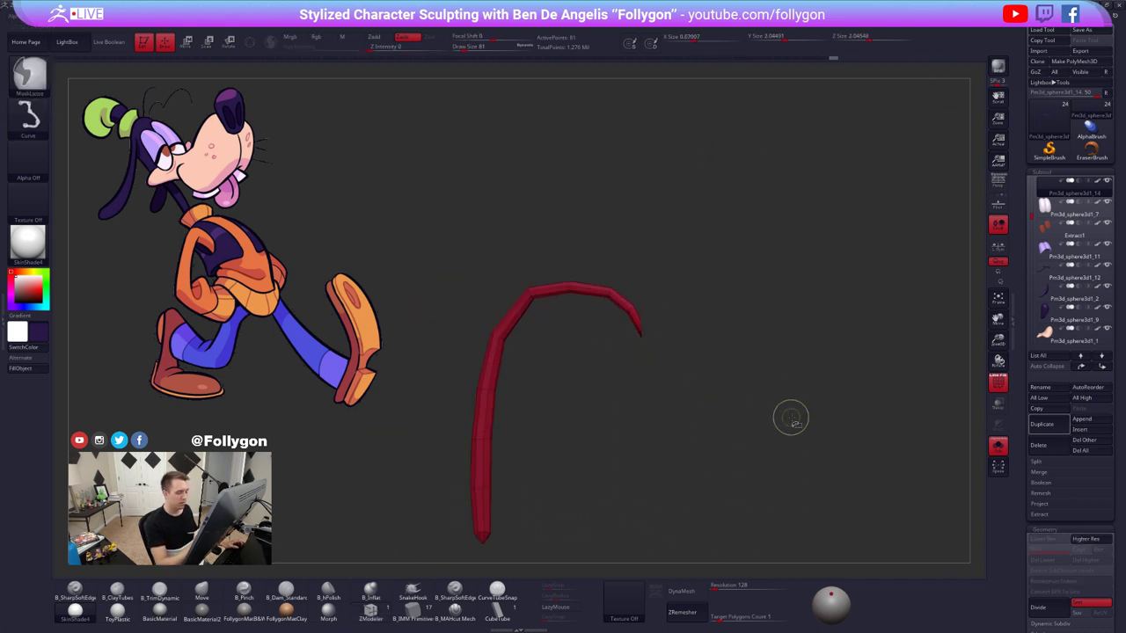
- Switch visibility to the duplicated strand alone, assign it a single polygroup, and show the complete joined mesh
key(space)
ctrl+shift+click(777, 586)
ctrl+shift+drag(720, 431, 765, 387)
key(ctrl+w)
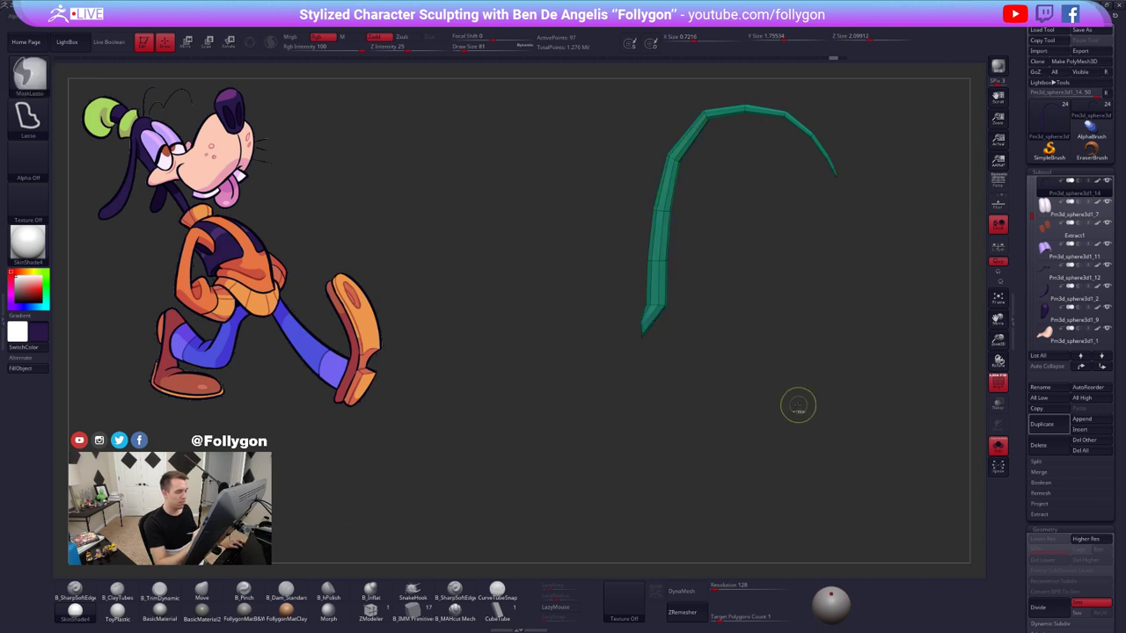
ctrl+shift+click(782, 415)
- Mask all but the duplicated strand's lowest edge loop, pull its protruding corner inward with Transpose, and clear the mask
mouse_move(686, 352)
ctrl+right_down()
mouse_move(676, 385)
mouse_move(675, 363)
ctrl+right_up()
ctrl+drag(640, 290, 665, 310)
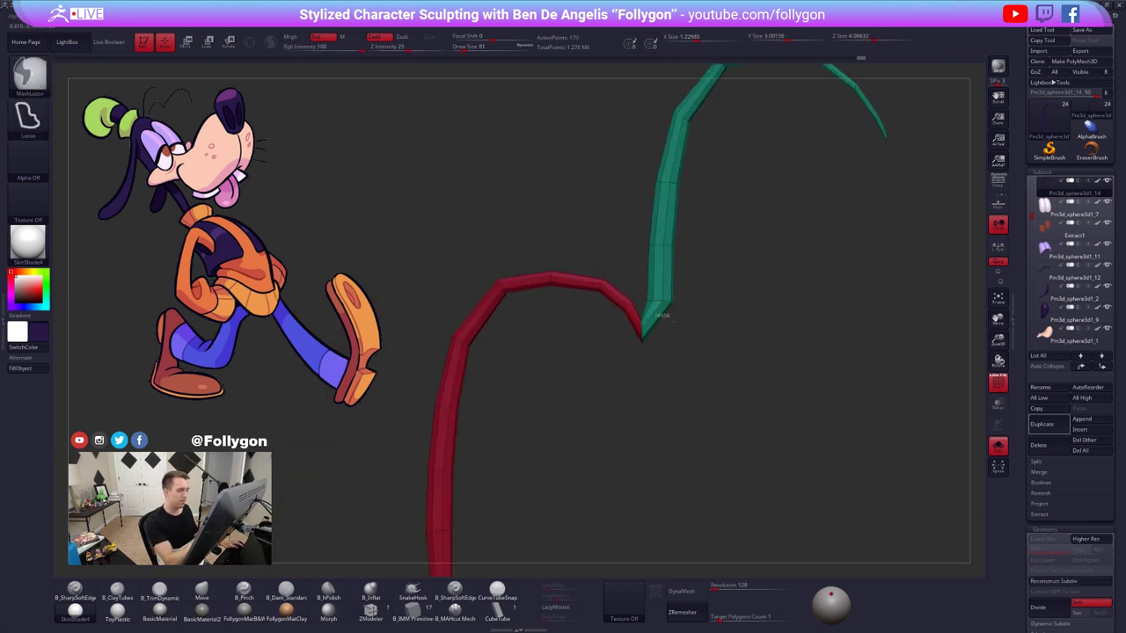
ctrl+click(705, 302)
ctrl+right_drag(651, 295, 662, 326)
key(w)
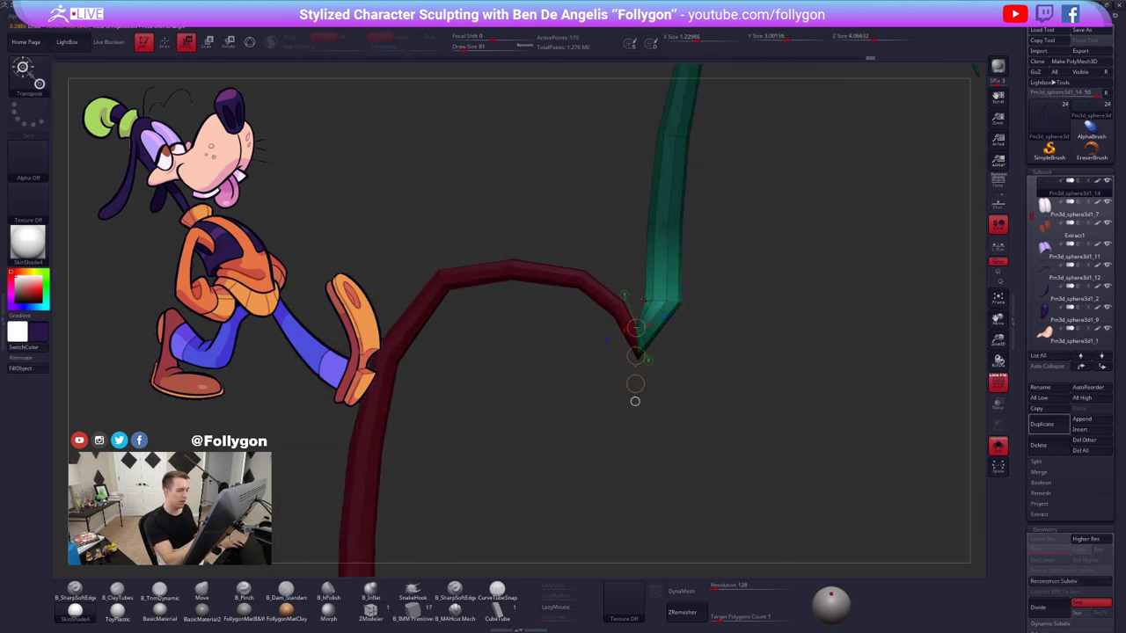
drag(645, 301, 716, 314)
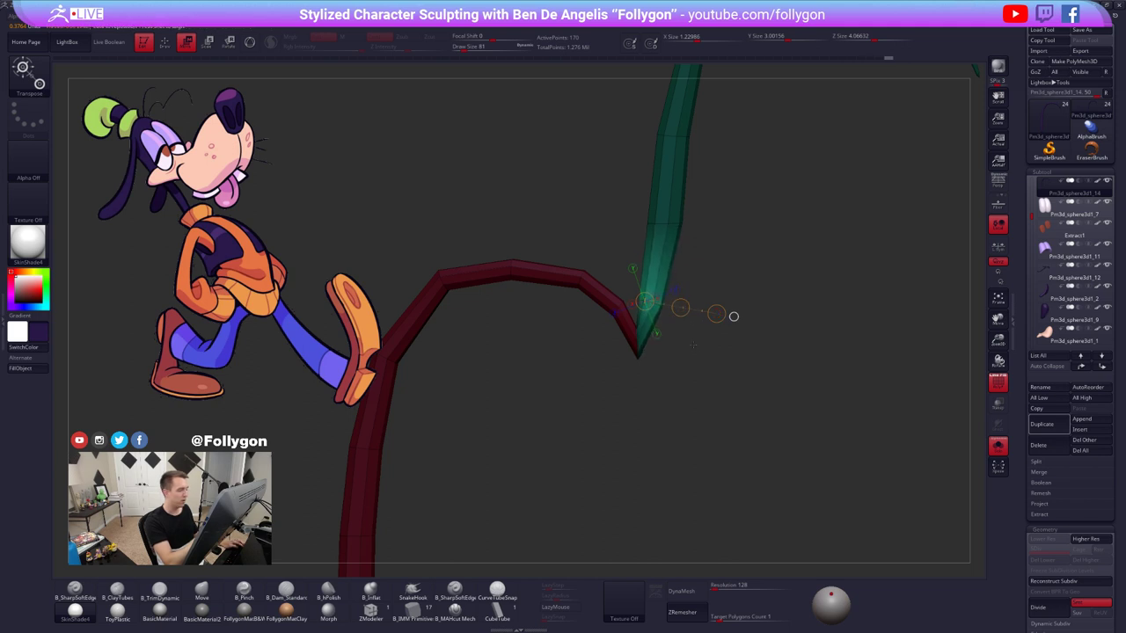
ctrl+right_drag(693, 346, 689, 326)
key(q)
ctrl+drag(654, 354, 662, 350)
- Set the ZModeler edge action to Bevel and bevel the complete edge loop where the two strands meet
ctrl+right_drag(662, 351, 663, 384)
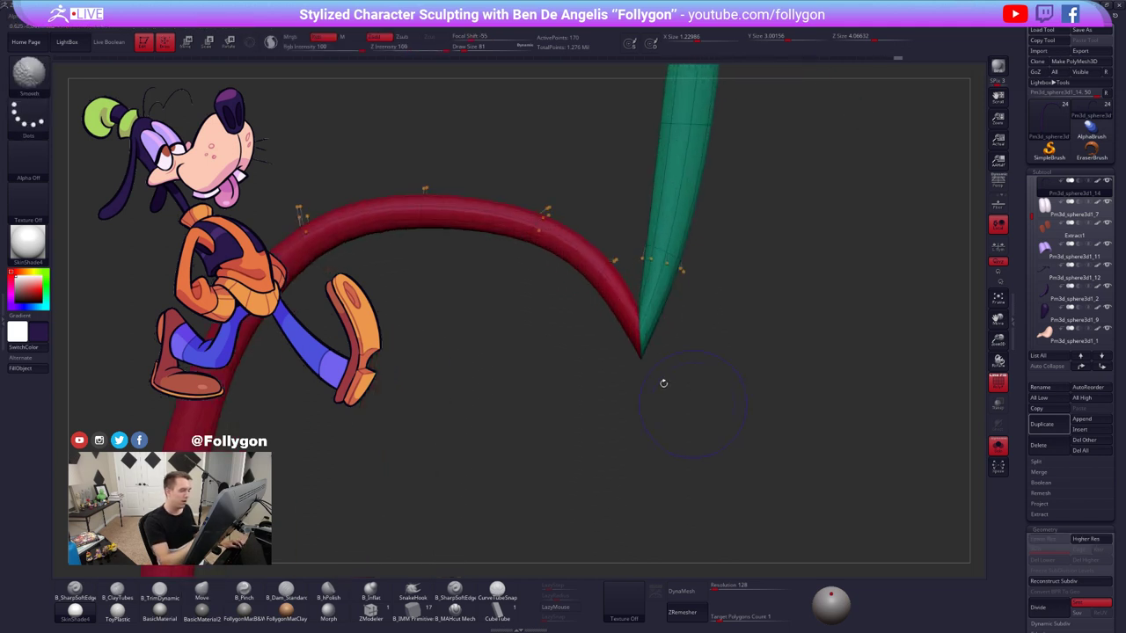
key(shift+d)
click(388, 614)
ctrl+right_drag(557, 370, 563, 397)
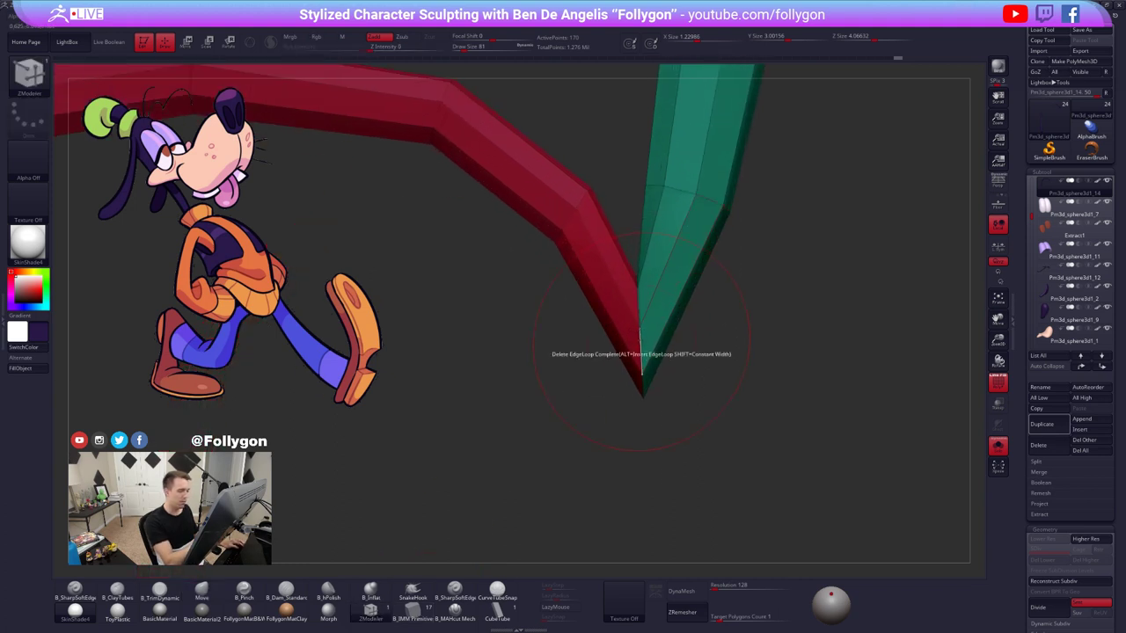
key(space)
click(572, 364)
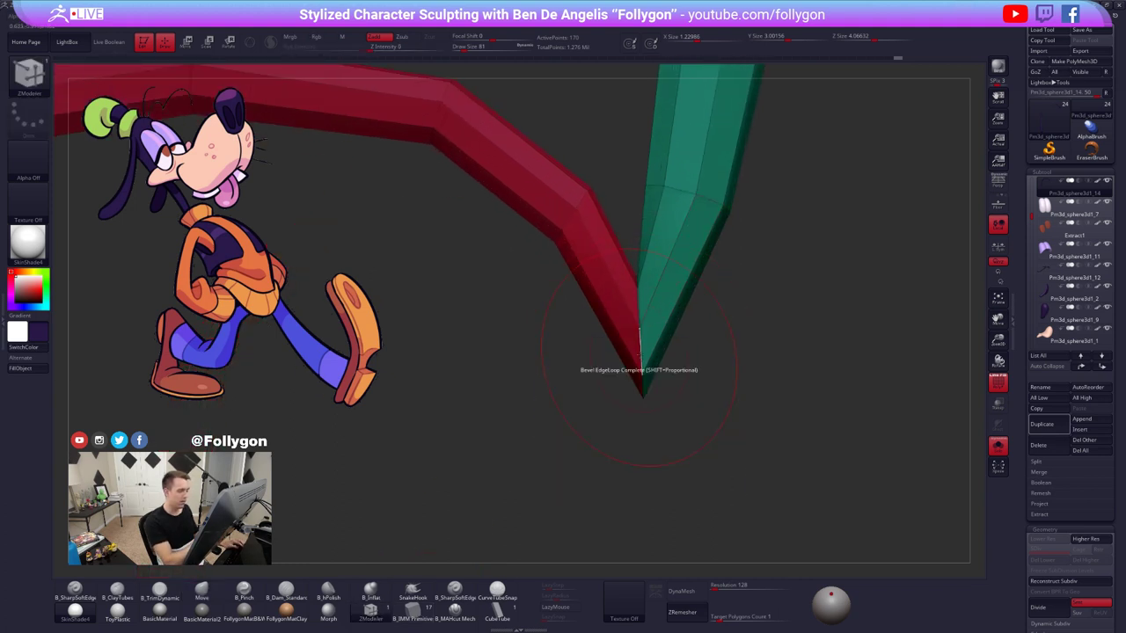
drag(641, 336, 648, 331)
- Preview the beveled joint with smooth subdivision and without the polyframe, and examine the curve of both strands
key(d)
ctrl+right_drag(733, 440, 666, 371)
key(shift+f)
drag(666, 370, 653, 401)
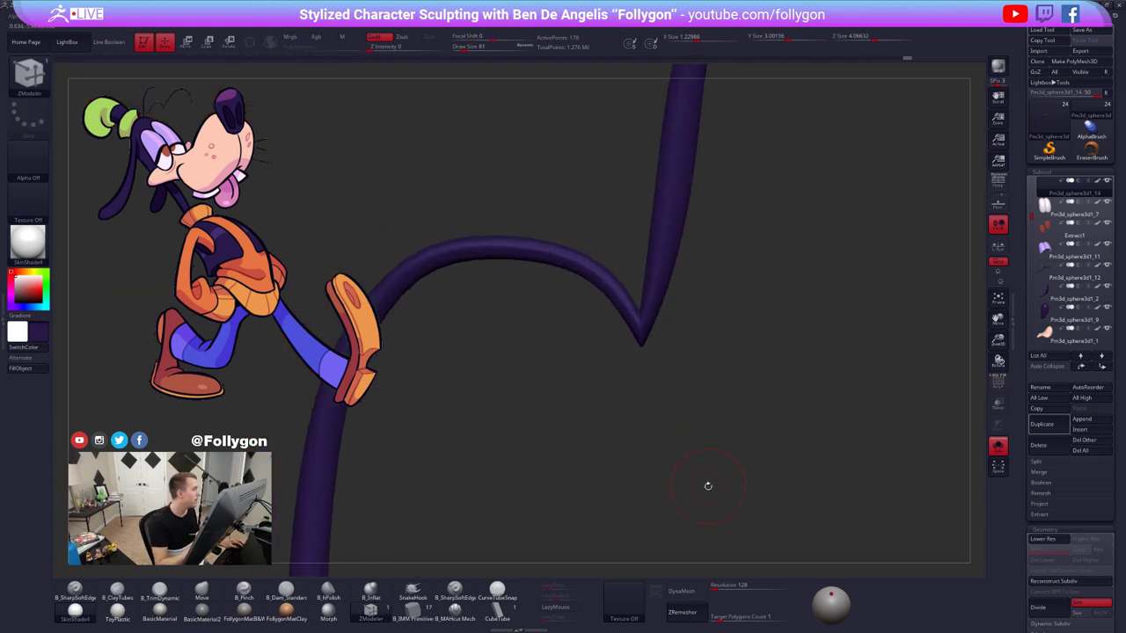
ctrl+right_drag(709, 495, 639, 454)
ctrl+right_drag(735, 476, 724, 445)
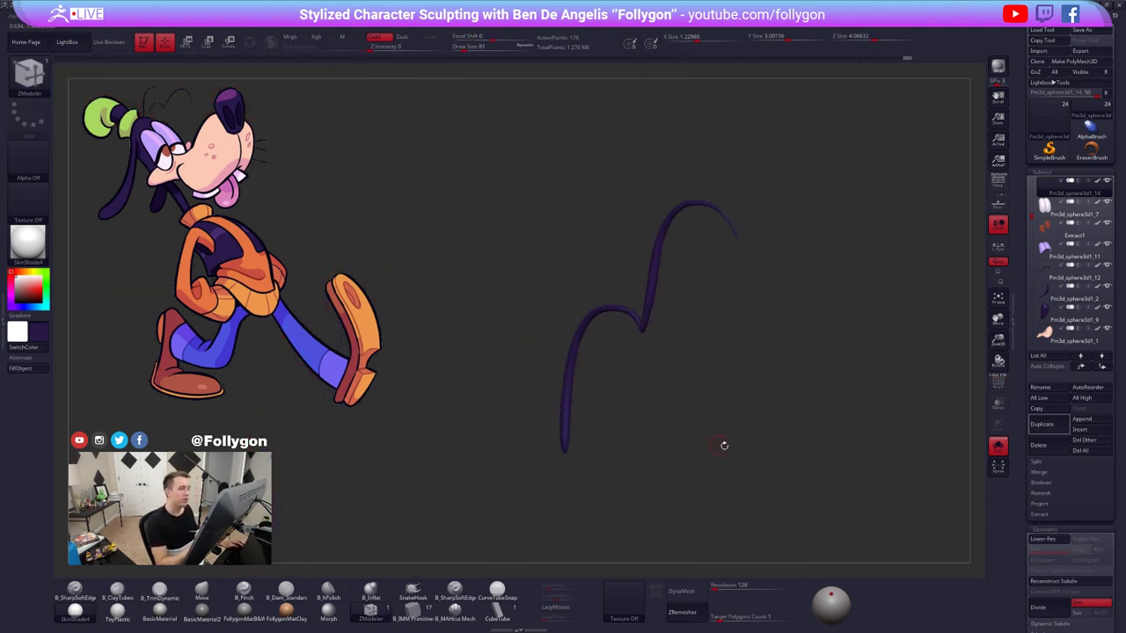
alt+drag(685, 390, 633, 390)
drag(656, 315, 623, 317)
ctrl+right_drag(608, 314, 571, 393)
- Adjust the duplicated strand near the joint using the Move brush at draw size 335, and compare subdivision levels
key(b)
key(m)
key(v)
key(space)
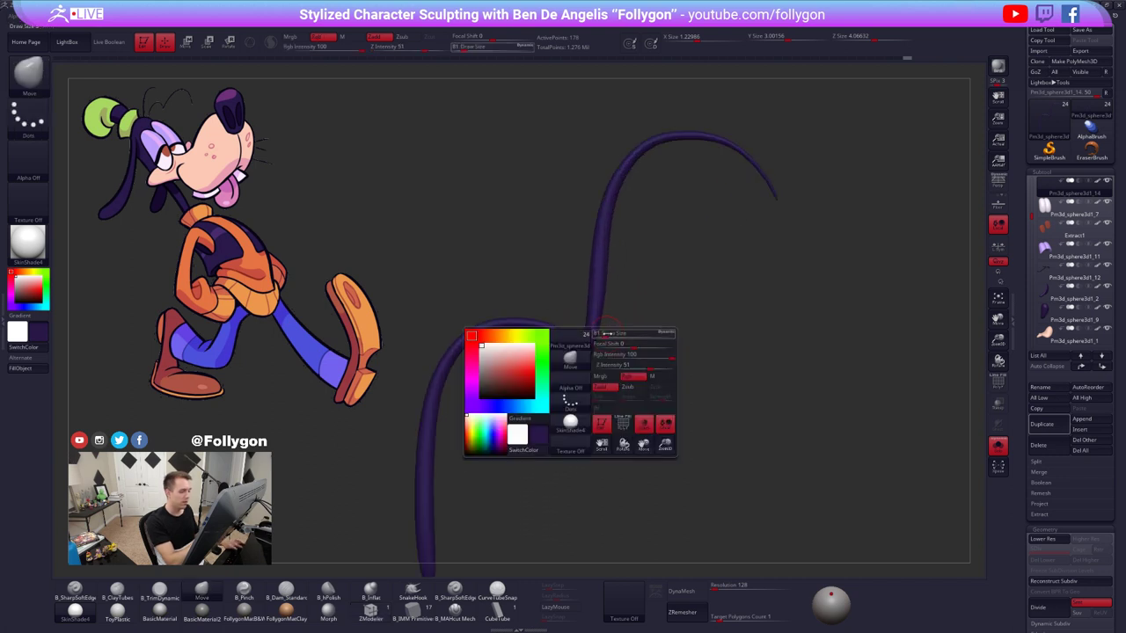
click(611, 336)
key(grave)
click(605, 348)
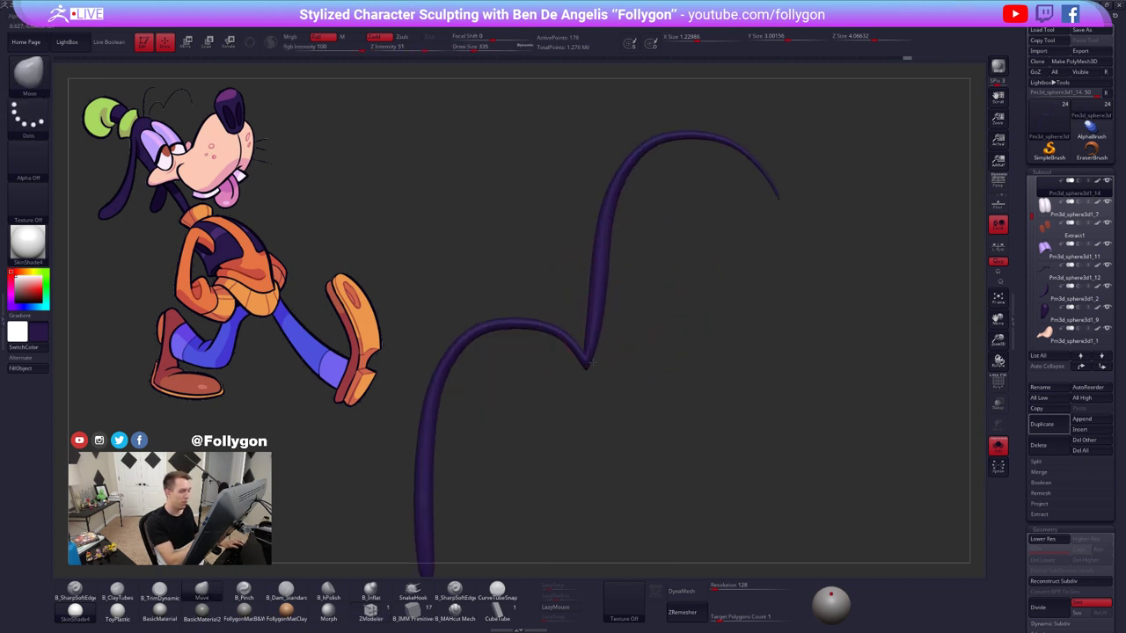
key(shift+d)
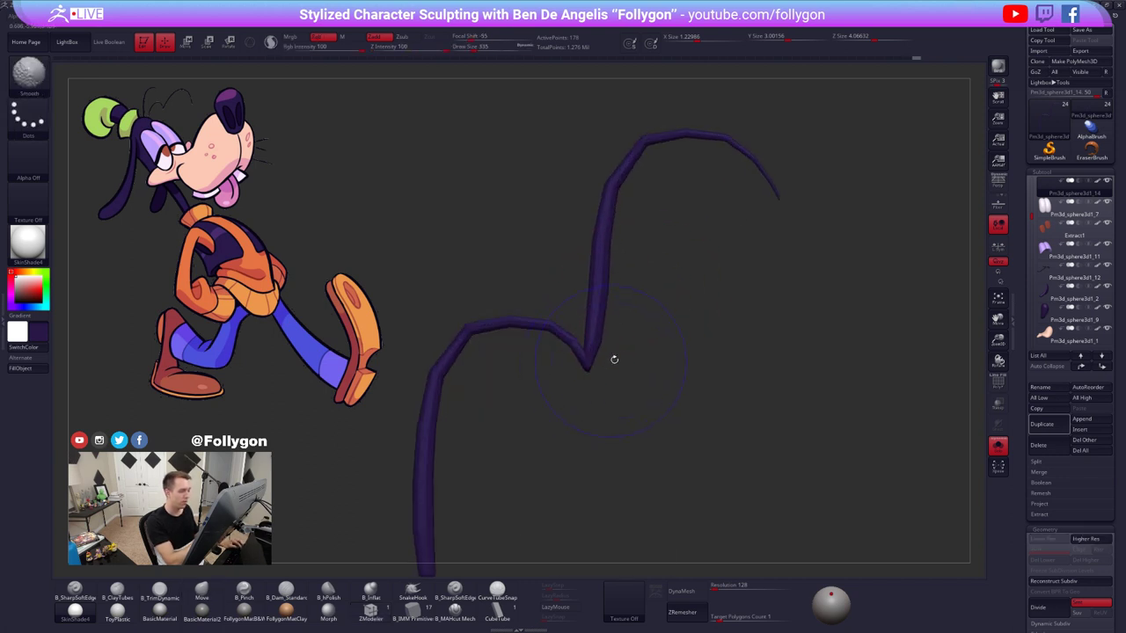
key(d)
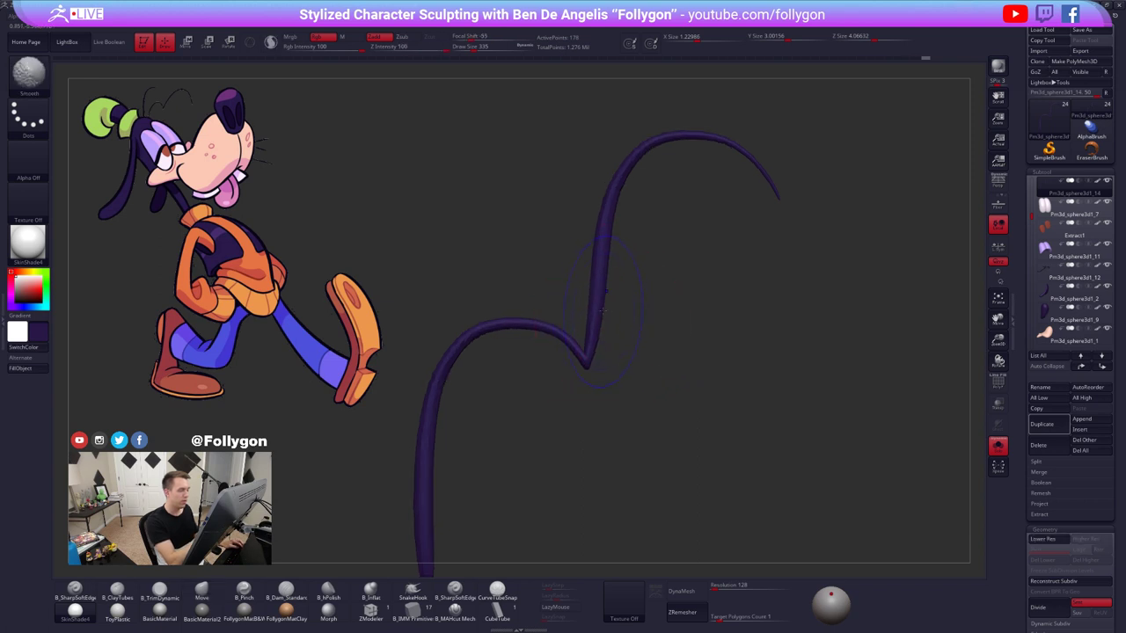
- Mask everything except the duplicated strand and smooth that strand just above the joint
key(w)
ctrl+click(602, 300)
key(q)
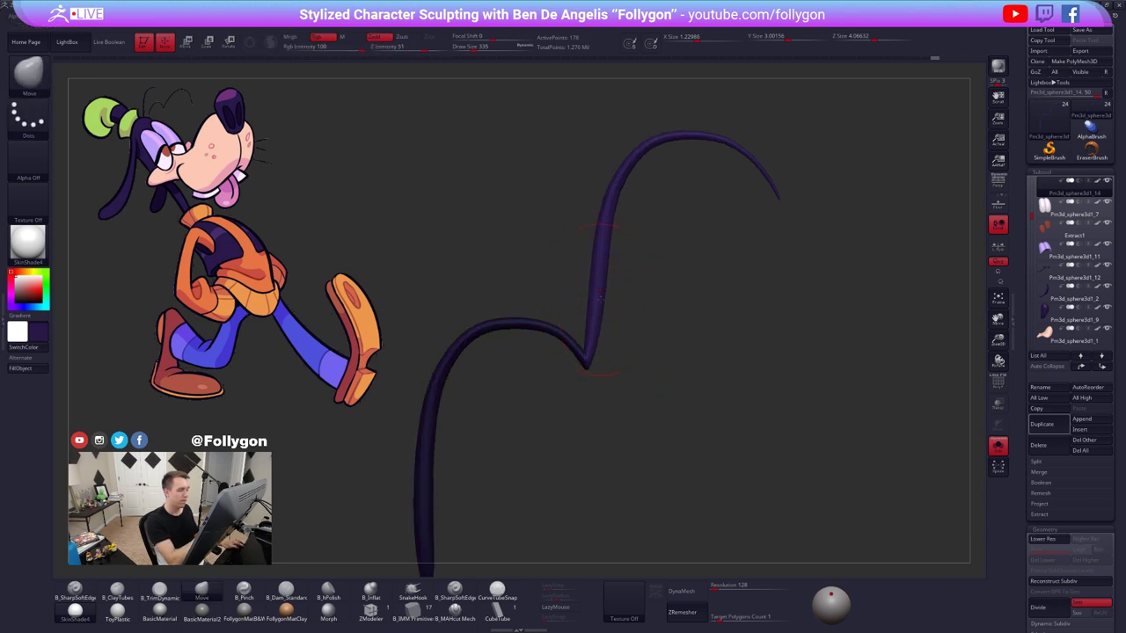
key(ctrl+space)
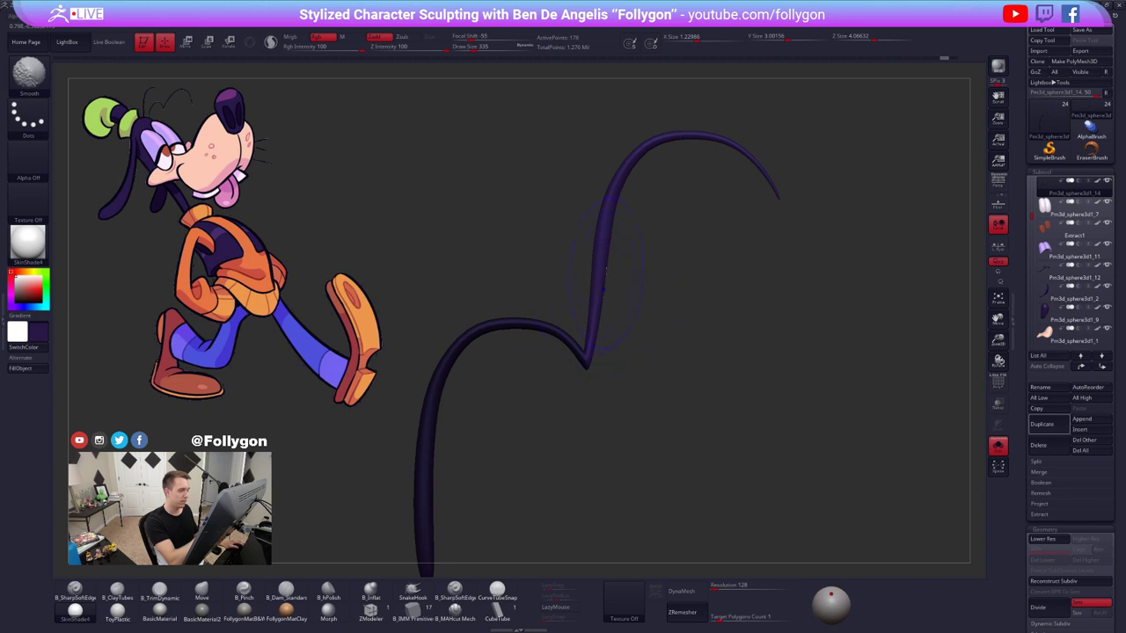
alt+drag(640, 294, 612, 306)
mouse_move(682, 408)
shift+mouse_down()
mouse_move(685, 437)
mouse_move(651, 406)
mouse_move(717, 363)
shift+mouse_up()
- Show the rest of the head and refine the joint between the strands with the Move brush at draw size 215
key(alt+s)
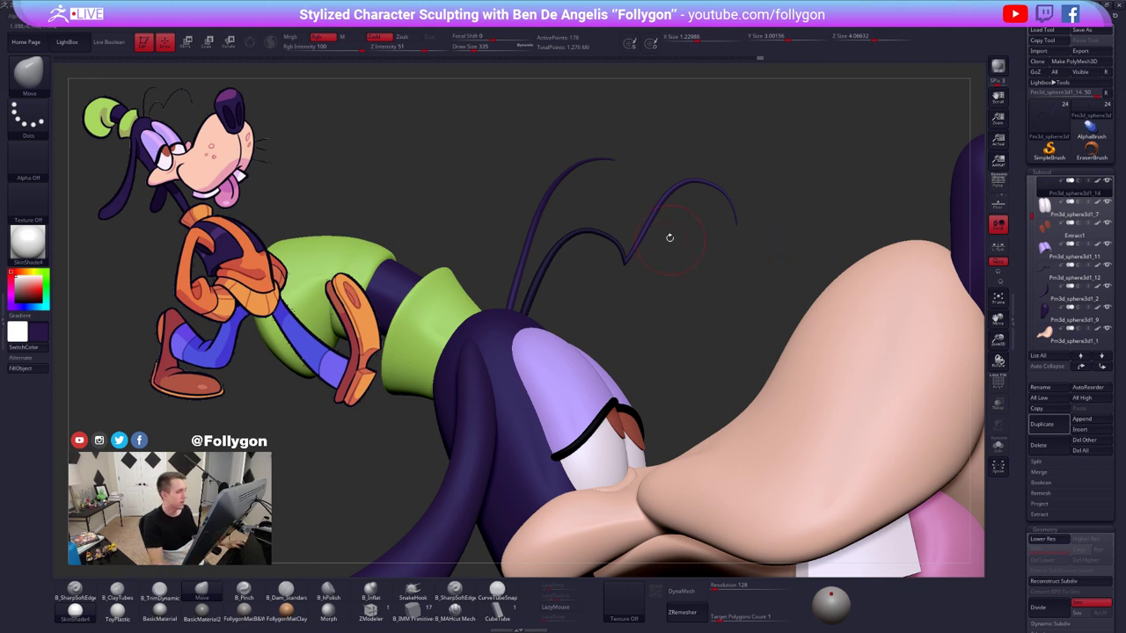
alt+drag(669, 237, 695, 310)
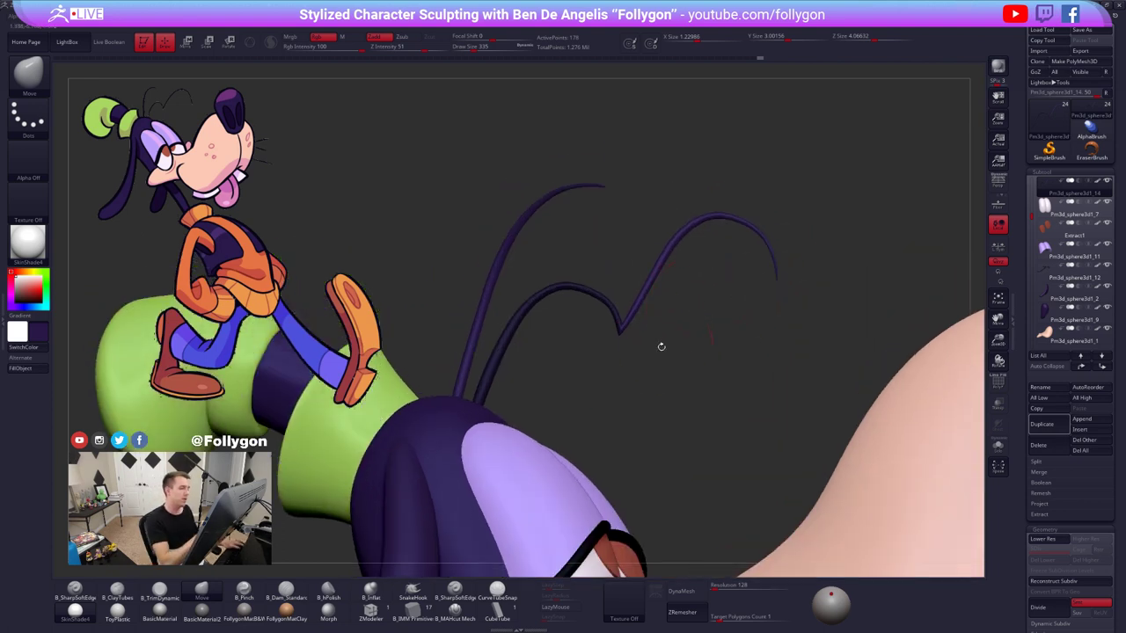
key(space)
click(590, 290)
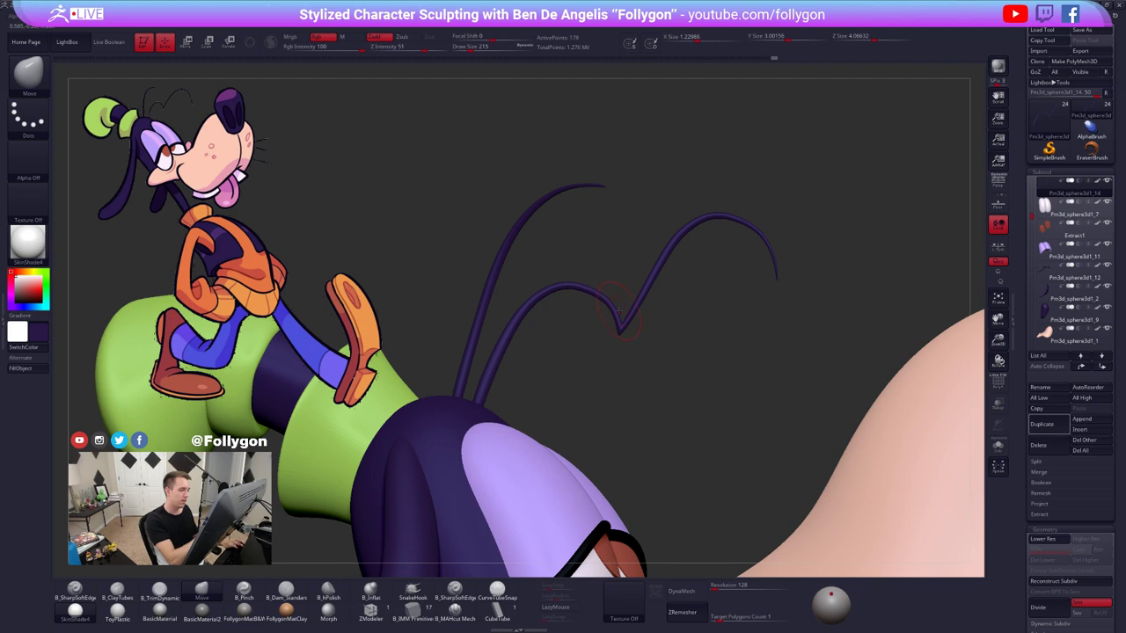
right_drag(619, 310, 599, 295)
alt+drag(629, 318, 636, 340)
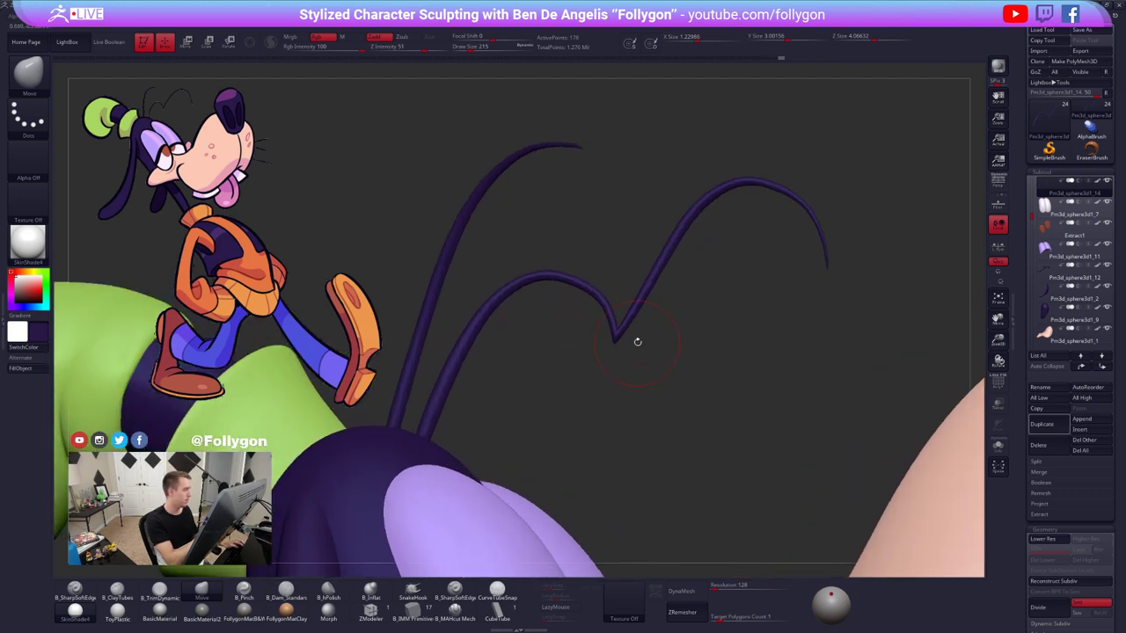
right_drag(636, 340, 632, 333)
alt+drag(632, 332, 613, 342)
- On the low-resolution mesh, mask all but the small polygroup at the joint's tip and reposition it with Transpose
key(shift+d)
key(shift+f)
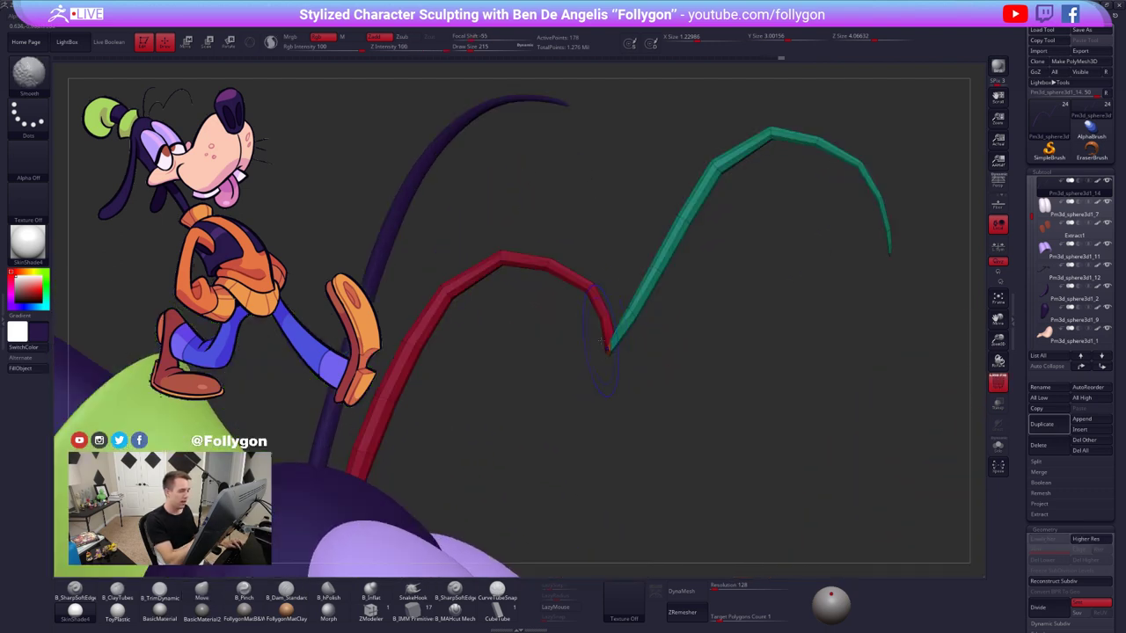
alt+right_drag(614, 332, 625, 360)
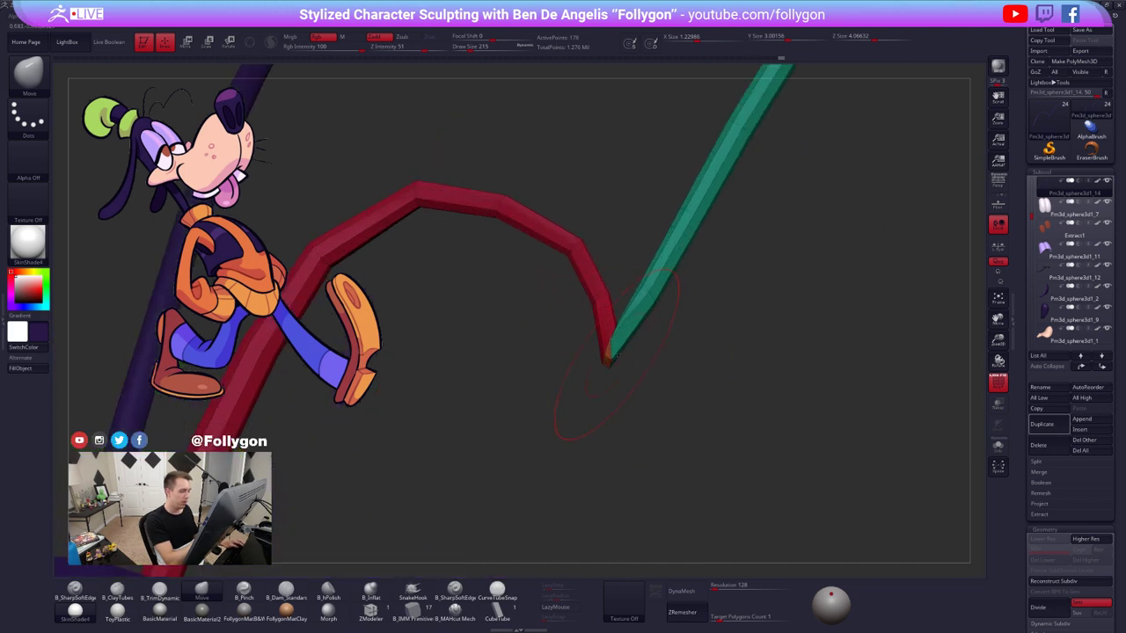
key(space)
mouse_move(621, 340)
mouse_down()
mouse_move(595, 380)
mouse_move(679, 331)
mouse_up()
ctrl+click(684, 344)
key(w)
drag(609, 333, 597, 423)
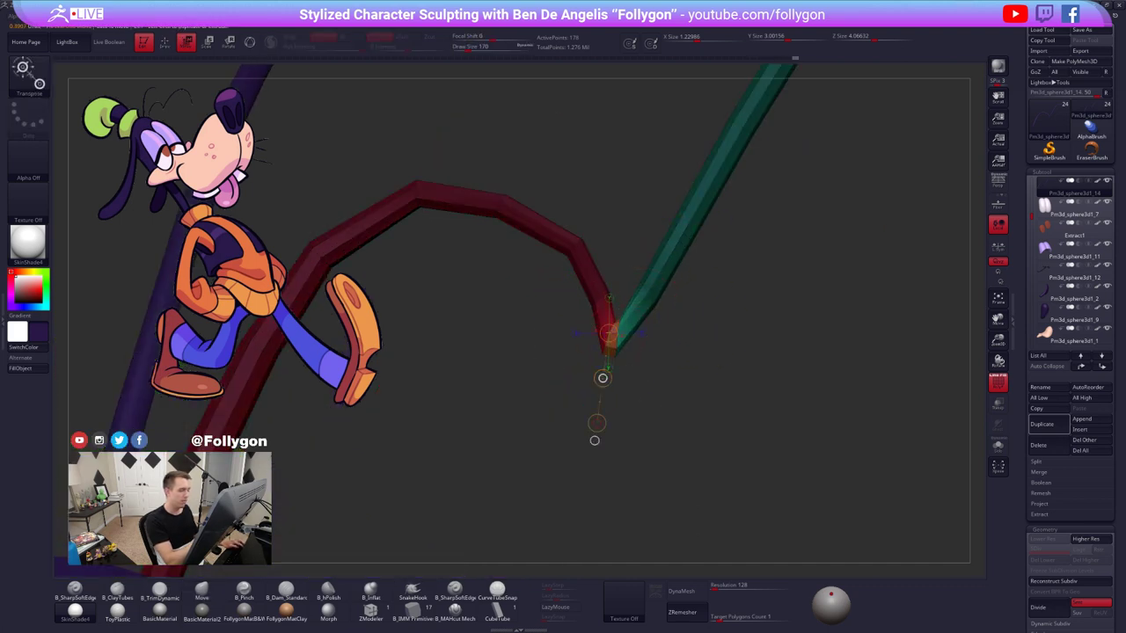
drag(606, 367, 602, 378)
- Clear the mask on the joined strands and turn off the polyframe display
key(d)
key(shift+d)
ctrl+right_drag(647, 373, 644, 359)
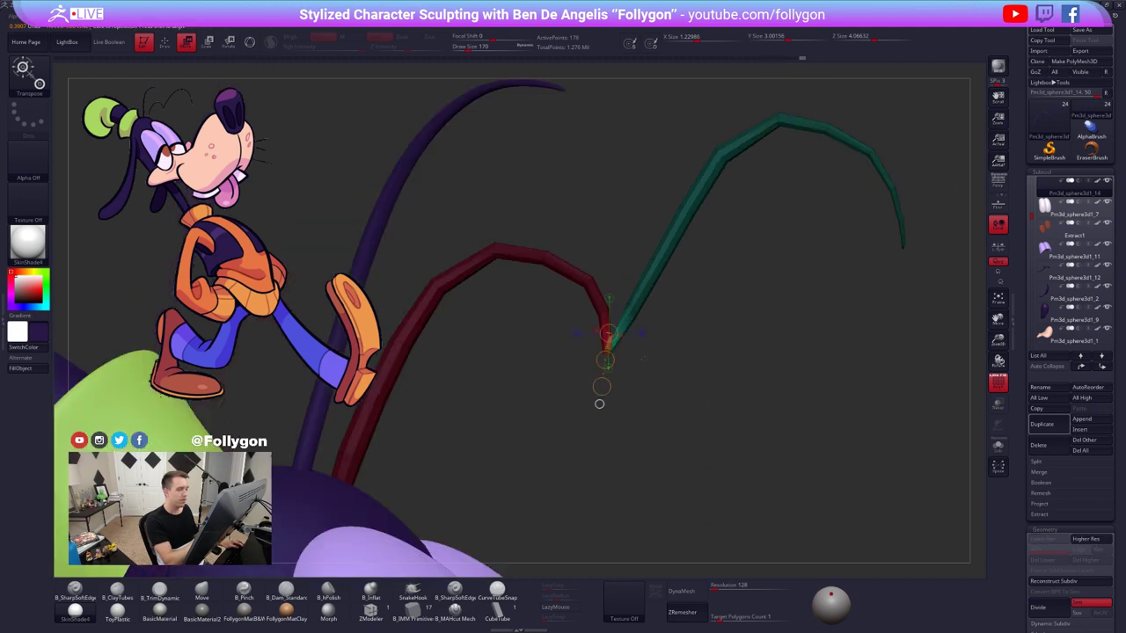
key(q)
ctrl+drag(684, 397, 711, 424)
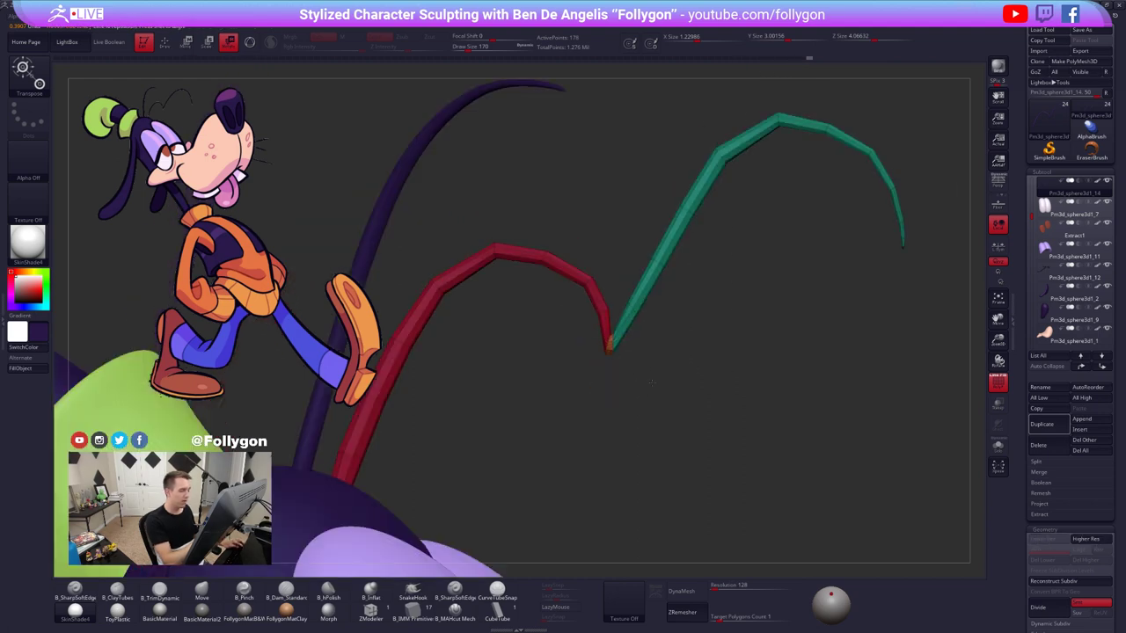
mouse_move(756, 493)
ctrl+right_down()
mouse_move(774, 432)
mouse_move(730, 387)
ctrl+right_up()
alt+right_drag(650, 400, 625, 332)
key(shift+f)
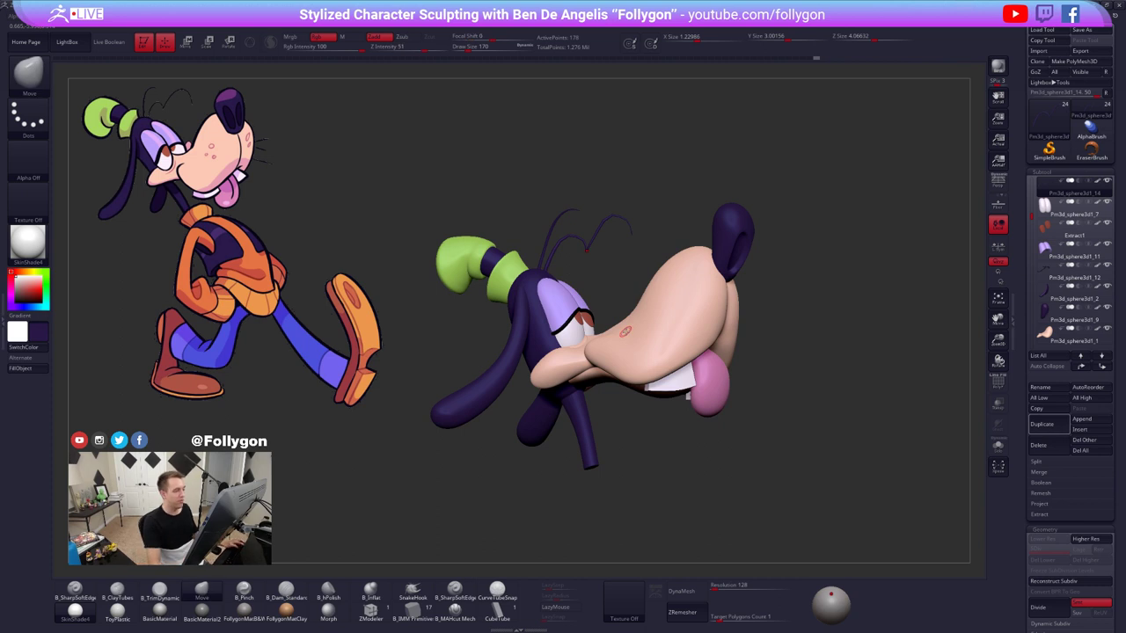
- Turn on the perspective view and match the head's angle to the reference drawing for comparison
mouse_move(662, 423)
right_down()
mouse_move(533, 426)
mouse_move(576, 428)
mouse_move(629, 412)
mouse_move(644, 393)
right_up()
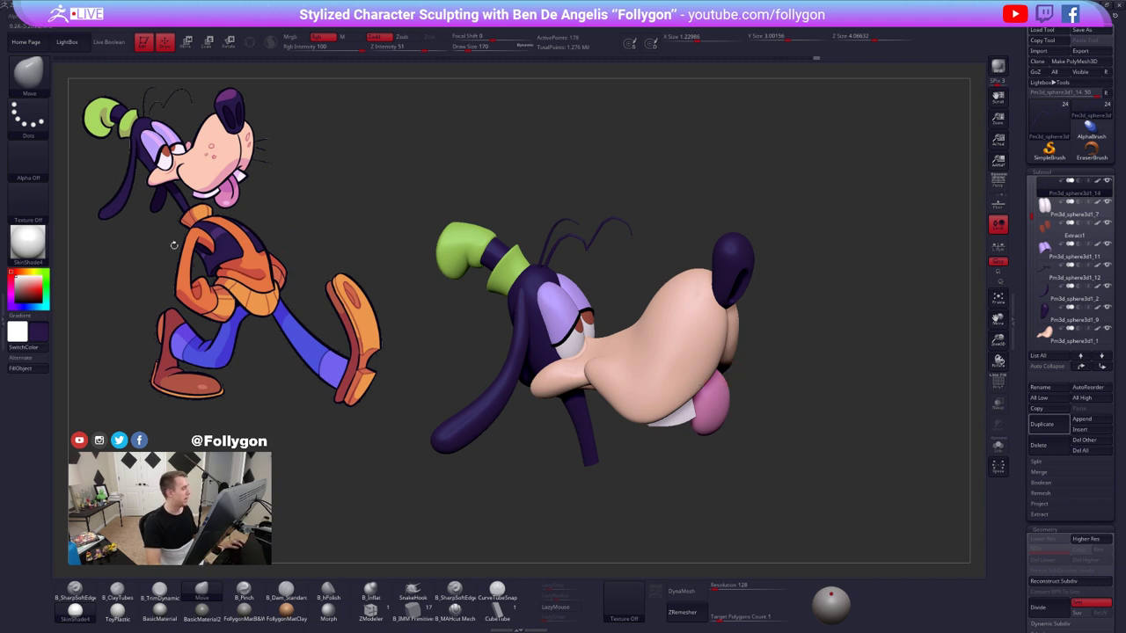
drag(645, 372, 606, 377)
click(999, 182)
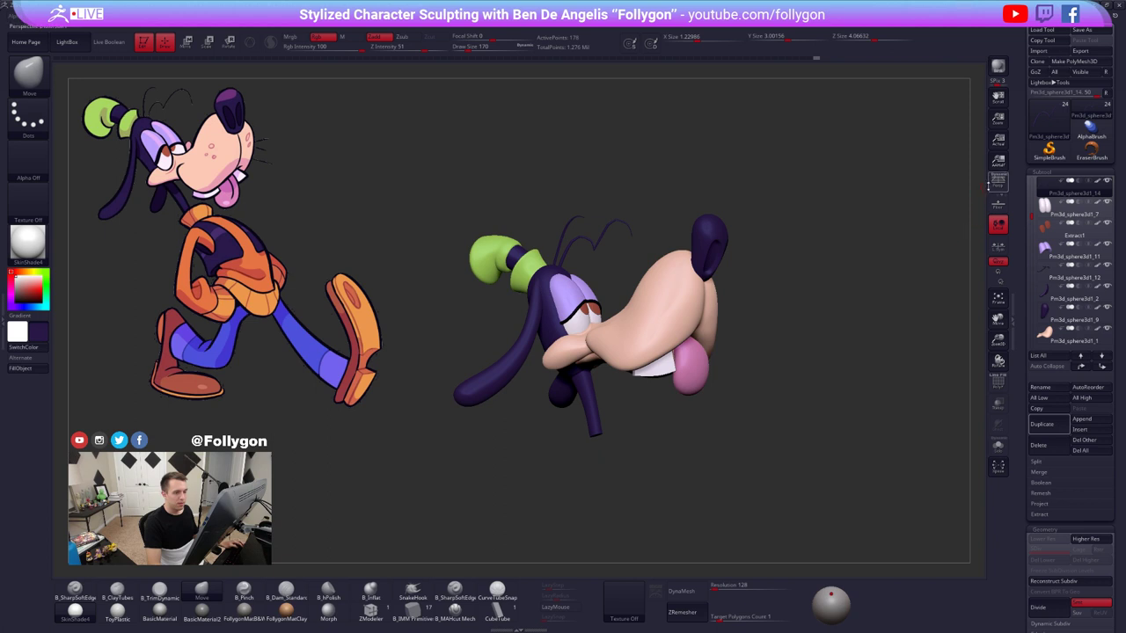
mouse_move(653, 344)
mouse_down()
mouse_move(602, 342)
mouse_move(672, 336)
mouse_up()
alt+drag(603, 347, 649, 333)
right_drag(651, 334, 635, 343)
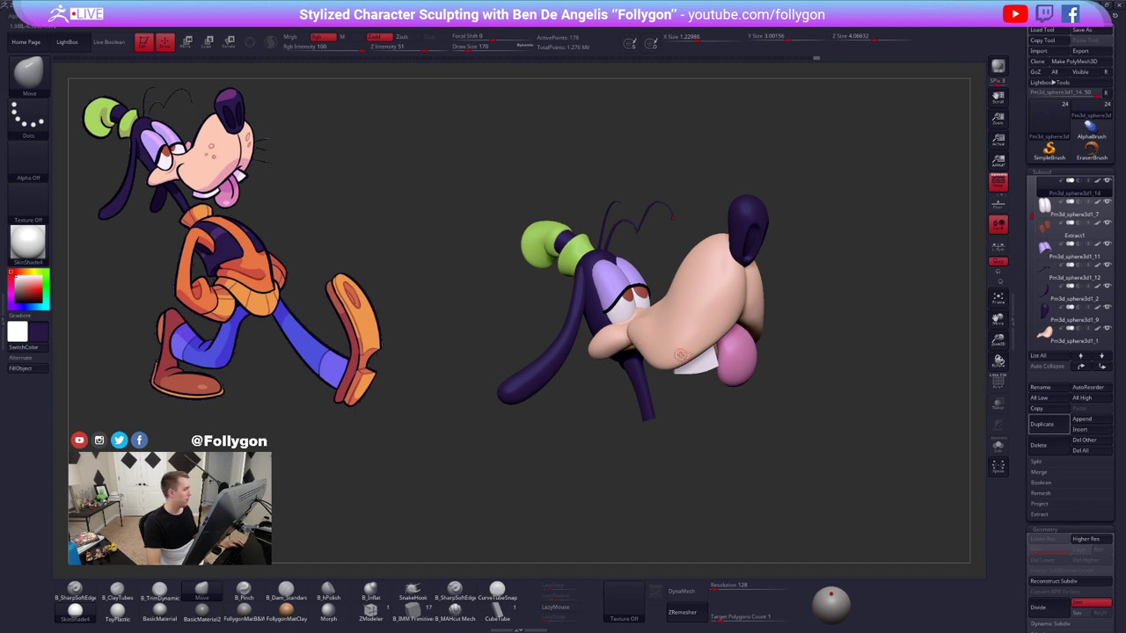
mouse_move(681, 355)
ctrl+right_down()
mouse_move(467, 226)
mouse_move(508, 255)
mouse_move(526, 317)
ctrl+right_up()
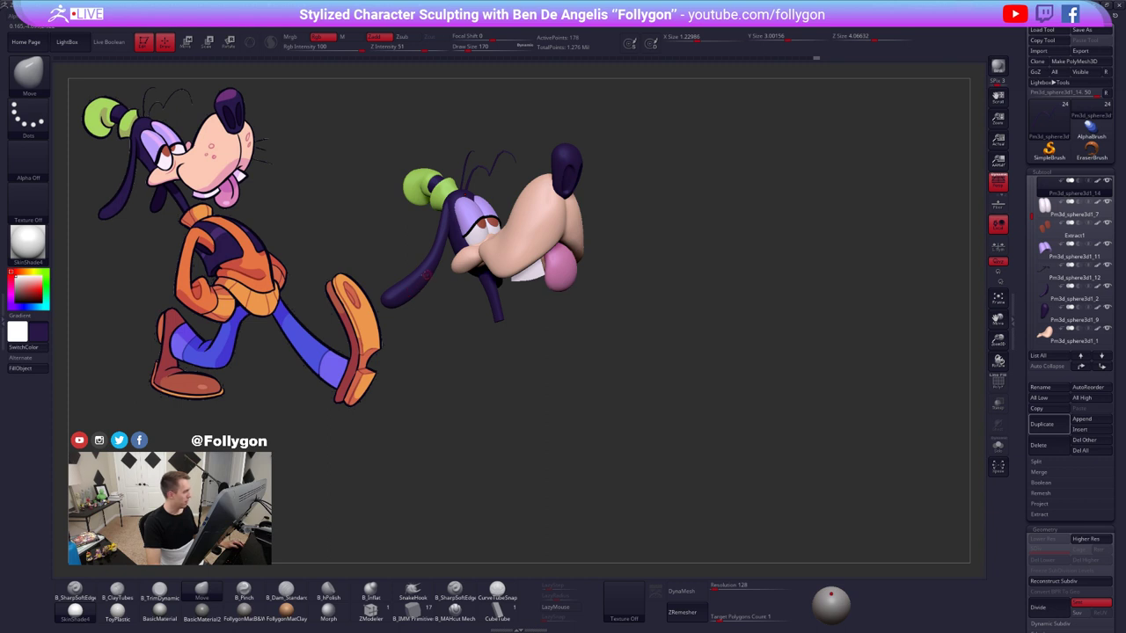
alt+drag(484, 332, 508, 339)
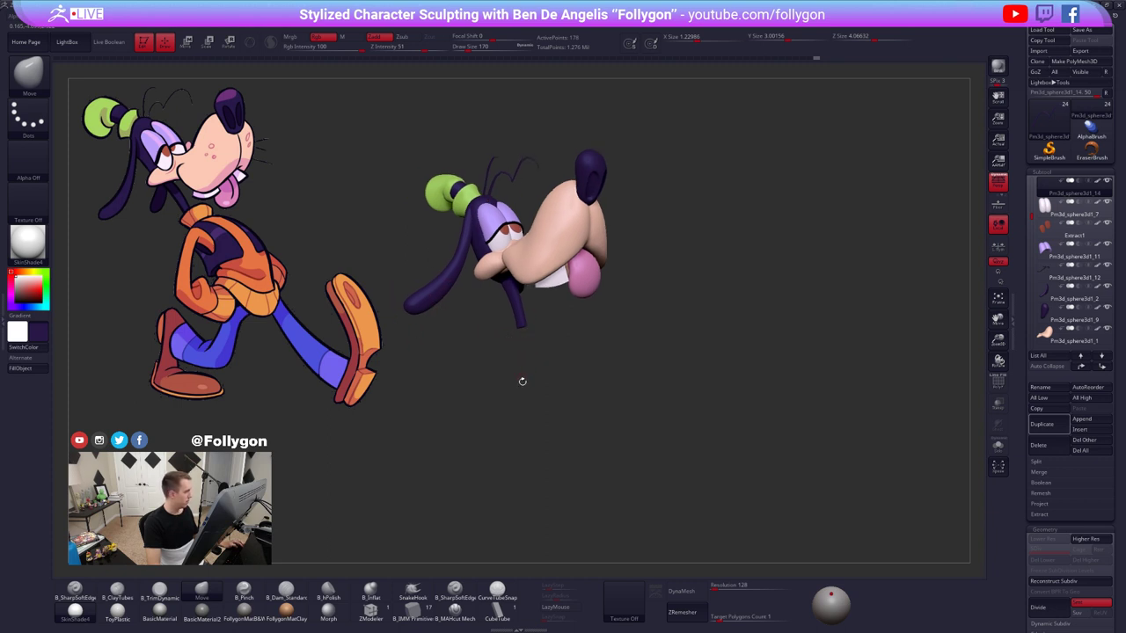
alt+drag(527, 344, 583, 371)
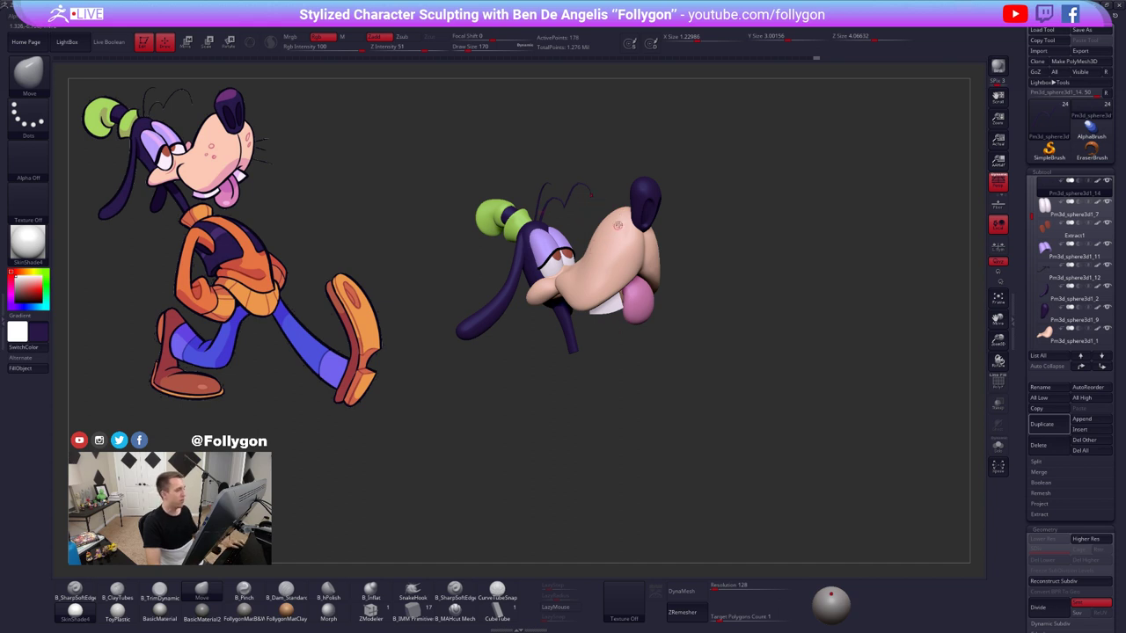
key(w)
mouse_move(592, 197)
mouse_down()
mouse_move(591, 399)
mouse_move(189, 277)
mouse_move(219, 293)
mouse_move(628, 365)
mouse_up()
key(q)
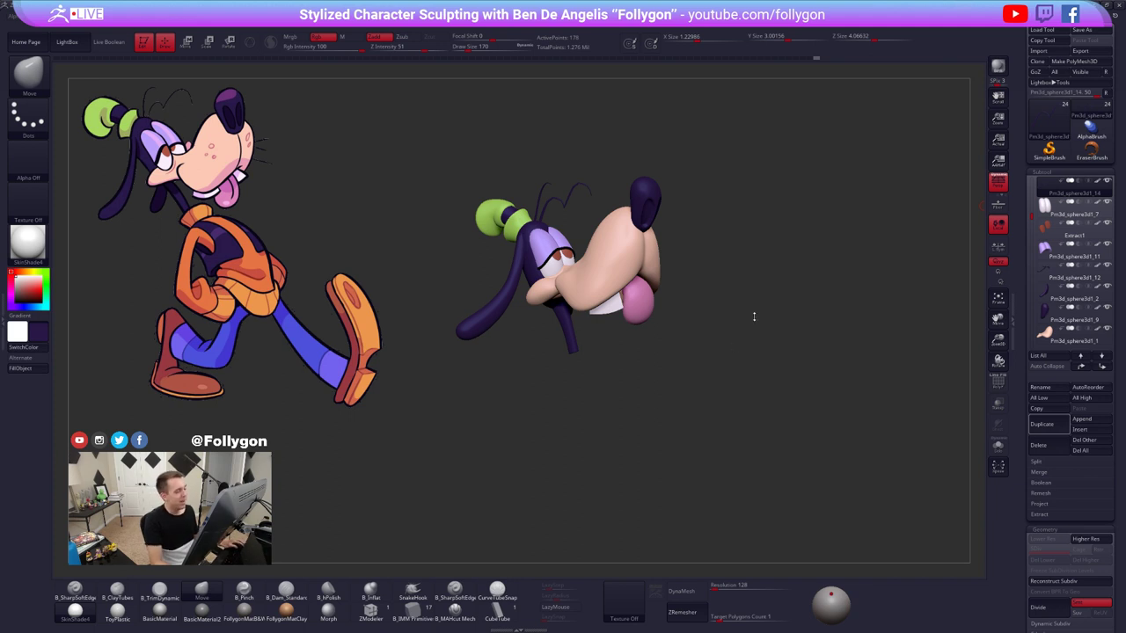
mouse_move(729, 284)
mouse_down()
mouse_move(769, 283)
mouse_move(741, 285)
mouse_up()
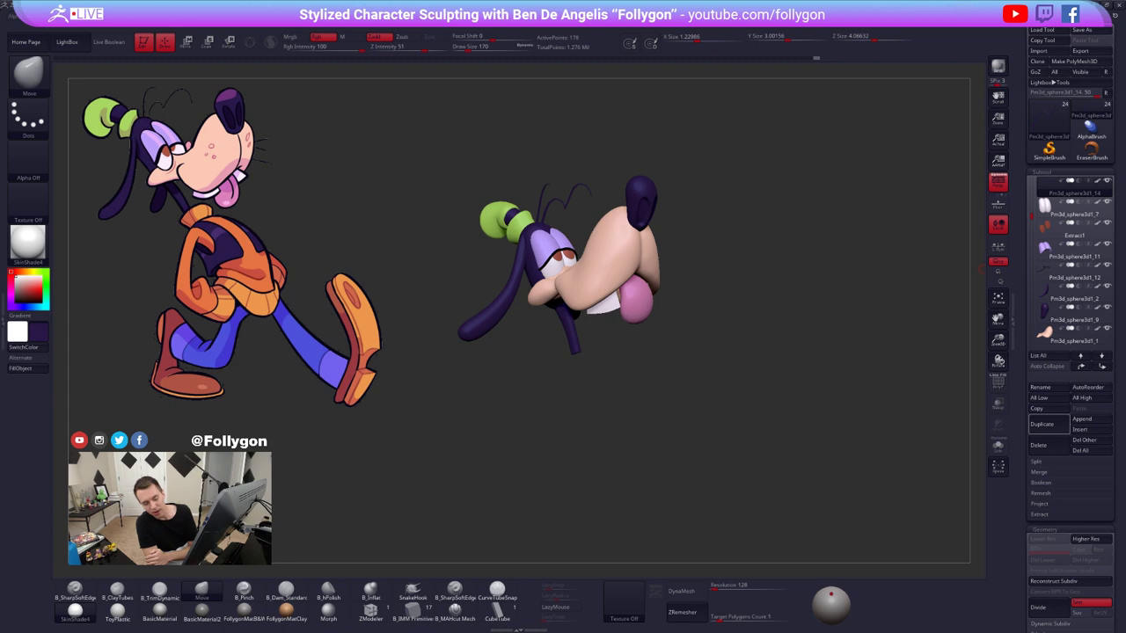
- Switch to the web browser and open the store profile page listing the sculpting products
key(alt+Tab)
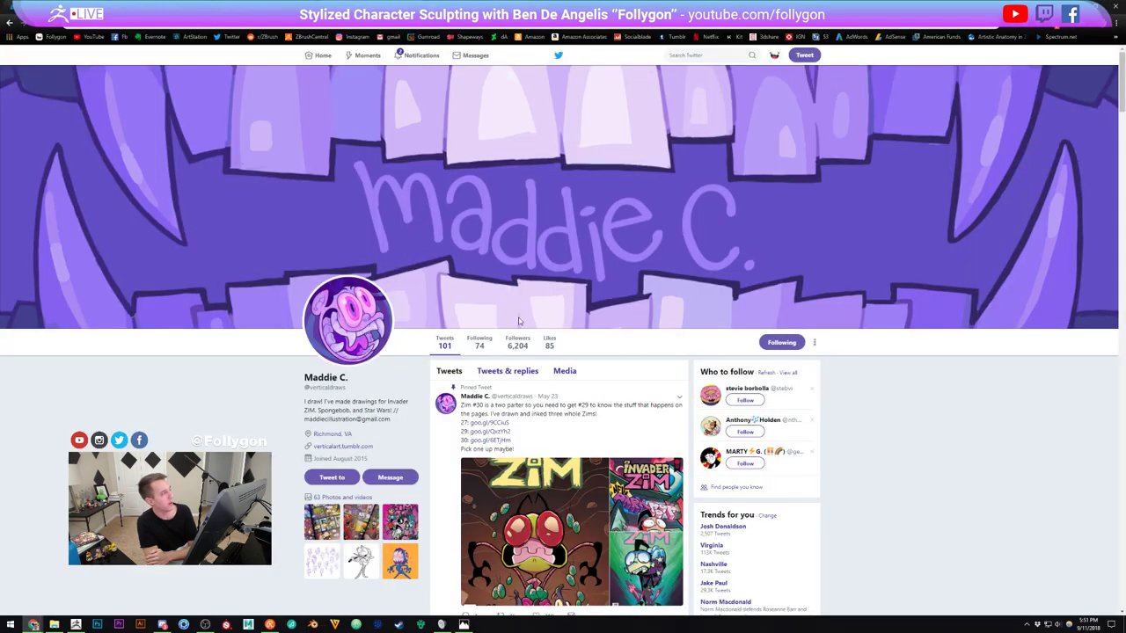
click(303, 8)
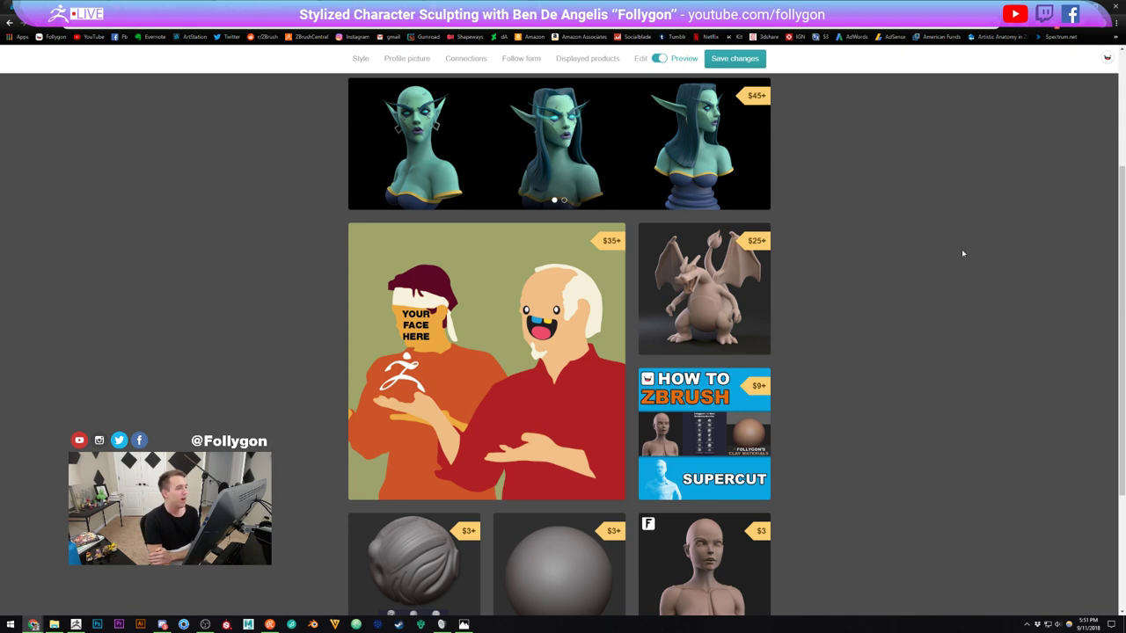
- Show the illustrator's Twitter profile in the browser, and switch back to ZBrush with the dog head and reference drawing
scroll(929, 237, up, 1)
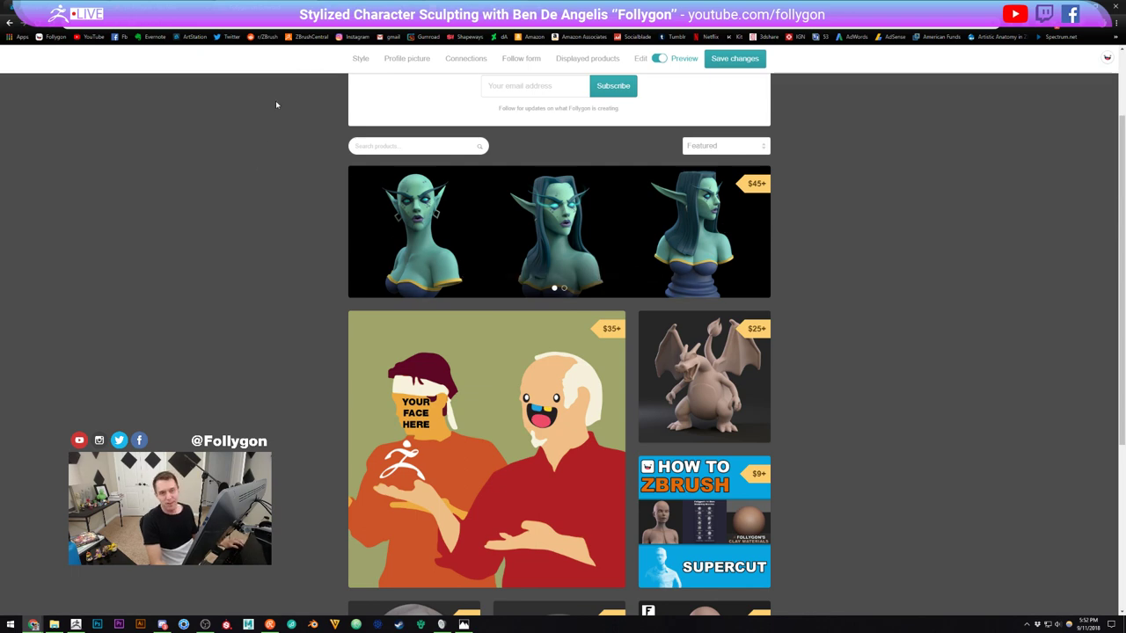
click(475, 5)
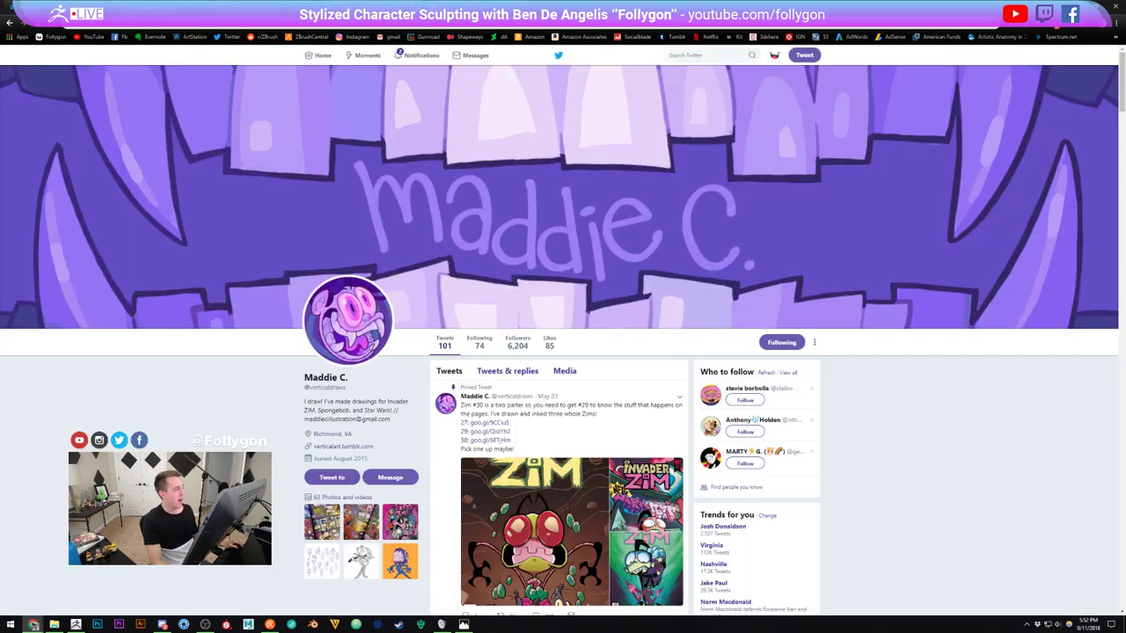
scroll(250, 342, down, 1)
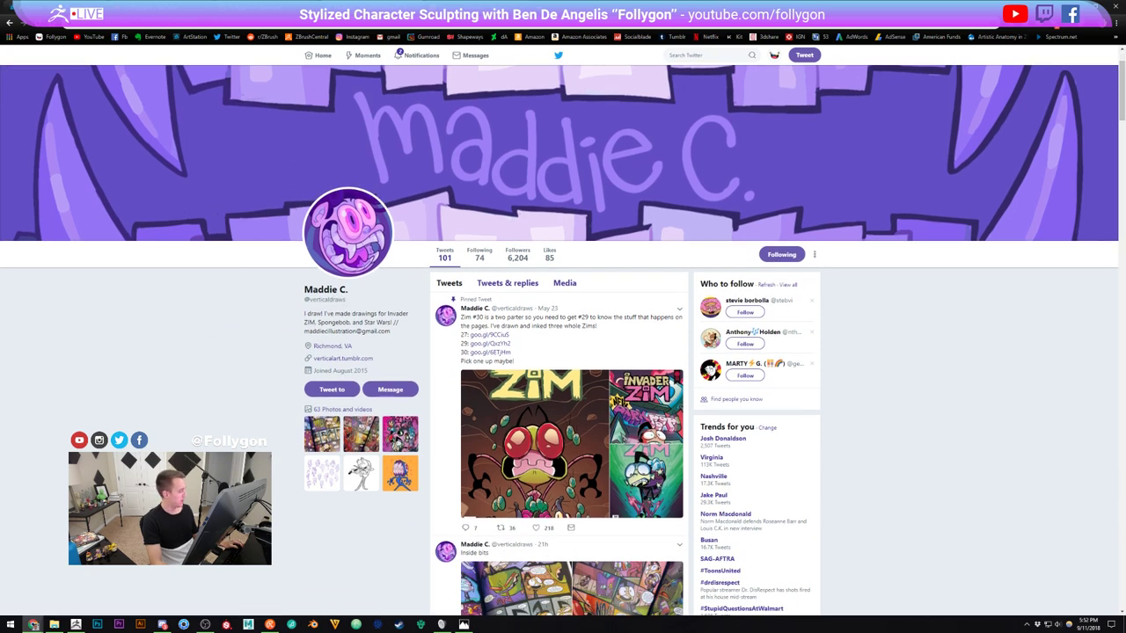
click(76, 625)
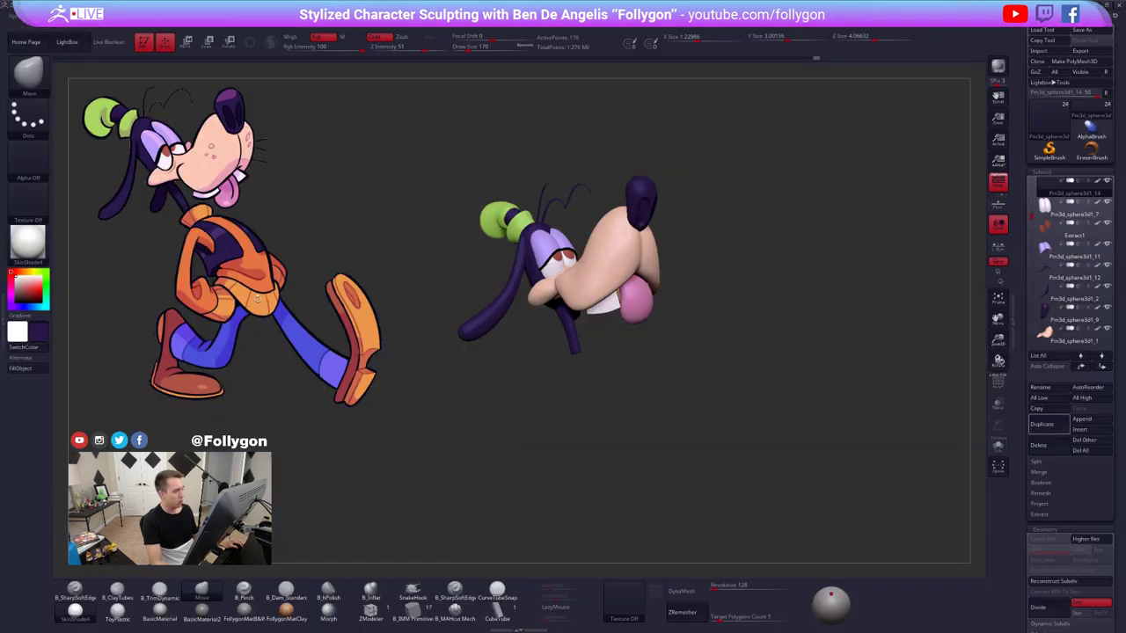
- Switch to the web browser to view Pixologic's Broadcast Calendar for September 2018, and return to ZBrush
key(alt+Tab)
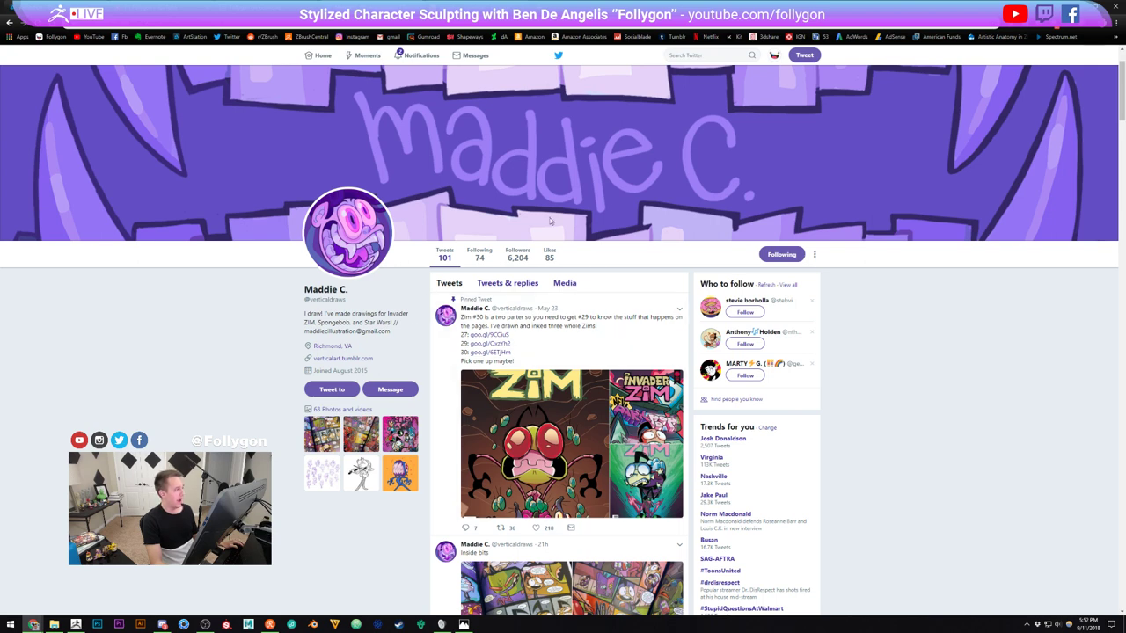
click(414, 7)
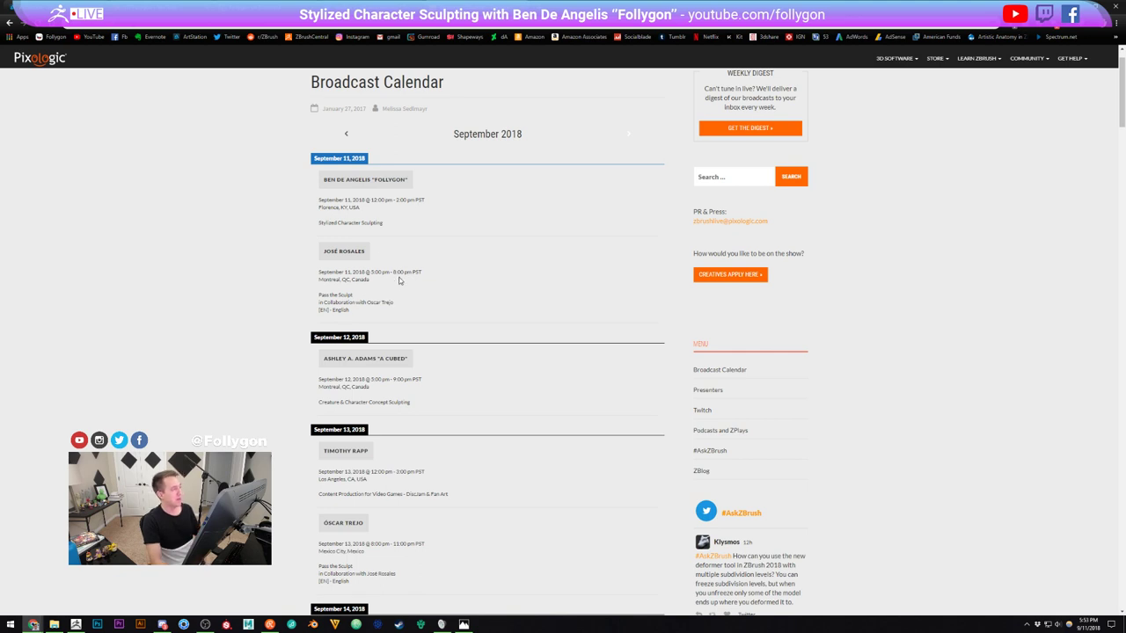
click(1094, 4)
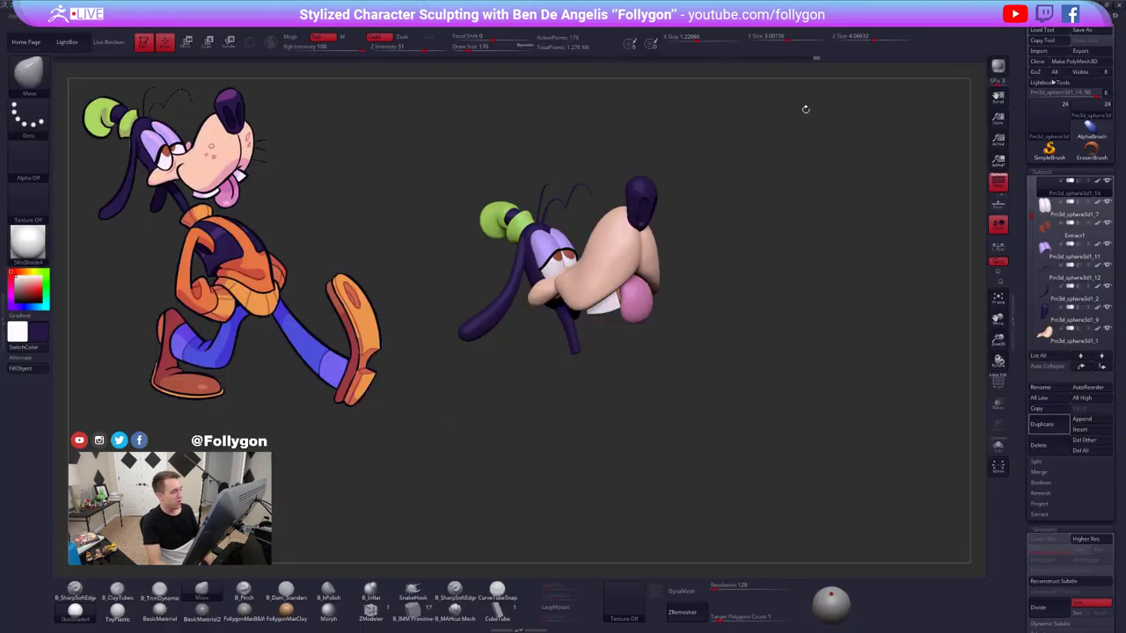